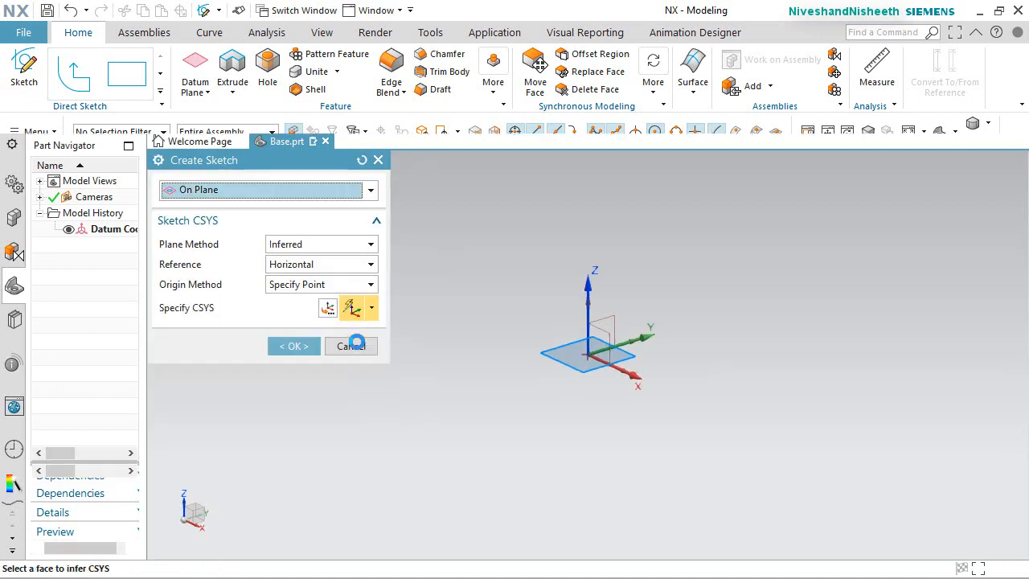
Create a sketch on the XZ plane of the datum coordinate system and orient the view to it
{"action": "left_click", "coordinate": [608, 329]}
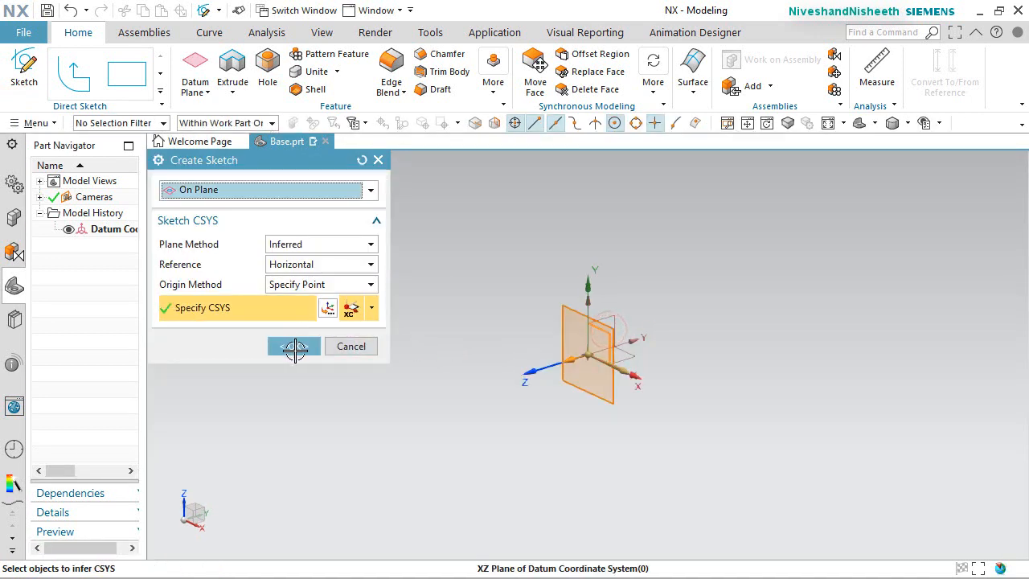
{"action": "left_click", "coordinate": [295, 346]}
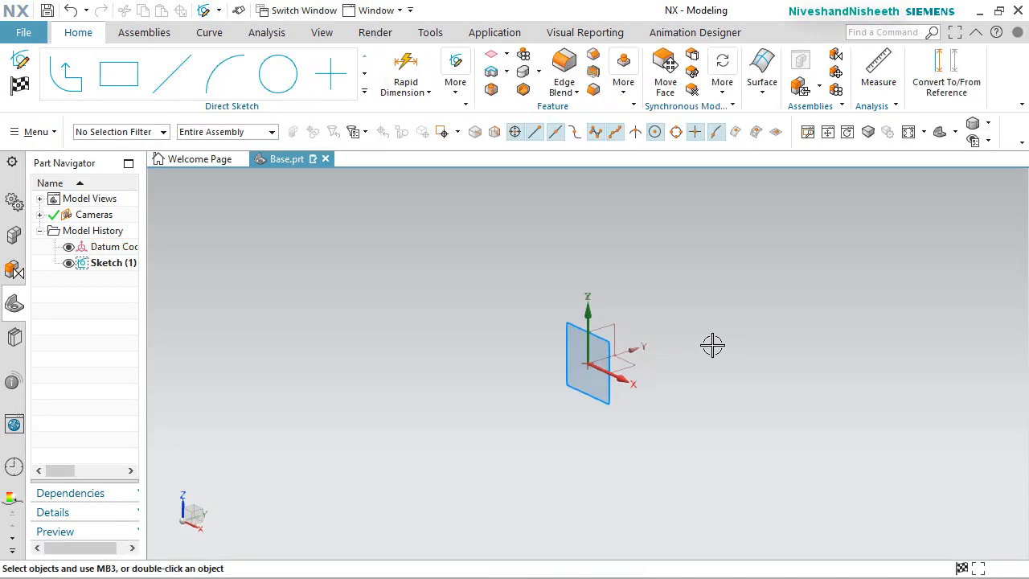
{"action": "middle_click_drag", "start_coordinate": [652, 377], "coordinate": [683, 348]}
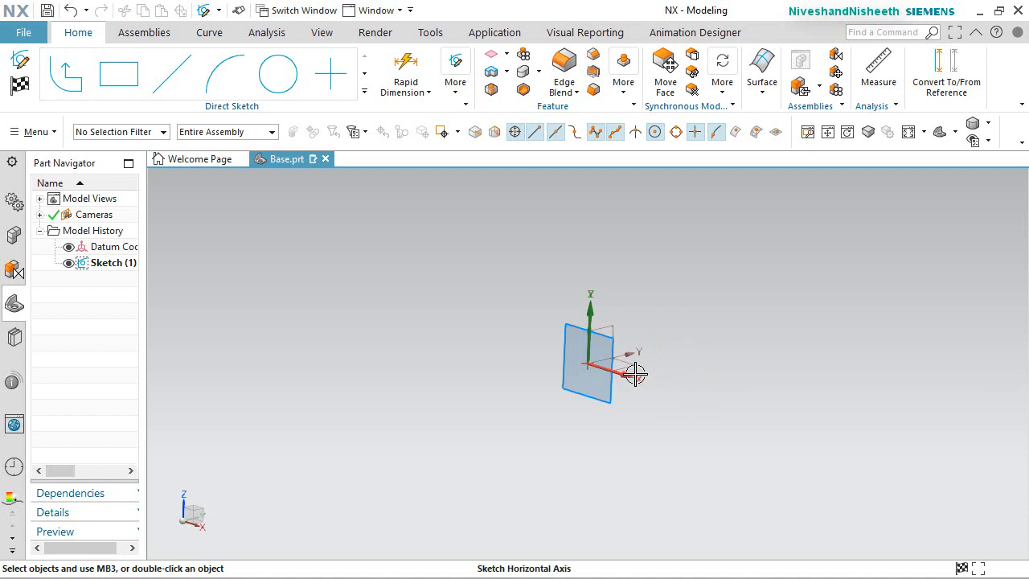
{"action": "mouse_move", "coordinate": [636, 374]}
{"action": "middle_mouse_down"}
{"action": "mouse_move", "coordinate": [668, 358]}
{"action": "mouse_move", "coordinate": [691, 363]}
{"action": "middle_mouse_up"}
{"action": "right_click", "coordinate": [694, 328]}
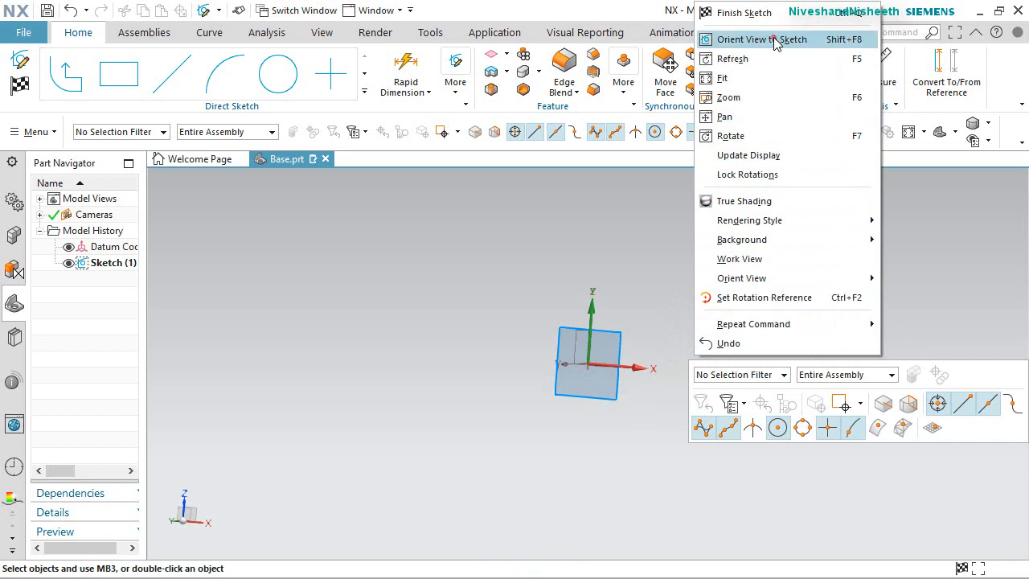
{"action": "left_click", "coordinate": [773, 38]}
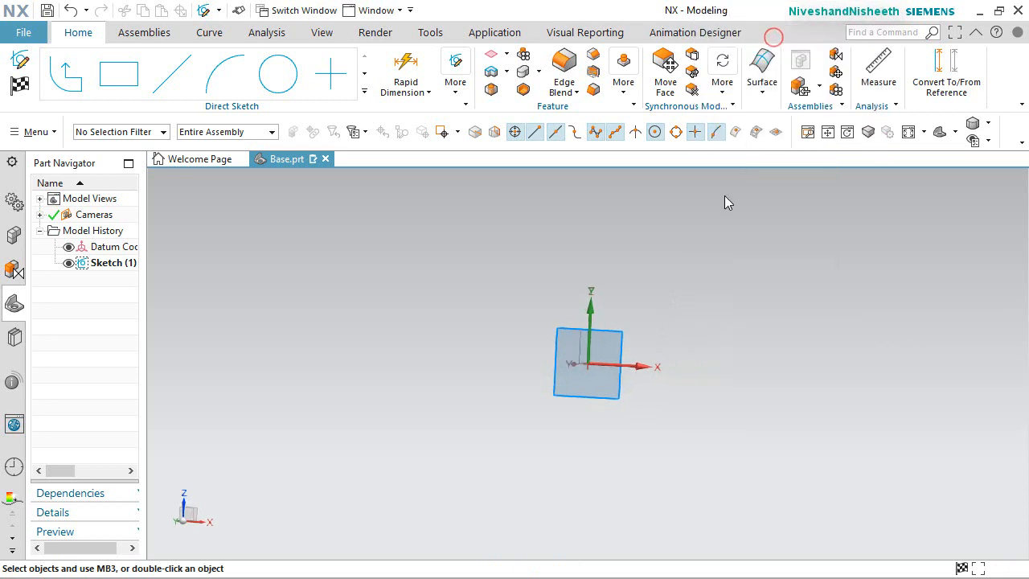
Sketch a rectangle about 130 mm wide and 55 mm high just above the sketch origin, centred on the vertical axis
{"action": "left_click", "coordinate": [121, 75]}
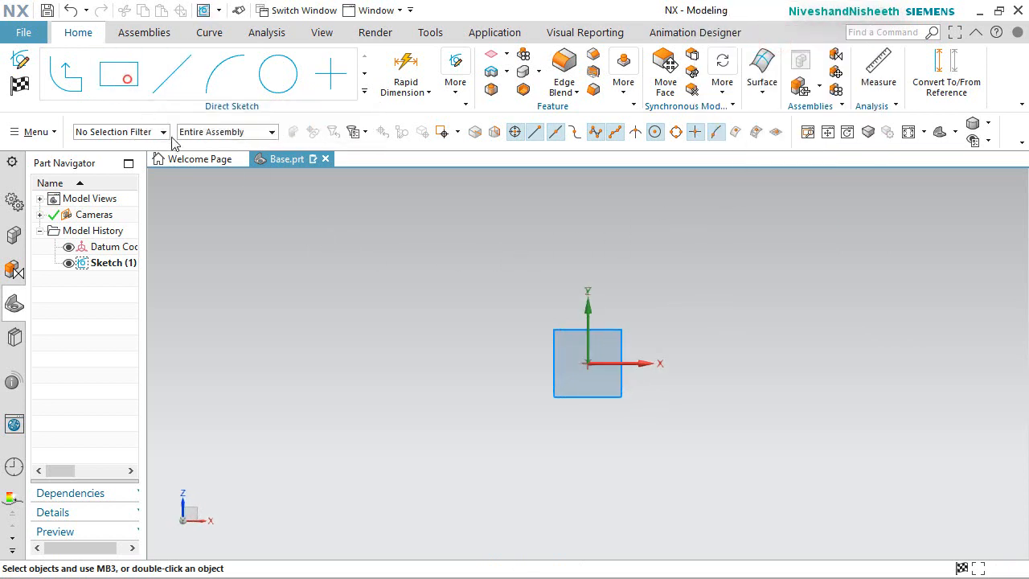
{"action": "left_click", "coordinate": [474, 232]}
{"action": "left_click", "coordinate": [697, 328]}
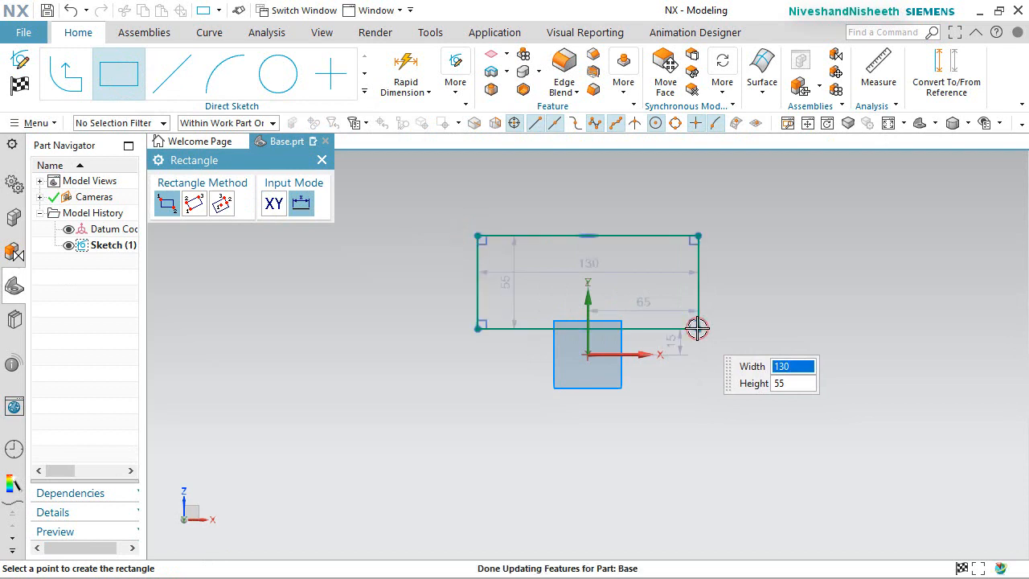
{"action": "right_click", "coordinate": [378, 180]}
{"action": "left_click", "coordinate": [397, 213]}
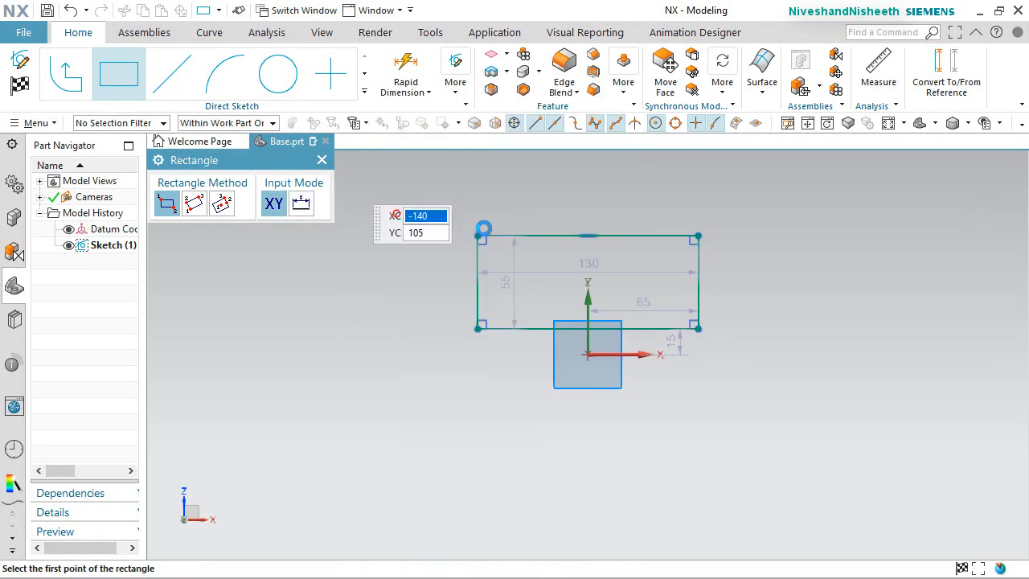
Make the midpoint of the rectangle's lower edge coincident with the sketch origin
{"action": "left_click", "coordinate": [589, 339]}
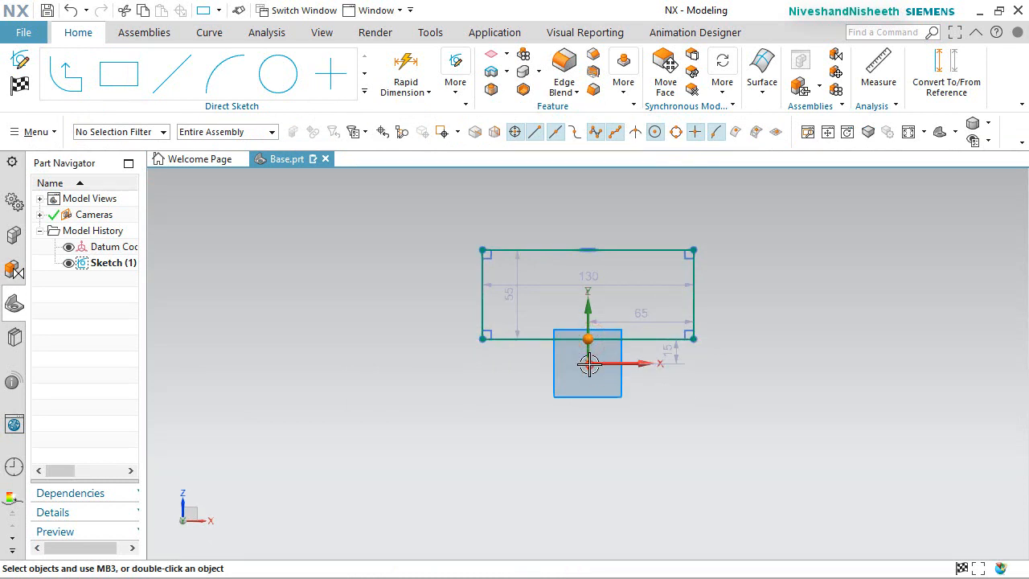
{"action": "left_click", "coordinate": [590, 364]}
{"action": "left_click", "coordinate": [618, 341]}
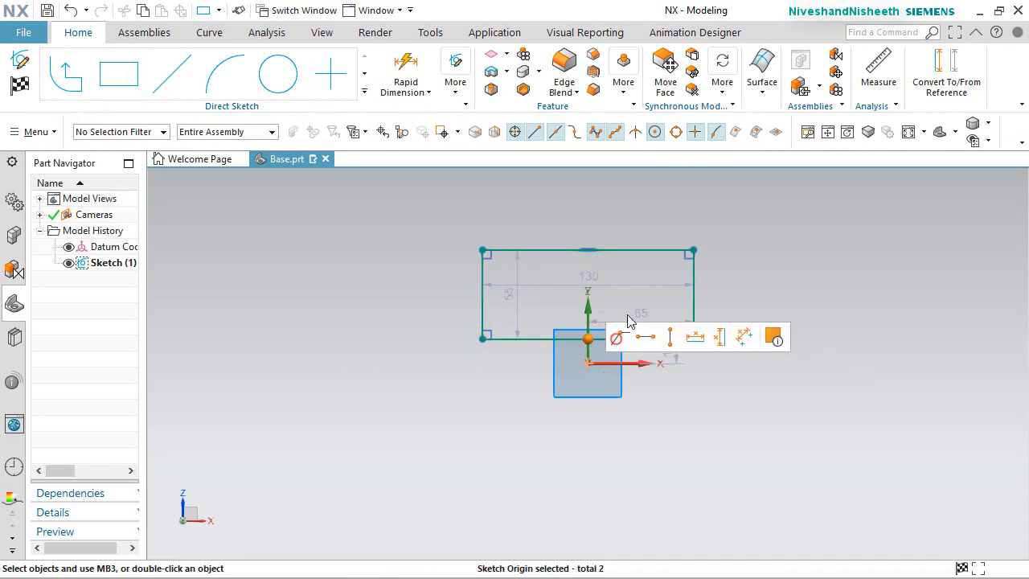
Move the rectangle's height dimension outside its left edge and set it to 55.55 mm
{"action": "scroll", "coordinate": [636, 225], "scroll_direction": "up", "scroll_amount": 2}
{"action": "scroll", "coordinate": [635, 224], "scroll_direction": "up", "scroll_amount": 1}
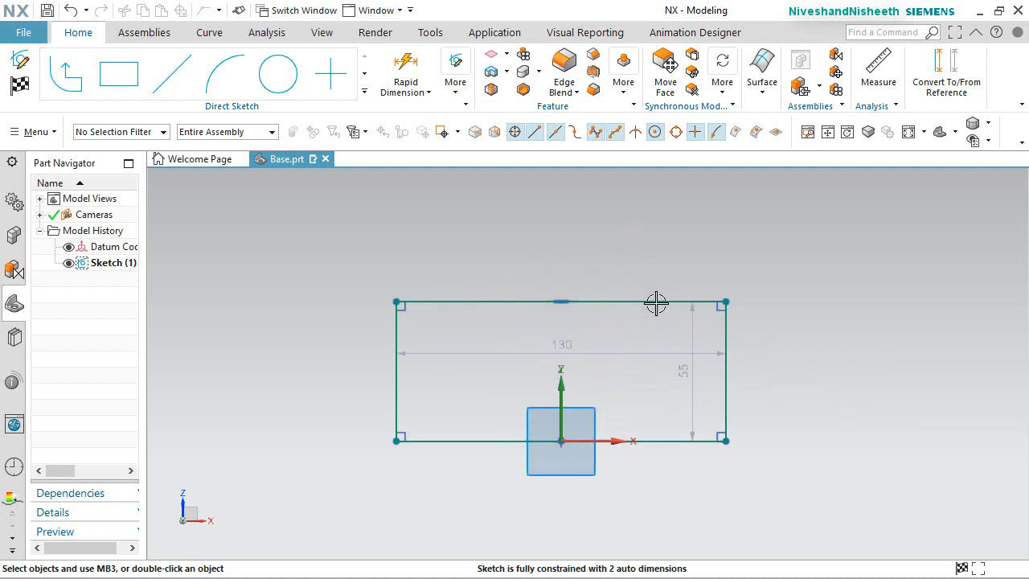
{"action": "left_click_drag", "start_coordinate": [684, 366], "coordinate": [294, 375]}
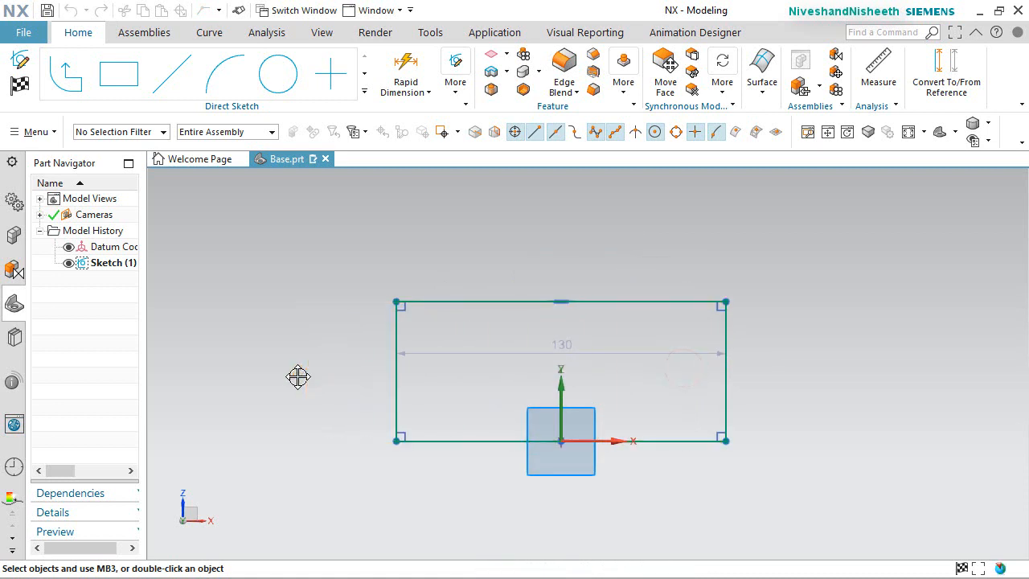
{"action": "left_click", "coordinate": [298, 377]}
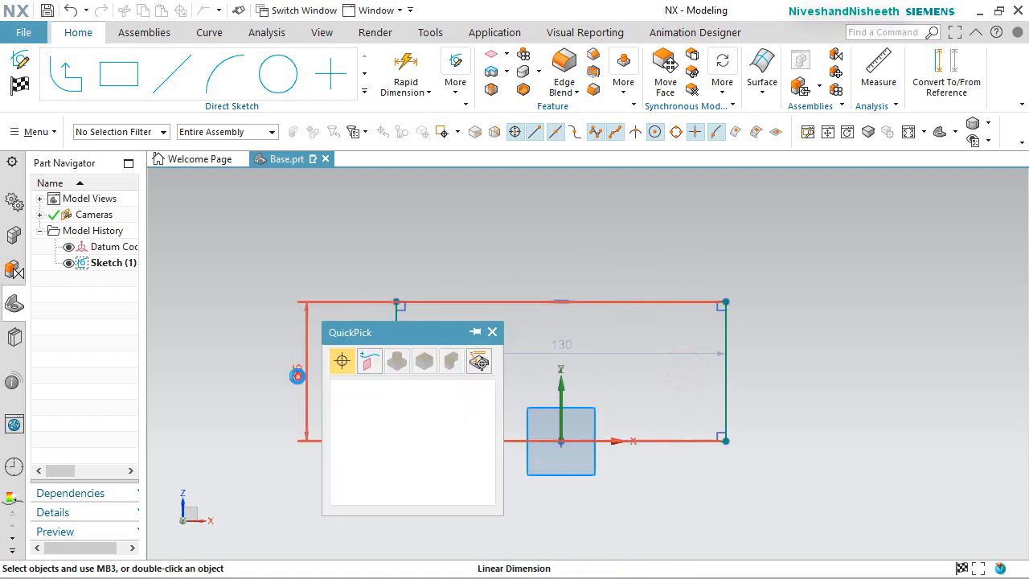
{"action": "left_click", "coordinate": [340, 361]}
{"action": "double_click", "coordinate": [333, 370]}
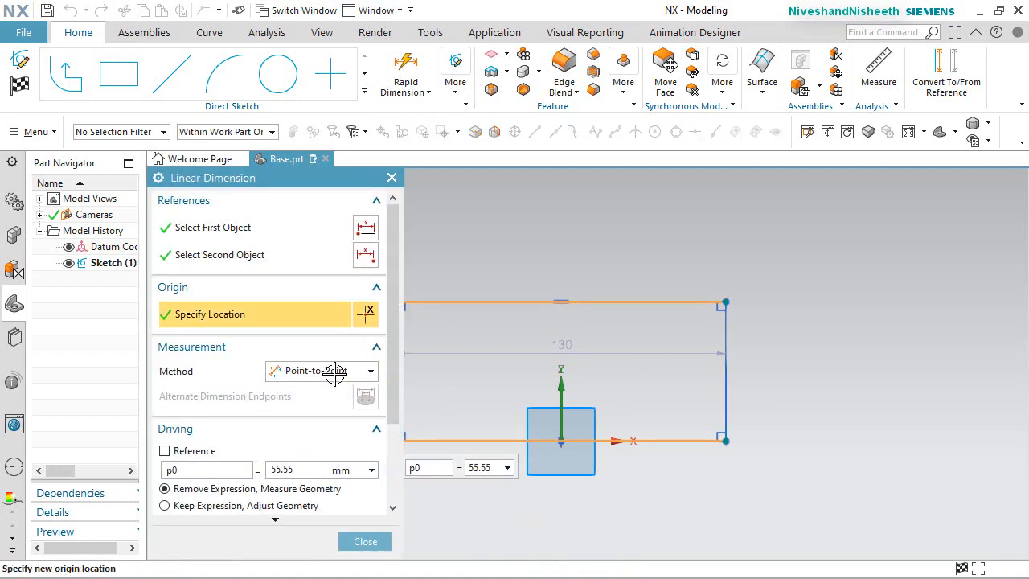
{"action": "type", "text": "55.55"}
{"action": "key", "text": "Return"}
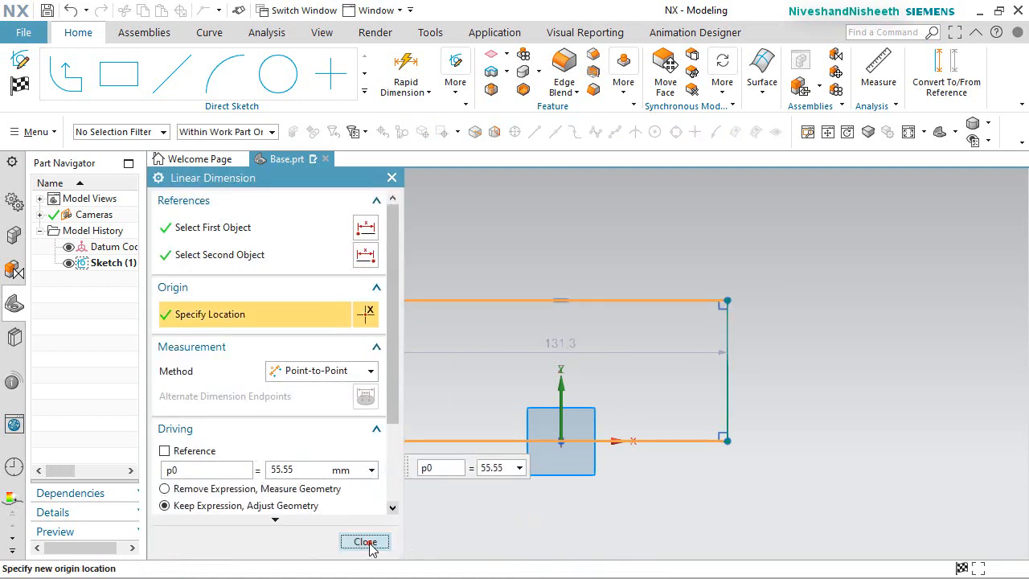
{"action": "left_click", "coordinate": [366, 543]}
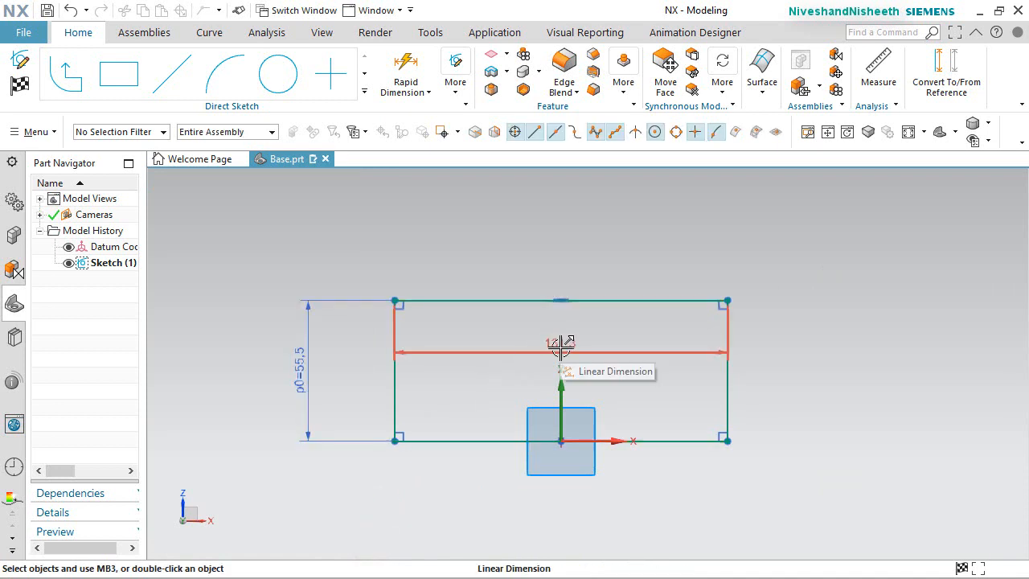
Place the rectangle's width dimension below its lower edge and set it to 69.85 mm
{"action": "left_click_drag", "start_coordinate": [560, 345], "coordinate": [559, 498]}
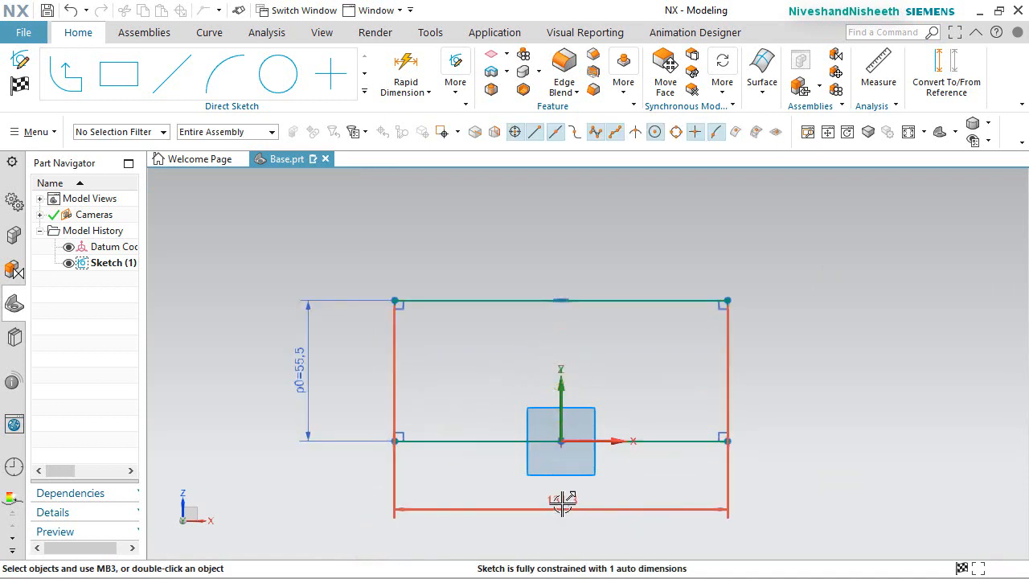
{"action": "double_click", "coordinate": [562, 502]}
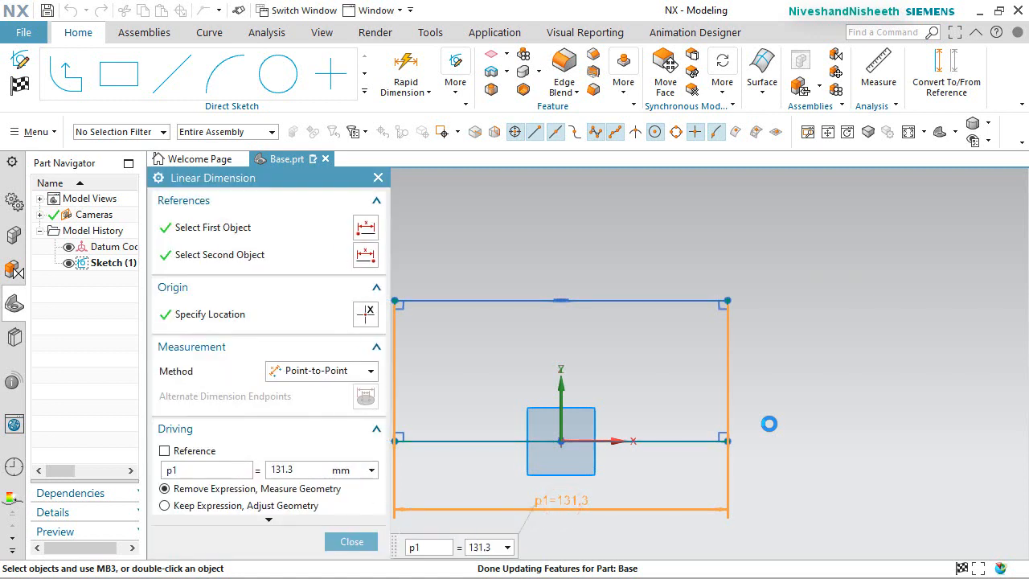
{"action": "type", "text": "69.85"}
{"action": "key", "text": "Return"}
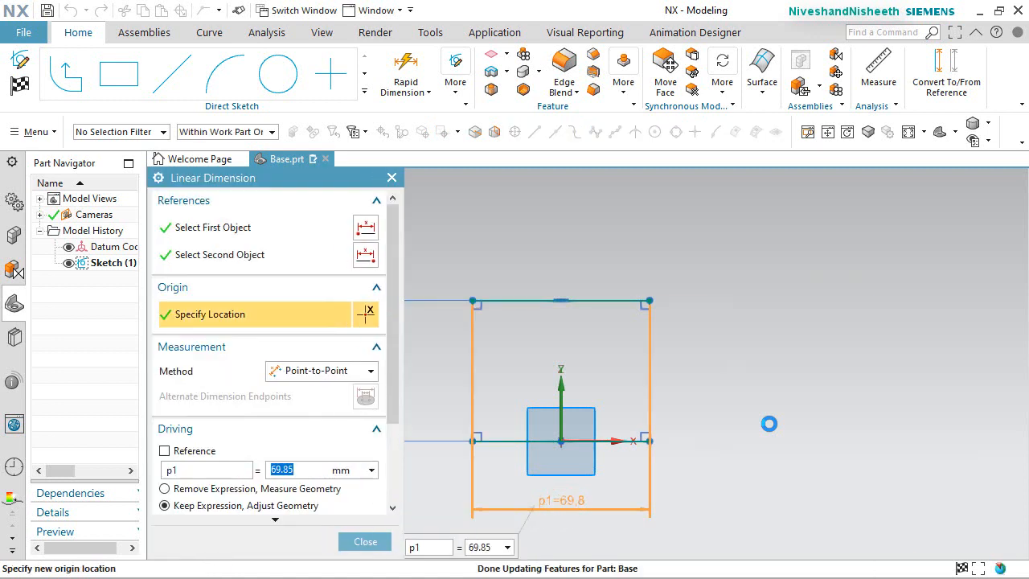
{"action": "left_click", "coordinate": [364, 541]}
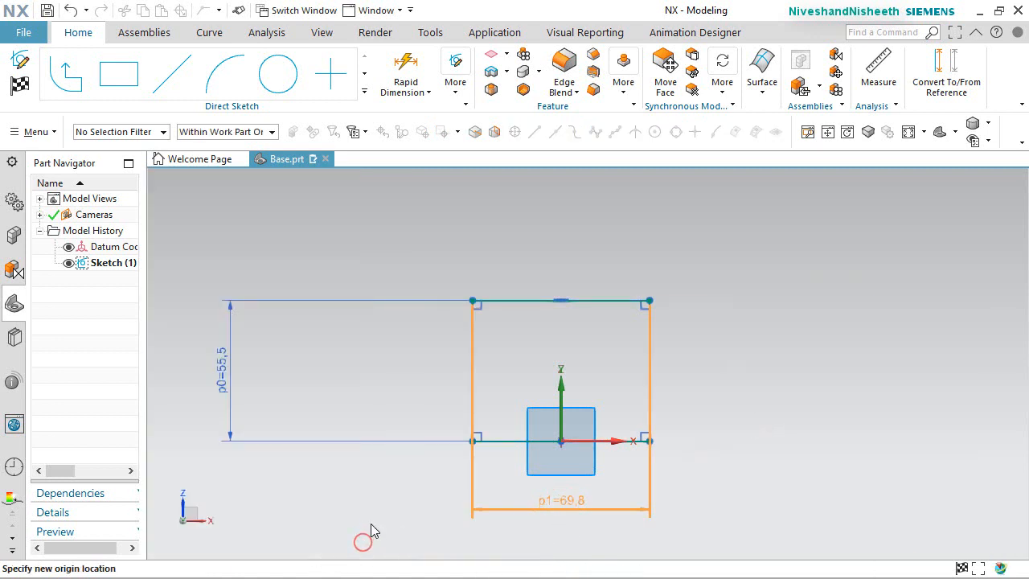
{"action": "left_click", "coordinate": [892, 340]}
Sketch a second rectangle about 40 mm wide and 31 mm high inside the first, standing on its lower edge
{"action": "left_click", "coordinate": [910, 137]}
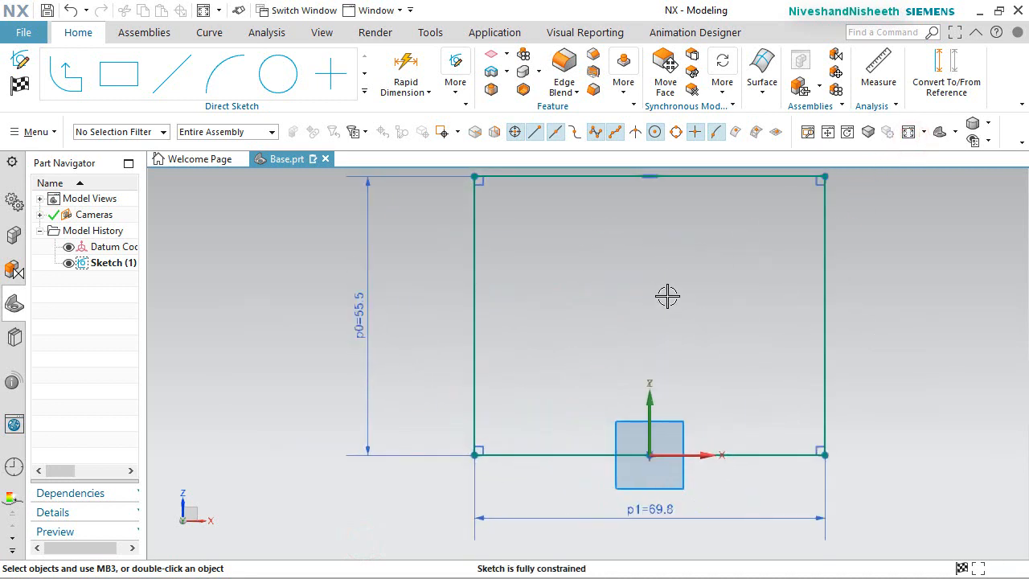
{"action": "left_click", "coordinate": [121, 79]}
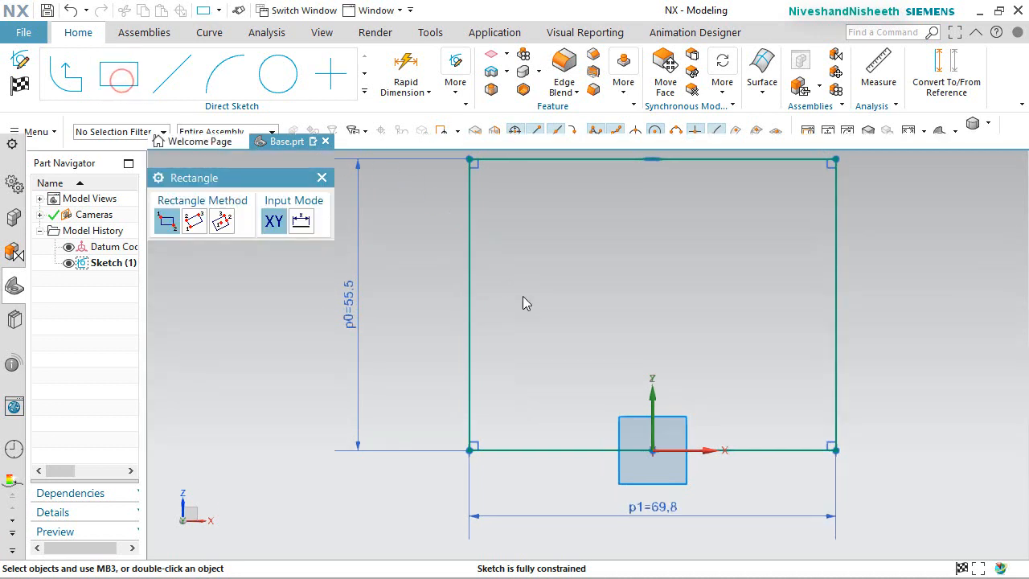
{"action": "left_click", "coordinate": [545, 447]}
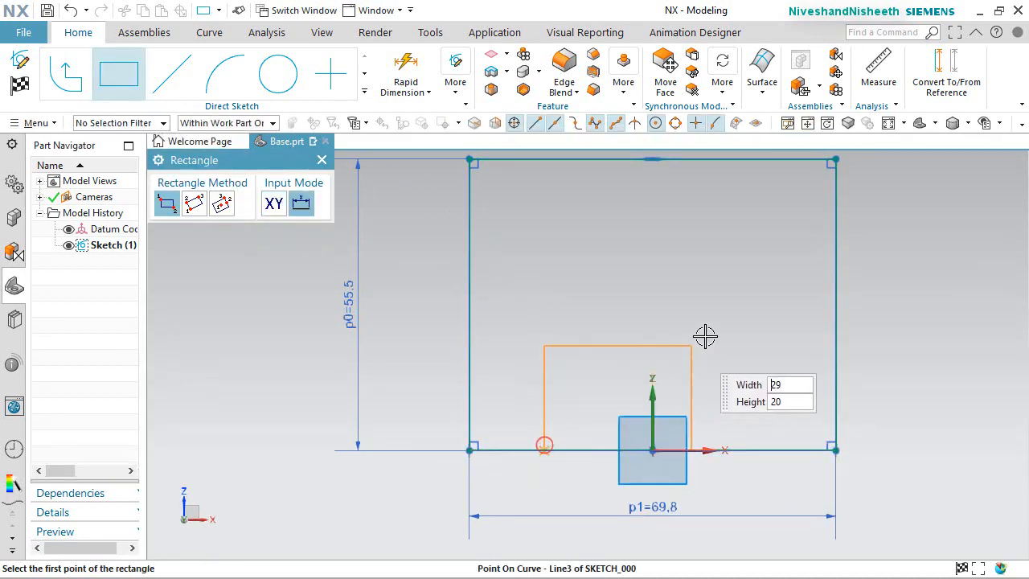
{"action": "left_click", "coordinate": [753, 288]}
{"action": "key", "text": "Escape"}
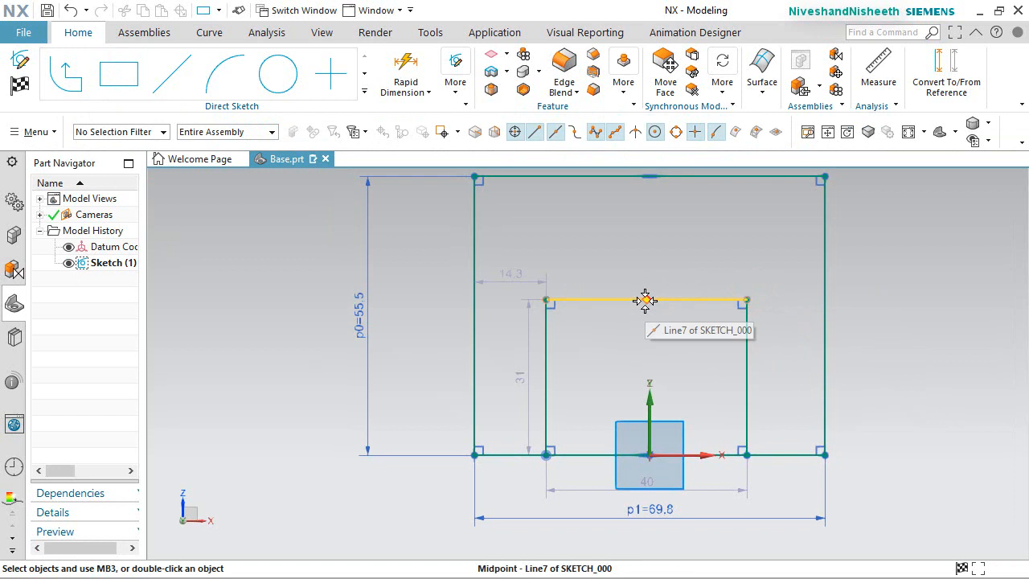
Constrain the midpoint of the inner rectangle's upper edge to lie on the sketch's vertical axis
{"action": "left_click", "coordinate": [645, 300]}
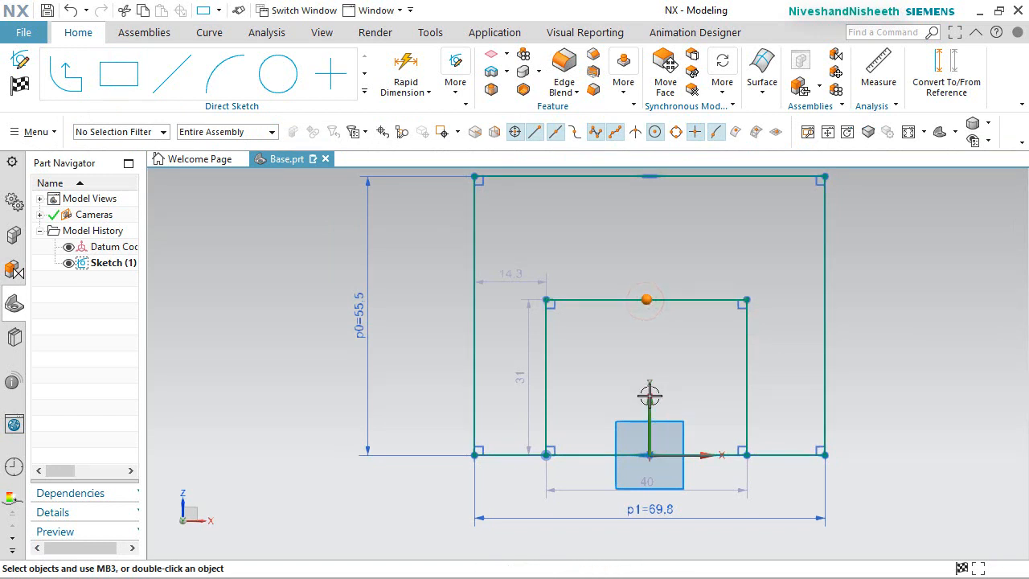
{"action": "left_click", "coordinate": [650, 394]}
{"action": "left_click", "coordinate": [681, 367]}
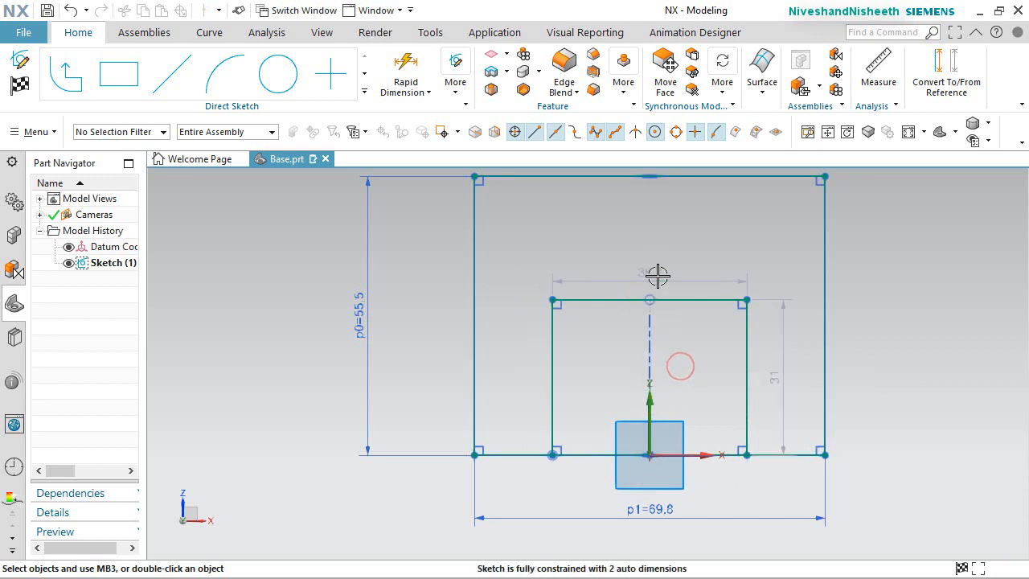
Move the inner rectangle's height dimension to its left side and set it to 26.97 mm
{"action": "left_click_drag", "start_coordinate": [772, 374], "coordinate": [508, 378]}
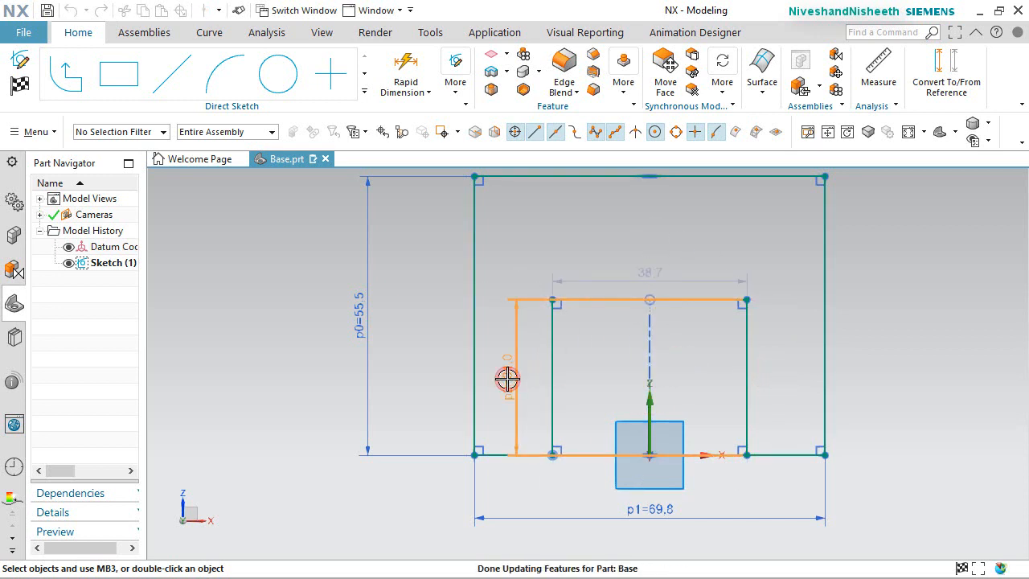
{"action": "double_click", "coordinate": [507, 379]}
{"action": "type", "text": "26.97"}
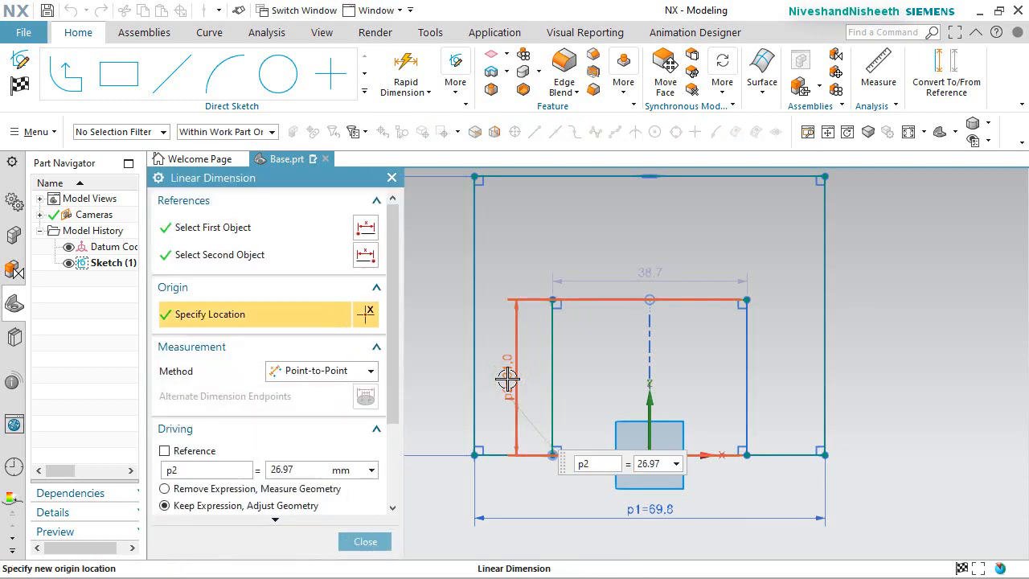
{"action": "key", "text": "Return"}
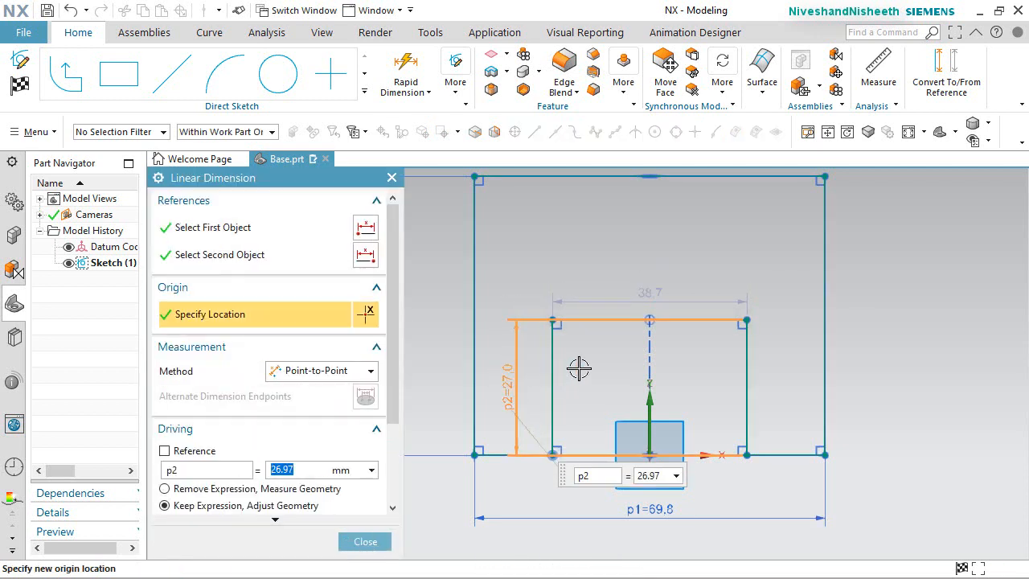
Set the inner rectangle's width to 31.85 mm and place that dimension below the lower edge
{"action": "left_click", "coordinate": [652, 293]}
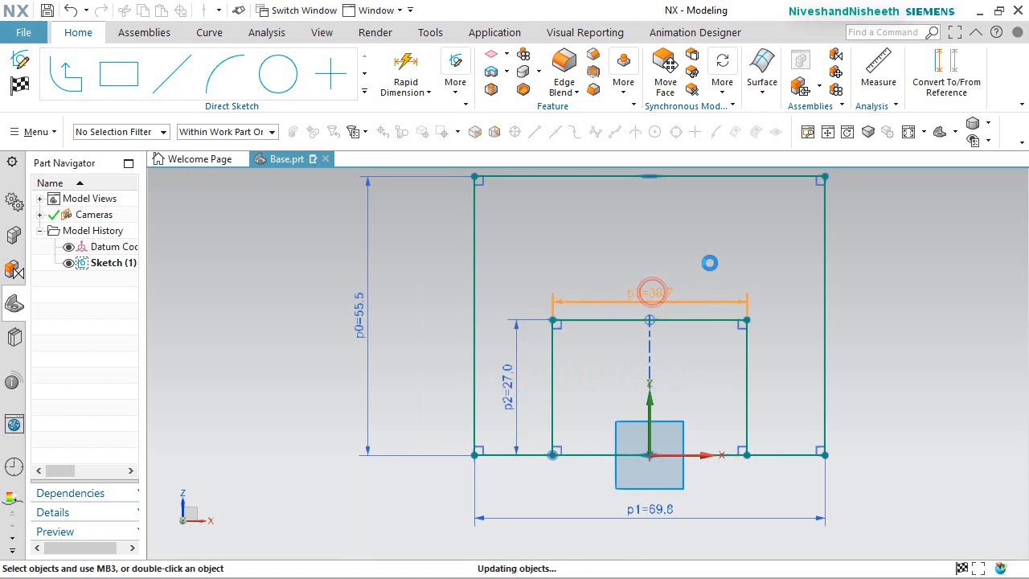
{"action": "type", "text": "31.85"}
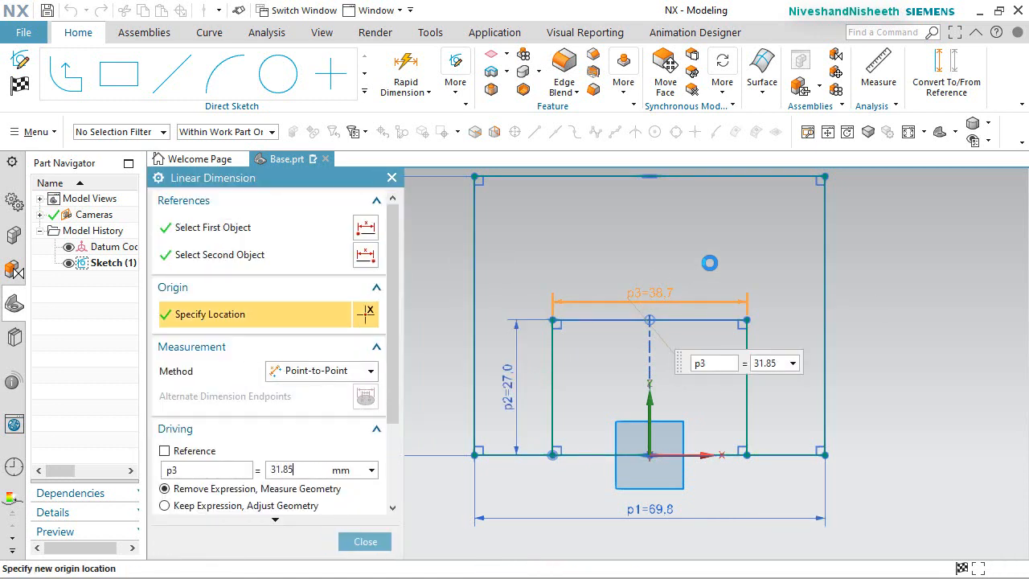
{"action": "key", "text": "Return"}
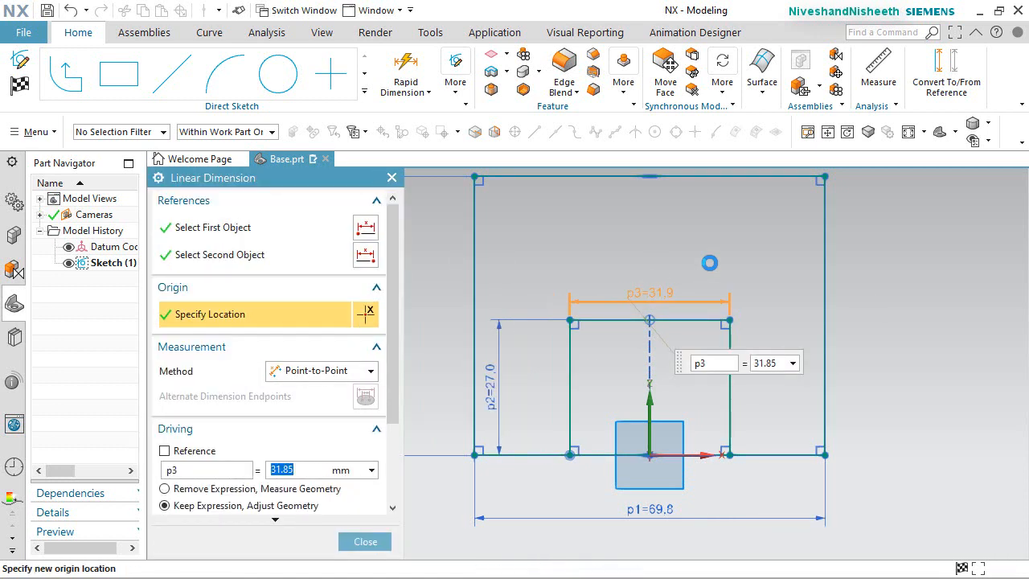
{"action": "left_click", "coordinate": [366, 542]}
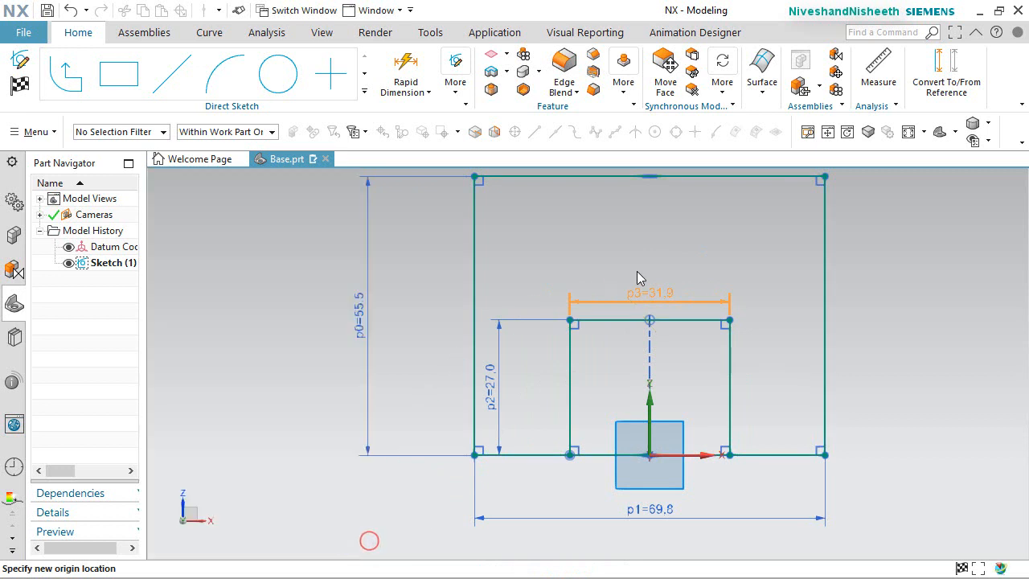
{"action": "mouse_move", "coordinate": [667, 292]}
{"action": "left_mouse_down"}
{"action": "mouse_move", "coordinate": [694, 453]}
{"action": "mouse_move", "coordinate": [664, 475]}
{"action": "left_mouse_up"}
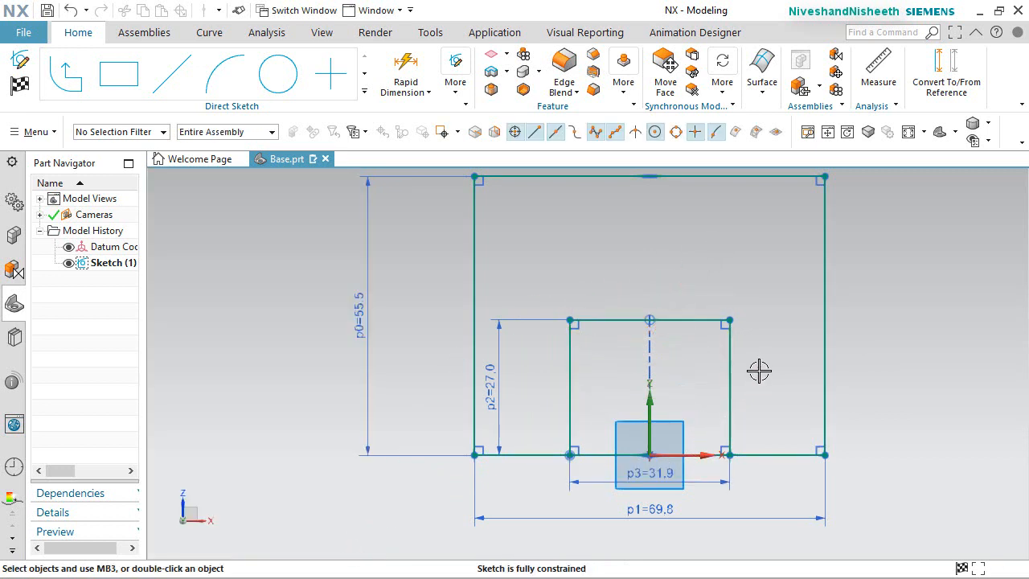
{"action": "left_click", "coordinate": [764, 366]}
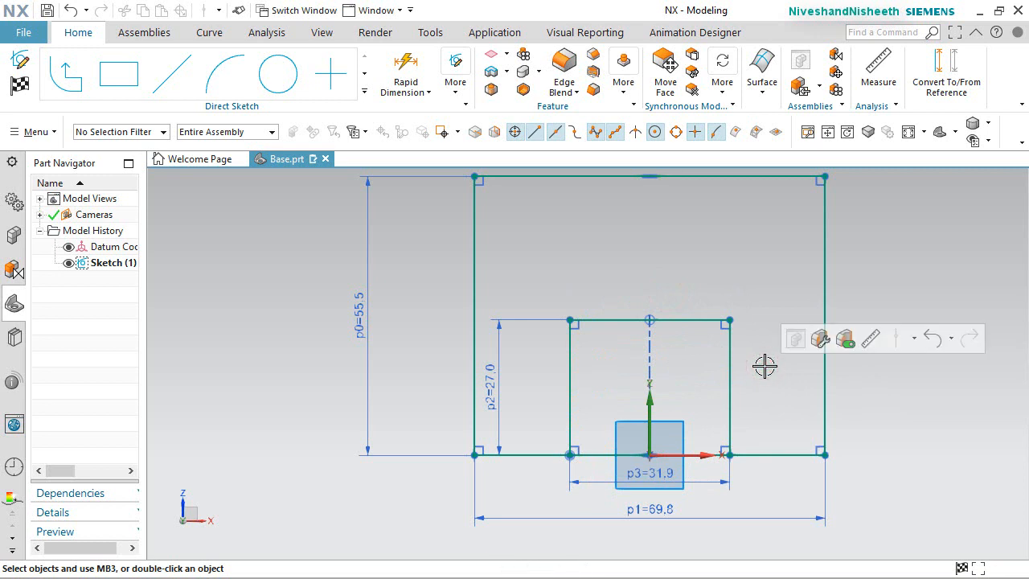
Sketch a rectangle about 16 mm wide and 15 mm high on the inner rectangle's upper edge, constraining its top edge's midpoint to the vertical axis
{"action": "left_click", "coordinate": [552, 243]}
{"action": "left_click", "coordinate": [702, 216]}
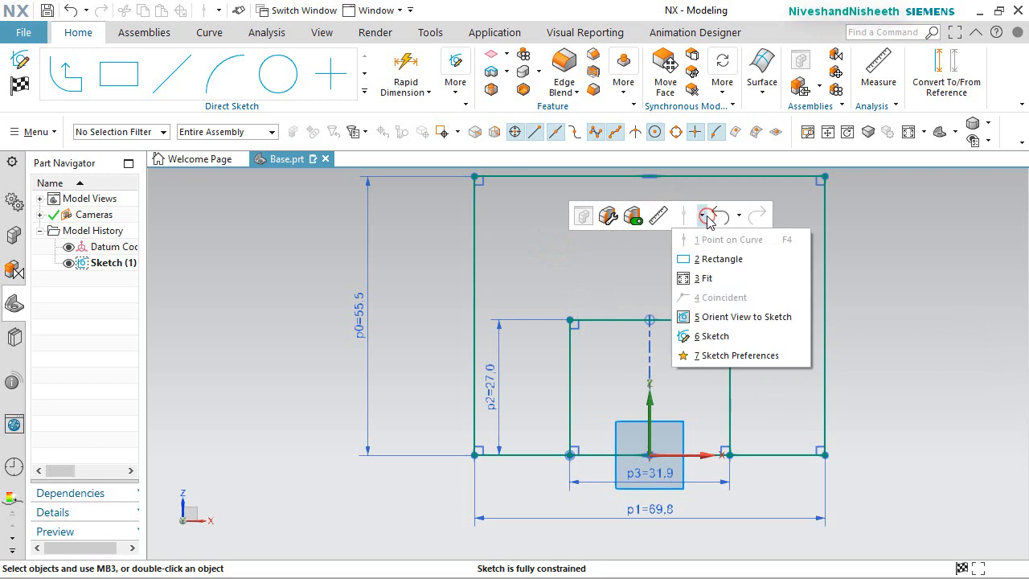
{"action": "left_click", "coordinate": [706, 257]}
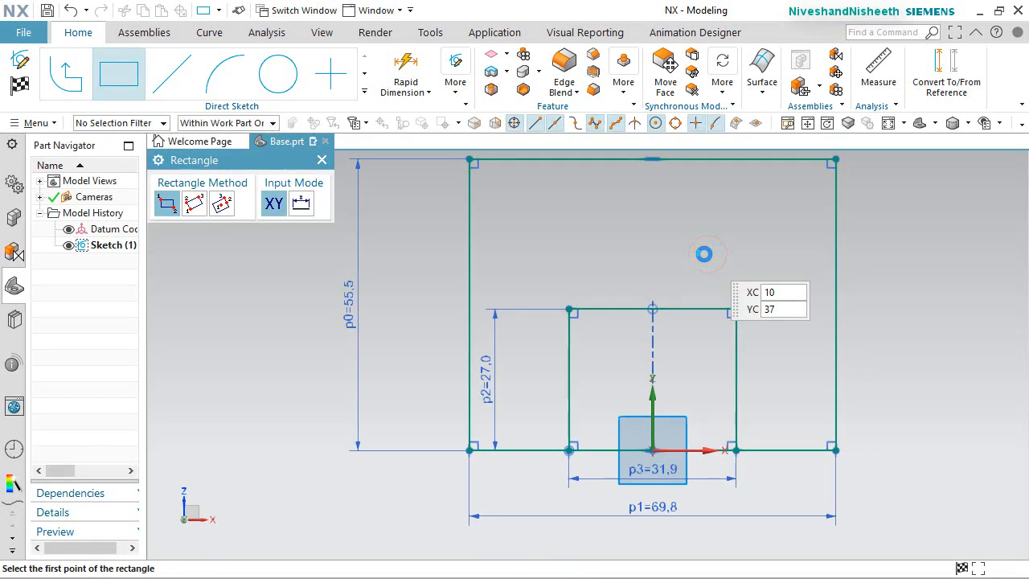
{"action": "left_click", "coordinate": [606, 307]}
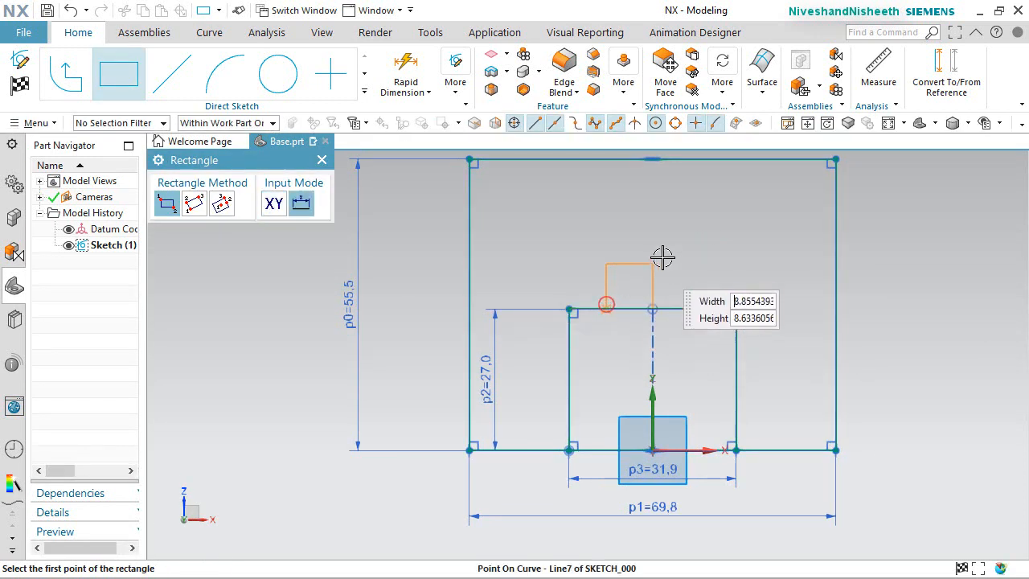
{"action": "left_click", "coordinate": [690, 231]}
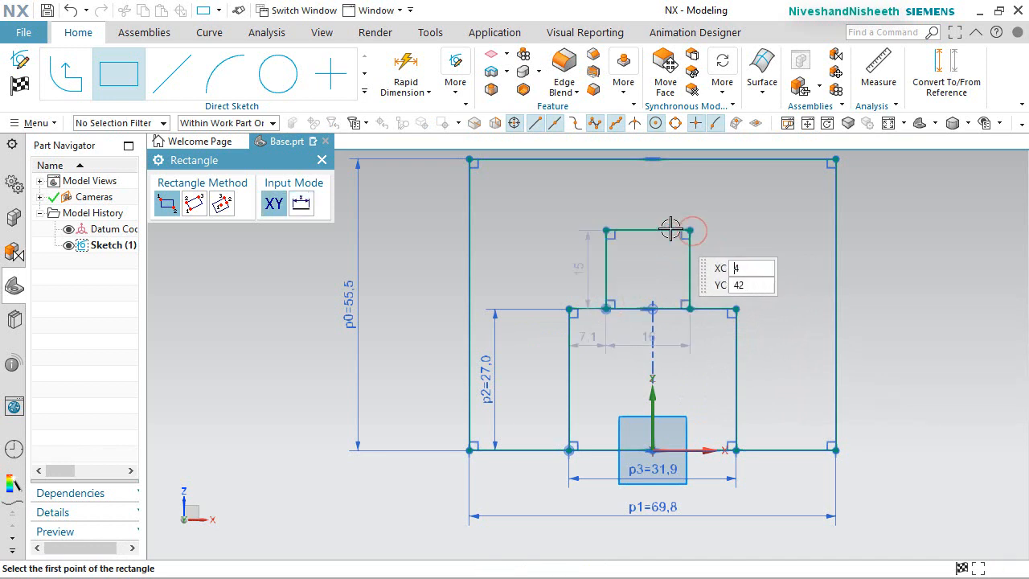
{"action": "key", "text": "Escape"}
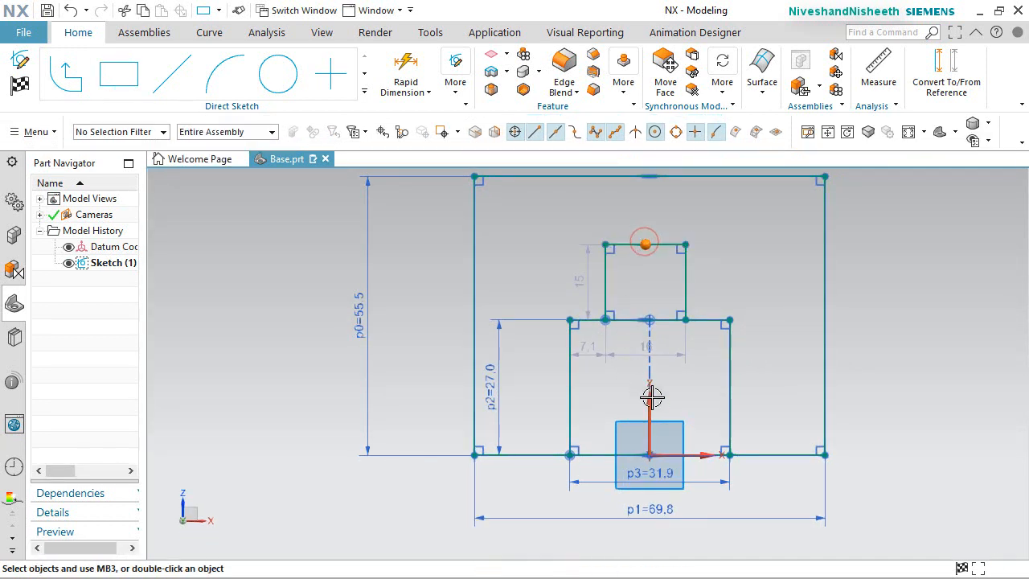
{"action": "left_click", "coordinate": [652, 397]}
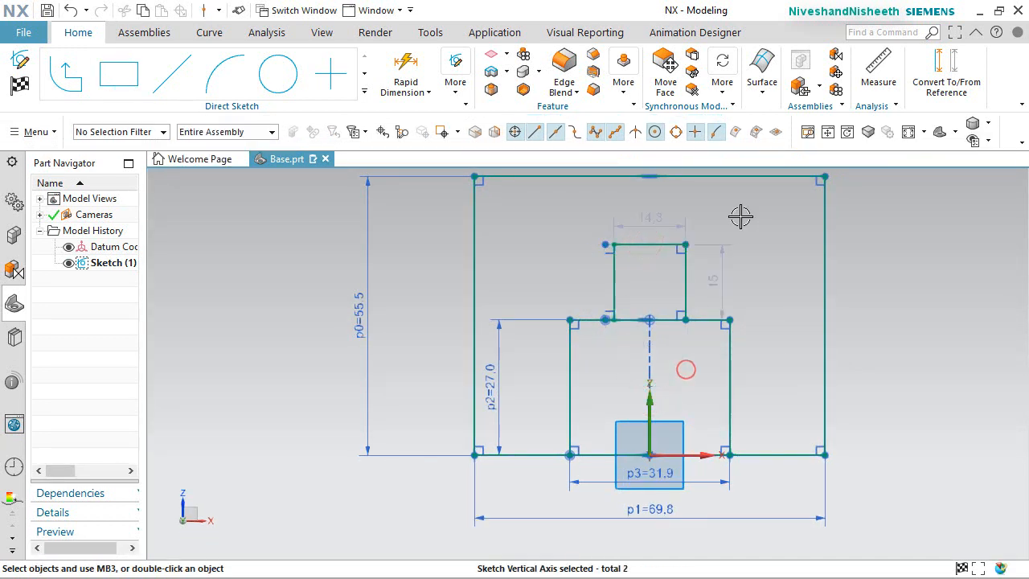
{"action": "key", "text": "Escape"}
Set the uppermost inner rectangle's width to 25.4 mm and its height to 15.89 mm
{"action": "scroll", "coordinate": [689, 204], "scroll_direction": "up", "scroll_amount": 3}
{"action": "double_click", "coordinate": [651, 220]}
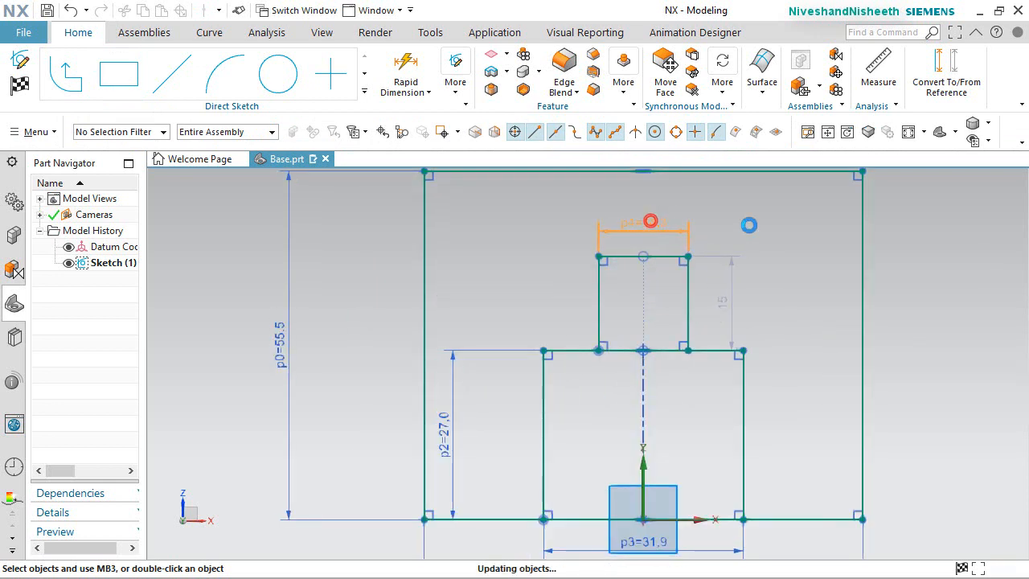
{"action": "type", "text": "25."}
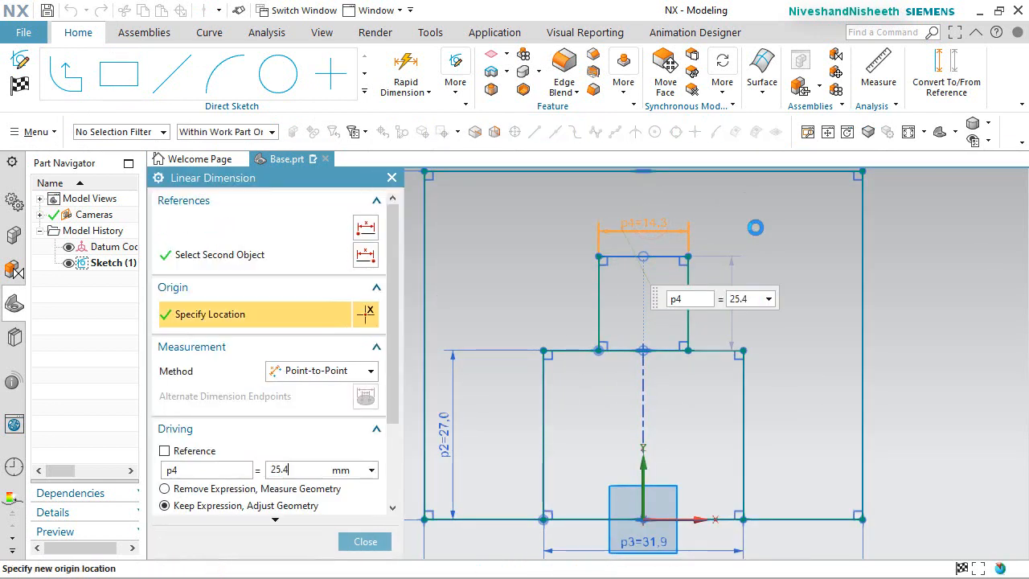
{"action": "type", "text": "4"}
{"action": "key", "text": "Return"}
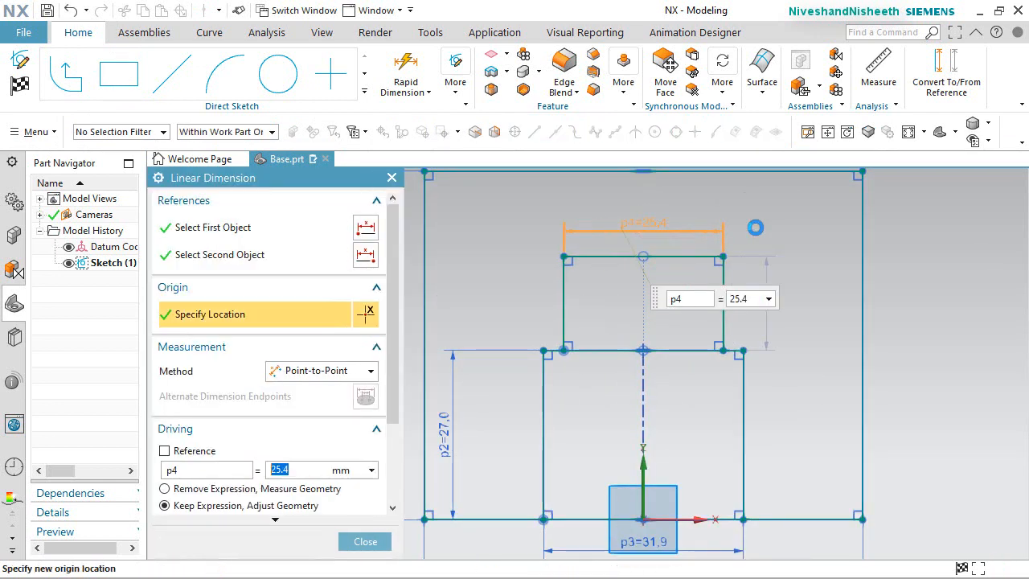
{"action": "double_click", "coordinate": [767, 274]}
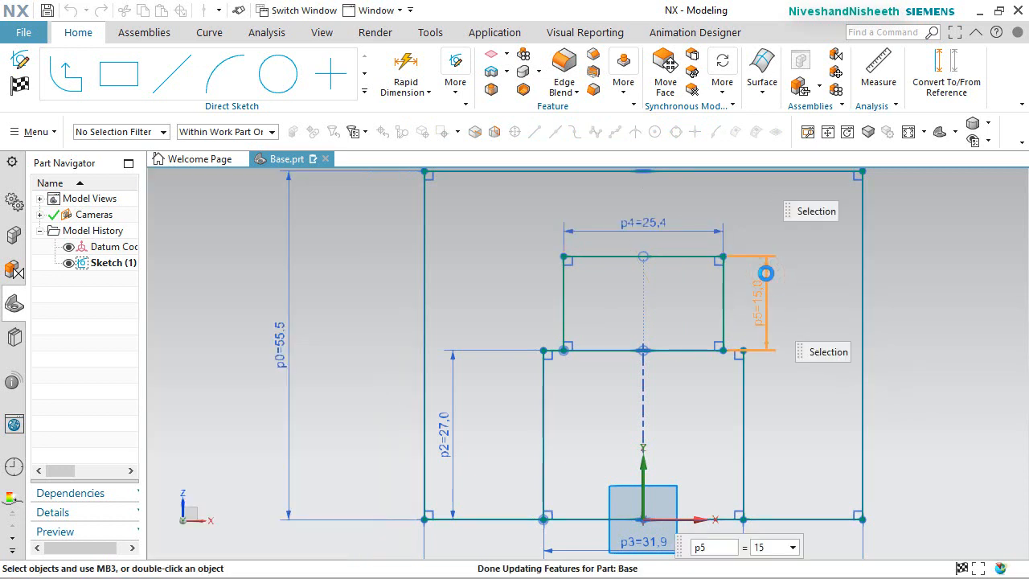
{"action": "type", "text": "1"}
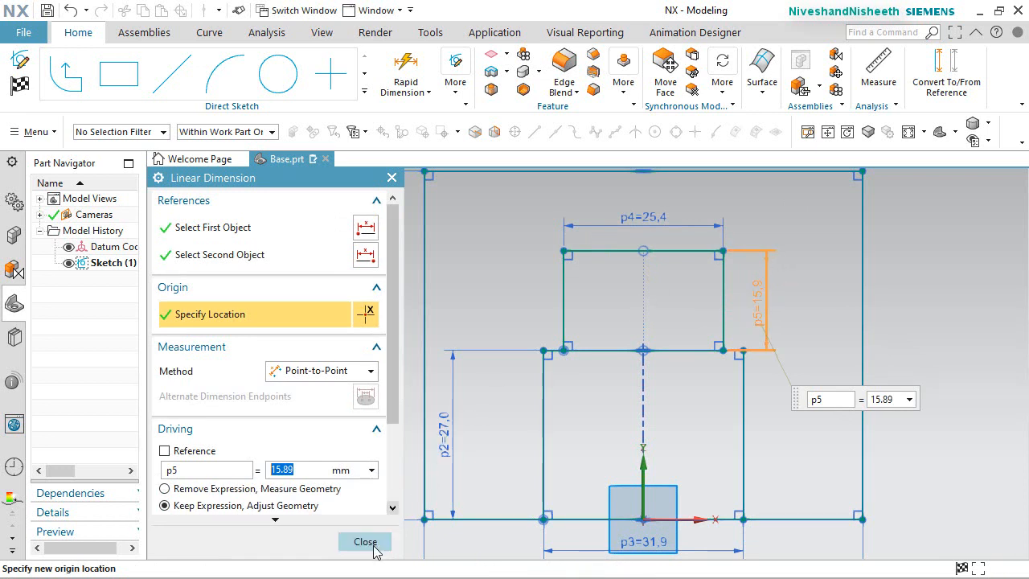
{"action": "left_click", "coordinate": [369, 543]}
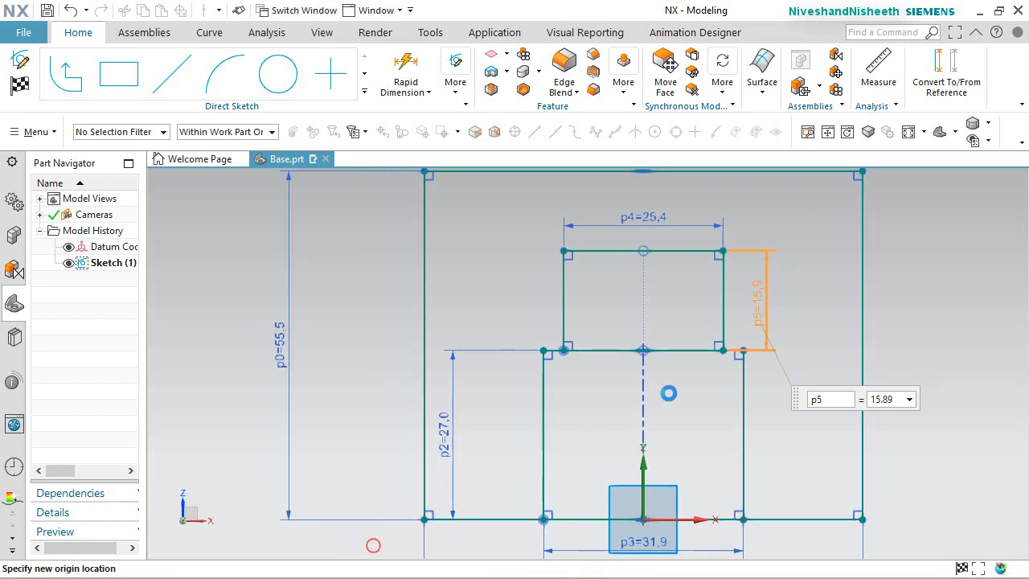
Convert the upper inner rectangle's bottom edge and the lower edges of the outer and lower inner rectangles to reference lines
{"action": "left_click", "coordinate": [599, 349]}
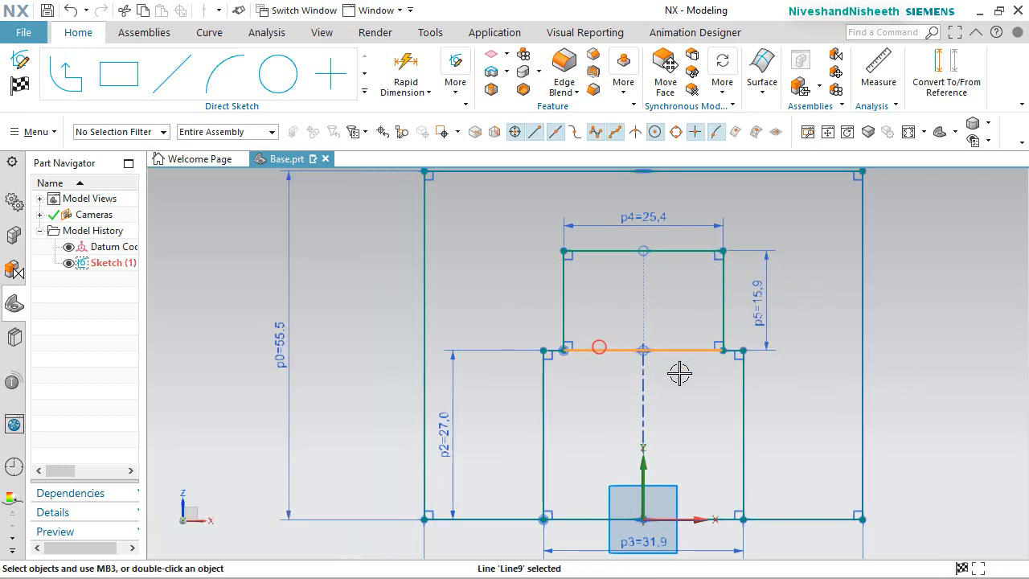
{"action": "left_click", "coordinate": [798, 519]}
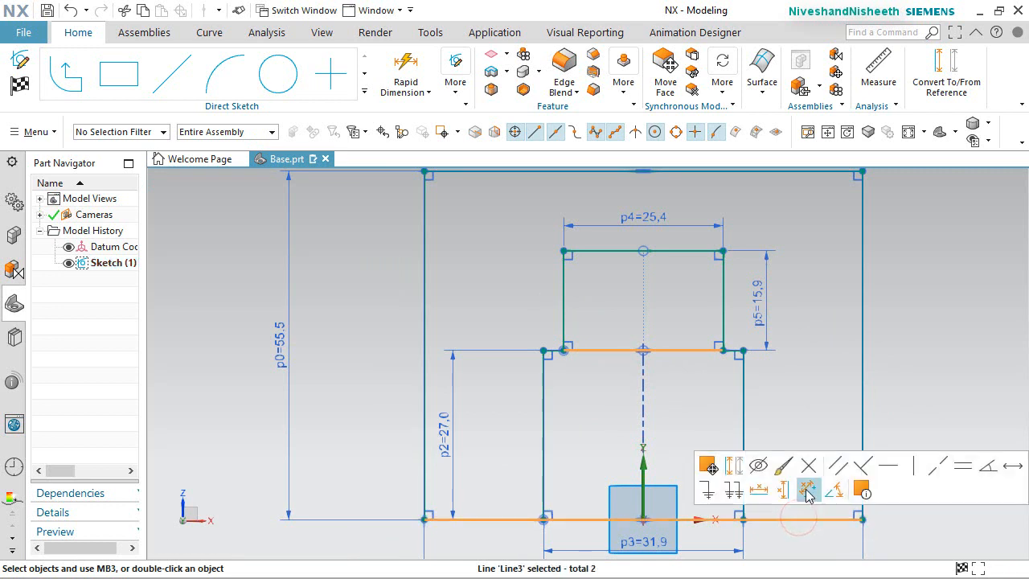
{"action": "left_click", "coordinate": [733, 466]}
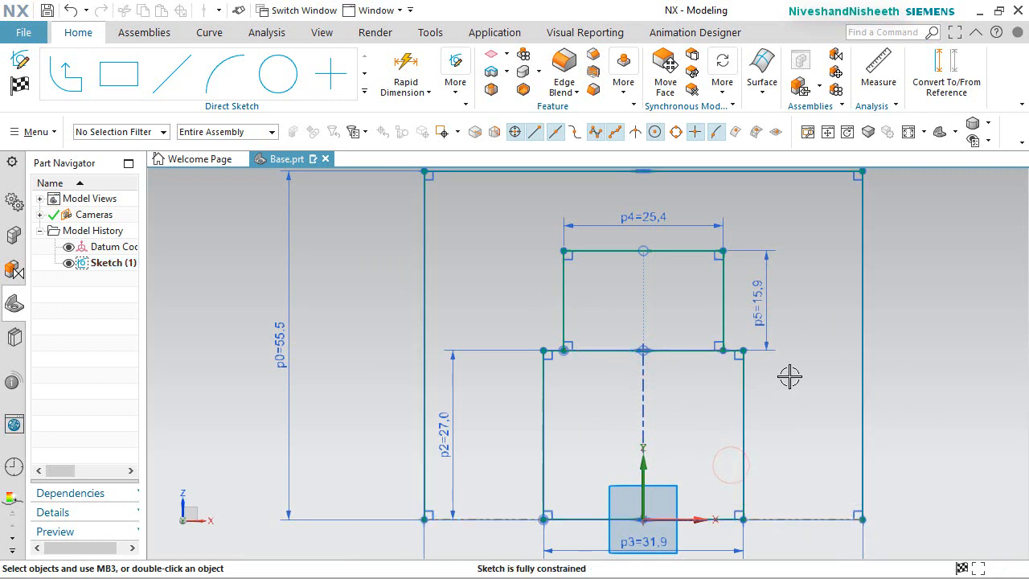
{"action": "left_click", "coordinate": [571, 513]}
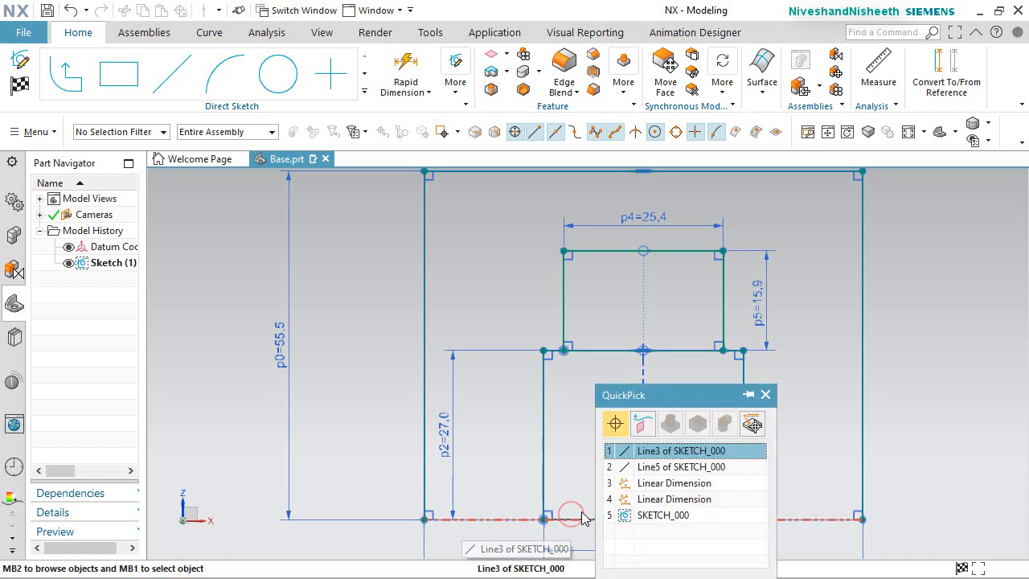
{"action": "left_click", "coordinate": [636, 470]}
{"action": "left_click", "coordinate": [636, 472]}
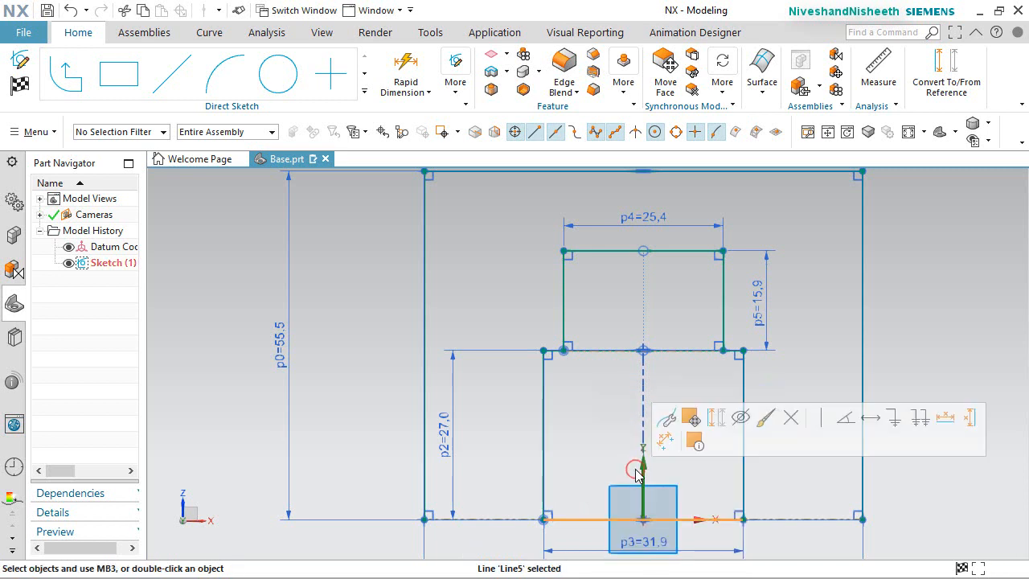
{"action": "left_click", "coordinate": [712, 421]}
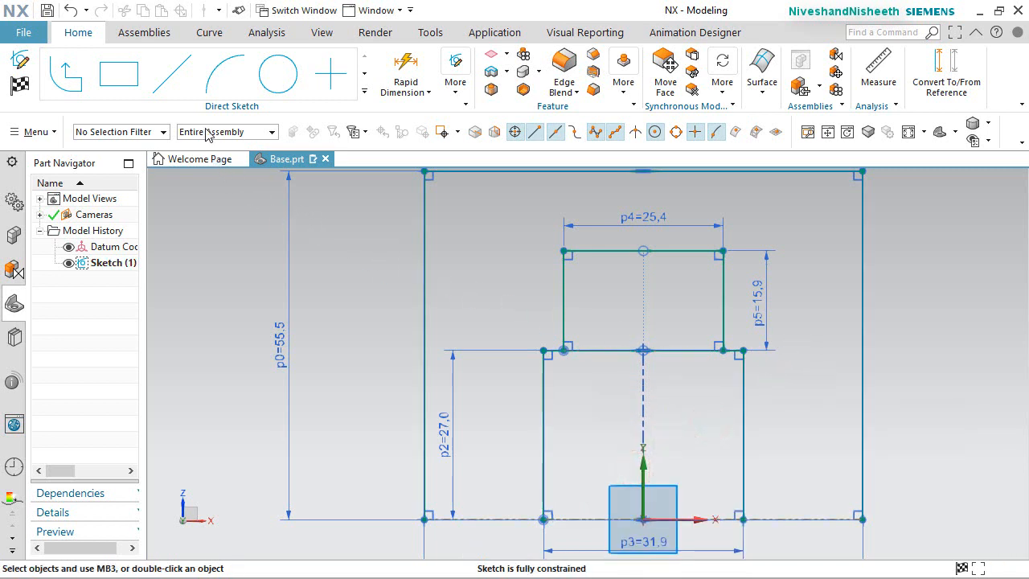
Draw two horizontal lines along the base, each from an outer rectangle's bottom corner to the nearest bottom corner of the inner rectangle
{"action": "left_click", "coordinate": [172, 75]}
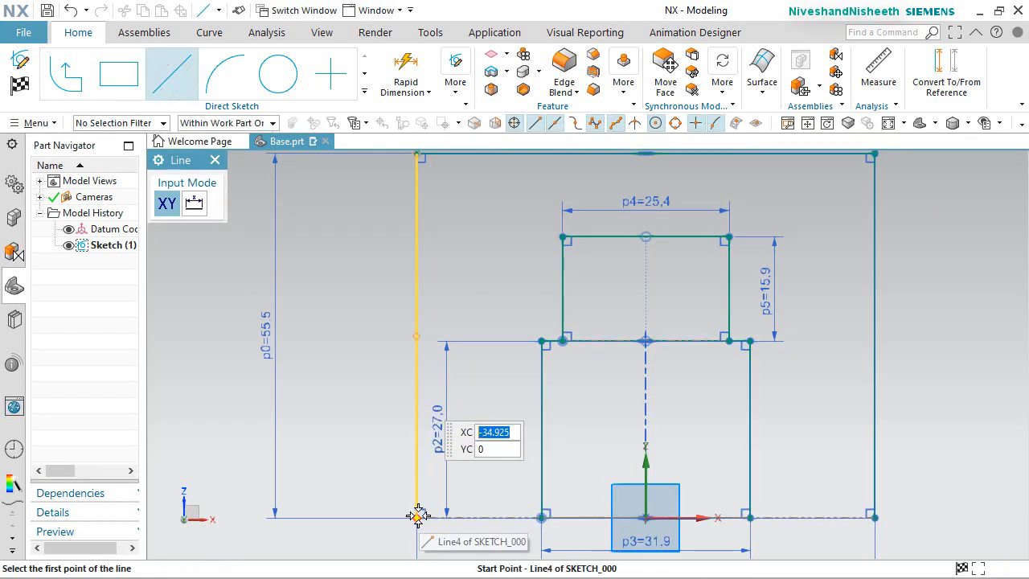
{"action": "left_click", "coordinate": [417, 516]}
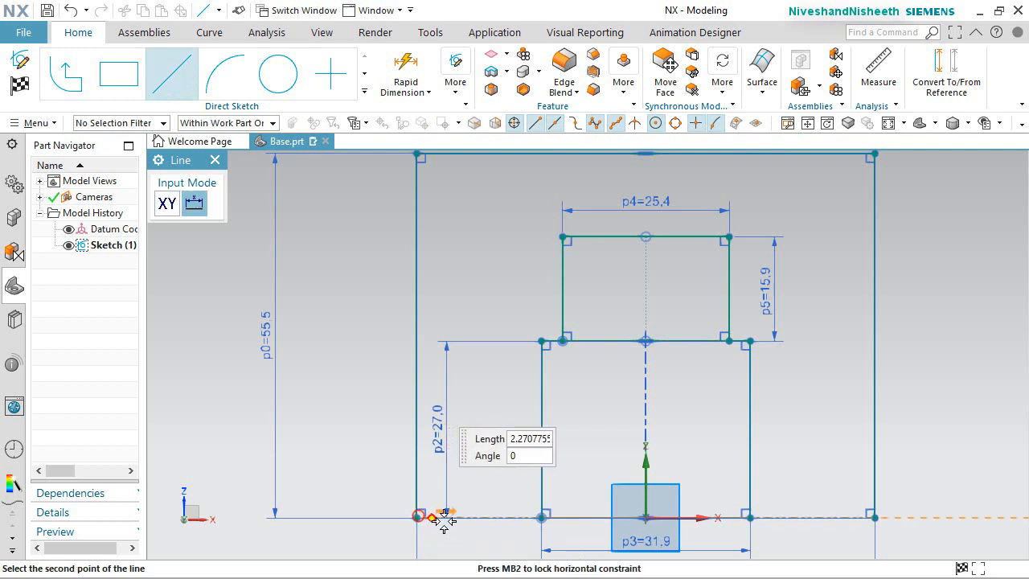
{"action": "left_click", "coordinate": [542, 517]}
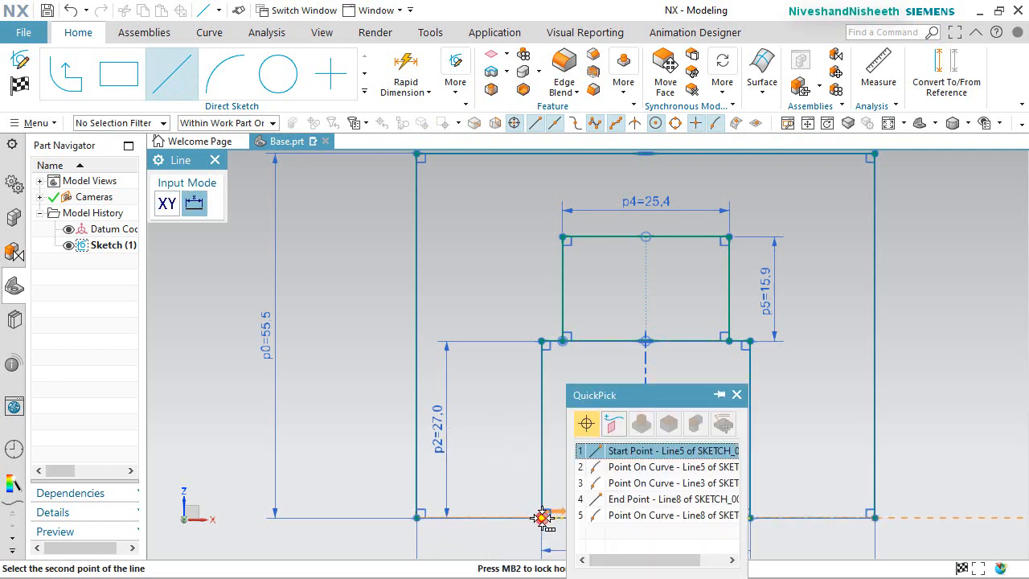
{"action": "left_click", "coordinate": [611, 455]}
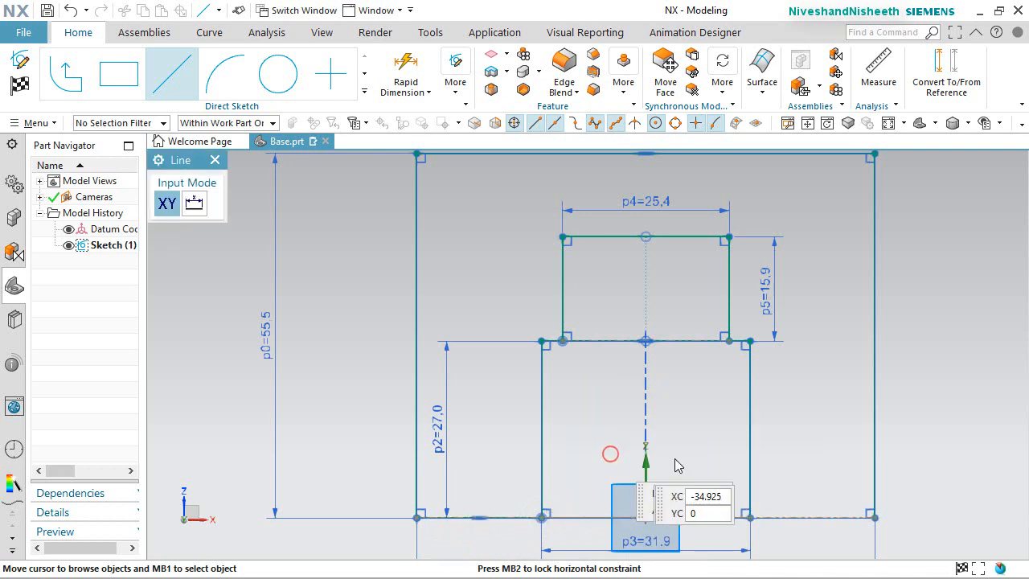
{"action": "left_click", "coordinate": [876, 518]}
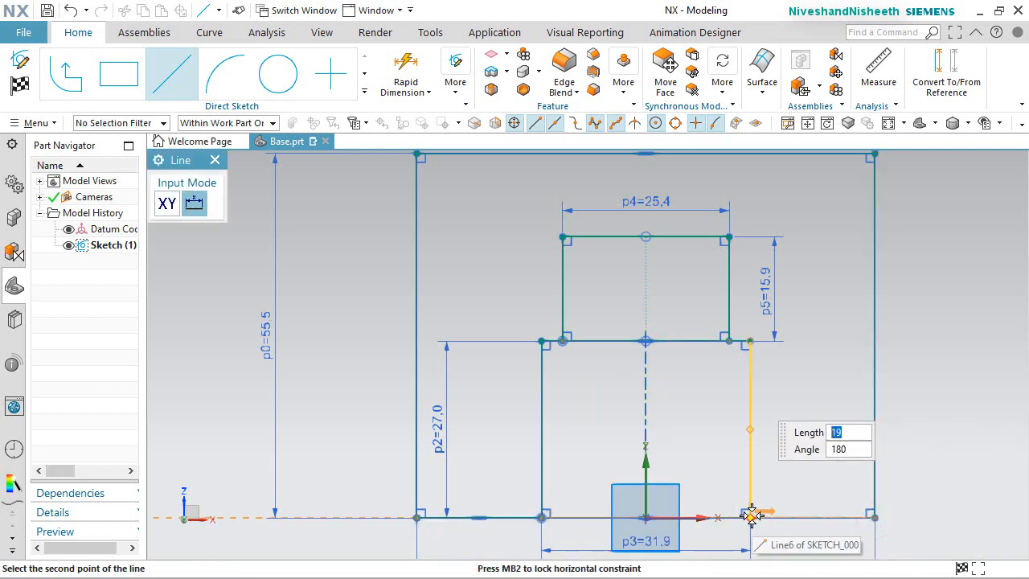
{"action": "left_click", "coordinate": [751, 515]}
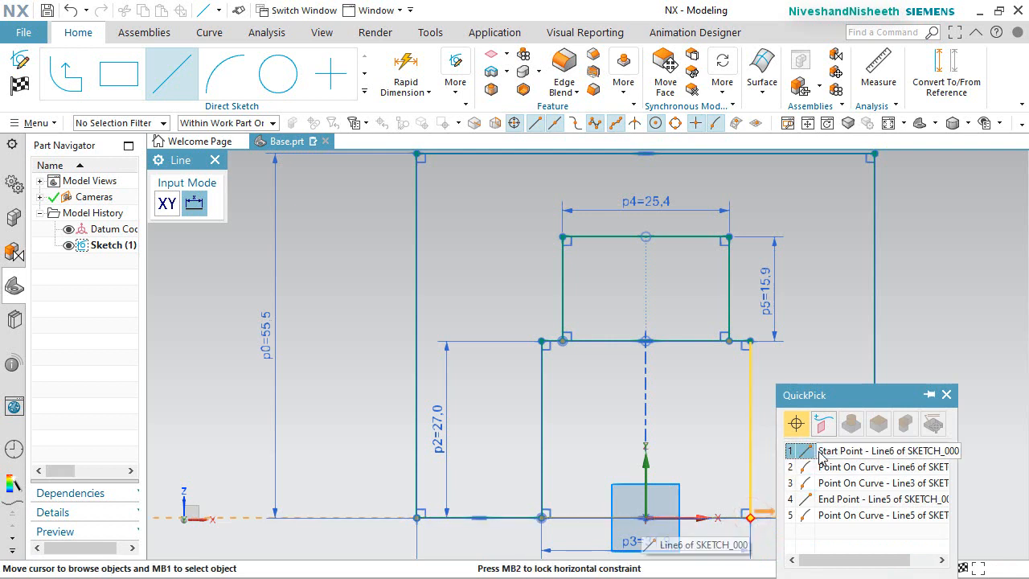
{"action": "left_click", "coordinate": [822, 451]}
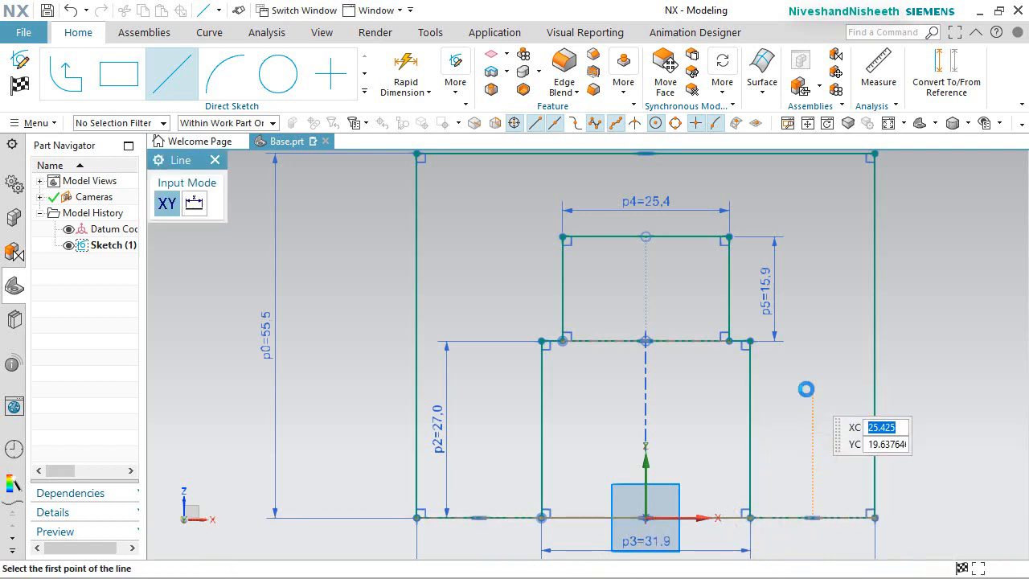
Convert the lower inner rectangle's upper edge to a reference line
{"action": "scroll", "coordinate": [625, 317], "scroll_direction": "up", "scroll_amount": 5}
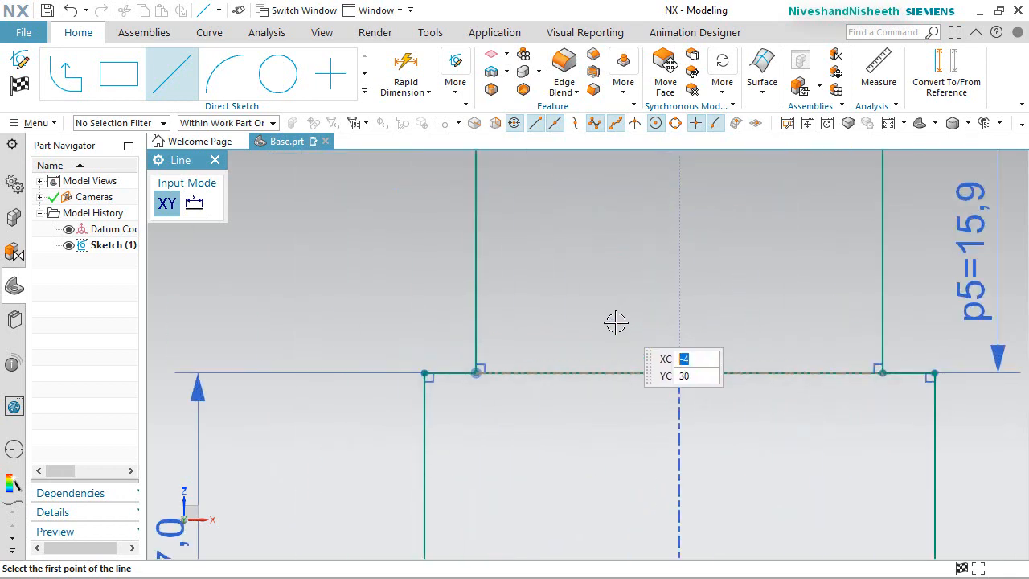
{"action": "key", "text": "Escape"}
{"action": "left_click", "coordinate": [459, 383]}
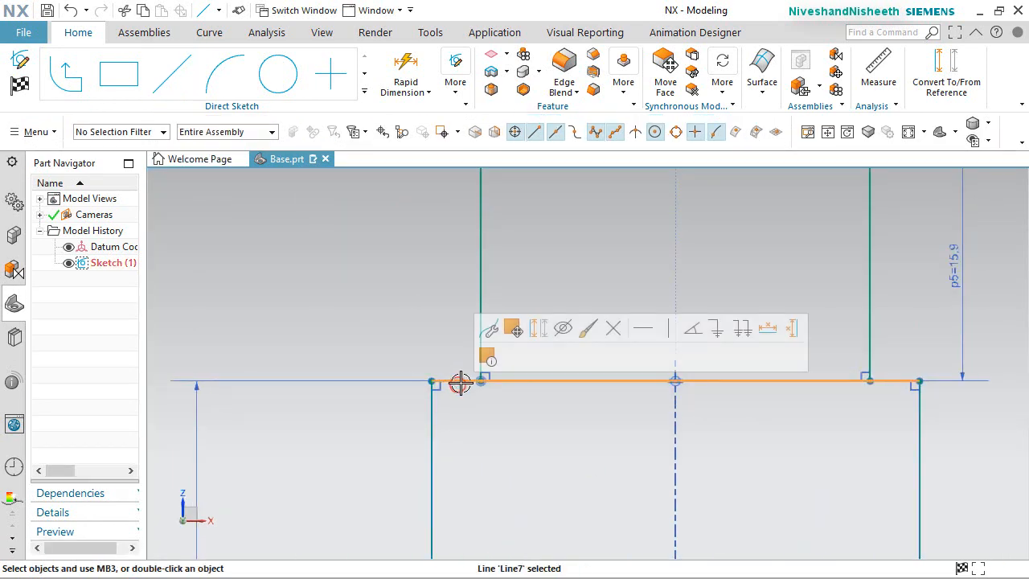
{"action": "left_click", "coordinate": [536, 330]}
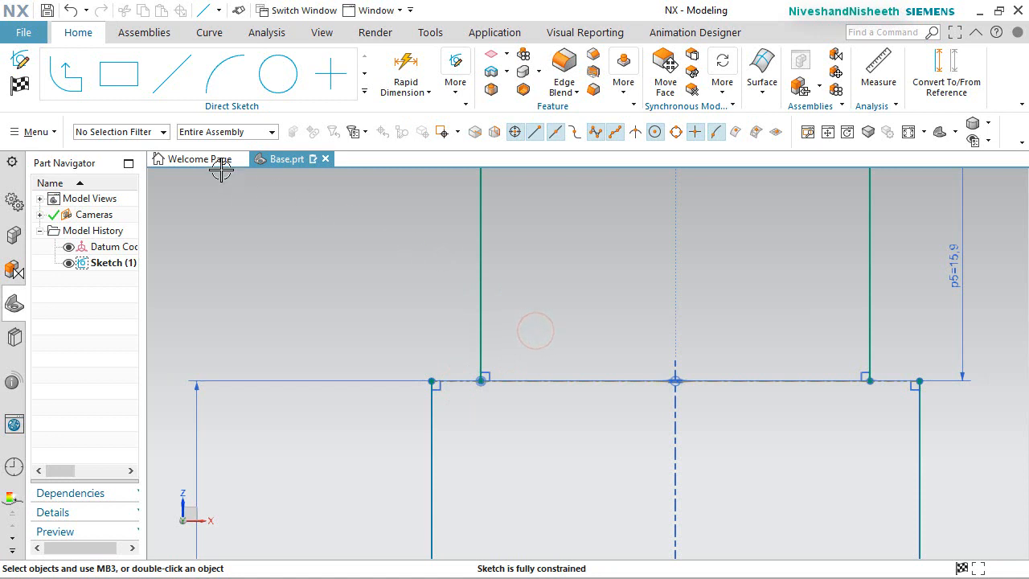
Draw two short horizontal lines joining the lower inner rectangle's top corners to the nearest bottom corners of the upper inner rectangle
{"action": "left_click", "coordinate": [169, 79]}
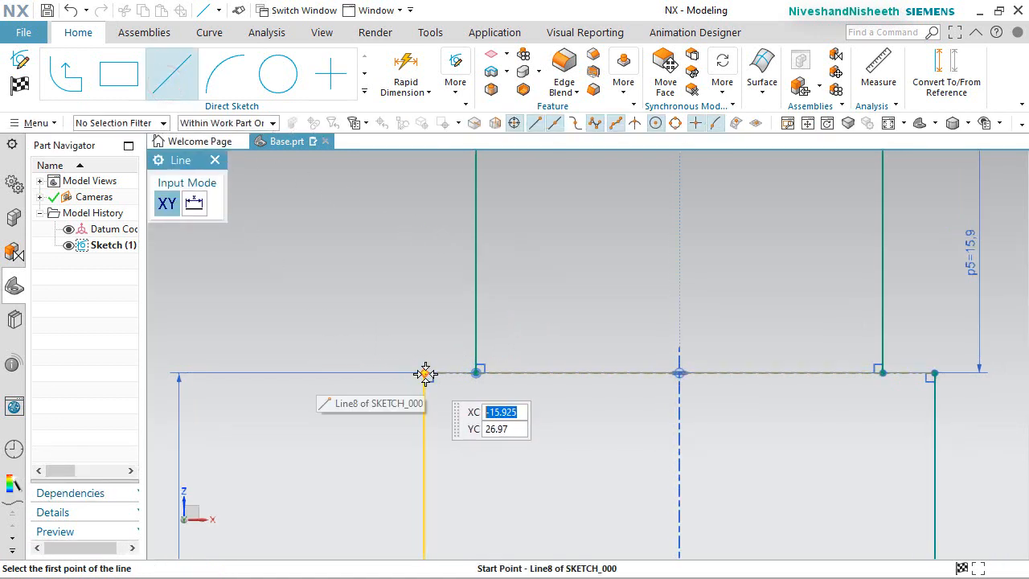
{"action": "left_click", "coordinate": [426, 373]}
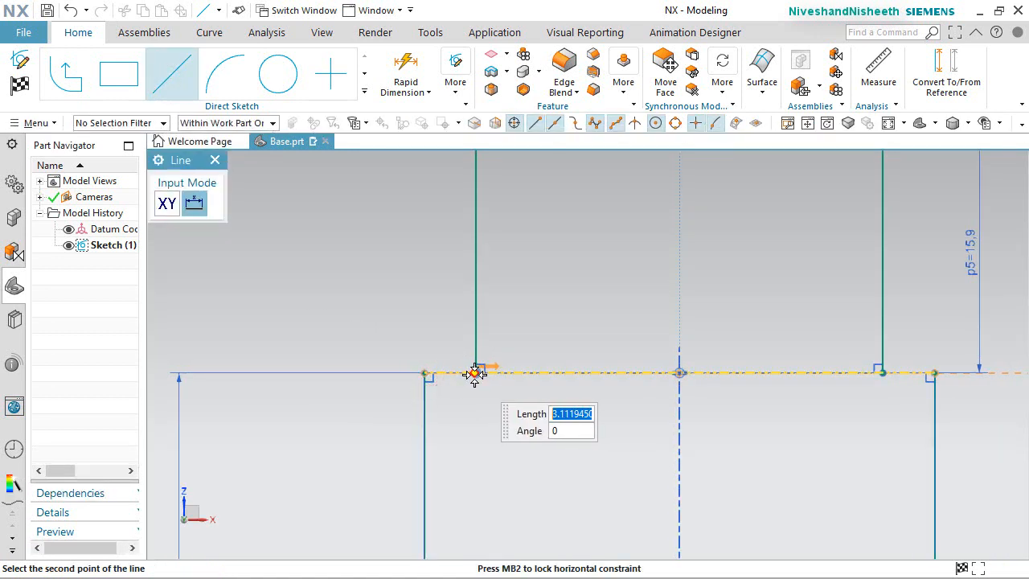
{"action": "left_click", "coordinate": [477, 372]}
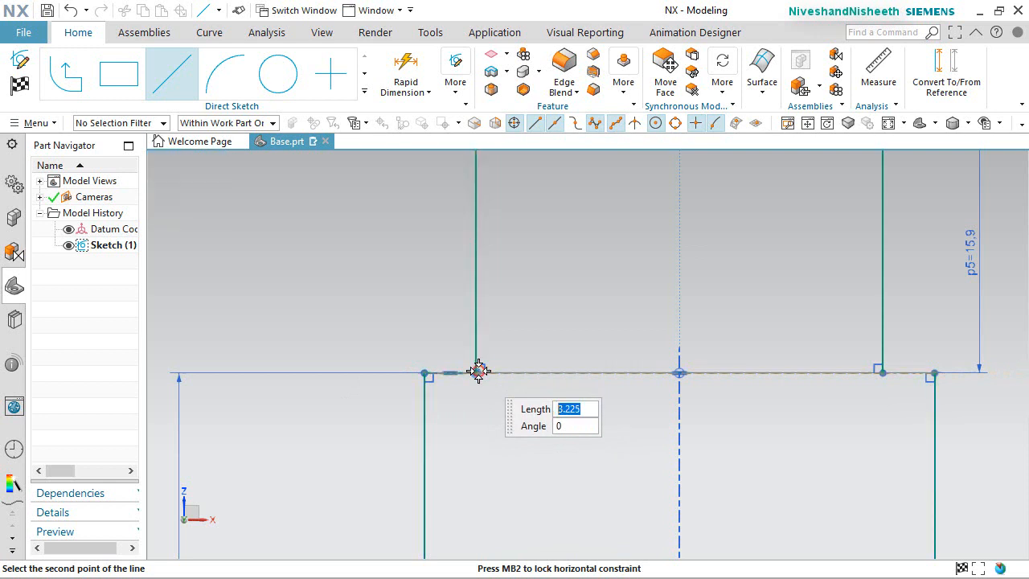
{"action": "left_click", "coordinate": [936, 372]}
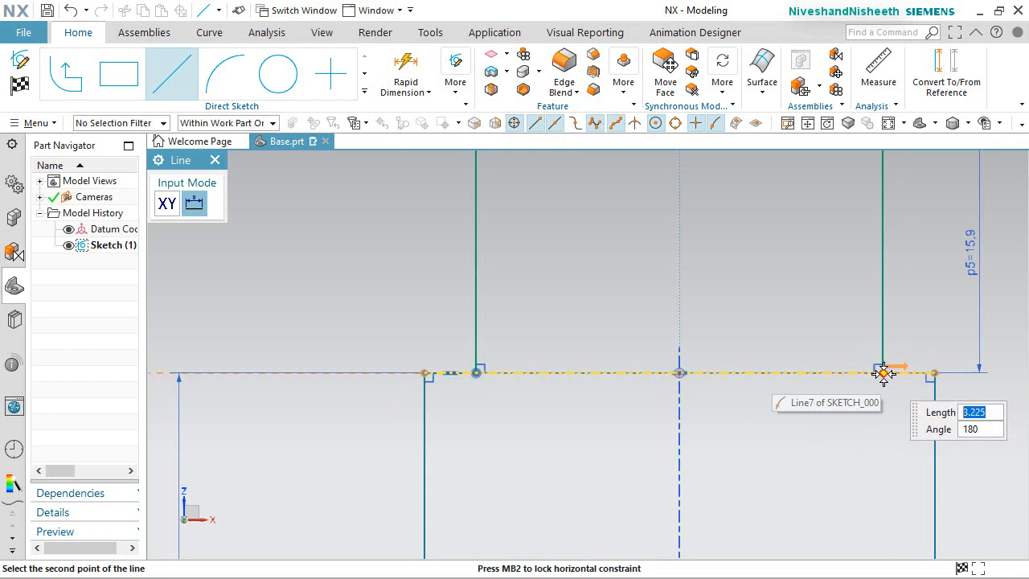
{"action": "left_click", "coordinate": [884, 373]}
{"action": "left_click", "coordinate": [905, 404]}
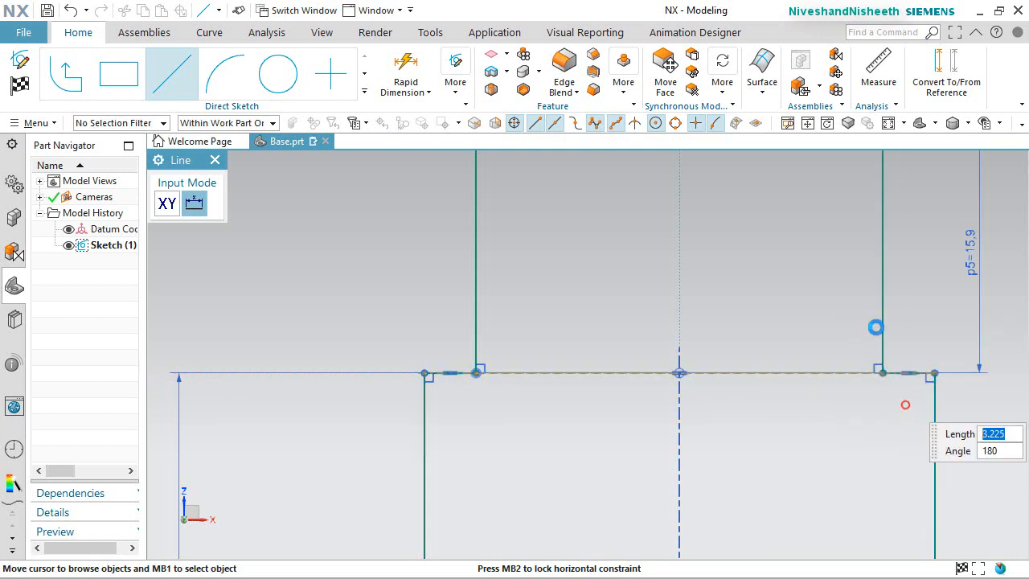
{"action": "right_click", "coordinate": [834, 259]}
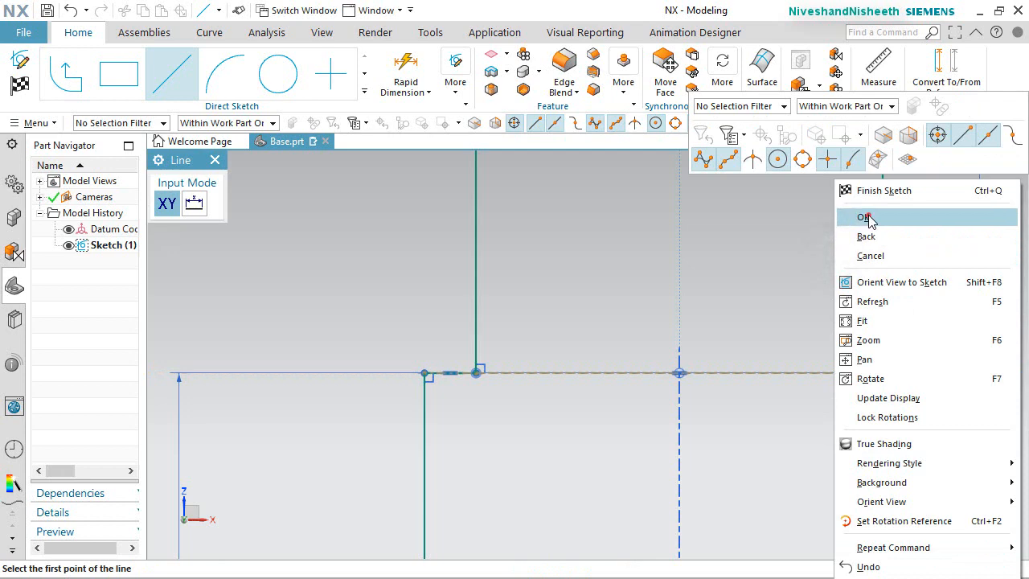
{"action": "left_click", "coordinate": [868, 214]}
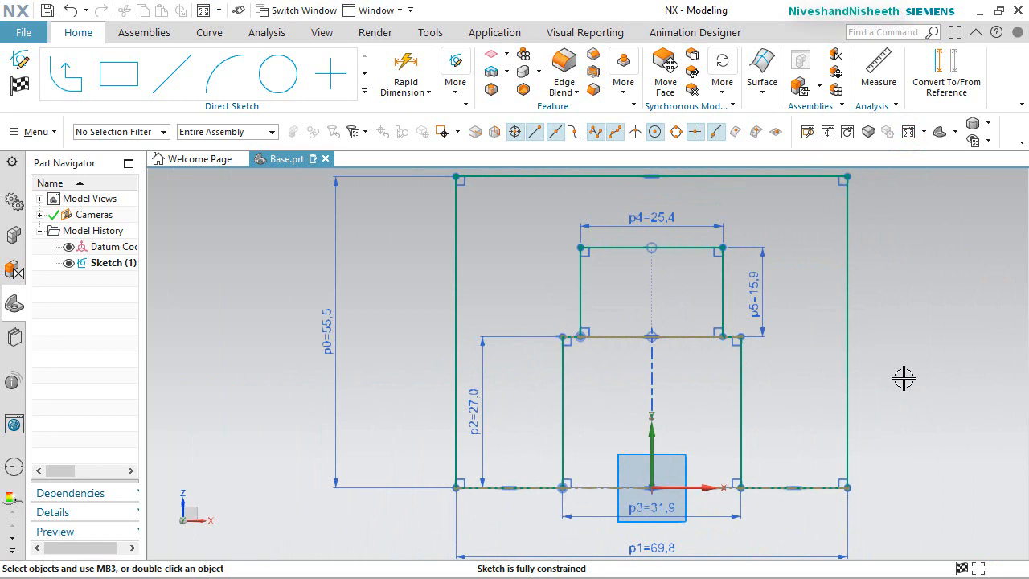
Convert the outer rectangle's top edge to a reference line
{"action": "left_click", "coordinate": [788, 176]}
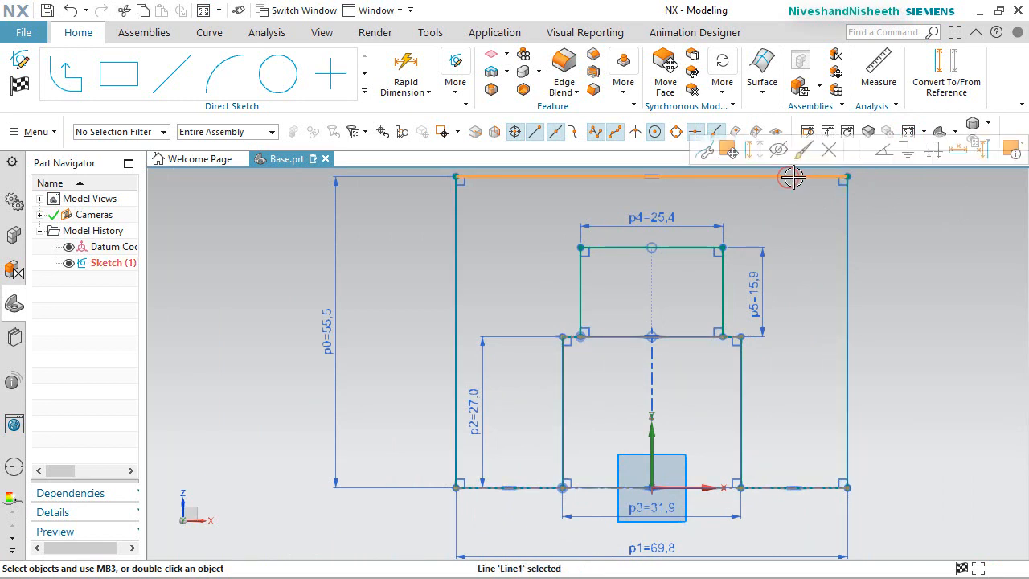
{"action": "left_click", "coordinate": [533, 443]}
{"action": "scroll", "coordinate": [533, 443], "scroll_direction": "up", "scroll_amount": 2}
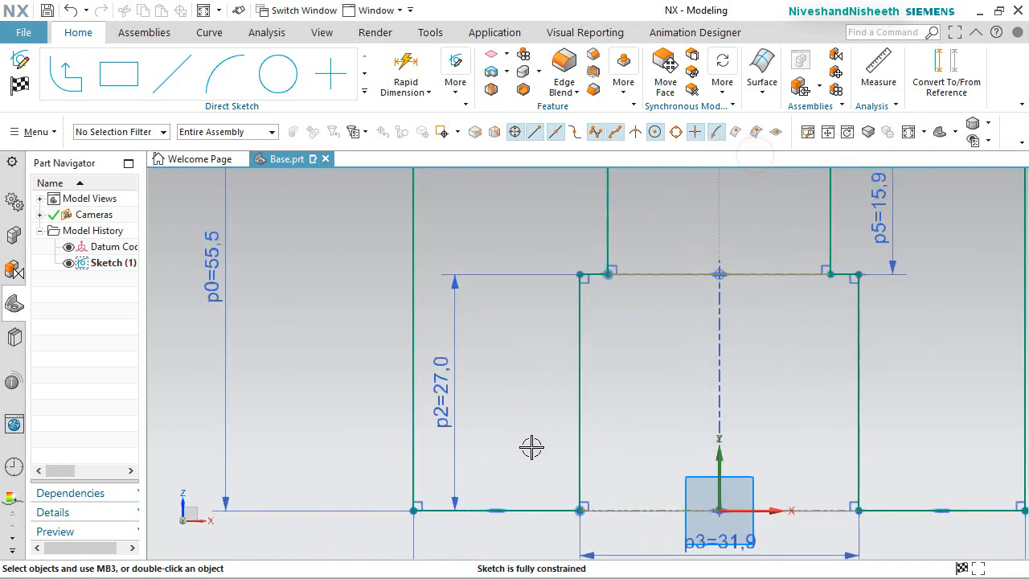
{"action": "scroll", "coordinate": [533, 443], "scroll_direction": "down", "scroll_amount": 4}
{"action": "scroll", "coordinate": [703, 235], "scroll_direction": "up", "scroll_amount": 1}
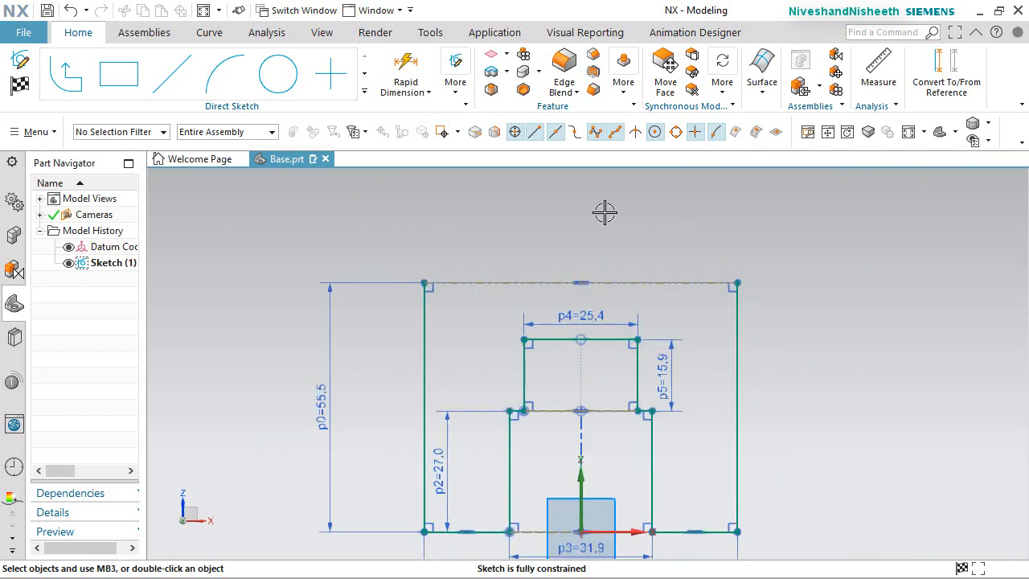
Sketch a circle about 23.7 mm in diameter above the outer rectangle and constrain its centre to the sketch's vertical axis
{"action": "left_click", "coordinate": [277, 74]}
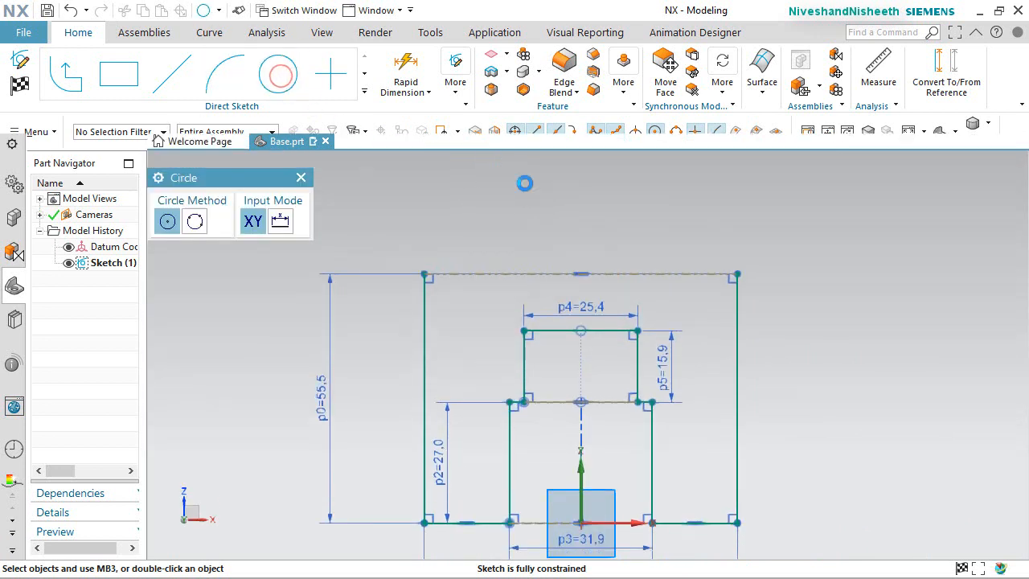
{"action": "left_click", "coordinate": [577, 199]}
{"action": "left_click", "coordinate": [611, 238]}
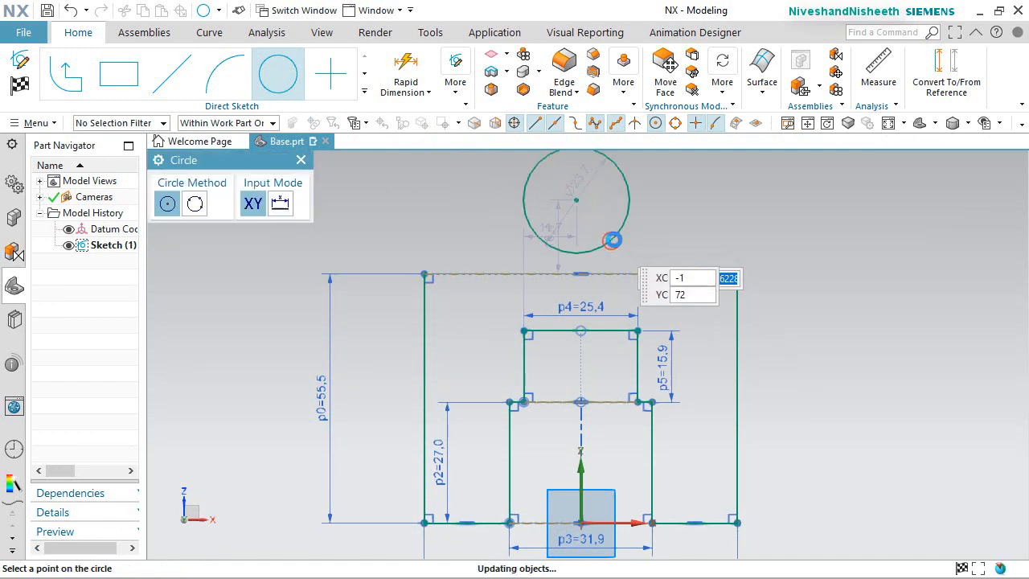
{"action": "key", "text": "Escape"}
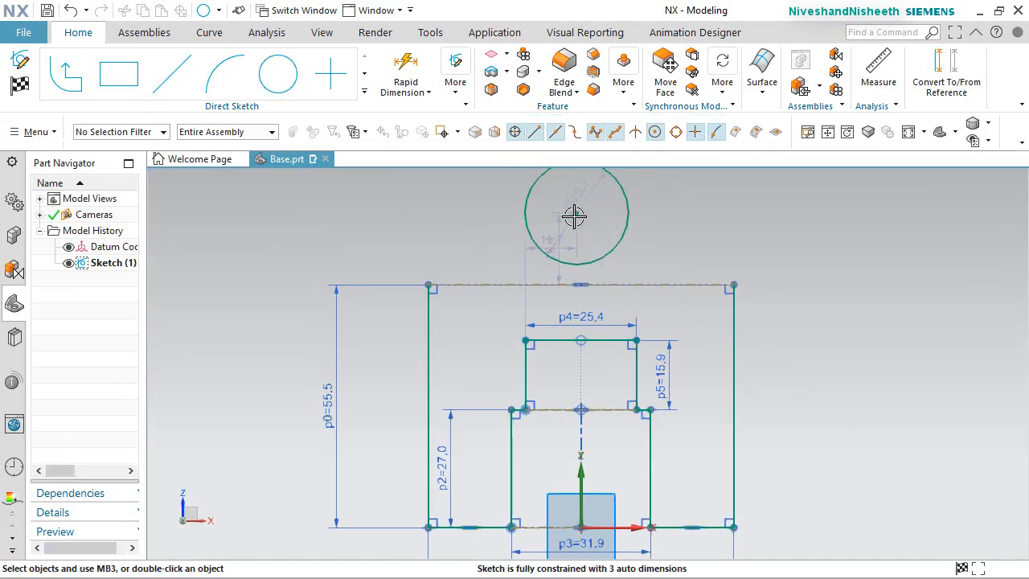
{"action": "left_click", "coordinate": [574, 212]}
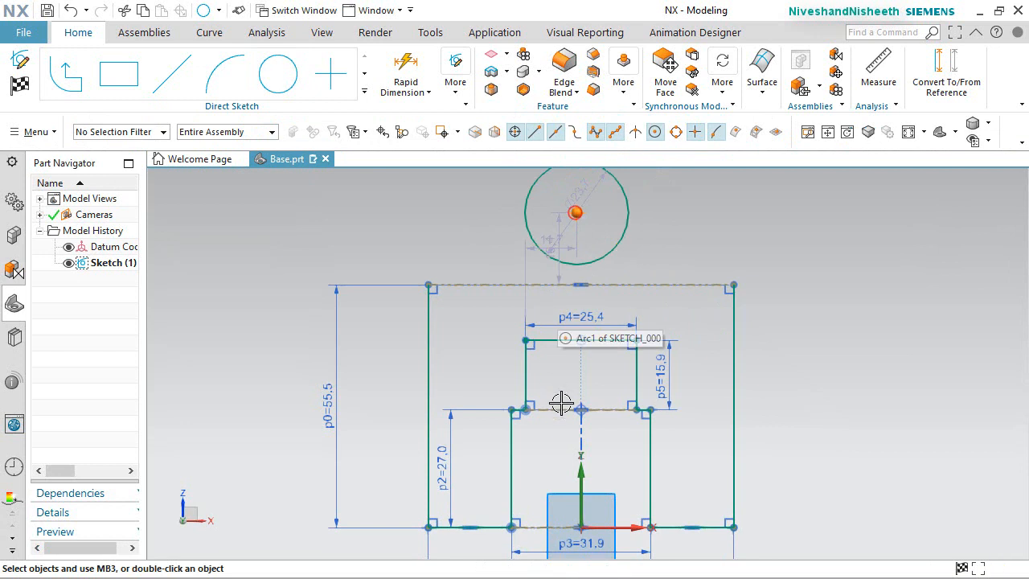
{"action": "left_click", "coordinate": [581, 471]}
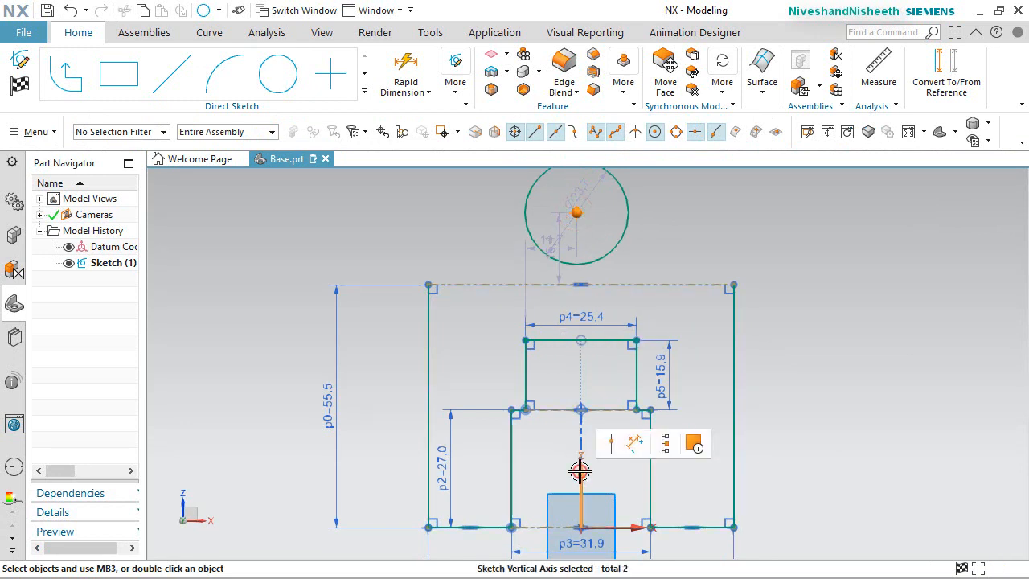
{"action": "left_click", "coordinate": [611, 443]}
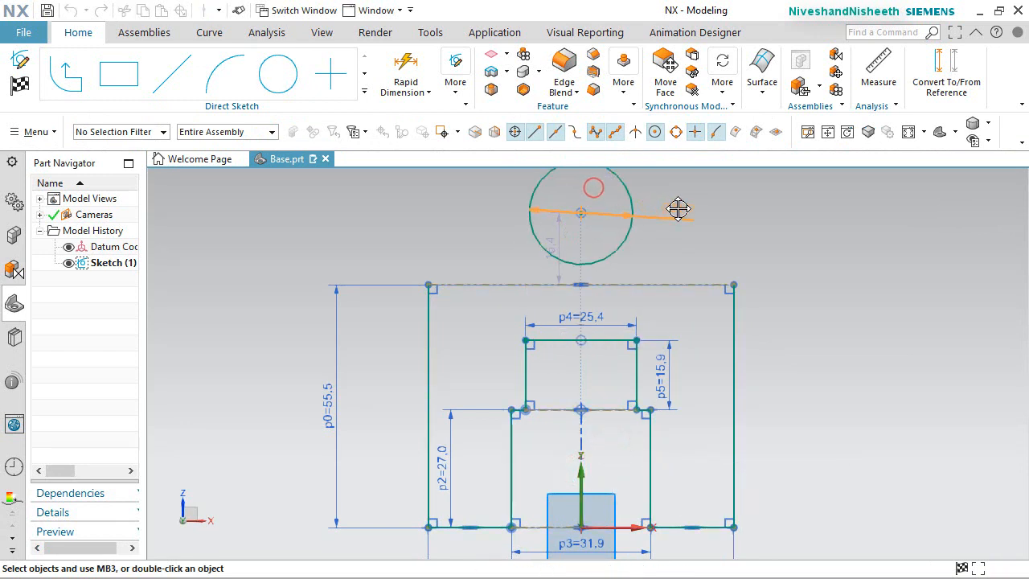
Set the diameter of the circle above the outer rectangle to 34.9 mm
{"action": "left_click", "coordinate": [678, 206]}
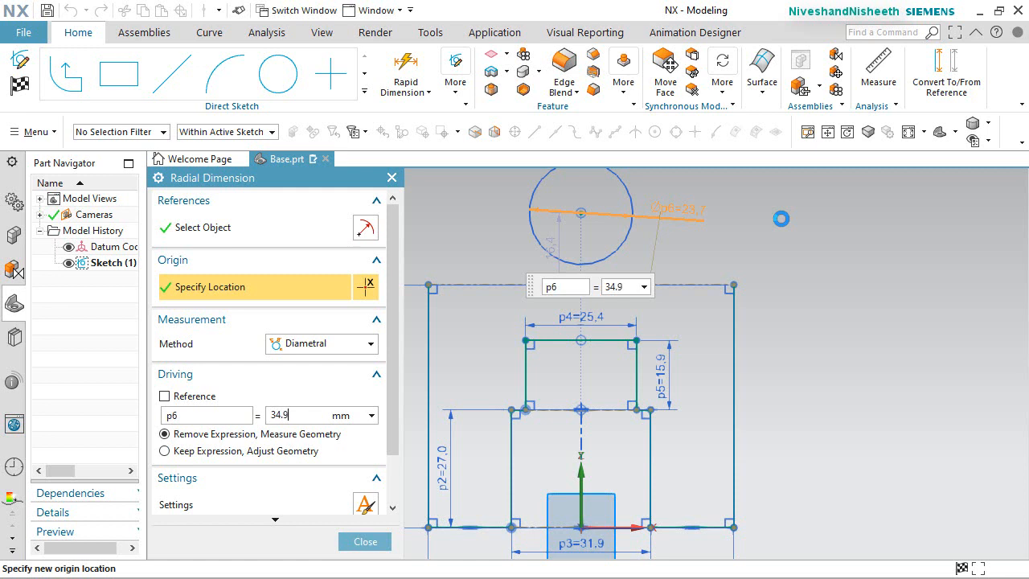
{"action": "key", "text": "Return"}
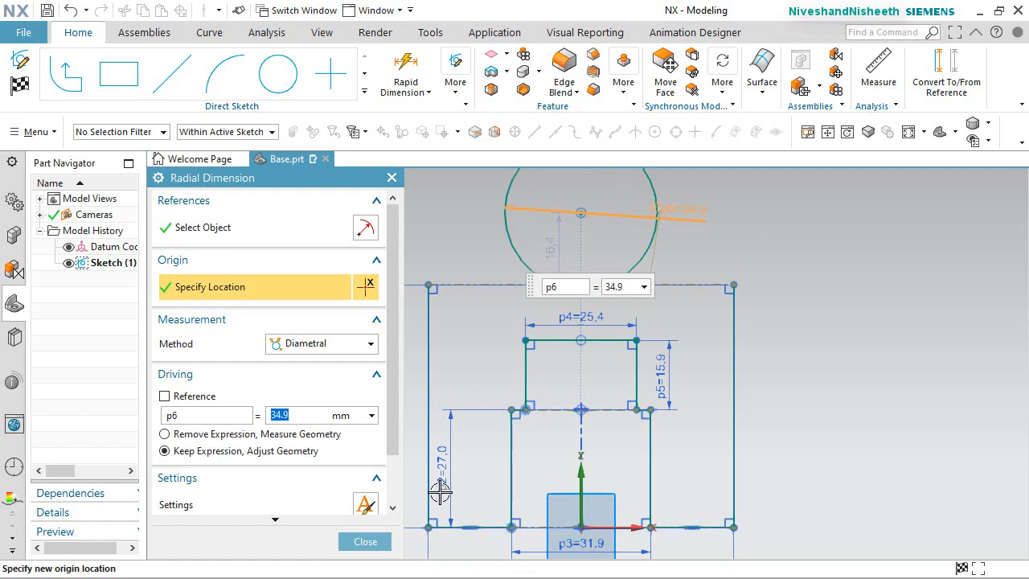
{"action": "left_click", "coordinate": [366, 542]}
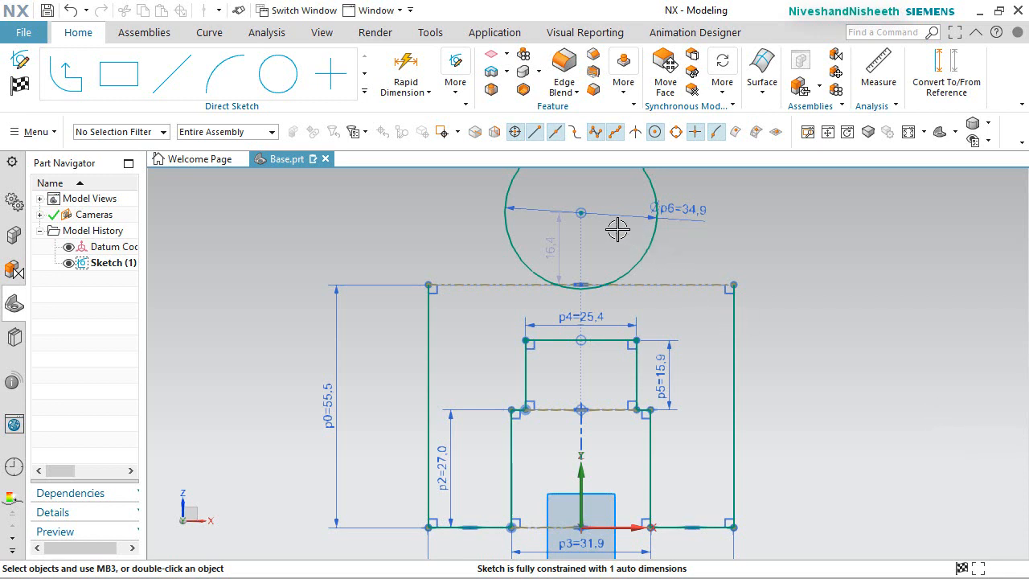
Make the 34.9 mm circle's centre coincident with the midpoint of the outer rectangle's top edge and convert the circle to reference
{"action": "scroll", "coordinate": [603, 219], "scroll_direction": "down", "scroll_amount": 1}
{"action": "left_click", "coordinate": [581, 223]}
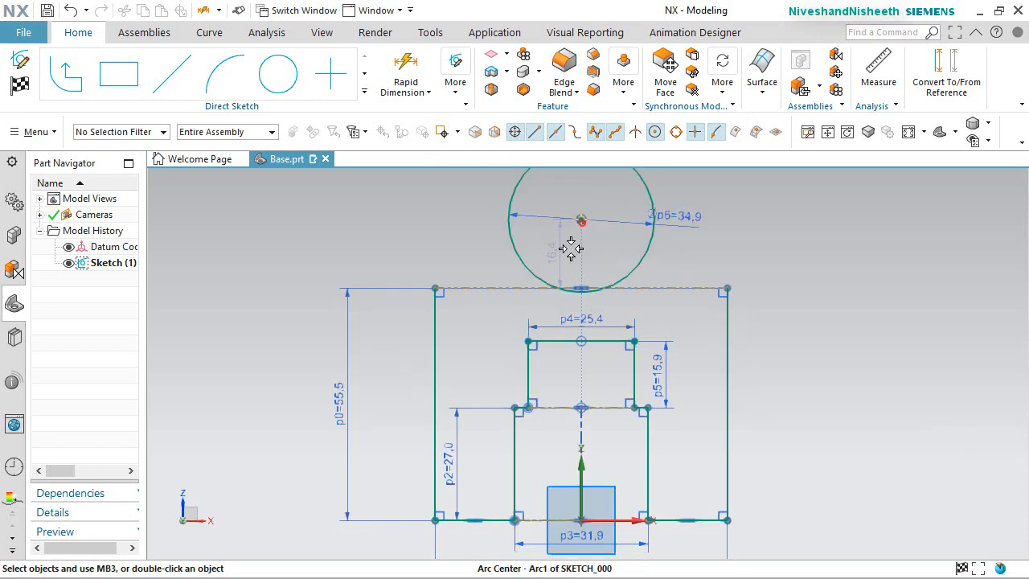
{"action": "left_click", "coordinate": [580, 287]}
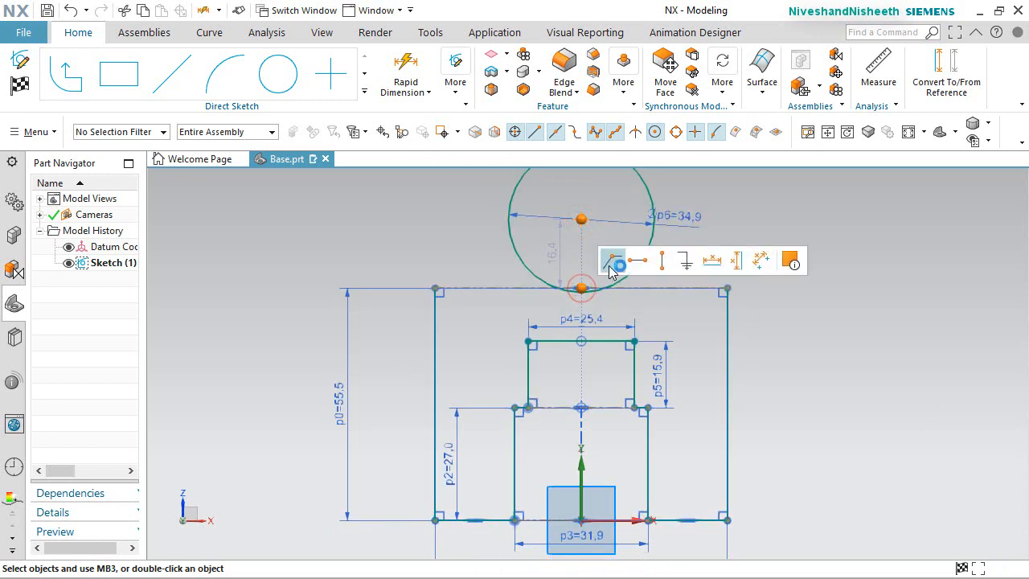
{"action": "left_click", "coordinate": [611, 263]}
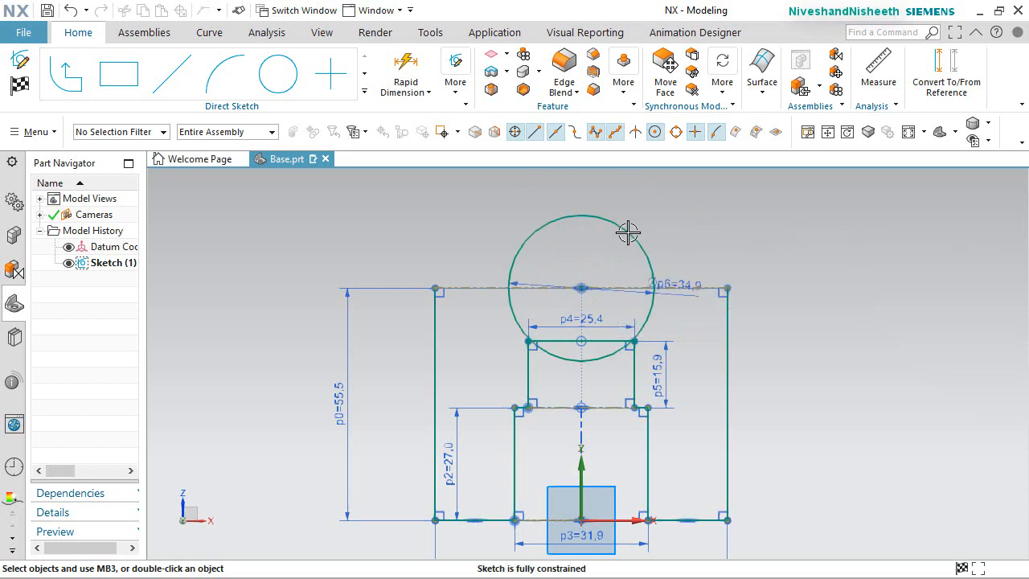
{"action": "left_click", "coordinate": [627, 231]}
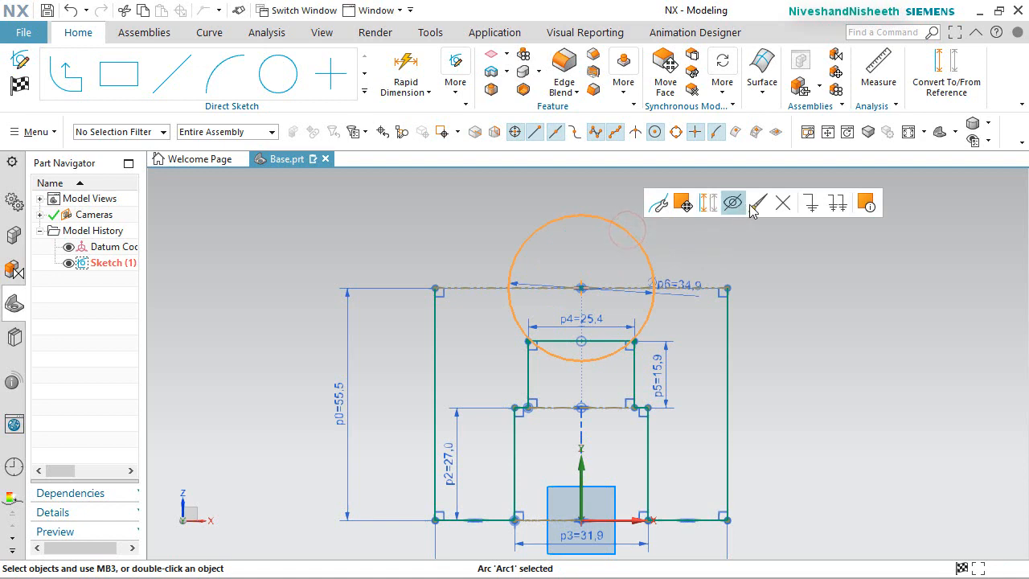
{"action": "left_click", "coordinate": [706, 206]}
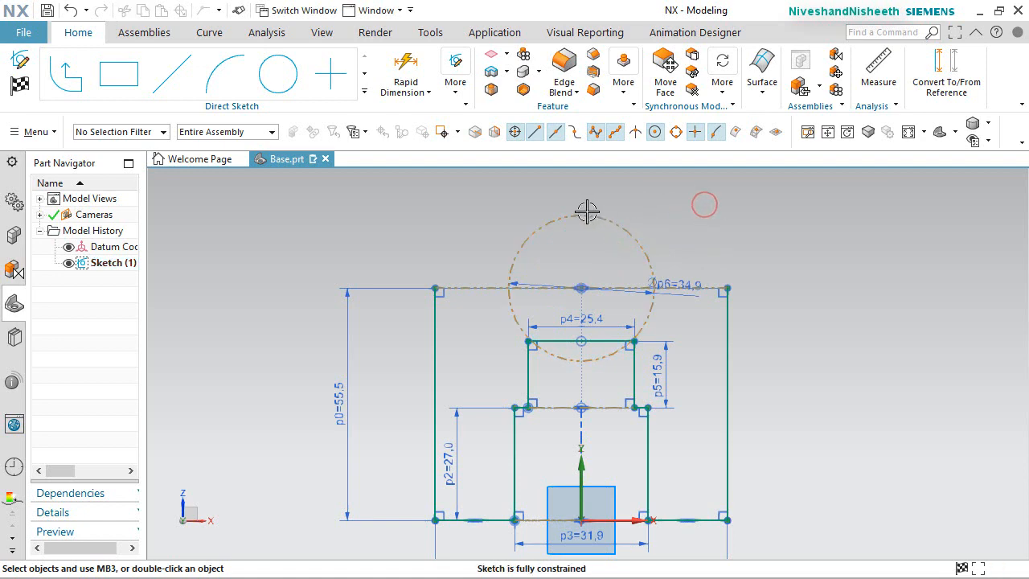
Draw a 12.19 mm diameter circle inside the reference circle, centred on the vertical centreline above the outer rectangle's top edge
{"action": "scroll", "coordinate": [627, 209], "scroll_direction": "up", "scroll_amount": 3}
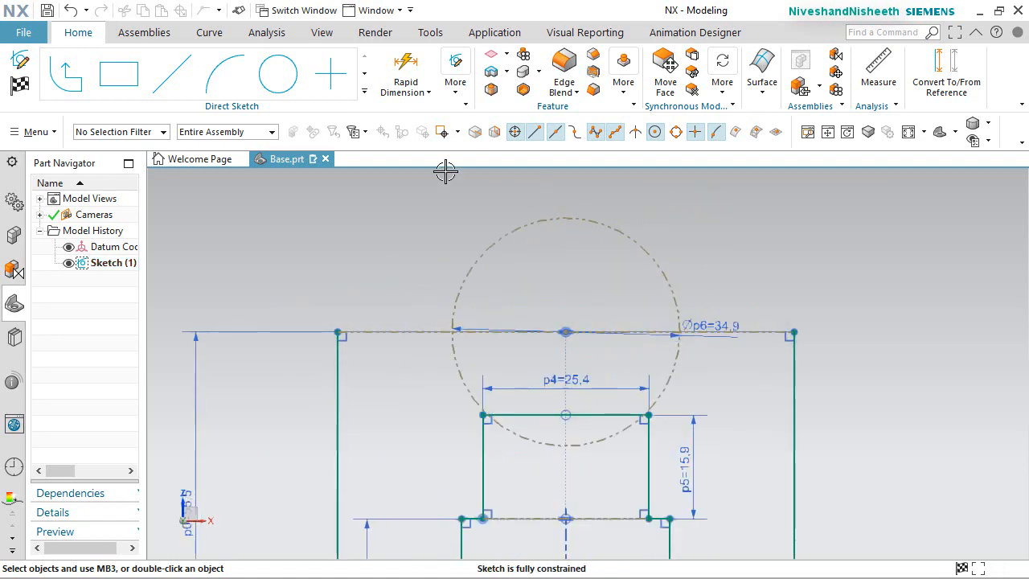
{"action": "key", "text": "o"}
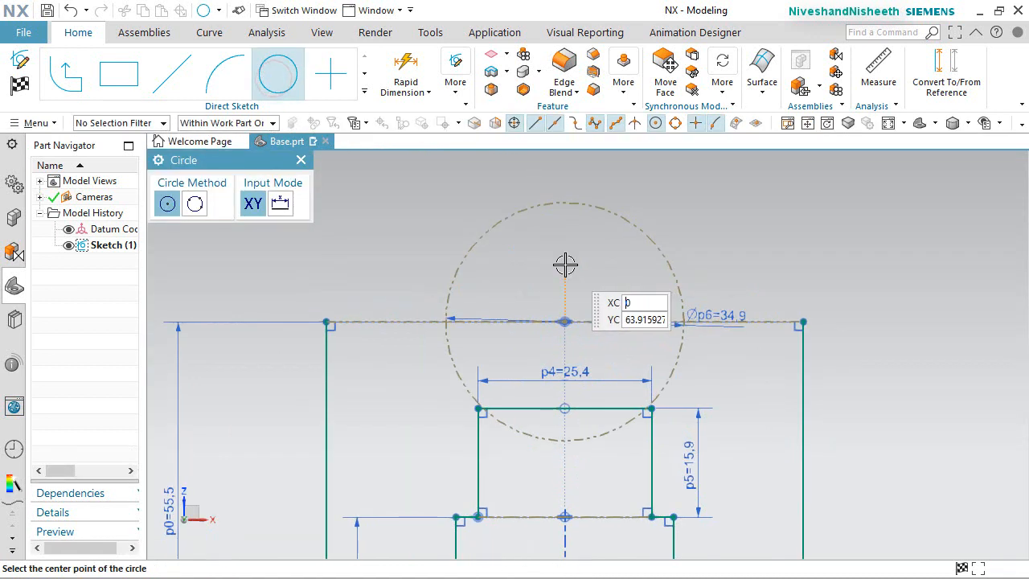
{"action": "left_click", "coordinate": [566, 264]}
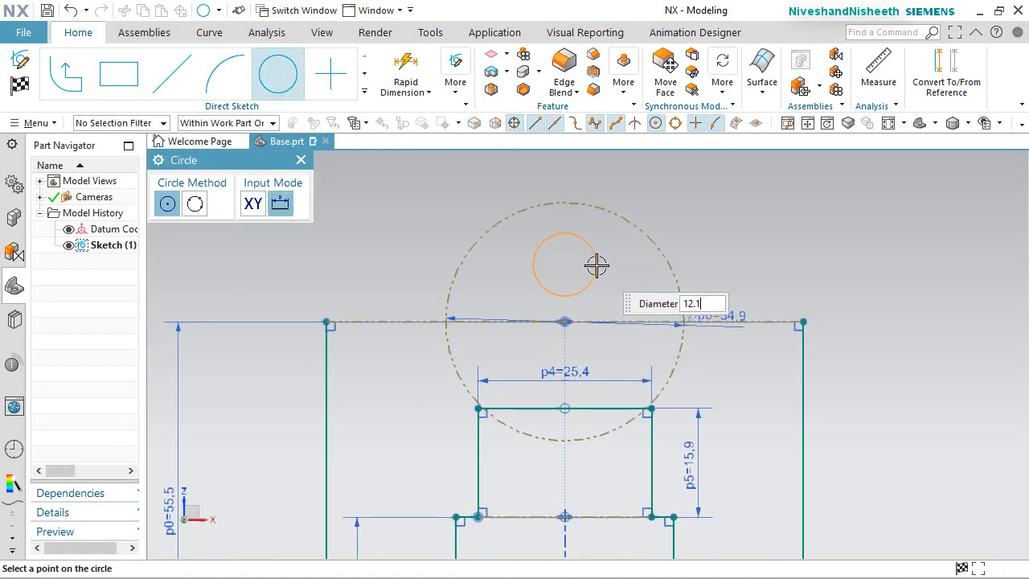
{"action": "key", "text": "Return"}
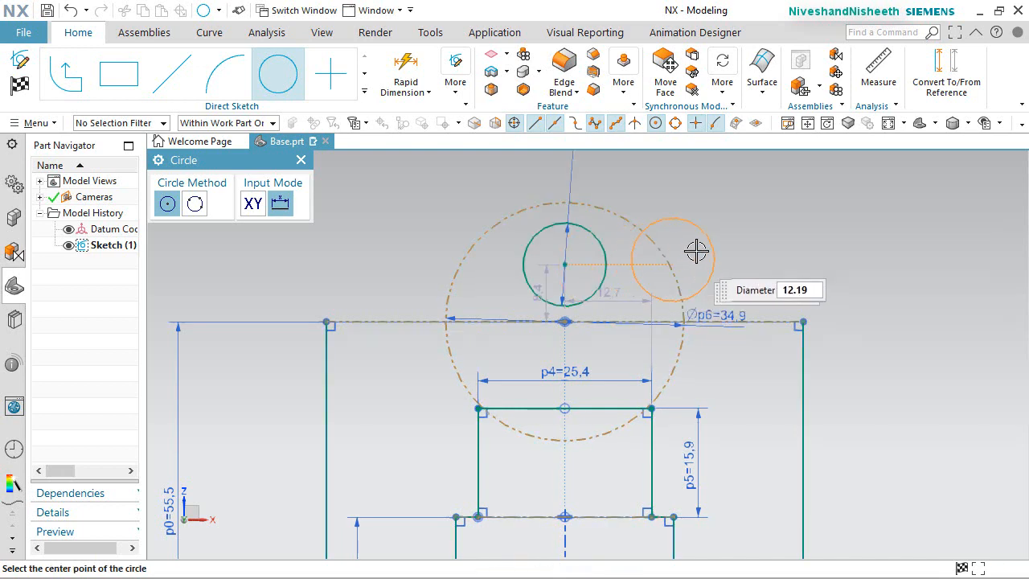
{"action": "right_click", "coordinate": [493, 196]}
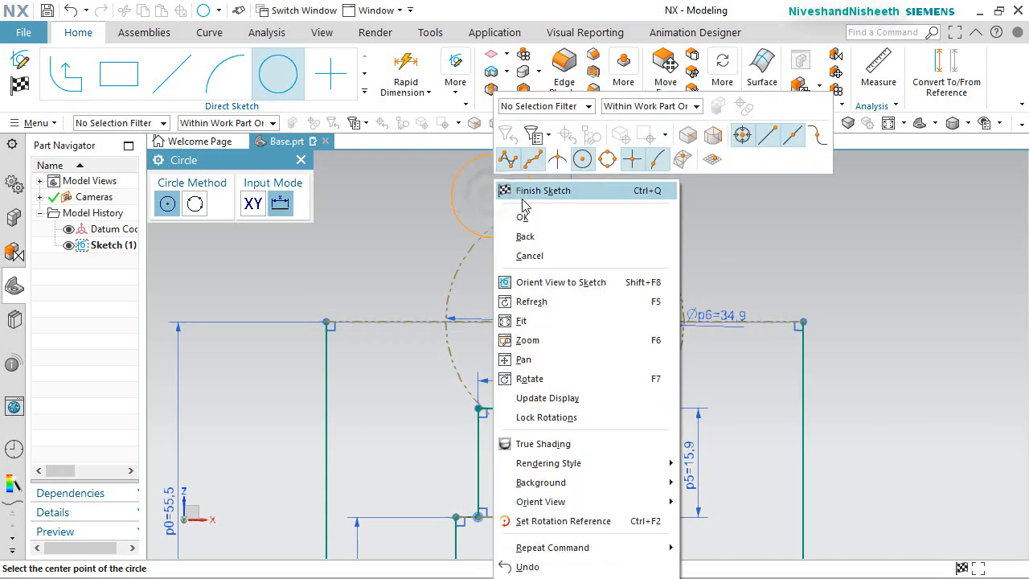
{"action": "left_click", "coordinate": [538, 220]}
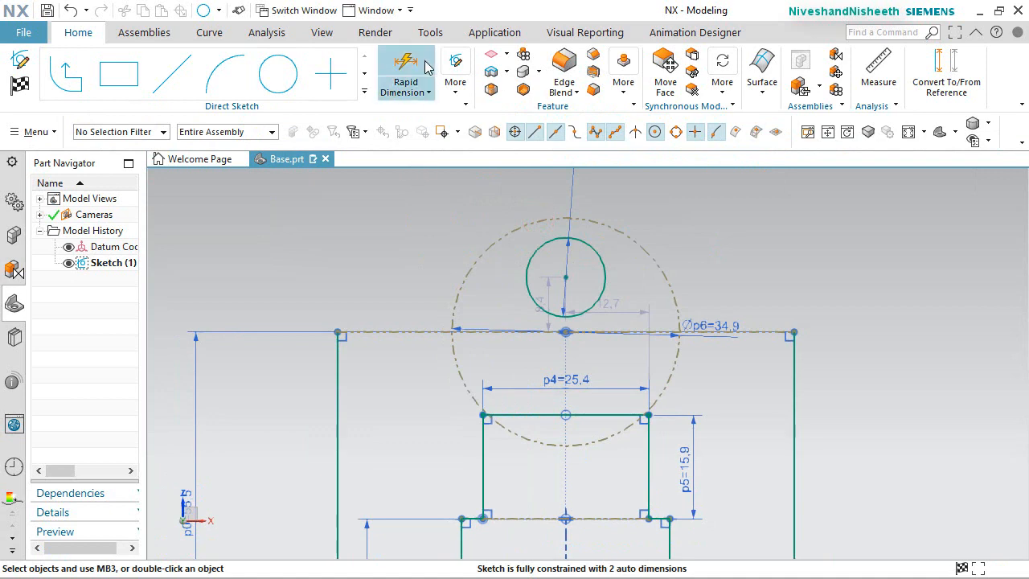
Dimension the small circle's centre 1.6 mm above the outer rectangle's top reference line
{"action": "key", "text": "d"}
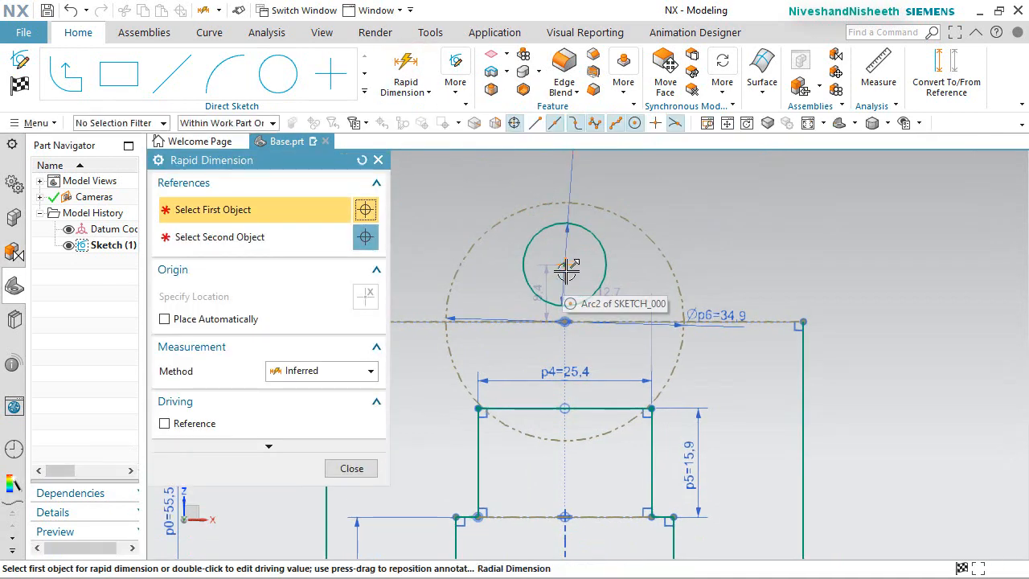
{"action": "left_click", "coordinate": [574, 275]}
{"action": "scroll", "coordinate": [613, 325], "scroll_direction": "up", "scroll_amount": 2}
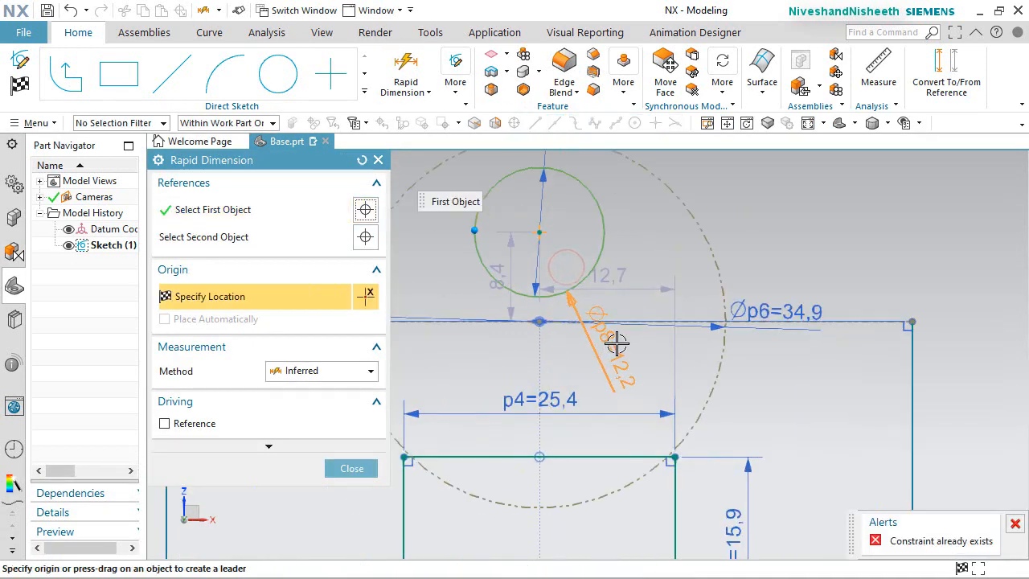
{"action": "scroll", "coordinate": [625, 340], "scroll_direction": "down", "scroll_amount": 5}
{"action": "scroll", "coordinate": [471, 314], "scroll_direction": "up", "scroll_amount": 2}
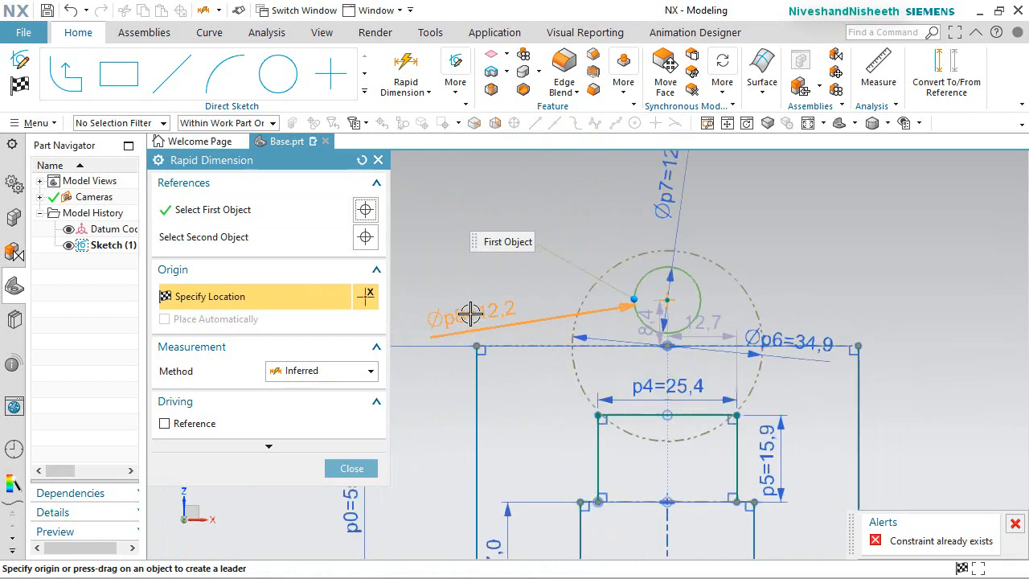
{"action": "left_click", "coordinate": [517, 345]}
{"action": "left_click", "coordinate": [439, 315]}
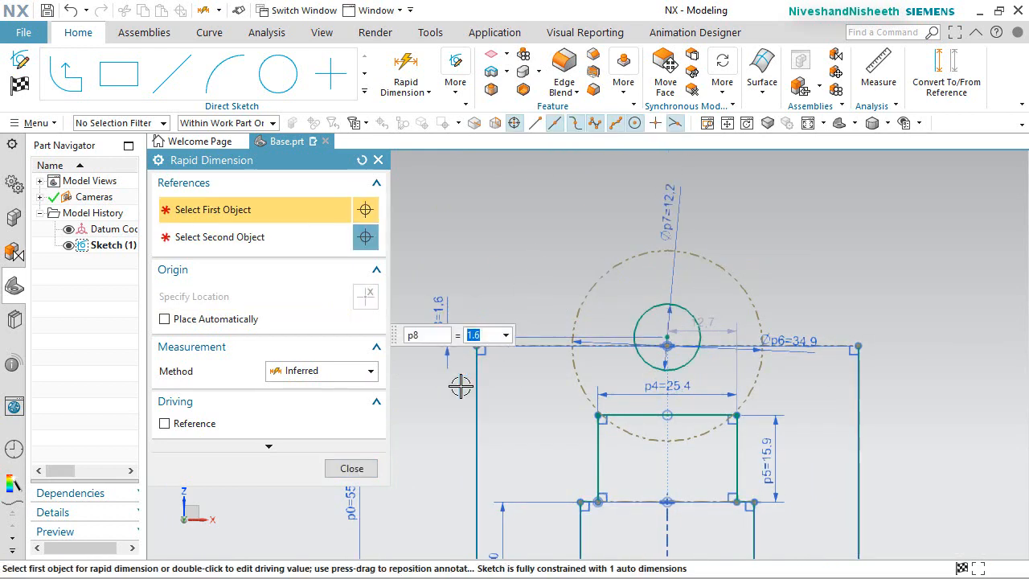
{"action": "left_click", "coordinate": [350, 469]}
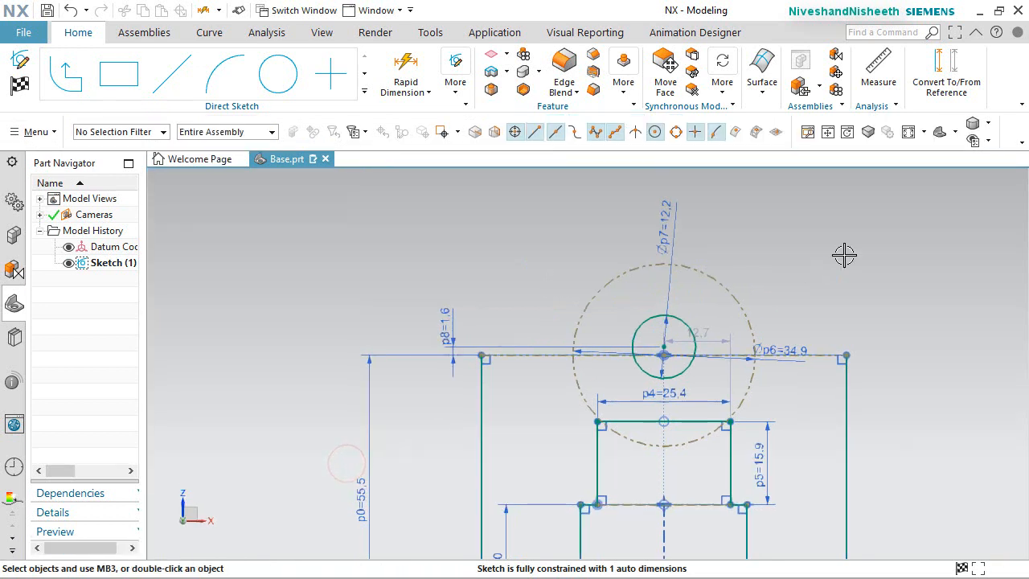
Constrain the small circle's centre to align vertically with the midpoint of the upper inner rectangle's bottom edge
{"action": "left_click", "coordinate": [666, 346]}
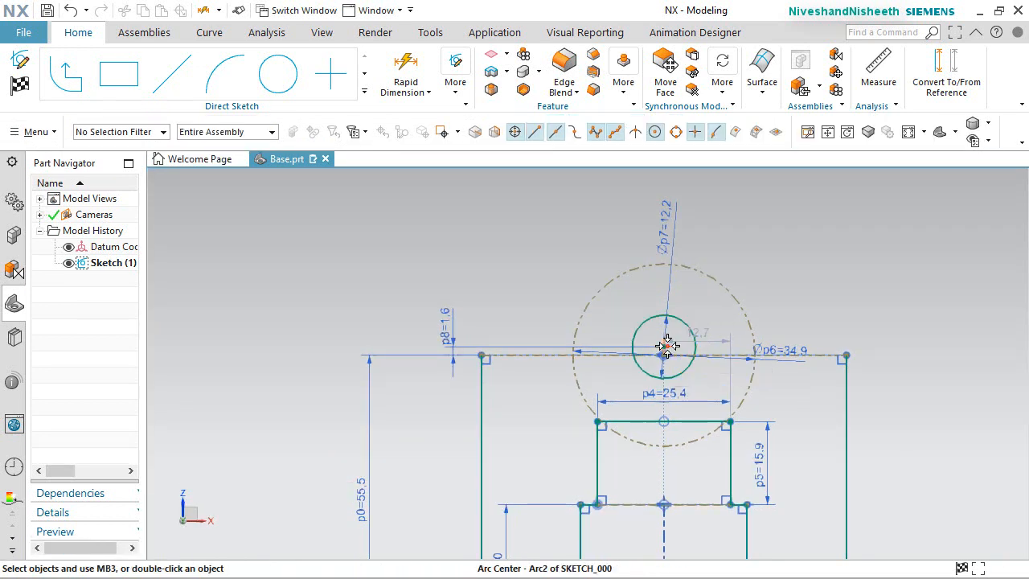
{"action": "scroll", "coordinate": [656, 444], "scroll_direction": "down", "scroll_amount": 2}
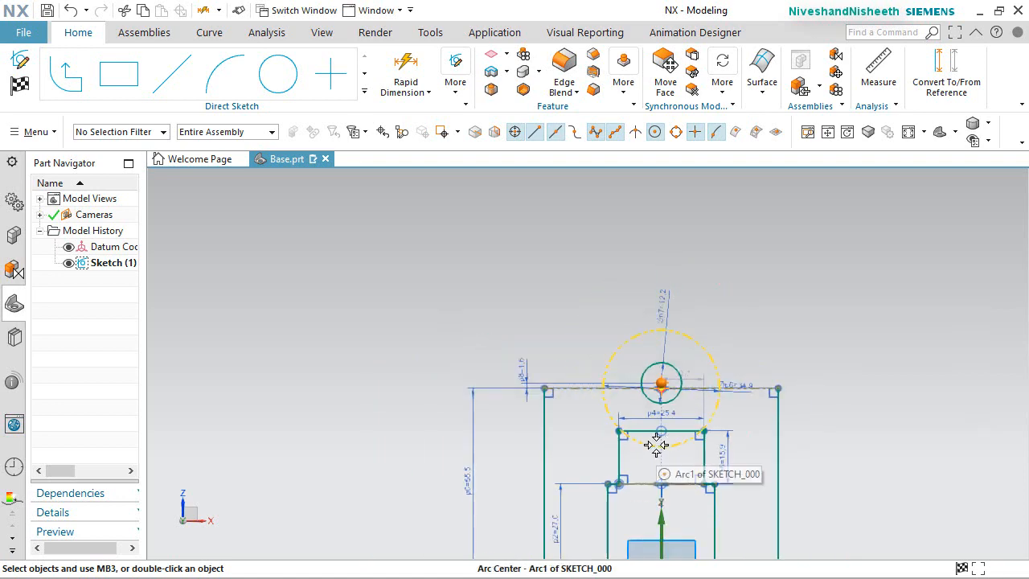
{"action": "scroll", "coordinate": [660, 454], "scroll_direction": "up", "scroll_amount": 3}
{"action": "left_click", "coordinate": [661, 510]}
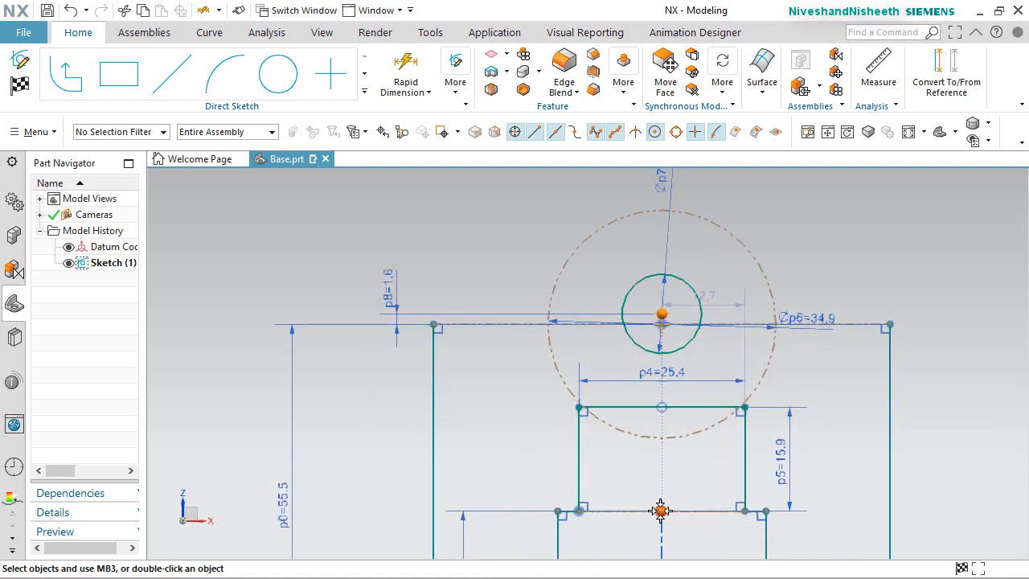
{"action": "left_click", "coordinate": [745, 484]}
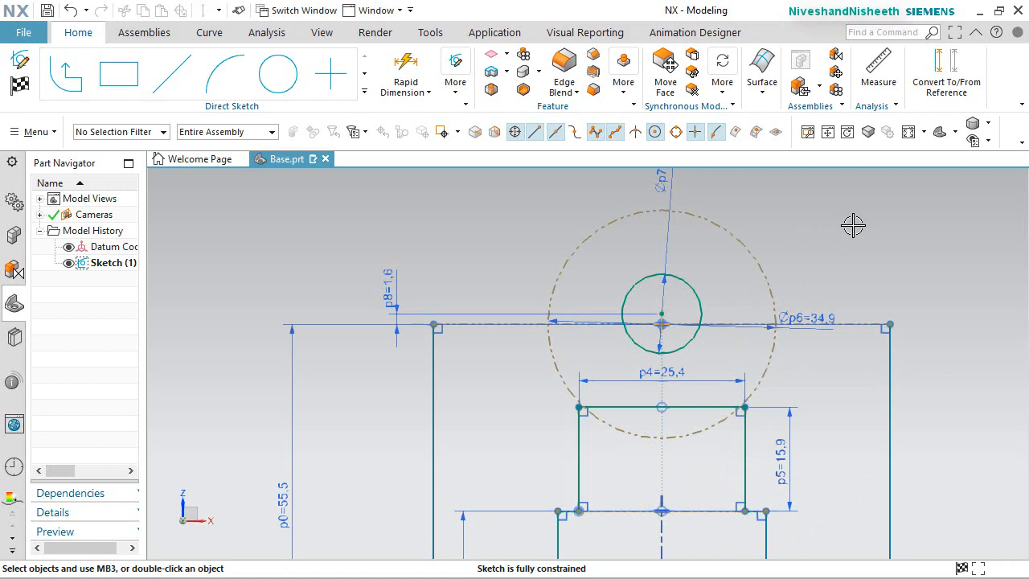
Draw a 17.5 mm horizontal line from the outer rectangle's top-left corner along its top reference edge to the reference circle
{"action": "left_click", "coordinate": [172, 74]}
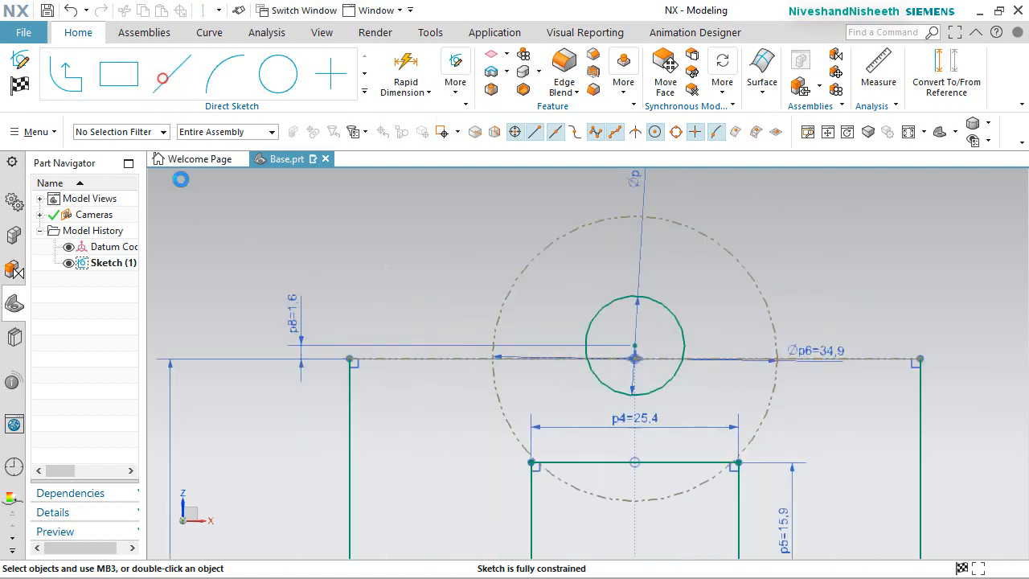
{"action": "left_click", "coordinate": [339, 349]}
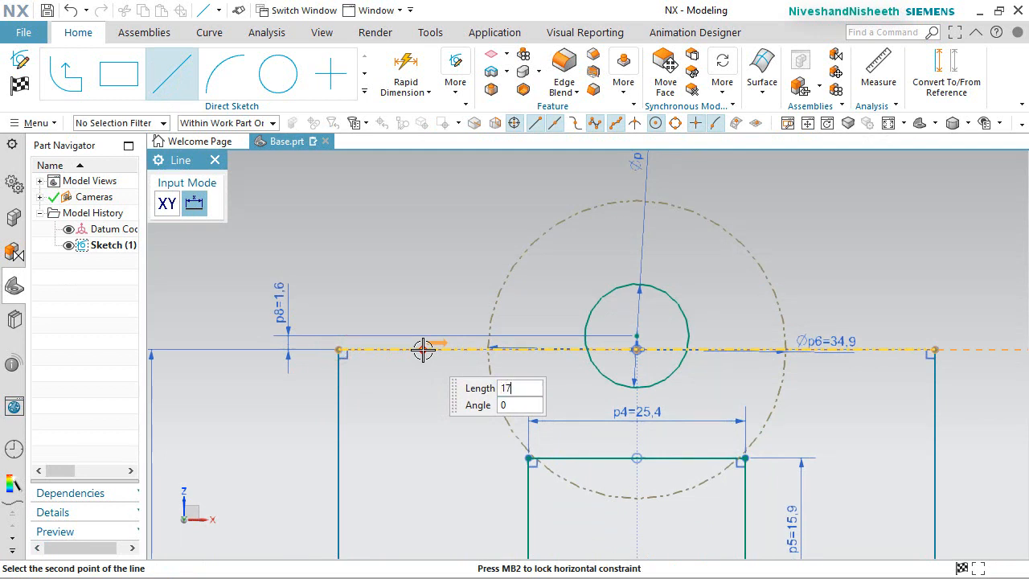
{"action": "key", "text": "Return"}
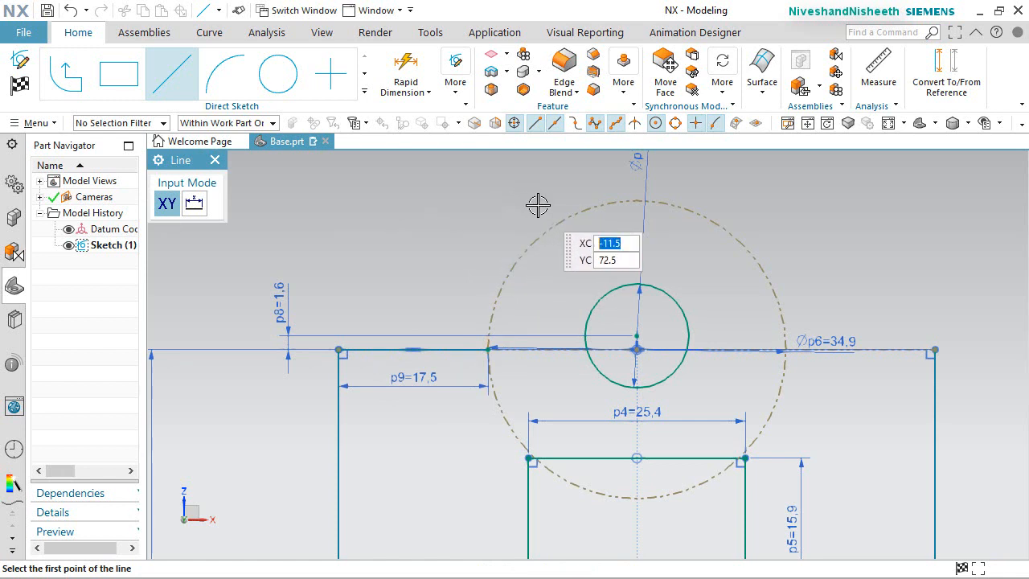
Draw a 17.5 mm horizontal line from the outer rectangle's top-right corner along its top reference edge to the reference circle
{"action": "right_click", "coordinate": [482, 196]}
{"action": "left_click", "coordinate": [498, 216]}
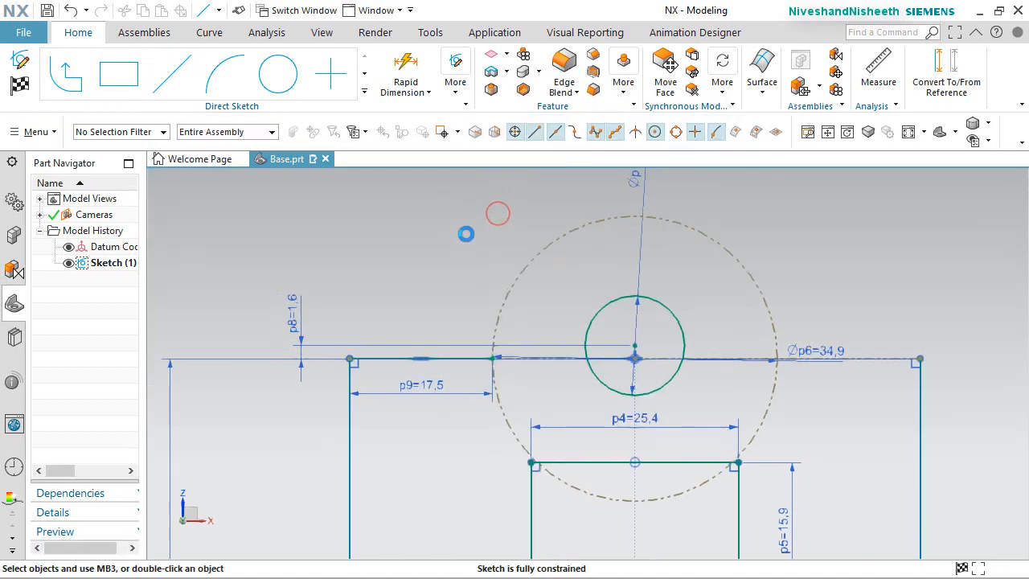
{"action": "right_click", "coordinate": [466, 228]}
{"action": "left_click", "coordinate": [452, 262]}
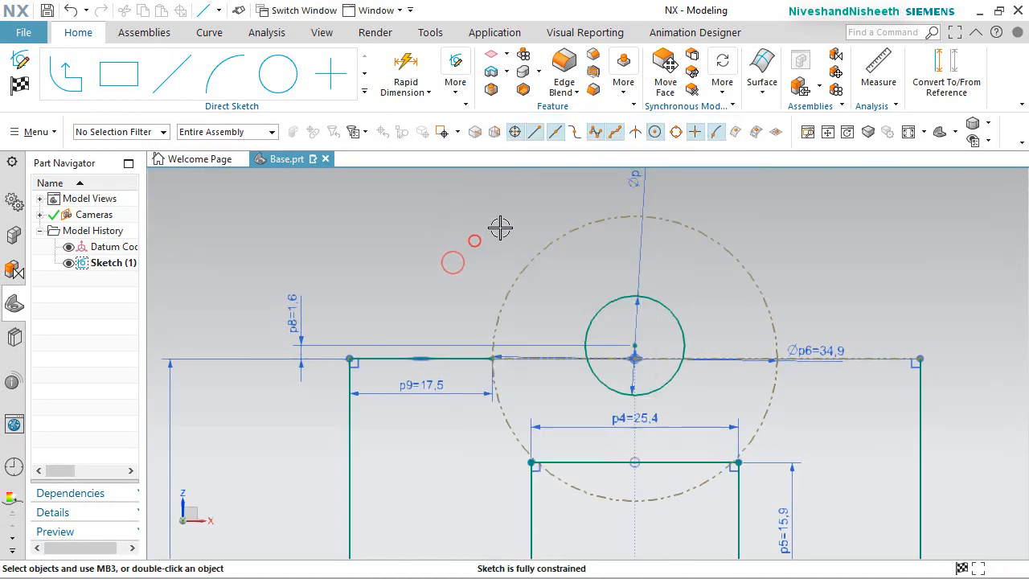
{"action": "left_click", "coordinate": [615, 210]}
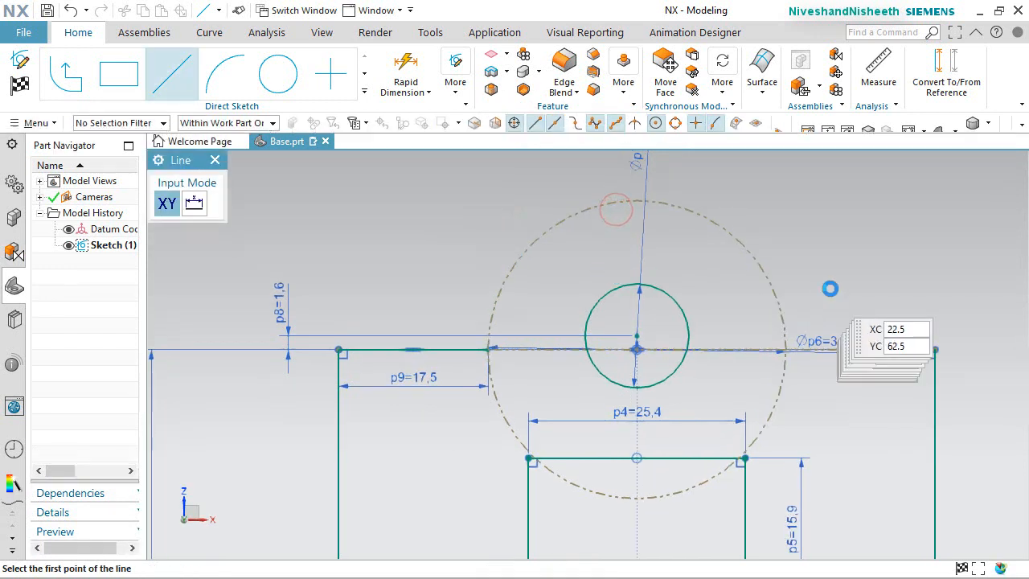
{"action": "left_click", "coordinate": [936, 348]}
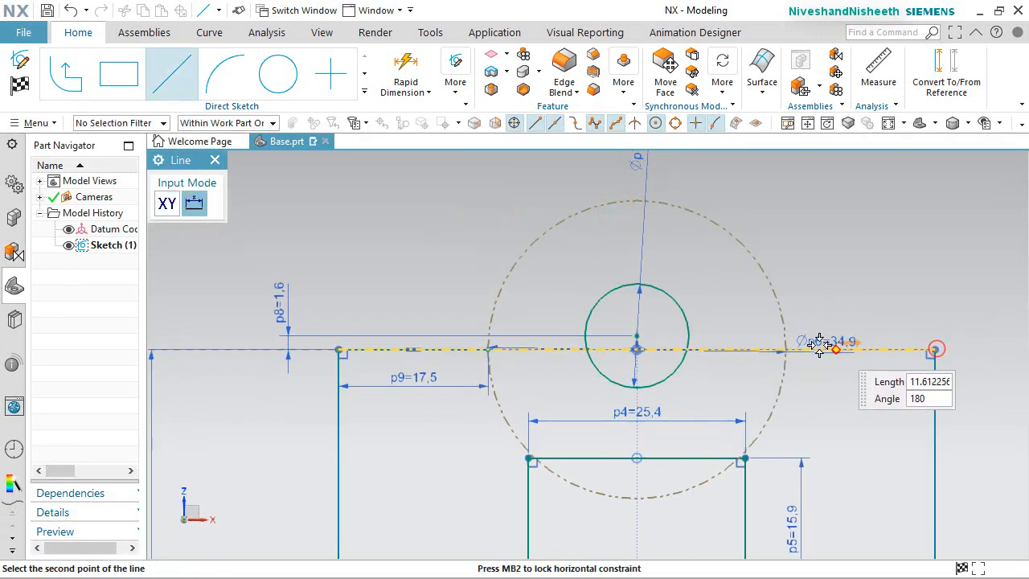
{"action": "left_click", "coordinate": [745, 344]}
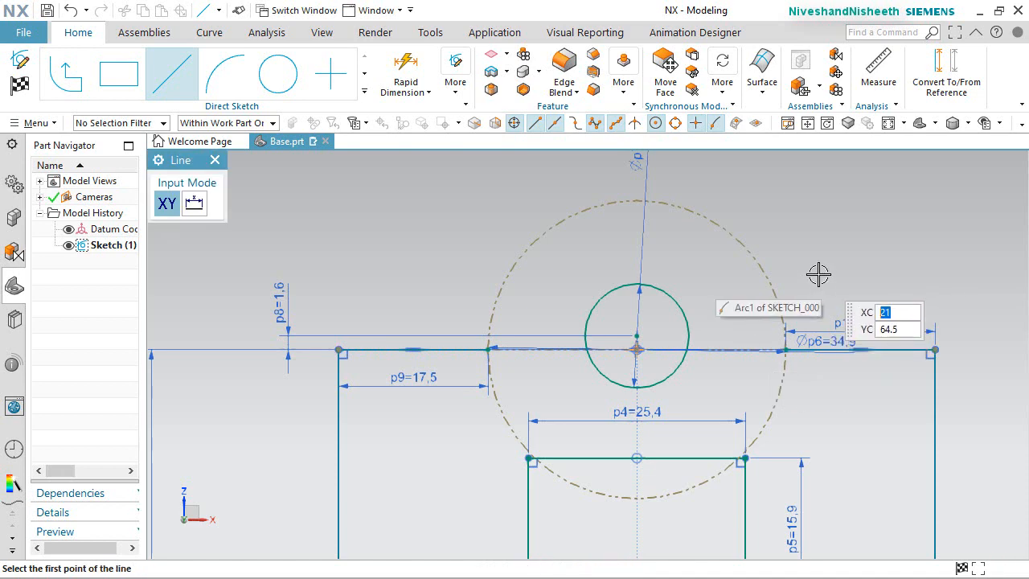
{"action": "key", "text": "Escape"}
Draw a three-point arc of about 17.5 mm radius over the small circle, joining the inner endpoints of the two 17.5 mm lines
{"action": "left_click", "coordinate": [220, 72]}
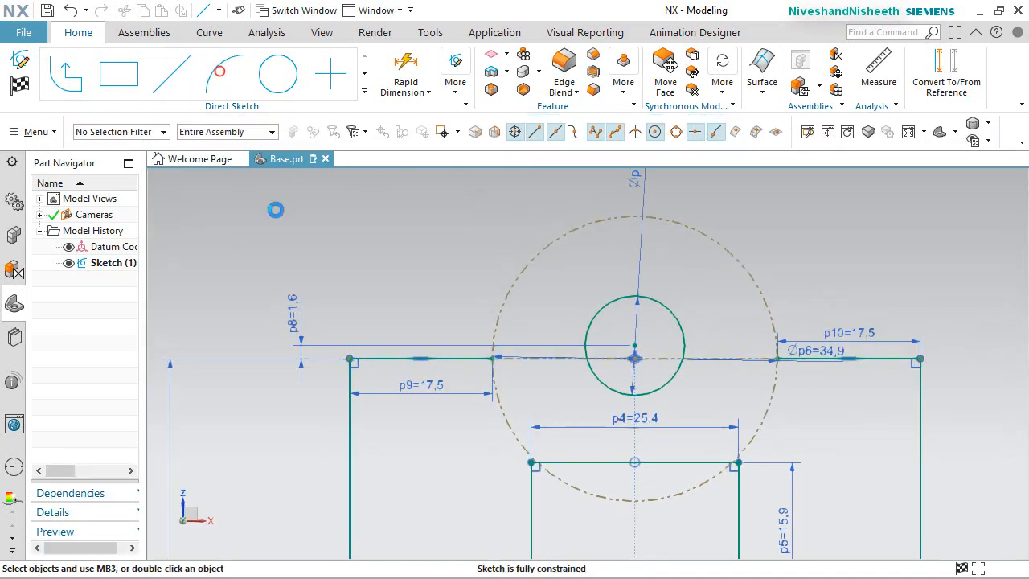
{"action": "scroll", "coordinate": [488, 357], "scroll_direction": "up", "scroll_amount": 5}
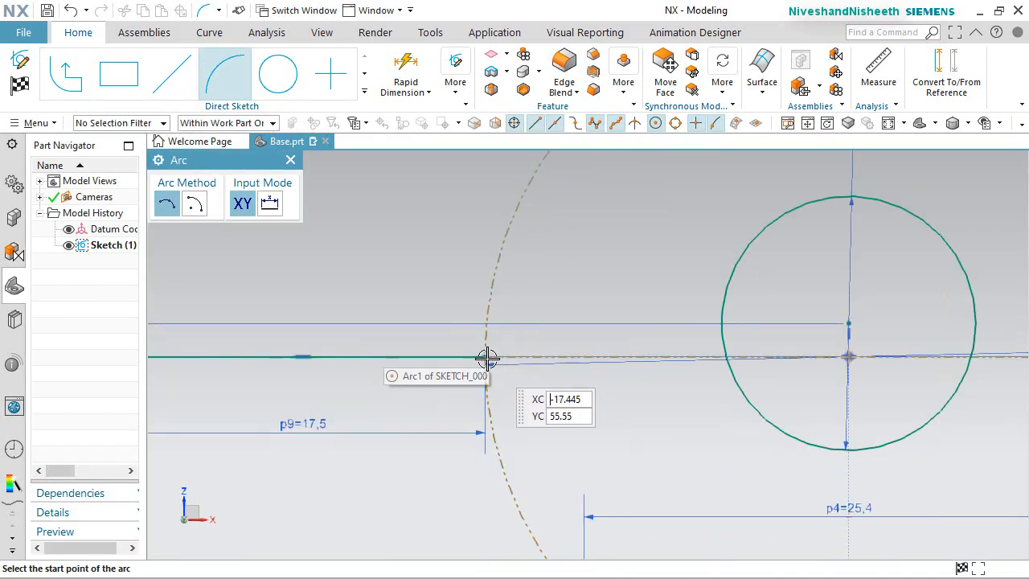
{"action": "left_click", "coordinate": [487, 357]}
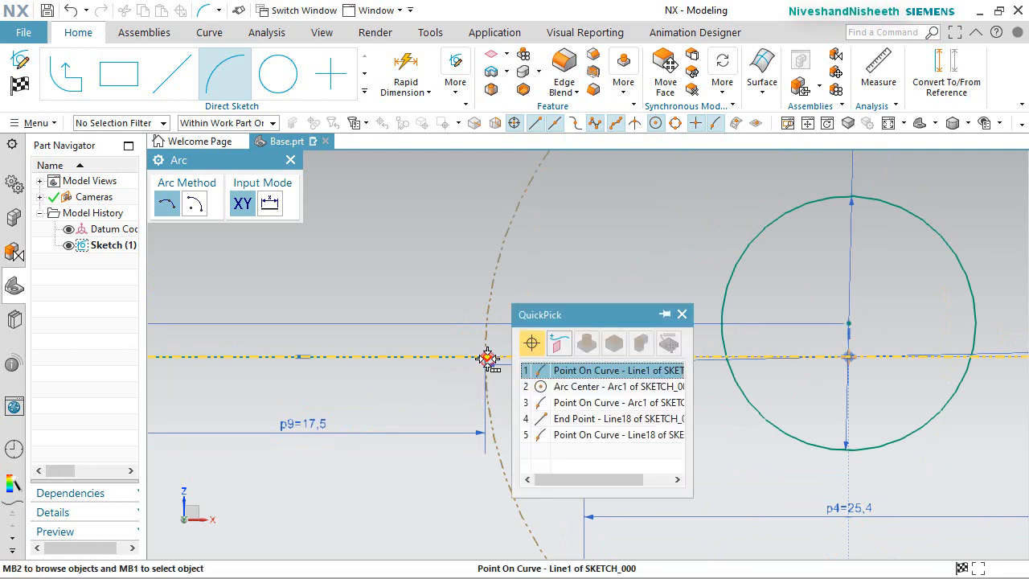
{"action": "left_click", "coordinate": [572, 422]}
{"action": "scroll", "coordinate": [432, 393], "scroll_direction": "up", "scroll_amount": 4}
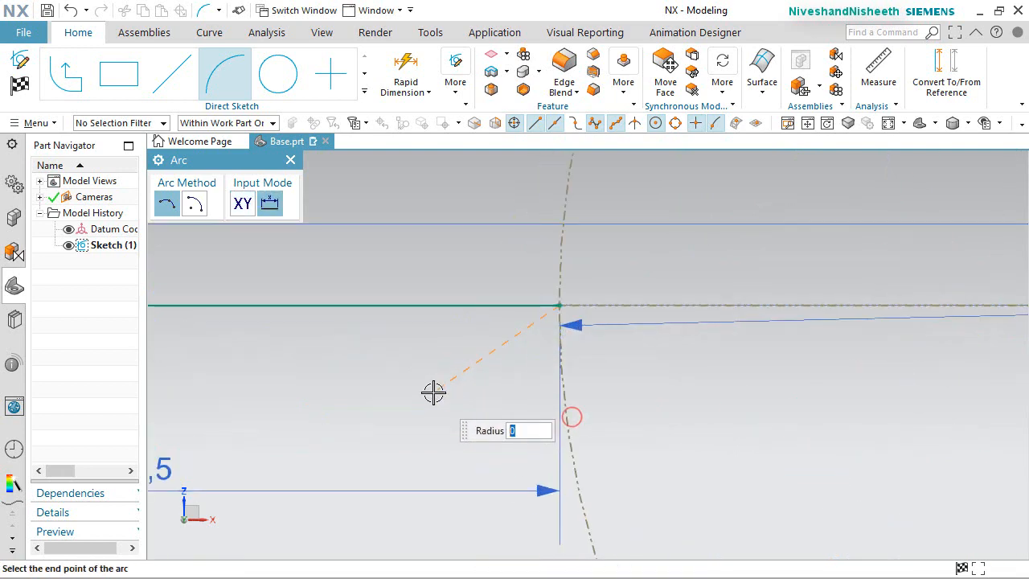
{"action": "scroll", "coordinate": [432, 393], "scroll_direction": "down", "scroll_amount": 8}
{"action": "scroll", "coordinate": [705, 365], "scroll_direction": "up", "scroll_amount": 5}
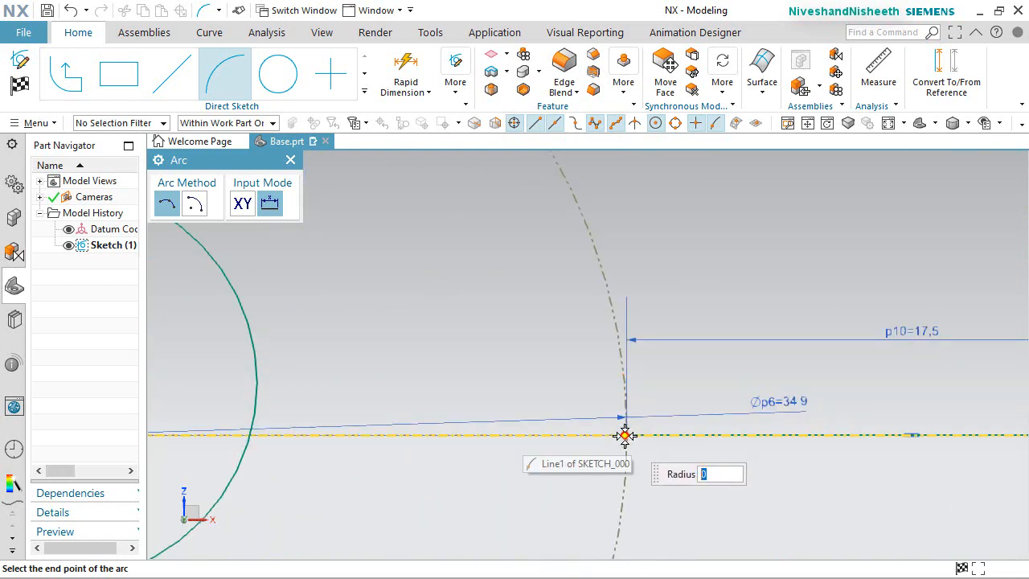
{"action": "left_click", "coordinate": [625, 435]}
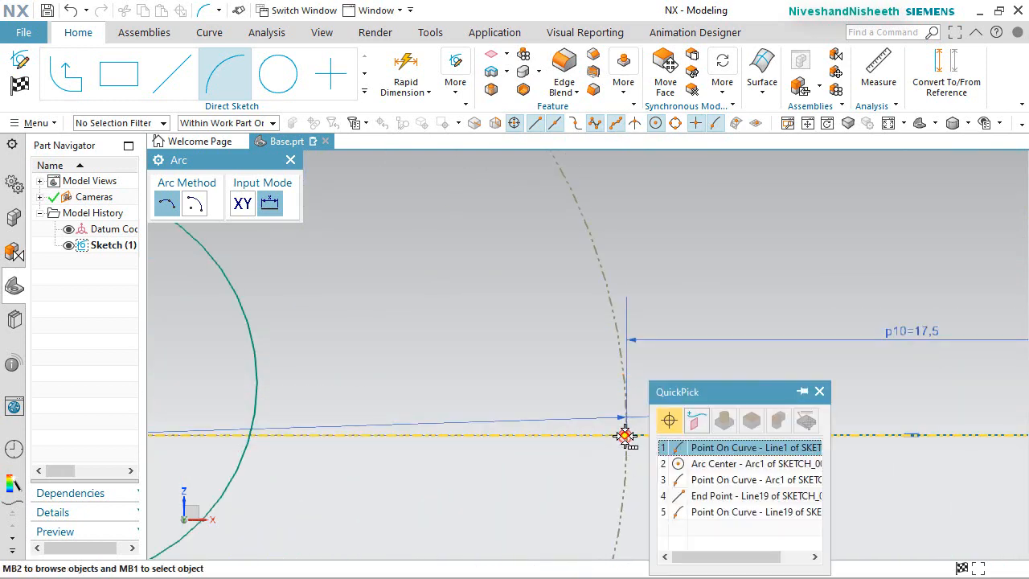
{"action": "left_click", "coordinate": [724, 503]}
{"action": "scroll", "coordinate": [661, 324], "scroll_direction": "down", "scroll_amount": 5}
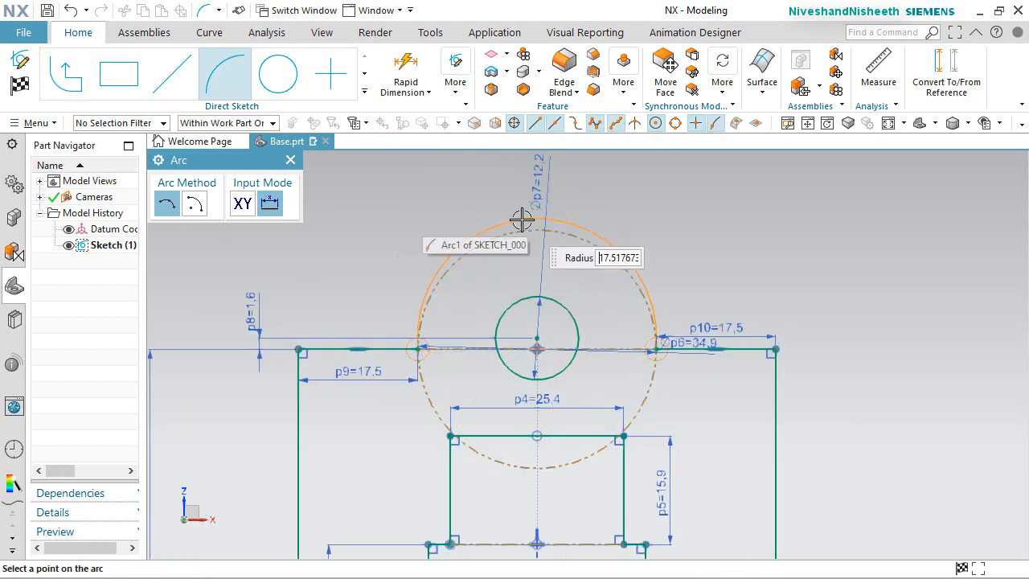
{"action": "left_click", "coordinate": [522, 220]}
{"action": "key", "text": "Escape"}
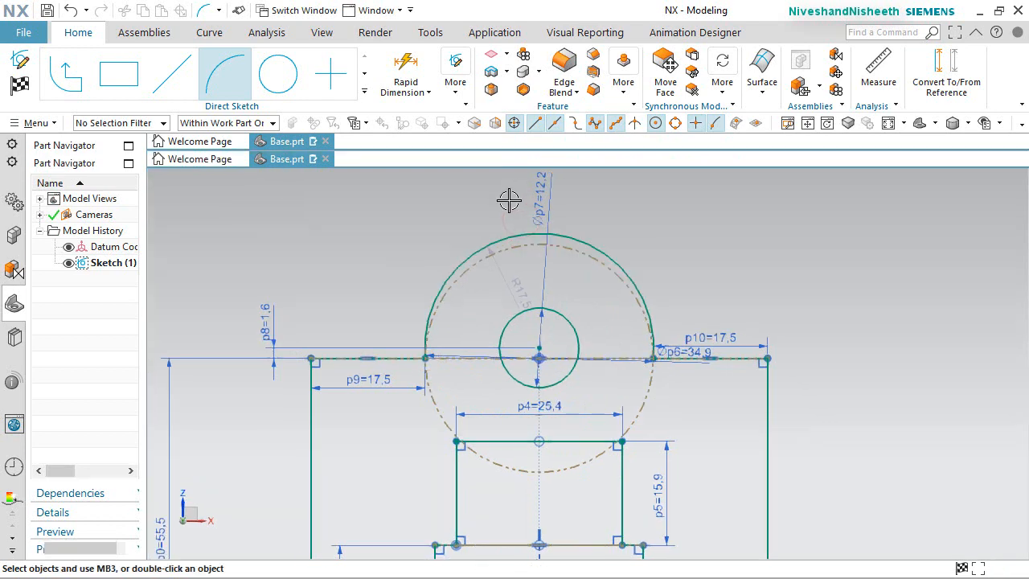
Constrain the new upper arc tangent to the dashed reference circle
{"action": "scroll", "coordinate": [513, 233], "scroll_direction": "up", "scroll_amount": 3}
{"action": "left_click", "coordinate": [514, 268]}
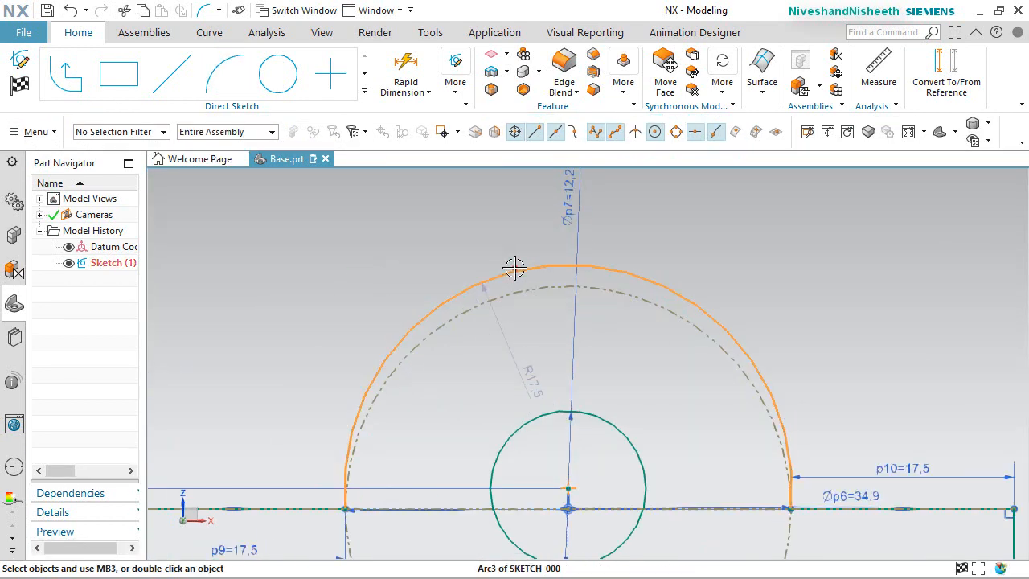
{"action": "left_click", "coordinate": [520, 287]}
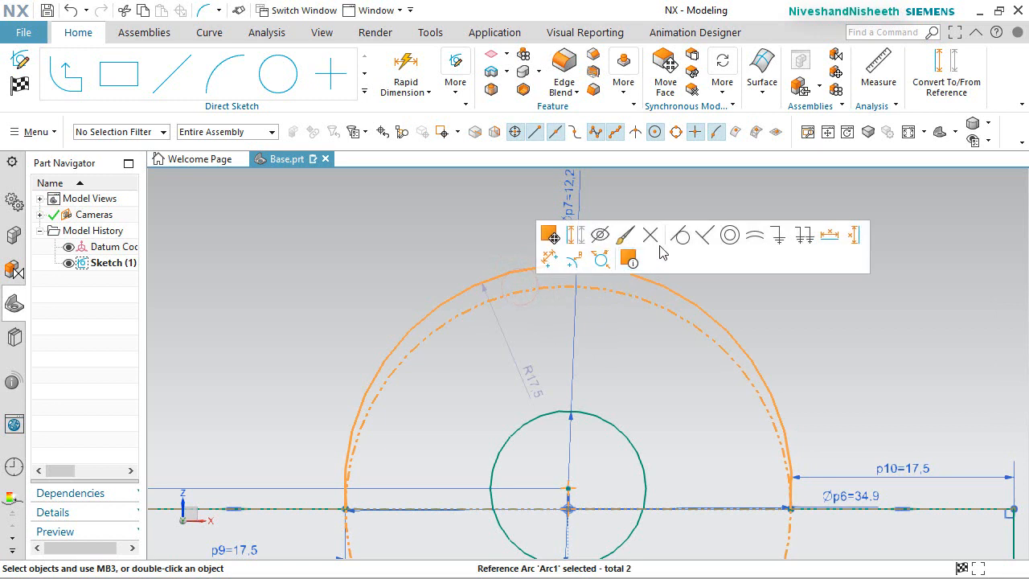
{"action": "left_click", "coordinate": [678, 238]}
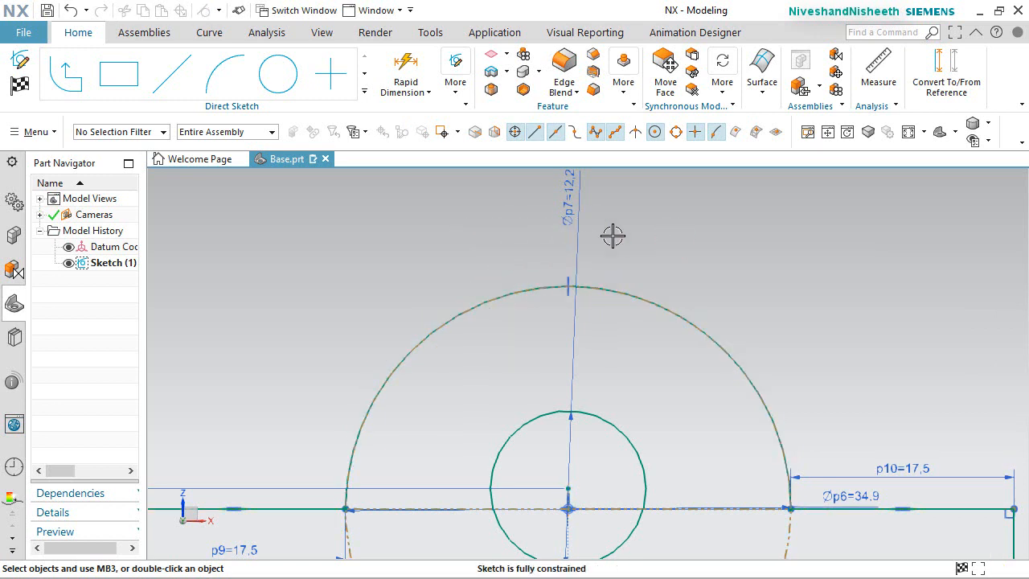
Move the diameter dimensions of the reference circle and small circle clear of the profile, and finish the sketch
{"action": "scroll", "coordinate": [529, 209], "scroll_direction": "up", "scroll_amount": 3}
{"action": "scroll", "coordinate": [528, 209], "scroll_direction": "down", "scroll_amount": 8}
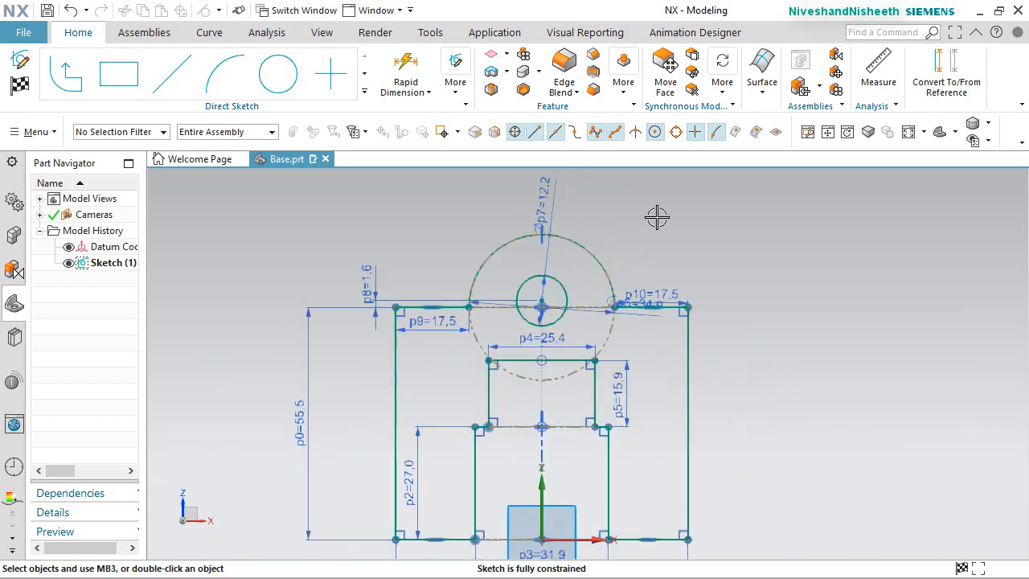
{"action": "scroll", "coordinate": [636, 202], "scroll_direction": "up", "scroll_amount": 2}
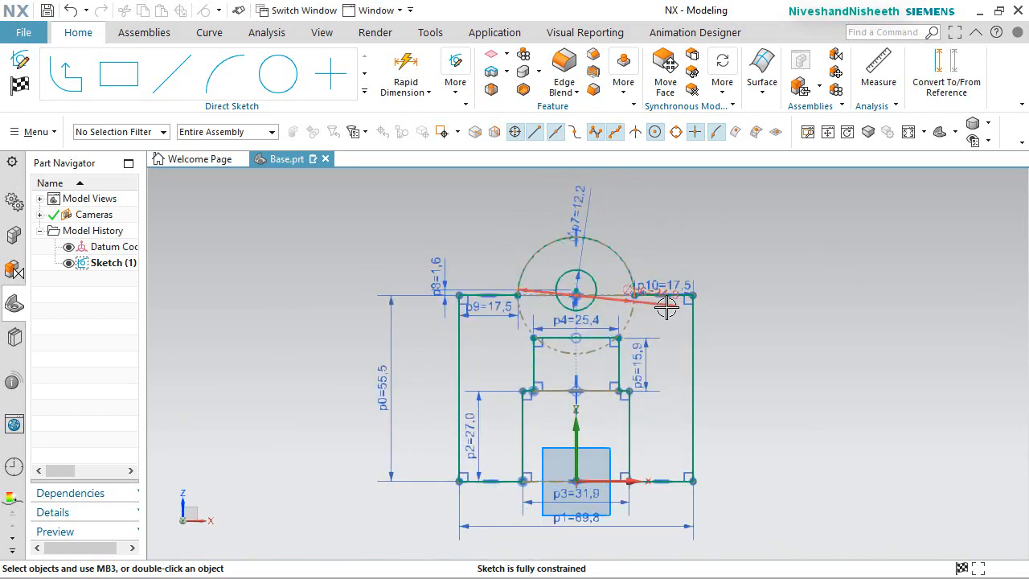
{"action": "left_click", "coordinate": [716, 242]}
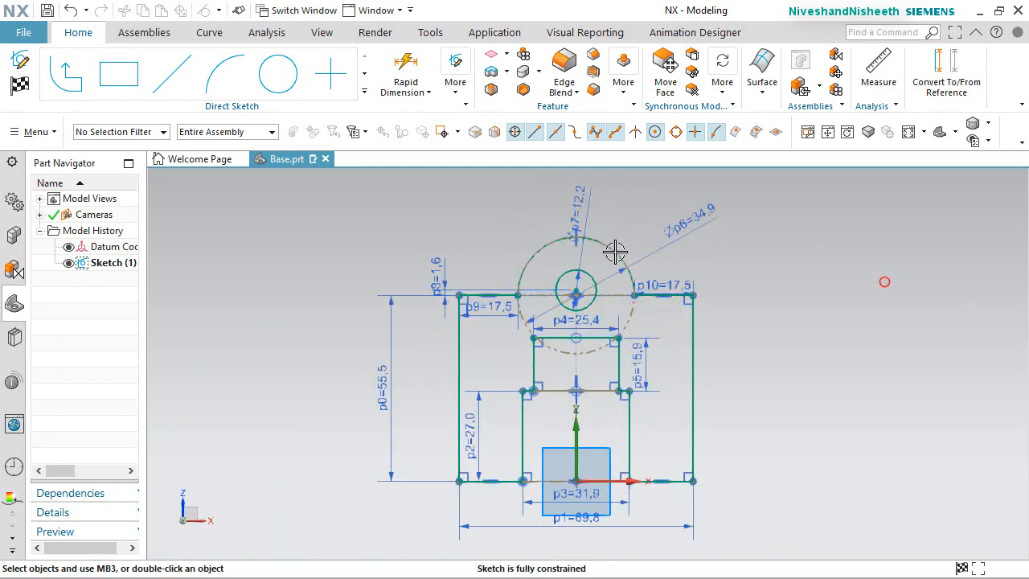
{"action": "left_click_drag", "start_coordinate": [577, 207], "coordinate": [510, 225]}
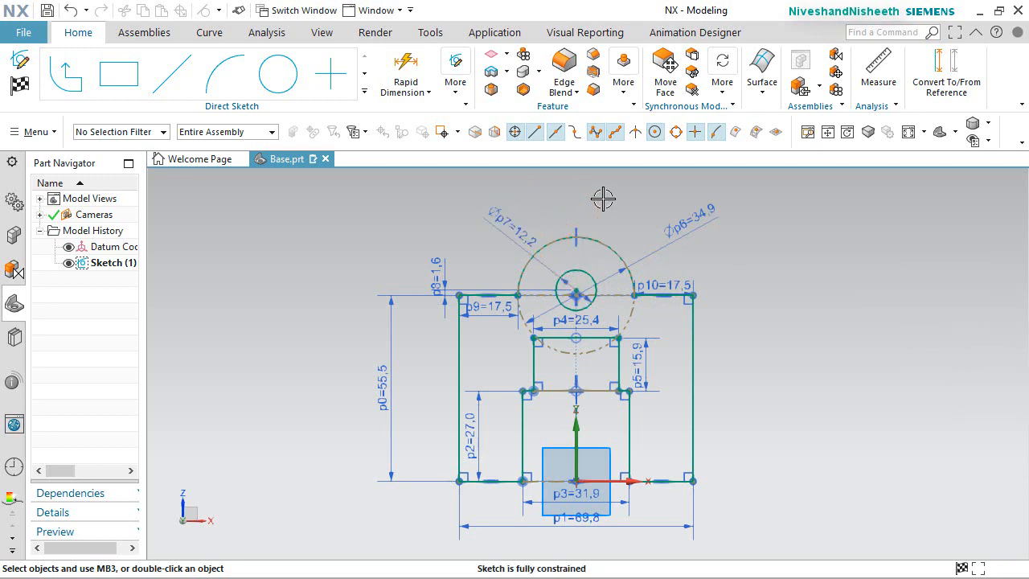
{"action": "left_click", "coordinate": [21, 90]}
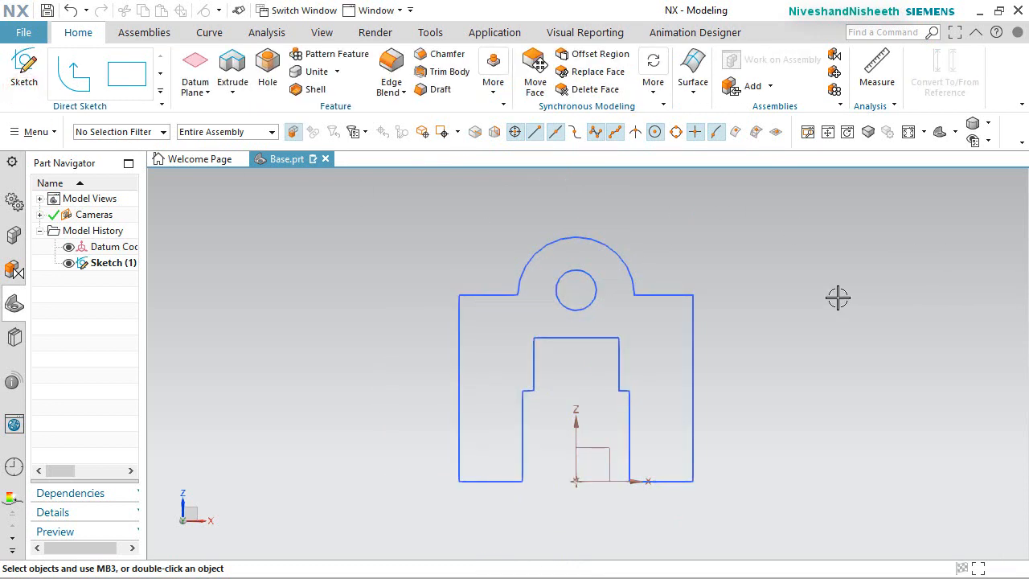
Switch to an isometric view and extrude the whole sketch profile from 0 to 25.4 mm
{"action": "left_click", "coordinate": [955, 133]}
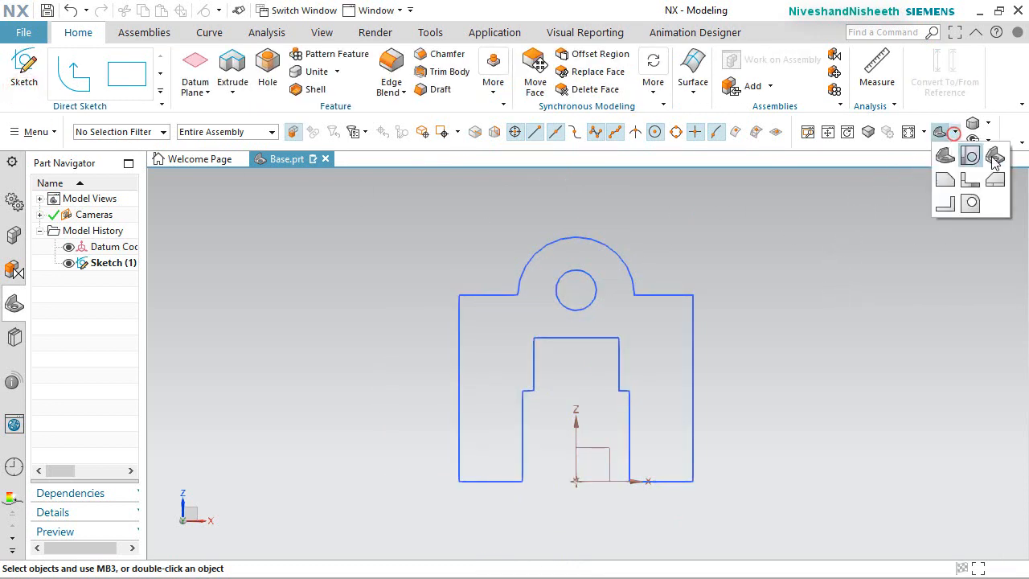
{"action": "left_click", "coordinate": [997, 158]}
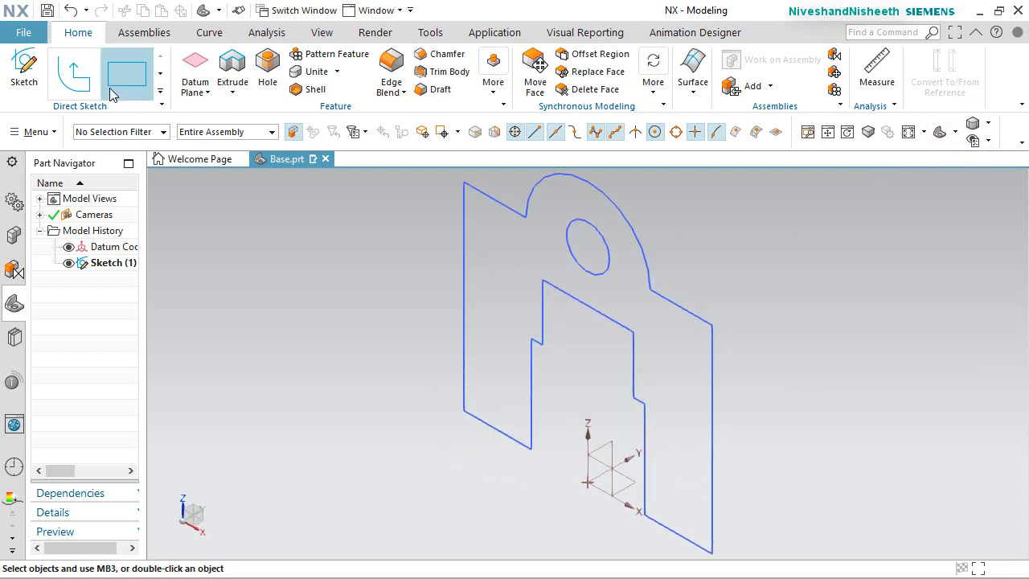
{"action": "left_click", "coordinate": [233, 74]}
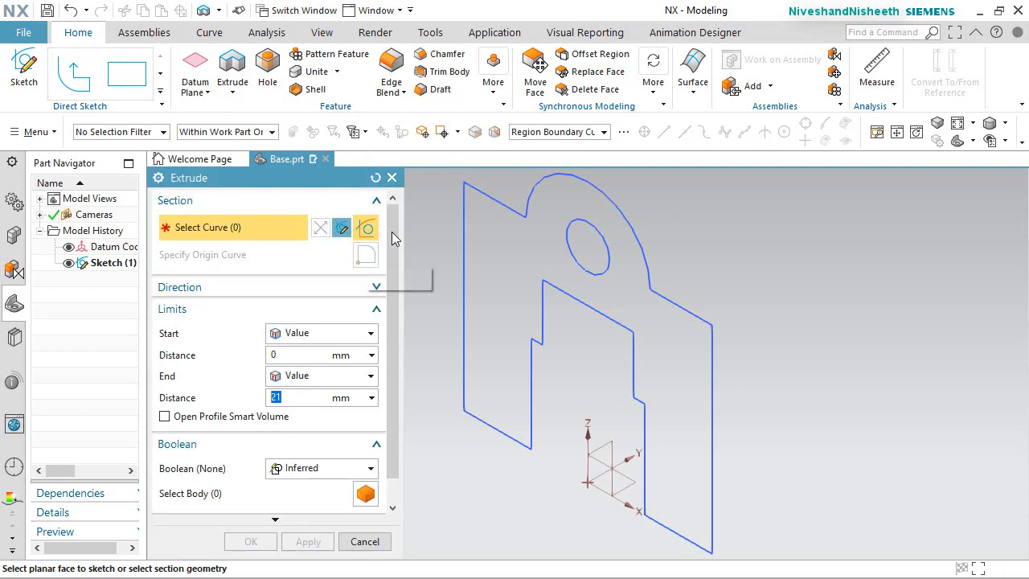
{"action": "left_click", "coordinate": [513, 233]}
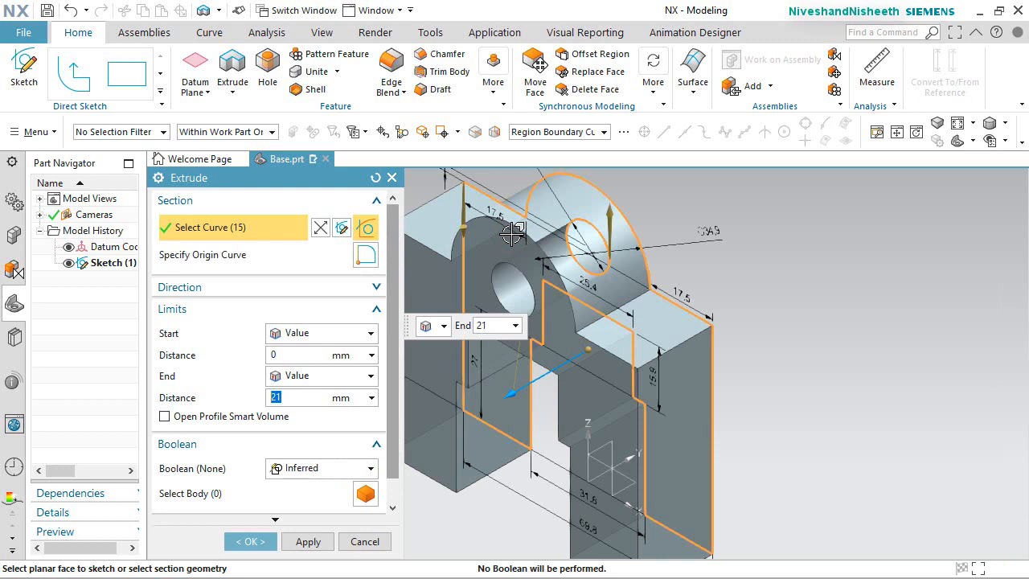
{"action": "left_click", "coordinate": [345, 174]}
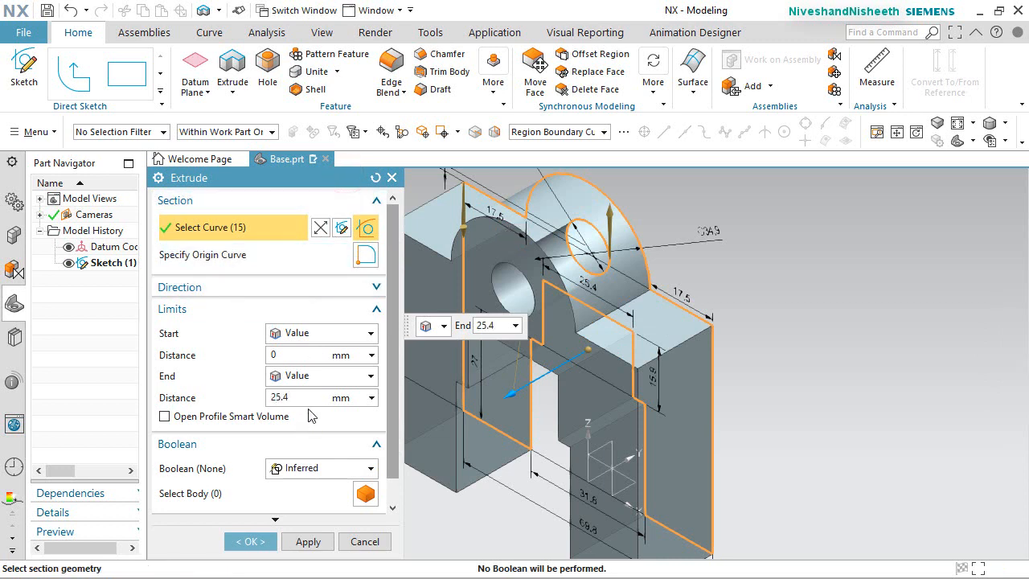
{"action": "left_click", "coordinate": [249, 542]}
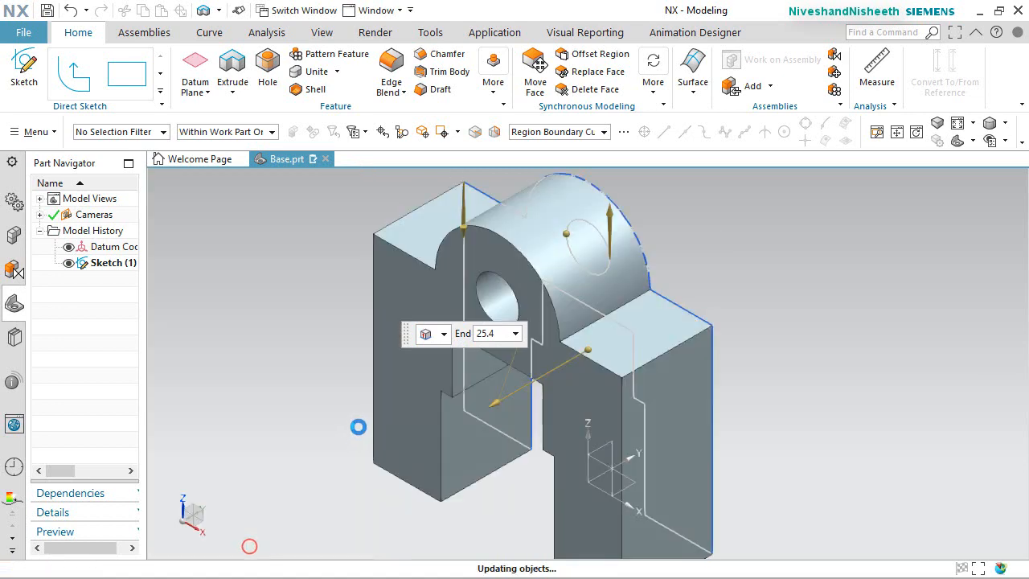
Hide the profile sketch and widen the model history area so the feature names are readable
{"action": "left_click", "coordinate": [68, 263]}
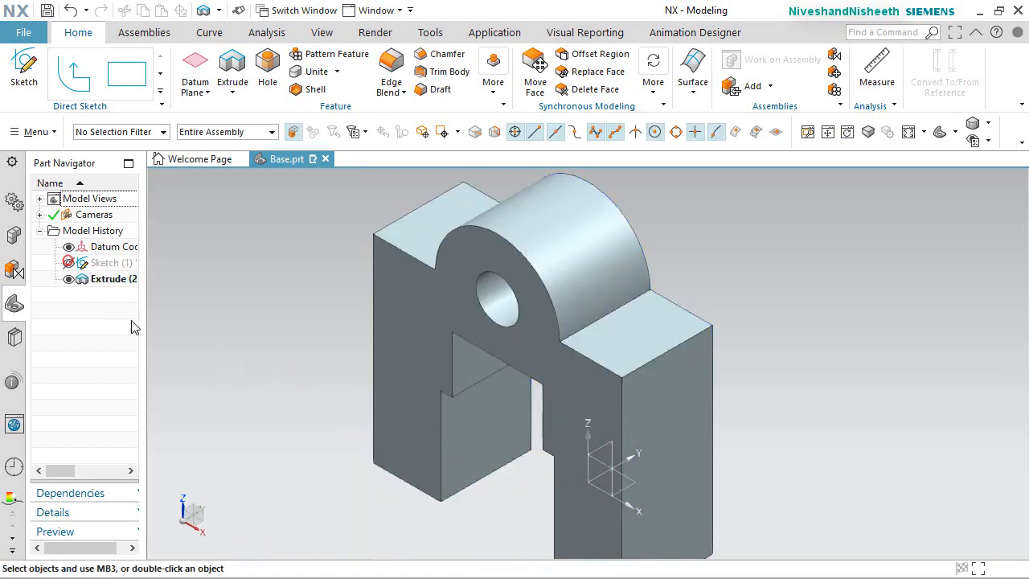
{"action": "left_click_drag", "start_coordinate": [145, 332], "coordinate": [185, 332]}
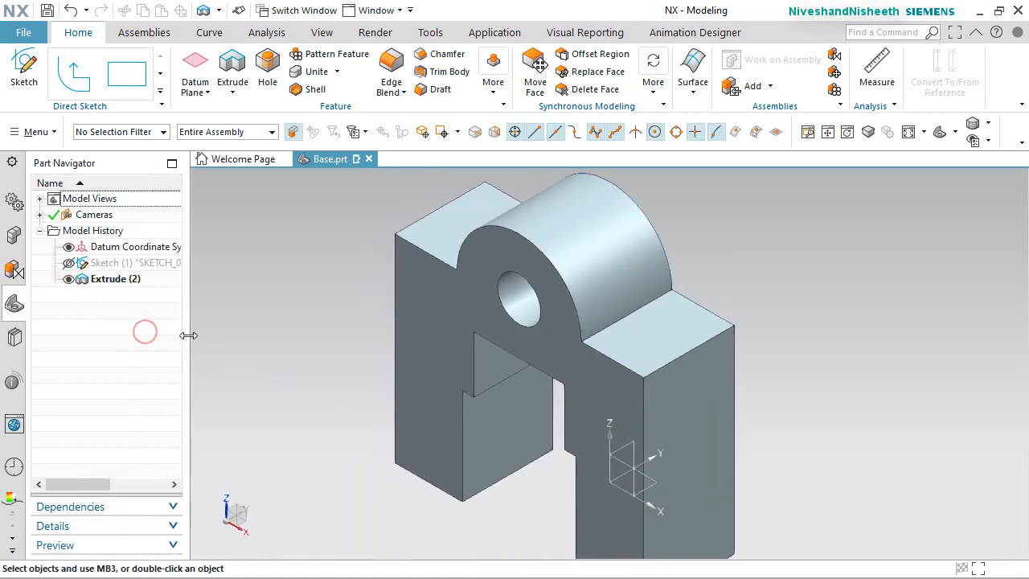
{"action": "left_click", "coordinate": [906, 134]}
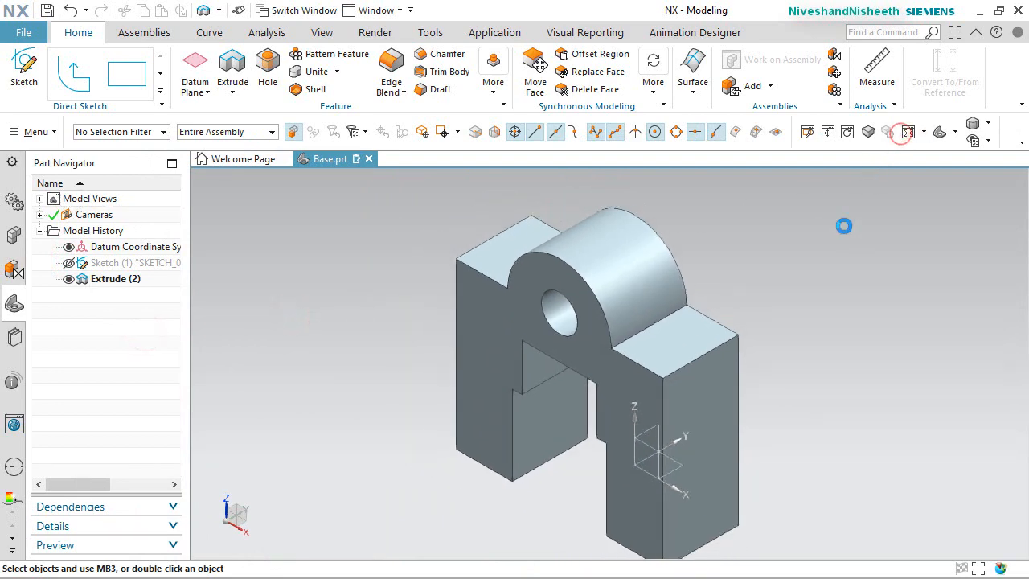
Turn on True Shading for the model and switch off the perspective display
{"action": "left_click", "coordinate": [305, 32]}
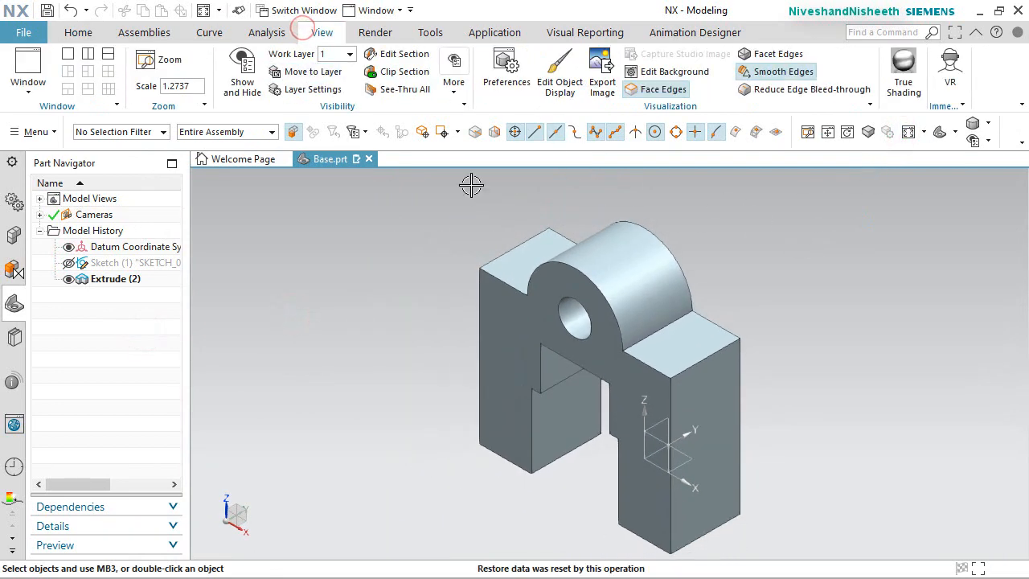
{"action": "left_click", "coordinate": [904, 76]}
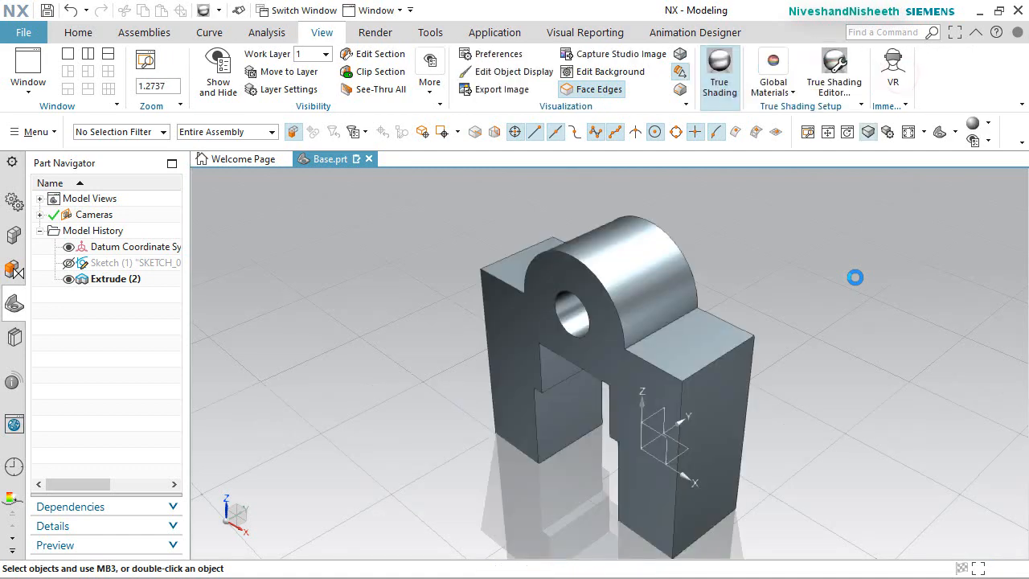
{"action": "left_click", "coordinate": [867, 133]}
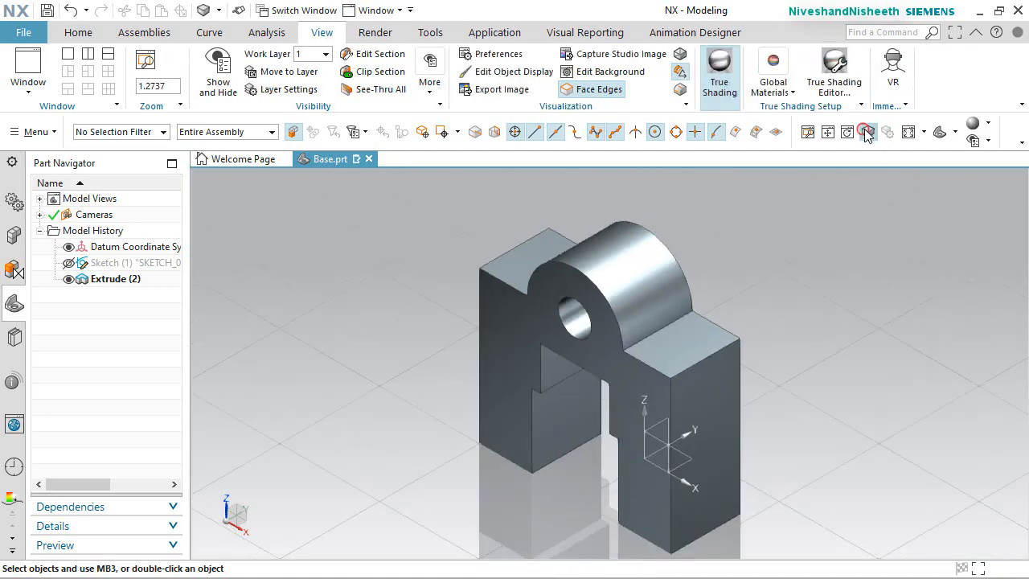
Assign the Brushed Chrome object-specific material to the solid body in the True Shading Editor
{"action": "left_click", "coordinate": [834, 87]}
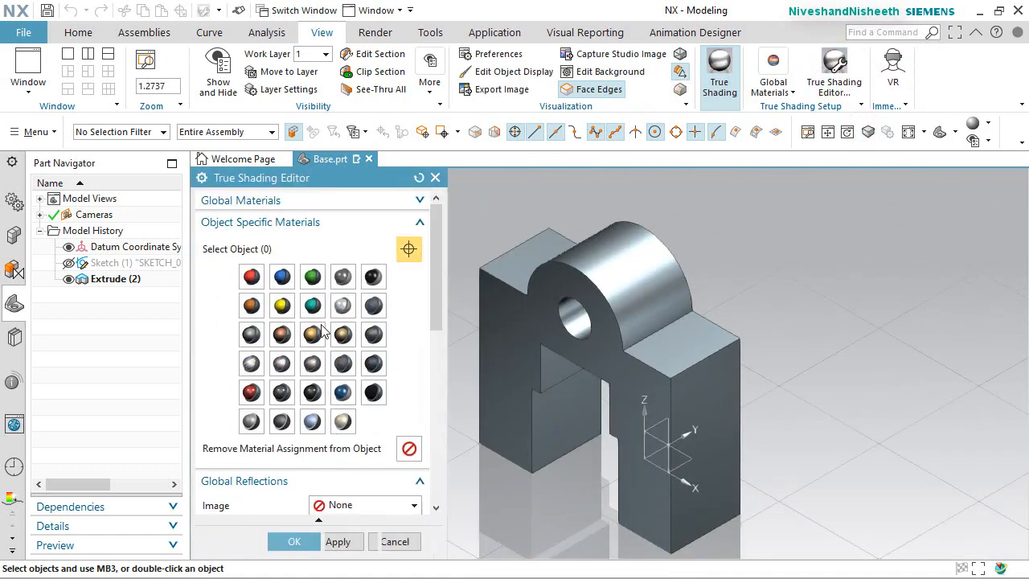
{"action": "left_click", "coordinate": [549, 305]}
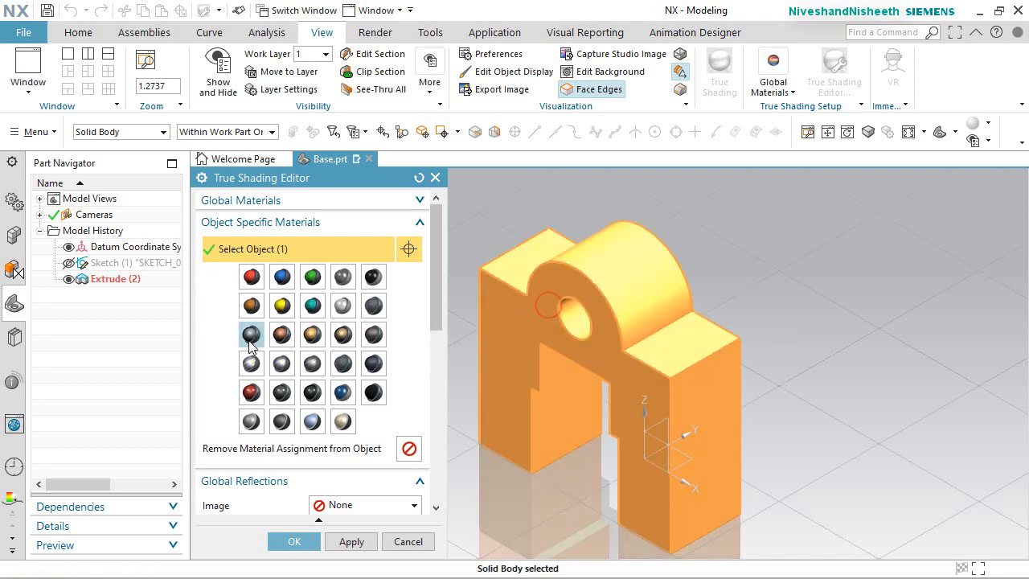
{"action": "left_click", "coordinate": [251, 363]}
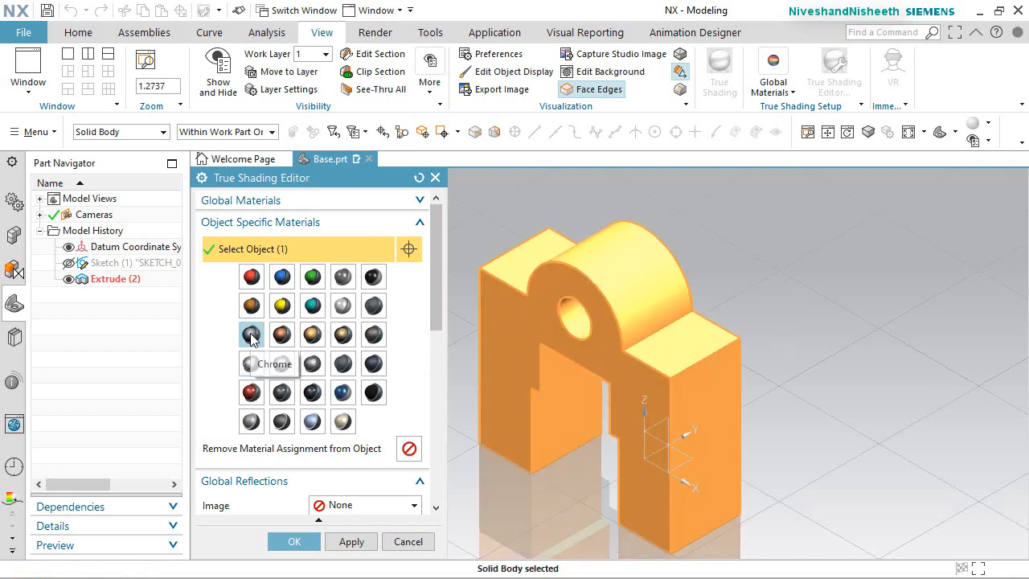
{"action": "left_click", "coordinate": [251, 362]}
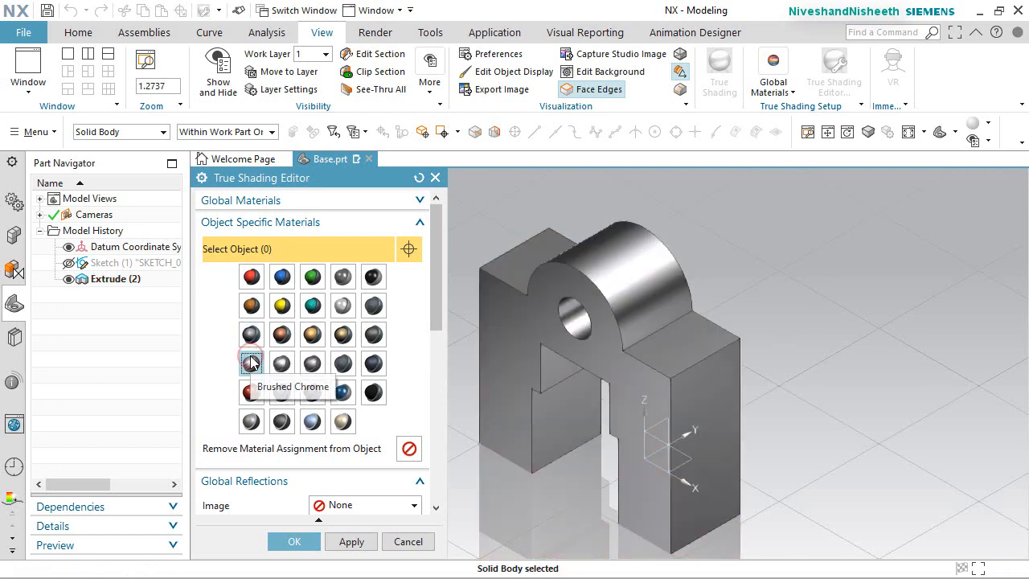
Turn off the ground plane grid, planar shadows and floor reflection in the True Shading settings, and accept them
{"action": "left_click_drag", "start_coordinate": [440, 319], "coordinate": [441, 434]}
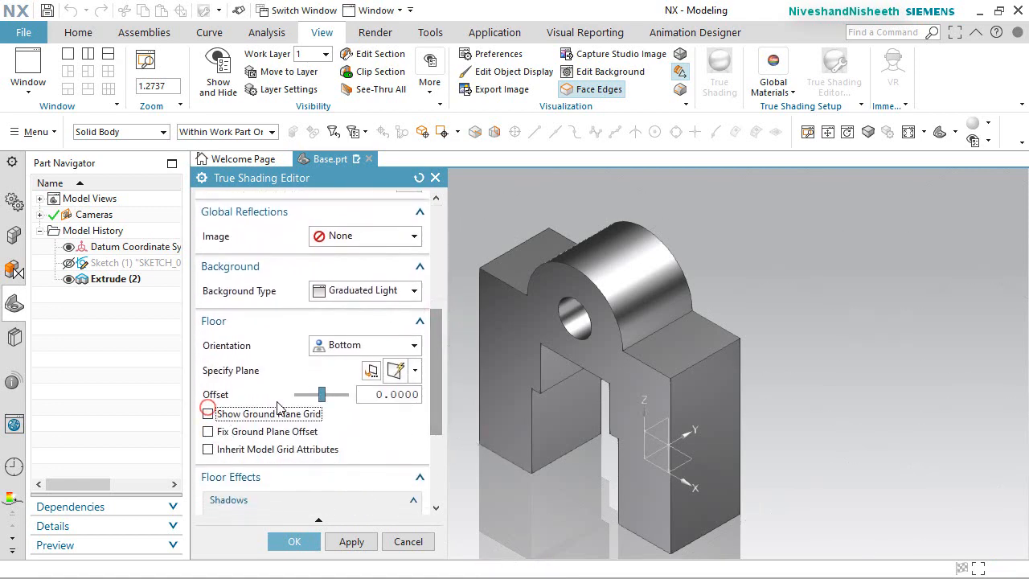
{"action": "scroll", "coordinate": [209, 414], "scroll_direction": "down", "scroll_amount": 3}
{"action": "left_click", "coordinate": [215, 425]}
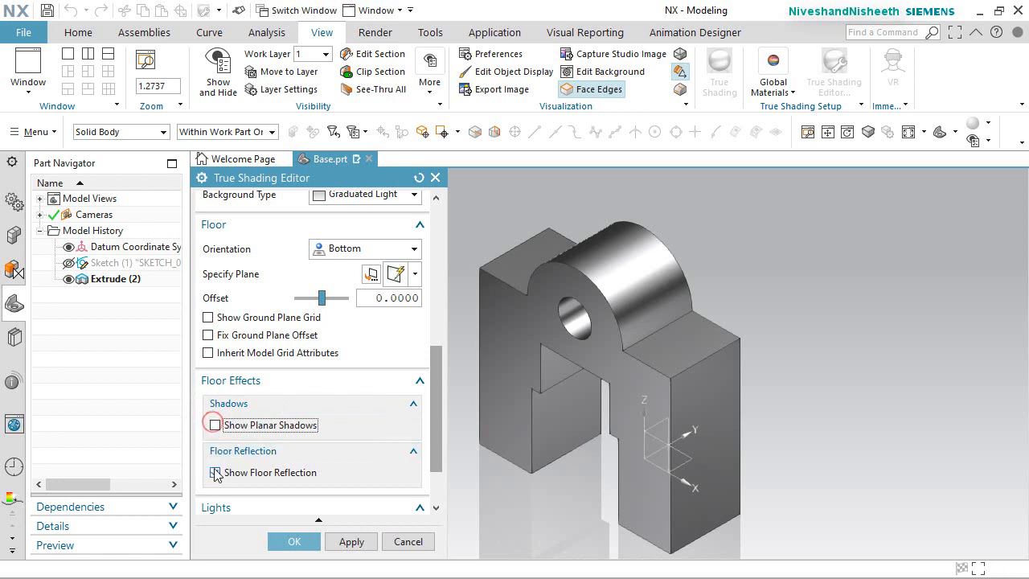
{"action": "left_click", "coordinate": [215, 472]}
{"action": "left_click", "coordinate": [295, 542]}
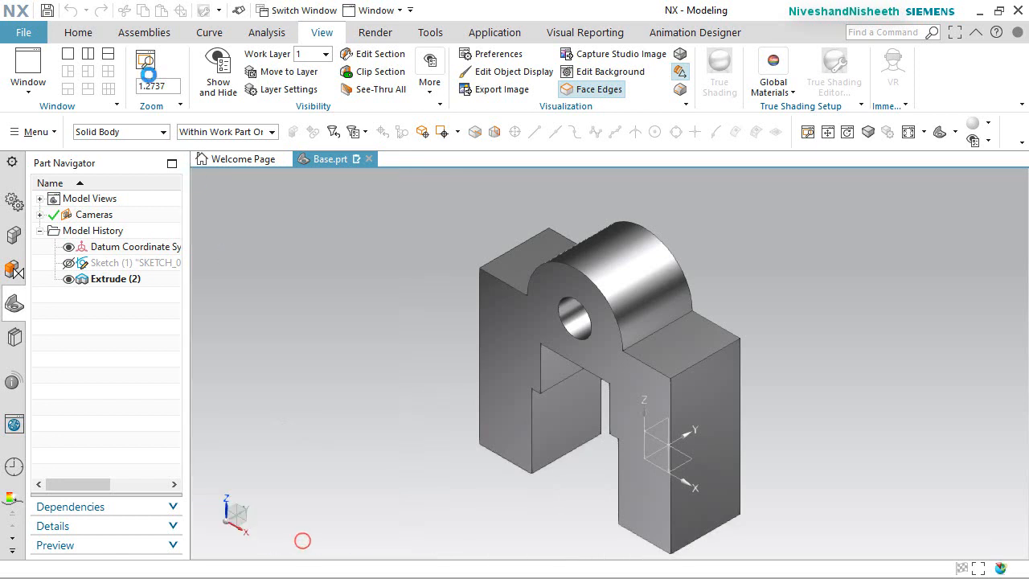
Examine the front and side views of the 888.JPG reference drawing for the middle section's height and length
{"action": "left_click", "coordinate": [79, 31]}
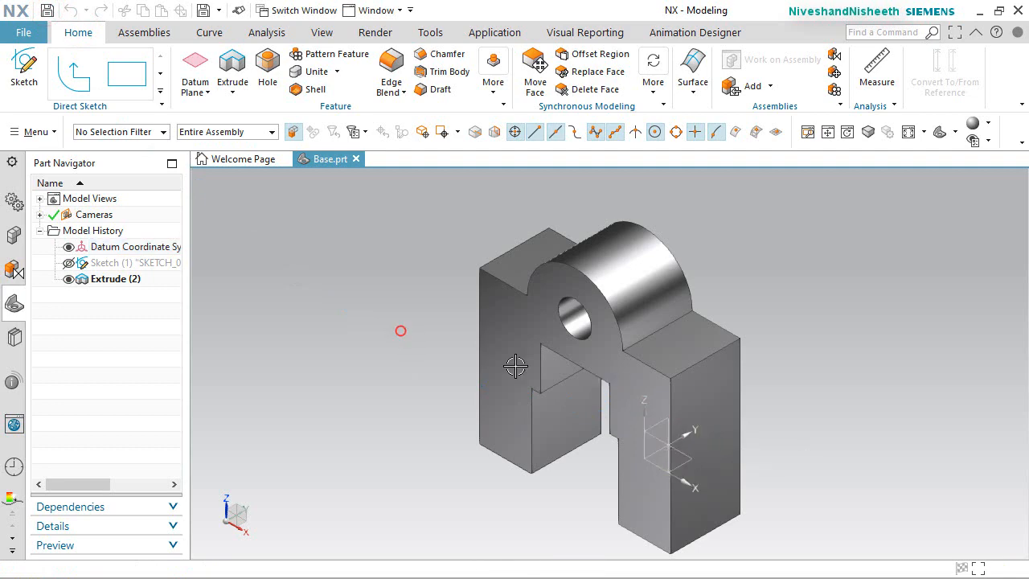
{"action": "middle_click_drag", "start_coordinate": [516, 367], "coordinate": [589, 305]}
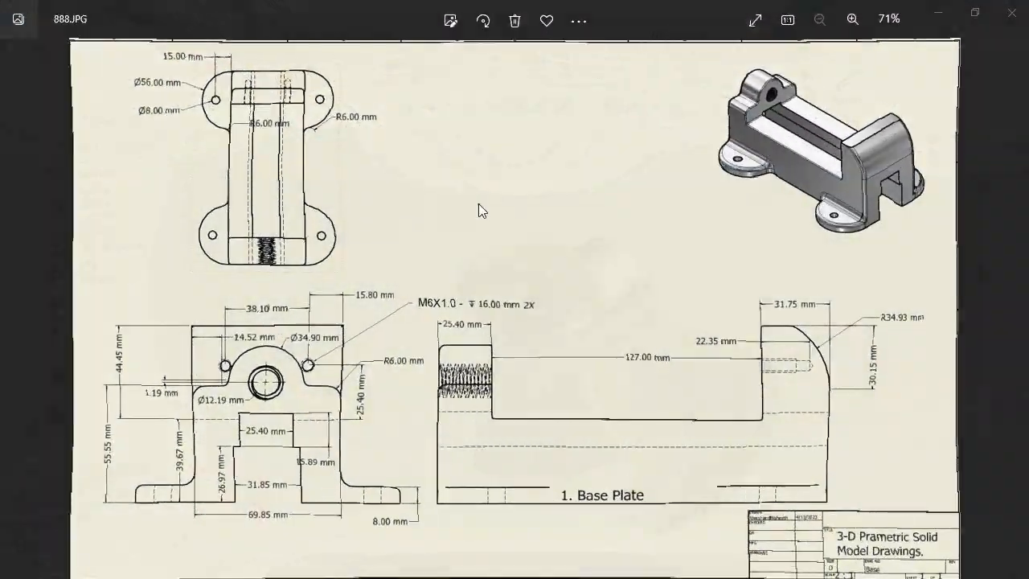
{"action": "left_click", "coordinate": [478, 202]}
{"action": "scroll", "coordinate": [167, 512], "scroll_direction": "up", "scroll_amount": 5}
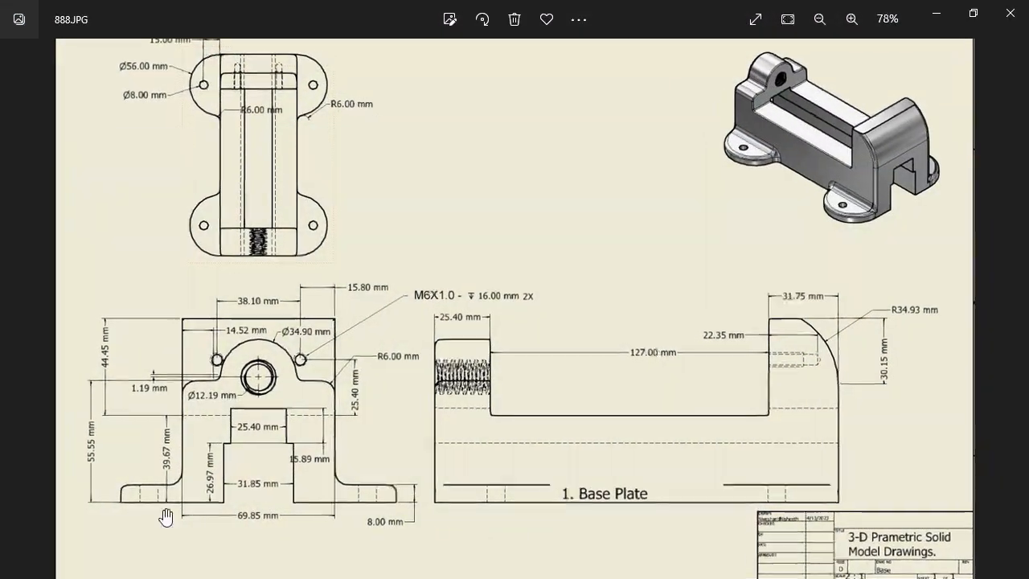
{"action": "left_click_drag", "start_coordinate": [361, 423], "coordinate": [598, 397]}
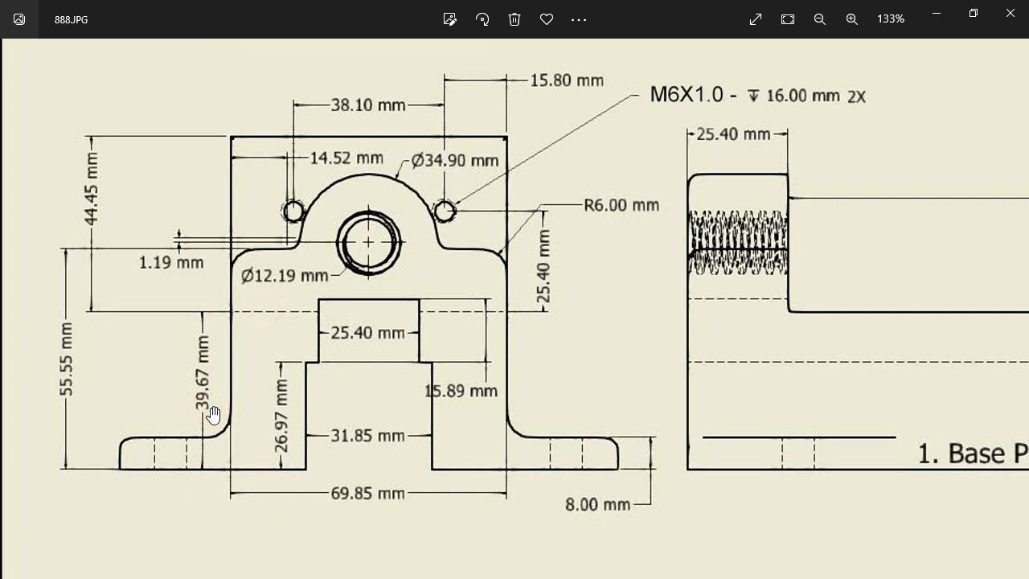
{"action": "scroll", "coordinate": [213, 416], "scroll_direction": "down", "scroll_amount": 2}
{"action": "scroll", "coordinate": [627, 384], "scroll_direction": "down", "scroll_amount": 1}
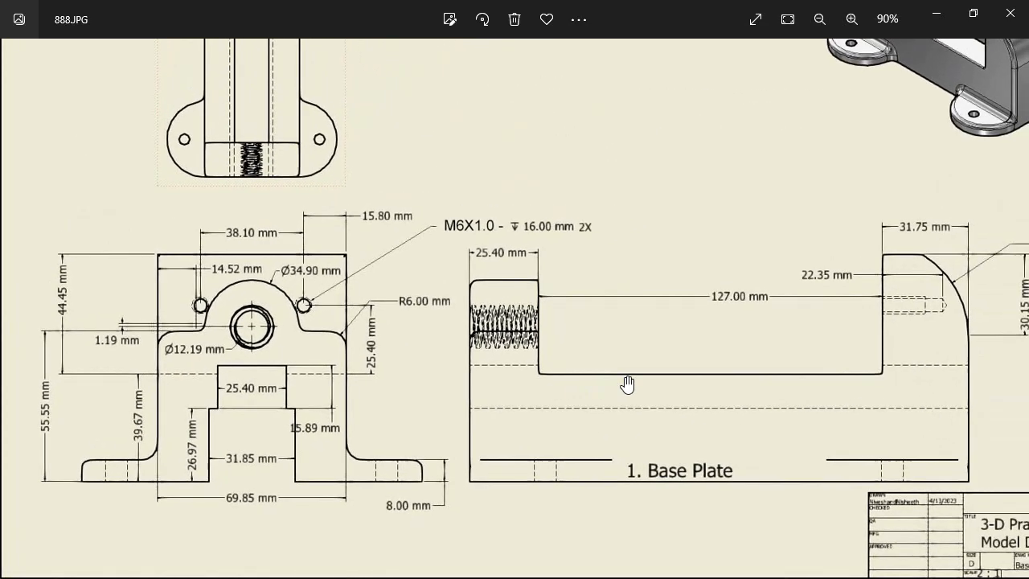
{"action": "scroll", "coordinate": [884, 434], "scroll_direction": "up", "scroll_amount": 3}
{"action": "mouse_move", "coordinate": [825, 414]}
{"action": "left_mouse_down"}
{"action": "mouse_move", "coordinate": [735, 397]}
{"action": "mouse_move", "coordinate": [749, 406]}
{"action": "left_mouse_up"}
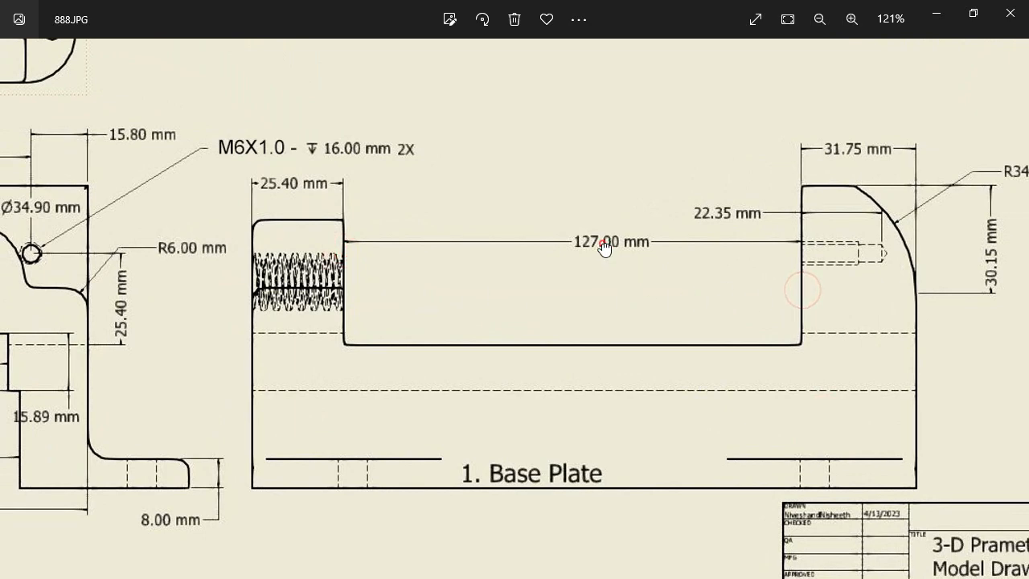
{"action": "scroll", "coordinate": [620, 292], "scroll_direction": "down", "scroll_amount": 4}
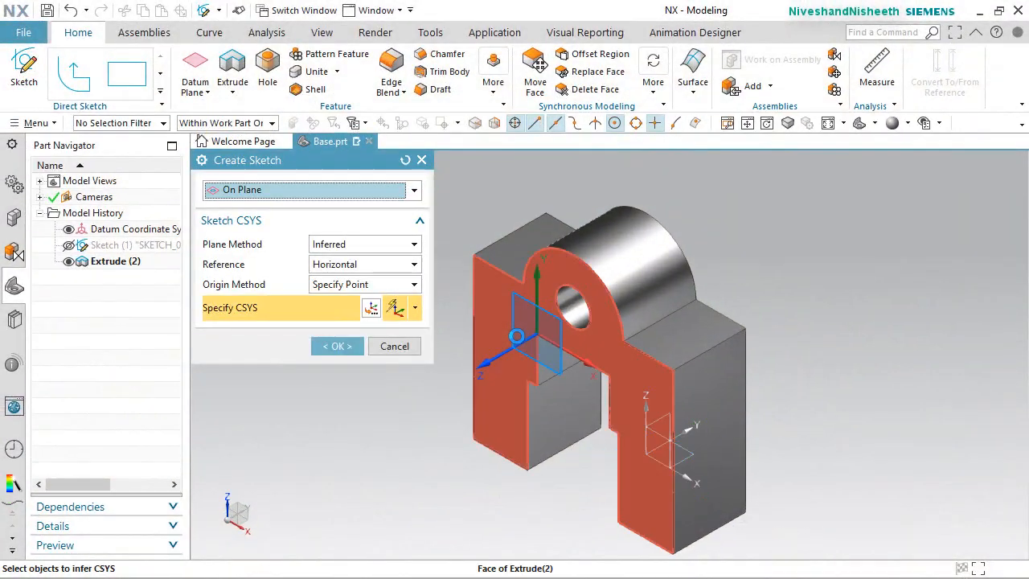
Create a sketch on the front face of the extruded body and project all edges of that face into it
{"action": "left_click", "coordinate": [516, 336]}
{"action": "left_click", "coordinate": [337, 347]}
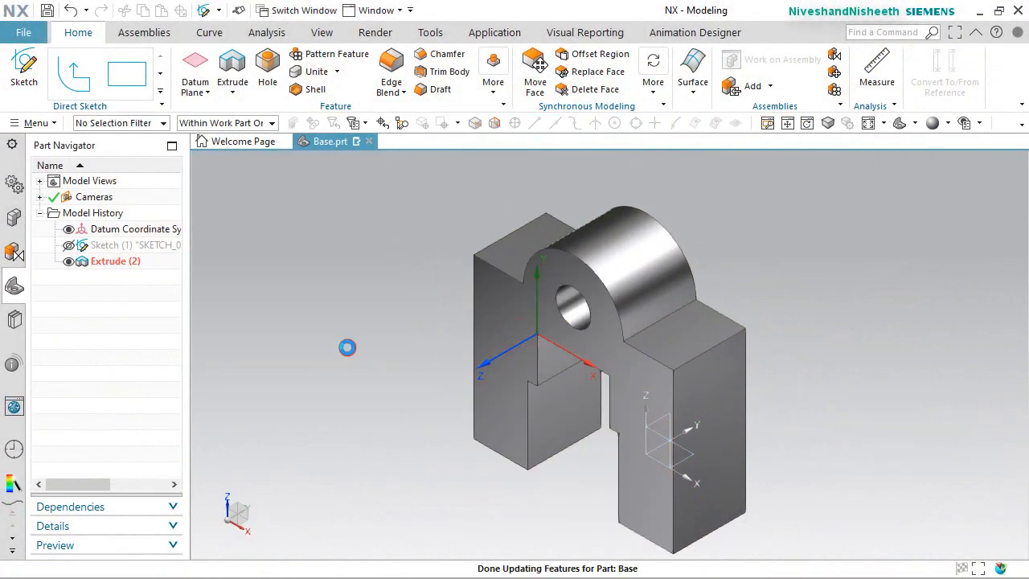
{"action": "left_click", "coordinate": [365, 94]}
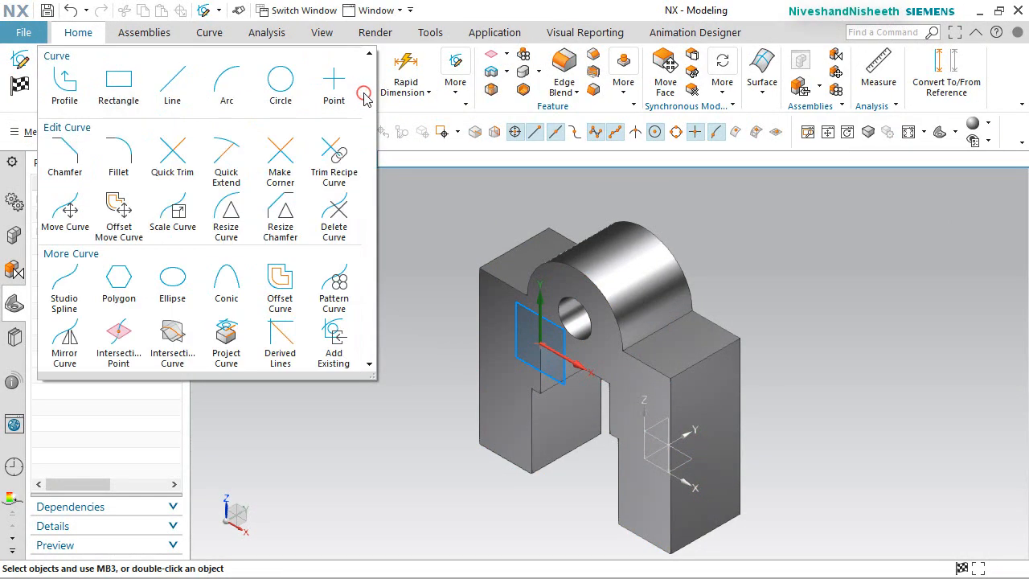
{"action": "left_click", "coordinate": [233, 330]}
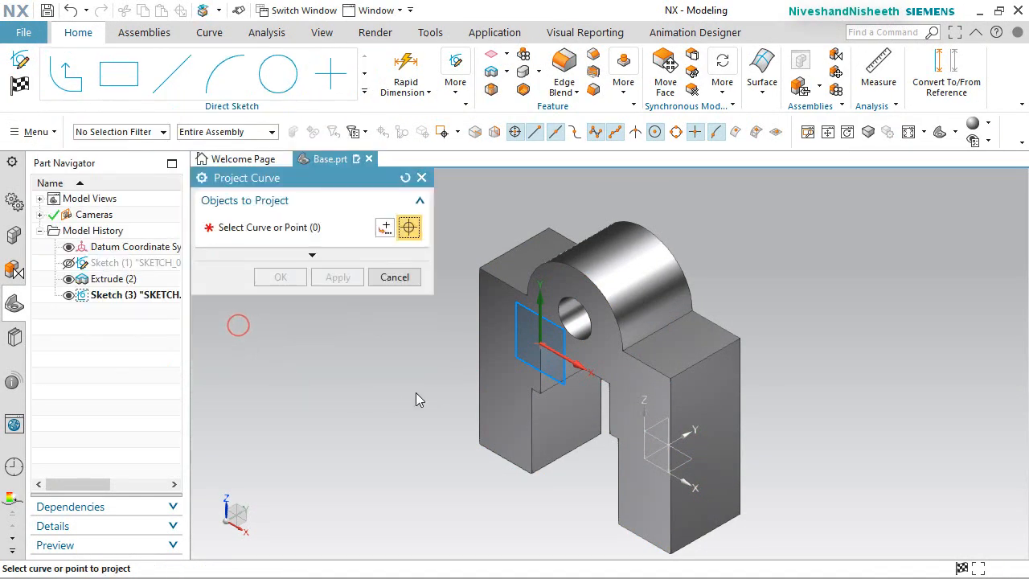
{"action": "left_click", "coordinate": [502, 362]}
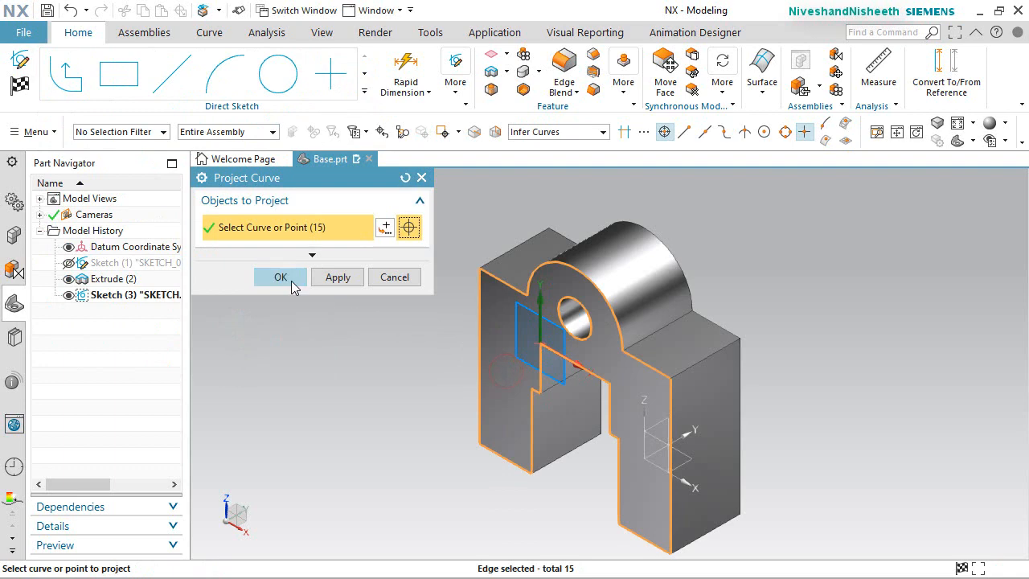
{"action": "left_click", "coordinate": [292, 283]}
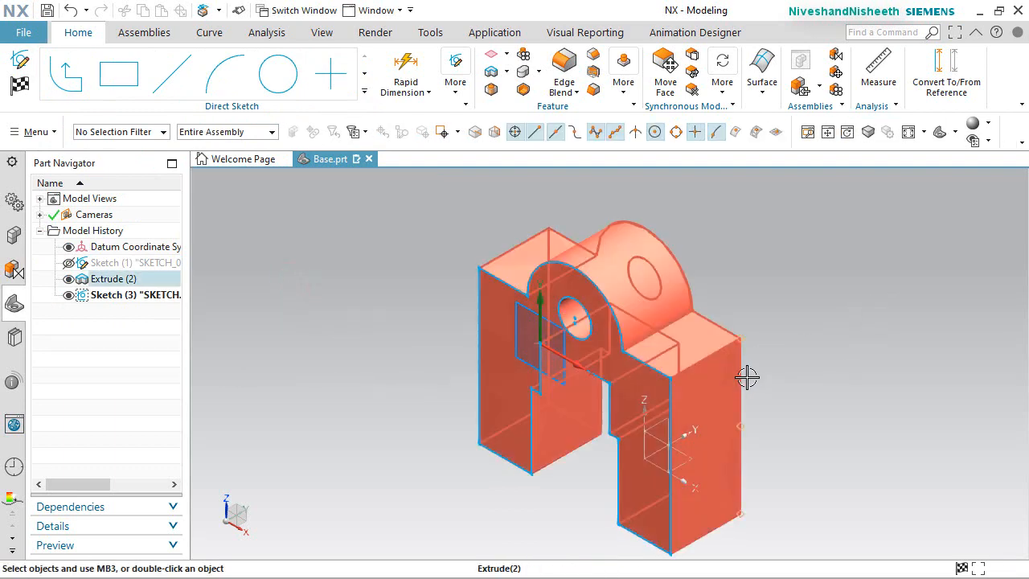
Orient the view normal to the sketch and convert all the projected curves to reference
{"action": "key", "text": "shift+F8"}
{"action": "scroll", "coordinate": [799, 350], "scroll_direction": "down", "scroll_amount": 1}
{"action": "right_click_drag", "start_coordinate": [841, 267], "coordinate": [815, 267]}
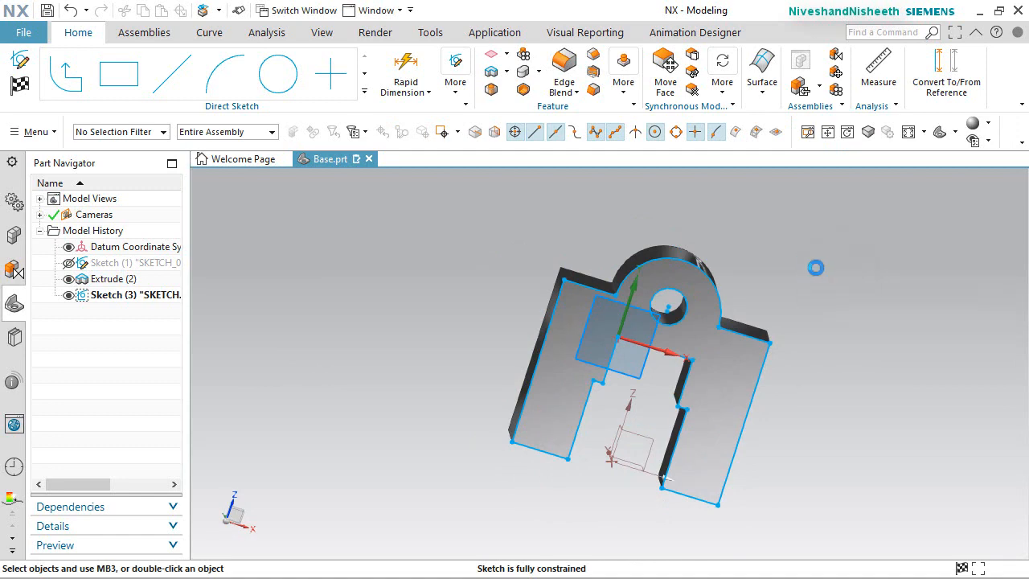
{"action": "left_click", "coordinate": [945, 70]}
{"action": "left_click_drag", "start_coordinate": [473, 199], "coordinate": [824, 559]}
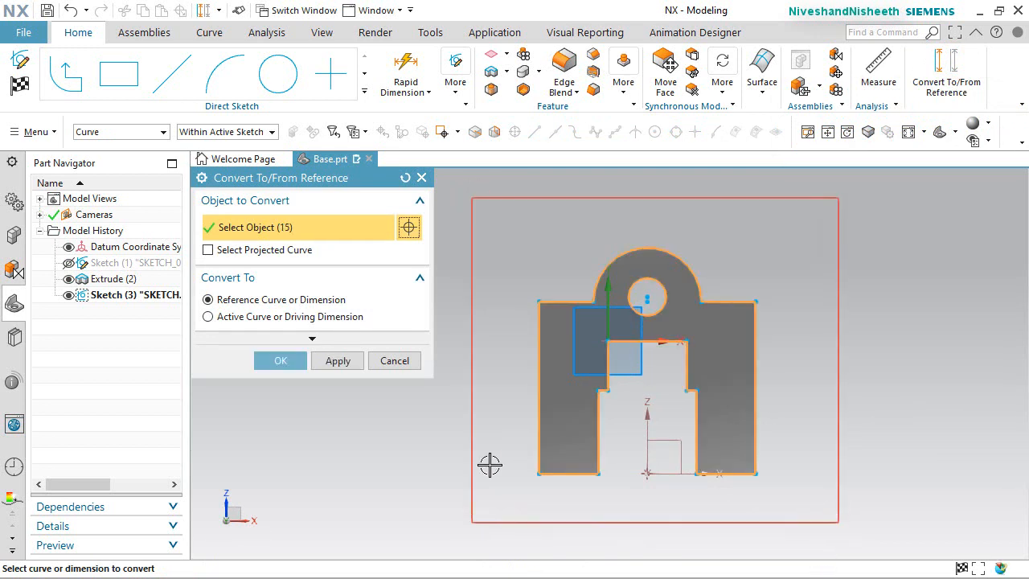
{"action": "left_click", "coordinate": [291, 363]}
Draw a vertical line about 36.48 mm up the left leg's outer edge and a 19 mm line along its bottom edge
{"action": "scroll", "coordinate": [645, 449], "scroll_direction": "up", "scroll_amount": 3}
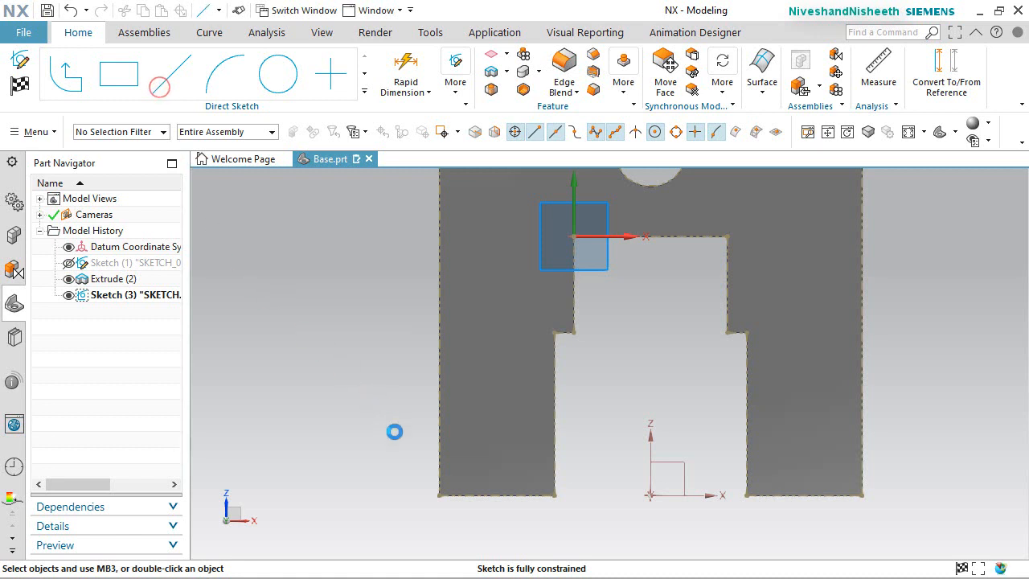
{"action": "left_click", "coordinate": [439, 483]}
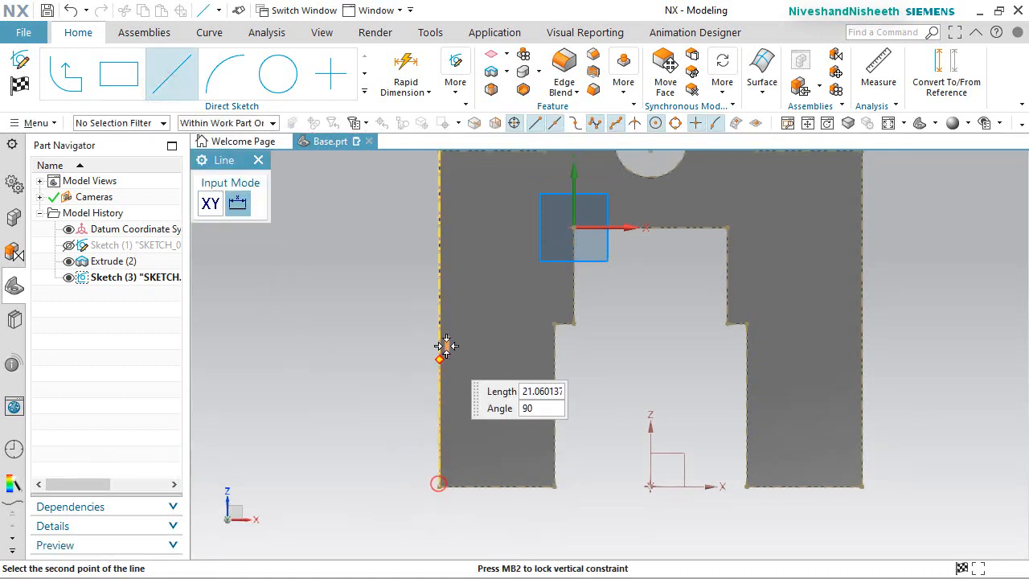
{"action": "type", "text": "36.48130"}
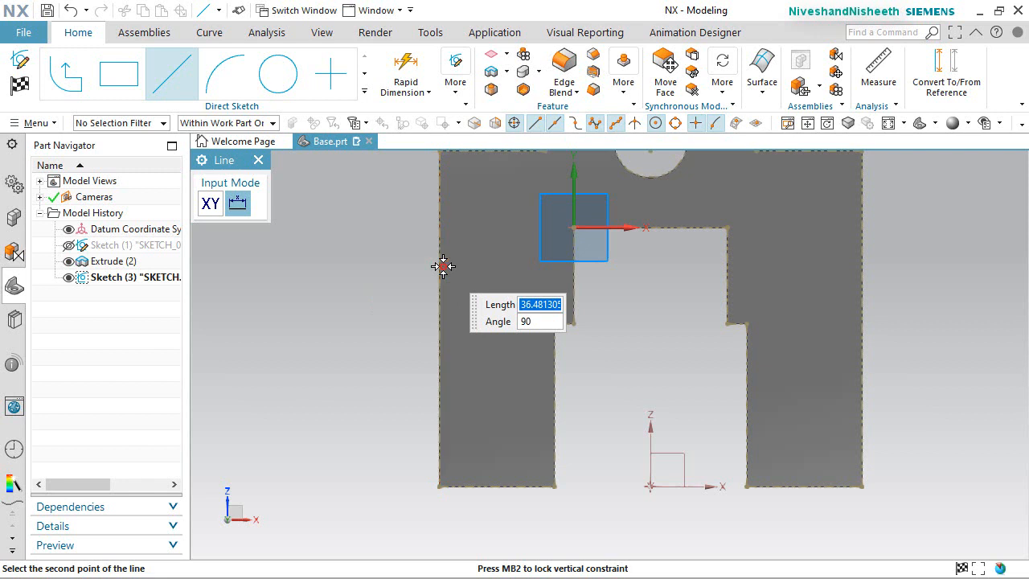
{"action": "left_click", "coordinate": [443, 266]}
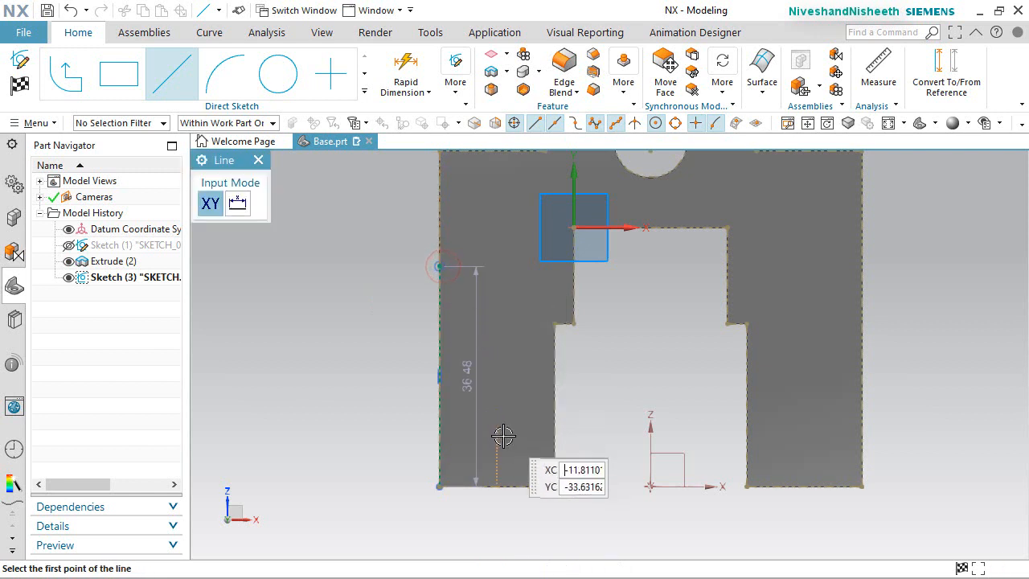
{"action": "left_click", "coordinate": [438, 484]}
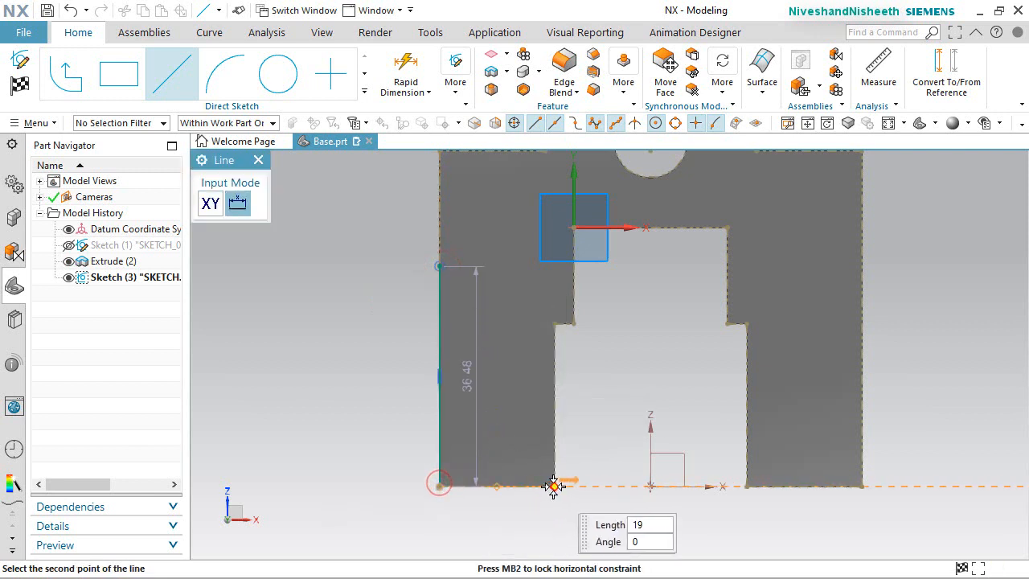
{"action": "left_click", "coordinate": [555, 486]}
Trace the left leg's inner edge with a 26.97 mm vertical line and the short horizontal shoulder at its top
{"action": "left_click", "coordinate": [556, 487]}
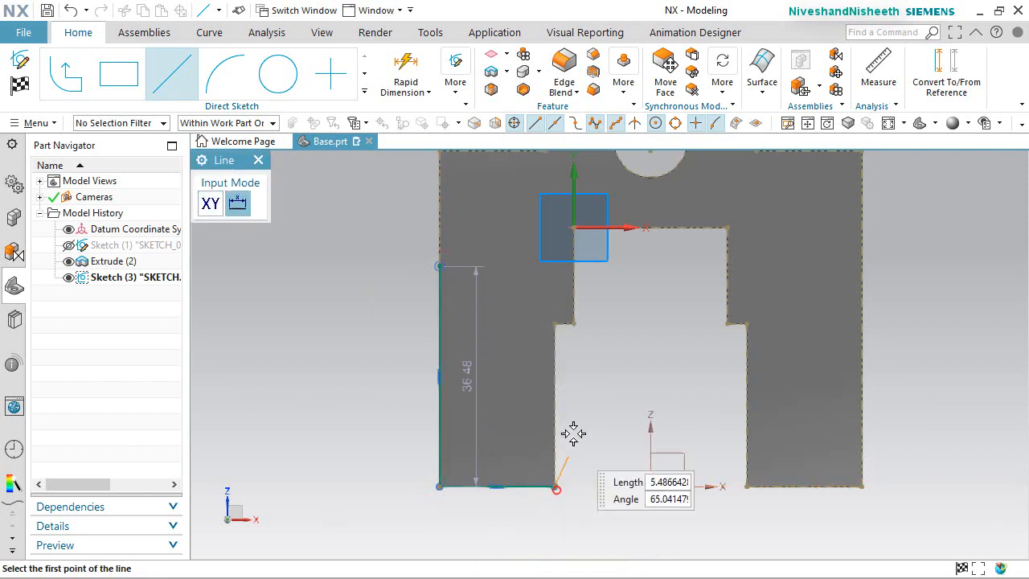
{"action": "scroll", "coordinate": [562, 344], "scroll_direction": "down", "scroll_amount": 4}
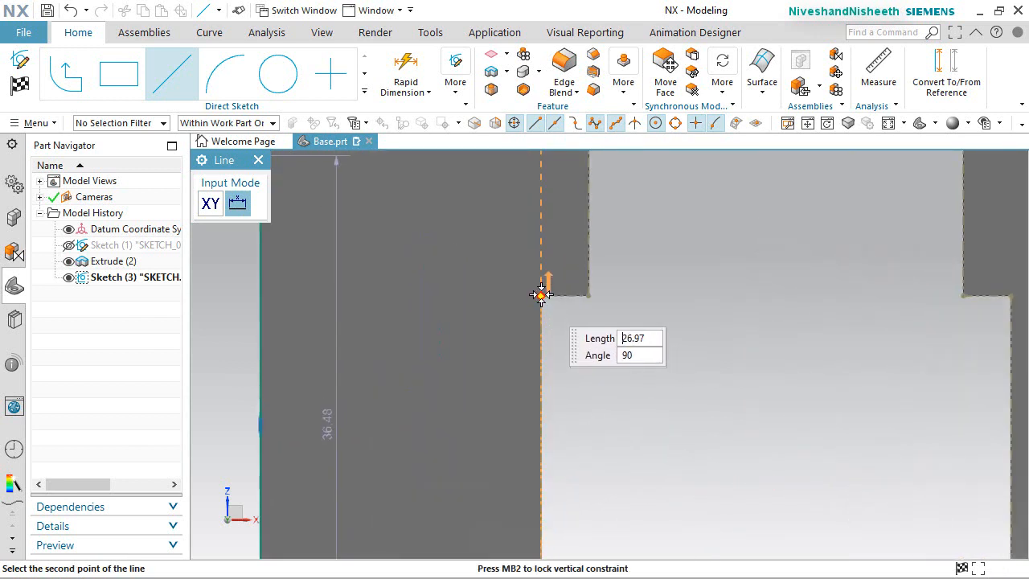
{"action": "left_click", "coordinate": [541, 295]}
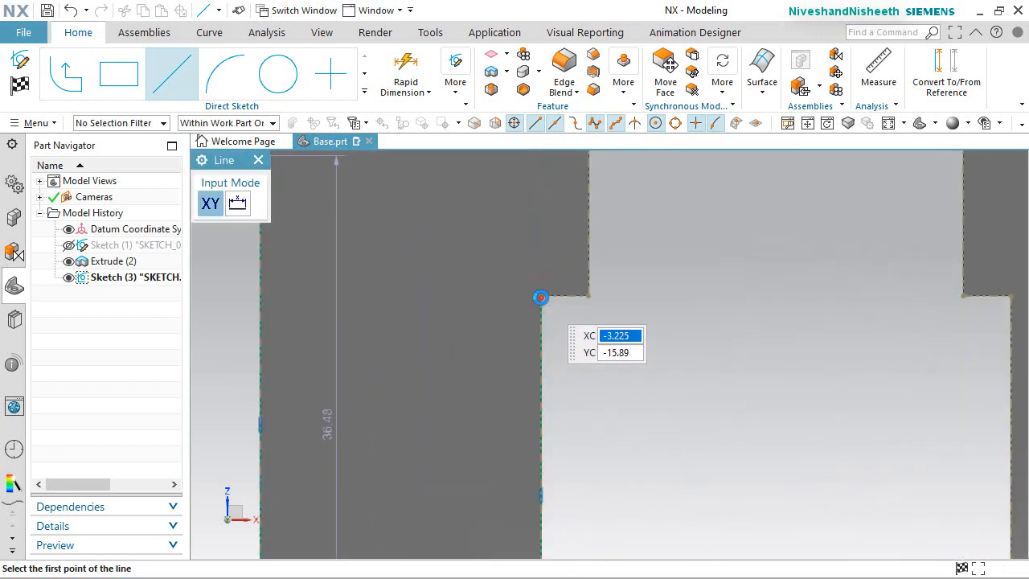
{"action": "left_click", "coordinate": [541, 298]}
{"action": "left_click", "coordinate": [589, 297]}
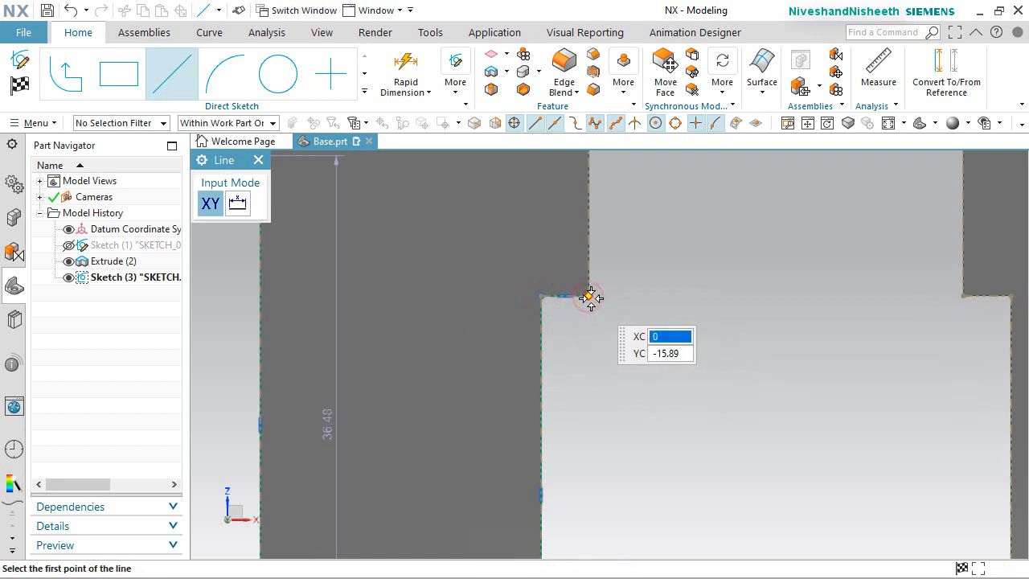
Draw a vertical line about 9.21 mm up the upper inner edge from the outer end of the left leg's shoulder
{"action": "left_click", "coordinate": [590, 299]}
{"action": "scroll", "coordinate": [627, 368], "scroll_direction": "up", "scroll_amount": 4}
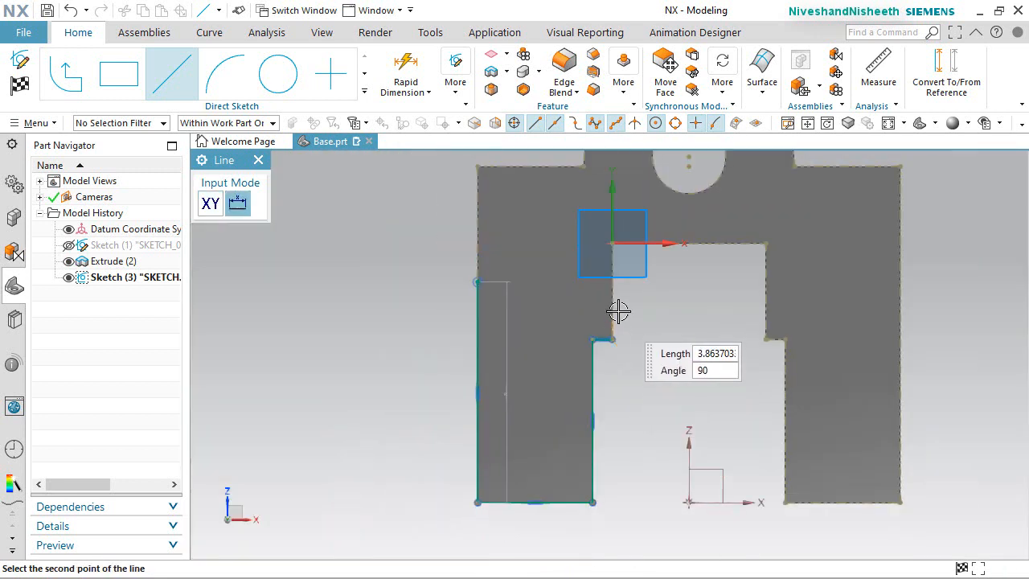
{"action": "scroll", "coordinate": [618, 312], "scroll_direction": "down", "scroll_amount": 4}
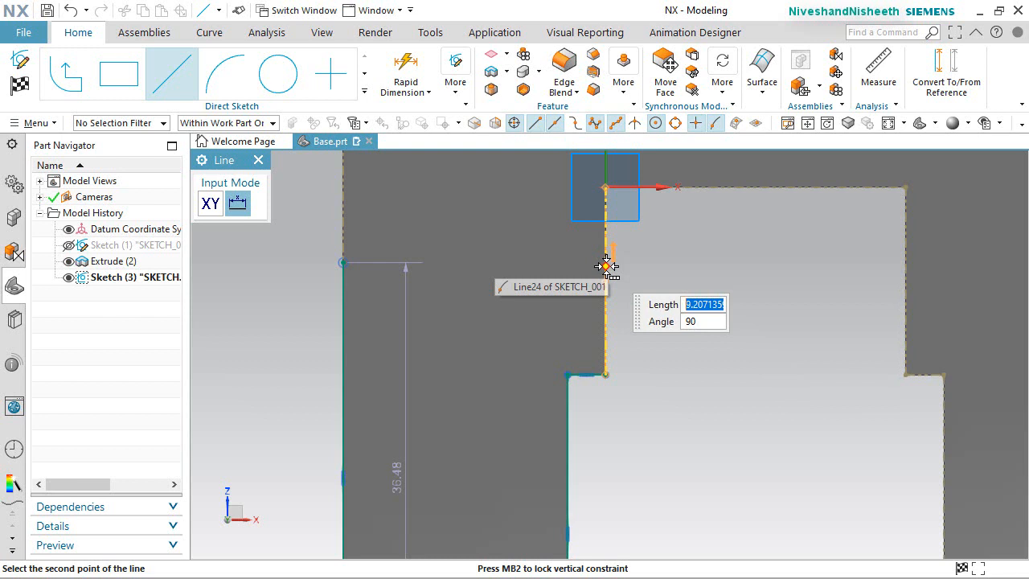
{"action": "left_click", "coordinate": [606, 267]}
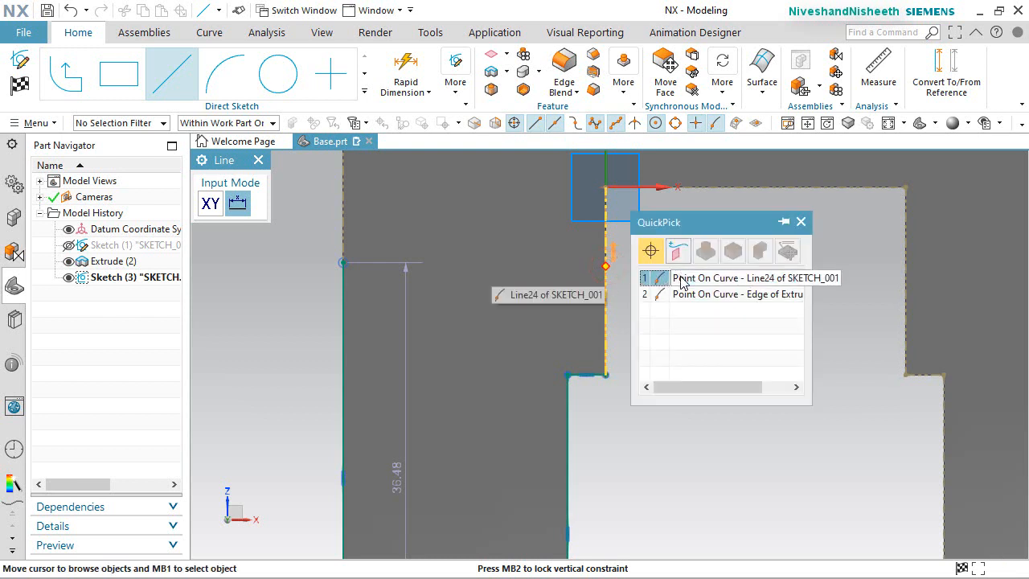
{"action": "left_click", "coordinate": [647, 278]}
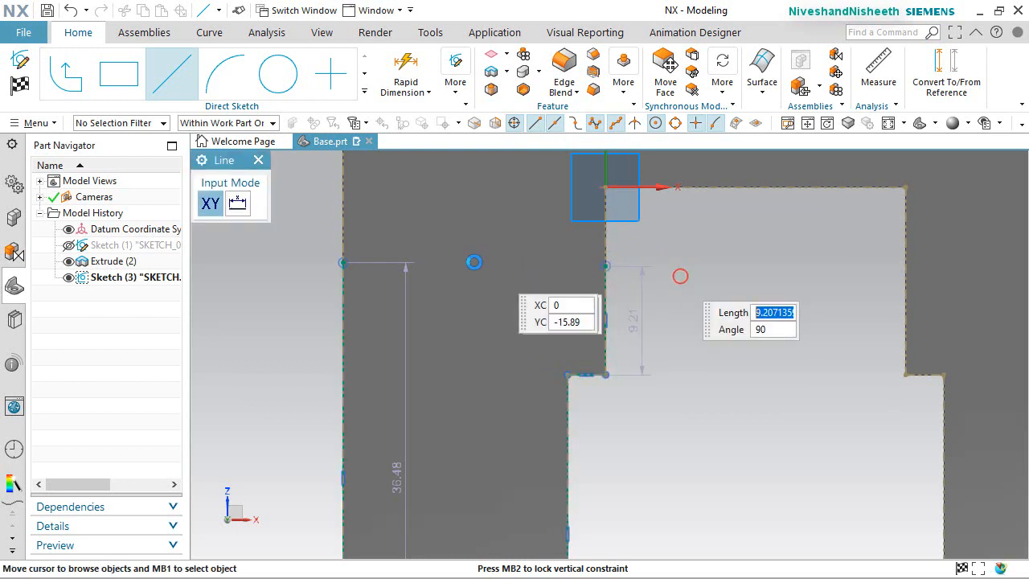
Draw a 26.5 mm horizontal line across the left leg, starting at the top of its outer vertical line
{"action": "left_click", "coordinate": [343, 263]}
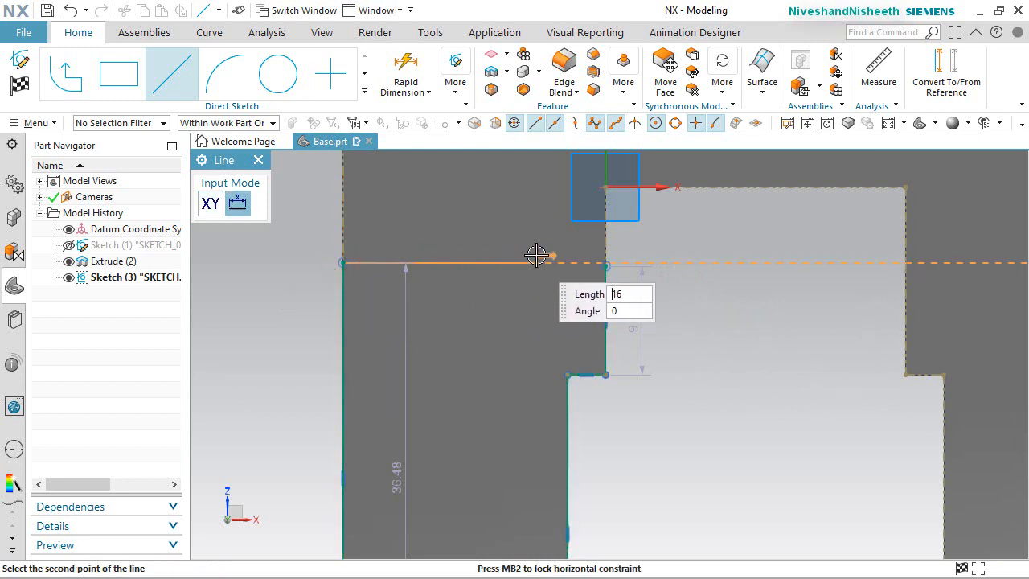
{"action": "key", "text": "Escape"}
{"action": "scroll", "coordinate": [650, 237], "scroll_direction": "down", "scroll_amount": 2}
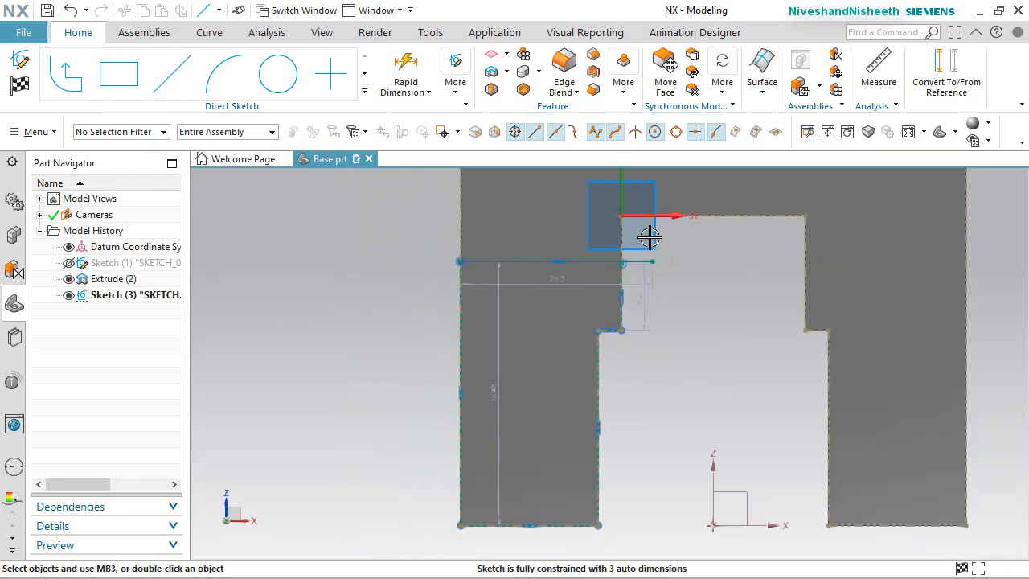
Close the profile by making the horizontal line's free end coincident with the top of the upper inner vertical line
{"action": "scroll", "coordinate": [650, 239], "scroll_direction": "up", "scroll_amount": 6}
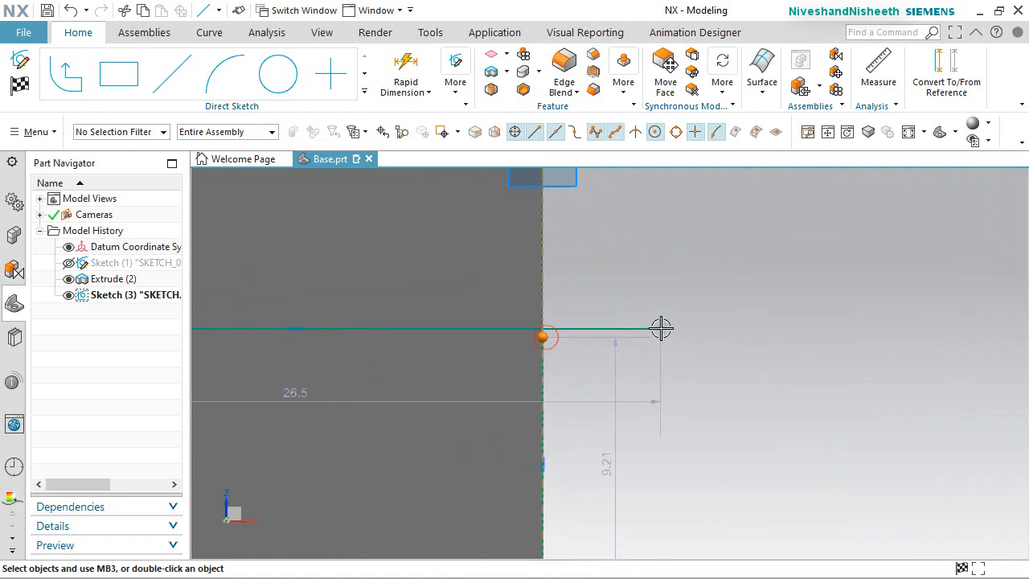
{"action": "left_click", "coordinate": [661, 328]}
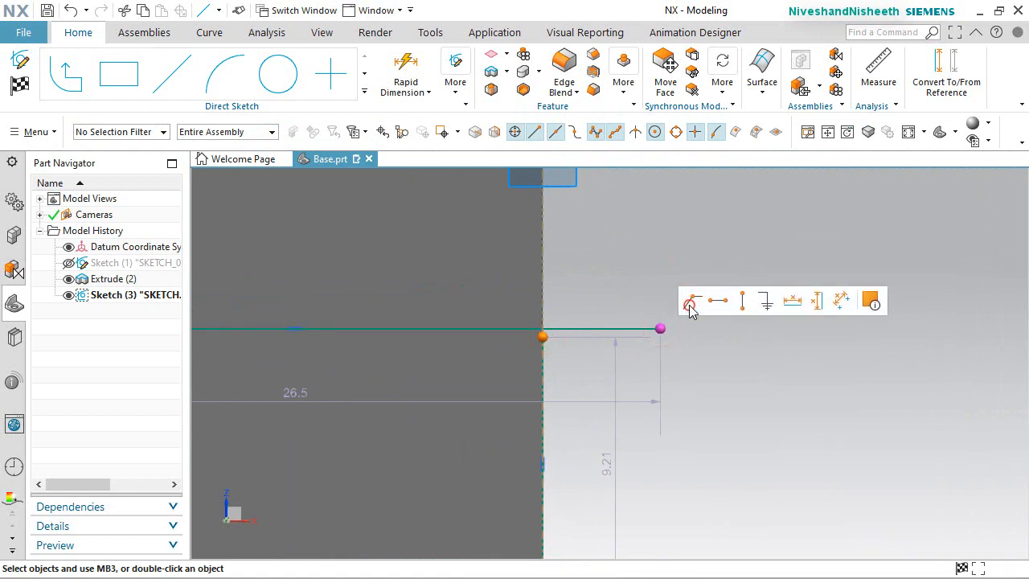
{"action": "left_click", "coordinate": [690, 307]}
{"action": "scroll", "coordinate": [712, 278], "scroll_direction": "up", "scroll_amount": 2}
{"action": "scroll", "coordinate": [713, 278], "scroll_direction": "down", "scroll_amount": 5}
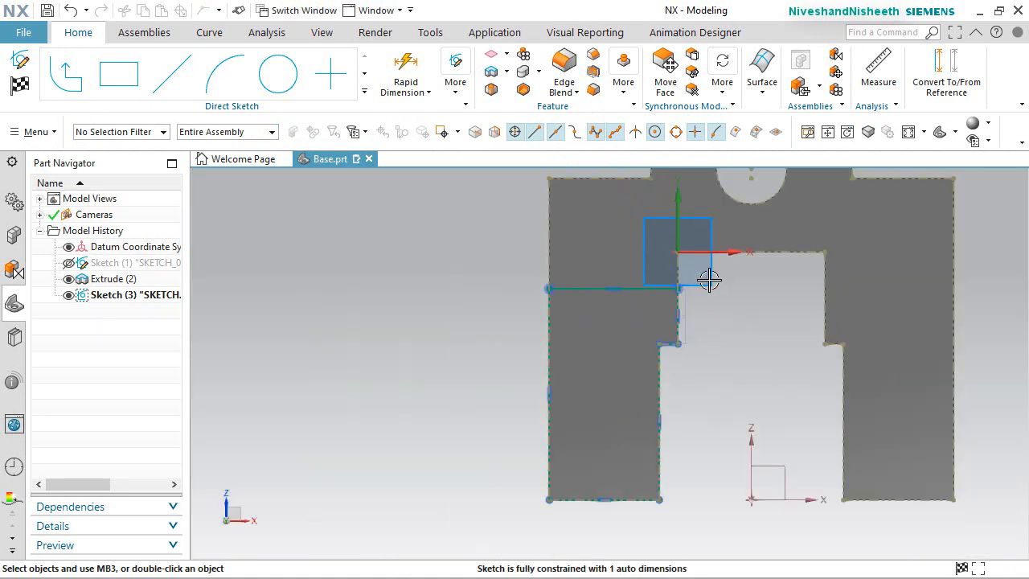
Dimension the profile's overall height between its top and bottom lines and set it to 39.67 mm
{"action": "scroll", "coordinate": [727, 315], "scroll_direction": "up", "scroll_amount": 2}
{"action": "left_click", "coordinate": [406, 68]}
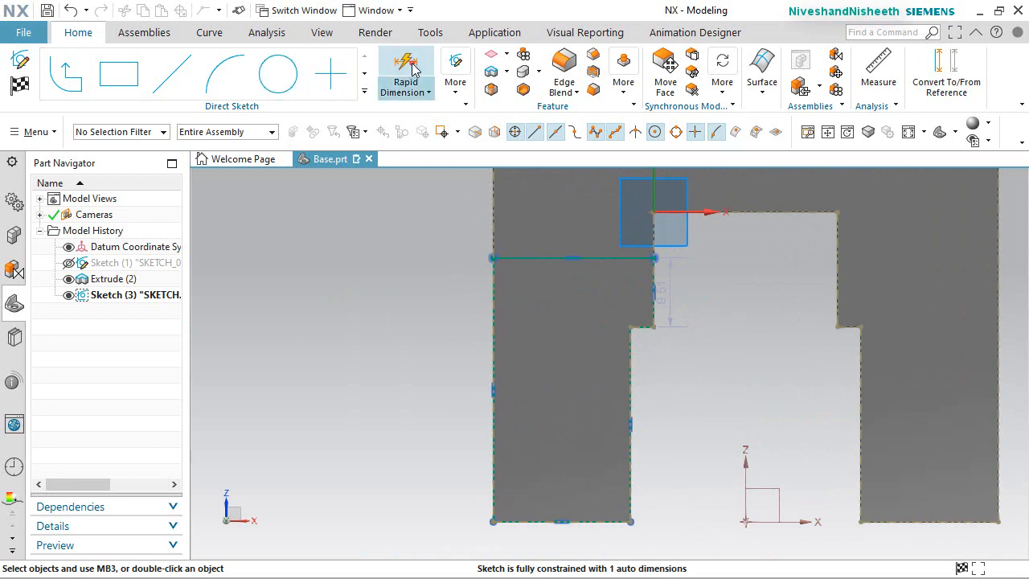
{"action": "left_click", "coordinate": [609, 246]}
{"action": "left_click", "coordinate": [493, 273]}
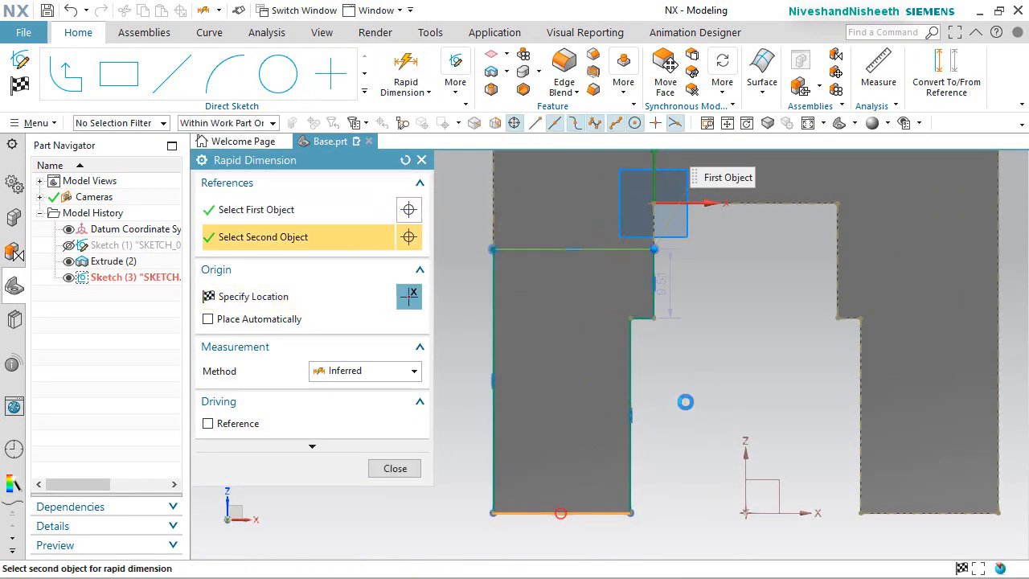
{"action": "left_click", "coordinate": [459, 372]}
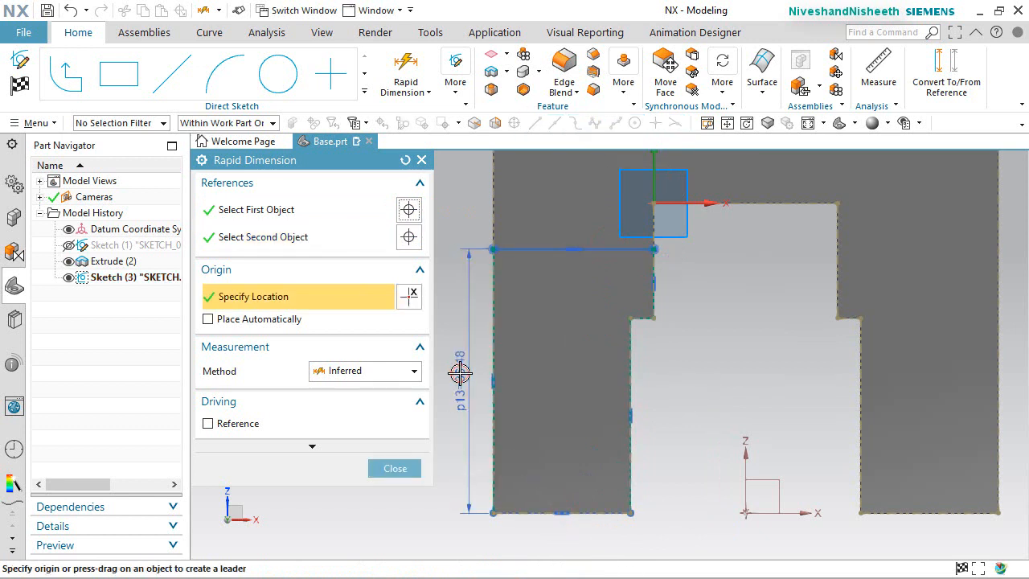
{"action": "type", "text": "39."}
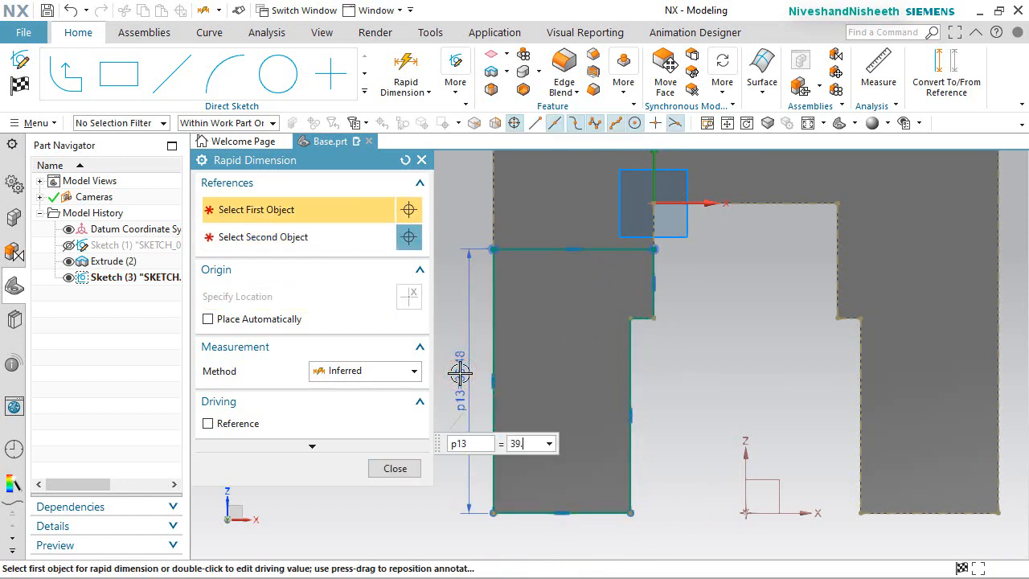
{"action": "type", "text": "67"}
{"action": "key", "text": "Return"}
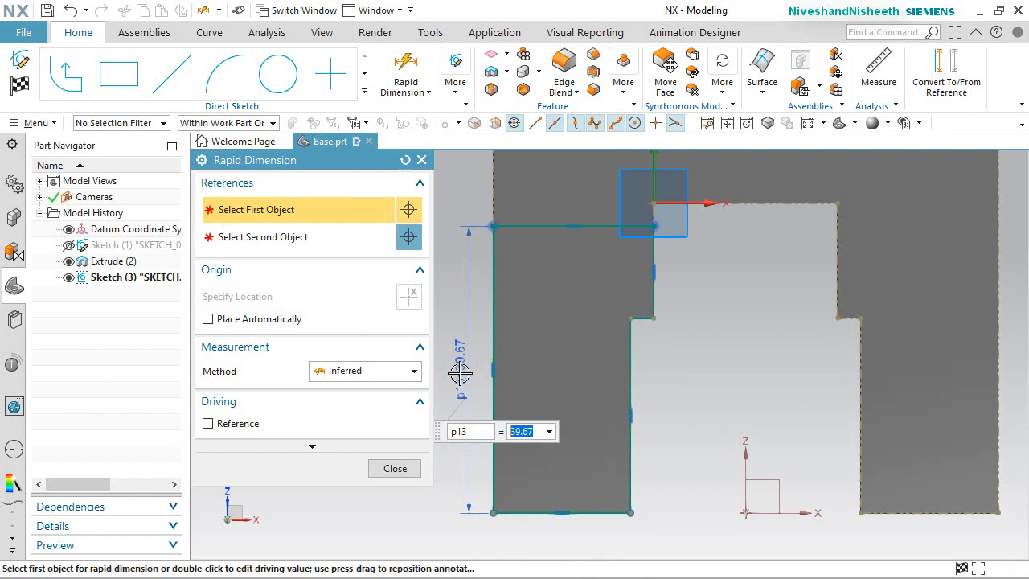
{"action": "left_click", "coordinate": [394, 468]}
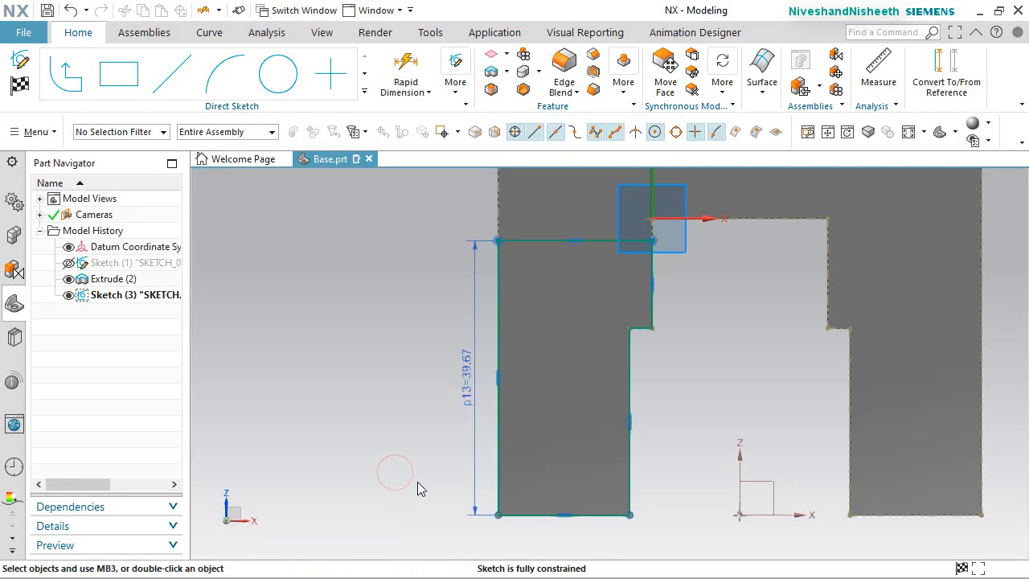
Finish the sketch and extrude the left leg profile 127 mm, uniting it with the existing body
{"action": "left_click", "coordinate": [20, 86]}
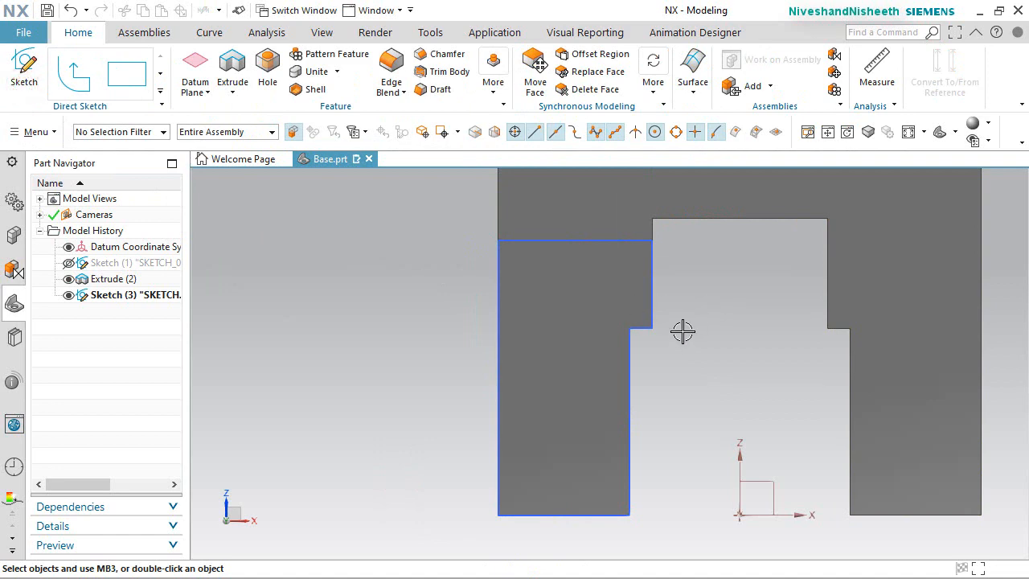
{"action": "mouse_move", "coordinate": [645, 388]}
{"action": "middle_mouse_down"}
{"action": "mouse_move", "coordinate": [585, 399]}
{"action": "mouse_move", "coordinate": [577, 427]}
{"action": "mouse_move", "coordinate": [576, 413]}
{"action": "middle_mouse_up"}
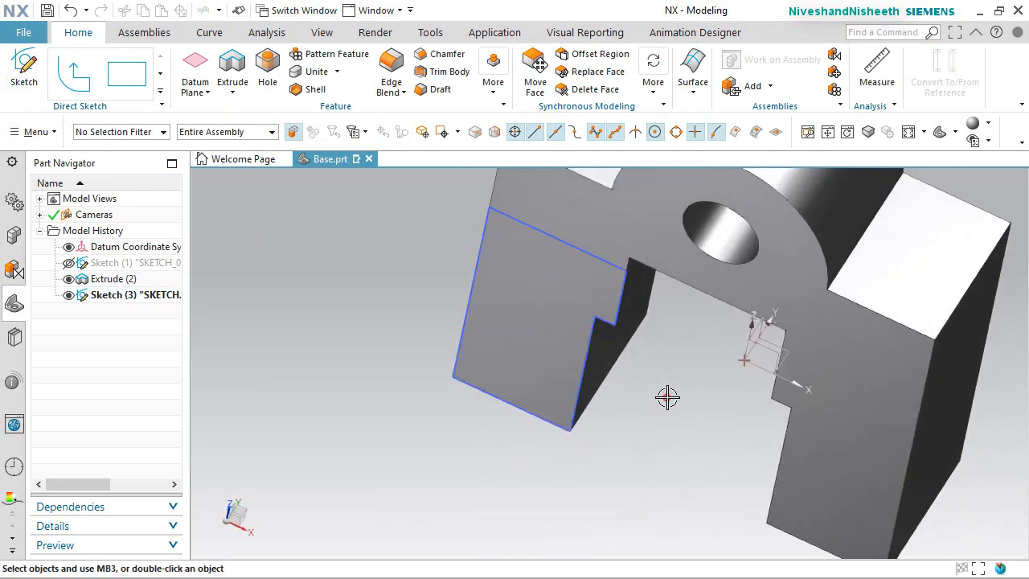
{"action": "key", "text": "End"}
{"action": "left_click", "coordinate": [230, 68]}
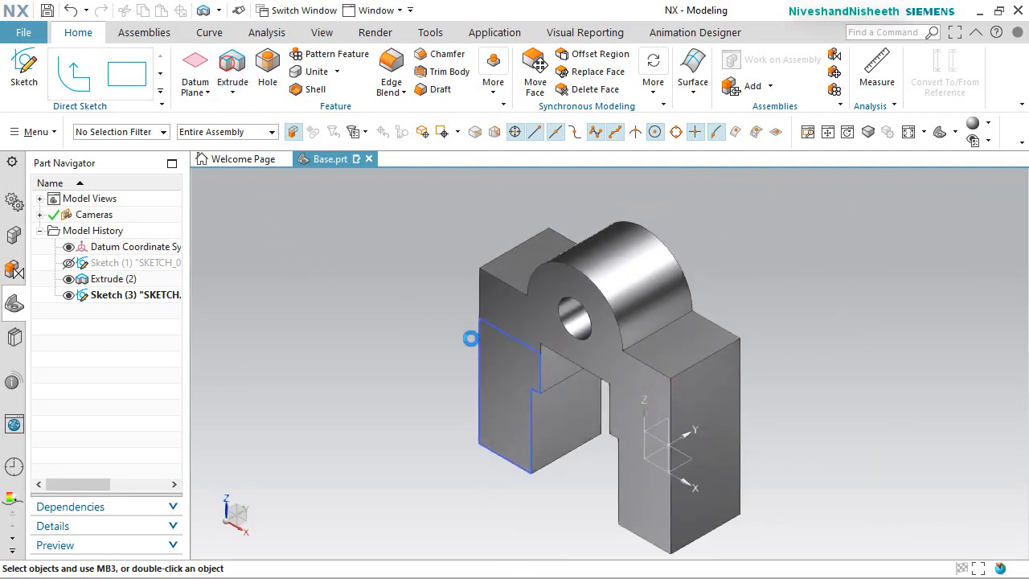
{"action": "left_click", "coordinate": [472, 400]}
{"action": "scroll", "coordinate": [793, 314], "scroll_direction": "up", "scroll_amount": 3}
{"action": "scroll", "coordinate": [793, 314], "scroll_direction": "down", "scroll_amount": 5}
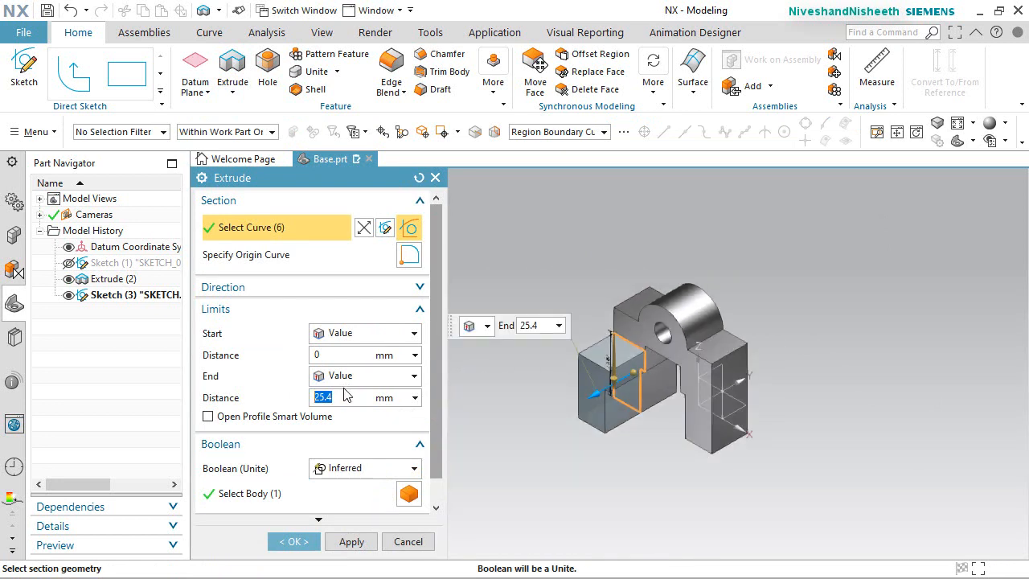
{"action": "key", "text": "Return"}
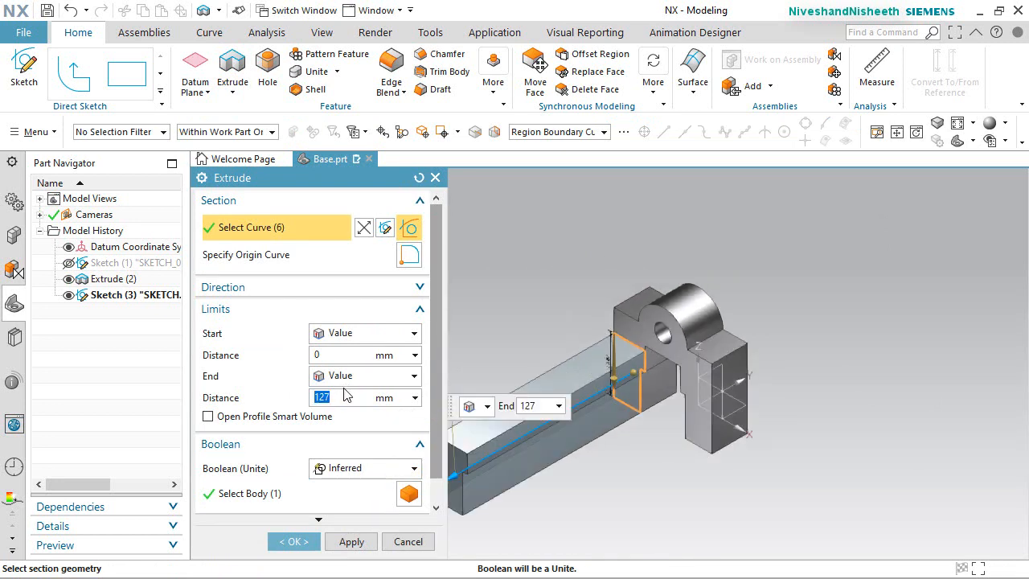
{"action": "left_click", "coordinate": [370, 468]}
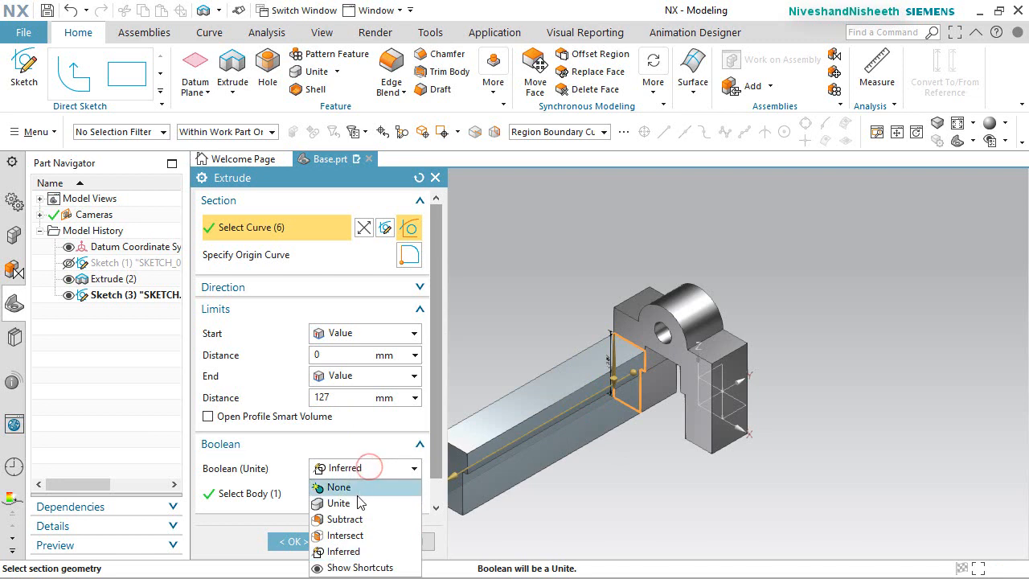
{"action": "left_click", "coordinate": [360, 502]}
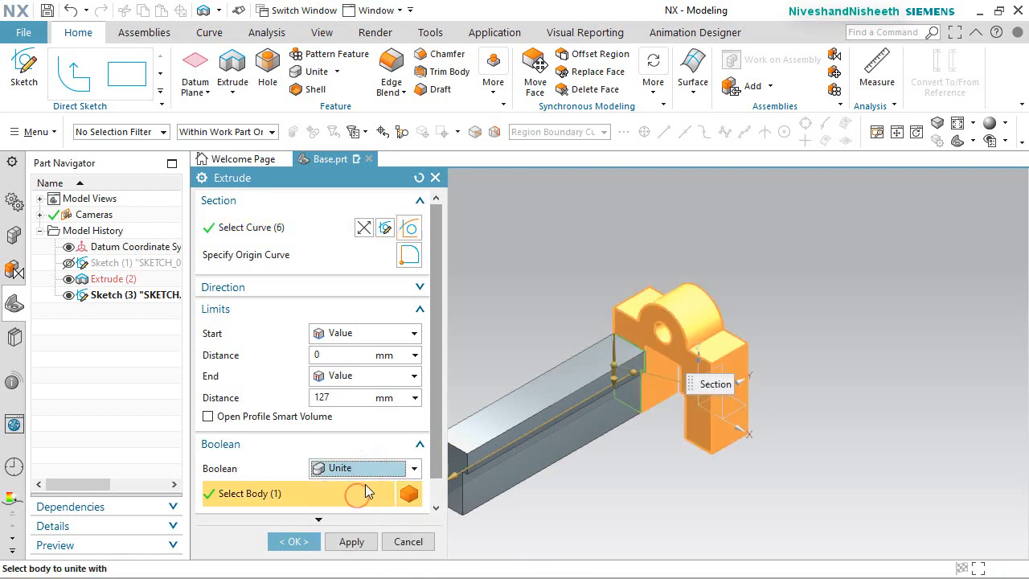
{"action": "left_click", "coordinate": [293, 542]}
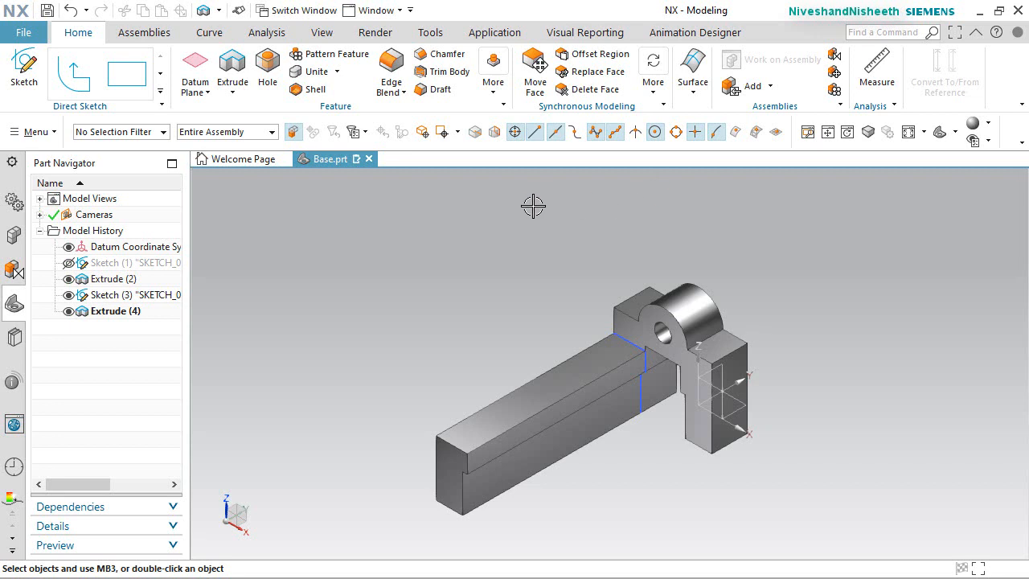
Mirror the extruded left rail about the YZ plane of the datum coordinate system with Mirror Feature
{"action": "left_click", "coordinate": [492, 91]}
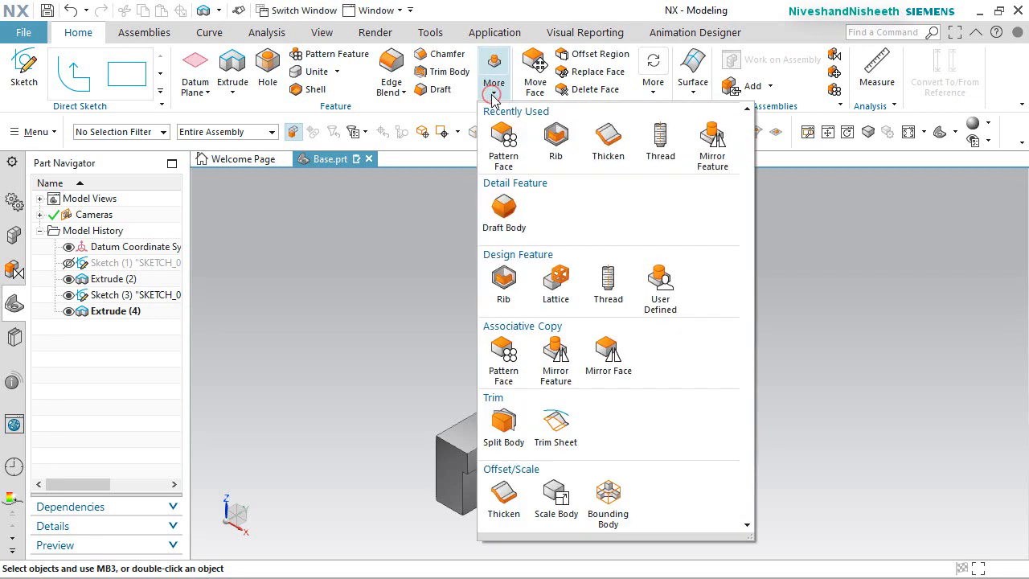
{"action": "left_click", "coordinate": [712, 138]}
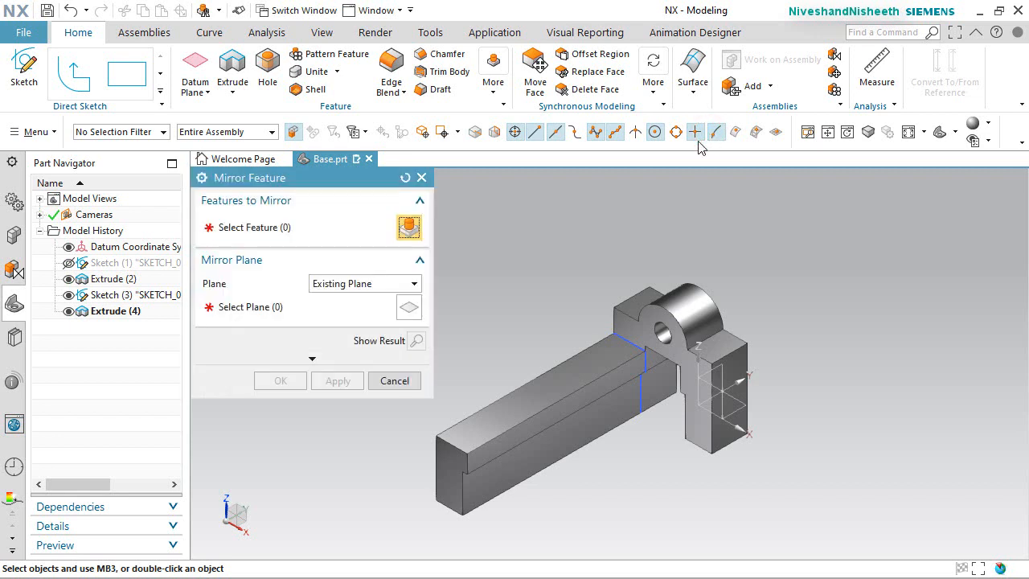
{"action": "left_click", "coordinate": [522, 402]}
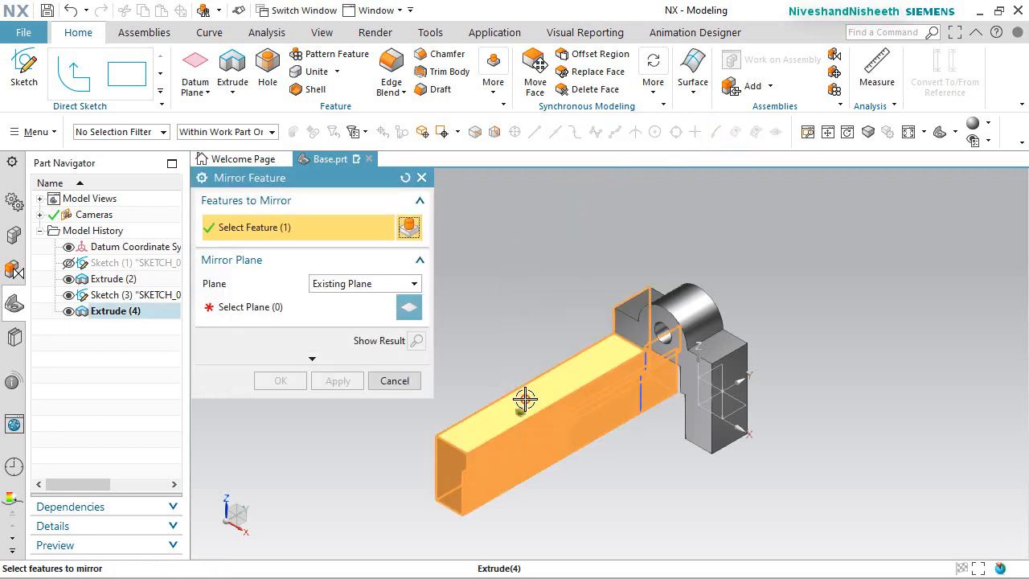
{"action": "left_click", "coordinate": [242, 305]}
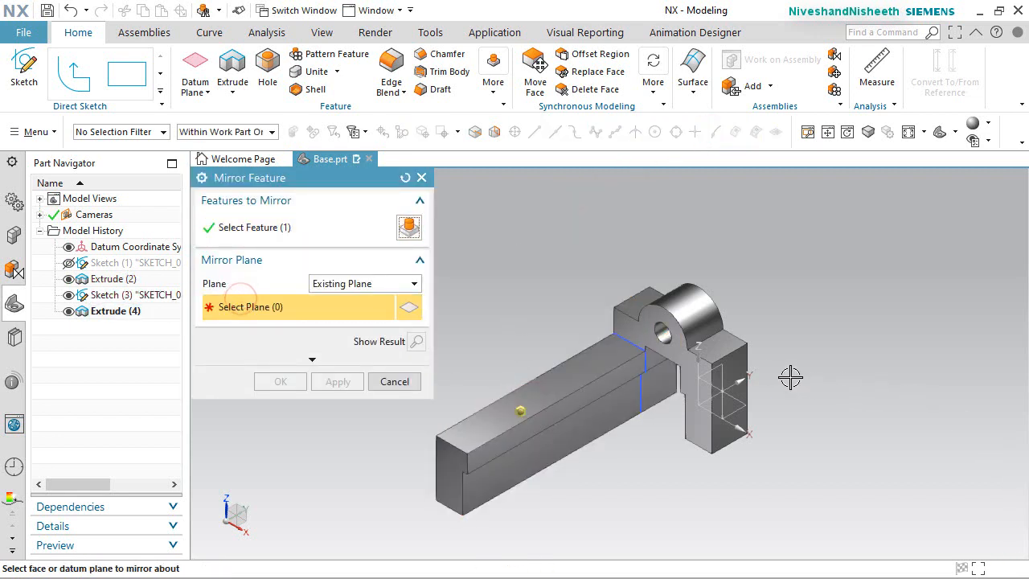
{"action": "left_click", "coordinate": [724, 372]}
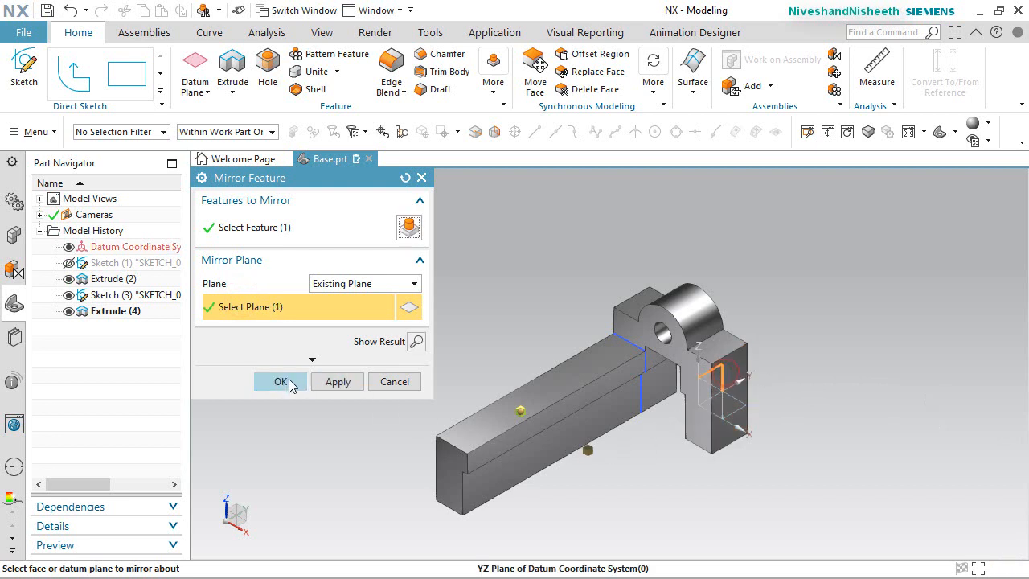
{"action": "left_click", "coordinate": [286, 381]}
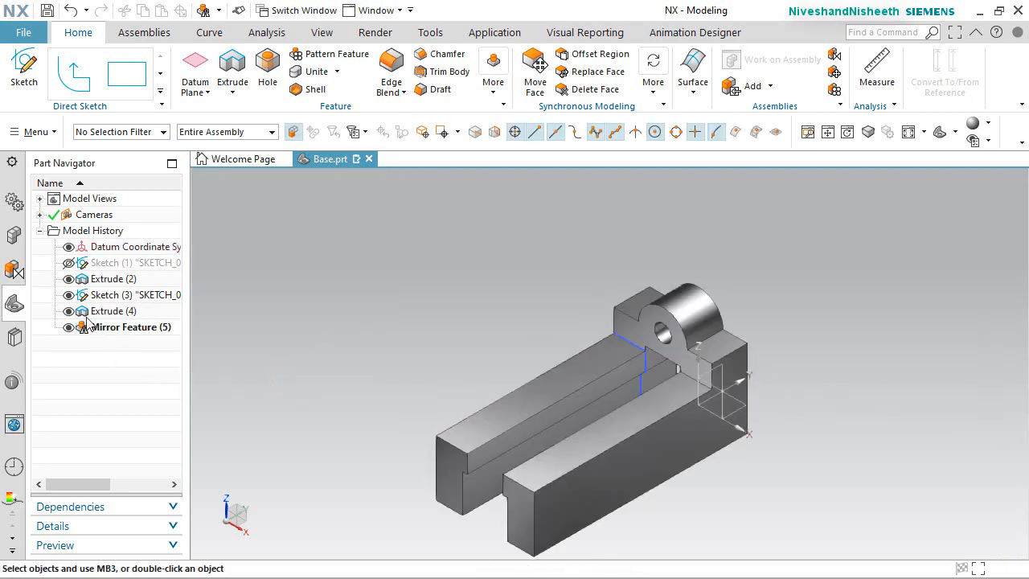
Hide the rail's profile sketch and save the part
{"action": "left_click", "coordinate": [68, 295]}
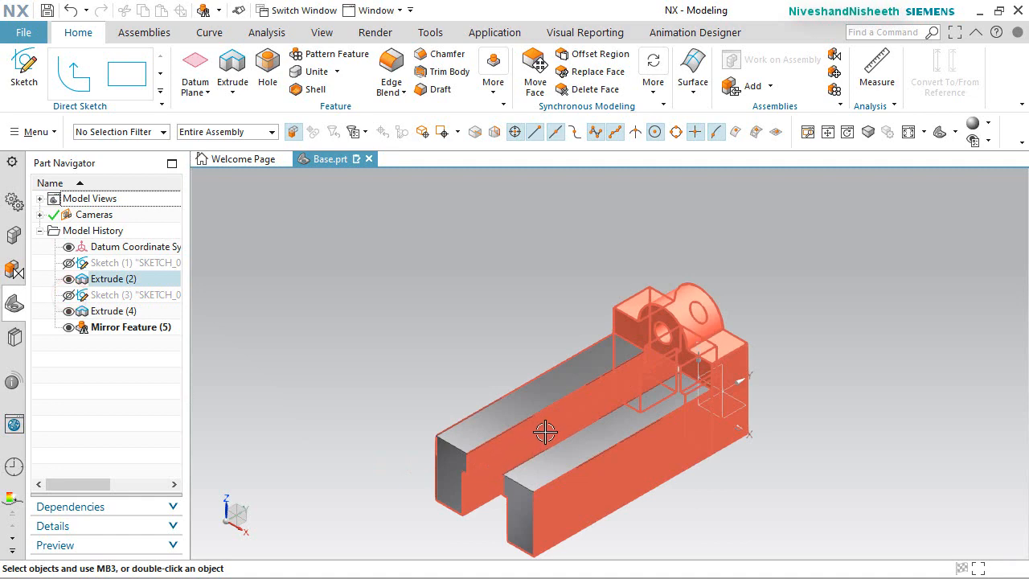
{"action": "middle_click_drag", "start_coordinate": [588, 450], "coordinate": [668, 483]}
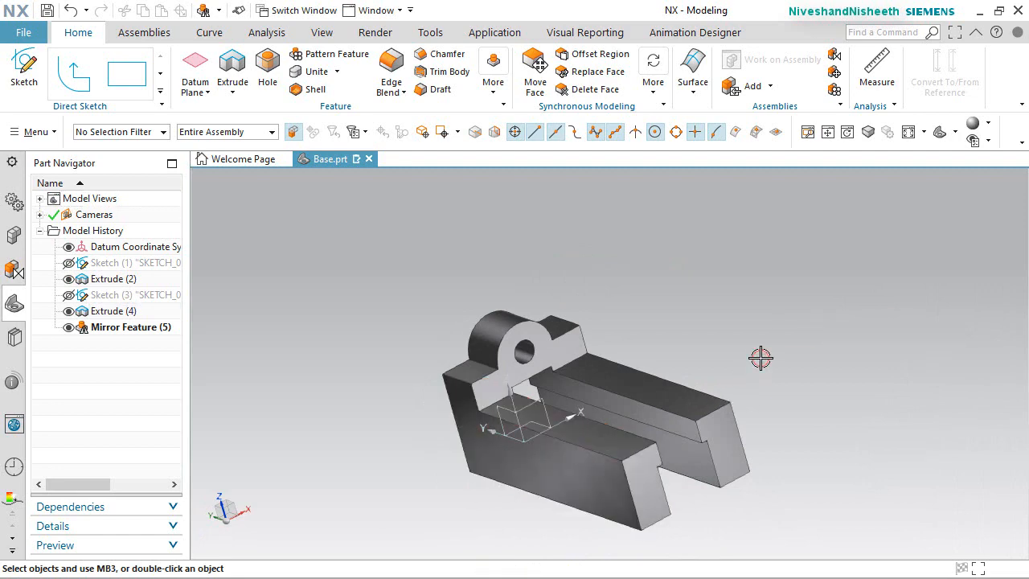
{"action": "middle_click_drag", "start_coordinate": [761, 359], "coordinate": [848, 329]}
{"action": "key", "text": "ctrl+s"}
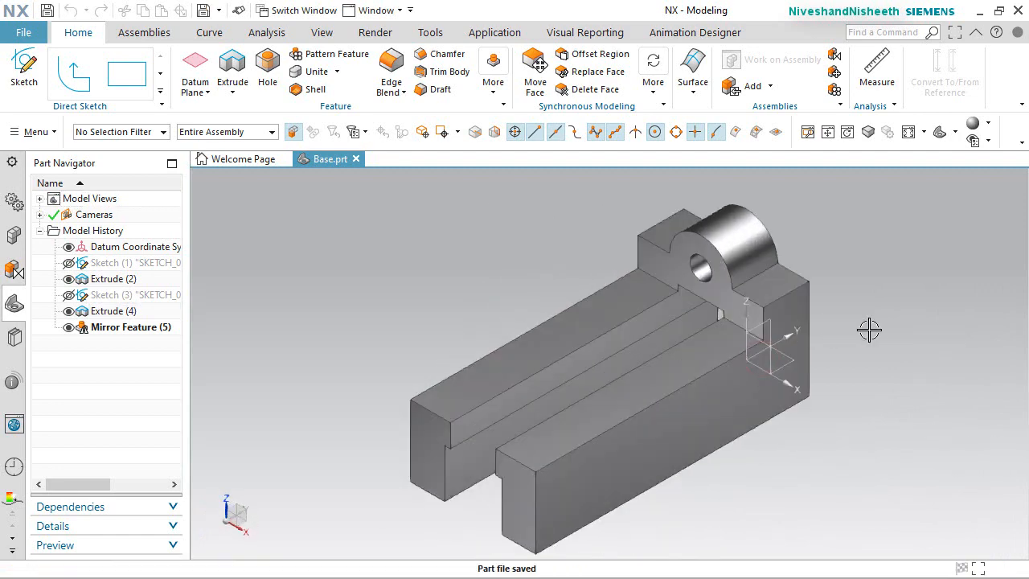
Round the two outer upper edges of the end block's shoulders with a 6 mm circular Edge Blend
{"action": "left_click", "coordinate": [394, 64]}
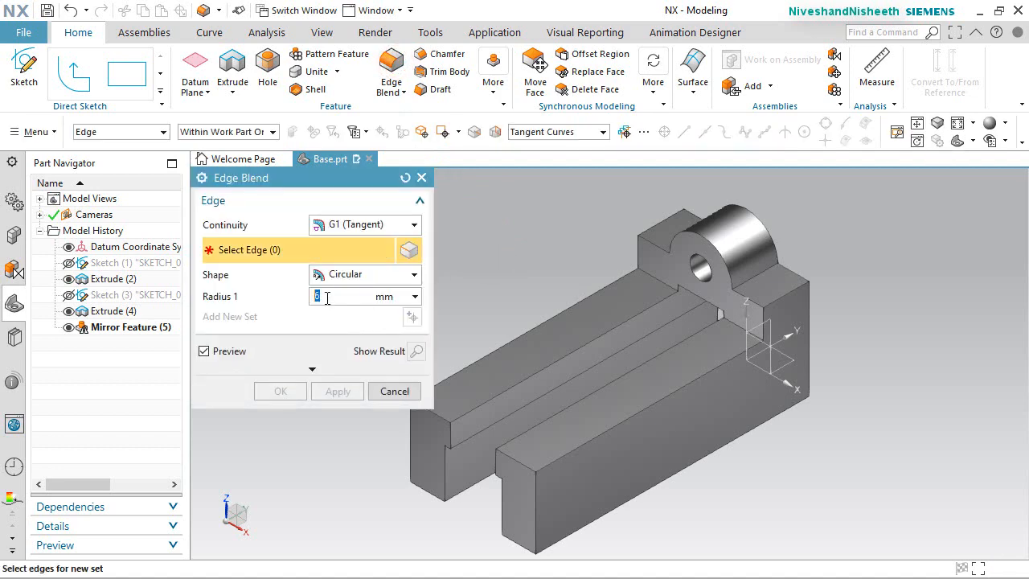
{"action": "scroll", "coordinate": [648, 197], "scroll_direction": "up", "scroll_amount": 3}
{"action": "left_click", "coordinate": [666, 247]}
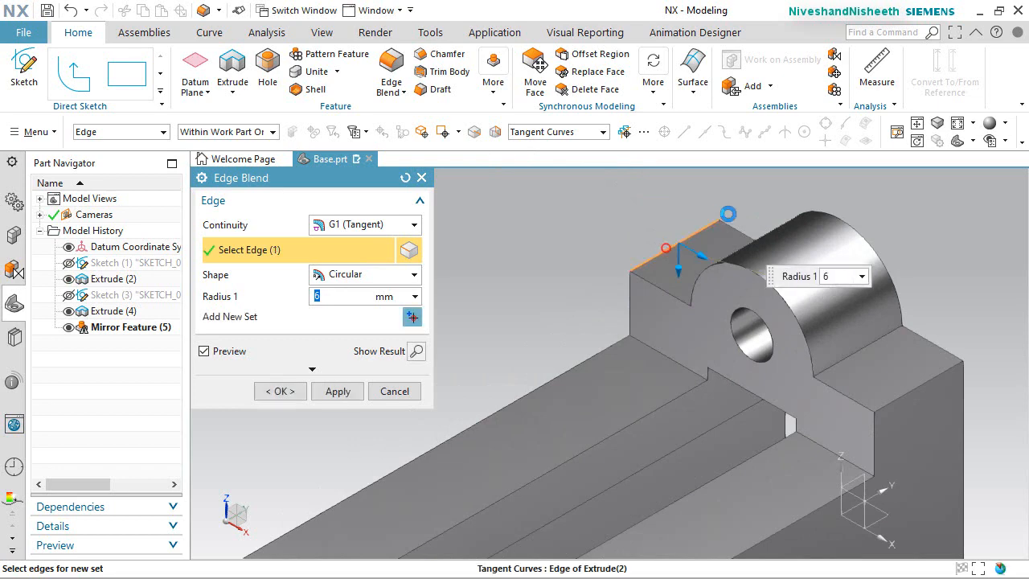
{"action": "left_click", "coordinate": [923, 387]}
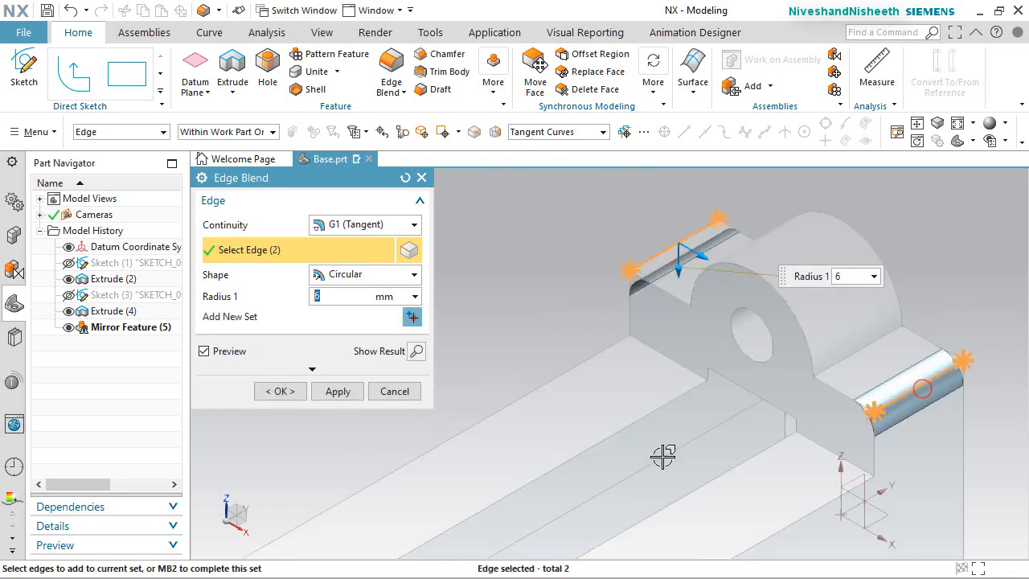
{"action": "left_click", "coordinate": [338, 391]}
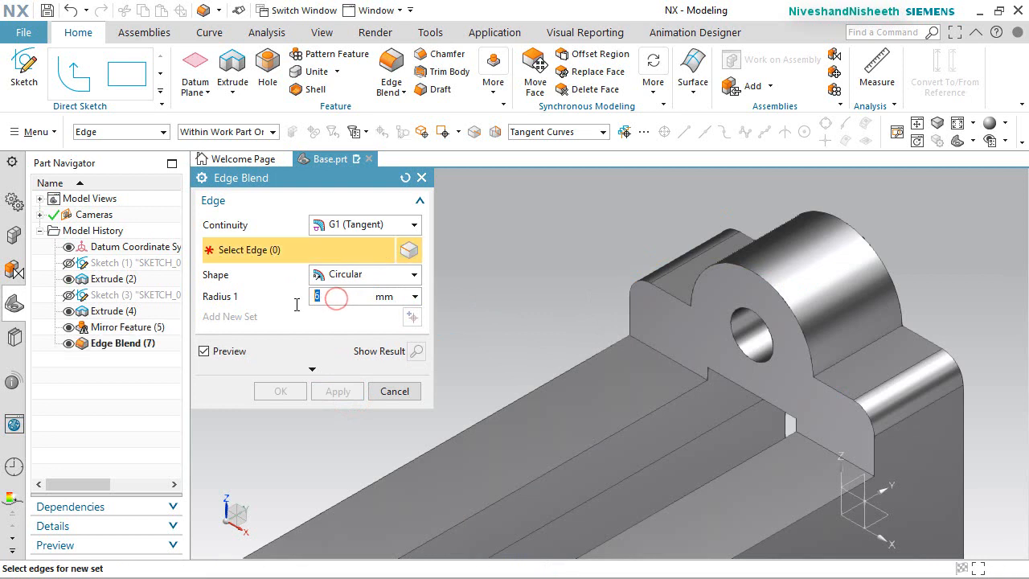
Blend the two inner edges where the round boss meets the shoulders with a 3 mm radius and save the part
{"action": "left_click", "coordinate": [843, 368]}
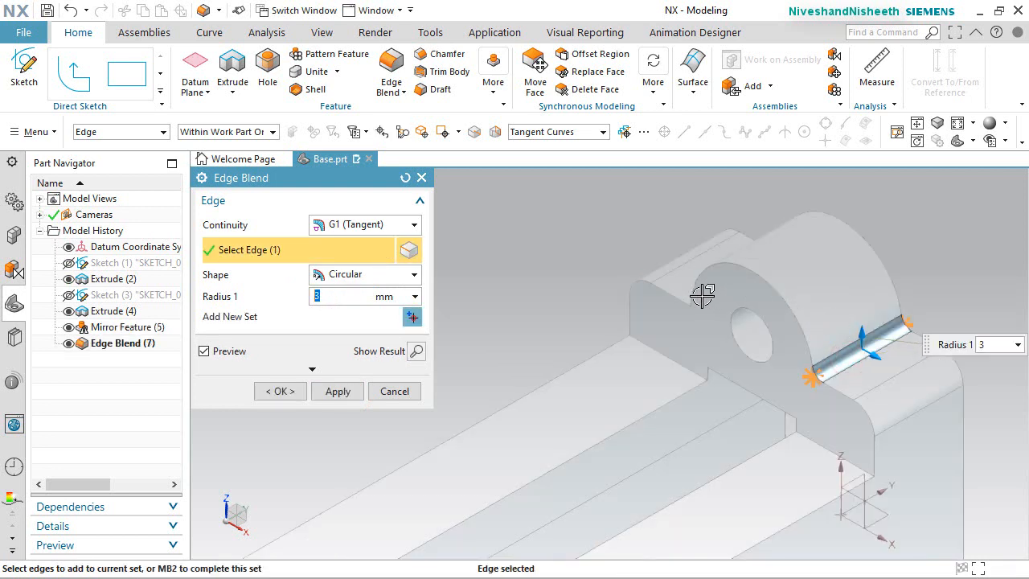
{"action": "middle_click_drag", "start_coordinate": [729, 300], "coordinate": [629, 243]}
{"action": "left_click", "coordinate": [601, 226]}
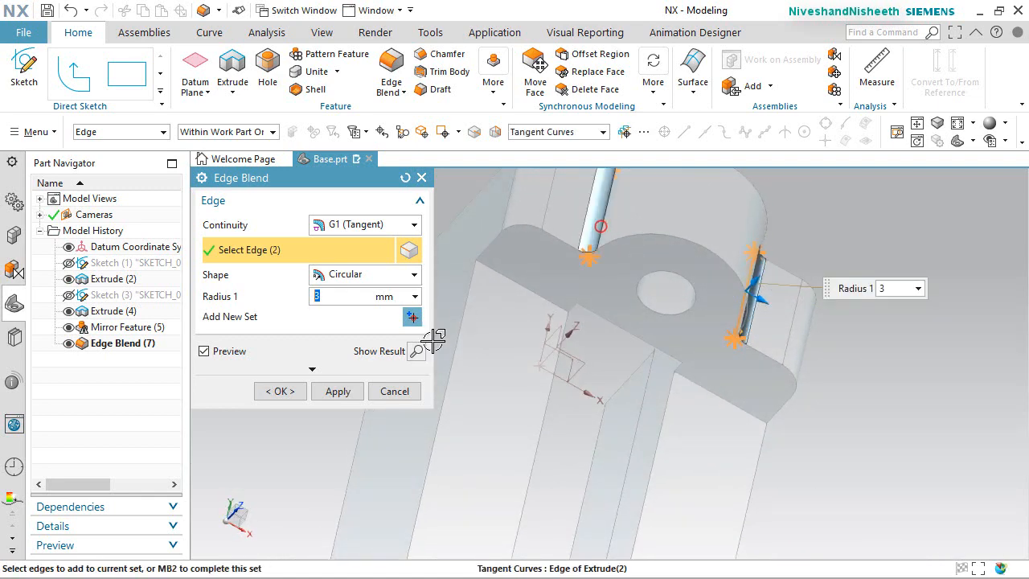
{"action": "left_click", "coordinate": [286, 391]}
{"action": "key", "text": "Home"}
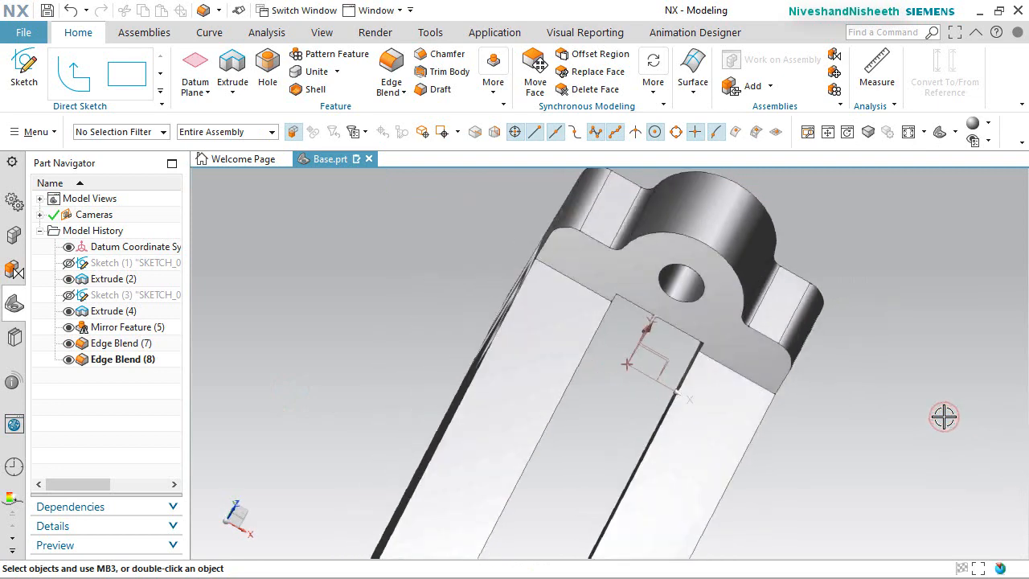
{"action": "middle_click_drag", "start_coordinate": [785, 284], "coordinate": [764, 346]}
{"action": "key", "text": "End"}
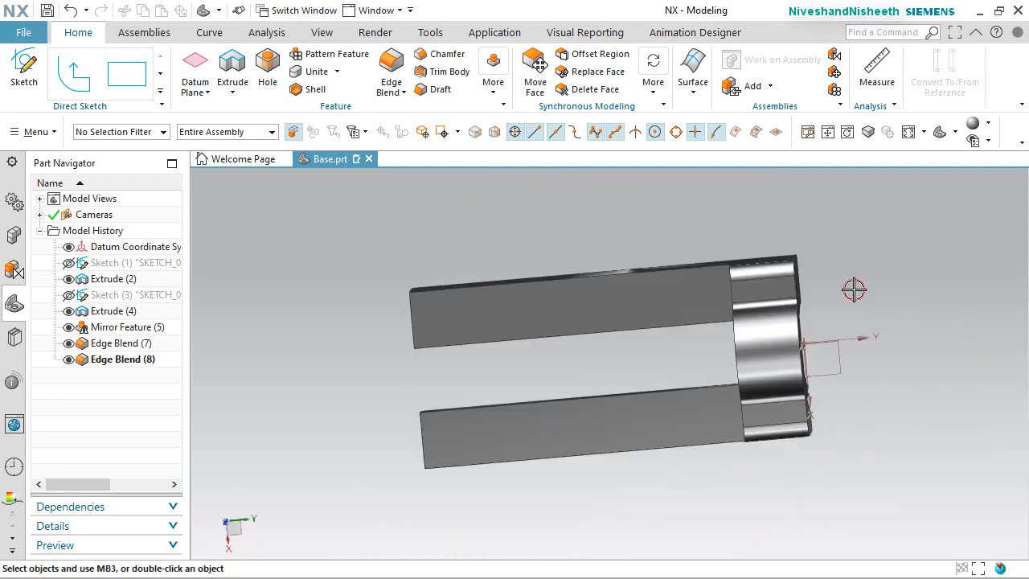
{"action": "key", "text": "ctrl+s"}
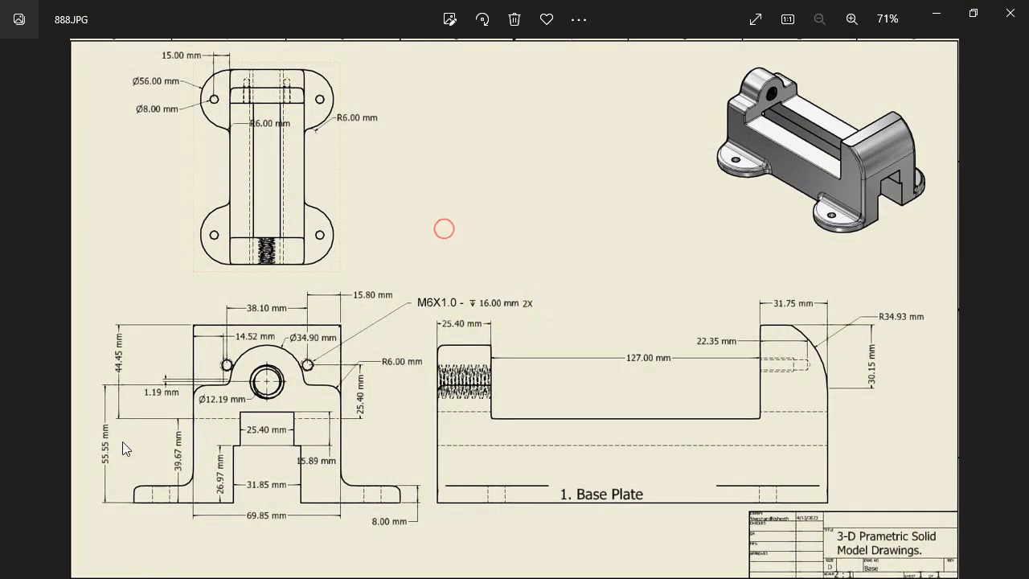
Examine the front and side views of the reference drawing 888.JPG for the taller end block's height, thickness and radius
{"action": "scroll", "coordinate": [187, 438], "scroll_direction": "up", "scroll_amount": 4, "text": "ctrl"}
{"action": "left_click_drag", "start_coordinate": [194, 424], "coordinate": [281, 366]}
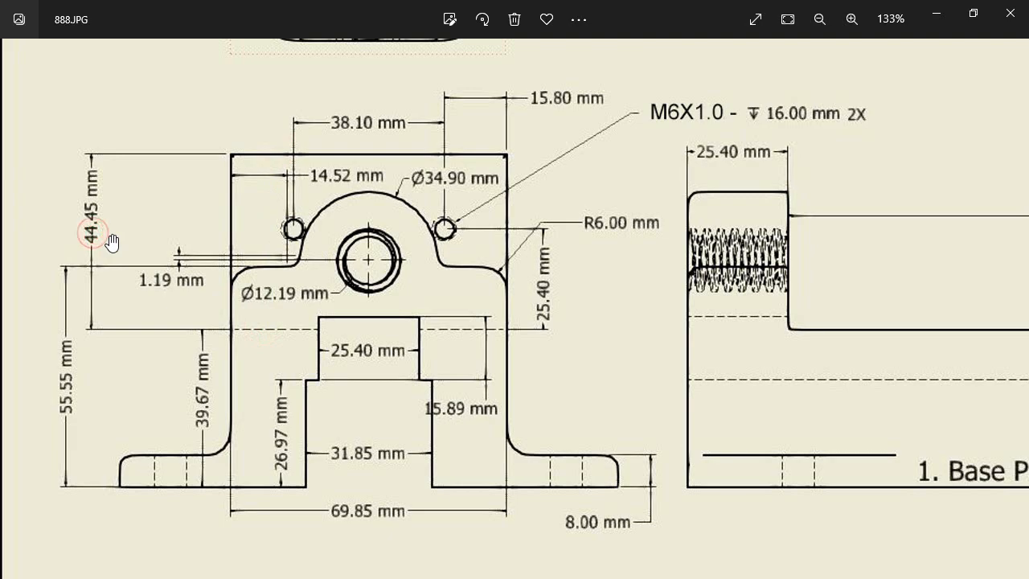
{"action": "scroll", "coordinate": [90, 283], "scroll_direction": "down", "scroll_amount": 3, "text": "ctrl"}
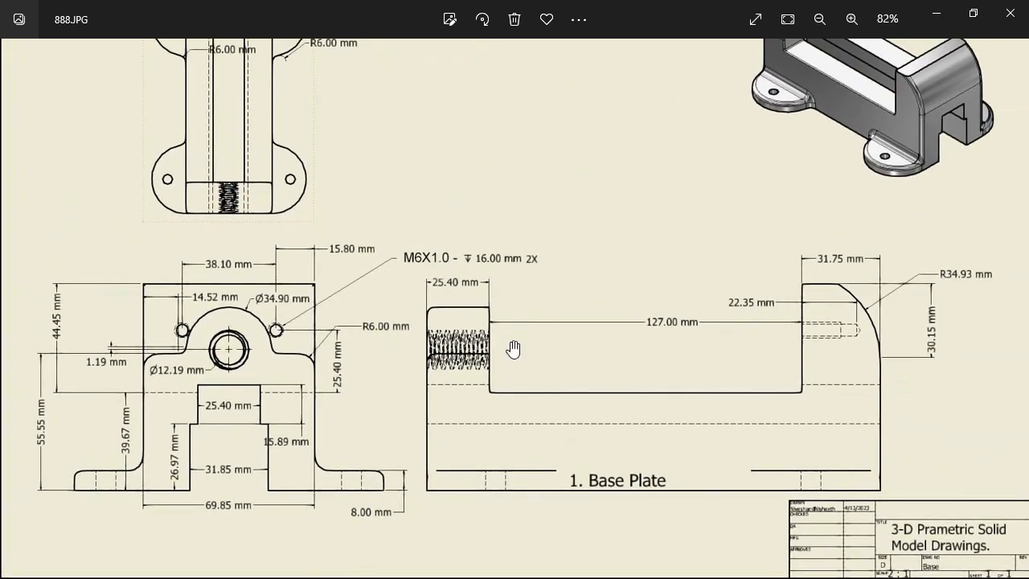
{"action": "scroll", "coordinate": [909, 465], "scroll_direction": "up", "scroll_amount": 2, "text": "ctrl"}
{"action": "left_click_drag", "start_coordinate": [904, 417], "coordinate": [837, 405]}
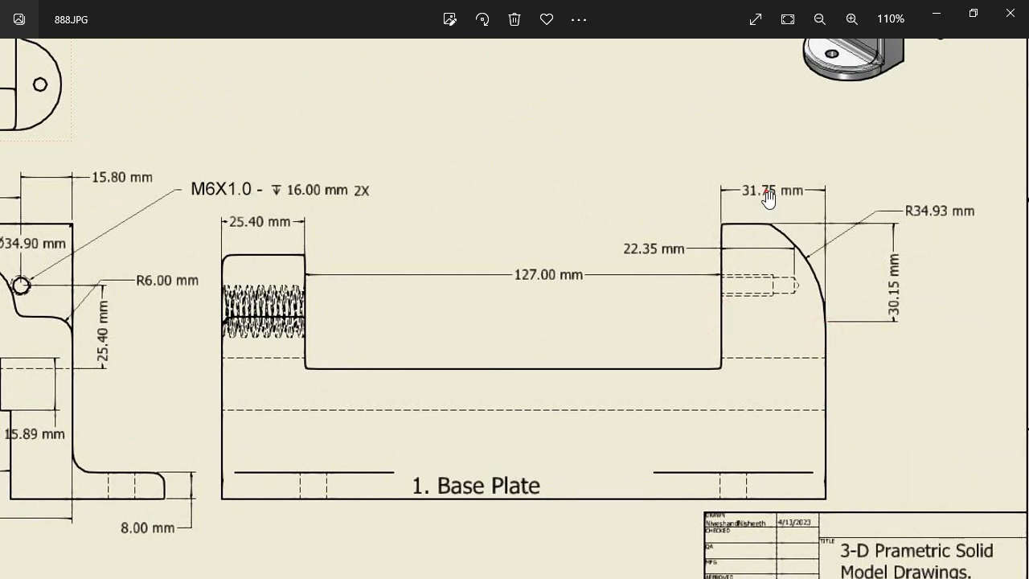
{"action": "scroll", "coordinate": [712, 367], "scroll_direction": "down", "scroll_amount": 3}
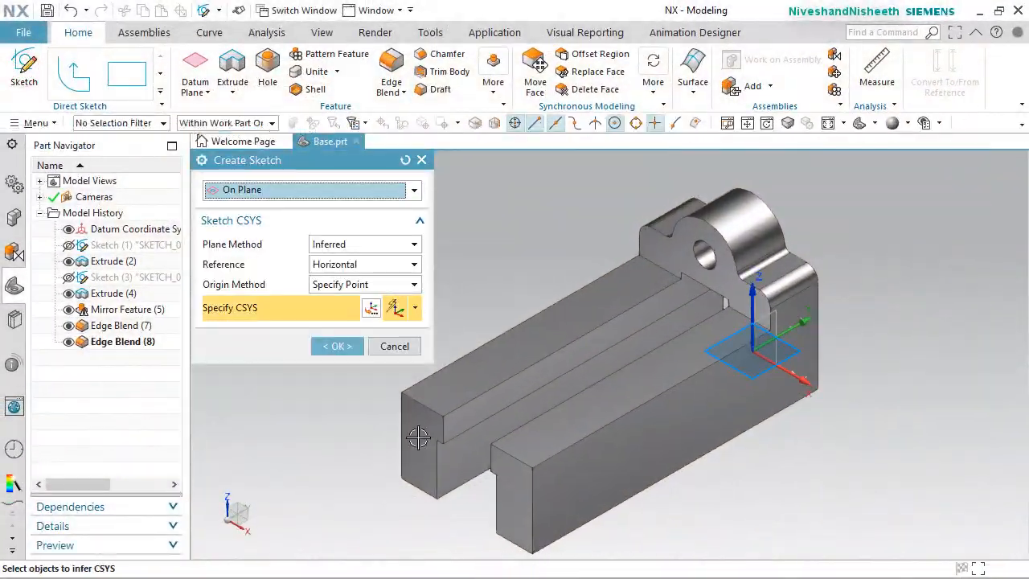
Create a sketch on the left rail's free end face and project the outlines of both rail ends and the end block's face
{"action": "left_click", "coordinate": [336, 346]}
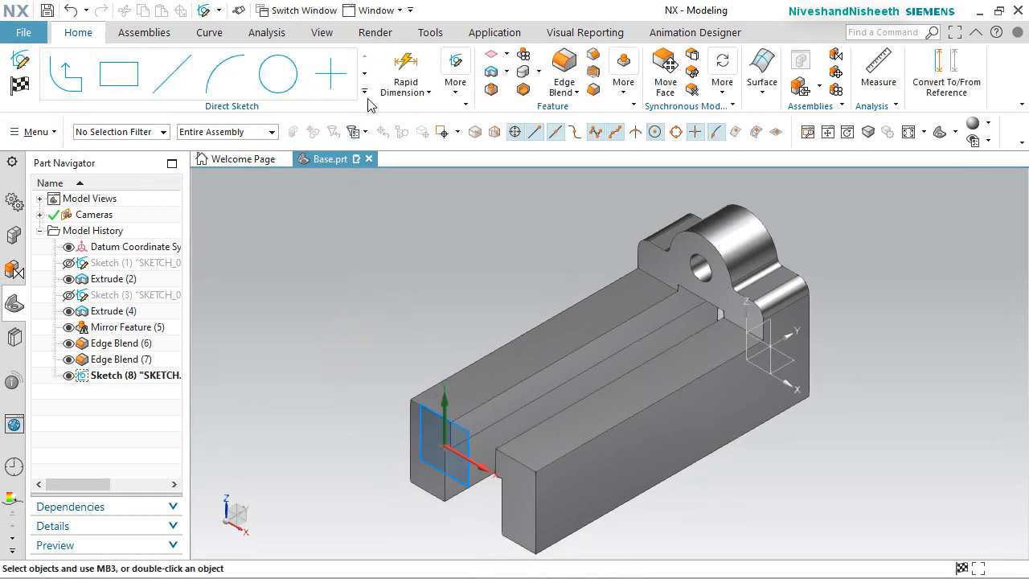
{"action": "left_click", "coordinate": [365, 94]}
{"action": "left_click", "coordinate": [233, 304]}
{"action": "scroll", "coordinate": [393, 470], "scroll_direction": "down", "scroll_amount": 3}
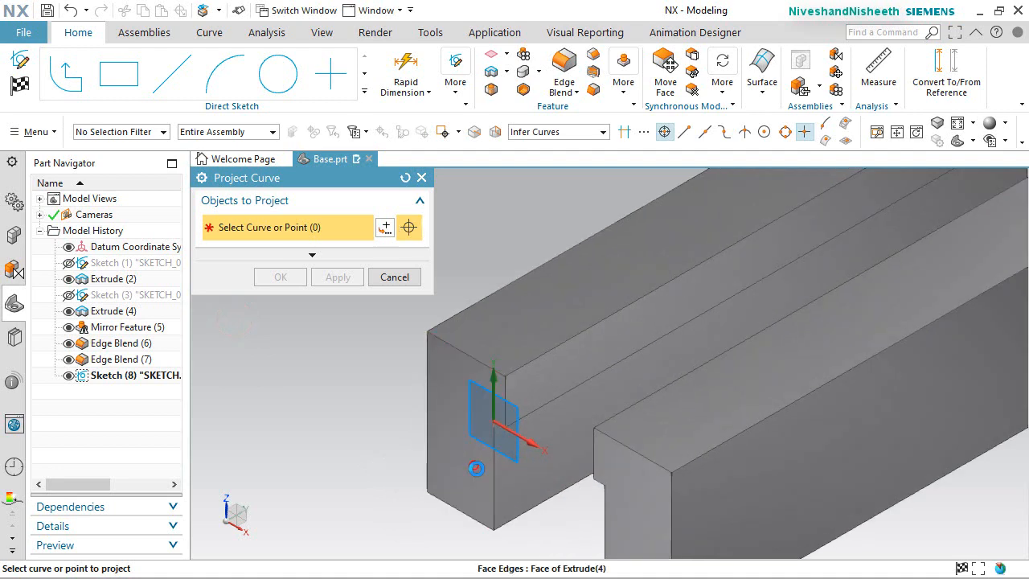
{"action": "left_click", "coordinate": [473, 465]}
{"action": "left_click", "coordinate": [644, 499]}
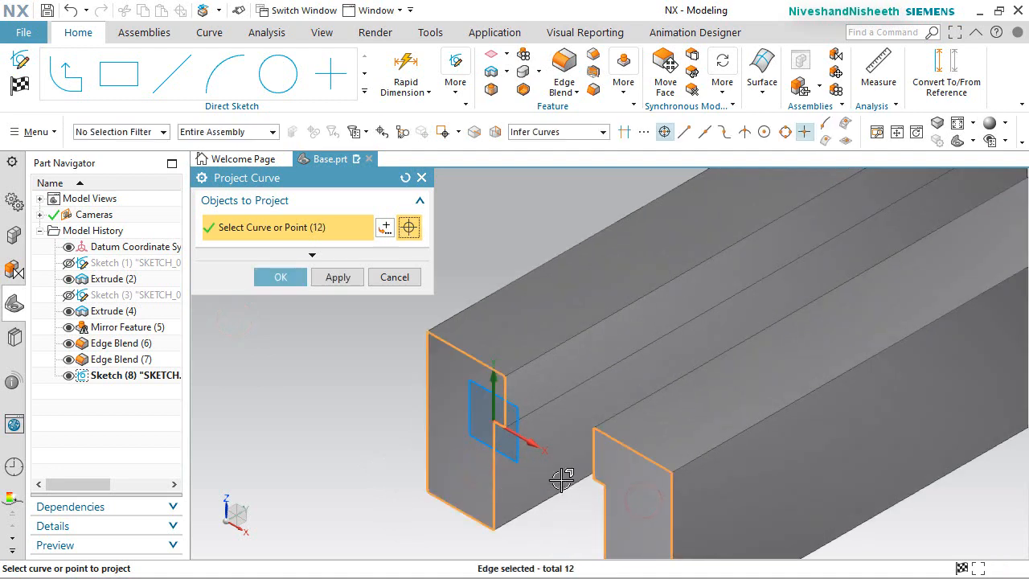
{"action": "scroll", "coordinate": [562, 480], "scroll_direction": "up", "scroll_amount": 3}
{"action": "left_click", "coordinate": [792, 230]}
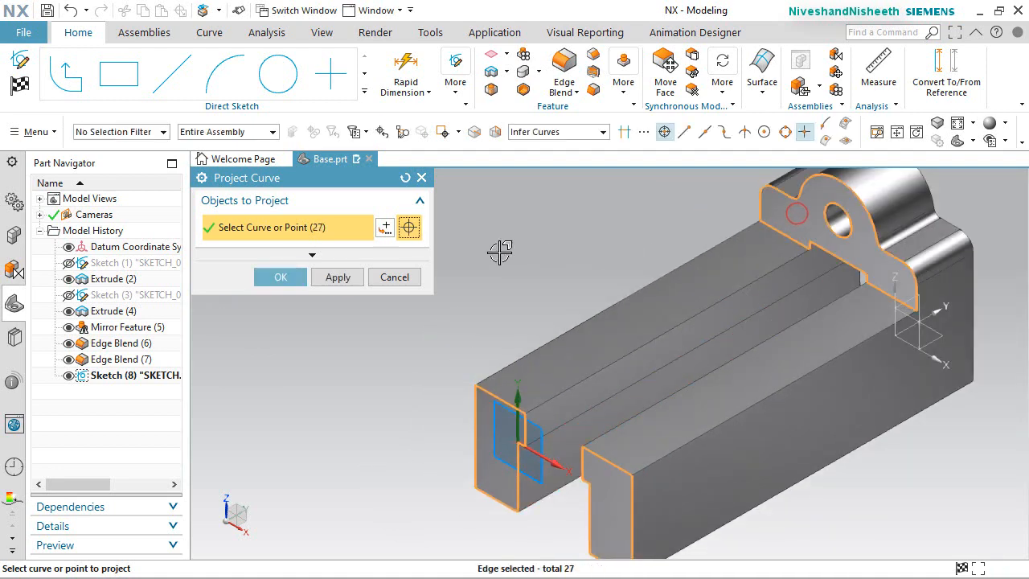
{"action": "left_click", "coordinate": [282, 278]}
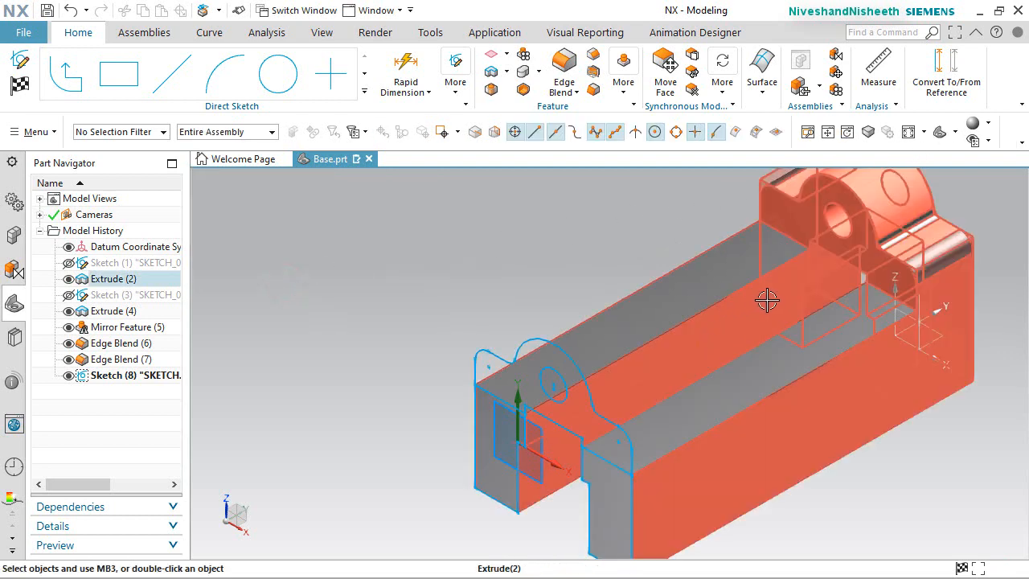
Convert all the projected curves in the sketch to reference curves
{"action": "middle_click_drag", "start_coordinate": [767, 300], "coordinate": [701, 303]}
{"action": "right_click_drag", "start_coordinate": [451, 268], "coordinate": [418, 268]}
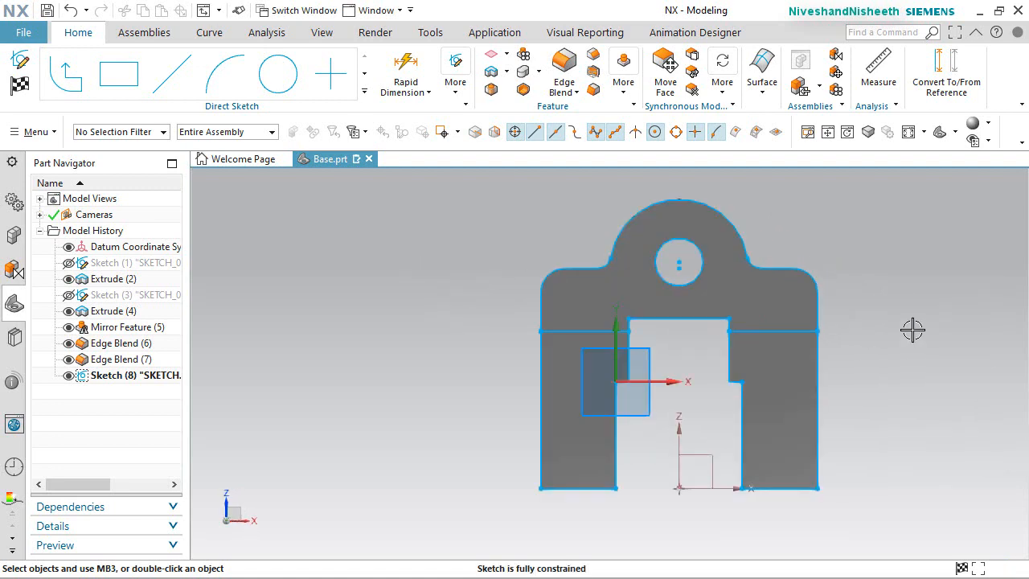
{"action": "left_click", "coordinate": [946, 74]}
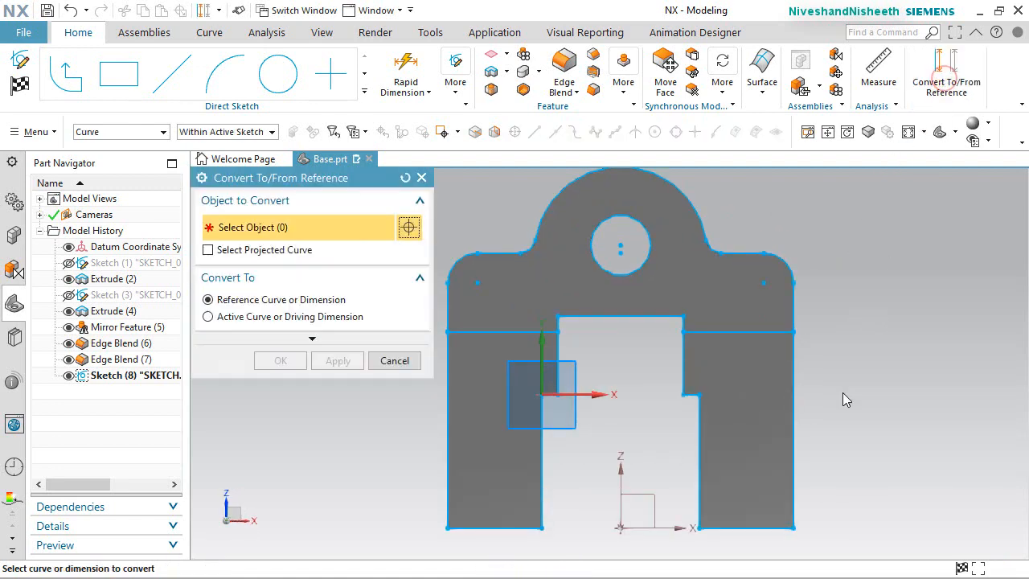
{"action": "scroll", "coordinate": [843, 393], "scroll_direction": "up", "scroll_amount": 2}
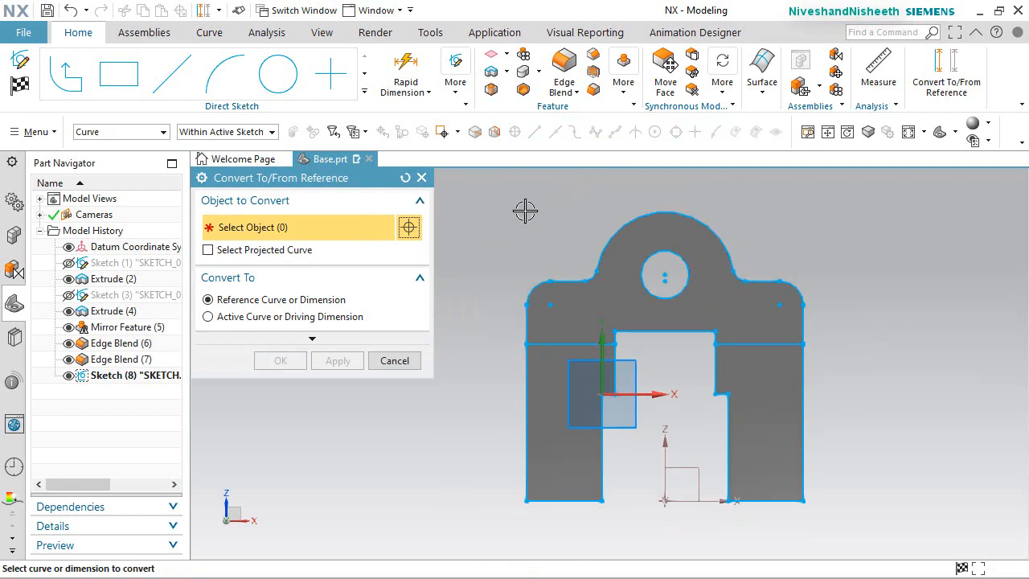
{"action": "mouse_move", "coordinate": [466, 181]}
{"action": "left_mouse_down"}
{"action": "mouse_move", "coordinate": [850, 441]}
{"action": "mouse_move", "coordinate": [894, 559]}
{"action": "left_mouse_up"}
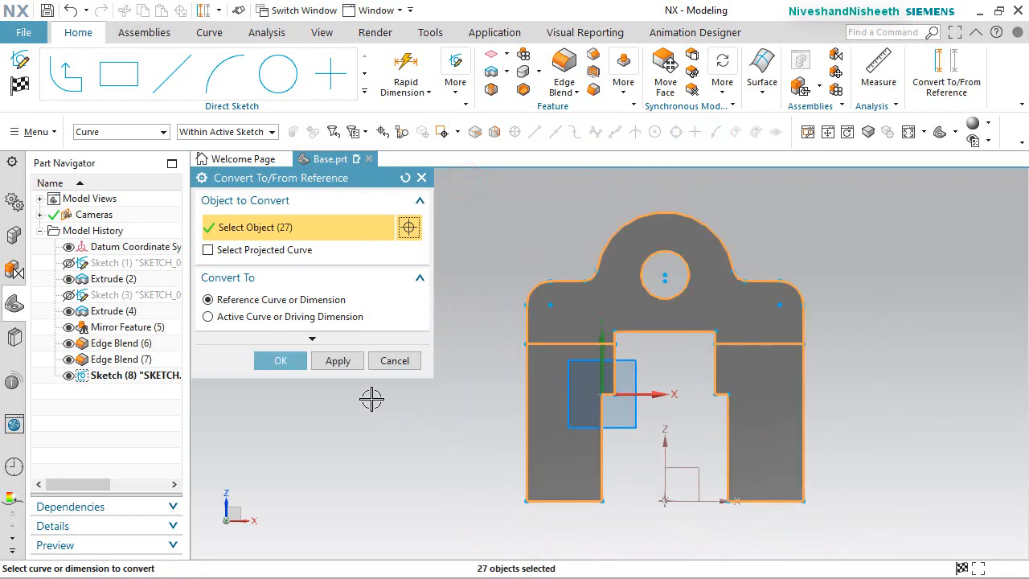
{"action": "left_click", "coordinate": [281, 360]}
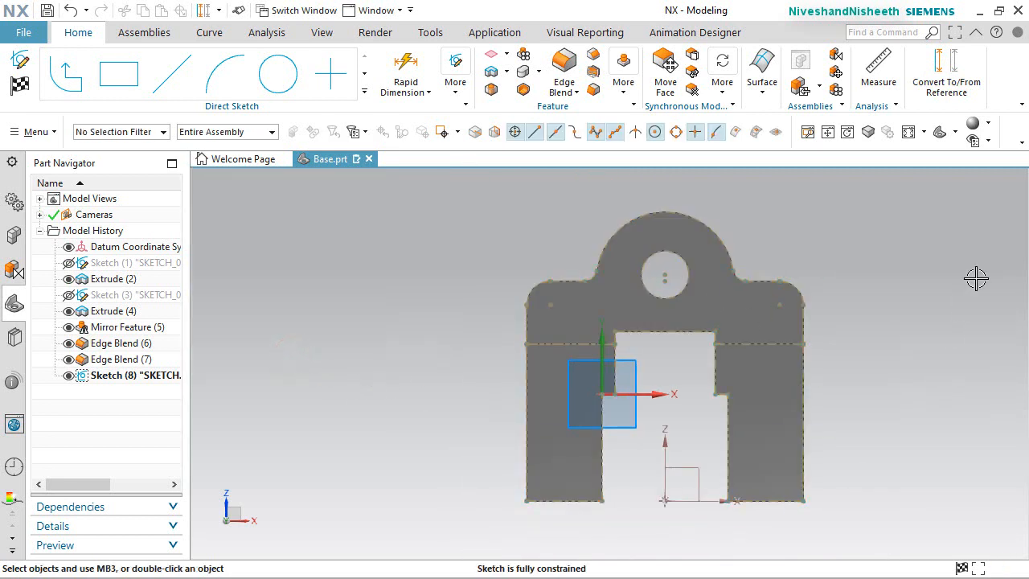
Sketch an open three-line profile from the lower left outline corner, about 82 mm up, across the full width and down to the lower right corner
{"action": "left_click", "coordinate": [912, 136]}
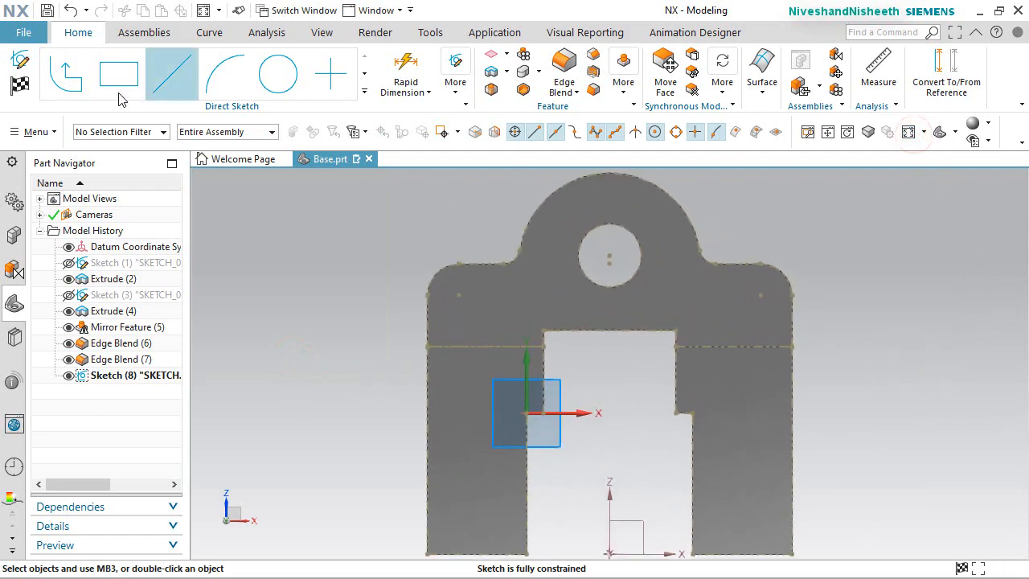
{"action": "left_click", "coordinate": [64, 81]}
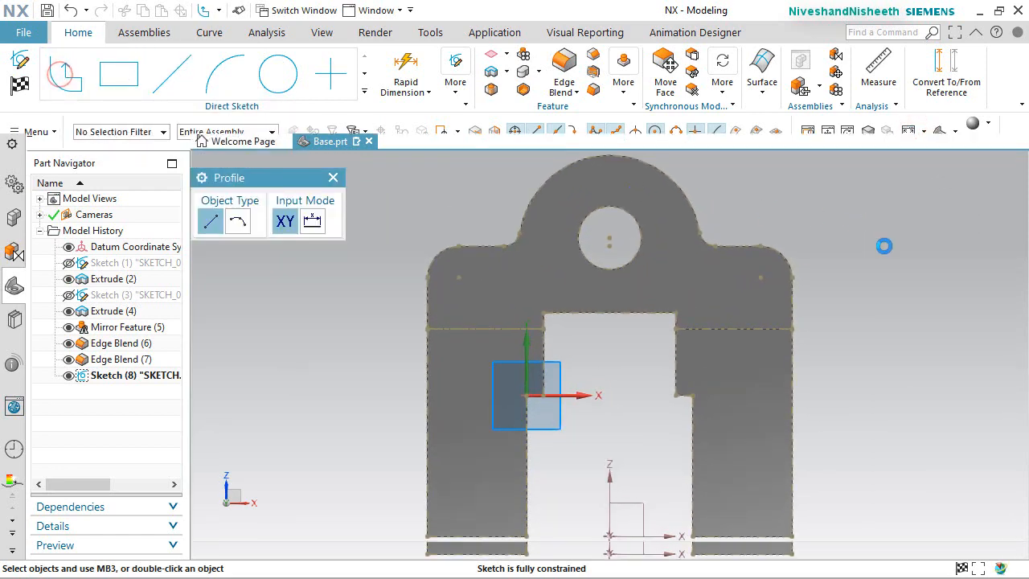
{"action": "left_click", "coordinate": [416, 554]}
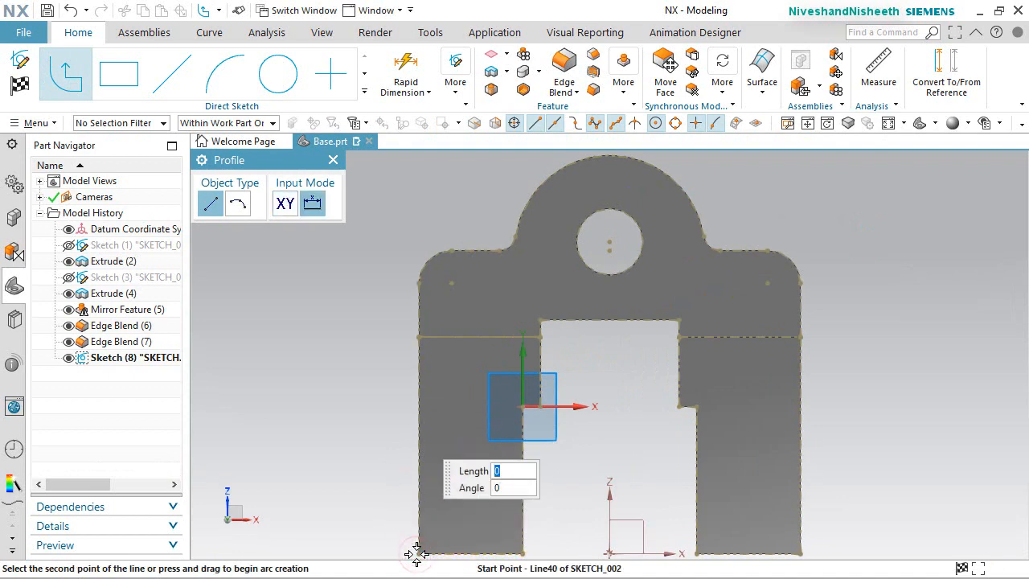
{"action": "scroll", "coordinate": [428, 339], "scroll_direction": "down", "scroll_amount": 1}
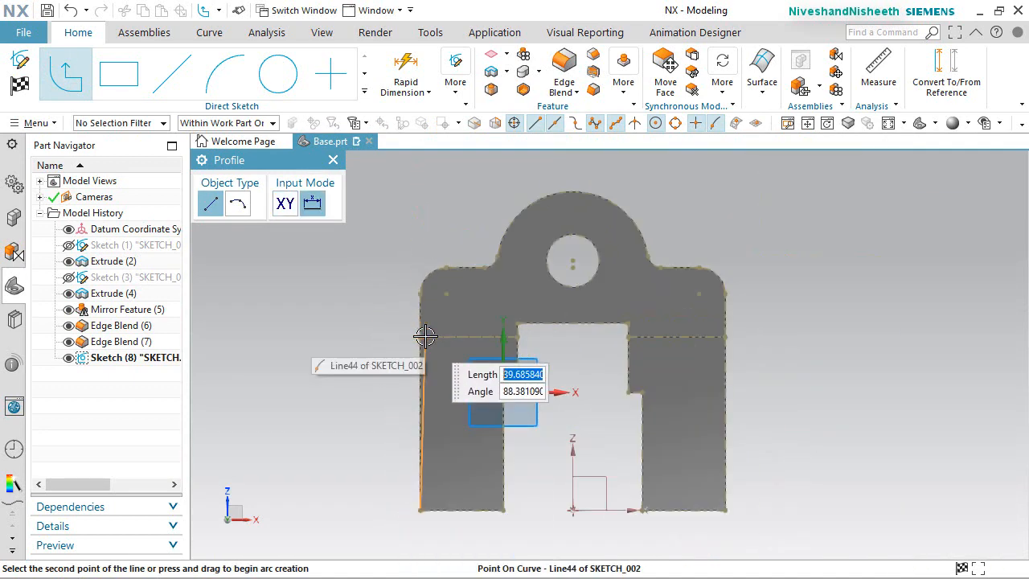
{"action": "scroll", "coordinate": [426, 336], "scroll_direction": "down", "scroll_amount": 1}
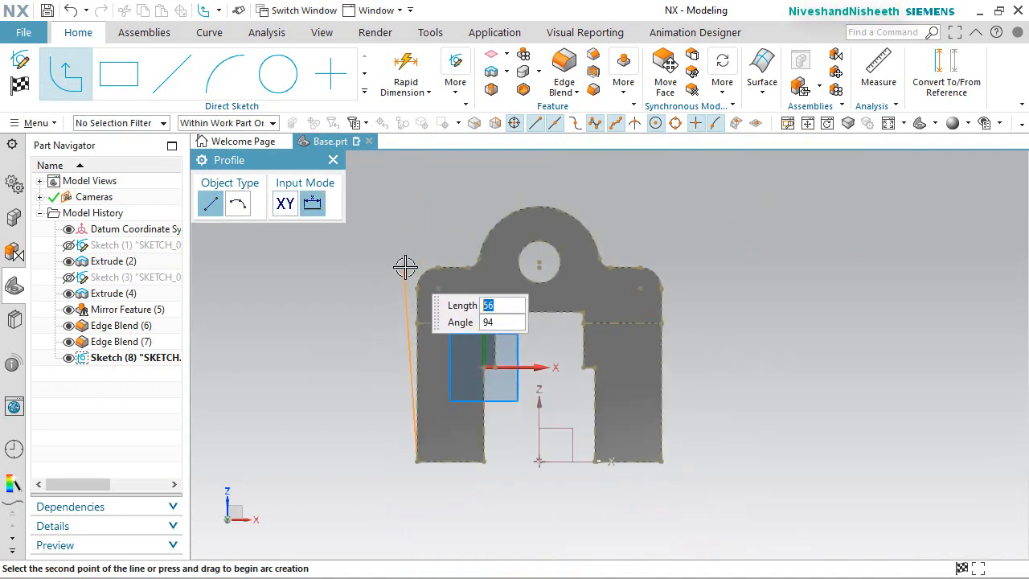
{"action": "left_click", "coordinate": [418, 173]}
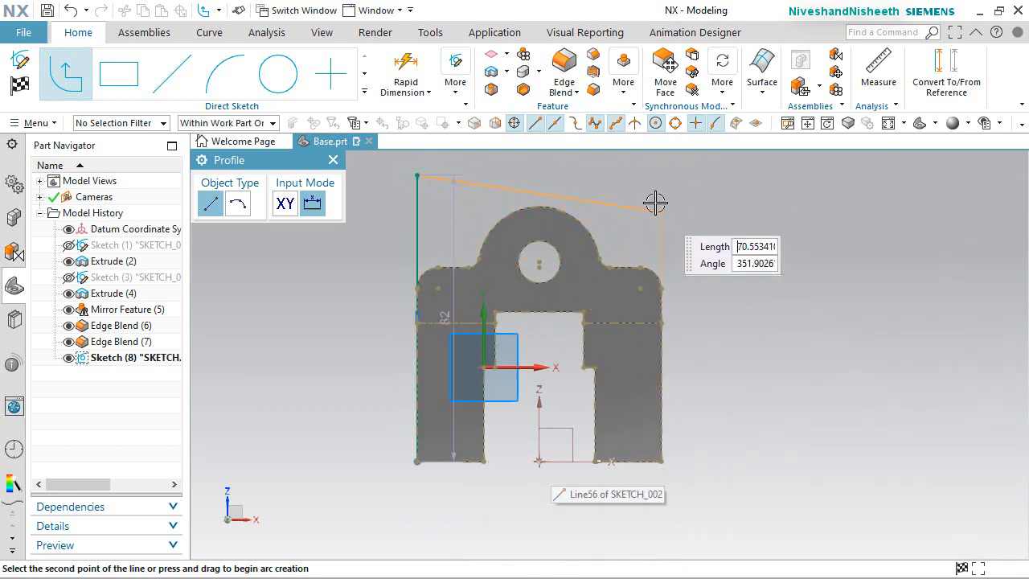
{"action": "left_click", "coordinate": [659, 170]}
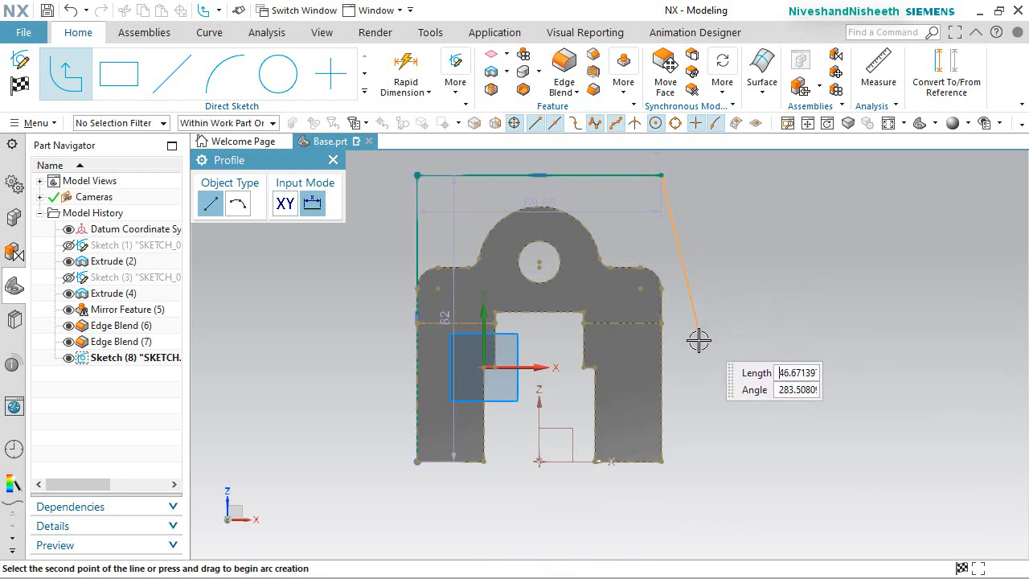
{"action": "left_click", "coordinate": [662, 461]}
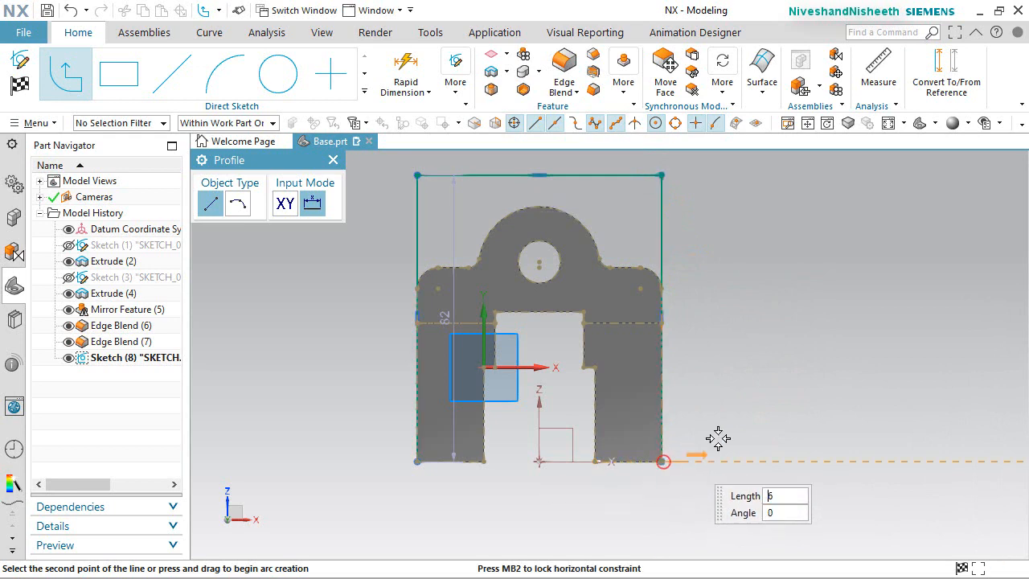
{"action": "right_click", "coordinate": [768, 351]}
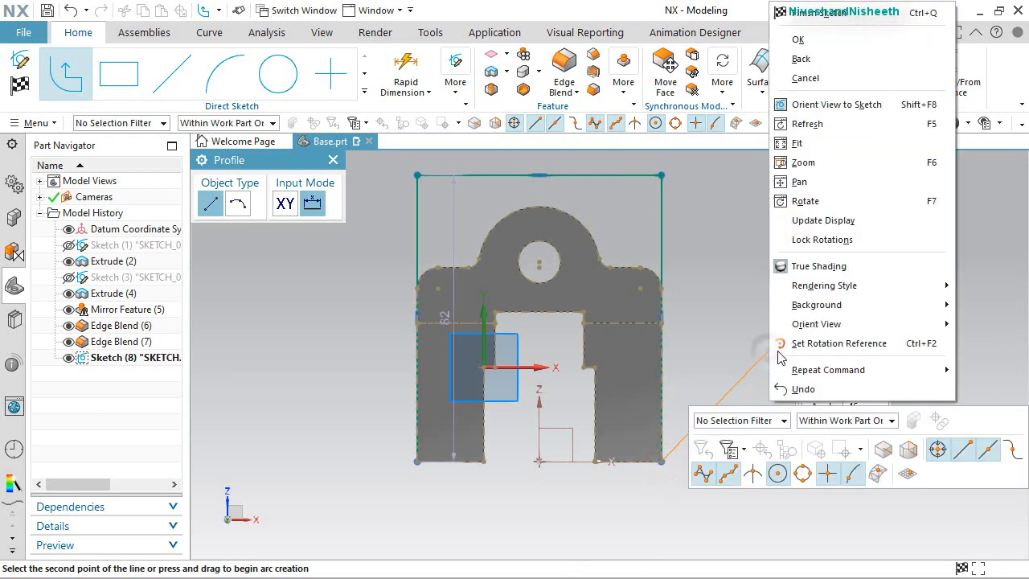
{"action": "left_click", "coordinate": [825, 40]}
Dimension the height of the profile's upper line above the rails' top edge as 44.45 mm
{"action": "left_click", "coordinate": [400, 69]}
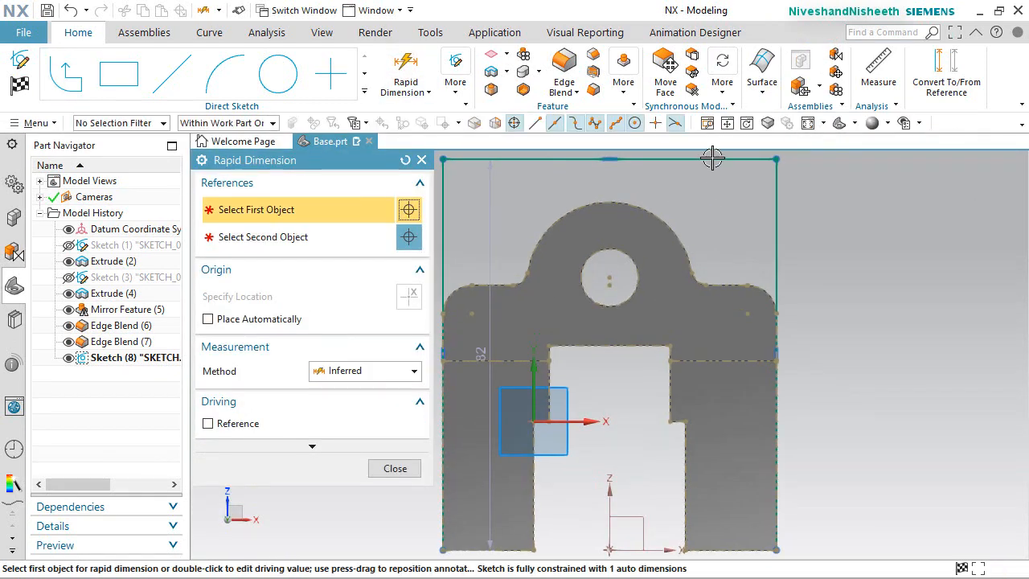
{"action": "left_click", "coordinate": [713, 159]}
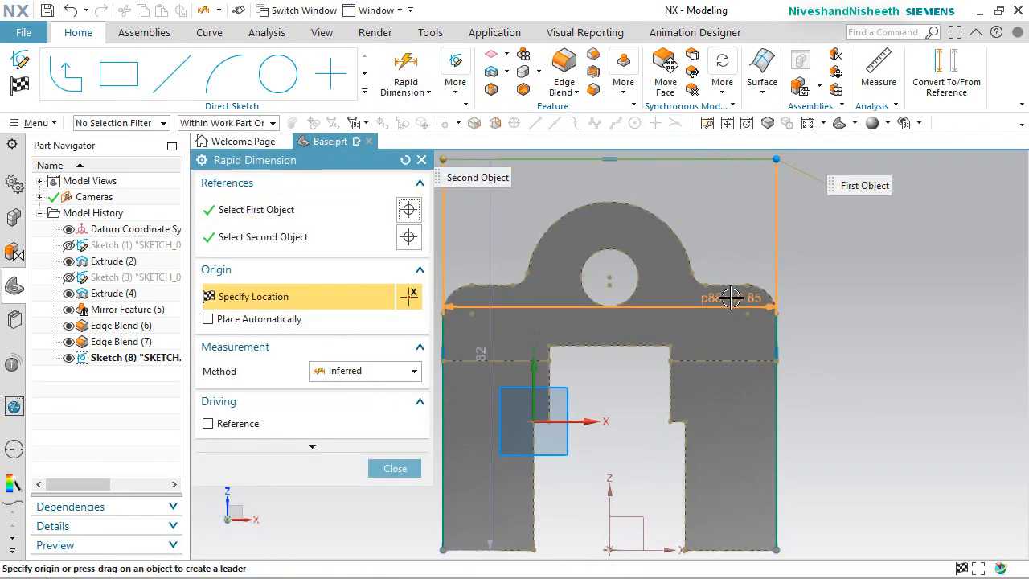
{"action": "left_click", "coordinate": [732, 359]}
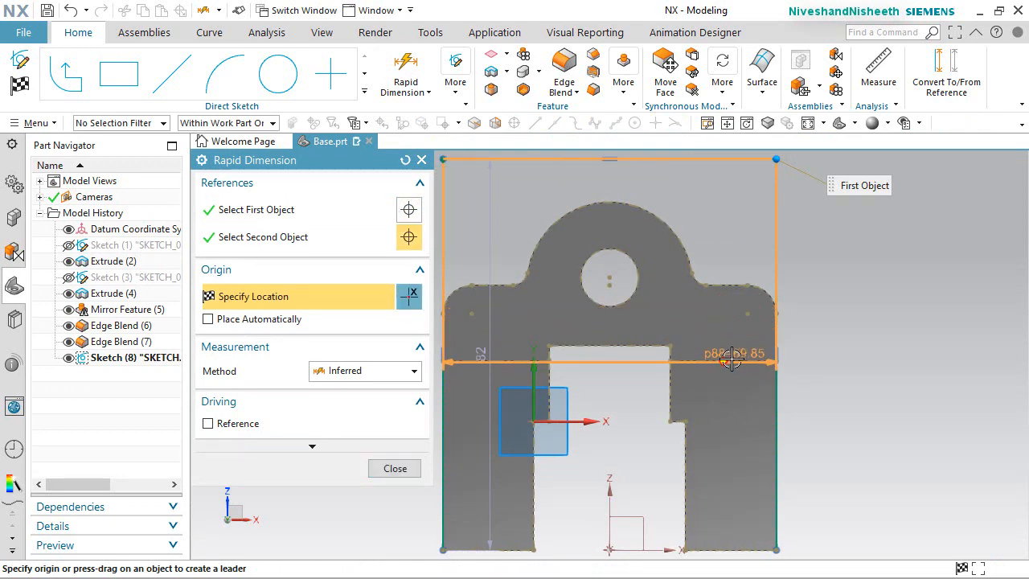
{"action": "left_click", "coordinate": [703, 378]}
{"action": "scroll", "coordinate": [692, 378], "scroll_direction": "up", "scroll_amount": 5}
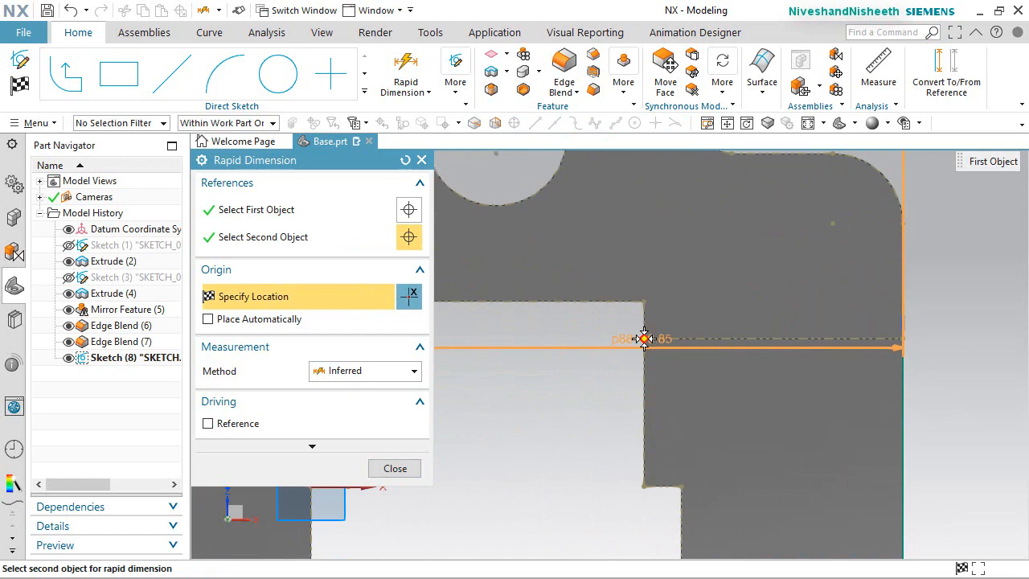
{"action": "left_click", "coordinate": [643, 340]}
{"action": "scroll", "coordinate": [770, 375], "scroll_direction": "up", "scroll_amount": 3}
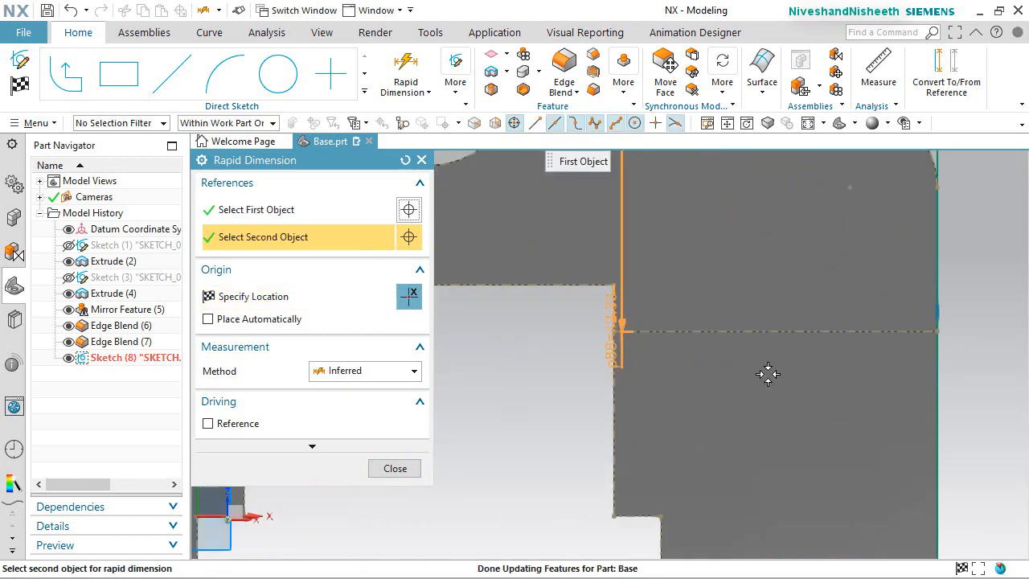
{"action": "scroll", "coordinate": [772, 376], "scroll_direction": "down", "scroll_amount": 4}
{"action": "scroll", "coordinate": [771, 376], "scroll_direction": "down", "scroll_amount": 4}
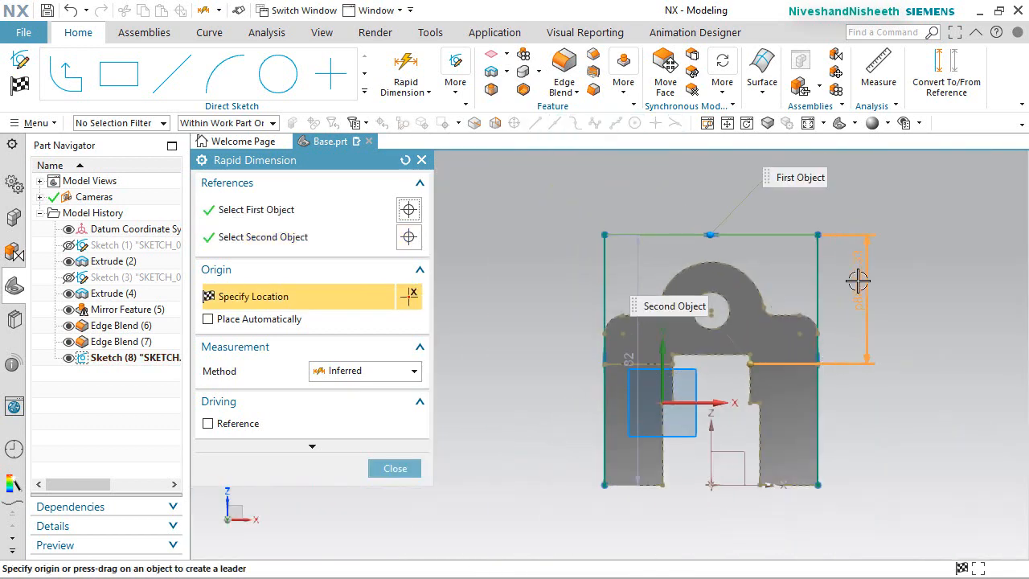
{"action": "scroll", "coordinate": [866, 305], "scroll_direction": "up", "scroll_amount": 3}
{"action": "left_click", "coordinate": [867, 310]}
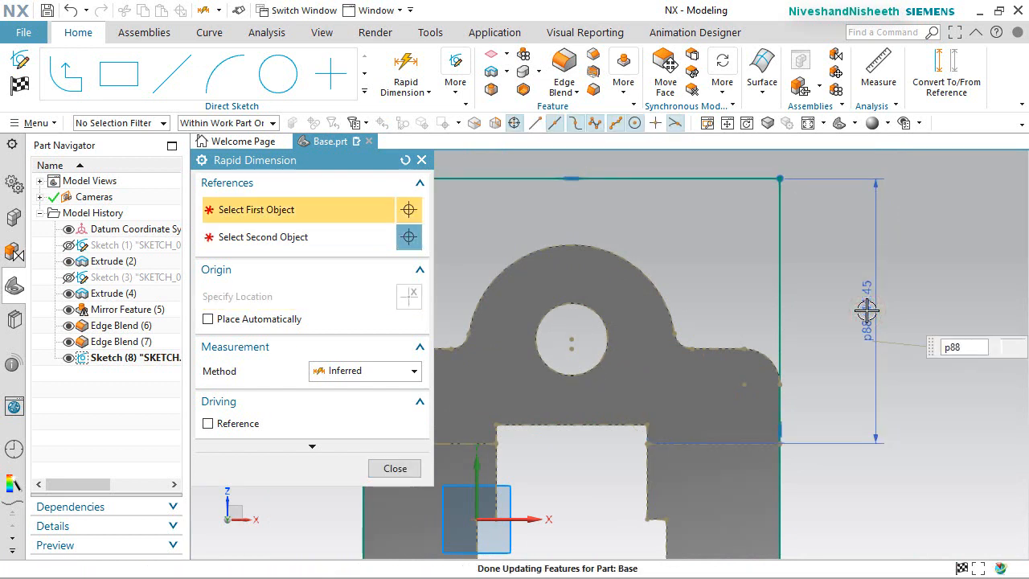
{"action": "left_click", "coordinate": [395, 469]}
{"action": "scroll", "coordinate": [407, 205], "scroll_direction": "down", "scroll_amount": 2}
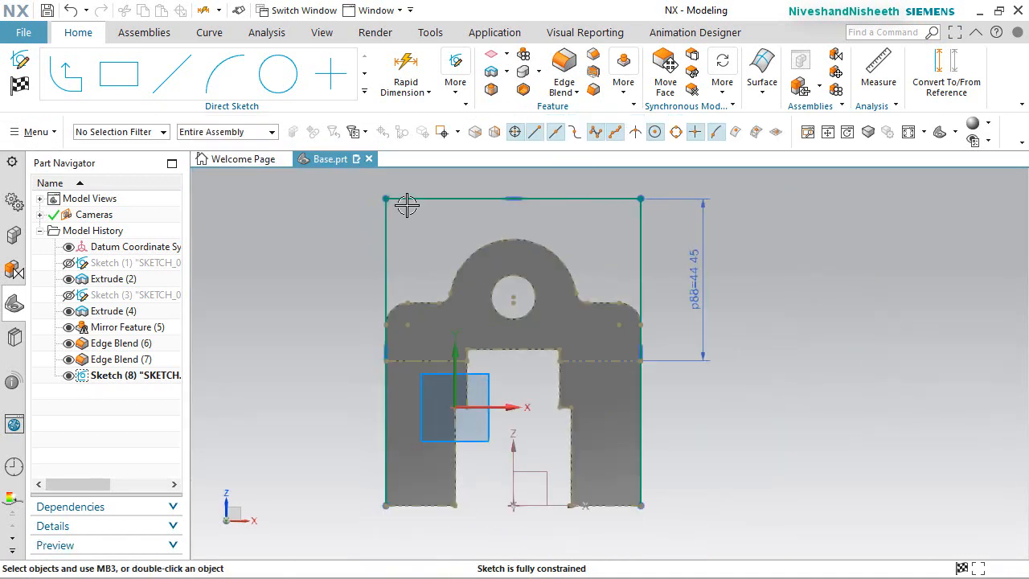
Close the end block profile by tracing both rail bottoms and the stepped channel outline between the two lower corners, and finish the sketch
{"action": "left_click", "coordinate": [66, 74]}
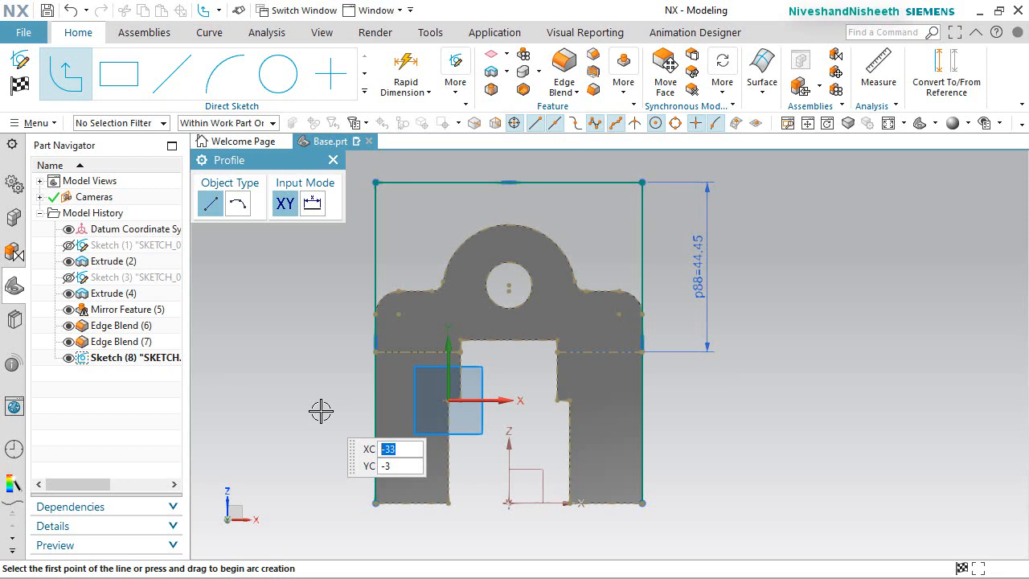
{"action": "scroll", "coordinate": [324, 444], "scroll_direction": "up", "scroll_amount": 2}
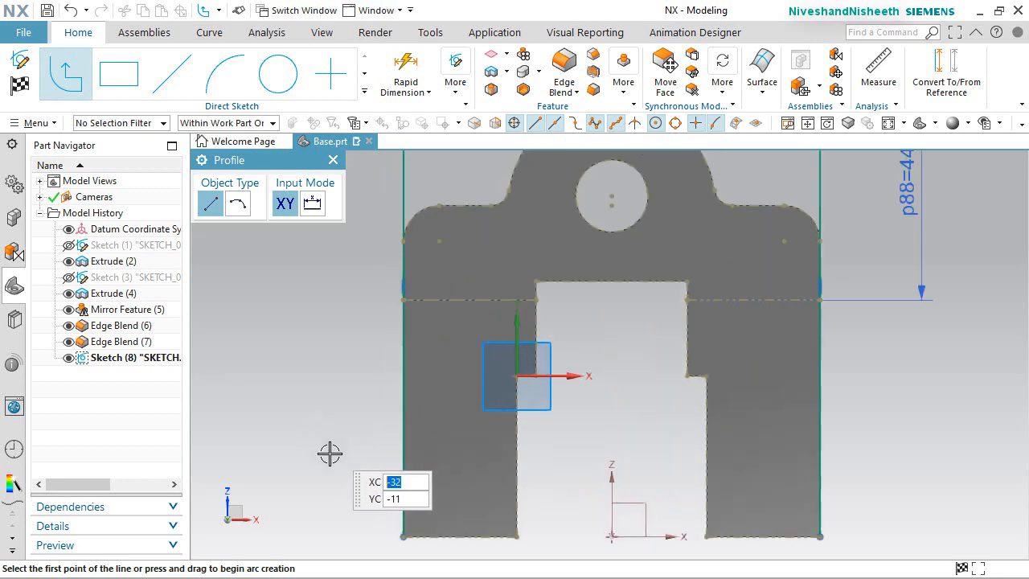
{"action": "left_click", "coordinate": [403, 537]}
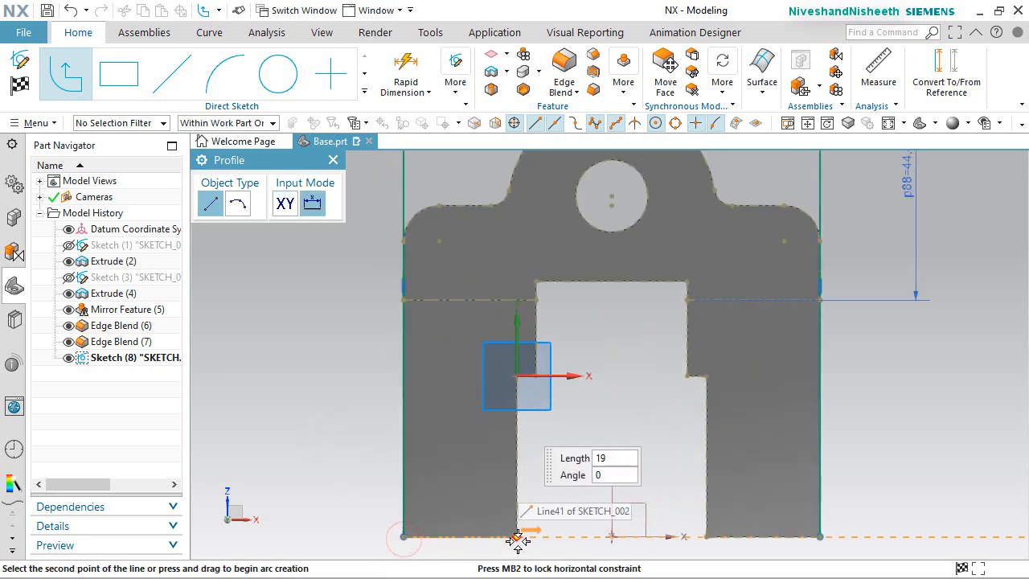
{"action": "left_click", "coordinate": [517, 538]}
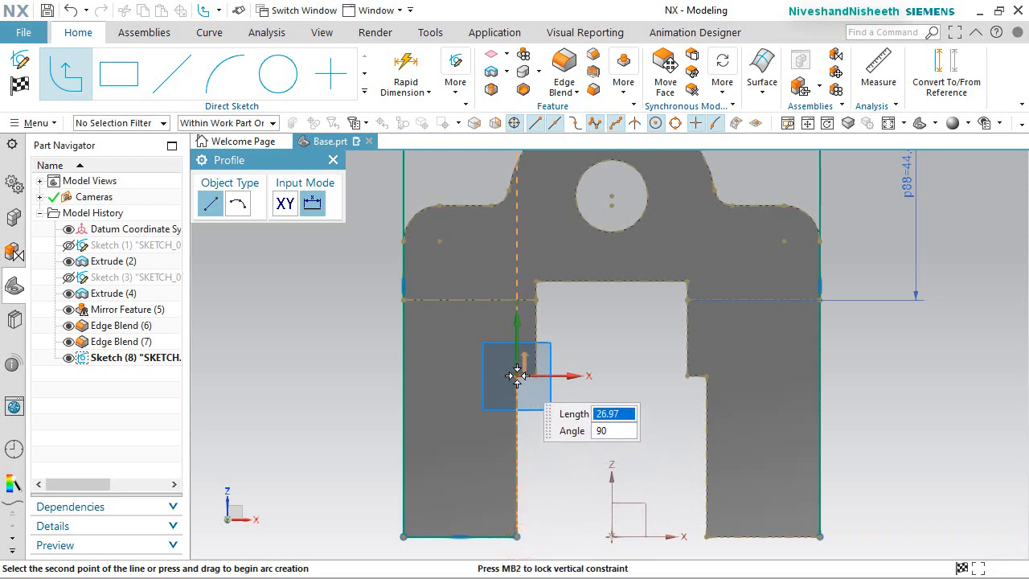
{"action": "left_click", "coordinate": [538, 374]}
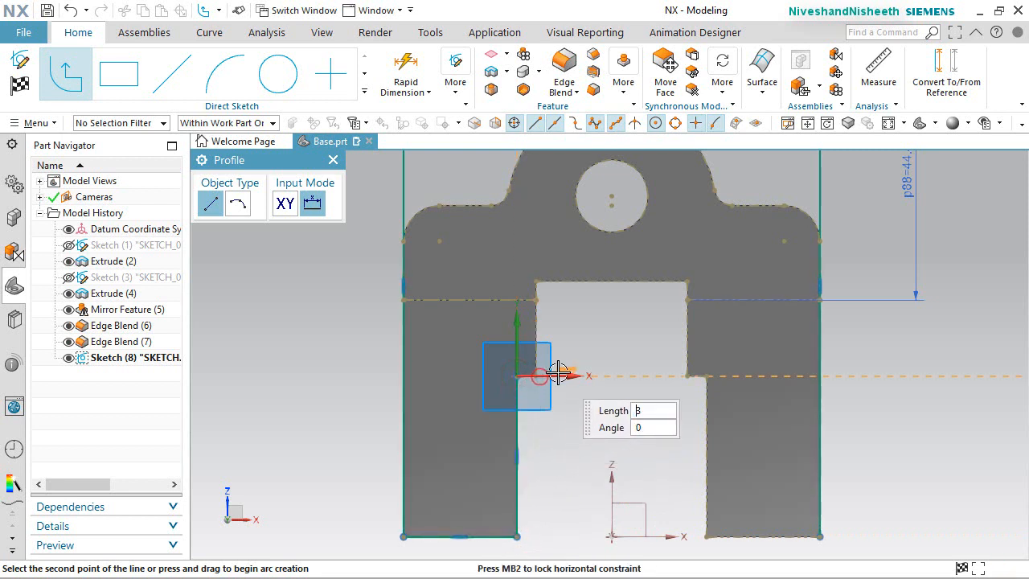
{"action": "left_click", "coordinate": [560, 373]}
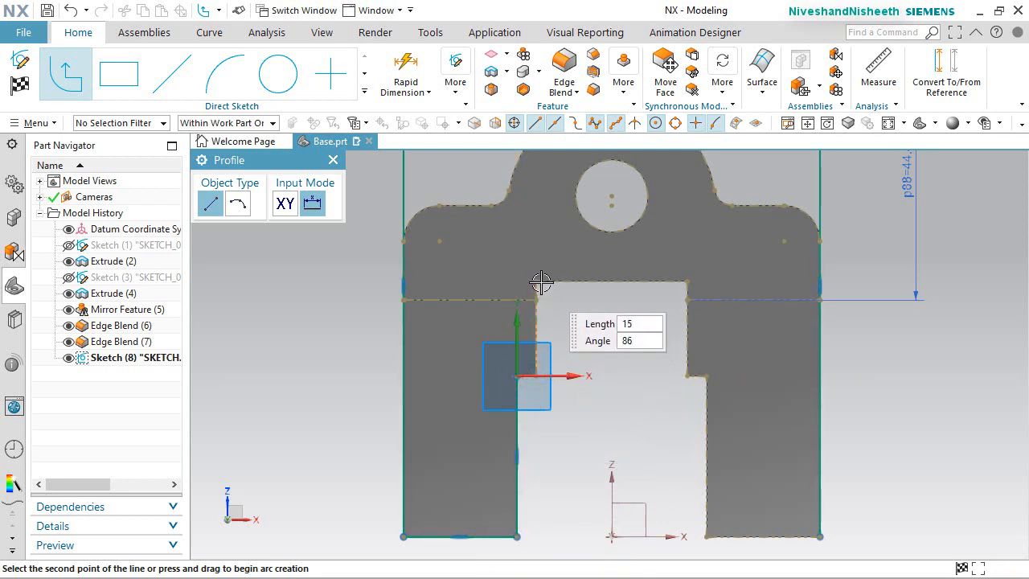
{"action": "left_click", "coordinate": [537, 281]}
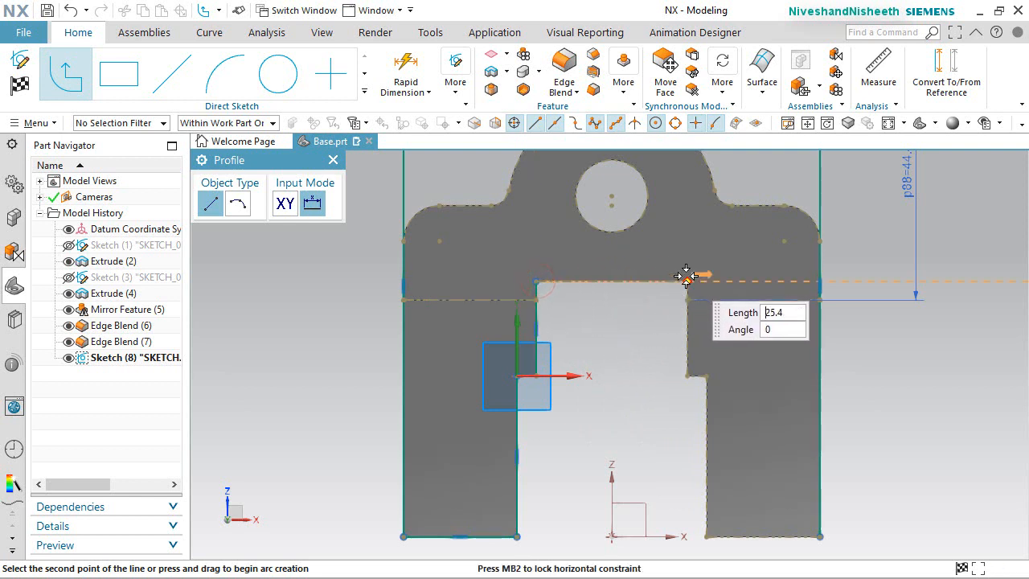
{"action": "left_click", "coordinate": [688, 281]}
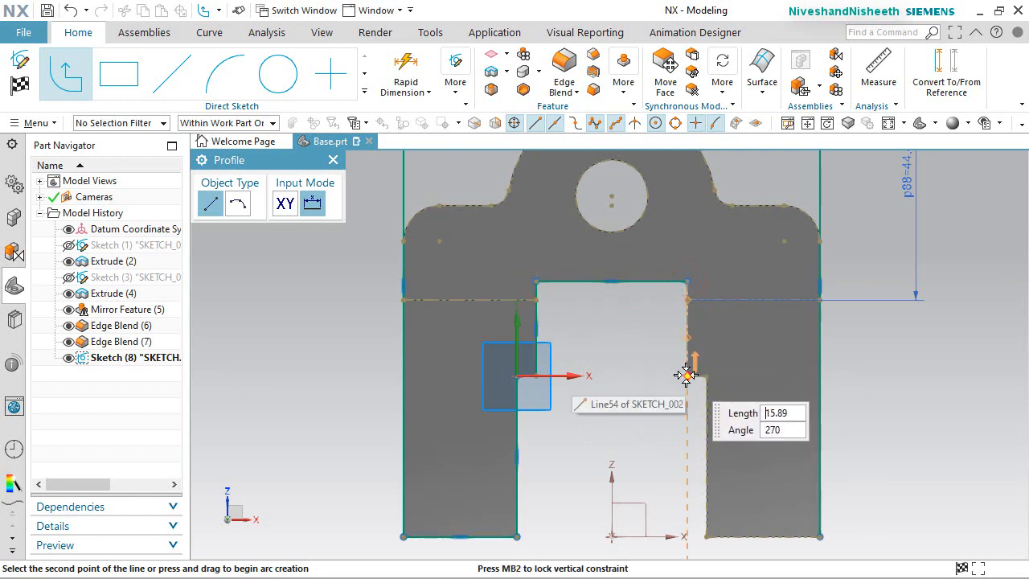
{"action": "left_click", "coordinate": [688, 375]}
{"action": "left_click", "coordinate": [706, 375]}
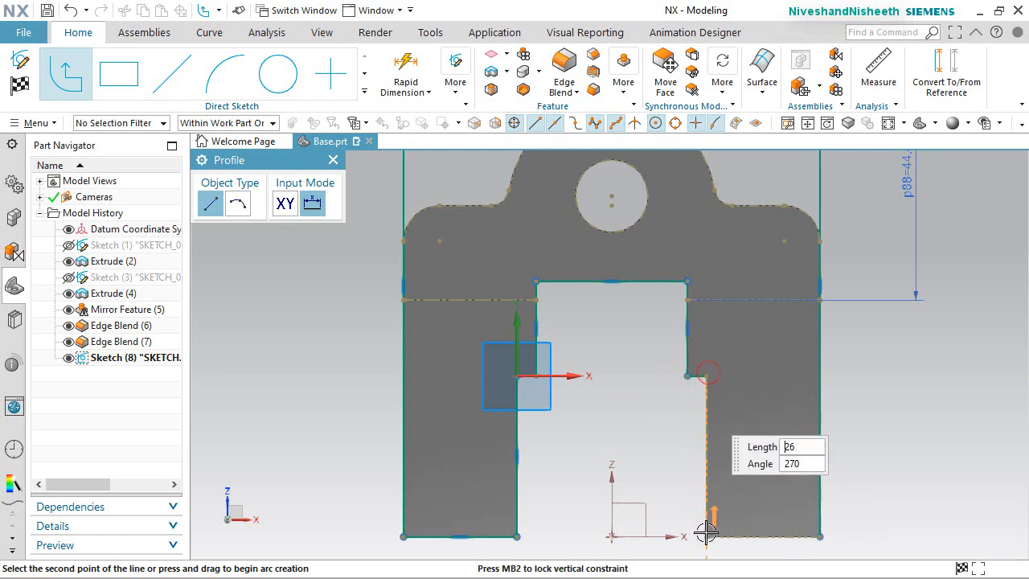
{"action": "left_click", "coordinate": [706, 536]}
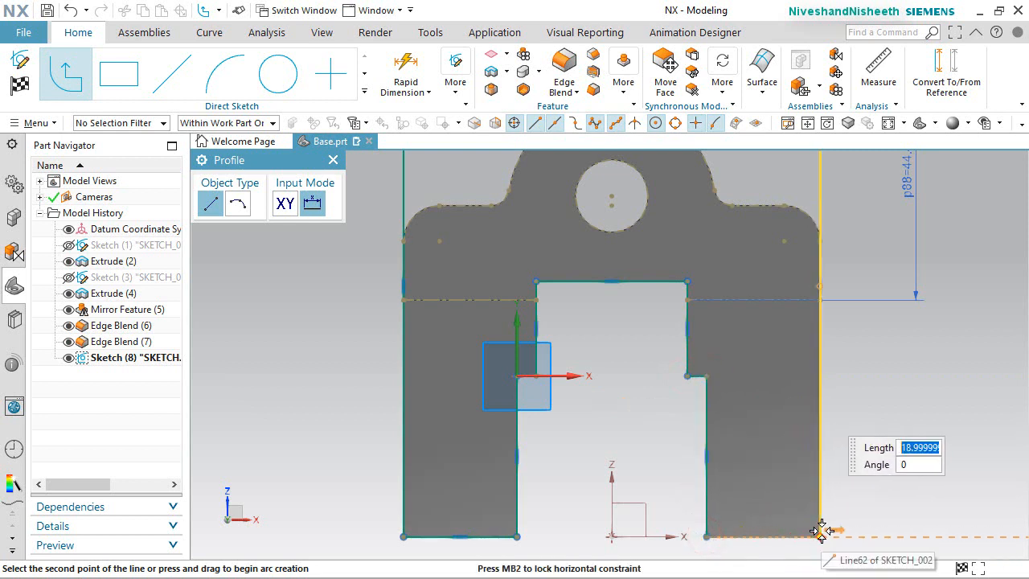
{"action": "left_click", "coordinate": [820, 532]}
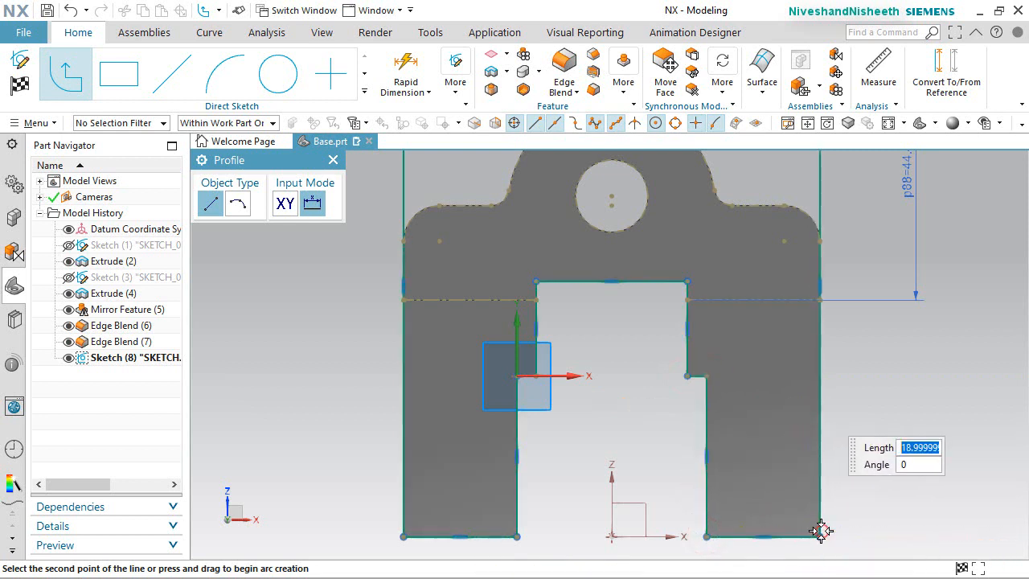
{"action": "right_click", "coordinate": [292, 255]}
{"action": "left_click", "coordinate": [353, 200]}
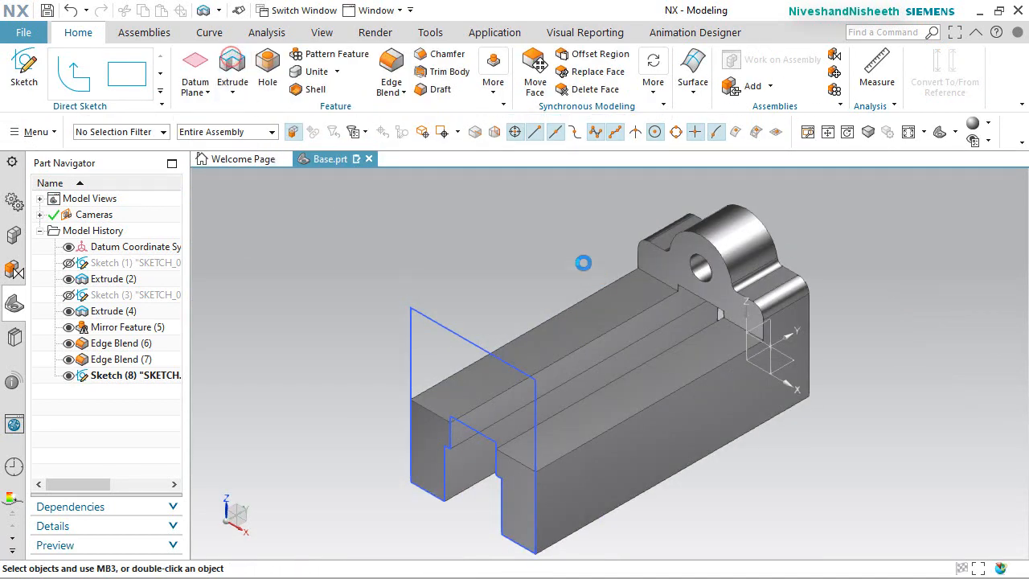
Extrude the closed end block profile 31.75 mm outward from the rail ends, united with the existing body
{"action": "key", "text": "x"}
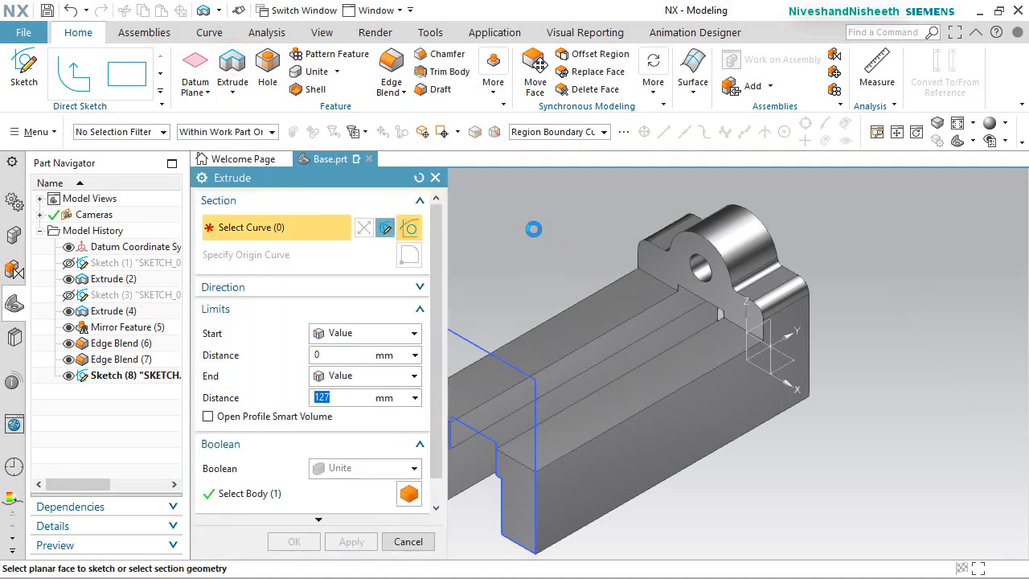
{"action": "left_click", "coordinate": [479, 390]}
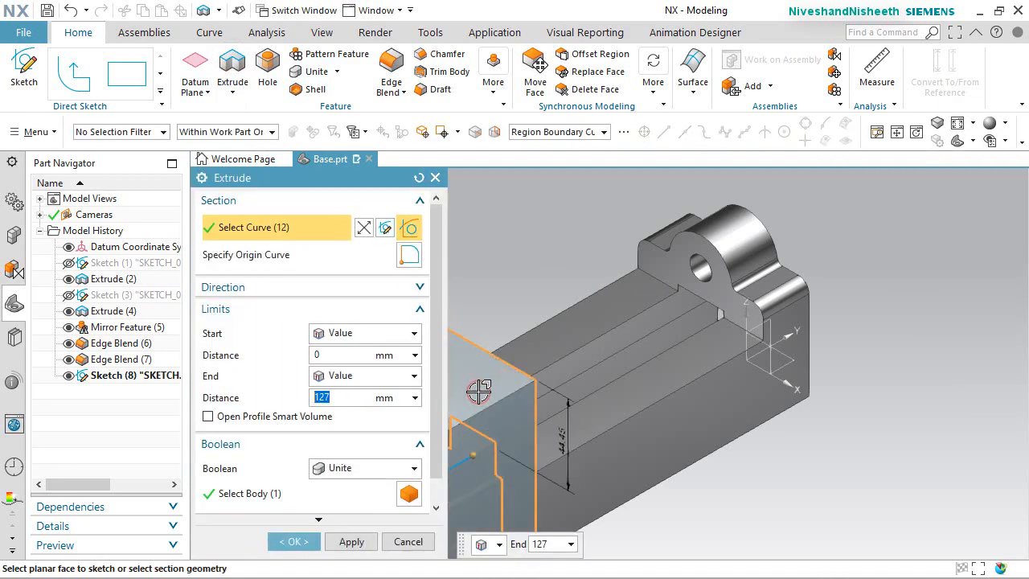
{"action": "scroll", "coordinate": [788, 394], "scroll_direction": "down", "scroll_amount": 3}
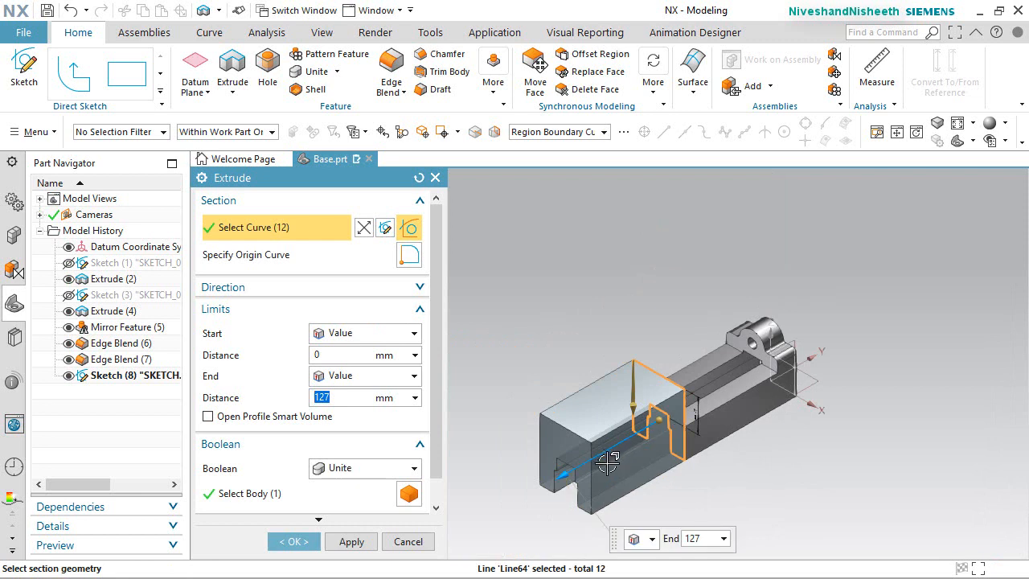
{"action": "scroll", "coordinate": [608, 460], "scroll_direction": "up", "scroll_amount": 1}
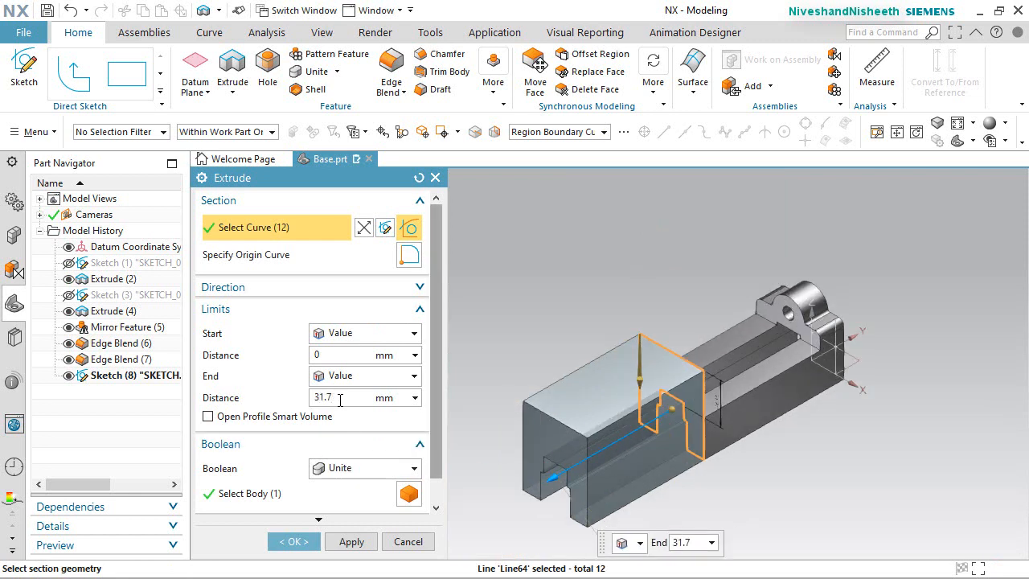
{"action": "double_click", "coordinate": [340, 400]}
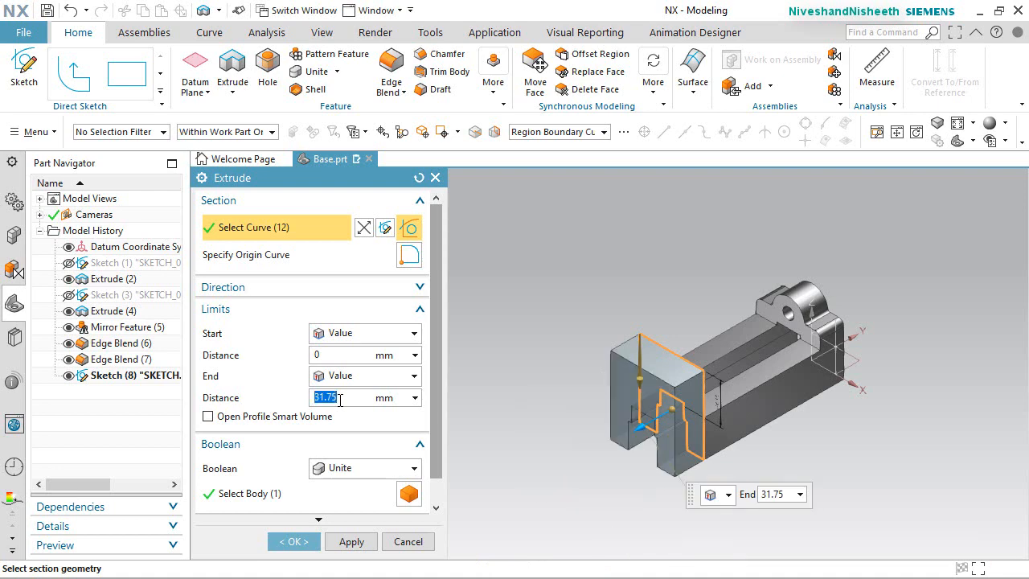
{"action": "left_click", "coordinate": [294, 541]}
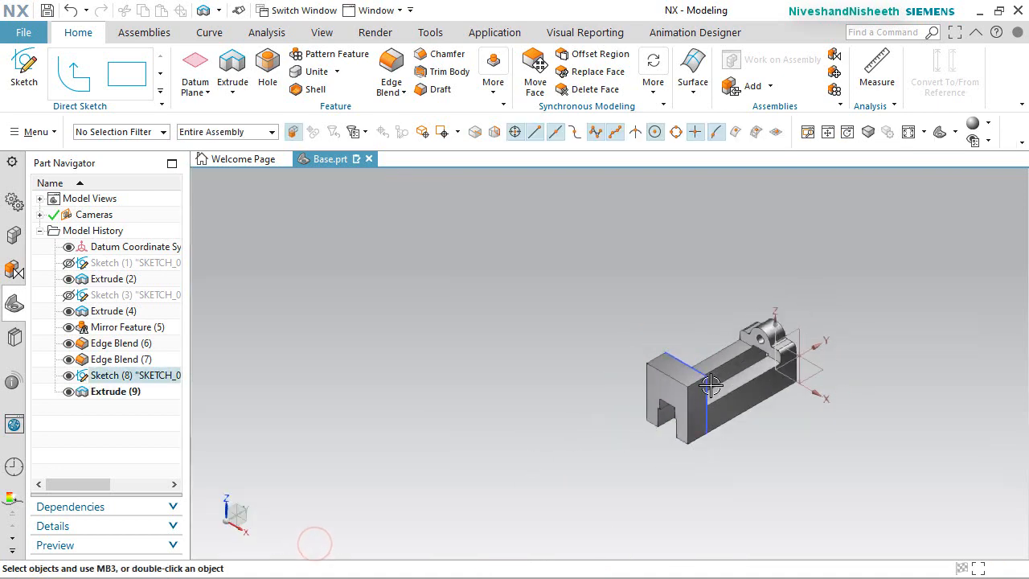
Hide the taller end block's sketch and inspect the extruded block from several sides
{"action": "scroll", "coordinate": [710, 386], "scroll_direction": "up", "scroll_amount": 1}
{"action": "scroll", "coordinate": [711, 385], "scroll_direction": "up", "scroll_amount": 2}
{"action": "left_click", "coordinate": [69, 376]}
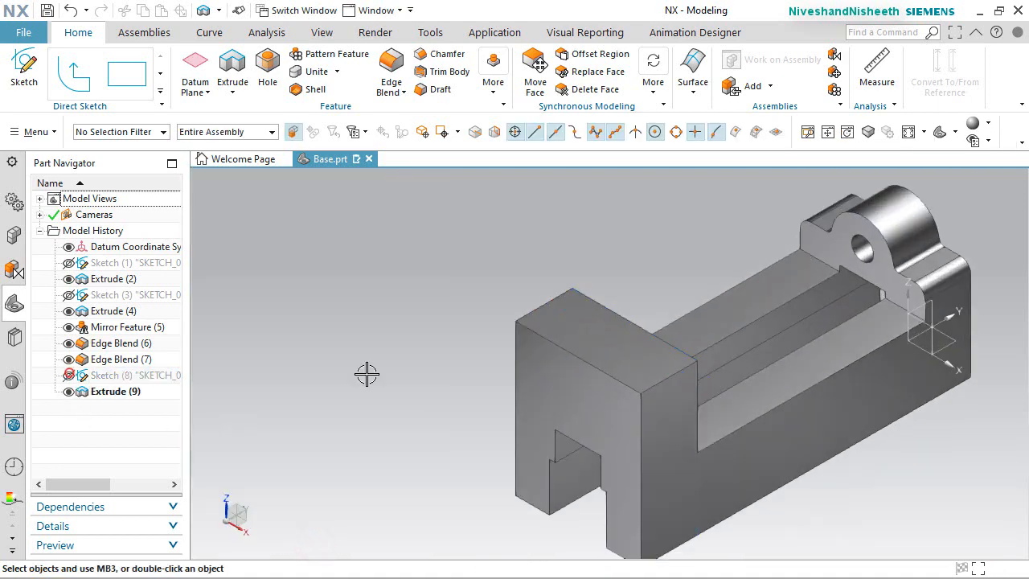
{"action": "left_click", "coordinate": [643, 473]}
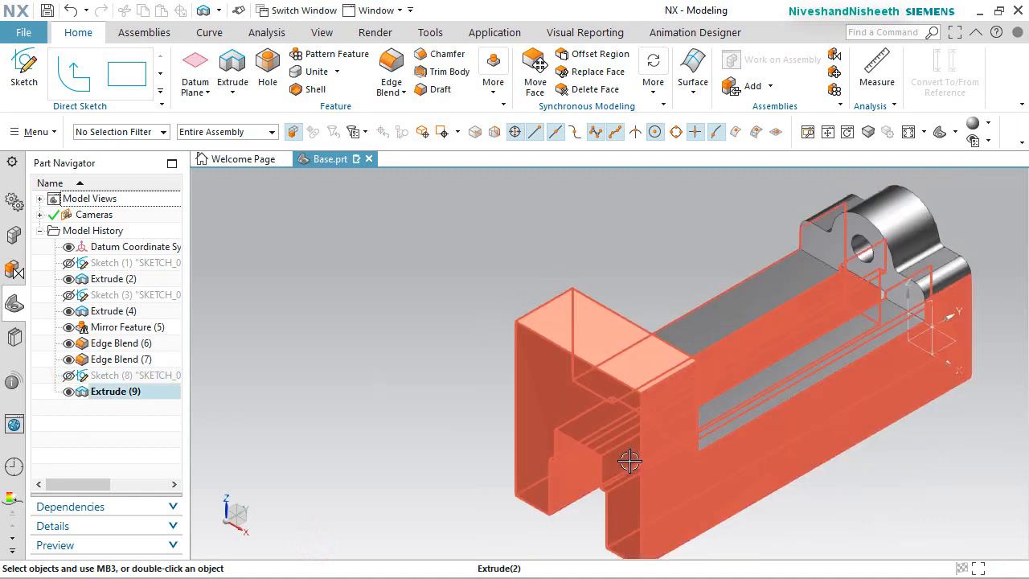
{"action": "middle_click_drag", "start_coordinate": [632, 462], "coordinate": [758, 361]}
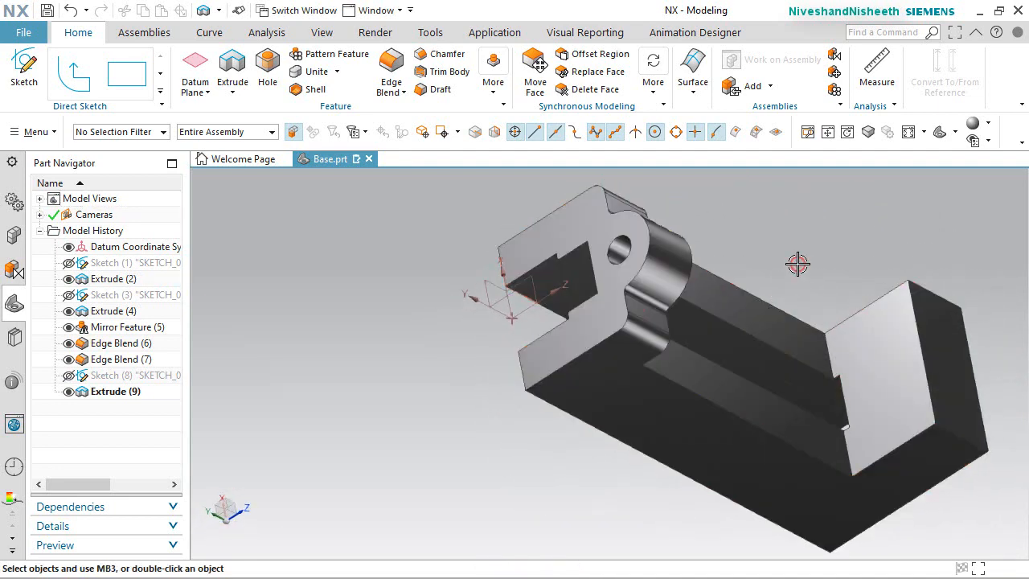
{"action": "key", "text": "Home"}
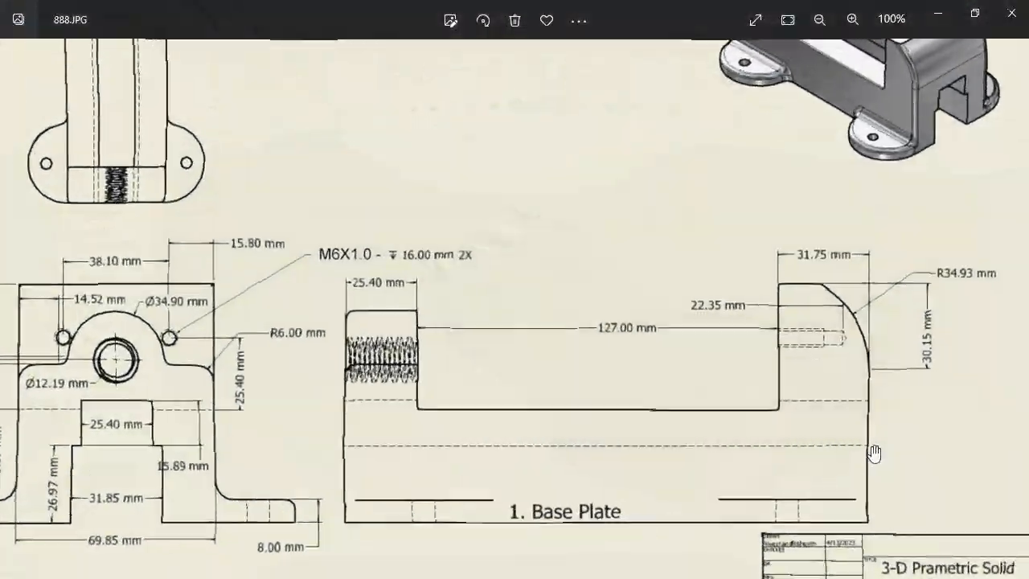
Examine the reference drawing 888.JPG for the taller end block's rounded edge and the mounting lugs' dimensions in the top view
{"action": "scroll", "coordinate": [874, 450], "scroll_direction": "up", "scroll_amount": 1}
{"action": "mouse_move", "coordinate": [875, 423]}
{"action": "left_mouse_down"}
{"action": "mouse_move", "coordinate": [816, 390]}
{"action": "mouse_move", "coordinate": [763, 394]}
{"action": "left_mouse_up"}
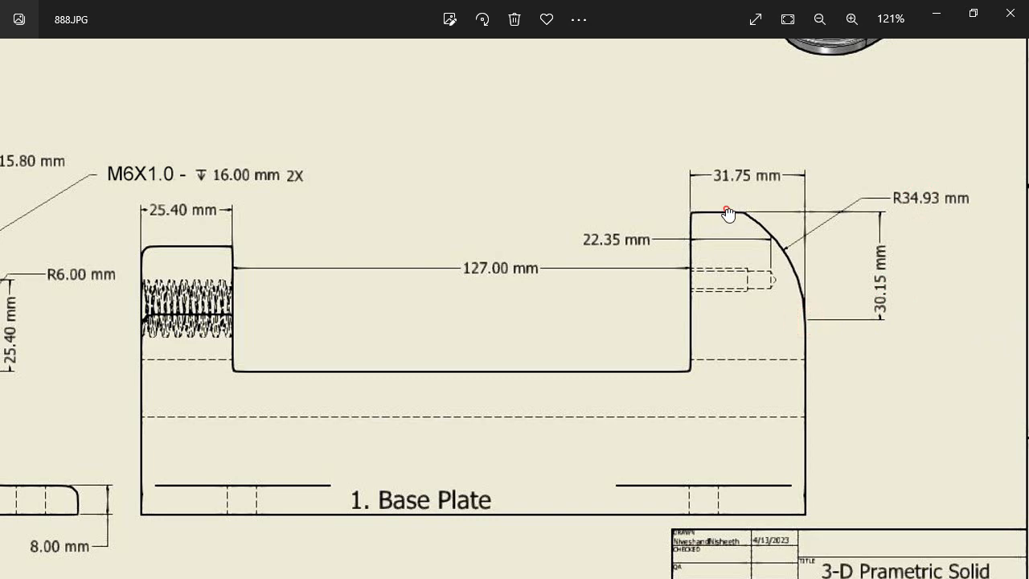
{"action": "scroll", "coordinate": [703, 322], "scroll_direction": "down", "scroll_amount": 5}
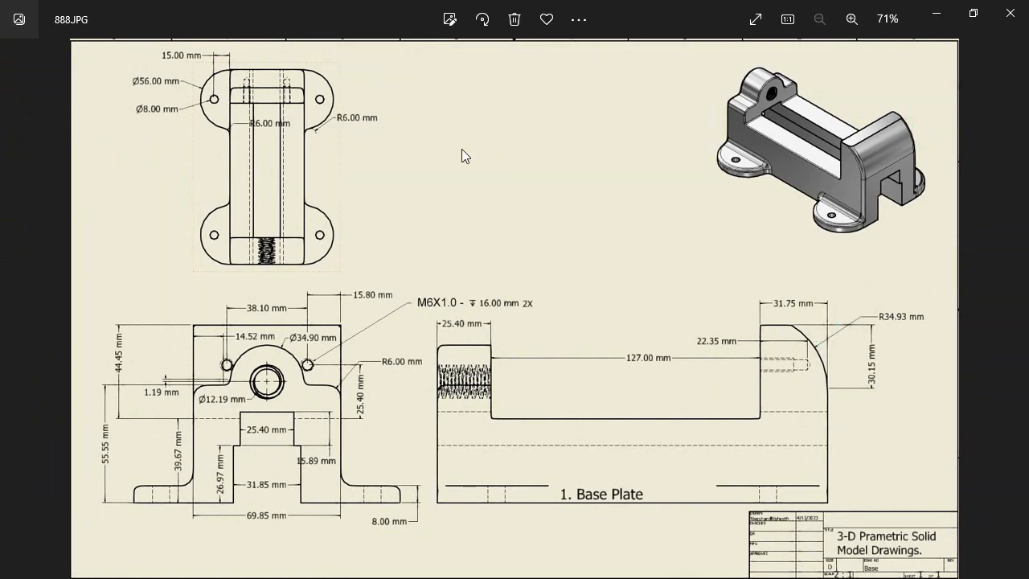
{"action": "scroll", "coordinate": [242, 56], "scroll_direction": "up", "scroll_amount": 3}
{"action": "left_click_drag", "start_coordinate": [297, 208], "coordinate": [388, 248]}
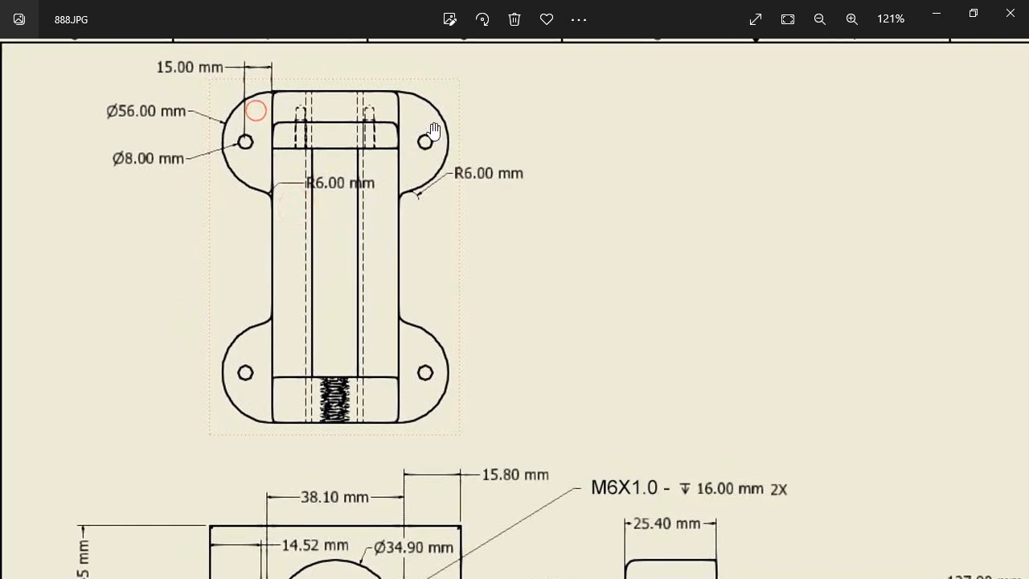
{"action": "left_click_drag", "start_coordinate": [409, 348], "coordinate": [409, 346]}
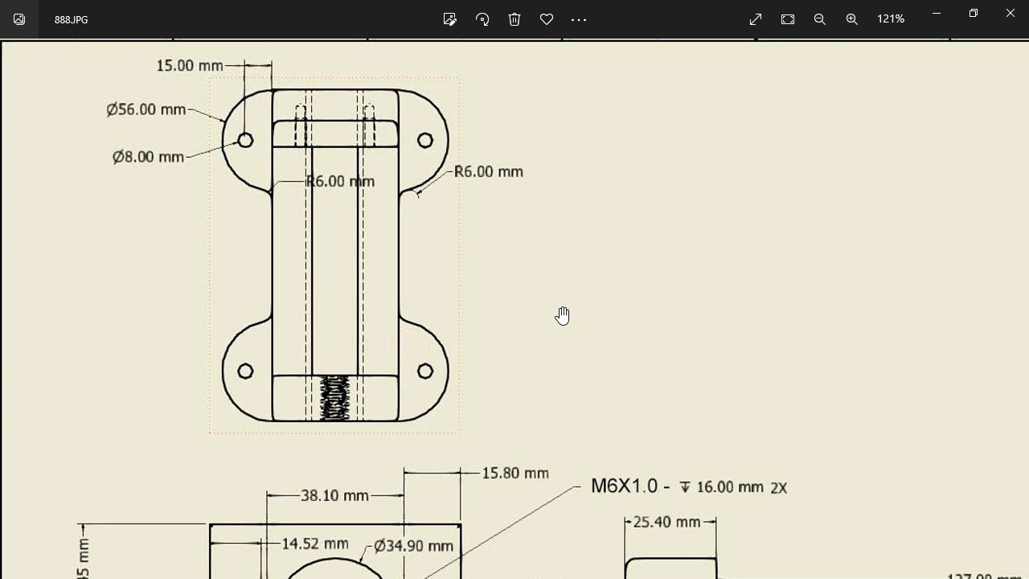
{"action": "scroll", "coordinate": [152, 67], "scroll_direction": "up", "scroll_amount": 1}
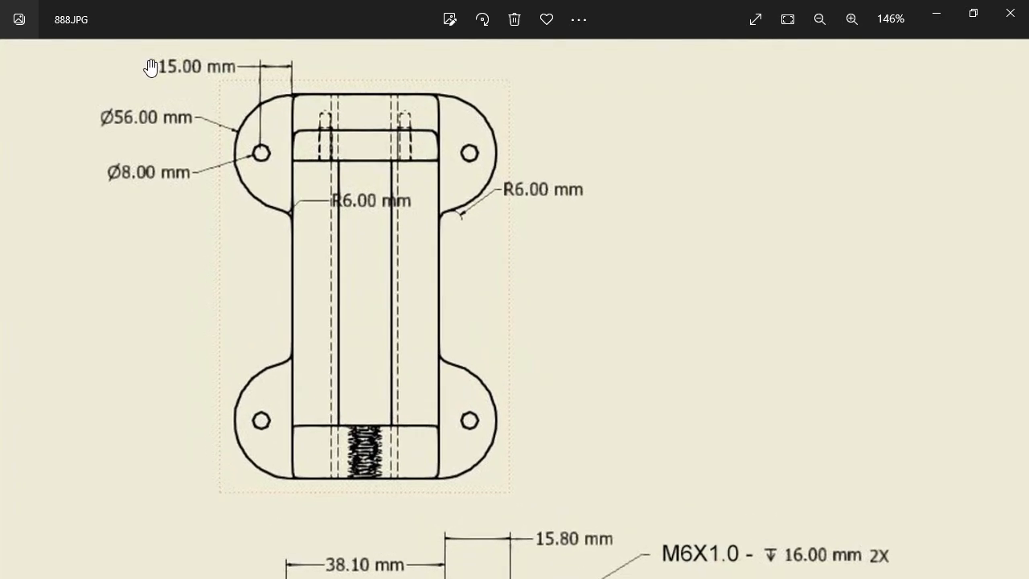
Examine the reference drawing 888.JPG for the mounting lugs' dimensions in the top and front views
{"action": "left_click_drag", "start_coordinate": [148, 112], "coordinate": [169, 143]}
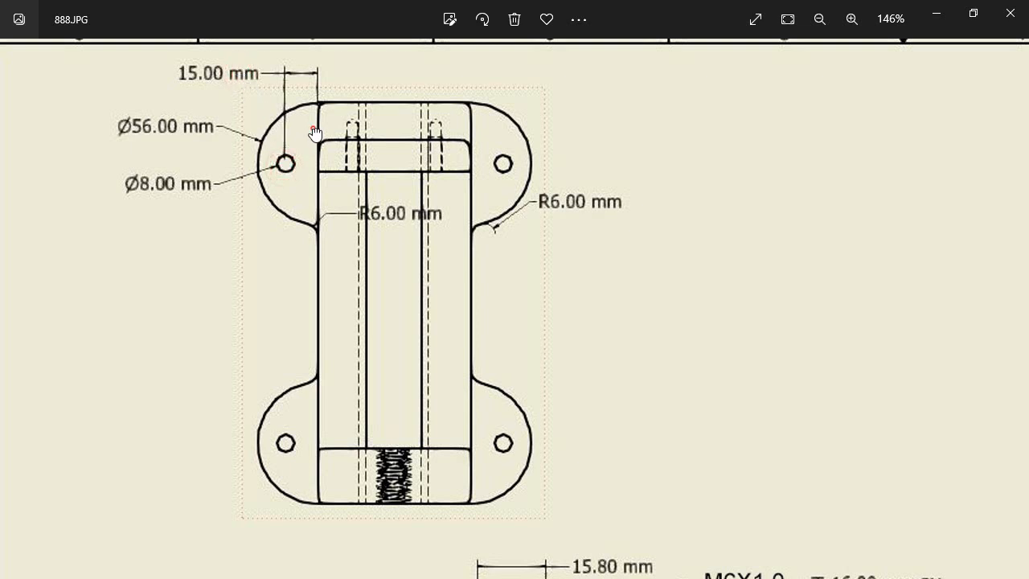
{"action": "scroll", "coordinate": [361, 206], "scroll_direction": "down", "scroll_amount": 5}
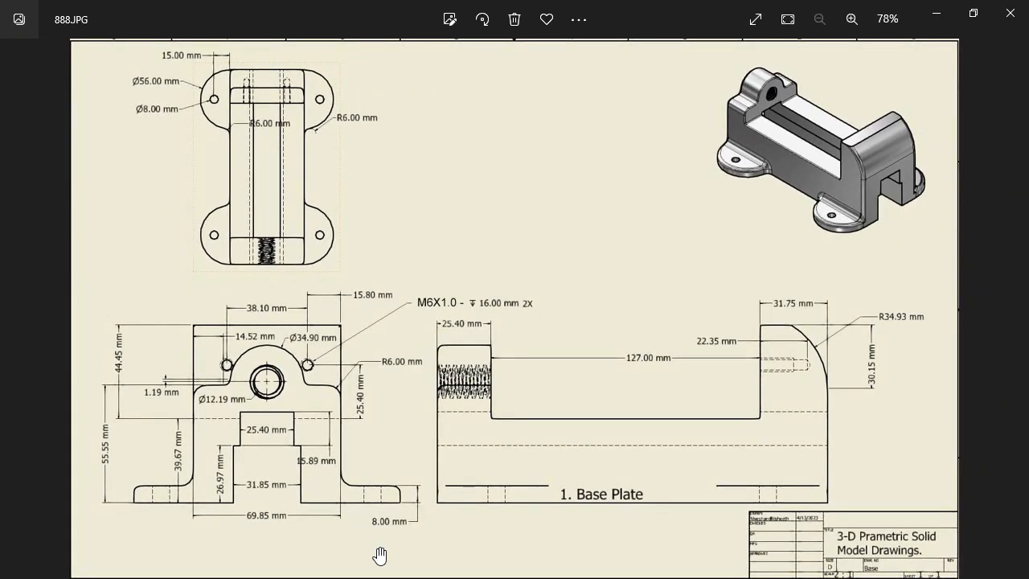
{"action": "scroll", "coordinate": [380, 555], "scroll_direction": "up", "scroll_amount": 5}
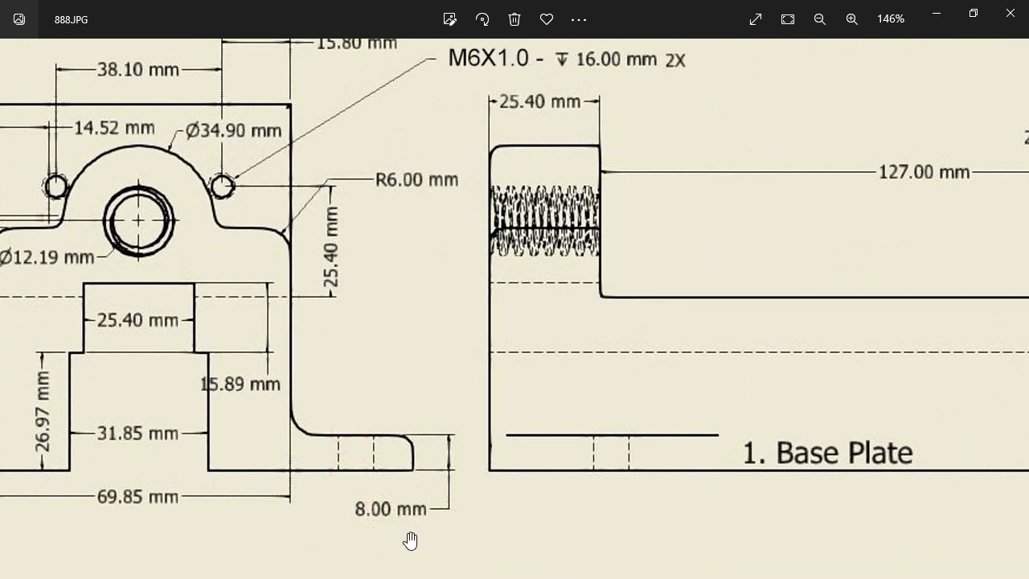
{"action": "scroll", "coordinate": [424, 533], "scroll_direction": "up", "scroll_amount": 2}
{"action": "scroll", "coordinate": [434, 531], "scroll_direction": "down", "scroll_amount": 6}
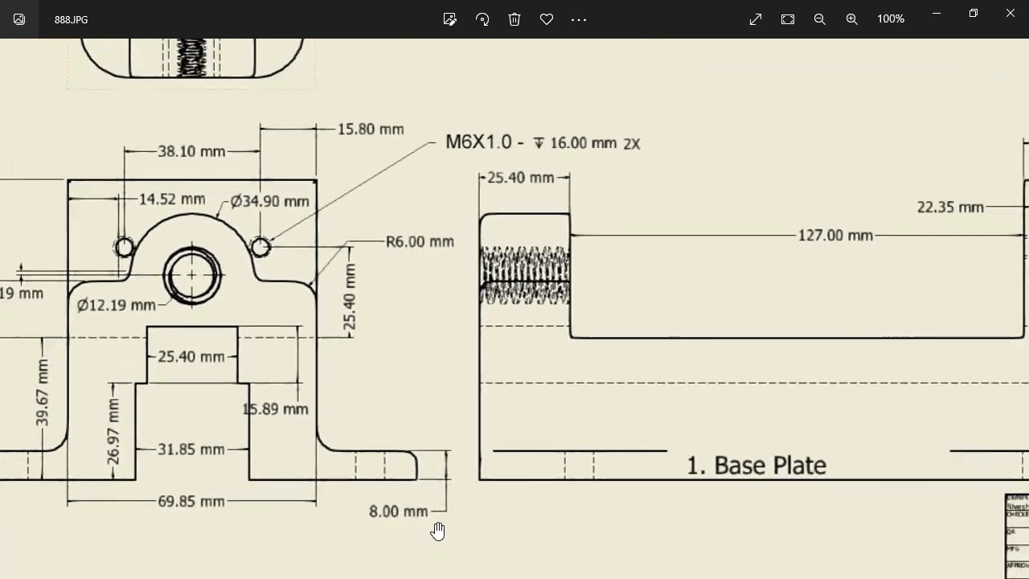
{"action": "scroll", "coordinate": [348, 150], "scroll_direction": "up", "scroll_amount": 4}
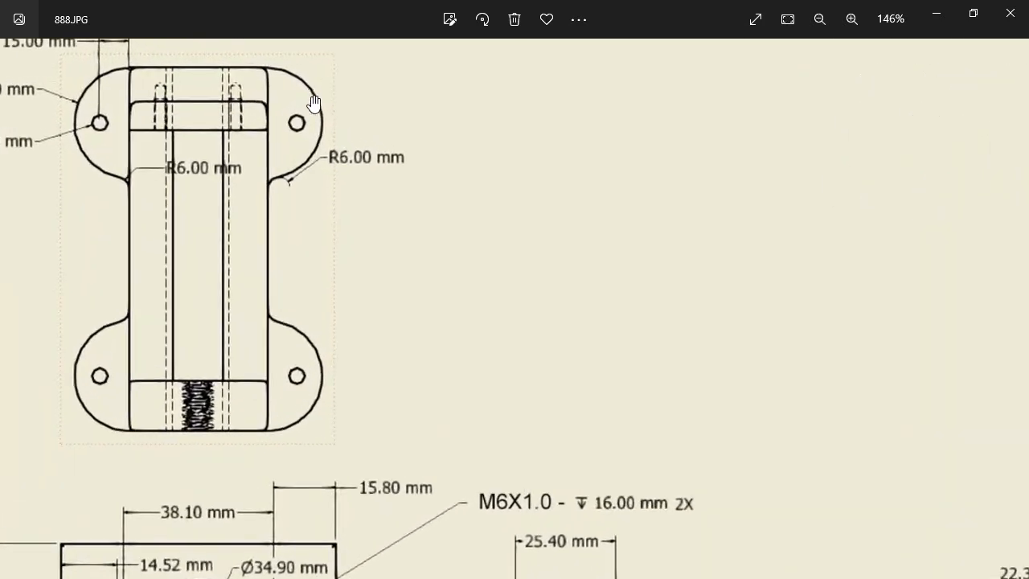
{"action": "scroll", "coordinate": [443, 266], "scroll_direction": "down", "scroll_amount": 1}
{"action": "scroll", "coordinate": [179, 81], "scroll_direction": "up", "scroll_amount": 1}
{"action": "scroll", "coordinate": [180, 80], "scroll_direction": "up", "scroll_amount": 2}
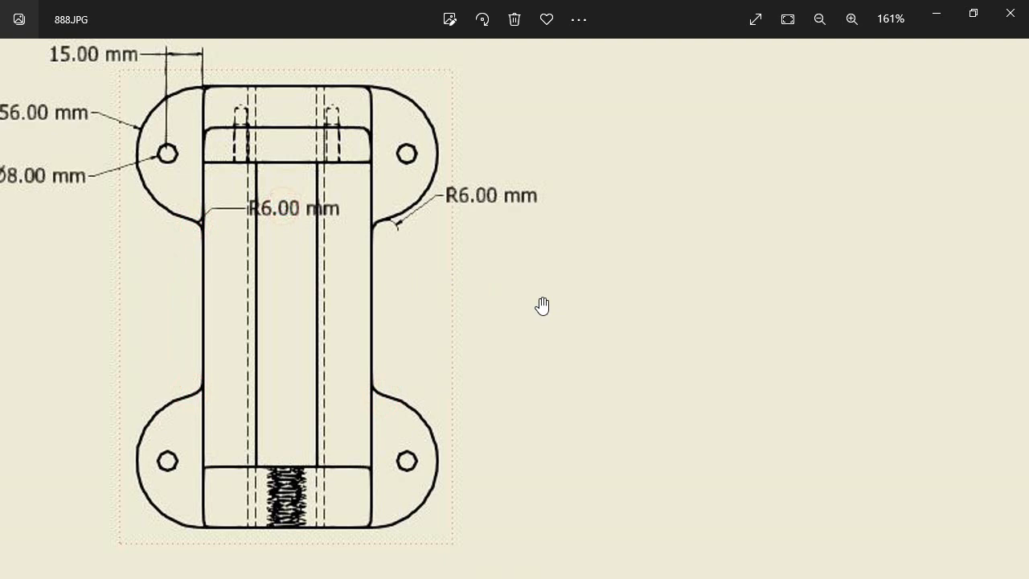
{"action": "scroll", "coordinate": [543, 305], "scroll_direction": "down", "scroll_amount": 3}
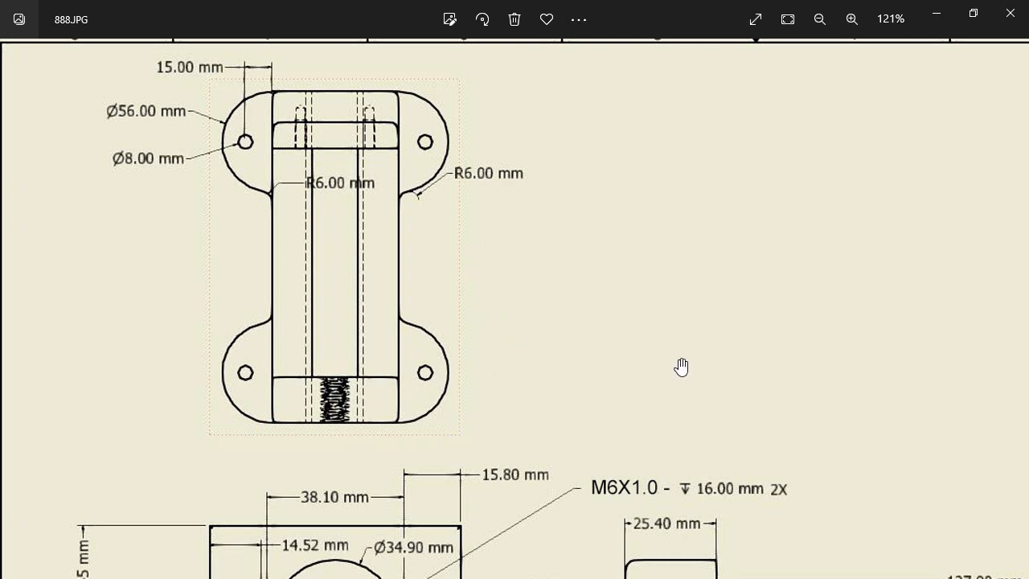
{"action": "scroll", "coordinate": [569, 271], "scroll_direction": "down", "scroll_amount": 4}
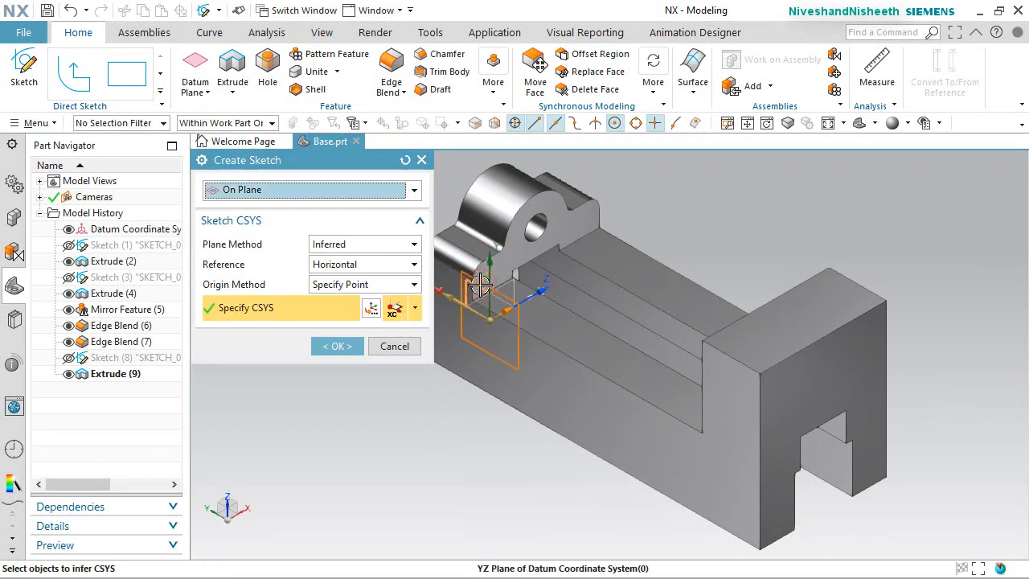
Create a sketch on the YZ plane of the datum coordinate system and view it squarely from the body's opposite side
{"action": "left_click", "coordinate": [340, 346]}
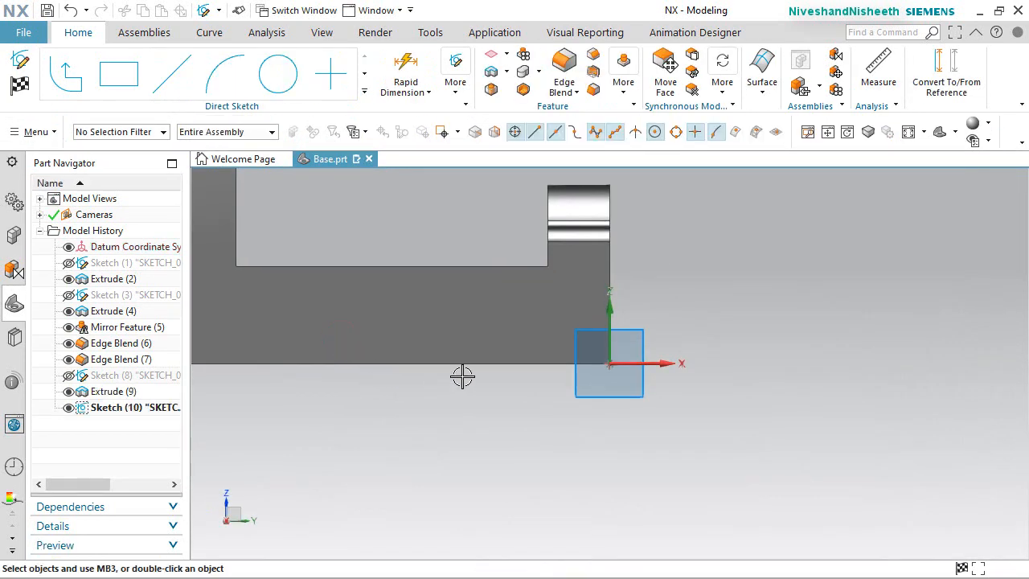
{"action": "middle_click_drag", "start_coordinate": [462, 376], "coordinate": [730, 285]}
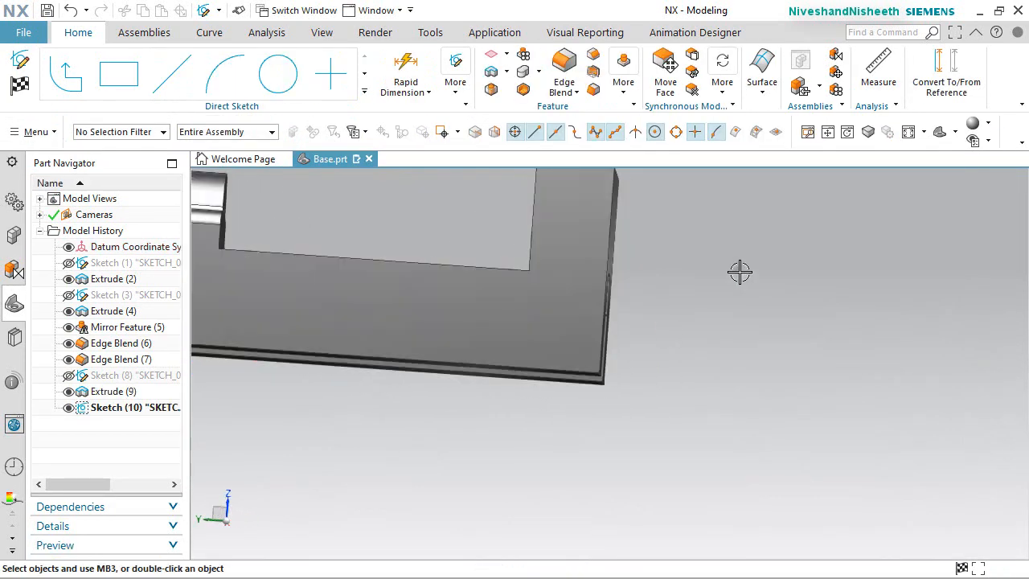
{"action": "right_click_drag", "start_coordinate": [740, 272], "coordinate": [712, 273]}
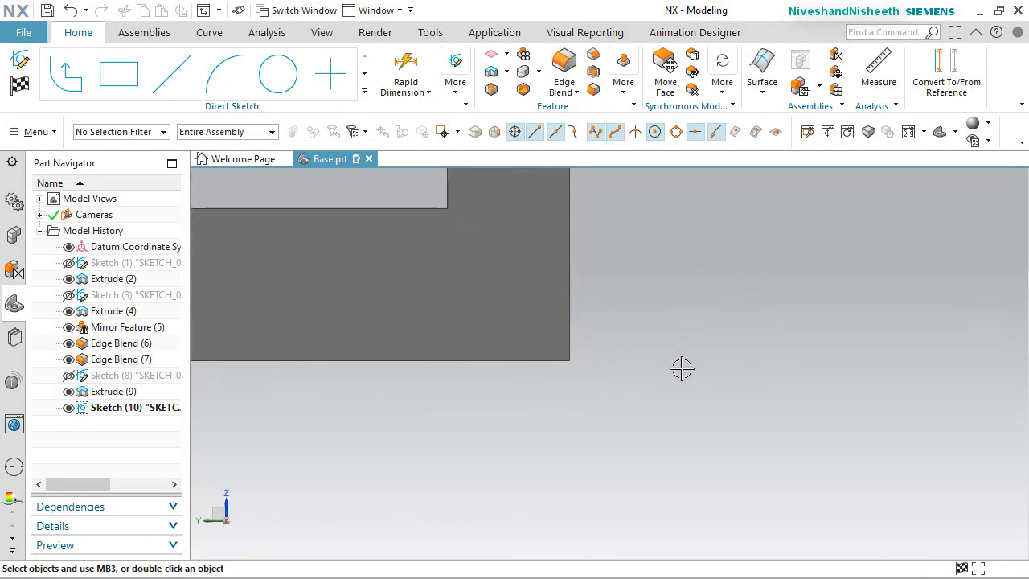
{"action": "scroll", "coordinate": [682, 368], "scroll_direction": "down", "scroll_amount": 5}
{"action": "scroll", "coordinate": [554, 265], "scroll_direction": "up", "scroll_amount": 4}
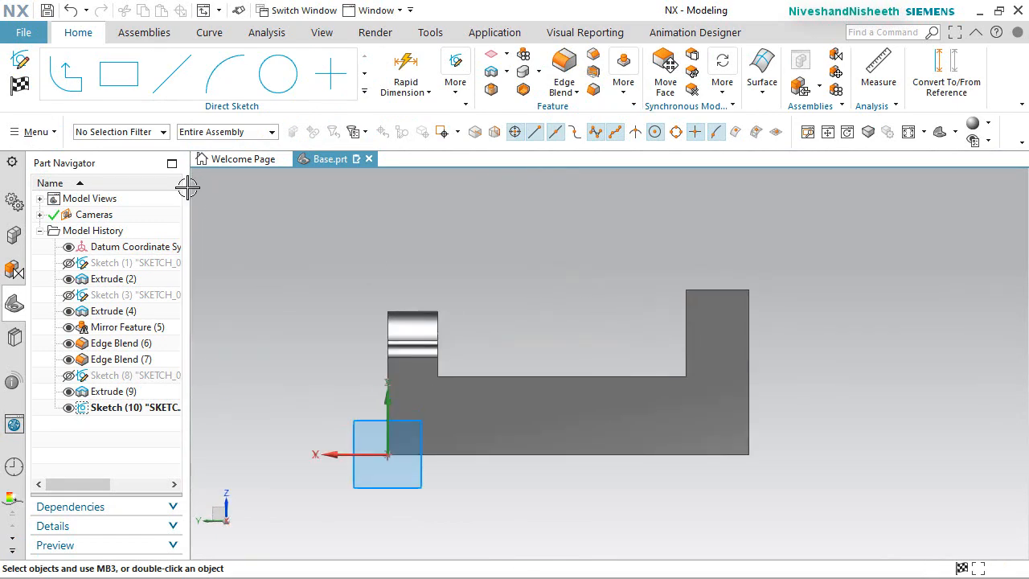
Project the outline edges of the body's side face into the sketch
{"action": "left_click", "coordinate": [364, 92]}
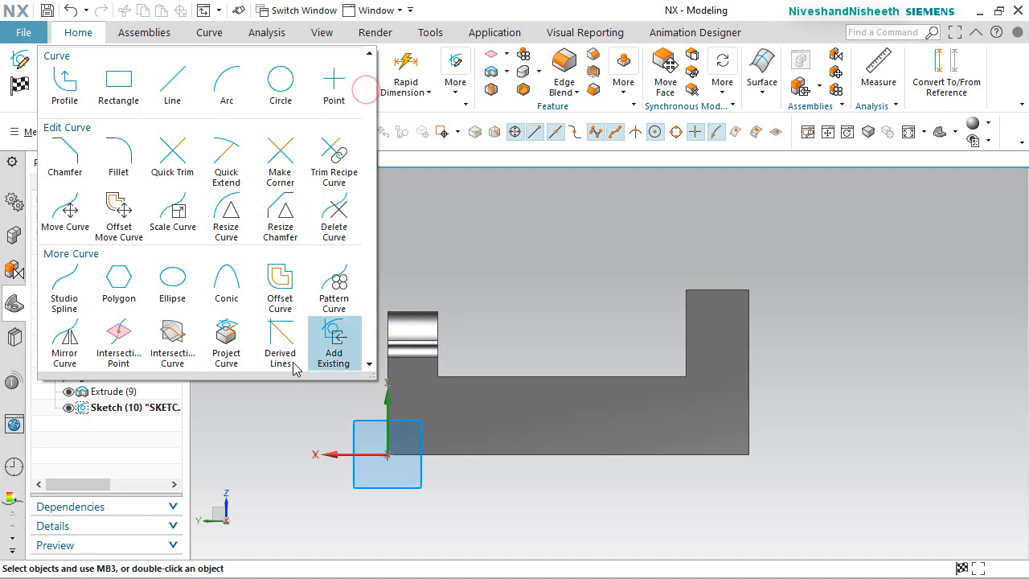
{"action": "left_click", "coordinate": [225, 348]}
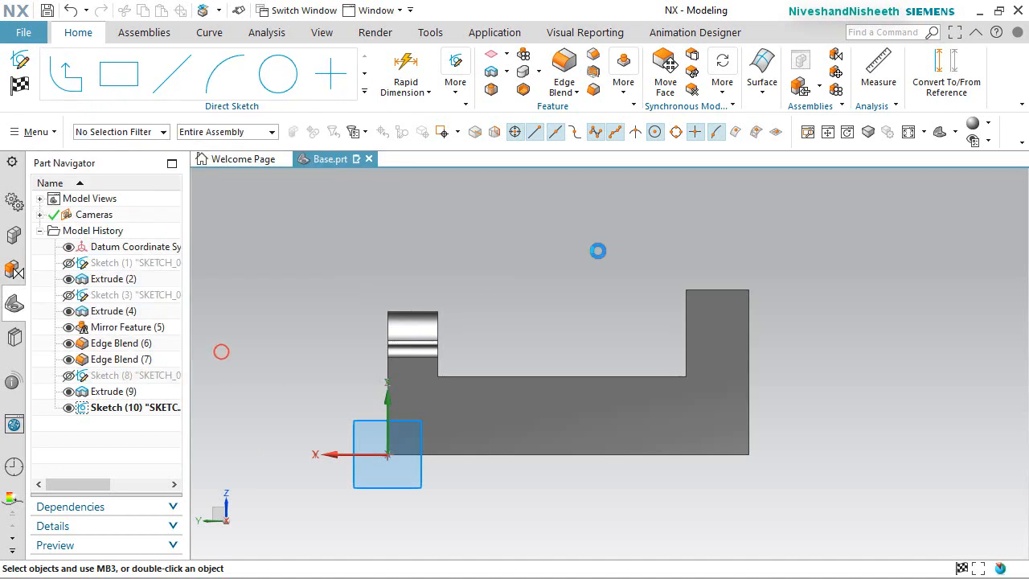
{"action": "left_click", "coordinate": [718, 329]}
{"action": "left_click", "coordinate": [287, 277]}
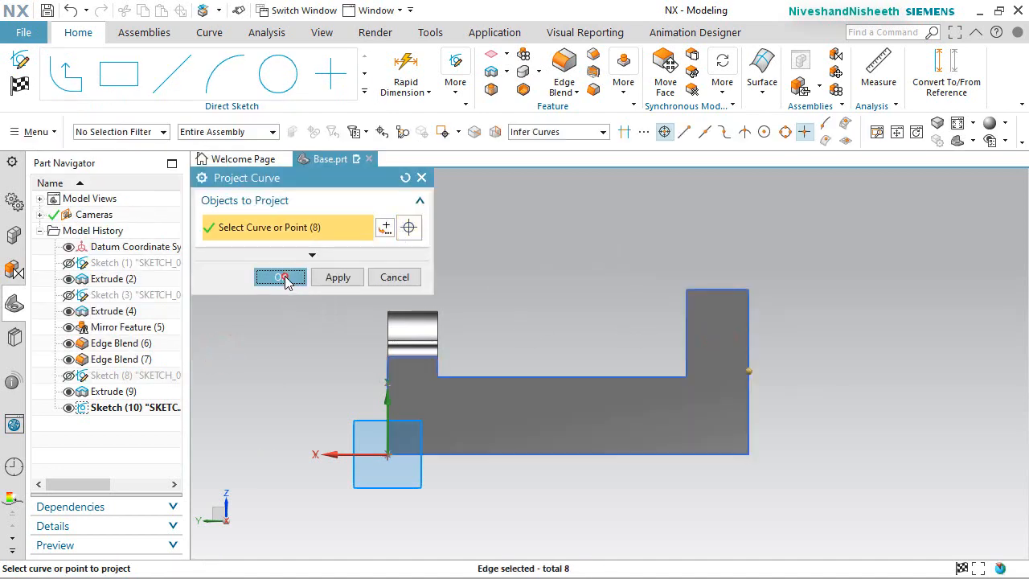
Convert all the projected outline curves to reference curves
{"action": "left_click", "coordinate": [936, 81]}
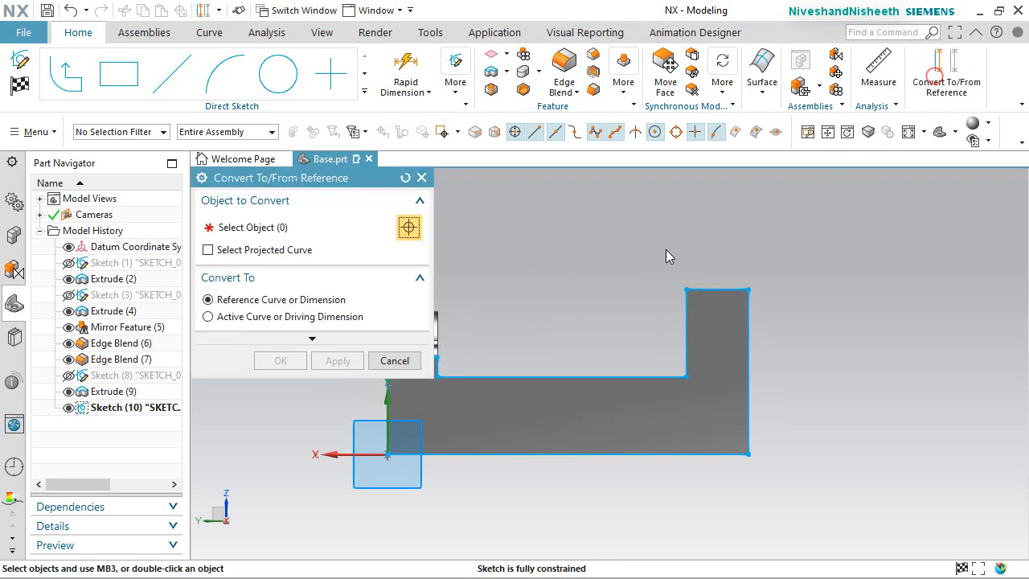
{"action": "scroll", "coordinate": [726, 351], "scroll_direction": "down", "scroll_amount": 3}
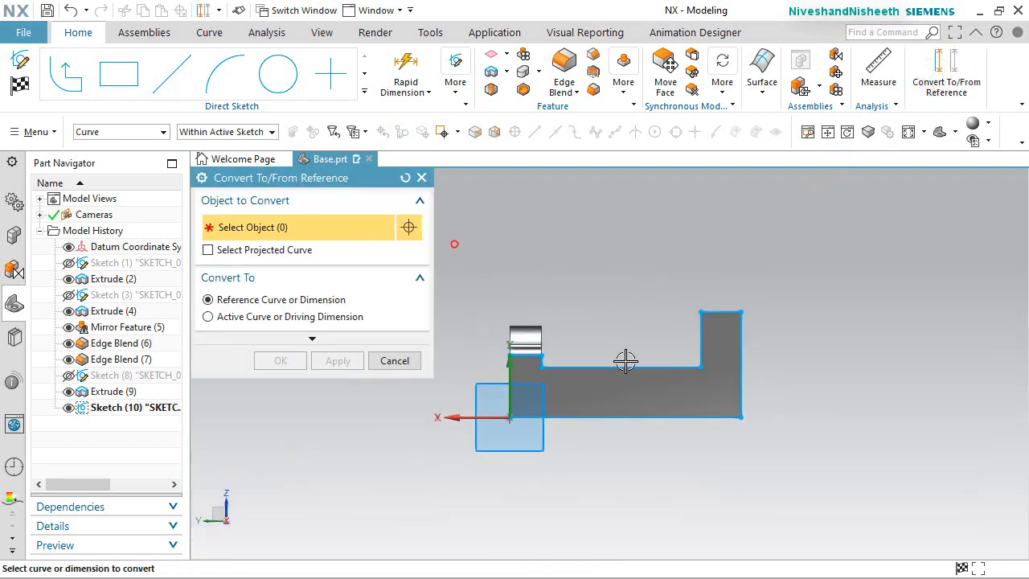
{"action": "left_click_drag", "start_coordinate": [454, 244], "coordinate": [831, 509]}
{"action": "left_click", "coordinate": [281, 361]}
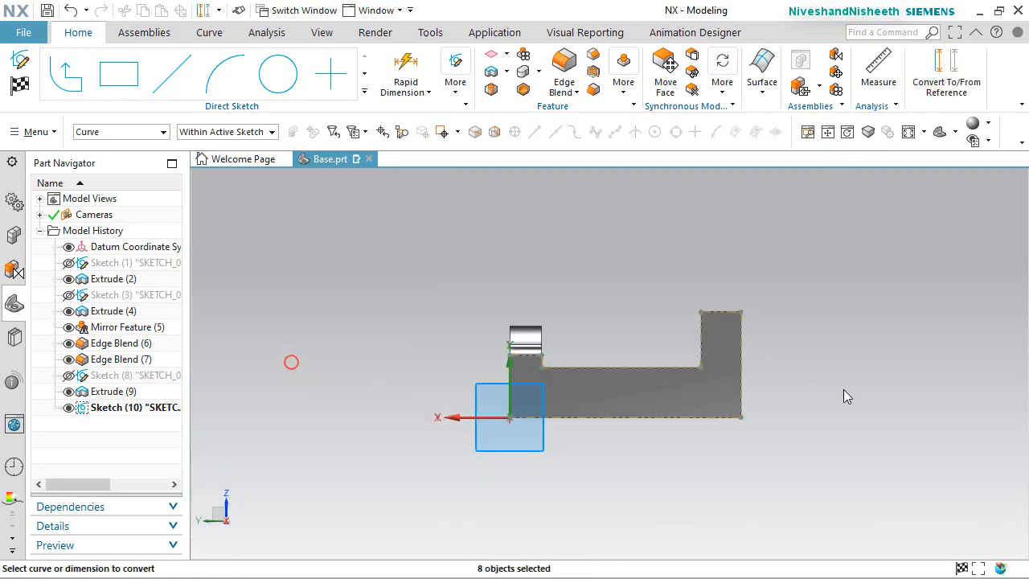
Sketch a three-point arc across the taller end block's upper outer corner, ending on the outer edge about 16 mm below the top
{"action": "scroll", "coordinate": [774, 344], "scroll_direction": "up", "scroll_amount": 5}
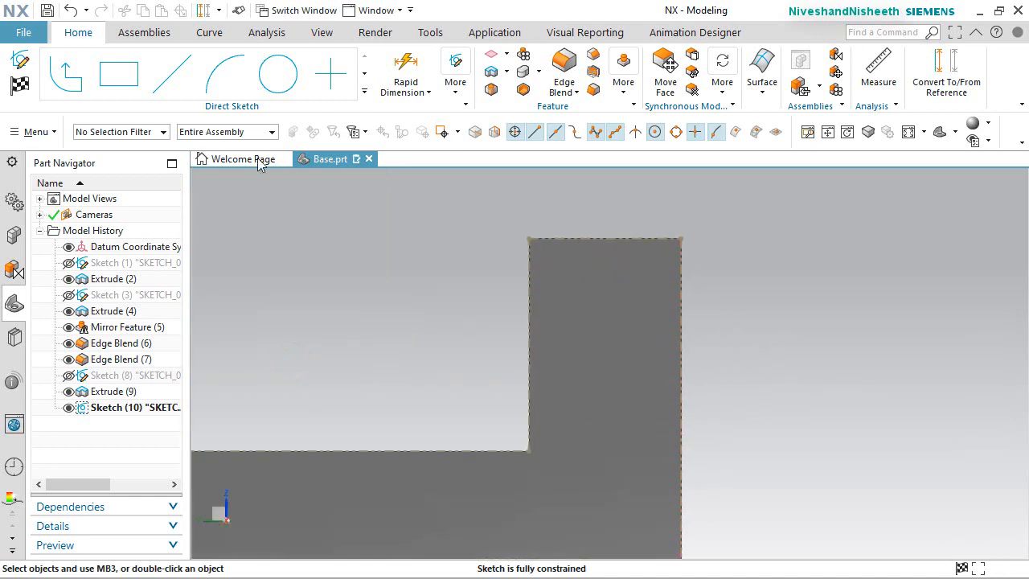
{"action": "left_click", "coordinate": [213, 76]}
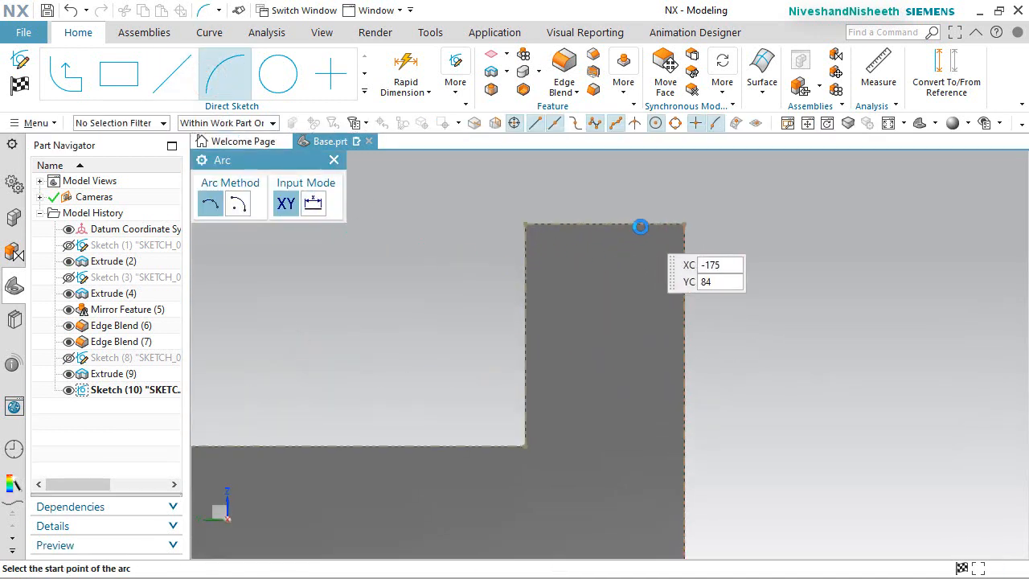
{"action": "left_click", "coordinate": [619, 223]}
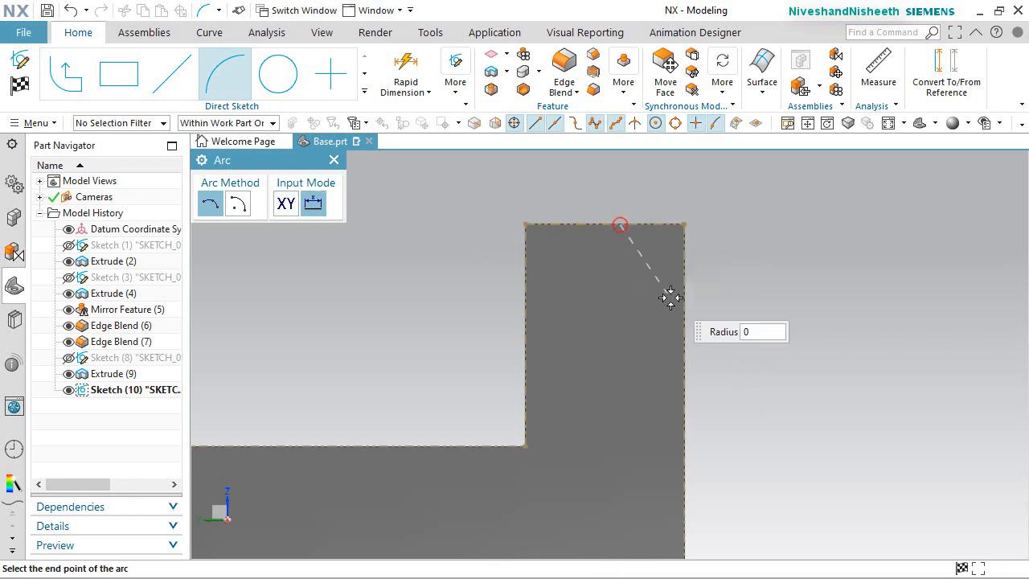
{"action": "left_click", "coordinate": [682, 304]}
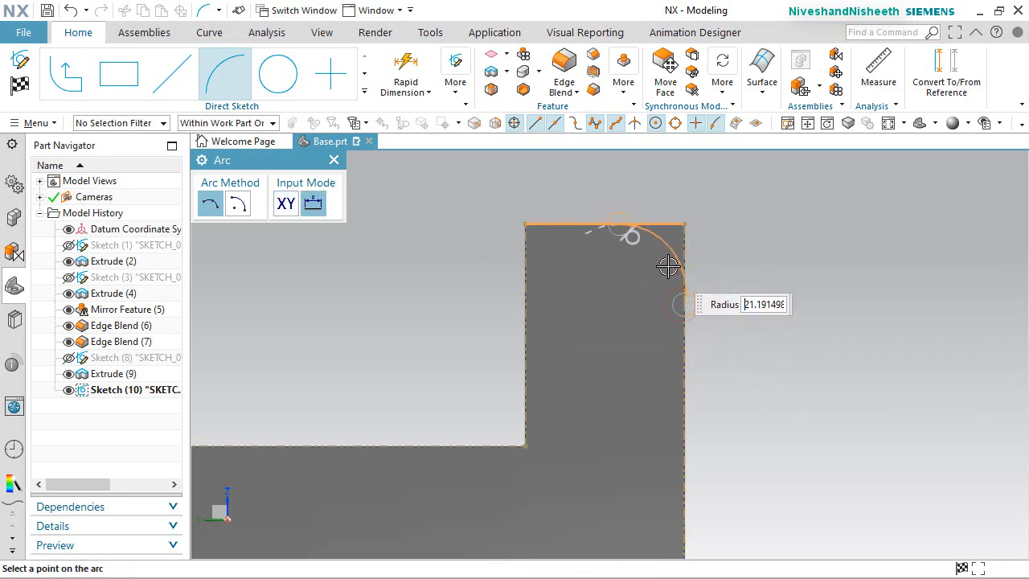
{"action": "scroll", "coordinate": [671, 266], "scroll_direction": "up", "scroll_amount": 4}
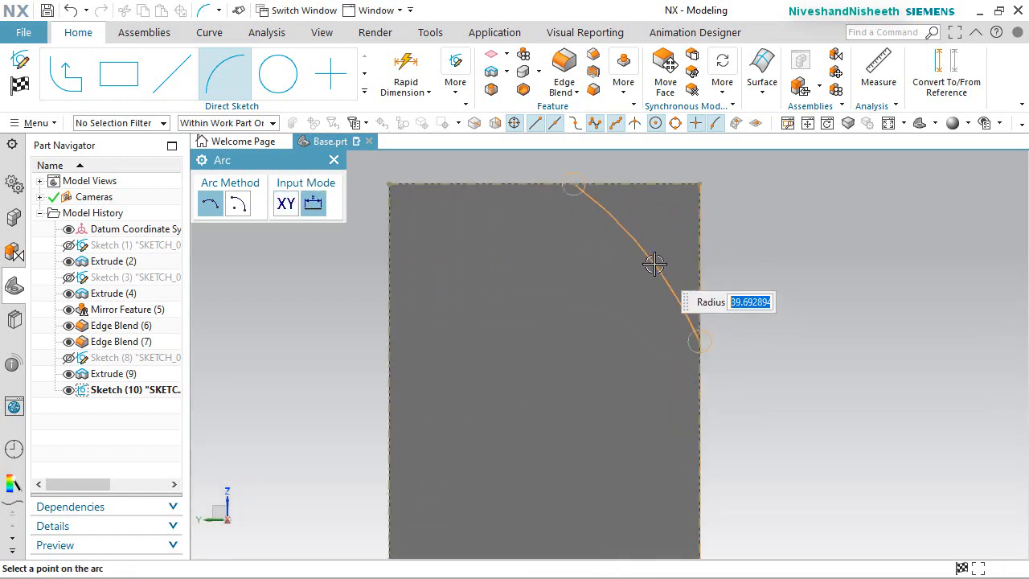
{"action": "left_click", "coordinate": [658, 259]}
{"action": "key", "text": "Escape"}
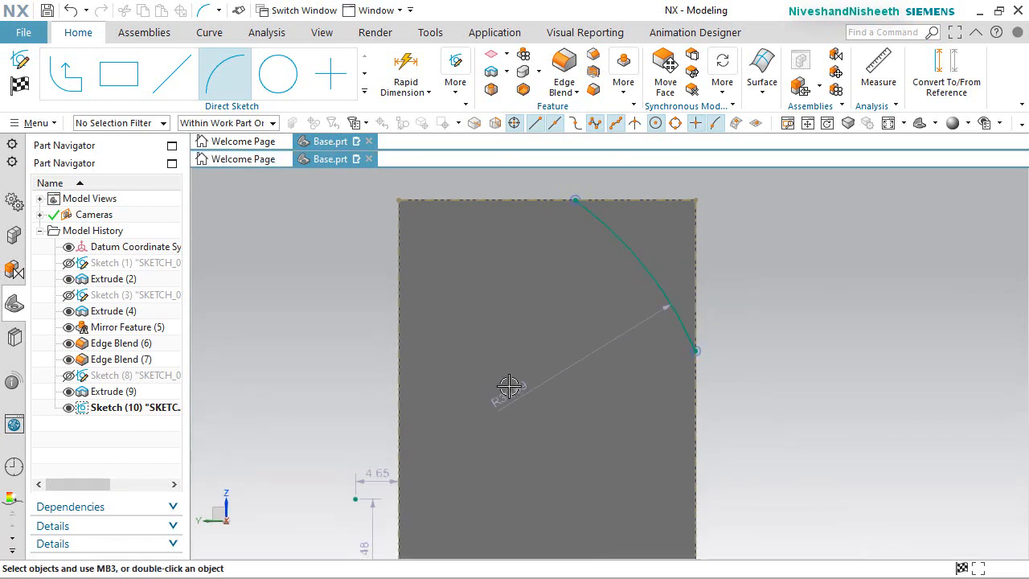
Move the arc's radius dimension outside the block and set the radius to 34.93 mm
{"action": "left_click_drag", "start_coordinate": [746, 259], "coordinate": [784, 246]}
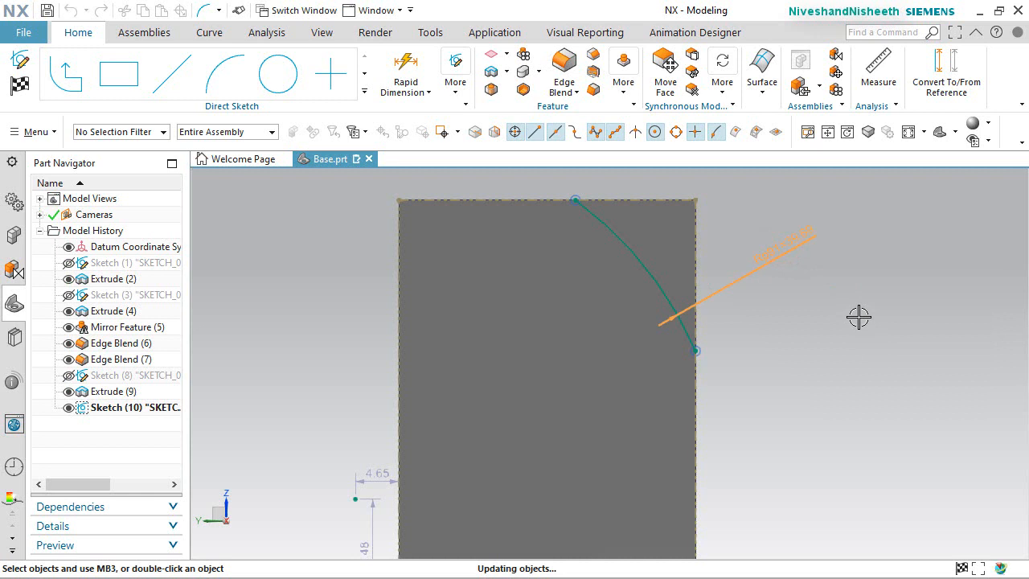
{"action": "type", "text": "34.93"}
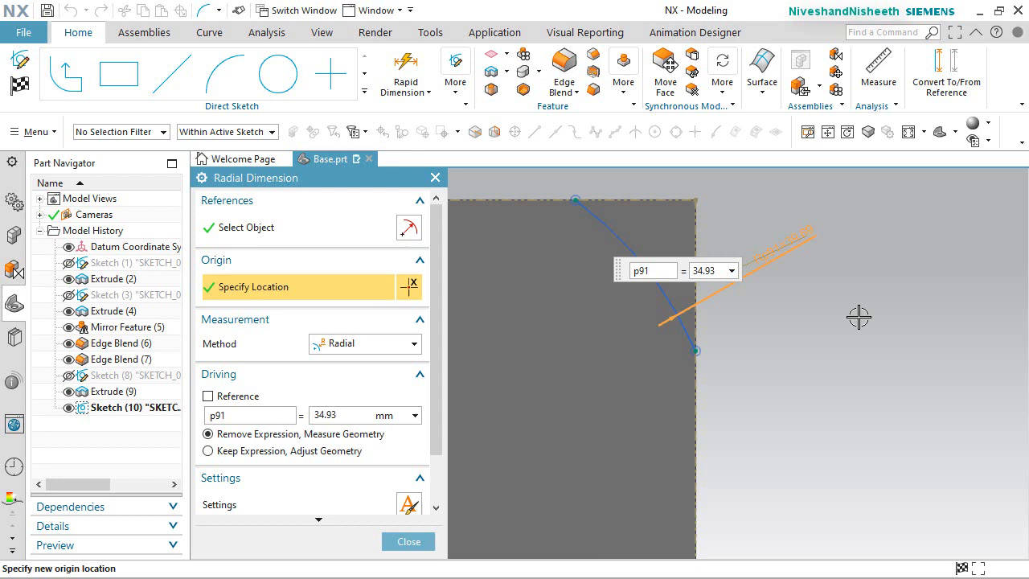
{"action": "key", "text": "Return"}
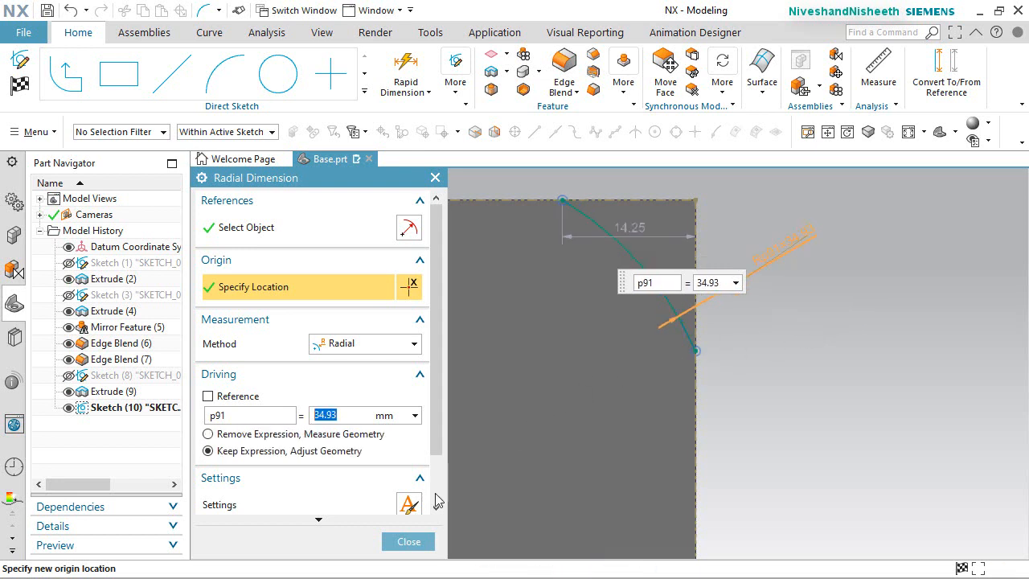
{"action": "left_click", "coordinate": [408, 541]}
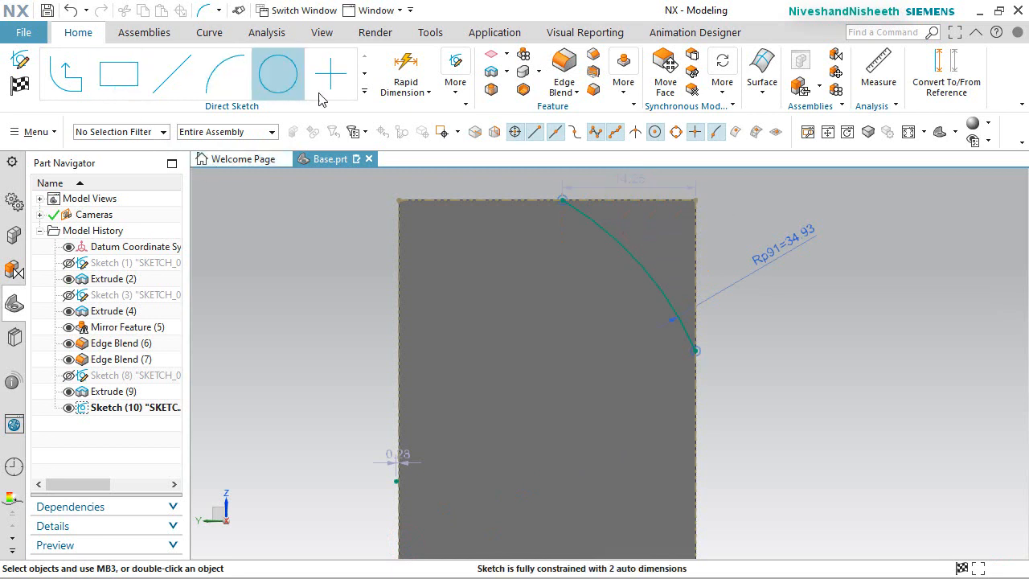
Dimension the vertical distance between the arc's two endpoints and set it to 30.15 mm
{"action": "left_click", "coordinate": [416, 56]}
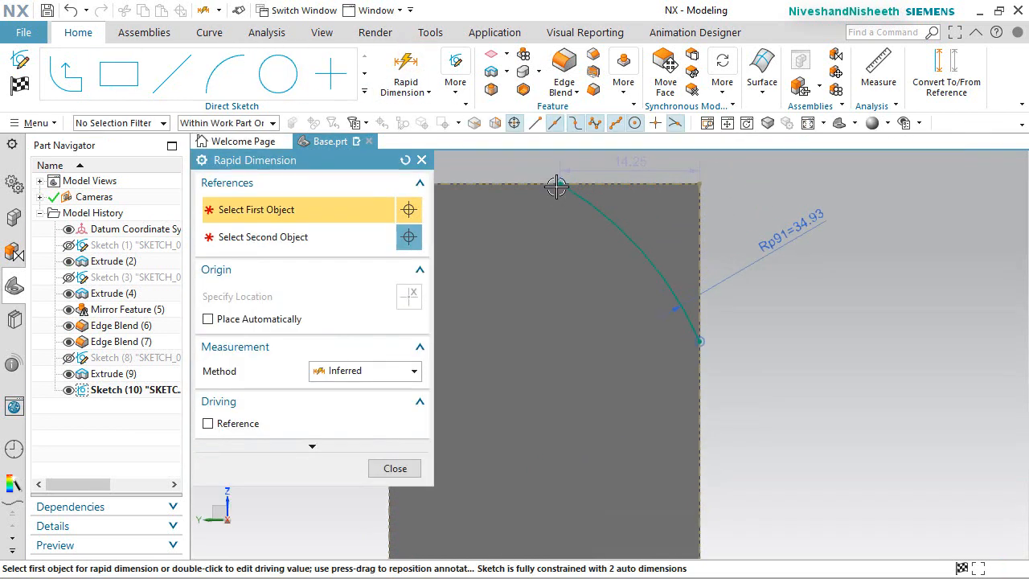
{"action": "left_click", "coordinate": [556, 185]}
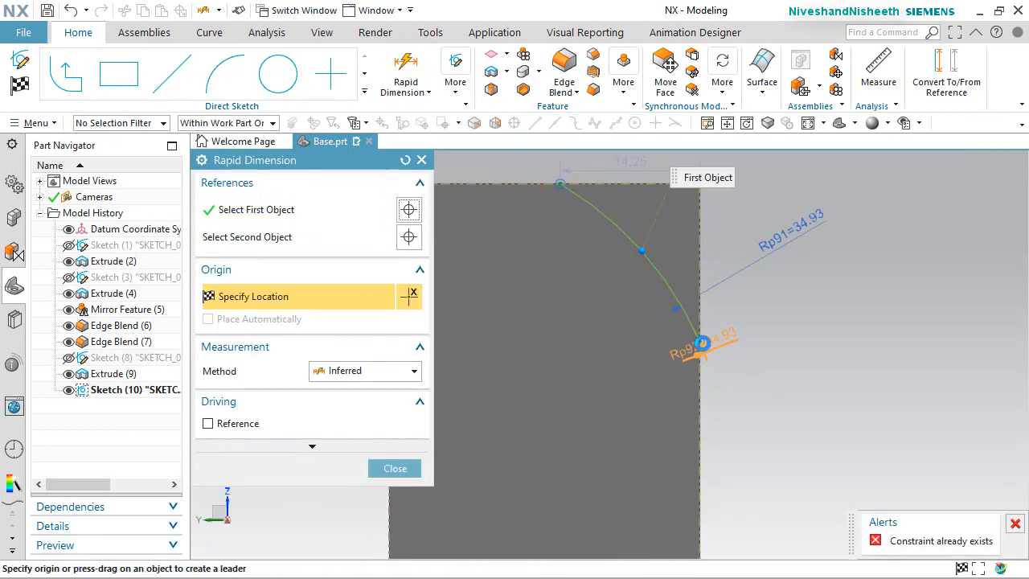
{"action": "left_click", "coordinate": [697, 343]}
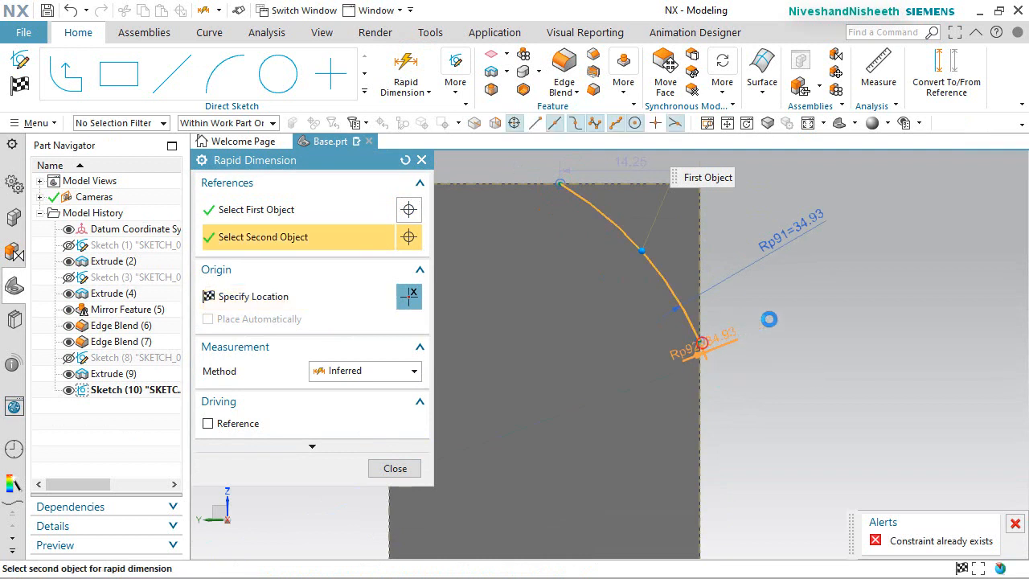
{"action": "left_click", "coordinate": [913, 293]}
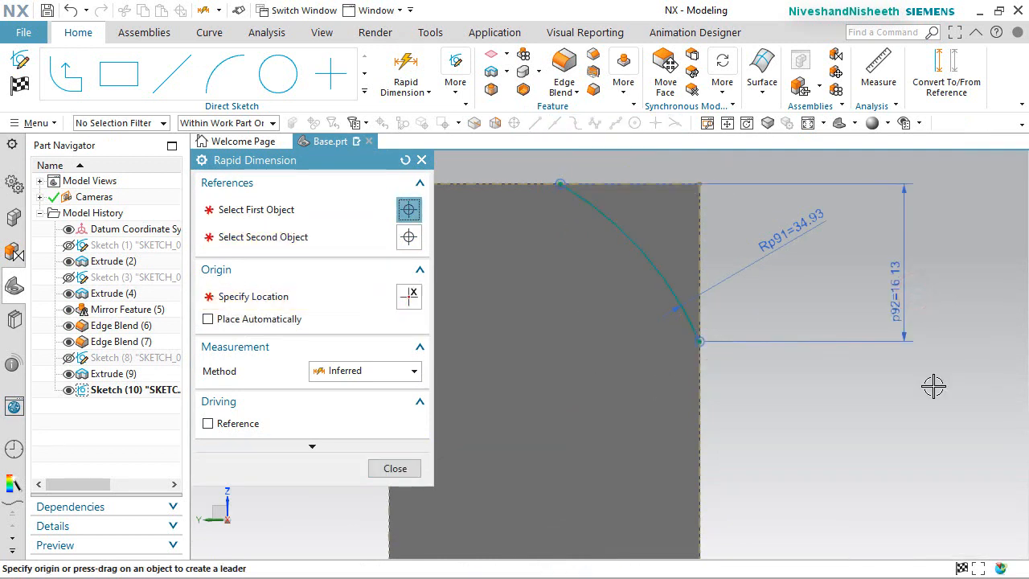
{"action": "type", "text": "30.15"}
{"action": "key", "text": "Return"}
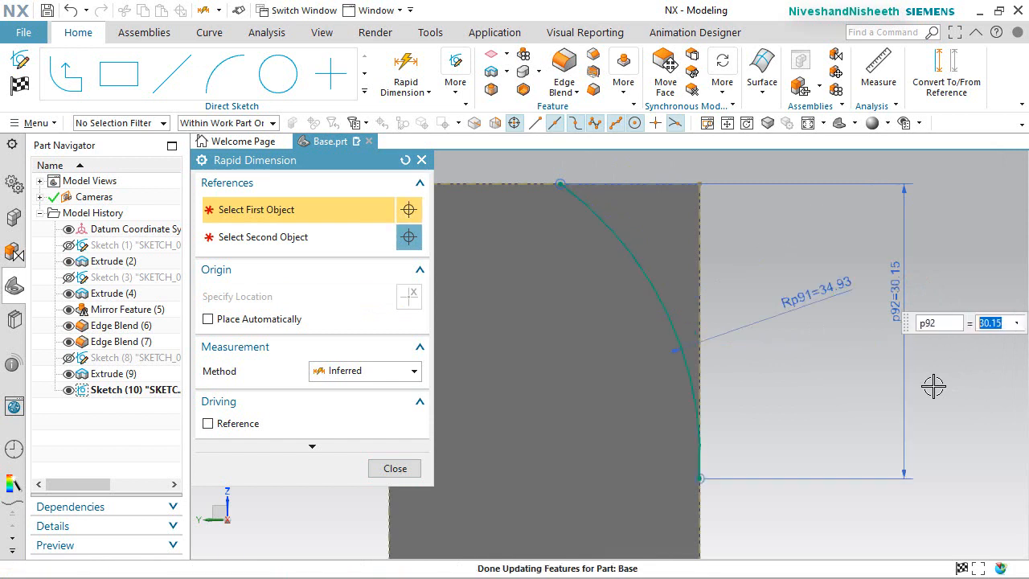
{"action": "left_click", "coordinate": [382, 475]}
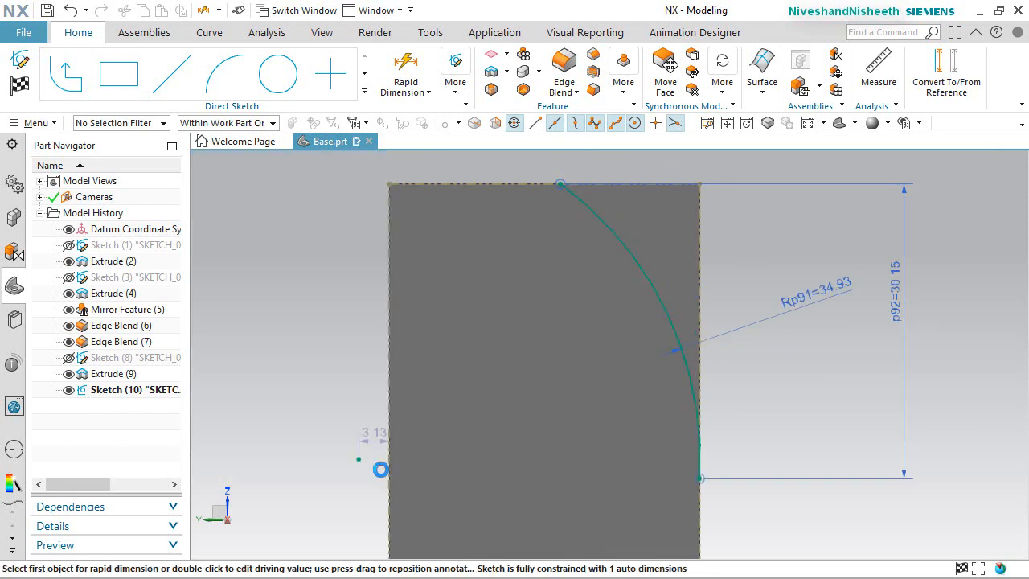
Constrain the arc tangent to the vertical reference line along the end block's outer edge
{"action": "left_click", "coordinate": [647, 280]}
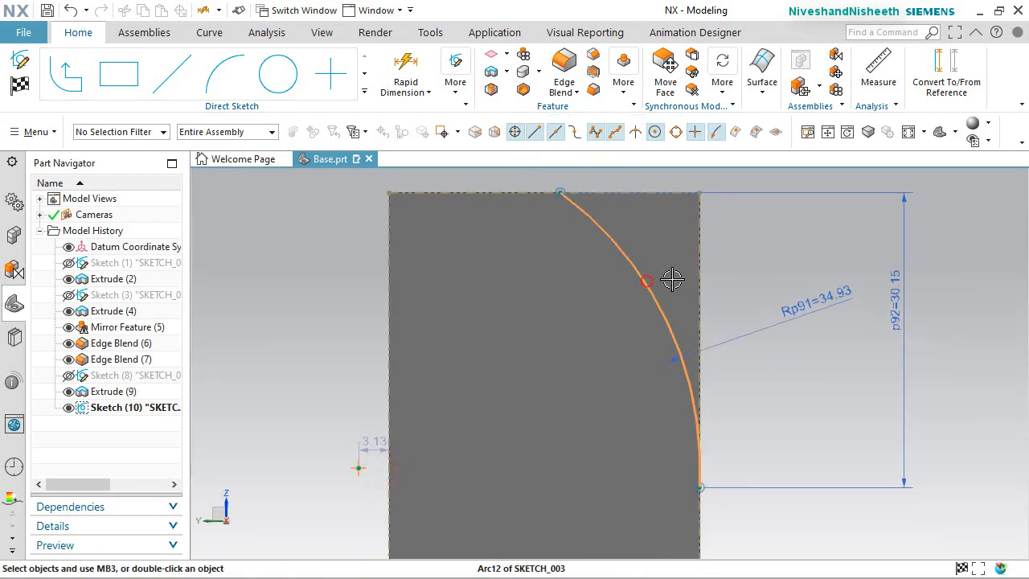
{"action": "left_click", "coordinate": [698, 271]}
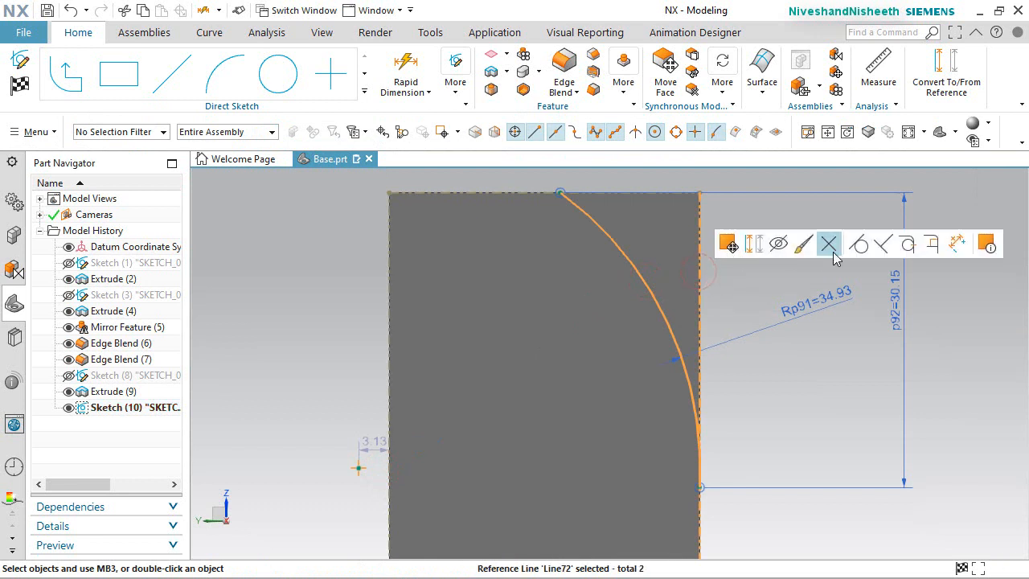
{"action": "left_click", "coordinate": [859, 245]}
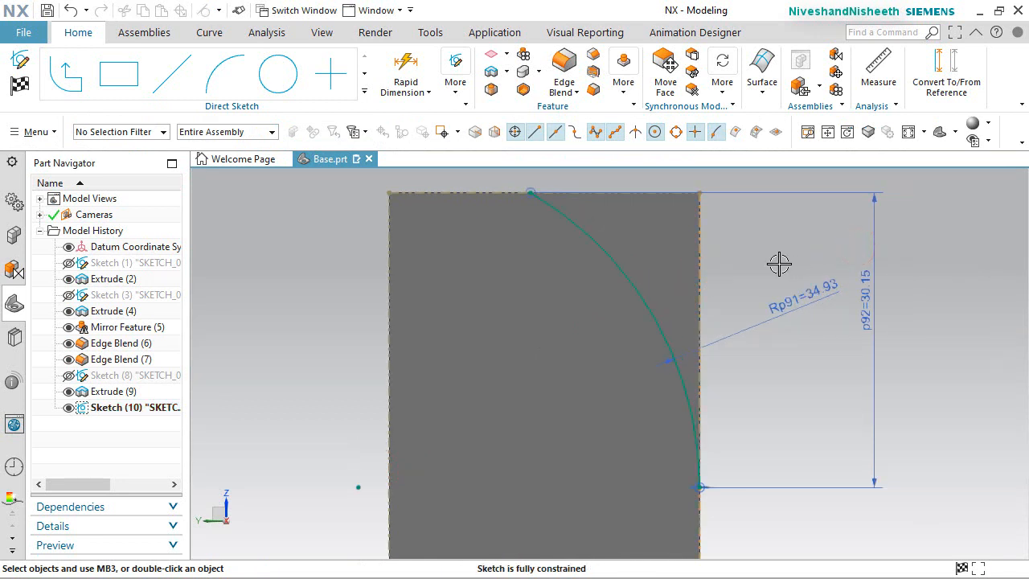
Close the corner profile with a horizontal line from the arc's upper end to the block's corner and a vertical line down to its lower end
{"action": "left_click", "coordinate": [172, 76]}
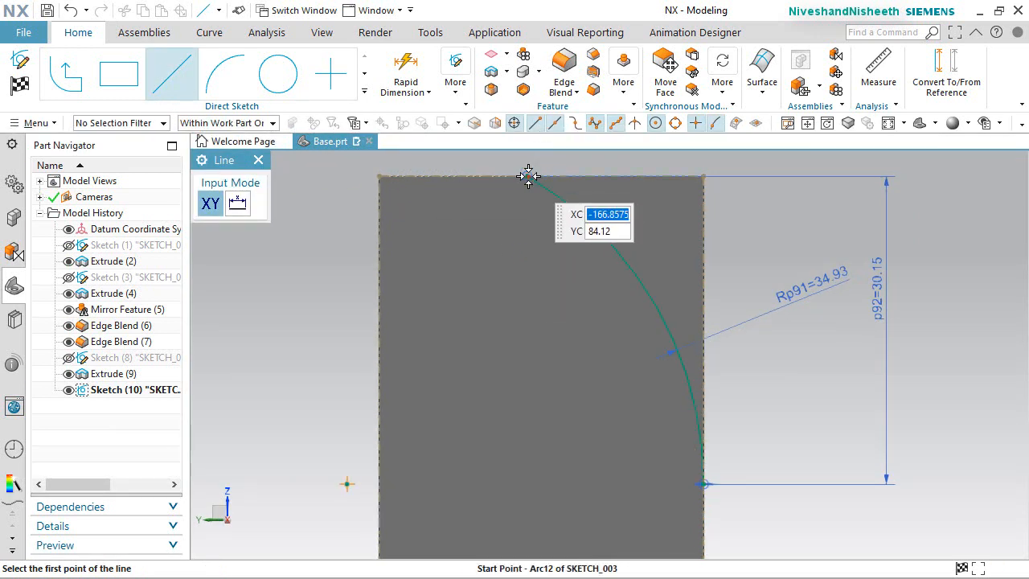
{"action": "left_click", "coordinate": [527, 175]}
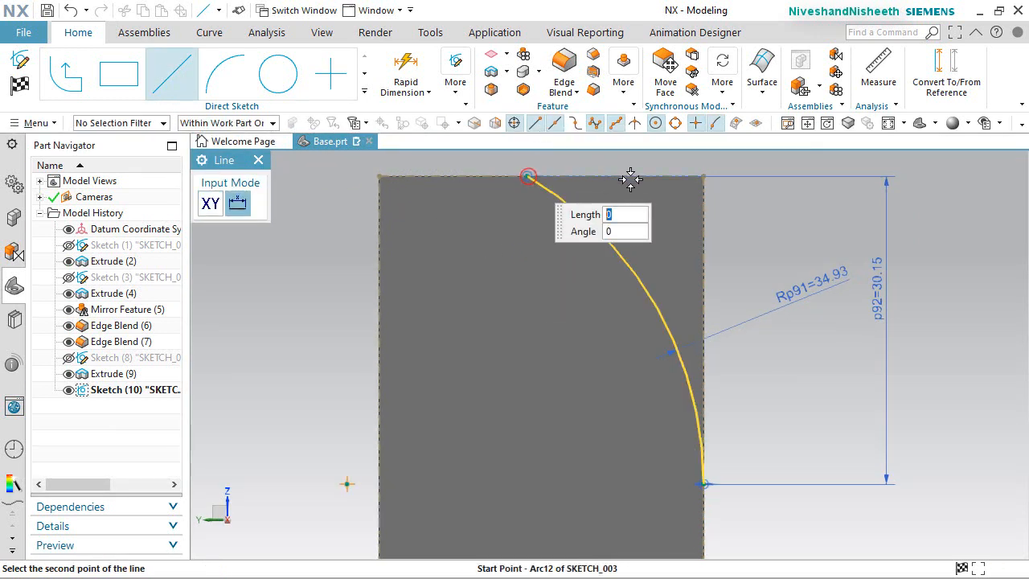
{"action": "left_click", "coordinate": [706, 177]}
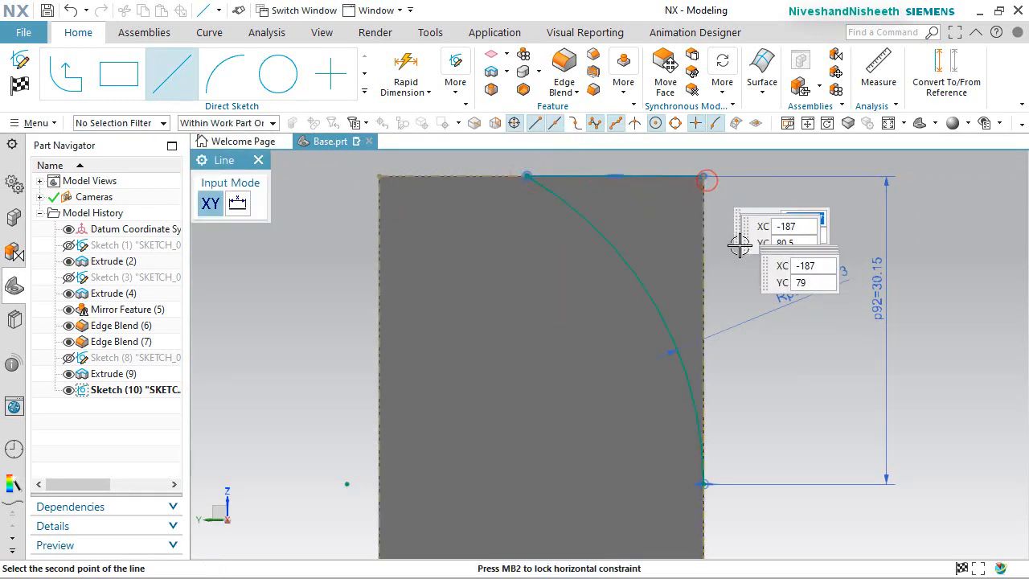
{"action": "left_click", "coordinate": [704, 177]}
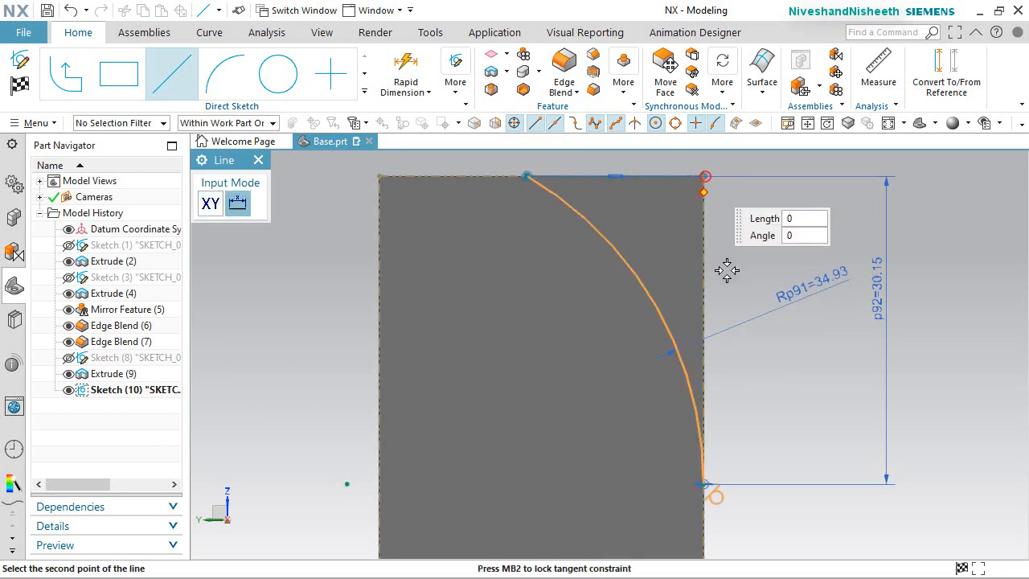
{"action": "left_click", "coordinate": [705, 484]}
{"action": "key", "text": "Escape"}
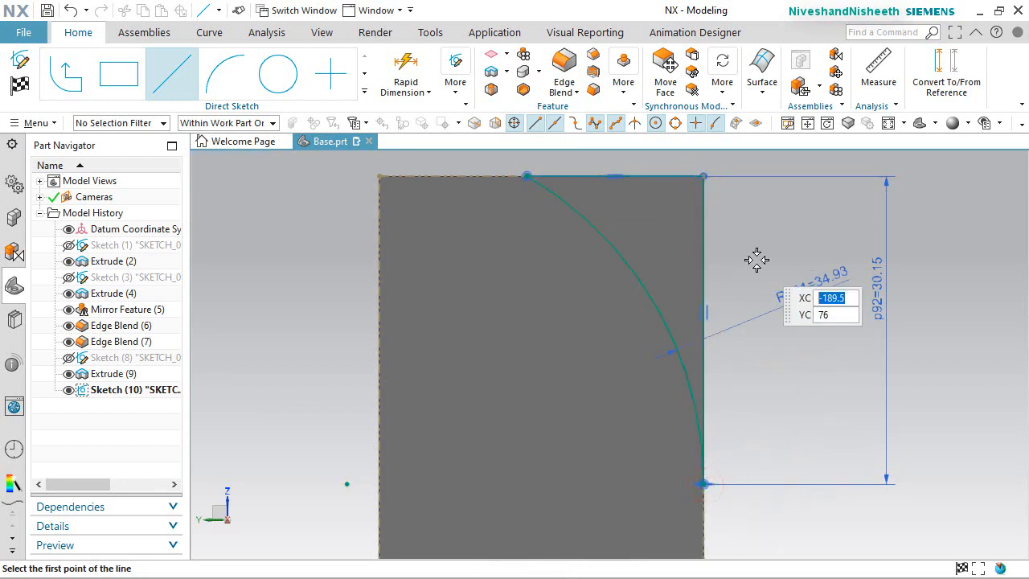
{"action": "key", "text": "Escape"}
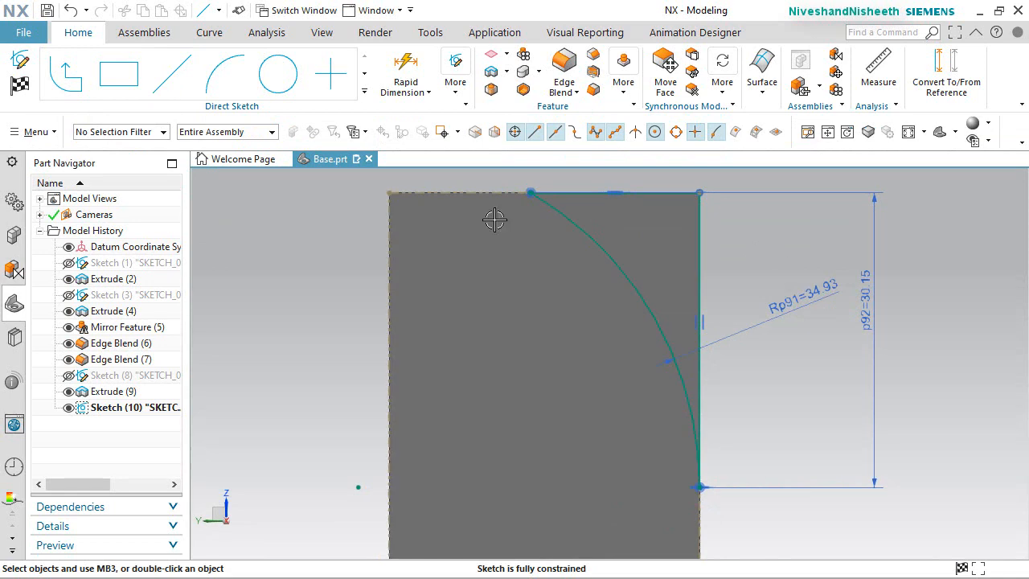
Finish the sketch and extrude its connected curves with a symmetric value of 100 mm, subtracting them from the body
{"action": "left_click", "coordinate": [20, 83]}
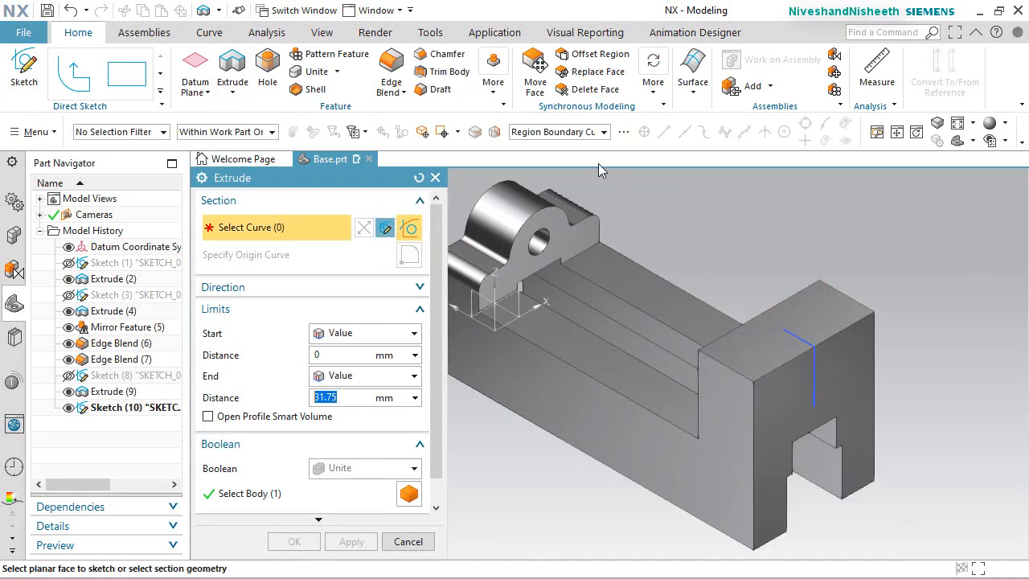
{"action": "left_click", "coordinate": [592, 135]}
{"action": "left_click", "coordinate": [576, 160]}
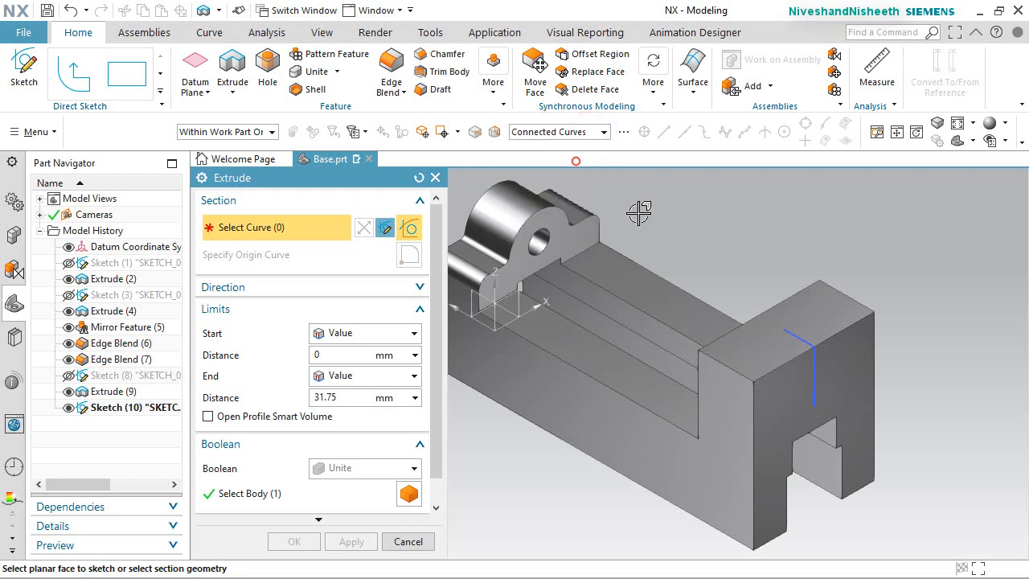
{"action": "left_click", "coordinate": [806, 338]}
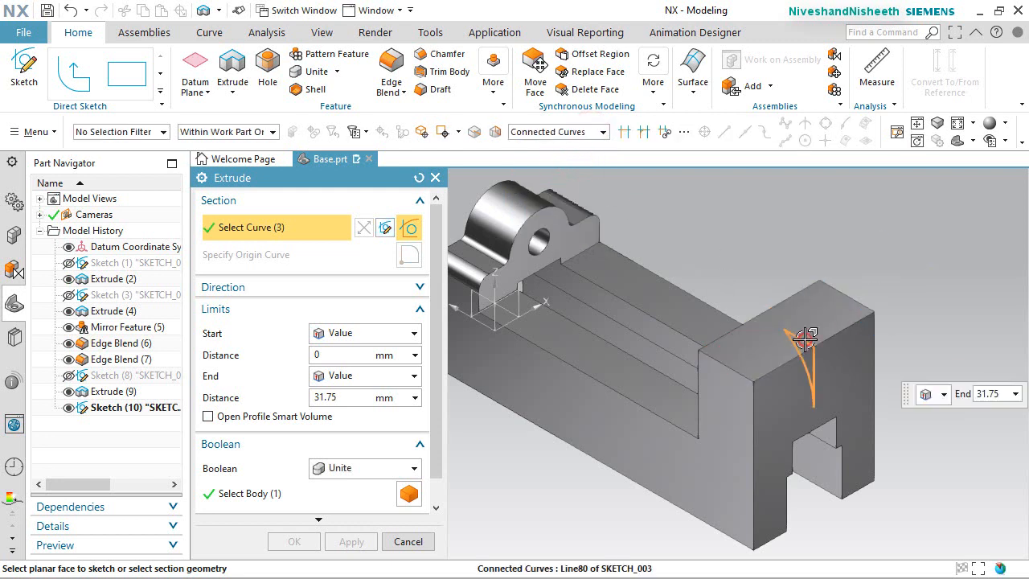
{"action": "left_click", "coordinate": [414, 376]}
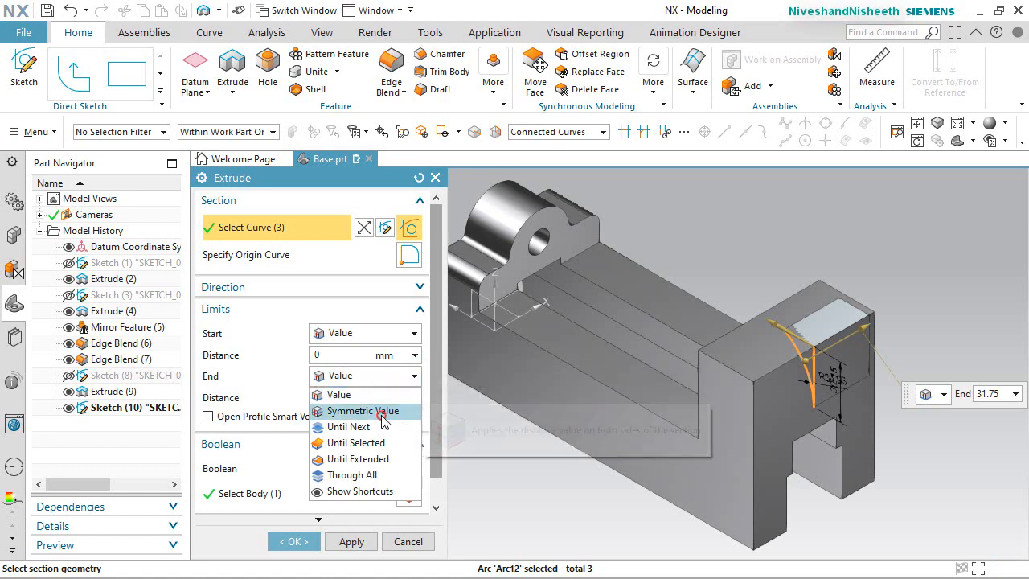
{"action": "left_click", "coordinate": [383, 412]}
{"action": "left_click", "coordinate": [412, 425]}
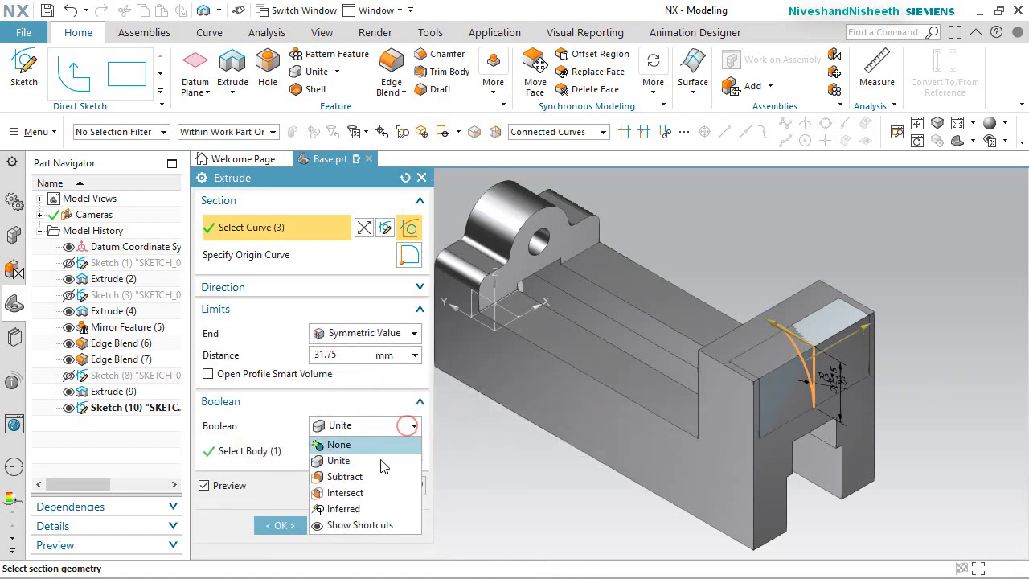
{"action": "left_click", "coordinate": [370, 477]}
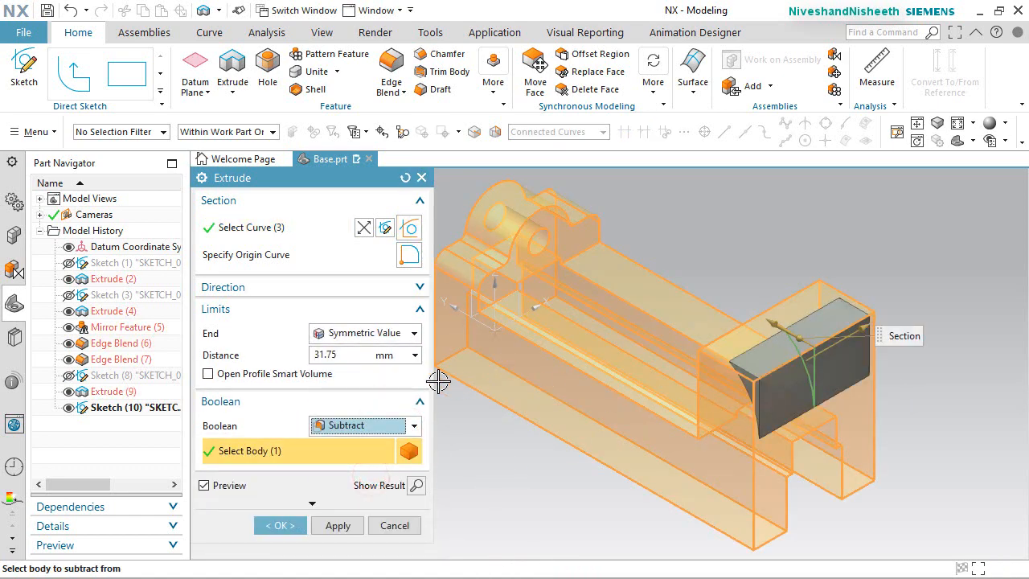
{"action": "left_click", "coordinate": [363, 354]}
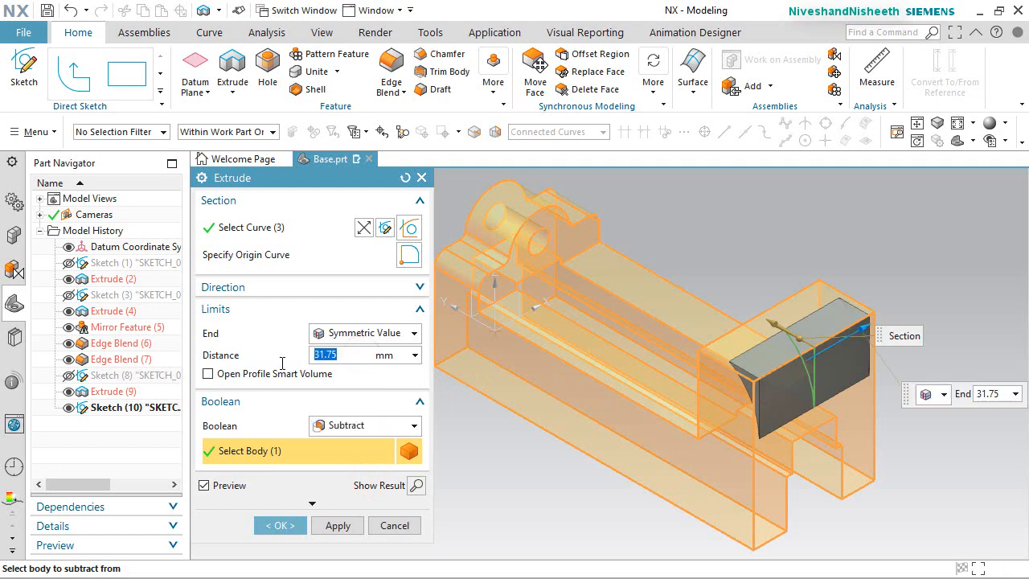
{"action": "type", "text": "100"}
{"action": "key", "text": "Return"}
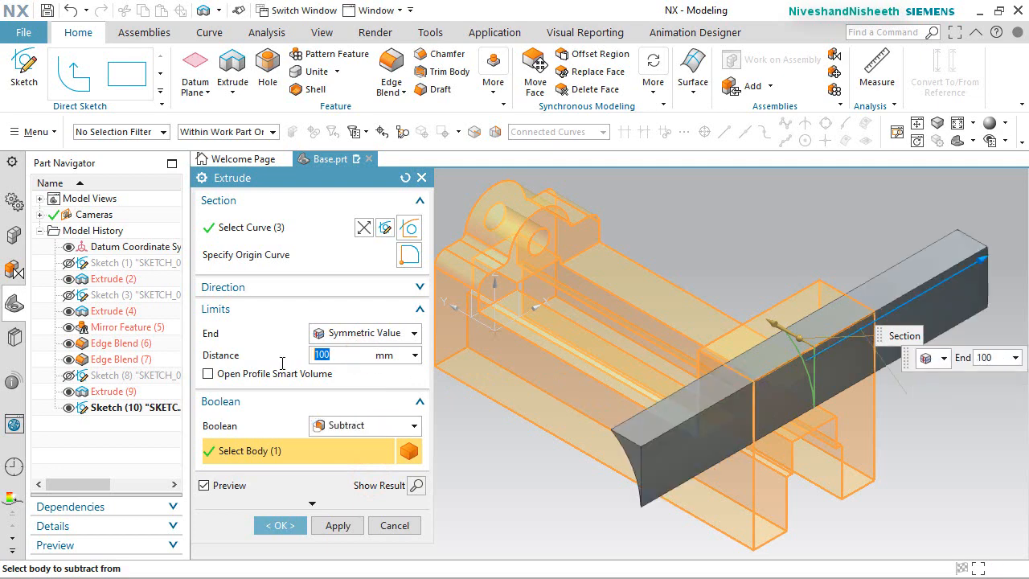
{"action": "left_click", "coordinate": [280, 526]}
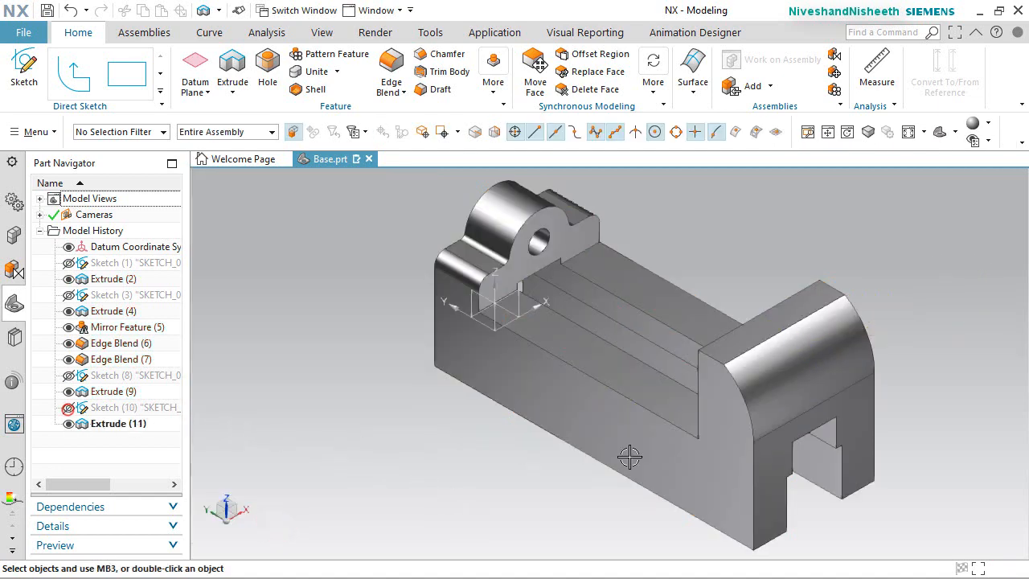
Inspect the rounded end block and save the part
{"action": "middle_click_drag", "start_coordinate": [781, 402], "coordinate": [672, 367]}
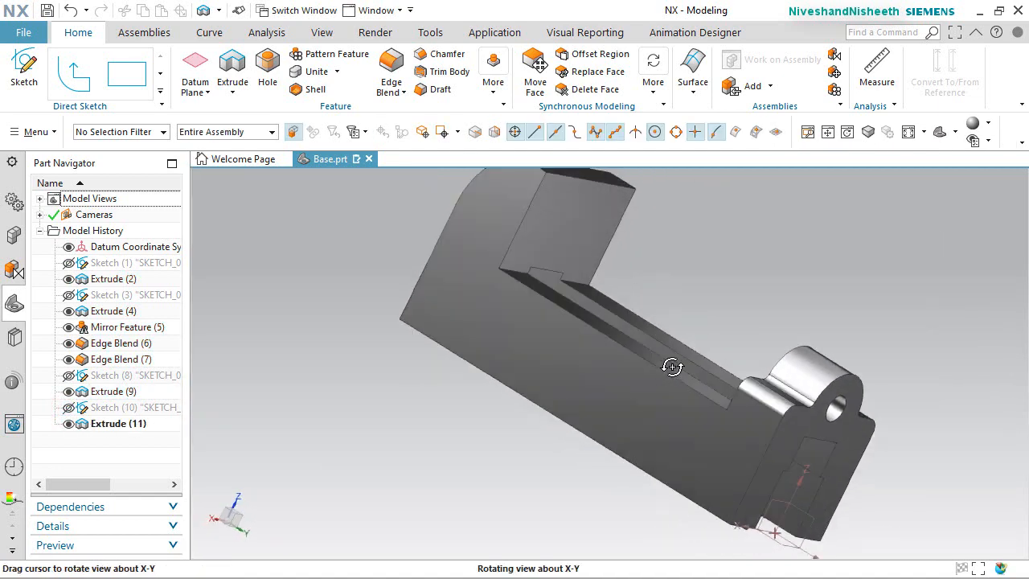
{"action": "middle_click_drag", "start_coordinate": [585, 375], "coordinate": [738, 275]}
{"action": "key", "text": "End"}
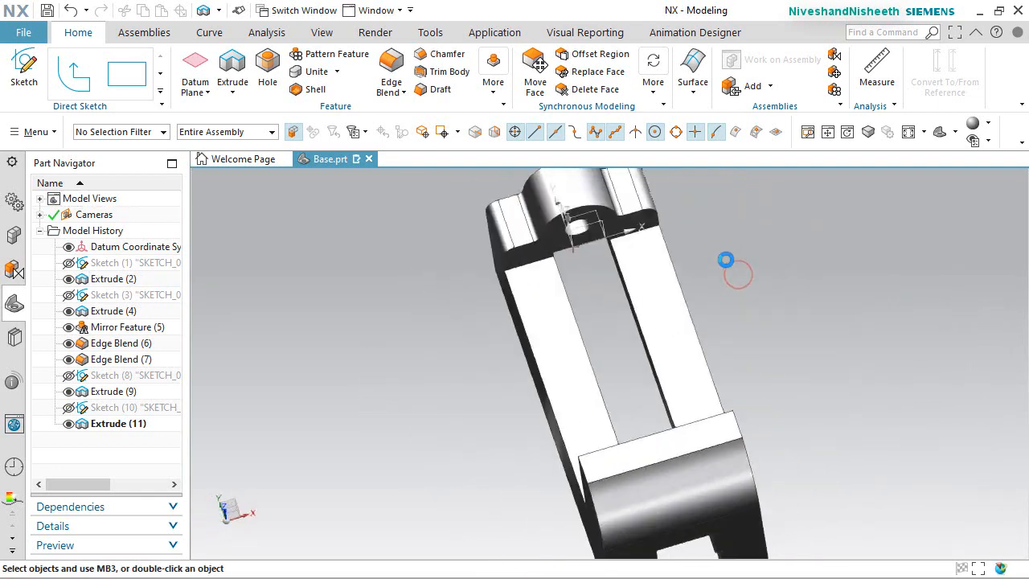
{"action": "key", "text": "ctrl+s"}
{"action": "left_click", "coordinate": [903, 441]}
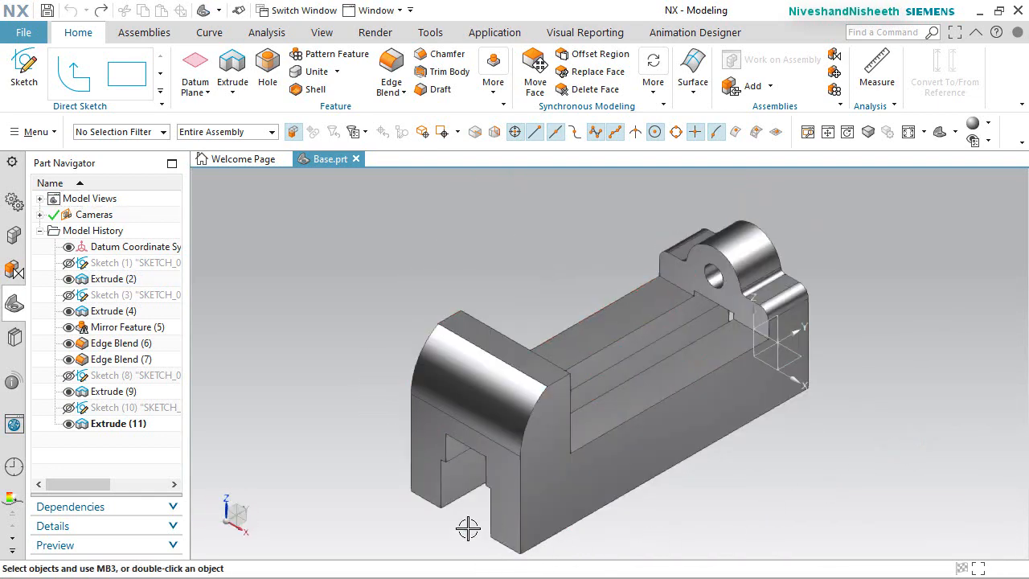
Create a sketch on the underside face of the base's side rail, at the end near the datum coordinate system
{"action": "left_click", "coordinate": [250, 508]}
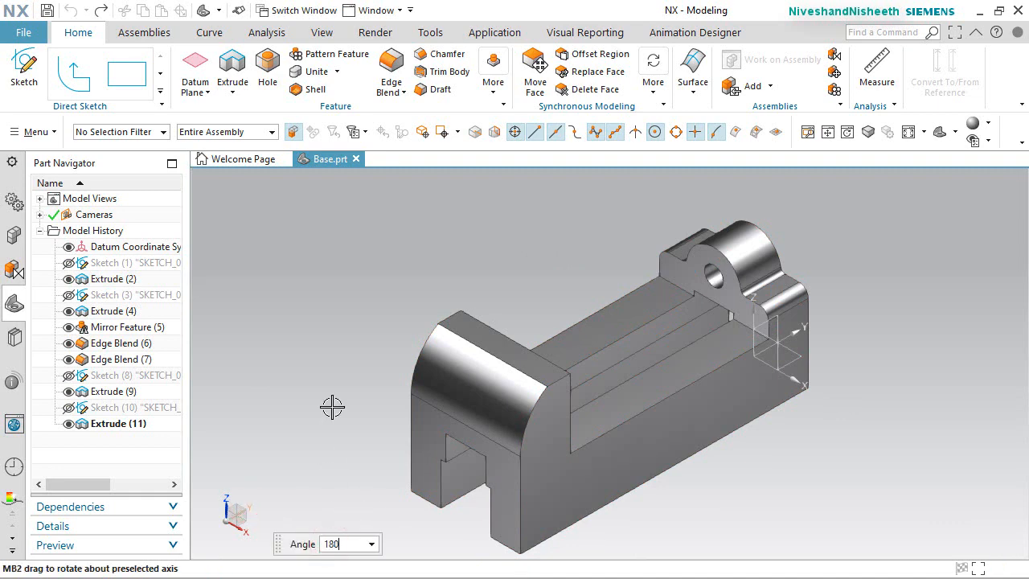
{"action": "key", "text": "Return"}
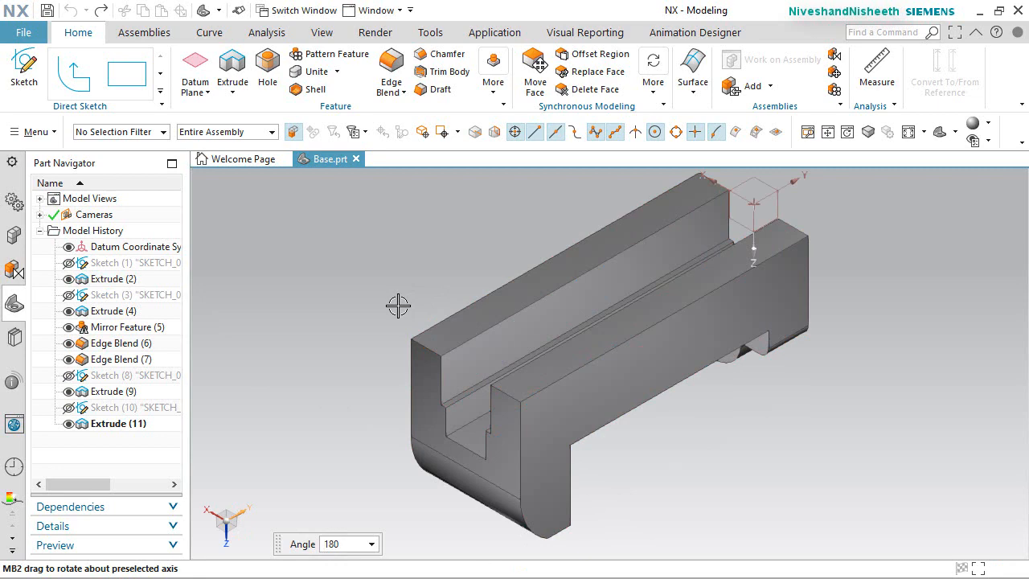
{"action": "left_click", "coordinate": [25, 81]}
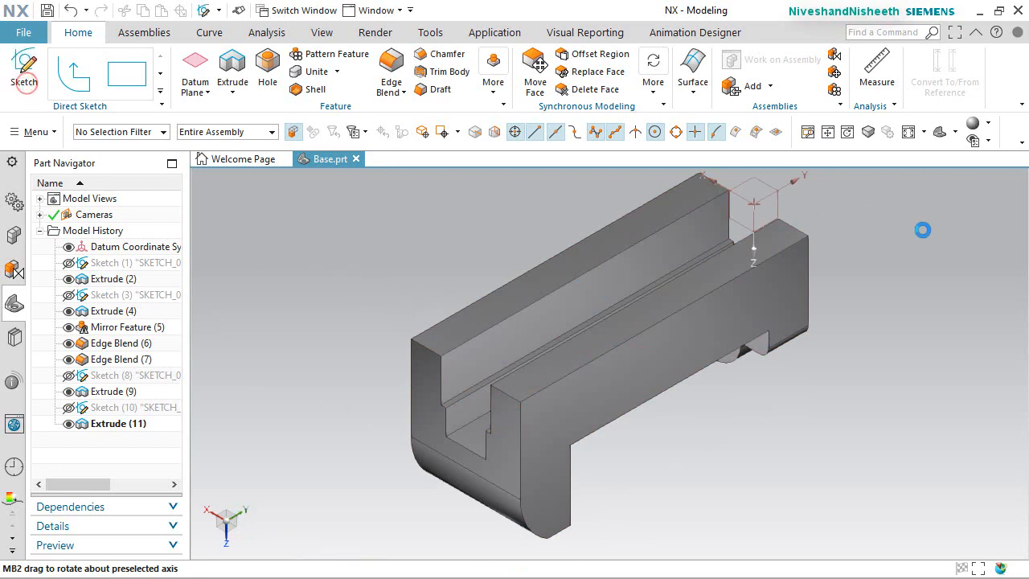
{"action": "left_click", "coordinate": [787, 222]}
{"action": "left_click", "coordinate": [338, 346]}
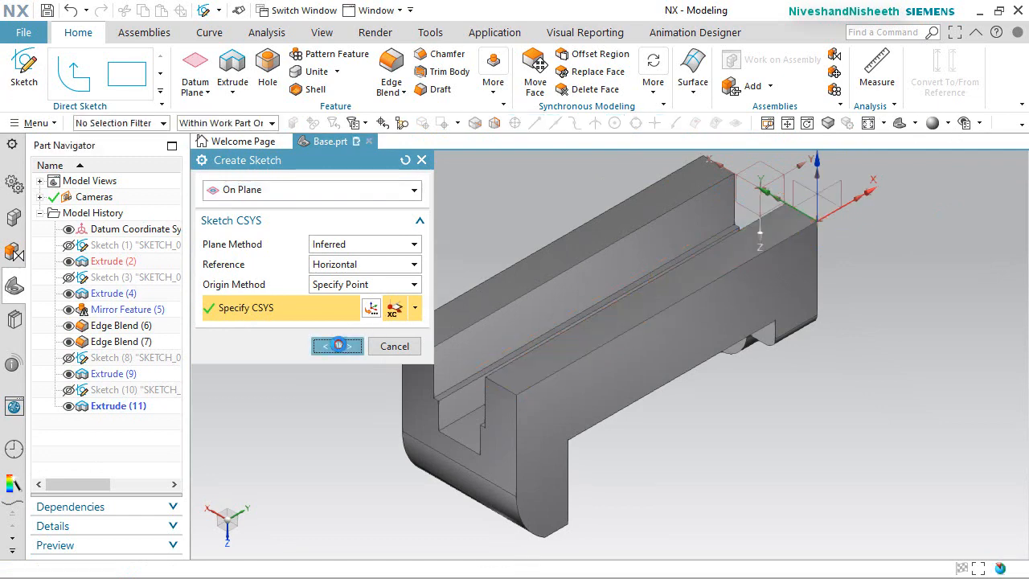
Project the outline of the side rail's underside face into the sketch
{"action": "mouse_move", "coordinate": [654, 247]}
{"action": "middle_mouse_down"}
{"action": "mouse_move", "coordinate": [683, 294]}
{"action": "mouse_move", "coordinate": [910, 315]}
{"action": "middle_mouse_up"}
{"action": "right_click_drag", "start_coordinate": [878, 309], "coordinate": [877, 314]}
{"action": "scroll", "coordinate": [496, 365], "scroll_direction": "up", "scroll_amount": 2}
{"action": "scroll", "coordinate": [503, 369], "scroll_direction": "down", "scroll_amount": 4}
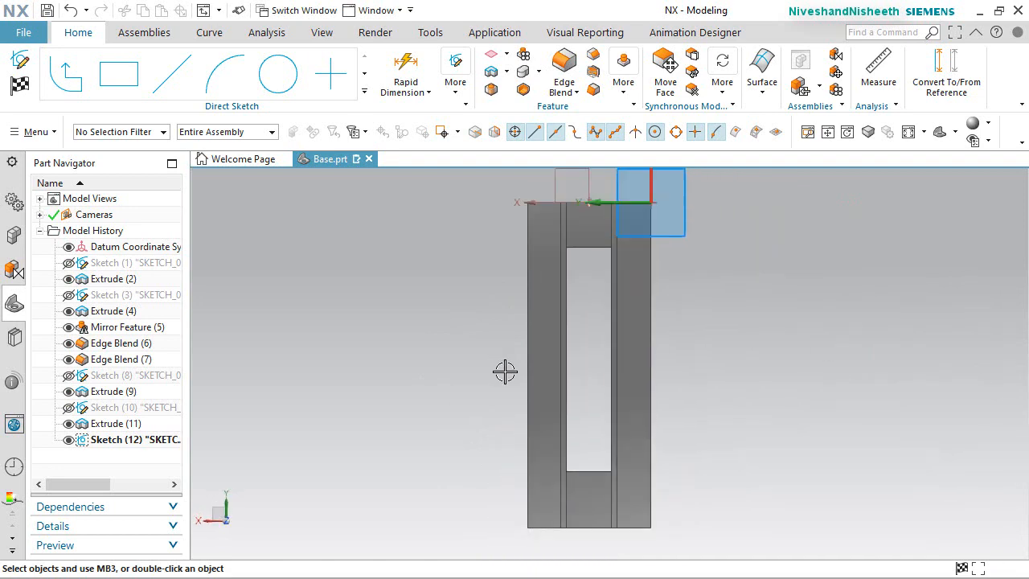
{"action": "scroll", "coordinate": [605, 224], "scroll_direction": "up", "scroll_amount": 4}
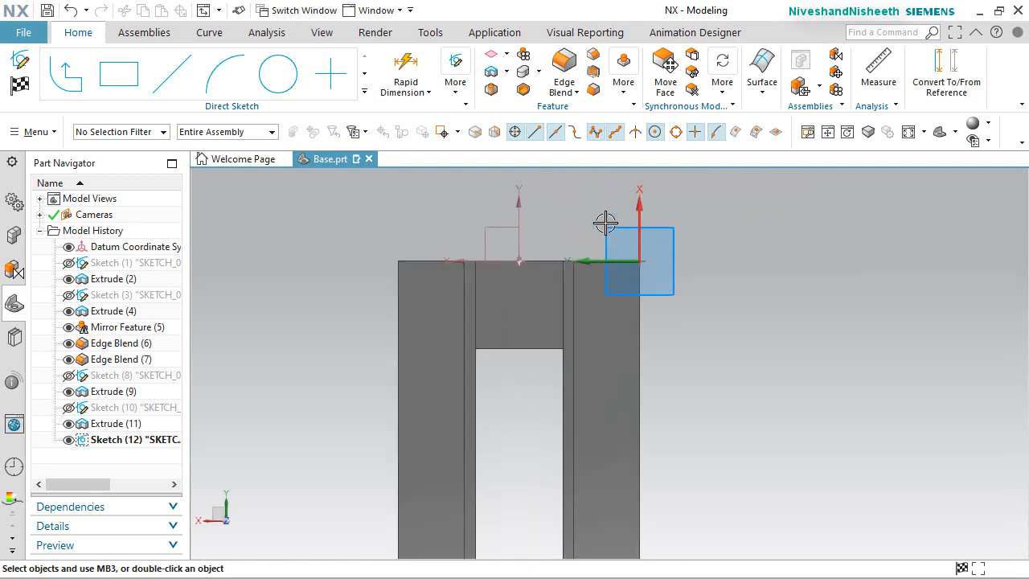
{"action": "left_click", "coordinate": [362, 93]}
{"action": "left_click", "coordinate": [232, 344]}
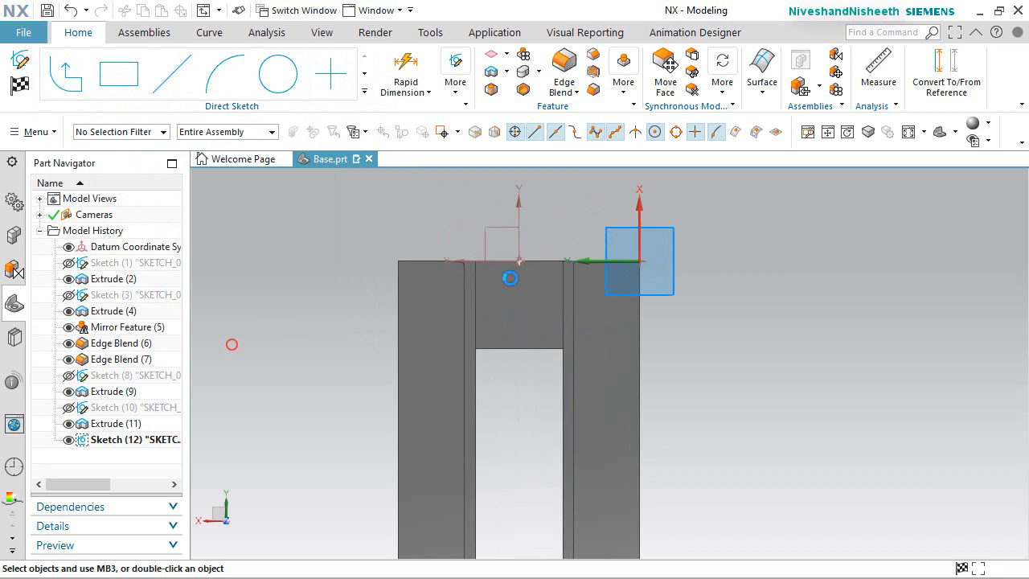
{"action": "left_click", "coordinate": [595, 325]}
{"action": "left_click", "coordinate": [280, 276]}
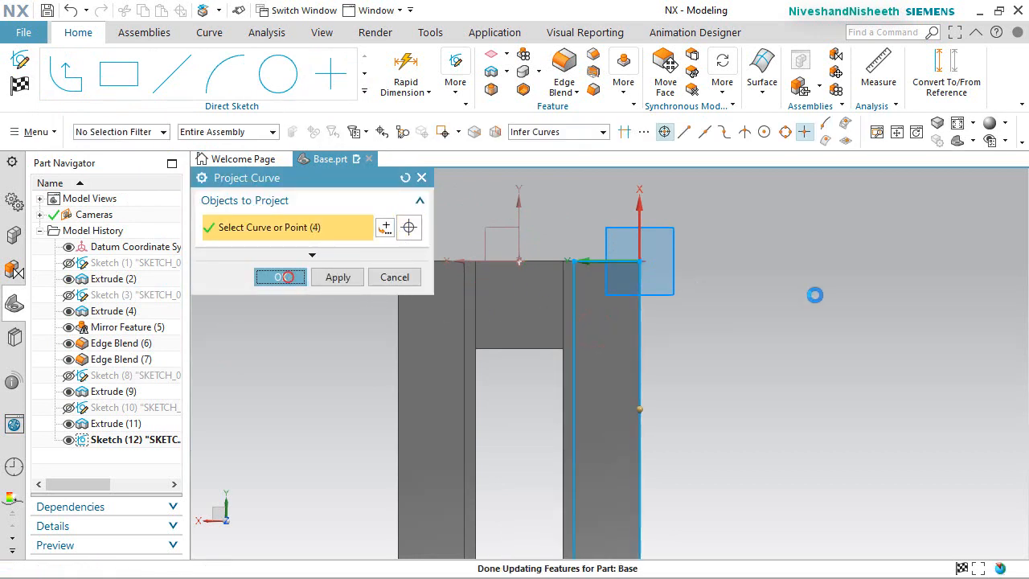
Convert all the projected curves of the side rail's outline to reference curves
{"action": "left_click", "coordinate": [946, 72]}
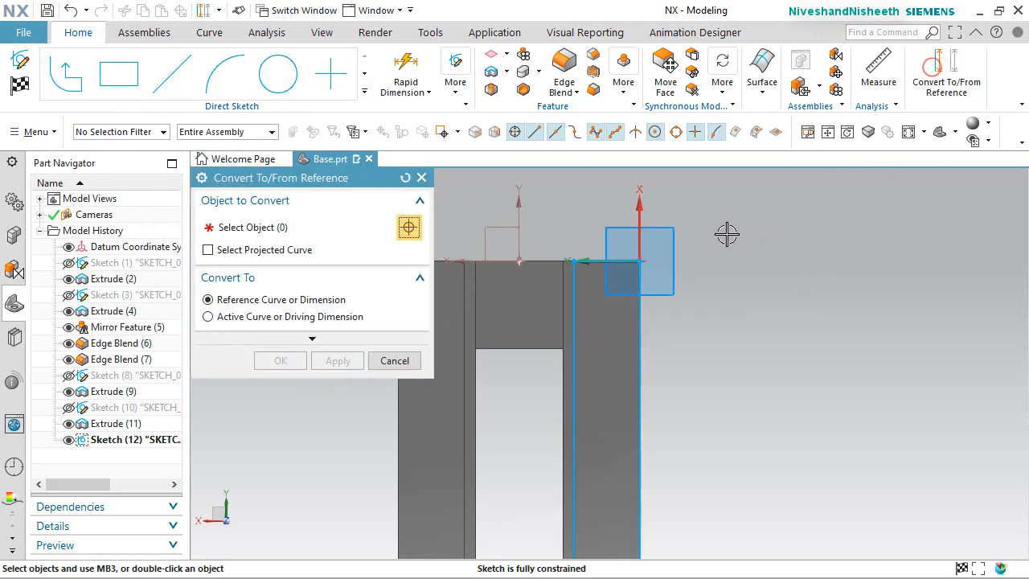
{"action": "middle_click_drag", "start_coordinate": [726, 233], "coordinate": [607, 211]}
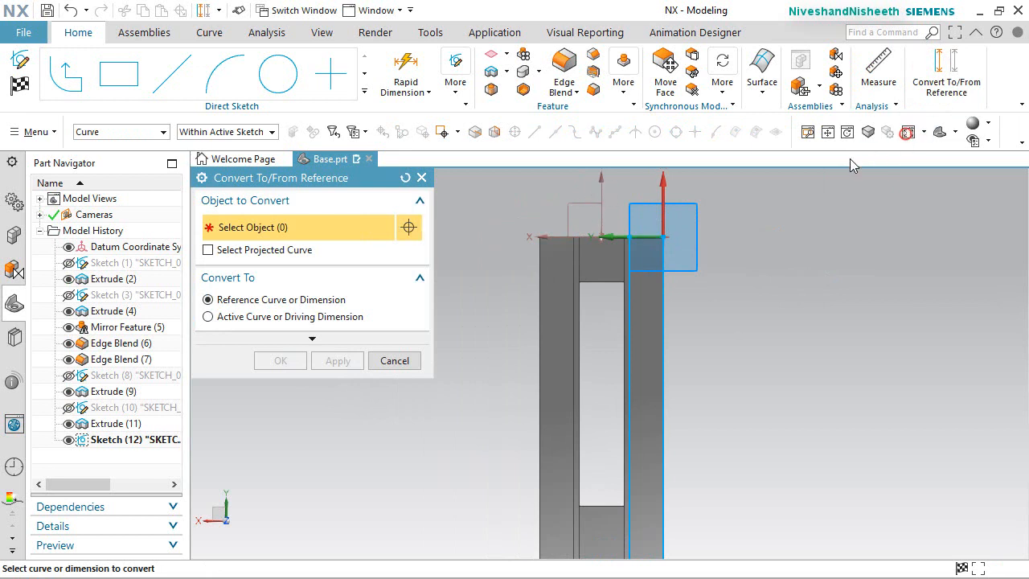
{"action": "left_click", "coordinate": [623, 199]}
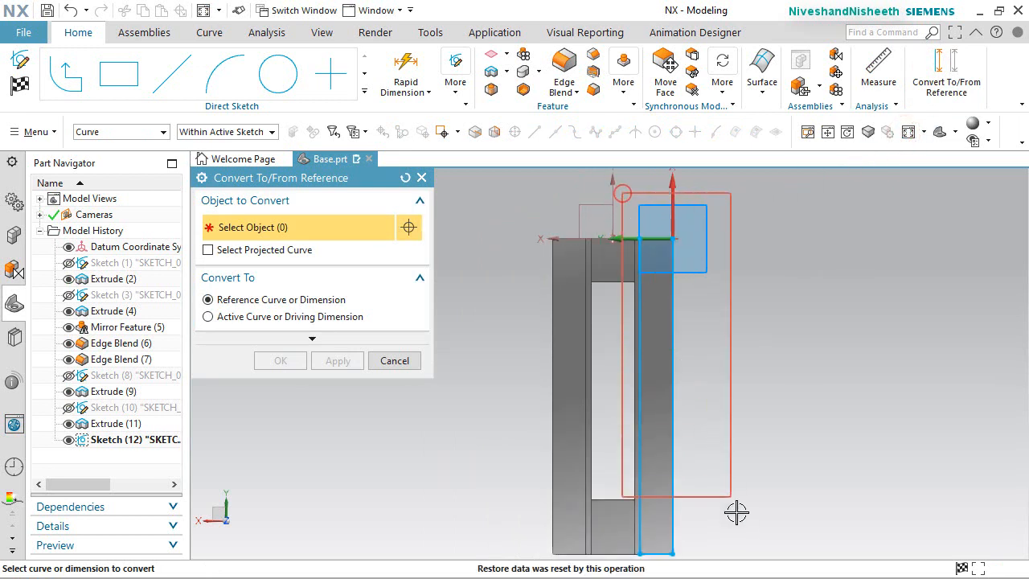
{"action": "left_click_drag", "start_coordinate": [736, 557], "coordinate": [728, 556]}
{"action": "left_click", "coordinate": [285, 360]}
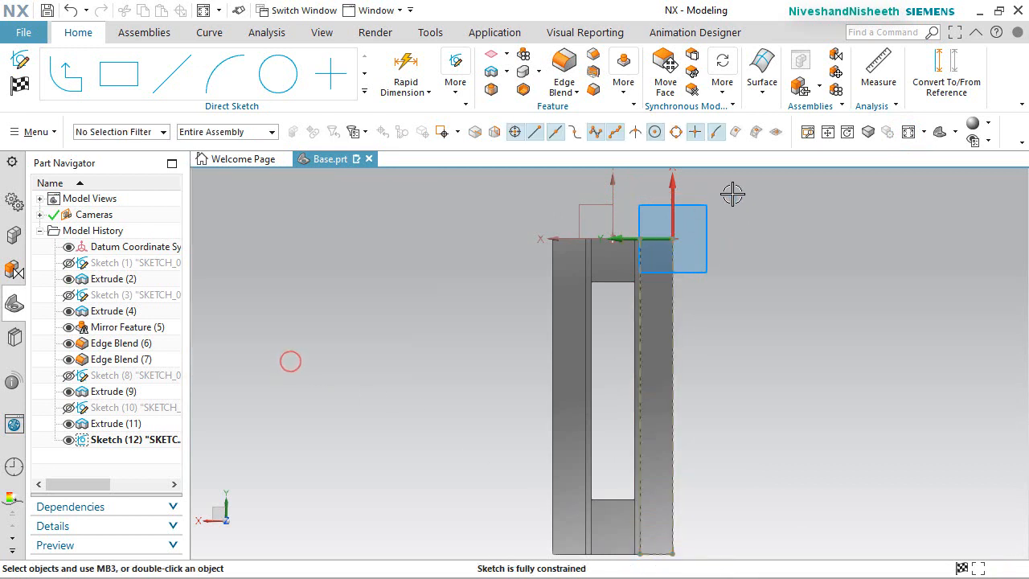
Sketch a three-point arc of radius about 11.8 from the sketch origin to the rail's outer edge, bulging outward
{"action": "scroll", "coordinate": [684, 231], "scroll_direction": "up", "scroll_amount": 7}
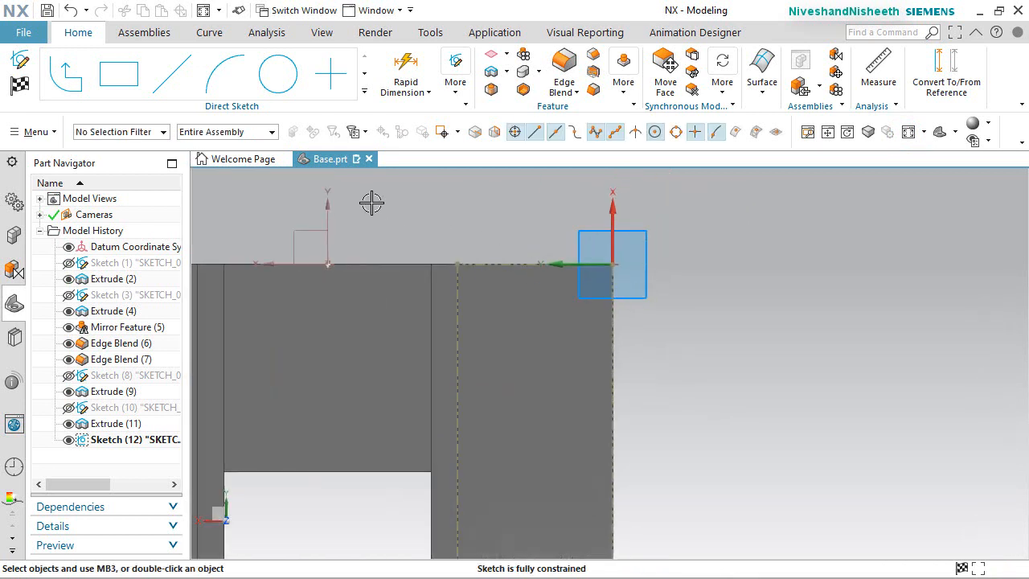
{"action": "left_click", "coordinate": [227, 77]}
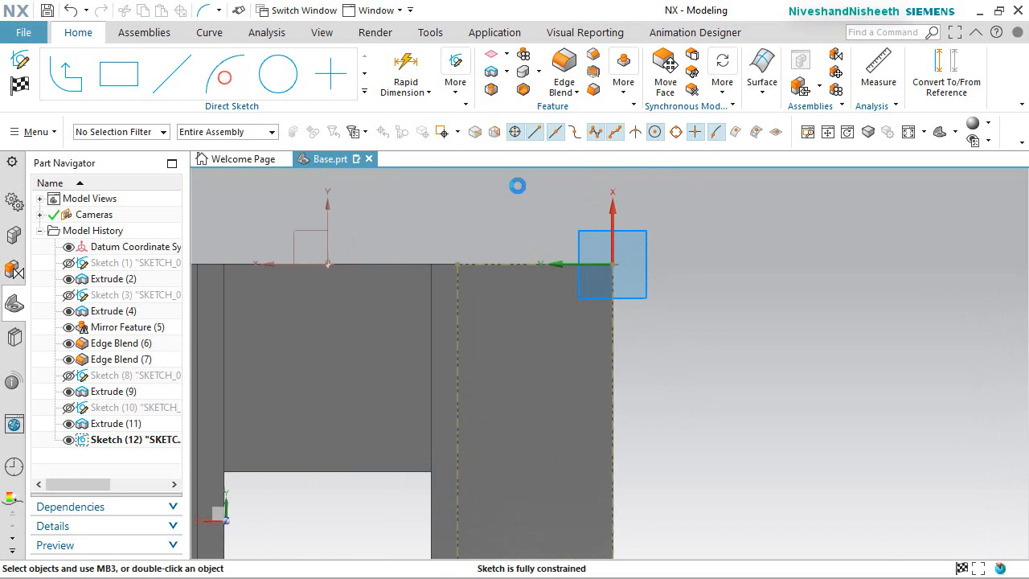
{"action": "left_click", "coordinate": [614, 249]}
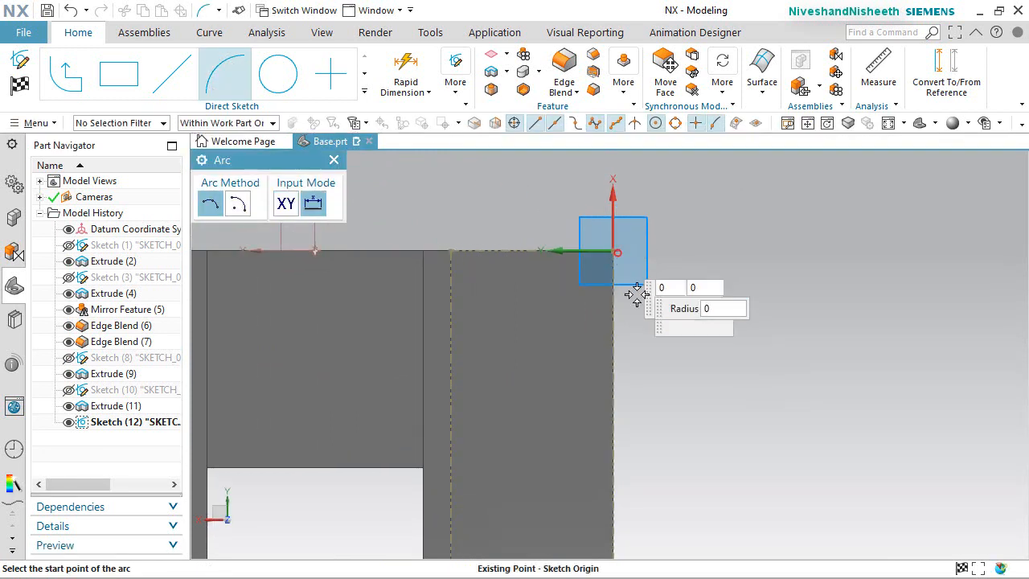
{"action": "left_click", "coordinate": [614, 451]}
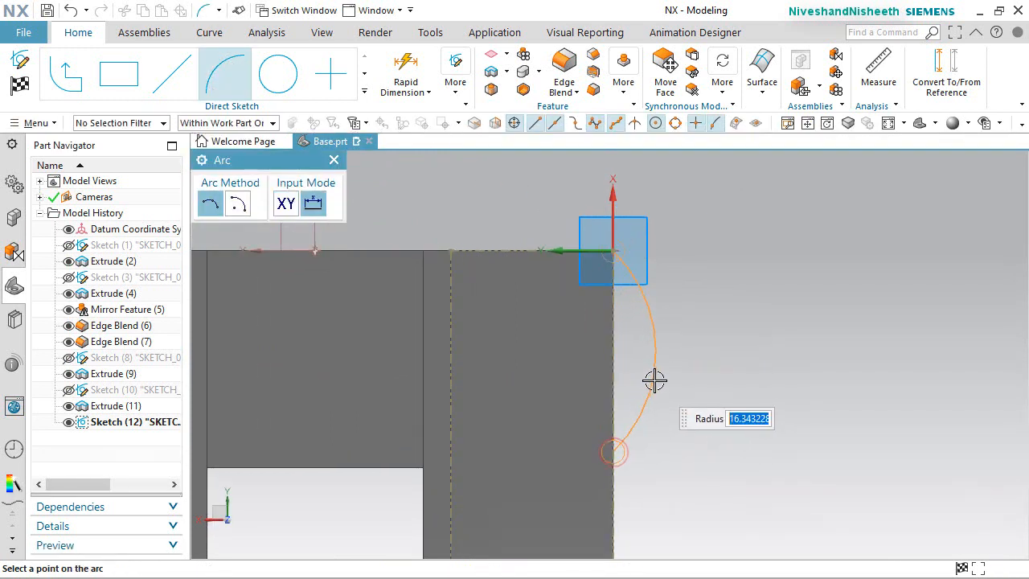
{"action": "left_click", "coordinate": [706, 377]}
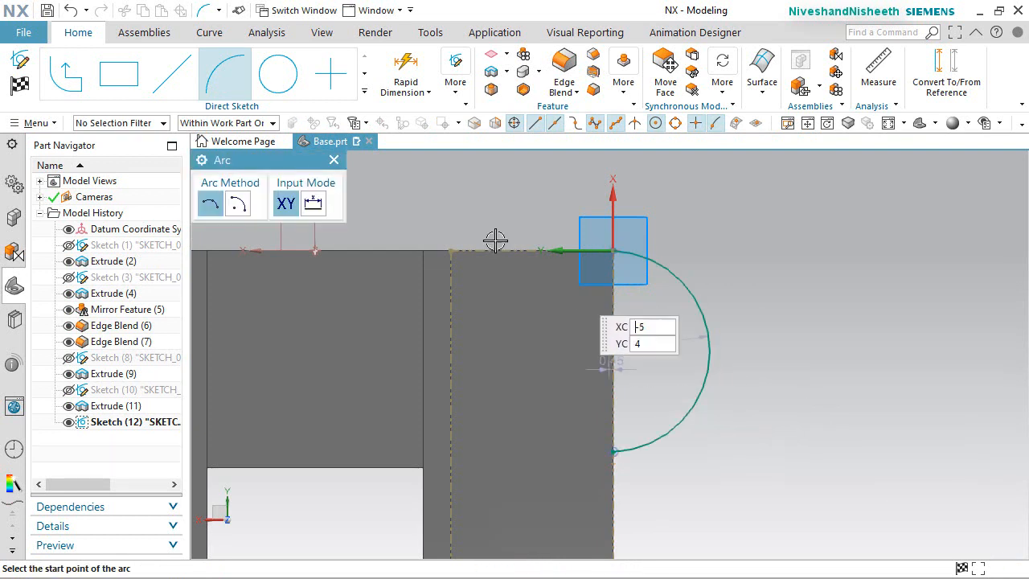
Sketch a circle of diameter about 3.9 inside the arc, level with the arc's middle and clear of the rail edge
{"action": "left_click", "coordinate": [277, 74]}
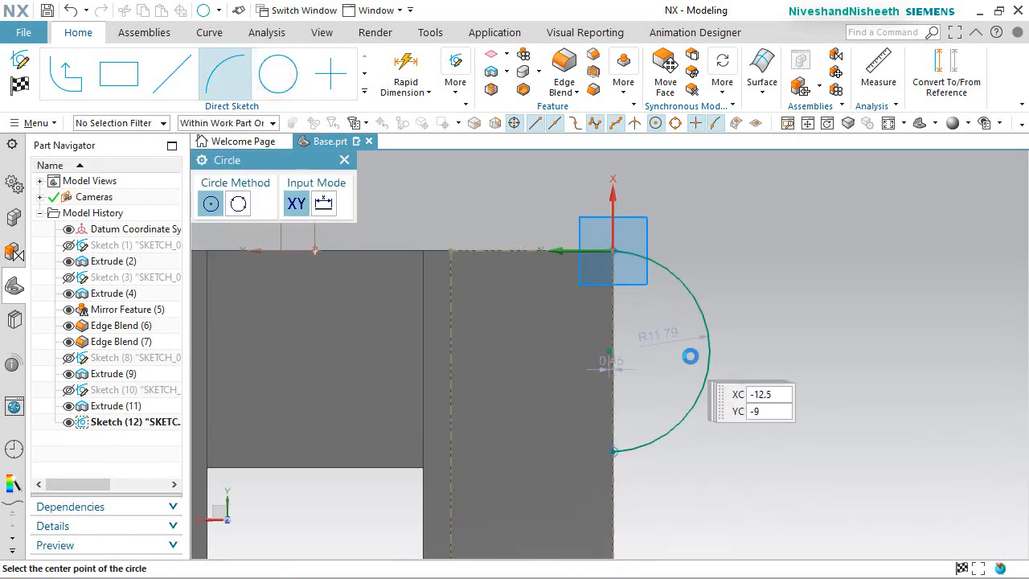
{"action": "scroll", "coordinate": [684, 357], "scroll_direction": "down", "scroll_amount": 2}
{"action": "scroll", "coordinate": [676, 356], "scroll_direction": "up", "scroll_amount": 5}
{"action": "left_click", "coordinate": [659, 354]}
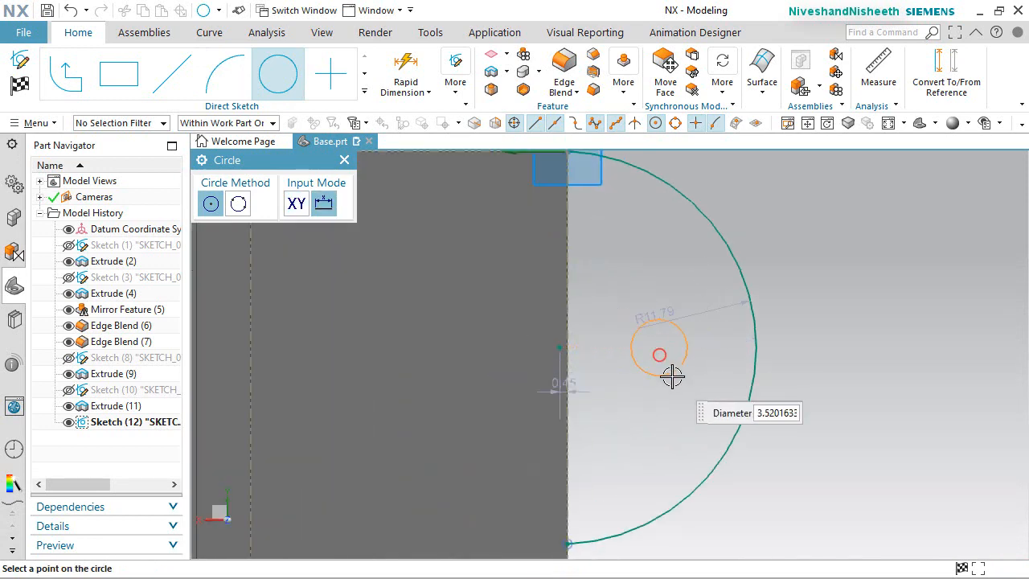
{"action": "left_click", "coordinate": [672, 377]}
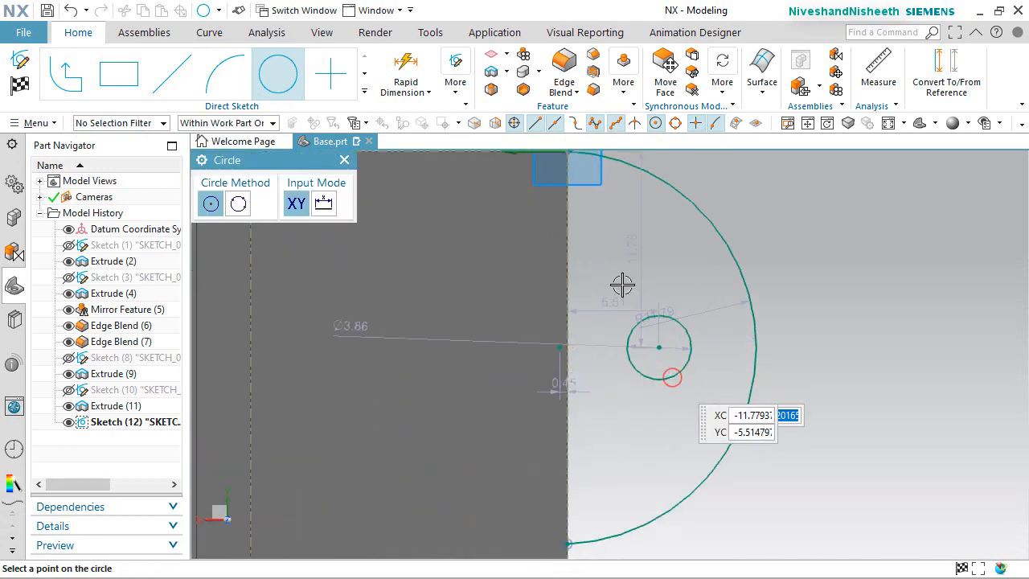
Dimension the small circle's diameter and set it to 8
{"action": "left_click", "coordinate": [405, 63]}
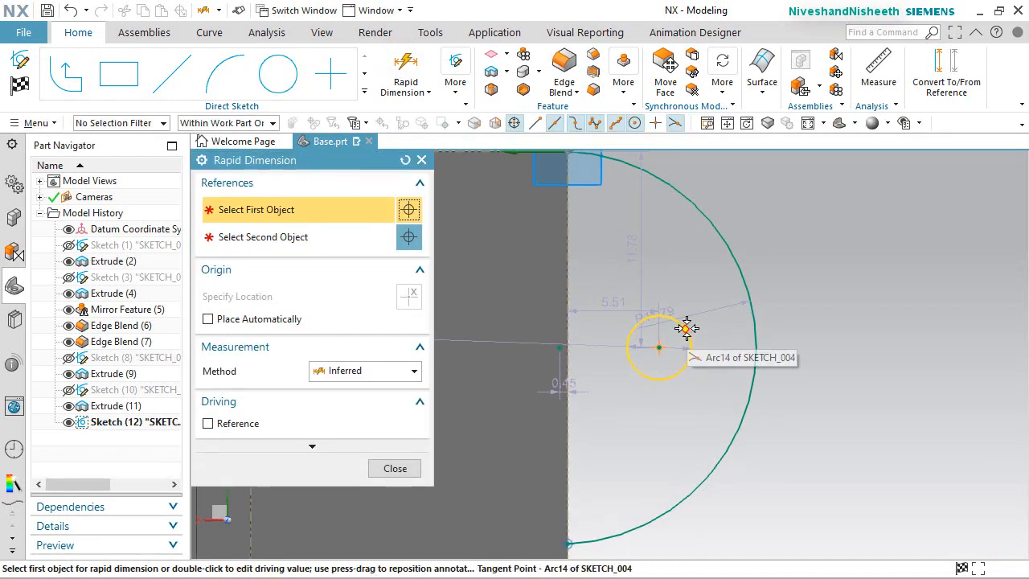
{"action": "left_click", "coordinate": [688, 328]}
{"action": "left_click", "coordinate": [764, 371]}
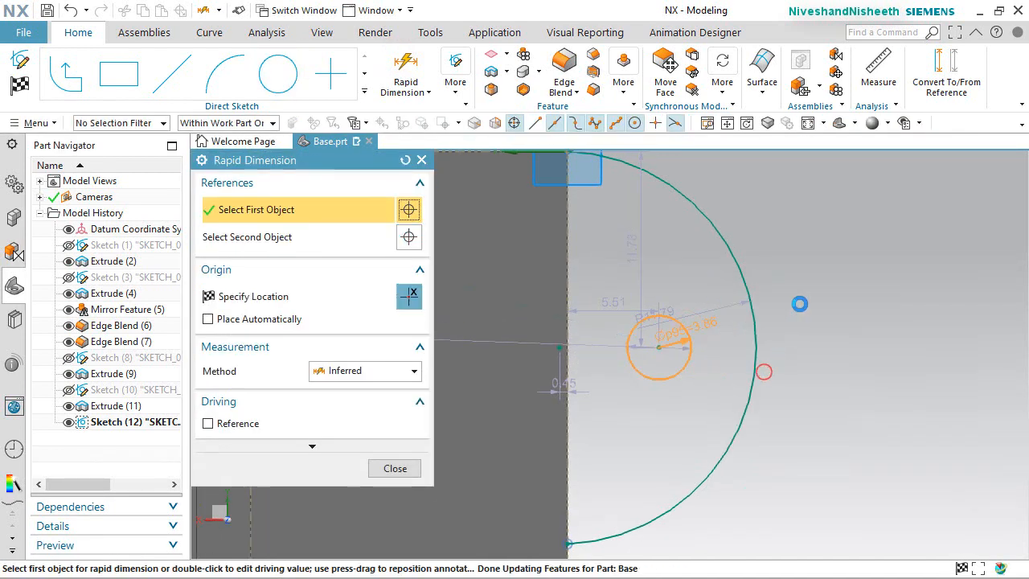
{"action": "left_click", "coordinate": [812, 285]}
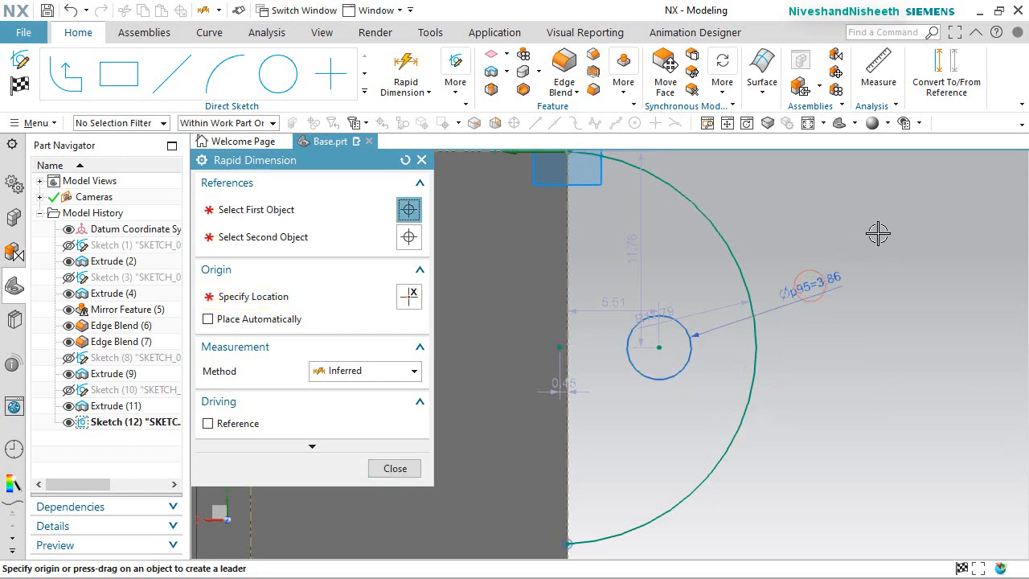
{"action": "type", "text": "8"}
{"action": "key", "text": "Return"}
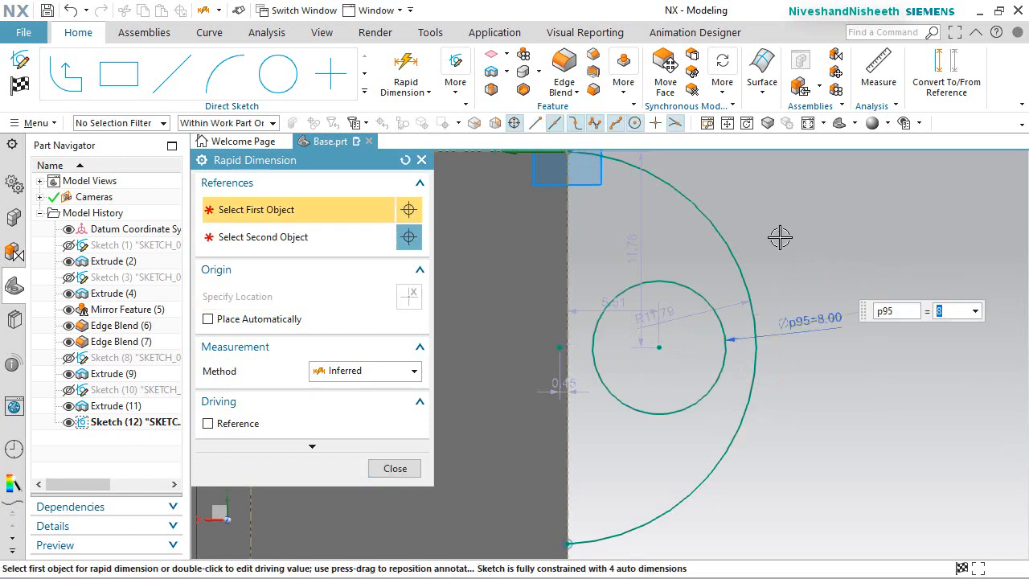
Dimension the lug arc's radius and set it to 28
{"action": "left_click", "coordinate": [737, 249]}
{"action": "left_click", "coordinate": [828, 340]}
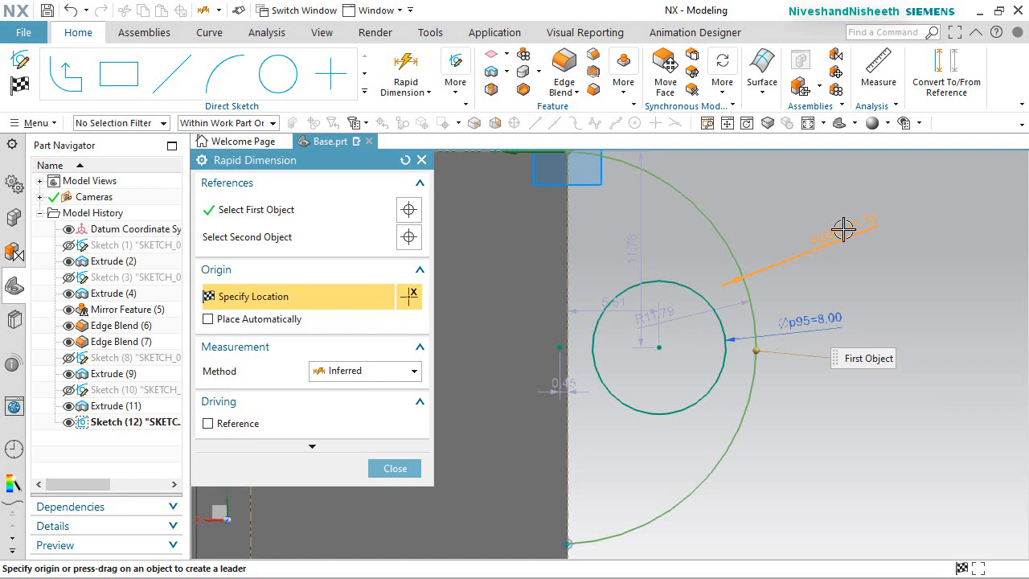
{"action": "left_click", "coordinate": [843, 230]}
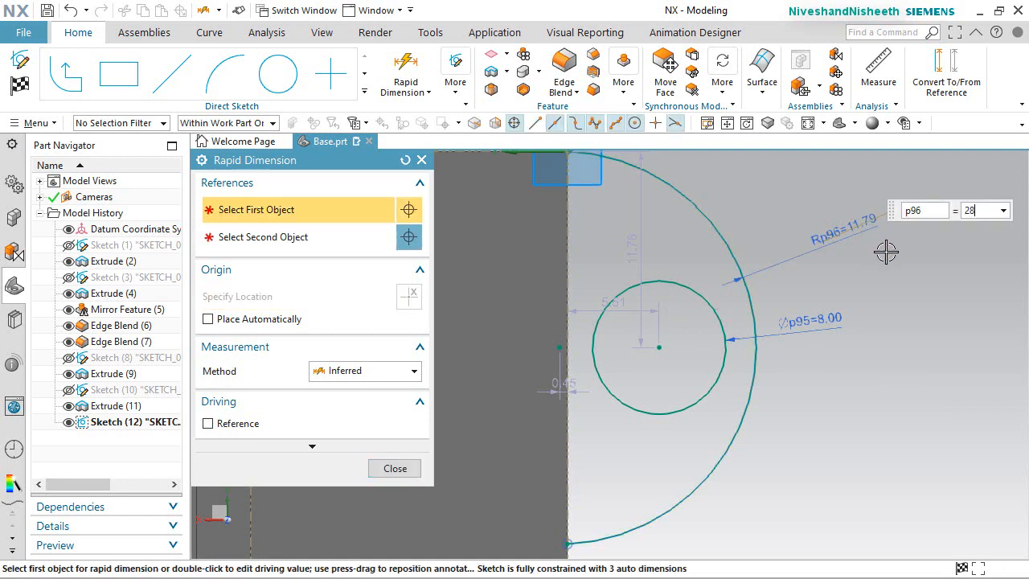
{"action": "key", "text": "Return"}
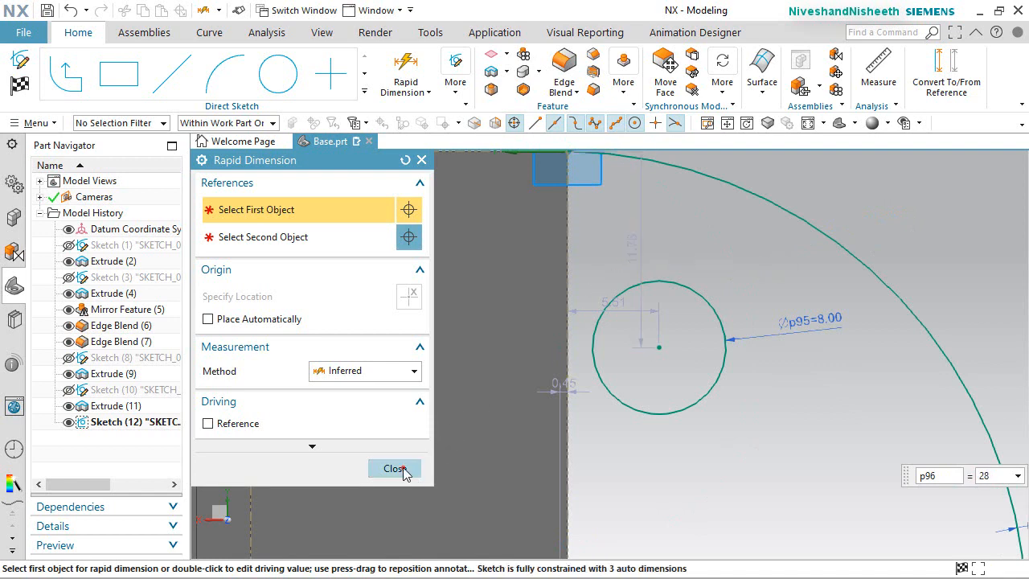
{"action": "left_click", "coordinate": [394, 469]}
{"action": "scroll", "coordinate": [611, 278], "scroll_direction": "down", "scroll_amount": 8}
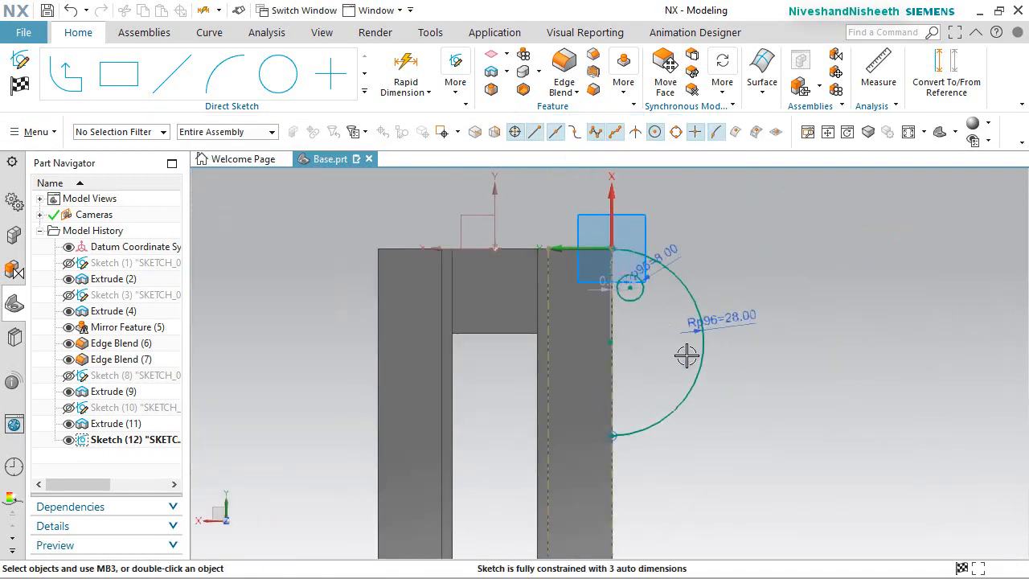
{"action": "scroll", "coordinate": [686, 355], "scroll_direction": "up", "scroll_amount": 3}
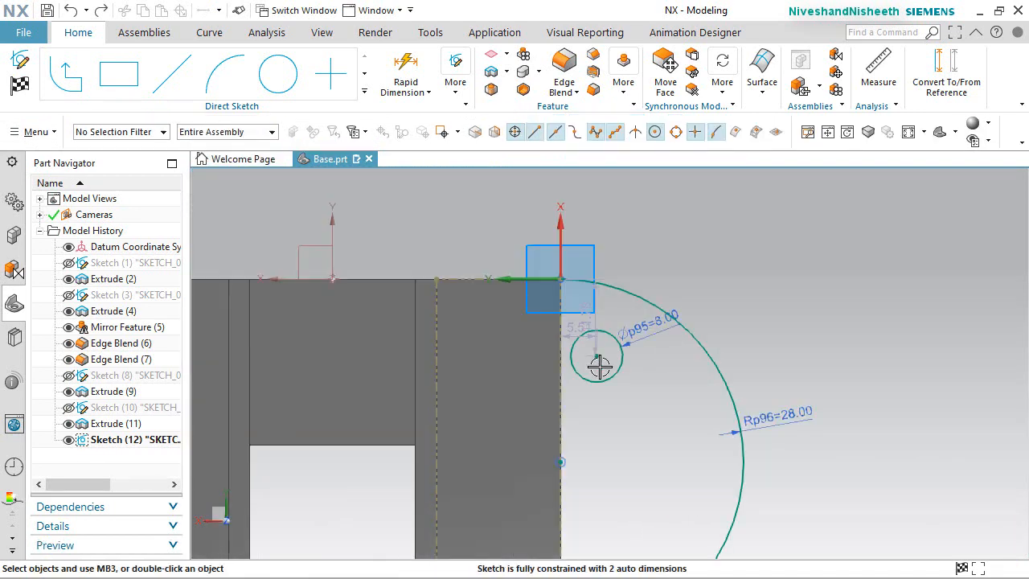
Align the small 8 mm circle's centre with the arc's centre and set its distance from the body's edge to 15 mm
{"action": "left_click", "coordinate": [562, 461]}
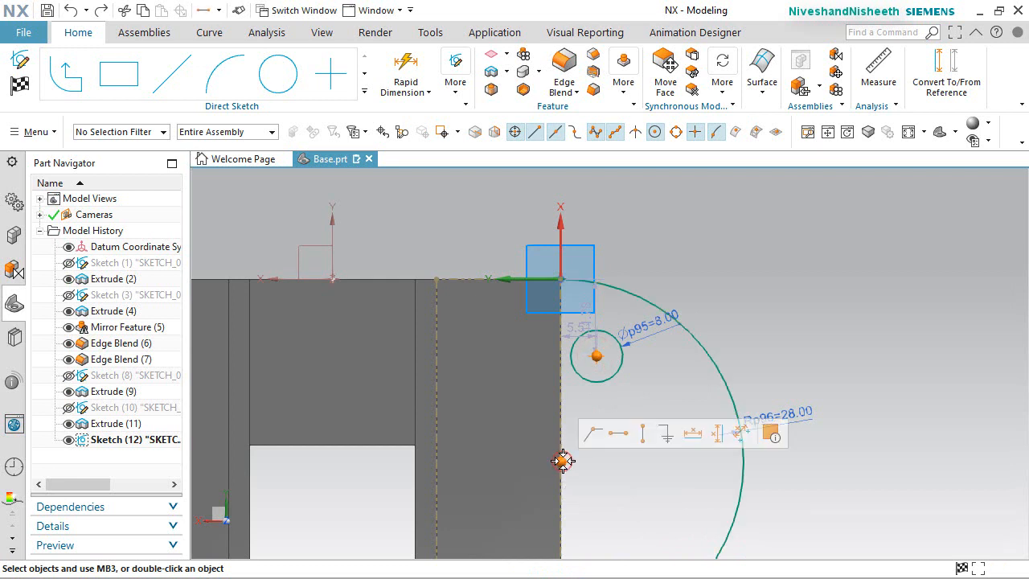
{"action": "left_click", "coordinate": [644, 438]}
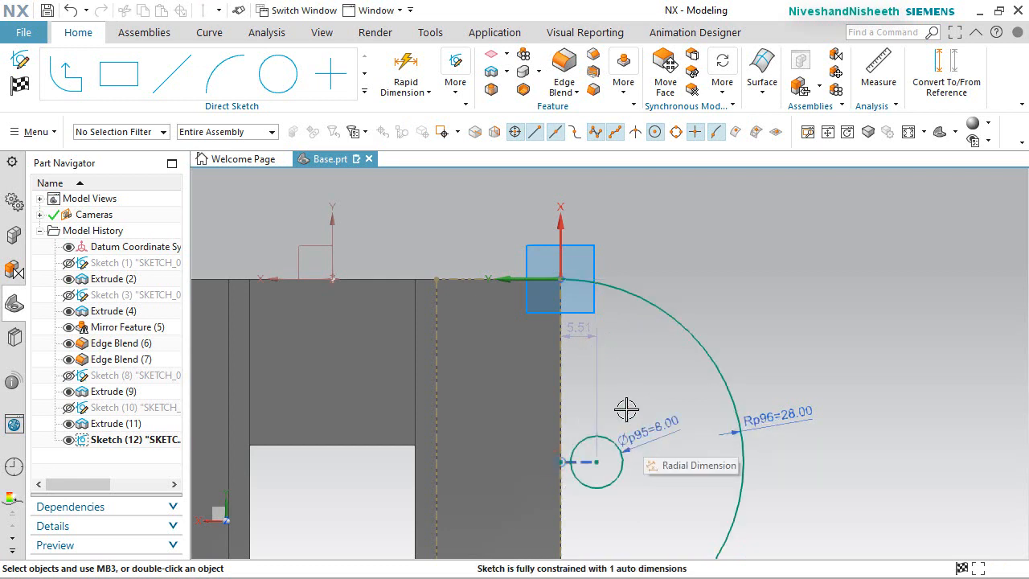
{"action": "left_click", "coordinate": [584, 330]}
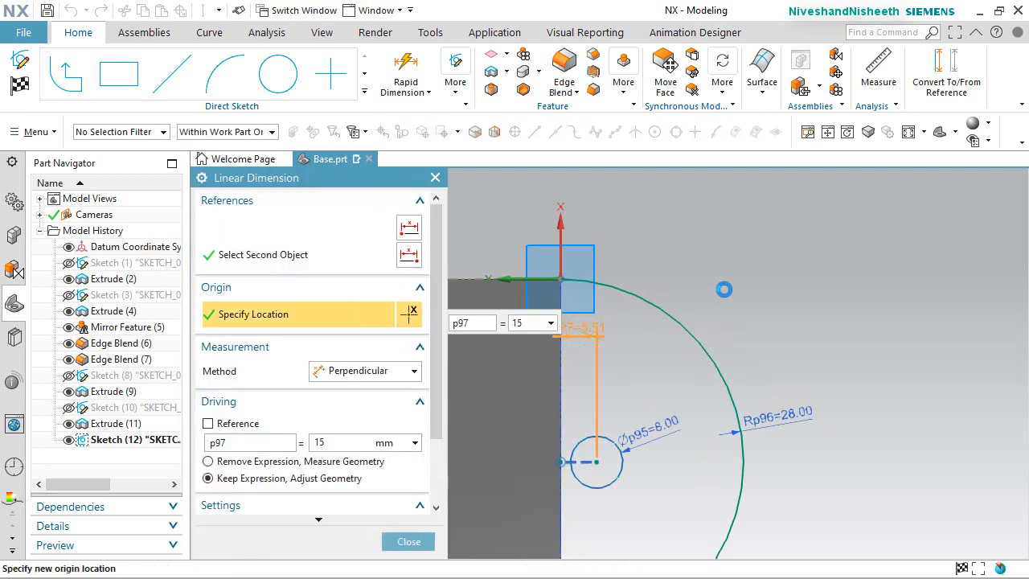
{"action": "type", "text": "15"}
{"action": "key", "text": "Return"}
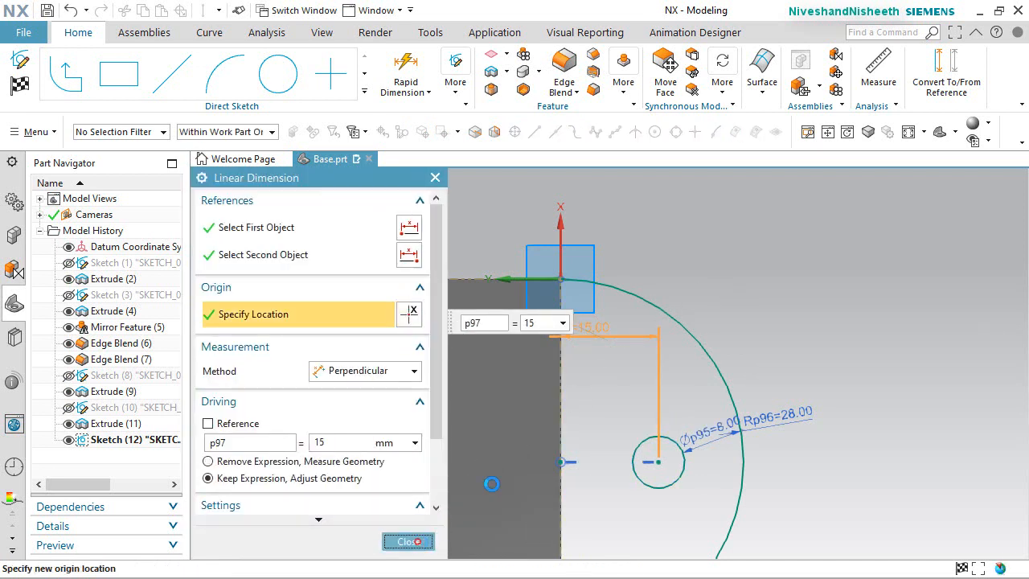
{"action": "left_click", "coordinate": [408, 541]}
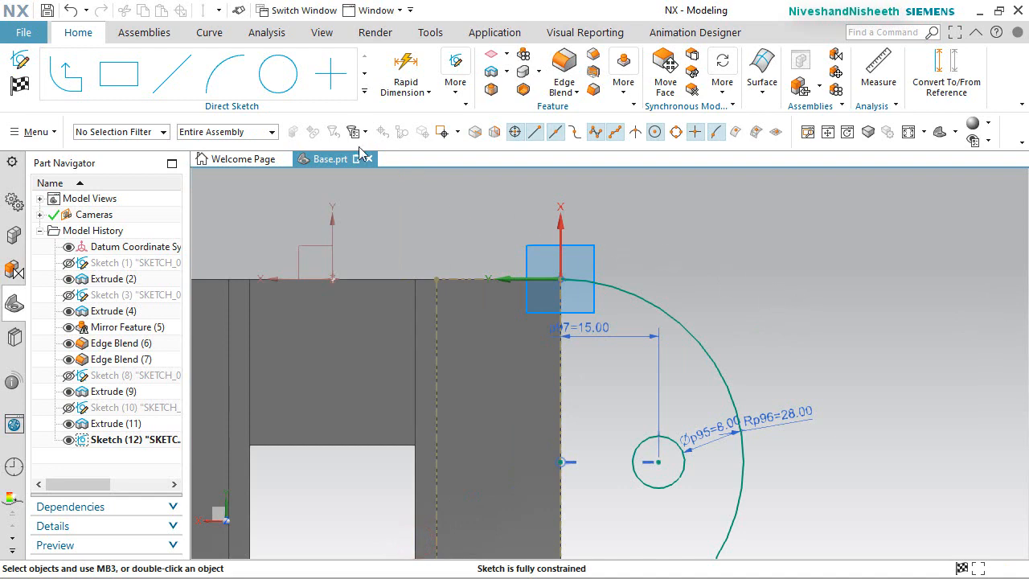
Close the 28 mm radius arc with a straight line between its two endpoints and finish the sketch
{"action": "left_click", "coordinate": [177, 74]}
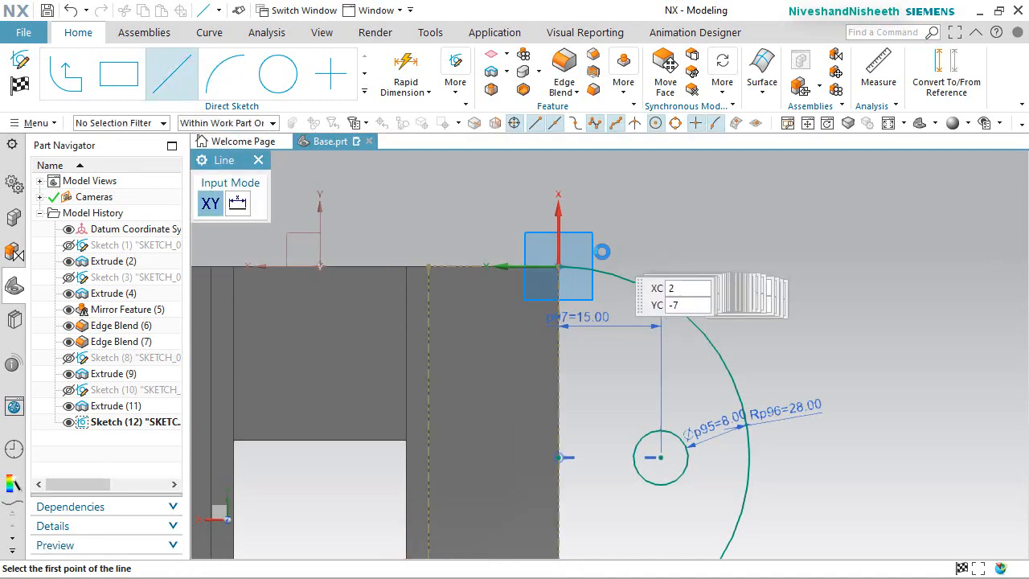
{"action": "left_click", "coordinate": [558, 266]}
{"action": "scroll", "coordinate": [609, 245], "scroll_direction": "up", "scroll_amount": 3}
{"action": "scroll", "coordinate": [610, 249], "scroll_direction": "down", "scroll_amount": 5}
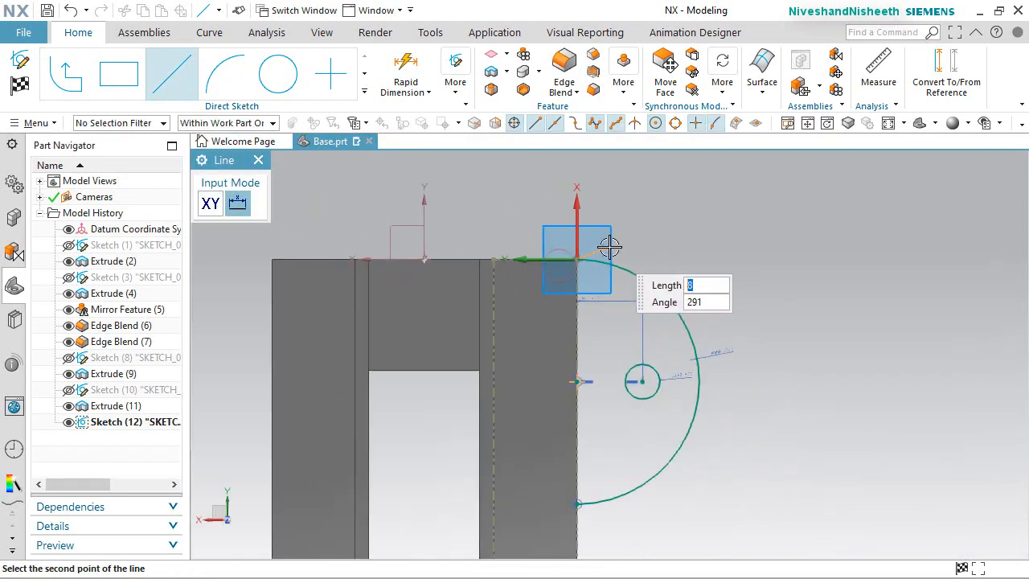
{"action": "scroll", "coordinate": [609, 246], "scroll_direction": "down", "scroll_amount": 2}
{"action": "scroll", "coordinate": [608, 355], "scroll_direction": "up", "scroll_amount": 2}
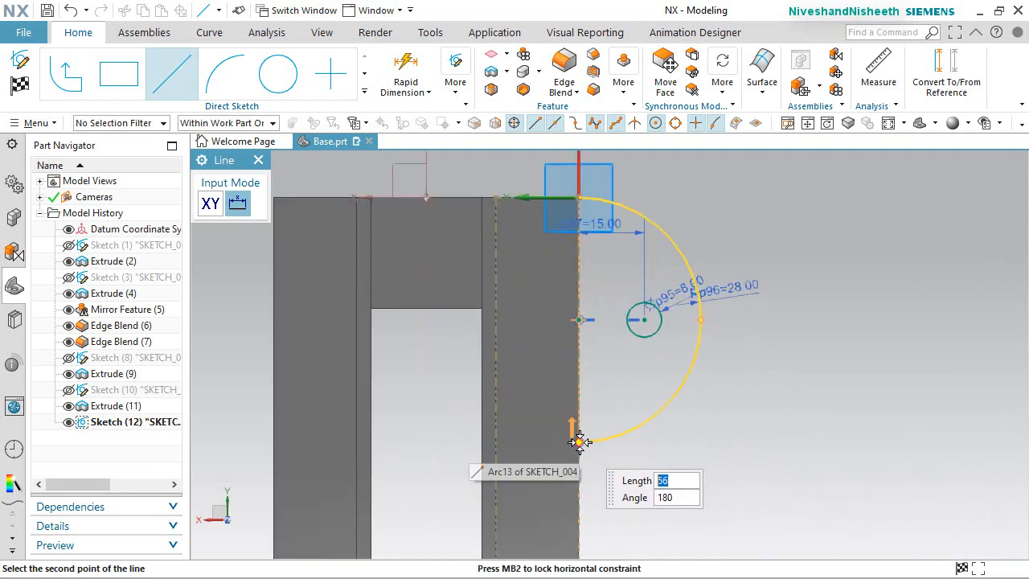
{"action": "left_click", "coordinate": [579, 442]}
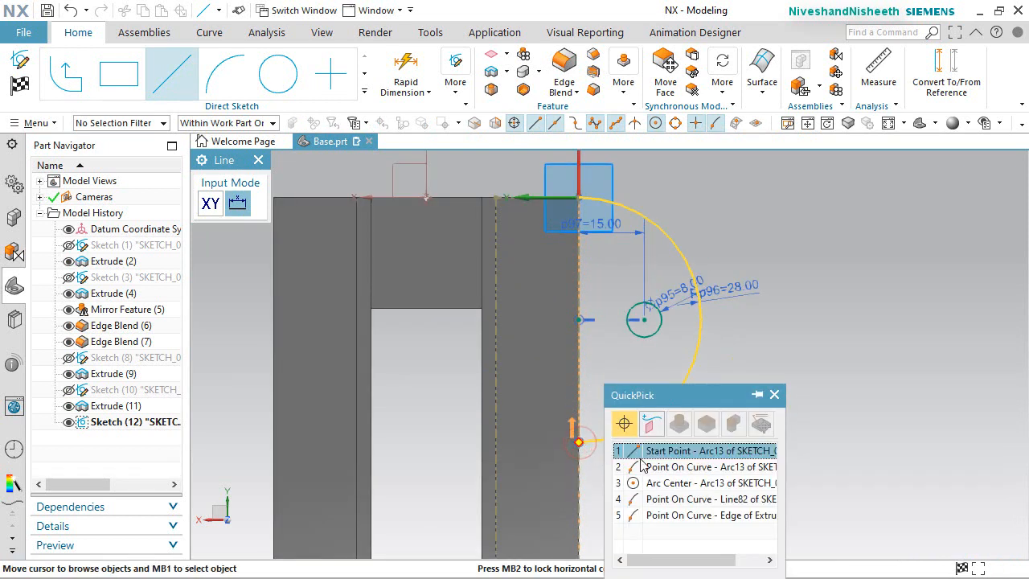
{"action": "left_click", "coordinate": [631, 451]}
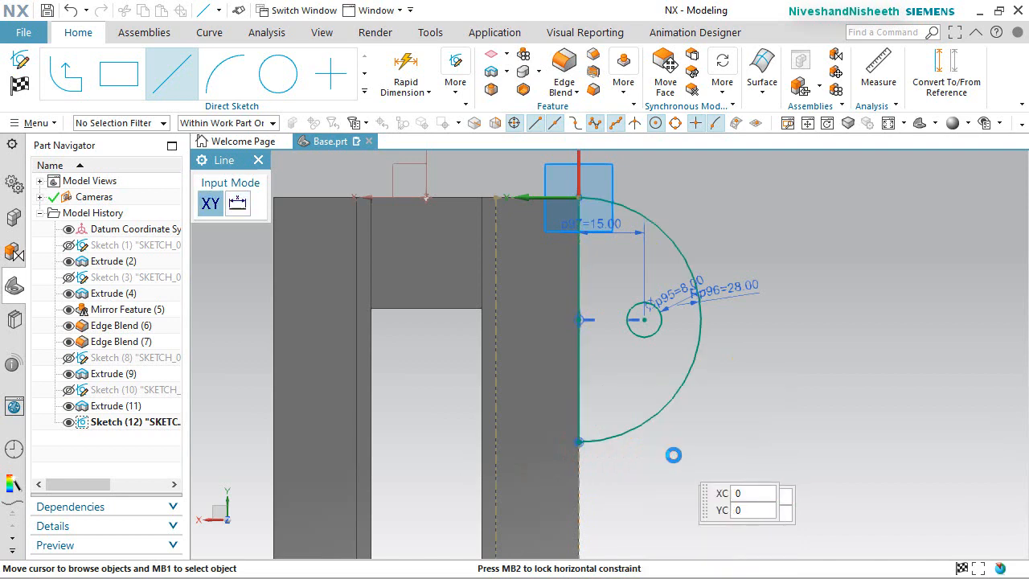
{"action": "key", "text": "Escape"}
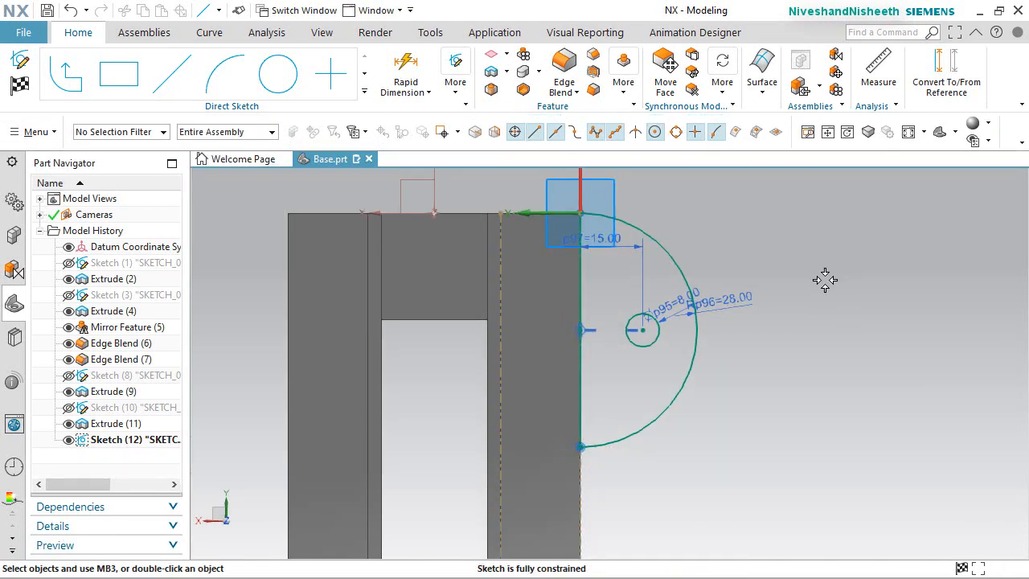
{"action": "right_click", "coordinate": [810, 381]}
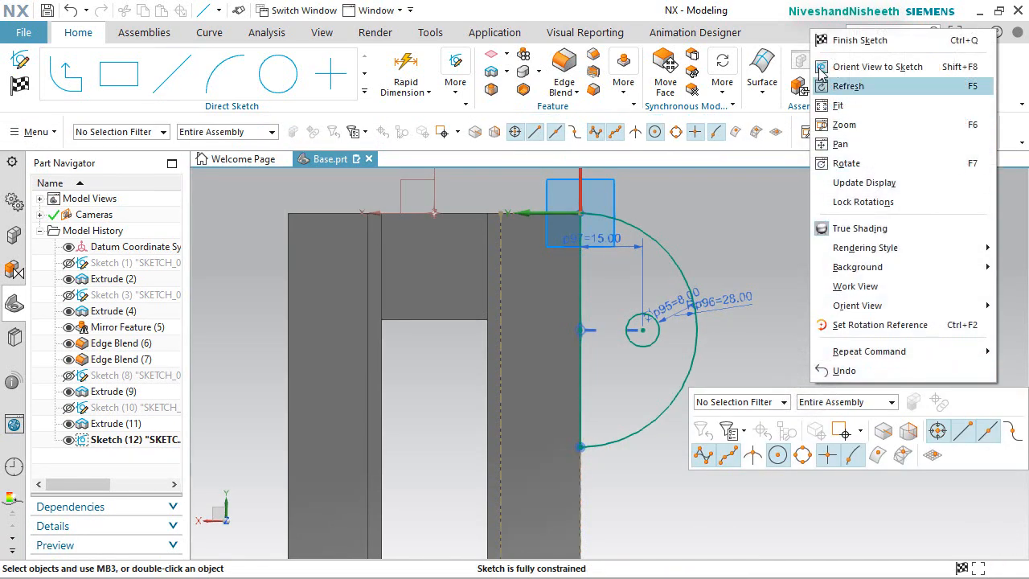
{"action": "left_click", "coordinate": [852, 41]}
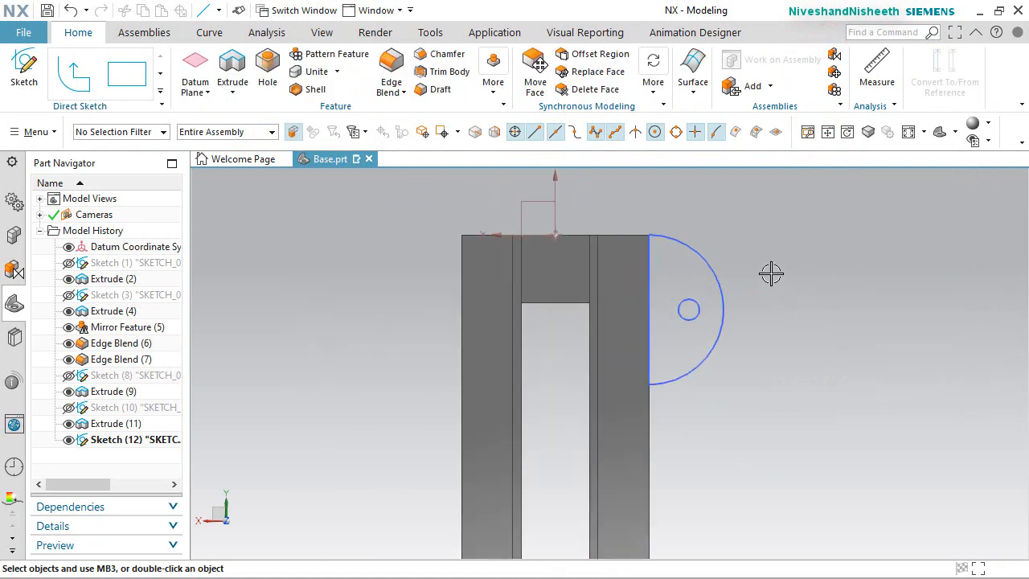
Set up an extrusion of the semicircular region around the hole using Region Boundary Curves, with an end distance of 8 mm
{"action": "middle_click_drag", "start_coordinate": [769, 274], "coordinate": [667, 338]}
{"action": "left_click", "coordinate": [235, 73]}
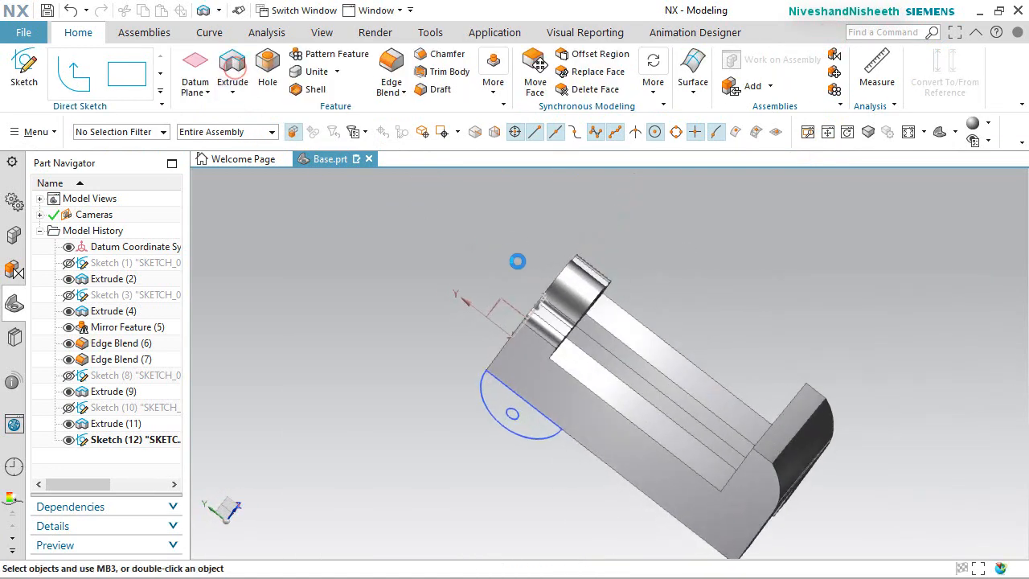
{"action": "left_click", "coordinate": [586, 133]}
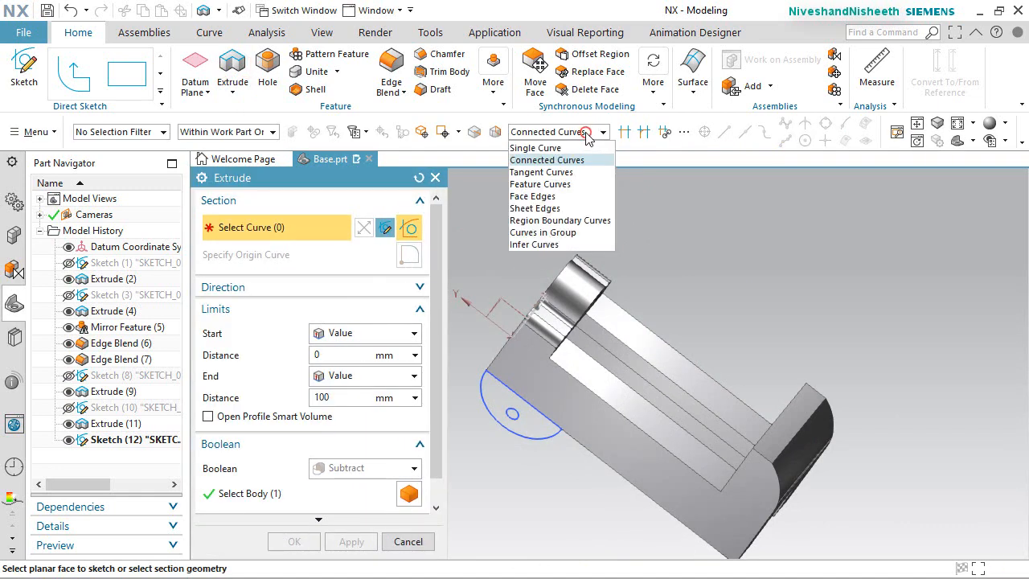
{"action": "left_click", "coordinate": [556, 220]}
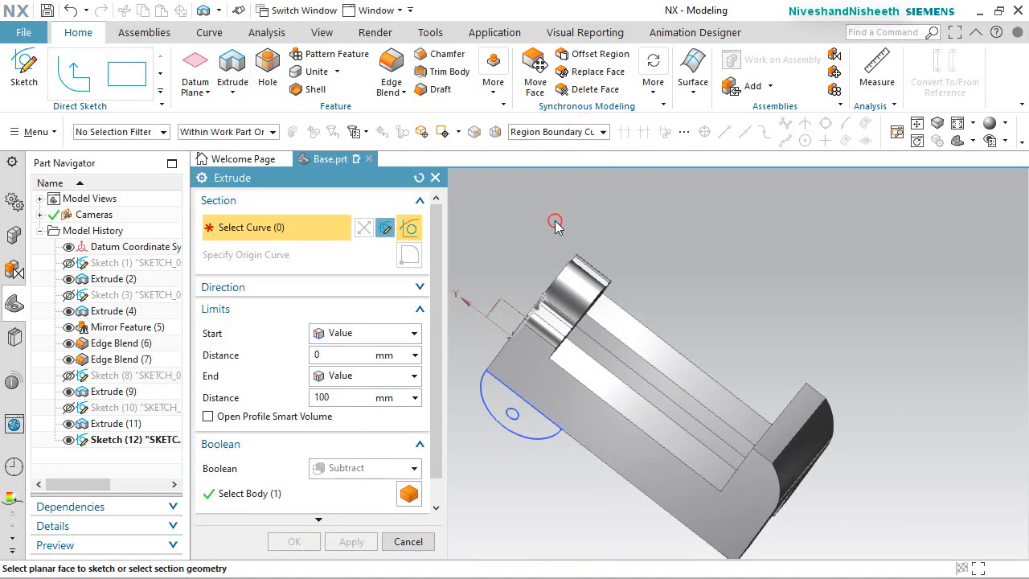
{"action": "left_click", "coordinate": [504, 411]}
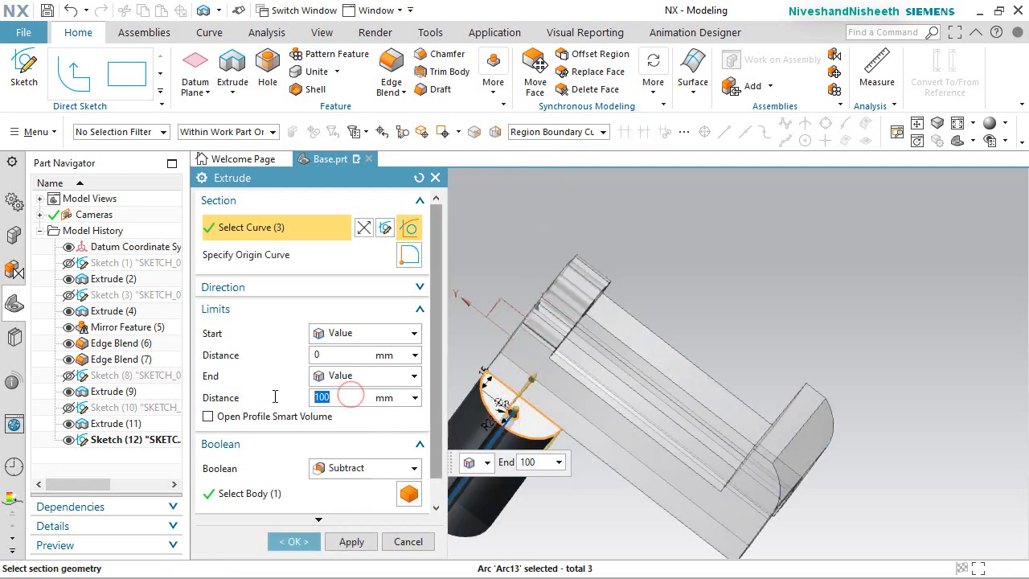
{"action": "type", "text": "8"}
{"action": "key", "text": "Return"}
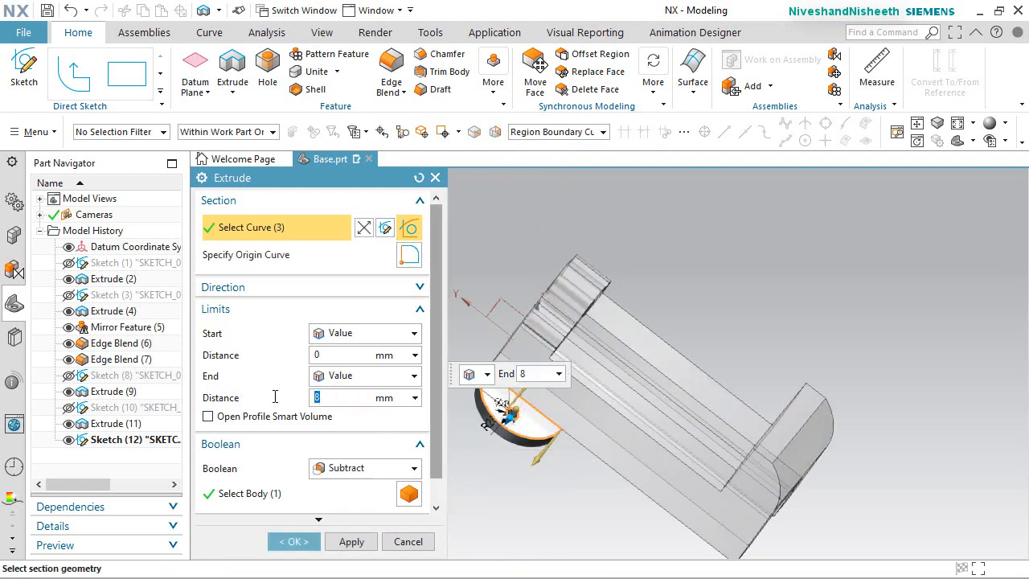
Unite the semicircular extrusion with the base body, complete the feature and hide its sketch
{"action": "left_click", "coordinate": [298, 496]}
{"action": "scroll", "coordinate": [504, 441], "scroll_direction": "up", "scroll_amount": 5}
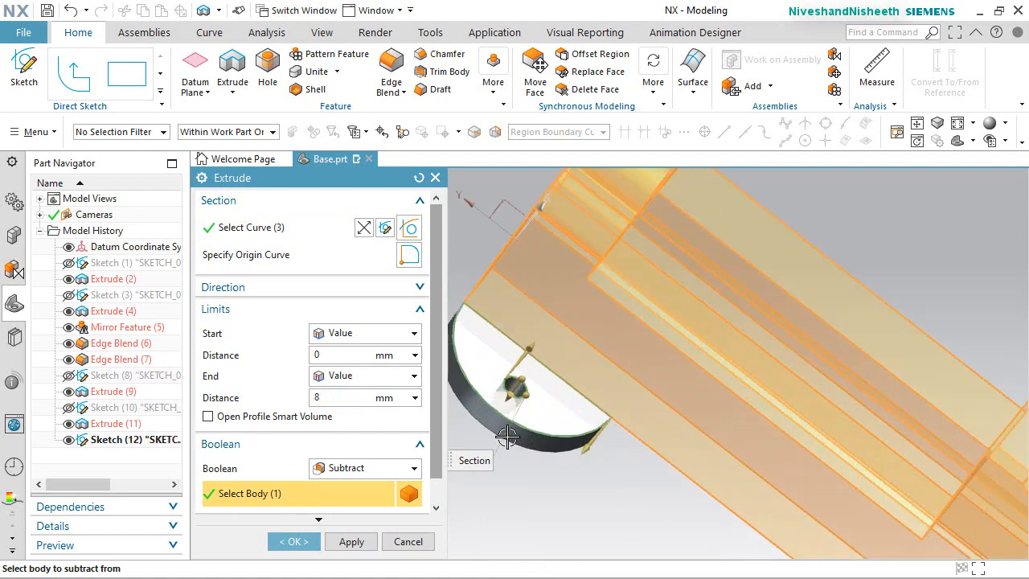
{"action": "left_click", "coordinate": [516, 378]}
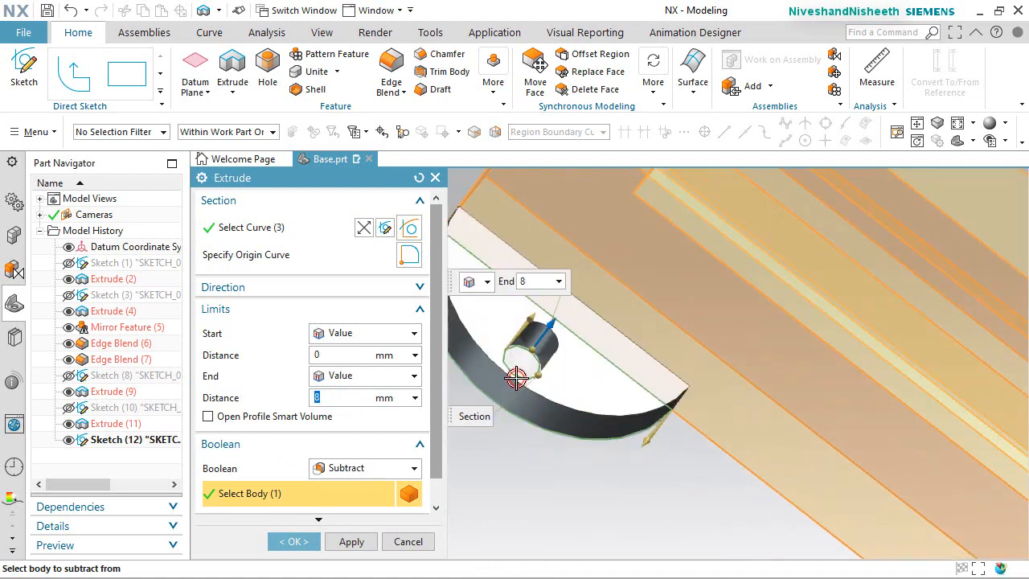
{"action": "left_click", "coordinate": [408, 470]}
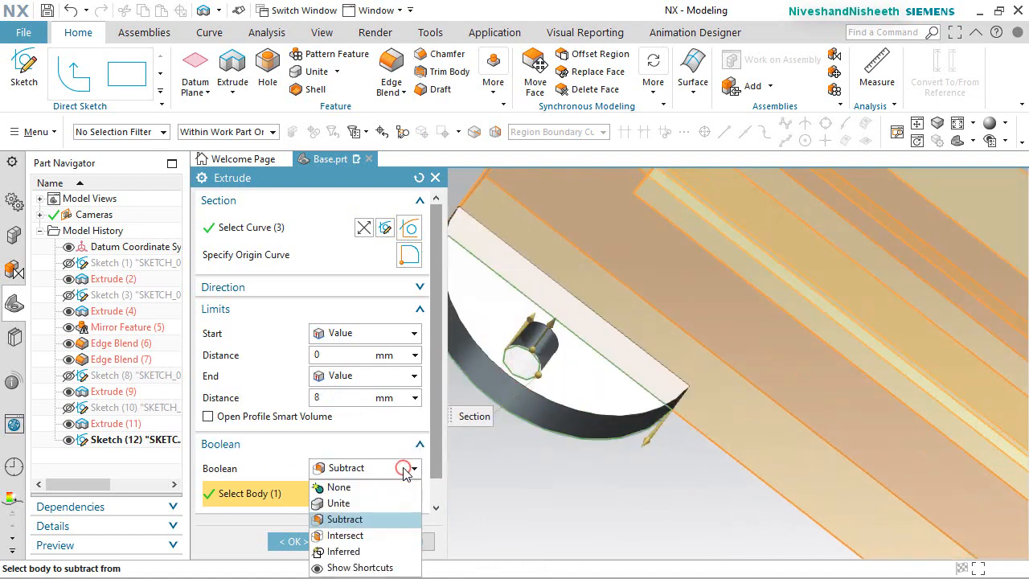
{"action": "left_click", "coordinate": [362, 502]}
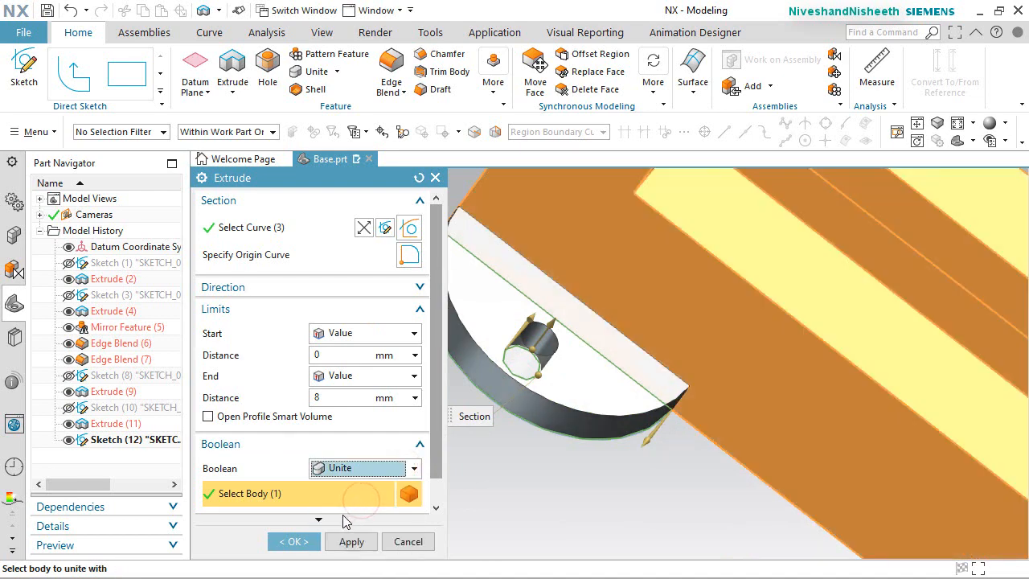
{"action": "left_click", "coordinate": [299, 545]}
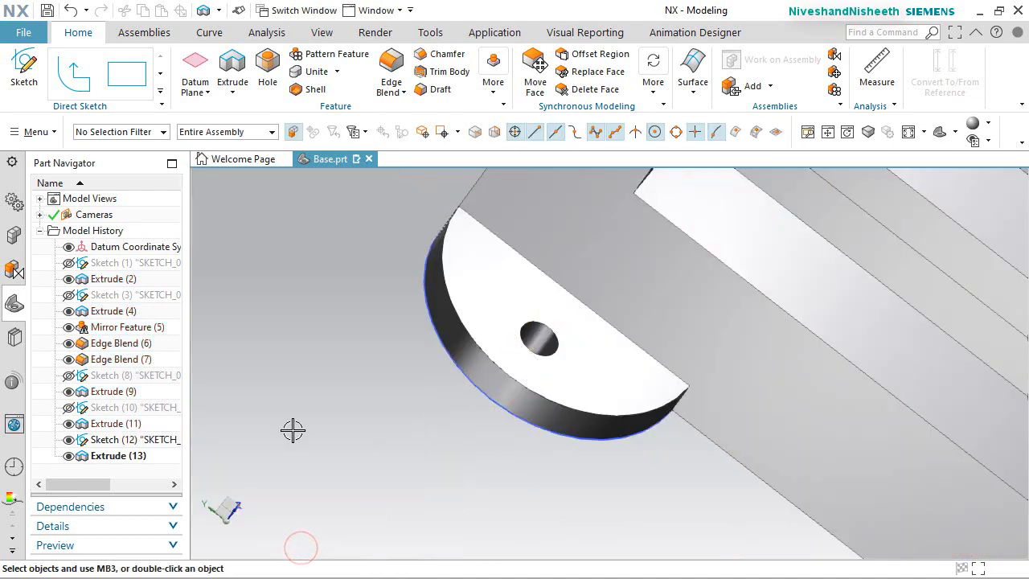
{"action": "left_click", "coordinate": [69, 439]}
Mirror the semicircular lug extrusion about the YZ plane of the datum coordinate system
{"action": "mouse_move", "coordinate": [459, 413]}
{"action": "middle_mouse_down"}
{"action": "mouse_move", "coordinate": [550, 356]}
{"action": "mouse_move", "coordinate": [448, 357]}
{"action": "middle_mouse_up"}
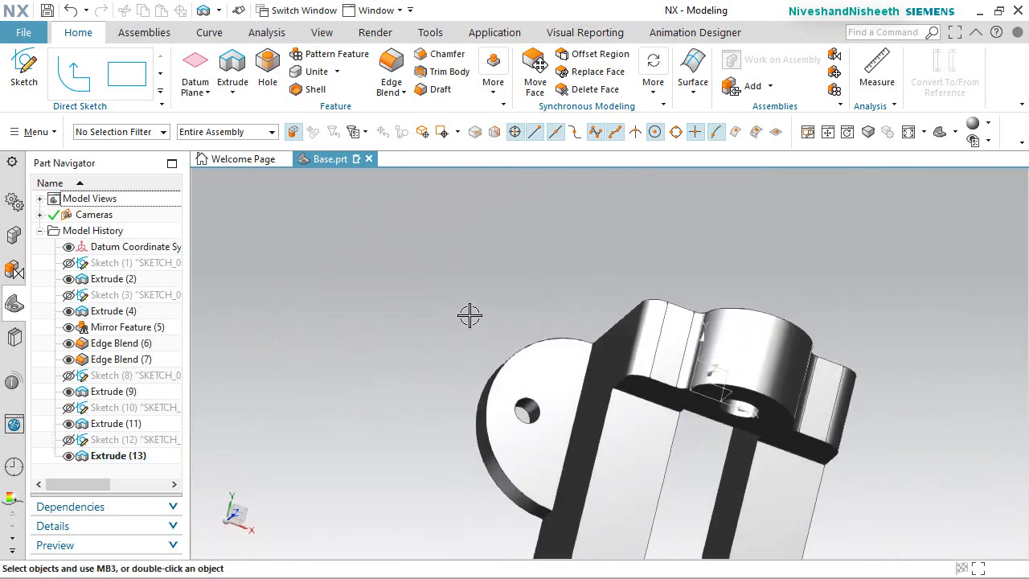
{"action": "key", "text": "Home"}
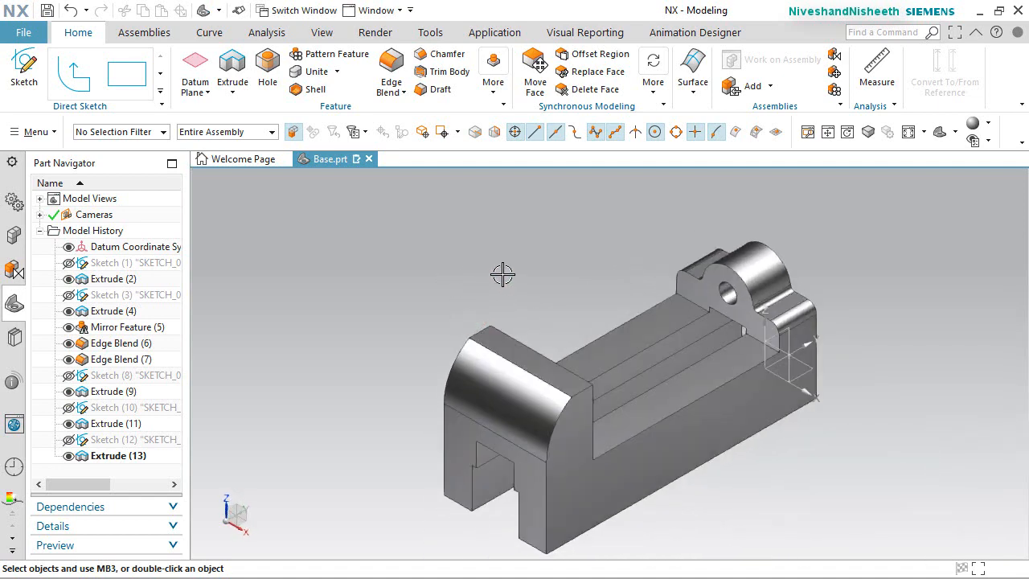
{"action": "left_click", "coordinate": [226, 500]}
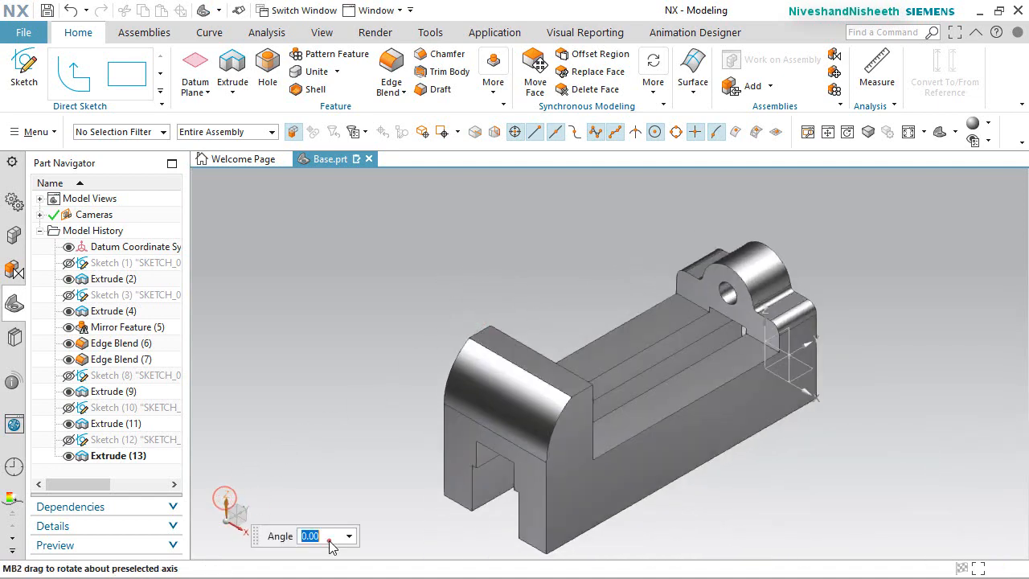
{"action": "type", "text": "90"}
{"action": "key", "text": "Return"}
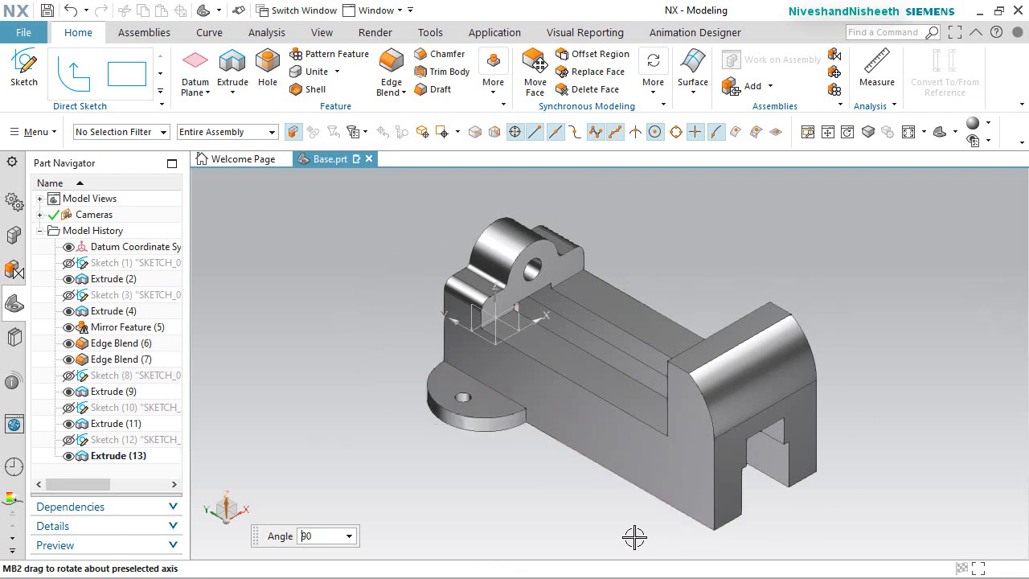
{"action": "left_click", "coordinate": [494, 80]}
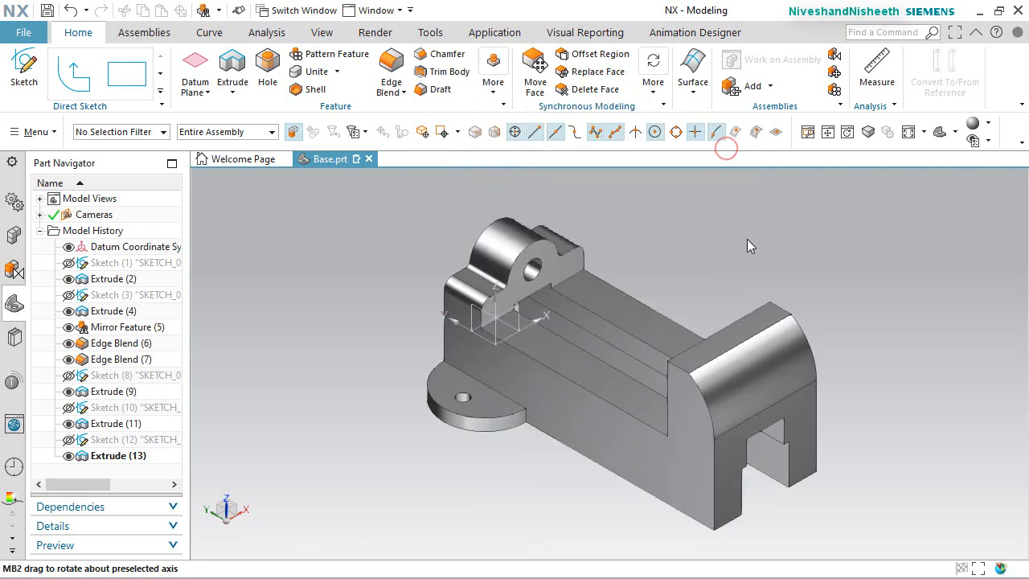
{"action": "left_click", "coordinate": [484, 414]}
{"action": "left_click", "coordinate": [239, 307]}
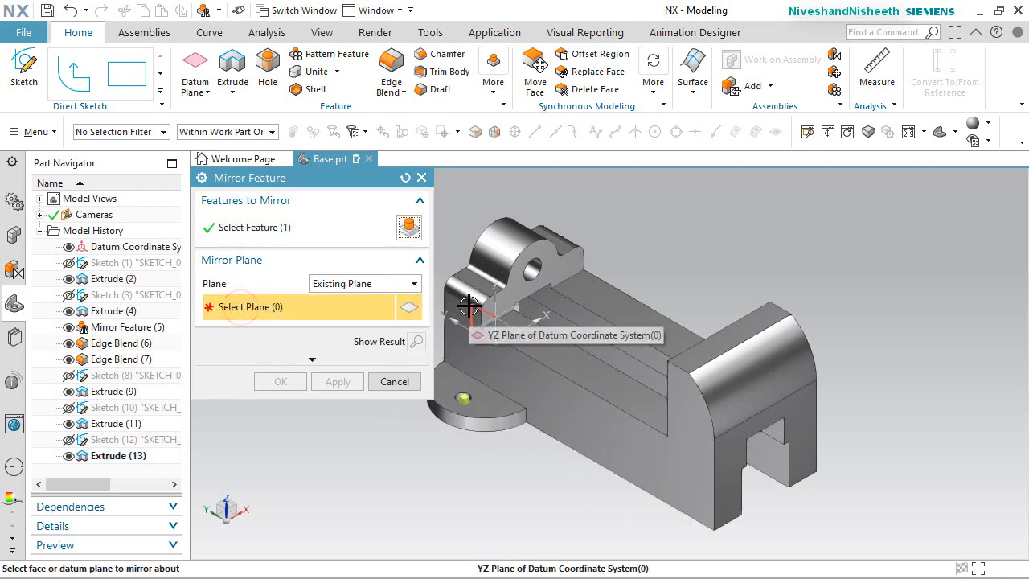
{"action": "left_click", "coordinate": [469, 306]}
{"action": "left_click", "coordinate": [321, 383]}
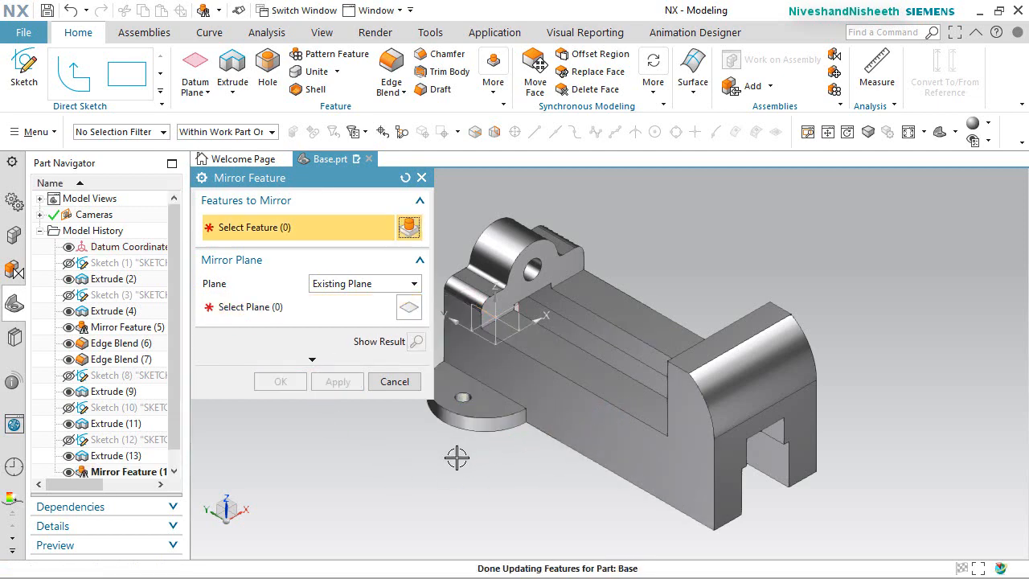
{"action": "middle_click_drag", "start_coordinate": [455, 455], "coordinate": [428, 429]}
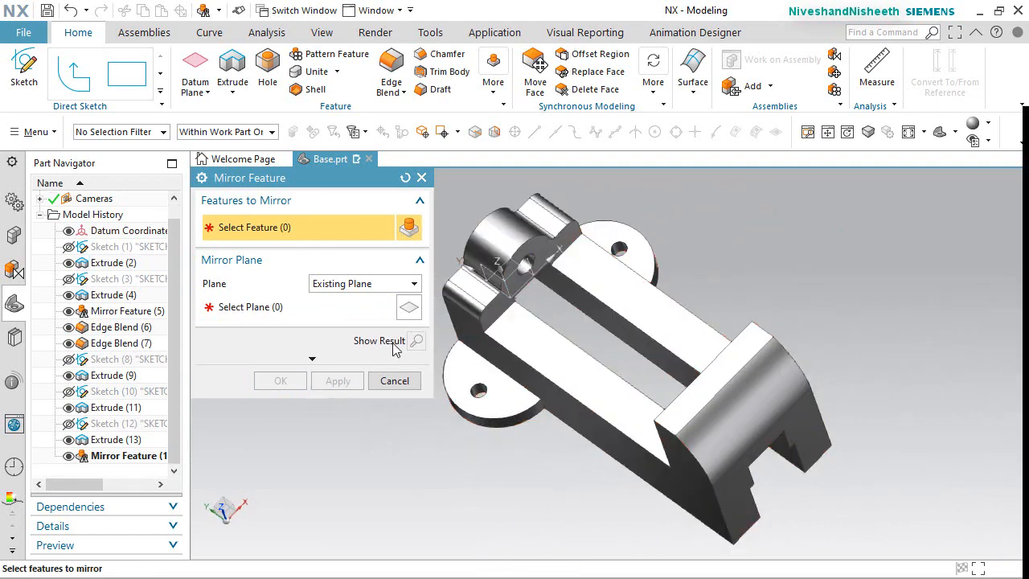
{"action": "left_click", "coordinate": [394, 382]}
Create an inferred datum plane midway between the two opposite end faces of the base
{"action": "left_click", "coordinate": [197, 88]}
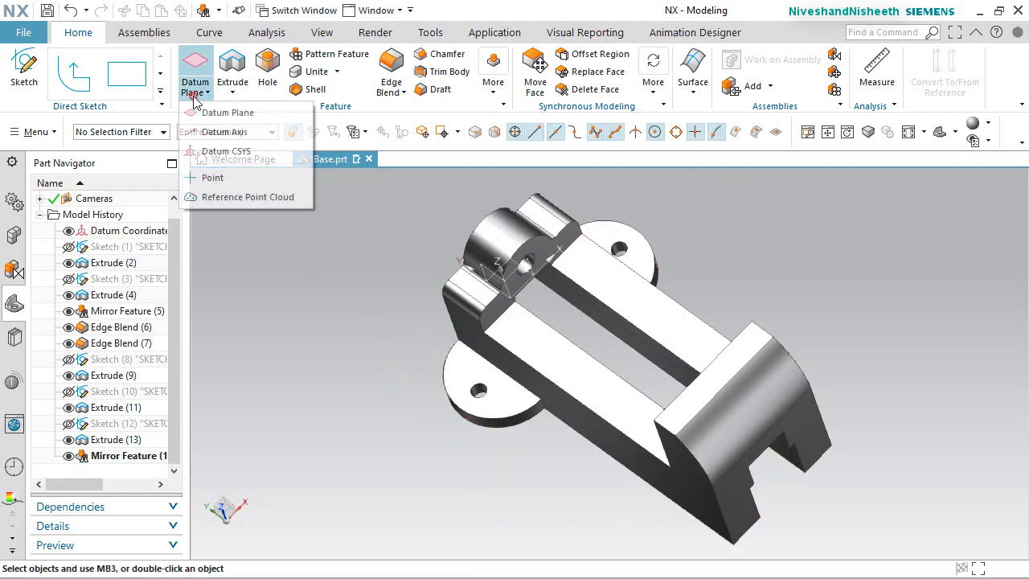
{"action": "left_click", "coordinate": [207, 110]}
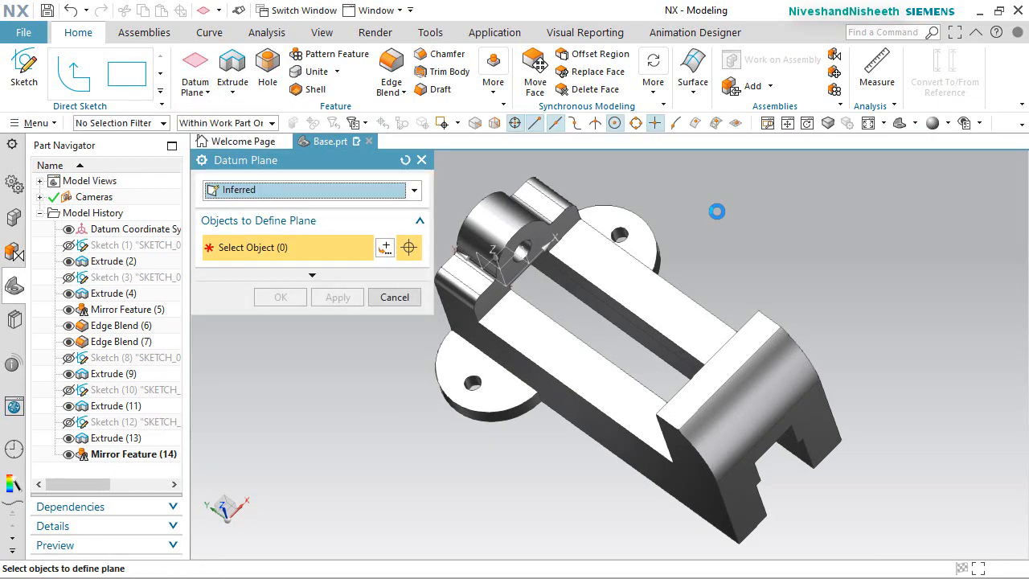
{"action": "left_click", "coordinate": [745, 490]}
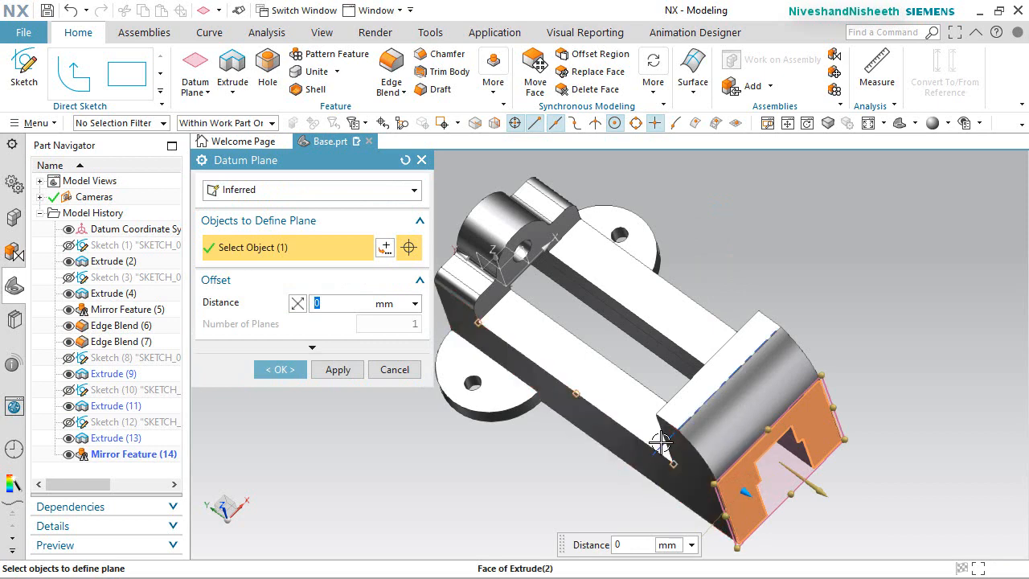
{"action": "middle_click_drag", "start_coordinate": [775, 422], "coordinate": [764, 427]}
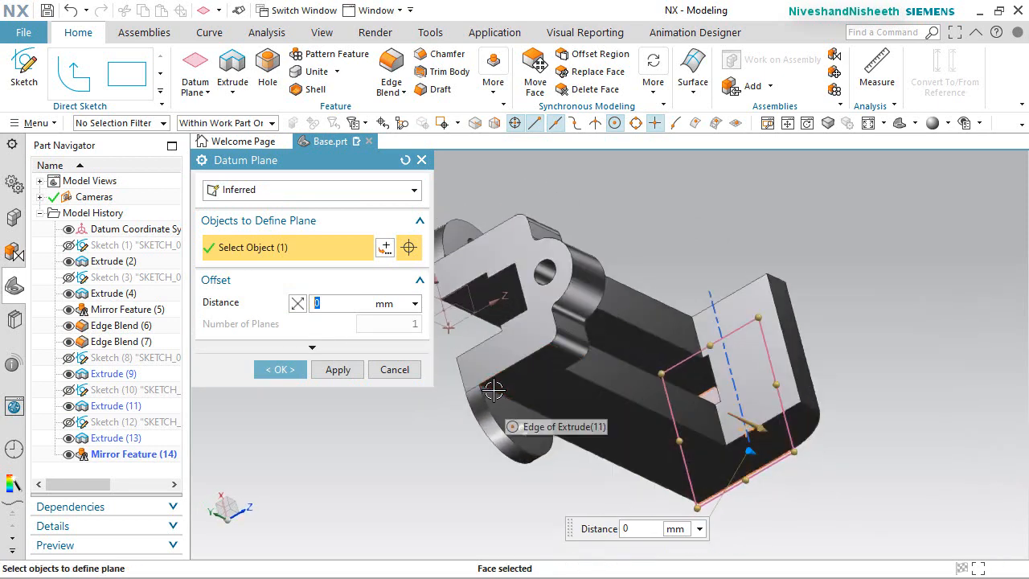
{"action": "left_click", "coordinate": [505, 354]}
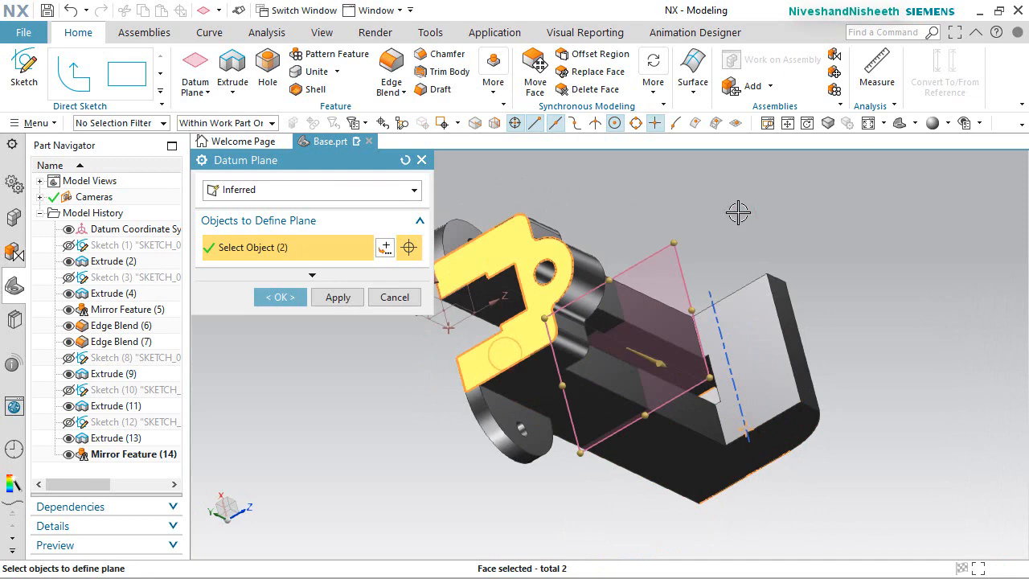
{"action": "middle_click_drag", "start_coordinate": [876, 294], "coordinate": [862, 233]}
{"action": "left_click", "coordinate": [296, 298]}
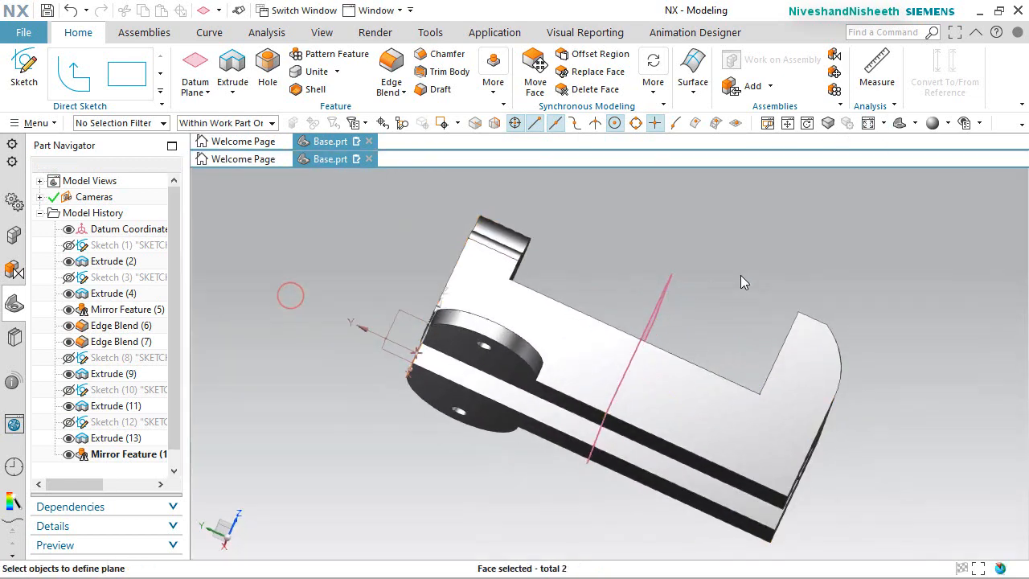
{"action": "middle_click_drag", "start_coordinate": [740, 275], "coordinate": [709, 295]}
Mirror the lug extrusion and its mirrored copy to the other end of the base about the mid datum plane
{"action": "left_click", "coordinate": [784, 237]}
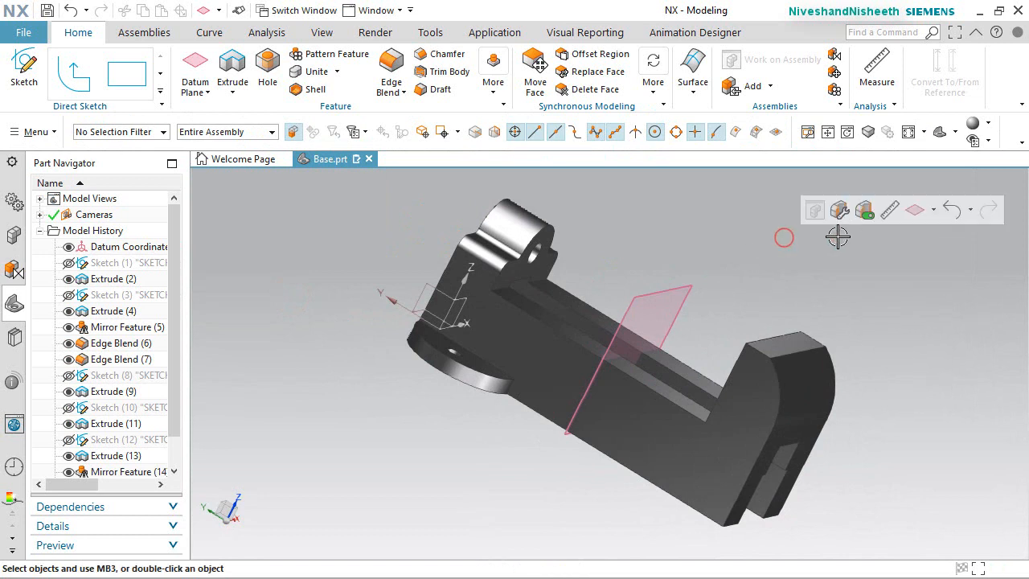
{"action": "left_click", "coordinate": [933, 211]}
{"action": "left_click", "coordinate": [933, 252]}
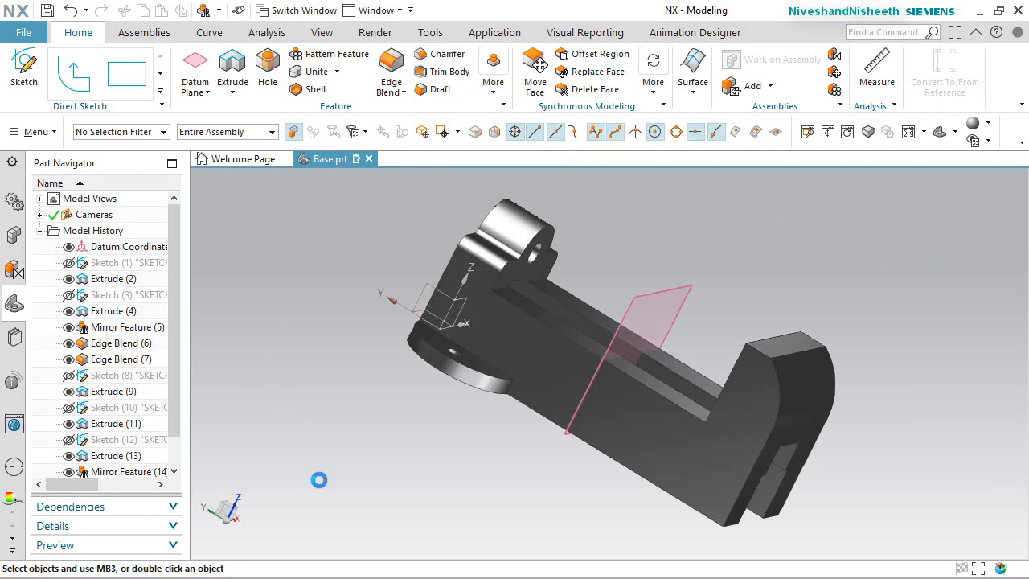
{"action": "scroll", "coordinate": [193, 457], "scroll_direction": "down", "scroll_amount": 1}
{"action": "scroll", "coordinate": [721, 443], "scroll_direction": "up", "scroll_amount": 2}
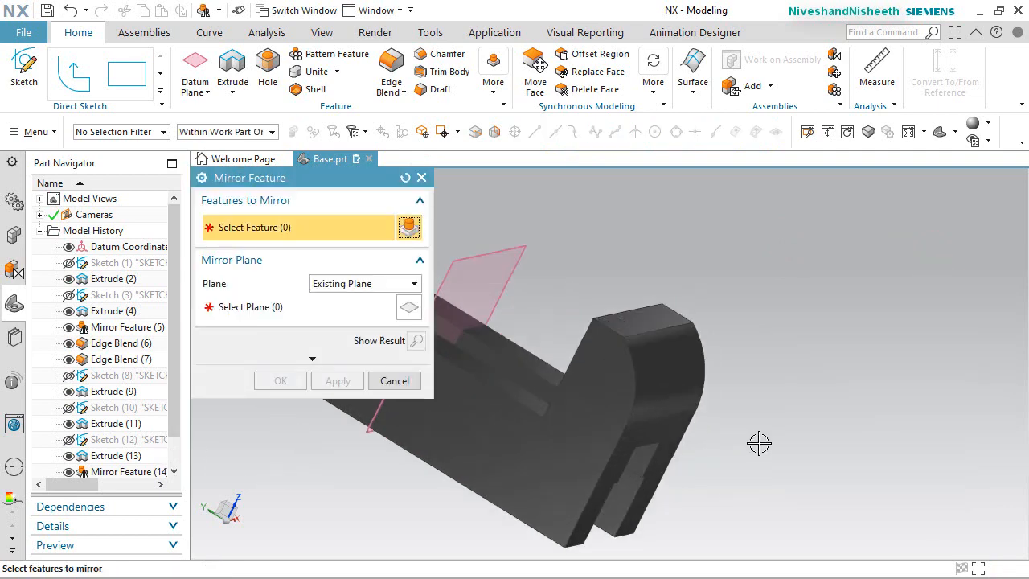
{"action": "scroll", "coordinate": [759, 443], "scroll_direction": "down", "scroll_amount": 2}
{"action": "scroll", "coordinate": [381, 451], "scroll_direction": "up", "scroll_amount": 2}
{"action": "scroll", "coordinate": [100, 430], "scroll_direction": "down", "scroll_amount": 2}
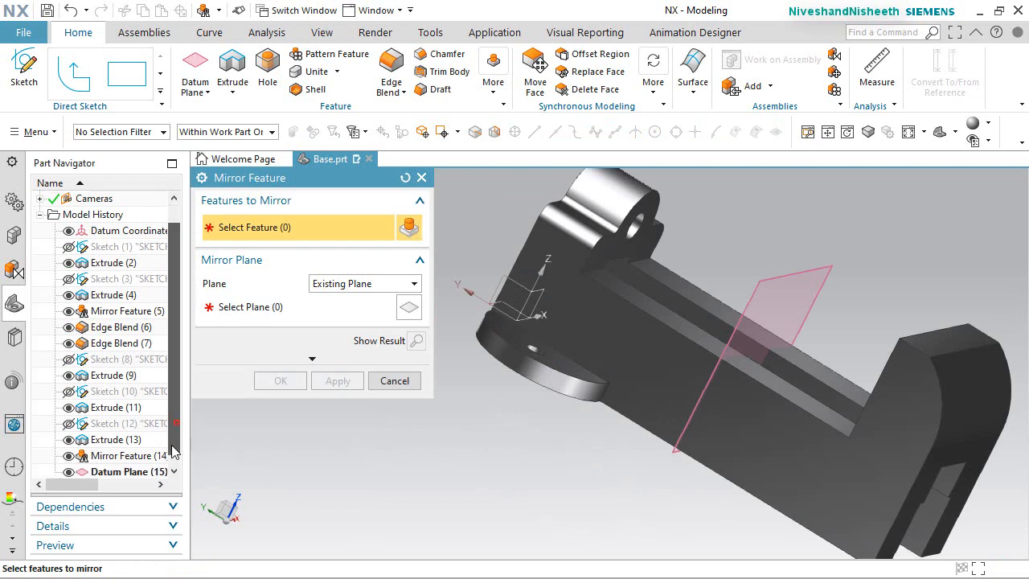
{"action": "left_click", "coordinate": [101, 424]}
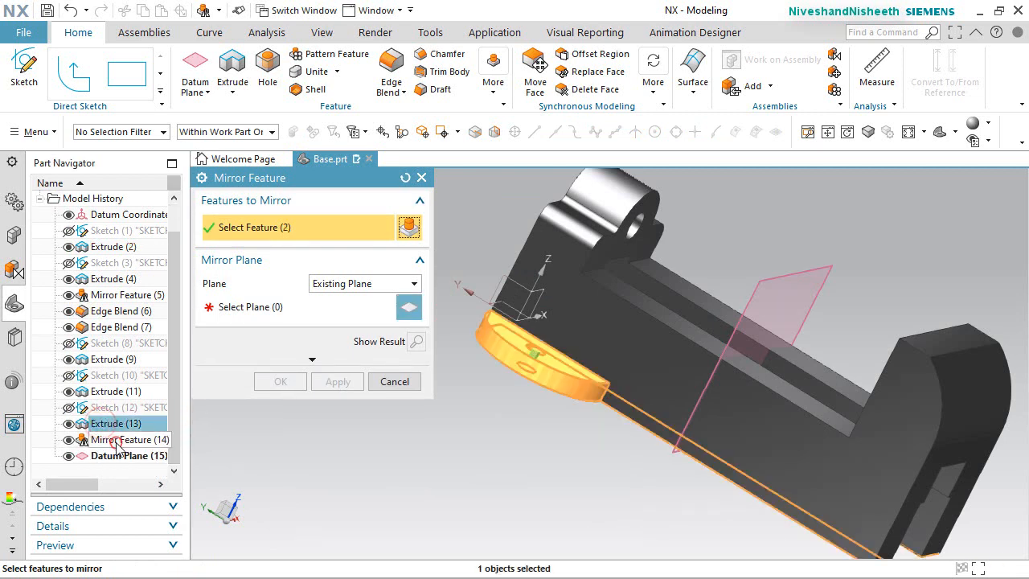
{"action": "left_click", "coordinate": [241, 306]}
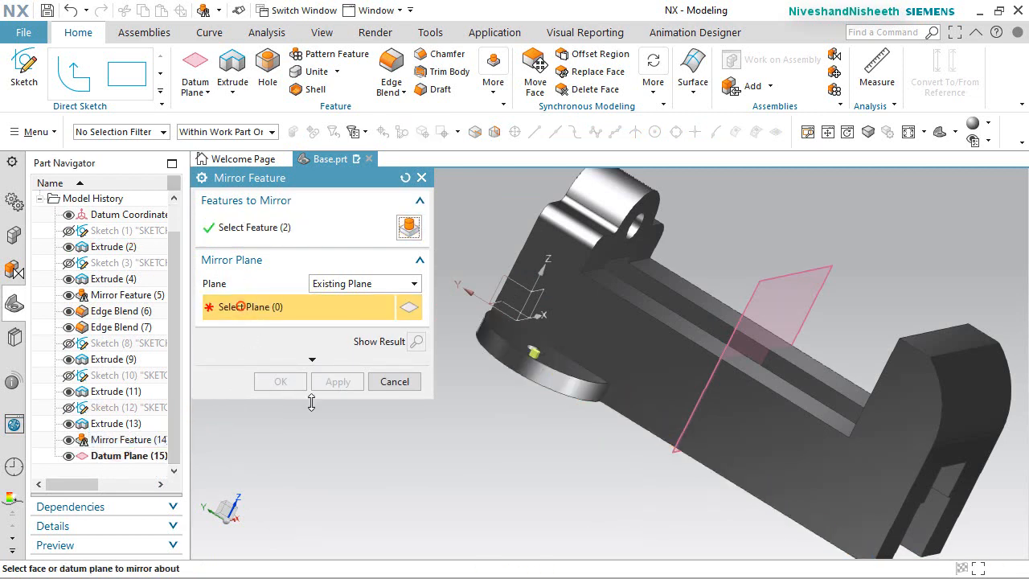
{"action": "left_click", "coordinate": [794, 270]}
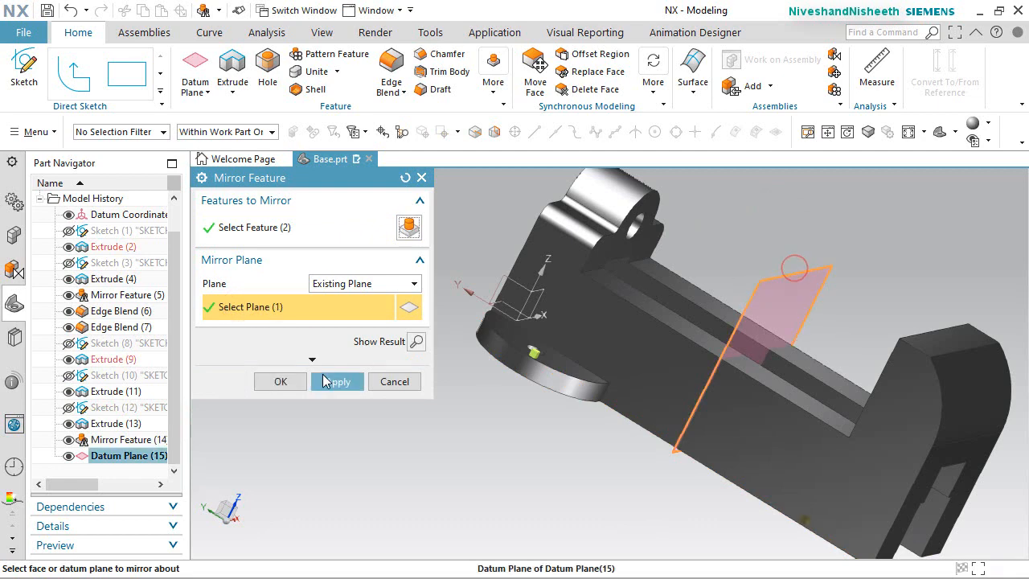
{"action": "left_click", "coordinate": [299, 378]}
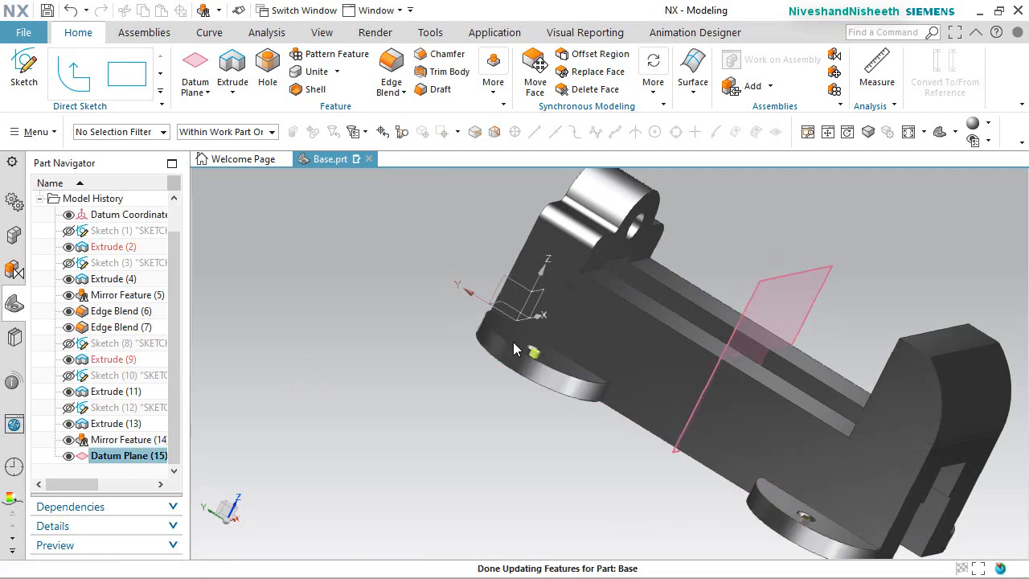
Hide the mid datum plane and check the base with its four lugs
{"action": "scroll", "coordinate": [514, 349], "scroll_direction": "down", "scroll_amount": 1}
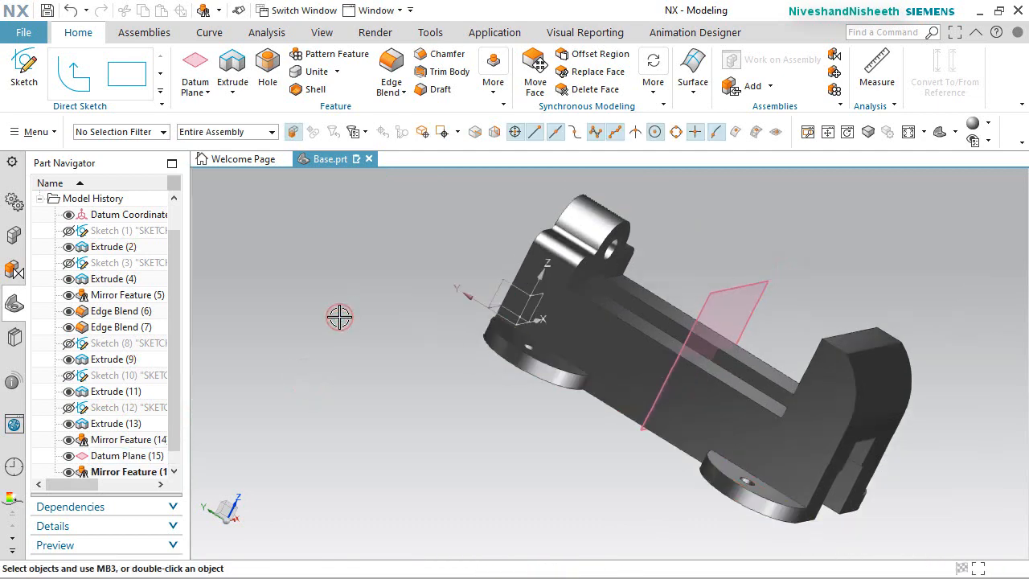
{"action": "key", "text": "End"}
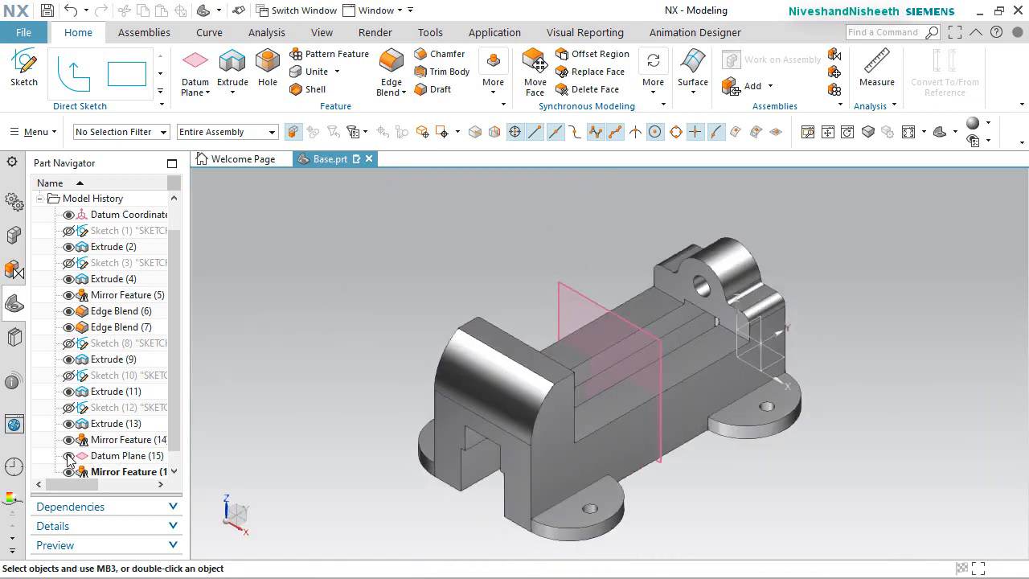
{"action": "left_click", "coordinate": [68, 456]}
{"action": "middle_click_drag", "start_coordinate": [592, 412], "coordinate": [744, 339]}
{"action": "key", "text": "Home"}
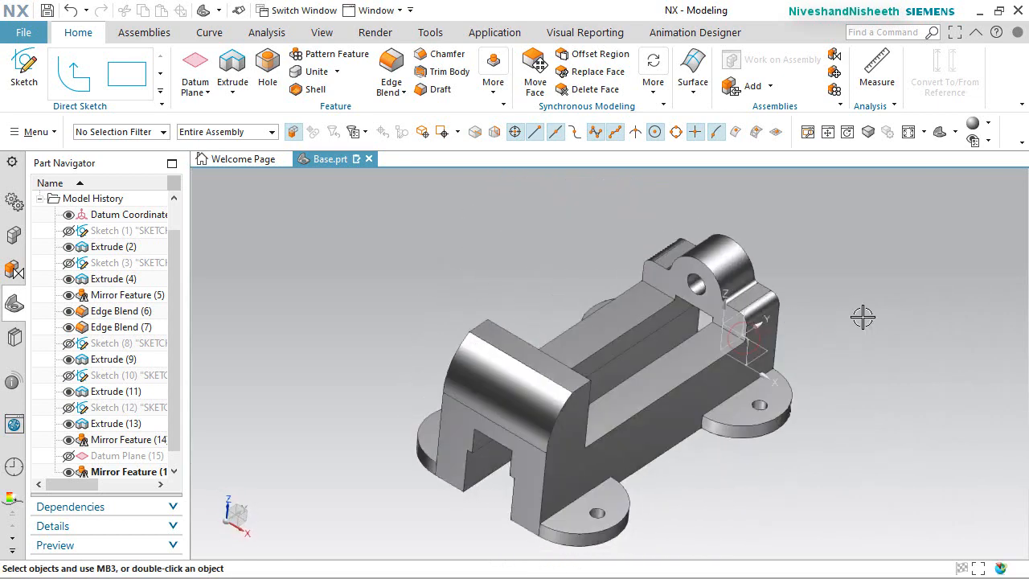
{"action": "left_click", "coordinate": [899, 414]}
Set up a 6 mm circular edge blend on the edges joining the two lugs on one side to the body, including their inner vertical edges
{"action": "left_click", "coordinate": [389, 55]}
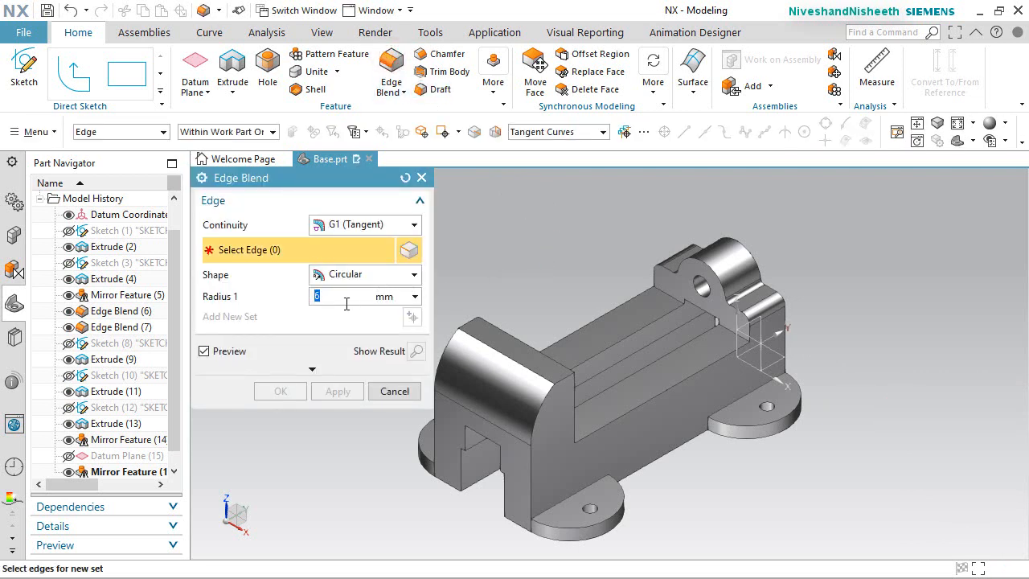
{"action": "left_click", "coordinate": [555, 502]}
{"action": "scroll", "coordinate": [609, 500], "scroll_direction": "up", "scroll_amount": 5}
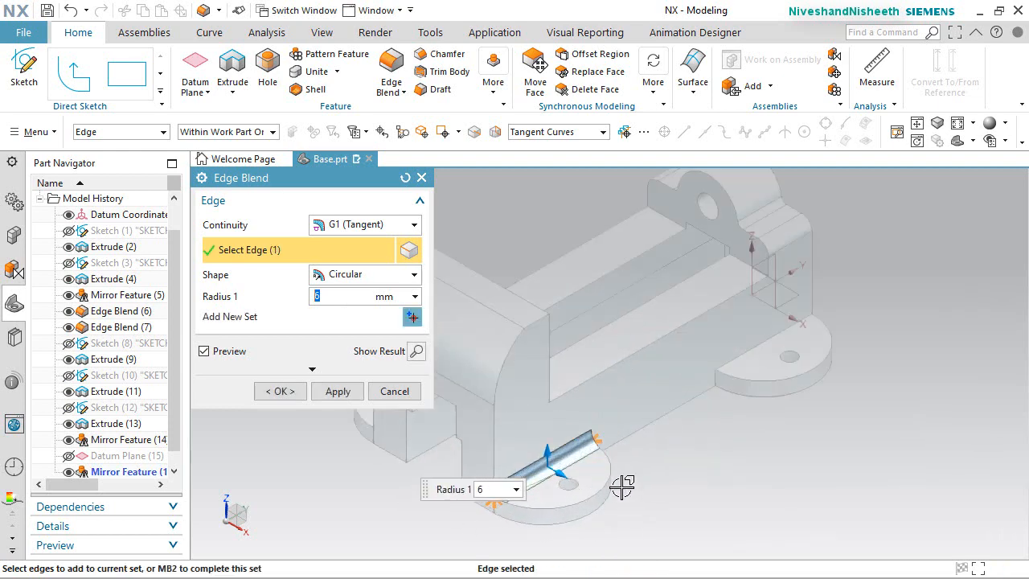
{"action": "middle_click", "coordinate": [561, 455]}
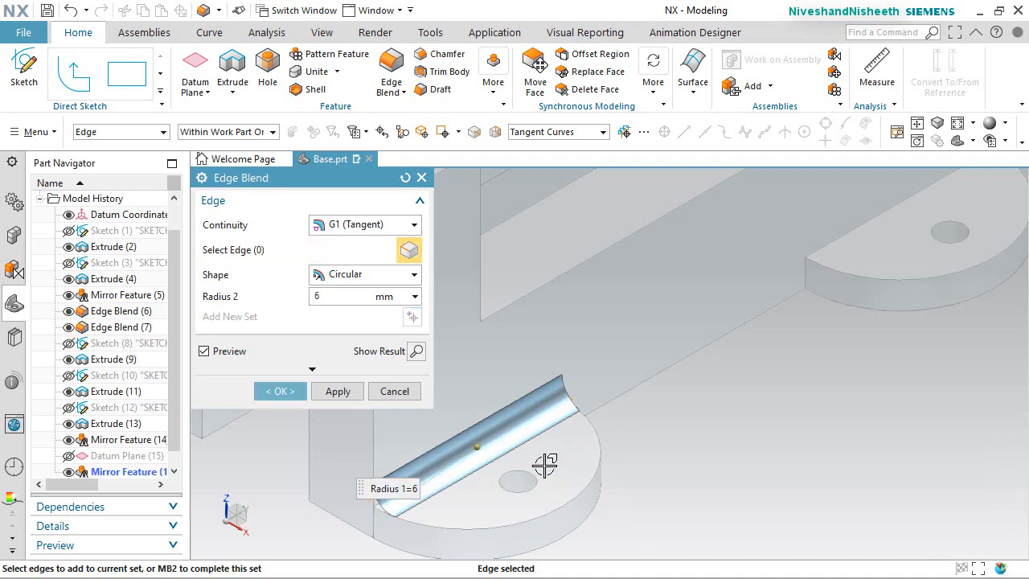
{"action": "middle_click_drag", "start_coordinate": [545, 467], "coordinate": [689, 400]}
{"action": "left_click", "coordinate": [635, 395]}
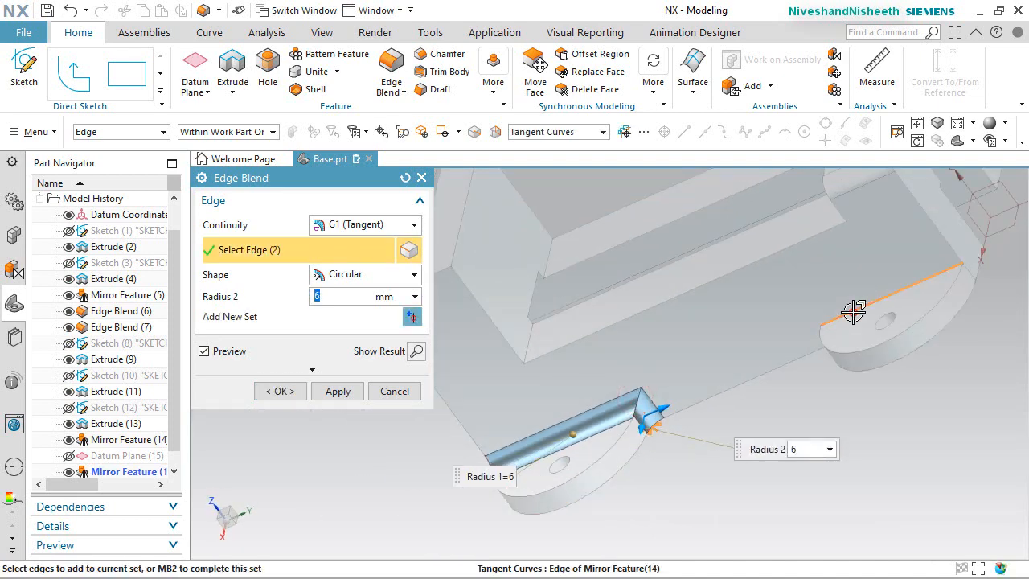
{"action": "middle_click_drag", "start_coordinate": [809, 373], "coordinate": [832, 354]}
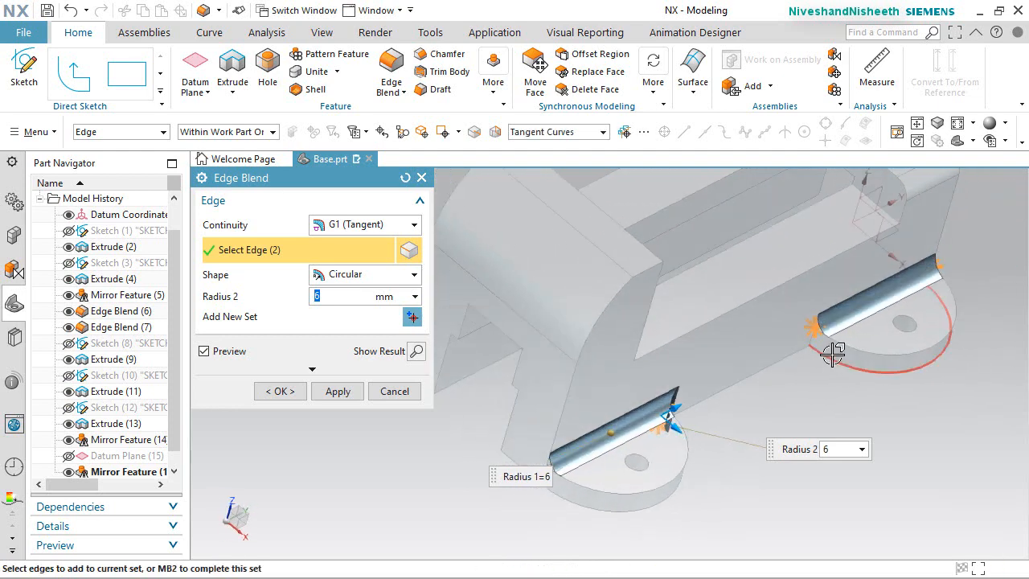
{"action": "scroll", "coordinate": [828, 345], "scroll_direction": "down", "scroll_amount": 4}
{"action": "scroll", "coordinate": [821, 354], "scroll_direction": "up", "scroll_amount": 5}
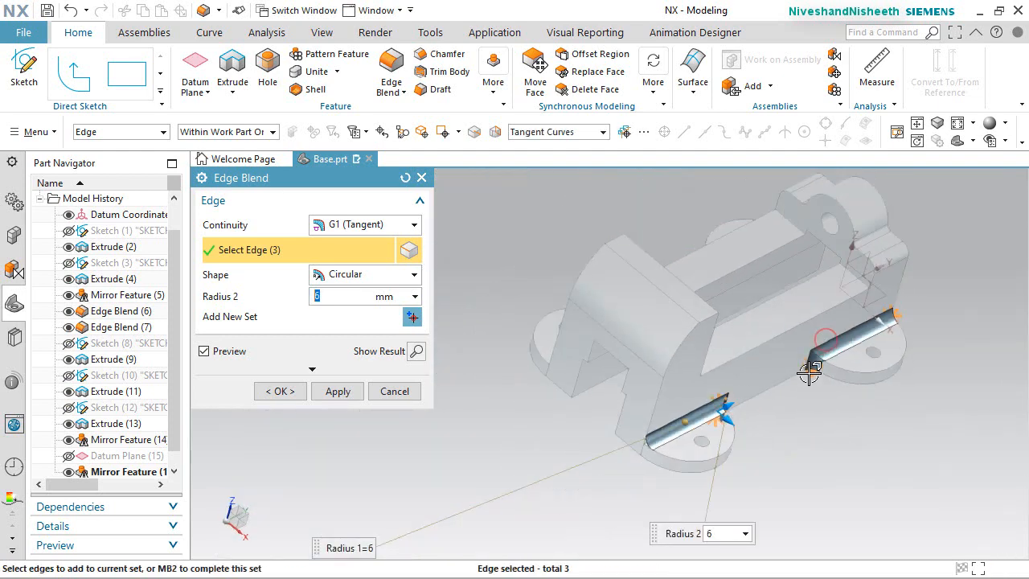
Add the matching edges of the two lugs on the opposite side as another 6 mm set and apply the blend
{"action": "middle_click_drag", "start_coordinate": [644, 386], "coordinate": [681, 404]}
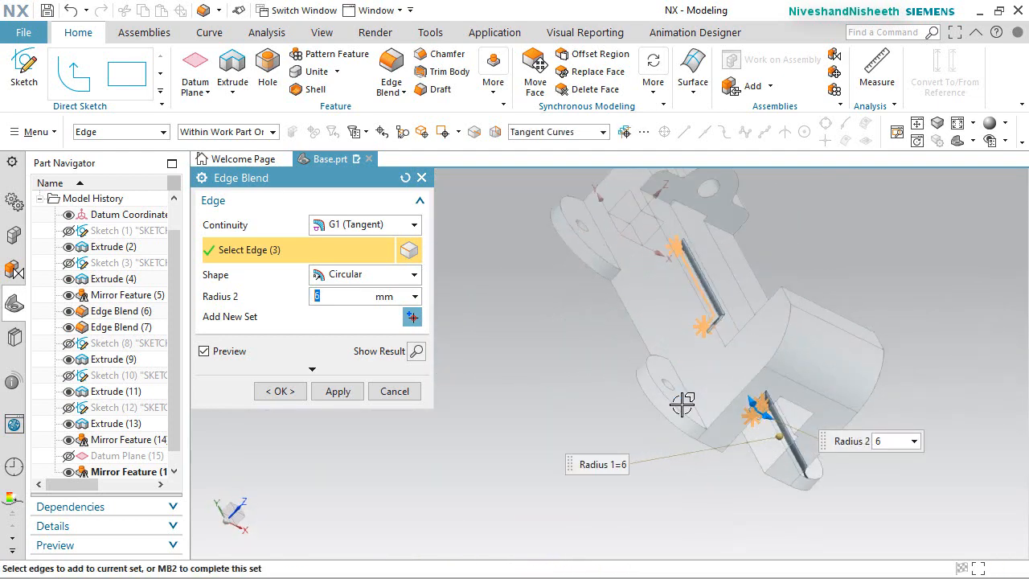
{"action": "middle_click", "coordinate": [682, 405]}
{"action": "scroll", "coordinate": [680, 354], "scroll_direction": "down", "scroll_amount": 5}
{"action": "left_click", "coordinate": [685, 400]}
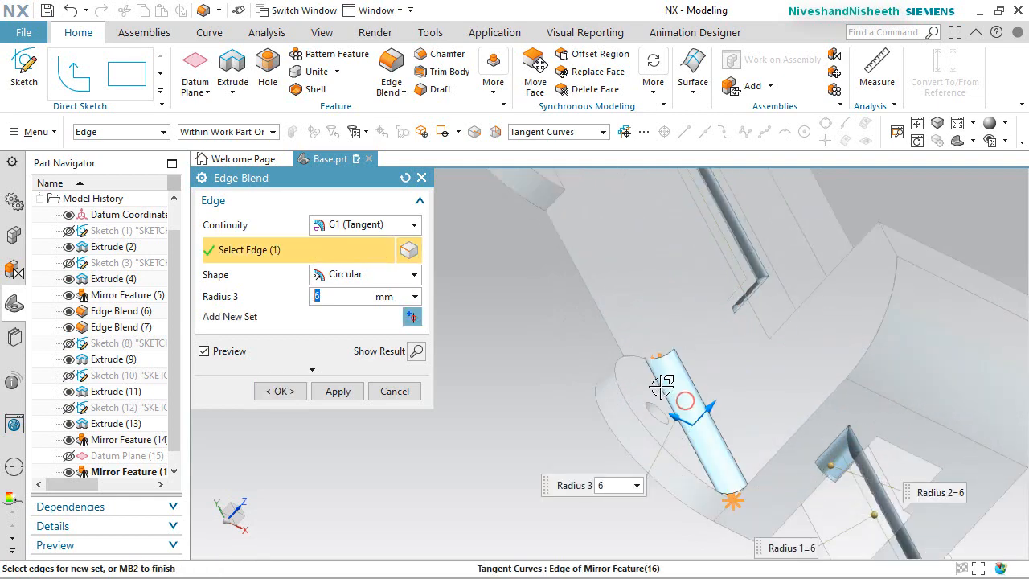
{"action": "middle_click_drag", "start_coordinate": [648, 373], "coordinate": [638, 321]}
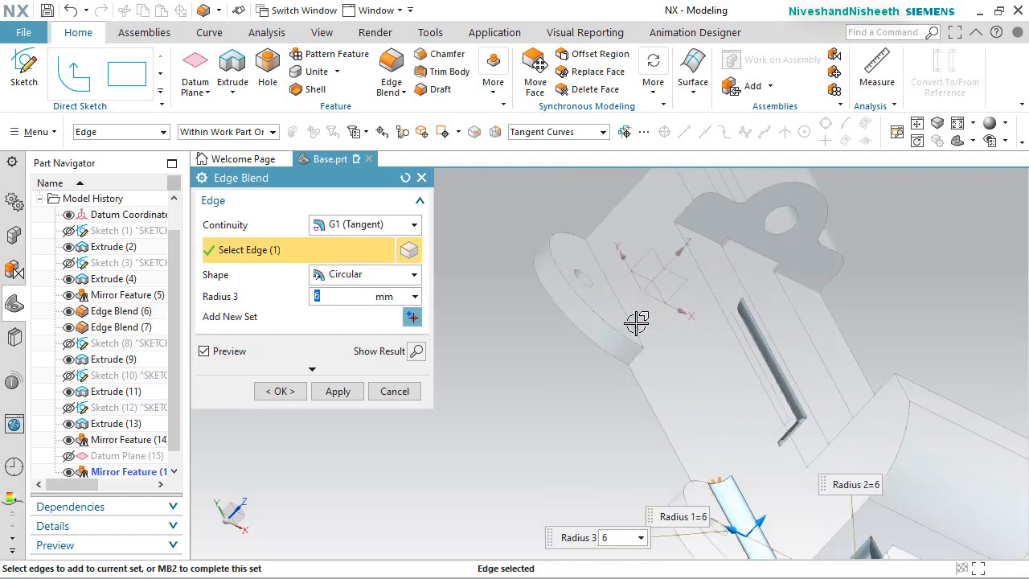
{"action": "left_click", "coordinate": [636, 316]}
{"action": "left_click", "coordinate": [641, 361]}
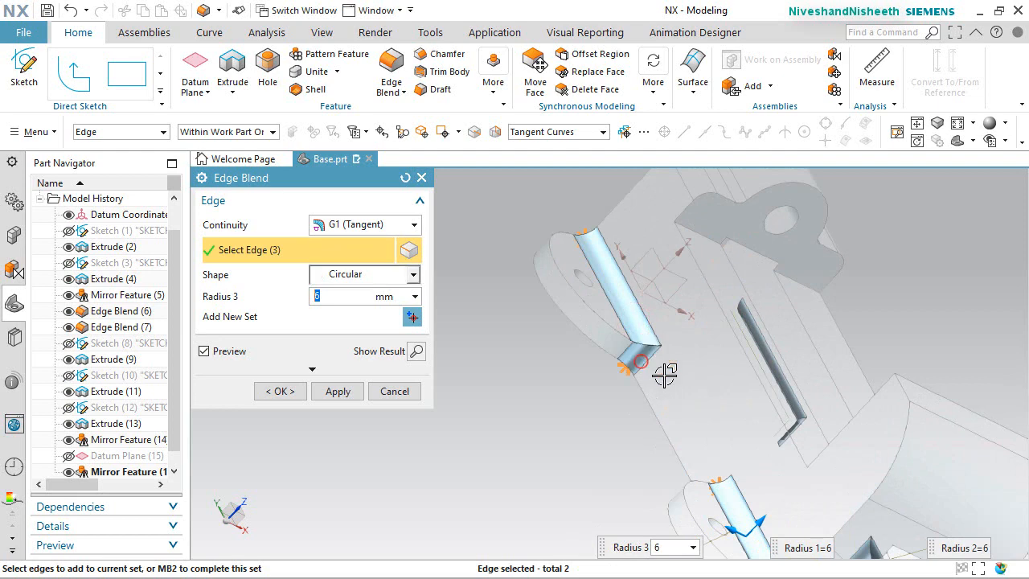
{"action": "middle_click_drag", "start_coordinate": [694, 411], "coordinate": [680, 319]}
{"action": "scroll", "coordinate": [730, 375], "scroll_direction": "up", "scroll_amount": 10}
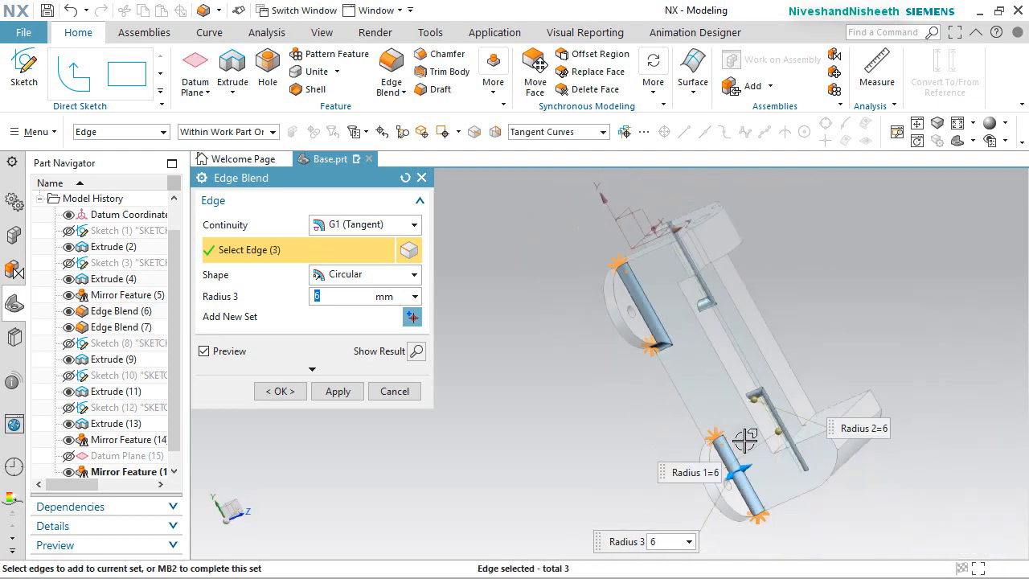
{"action": "left_click", "coordinate": [555, 451]}
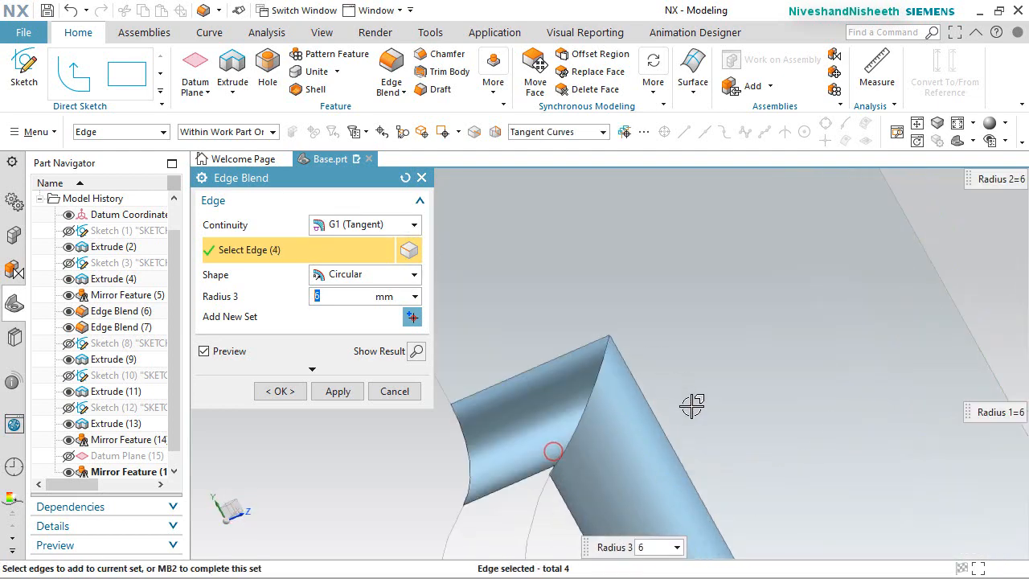
{"action": "scroll", "coordinate": [689, 407], "scroll_direction": "down", "scroll_amount": 5}
{"action": "left_click", "coordinate": [337, 392]}
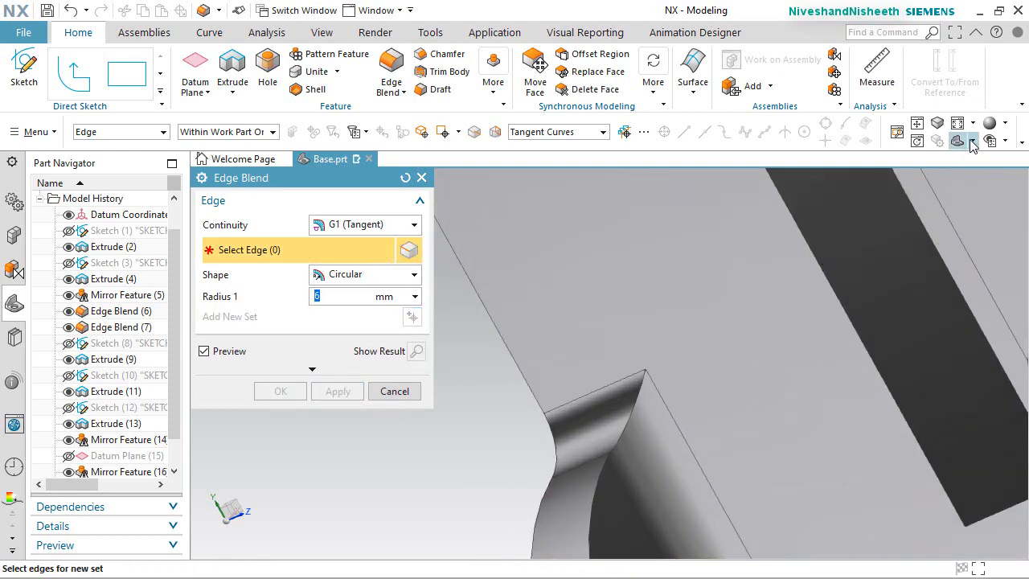
Apply a 3 mm edge blend to the large jaw's two curved side edges and the tangent edge chains around the lugs and rear profile
{"action": "left_click", "coordinate": [973, 140]}
{"action": "left_click", "coordinate": [1008, 167]}
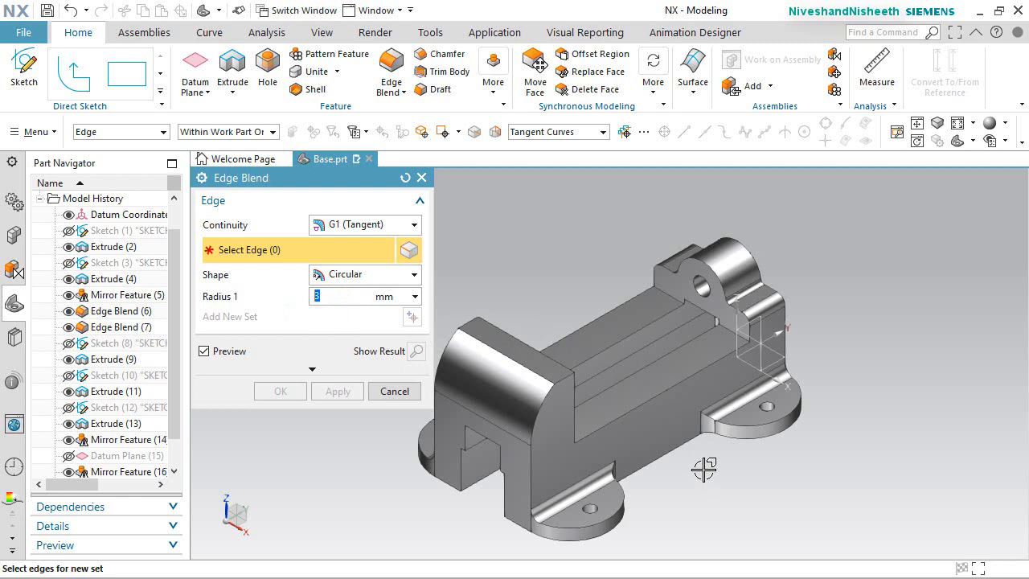
{"action": "left_click", "coordinate": [536, 410]}
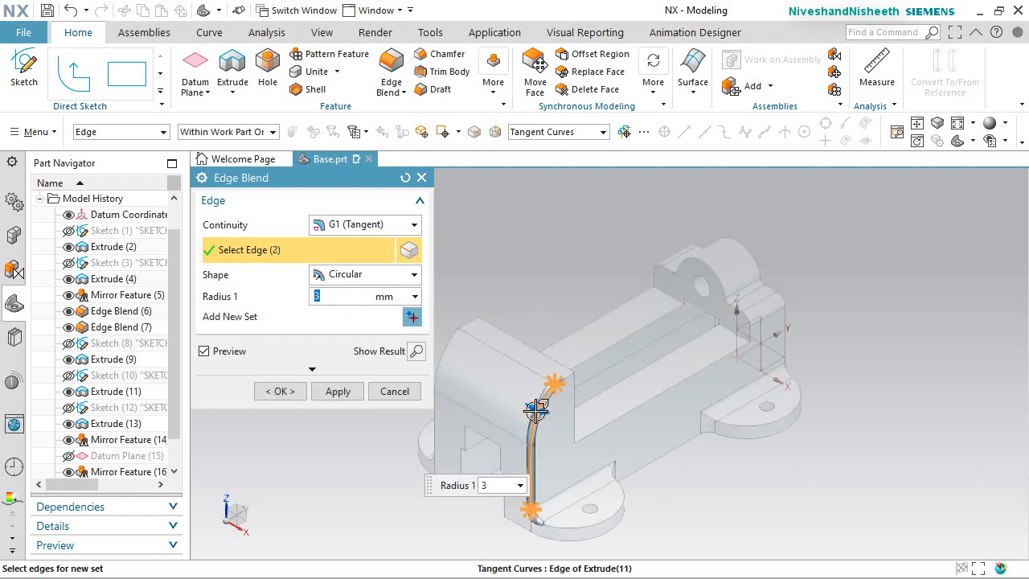
{"action": "left_click", "coordinate": [442, 348]}
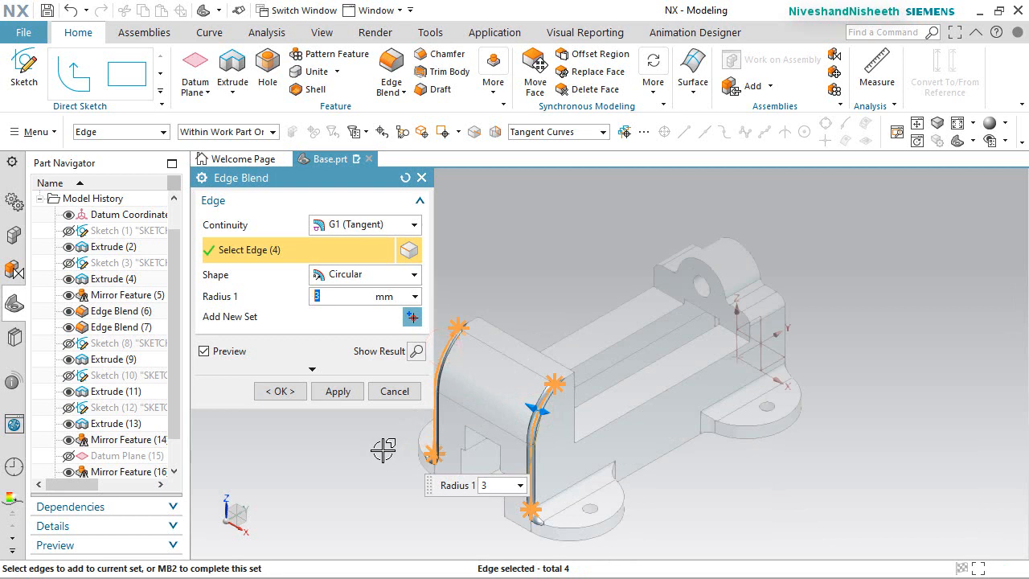
{"action": "left_click", "coordinate": [573, 529]}
{"action": "left_click", "coordinate": [751, 426]}
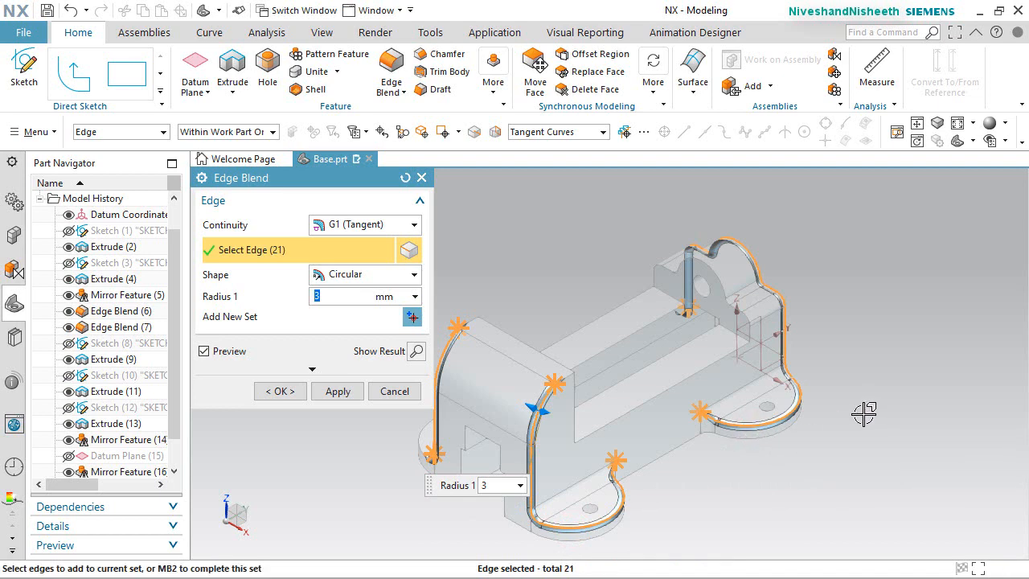
{"action": "middle_click", "coordinate": [734, 471]}
{"action": "mouse_move", "coordinate": [735, 471]}
{"action": "middle_mouse_down"}
{"action": "mouse_move", "coordinate": [818, 459]}
{"action": "mouse_move", "coordinate": [804, 494]}
{"action": "middle_mouse_up"}
{"action": "middle_click", "coordinate": [804, 495]}
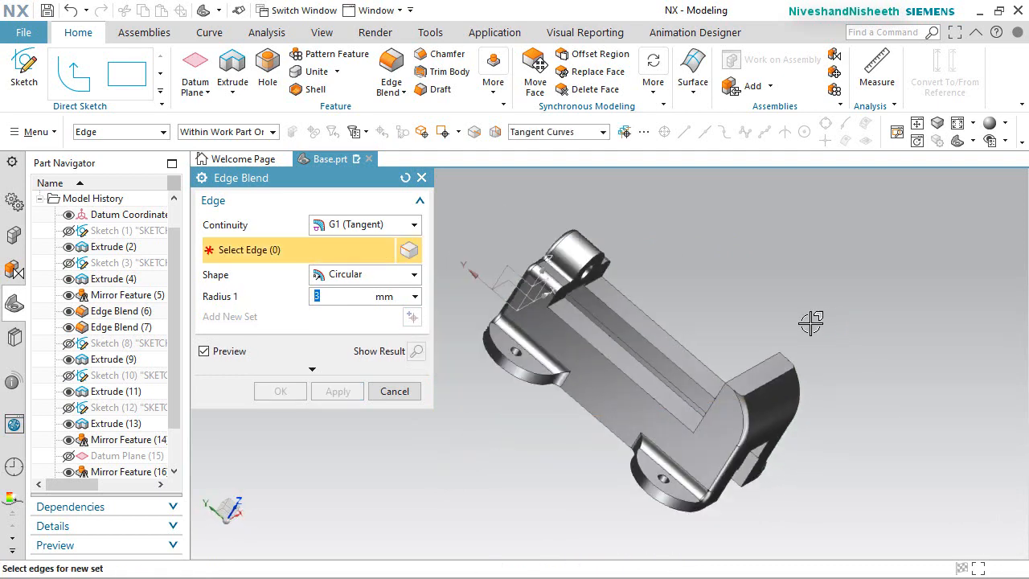
Apply a 3 mm edge blend to the curved upper outer edges of the two lugs on the remaining side of the base
{"action": "scroll", "coordinate": [734, 361], "scroll_direction": "up", "scroll_amount": 3}
{"action": "scroll", "coordinate": [731, 335], "scroll_direction": "down", "scroll_amount": 1}
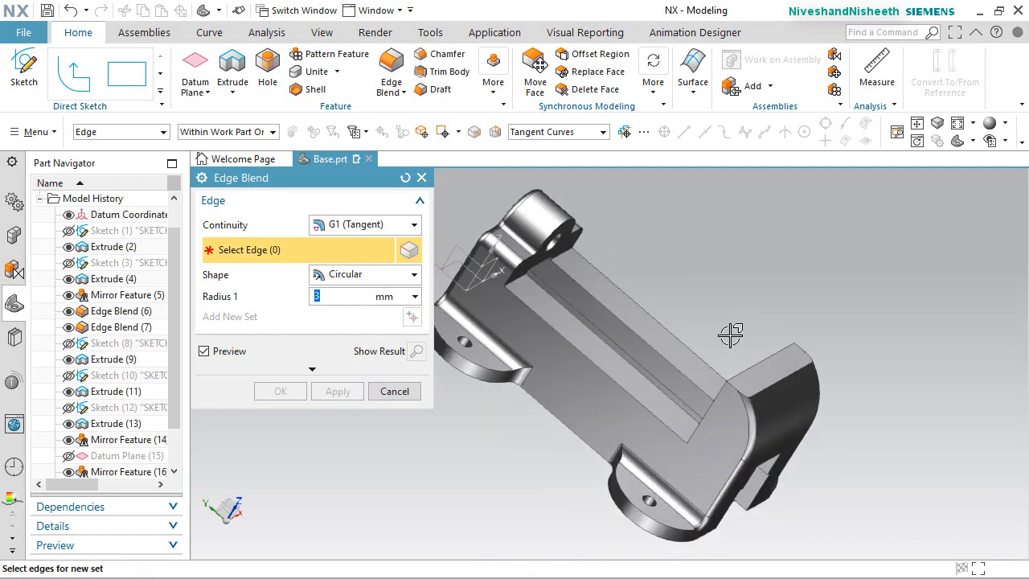
{"action": "scroll", "coordinate": [700, 324], "scroll_direction": "up", "scroll_amount": 2}
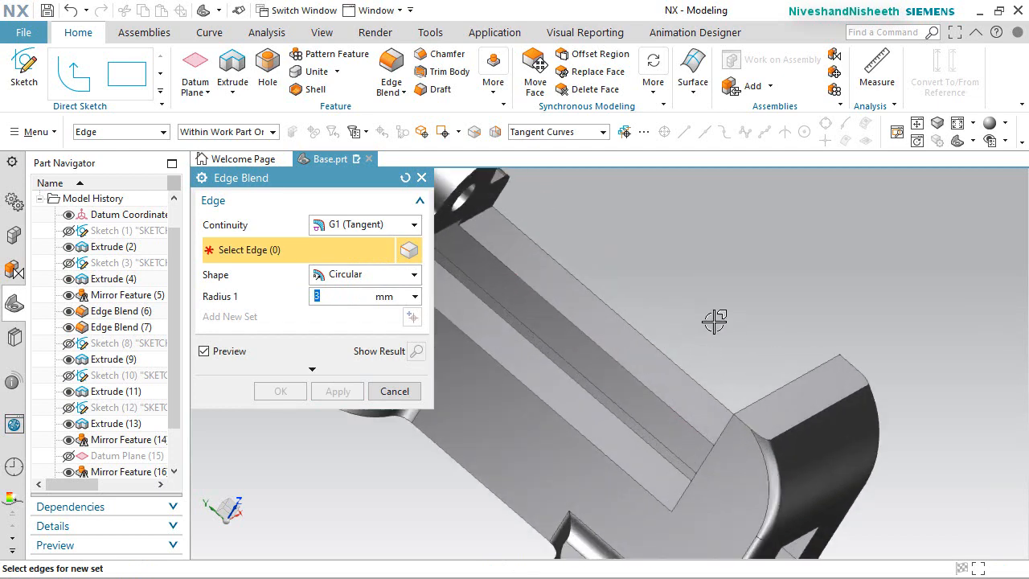
{"action": "scroll", "coordinate": [714, 320], "scroll_direction": "down", "scroll_amount": 3}
{"action": "scroll", "coordinate": [474, 326], "scroll_direction": "up", "scroll_amount": 3}
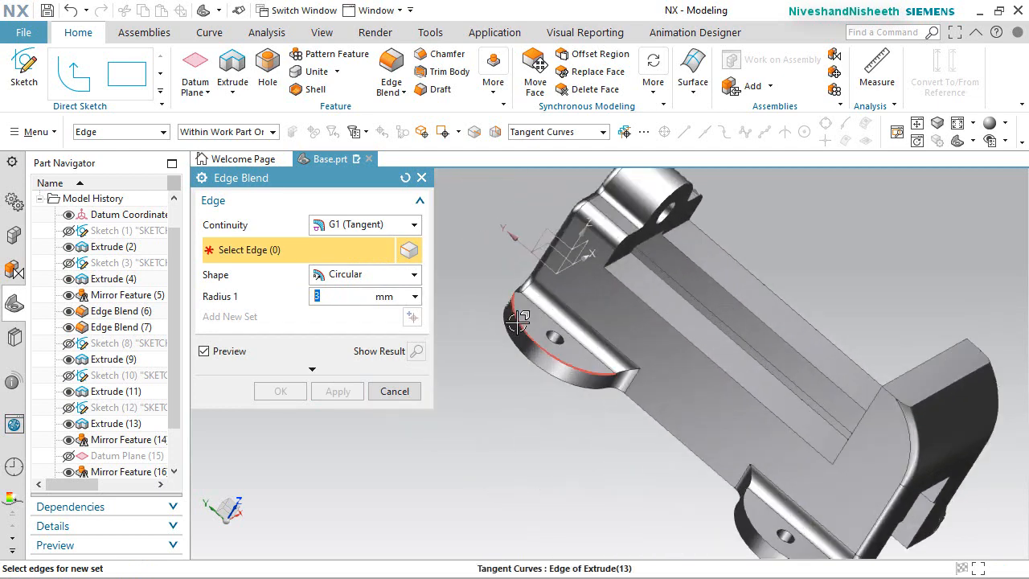
{"action": "left_click", "coordinate": [518, 322]}
{"action": "scroll", "coordinate": [507, 263], "scroll_direction": "down", "scroll_amount": 2}
{"action": "scroll", "coordinate": [647, 426], "scroll_direction": "up", "scroll_amount": 2}
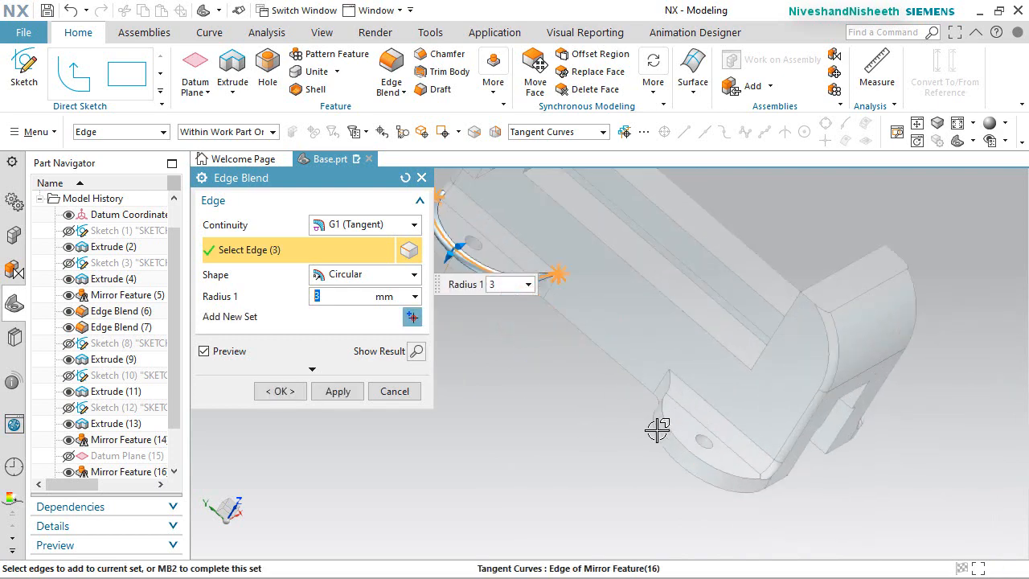
{"action": "left_click", "coordinate": [656, 447]}
{"action": "middle_click_drag", "start_coordinate": [797, 423], "coordinate": [706, 418]}
{"action": "middle_click", "coordinate": [705, 418]}
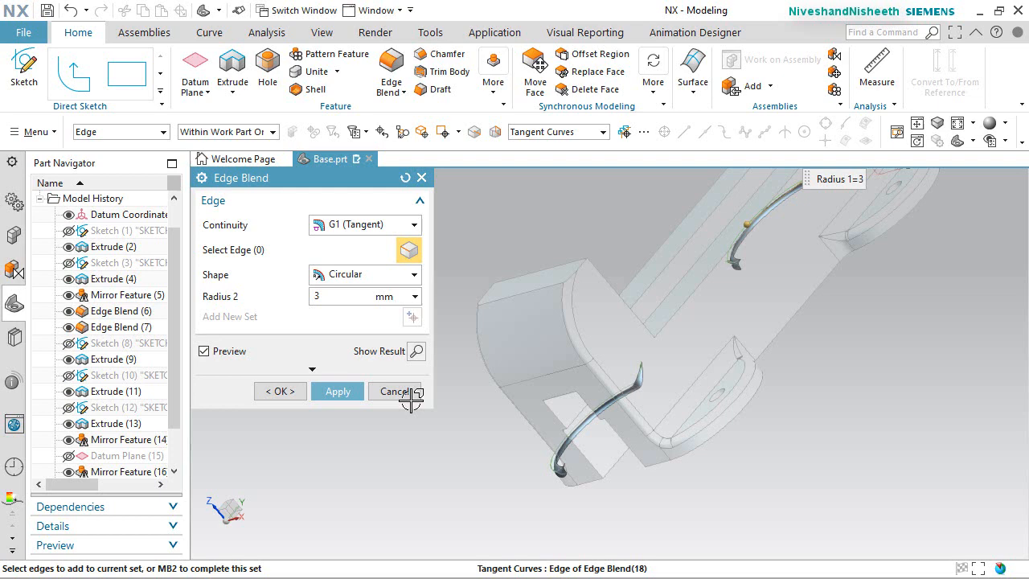
{"action": "left_click", "coordinate": [275, 394]}
Return the whole base to the trimetric-style home view and save the part
{"action": "key", "text": "ctrl+f"}
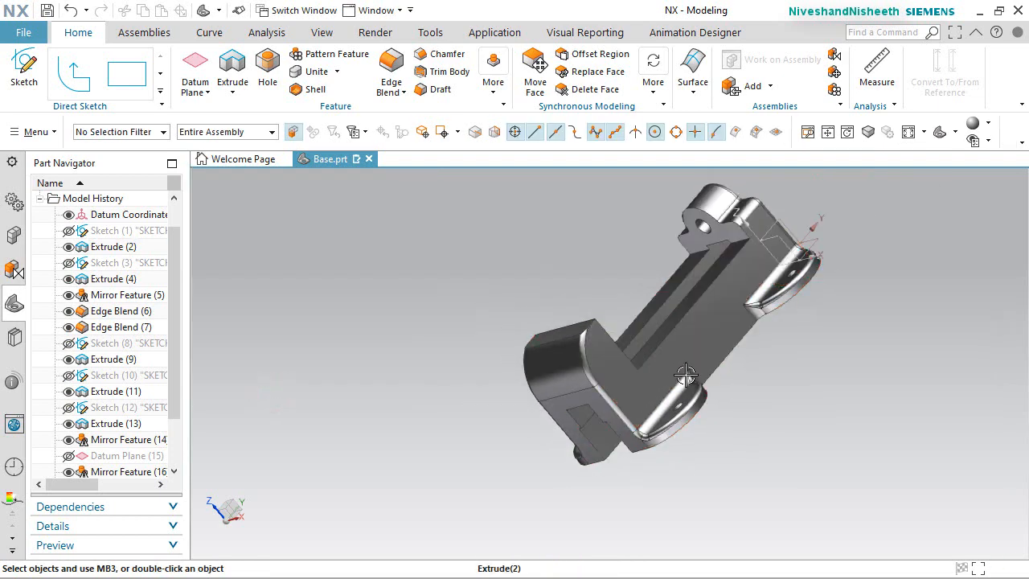
{"action": "middle_click_drag", "start_coordinate": [697, 413], "coordinate": [700, 476]}
{"action": "key", "text": "Home"}
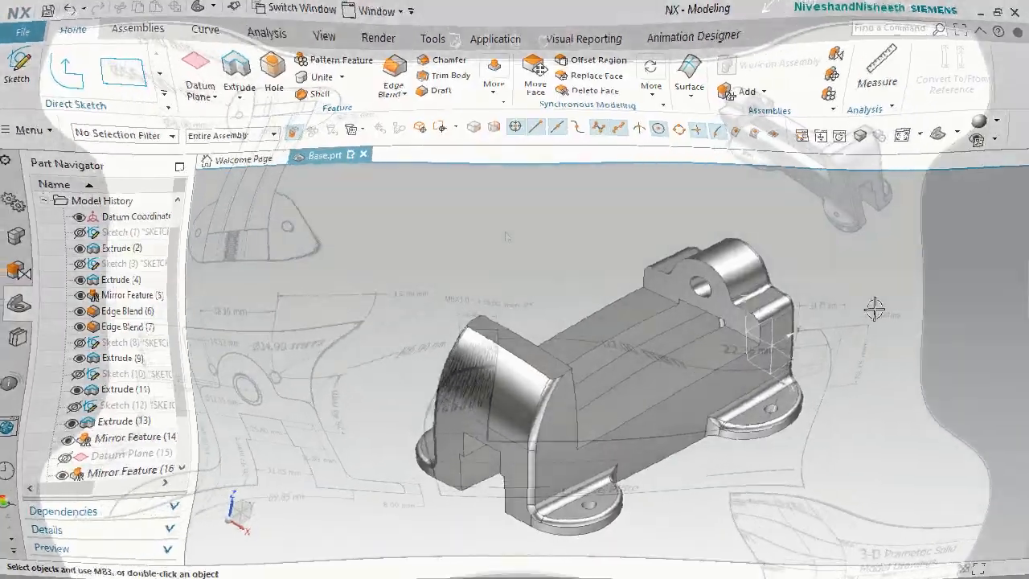
{"action": "key", "text": "ctrl+s"}
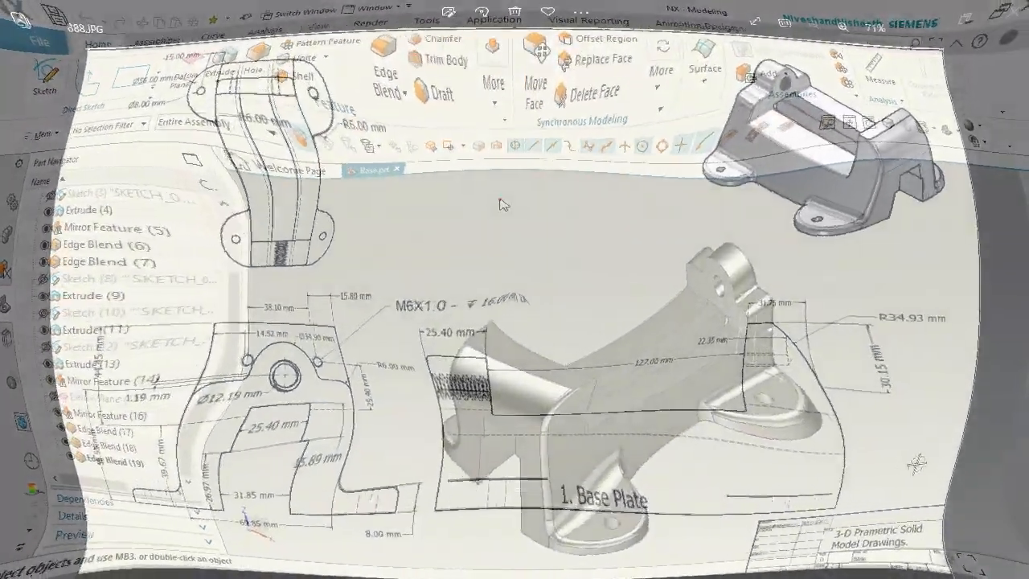
Switch to the drawing 888.JPG and examine the threaded hole callout and the dimensions locating the two holes on the large jaw
{"action": "scroll", "coordinate": [156, 502], "scroll_direction": "up", "scroll_amount": 3}
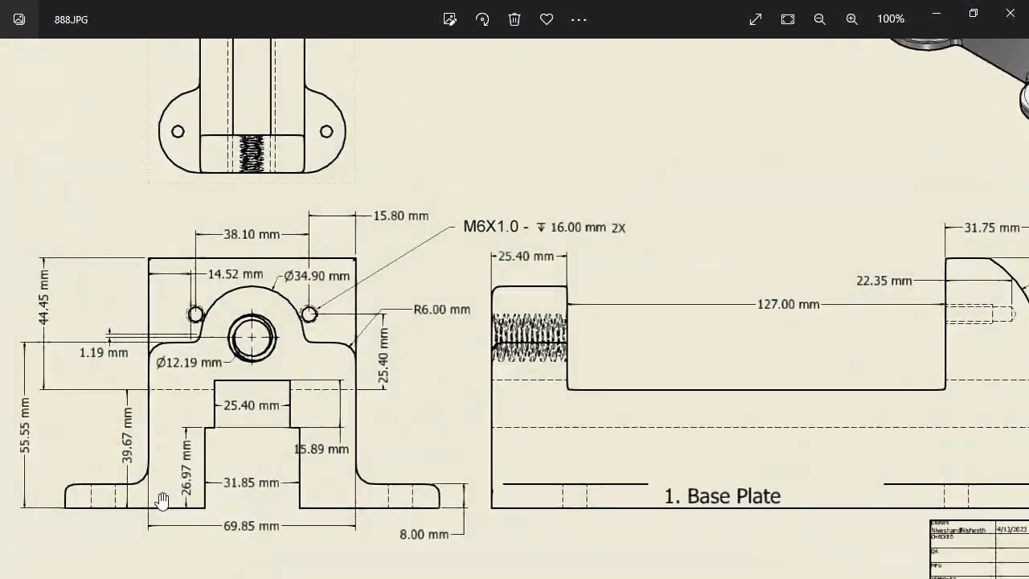
{"action": "left_click_drag", "start_coordinate": [285, 394], "coordinate": [315, 394]}
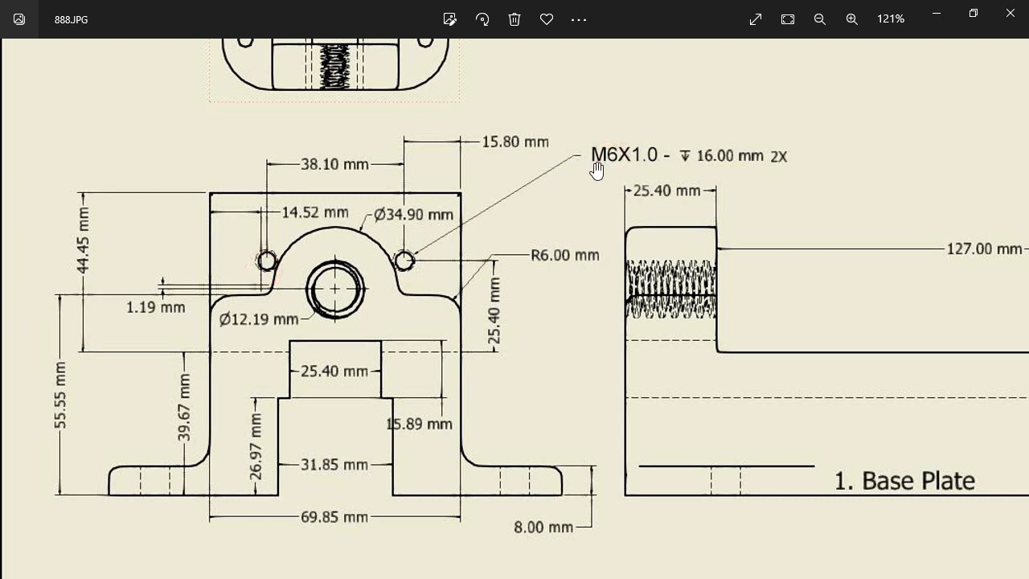
{"action": "left_click_drag", "start_coordinate": [594, 170], "coordinate": [590, 173]}
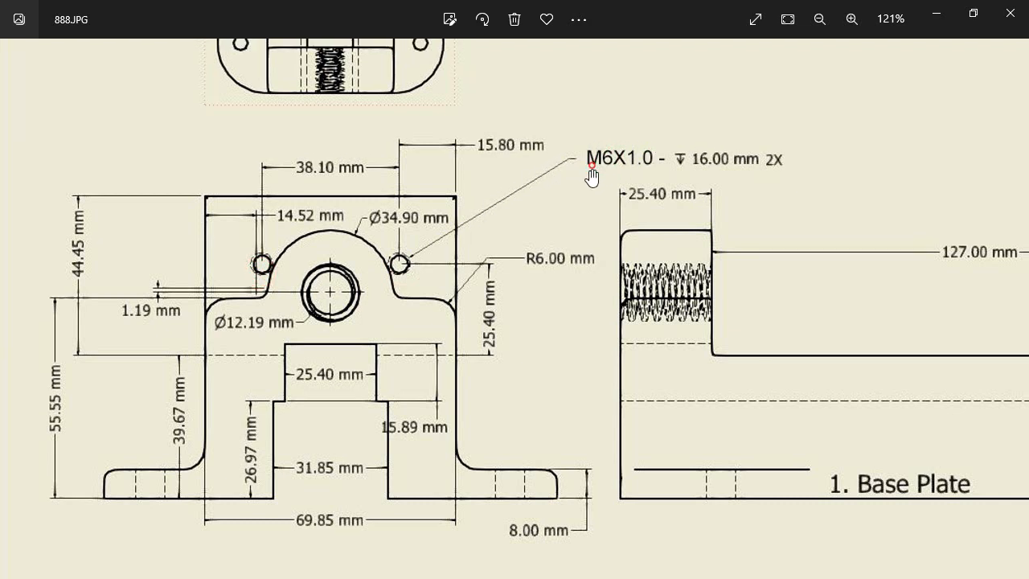
{"action": "left_click", "coordinate": [636, 173]}
{"action": "left_click", "coordinate": [723, 171]}
{"action": "left_click_drag", "start_coordinate": [557, 209], "coordinate": [577, 193]}
{"action": "left_click", "coordinate": [259, 273]}
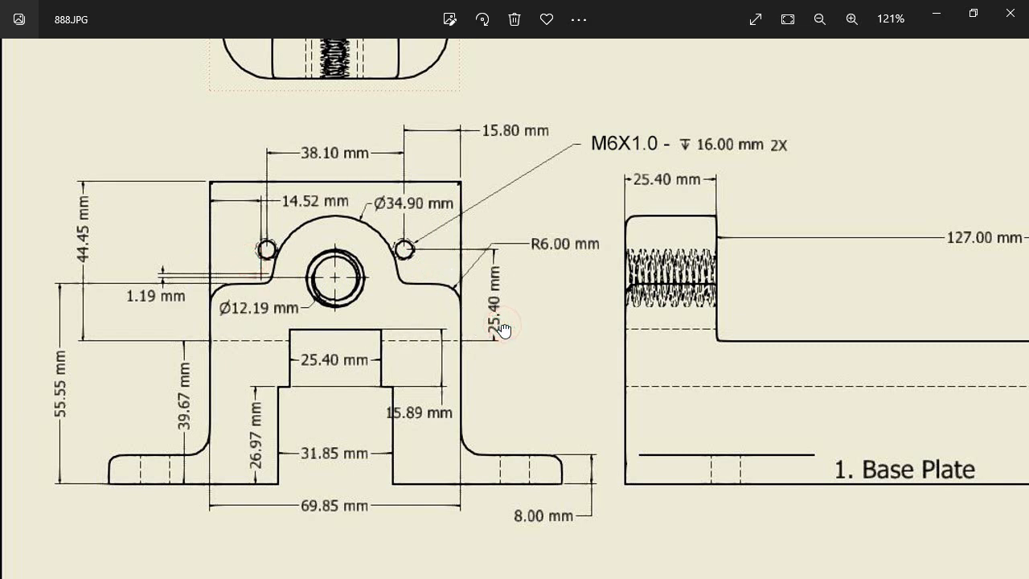
{"action": "left_click_drag", "start_coordinate": [404, 258], "coordinate": [404, 256]}
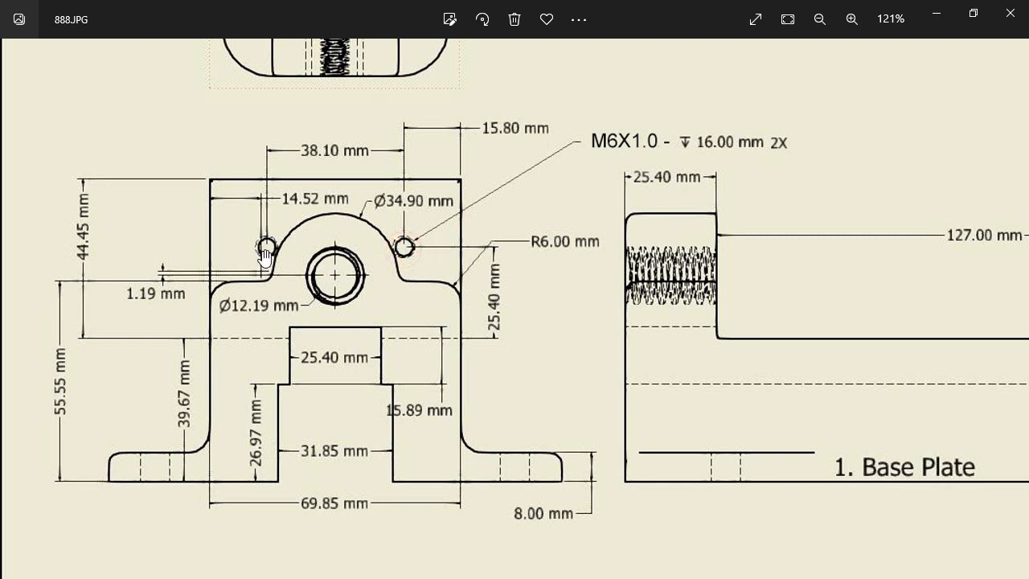
{"action": "double_click", "coordinate": [375, 270]}
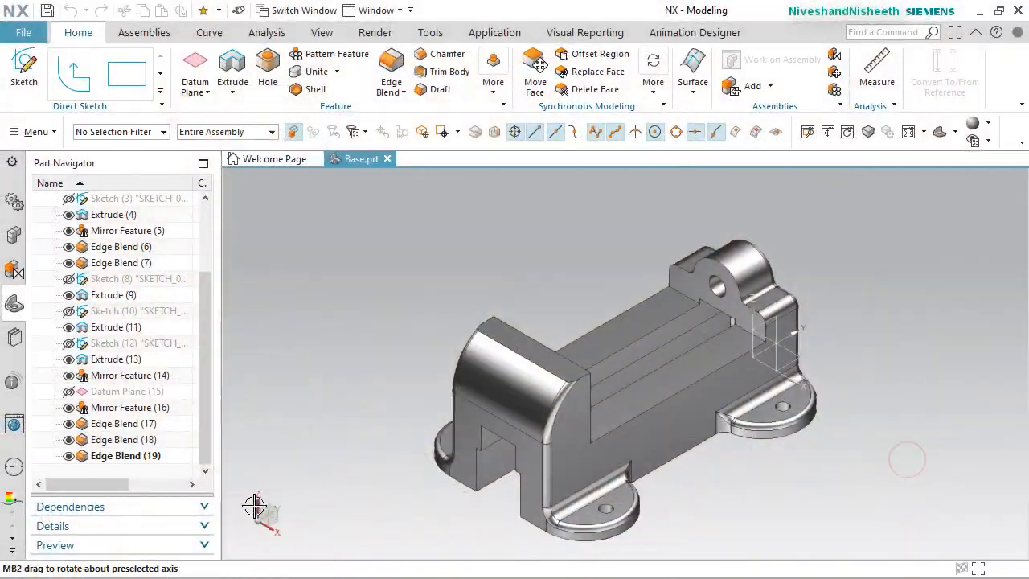
Switch back to NX and rotate the view 180° about the Z axis to face the large jaw's inner side
{"action": "left_click", "coordinate": [256, 508]}
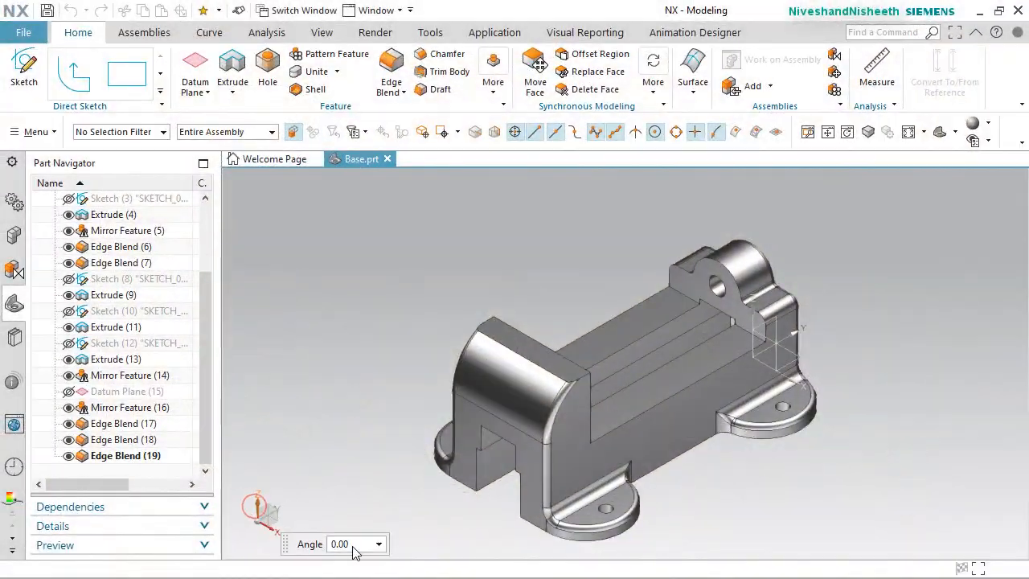
{"action": "left_click", "coordinate": [352, 545]}
{"action": "type", "text": "180"}
{"action": "key", "text": "Return"}
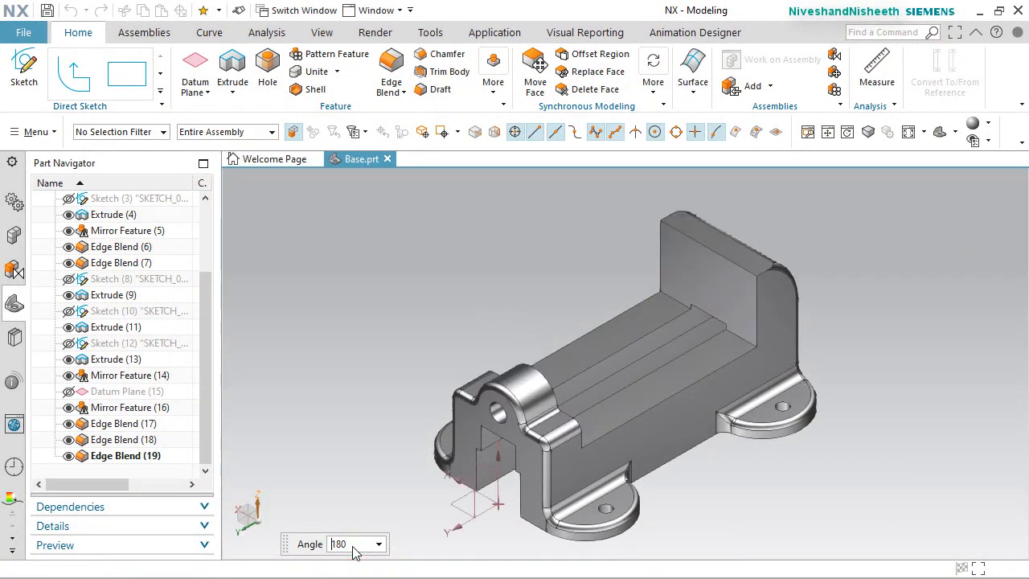
{"action": "key", "text": "Escape"}
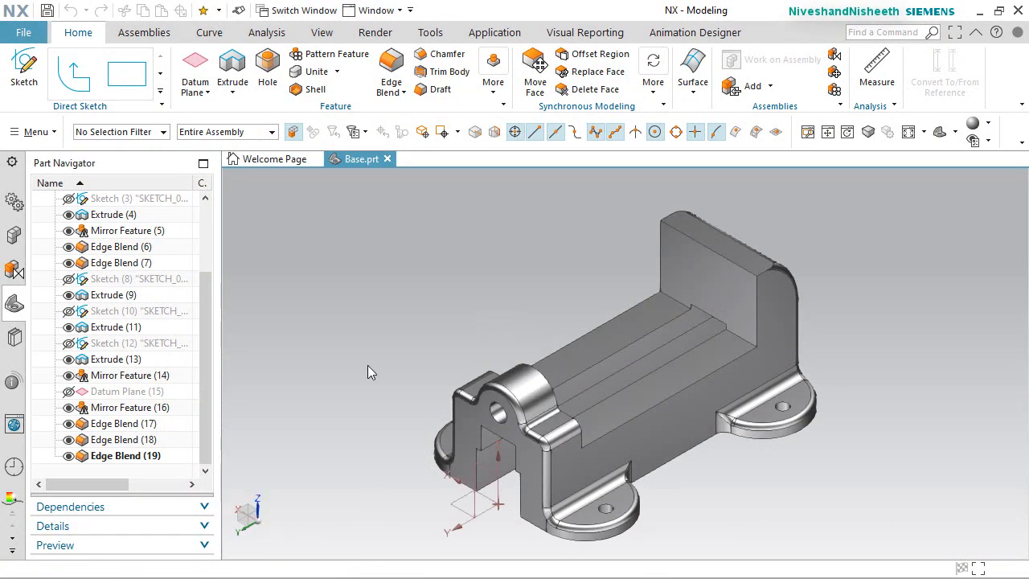
Start a Threaded Hole feature and sketch its position on the large jaw's inner face
{"action": "left_click", "coordinate": [270, 73]}
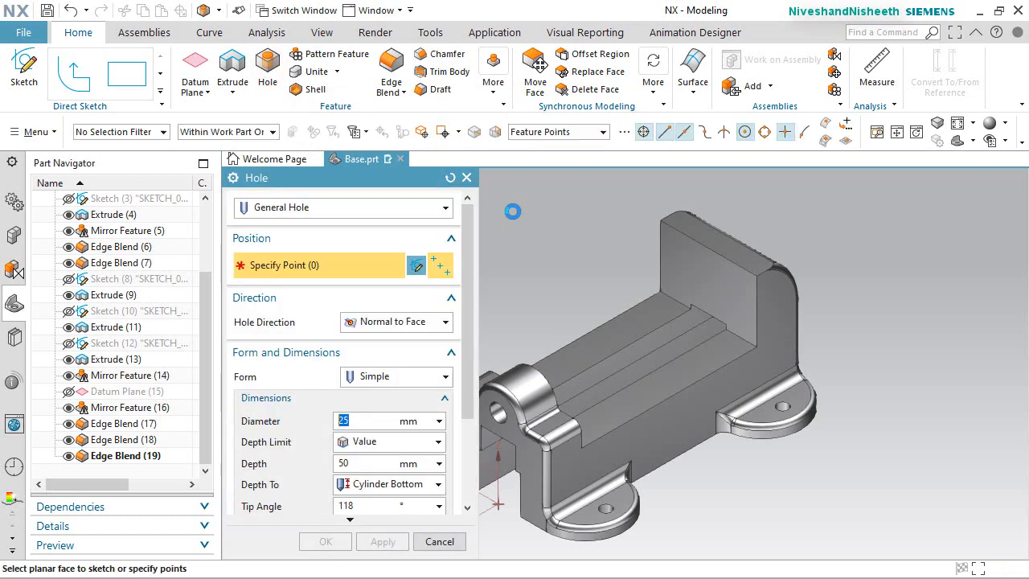
{"action": "left_click_drag", "start_coordinate": [372, 184], "coordinate": [372, 185]}
{"action": "left_click", "coordinate": [350, 209]}
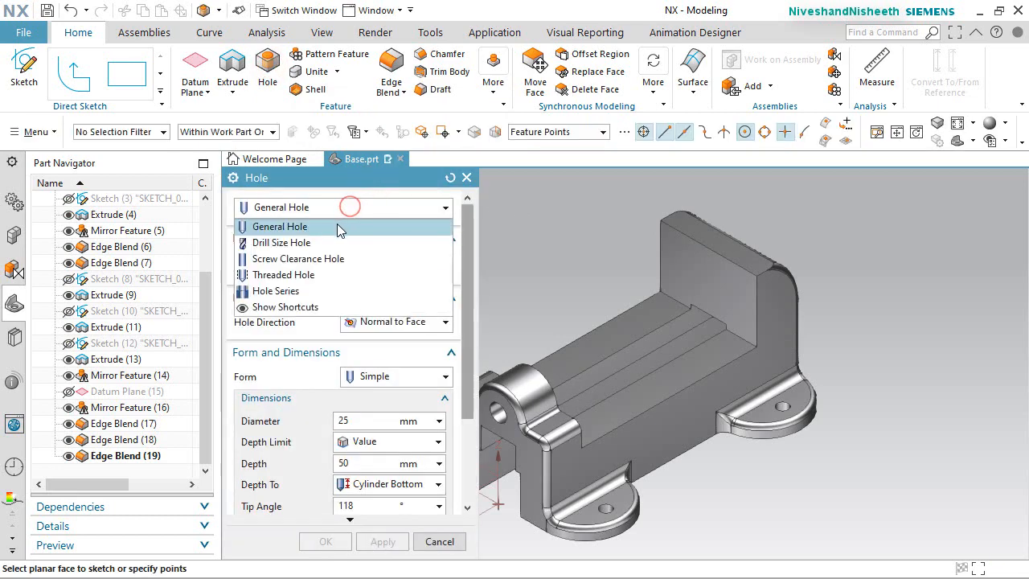
{"action": "left_click", "coordinate": [313, 273]}
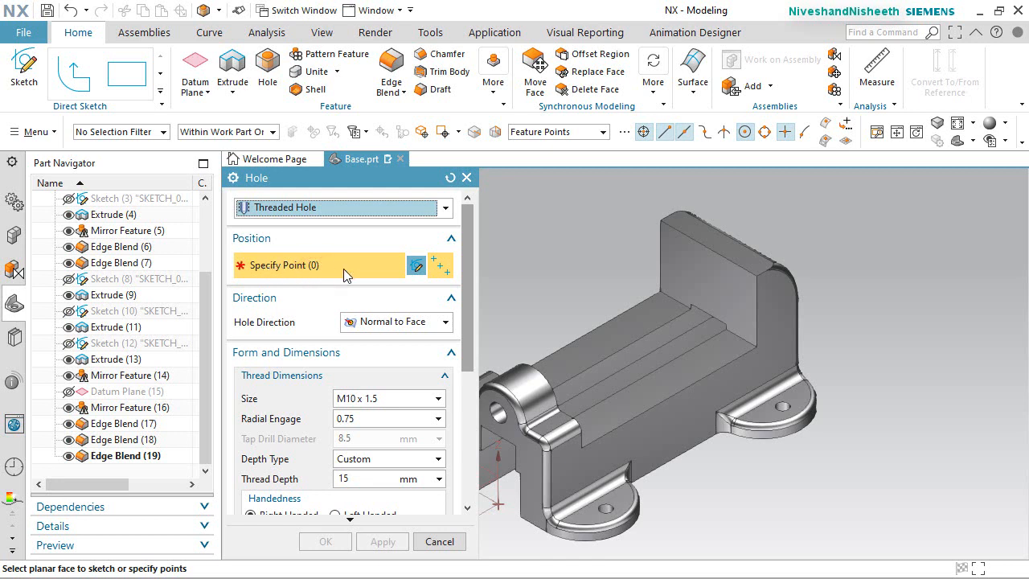
{"action": "scroll", "coordinate": [663, 257], "scroll_direction": "up", "scroll_amount": 3}
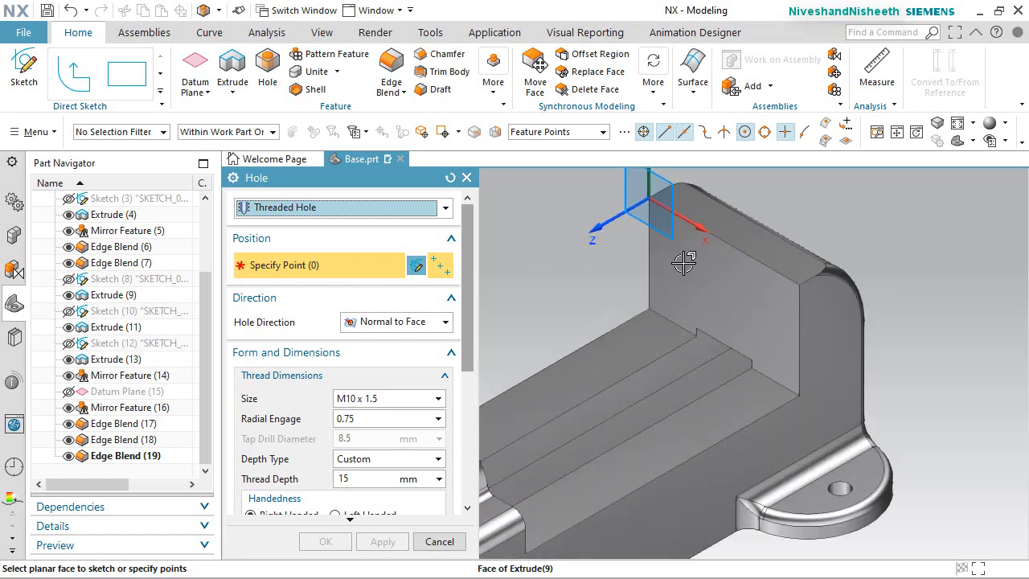
{"action": "left_click", "coordinate": [689, 268]}
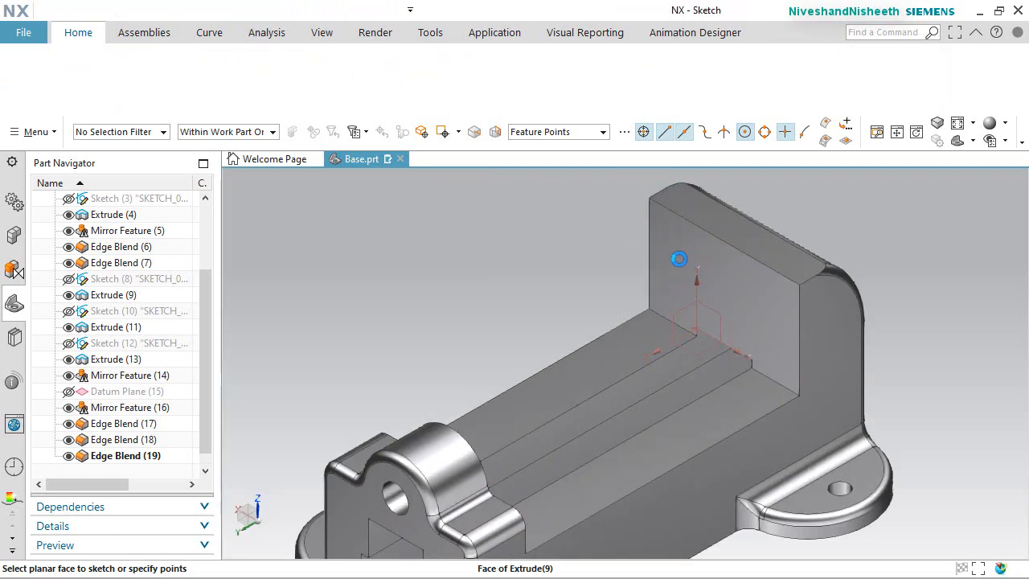
Add a second hole point on the large jaw's inner face and align the two points horizontally
{"action": "scroll", "coordinate": [711, 253], "scroll_direction": "up", "scroll_amount": 5}
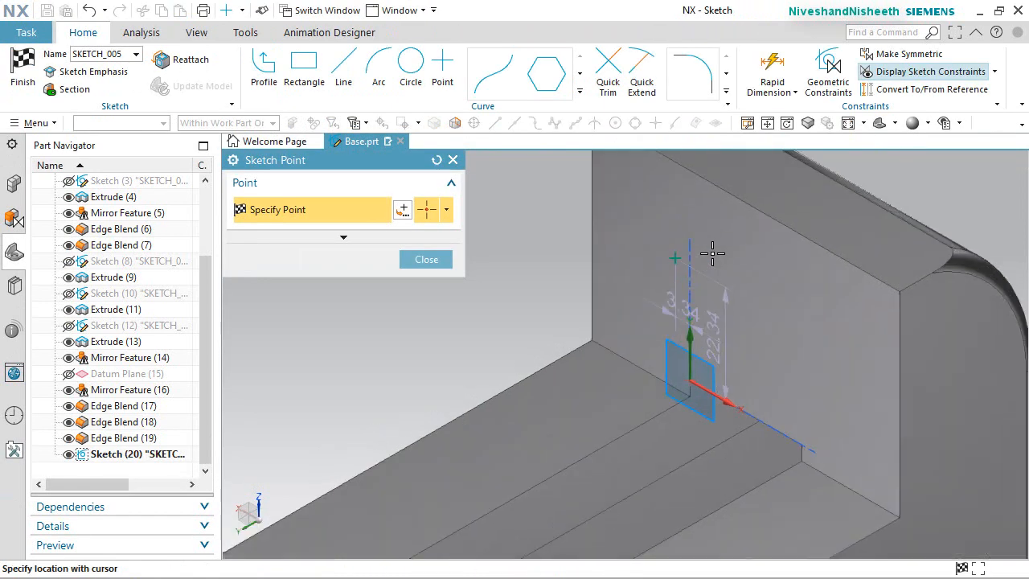
{"action": "left_click", "coordinate": [839, 344]}
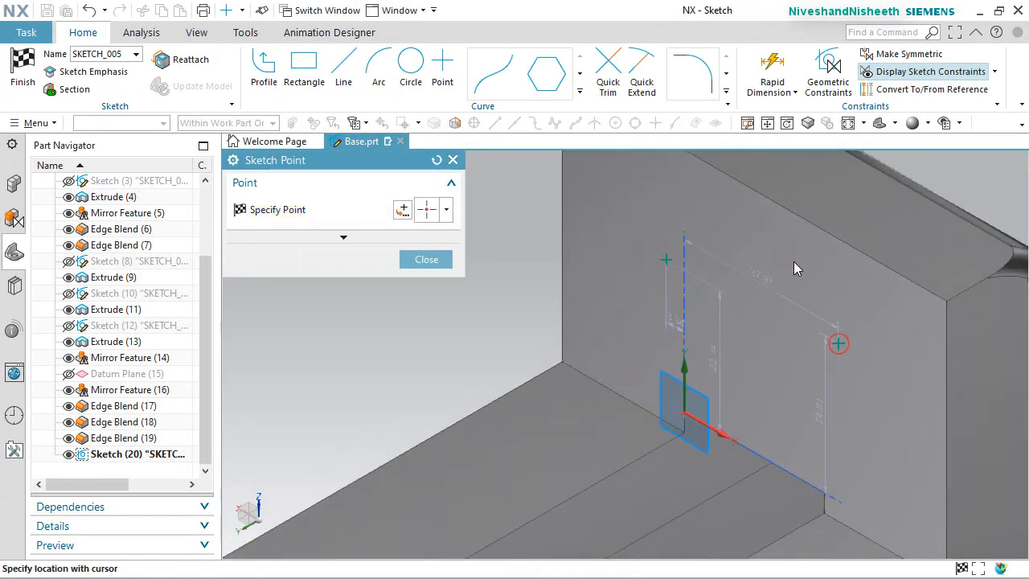
{"action": "left_click", "coordinate": [426, 259]}
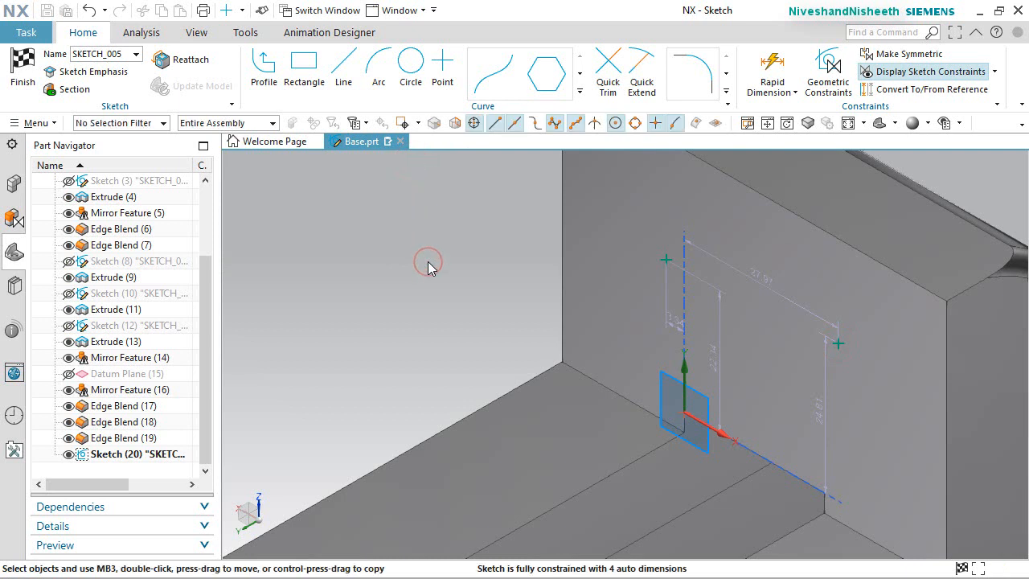
{"action": "left_click", "coordinate": [667, 257]}
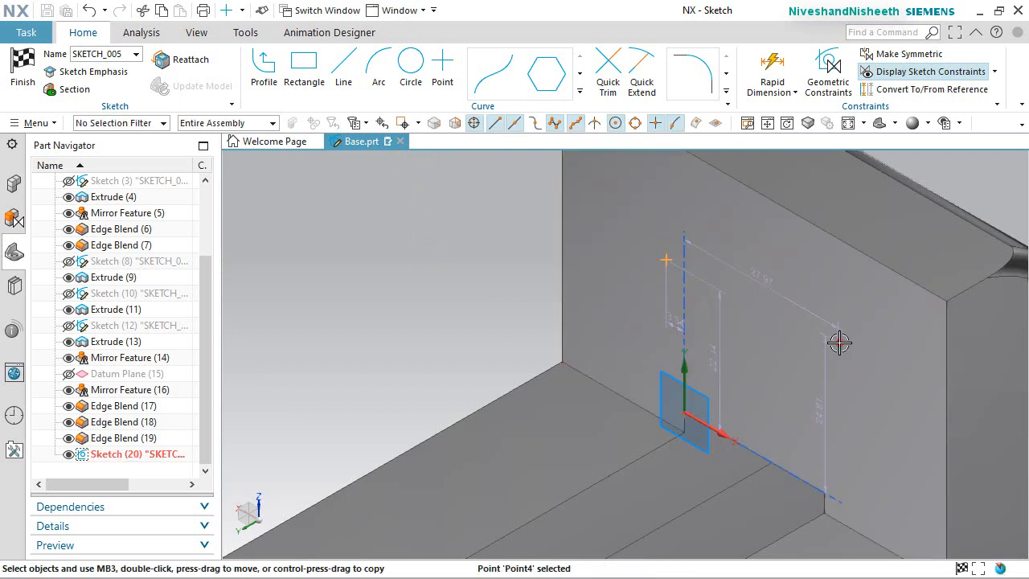
{"action": "left_click", "coordinate": [839, 344]}
{"action": "left_click", "coordinate": [859, 315]}
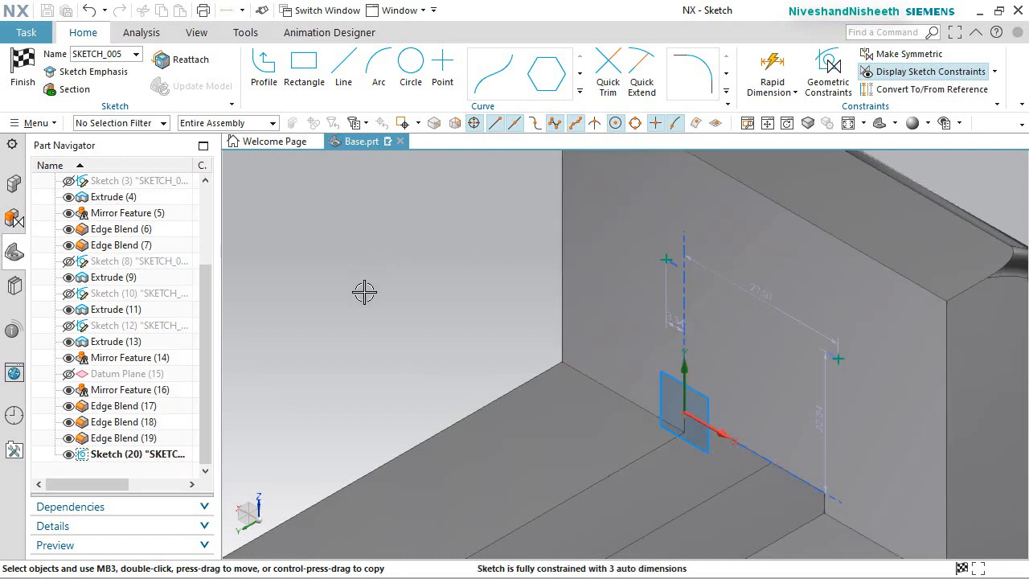
Dimension the horizontal distance between the two hole points as 38.1 mm
{"action": "left_click", "coordinate": [764, 53]}
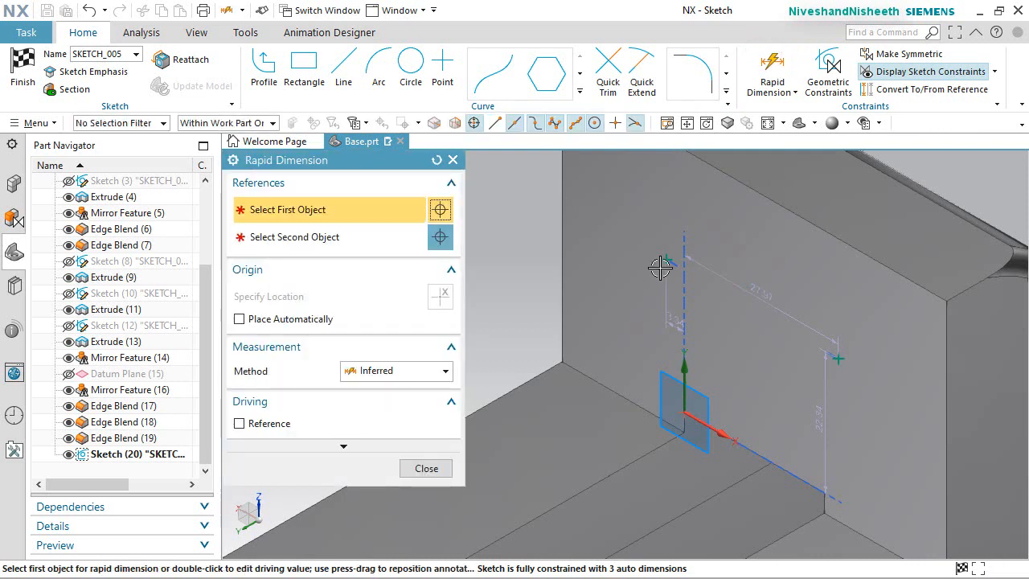
{"action": "left_click", "coordinate": [666, 259]}
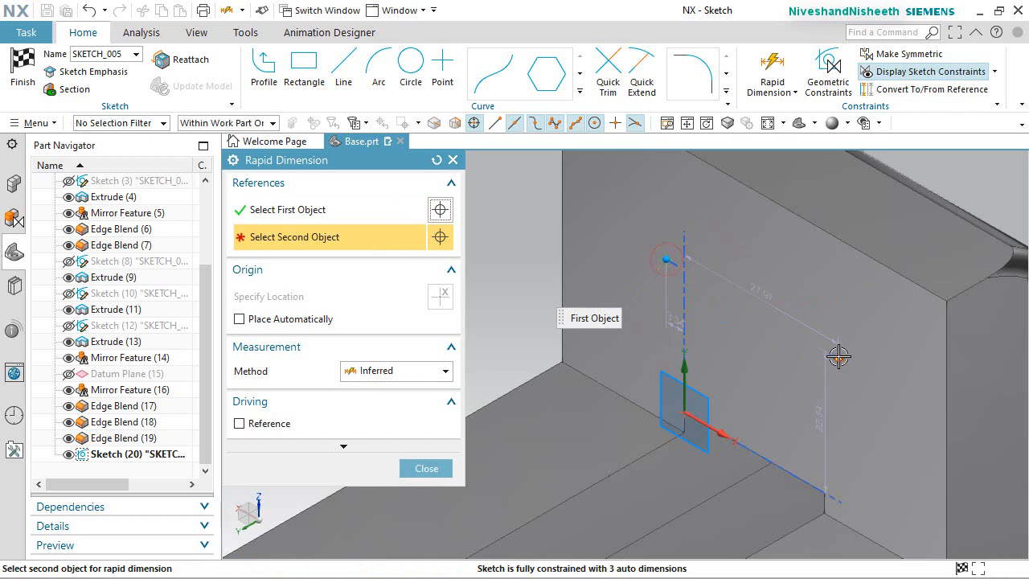
{"action": "left_click", "coordinate": [838, 357]}
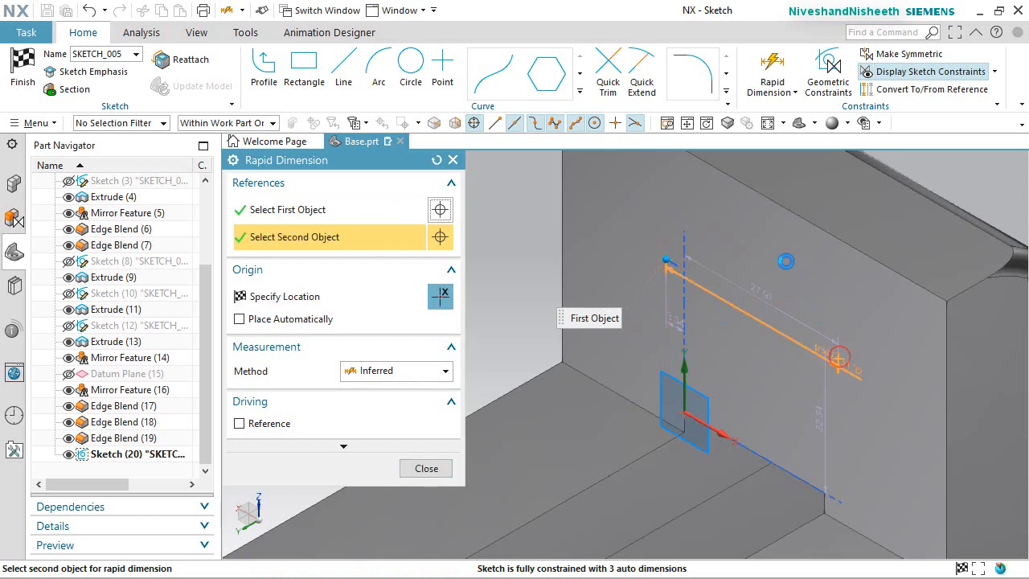
{"action": "left_click", "coordinate": [786, 262]}
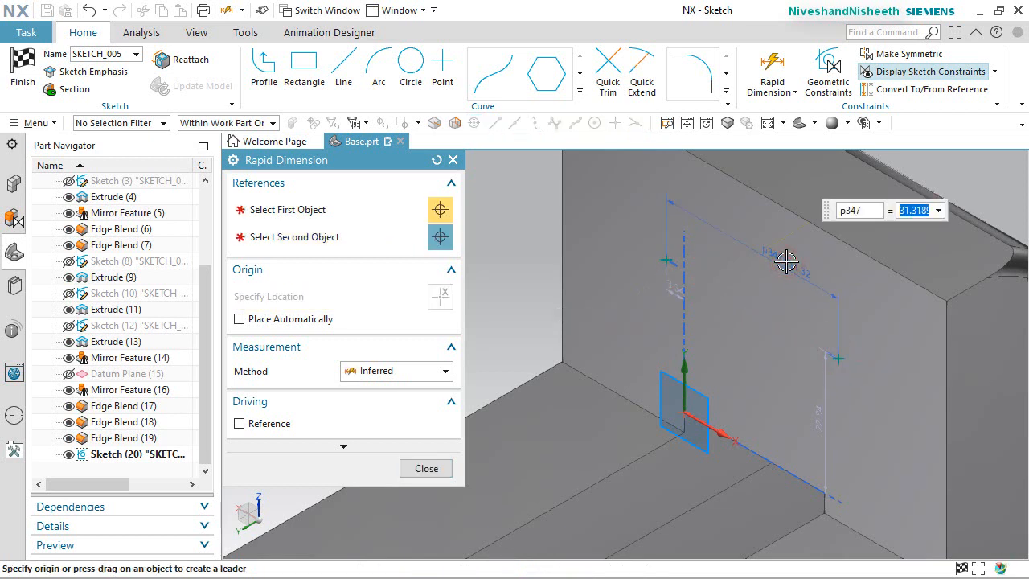
{"action": "type", "text": "38.1"}
{"action": "key", "text": "Return"}
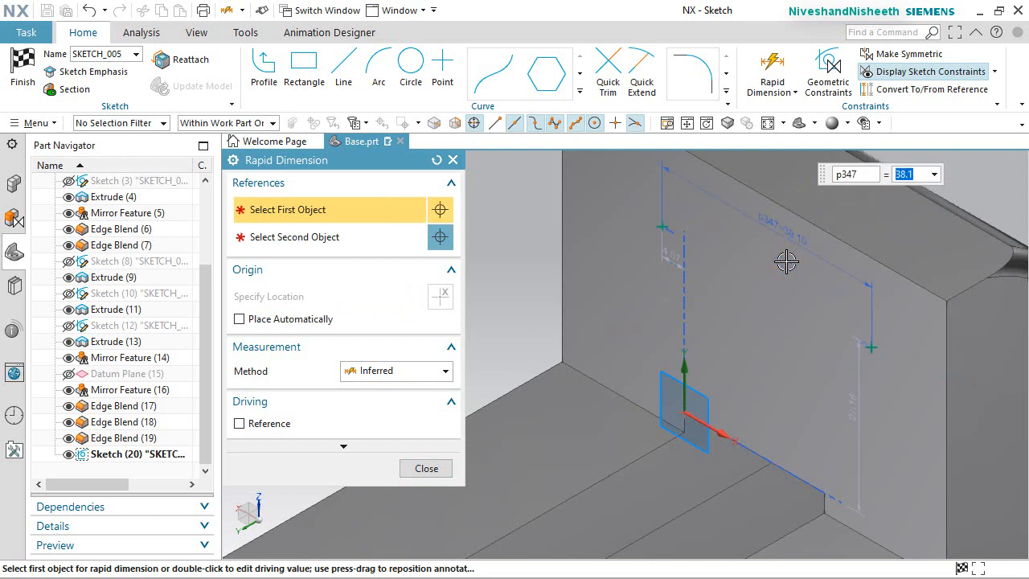
Dimension the height of the hole points above the jaw face's lower edge as 25.4 mm
{"action": "left_click", "coordinate": [872, 350]}
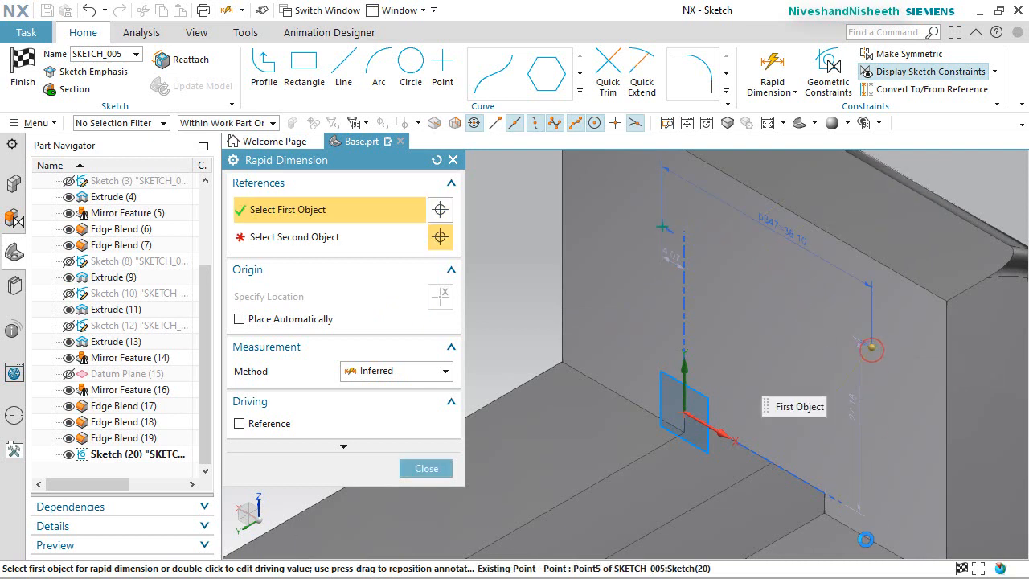
{"action": "left_click", "coordinate": [871, 347]}
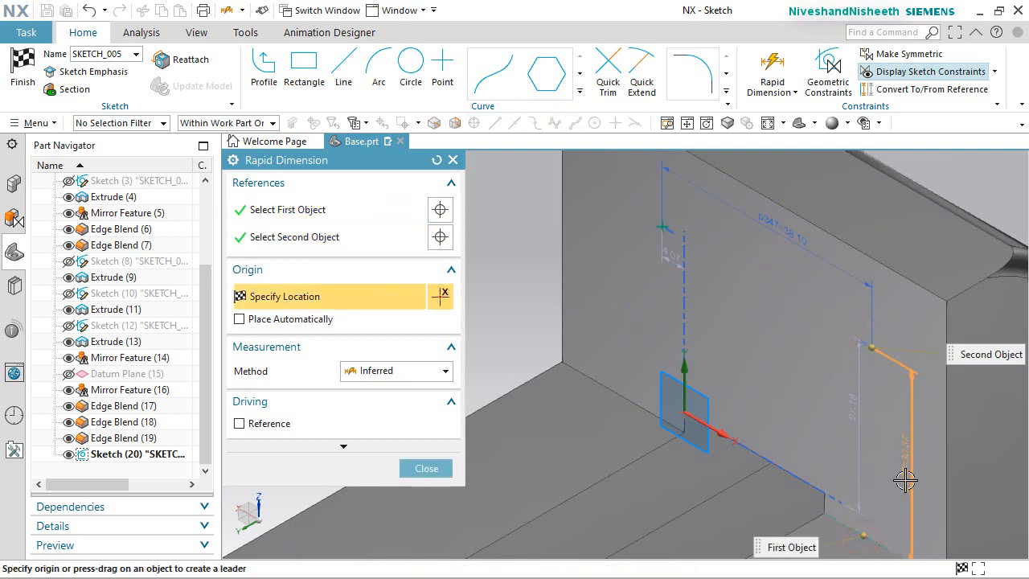
{"action": "left_click", "coordinate": [905, 480]}
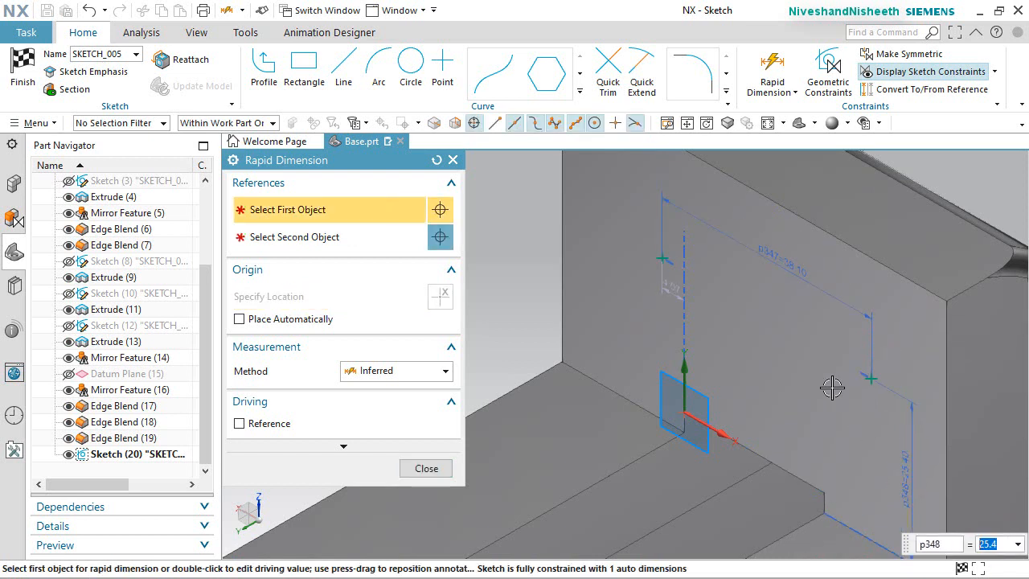
Dimension the nearer hole point 15.8 mm from the large jaw face's vertical edge and finish the sketch
{"action": "left_click", "coordinate": [868, 378]}
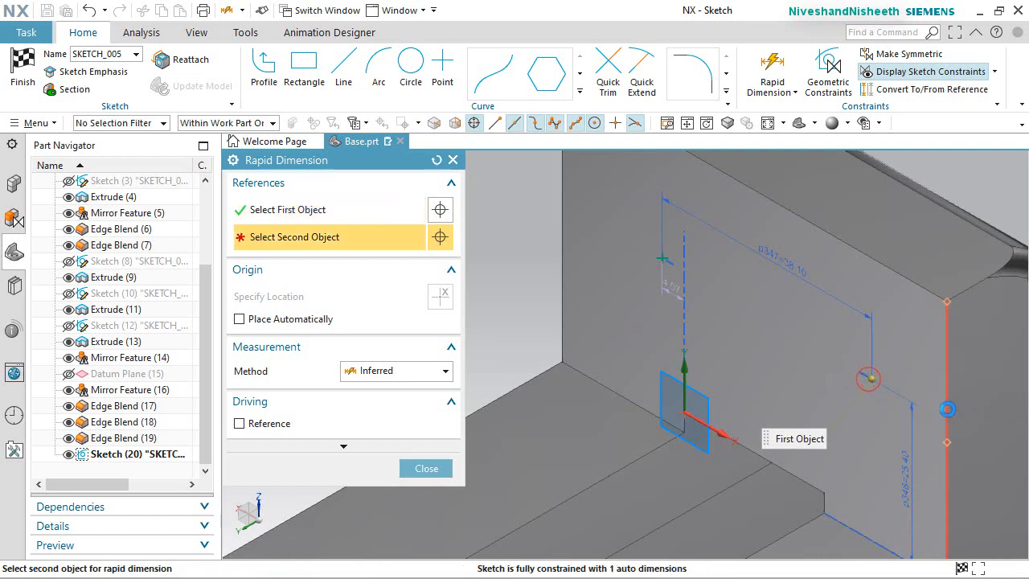
{"action": "left_click", "coordinate": [947, 411]}
{"action": "left_click", "coordinate": [919, 356]}
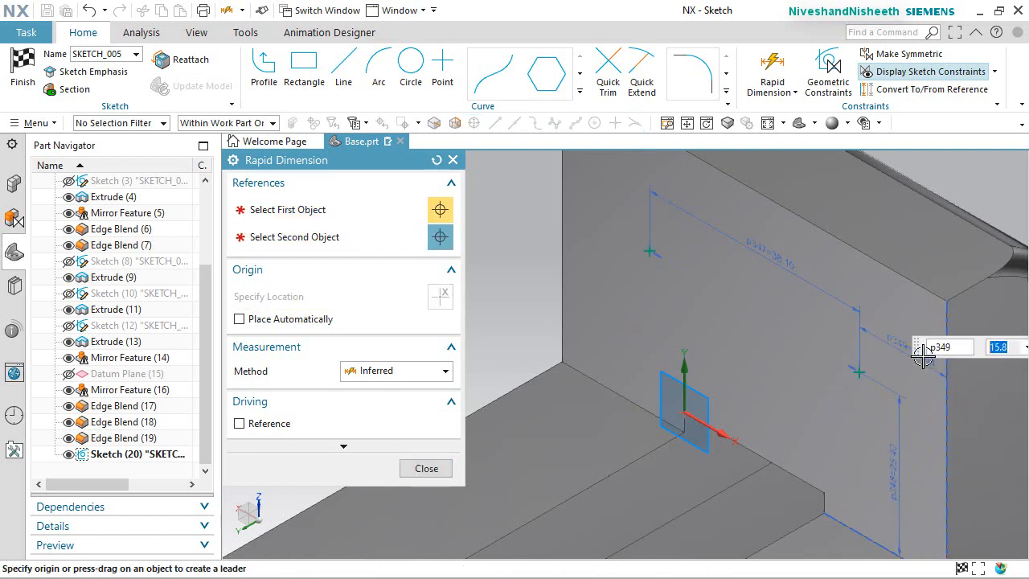
{"action": "left_click", "coordinate": [427, 470]}
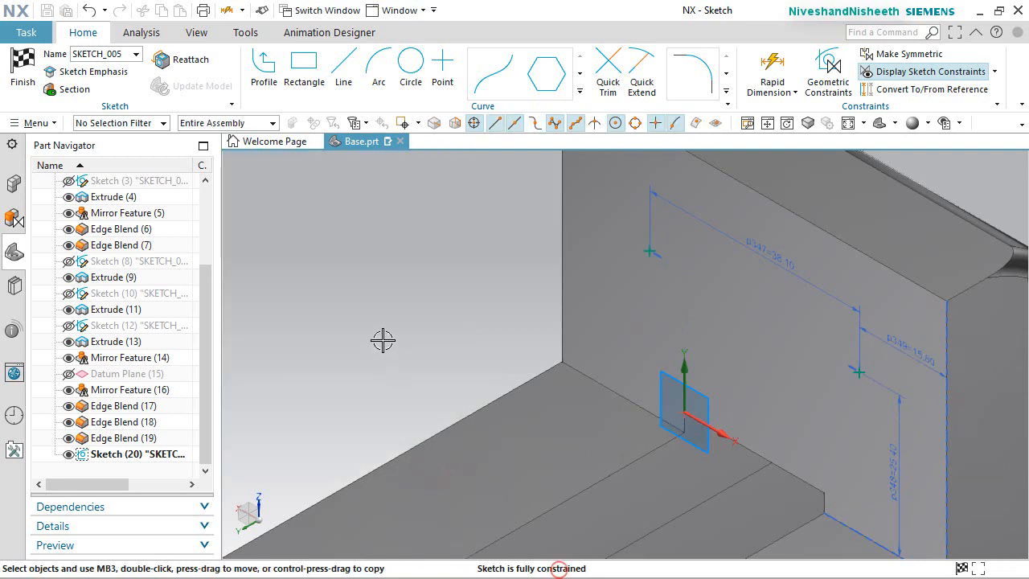
{"action": "left_click", "coordinate": [12, 77]}
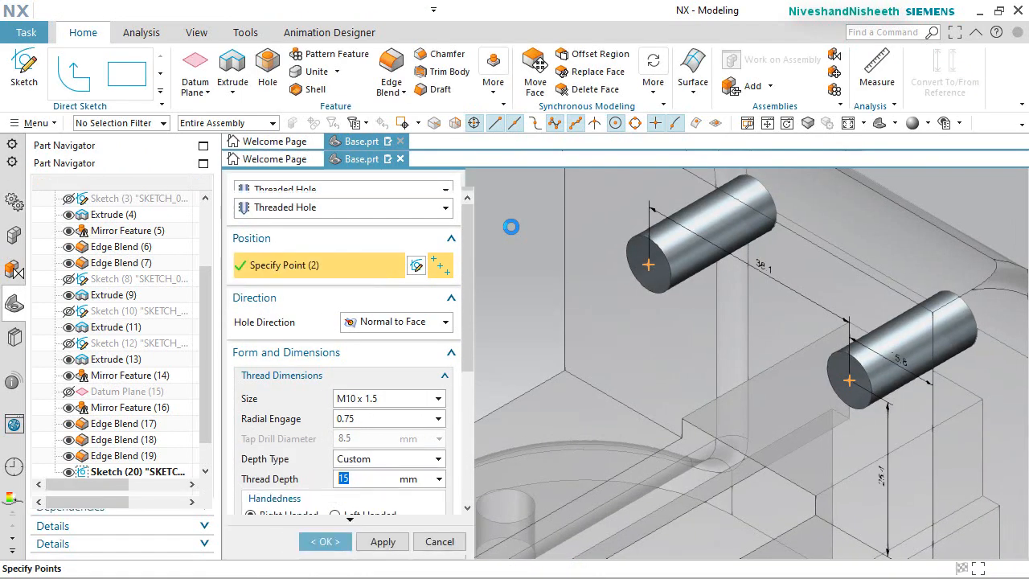
Set the threaded holes' size to M6 x 1.0 with a custom thread depth of 16 mm
{"action": "left_click_drag", "start_coordinate": [467, 252], "coordinate": [467, 296]}
{"action": "left_click", "coordinate": [427, 320]}
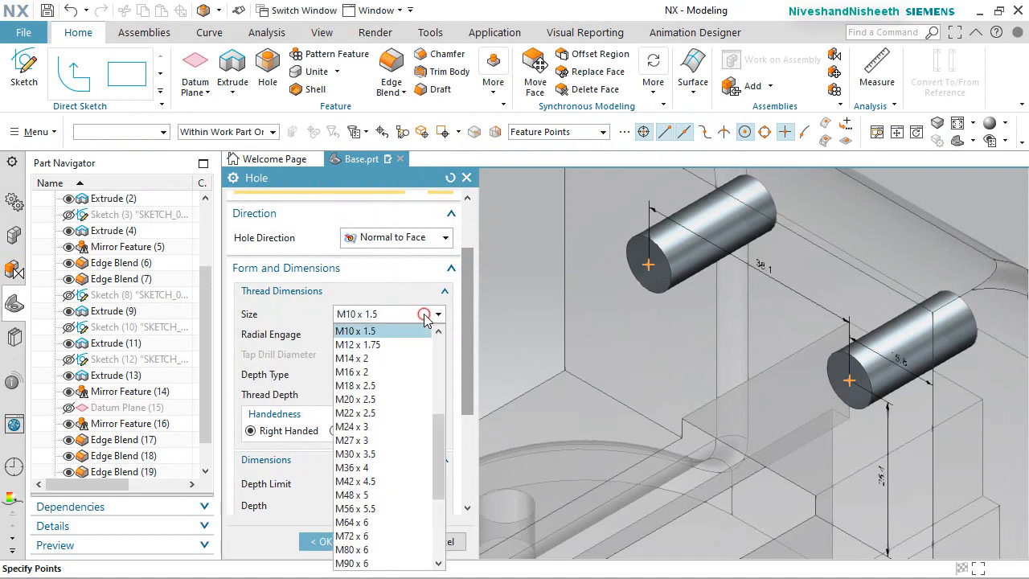
{"action": "scroll", "coordinate": [420, 354], "scroll_direction": "up", "scroll_amount": 1}
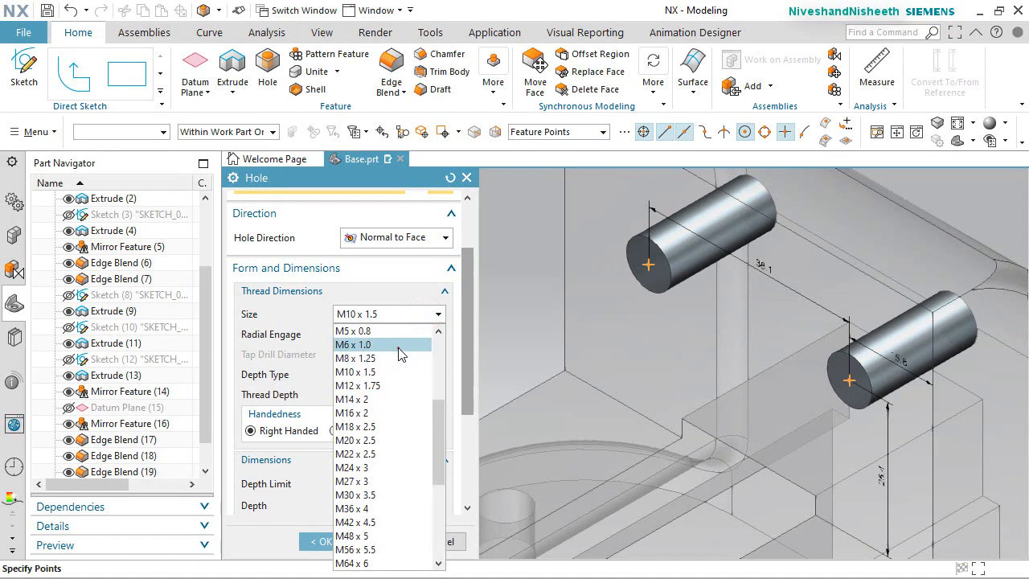
{"action": "left_click", "coordinate": [398, 347]}
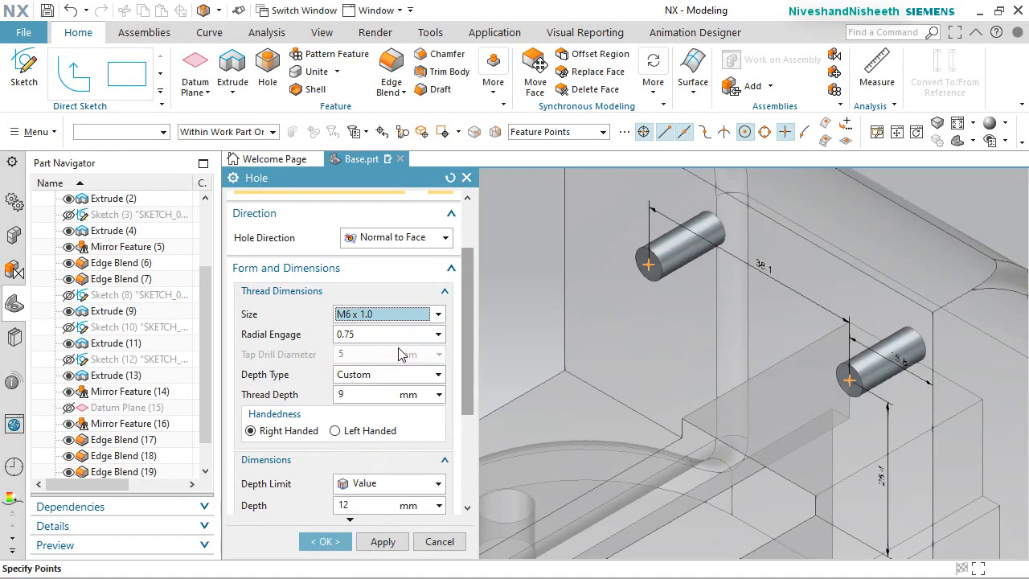
{"action": "double_click", "coordinate": [338, 395]}
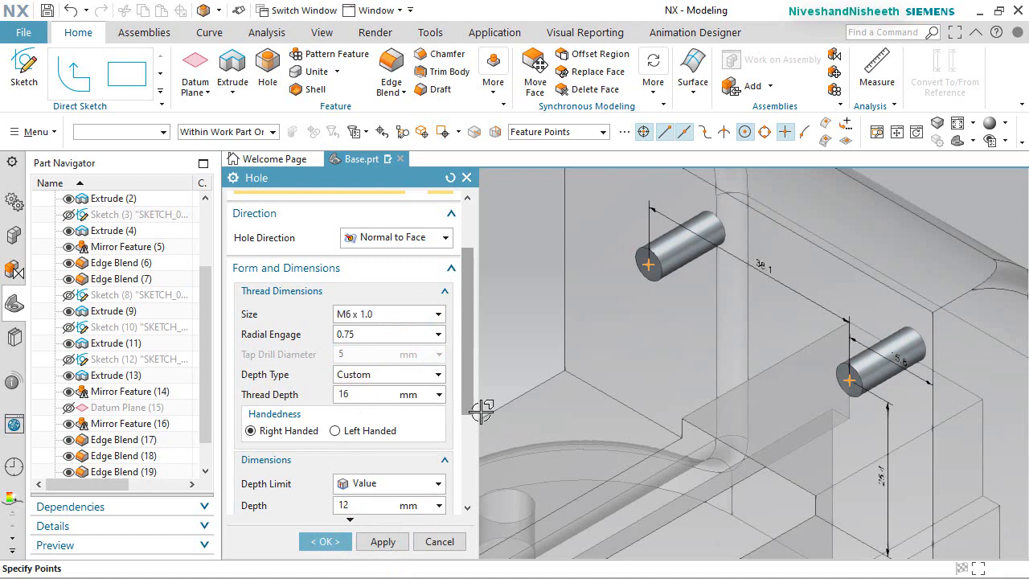
Set the drilled depth of the threaded holes to 22.35 mm
{"action": "left_click_drag", "start_coordinate": [468, 388], "coordinate": [467, 442]}
{"action": "left_click_drag", "start_coordinate": [467, 442], "coordinate": [467, 456]}
{"action": "left_click_drag", "start_coordinate": [336, 367], "coordinate": [306, 374]}
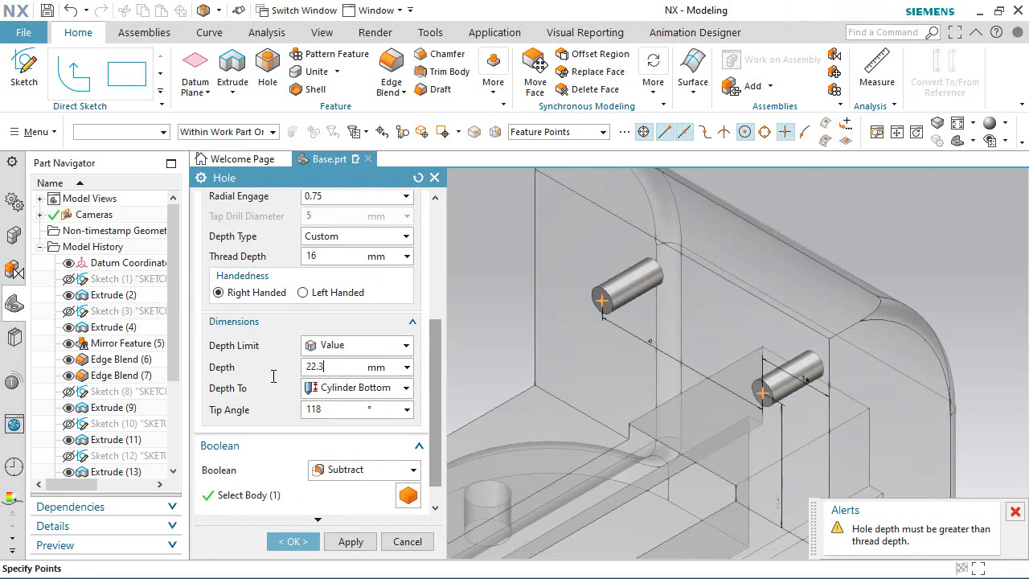
{"action": "type", "text": "22.35"}
{"action": "key", "text": "Return"}
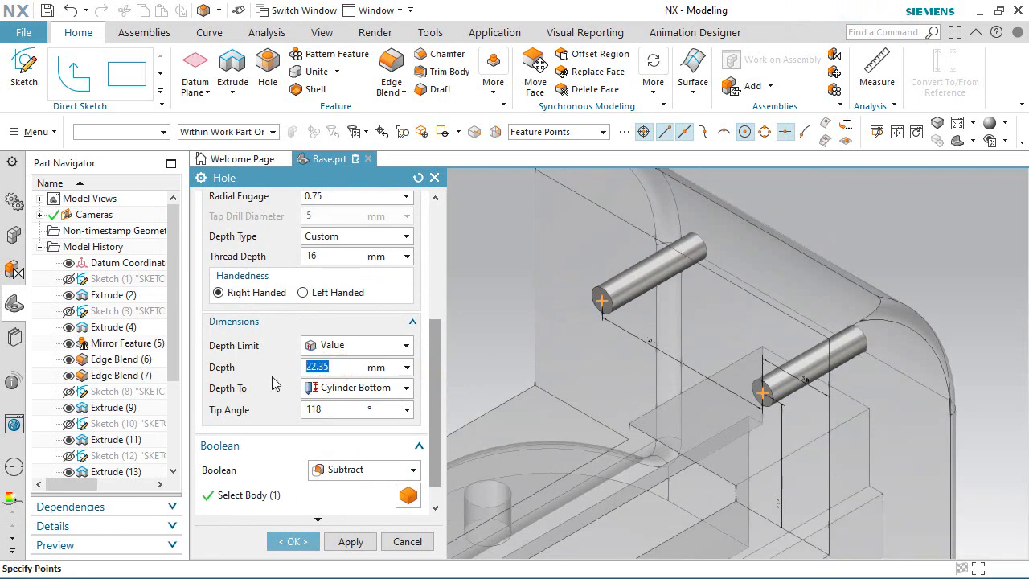
Show the additional hole options and disable the start chamfer of the threaded holes
{"action": "left_click_drag", "start_coordinate": [432, 410], "coordinate": [438, 446]}
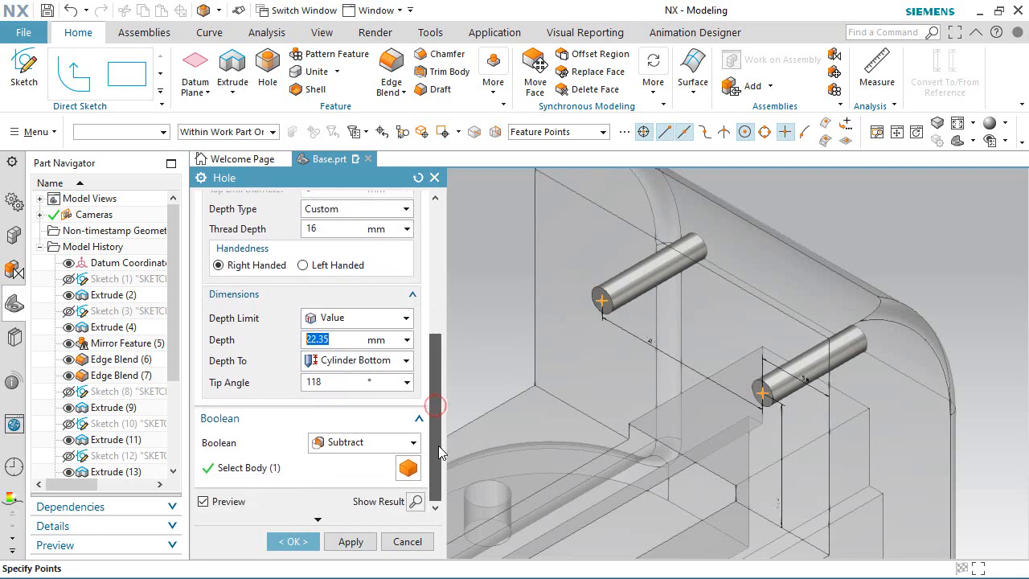
{"action": "left_click", "coordinate": [317, 520]}
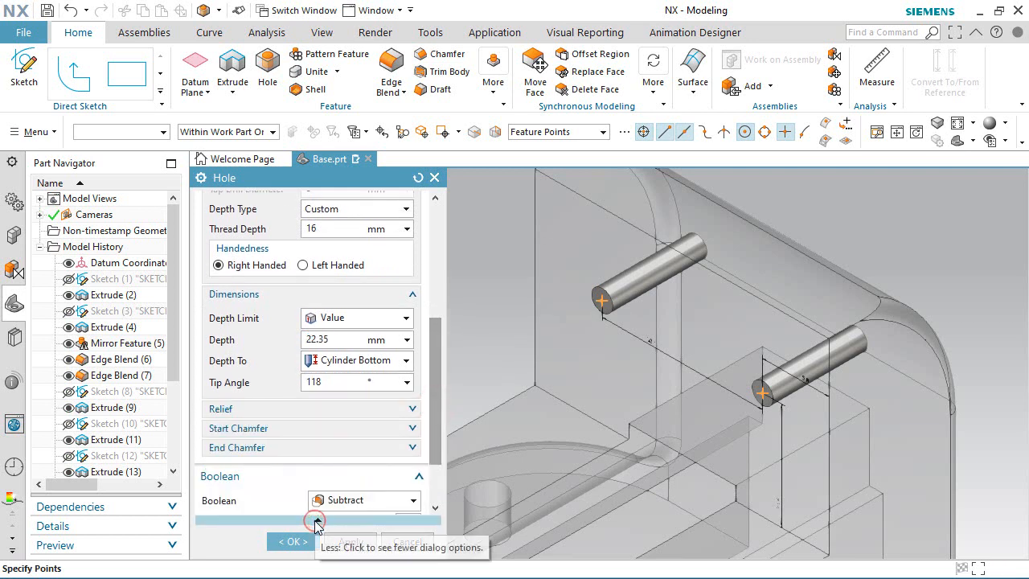
{"action": "left_click", "coordinate": [412, 409]}
{"action": "left_click", "coordinate": [412, 408]}
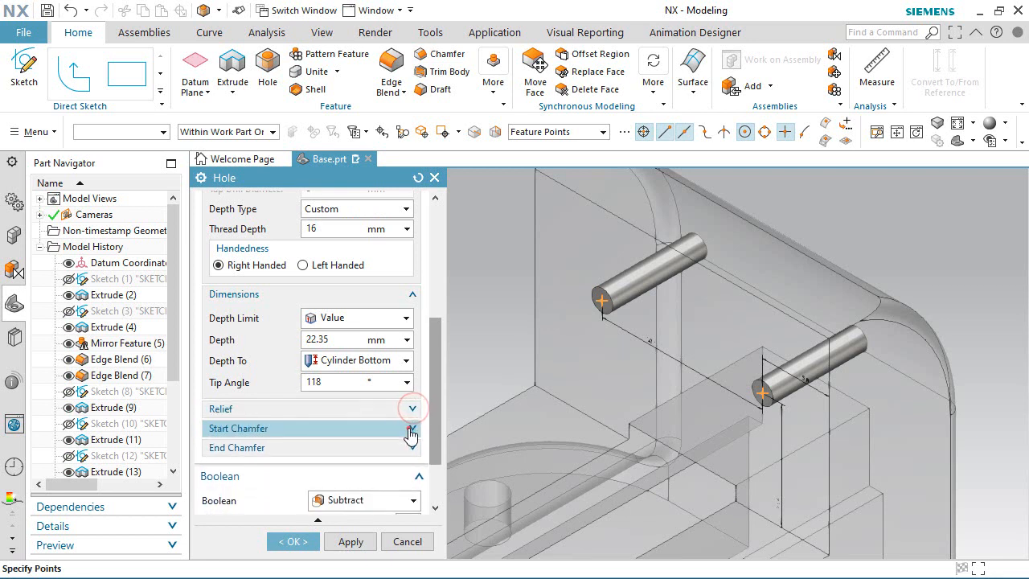
{"action": "left_click", "coordinate": [412, 429]}
{"action": "left_click", "coordinate": [214, 450]}
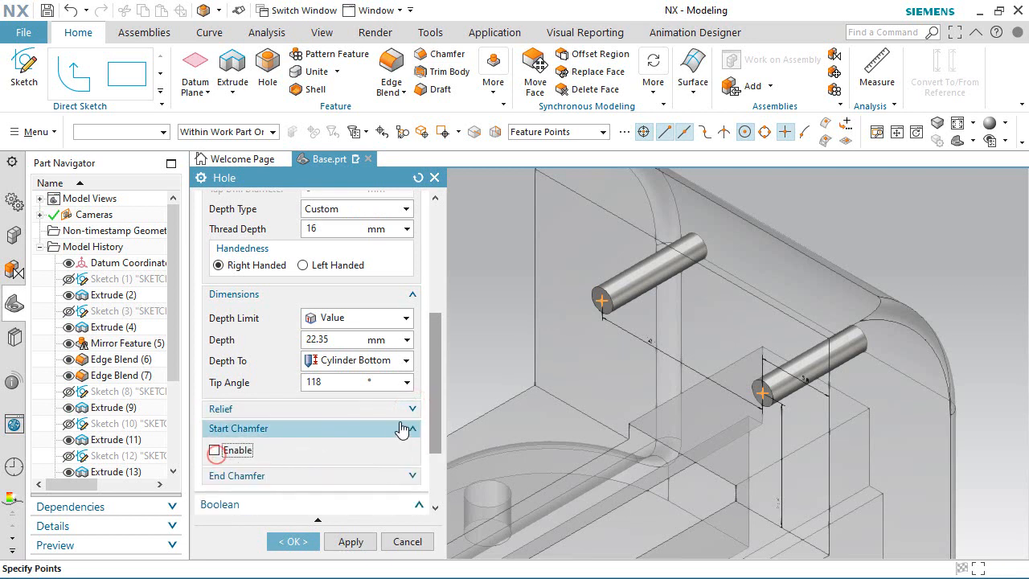
{"action": "left_click", "coordinate": [414, 428]}
Disable the end chamfer and create the two threaded holes, subtracting them from the body
{"action": "left_click", "coordinate": [414, 449]}
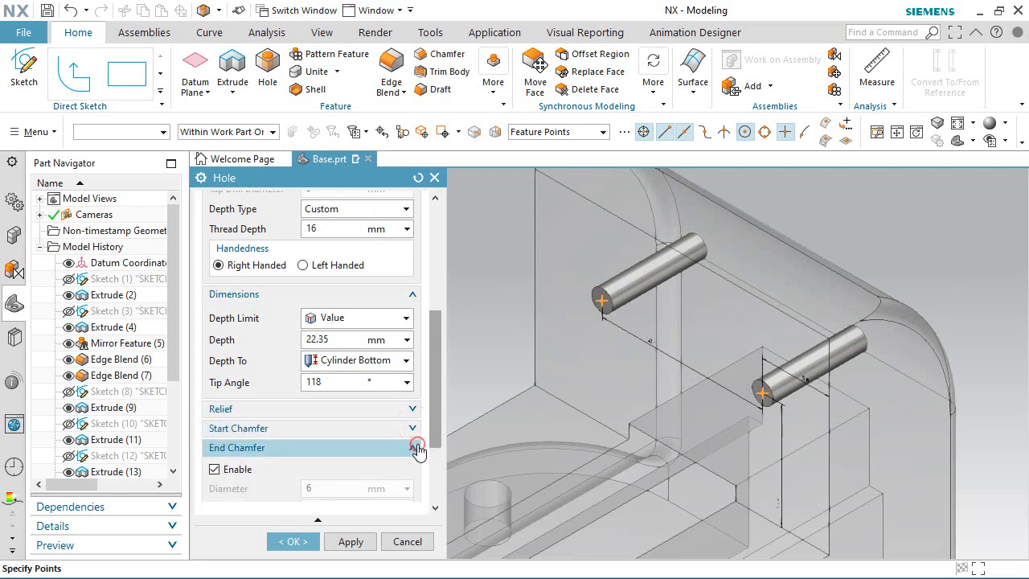
{"action": "left_click", "coordinate": [241, 460]}
{"action": "left_click", "coordinate": [215, 459]}
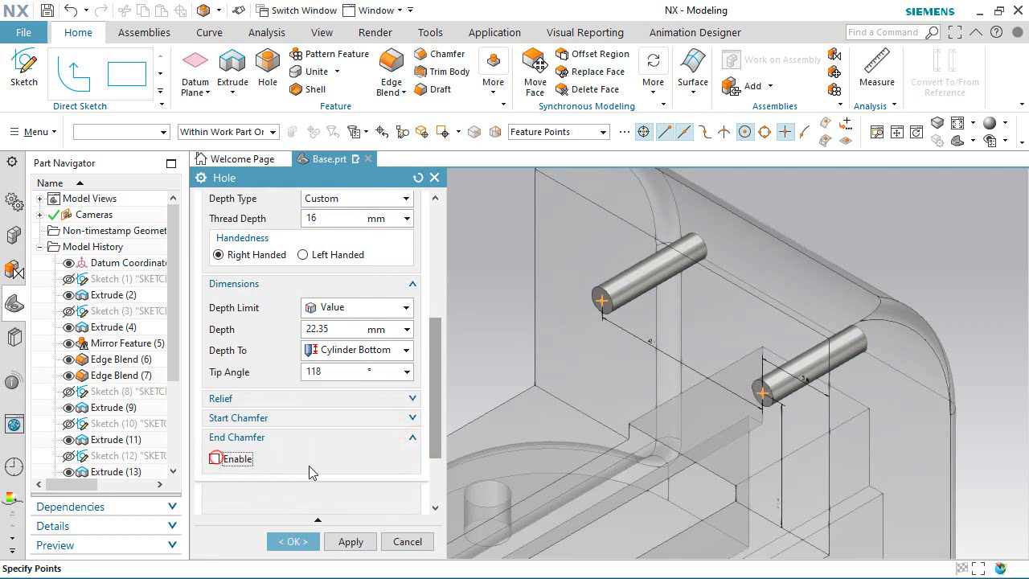
{"action": "left_click", "coordinate": [413, 436]}
{"action": "left_click_drag", "start_coordinate": [438, 447], "coordinate": [435, 495]}
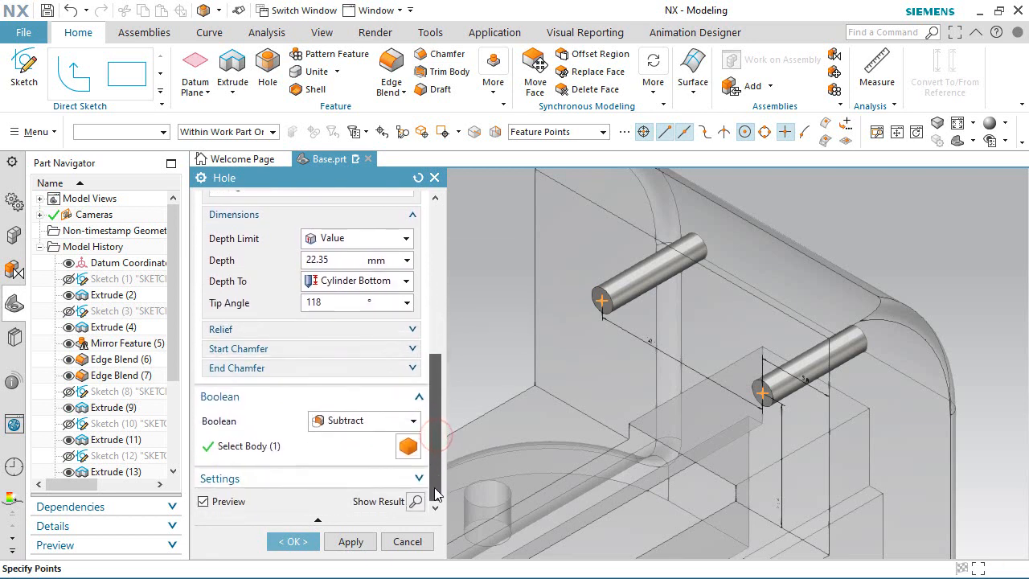
{"action": "left_click", "coordinate": [294, 541]}
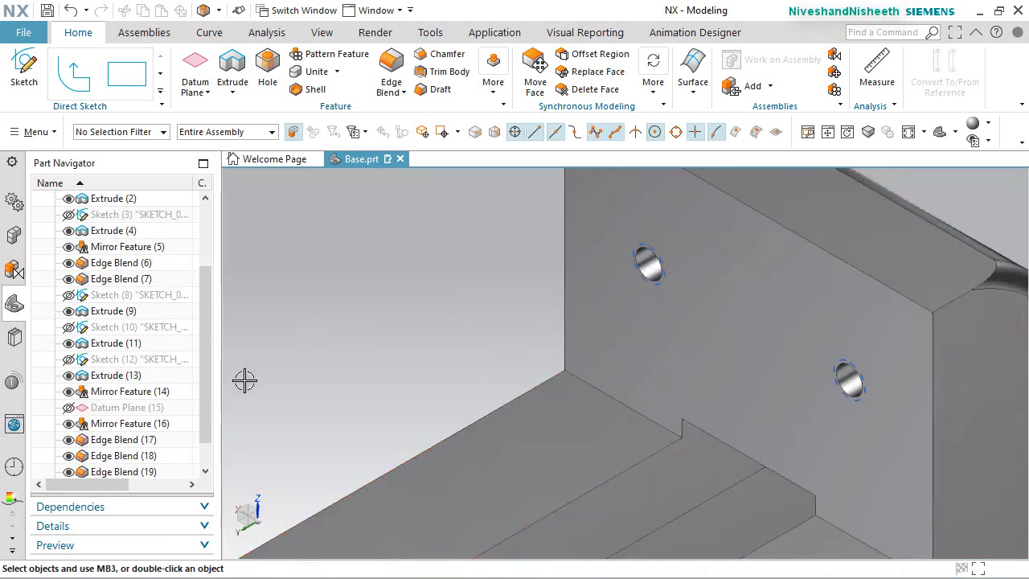
Inspect the two threaded holes in the large jaw up close and save the part
{"action": "left_click_drag", "start_coordinate": [204, 382], "coordinate": [203, 403]}
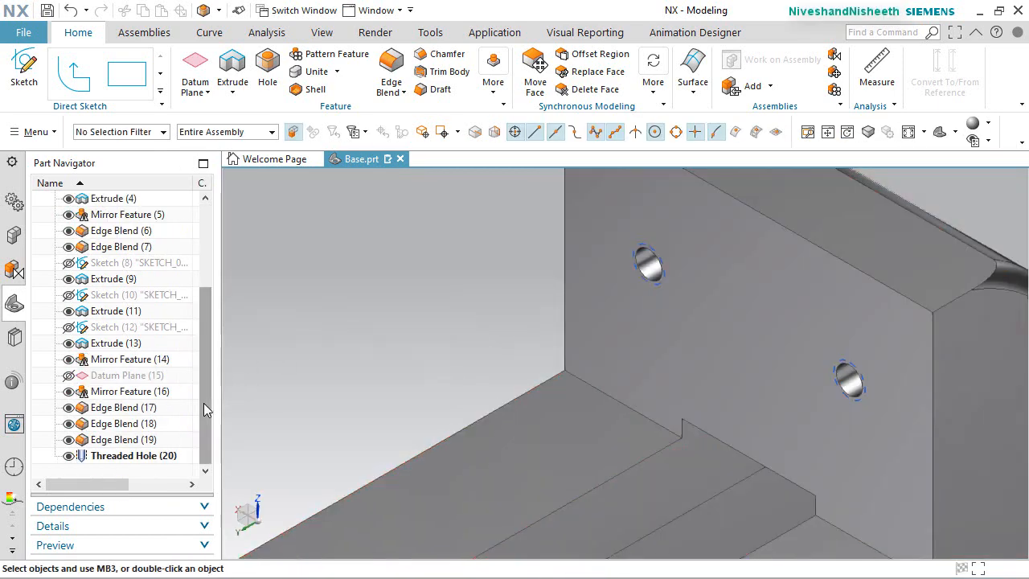
{"action": "scroll", "coordinate": [608, 332], "scroll_direction": "up", "scroll_amount": 5}
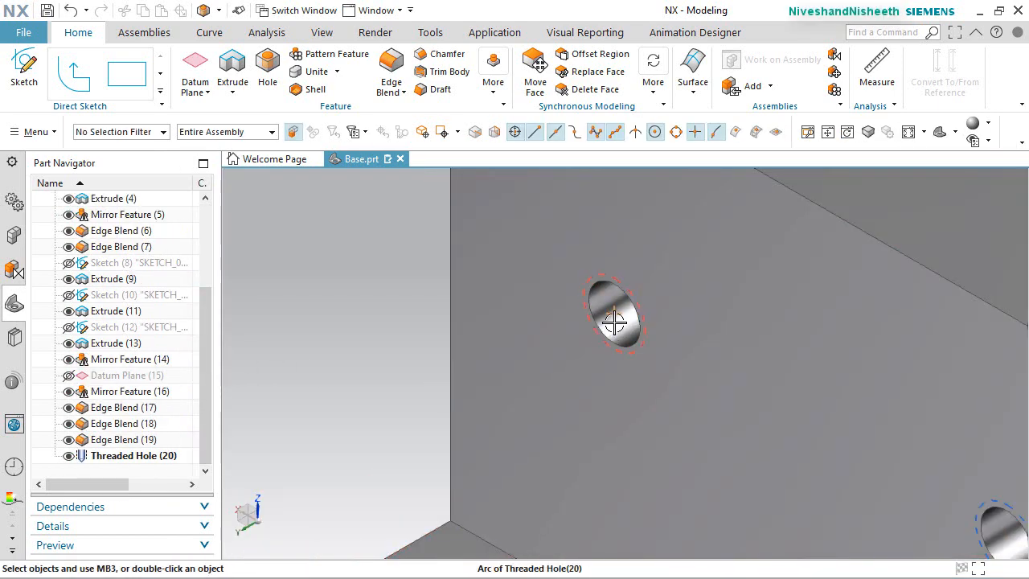
{"action": "middle_click_drag", "start_coordinate": [616, 329], "coordinate": [620, 294]}
{"action": "scroll", "coordinate": [870, 361], "scroll_direction": "down", "scroll_amount": 2}
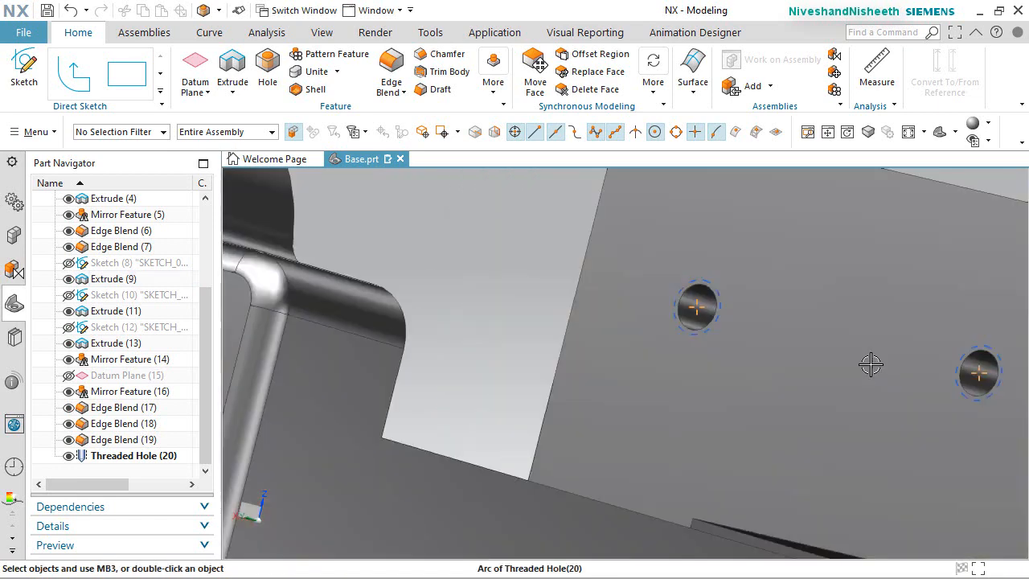
{"action": "scroll", "coordinate": [944, 368], "scroll_direction": "up", "scroll_amount": 2}
{"action": "mouse_move", "coordinate": [947, 368]}
{"action": "middle_mouse_down"}
{"action": "mouse_move", "coordinate": [967, 388]}
{"action": "mouse_move", "coordinate": [949, 378]}
{"action": "middle_mouse_up"}
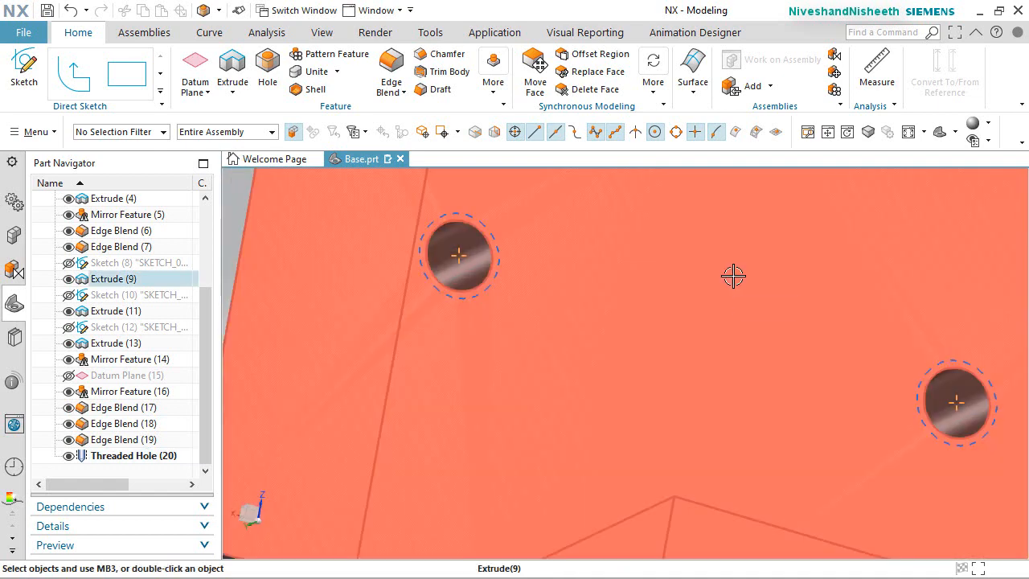
{"action": "key", "text": "Home"}
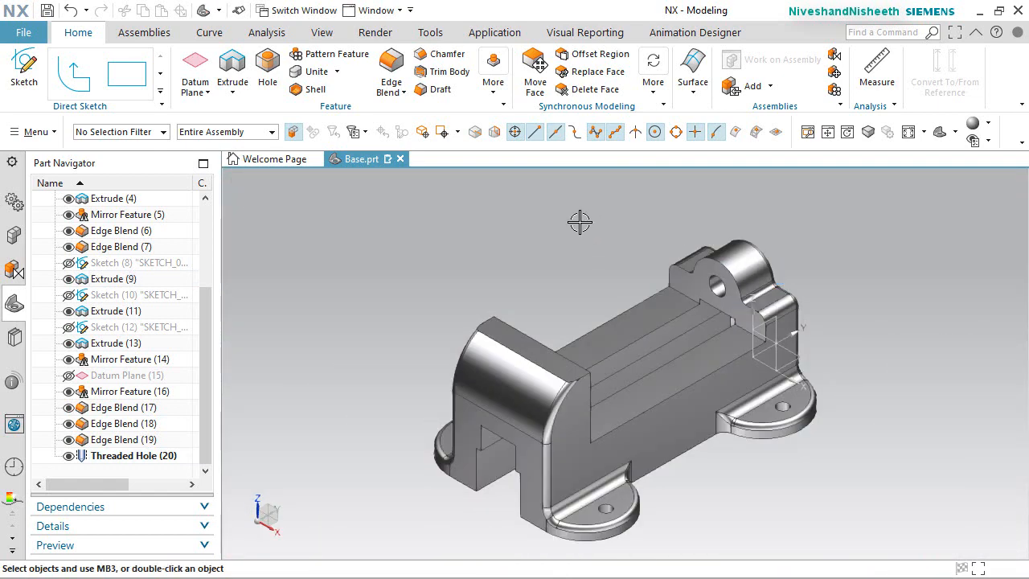
{"action": "key", "text": "ctrl+s"}
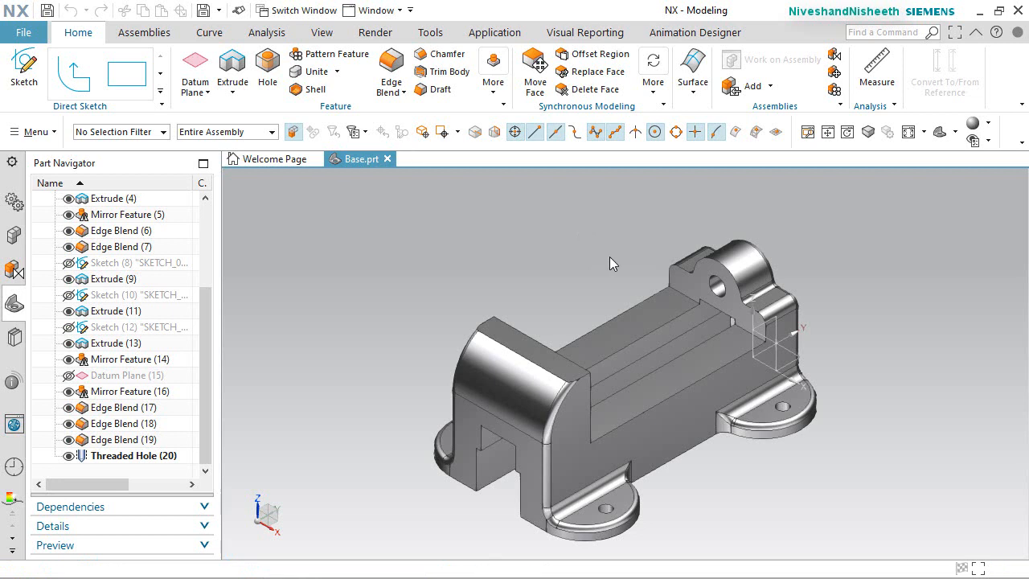
Chamfer the outer edge of the small jaw's round hole with Offset and Angle, 2 mm distance at 45°
{"action": "left_click", "coordinate": [259, 500]}
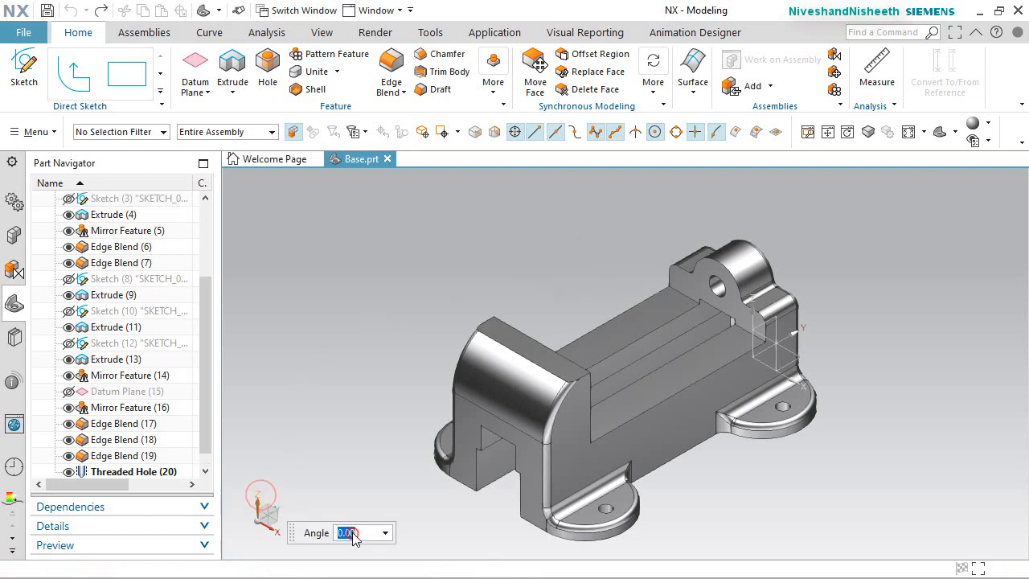
{"action": "type", "text": "180"}
{"action": "key", "text": "Return"}
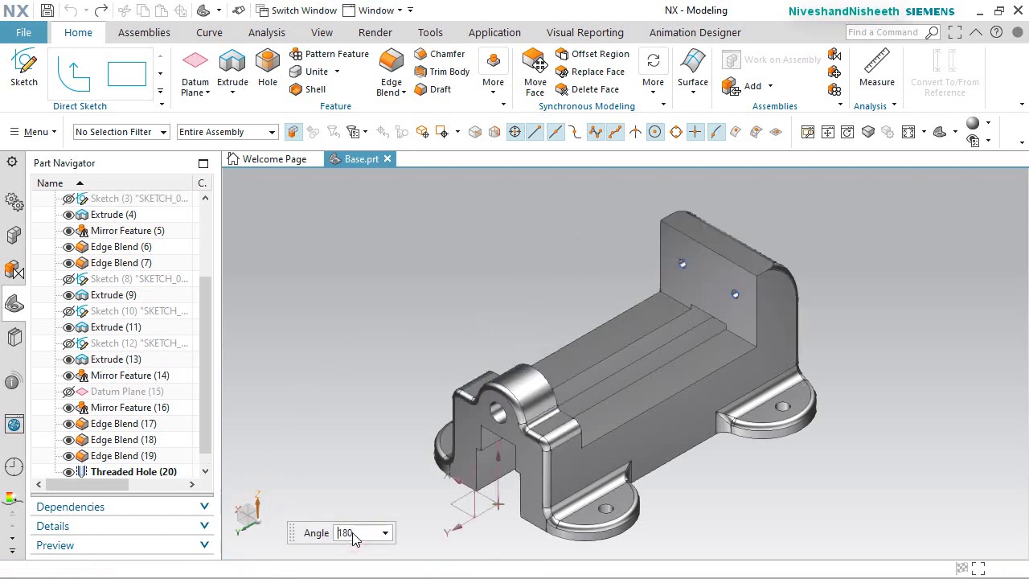
{"action": "scroll", "coordinate": [488, 425], "scroll_direction": "up", "scroll_amount": 5}
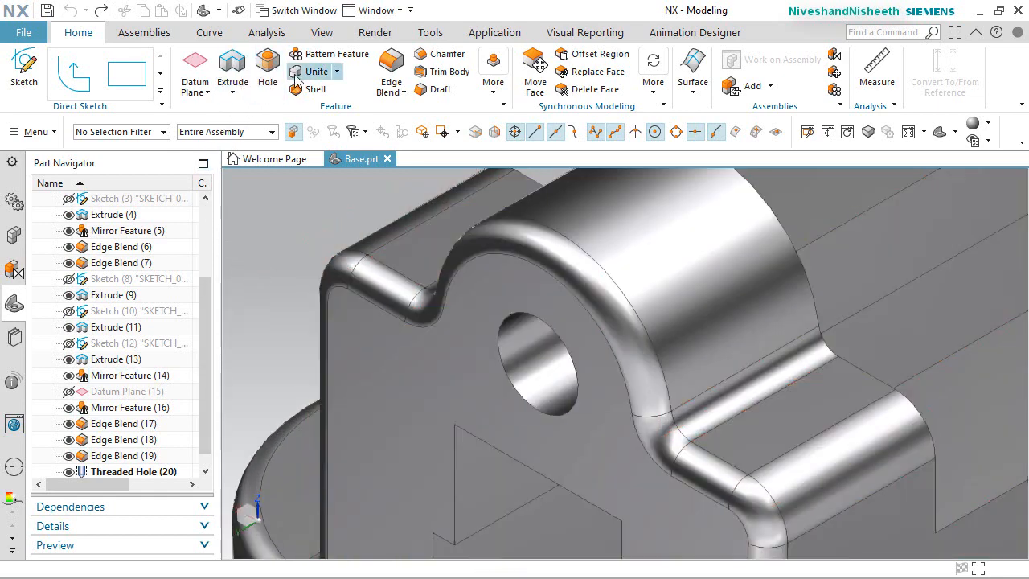
{"action": "left_click", "coordinate": [439, 55]}
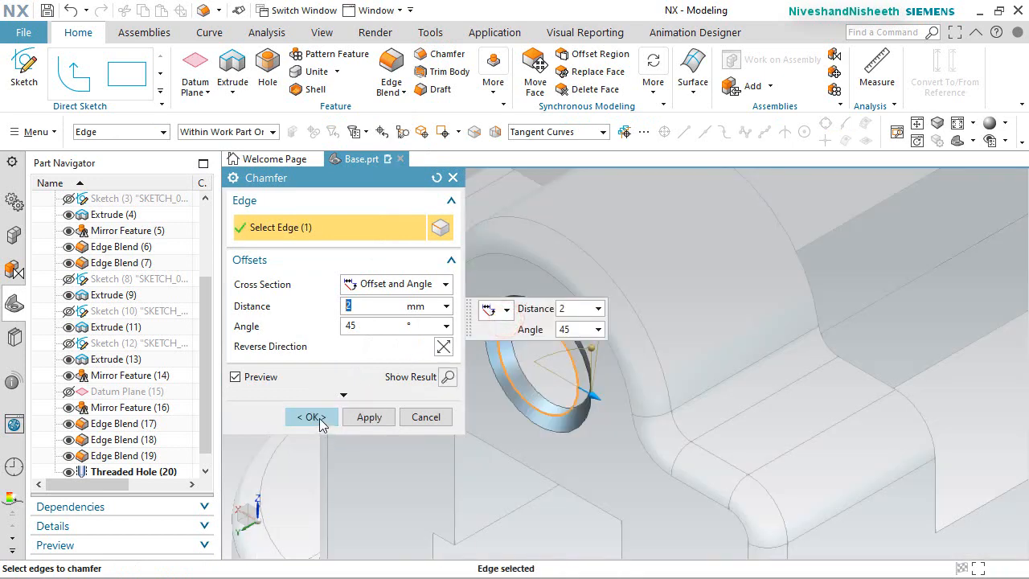
{"action": "left_click", "coordinate": [312, 416]}
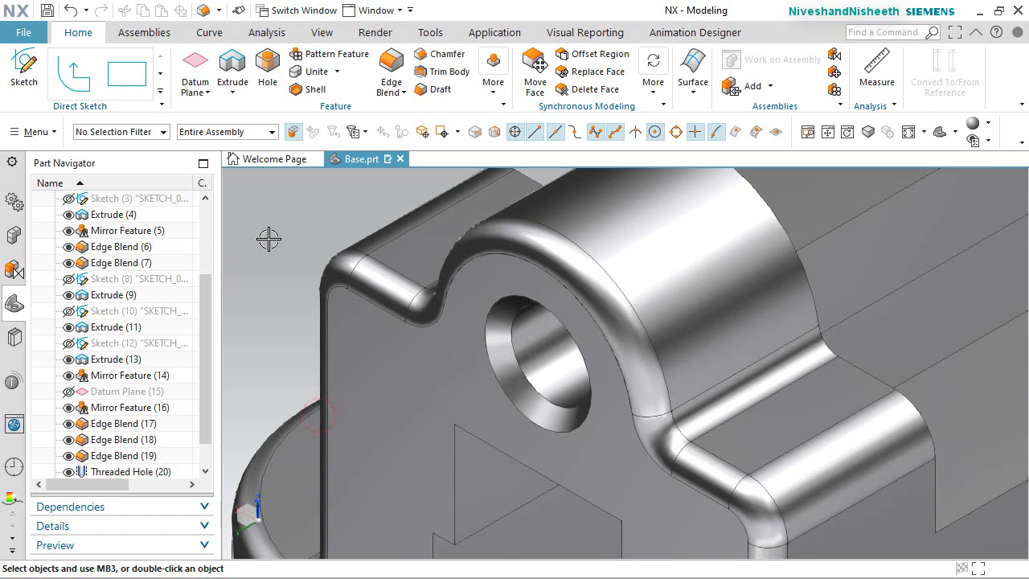
Create an inferred datum axis through the round hole in the small jaw
{"action": "left_click", "coordinate": [202, 88]}
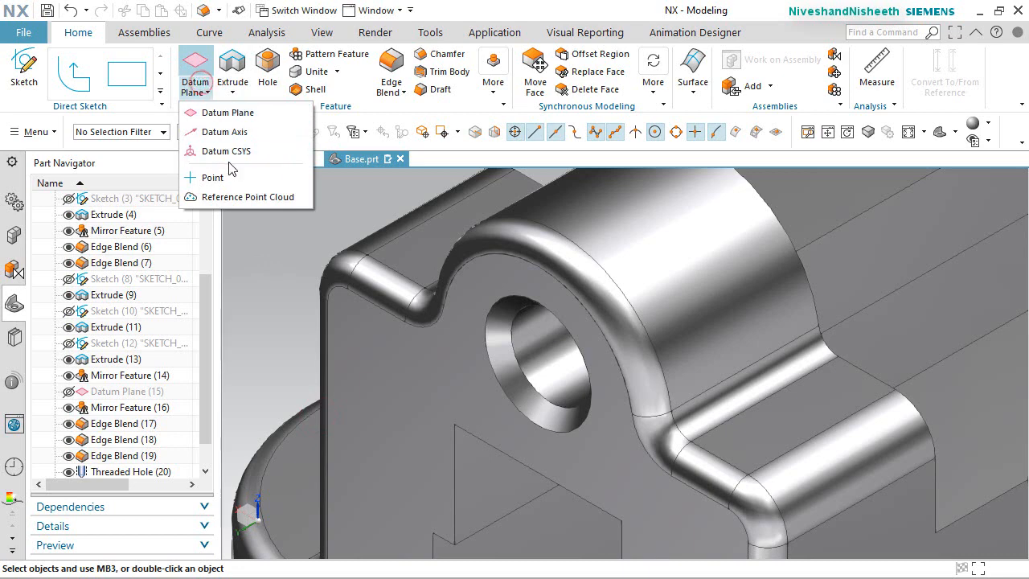
{"action": "left_click", "coordinate": [221, 132]}
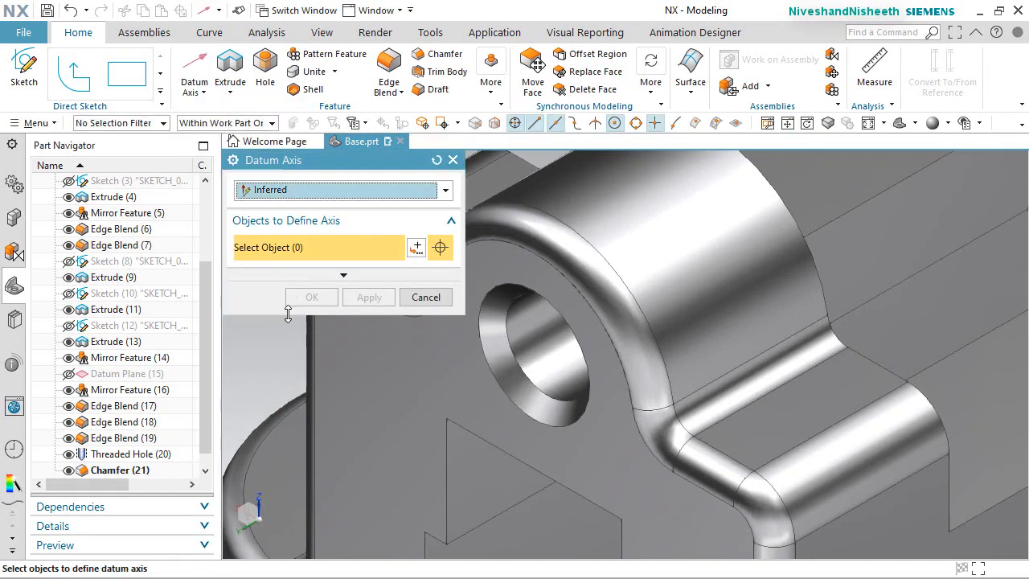
{"action": "left_click", "coordinate": [576, 361]}
{"action": "left_click", "coordinate": [327, 298]}
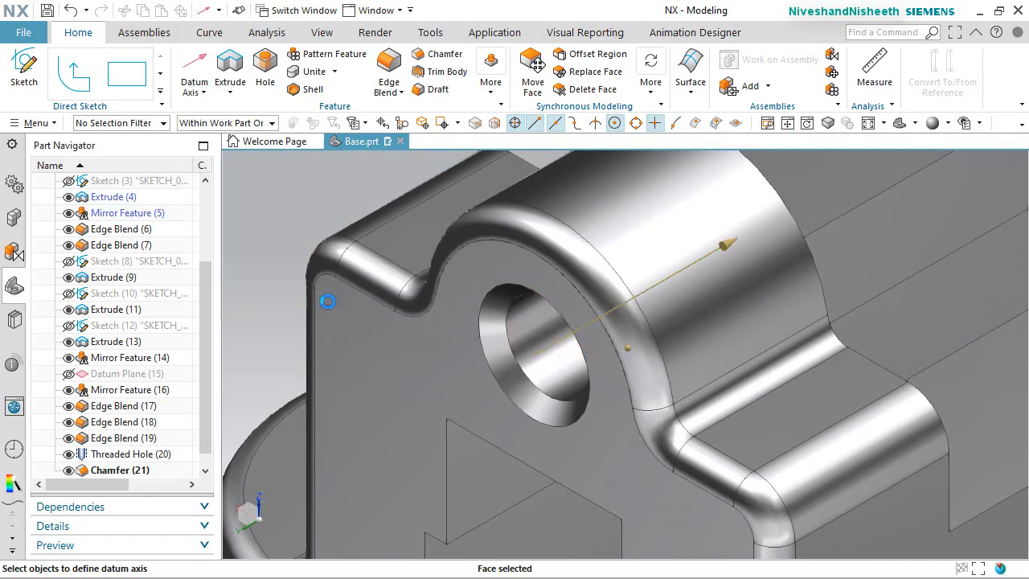
Create an inferred datum plane through the small jaw hole's datum axis, at 0° to the XY plane
{"action": "left_click", "coordinate": [203, 93]}
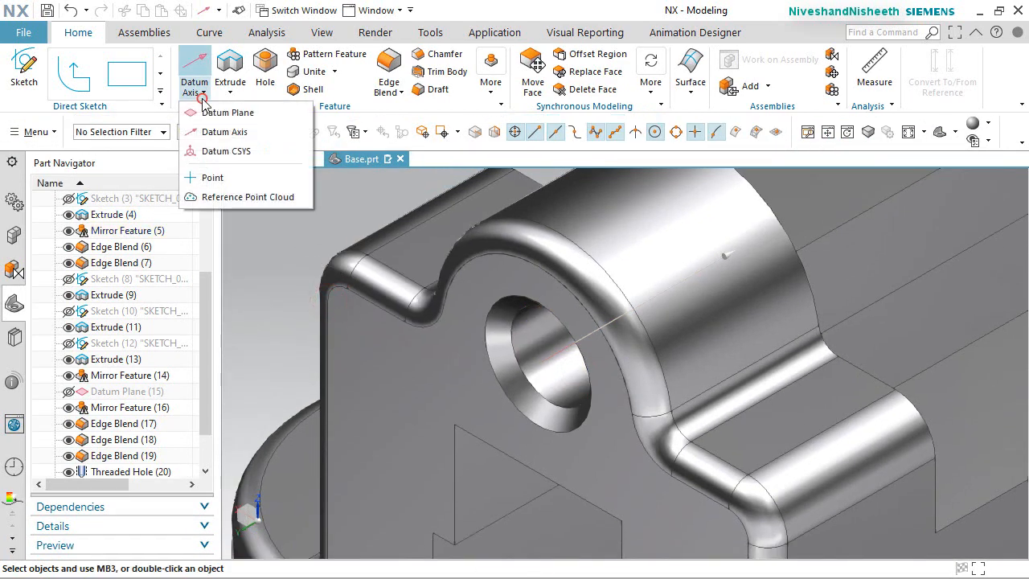
{"action": "left_click", "coordinate": [225, 114]}
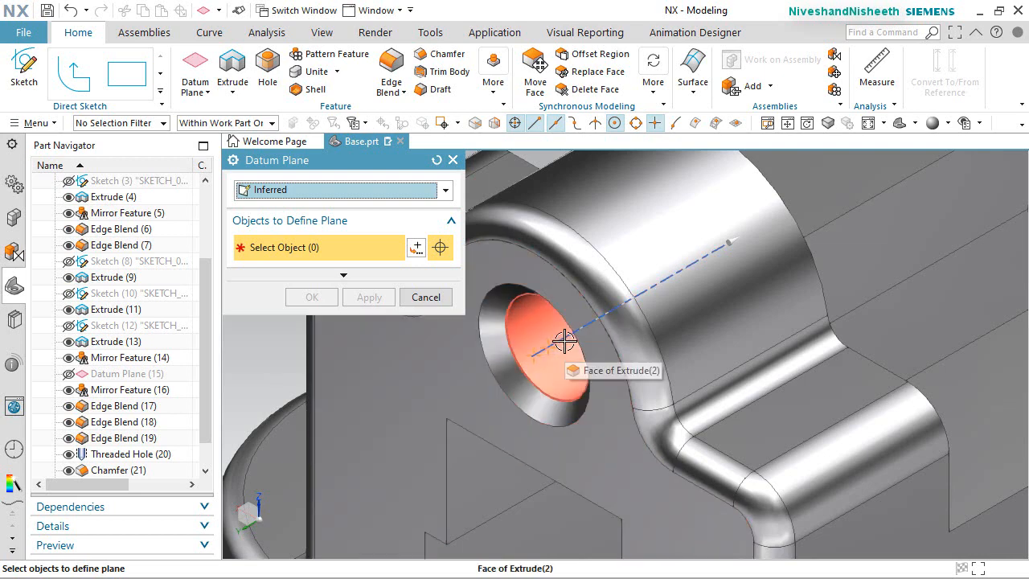
{"action": "left_click", "coordinate": [565, 341]}
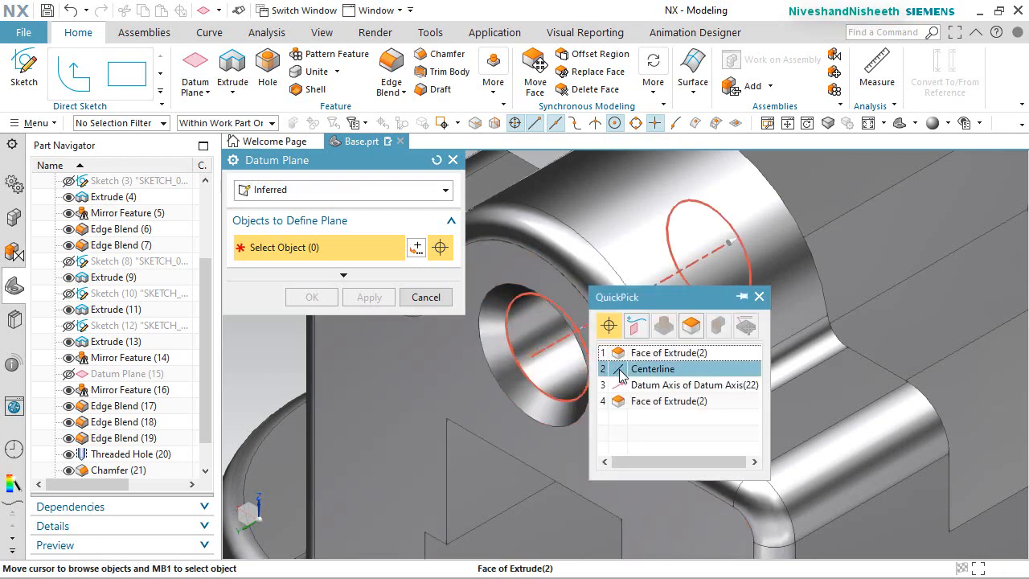
{"action": "left_click", "coordinate": [635, 386]}
{"action": "scroll", "coordinate": [619, 273], "scroll_direction": "down", "scroll_amount": 5}
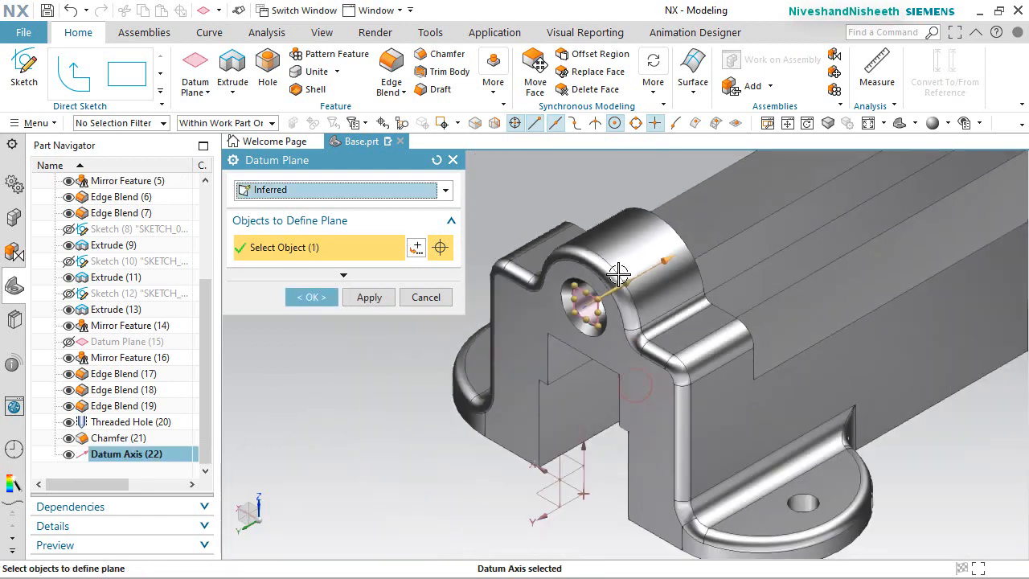
{"action": "left_click", "coordinate": [548, 486]}
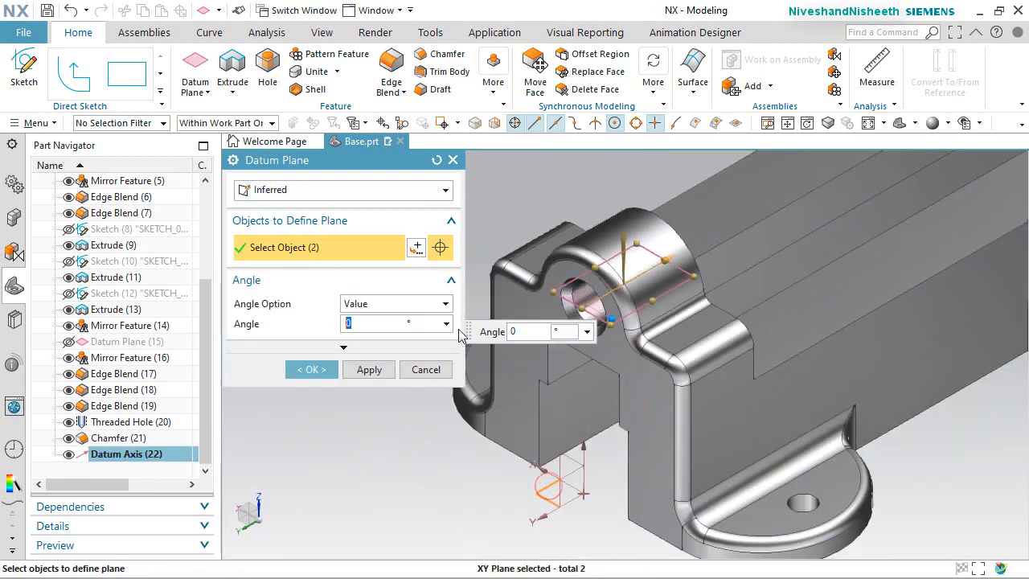
{"action": "left_click", "coordinate": [312, 370]}
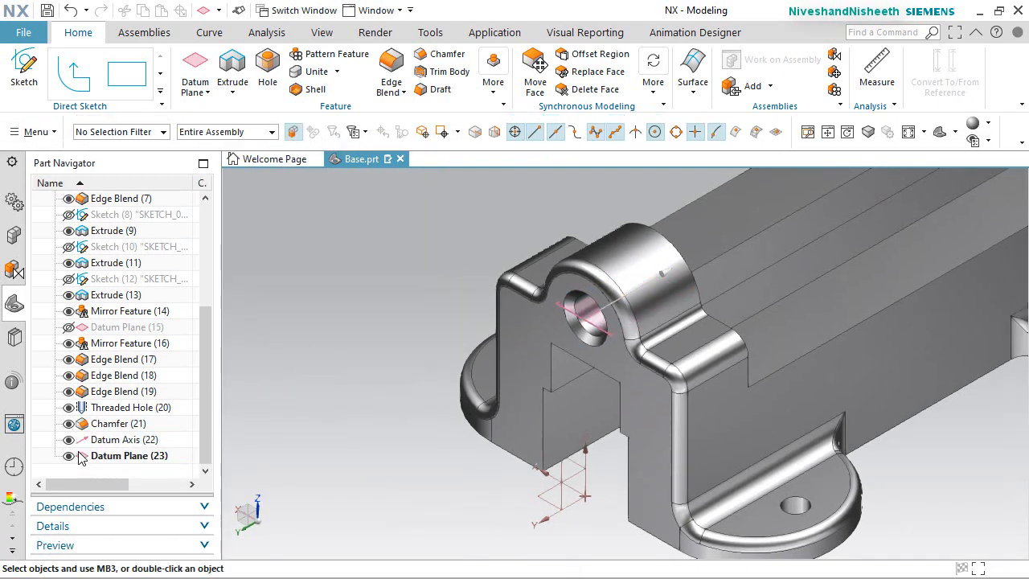
Start a sketch on the new datum plane through the small jaw's round hole
{"action": "left_click", "coordinate": [29, 72]}
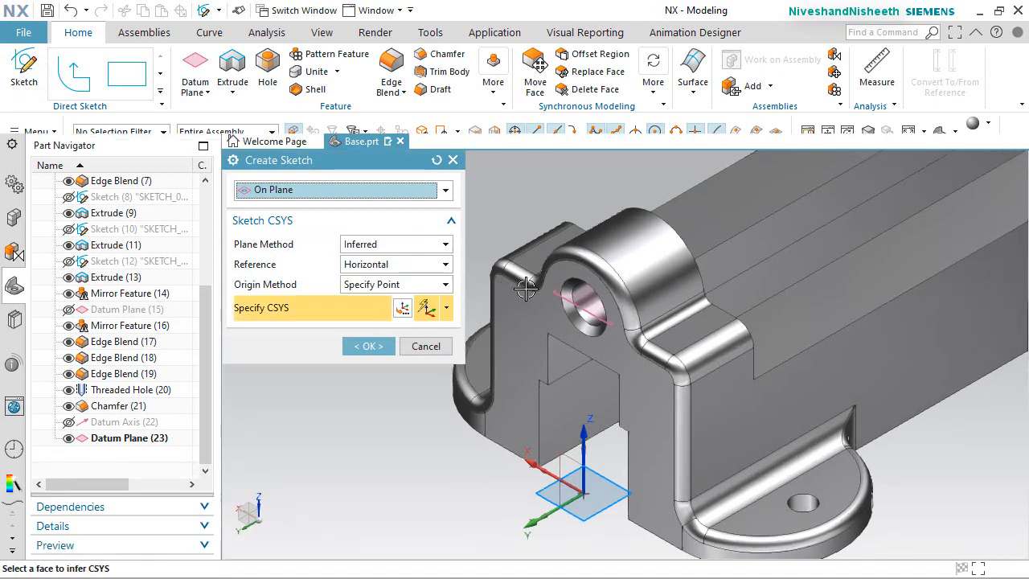
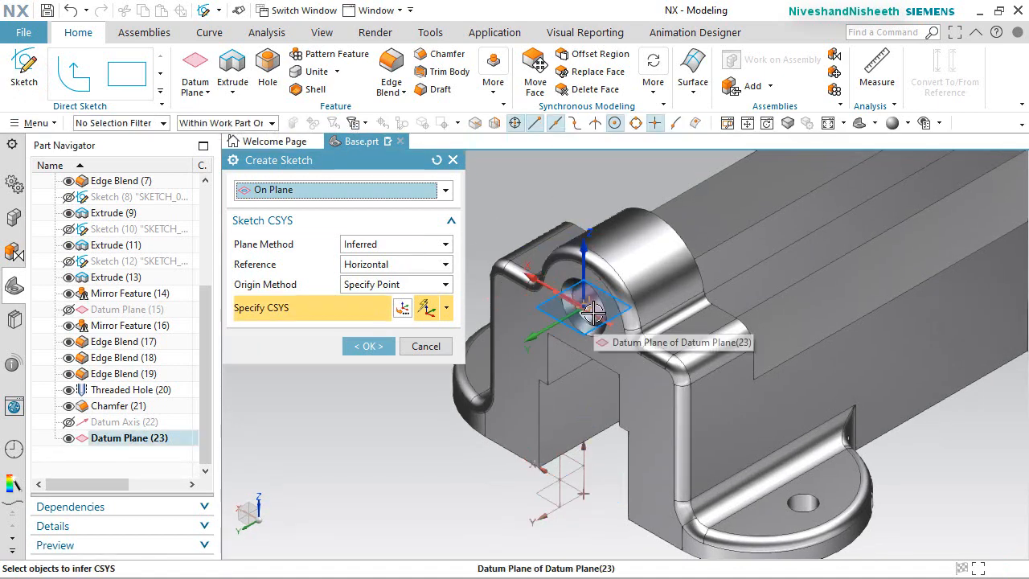
{"action": "left_click", "coordinate": [593, 312]}
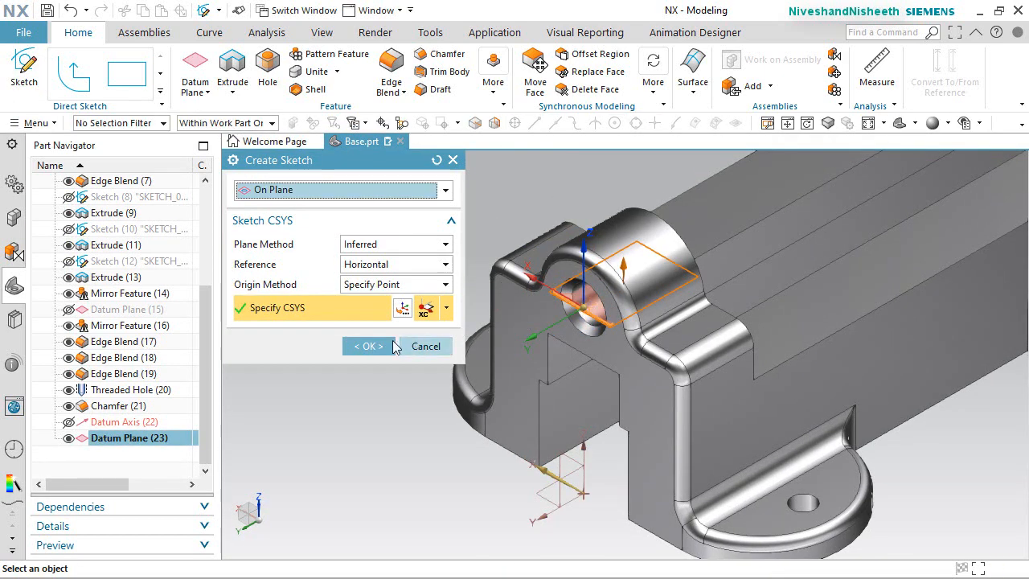
{"action": "left_click", "coordinate": [373, 346]}
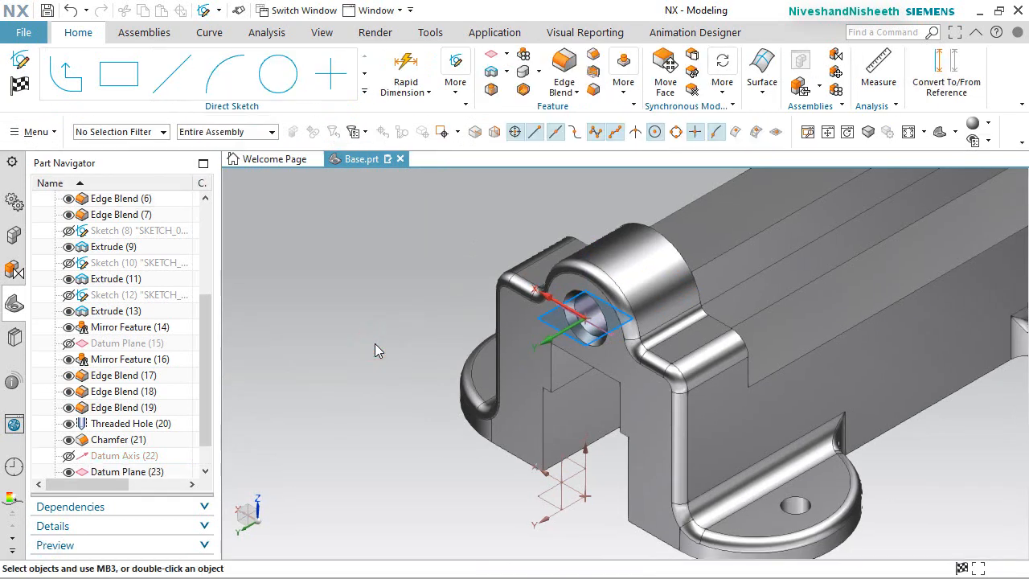
Create an intersection curve between the sketch plane and all body faces, giving a closed profile on the small jaw
{"action": "left_click", "coordinate": [365, 92]}
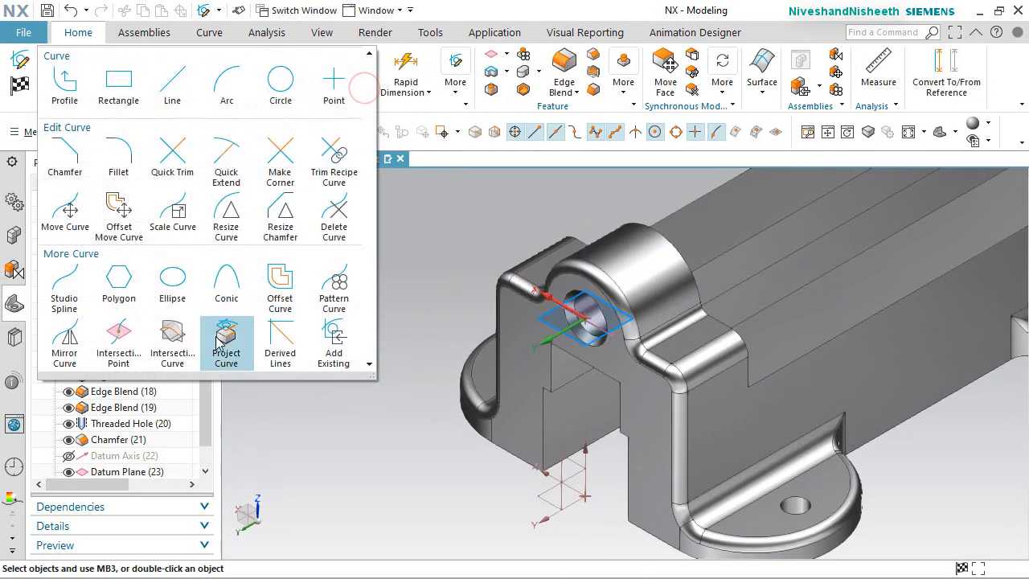
{"action": "left_click", "coordinate": [168, 343]}
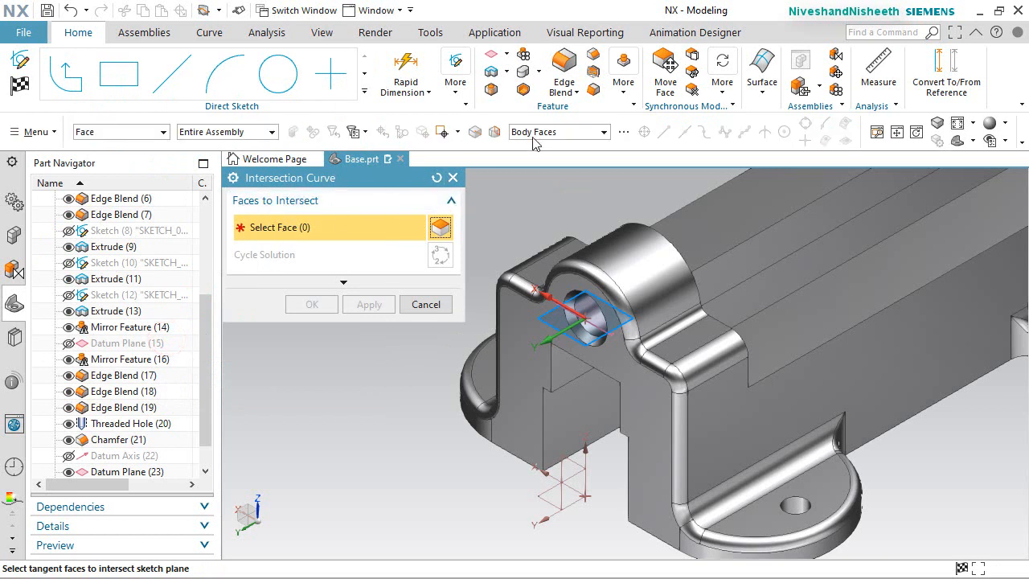
{"action": "left_click", "coordinate": [538, 134]}
{"action": "left_click", "coordinate": [544, 197]}
{"action": "left_click", "coordinate": [607, 262]}
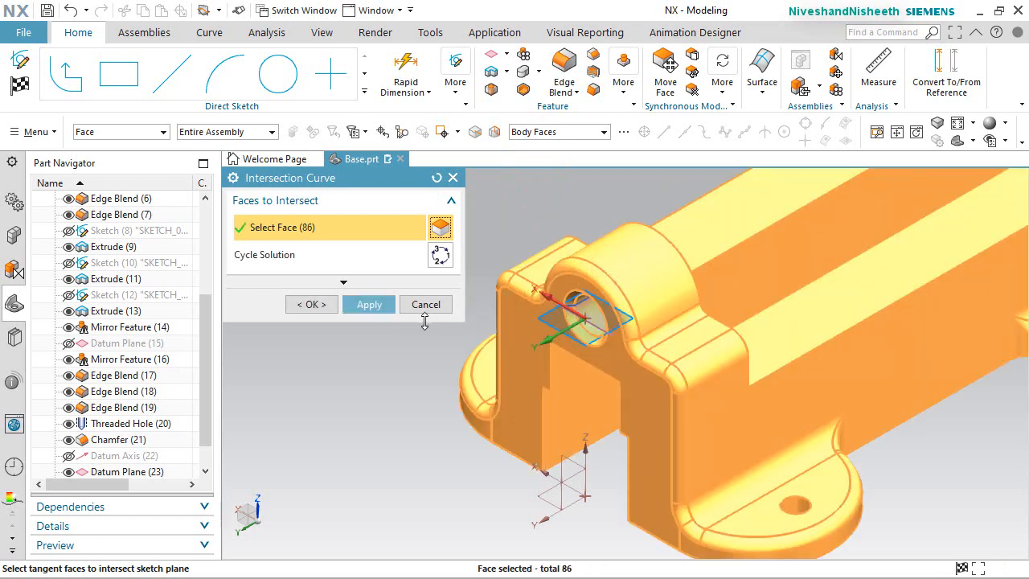
{"action": "left_click", "coordinate": [369, 305]}
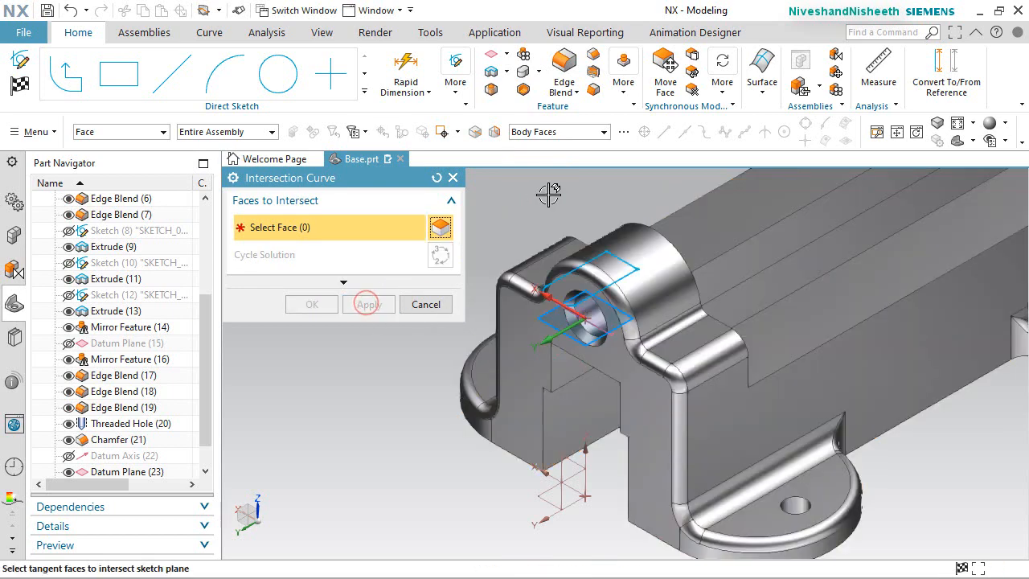
Intersect the body faces with the sketch plane again and cycle to the solution around the large jaw
{"action": "left_click", "coordinate": [673, 259]}
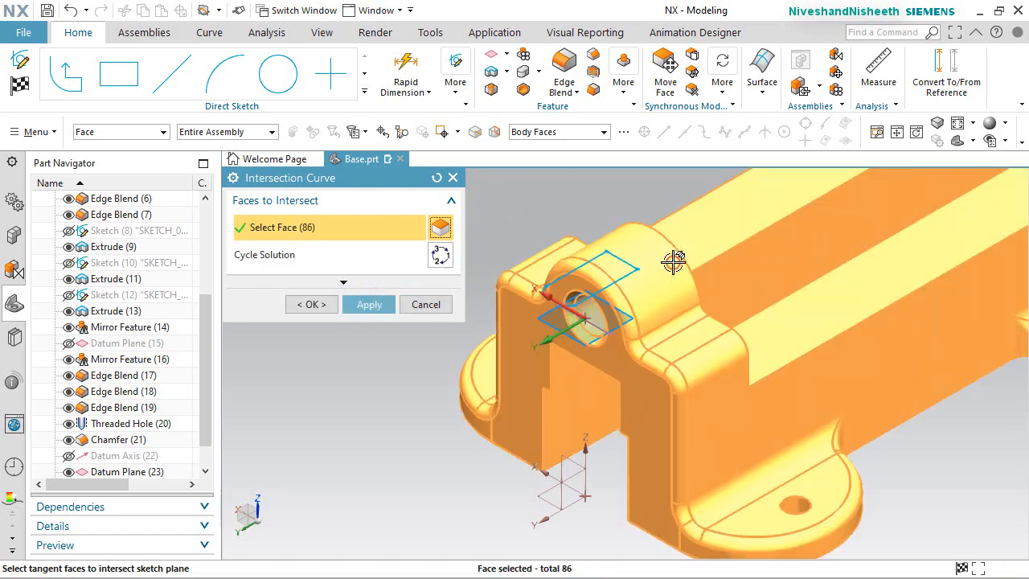
{"action": "scroll", "coordinate": [597, 378], "scroll_direction": "down", "scroll_amount": 5}
{"action": "scroll", "coordinate": [710, 252], "scroll_direction": "up", "scroll_amount": 2}
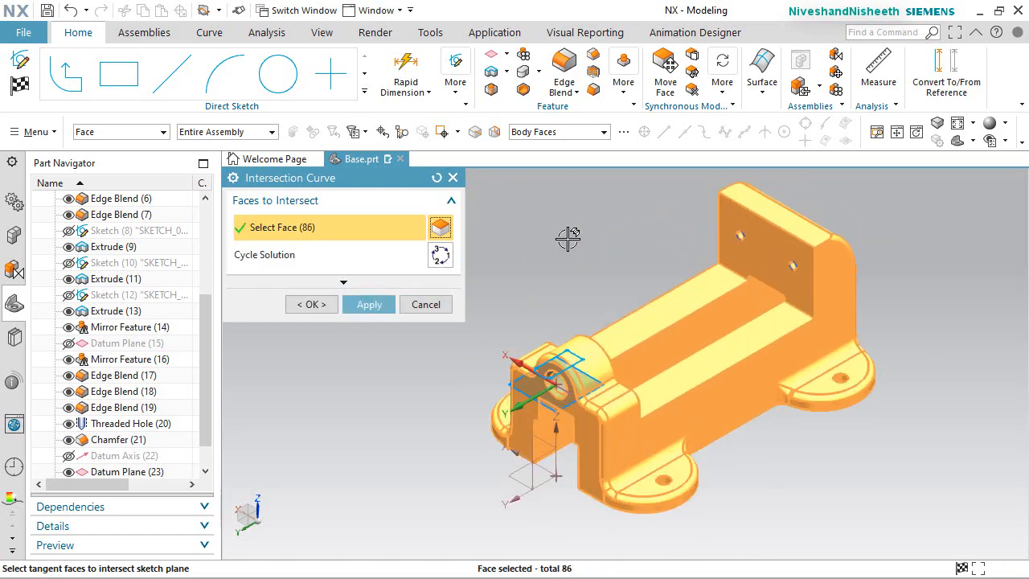
{"action": "left_click", "coordinate": [439, 255]}
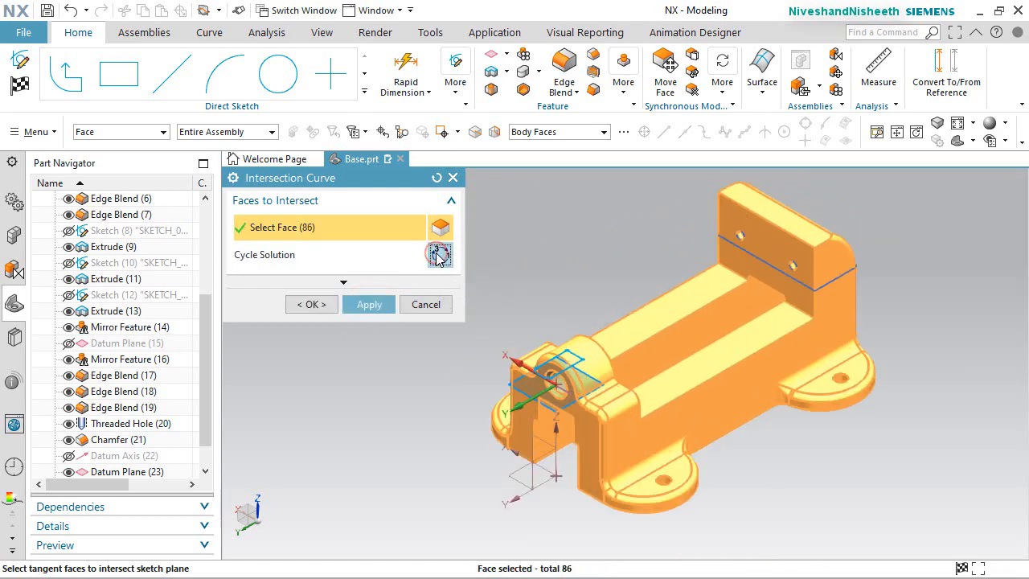
{"action": "left_click", "coordinate": [313, 304]}
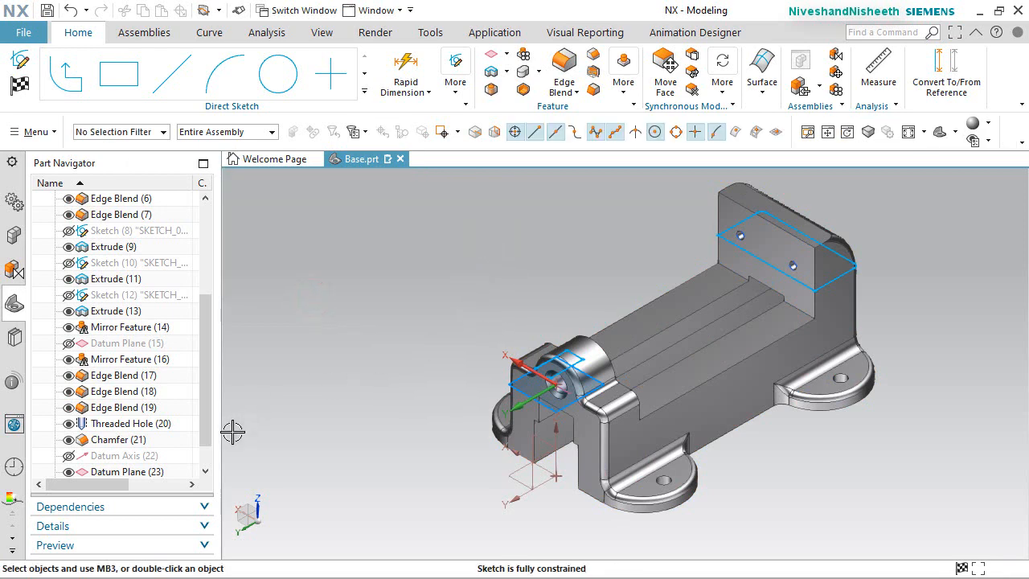
Section the model with a one-plane view section at the new datum plane and orient the view normal to the sketch
{"action": "left_click", "coordinate": [125, 473]}
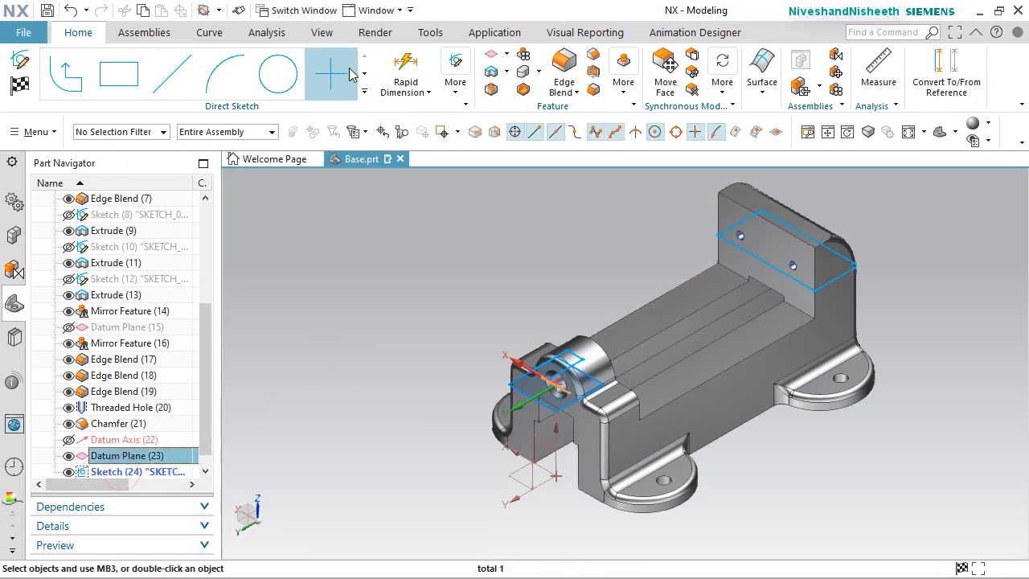
{"action": "left_click", "coordinate": [325, 33]}
{"action": "left_click", "coordinate": [372, 53]}
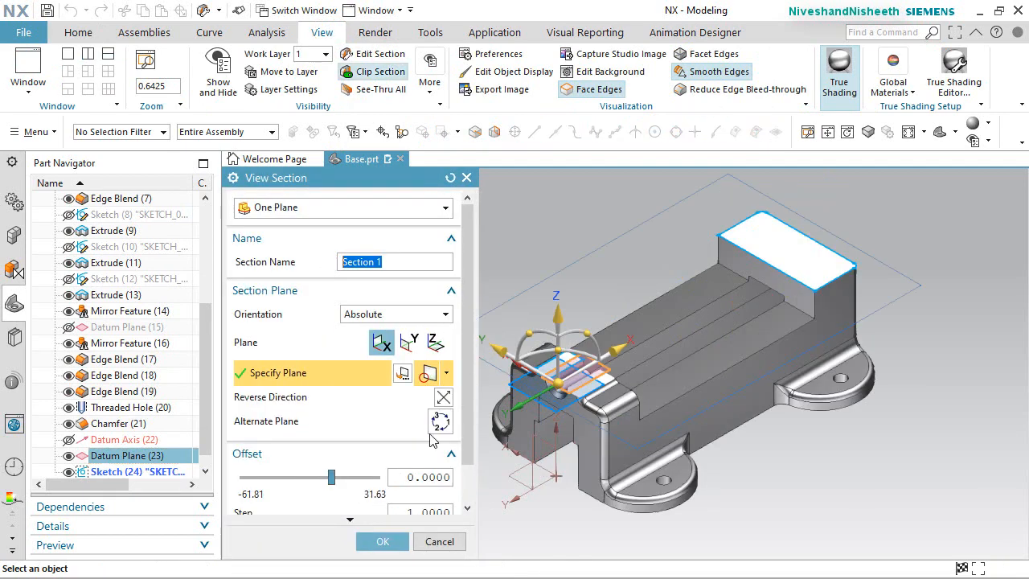
{"action": "left_click", "coordinate": [373, 544]}
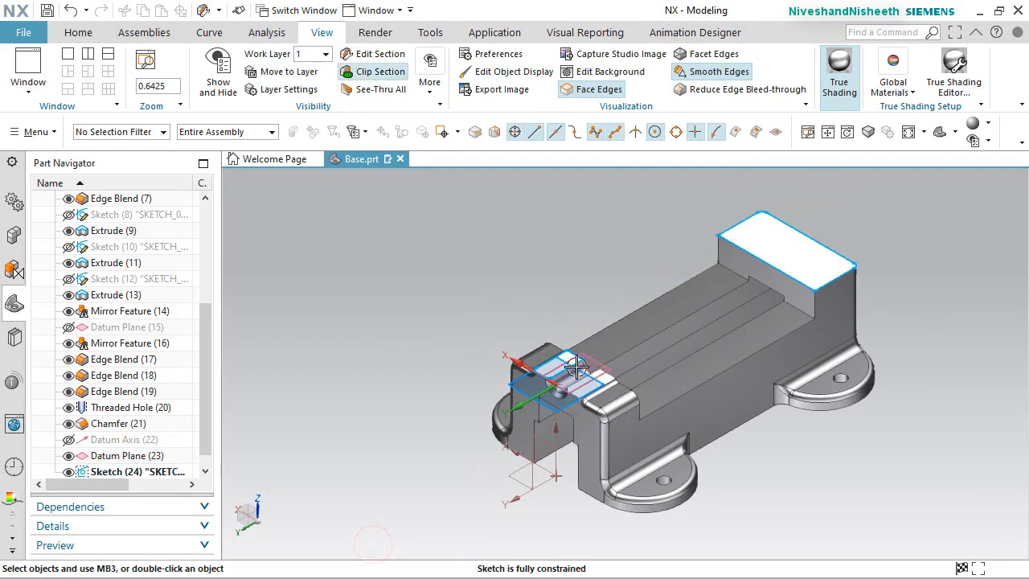
{"action": "middle_click_drag", "start_coordinate": [576, 367], "coordinate": [649, 445]}
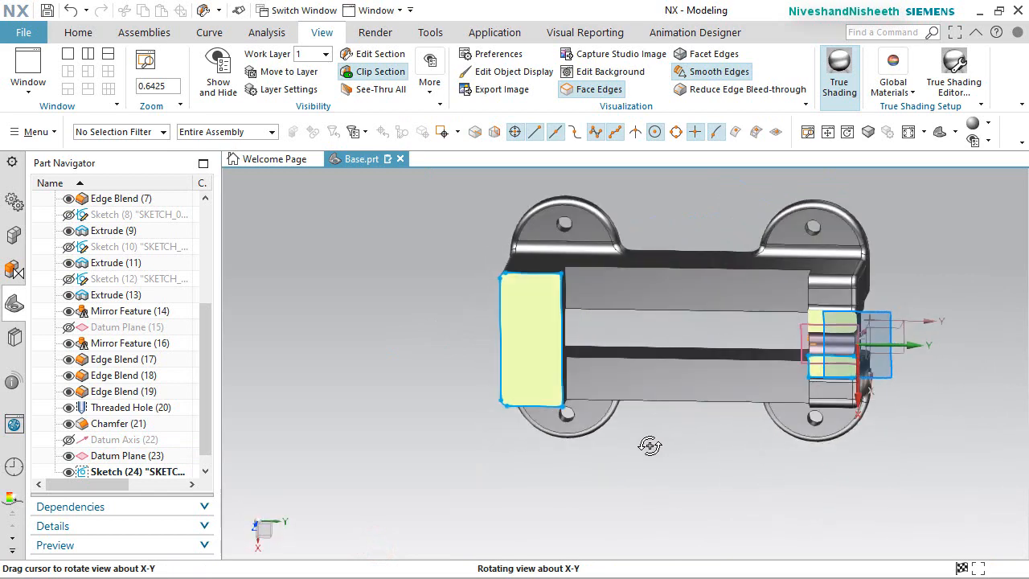
{"action": "right_click_drag", "start_coordinate": [965, 250], "coordinate": [938, 247]}
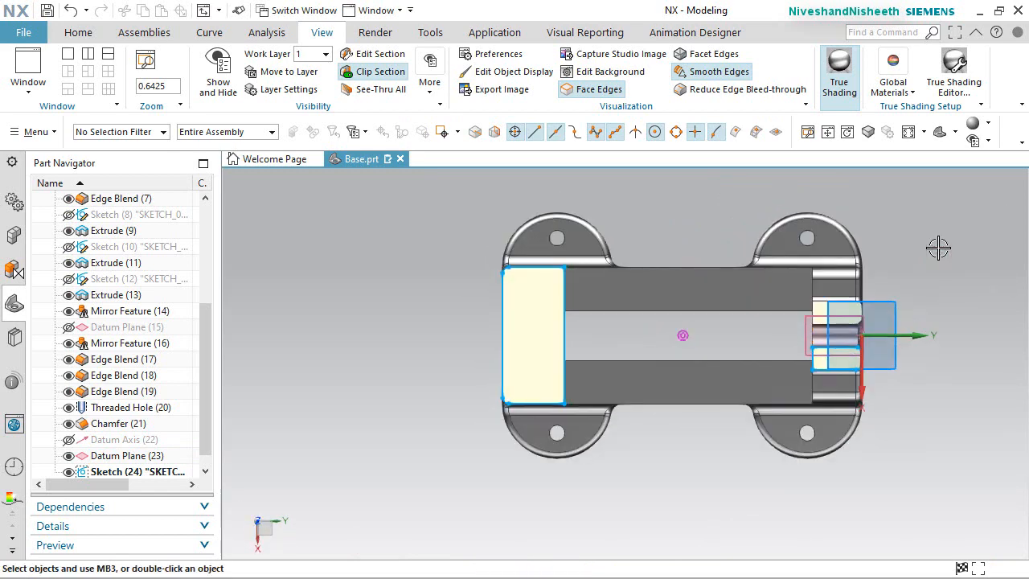
Hide the datum plane through the hole and convert all the intersection curves to reference
{"action": "left_click", "coordinate": [69, 455]}
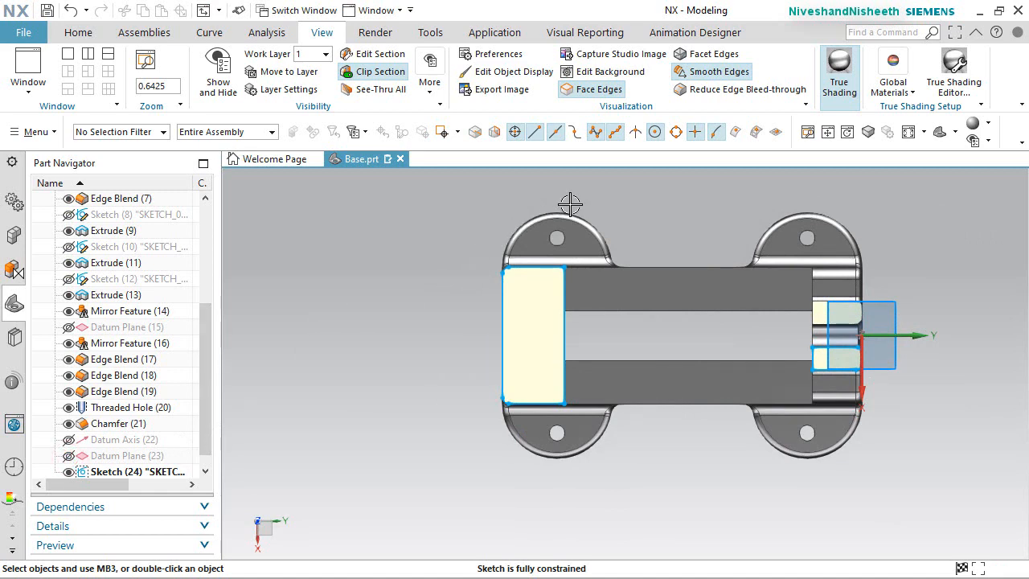
{"action": "left_click", "coordinate": [81, 33]}
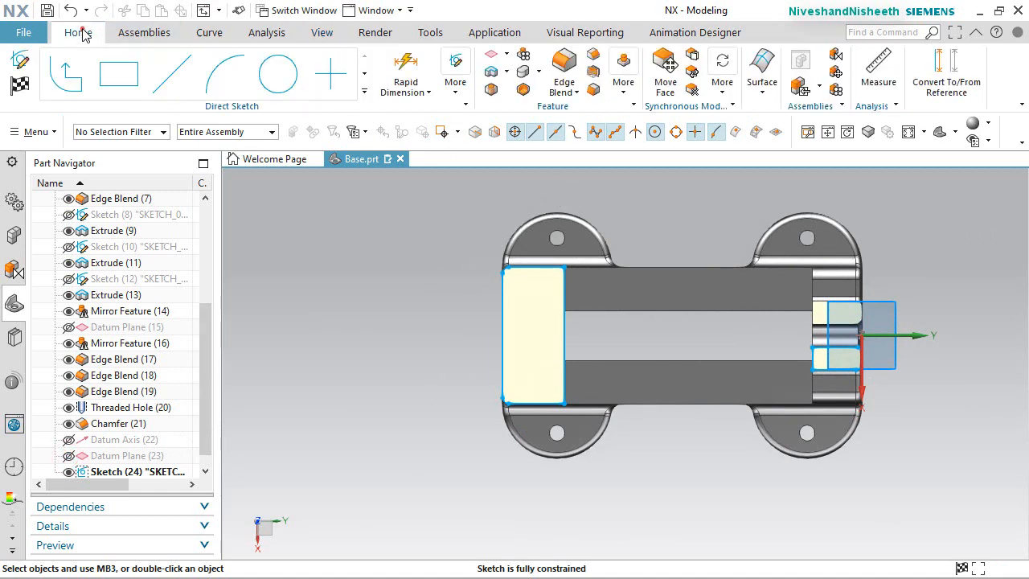
{"action": "left_click", "coordinate": [945, 71]}
{"action": "left_click_drag", "start_coordinate": [480, 189], "coordinate": [930, 466]}
{"action": "left_click", "coordinate": [320, 361]}
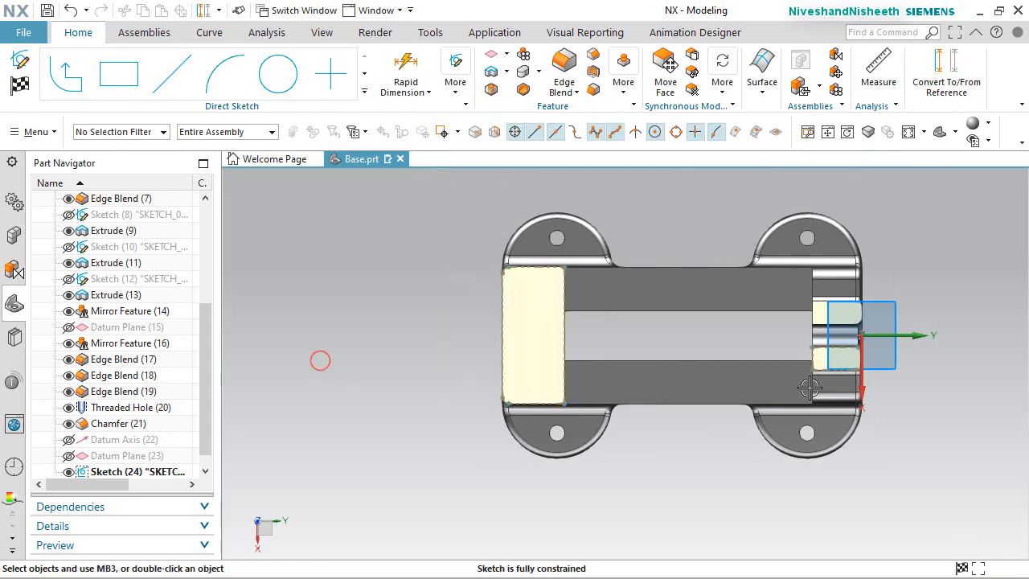
Draw two separate parallel lines about 8.5 mm and 4.5 mm long outside the small jaw's end, perpendicular to its end face
{"action": "scroll", "coordinate": [933, 352], "scroll_direction": "up", "scroll_amount": 6}
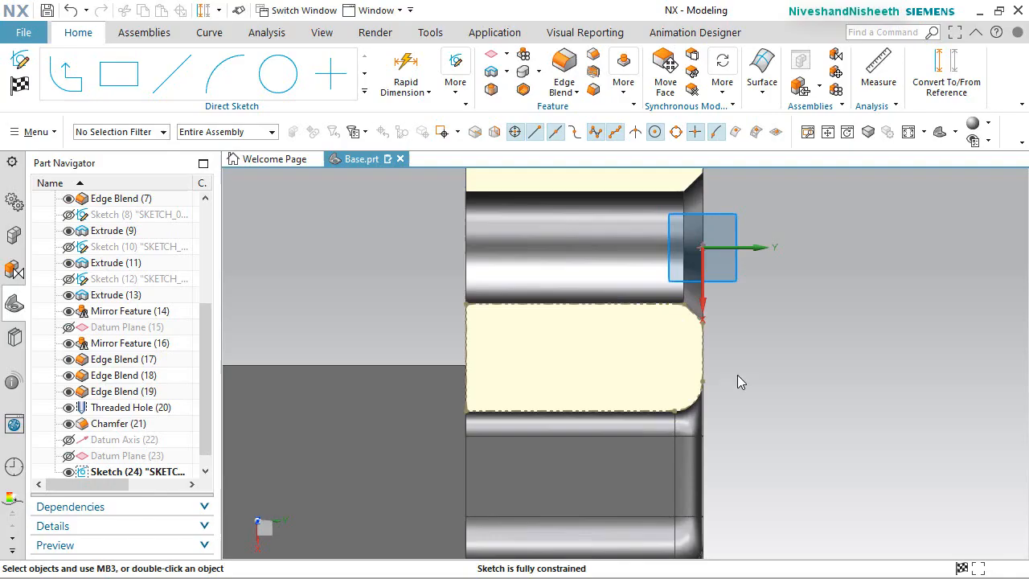
{"action": "left_click", "coordinate": [737, 375]}
{"action": "scroll", "coordinate": [751, 373], "scroll_direction": "down", "scroll_amount": 1}
{"action": "scroll", "coordinate": [750, 374], "scroll_direction": "up", "scroll_amount": 3}
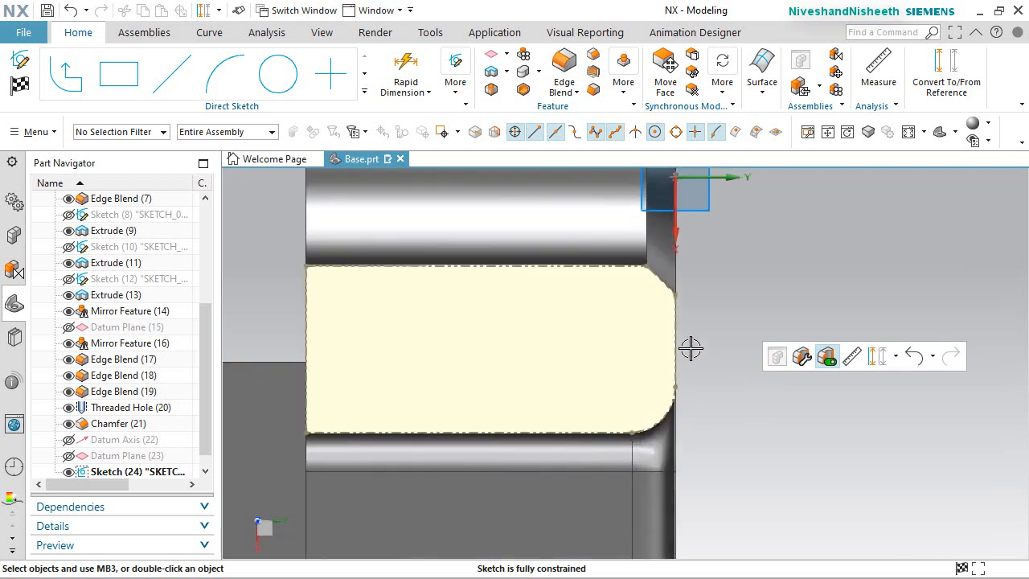
{"action": "left_click", "coordinate": [172, 74]}
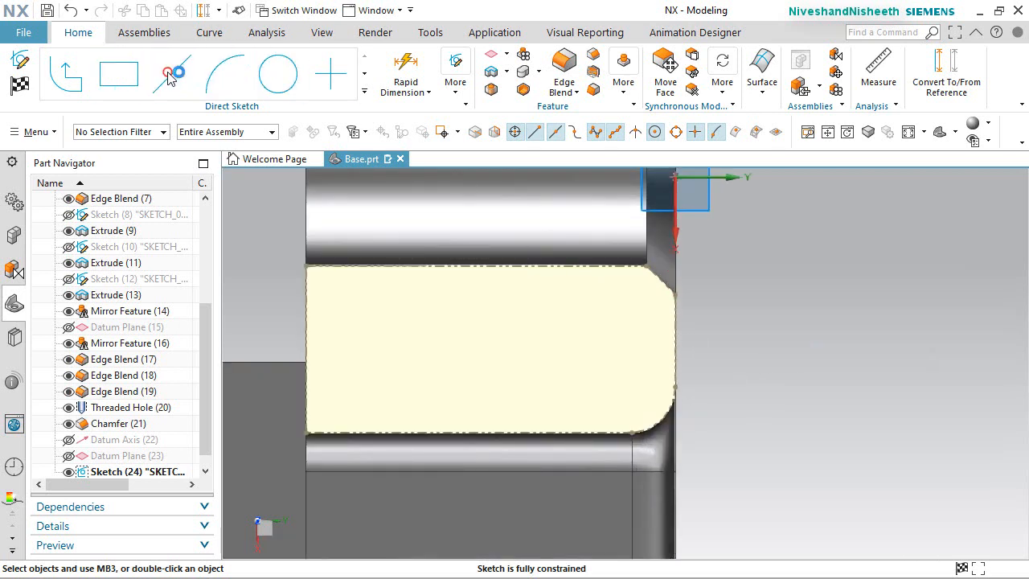
{"action": "left_click", "coordinate": [724, 292]}
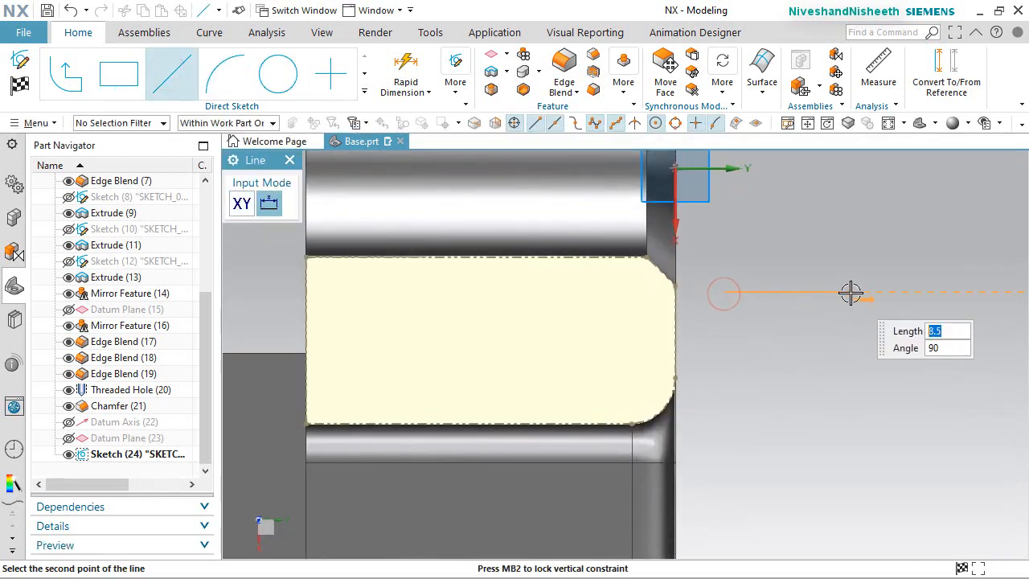
{"action": "left_click", "coordinate": [851, 292]}
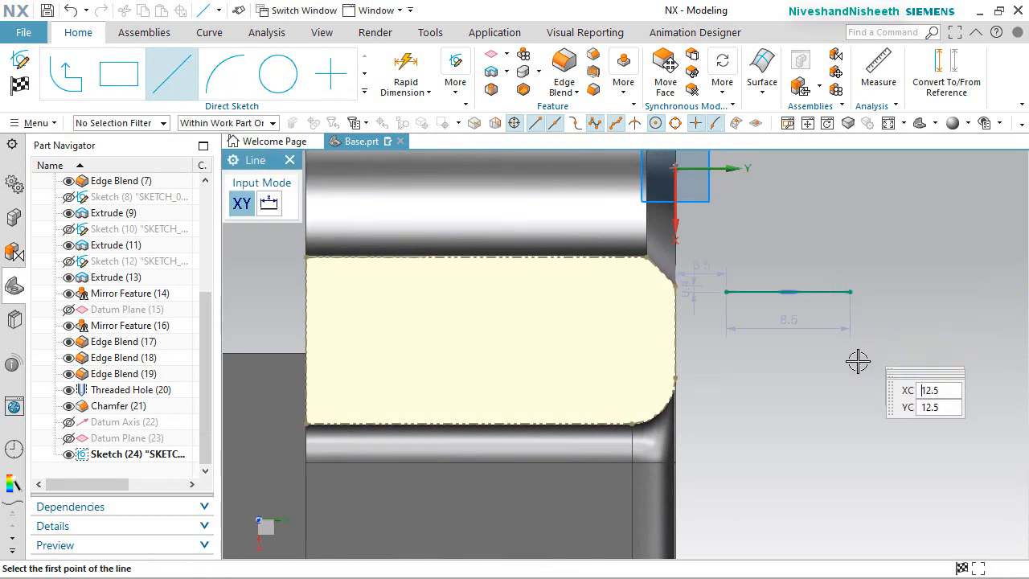
{"action": "left_click", "coordinate": [763, 383]}
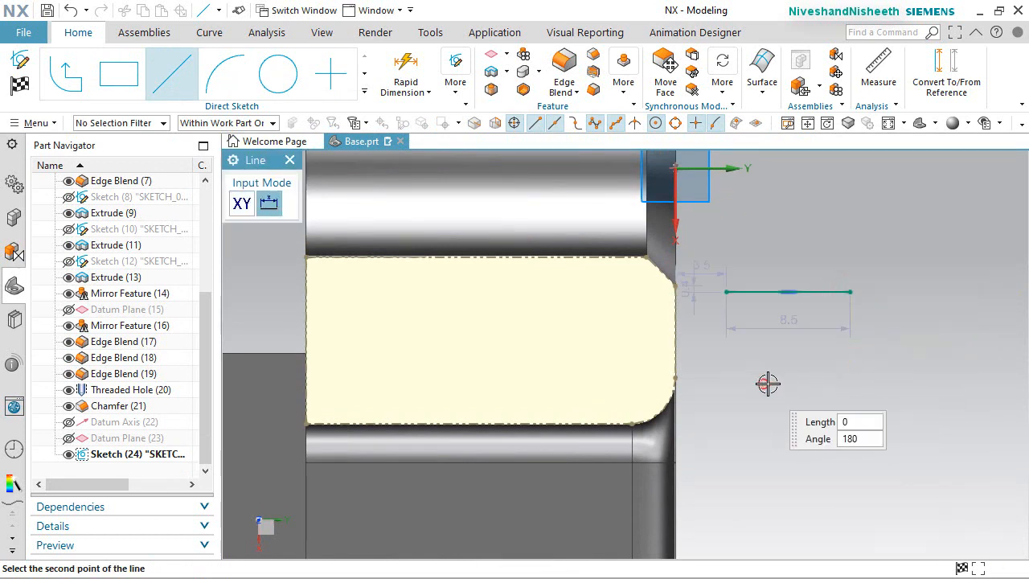
{"action": "left_click", "coordinate": [829, 387]}
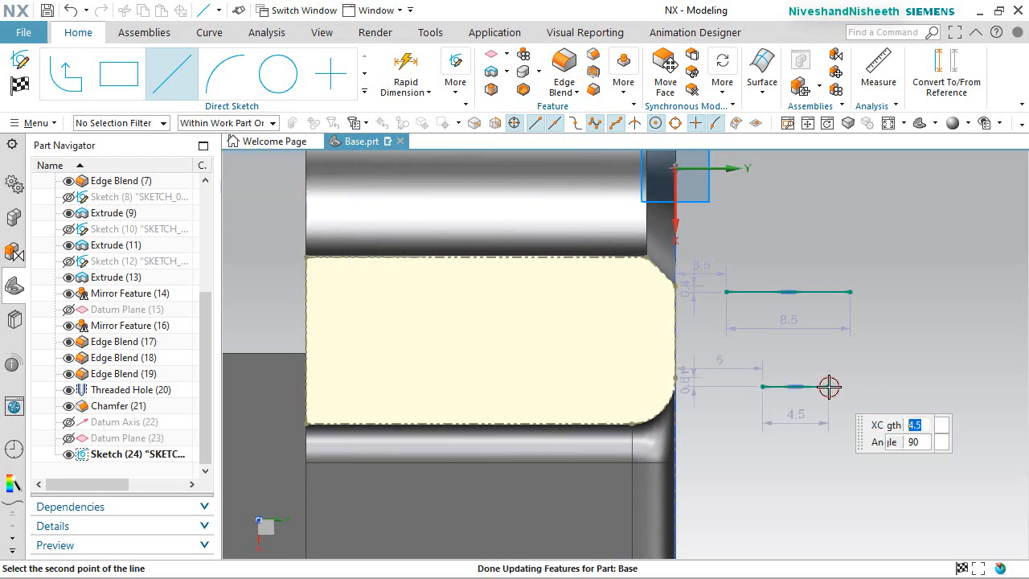
{"action": "key", "text": "Escape"}
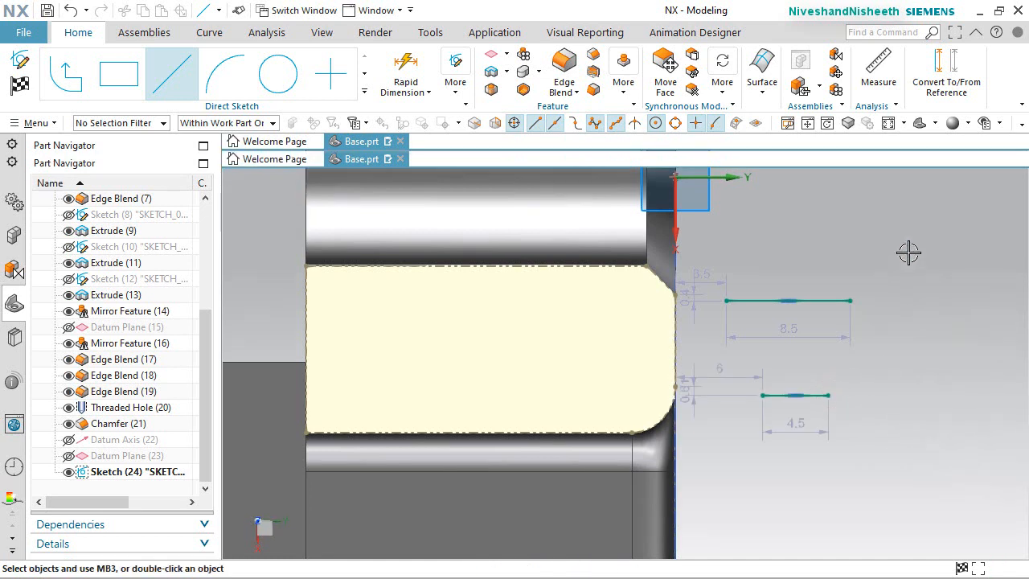
Horizontally align the midpoints of the two parallel lines and vertically align the longer line's near endpoint with the section's inner chamfer corner
{"action": "left_click", "coordinate": [795, 396]}
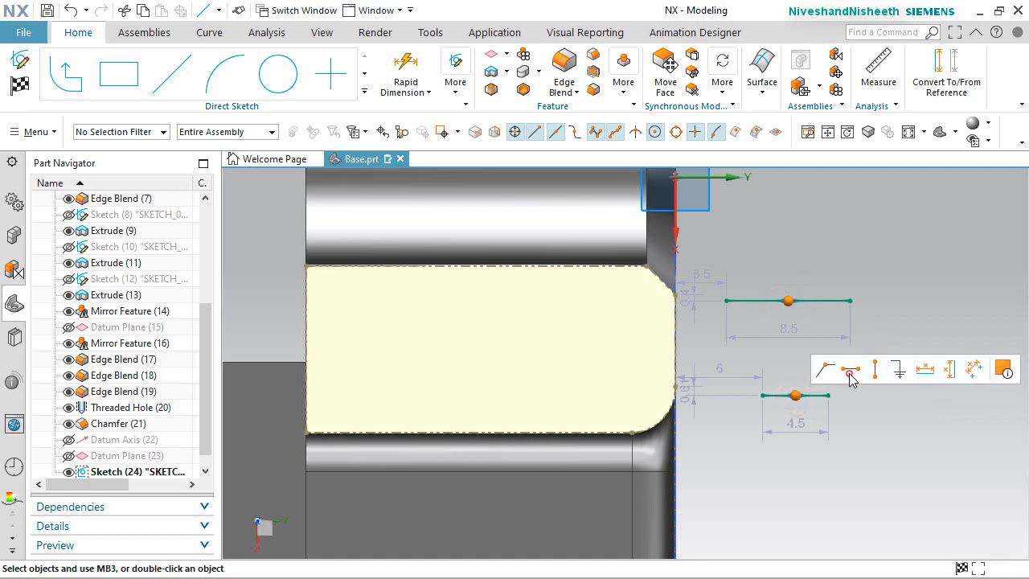
{"action": "left_click", "coordinate": [874, 368]}
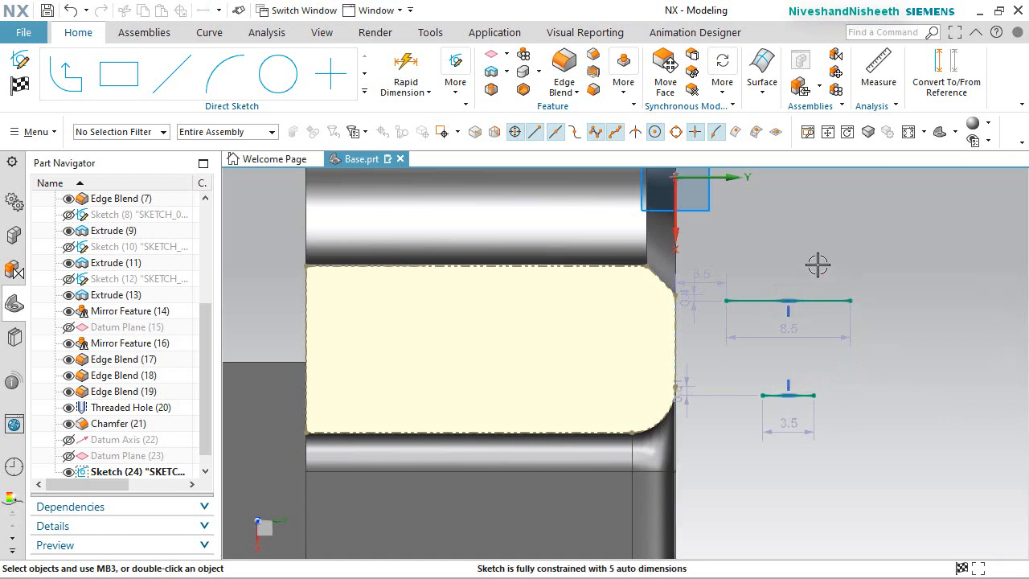
{"action": "left_click", "coordinate": [724, 300]}
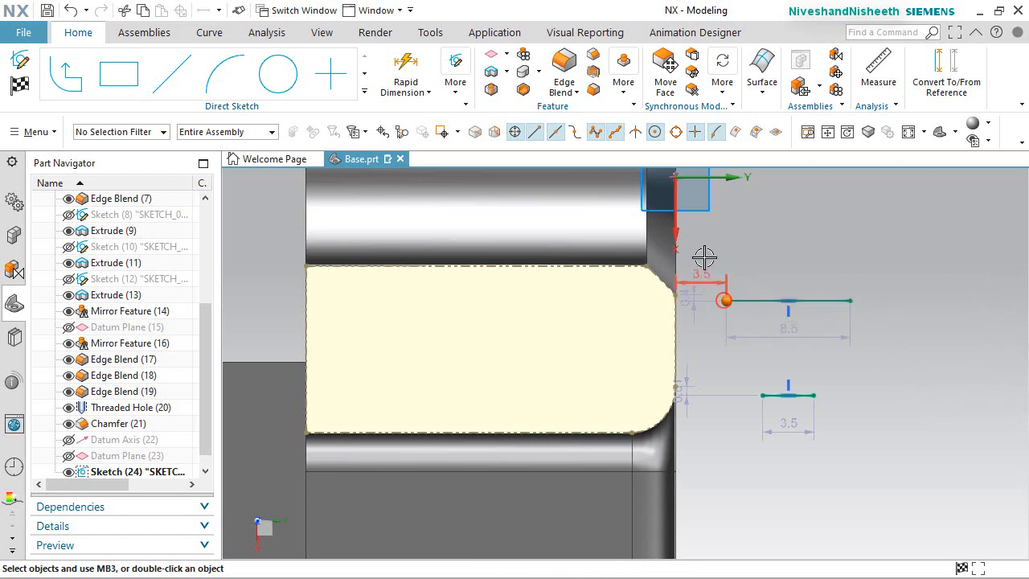
{"action": "left_click", "coordinate": [645, 265]}
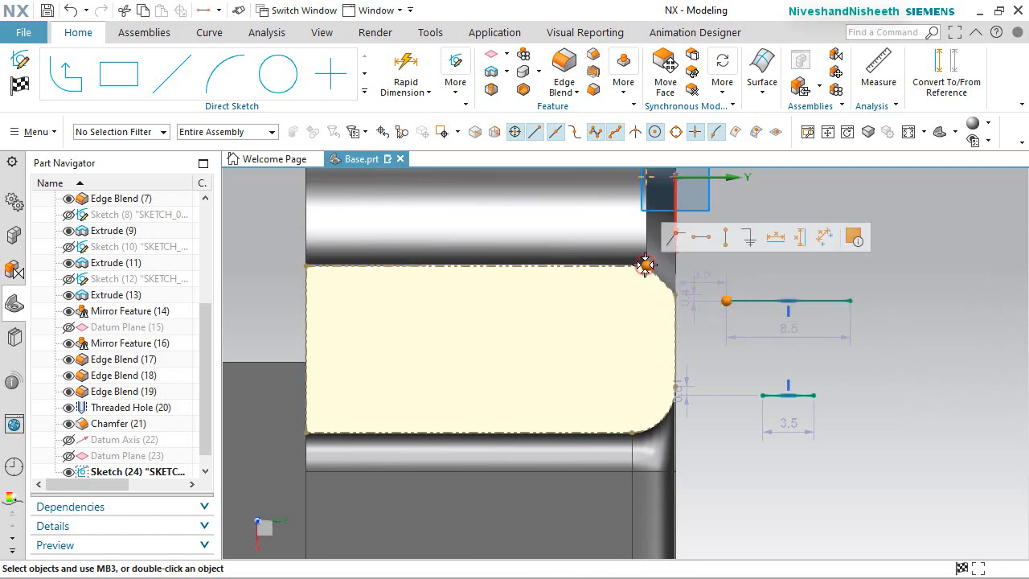
{"action": "left_click", "coordinate": [725, 235]}
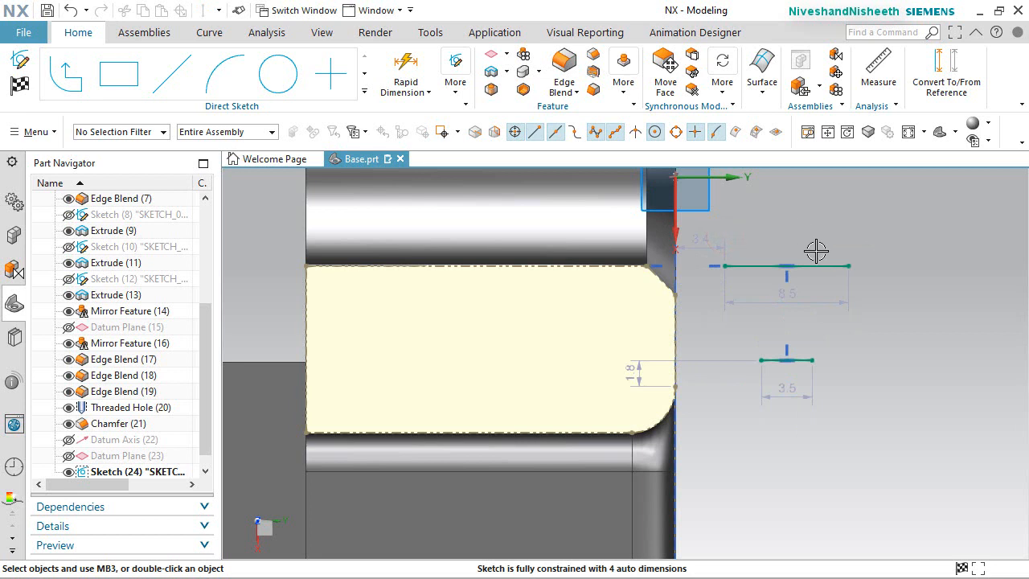
Constrain the longer line's near endpoint onto the reference line along the small jaw's end face
{"action": "scroll", "coordinate": [820, 230], "scroll_direction": "up", "scroll_amount": 3}
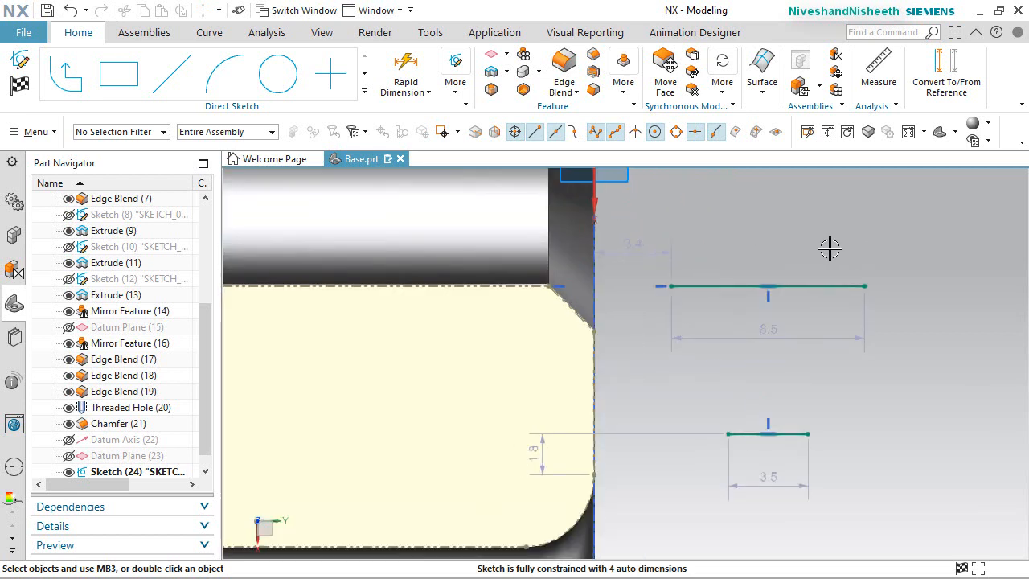
{"action": "left_click", "coordinate": [668, 287]}
{"action": "left_click", "coordinate": [600, 354]}
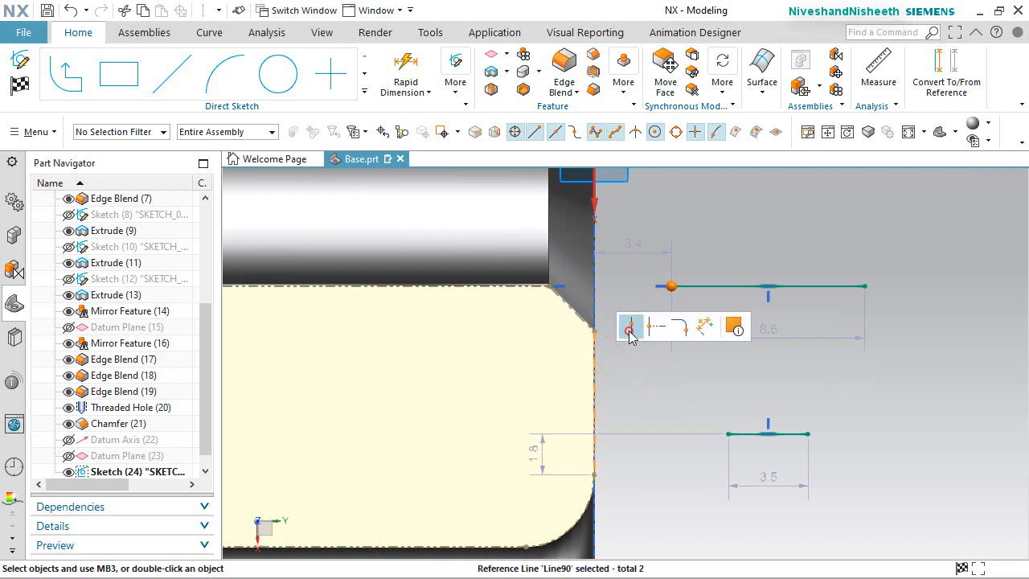
{"action": "left_click", "coordinate": [631, 328]}
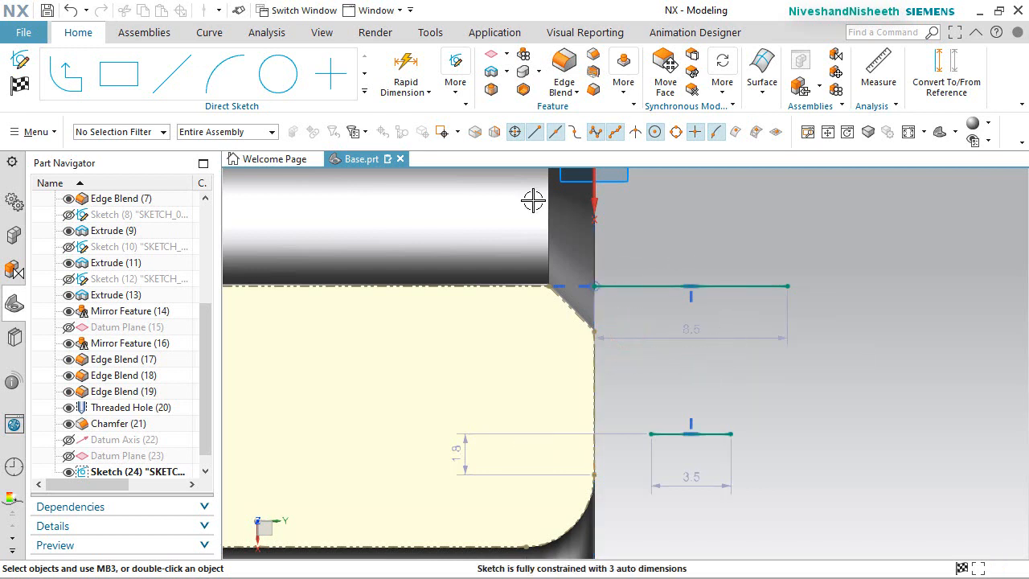
Draw two slanted lines joining the endpoints of the parallel lines to close a trapezoid
{"action": "left_click", "coordinate": [182, 79]}
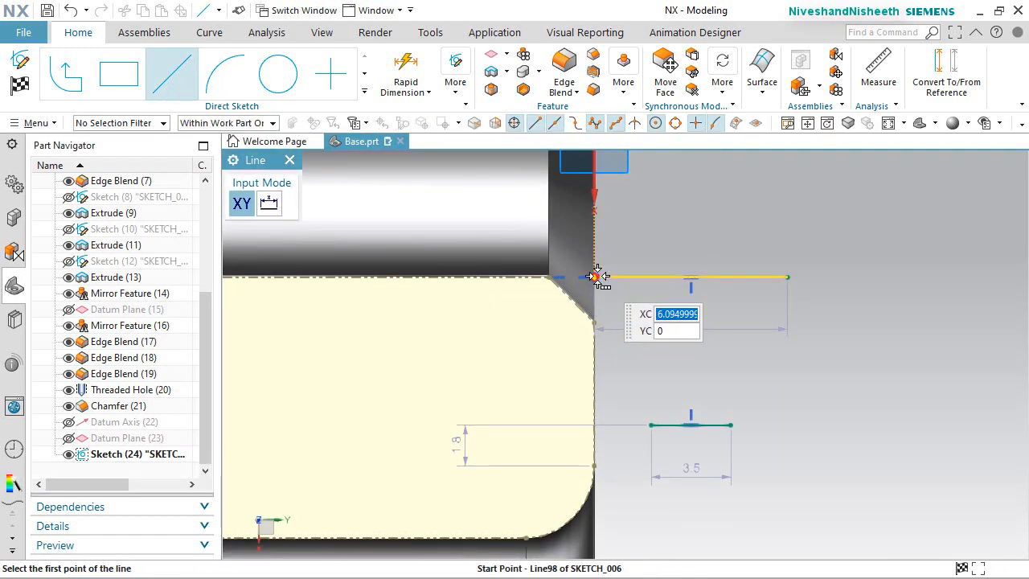
{"action": "left_click", "coordinate": [595, 277]}
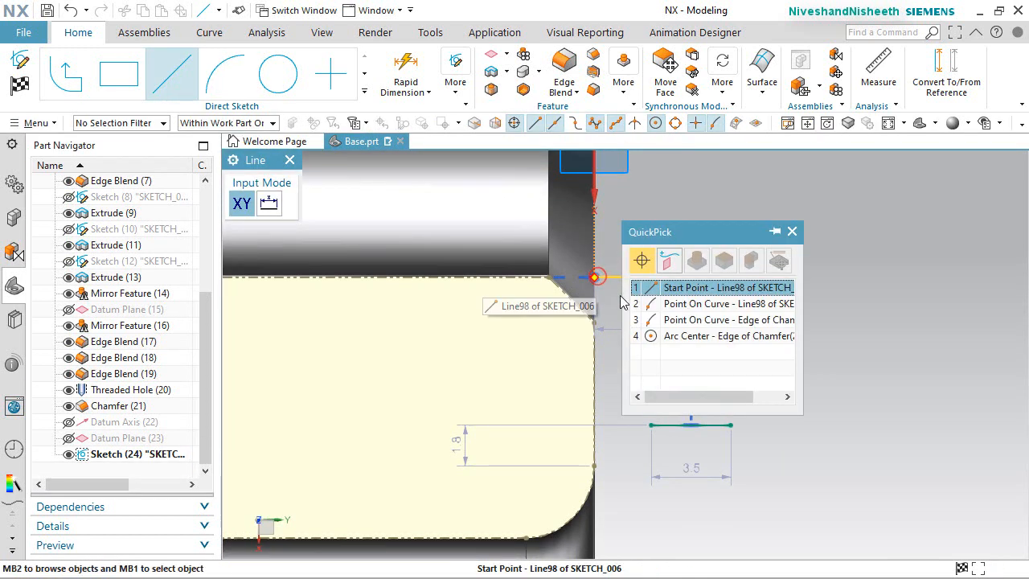
{"action": "left_click", "coordinate": [648, 424]}
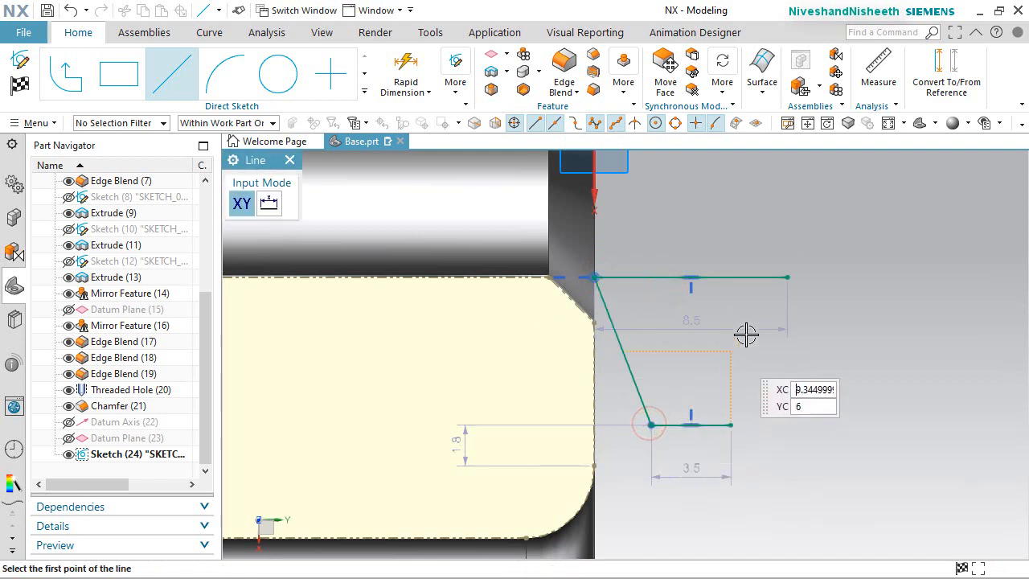
{"action": "left_click", "coordinate": [787, 277]}
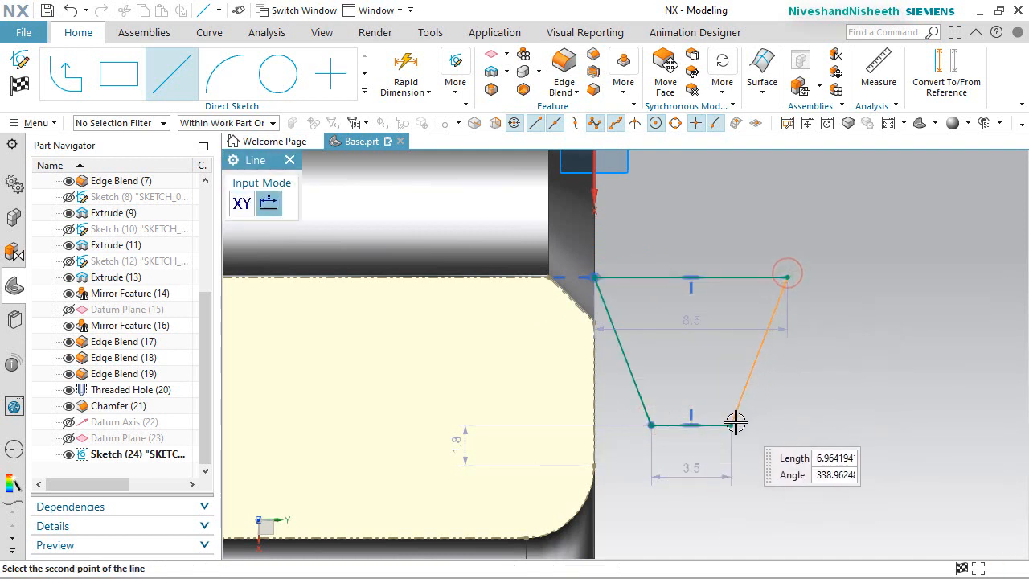
{"action": "left_click", "coordinate": [732, 422]}
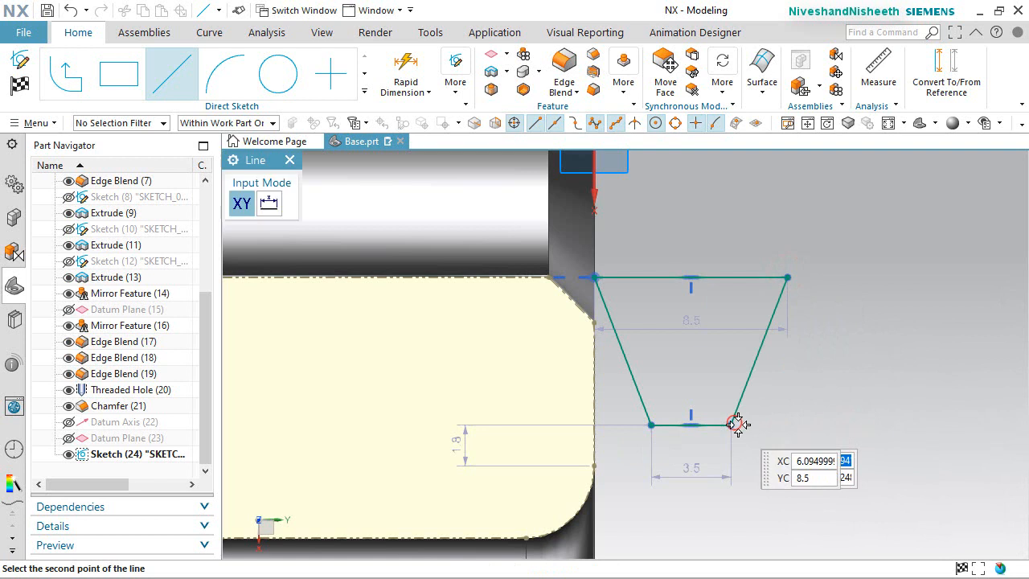
Draw a centreline between the midpoints of the trapezoid's parallel sides and convert it to reference
{"action": "left_click", "coordinate": [691, 277]}
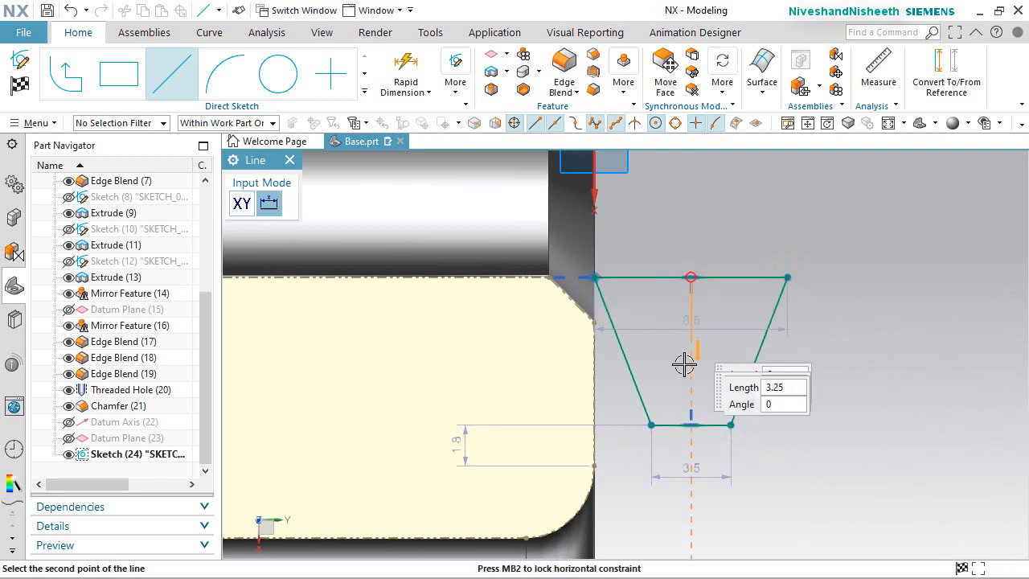
{"action": "left_click", "coordinate": [690, 423]}
{"action": "key", "text": "Escape"}
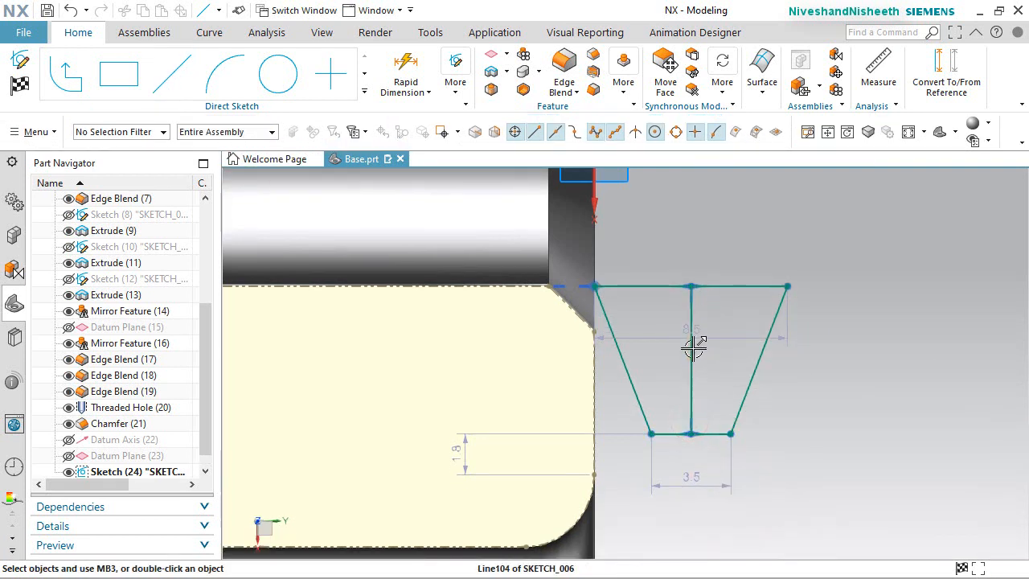
{"action": "left_click", "coordinate": [690, 346]}
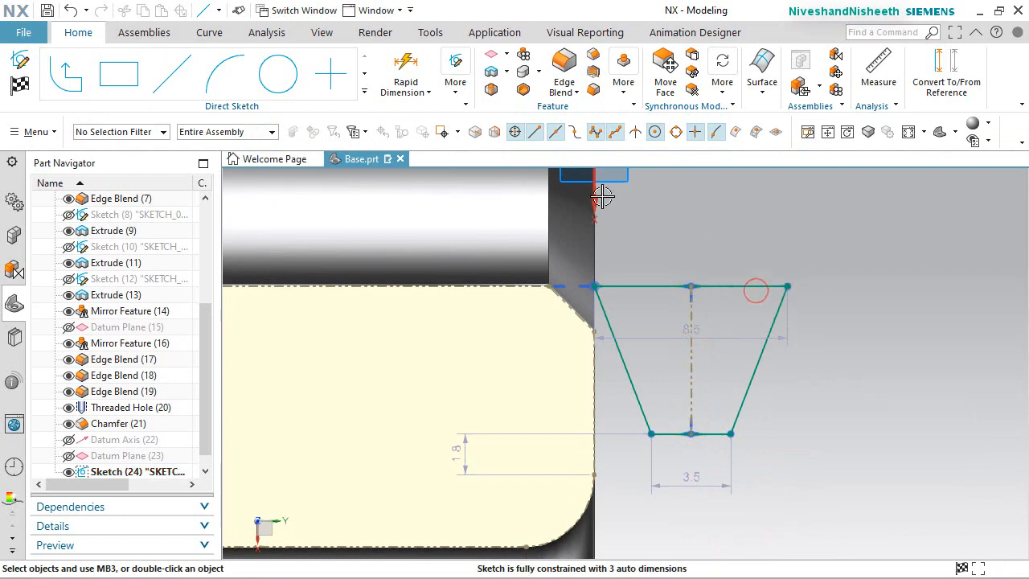
Make the trapezoid's two slanted sides symmetric about the reference centreline
{"action": "left_click", "coordinate": [455, 76]}
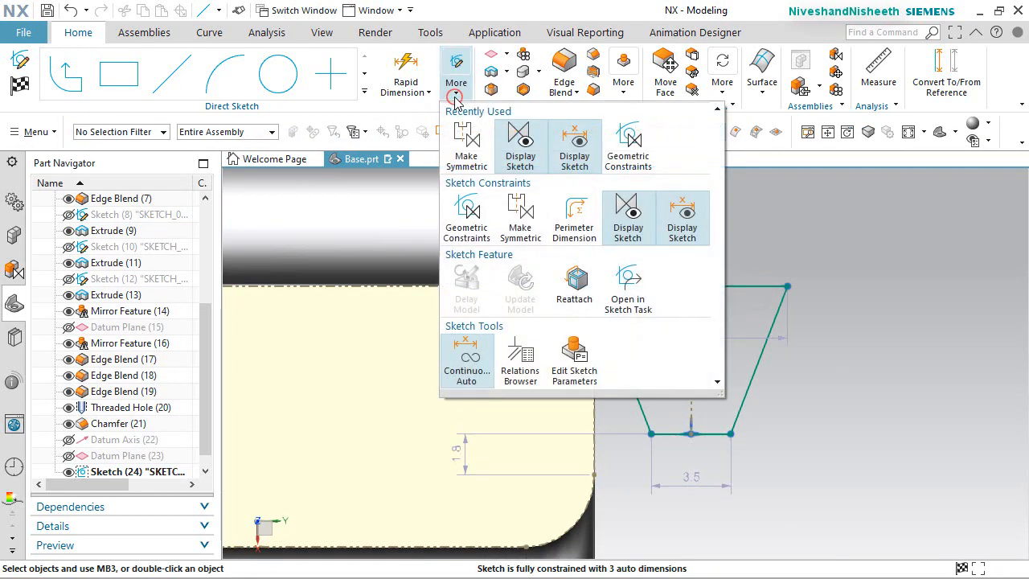
{"action": "left_click", "coordinate": [463, 144]}
{"action": "left_click", "coordinate": [619, 357]}
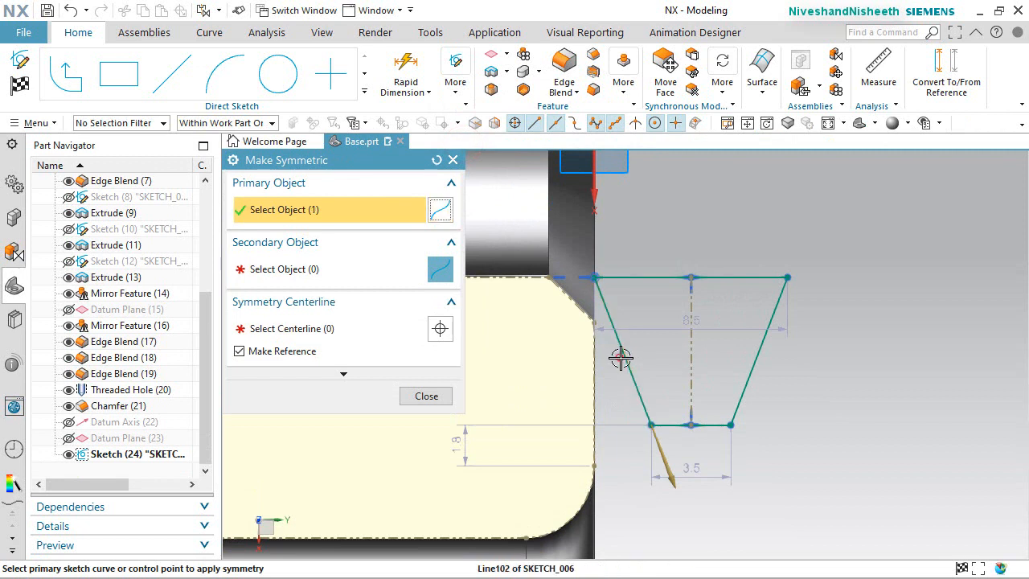
{"action": "left_click", "coordinate": [751, 354]}
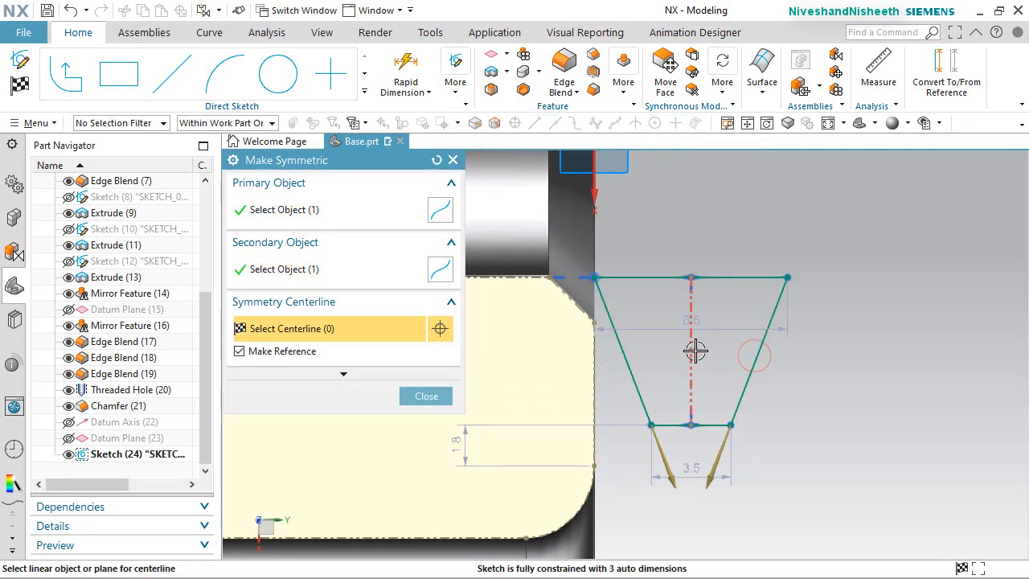
{"action": "left_click", "coordinate": [690, 351]}
{"action": "left_click", "coordinate": [426, 396]}
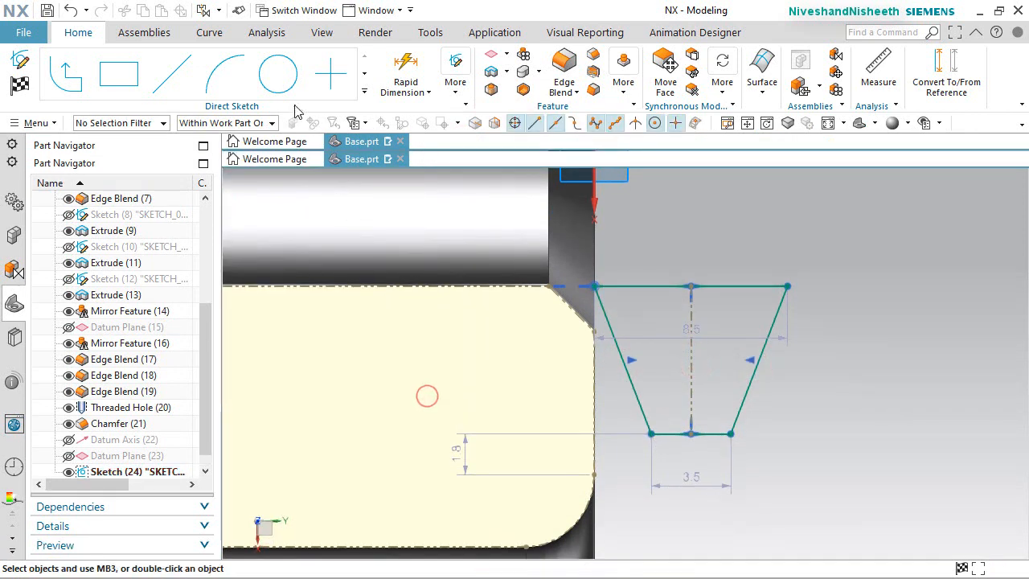
Set the length of the trapezoid's shorter parallel side to 1.37 mm
{"action": "left_click", "coordinate": [406, 70]}
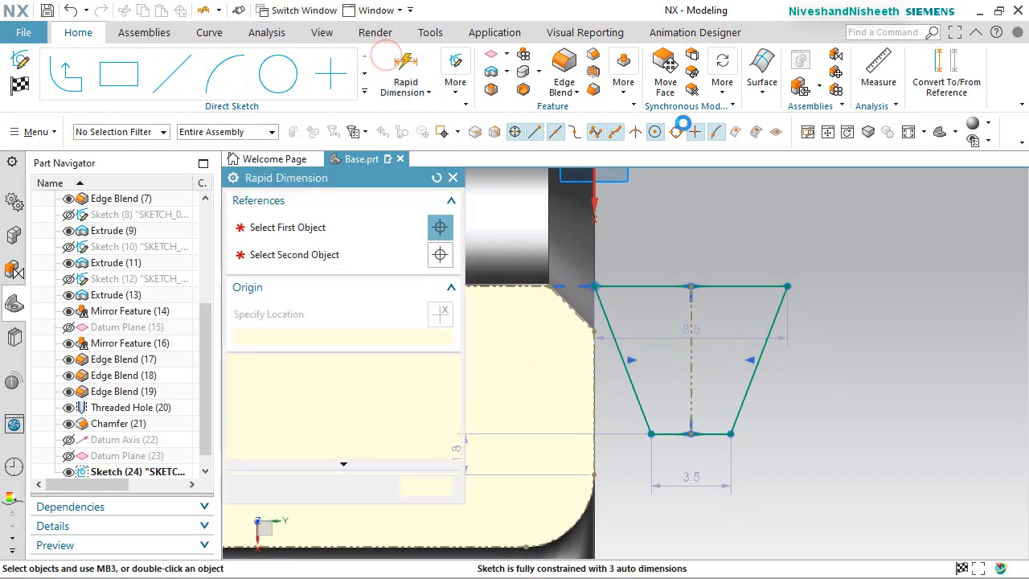
{"action": "double_click", "coordinate": [699, 466]}
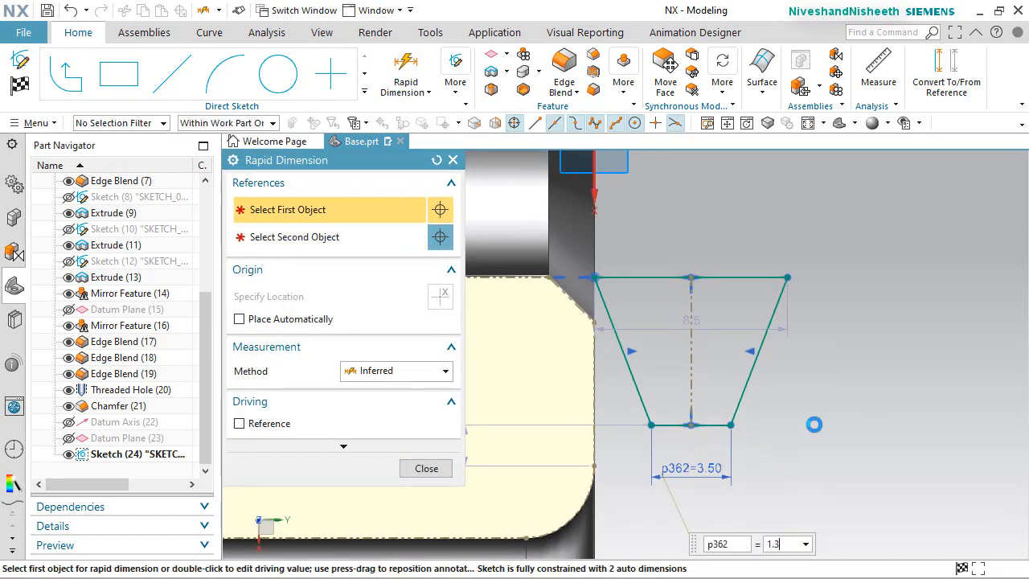
{"action": "key", "text": "Return"}
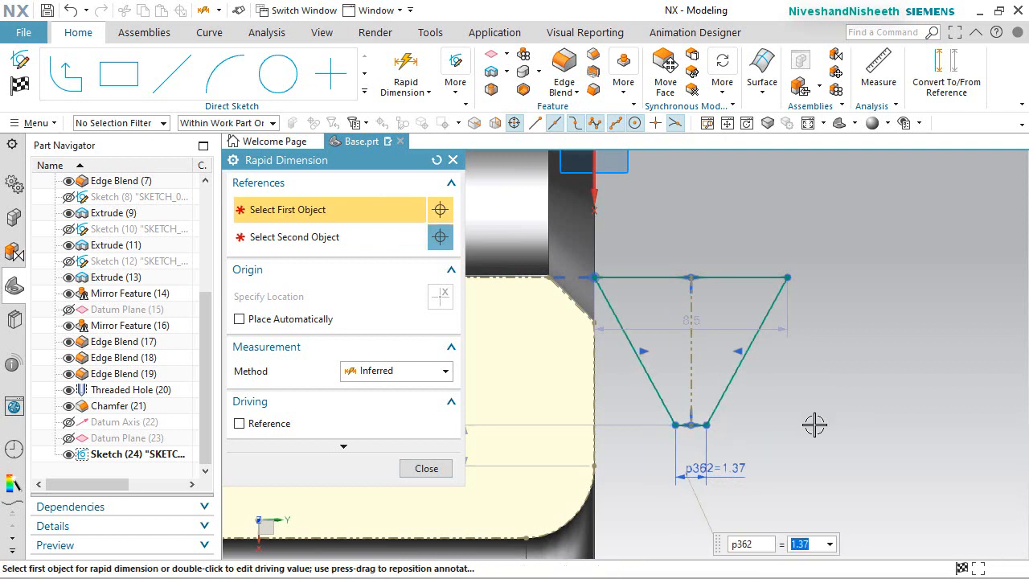
Dimension the distance between the midpoints of the trapezoid's parallel sides and set it to 1.84 mm
{"action": "left_click", "coordinate": [692, 279]}
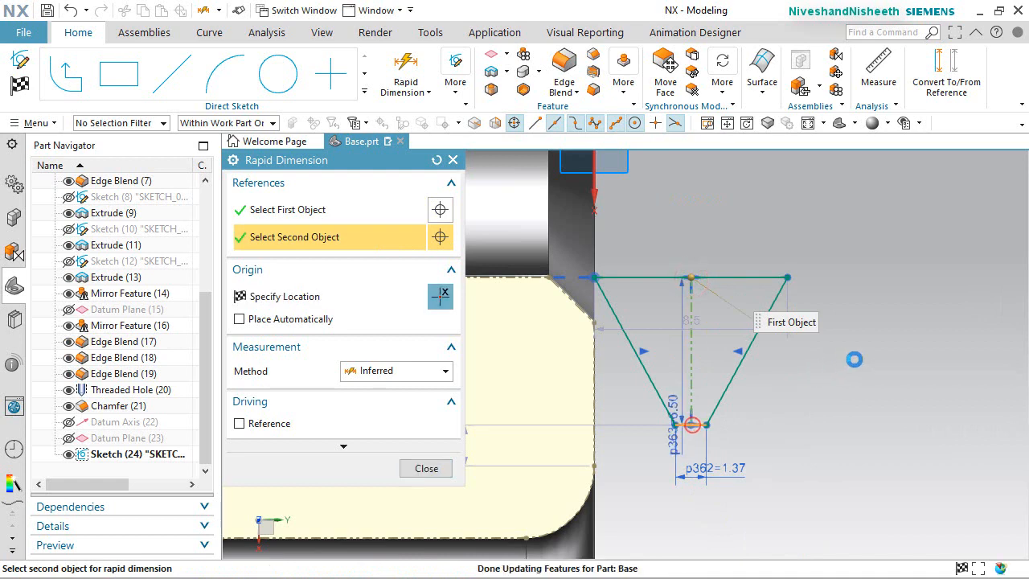
{"action": "left_click", "coordinate": [691, 424]}
{"action": "left_click", "coordinate": [863, 359]}
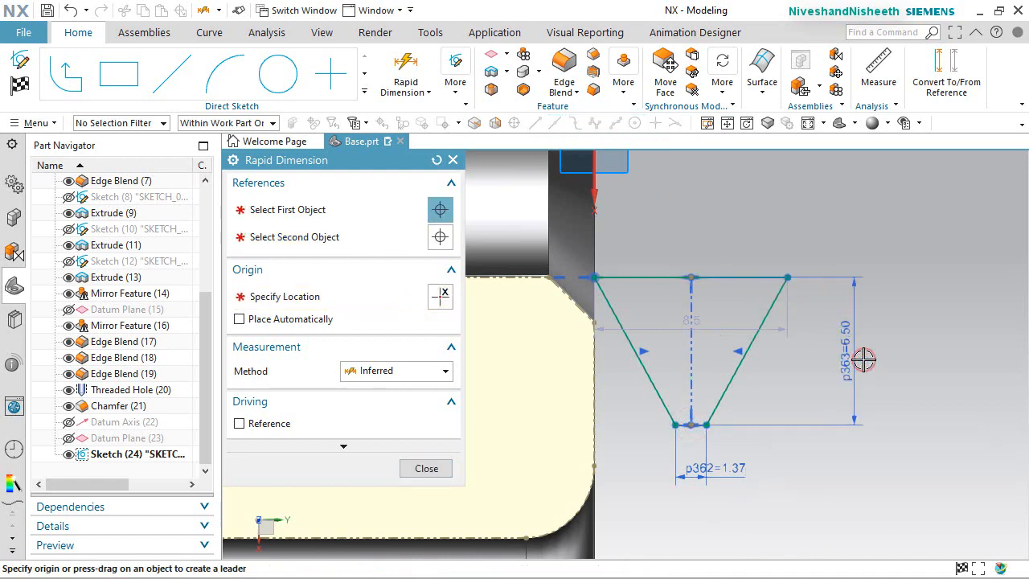
{"action": "type", "text": "1.84"}
{"action": "key", "text": "Return"}
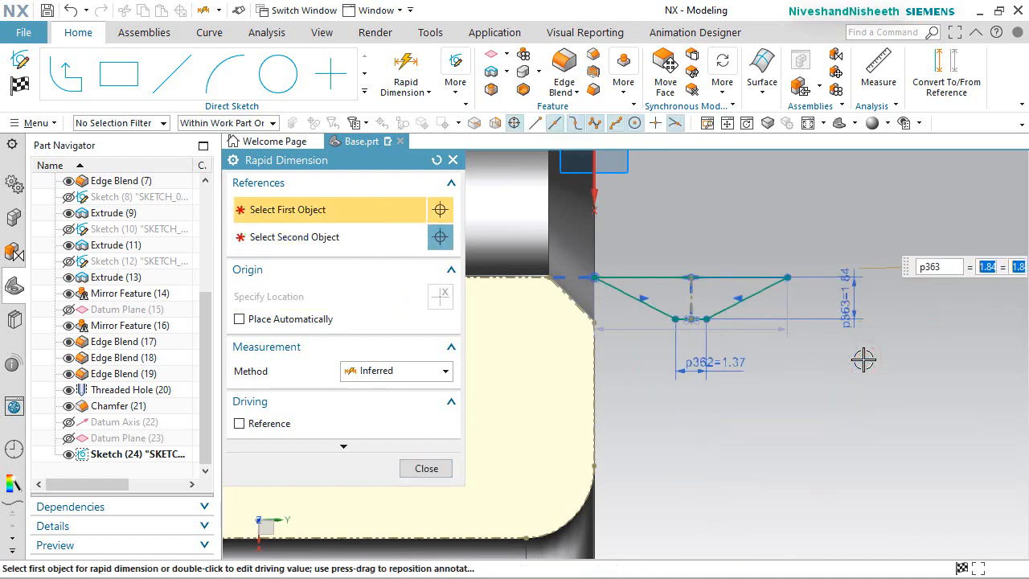
Add an angular dimension between the trapezoid's two slanted sides and set it to 28 degrees
{"action": "scroll", "coordinate": [664, 200], "scroll_direction": "up", "scroll_amount": 2}
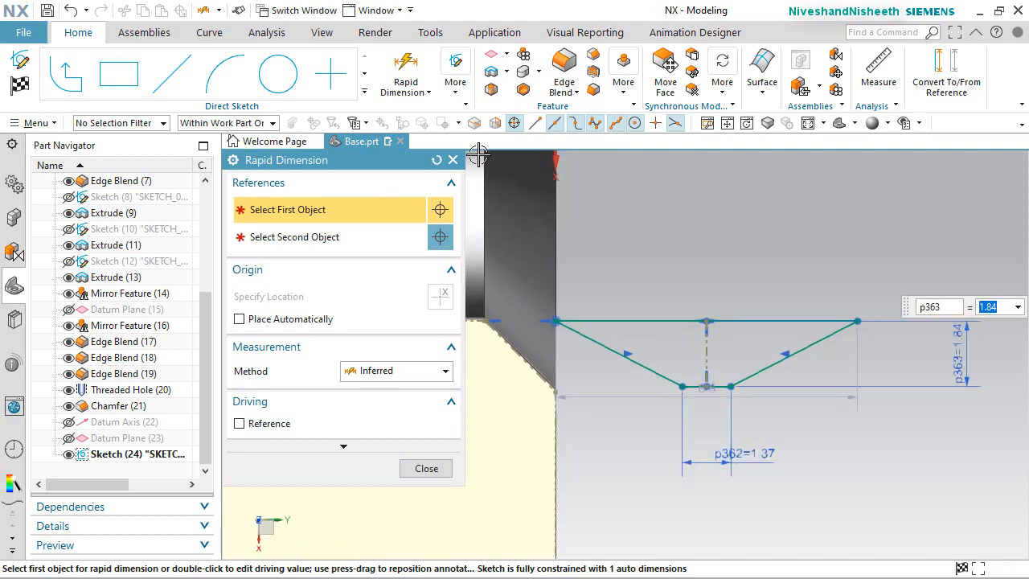
{"action": "left_click", "coordinate": [429, 93]}
{"action": "left_click", "coordinate": [442, 149]}
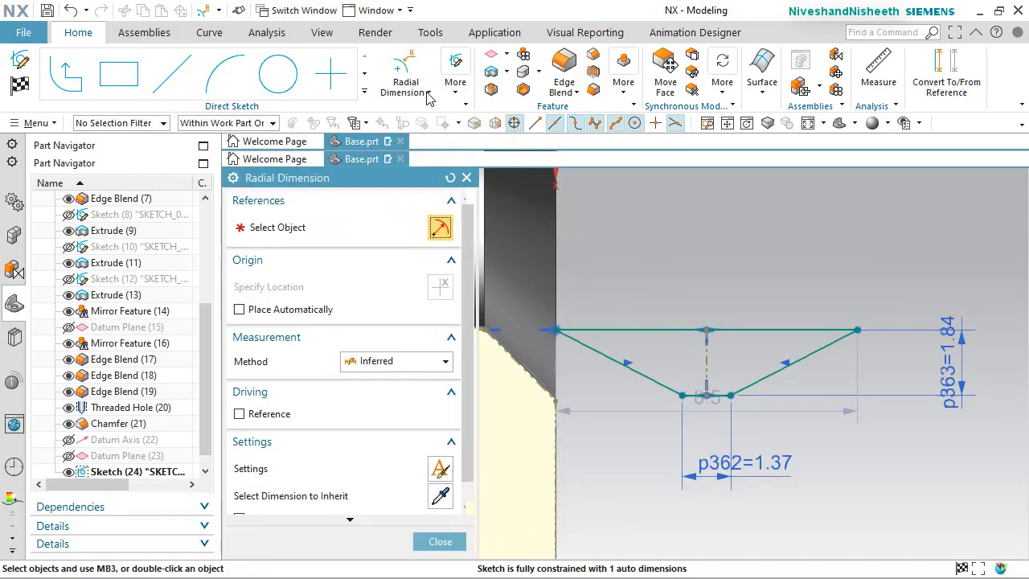
{"action": "left_click", "coordinate": [428, 92]}
{"action": "left_click", "coordinate": [450, 168]}
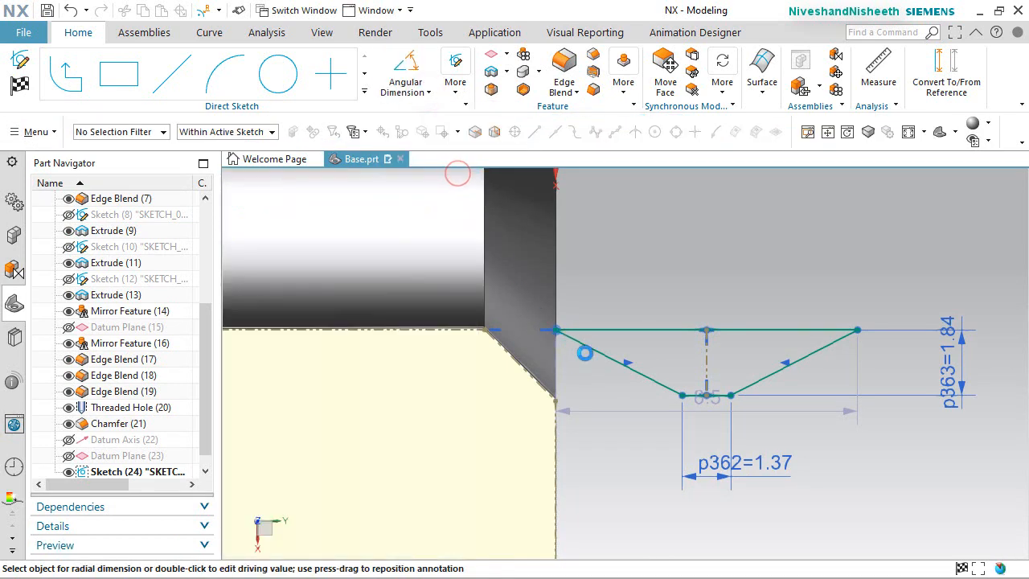
{"action": "left_click", "coordinate": [584, 345]}
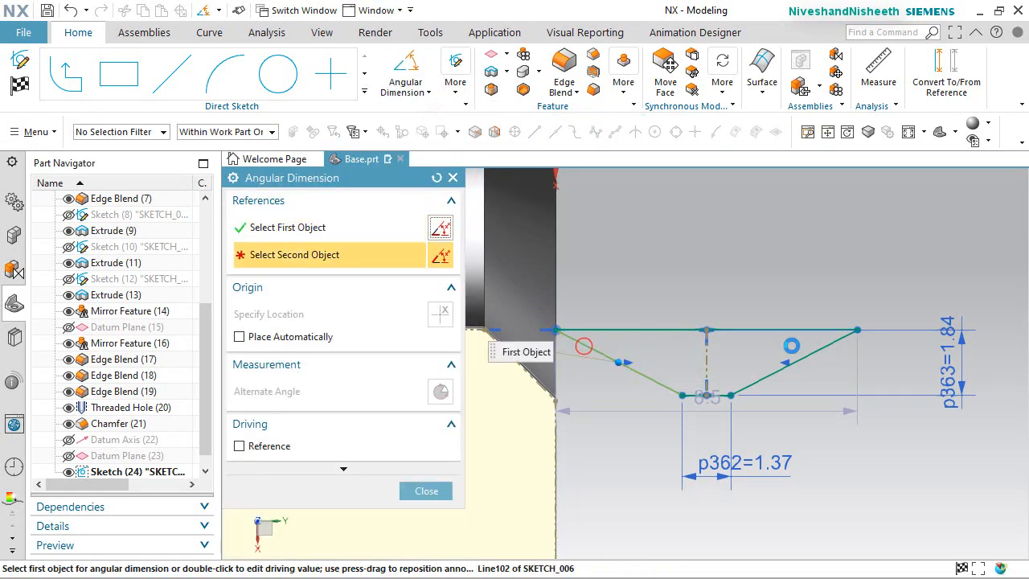
{"action": "left_click", "coordinate": [811, 350]}
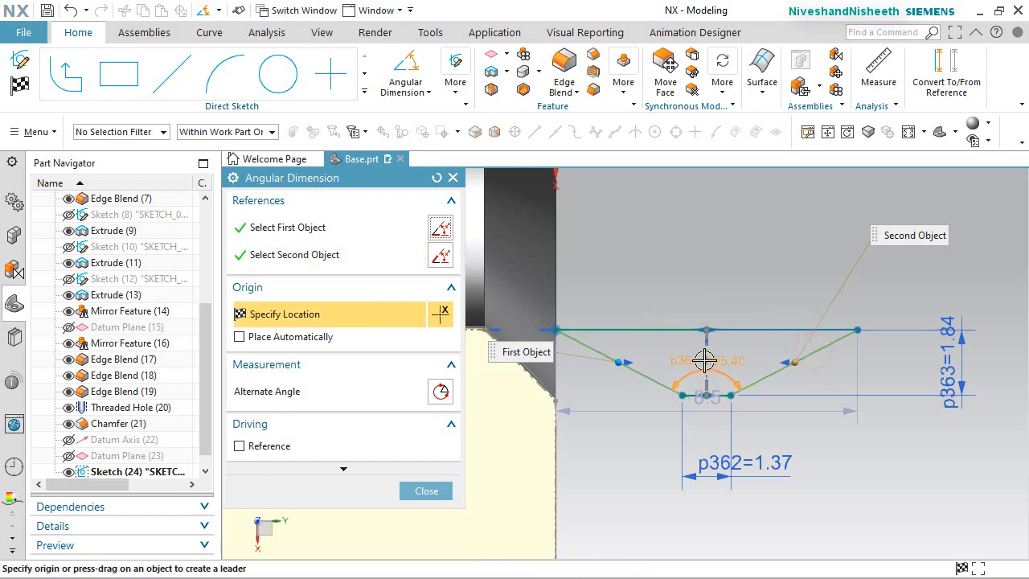
{"action": "left_click", "coordinate": [697, 358]}
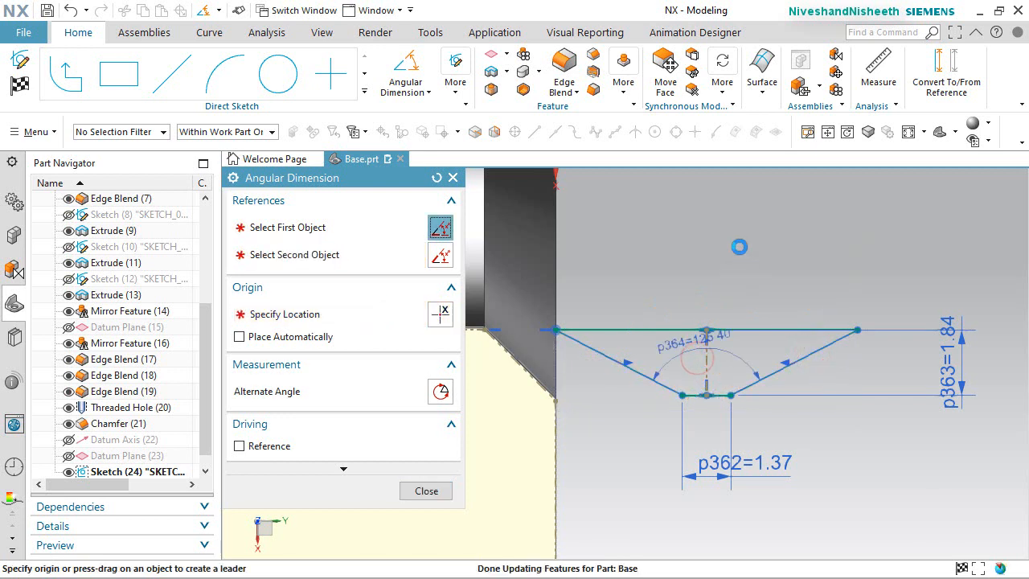
{"action": "type", "text": "28"}
{"action": "key", "text": "Return"}
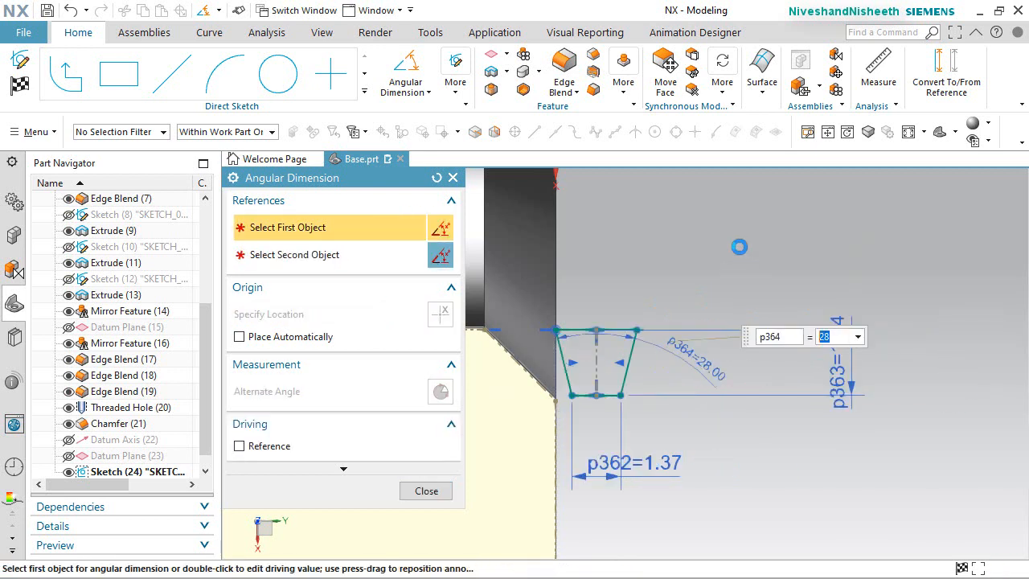
{"action": "left_click", "coordinate": [431, 490]}
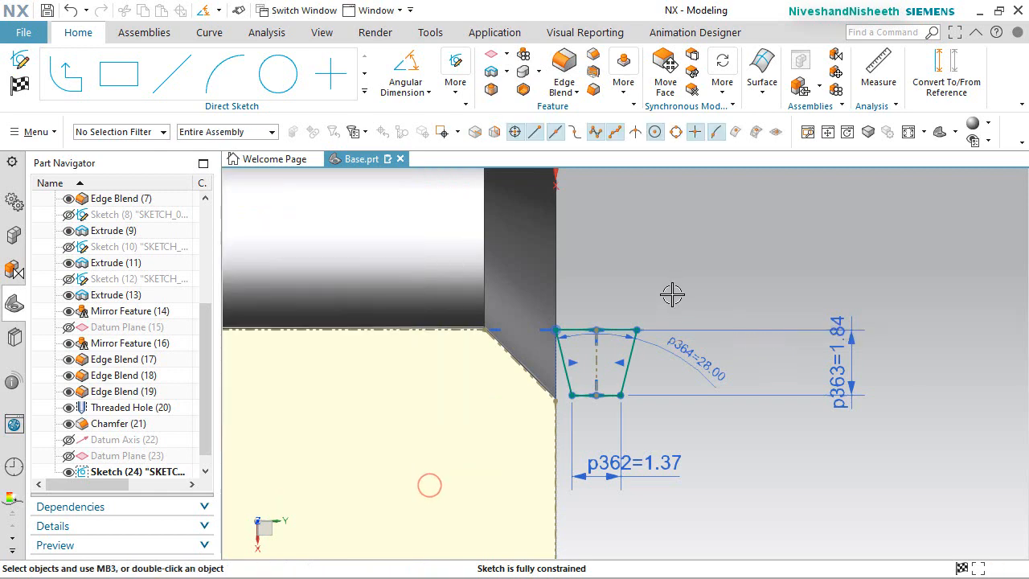
{"action": "scroll", "coordinate": [609, 434], "scroll_direction": "up", "scroll_amount": 1}
{"action": "scroll", "coordinate": [609, 434], "scroll_direction": "up", "scroll_amount": 2}
{"action": "scroll", "coordinate": [608, 423], "scroll_direction": "down", "scroll_amount": 2}
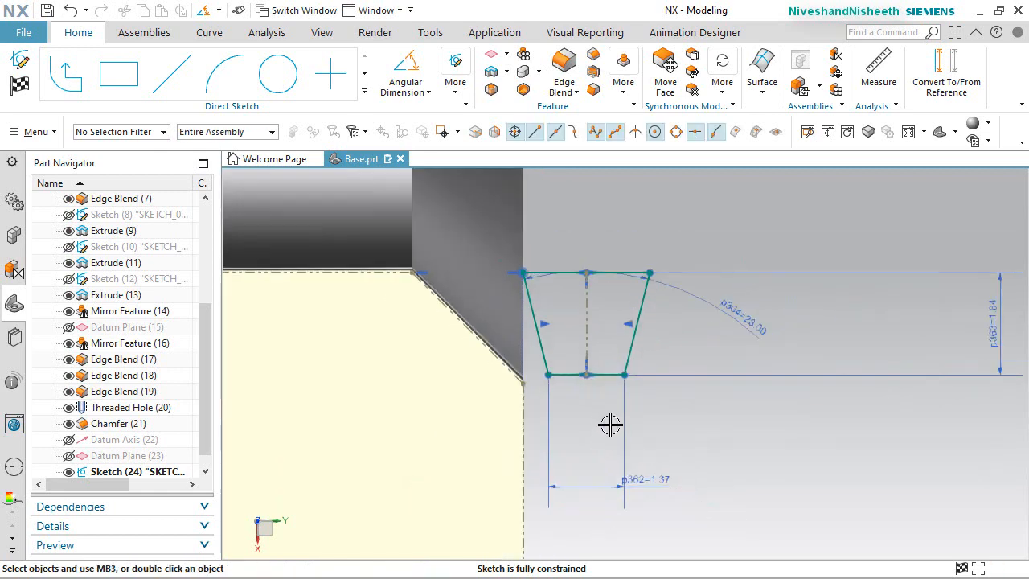
Move the trapezoid's angle, height and shorter-side dimensions closer to the profile so they are compactly arranged
{"action": "left_click_drag", "start_coordinate": [686, 340], "coordinate": [608, 322]}
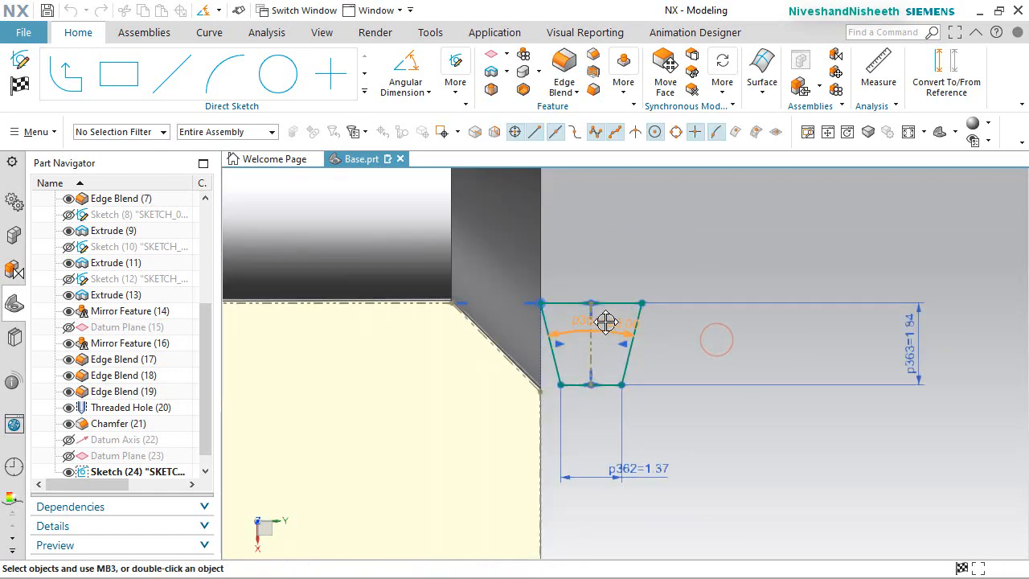
{"action": "left_click_drag", "start_coordinate": [903, 345], "coordinate": [714, 364]}
{"action": "left_click_drag", "start_coordinate": [648, 473], "coordinate": [595, 420]}
{"action": "left_click", "coordinate": [699, 409]}
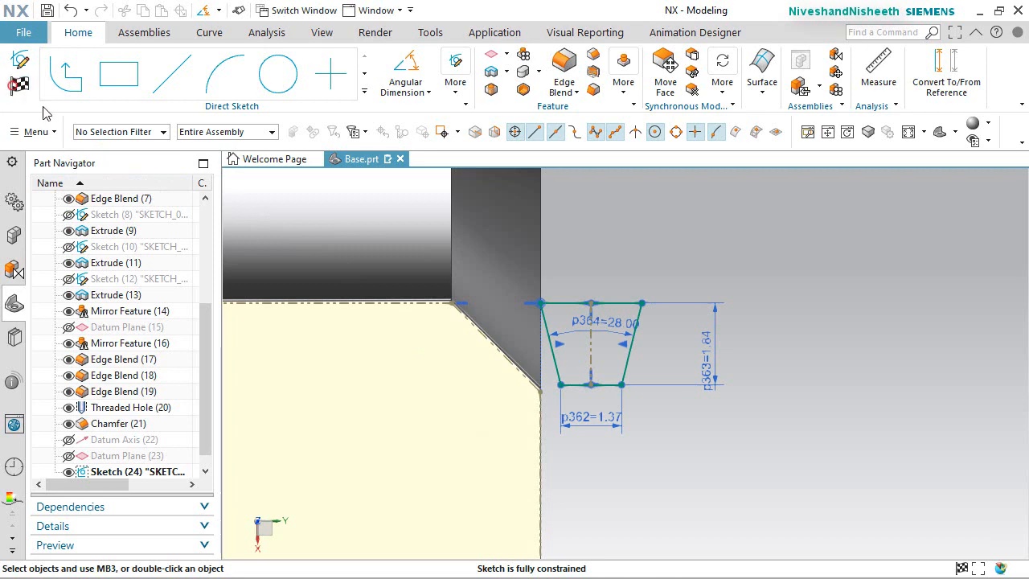
Finish the trapezoid sketch and turn off the section clipping of the part
{"action": "left_click", "coordinate": [19, 82]}
{"action": "left_click", "coordinate": [322, 32]}
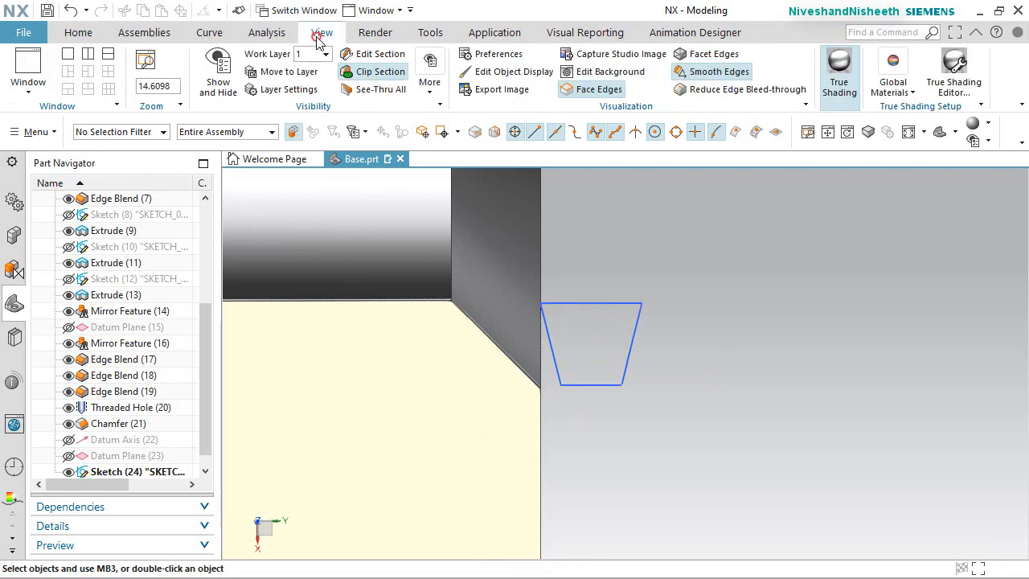
{"action": "left_click", "coordinate": [352, 72]}
{"action": "left_click", "coordinate": [79, 32]}
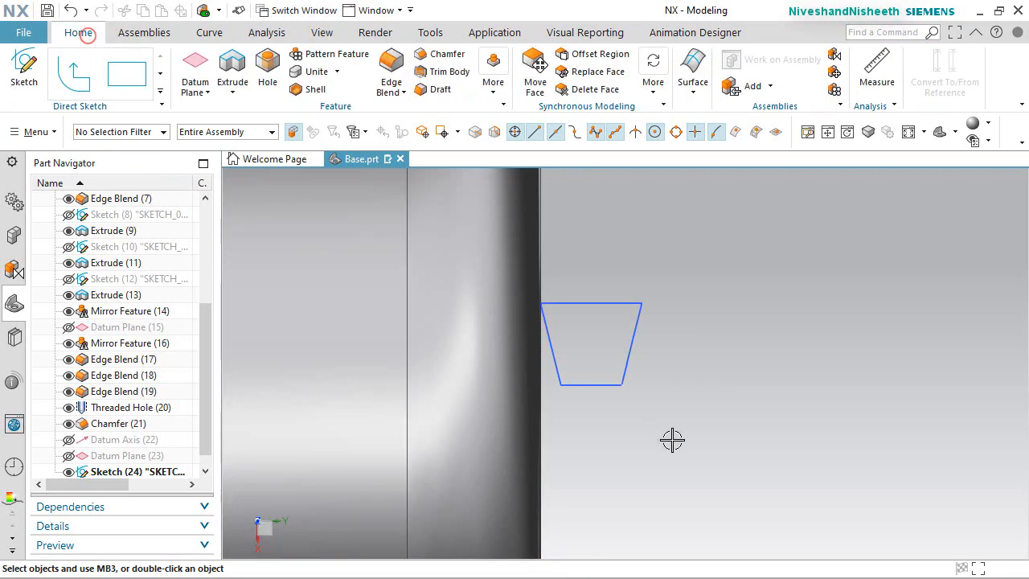
Turn the trimetric view 180 degrees about the vertical axis to face the small jaw's threaded hole, and save the part
{"action": "key", "text": "Home"}
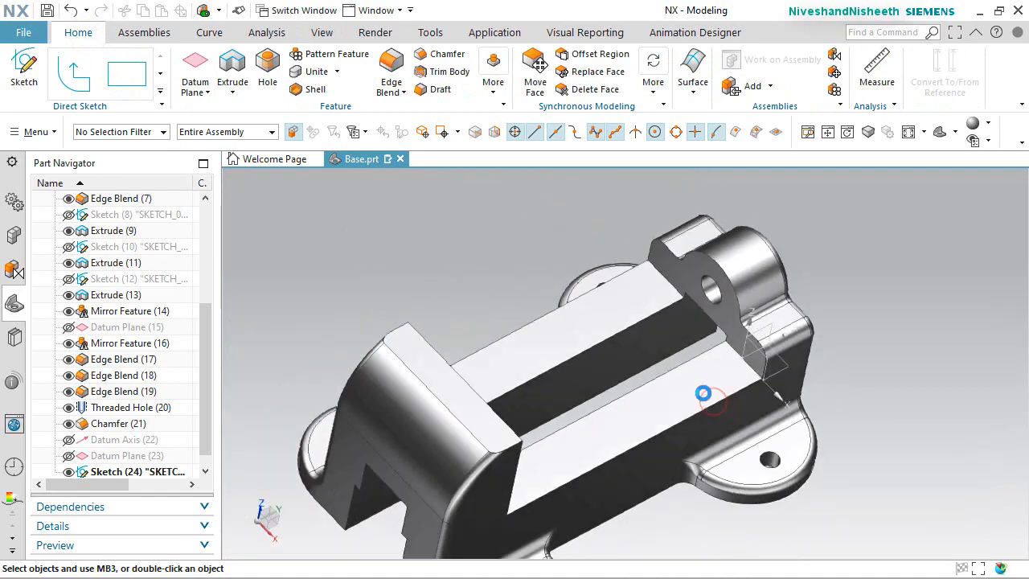
{"action": "left_click", "coordinate": [273, 508]}
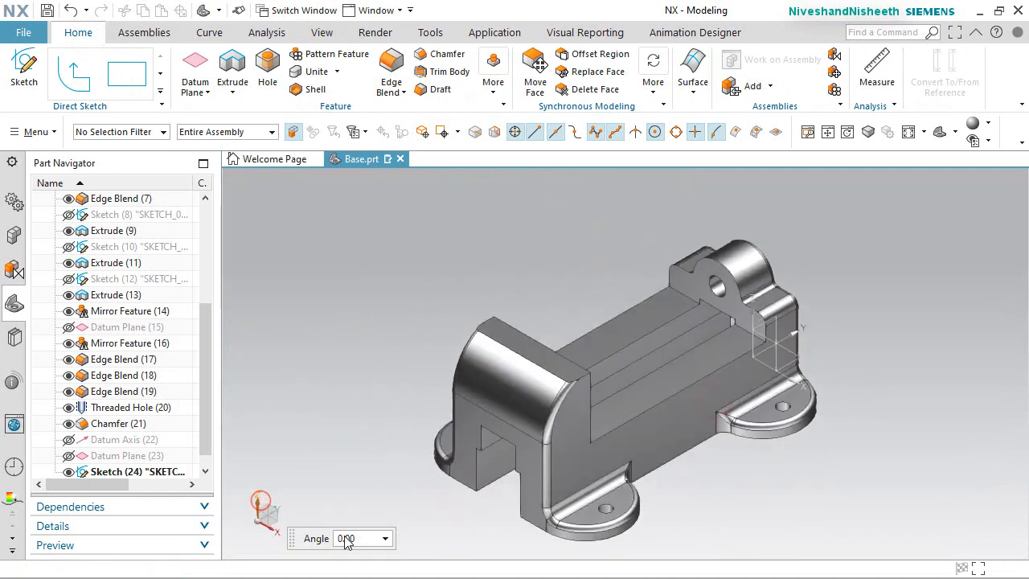
{"action": "left_click", "coordinate": [346, 537]}
{"action": "key", "text": "Return"}
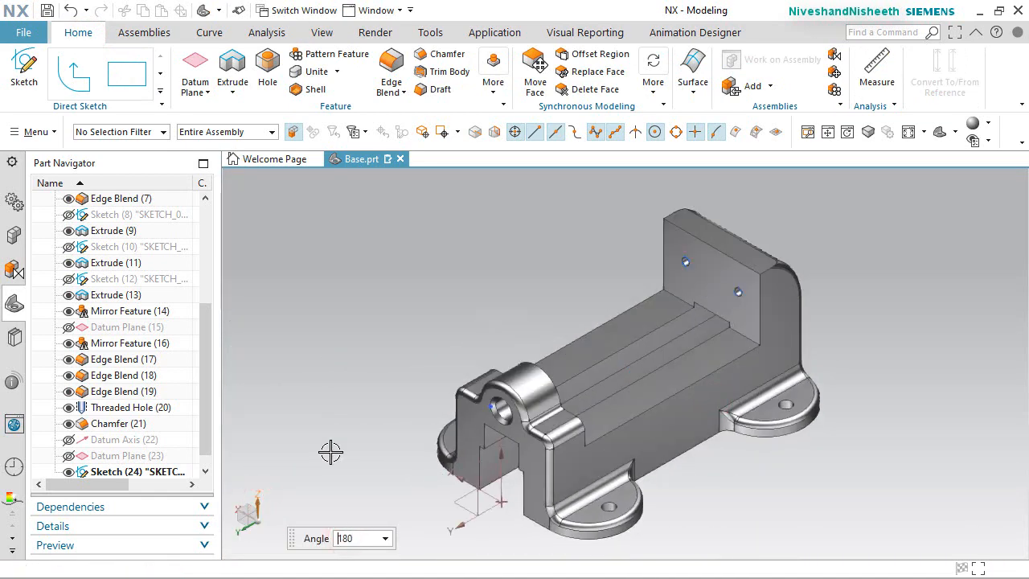
{"action": "key", "text": "Escape"}
{"action": "scroll", "coordinate": [456, 456], "scroll_direction": "up", "scroll_amount": 6}
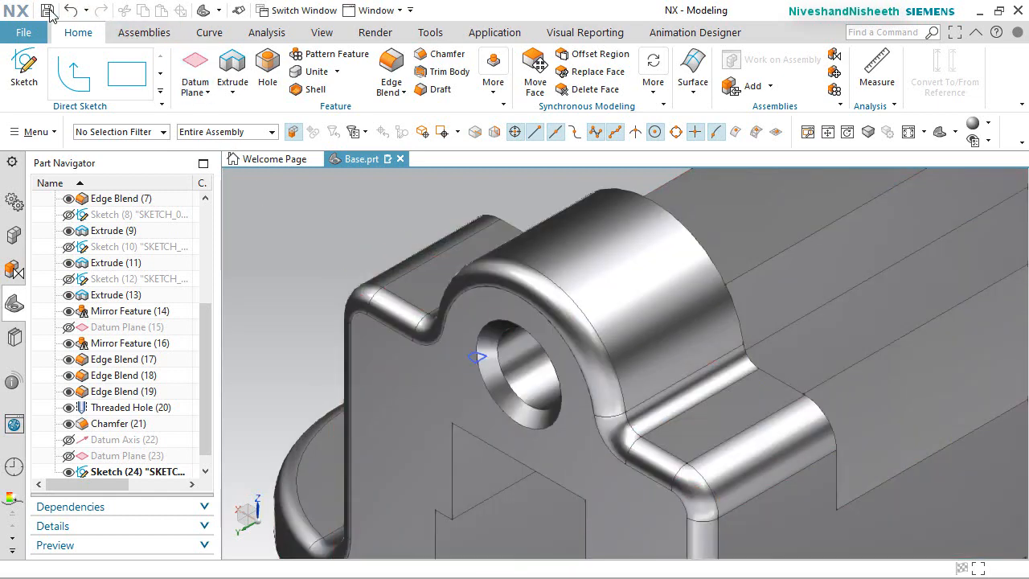
{"action": "scroll", "coordinate": [655, 344], "scroll_direction": "up", "scroll_amount": 3}
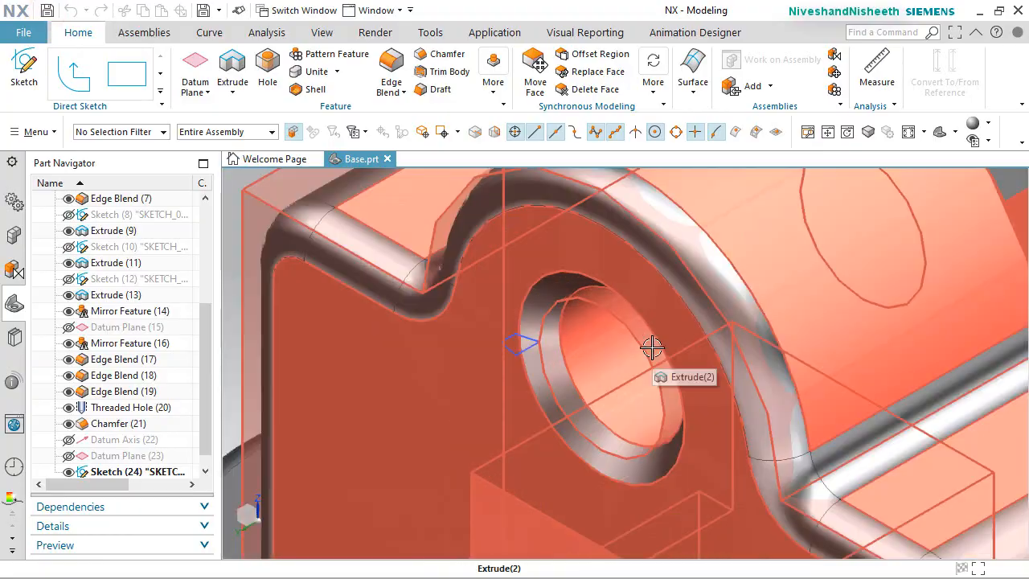
{"action": "scroll", "coordinate": [587, 314], "scroll_direction": "up", "scroll_amount": 2}
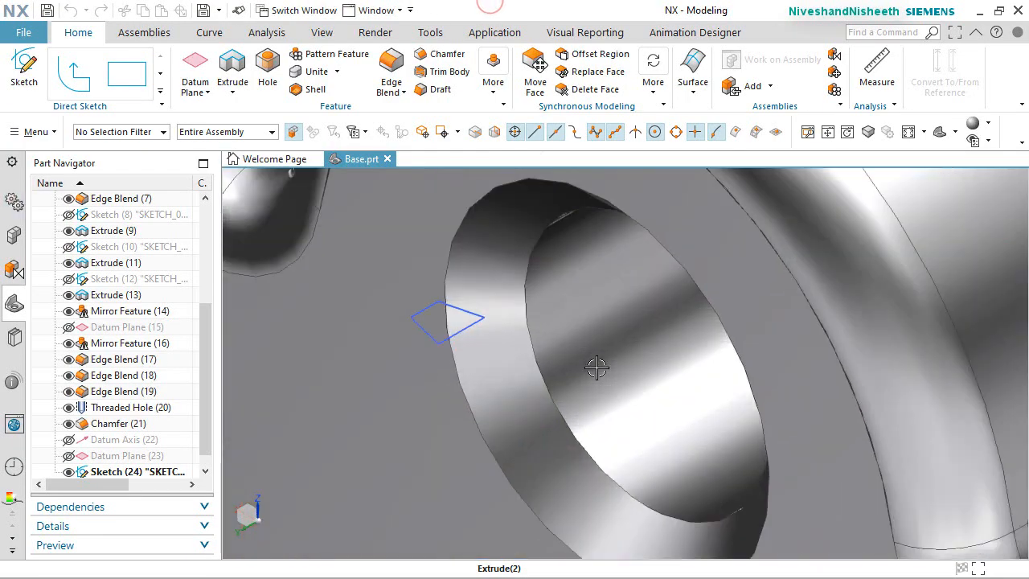
{"action": "scroll", "coordinate": [591, 338], "scroll_direction": "down", "scroll_amount": 4}
Start a helix along a vector and rotate its coordinate system -90 degrees about the XC axis
{"action": "left_click", "coordinate": [211, 33]}
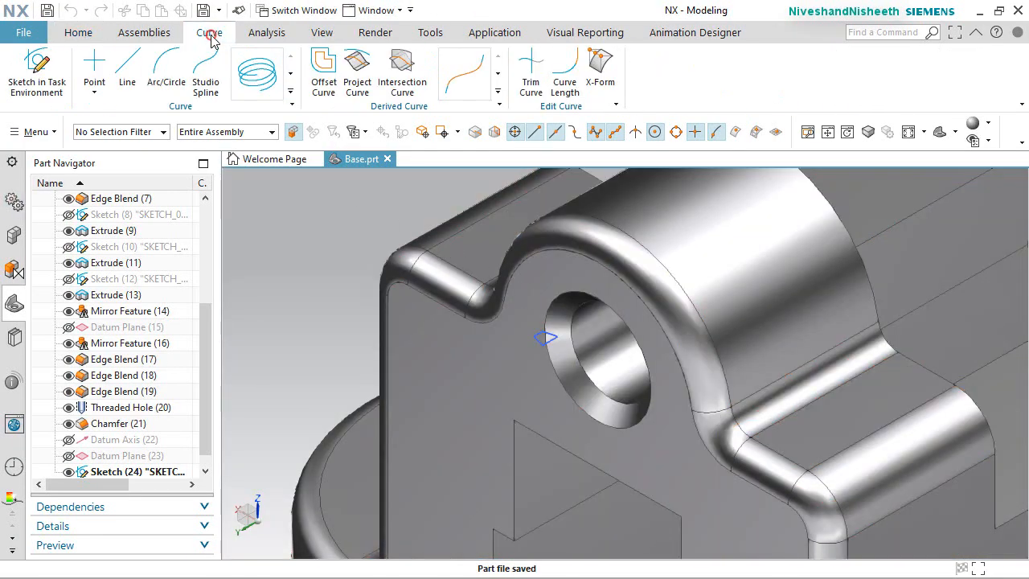
{"action": "left_click", "coordinate": [257, 73]}
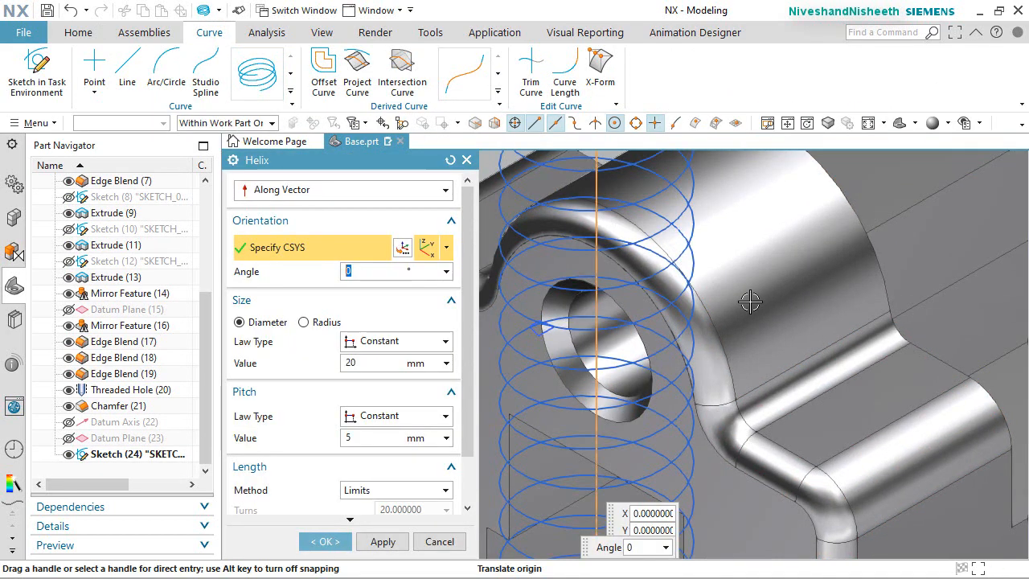
{"action": "scroll", "coordinate": [750, 310], "scroll_direction": "down", "scroll_amount": 5}
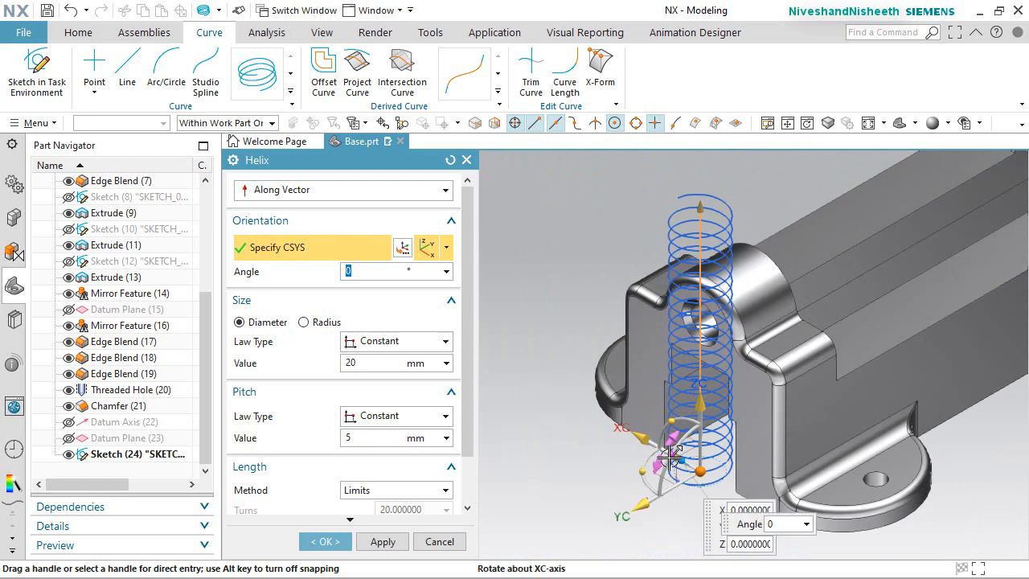
{"action": "left_click_drag", "start_coordinate": [664, 460], "coordinate": [661, 559]}
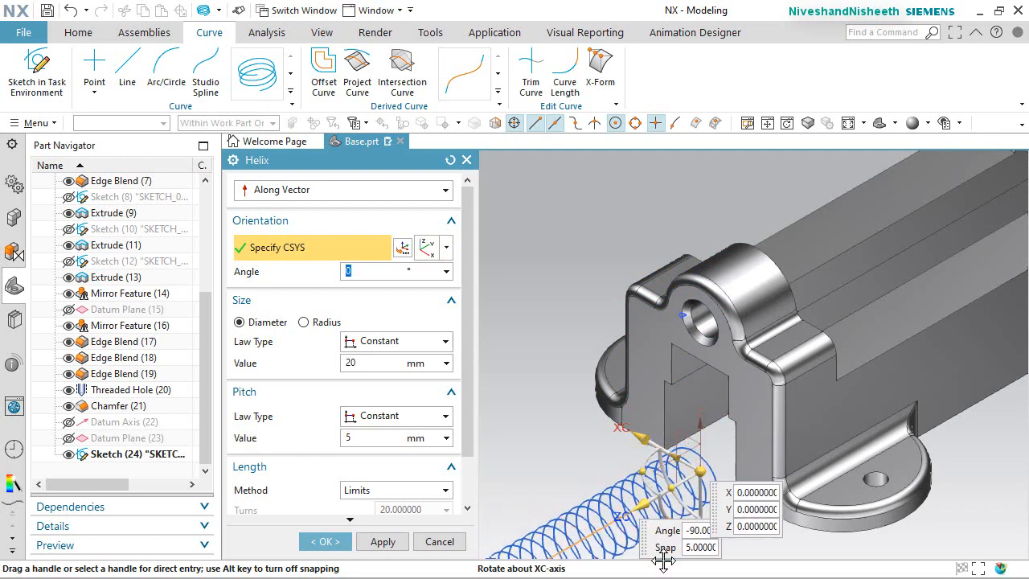
{"action": "left_click", "coordinate": [691, 478]}
Place the helix origin at the centre of the hole's outer chamfer edge and flip the ZC axis to run into the hole
{"action": "scroll", "coordinate": [711, 422], "scroll_direction": "up", "scroll_amount": 2}
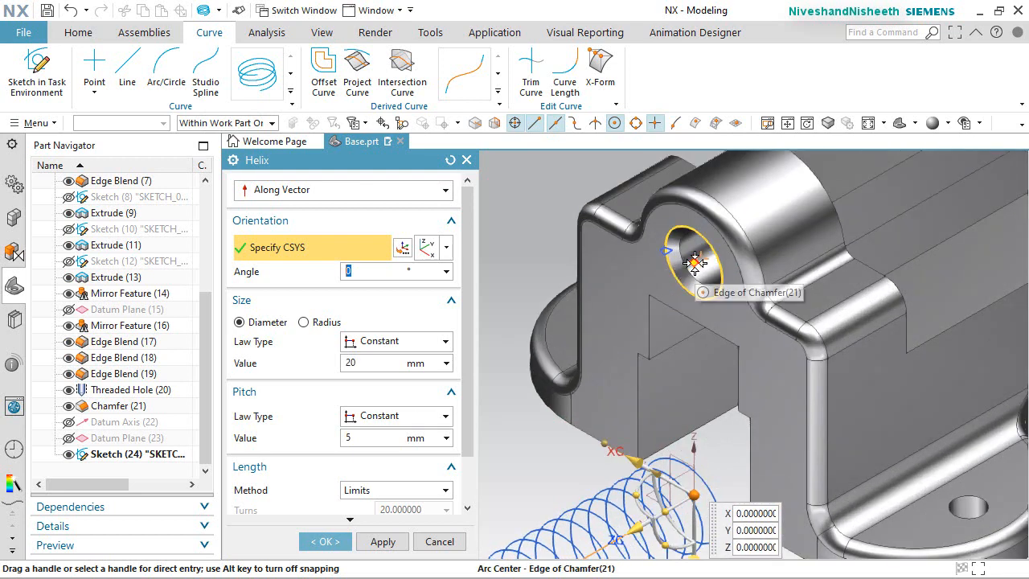
{"action": "left_click", "coordinate": [693, 264]}
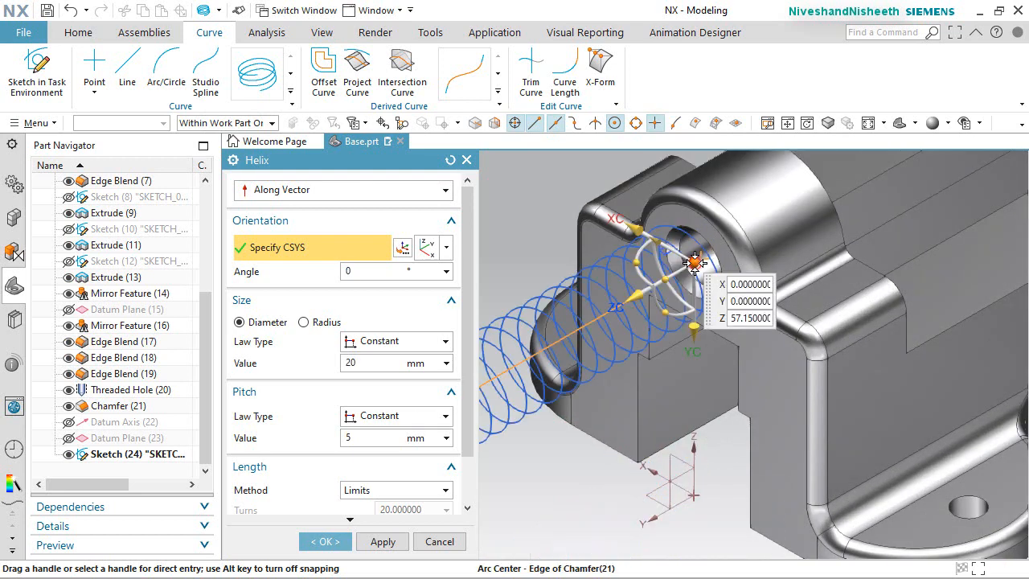
{"action": "double_click", "coordinate": [639, 297]}
{"action": "middle_click_drag", "start_coordinate": [640, 296], "coordinate": [727, 226]}
{"action": "scroll", "coordinate": [670, 265], "scroll_direction": "up", "scroll_amount": 2}
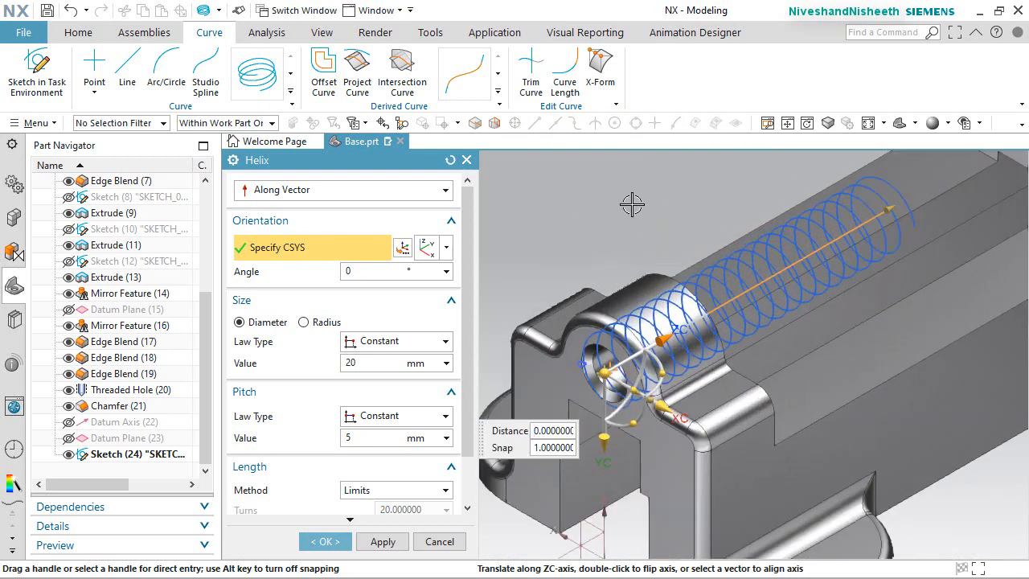
{"action": "scroll", "coordinate": [632, 205], "scroll_direction": "down", "scroll_amount": 1}
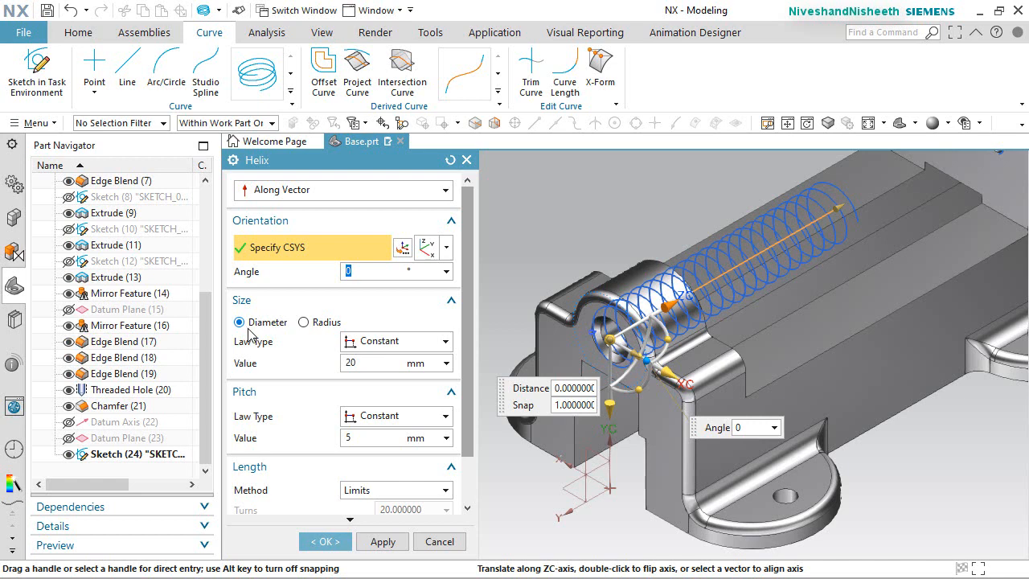
Set the helix's constant diameter to 12.19 mm and its constant pitch to 3.5 mm
{"action": "left_click", "coordinate": [352, 364]}
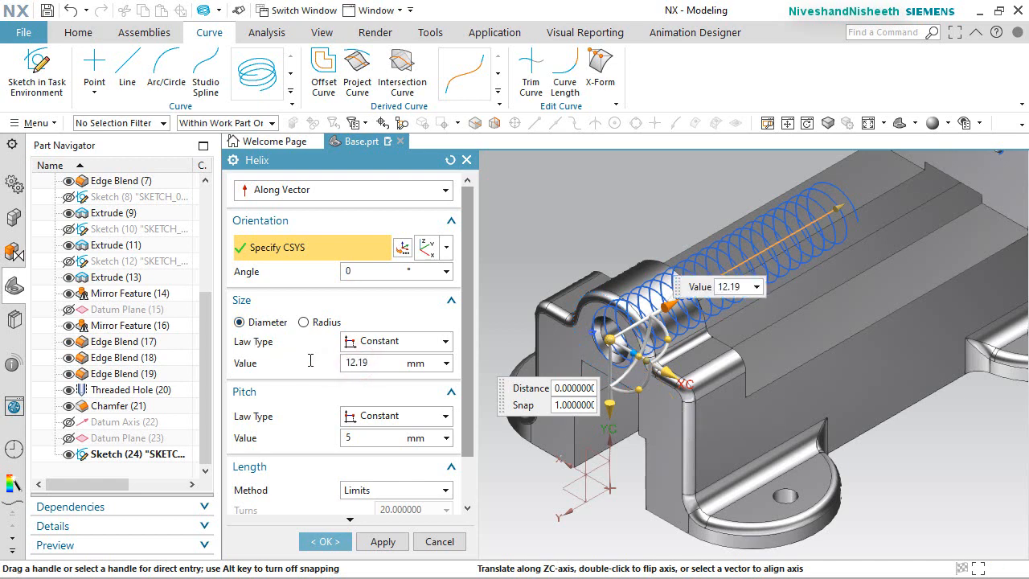
{"action": "key", "text": "Return"}
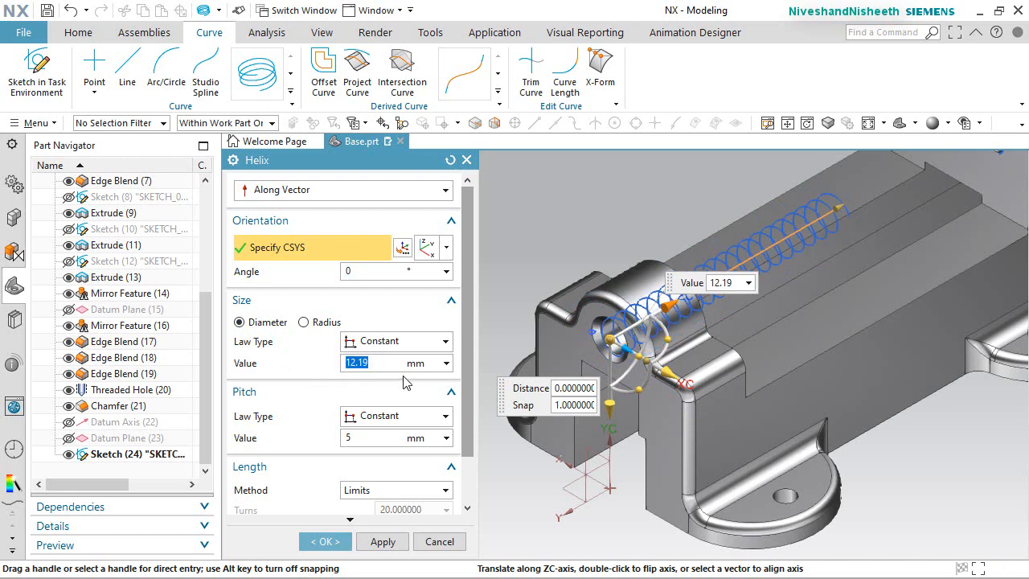
{"action": "scroll", "coordinate": [476, 357], "scroll_direction": "down", "scroll_amount": 2}
{"action": "left_click", "coordinate": [378, 384]}
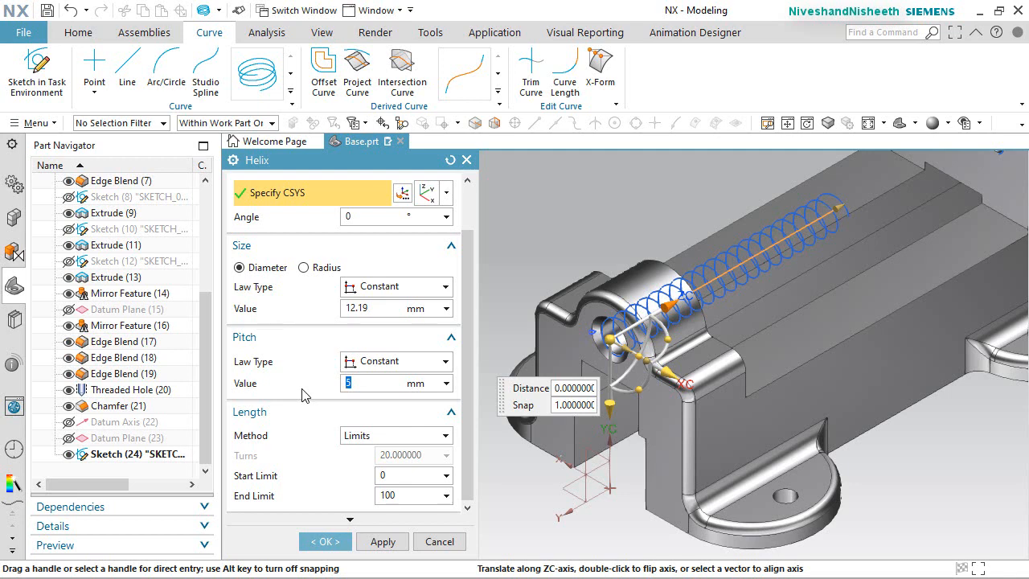
{"action": "key", "text": "Return"}
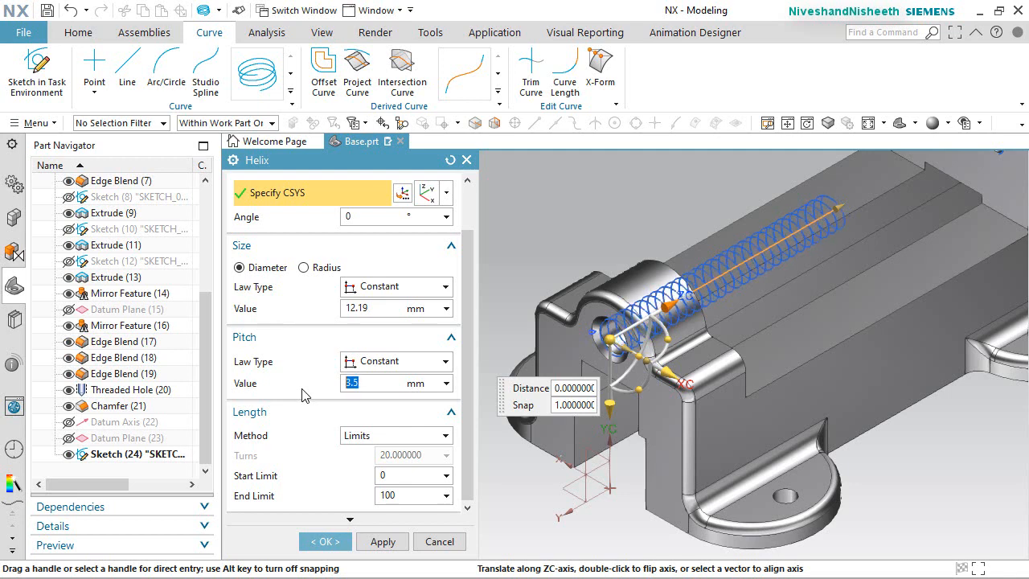
Define the helix length by turns and set it to 10 turns
{"action": "left_click", "coordinate": [358, 435]}
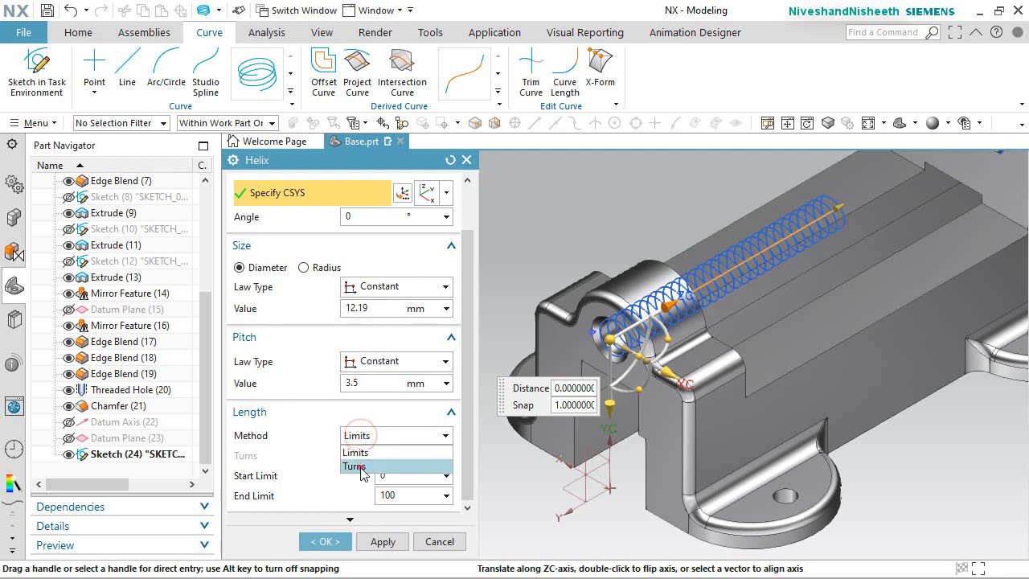
{"action": "left_click", "coordinate": [360, 468]}
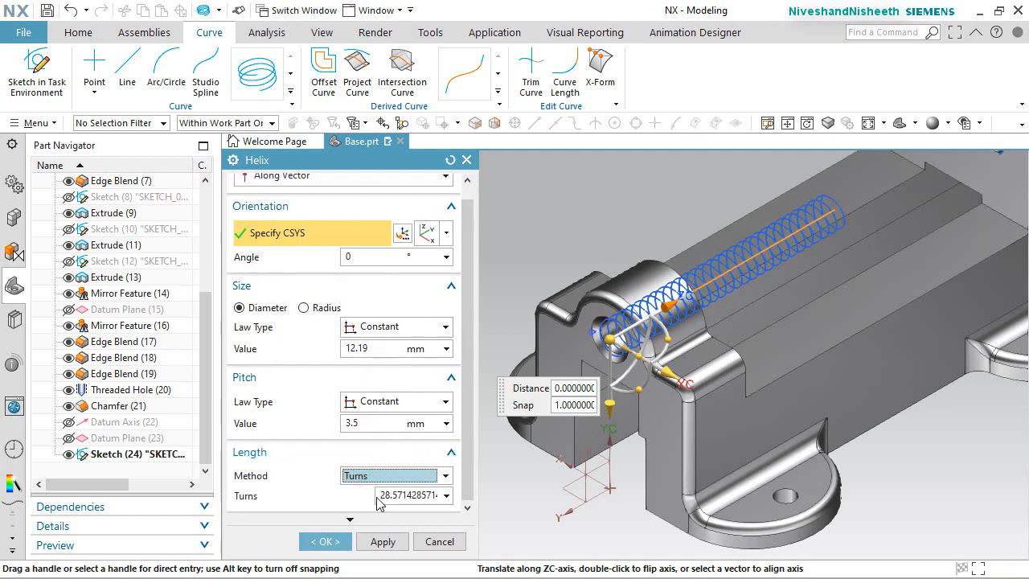
{"action": "left_click", "coordinate": [388, 496]}
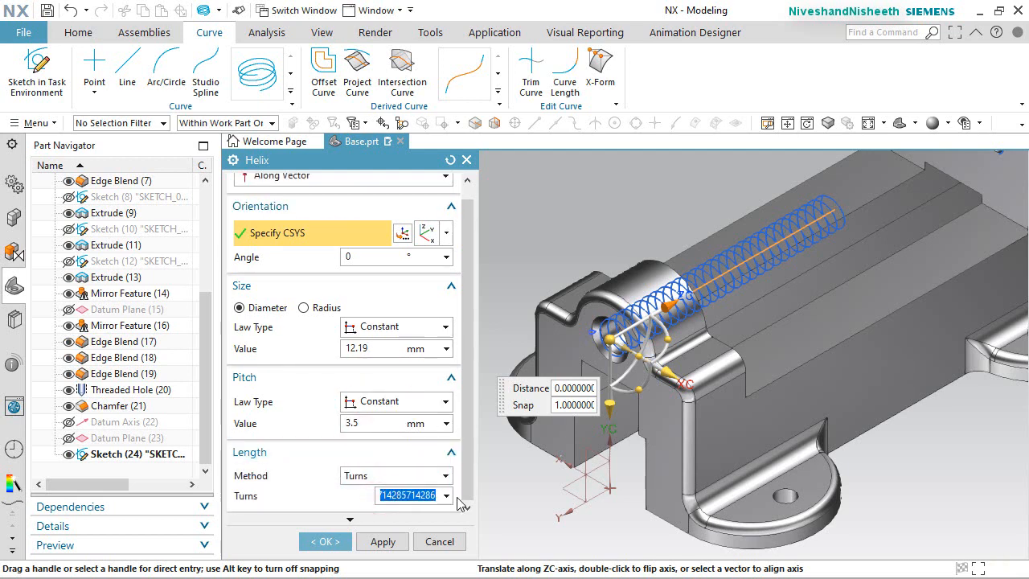
{"action": "type", "text": "10"}
{"action": "key", "text": "Return"}
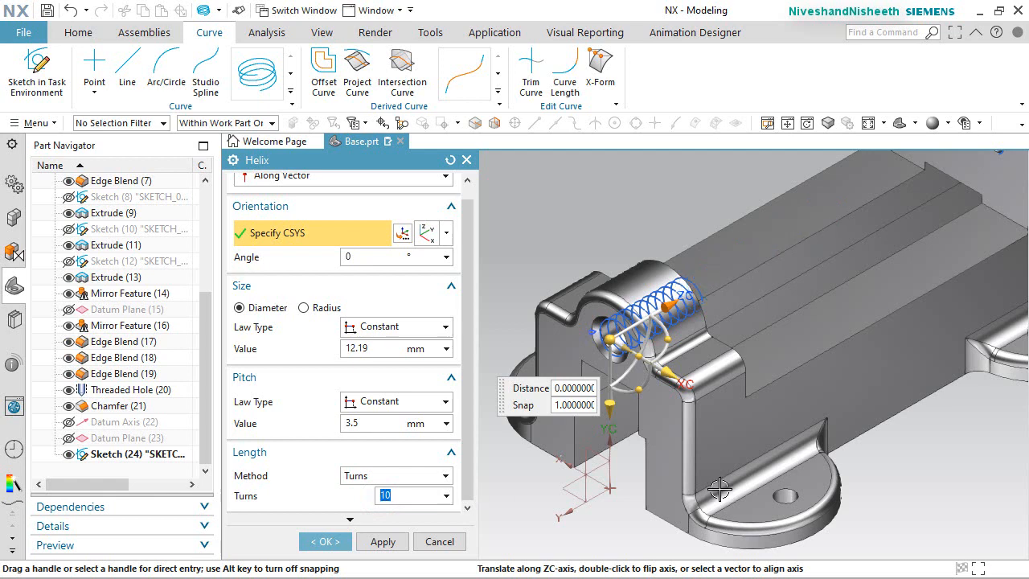
Set the helix's start angle to 180 degrees so that it begins at the trapezoidal profile
{"action": "scroll", "coordinate": [644, 386], "scroll_direction": "down", "scroll_amount": 2}
{"action": "scroll", "coordinate": [561, 354], "scroll_direction": "up", "scroll_amount": 5}
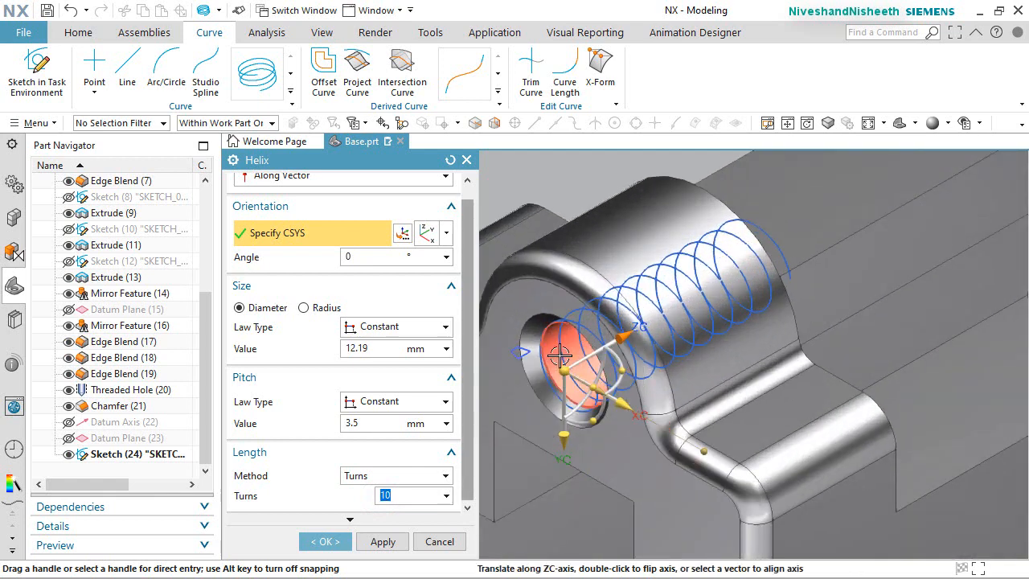
{"action": "left_click_drag", "start_coordinate": [467, 385], "coordinate": [448, 466]}
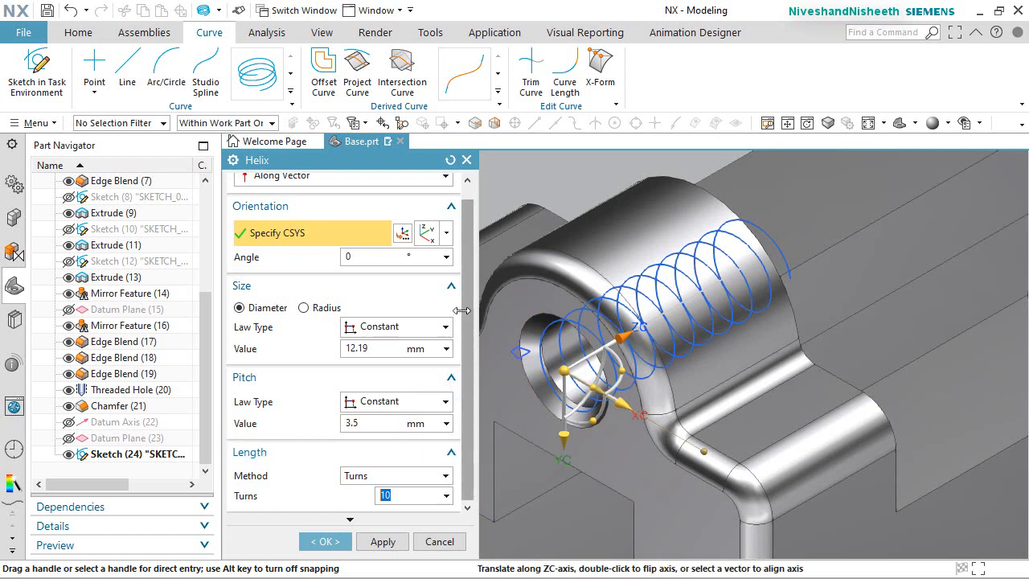
{"action": "left_click", "coordinate": [382, 256]}
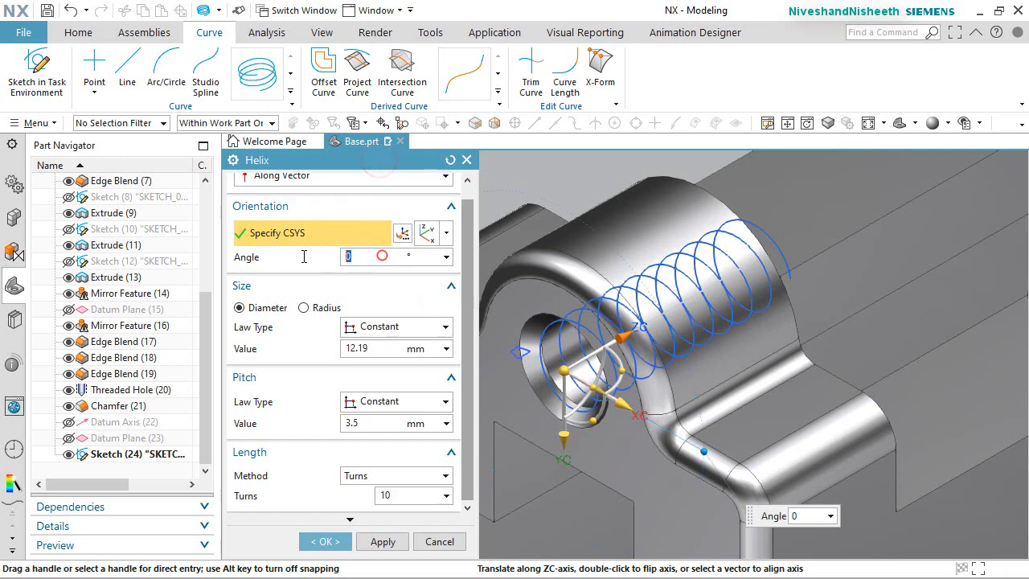
{"action": "key", "text": "Return"}
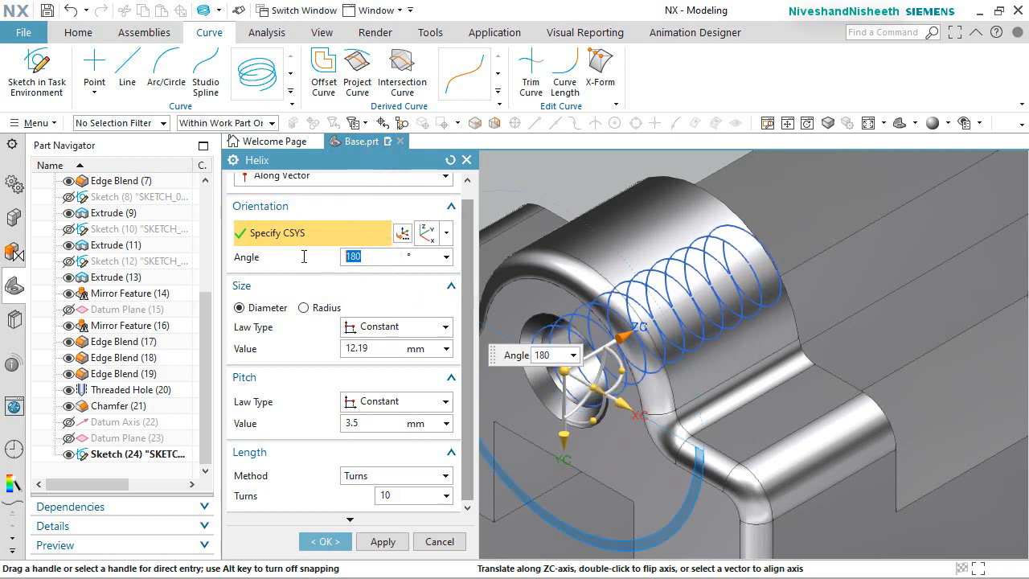
{"action": "left_click_drag", "start_coordinate": [499, 357], "coordinate": [665, 228]}
Set the helix's turn direction to Left Hand and create the helix in the hole
{"action": "scroll", "coordinate": [496, 372], "scroll_direction": "down", "scroll_amount": 3}
{"action": "scroll", "coordinate": [511, 348], "scroll_direction": "up", "scroll_amount": 7}
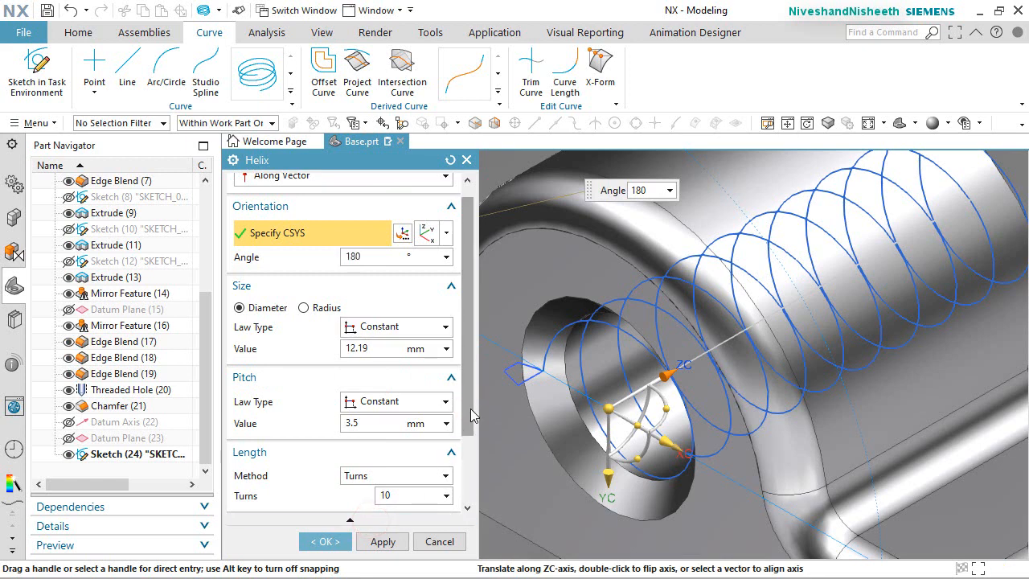
{"action": "scroll", "coordinate": [472, 416], "scroll_direction": "down", "scroll_amount": 3}
{"action": "left_click", "coordinate": [446, 456]}
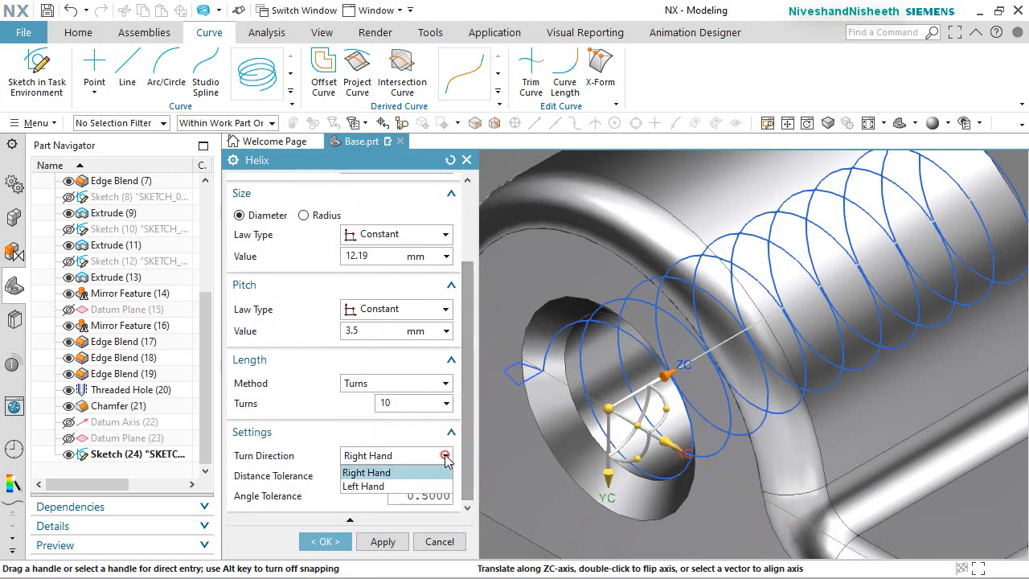
{"action": "left_click", "coordinate": [373, 486]}
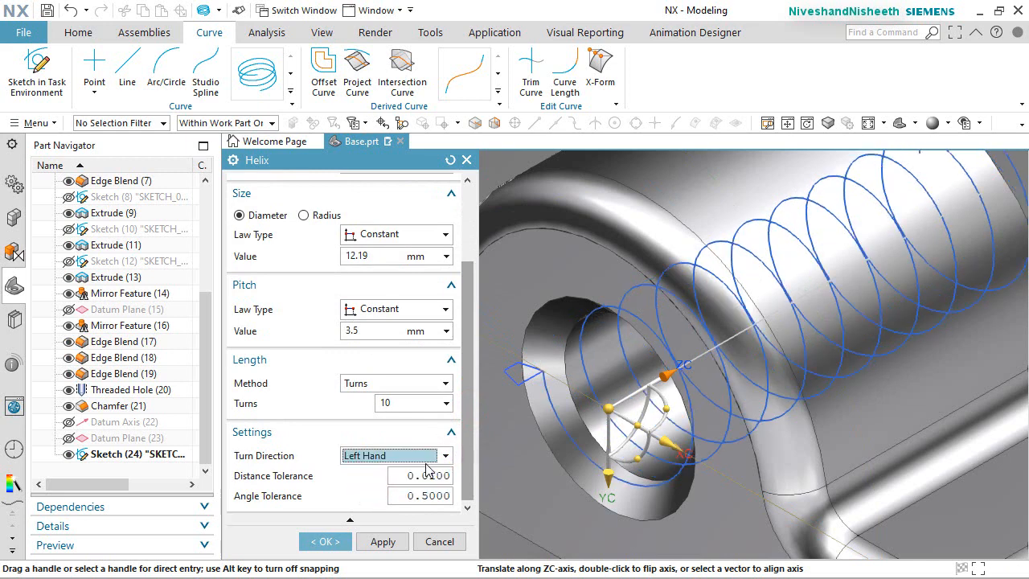
{"action": "left_click", "coordinate": [326, 541]}
{"action": "scroll", "coordinate": [552, 412], "scroll_direction": "down", "scroll_amount": 3}
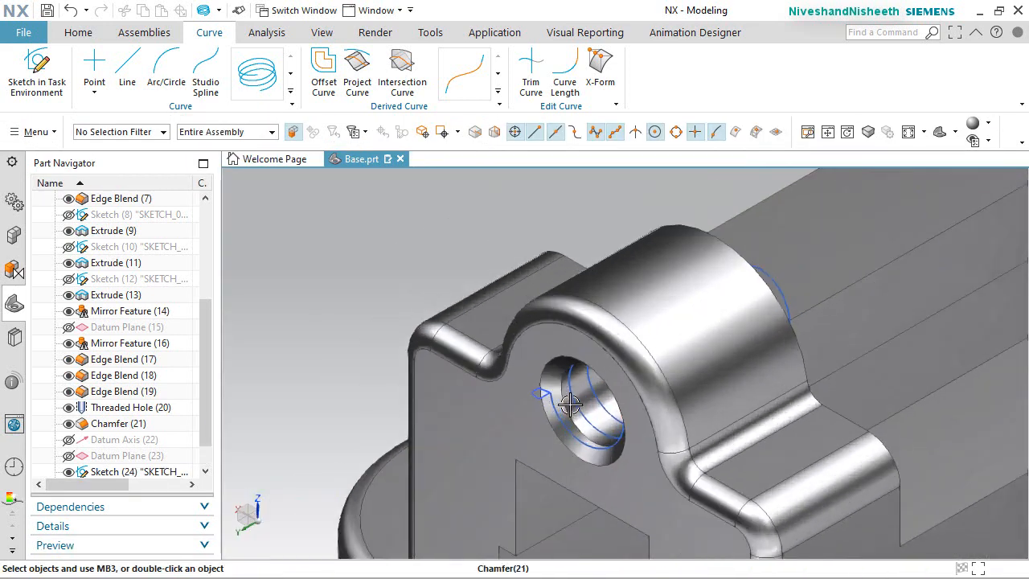
{"action": "scroll", "coordinate": [569, 399], "scroll_direction": "up", "scroll_amount": 2}
{"action": "mouse_move", "coordinate": [575, 394]}
{"action": "middle_mouse_down"}
{"action": "mouse_move", "coordinate": [517, 404]}
{"action": "mouse_move", "coordinate": [582, 386]}
{"action": "middle_mouse_up"}
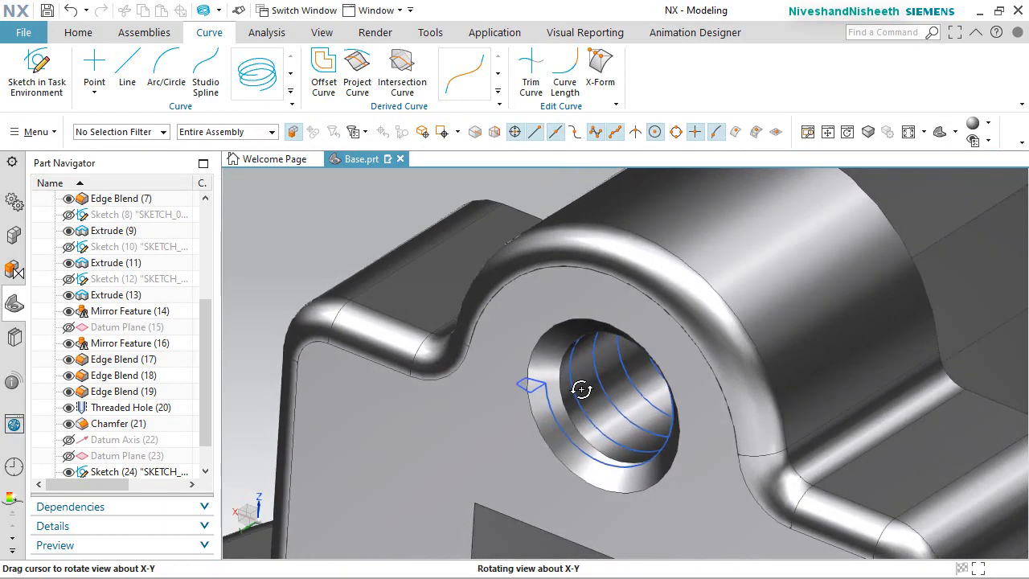
Undo the last operation and set up a Swept feature with the trapezoidal profile as section and the helix as guide
{"action": "left_click", "coordinate": [84, 32]}
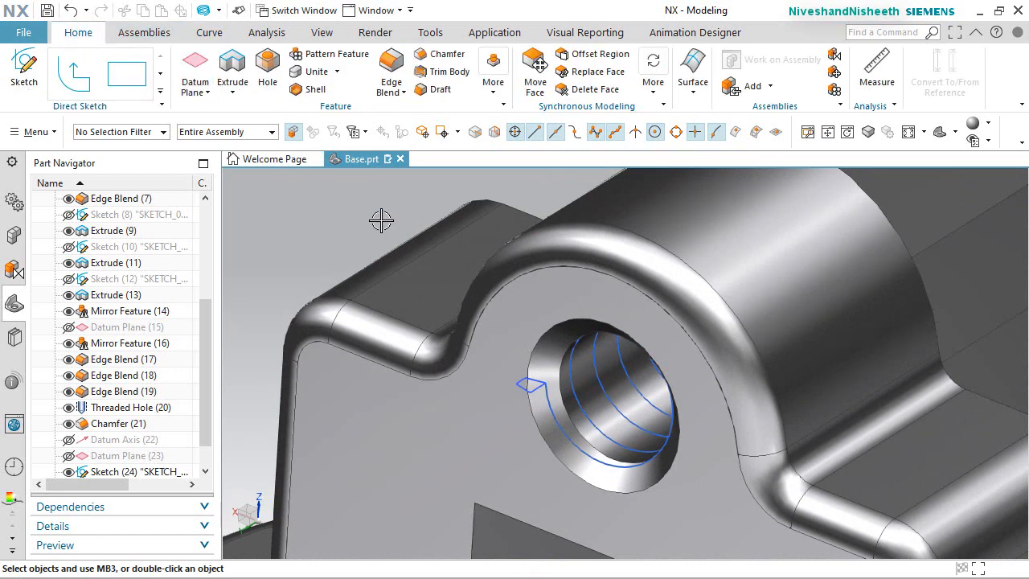
{"action": "key", "text": "ctrl+z"}
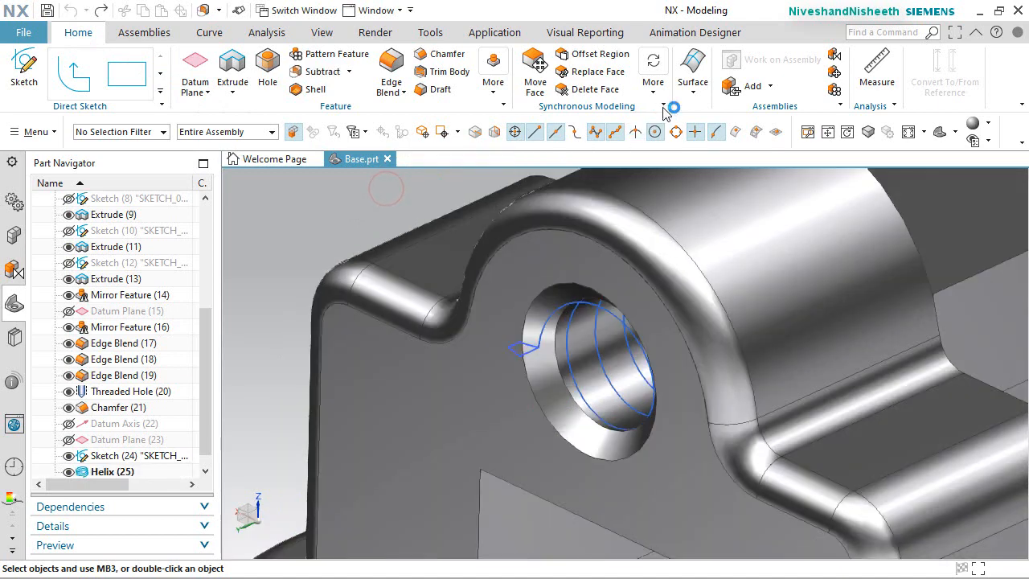
{"action": "left_click", "coordinate": [688, 94]}
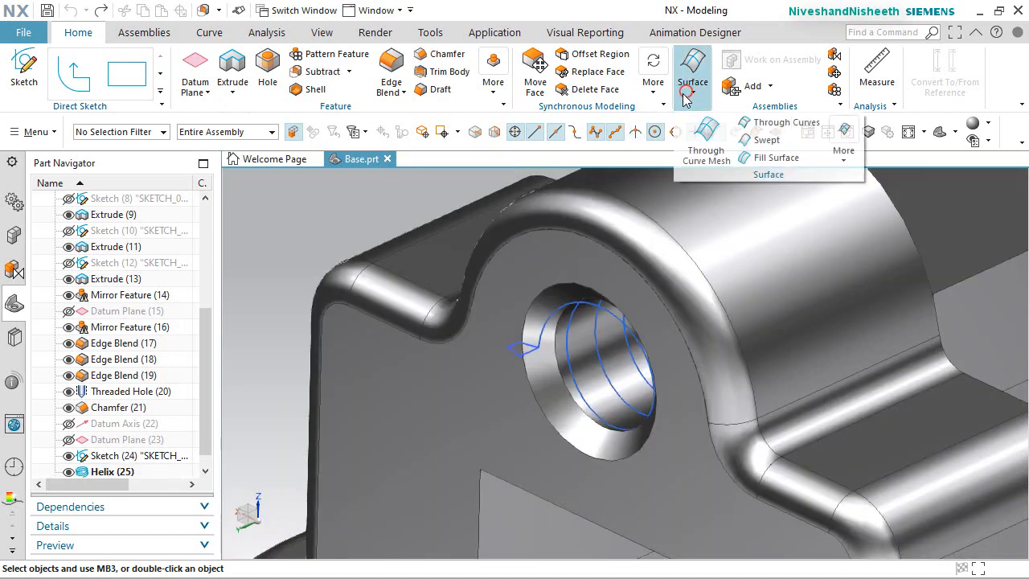
{"action": "left_click", "coordinate": [758, 141]}
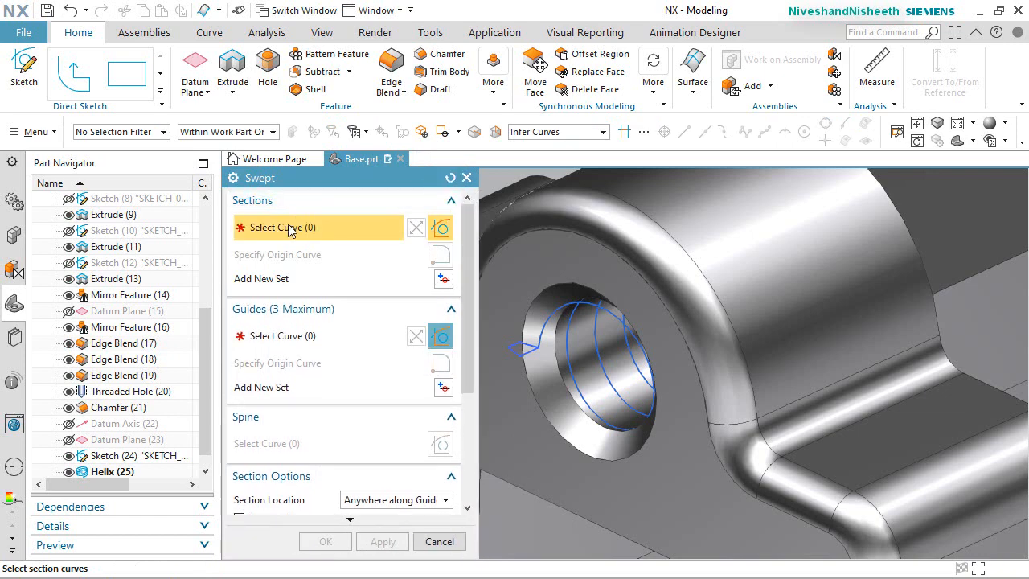
{"action": "left_click", "coordinate": [512, 347]}
{"action": "left_click", "coordinate": [293, 341]}
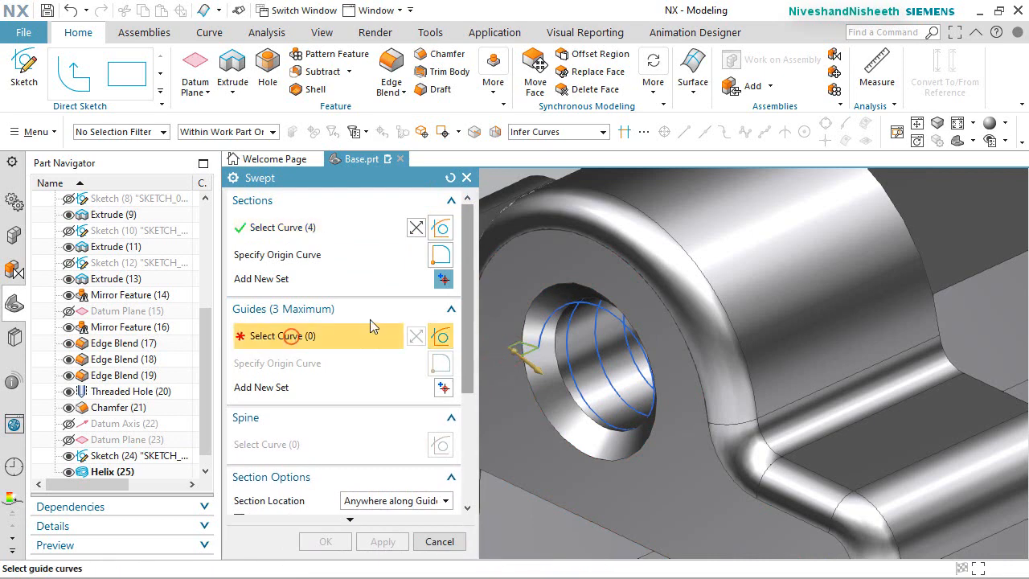
{"action": "left_click", "coordinate": [555, 311]}
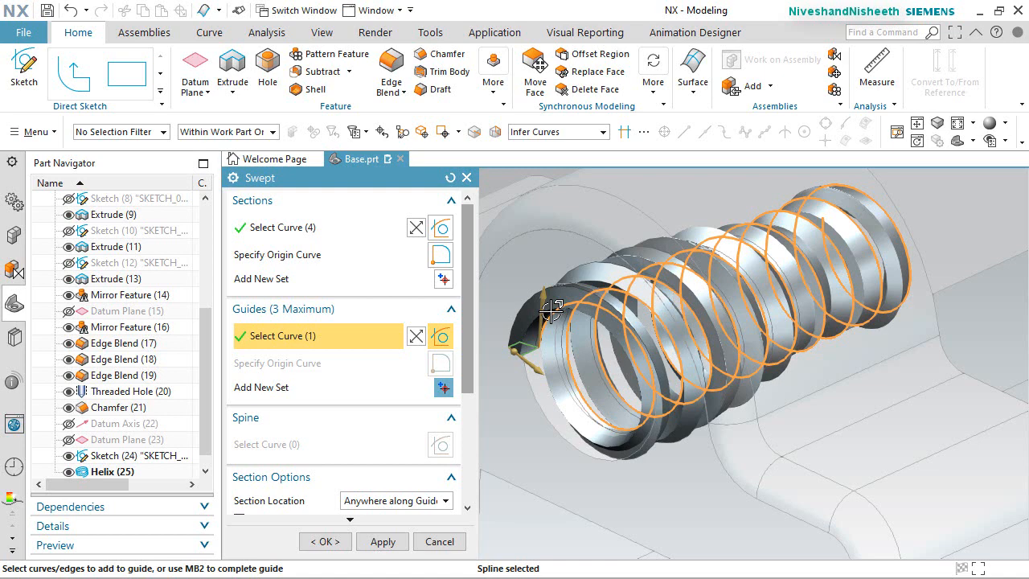
Enable Preserve Shape for the sweep, orient it by Vector Direction along the Y-axis and create the swept thread body
{"action": "left_click_drag", "start_coordinate": [468, 359], "coordinate": [471, 471]}
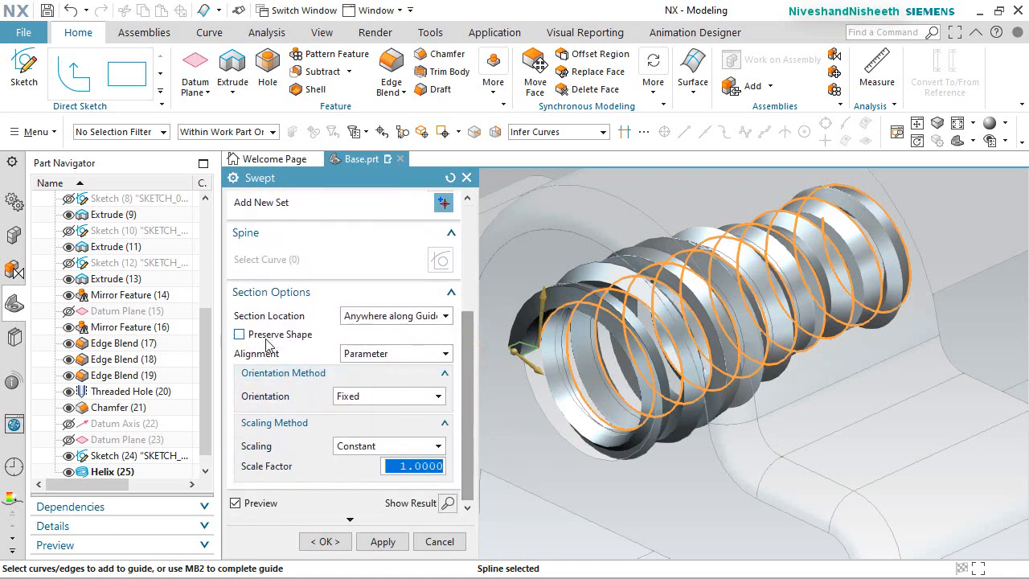
{"action": "left_click", "coordinate": [239, 336]}
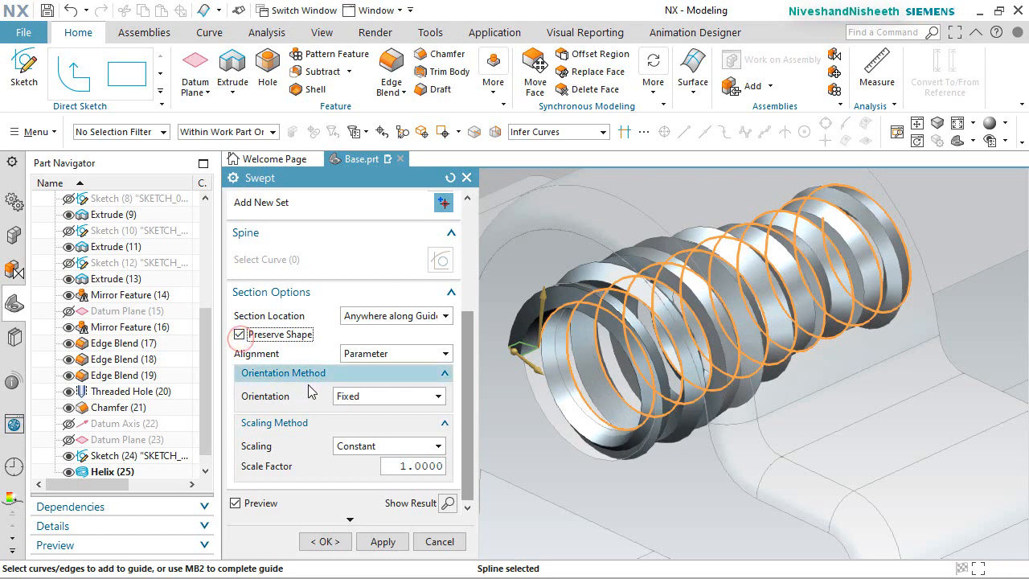
{"action": "left_click", "coordinate": [385, 395]}
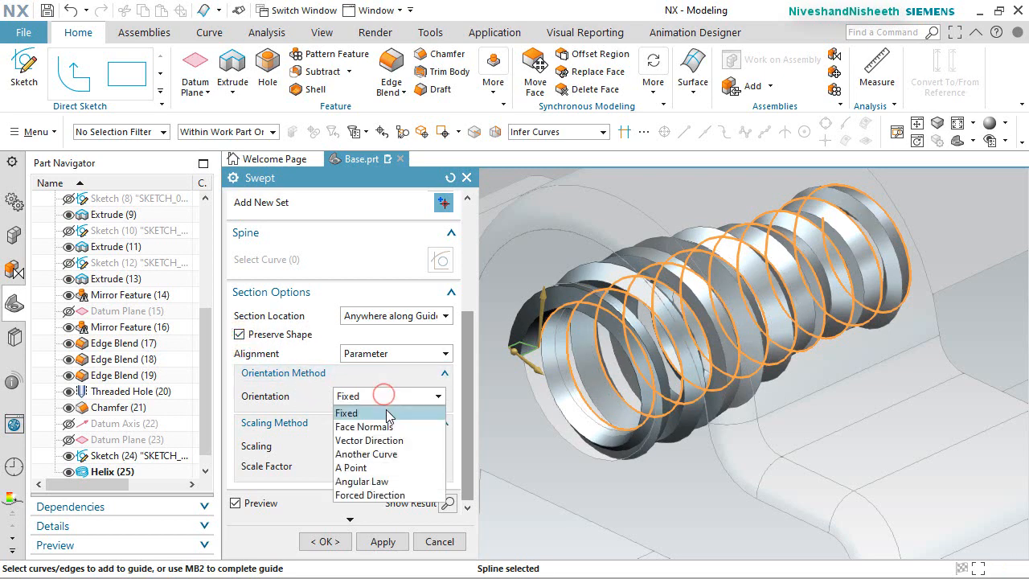
{"action": "left_click", "coordinate": [392, 440]}
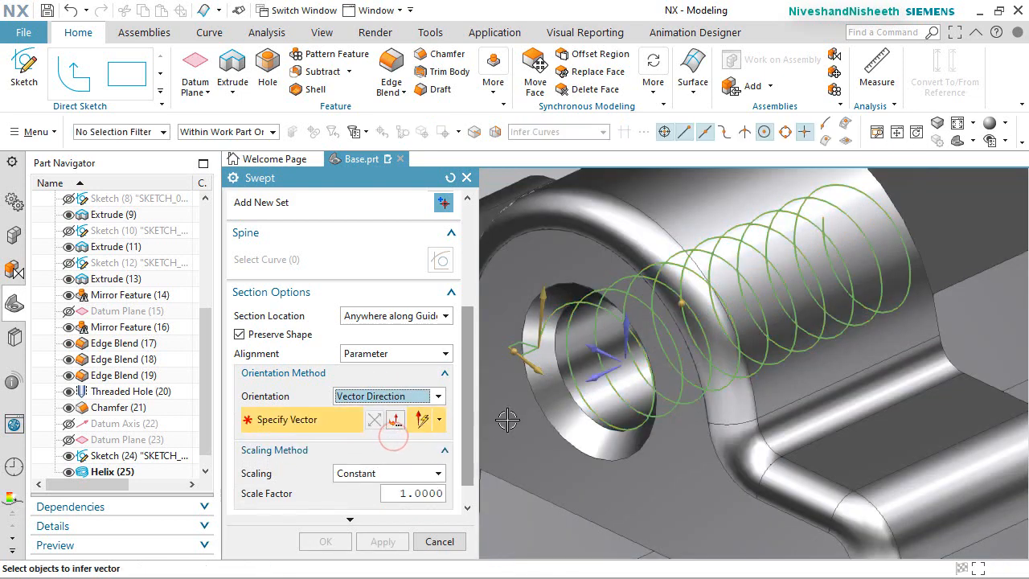
{"action": "left_click", "coordinate": [595, 378]}
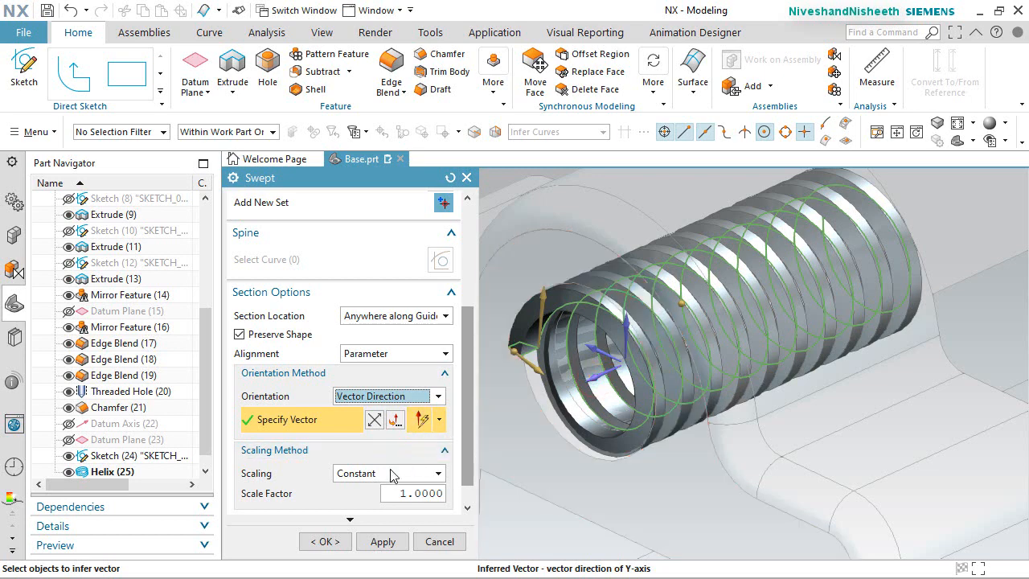
{"action": "left_click", "coordinate": [334, 541]}
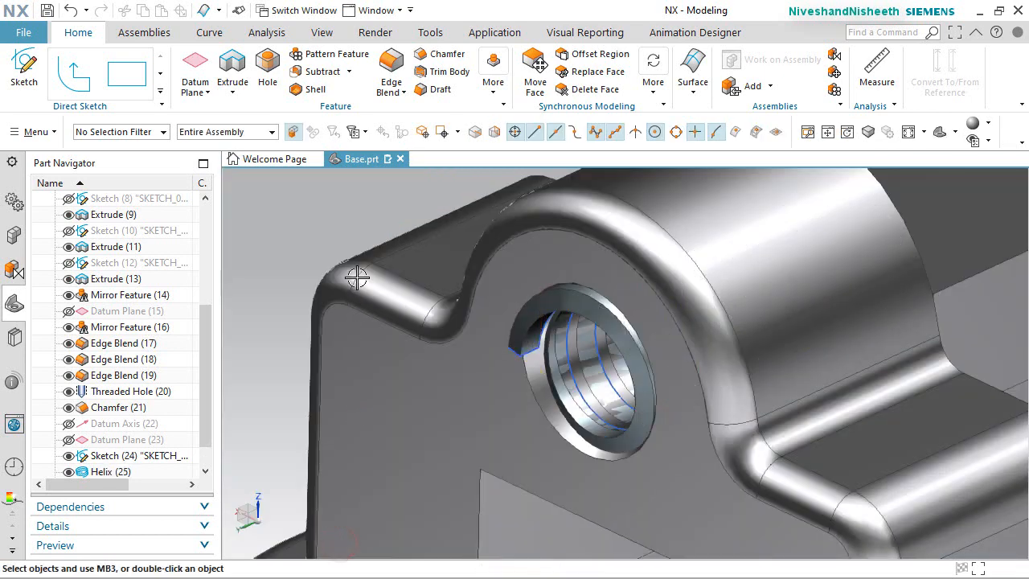
Subtract the swept thread body from the base body to cut the thread in the jaw hole
{"action": "left_click", "coordinate": [325, 72]}
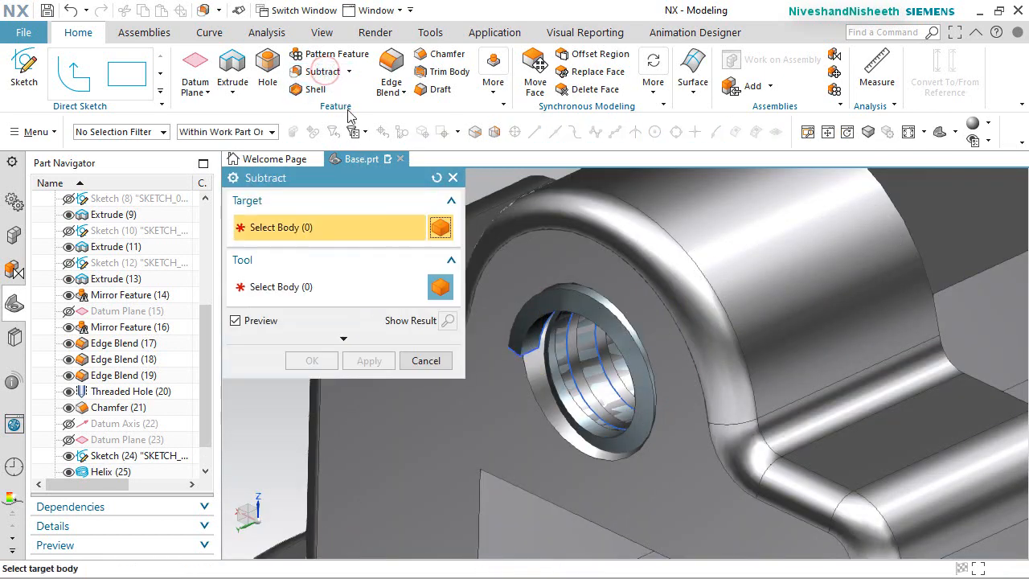
{"action": "left_click", "coordinate": [537, 215]}
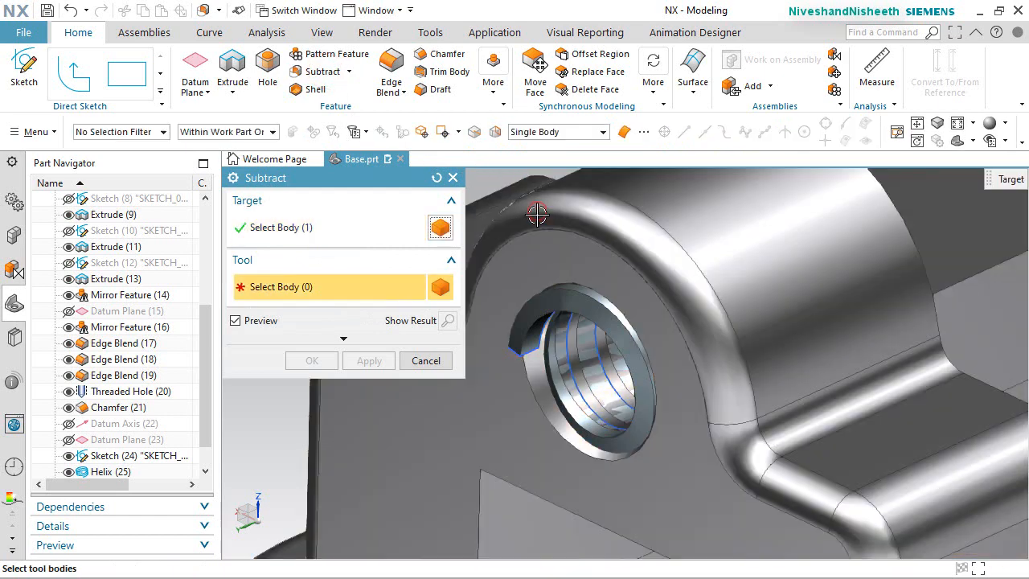
{"action": "left_click", "coordinate": [567, 299]}
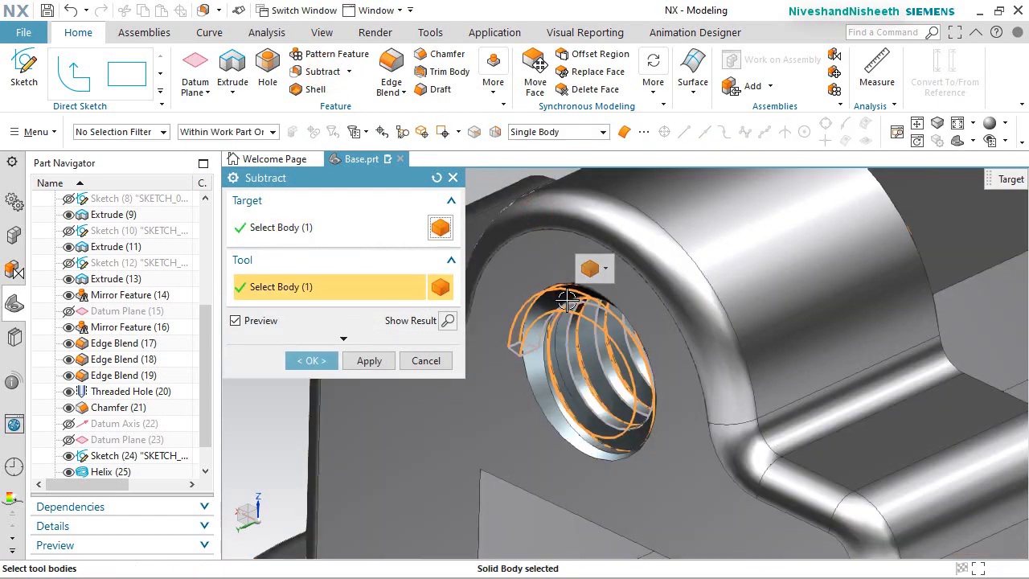
{"action": "left_click", "coordinate": [312, 361]}
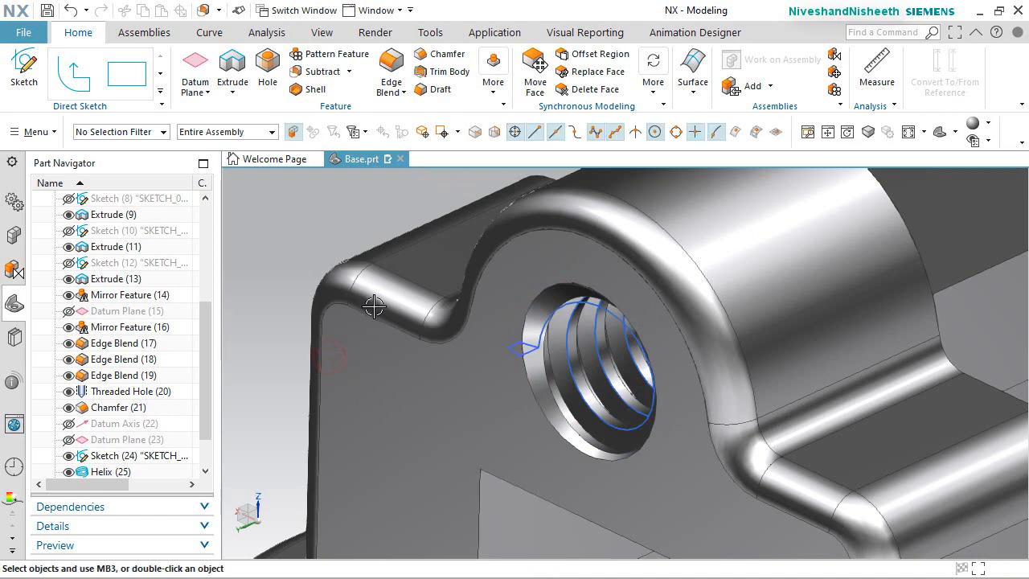
Hide the helix and the trapezoidal profile sketch of the thread
{"action": "scroll", "coordinate": [184, 429], "scroll_direction": "down", "scroll_amount": 1}
{"action": "left_click", "coordinate": [68, 423]}
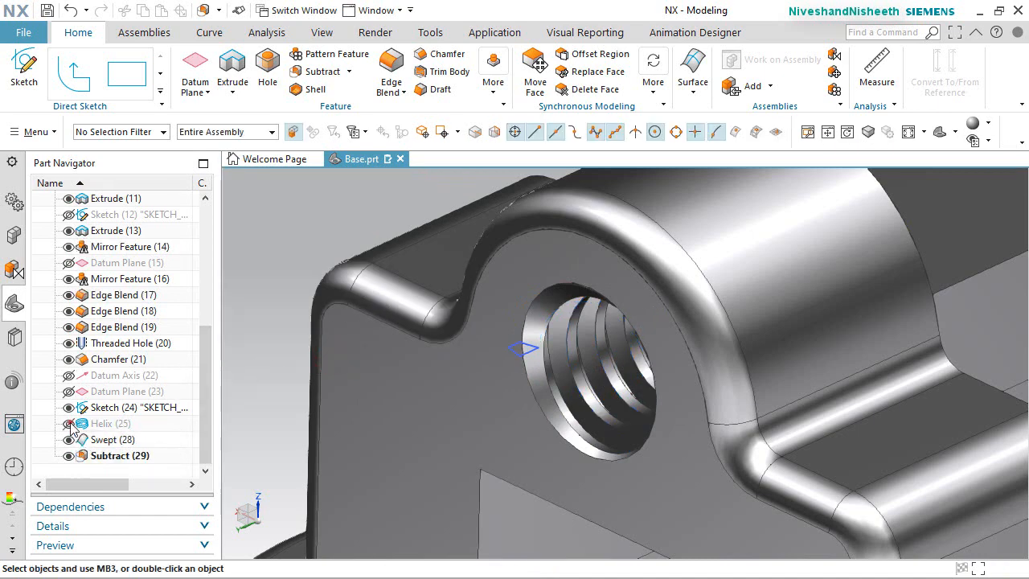
{"action": "left_click", "coordinate": [69, 408]}
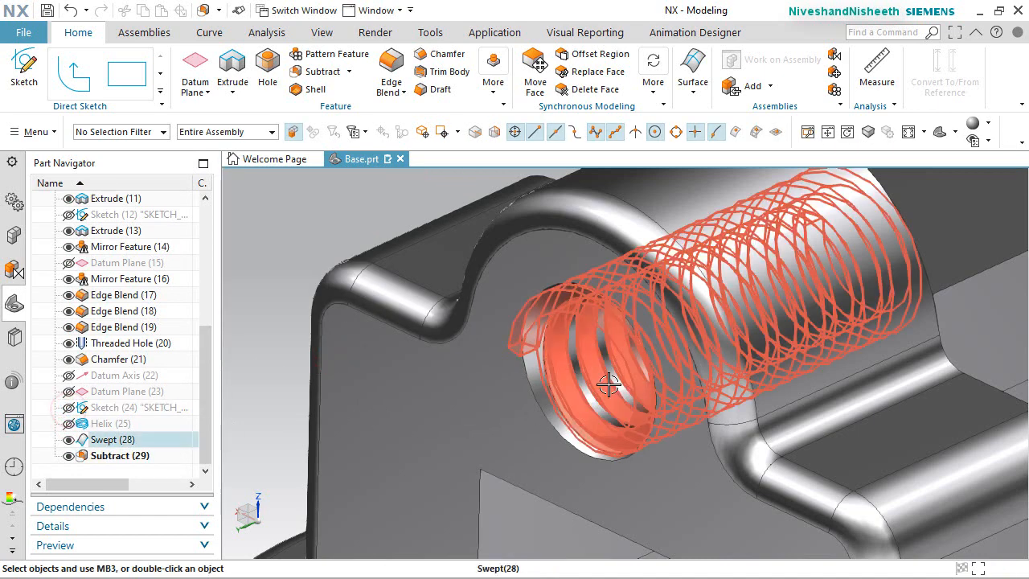
Restore the base part's trimetric view, save the part and close it
{"action": "middle_click_drag", "start_coordinate": [599, 384], "coordinate": [864, 232]}
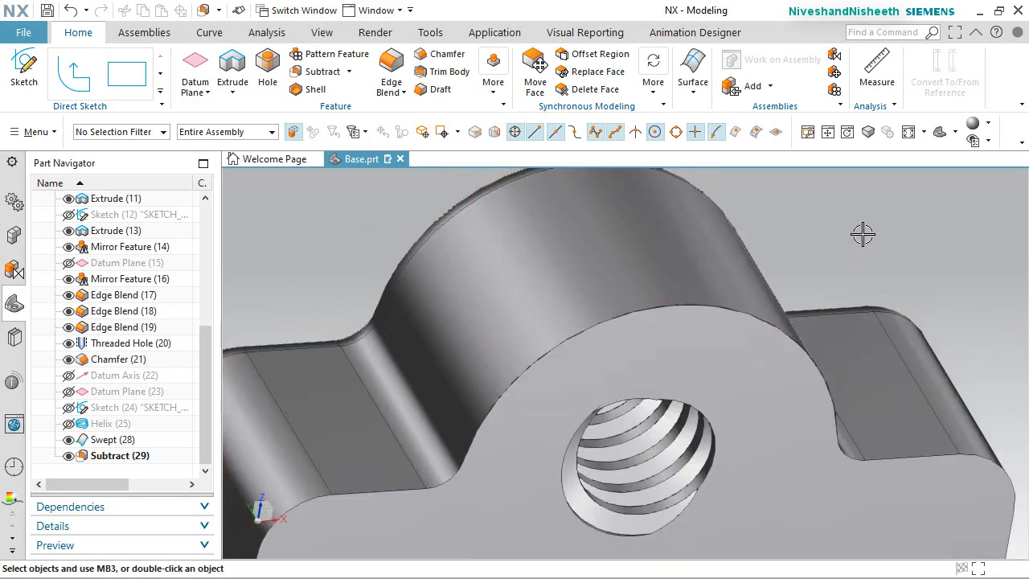
{"action": "key", "text": "Home"}
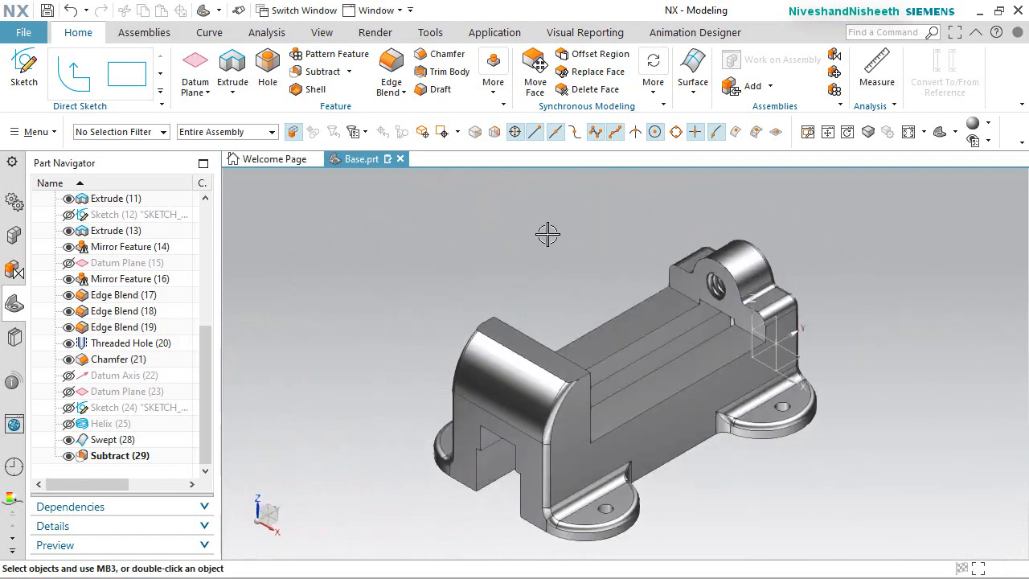
{"action": "key", "text": "ctrl+s"}
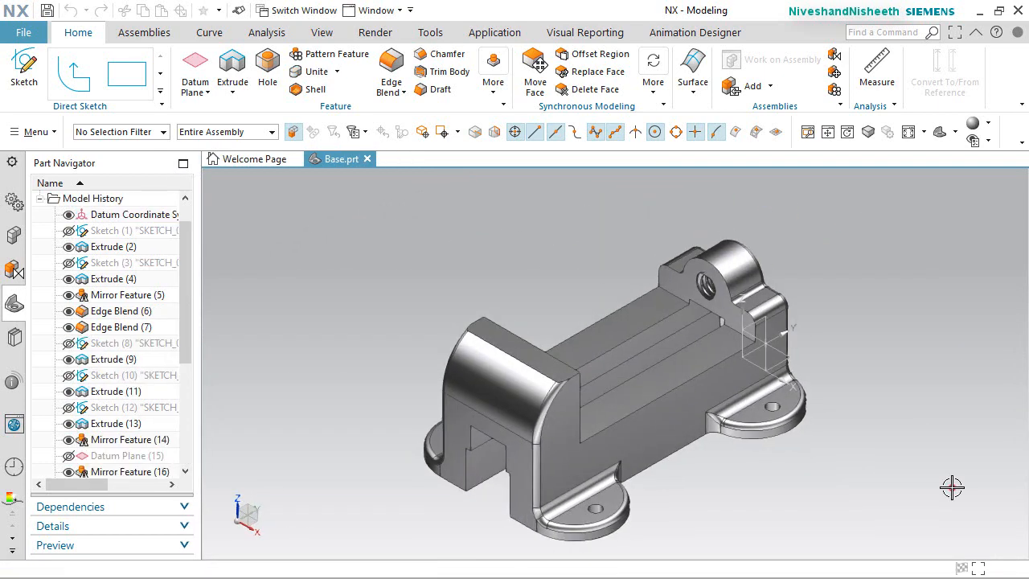
{"action": "left_click", "coordinate": [367, 160]}
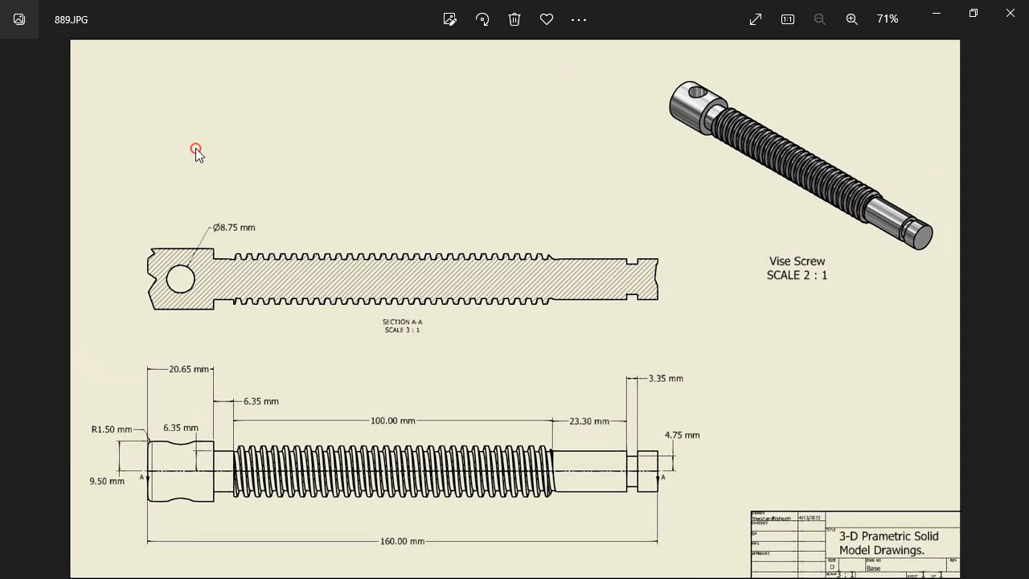
Examine the Vise Screw drawing in 889.JPG for the overall layout and length of the screw in the dimensioned side view
{"action": "scroll", "coordinate": [207, 540], "scroll_direction": "up", "scroll_amount": 1}
{"action": "scroll", "coordinate": [209, 543], "scroll_direction": "up", "scroll_amount": 2}
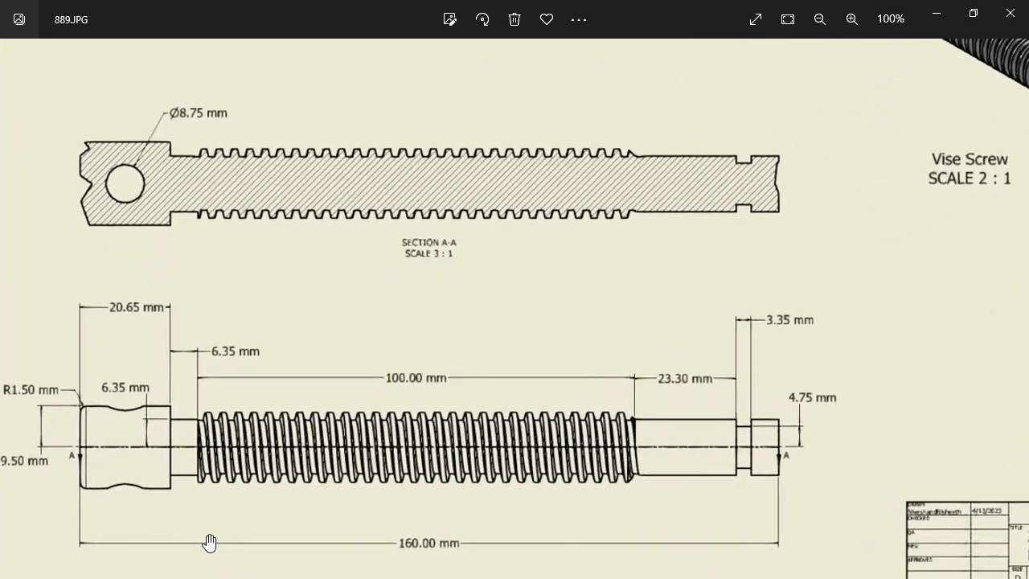
{"action": "left_click_drag", "start_coordinate": [263, 487], "coordinate": [336, 449]}
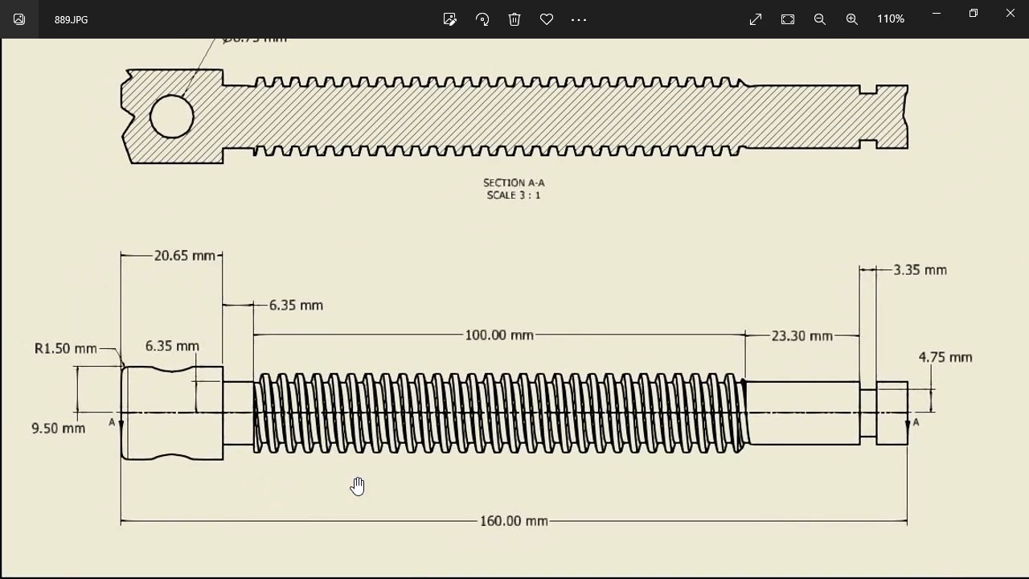
{"action": "left_click", "coordinate": [117, 444]}
{"action": "left_click", "coordinate": [80, 466]}
{"action": "scroll", "coordinate": [87, 480], "scroll_direction": "up", "scroll_amount": 1}
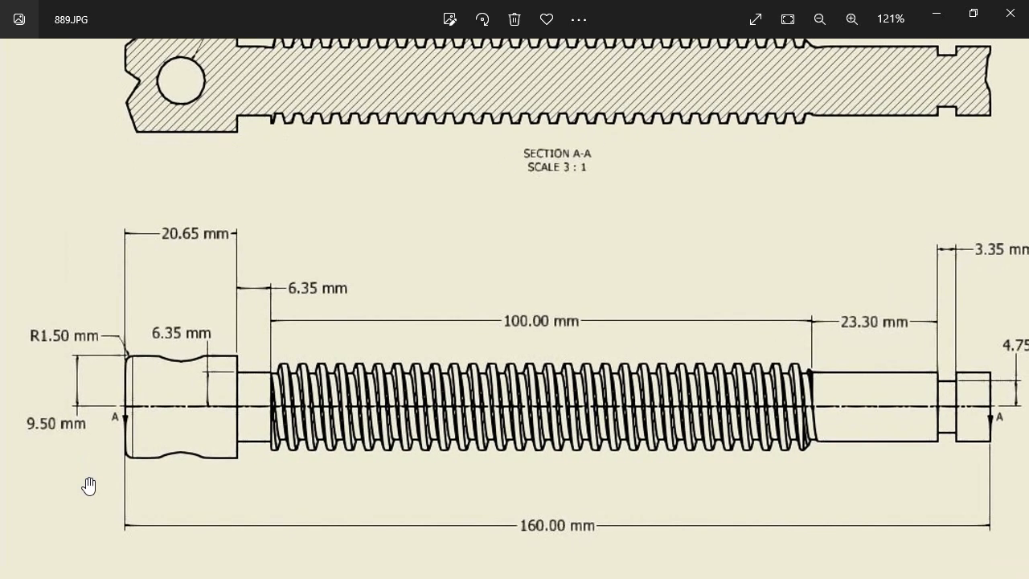
{"action": "left_click_drag", "start_coordinate": [86, 478], "coordinate": [89, 507]}
{"action": "scroll", "coordinate": [89, 507], "scroll_direction": "up", "scroll_amount": 1}
{"action": "scroll", "coordinate": [108, 448], "scroll_direction": "down", "scroll_amount": 1}
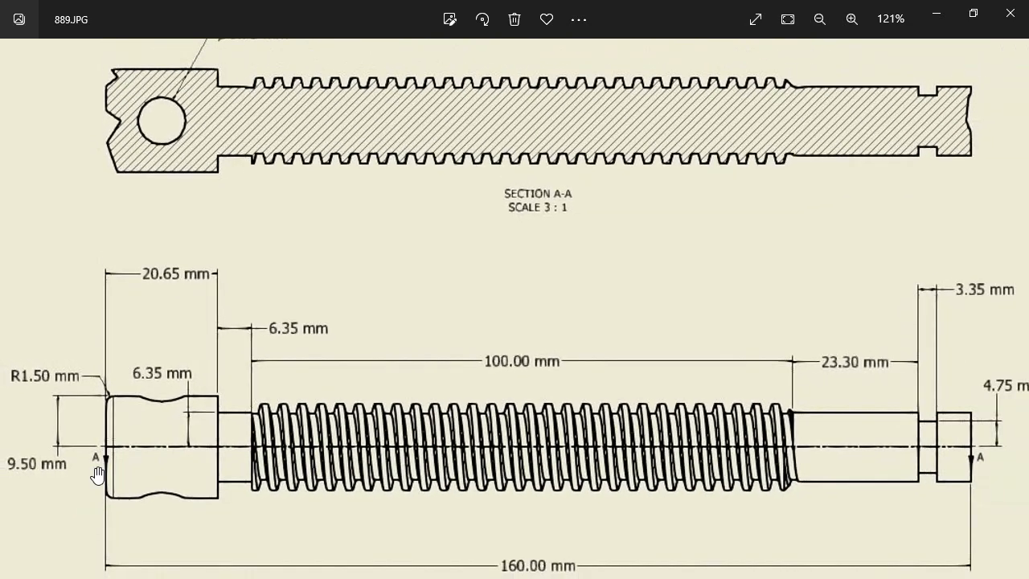
{"action": "mouse_move", "coordinate": [96, 472]}
{"action": "left_mouse_down"}
{"action": "mouse_move", "coordinate": [204, 429]}
{"action": "mouse_move", "coordinate": [214, 438]}
{"action": "mouse_move", "coordinate": [214, 430]}
{"action": "left_mouse_up"}
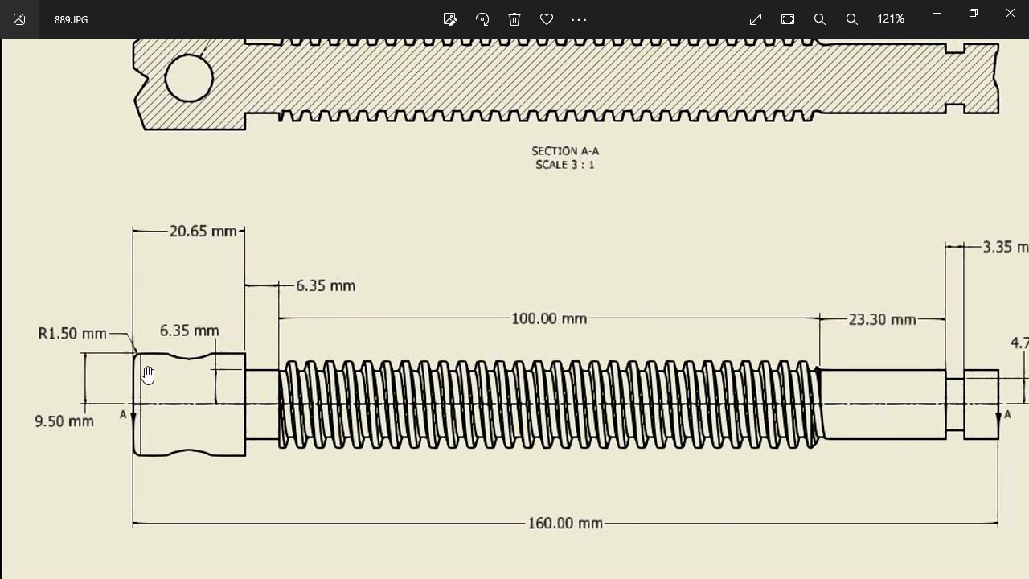
Examine the dimensions of the vise screw's head, neck and threaded section in the side view
{"action": "left_click", "coordinate": [149, 352]}
{"action": "left_click", "coordinate": [158, 402]}
{"action": "left_click", "coordinate": [129, 380]}
{"action": "left_click", "coordinate": [239, 384]}
{"action": "left_click", "coordinate": [243, 381]}
{"action": "left_click", "coordinate": [274, 385]}
{"action": "left_click", "coordinate": [309, 299]}
{"action": "left_click", "coordinate": [174, 337]}
{"action": "left_click", "coordinate": [87, 348]}
{"action": "left_click", "coordinate": [468, 325]}
{"action": "left_click", "coordinate": [278, 379]}
{"action": "left_click", "coordinate": [540, 328]}
Examine the dimensions of the vise screw's plain shank, groove and end collar in the side view
{"action": "left_click_drag", "start_coordinate": [879, 419], "coordinate": [682, 391]}
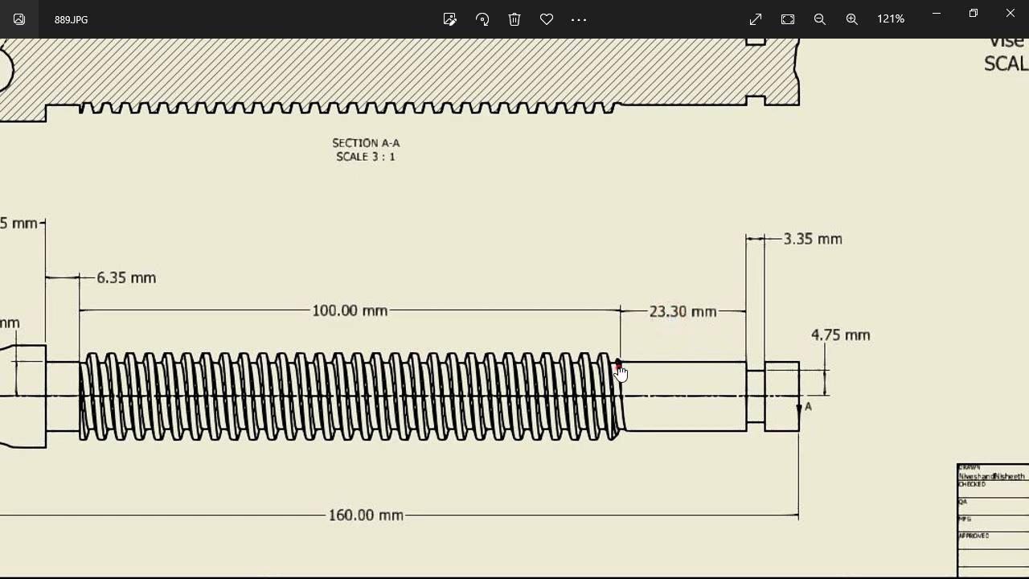
{"action": "left_click", "coordinate": [745, 377]}
{"action": "left_click", "coordinate": [802, 245]}
{"action": "left_click", "coordinate": [840, 352]}
{"action": "left_click", "coordinate": [578, 195]}
Examine section A-A of the vise screw for the cross hole in the head and the thread profile
{"action": "scroll", "coordinate": [616, 244], "scroll_direction": "down", "scroll_amount": 3}
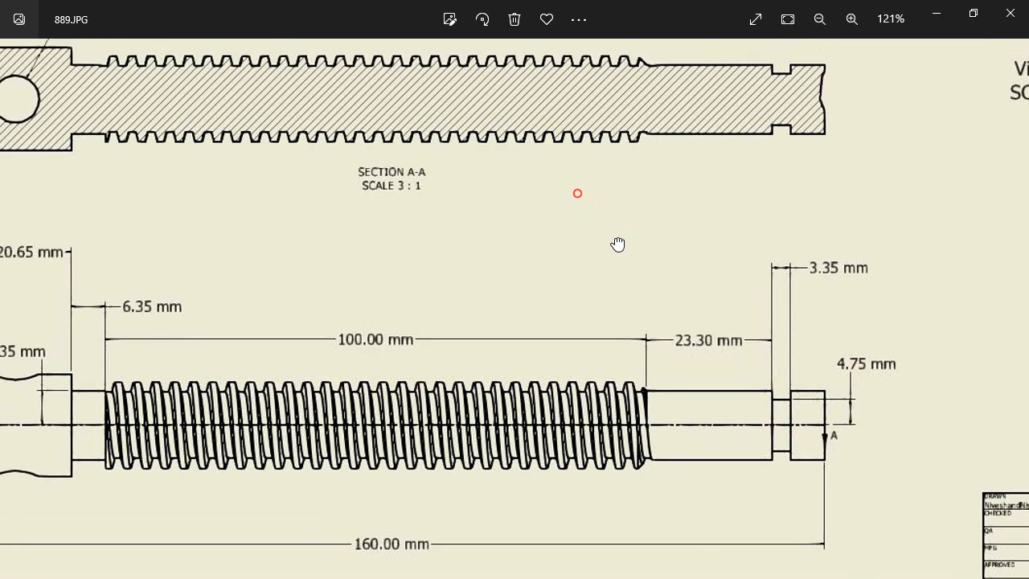
{"action": "left_click_drag", "start_coordinate": [540, 250], "coordinate": [580, 334]}
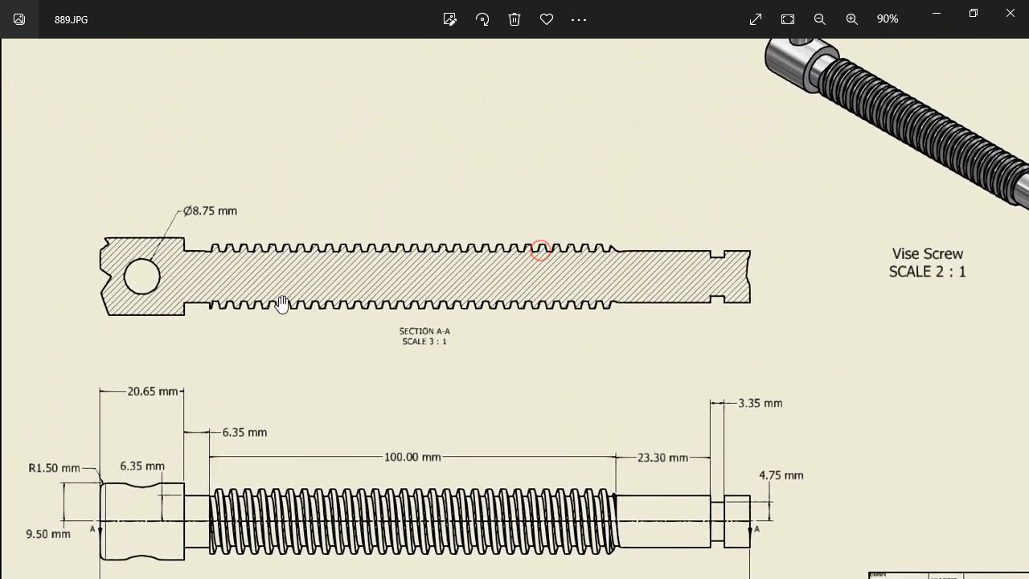
{"action": "scroll", "coordinate": [95, 281], "scroll_direction": "up", "scroll_amount": 3}
{"action": "left_click_drag", "start_coordinate": [149, 340], "coordinate": [180, 348]}
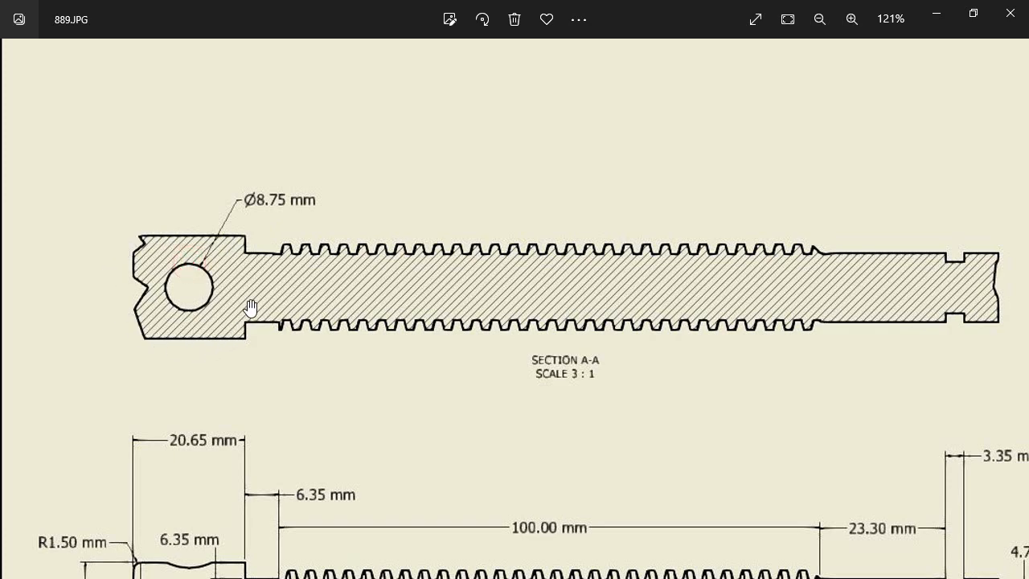
{"action": "left_click", "coordinate": [227, 308]}
{"action": "scroll", "coordinate": [239, 250], "scroll_direction": "up", "scroll_amount": 2}
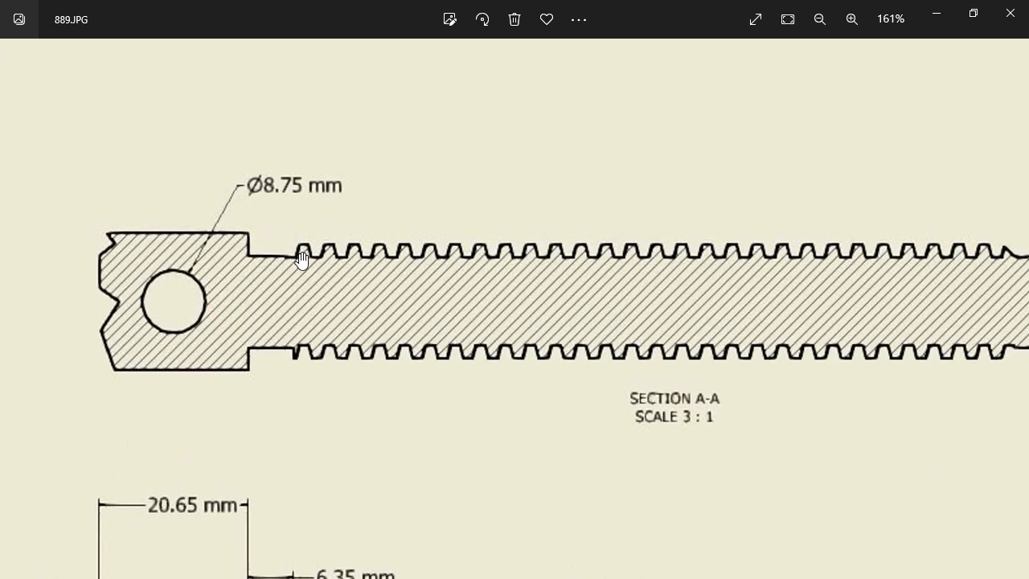
{"action": "scroll", "coordinate": [302, 258], "scroll_direction": "down", "scroll_amount": 2}
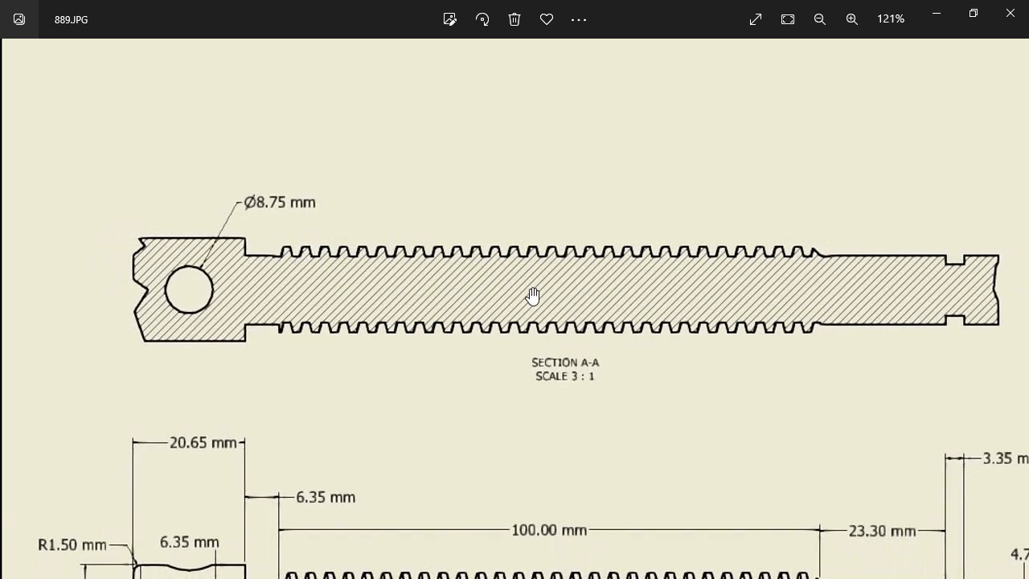
{"action": "scroll", "coordinate": [271, 252], "scroll_direction": "up", "scroll_amount": 2}
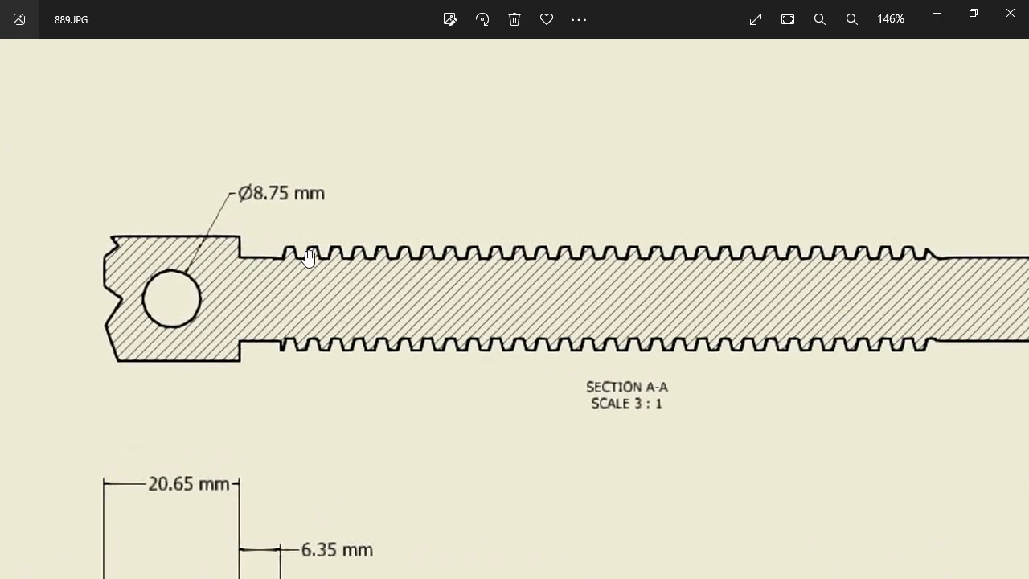
{"action": "scroll", "coordinate": [340, 226], "scroll_direction": "down", "scroll_amount": 3}
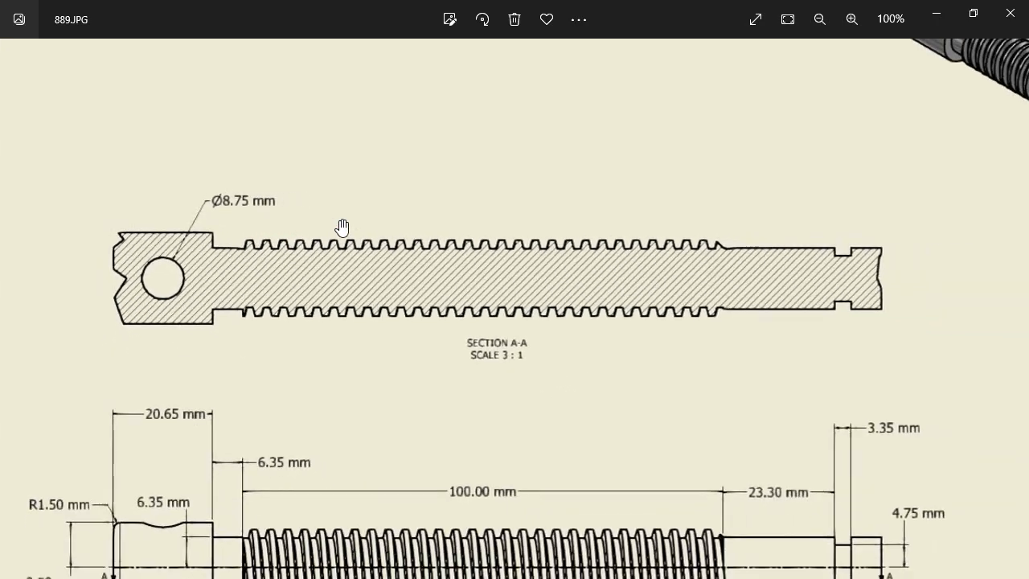
Switch to NX, create a new model part named Vise Screw, and start a sketch on its XZ plane
{"action": "scroll", "coordinate": [341, 226], "scroll_direction": "down", "scroll_amount": 1}
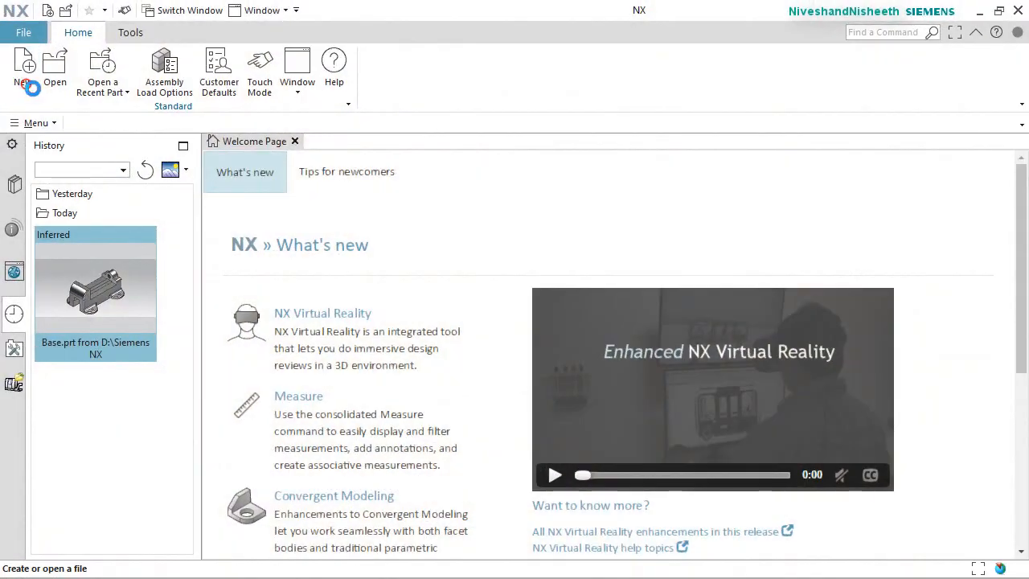
{"action": "left_click", "coordinate": [25, 87]}
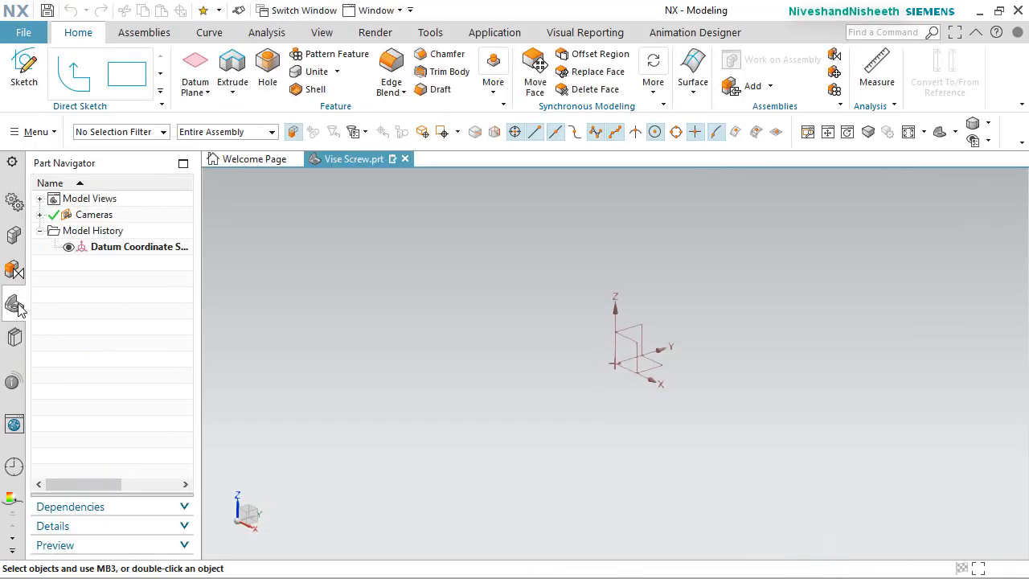
{"action": "left_click", "coordinate": [31, 64]}
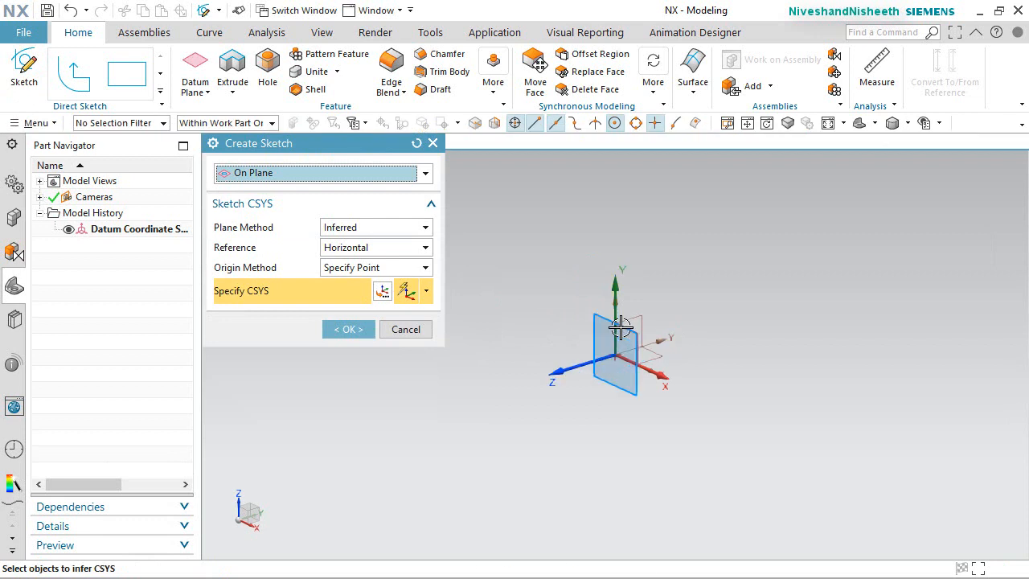
{"action": "left_click", "coordinate": [580, 338]}
{"action": "left_click", "coordinate": [349, 329]}
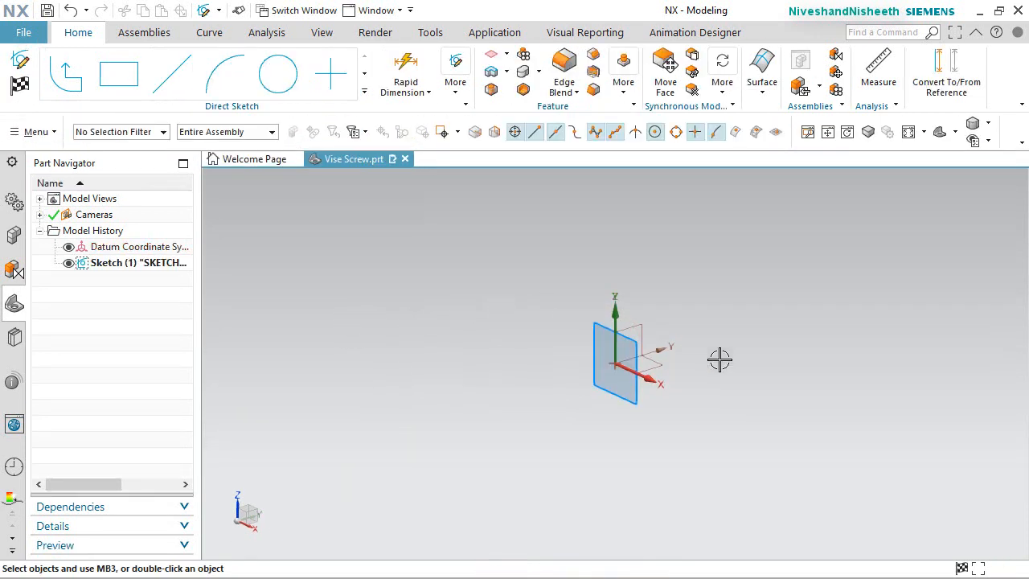
{"action": "mouse_move", "coordinate": [744, 402]}
{"action": "middle_mouse_down"}
{"action": "mouse_move", "coordinate": [781, 386]}
{"action": "mouse_move", "coordinate": [786, 346]}
{"action": "middle_mouse_up"}
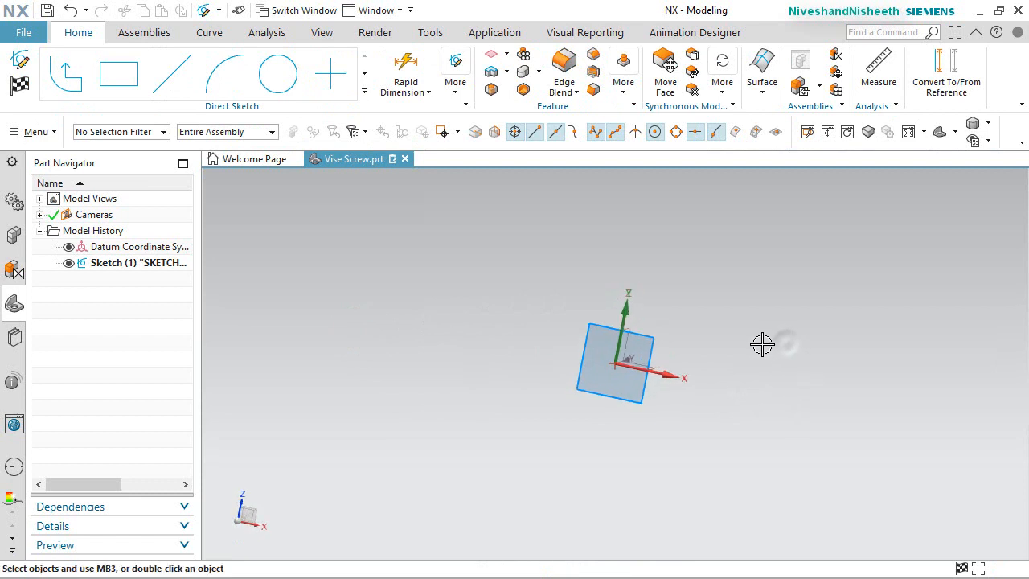
{"action": "right_click_drag", "start_coordinate": [762, 344], "coordinate": [756, 344]}
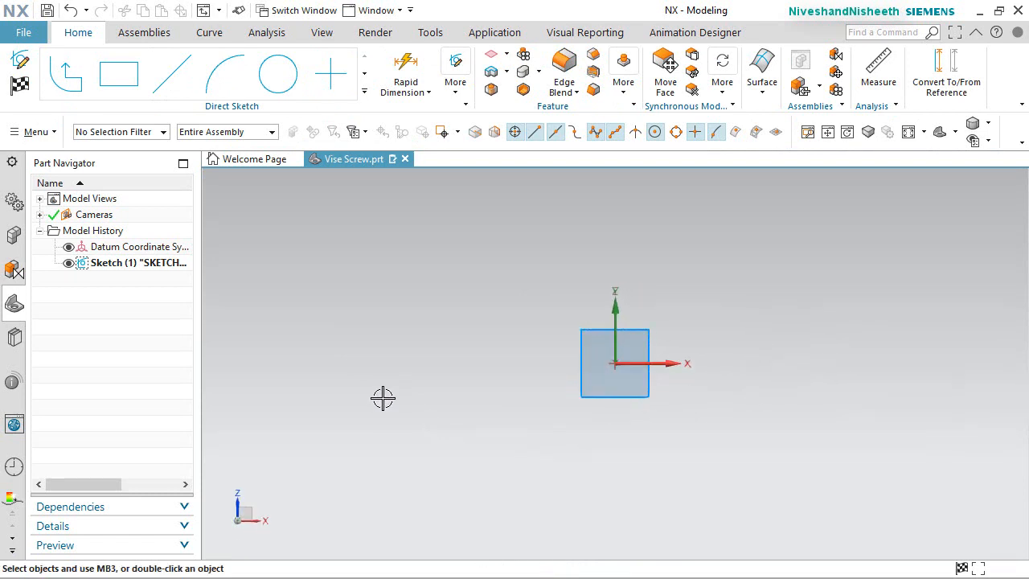
Draw a horizontal line about 285 mm long above the origin and make its midpoint coincident with the sketch origin
{"action": "left_click", "coordinate": [172, 74]}
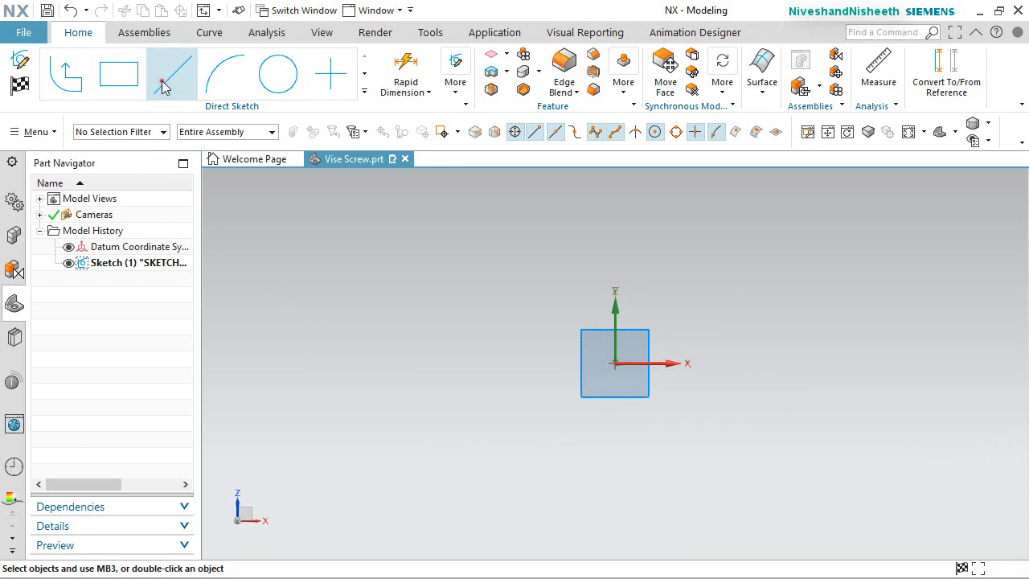
{"action": "left_click", "coordinate": [318, 270]}
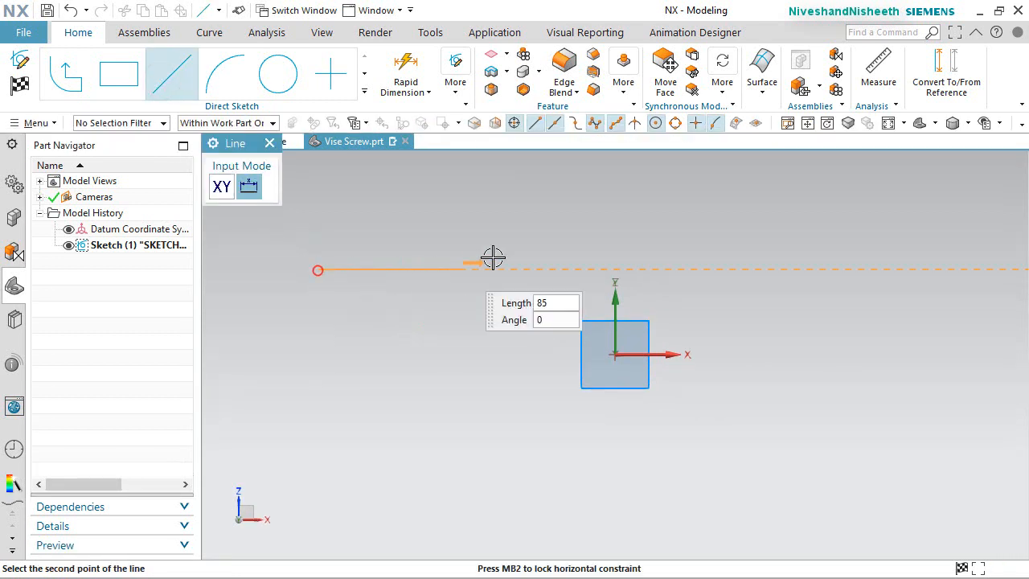
{"action": "left_click", "coordinate": [803, 270]}
{"action": "key", "text": "Escape"}
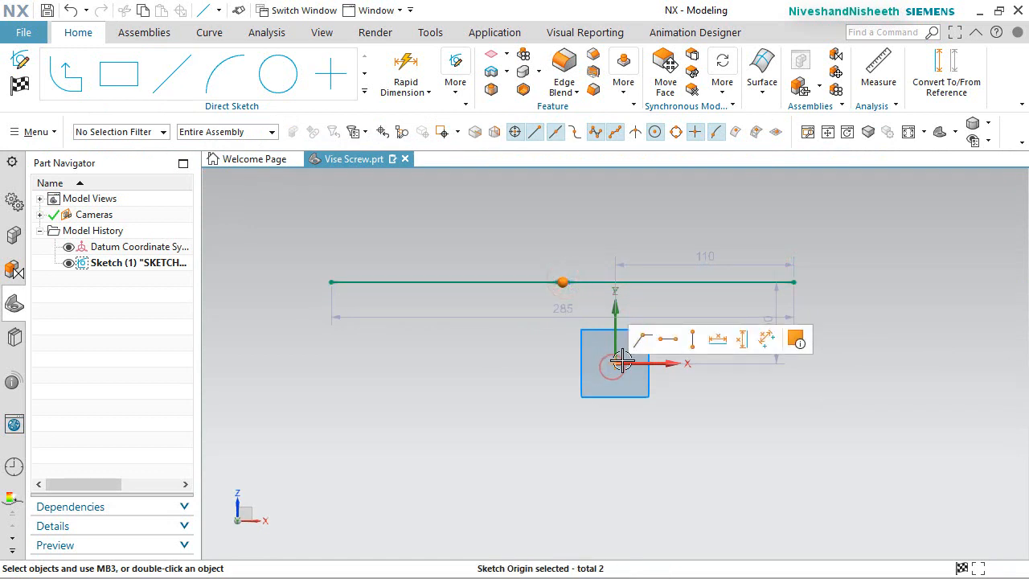
{"action": "left_click", "coordinate": [642, 345]}
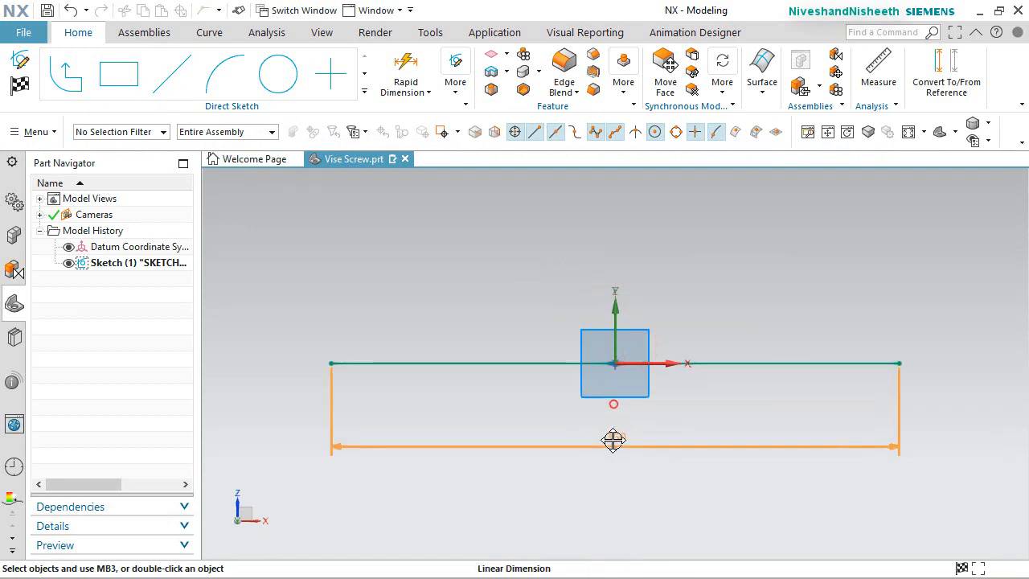
Set the length of the horizontal axis line to 160 mm
{"action": "double_click", "coordinate": [613, 441]}
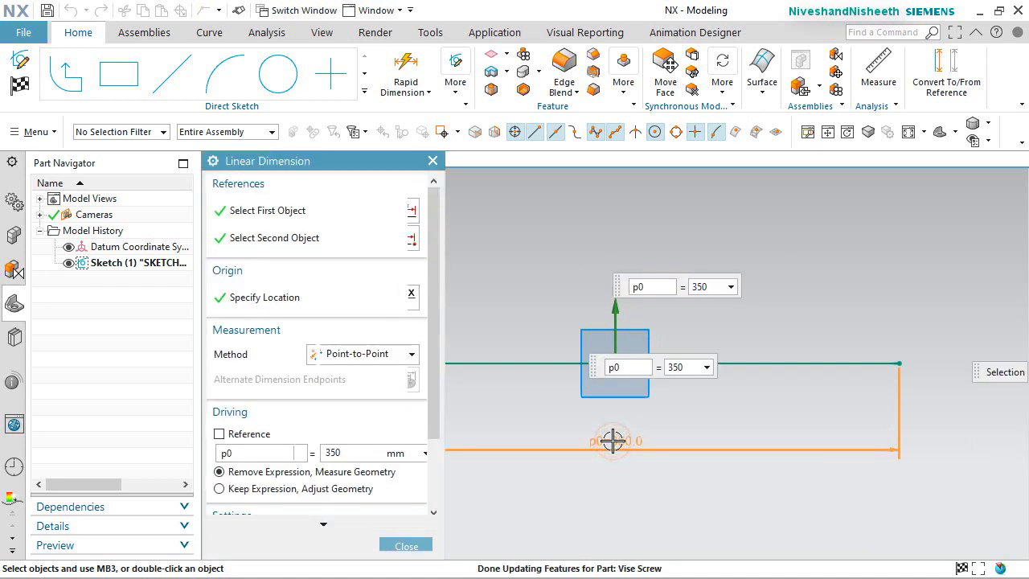
{"action": "type", "text": "160"}
{"action": "key", "text": "Return"}
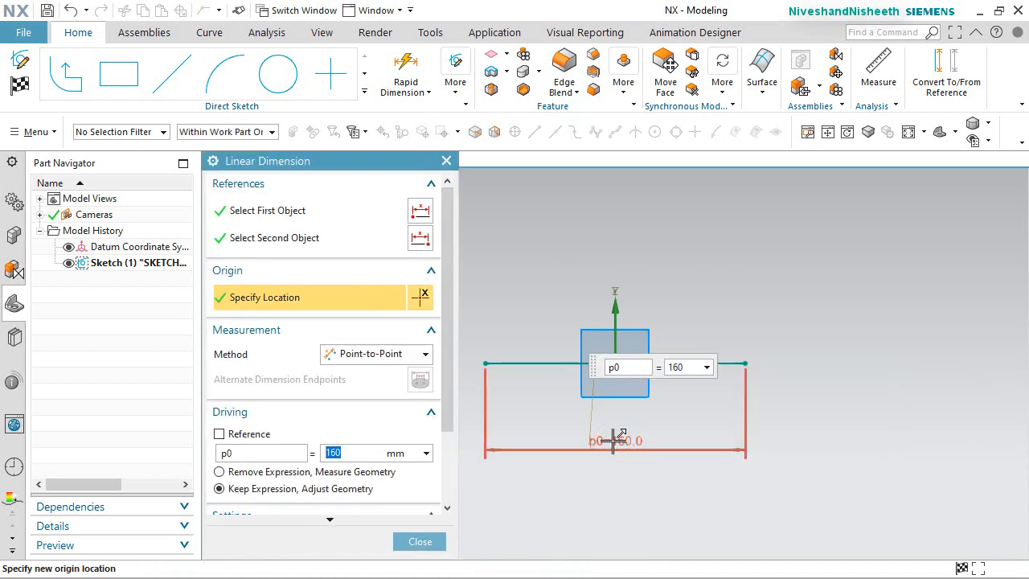
{"action": "left_click", "coordinate": [420, 541]}
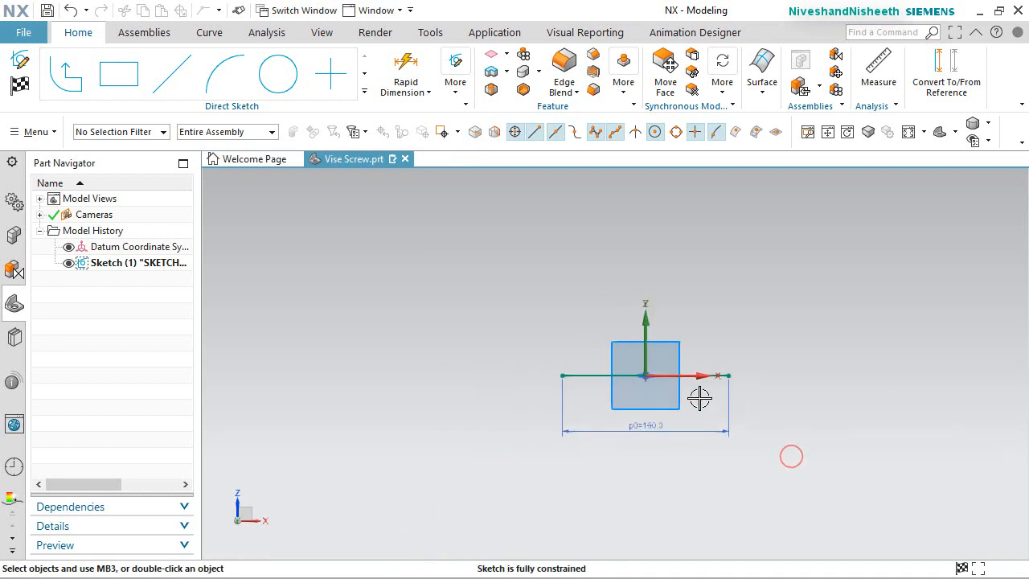
Draw the head outline with a 9.5 mm vertical line up from the axis line's left end and a 20.65 mm horizontal line
{"action": "scroll", "coordinate": [691, 393], "scroll_direction": "up", "scroll_amount": 3}
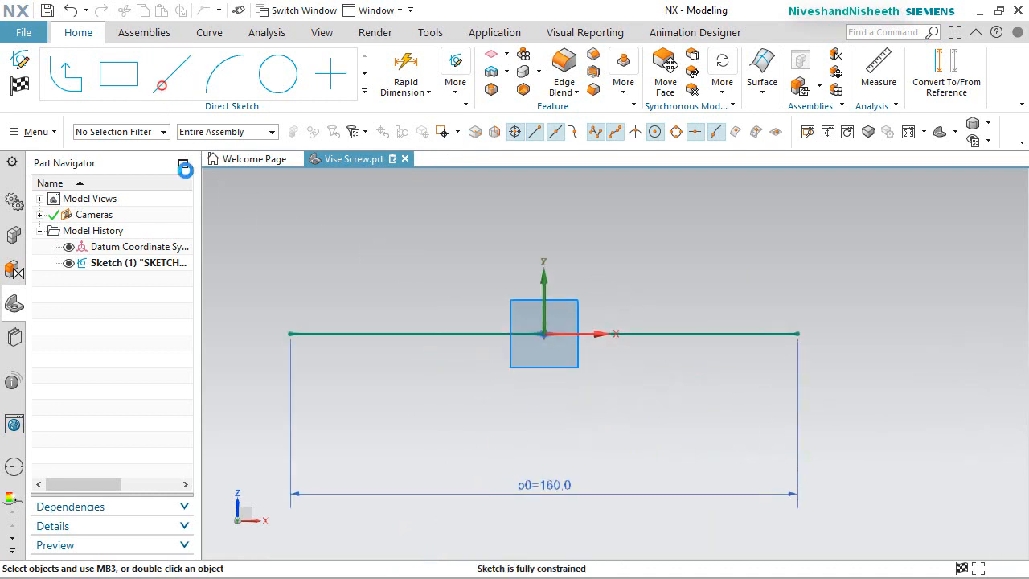
{"action": "left_click", "coordinate": [166, 86]}
{"action": "left_click", "coordinate": [274, 322]}
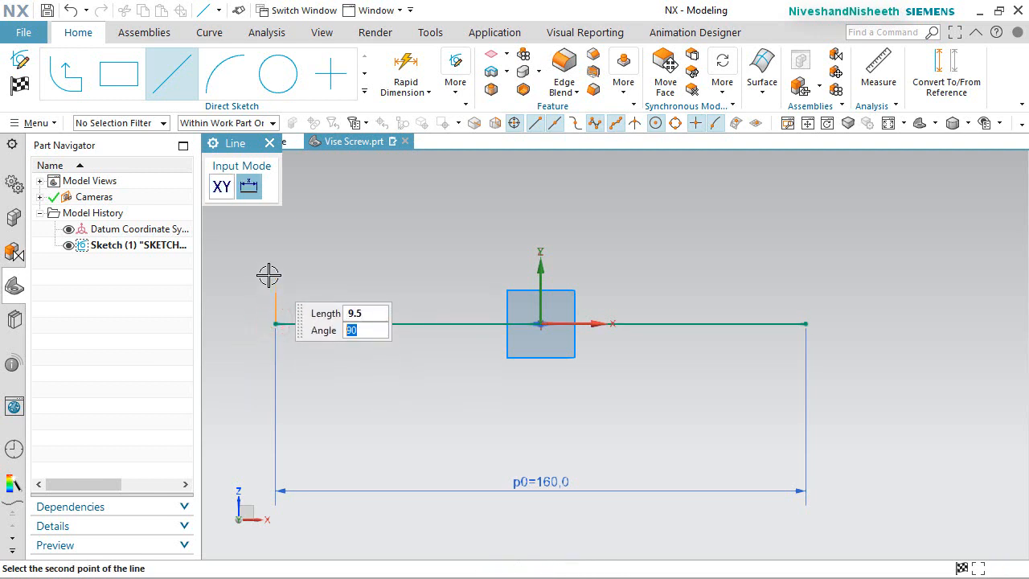
{"action": "key", "text": "Return"}
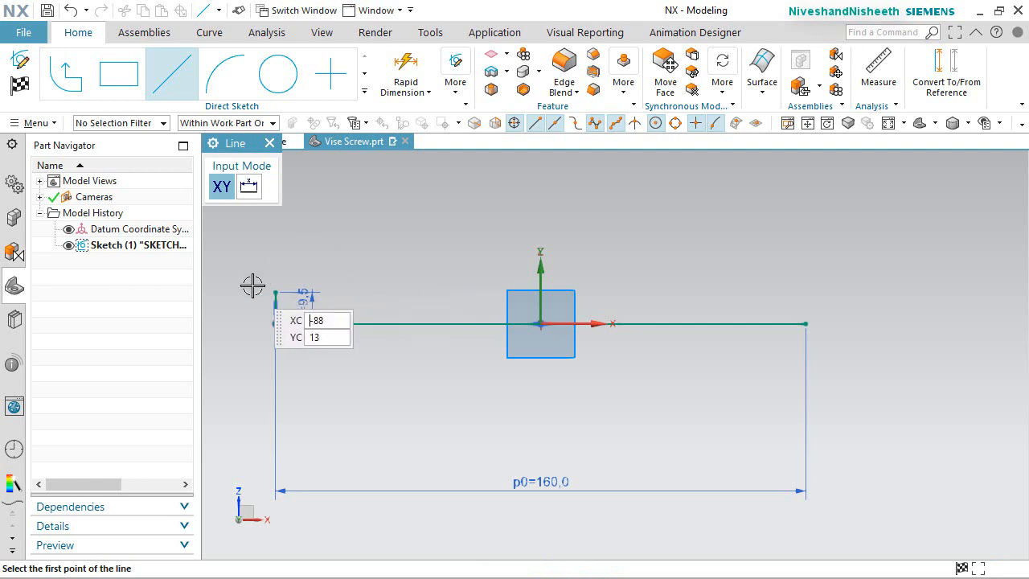
{"action": "left_click", "coordinate": [275, 293]}
{"action": "scroll", "coordinate": [275, 293], "scroll_direction": "up", "scroll_amount": 1}
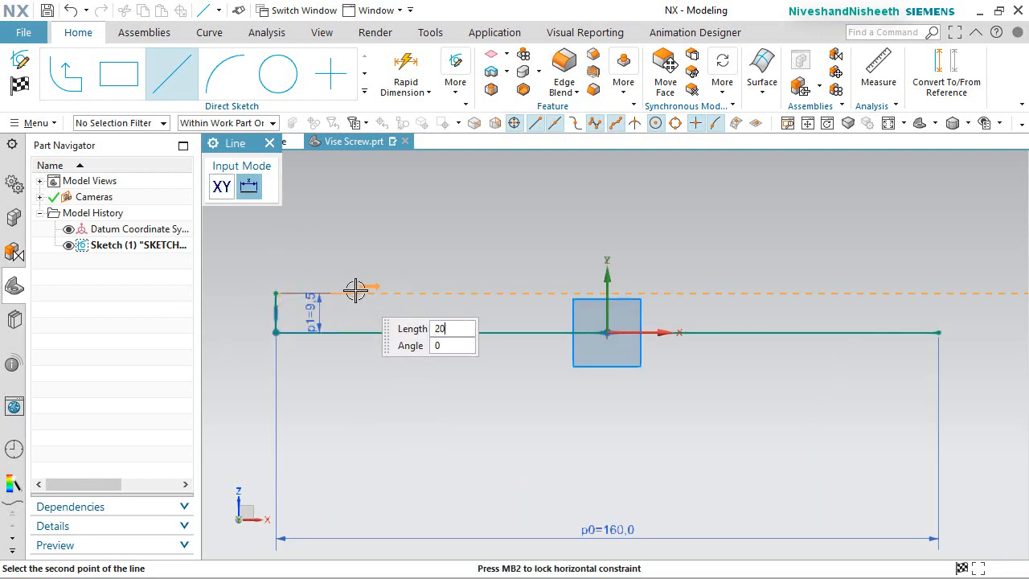
{"action": "key", "text": "Return"}
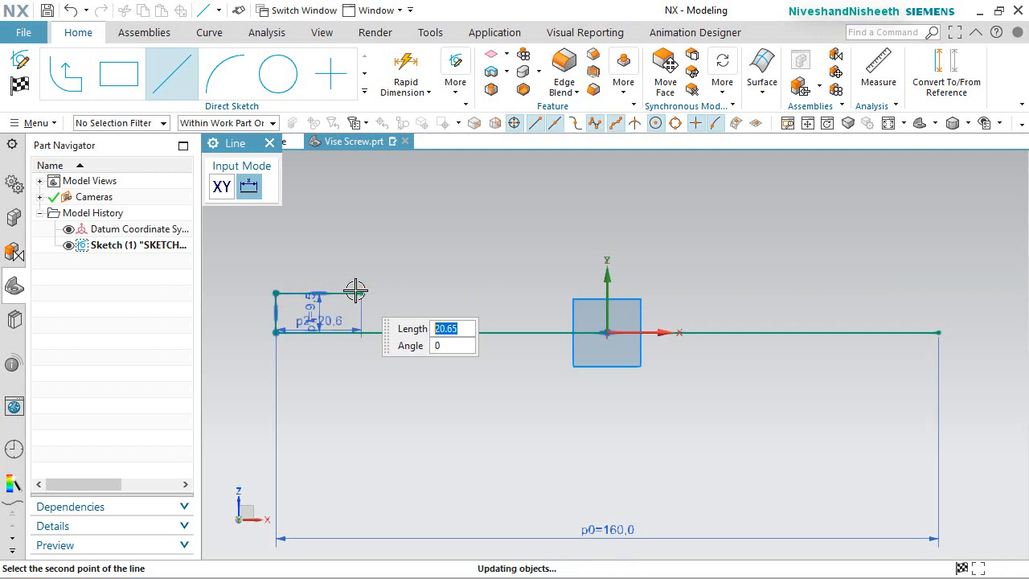
Continue the profile from the head with a vertical line about 3 mm down and a horizontal neck line about 9 mm long
{"action": "scroll", "coordinate": [386, 303], "scroll_direction": "up", "scroll_amount": 2}
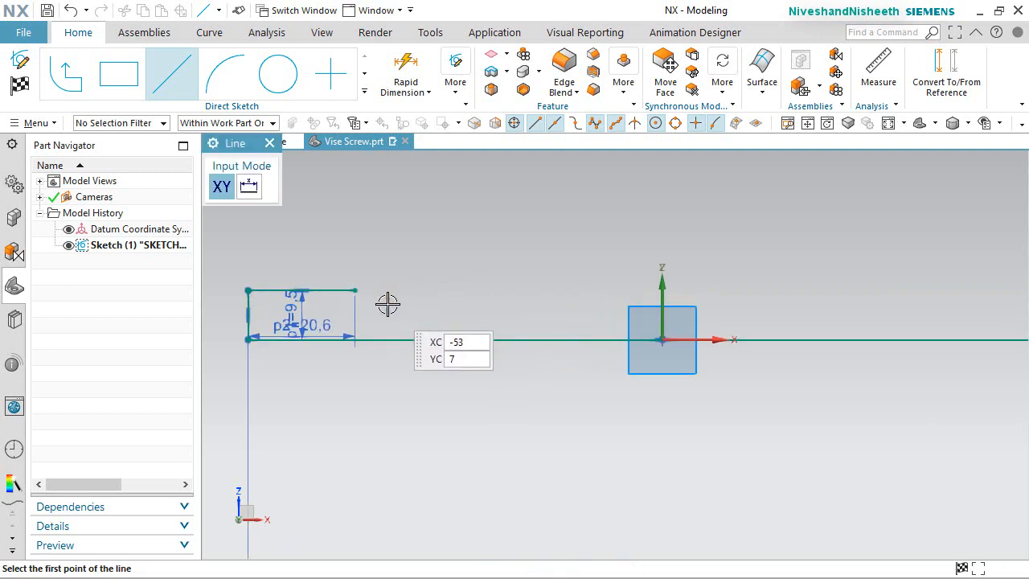
{"action": "left_click", "coordinate": [347, 288]}
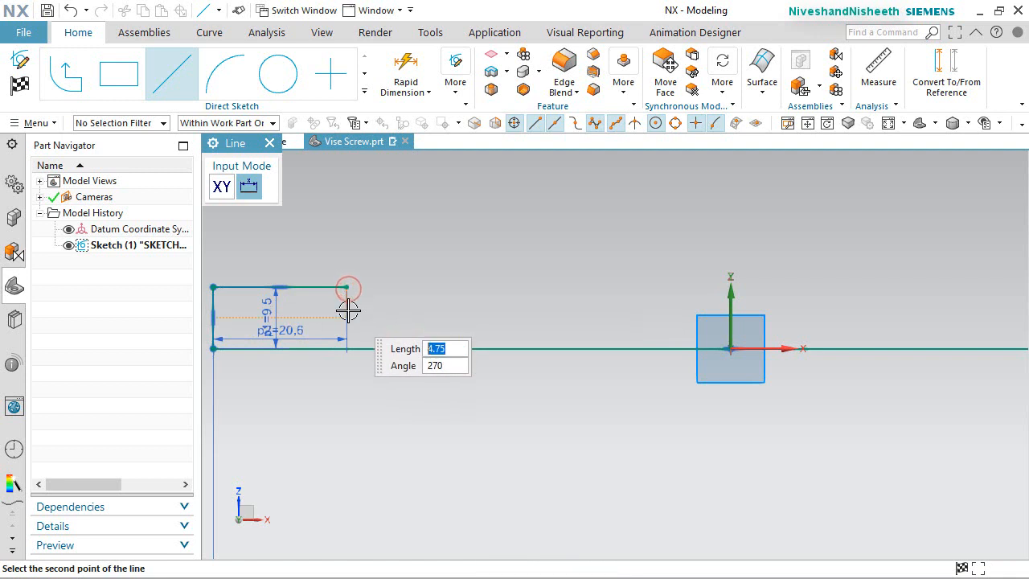
{"action": "left_click", "coordinate": [347, 304]}
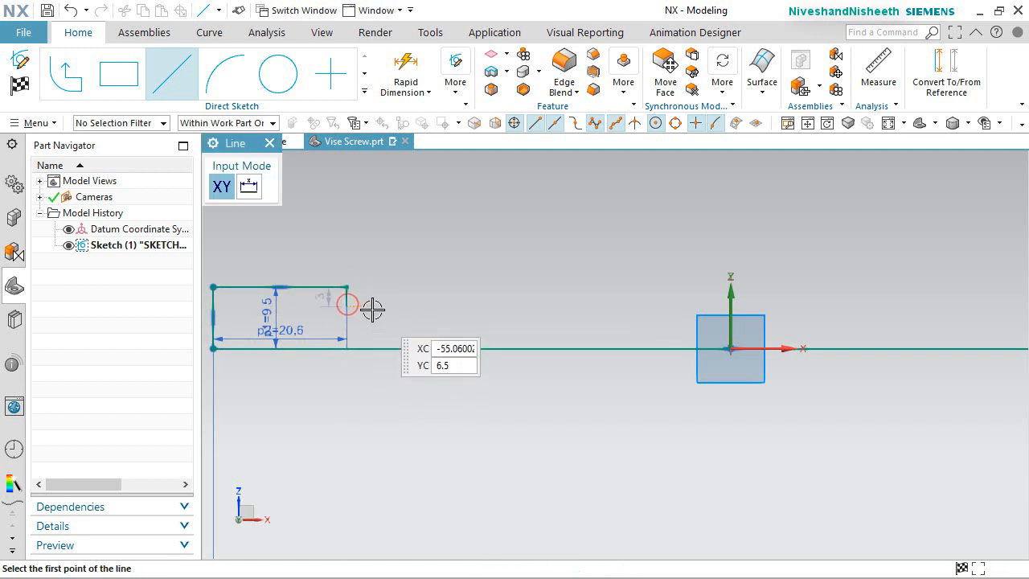
{"action": "left_click", "coordinate": [349, 306]}
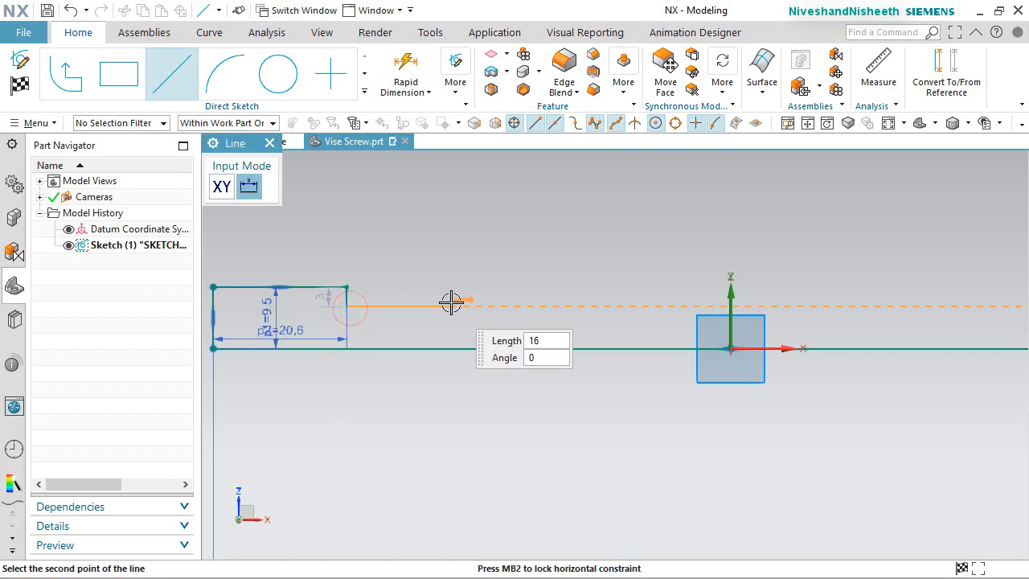
{"action": "left_click", "coordinate": [404, 305]}
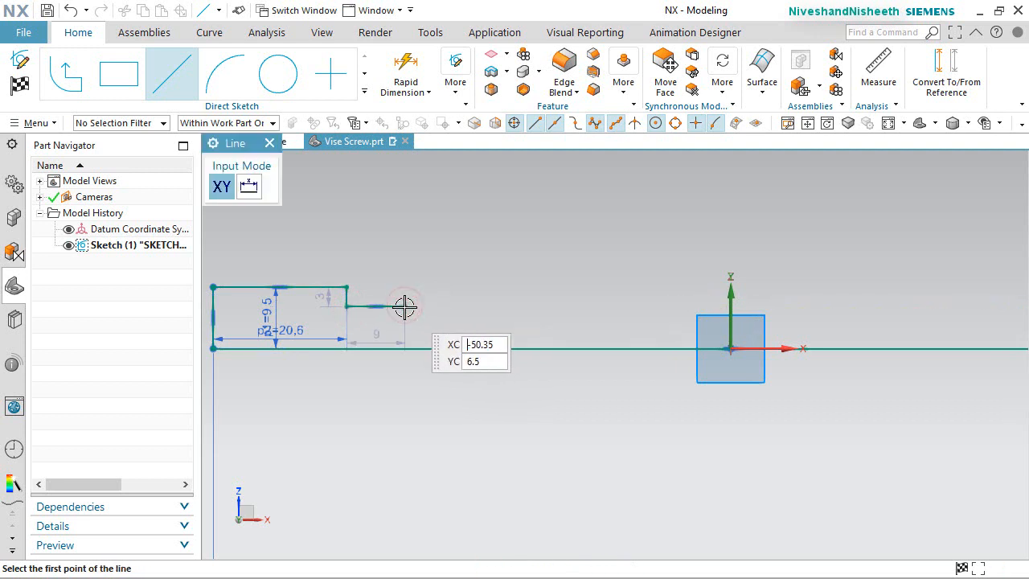
Add a vertical step about 1 mm up from the neck's end and a horizontal line about 12.8 mm long for the threaded section
{"action": "left_click", "coordinate": [404, 305]}
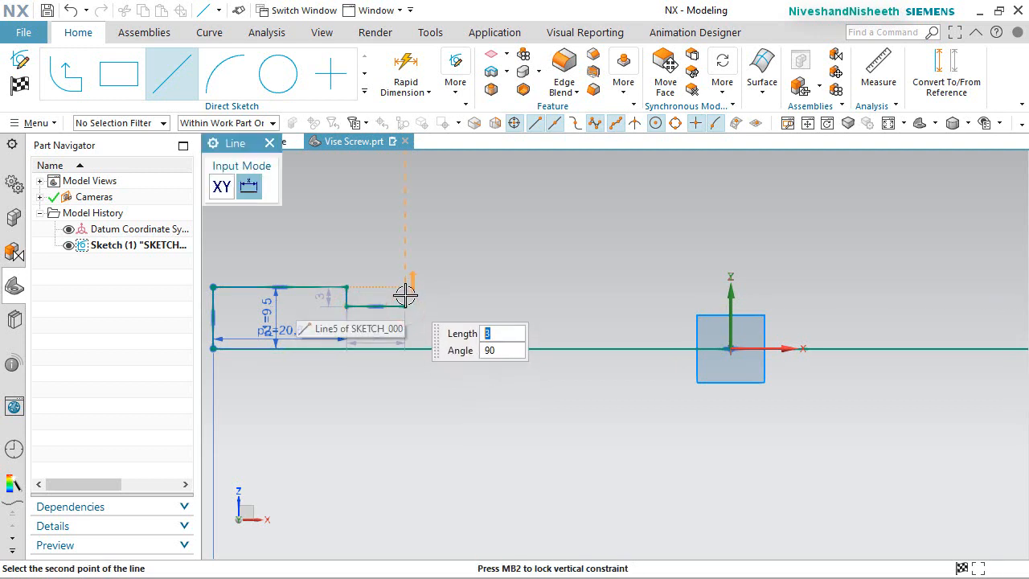
{"action": "scroll", "coordinate": [405, 295], "scroll_direction": "up", "scroll_amount": 3}
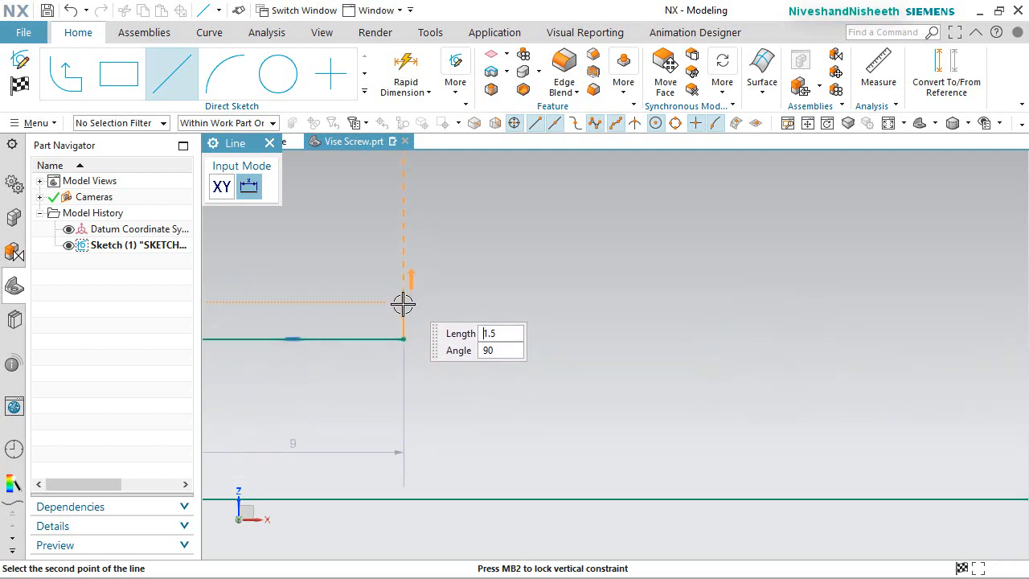
{"action": "left_click", "coordinate": [404, 315]}
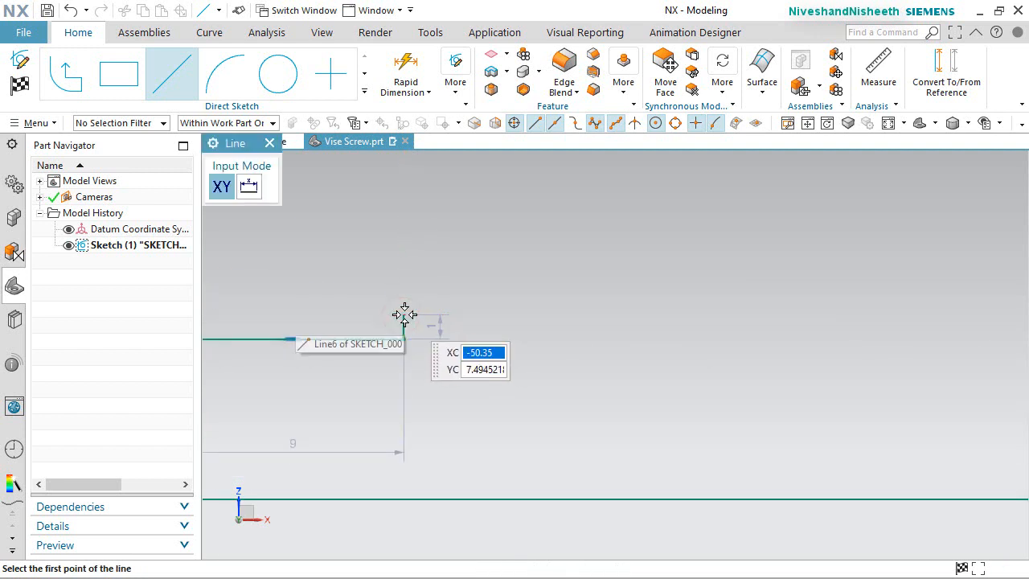
{"action": "left_click", "coordinate": [405, 315]}
{"action": "left_click", "coordinate": [720, 314]}
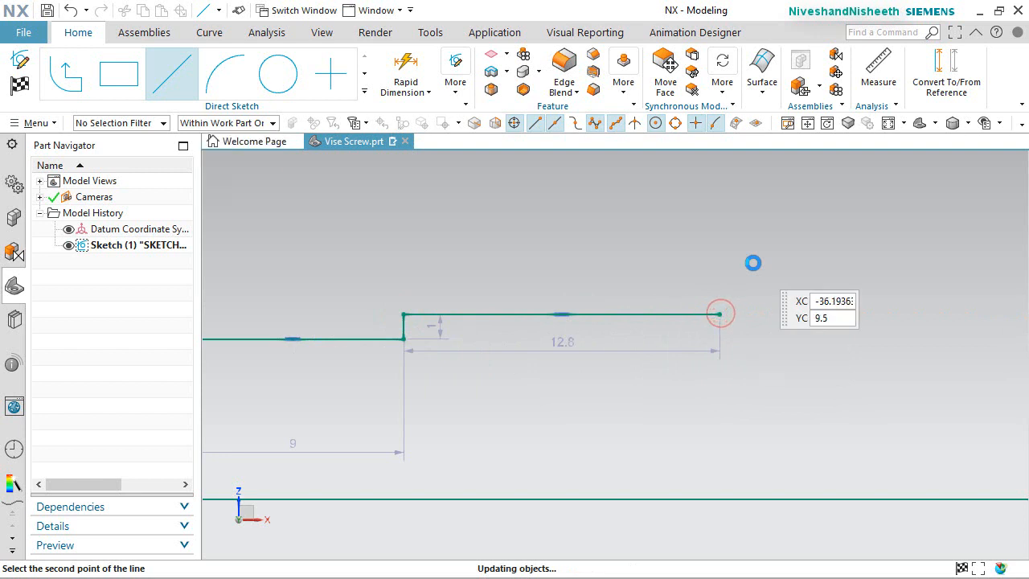
{"action": "key", "text": "Escape"}
Move the head's 20.65 mm length dimension above the profile, clear of the height dimension
{"action": "scroll", "coordinate": [753, 263], "scroll_direction": "down", "scroll_amount": 4}
{"action": "scroll", "coordinate": [753, 262], "scroll_direction": "up", "scroll_amount": 1}
{"action": "scroll", "coordinate": [322, 250], "scroll_direction": "up", "scroll_amount": 1}
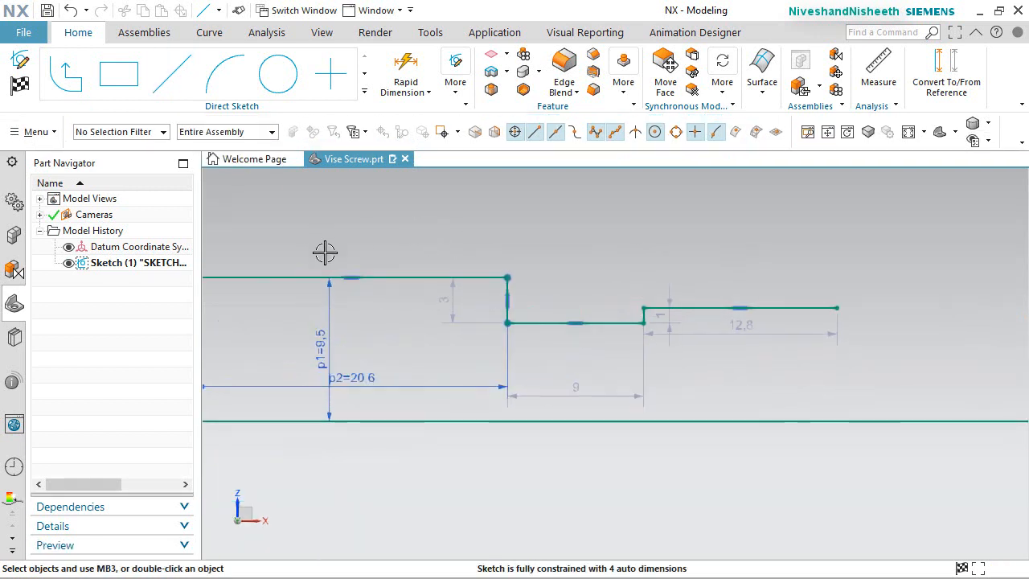
{"action": "left_click_drag", "start_coordinate": [356, 386], "coordinate": [330, 201]}
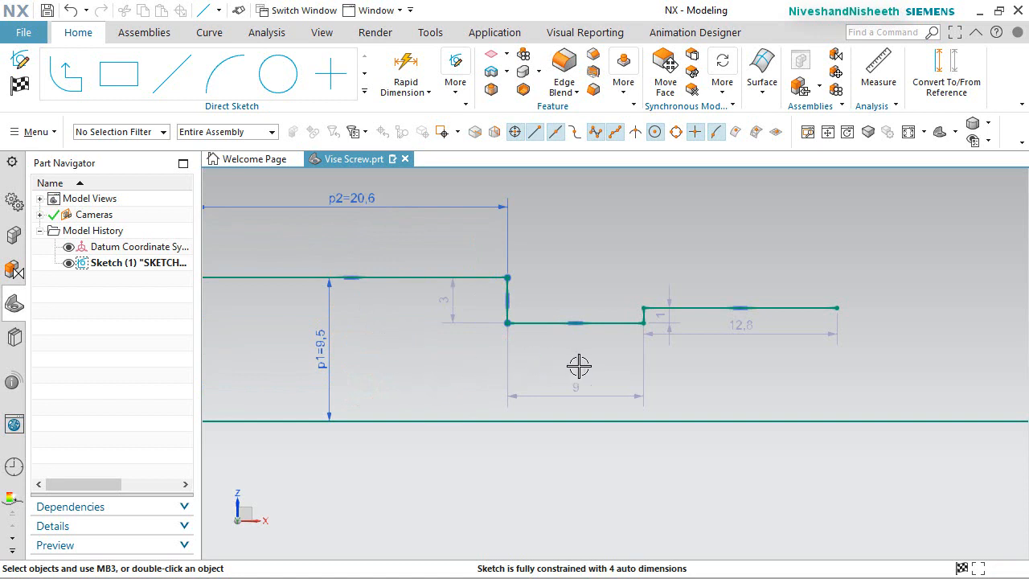
Dimension the neck line's distance from the axis line and set it to 6.35 mm
{"action": "left_click", "coordinate": [406, 60]}
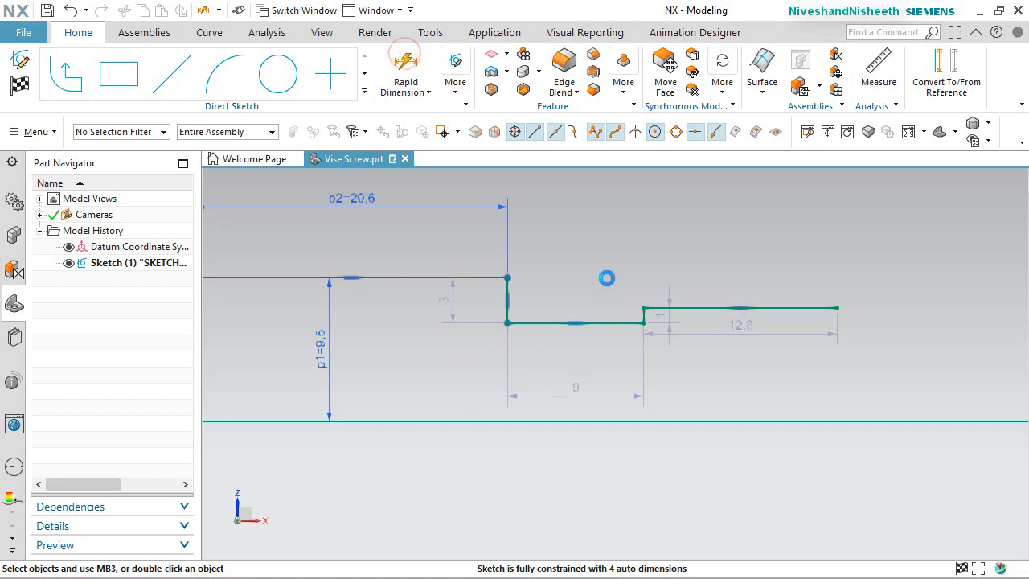
{"action": "left_click", "coordinate": [610, 320]}
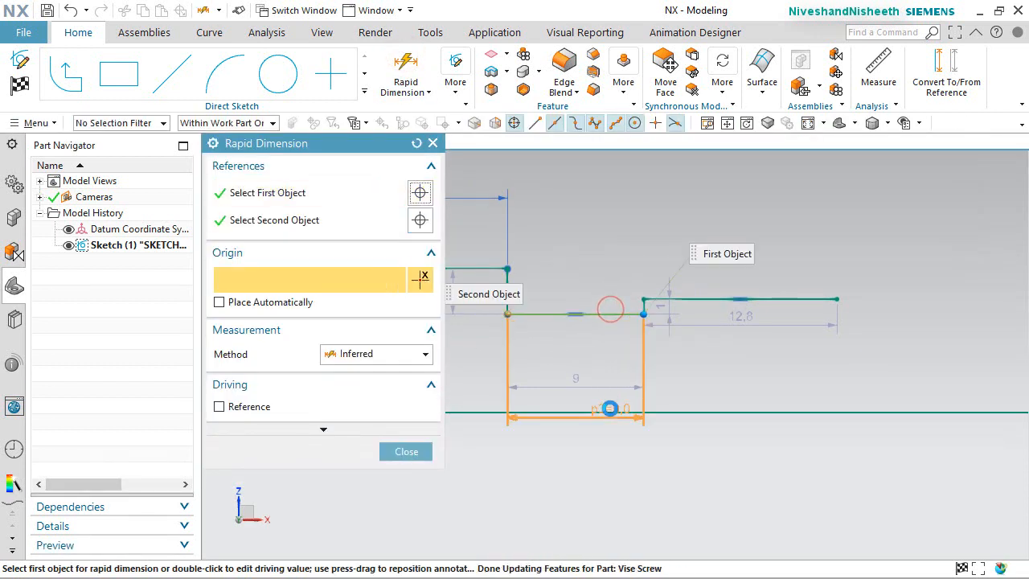
{"action": "left_click", "coordinate": [610, 410]}
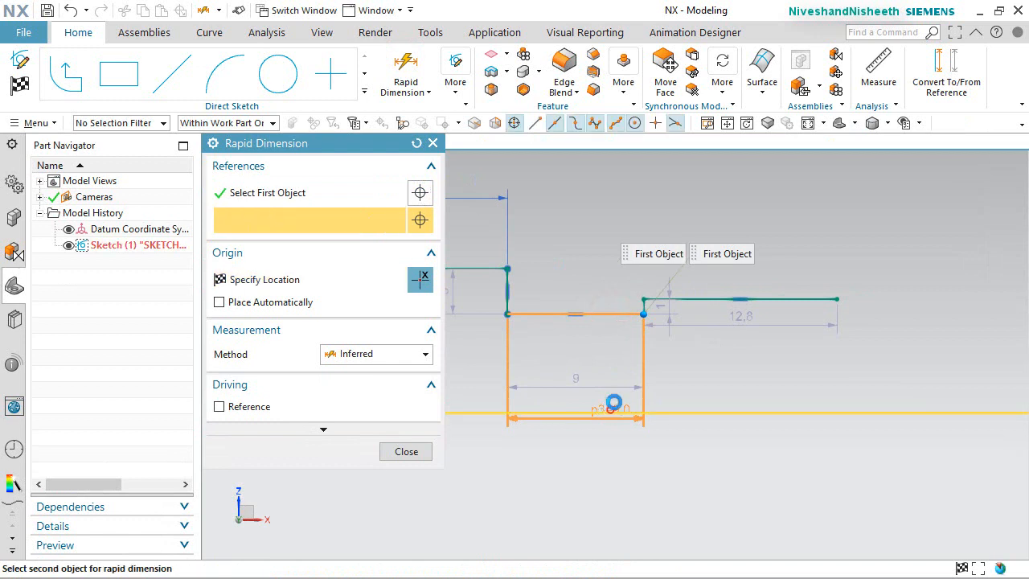
{"action": "left_click", "coordinate": [564, 357]}
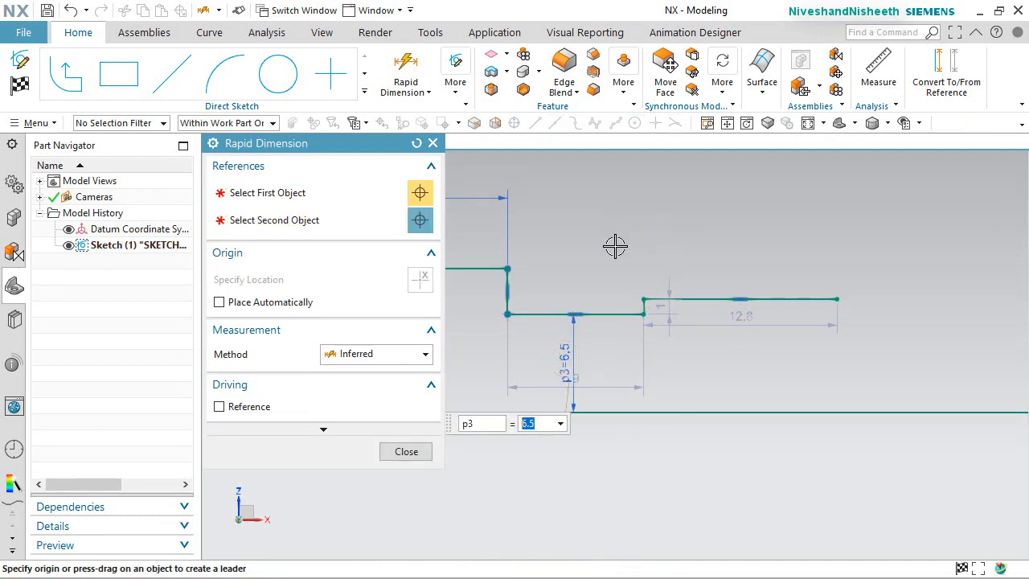
{"action": "type", "text": "6.3"}
{"action": "key", "text": "Return"}
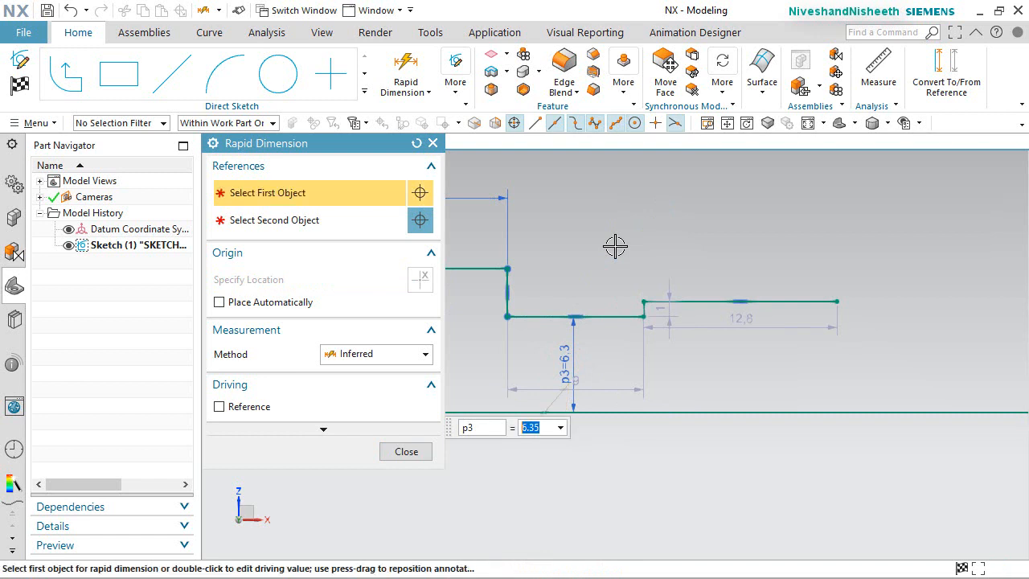
{"action": "left_click", "coordinate": [407, 452]}
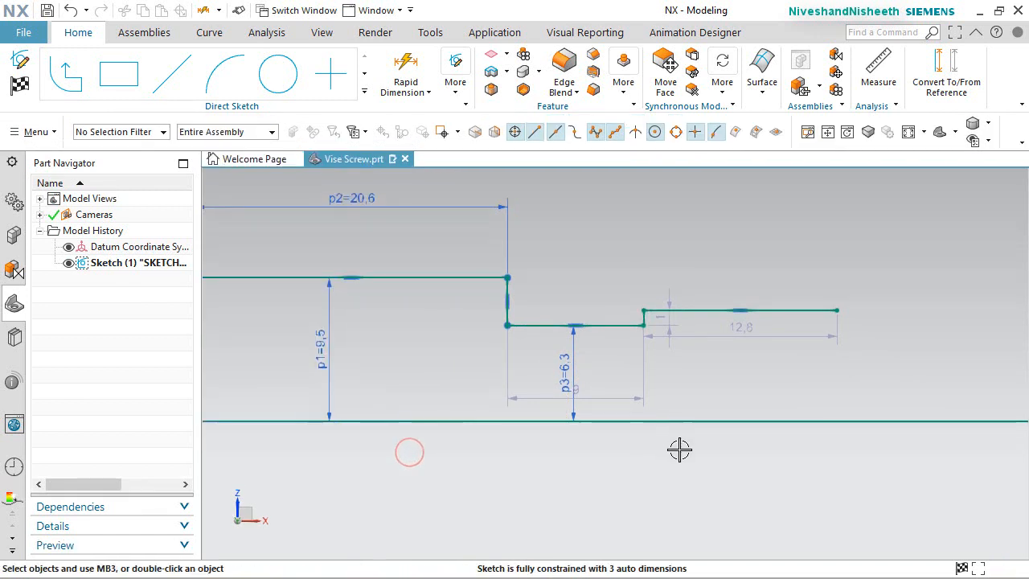
Move the neck line's length dimension above the profile and set it to 6.35 mm
{"action": "left_click_drag", "start_coordinate": [623, 398], "coordinate": [614, 250]}
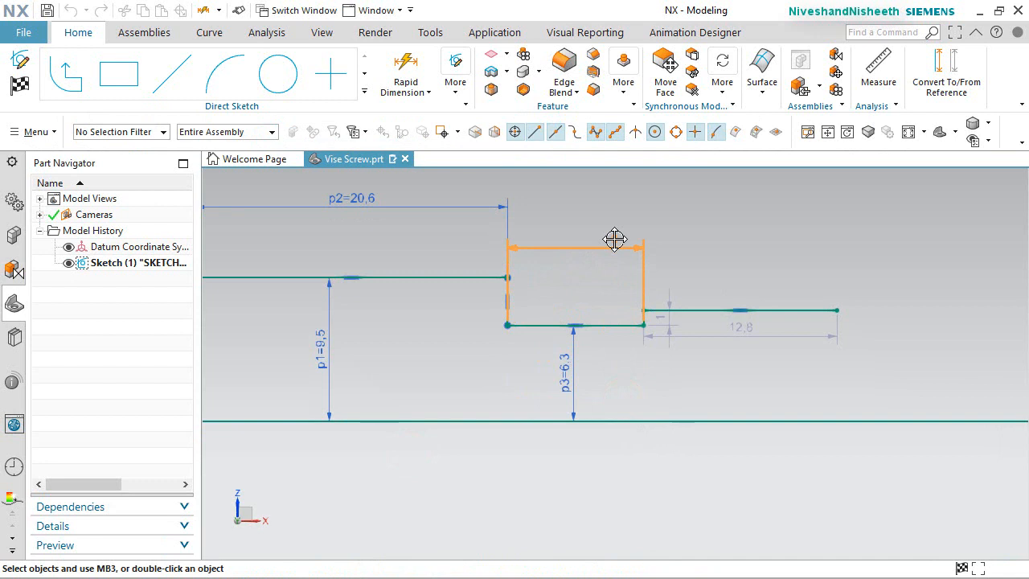
{"action": "double_click", "coordinate": [598, 242]}
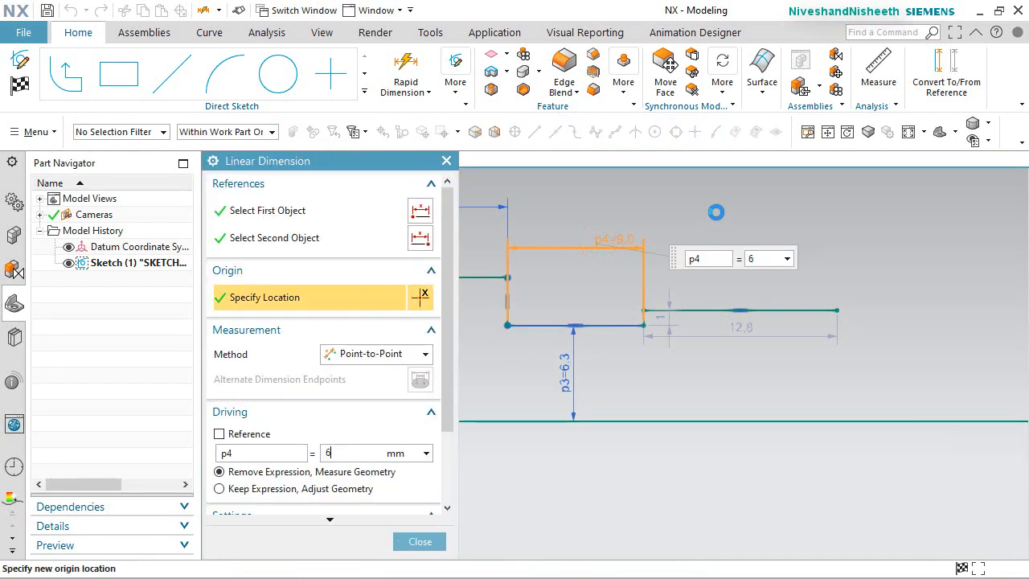
{"action": "type", "text": "6.35"}
{"action": "key", "text": "Return"}
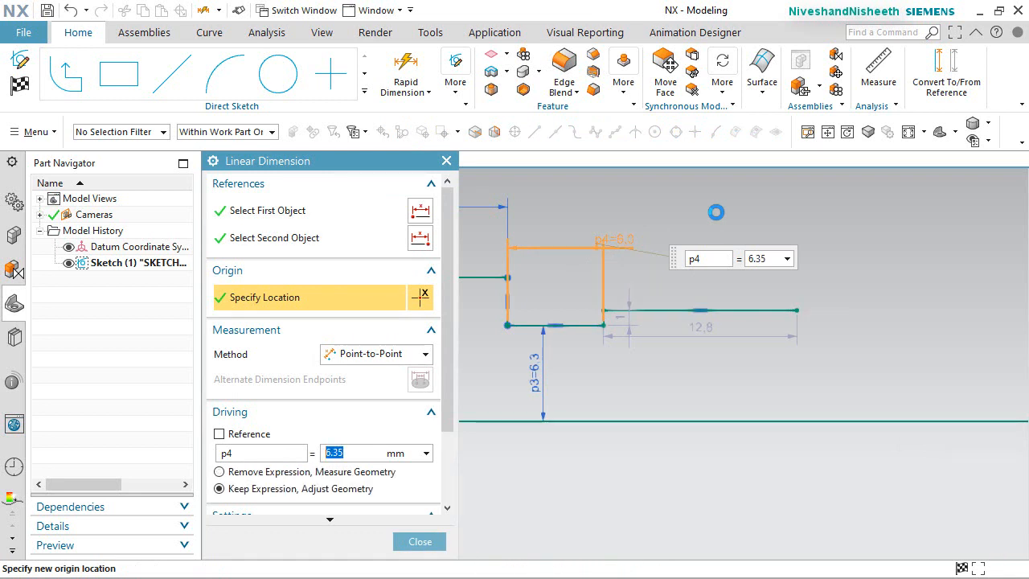
{"action": "left_click", "coordinate": [419, 541]}
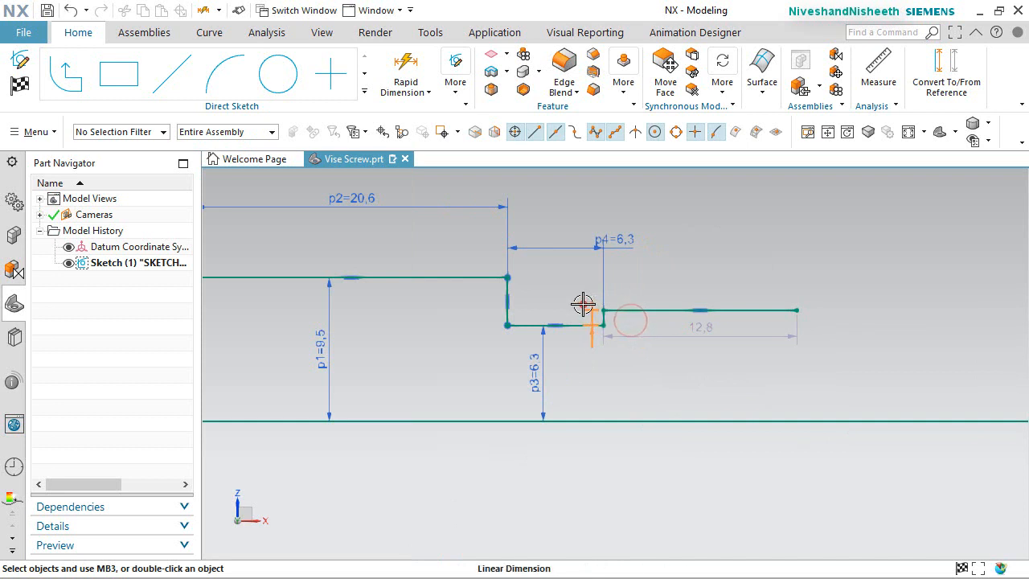
Set the height of the vertical step between the neck and the threaded section to 1.6 mm
{"action": "type", "text": "1.6"}
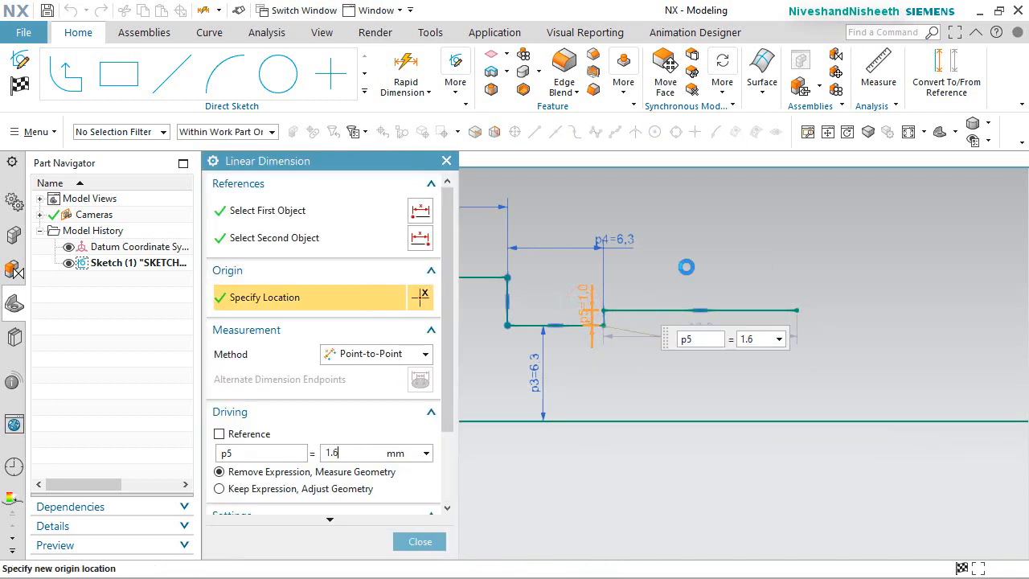
{"action": "key", "text": "Return"}
{"action": "left_click", "coordinate": [435, 548]}
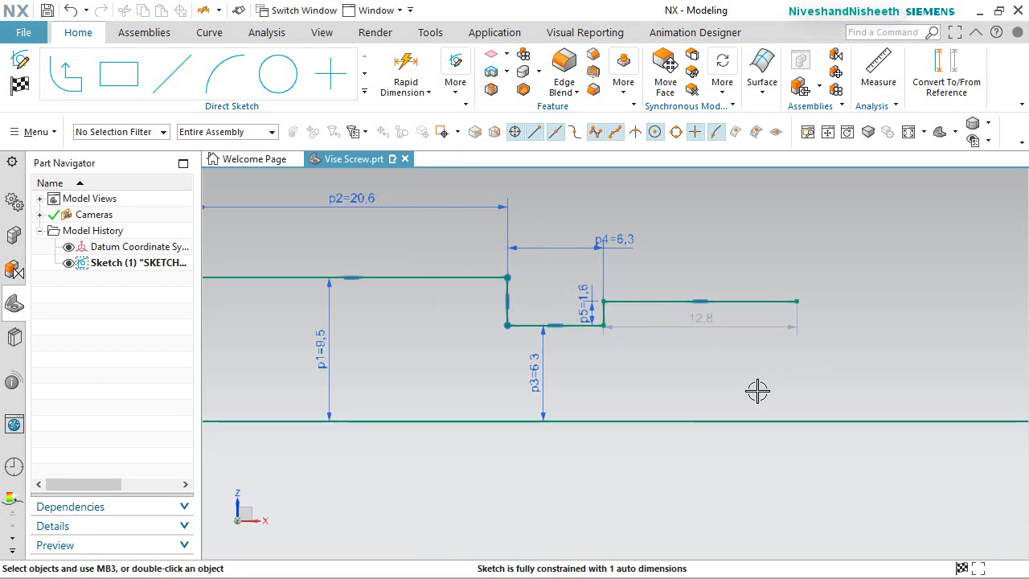
Set the threaded section's horizontal line to a length of 100 mm
{"action": "double_click", "coordinate": [717, 324]}
{"action": "type", "text": "100"}
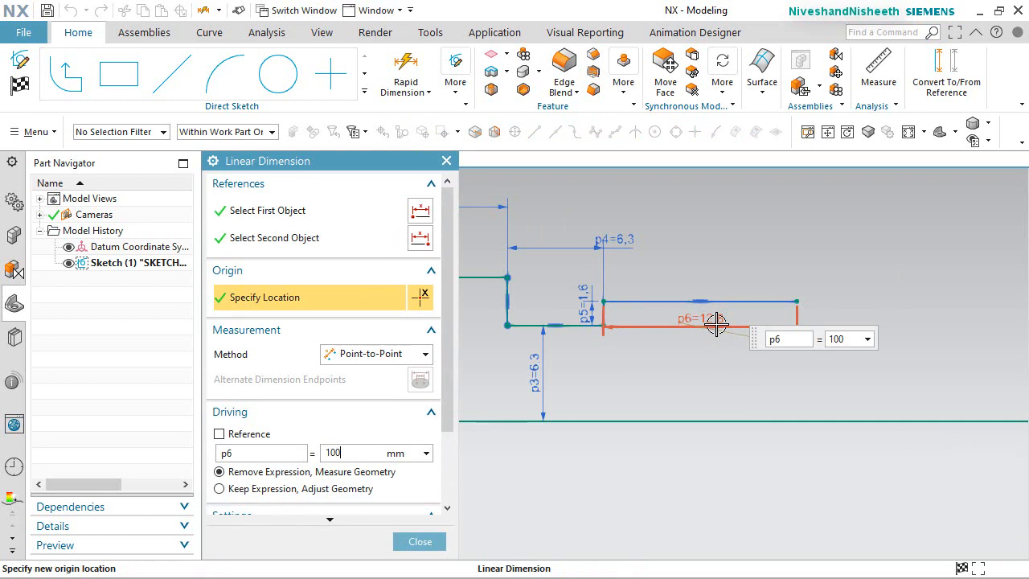
{"action": "key", "text": "Return"}
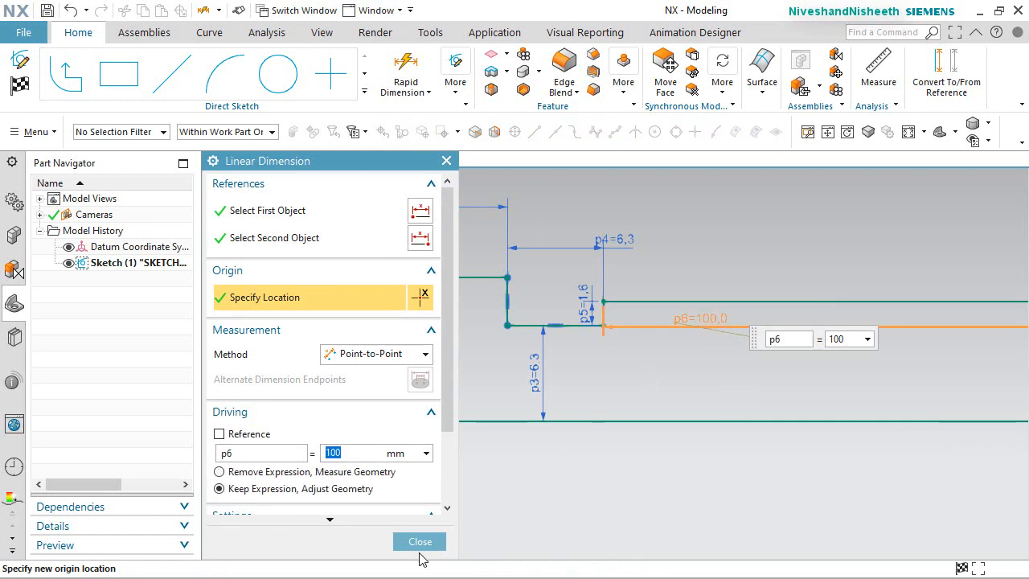
{"action": "left_click", "coordinate": [418, 542]}
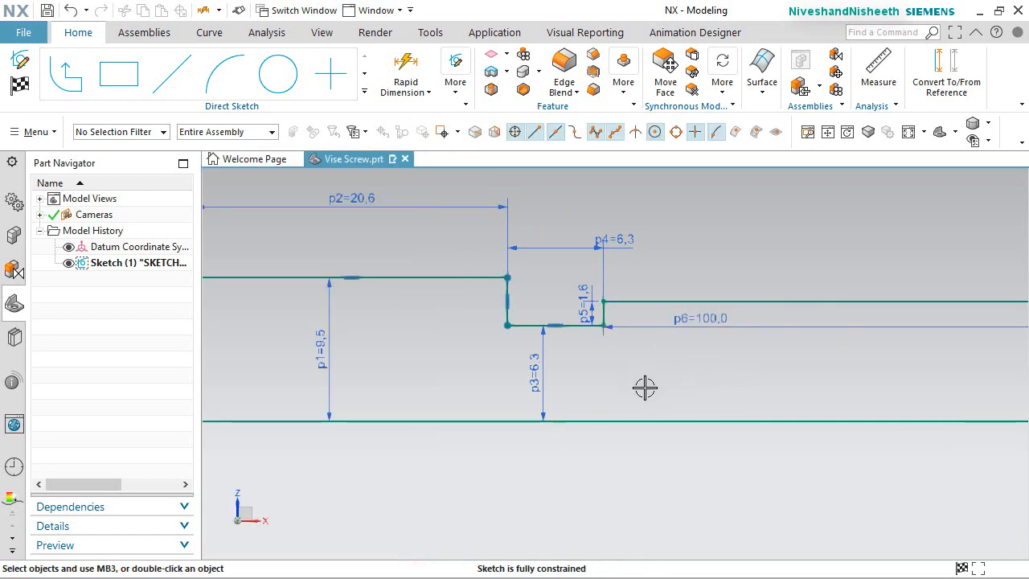
Draw a vertical line about 1.8 mm down from the threaded section's free end and a horizontal line about 8.9 mm long from it
{"action": "scroll", "coordinate": [613, 369], "scroll_direction": "down", "scroll_amount": 5}
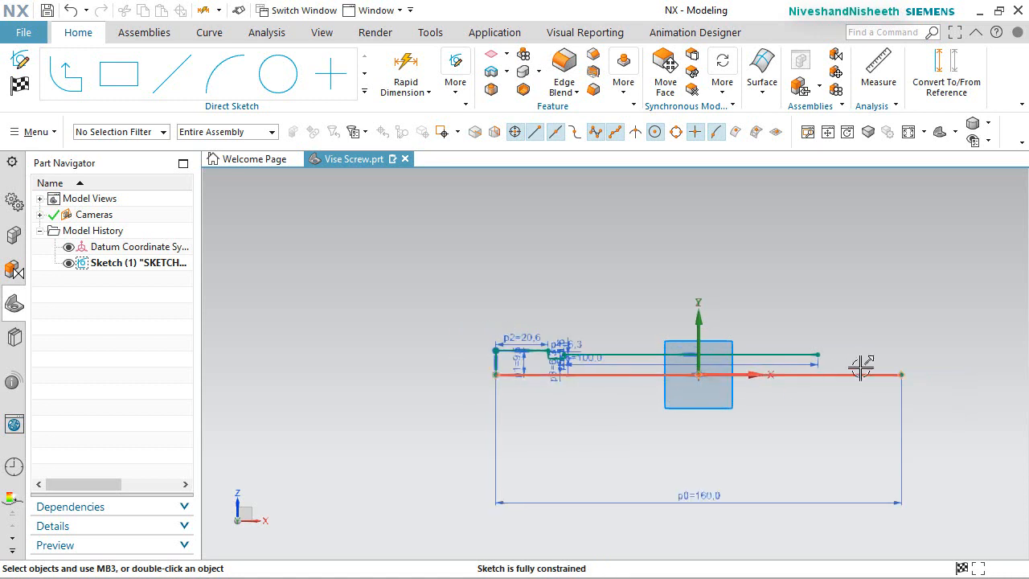
{"action": "scroll", "coordinate": [880, 345], "scroll_direction": "up", "scroll_amount": 4}
{"action": "scroll", "coordinate": [887, 338], "scroll_direction": "up", "scroll_amount": 1}
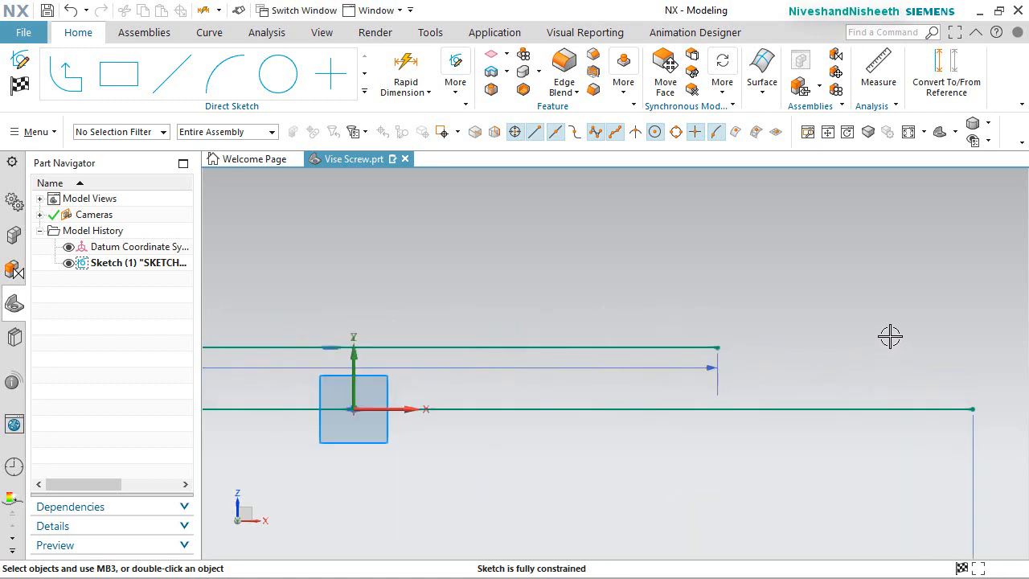
{"action": "right_click", "coordinate": [788, 264]}
{"action": "left_click", "coordinate": [938, 240]}
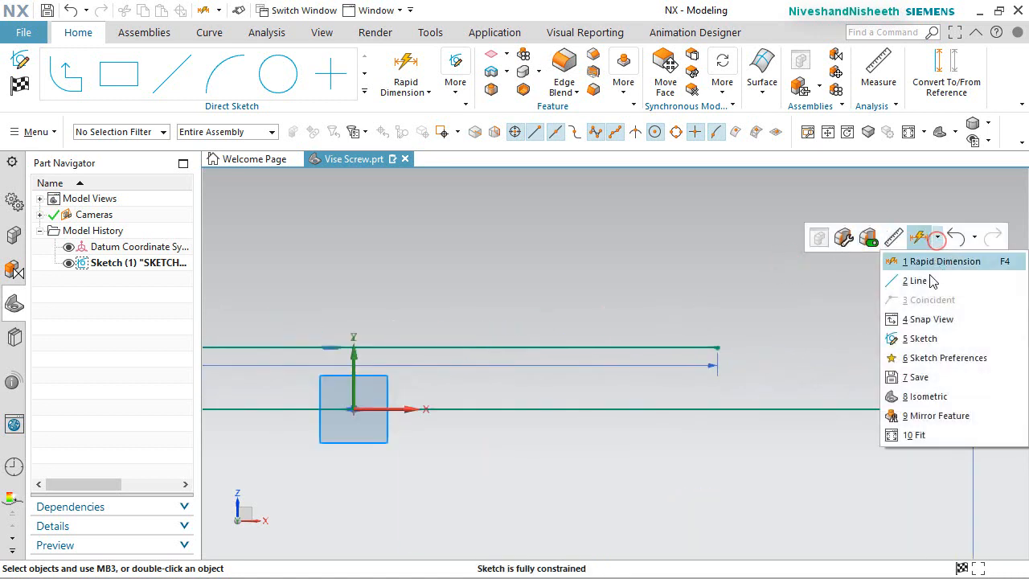
{"action": "left_click", "coordinate": [931, 280]}
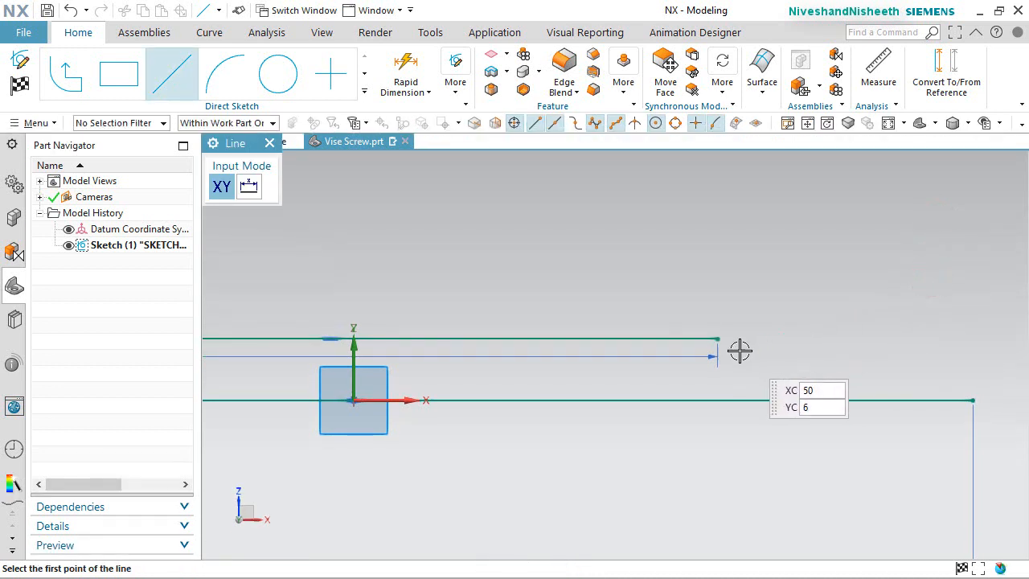
{"action": "left_click", "coordinate": [718, 340]}
{"action": "scroll", "coordinate": [723, 359], "scroll_direction": "up", "scroll_amount": 4}
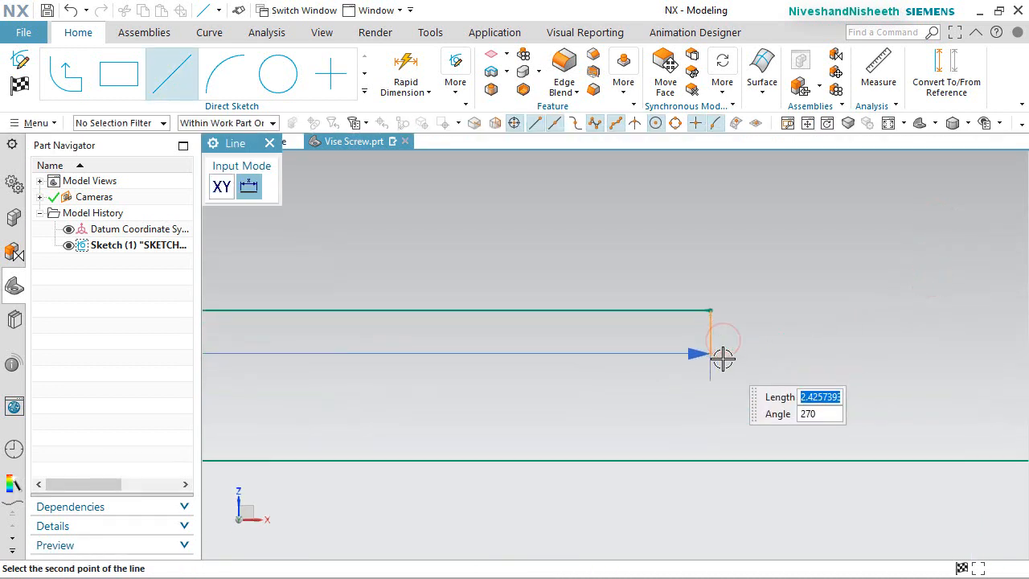
{"action": "left_click", "coordinate": [708, 338]}
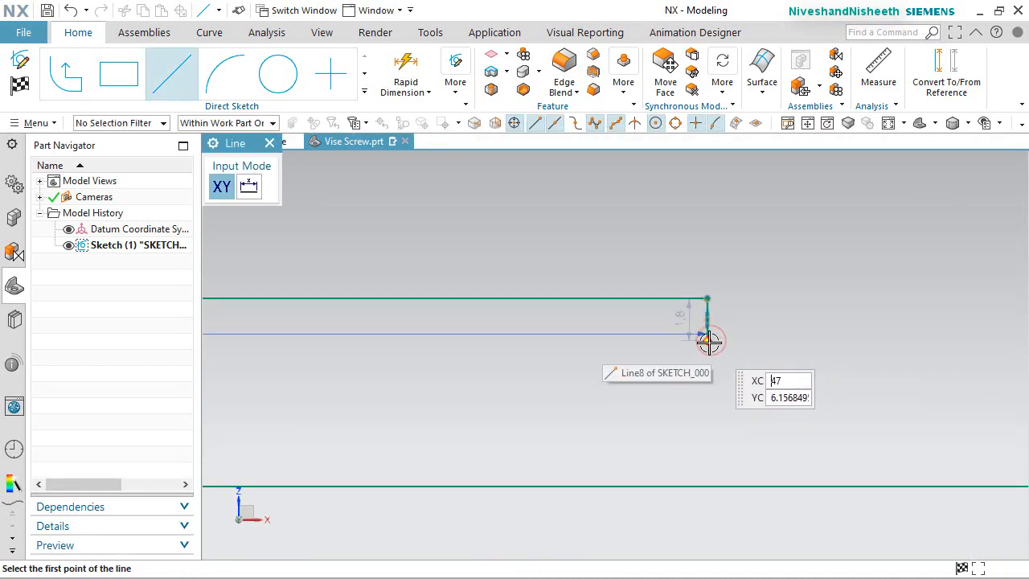
{"action": "left_click", "coordinate": [709, 338]}
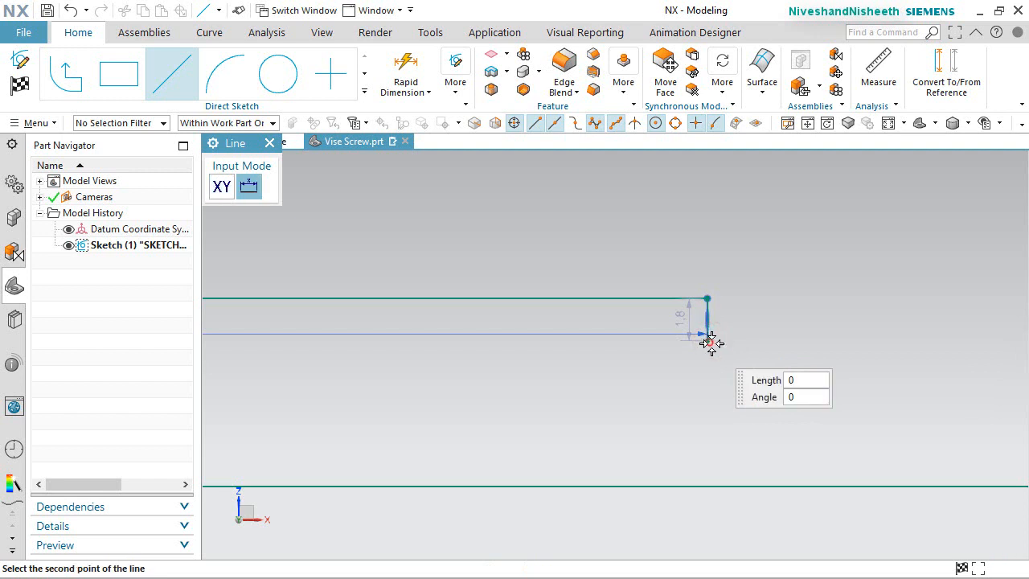
{"action": "left_click", "coordinate": [918, 338]}
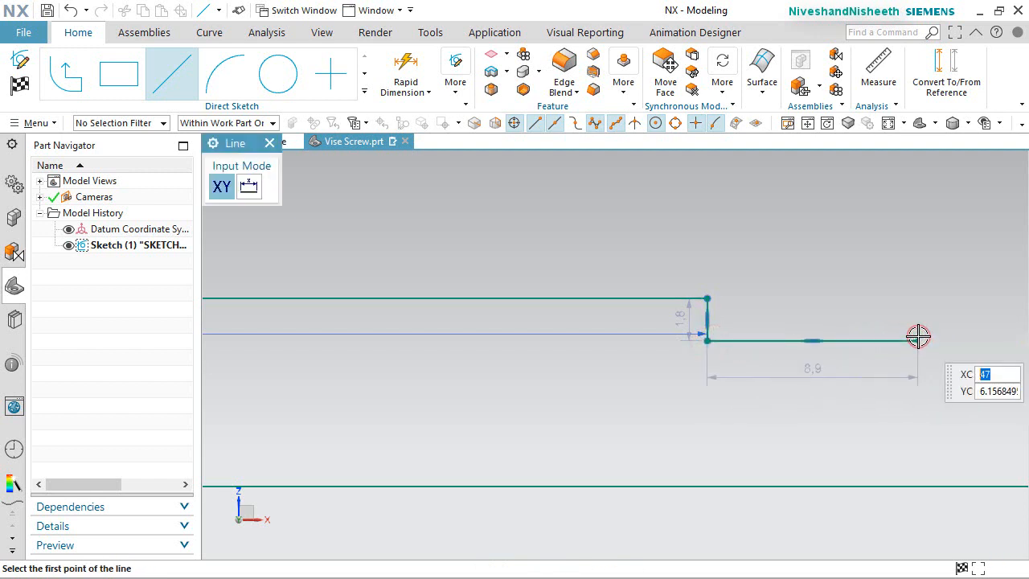
Add the groove outline at the line's free end: about 1 mm down, 1.8 mm across and 1 mm back up
{"action": "left_click", "coordinate": [917, 339]}
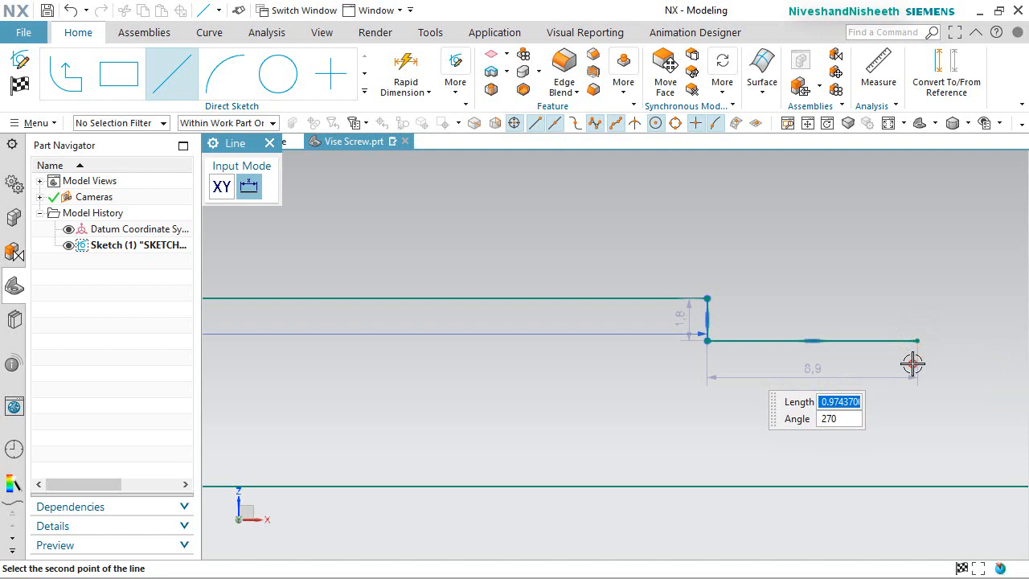
{"action": "left_click", "coordinate": [915, 364]}
{"action": "left_click", "coordinate": [916, 365]}
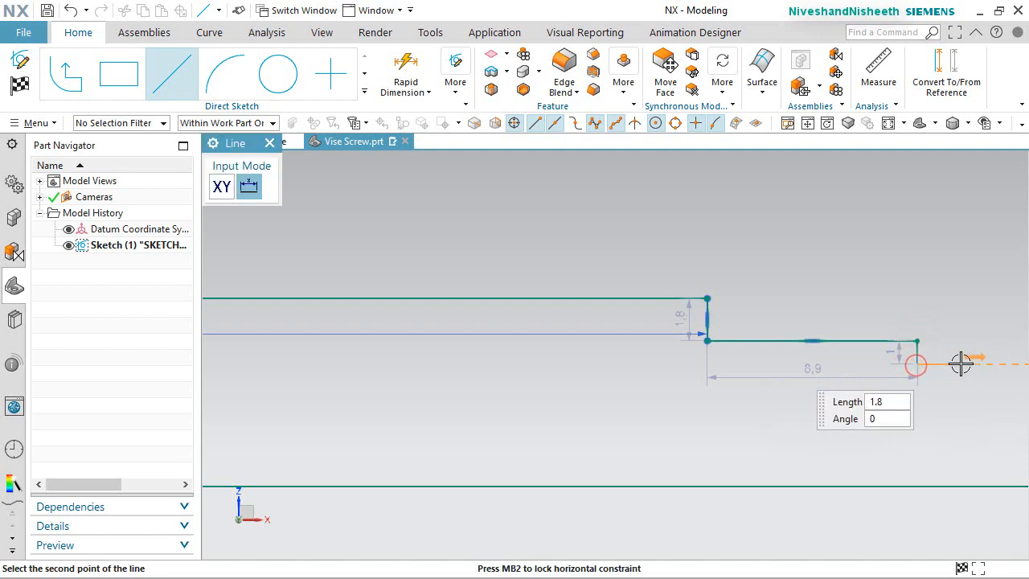
{"action": "left_click", "coordinate": [961, 363]}
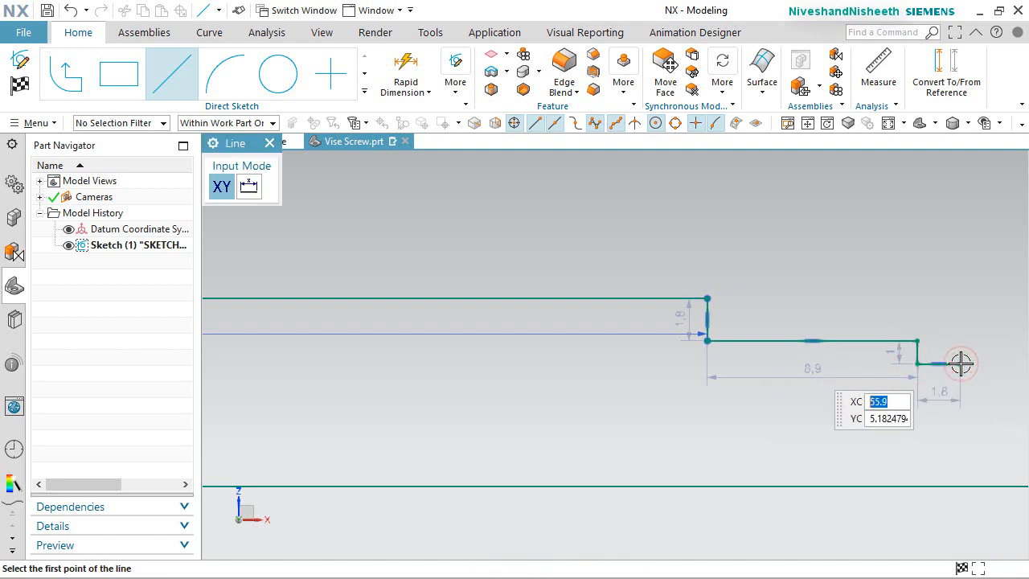
{"action": "left_click", "coordinate": [961, 364]}
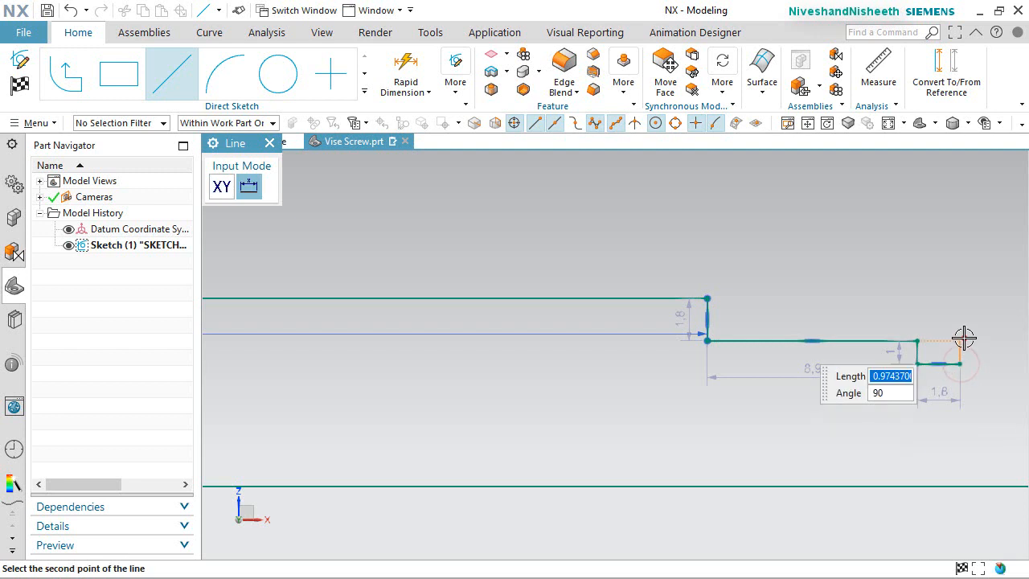
{"action": "left_click", "coordinate": [964, 339]}
{"action": "scroll", "coordinate": [954, 338], "scroll_direction": "down", "scroll_amount": 5}
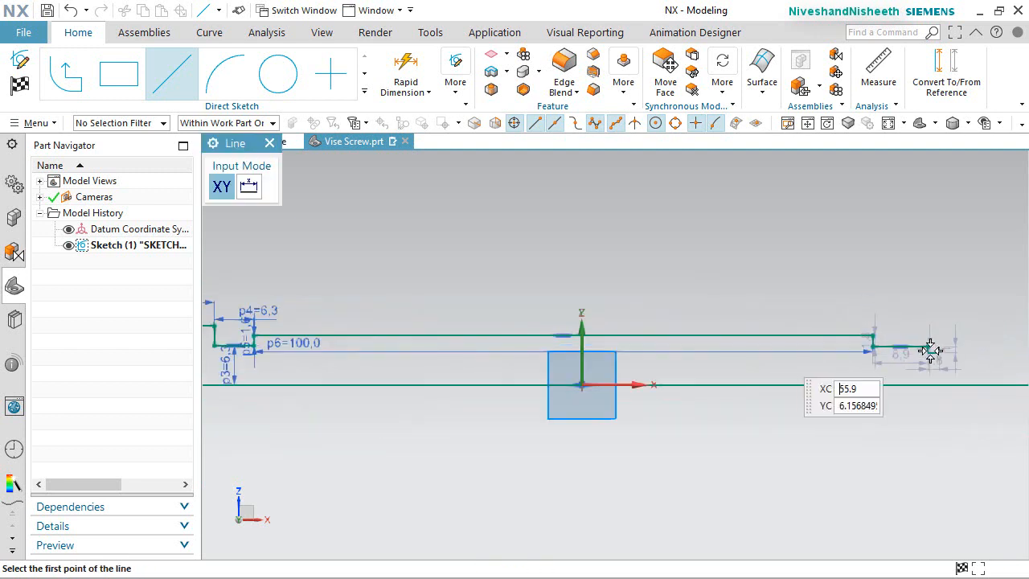
{"action": "scroll", "coordinate": [960, 340], "scroll_direction": "up", "scroll_amount": 5}
{"action": "scroll", "coordinate": [850, 294], "scroll_direction": "down", "scroll_amount": 3}
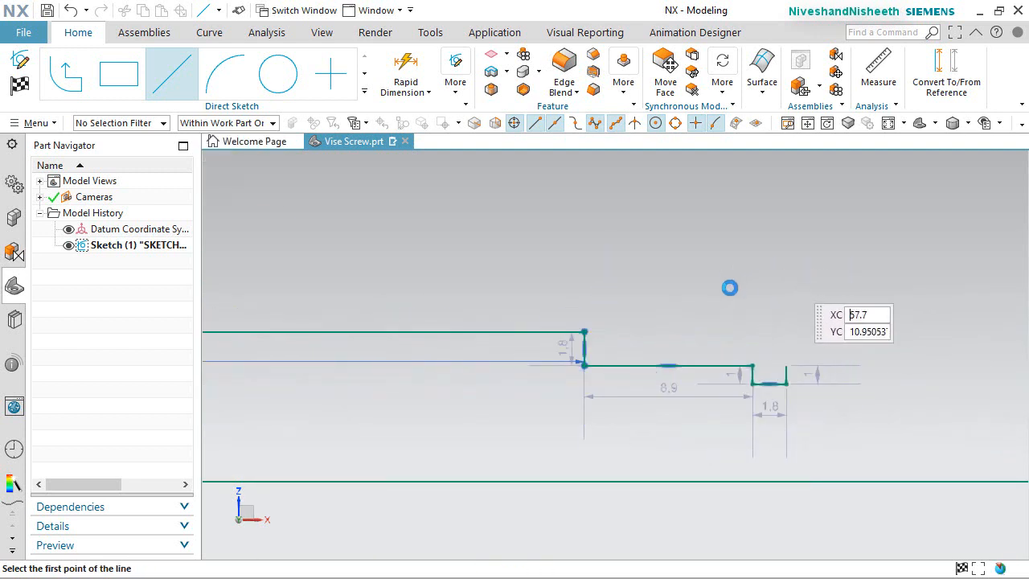
{"action": "key", "text": "Escape"}
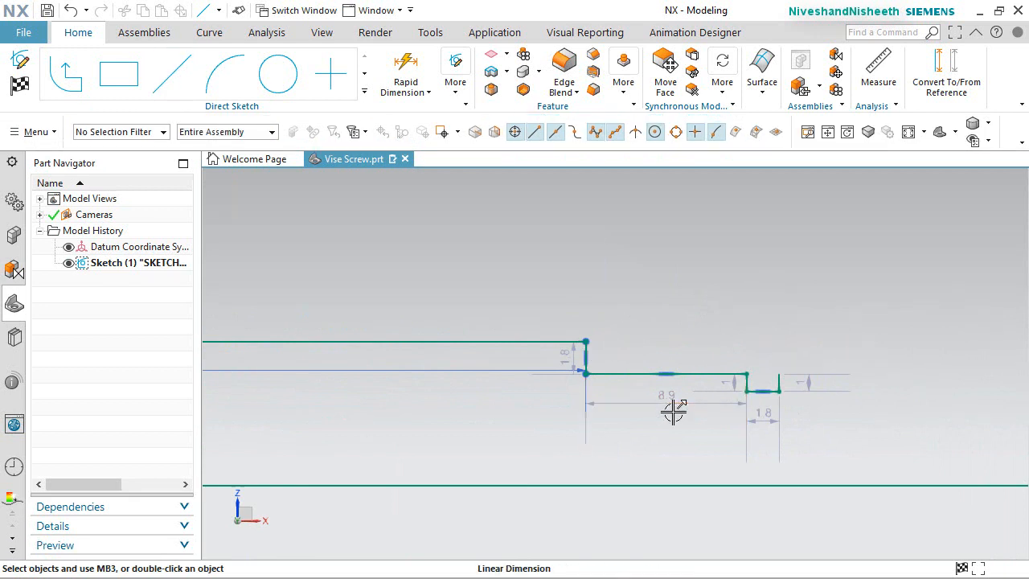
Move the length dimension of the line before the groove above the profile and set it to 23.3 mm
{"action": "left_click_drag", "start_coordinate": [673, 414], "coordinate": [680, 290]}
{"action": "double_click", "coordinate": [680, 291]}
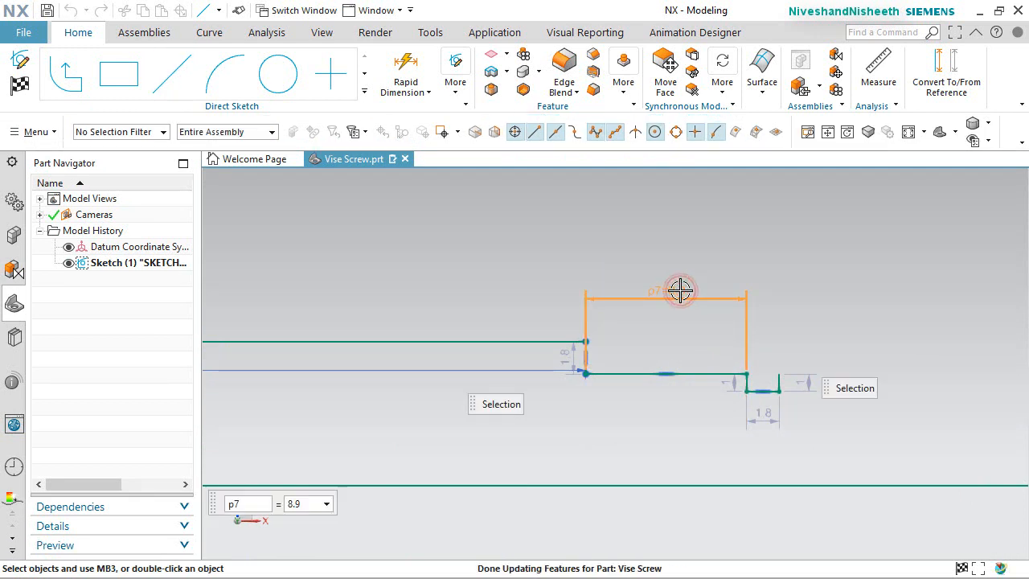
{"action": "type", "text": "23.3"}
{"action": "key", "text": "Return"}
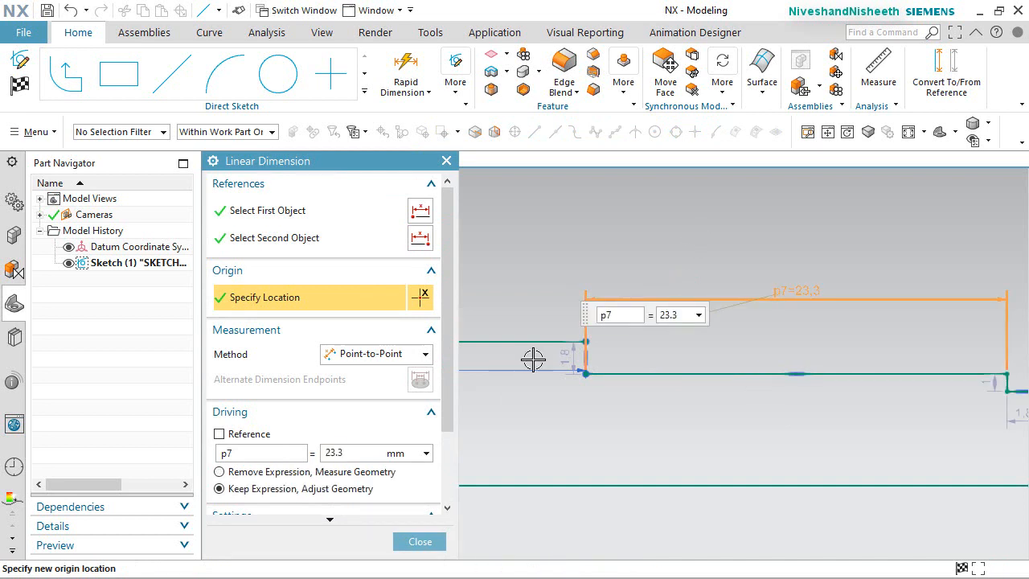
{"action": "left_click", "coordinate": [421, 541]}
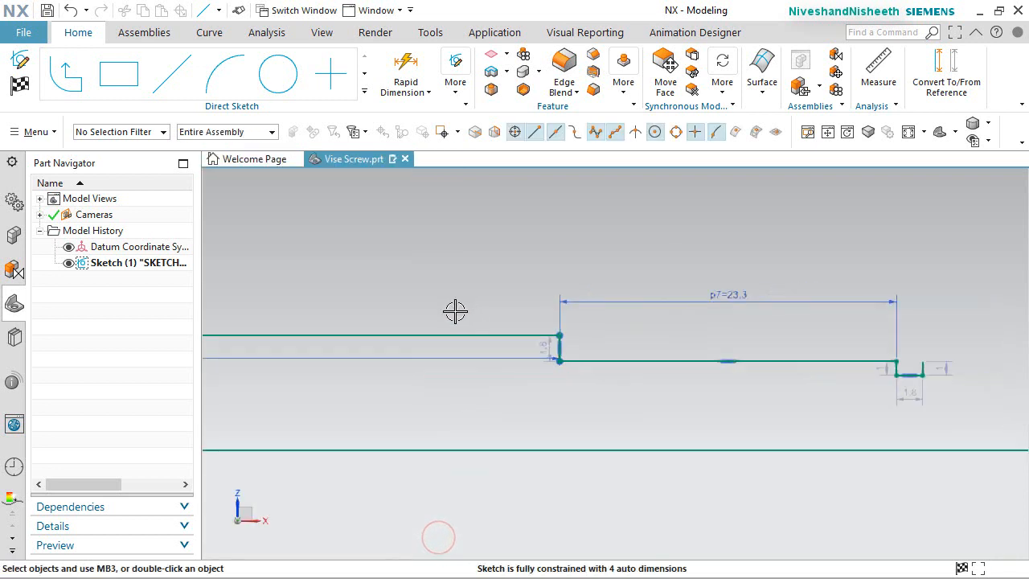
Dimension the distance from the groove bottom to the axis line and set it to 4.75 mm
{"action": "scroll", "coordinate": [898, 311], "scroll_direction": "up", "scroll_amount": 2}
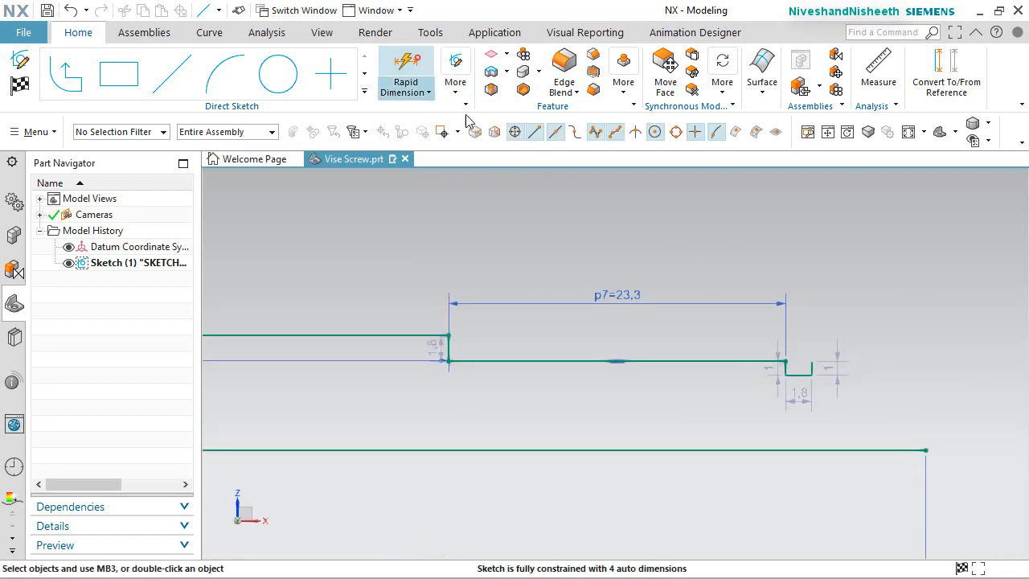
{"action": "left_click", "coordinate": [790, 370]}
{"action": "left_click", "coordinate": [797, 443]}
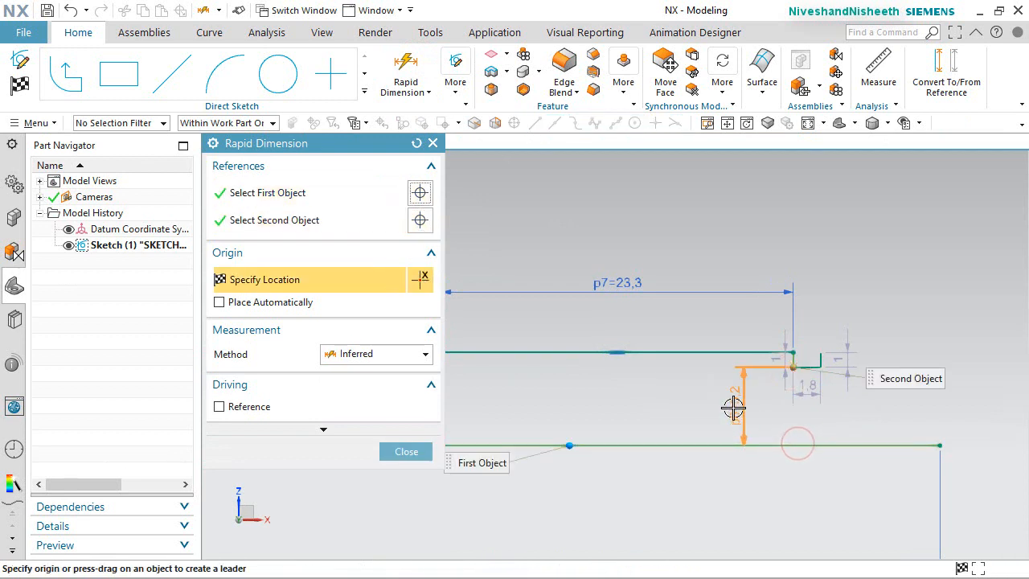
{"action": "left_click", "coordinate": [733, 407]}
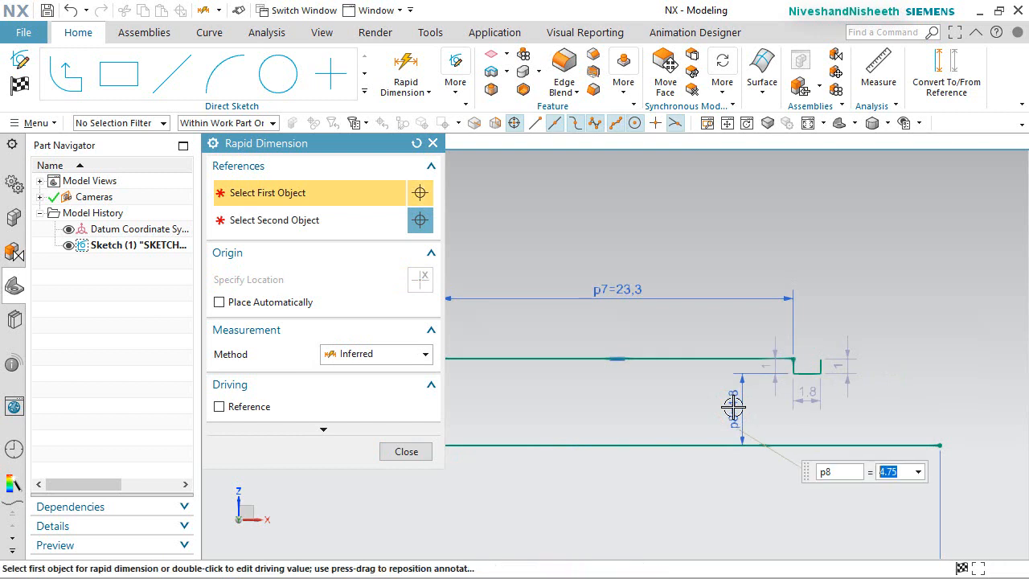
Set the groove's width to 3.35 mm
{"action": "left_click", "coordinate": [805, 394]}
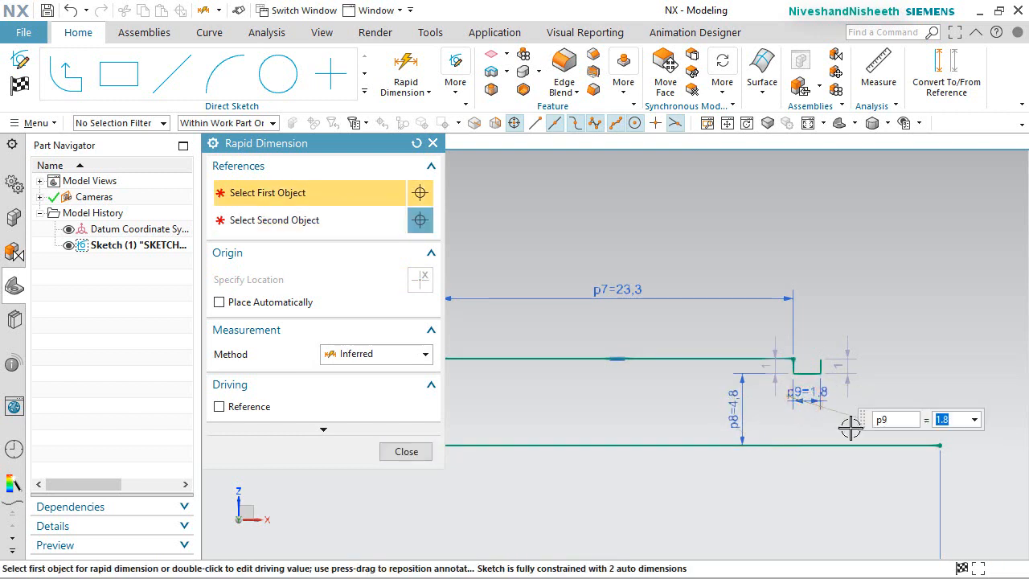
{"action": "type", "text": "3.35"}
{"action": "key", "text": "Return"}
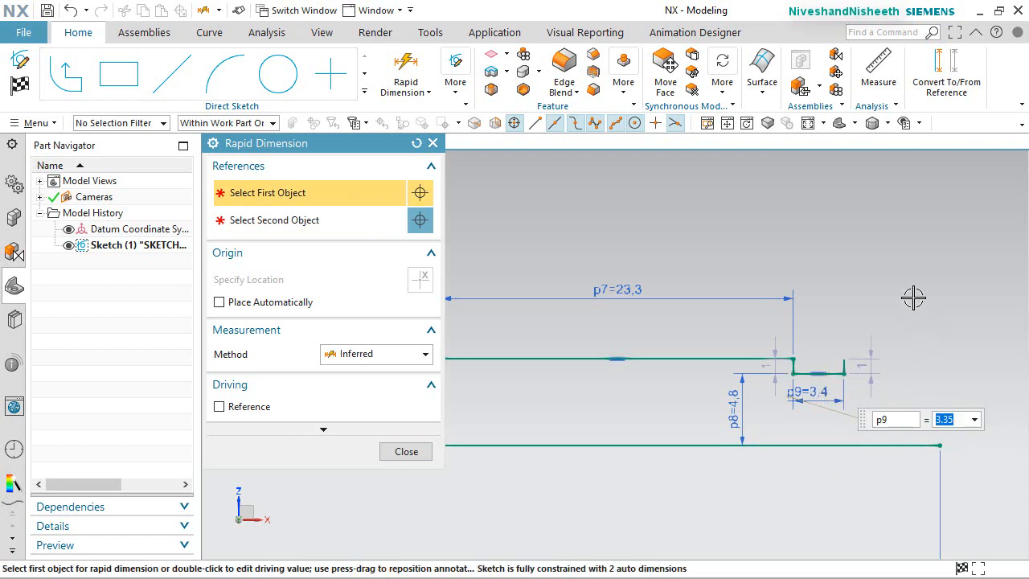
{"action": "left_click", "coordinate": [406, 452]}
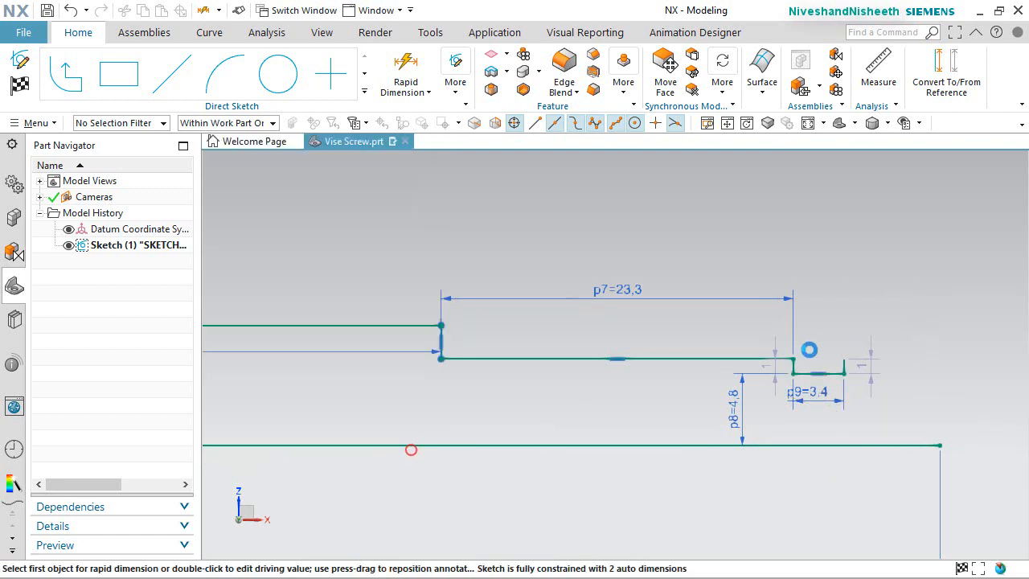
Close the profile from the groove's free edge with a horizontal line about 6.4 mm long and a vertical line down to the axis end
{"action": "left_click", "coordinate": [854, 285]}
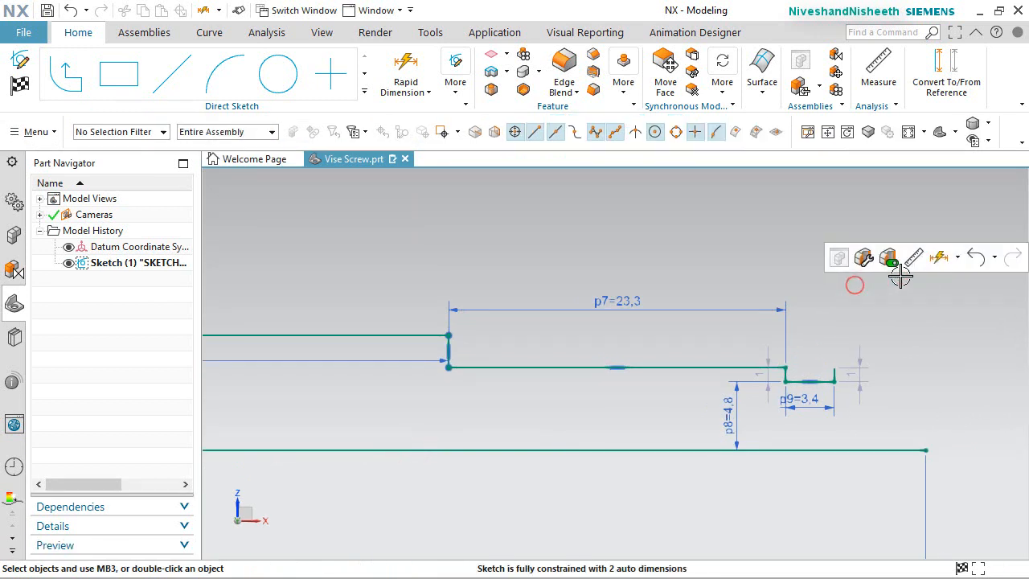
{"action": "left_click", "coordinate": [958, 259]}
{"action": "left_click", "coordinate": [938, 299]}
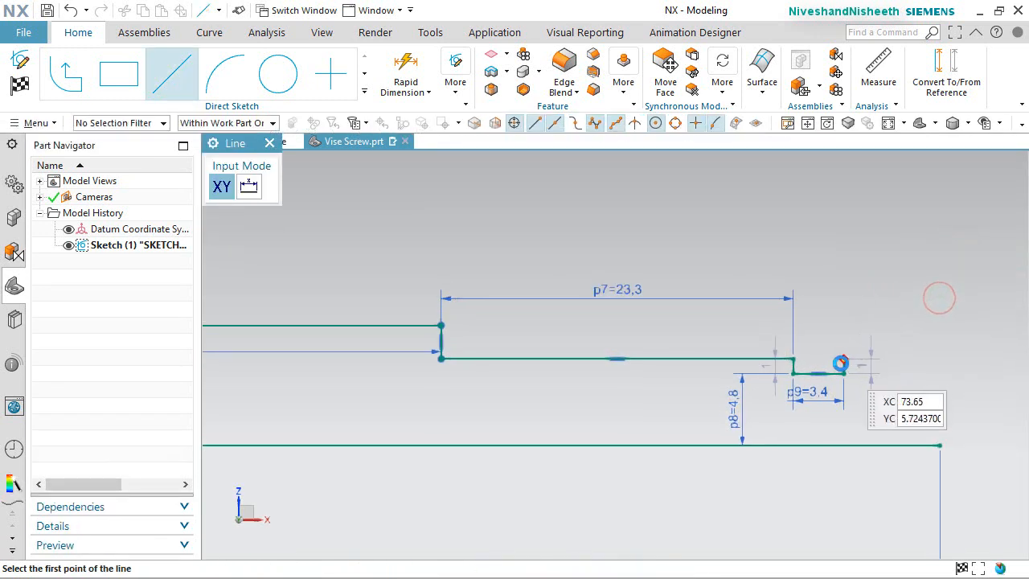
{"action": "left_click", "coordinate": [843, 361]}
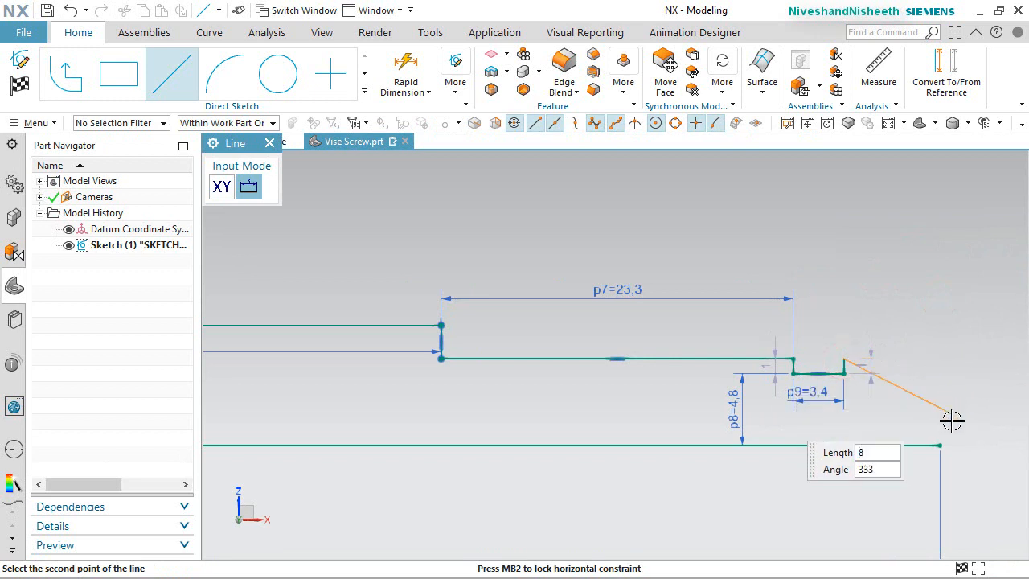
{"action": "left_click", "coordinate": [941, 359]}
{"action": "left_click", "coordinate": [941, 359]}
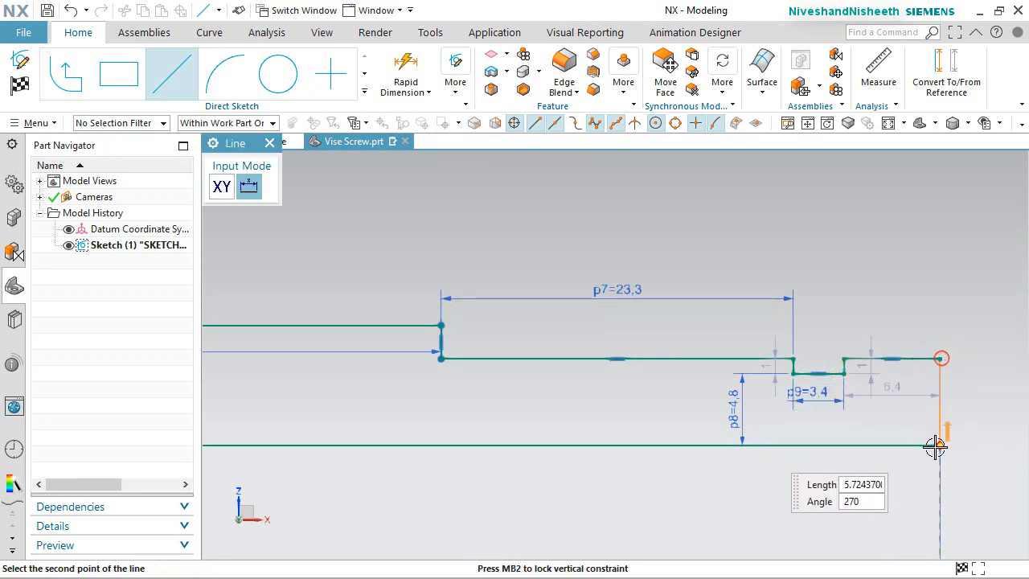
{"action": "left_click", "coordinate": [936, 444]}
{"action": "key", "text": "Escape"}
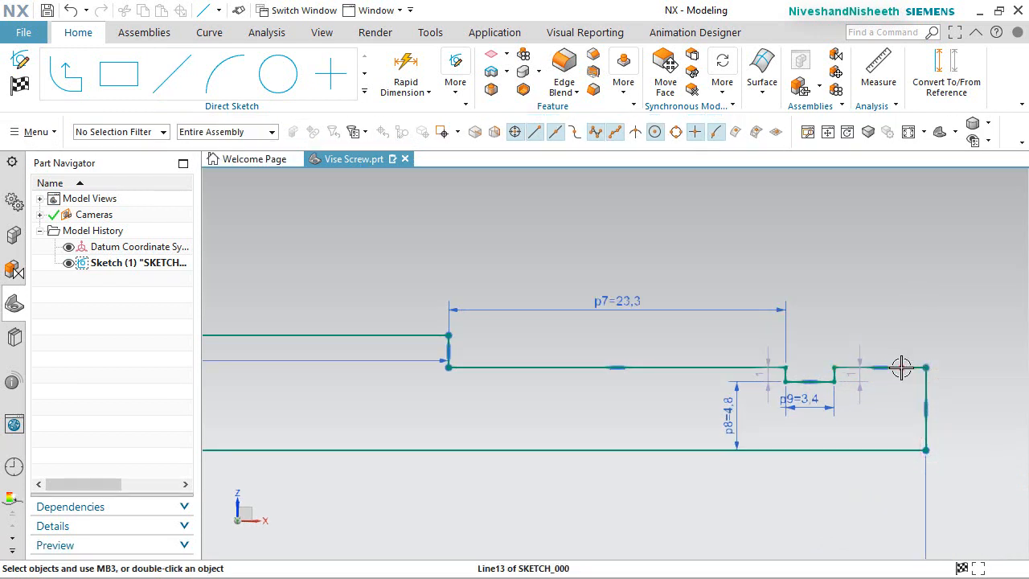
Make the horizontal lines on both sides of the groove collinear and set their height above the axis to 6.35 mm
{"action": "left_click", "coordinate": [901, 368]}
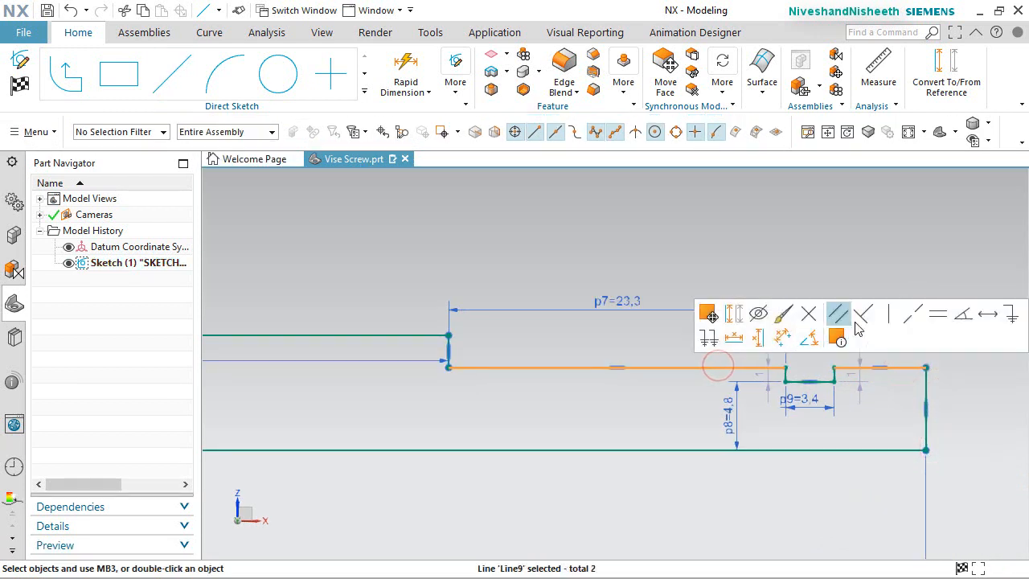
{"action": "left_click", "coordinate": [911, 312]}
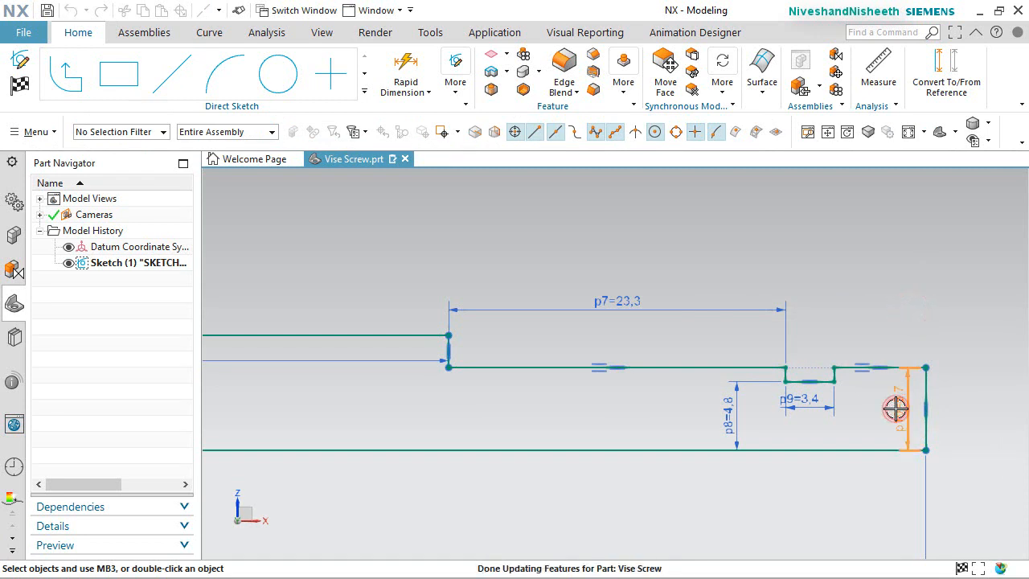
{"action": "double_click", "coordinate": [896, 410]}
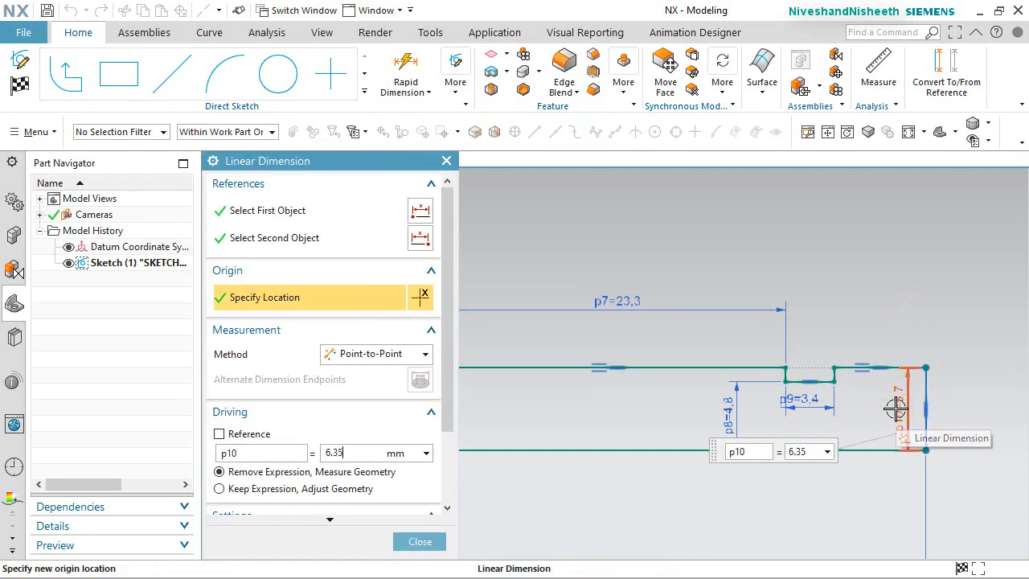
{"action": "left_click", "coordinate": [420, 542]}
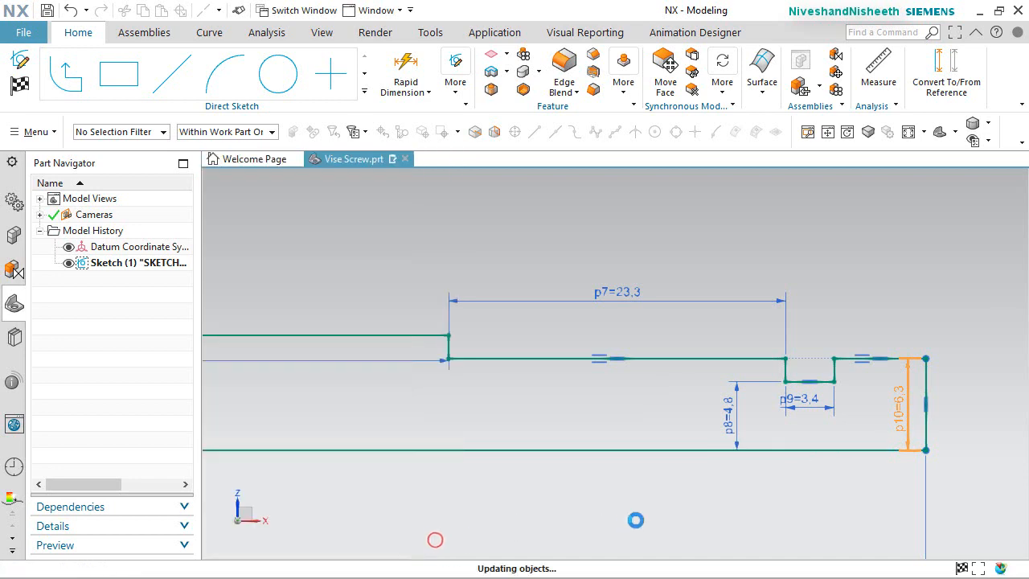
{"action": "scroll", "coordinate": [806, 310], "scroll_direction": "down", "scroll_amount": 6}
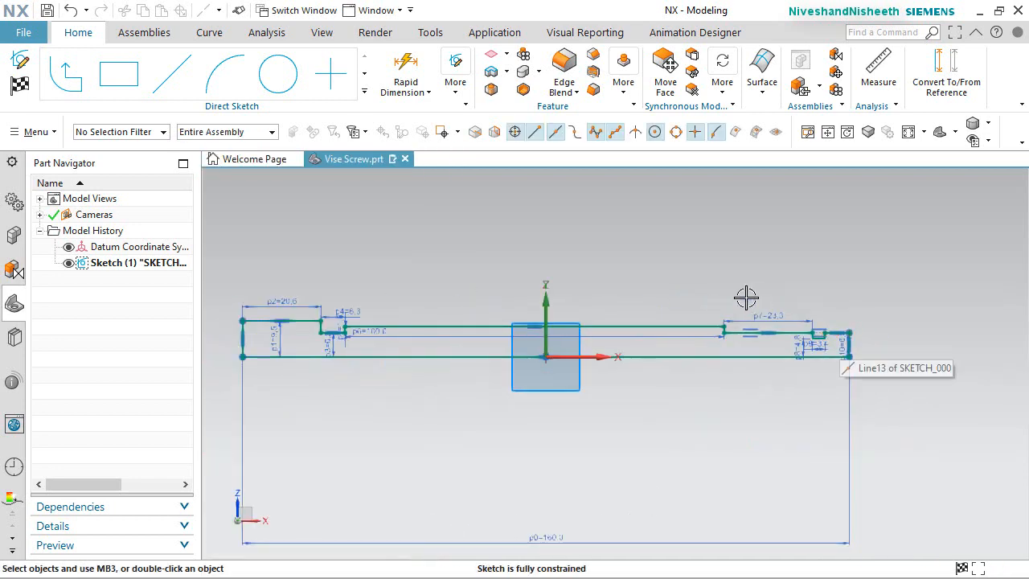
{"action": "scroll", "coordinate": [747, 297], "scroll_direction": "down", "scroll_amount": 1}
{"action": "scroll", "coordinate": [473, 283], "scroll_direction": "up", "scroll_amount": 1}
{"action": "scroll", "coordinate": [435, 346], "scroll_direction": "up", "scroll_amount": 4}
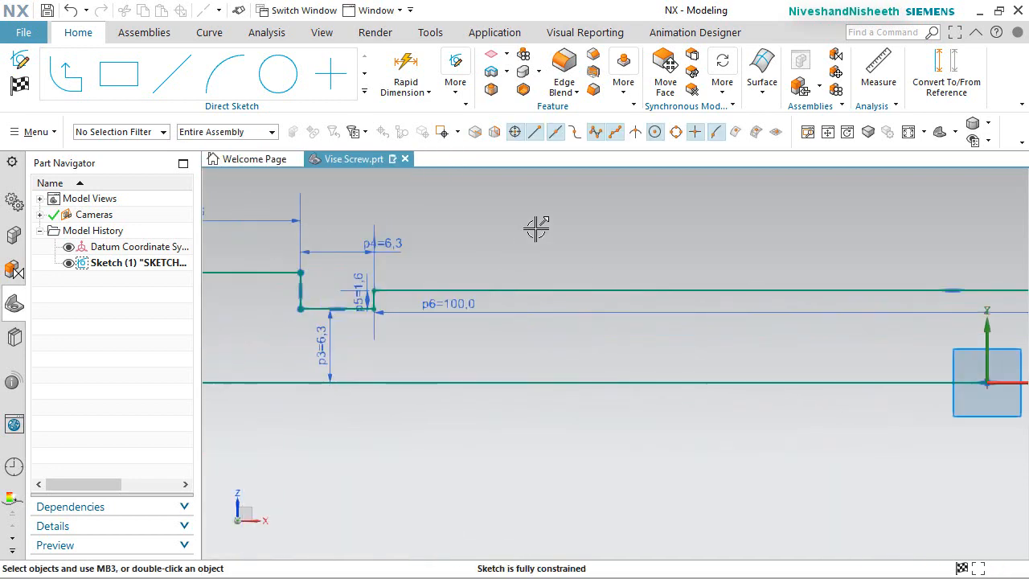
Finish the fully dimensioned screw profile sketch
{"action": "scroll", "coordinate": [535, 229], "scroll_direction": "down", "scroll_amount": 4}
{"action": "scroll", "coordinate": [376, 260], "scroll_direction": "down", "scroll_amount": 1}
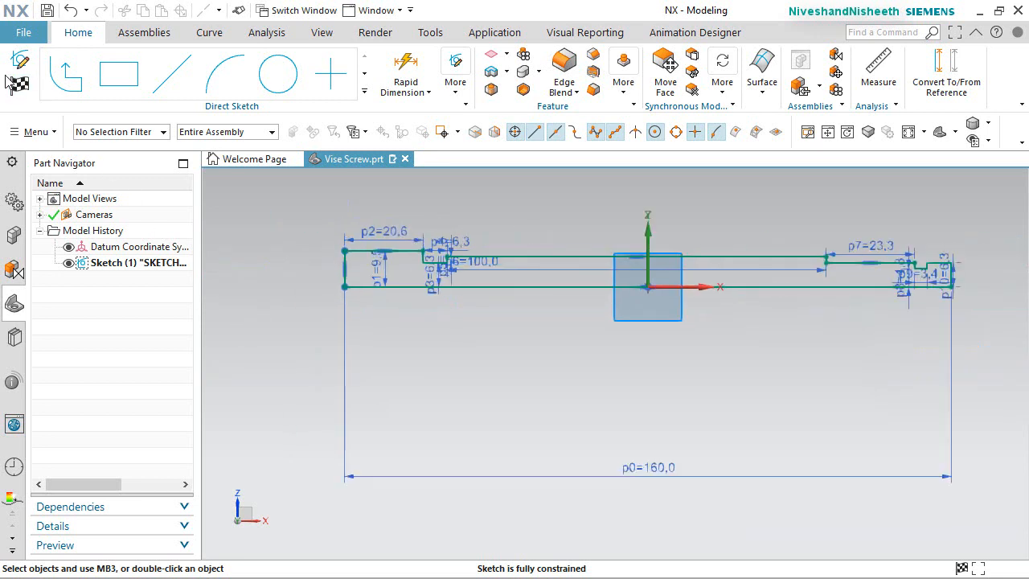
{"action": "key", "text": "ctrl+q"}
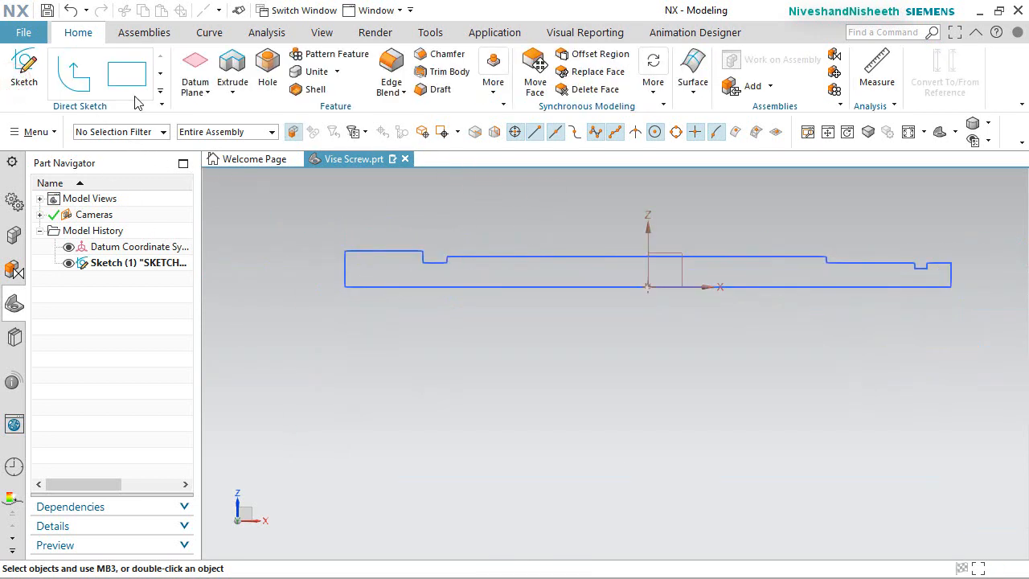
Revolve the screw profile 360° about its long base line and hide the profile sketch
{"action": "left_click", "coordinate": [241, 87]}
{"action": "left_click", "coordinate": [242, 131]}
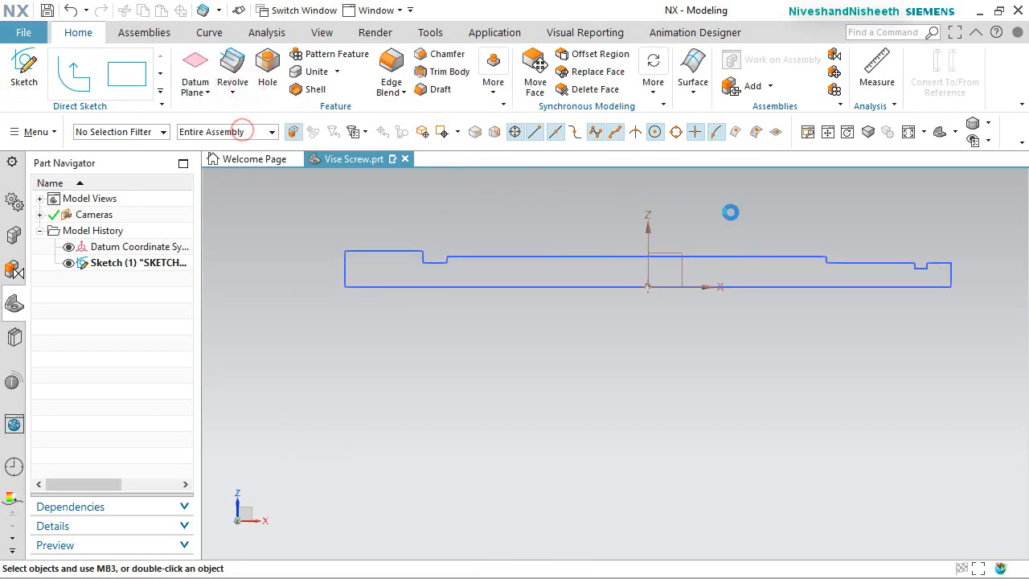
{"action": "left_click", "coordinate": [751, 258]}
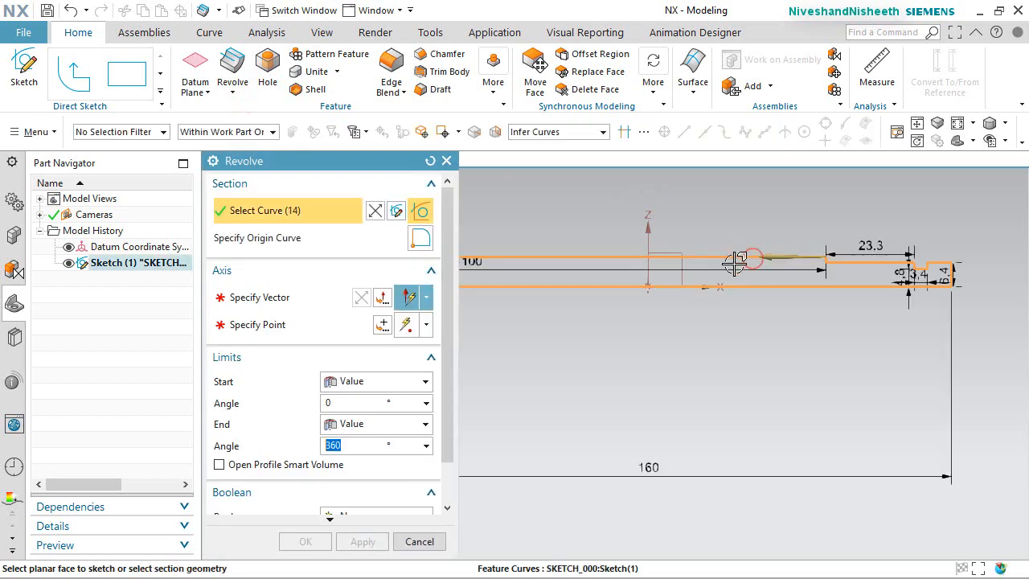
{"action": "left_click", "coordinate": [263, 296]}
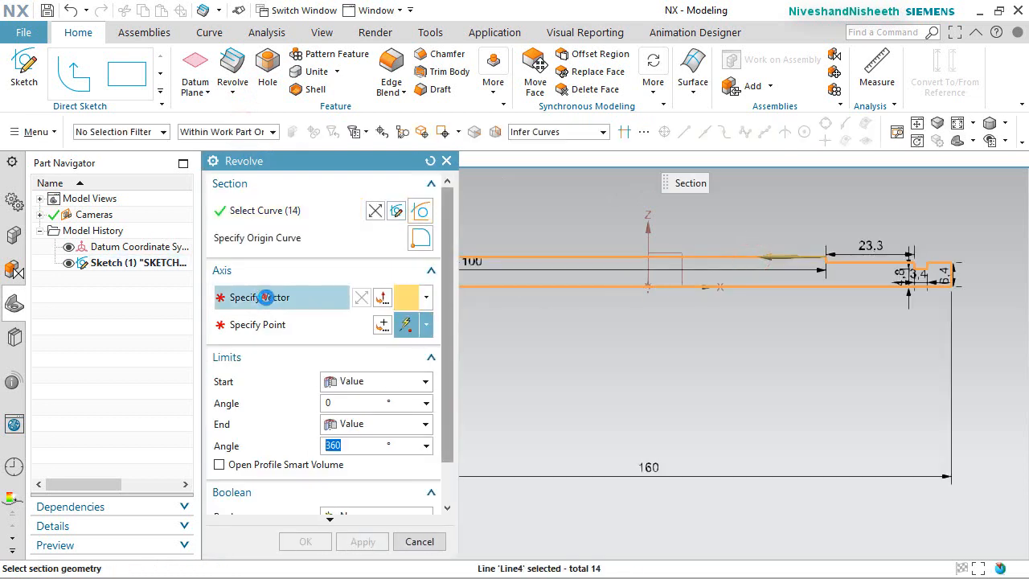
{"action": "left_click", "coordinate": [538, 285]}
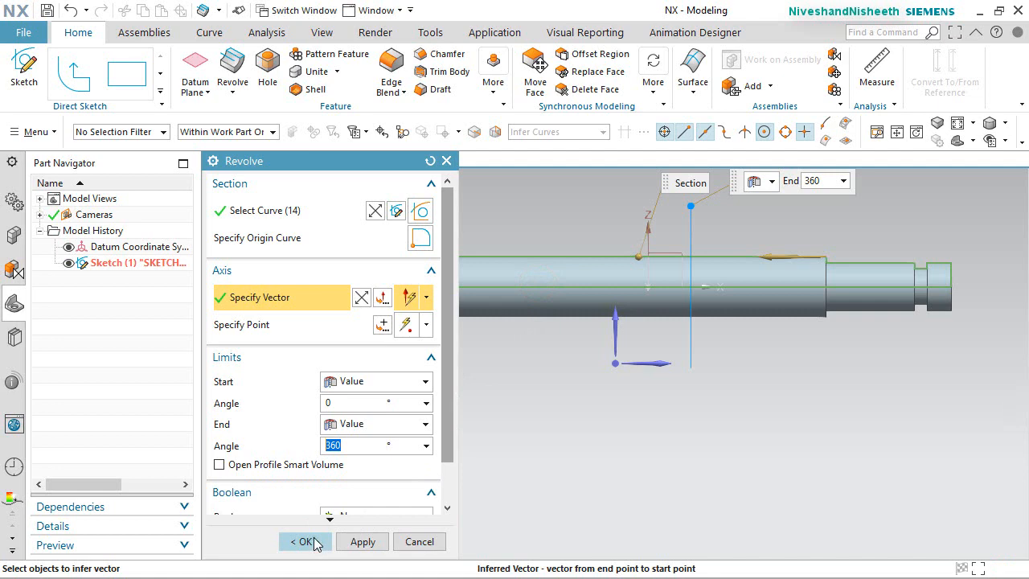
{"action": "left_click", "coordinate": [312, 542]}
{"action": "key", "text": "Home"}
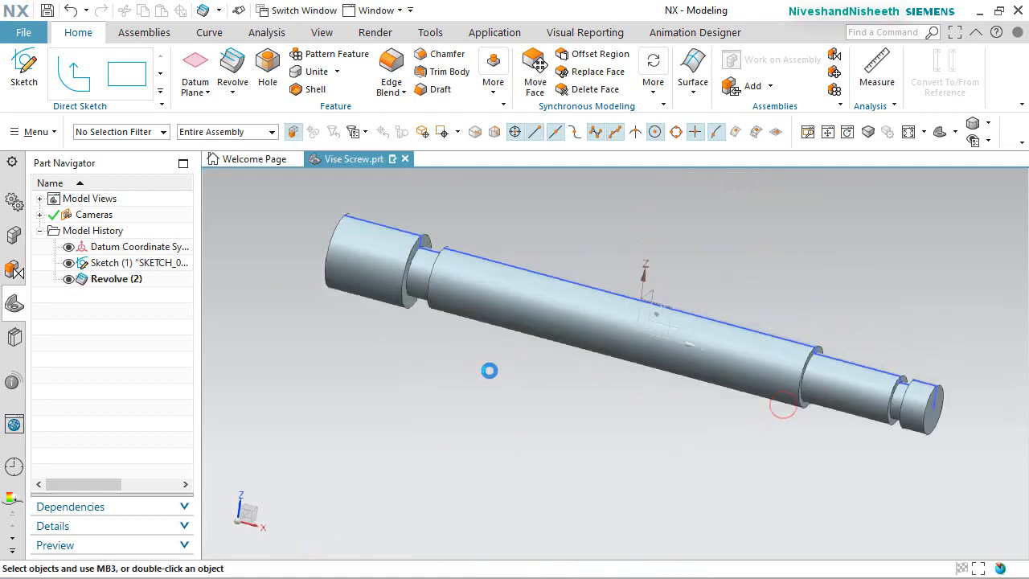
{"action": "left_click", "coordinate": [69, 263]}
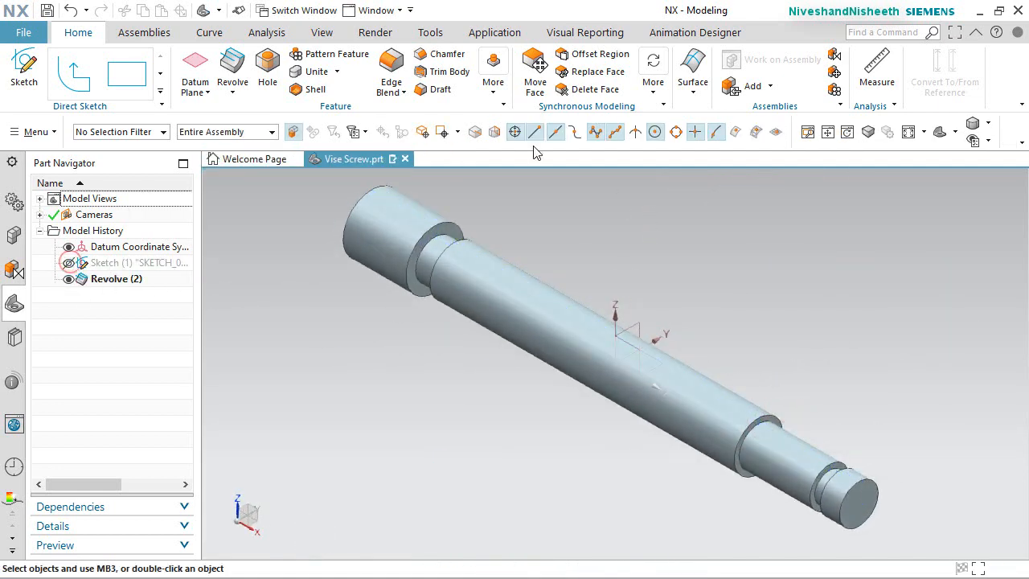
Turn on True Shading and assign a polished metal material to the screw's solid body
{"action": "left_click", "coordinate": [325, 32]}
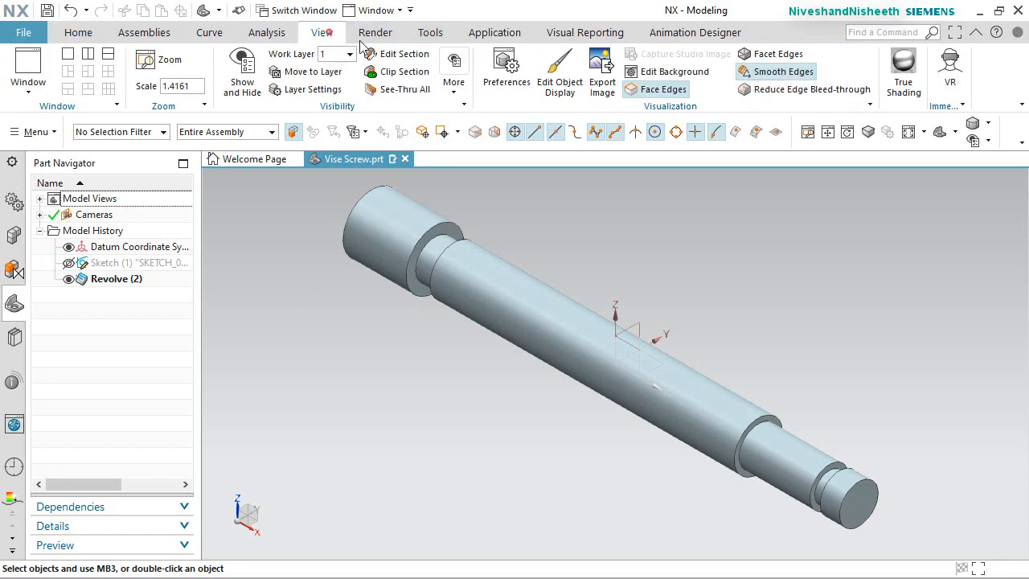
{"action": "left_click", "coordinate": [902, 69]}
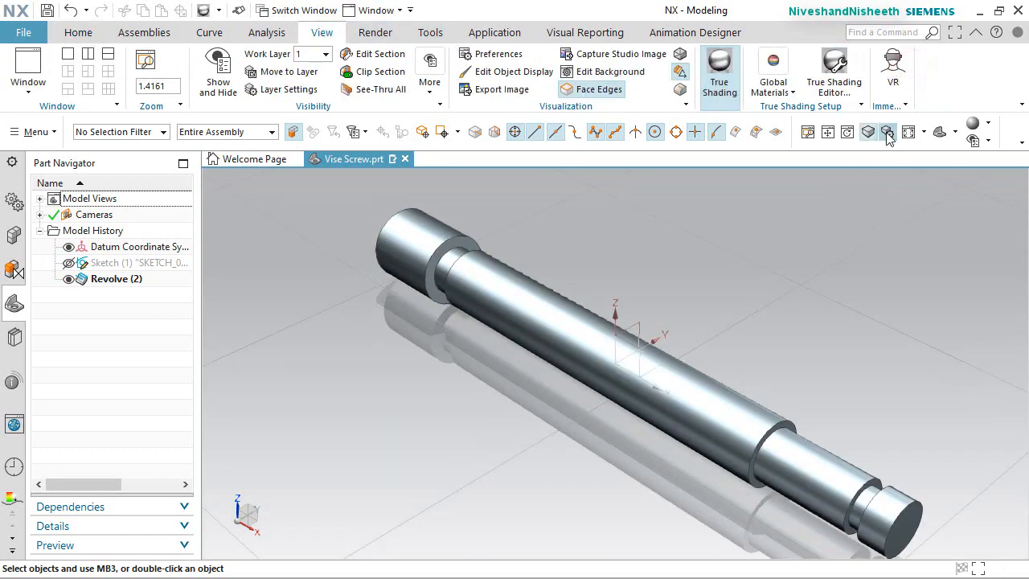
{"action": "left_click", "coordinate": [870, 131]}
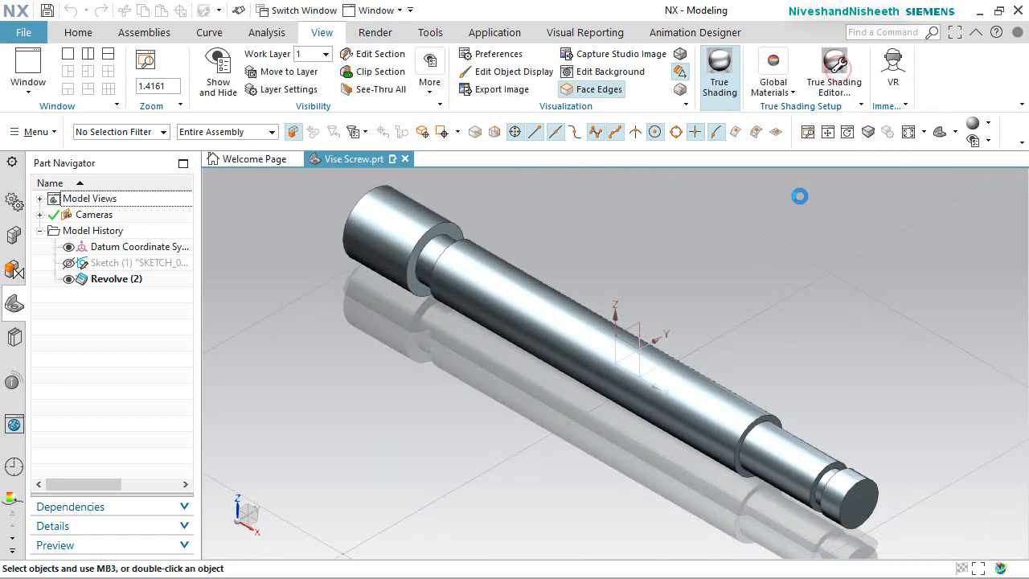
{"action": "left_click", "coordinate": [518, 316]}
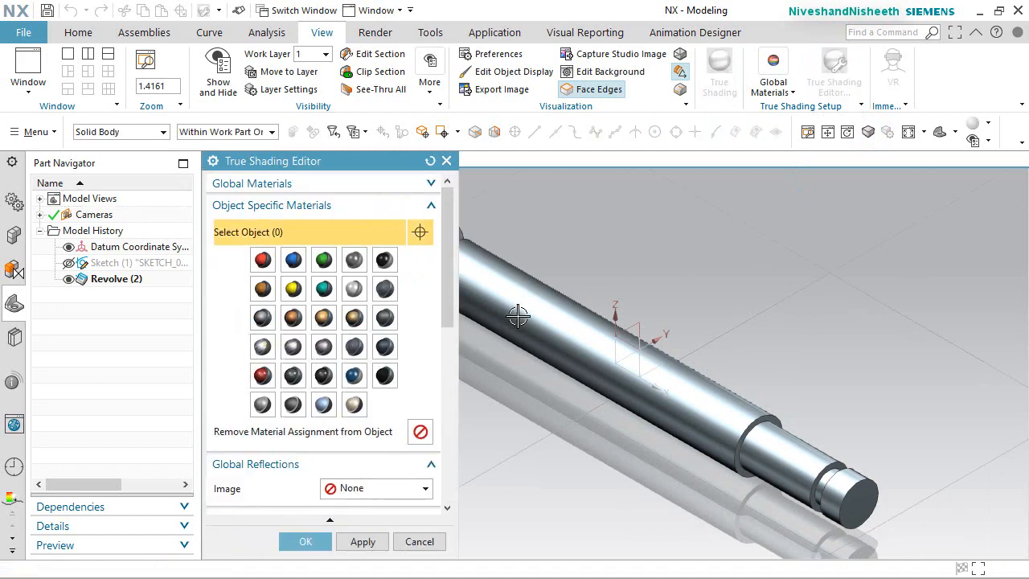
{"action": "left_click", "coordinate": [262, 346]}
Disable the ground plane grid, planar shadows and floor reflection in the True Shading settings
{"action": "scroll", "coordinate": [374, 434], "scroll_direction": "down", "scroll_amount": 6}
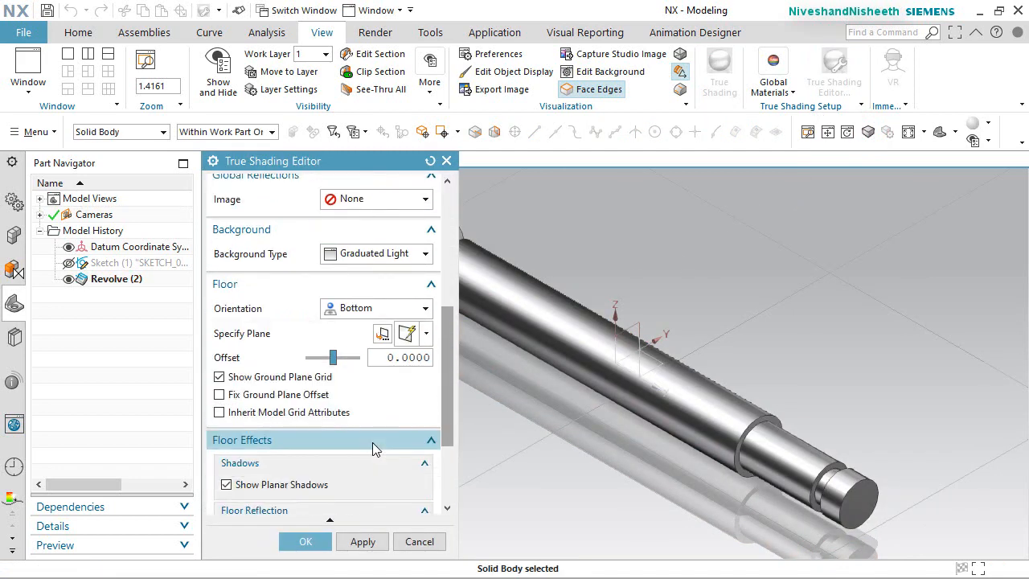
{"action": "left_click", "coordinate": [226, 484]}
{"action": "scroll", "coordinate": [230, 463], "scroll_direction": "down", "scroll_amount": 3}
{"action": "left_click", "coordinate": [226, 435]}
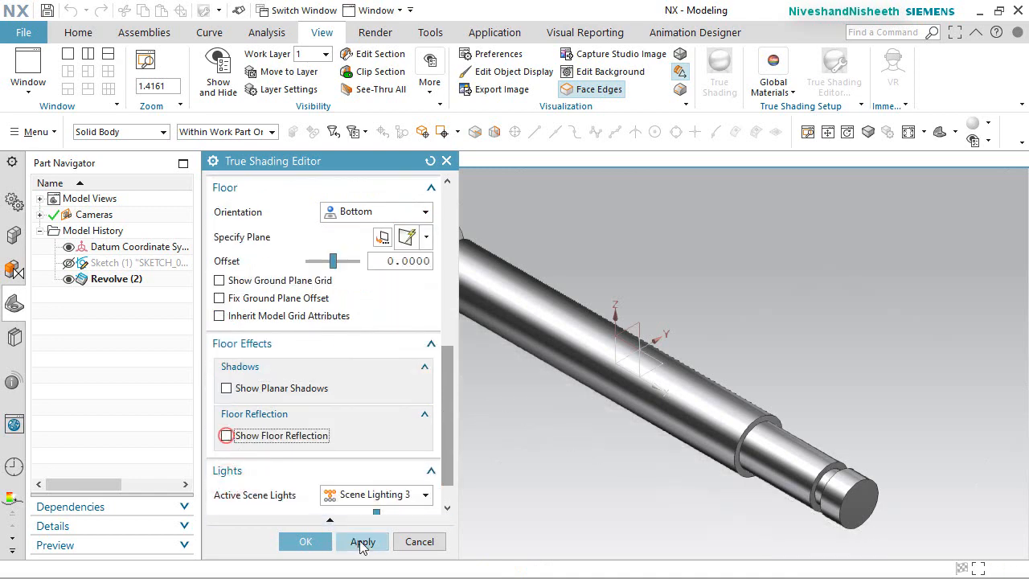
{"action": "left_click", "coordinate": [309, 542]}
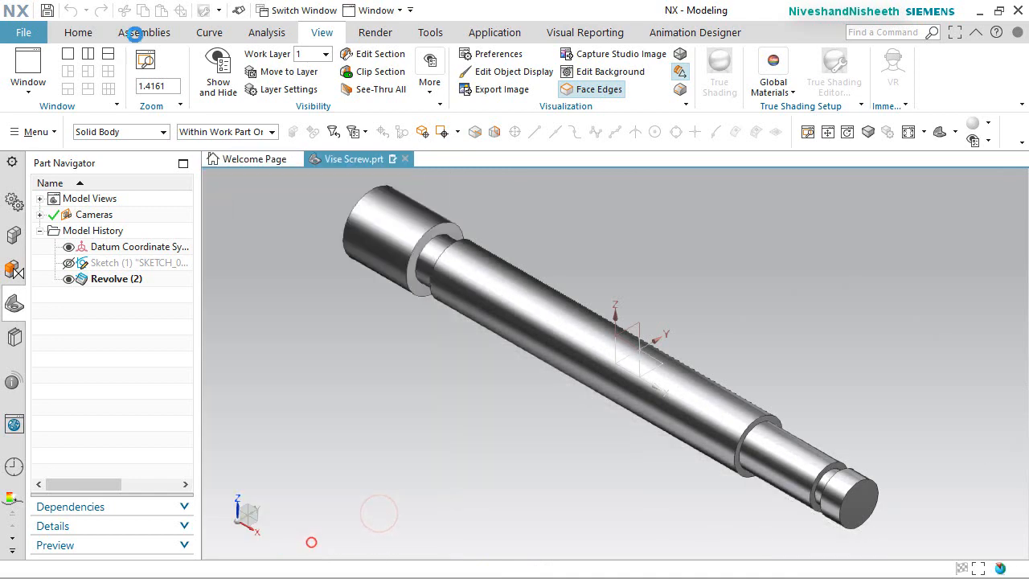
Inspect the shaded screw from another side, restore the isometric view and save the part
{"action": "left_click", "coordinate": [87, 38]}
{"action": "middle_click_drag", "start_coordinate": [498, 297], "coordinate": [504, 480]}
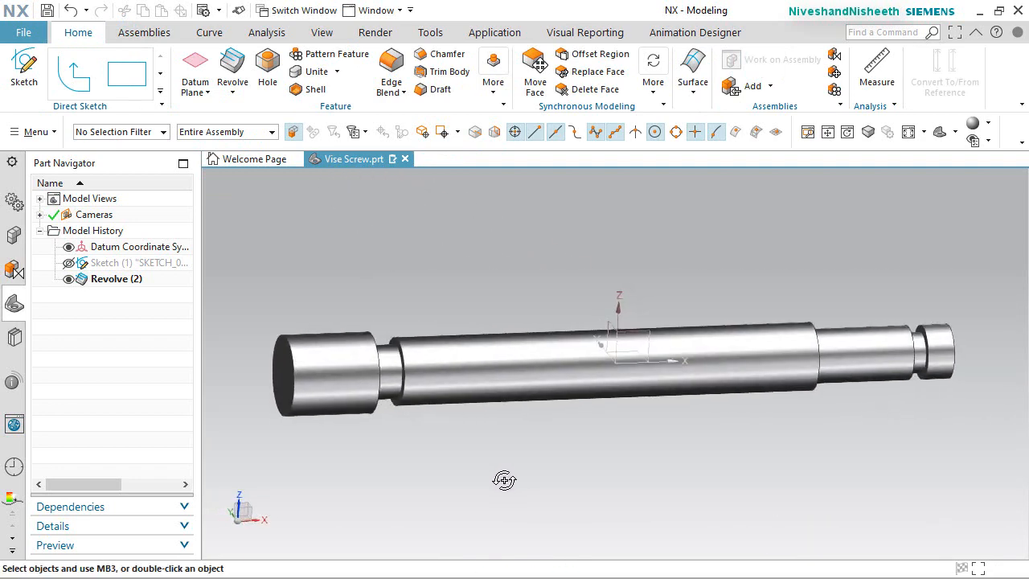
{"action": "key", "text": "End"}
{"action": "key", "text": "ctrl+s"}
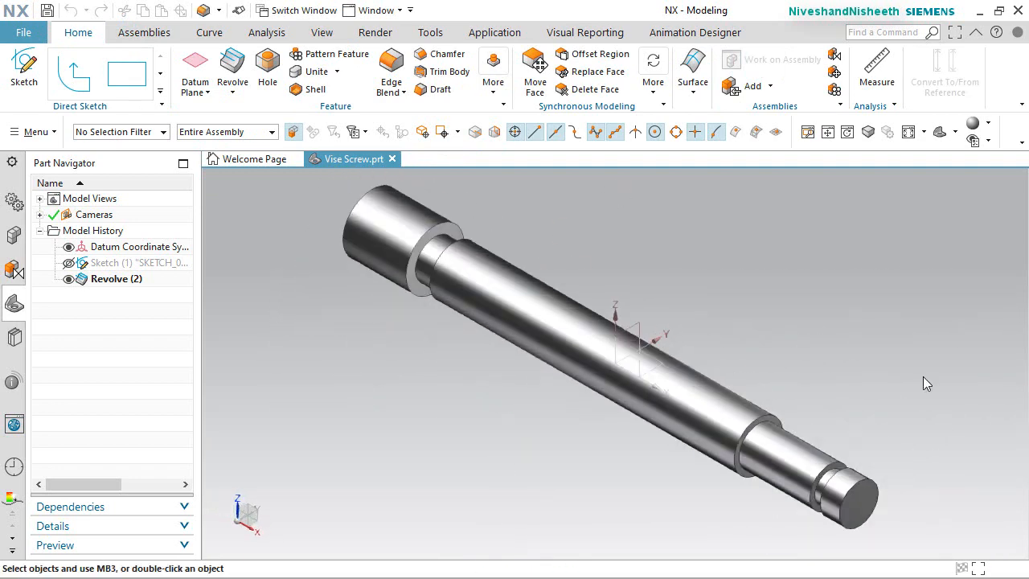
{"action": "left_click", "coordinate": [923, 377]}
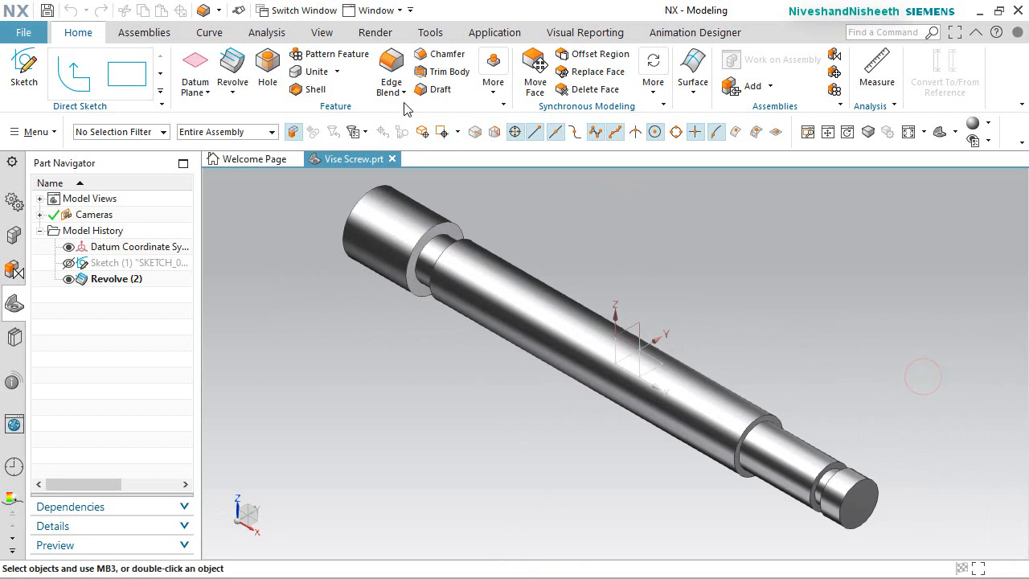
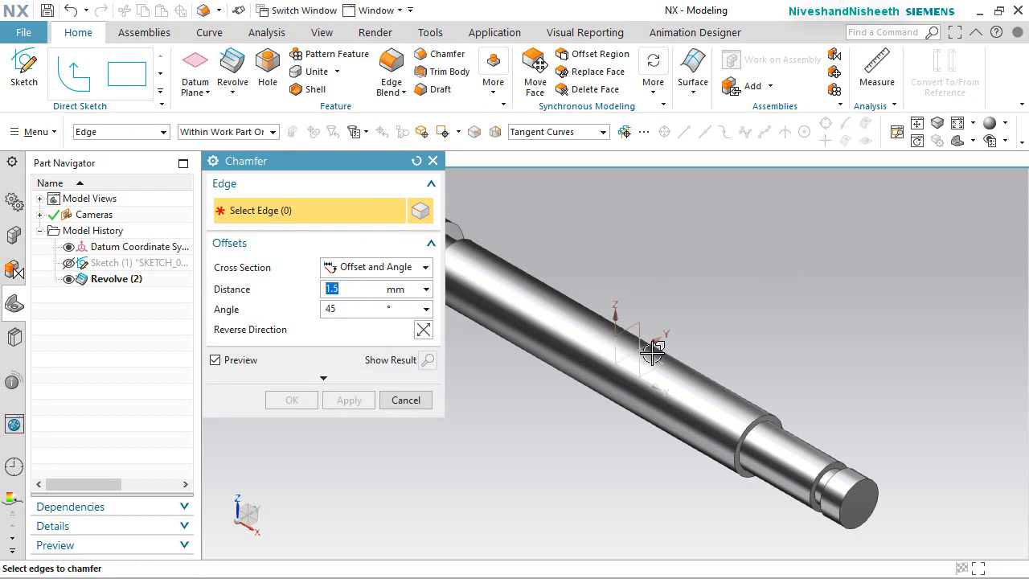
Chamfer the main shaft's shoulder edge beside the narrower end section with a 1.5 mm distance at 45°
{"action": "scroll", "coordinate": [744, 419], "scroll_direction": "up", "scroll_amount": 2}
{"action": "left_click", "coordinate": [754, 425]}
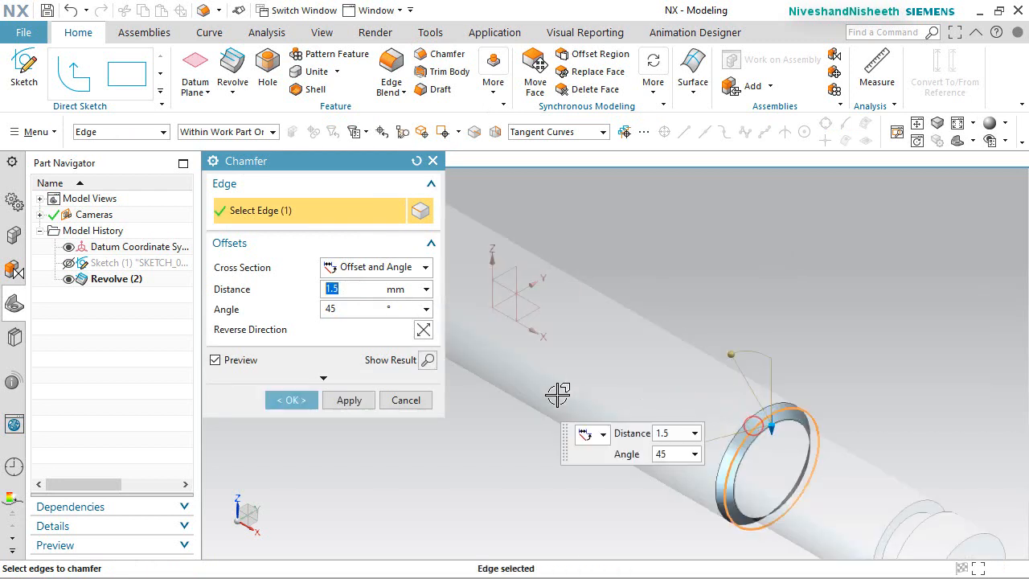
{"action": "left_click", "coordinate": [293, 400]}
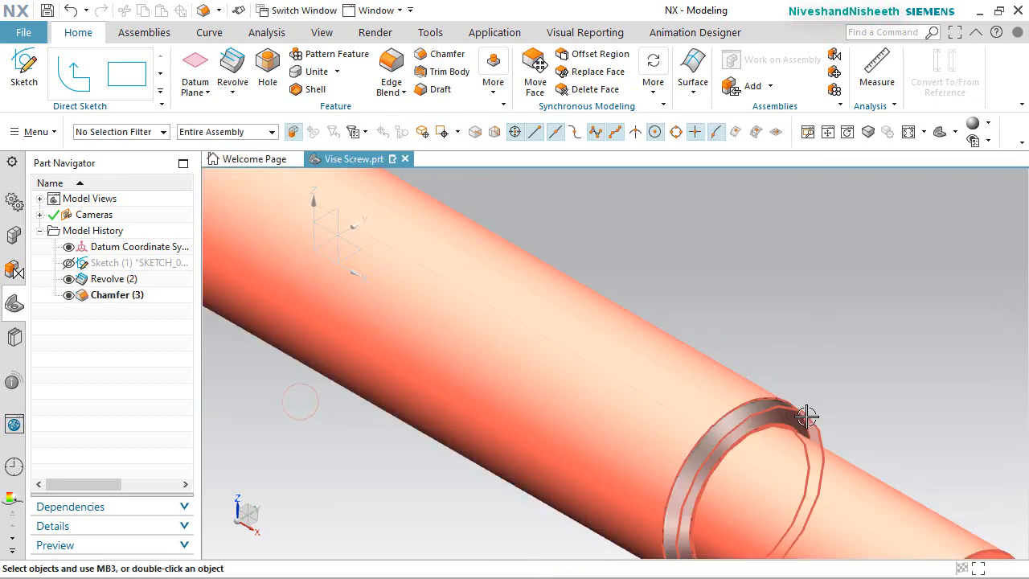
{"action": "scroll", "coordinate": [749, 478], "scroll_direction": "up", "scroll_amount": 3}
{"action": "scroll", "coordinate": [749, 478], "scroll_direction": "down", "scroll_amount": 3}
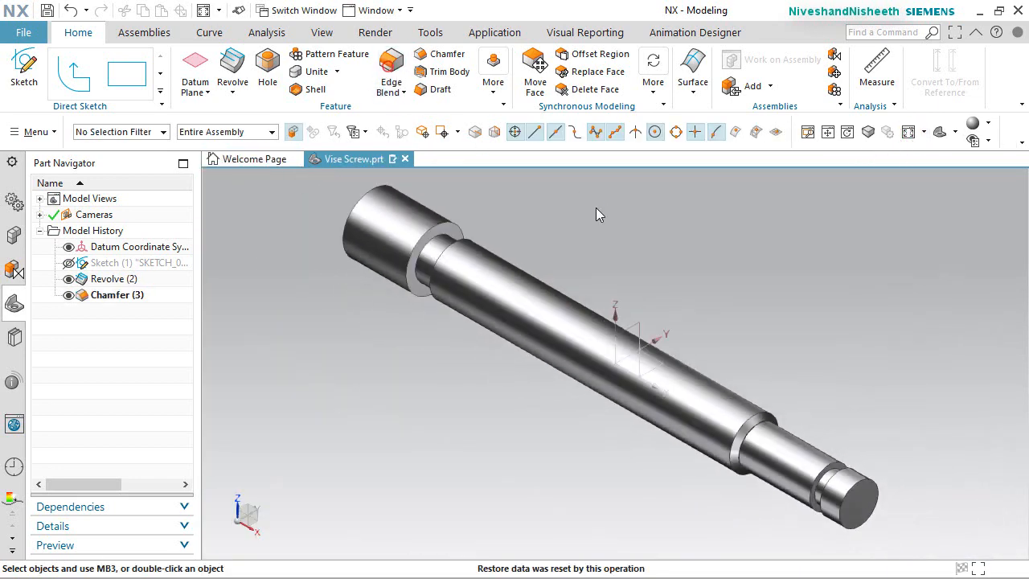
Blend the outer end edge of the screw's large head with a 1.5 mm radius and save the part
{"action": "key", "text": "b"}
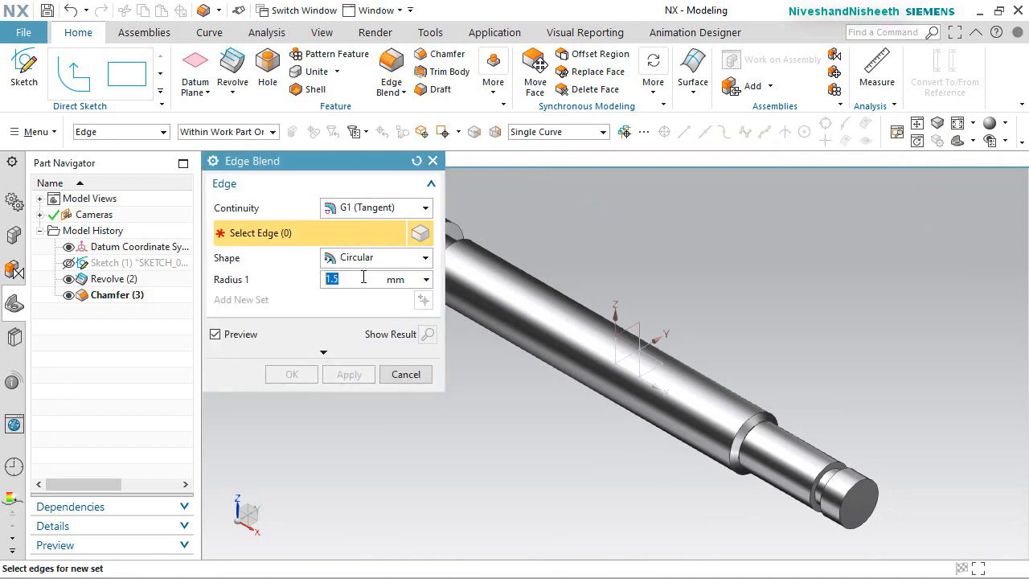
{"action": "scroll", "coordinate": [733, 333], "scroll_direction": "up", "scroll_amount": 3}
{"action": "scroll", "coordinate": [946, 345], "scroll_direction": "down", "scroll_amount": 3}
{"action": "scroll", "coordinate": [579, 178], "scroll_direction": "up", "scroll_amount": 3}
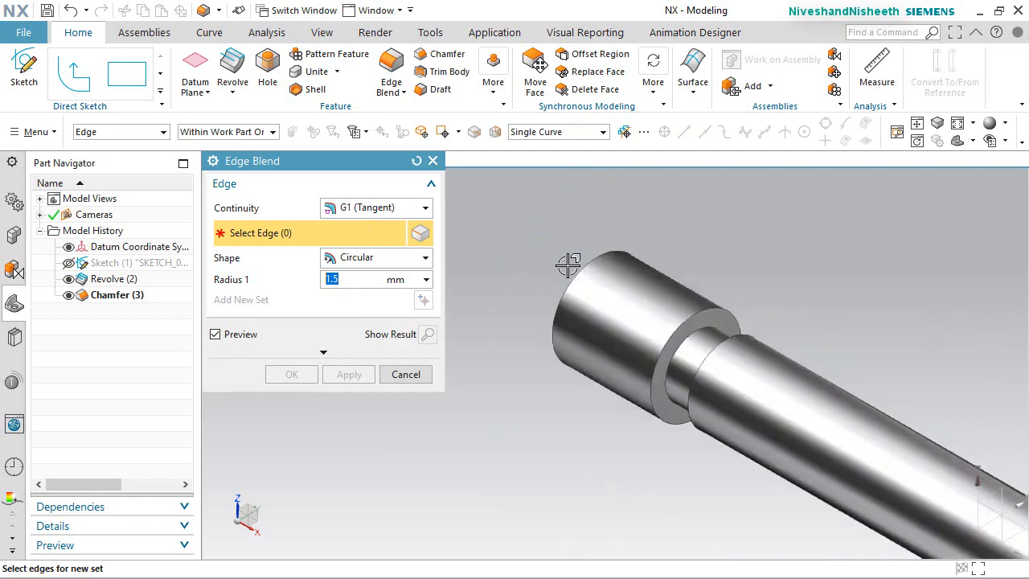
{"action": "left_click", "coordinate": [570, 272]}
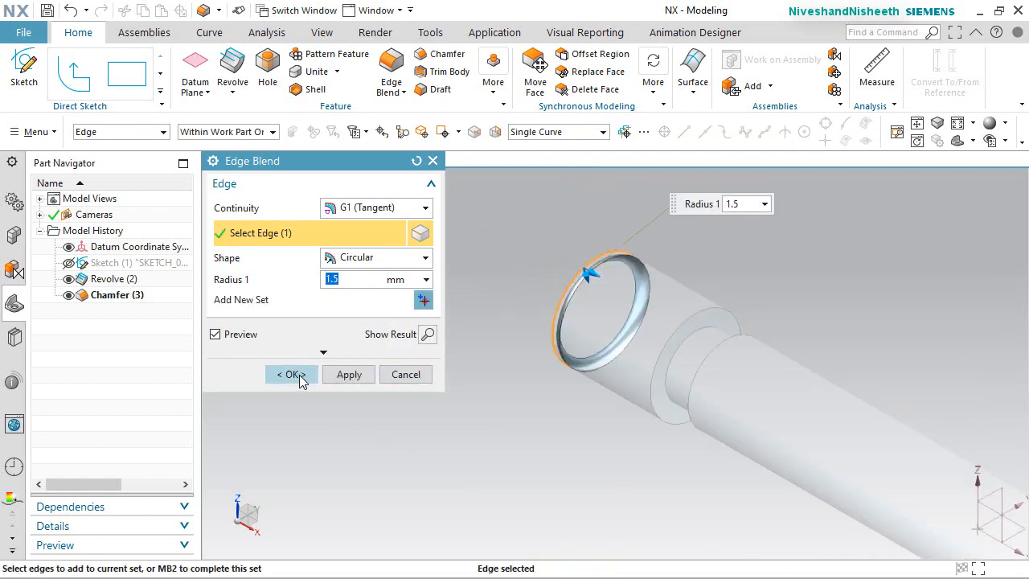
{"action": "left_click", "coordinate": [296, 375]}
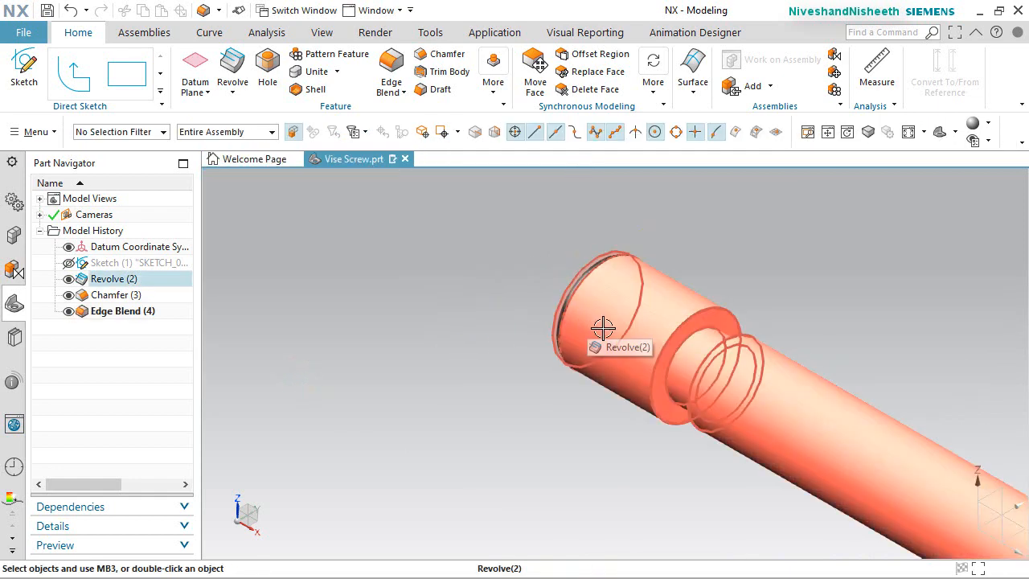
{"action": "middle_click_drag", "start_coordinate": [610, 333], "coordinate": [611, 368]}
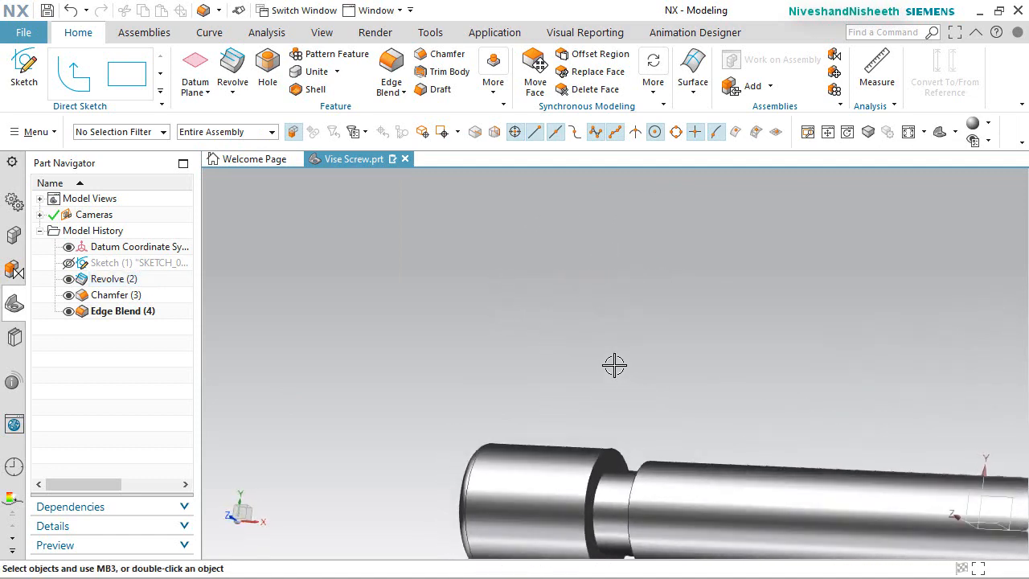
{"action": "key", "text": "Home"}
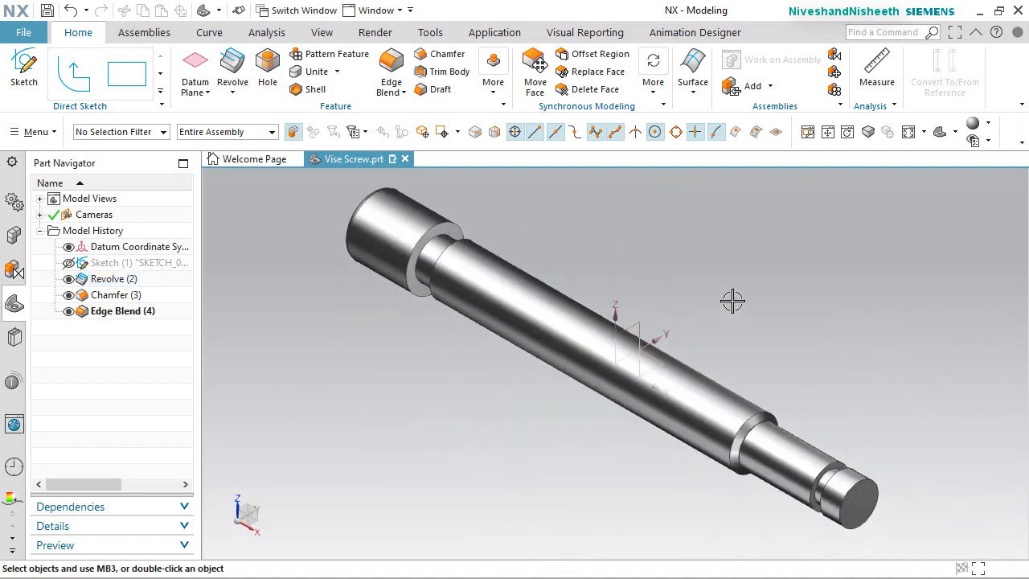
{"action": "key", "text": "ctrl+s"}
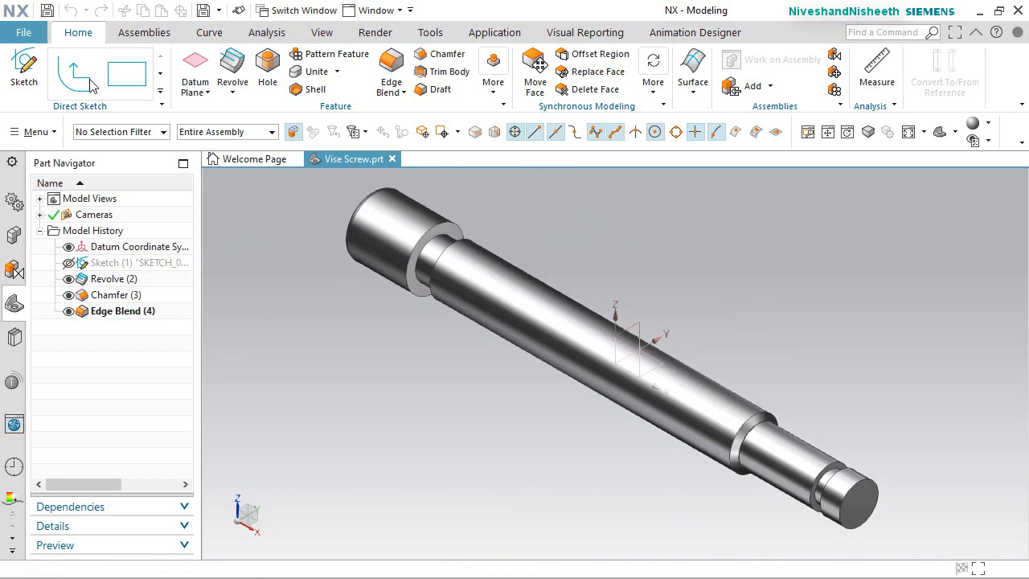
Create a new sketch on the XZ plane of the datum coordinate system
{"action": "left_click", "coordinate": [24, 71]}
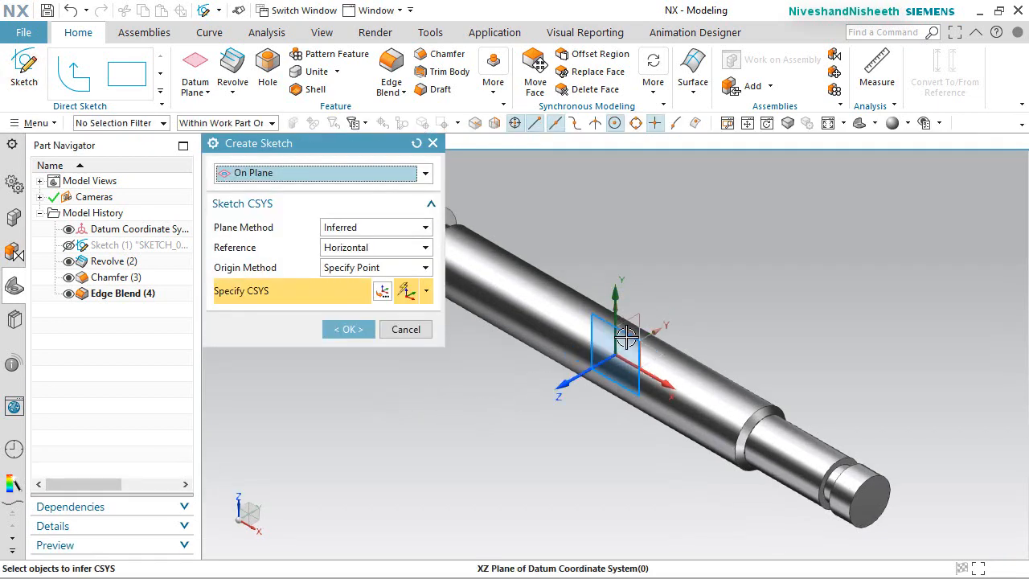
{"action": "left_click", "coordinate": [624, 336]}
{"action": "left_click", "coordinate": [348, 330]}
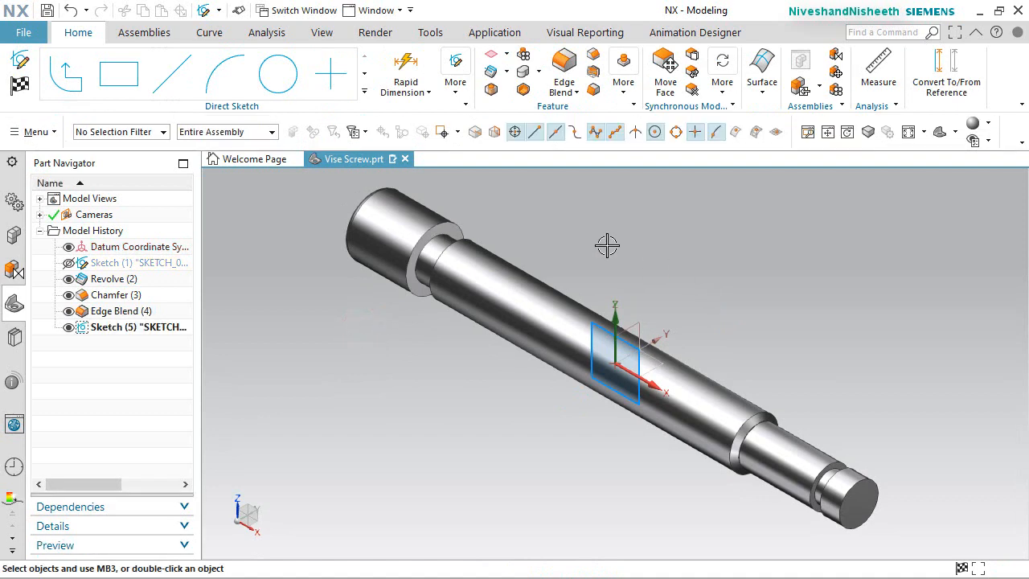
Create intersection curves in the sketch from all body faces of the screw
{"action": "left_click", "coordinate": [365, 93]}
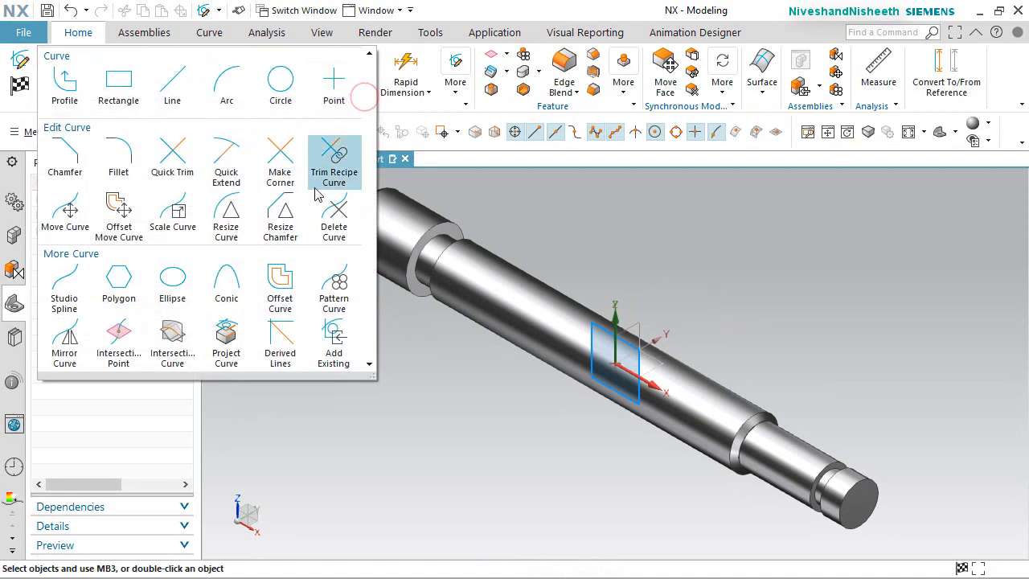
{"action": "left_click", "coordinate": [169, 344]}
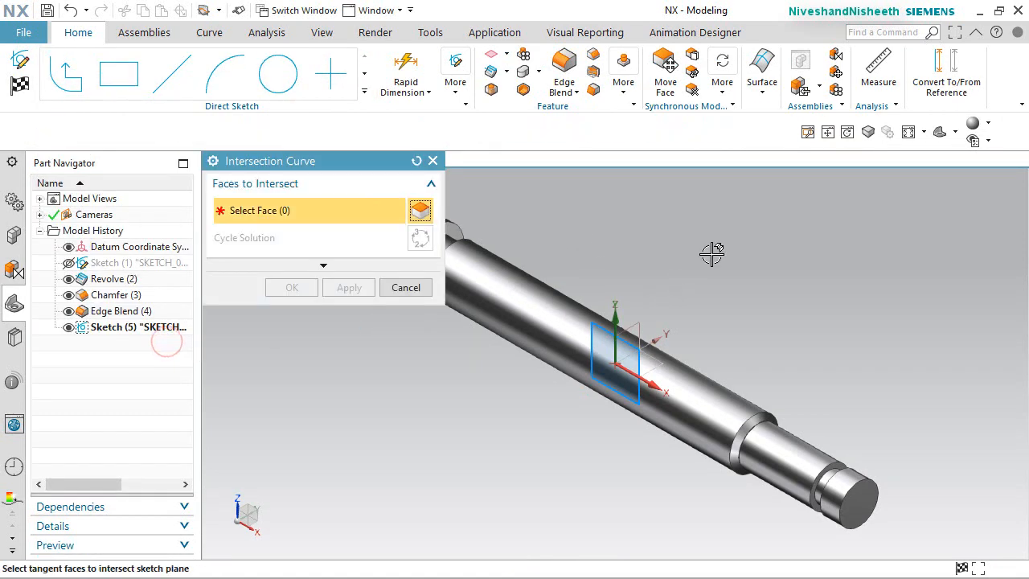
{"action": "left_click", "coordinate": [526, 269]}
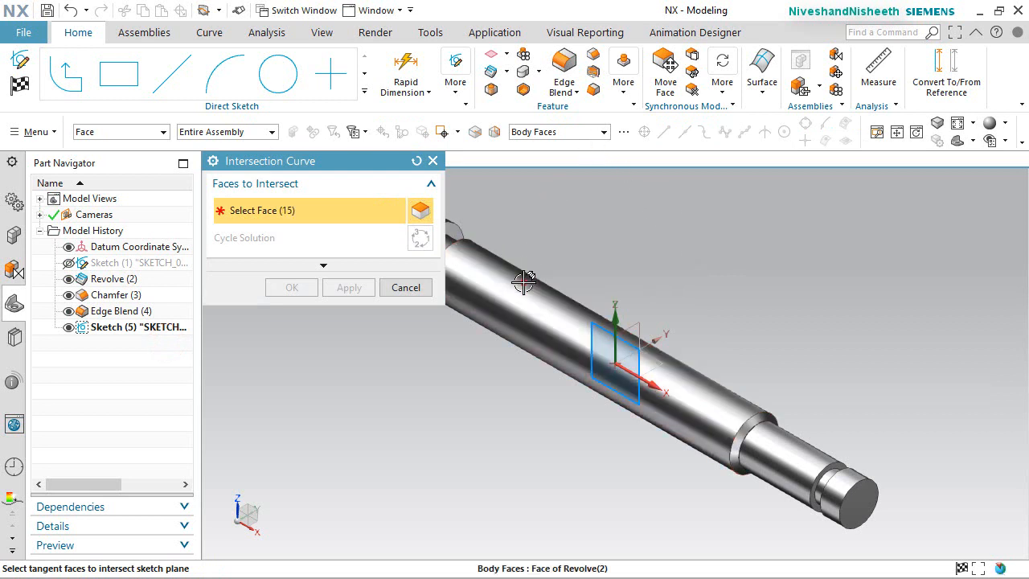
{"action": "left_click", "coordinate": [291, 288]}
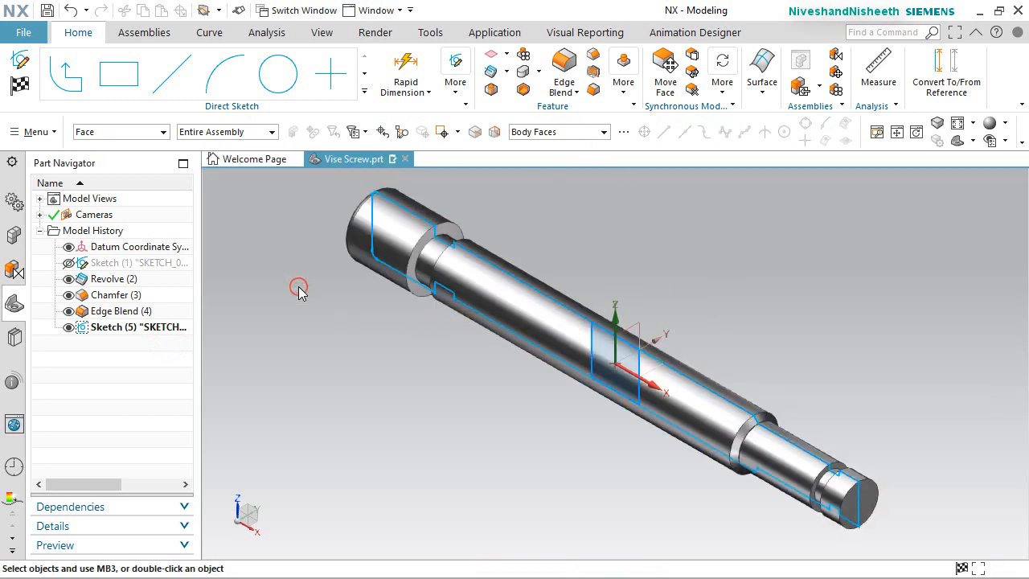
Clip the screw with a one-plane section view on the XZ plane of the datum coordinate system
{"action": "left_click", "coordinate": [635, 352]}
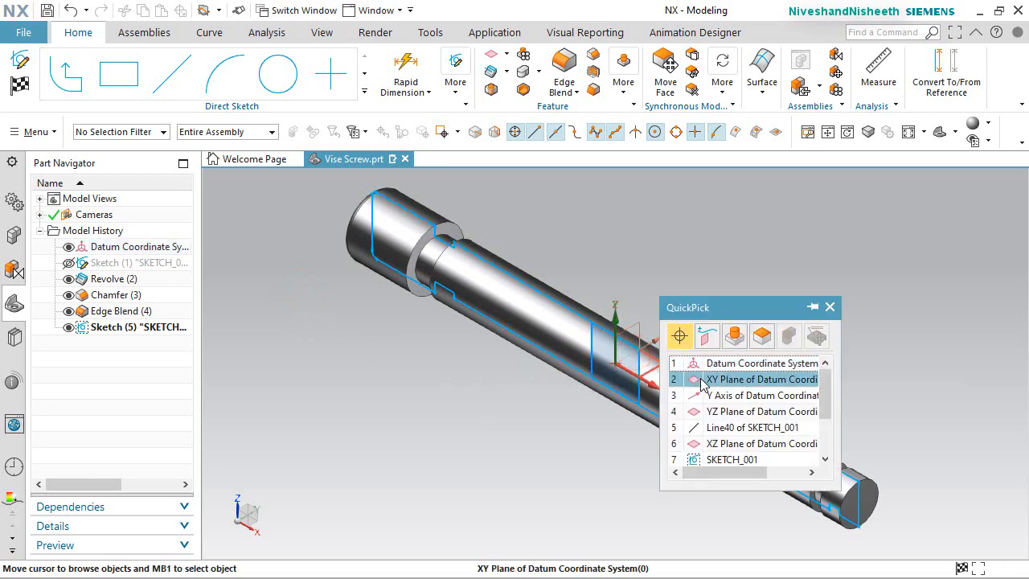
{"action": "left_click", "coordinate": [708, 443]}
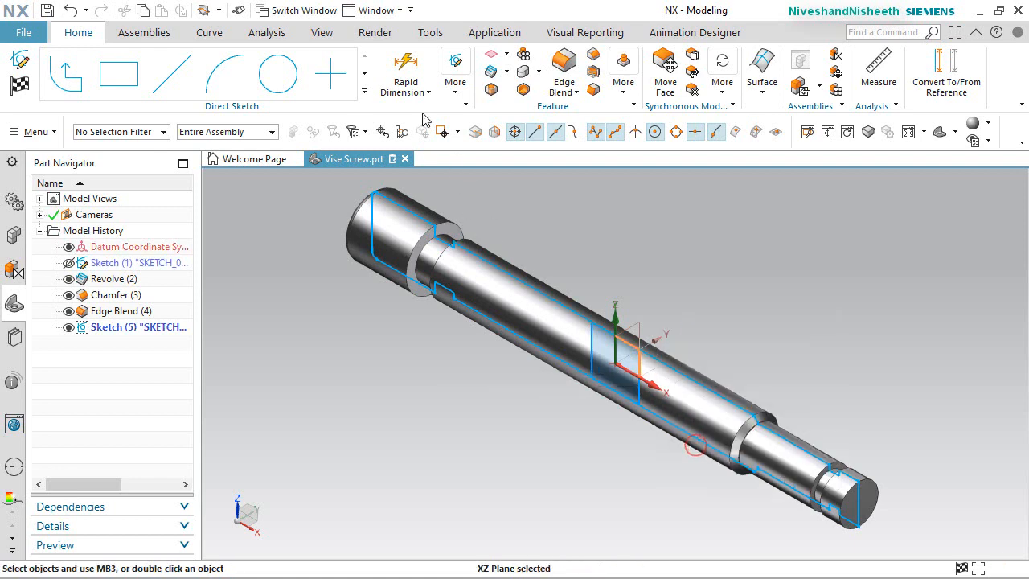
{"action": "left_click", "coordinate": [322, 33]}
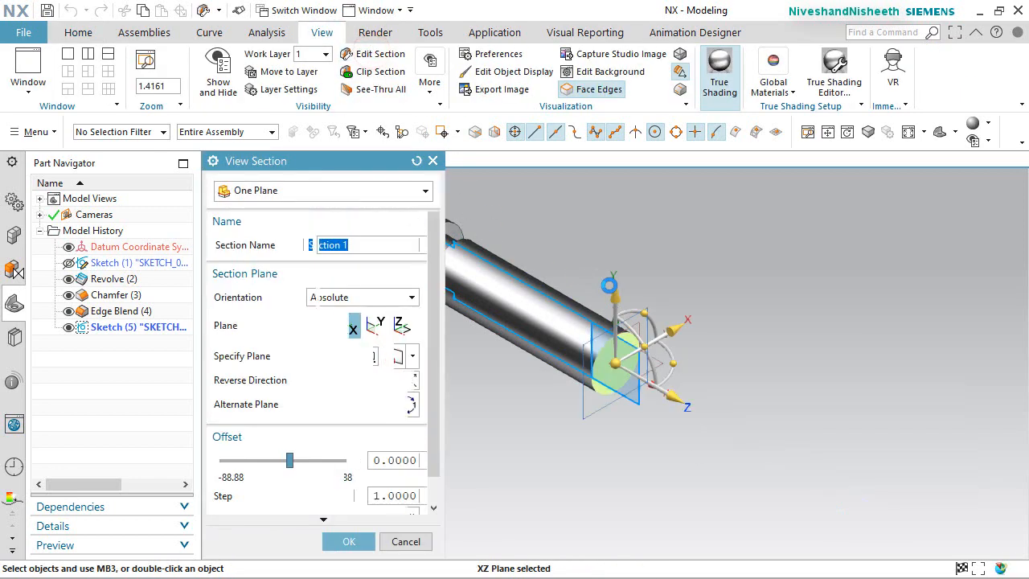
{"action": "left_click", "coordinate": [361, 541]}
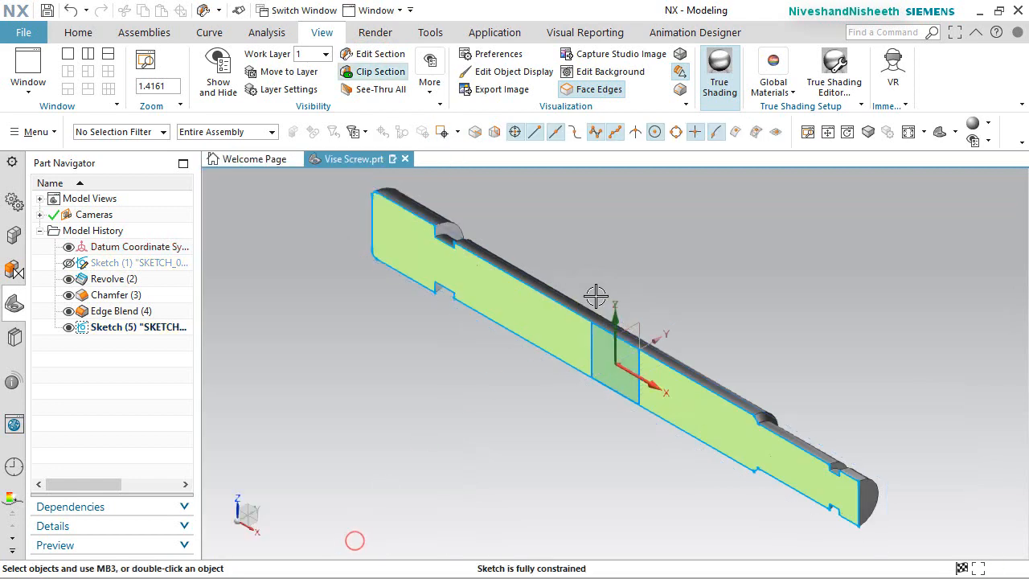
Convert all the intersection curves in the sketch to reference curves
{"action": "left_click", "coordinate": [85, 32]}
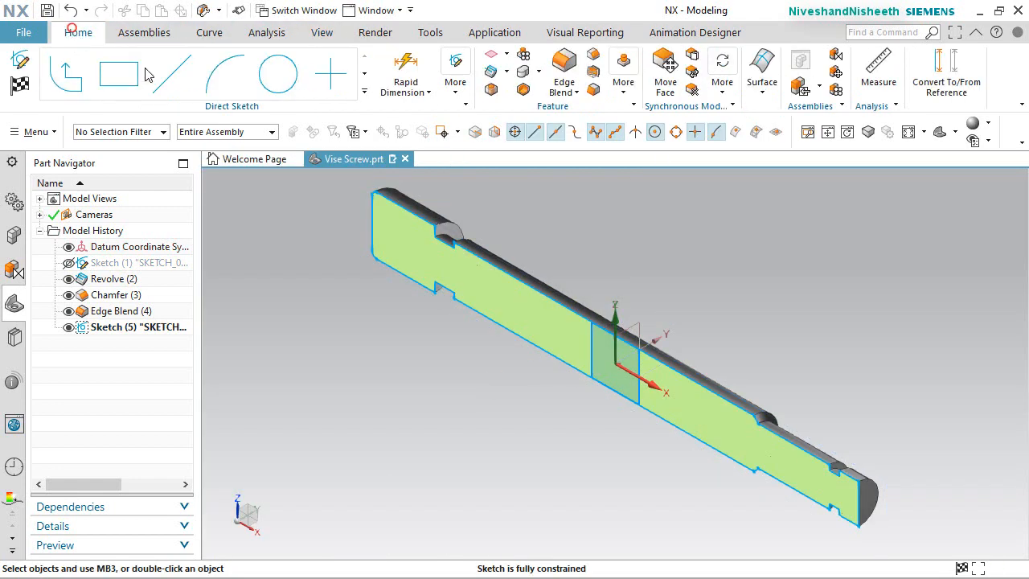
{"action": "left_click", "coordinate": [940, 71]}
{"action": "scroll", "coordinate": [593, 235], "scroll_direction": "down", "scroll_amount": 3}
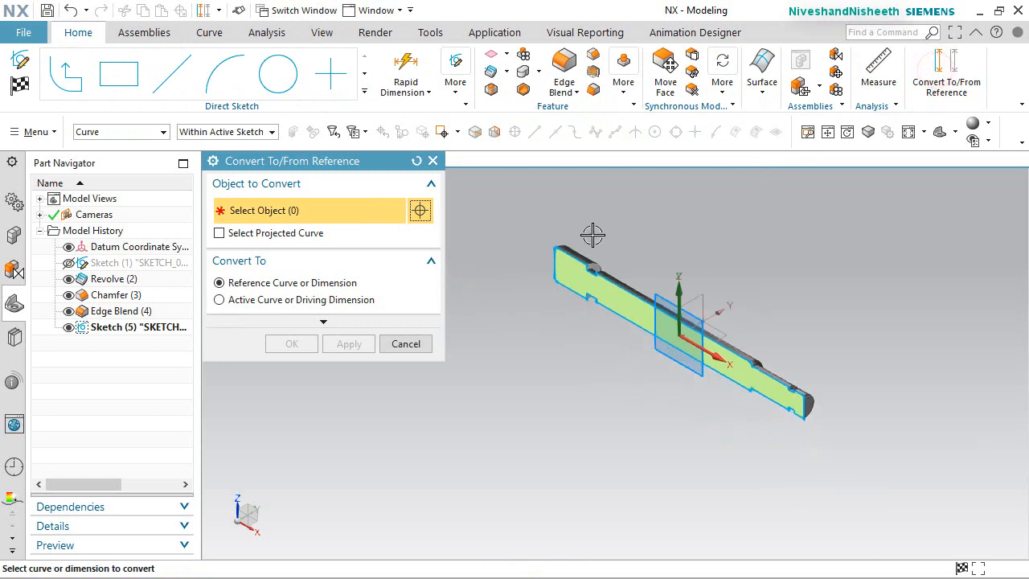
{"action": "left_click_drag", "start_coordinate": [773, 555], "coordinate": [858, 482]}
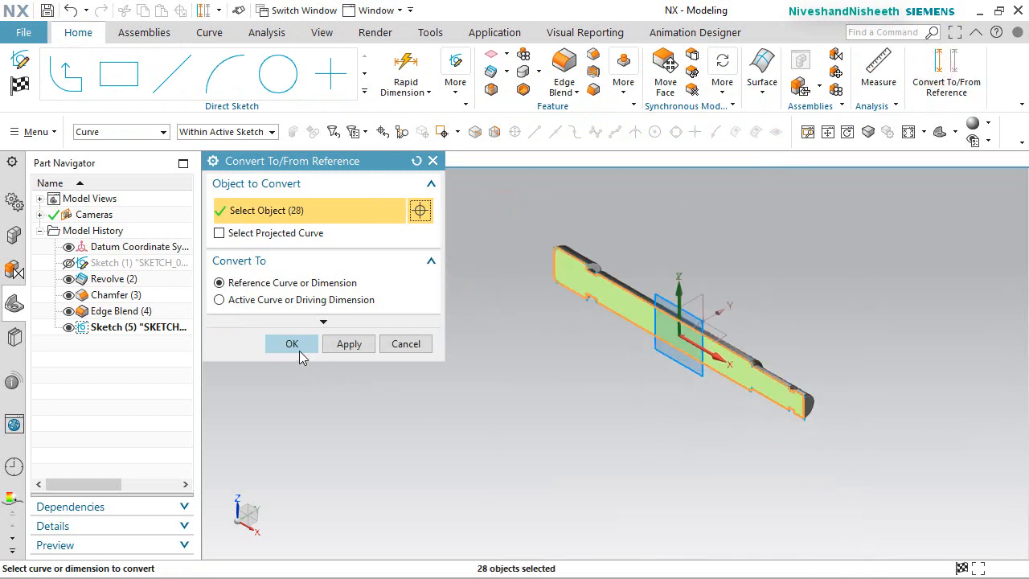
{"action": "left_click", "coordinate": [291, 344]}
Sketch two horizontal lines above the narrower end section beside the chamfer, the upper about 5.4 mm and the lower about 1.1 mm long
{"action": "middle_click_drag", "start_coordinate": [782, 290], "coordinate": [825, 264]}
{"action": "right_click", "coordinate": [820, 265]}
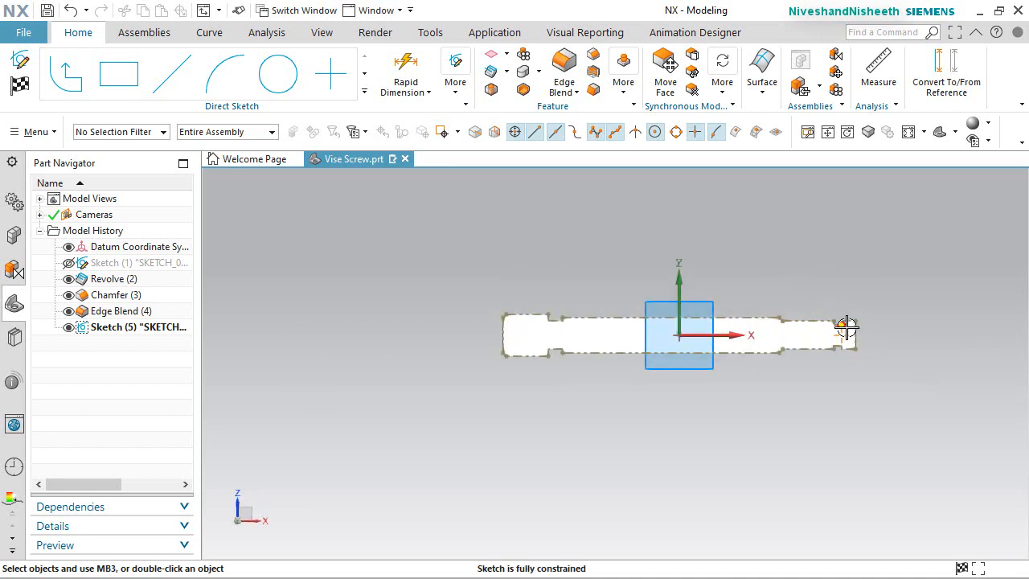
{"action": "scroll", "coordinate": [847, 328], "scroll_direction": "up", "scroll_amount": 8}
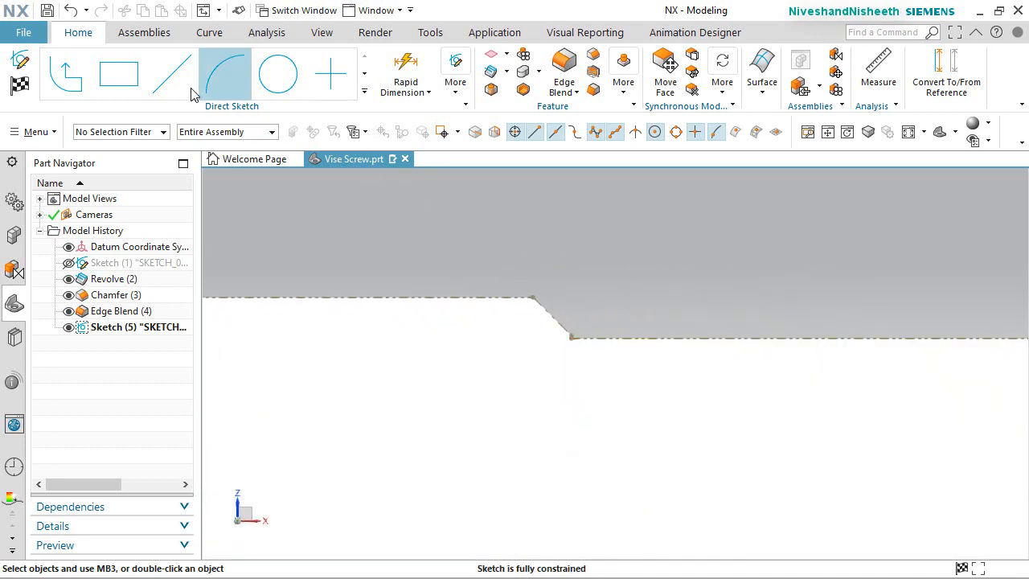
{"action": "left_click", "coordinate": [171, 76]}
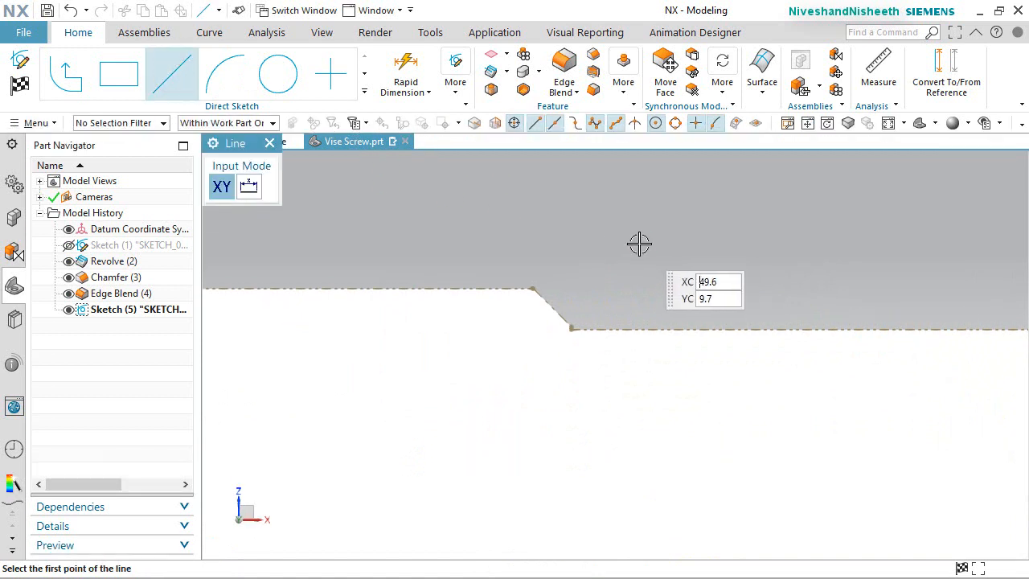
{"action": "left_click", "coordinate": [639, 243]}
{"action": "left_click", "coordinate": [776, 243]}
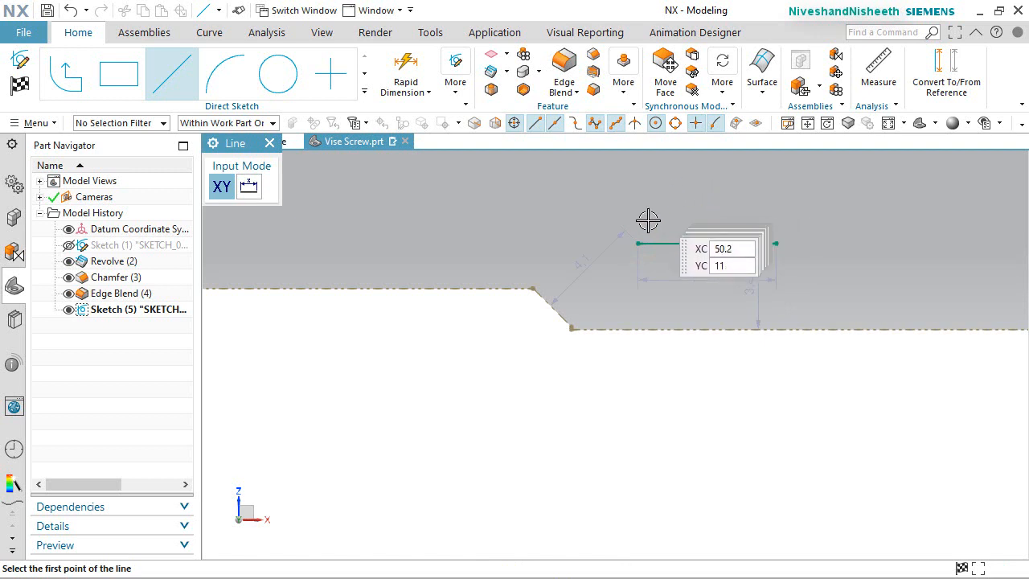
{"action": "left_click", "coordinate": [678, 298]}
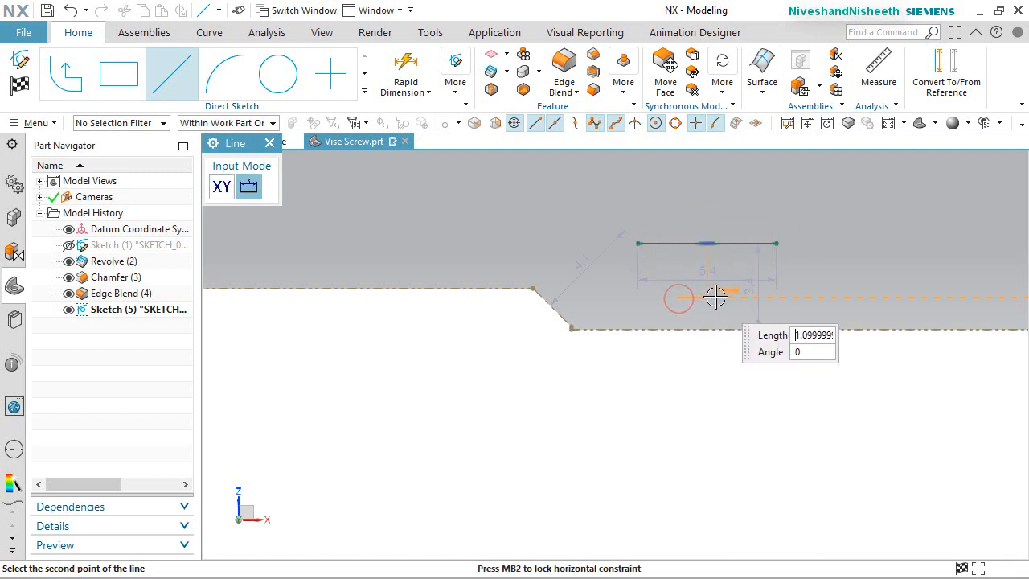
{"action": "left_click", "coordinate": [716, 298]}
{"action": "key", "text": "Escape"}
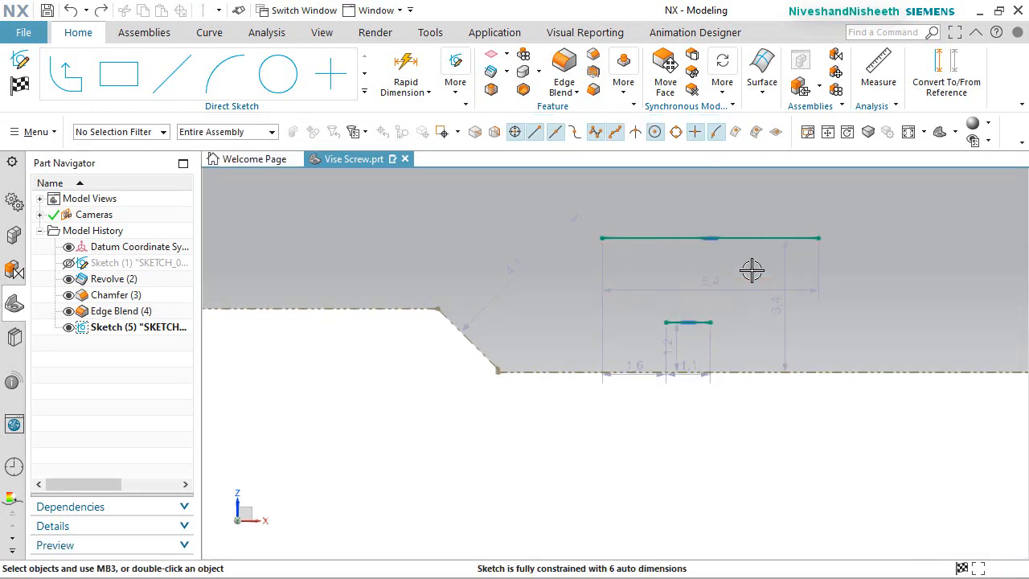
Sketch a vertical line about 1.3 mm long downward from the midpoint of the upper horizontal line
{"action": "left_click", "coordinate": [751, 271]}
{"action": "left_click", "coordinate": [902, 246]}
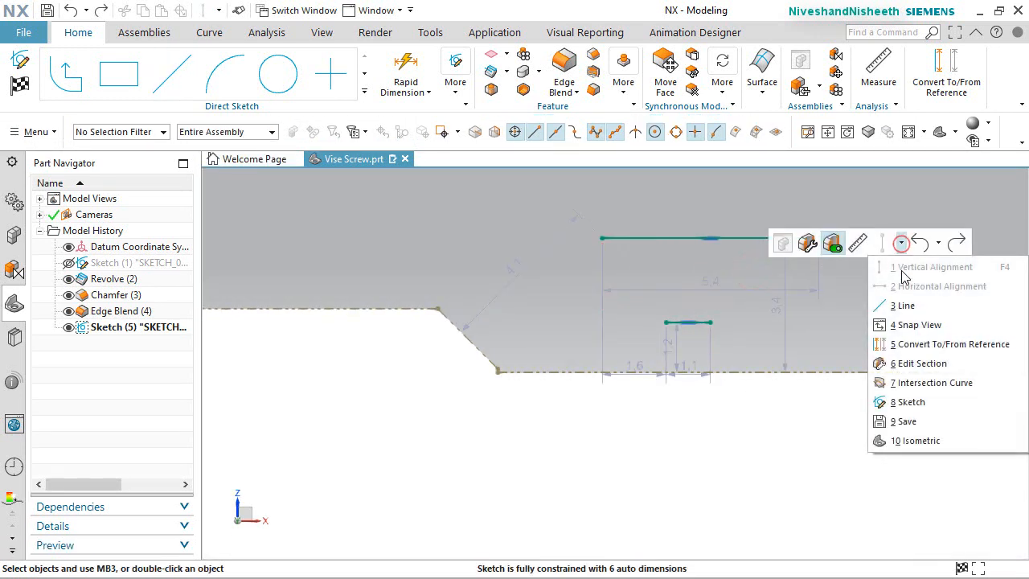
{"action": "left_click", "coordinate": [907, 304]}
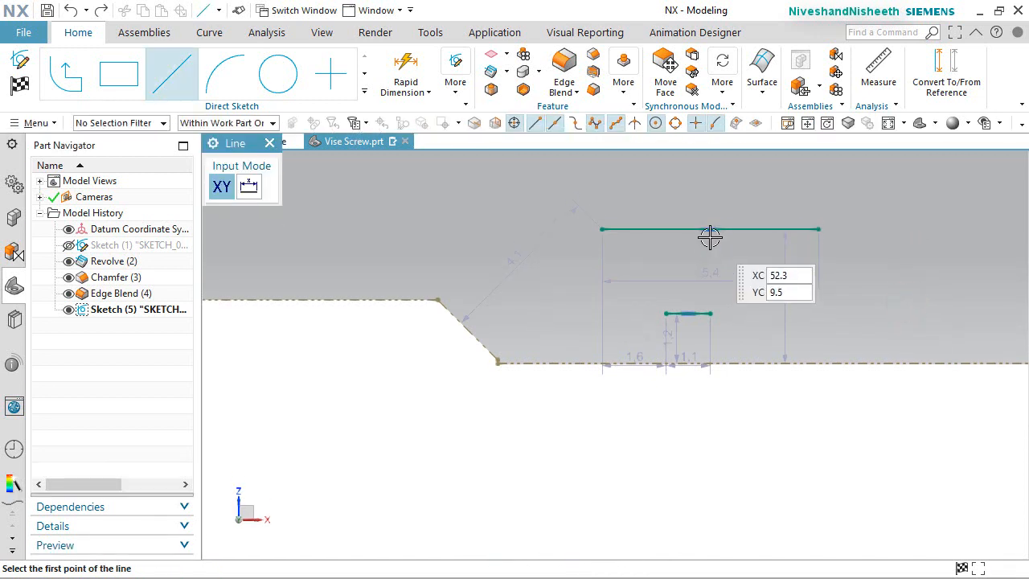
{"action": "left_click", "coordinate": [710, 230]}
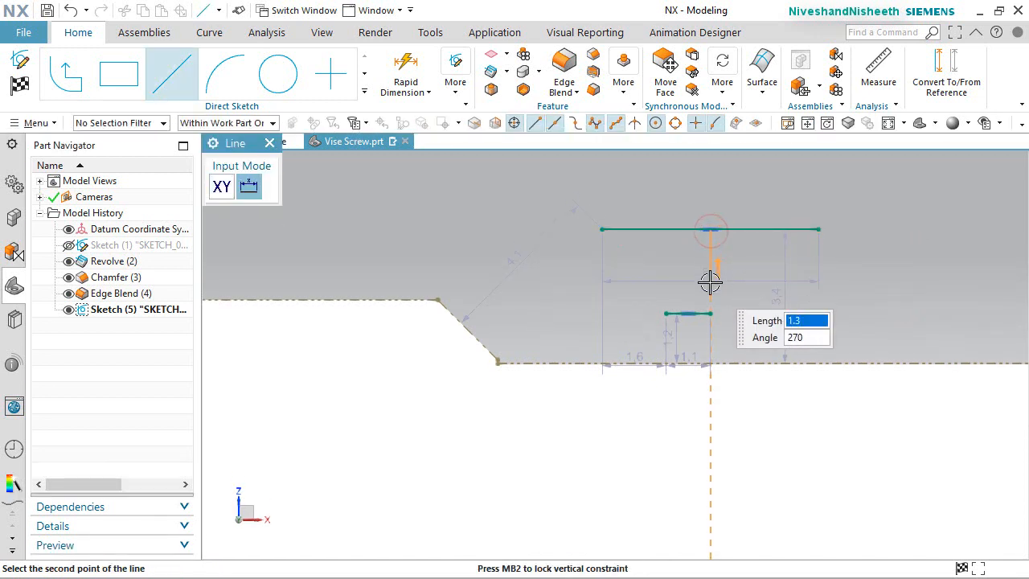
{"action": "left_click", "coordinate": [710, 280]}
{"action": "key", "text": "Escape"}
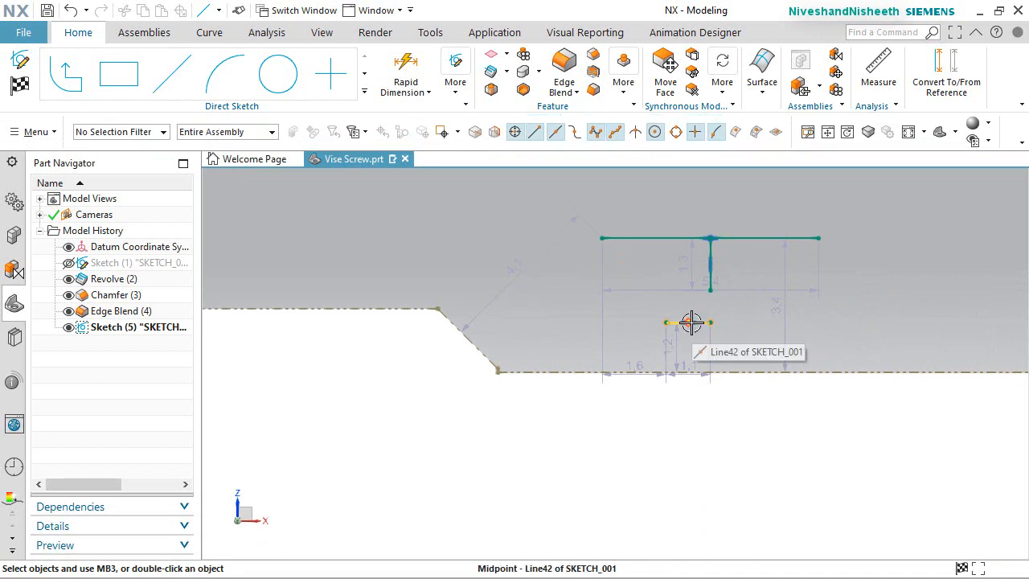
Constrain the midpoint of the short horizontal line to coincide with the lower endpoint of the vertical line
{"action": "left_click", "coordinate": [689, 323]}
{"action": "left_click", "coordinate": [710, 291]}
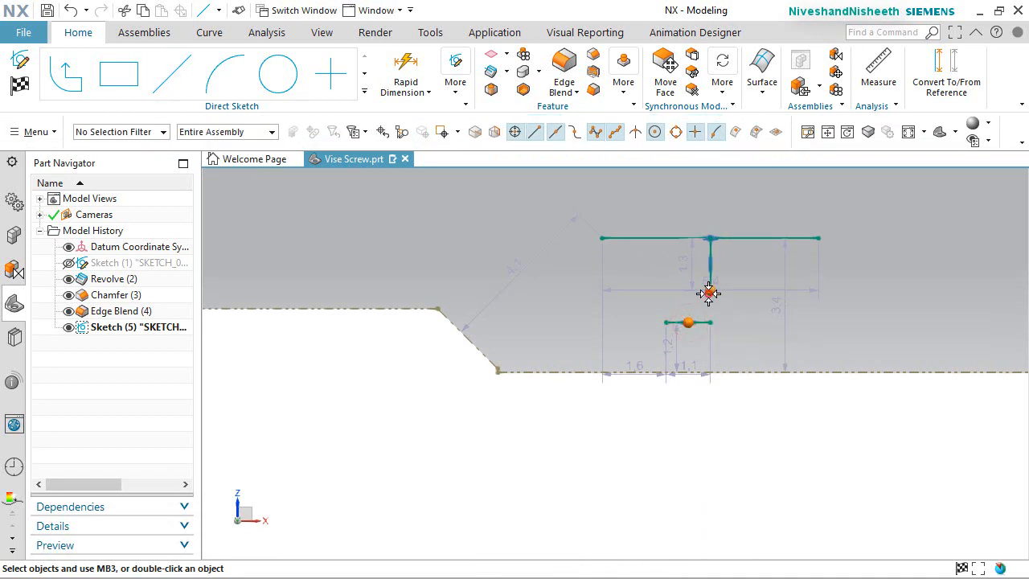
{"action": "left_click", "coordinate": [739, 267]}
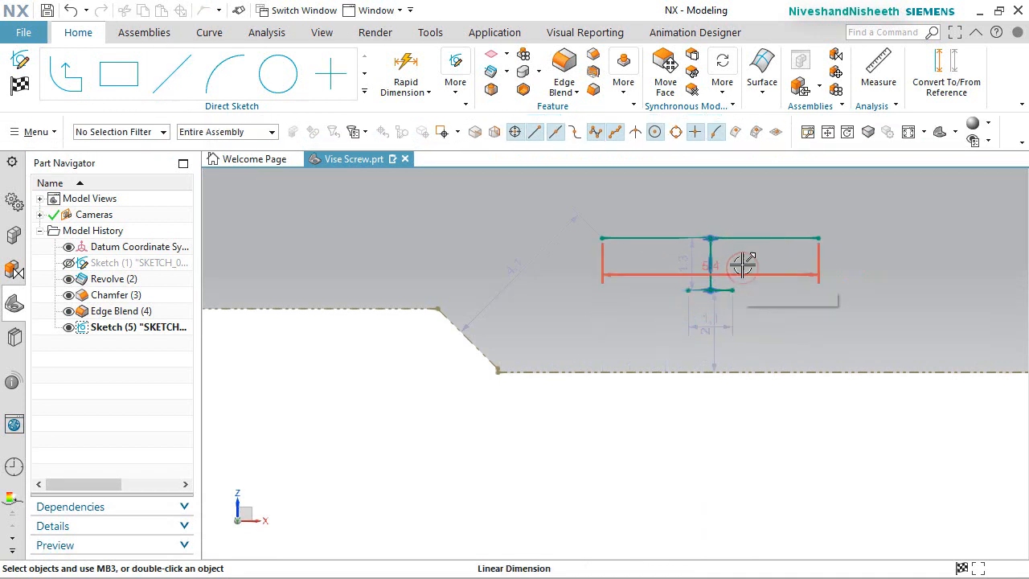
Close the trapezoid by sketching slanted lines between the matching ends of the two horizontal lines
{"action": "scroll", "coordinate": [737, 203], "scroll_direction": "down", "scroll_amount": 2}
{"action": "left_click", "coordinate": [172, 74]}
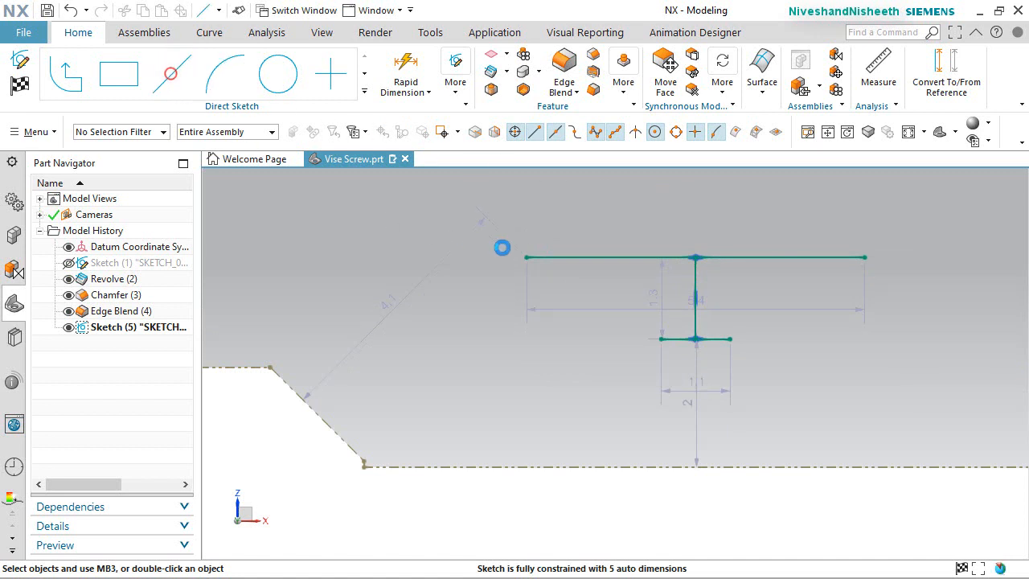
{"action": "left_click", "coordinate": [523, 249]}
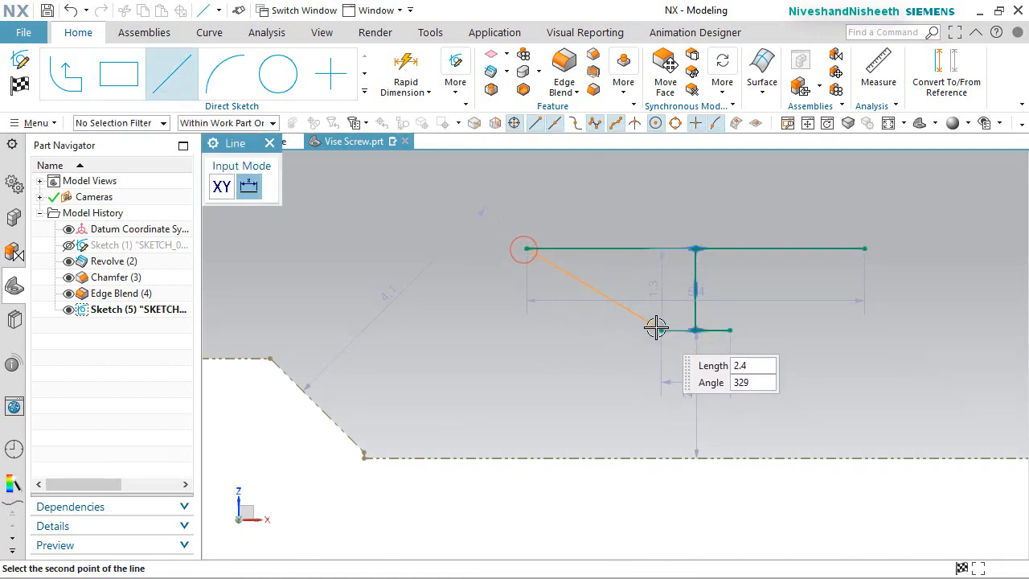
{"action": "left_click", "coordinate": [659, 330]}
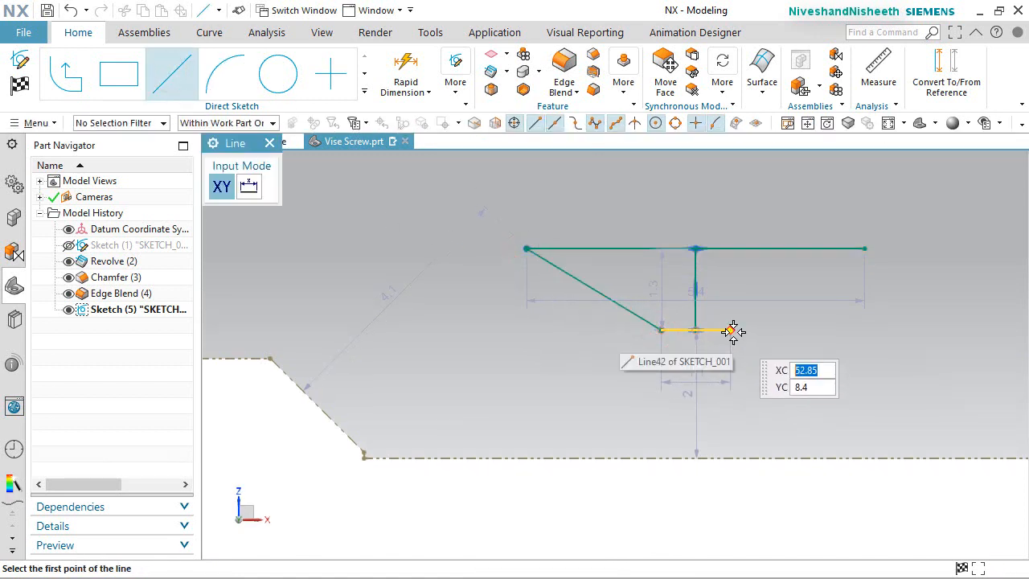
{"action": "left_click", "coordinate": [730, 331]}
{"action": "left_click", "coordinate": [864, 249]}
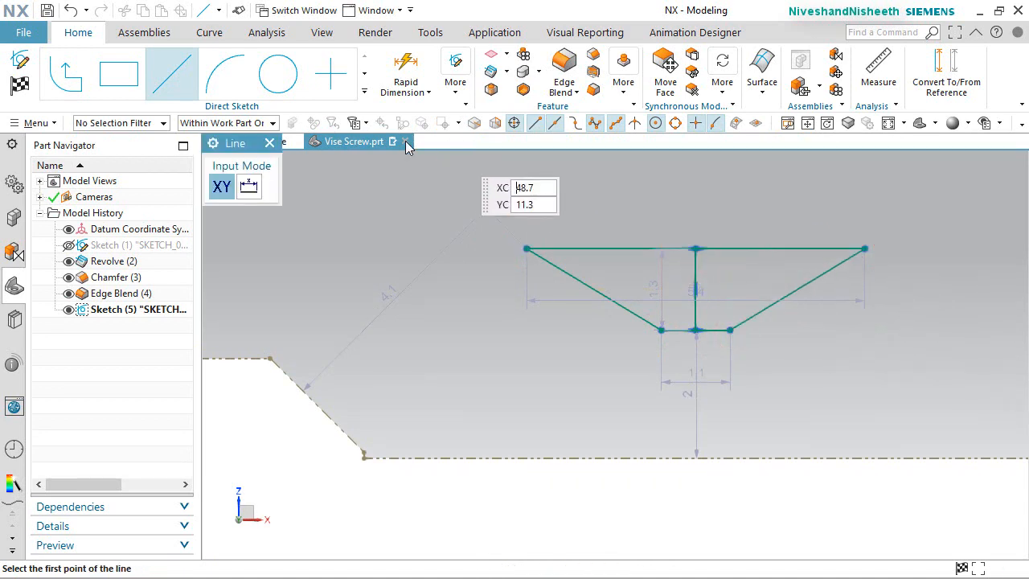
Make the two slanted lines symmetric about the vertical line, converting that centerline to reference
{"action": "left_click", "coordinate": [454, 95]}
{"action": "left_click", "coordinate": [466, 144]}
{"action": "left_click", "coordinate": [562, 278]}
{"action": "left_click", "coordinate": [804, 278]}
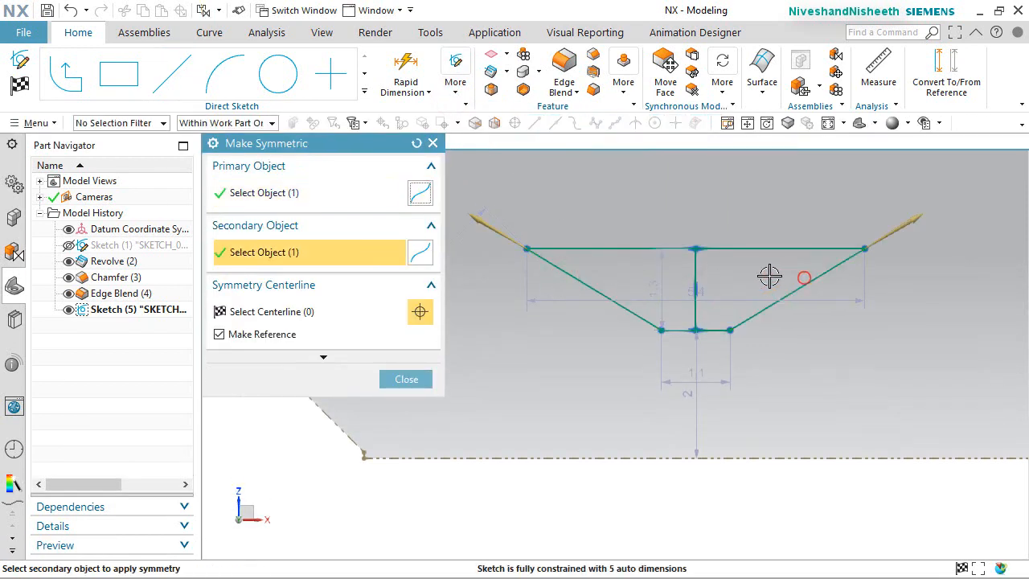
{"action": "left_click", "coordinate": [697, 266]}
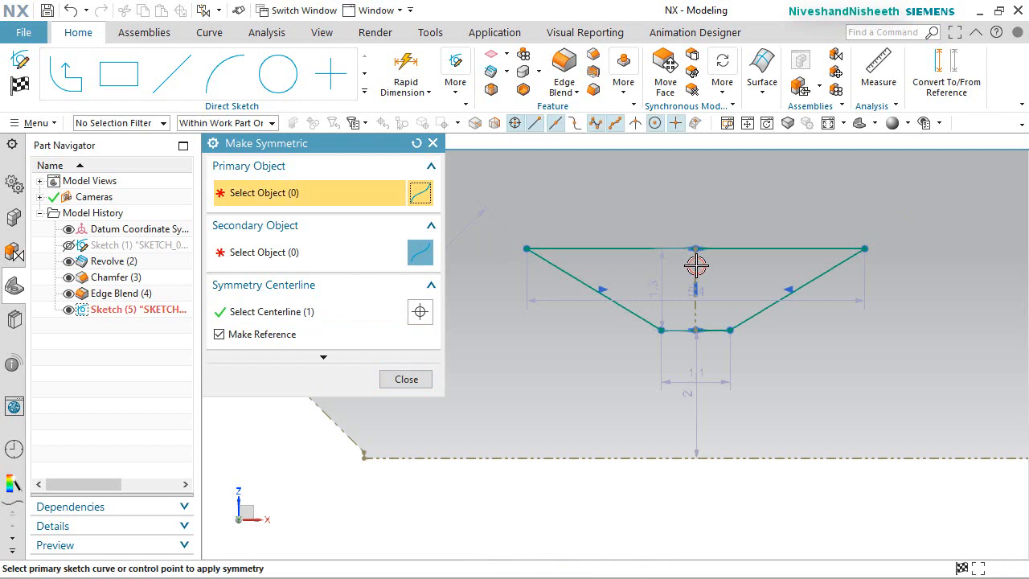
{"action": "left_click", "coordinate": [417, 382]}
Move the width and height dimensions clear of the trapezoid and set its height to 1.37 mm
{"action": "left_click_drag", "start_coordinate": [696, 297], "coordinate": [726, 227]}
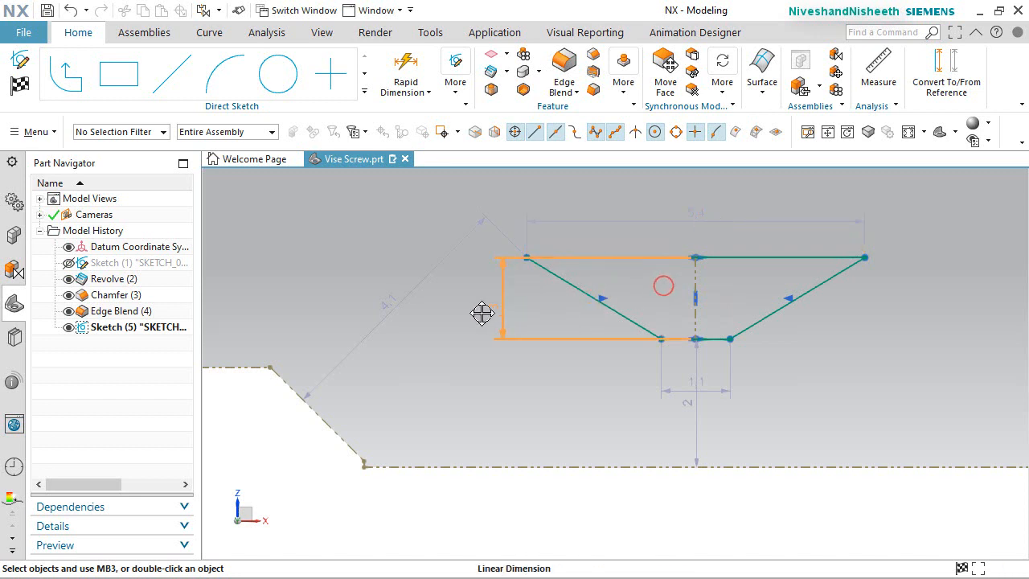
{"action": "left_click_drag", "start_coordinate": [483, 313], "coordinate": [482, 310]}
{"action": "double_click", "coordinate": [482, 309]}
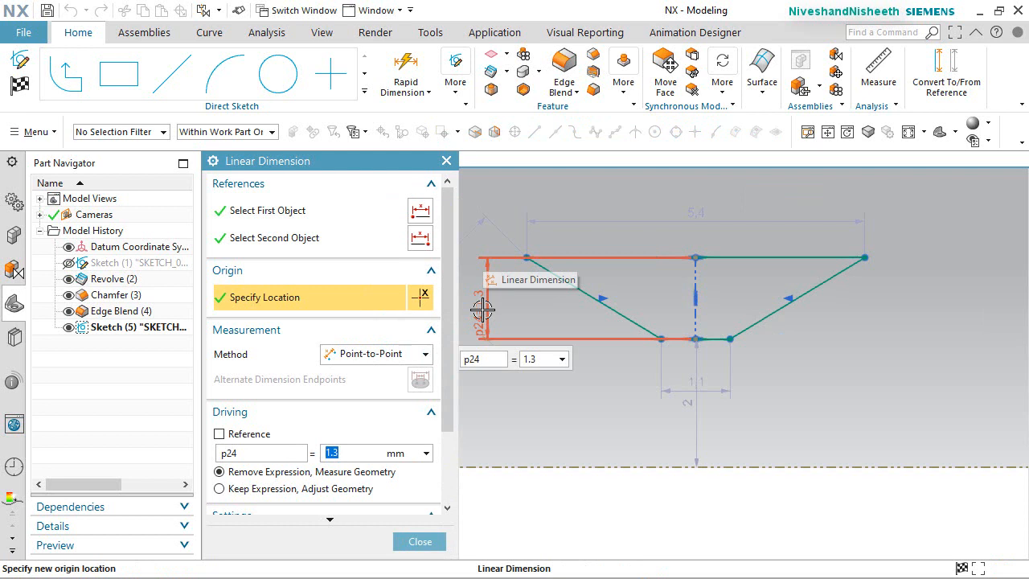
{"action": "type", "text": "1"}
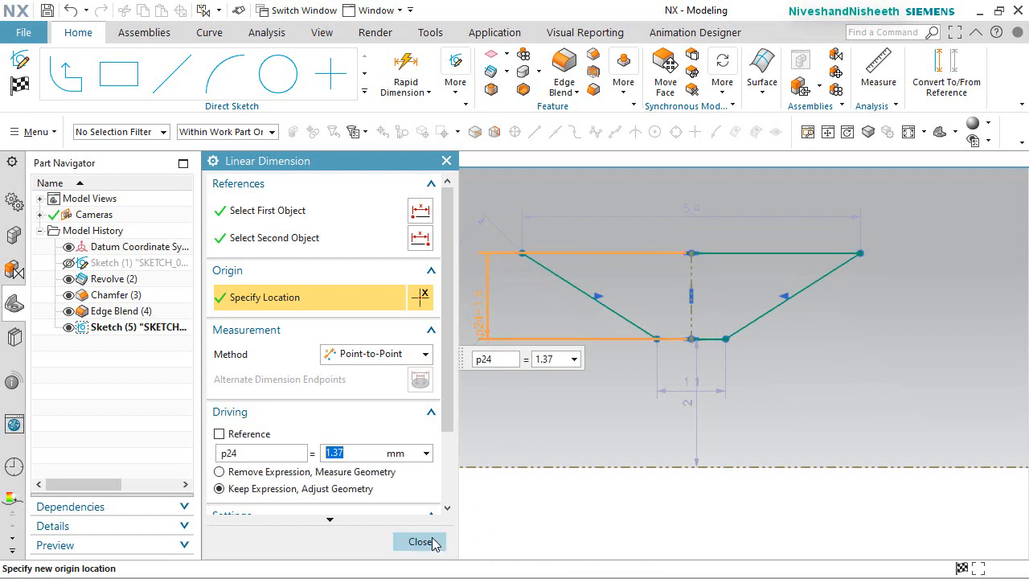
{"action": "left_click", "coordinate": [434, 545]}
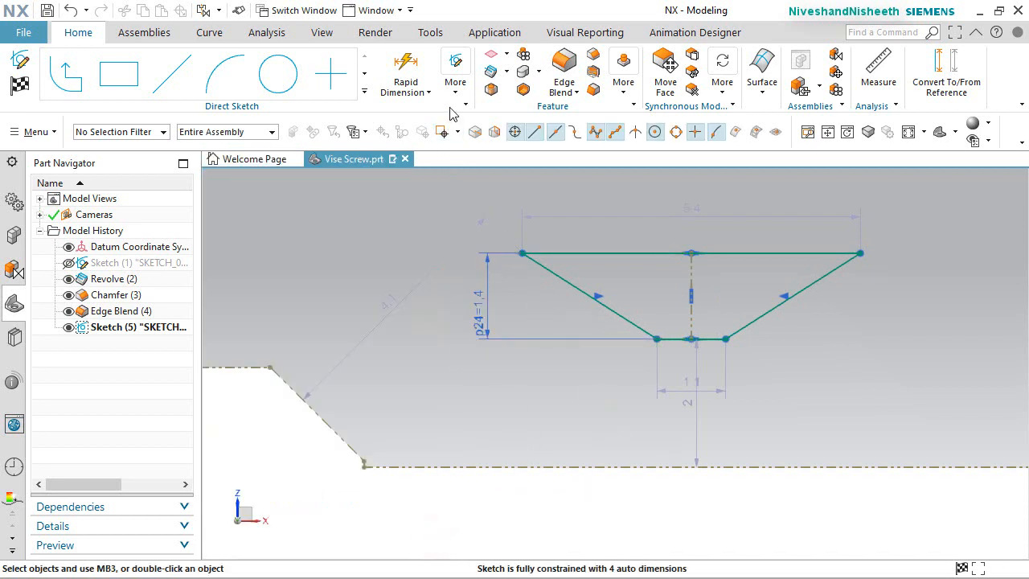
Add an angular dimension of 28° between the two slanted sides of the trapezoid
{"action": "left_click", "coordinate": [418, 90]}
{"action": "left_click", "coordinate": [426, 168]}
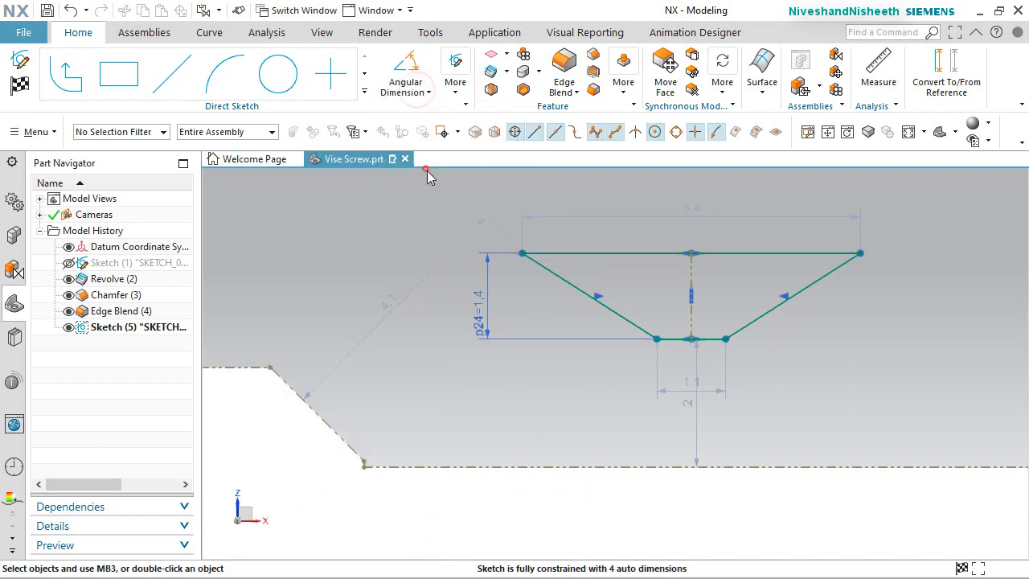
{"action": "scroll", "coordinate": [630, 234], "scroll_direction": "up", "scroll_amount": 3}
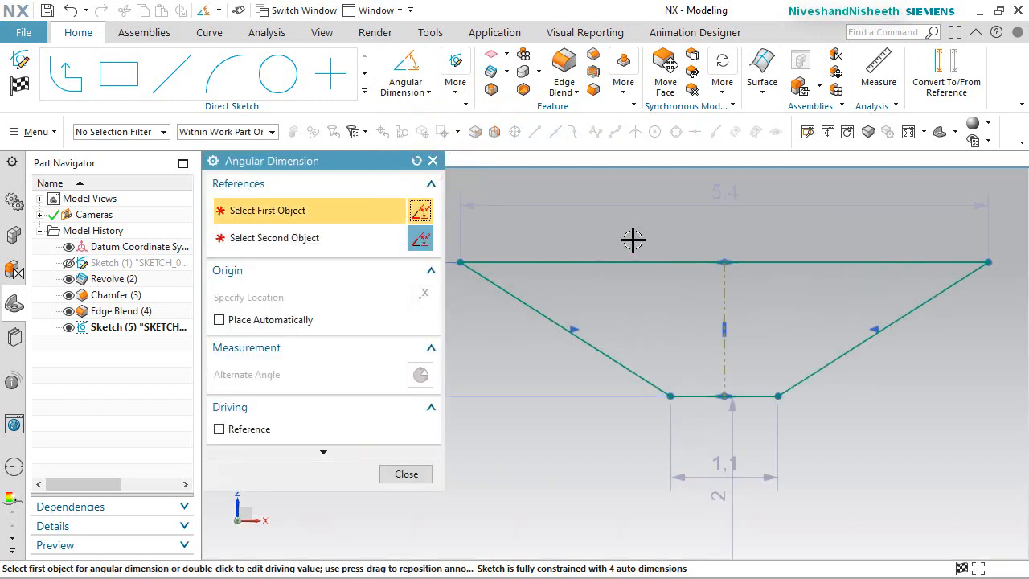
{"action": "left_click", "coordinate": [530, 331]}
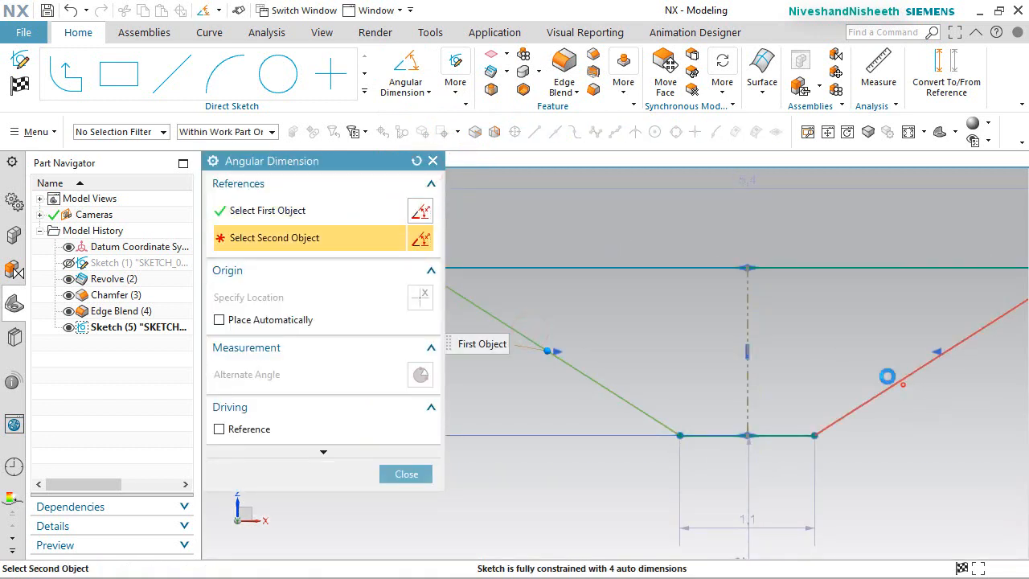
{"action": "left_click", "coordinate": [899, 381]}
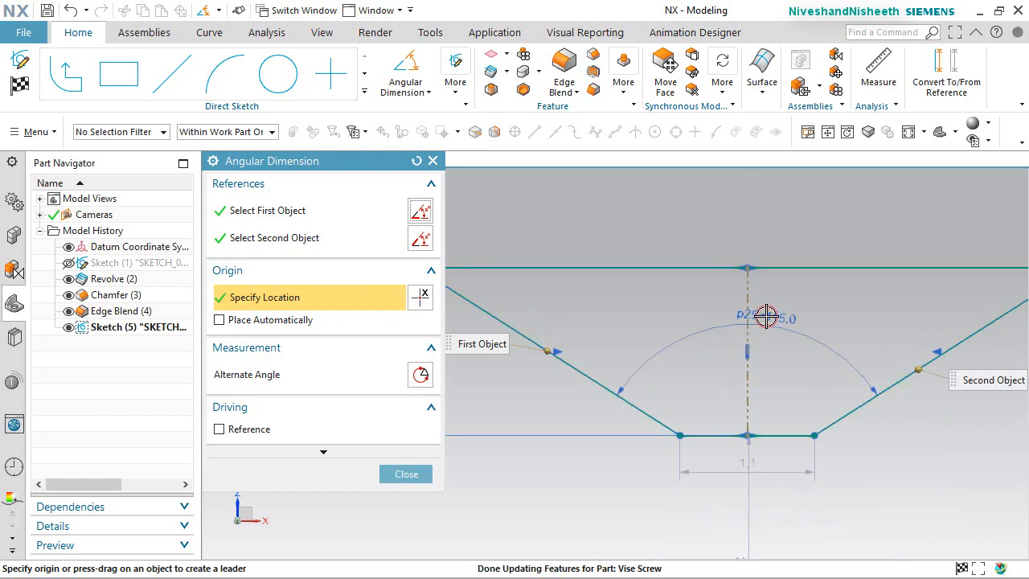
{"action": "left_click", "coordinate": [766, 316]}
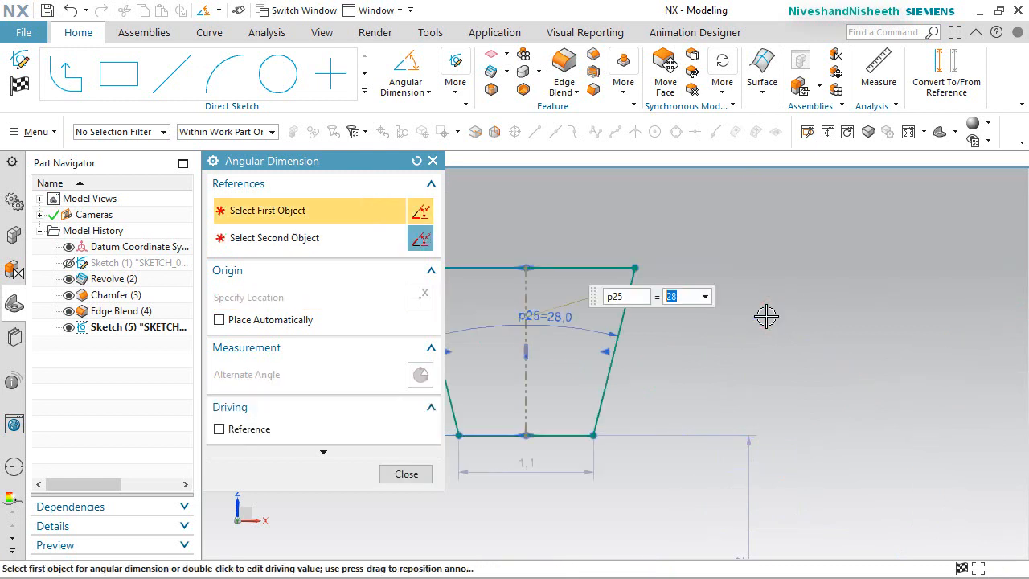
{"action": "left_click", "coordinate": [406, 473]}
{"action": "scroll", "coordinate": [759, 377], "scroll_direction": "down", "scroll_amount": 2}
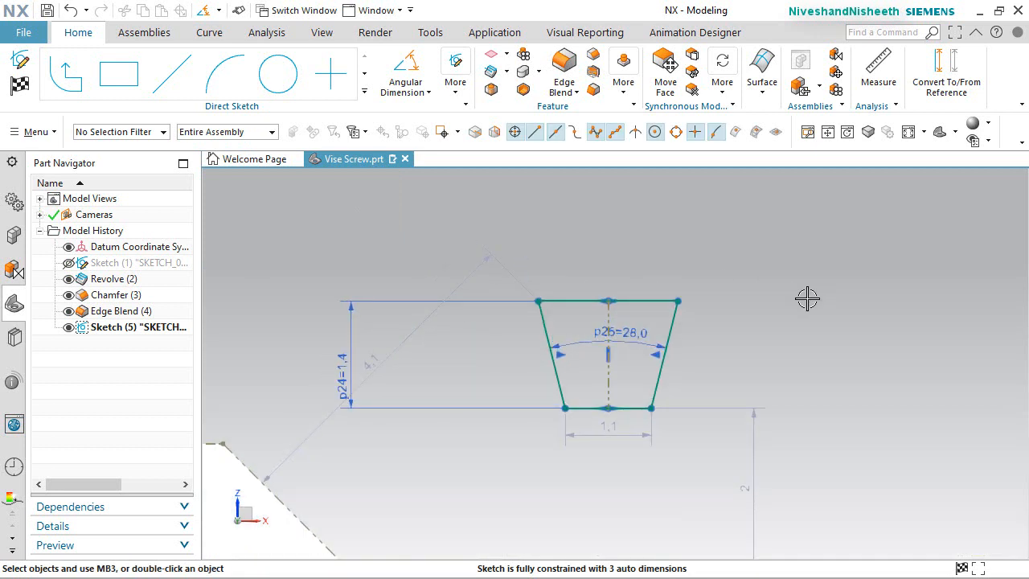
Set the trapezoid's height to 1.84 mm and place that dimension to the right of the profile
{"action": "mouse_move", "coordinate": [342, 364]}
{"action": "left_mouse_down"}
{"action": "mouse_move", "coordinate": [506, 377]}
{"action": "mouse_move", "coordinate": [511, 363]}
{"action": "left_mouse_up"}
{"action": "double_click", "coordinate": [513, 361]}
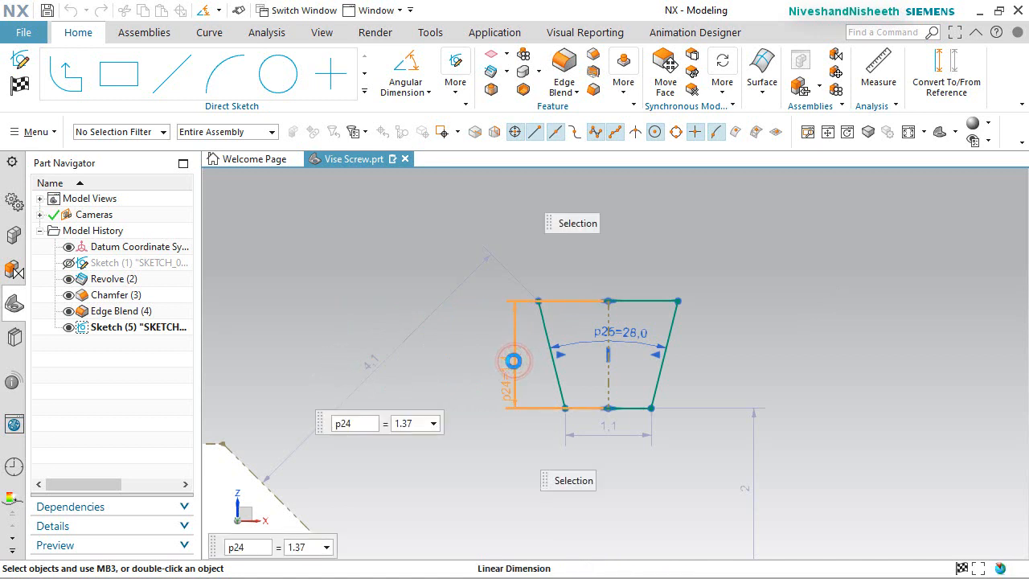
{"action": "type", "text": "1.84"}
{"action": "key", "text": "Return"}
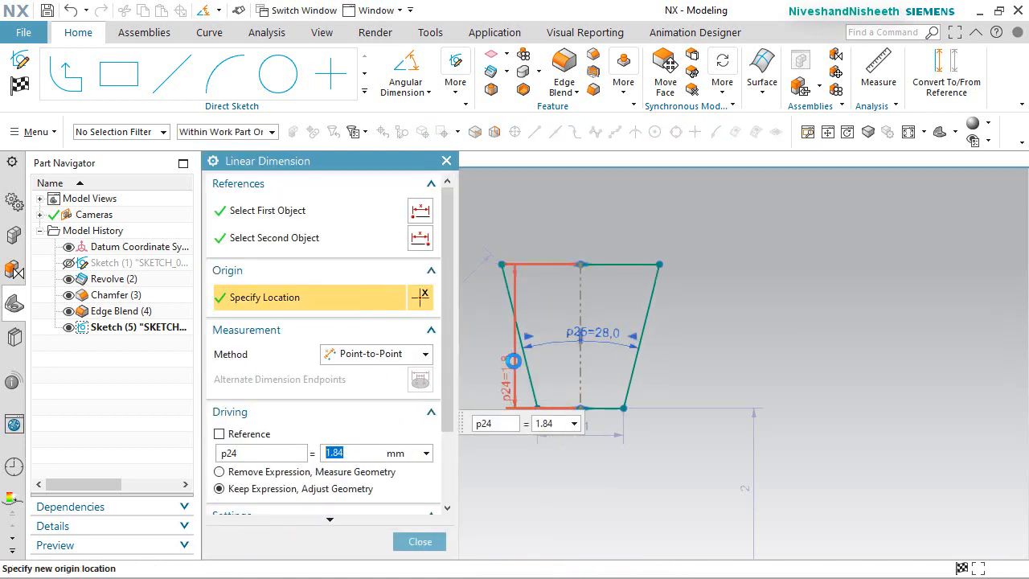
{"action": "left_click", "coordinate": [418, 543]}
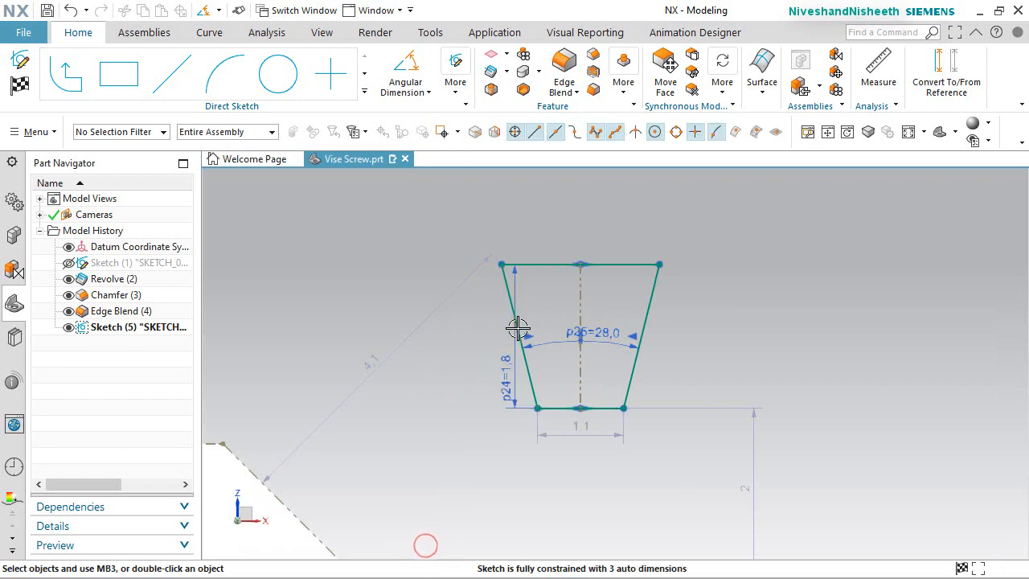
{"action": "left_click_drag", "start_coordinate": [512, 359], "coordinate": [744, 340]}
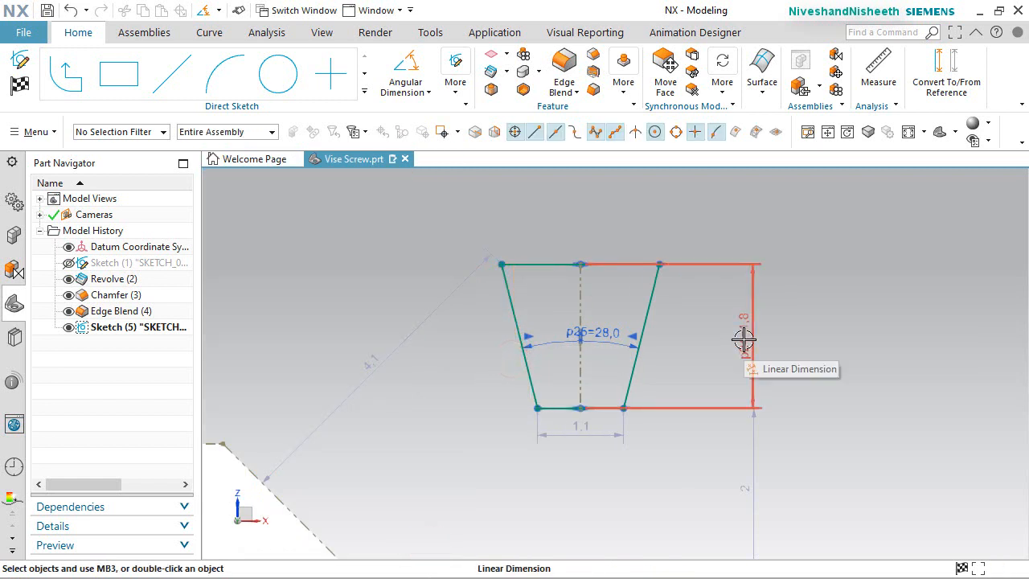
{"action": "right_click", "coordinate": [838, 309]}
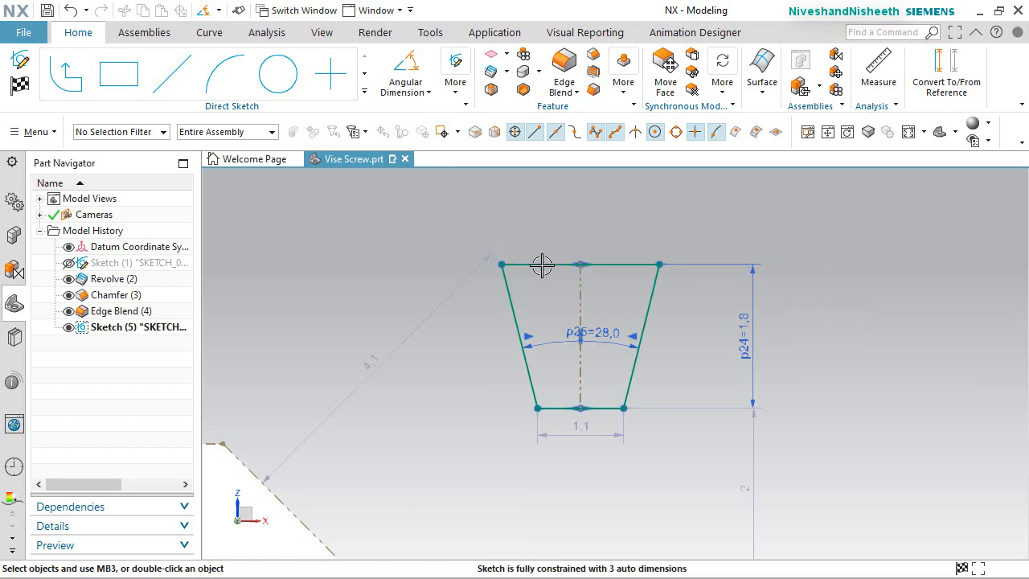
Align the trapezoid's upper-left corner horizontally with the upper end of the shoulder chamfer
{"action": "left_click", "coordinate": [505, 264]}
{"action": "scroll", "coordinate": [519, 266], "scroll_direction": "down", "scroll_amount": 2}
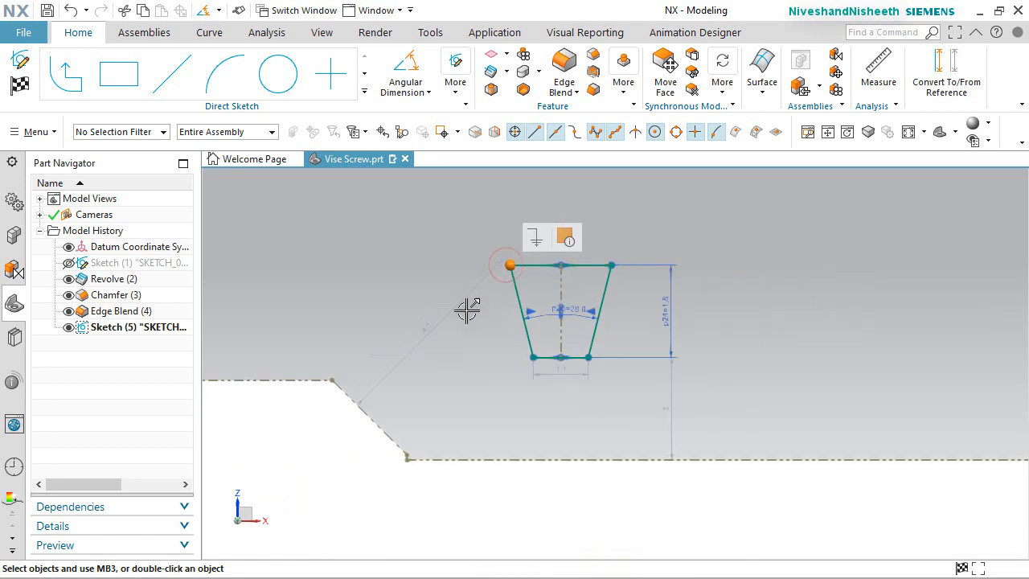
{"action": "left_click", "coordinate": [338, 379]}
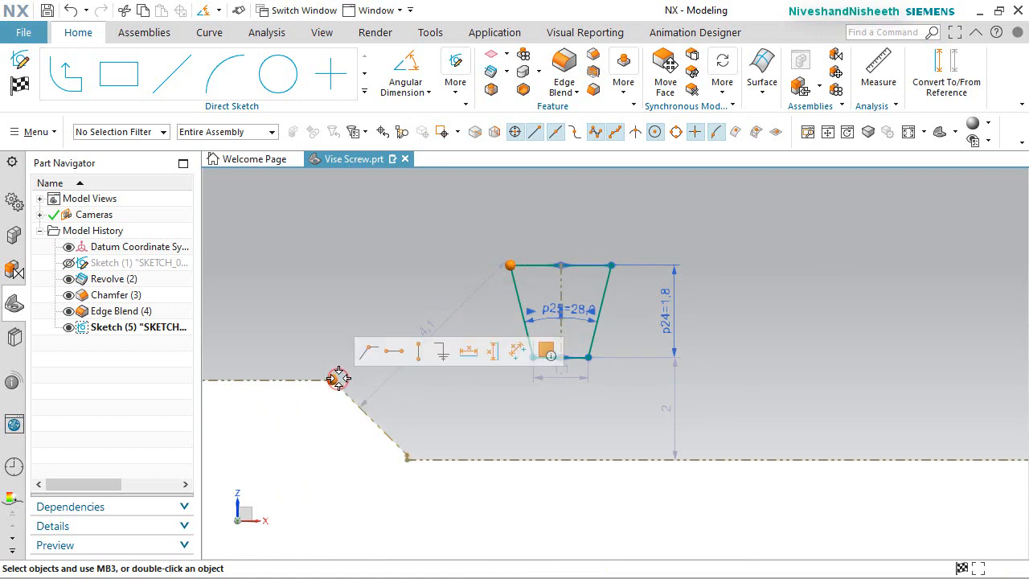
{"action": "left_click", "coordinate": [396, 349]}
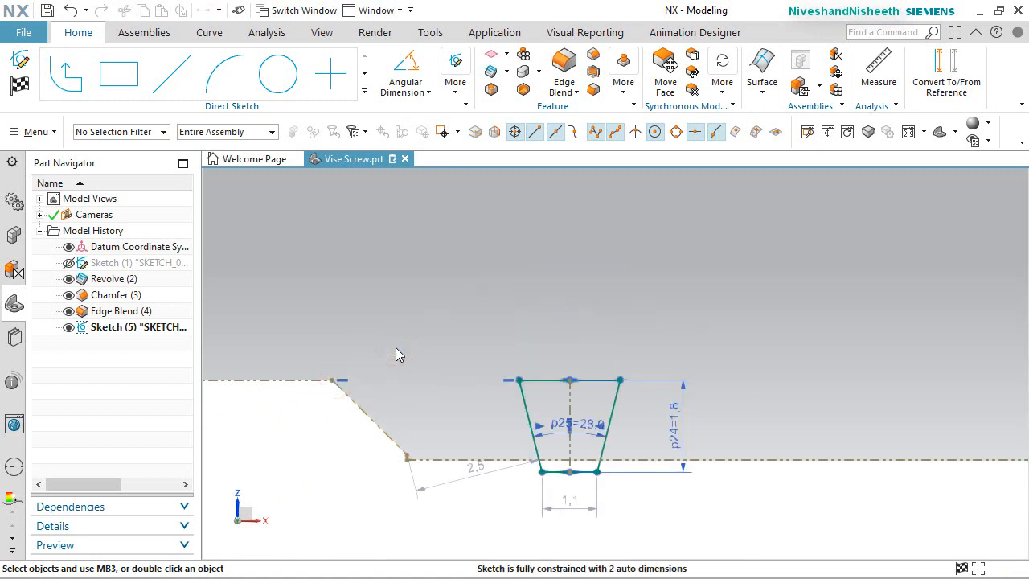
Set the width of the trapezoid's short bottom line to 1.37 mm
{"action": "double_click", "coordinate": [565, 504]}
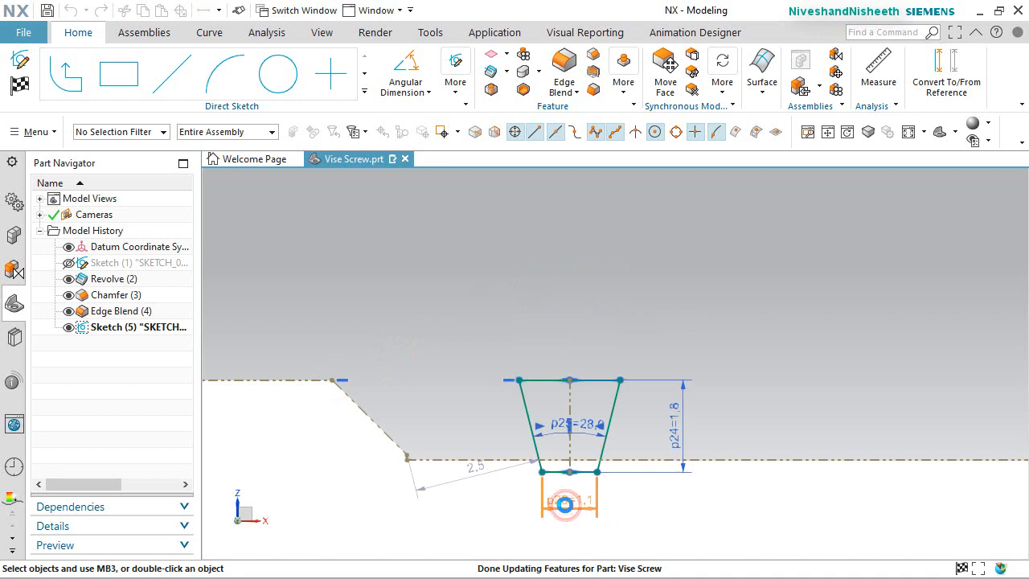
{"action": "type", "text": "1.37"}
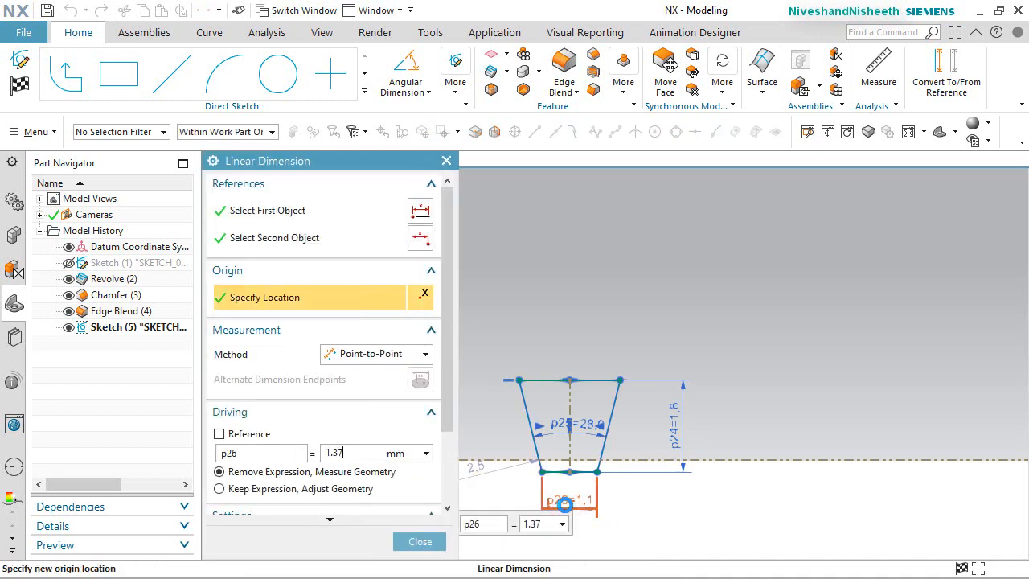
{"action": "key", "text": "Return"}
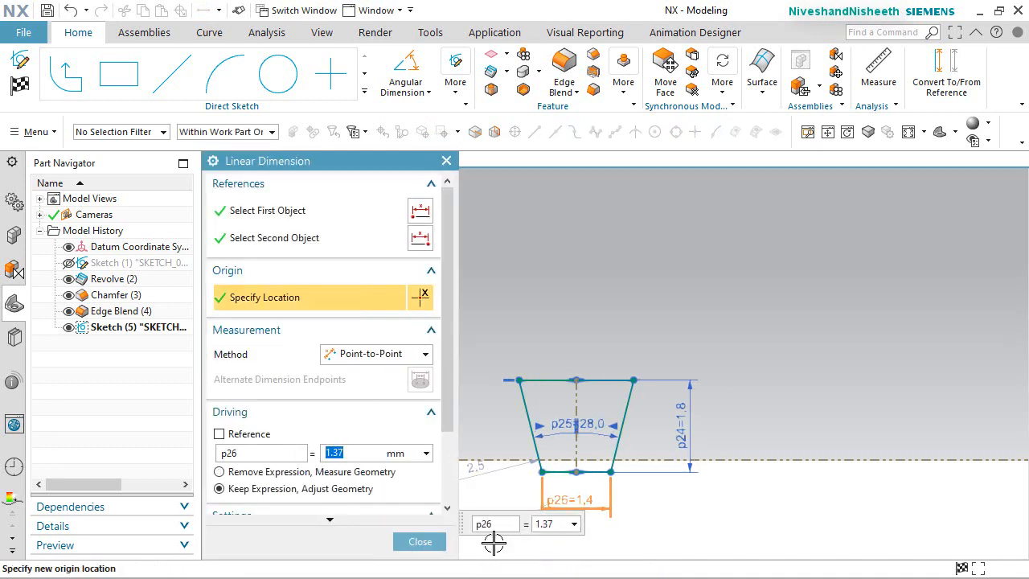
{"action": "left_click", "coordinate": [443, 543]}
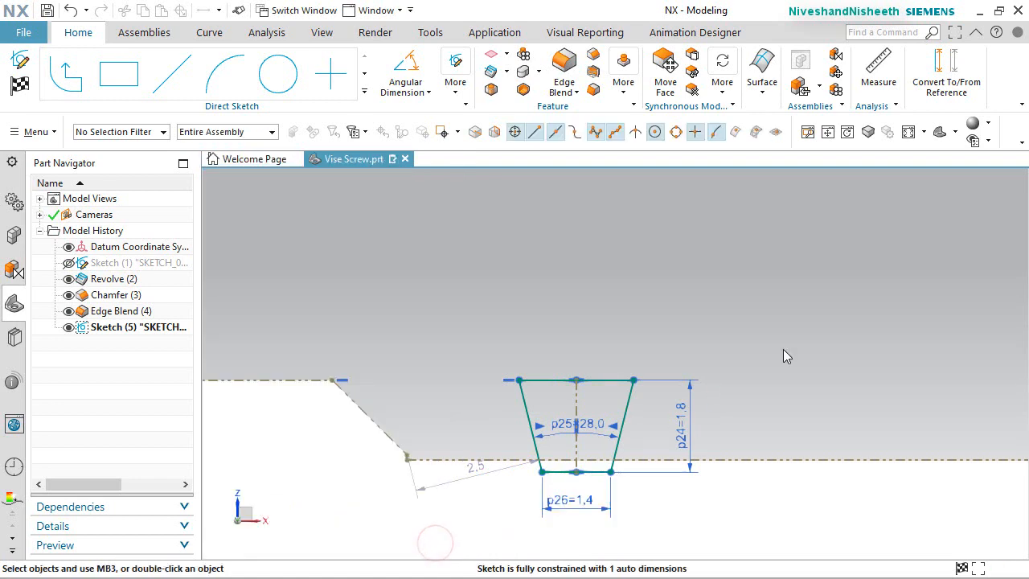
Add a 1.5 mm horizontal dimension between the chamfer's upper end and the trapezoid's upper-left corner
{"action": "left_click", "coordinate": [414, 92]}
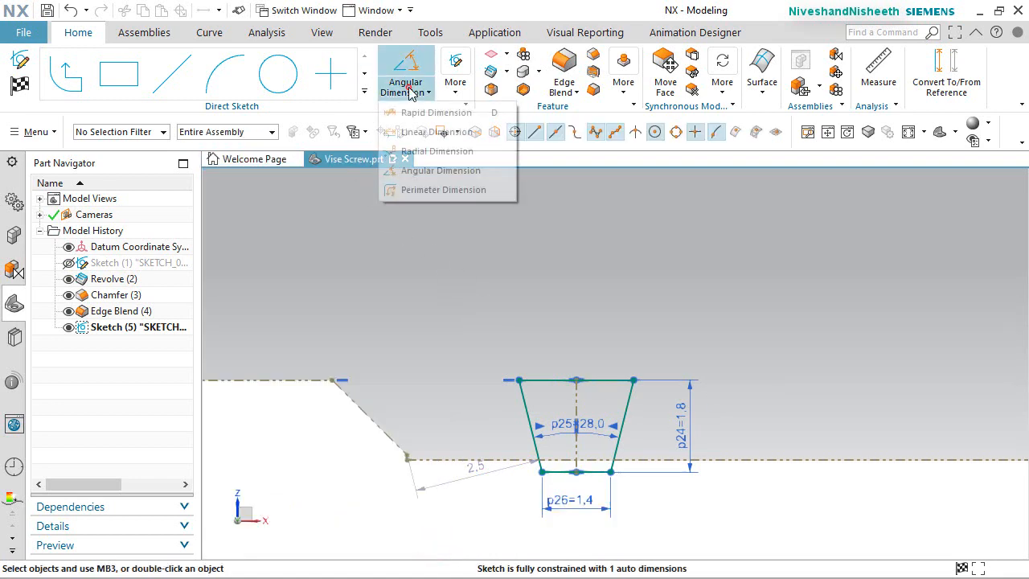
{"action": "left_click", "coordinate": [421, 108]}
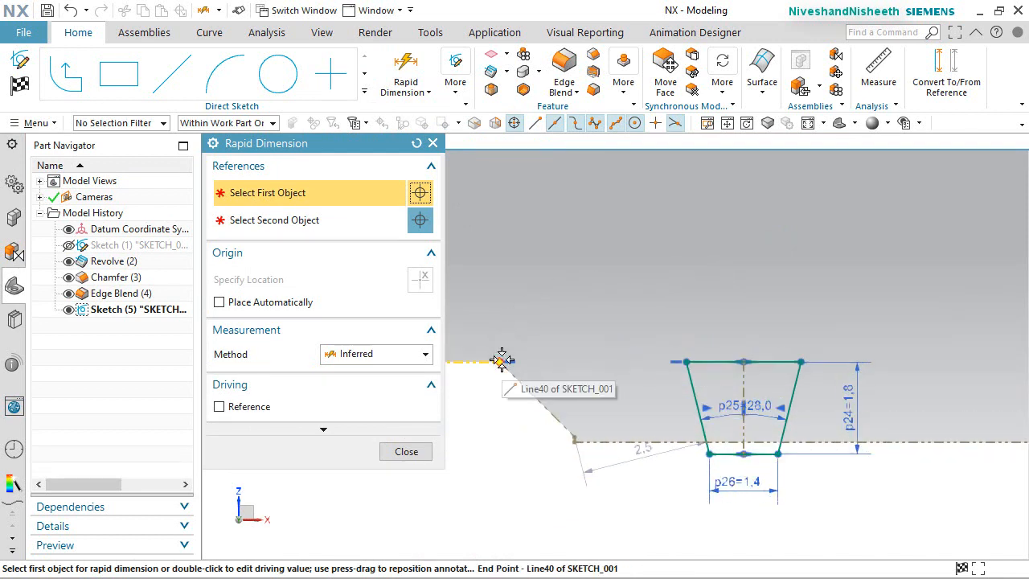
{"action": "left_click", "coordinate": [501, 361]}
{"action": "left_click", "coordinate": [683, 362]}
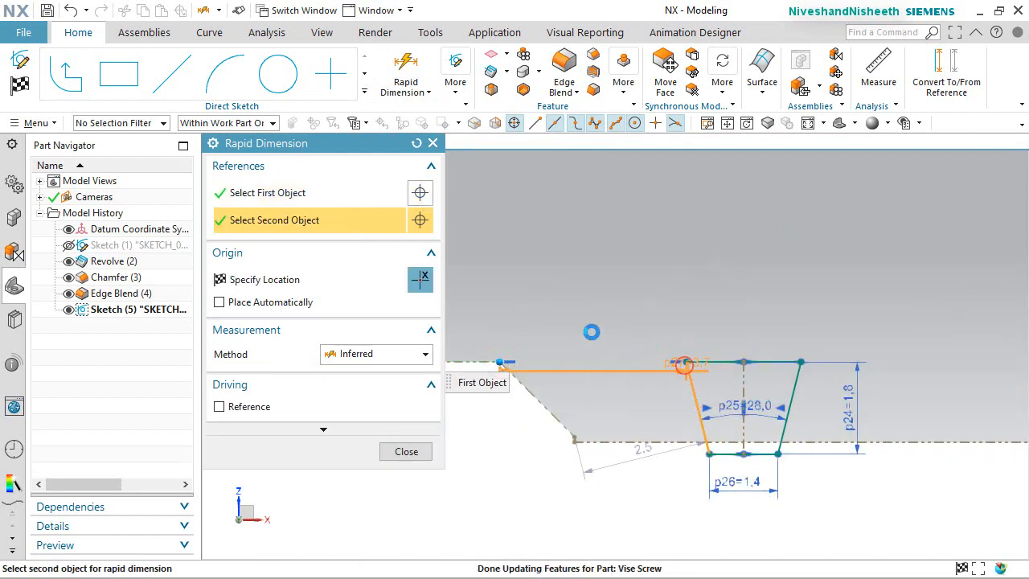
{"action": "left_click", "coordinate": [587, 328]}
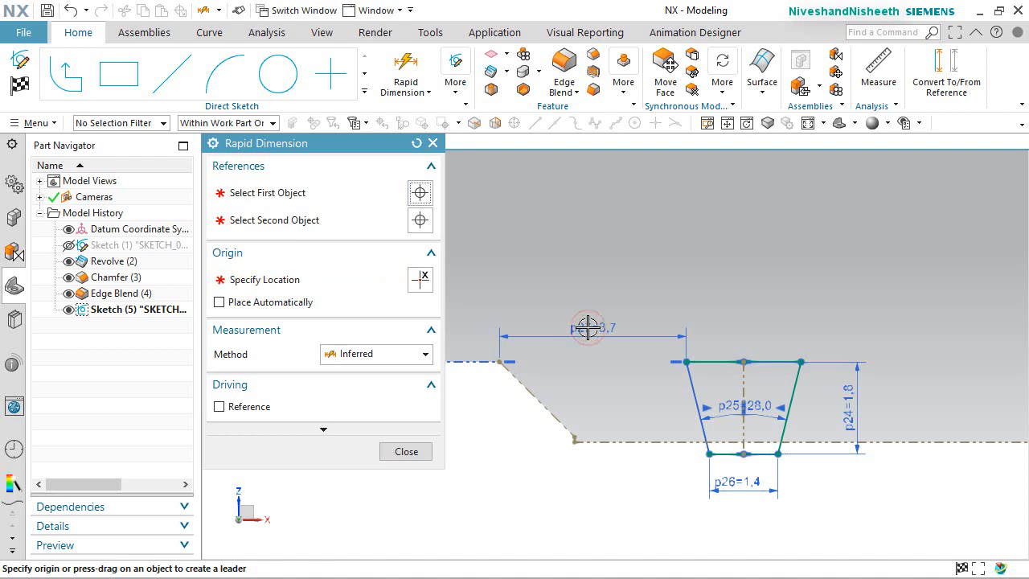
{"action": "left_click", "coordinate": [410, 452]}
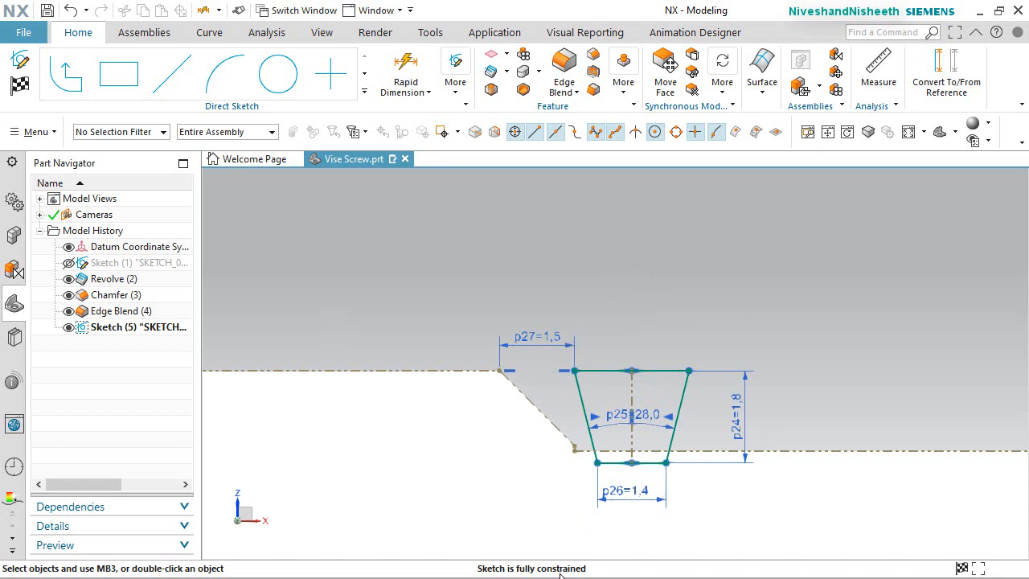
Finish the thread profile sketch and turn off section clipping to show the whole shaft
{"action": "left_click", "coordinate": [20, 85]}
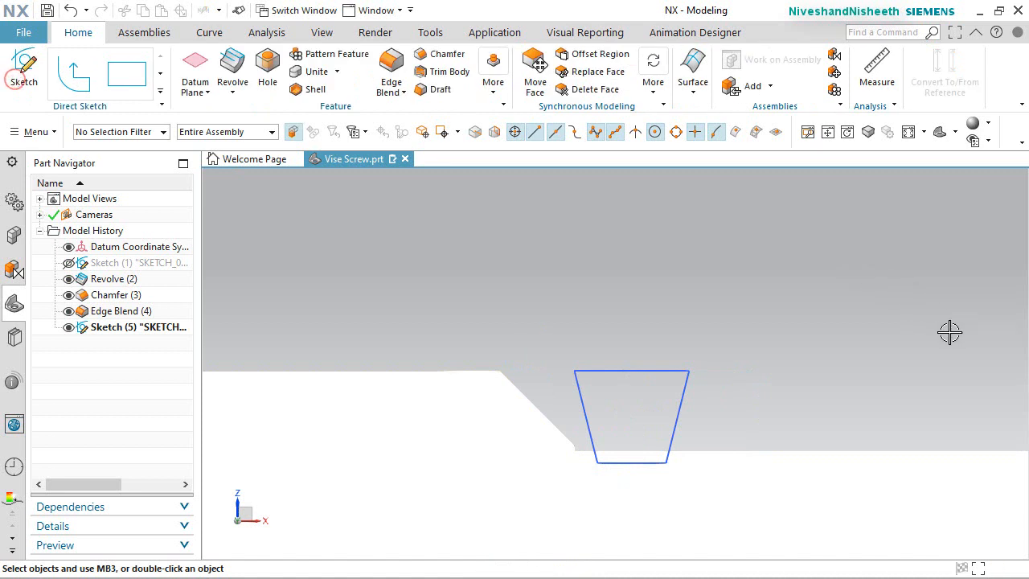
{"action": "left_click", "coordinate": [912, 130]}
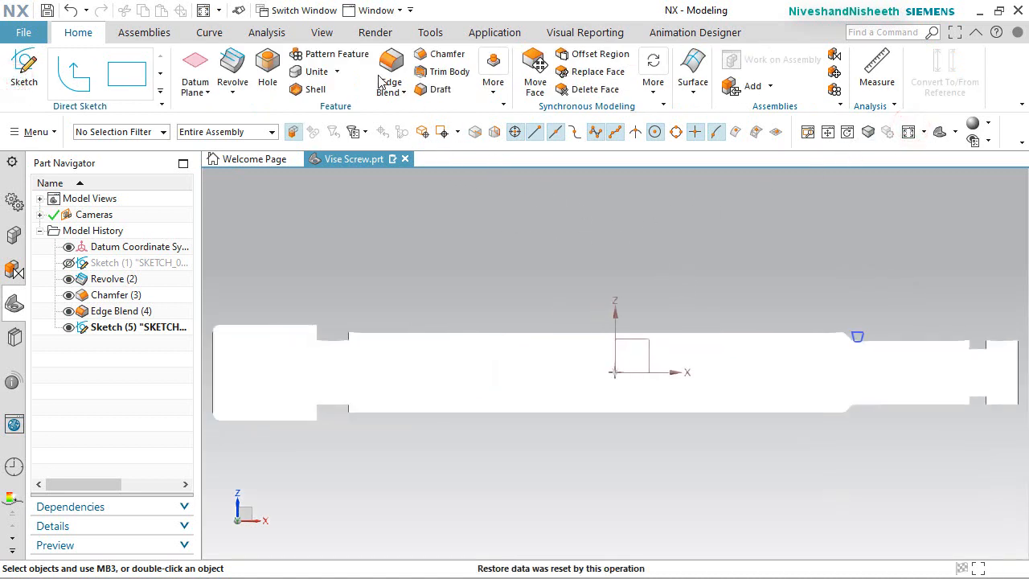
{"action": "left_click", "coordinate": [322, 32]}
{"action": "left_click", "coordinate": [381, 72]}
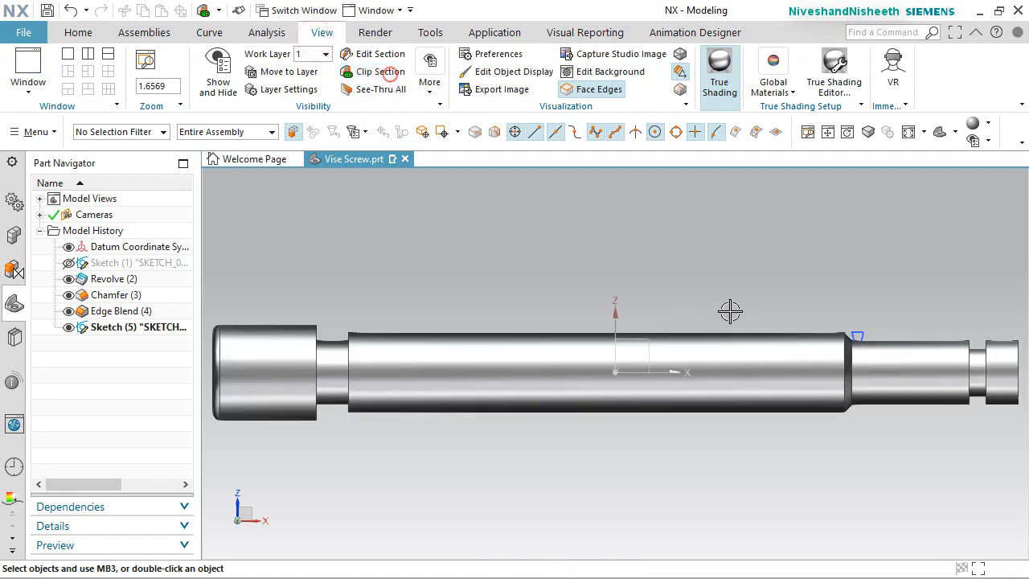
Show the part in isometric view and save it
{"action": "key", "text": "End"}
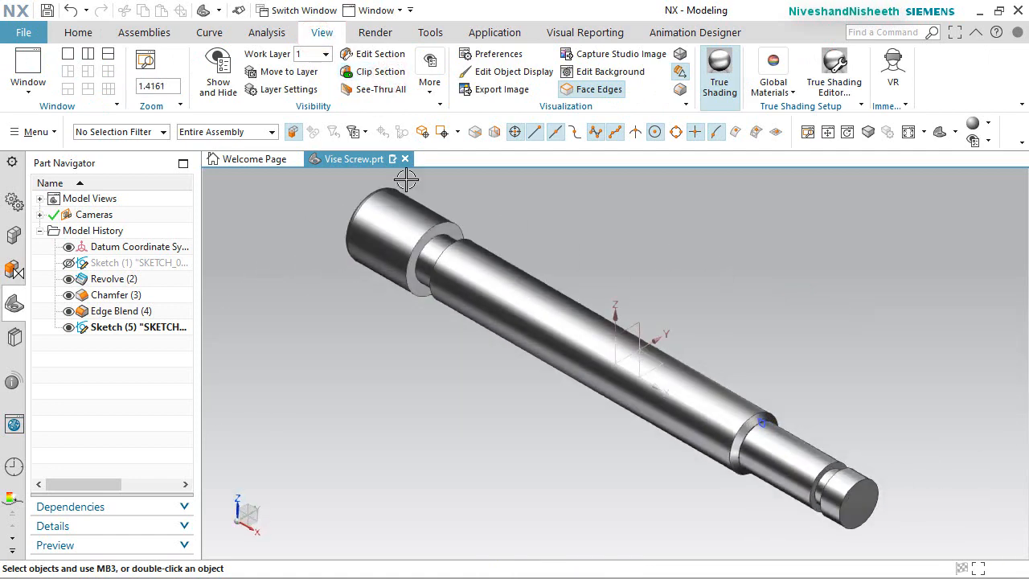
{"action": "left_click", "coordinate": [78, 32]}
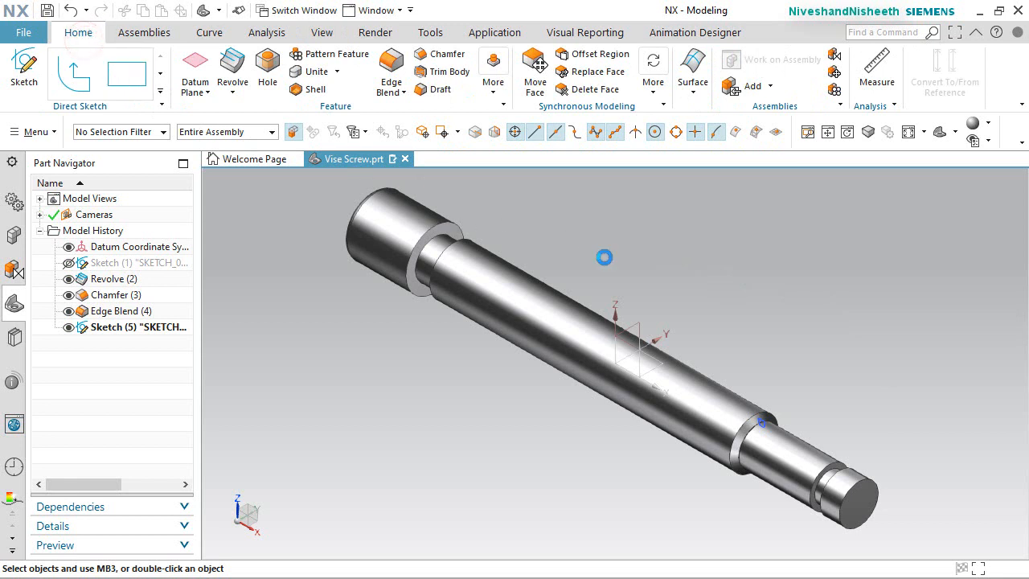
{"action": "key", "text": "ctrl+s"}
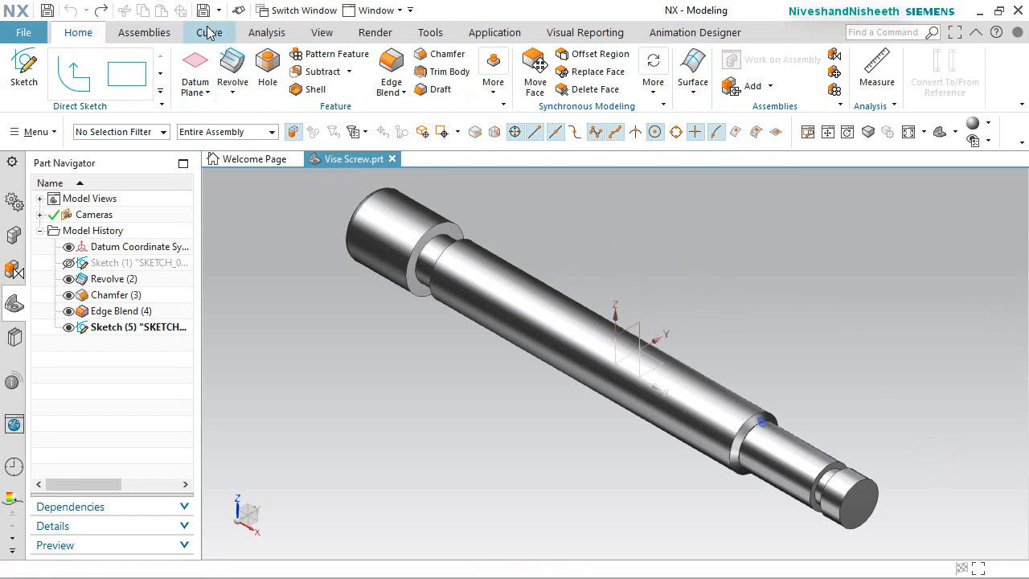
Start a helix with its settings reset to defaults and rotate its coordinate system -90° about the YC axis
{"action": "left_click", "coordinate": [208, 30]}
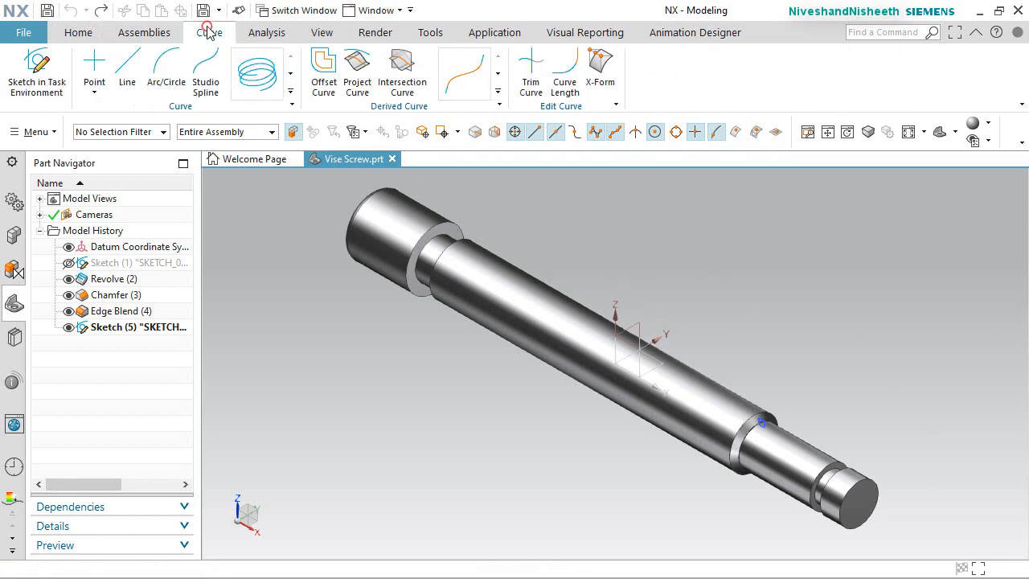
{"action": "left_click", "coordinate": [251, 90]}
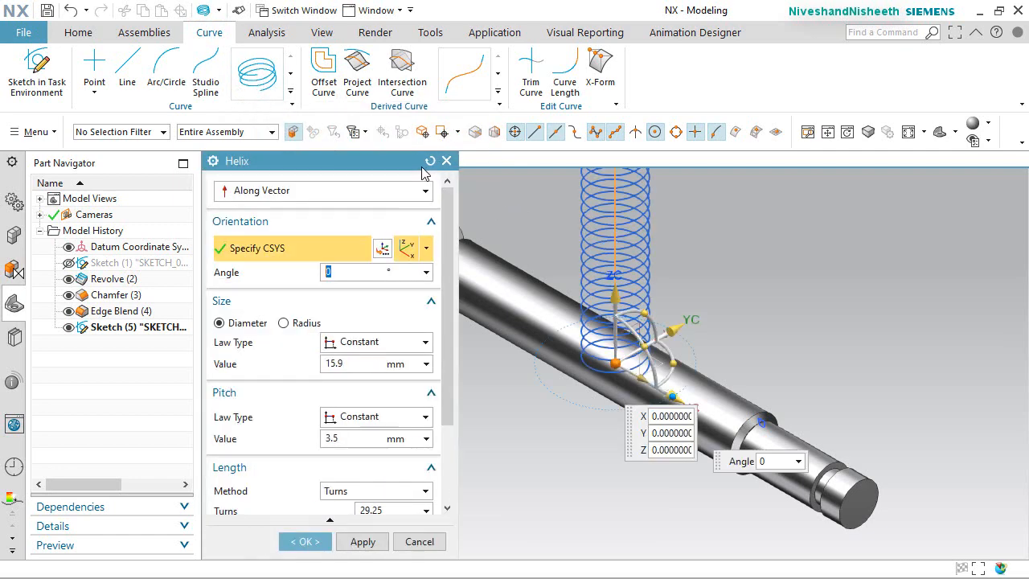
{"action": "scroll", "coordinate": [699, 253], "scroll_direction": "down", "scroll_amount": 3}
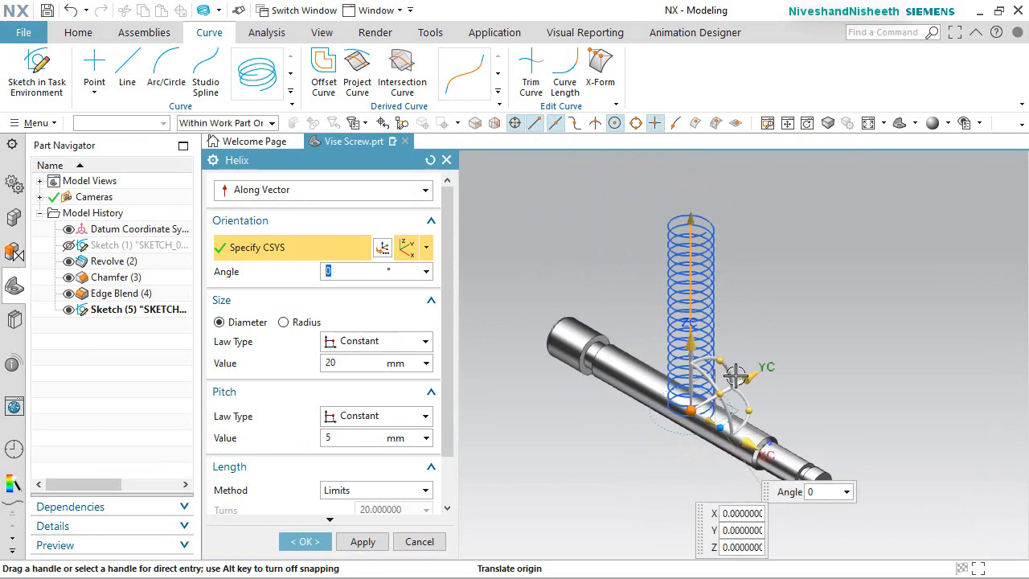
{"action": "left_click", "coordinate": [721, 390]}
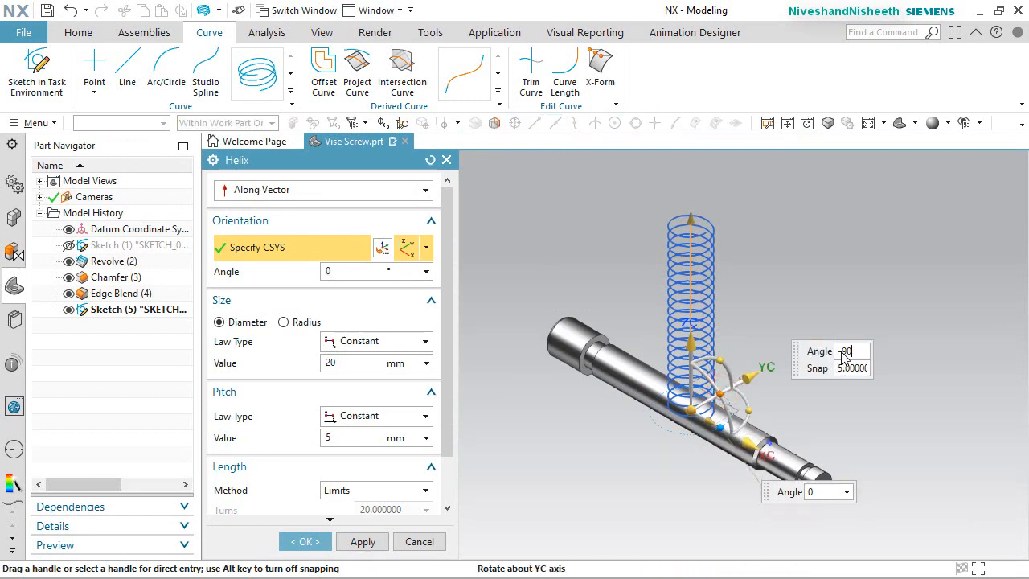
{"action": "type", "text": "-90"}
{"action": "key", "text": "Return"}
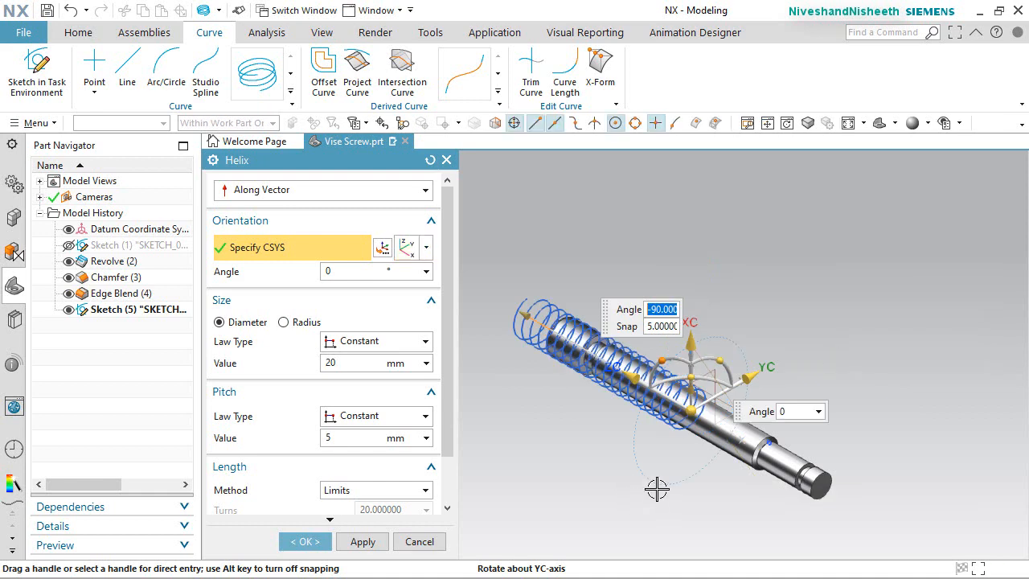
Move the helix origin to the arc center of the Revolve (2) edge at the foot of the shoulder chamfer
{"action": "scroll", "coordinate": [657, 489], "scroll_direction": "up", "scroll_amount": 4}
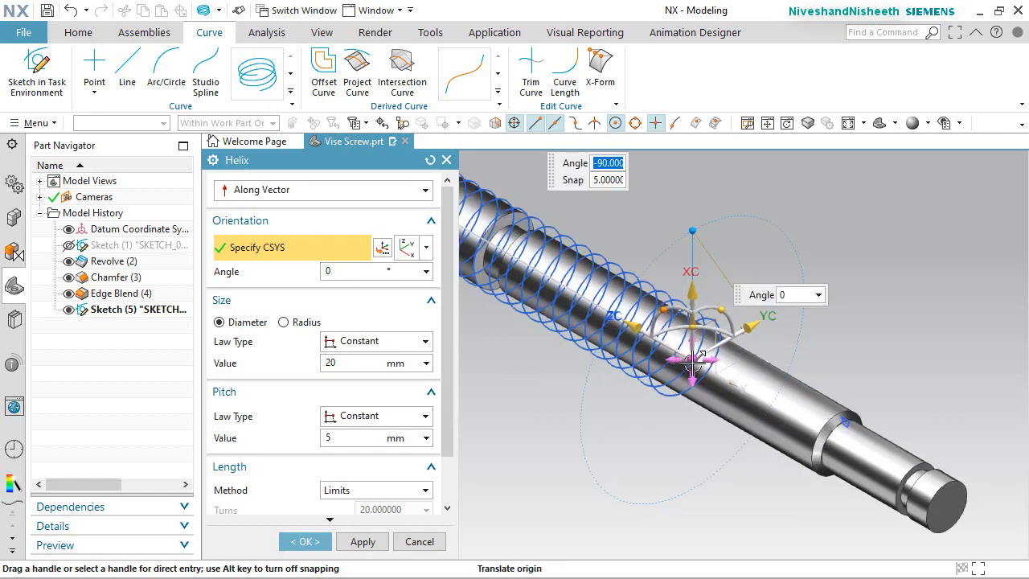
{"action": "left_click", "coordinate": [692, 361]}
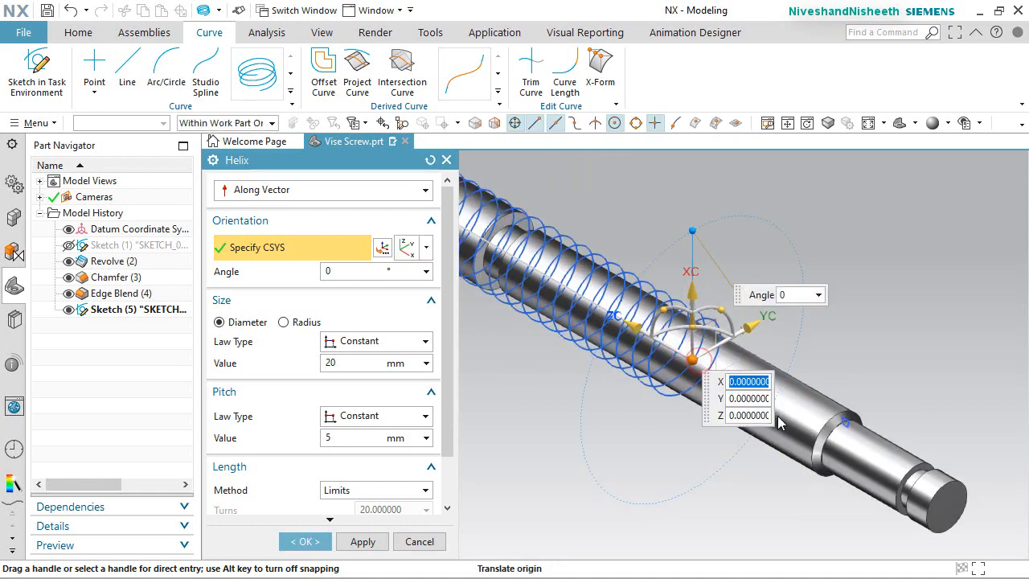
{"action": "scroll", "coordinate": [780, 423], "scroll_direction": "up", "scroll_amount": 5}
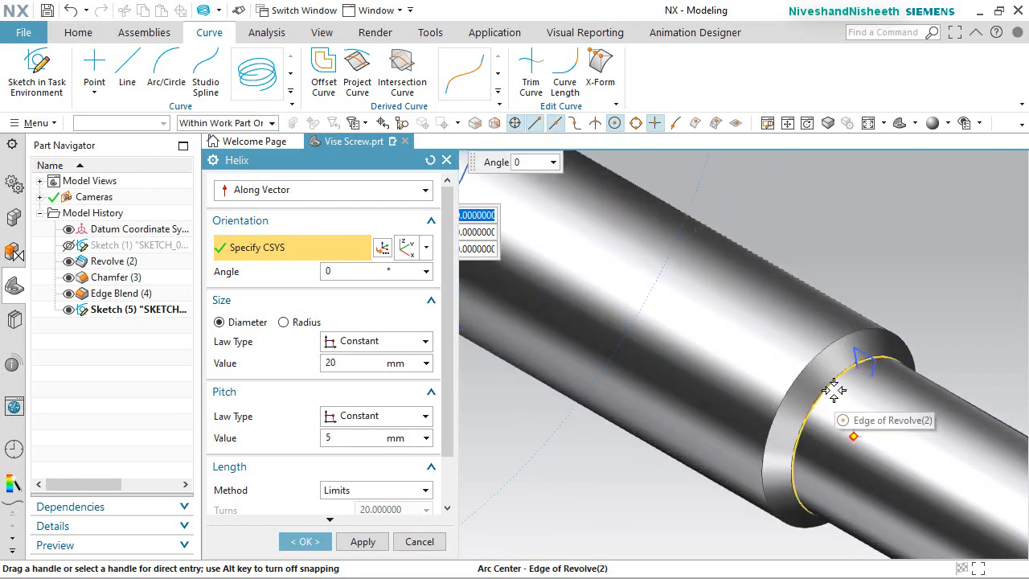
{"action": "left_click", "coordinate": [833, 392]}
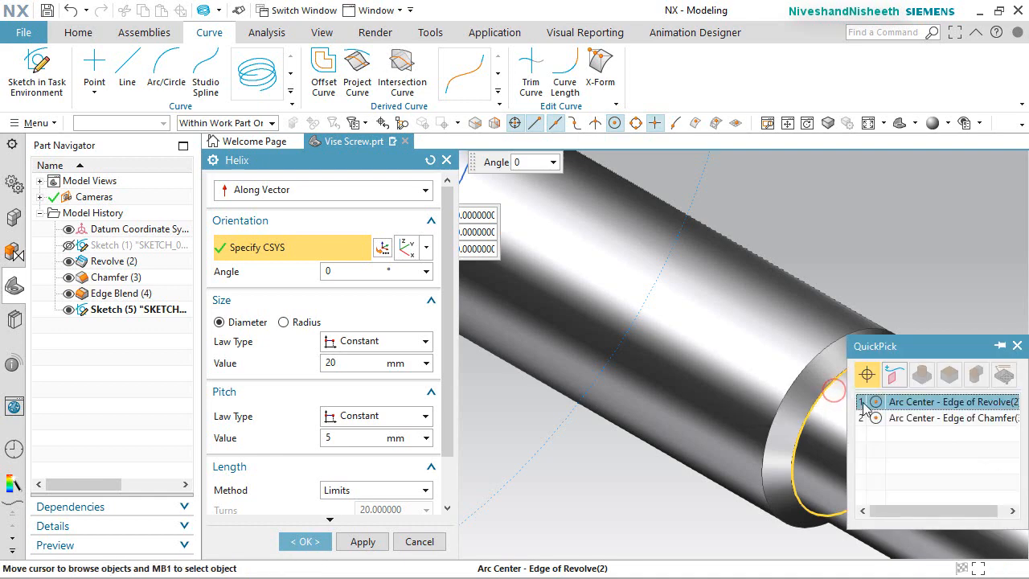
{"action": "left_click", "coordinate": [881, 403]}
{"action": "scroll", "coordinate": [880, 403], "scroll_direction": "down", "scroll_amount": 5}
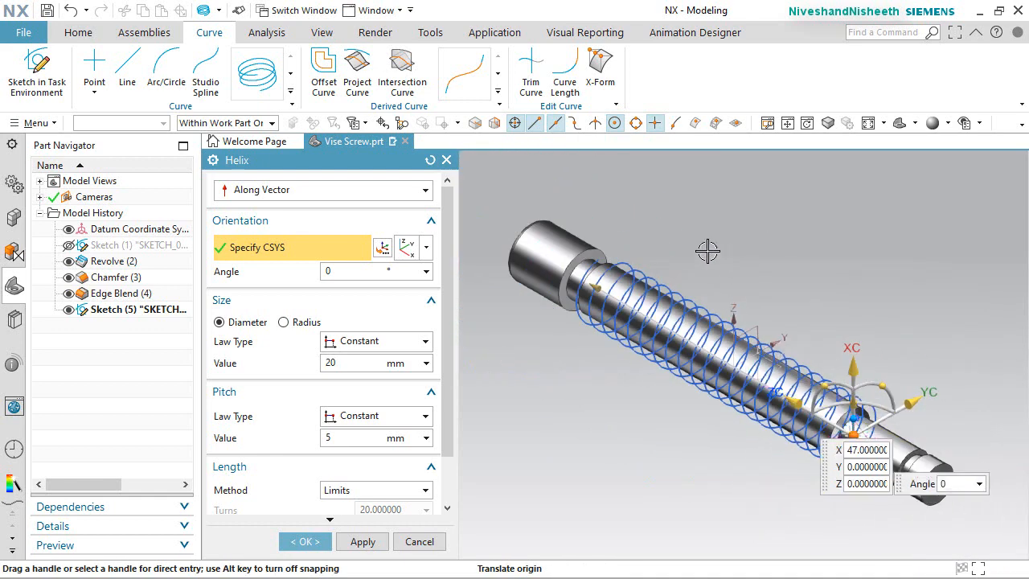
Set the helix diameter to 15.9 mm and its pitch to 3.5 mm
{"action": "left_click", "coordinate": [350, 363]}
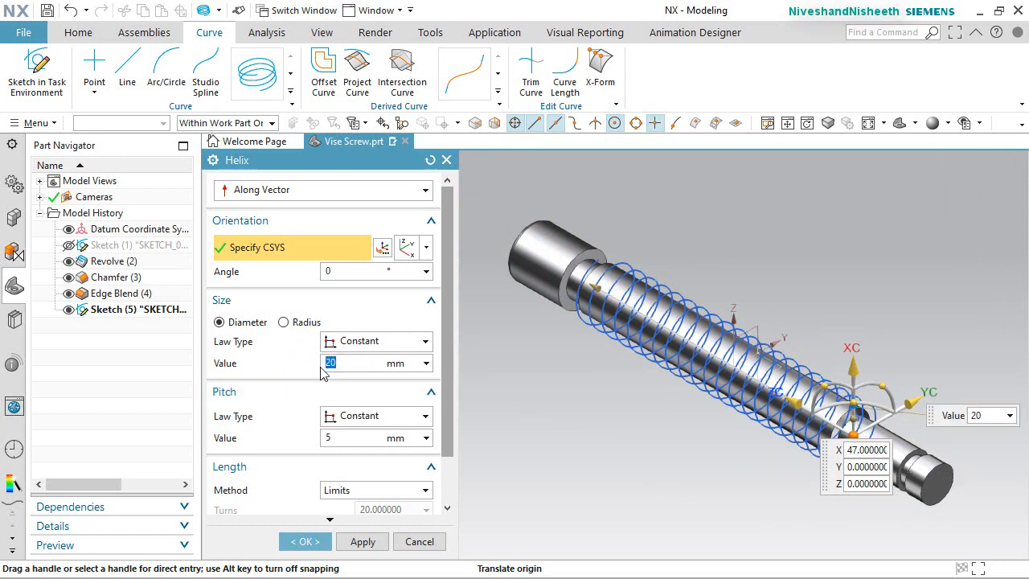
{"action": "key", "text": "Return"}
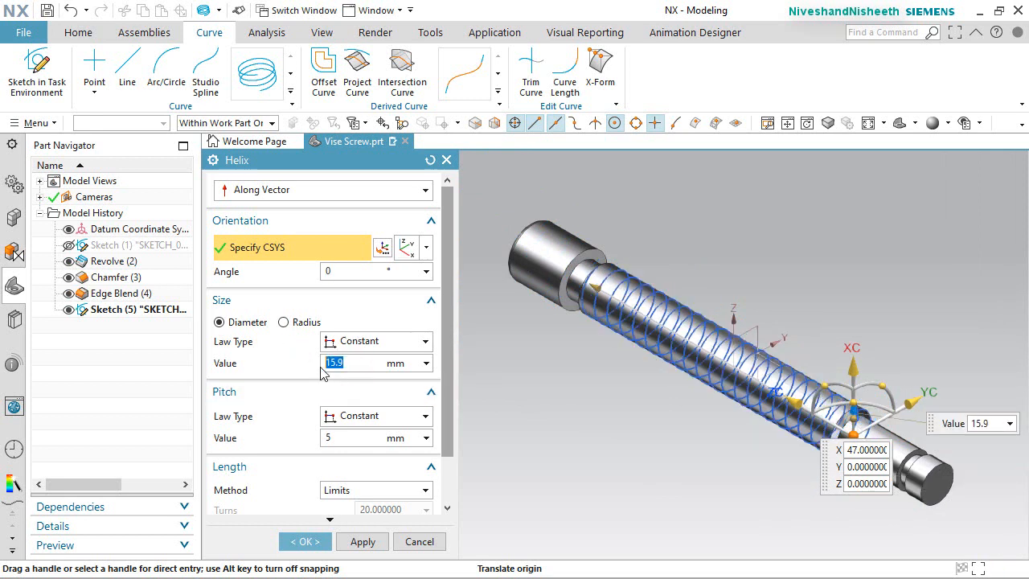
{"action": "left_click", "coordinate": [344, 442]}
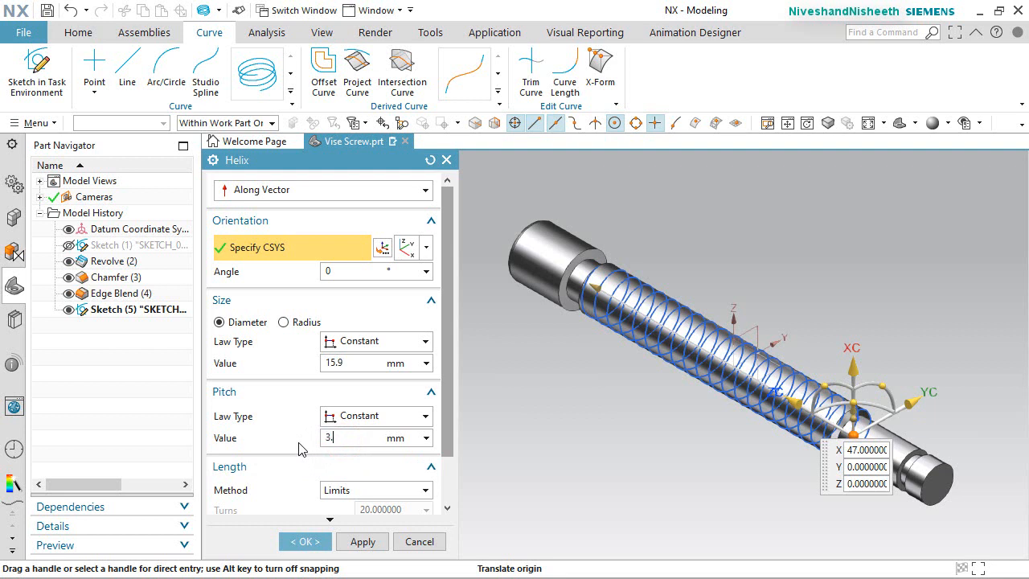
{"action": "type", "text": "3.5"}
{"action": "key", "text": "Return"}
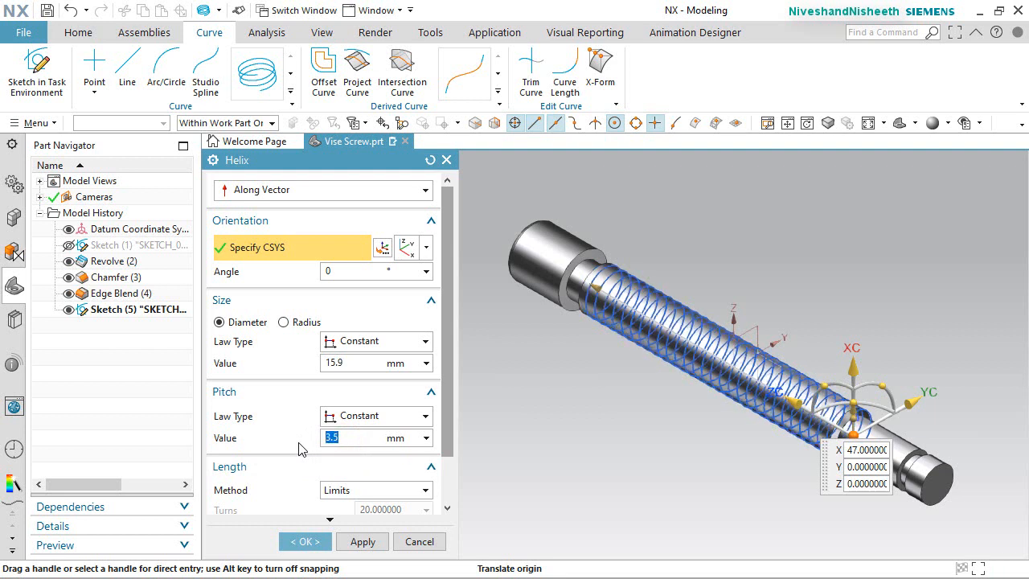
Define the helix length by turns, set it to 29.25 turns, and create the helix
{"action": "scroll", "coordinate": [449, 415], "scroll_direction": "down", "scroll_amount": 2}
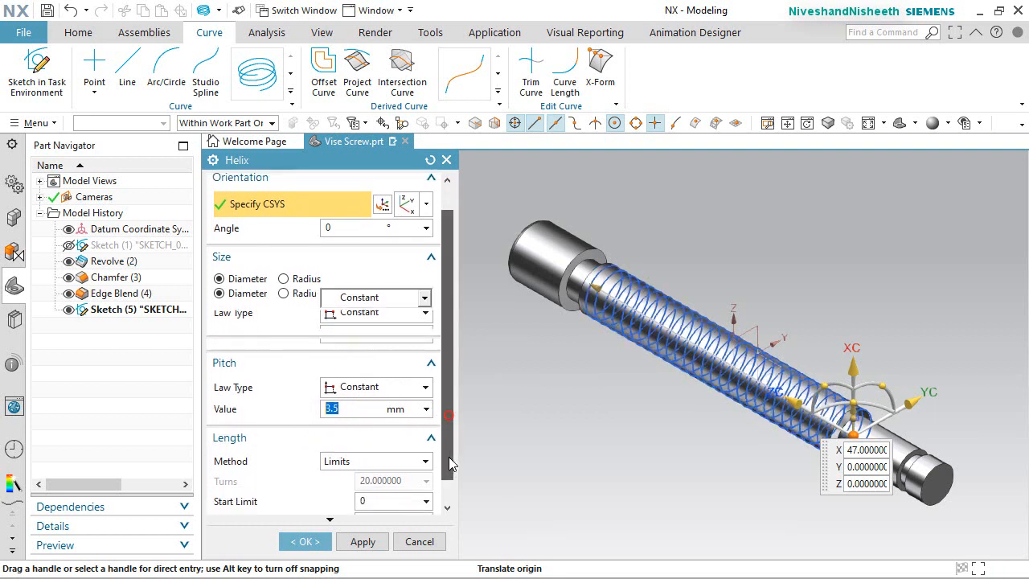
{"action": "left_click", "coordinate": [426, 435]}
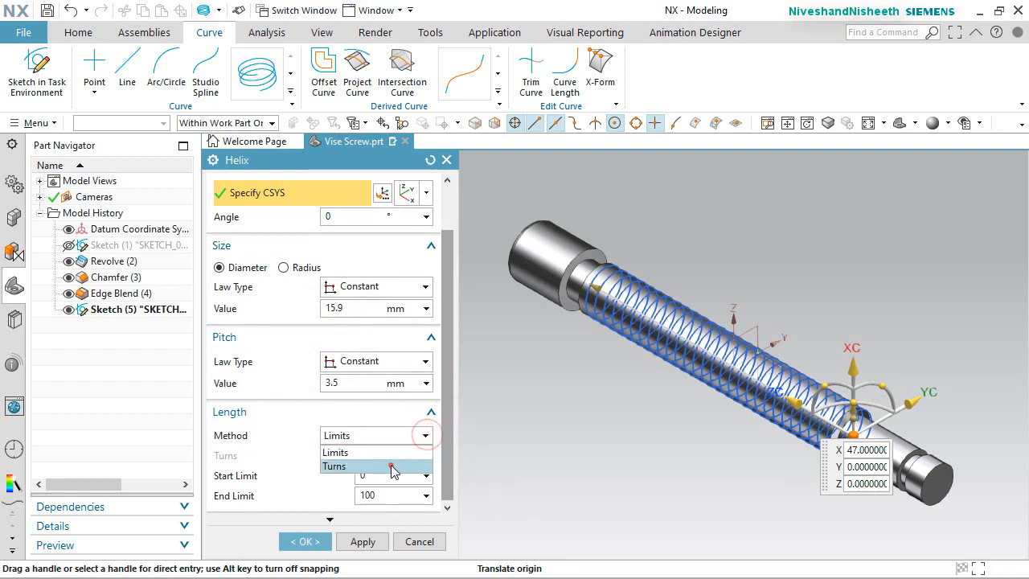
{"action": "left_click", "coordinate": [393, 466]}
{"action": "left_click_drag", "start_coordinate": [359, 499], "coordinate": [422, 493]}
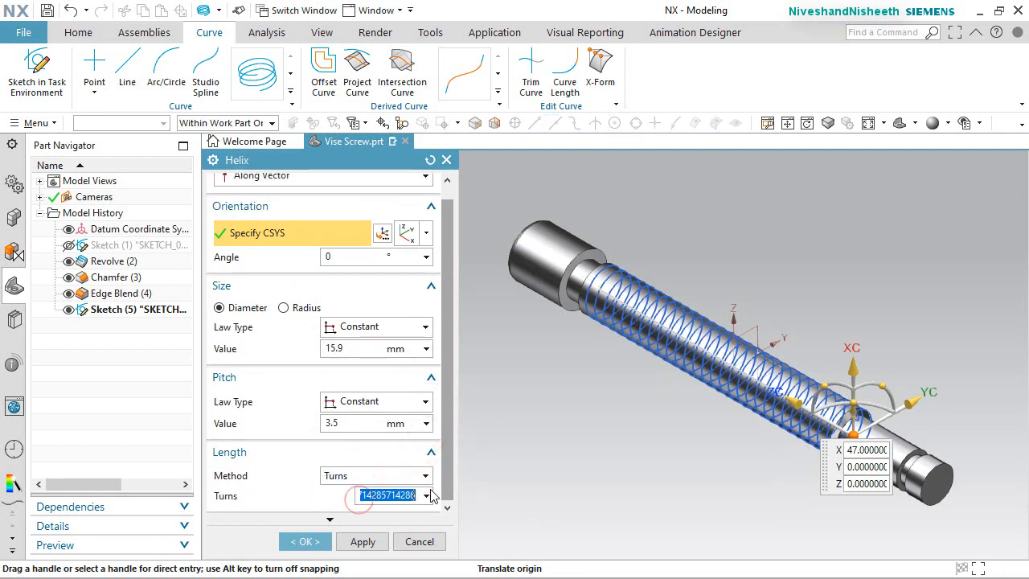
{"action": "type", "text": "29.25"}
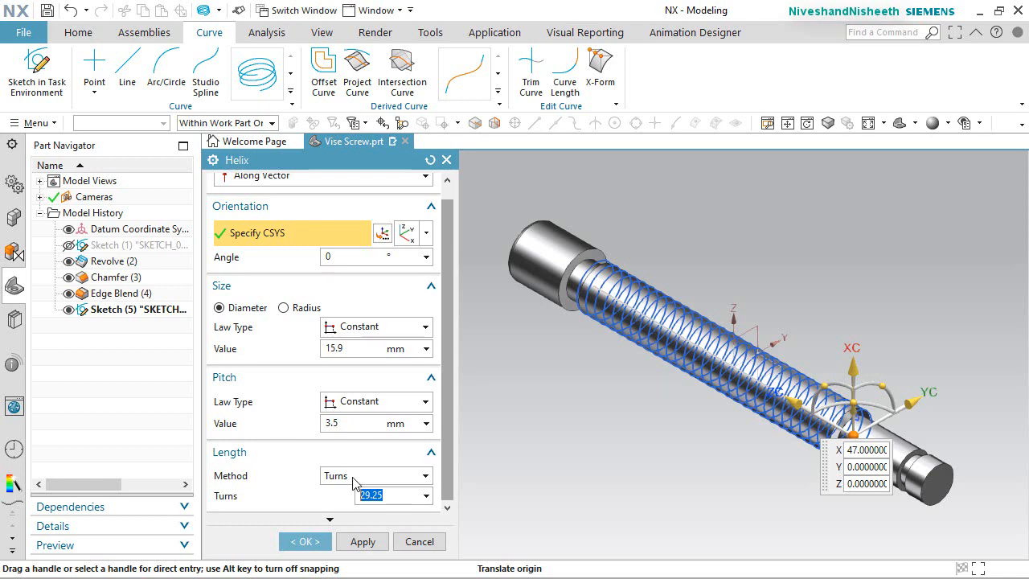
{"action": "left_click", "coordinate": [314, 541]}
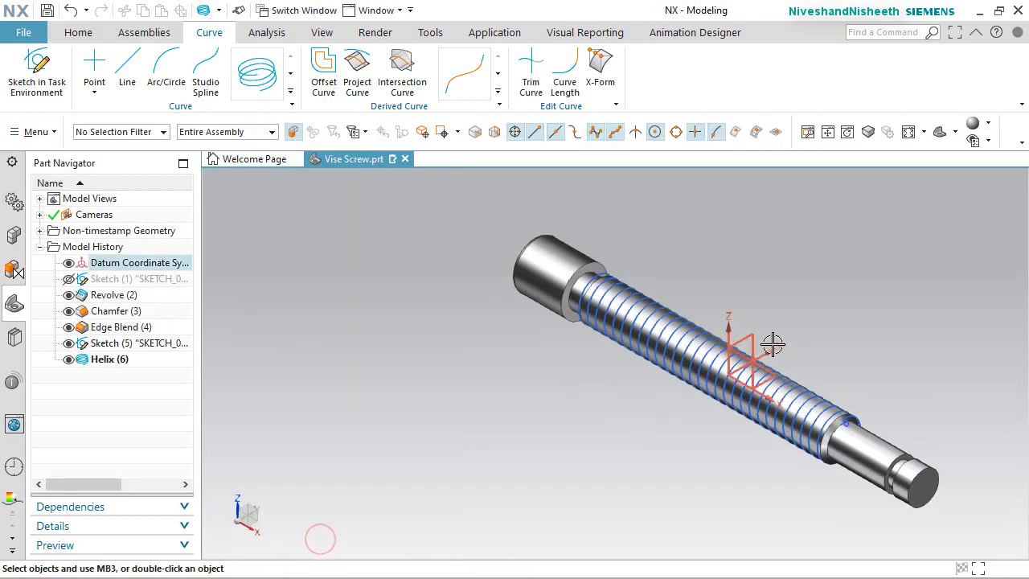
Examine the helix along the shaft from close up and from another angle, ending in isometric view
{"action": "scroll", "coordinate": [772, 344], "scroll_direction": "up", "scroll_amount": 8}
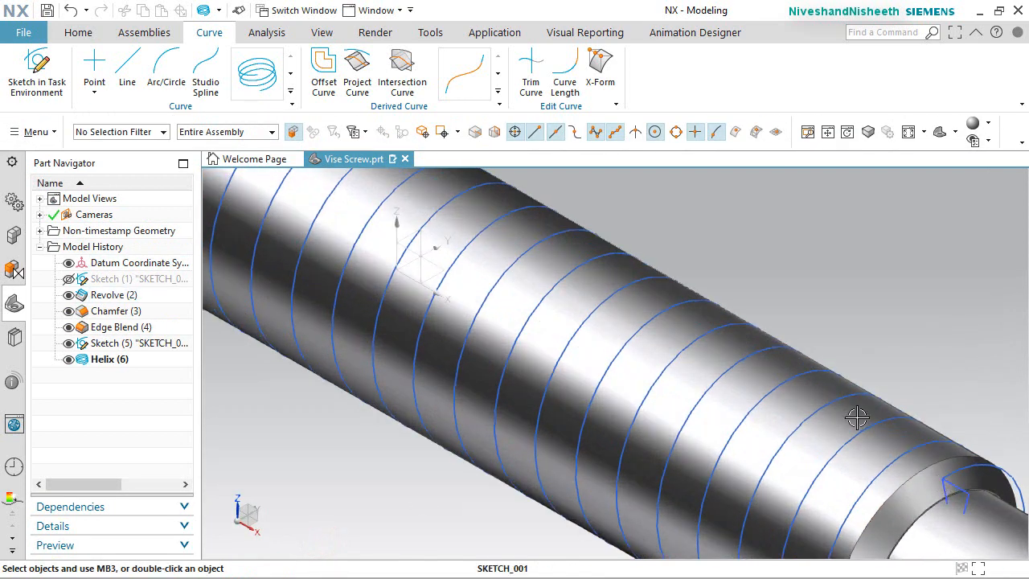
{"action": "scroll", "coordinate": [857, 418], "scroll_direction": "down", "scroll_amount": 8}
{"action": "scroll", "coordinate": [662, 349], "scroll_direction": "up", "scroll_amount": 2}
{"action": "middle_click_drag", "start_coordinate": [661, 349], "coordinate": [633, 480]}
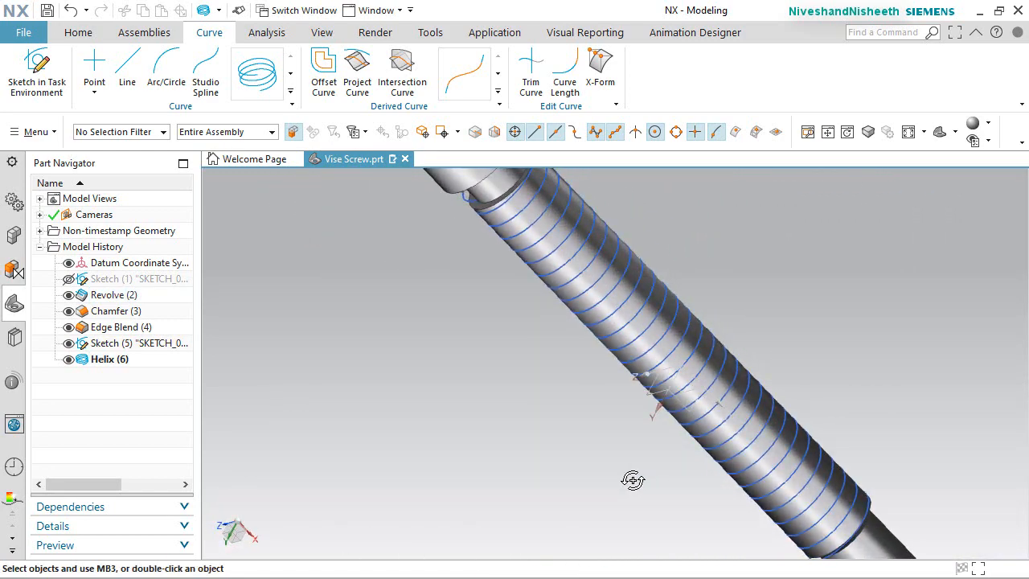
{"action": "key", "text": "End"}
{"action": "left_click", "coordinate": [626, 280]}
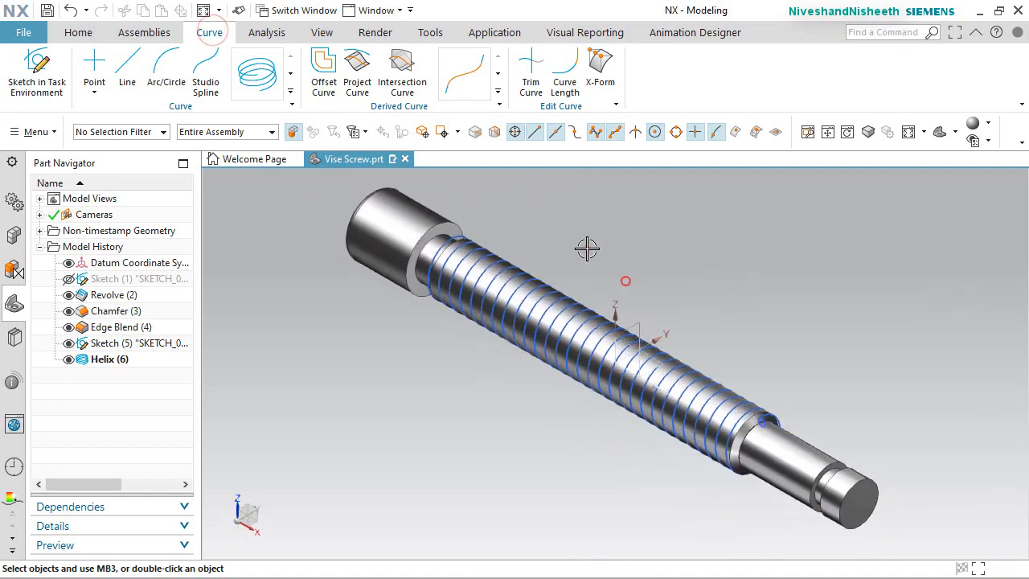
Start a Swept feature with the trapezoidal thread profile sketch as the section and the helix as the guide
{"action": "left_click", "coordinate": [78, 32]}
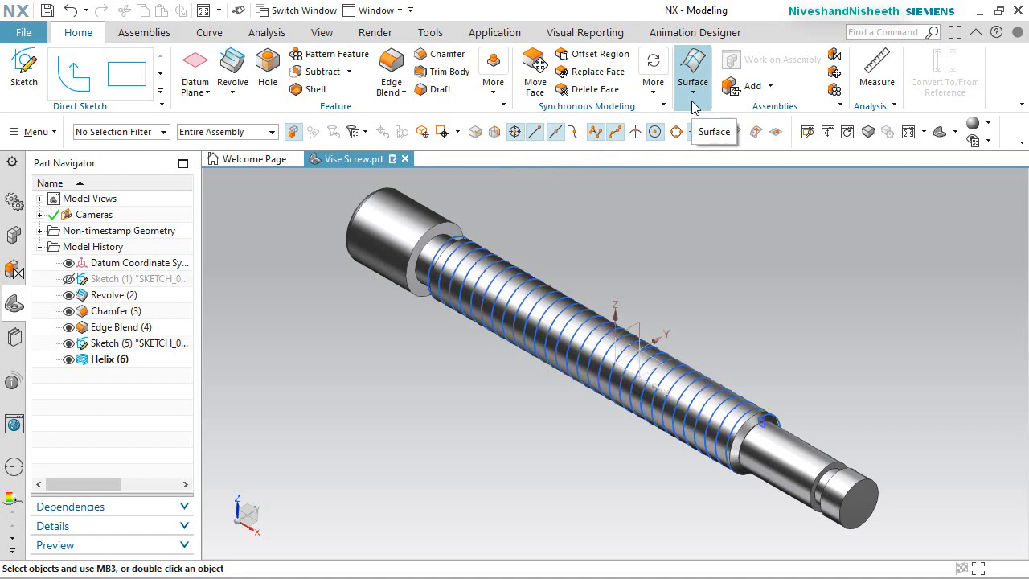
{"action": "left_click", "coordinate": [694, 103]}
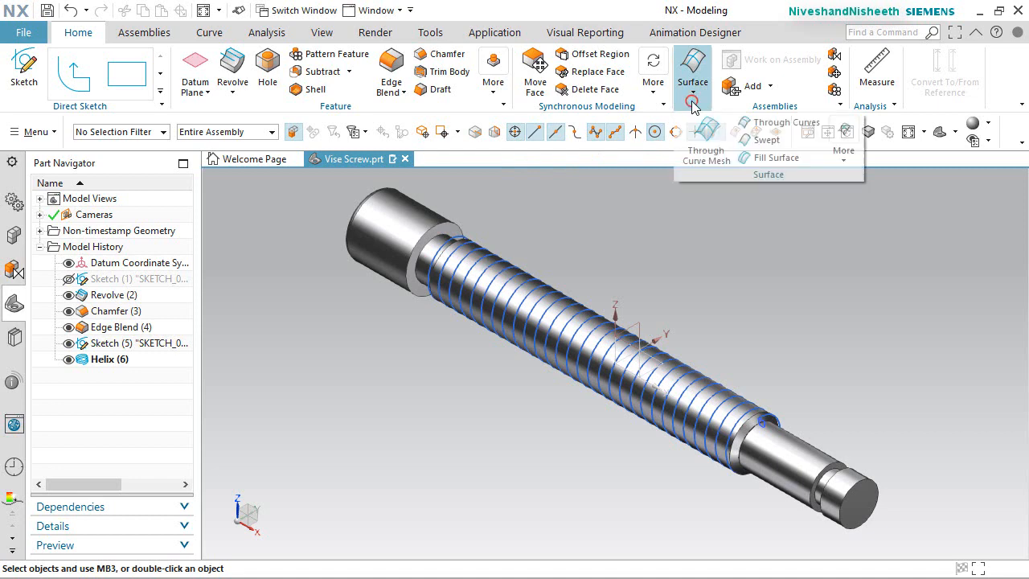
{"action": "left_click", "coordinate": [762, 140]}
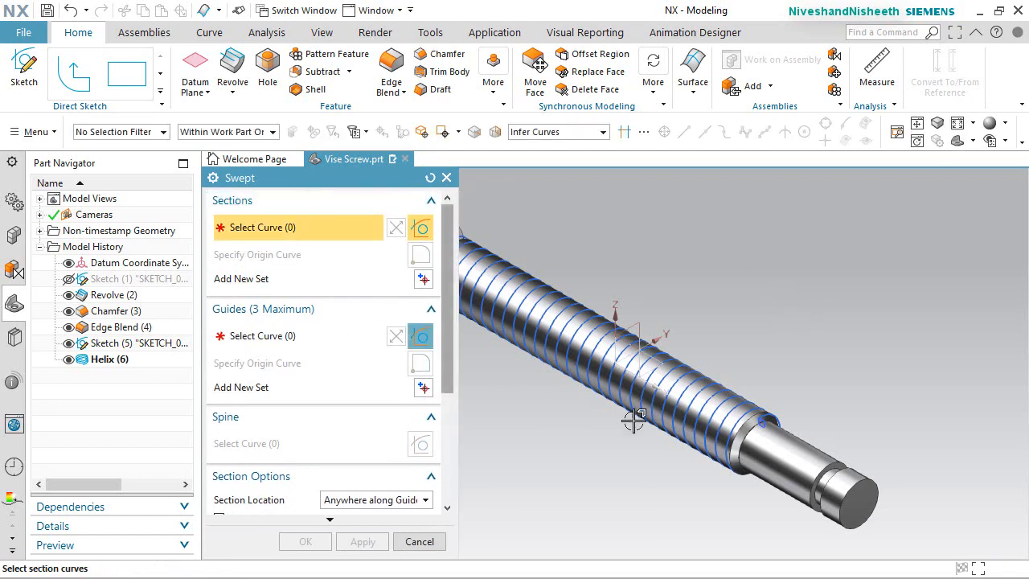
{"action": "scroll", "coordinate": [736, 421], "scroll_direction": "up", "scroll_amount": 3}
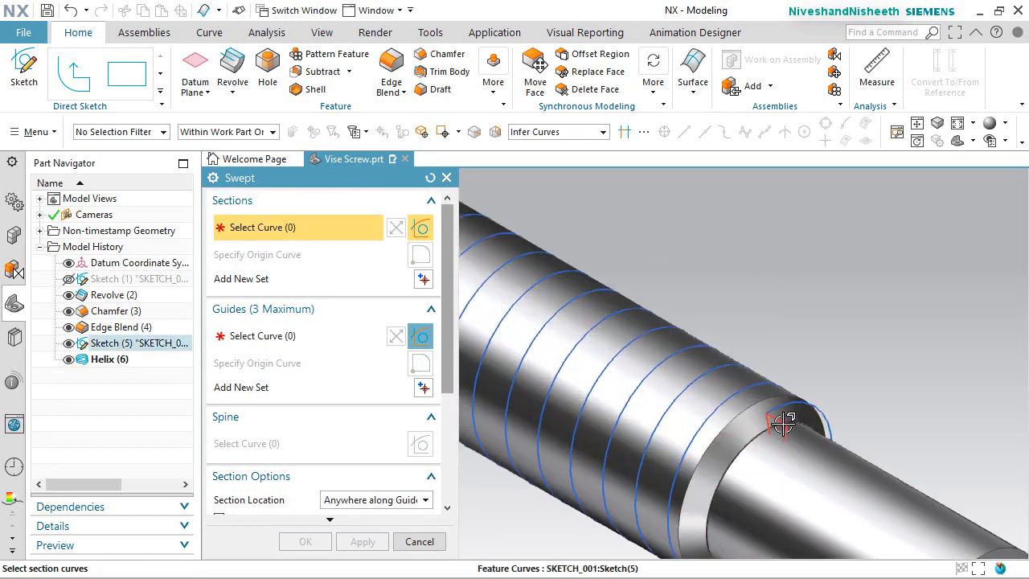
{"action": "left_click", "coordinate": [782, 424]}
{"action": "left_click", "coordinate": [297, 339]}
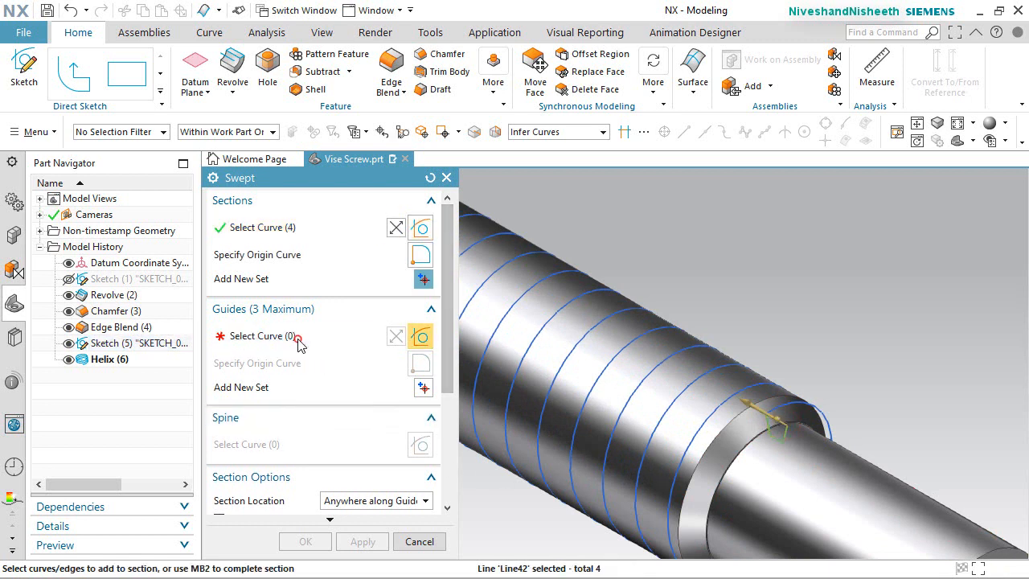
{"action": "left_click", "coordinate": [833, 421]}
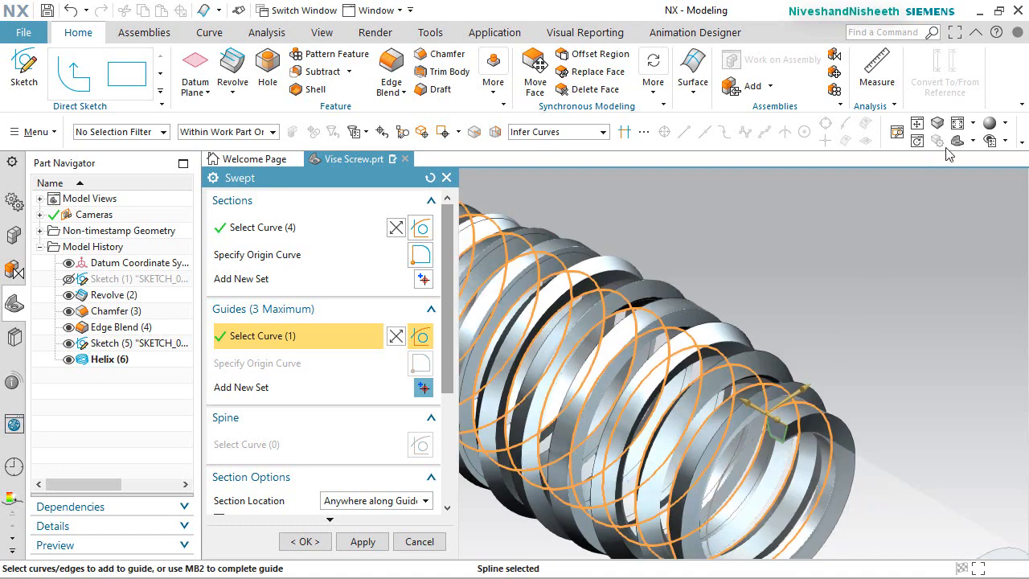
{"action": "left_click", "coordinate": [957, 125]}
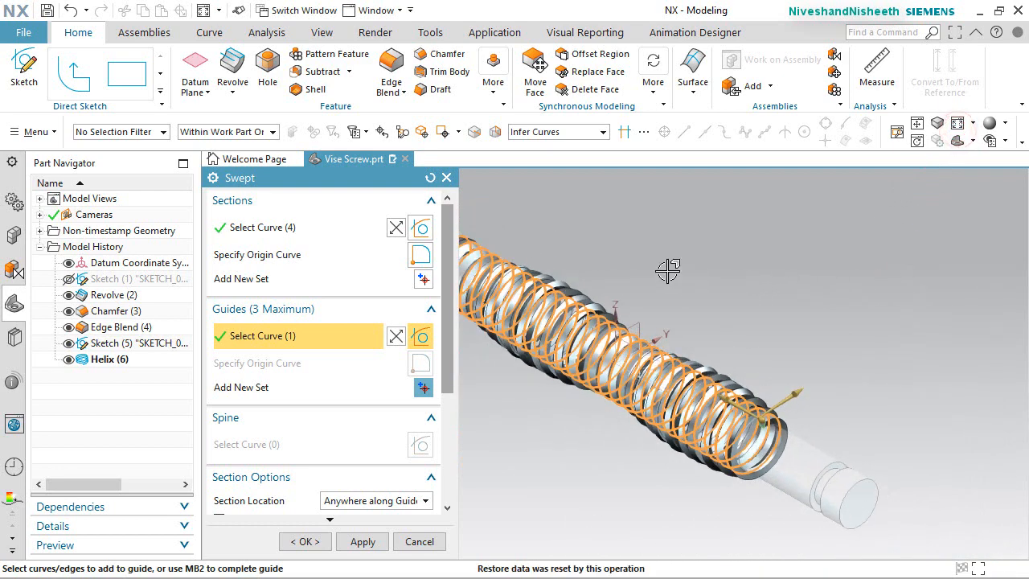
{"action": "scroll", "coordinate": [528, 301], "scroll_direction": "up", "scroll_amount": 3}
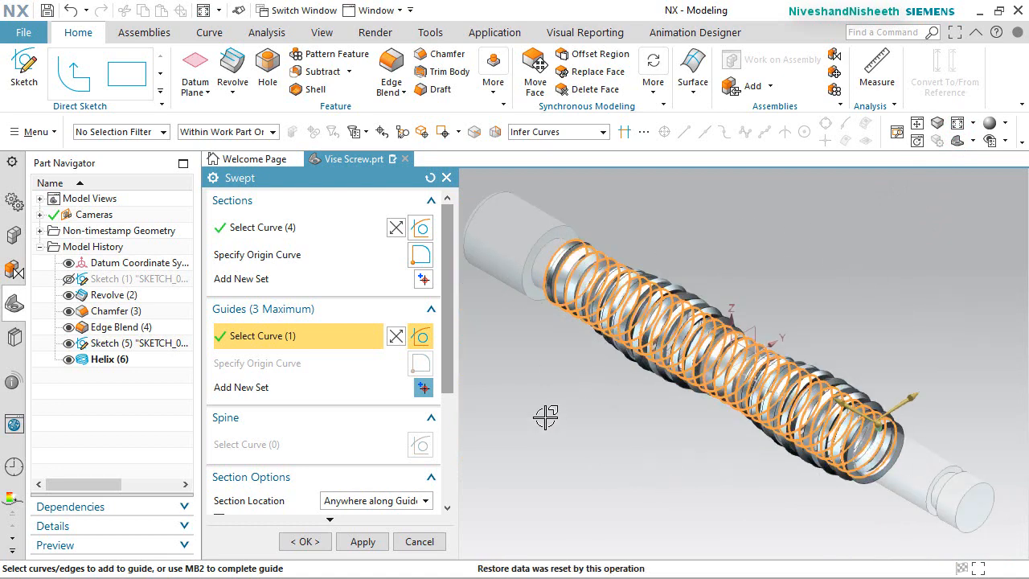
Preserve the section shape, orient the sweep by Vector Direction along the X-axis, and create it
{"action": "left_click_drag", "start_coordinate": [449, 356], "coordinate": [445, 472]}
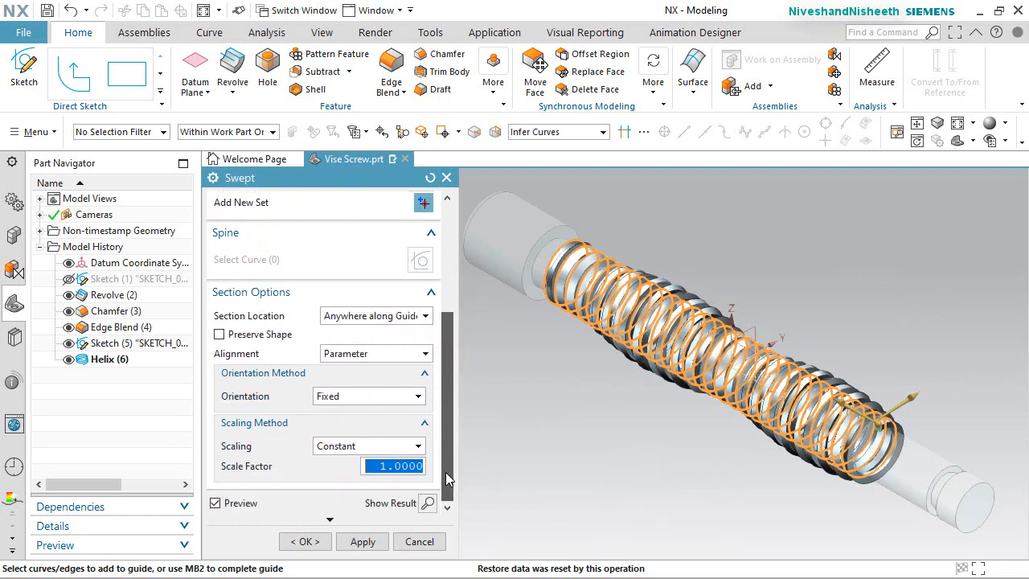
{"action": "left_click", "coordinate": [220, 334]}
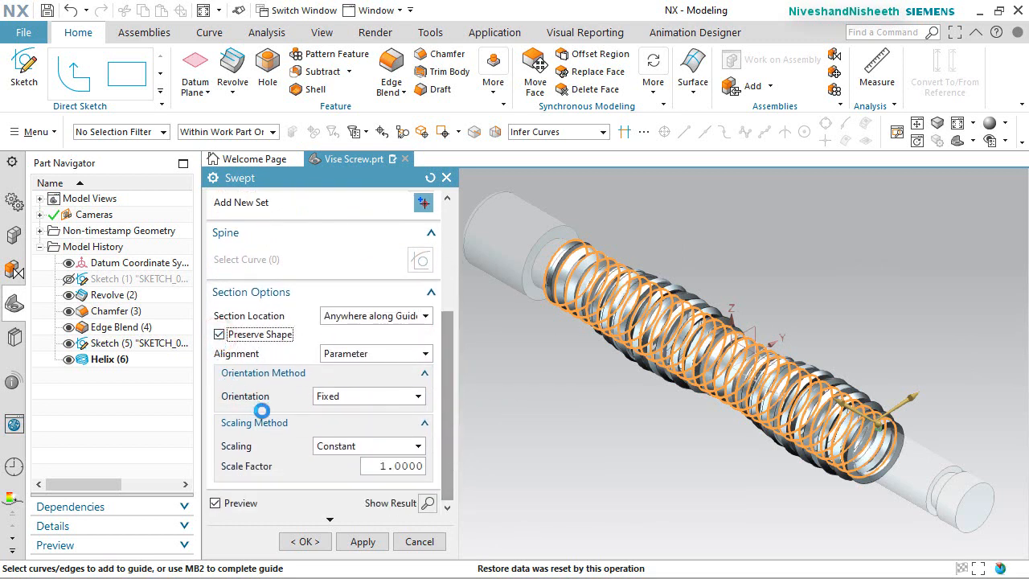
{"action": "left_click", "coordinate": [417, 397]}
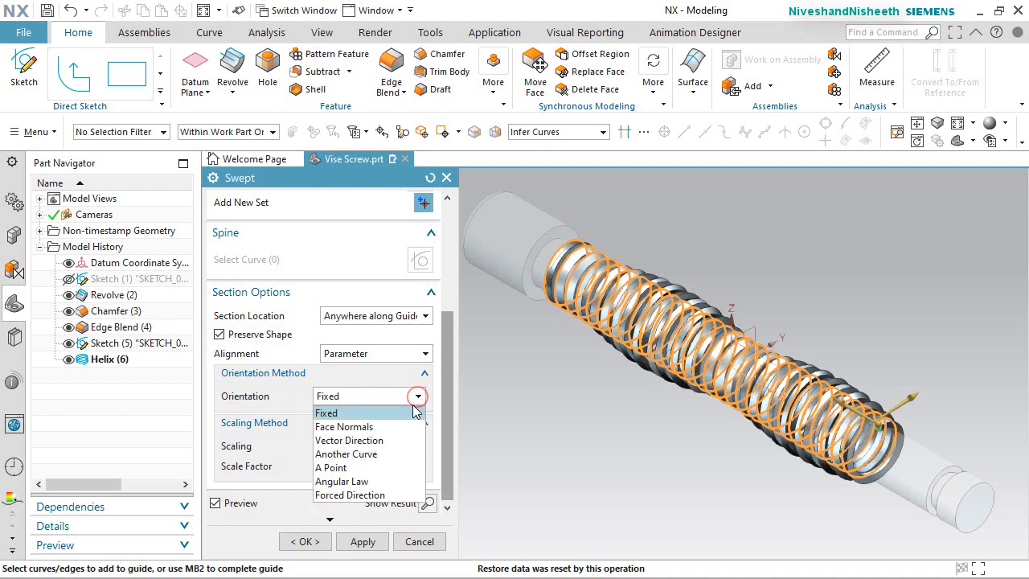
{"action": "left_click", "coordinate": [378, 440]}
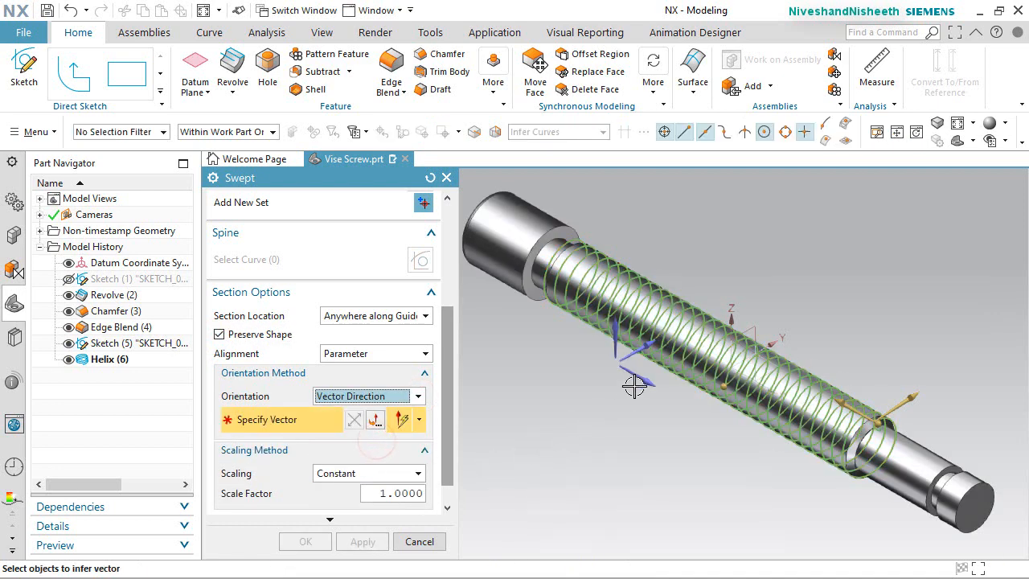
{"action": "left_click", "coordinate": [641, 375]}
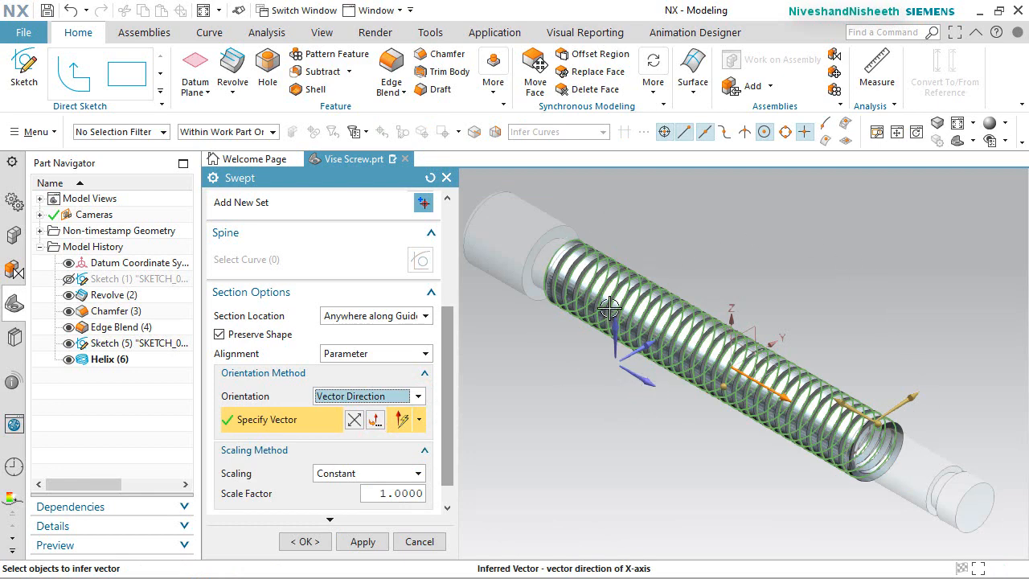
{"action": "scroll", "coordinate": [451, 450], "scroll_direction": "down", "scroll_amount": 1}
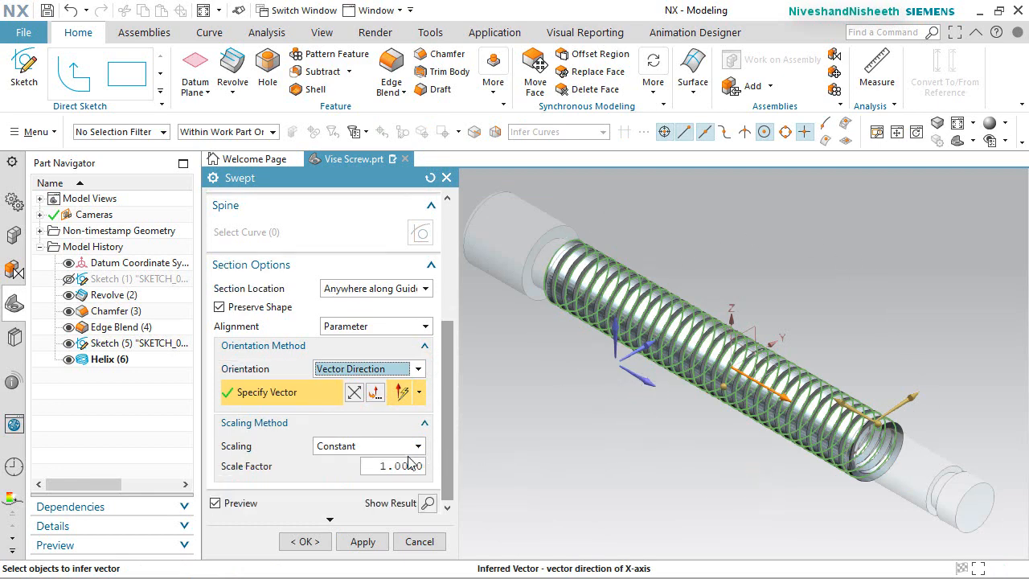
{"action": "left_click", "coordinate": [304, 541]}
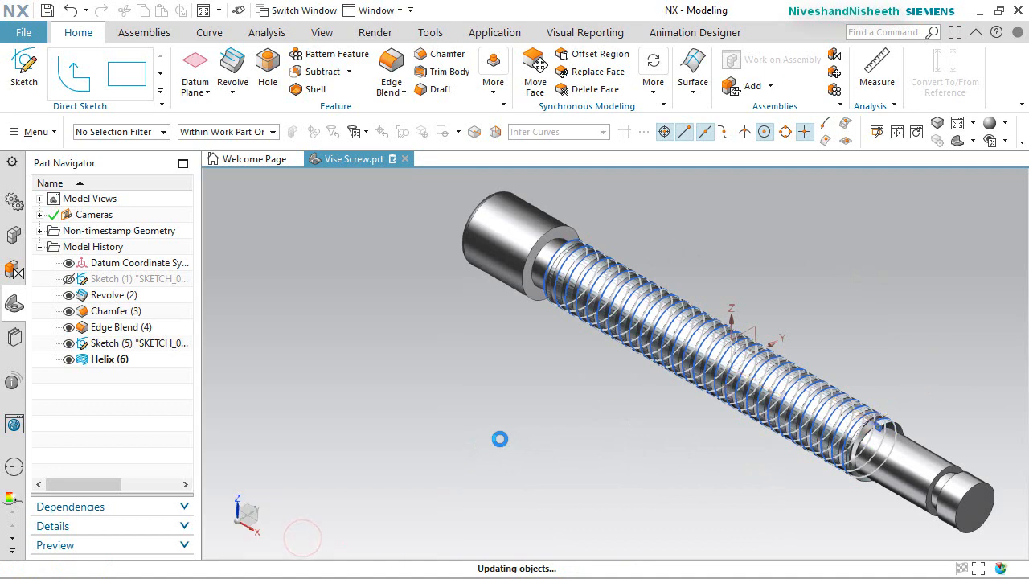
Hide the thread profile sketch and the helix so only the solid bodies are displayed
{"action": "left_click", "coordinate": [69, 344]}
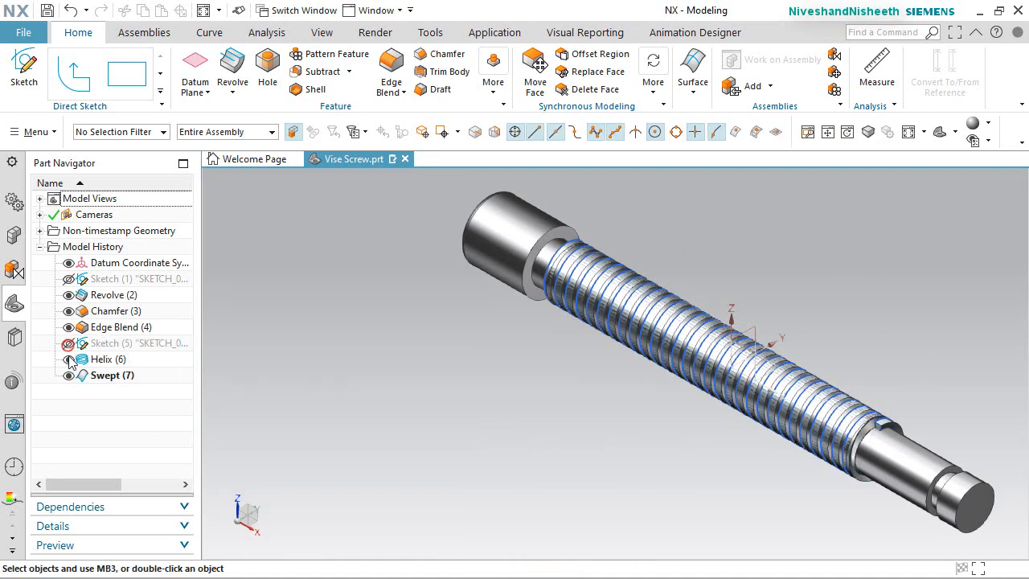
{"action": "left_click", "coordinate": [68, 359]}
{"action": "scroll", "coordinate": [780, 393], "scroll_direction": "up", "scroll_amount": 3}
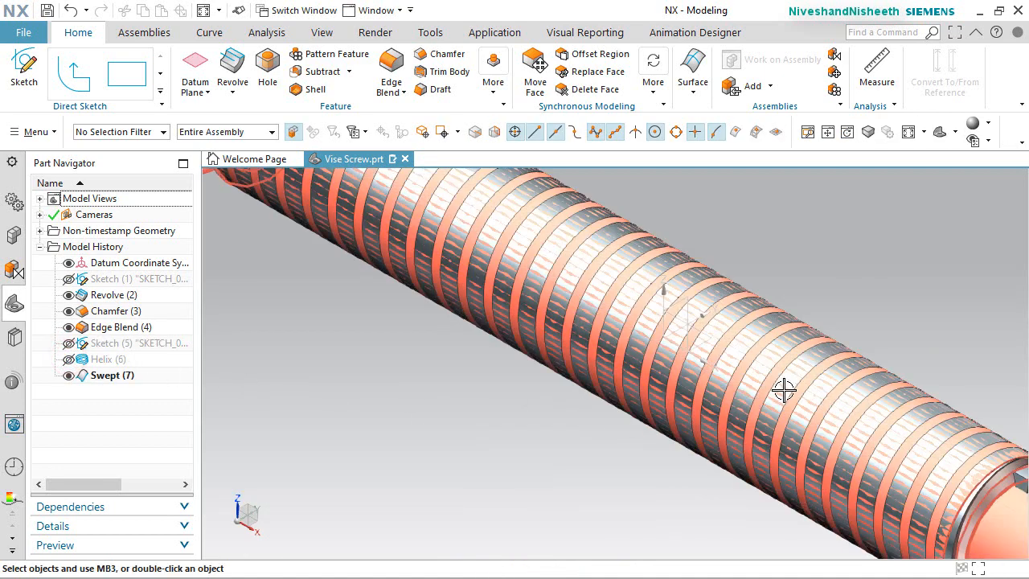
{"action": "scroll", "coordinate": [780, 394], "scroll_direction": "down", "scroll_amount": 3}
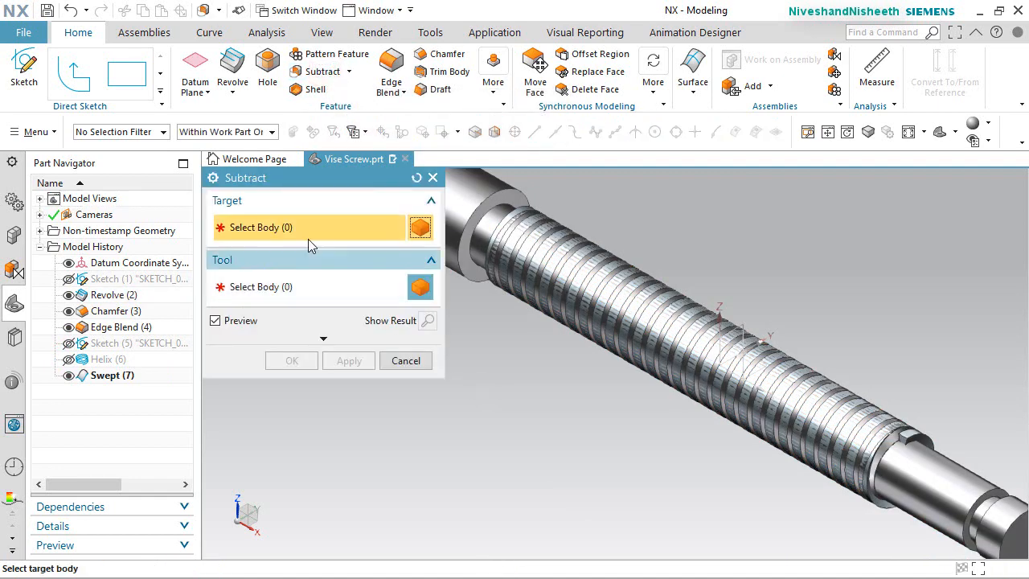
Subtract the swept thread body from the screw shaft and show the cut thread in isometric view
{"action": "left_click", "coordinate": [485, 204]}
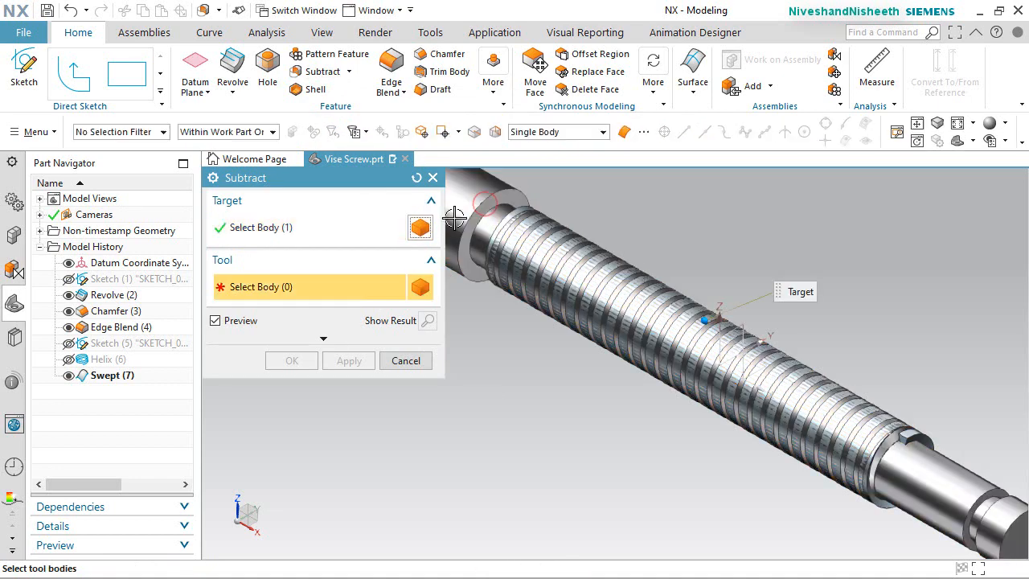
{"action": "left_click", "coordinate": [909, 435]}
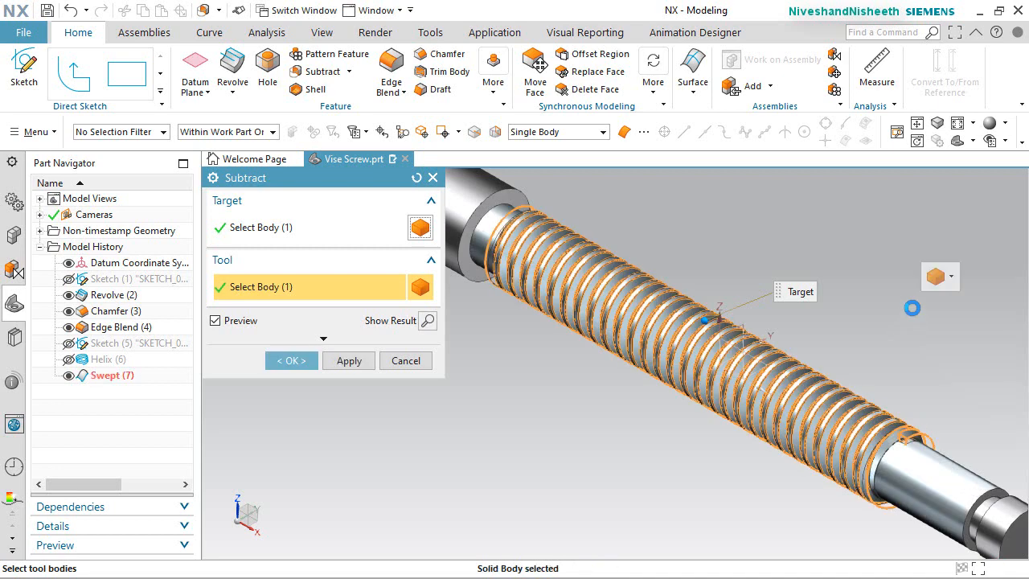
{"action": "left_click", "coordinate": [293, 364]}
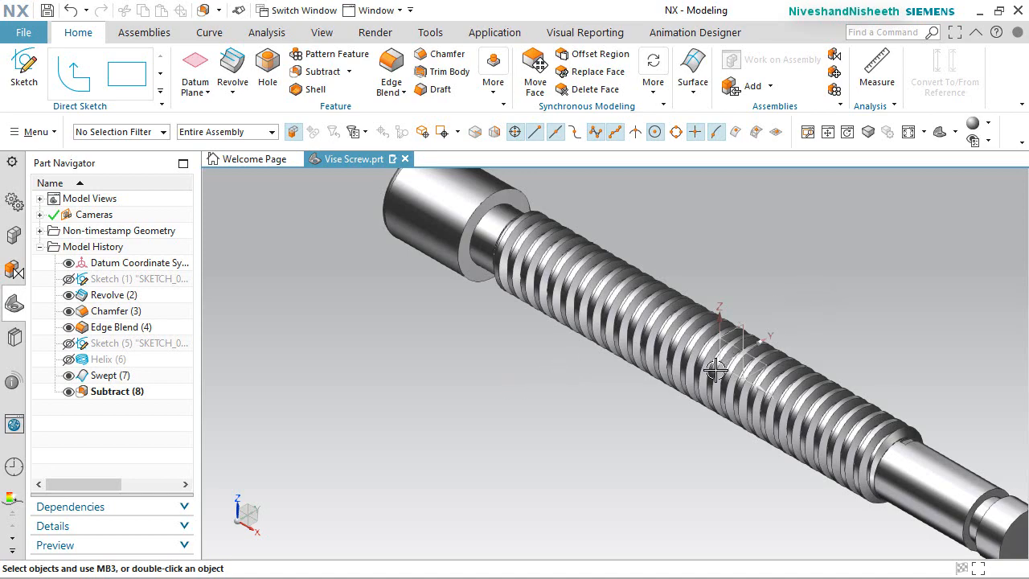
{"action": "middle_click_drag", "start_coordinate": [716, 370], "coordinate": [672, 519]}
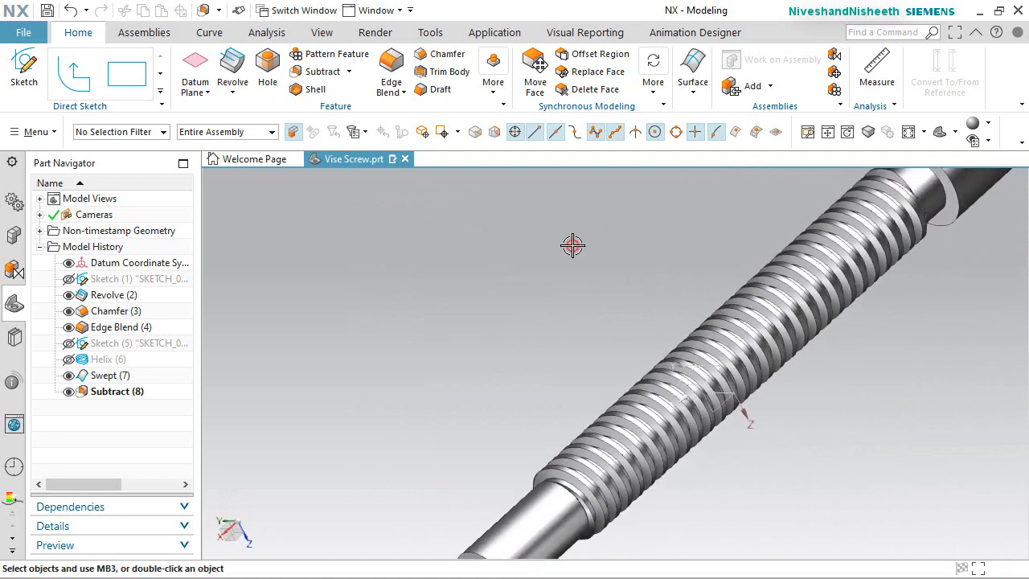
{"action": "key", "text": "End"}
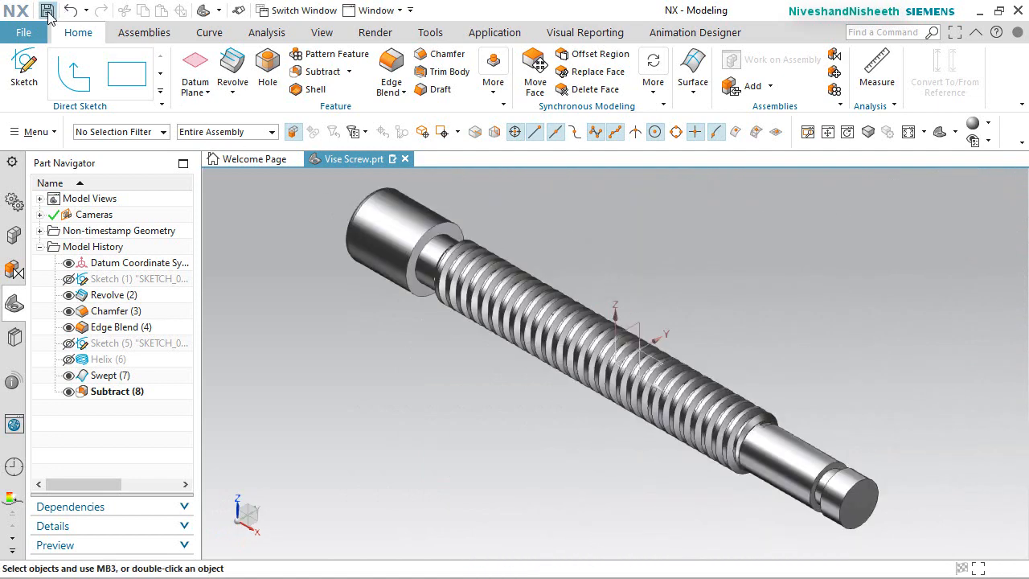
Save the vise screw part and show the datum coordinate system
{"action": "key", "text": "ctrl+s"}
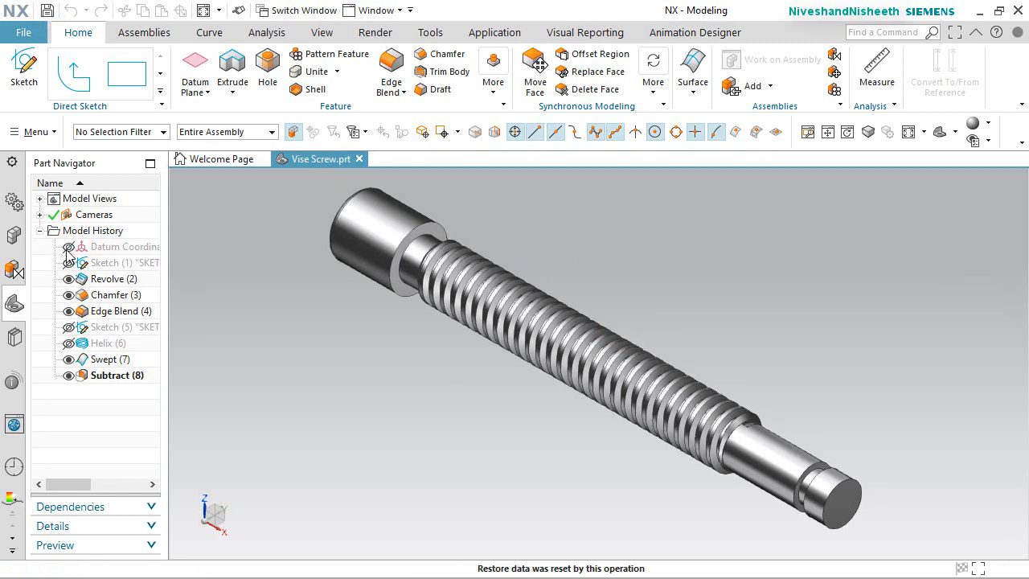
{"action": "left_click", "coordinate": [69, 247]}
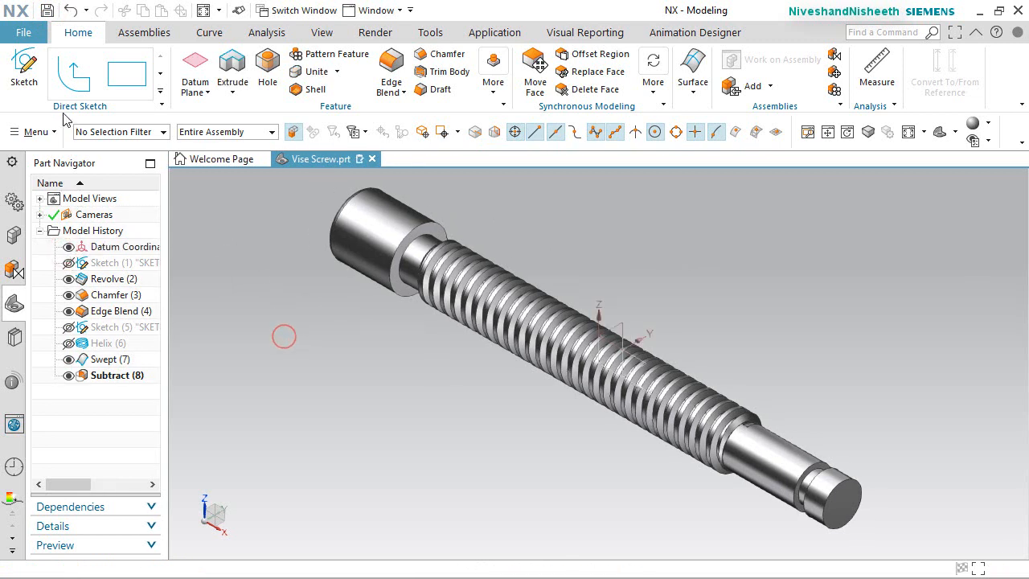
Start a new sketch on the XY plane using the inferred plane method
{"action": "left_click", "coordinate": [31, 79]}
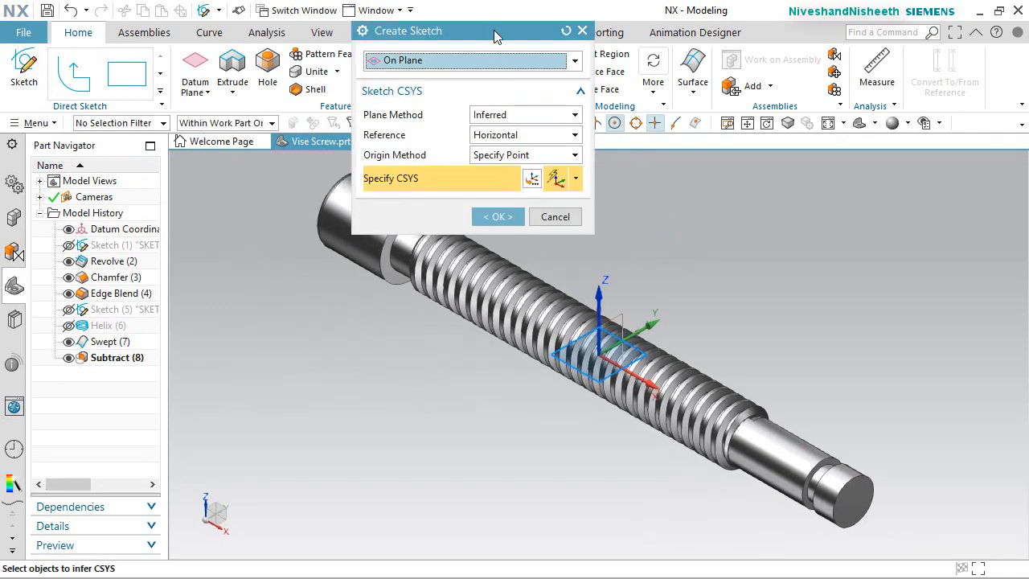
{"action": "mouse_move", "coordinate": [494, 36]}
{"action": "left_mouse_down"}
{"action": "mouse_move", "coordinate": [503, 48]}
{"action": "mouse_move", "coordinate": [312, 169]}
{"action": "left_mouse_up"}
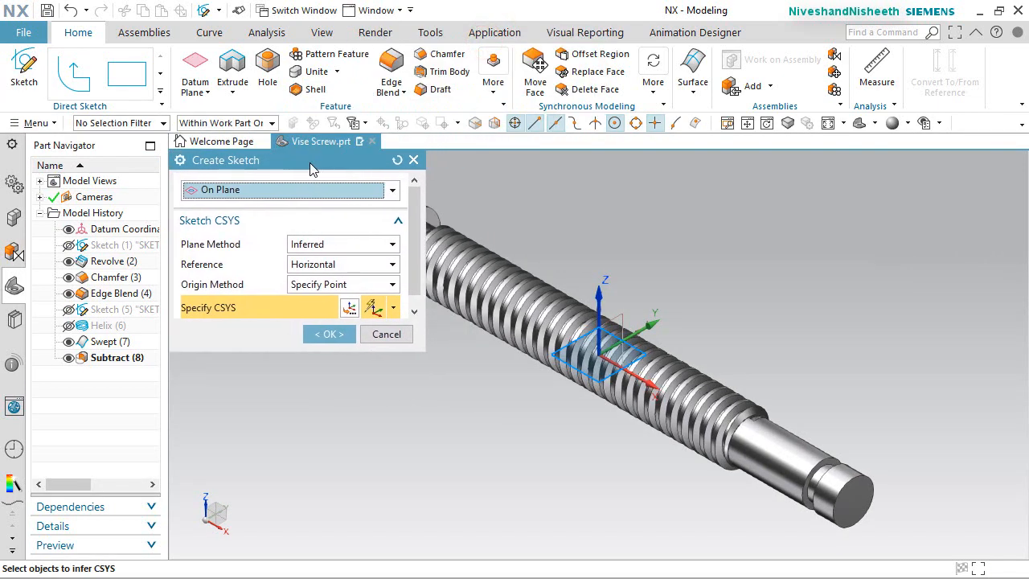
{"action": "left_click", "coordinate": [340, 336]}
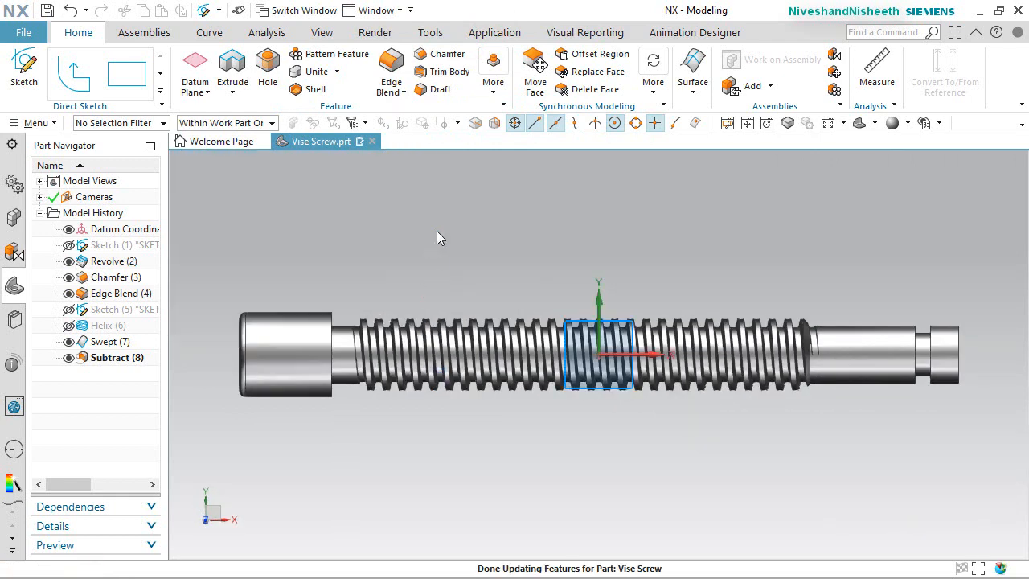
Add intersection curves to the sketch where the screw body's faces meet the sketch plane
{"action": "left_click", "coordinate": [366, 92]}
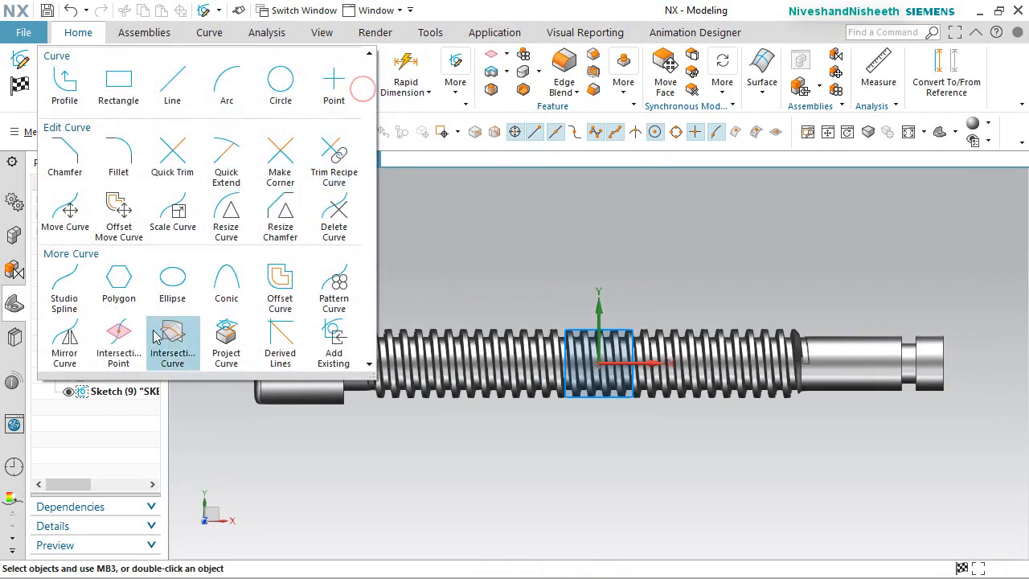
{"action": "left_click", "coordinate": [172, 342]}
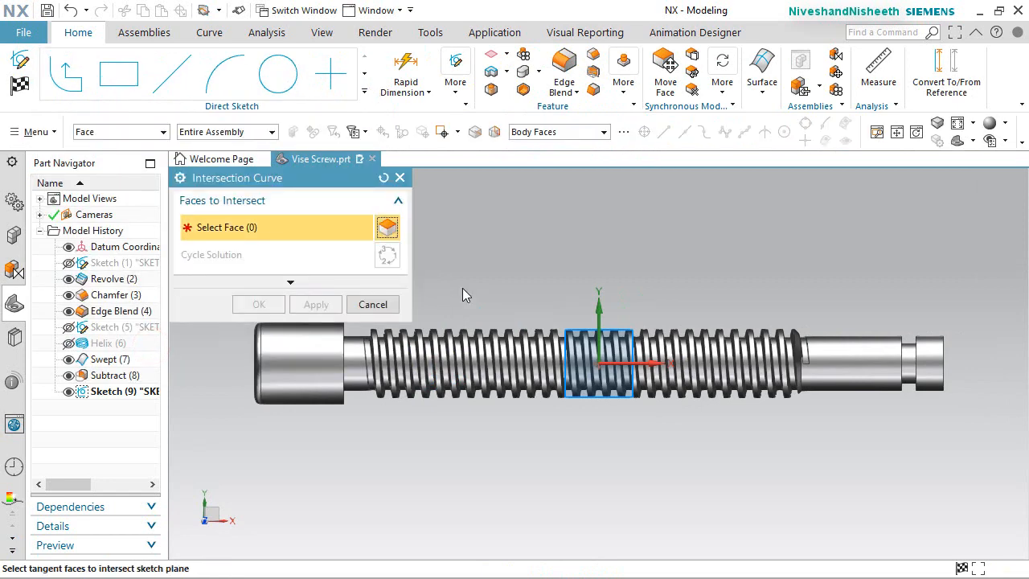
{"action": "left_click", "coordinate": [320, 367]}
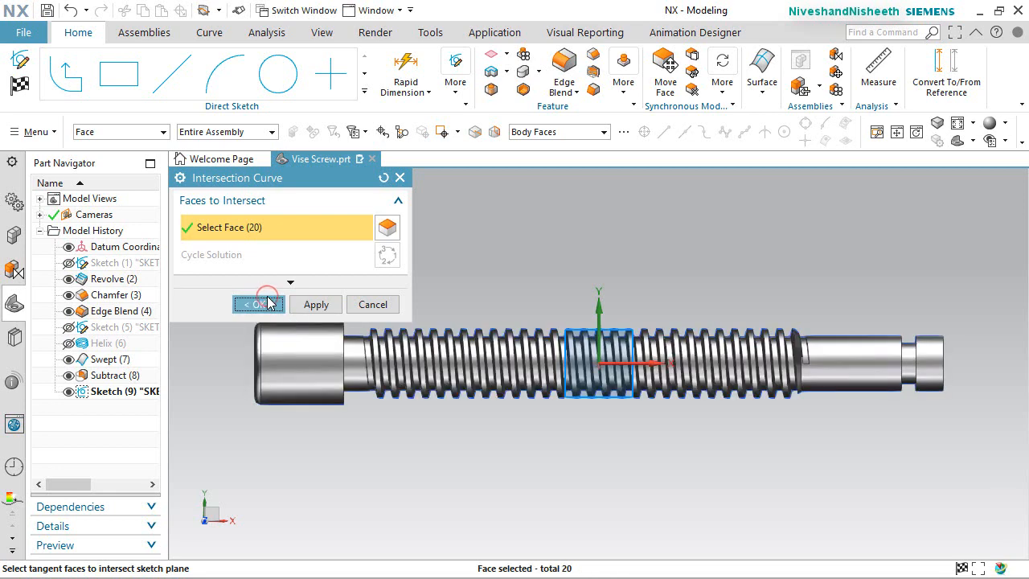
{"action": "left_click", "coordinate": [258, 304]}
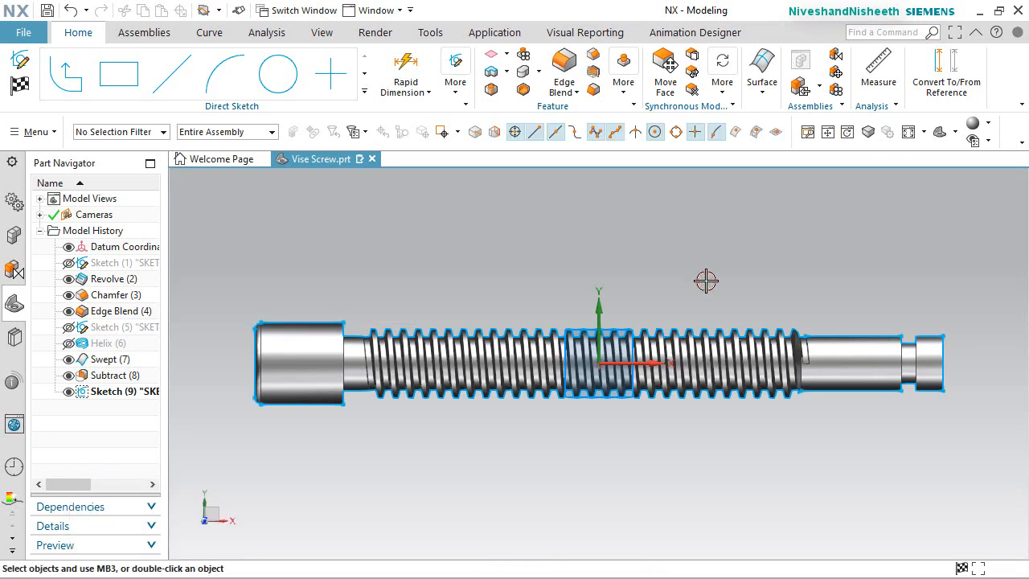
Clip the model with a one-plane view section on the datum's XY plane and face the view to the sketch
{"action": "key", "text": "Home"}
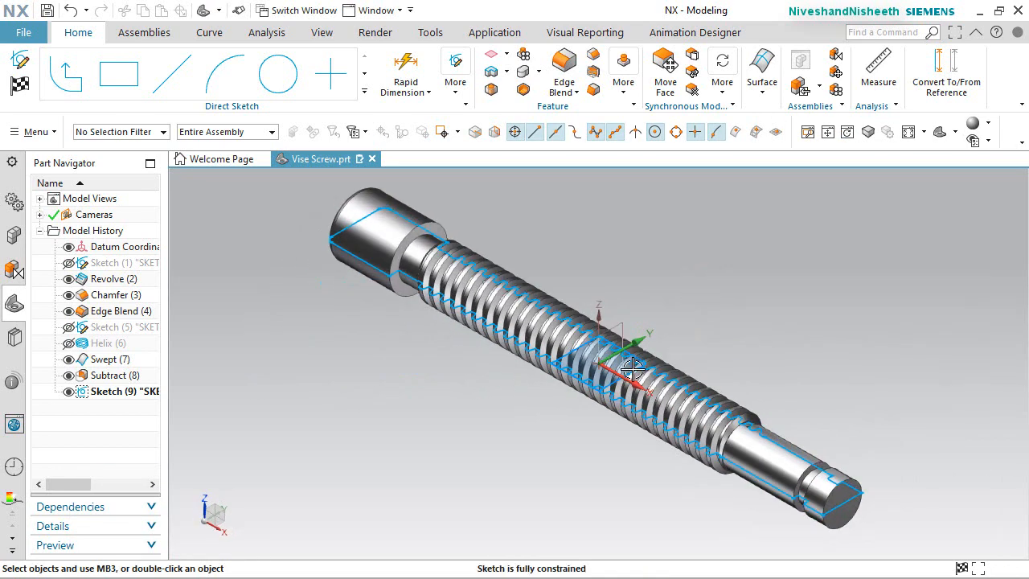
{"action": "left_click", "coordinate": [621, 229]}
{"action": "scroll", "coordinate": [623, 367], "scroll_direction": "up", "scroll_amount": 3}
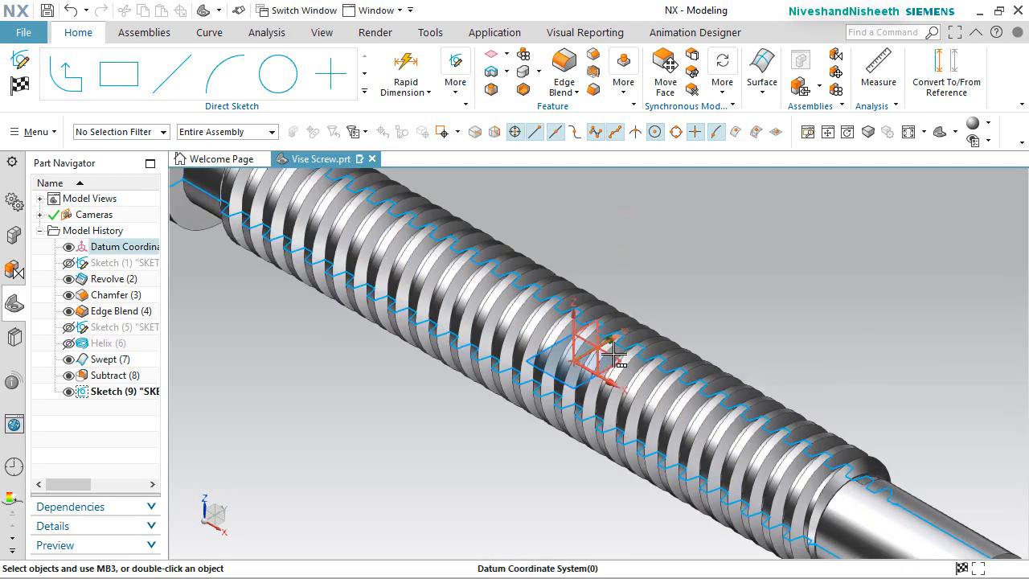
{"action": "left_click", "coordinate": [614, 354]}
{"action": "left_click", "coordinate": [668, 379]}
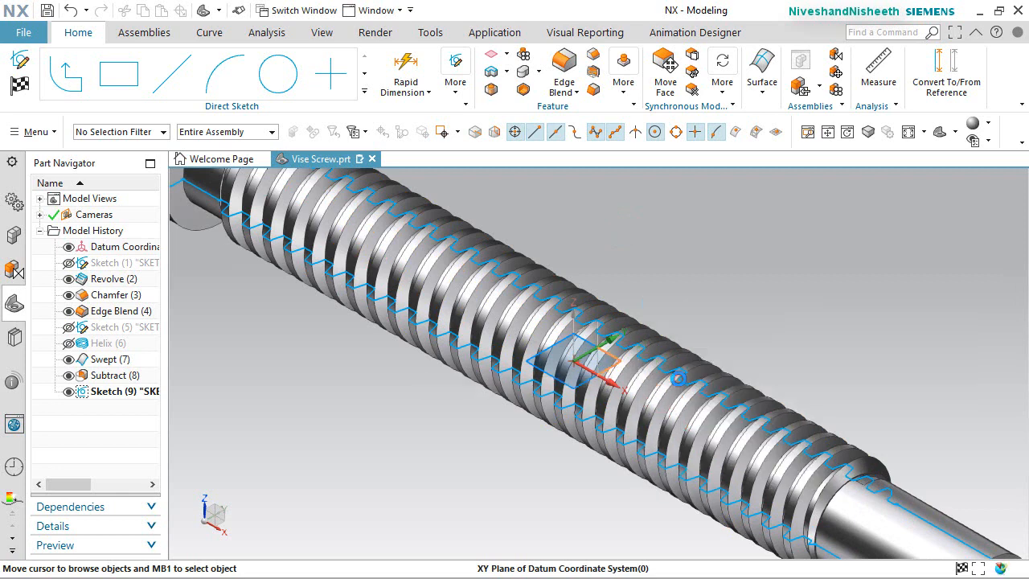
{"action": "left_click", "coordinate": [327, 32]}
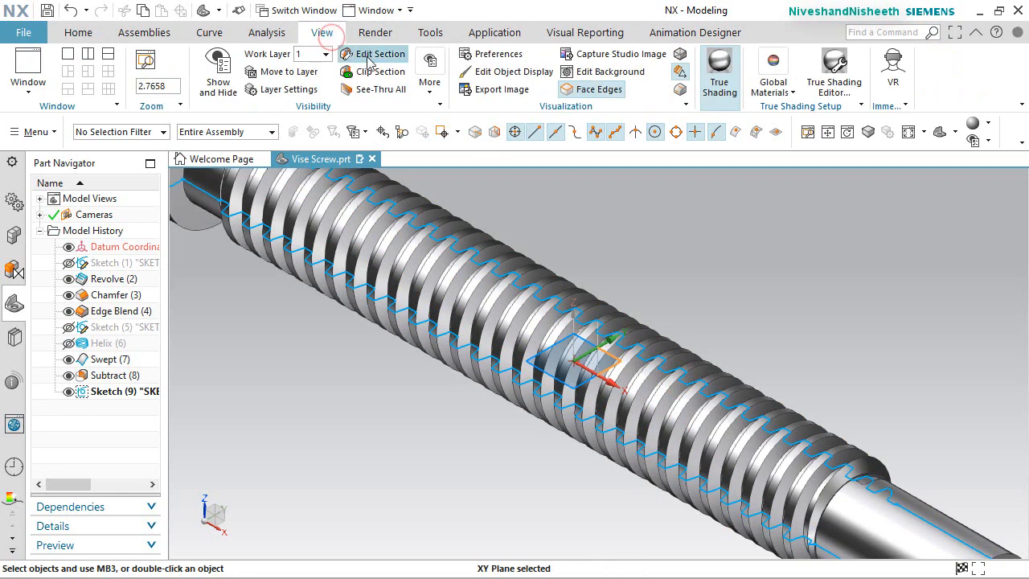
{"action": "left_click", "coordinate": [366, 53]}
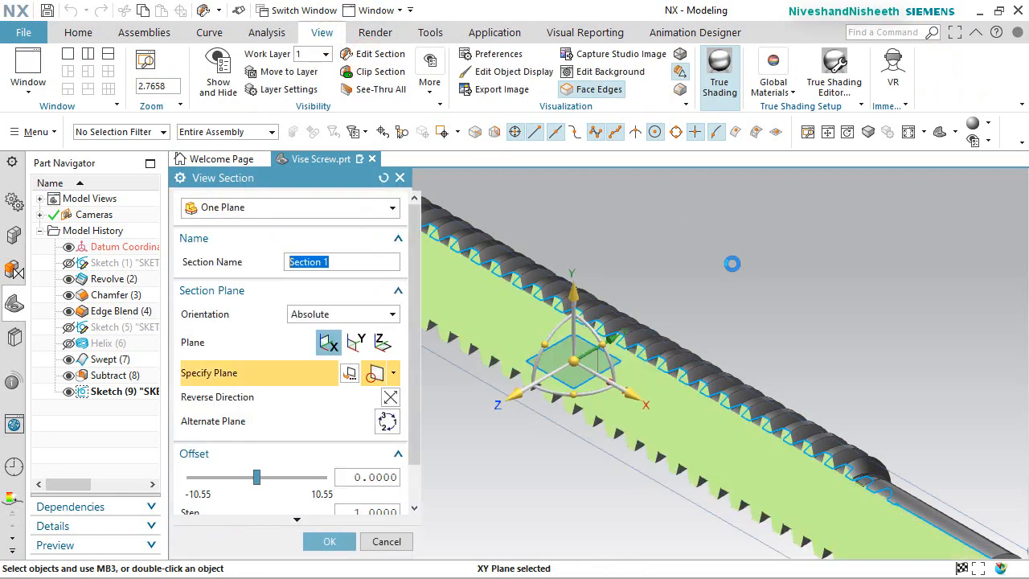
{"action": "left_click", "coordinate": [348, 541]}
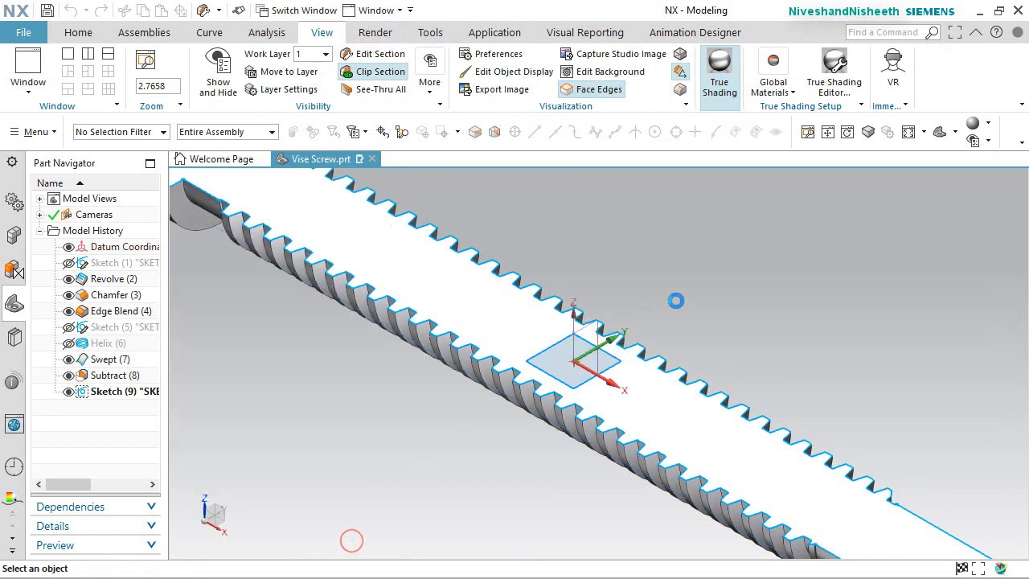
{"action": "scroll", "coordinate": [673, 298], "scroll_direction": "down", "scroll_amount": 3}
{"action": "scroll", "coordinate": [570, 352], "scroll_direction": "down", "scroll_amount": 2}
{"action": "middle_click_drag", "start_coordinate": [599, 334], "coordinate": [619, 339]}
{"action": "right_click_drag", "start_coordinate": [696, 281], "coordinate": [675, 281]}
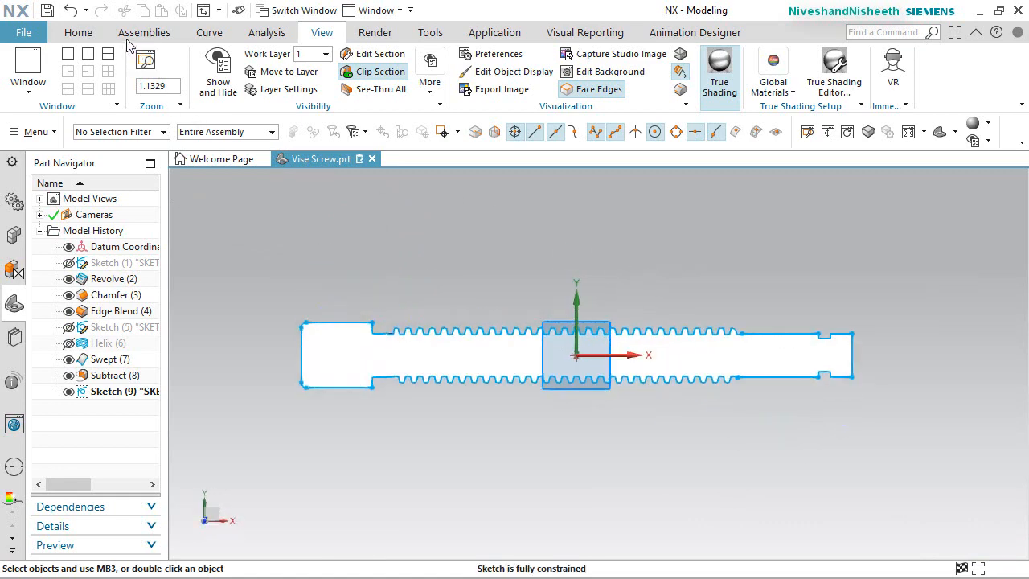
Convert all intersection curves of the screw outline to reference curves
{"action": "left_click", "coordinate": [78, 32]}
{"action": "left_click", "coordinate": [947, 76]}
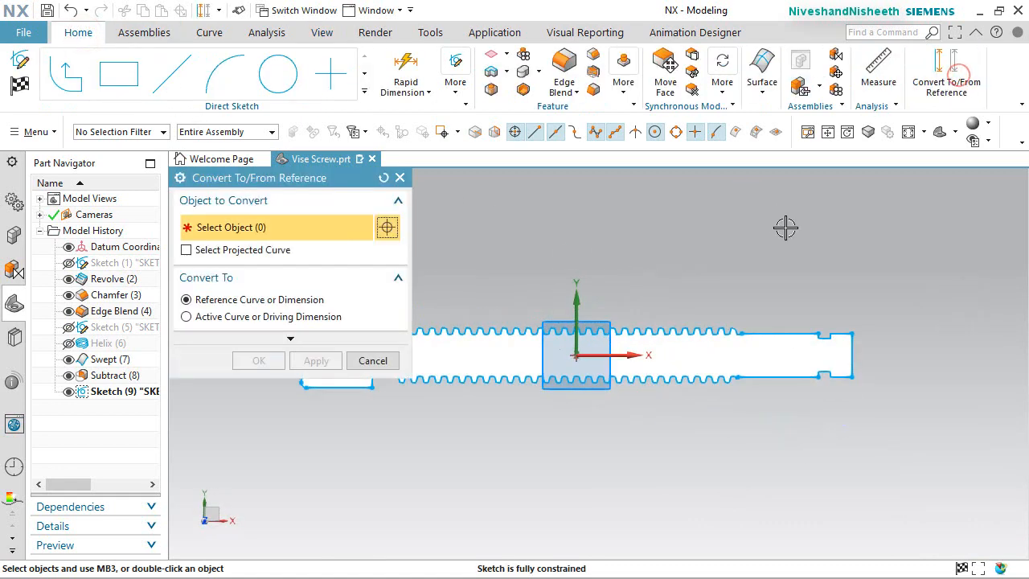
{"action": "mouse_move", "coordinate": [459, 256]}
{"action": "left_mouse_down"}
{"action": "mouse_move", "coordinate": [875, 475]}
{"action": "mouse_move", "coordinate": [897, 461]}
{"action": "left_mouse_up"}
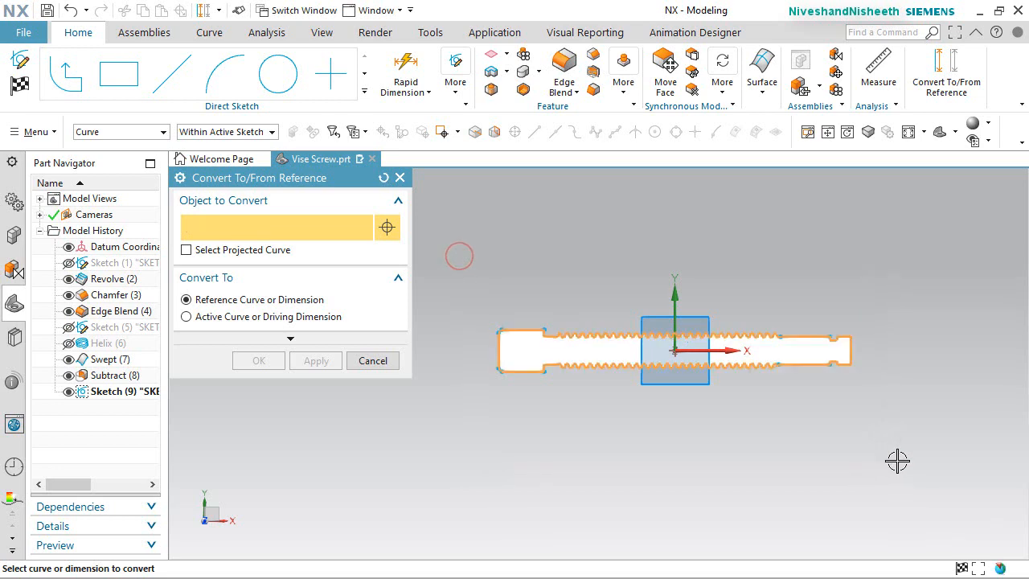
{"action": "left_click", "coordinate": [259, 361]}
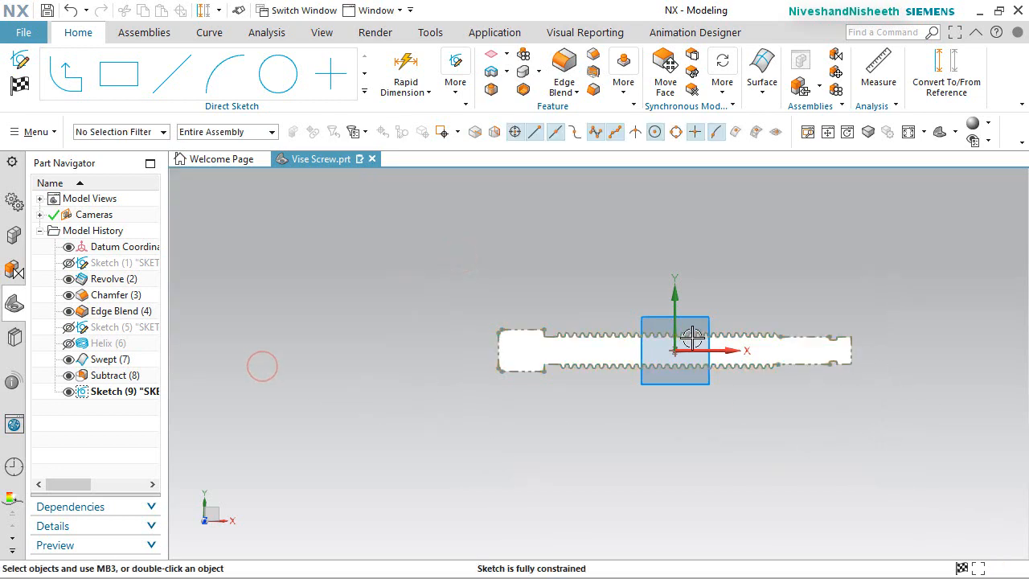
Sketch a circle about 8.8 mm in diameter near the middle of the screw head
{"action": "scroll", "coordinate": [692, 338], "scroll_direction": "down", "scroll_amount": 3}
{"action": "scroll", "coordinate": [328, 387], "scroll_direction": "down", "scroll_amount": 3}
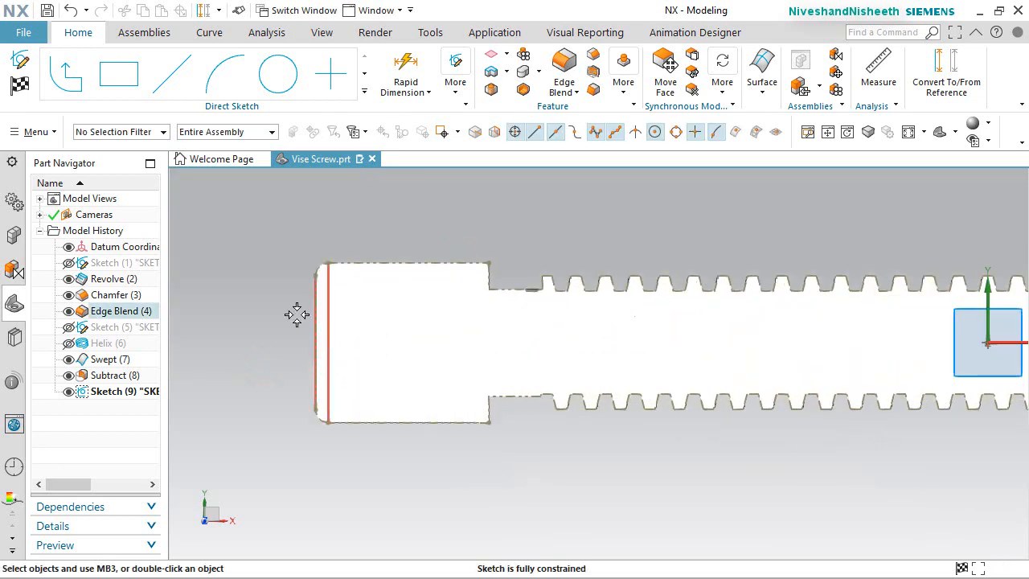
{"action": "left_click", "coordinate": [278, 74]}
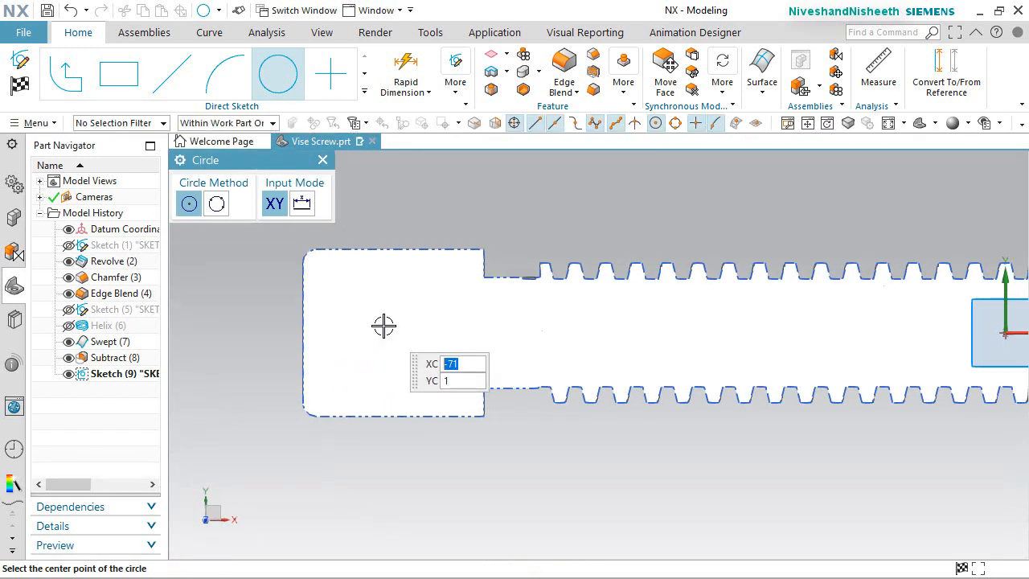
{"action": "left_click", "coordinate": [383, 326]}
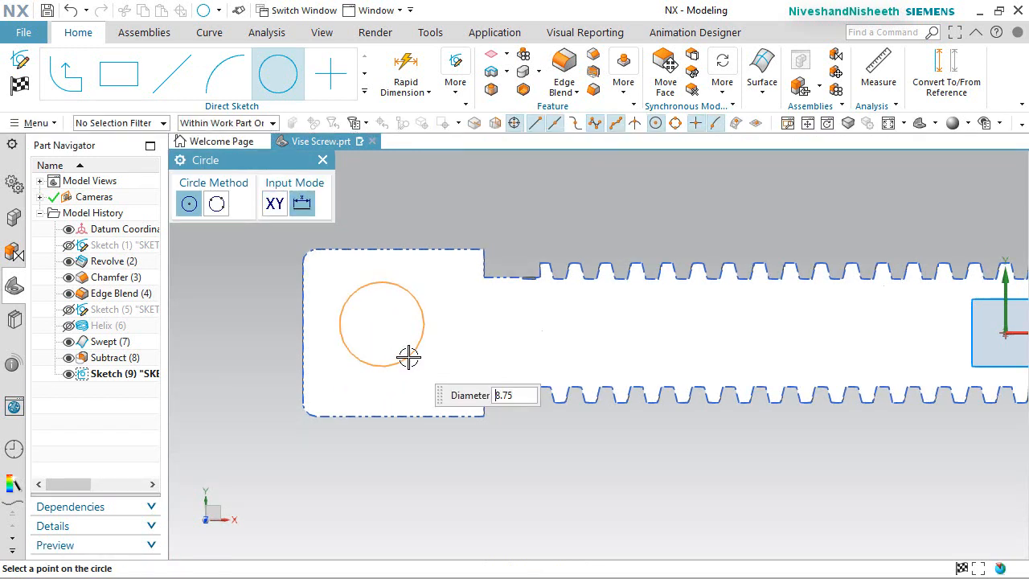
{"action": "left_click", "coordinate": [408, 357]}
{"action": "key", "text": "Escape"}
{"action": "key", "text": "Escape"}
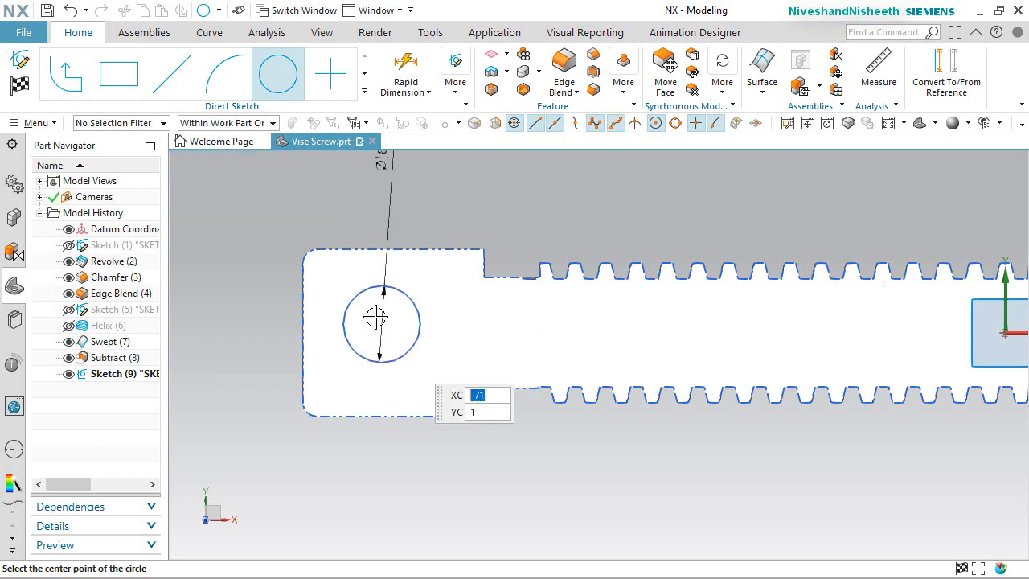
Align the circle's center horizontally with the midpoint of the head's end line and vertically with the midpoint of its upper line
{"action": "left_click", "coordinate": [385, 333]}
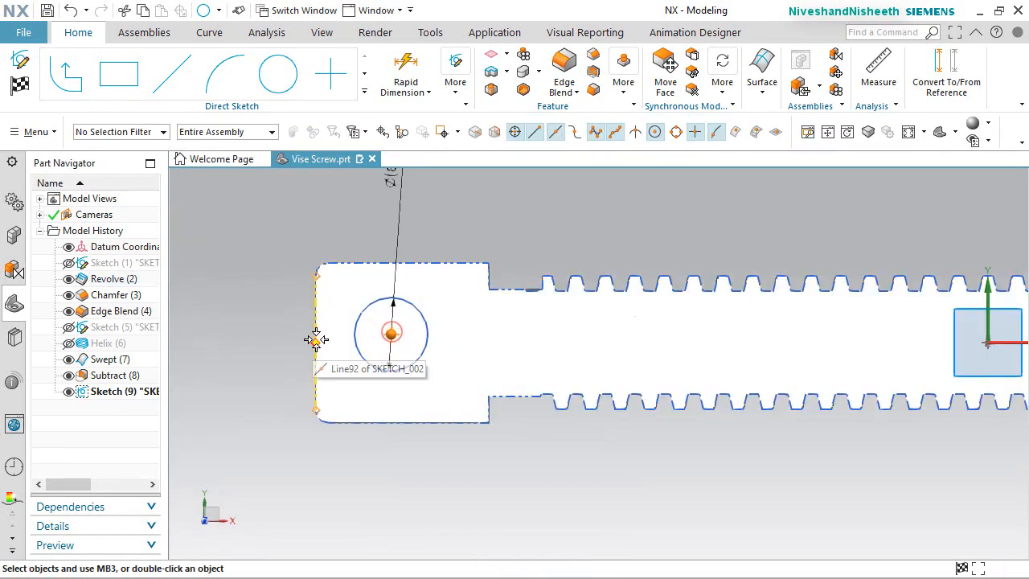
{"action": "left_click", "coordinate": [316, 341]}
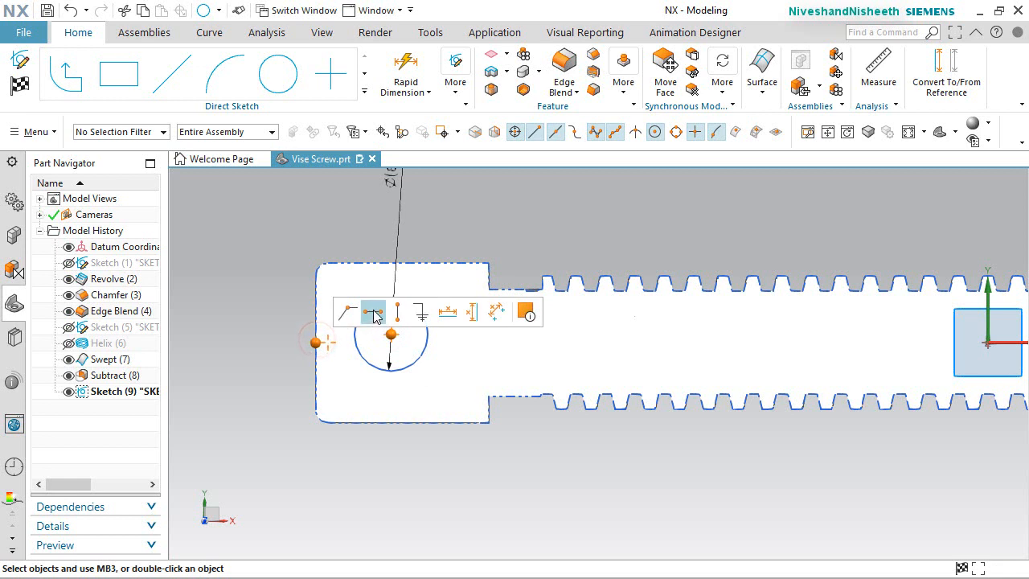
{"action": "left_click", "coordinate": [378, 316]}
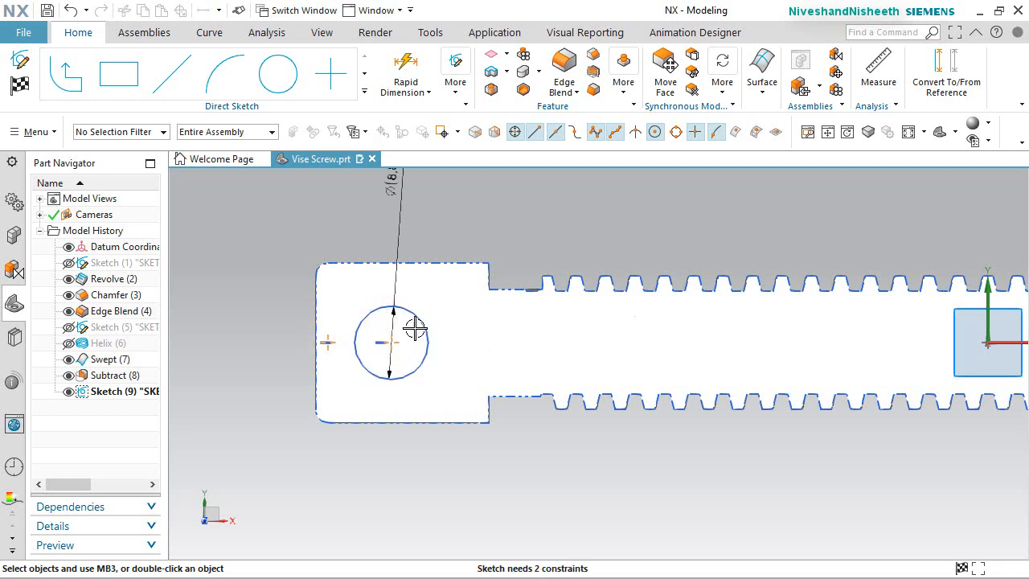
{"action": "left_click", "coordinate": [393, 341]}
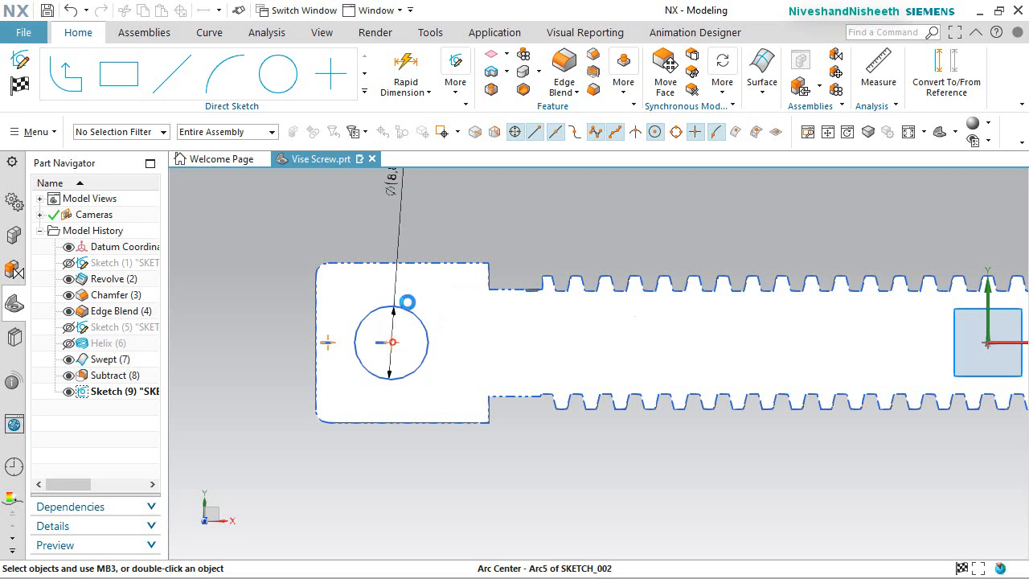
{"action": "left_click", "coordinate": [409, 261]}
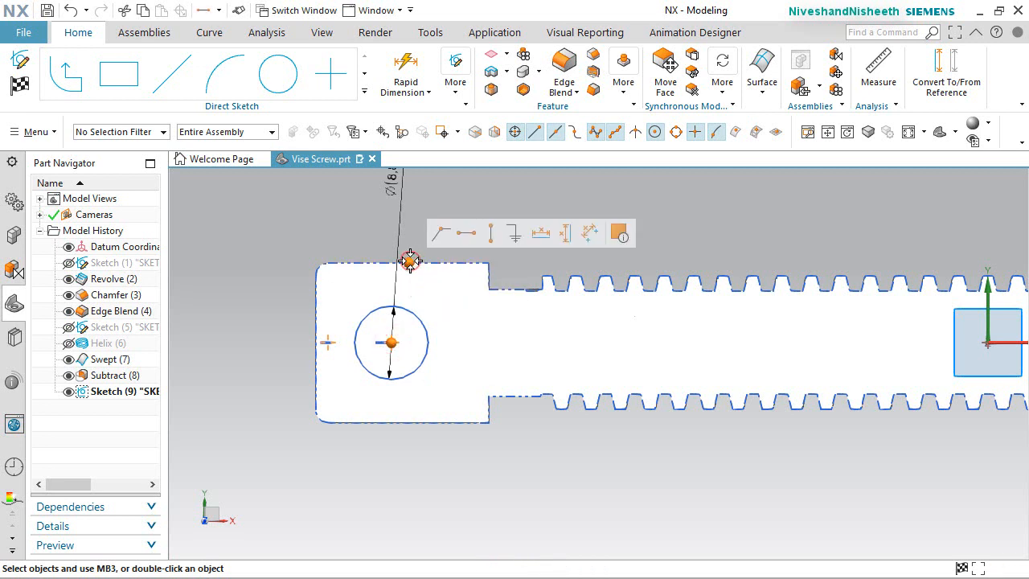
{"action": "left_click", "coordinate": [485, 235]}
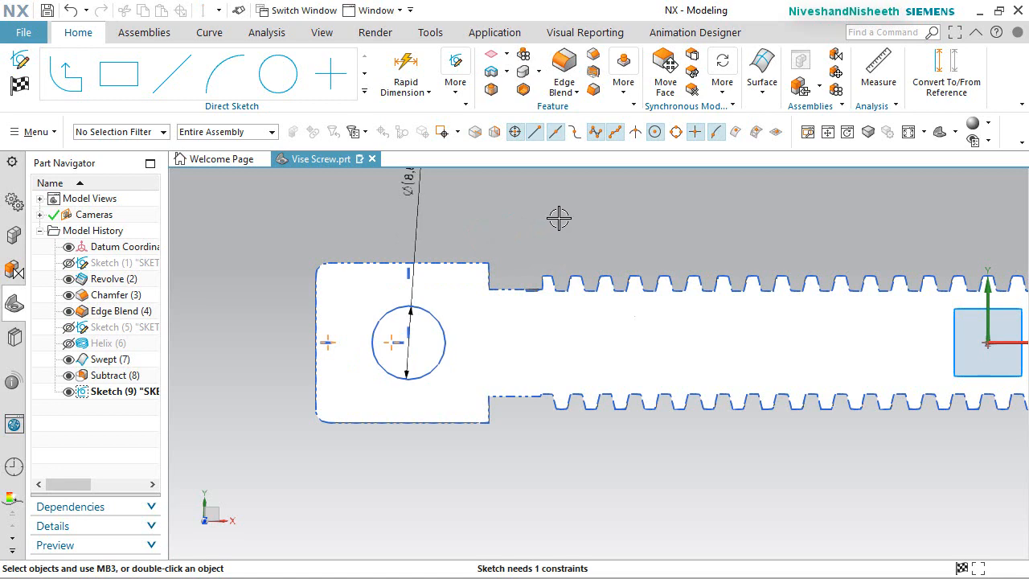
Dimension the circle's diameter and finish the sketch
{"action": "left_click", "coordinate": [378, 461]}
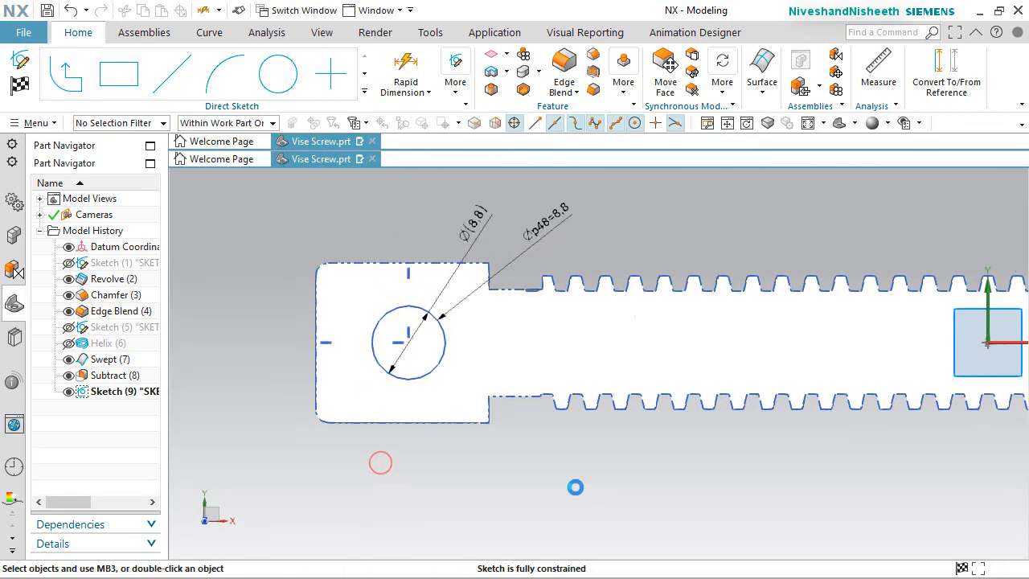
{"action": "left_click", "coordinate": [18, 86]}
Turn off the clipped section display of the vise screw
{"action": "left_click", "coordinate": [322, 32]}
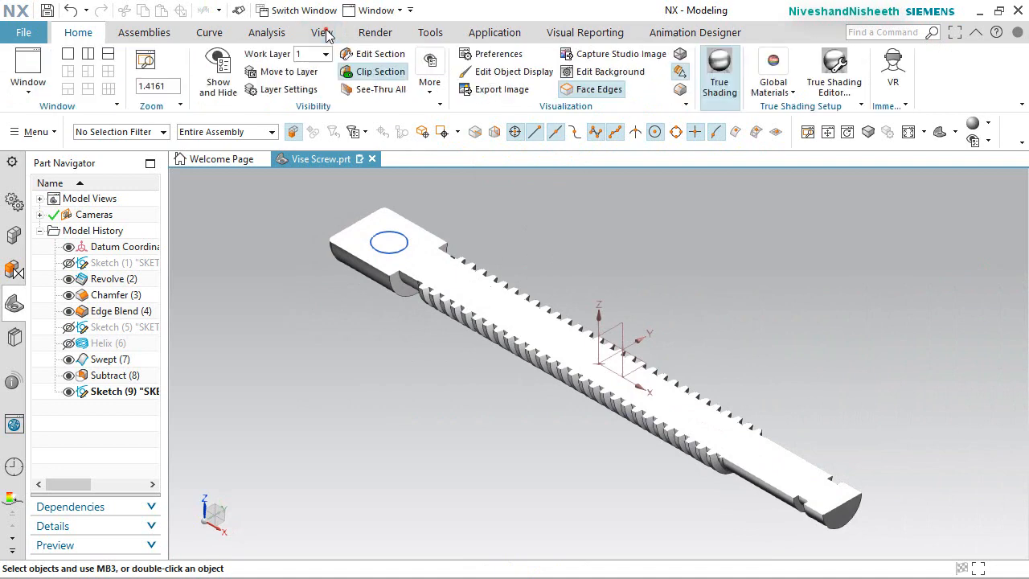
{"action": "left_click", "coordinate": [366, 71]}
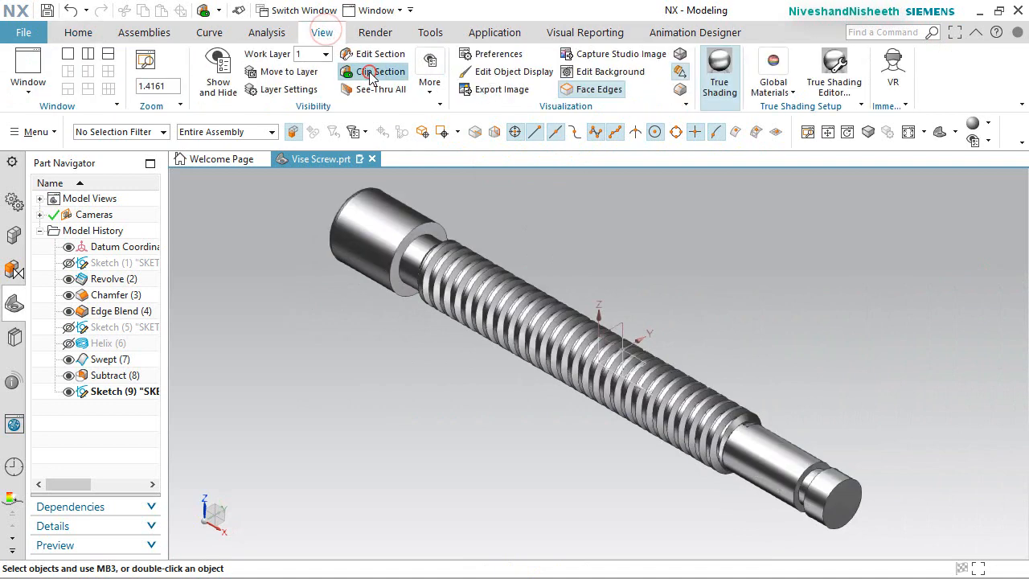
{"action": "left_click", "coordinate": [75, 33]}
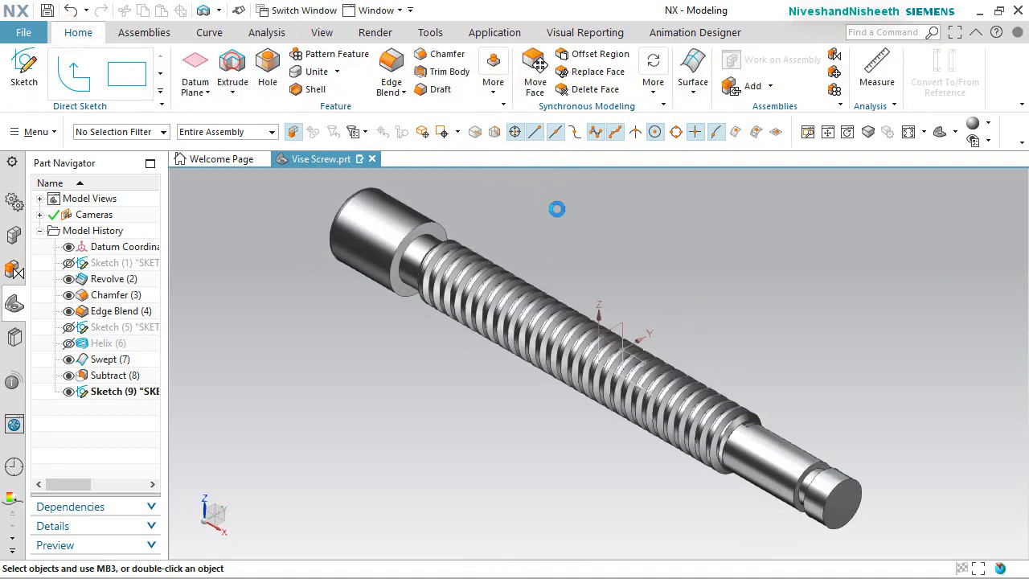
Extrude the screw head's circle from 93 mm to -25.4 mm using inferred curves, subtracting it from the screw body
{"action": "scroll", "coordinate": [844, 320], "scroll_direction": "down", "scroll_amount": 2}
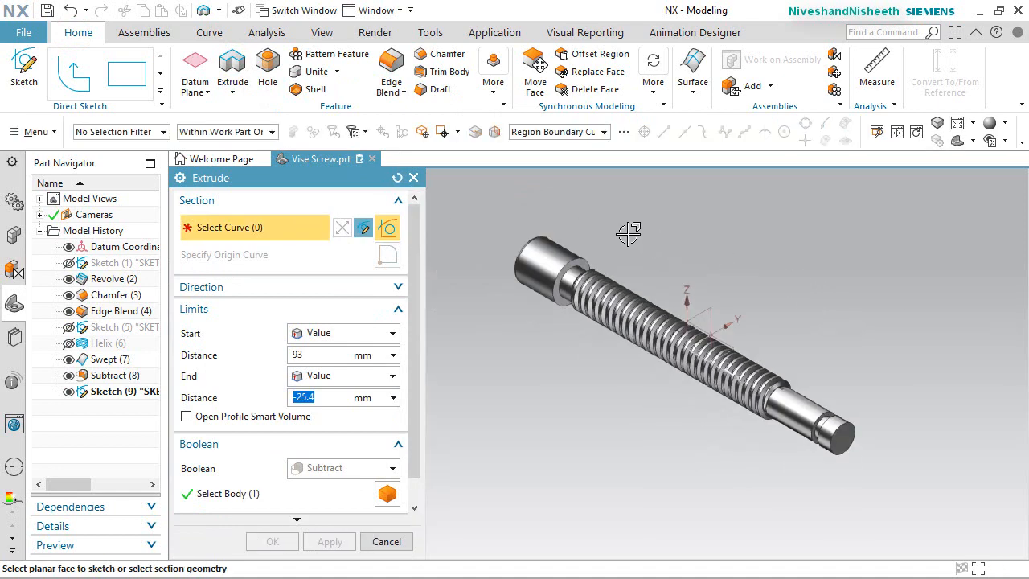
{"action": "scroll", "coordinate": [577, 212], "scroll_direction": "up", "scroll_amount": 3}
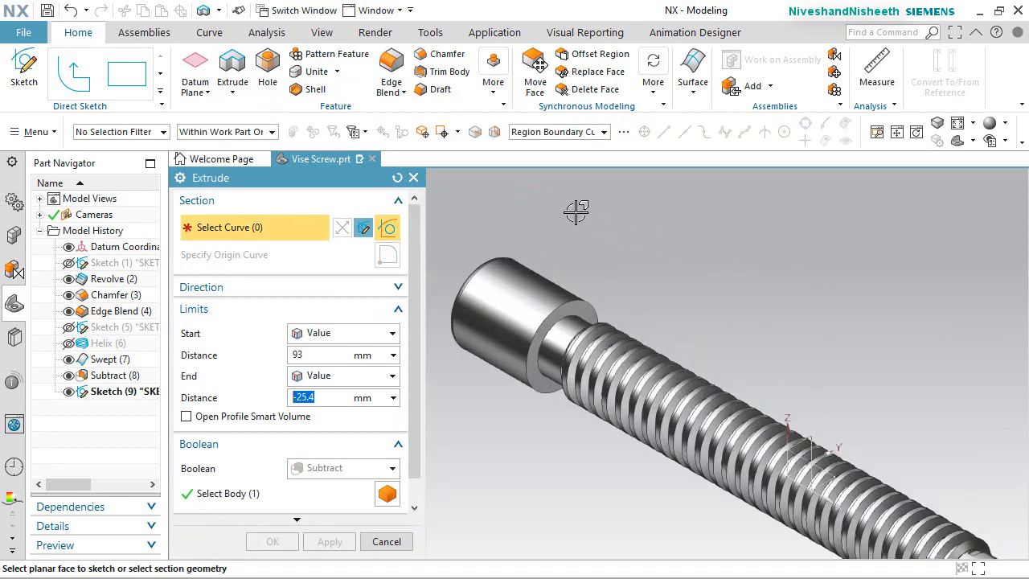
{"action": "left_click", "coordinate": [500, 314]}
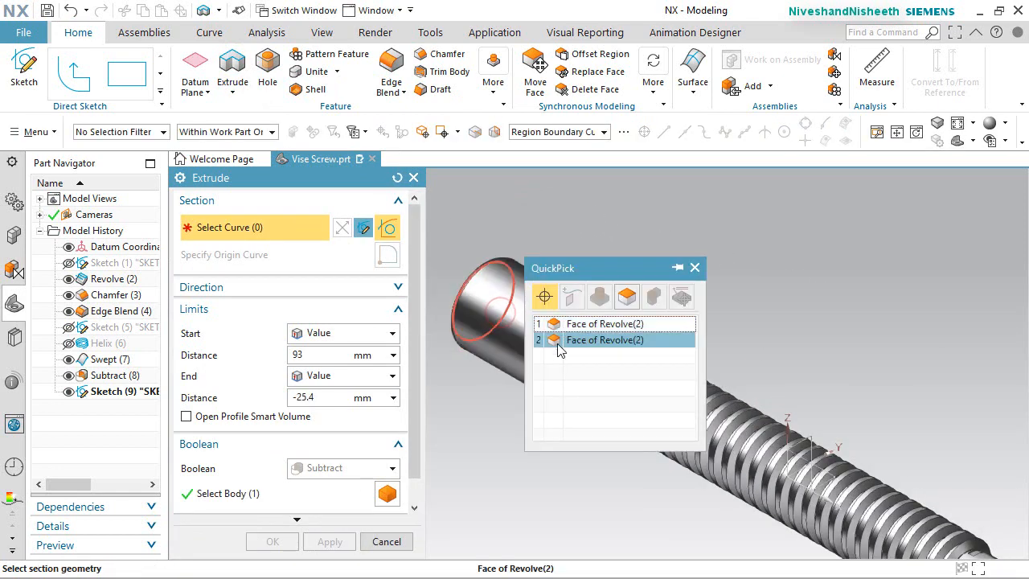
{"action": "left_click", "coordinate": [694, 268]}
{"action": "left_click", "coordinate": [595, 132]}
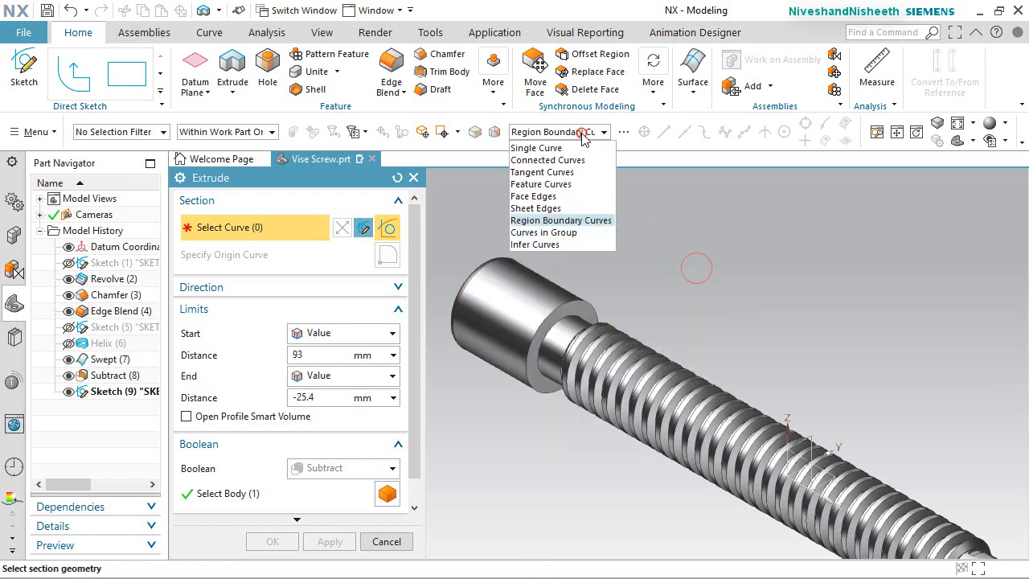
{"action": "left_click", "coordinate": [535, 244]}
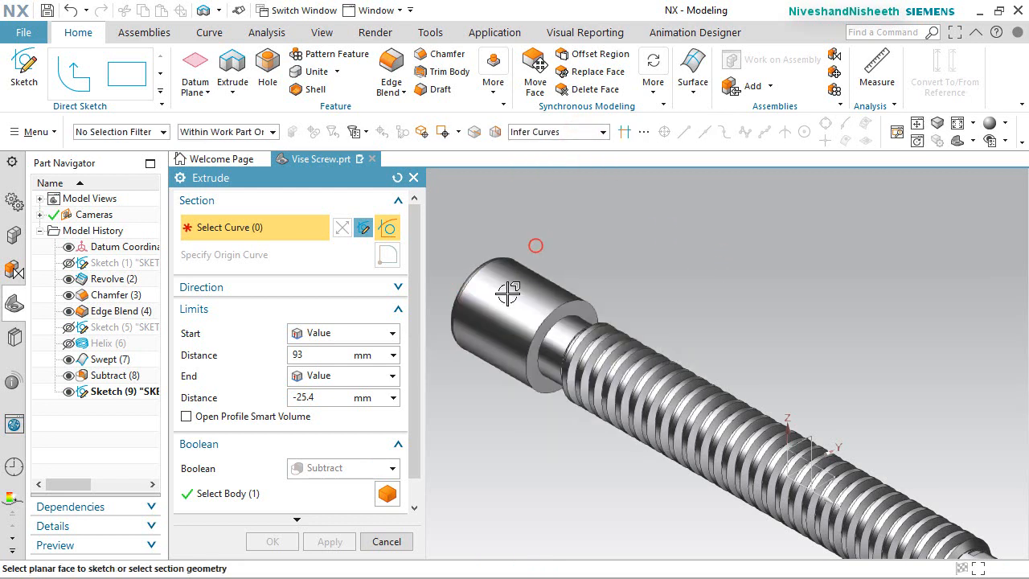
{"action": "left_click", "coordinate": [117, 392]}
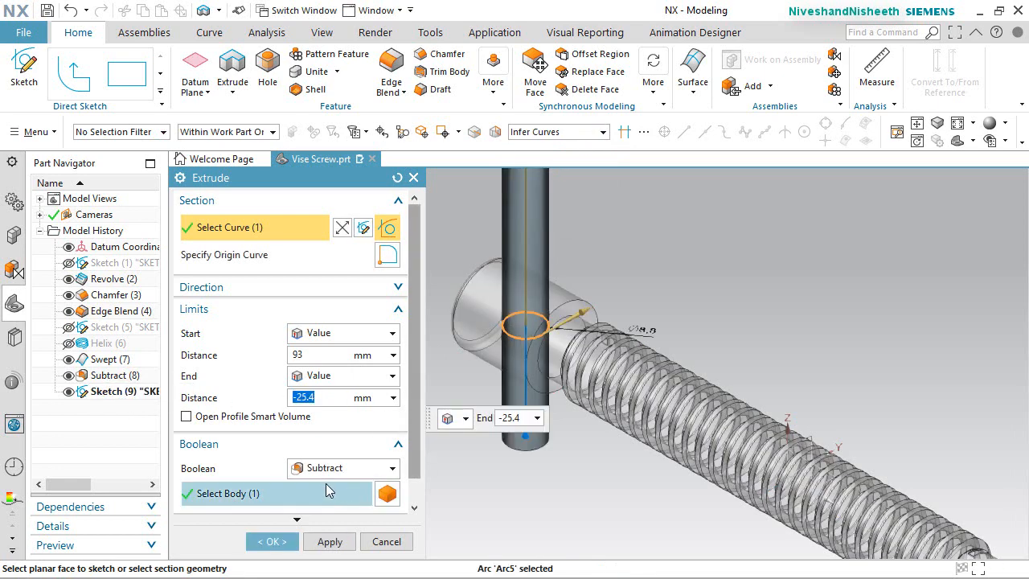
{"action": "left_click", "coordinate": [273, 542]}
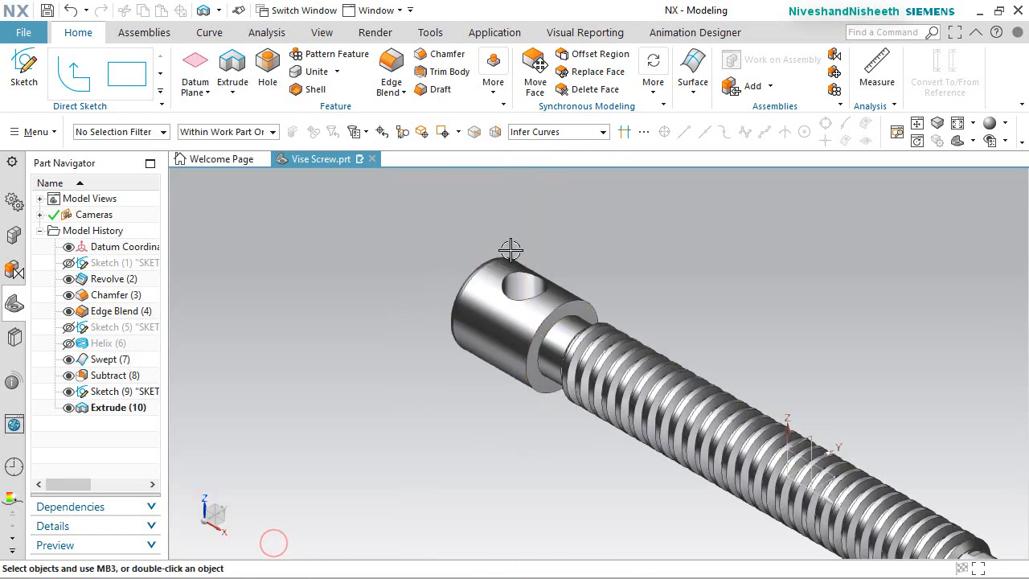
Inspect the cross hole in the screw head and save the Vise Screw part
{"action": "scroll", "coordinate": [528, 324], "scroll_direction": "up", "scroll_amount": 4}
{"action": "middle_click_drag", "start_coordinate": [538, 333], "coordinate": [499, 294]}
{"action": "key", "text": "ctrl+f"}
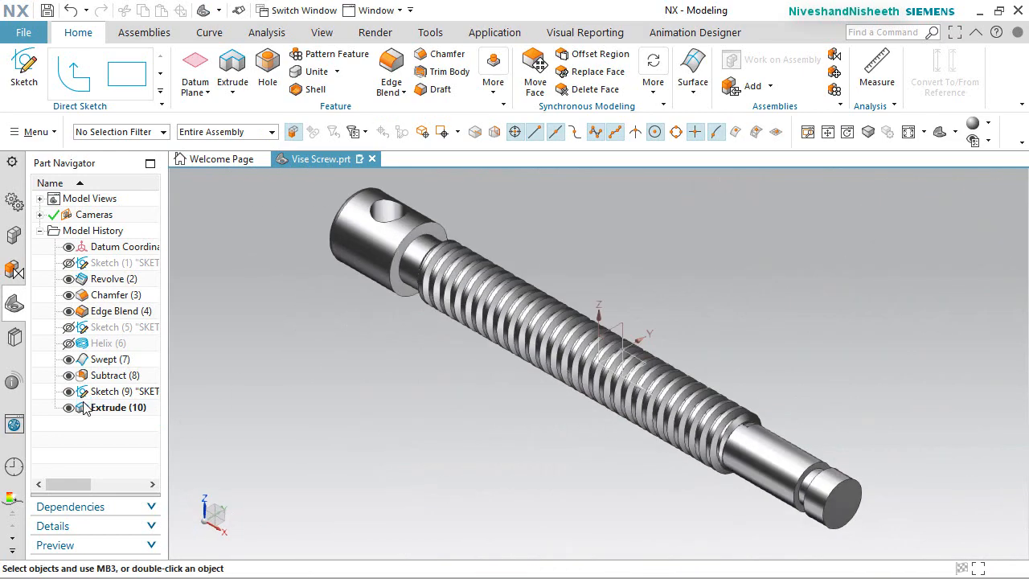
{"action": "key", "text": "ctrl+s"}
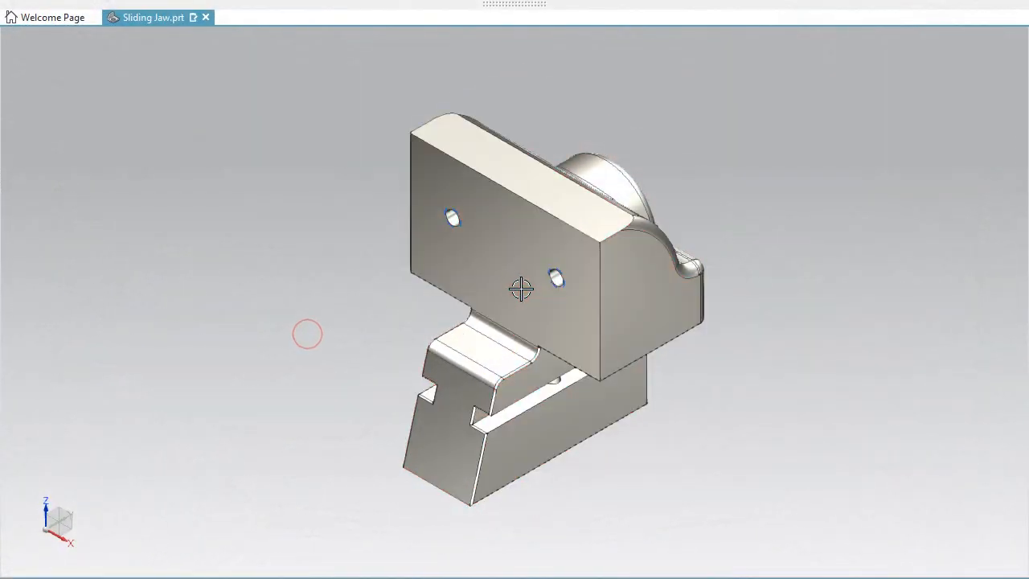
Examine the finished Sliding Jaw model and the front-view widths, heights and hole positions in the 890.JPG drawing
{"action": "middle_click_drag", "start_coordinate": [521, 289], "coordinate": [246, 276]}
{"action": "key", "text": "End"}
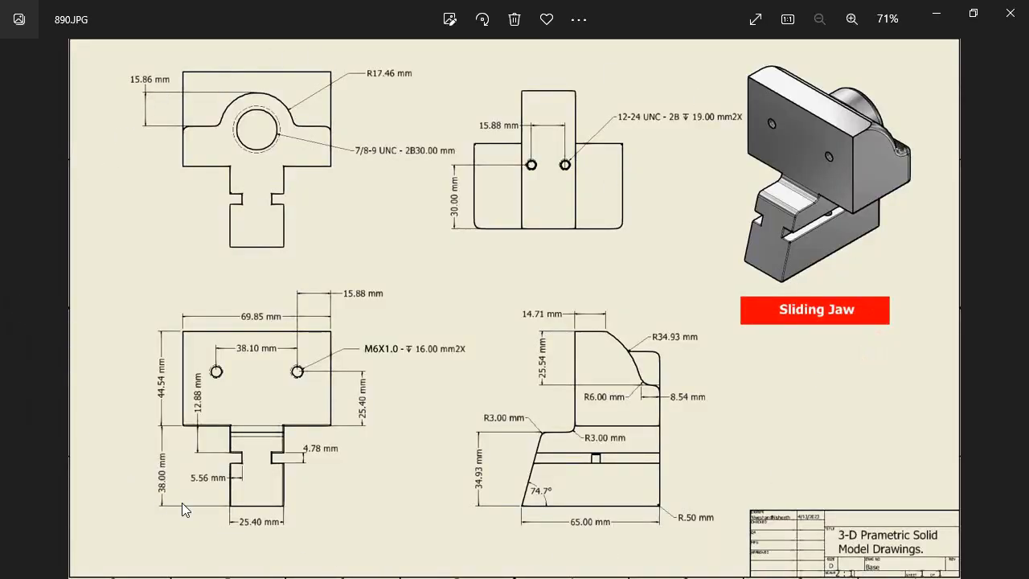
{"action": "scroll", "coordinate": [182, 502], "scroll_direction": "up", "scroll_amount": 3}
{"action": "mouse_move", "coordinate": [177, 481]}
{"action": "left_mouse_down"}
{"action": "mouse_move", "coordinate": [273, 478]}
{"action": "mouse_move", "coordinate": [279, 488]}
{"action": "left_mouse_up"}
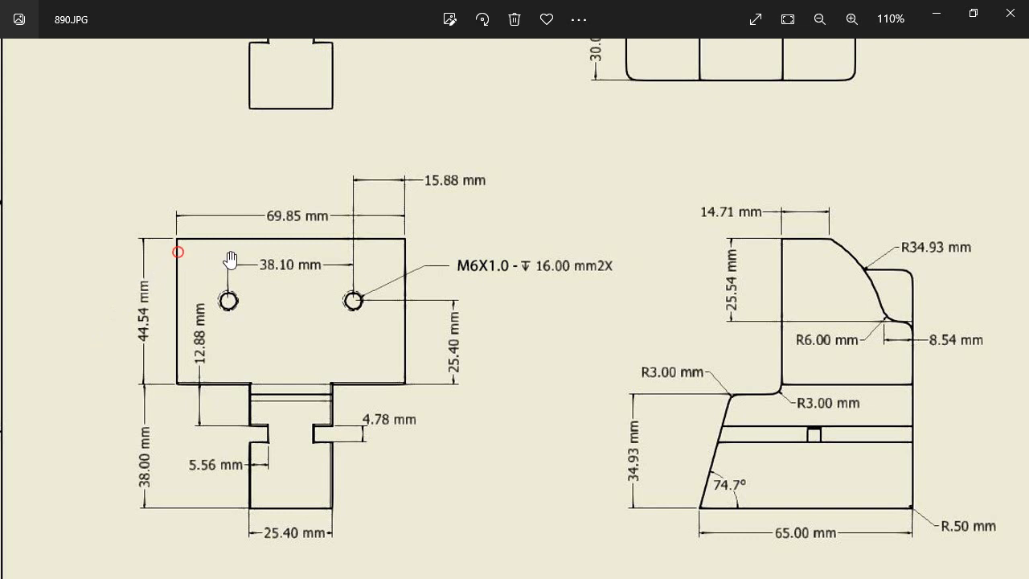
{"action": "left_click", "coordinate": [399, 251]}
{"action": "left_click", "coordinate": [152, 320]}
{"action": "left_click", "coordinate": [168, 521]}
{"action": "left_click", "coordinate": [155, 484]}
{"action": "left_click", "coordinate": [352, 323]}
{"action": "left_click", "coordinate": [224, 306]}
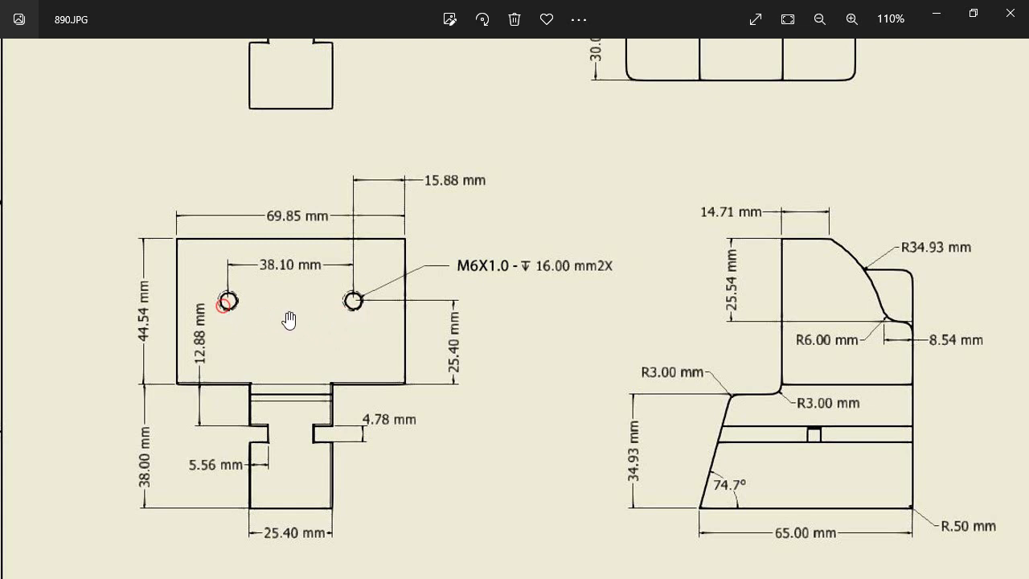
{"action": "left_click", "coordinate": [444, 365]}
{"action": "left_click", "coordinate": [445, 194]}
{"action": "left_click", "coordinate": [400, 319]}
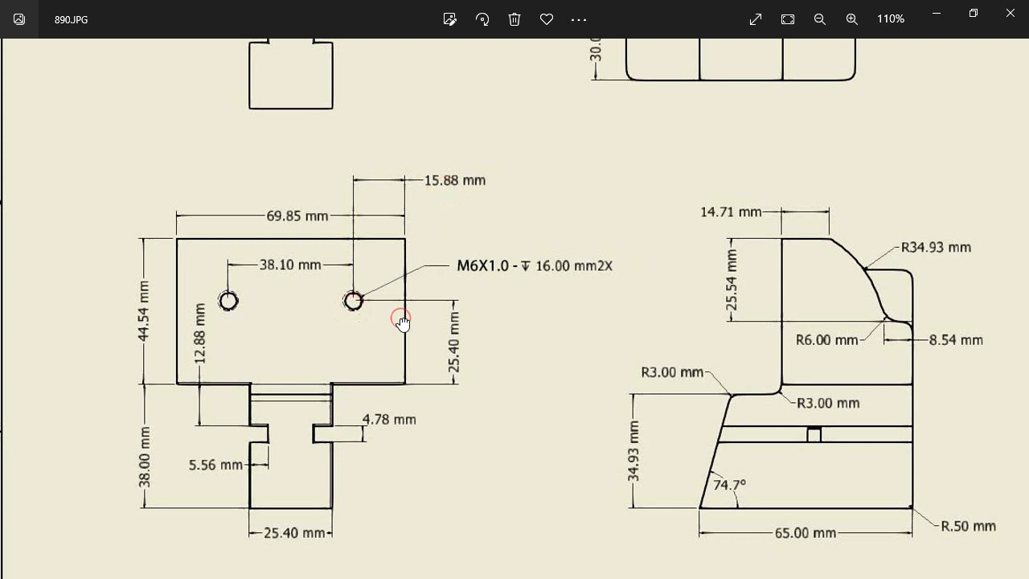
{"action": "left_click", "coordinate": [449, 190]}
{"action": "left_click", "coordinate": [356, 310]}
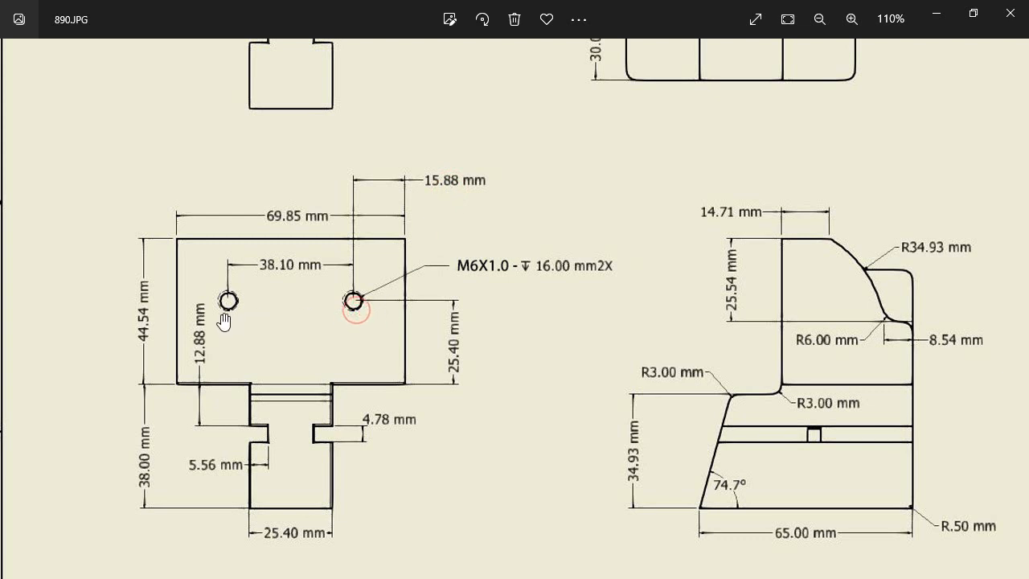
{"action": "left_click", "coordinate": [279, 272]}
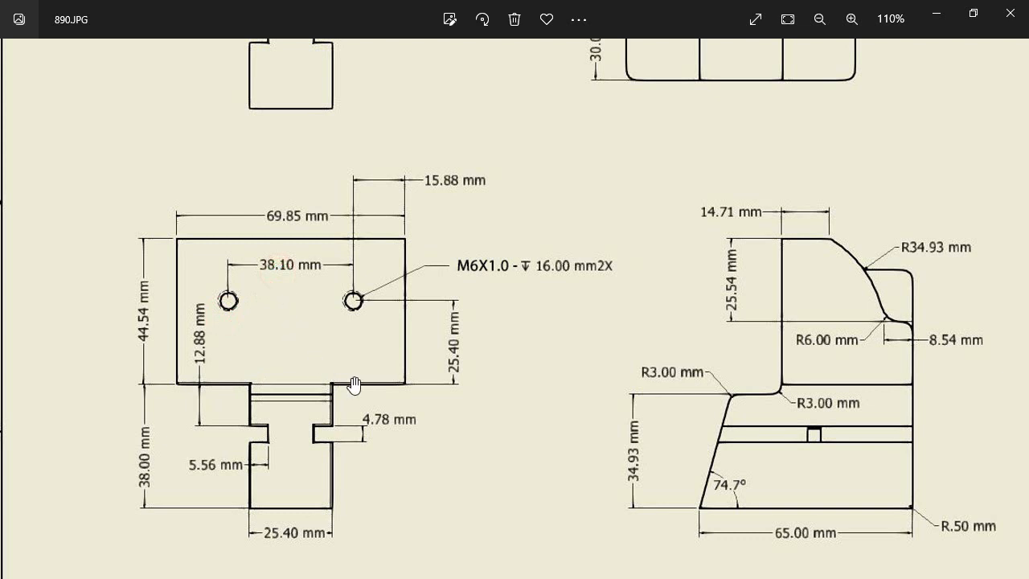
Examine the side view of the Sliding Jaw drawing for the base length, slope angle, step height, upper curve and fillet radii
{"action": "left_click_drag", "start_coordinate": [576, 431], "coordinate": [382, 391]}
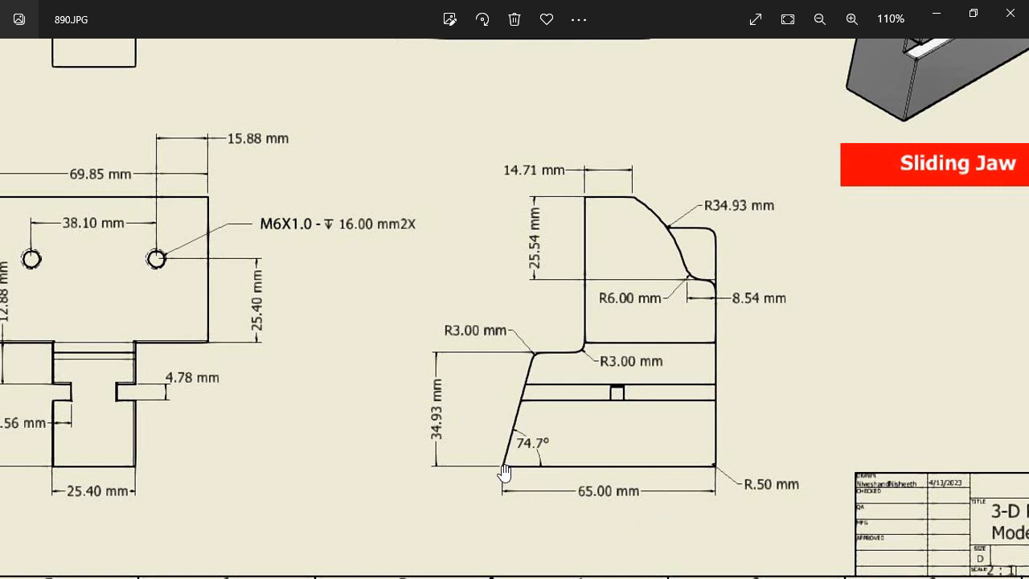
{"action": "left_click", "coordinate": [707, 467]}
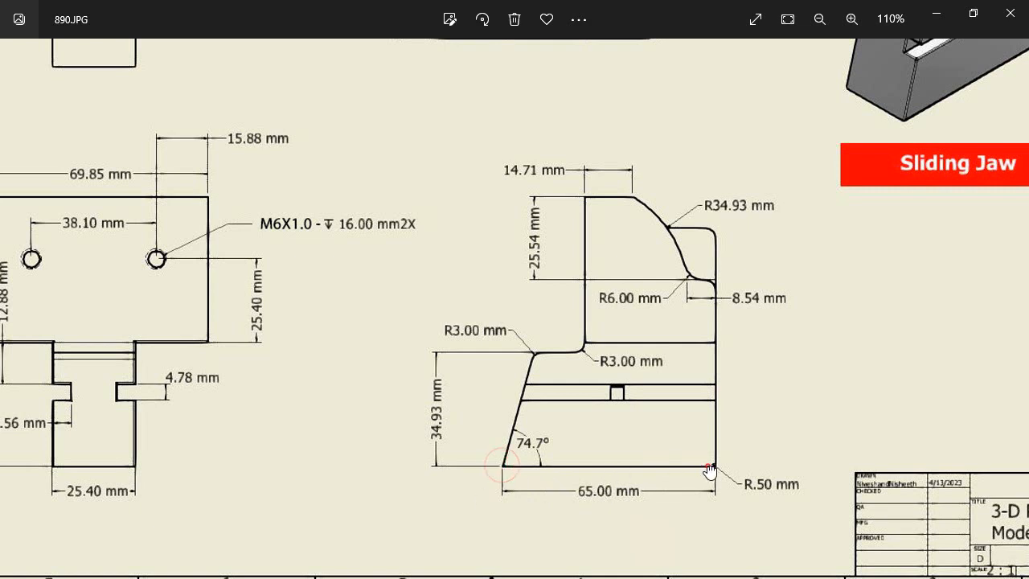
{"action": "left_click", "coordinate": [612, 500]}
{"action": "left_click", "coordinate": [529, 468]}
{"action": "left_click", "coordinate": [552, 352]}
{"action": "left_click", "coordinate": [423, 442]}
{"action": "left_click", "coordinate": [567, 466]}
{"action": "left_click", "coordinate": [519, 455]}
{"action": "scroll", "coordinate": [706, 206], "scroll_direction": "up", "scroll_amount": 2}
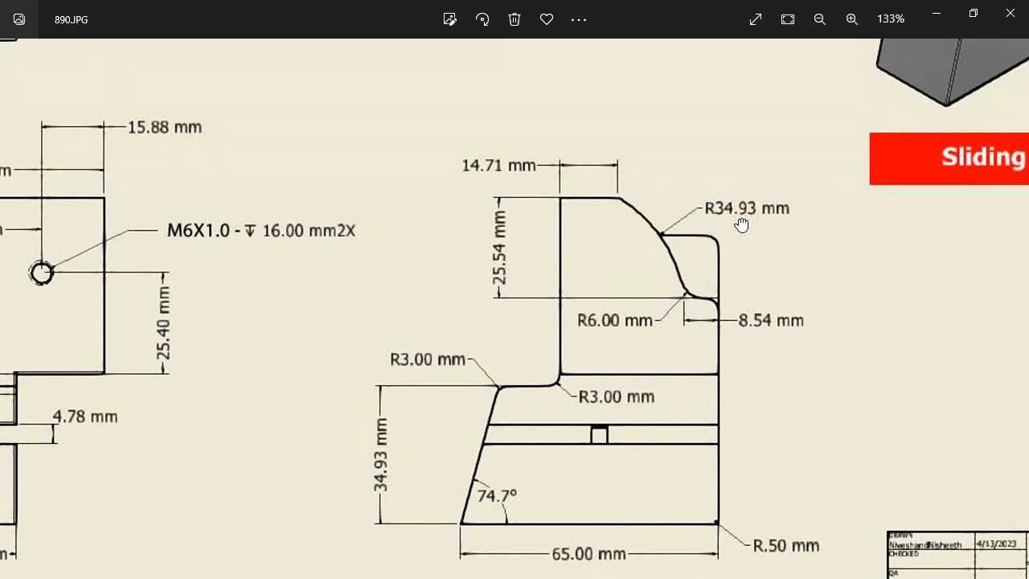
{"action": "left_click", "coordinate": [681, 303]}
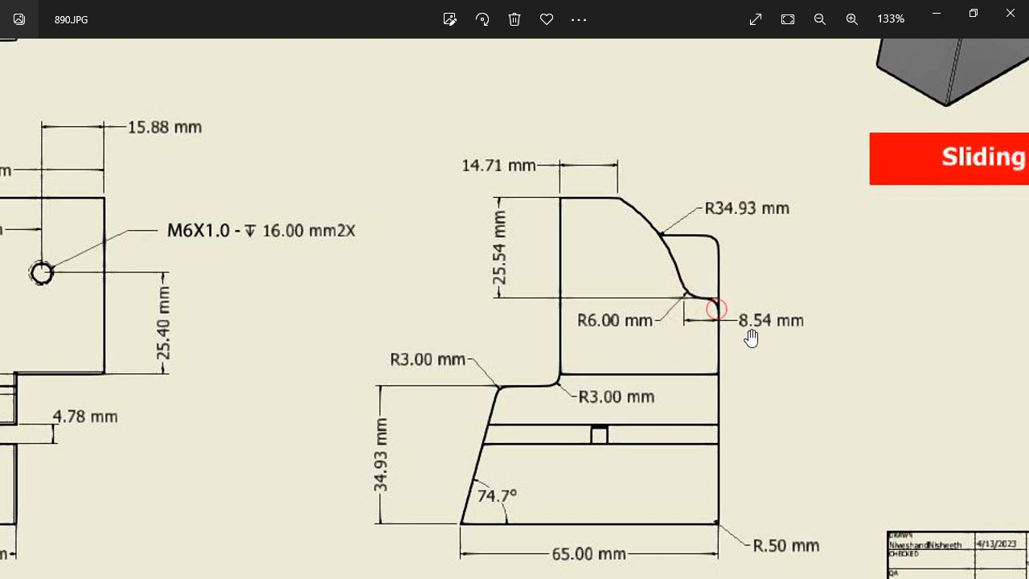
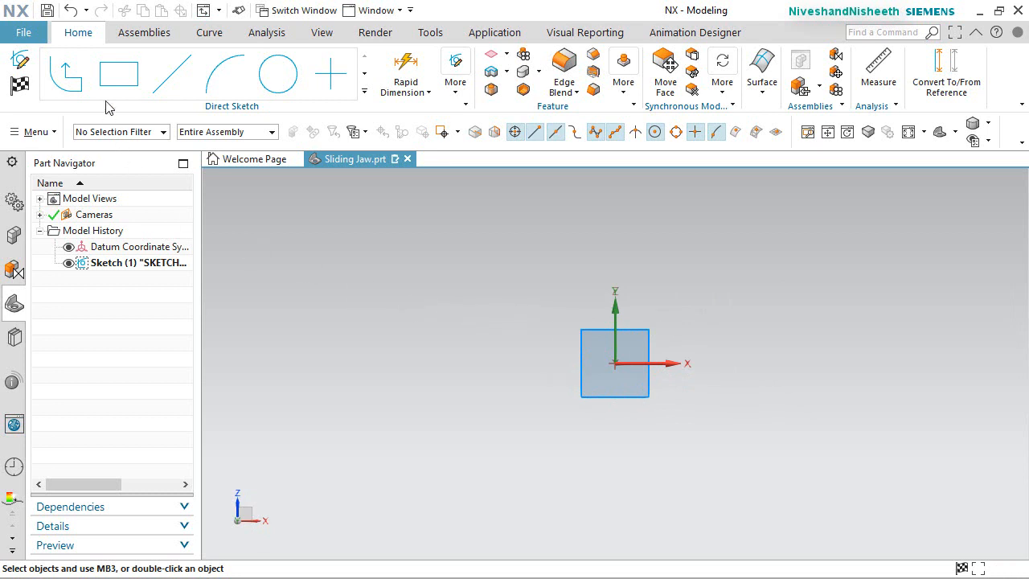
Sketch a two-point rectangle about 160 mm wide and 85 mm high above the sketch's X axis
{"action": "left_click", "coordinate": [110, 70]}
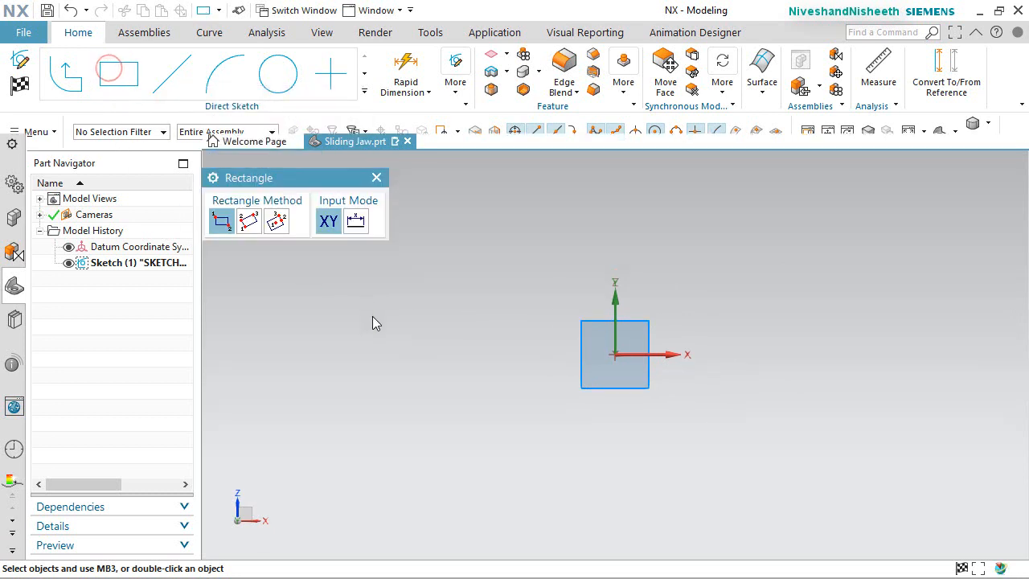
{"action": "left_click", "coordinate": [400, 331]}
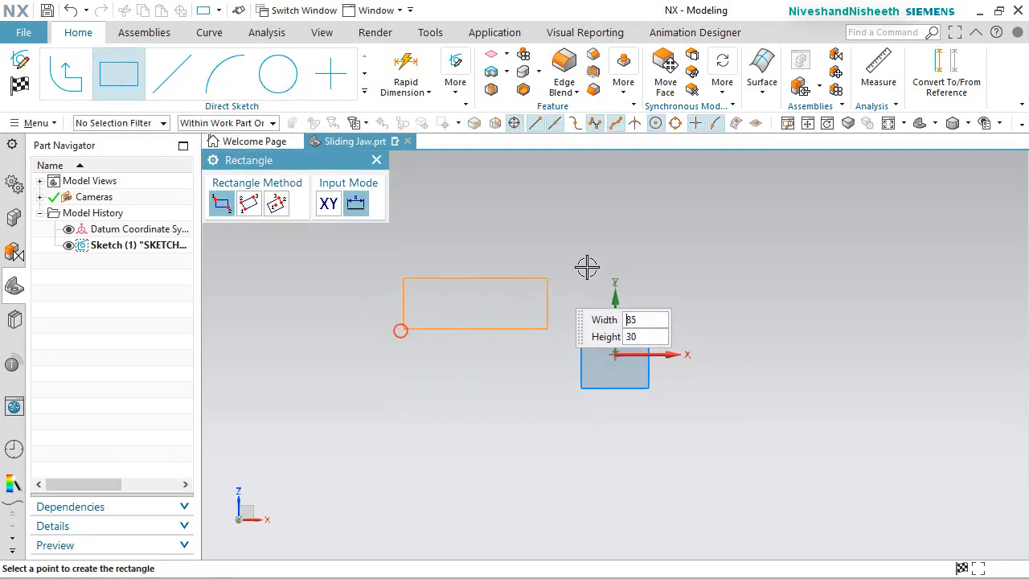
{"action": "left_click", "coordinate": [673, 187]}
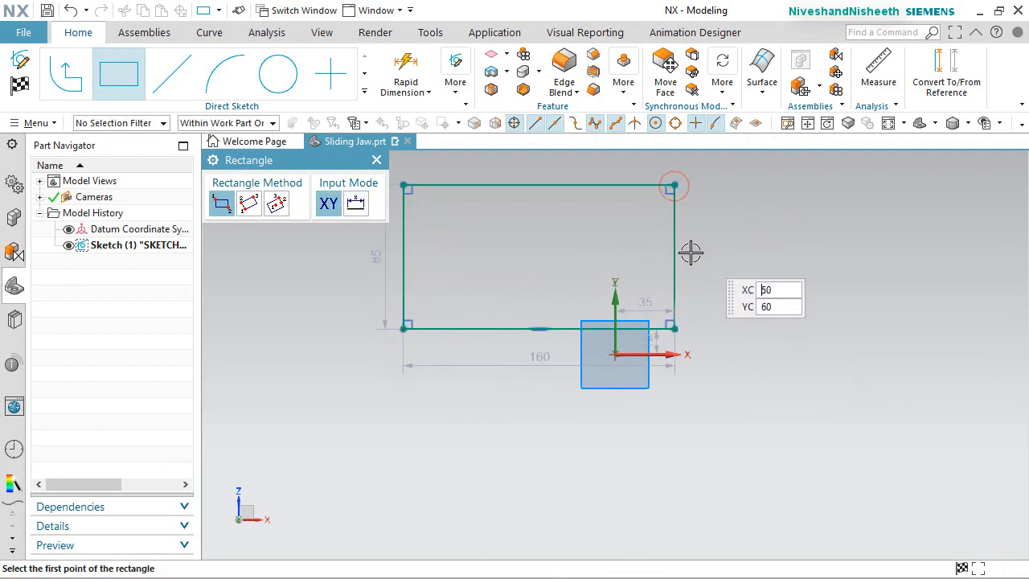
{"action": "left_click", "coordinate": [377, 161]}
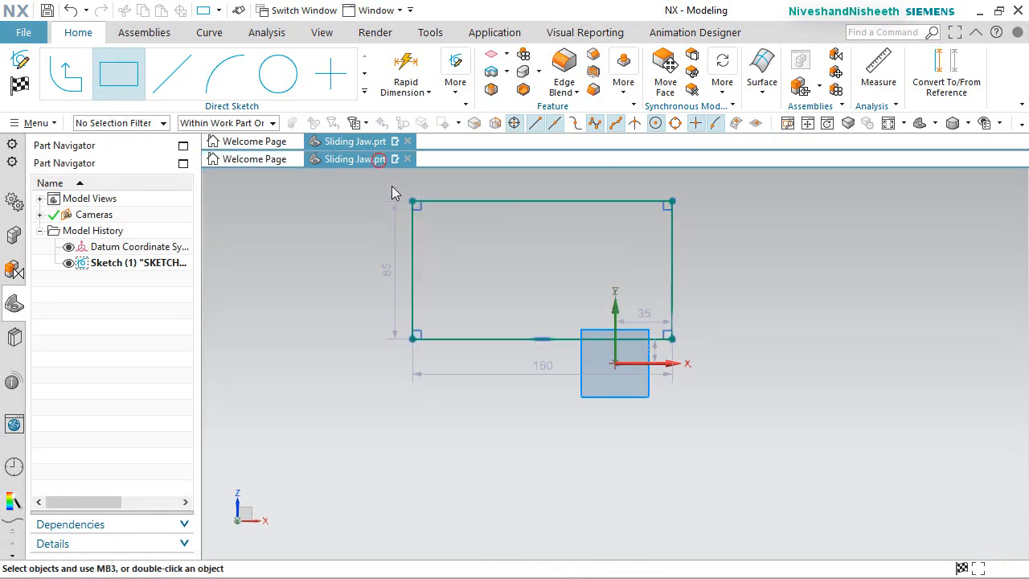
Make the midpoint of the rectangle's lower line coincident with the sketch origin
{"action": "left_click", "coordinate": [542, 339]}
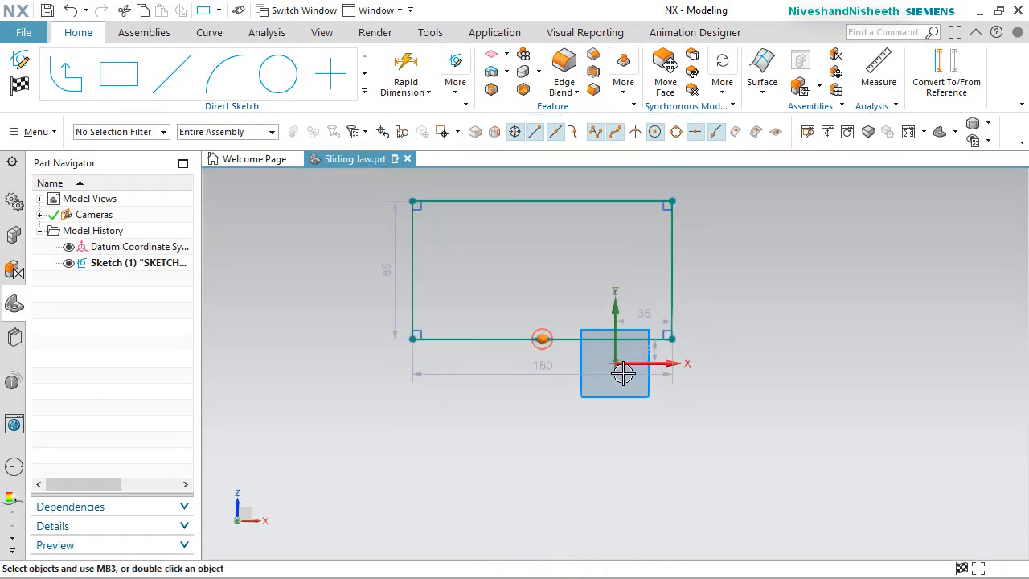
{"action": "left_click", "coordinate": [617, 365]}
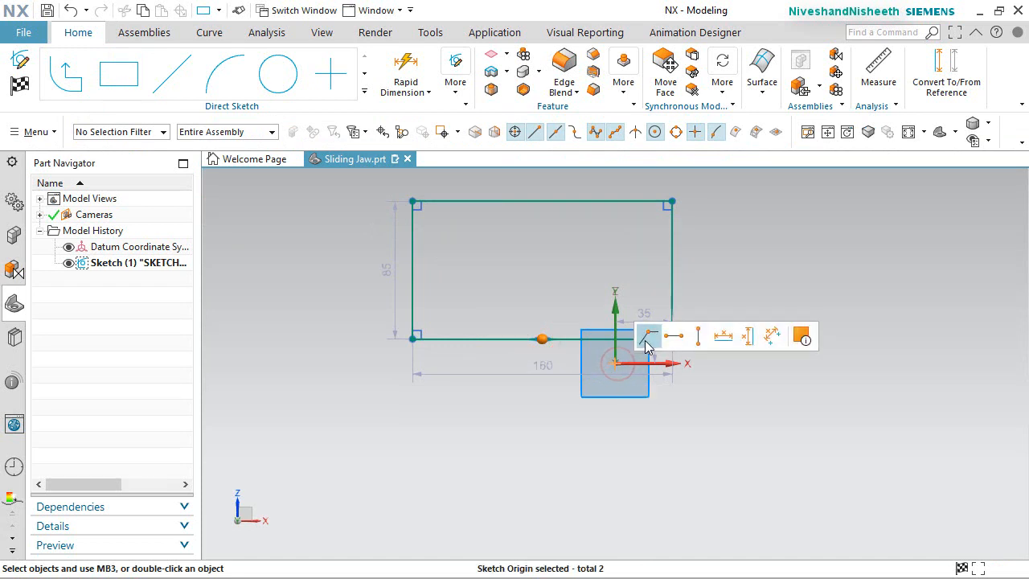
{"action": "left_click", "coordinate": [646, 339]}
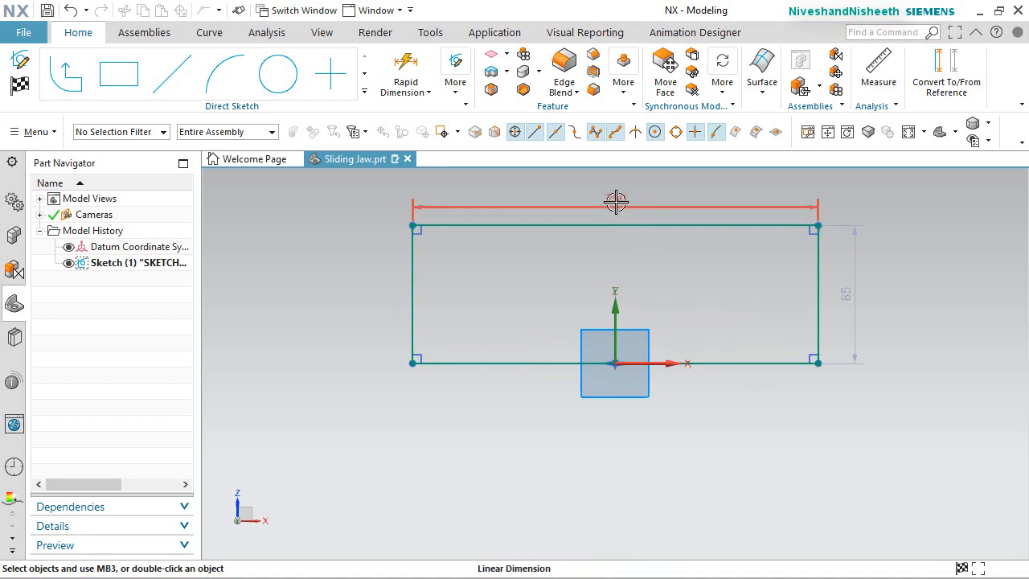
Set the rectangle's width to 69.85 mm and place its dimension centered above the upper line
{"action": "double_click", "coordinate": [616, 199]}
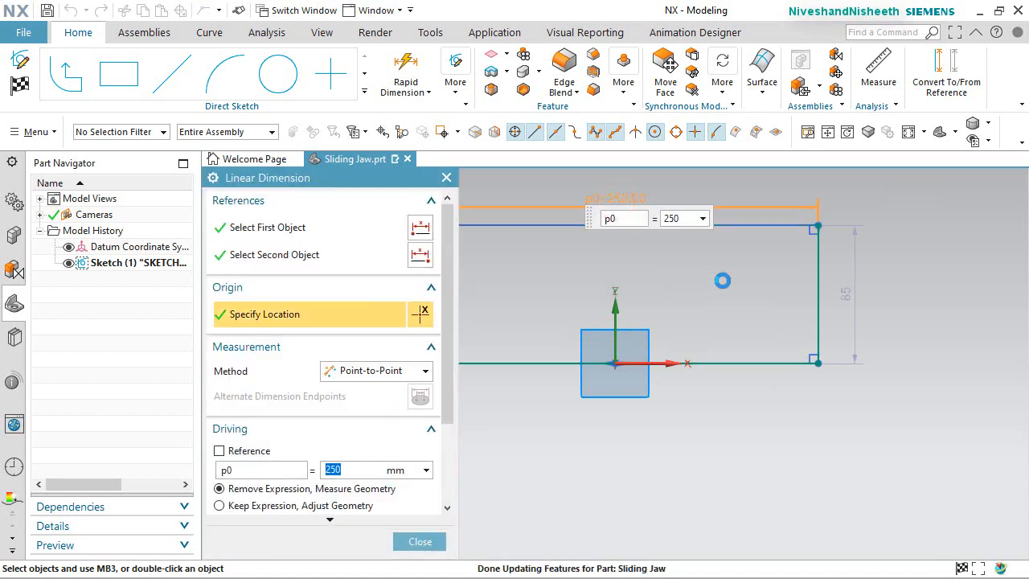
{"action": "type", "text": "69.8"}
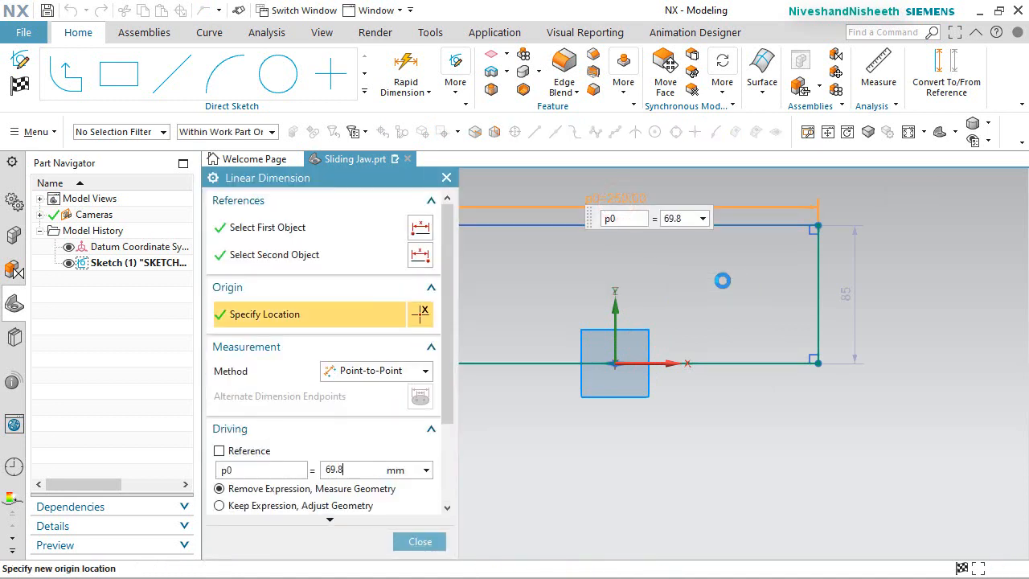
{"action": "type", "text": "5"}
{"action": "key", "text": "Return"}
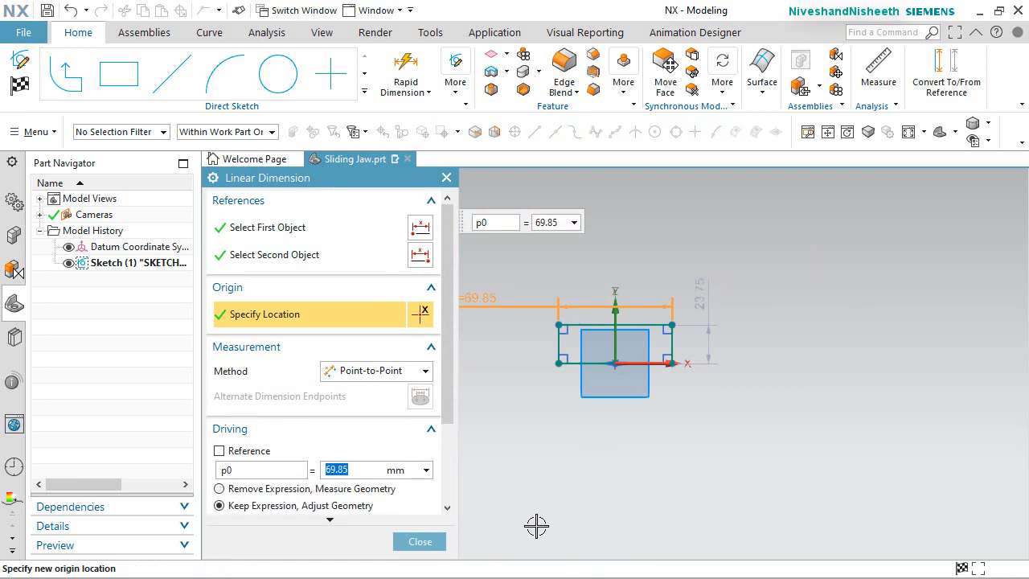
{"action": "left_click", "coordinate": [419, 542]}
{"action": "scroll", "coordinate": [561, 286], "scroll_direction": "up", "scroll_amount": 3}
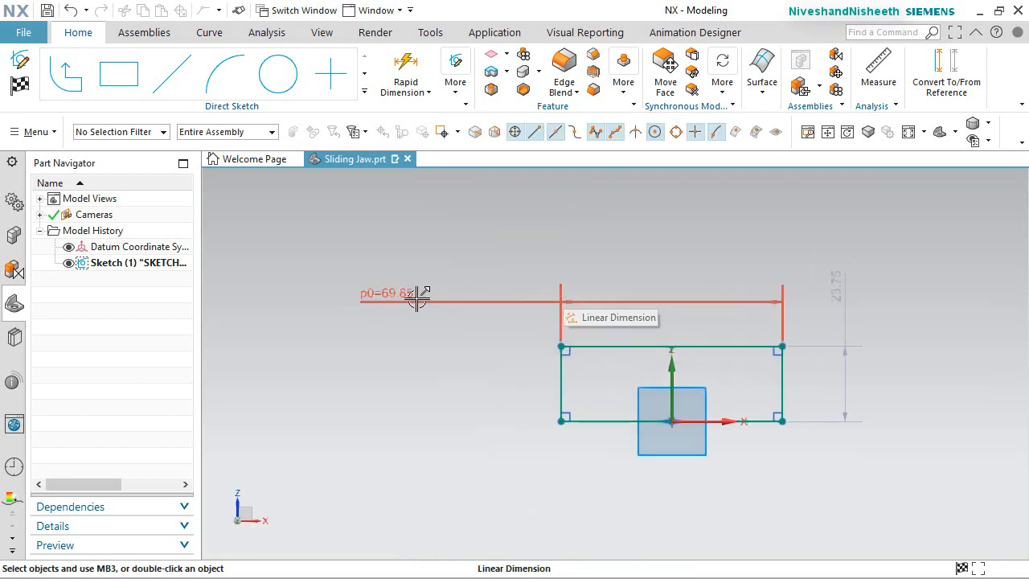
{"action": "left_click_drag", "start_coordinate": [399, 297], "coordinate": [668, 288]}
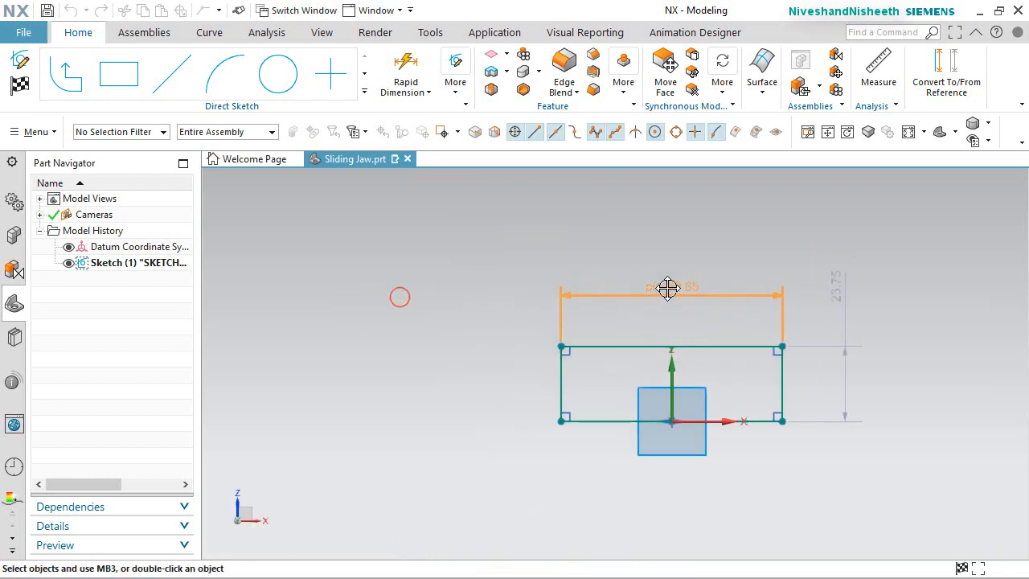
Set the rectangle's height to 44.54 mm
{"action": "double_click", "coordinate": [842, 290]}
{"action": "type", "text": "44.54"}
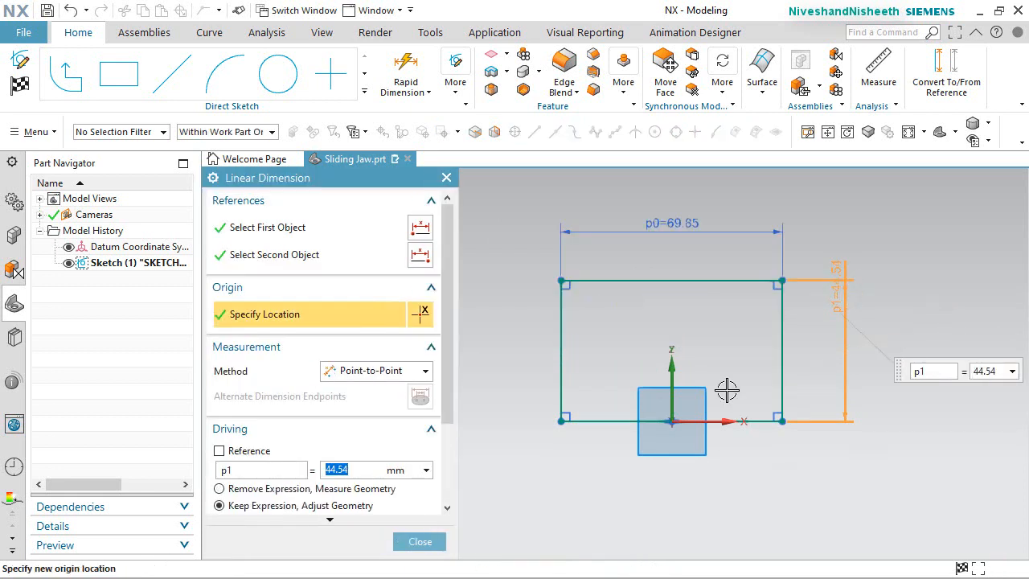
{"action": "left_click", "coordinate": [420, 541]}
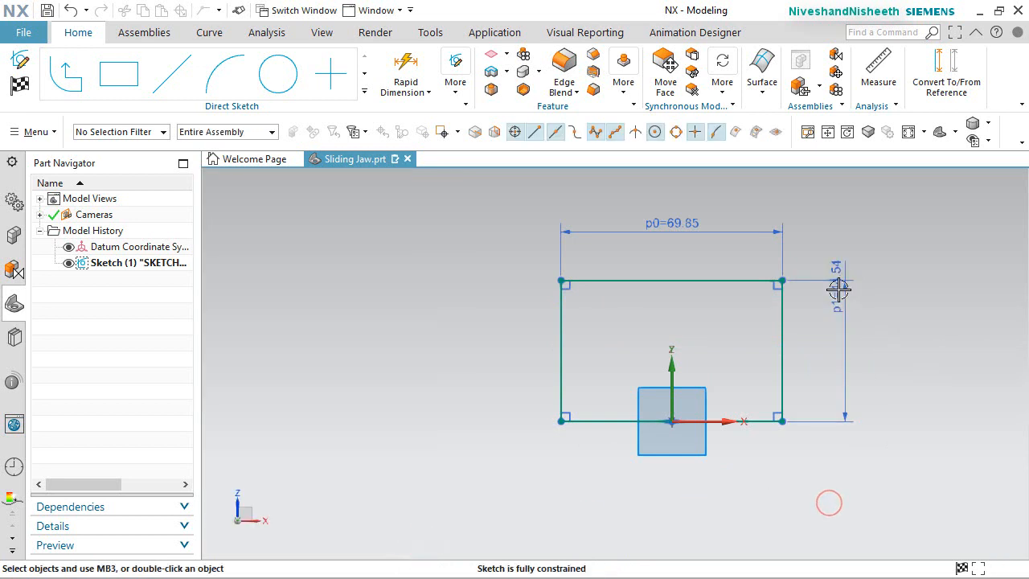
Sketch a second two-point rectangle about 38 mm wide and 32 mm high, hanging below the first rectangle's lower line
{"action": "left_click", "coordinate": [909, 132]}
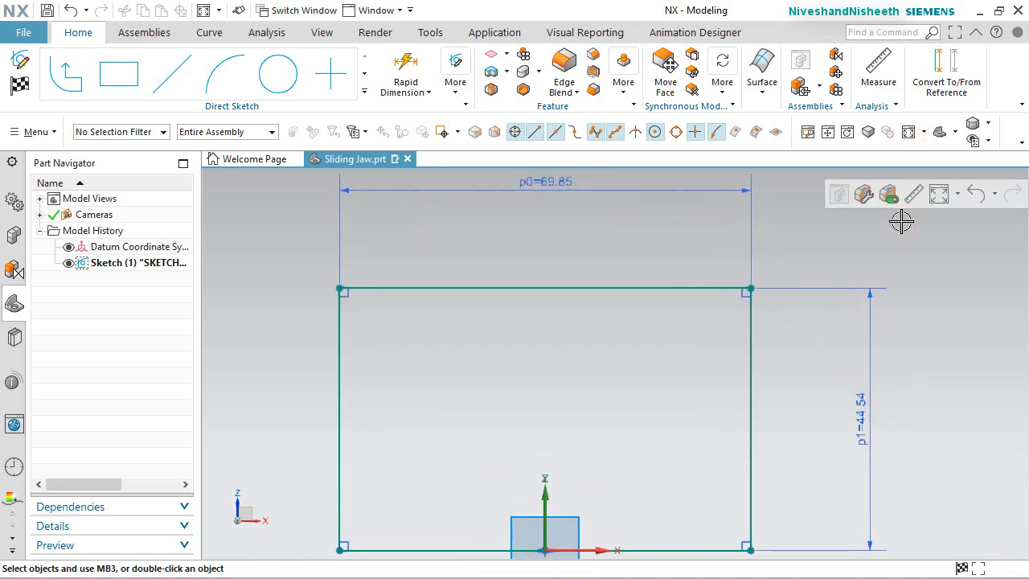
{"action": "left_click", "coordinate": [119, 74]}
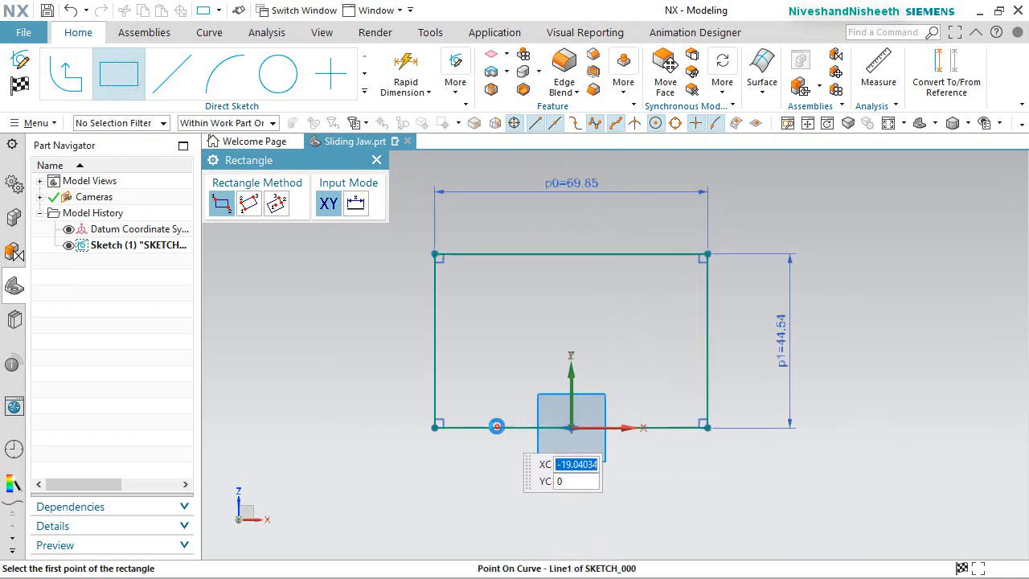
{"action": "left_click", "coordinate": [497, 427]}
{"action": "left_click", "coordinate": [645, 551]}
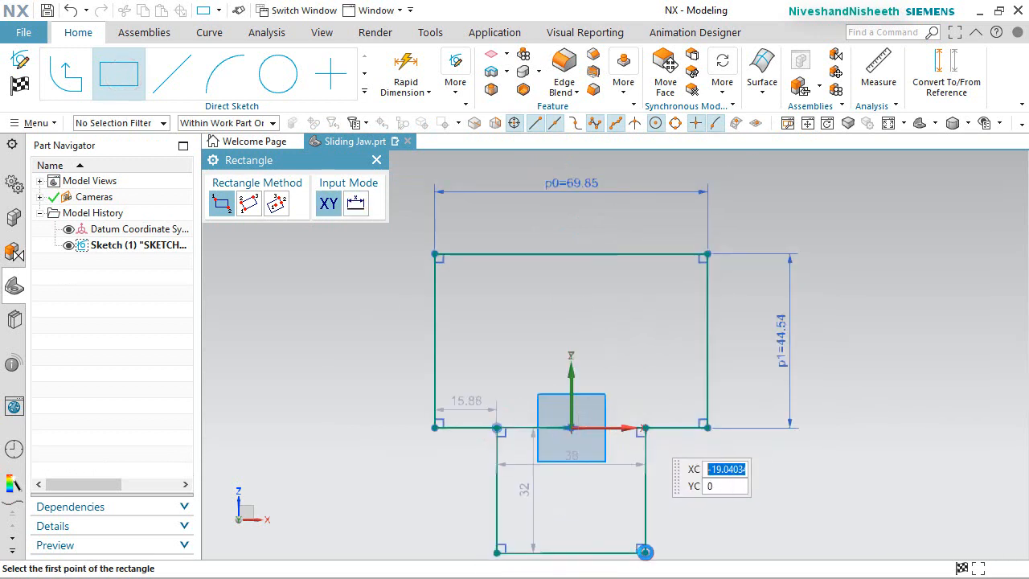
{"action": "key", "text": "Escape"}
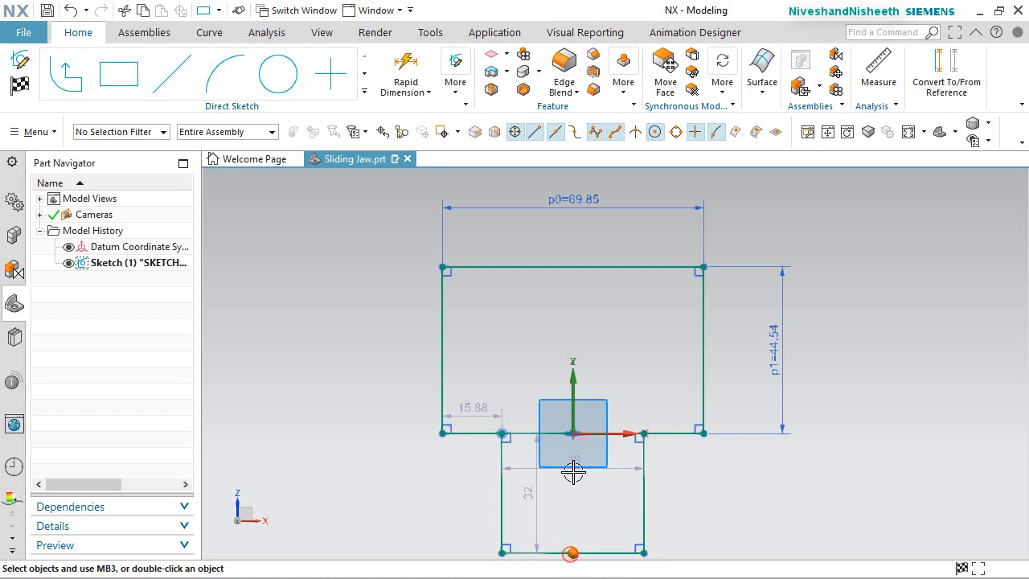
Align the midpoint of the second rectangle's lower line vertically with the sketch origin
{"action": "left_click", "coordinate": [572, 434]}
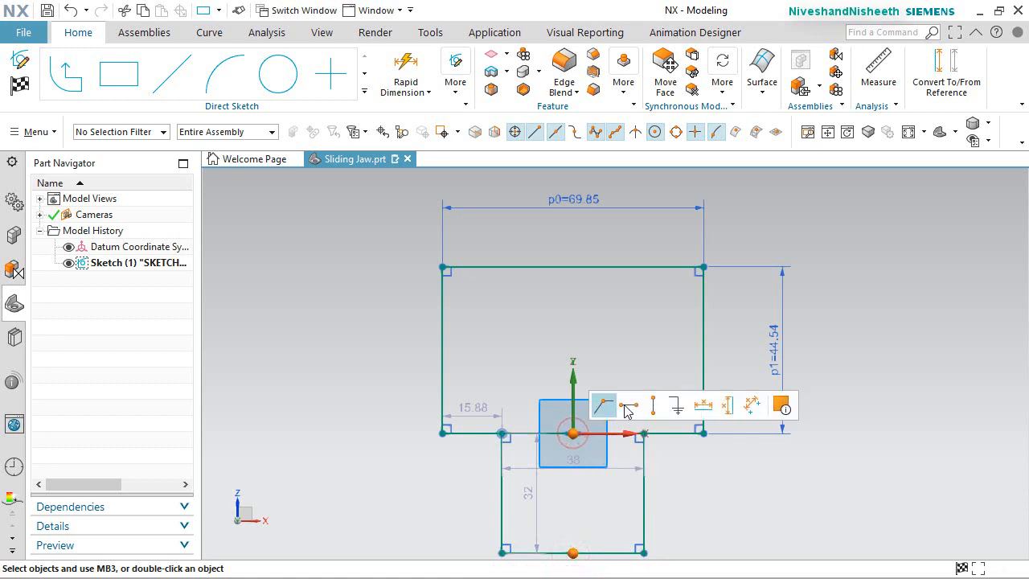
{"action": "left_click", "coordinate": [655, 406]}
Set the lower rectangle's height to 38 mm and place its dimension outside the rectangle's left line
{"action": "scroll", "coordinate": [622, 331], "scroll_direction": "down", "scroll_amount": 1}
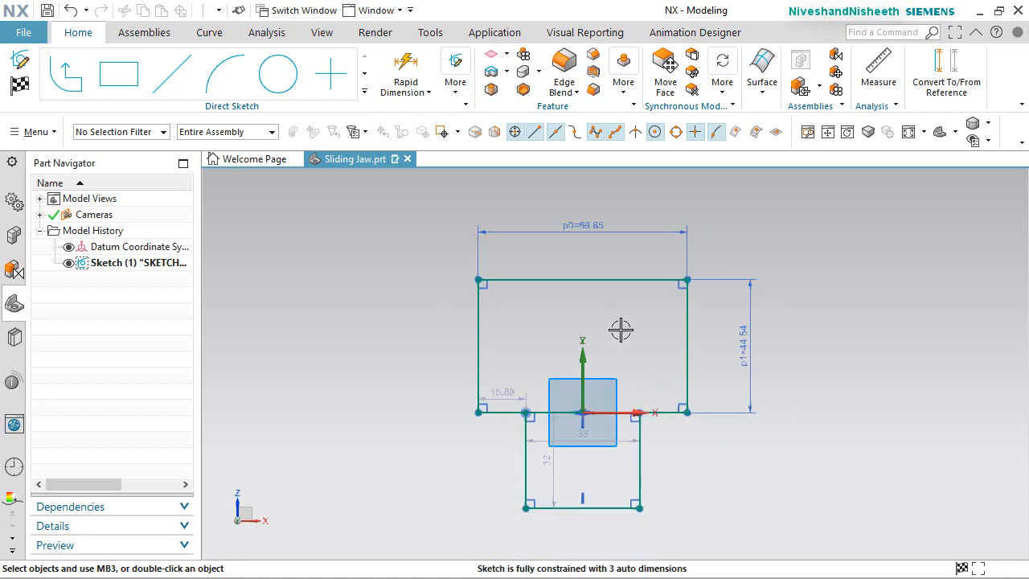
{"action": "scroll", "coordinate": [563, 466], "scroll_direction": "up", "scroll_amount": 1}
{"action": "left_click_drag", "start_coordinate": [518, 456], "coordinate": [384, 467]}
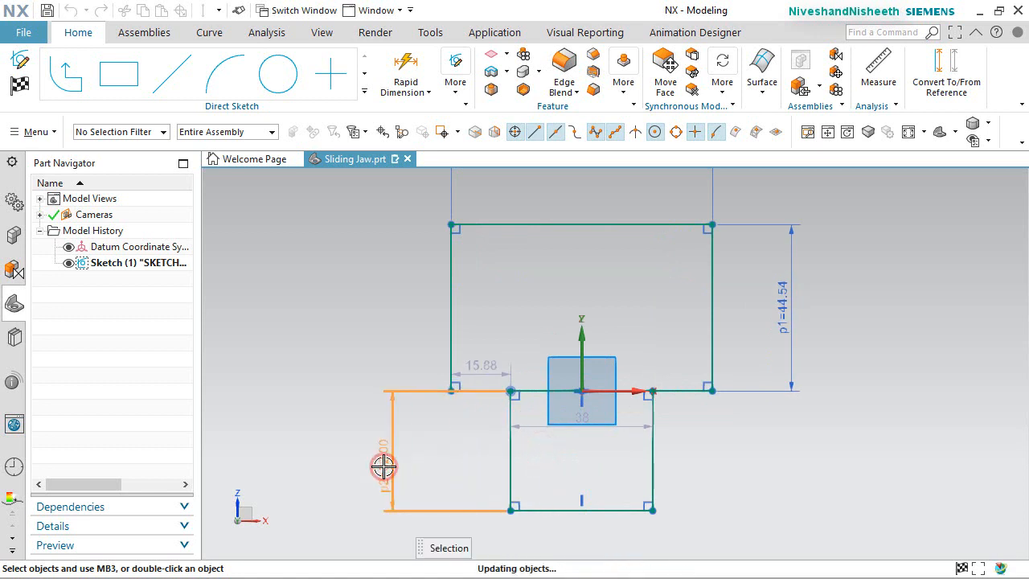
{"action": "left_click", "coordinate": [383, 467]}
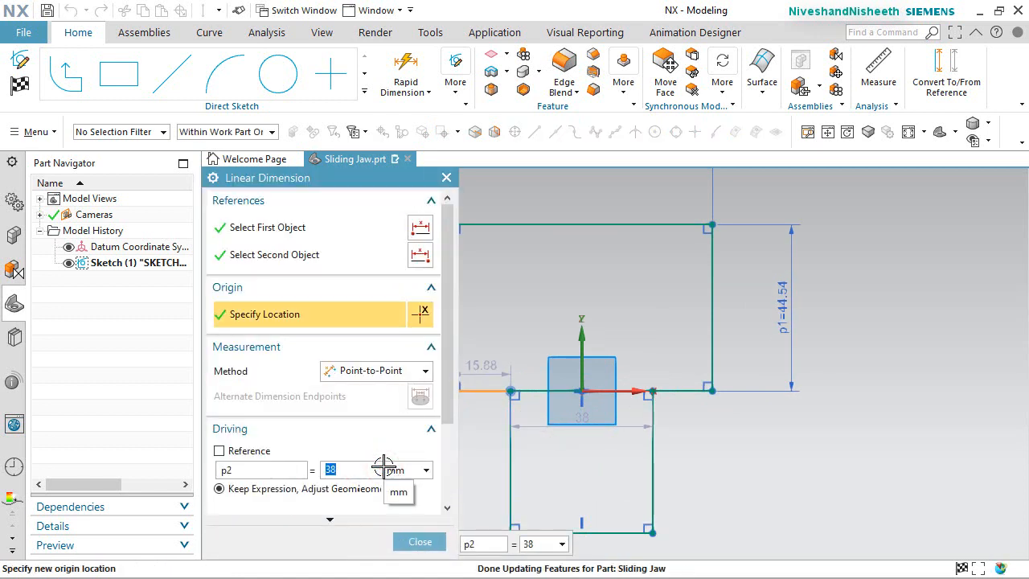
{"action": "left_click", "coordinate": [422, 542]}
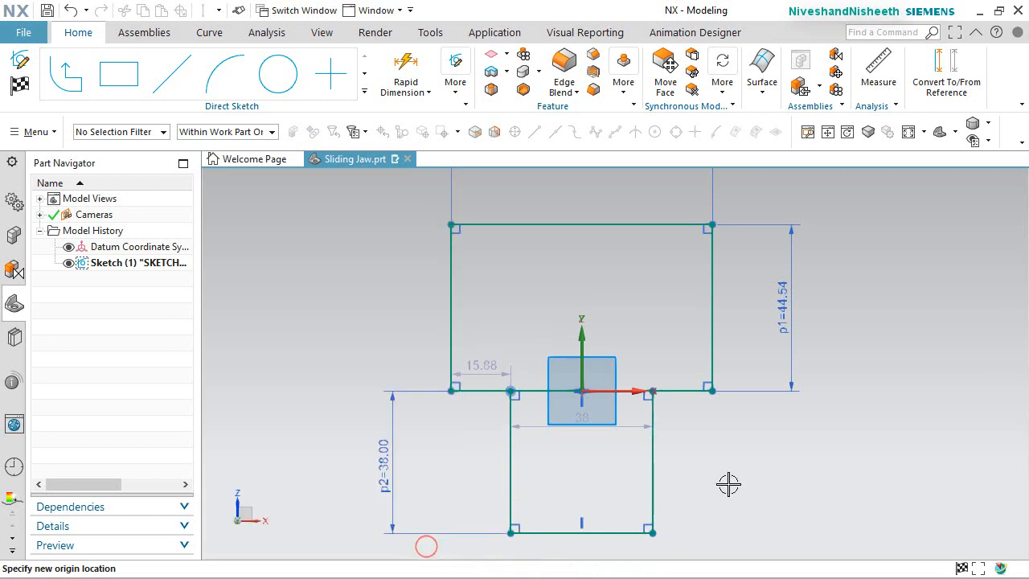
Set the lower rectangle's width to 25.4 mm and make its upper line's midpoint coincident with the sketch origin
{"action": "left_click_drag", "start_coordinate": [599, 413], "coordinate": [582, 543]}
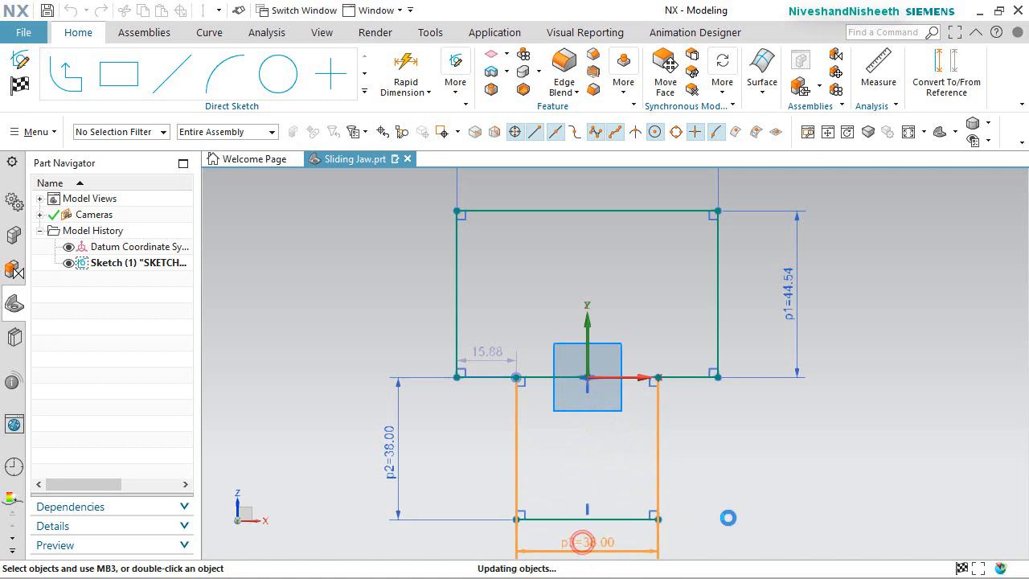
{"action": "type", "text": "25.4"}
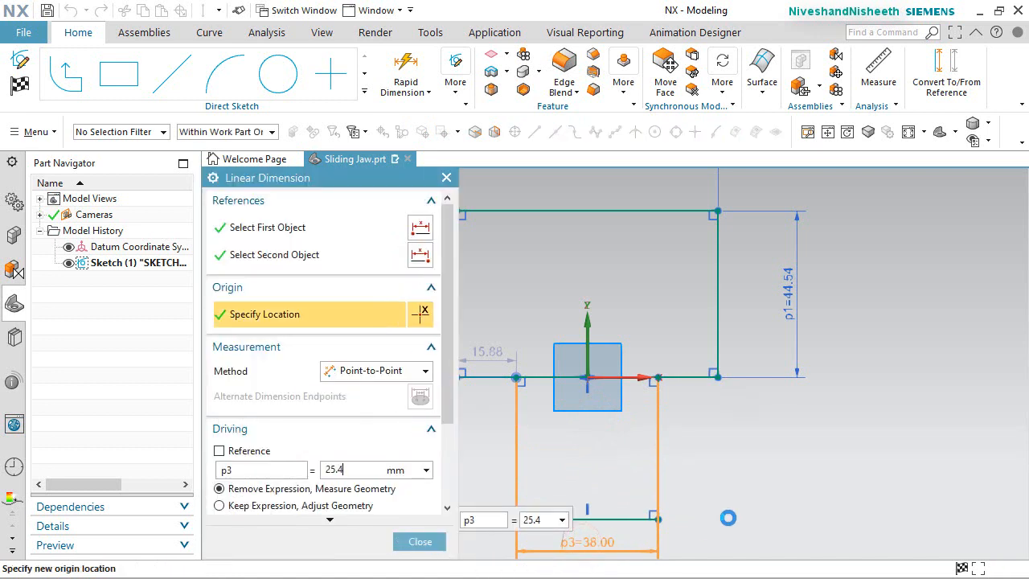
{"action": "key", "text": "Return"}
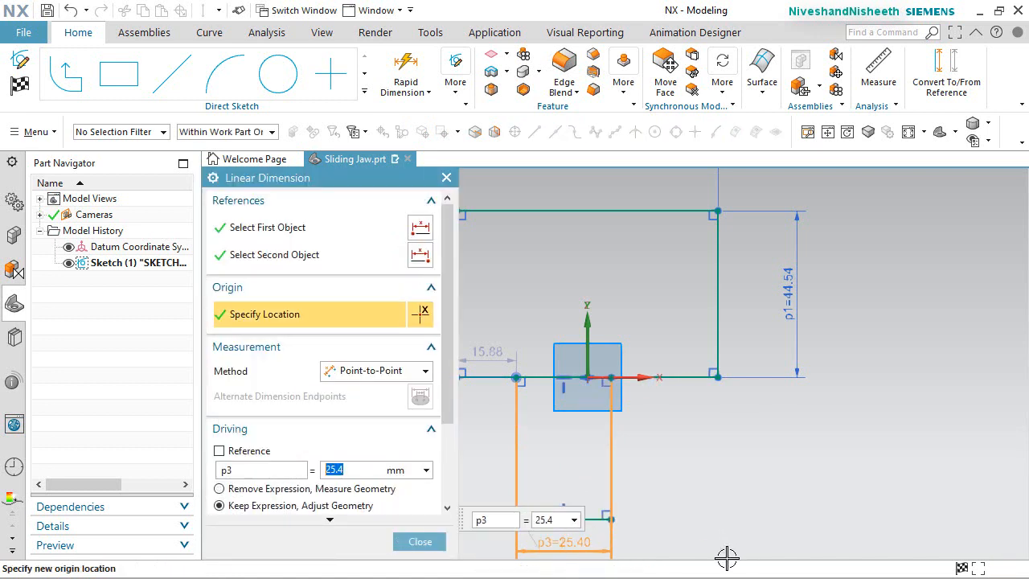
{"action": "left_click", "coordinate": [399, 545]}
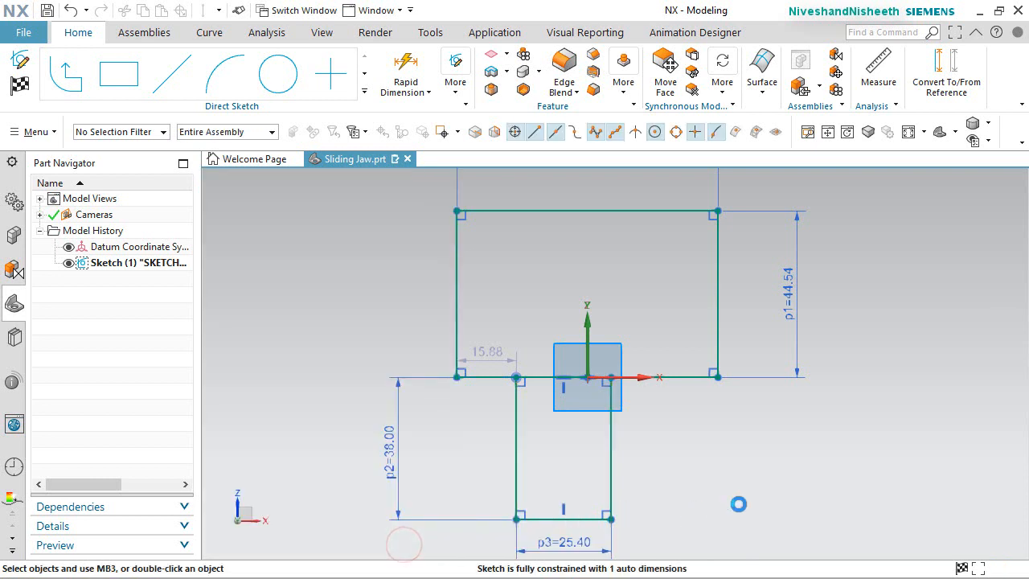
{"action": "left_click", "coordinate": [584, 380]}
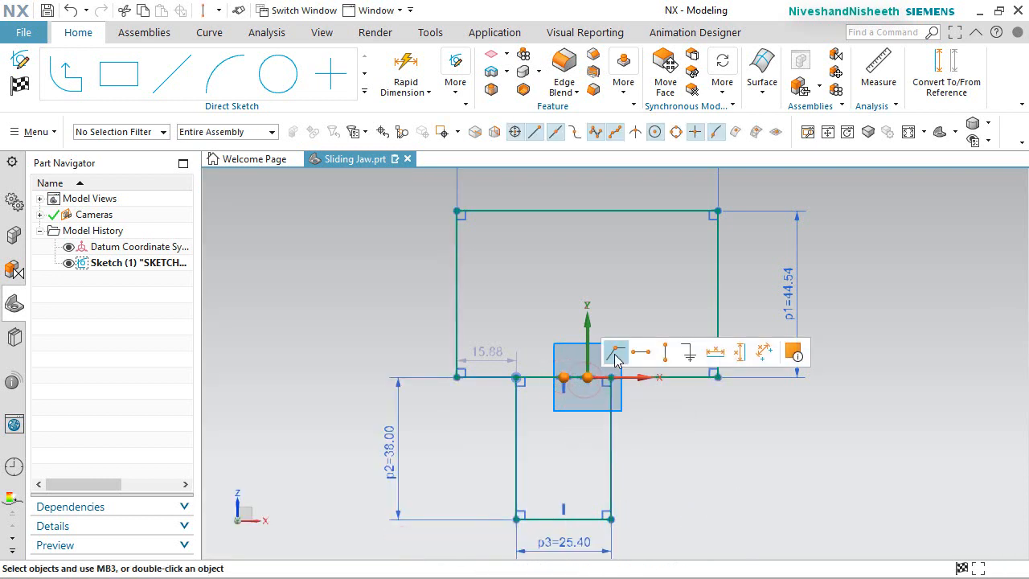
{"action": "left_click", "coordinate": [615, 352]}
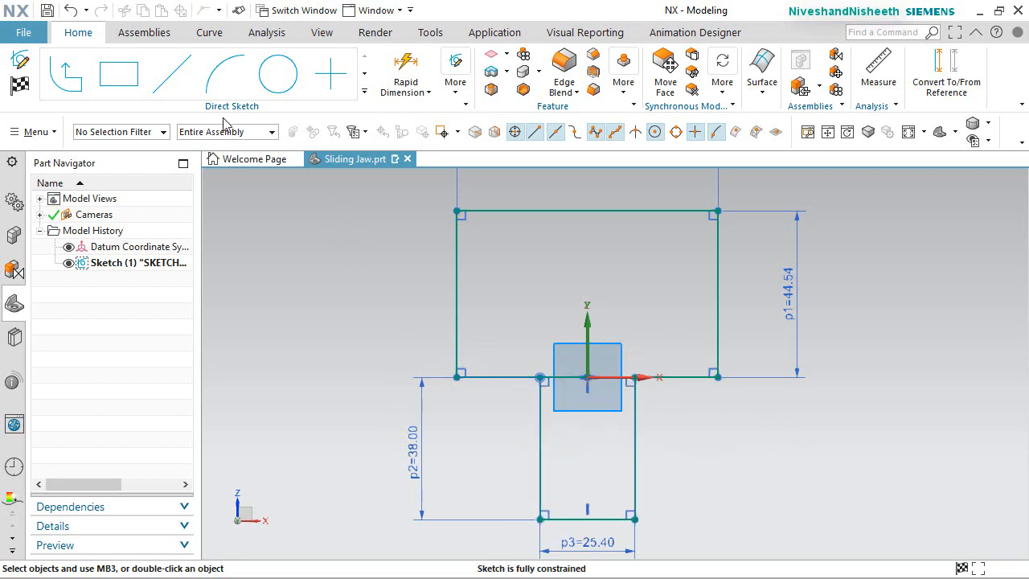
Sketch small rectangles inward from the lower rectangle's left and right lines, about 4.5 by 5.5 mm and 3 by 5.5 mm
{"action": "left_click", "coordinate": [119, 73]}
{"action": "scroll", "coordinate": [553, 467], "scroll_direction": "down", "scroll_amount": 5}
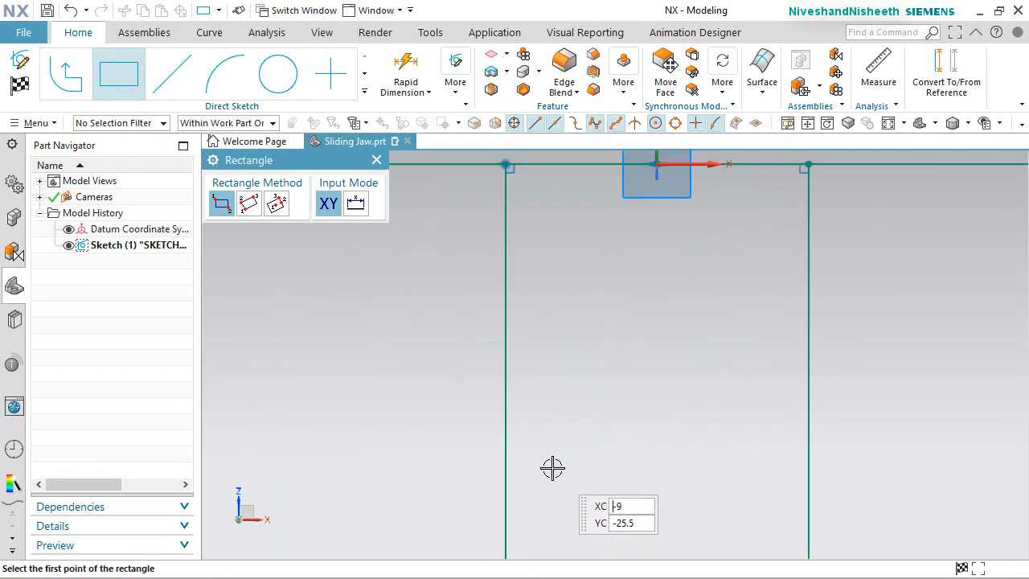
{"action": "left_click", "coordinate": [504, 360]}
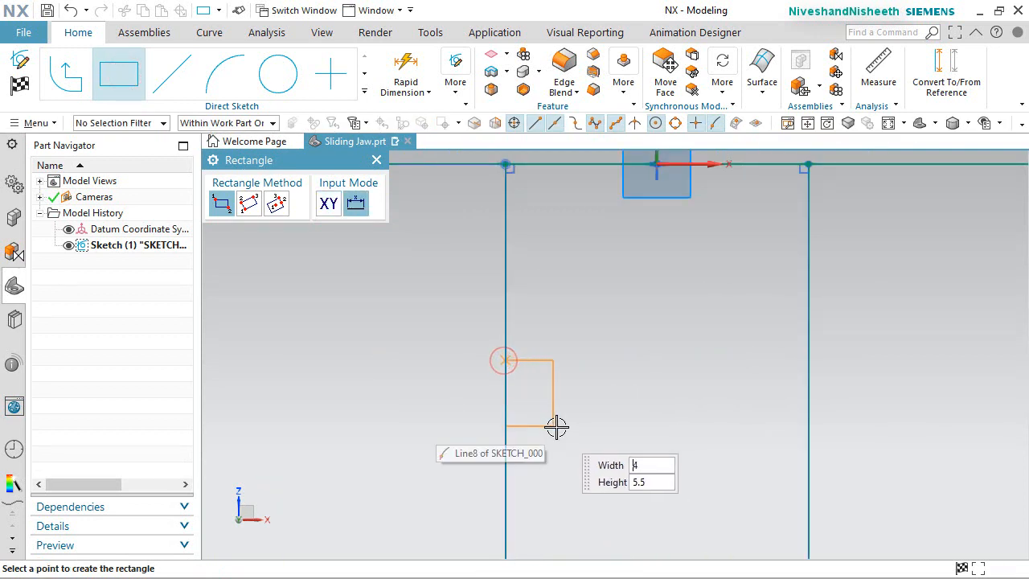
{"action": "left_click", "coordinate": [557, 426]}
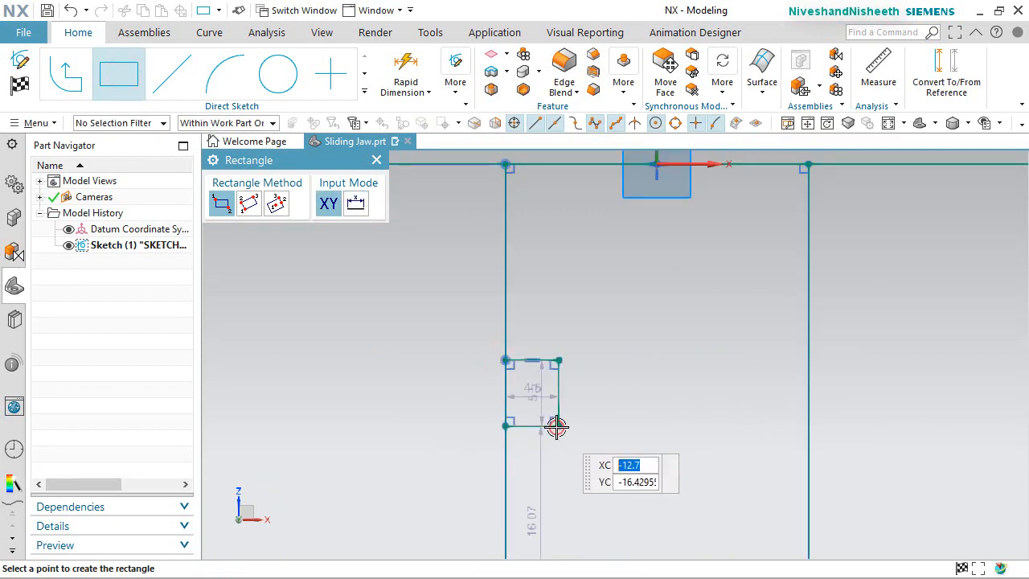
{"action": "left_click", "coordinate": [807, 359]}
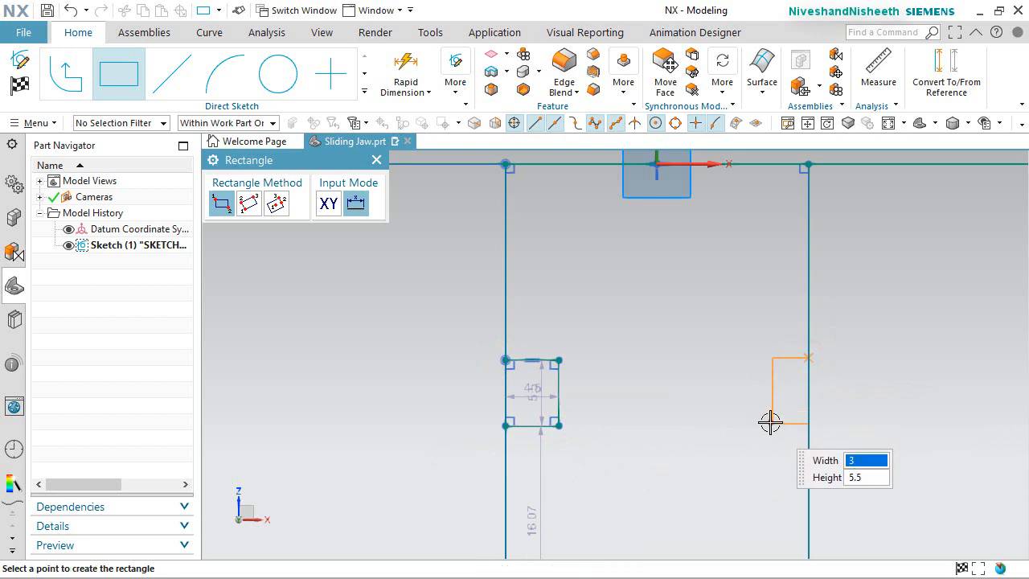
{"action": "left_click", "coordinate": [770, 423]}
{"action": "key", "text": "Escape"}
Make the upper lines of the two small rectangles collinear
{"action": "scroll", "coordinate": [563, 431], "scroll_direction": "up", "scroll_amount": 5}
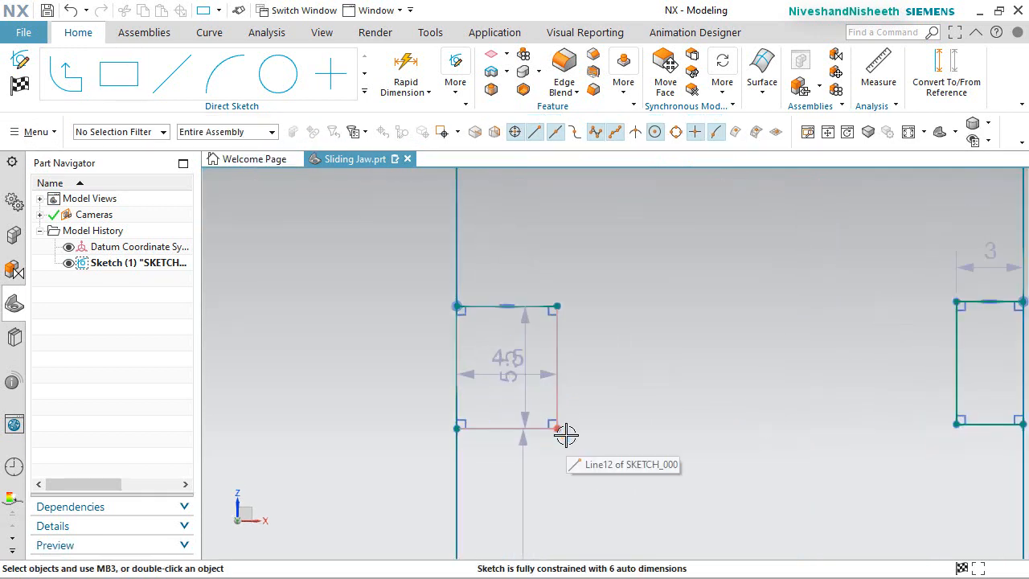
{"action": "left_click", "coordinate": [512, 236]}
{"action": "scroll", "coordinate": [485, 304], "scroll_direction": "down", "scroll_amount": 4}
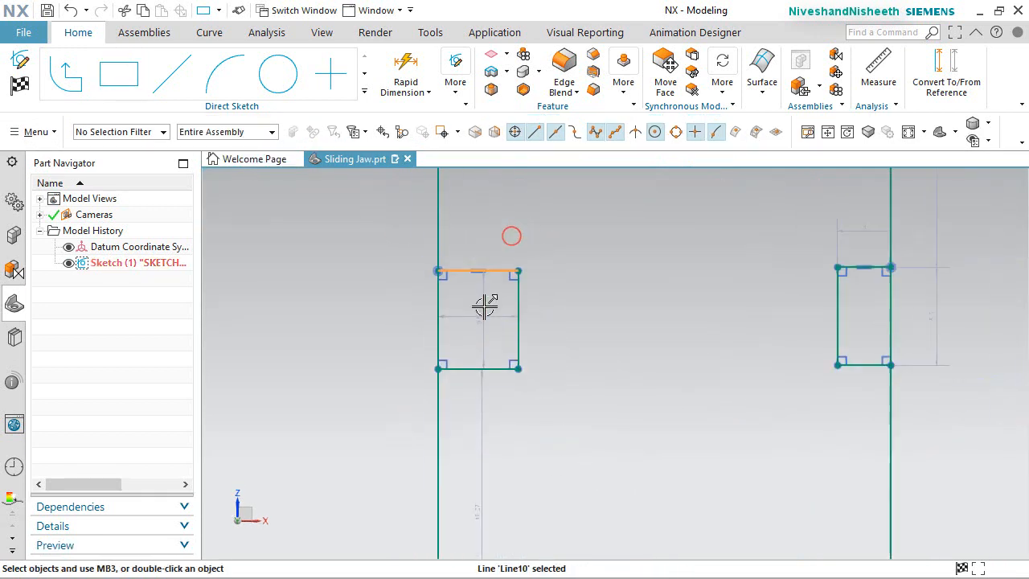
{"action": "scroll", "coordinate": [849, 258], "scroll_direction": "up", "scroll_amount": 4}
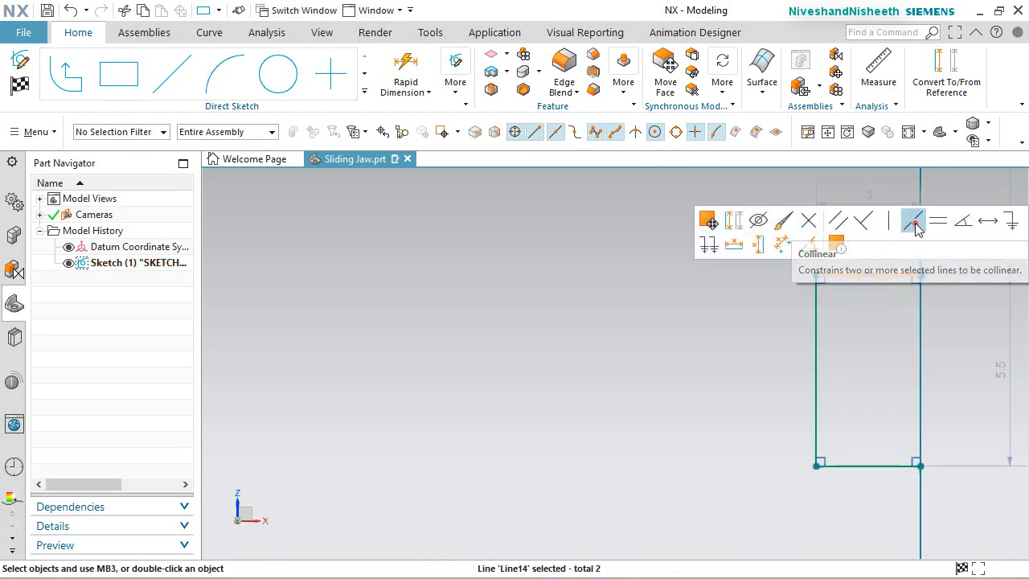
{"action": "left_click", "coordinate": [915, 225]}
Make the two small rectangles' lower lines collinear and their inner vertical lines equal in length
{"action": "scroll", "coordinate": [731, 368], "scroll_direction": "down", "scroll_amount": 2}
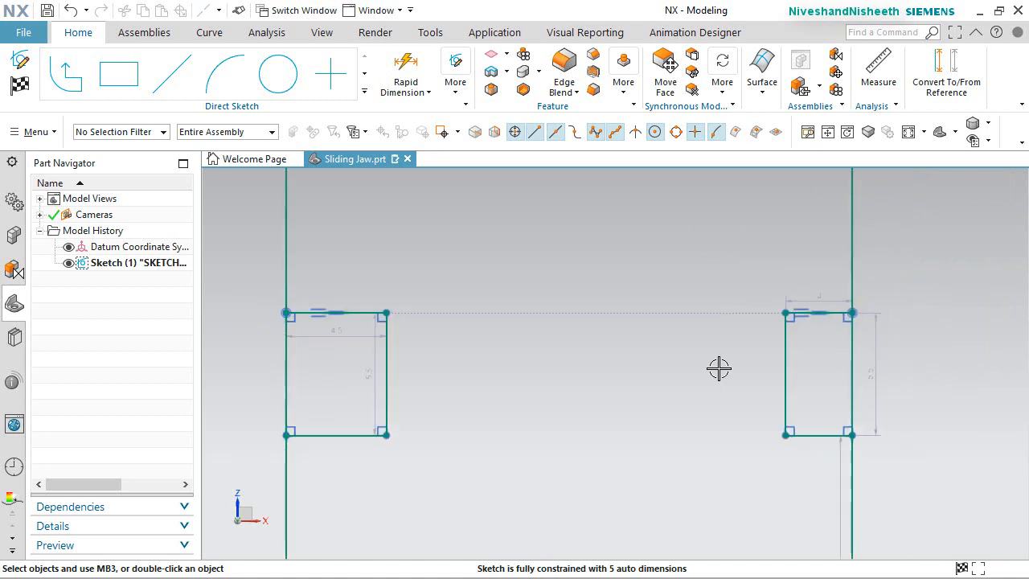
{"action": "scroll", "coordinate": [638, 381], "scroll_direction": "down", "scroll_amount": 1}
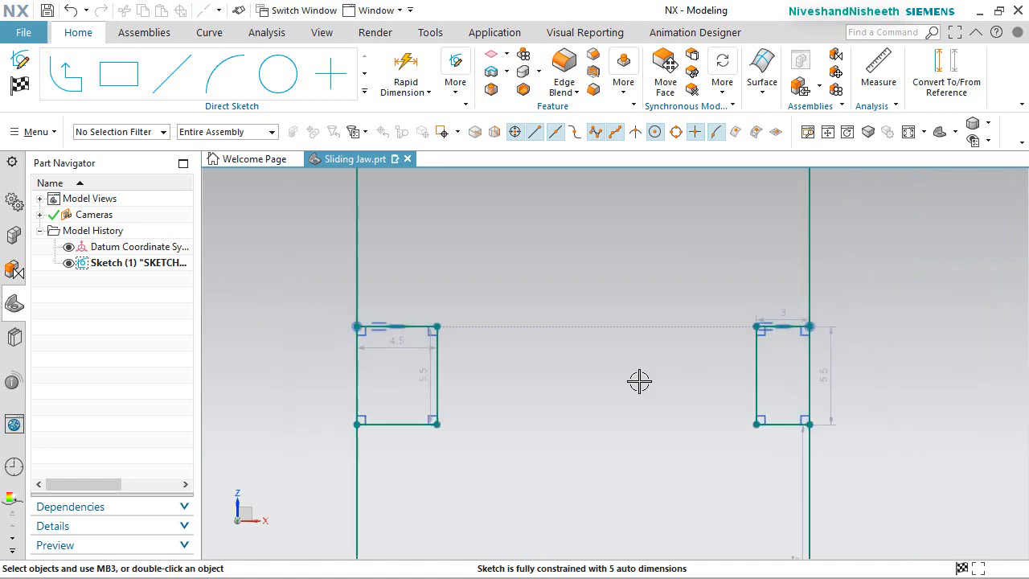
{"action": "left_click", "coordinate": [413, 425]}
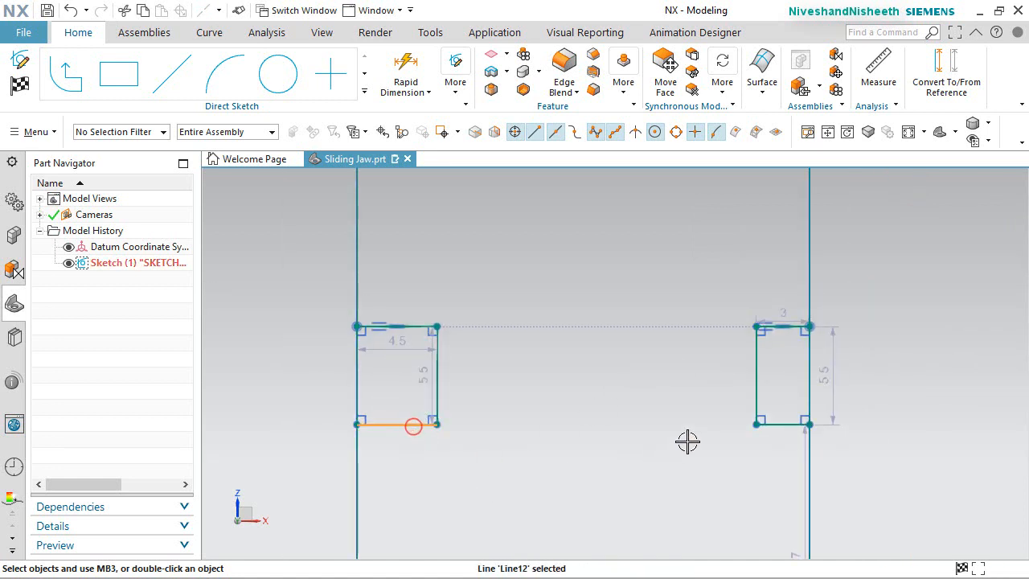
{"action": "left_click", "coordinate": [773, 424]}
{"action": "left_click", "coordinate": [937, 375]}
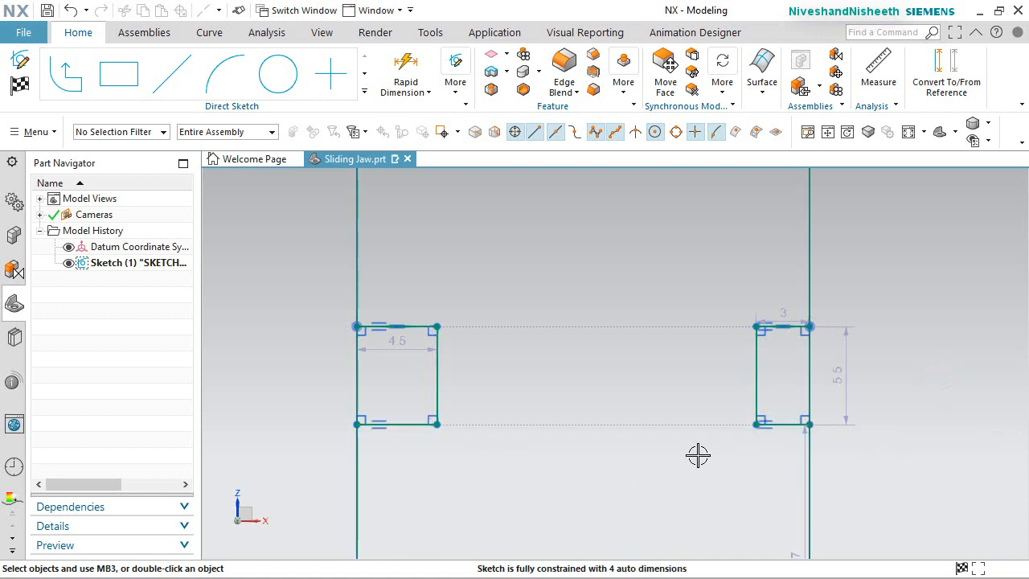
{"action": "left_click", "coordinate": [440, 359]}
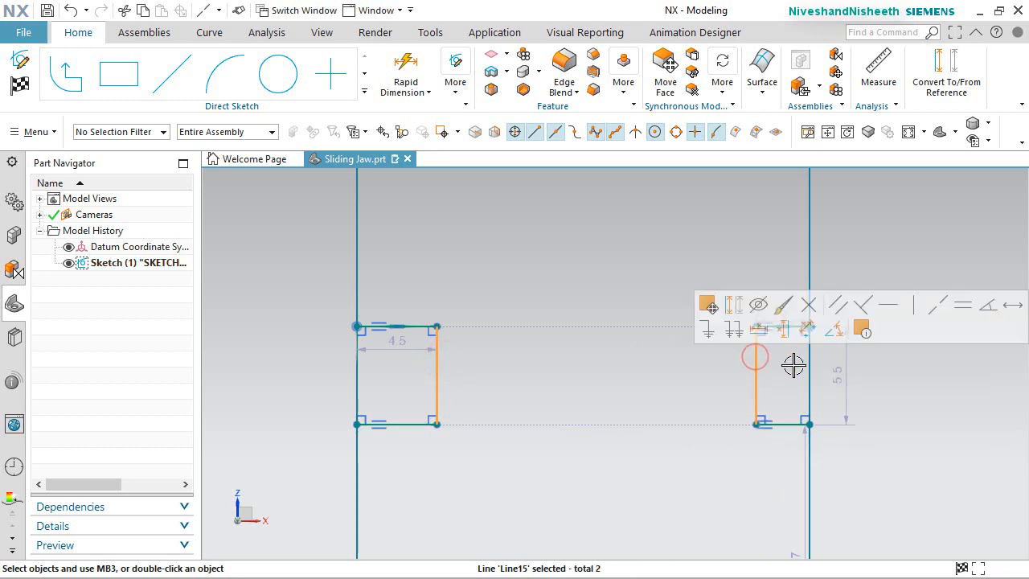
{"action": "left_click", "coordinate": [962, 306]}
Dimension the vertical distance from the lower rectangle's upper left corner to the left small rectangle's upper left corner as 12.88 mm
{"action": "scroll", "coordinate": [613, 383], "scroll_direction": "down", "scroll_amount": 4}
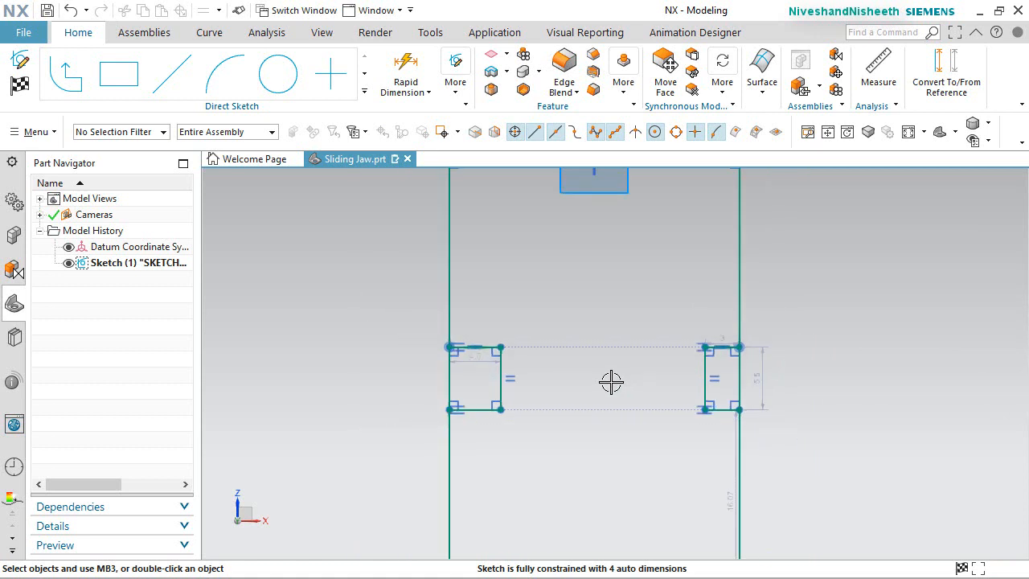
{"action": "left_click", "coordinate": [406, 71]}
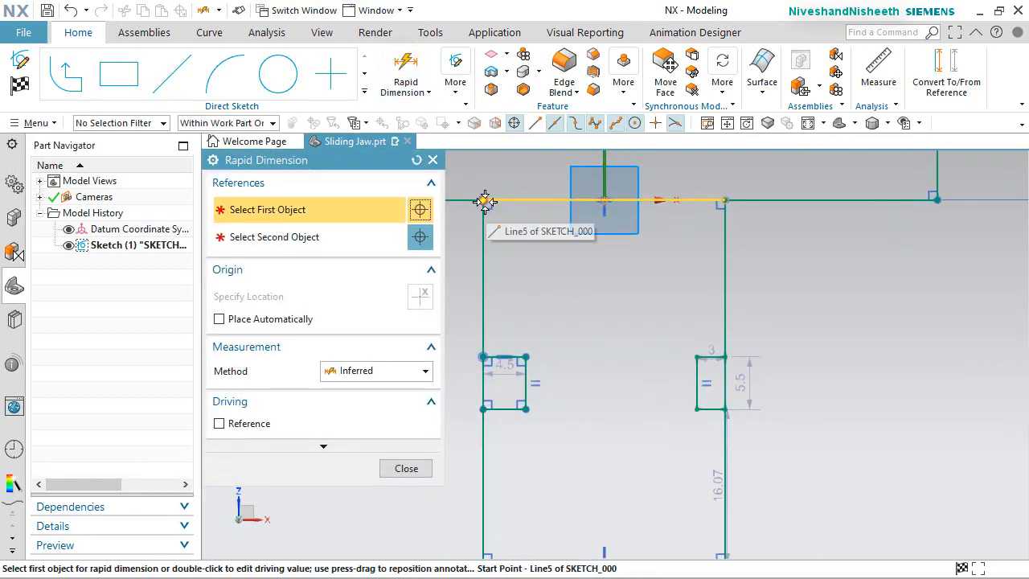
{"action": "left_click", "coordinate": [485, 201]}
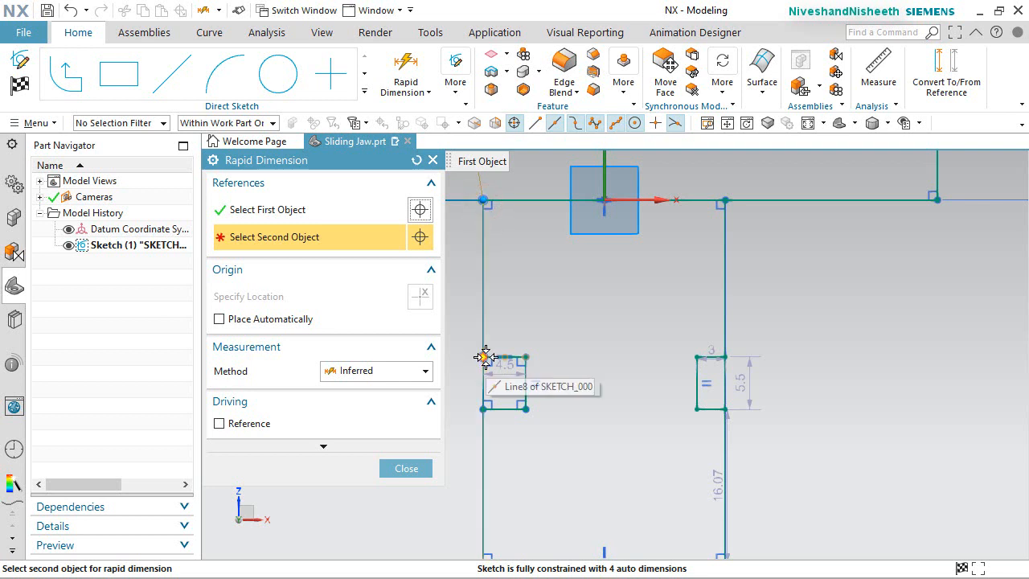
{"action": "left_click", "coordinate": [484, 357]}
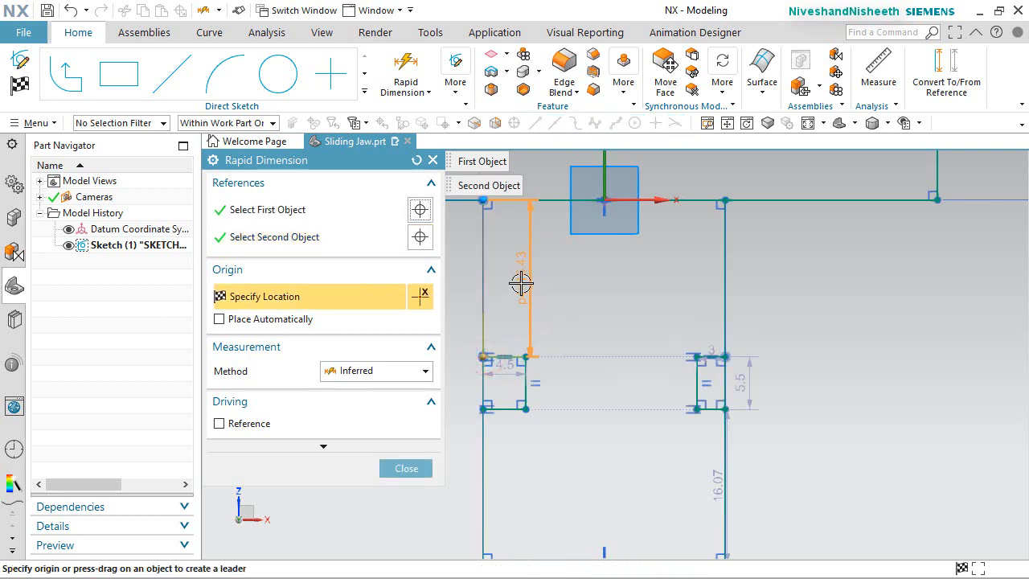
{"action": "left_click", "coordinate": [521, 282]}
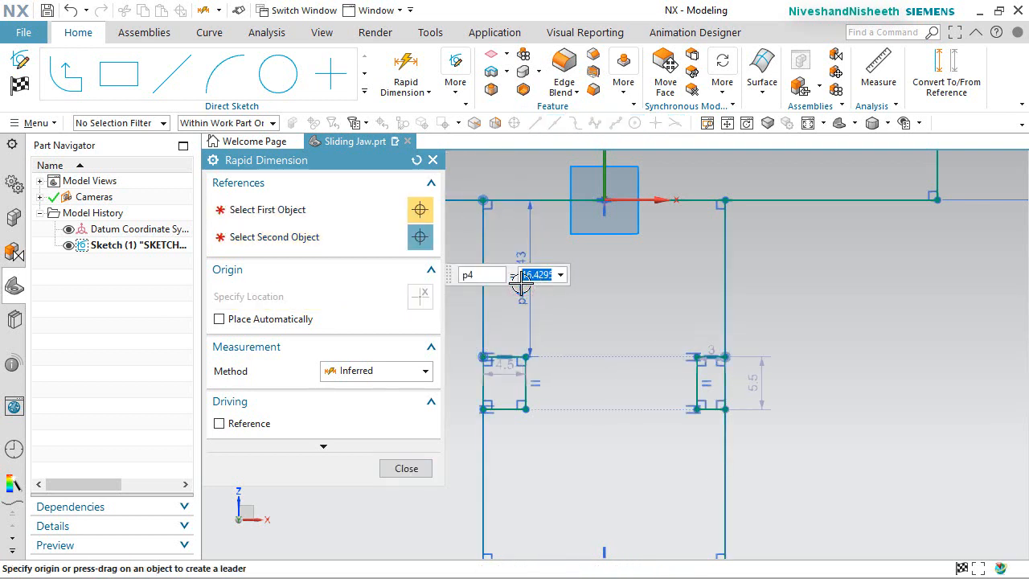
{"action": "type", "text": "12.88"}
{"action": "key", "text": "Return"}
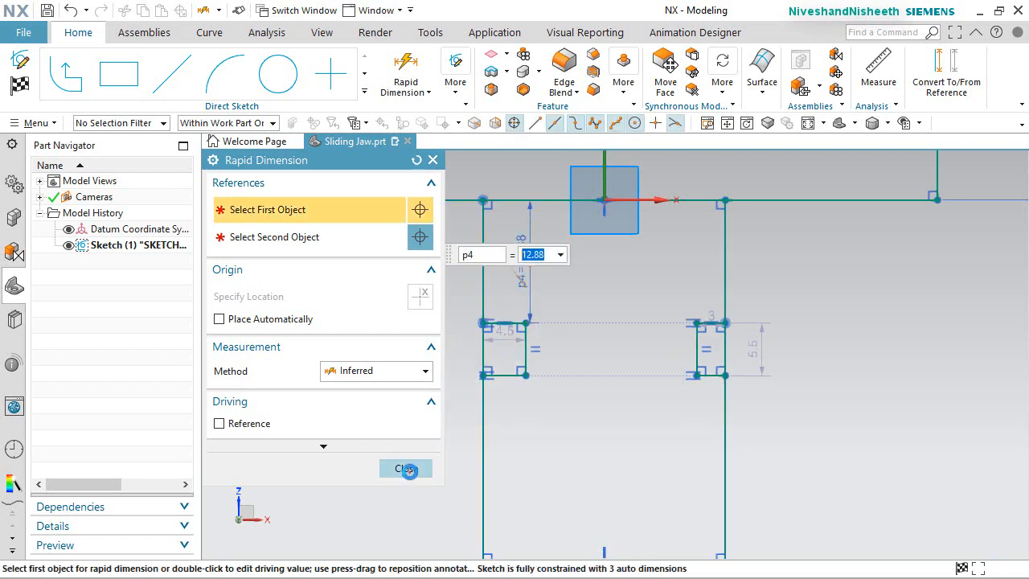
Move the 12.88 mm dimension outside the lower rectangle and dimension the left small rectangle's width as 5.56 mm
{"action": "left_click", "coordinate": [409, 469]}
{"action": "left_click", "coordinate": [528, 275]}
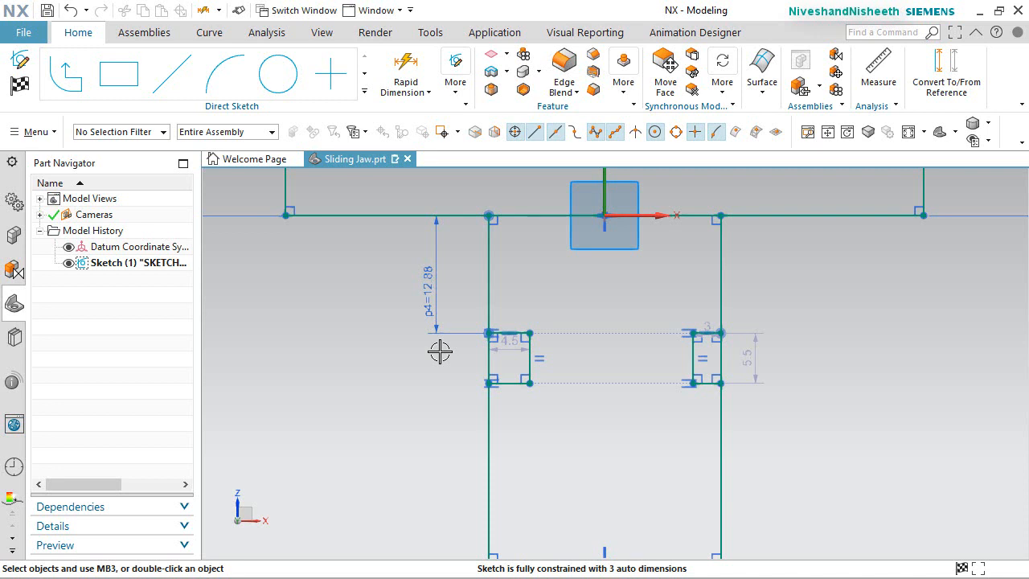
{"action": "scroll", "coordinate": [535, 400], "scroll_direction": "down", "scroll_amount": 3}
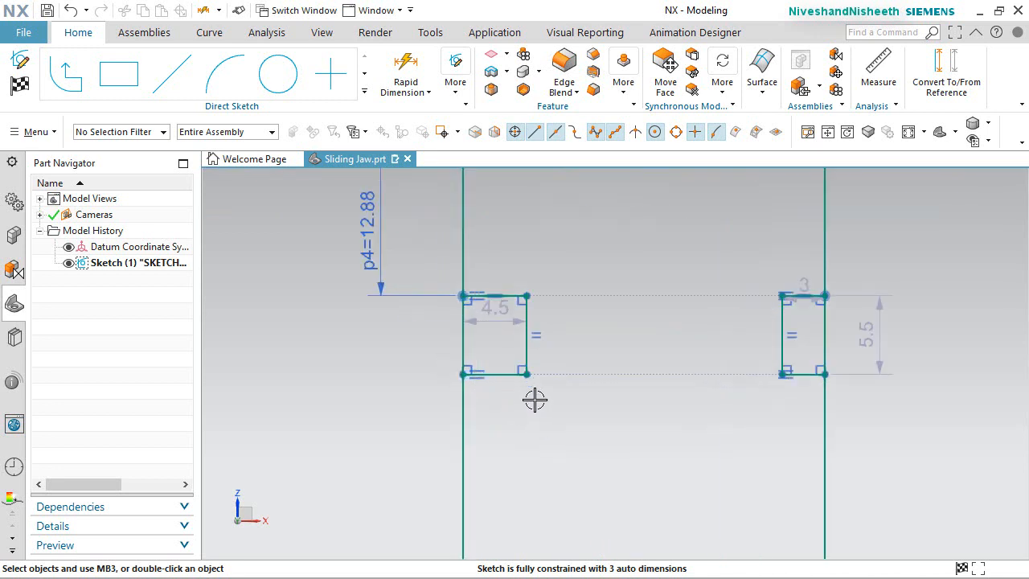
{"action": "left_click", "coordinate": [499, 366]}
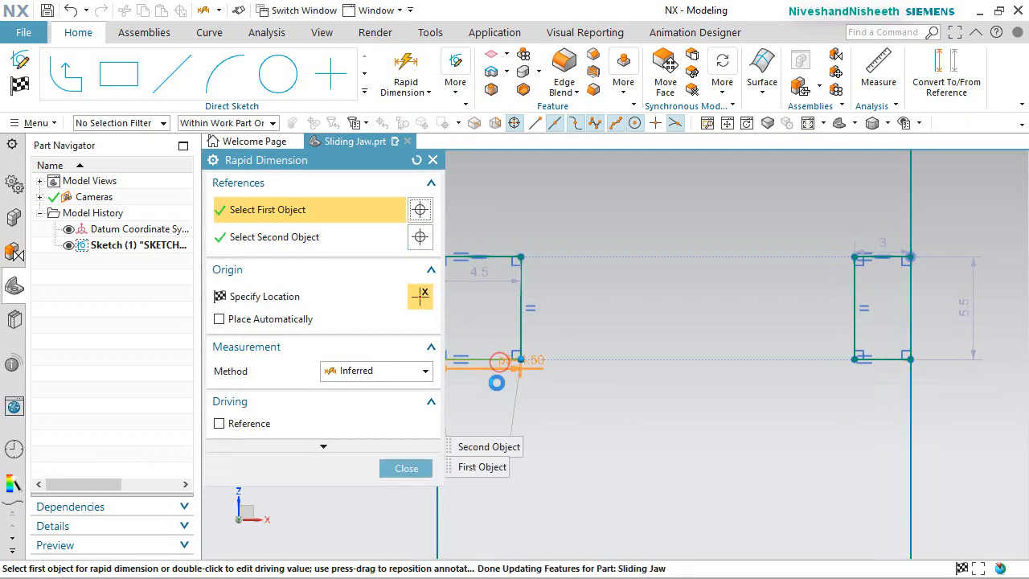
{"action": "left_click", "coordinate": [611, 421]}
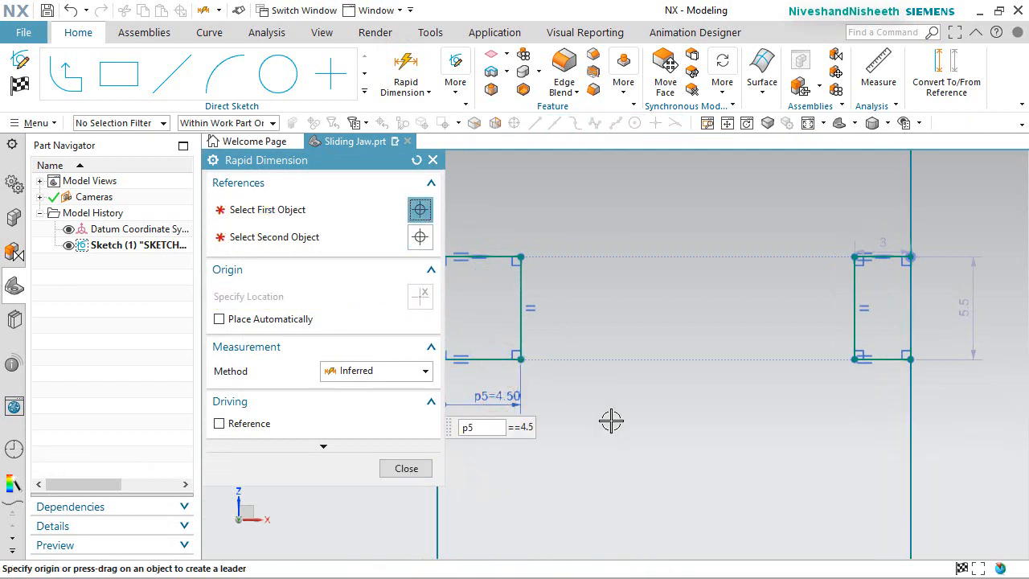
{"action": "type", "text": "5.56"}
{"action": "key", "text": "Return"}
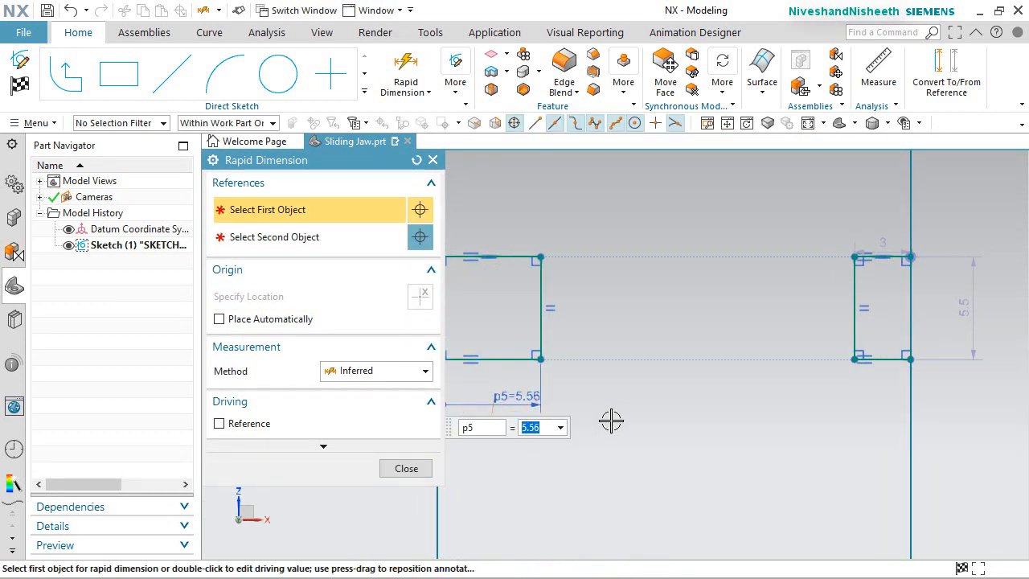
{"action": "left_click", "coordinate": [410, 473]}
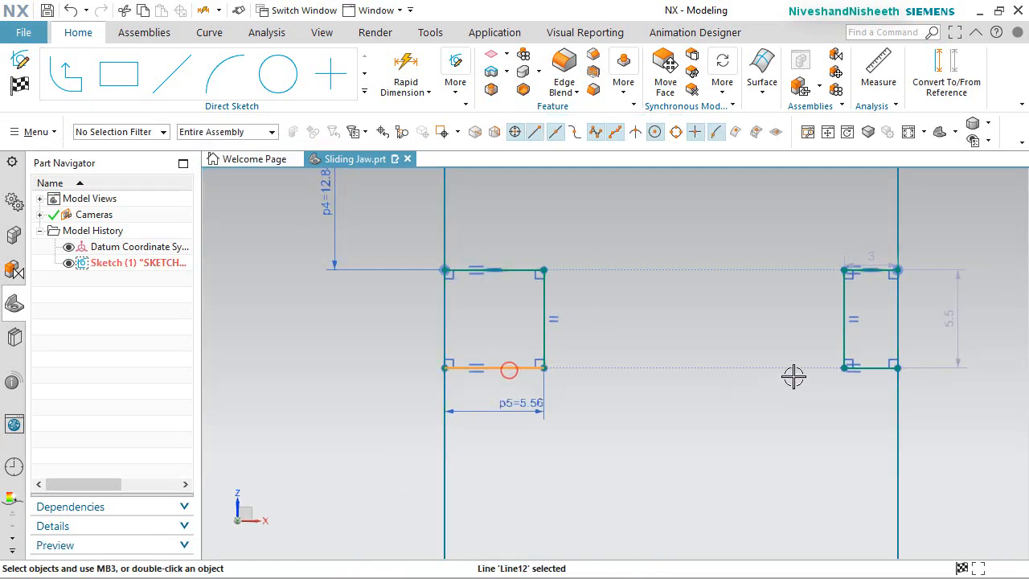
Make the lower horizontal lines of the two small rectangles equal in length
{"action": "scroll", "coordinate": [860, 368], "scroll_direction": "up", "scroll_amount": 5}
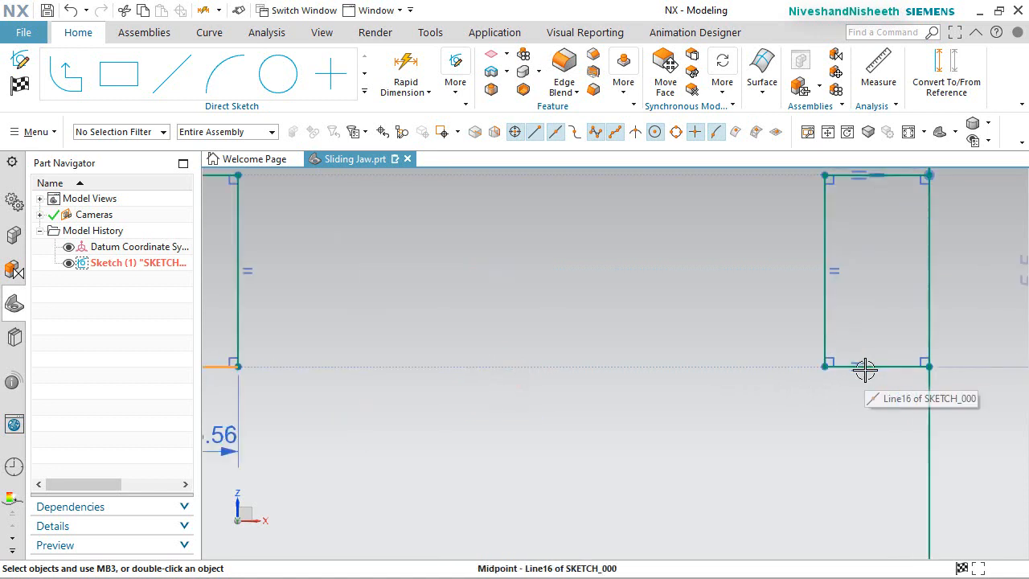
{"action": "left_click", "coordinate": [852, 364]}
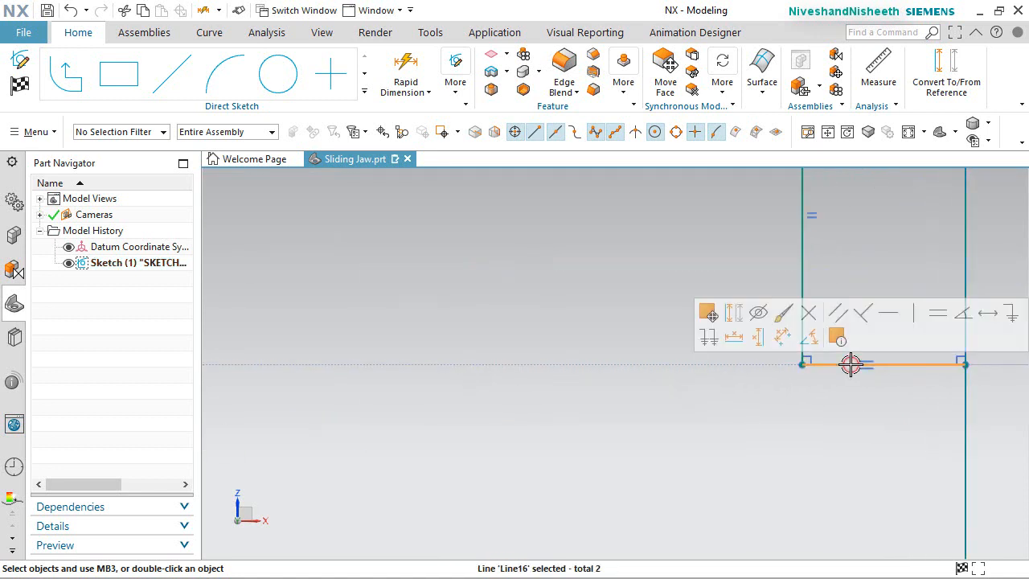
{"action": "left_click", "coordinate": [937, 316]}
{"action": "scroll", "coordinate": [759, 393], "scroll_direction": "down", "scroll_amount": 6}
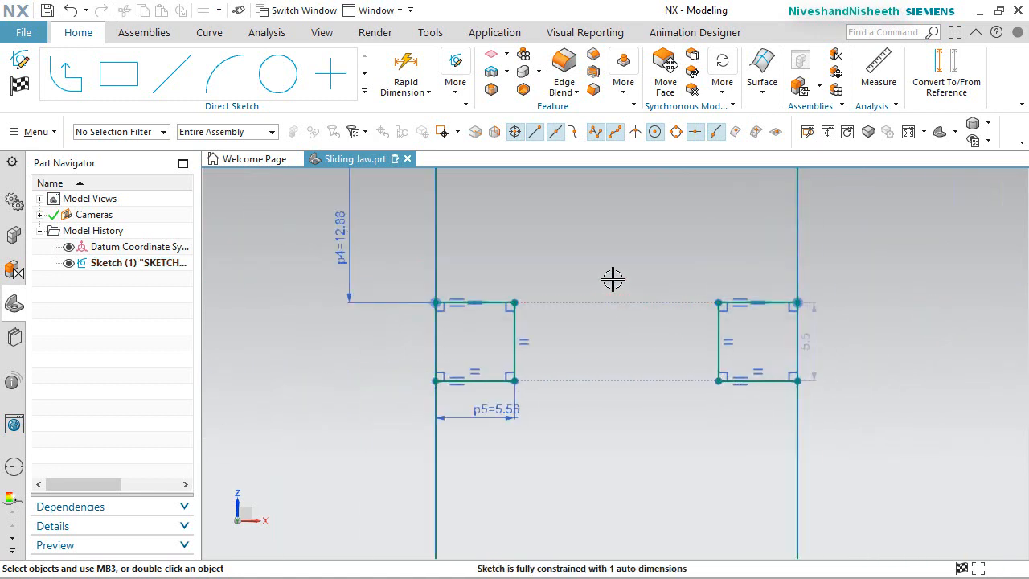
Set the right small rectangle's height dimension to 4.78 mm
{"action": "scroll", "coordinate": [612, 278], "scroll_direction": "up", "scroll_amount": 1}
{"action": "left_click", "coordinate": [860, 354]}
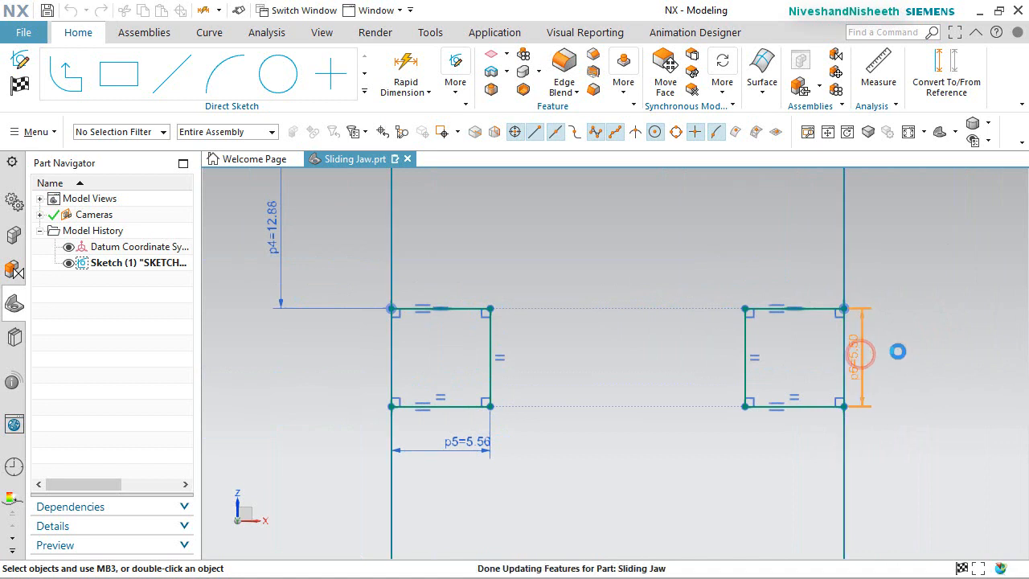
{"action": "type", "text": "4.78"}
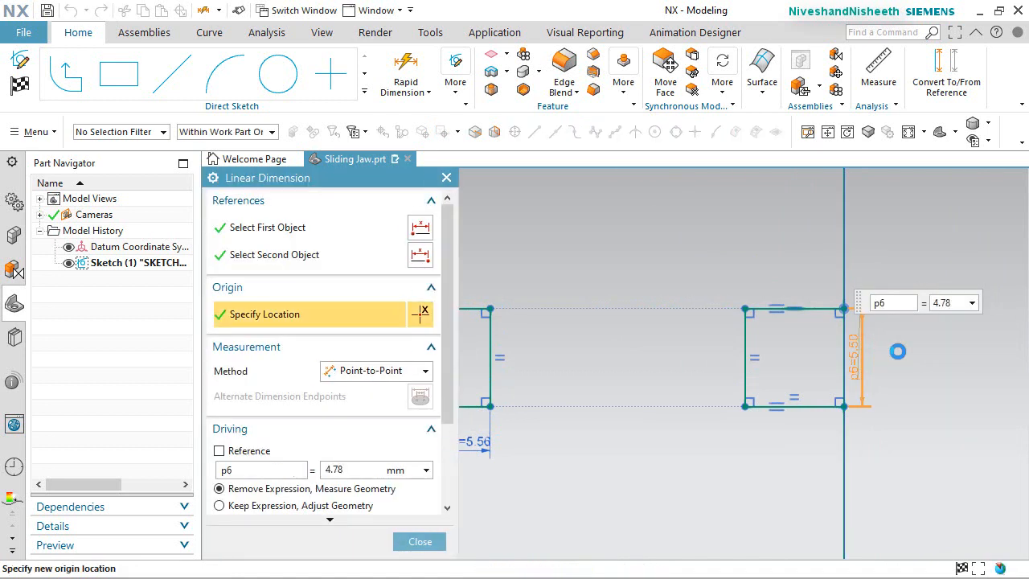
{"action": "key", "text": "Return"}
{"action": "left_click", "coordinate": [425, 543]}
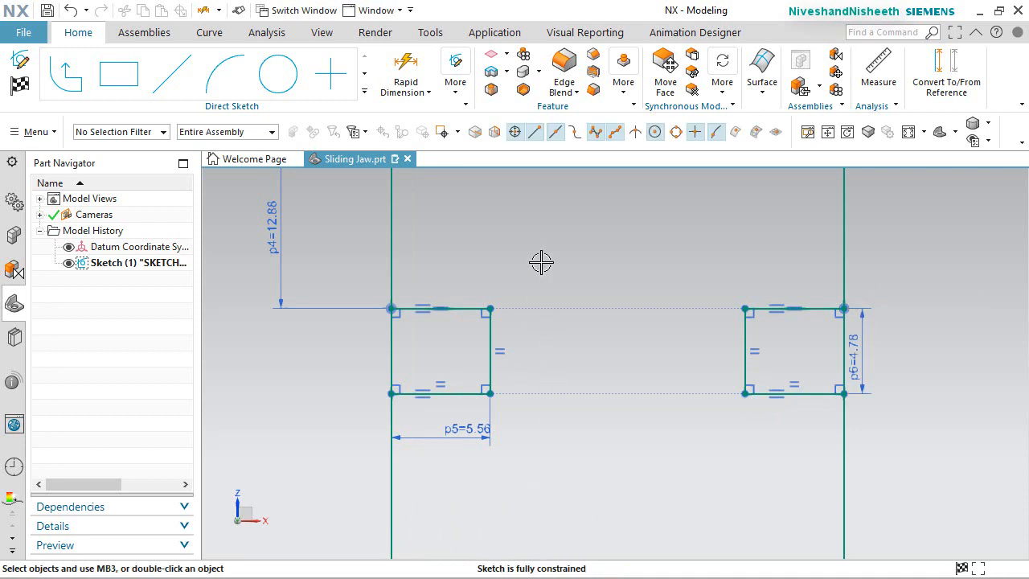
Convert the lower rectangle's left and right vertical lines to reference lines
{"action": "left_click", "coordinate": [394, 237]}
{"action": "left_click", "coordinate": [844, 215]}
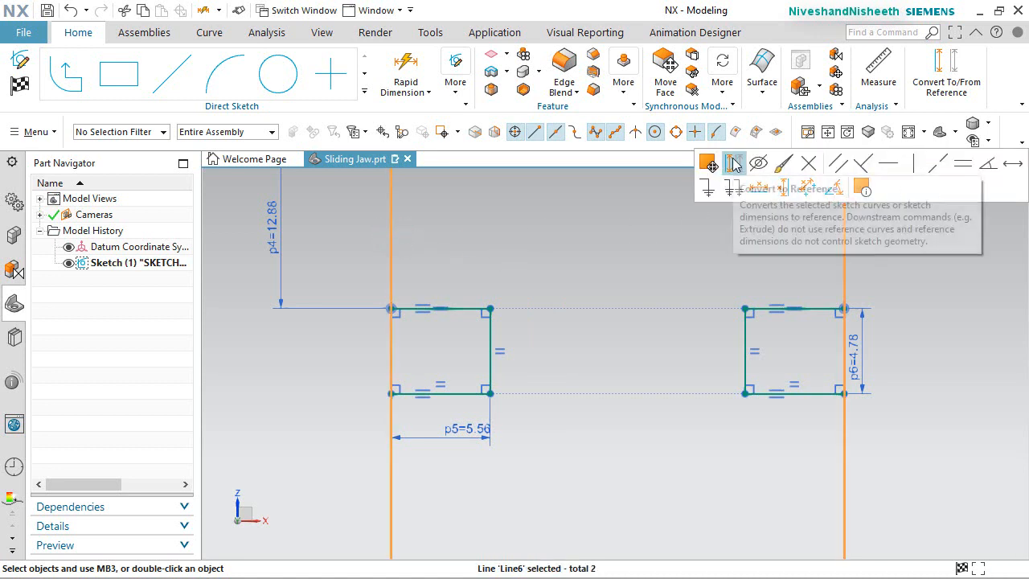
{"action": "left_click", "coordinate": [733, 164]}
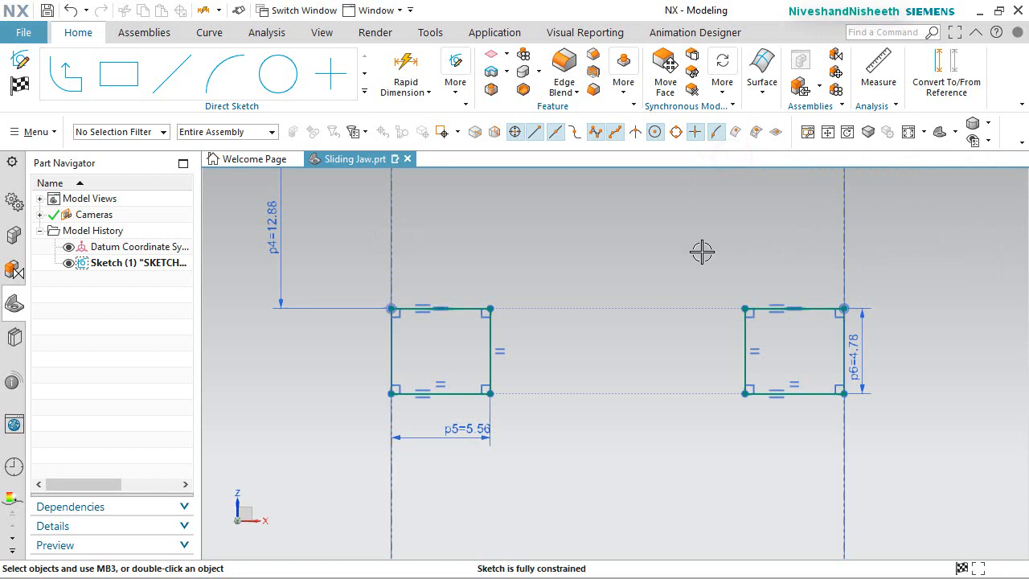
Convert the outer vertical lines of both small rectangles to reference lines
{"action": "left_click", "coordinate": [394, 336]}
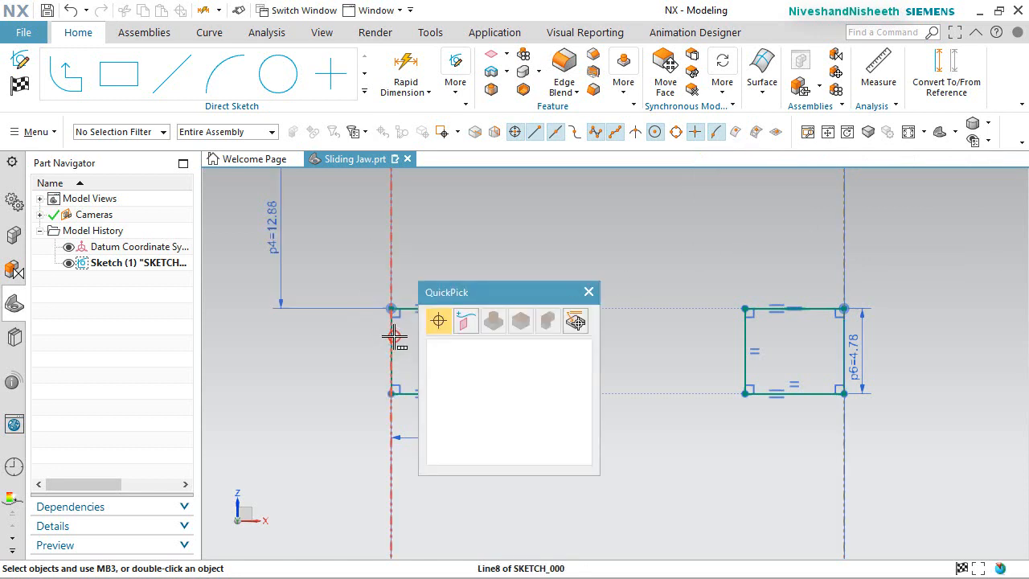
{"action": "left_click", "coordinate": [461, 361]}
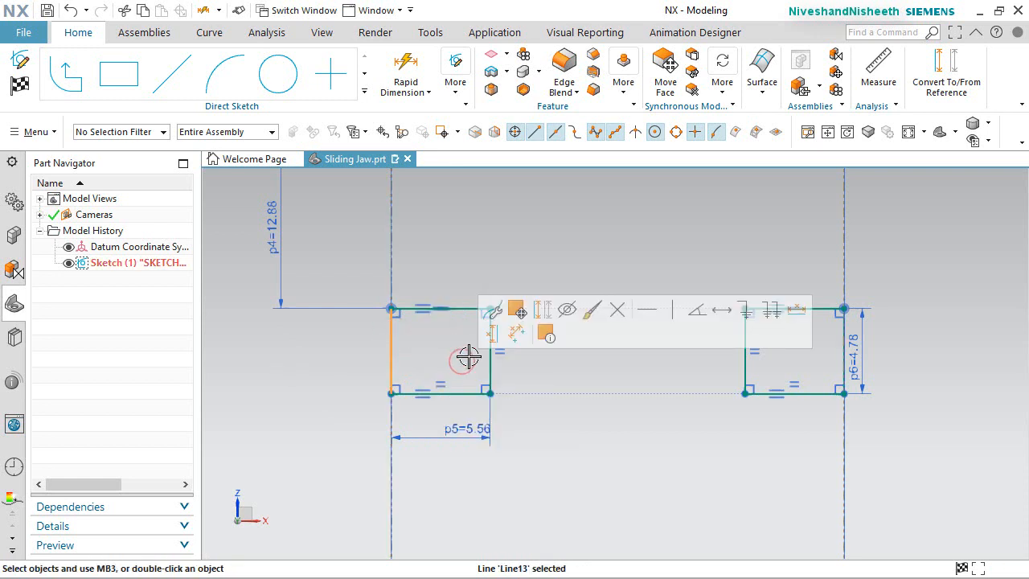
{"action": "left_click", "coordinate": [538, 307]}
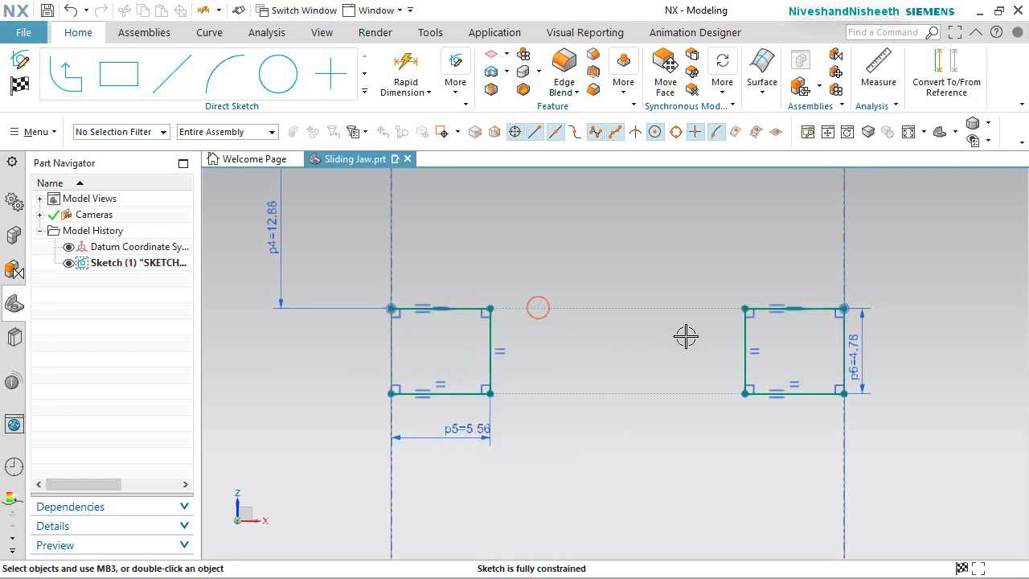
{"action": "left_click", "coordinate": [842, 332]}
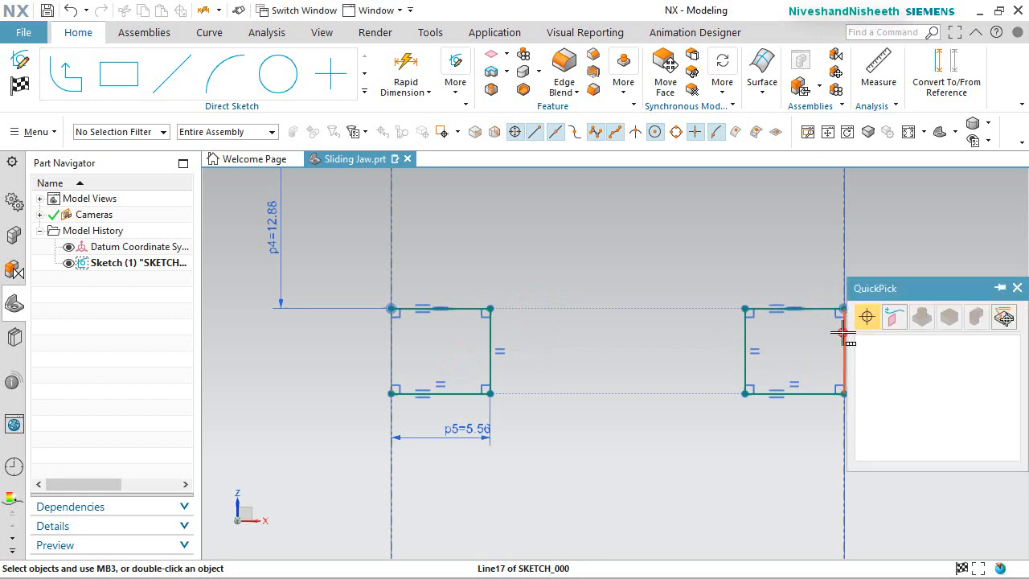
{"action": "left_click", "coordinate": [885, 342]}
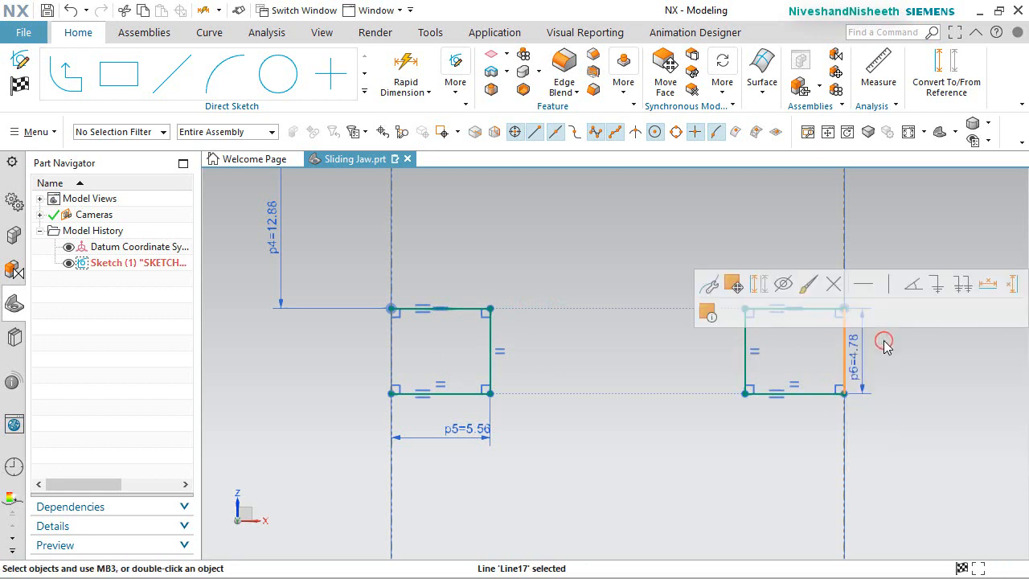
{"action": "left_click", "coordinate": [760, 284]}
Convert the upper block's lower line and the lower rectangle's overlapping upper line to reference lines
{"action": "scroll", "coordinate": [708, 402], "scroll_direction": "down", "scroll_amount": 3}
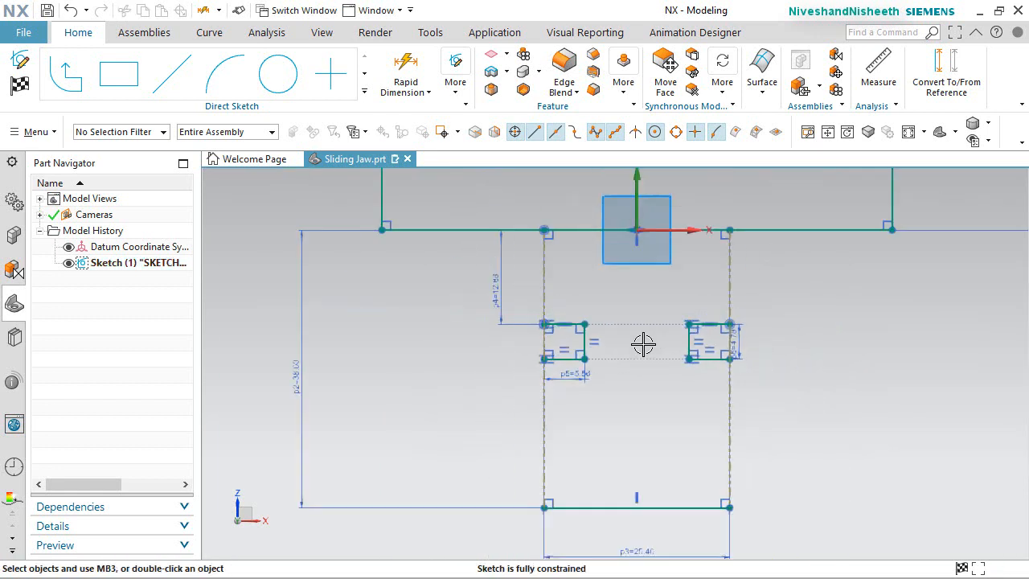
{"action": "scroll", "coordinate": [562, 188], "scroll_direction": "up", "scroll_amount": 1}
{"action": "left_click", "coordinate": [408, 252]}
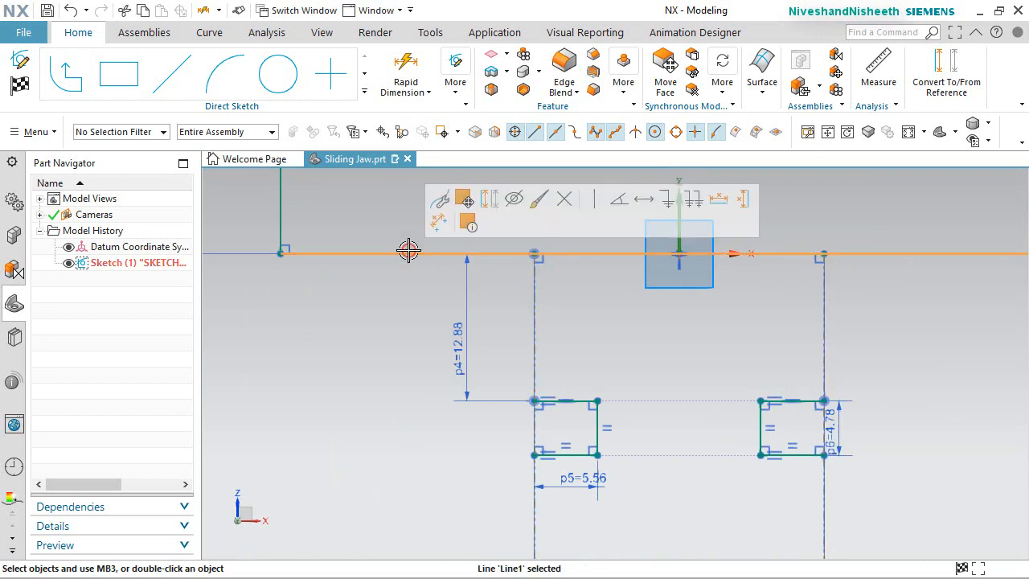
{"action": "key", "text": "Escape"}
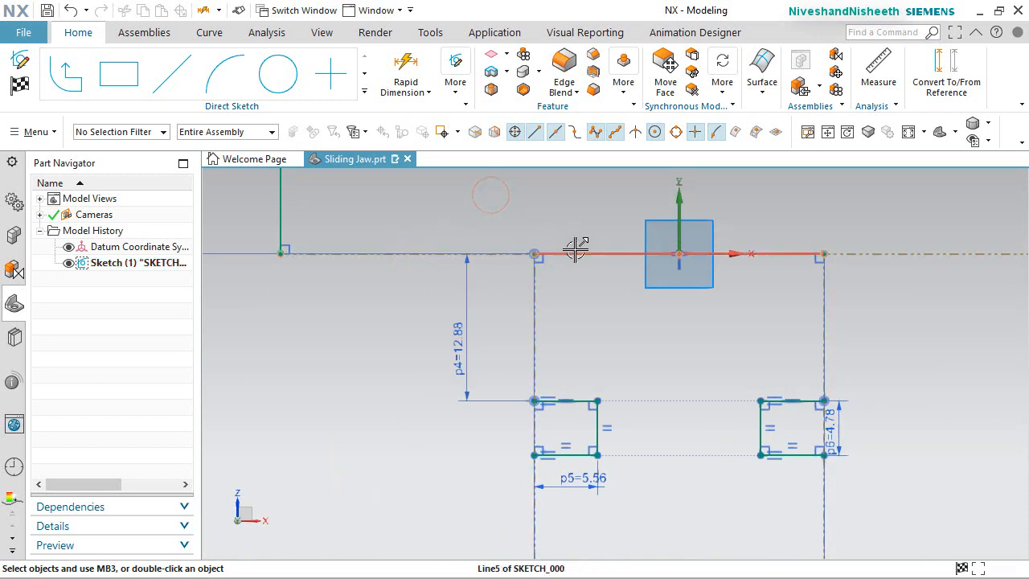
{"action": "left_click", "coordinate": [574, 250]}
{"action": "left_click", "coordinate": [657, 225]}
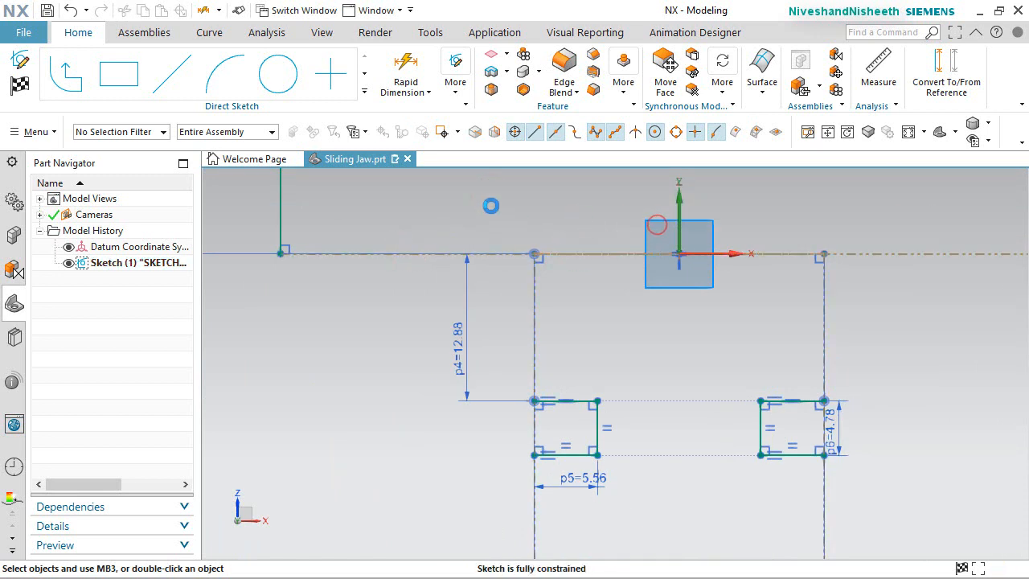
Draw horizontal lines from the upper block's lower left and right corners inward to the stem's upper corners, each 22.225 mm long
{"action": "scroll", "coordinate": [492, 206], "scroll_direction": "down", "scroll_amount": 2}
{"action": "scroll", "coordinate": [491, 206], "scroll_direction": "down", "scroll_amount": 2}
{"action": "scroll", "coordinate": [550, 386], "scroll_direction": "down", "scroll_amount": 3}
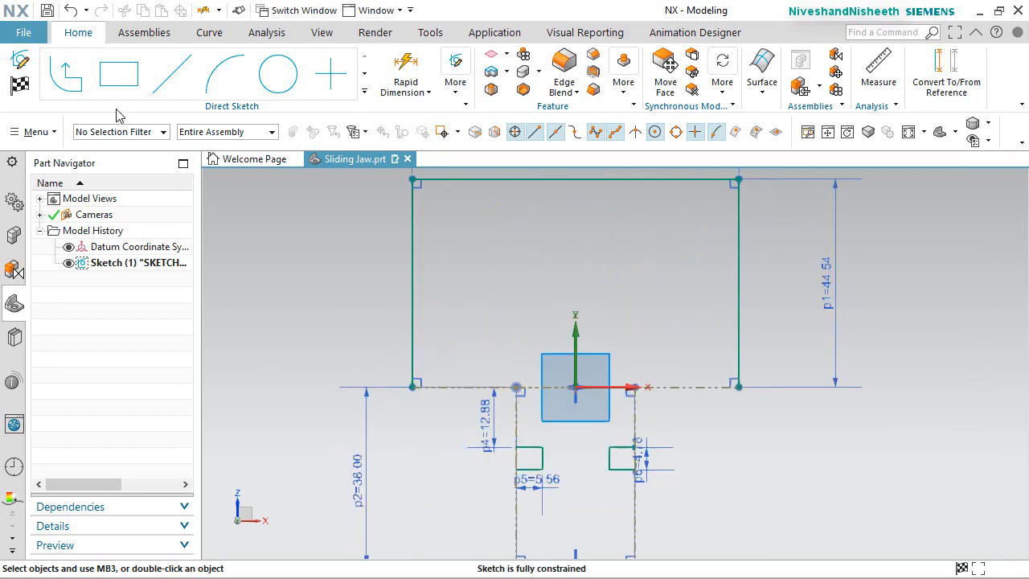
{"action": "left_click", "coordinate": [172, 73]}
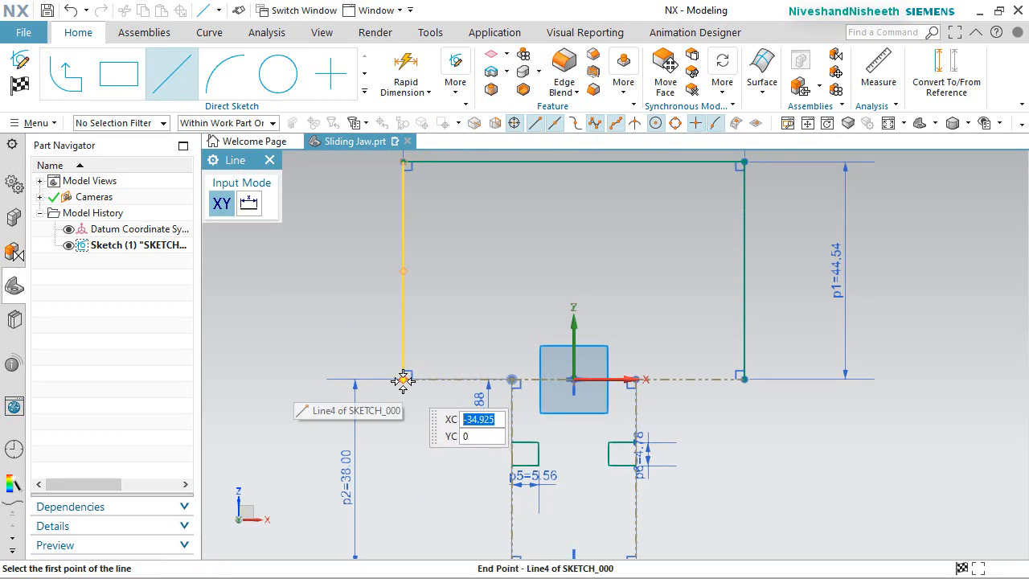
{"action": "left_click", "coordinate": [403, 379]}
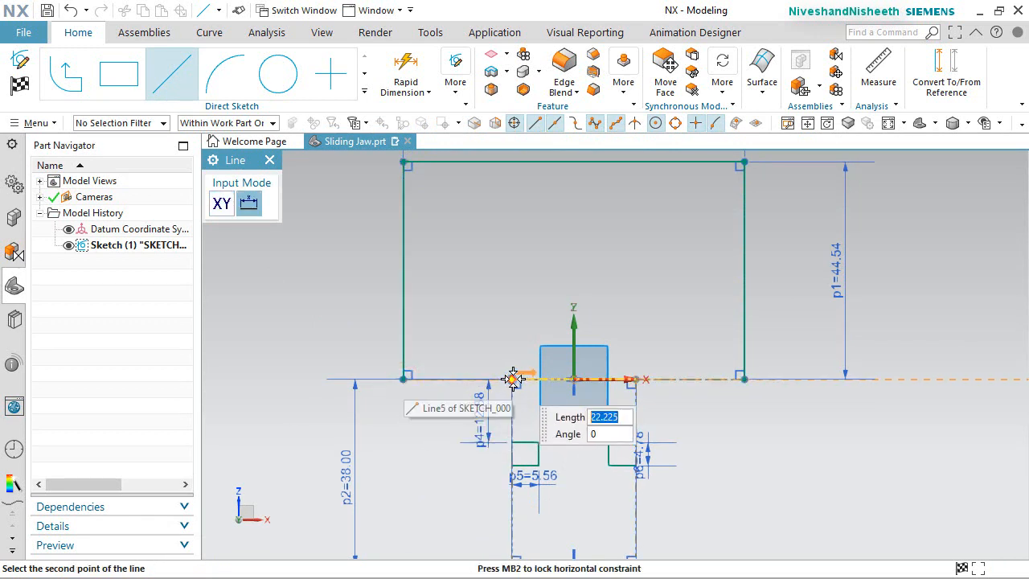
{"action": "left_click", "coordinate": [513, 379]}
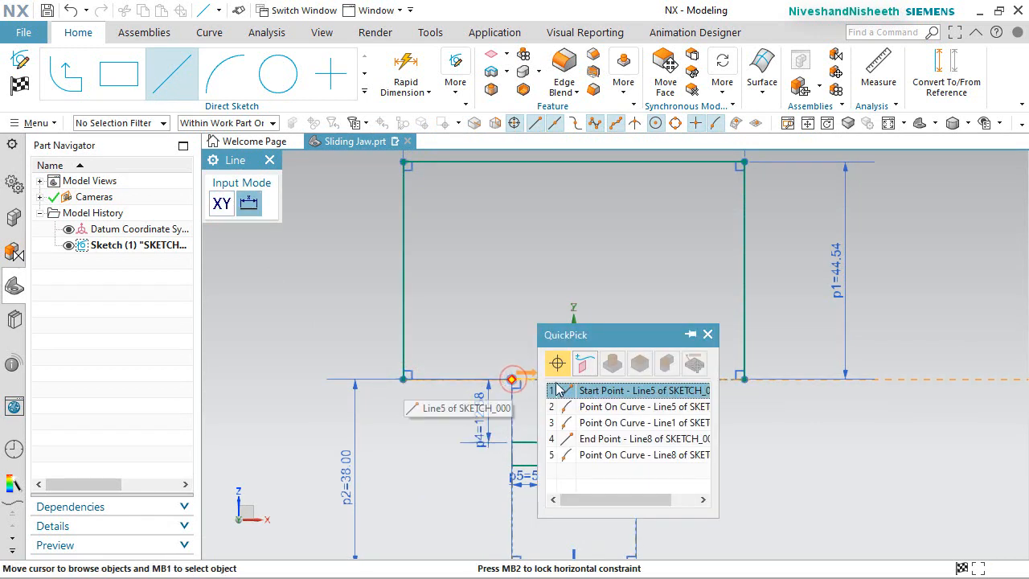
{"action": "left_click", "coordinate": [587, 390]}
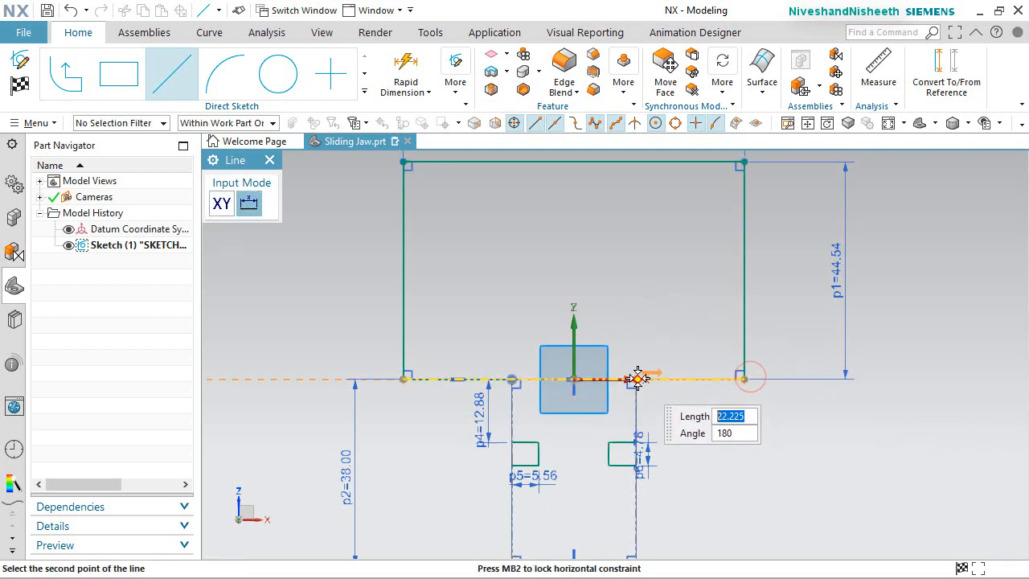
{"action": "mouse_move", "coordinate": [638, 378]}
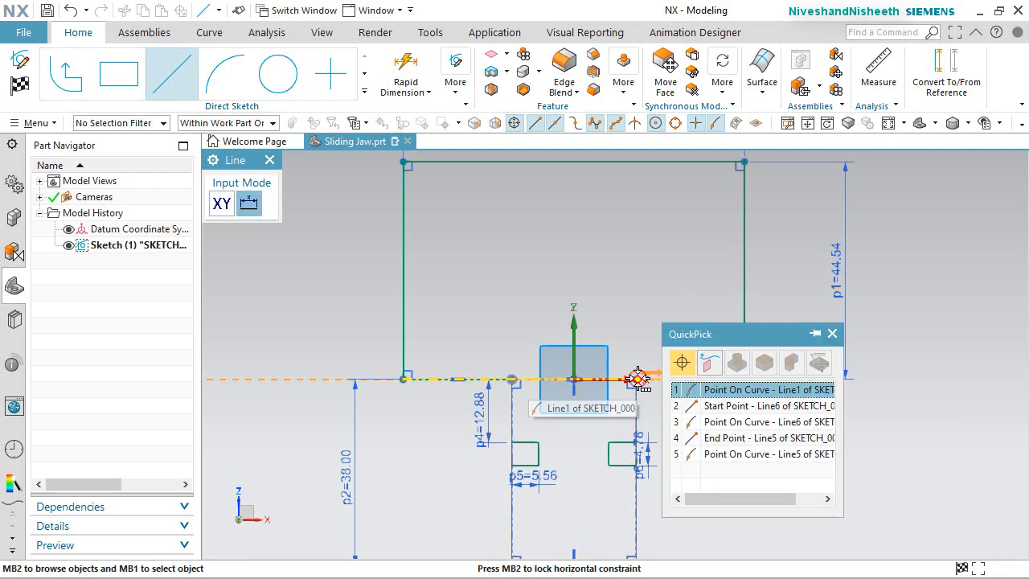
{"action": "left_click", "coordinate": [694, 403]}
Draw vertical lines from the stem's upper left and right corners down to the small rectangles' upper outer corners, each 12.88 mm long
{"action": "scroll", "coordinate": [582, 288], "scroll_direction": "down", "scroll_amount": 3}
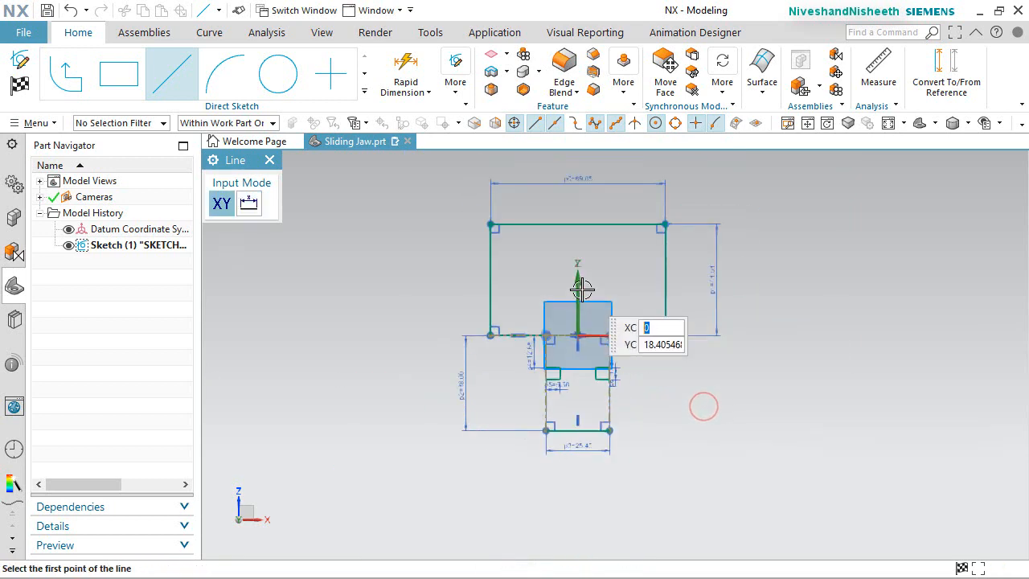
{"action": "scroll", "coordinate": [576, 400], "scroll_direction": "up", "scroll_amount": 3}
{"action": "scroll", "coordinate": [520, 275], "scroll_direction": "up", "scroll_amount": 4}
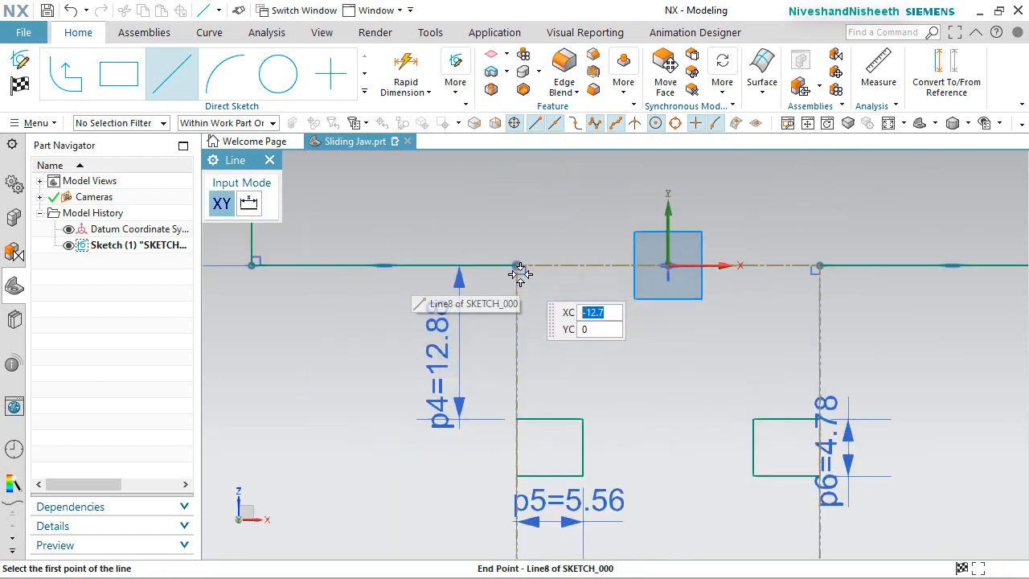
{"action": "left_click", "coordinate": [517, 269]}
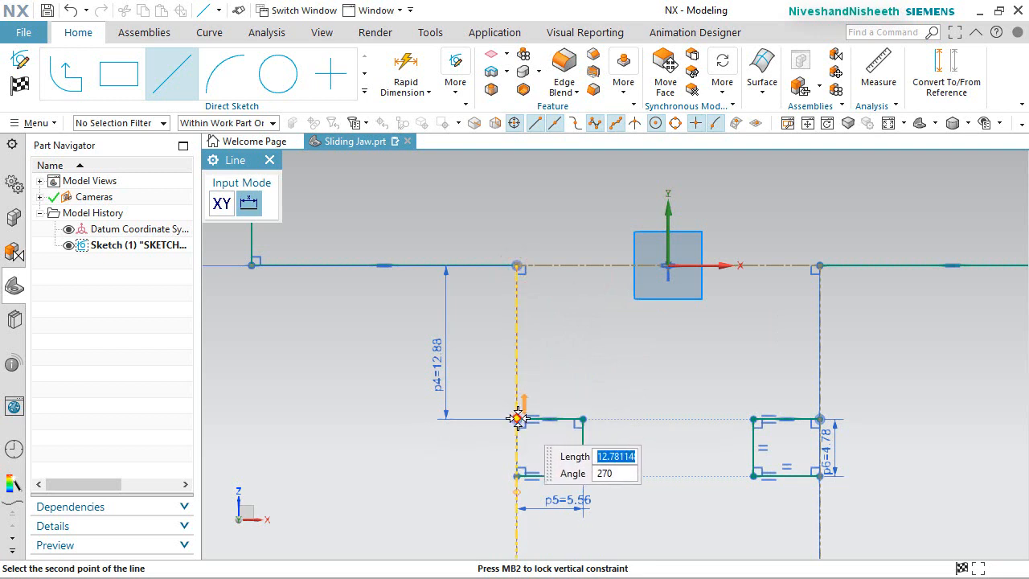
{"action": "left_click", "coordinate": [517, 418]}
{"action": "left_click", "coordinate": [589, 445]}
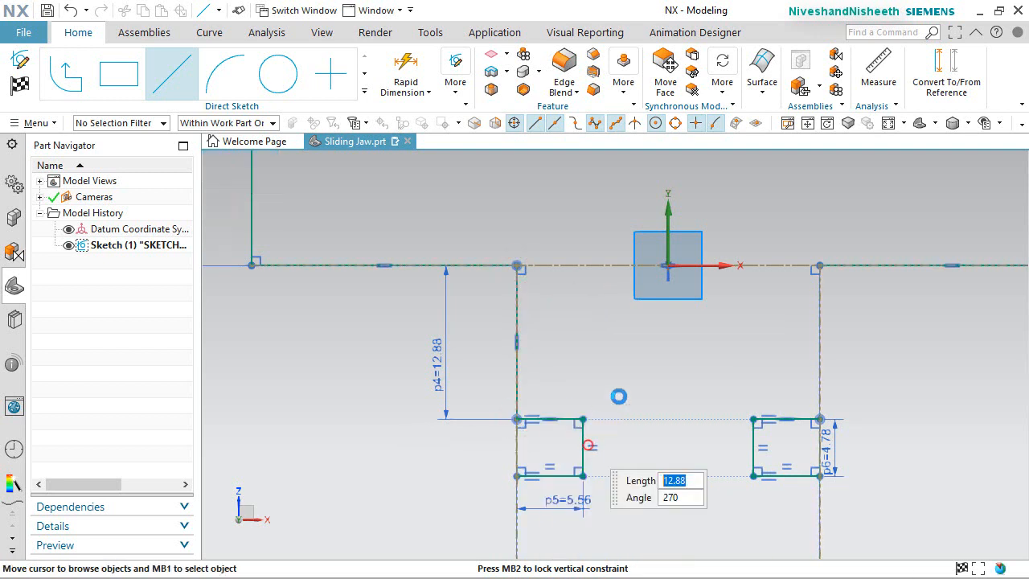
{"action": "left_click", "coordinate": [822, 264]}
{"action": "left_click", "coordinate": [884, 276]}
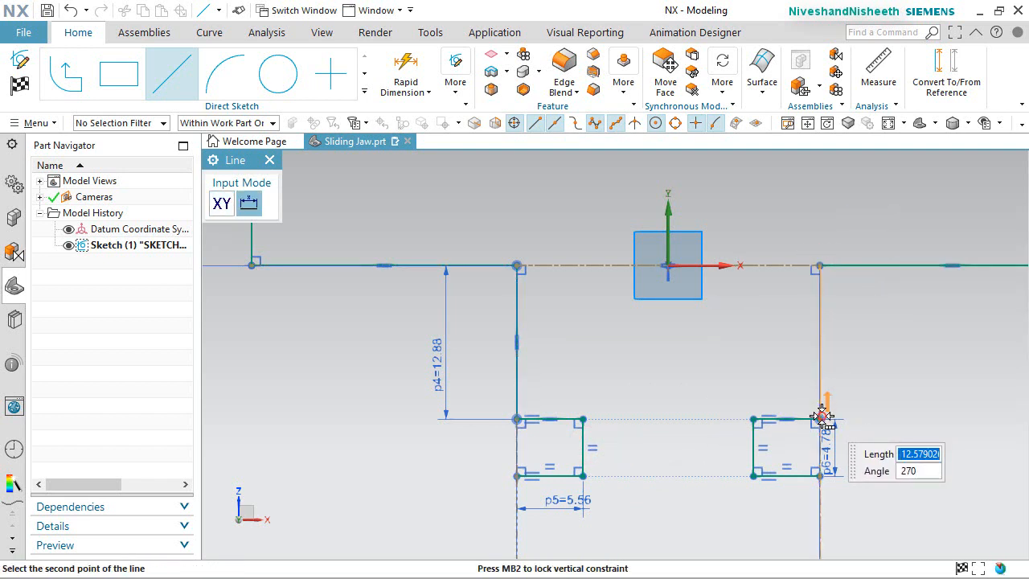
{"action": "left_click", "coordinate": [822, 415]}
{"action": "left_click", "coordinate": [884, 432]}
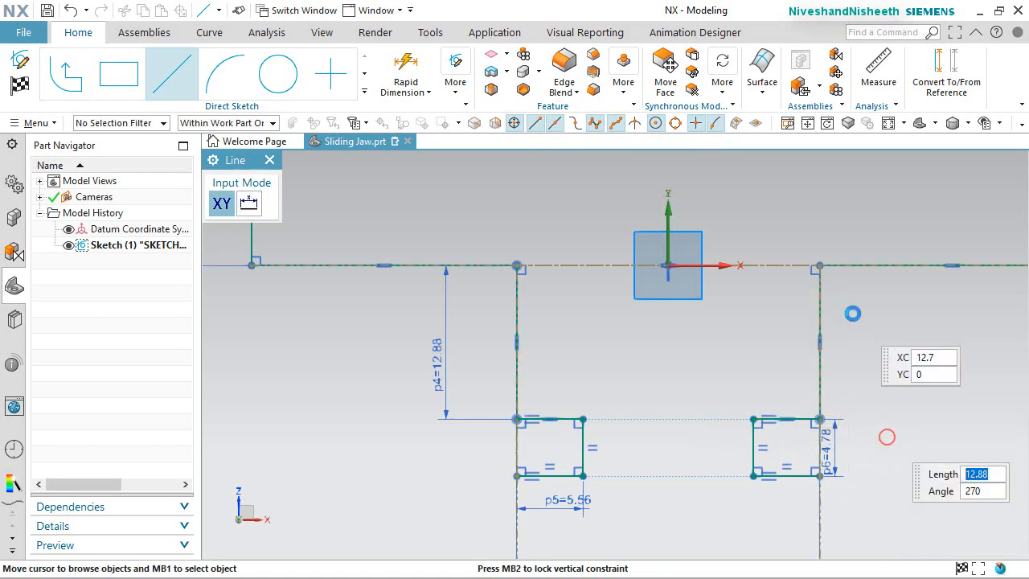
Draw a vertical line from the left small rectangle's lower outer corner down to the stem's lower left corner, 20.34 mm long
{"action": "scroll", "coordinate": [503, 489], "scroll_direction": "up", "scroll_amount": 5}
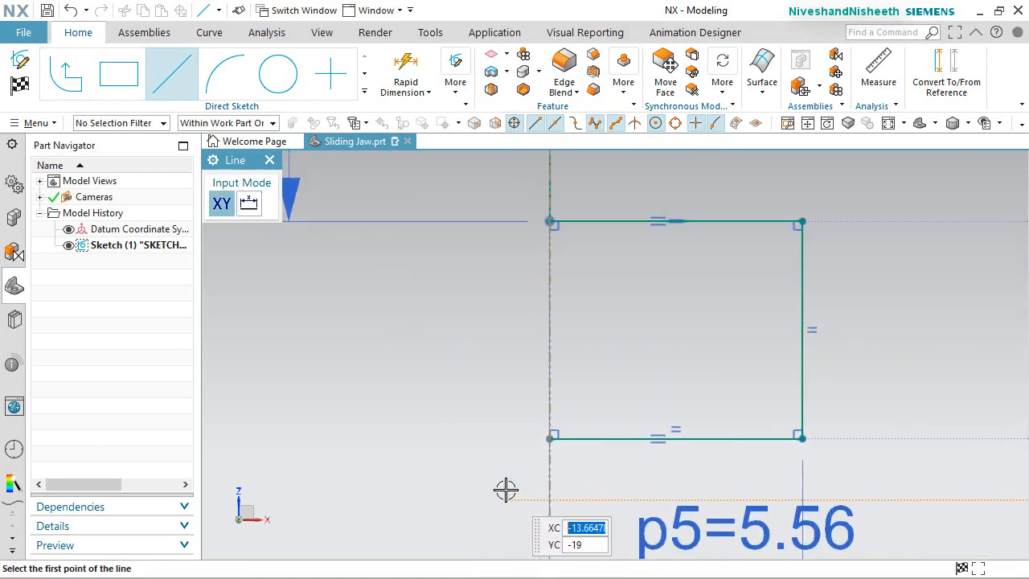
{"action": "left_click", "coordinate": [550, 436]}
{"action": "left_click", "coordinate": [613, 464]}
{"action": "scroll", "coordinate": [502, 336], "scroll_direction": "down", "scroll_amount": 3}
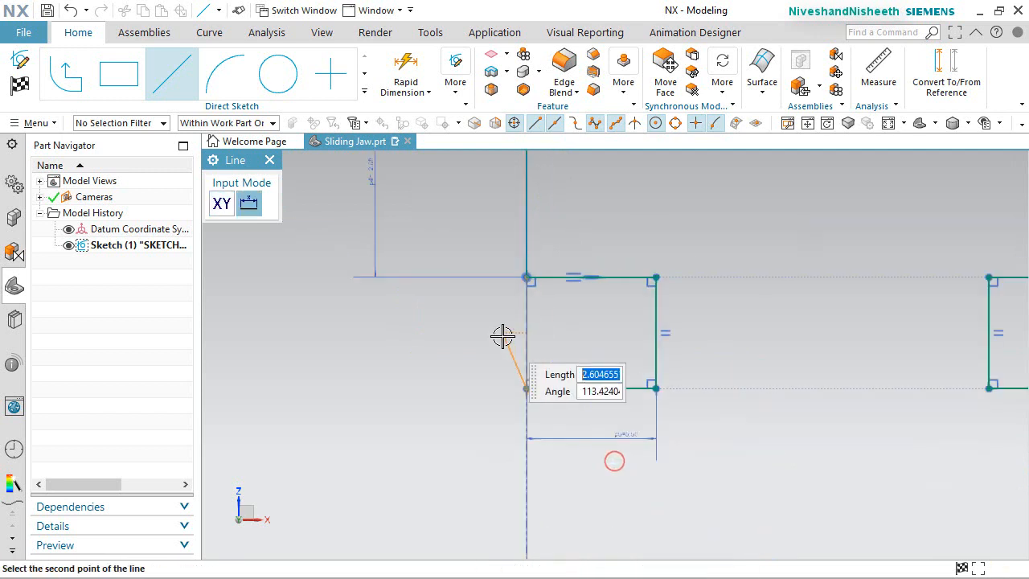
{"action": "scroll", "coordinate": [498, 369], "scroll_direction": "down", "scroll_amount": 4}
{"action": "scroll", "coordinate": [493, 482], "scroll_direction": "up", "scroll_amount": 4}
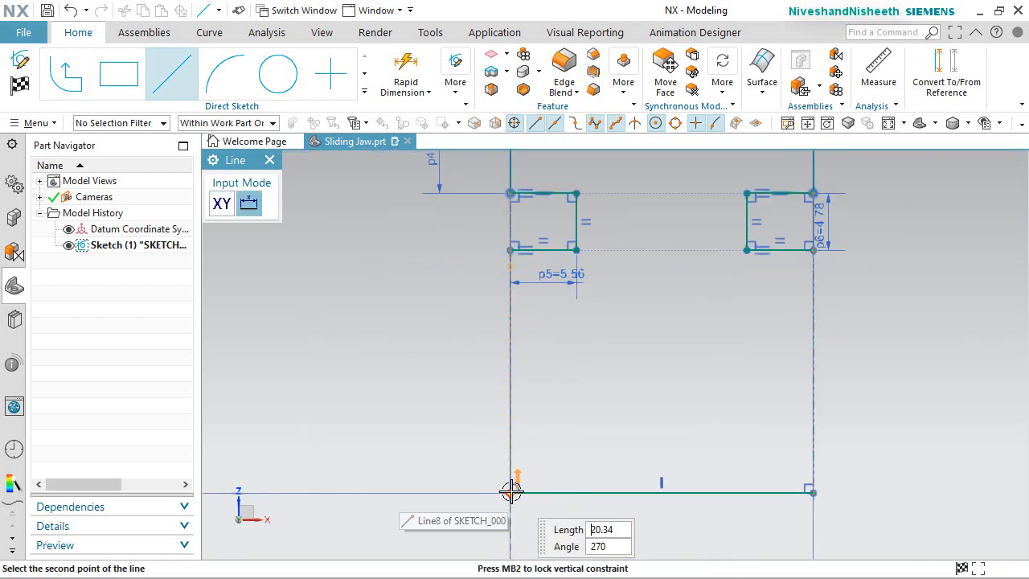
{"action": "left_click", "coordinate": [511, 490]}
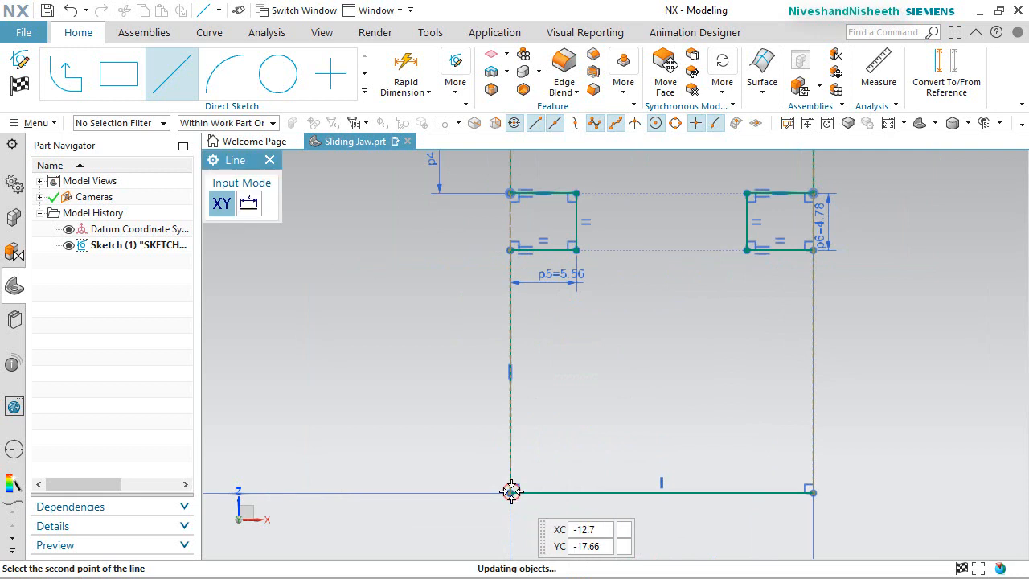
Draw a vertical line from the stem's lower right corner up to the right small rectangle's lower outer corner, 20.34 mm long
{"action": "left_click", "coordinate": [811, 491]}
{"action": "scroll", "coordinate": [812, 253], "scroll_direction": "up", "scroll_amount": 2}
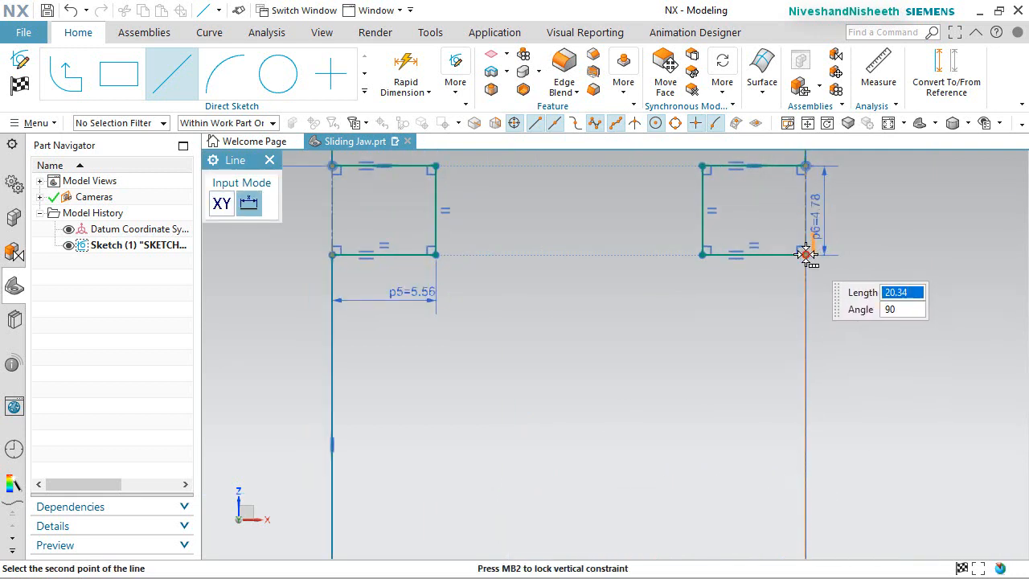
{"action": "left_click", "coordinate": [806, 254]}
{"action": "left_click", "coordinate": [868, 265]}
{"action": "scroll", "coordinate": [643, 350], "scroll_direction": "down", "scroll_amount": 5}
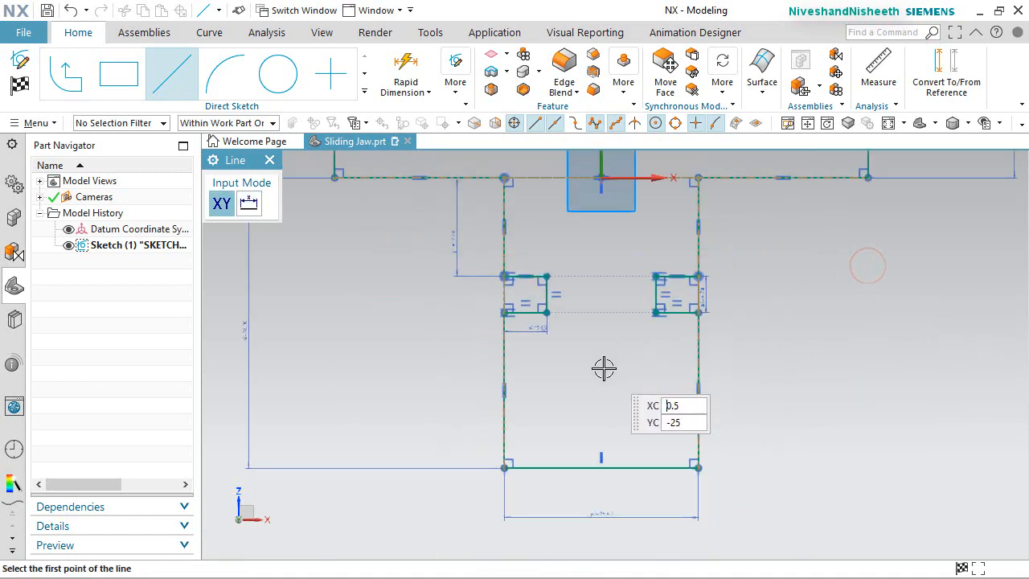
{"action": "key", "text": "Escape"}
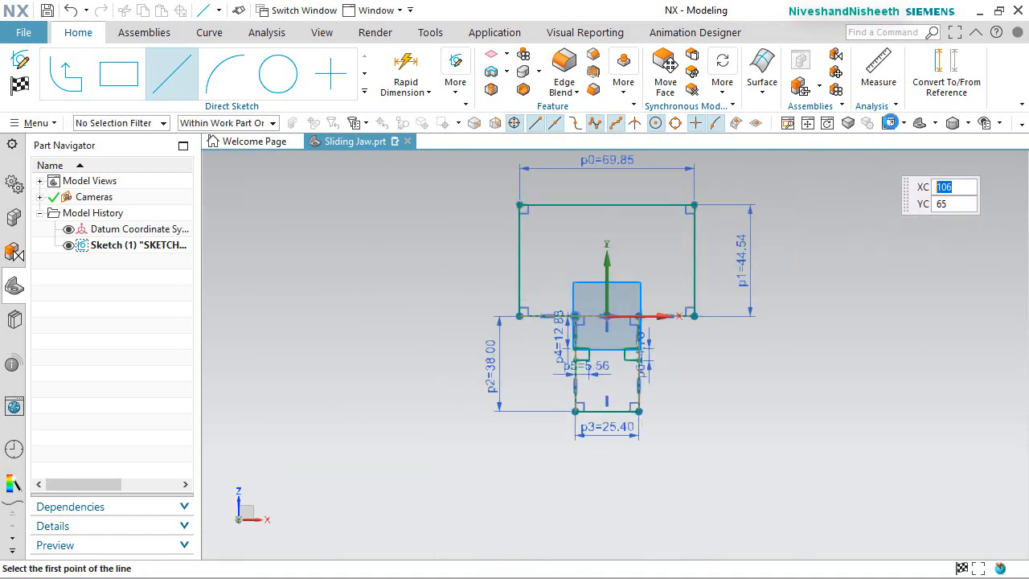
{"action": "left_click", "coordinate": [910, 132]}
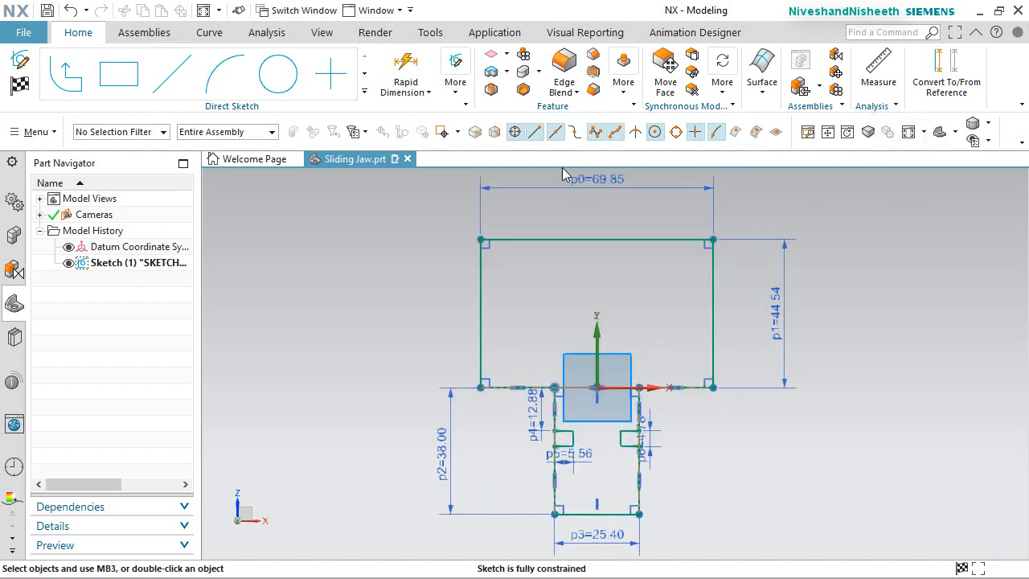
{"action": "left_click_drag", "start_coordinate": [473, 384], "coordinate": [476, 386]}
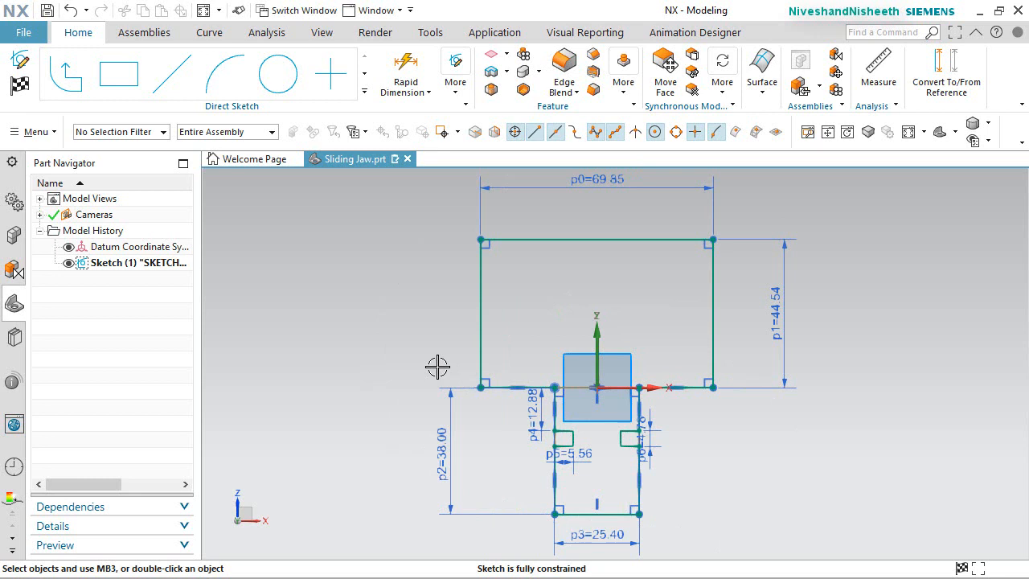
Finish the sketch and extrude the whole profile 40 mm with the direction reversed toward positive Y
{"action": "left_click", "coordinate": [19, 88]}
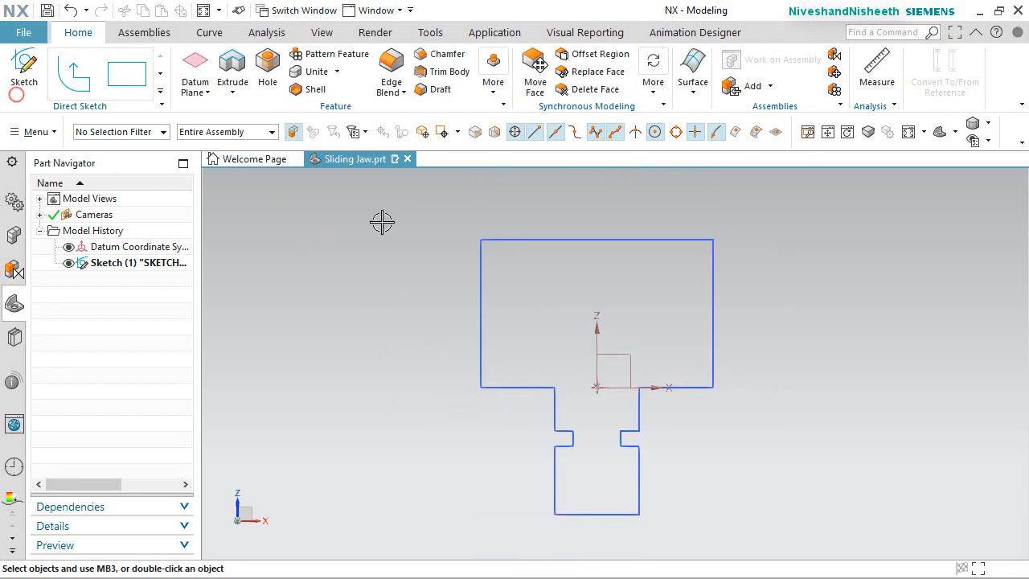
{"action": "key", "text": "Home"}
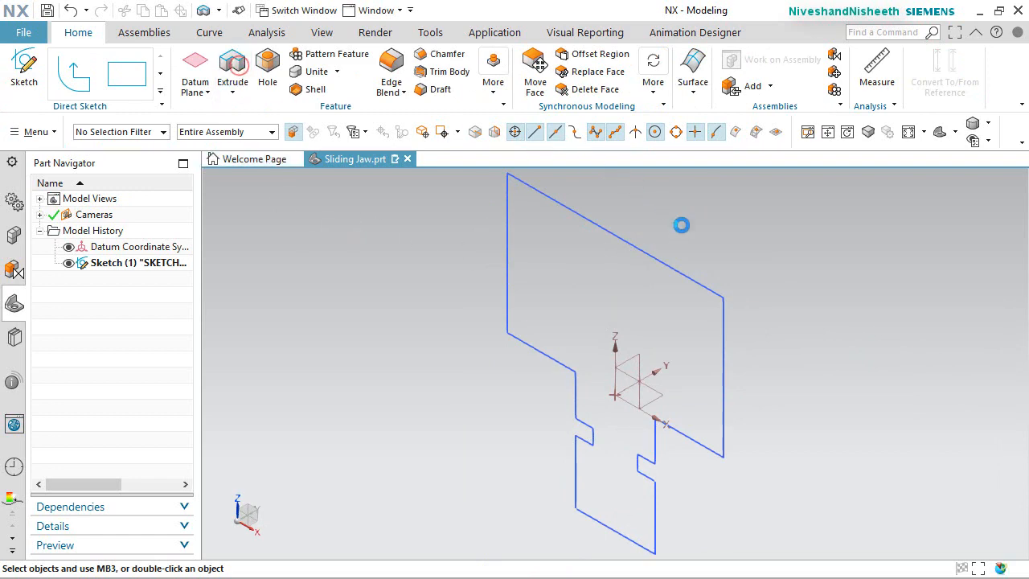
{"action": "left_click", "coordinate": [688, 274]}
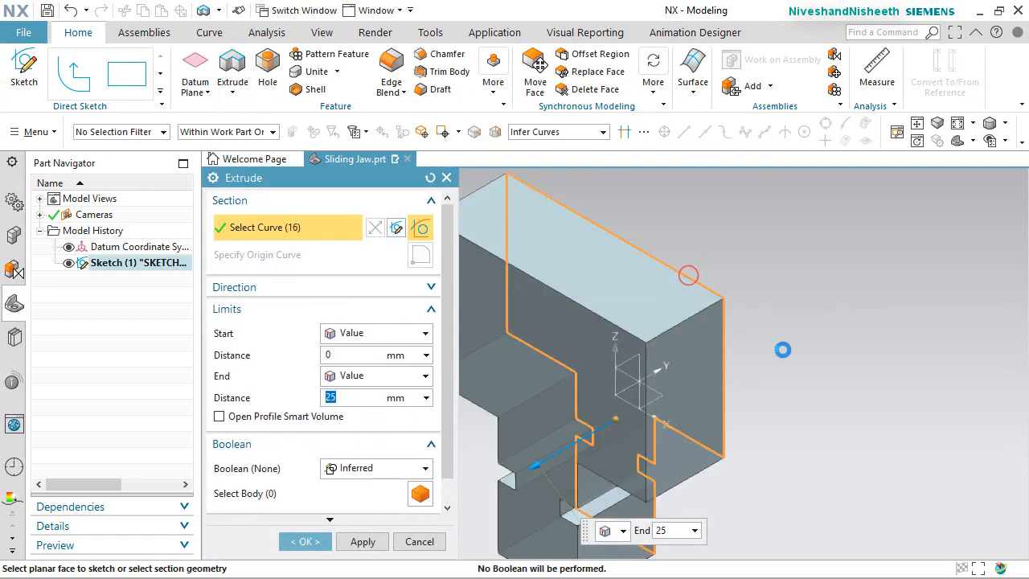
{"action": "double_click", "coordinate": [536, 465]}
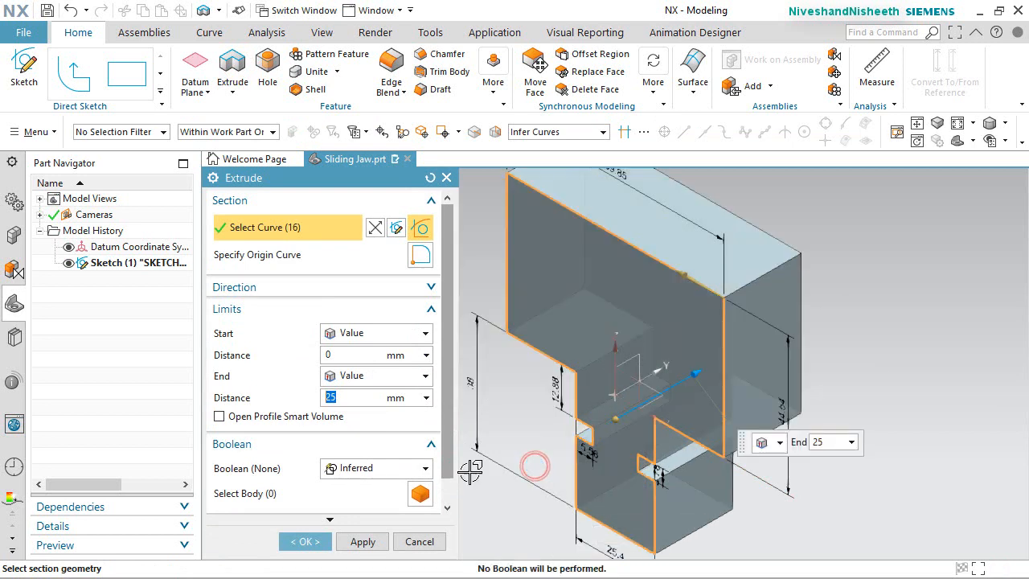
{"action": "left_click", "coordinate": [354, 402]}
{"action": "type", "text": "40"}
{"action": "key", "text": "Return"}
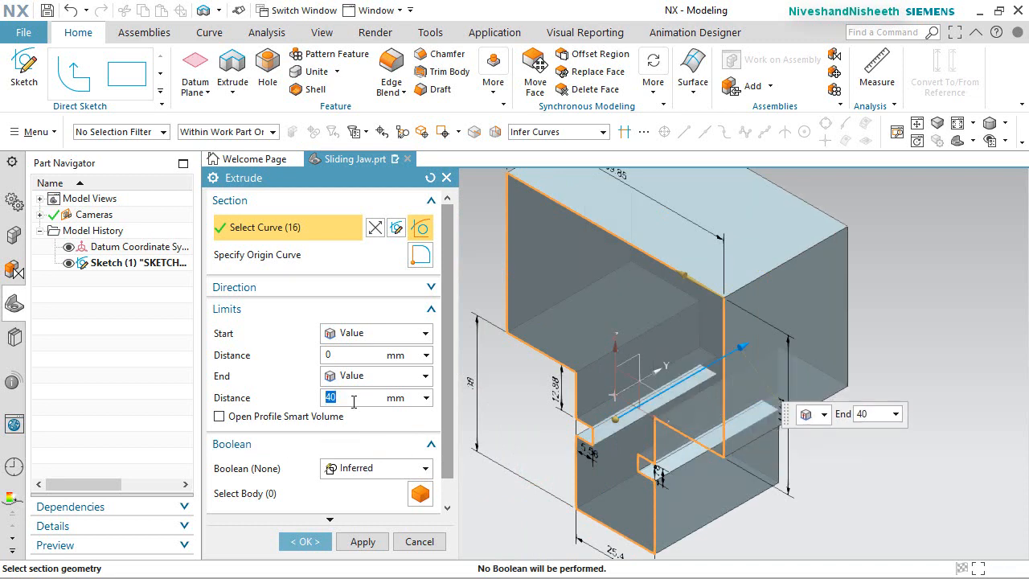
{"action": "left_click", "coordinate": [312, 542]}
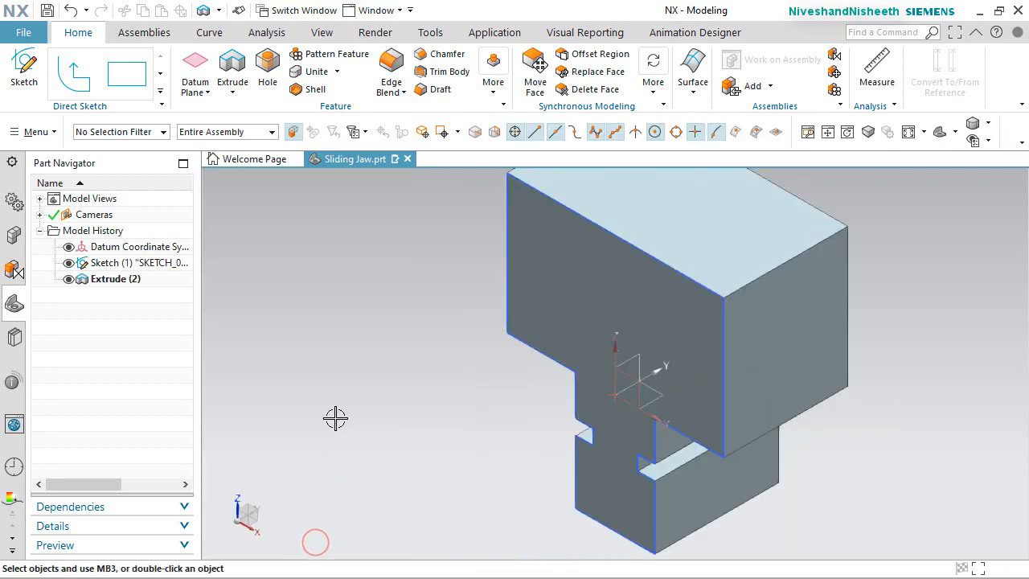
Hide the profile sketch and turn on True Shading with a parallel, non-perspective view
{"action": "left_click", "coordinate": [70, 265]}
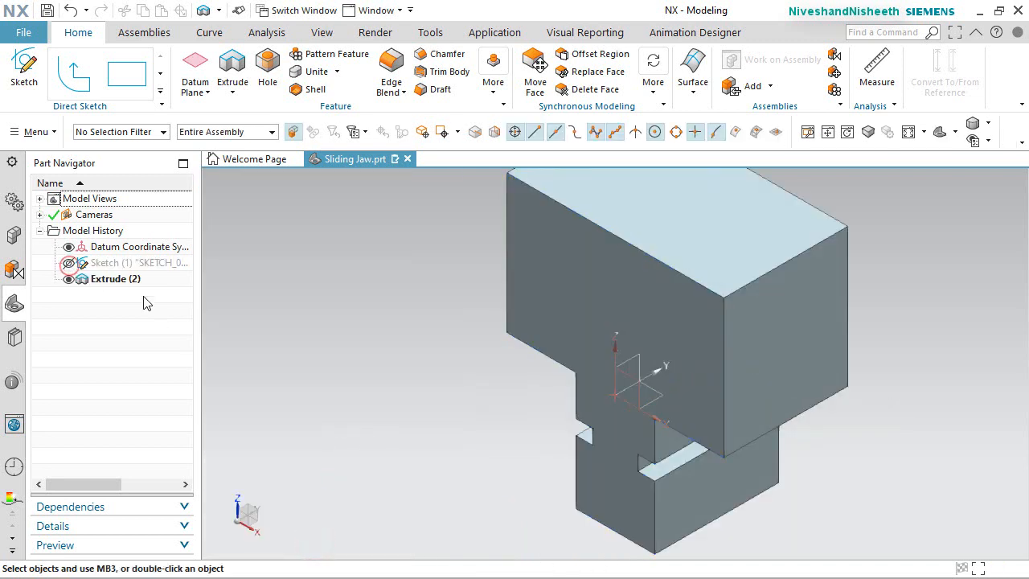
{"action": "left_click", "coordinate": [909, 134]}
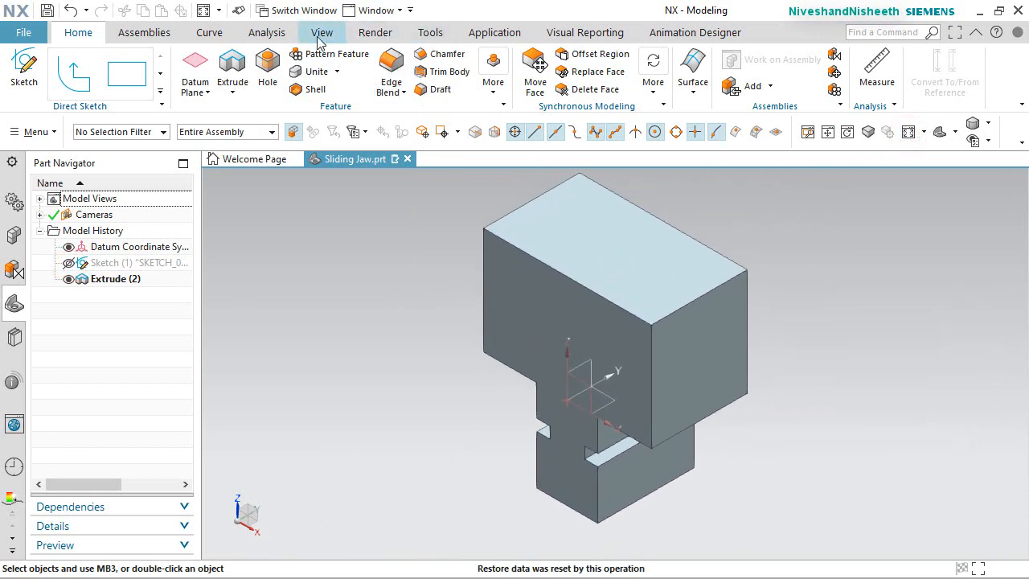
{"action": "left_click", "coordinate": [321, 33]}
{"action": "left_click", "coordinate": [900, 72]}
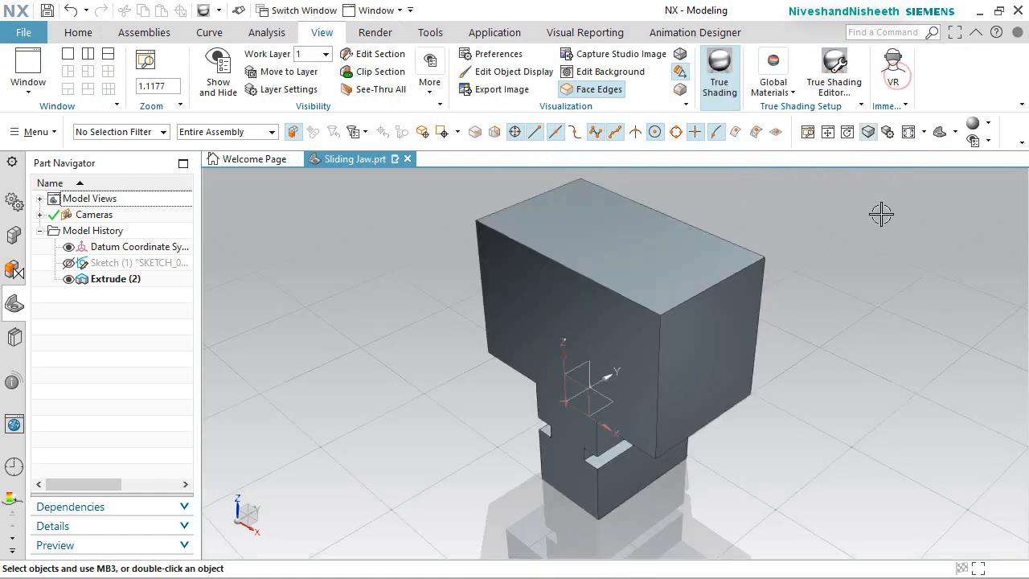
{"action": "left_click", "coordinate": [869, 134]}
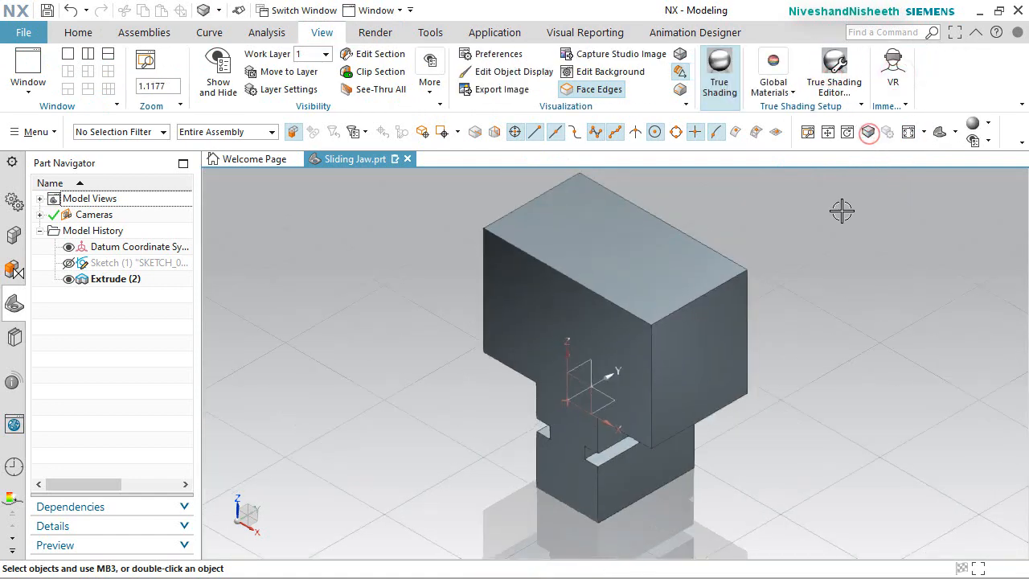
Assign the Brushed Chrome material to the extruded body in the True Shading Editor
{"action": "left_click", "coordinate": [818, 69]}
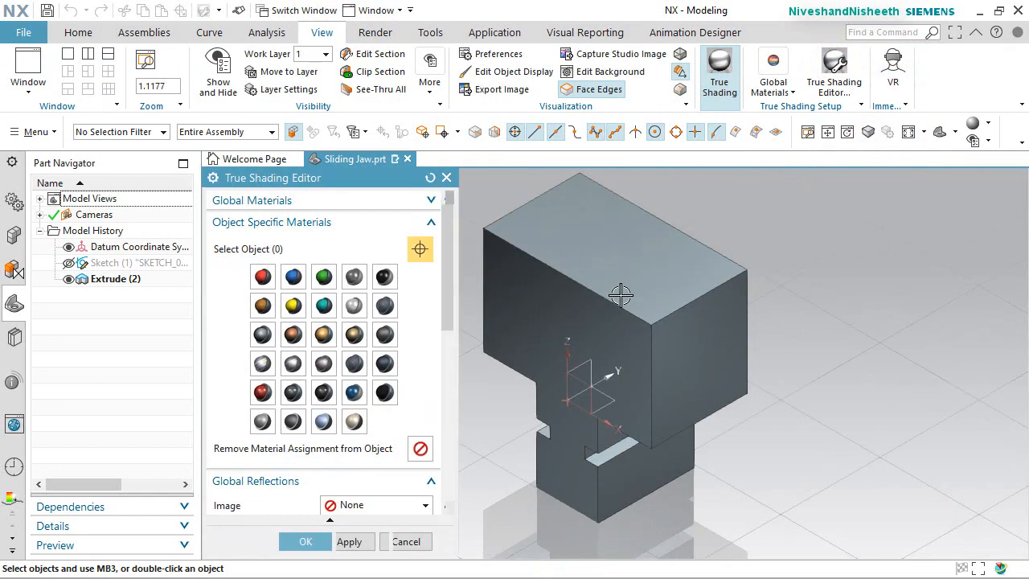
{"action": "left_click", "coordinate": [619, 298]}
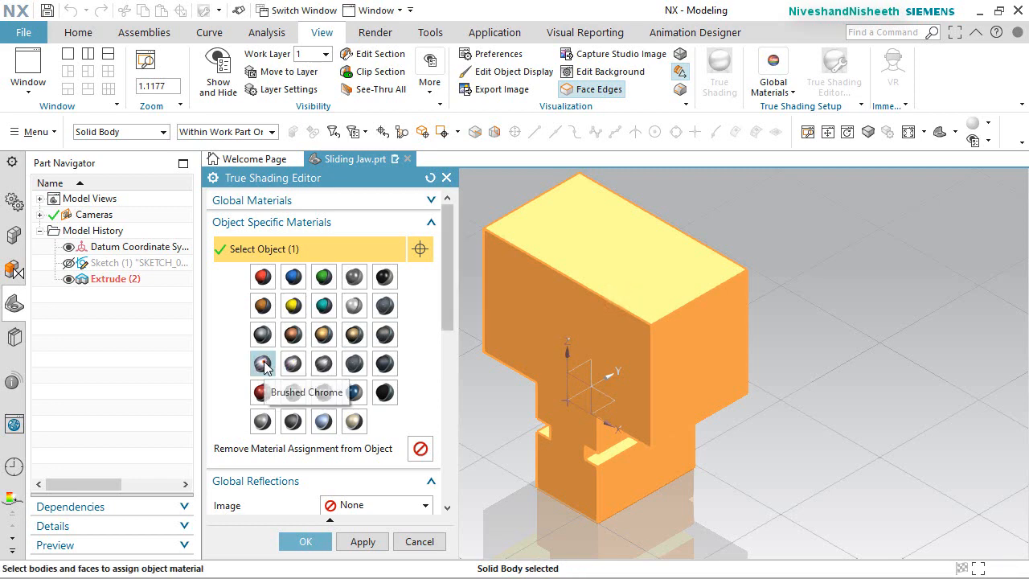
{"action": "left_click", "coordinate": [263, 364]}
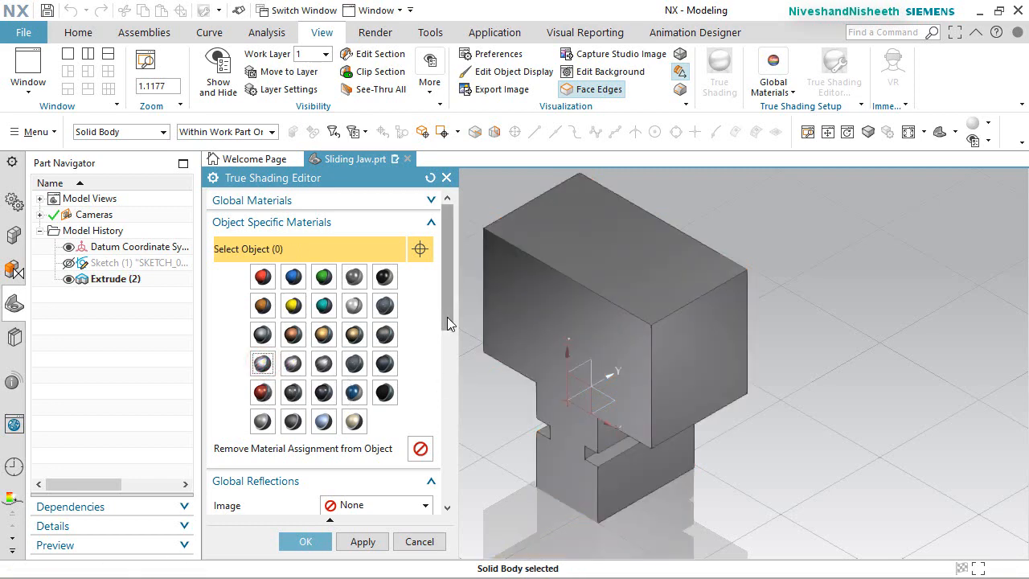
Turn off planar shadows, floor reflection and the ground plane grid in the True Shading settings
{"action": "left_click_drag", "start_coordinate": [449, 323], "coordinate": [455, 466]}
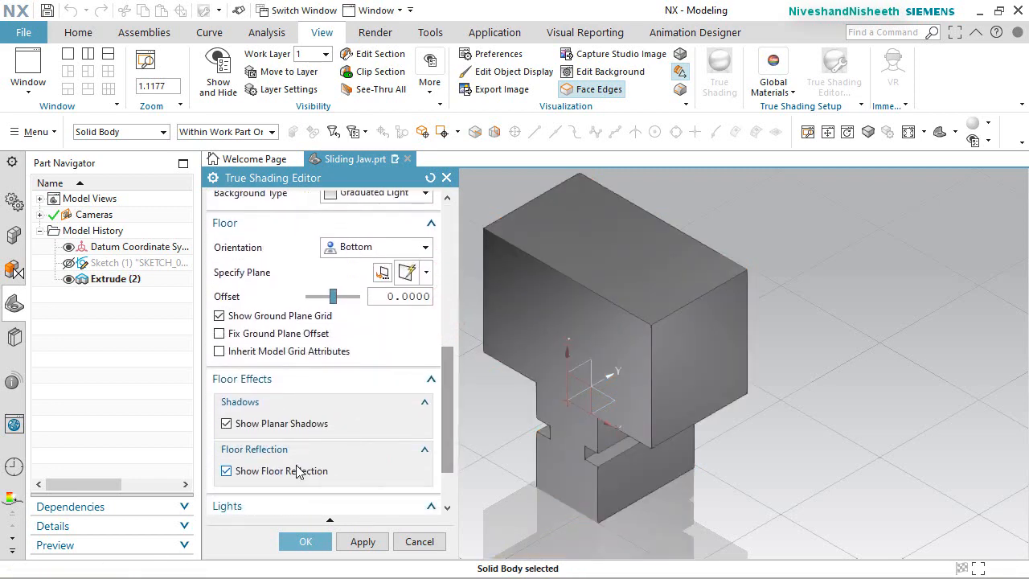
{"action": "left_click", "coordinate": [227, 424]}
{"action": "left_click", "coordinate": [227, 471]}
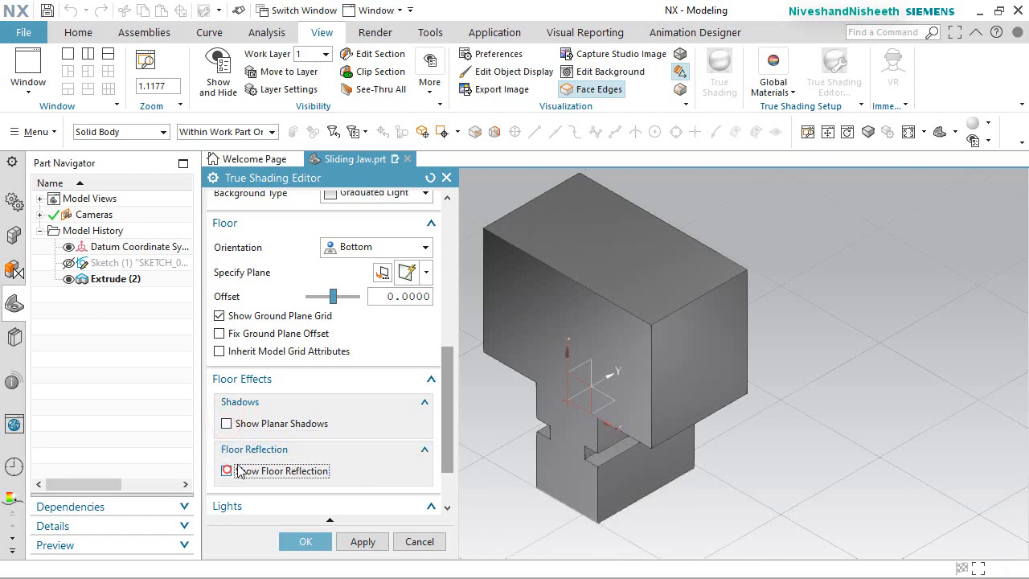
{"action": "scroll", "coordinate": [354, 437], "scroll_direction": "down", "scroll_amount": 3}
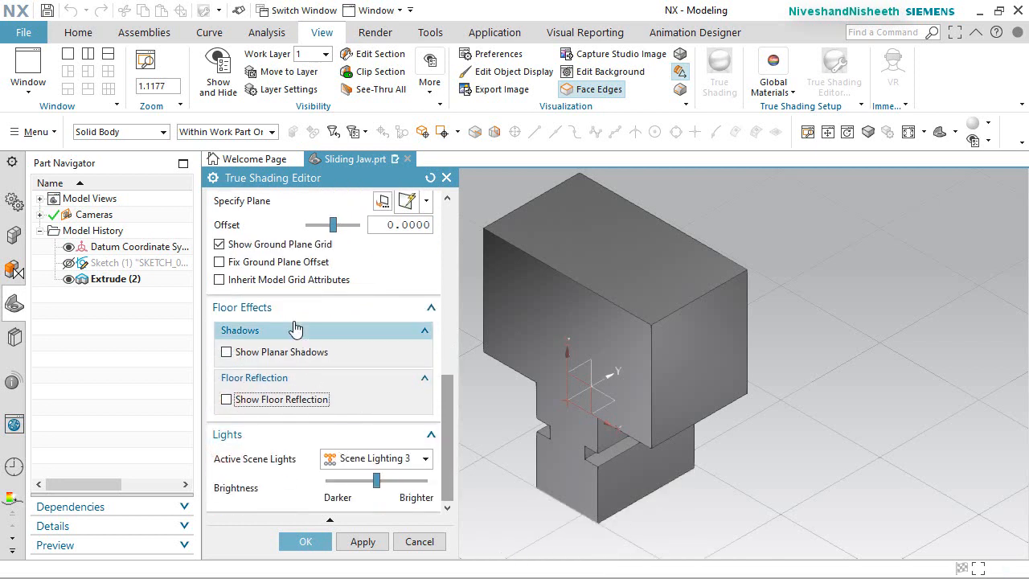
{"action": "left_click", "coordinate": [219, 243]}
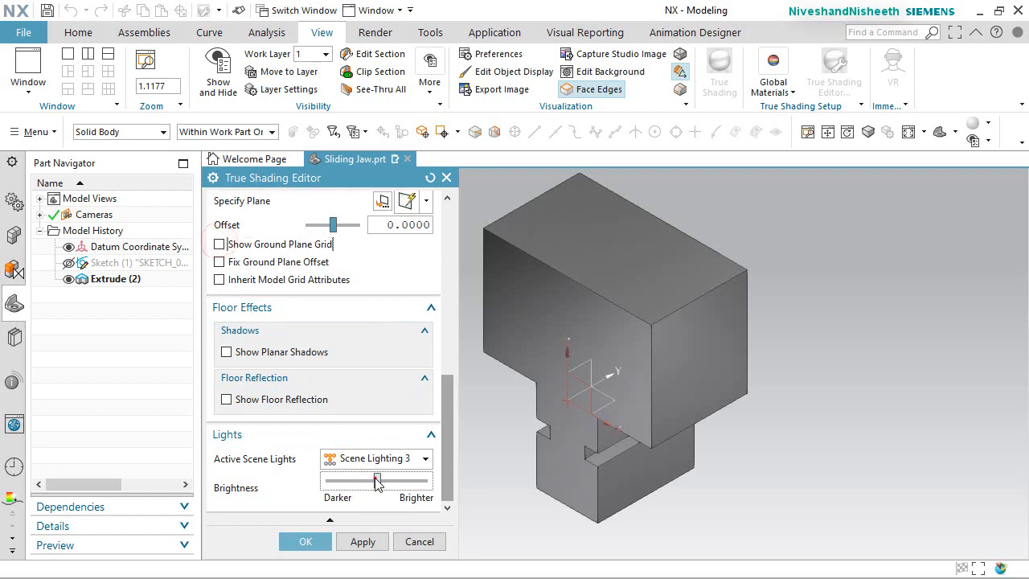
{"action": "left_click", "coordinate": [306, 542]}
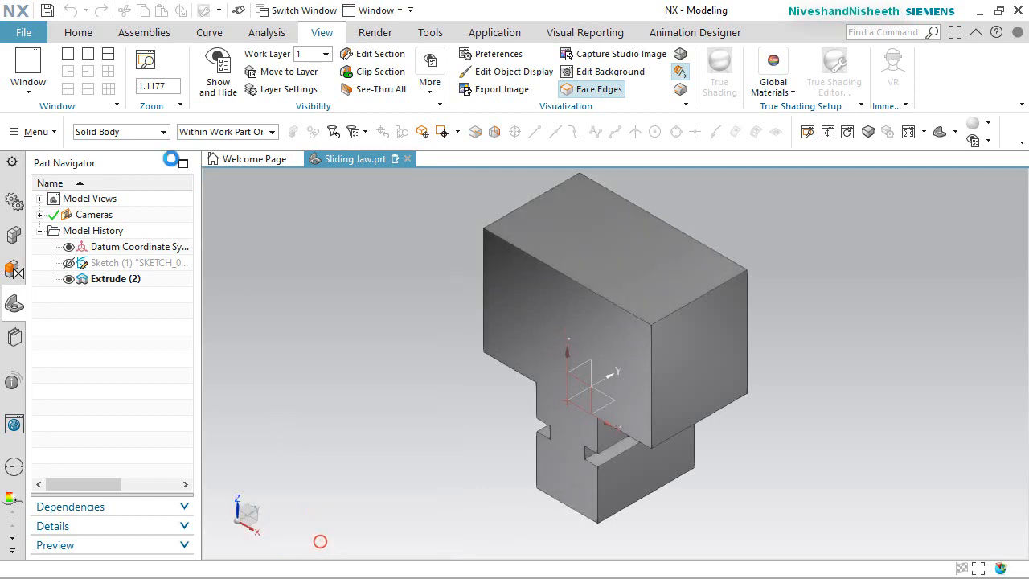
Save the part and create a sketch on the upper block's side face on the positive X side
{"action": "left_click", "coordinate": [79, 32]}
{"action": "middle_click_drag", "start_coordinate": [599, 422], "coordinate": [629, 406]}
{"action": "key", "text": "End"}
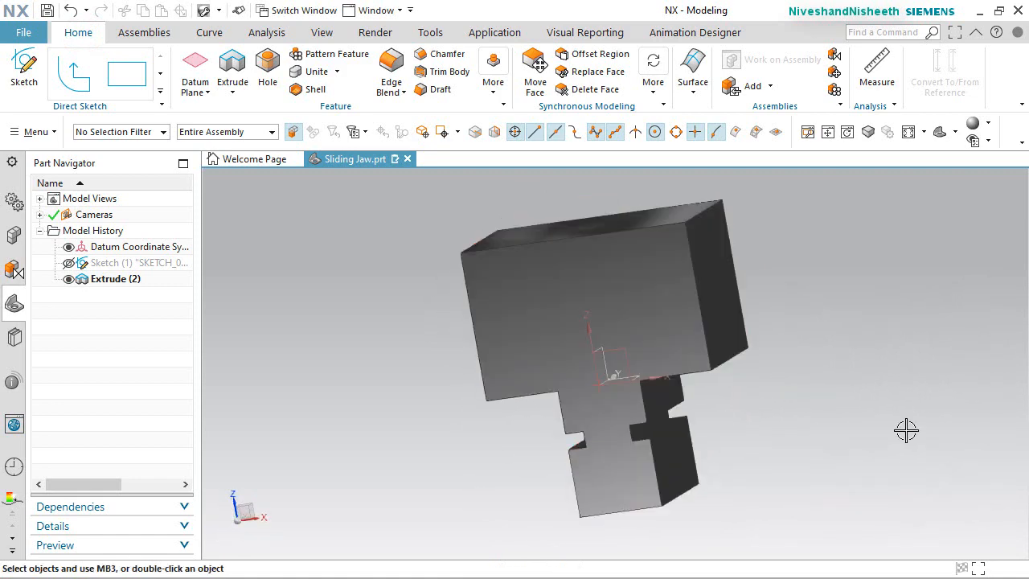
{"action": "key", "text": "ctrl+s"}
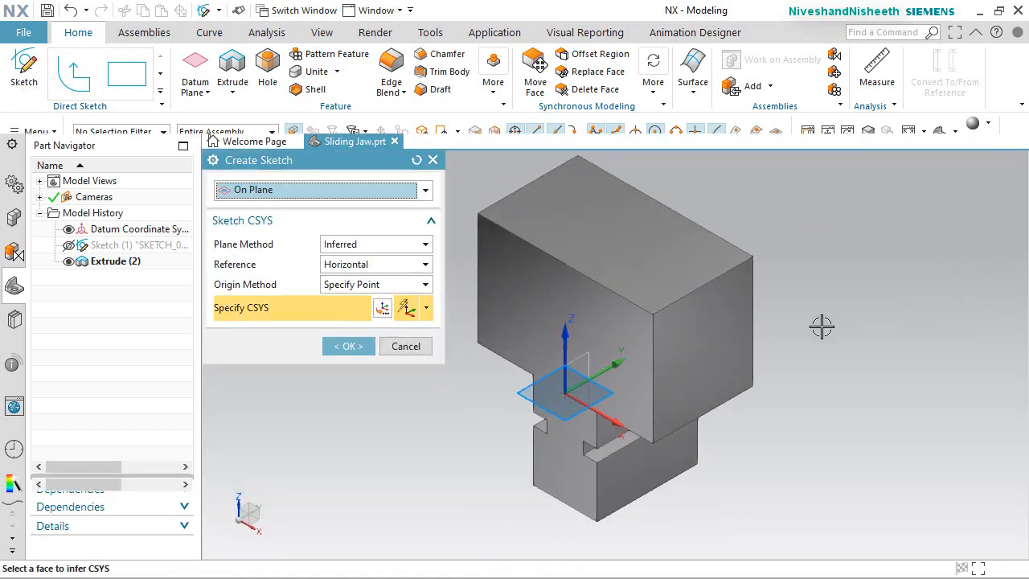
{"action": "left_click", "coordinate": [725, 349]}
{"action": "left_click", "coordinate": [367, 344]}
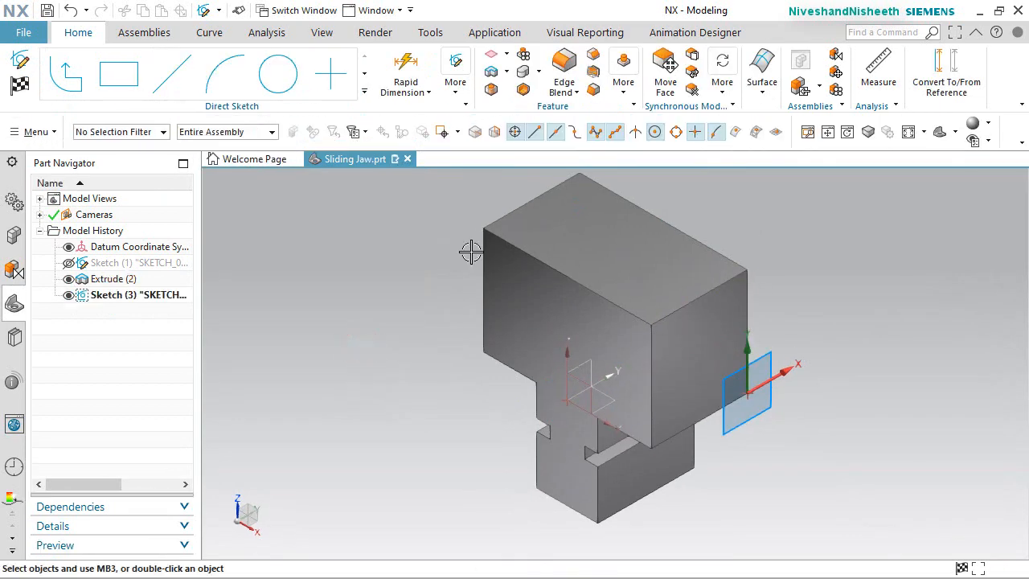
Project the four edges of the upper block's side face into the sketch
{"action": "left_click", "coordinate": [364, 91]}
{"action": "left_click", "coordinate": [215, 338]}
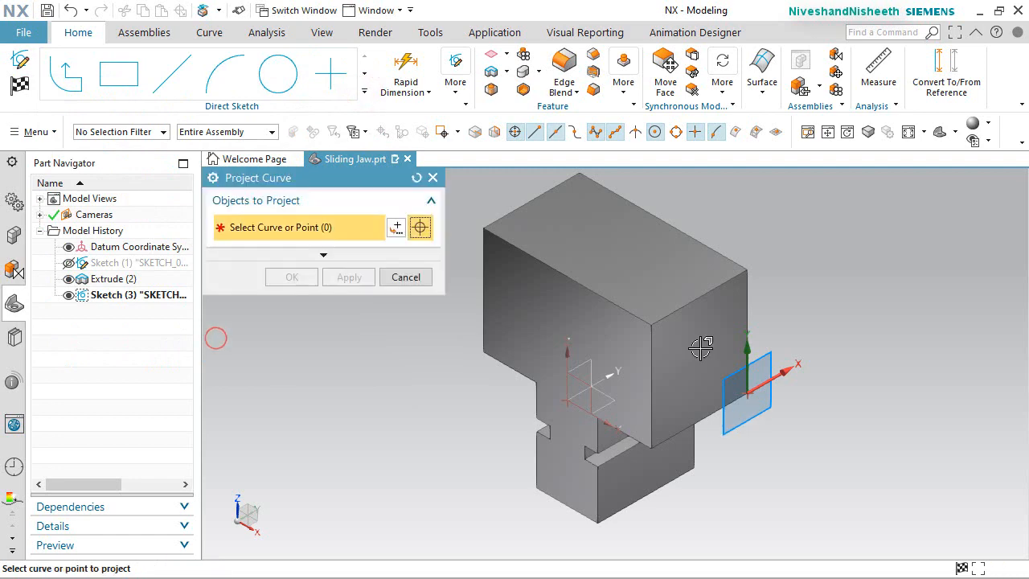
{"action": "left_click", "coordinate": [680, 332]}
{"action": "left_click", "coordinate": [291, 278]}
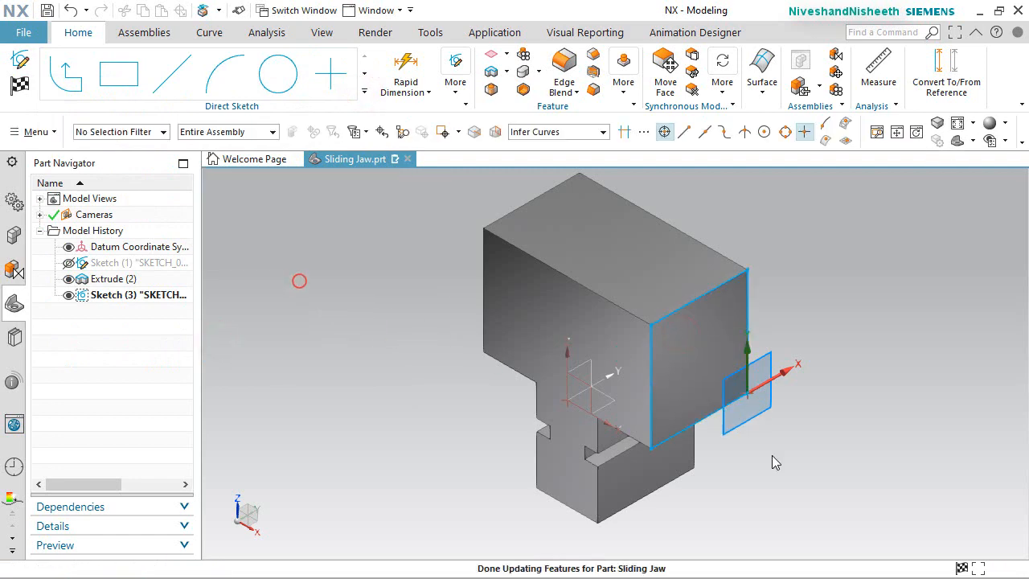
Convert the four projected edges of the side face to reference curves
{"action": "middle_click_drag", "start_coordinate": [770, 477], "coordinate": [742, 457]}
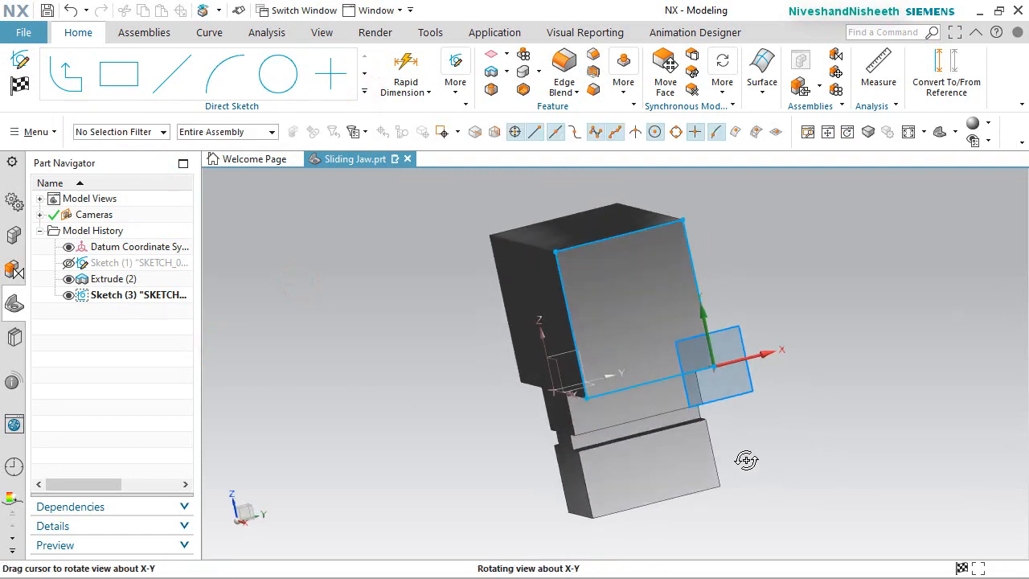
{"action": "right_click", "coordinate": [842, 303]}
{"action": "left_click", "coordinate": [838, 302]}
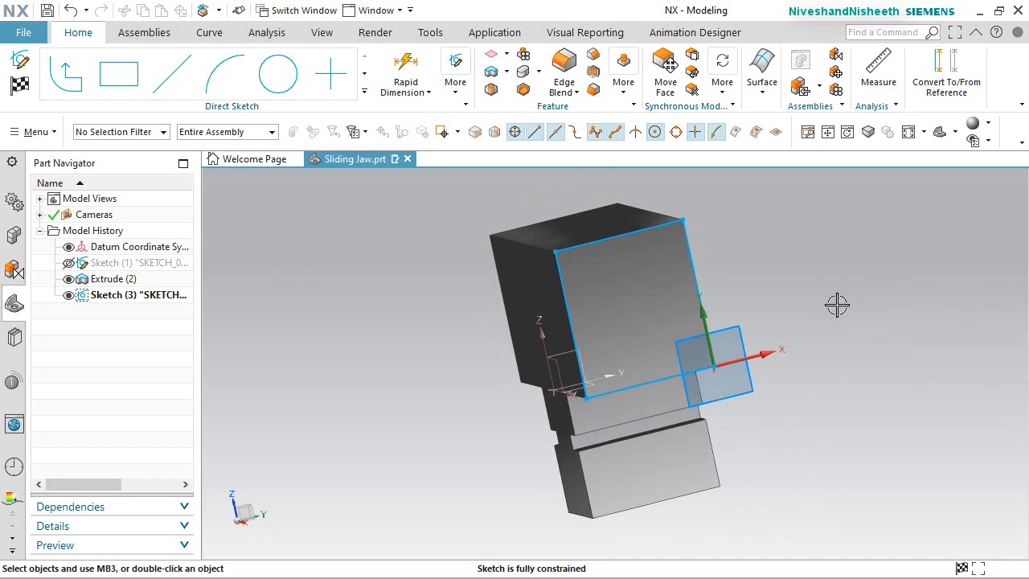
{"action": "mouse_move", "coordinate": [416, 193]}
{"action": "left_mouse_down"}
{"action": "mouse_move", "coordinate": [777, 558]}
{"action": "mouse_move", "coordinate": [764, 483]}
{"action": "left_mouse_up"}
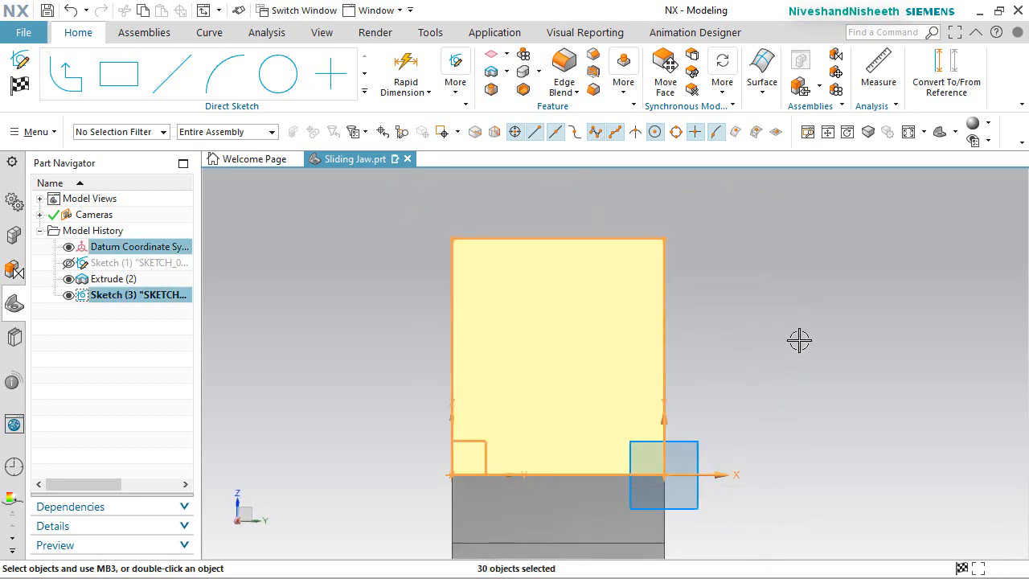
{"action": "key", "text": "Escape"}
{"action": "left_click", "coordinate": [937, 74]}
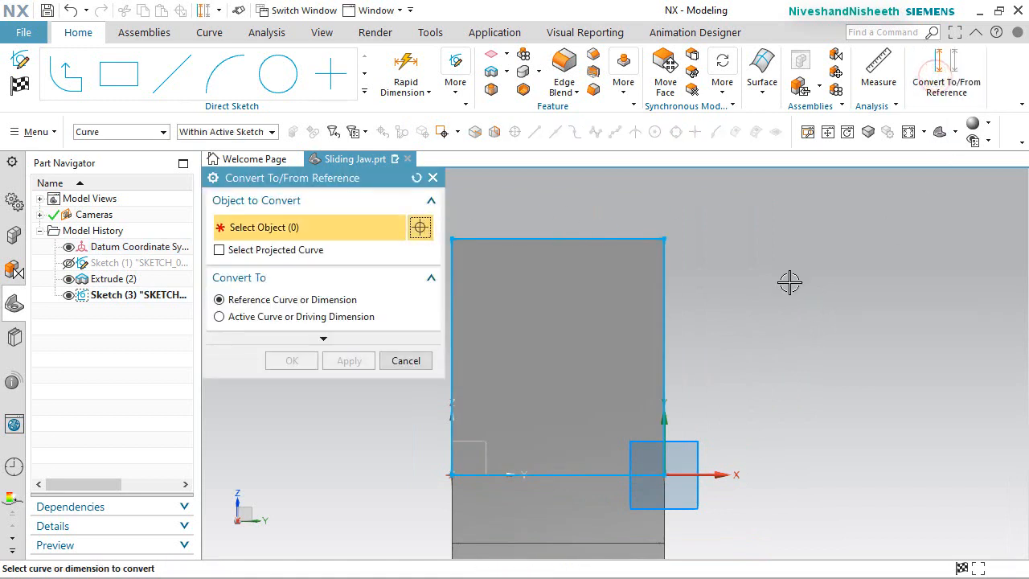
{"action": "scroll", "coordinate": [789, 282], "scroll_direction": "down", "scroll_amount": 2}
{"action": "left_click_drag", "start_coordinate": [733, 427], "coordinate": [731, 426]}
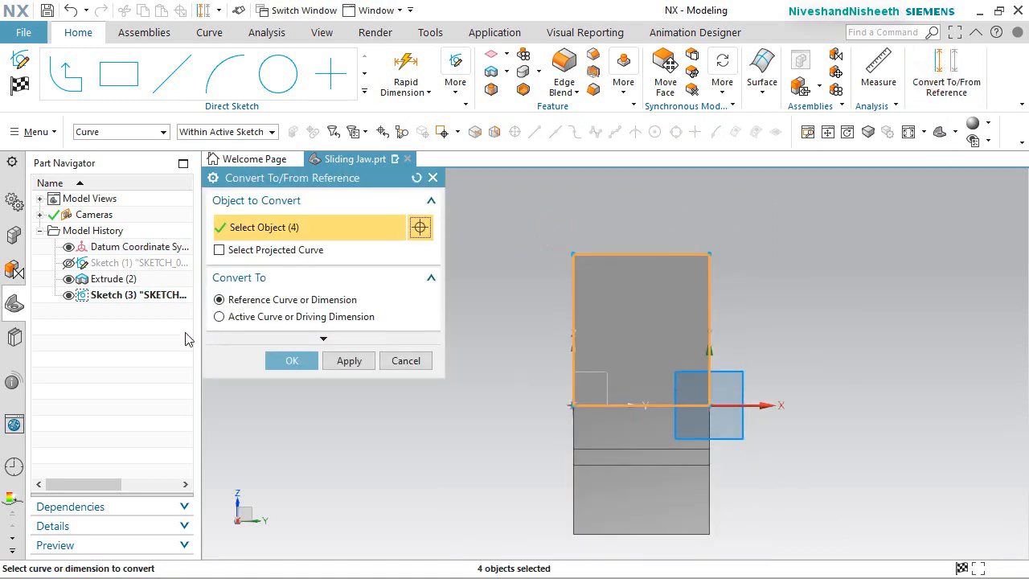
{"action": "left_click", "coordinate": [291, 361]}
Sketch two horizontal lines starting on the right vertical edge: about 17 mm along the upper edge, and about 9 mm long about 20 mm below it
{"action": "scroll", "coordinate": [763, 319], "scroll_direction": "up", "scroll_amount": 2}
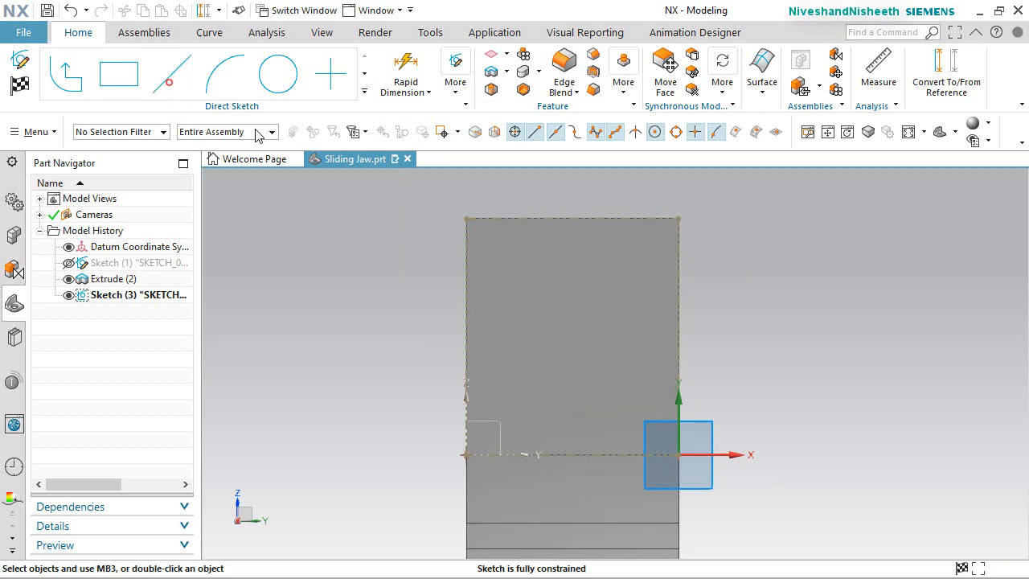
{"action": "left_click", "coordinate": [171, 79]}
{"action": "left_click", "coordinate": [680, 211]}
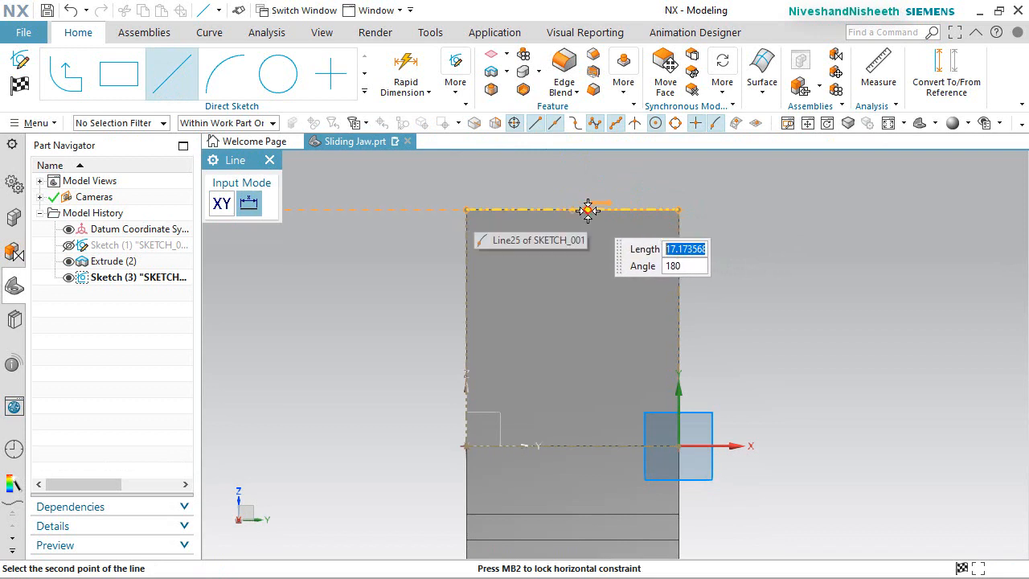
{"action": "left_click", "coordinate": [588, 210]}
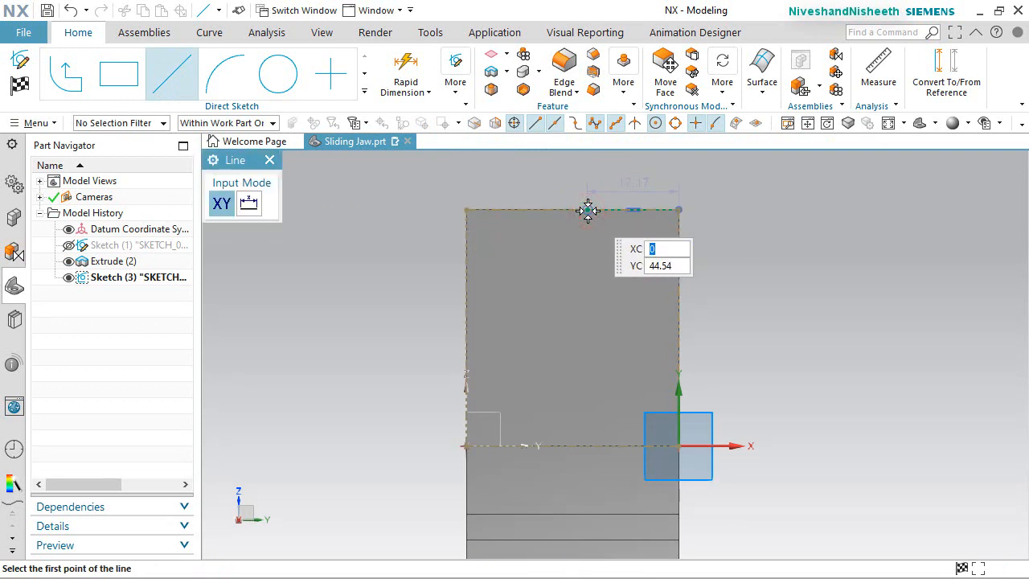
{"action": "left_click", "coordinate": [672, 317]}
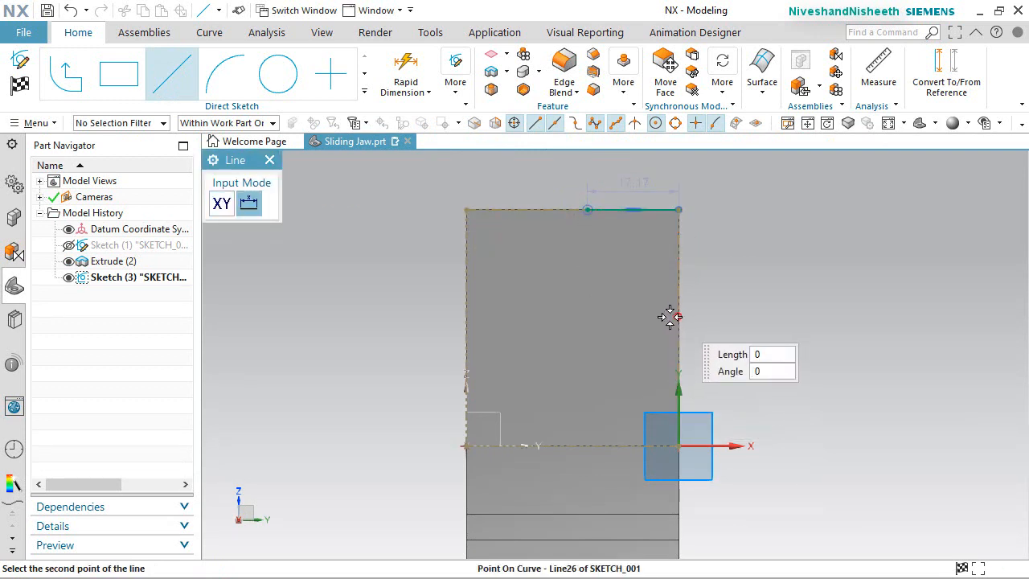
{"action": "left_click", "coordinate": [631, 318]}
{"action": "key", "text": "Escape"}
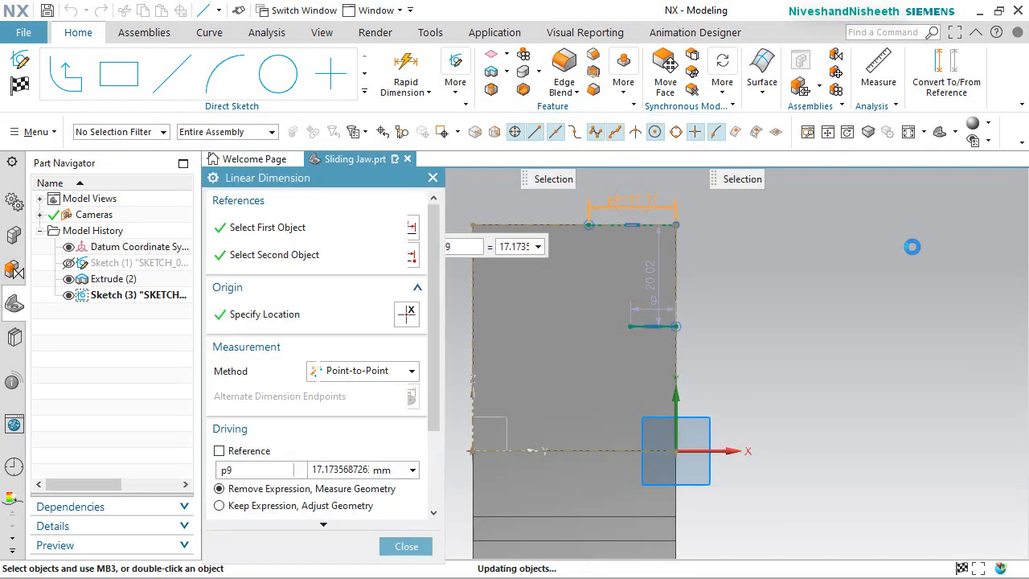
{"action": "key", "text": "Escape"}
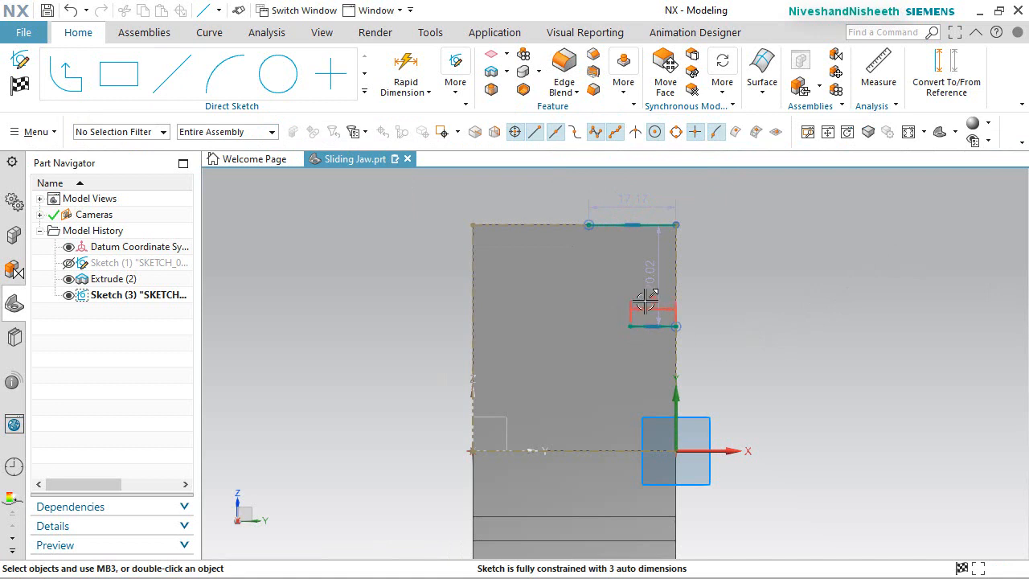
Set the short lower line's length to 8.54 mm and its distance from the upper edge to 25.54 mm
{"action": "left_click_drag", "start_coordinate": [647, 349], "coordinate": [654, 352]}
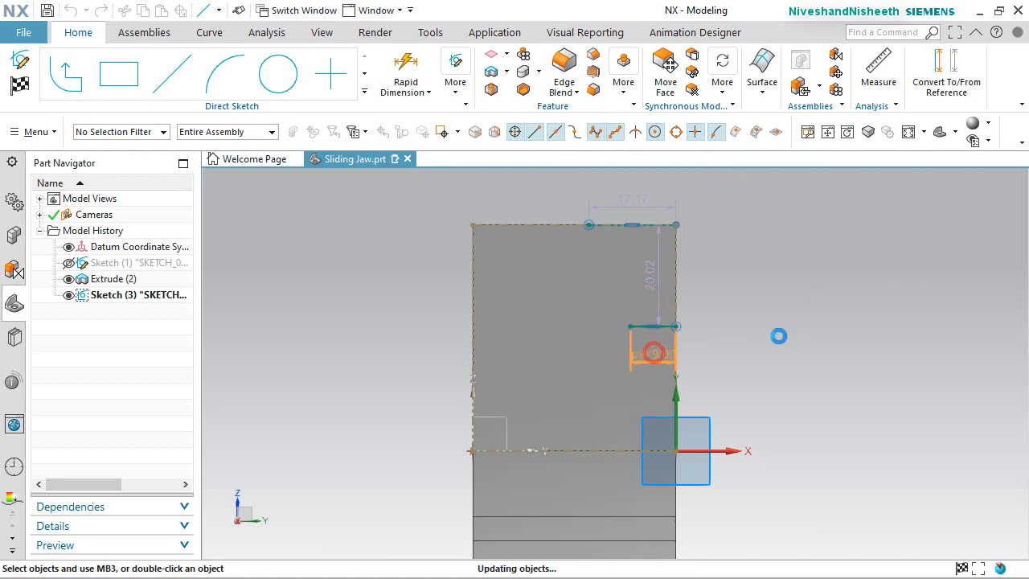
{"action": "double_click", "coordinate": [653, 354]}
{"action": "type", "text": "8.54"}
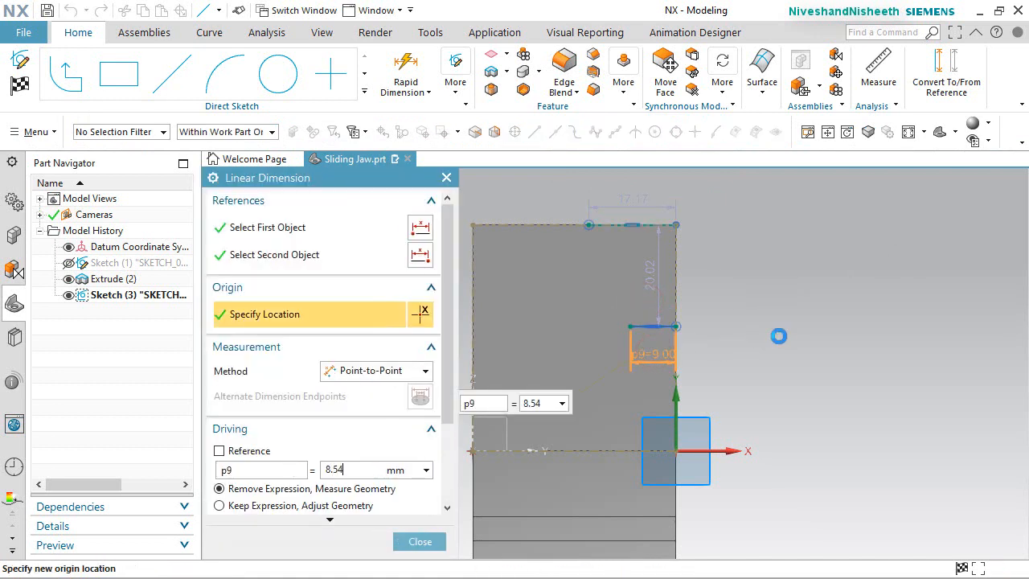
{"action": "key", "text": "Return"}
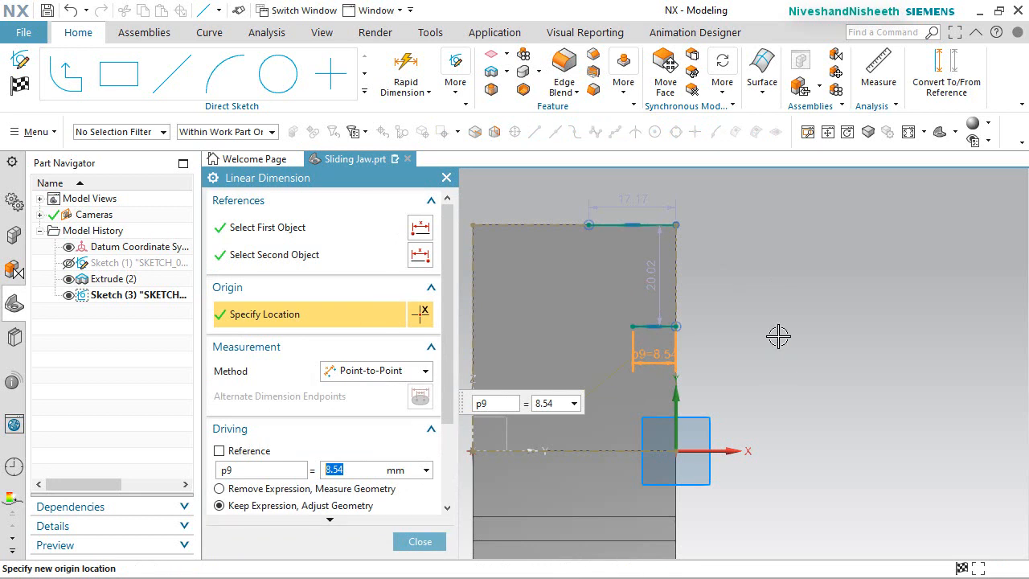
{"action": "left_click", "coordinate": [658, 276]}
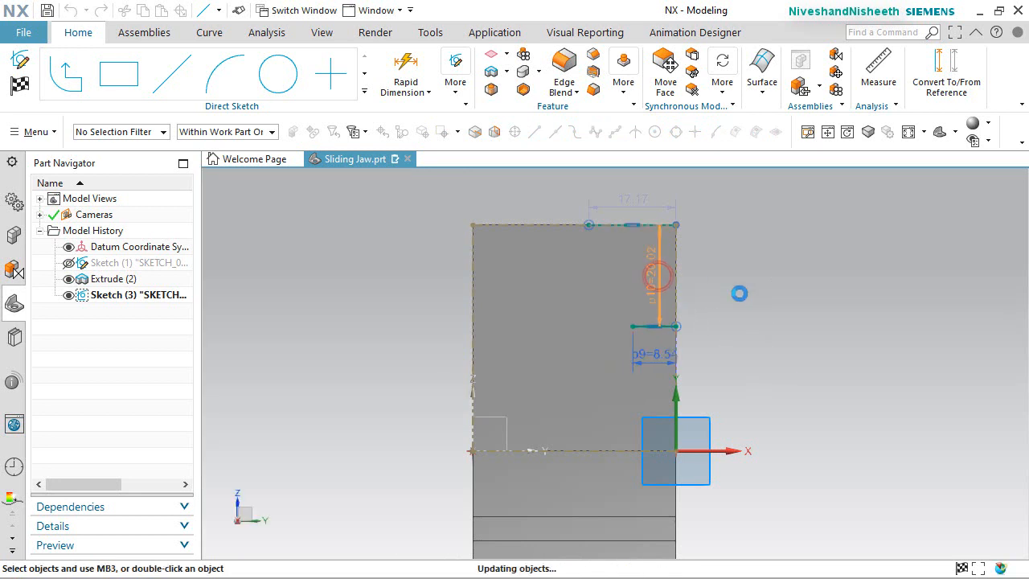
{"action": "type", "text": "25.54"}
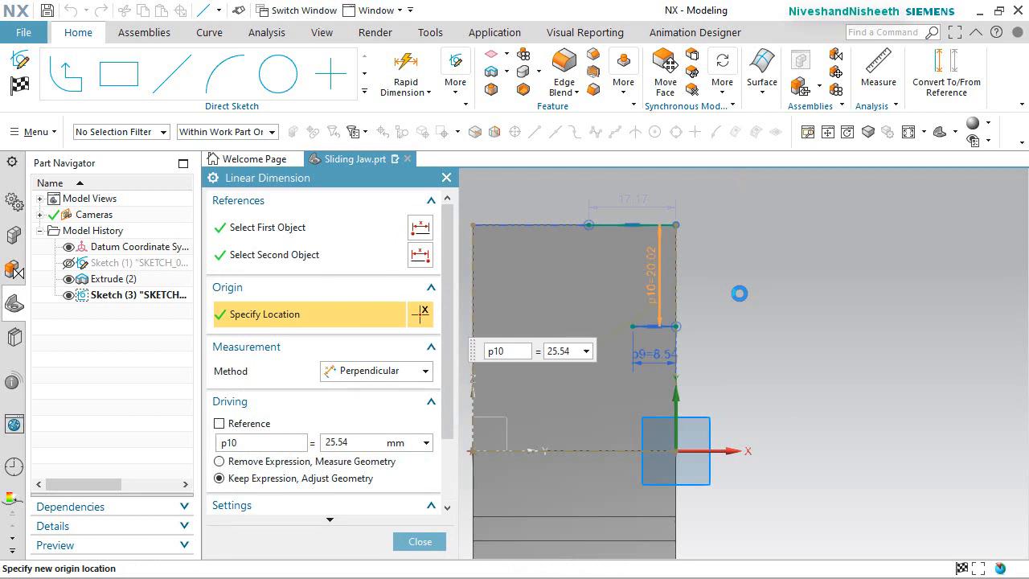
{"action": "key", "text": "Return"}
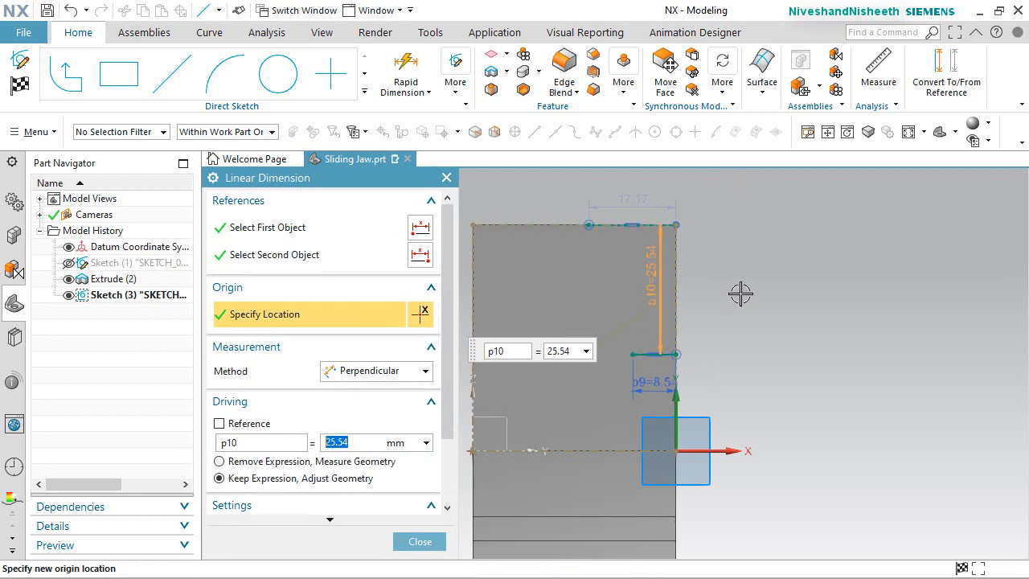
{"action": "left_click", "coordinate": [419, 542]}
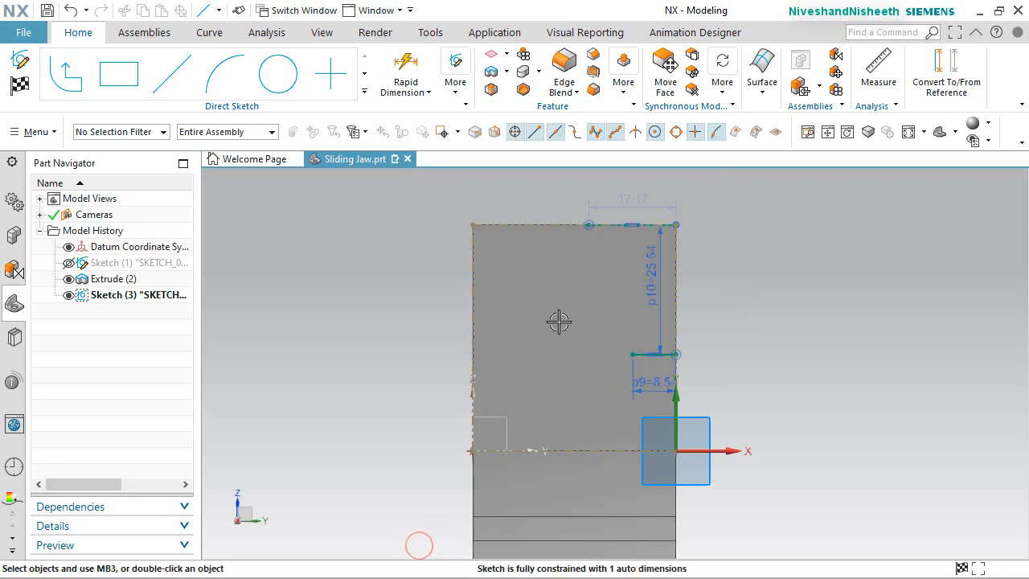
Dimension the distance from the face's upper-left corner to the free end of the upper line as 14.71 mm
{"action": "key", "text": "d"}
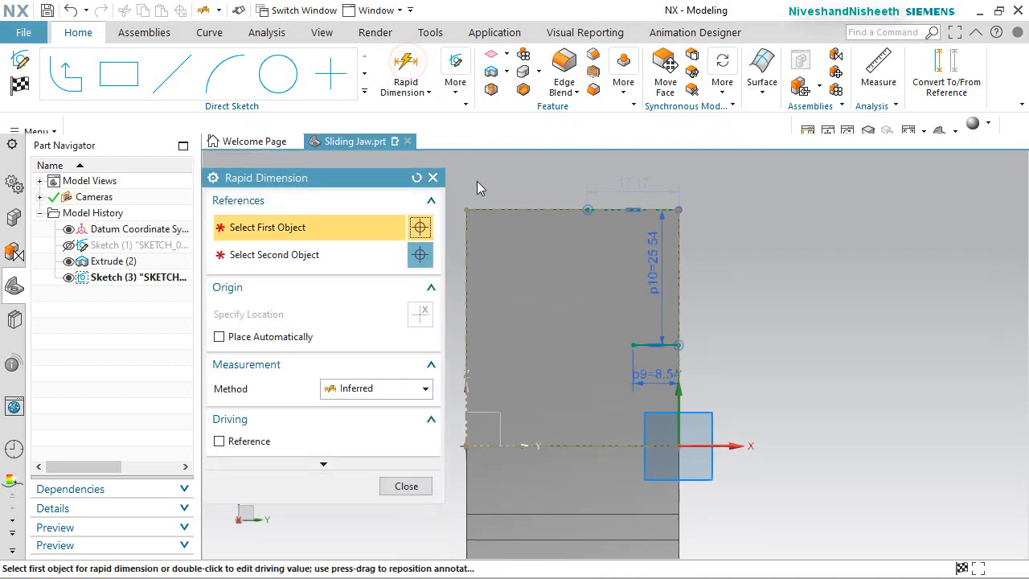
{"action": "left_click", "coordinate": [465, 209]}
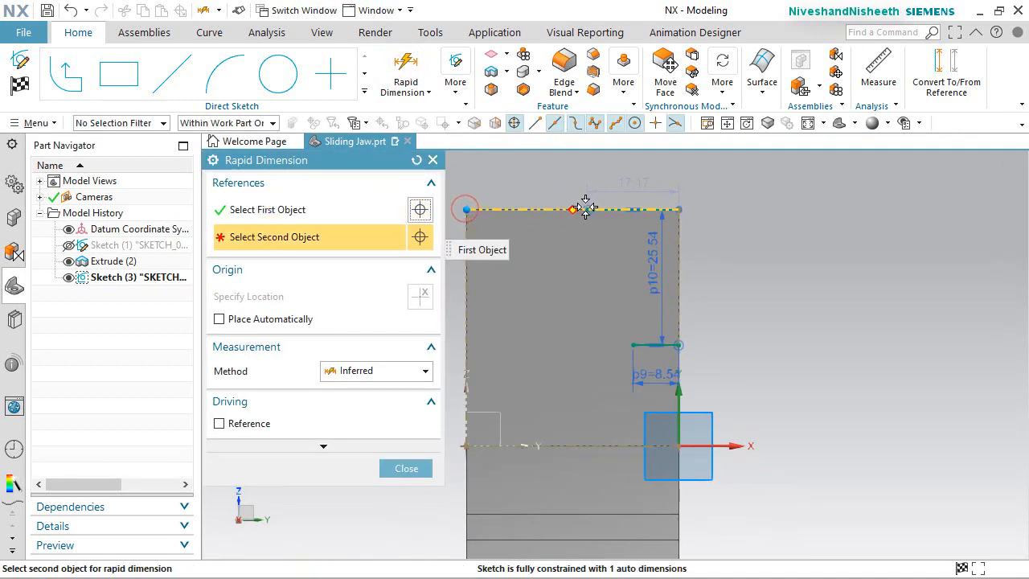
{"action": "left_click", "coordinate": [587, 209]}
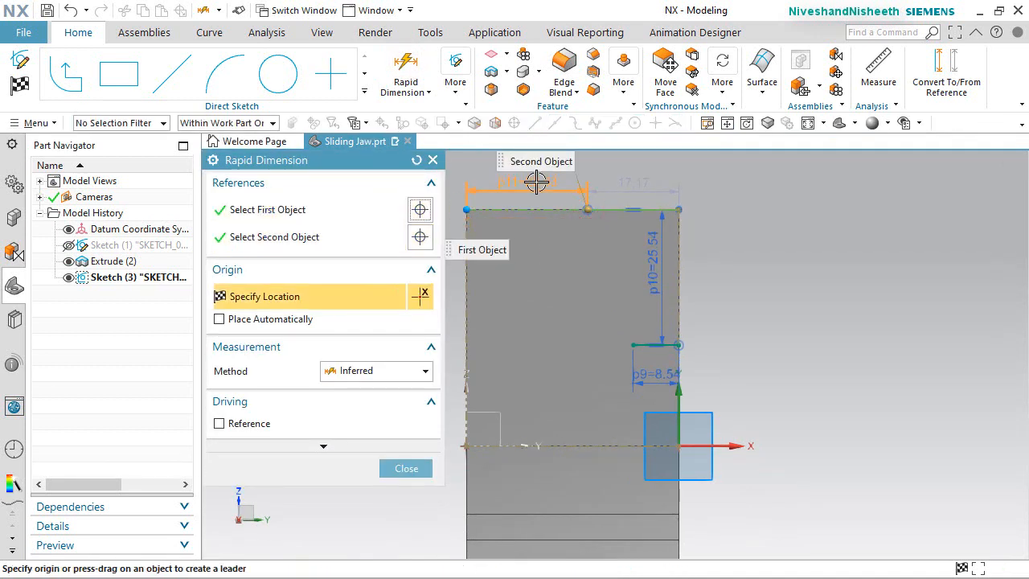
{"action": "left_click", "coordinate": [536, 183]}
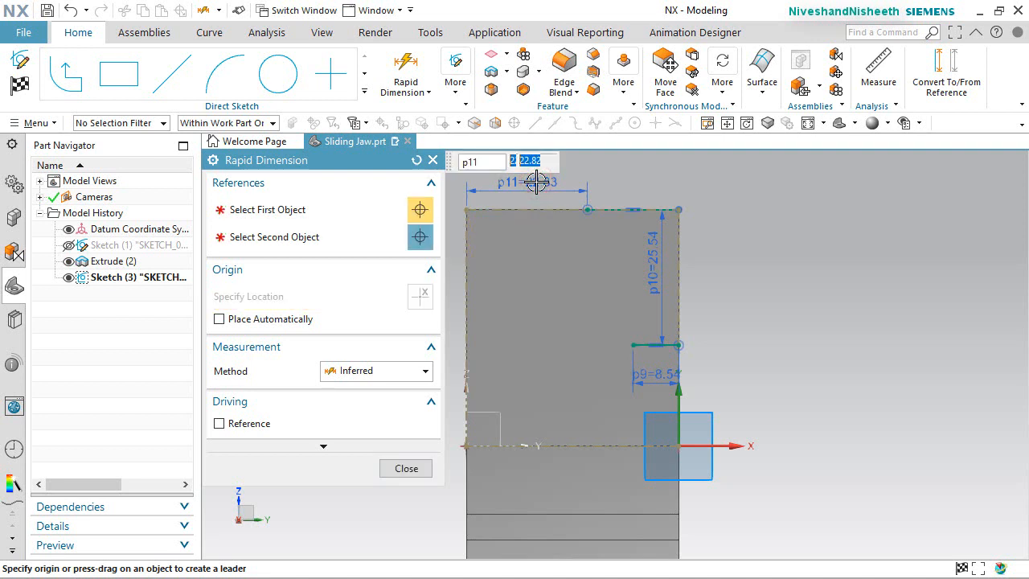
{"action": "key", "text": "Return"}
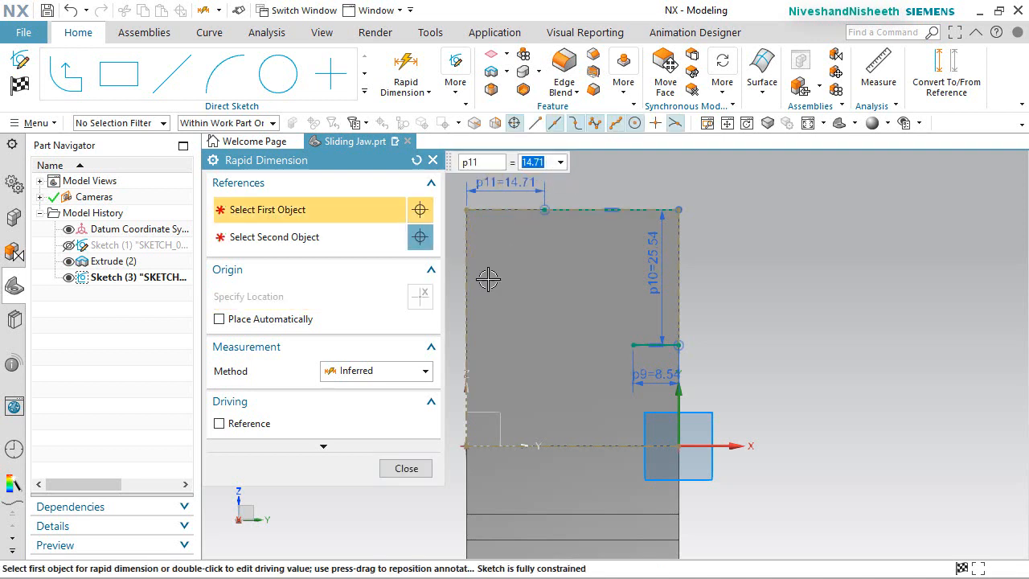
{"action": "left_click", "coordinate": [410, 470]}
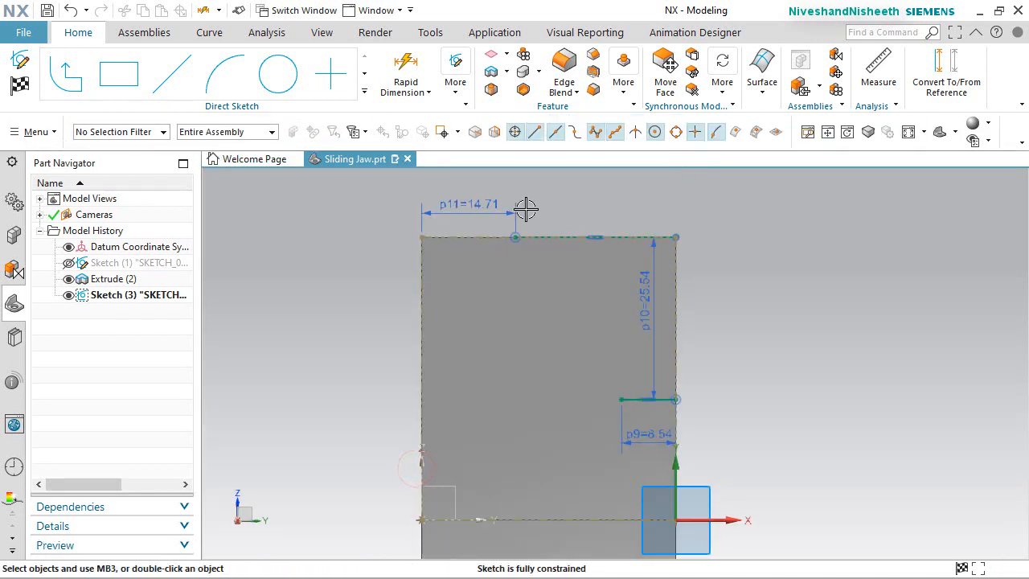
Draw a three-point arc bulging toward the upper-right corner between the free ends of the two lines, with a 34.93 mm radius
{"action": "left_click", "coordinate": [229, 82]}
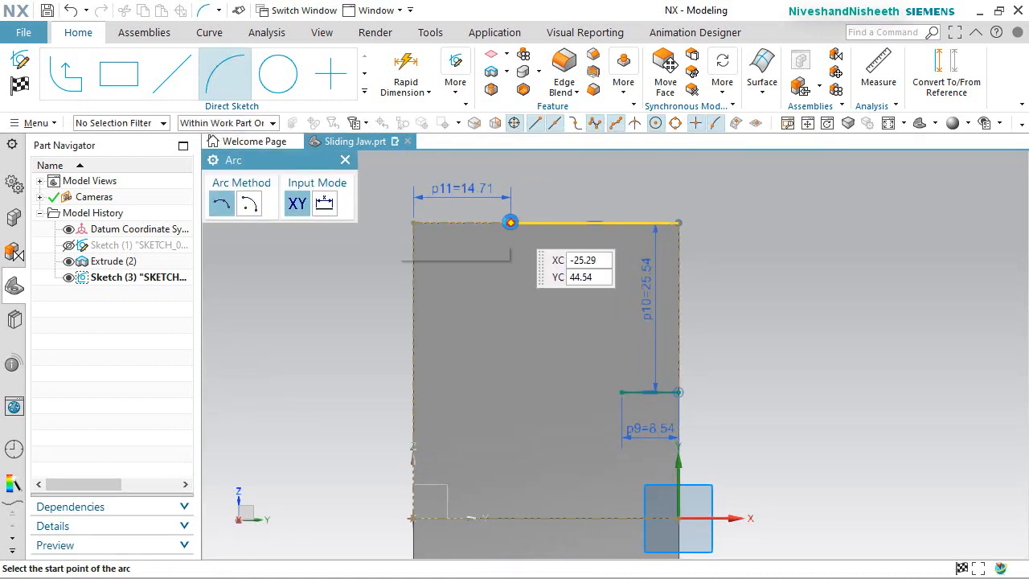
{"action": "left_click", "coordinate": [511, 222]}
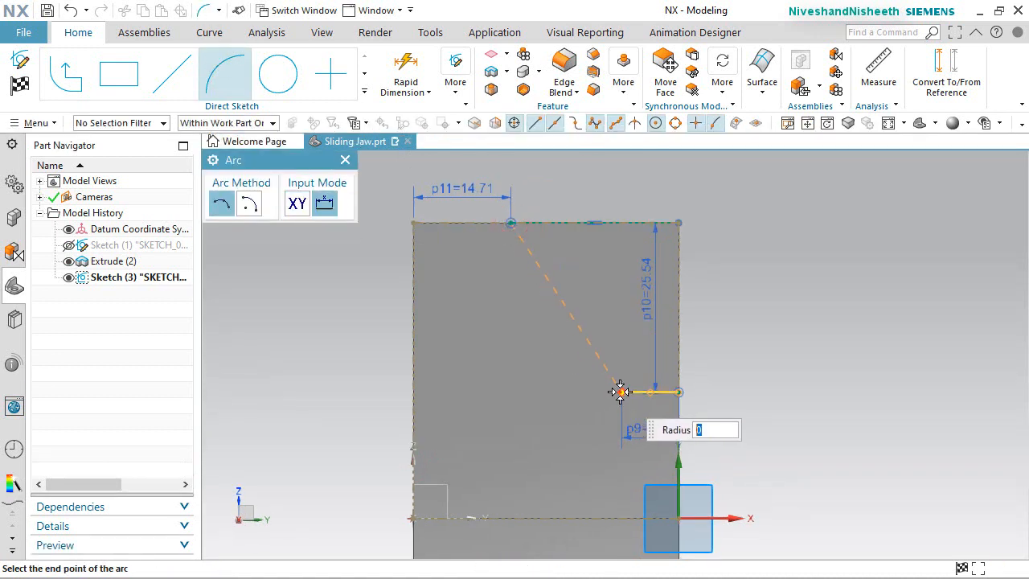
{"action": "left_click", "coordinate": [619, 392]}
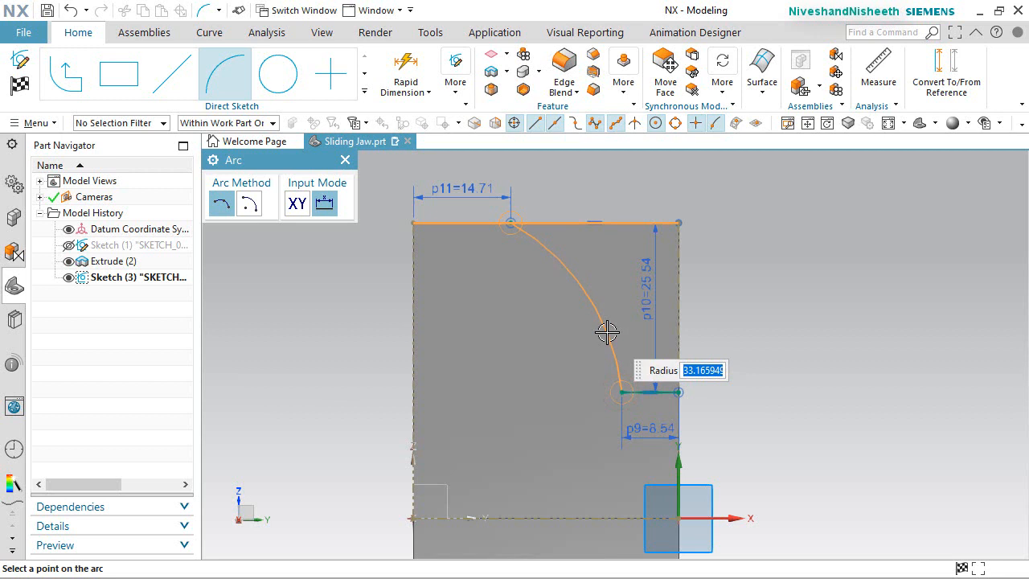
{"action": "left_click", "coordinate": [607, 333]}
{"action": "key", "text": "Escape"}
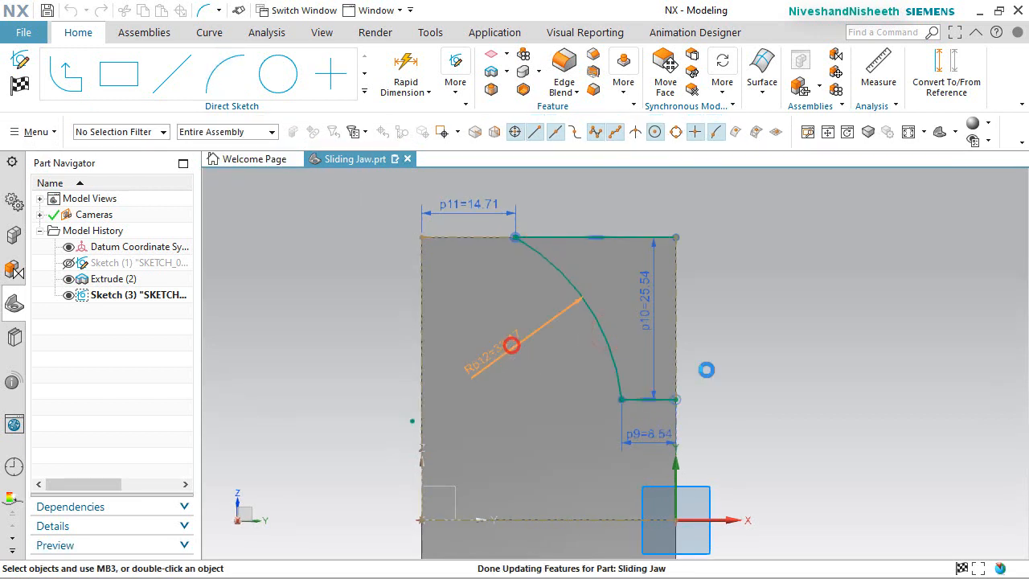
{"action": "double_click", "coordinate": [512, 346]}
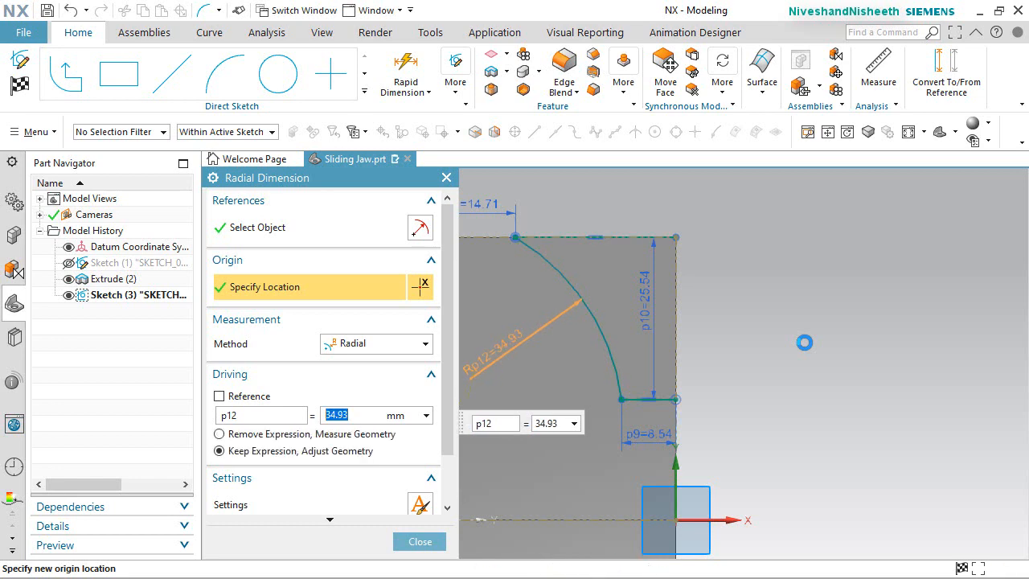
{"action": "left_click", "coordinate": [420, 541]}
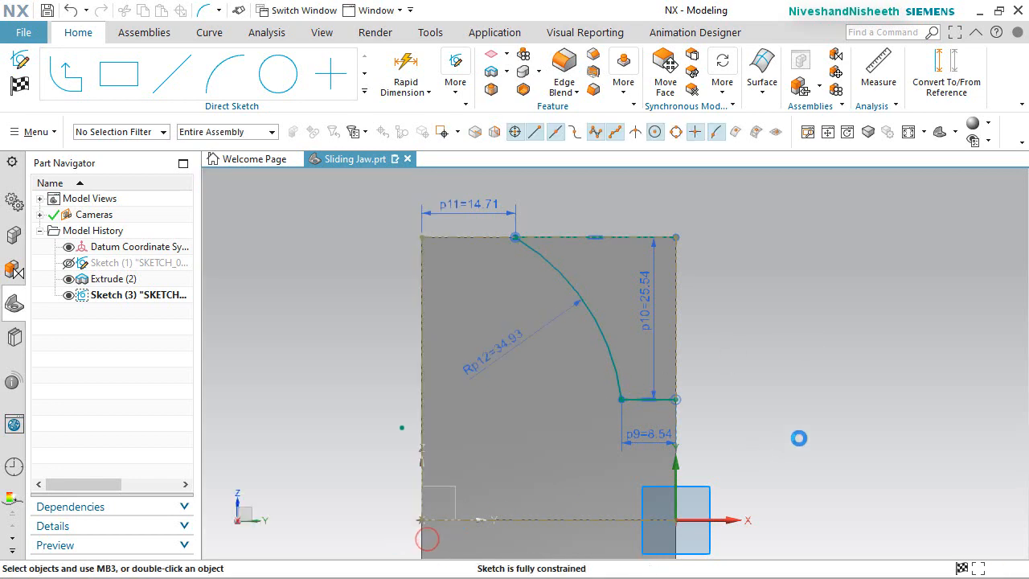
Close the profile with a vertical line from the upper-right corner to the lower line's end, and finish the sketch
{"action": "key", "text": "l"}
{"action": "left_click", "coordinate": [696, 220]}
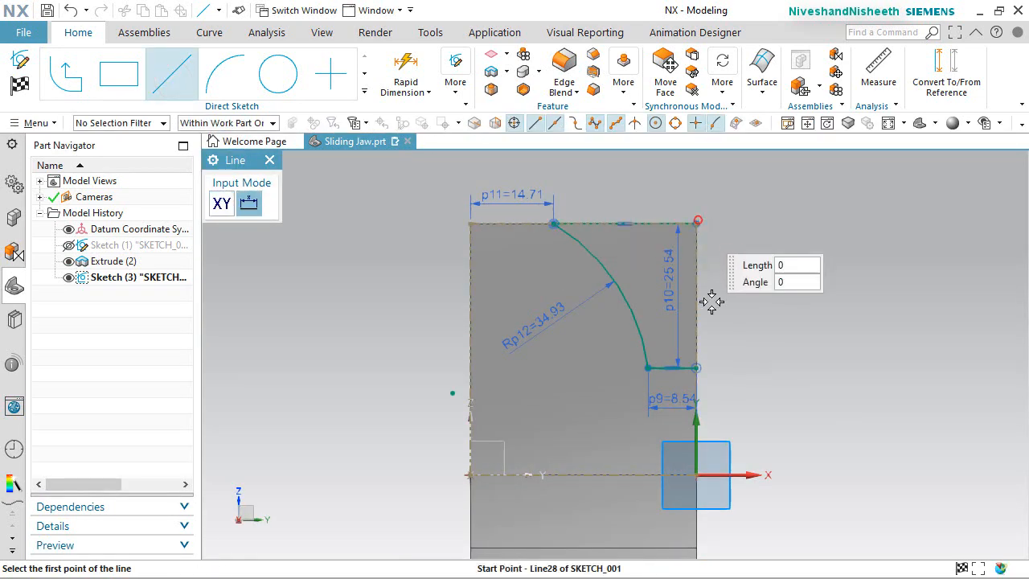
{"action": "left_click", "coordinate": [695, 371]}
{"action": "key", "text": "Escape"}
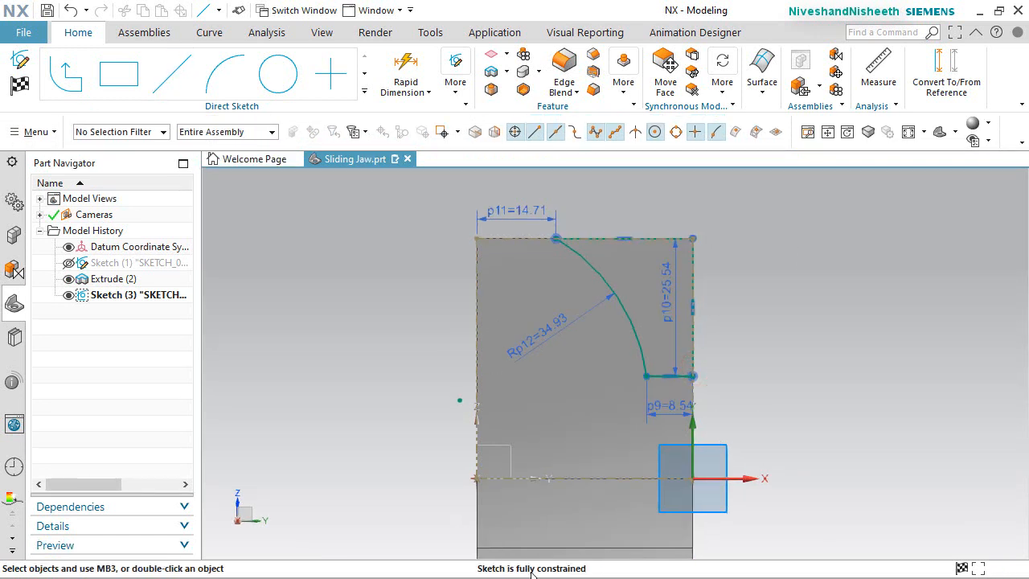
{"action": "left_click", "coordinate": [20, 90]}
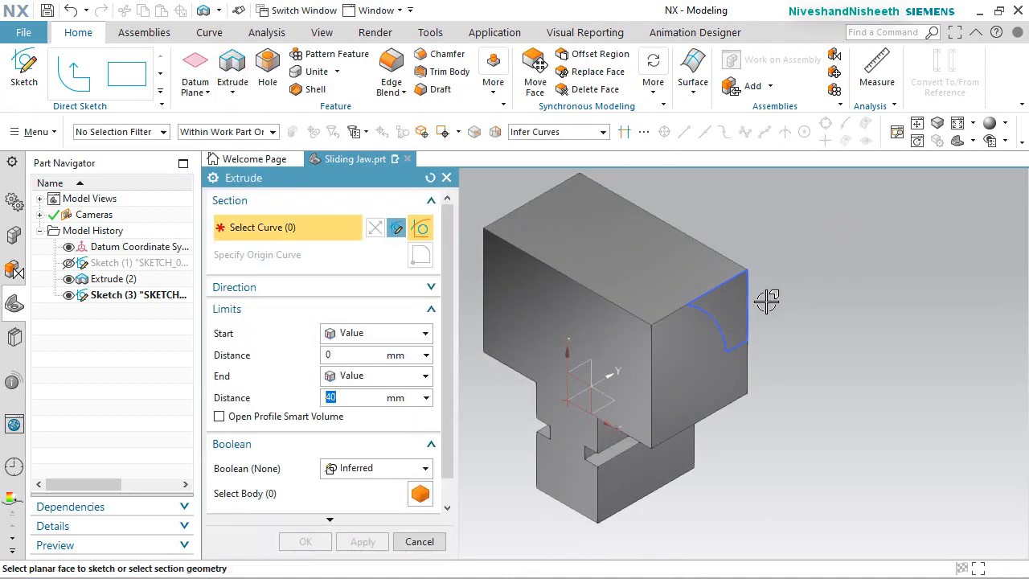
Extrude the arc-shaped corner profile 90 mm into the body, reversing its direction and subtracting it from the jaw
{"action": "left_click", "coordinate": [713, 317]}
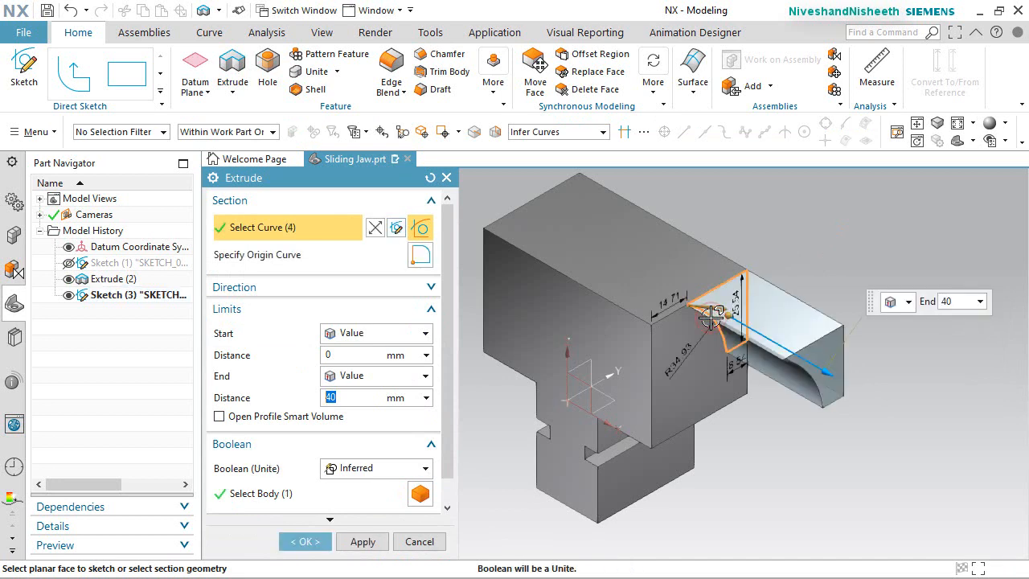
{"action": "double_click", "coordinate": [822, 372]}
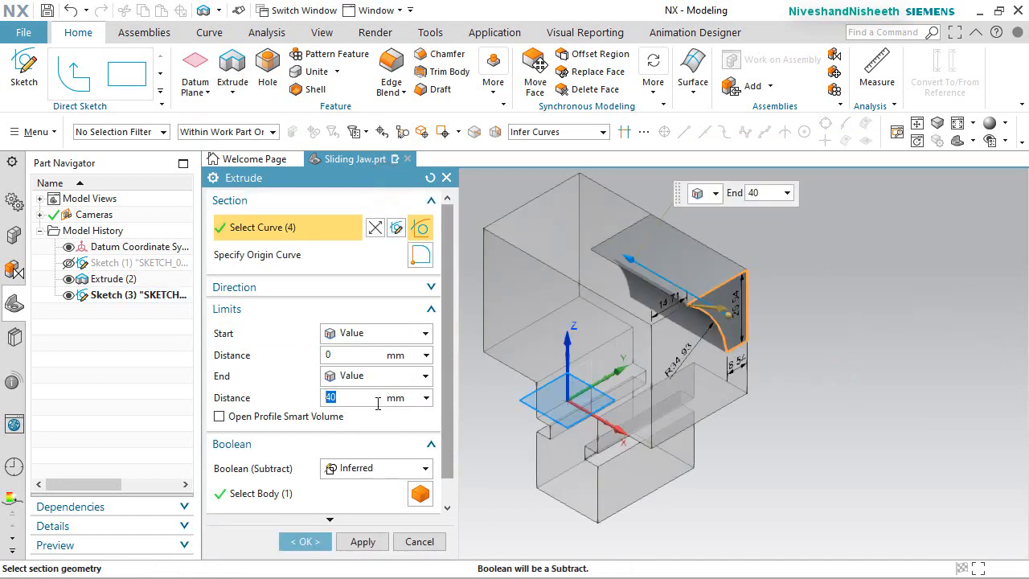
{"action": "left_click", "coordinate": [427, 473]}
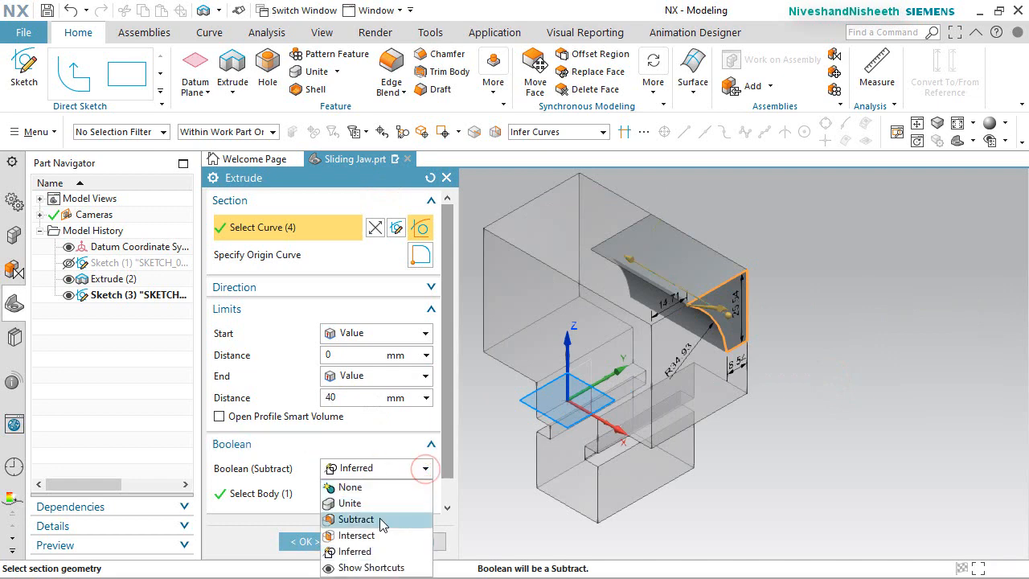
{"action": "left_click", "coordinate": [379, 519]}
{"action": "left_click_drag", "start_coordinate": [633, 261], "coordinate": [512, 199]}
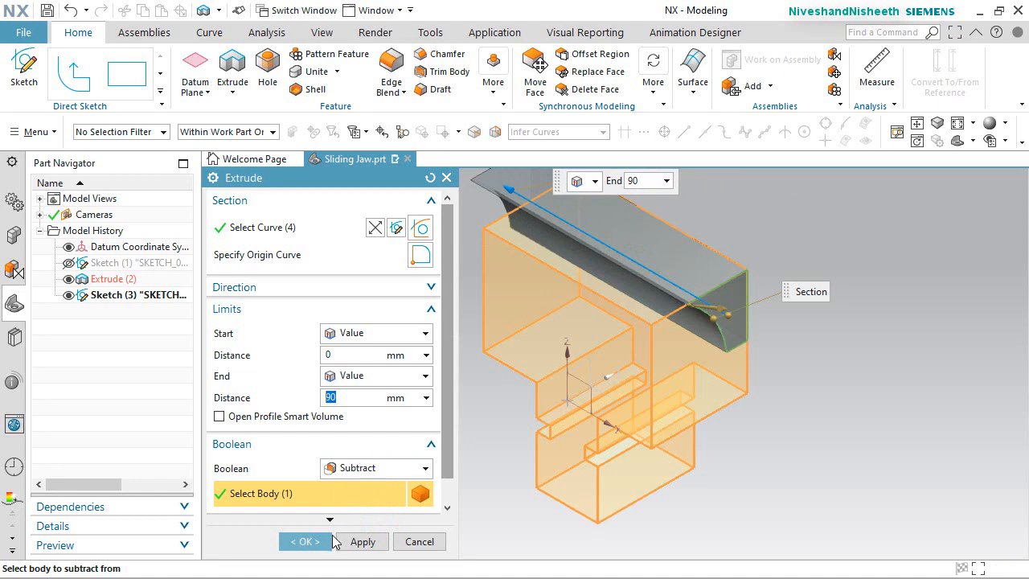
{"action": "left_click", "coordinate": [320, 541]}
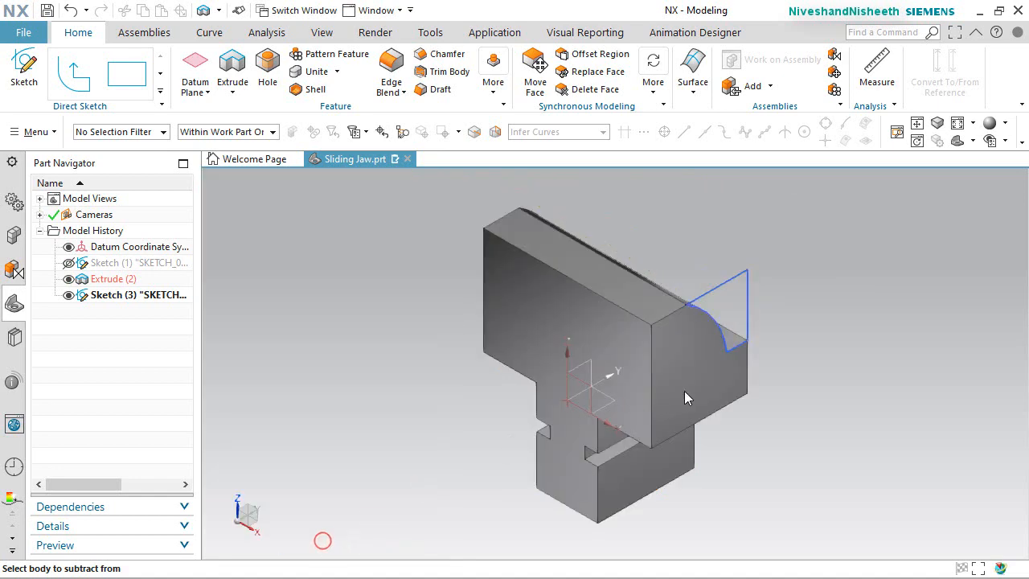
Hide the corner cut's sketch, restore the isometric view and save the part
{"action": "left_click", "coordinate": [69, 295]}
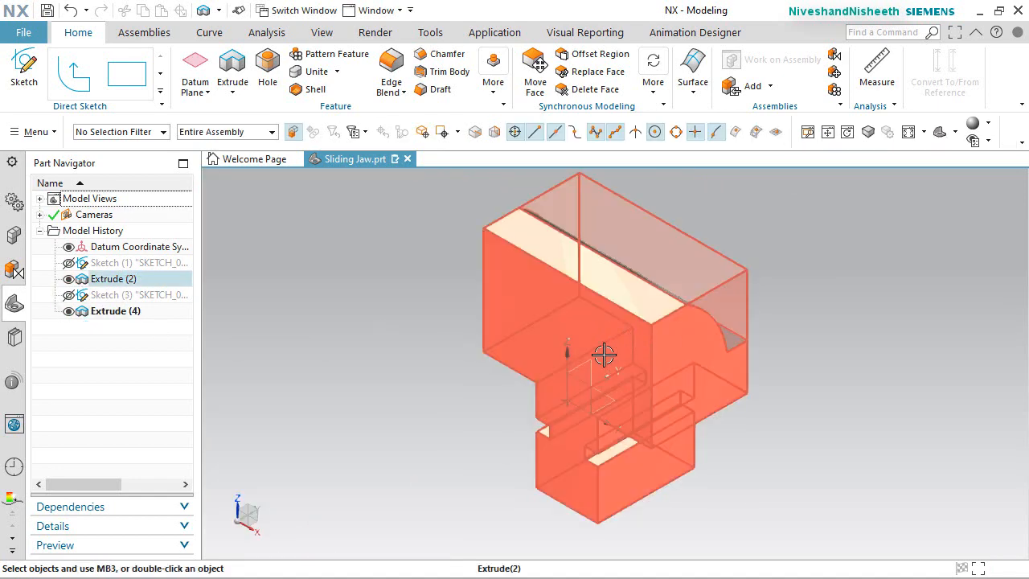
{"action": "middle_click_drag", "start_coordinate": [701, 351], "coordinate": [822, 379]}
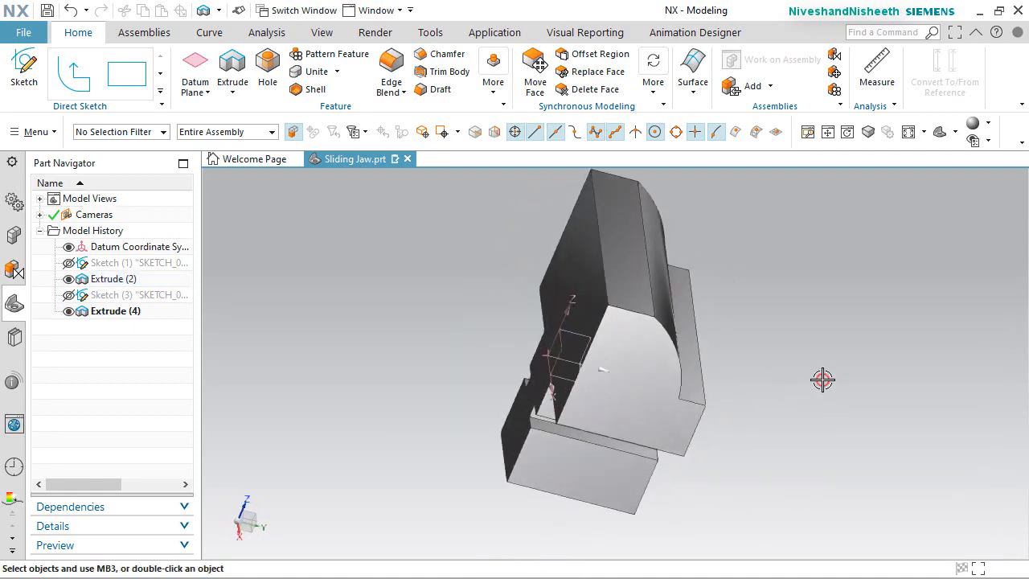
{"action": "key", "text": "End"}
{"action": "key", "text": "ctrl+s"}
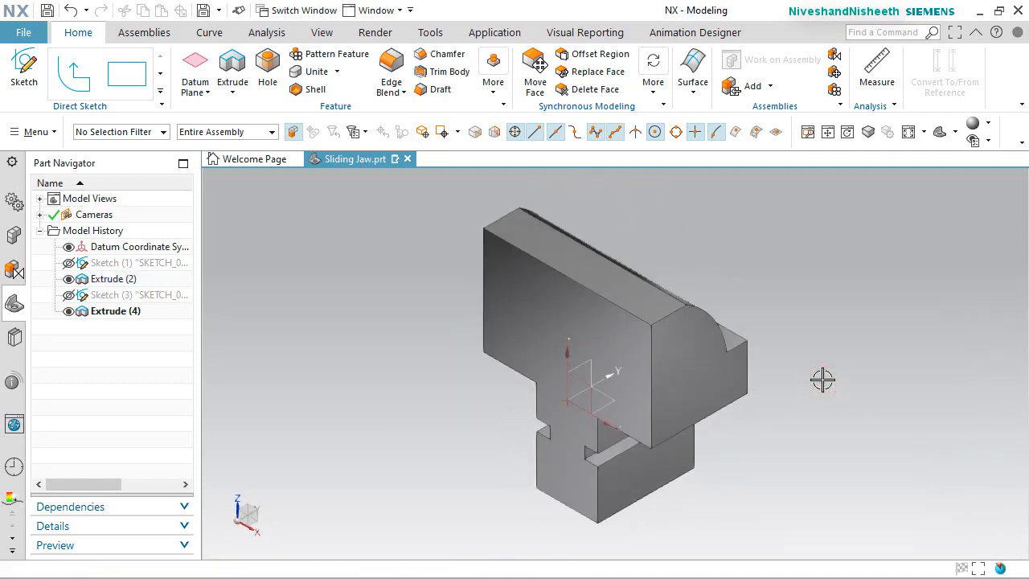
Apply a 6 mm circular edge blend to the inner edge where the arc-shaped cut meets the lower ledge
{"action": "left_click", "coordinate": [391, 64]}
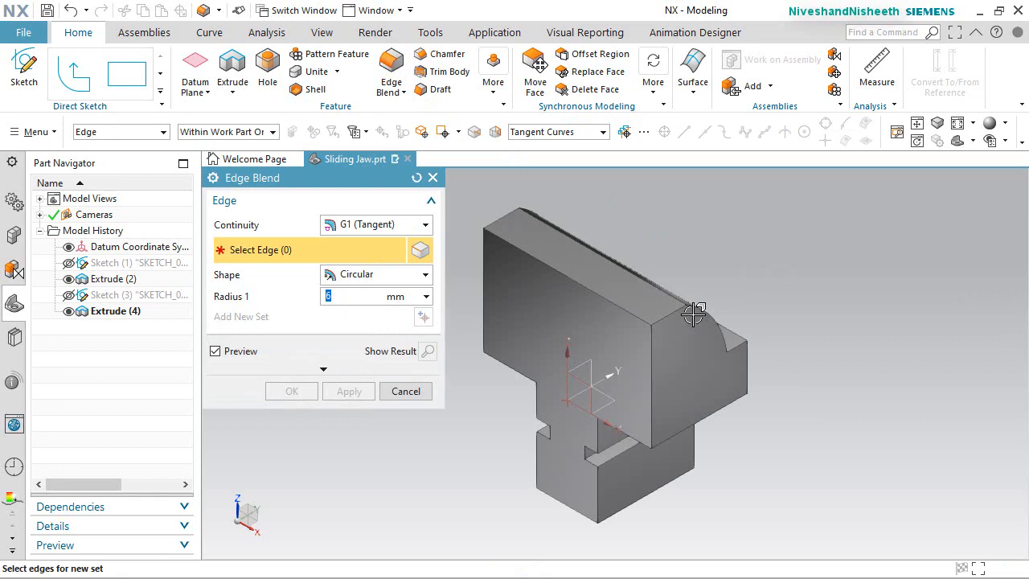
{"action": "middle_click_drag", "start_coordinate": [666, 318], "coordinate": [643, 325]}
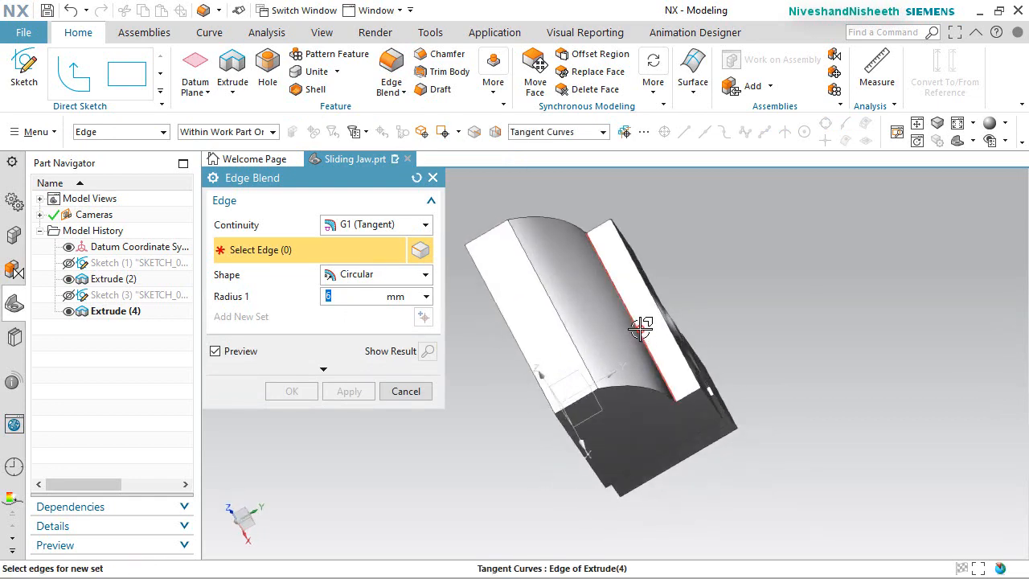
{"action": "left_click", "coordinate": [641, 327]}
{"action": "left_click", "coordinate": [306, 395]}
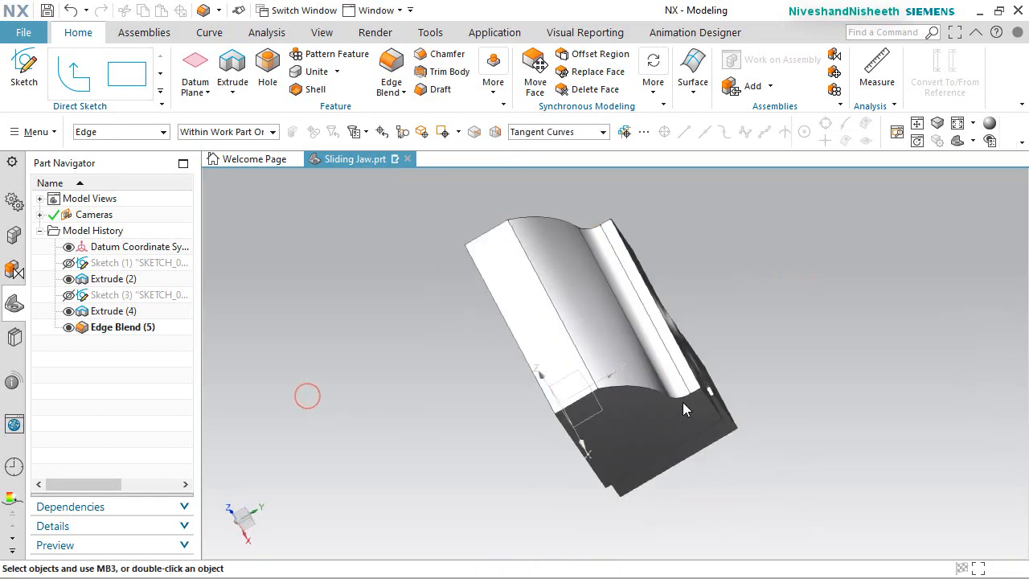
{"action": "middle_click_drag", "start_coordinate": [689, 459], "coordinate": [710, 460]}
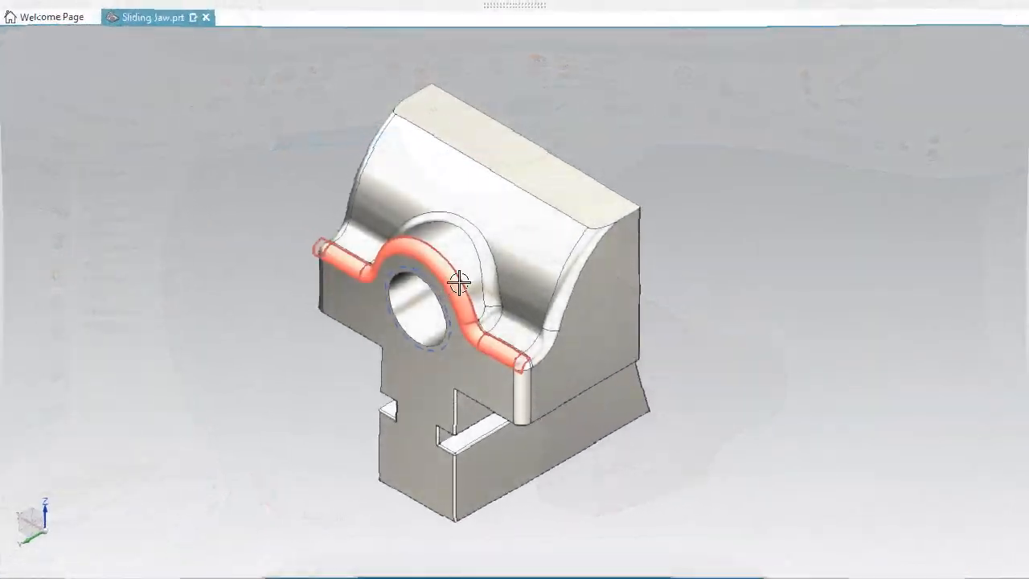
{"action": "middle_click_drag", "start_coordinate": [459, 281], "coordinate": [368, 412]}
{"action": "middle_click_drag", "start_coordinate": [429, 304], "coordinate": [467, 278]}
{"action": "middle_click_drag", "start_coordinate": [517, 347], "coordinate": [479, 351]}
{"action": "middle_click_drag", "start_coordinate": [631, 195], "coordinate": [683, 324]}
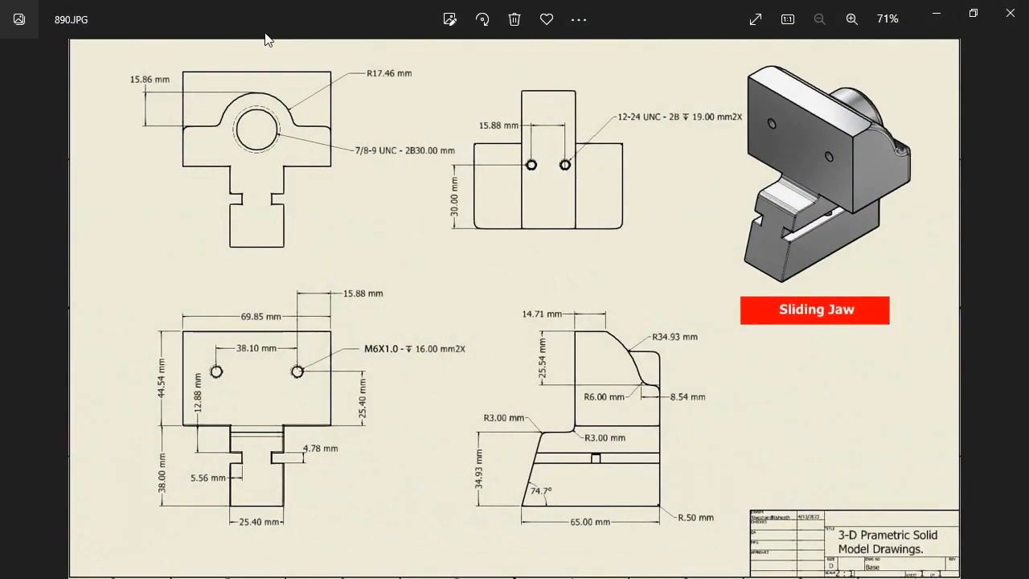
Examine the drawing view of the sliding jaw with the R17.46 mm arch, its height and the threaded hole
{"action": "scroll", "coordinate": [230, 55], "scroll_direction": "up", "scroll_amount": 5}
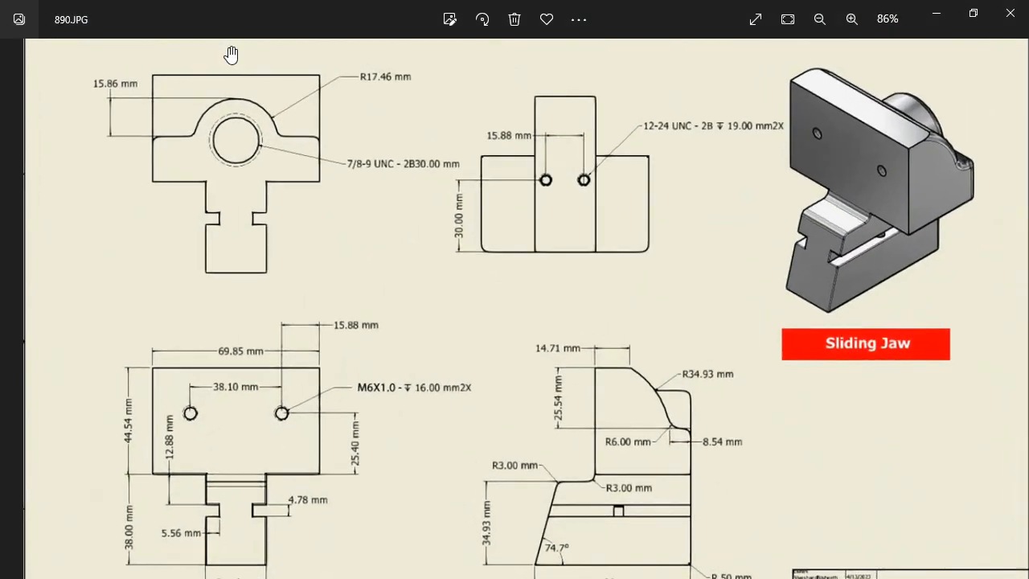
{"action": "left_click_drag", "start_coordinate": [283, 156], "coordinate": [325, 168]}
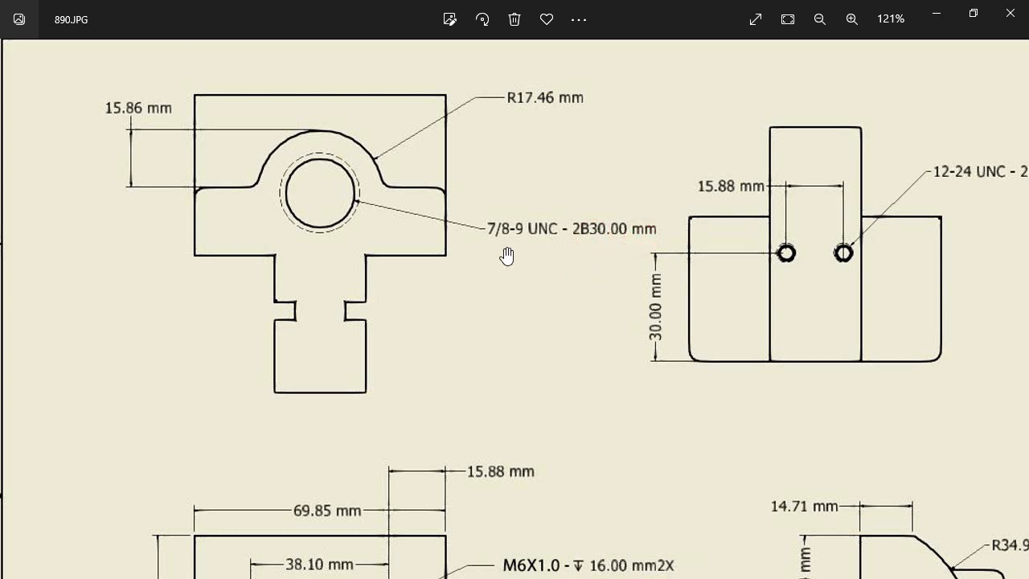
{"action": "scroll", "coordinate": [506, 256], "scroll_direction": "down", "scroll_amount": 5}
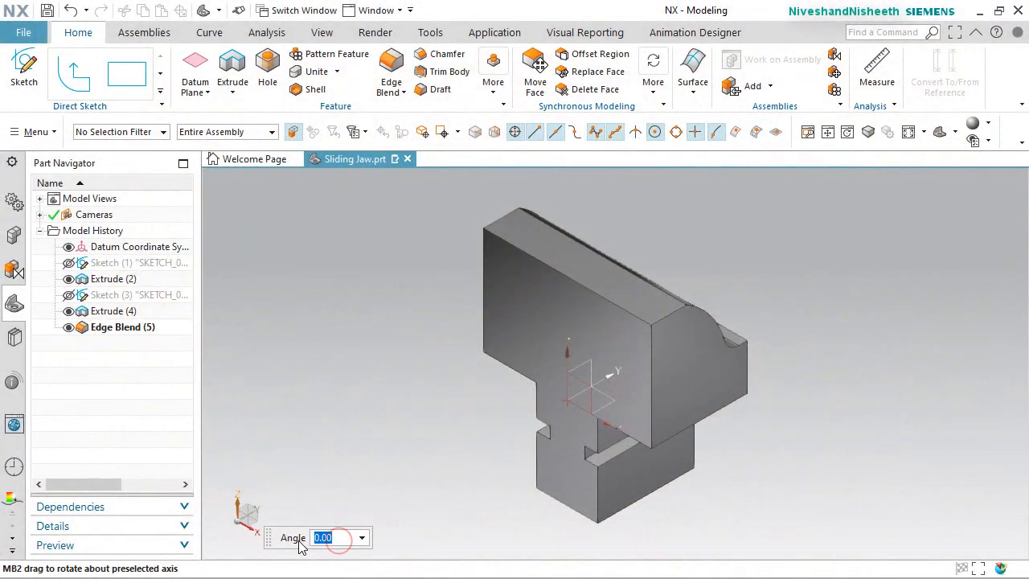
In NX, create a sketch on the flat T-shaped face on the jaw's curved side
{"action": "key", "text": "Return"}
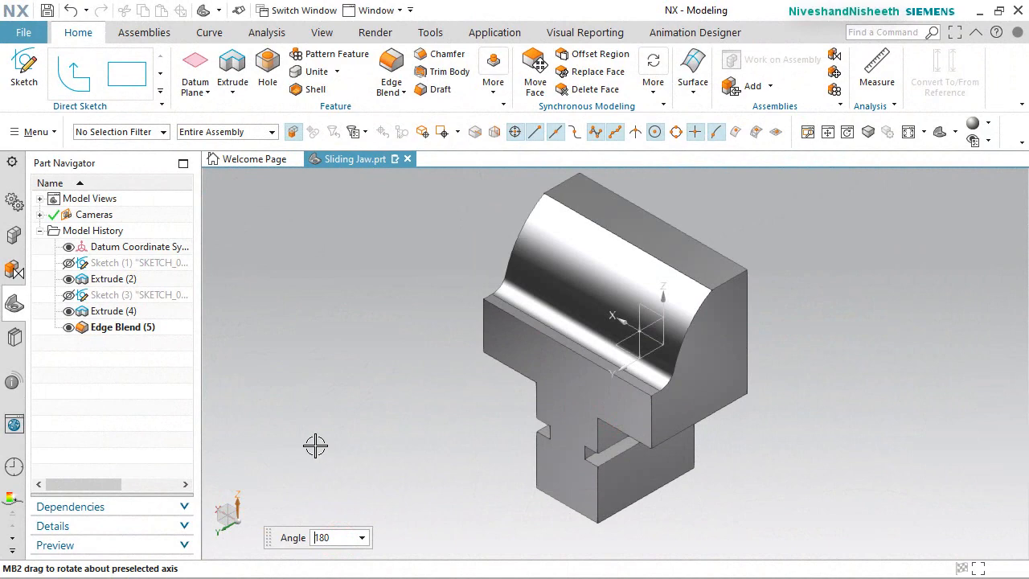
{"action": "left_click", "coordinate": [23, 73]}
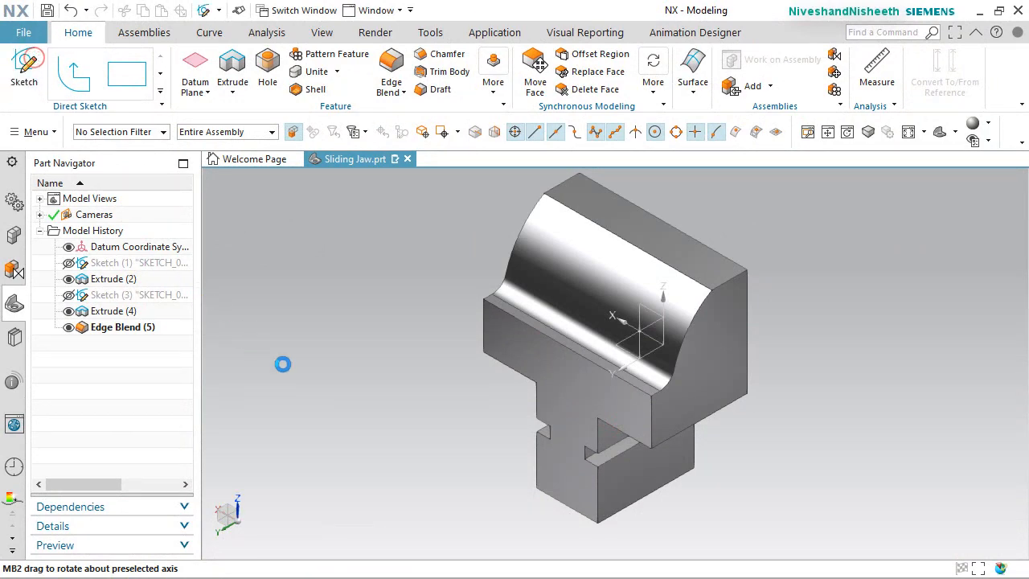
{"action": "left_click", "coordinate": [581, 362]}
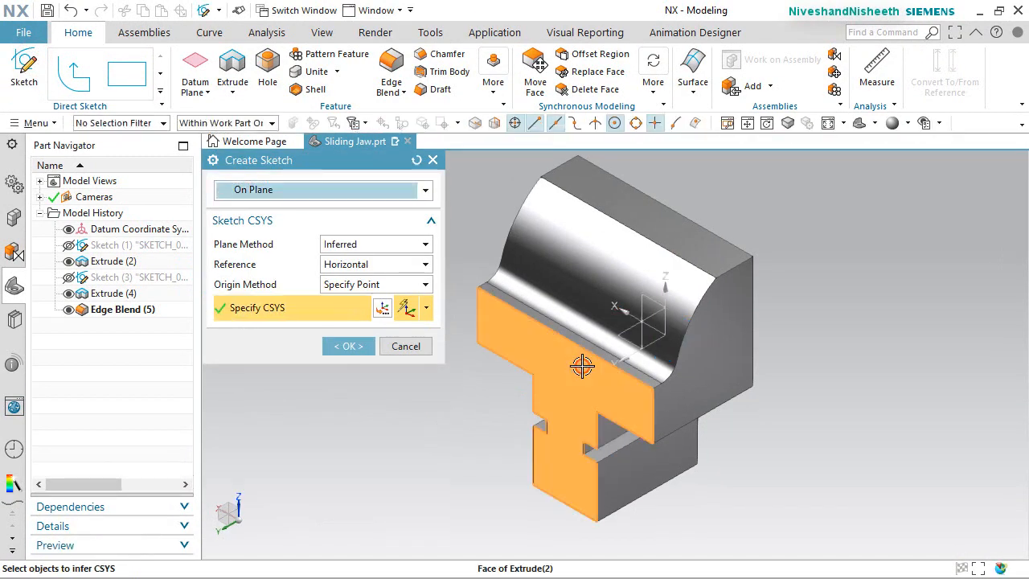
{"action": "left_click", "coordinate": [354, 346]}
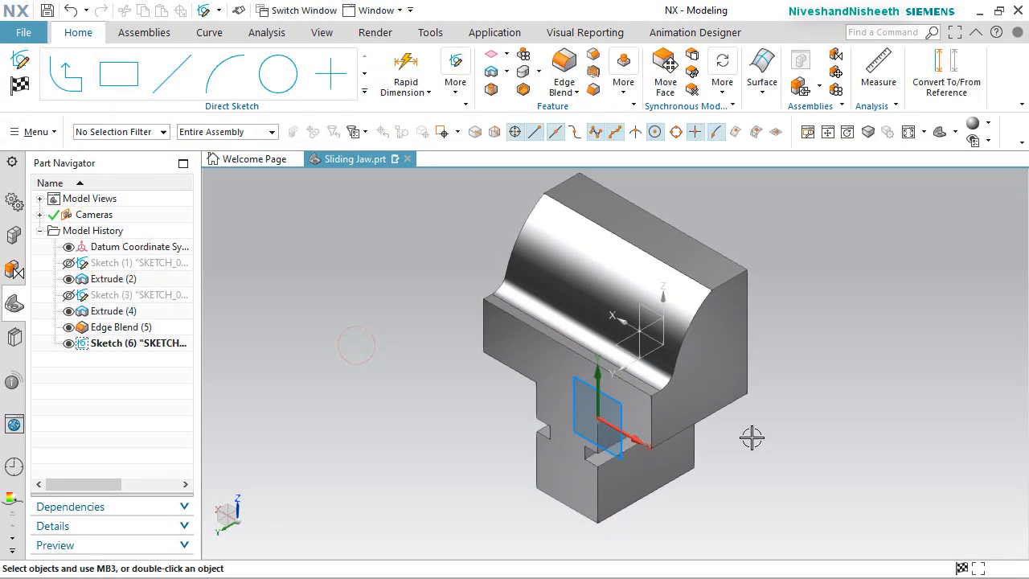
Sketch an upward-bulging three-point arc of about 17.2 mm radius with both ends on the upper edge of the T-shaped face
{"action": "middle_click_drag", "start_coordinate": [751, 436], "coordinate": [784, 406]}
{"action": "right_click_drag", "start_coordinate": [841, 280], "coordinate": [821, 281]}
{"action": "scroll", "coordinate": [519, 278], "scroll_direction": "down", "scroll_amount": 4}
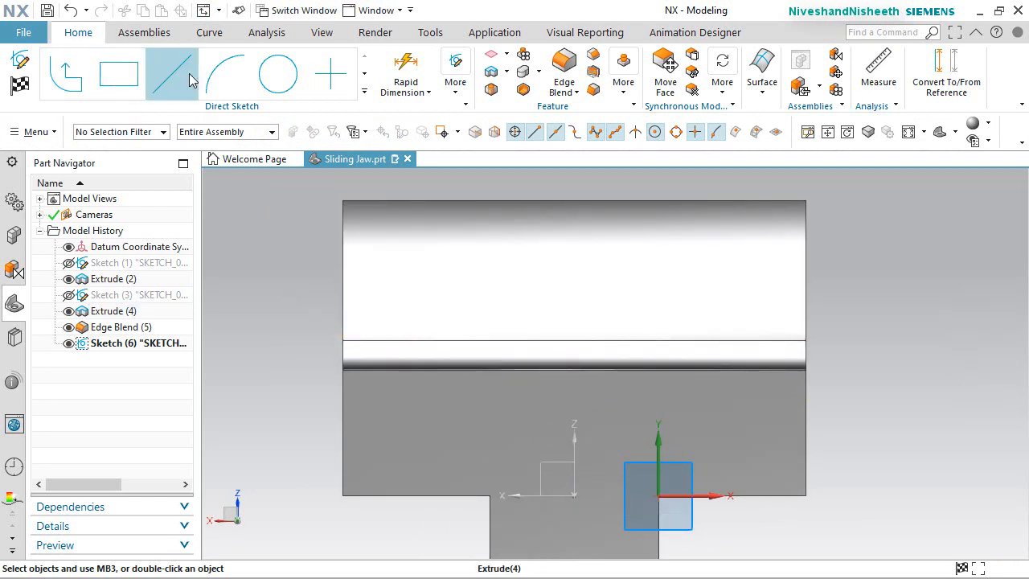
{"action": "left_click", "coordinate": [231, 74]}
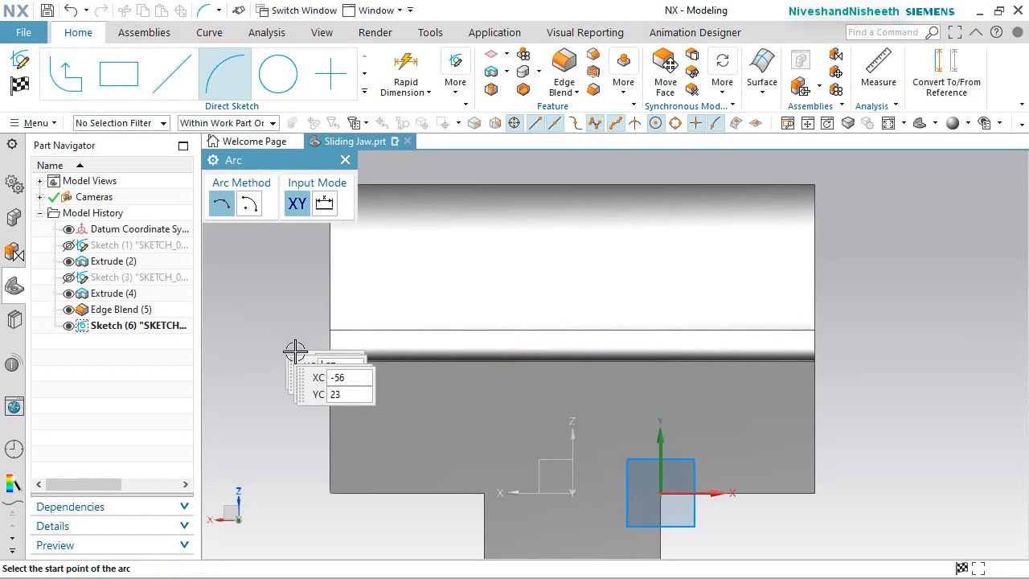
{"action": "left_click", "coordinate": [449, 359]}
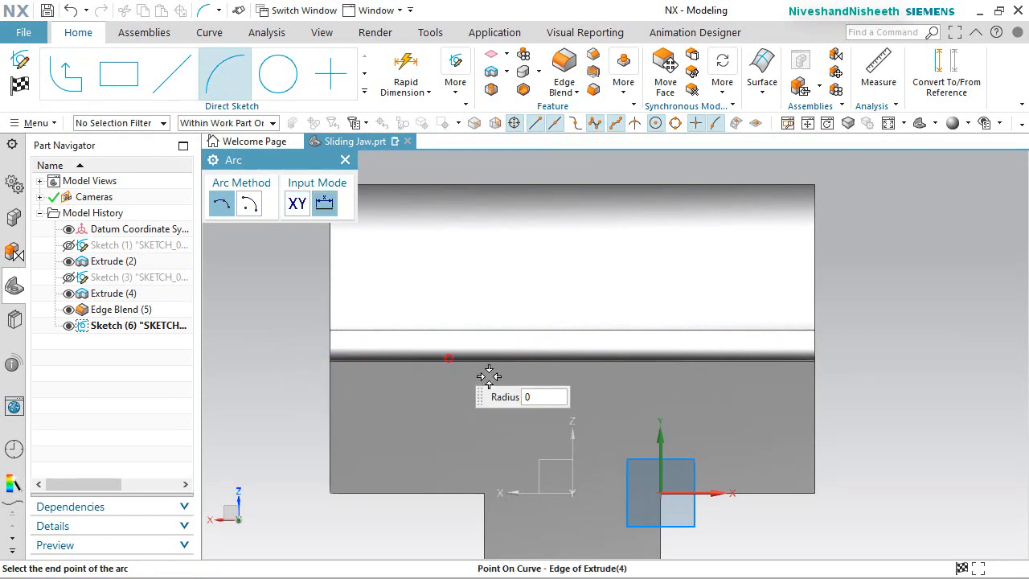
{"action": "left_click", "coordinate": [685, 361]}
{"action": "left_click", "coordinate": [646, 280]}
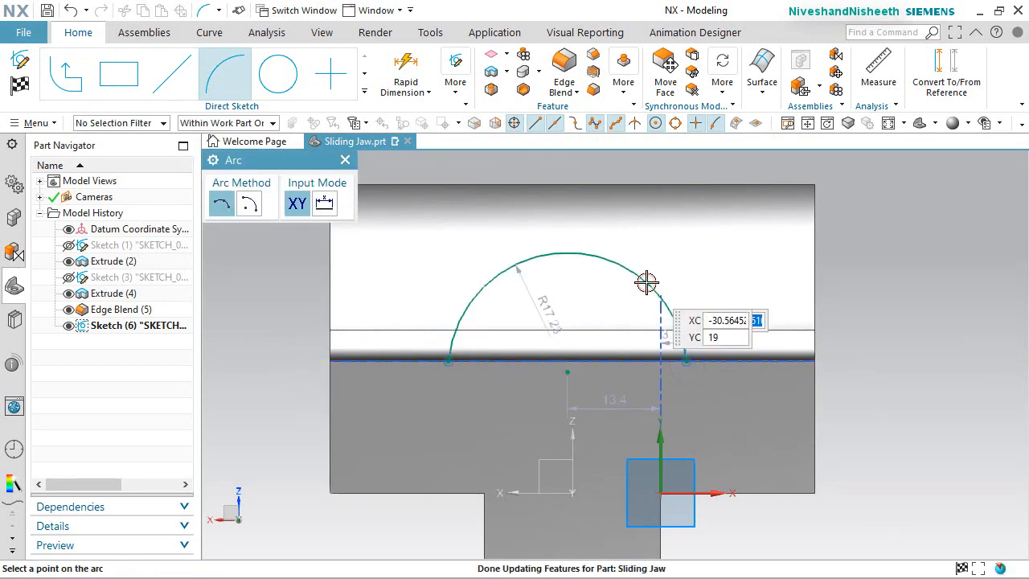
{"action": "key", "text": "Escape"}
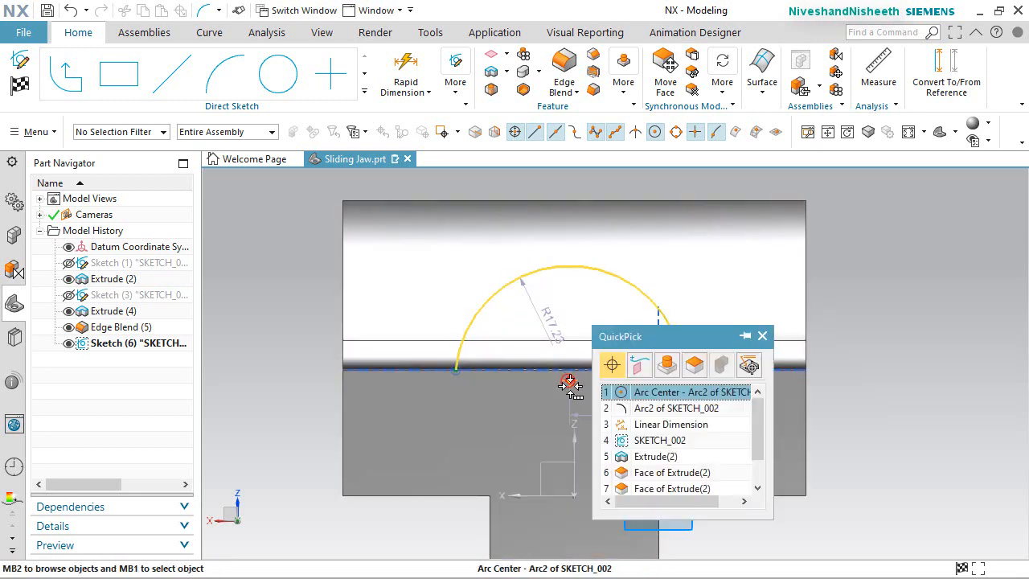
Constrain the arc's centre point to lie on the Z axis of the datum coordinate system
{"action": "left_click", "coordinate": [569, 379]}
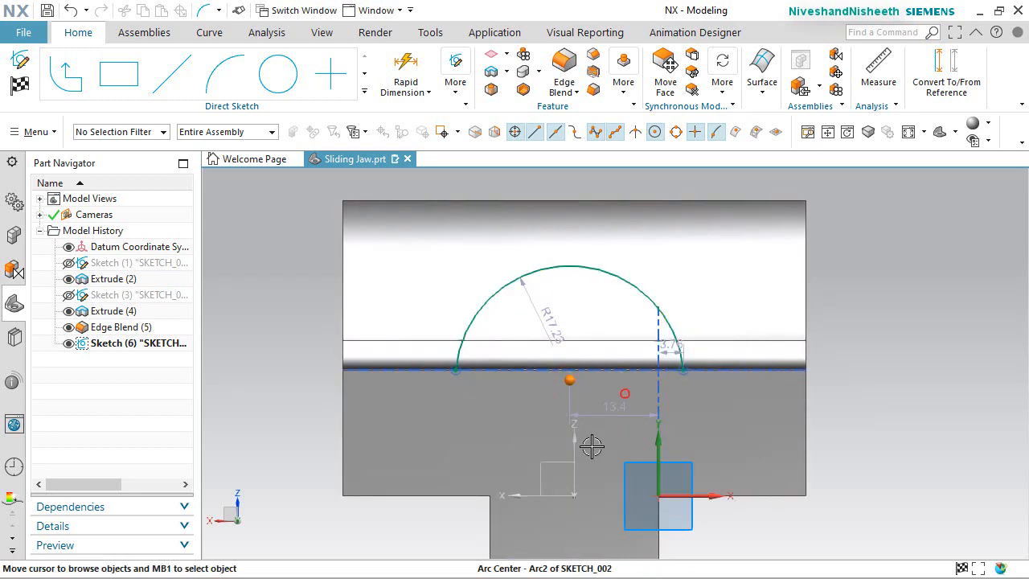
{"action": "left_click", "coordinate": [573, 488]}
{"action": "scroll", "coordinate": [652, 482], "scroll_direction": "up", "scroll_amount": 2}
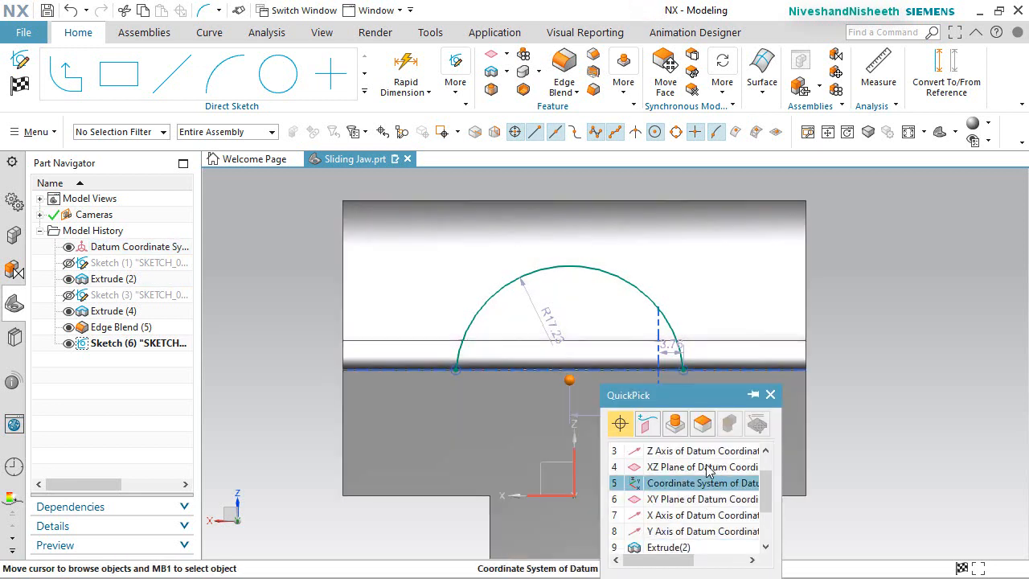
{"action": "left_click", "coordinate": [683, 484]}
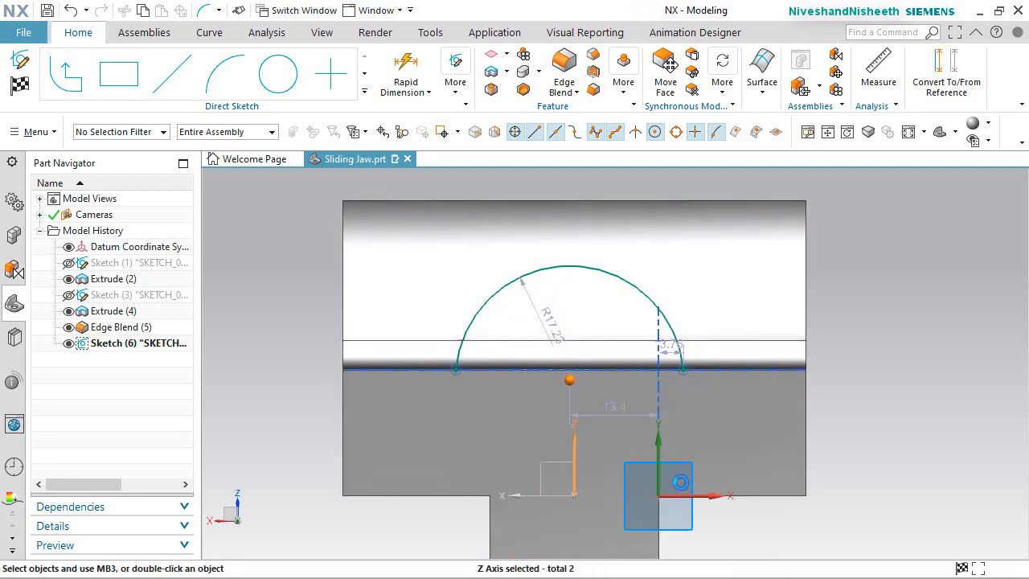
{"action": "left_click", "coordinate": [720, 462]}
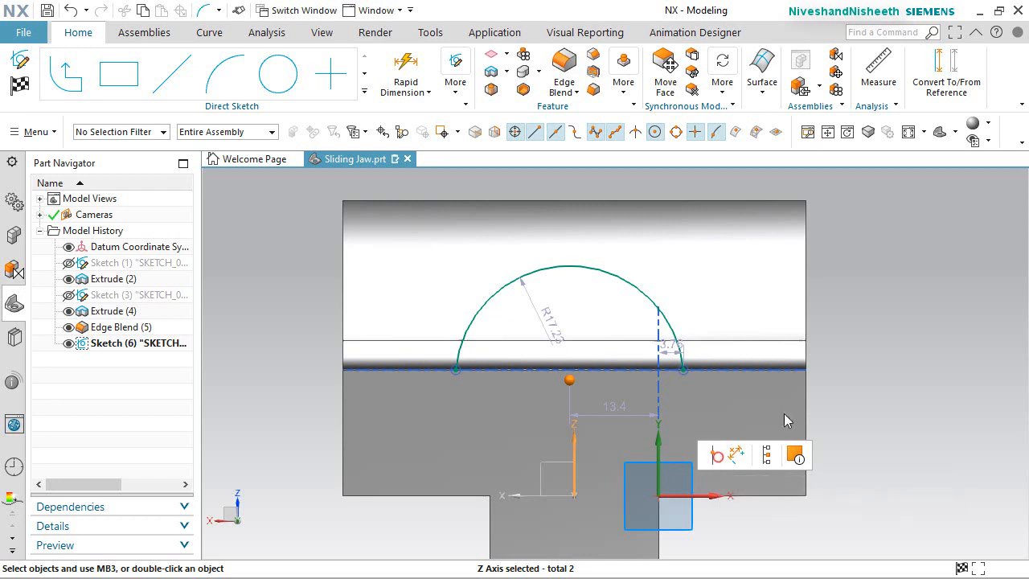
Set the arc's radius to 17.46 mm and move the radius dimension outside the arc
{"action": "double_click", "coordinate": [553, 321]}
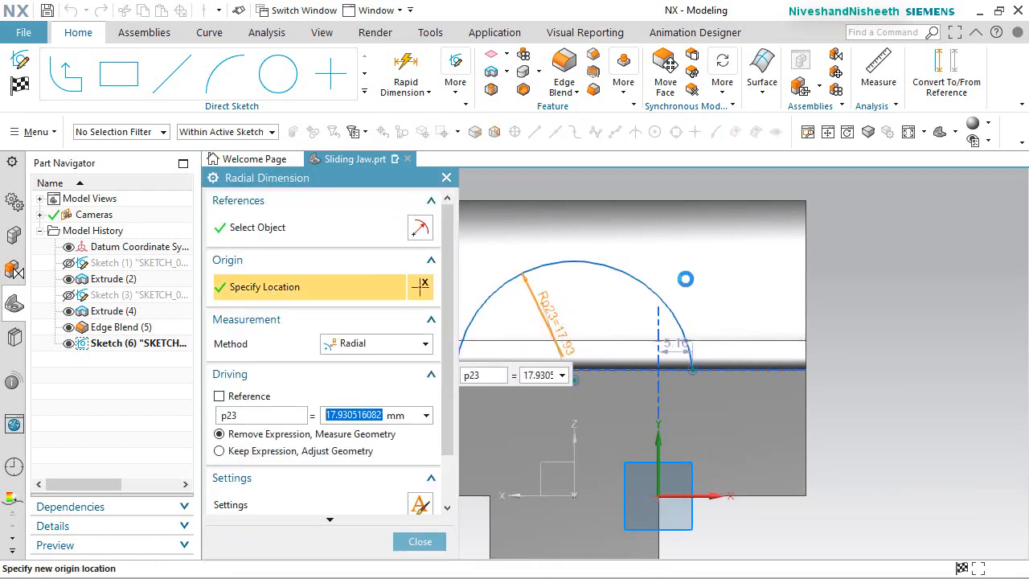
{"action": "type", "text": "17.46"}
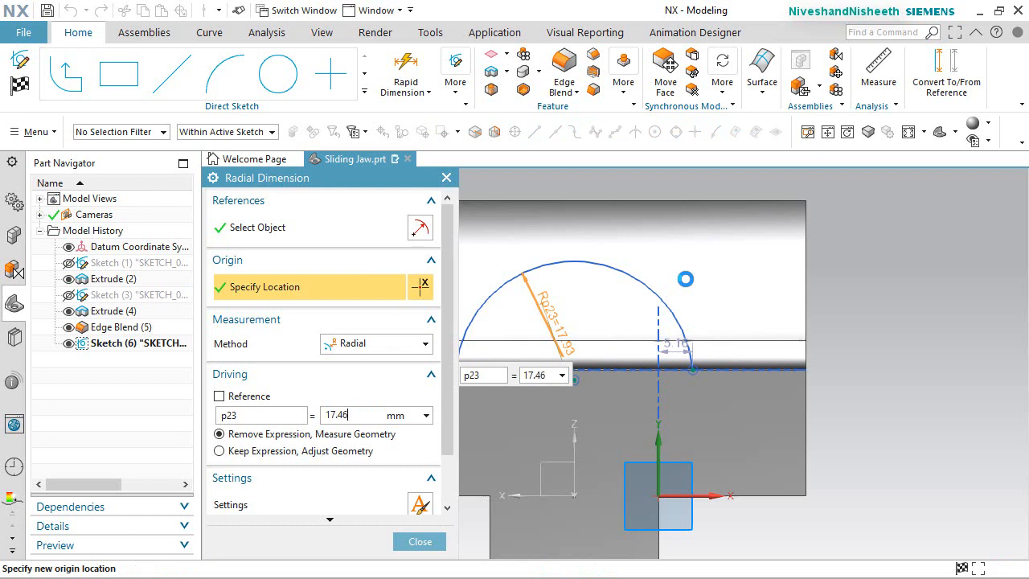
{"action": "left_click", "coordinate": [420, 541]}
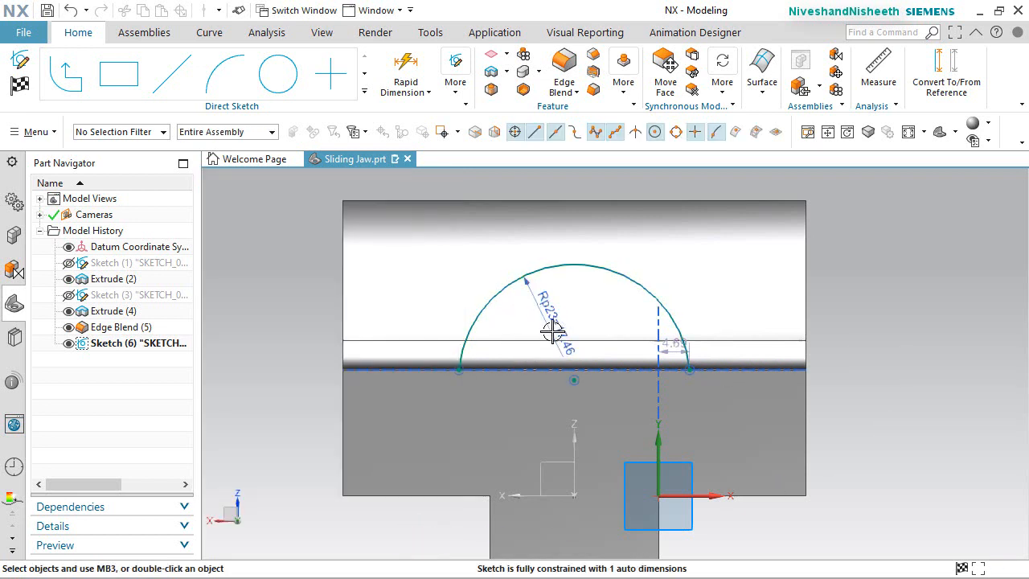
{"action": "left_click_drag", "start_coordinate": [553, 329], "coordinate": [508, 240]}
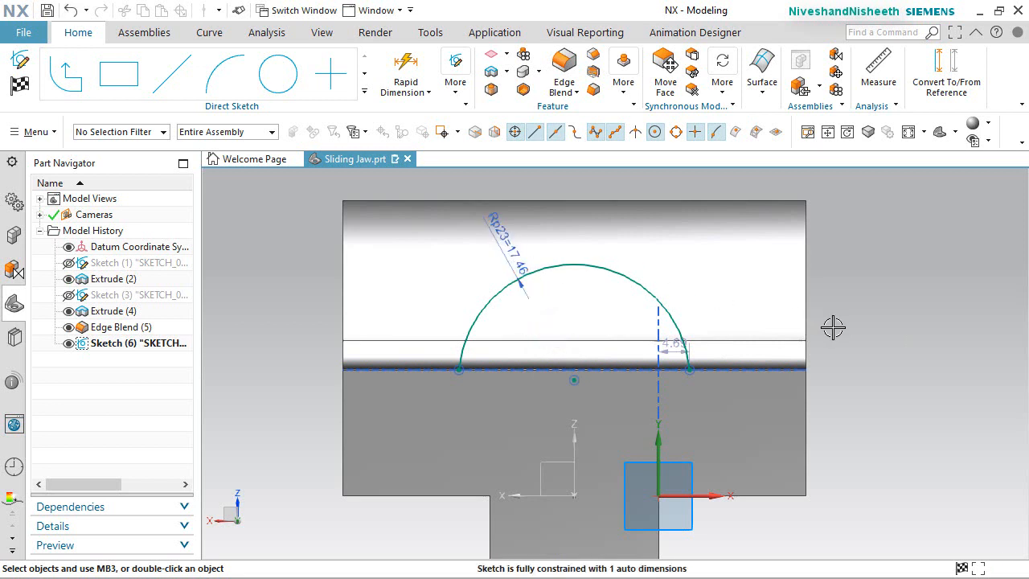
Add a sketch point just above the arc and make it coincident with the arc's midpoint
{"action": "left_click", "coordinate": [330, 74]}
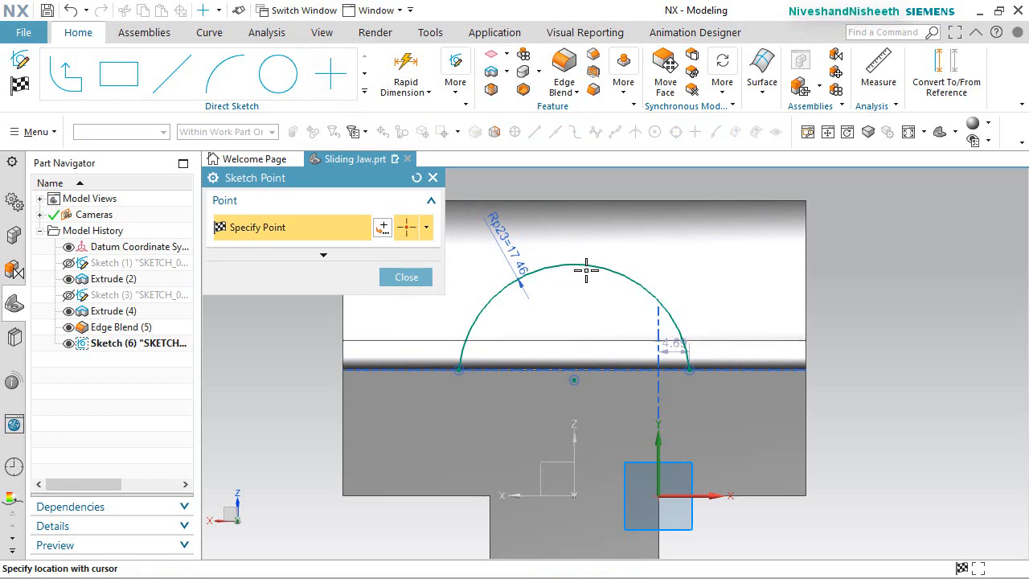
{"action": "left_click", "coordinate": [579, 251]}
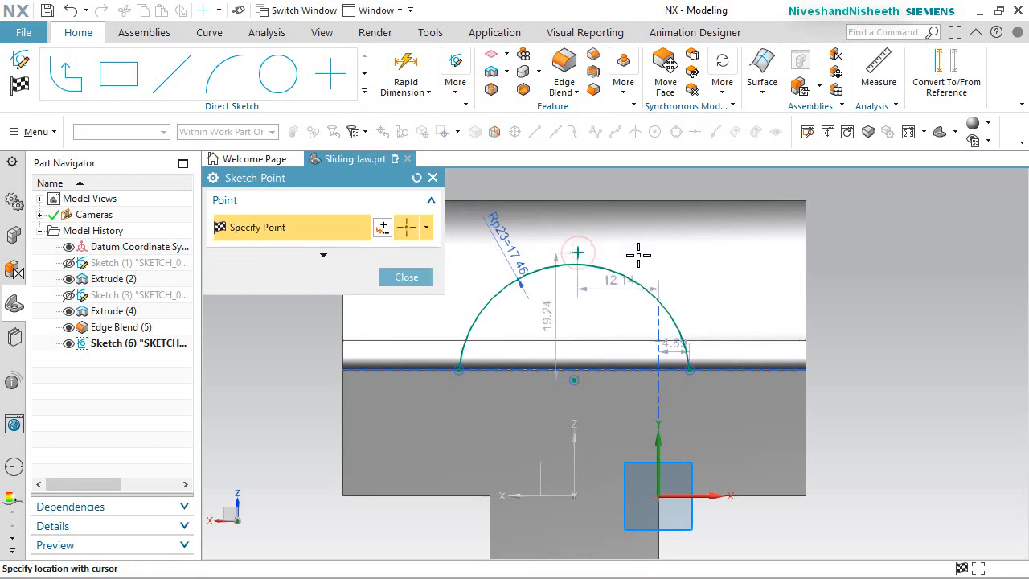
{"action": "key", "text": "Escape"}
{"action": "left_click", "coordinate": [574, 265]}
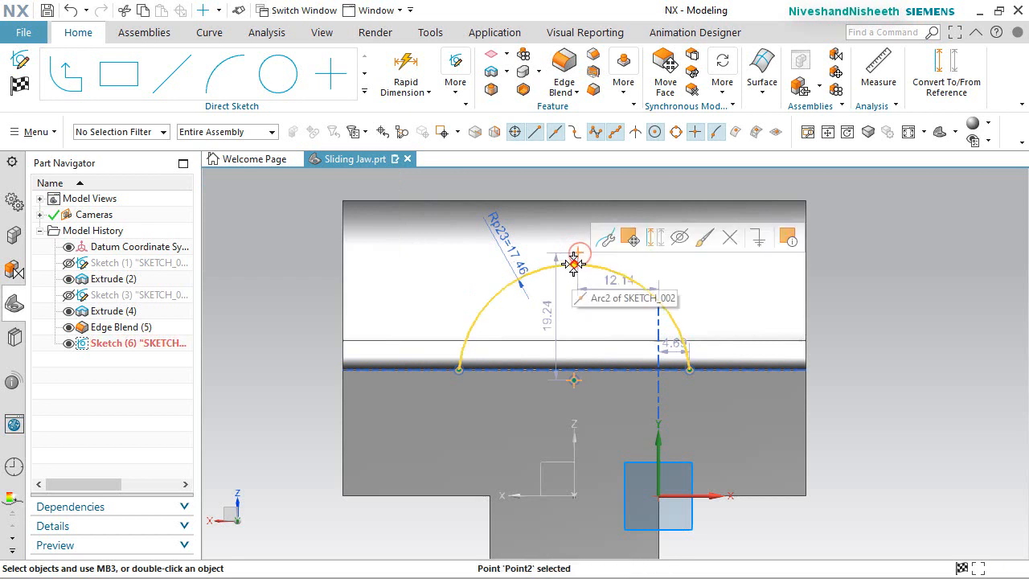
{"action": "left_click", "coordinate": [574, 264]}
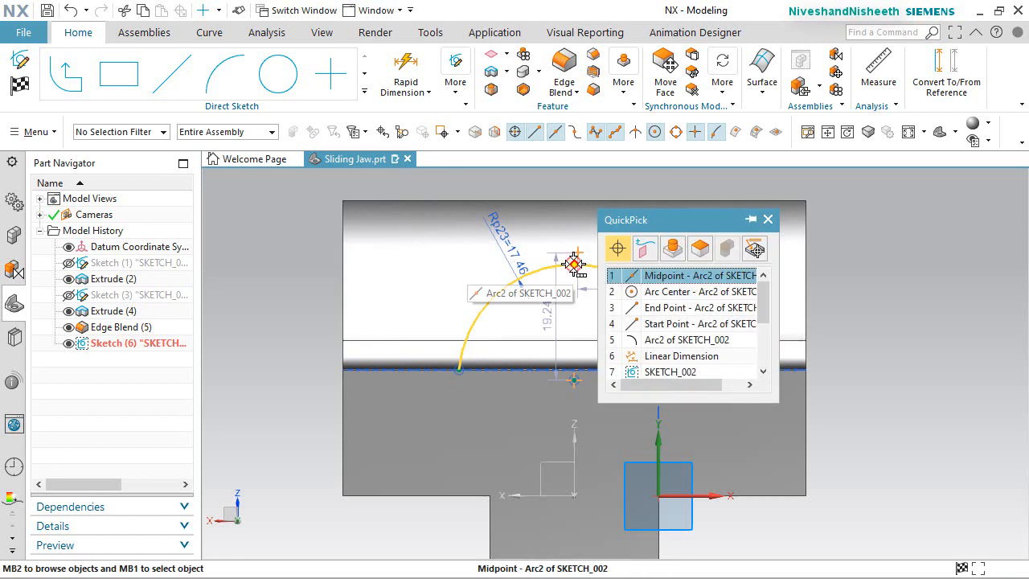
{"action": "left_click", "coordinate": [635, 211]}
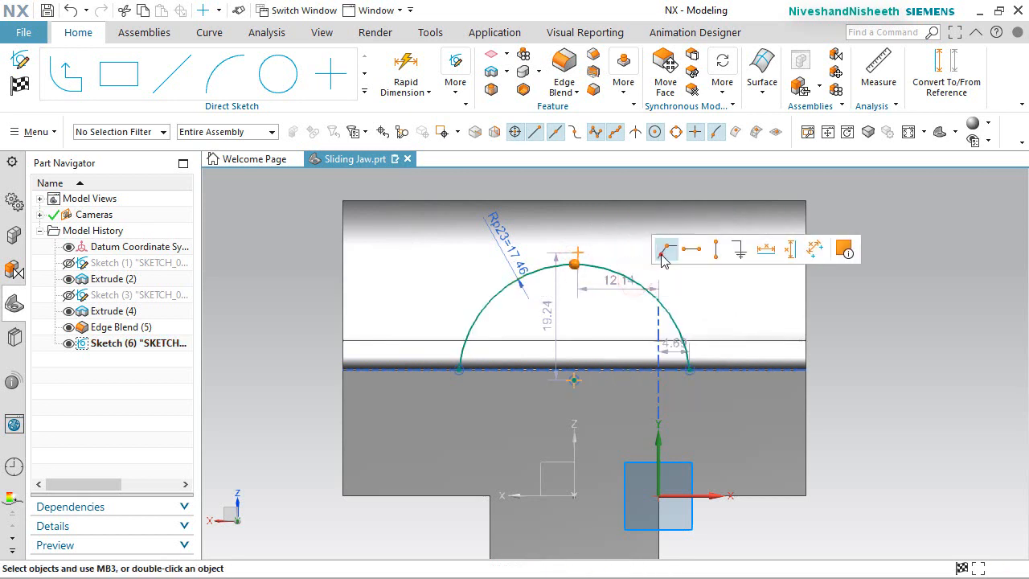
{"action": "left_click", "coordinate": [662, 247]}
Dimension the height from the face's upper edge to the point on the arc's crown as 15.86 mm
{"action": "left_click", "coordinate": [402, 64]}
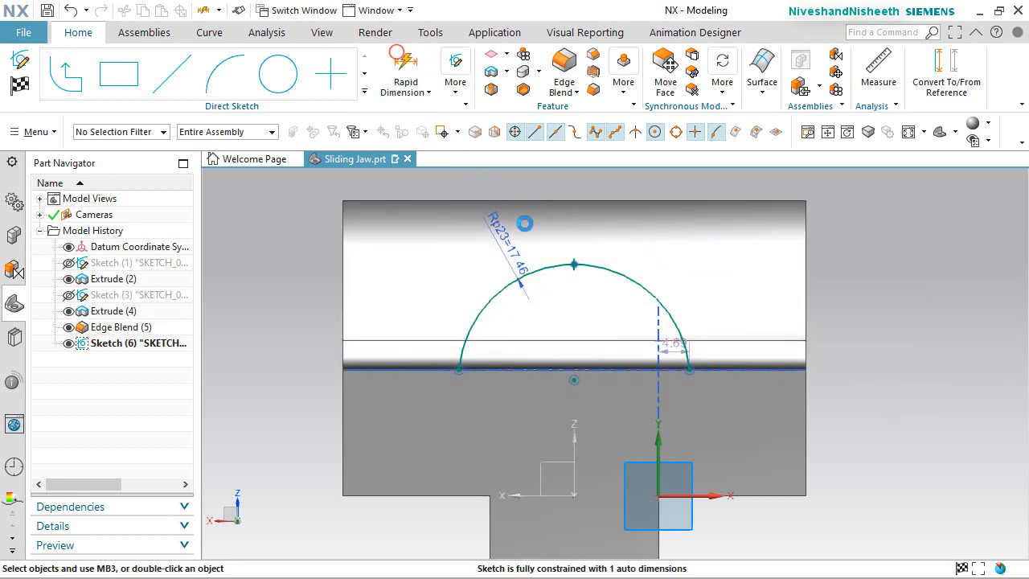
{"action": "left_click", "coordinate": [571, 247]}
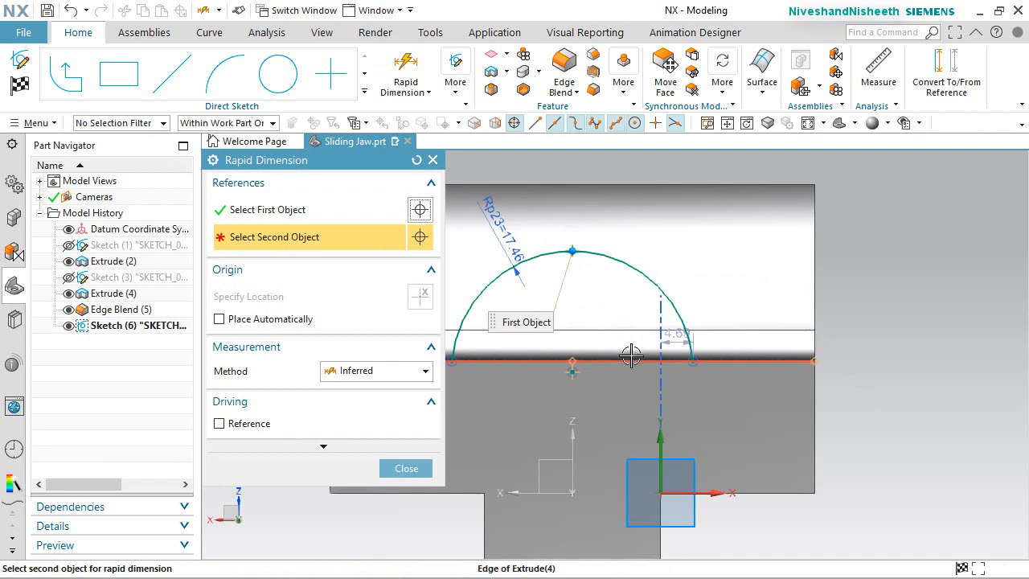
{"action": "left_click", "coordinate": [572, 371]}
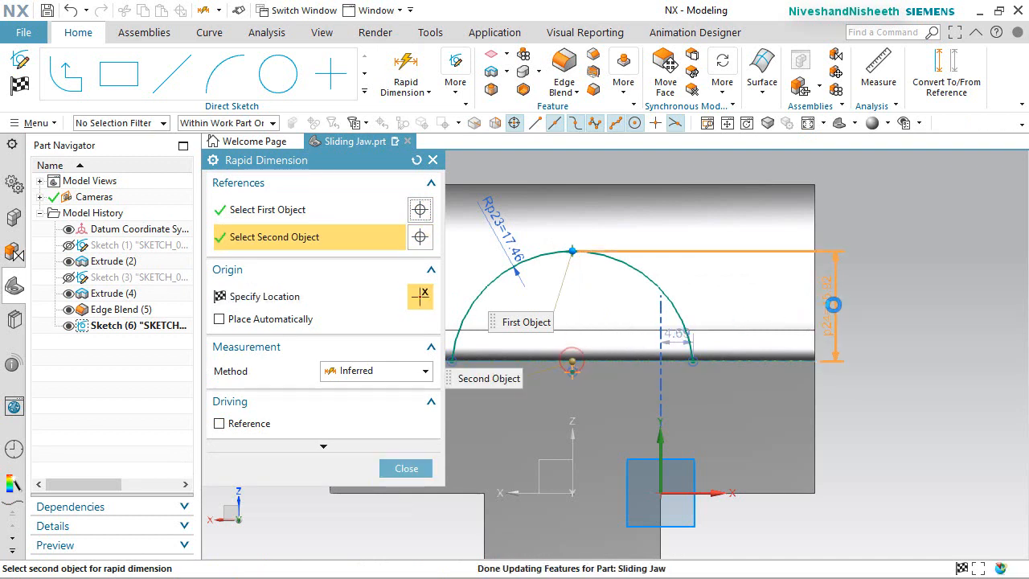
{"action": "left_click", "coordinate": [852, 303]}
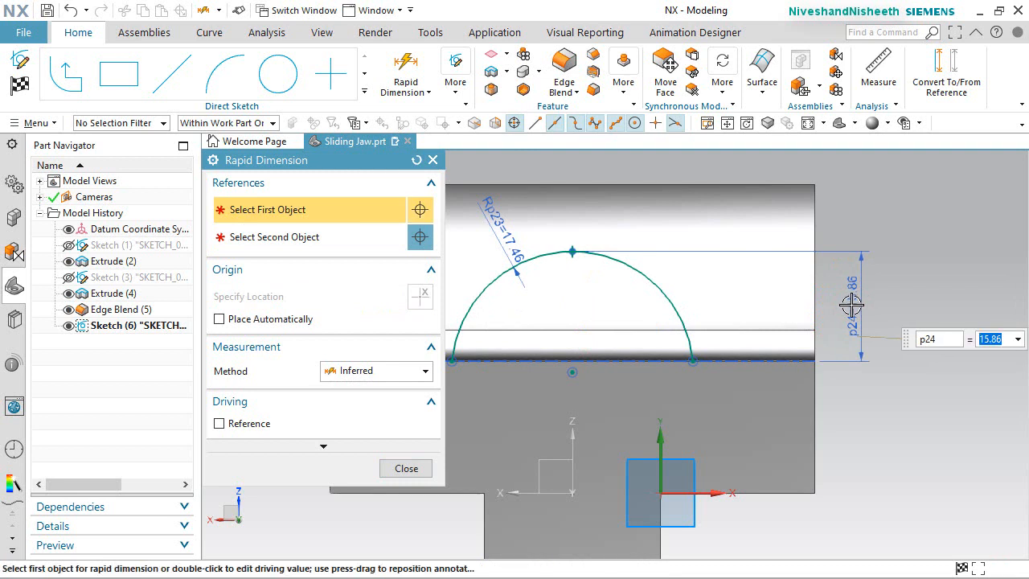
{"action": "left_click", "coordinate": [406, 468]}
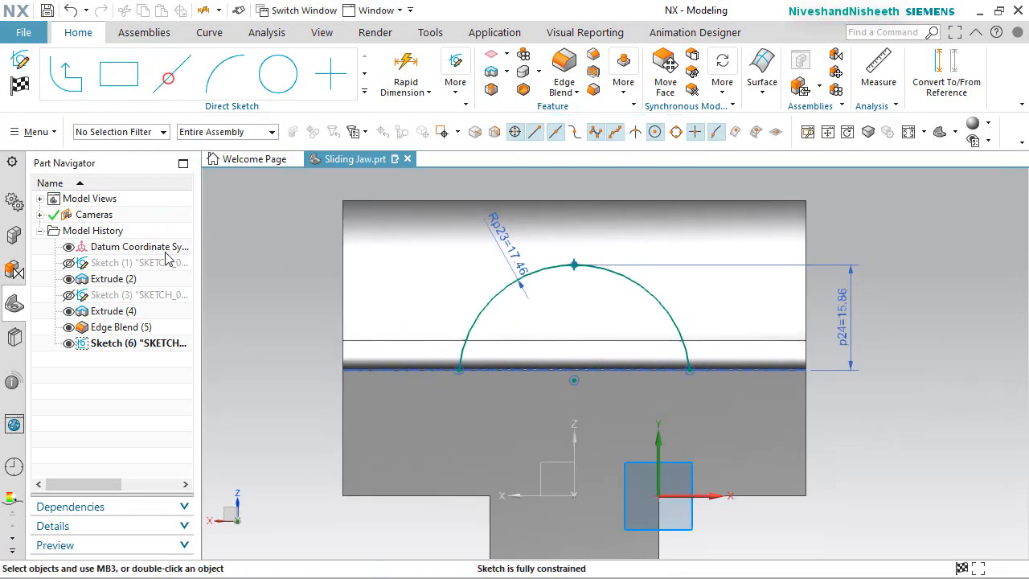
Close the profile with a straight line between the arc's two endpoints and finish the sketch
{"action": "left_click", "coordinate": [172, 74]}
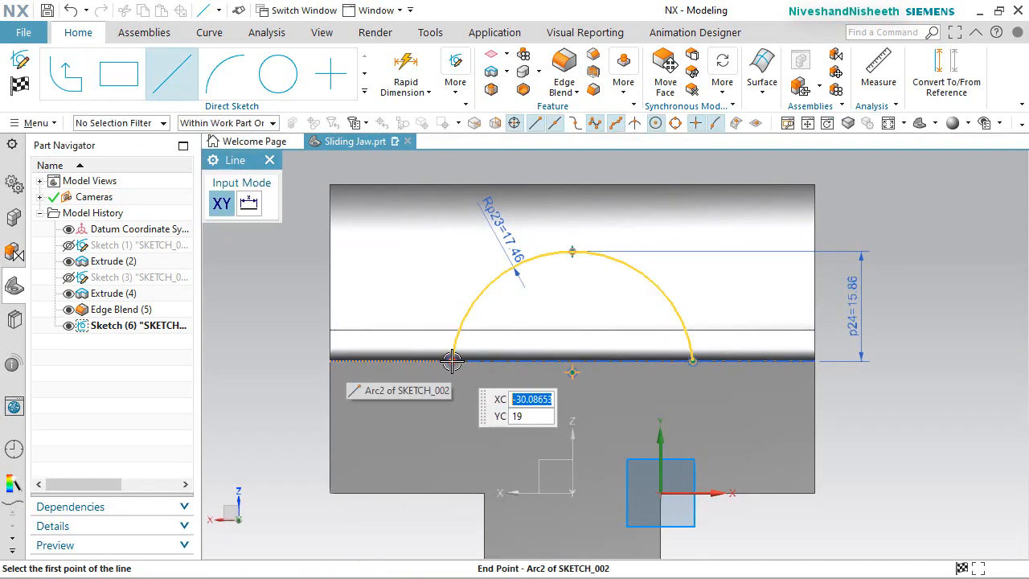
{"action": "left_click", "coordinate": [452, 361]}
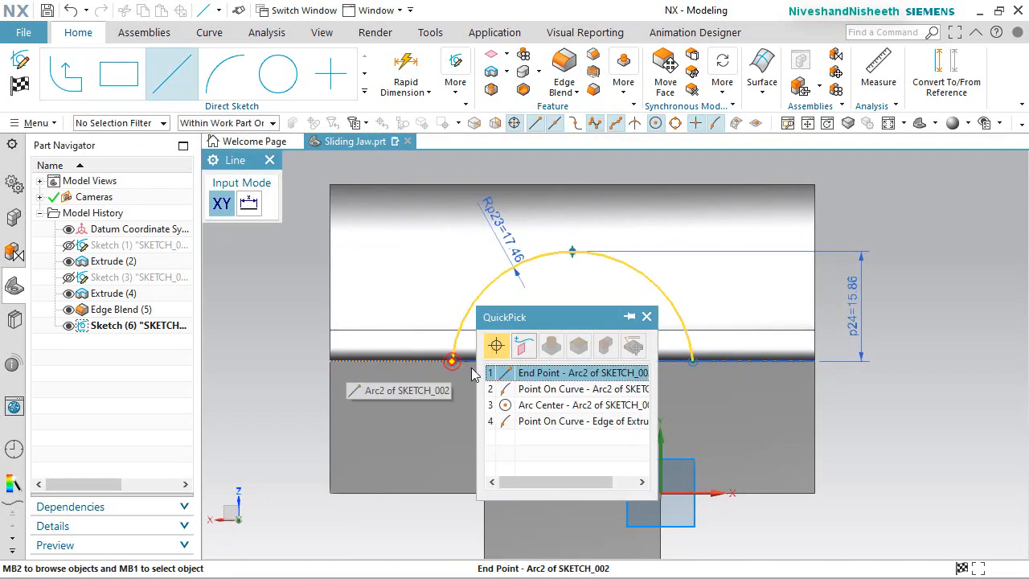
{"action": "left_click", "coordinate": [511, 370]}
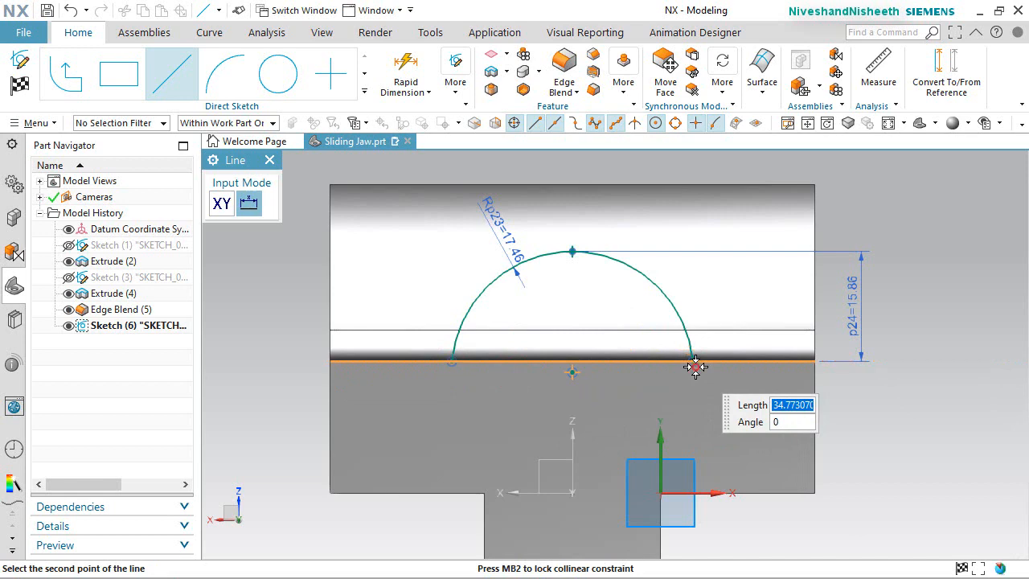
{"action": "left_click", "coordinate": [692, 362]}
{"action": "key", "text": "Escape"}
{"action": "key", "text": "Escape"}
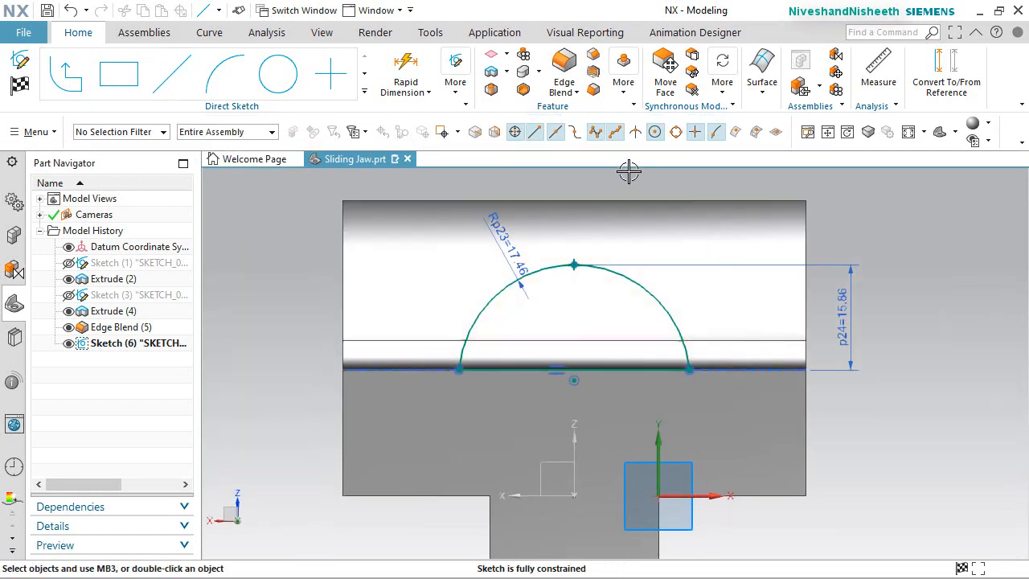
{"action": "left_click", "coordinate": [18, 85]}
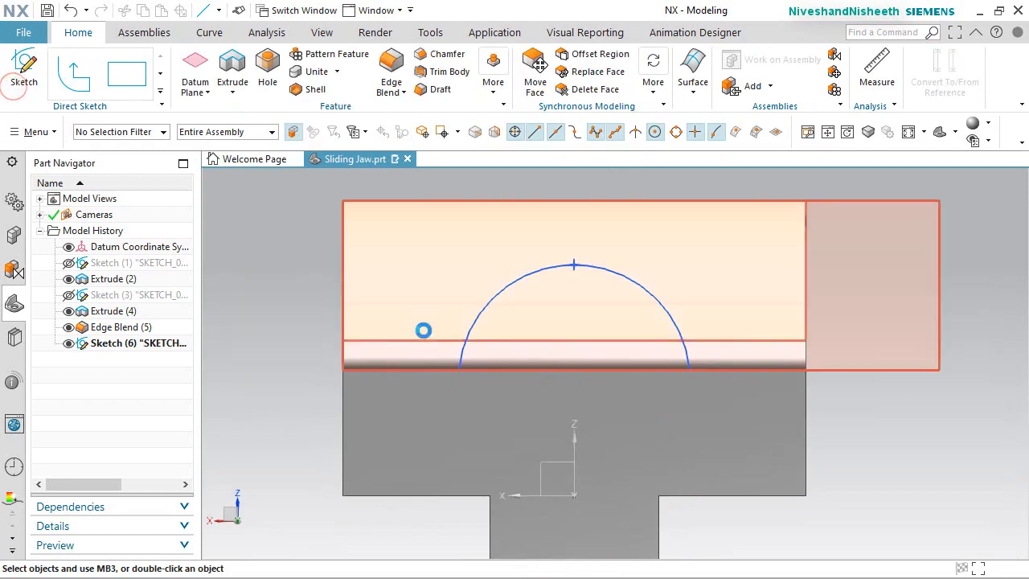
Extrude the arched profile back into the jaw by reversing its direction and set the Boolean to Unite
{"action": "mouse_move", "coordinate": [421, 329]}
{"action": "middle_mouse_down"}
{"action": "mouse_move", "coordinate": [453, 329]}
{"action": "mouse_move", "coordinate": [331, 220]}
{"action": "middle_mouse_up"}
{"action": "left_click", "coordinate": [232, 71]}
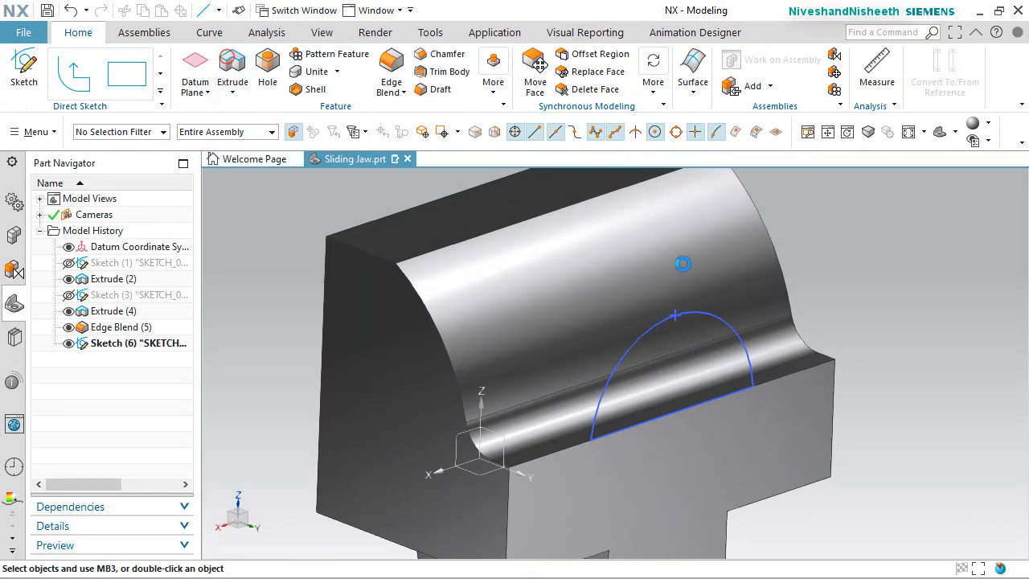
{"action": "left_click", "coordinate": [711, 312]}
{"action": "scroll", "coordinate": [716, 342], "scroll_direction": "down", "scroll_amount": 5}
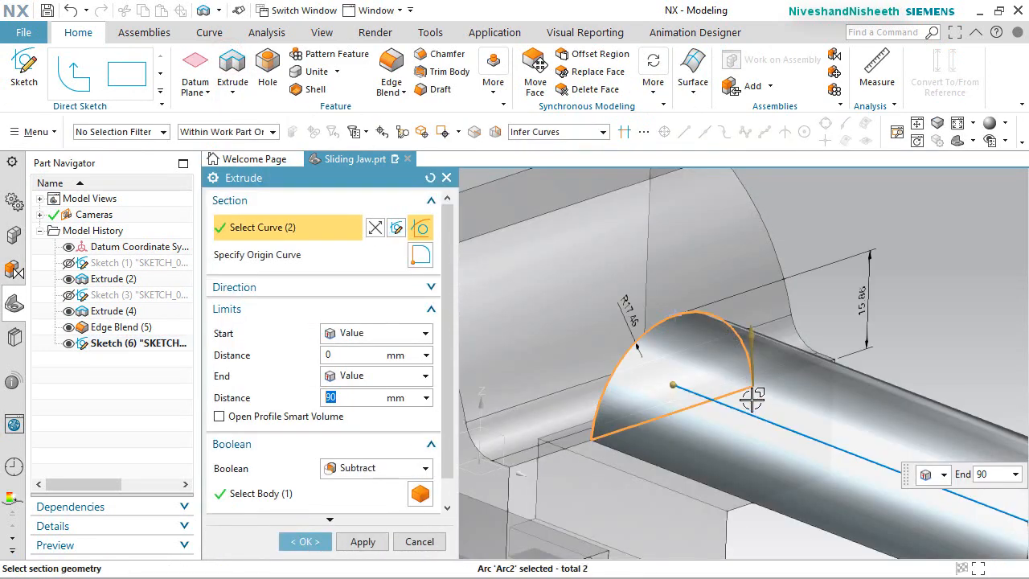
{"action": "scroll", "coordinate": [712, 383], "scroll_direction": "up", "scroll_amount": 5}
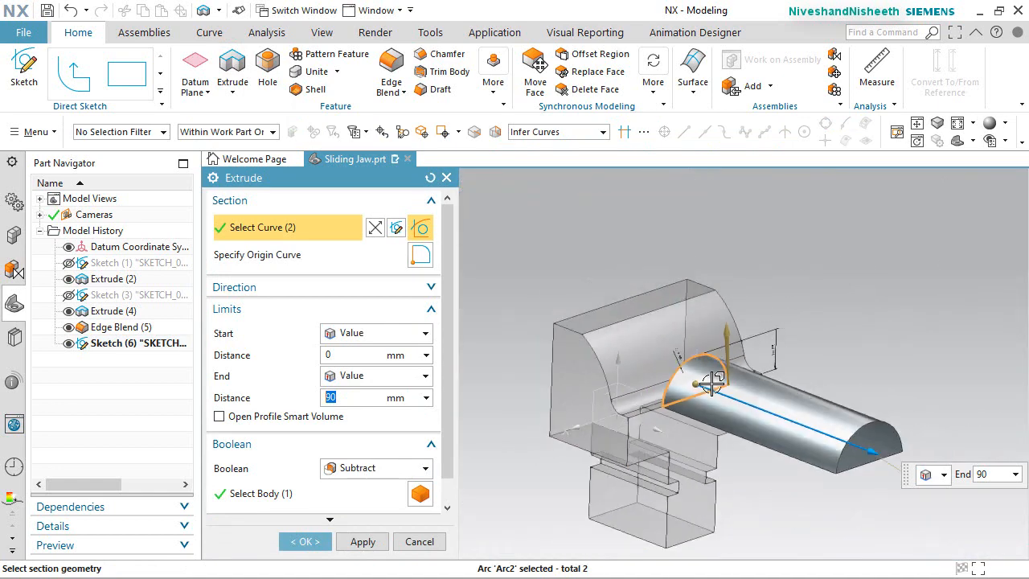
{"action": "double_click", "coordinate": [863, 449]}
{"action": "scroll", "coordinate": [710, 367], "scroll_direction": "down", "scroll_amount": 3}
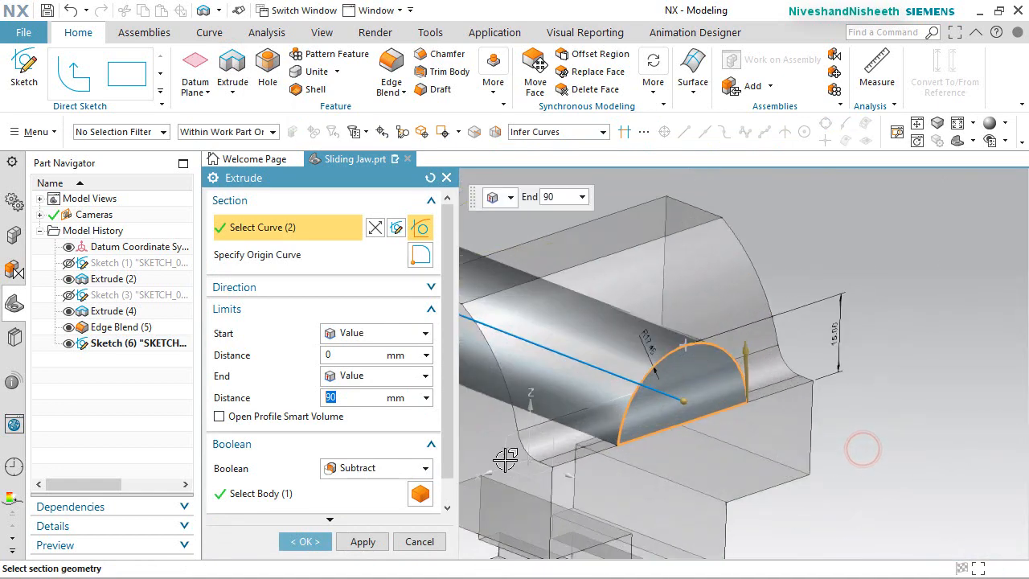
{"action": "left_click", "coordinate": [378, 468]}
{"action": "left_click", "coordinate": [349, 435]}
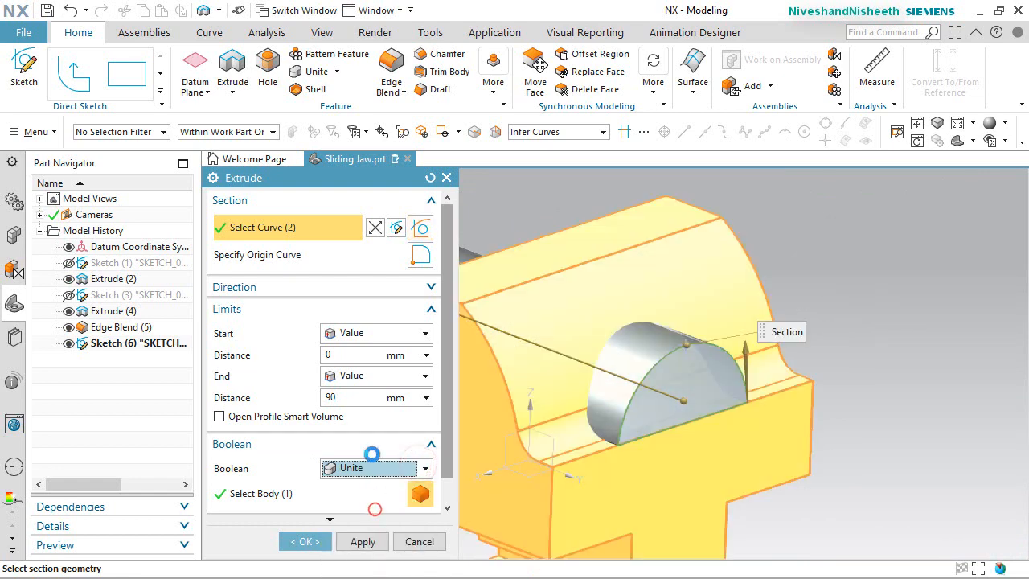
Set the extrusion's end limit to Until Extended at the large concave face and create the boss
{"action": "scroll", "coordinate": [430, 418], "scroll_direction": "down", "scroll_amount": 1}
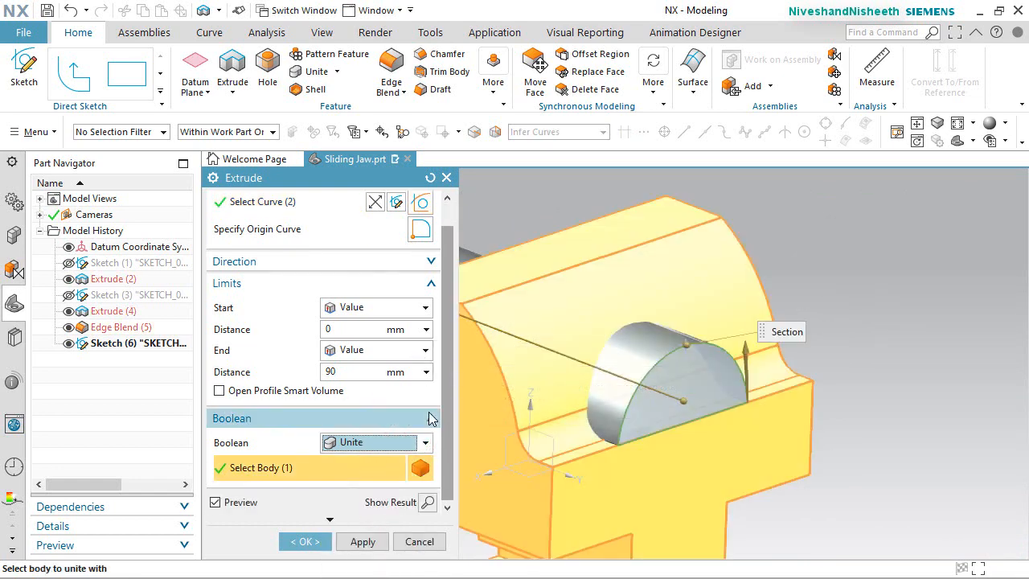
{"action": "left_click", "coordinate": [426, 350]}
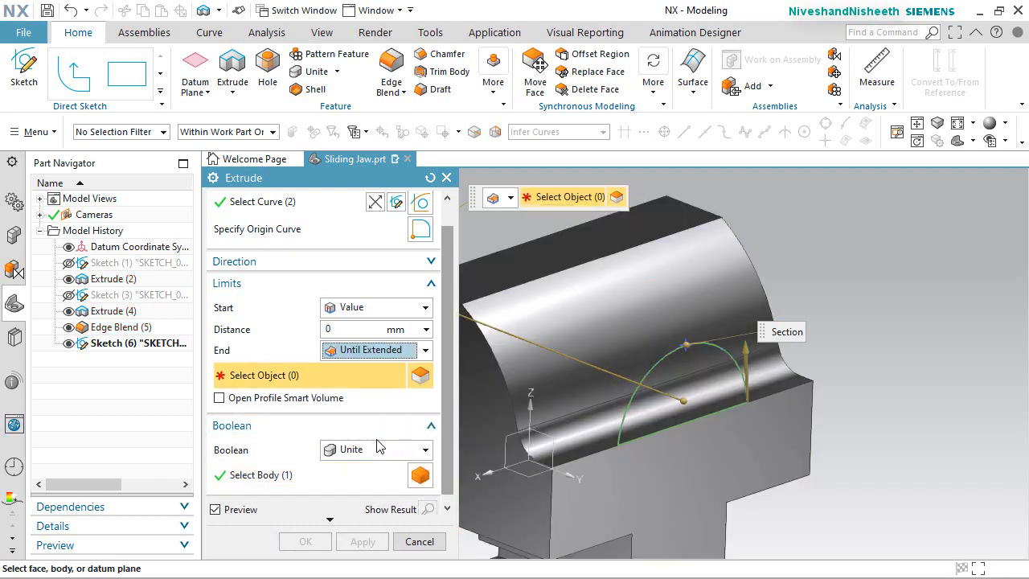
{"action": "left_click", "coordinate": [560, 320]}
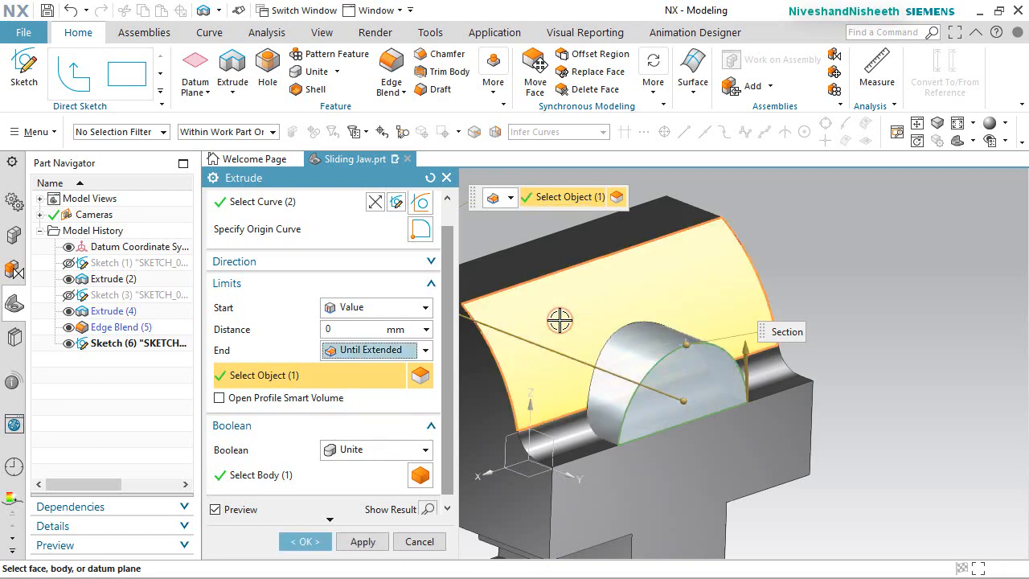
{"action": "left_click", "coordinate": [310, 541]}
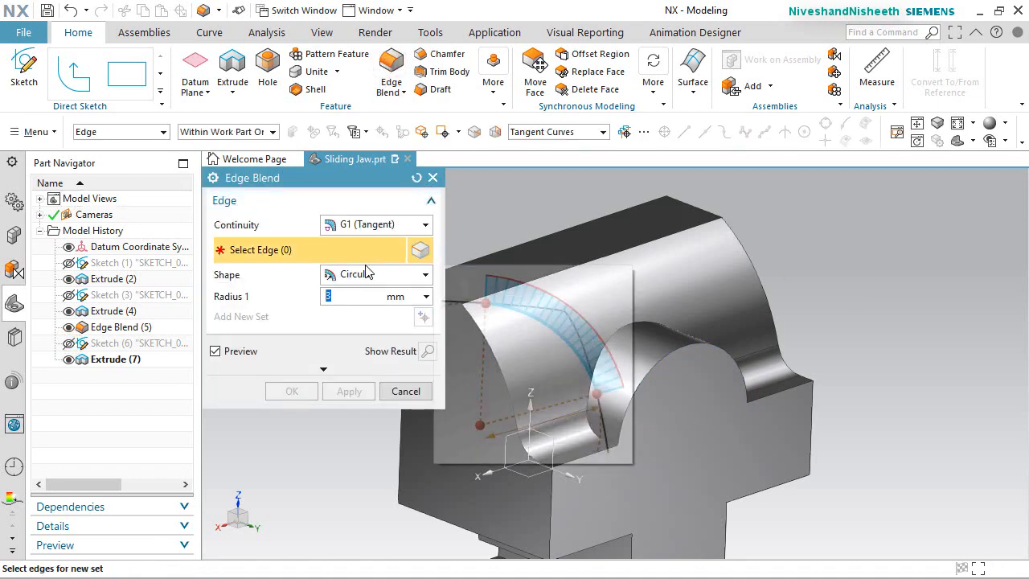
Apply 3 mm edge blends along the boss's junction with the jaw and along its arched front edge
{"action": "left_click", "coordinate": [636, 319]}
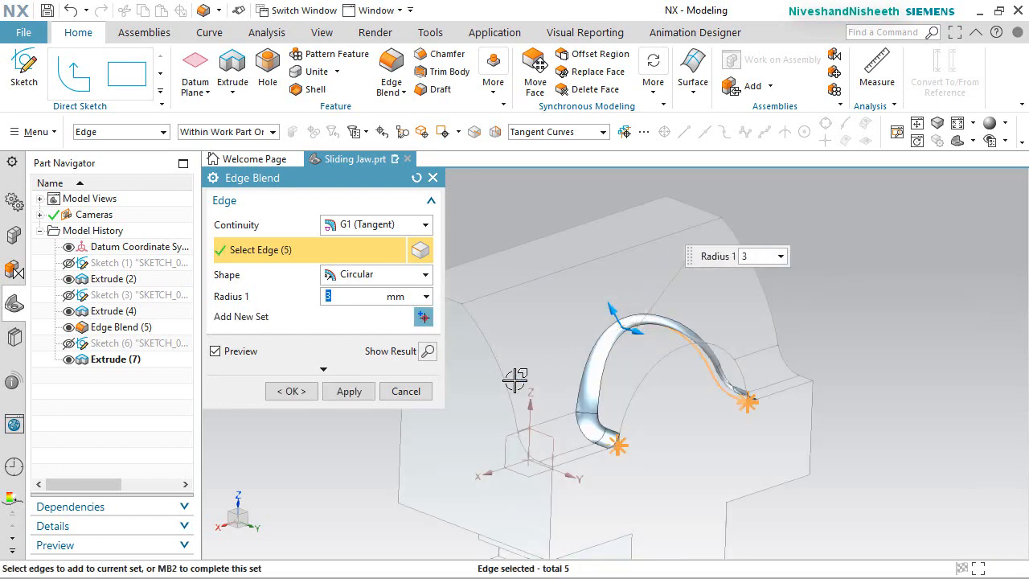
{"action": "left_click", "coordinate": [364, 394]}
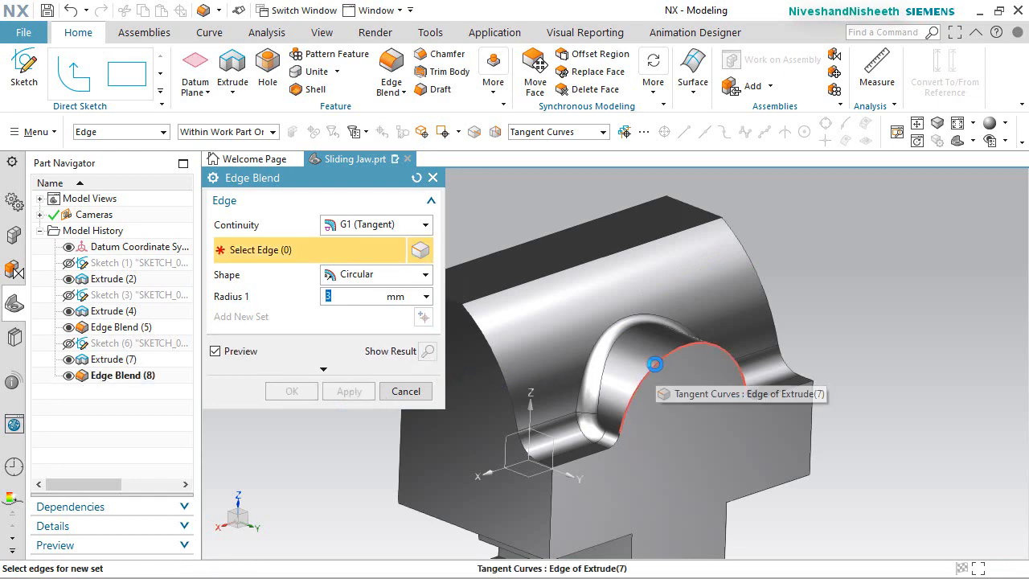
{"action": "left_click", "coordinate": [655, 364]}
{"action": "left_click", "coordinate": [363, 392]}
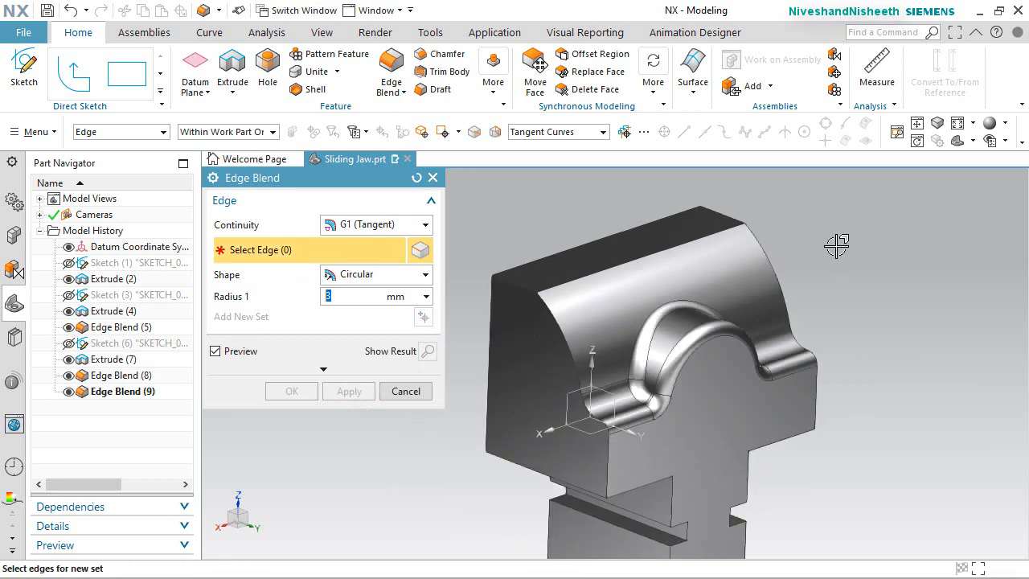
Blend the curved edge chains at both ends of the jaw head with a 3 mm radius and save the part
{"action": "left_click", "coordinate": [561, 322]}
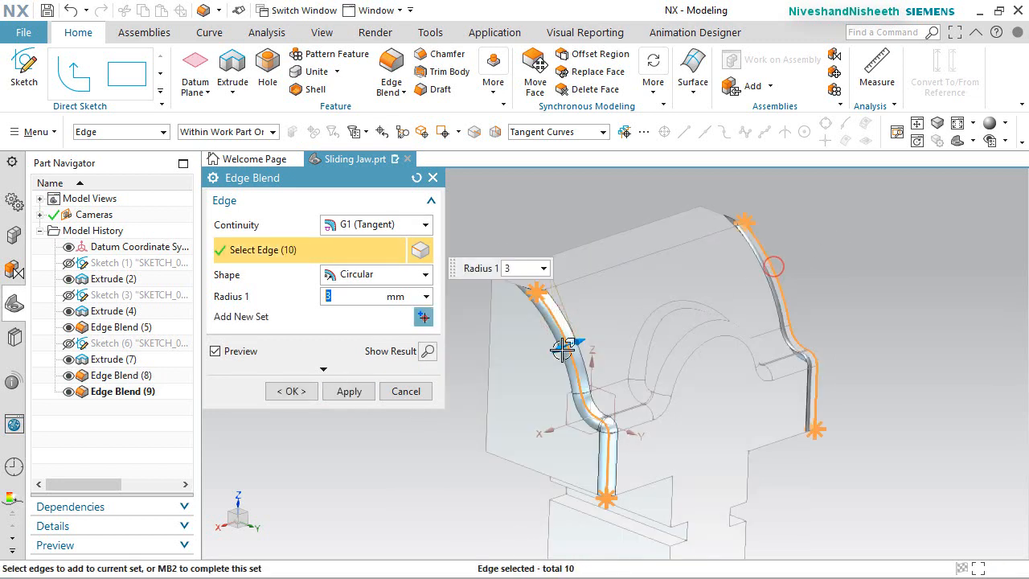
{"action": "left_click", "coordinate": [287, 394]}
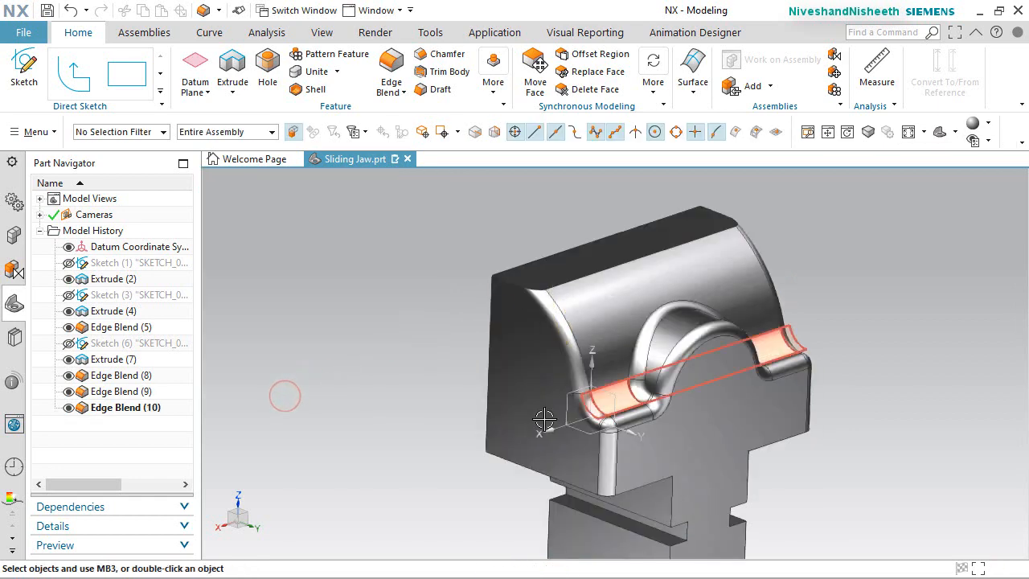
{"action": "middle_click_drag", "start_coordinate": [662, 455], "coordinate": [717, 387]}
{"action": "key", "text": "End"}
{"action": "left_click", "coordinate": [892, 306]}
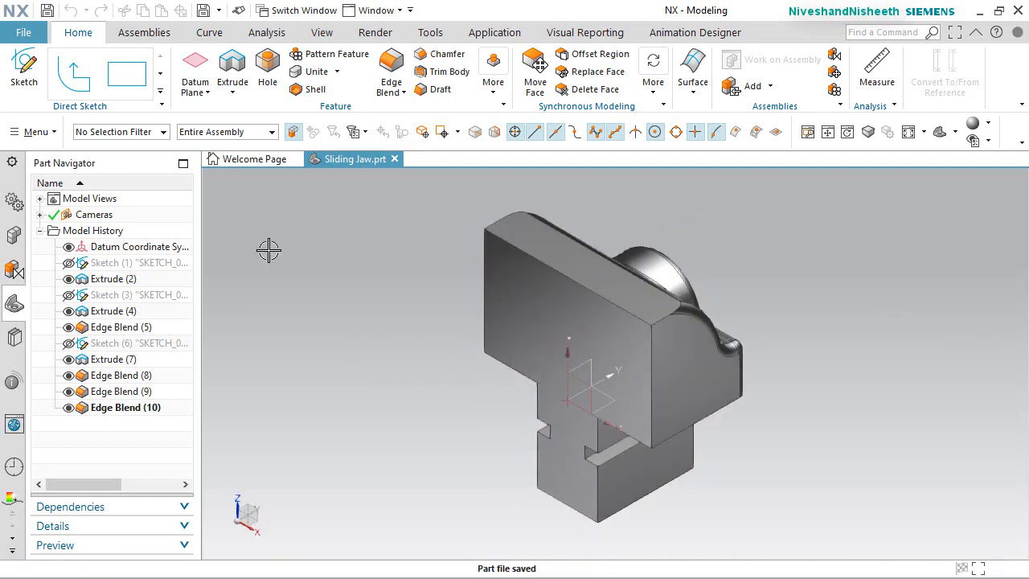
Create a new sketch on the end face of the lower block, below the side groove
{"action": "left_click", "coordinate": [25, 71]}
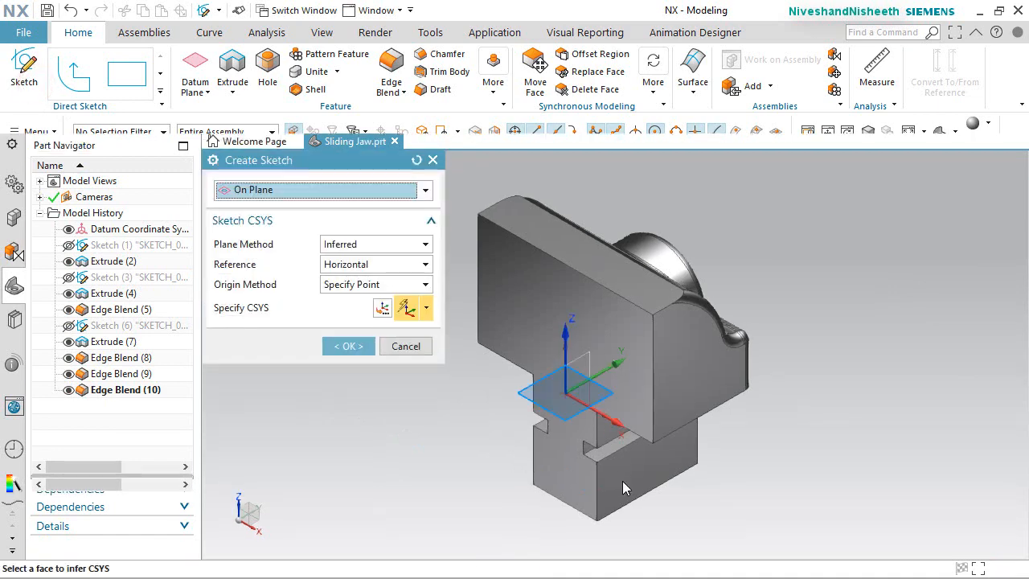
{"action": "left_click", "coordinate": [624, 483]}
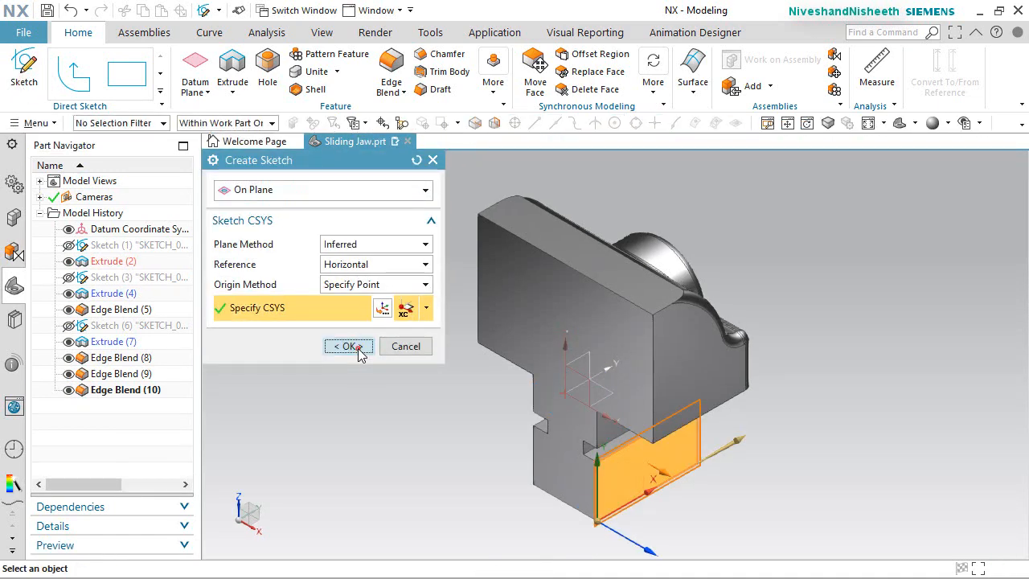
{"action": "left_click", "coordinate": [346, 345]}
{"action": "middle_click_drag", "start_coordinate": [871, 368], "coordinate": [842, 332]}
{"action": "right_click_drag", "start_coordinate": [841, 332], "coordinate": [816, 329]}
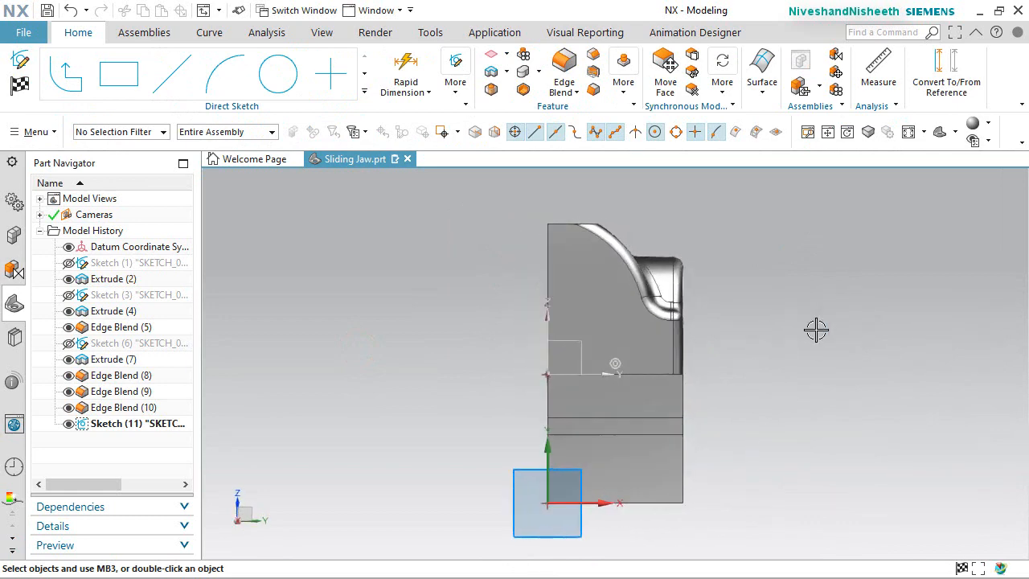
Project the four edges of the lower block's end face into the sketch and convert them to reference curves
{"action": "left_click", "coordinate": [365, 95]}
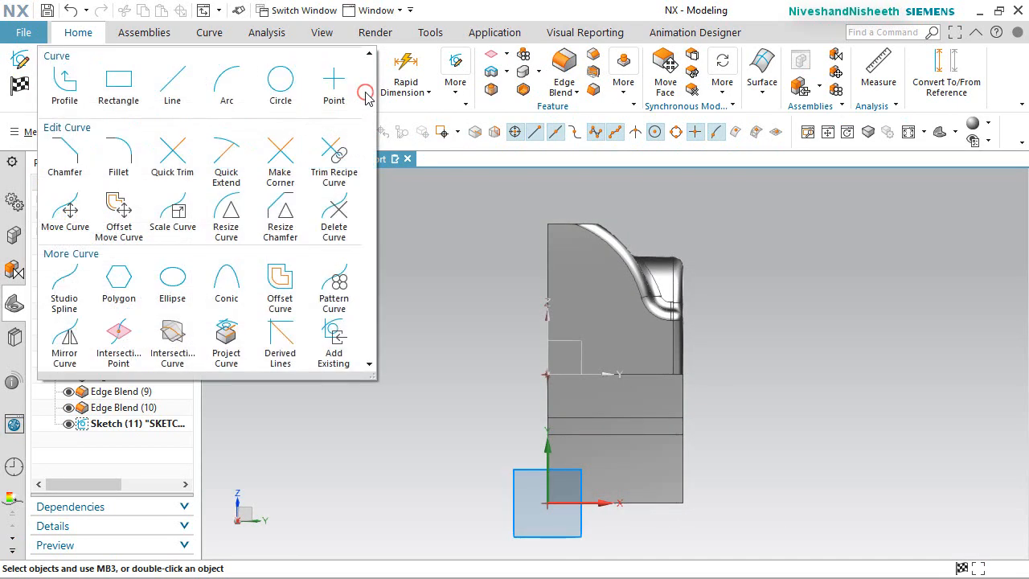
{"action": "left_click", "coordinate": [222, 331]}
{"action": "left_click", "coordinate": [618, 458]}
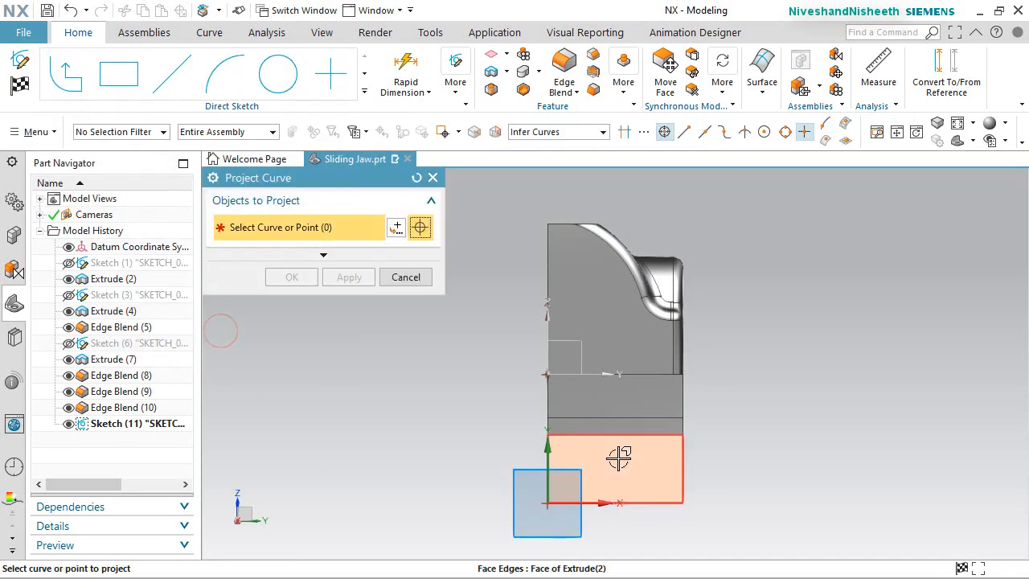
{"action": "left_click", "coordinate": [308, 281]}
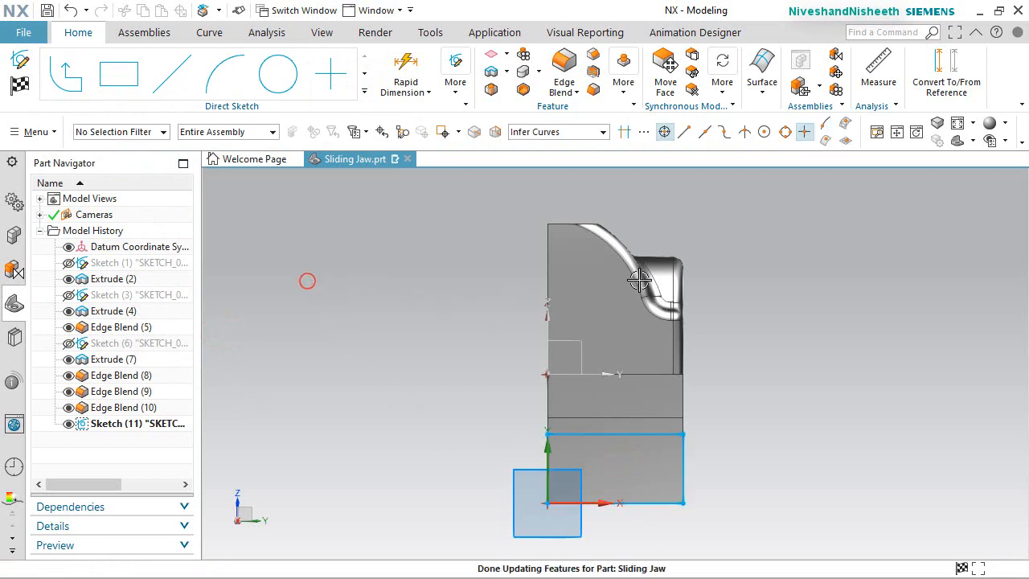
{"action": "left_click", "coordinate": [943, 82]}
{"action": "left_click_drag", "start_coordinate": [761, 538], "coordinate": [762, 538]}
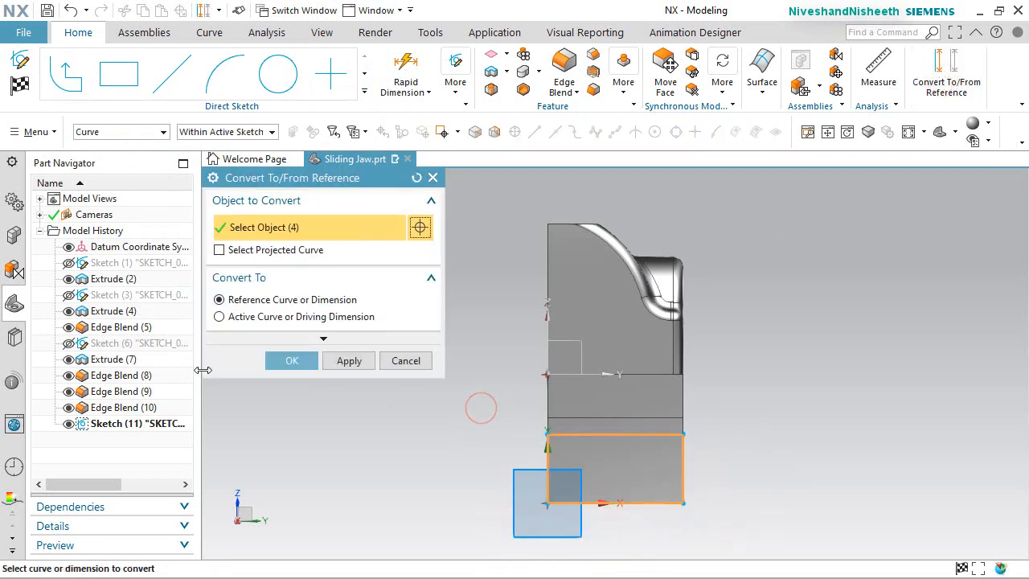
{"action": "left_click", "coordinate": [291, 361]}
Sketch a closed four-line profile from the origin outside the block: about 16.12 mm vertical, 7.5 mm top, slanted side and 12.96 mm base
{"action": "scroll", "coordinate": [579, 543], "scroll_direction": "up", "scroll_amount": 4}
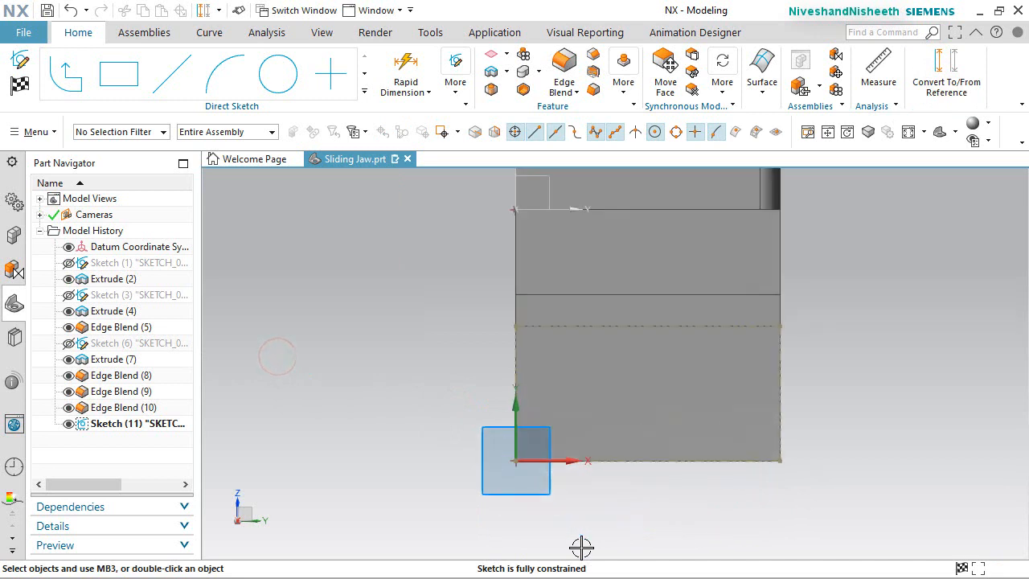
{"action": "left_click", "coordinate": [171, 74]}
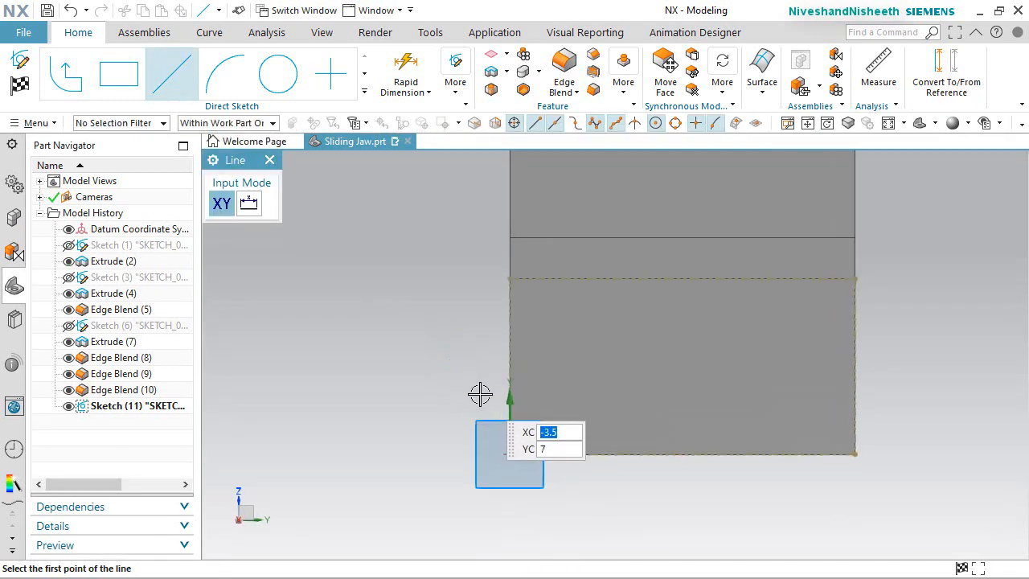
{"action": "left_click", "coordinate": [508, 455]}
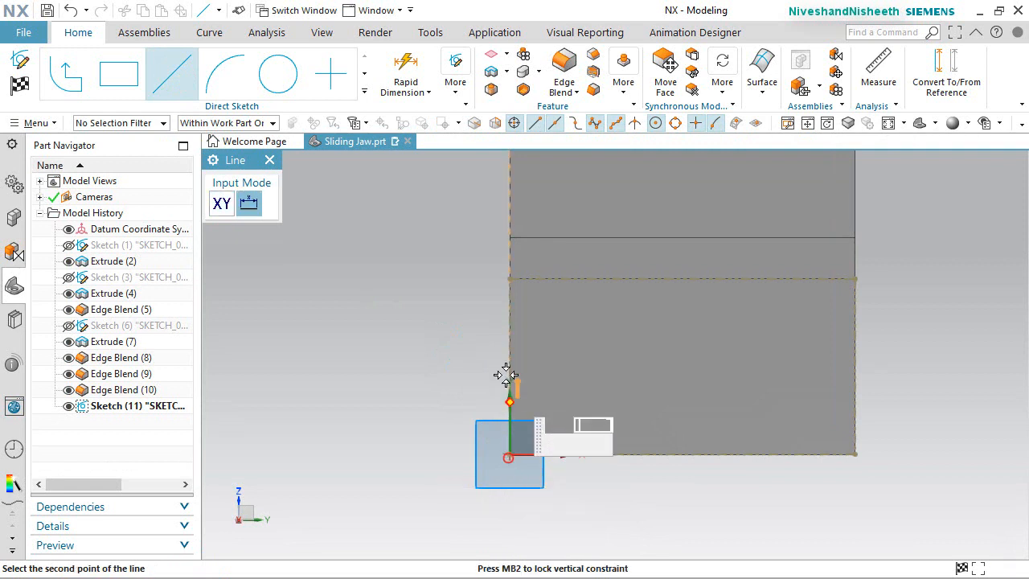
{"action": "left_click", "coordinate": [506, 315]}
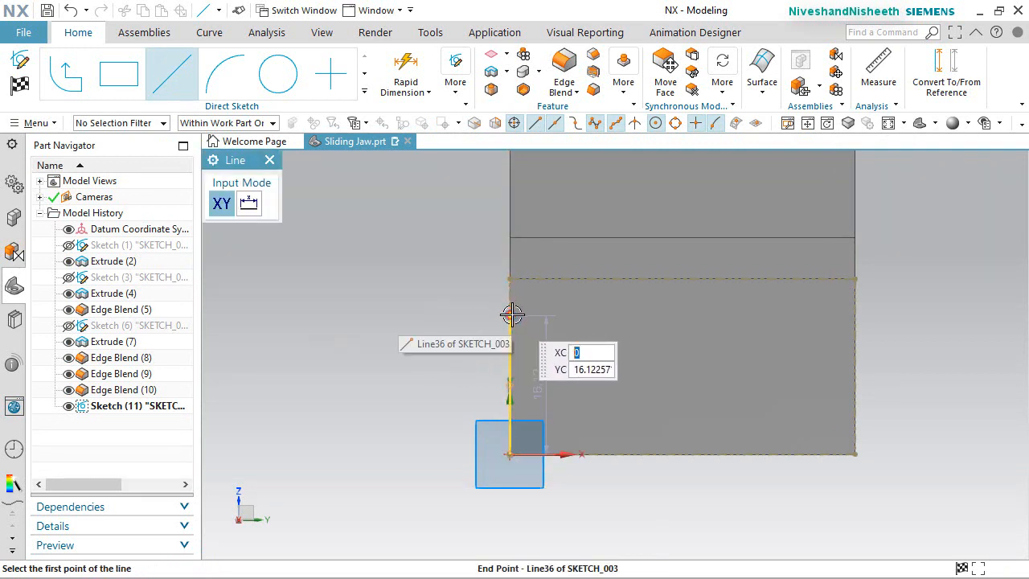
{"action": "left_click", "coordinate": [510, 314]}
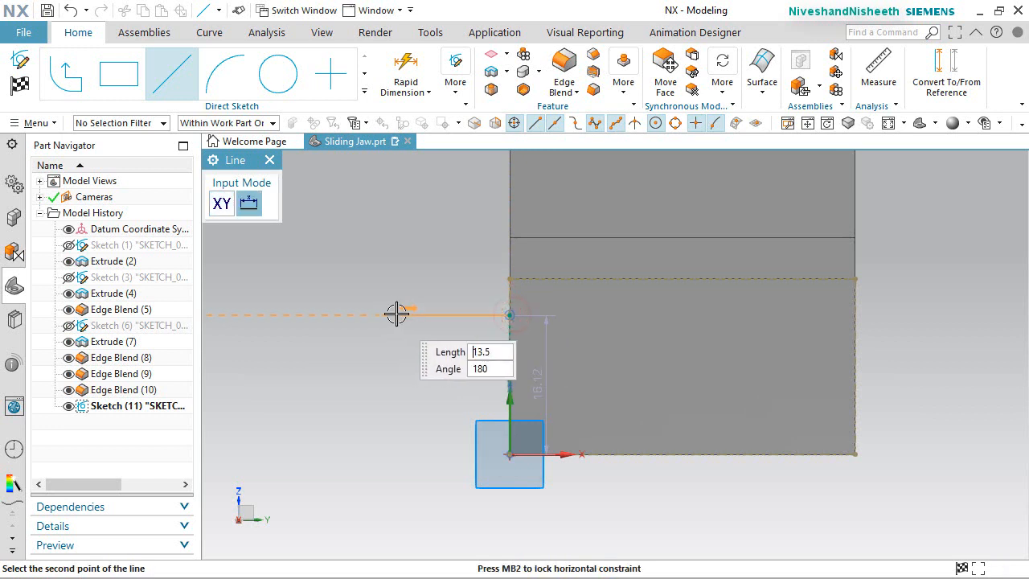
{"action": "left_click", "coordinate": [447, 315]}
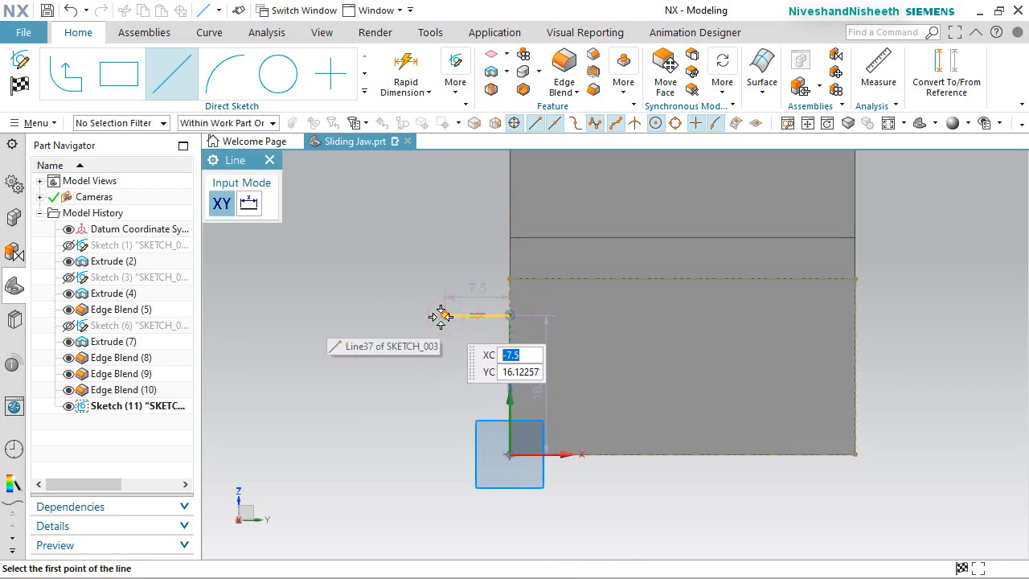
{"action": "left_click", "coordinate": [443, 315]}
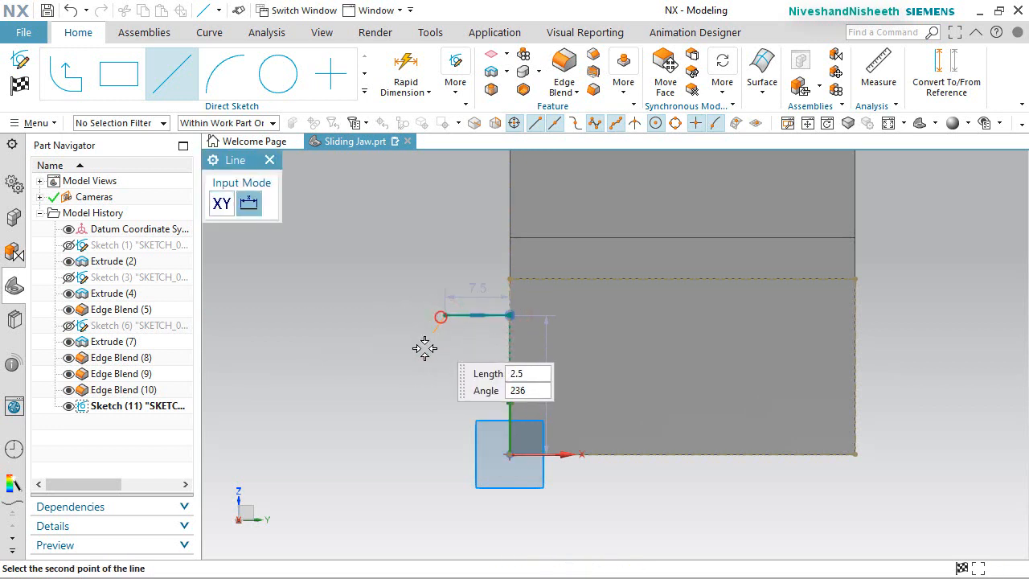
{"action": "left_click", "coordinate": [398, 455]}
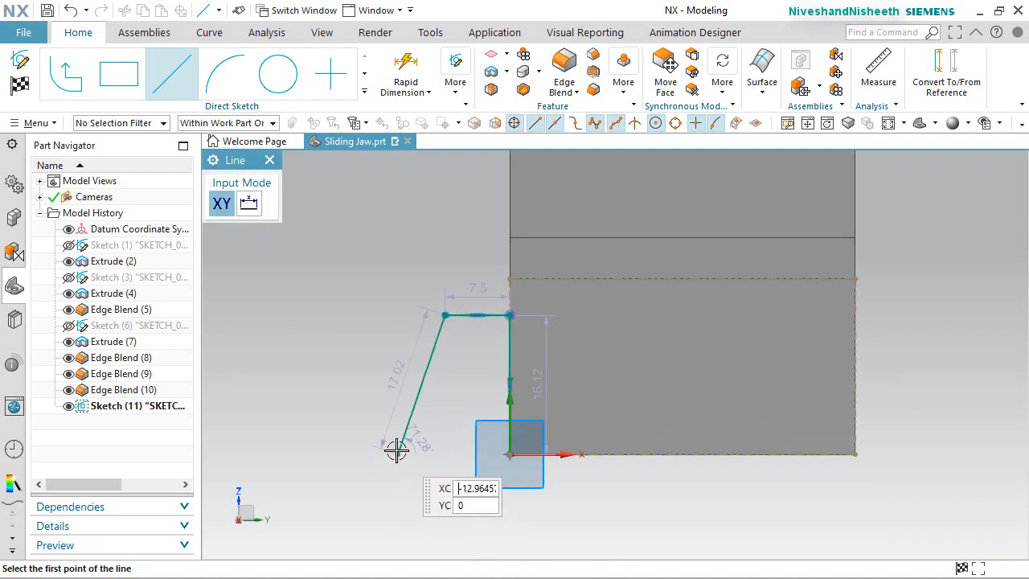
{"action": "left_click", "coordinate": [397, 453]}
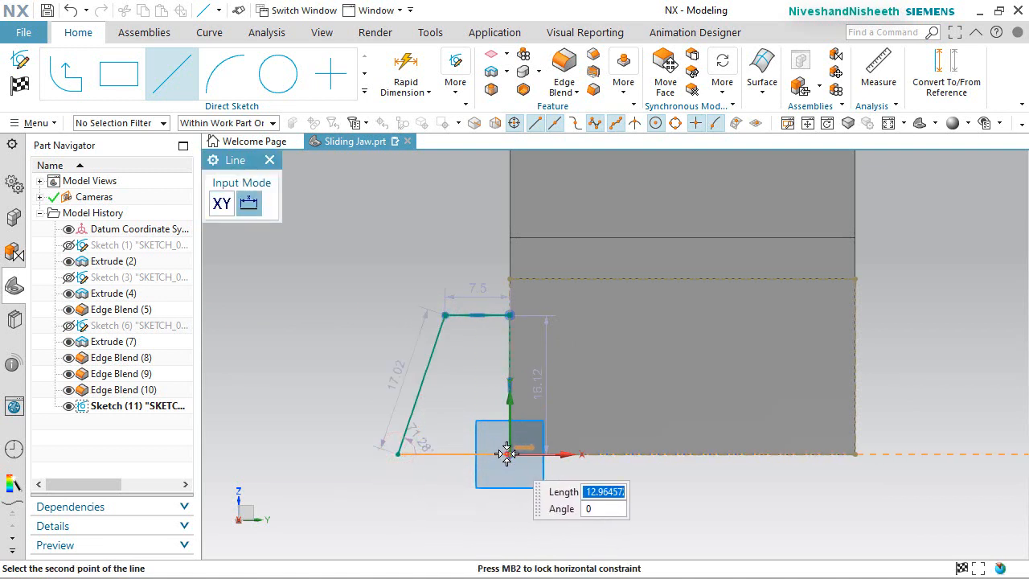
{"action": "left_click", "coordinate": [508, 454]}
{"action": "key", "text": "Escape"}
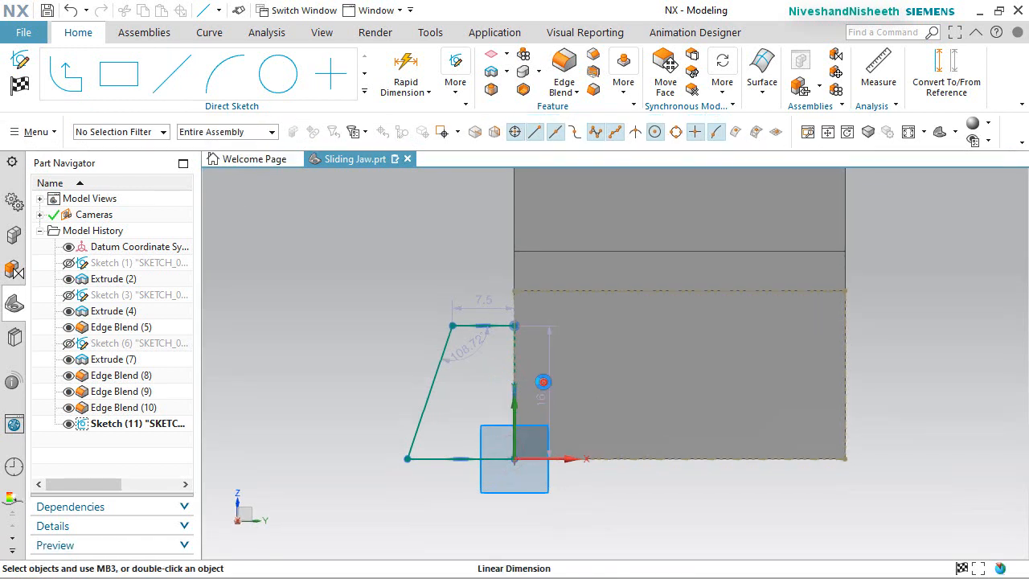
Set the height of the profile's vertical side to 34.93 mm
{"action": "type", "text": "34.93"}
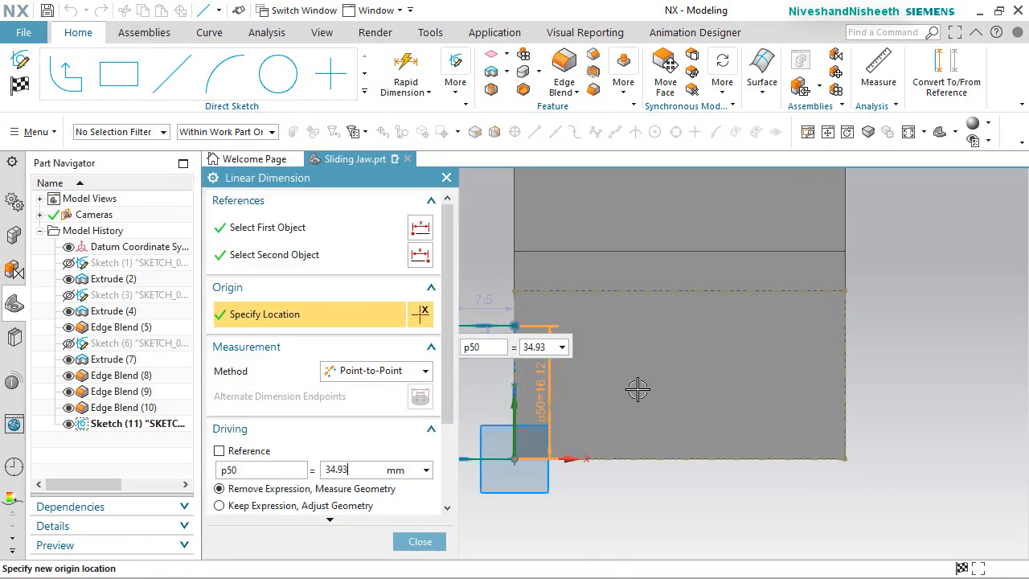
{"action": "key", "text": "Return"}
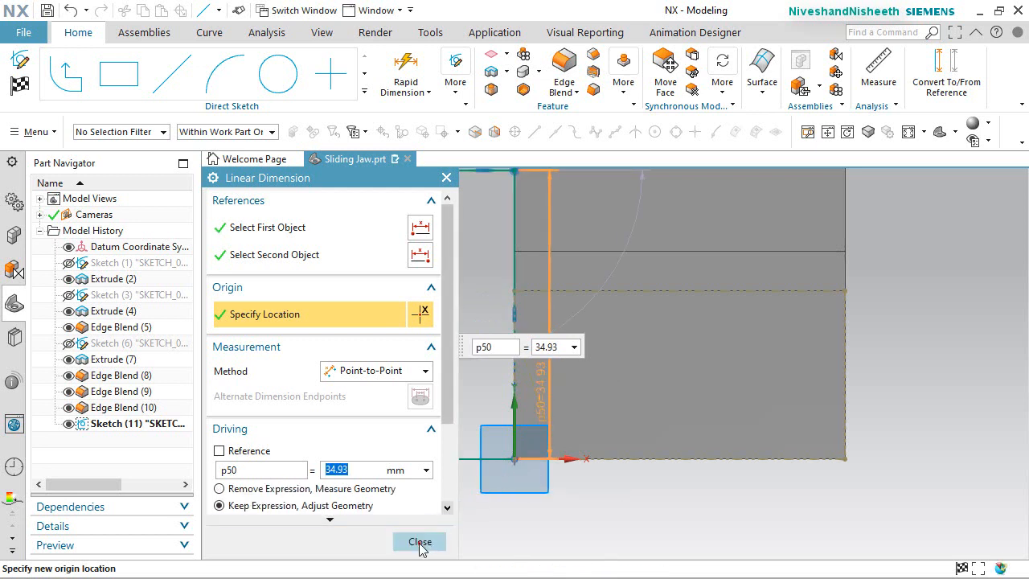
{"action": "left_click", "coordinate": [419, 541]}
{"action": "scroll", "coordinate": [516, 452], "scroll_direction": "up", "scroll_amount": 1}
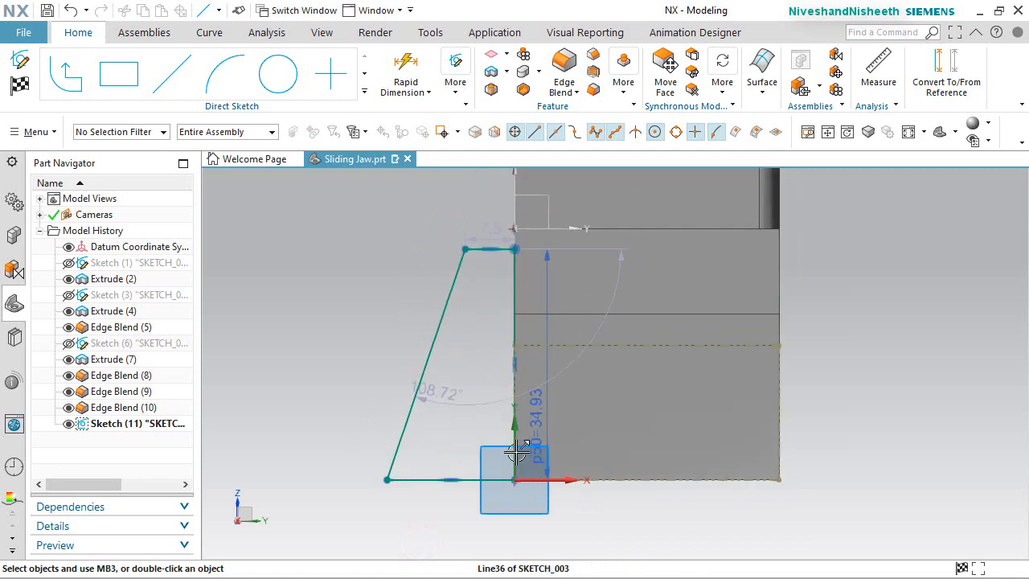
Add an angular dimension of 74.74° between the profile's slanted side and its base line
{"action": "left_click", "coordinate": [413, 91]}
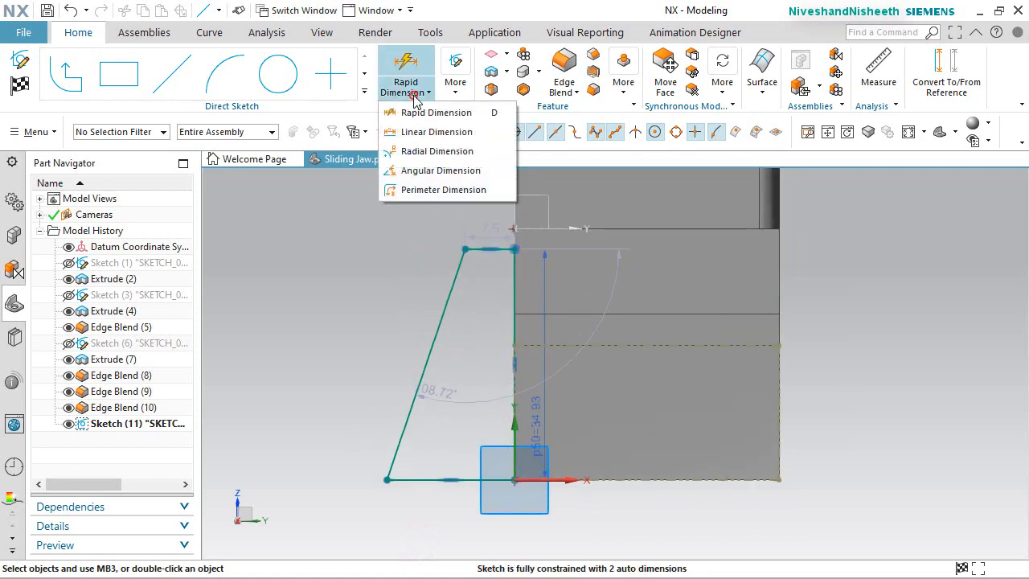
{"action": "left_click", "coordinate": [420, 172]}
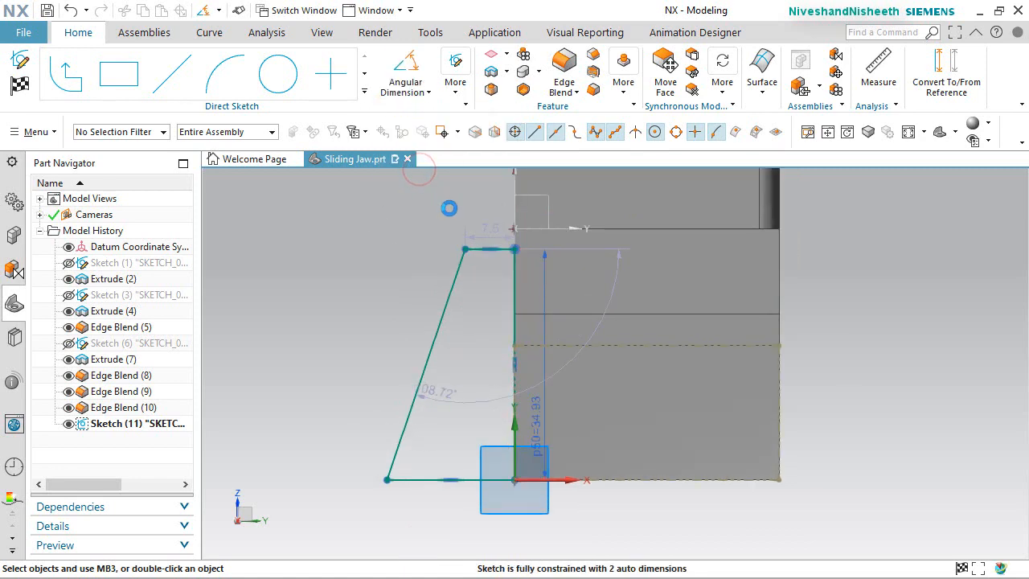
{"action": "scroll", "coordinate": [841, 434], "scroll_direction": "up", "scroll_amount": 2}
{"action": "scroll", "coordinate": [623, 532], "scroll_direction": "down", "scroll_amount": 6}
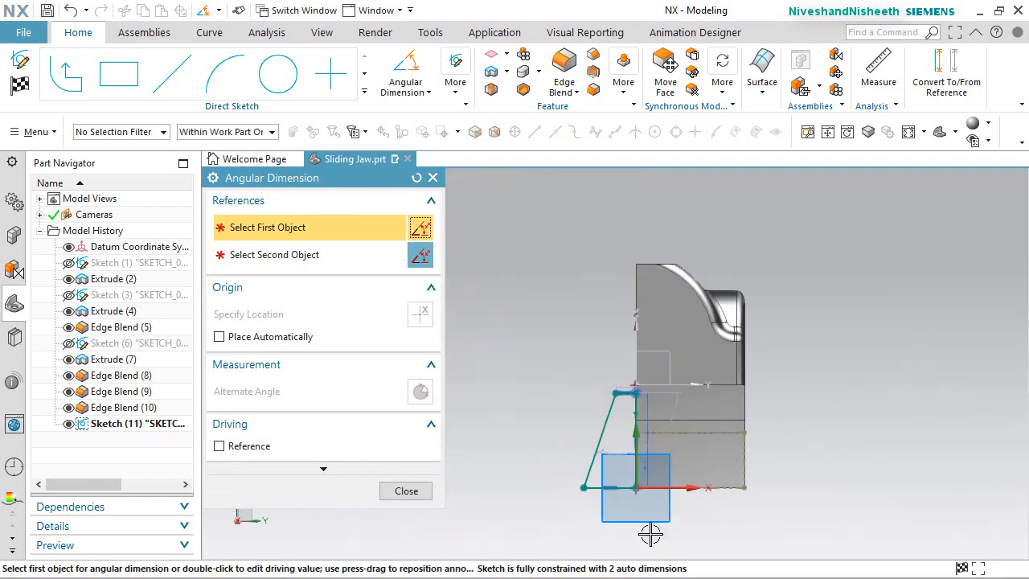
{"action": "scroll", "coordinate": [619, 507], "scroll_direction": "up", "scroll_amount": 4}
{"action": "left_click", "coordinate": [551, 411]}
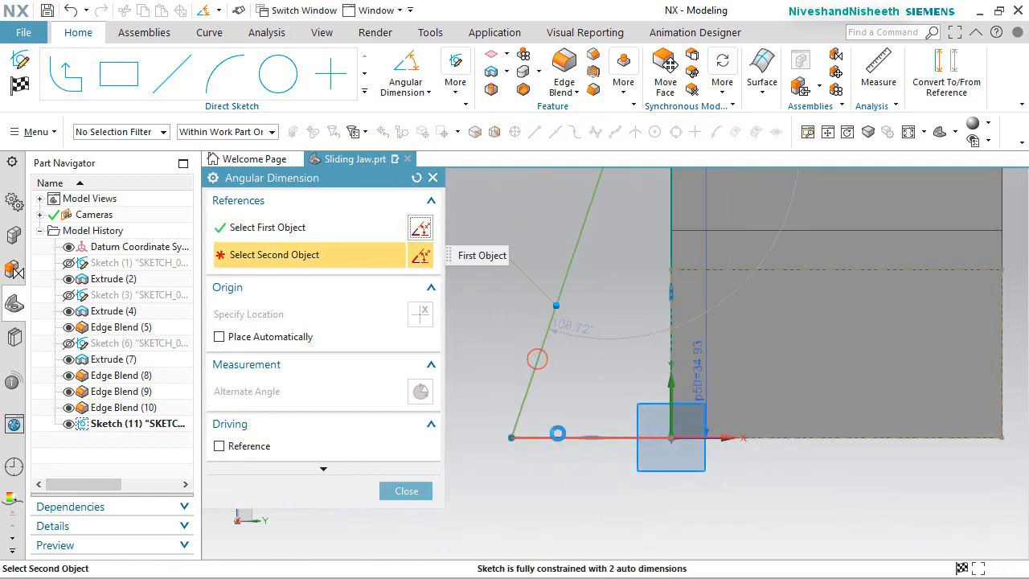
{"action": "left_click", "coordinate": [587, 437]}
{"action": "left_click", "coordinate": [596, 383]}
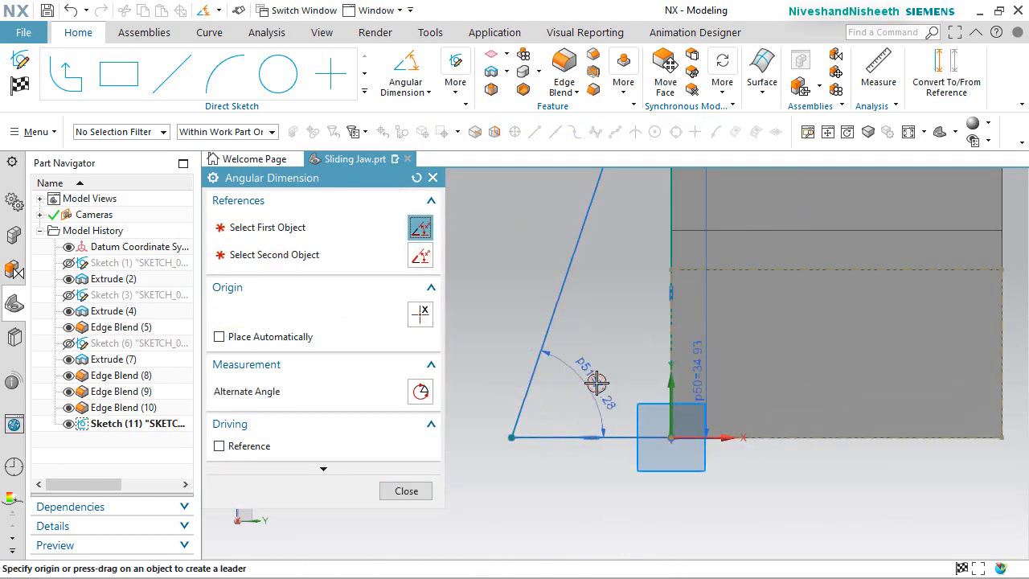
{"action": "type", "text": "74."}
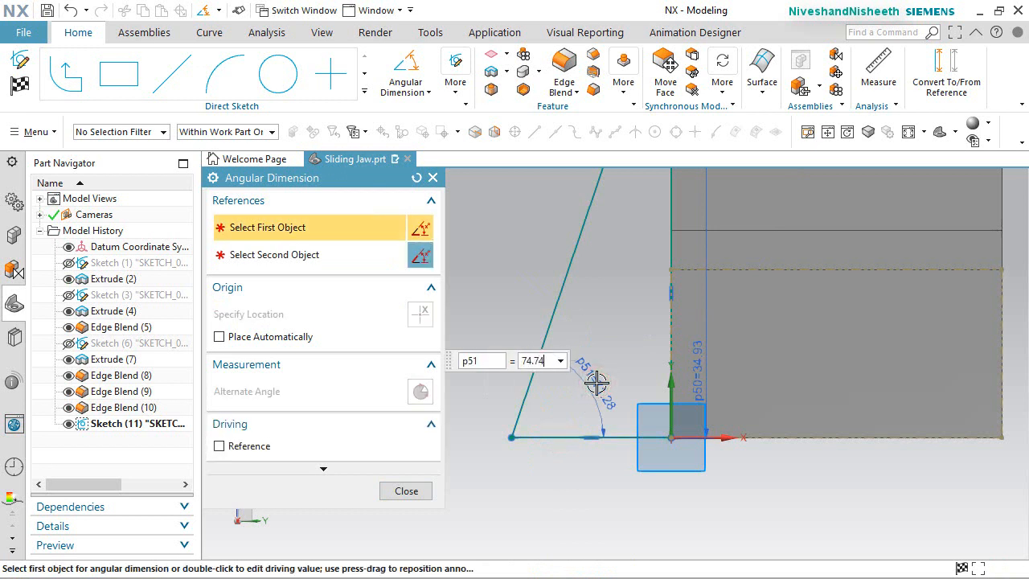
{"action": "type", "text": "74"}
{"action": "key", "text": "Return"}
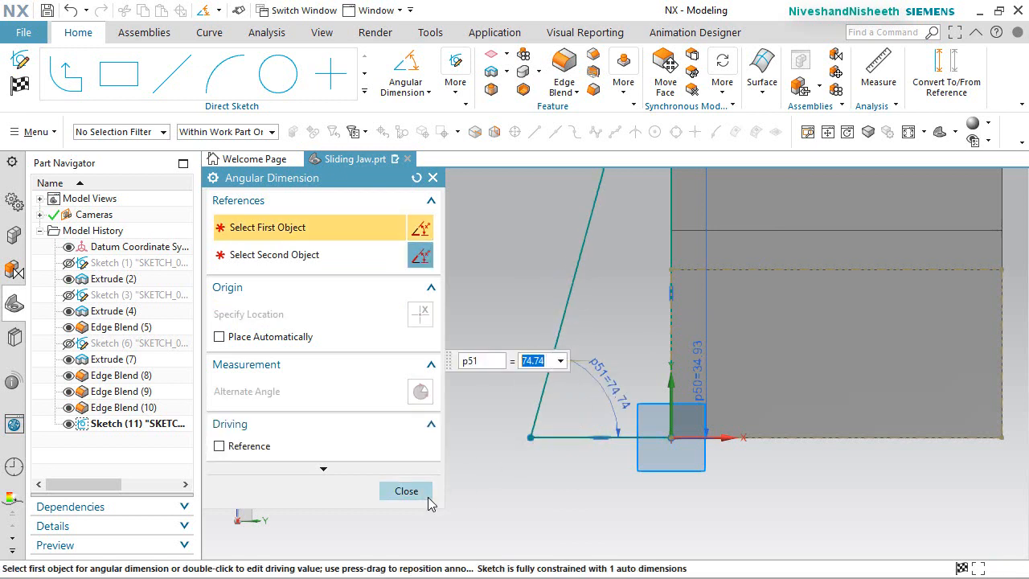
{"action": "left_click", "coordinate": [418, 490]}
Dimension the overall base width from the slanted side's lower end to the block's far lower corner as 65 mm, and finish the sketch
{"action": "left_click", "coordinate": [402, 88]}
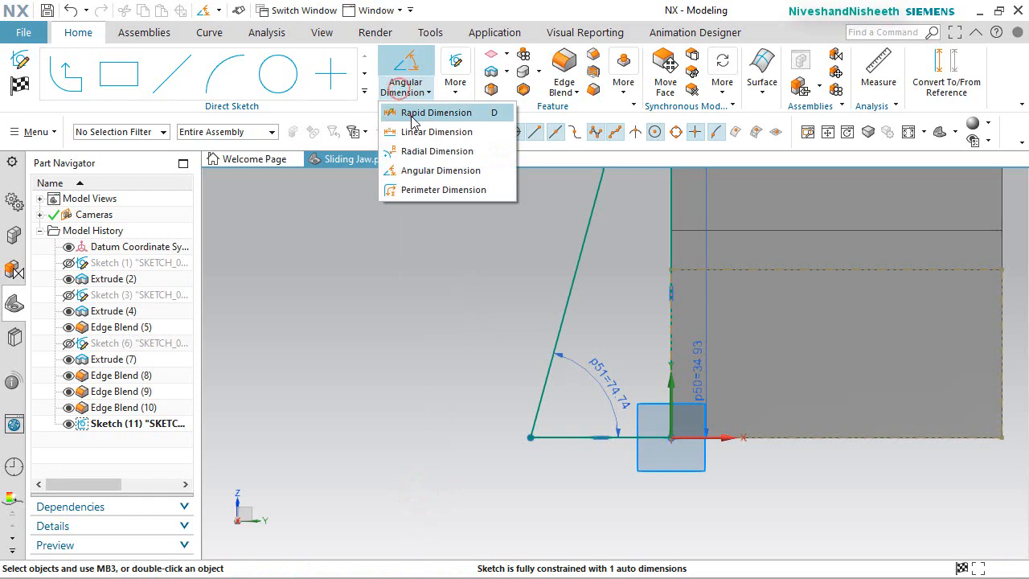
{"action": "left_click", "coordinate": [413, 113]}
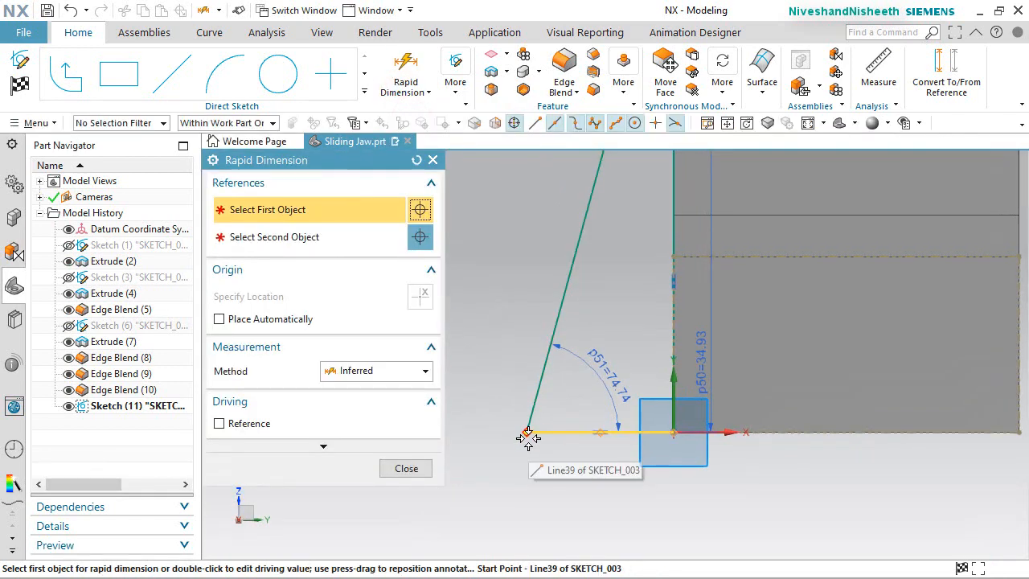
{"action": "left_click", "coordinate": [527, 438]}
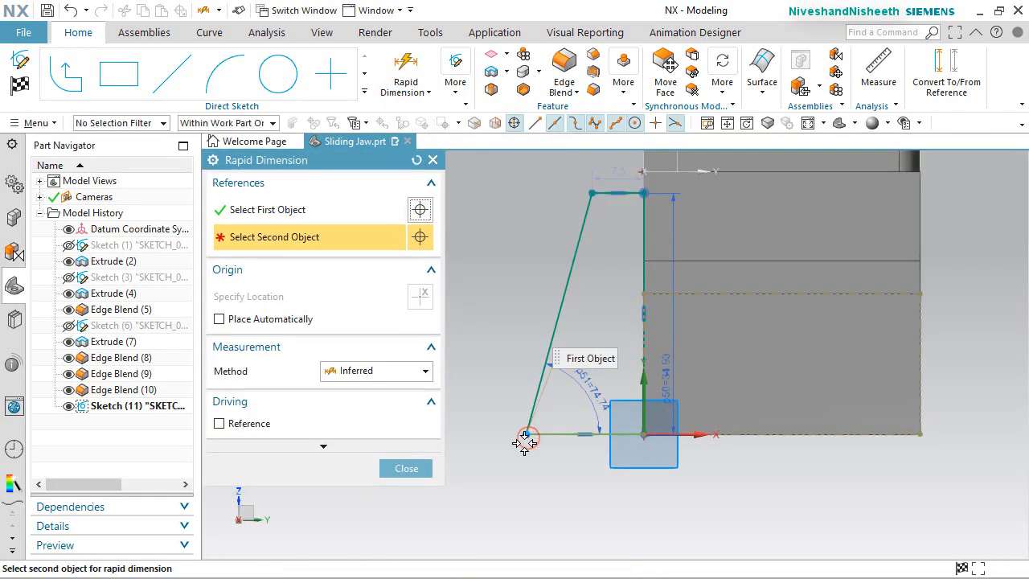
{"action": "left_click", "coordinate": [921, 436]}
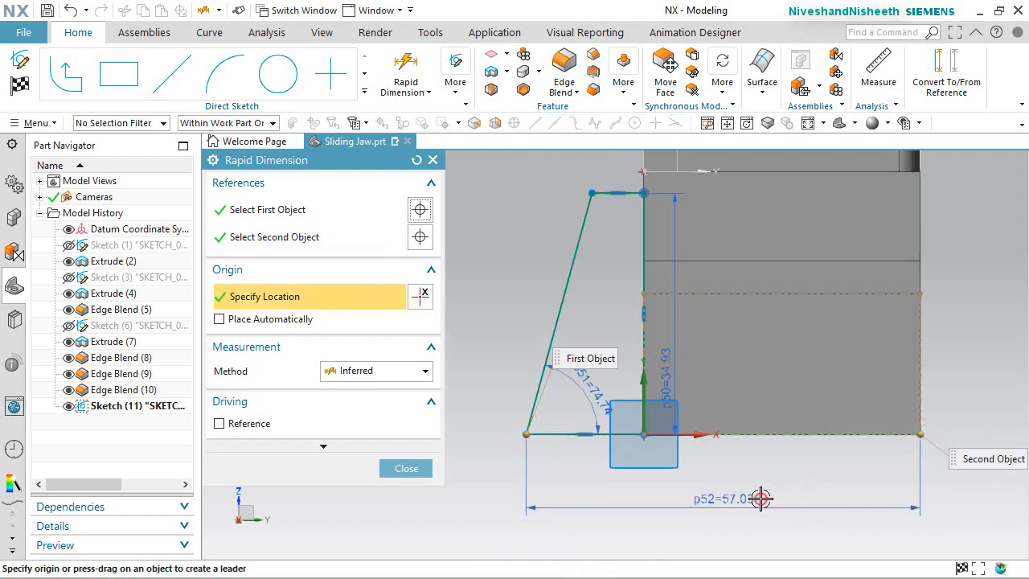
{"action": "left_click", "coordinate": [761, 499]}
{"action": "key", "text": "Return"}
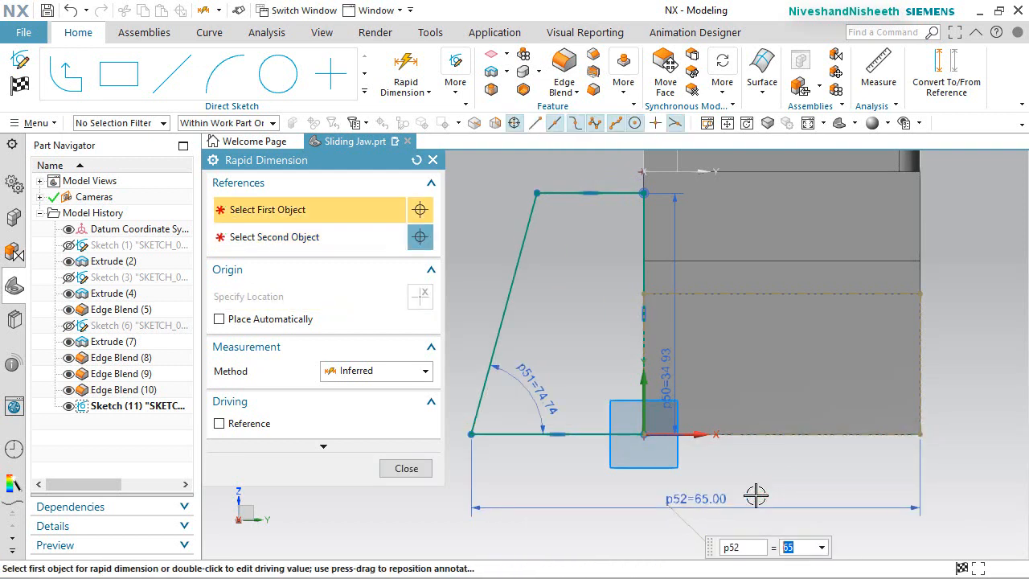
{"action": "left_click", "coordinate": [422, 473]}
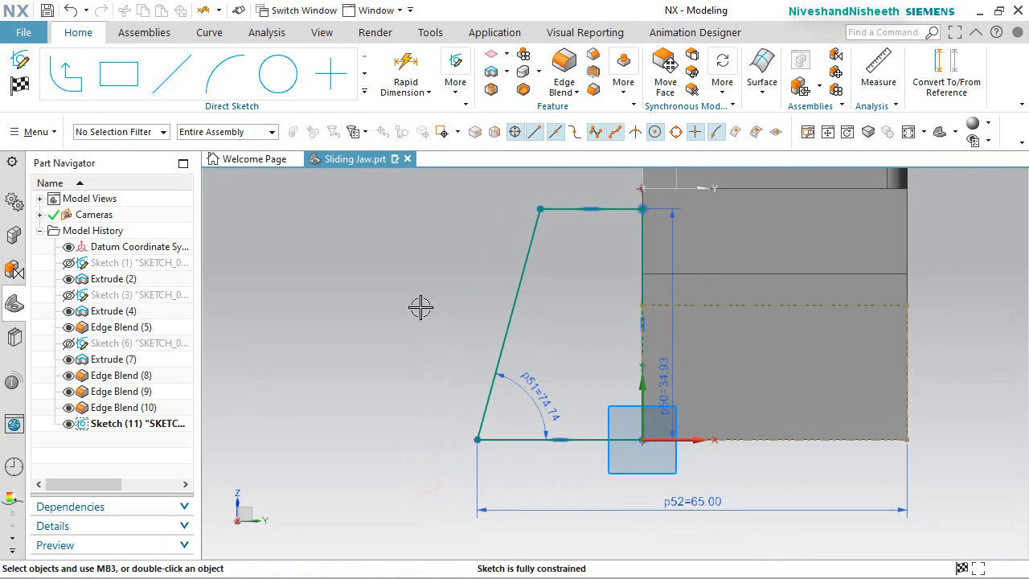
{"action": "left_click", "coordinate": [19, 83]}
Extrude the slanted profile from 0 mm with an Until Extended end at the block's opposite end face, united with the body
{"action": "middle_click_drag", "start_coordinate": [413, 343], "coordinate": [384, 311]}
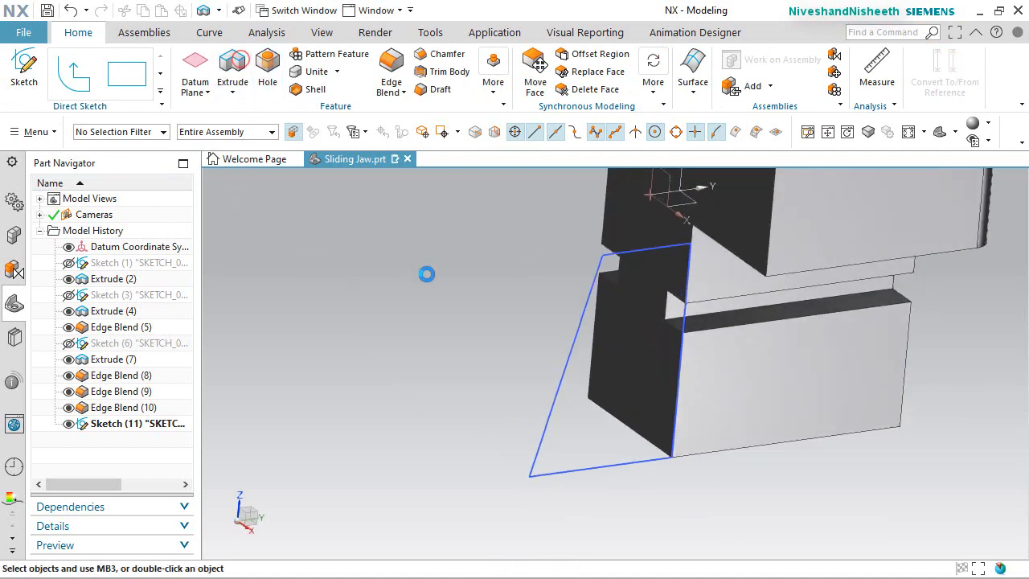
{"action": "left_click", "coordinate": [575, 340]}
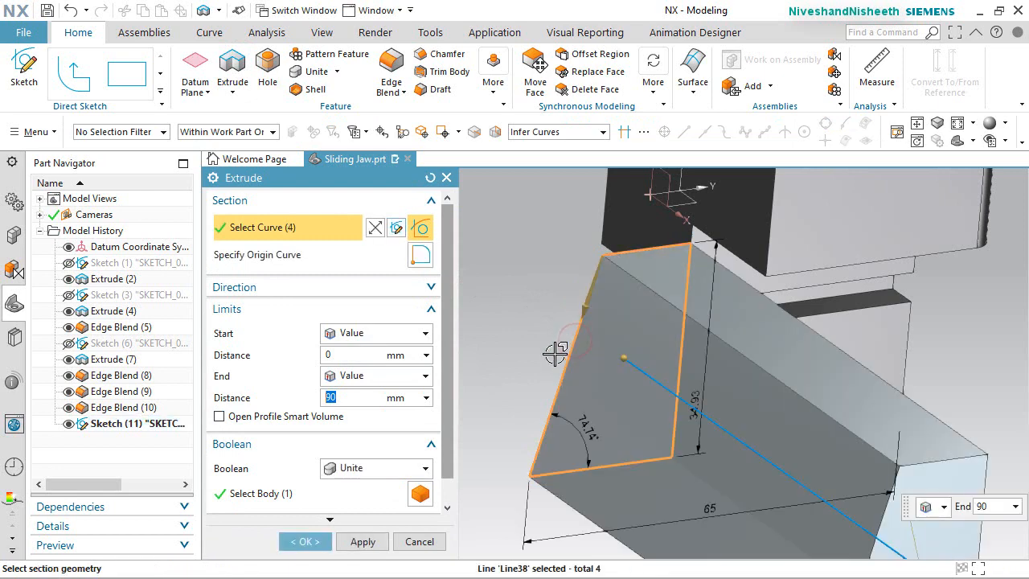
{"action": "left_click", "coordinate": [400, 377]}
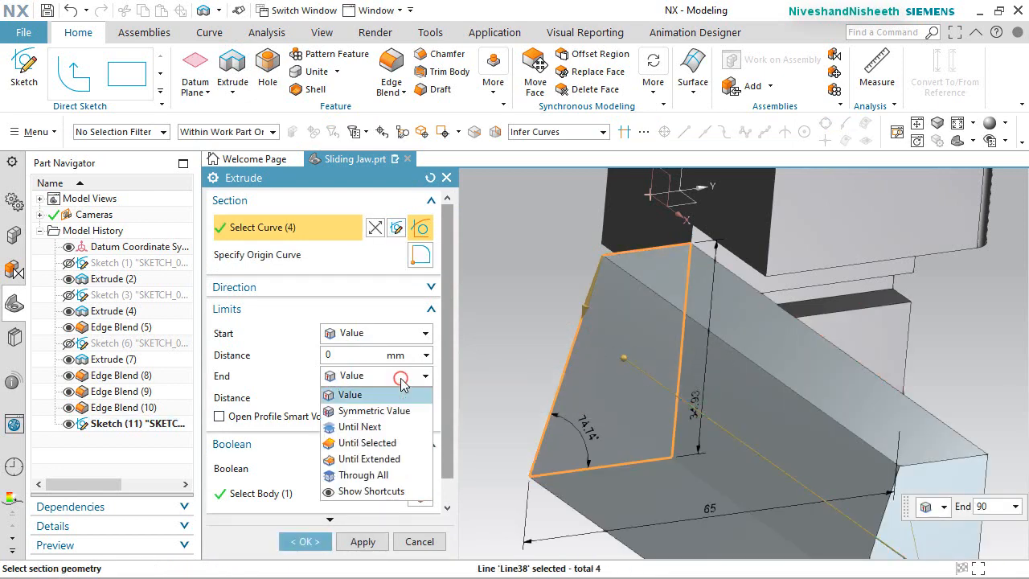
{"action": "left_click", "coordinate": [391, 443]}
{"action": "middle_click_drag", "start_coordinate": [506, 294], "coordinate": [543, 359]}
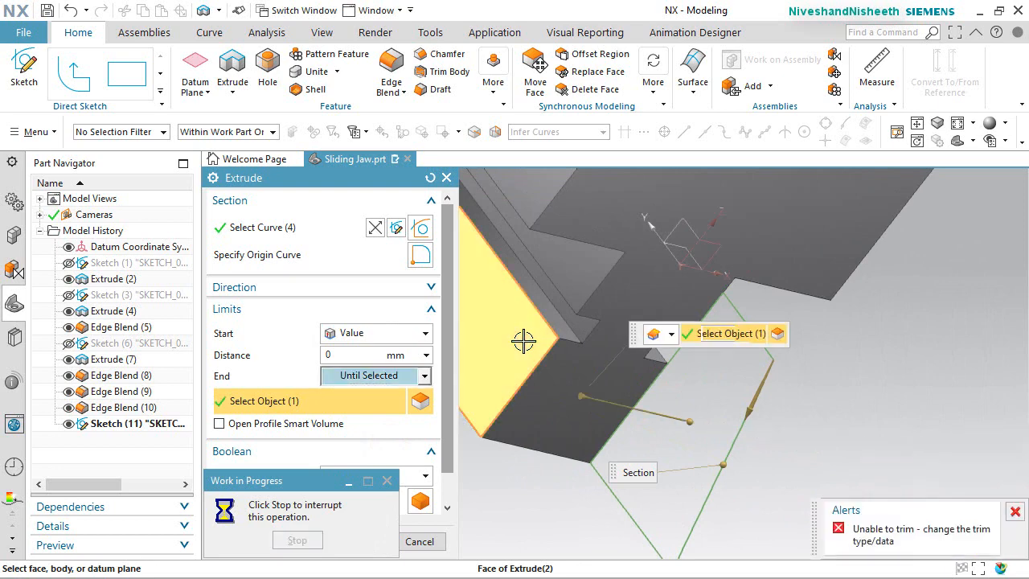
{"action": "left_click", "coordinate": [424, 376]}
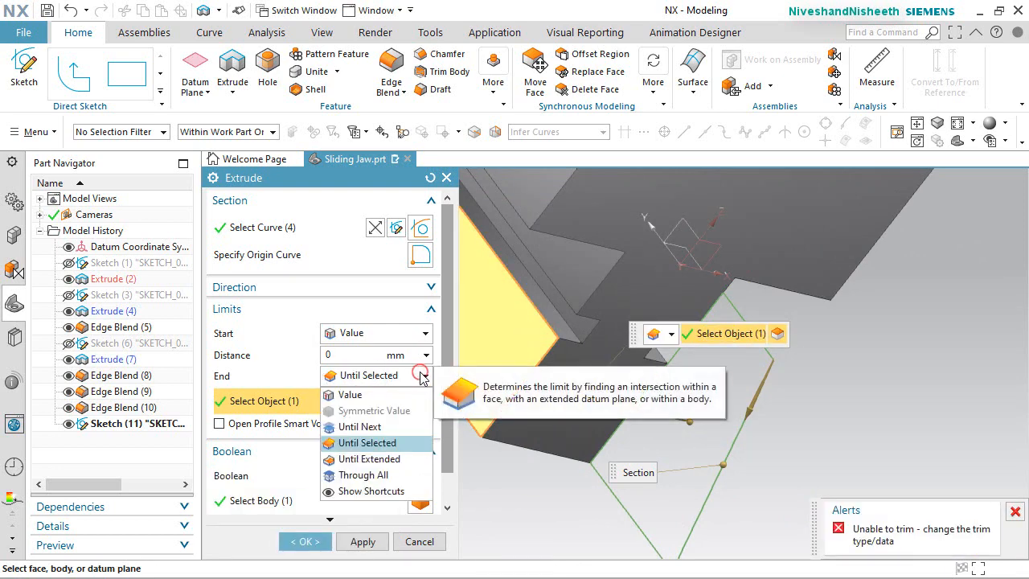
{"action": "left_click", "coordinate": [387, 467]}
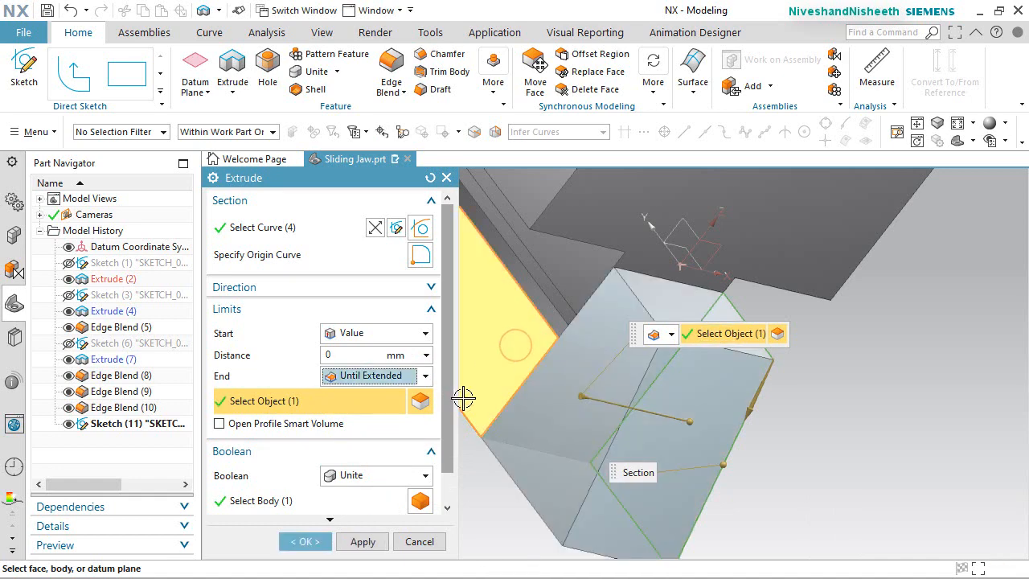
{"action": "left_click", "coordinate": [307, 541]}
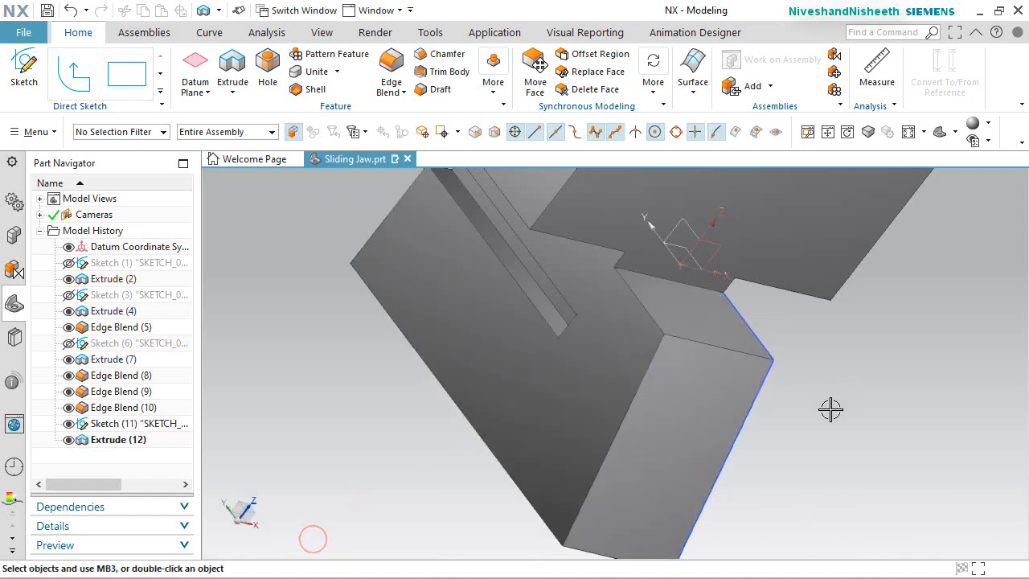
Create a new sketch on the flat T-shaped face opposite the slanted side, and orient the view to it
{"action": "middle_click_drag", "start_coordinate": [824, 408], "coordinate": [753, 377]}
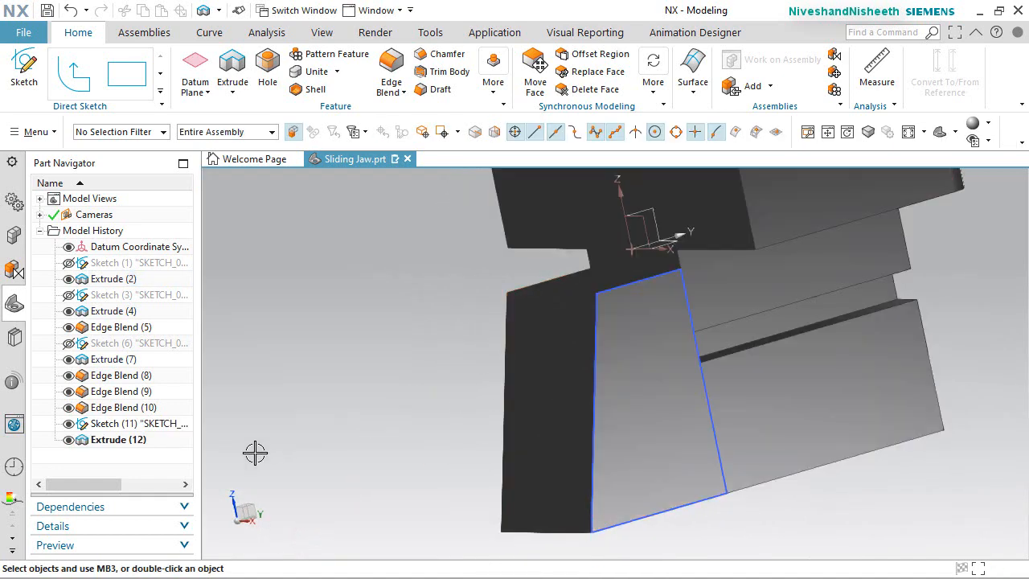
{"action": "middle_click_drag", "start_coordinate": [716, 324], "coordinate": [683, 378]}
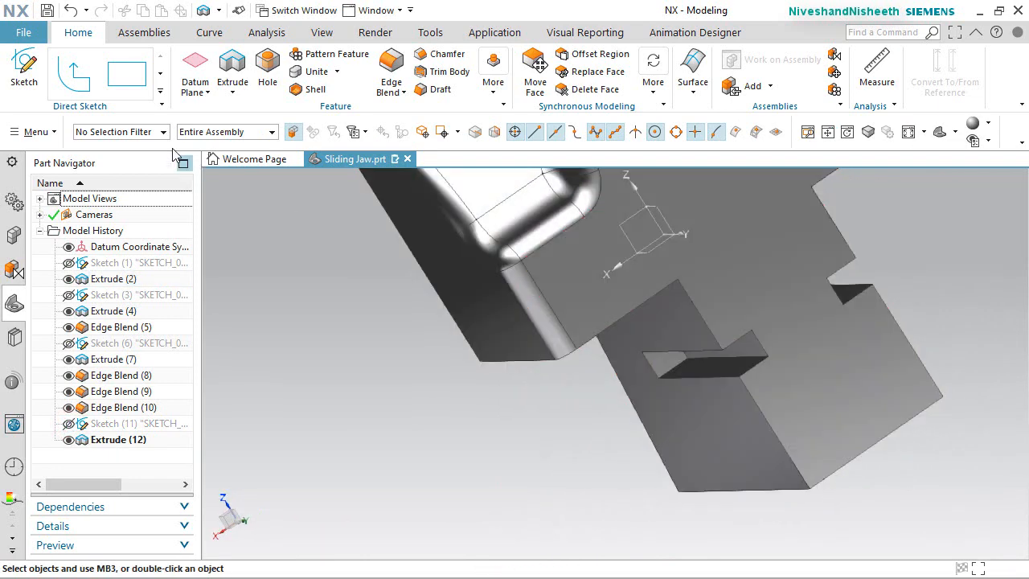
{"action": "key", "text": "s"}
{"action": "left_click", "coordinate": [846, 352]}
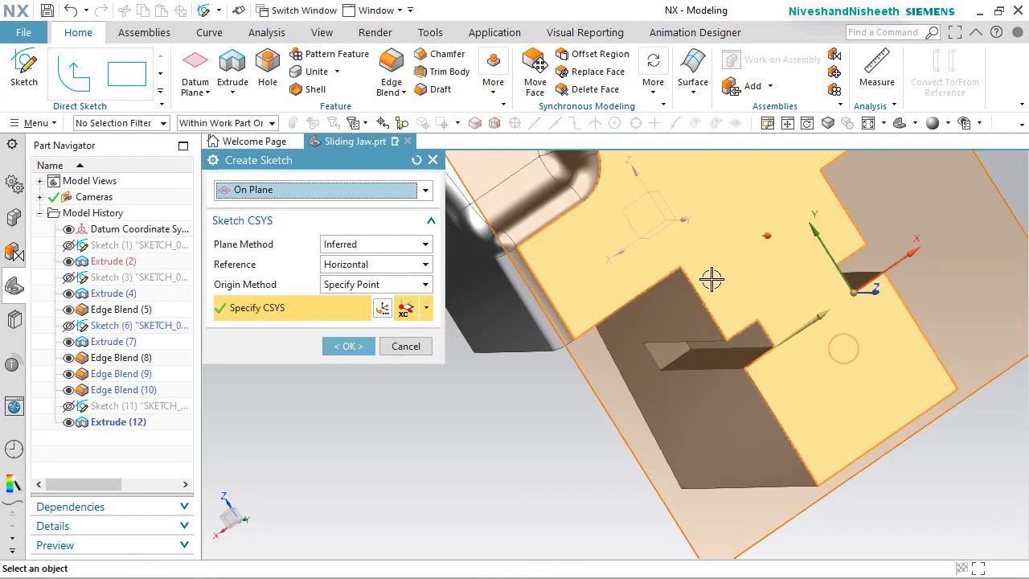
{"action": "left_click", "coordinate": [349, 346]}
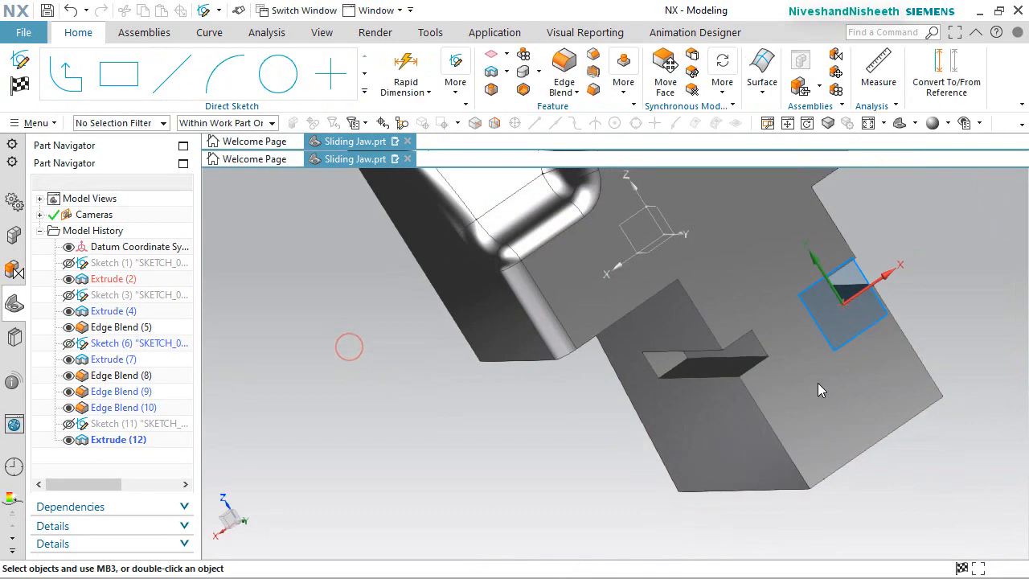
{"action": "right_click", "coordinate": [922, 274]}
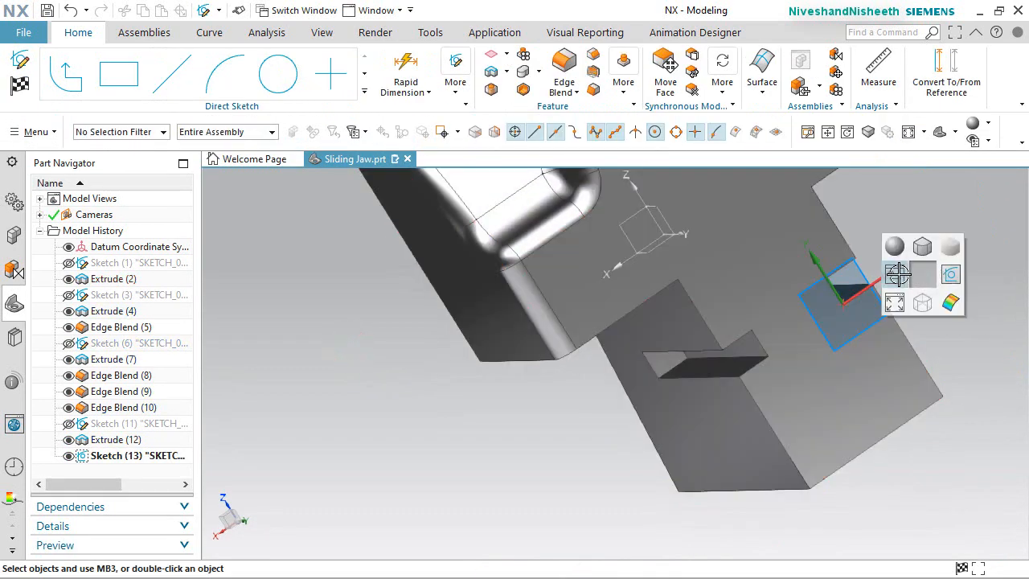
{"action": "left_click", "coordinate": [898, 274]}
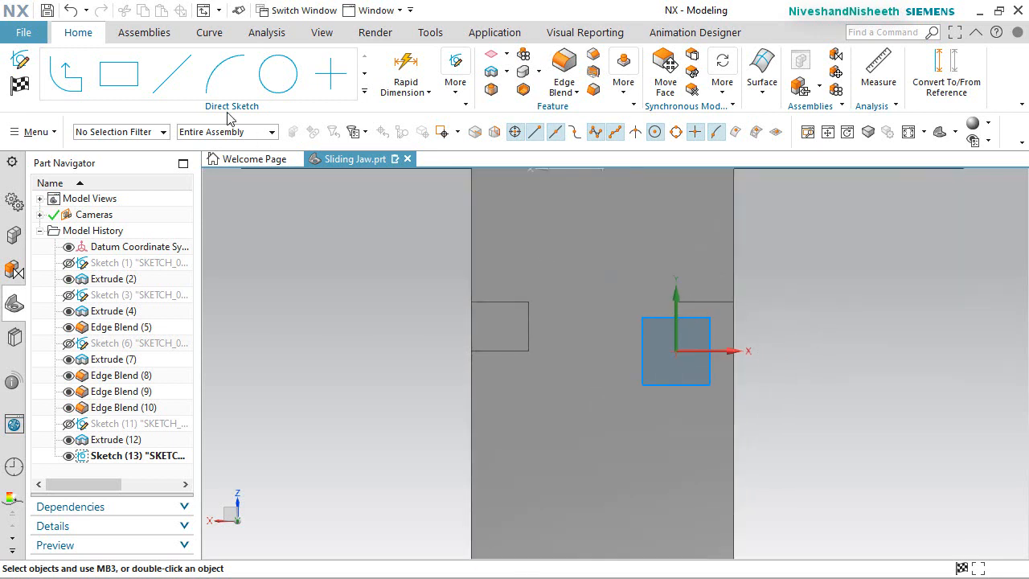
Sketch two 5.56 × 4.78 mm rectangles corner to corner over the two side groove ends, and finish the sketch
{"action": "left_click", "coordinate": [119, 74]}
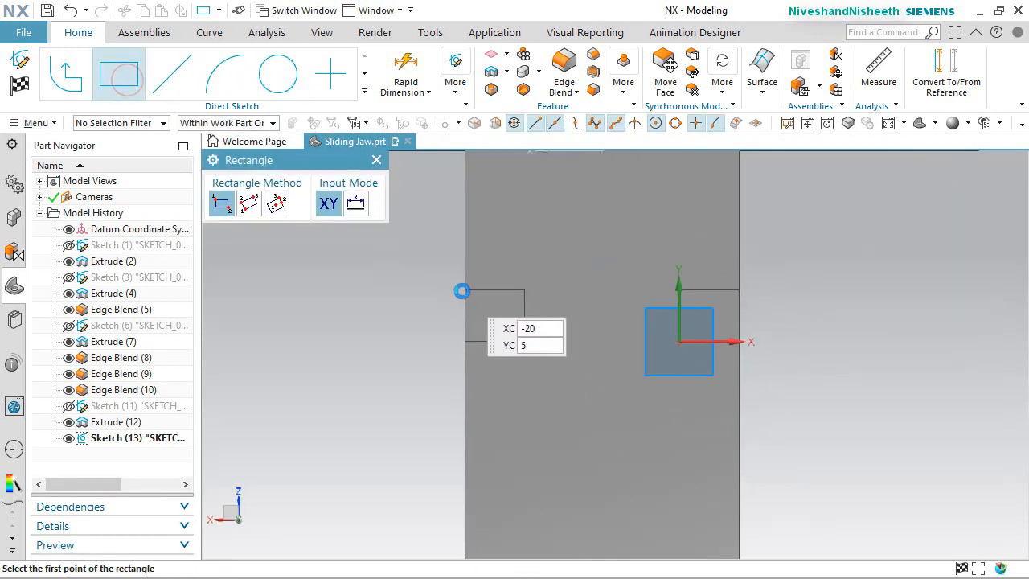
{"action": "left_click", "coordinate": [465, 290]}
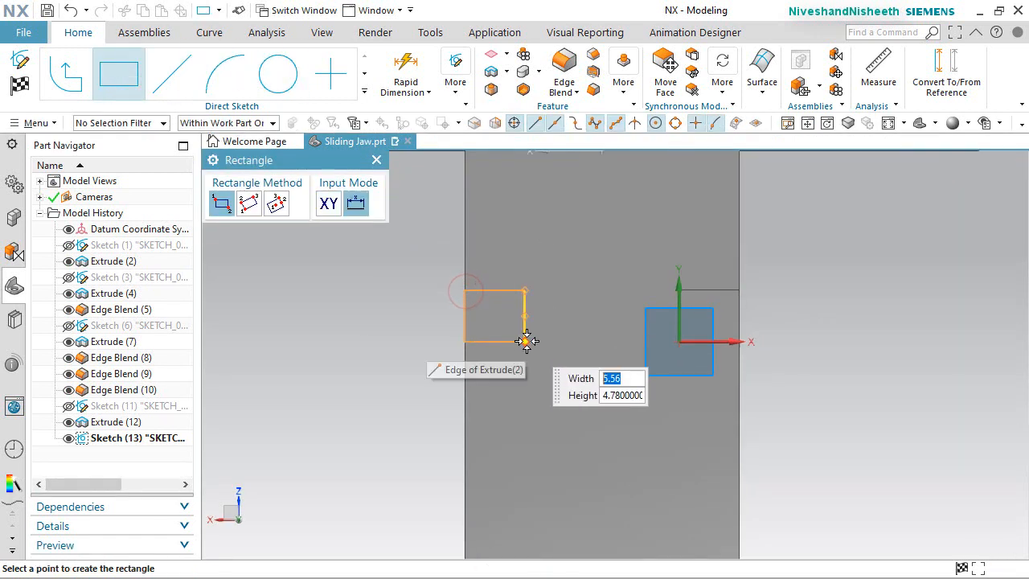
{"action": "left_click", "coordinate": [526, 341]}
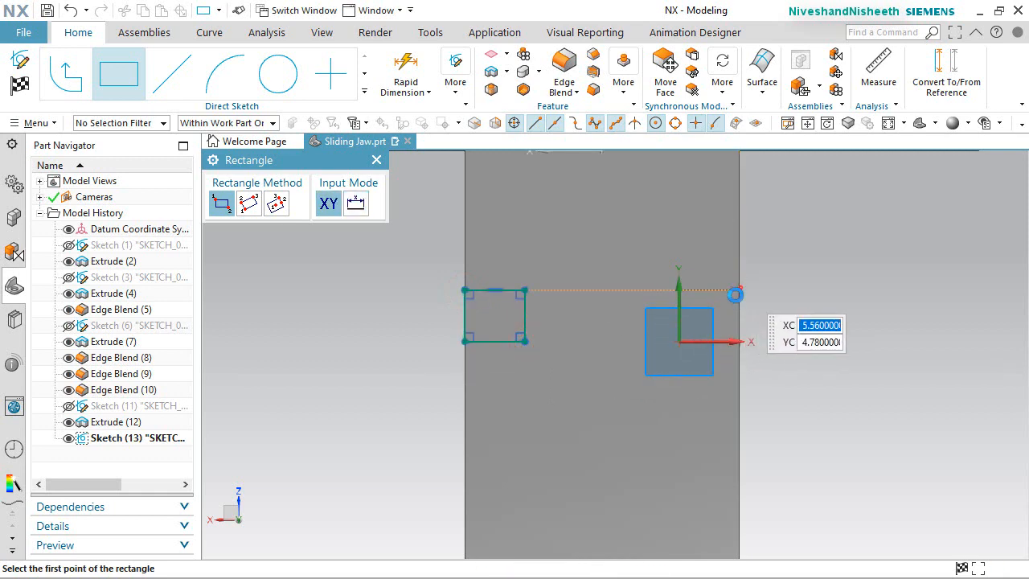
{"action": "left_click", "coordinate": [739, 289]}
{"action": "left_click", "coordinate": [679, 342]}
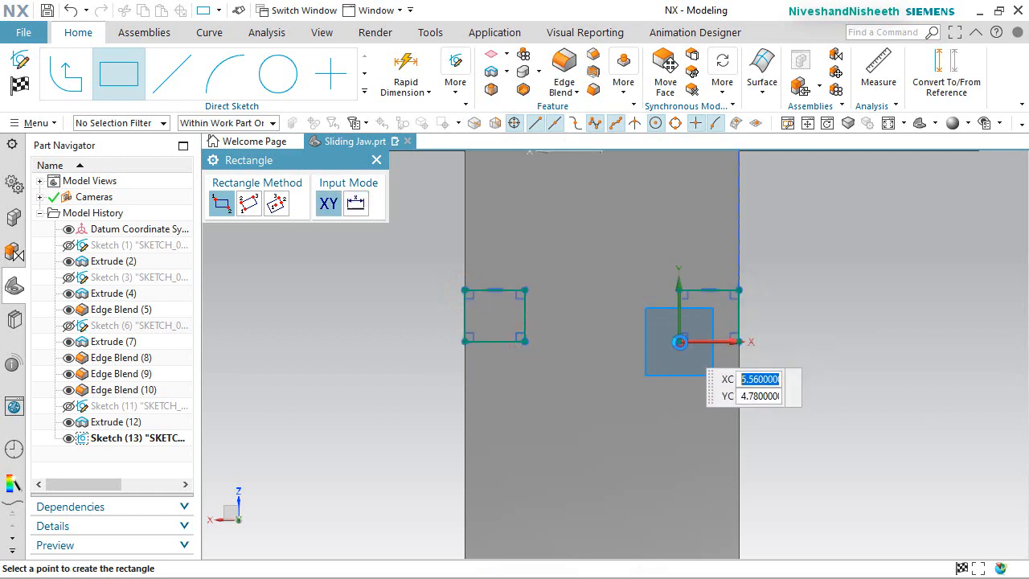
{"action": "left_click", "coordinate": [20, 86]}
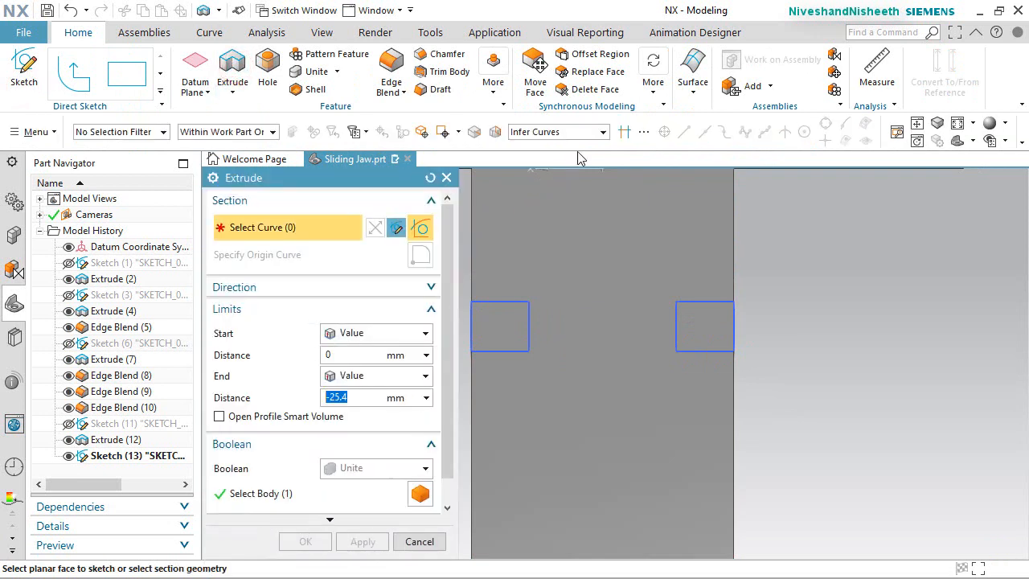
Extrude both groove rectangles as a Subtract through the lower block's full length, past its slanted end
{"action": "left_click", "coordinate": [585, 133]}
{"action": "left_click", "coordinate": [560, 220]}
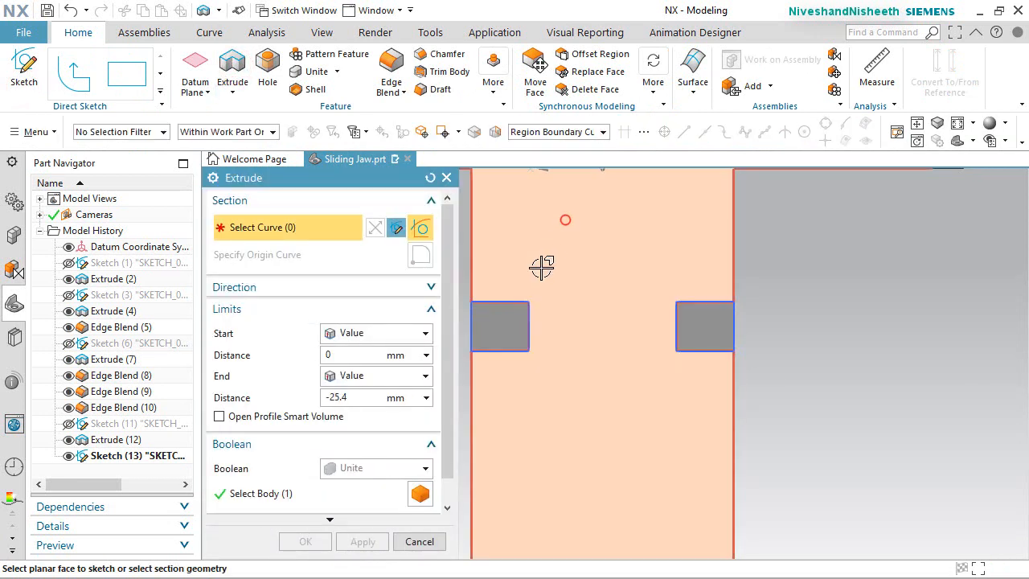
{"action": "left_click", "coordinate": [512, 316]}
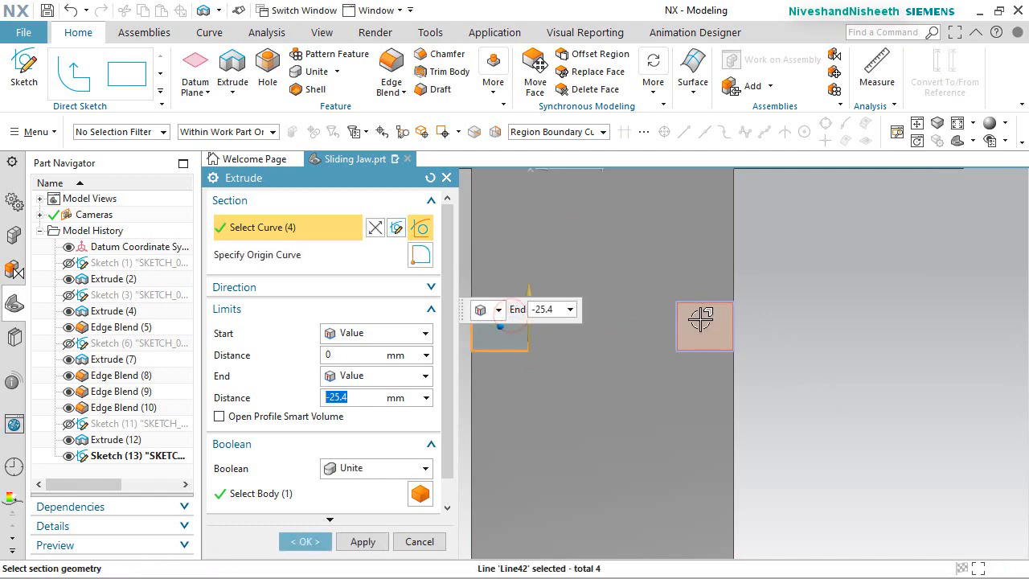
{"action": "left_click", "coordinate": [700, 320]}
{"action": "middle_click_drag", "start_coordinate": [691, 376], "coordinate": [731, 382]}
{"action": "scroll", "coordinate": [718, 358], "scroll_direction": "down", "scroll_amount": 4}
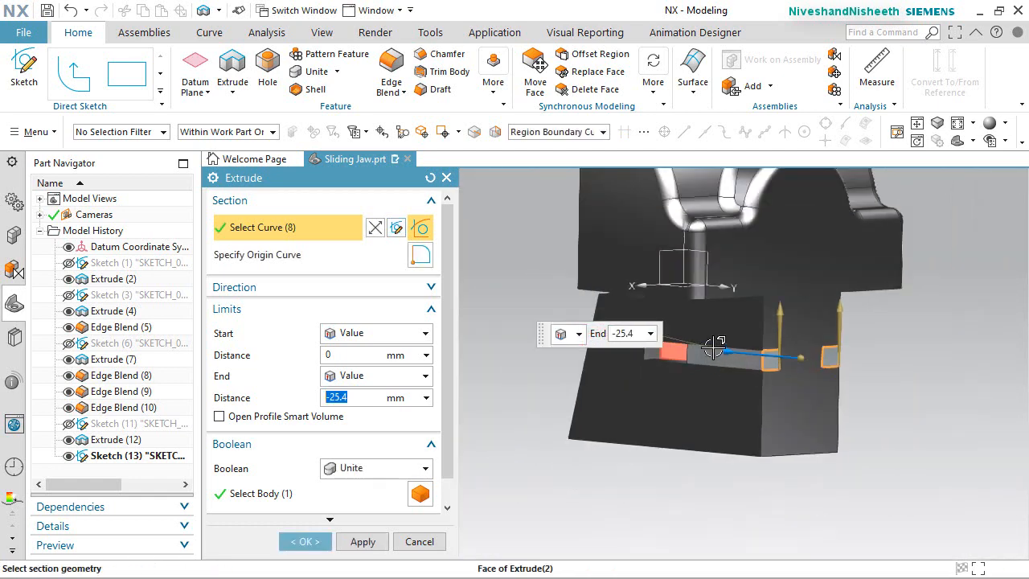
{"action": "left_click", "coordinate": [361, 468]}
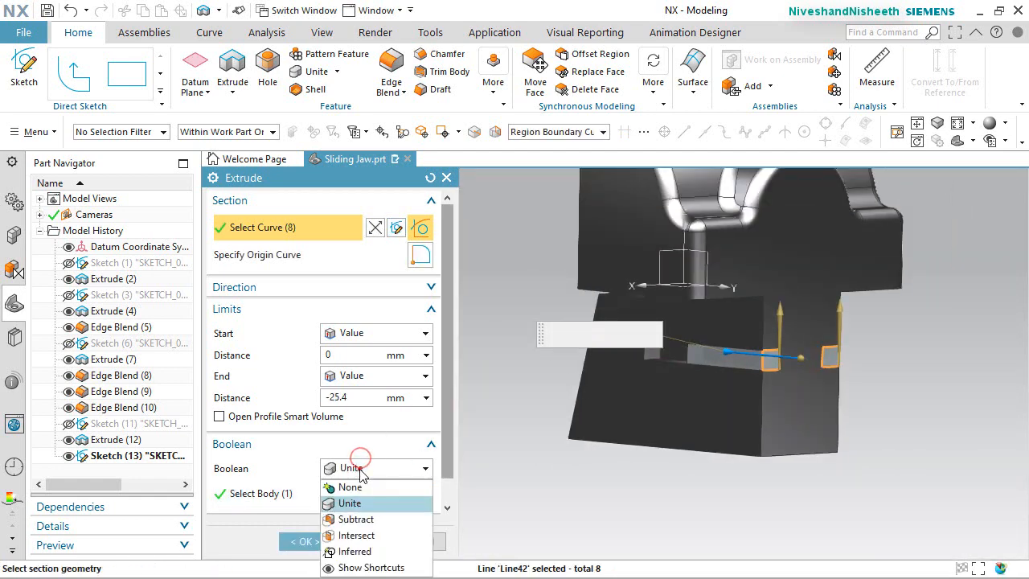
{"action": "left_click", "coordinate": [355, 517]}
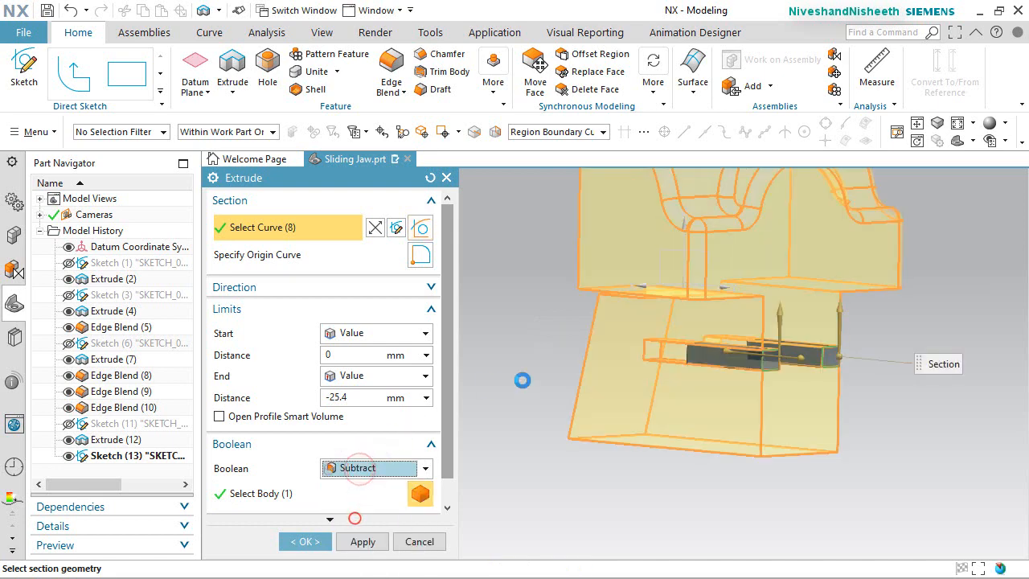
{"action": "left_click", "coordinate": [806, 358]}
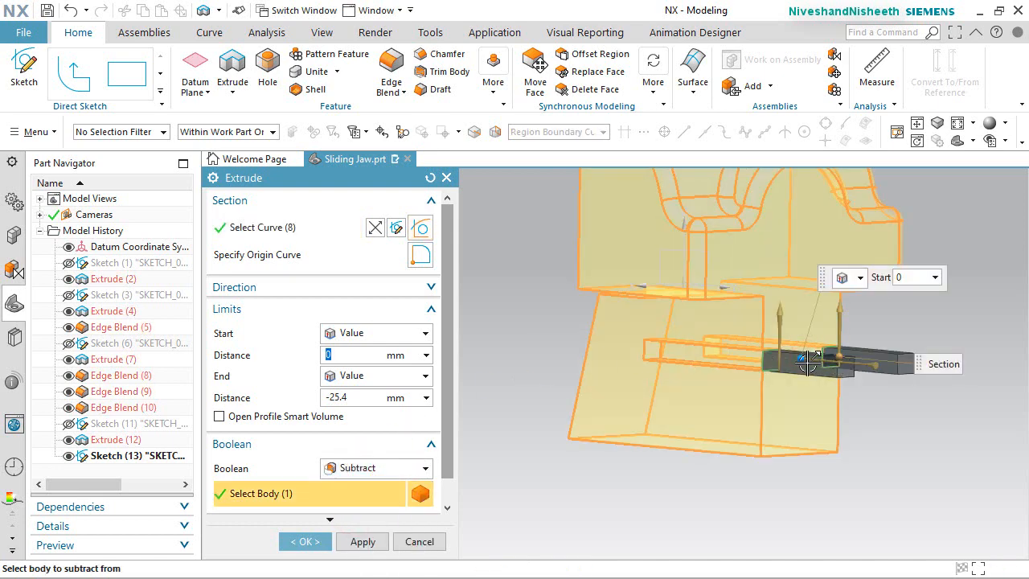
{"action": "left_click_drag", "start_coordinate": [796, 361], "coordinate": [536, 344]}
{"action": "left_click", "coordinate": [305, 541]}
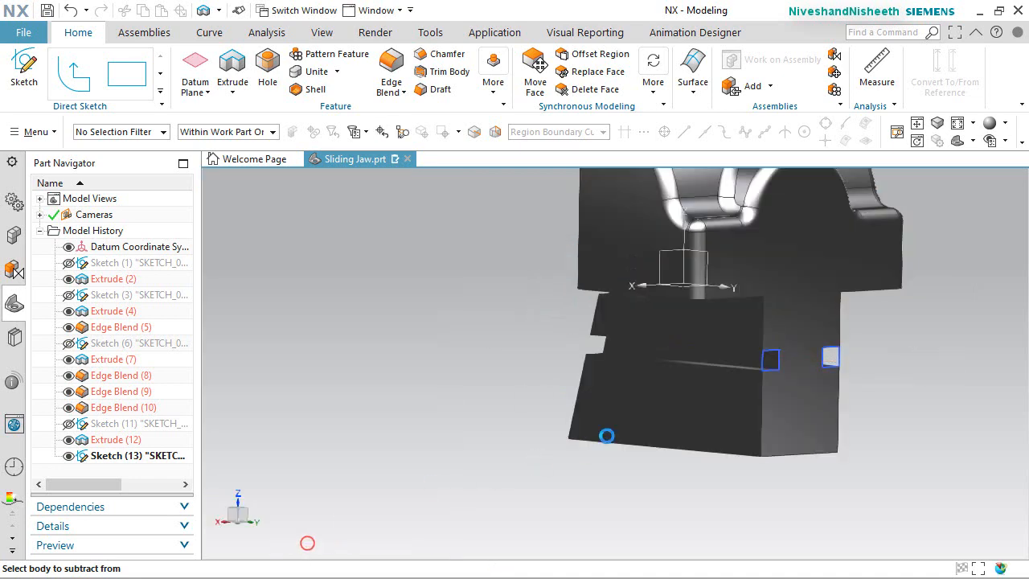
Inspect the cut grooves in the lower block and save the Sliding Jaw part file
{"action": "scroll", "coordinate": [80, 478], "scroll_direction": "down", "scroll_amount": 1}
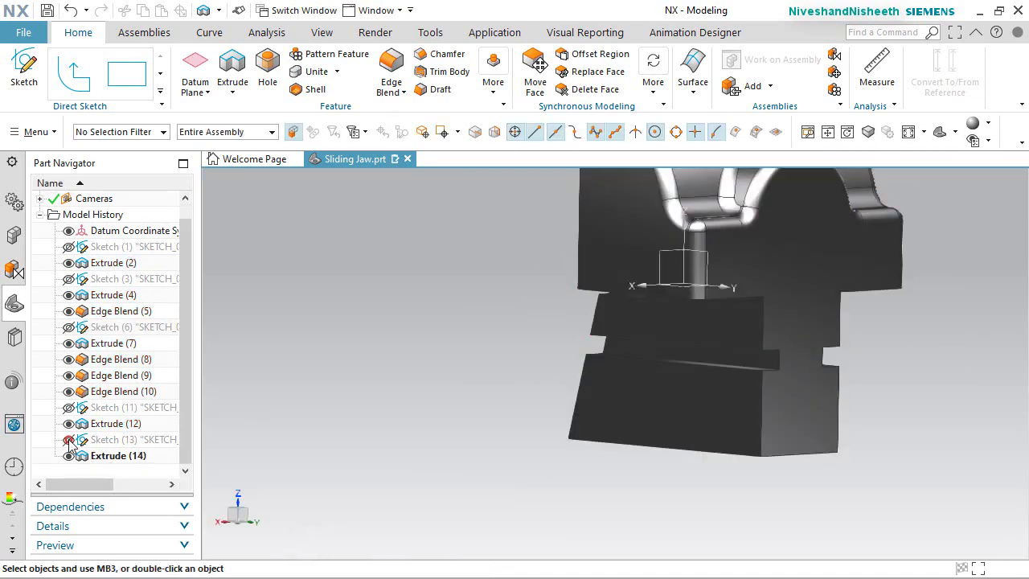
{"action": "middle_click_drag", "start_coordinate": [694, 413], "coordinate": [854, 438]}
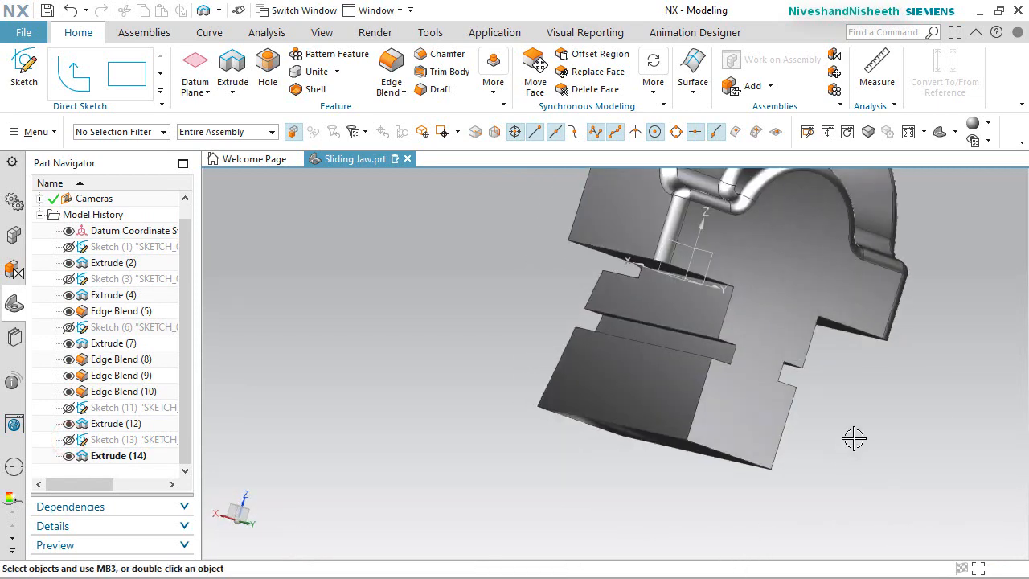
{"action": "key", "text": "End"}
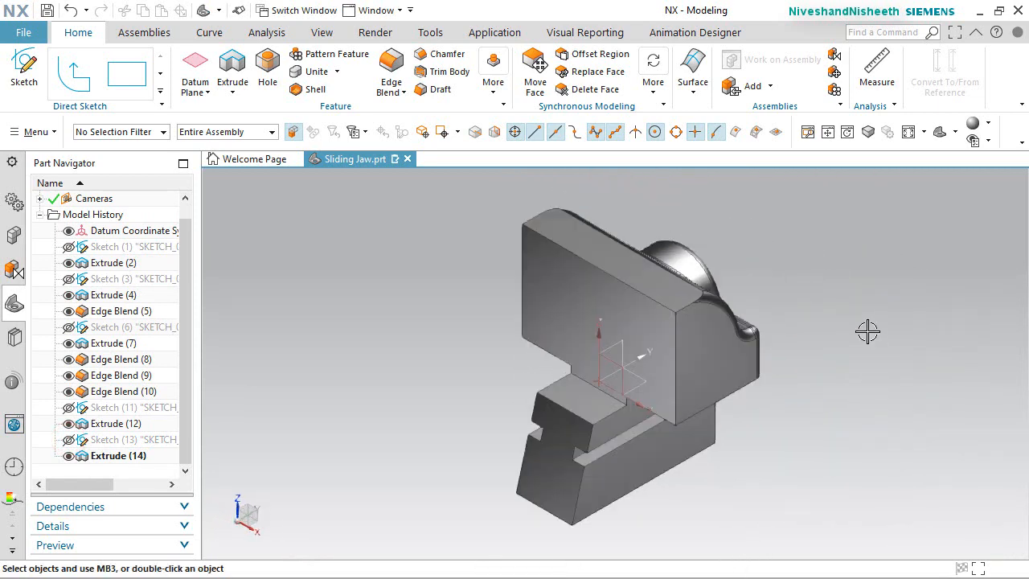
{"action": "key", "text": "ctrl+s"}
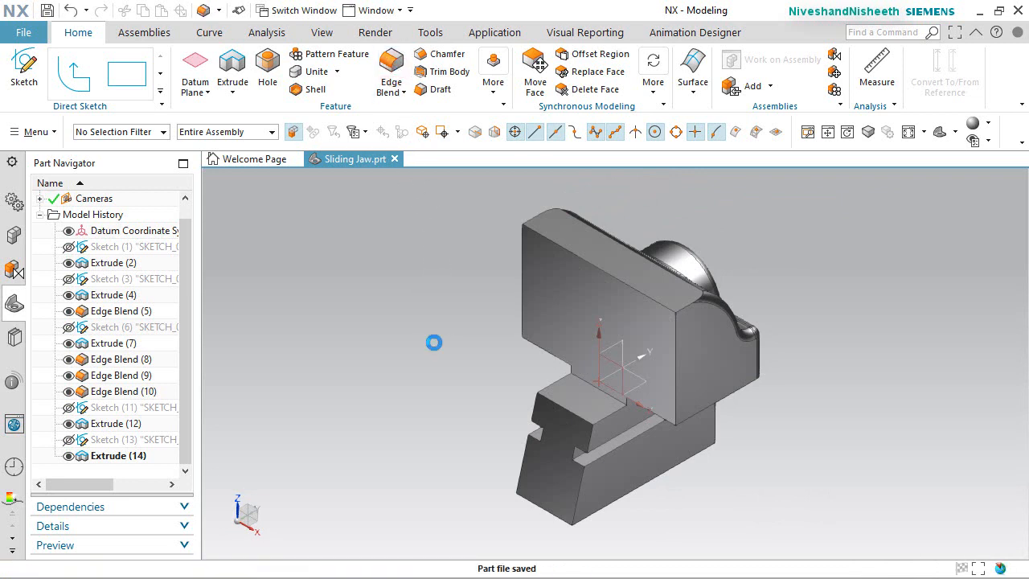
Blend the lower block's upper outer edge and the inner corner at the jaw face with a 3 mm radius
{"action": "left_click", "coordinate": [561, 405]}
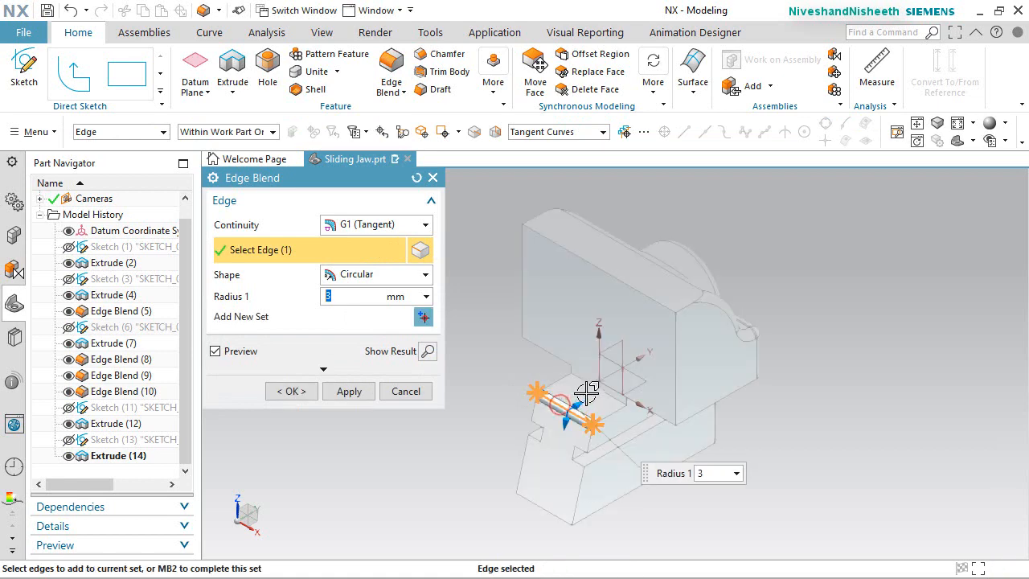
{"action": "left_click", "coordinate": [291, 390]}
{"action": "scroll", "coordinate": [590, 345], "scroll_direction": "up", "scroll_amount": 4}
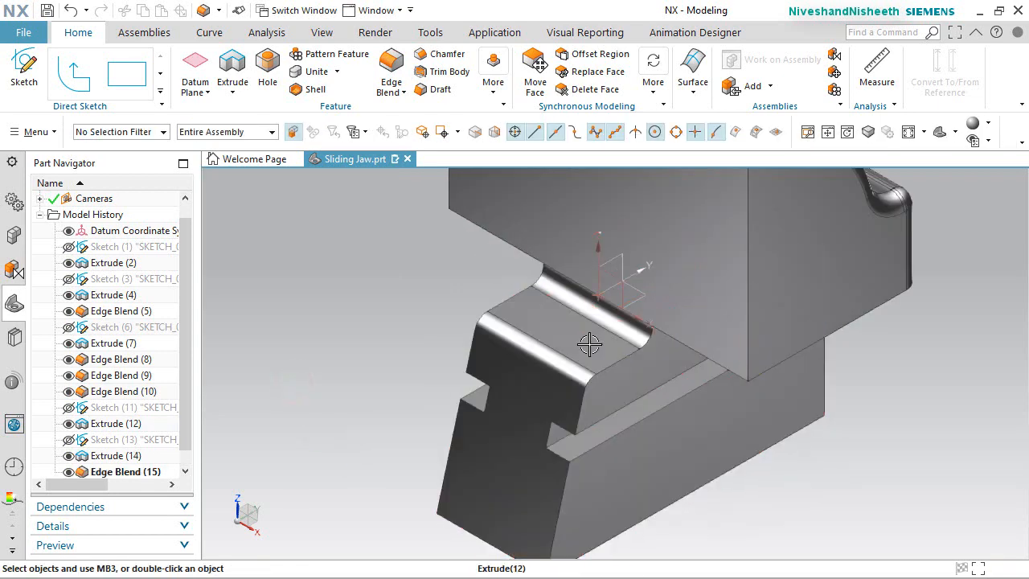
{"action": "middle_click_drag", "start_coordinate": [591, 344], "coordinate": [886, 435]}
{"action": "key", "text": "End"}
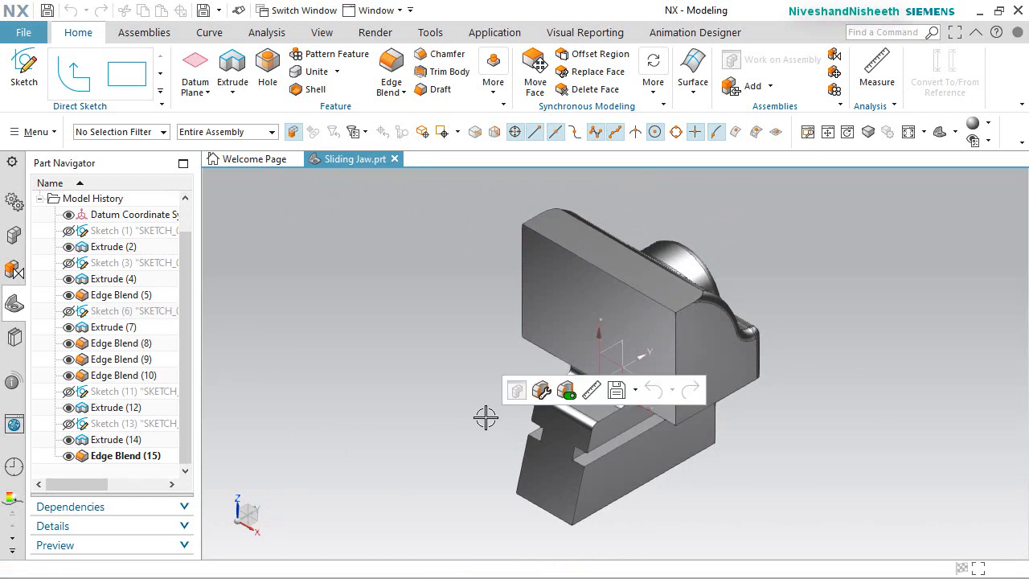
Start a threaded hole and place its sketch point on the flat T-shaped face below the rounded arch
{"action": "left_click", "coordinate": [240, 497]}
{"action": "left_click", "coordinate": [336, 535]}
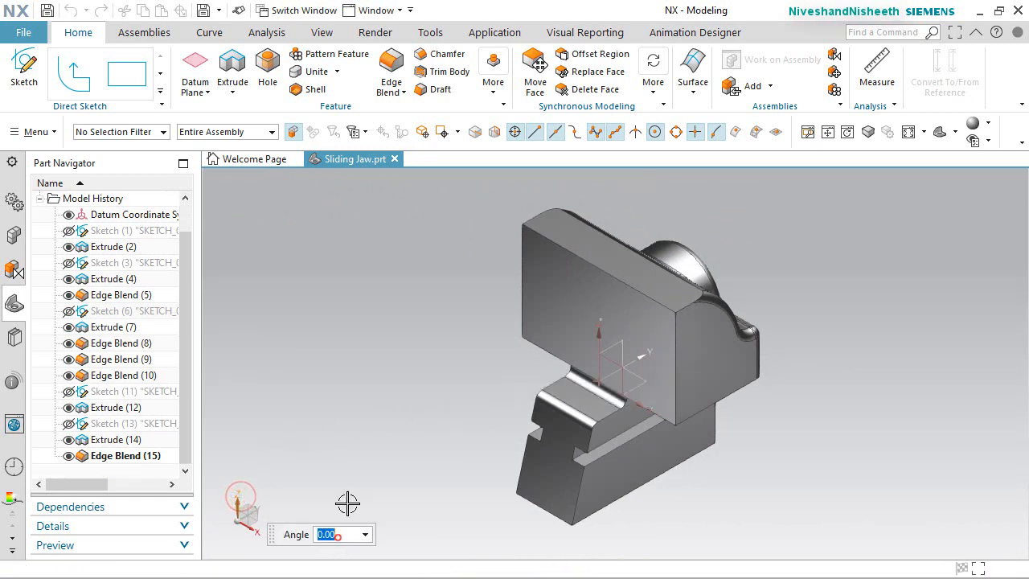
{"action": "key", "text": "Return"}
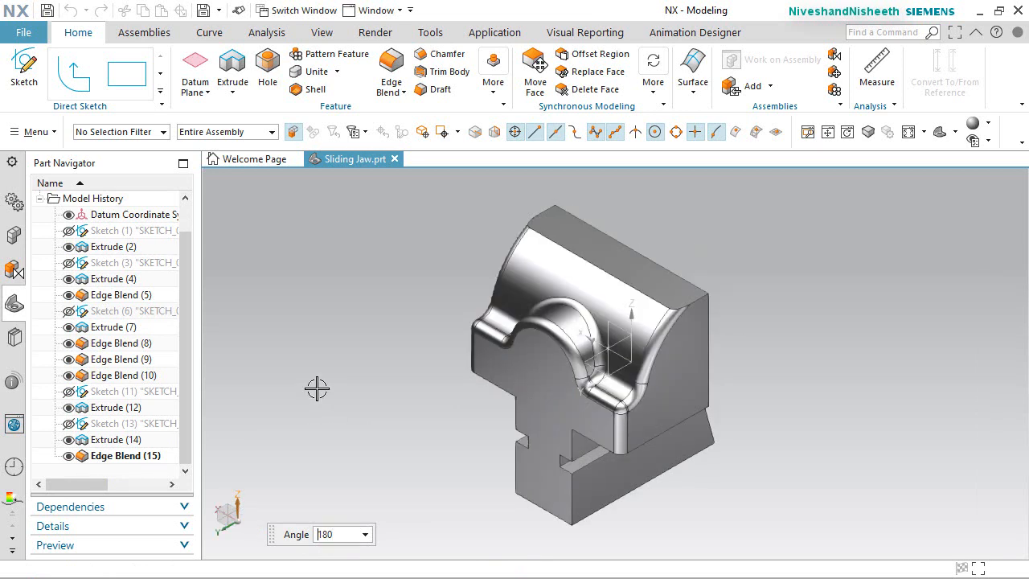
{"action": "key", "text": "Escape"}
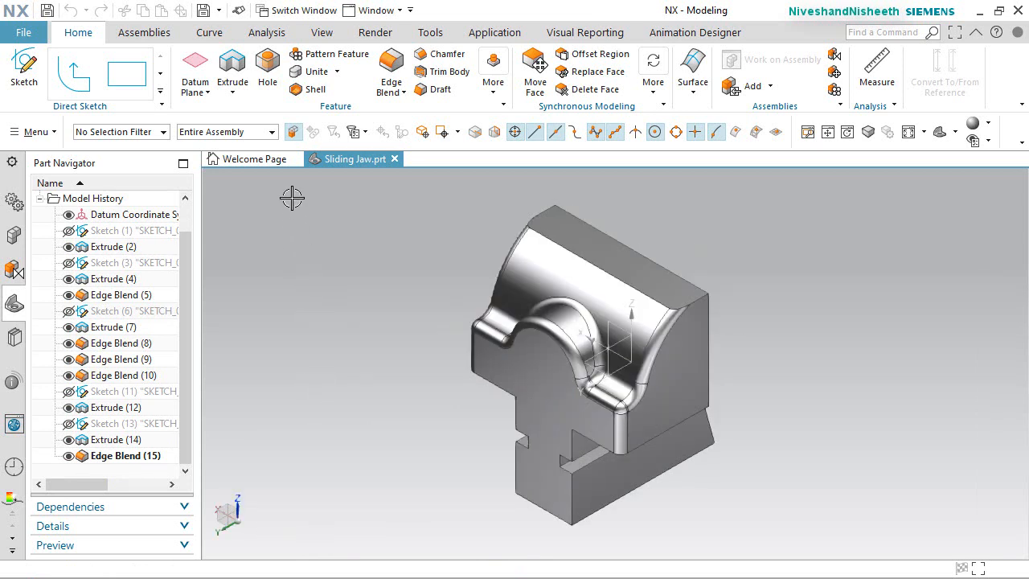
{"action": "left_click", "coordinate": [268, 81]}
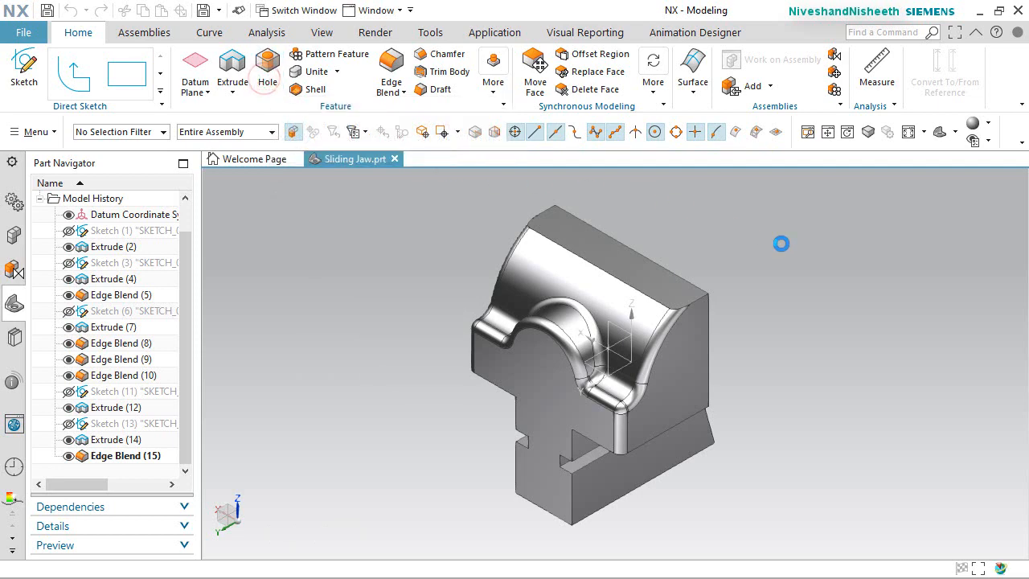
{"action": "left_click", "coordinate": [289, 181]}
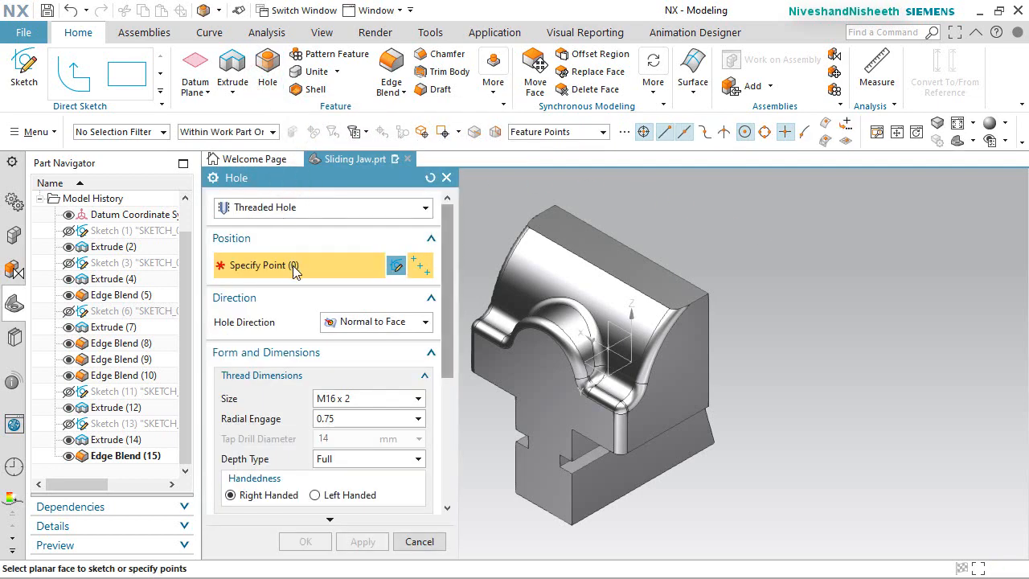
{"action": "scroll", "coordinate": [598, 349], "scroll_direction": "up", "scroll_amount": 5}
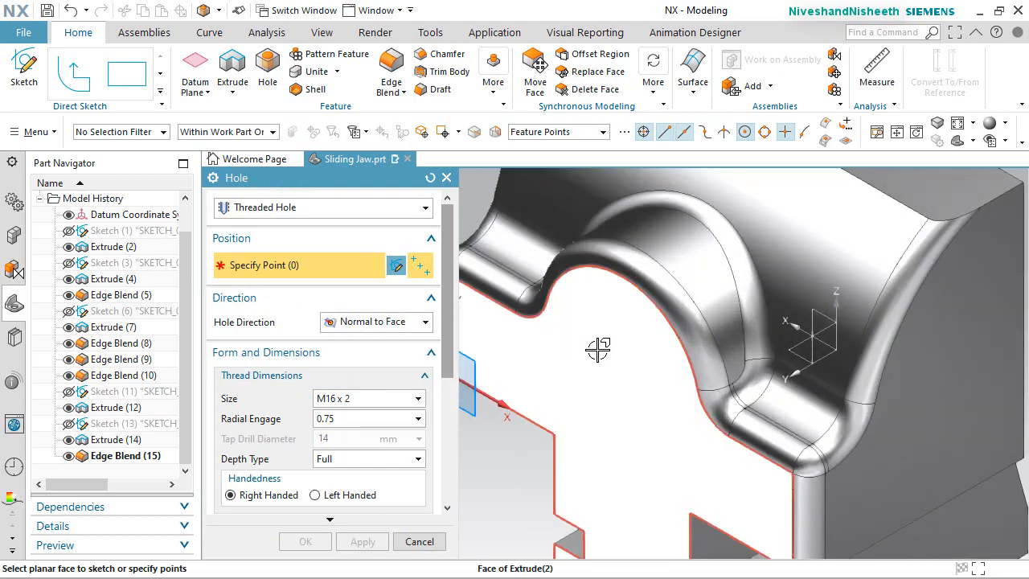
{"action": "left_click", "coordinate": [613, 358]}
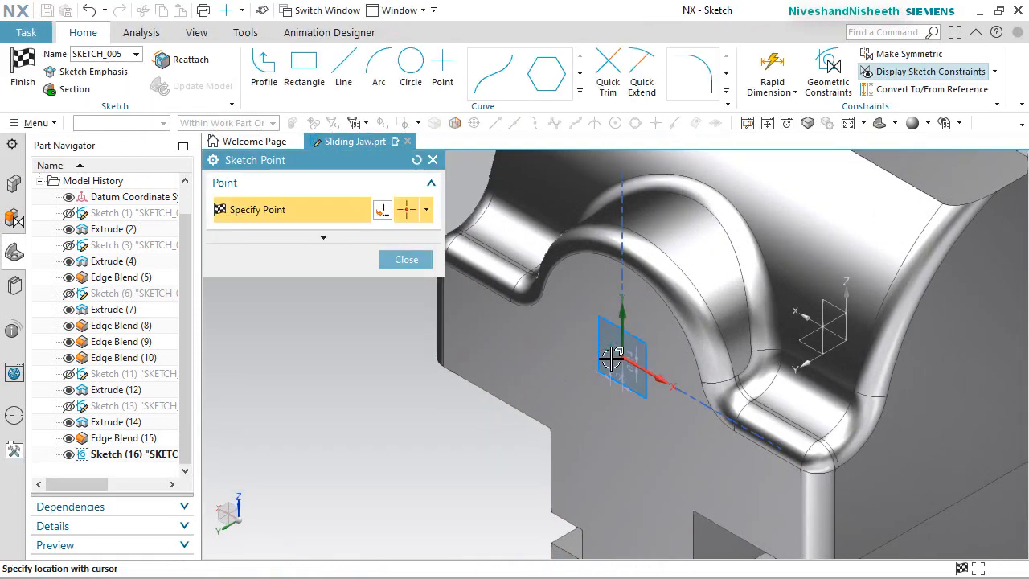
Make the hole's sketch point coincident with the sketch origin and finish the sketch
{"action": "left_click", "coordinate": [390, 256]}
{"action": "scroll", "coordinate": [563, 350], "scroll_direction": "up", "scroll_amount": 5}
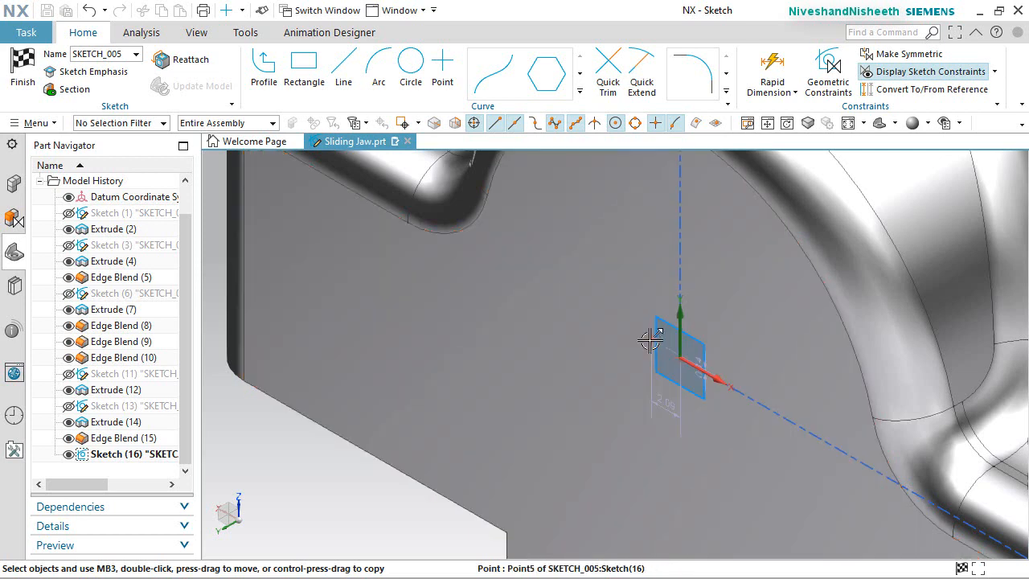
{"action": "left_click", "coordinate": [649, 340]}
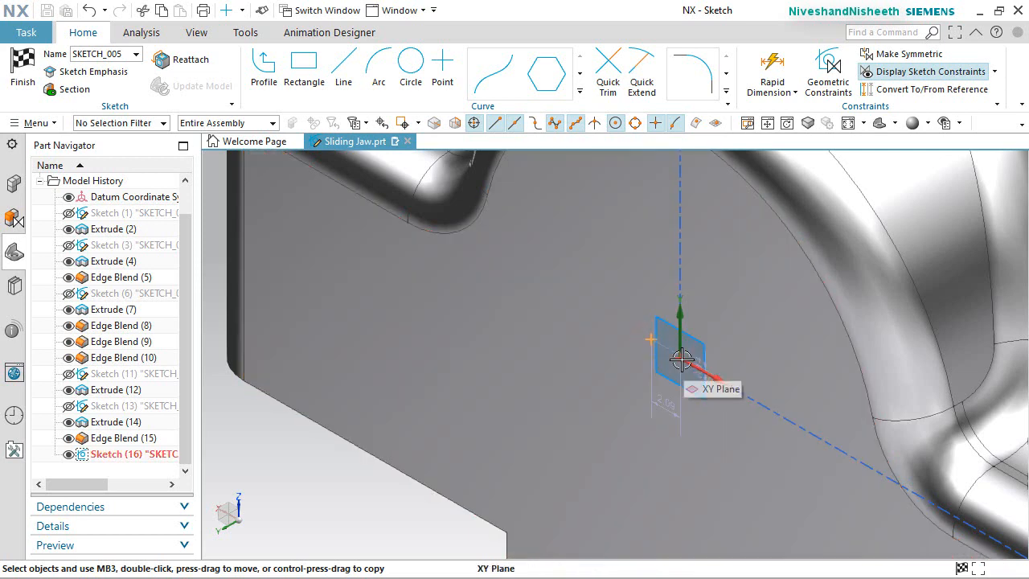
{"action": "left_click", "coordinate": [680, 359]}
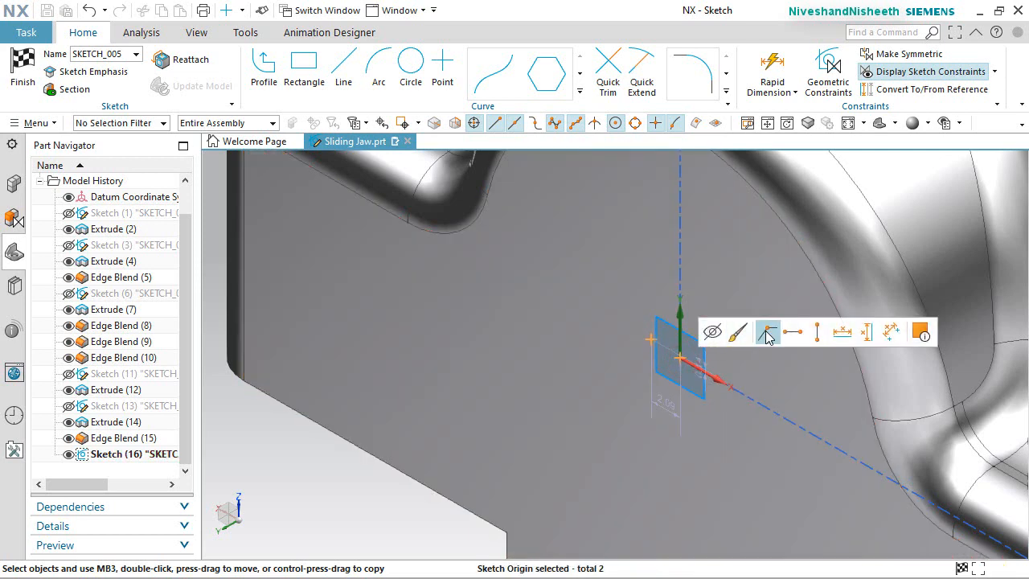
{"action": "left_click", "coordinate": [768, 336]}
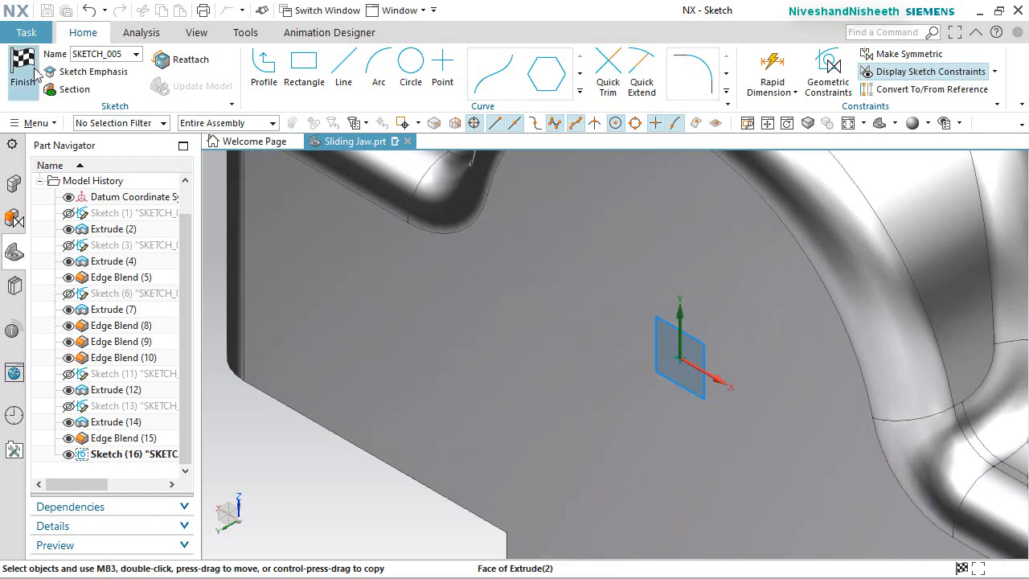
{"action": "left_click", "coordinate": [27, 73]}
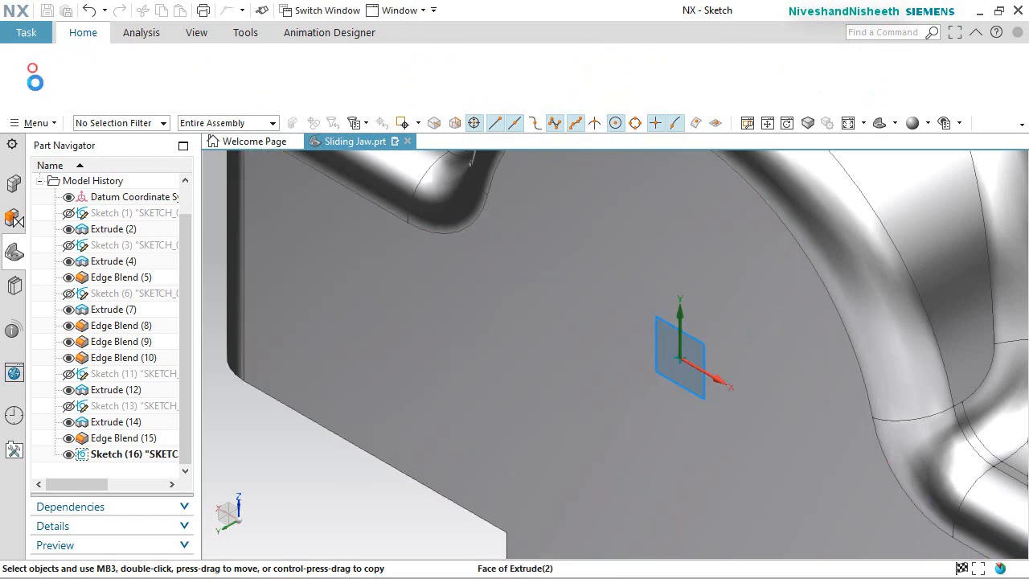
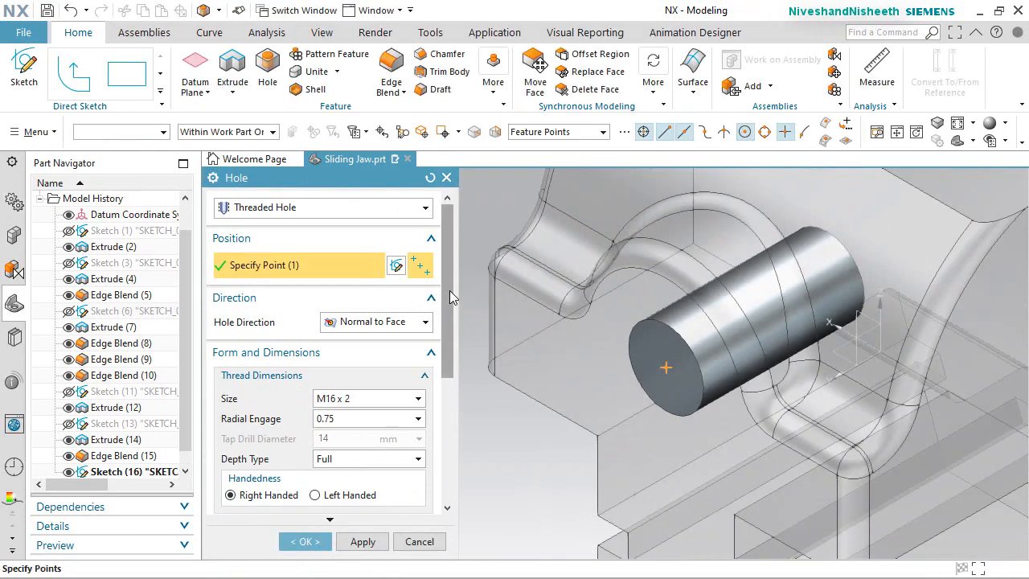
Expand the additional hole options and set the thread standard to Inch UNC
{"action": "left_click_drag", "start_coordinate": [447, 310], "coordinate": [447, 447]}
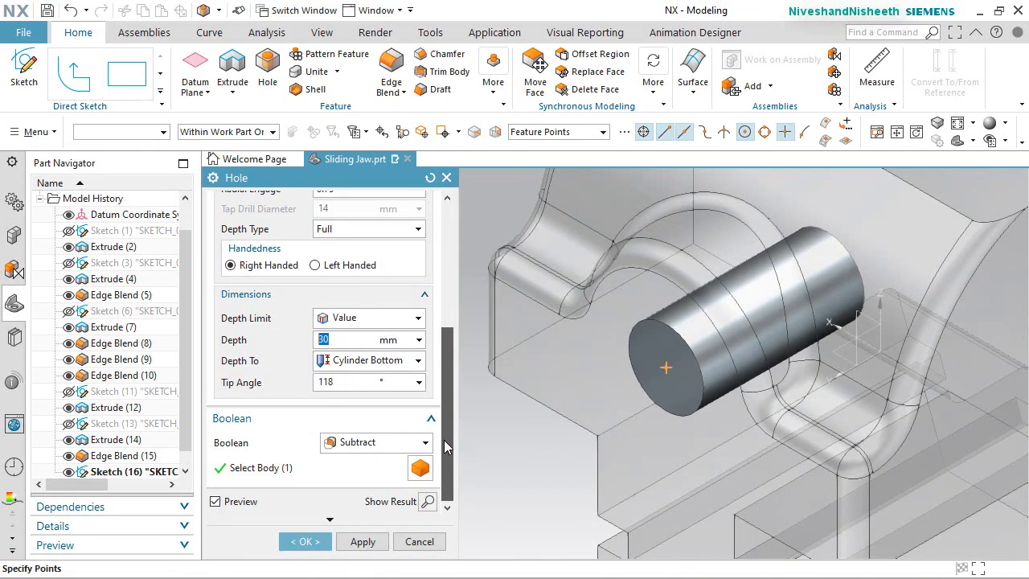
{"action": "left_click", "coordinate": [330, 520]}
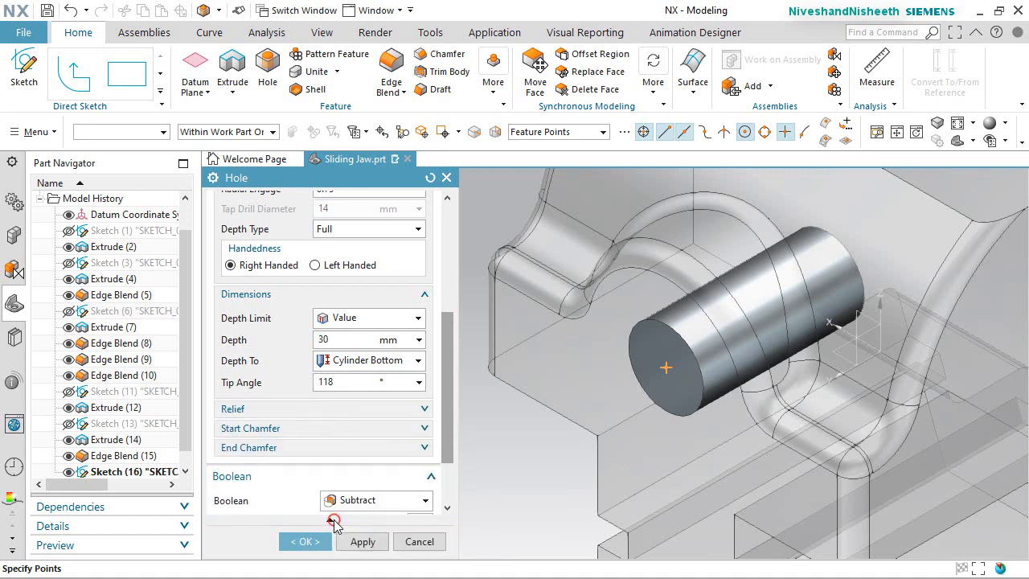
{"action": "scroll", "coordinate": [447, 410], "scroll_direction": "down", "scroll_amount": 3}
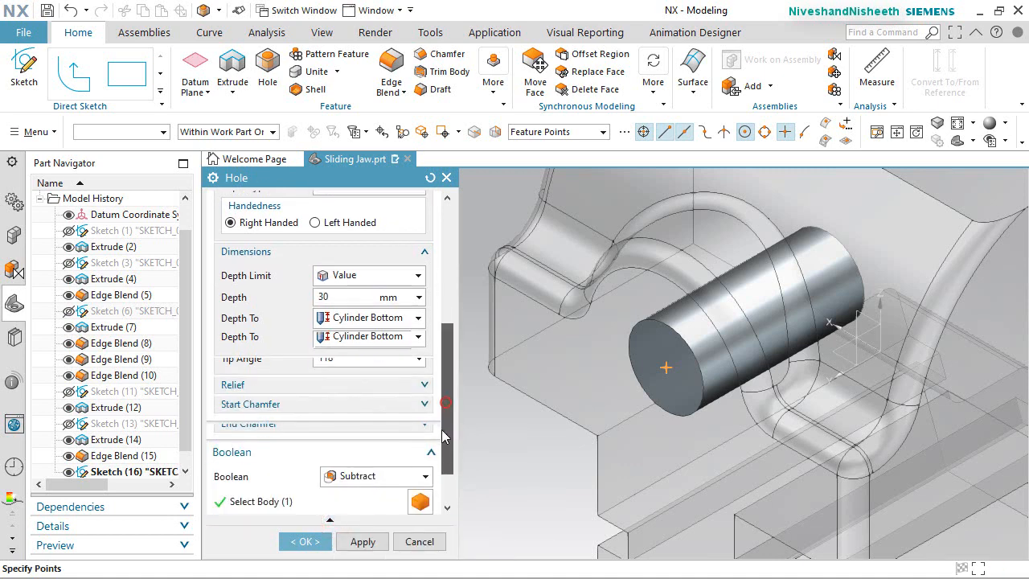
{"action": "left_click", "coordinate": [438, 480]}
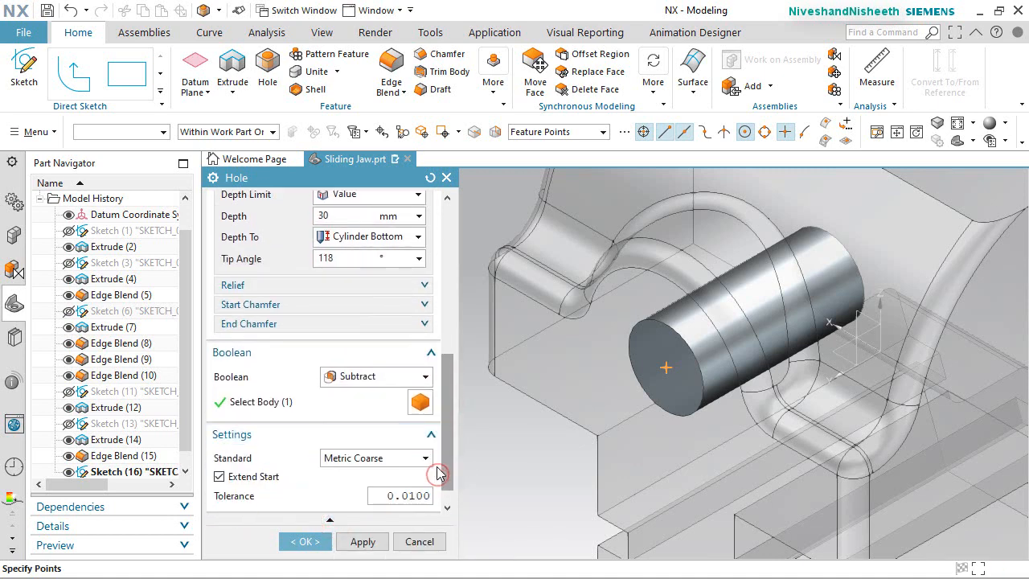
{"action": "left_click", "coordinate": [446, 443]}
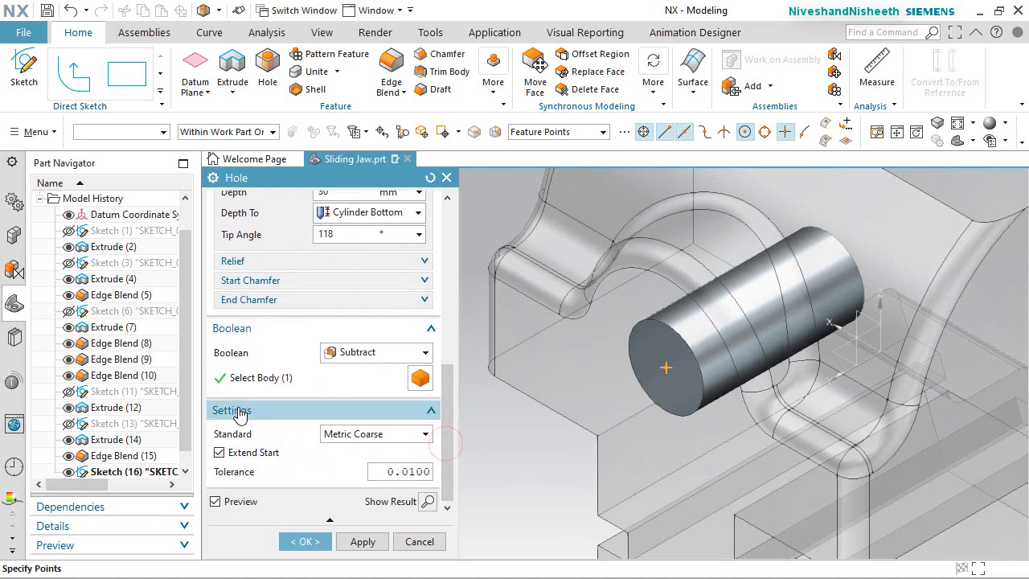
{"action": "left_click", "coordinate": [360, 443]}
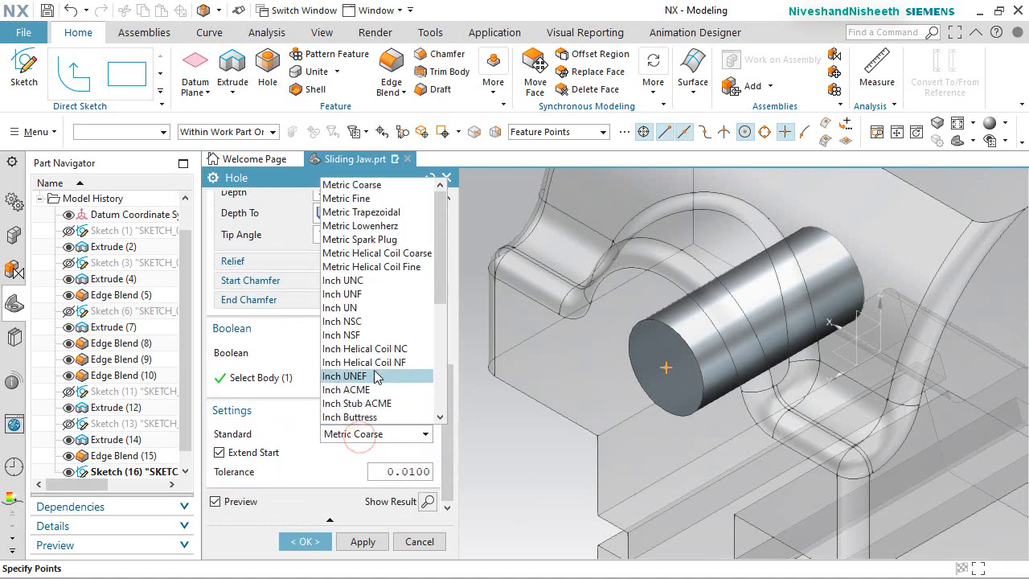
{"action": "left_click", "coordinate": [348, 281]}
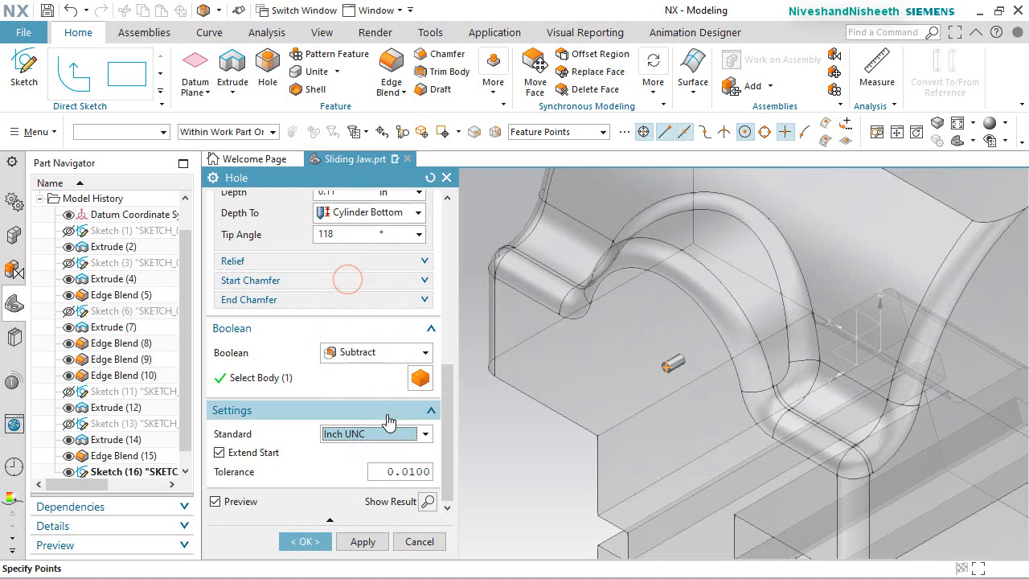
{"action": "left_click", "coordinate": [431, 413]}
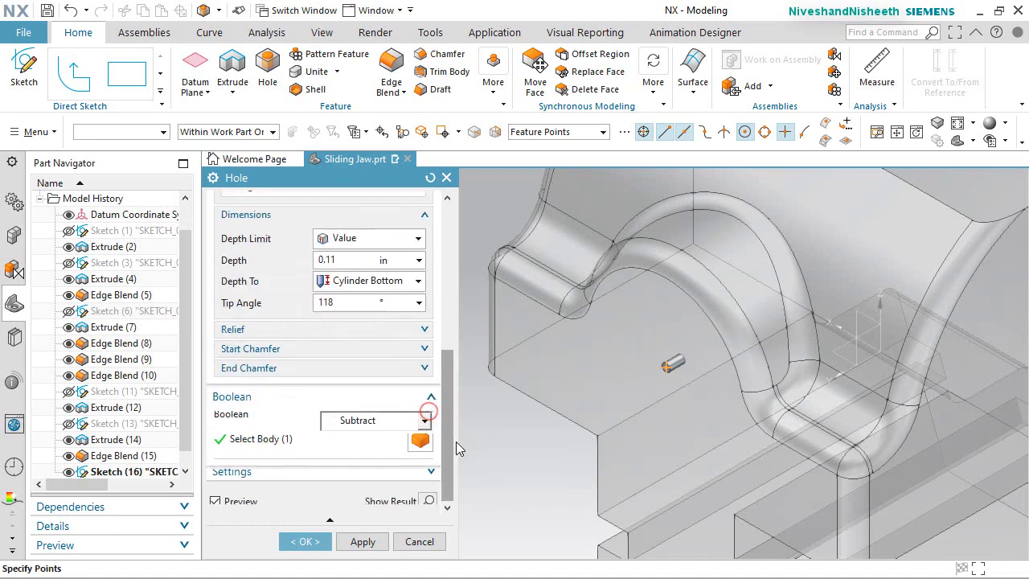
Set the threaded hole's size to 7/8-9 and its depth to 30 mm
{"action": "left_click_drag", "start_coordinate": [445, 432], "coordinate": [446, 301]}
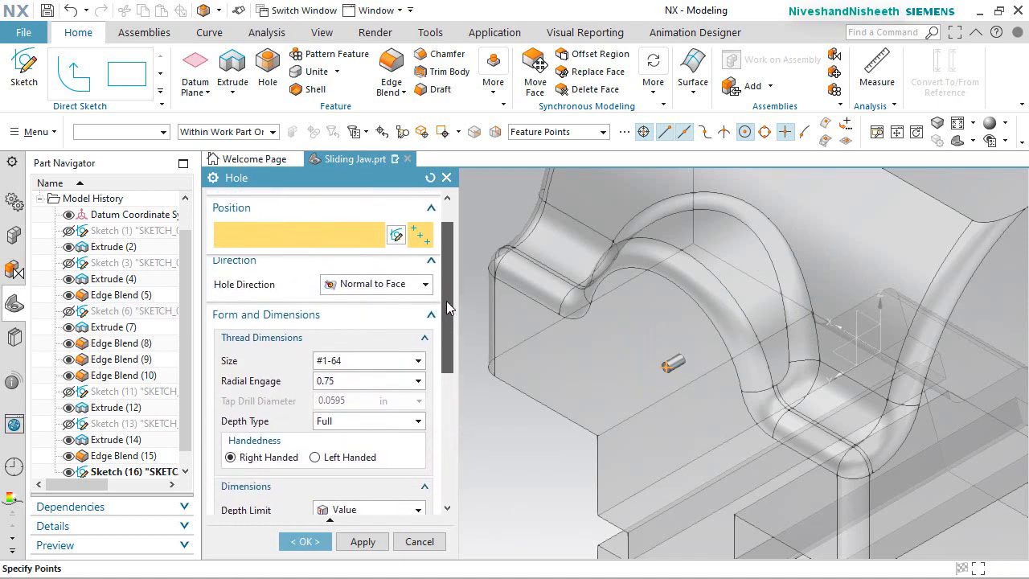
{"action": "left_click", "coordinate": [419, 369]}
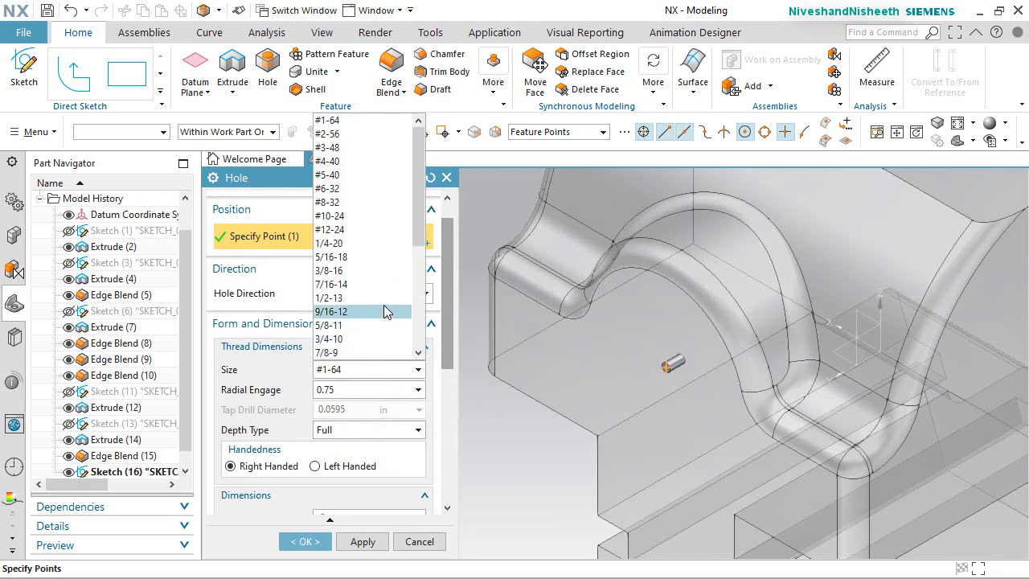
{"action": "left_click", "coordinate": [336, 350]}
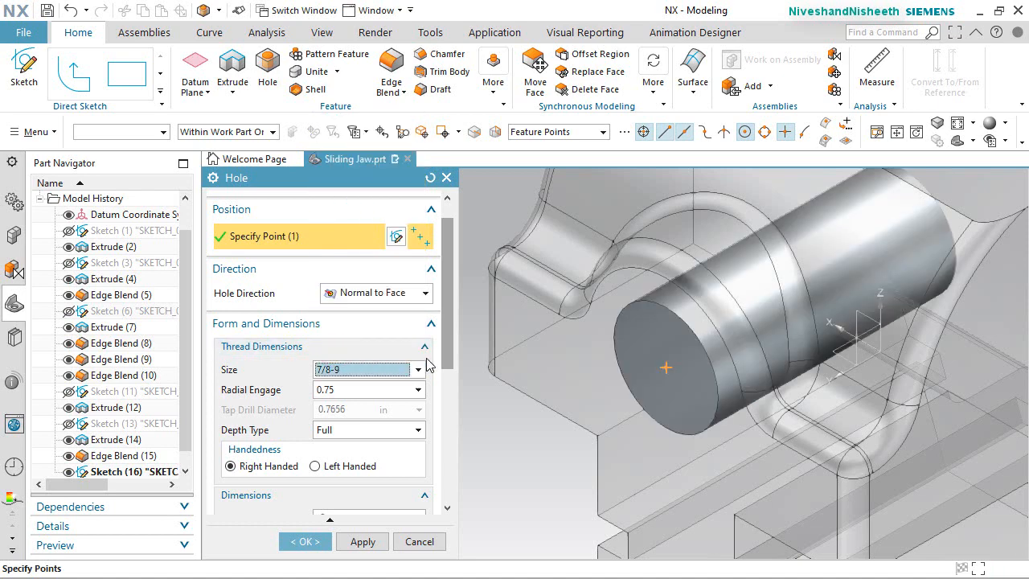
{"action": "scroll", "coordinate": [447, 351], "scroll_direction": "down", "scroll_amount": 3}
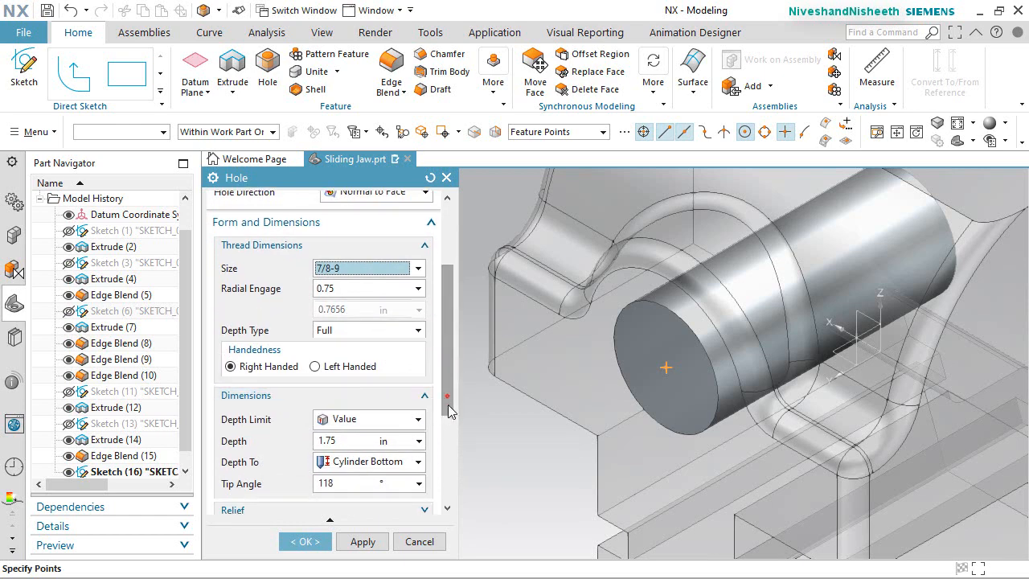
{"action": "scroll", "coordinate": [446, 410], "scroll_direction": "down", "scroll_amount": 2}
{"action": "left_click_drag", "start_coordinate": [353, 375], "coordinate": [316, 376]}
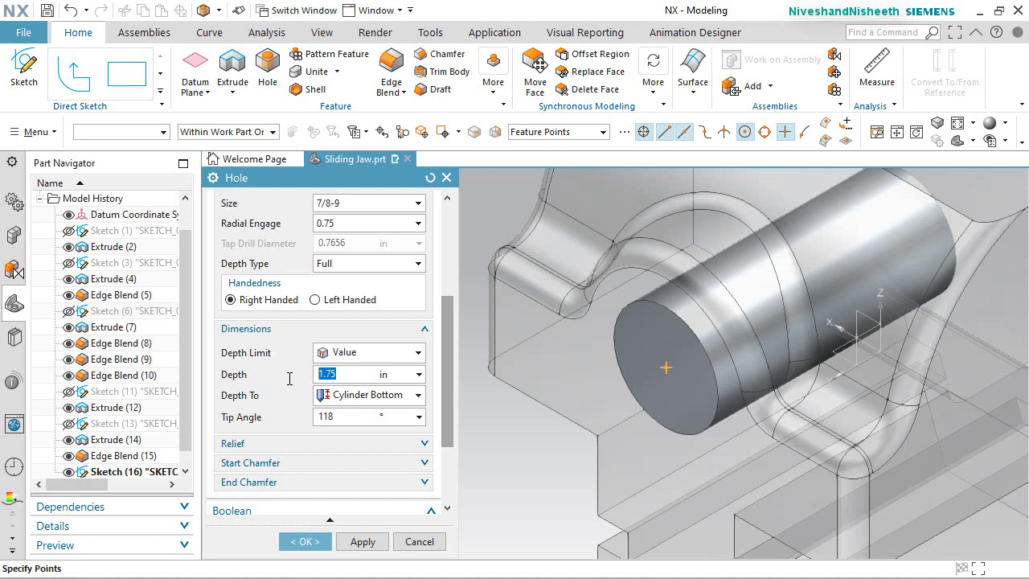
{"action": "type", "text": "30"}
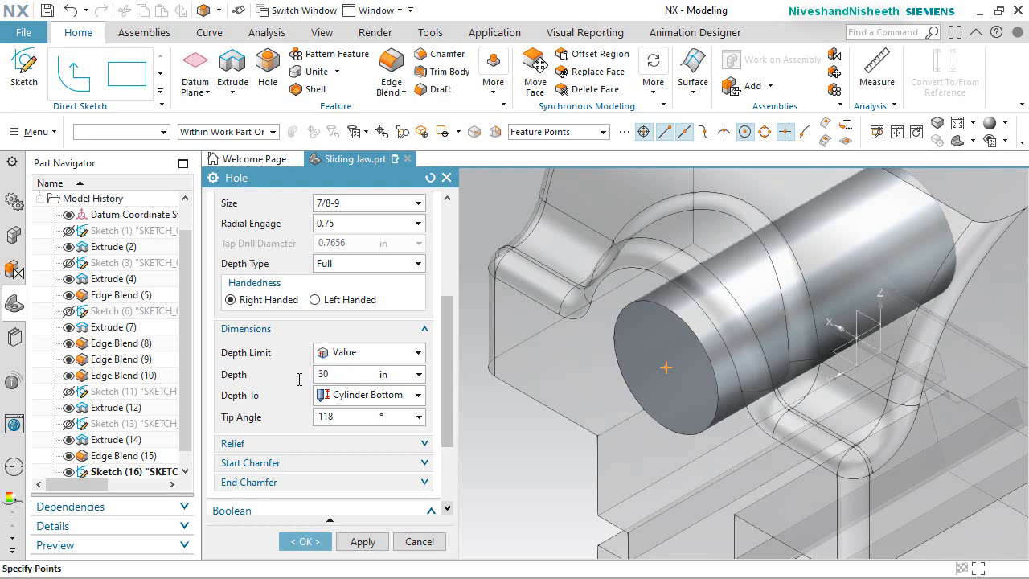
{"action": "type", "text": "mm"}
{"action": "key", "text": "Return"}
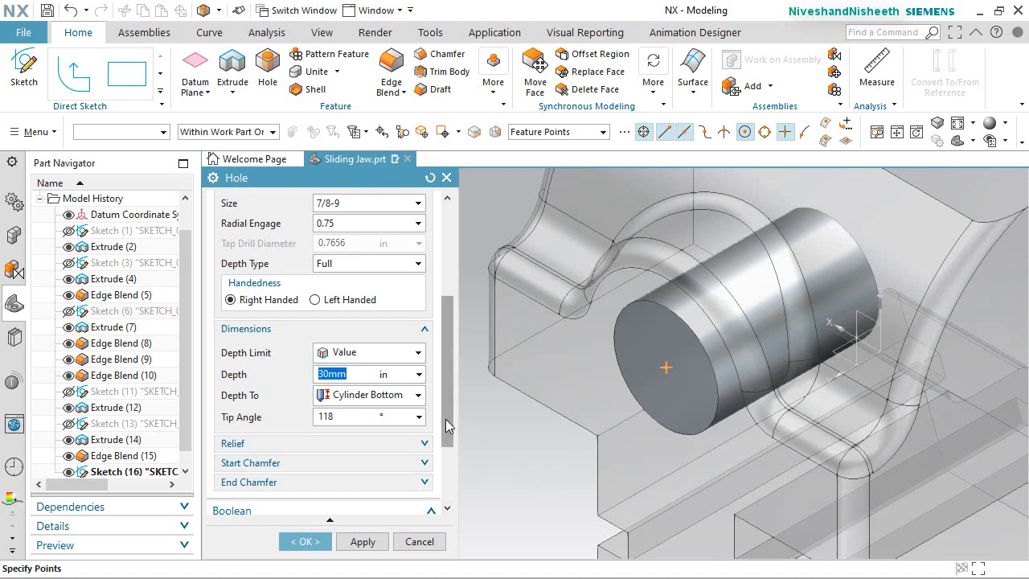
Disable the start chamfer and end chamfer, and create the threaded hole
{"action": "scroll", "coordinate": [446, 426], "scroll_direction": "down", "scroll_amount": 3}
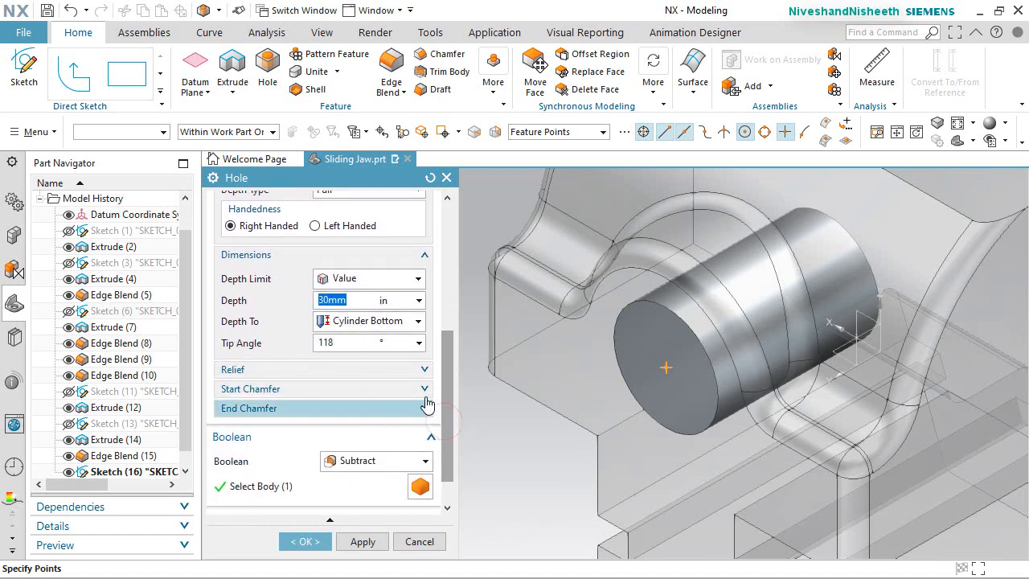
{"action": "left_click", "coordinate": [425, 390]}
{"action": "left_click", "coordinate": [226, 411]}
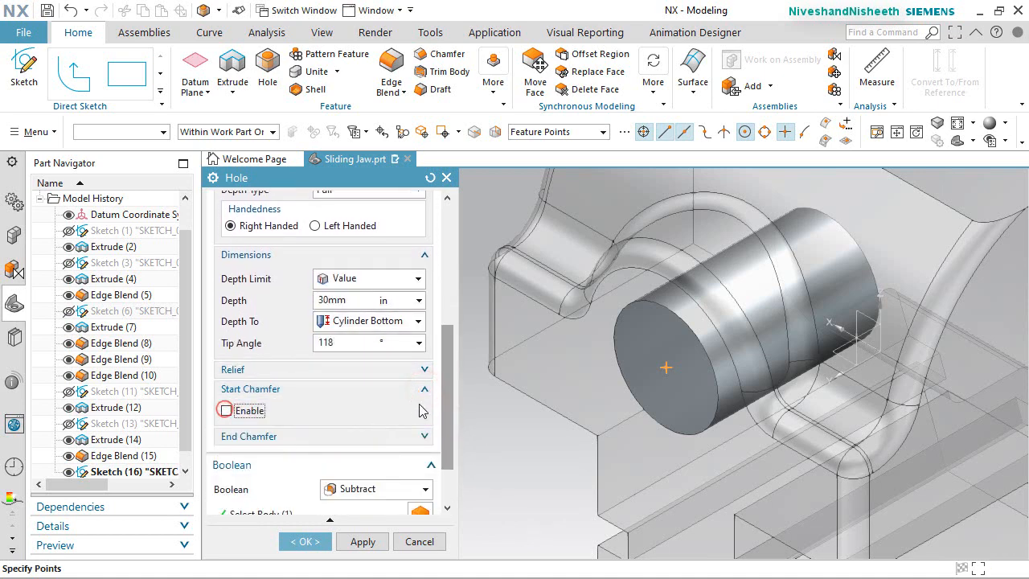
{"action": "left_click", "coordinate": [424, 390]}
{"action": "left_click", "coordinate": [425, 410]}
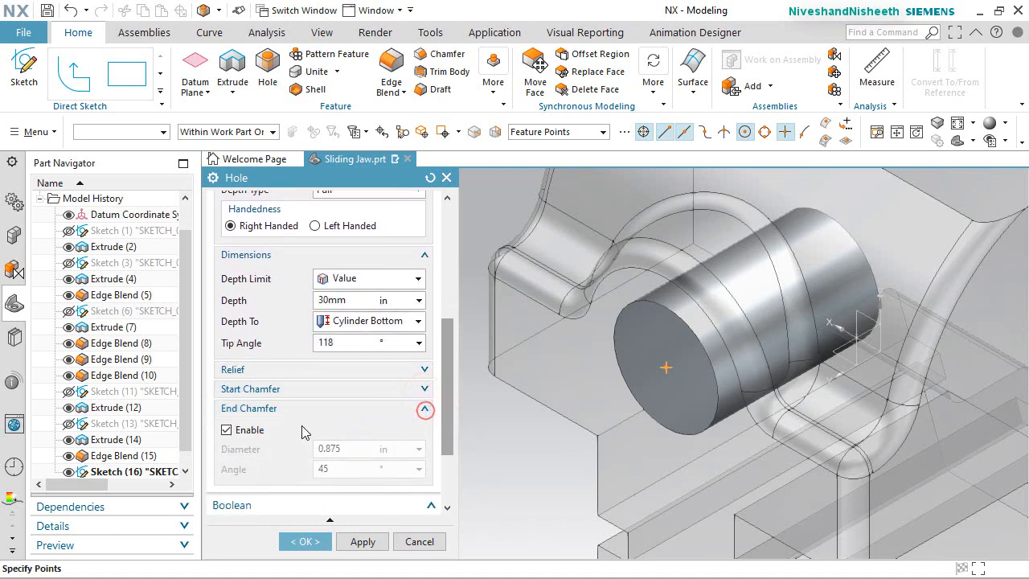
{"action": "left_click", "coordinate": [227, 430]}
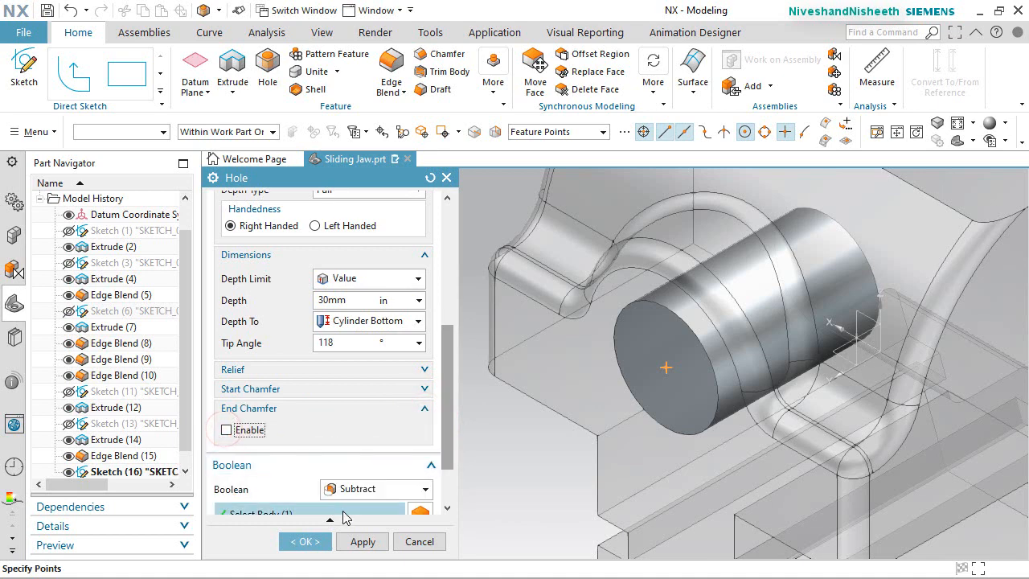
{"action": "left_click", "coordinate": [305, 542]}
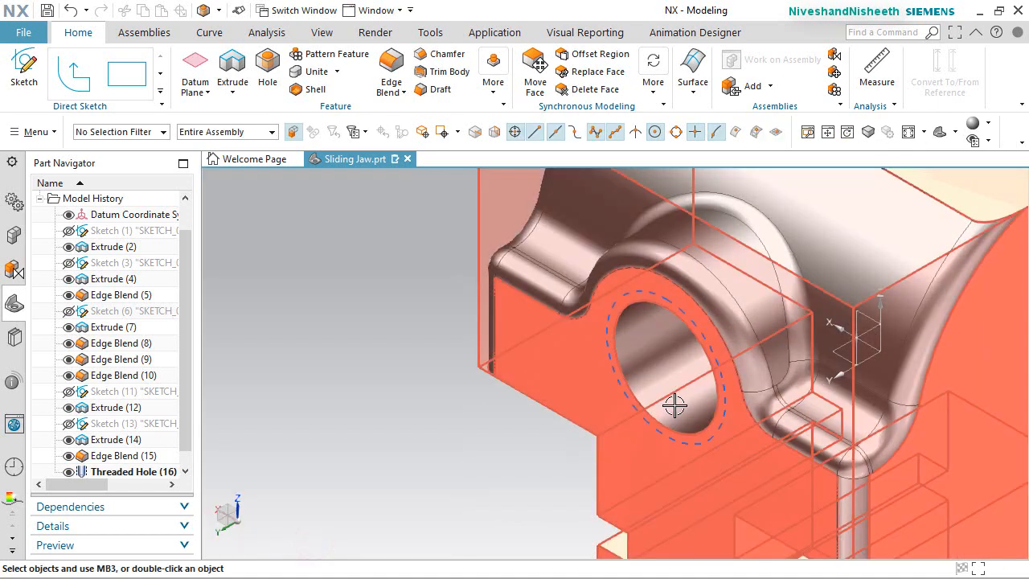
Start another threaded hole and place two sketch points on the large flat jaw face
{"action": "mouse_move", "coordinate": [675, 400]}
{"action": "middle_mouse_down"}
{"action": "mouse_move", "coordinate": [689, 391]}
{"action": "mouse_move", "coordinate": [691, 363]}
{"action": "mouse_move", "coordinate": [714, 378]}
{"action": "mouse_move", "coordinate": [675, 394]}
{"action": "middle_mouse_up"}
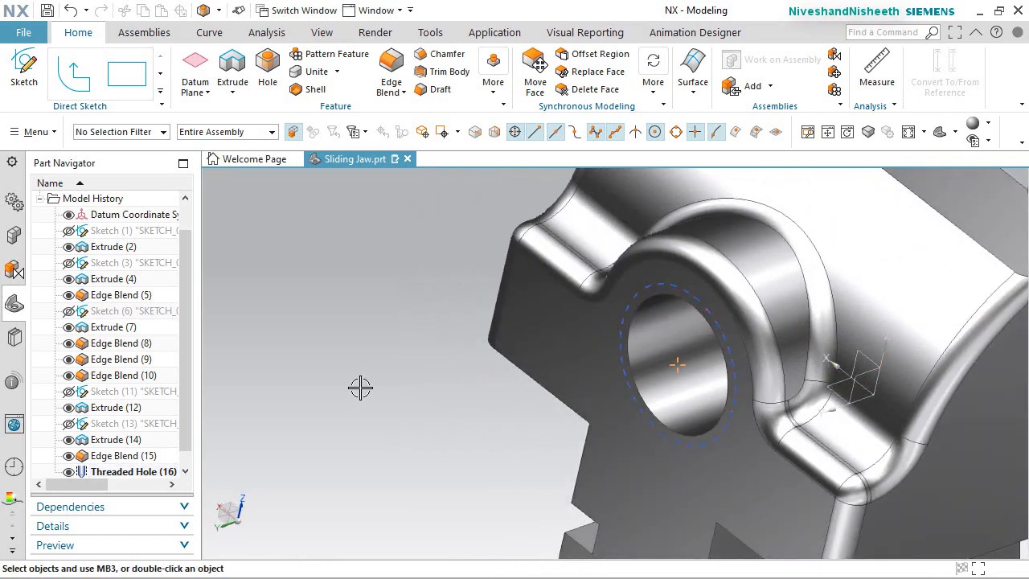
{"action": "key", "text": "End"}
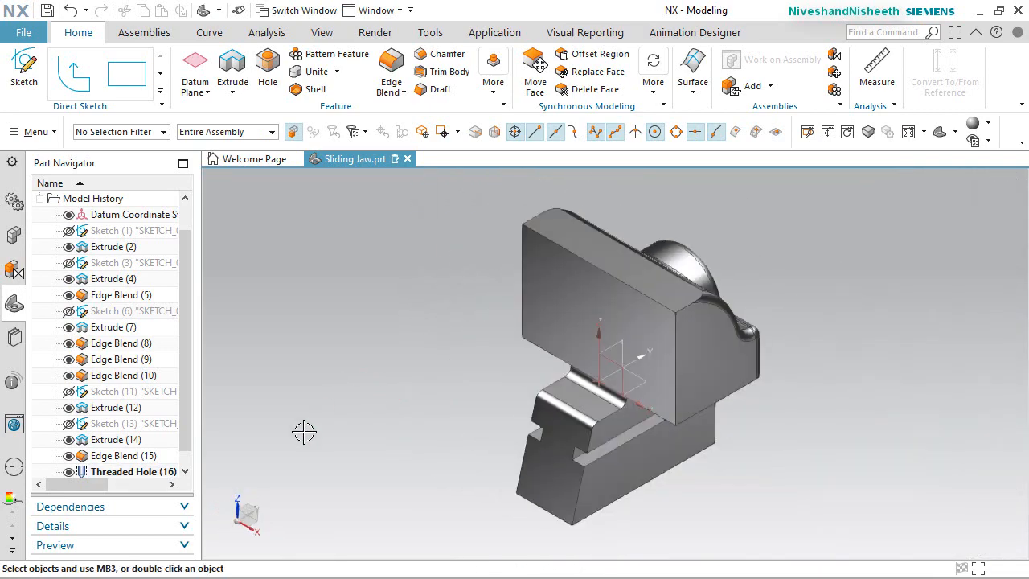
{"action": "left_click", "coordinate": [268, 71]}
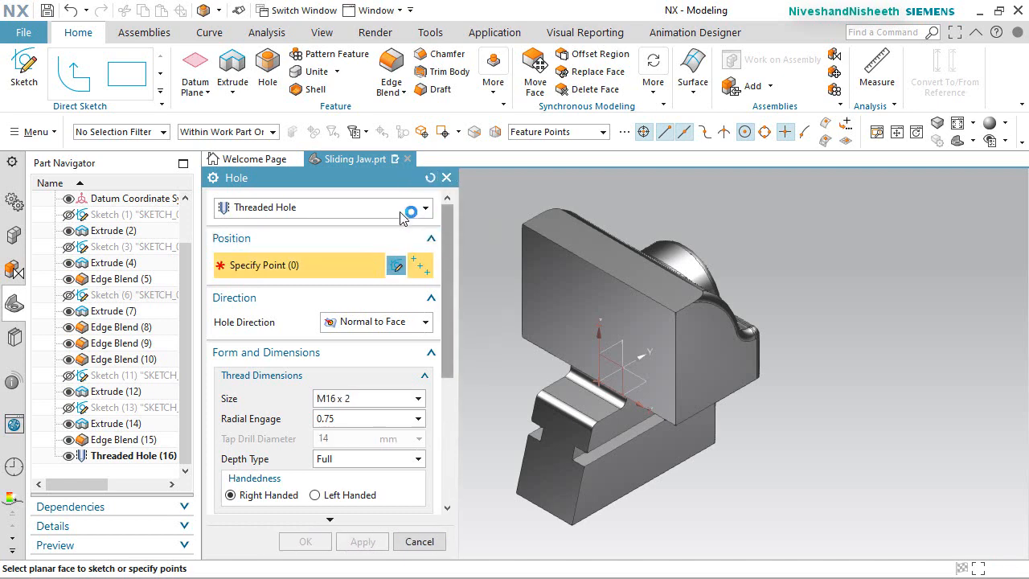
{"action": "scroll", "coordinate": [579, 322], "scroll_direction": "up", "scroll_amount": 2}
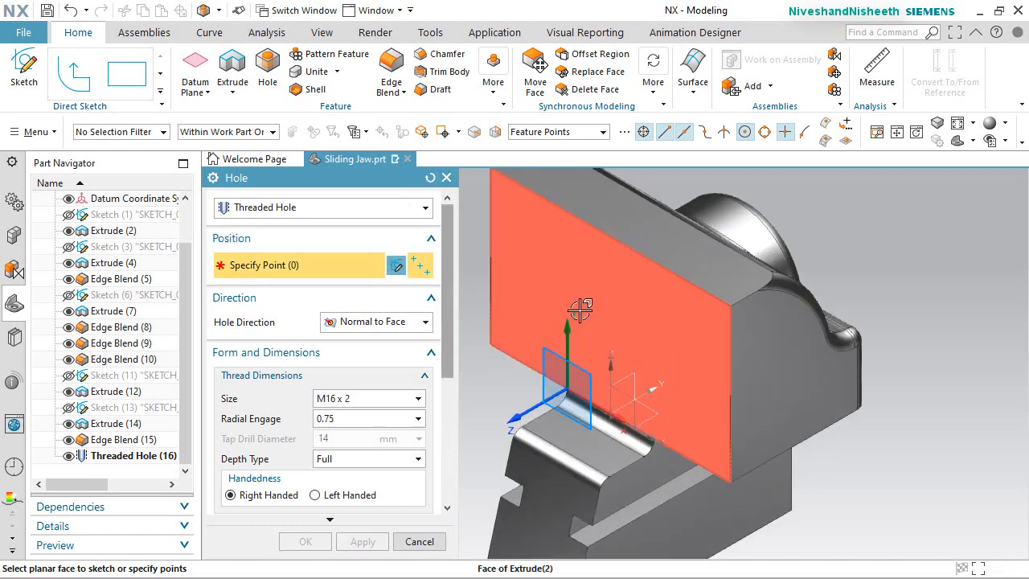
{"action": "left_click", "coordinate": [580, 310]}
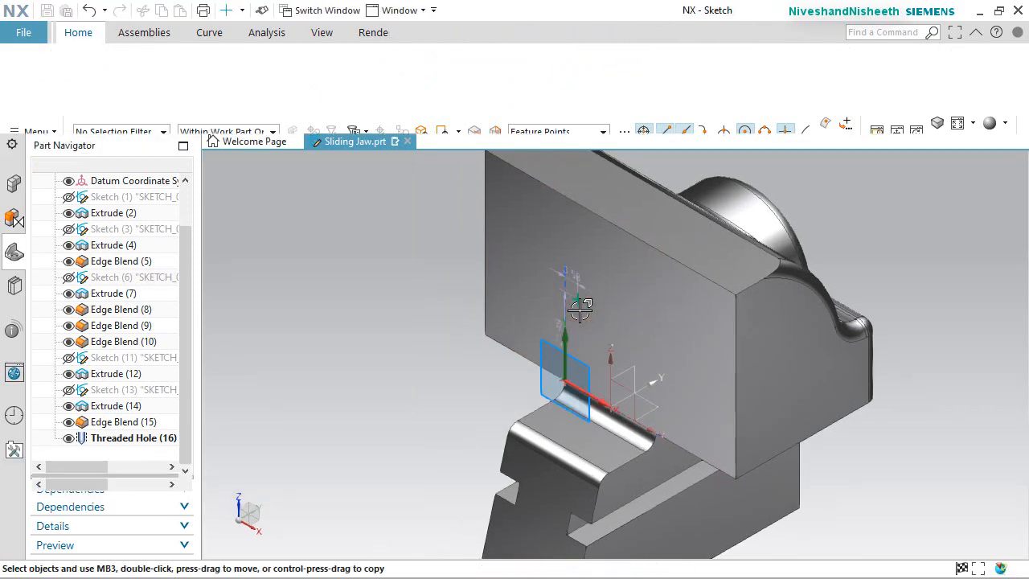
{"action": "left_click", "coordinate": [665, 332]}
{"action": "left_click", "coordinate": [400, 260]}
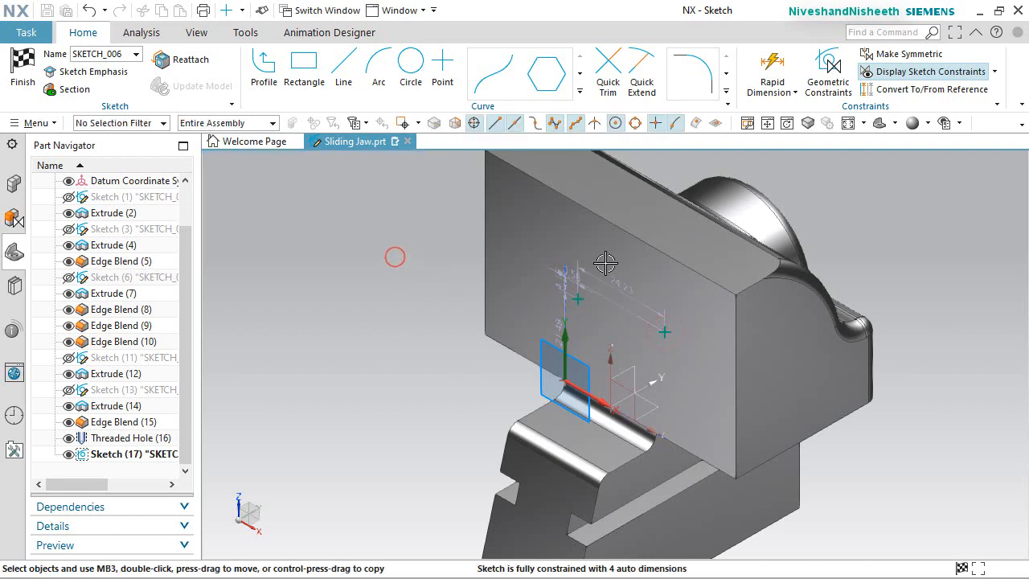
Align the two hole points horizontally
{"action": "scroll", "coordinate": [606, 261], "scroll_direction": "up", "scroll_amount": 3}
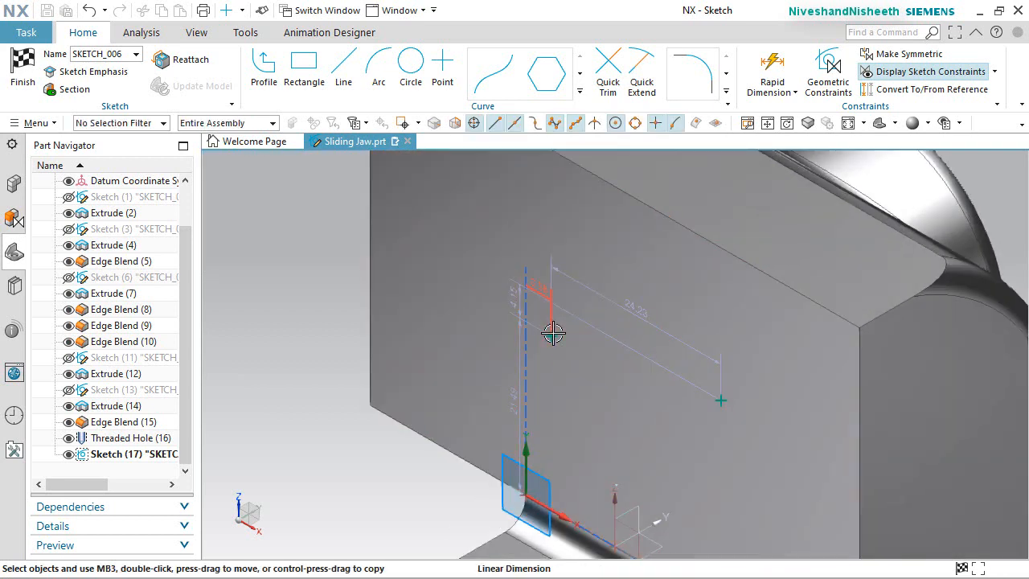
{"action": "left_click", "coordinate": [551, 338]}
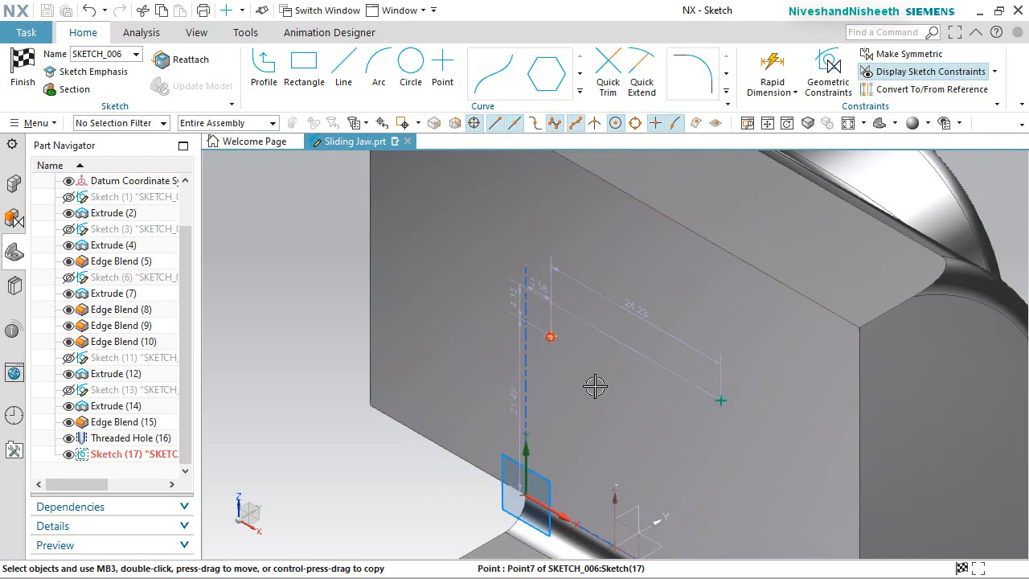
{"action": "left_click", "coordinate": [721, 401]}
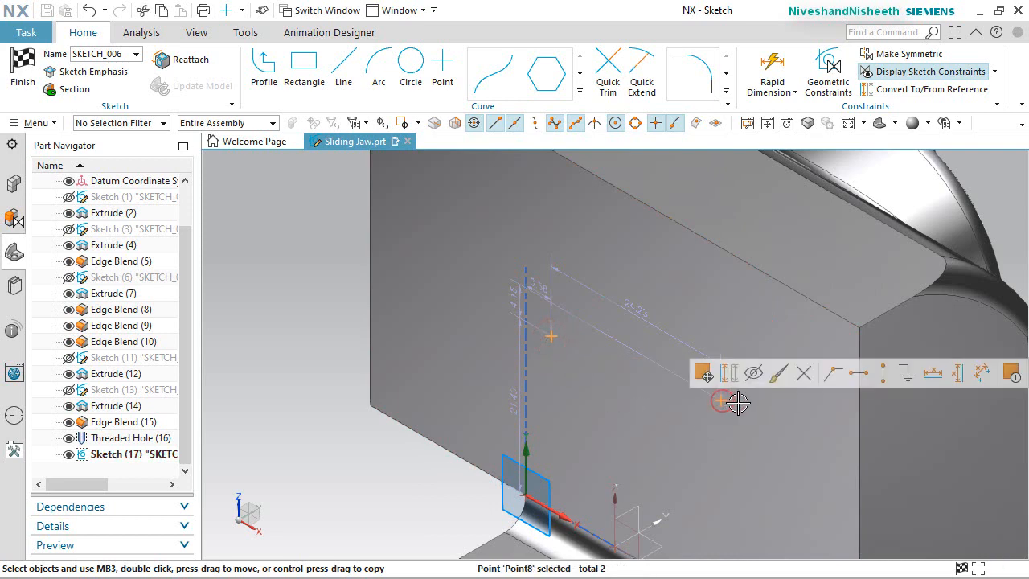
{"action": "left_click", "coordinate": [859, 376]}
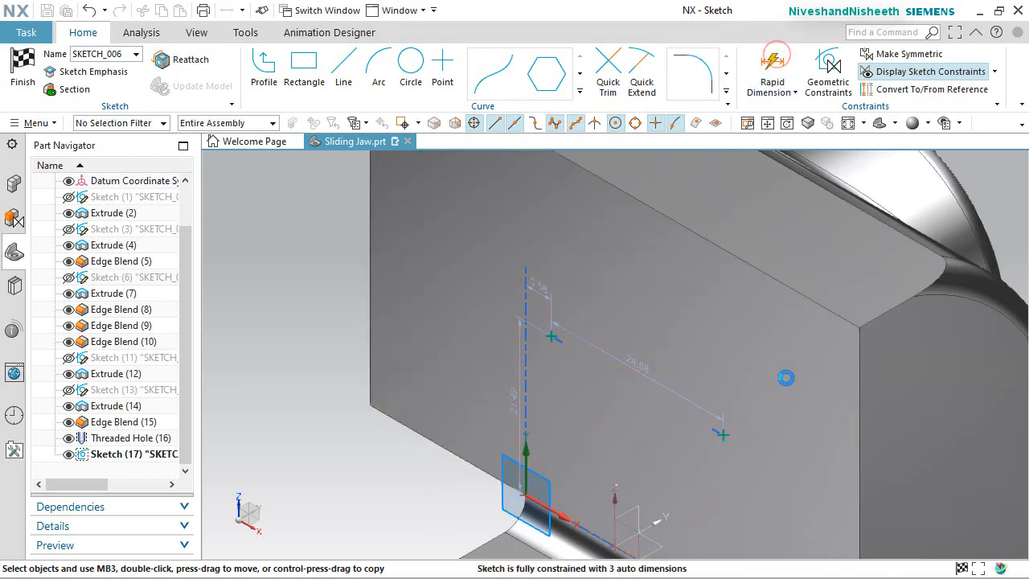
Dimension the hole point nearer the jaw's side edge 25.4 mm above the jaw face's lower edge
{"action": "scroll", "coordinate": [728, 333], "scroll_direction": "up", "scroll_amount": 2}
{"action": "scroll", "coordinate": [728, 333], "scroll_direction": "down", "scroll_amount": 6}
{"action": "scroll", "coordinate": [741, 383], "scroll_direction": "up", "scroll_amount": 3}
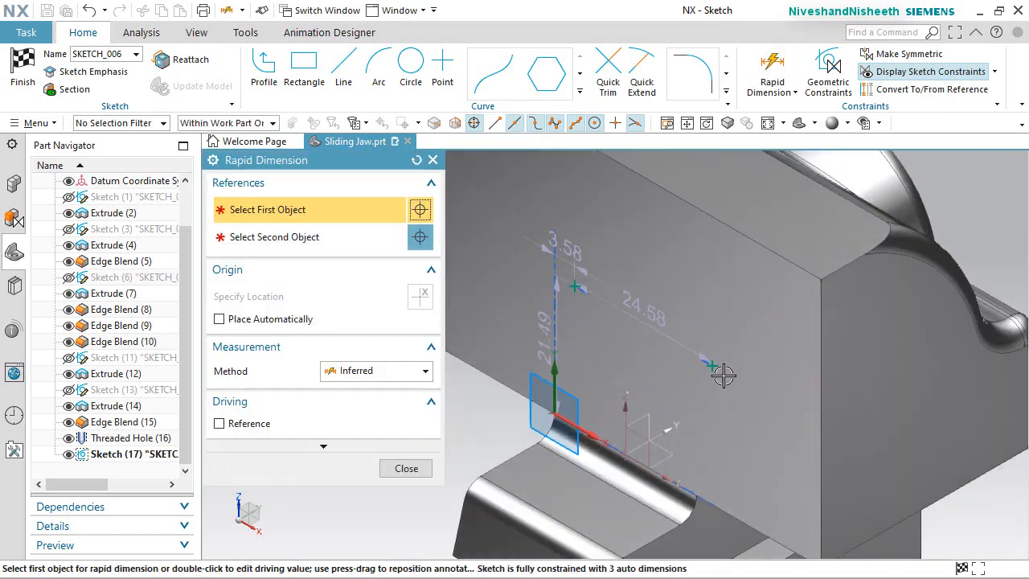
{"action": "left_click", "coordinate": [711, 366]}
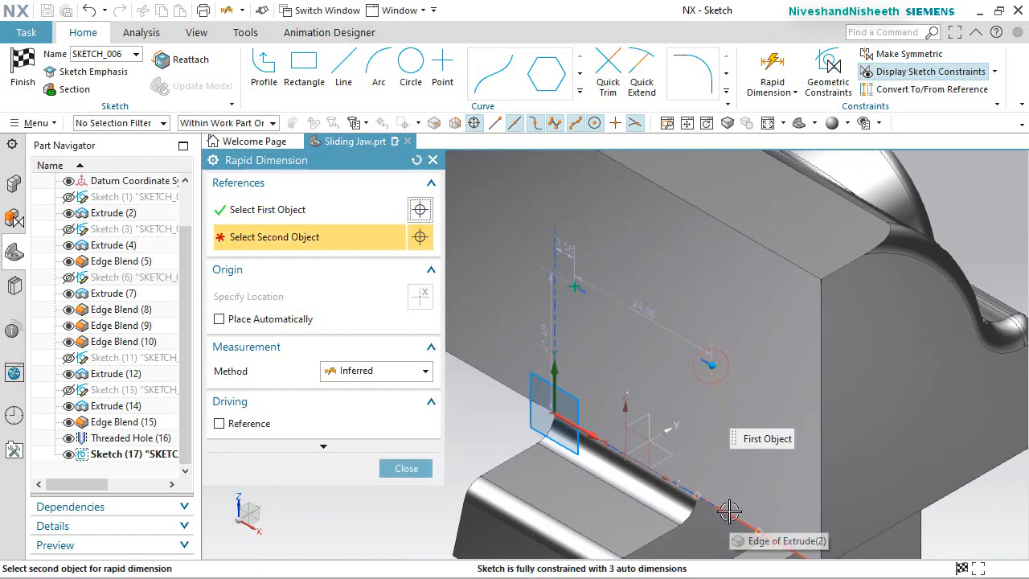
{"action": "left_click", "coordinate": [729, 511]}
{"action": "left_click", "coordinate": [778, 455]}
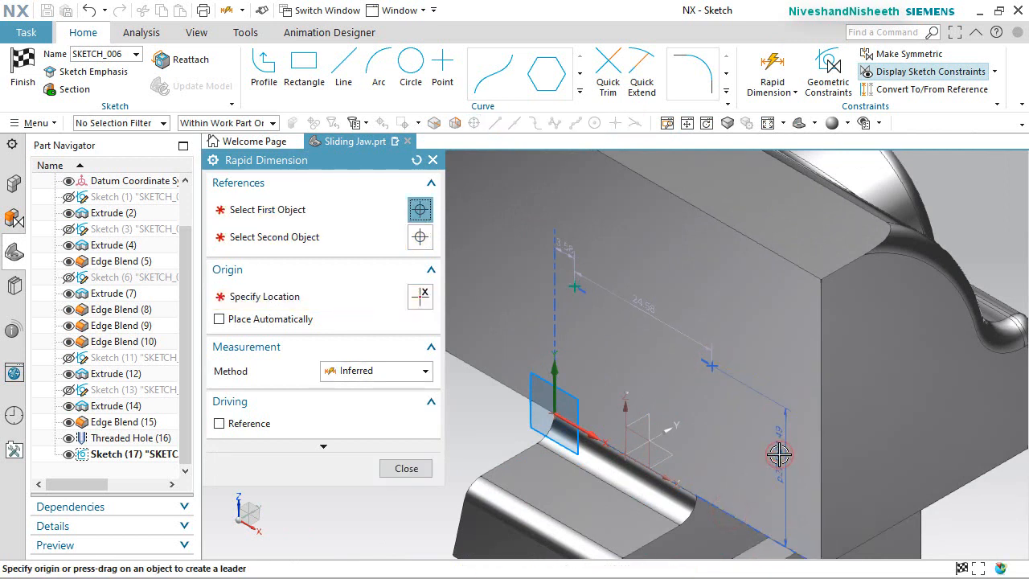
{"action": "key", "text": "Return"}
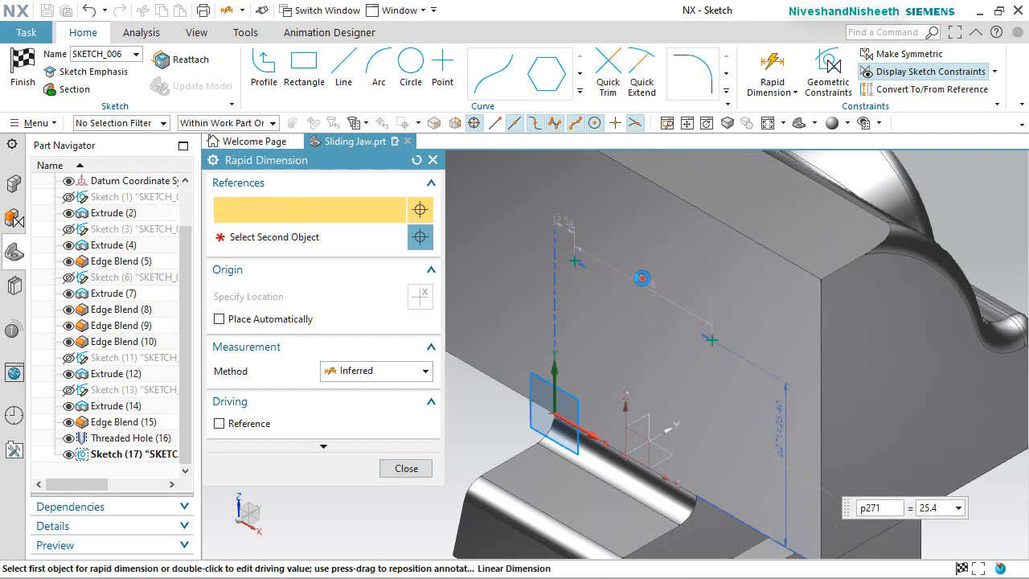
Set the horizontal spacing between the two hole points to 38.1 mm
{"action": "left_click", "coordinate": [643, 279]}
{"action": "left_click", "coordinate": [648, 279]}
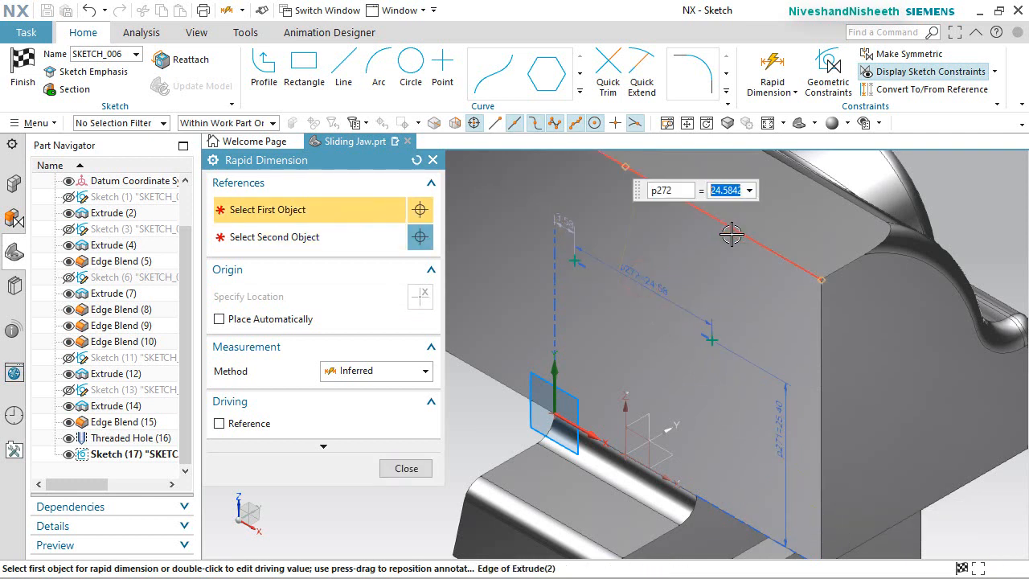
{"action": "type", "text": "38.1"}
{"action": "key", "text": "Return"}
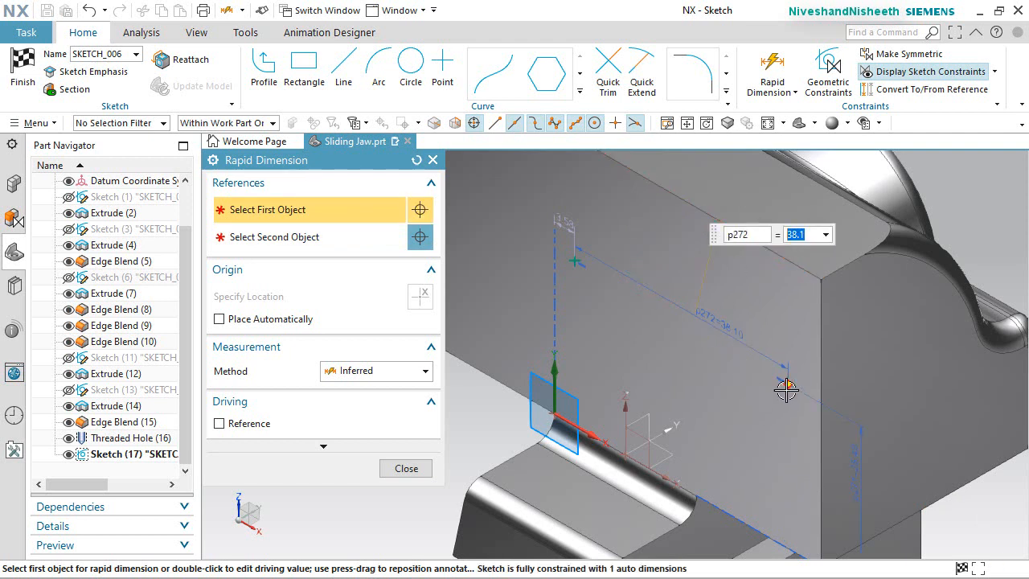
Dimension the nearer hole point 15.88 mm from the jaw face's vertical side edge and finish the sketch
{"action": "left_click", "coordinate": [787, 390]}
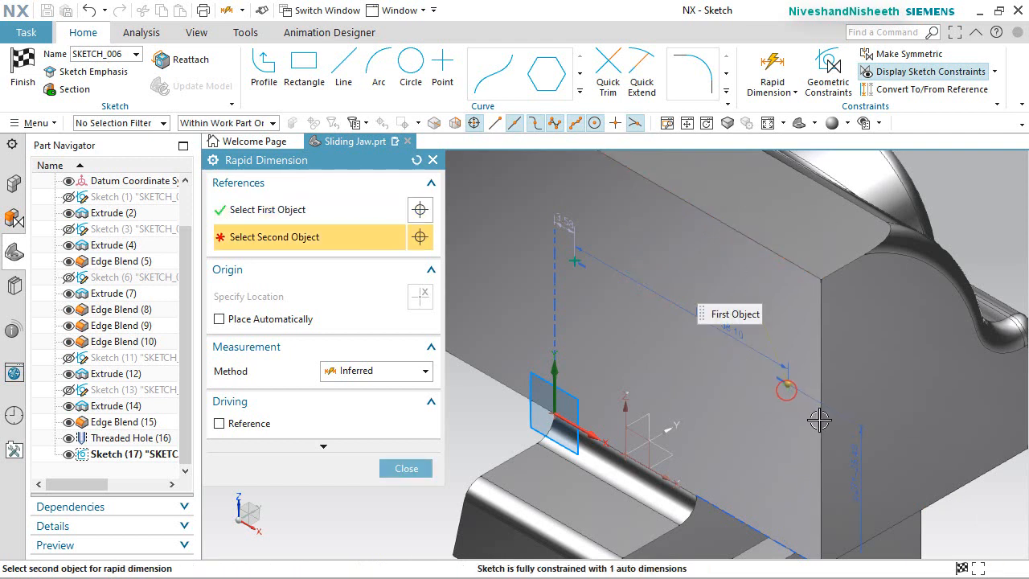
{"action": "left_click", "coordinate": [807, 352]}
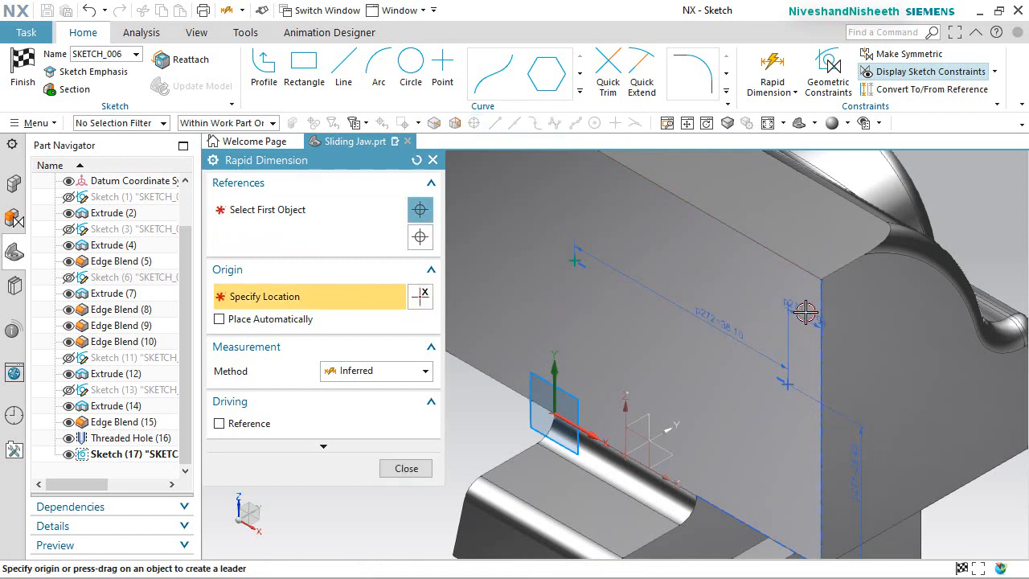
{"action": "left_click", "coordinate": [807, 313]}
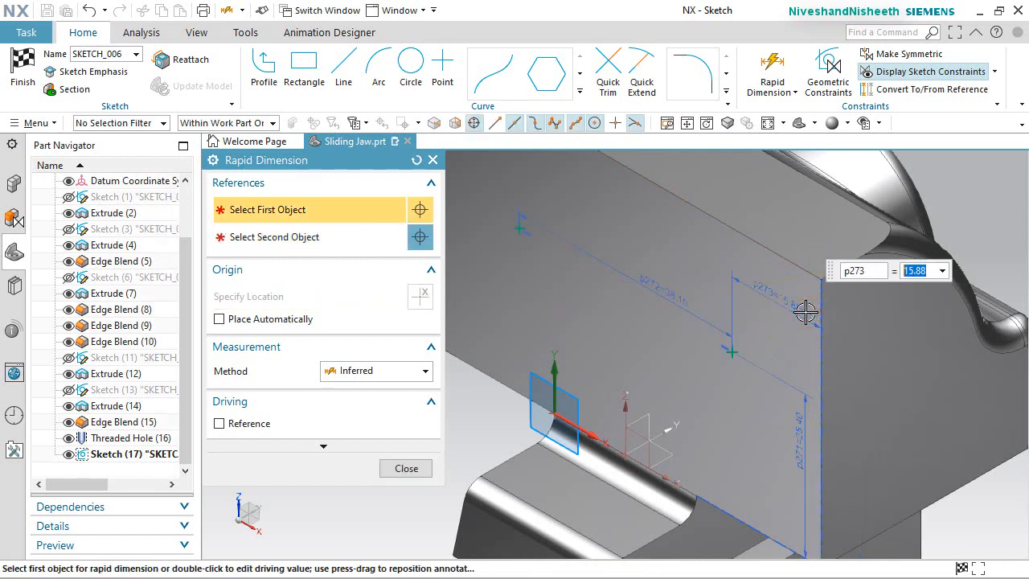
{"action": "left_click", "coordinate": [406, 467]}
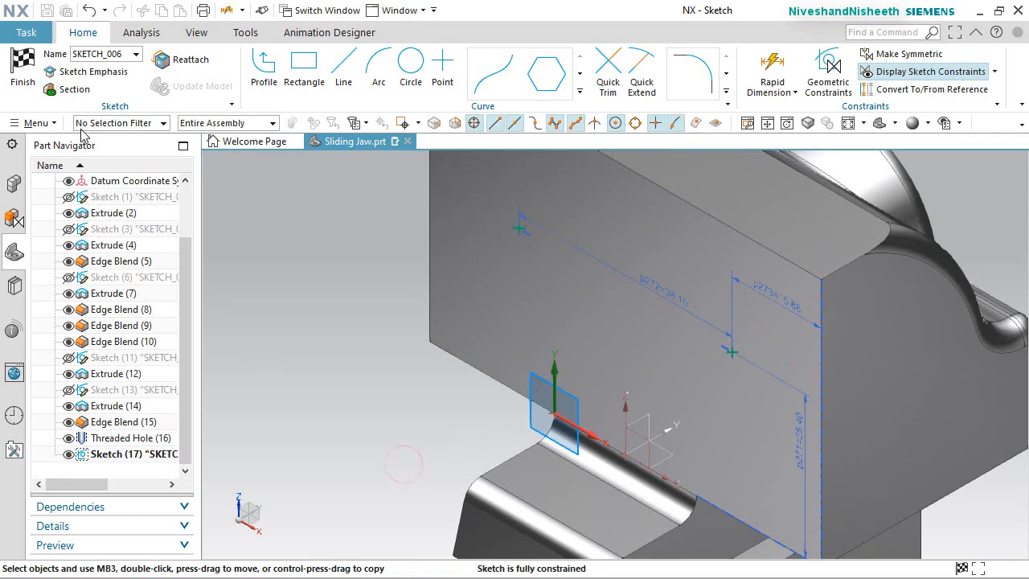
{"action": "left_click", "coordinate": [10, 63]}
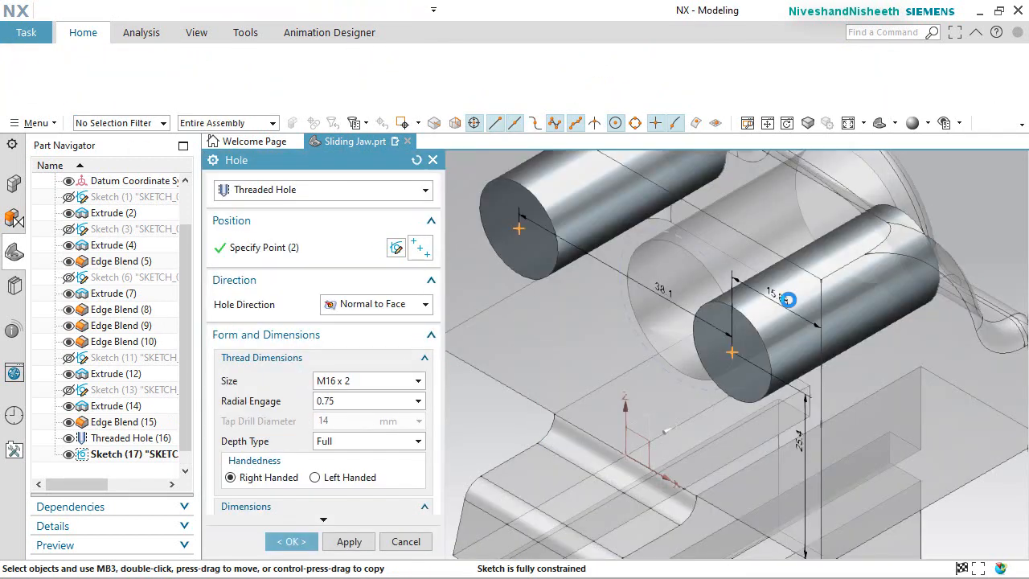
Set the thread size of the two jaw face holes to M6 x 1.0
{"action": "left_click", "coordinate": [422, 400]}
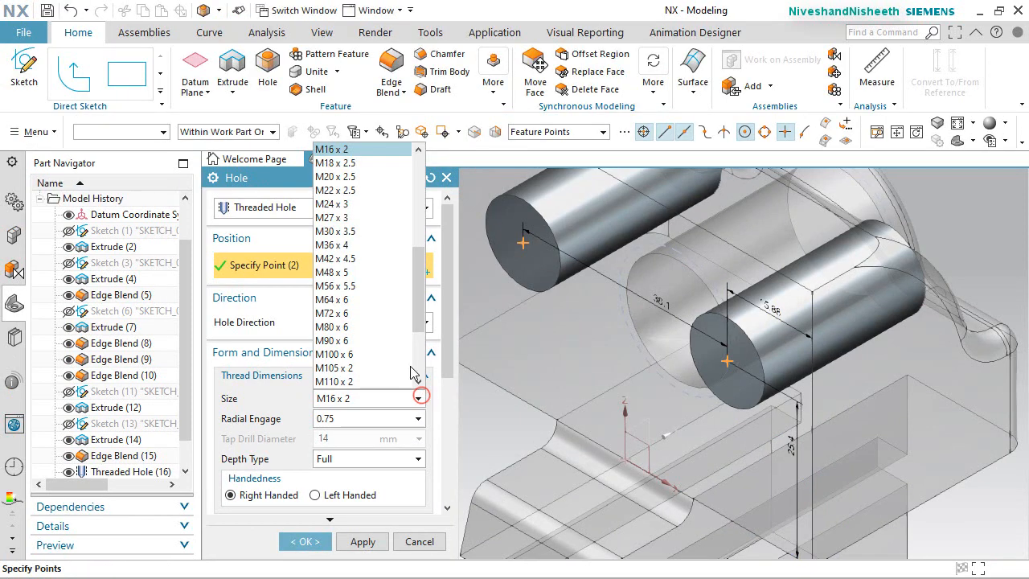
{"action": "scroll", "coordinate": [402, 338], "scroll_direction": "up", "scroll_amount": 5}
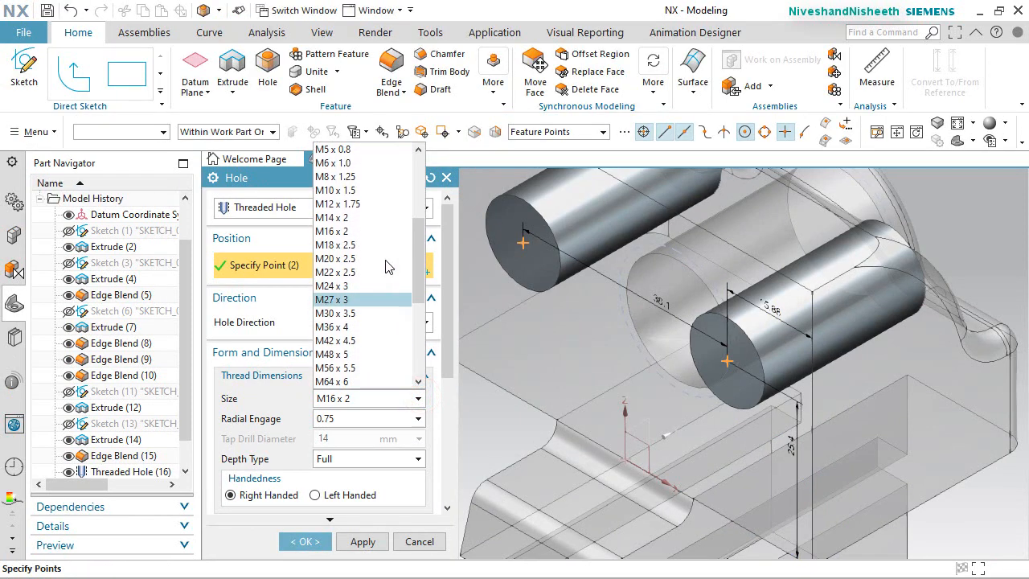
{"action": "left_click", "coordinate": [354, 163]}
Set the depth type to Custom with a 16 mm thread depth, and the hole depth to 22.35 mm
{"action": "left_click_drag", "start_coordinate": [447, 359], "coordinate": [446, 419]}
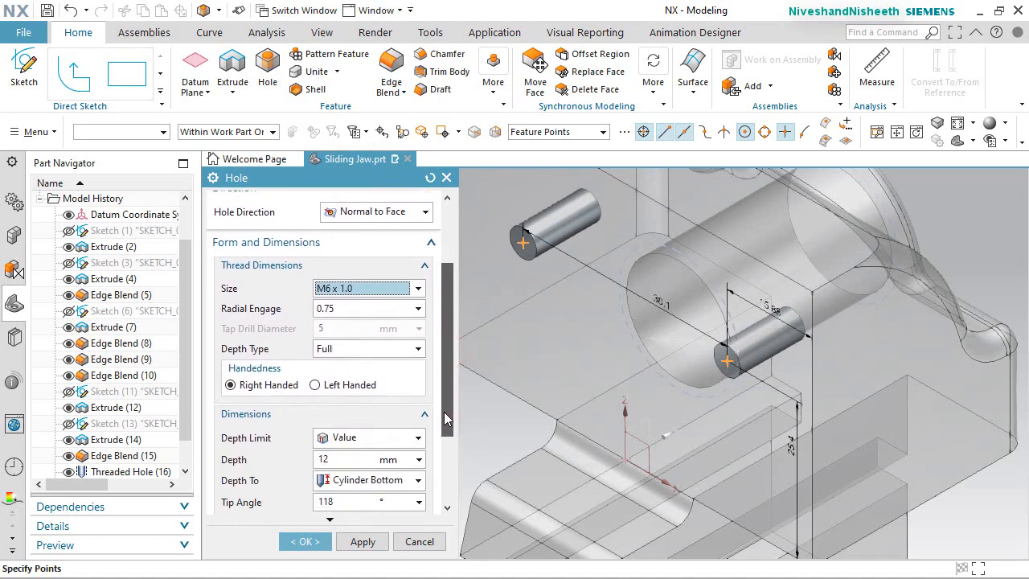
{"action": "left_click", "coordinate": [339, 351]}
{"action": "left_click", "coordinate": [332, 433]}
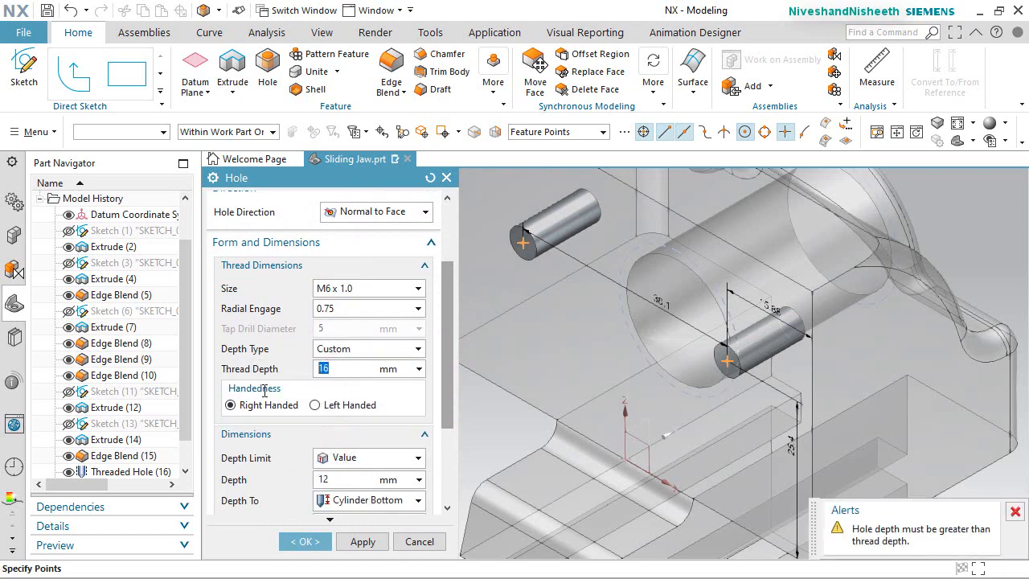
{"action": "scroll", "coordinate": [281, 405], "scroll_direction": "down", "scroll_amount": 2}
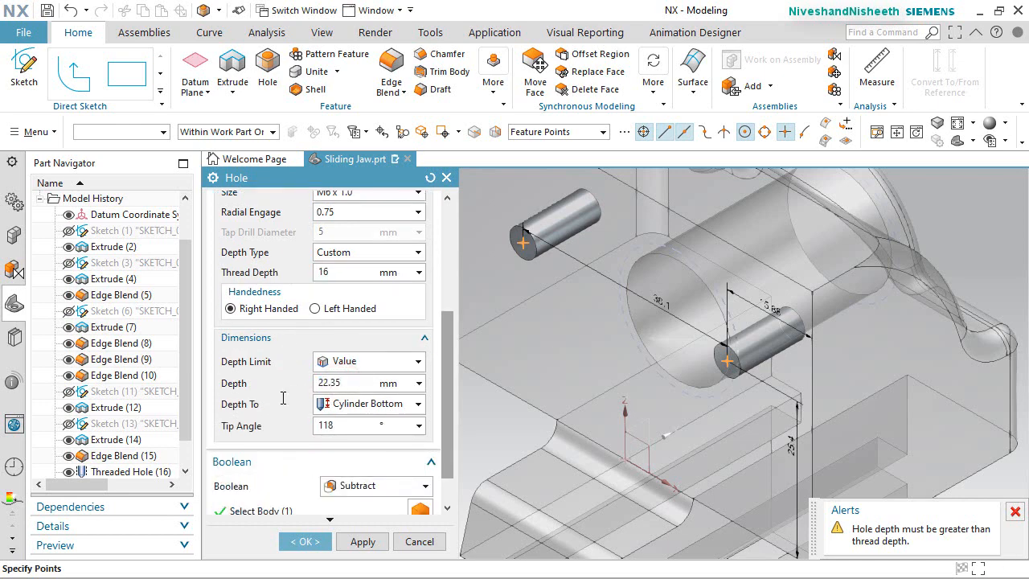
{"action": "key", "text": "Return"}
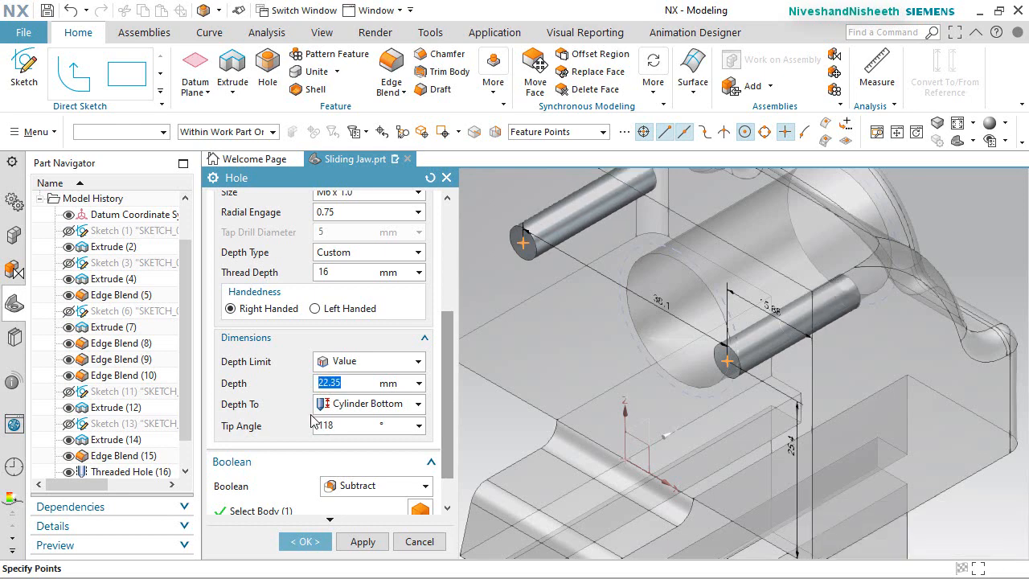
{"action": "scroll", "coordinate": [313, 421], "scroll_direction": "down", "scroll_amount": 1}
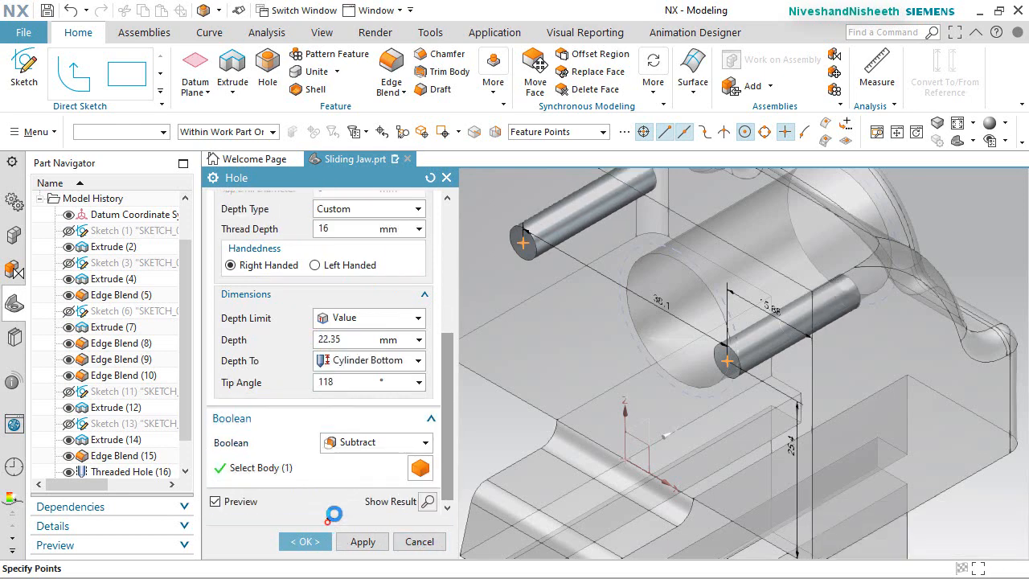
{"action": "scroll", "coordinate": [328, 521], "scroll_direction": "down", "scroll_amount": 1}
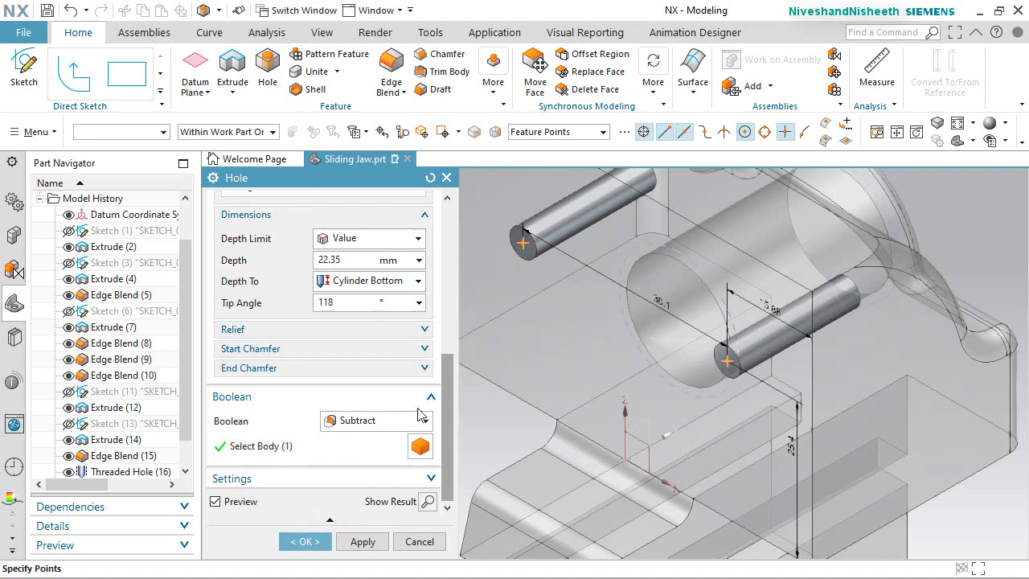
Disable the start and end chamfers and create the two threaded holes
{"action": "left_click", "coordinate": [424, 348]}
{"action": "left_click", "coordinate": [225, 370]}
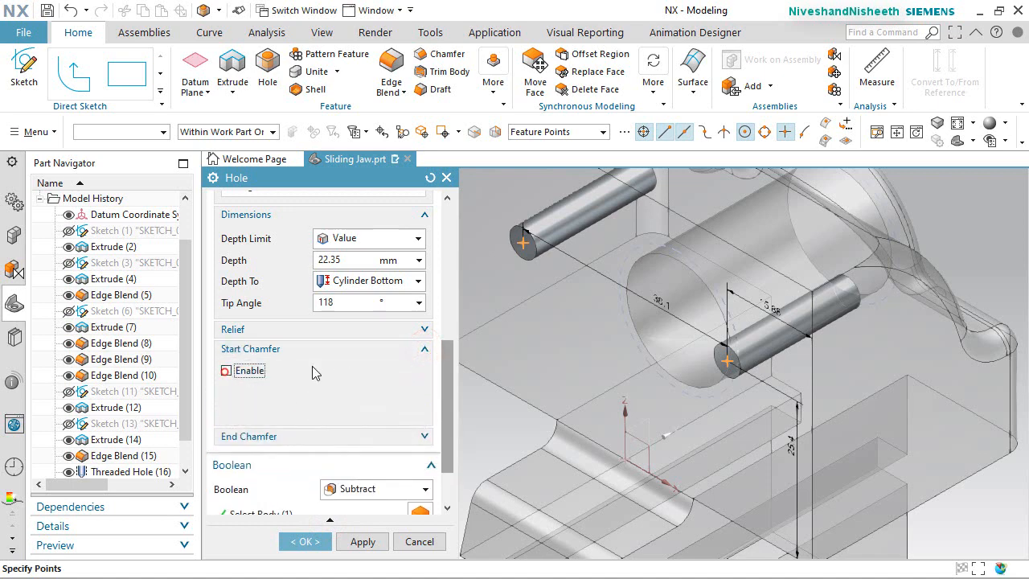
{"action": "left_click", "coordinate": [424, 348]}
{"action": "left_click", "coordinate": [423, 368]}
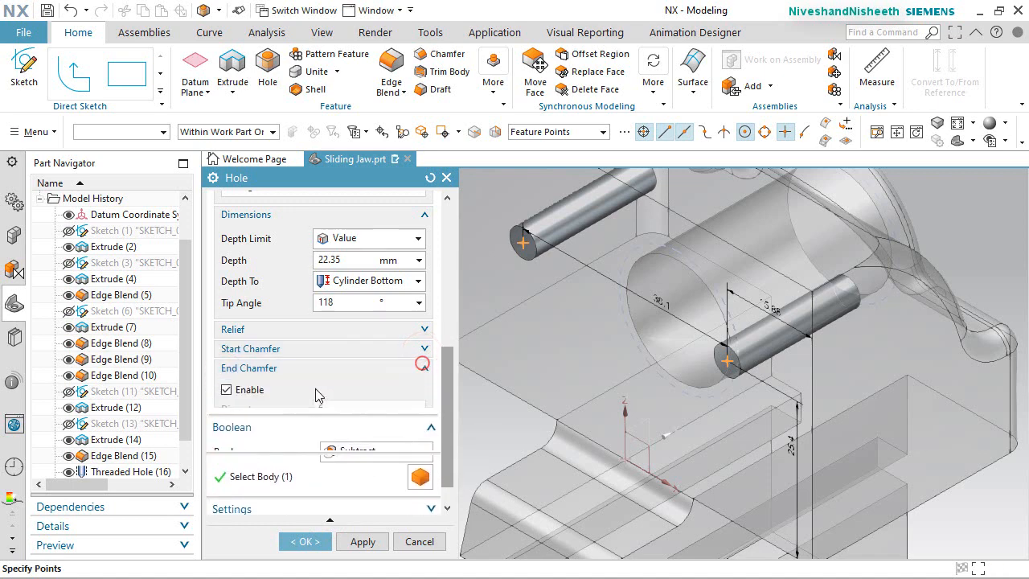
{"action": "left_click", "coordinate": [225, 390]}
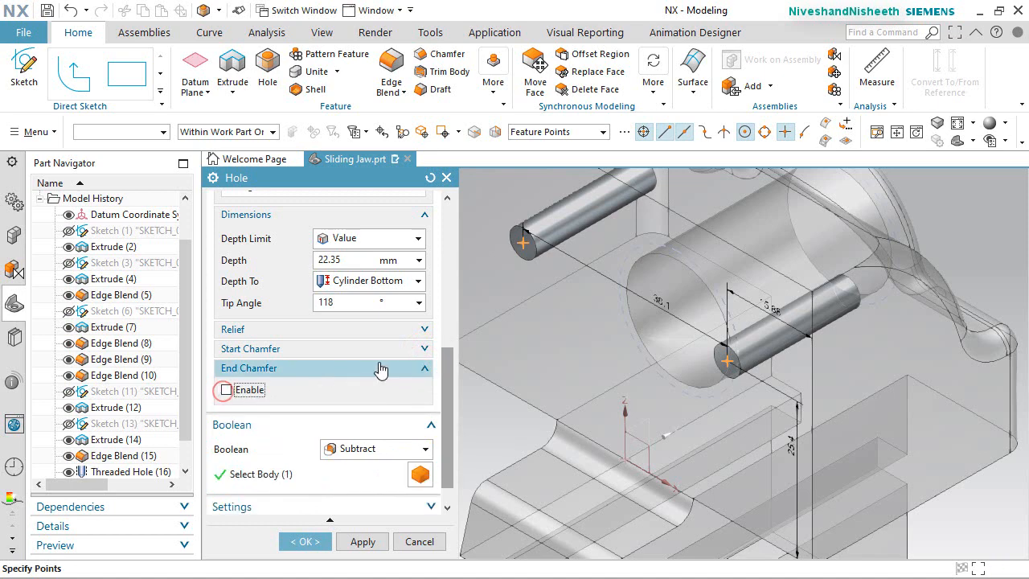
{"action": "left_click", "coordinate": [424, 368]}
{"action": "left_click", "coordinate": [317, 549]}
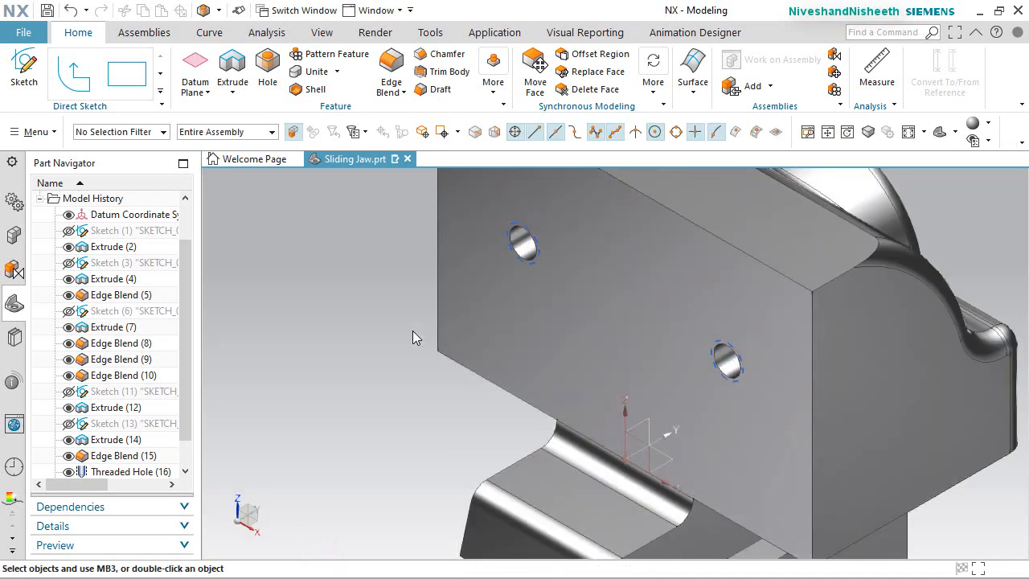
Inspect the new threaded holes and examine the 890.JPG reference drawing for the two underside holes' positions, thread and depth
{"action": "scroll", "coordinate": [436, 413], "scroll_direction": "down", "scroll_amount": 2}
{"action": "scroll", "coordinate": [494, 301], "scroll_direction": "up", "scroll_amount": 3}
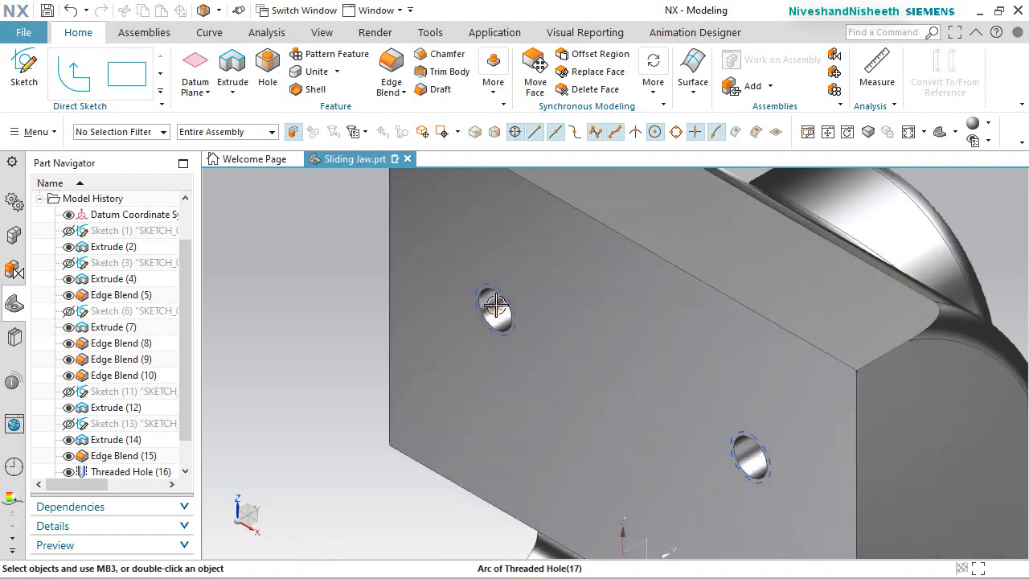
{"action": "mouse_move", "coordinate": [495, 306]}
{"action": "middle_mouse_down"}
{"action": "mouse_move", "coordinate": [498, 293]}
{"action": "mouse_move", "coordinate": [530, 289]}
{"action": "mouse_move", "coordinate": [505, 308]}
{"action": "middle_mouse_up"}
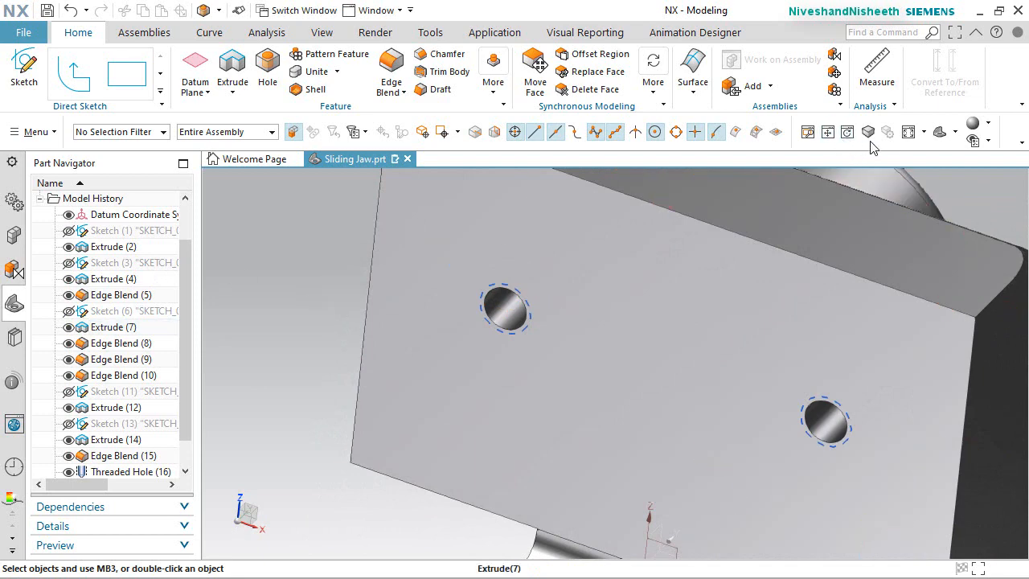
{"action": "left_click", "coordinate": [908, 132]}
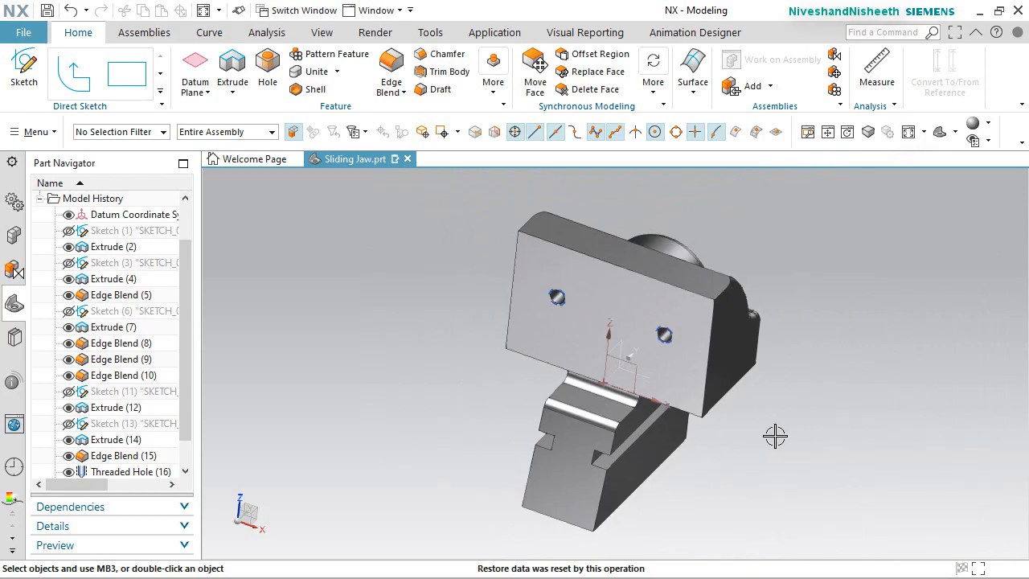
{"action": "middle_click_drag", "start_coordinate": [775, 436], "coordinate": [765, 436]}
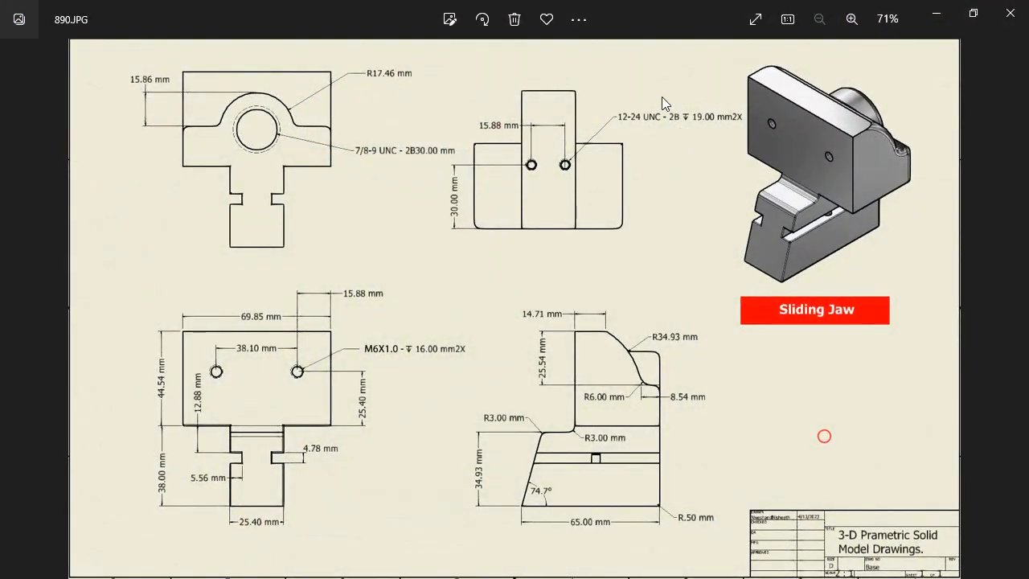
{"action": "scroll", "coordinate": [663, 97], "scroll_direction": "up", "scroll_amount": 2}
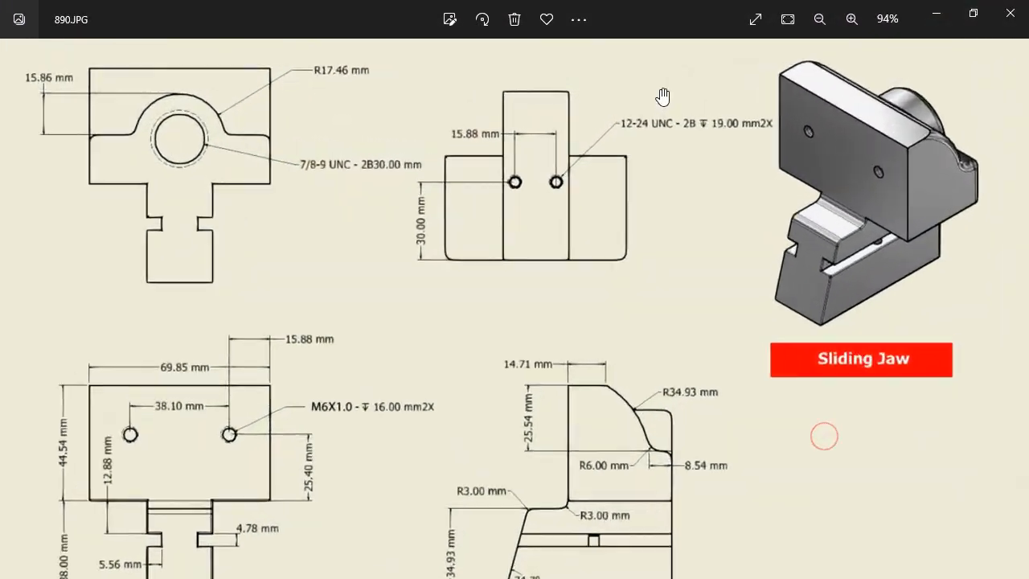
{"action": "scroll", "coordinate": [663, 97], "scroll_direction": "up", "scroll_amount": 2}
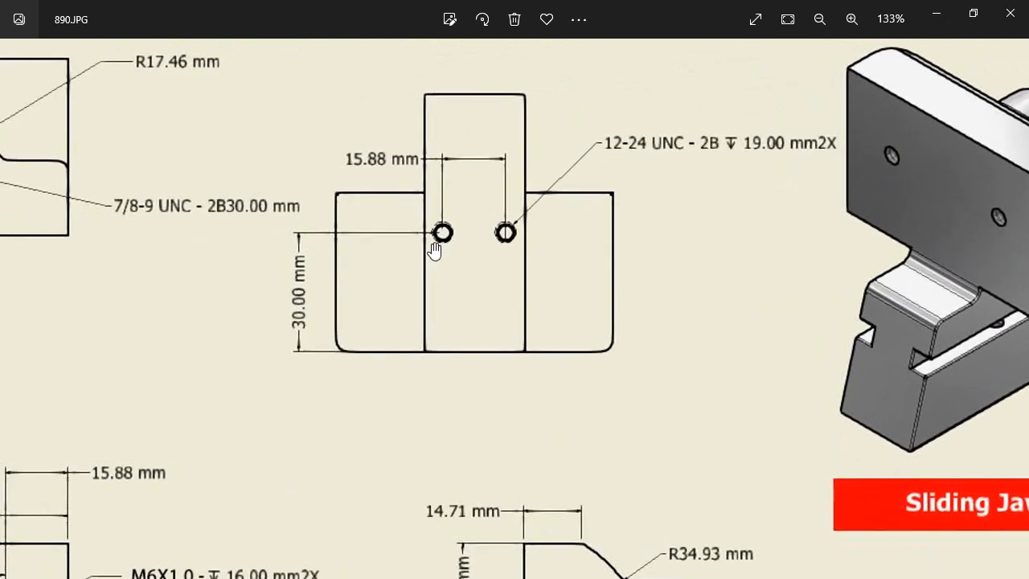
{"action": "left_click", "coordinate": [507, 251]}
{"action": "left_click", "coordinate": [449, 237]}
{"action": "left_click", "coordinate": [447, 238]}
{"action": "left_click", "coordinate": [503, 238]}
{"action": "left_click", "coordinate": [470, 261]}
{"action": "scroll", "coordinate": [728, 145], "scroll_direction": "up", "scroll_amount": 2}
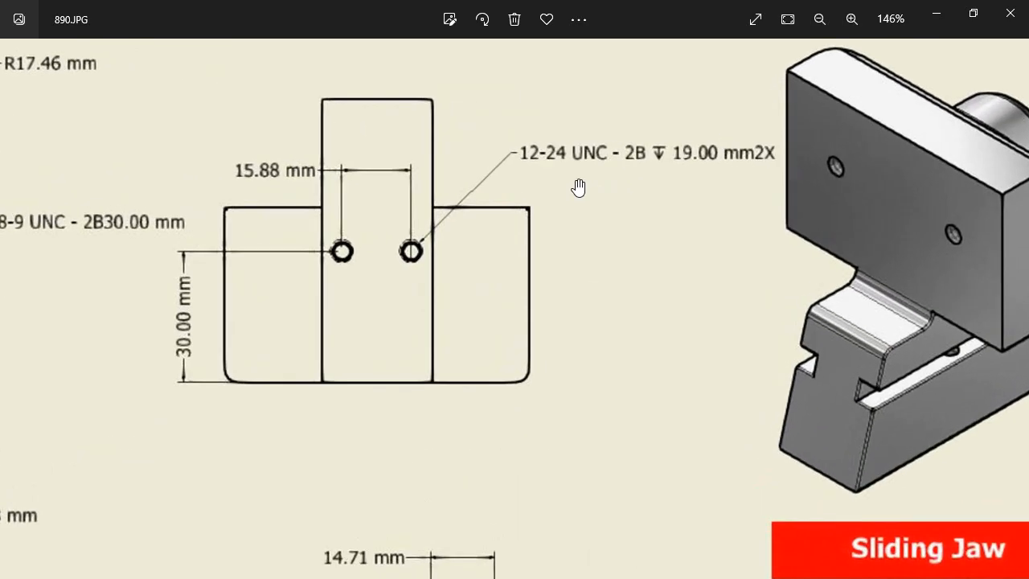
{"action": "mouse_move", "coordinate": [530, 175]}
{"action": "left_mouse_down"}
{"action": "mouse_move", "coordinate": [588, 179]}
{"action": "mouse_move", "coordinate": [569, 184]}
{"action": "left_mouse_up"}
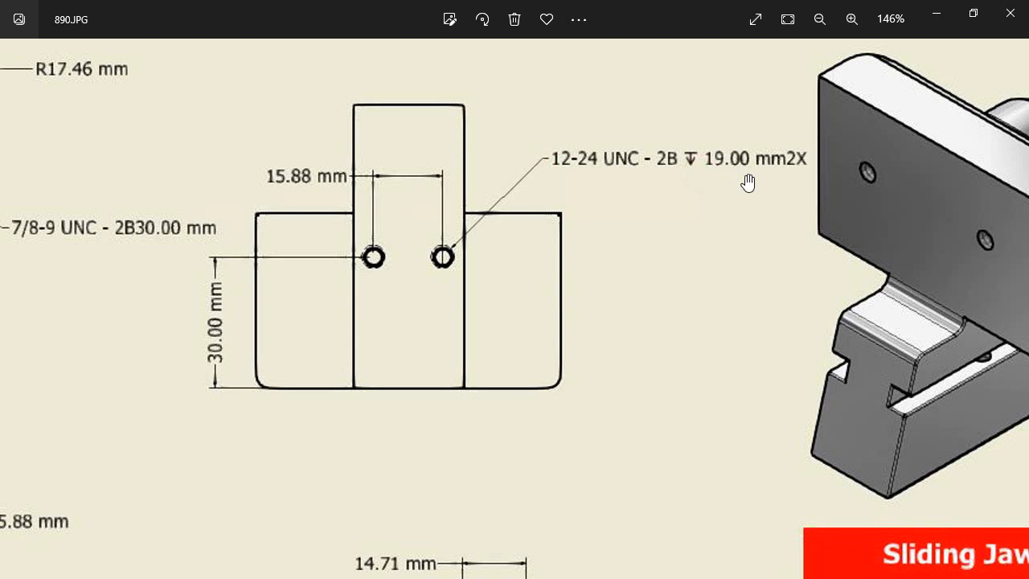
{"action": "scroll", "coordinate": [664, 225], "scroll_direction": "down", "scroll_amount": 3}
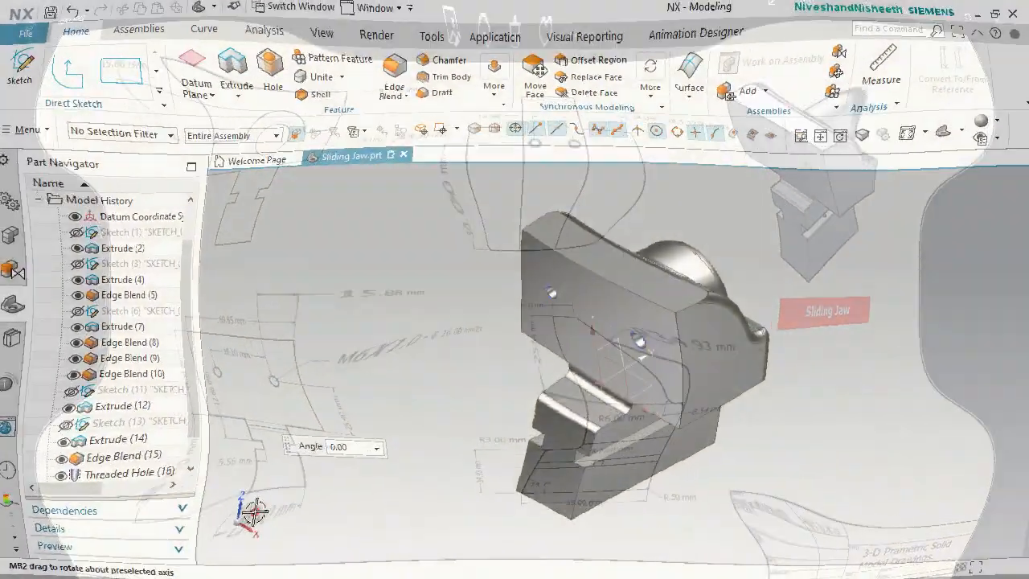
Back in NX, start a threaded hole on the jaw's underside face and place two sketch points near its middle
{"action": "type", "text": "180"}
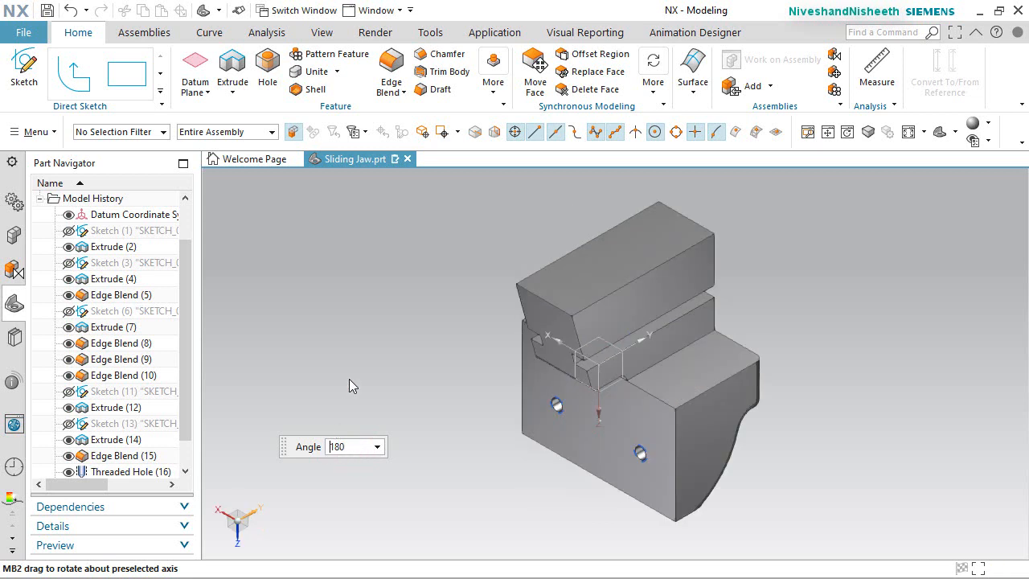
{"action": "key", "text": "Return"}
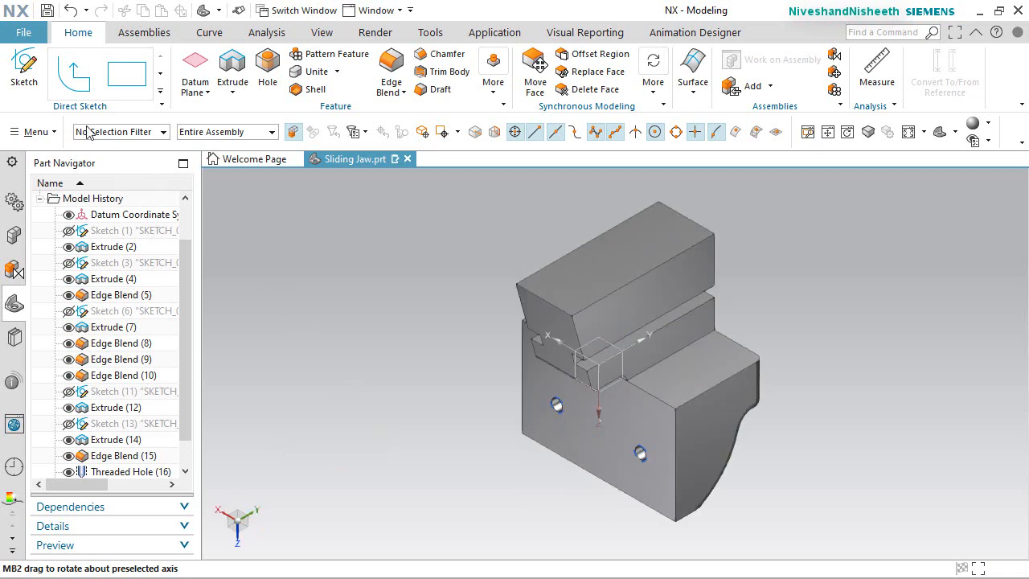
{"action": "left_click", "coordinate": [274, 76]}
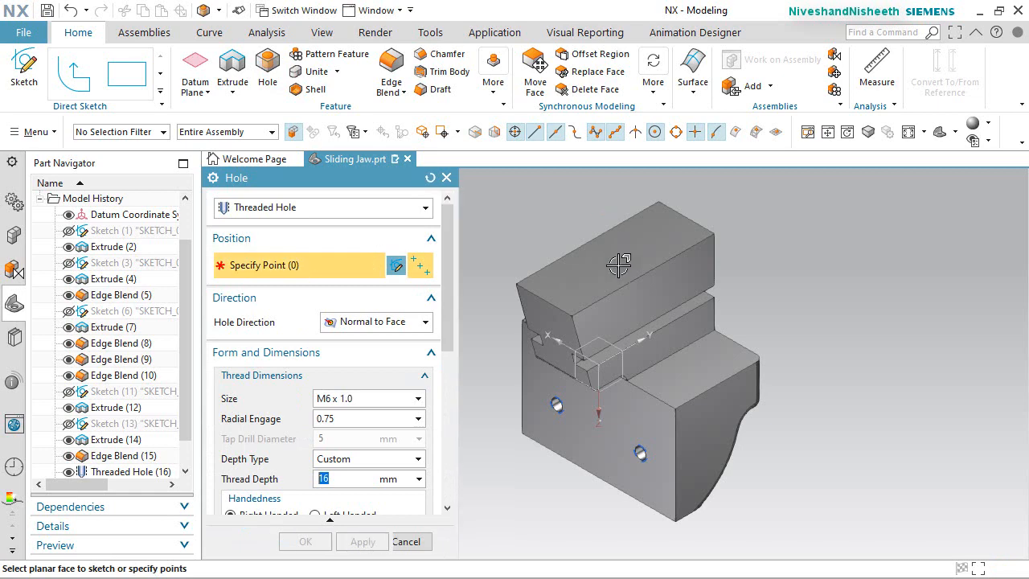
{"action": "left_click", "coordinate": [618, 265]}
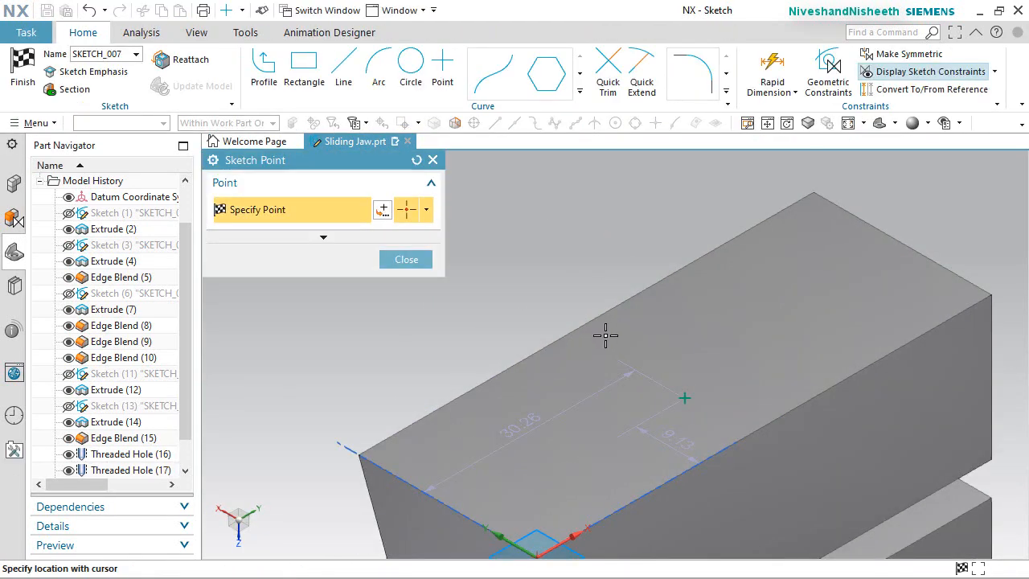
{"action": "left_click", "coordinate": [637, 360]}
{"action": "key", "text": "Escape"}
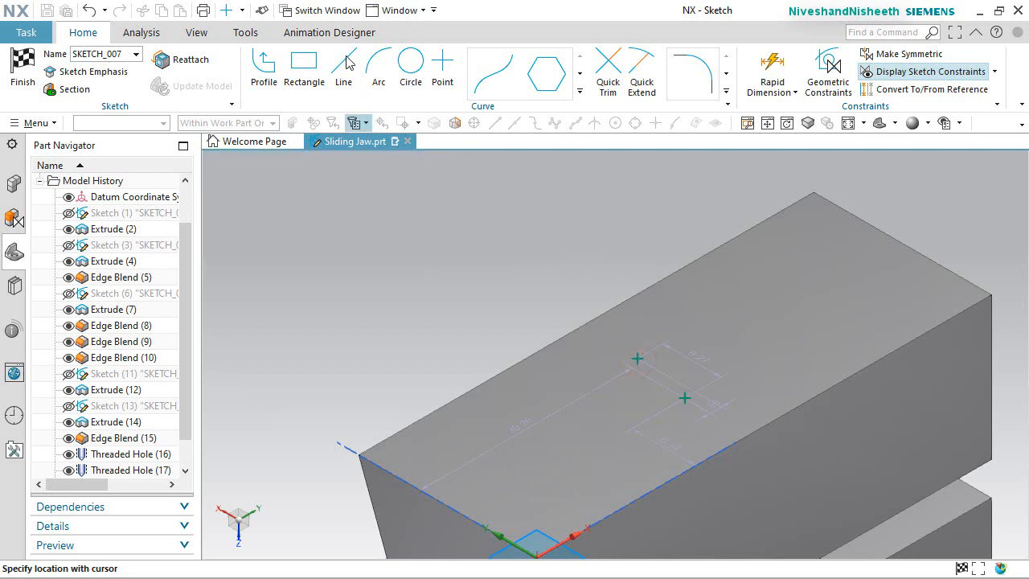
Draw a centreline between the midpoints of the underside face's two short edges and convert it to a reference line
{"action": "left_click", "coordinate": [345, 86]}
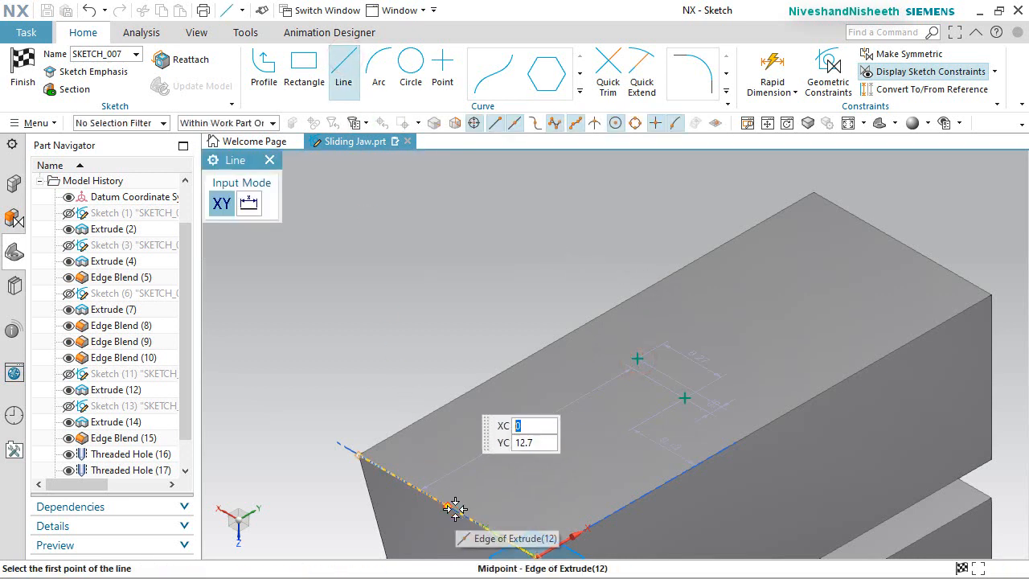
{"action": "left_click", "coordinate": [450, 507]}
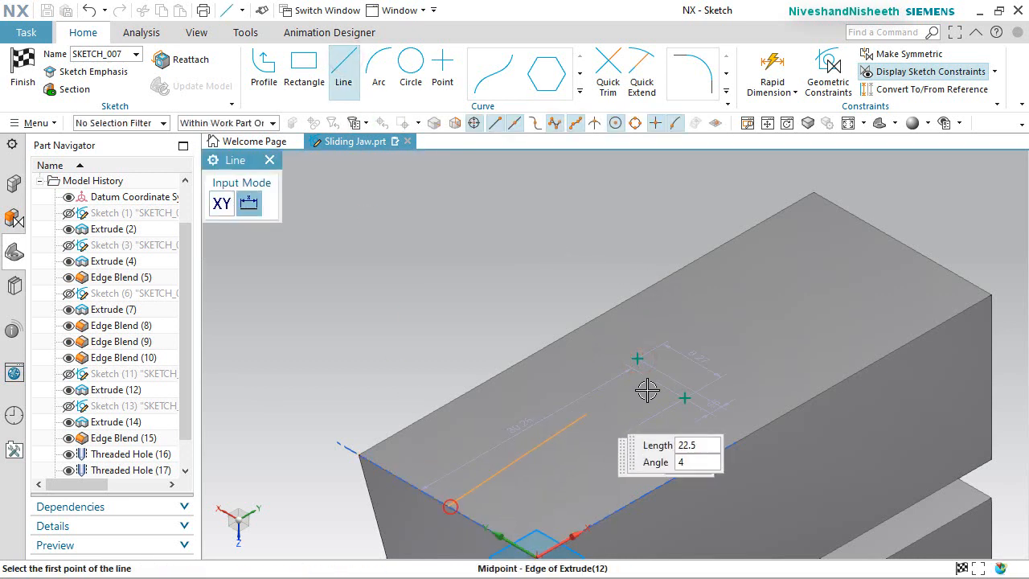
{"action": "left_click", "coordinate": [900, 239]}
{"action": "key", "text": "Escape"}
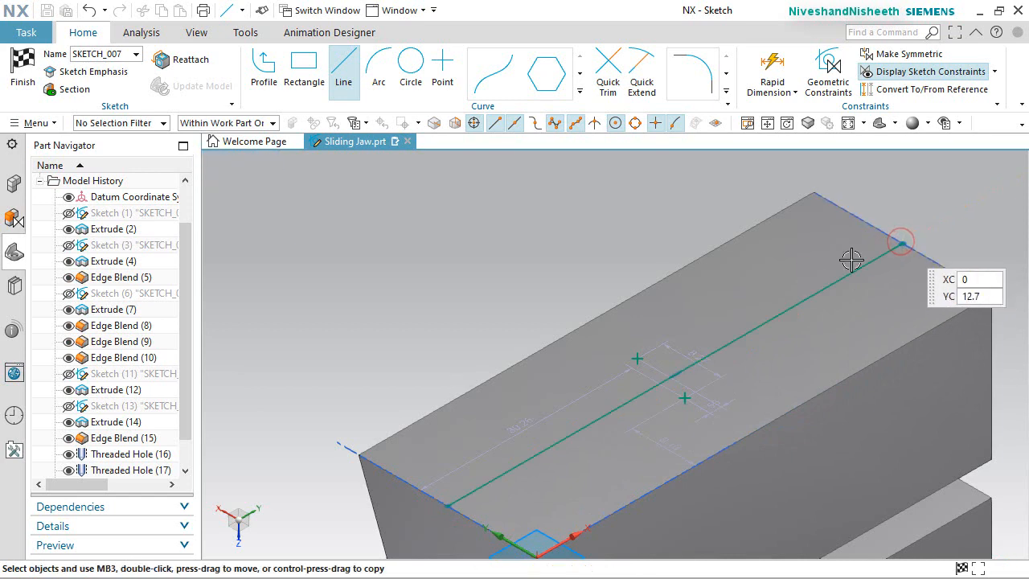
{"action": "left_click", "coordinate": [850, 272]}
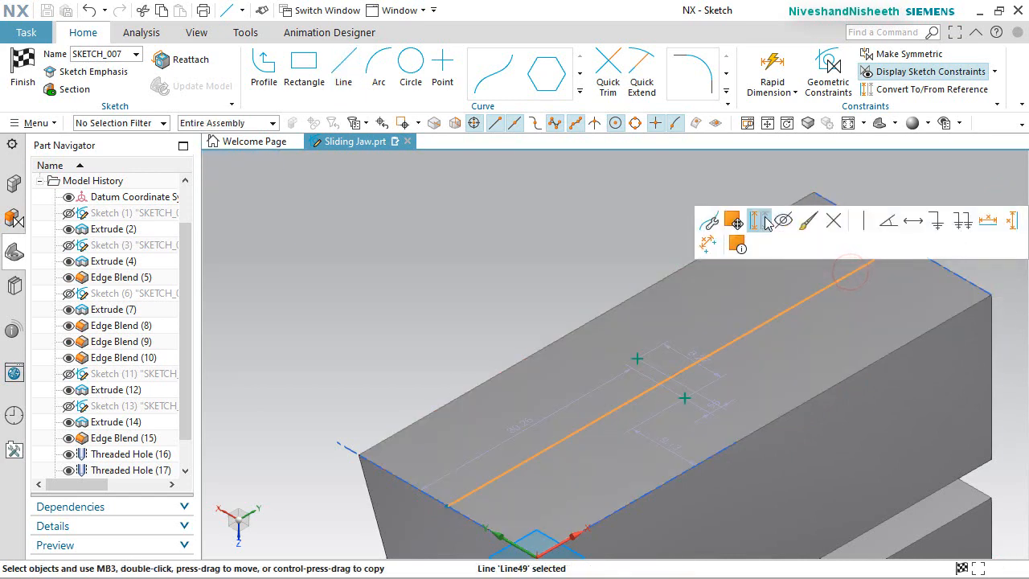
{"action": "key", "text": "Escape"}
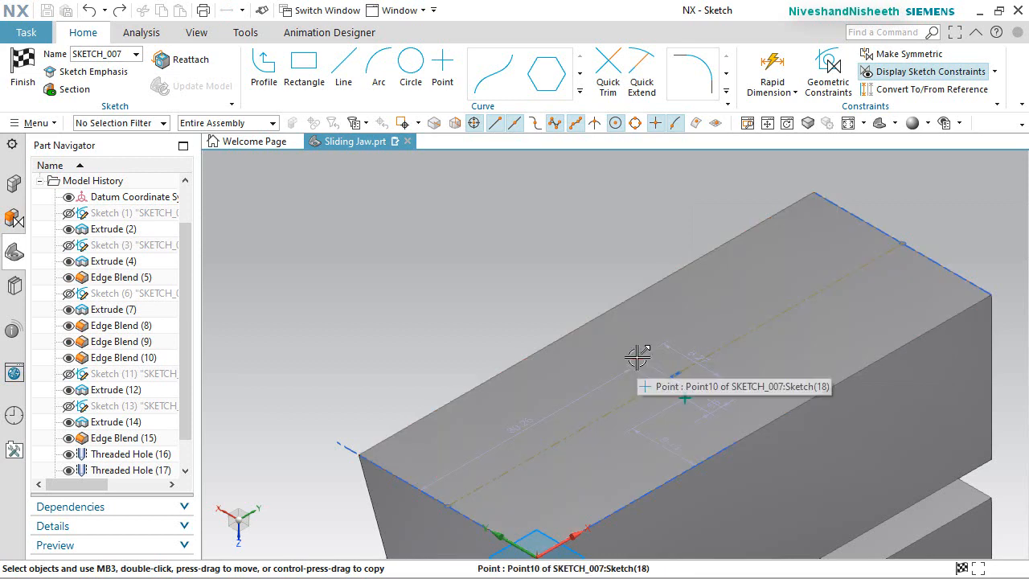
Apply a vertical alignment constraint between the two hole points on the underside face
{"action": "left_click", "coordinate": [636, 357]}
{"action": "key", "text": "Escape"}
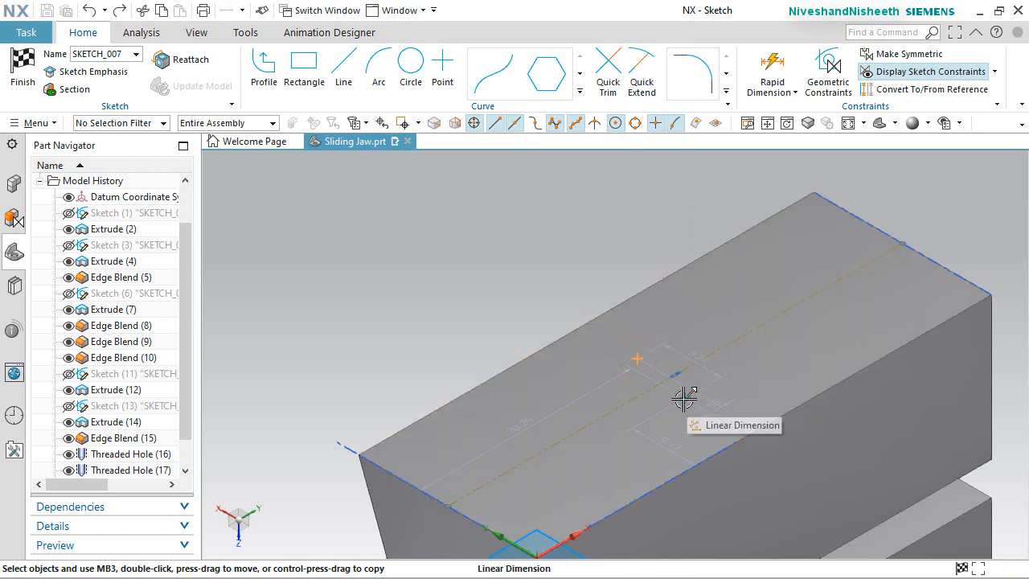
{"action": "left_click", "coordinate": [684, 397]}
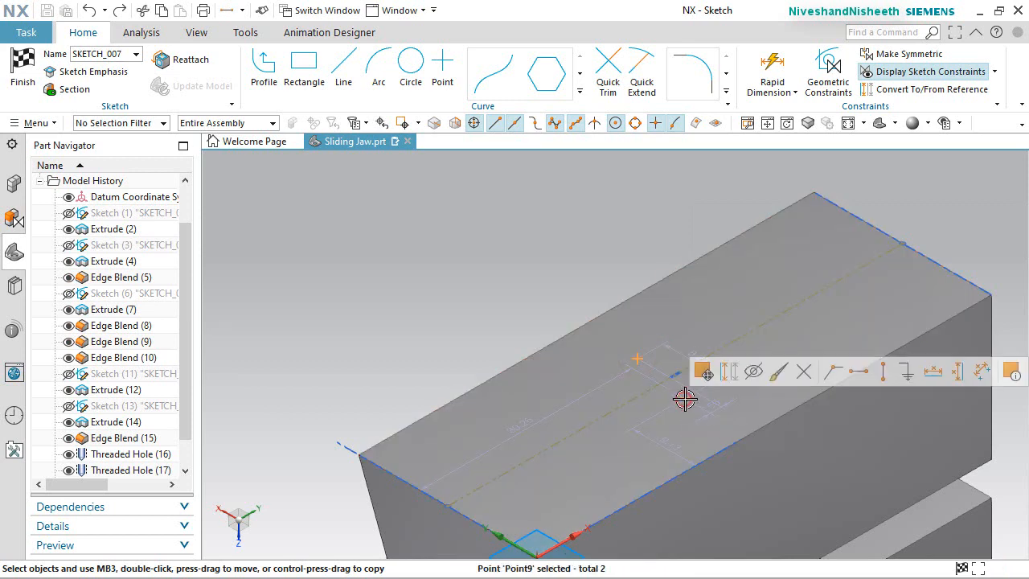
{"action": "left_click", "coordinate": [885, 371]}
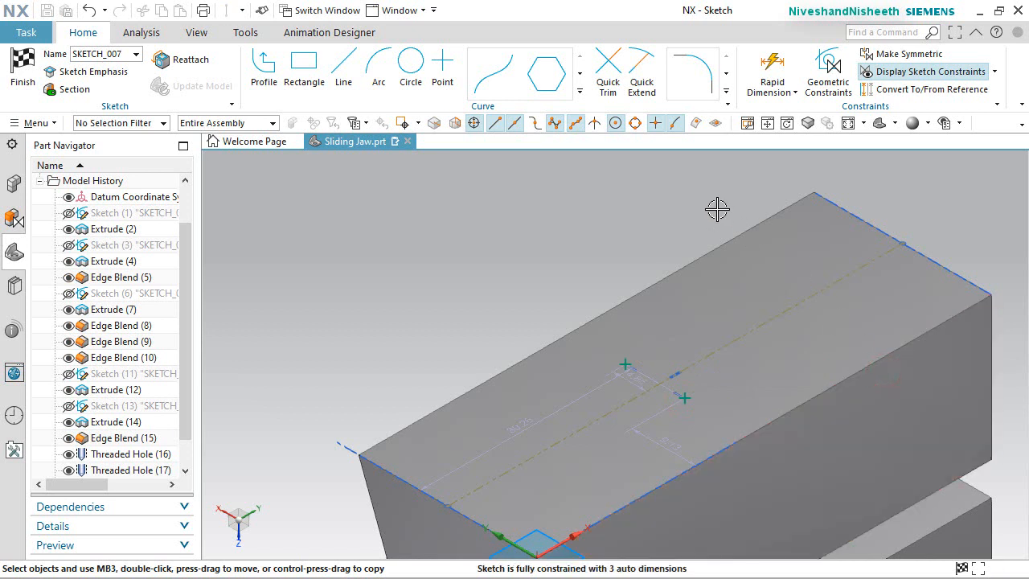
Dimension the spacing between the two hole points on the underside face as 15.08 mm
{"action": "left_click", "coordinate": [767, 68]}
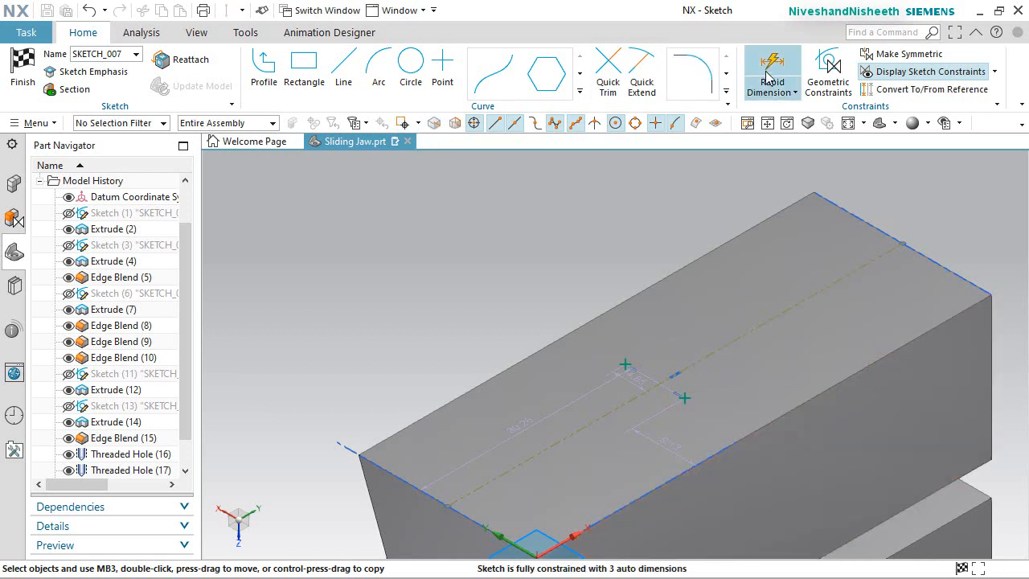
{"action": "left_click", "coordinate": [684, 397]}
{"action": "left_click", "coordinate": [624, 361]}
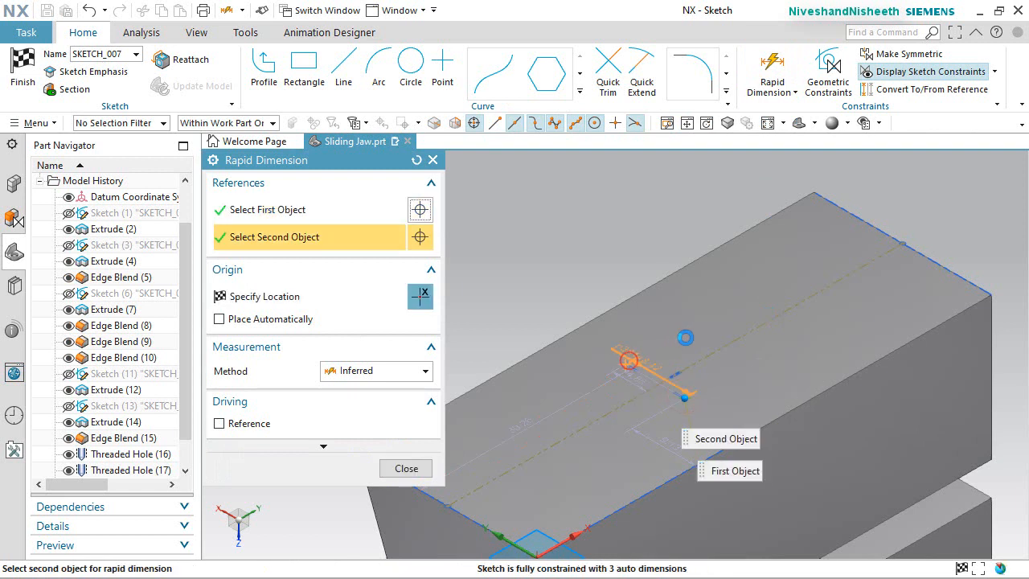
{"action": "left_click", "coordinate": [689, 338]}
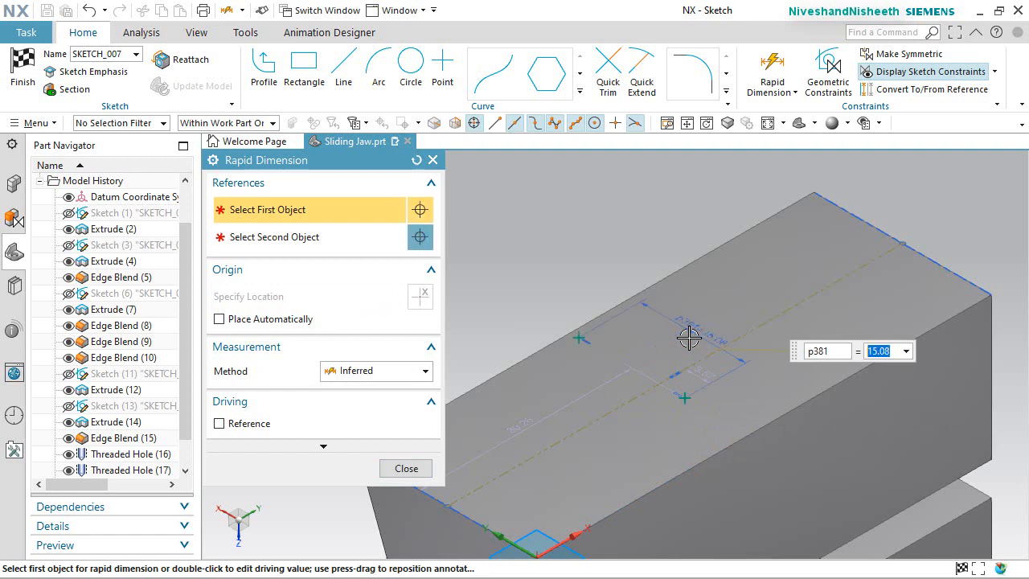
Dimension the distance from a hole point to the underside face's far short edge as 30 mm
{"action": "left_click", "coordinate": [688, 399]}
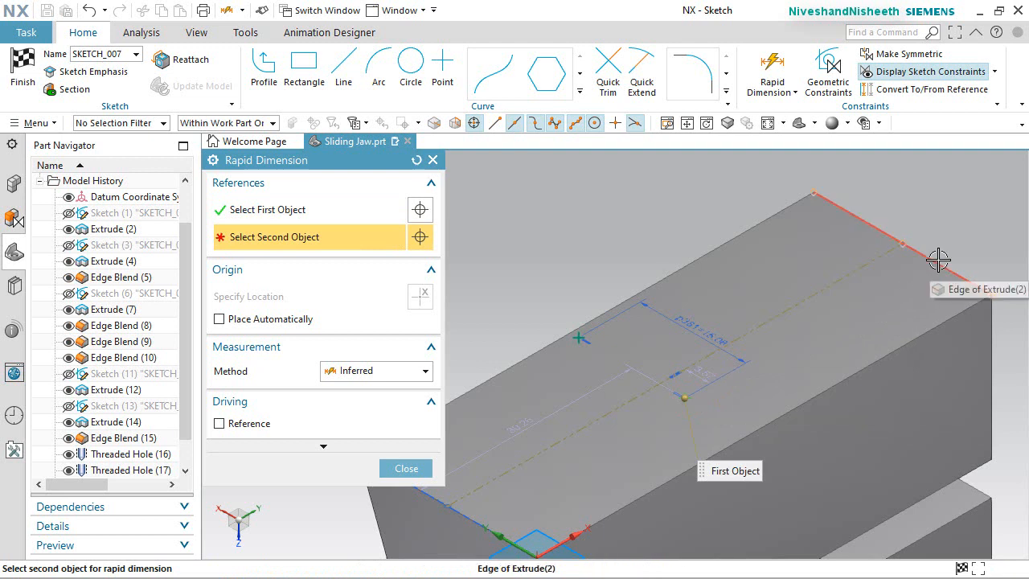
{"action": "left_click", "coordinate": [787, 222]}
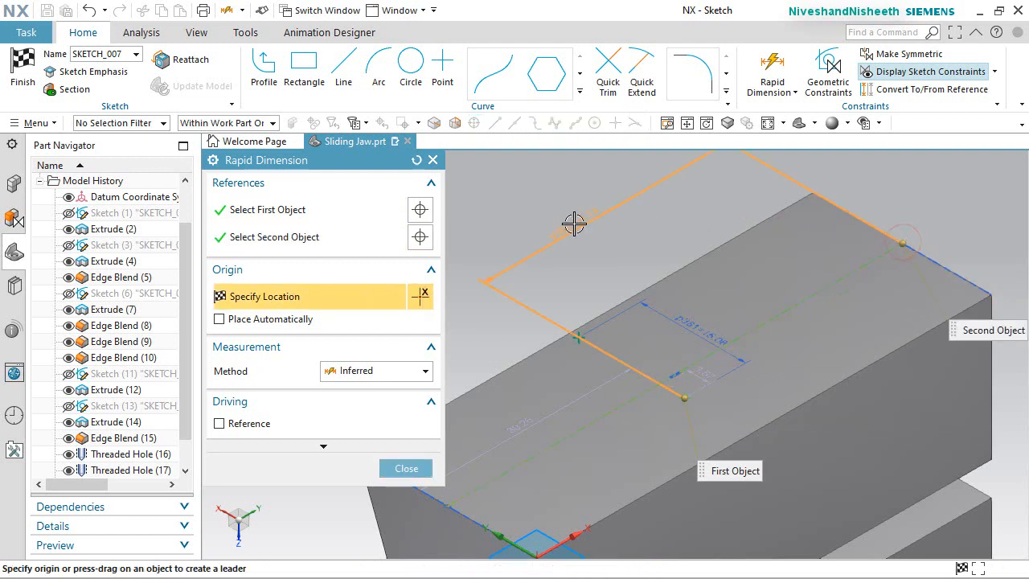
{"action": "left_click", "coordinate": [573, 223]}
{"action": "type", "text": "3"}
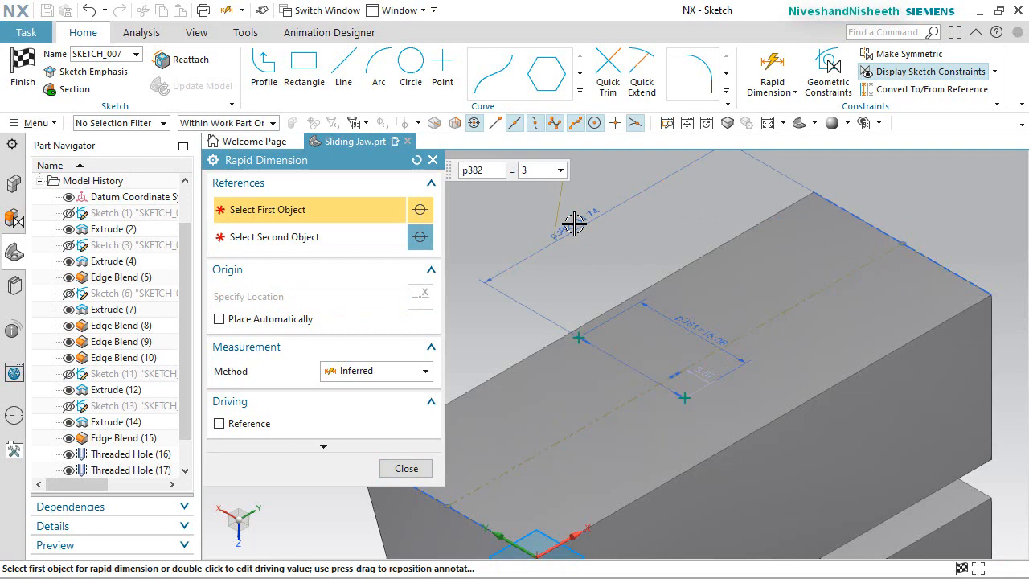
{"action": "scroll", "coordinate": [652, 273], "scroll_direction": "down", "scroll_amount": 5}
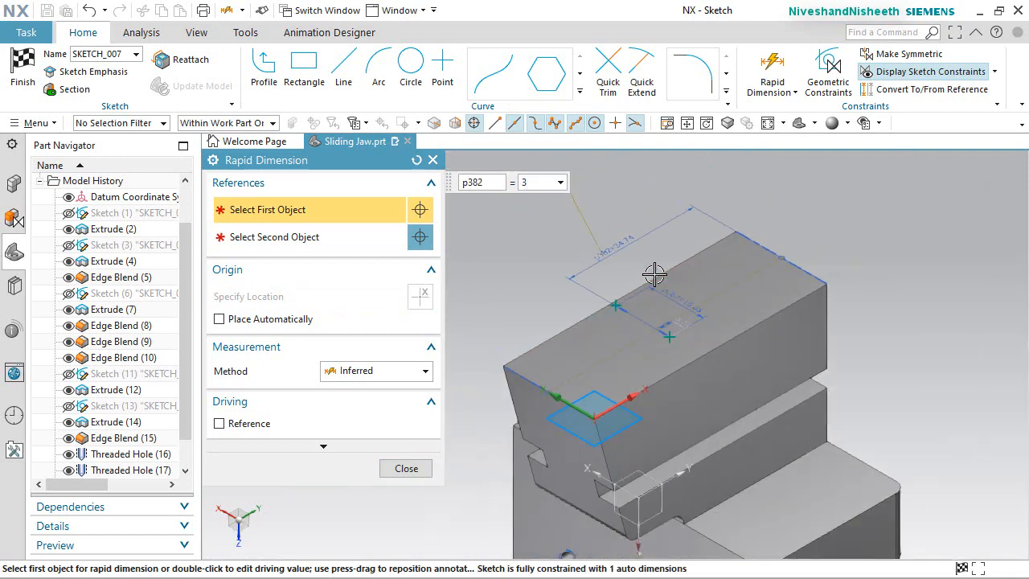
{"action": "scroll", "coordinate": [638, 170], "scroll_direction": "up", "scroll_amount": 2}
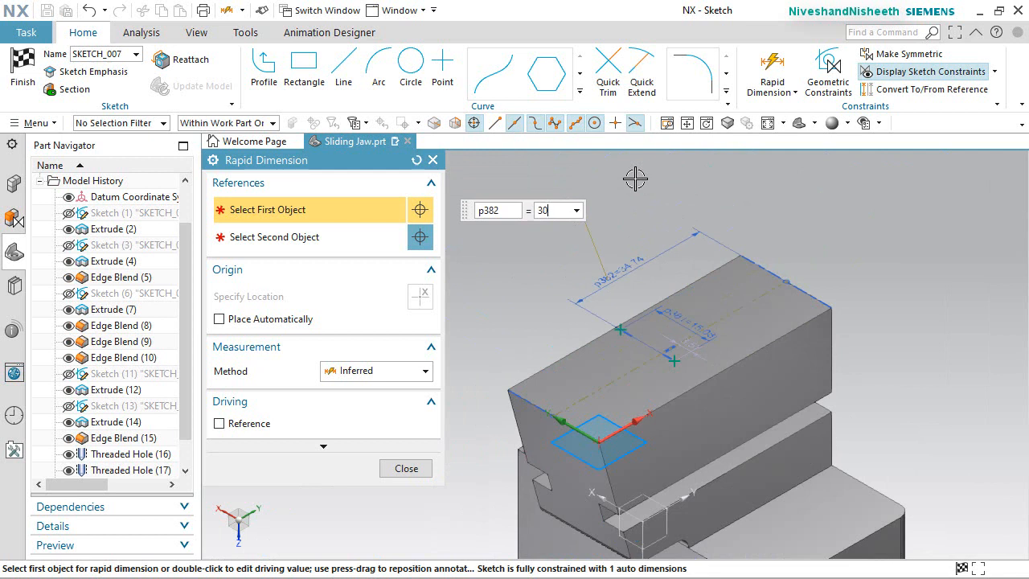
{"action": "key", "text": "Return"}
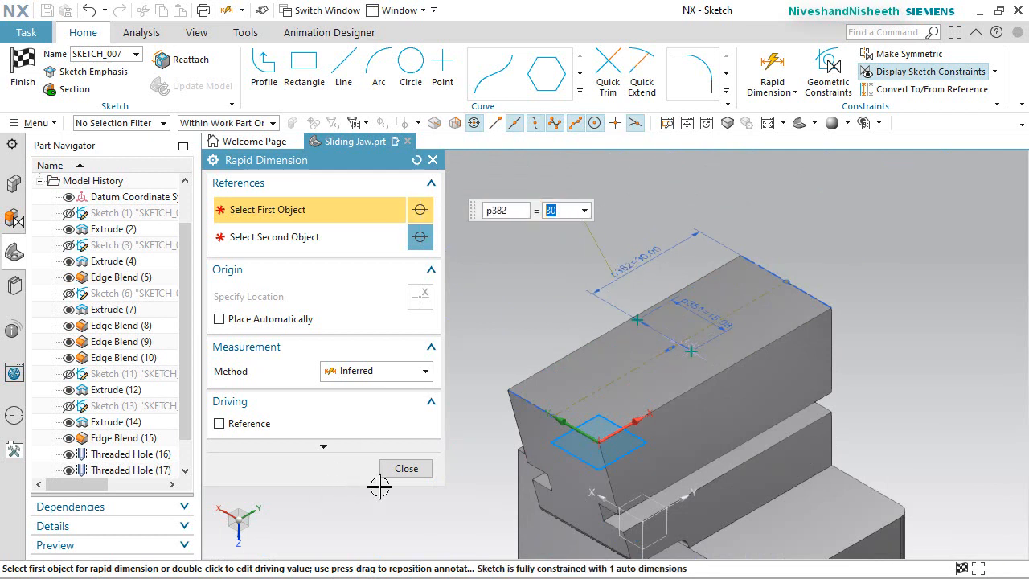
{"action": "left_click", "coordinate": [402, 469]}
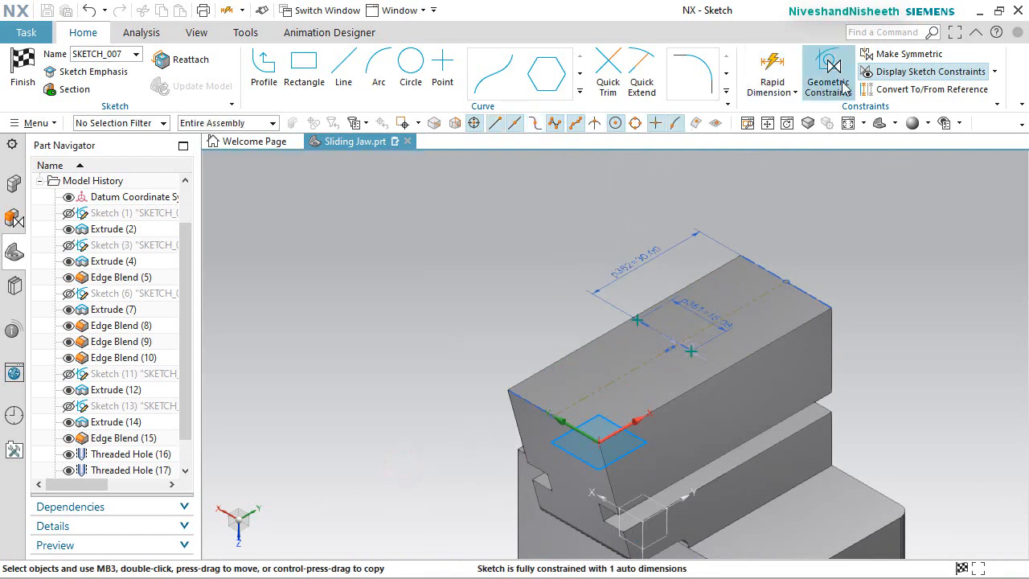
Make the two hole points symmetric about the reference centreline and finish the sketch
{"action": "left_click", "coordinate": [884, 54]}
{"action": "scroll", "coordinate": [656, 274], "scroll_direction": "up", "scroll_amount": 2}
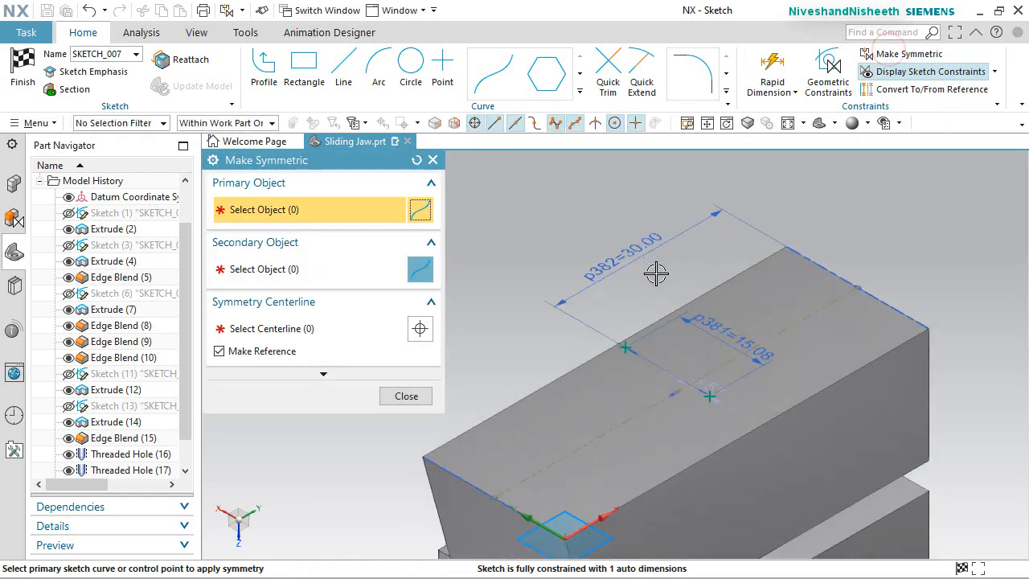
{"action": "scroll", "coordinate": [656, 274], "scroll_direction": "up", "scroll_amount": 2}
{"action": "left_click", "coordinate": [607, 385]}
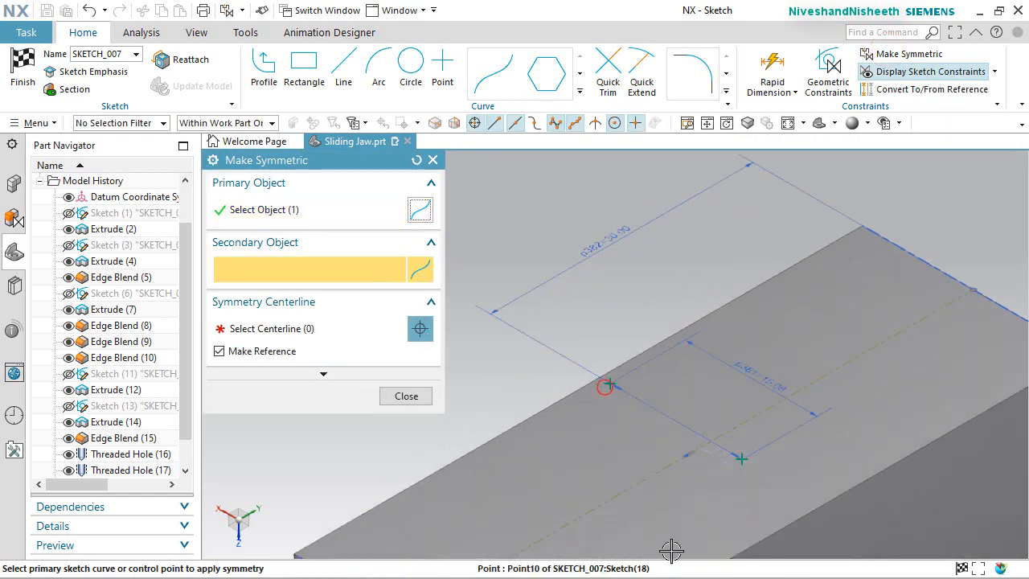
{"action": "left_click", "coordinate": [740, 458]}
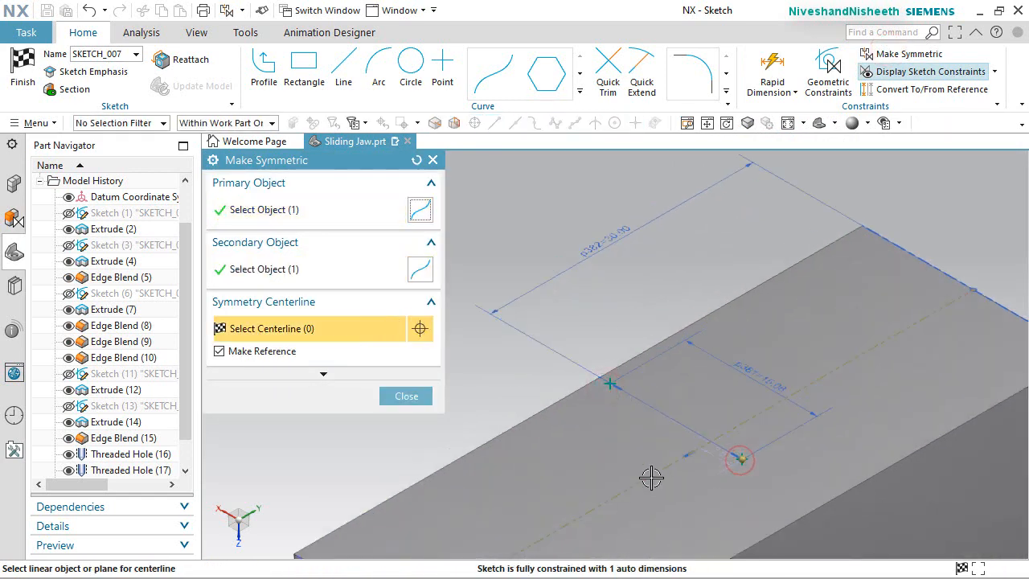
{"action": "left_click", "coordinate": [652, 477]}
{"action": "left_click", "coordinate": [408, 396]}
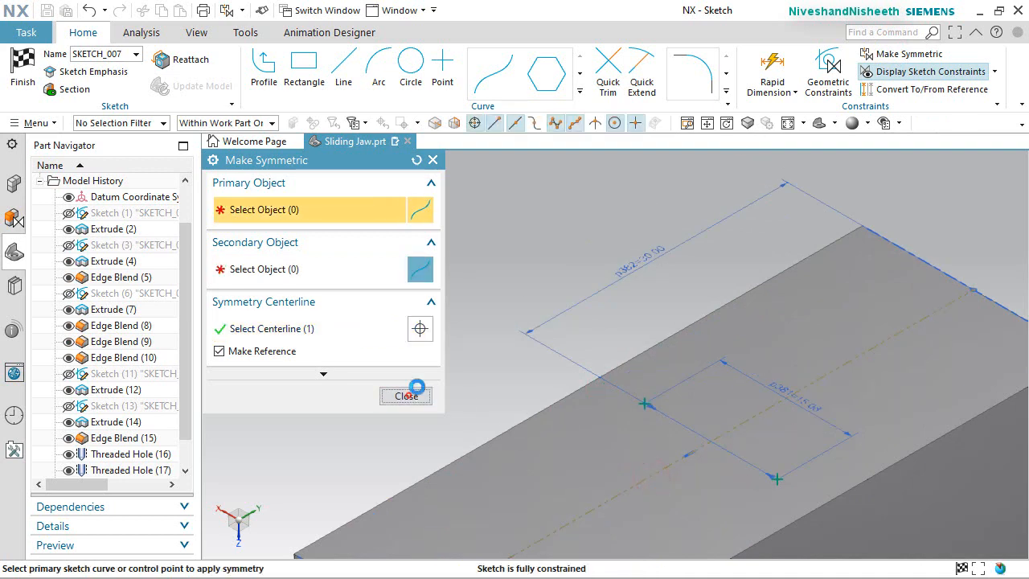
{"action": "scroll", "coordinate": [653, 261], "scroll_direction": "down", "scroll_amount": 5}
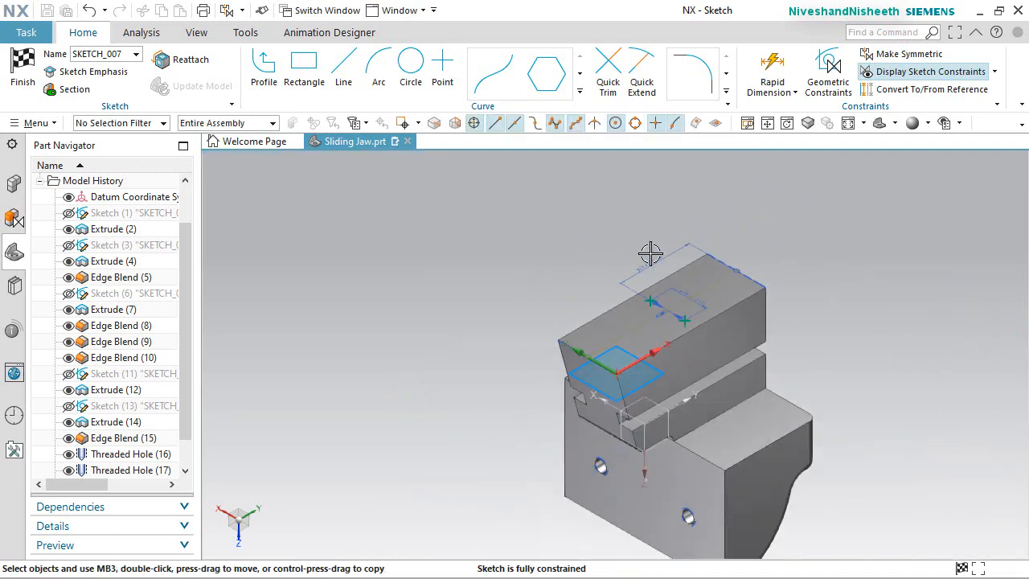
{"action": "scroll", "coordinate": [670, 379], "scroll_direction": "up", "scroll_amount": 3}
{"action": "left_click", "coordinate": [23, 70]}
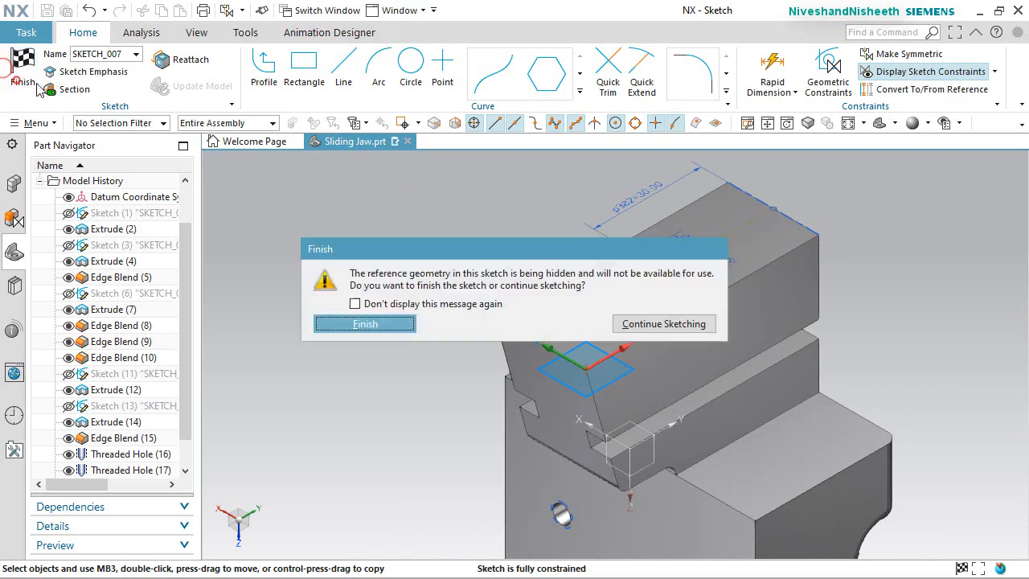
{"action": "left_click", "coordinate": [362, 323]}
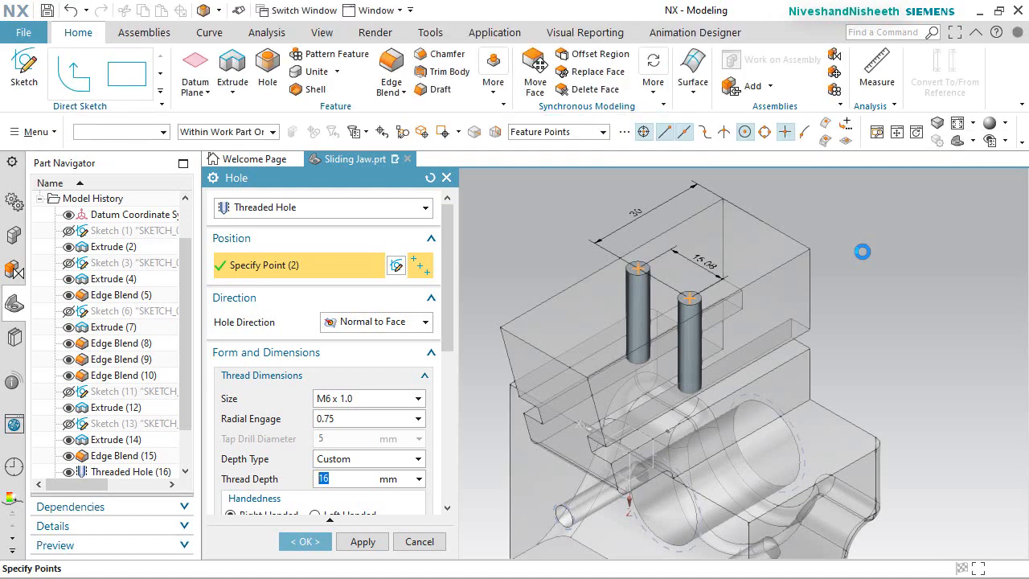
Create the two underside holes as simple General Holes, 3.797 mm in diameter and 27 mm deep with a 0° tip angle
{"action": "left_click", "coordinate": [425, 207]}
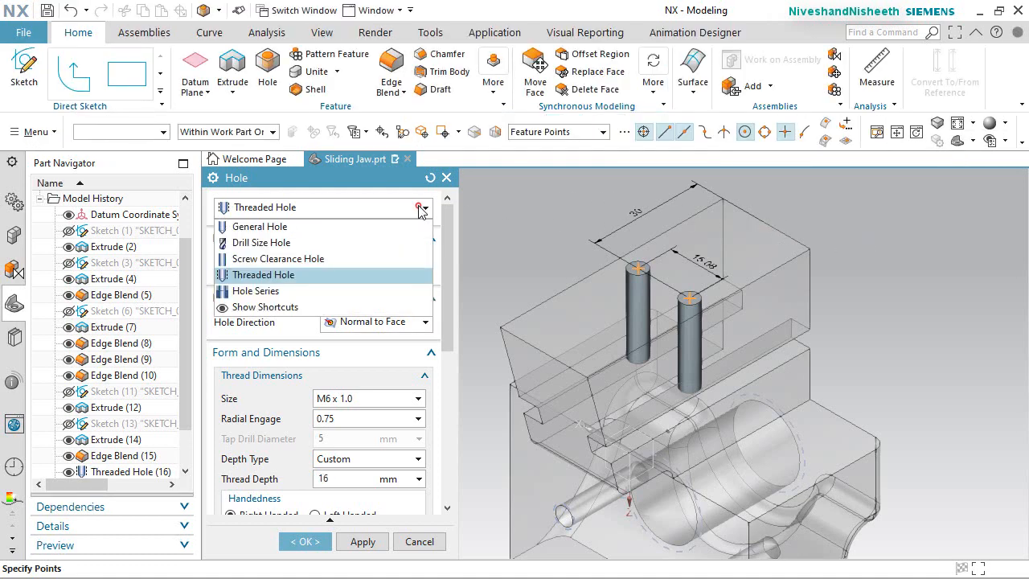
{"action": "left_click", "coordinate": [312, 225]}
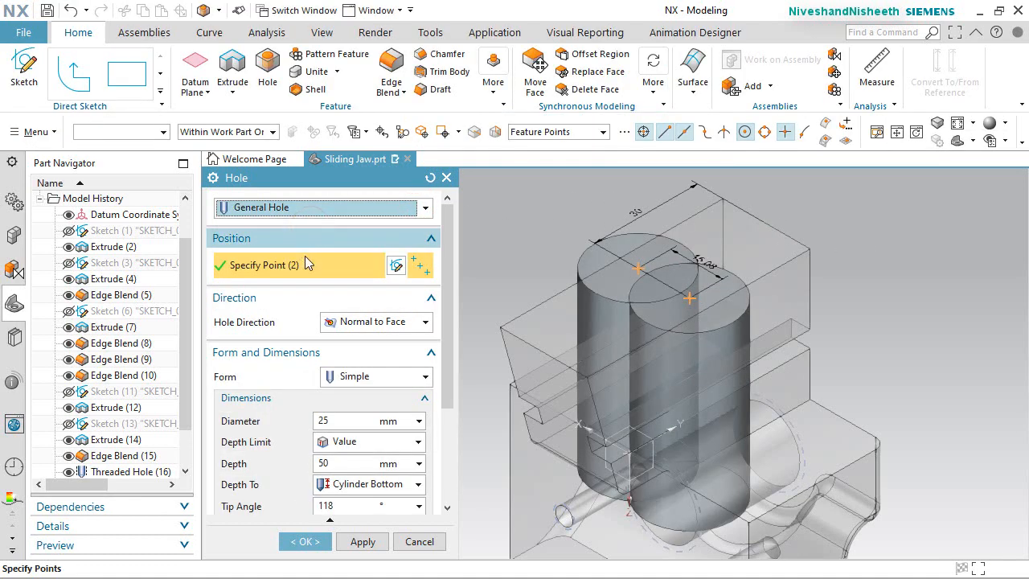
{"action": "left_click", "coordinate": [356, 422]}
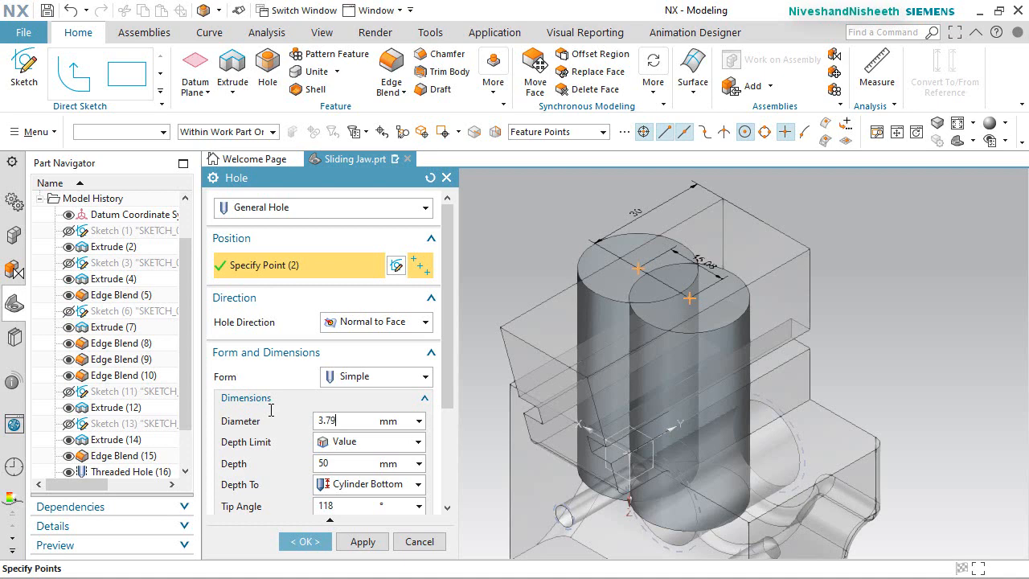
{"action": "key", "text": "Return"}
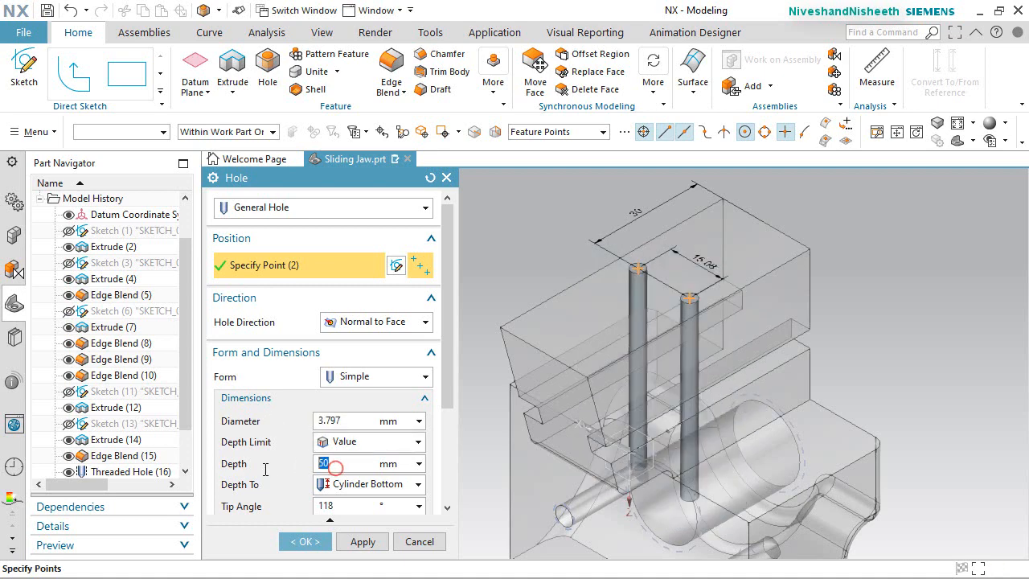
{"action": "type", "text": "27"}
{"action": "key", "text": "Return"}
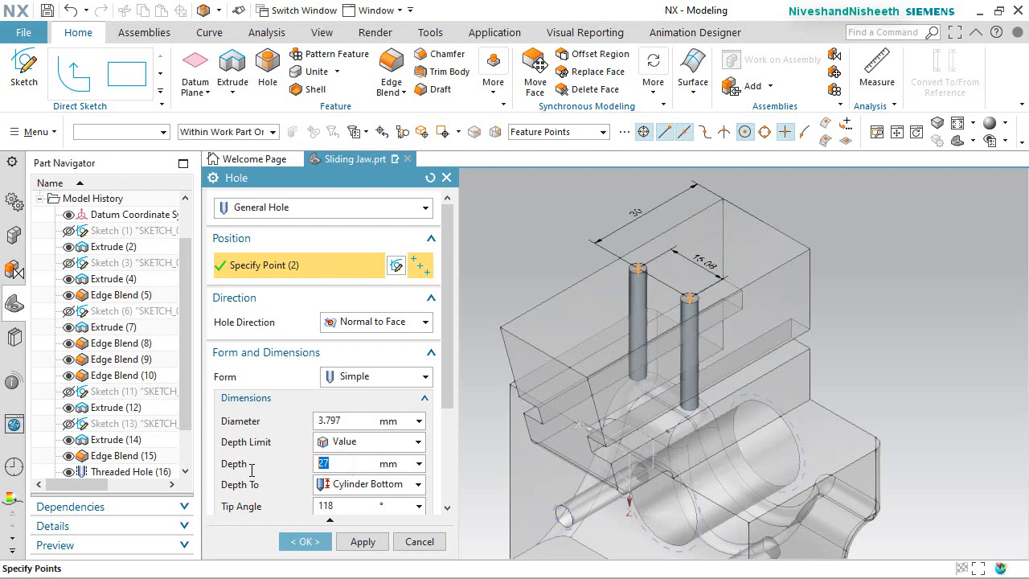
{"action": "left_click_drag", "start_coordinate": [357, 505], "coordinate": [316, 505]}
{"action": "scroll", "coordinate": [310, 447], "scroll_direction": "down", "scroll_amount": 4}
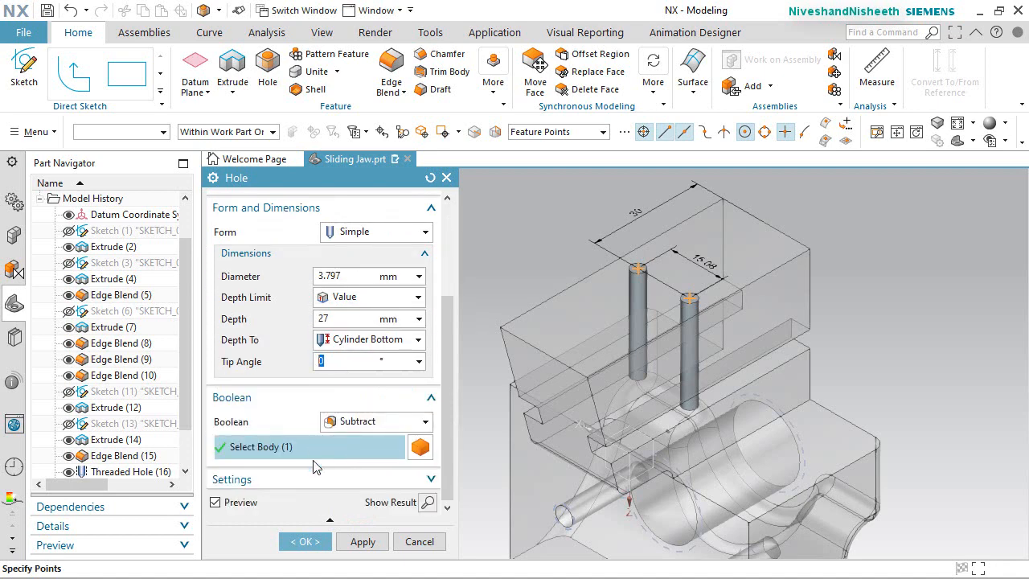
{"action": "left_click", "coordinate": [325, 544]}
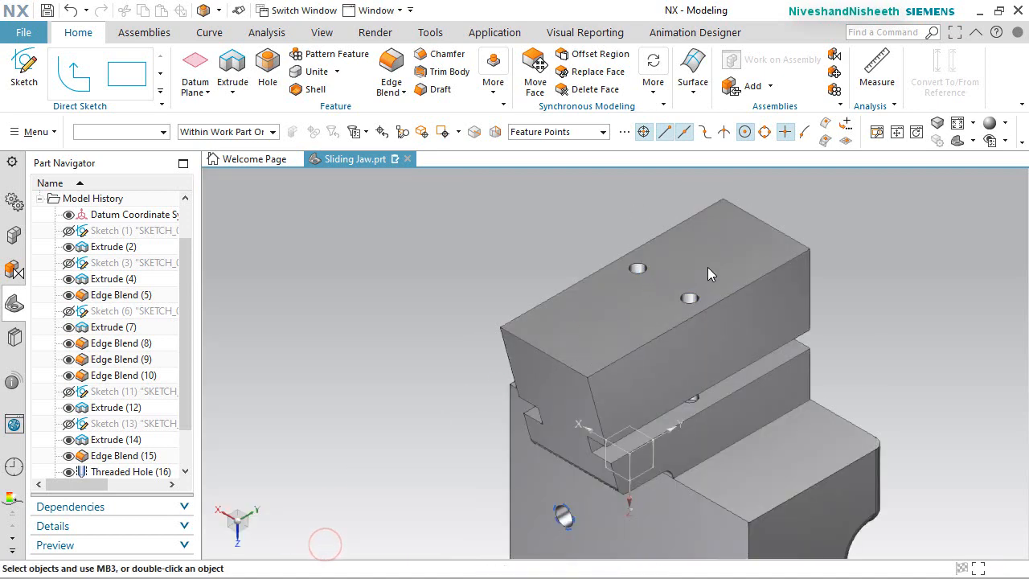
Start a threaded hole on the underside face and place one sketch point near the existing hole farther from the dovetail slot
{"action": "scroll", "coordinate": [712, 263], "scroll_direction": "up", "scroll_amount": 4}
{"action": "scroll", "coordinate": [664, 311], "scroll_direction": "down", "scroll_amount": 3}
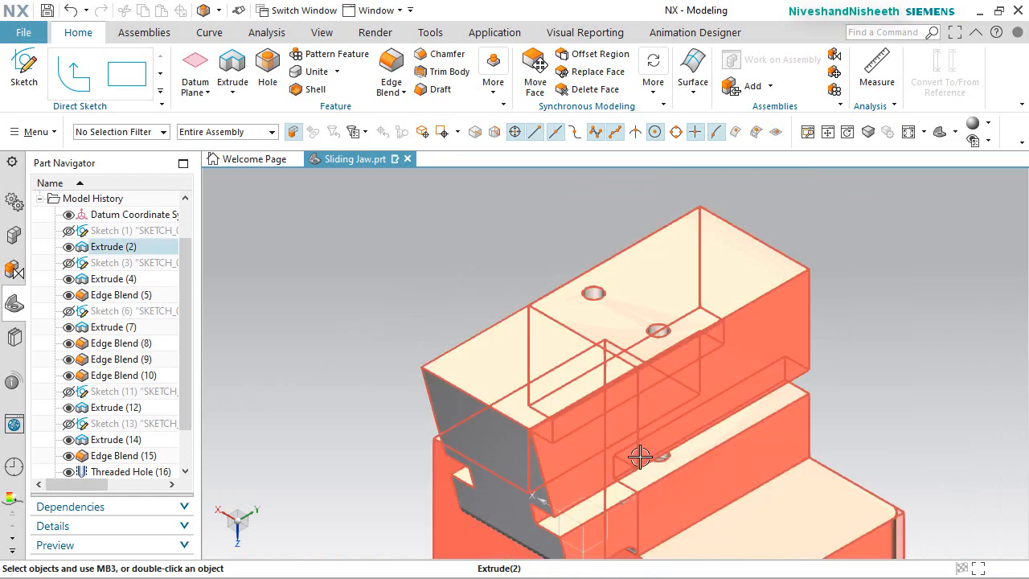
{"action": "mouse_move", "coordinate": [627, 447]}
{"action": "middle_mouse_down"}
{"action": "mouse_move", "coordinate": [584, 416]}
{"action": "mouse_move", "coordinate": [624, 421]}
{"action": "mouse_move", "coordinate": [635, 457]}
{"action": "mouse_move", "coordinate": [609, 431]}
{"action": "mouse_move", "coordinate": [629, 450]}
{"action": "middle_mouse_up"}
{"action": "left_click", "coordinate": [267, 71]}
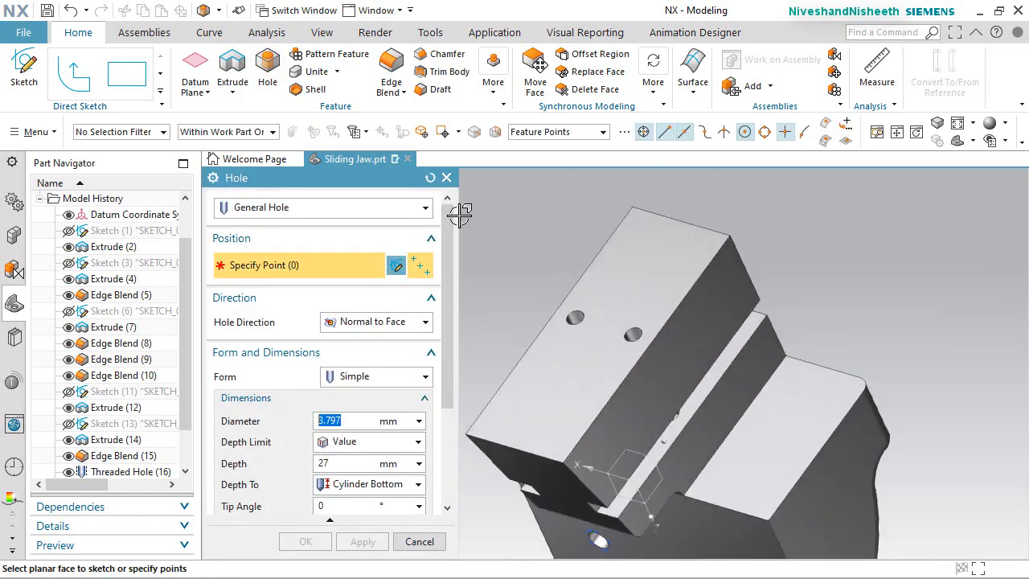
{"action": "left_click", "coordinate": [423, 209]}
{"action": "left_click", "coordinate": [235, 276]}
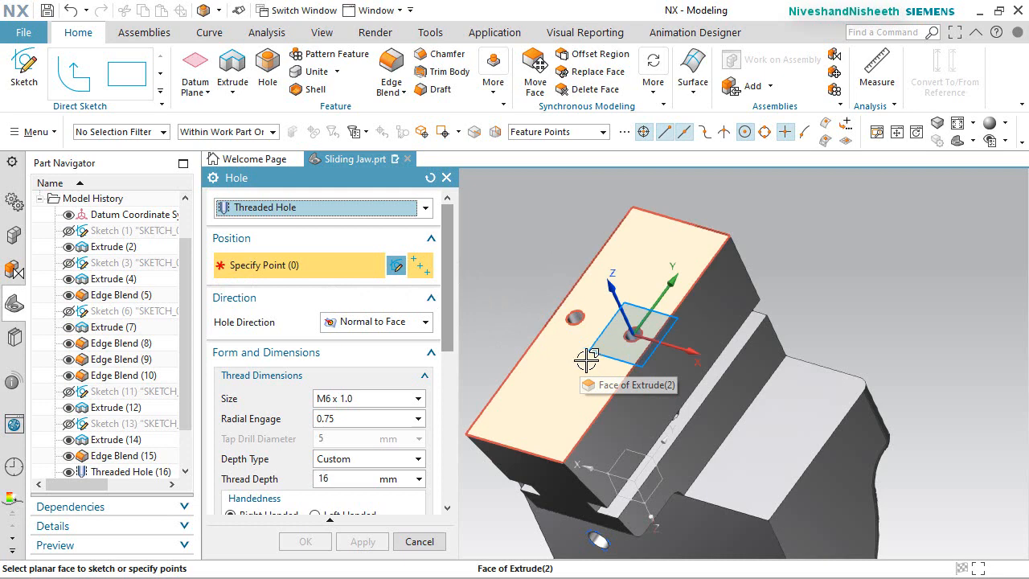
{"action": "left_click", "coordinate": [577, 344]}
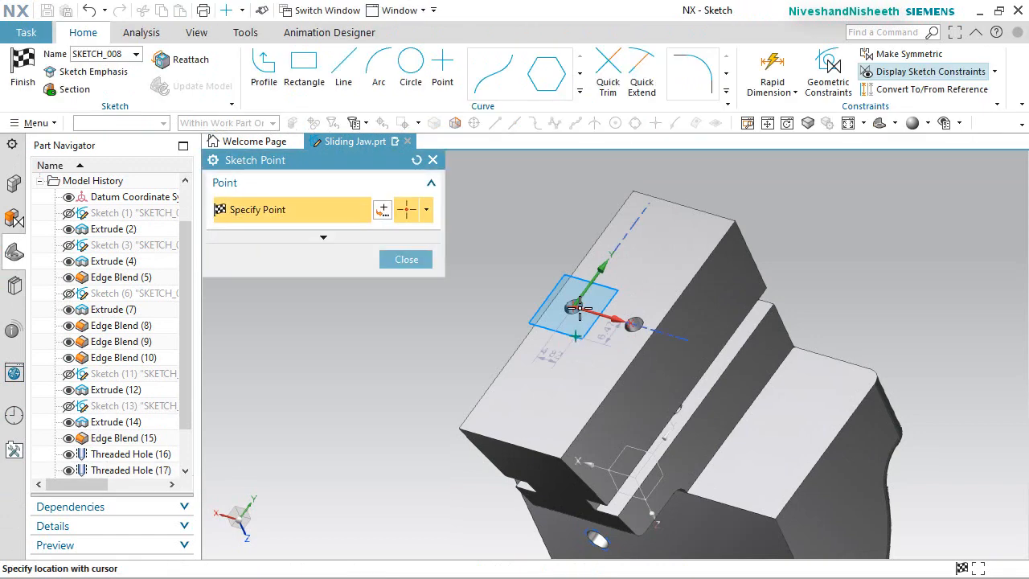
{"action": "left_click", "coordinate": [410, 262]}
Make the sketch point coincident with the centre of the adjacent simple hole and finish the sketch
{"action": "scroll", "coordinate": [624, 413], "scroll_direction": "up", "scroll_amount": 5}
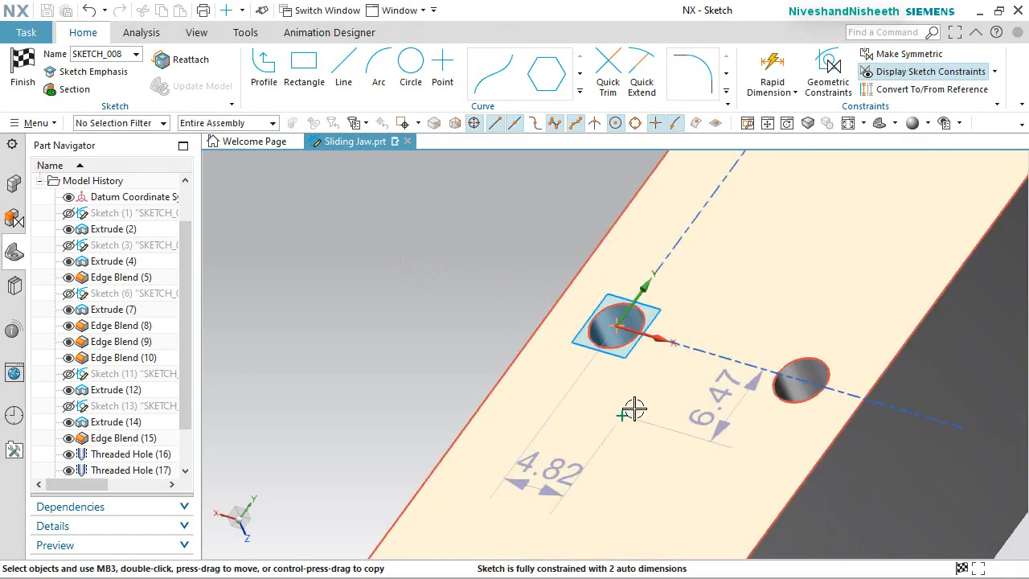
{"action": "left_click", "coordinate": [625, 413]}
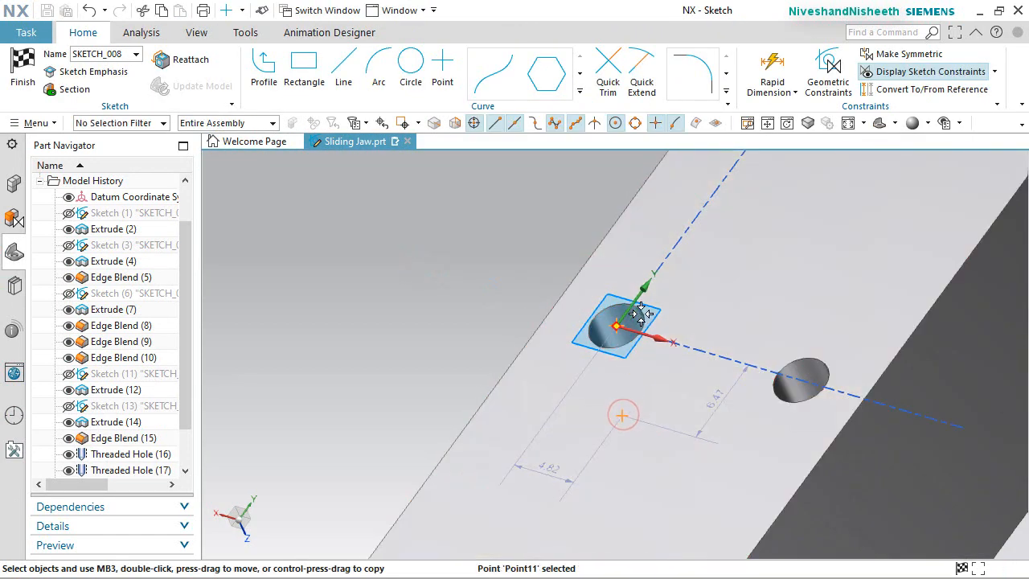
{"action": "left_click", "coordinate": [616, 326]}
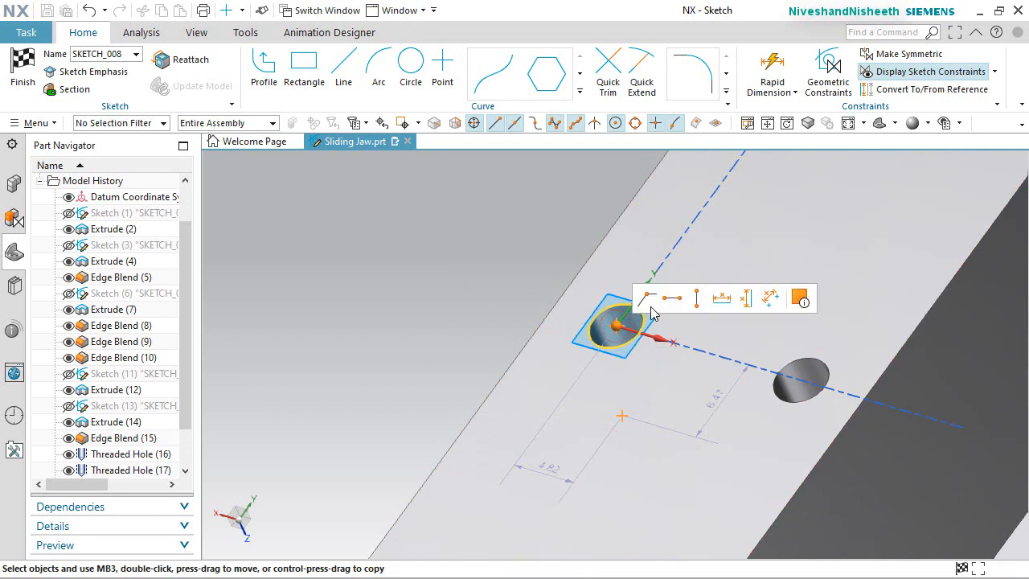
{"action": "left_click", "coordinate": [22, 65]}
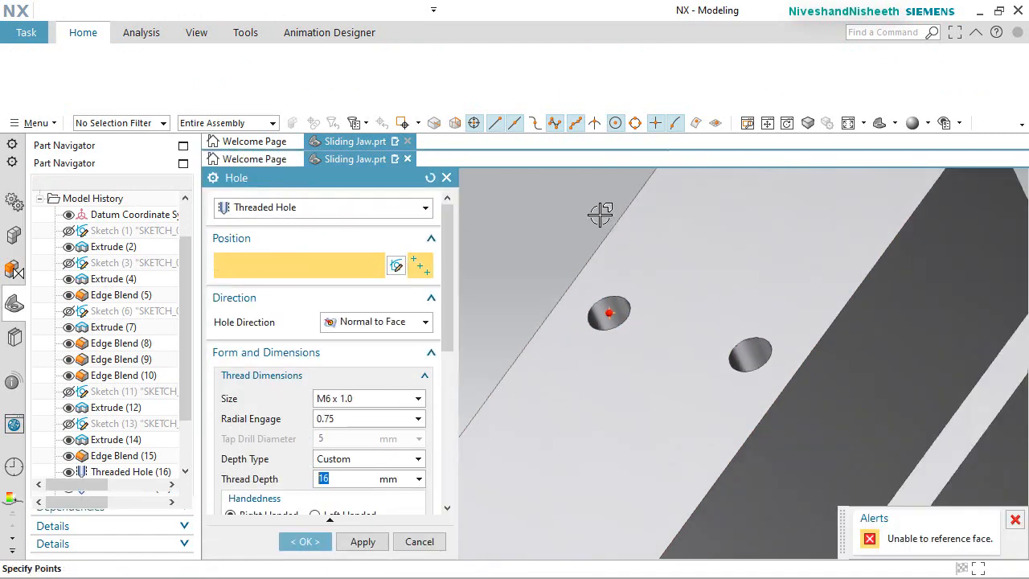
Set the threaded hole's direction to Along Vector and its thread standard to Inch UNC
{"action": "left_click", "coordinate": [421, 321]}
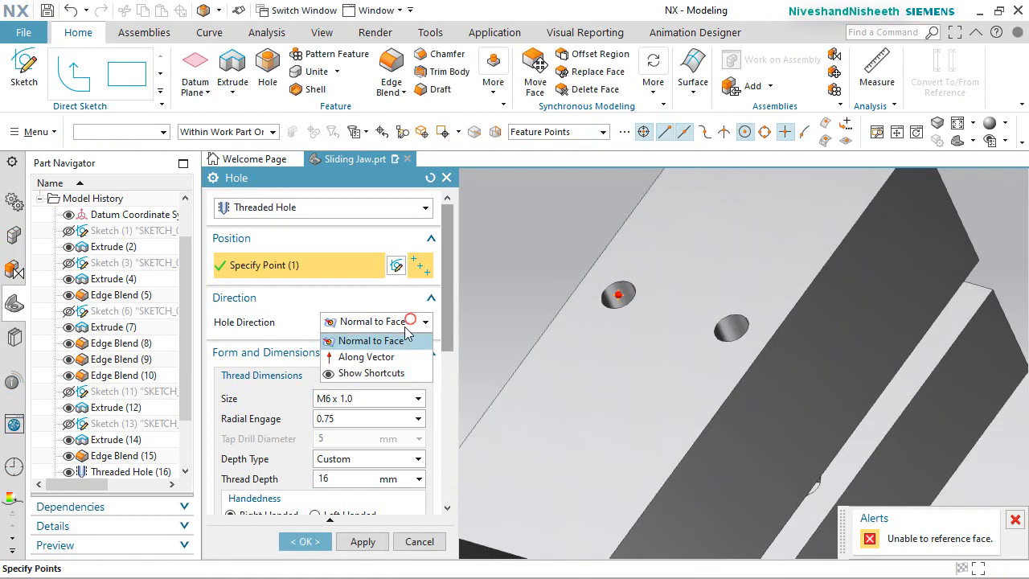
{"action": "left_click", "coordinate": [385, 357]}
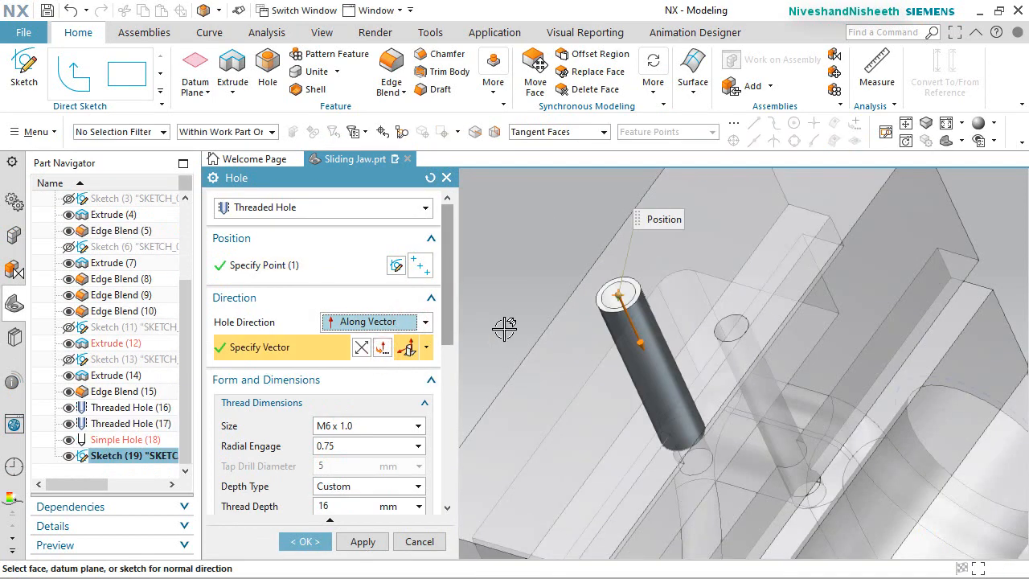
{"action": "scroll", "coordinate": [445, 321], "scroll_direction": "down", "scroll_amount": 8}
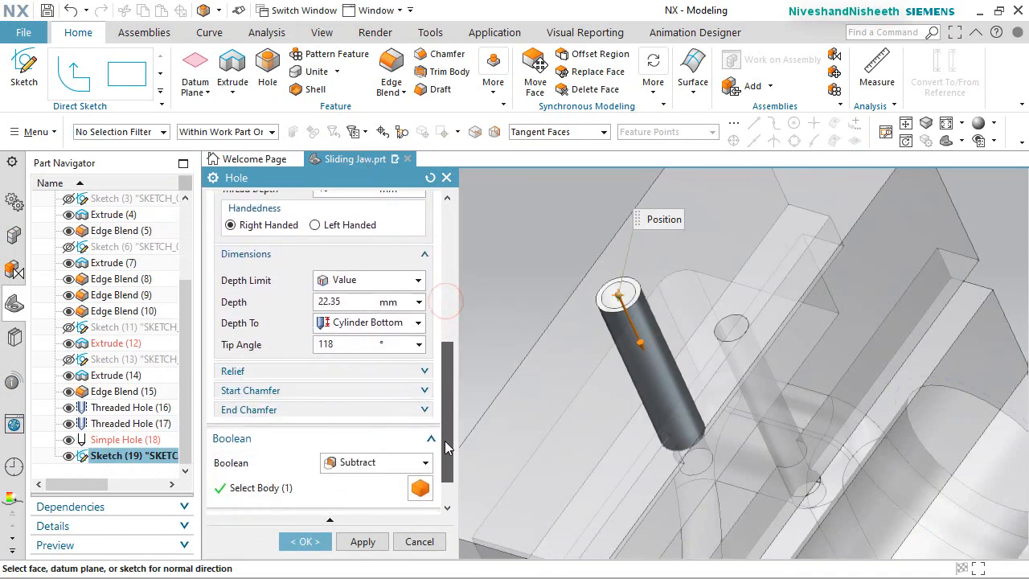
{"action": "left_click", "coordinate": [431, 496]}
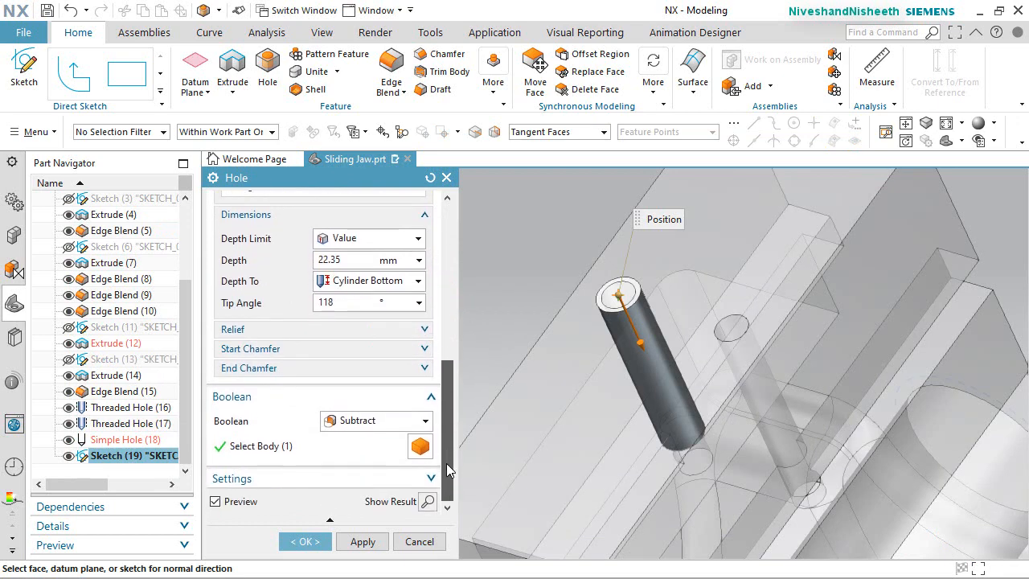
{"action": "left_click", "coordinate": [431, 480]}
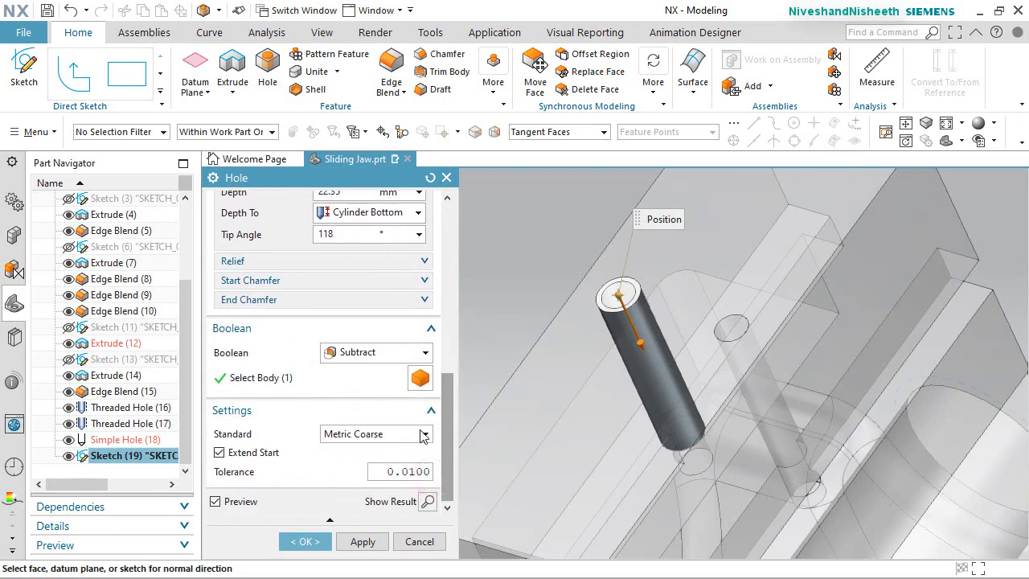
{"action": "left_click", "coordinate": [424, 434]}
{"action": "left_click", "coordinate": [371, 277]}
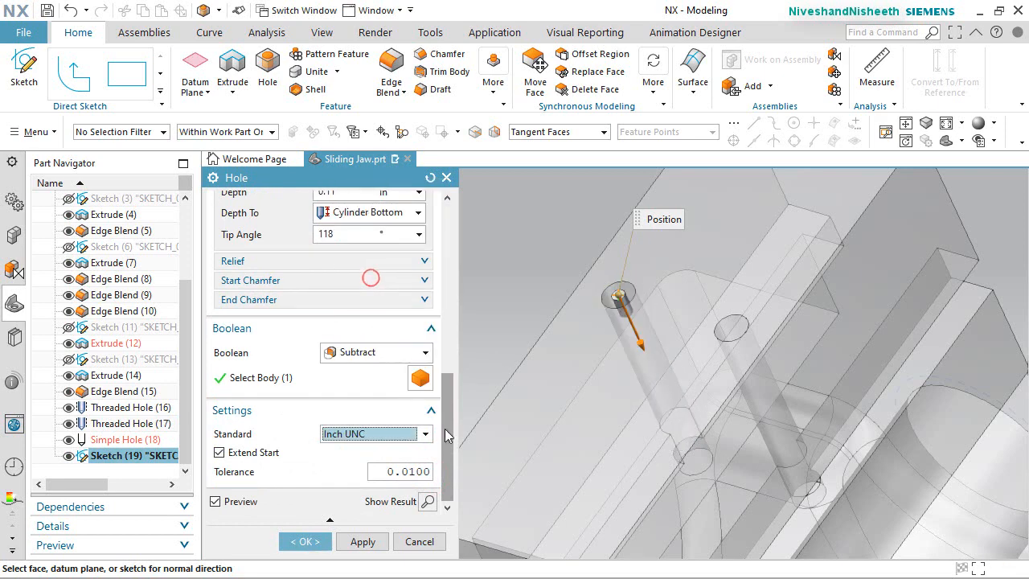
Set the thread size to #12-24, thread depth to 0.7480 in and hole depth to 0.9646 in, and create the threaded hole
{"action": "left_click_drag", "start_coordinate": [447, 407], "coordinate": [441, 330]}
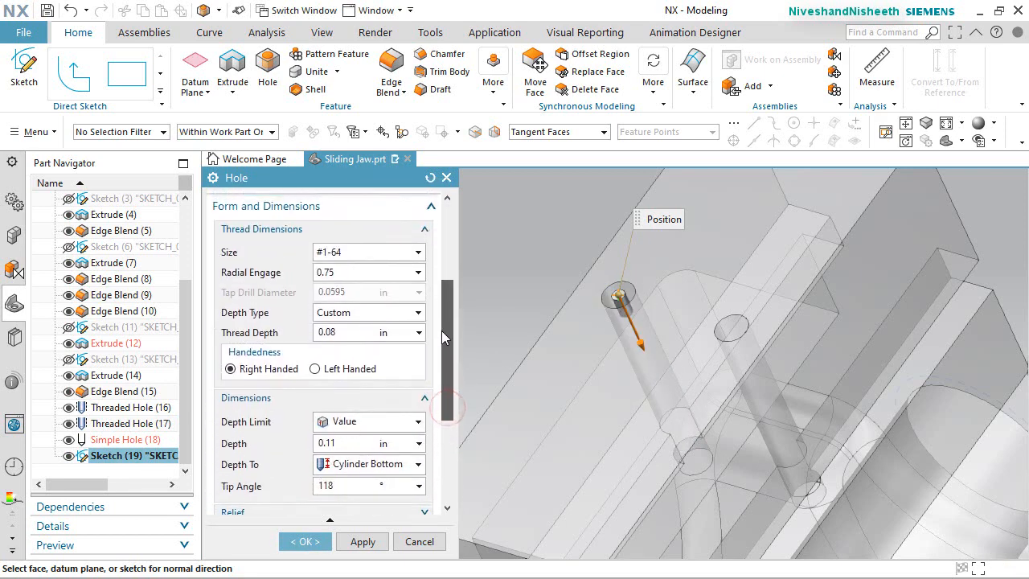
{"action": "left_click", "coordinate": [422, 251]}
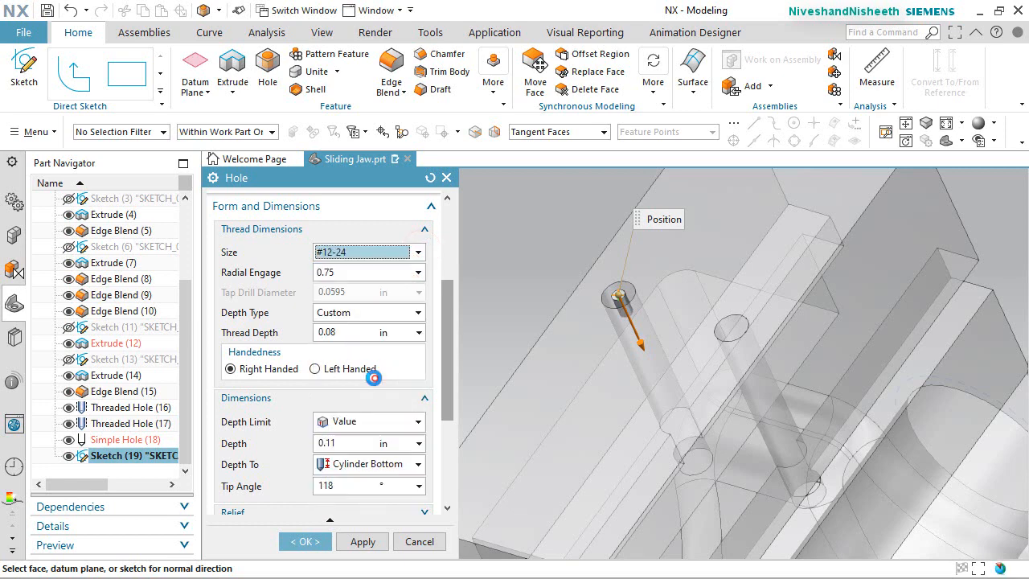
{"action": "left_click", "coordinate": [374, 378]}
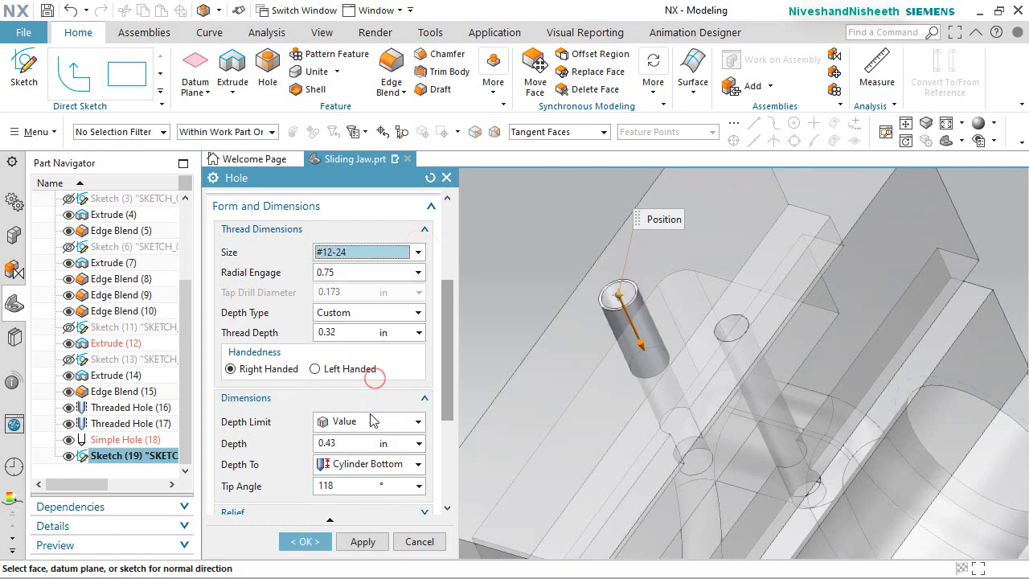
{"action": "left_click", "coordinate": [340, 333]}
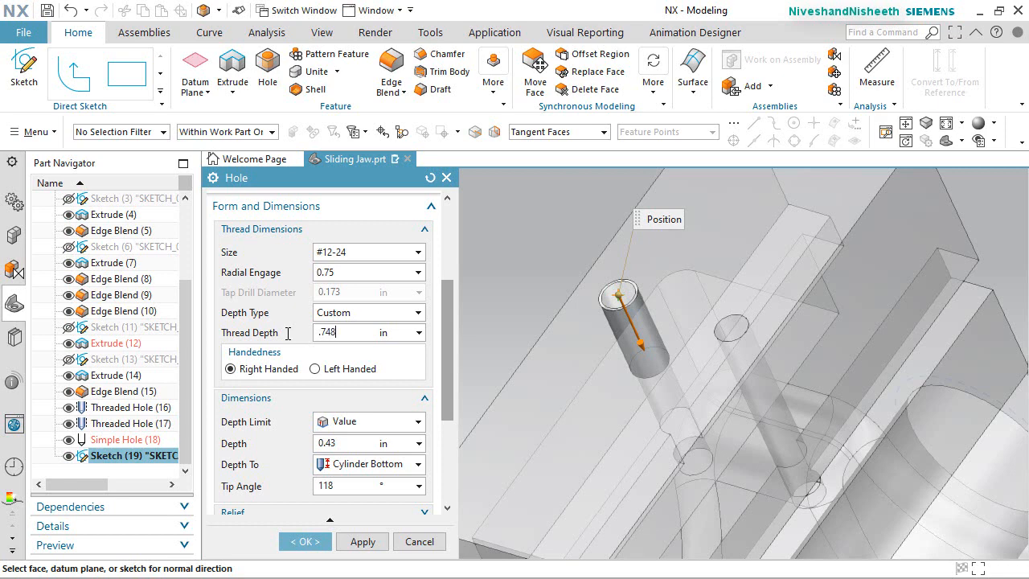
{"action": "key", "text": "Return"}
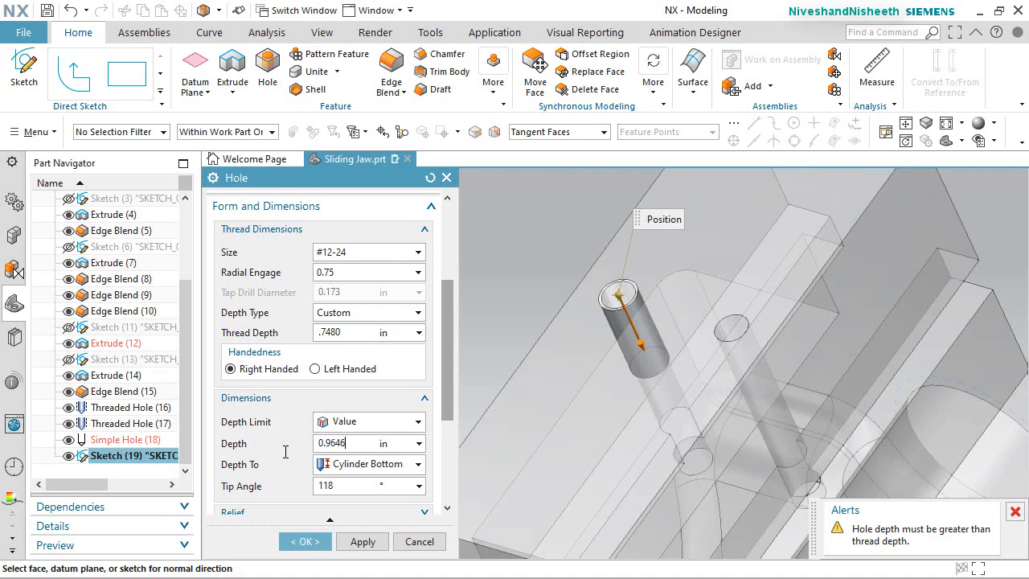
{"action": "key", "text": "Return"}
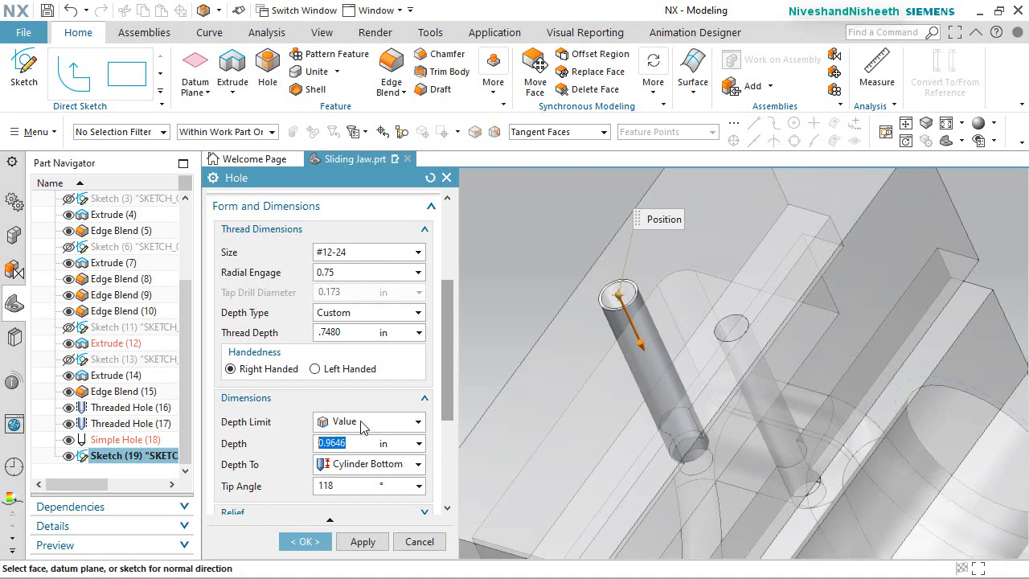
{"action": "scroll", "coordinate": [361, 426], "scroll_direction": "down", "scroll_amount": 3}
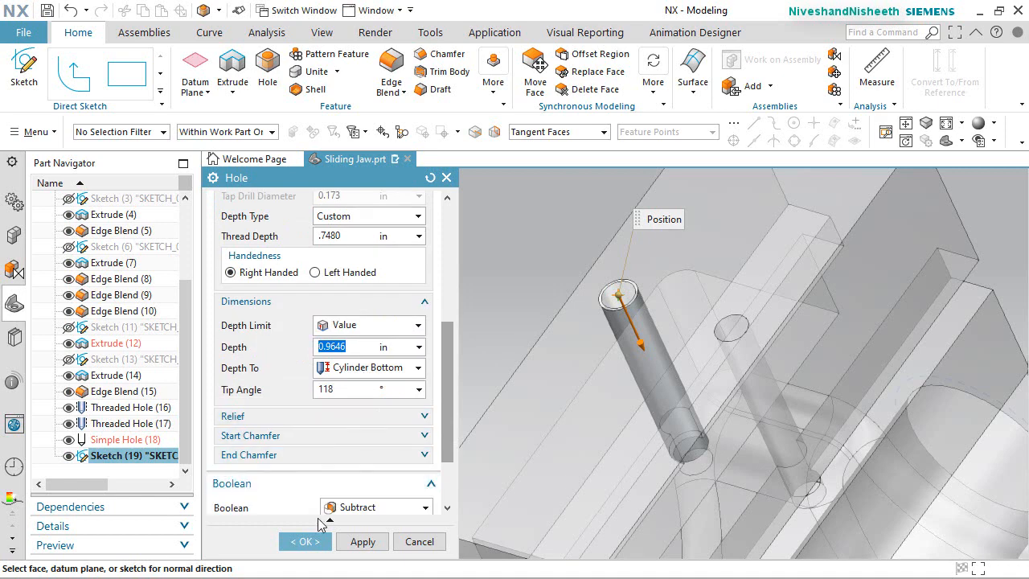
{"action": "left_click", "coordinate": [320, 546]}
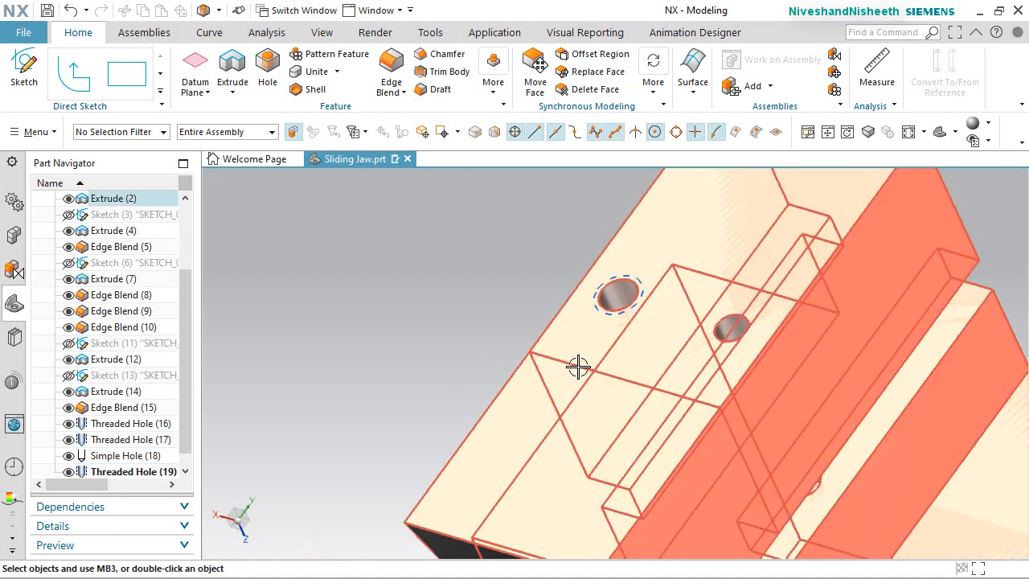
Examine the new threaded hole and the adjacent simple hole on the underside of the jaw's base from several angles
{"action": "middle_click_drag", "start_coordinate": [641, 372], "coordinate": [815, 415]}
{"action": "scroll", "coordinate": [1003, 460], "scroll_direction": "up", "scroll_amount": 5}
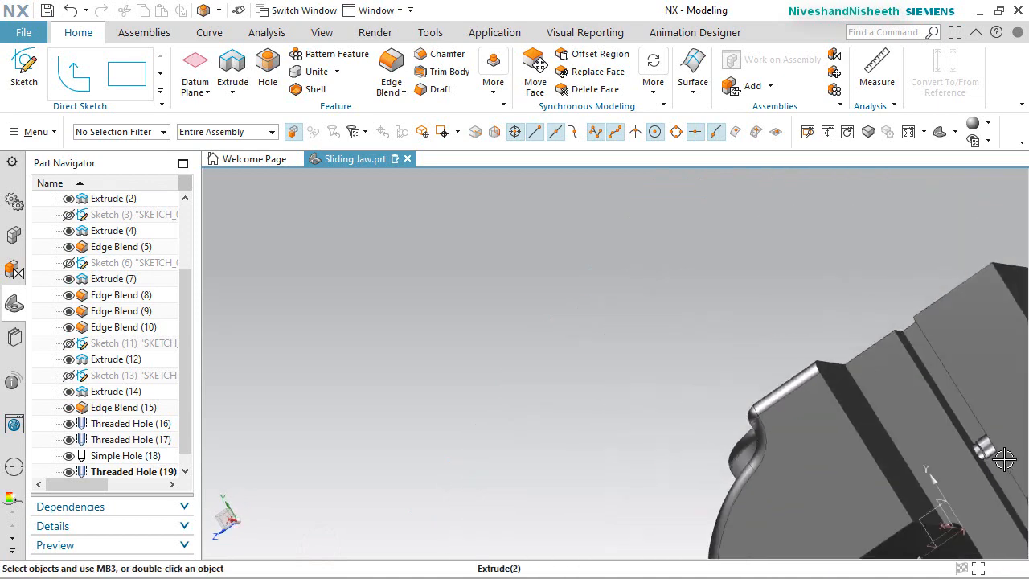
{"action": "scroll", "coordinate": [801, 285], "scroll_direction": "down", "scroll_amount": 5}
{"action": "middle_click_drag", "start_coordinate": [816, 367], "coordinate": [747, 389]}
{"action": "scroll", "coordinate": [699, 344], "scroll_direction": "up", "scroll_amount": 6}
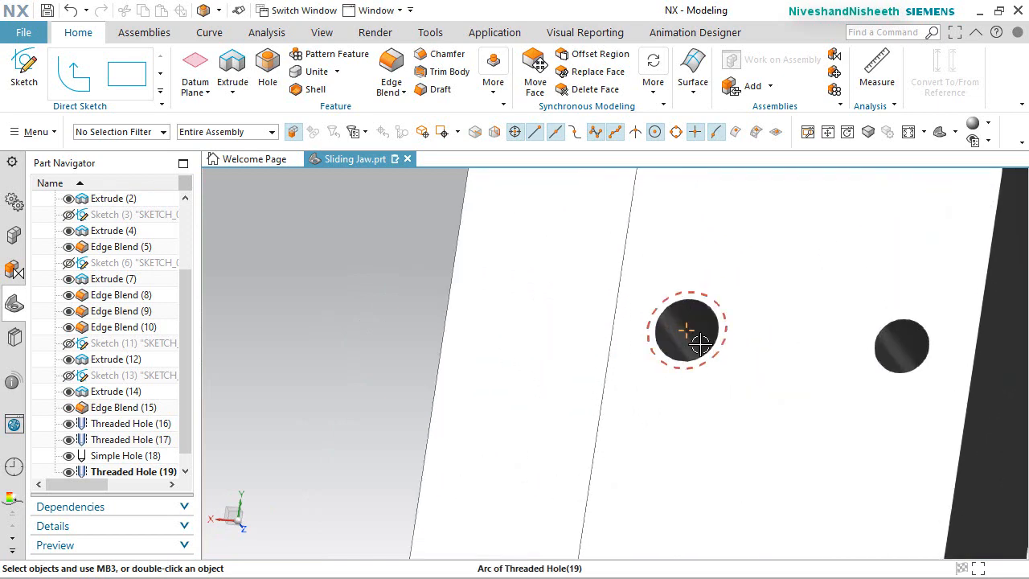
{"action": "middle_click_drag", "start_coordinate": [690, 341], "coordinate": [699, 349]}
{"action": "scroll", "coordinate": [699, 348], "scroll_direction": "down", "scroll_amount": 8}
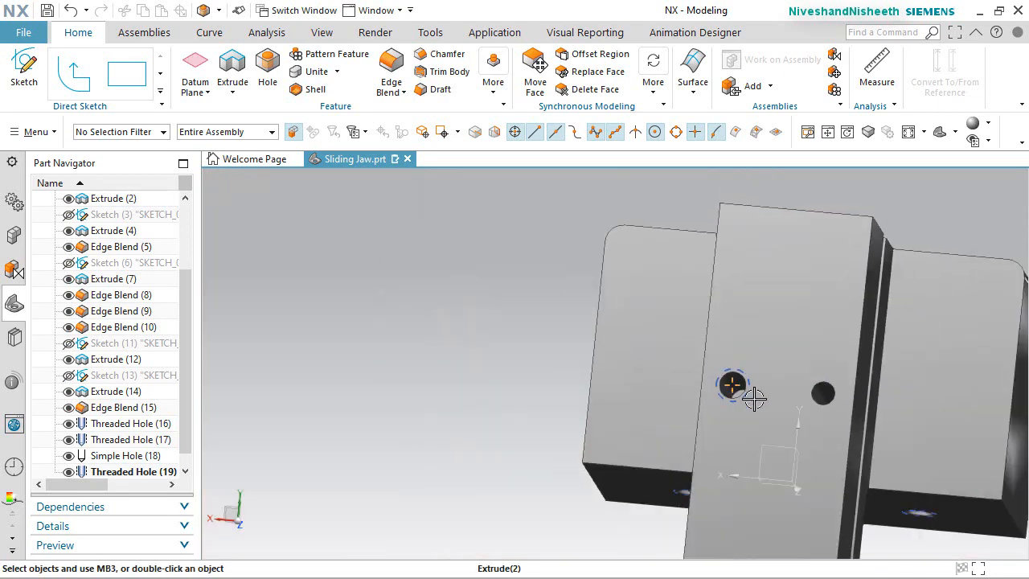
{"action": "scroll", "coordinate": [748, 393], "scroll_direction": "up", "scroll_amount": 5}
{"action": "scroll", "coordinate": [747, 394], "scroll_direction": "up", "scroll_amount": 1}
{"action": "middle_click_drag", "start_coordinate": [676, 363], "coordinate": [650, 340]}
{"action": "scroll", "coordinate": [627, 331], "scroll_direction": "down", "scroll_amount": 3}
{"action": "scroll", "coordinate": [591, 319], "scroll_direction": "down", "scroll_amount": 4}
{"action": "scroll", "coordinate": [672, 356], "scroll_direction": "up", "scroll_amount": 3}
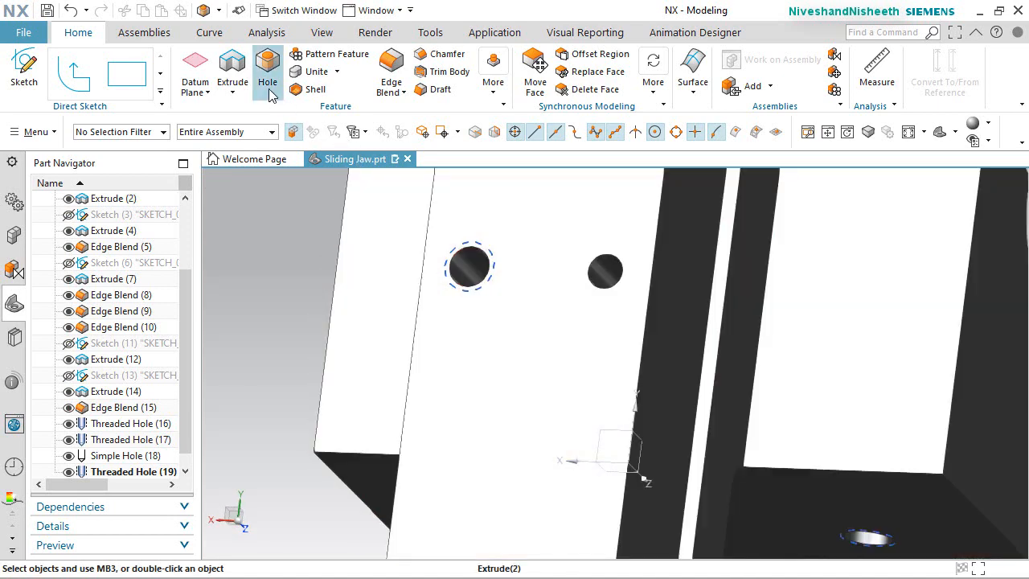
Start a second threaded hole on the underside face, make its sketch point coincident with the other simple hole's centre, and finish the sketch
{"action": "left_click", "coordinate": [269, 89]}
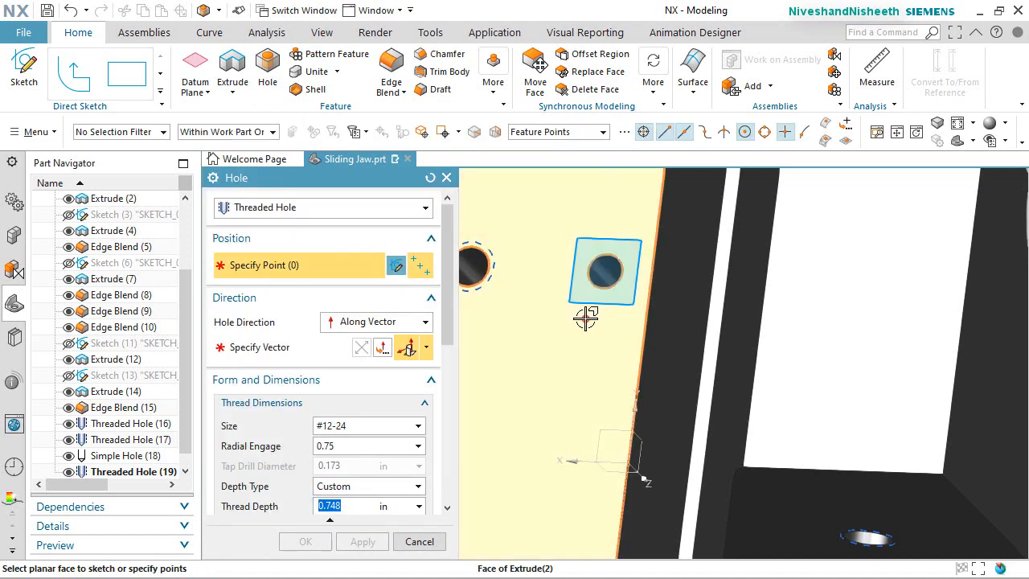
{"action": "left_click", "coordinate": [586, 318]}
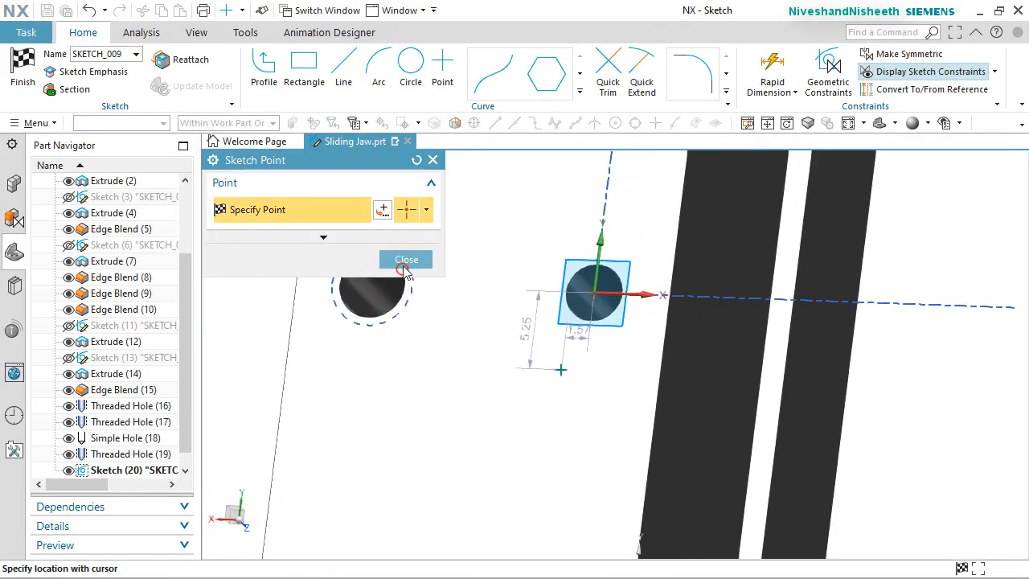
{"action": "left_click", "coordinate": [405, 269]}
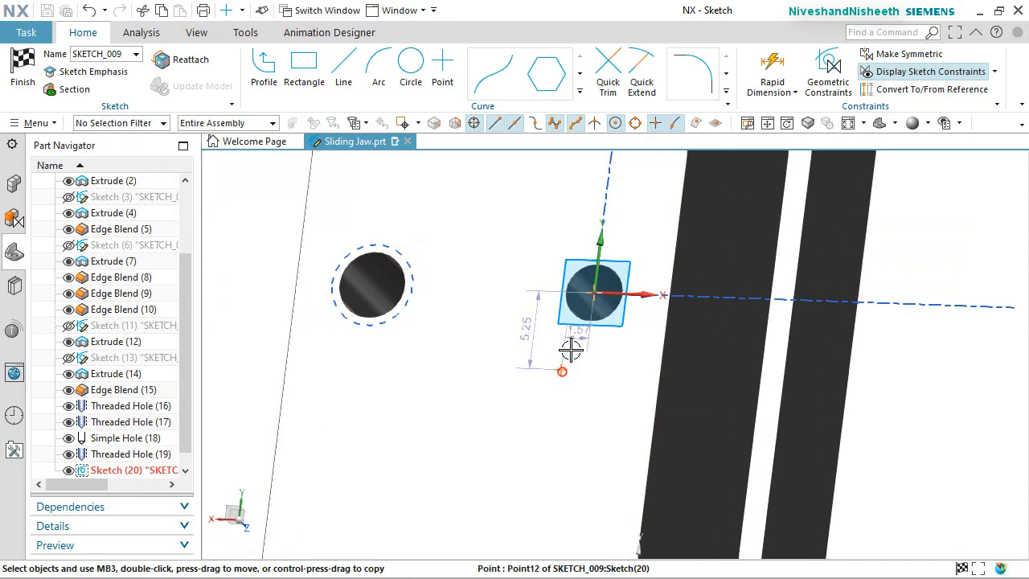
{"action": "left_click", "coordinate": [562, 371]}
{"action": "left_click", "coordinate": [594, 292]}
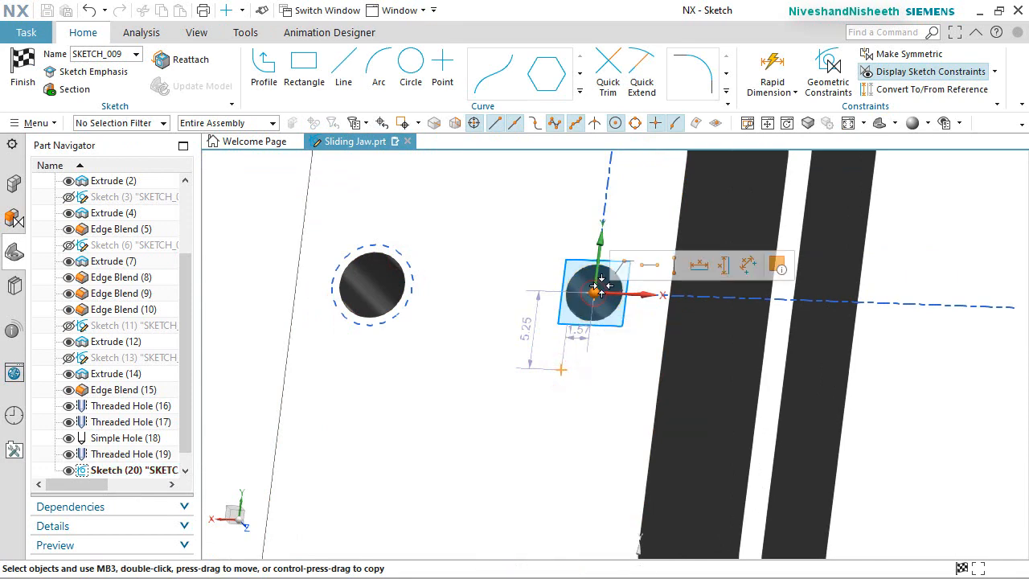
{"action": "left_click", "coordinate": [626, 265]}
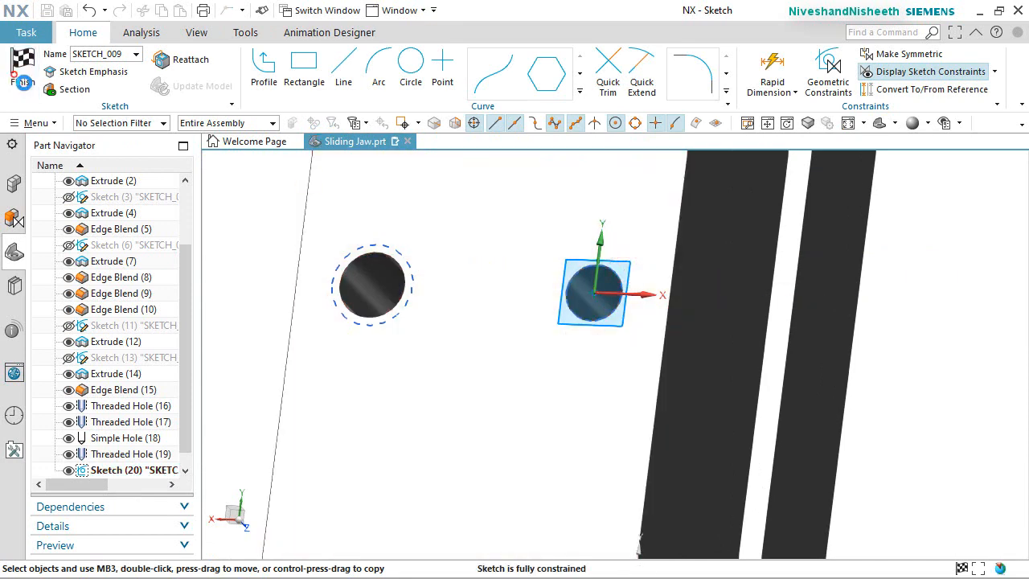
{"action": "left_click", "coordinate": [24, 83]}
Try the Normal to Face direction for the second threaded hole and restore Along Vector
{"action": "scroll", "coordinate": [585, 239], "scroll_direction": "down", "scroll_amount": 1}
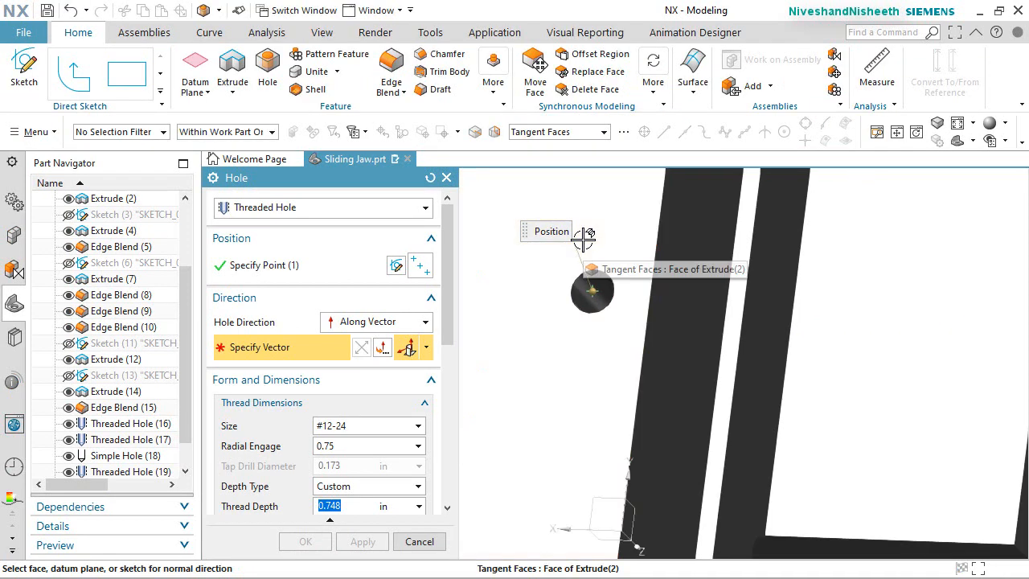
{"action": "scroll", "coordinate": [586, 237], "scroll_direction": "down", "scroll_amount": 3}
{"action": "left_click", "coordinate": [421, 322]}
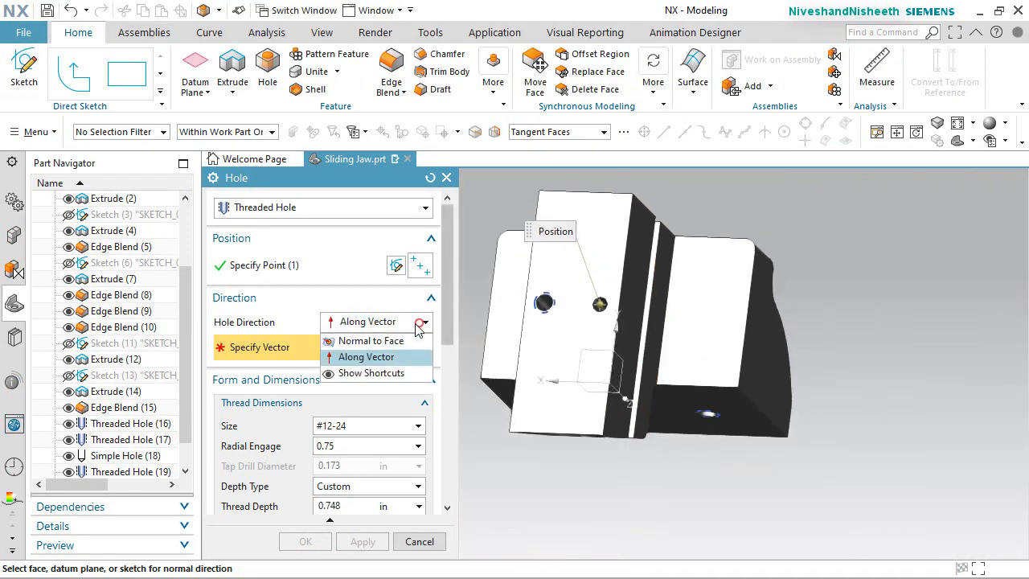
{"action": "left_click", "coordinate": [392, 341]}
{"action": "left_click", "coordinate": [403, 321]}
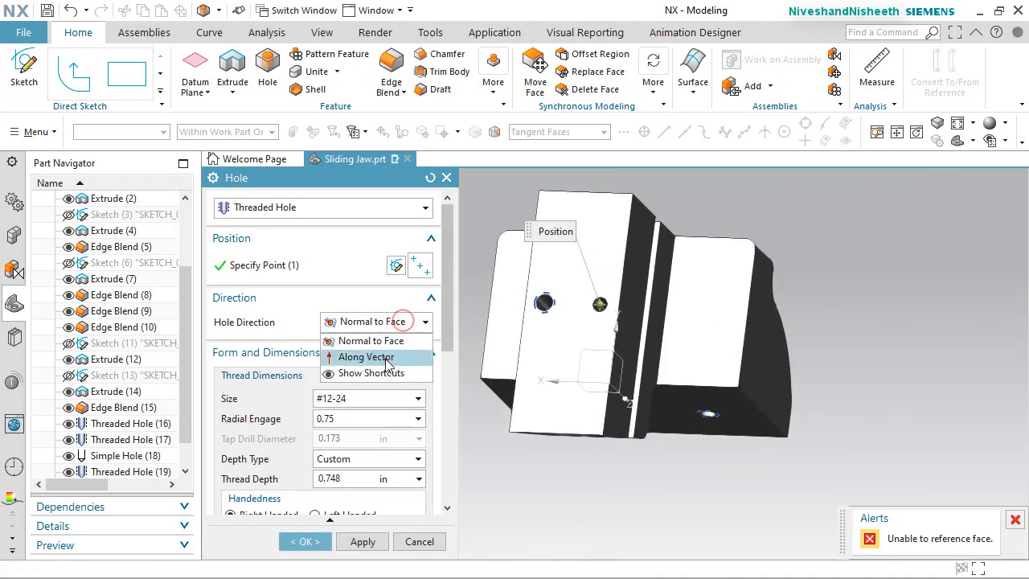
{"action": "left_click", "coordinate": [389, 363]}
Point the second threaded hole into the base along the Z axis using an inferred vector
{"action": "middle_click_drag", "start_coordinate": [607, 373], "coordinate": [576, 353]}
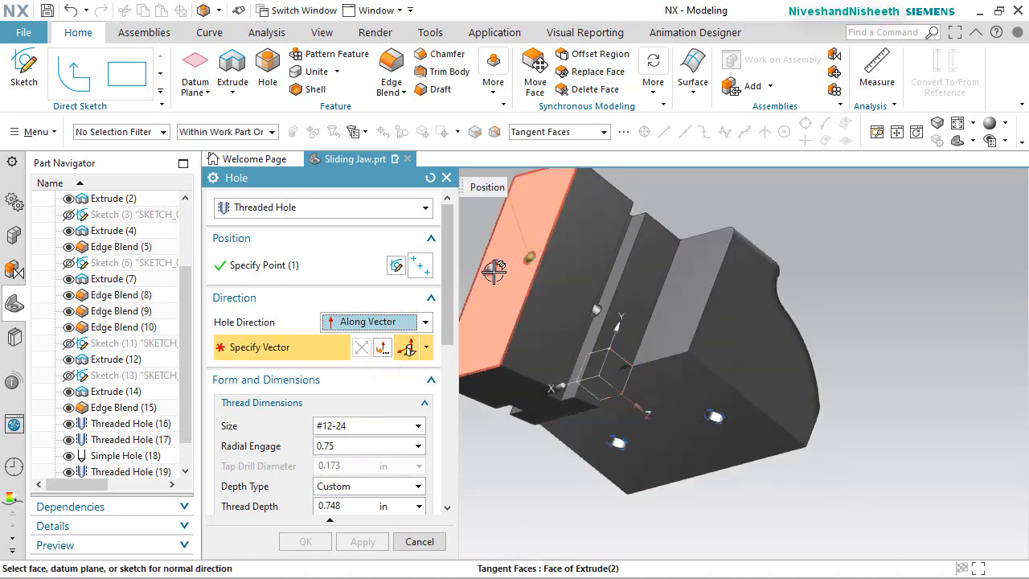
{"action": "scroll", "coordinate": [512, 239], "scroll_direction": "up", "scroll_amount": 2}
{"action": "scroll", "coordinate": [512, 239], "scroll_direction": "up", "scroll_amount": 2}
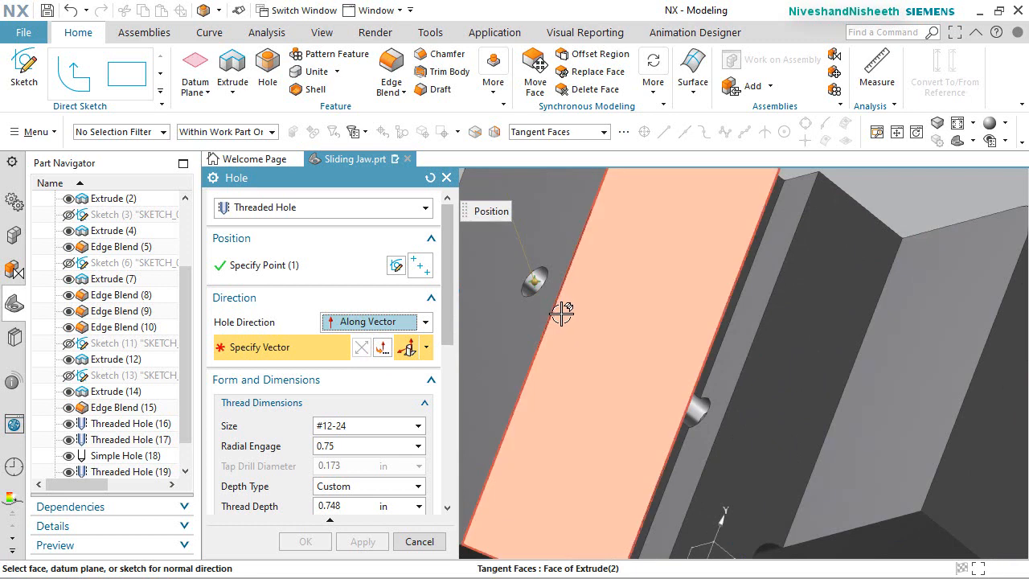
{"action": "scroll", "coordinate": [561, 313], "scroll_direction": "up", "scroll_amount": 2}
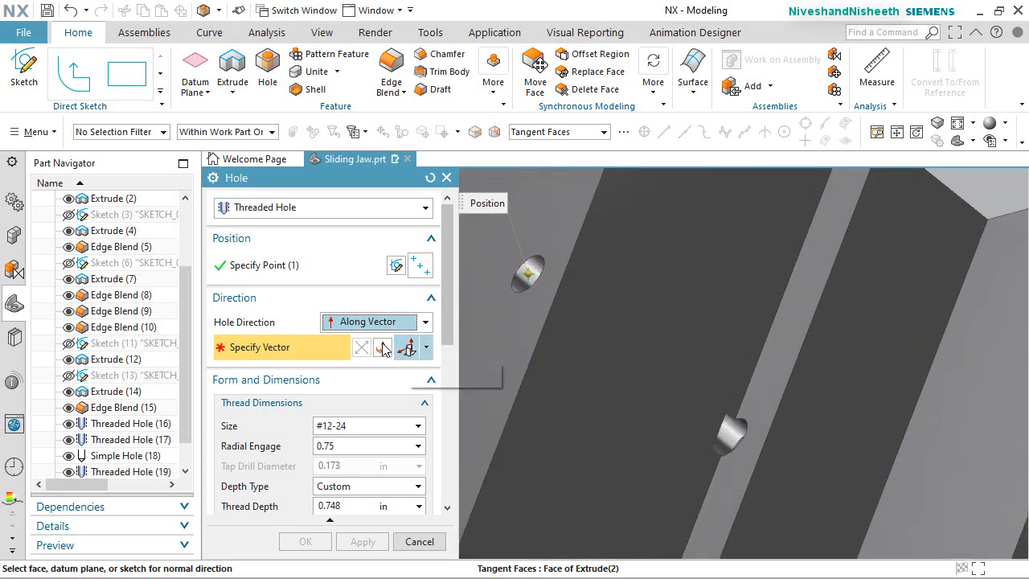
{"action": "left_click", "coordinate": [426, 347]}
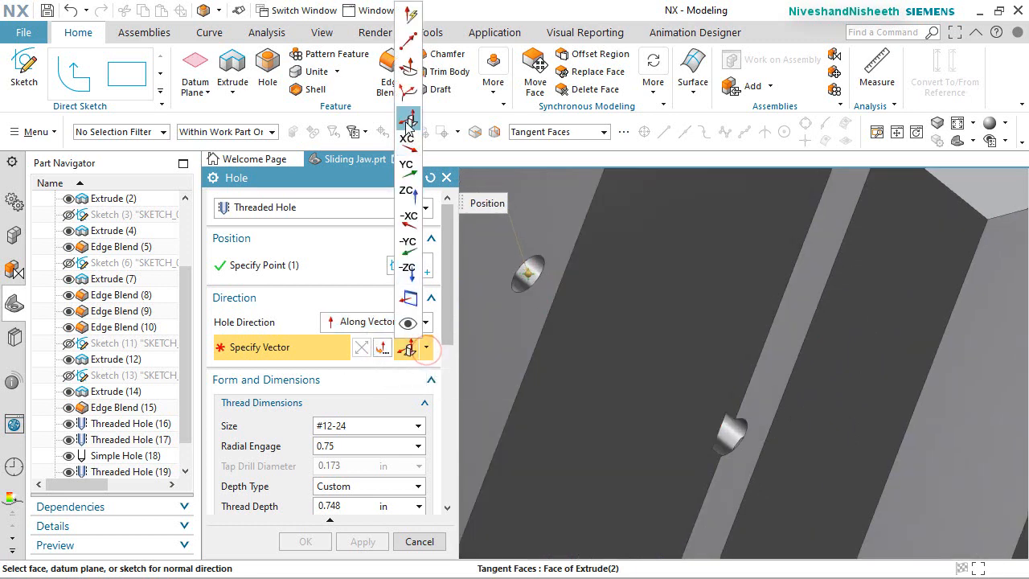
{"action": "left_click", "coordinate": [410, 16]}
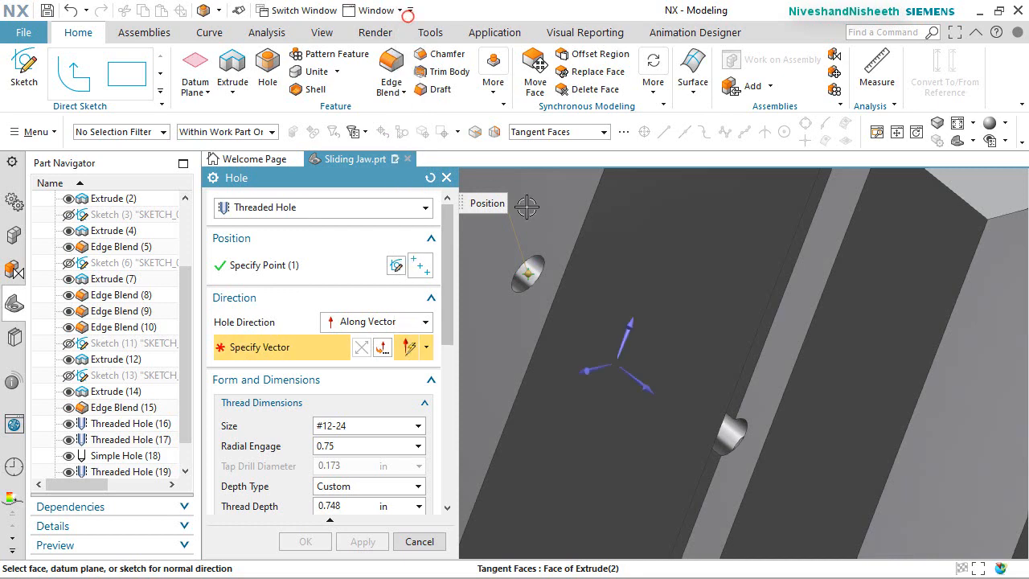
{"action": "left_click", "coordinate": [640, 376]}
Create the second #12-24 threaded hole with a 0.748 in thread depth and a 0.9646 in hole depth
{"action": "scroll", "coordinate": [643, 369], "scroll_direction": "down", "scroll_amount": 4}
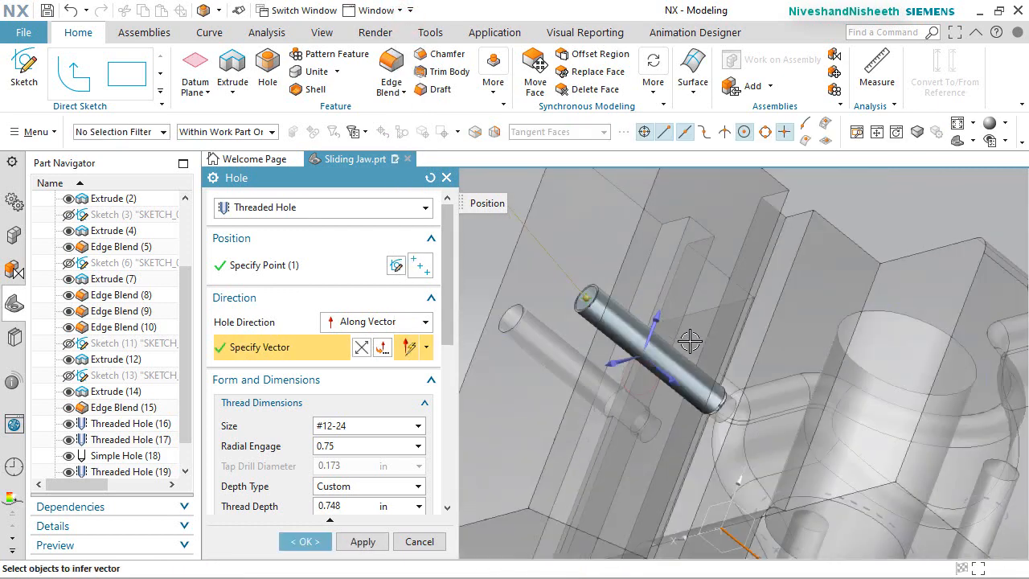
{"action": "scroll", "coordinate": [399, 445], "scroll_direction": "down", "scroll_amount": 3}
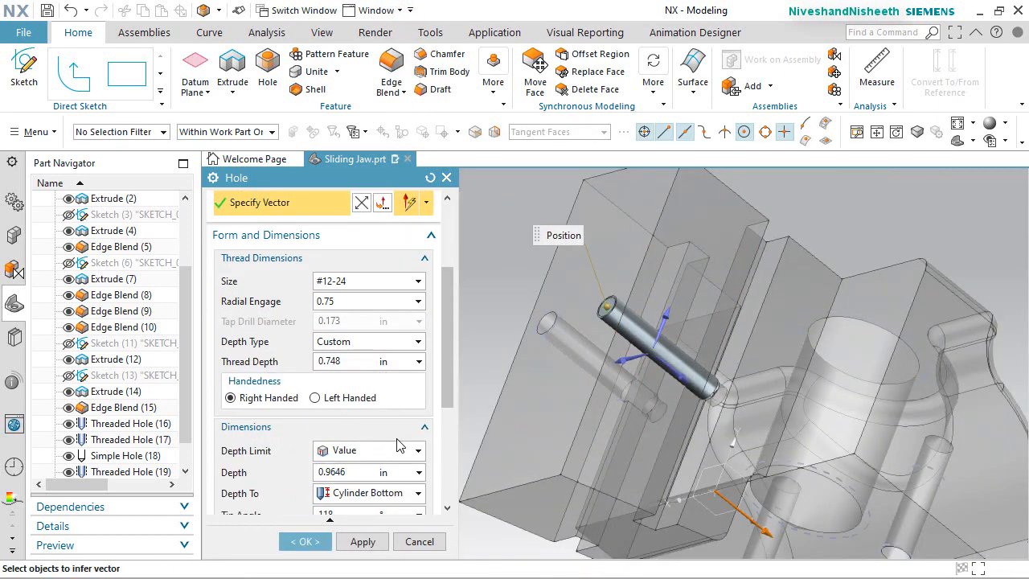
{"action": "scroll", "coordinate": [399, 445], "scroll_direction": "down", "scroll_amount": 3}
{"action": "left_click", "coordinate": [305, 541]}
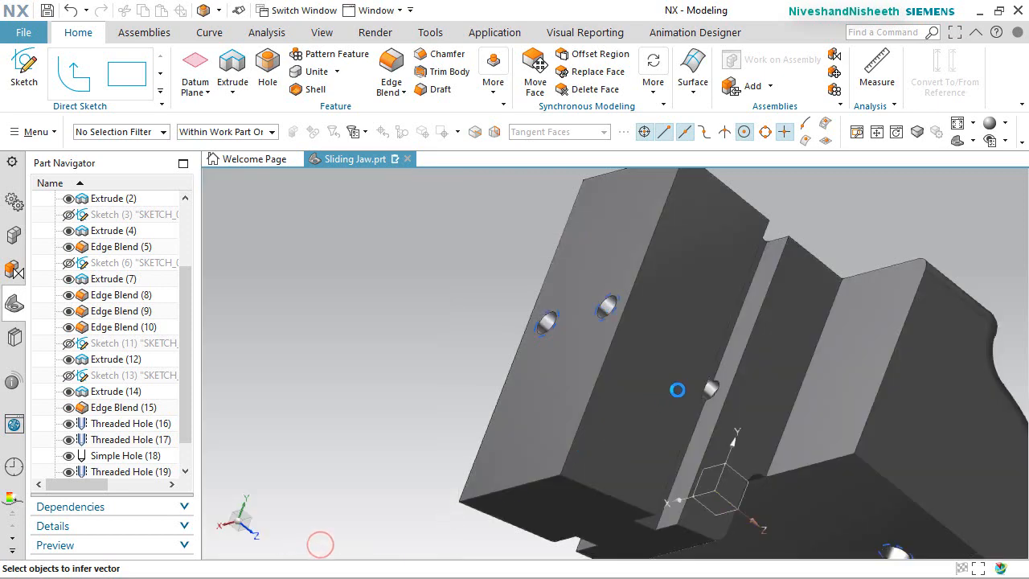
{"action": "scroll", "coordinate": [679, 388], "scroll_direction": "up", "scroll_amount": 5}
{"action": "middle_click_drag", "start_coordinate": [681, 388], "coordinate": [689, 399]}
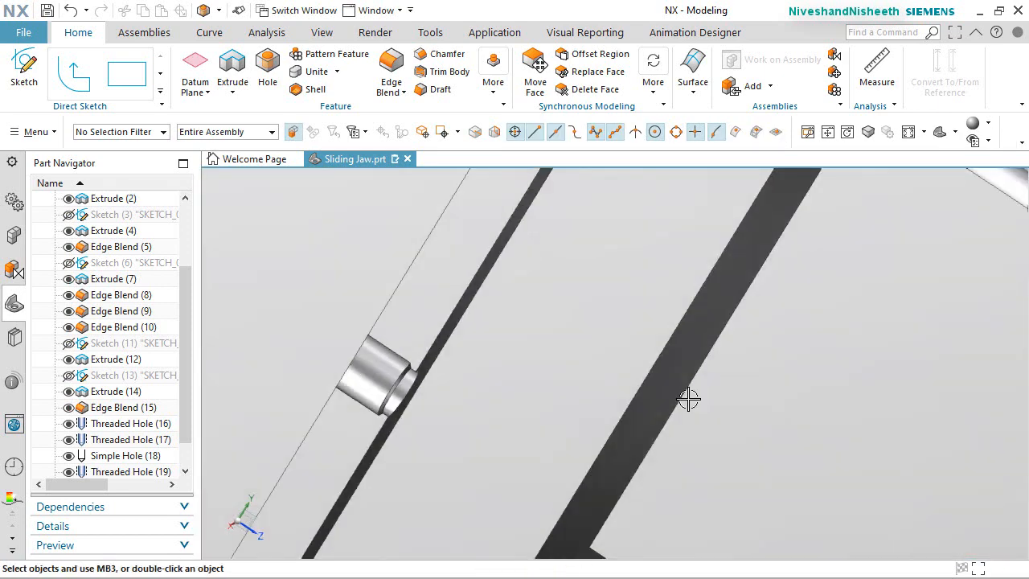
Restore the isometric view and save the part
{"action": "scroll", "coordinate": [658, 370], "scroll_direction": "down", "scroll_amount": 5}
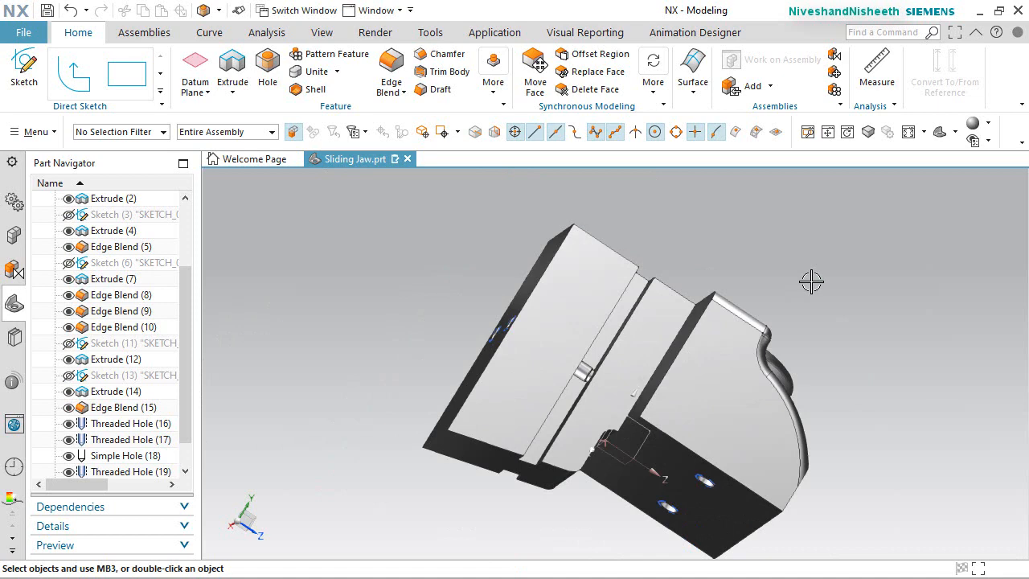
{"action": "key", "text": "End"}
{"action": "key", "text": "ctrl+s"}
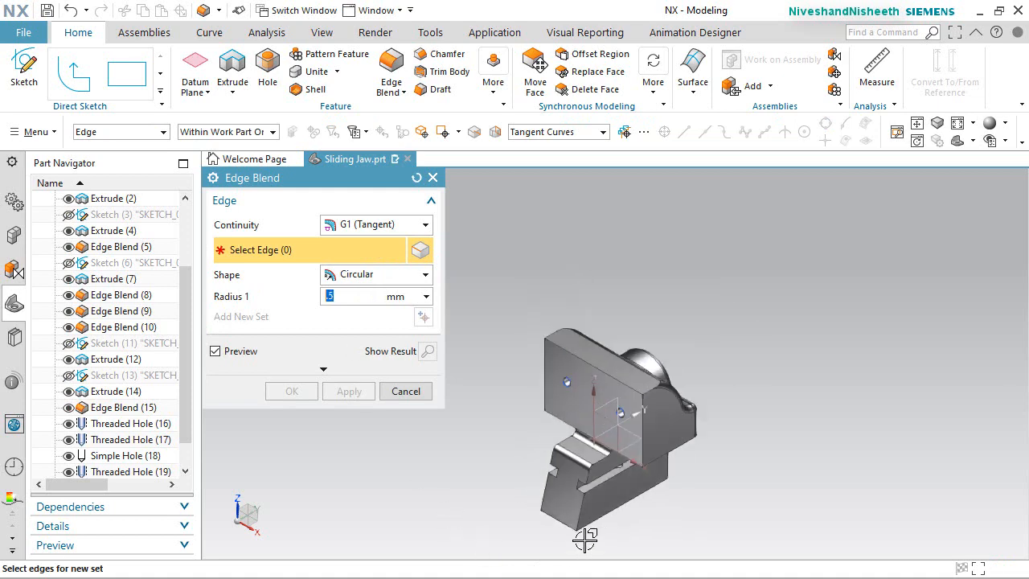
Start a 0.5 mm circular edge blend with the base front face's near-side profile edges, including the notch, and the adjoining long bottom edge
{"action": "scroll", "coordinate": [585, 540], "scroll_direction": "up", "scroll_amount": 2}
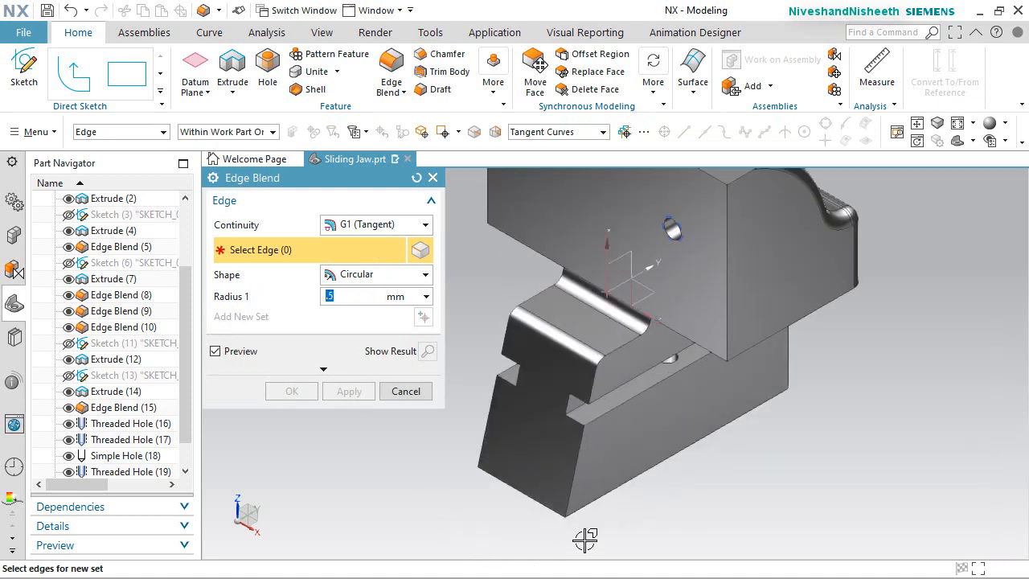
{"action": "left_click", "coordinate": [578, 463]}
{"action": "scroll", "coordinate": [574, 418], "scroll_direction": "up", "scroll_amount": 3}
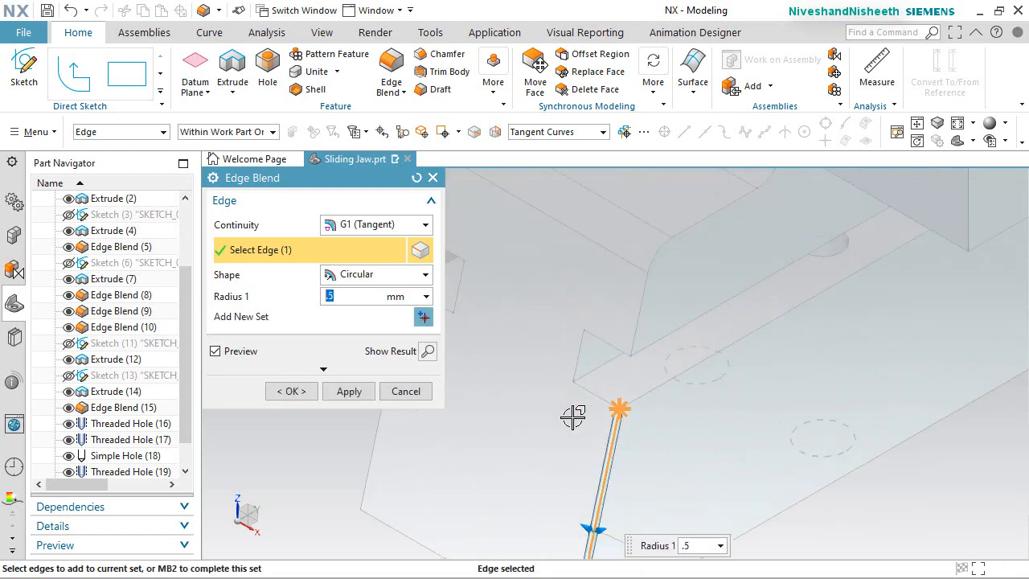
{"action": "left_click", "coordinate": [591, 390]}
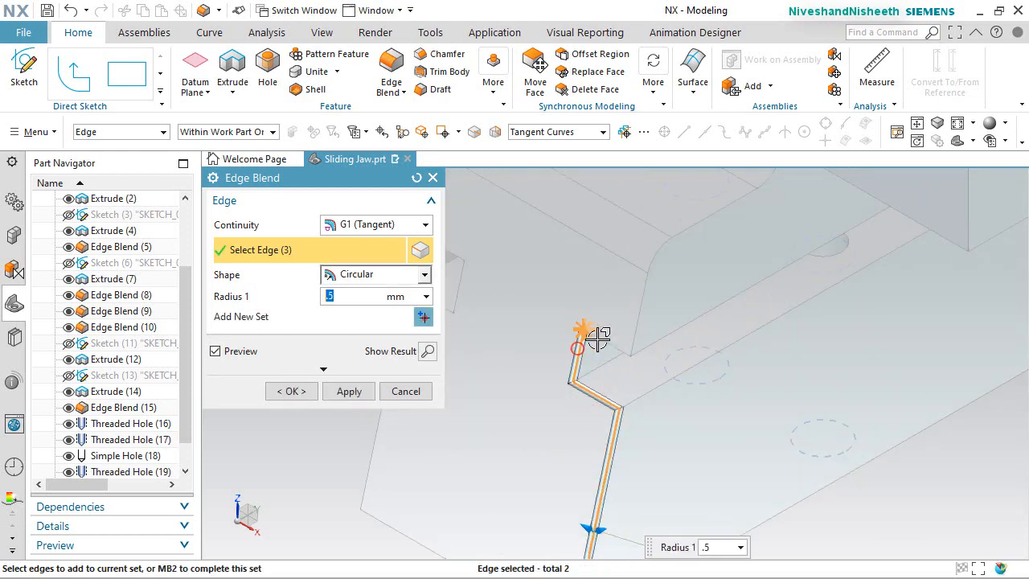
{"action": "left_click", "coordinate": [582, 344]}
{"action": "left_click", "coordinate": [619, 332]}
{"action": "left_click", "coordinate": [634, 321]}
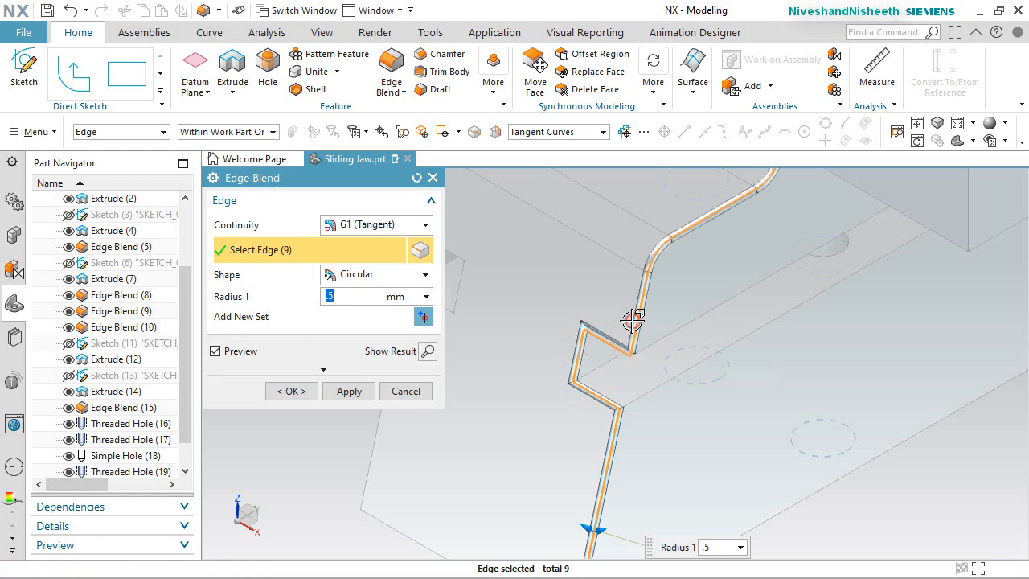
{"action": "scroll", "coordinate": [643, 328], "scroll_direction": "down", "scroll_amount": 6}
{"action": "scroll", "coordinate": [642, 322], "scroll_direction": "up", "scroll_amount": 3}
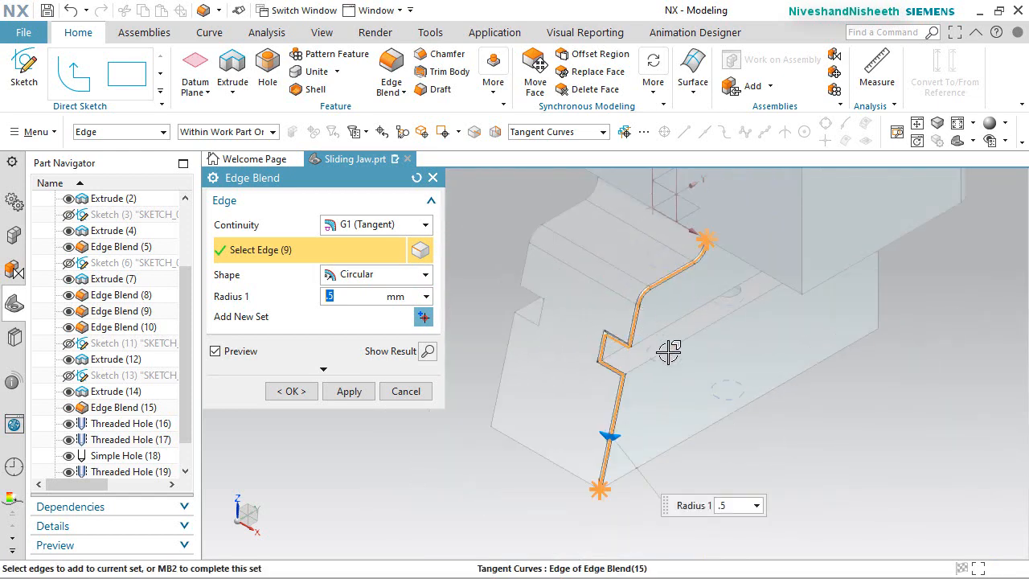
{"action": "left_click", "coordinate": [724, 418]}
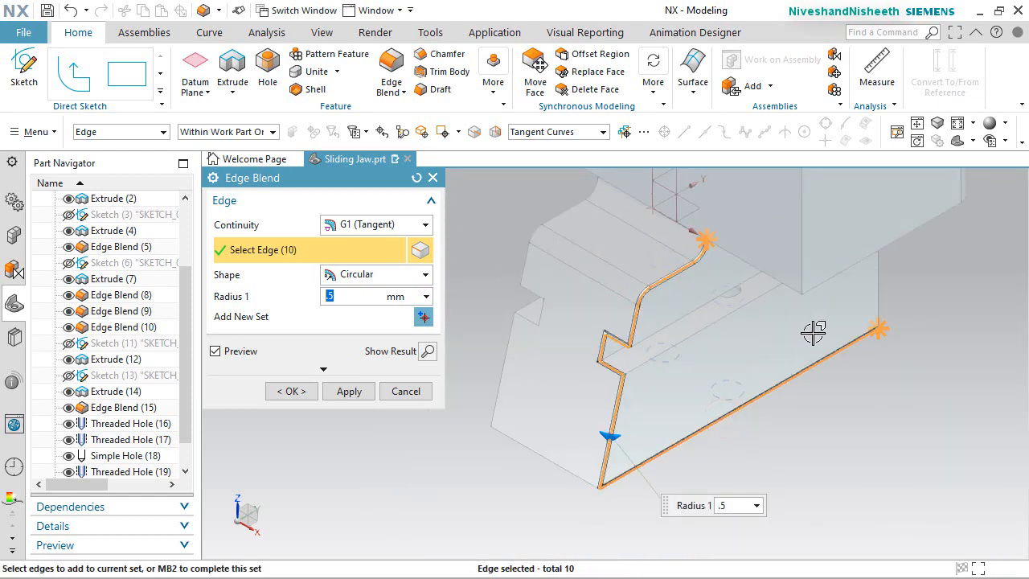
Add the opposite profile edges of the base's front face, including its notch and upper curve, to the 0.5 mm blend
{"action": "left_click", "coordinate": [503, 354]}
{"action": "scroll", "coordinate": [527, 316], "scroll_direction": "up", "scroll_amount": 4}
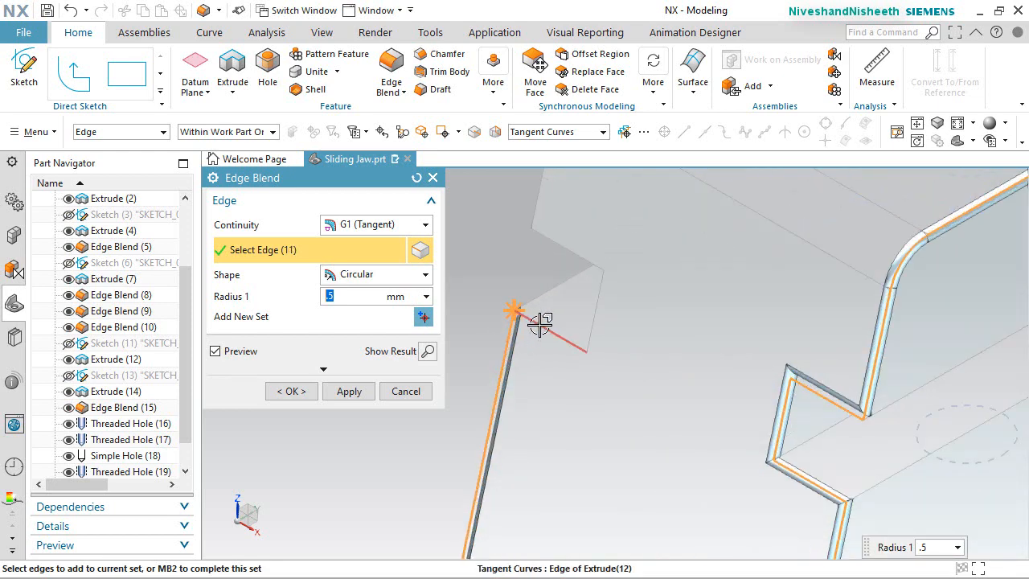
{"action": "left_click", "coordinate": [548, 330]}
{"action": "left_click", "coordinate": [597, 301]}
{"action": "left_click", "coordinate": [574, 255]}
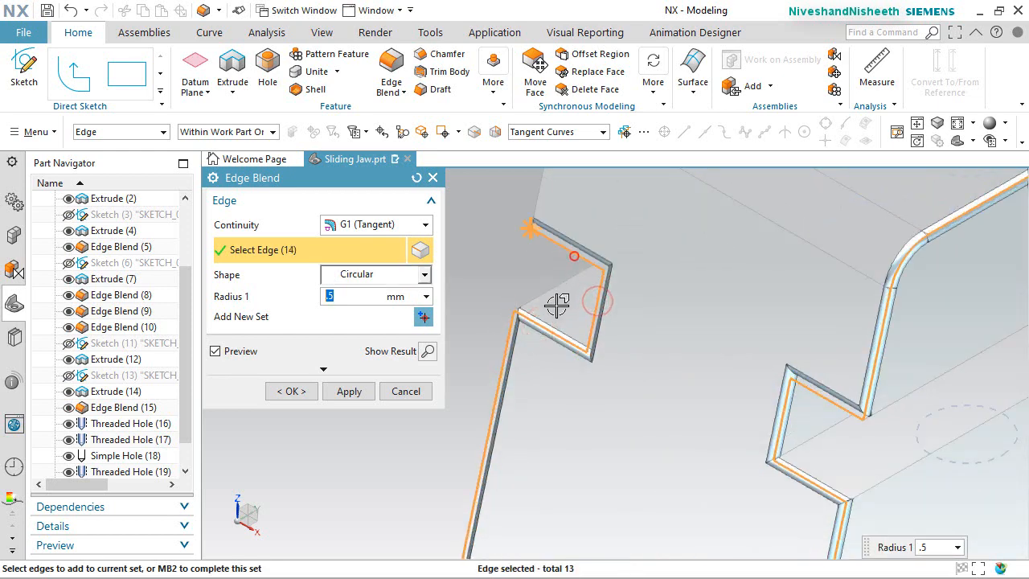
{"action": "scroll", "coordinate": [556, 307], "scroll_direction": "down", "scroll_amount": 3}
{"action": "left_click", "coordinate": [544, 232]}
{"action": "scroll", "coordinate": [547, 278], "scroll_direction": "down", "scroll_amount": 2}
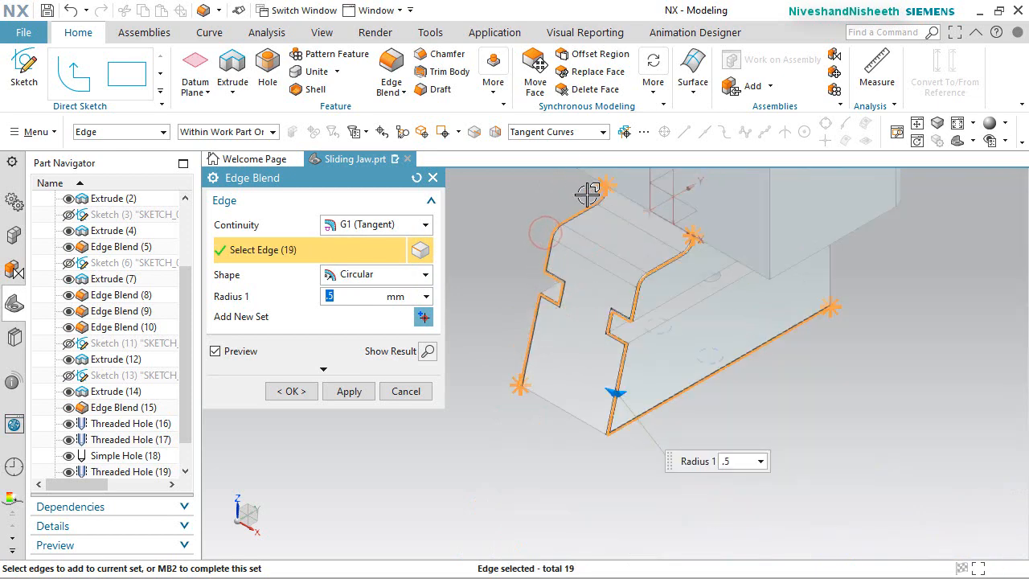
Add the lower front, side and rear edges of the upper jaw block and its far front vertical edge to the blend
{"action": "scroll", "coordinate": [651, 254], "scroll_direction": "up", "scroll_amount": 1}
{"action": "left_click", "coordinate": [788, 289]}
{"action": "scroll", "coordinate": [804, 345], "scroll_direction": "up", "scroll_amount": 3}
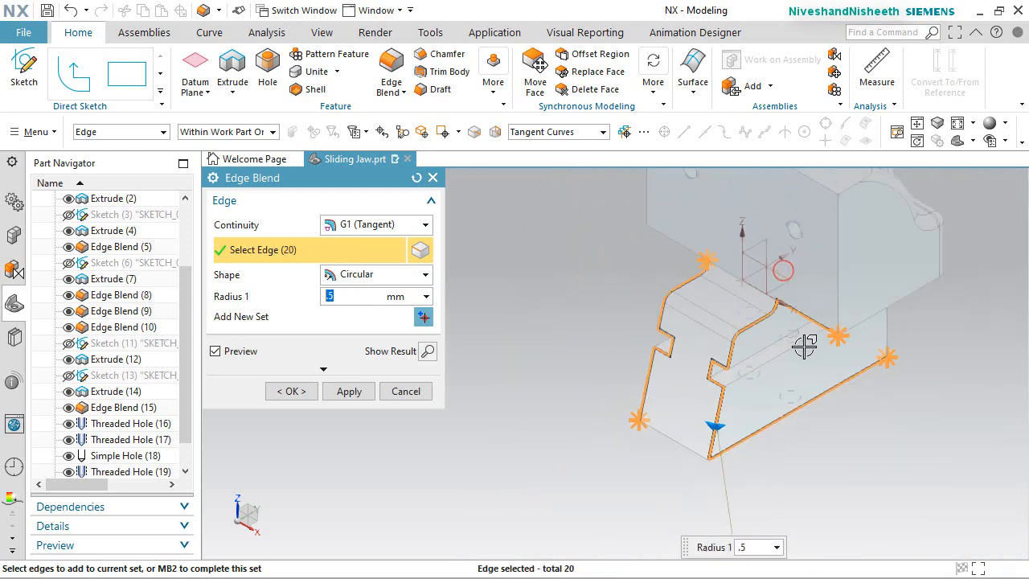
{"action": "left_click", "coordinate": [654, 271]}
{"action": "scroll", "coordinate": [654, 279], "scroll_direction": "down", "scroll_amount": 2}
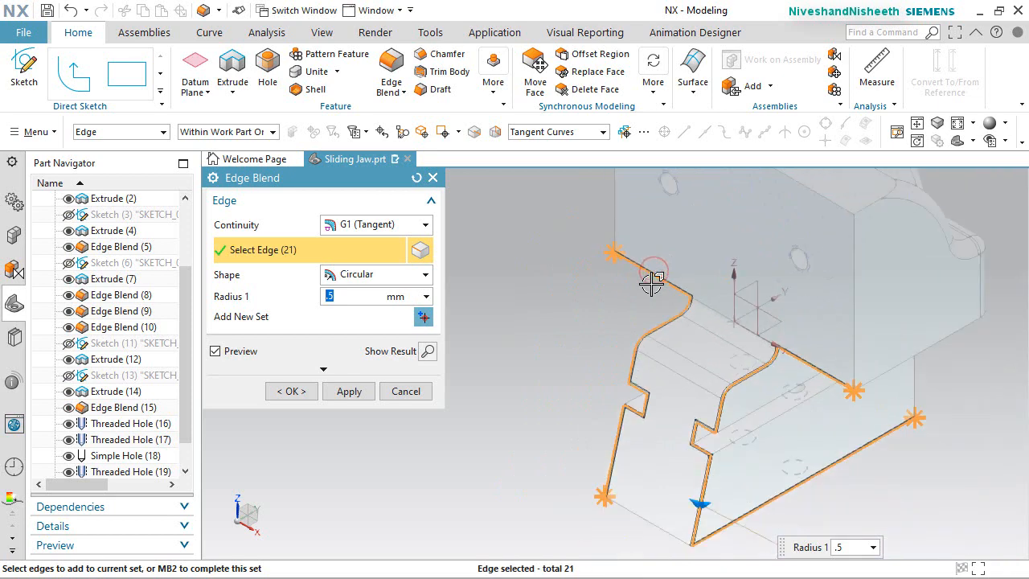
{"action": "scroll", "coordinate": [955, 338], "scroll_direction": "down", "scroll_amount": 2}
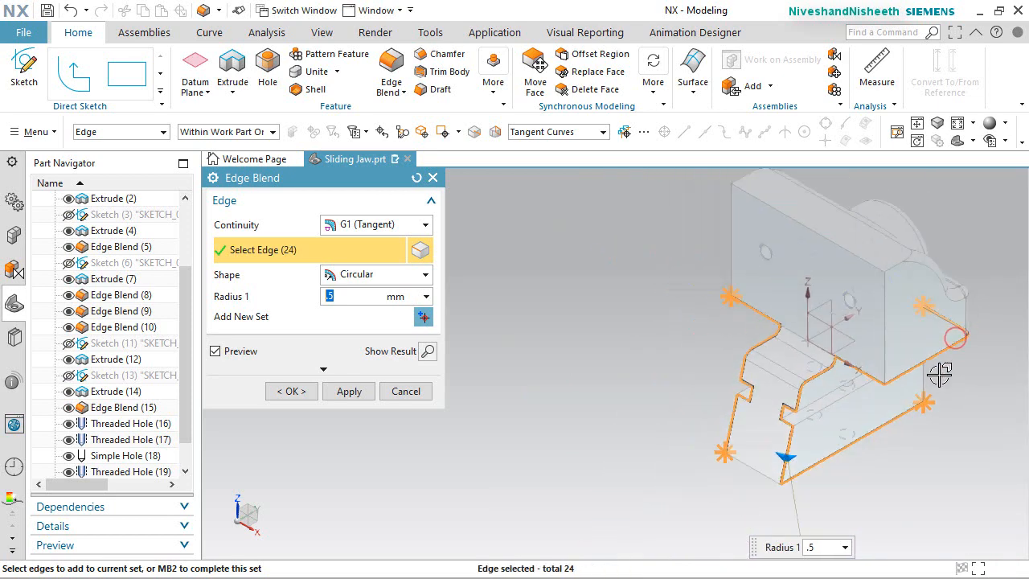
{"action": "scroll", "coordinate": [716, 185], "scroll_direction": "up", "scroll_amount": 2}
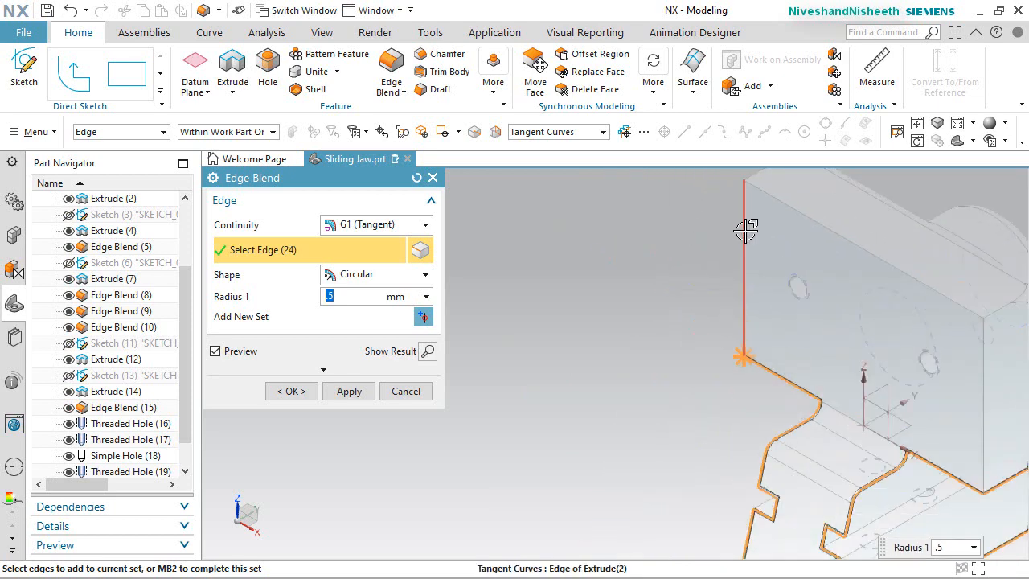
{"action": "scroll", "coordinate": [627, 217], "scroll_direction": "down", "scroll_amount": 3}
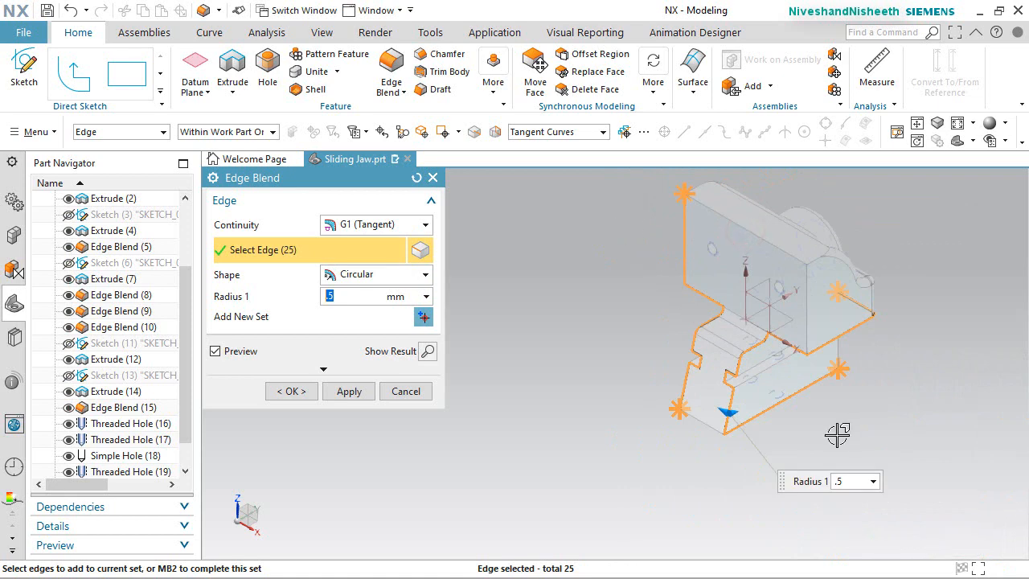
{"action": "middle_click_drag", "start_coordinate": [837, 434], "coordinate": [776, 409]}
Add the rear side edges of the base, the rear bottom edge and the rear groove edges on one side to the blend
{"action": "scroll", "coordinate": [809, 356], "scroll_direction": "up", "scroll_amount": 2}
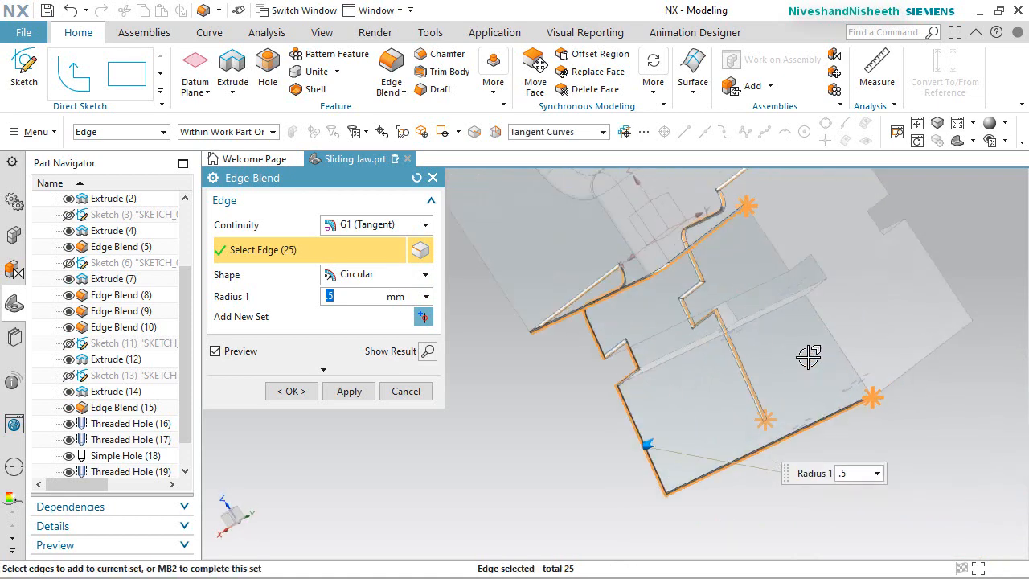
{"action": "scroll", "coordinate": [809, 356], "scroll_direction": "up", "scroll_amount": 3}
{"action": "left_click", "coordinate": [839, 301]}
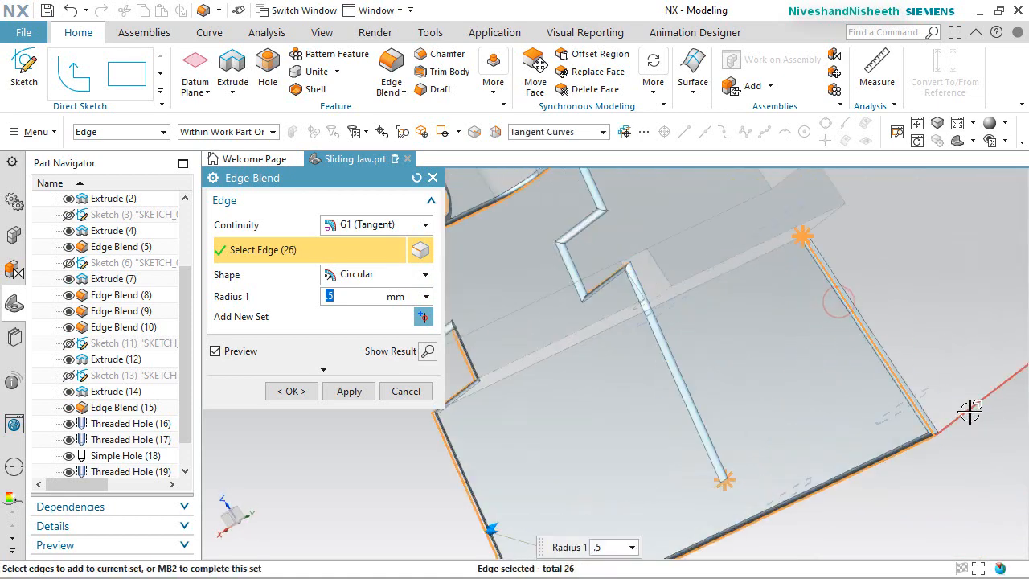
{"action": "left_click", "coordinate": [935, 444]}
{"action": "scroll", "coordinate": [900, 308], "scroll_direction": "down", "scroll_amount": 3}
{"action": "scroll", "coordinate": [900, 309], "scroll_direction": "up", "scroll_amount": 3}
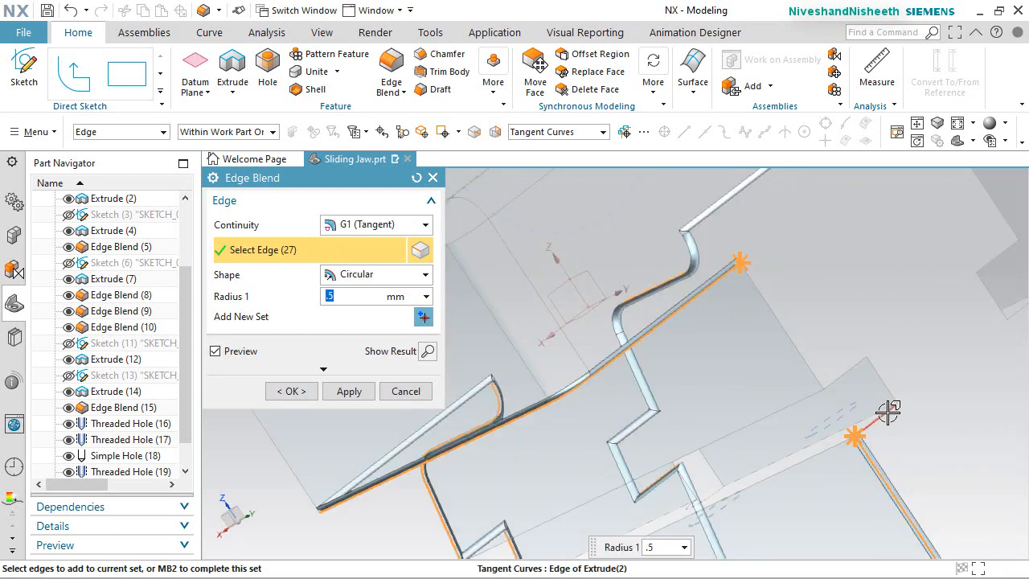
{"action": "left_click", "coordinate": [890, 387]}
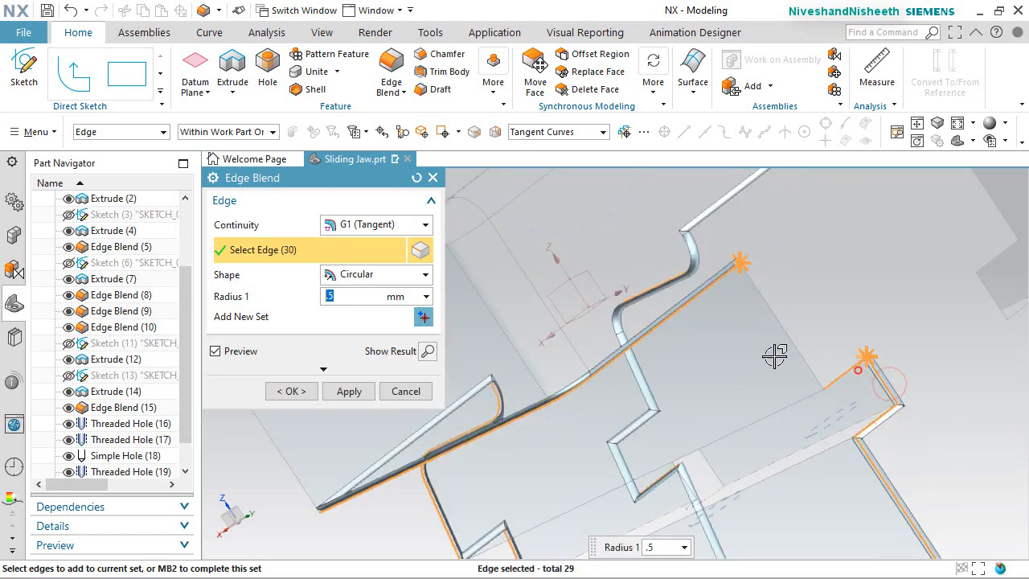
{"action": "left_click", "coordinate": [779, 327]}
{"action": "scroll", "coordinate": [743, 344], "scroll_direction": "down", "scroll_amount": 4}
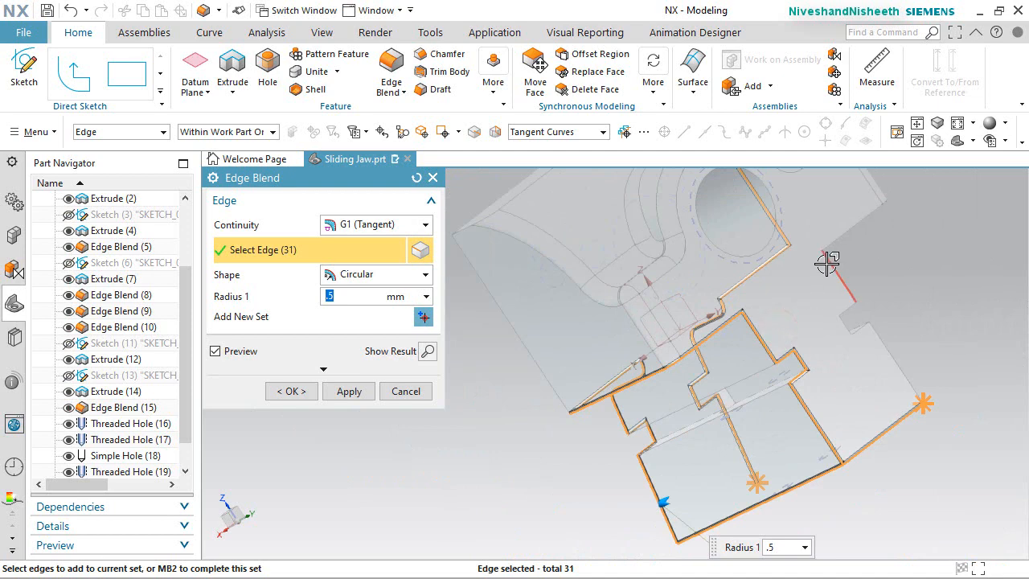
Add the remaining rear profile edges around the opposite groove and create the 0.5 mm edge blend
{"action": "scroll", "coordinate": [849, 313], "scroll_direction": "up", "scroll_amount": 5}
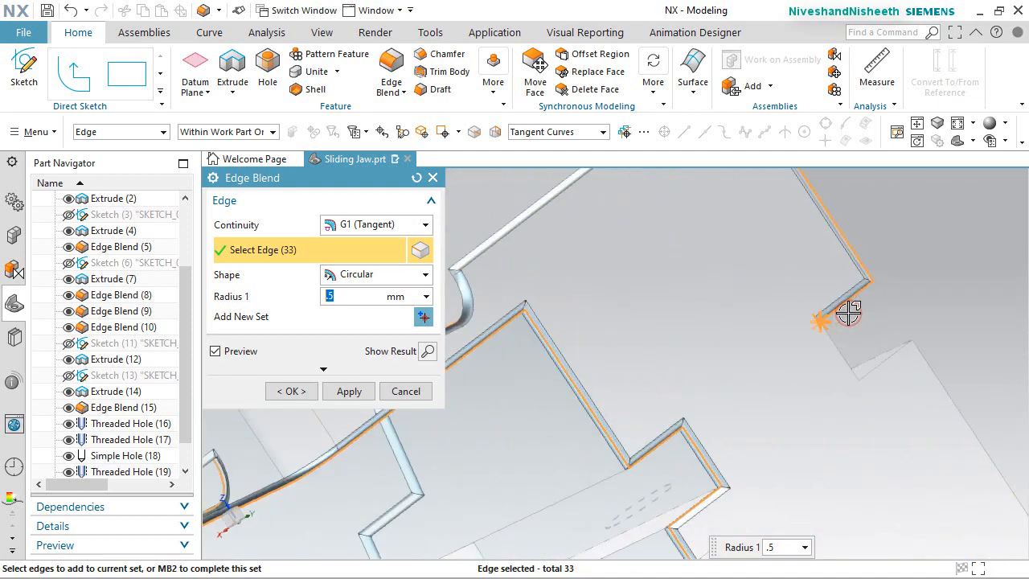
{"action": "left_click", "coordinate": [861, 367]}
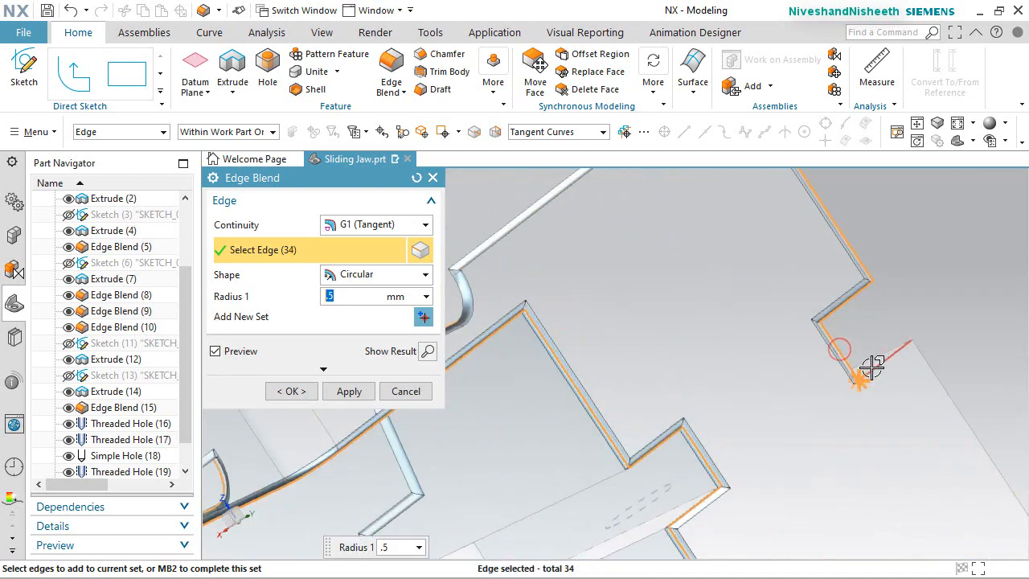
{"action": "left_click", "coordinate": [935, 377]}
{"action": "scroll", "coordinate": [925, 354], "scroll_direction": "down", "scroll_amount": 5}
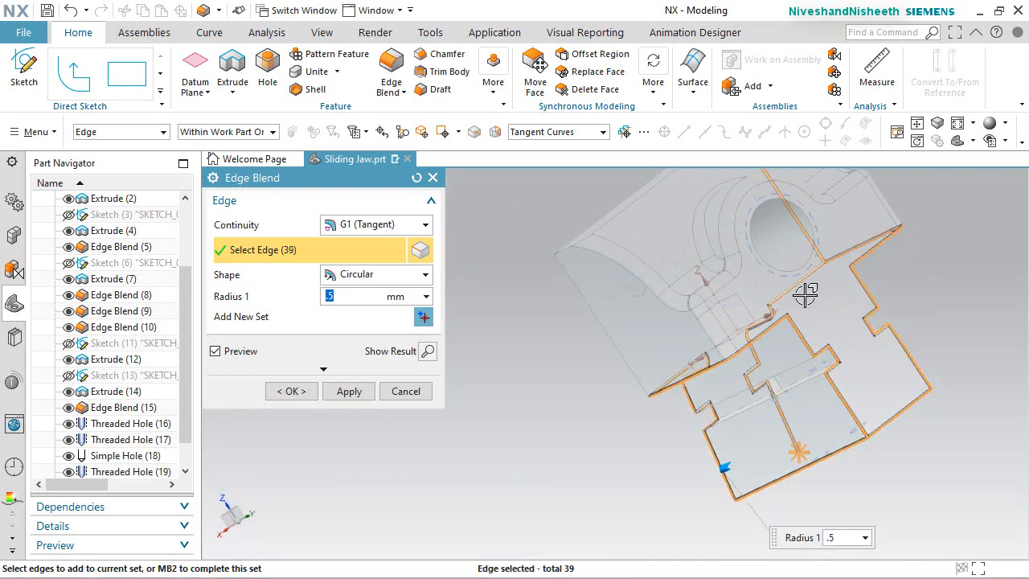
{"action": "middle_click", "coordinate": [771, 312]}
{"action": "left_click", "coordinate": [292, 391]}
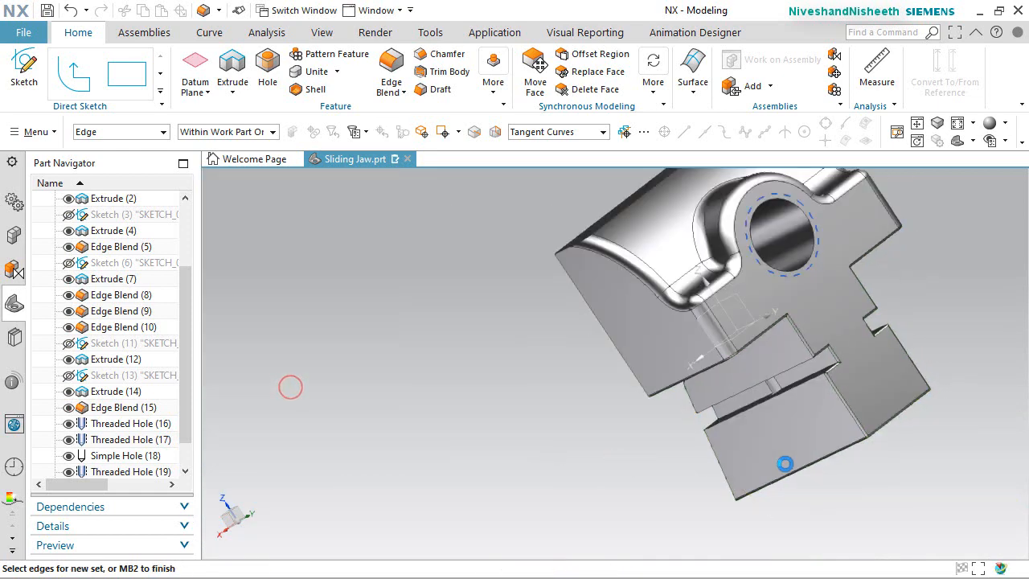
Blend the upper and lower long edges of the base's side groove with a 0.5 mm radius
{"action": "scroll", "coordinate": [864, 404], "scroll_direction": "up", "scroll_amount": 3}
{"action": "middle_click_drag", "start_coordinate": [863, 404], "coordinate": [724, 386]}
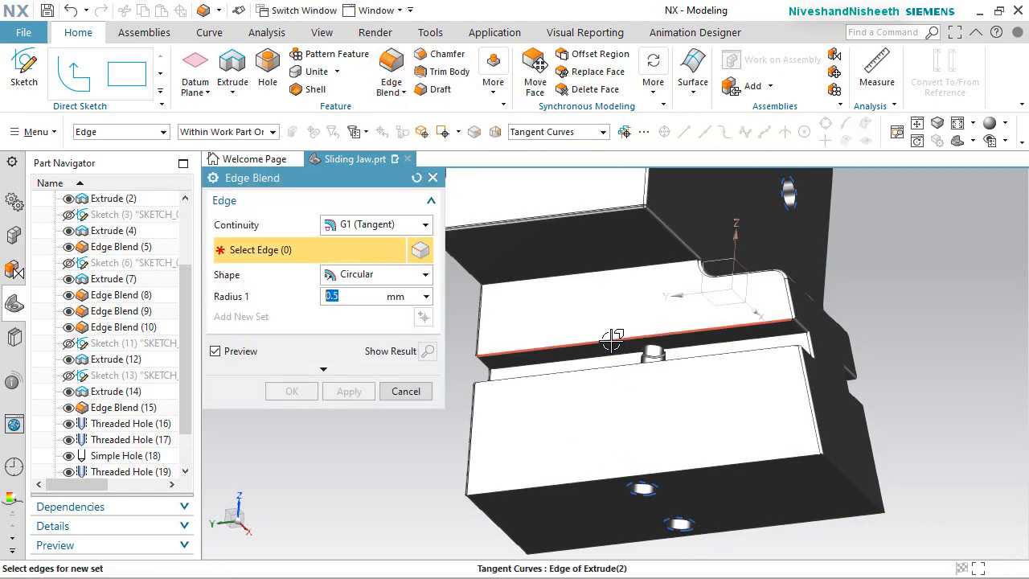
{"action": "left_click", "coordinate": [612, 339]}
{"action": "left_click", "coordinate": [611, 366]}
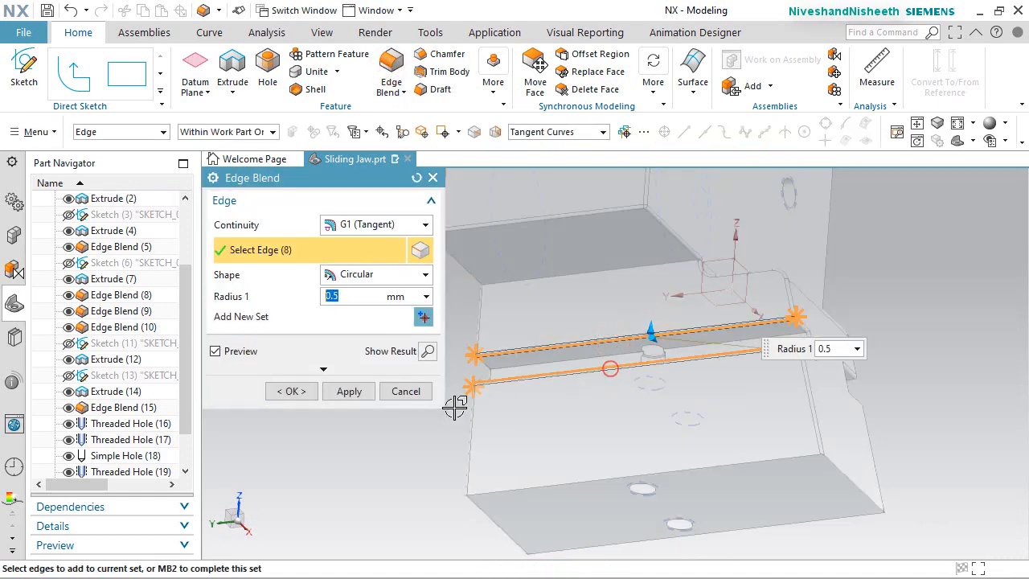
{"action": "left_click", "coordinate": [289, 390]}
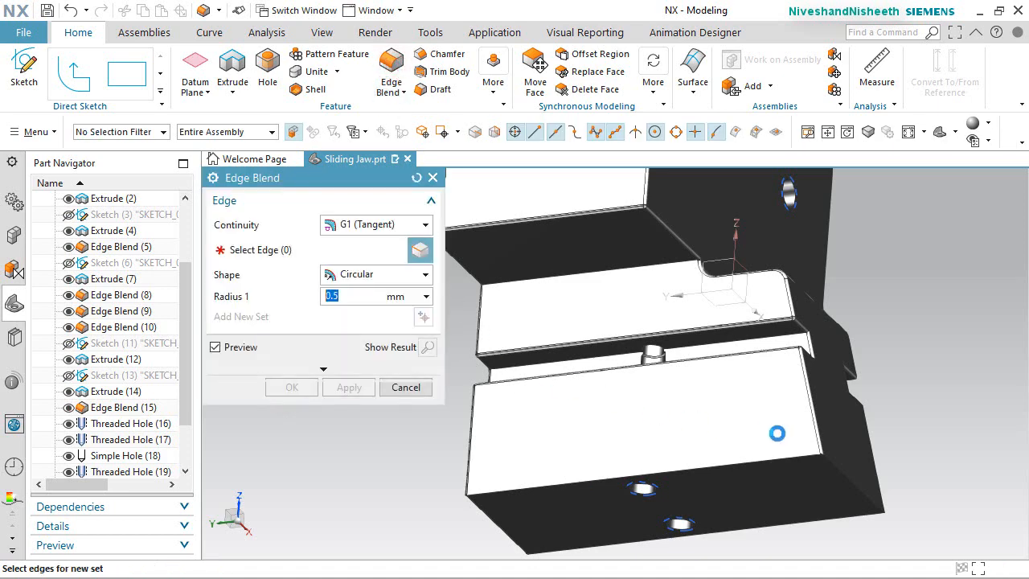
Blend the long bottom edge of the base's side face with a 0.5 mm radius, using the Single Curve selection rule
{"action": "left_click", "coordinate": [784, 458]}
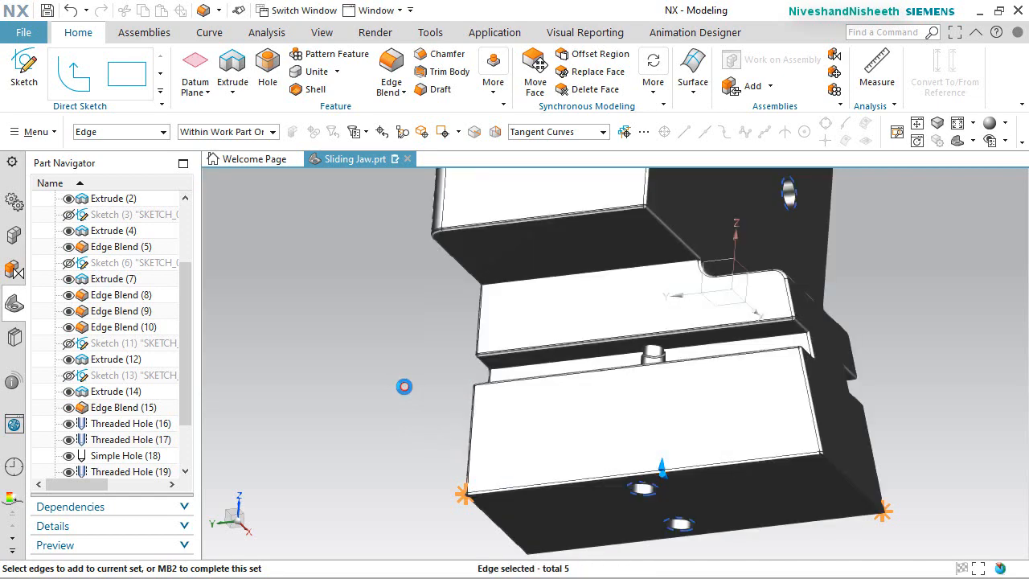
{"action": "left_click", "coordinate": [406, 391]}
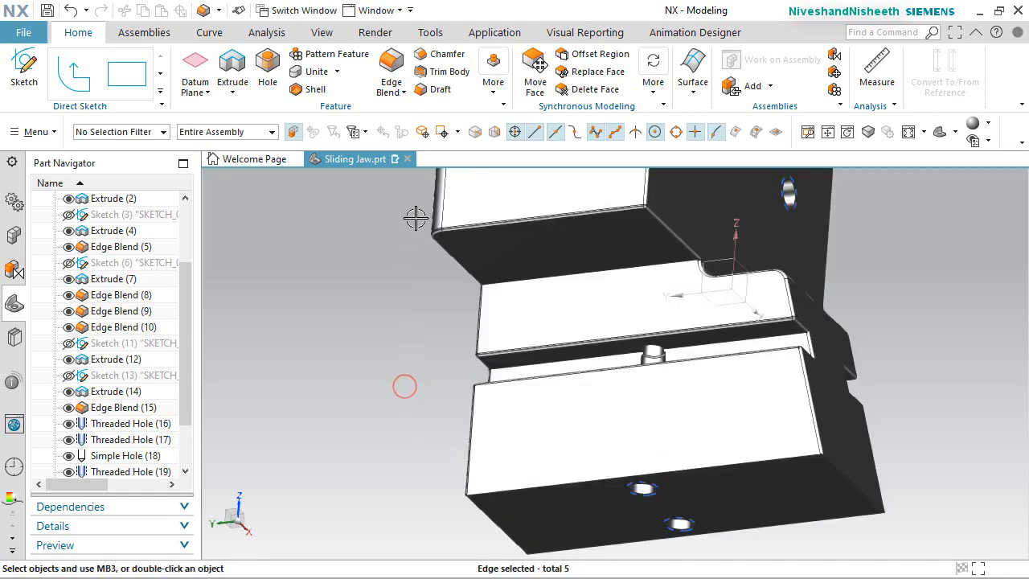
{"action": "left_click", "coordinate": [392, 65]}
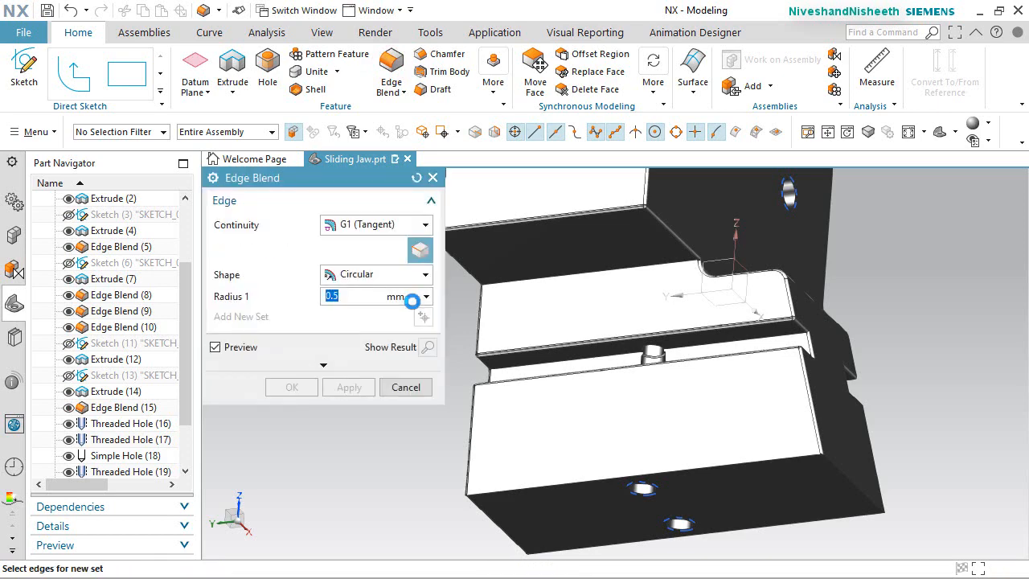
{"action": "left_click", "coordinate": [550, 131]}
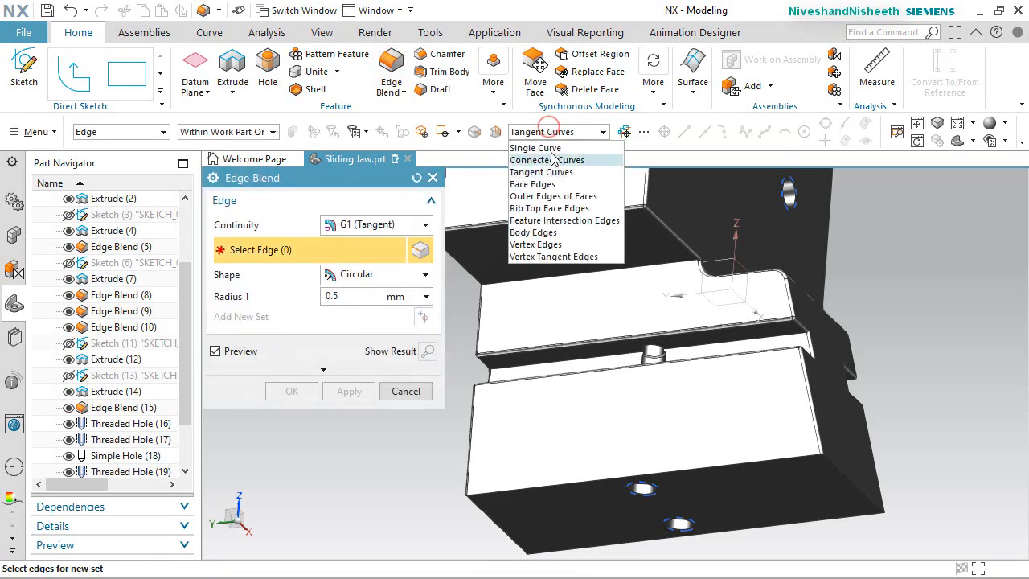
{"action": "left_click", "coordinate": [538, 148]}
{"action": "left_click", "coordinate": [767, 463]}
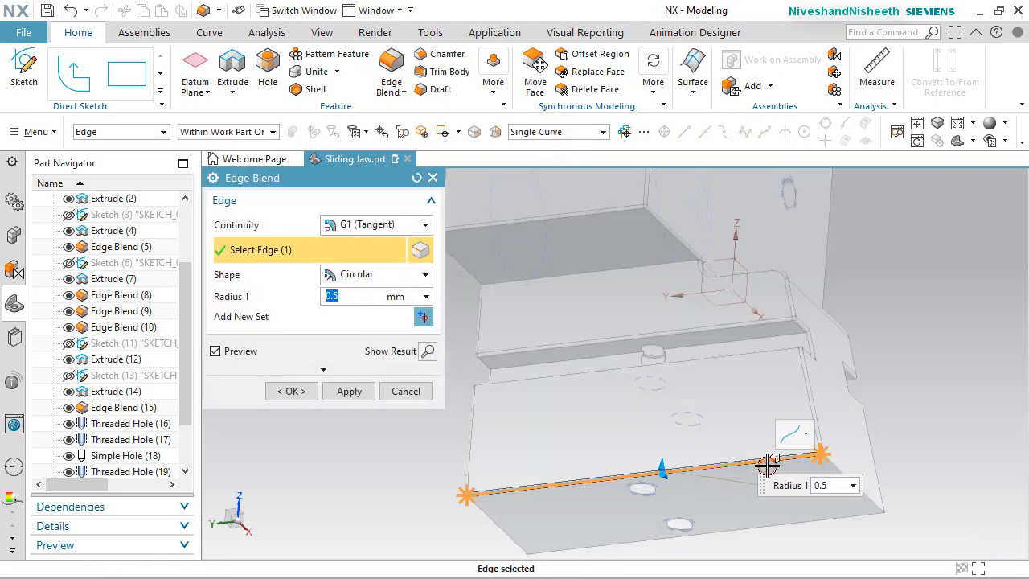
{"action": "left_click", "coordinate": [291, 392]}
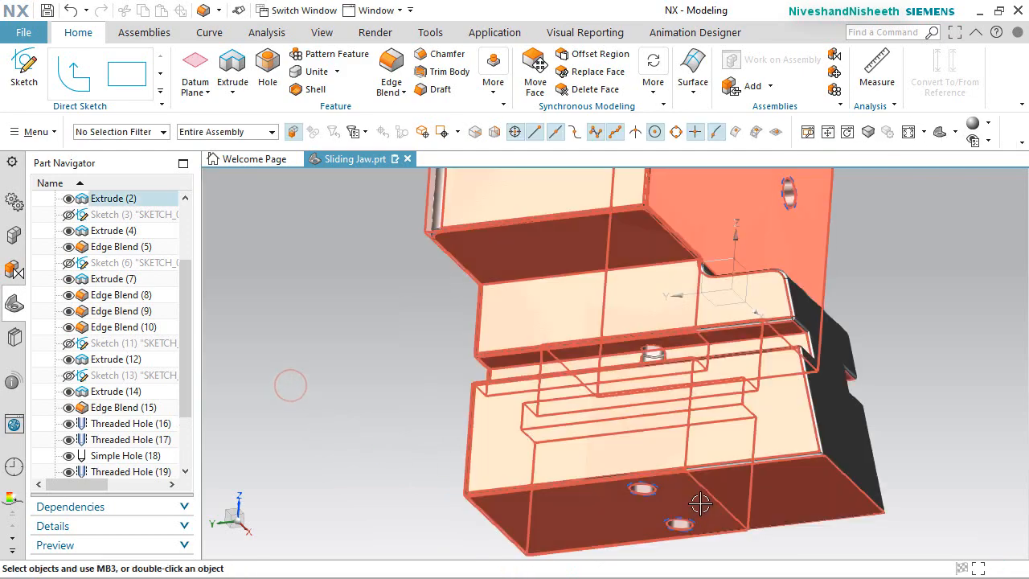
{"action": "middle_click_drag", "start_coordinate": [737, 489], "coordinate": [429, 398]}
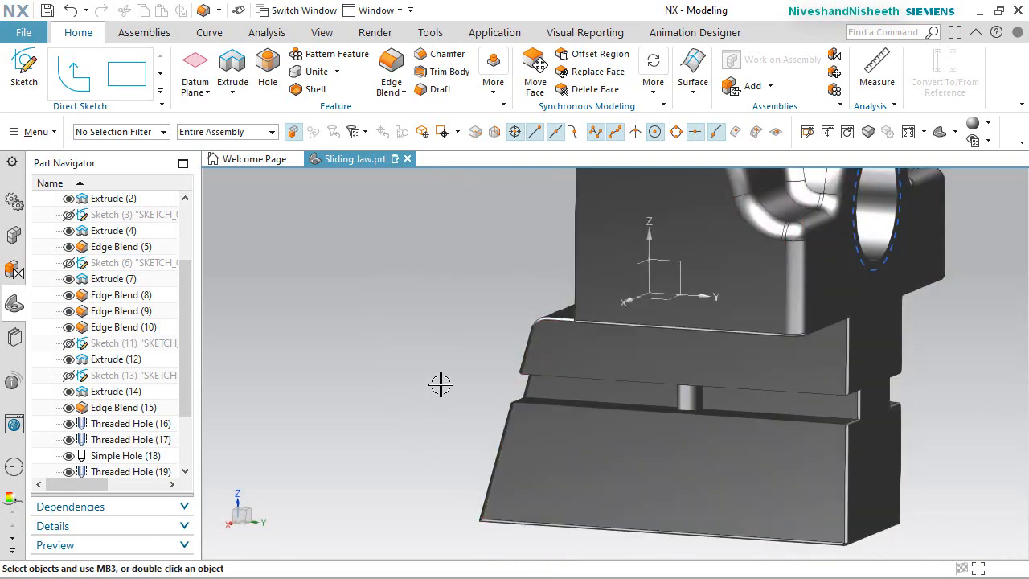
Save the finished Sliding Jaw part and close it
{"action": "key", "text": "End"}
{"action": "key", "text": "ctrl+s"}
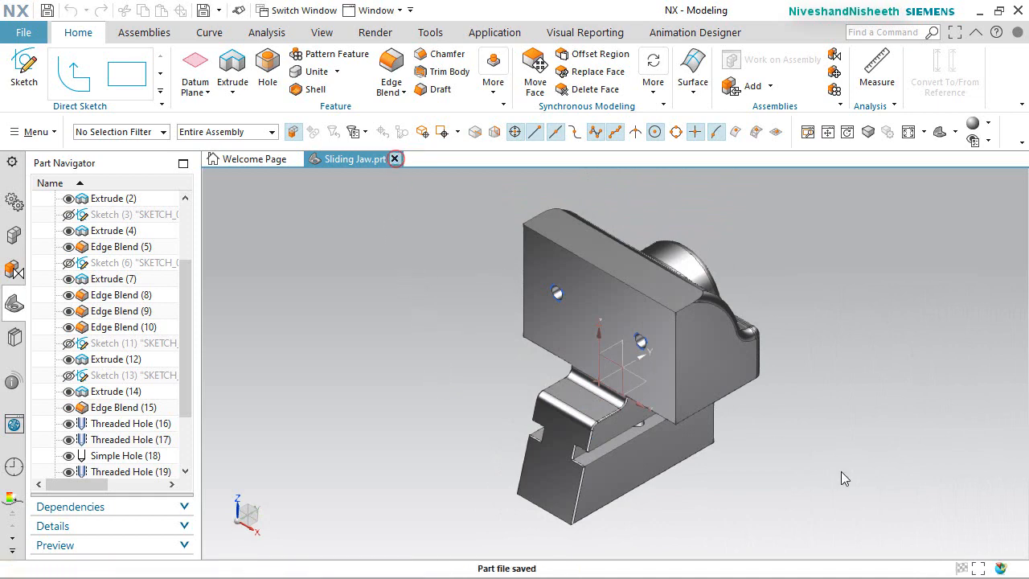
{"action": "key", "text": "ctrl+F4"}
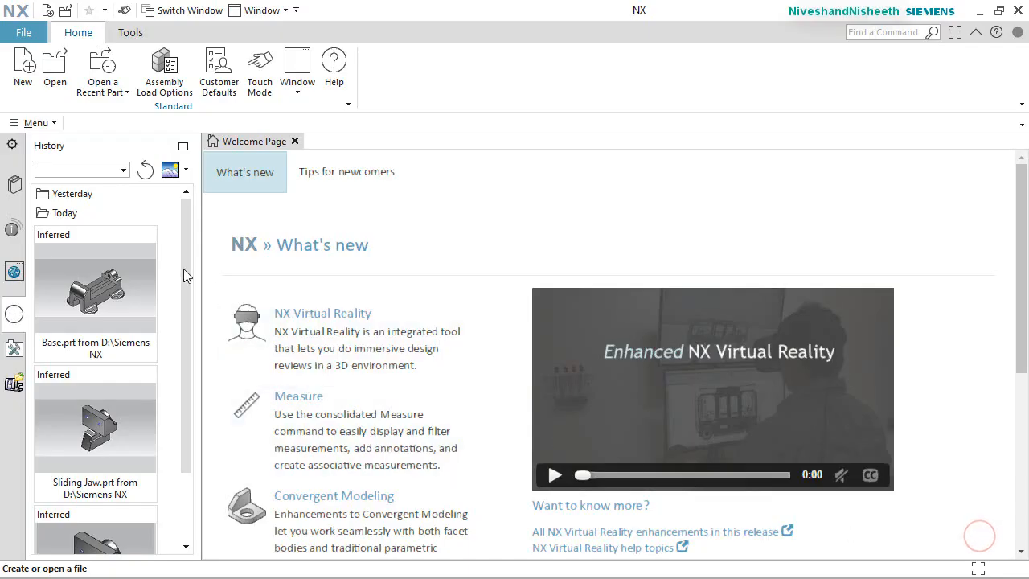
Create a new millimetre Model file named Jaw Plate and start a sketch on the XZ plane
{"action": "left_click", "coordinate": [24, 66]}
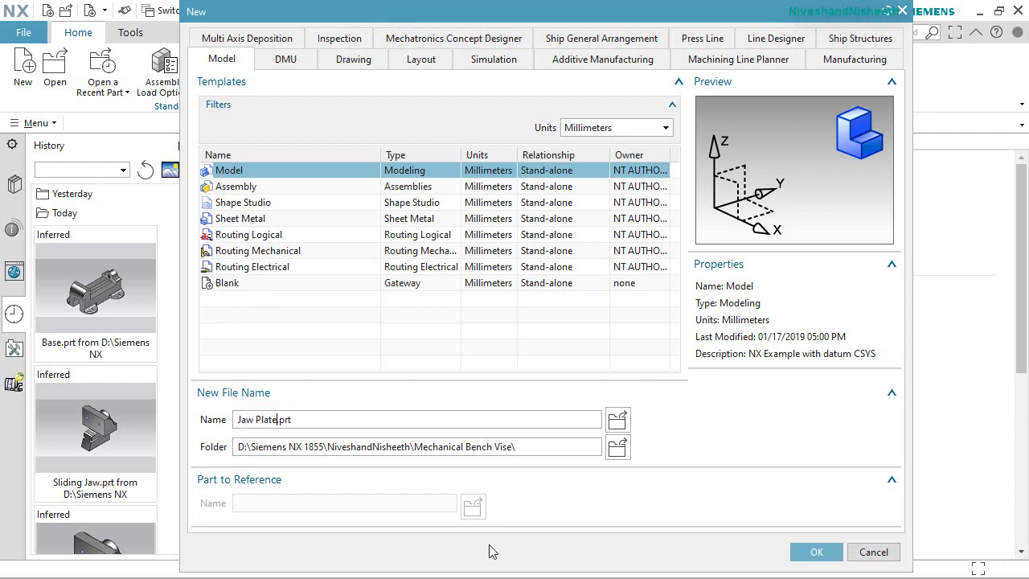
{"action": "left_click", "coordinate": [807, 545]}
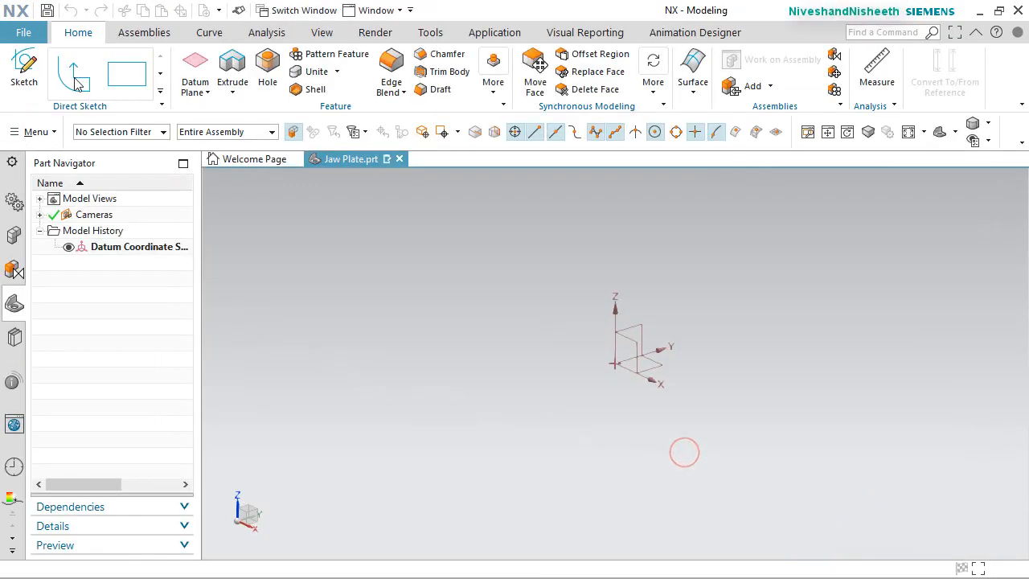
{"action": "left_click", "coordinate": [32, 89]}
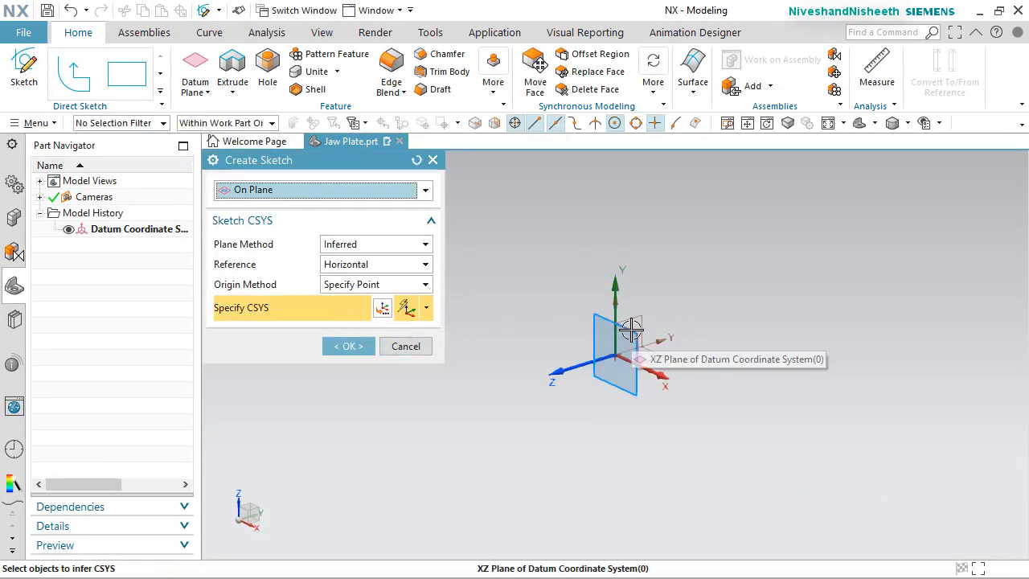
{"action": "left_click", "coordinate": [623, 332]}
{"action": "left_click", "coordinate": [362, 351]}
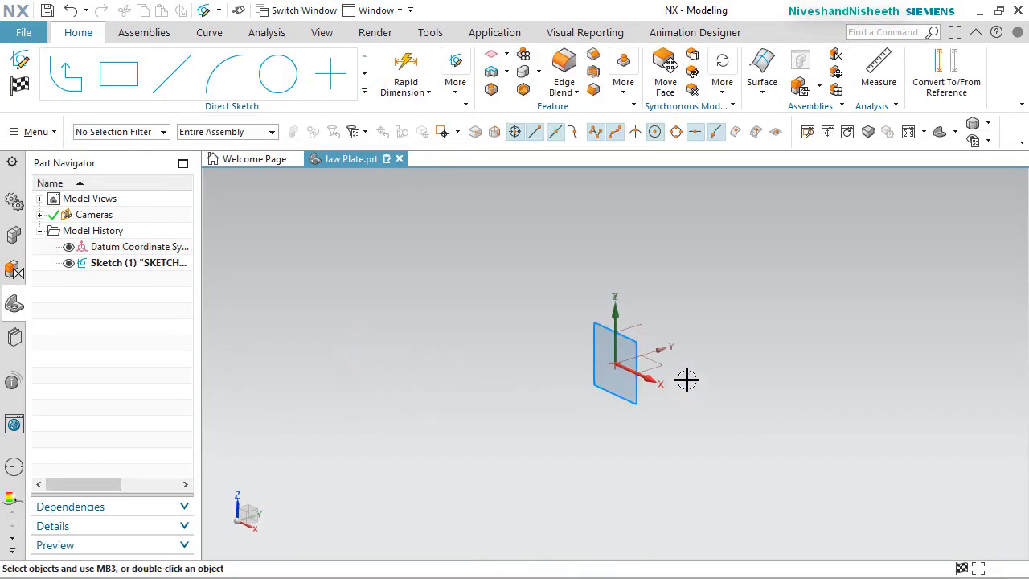
Sketch a rectangle of about 110 × 69 mm from its centre at the sketch origin
{"action": "middle_click_drag", "start_coordinate": [687, 380], "coordinate": [646, 371], "text": "shift"}
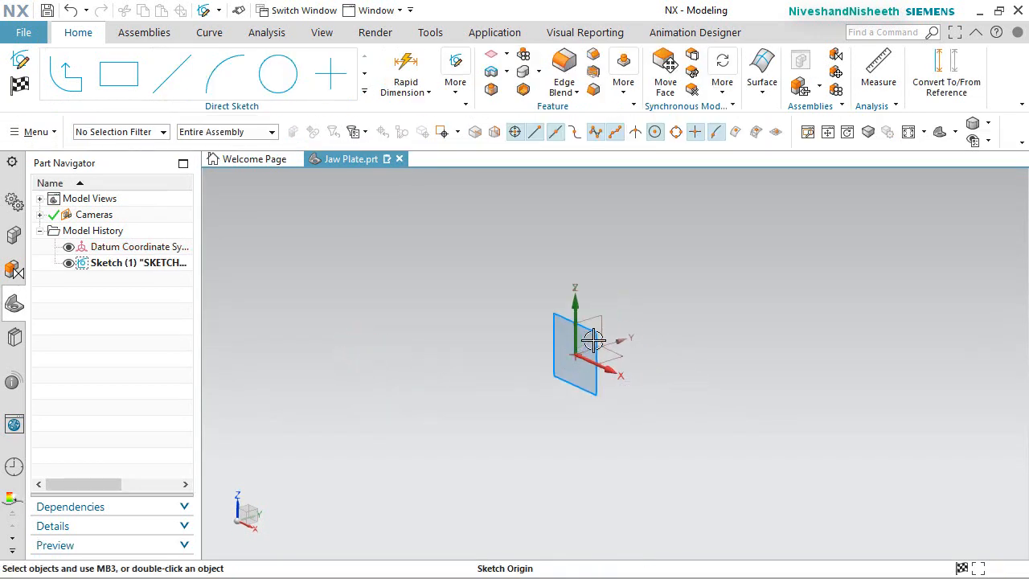
{"action": "middle_click_drag", "start_coordinate": [593, 340], "coordinate": [696, 303]}
{"action": "right_click", "coordinate": [684, 304]}
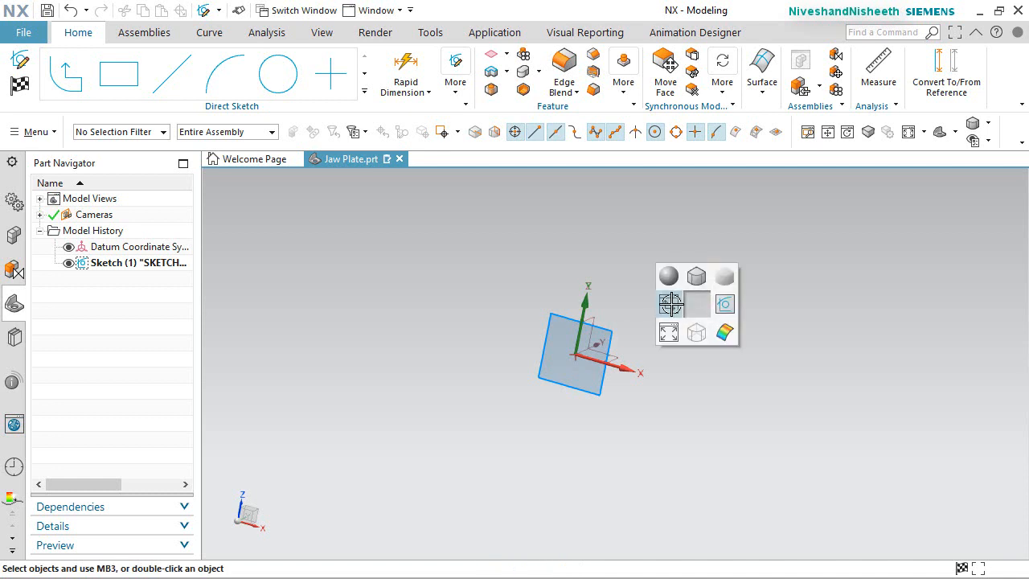
{"action": "left_click", "coordinate": [683, 304]}
{"action": "left_click", "coordinate": [120, 77]}
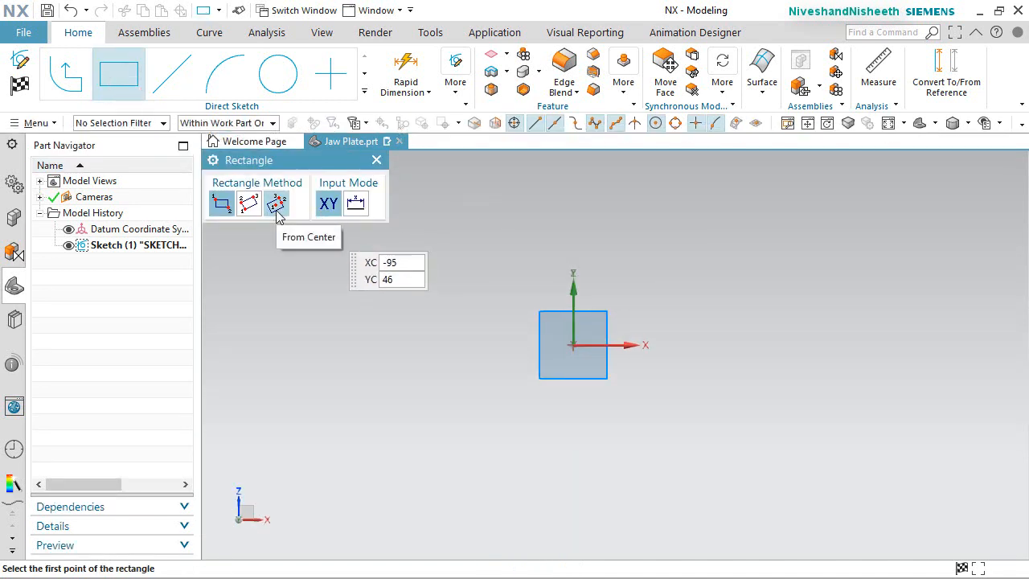
{"action": "left_click", "coordinate": [278, 206]}
{"action": "left_click", "coordinate": [571, 346]}
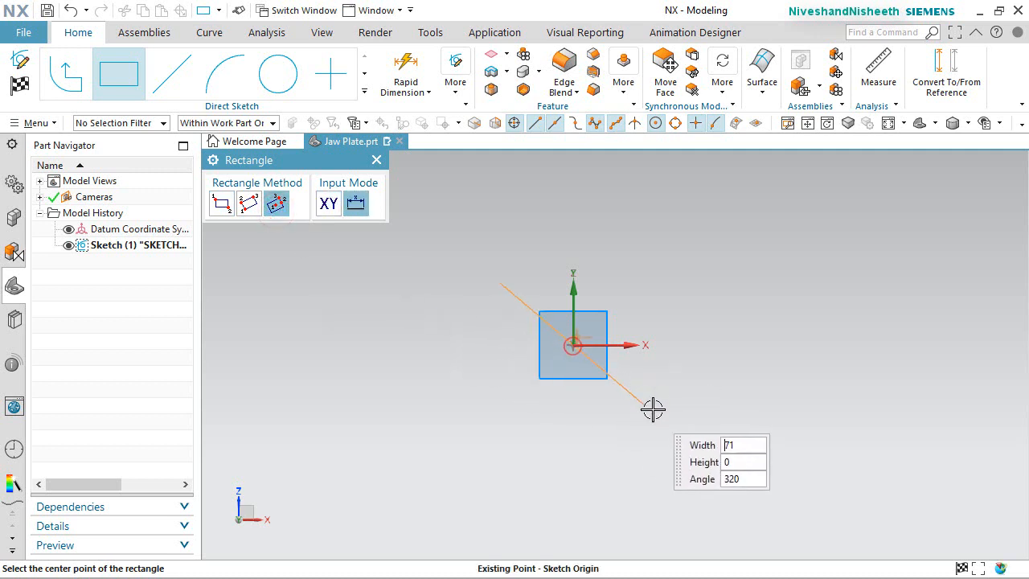
{"action": "left_click", "coordinate": [720, 346]}
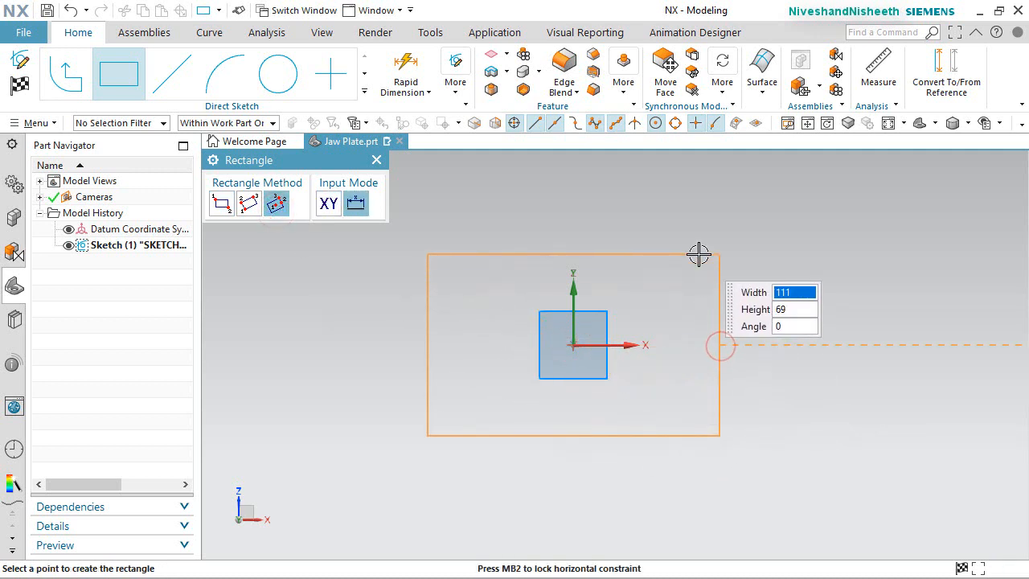
{"action": "left_click", "coordinate": [699, 254]}
{"action": "key", "text": "Escape"}
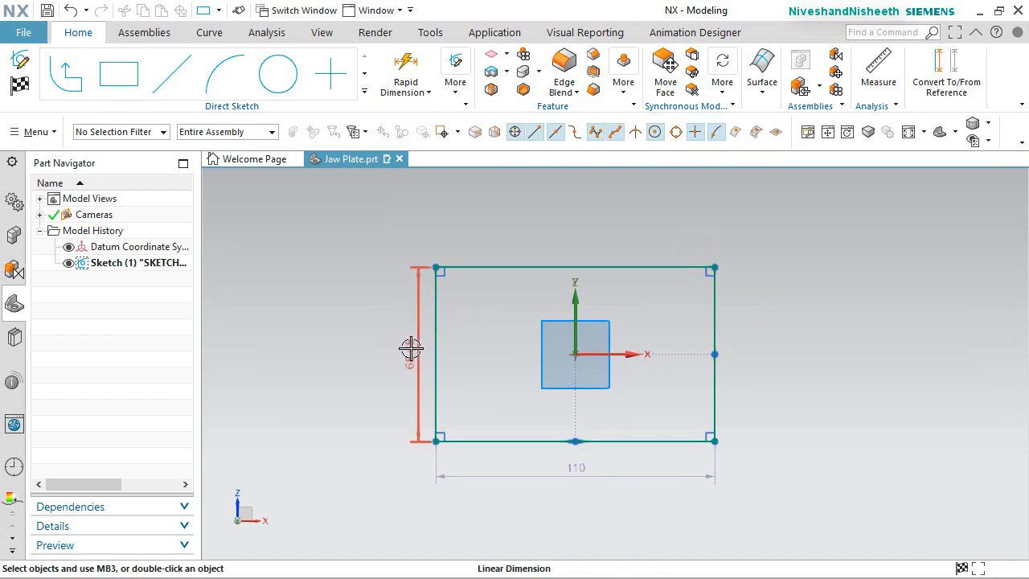
Set the rectangle's height to 44.45 mm and its width to 69.85 mm, and finish the sketch
{"action": "double_click", "coordinate": [410, 348]}
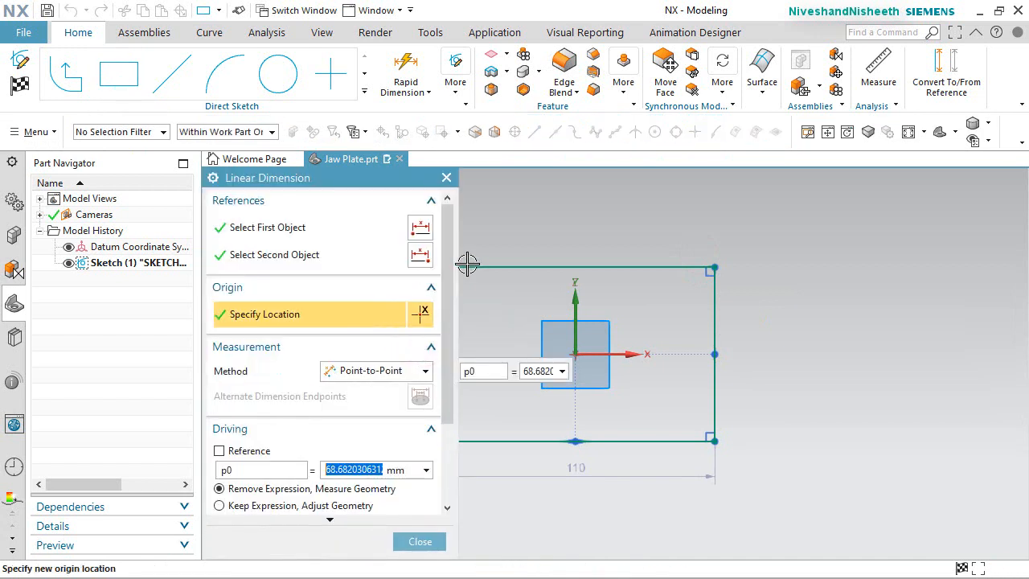
{"action": "type", "text": "44.45"}
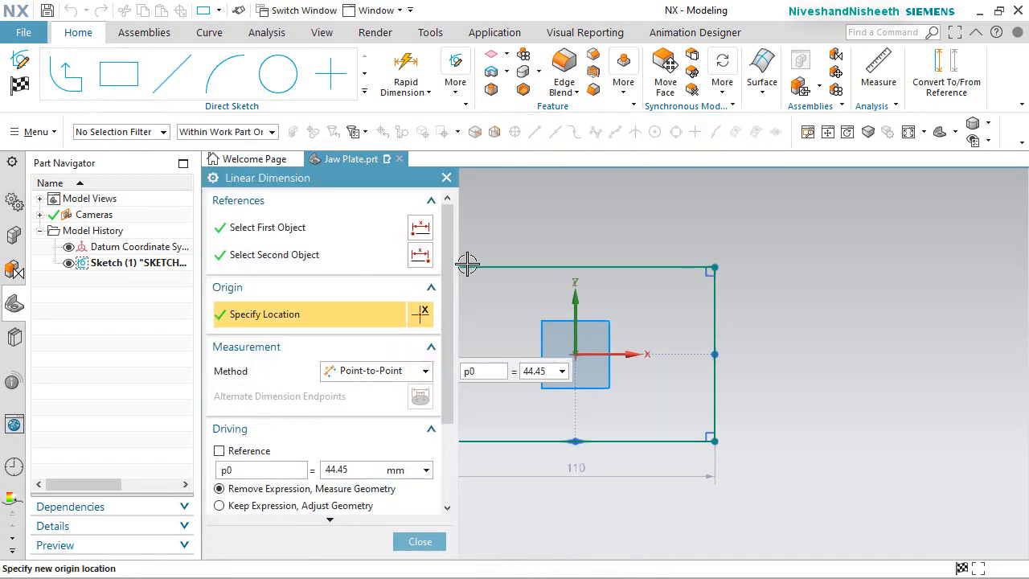
{"action": "key", "text": "Return"}
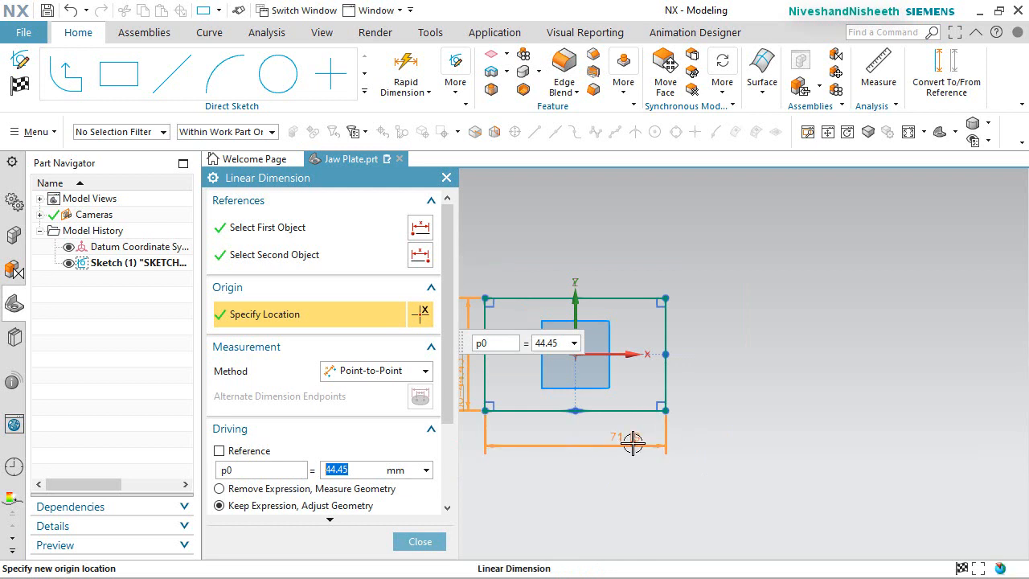
{"action": "double_click", "coordinate": [625, 438]}
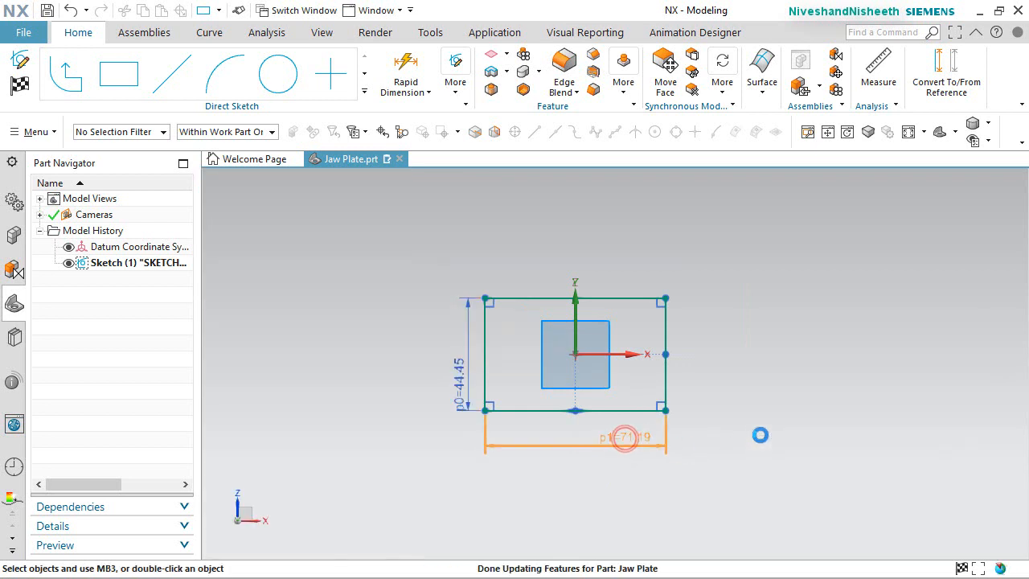
{"action": "type", "text": "69"}
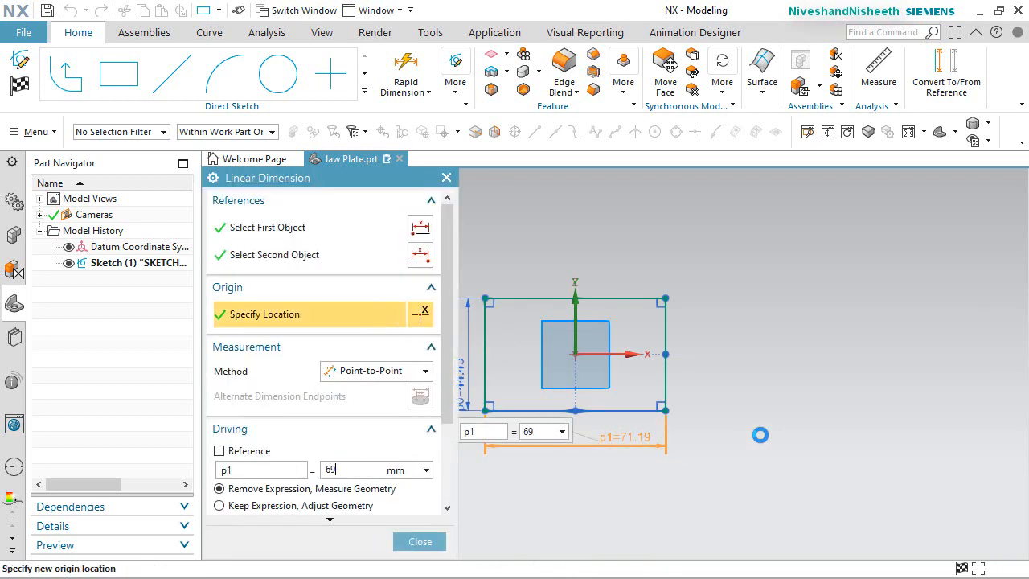
{"action": "type", "text": ".85"}
{"action": "key", "text": "Return"}
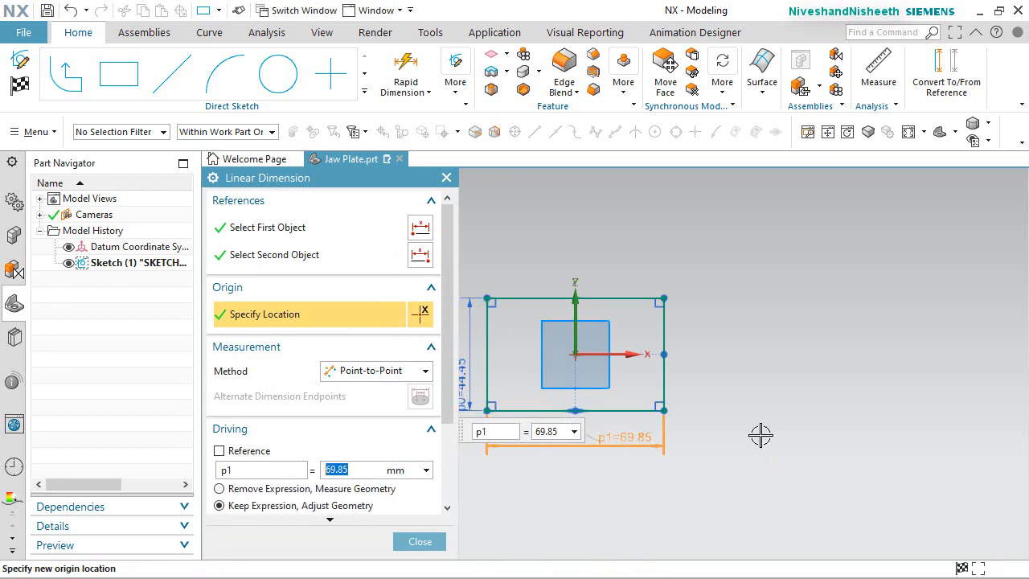
{"action": "left_click", "coordinate": [421, 541]}
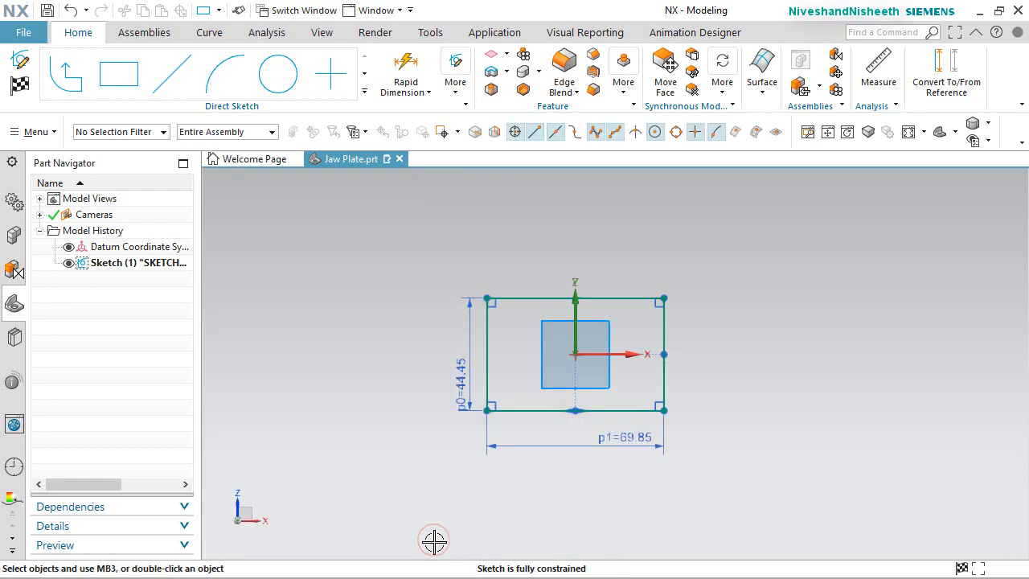
{"action": "right_click", "coordinate": [307, 226]}
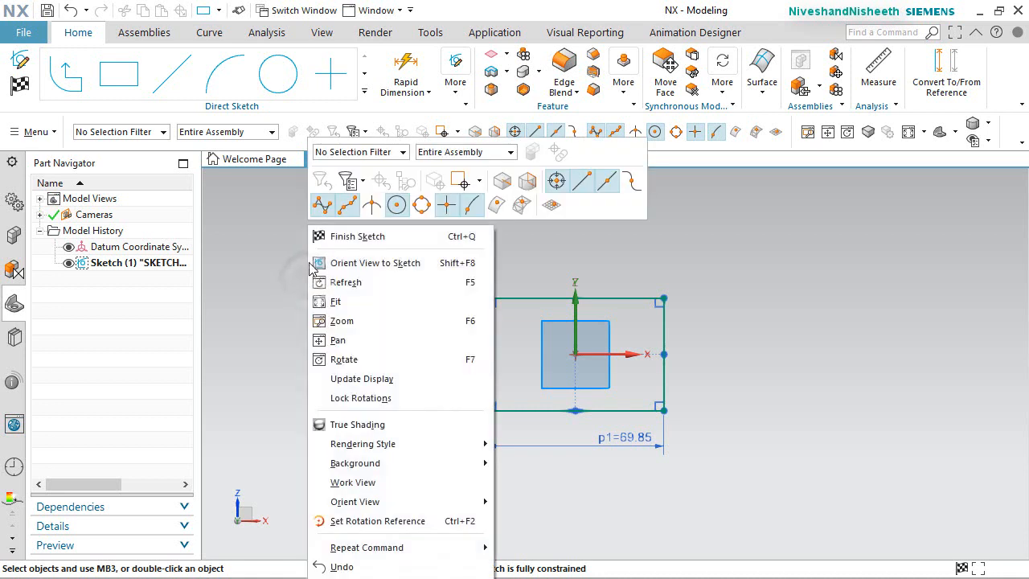
{"action": "left_click", "coordinate": [324, 233]}
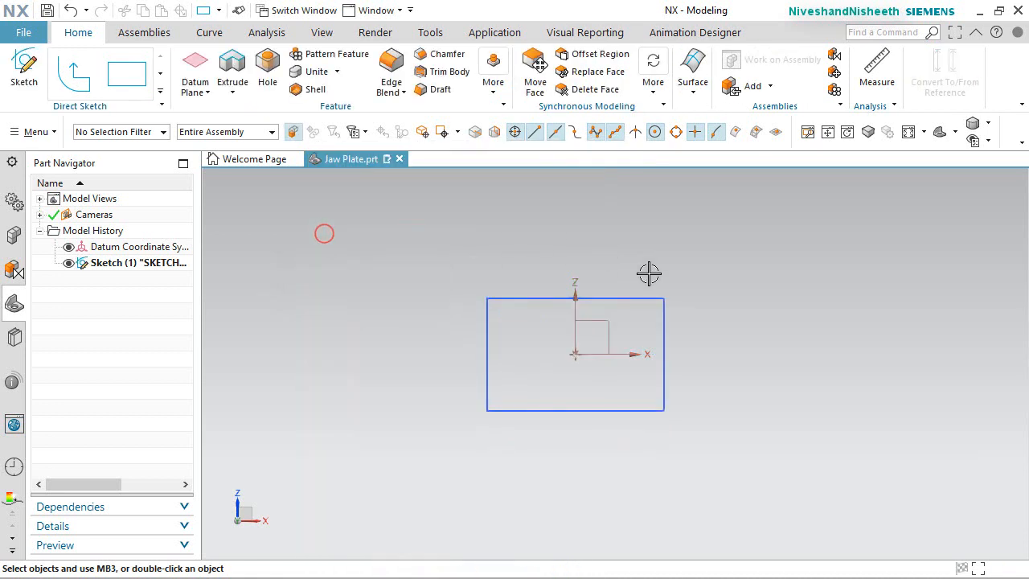
Extrude the rectangle from 0 to 5 mm to form the plate, and hide its sketch
{"action": "key", "text": "End"}
{"action": "left_click", "coordinate": [726, 297]}
{"action": "left_click", "coordinate": [908, 132]}
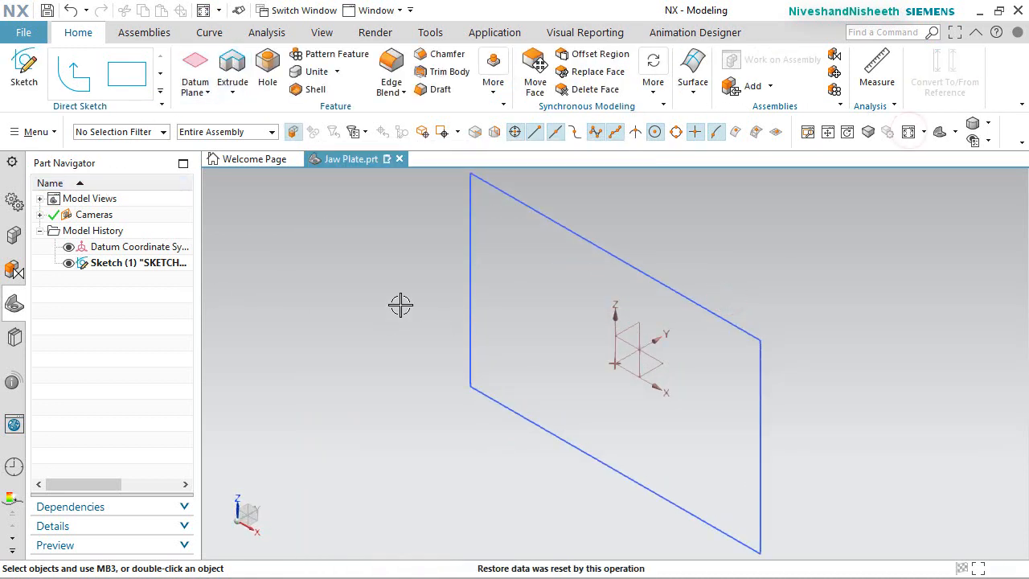
{"action": "left_click", "coordinate": [232, 72]}
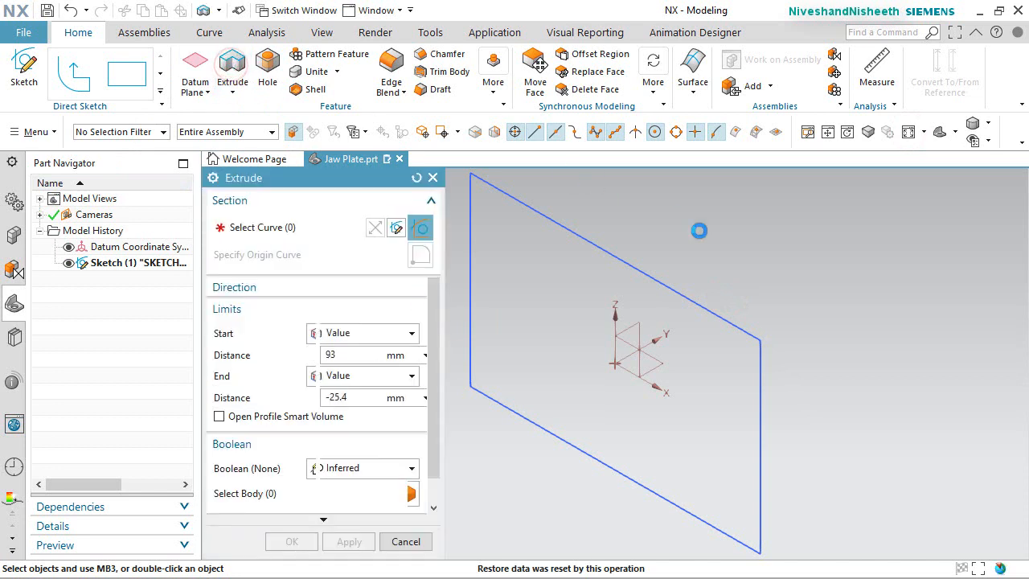
{"action": "left_click", "coordinate": [614, 254]}
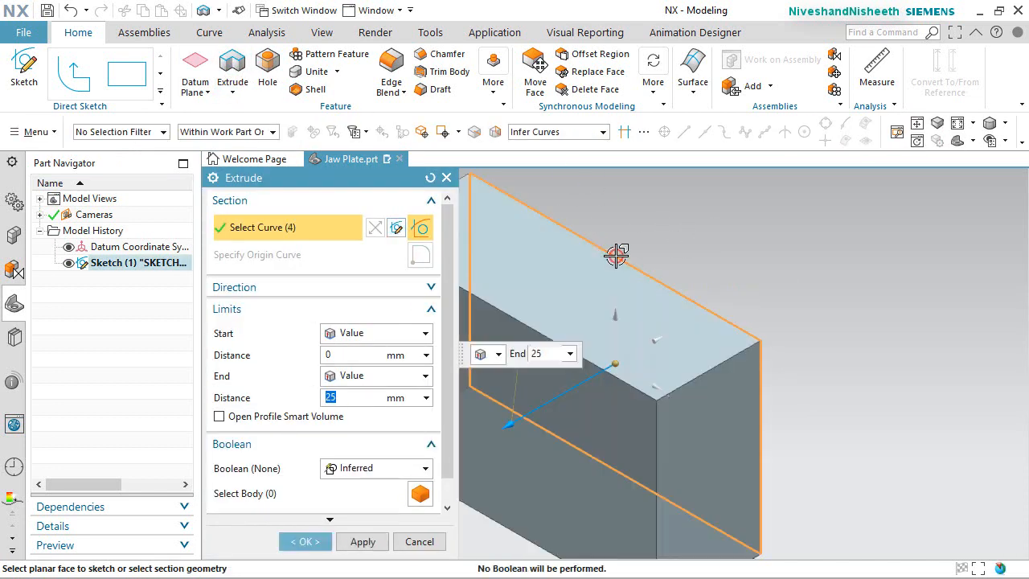
{"action": "left_click", "coordinate": [348, 399]}
{"action": "type", "text": "5"}
{"action": "key", "text": "Return"}
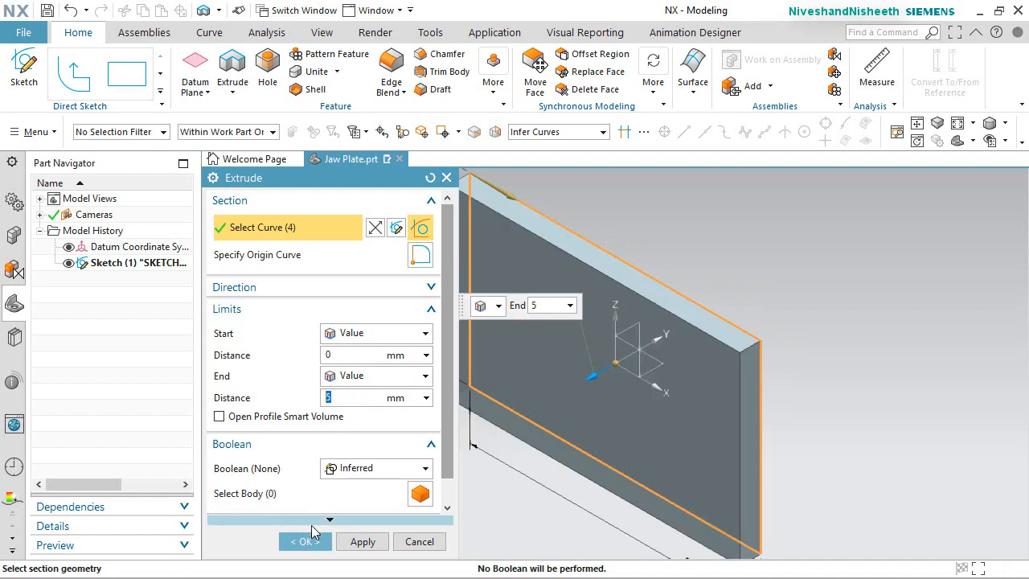
{"action": "left_click", "coordinate": [305, 541]}
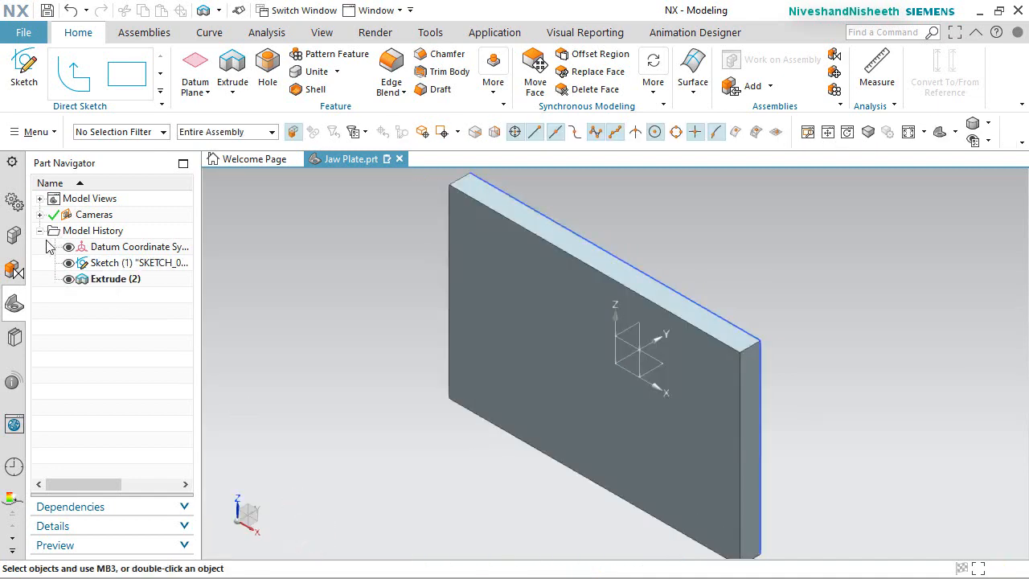
{"action": "left_click", "coordinate": [69, 263]}
{"action": "left_click", "coordinate": [841, 471]}
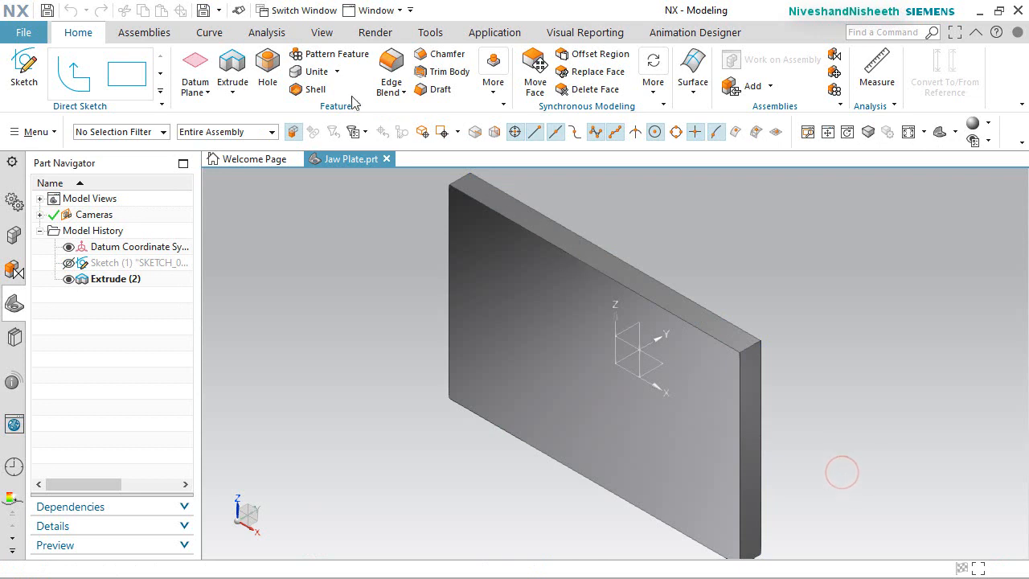
Start a simple General Hole and sketch two centre points about 30 mm apart near mid-height on the plate's front face
{"action": "left_click", "coordinate": [273, 70]}
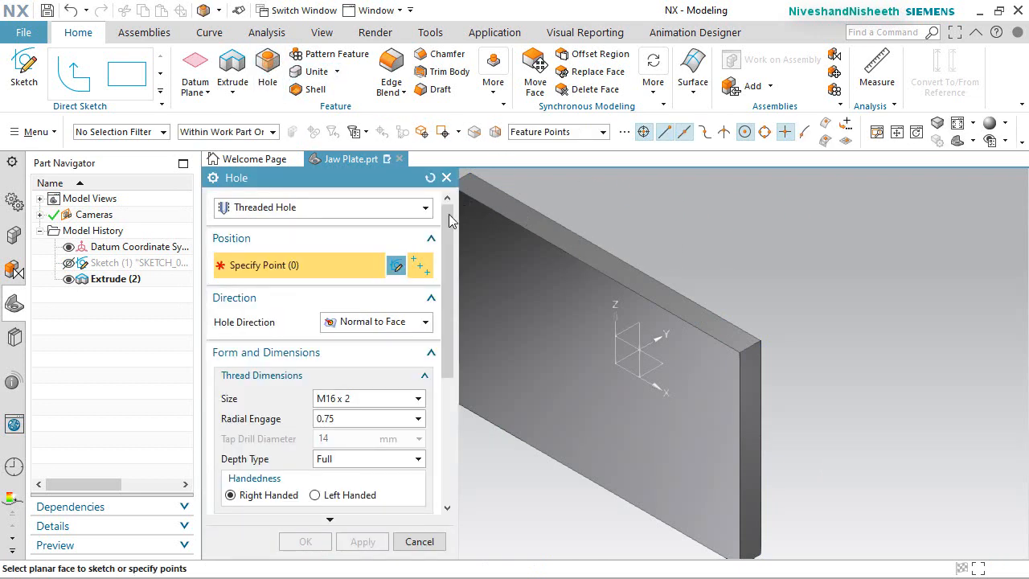
{"action": "left_click", "coordinate": [425, 210]}
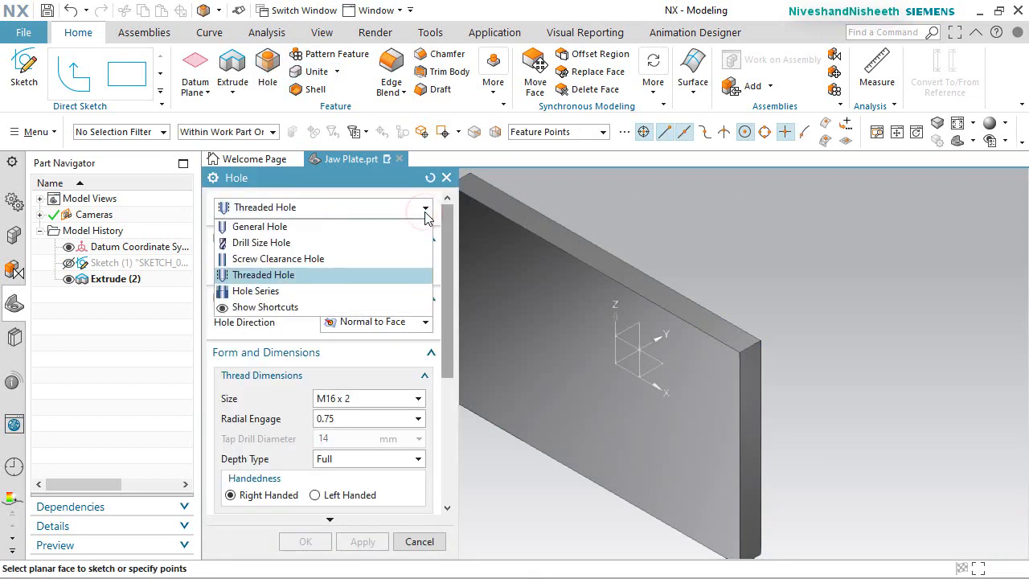
{"action": "left_click", "coordinate": [383, 227]}
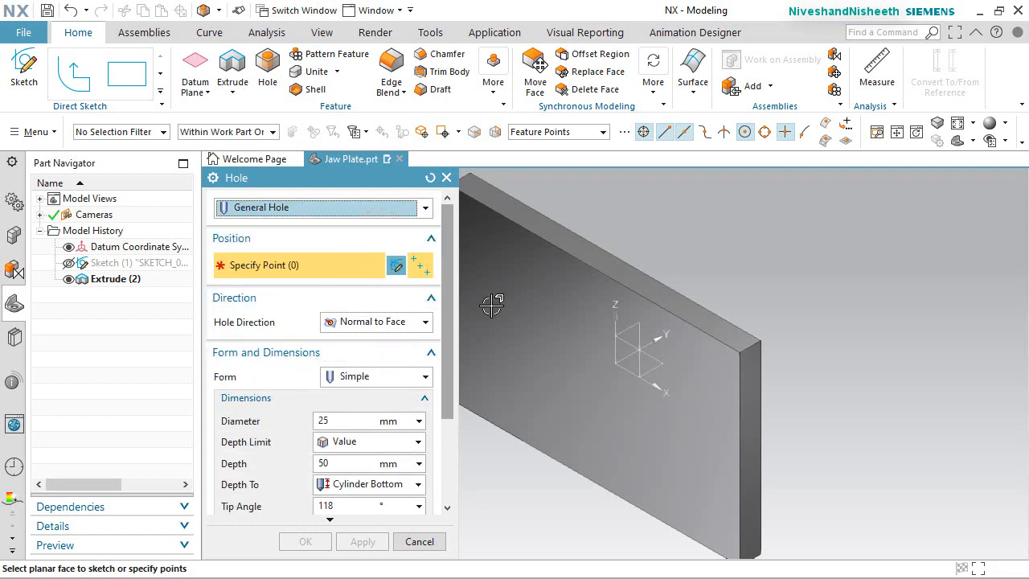
{"action": "left_click", "coordinate": [544, 334]}
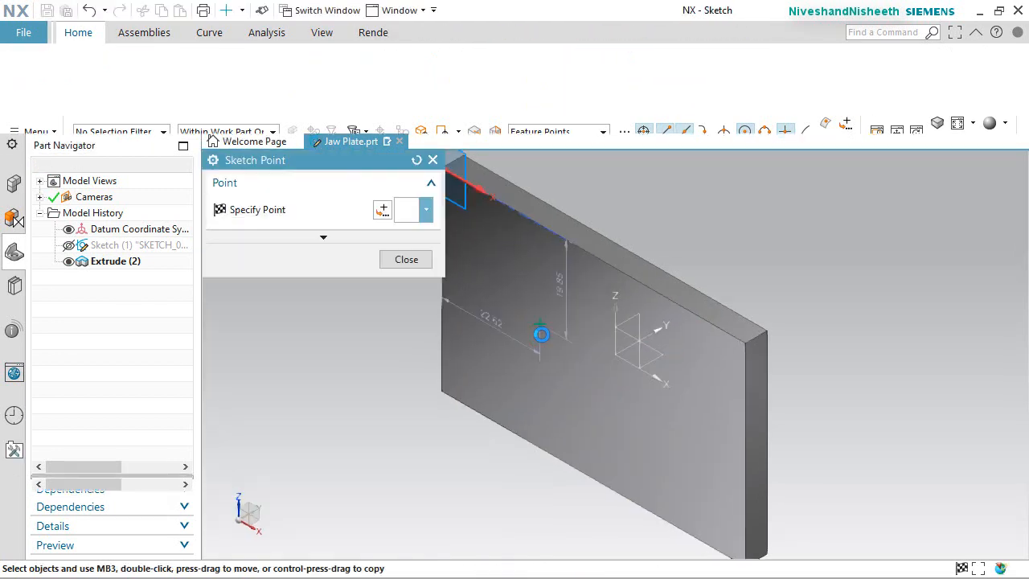
{"action": "left_click", "coordinate": [672, 402]}
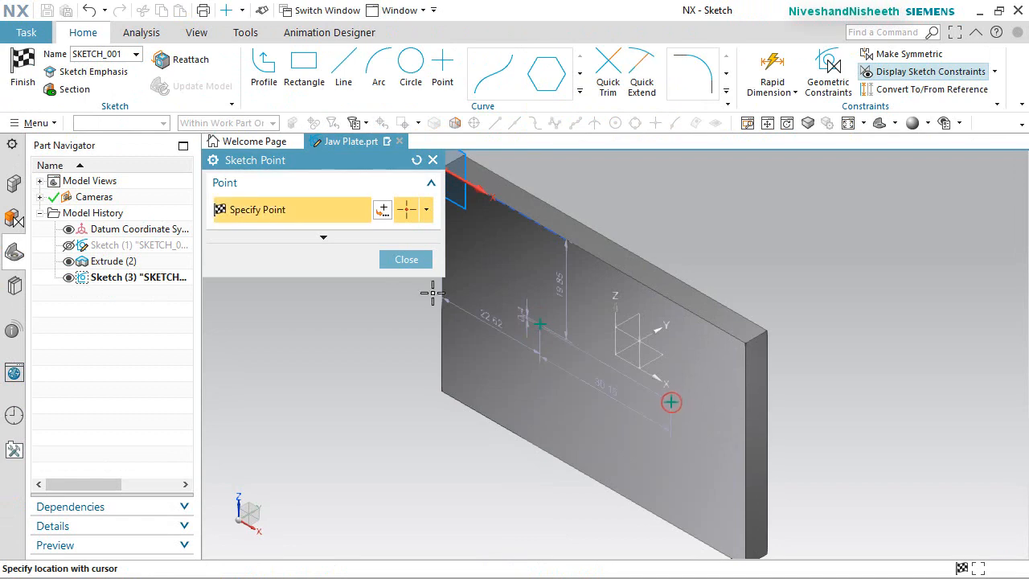
{"action": "left_click", "coordinate": [395, 263]}
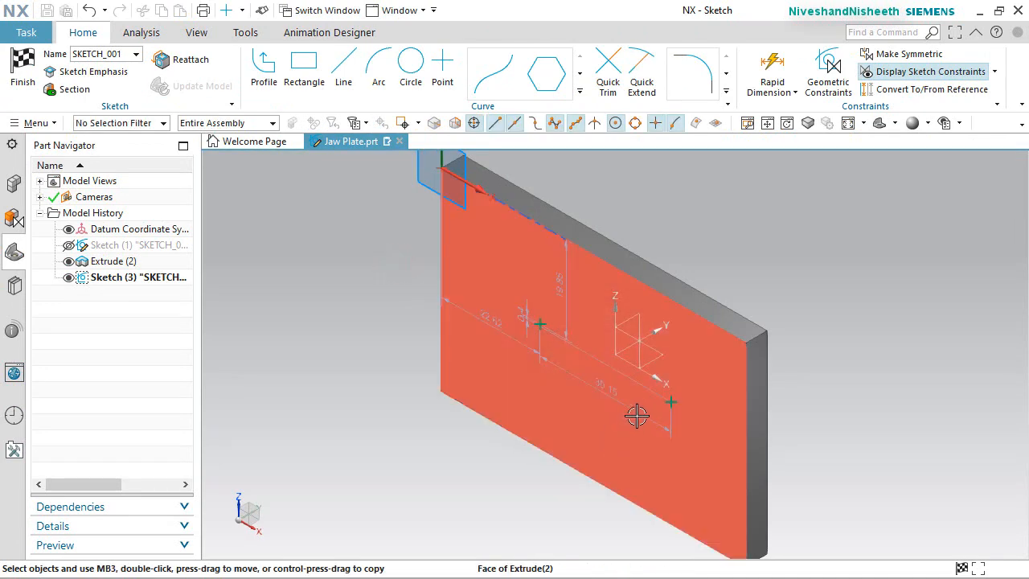
{"action": "middle_click_drag", "start_coordinate": [636, 416], "coordinate": [668, 404]}
{"action": "right_click", "coordinate": [804, 233]}
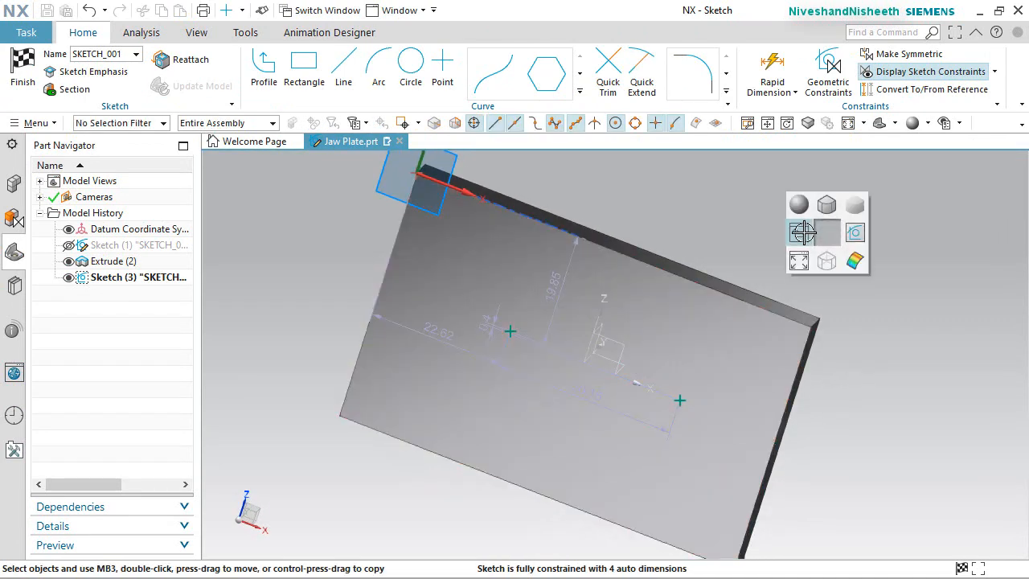
{"action": "left_click", "coordinate": [804, 232]}
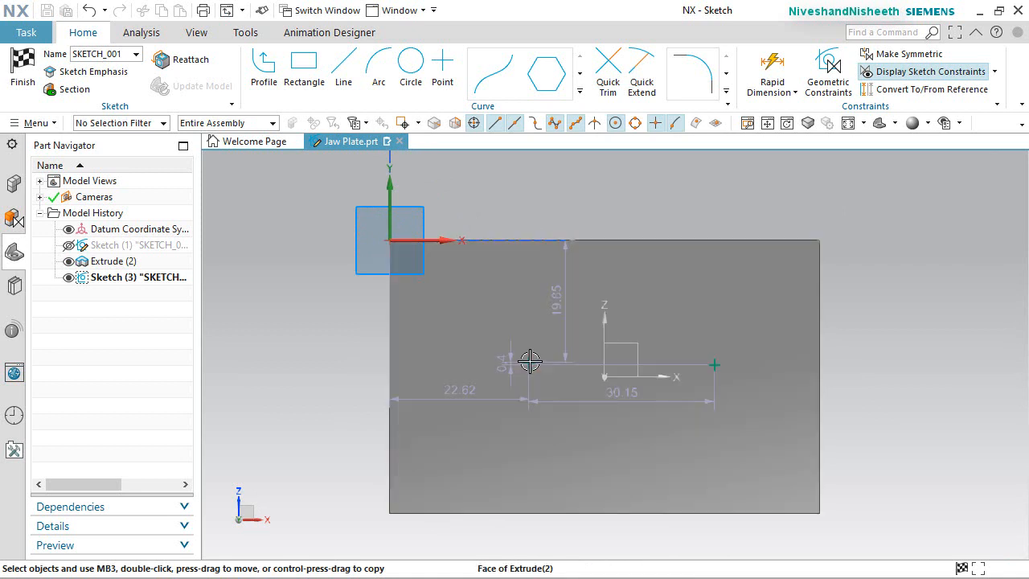
Align the two hole centre points horizontally and set their height above the plate's bottom edge to 25.4 mm
{"action": "left_click", "coordinate": [530, 361]}
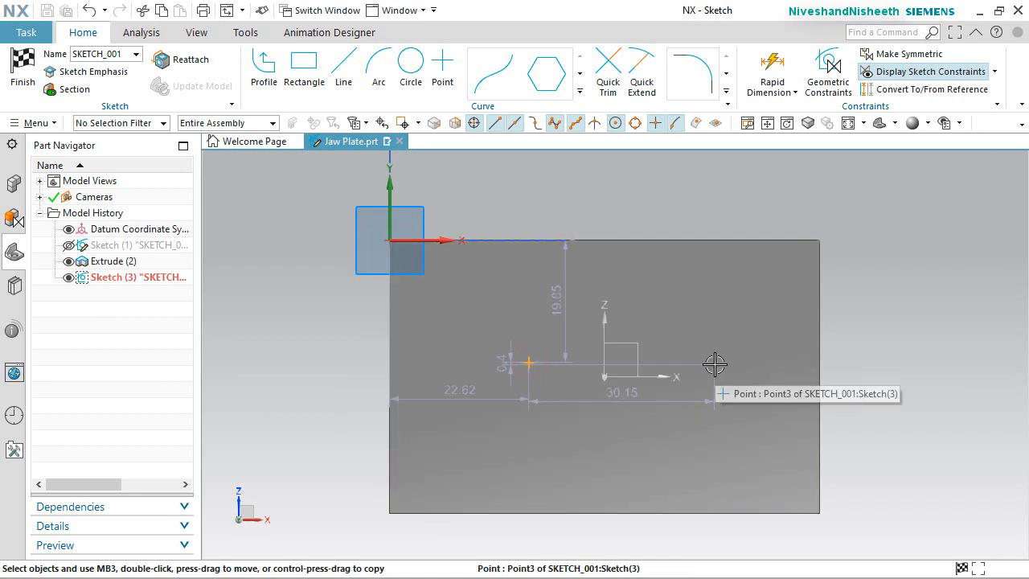
{"action": "left_click", "coordinate": [715, 364]}
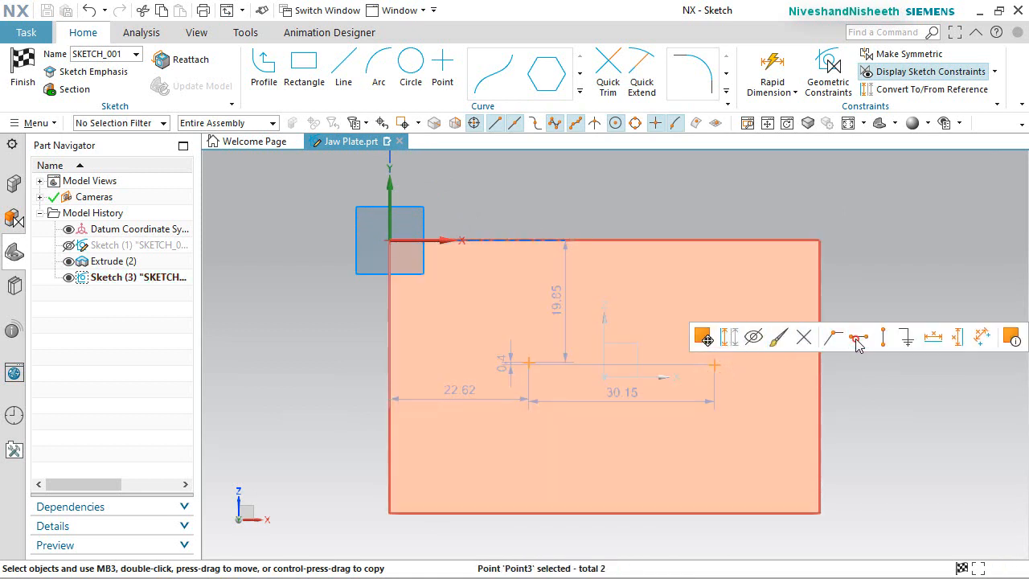
{"action": "left_click", "coordinate": [857, 339]}
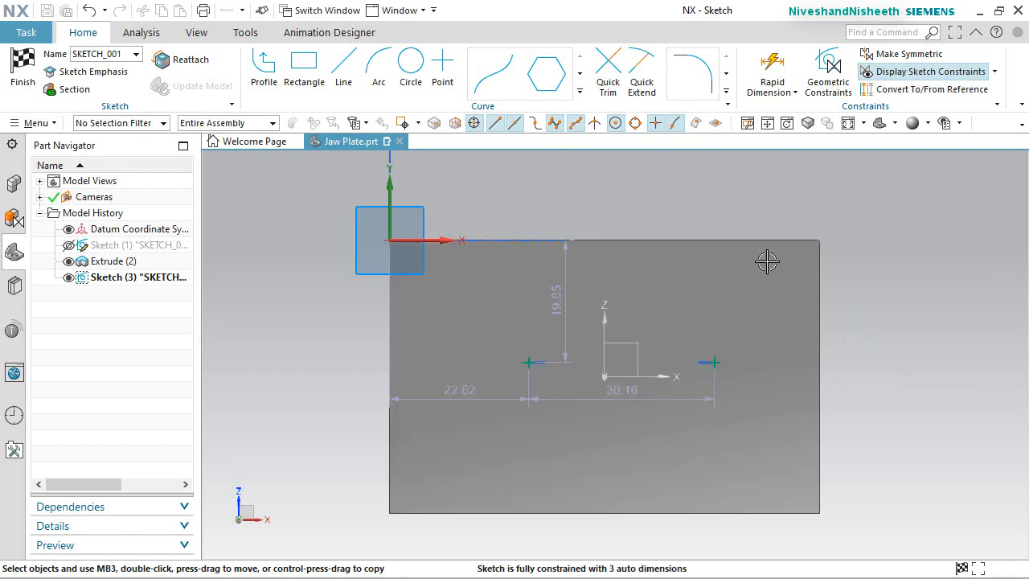
{"action": "left_click", "coordinate": [715, 362]}
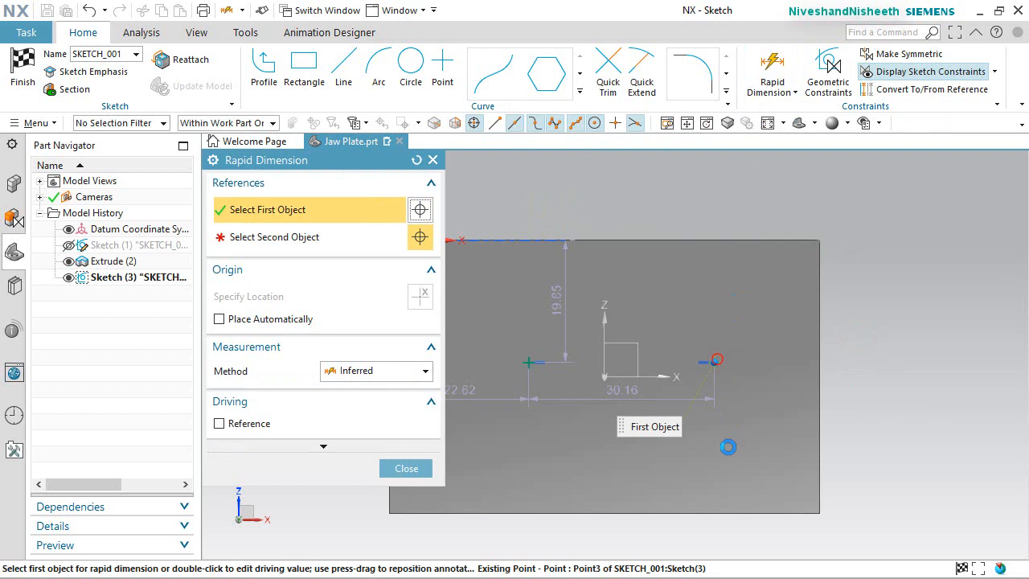
{"action": "left_click", "coordinate": [733, 512]}
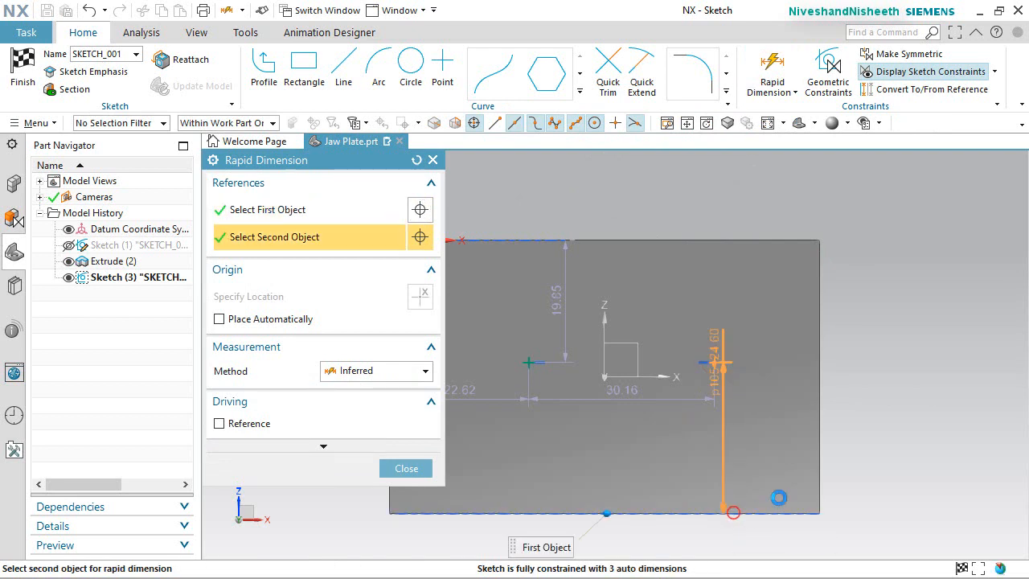
{"action": "left_click", "coordinate": [859, 452]}
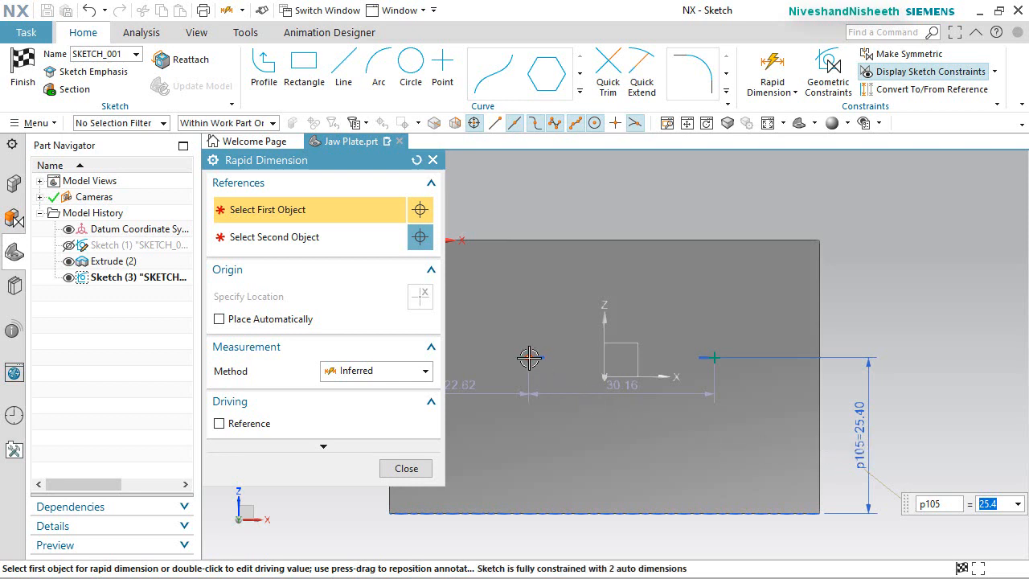
Set the horizontal distance between the two hole centre points to 38.1 mm
{"action": "left_click", "coordinate": [529, 358]}
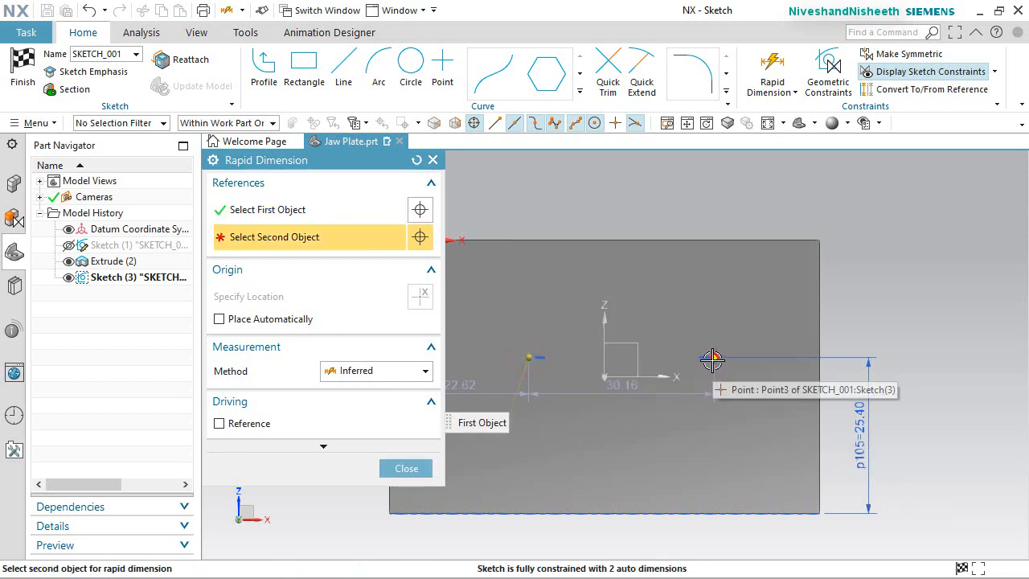
{"action": "left_click", "coordinate": [713, 357]}
{"action": "left_click", "coordinate": [657, 291]}
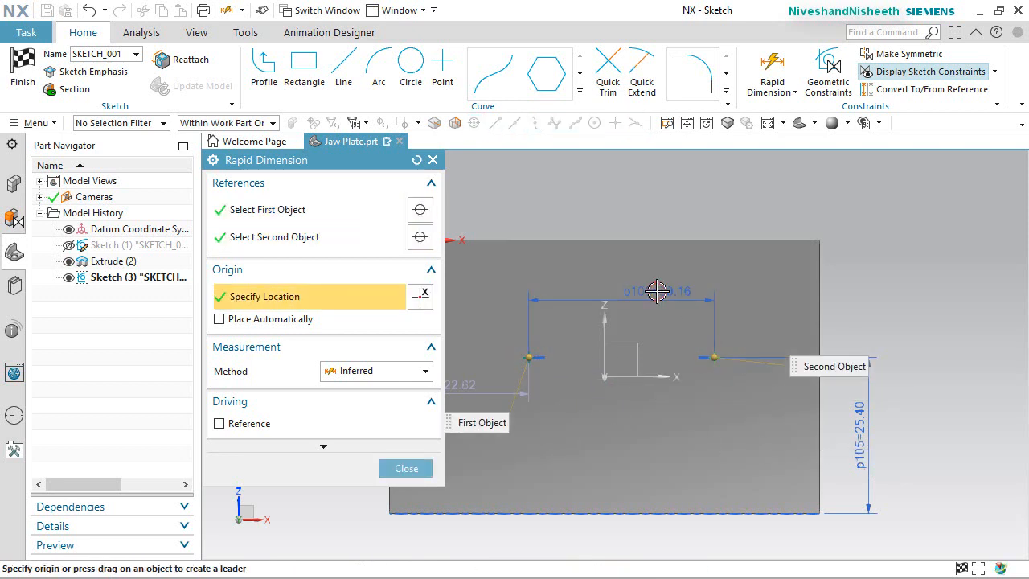
{"action": "type", "text": "38.1"}
{"action": "key", "text": "Return"}
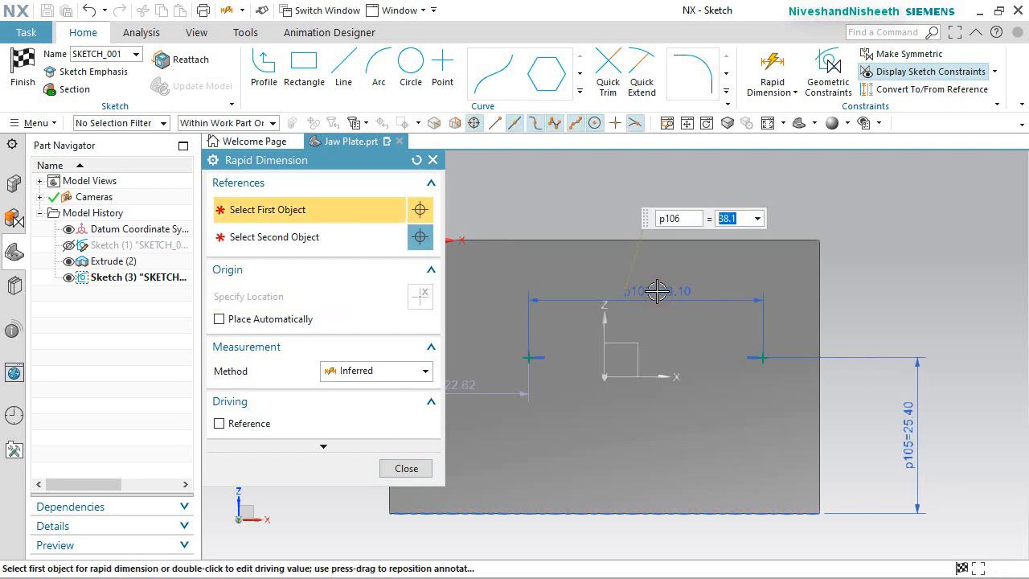
{"action": "left_click", "coordinate": [425, 469]}
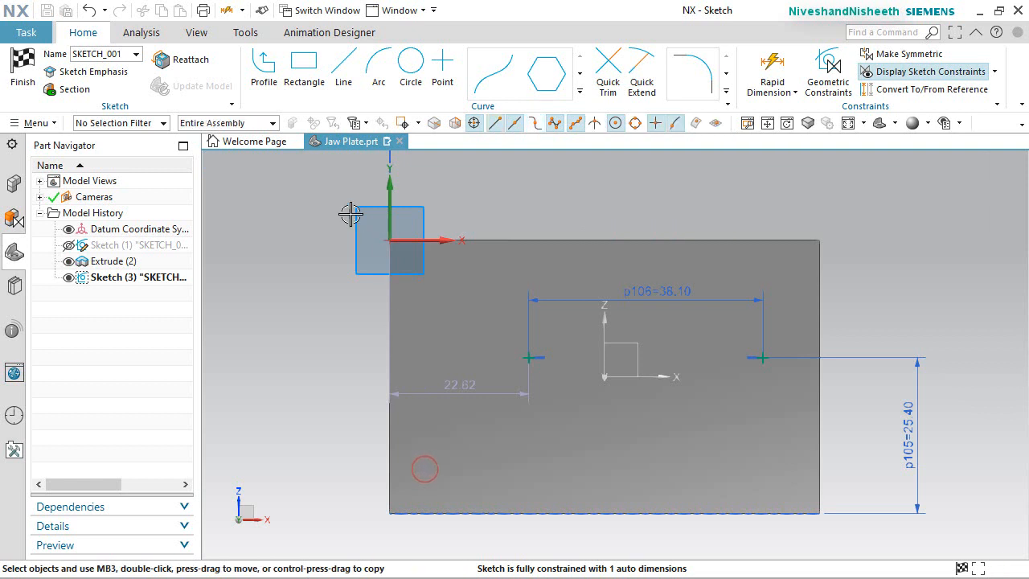
Start a sketch line on the plate's front face
{"action": "left_click", "coordinate": [344, 71]}
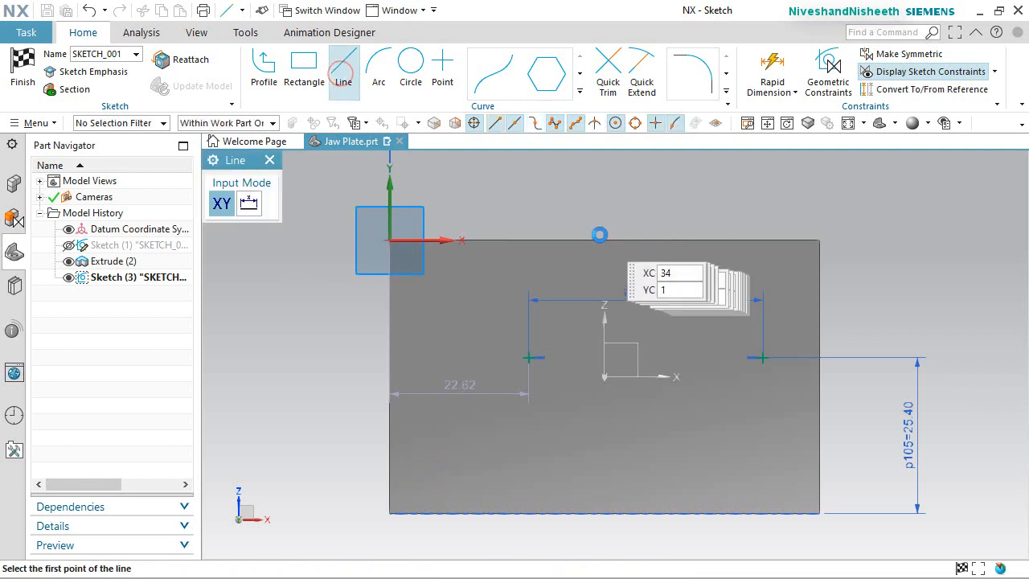
Sketch a vertical line from the midpoint of the plate face's upper edge down to its lower edge
{"action": "left_click", "coordinate": [609, 240]}
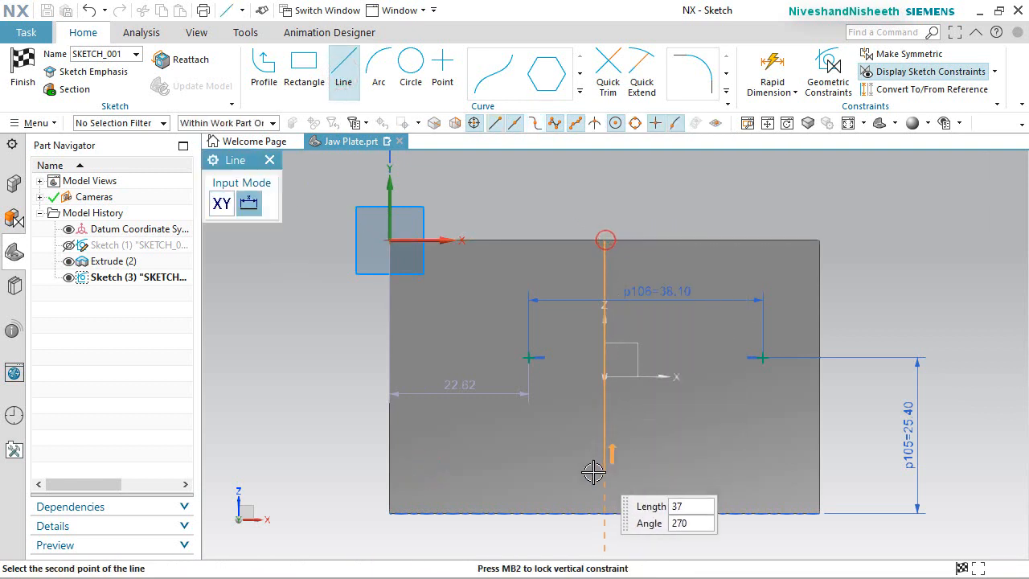
{"action": "left_click", "coordinate": [604, 513]}
{"action": "key", "text": "Escape"}
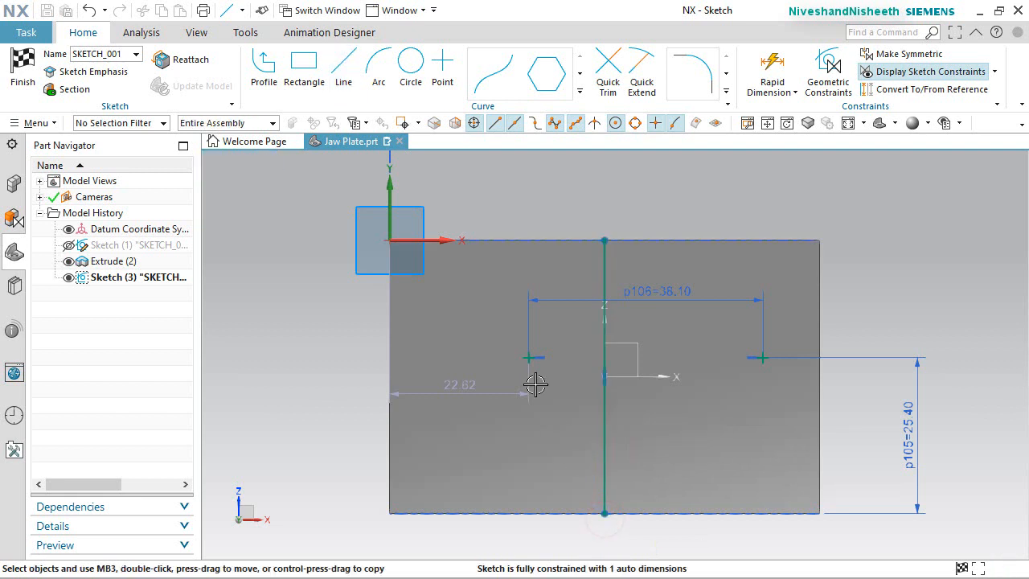
Make the two sketch points symmetric about the vertical middle line, using it as the reference centerline
{"action": "left_click", "coordinate": [888, 53]}
{"action": "left_click", "coordinate": [526, 360]}
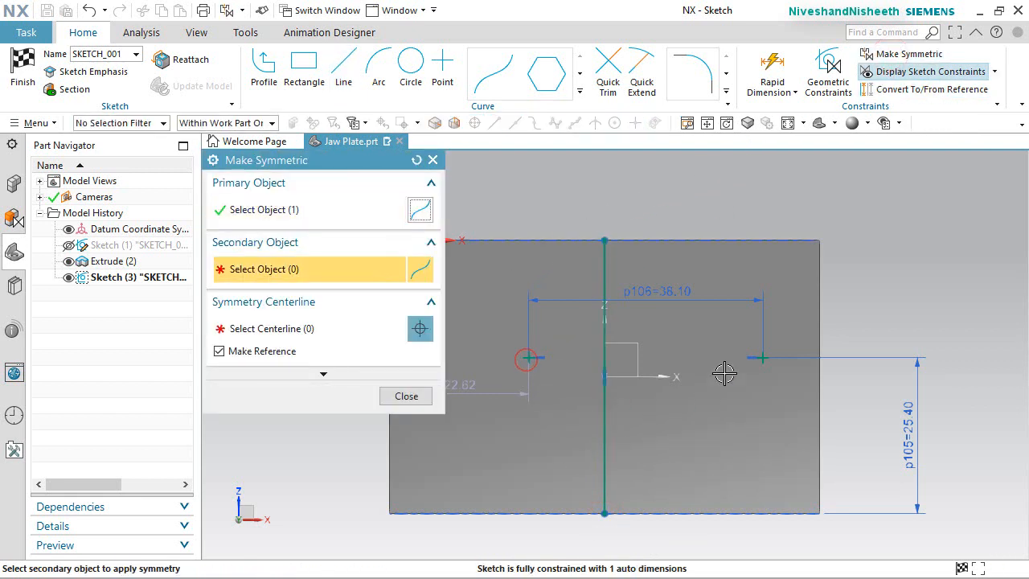
{"action": "left_click", "coordinate": [759, 359]}
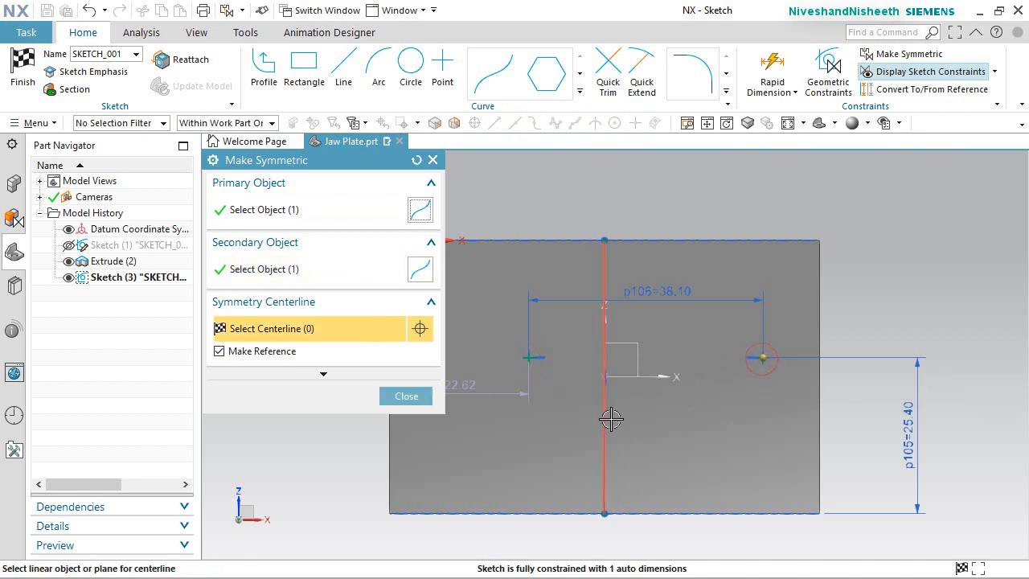
{"action": "left_click", "coordinate": [609, 419]}
{"action": "left_click", "coordinate": [406, 395]}
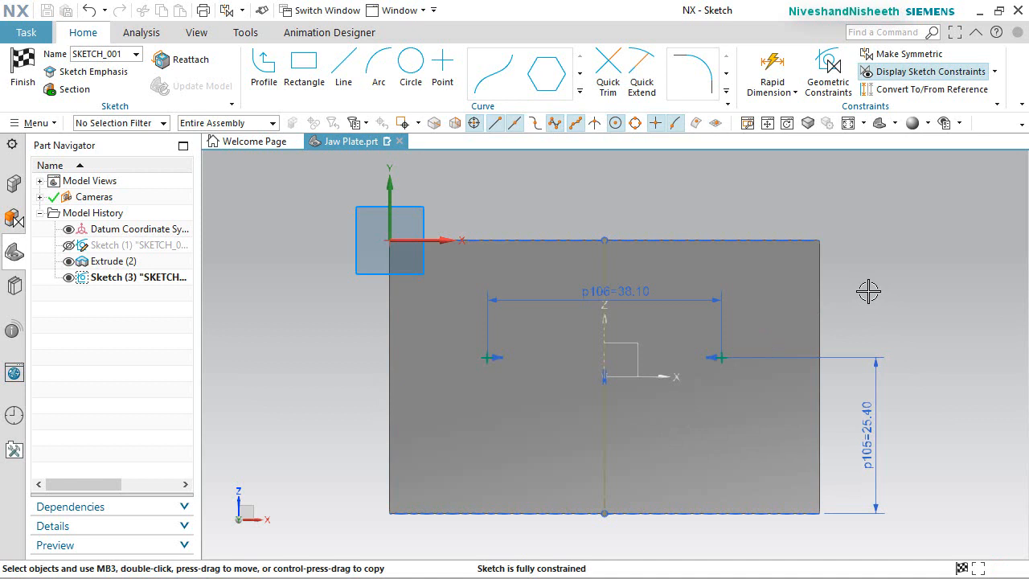
Finish the hole-position sketch and accept that its reference geometry is hidden
{"action": "left_click", "coordinate": [16, 73]}
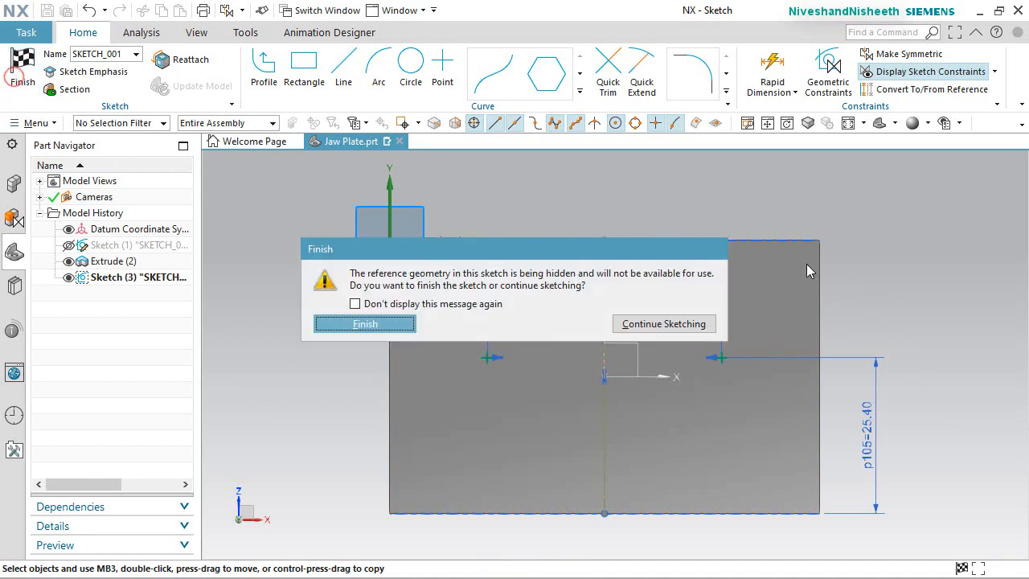
{"action": "left_click", "coordinate": [633, 325]}
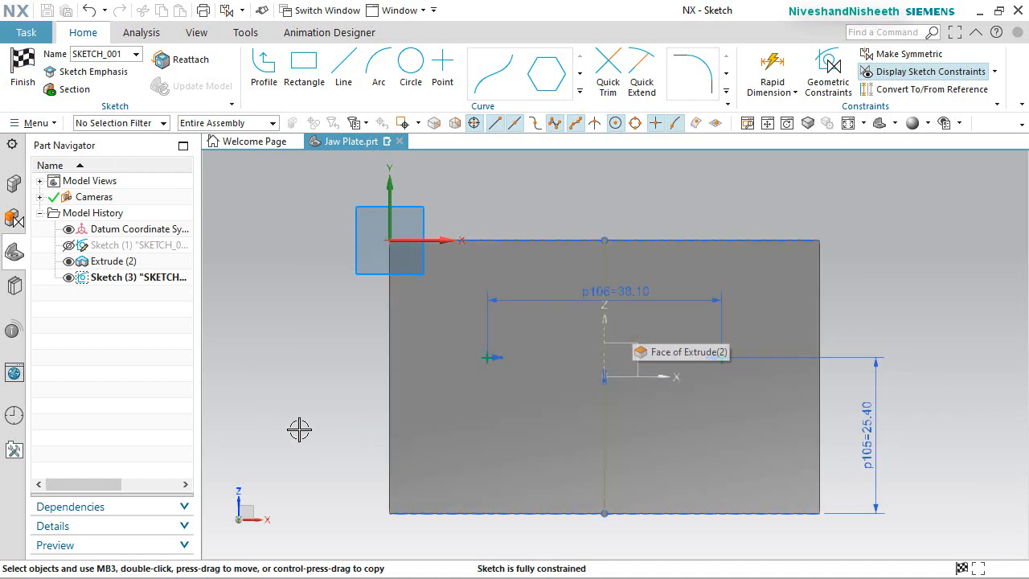
{"action": "left_click", "coordinate": [22, 68]}
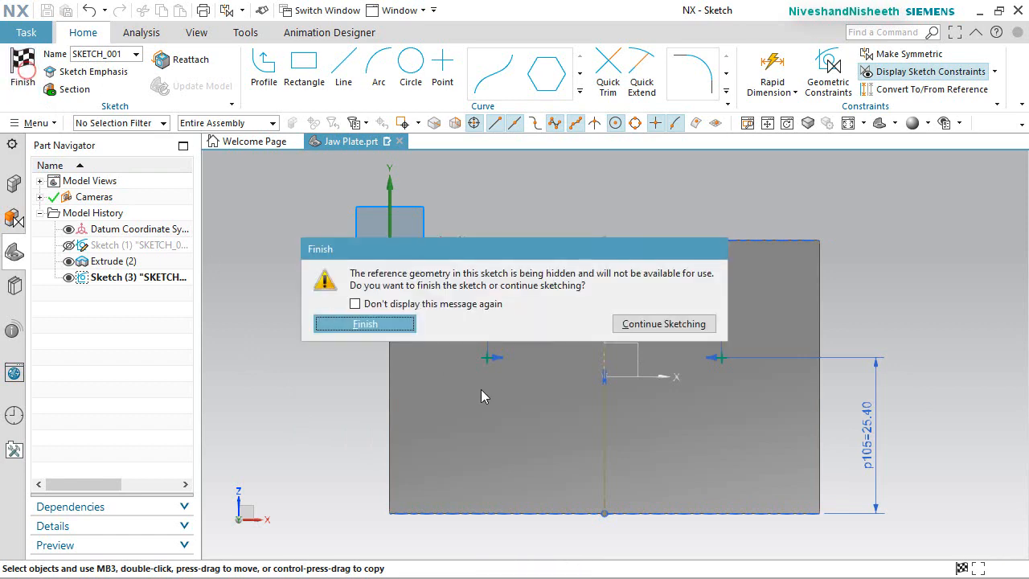
{"action": "left_click", "coordinate": [402, 325]}
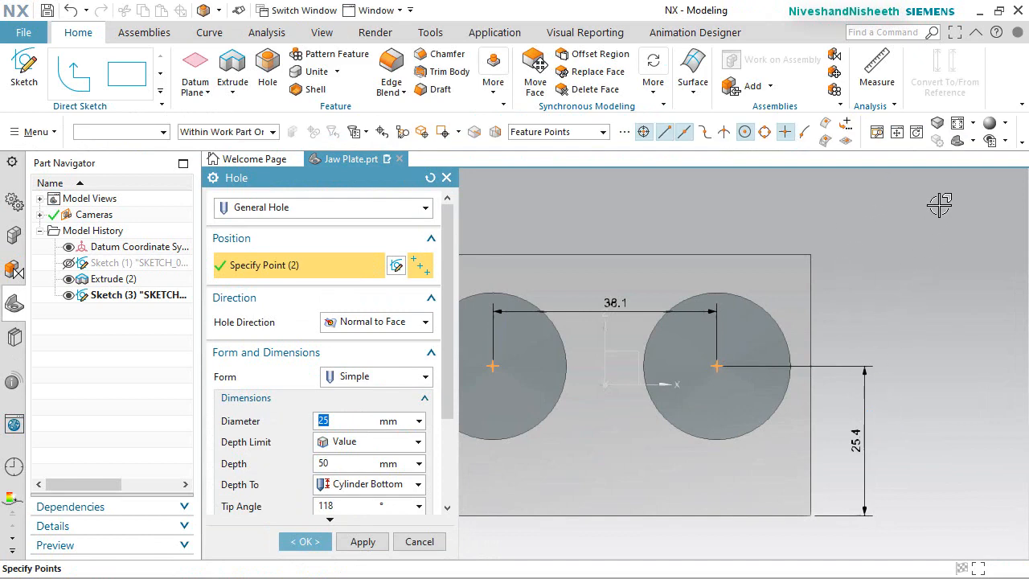
Set the form of the general holes at the two sketched points to Counterbored
{"action": "left_click", "coordinate": [958, 142]}
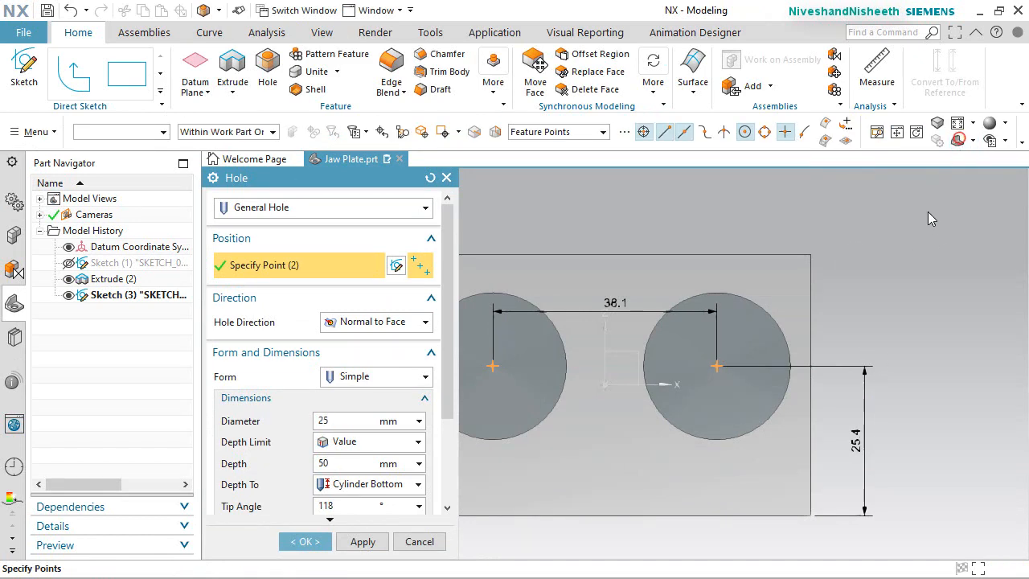
{"action": "scroll", "coordinate": [900, 295], "scroll_direction": "down", "scroll_amount": 2}
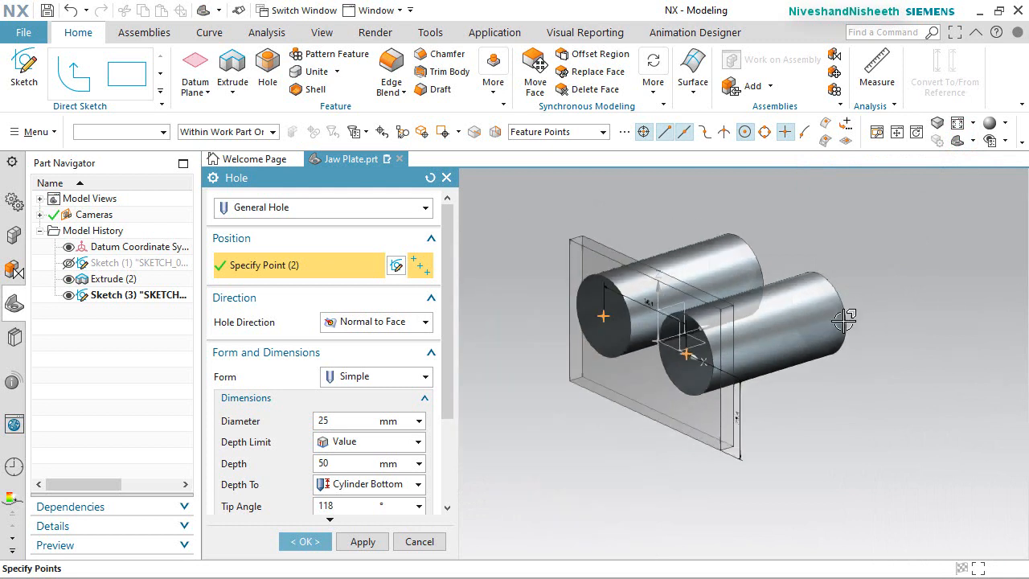
{"action": "scroll", "coordinate": [705, 304], "scroll_direction": "up", "scroll_amount": 1}
{"action": "left_click", "coordinate": [414, 376]}
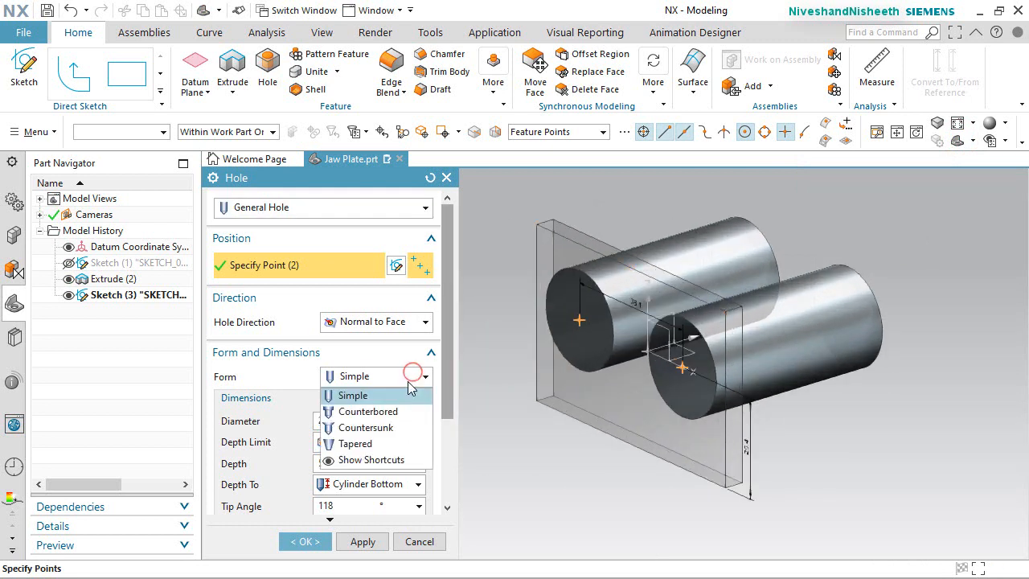
{"action": "left_click", "coordinate": [388, 410]}
Set the holes' counterbore diameter to .47in, counterbore depth to 0.14in and hole diameter to .266in
{"action": "left_click_drag", "start_coordinate": [447, 383], "coordinate": [449, 435]}
{"action": "left_click", "coordinate": [330, 322]}
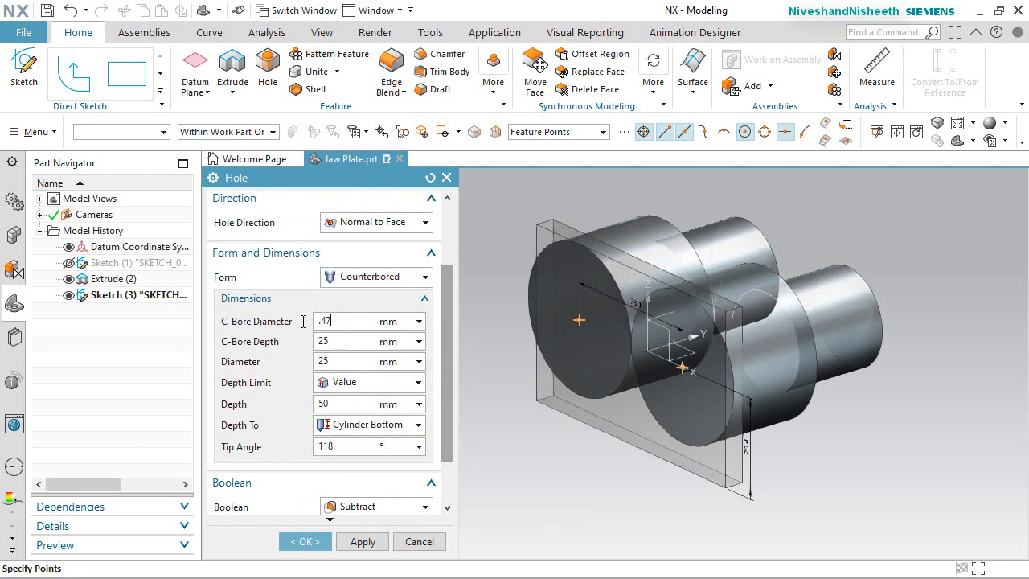
{"action": "type", "text": ".47in"}
{"action": "key", "text": "Return"}
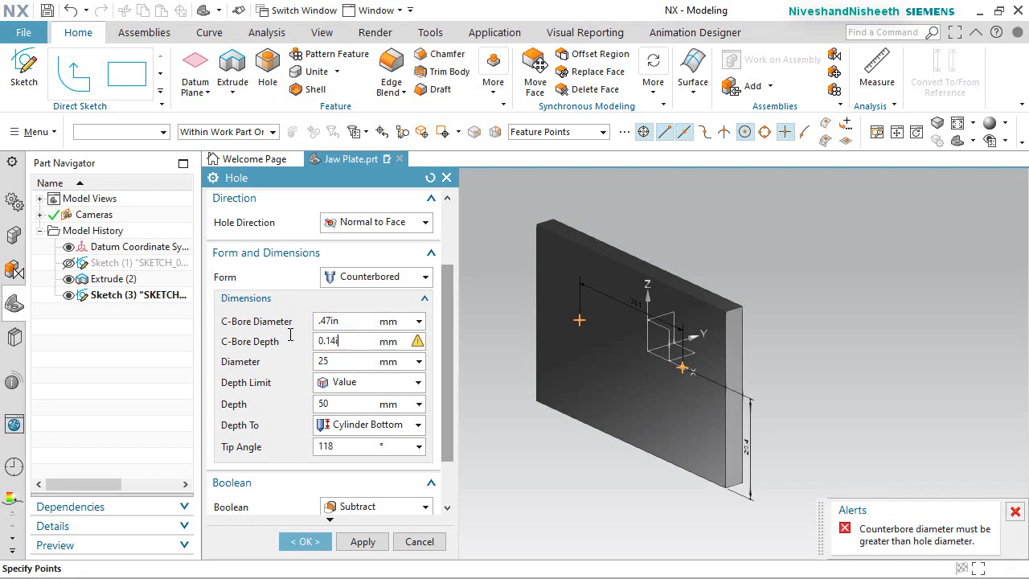
{"action": "key", "text": "Tab"}
{"action": "key", "text": "Return"}
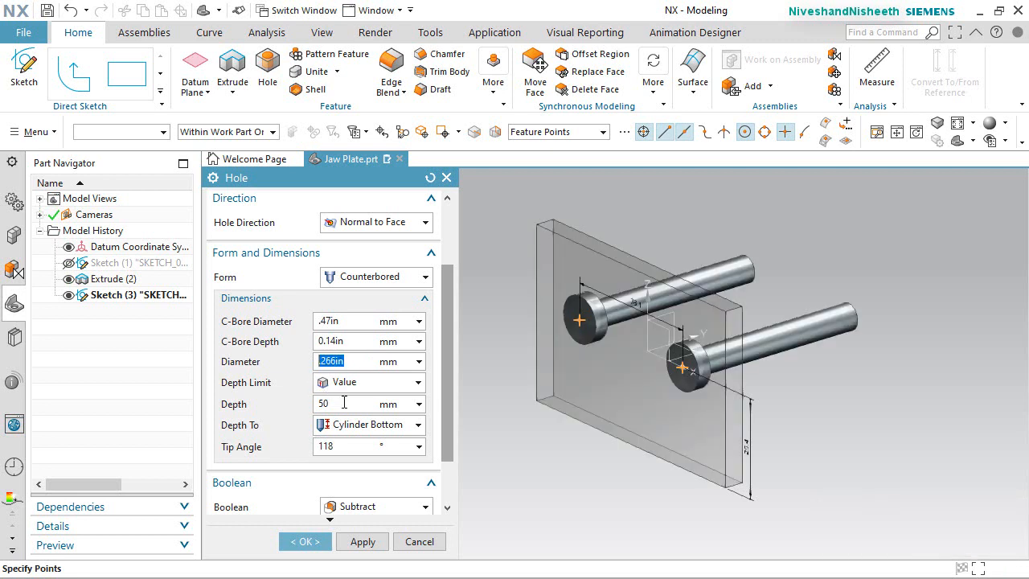
Set the depth limit to Through Body and create the two counterbored holes subtracted from the plate
{"action": "left_click", "coordinate": [412, 385]}
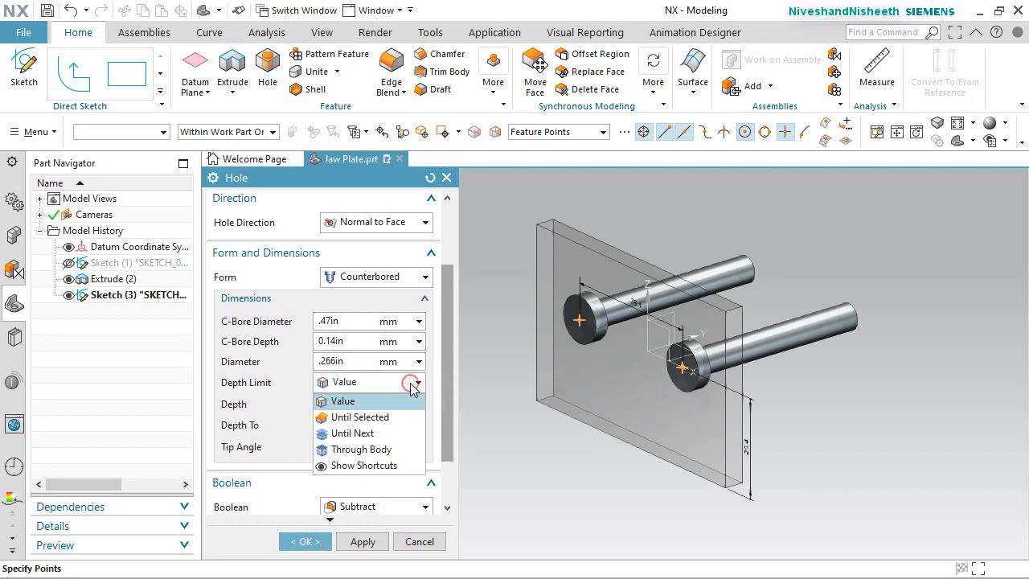
{"action": "left_click", "coordinate": [383, 450]}
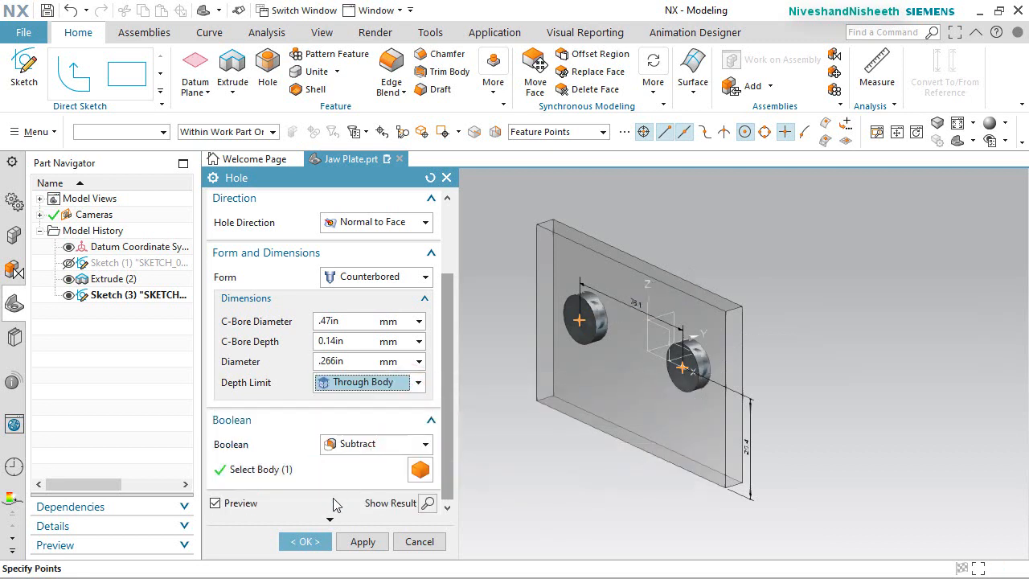
{"action": "left_click", "coordinate": [304, 541]}
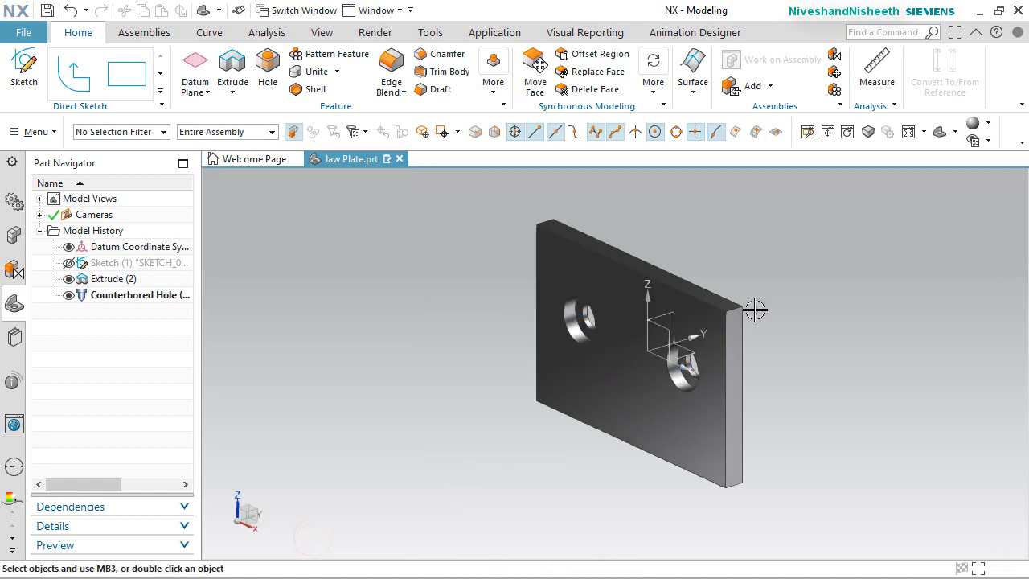
Check the drilled plate in isometric view and save the part
{"action": "key", "text": "End"}
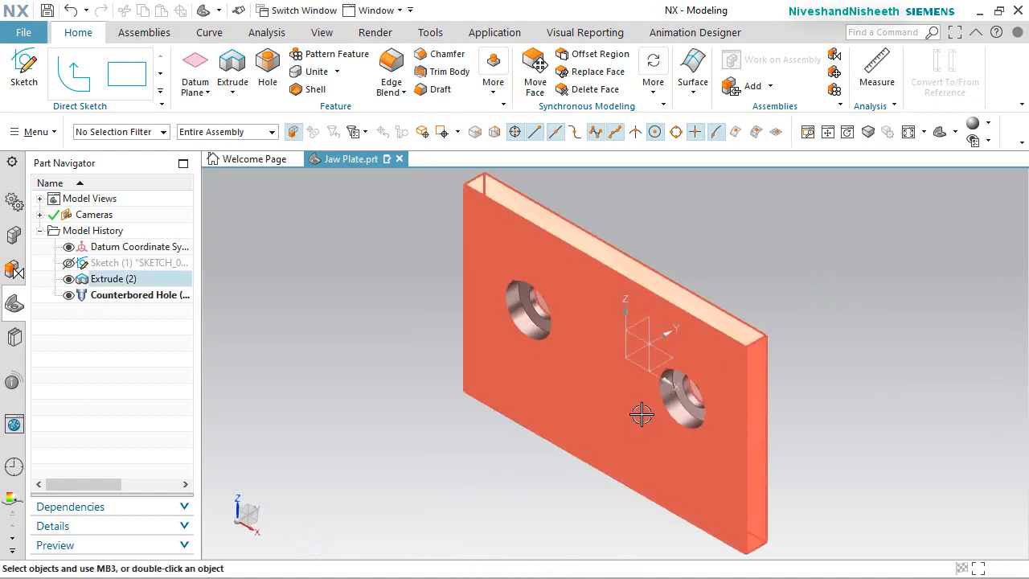
{"action": "middle_click_drag", "start_coordinate": [642, 413], "coordinate": [788, 406]}
{"action": "key", "text": "End"}
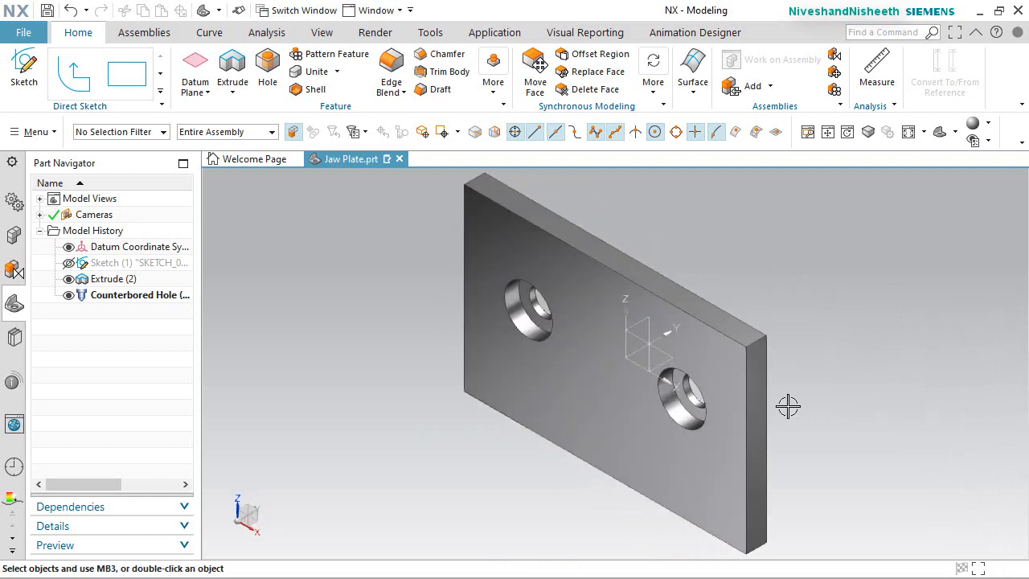
{"action": "key", "text": "ctrl+s"}
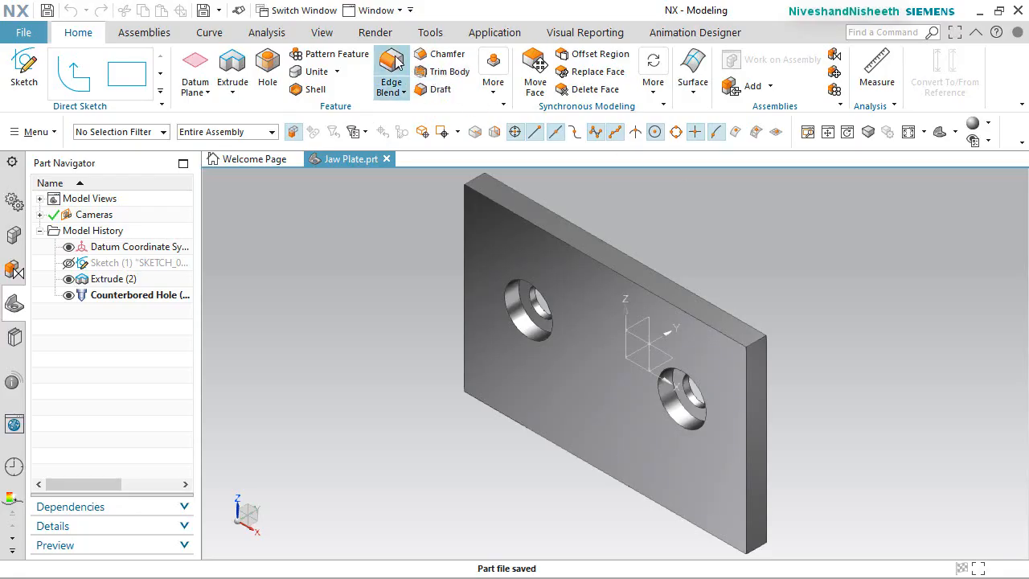
Start a 0.5 mm circular Edge Blend on the four outer edges of the counterbored front face
{"action": "left_click", "coordinate": [395, 61]}
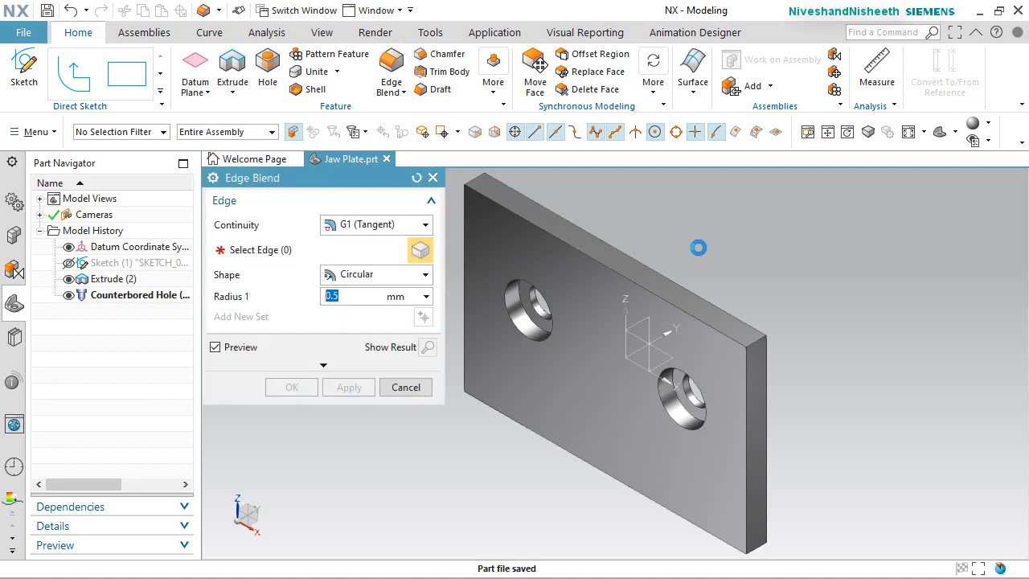
{"action": "left_click", "coordinate": [474, 191]}
{"action": "left_click", "coordinate": [465, 242]}
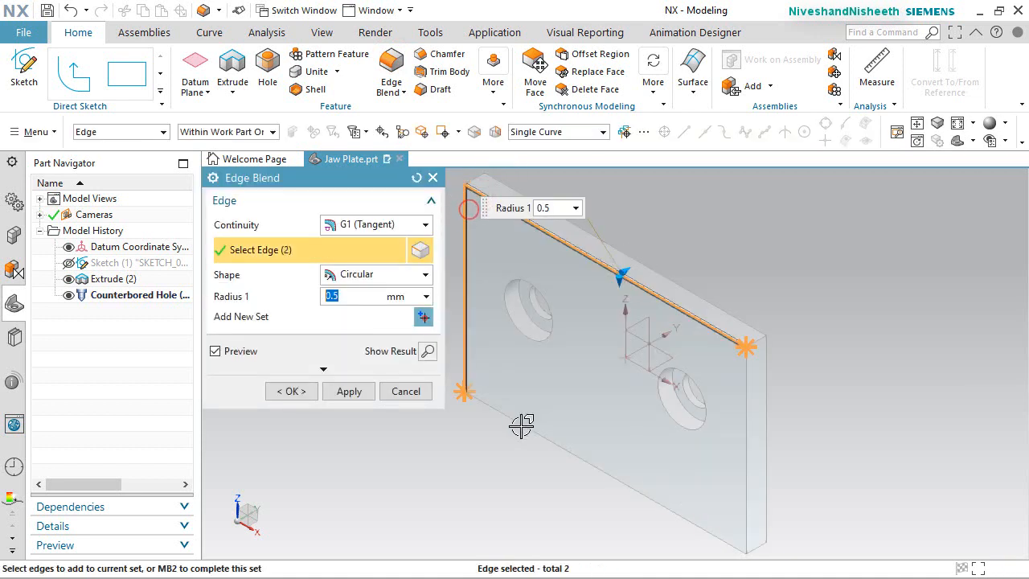
{"action": "left_click", "coordinate": [522, 424]}
{"action": "left_click", "coordinate": [745, 429]}
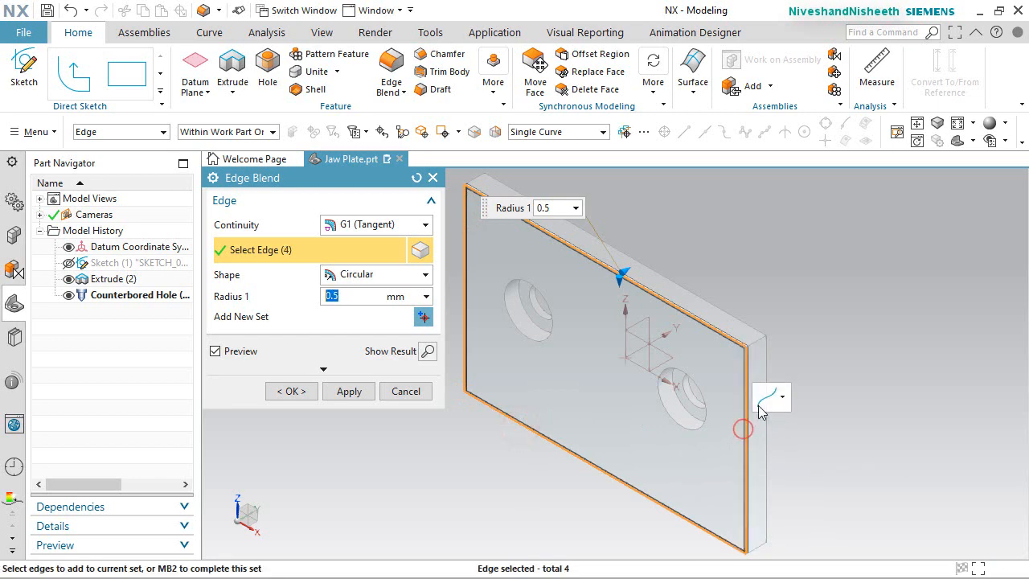
Add the rear face's right and top edges plus the upper-right, upper-left and lower-right short corner edges to the blend
{"action": "left_click", "coordinate": [765, 413]}
{"action": "left_click", "coordinate": [732, 308]}
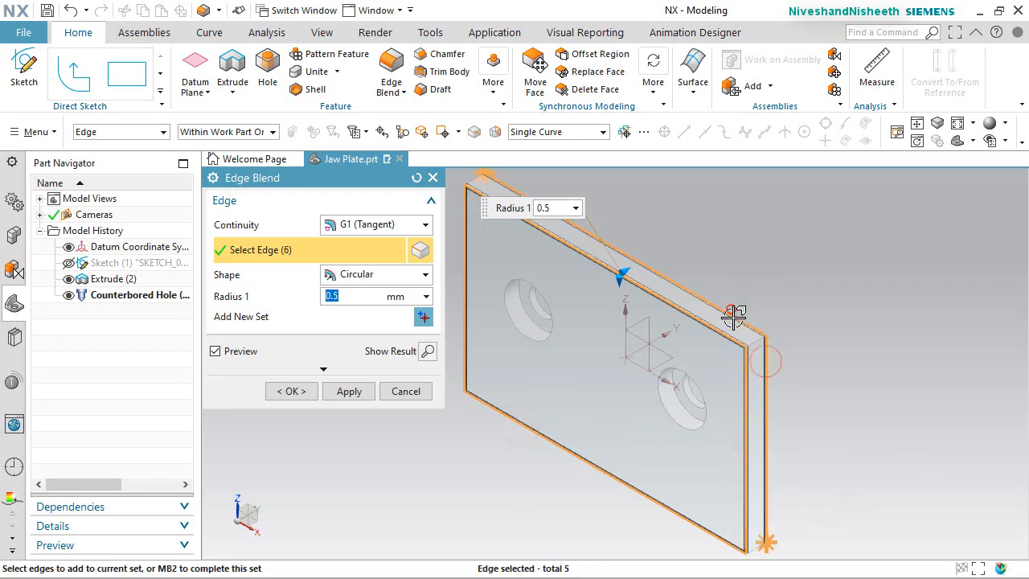
{"action": "scroll", "coordinate": [780, 414], "scroll_direction": "up", "scroll_amount": 4}
{"action": "left_click", "coordinate": [781, 402]}
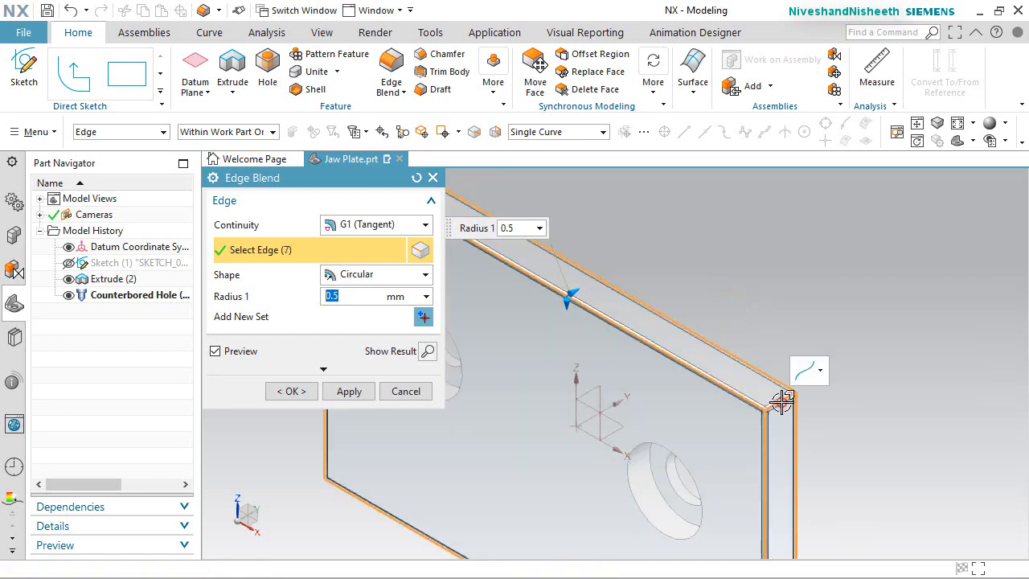
{"action": "scroll", "coordinate": [776, 394], "scroll_direction": "down", "scroll_amount": 3}
{"action": "scroll", "coordinate": [563, 265], "scroll_direction": "up", "scroll_amount": 5}
{"action": "left_click", "coordinate": [515, 294]}
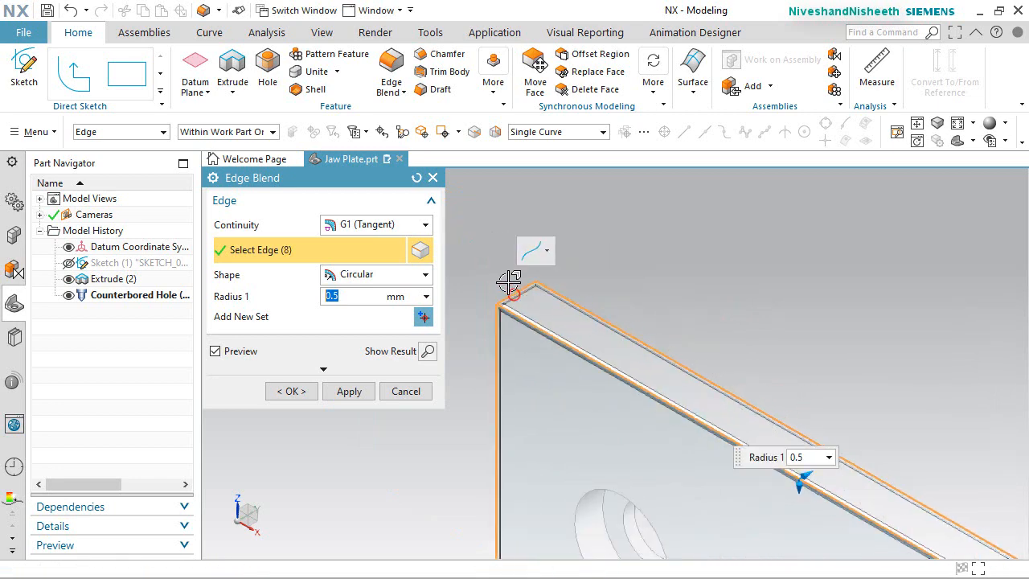
{"action": "scroll", "coordinate": [509, 281], "scroll_direction": "down", "scroll_amount": 3}
{"action": "scroll", "coordinate": [689, 523], "scroll_direction": "up", "scroll_amount": 4}
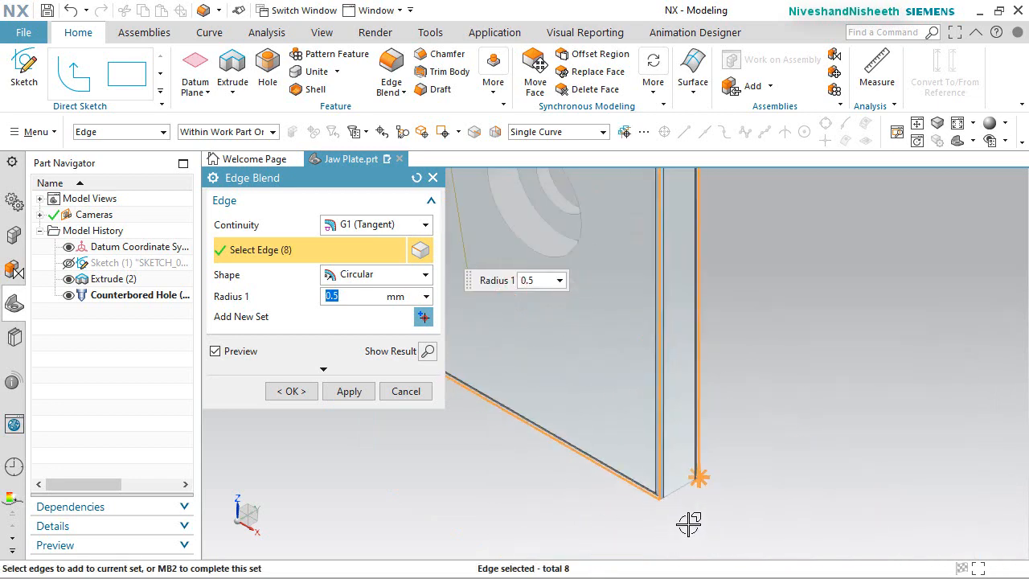
{"action": "left_click", "coordinate": [680, 484]}
{"action": "scroll", "coordinate": [760, 459], "scroll_direction": "down", "scroll_amount": 3}
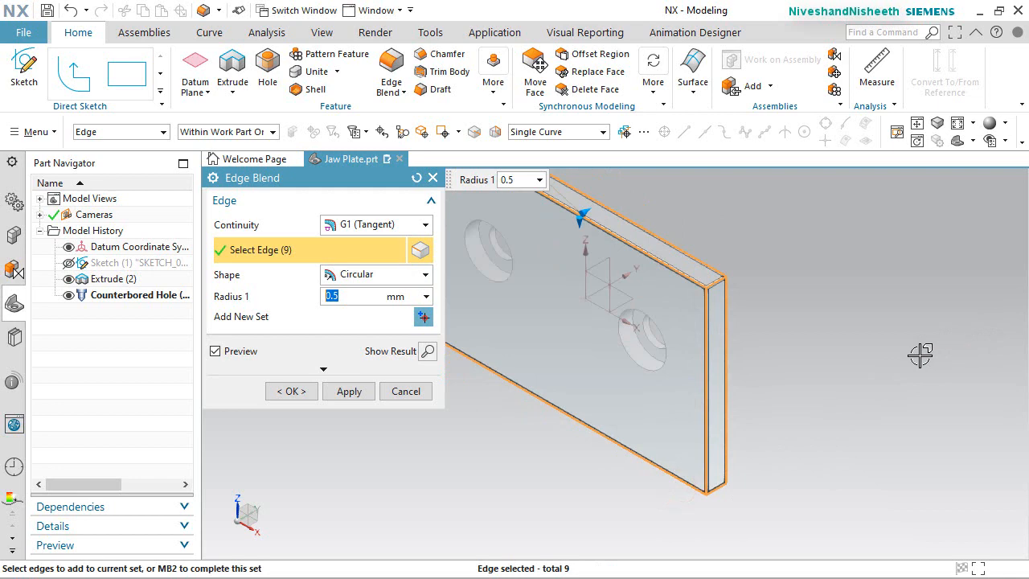
Add the rear face's bottom edge and the remaining short corner edge, and create the 0.5 mm edge blend
{"action": "middle_click_drag", "start_coordinate": [867, 369], "coordinate": [851, 383]}
{"action": "middle_click_drag", "start_coordinate": [781, 407], "coordinate": [706, 434]}
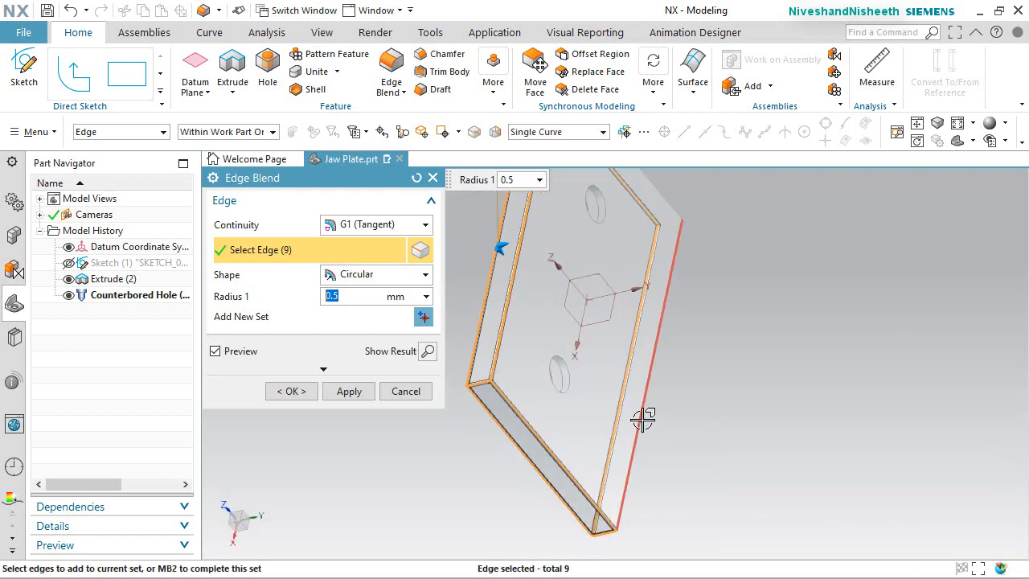
{"action": "left_click", "coordinate": [645, 419]}
{"action": "middle_click_drag", "start_coordinate": [742, 301], "coordinate": [715, 375]}
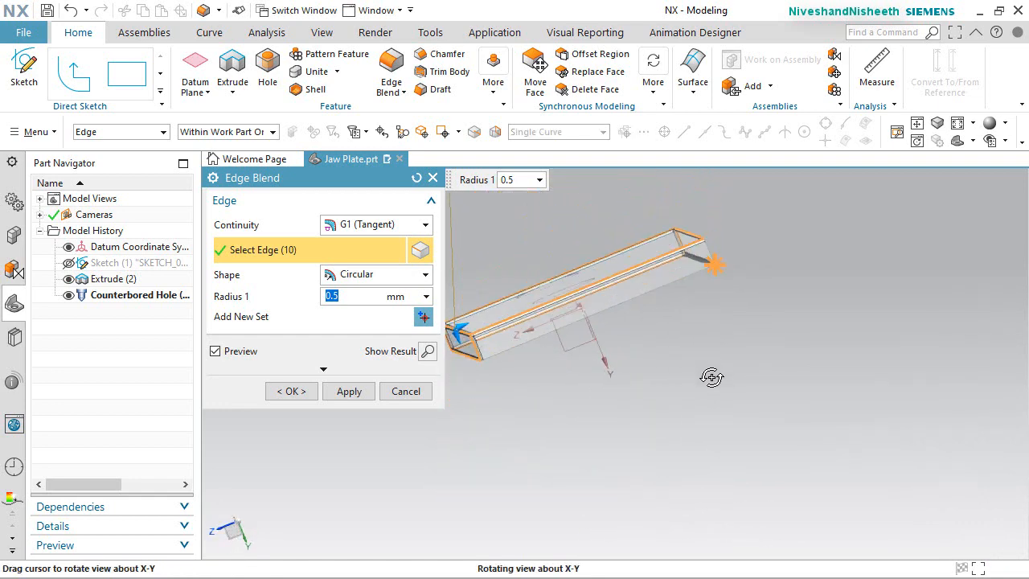
{"action": "scroll", "coordinate": [715, 246], "scroll_direction": "up", "scroll_amount": 5}
{"action": "left_click", "coordinate": [738, 226]}
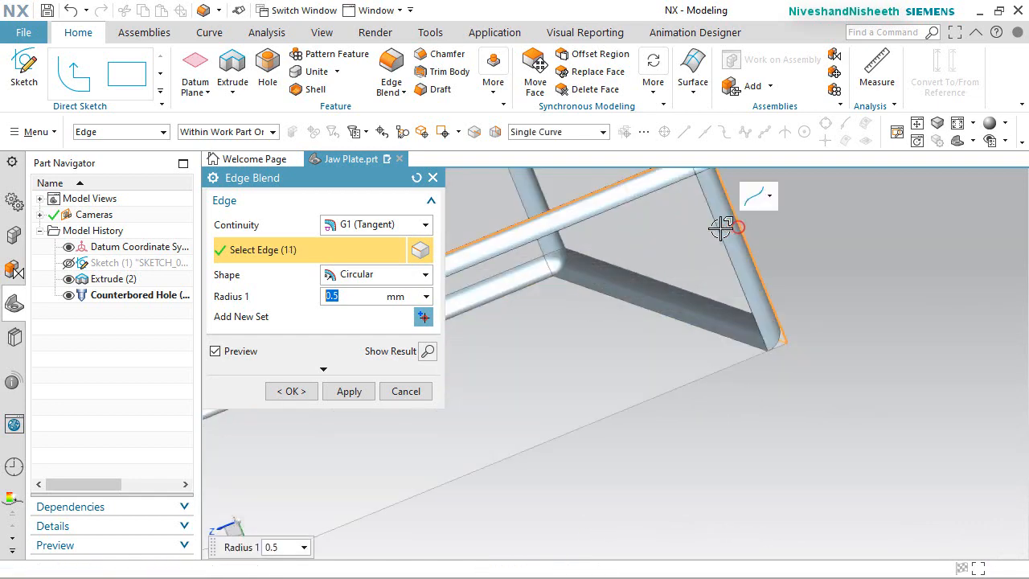
{"action": "left_click", "coordinate": [292, 391]}
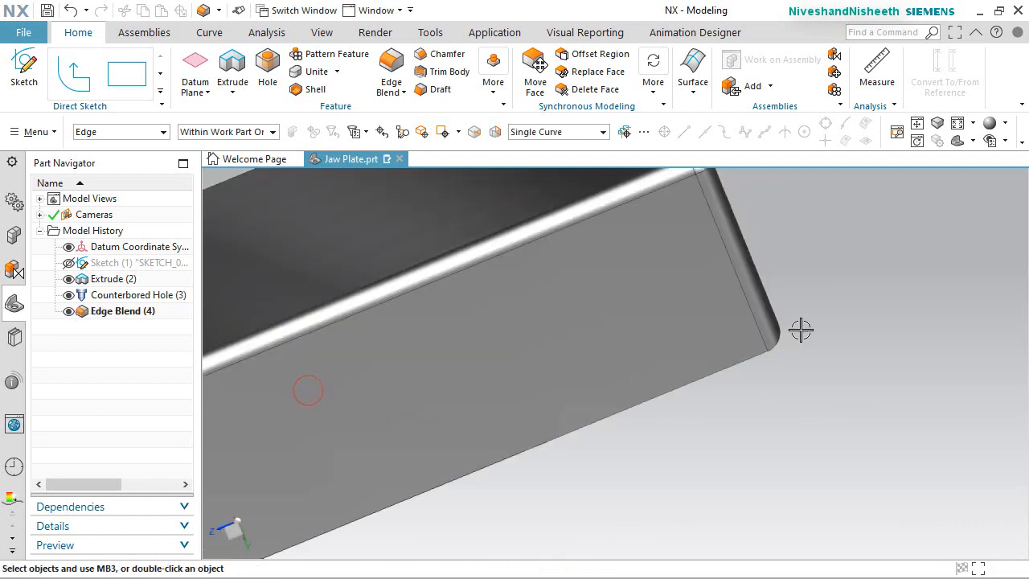
Return to the isometric view of the blended plate and save the part
{"action": "key", "text": "End"}
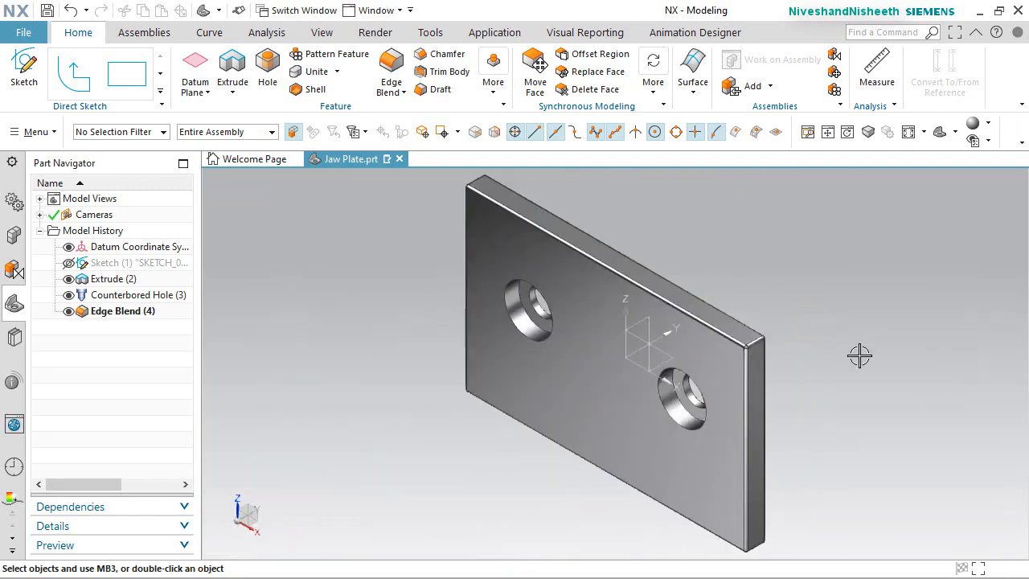
{"action": "key", "text": "ctrl+s"}
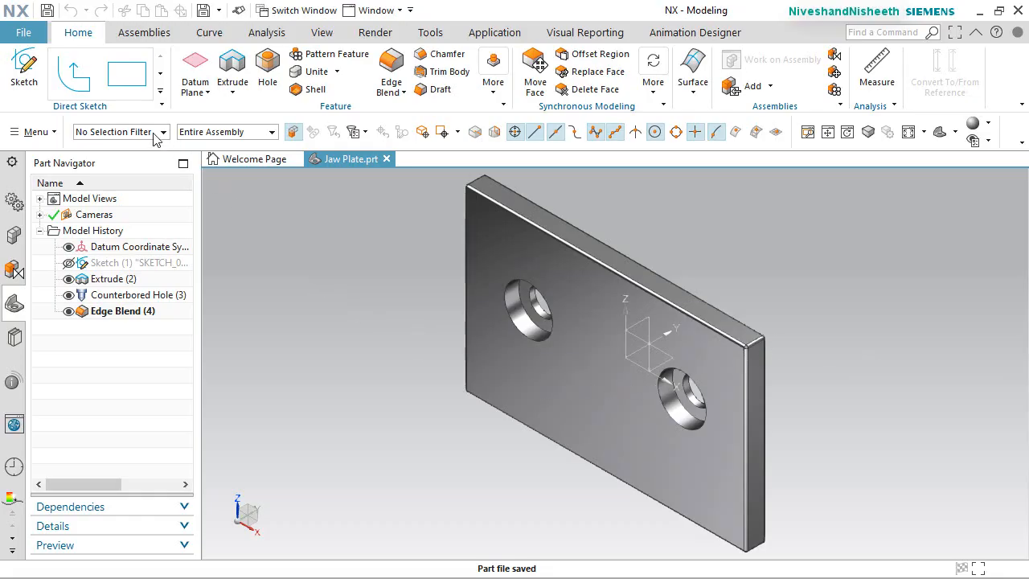
Create a new sketch on the plate's counterbored front face and view that face straight on
{"action": "left_click", "coordinate": [26, 72]}
{"action": "left_click", "coordinate": [602, 389]}
{"action": "left_click", "coordinate": [344, 347]}
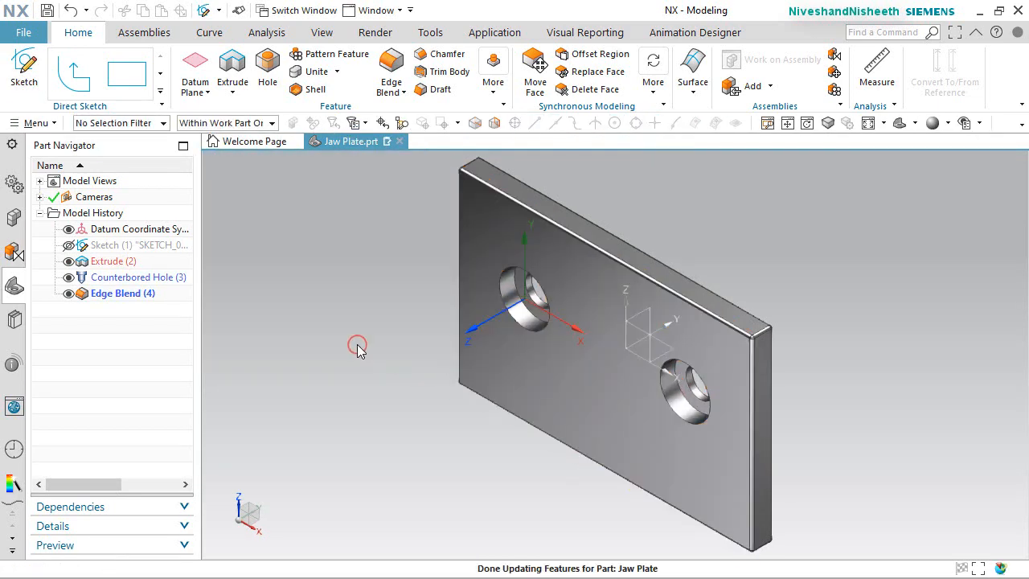
{"action": "middle_click_drag", "start_coordinate": [623, 432], "coordinate": [815, 363]}
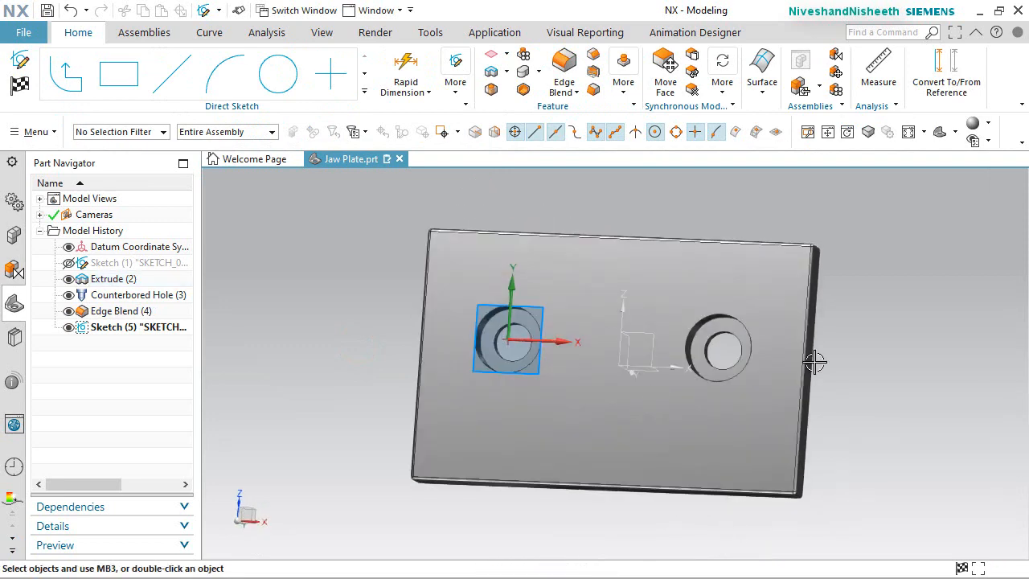
{"action": "right_click_drag", "start_coordinate": [926, 345], "coordinate": [955, 371]}
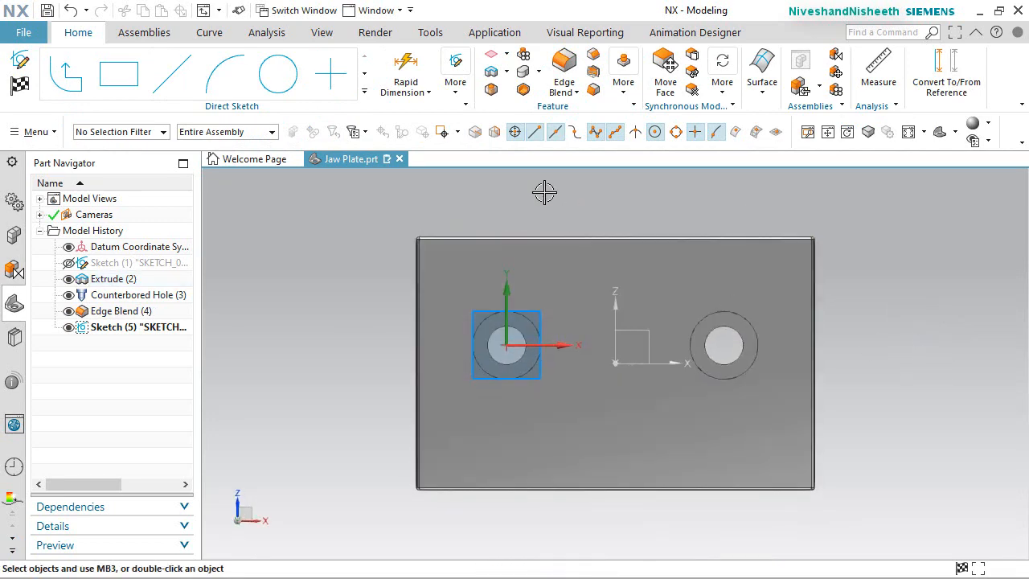
Project the front face's outer edges and both counterbore circles into the sketch
{"action": "left_click", "coordinate": [364, 91]}
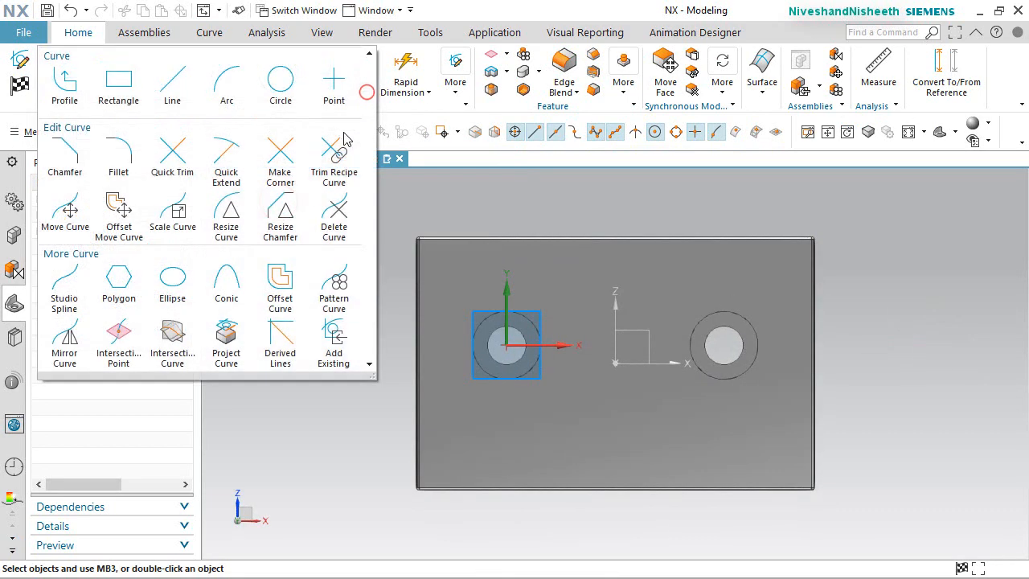
{"action": "left_click", "coordinate": [217, 336]}
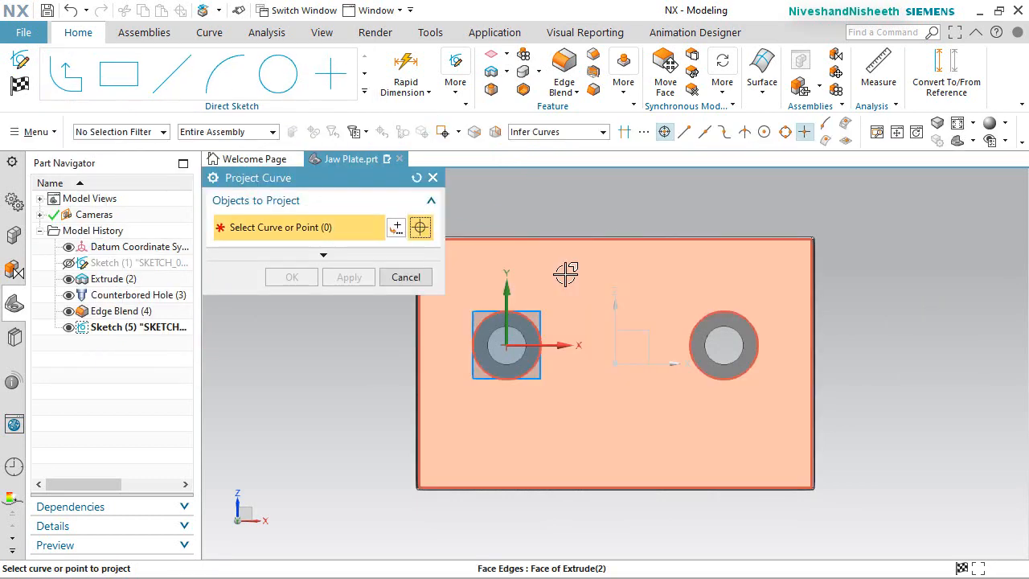
{"action": "left_click", "coordinate": [565, 275]}
{"action": "left_click", "coordinate": [289, 277]}
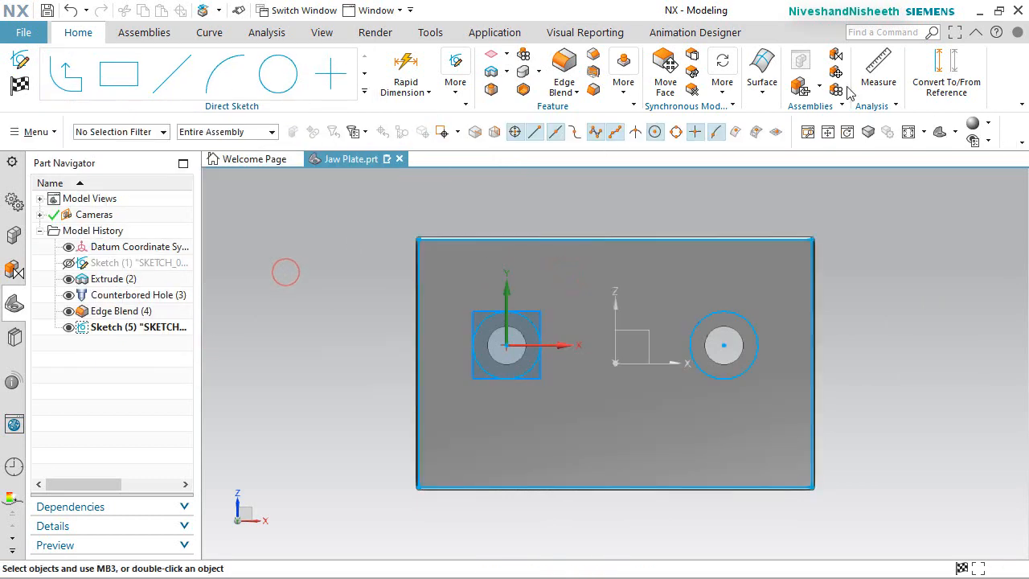
Convert all projected outline edges and counterbore circles to reference curves
{"action": "left_click", "coordinate": [947, 74]}
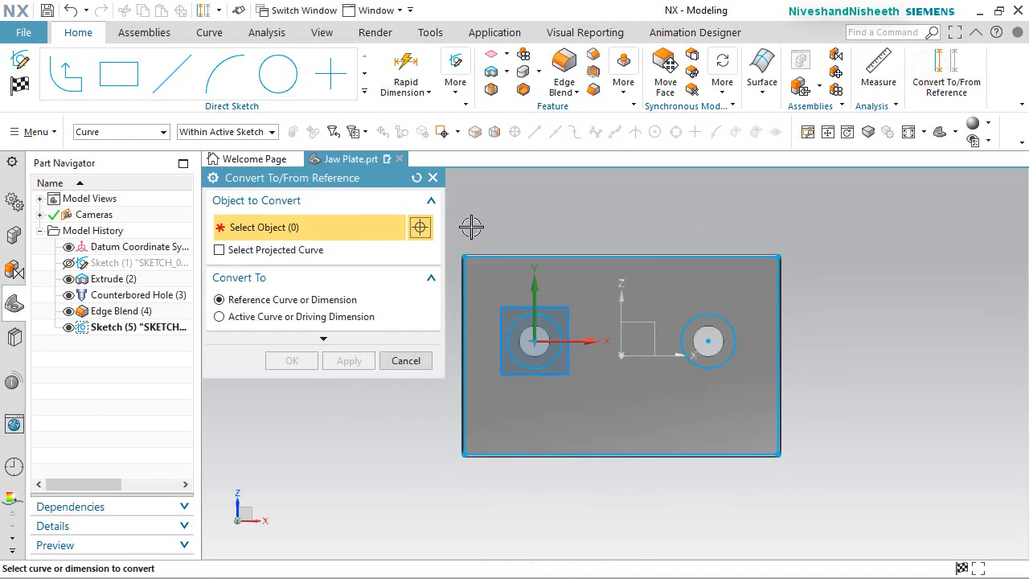
{"action": "mouse_move", "coordinate": [453, 227]}
{"action": "left_mouse_down"}
{"action": "mouse_move", "coordinate": [732, 476]}
{"action": "mouse_move", "coordinate": [812, 508]}
{"action": "left_mouse_up"}
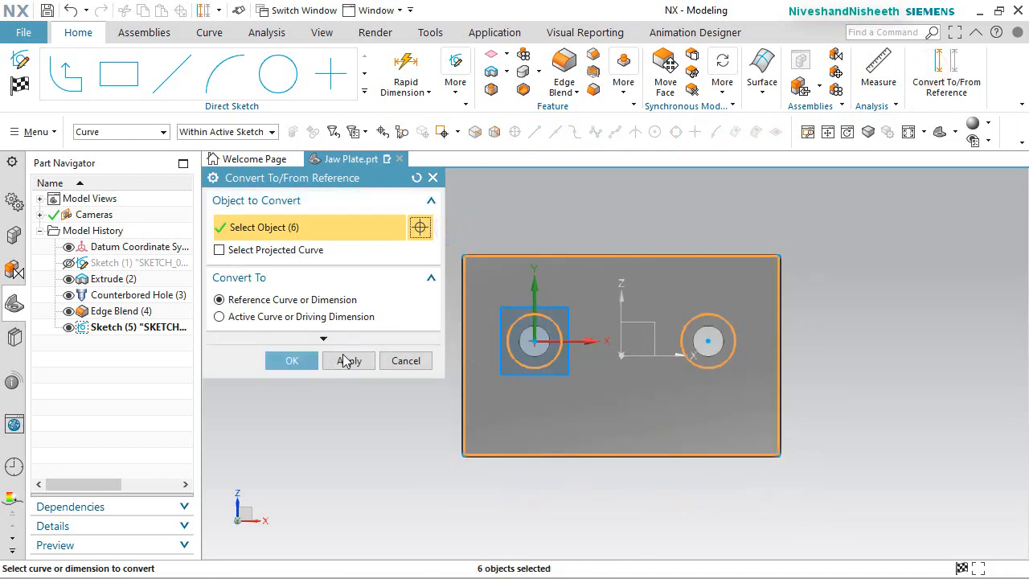
{"action": "left_click", "coordinate": [292, 360]}
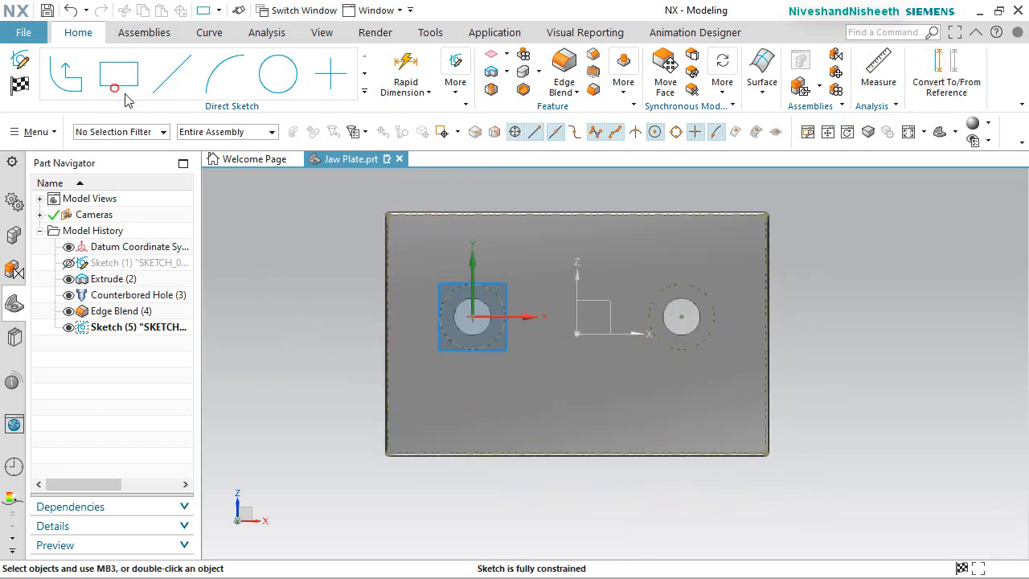
Sketch a slanted three-point rectangle about 5 mm wide and 61 mm long crossing the plate's lower-right corner
{"action": "left_click", "coordinate": [119, 81]}
{"action": "left_click", "coordinate": [896, 245]}
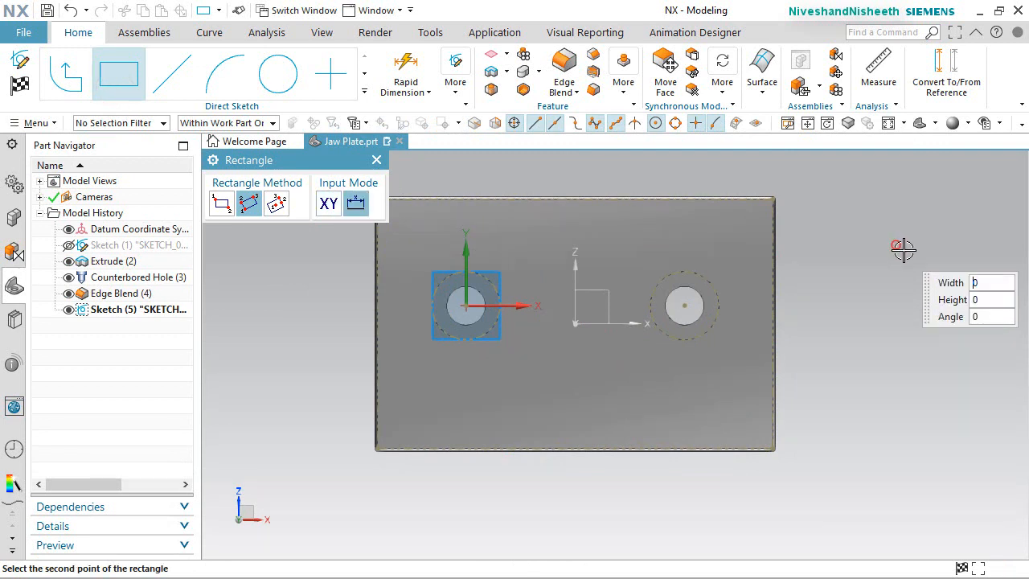
{"action": "left_click", "coordinate": [918, 256]}
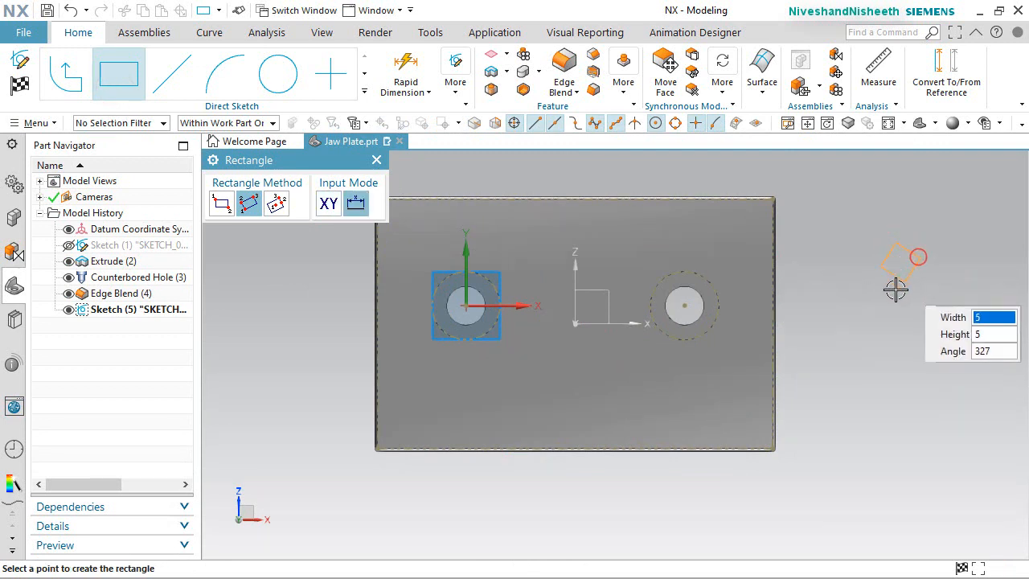
{"action": "left_click", "coordinate": [721, 546]}
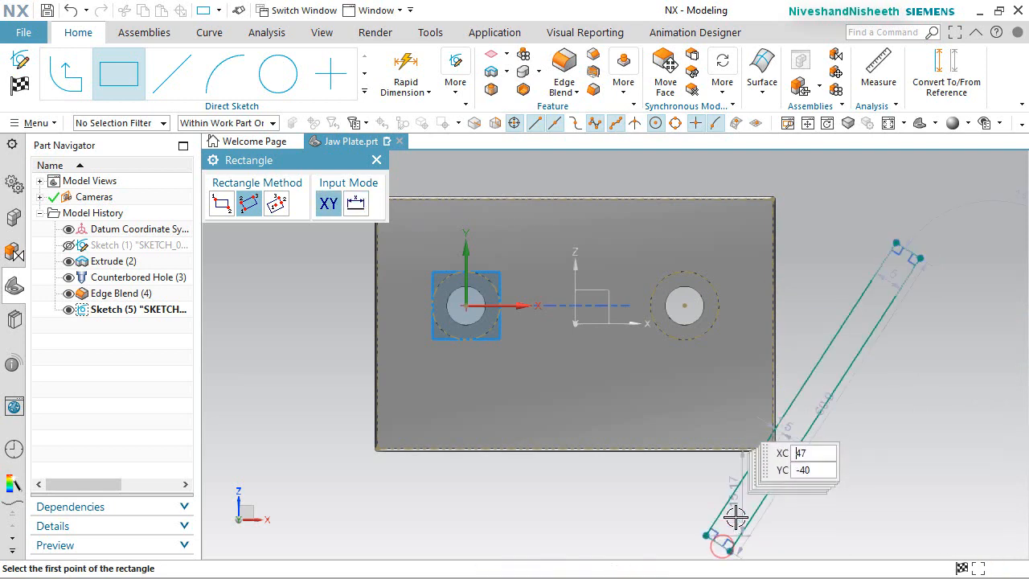
{"action": "key", "text": "Escape"}
Set the slanted rectangle's width to 1 mm and its length to 82.096 mm
{"action": "double_click", "coordinate": [876, 288]}
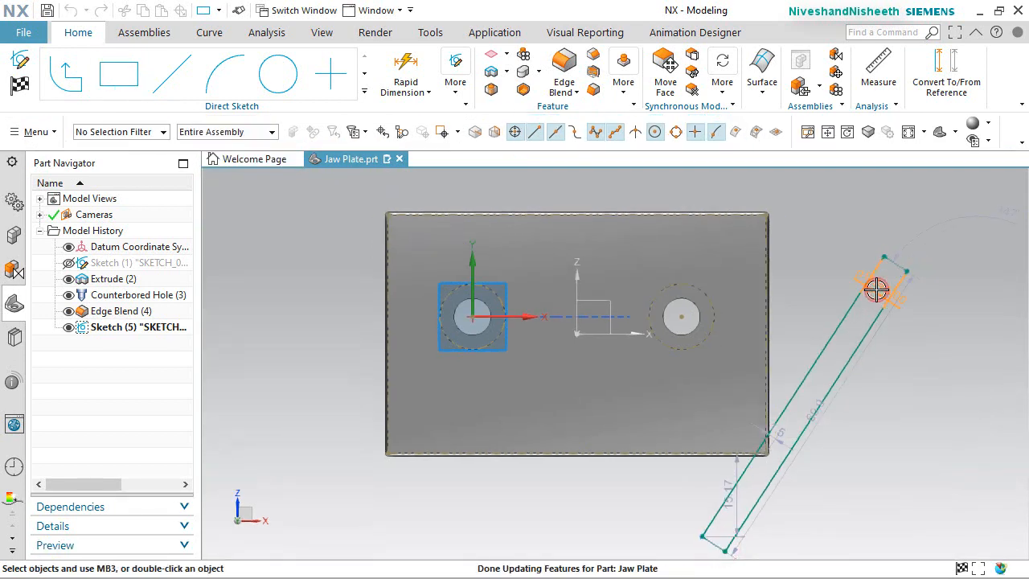
{"action": "key", "text": "Return"}
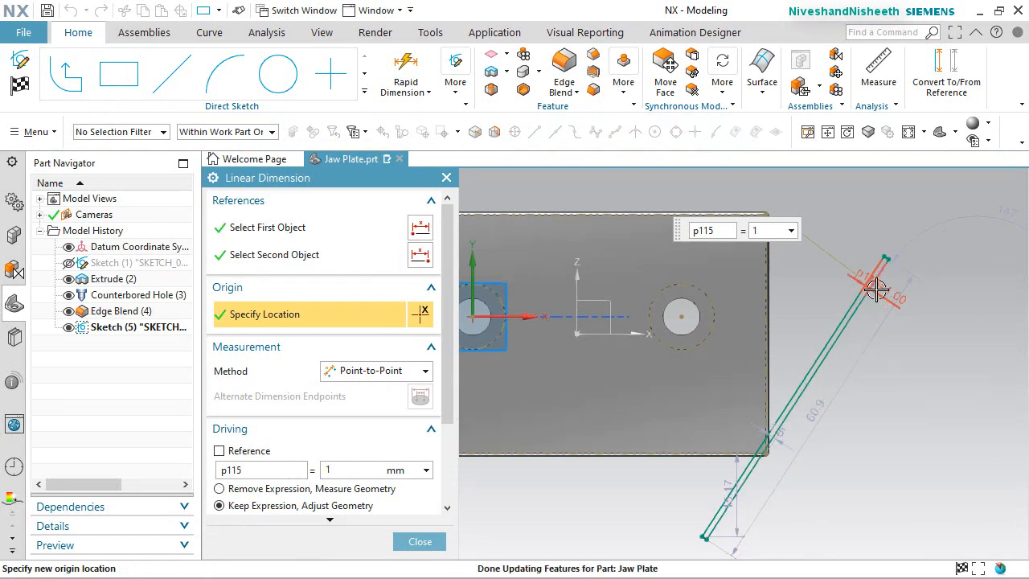
{"action": "double_click", "coordinate": [821, 410]}
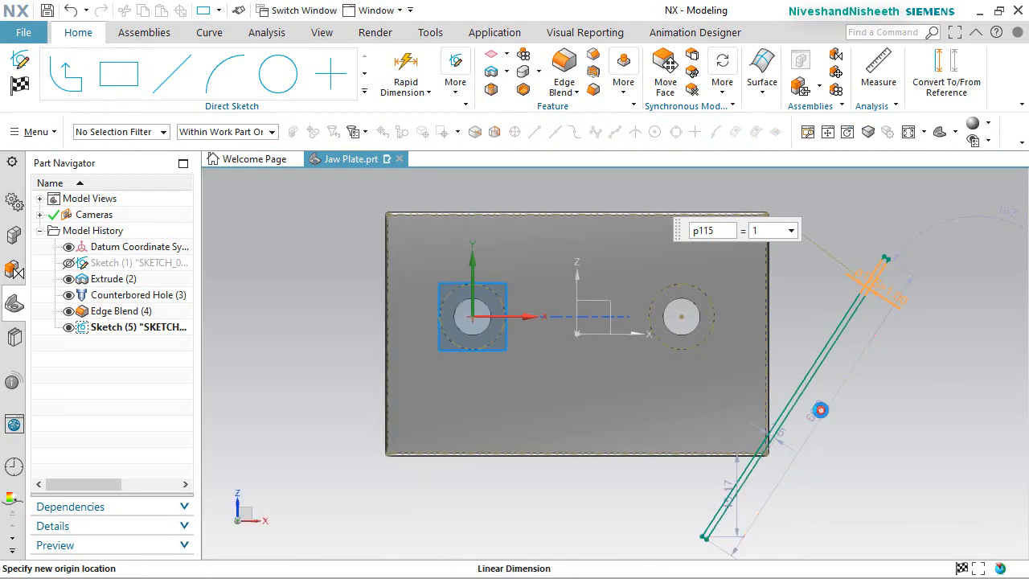
{"action": "type", "text": "82.096"}
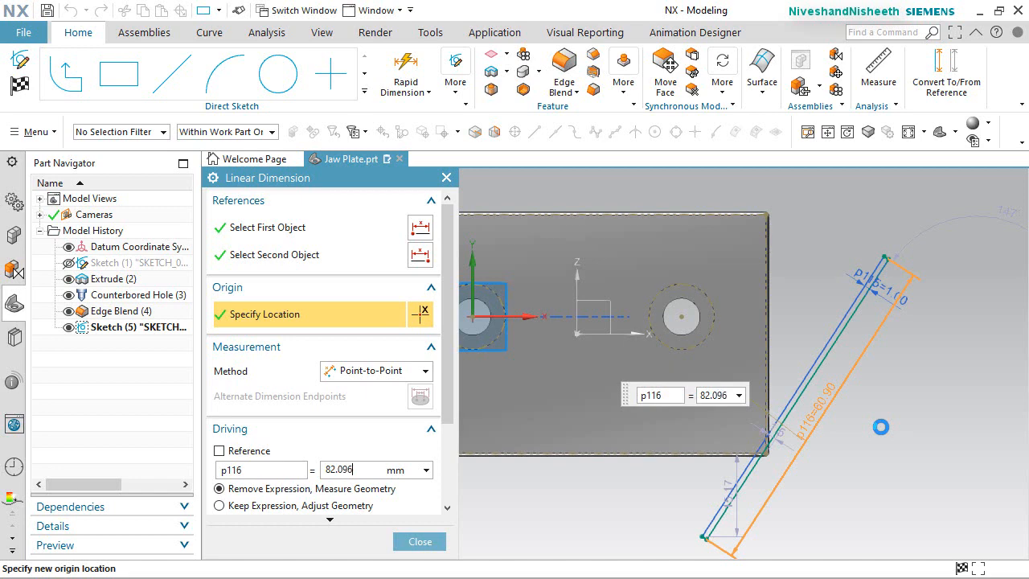
{"action": "key", "text": "Return"}
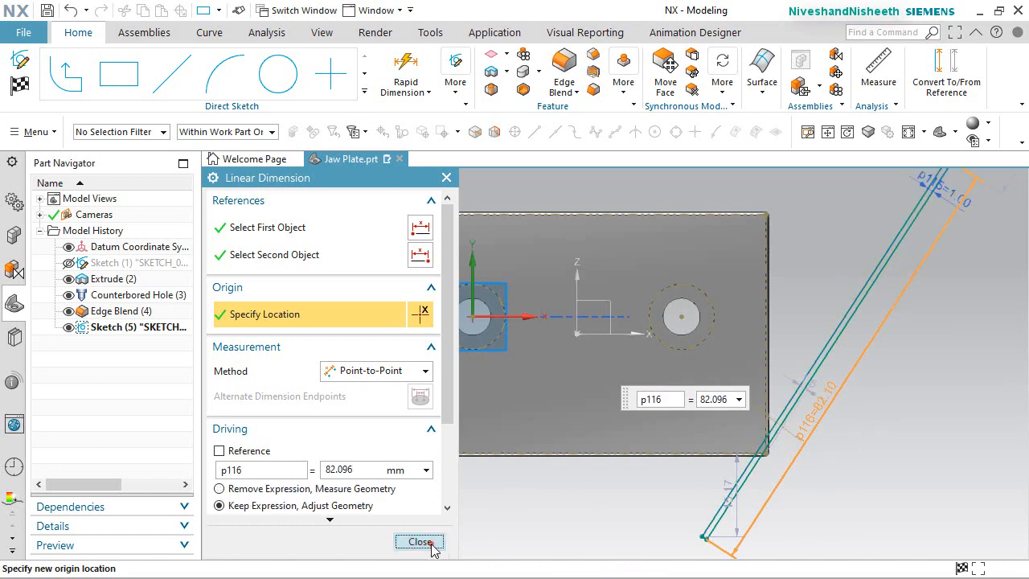
{"action": "left_click", "coordinate": [424, 542]}
Add a 135° angular dimension between the slanted rectangle's long side and the plate's right reference edge
{"action": "scroll", "coordinate": [823, 489], "scroll_direction": "down", "scroll_amount": 3}
{"action": "scroll", "coordinate": [824, 492], "scroll_direction": "up", "scroll_amount": 4}
{"action": "scroll", "coordinate": [824, 492], "scroll_direction": "up", "scroll_amount": 1}
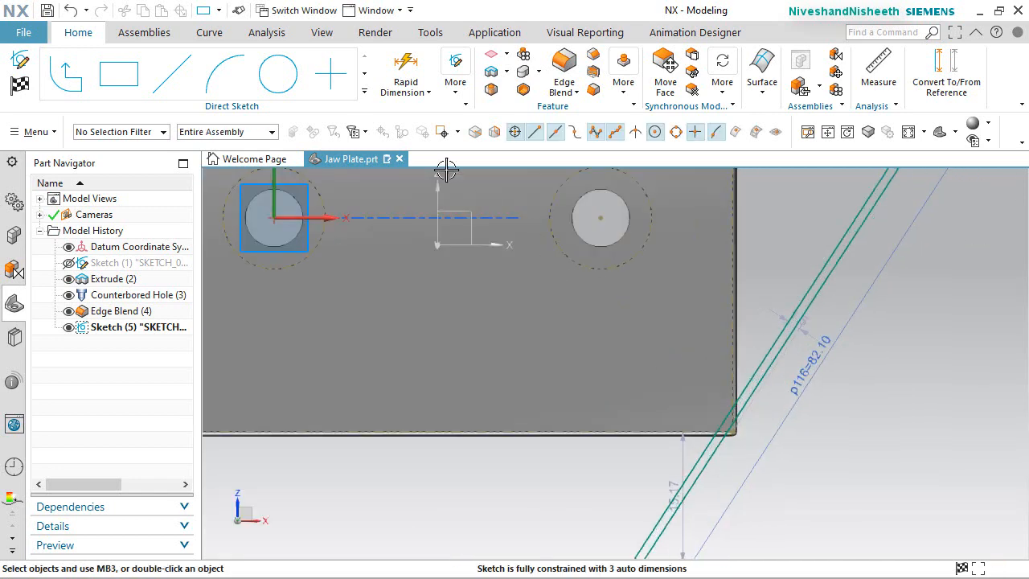
{"action": "left_click", "coordinate": [406, 88]}
{"action": "left_click", "coordinate": [440, 170]}
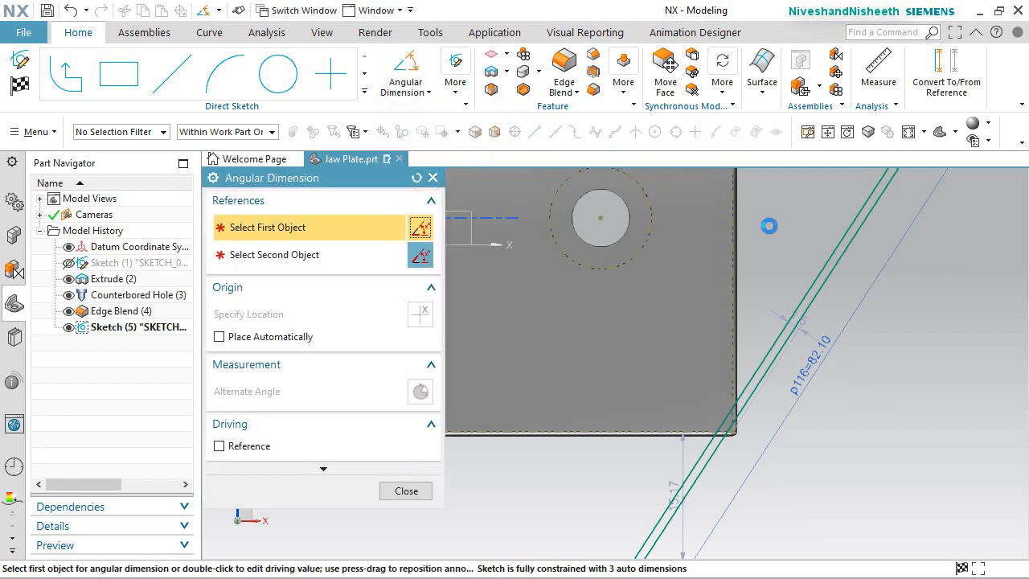
{"action": "left_click", "coordinate": [664, 531]}
{"action": "left_click", "coordinate": [730, 356]}
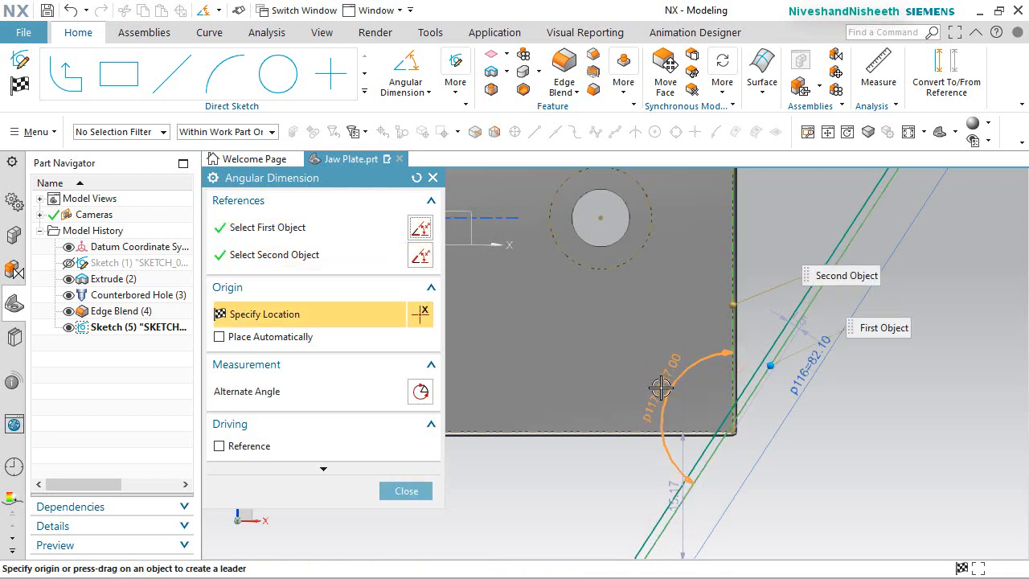
{"action": "left_click", "coordinate": [661, 389]}
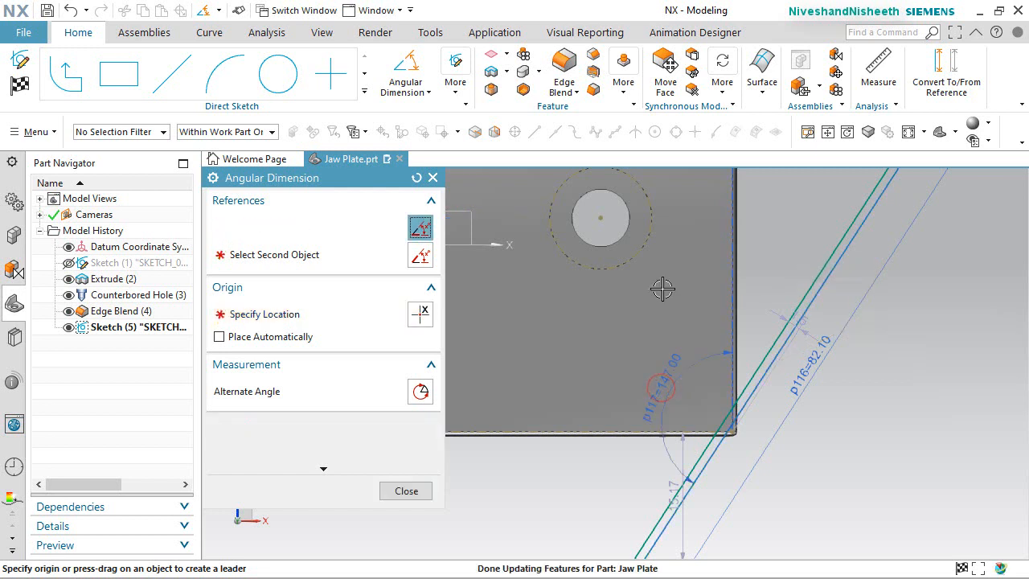
{"action": "type", "text": "13"}
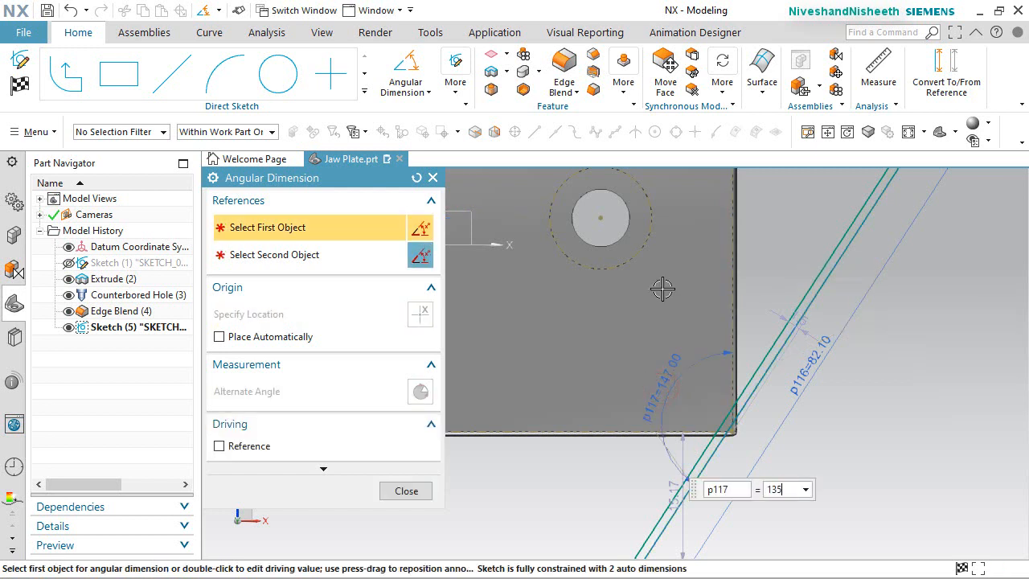
{"action": "type", "text": "5"}
{"action": "key", "text": "Return"}
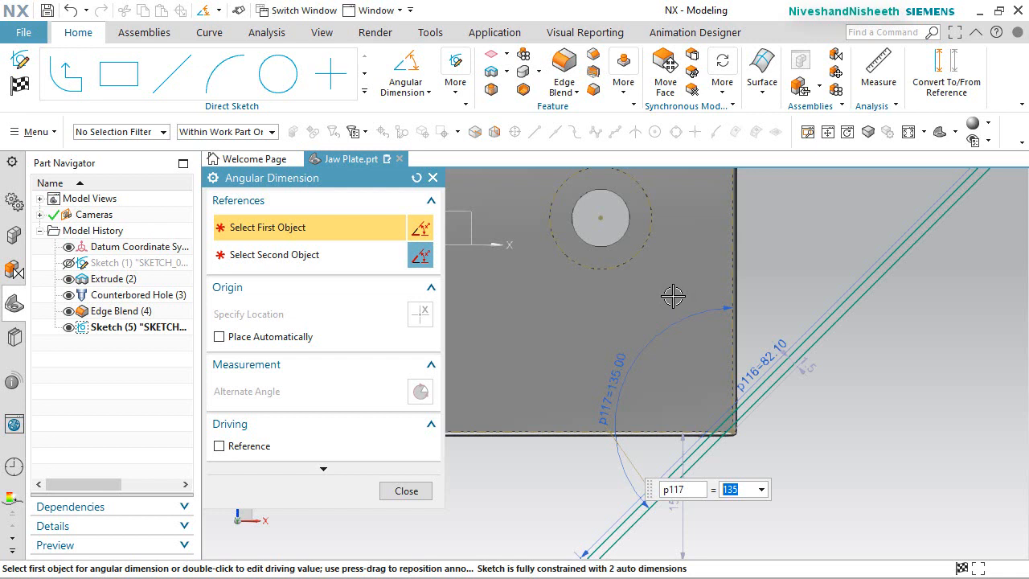
{"action": "left_click", "coordinate": [433, 178]}
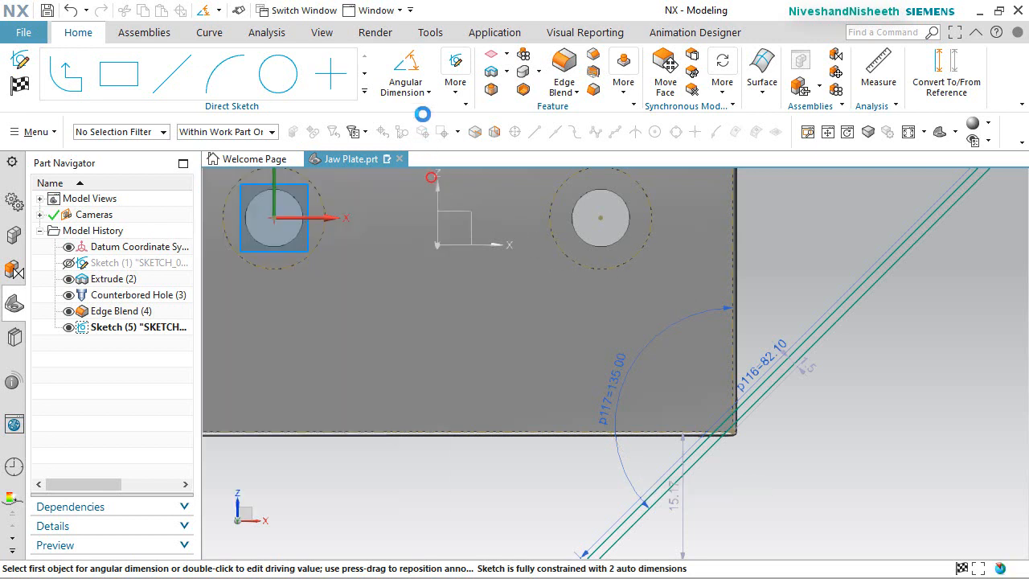
Add a 5.8 mm vertical dimension between the plate's bottom reference edge and the slanted rectangle's lowest corner
{"action": "left_click", "coordinate": [430, 92]}
{"action": "left_click", "coordinate": [426, 133]}
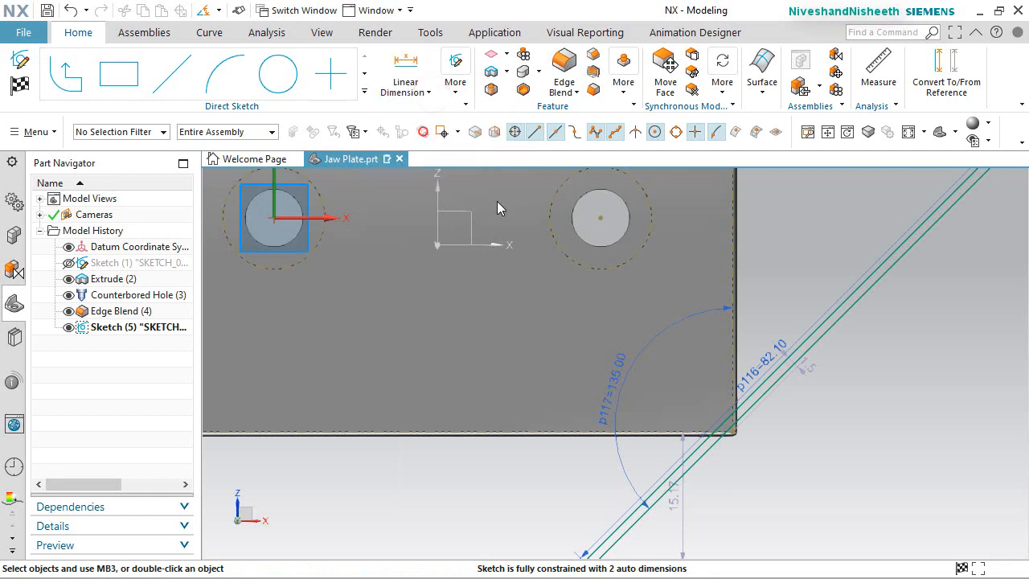
{"action": "left_click", "coordinate": [597, 425]}
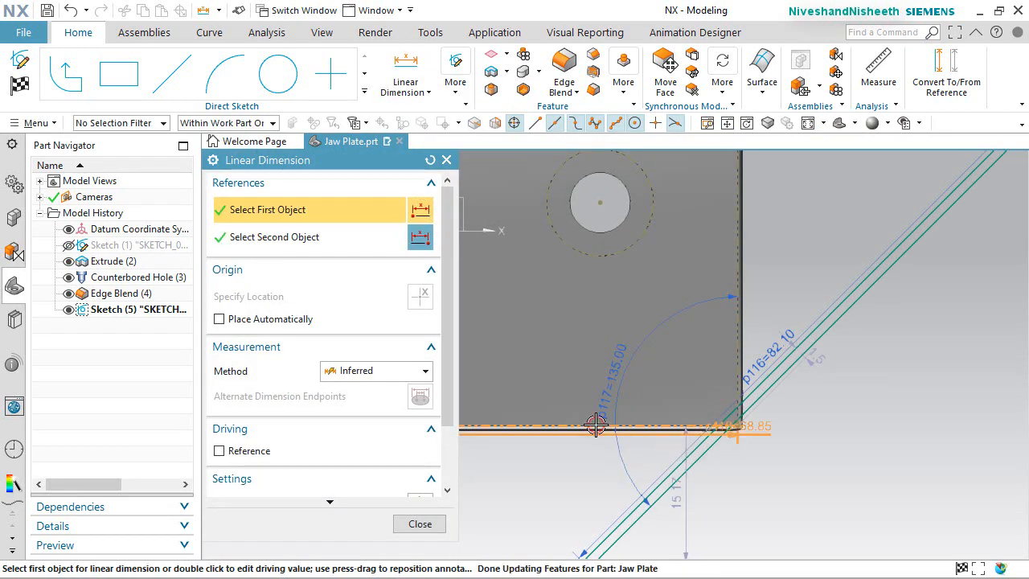
{"action": "scroll", "coordinate": [622, 354], "scroll_direction": "down", "scroll_amount": 2}
{"action": "scroll", "coordinate": [584, 458], "scroll_direction": "up", "scroll_amount": 2}
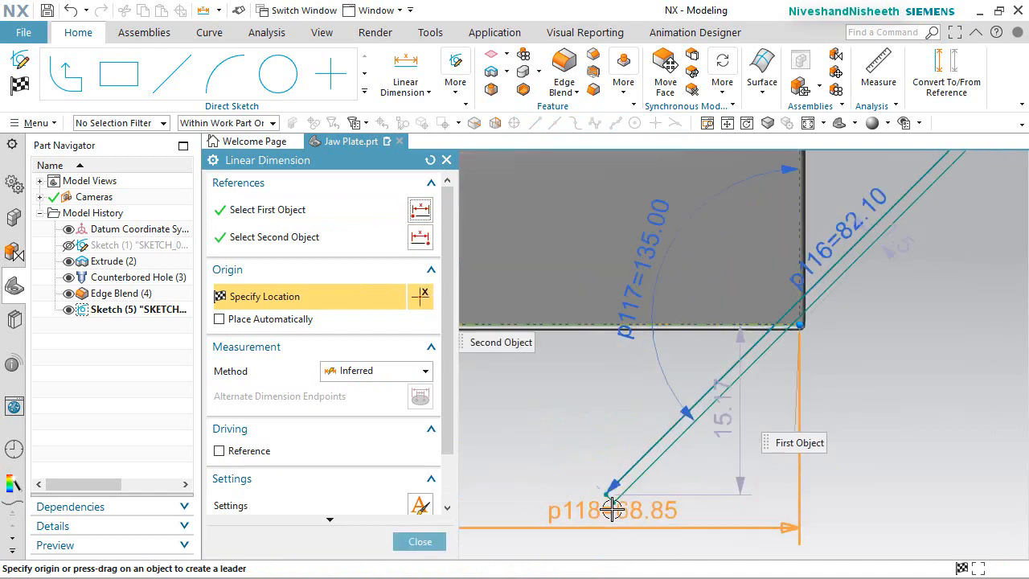
{"action": "left_click", "coordinate": [612, 503]}
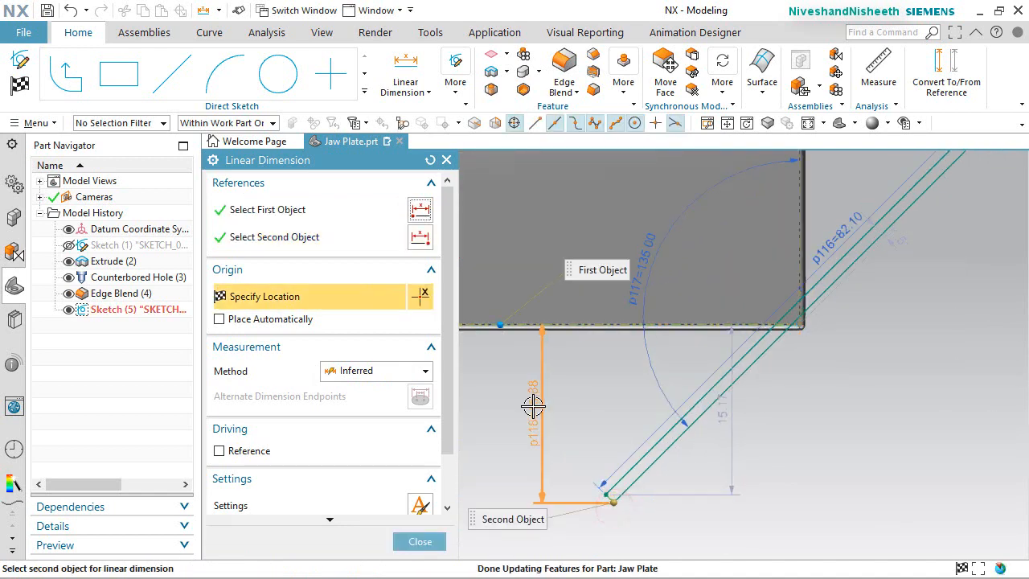
{"action": "left_click", "coordinate": [535, 406]}
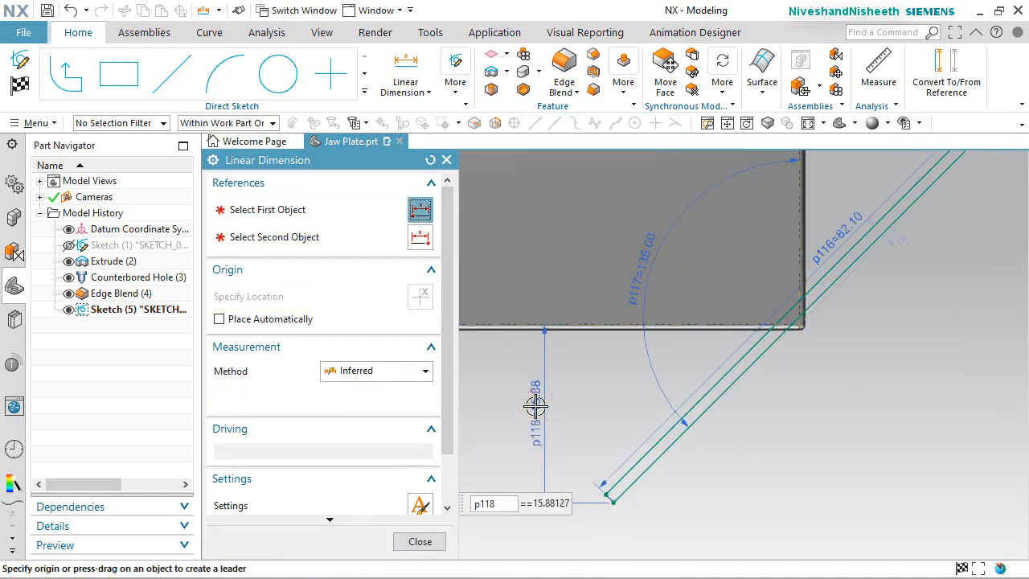
{"action": "type", "text": "5.8"}
{"action": "key", "text": "Return"}
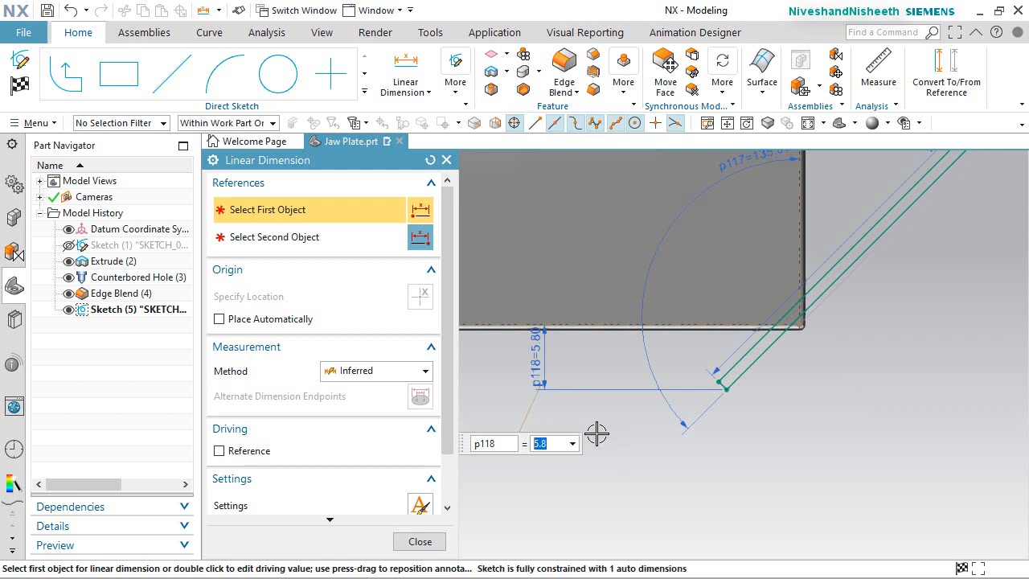
{"action": "left_click", "coordinate": [420, 541]}
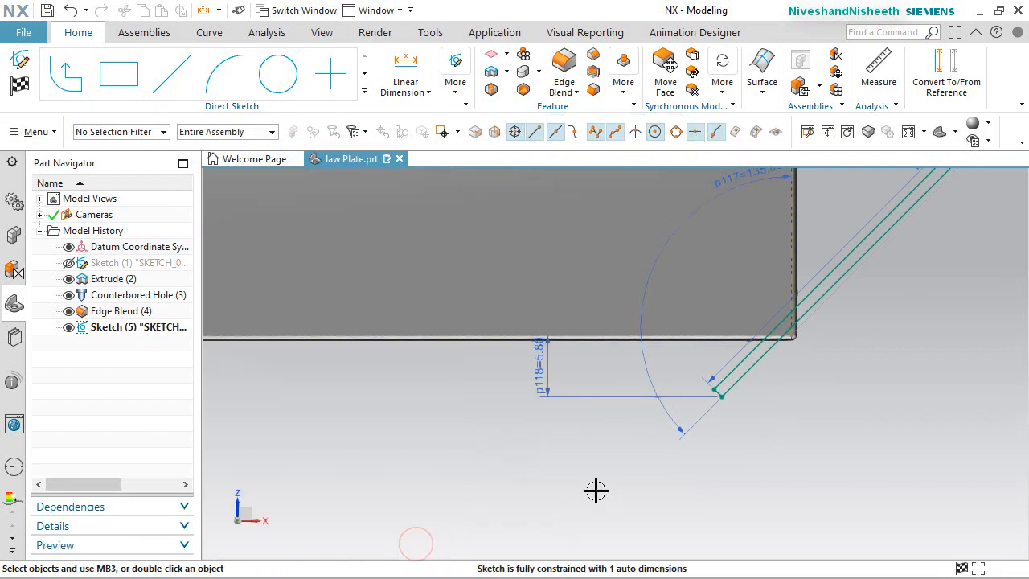
Add a 1 mm horizontal dimension between the slanted rectangle's lowest corner and the plate's right reference edge
{"action": "left_click", "coordinate": [519, 410]}
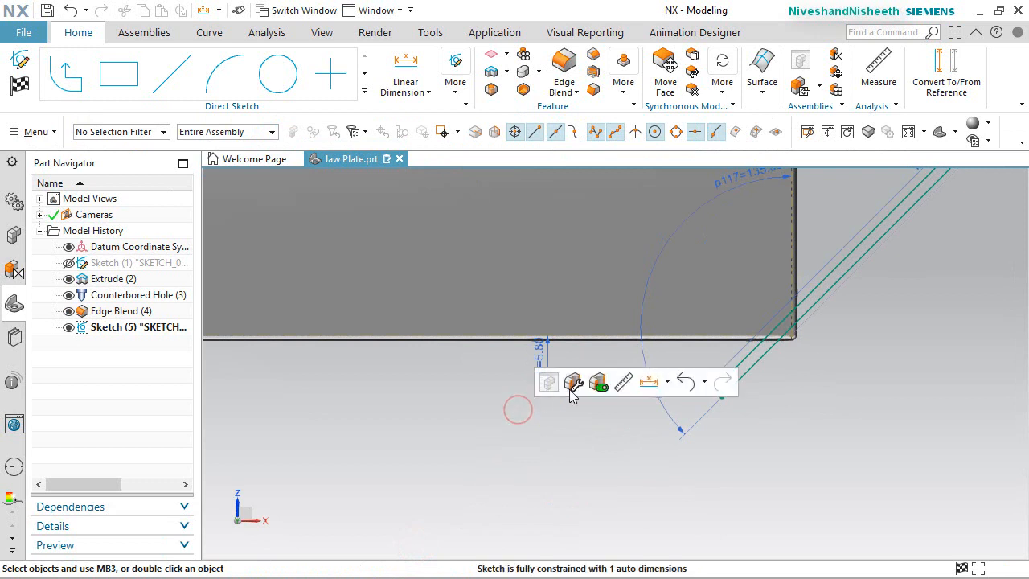
{"action": "left_click", "coordinate": [648, 385]}
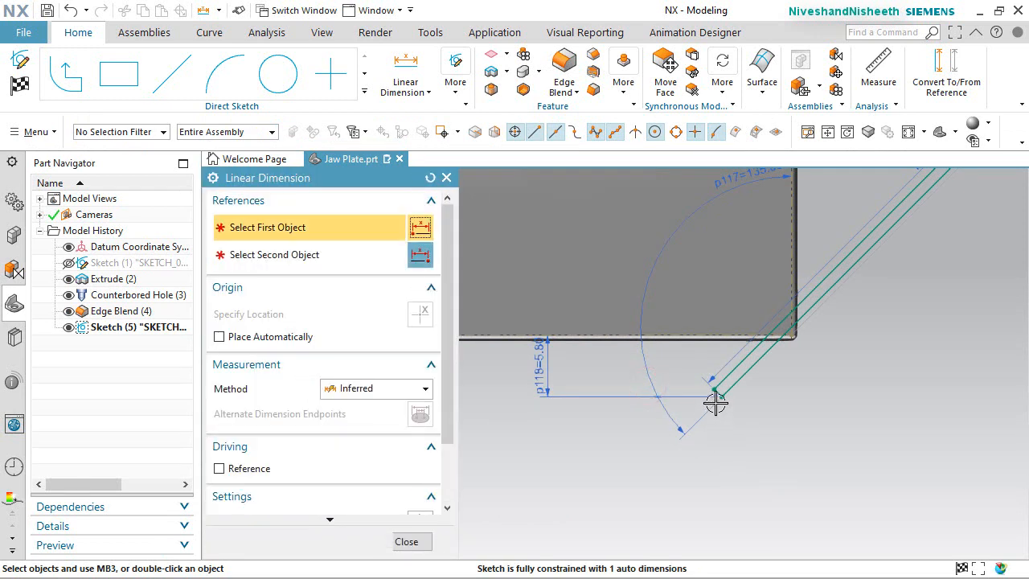
{"action": "left_click", "coordinate": [723, 392]}
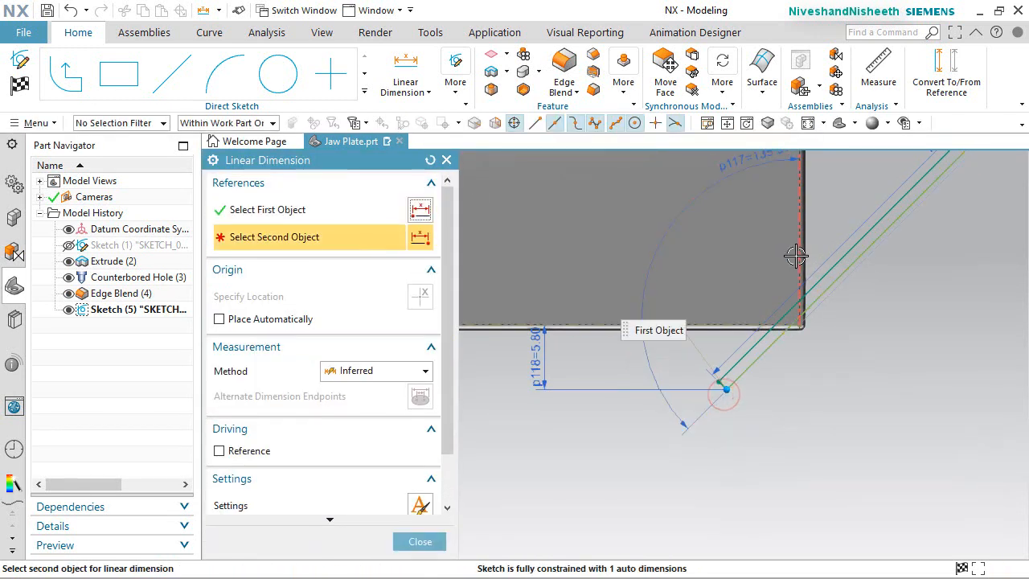
{"action": "left_click", "coordinate": [794, 254]}
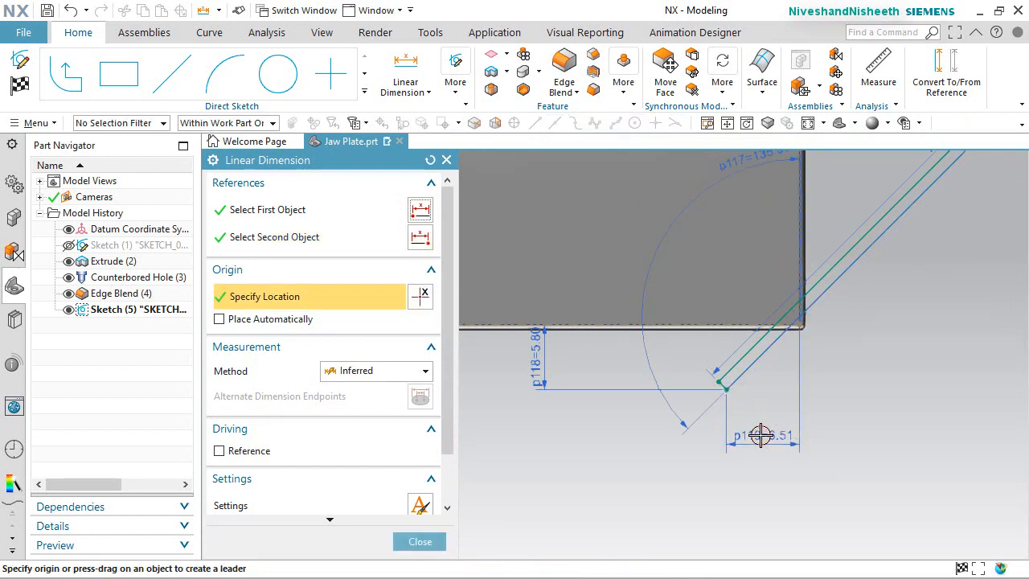
{"action": "left_click", "coordinate": [761, 435]}
{"action": "type", "text": "1"}
{"action": "key", "text": "Return"}
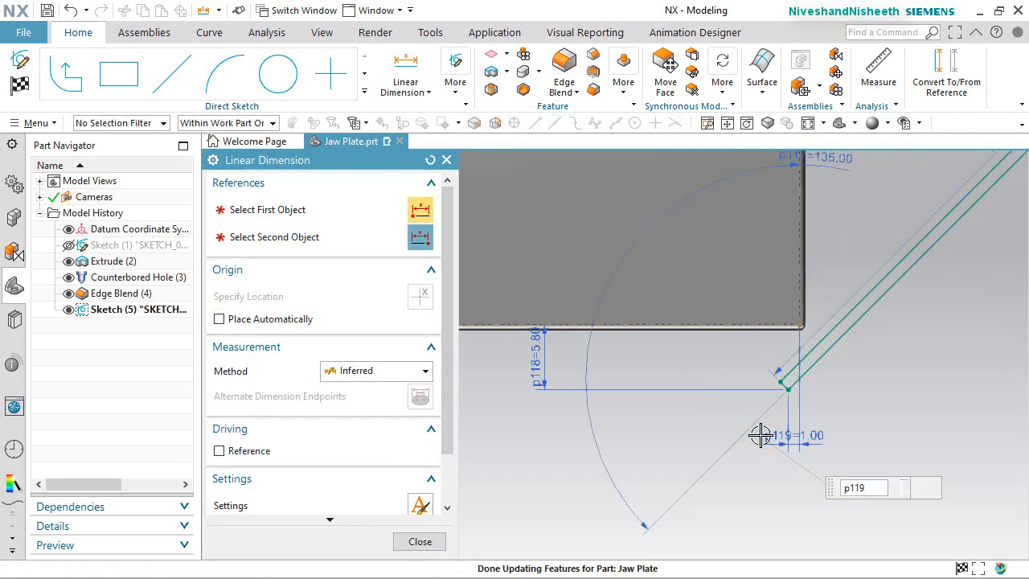
{"action": "left_click", "coordinate": [439, 548]}
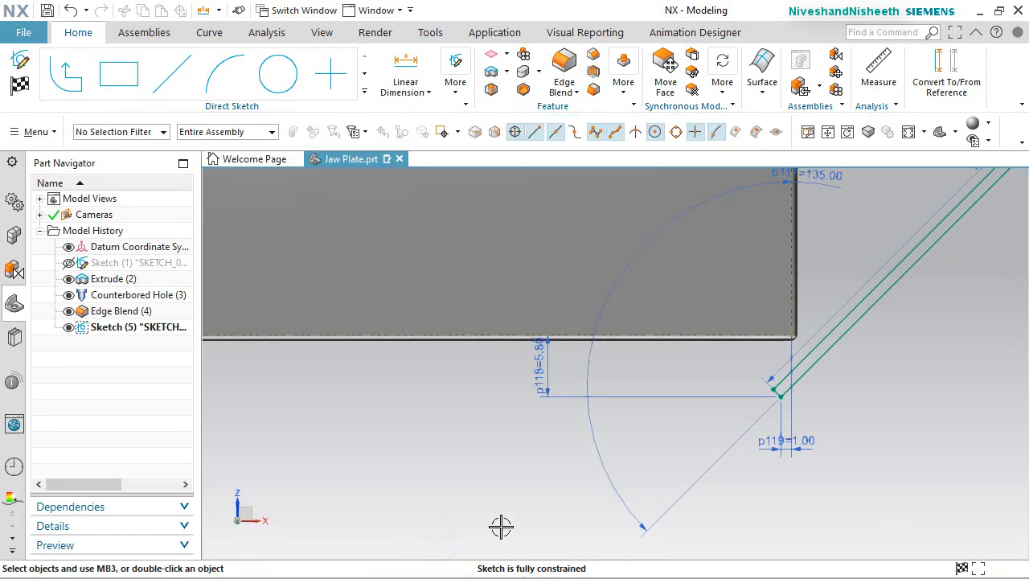
Set up a linear curve pattern of the slanted rectangle's four lines along the datum X axis
{"action": "right_click", "coordinate": [898, 435]}
{"action": "scroll", "coordinate": [575, 462], "scroll_direction": "down", "scroll_amount": 5}
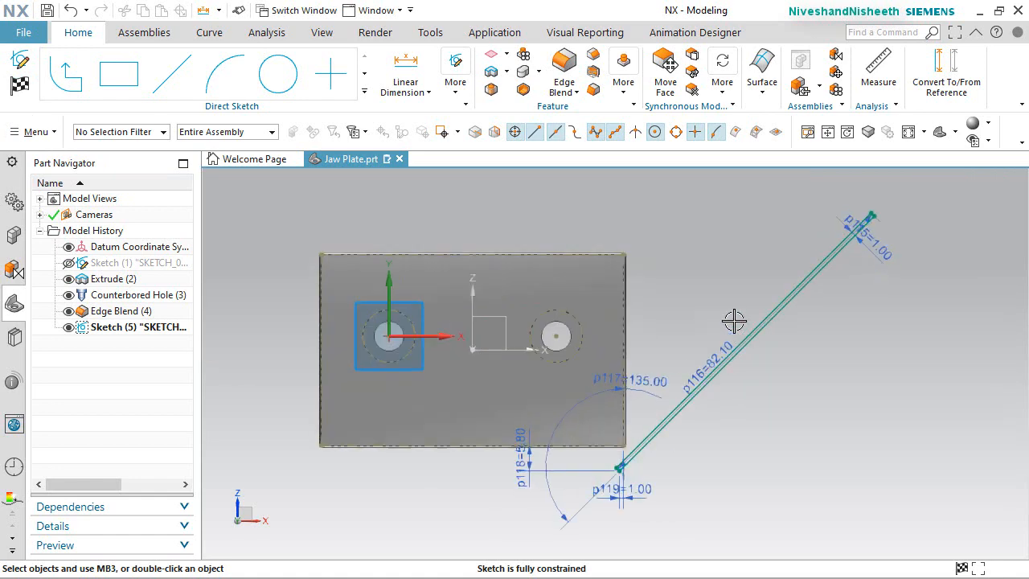
{"action": "scroll", "coordinate": [734, 320], "scroll_direction": "up", "scroll_amount": 2}
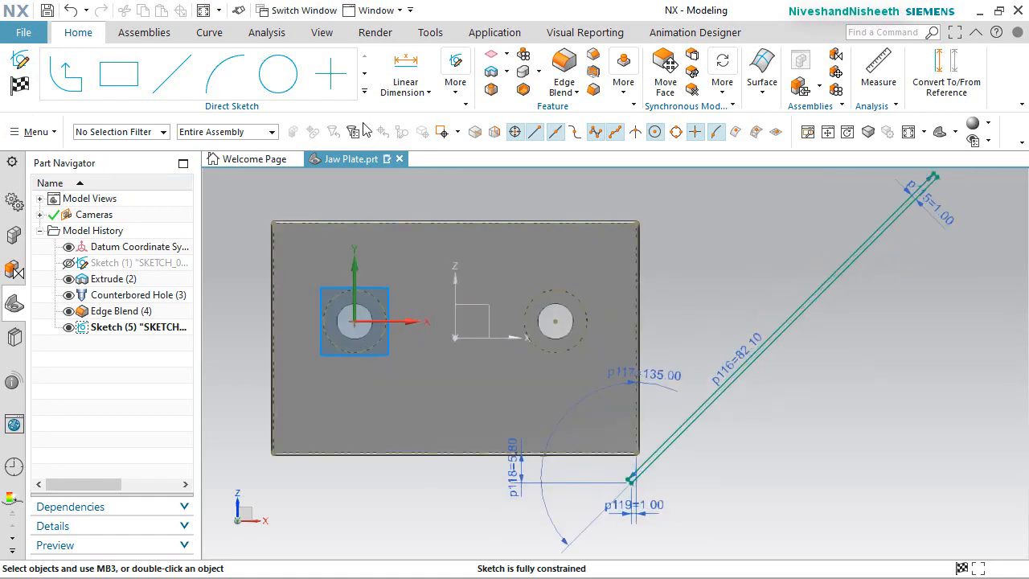
{"action": "left_click", "coordinate": [363, 95]}
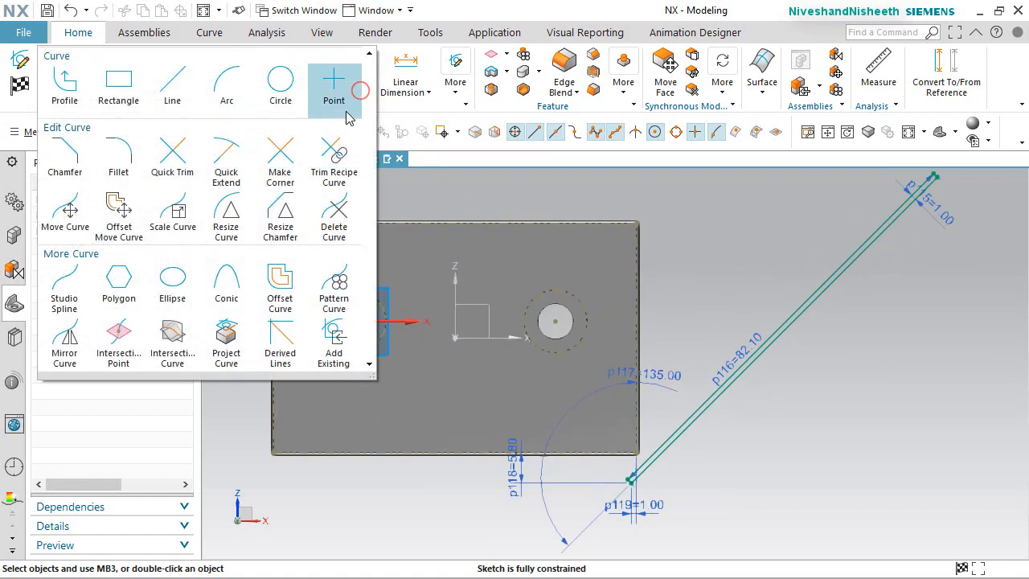
{"action": "left_click", "coordinate": [325, 297]}
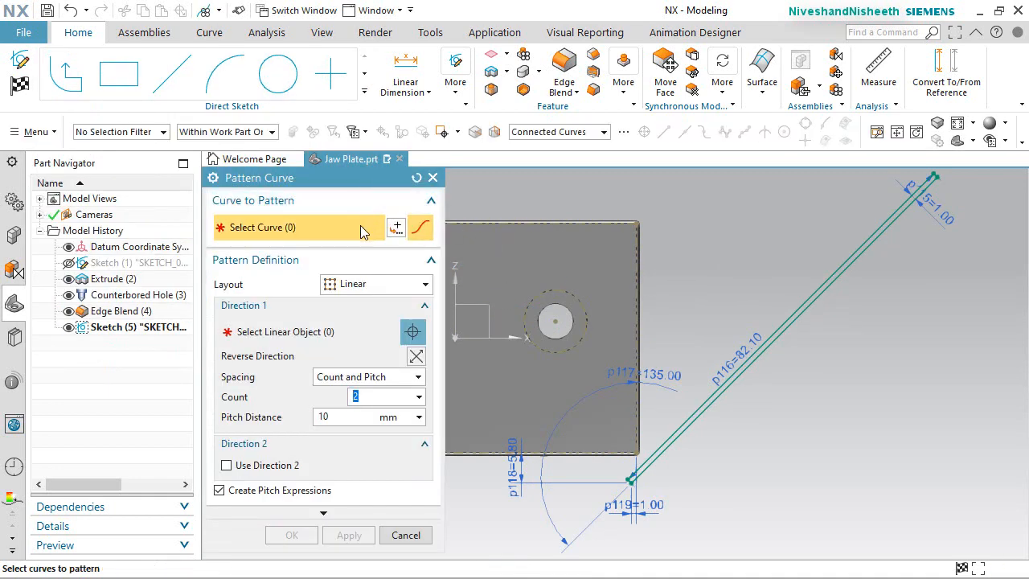
{"action": "left_click", "coordinate": [821, 283]}
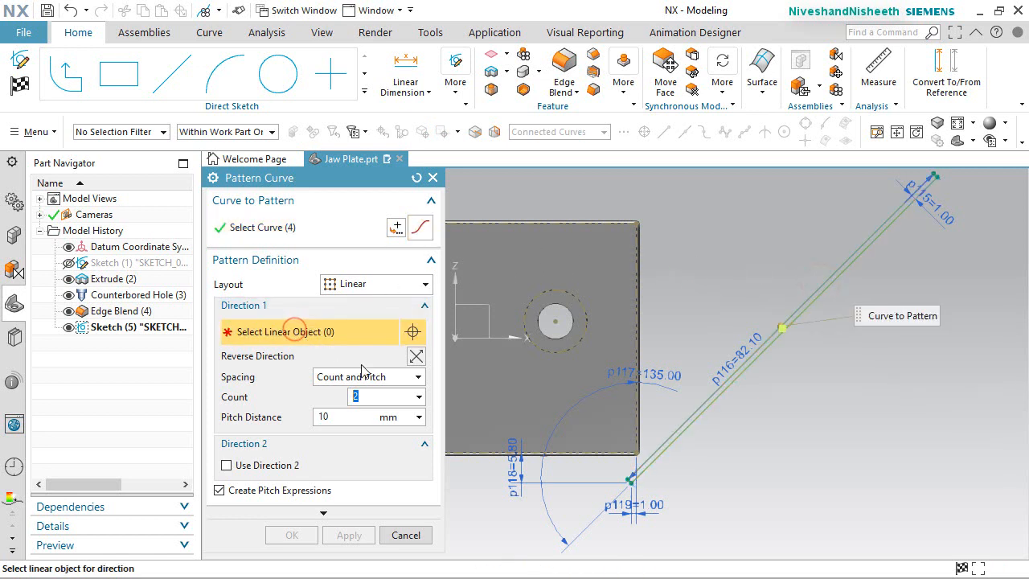
{"action": "left_click", "coordinate": [506, 339]}
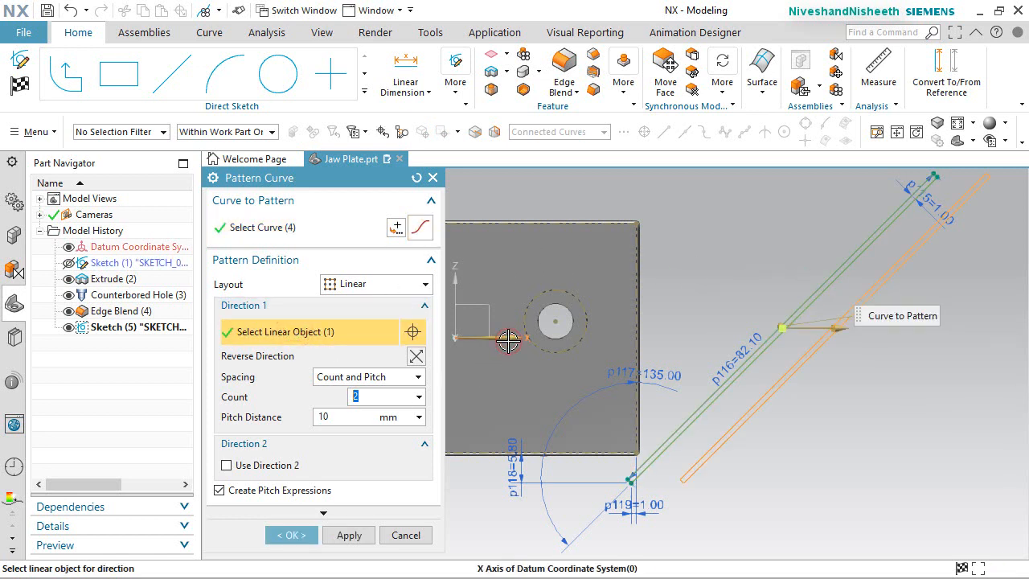
Reverse the pattern direction across the plate and create 52 instances at a 3 mm pitch
{"action": "left_click", "coordinate": [417, 359]}
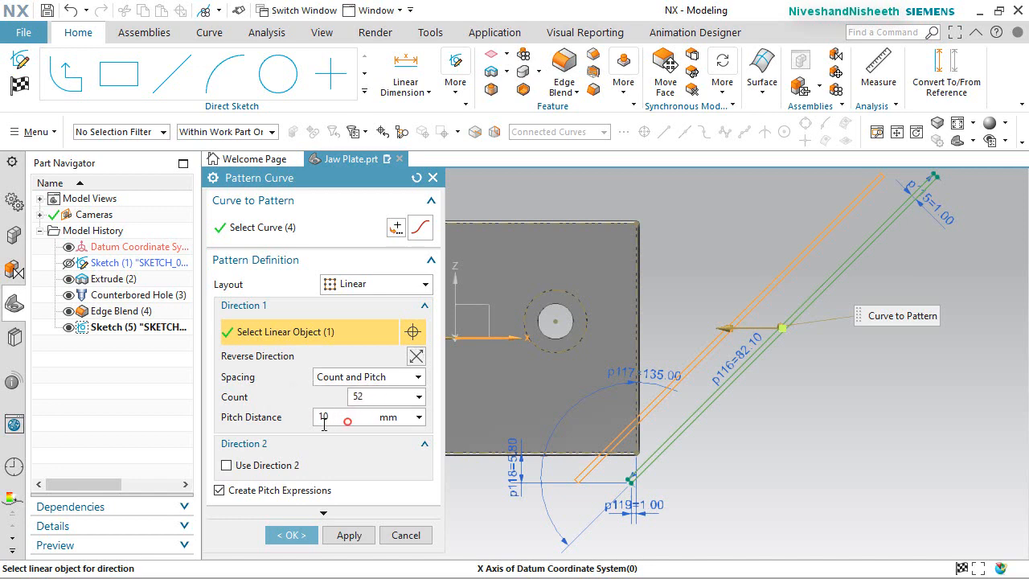
{"action": "left_click", "coordinate": [345, 418]}
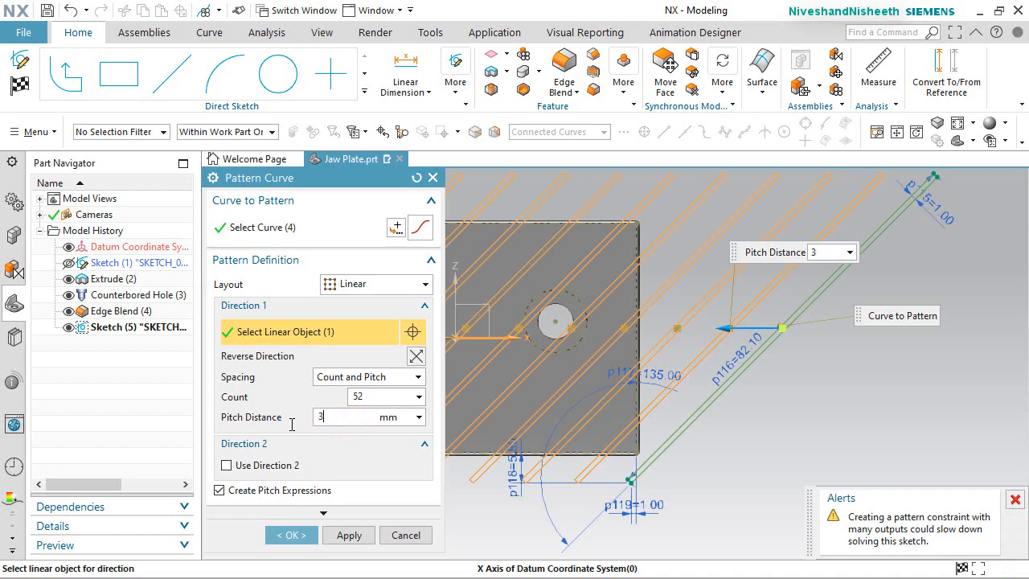
{"action": "key", "text": "Return"}
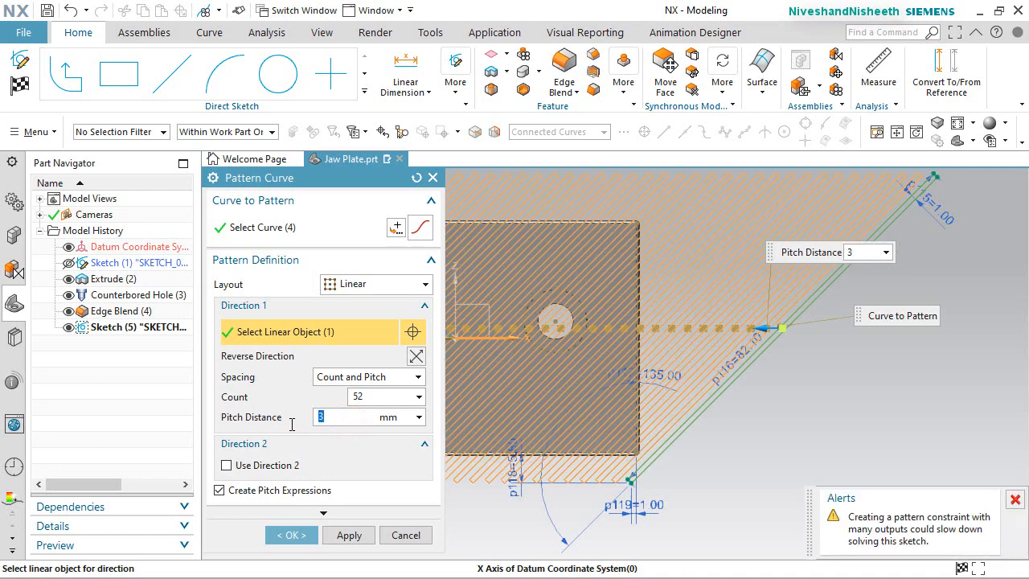
{"action": "scroll", "coordinate": [866, 399], "scroll_direction": "up", "scroll_amount": 3}
{"action": "scroll", "coordinate": [866, 399], "scroll_direction": "down", "scroll_amount": 6}
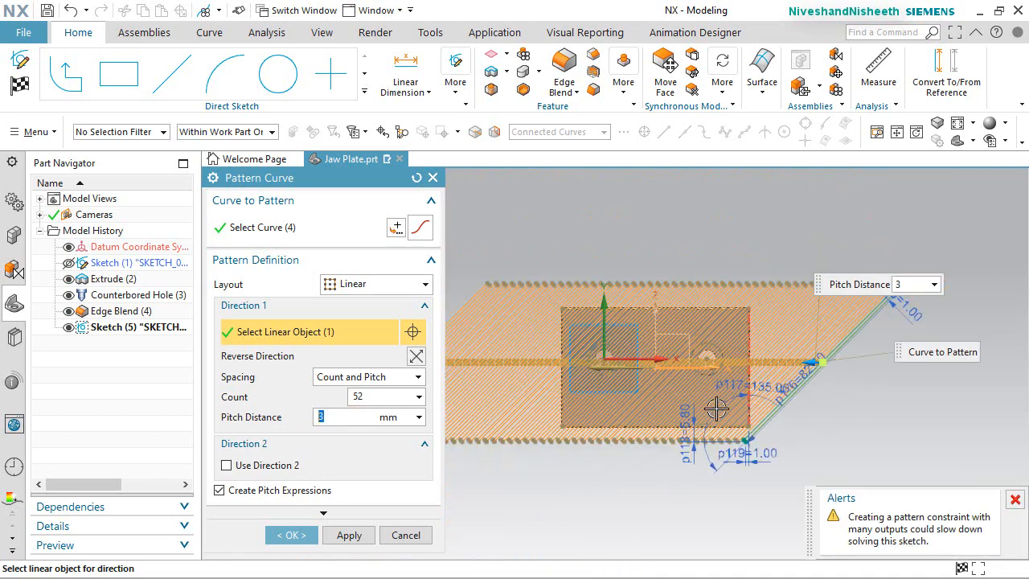
{"action": "left_click", "coordinate": [290, 535]}
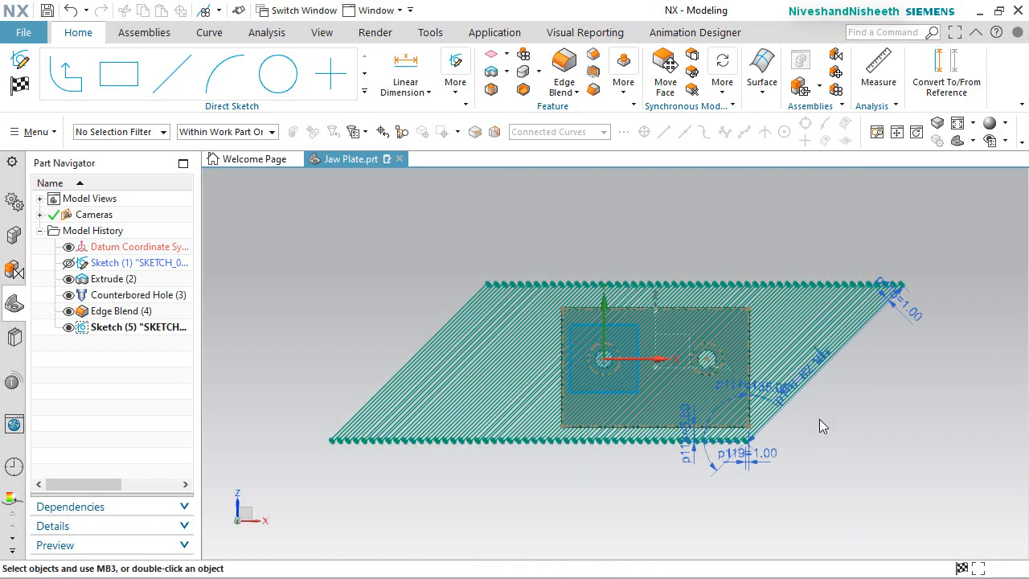
Finish the sketch of patterned rectangles and save the part
{"action": "scroll", "coordinate": [800, 317], "scroll_direction": "up", "scroll_amount": 2}
{"action": "middle_click_drag", "start_coordinate": [800, 318], "coordinate": [786, 294]}
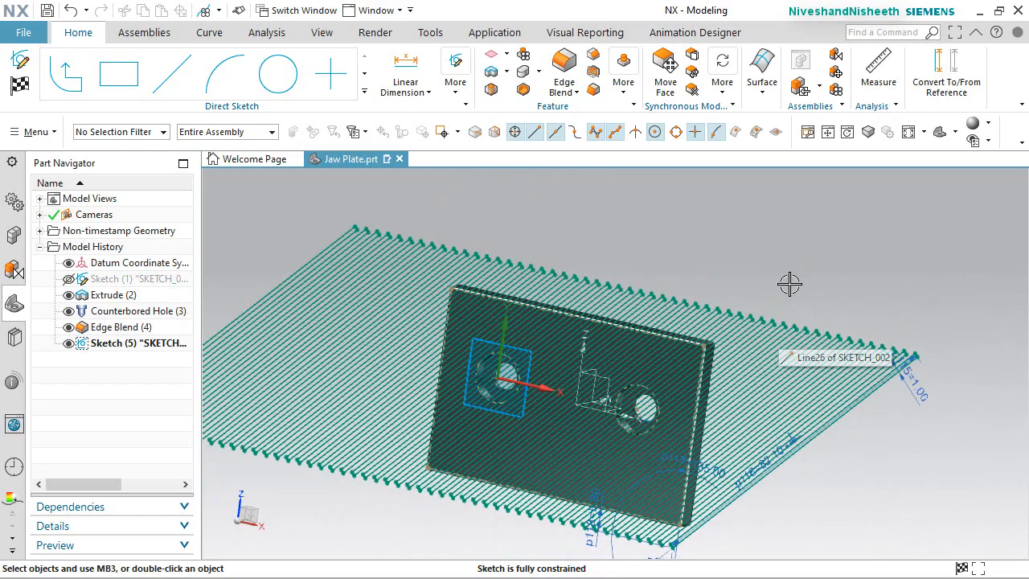
{"action": "key", "text": "End"}
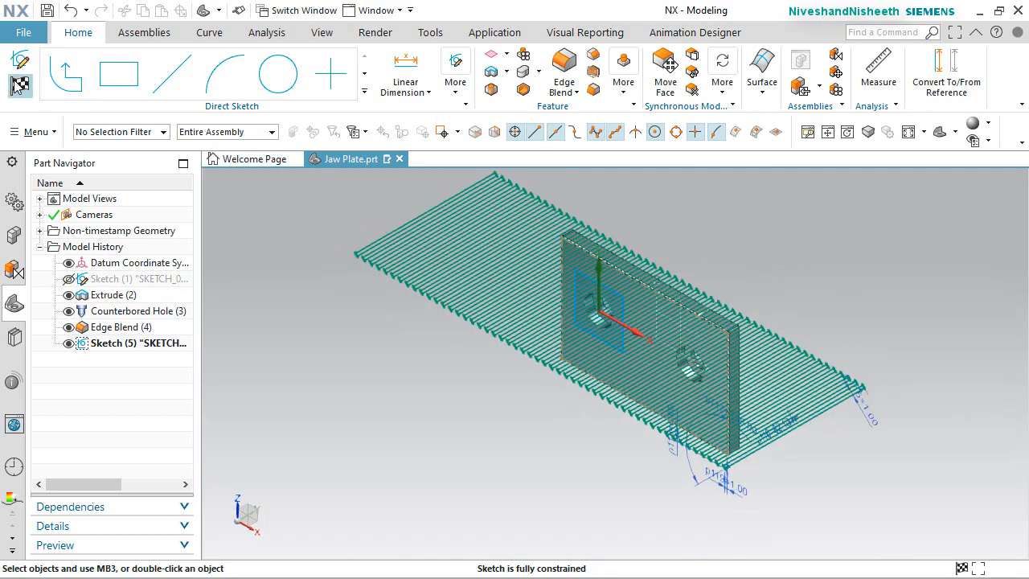
{"action": "left_click", "coordinate": [19, 85]}
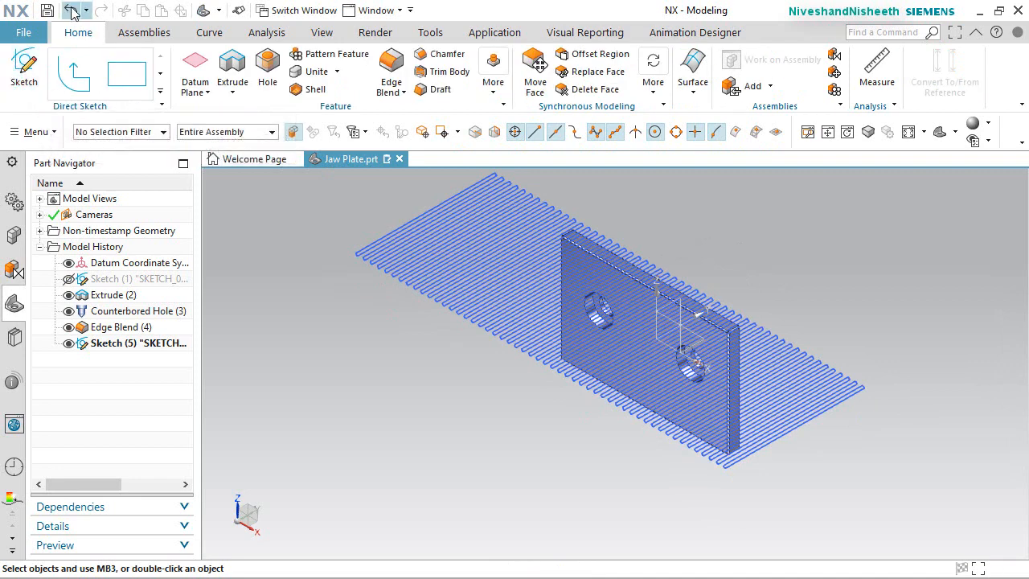
{"action": "left_click", "coordinate": [46, 10]}
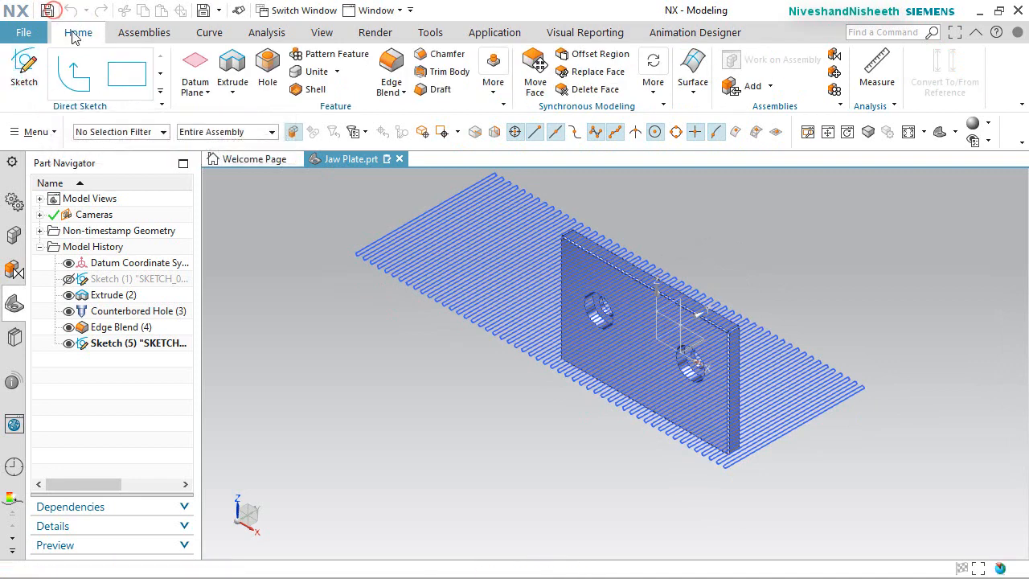
Set up an extrusion of all the patterned slanted rectangles, directed into the plate from 0 to 1 mm
{"action": "left_click", "coordinate": [231, 68]}
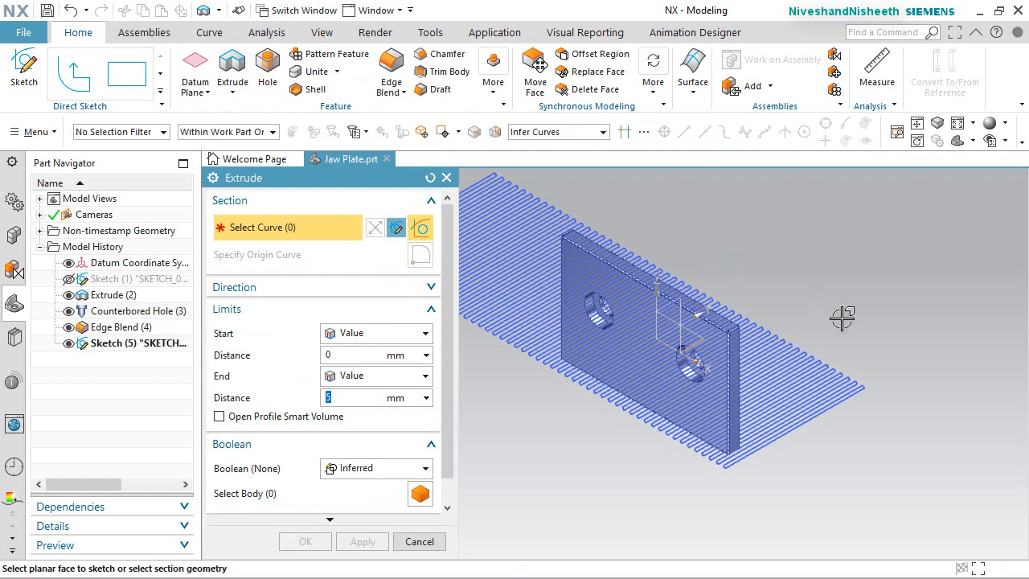
{"action": "scroll", "coordinate": [883, 363], "scroll_direction": "up", "scroll_amount": 5}
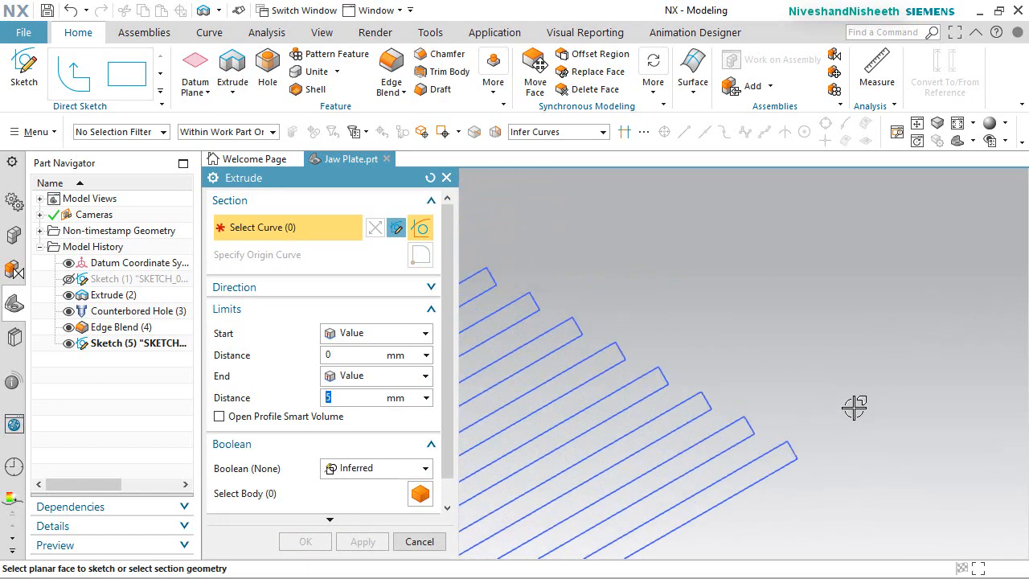
{"action": "left_click", "coordinate": [800, 451]}
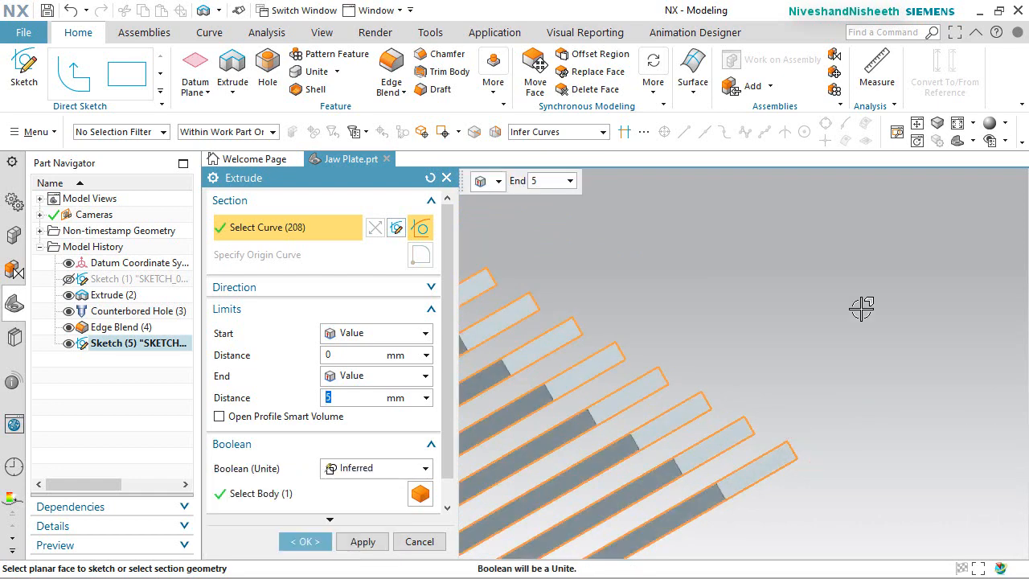
{"action": "scroll", "coordinate": [860, 310], "scroll_direction": "down", "scroll_amount": 7}
{"action": "scroll", "coordinate": [760, 327], "scroll_direction": "up", "scroll_amount": 2}
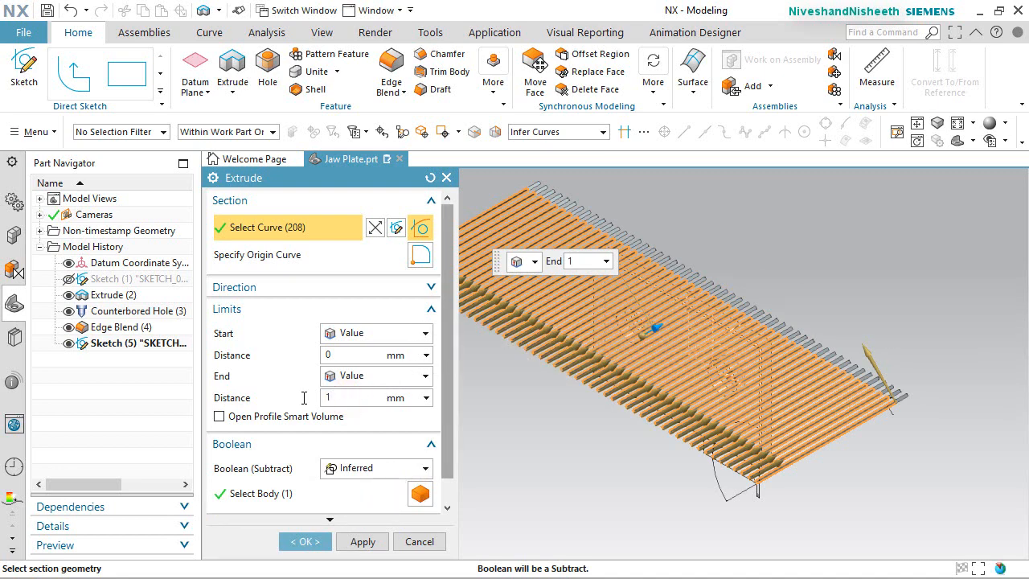
{"action": "key", "text": "Return"}
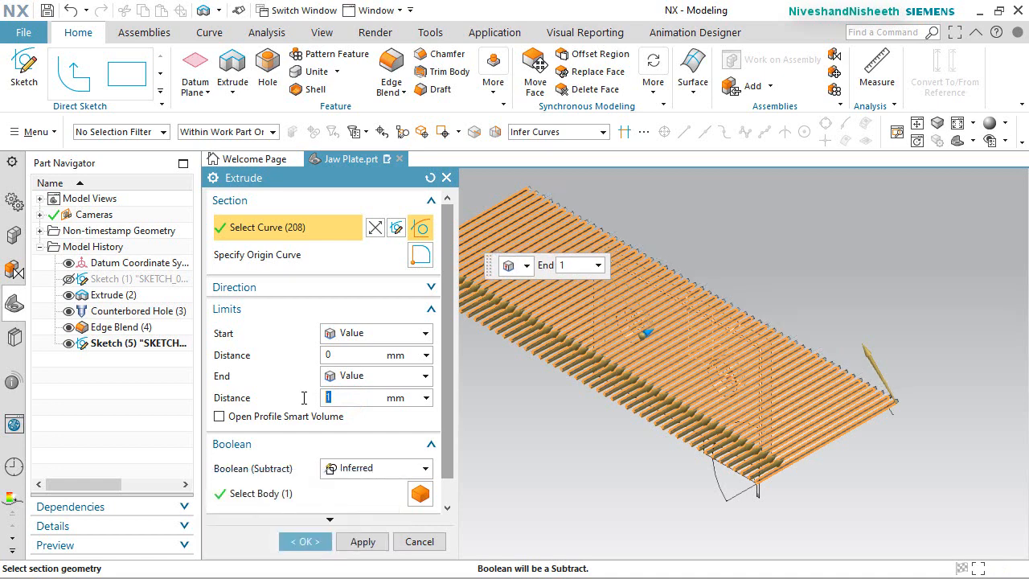
Set the extrusion's Boolean operation to Subtract from the plate body
{"action": "scroll", "coordinate": [449, 421], "scroll_direction": "down", "scroll_amount": 1}
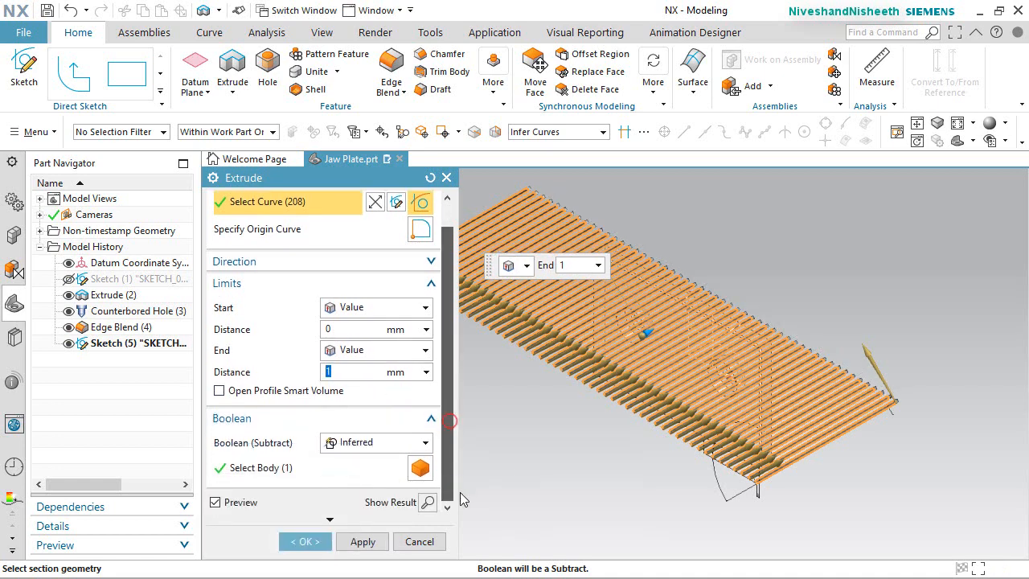
{"action": "left_click", "coordinate": [426, 443]}
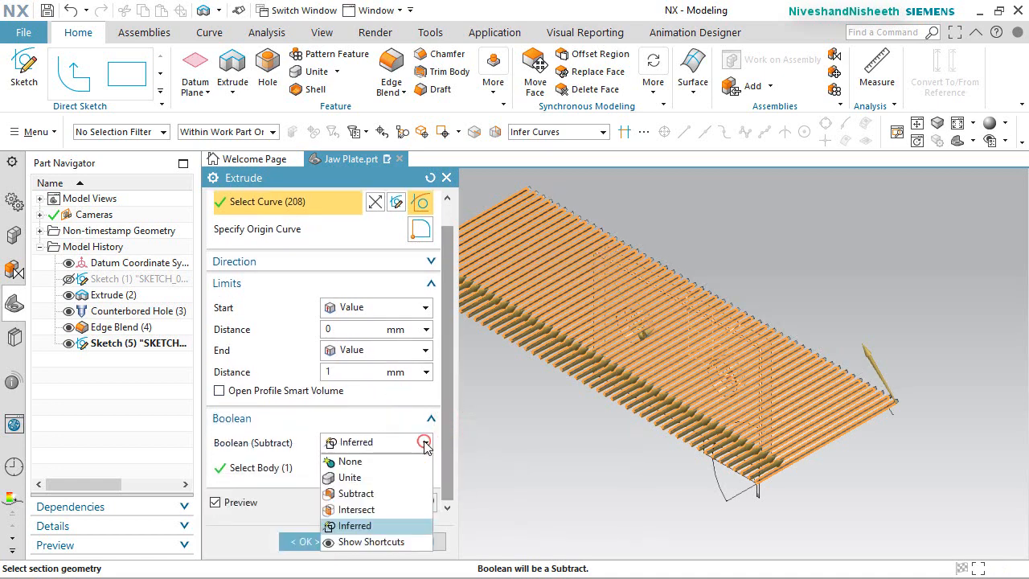
{"action": "left_click", "coordinate": [356, 492]}
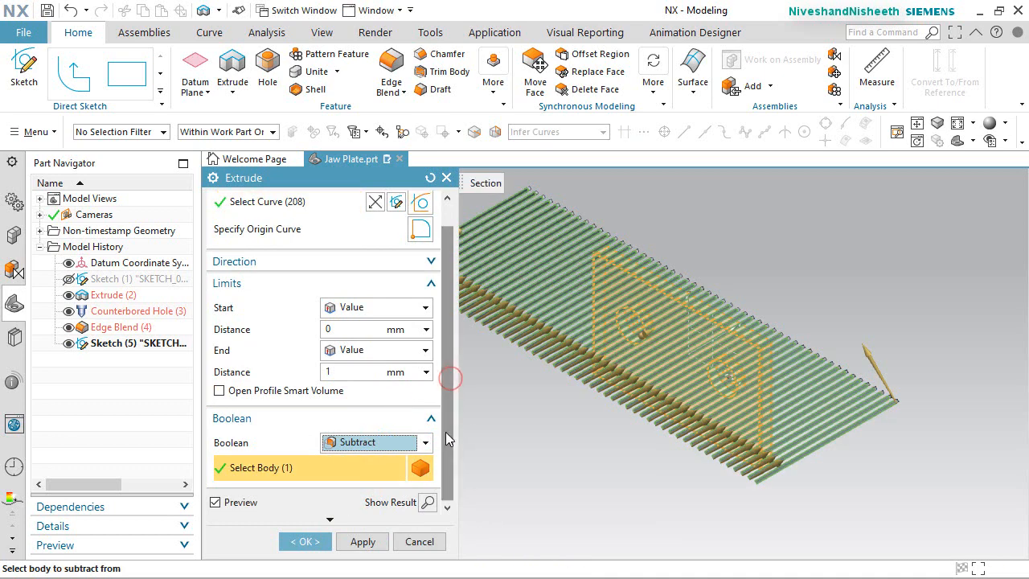
Add a 15° draft from the start limit to the groove extrusion and complete the subtraction from the plate
{"action": "left_click", "coordinate": [329, 522]}
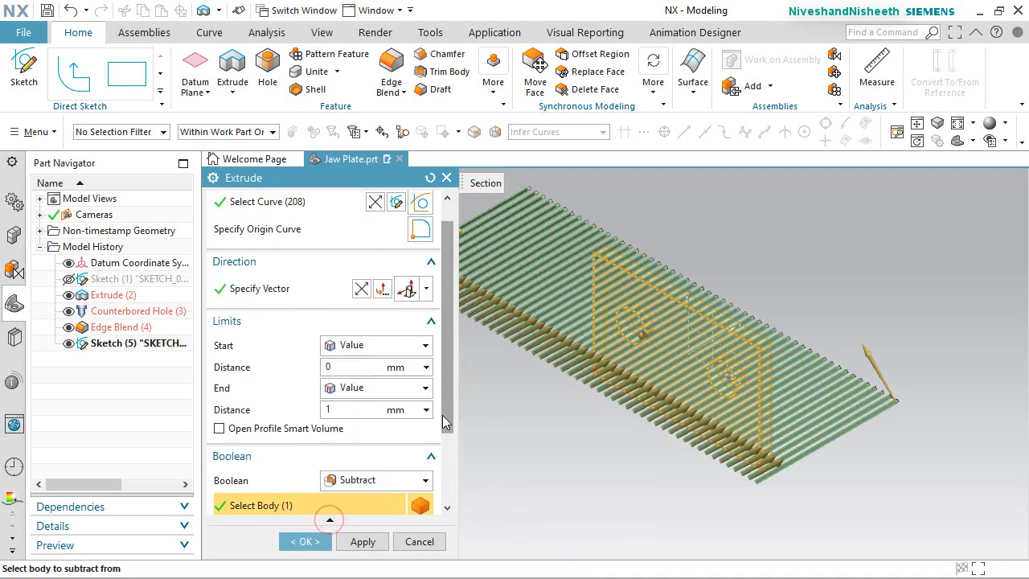
{"action": "scroll", "coordinate": [442, 418], "scroll_direction": "down", "scroll_amount": 3}
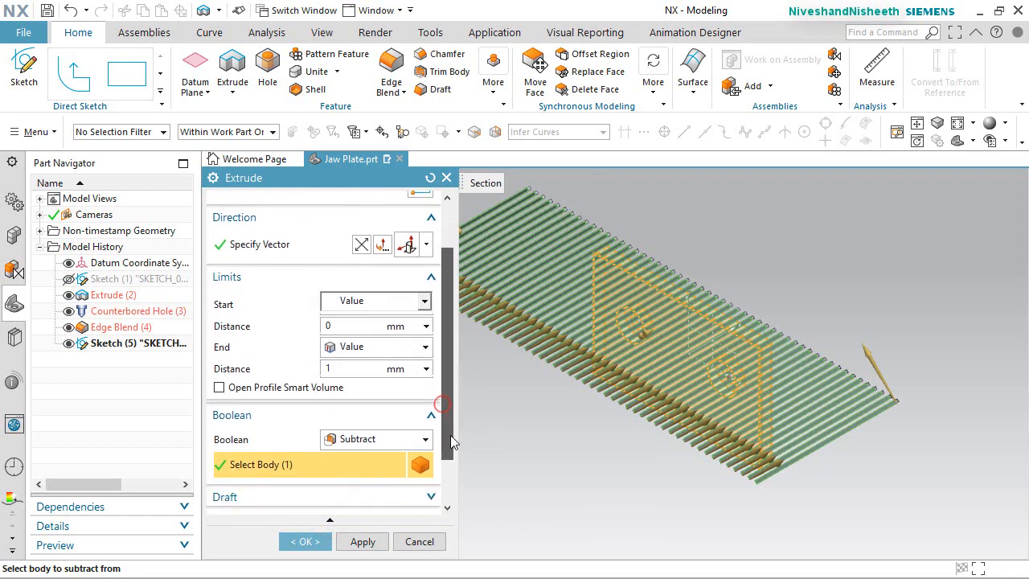
{"action": "left_click", "coordinate": [431, 436]}
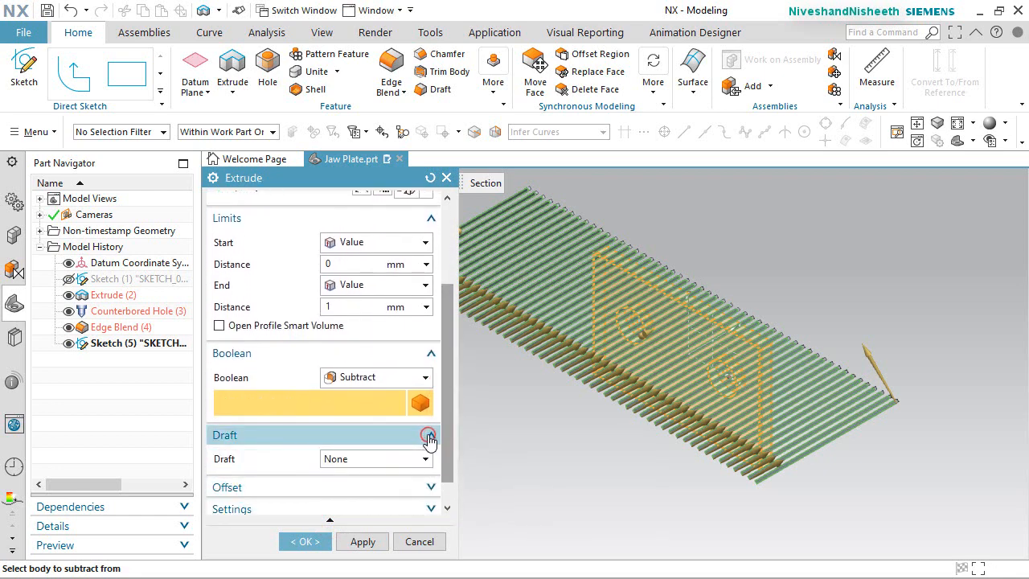
{"action": "left_click", "coordinate": [412, 459]}
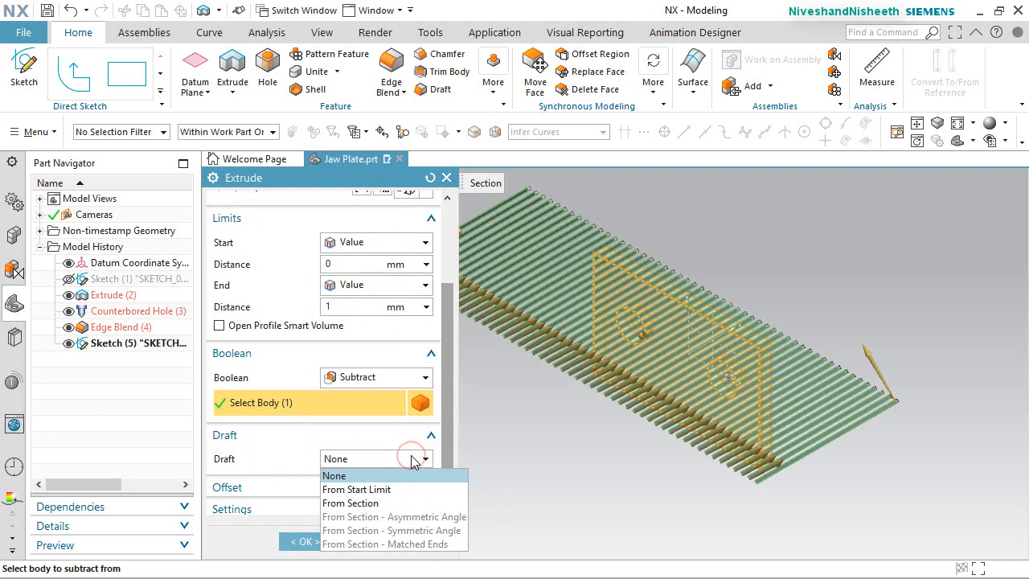
{"action": "scroll", "coordinate": [447, 449], "scroll_direction": "down", "scroll_amount": 1}
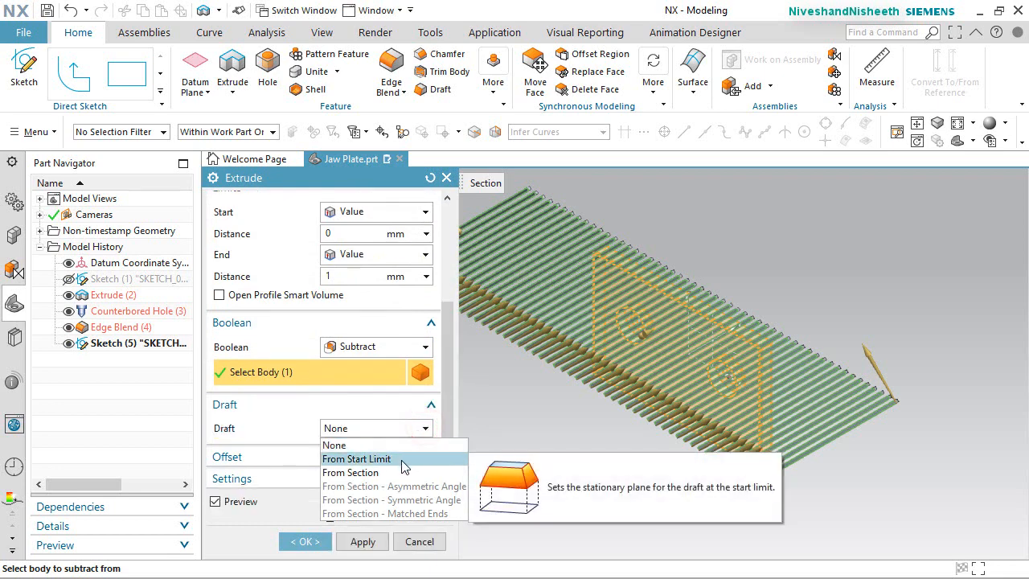
{"action": "left_click", "coordinate": [402, 459]}
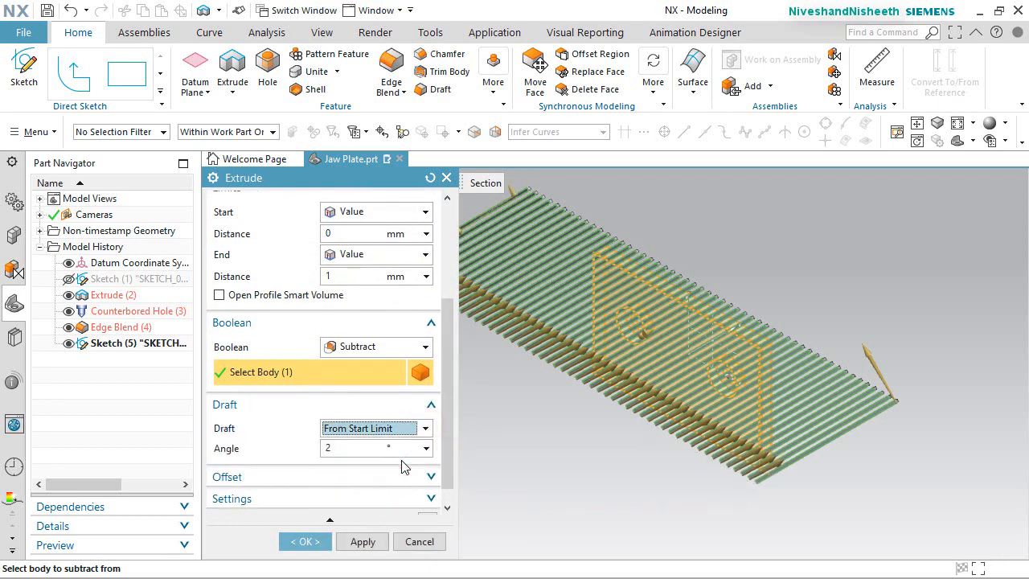
{"action": "left_click", "coordinate": [354, 446]}
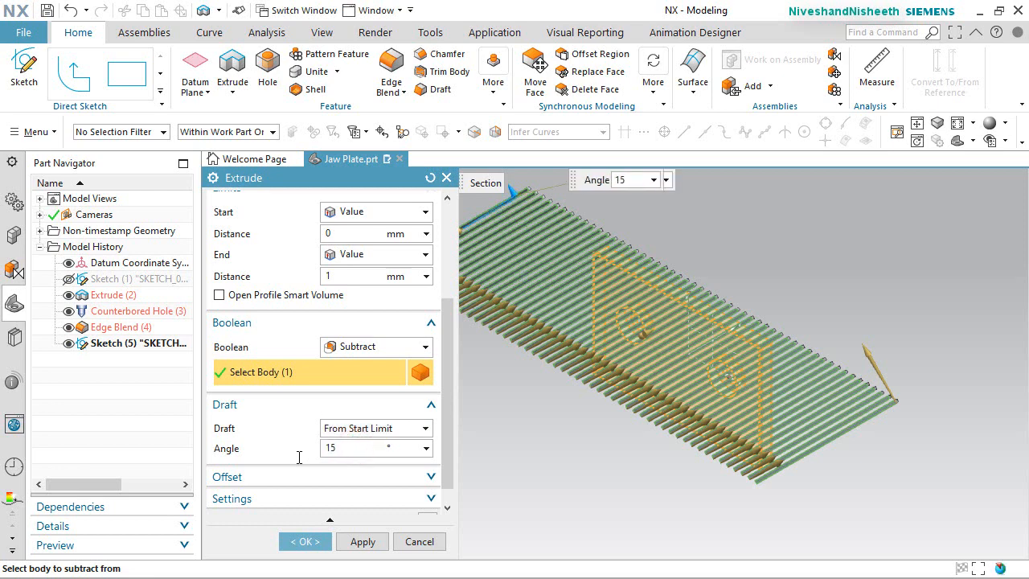
{"action": "scroll", "coordinate": [764, 351], "scroll_direction": "up", "scroll_amount": 8}
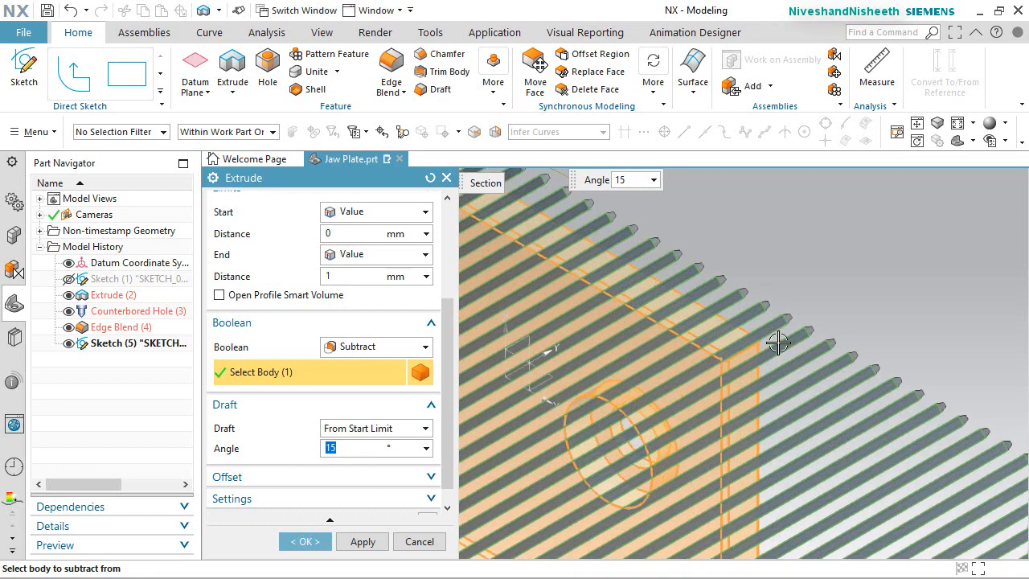
{"action": "scroll", "coordinate": [791, 301], "scroll_direction": "up", "scroll_amount": 2}
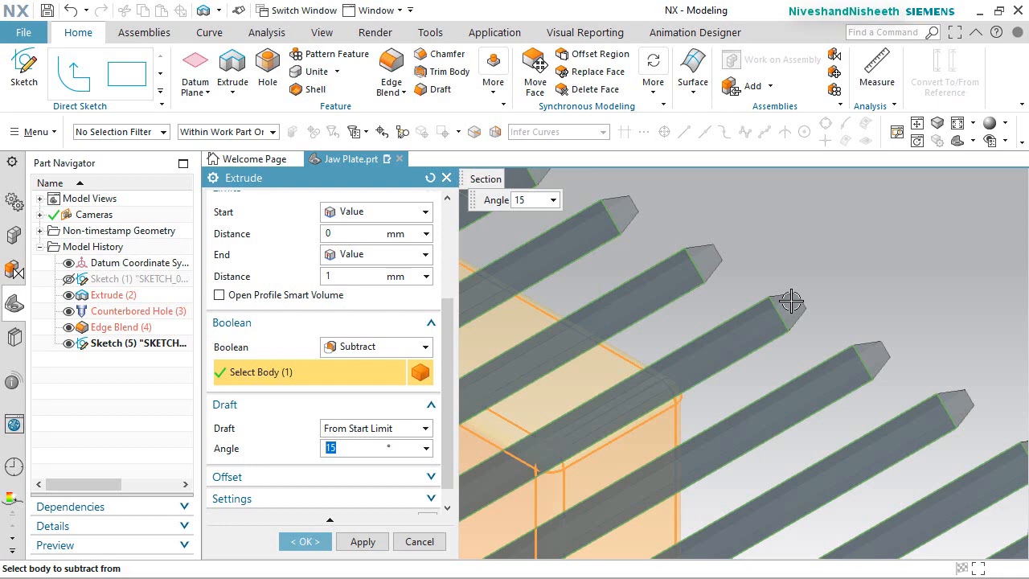
{"action": "left_click", "coordinate": [307, 542]}
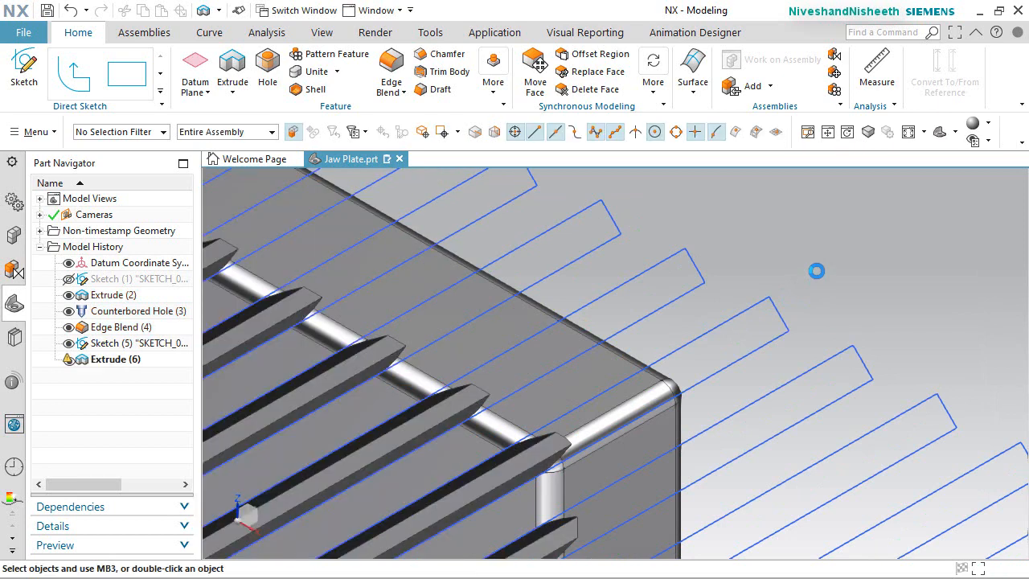
Hide the sketch of patterned rectangles and save the part
{"action": "scroll", "coordinate": [774, 281], "scroll_direction": "up", "scroll_amount": 4}
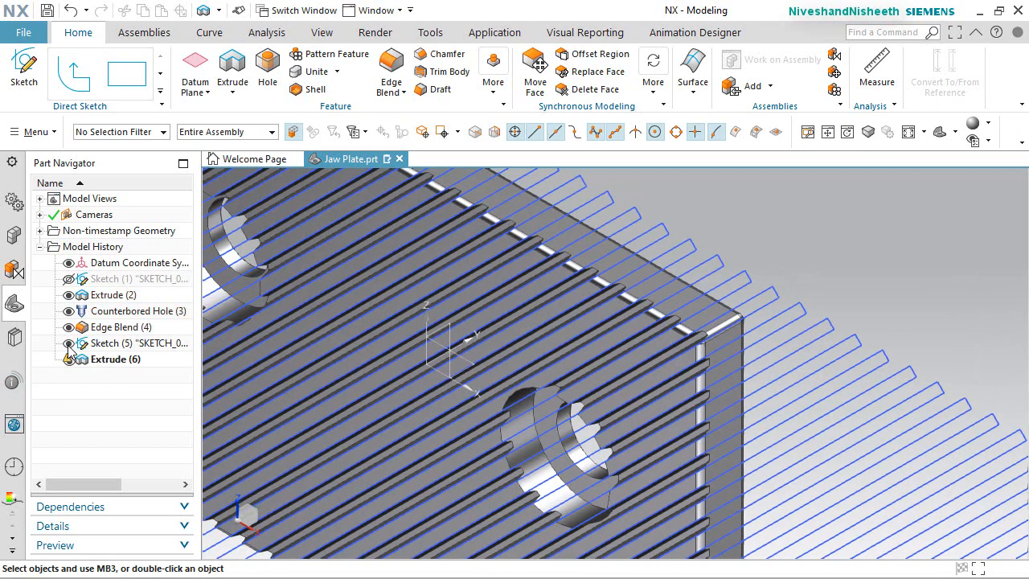
{"action": "left_click", "coordinate": [69, 345]}
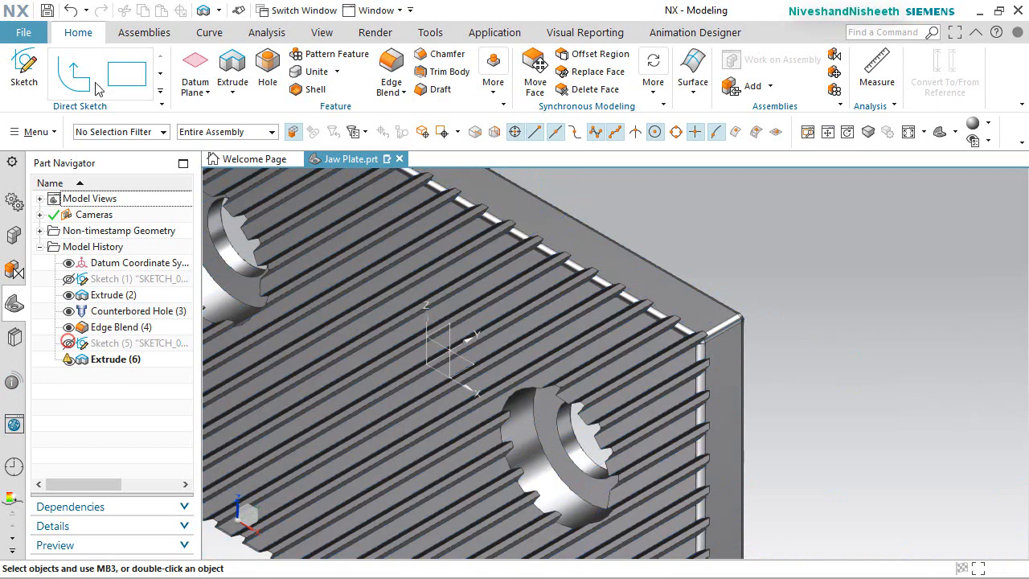
{"action": "left_click", "coordinate": [48, 10]}
{"action": "scroll", "coordinate": [706, 428], "scroll_direction": "down", "scroll_amount": 2}
{"action": "left_click", "coordinate": [708, 432]}
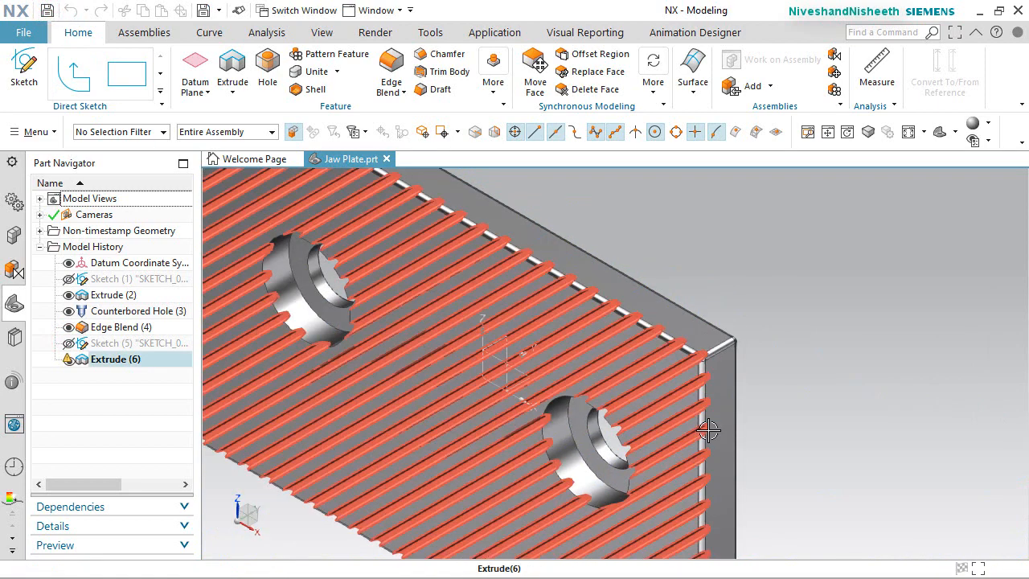
{"action": "scroll", "coordinate": [708, 430], "scroll_direction": "down", "scroll_amount": 3}
{"action": "scroll", "coordinate": [541, 210], "scroll_direction": "down", "scroll_amount": 1}
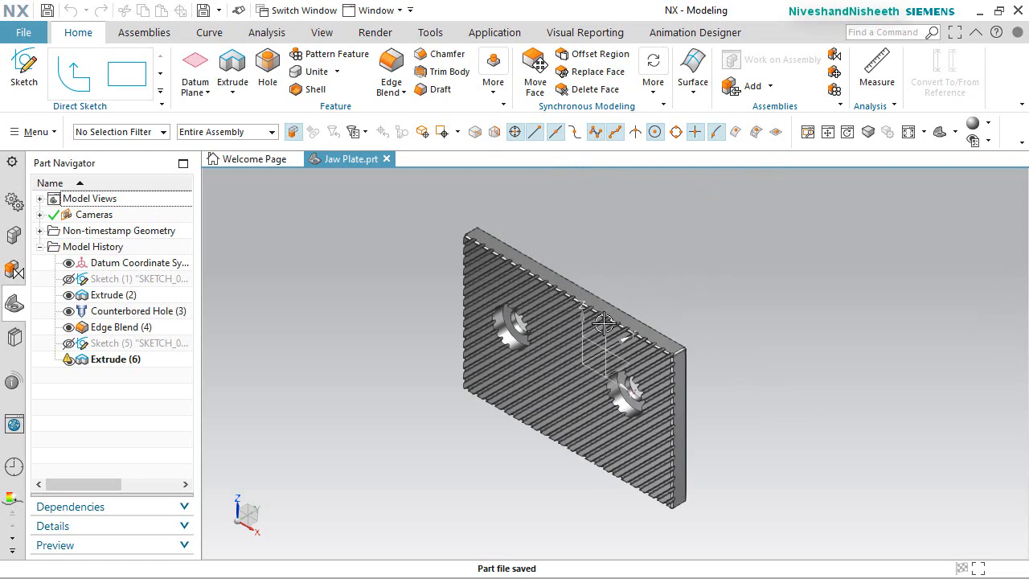
Mirror the drafted groove cut about the YZ plane of the datum coordinate system to form a crossed grip pattern
{"action": "scroll", "coordinate": [619, 306], "scroll_direction": "up", "scroll_amount": 5}
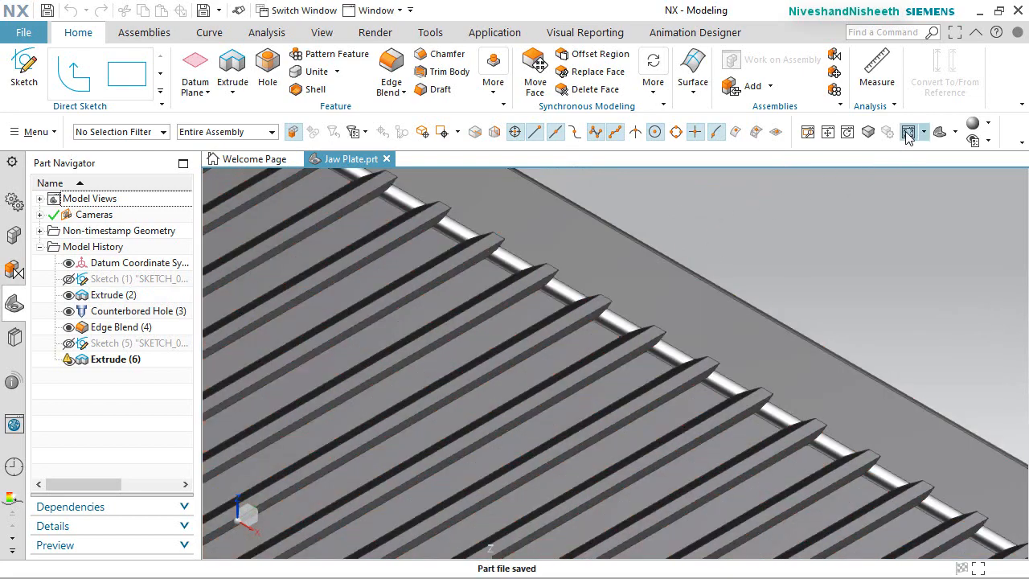
{"action": "left_click", "coordinate": [907, 132]}
{"action": "left_click", "coordinate": [494, 82]}
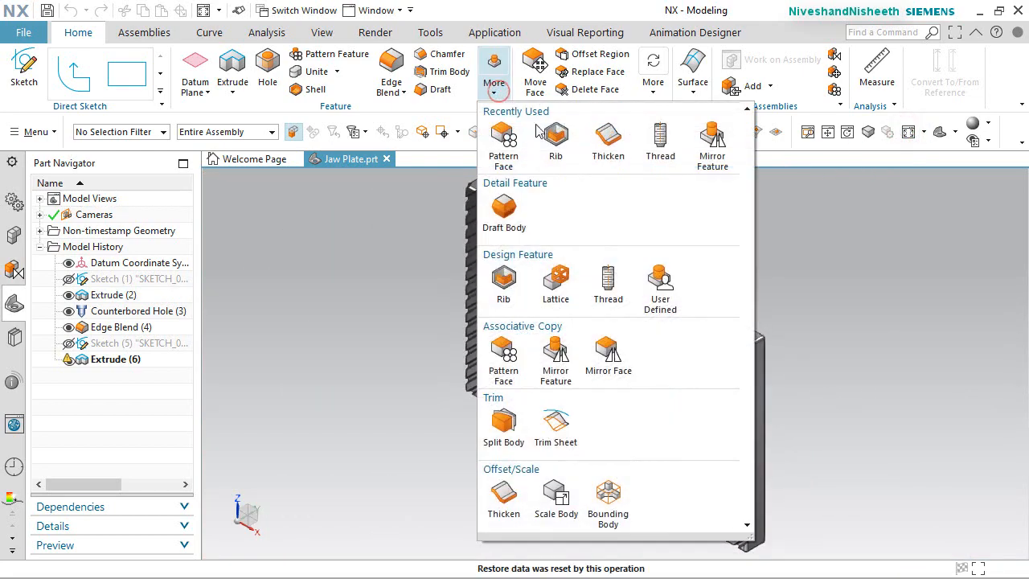
{"action": "left_click", "coordinate": [714, 141]}
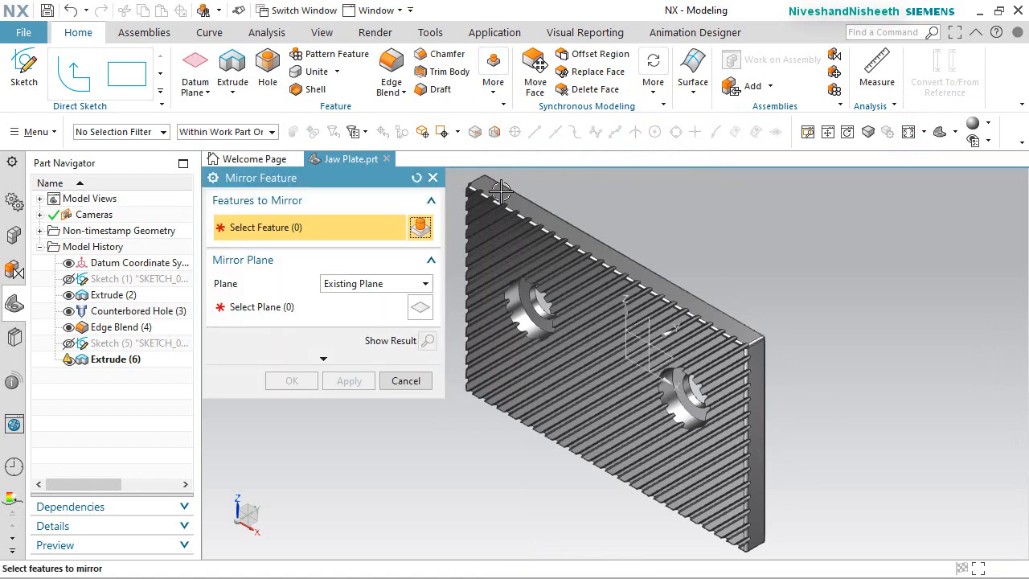
{"action": "left_click", "coordinate": [103, 362]}
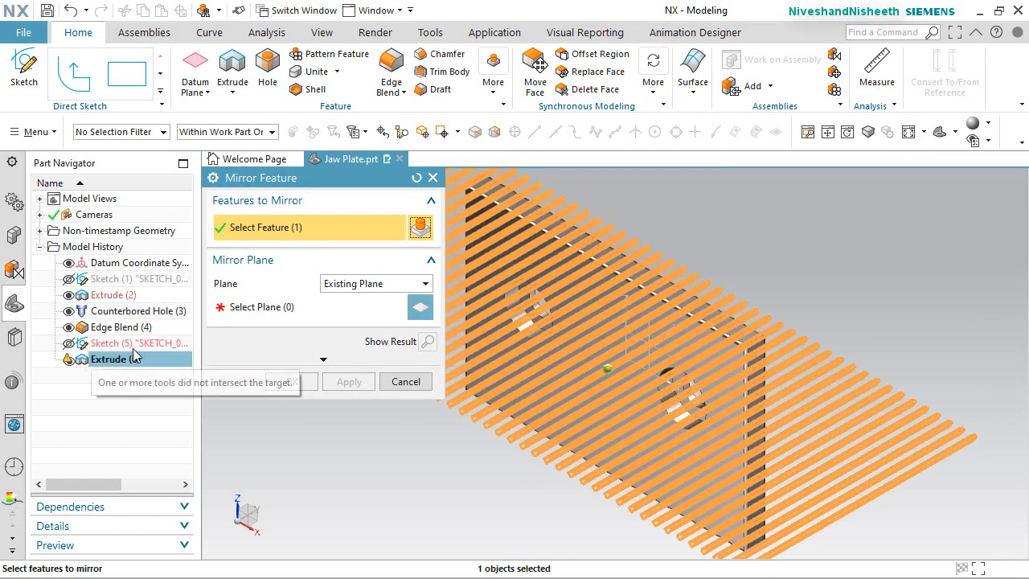
{"action": "left_click", "coordinate": [239, 311]}
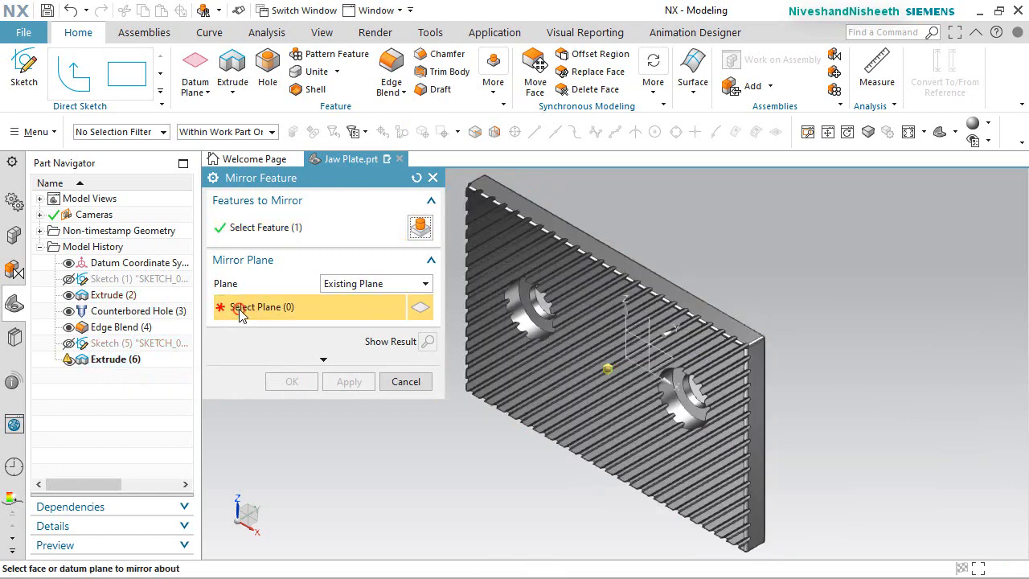
{"action": "left_click", "coordinate": [650, 323]}
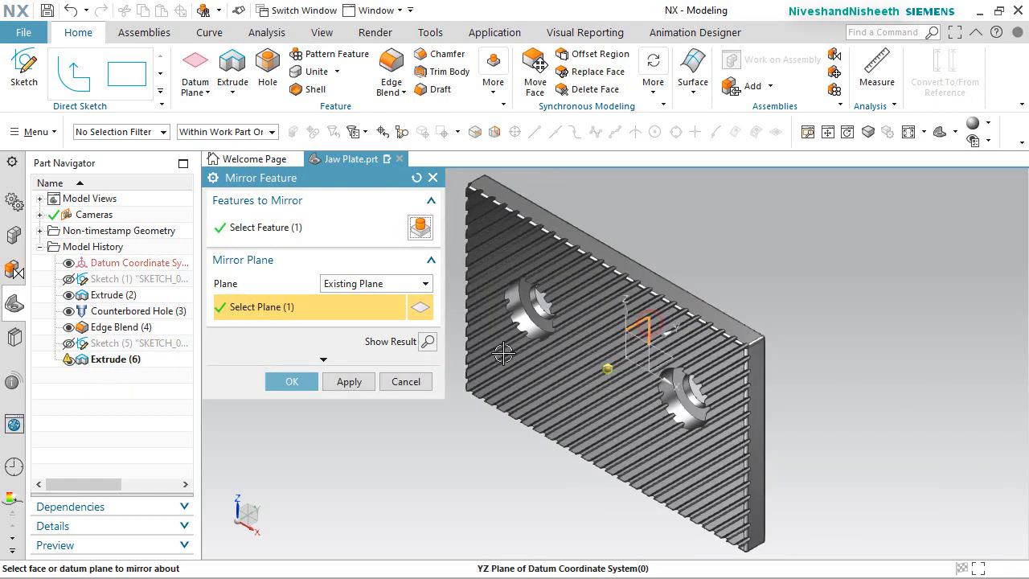
{"action": "left_click", "coordinate": [291, 382]}
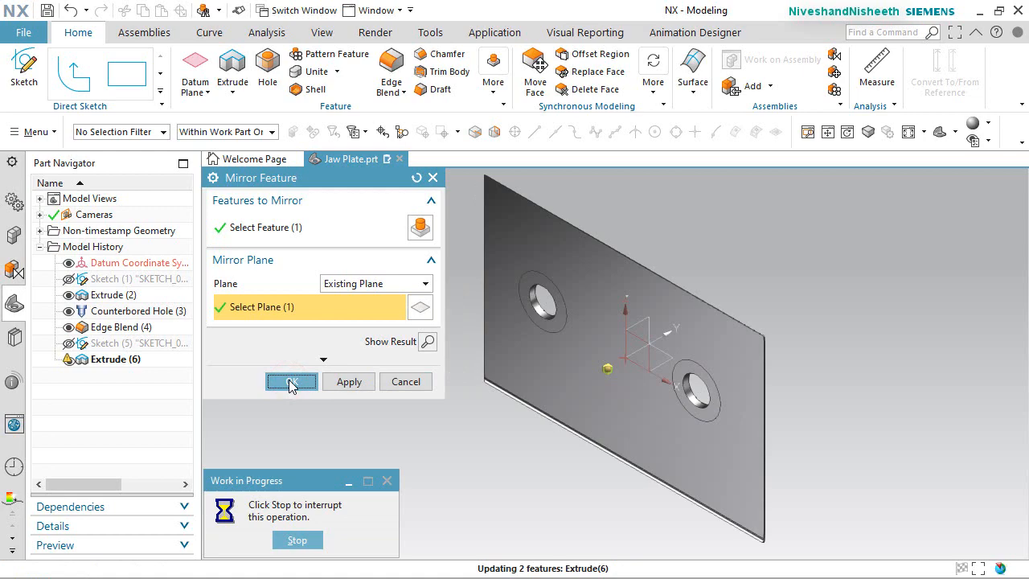
{"action": "left_click", "coordinate": [435, 317]}
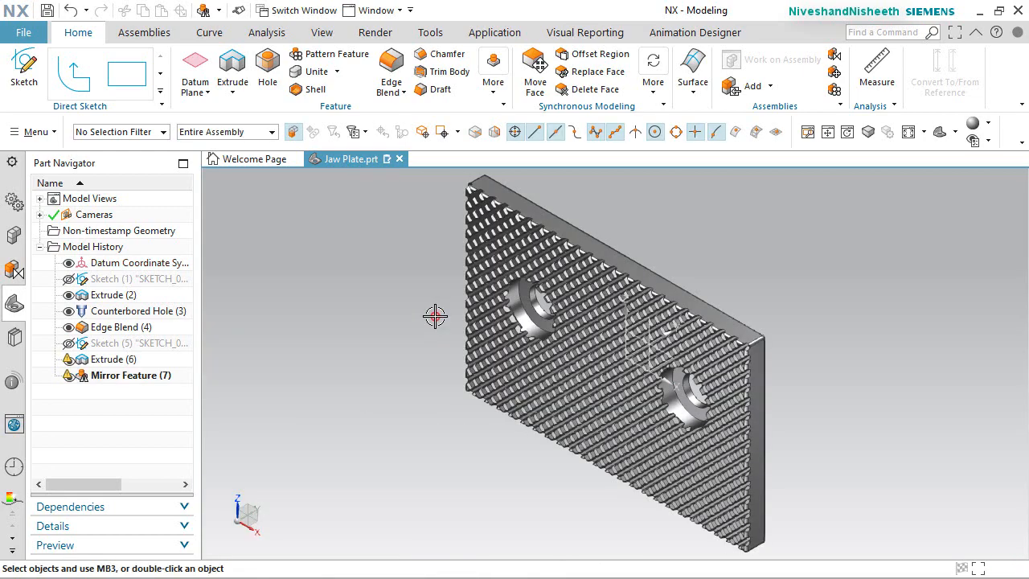
Inspect the crossed grooves on the plate face, restore the trimetric view, and save and close the part
{"action": "scroll", "coordinate": [483, 370], "scroll_direction": "down", "scroll_amount": 2}
{"action": "scroll", "coordinate": [574, 343], "scroll_direction": "up", "scroll_amount": 6}
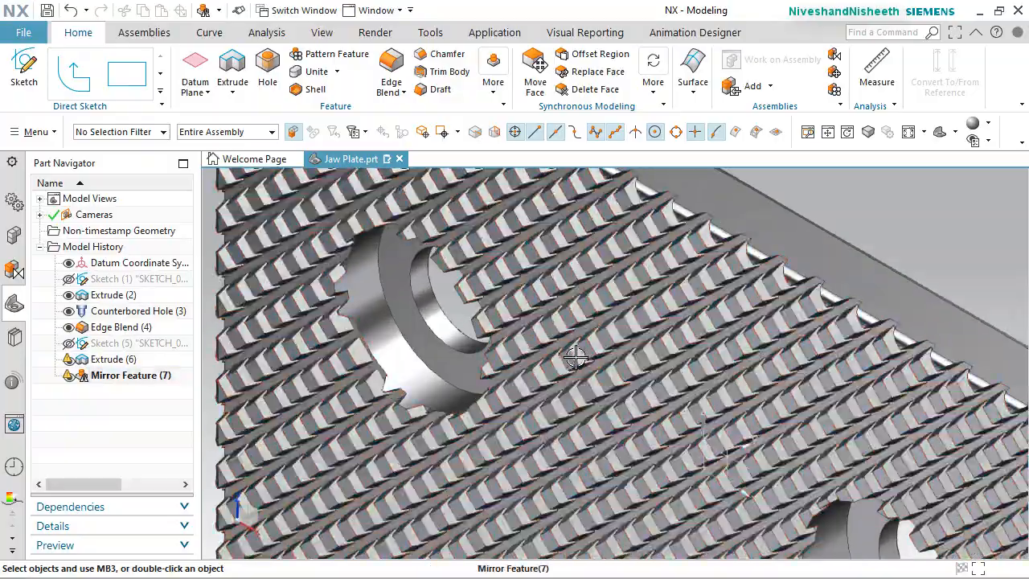
{"action": "middle_click_drag", "start_coordinate": [574, 356], "coordinate": [581, 202]}
{"action": "key", "text": "Home"}
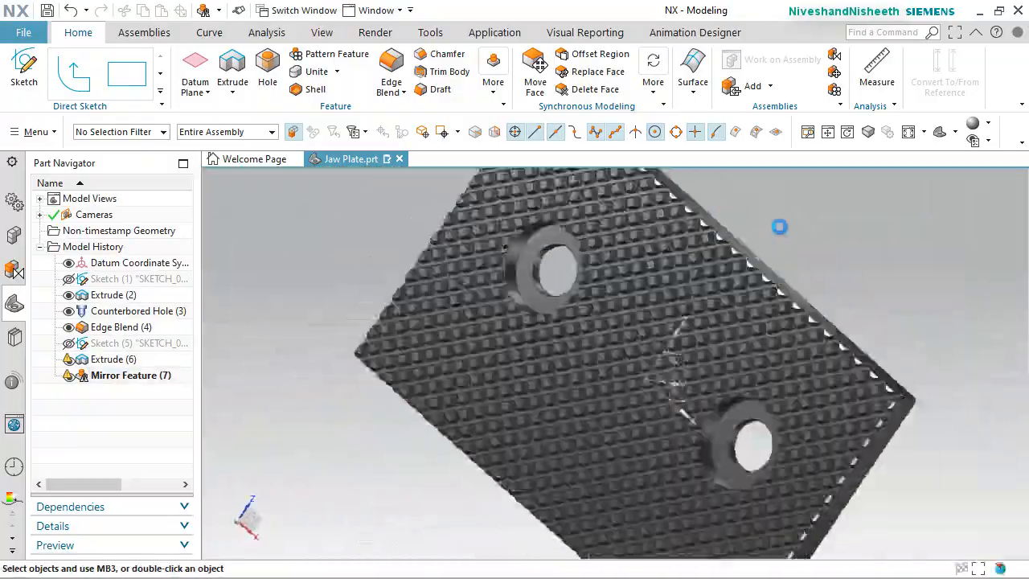
{"action": "key", "text": "ctrl+s"}
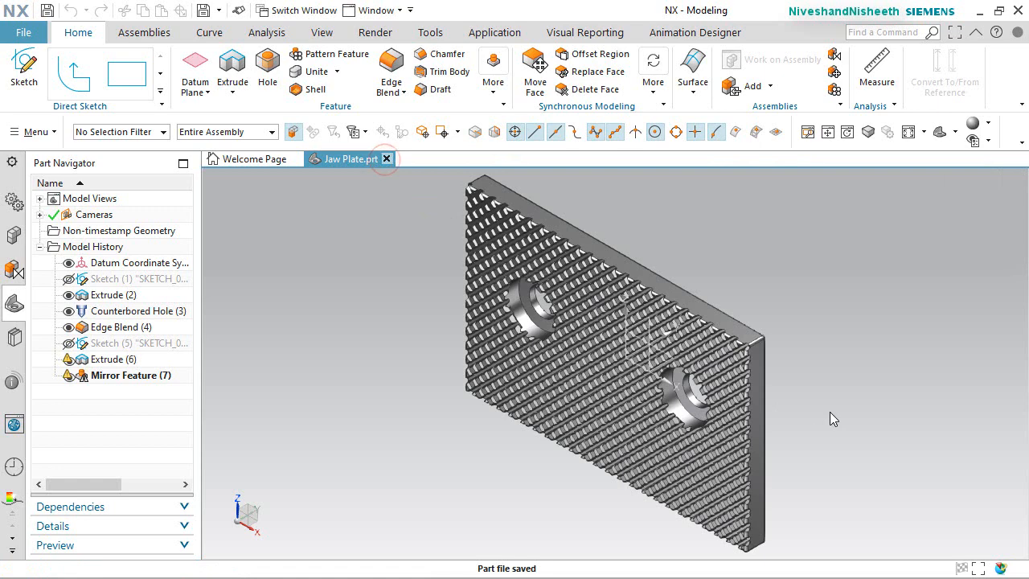
{"action": "key", "text": "ctrl+F4"}
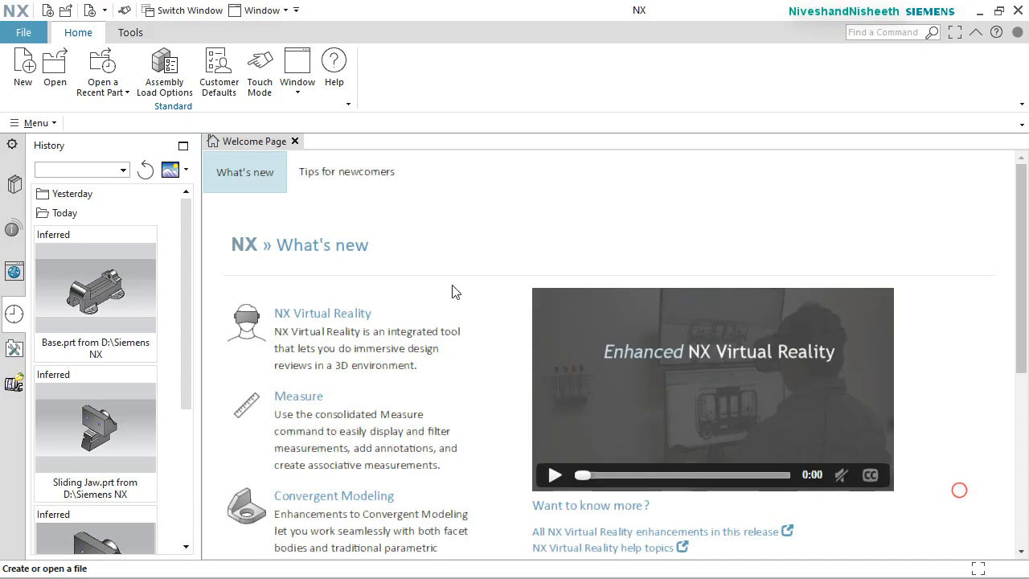
Create a new part from the millimetre Model template, named Slide Key.prt, in the Mechanical Bench Vise folder
{"action": "left_click", "coordinate": [25, 62]}
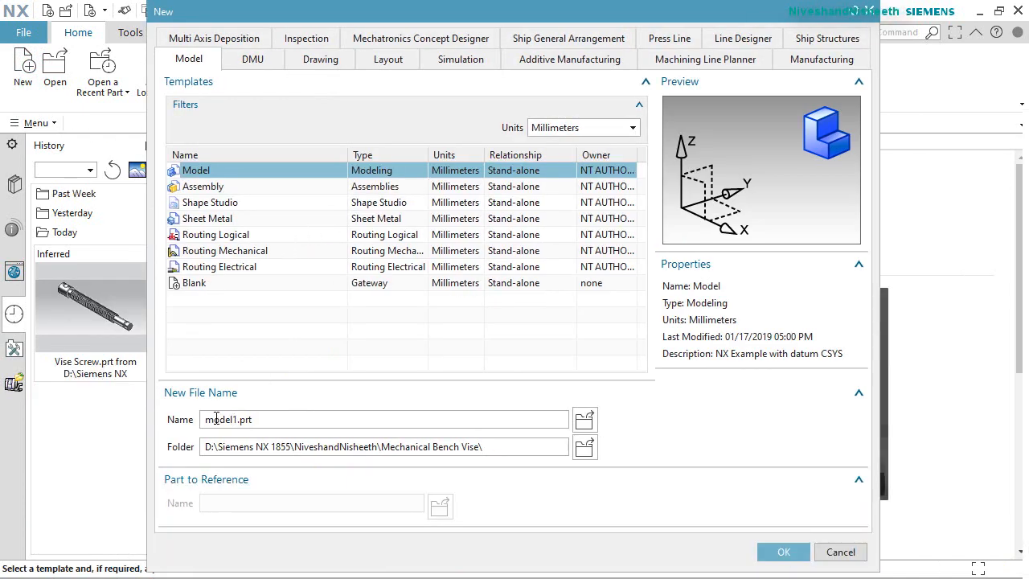
{"action": "left_click_drag", "start_coordinate": [205, 419], "coordinate": [222, 419]}
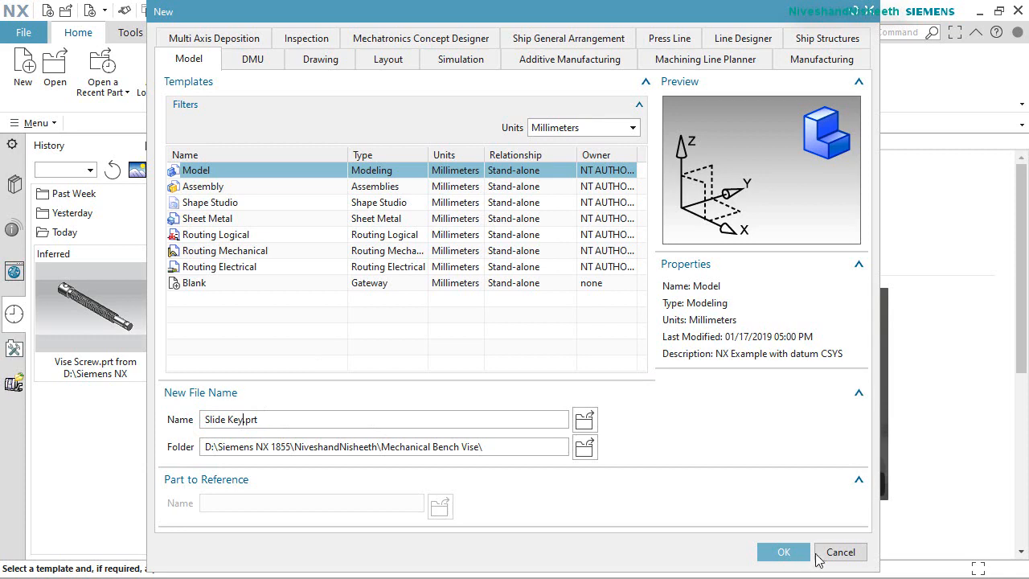
{"action": "left_click", "coordinate": [786, 552]}
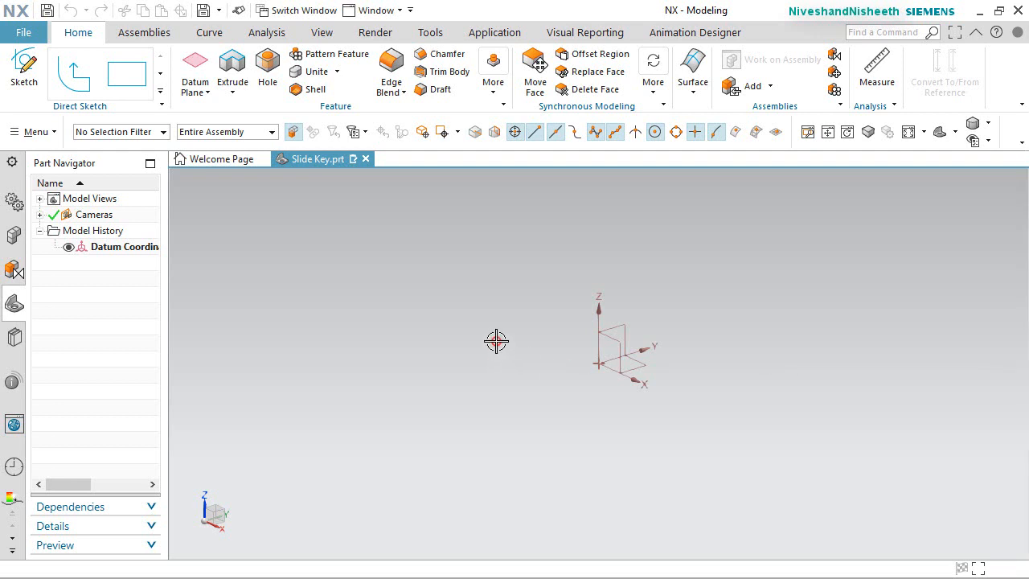
Start a sketch on the XZ plane of the datum coordinate system
{"action": "left_click", "coordinate": [15, 66]}
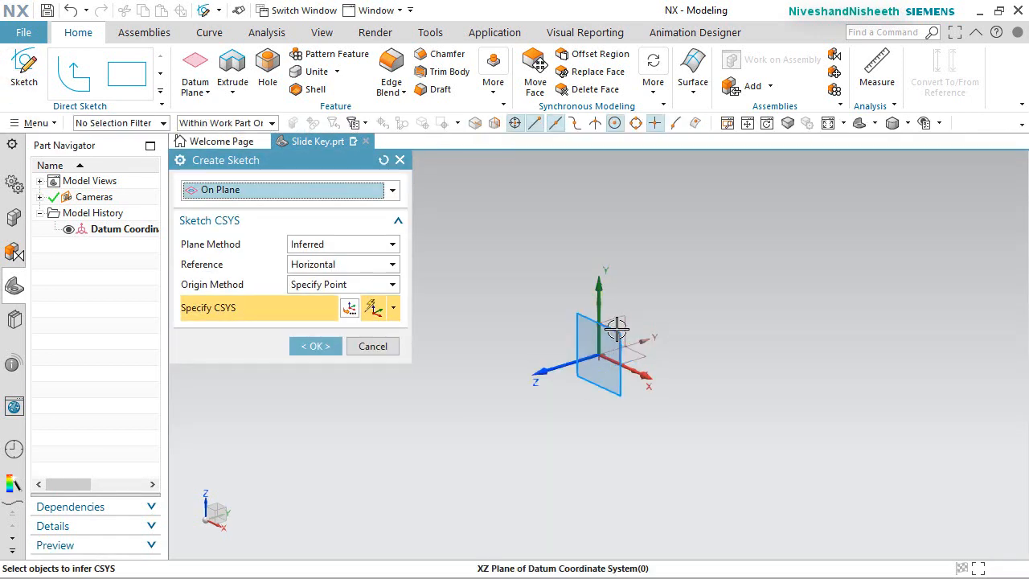
{"action": "left_click", "coordinate": [617, 328]}
{"action": "left_click", "coordinate": [316, 346]}
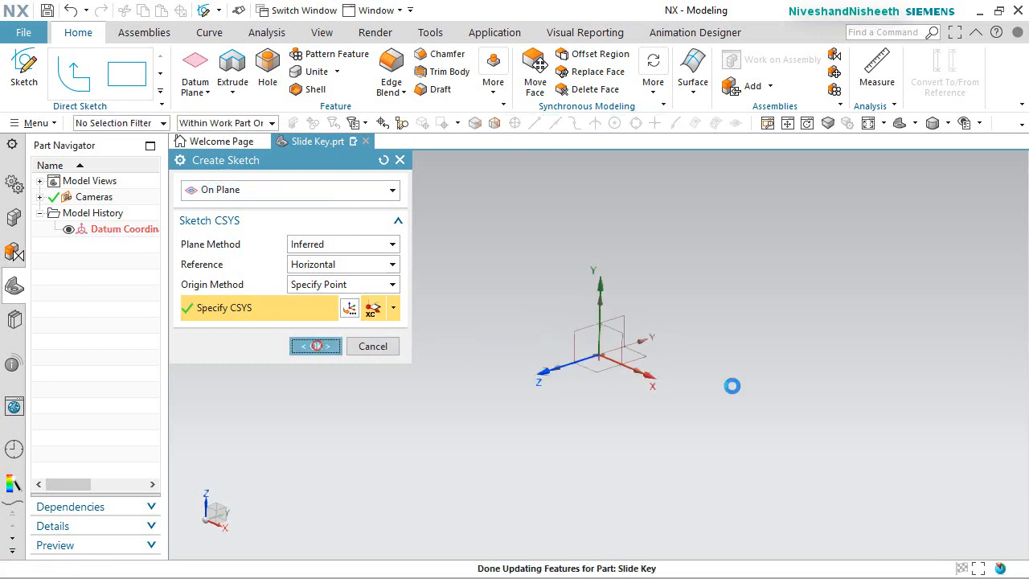
Draw a horizontal rectangle centred on the sketch origin, about 290 mm wide and 59 mm high
{"action": "left_click", "coordinate": [121, 84]}
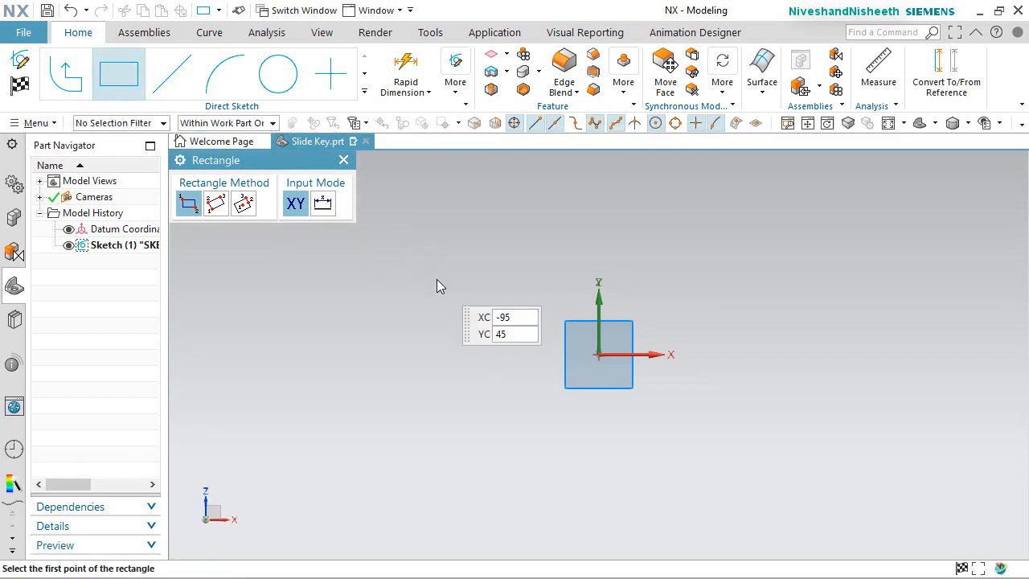
{"action": "left_click", "coordinate": [243, 204]}
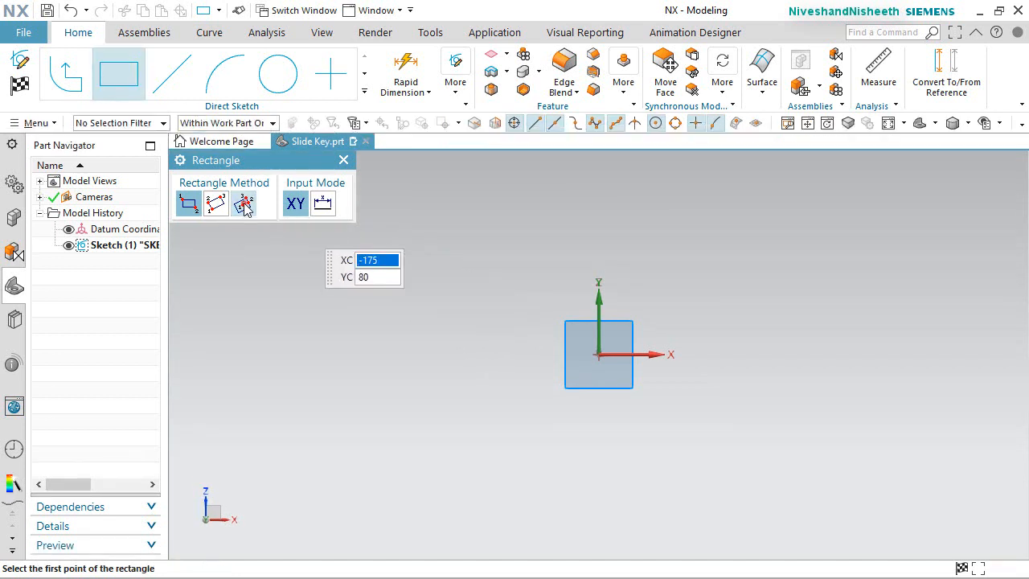
{"action": "left_click", "coordinate": [617, 366]}
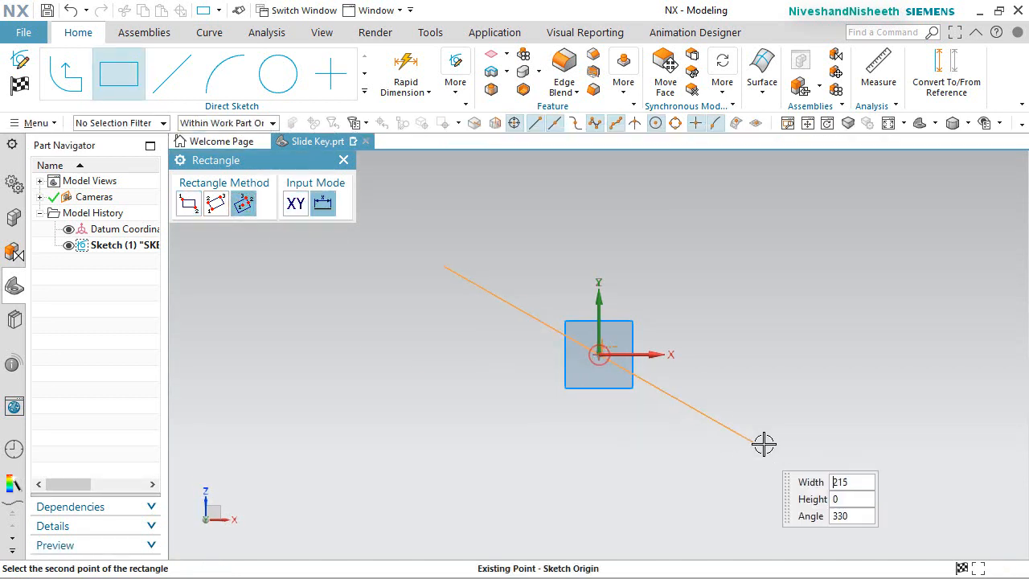
{"action": "left_click", "coordinate": [844, 354]}
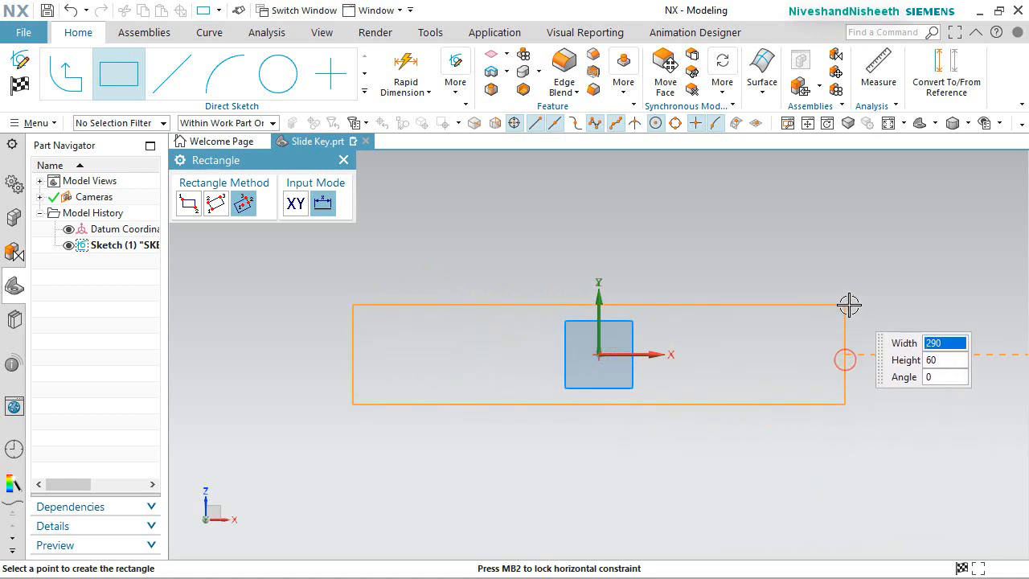
{"action": "left_click", "coordinate": [847, 305]}
{"action": "key", "text": "Escape"}
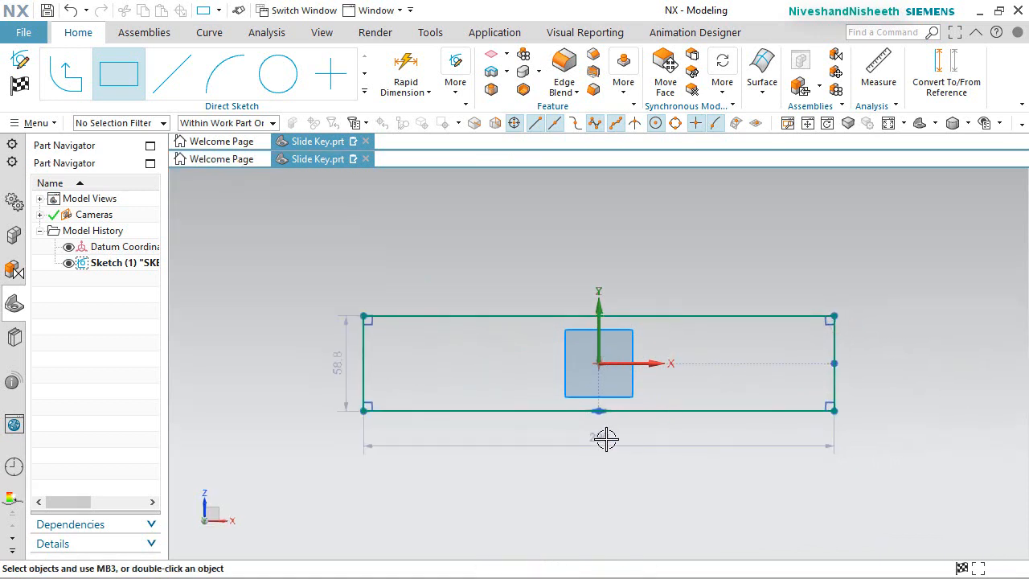
Set the rectangle's width to 60 mm and its height to 8.64 mm, and move both dimensions close to the profile
{"action": "double_click", "coordinate": [603, 439]}
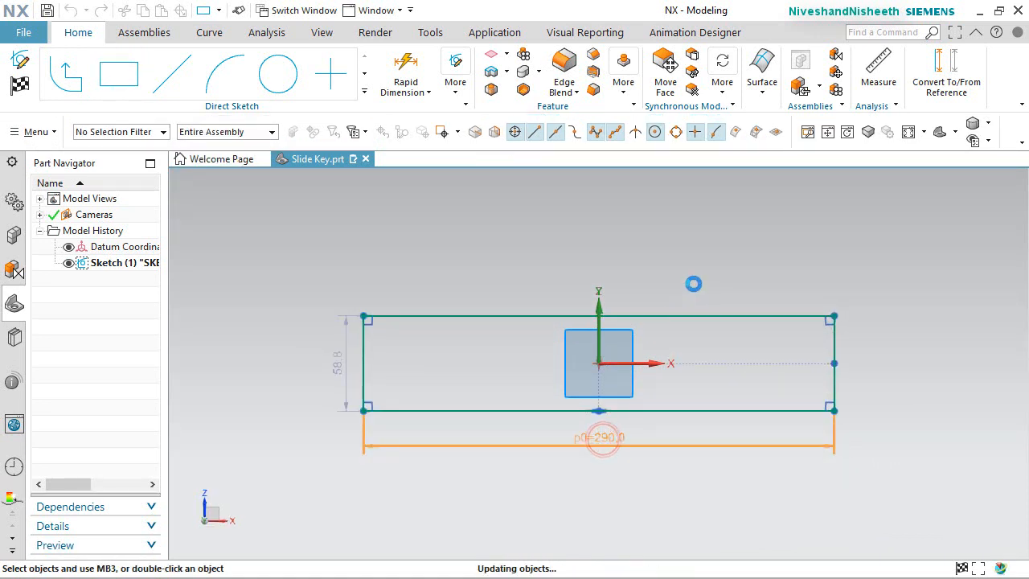
{"action": "type", "text": "60"}
{"action": "key", "text": "Return"}
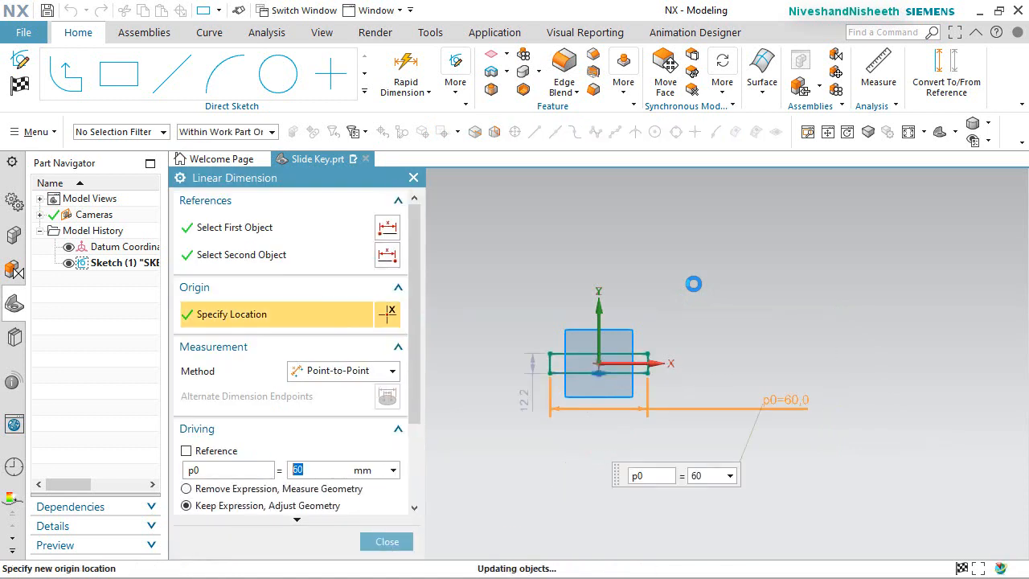
{"action": "double_click", "coordinate": [448, 434]}
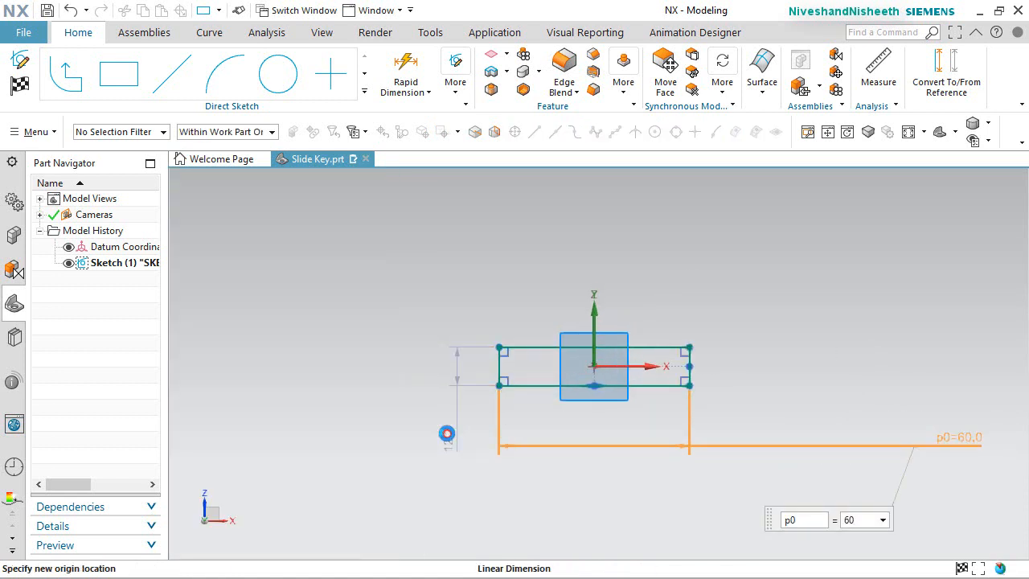
{"action": "type", "text": "8"}
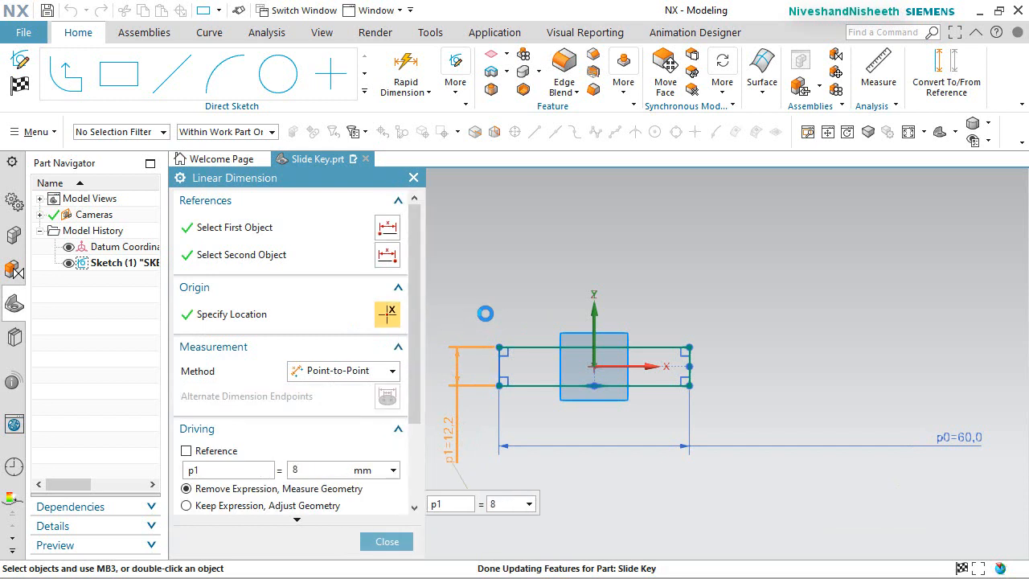
{"action": "type", "text": ".64"}
{"action": "key", "text": "Return"}
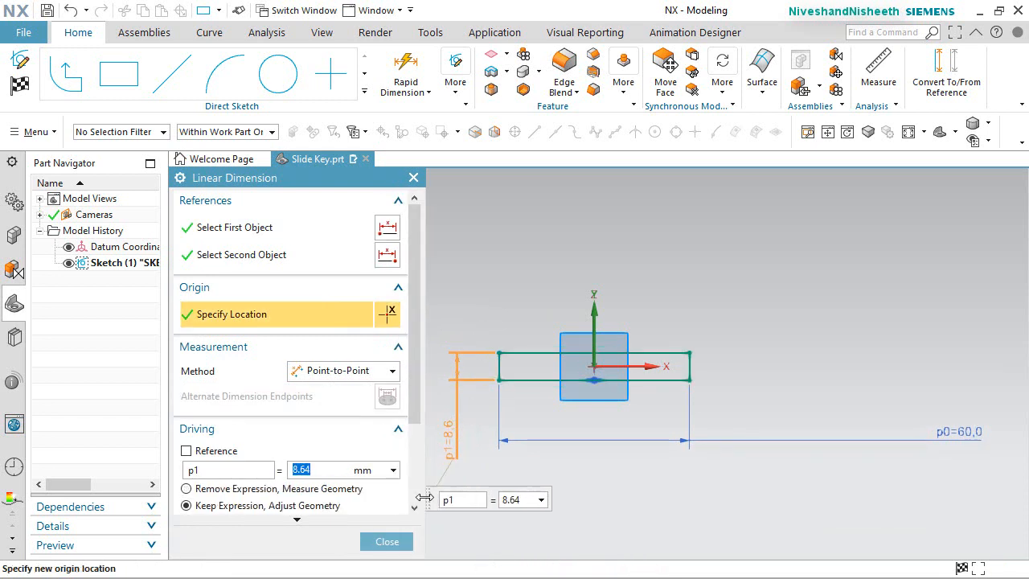
{"action": "left_click", "coordinate": [387, 542]}
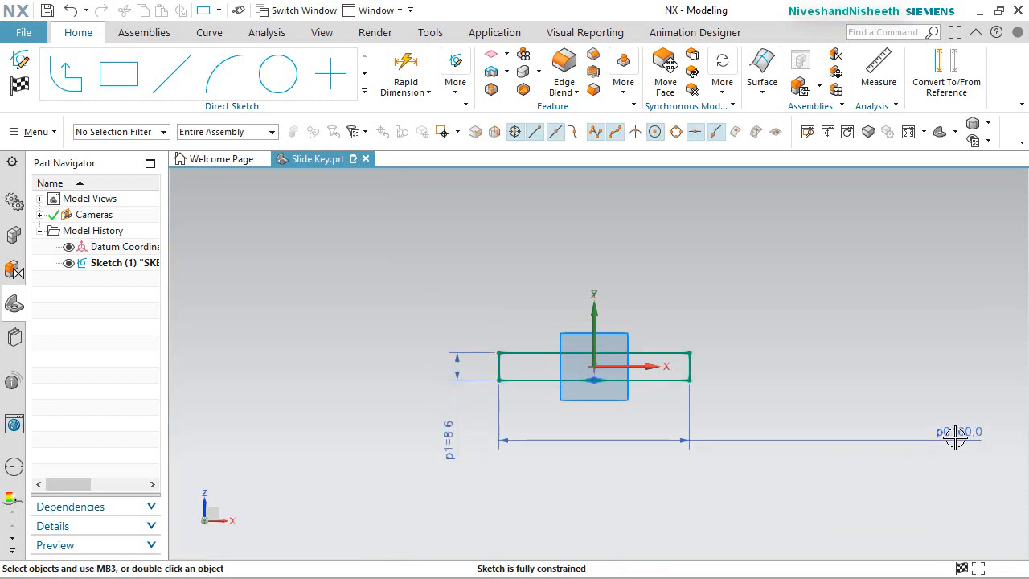
{"action": "left_click_drag", "start_coordinate": [955, 435], "coordinate": [597, 290]}
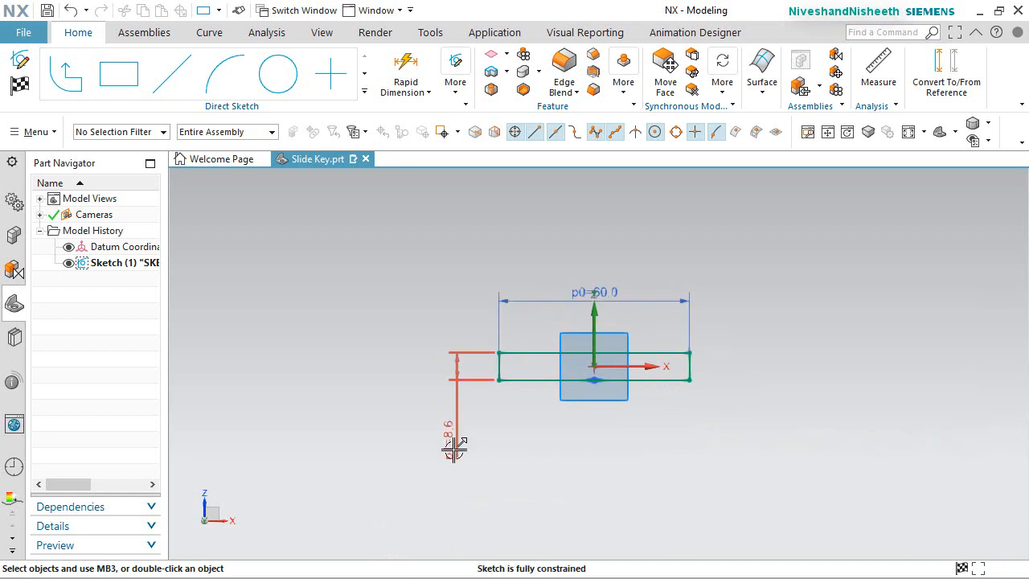
{"action": "left_click_drag", "start_coordinate": [454, 448], "coordinate": [471, 360]}
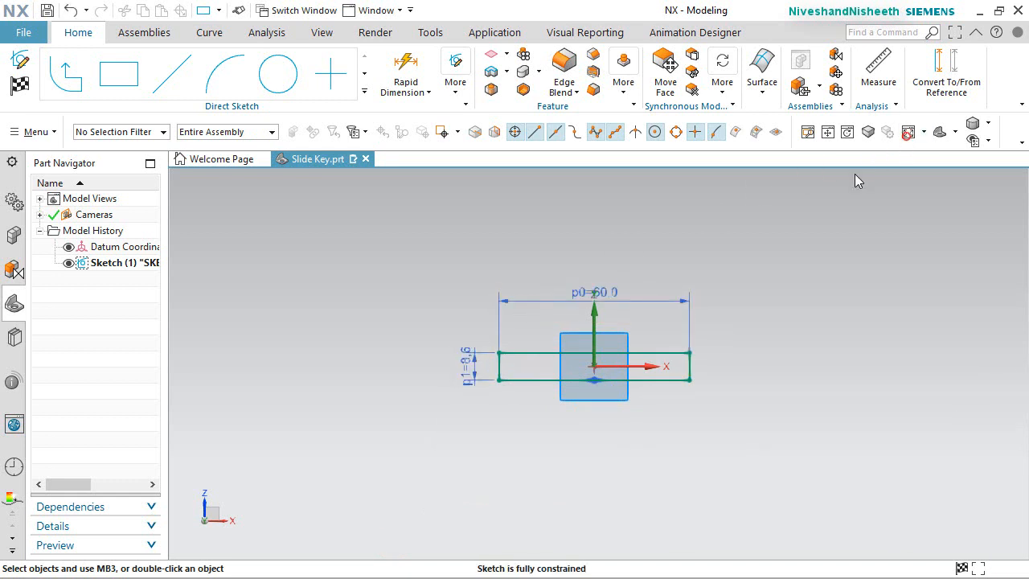
Draw a corner-to-corner notch rectangle about 12 mm wide from the upper edge downwards, and centre it on the sketch's vertical axis
{"action": "left_click", "coordinate": [139, 79]}
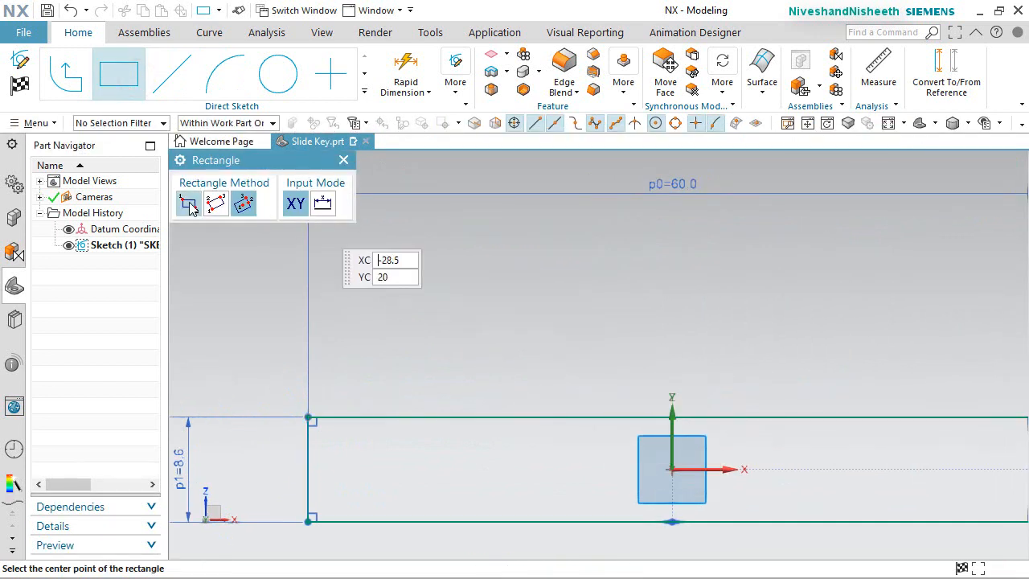
{"action": "left_click", "coordinate": [612, 414]}
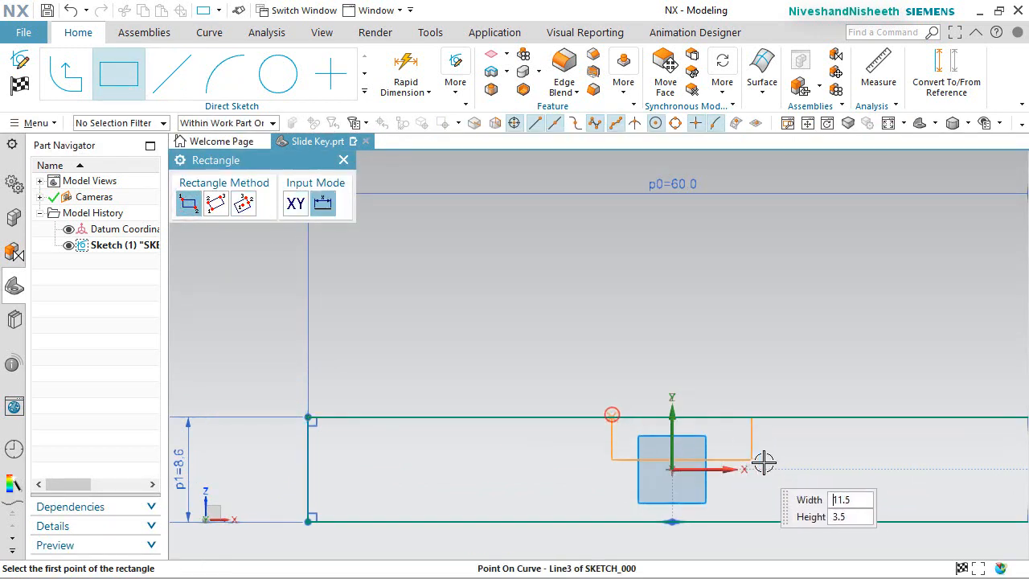
{"action": "left_click", "coordinate": [761, 462]}
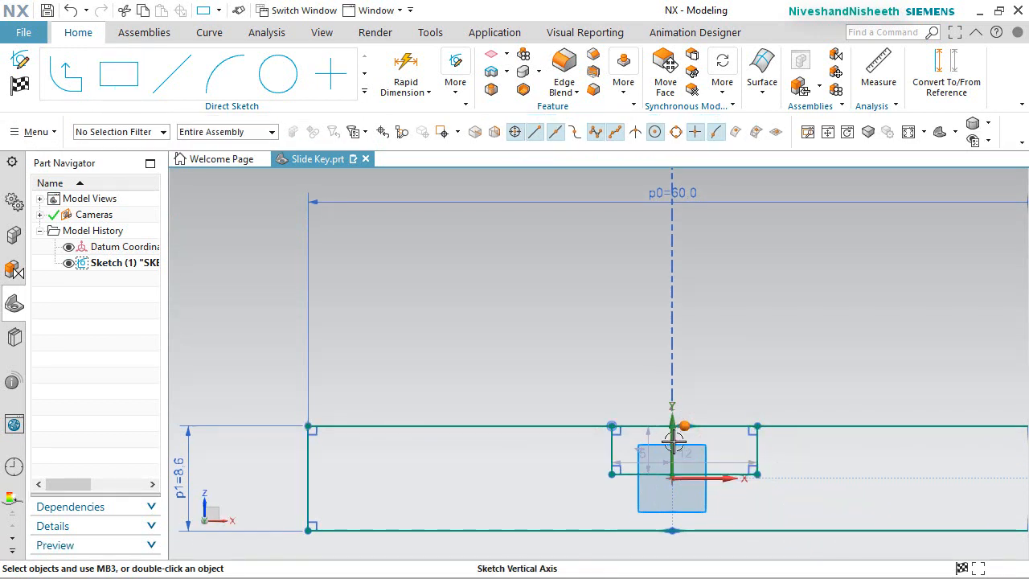
{"action": "left_click", "coordinate": [672, 419]}
{"action": "left_click", "coordinate": [706, 415]}
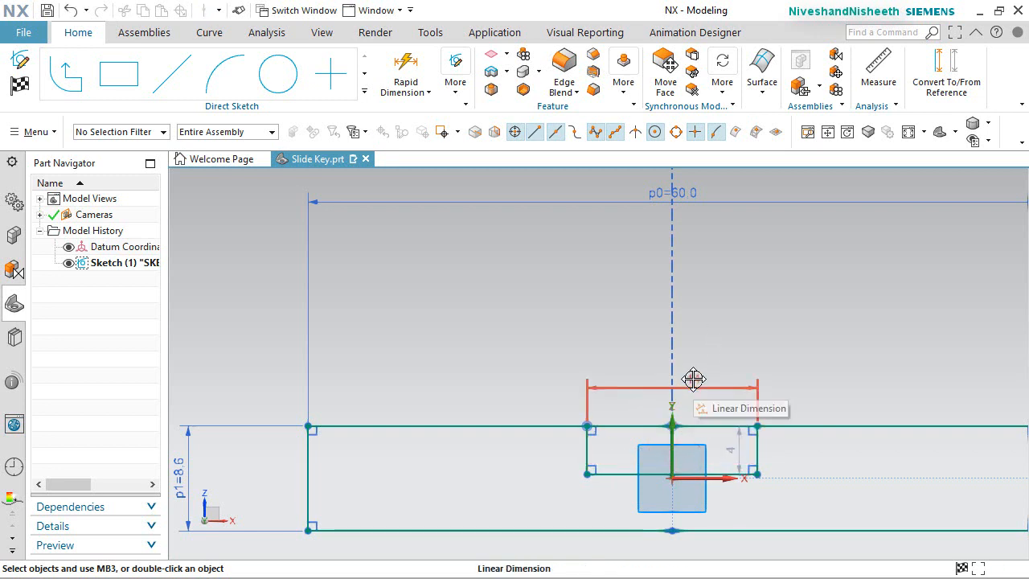
Set the notch rectangle's width to 4 mm and its height to 3.25 mm
{"action": "left_click_drag", "start_coordinate": [693, 381], "coordinate": [693, 378]}
{"action": "type", "text": "4"}
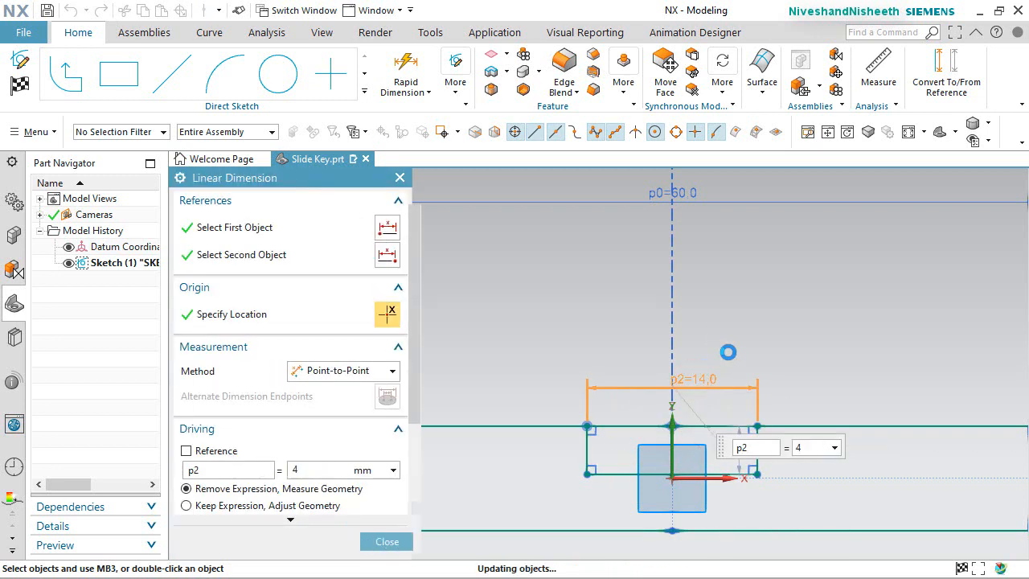
{"action": "key", "text": "Return"}
{"action": "scroll", "coordinate": [689, 501], "scroll_direction": "down", "scroll_amount": 4}
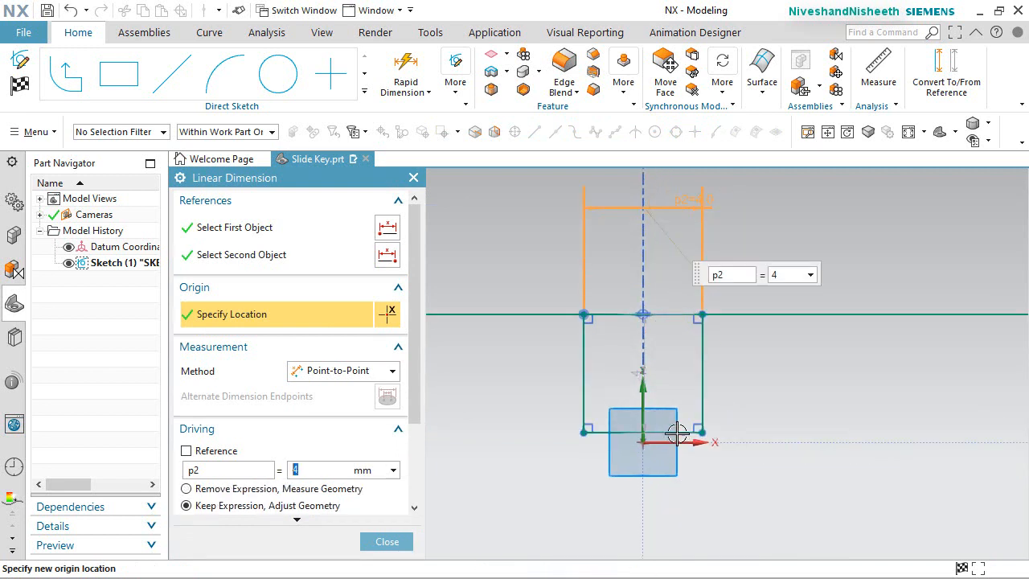
{"action": "double_click", "coordinate": [638, 373]}
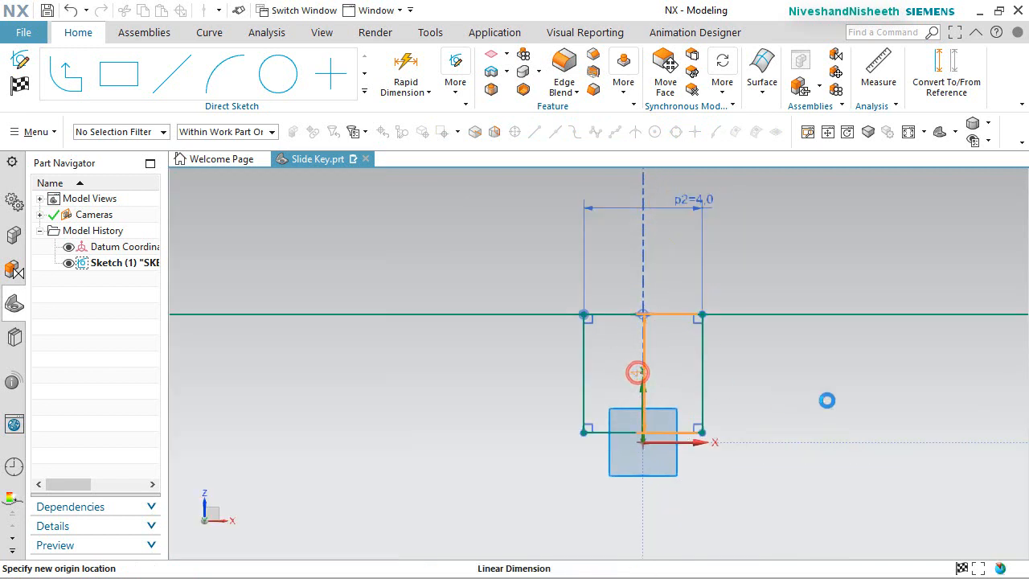
{"action": "type", "text": "3.25"}
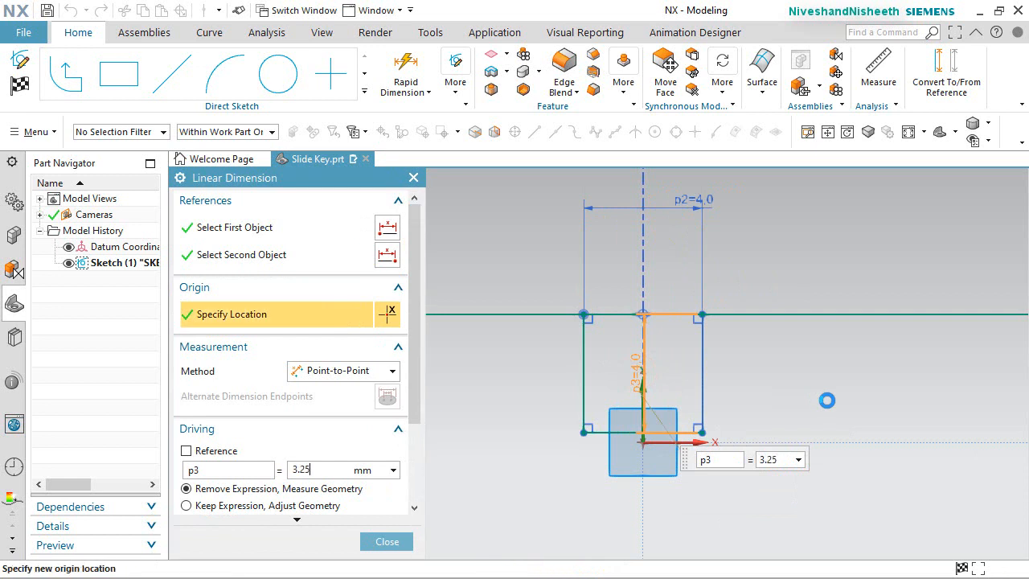
{"action": "key", "text": "Return"}
{"action": "left_click", "coordinate": [380, 542]}
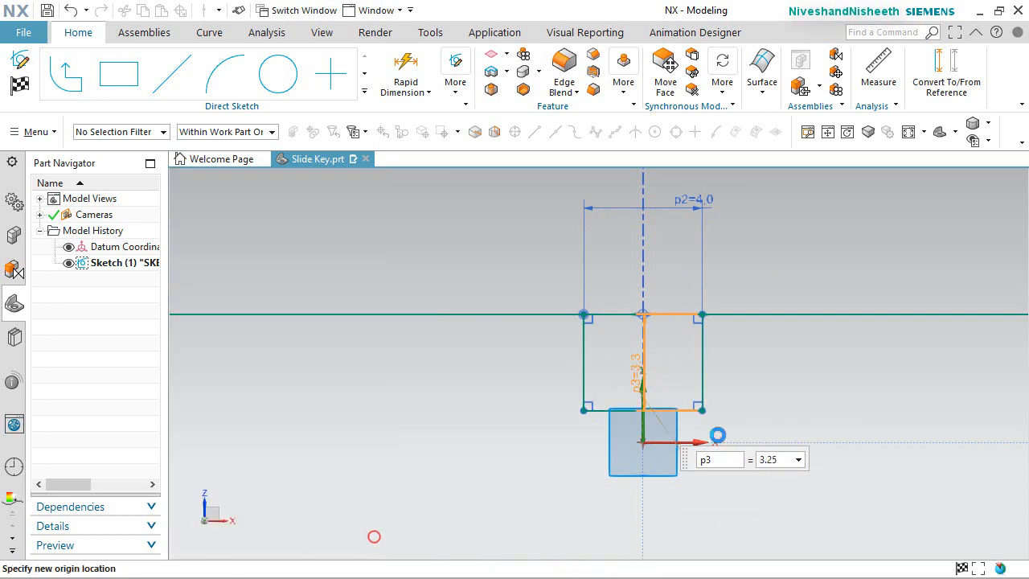
Convert the outer rectangle's upper edge and the notch rectangle's upper edge to reference lines
{"action": "left_click", "coordinate": [780, 314]}
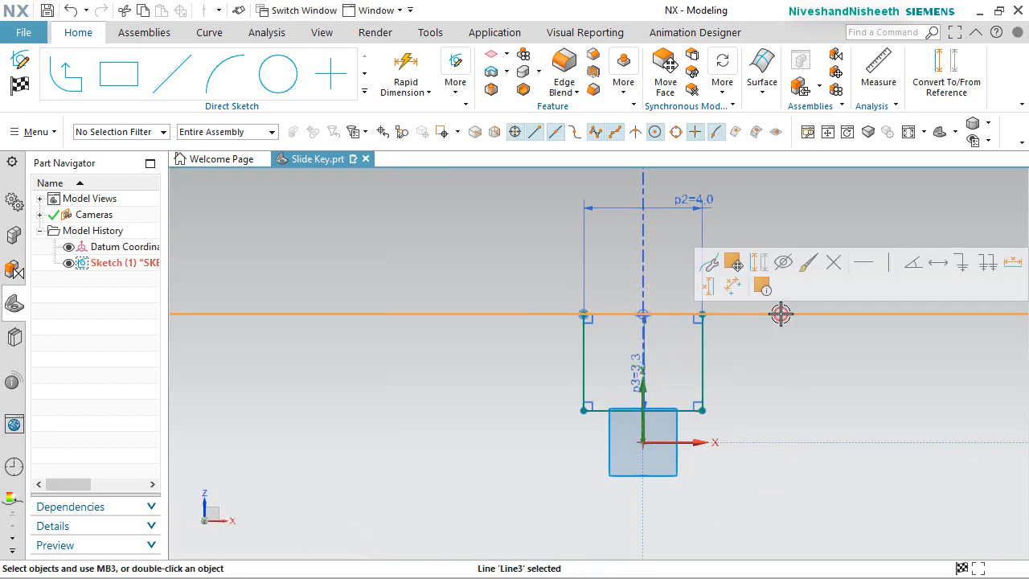
{"action": "left_click", "coordinate": [743, 271]}
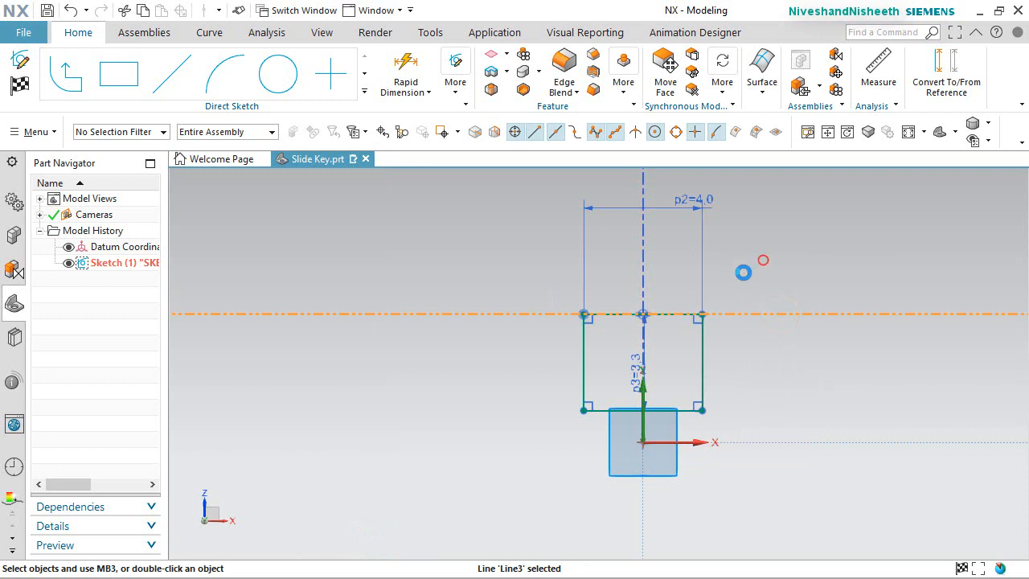
{"action": "left_click", "coordinate": [679, 313]}
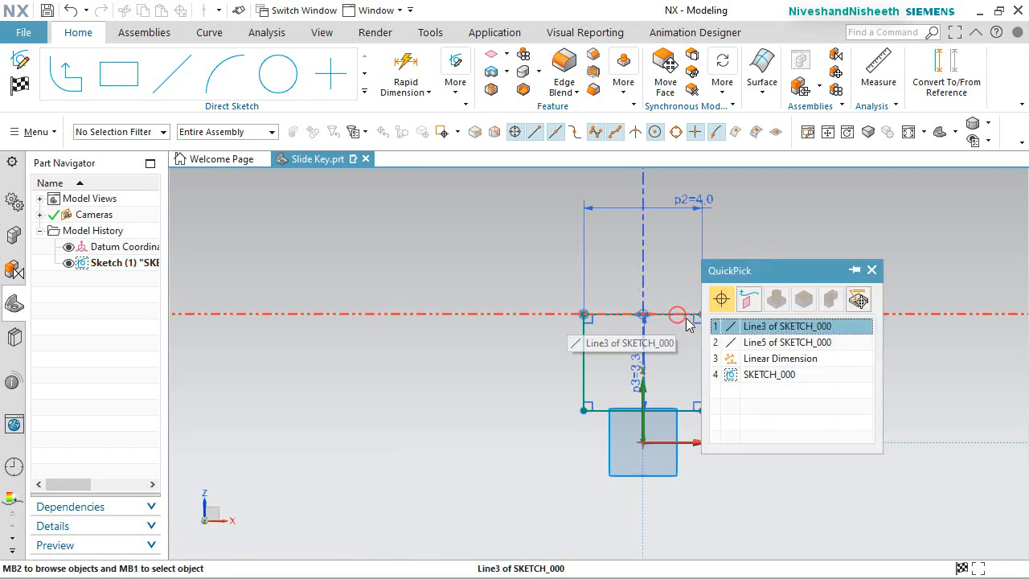
{"action": "left_click", "coordinate": [747, 343]}
{"action": "left_click", "coordinate": [754, 311]}
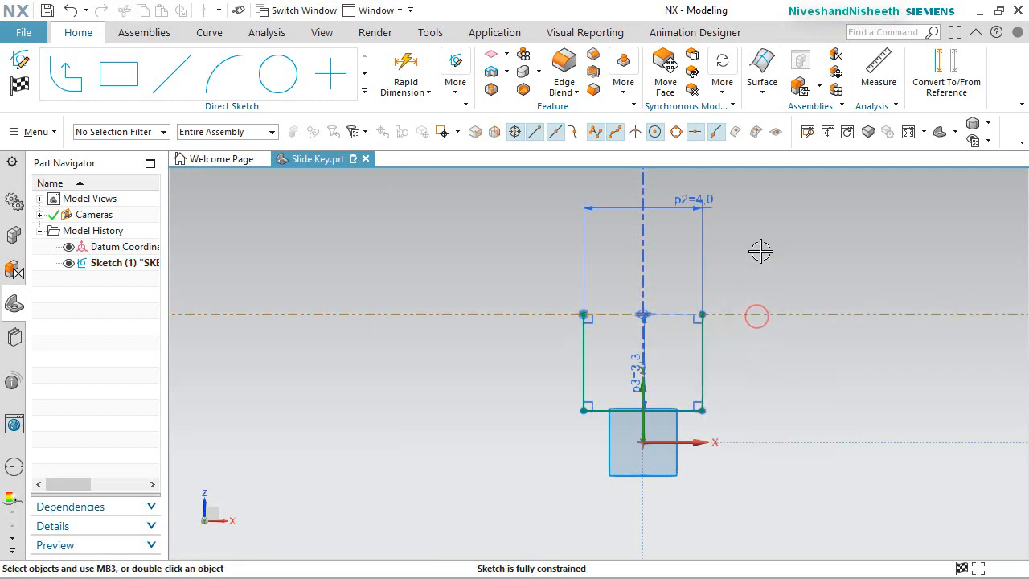
Draw two horizontal lines from the notch's upper corners to the outer rectangle's upper corners on either side
{"action": "left_click", "coordinate": [172, 79]}
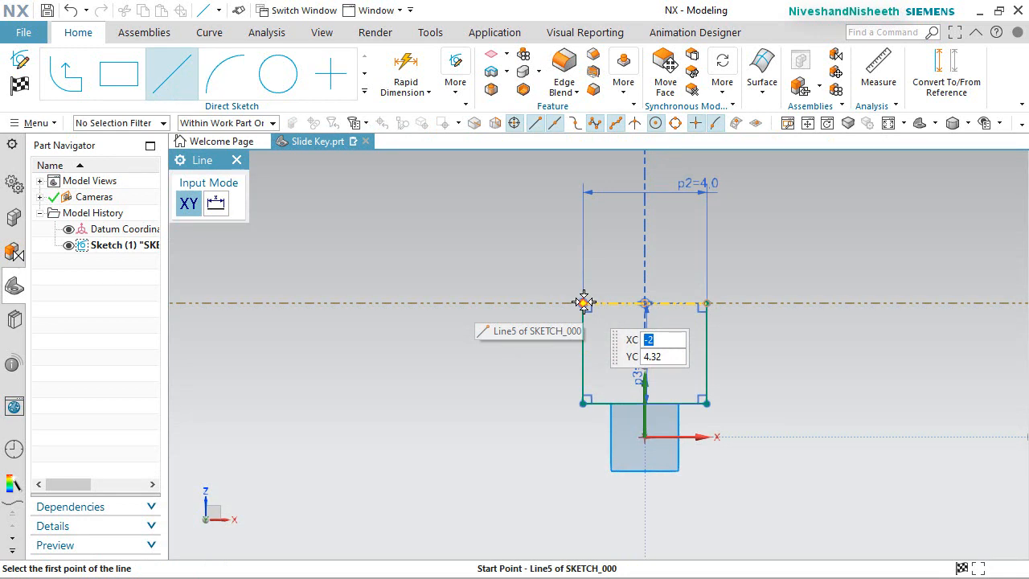
{"action": "left_click", "coordinate": [583, 303]}
{"action": "left_click", "coordinate": [649, 312]}
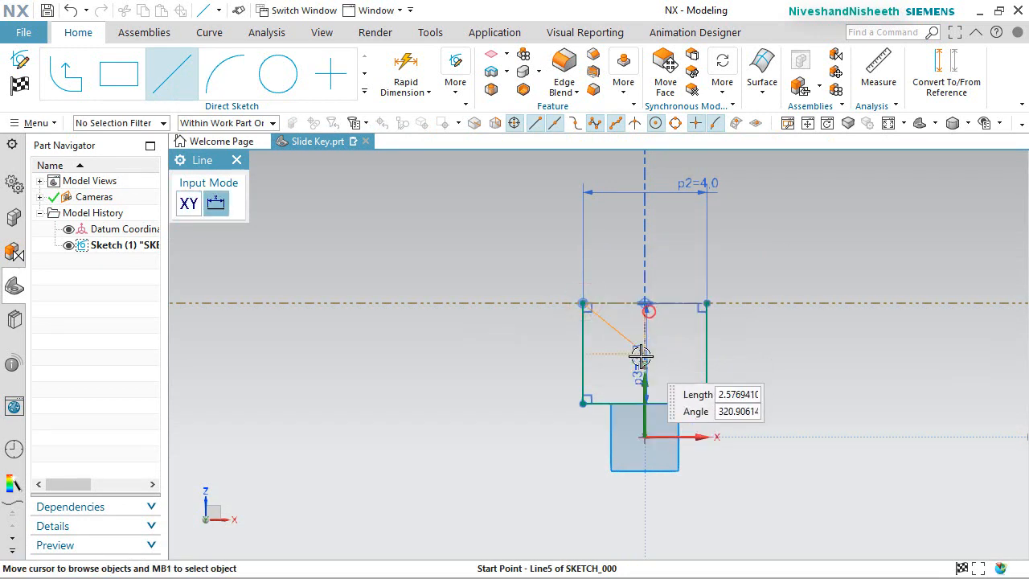
{"action": "scroll", "coordinate": [641, 355], "scroll_direction": "down", "scroll_amount": 5}
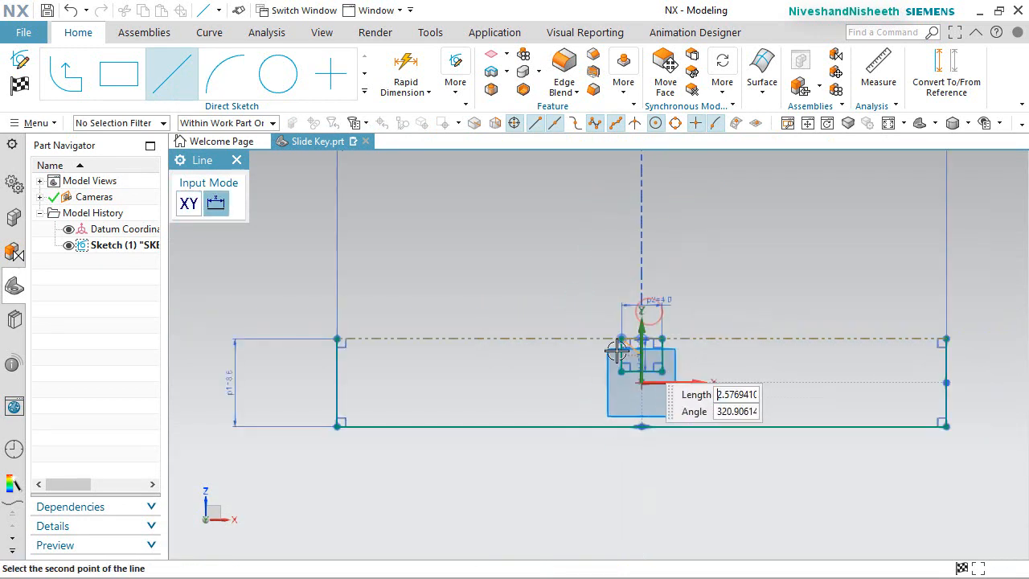
{"action": "left_click", "coordinate": [337, 337]}
{"action": "scroll", "coordinate": [715, 333], "scroll_direction": "up", "scroll_amount": 5}
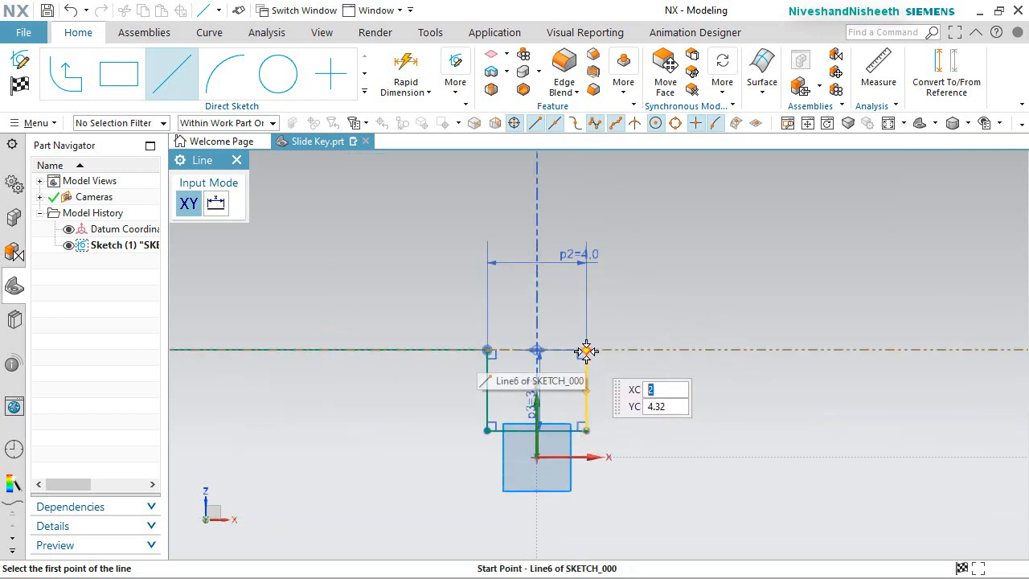
{"action": "left_click", "coordinate": [586, 351]}
{"action": "scroll", "coordinate": [571, 373], "scroll_direction": "down", "scroll_amount": 3}
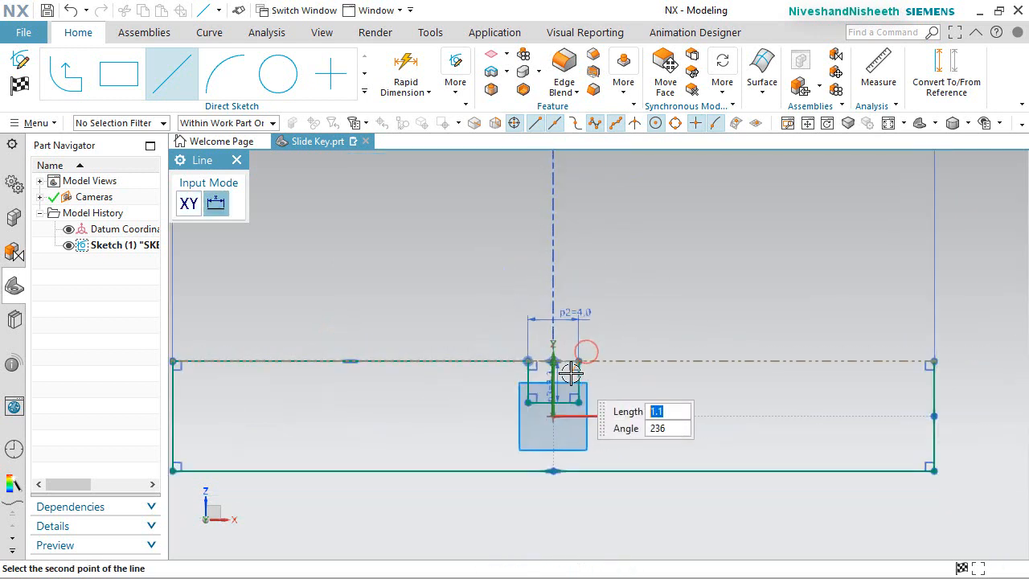
{"action": "left_click", "coordinate": [932, 356]}
{"action": "key", "text": "Escape"}
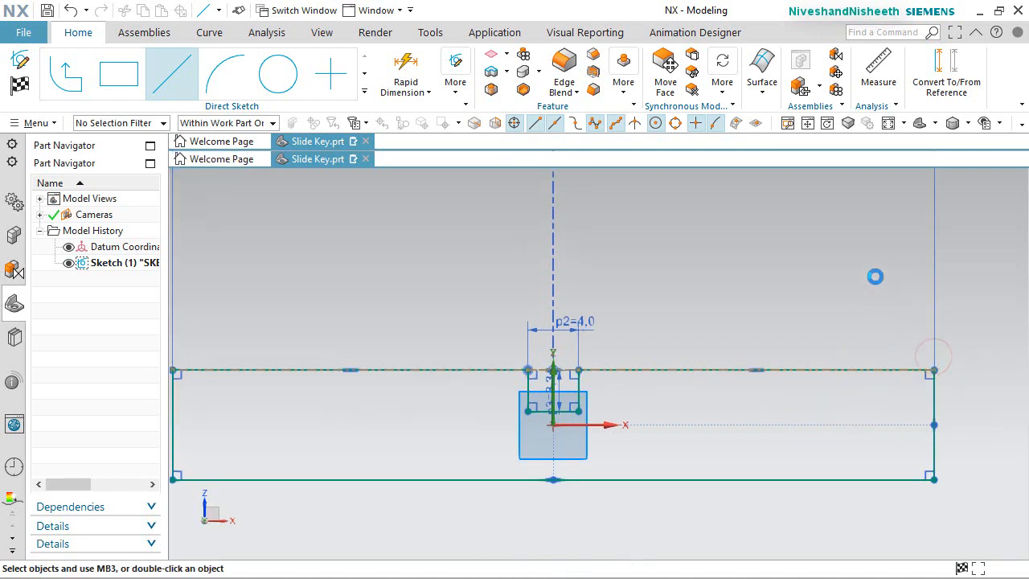
Finish the notched profile sketch and fit it in the view
{"action": "scroll", "coordinate": [827, 298], "scroll_direction": "up", "scroll_amount": 2}
{"action": "scroll", "coordinate": [828, 298], "scroll_direction": "down", "scroll_amount": 3}
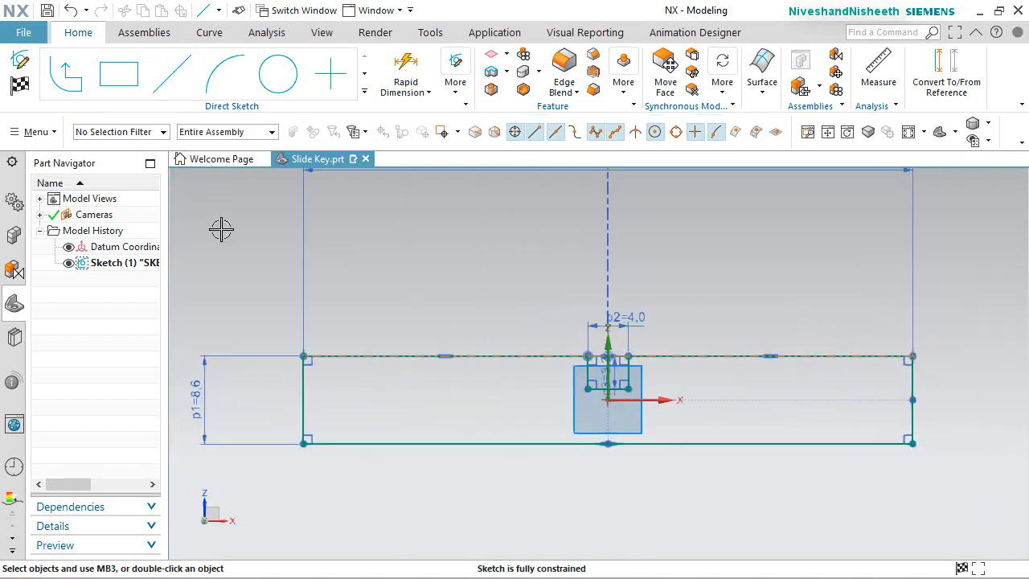
{"action": "left_click", "coordinate": [29, 90]}
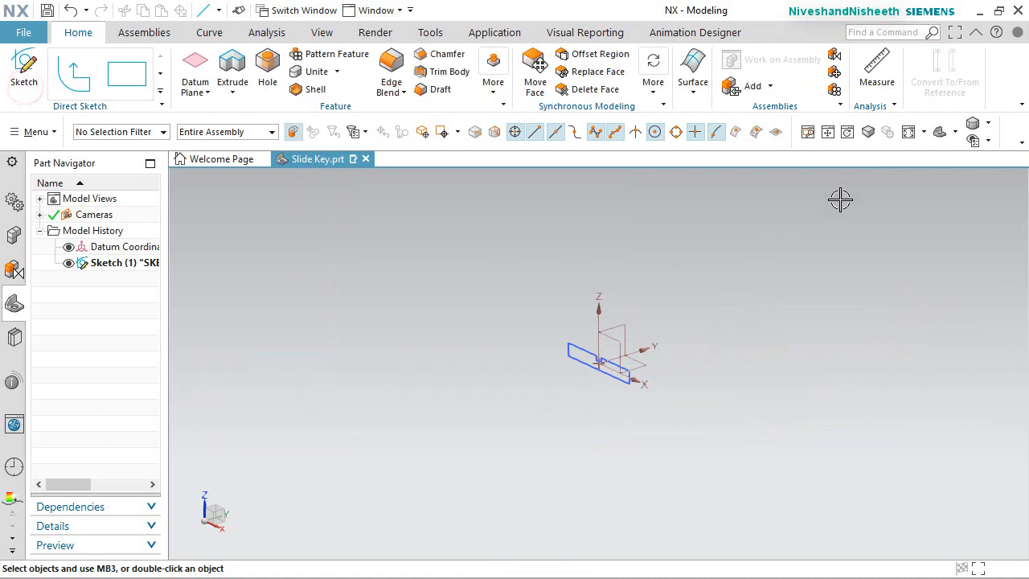
{"action": "key", "text": "ctrl+f"}
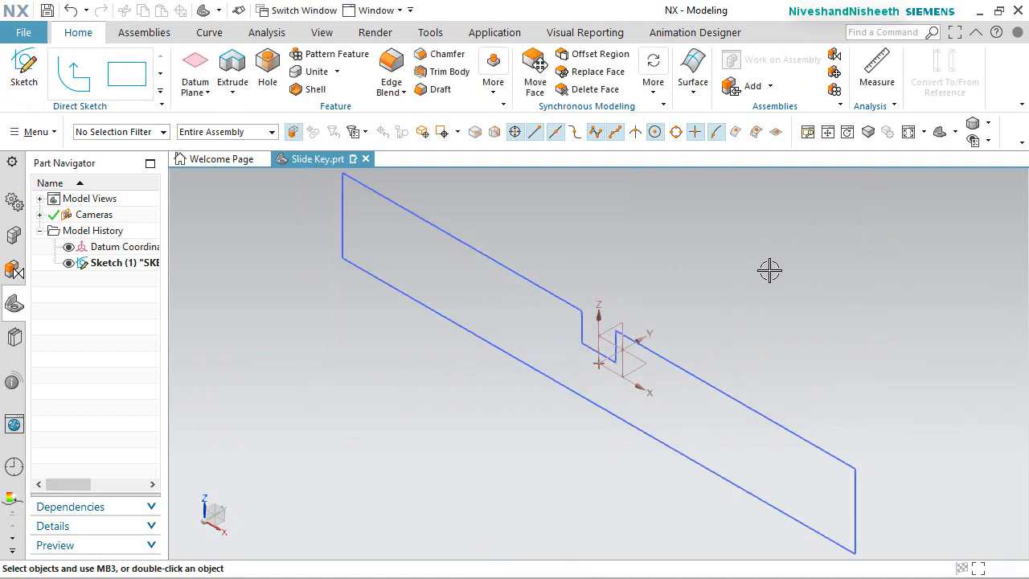
Extrude the notched profile with a symmetric distance of 4.75/2 mm and hide its sketch
{"action": "left_click", "coordinate": [232, 67]}
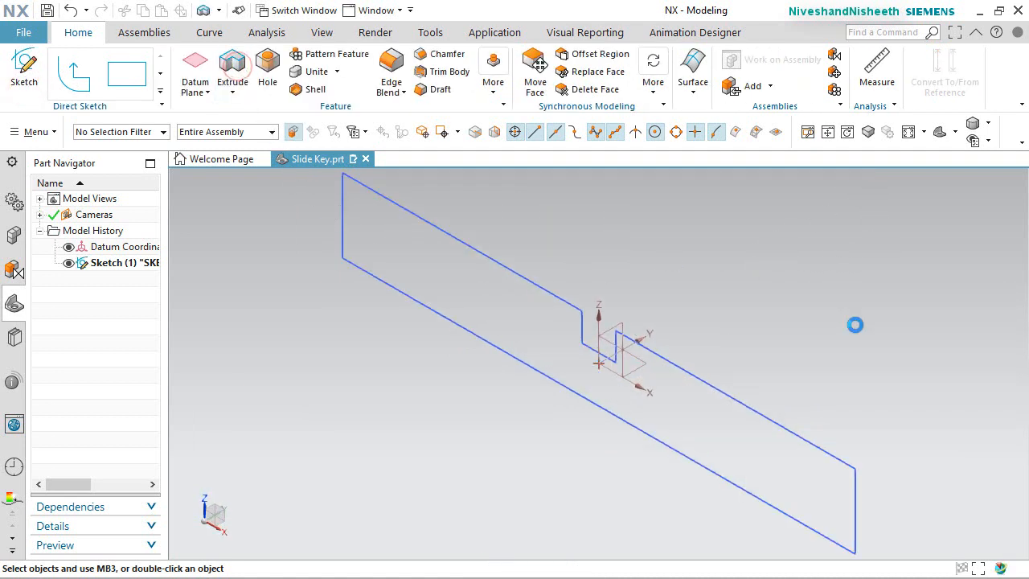
{"action": "left_click", "coordinate": [727, 377]}
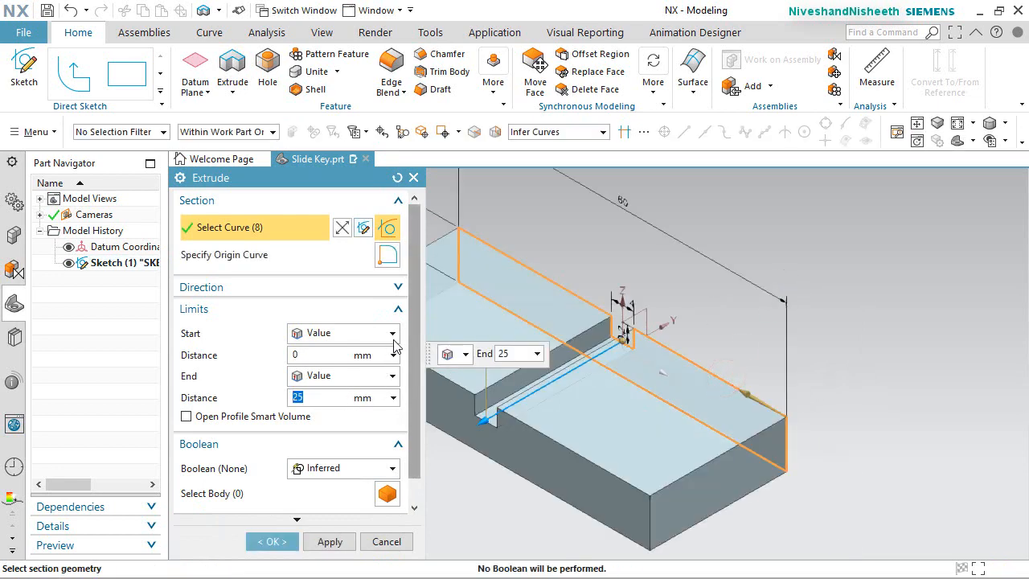
{"action": "left_click", "coordinate": [393, 376]}
{"action": "left_click", "coordinate": [364, 408]}
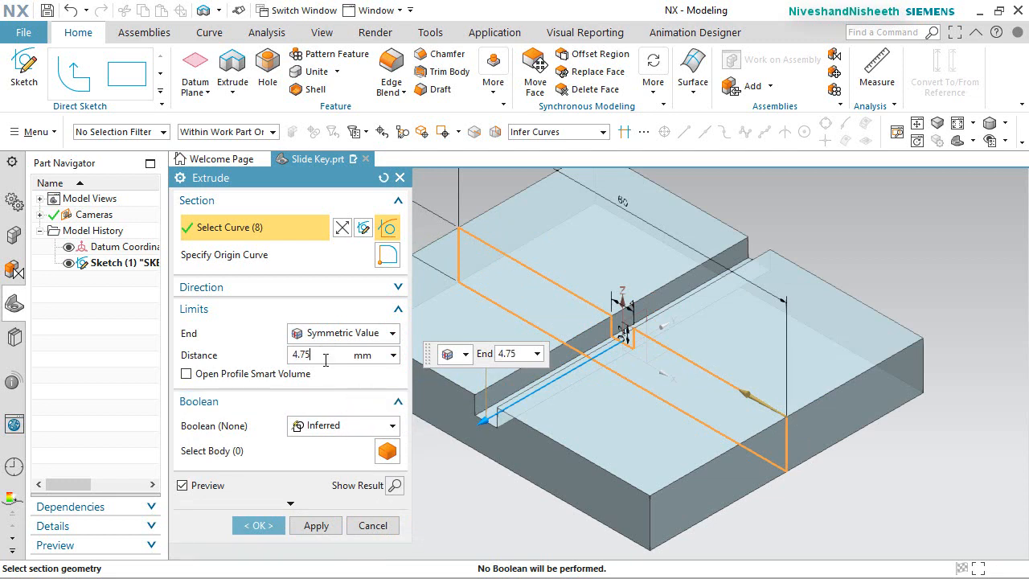
{"action": "left_click", "coordinate": [326, 359]}
{"action": "type", "text": "4.75/2"}
{"action": "key", "text": "Return"}
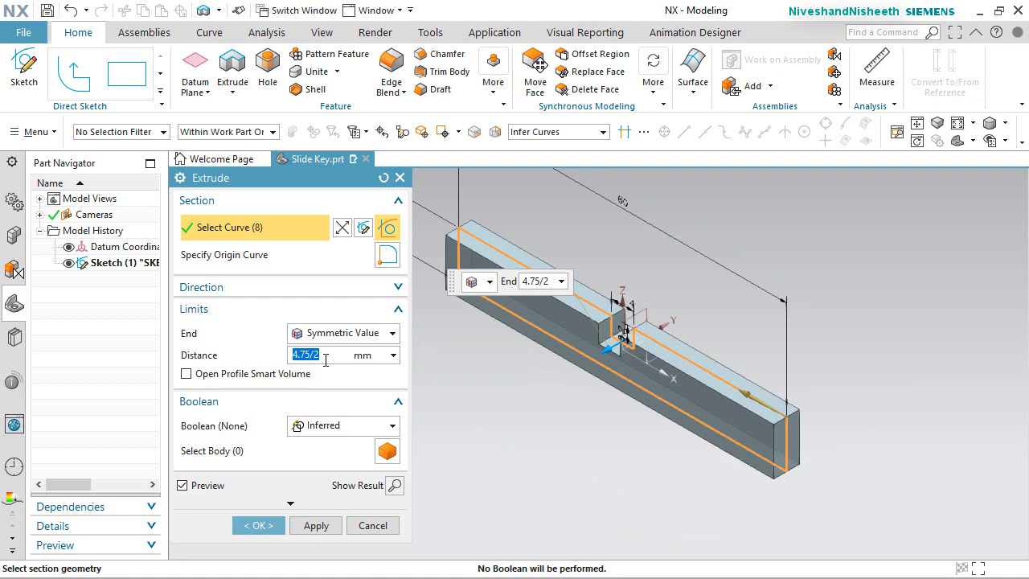
{"action": "left_click", "coordinate": [259, 525]}
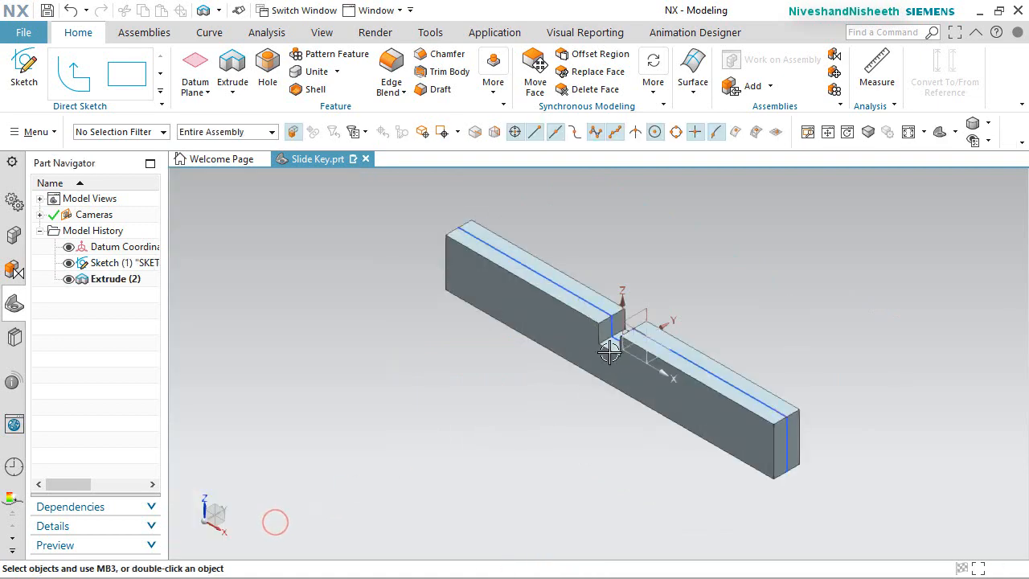
{"action": "scroll", "coordinate": [633, 315], "scroll_direction": "up", "scroll_amount": 3}
{"action": "left_click", "coordinate": [69, 264]}
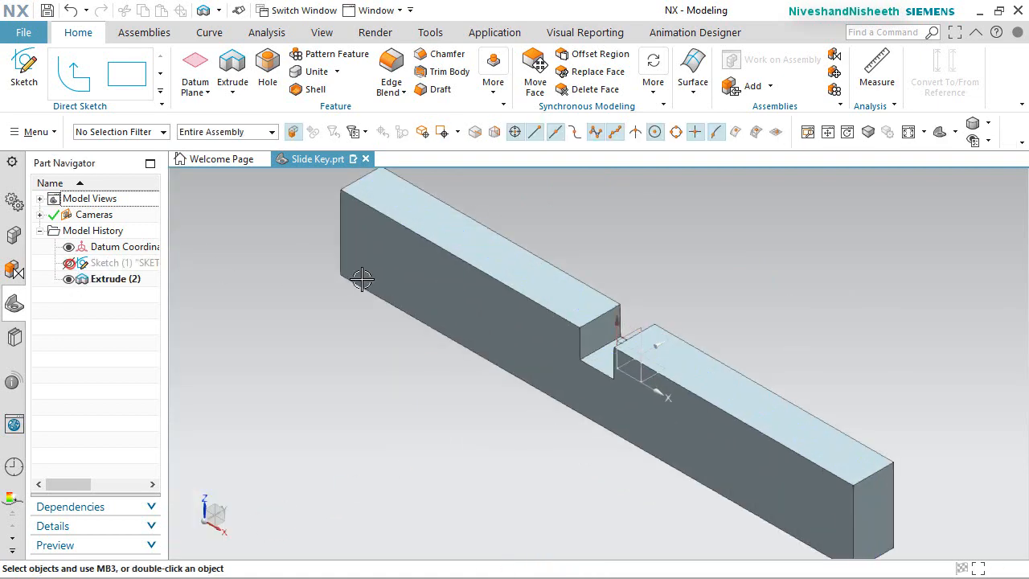
Save the Slide Key part and close it
{"action": "scroll", "coordinate": [698, 317], "scroll_direction": "down", "scroll_amount": 1}
{"action": "key", "text": "ctrl+s"}
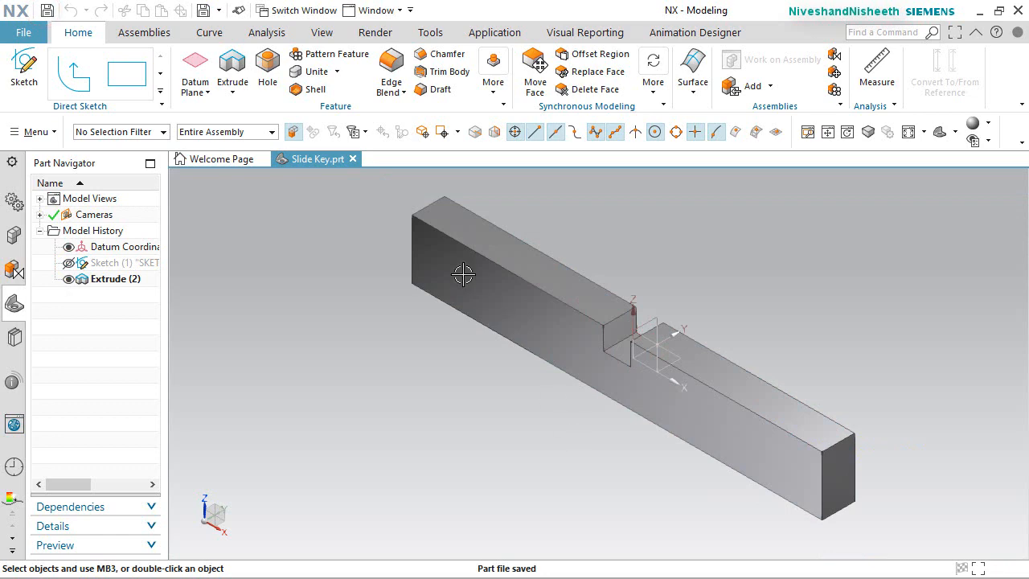
{"action": "left_click", "coordinate": [353, 158]}
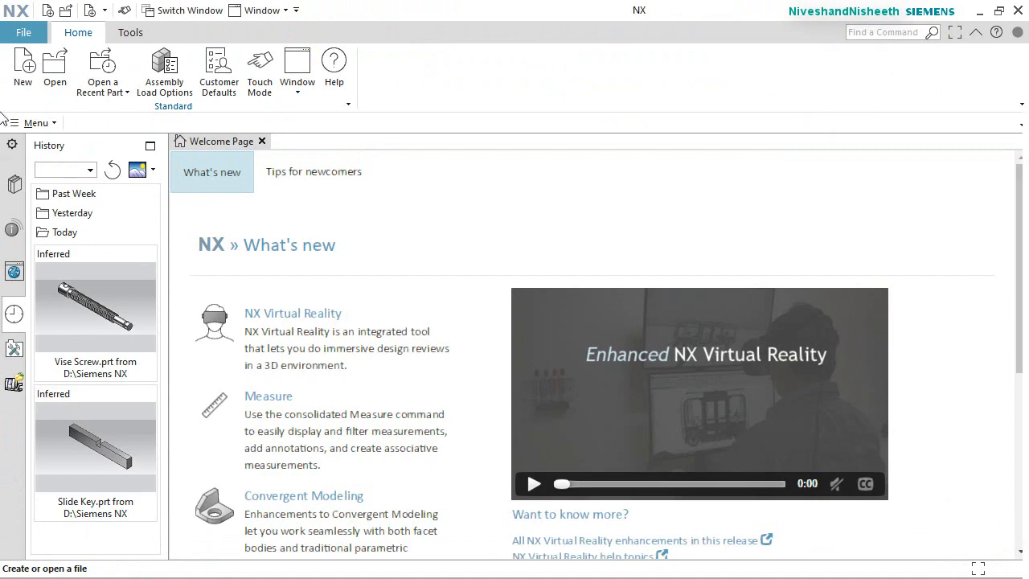
Create a millimetre Model part named Special Key.prt in the Mechanical Bench Vise folder and start a sketch on the XZ plane
{"action": "left_click", "coordinate": [23, 61]}
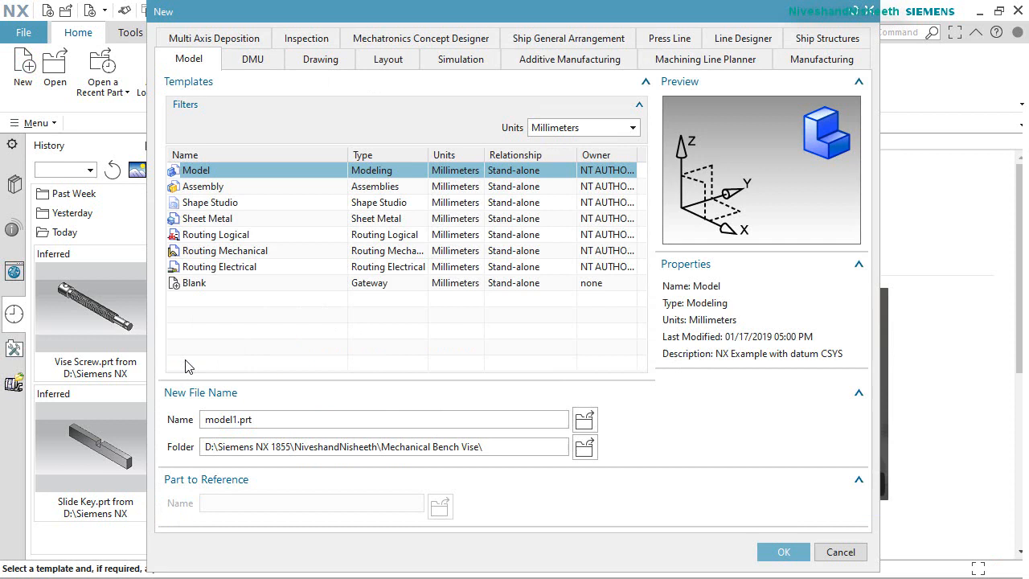
{"action": "left_click", "coordinate": [210, 419]}
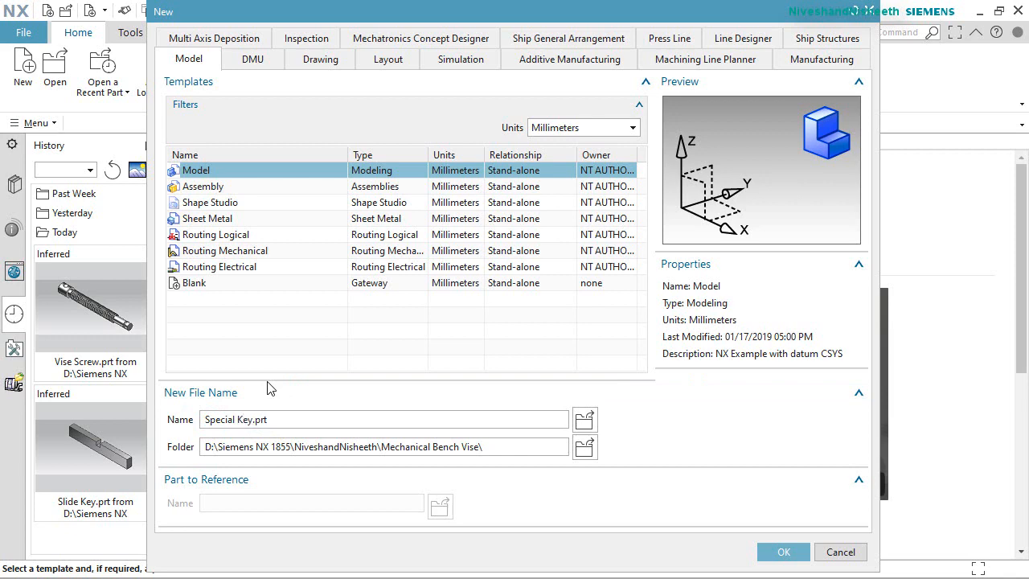
{"action": "left_click", "coordinate": [778, 552]}
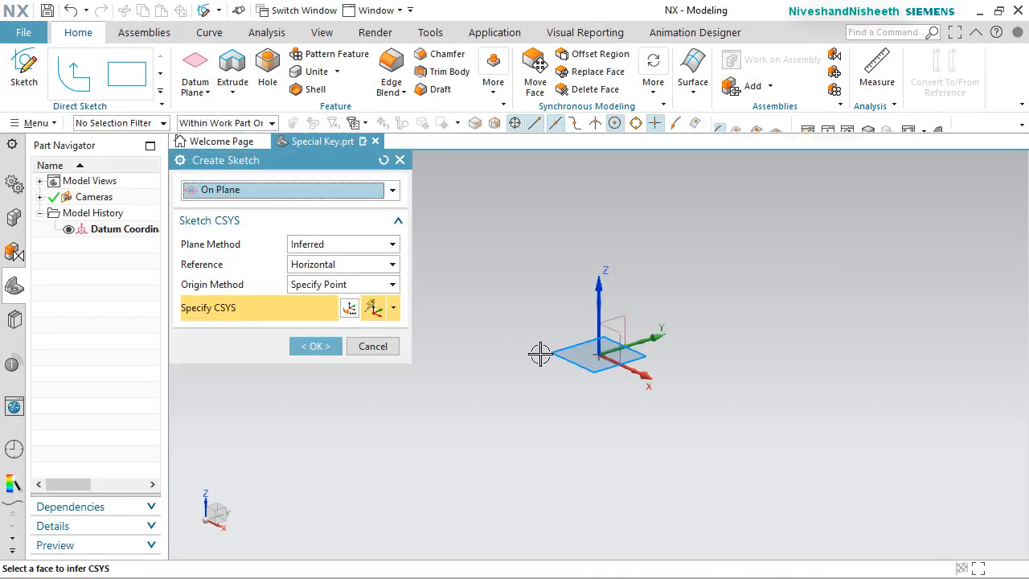
{"action": "left_click", "coordinate": [610, 330]}
{"action": "left_click", "coordinate": [318, 346]}
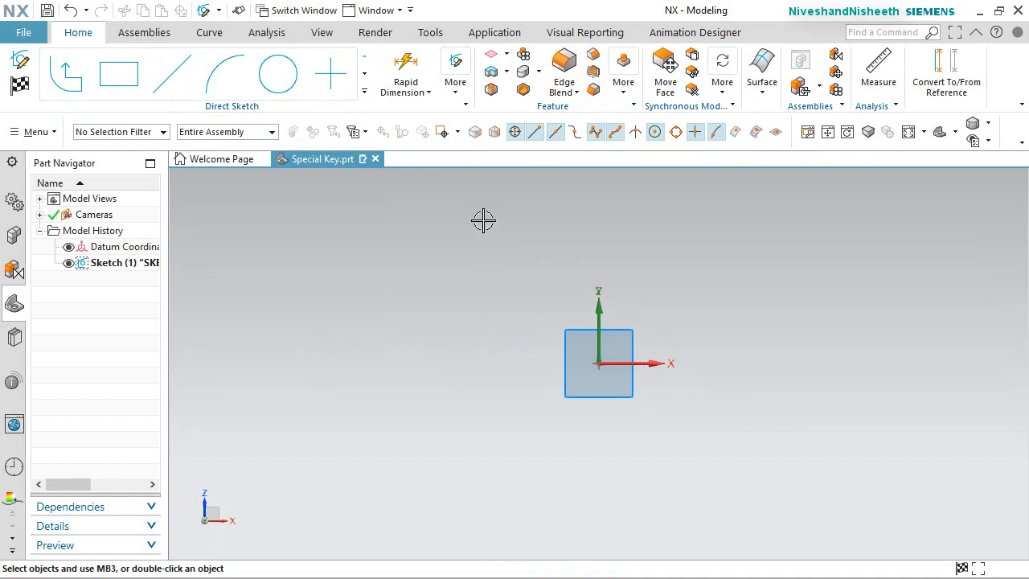
Sketch a downward-bulging arc by centre and endpoints, radius about 44.3 mm, centred about 35 mm above the origin
{"action": "left_click", "coordinate": [228, 79]}
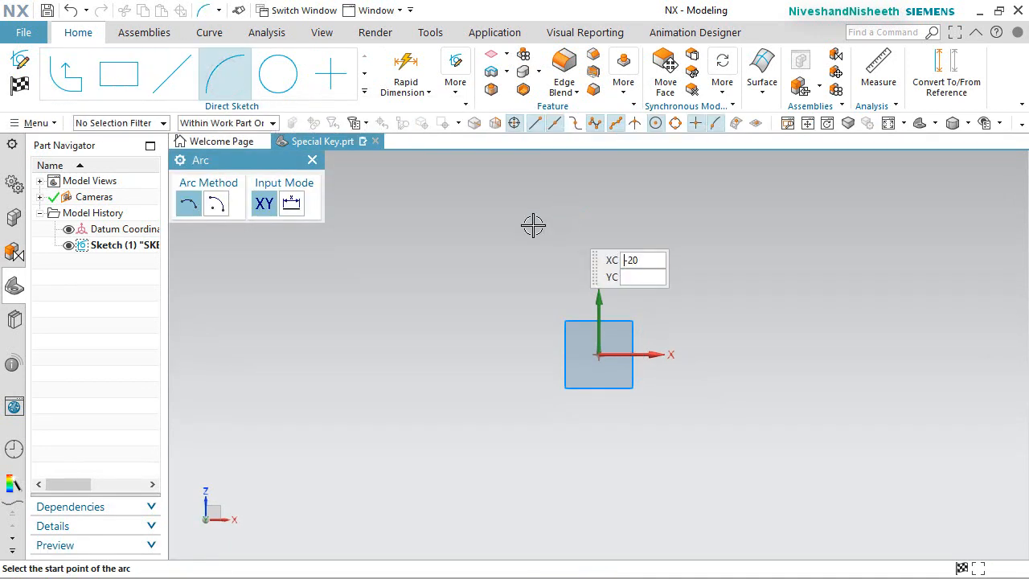
{"action": "left_click", "coordinate": [215, 204]}
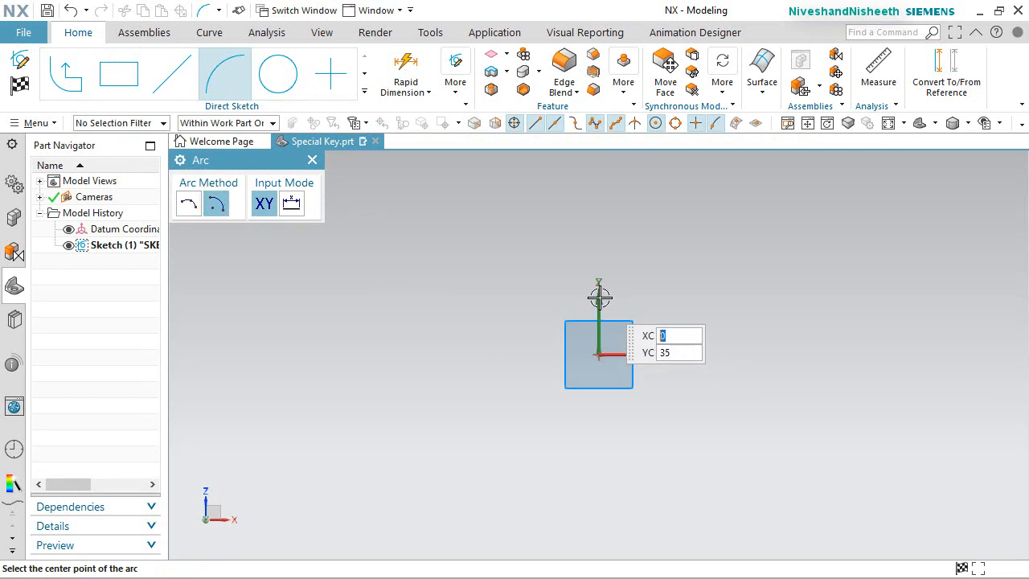
{"action": "left_click", "coordinate": [599, 297]}
{"action": "left_click", "coordinate": [536, 337]}
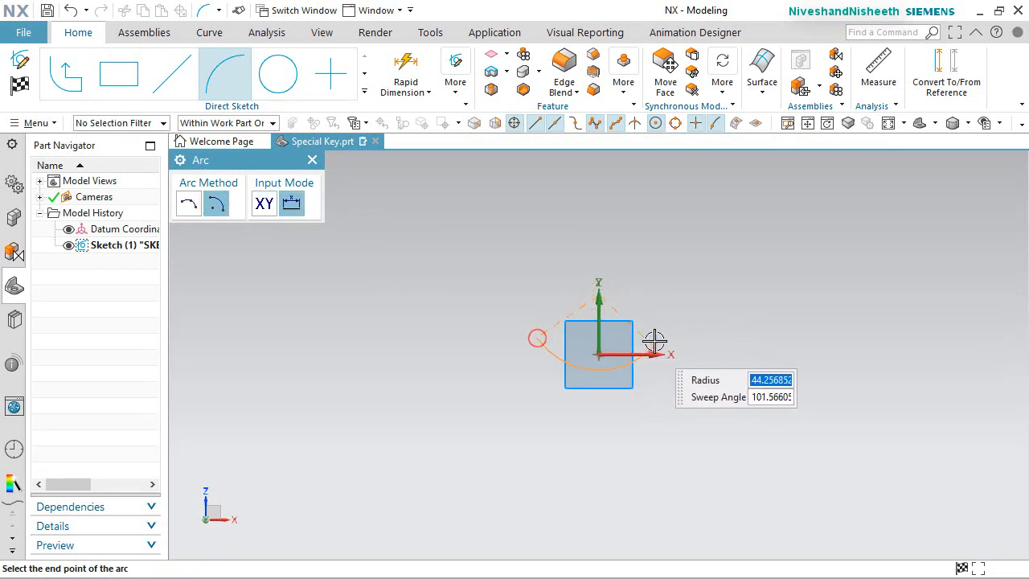
{"action": "left_click", "coordinate": [689, 271]}
{"action": "key", "text": "Escape"}
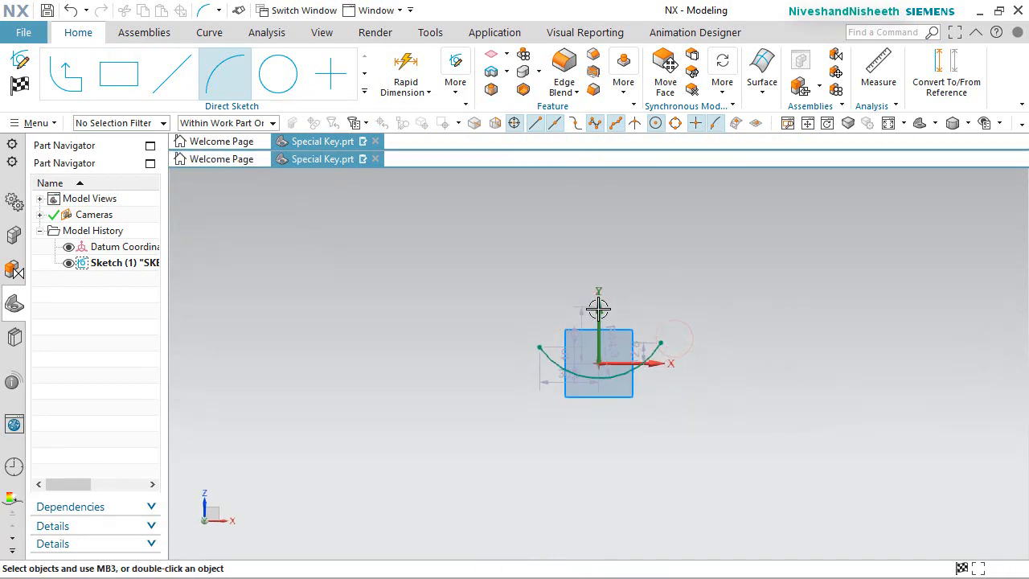
Constrain the arc's centre point to lie on the sketch's vertical axis
{"action": "left_click", "coordinate": [600, 282]}
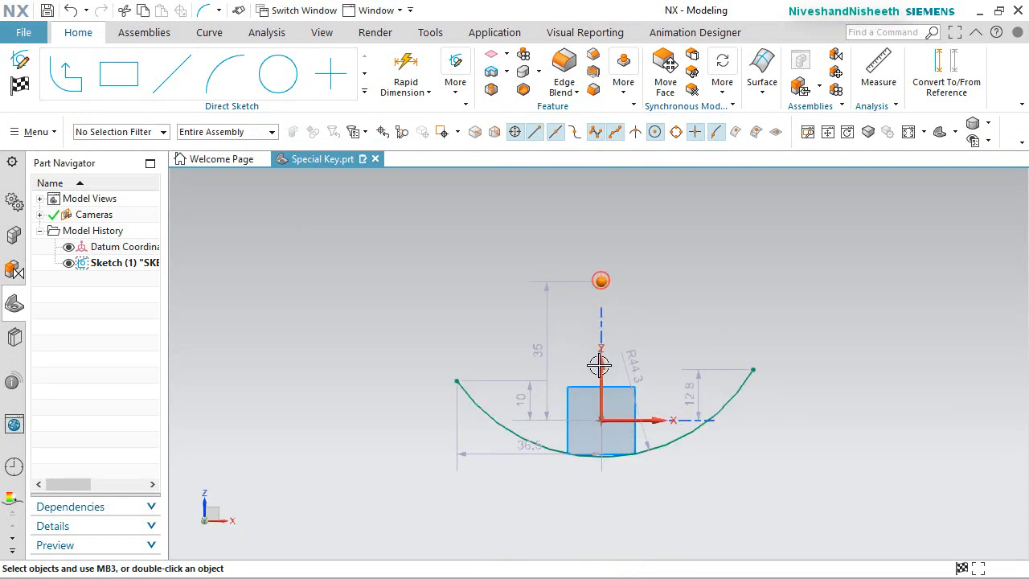
{"action": "left_click", "coordinate": [604, 366]}
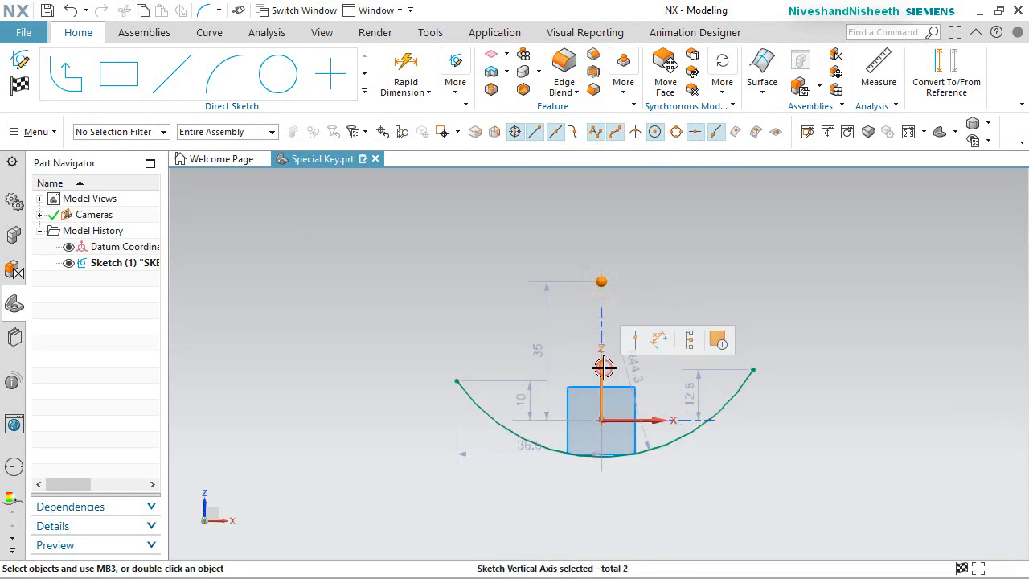
{"action": "left_click", "coordinate": [640, 338]}
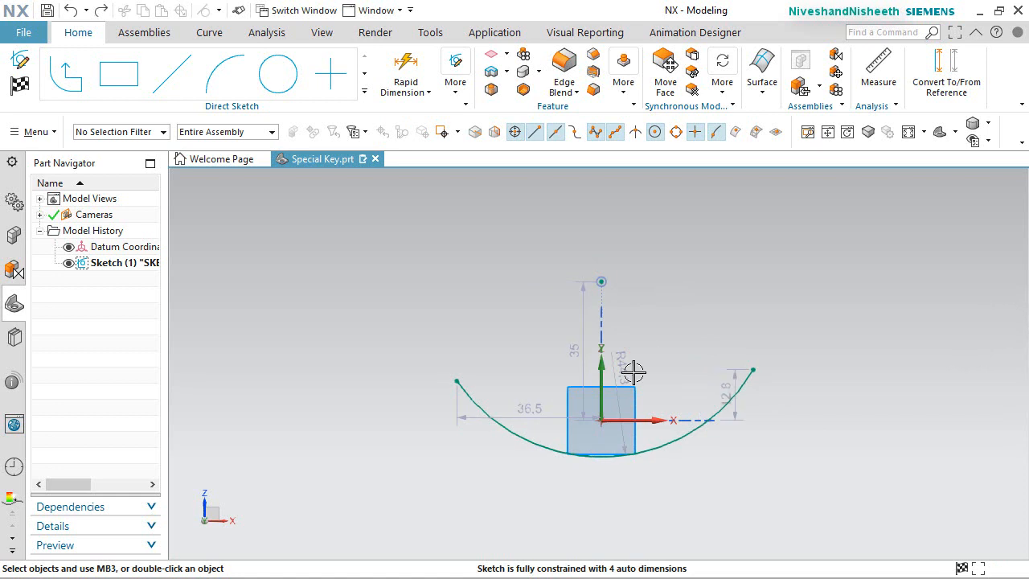
Set the arc's radius to 5 mm and reposition the radius dimension near the arc
{"action": "left_click_drag", "start_coordinate": [632, 368], "coordinate": [726, 519]}
{"action": "double_click", "coordinate": [726, 519]}
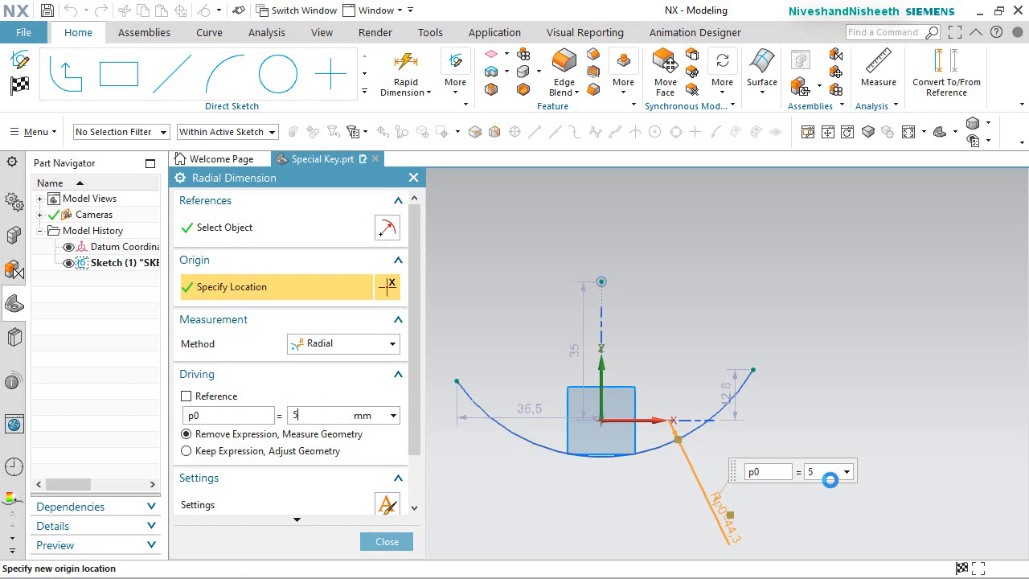
{"action": "type", "text": "5"}
{"action": "key", "text": "Return"}
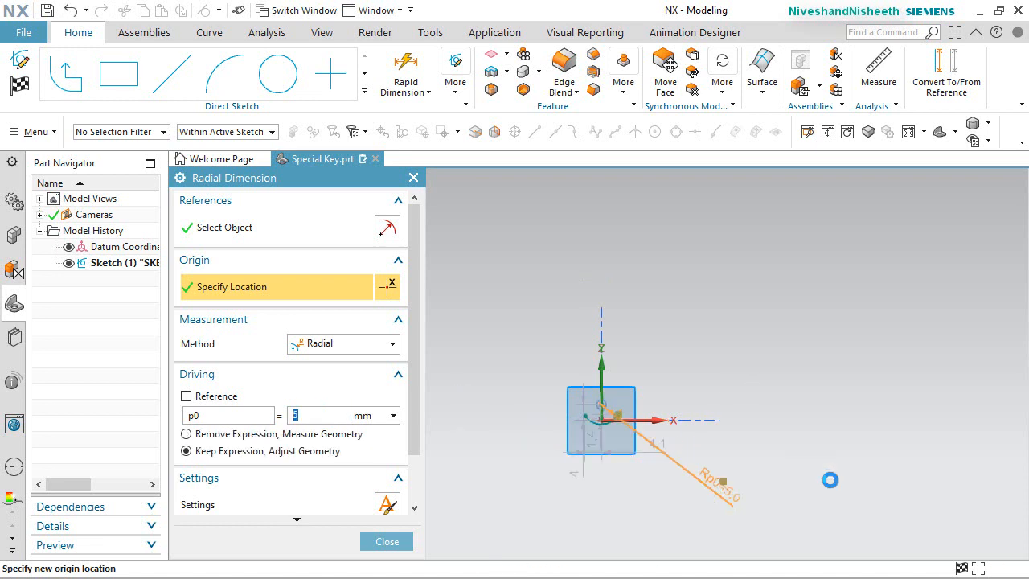
{"action": "left_click", "coordinate": [389, 542]}
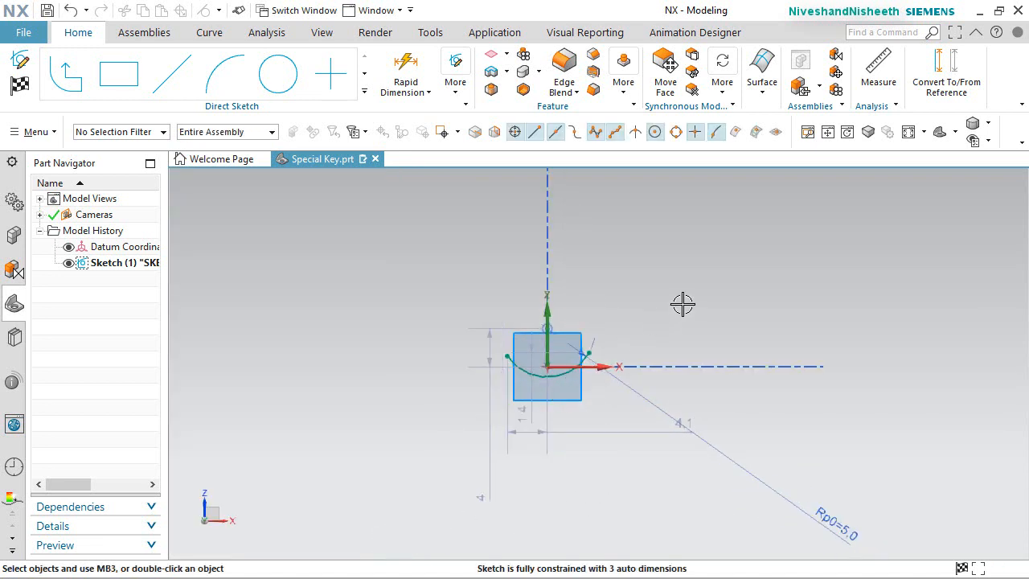
{"action": "left_click_drag", "start_coordinate": [838, 526], "coordinate": [742, 422]}
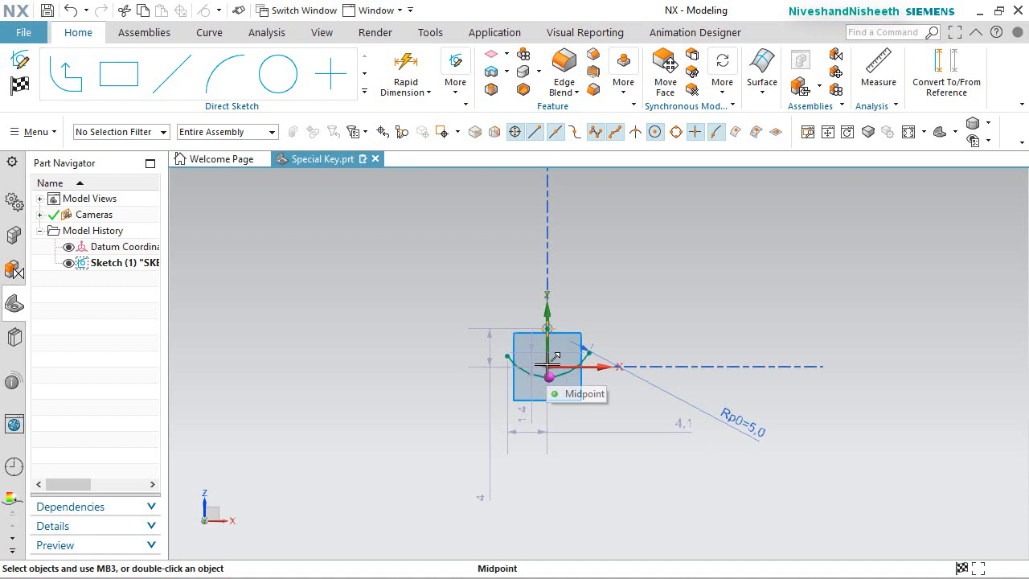
Constrain the arc's midpoint to coincide with the origin and move the radius dimension closer to the arc
{"action": "left_click", "coordinate": [548, 366]}
{"action": "left_click", "coordinate": [620, 408]}
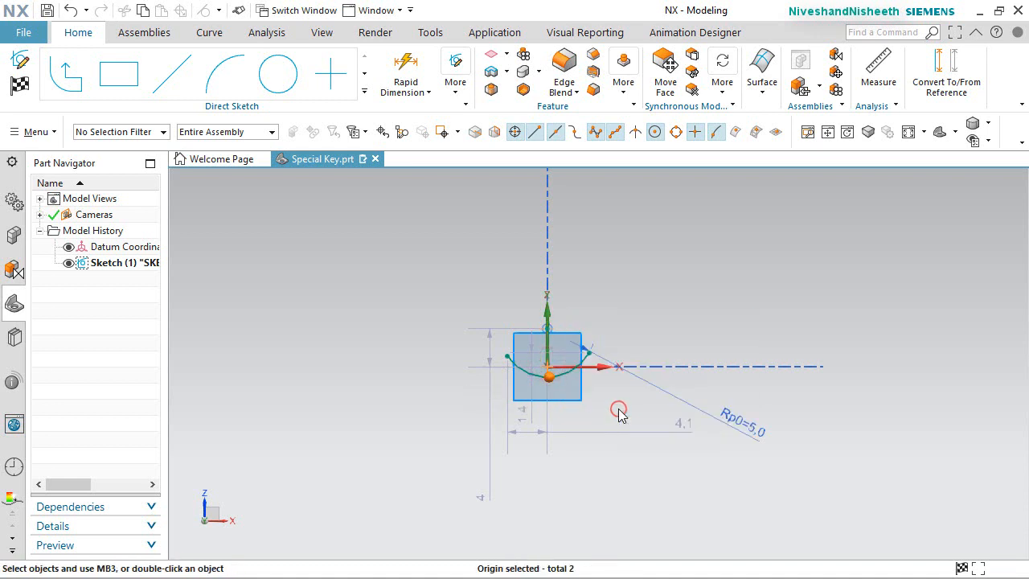
{"action": "left_click", "coordinate": [647, 385]}
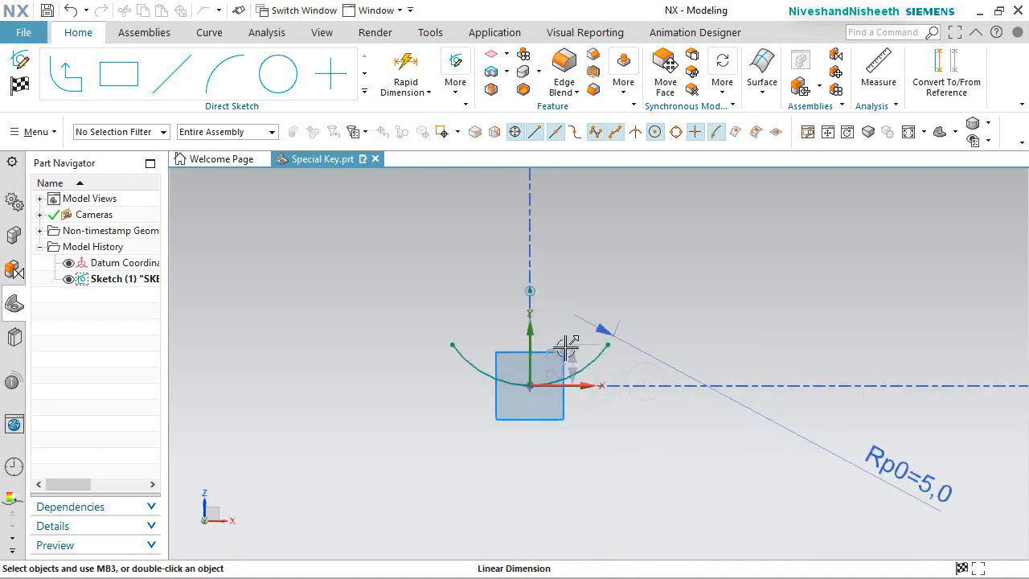
{"action": "left_click_drag", "start_coordinate": [999, 505], "coordinate": [627, 433]}
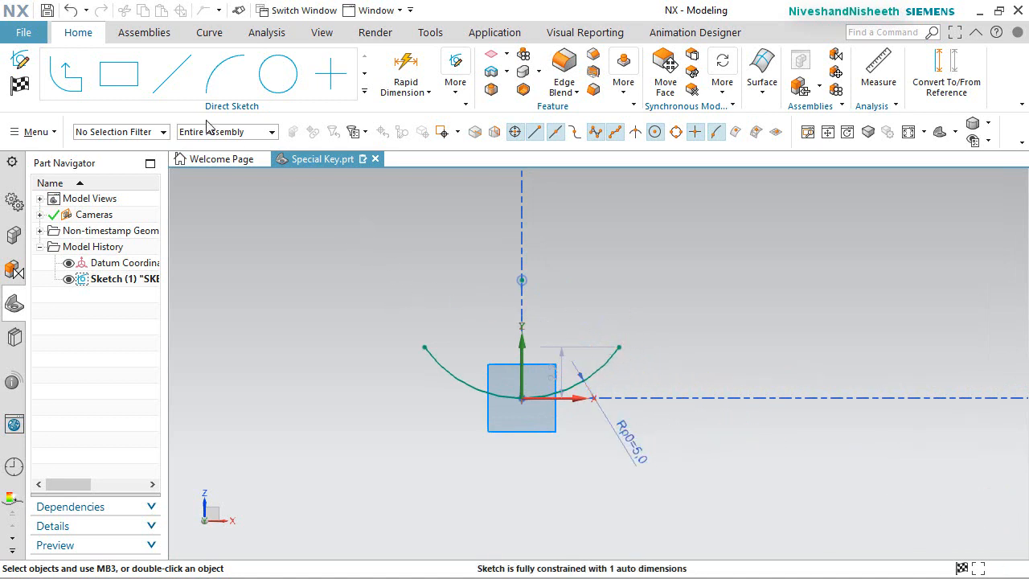
Draw a vertical line about 7.6 mm long upward from the arc's left endpoint
{"action": "left_click", "coordinate": [179, 78]}
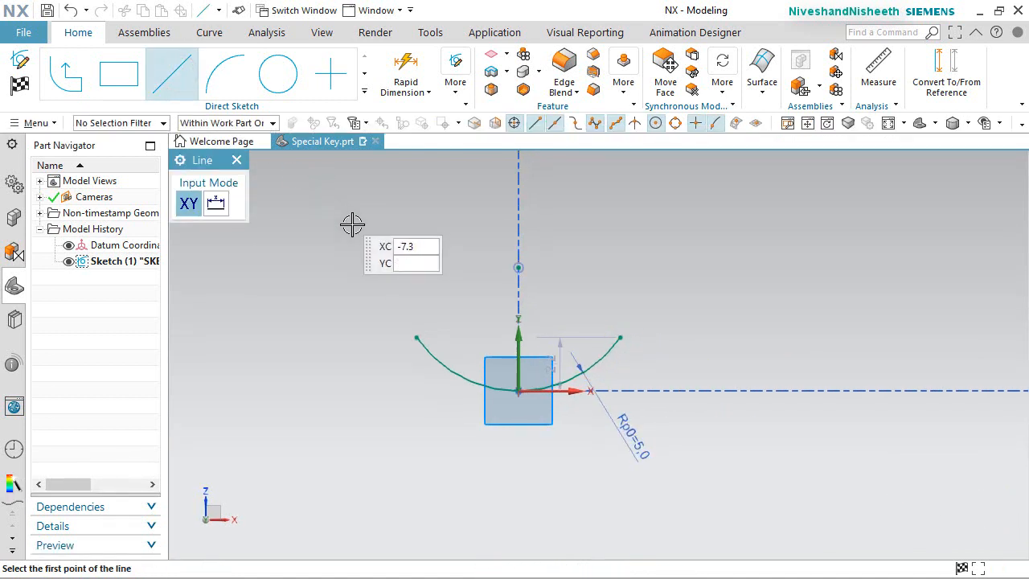
{"action": "left_click", "coordinate": [414, 336]}
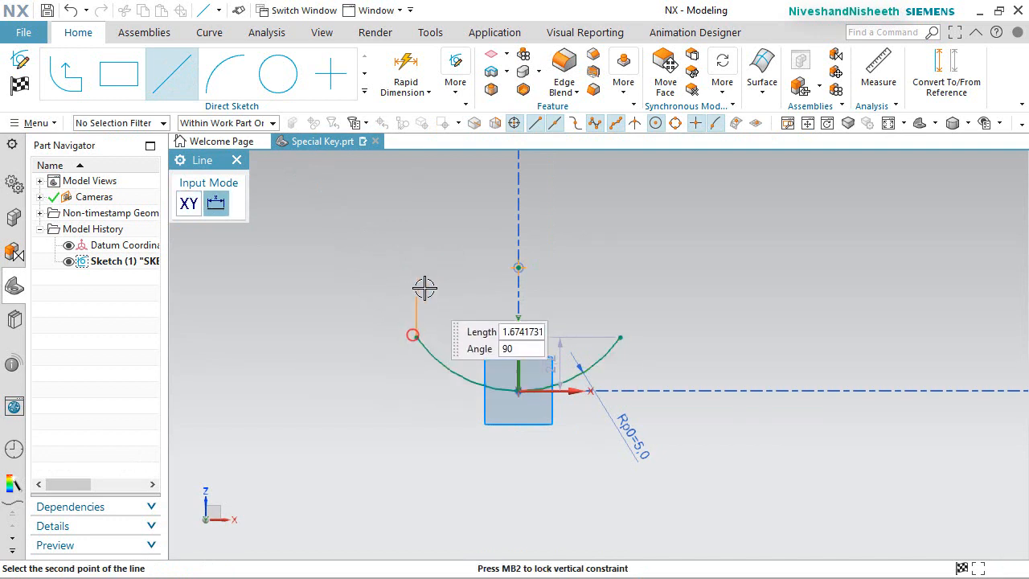
{"action": "left_click", "coordinate": [416, 242]}
{"action": "key", "text": "Escape"}
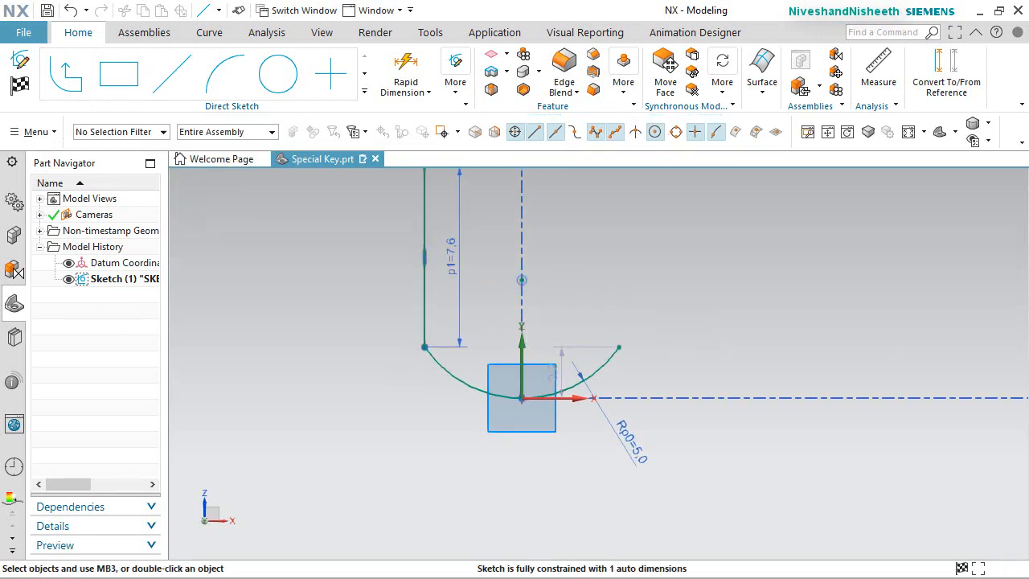
Draw a vertical line about 5.7 mm long upward from the arc's right endpoint
{"action": "key", "text": "l"}
{"action": "left_click", "coordinate": [602, 377]}
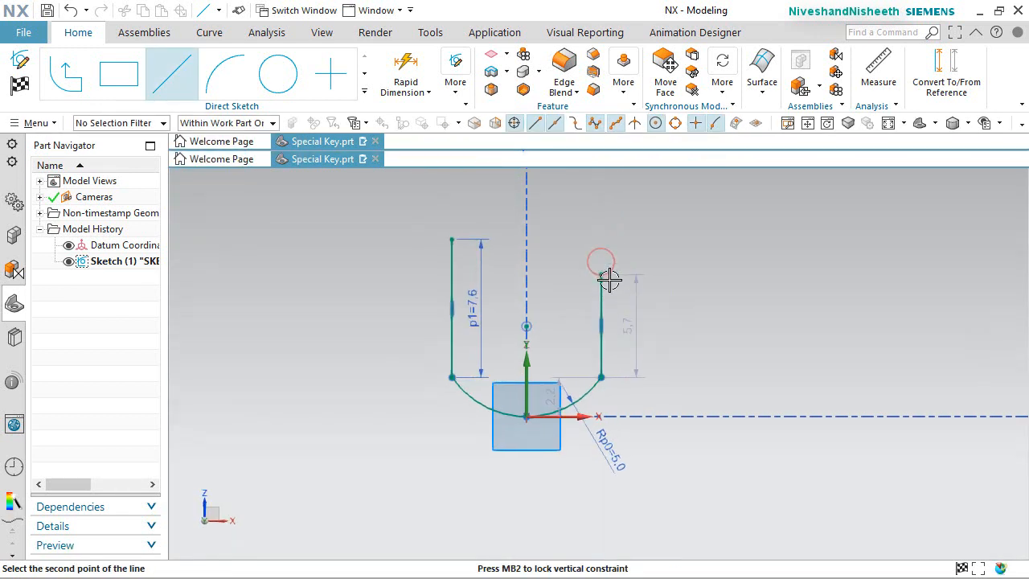
{"action": "left_click", "coordinate": [609, 278]}
{"action": "key", "text": "Escape"}
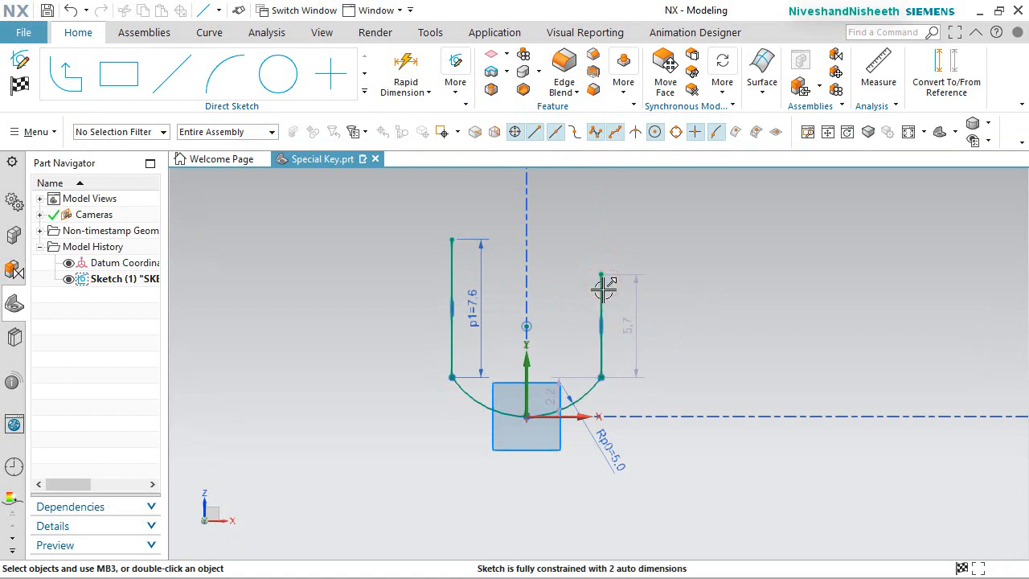
Apply an equal length constraint to the two vertical lines
{"action": "left_click", "coordinate": [603, 290]}
{"action": "left_click", "coordinate": [453, 267]}
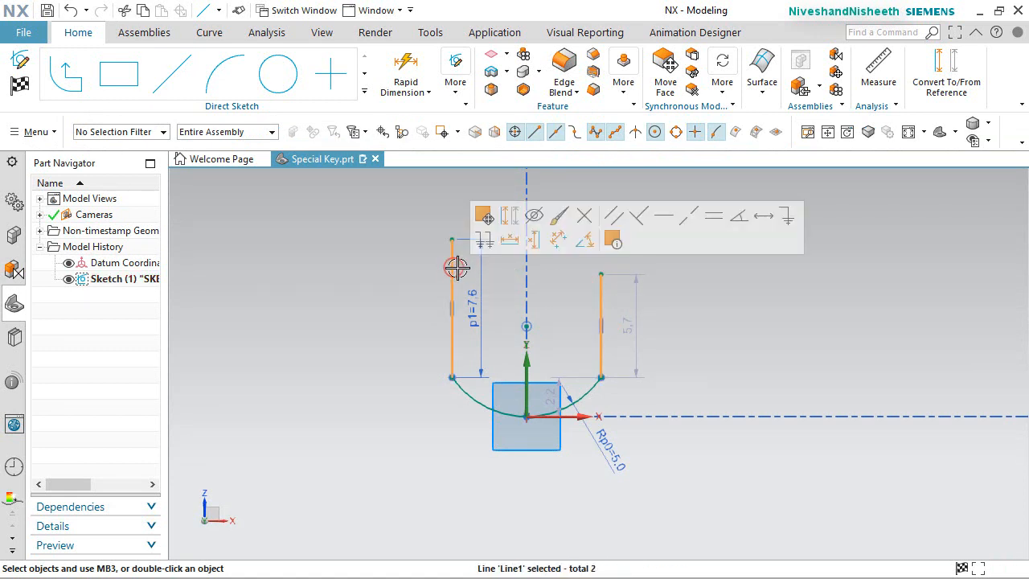
{"action": "left_click", "coordinate": [714, 216]}
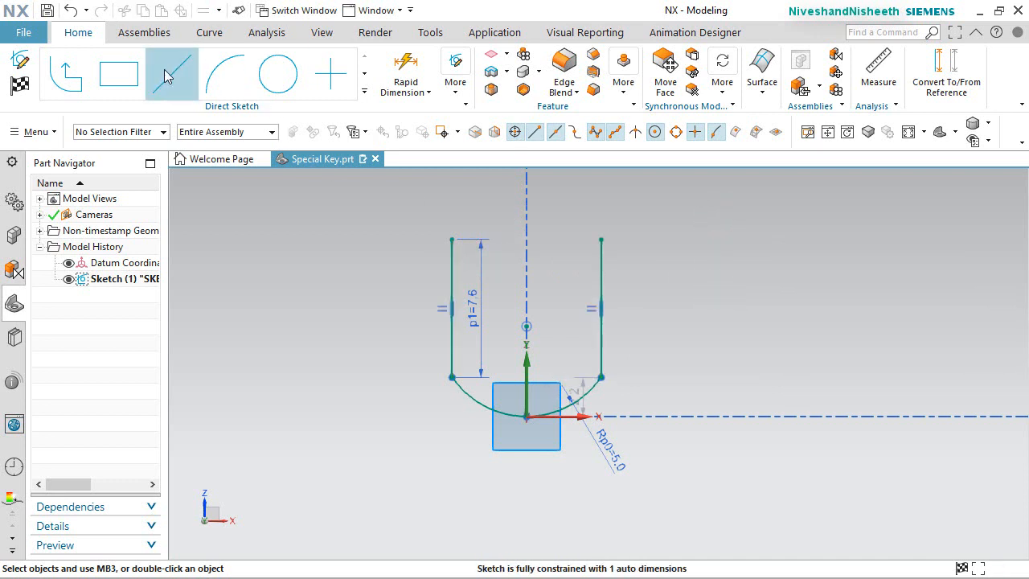
Draw a three-point arc of about 8.3 mm radius between the upper endpoints of both vertical lines, passing below the inner arc
{"action": "left_click", "coordinate": [224, 88]}
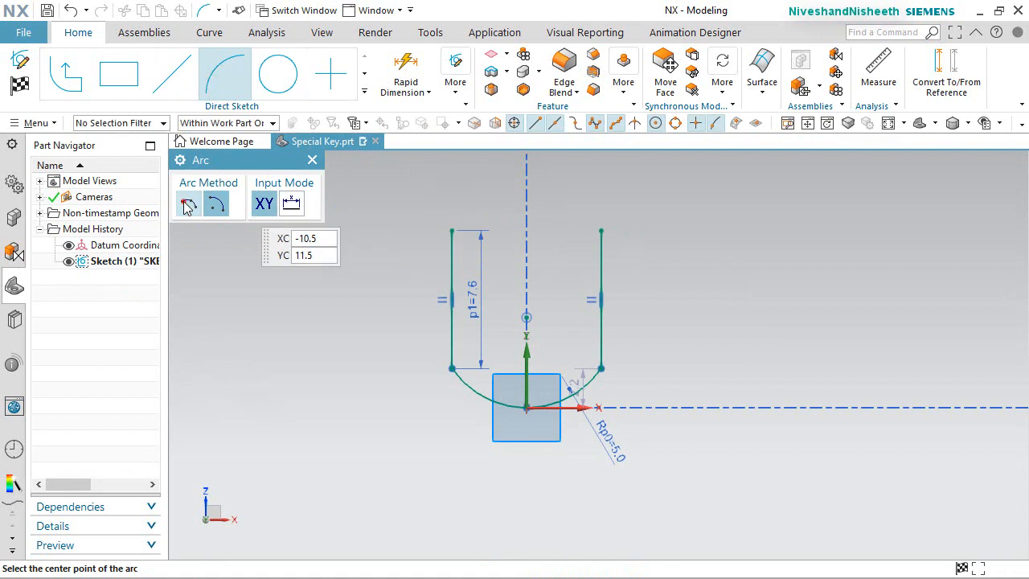
{"action": "left_click", "coordinate": [450, 231]}
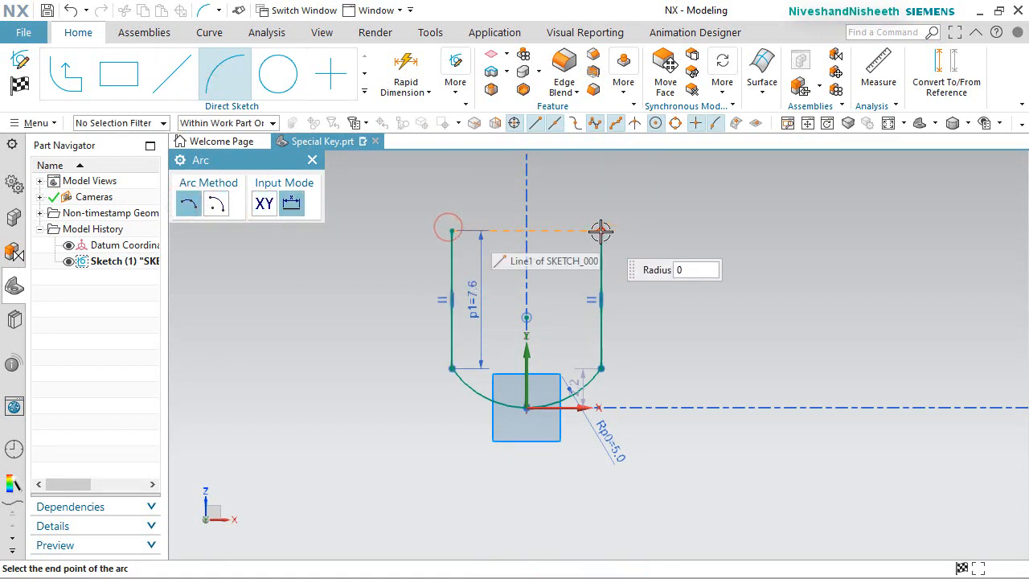
{"action": "left_click", "coordinate": [602, 232]}
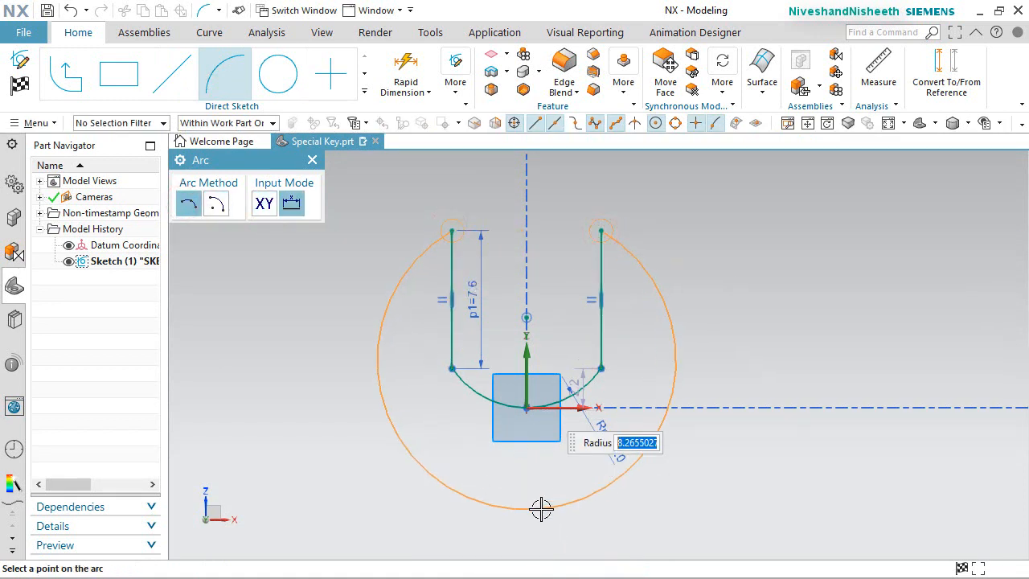
{"action": "left_click", "coordinate": [541, 509]}
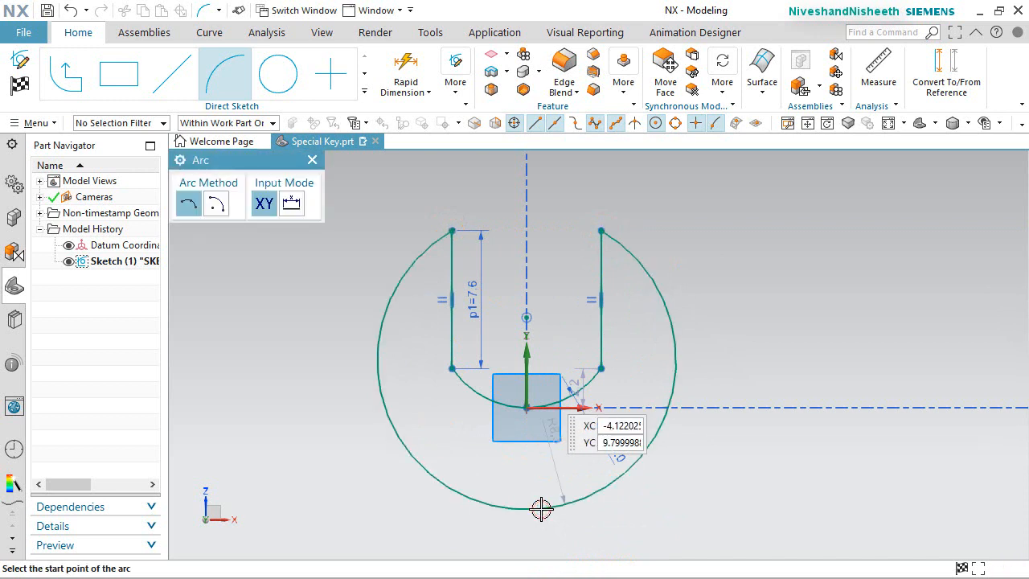
{"action": "key", "text": "Escape"}
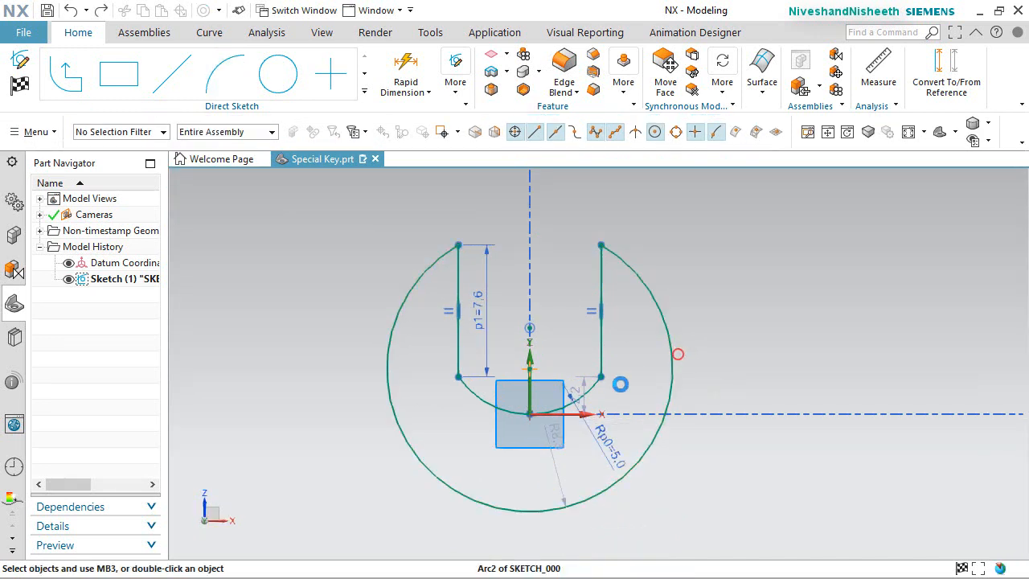
Make the outer arc concentric with the inner arc
{"action": "left_click", "coordinate": [678, 353]}
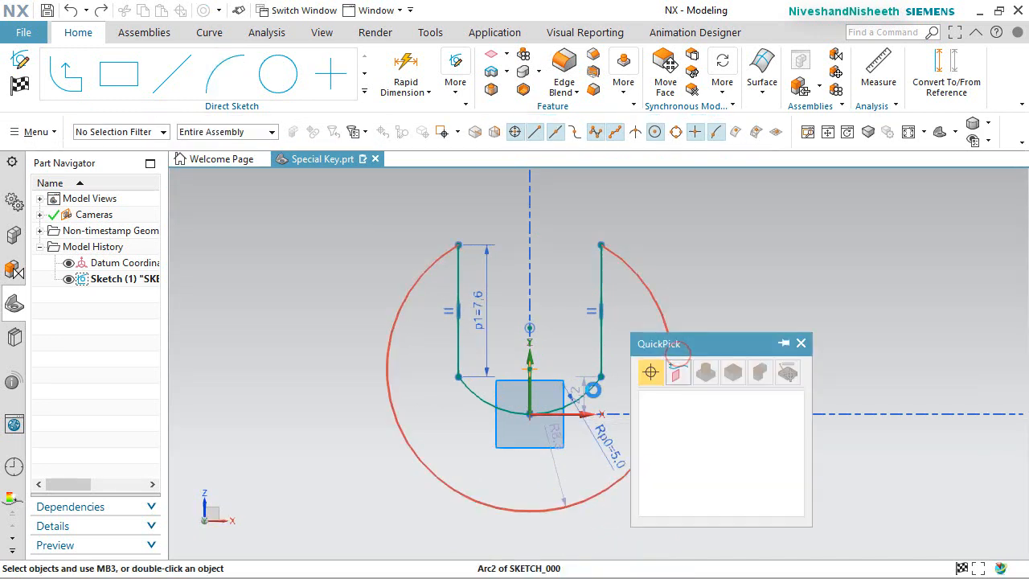
{"action": "left_click", "coordinate": [594, 391]}
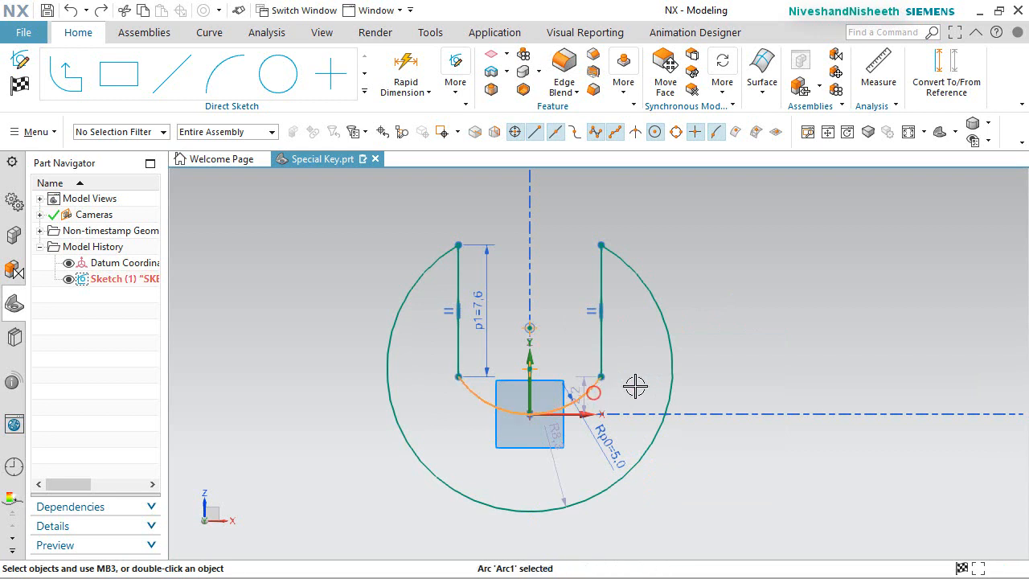
{"action": "left_click", "coordinate": [674, 352]}
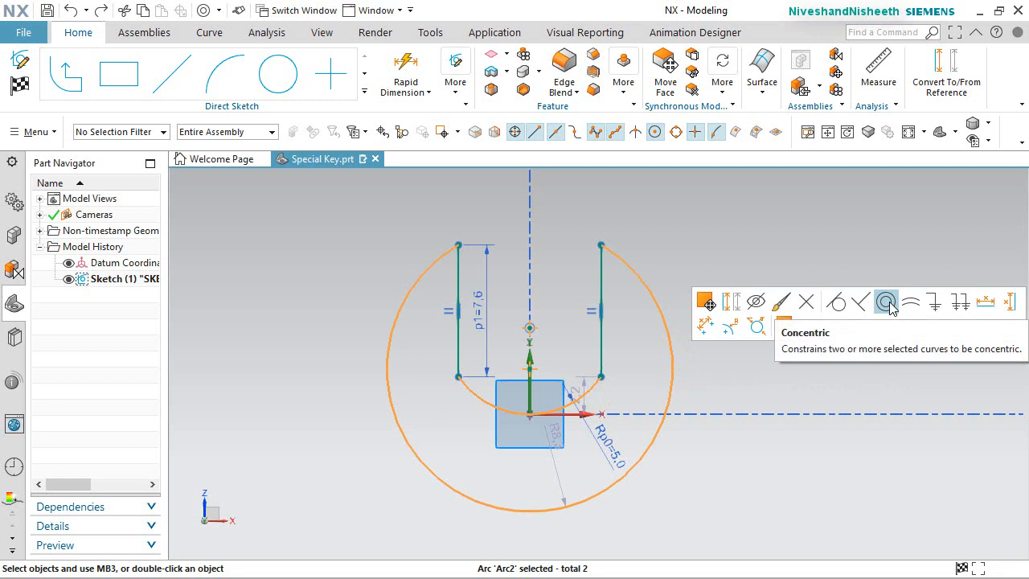
{"action": "left_click", "coordinate": [887, 303]}
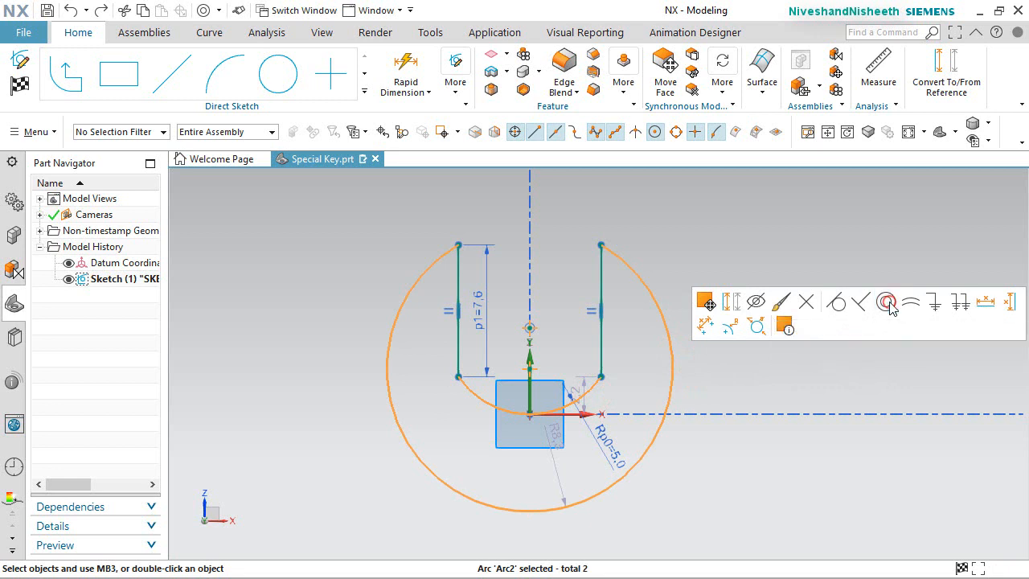
Apply a tangent constraint between the left vertical line and the inner arc
{"action": "left_click", "coordinate": [460, 343]}
{"action": "left_click", "coordinate": [471, 394]}
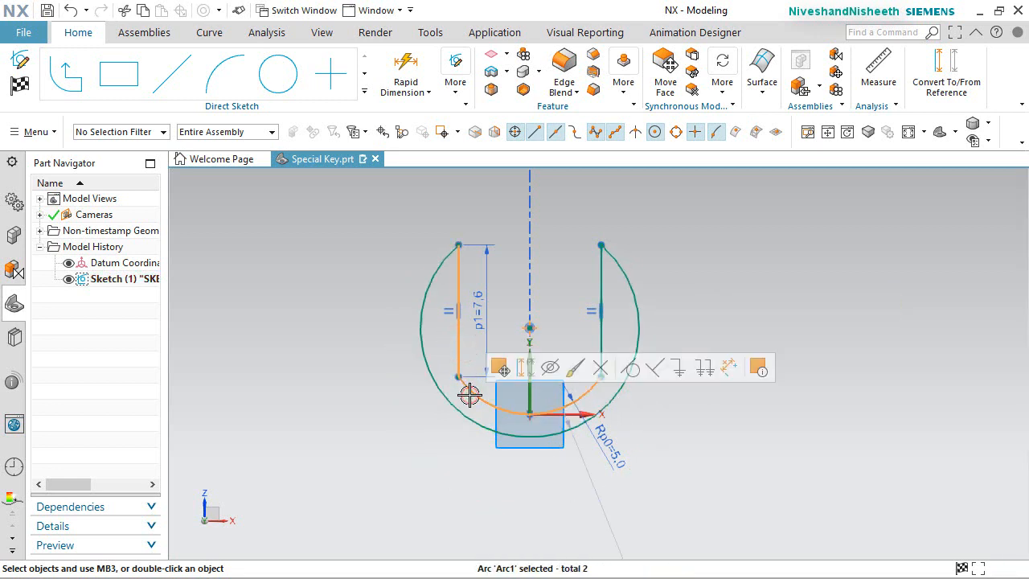
{"action": "left_click", "coordinate": [631, 372]}
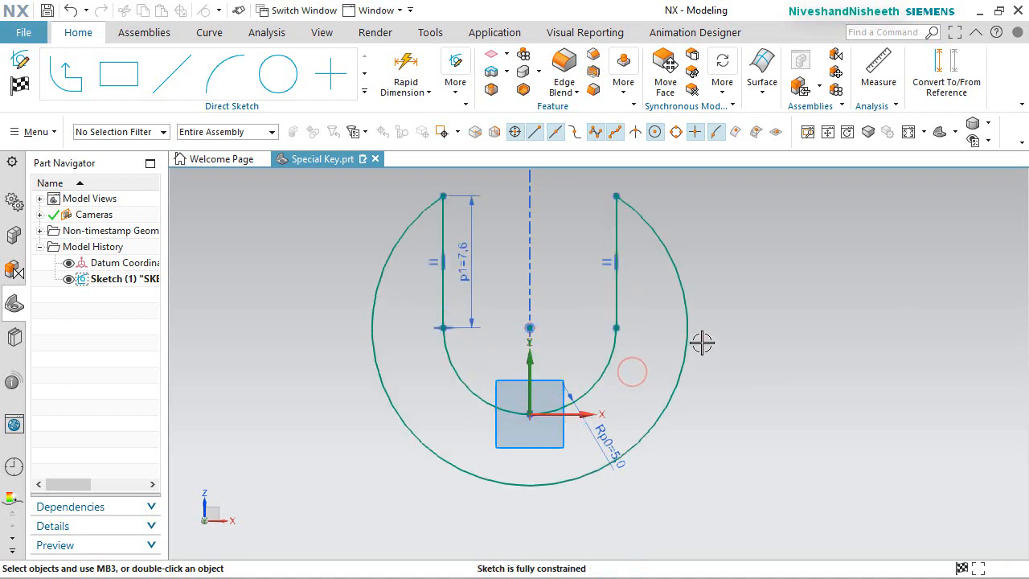
Finish the sketch and extrude the closed key profile from 0 to 3.25 mm
{"action": "left_click", "coordinate": [20, 87]}
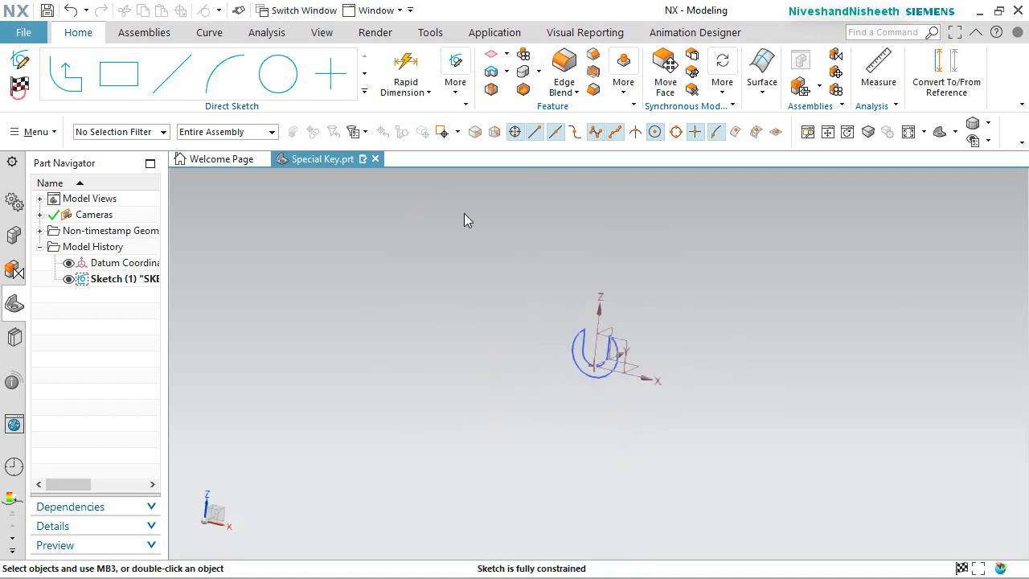
{"action": "key", "text": "ctrl+f"}
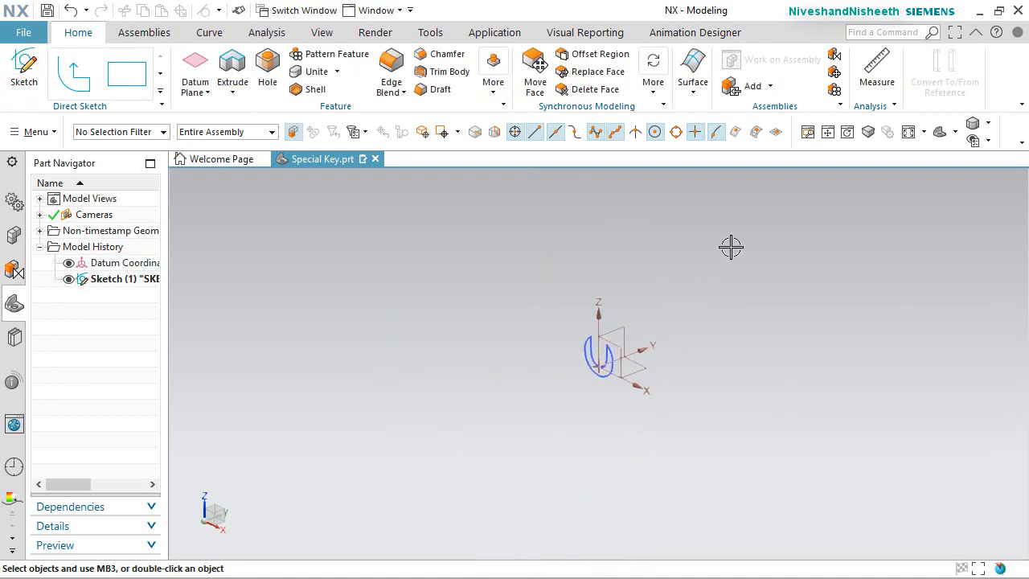
{"action": "left_click", "coordinate": [234, 69]}
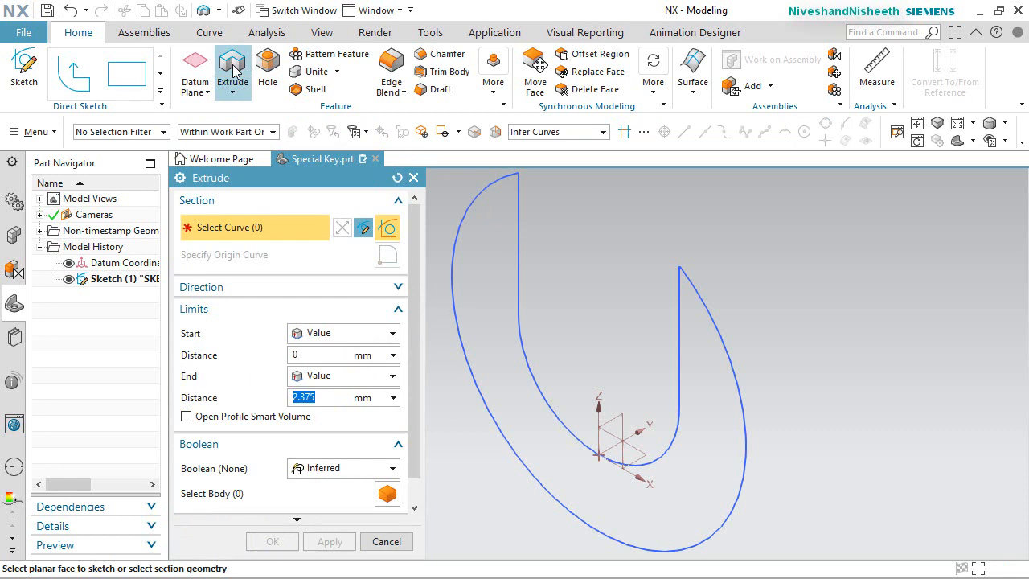
{"action": "left_click", "coordinate": [515, 279]}
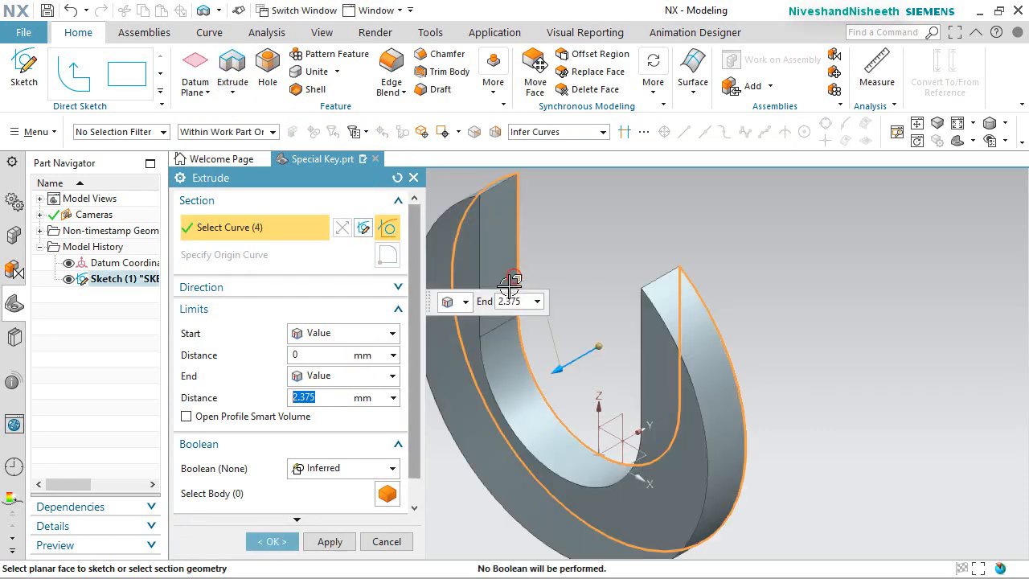
{"action": "double_click", "coordinate": [312, 404]}
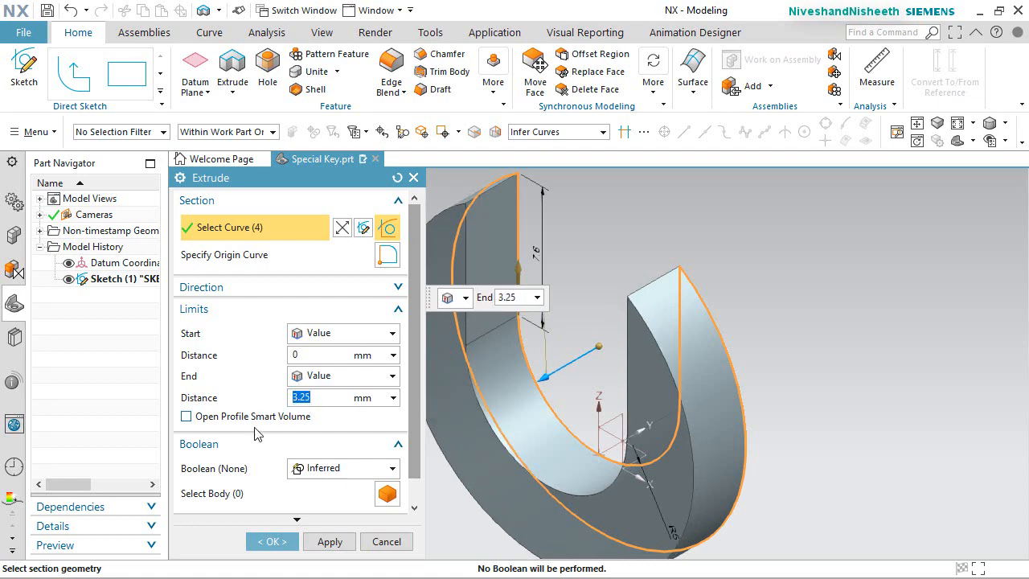
{"action": "left_click", "coordinate": [272, 541]}
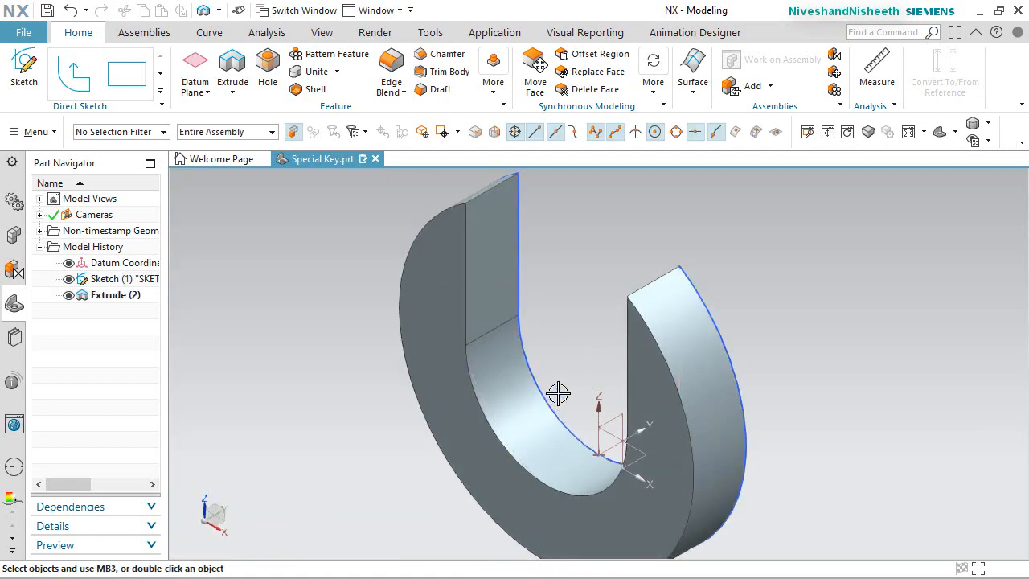
Hide the profile sketch and display the key body with True Shading
{"action": "scroll", "coordinate": [558, 393], "scroll_direction": "down", "scroll_amount": 3}
{"action": "left_click", "coordinate": [68, 279]}
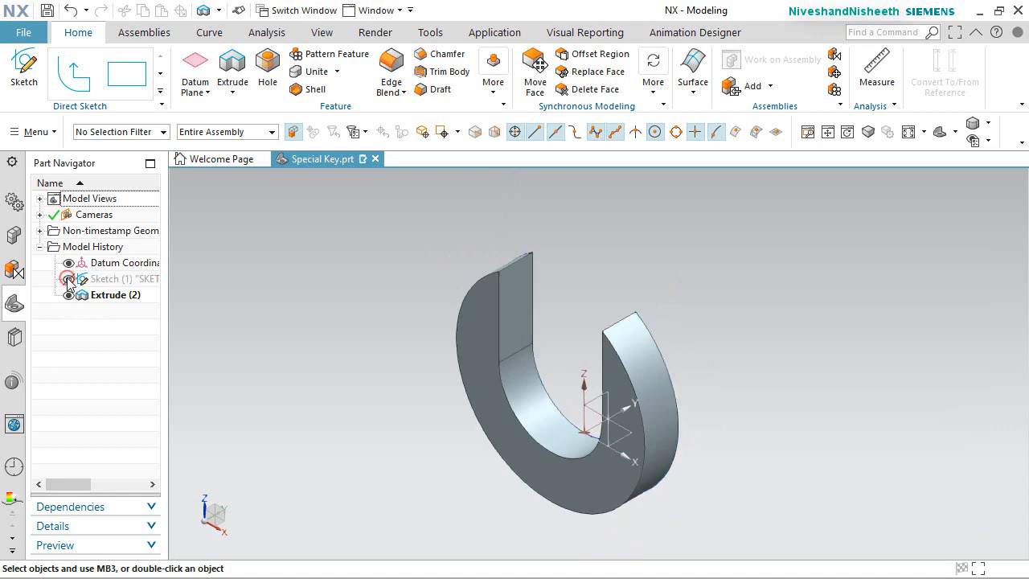
{"action": "middle_click_drag", "start_coordinate": [509, 437], "coordinate": [662, 465]}
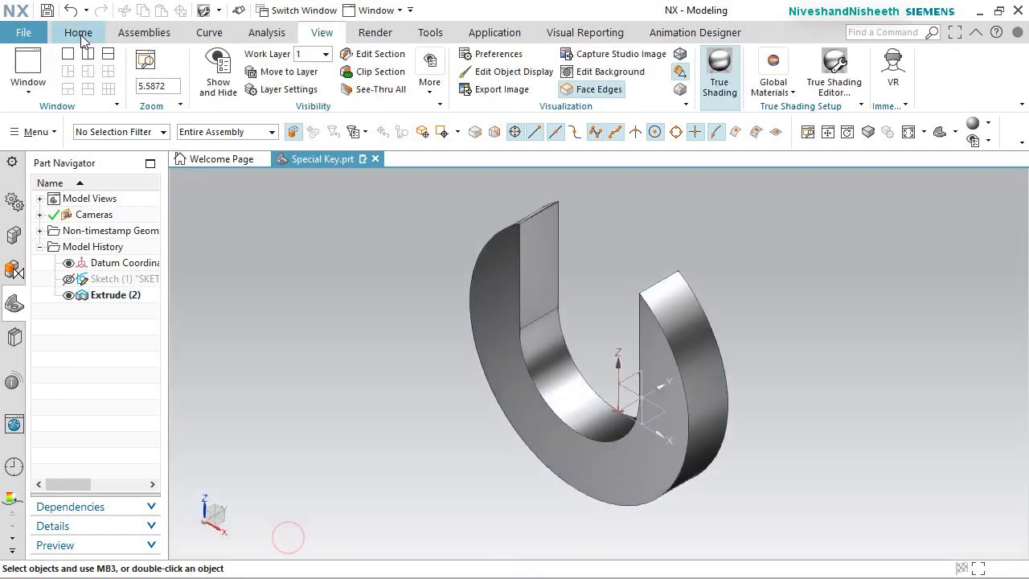
Save the Special Key part and close its file
{"action": "left_click", "coordinate": [78, 32]}
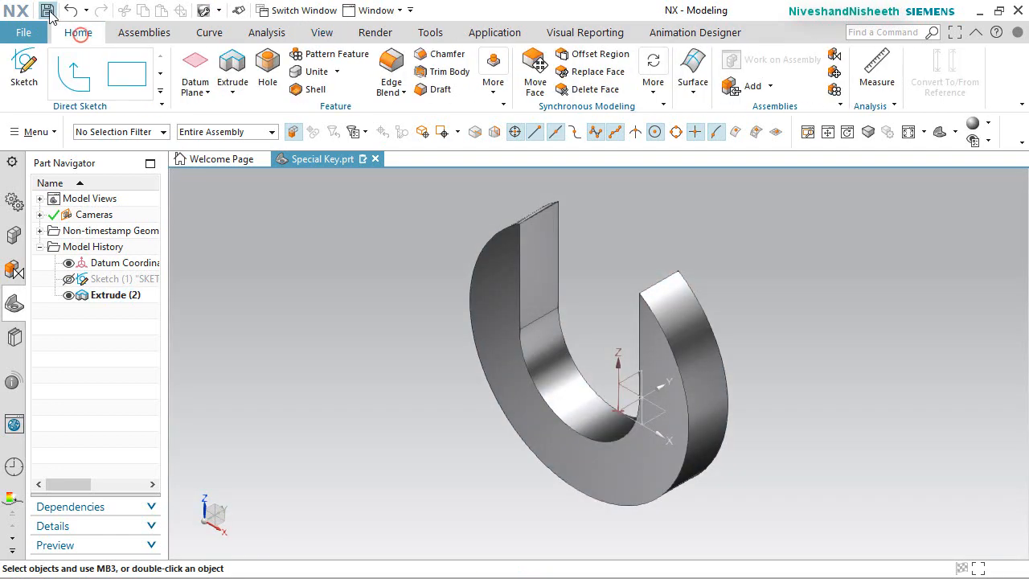
{"action": "left_click", "coordinate": [47, 10]}
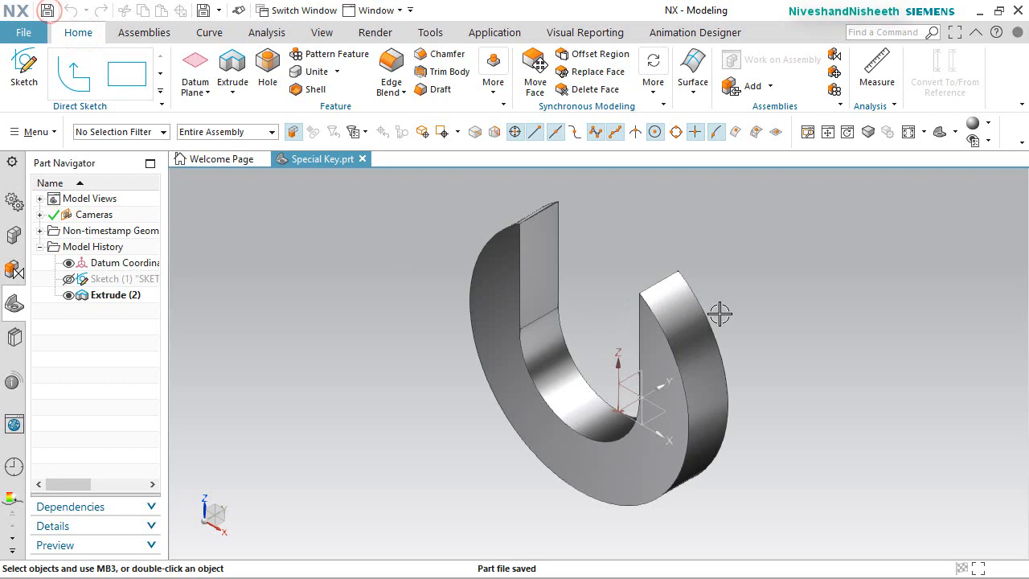
{"action": "left_click", "coordinate": [363, 159]}
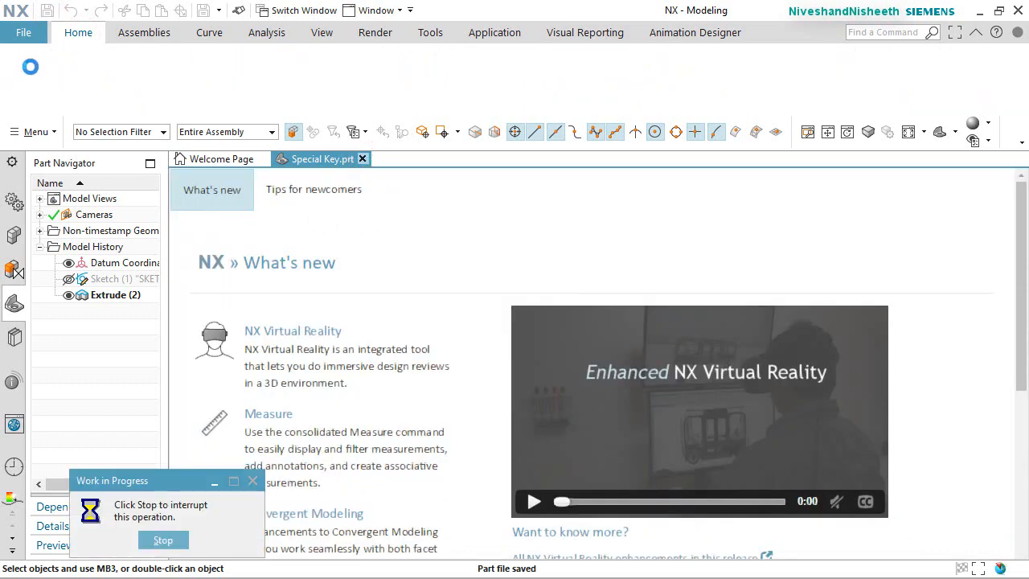
Create a new millimetre Model part named Collar.prt in the Mechanical Bench Vise folder
{"action": "left_click", "coordinate": [31, 66]}
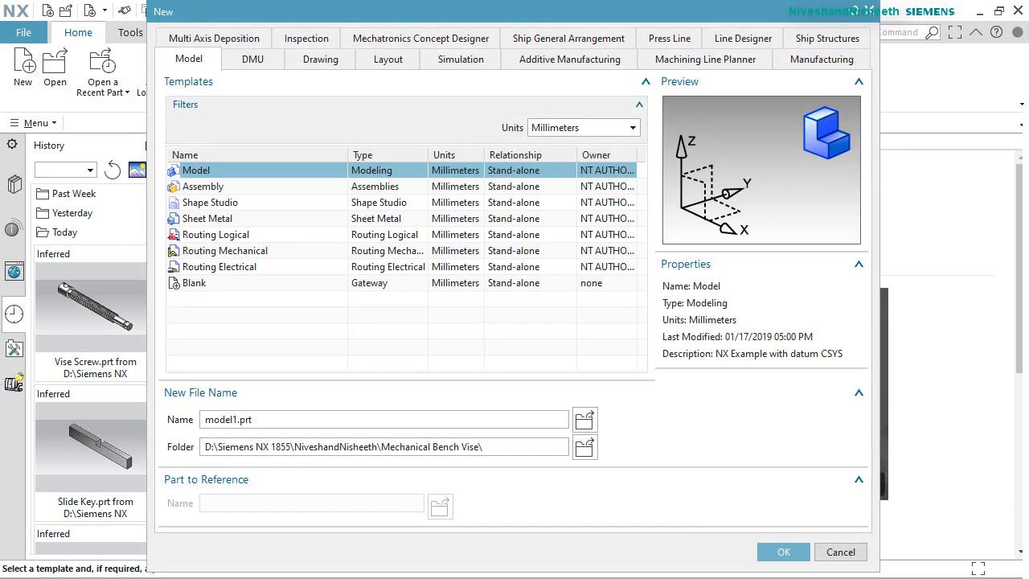
{"action": "left_click", "coordinate": [537, 16]}
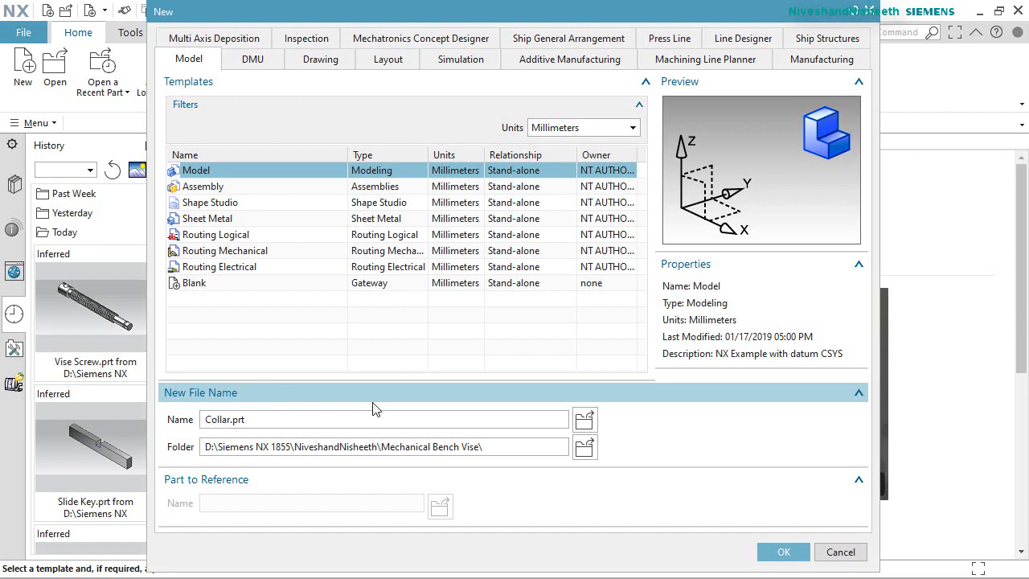
{"action": "left_click", "coordinate": [777, 552]}
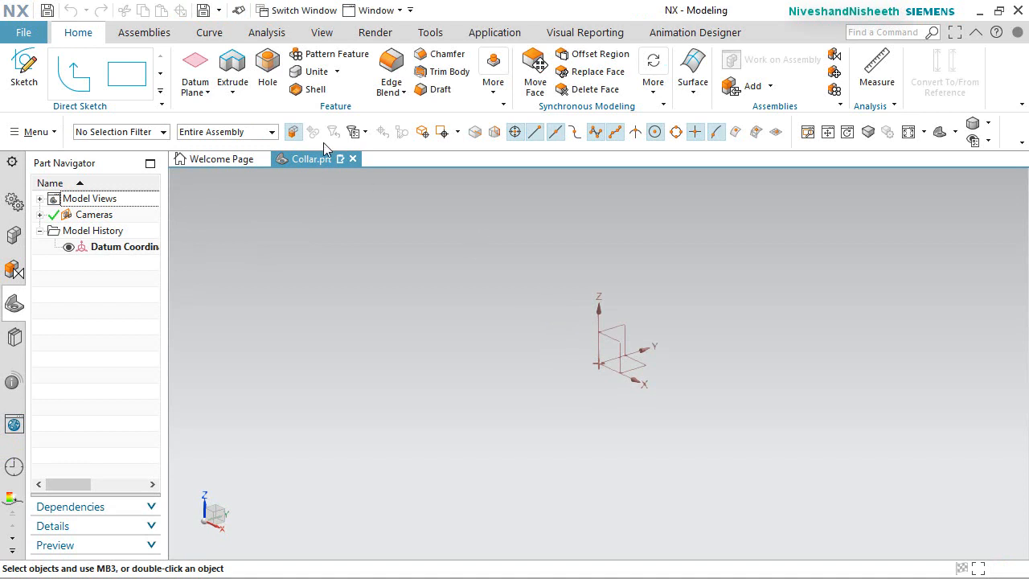
Start a sketch on the XY plane and draw two concentric circles at the origin, about 161 mm and 96 mm in diameter
{"action": "left_click", "coordinate": [41, 69]}
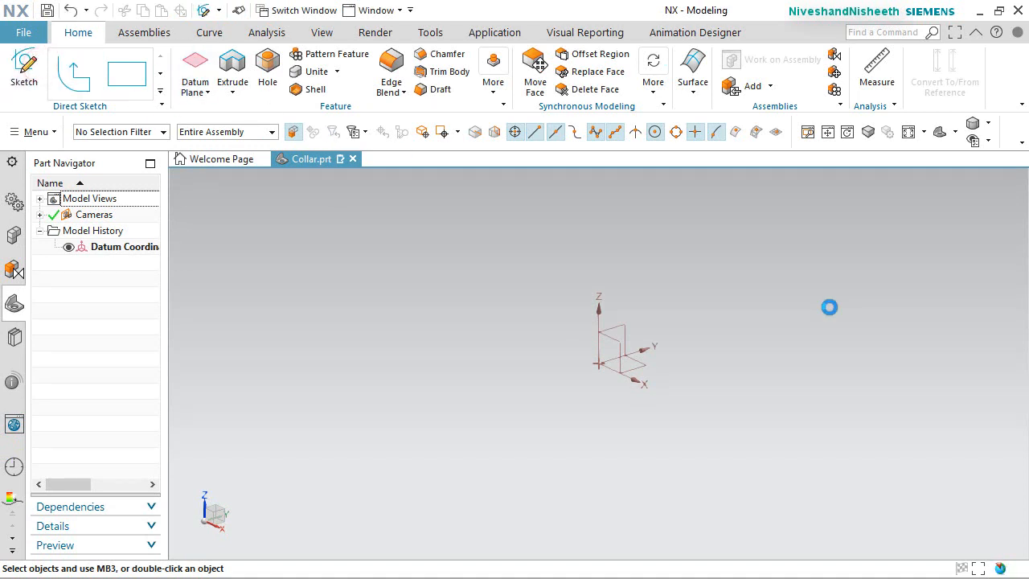
{"action": "left_click", "coordinate": [321, 347]}
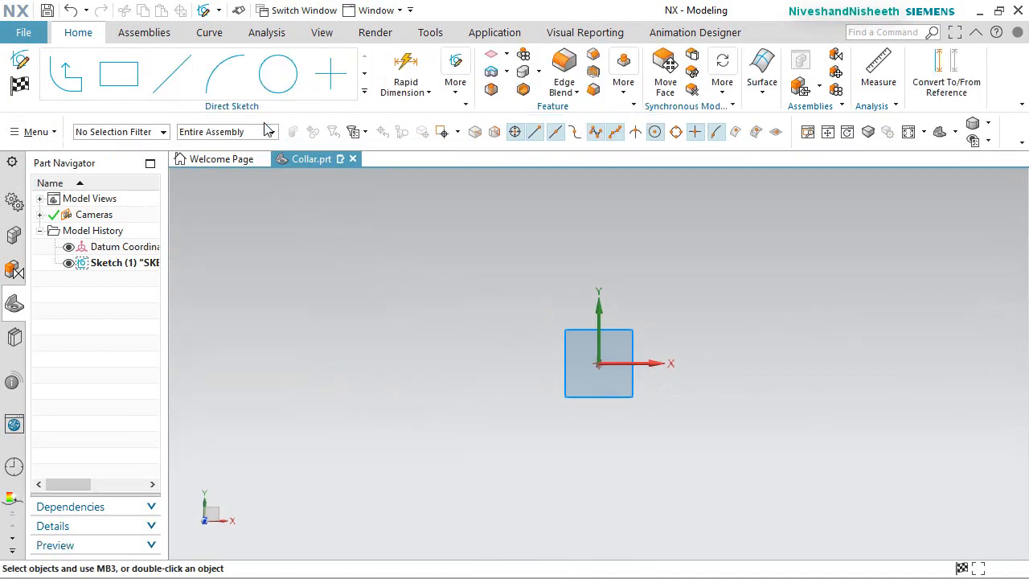
{"action": "left_click", "coordinate": [277, 74]}
{"action": "left_click", "coordinate": [599, 356]}
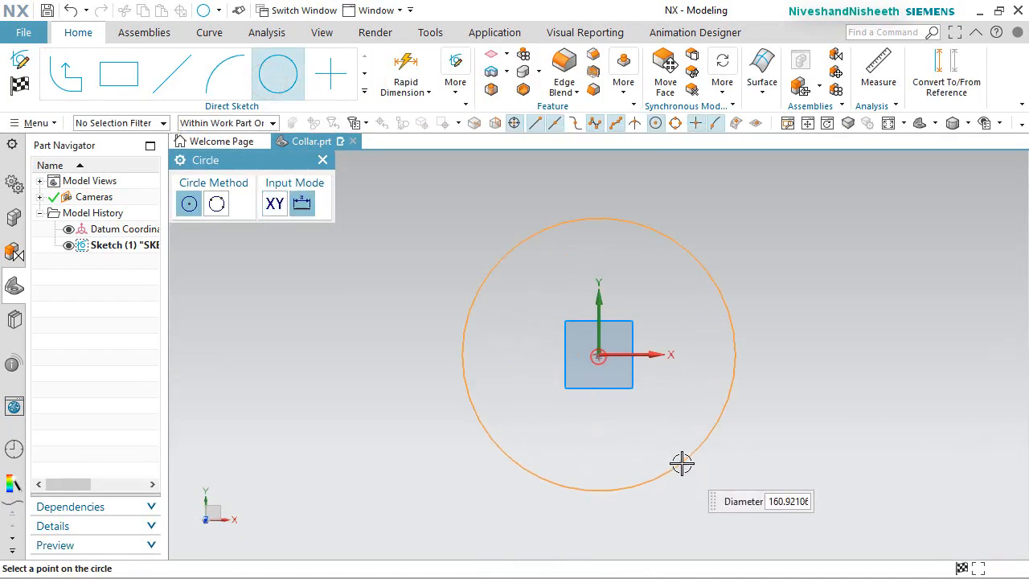
{"action": "left_click", "coordinate": [681, 460]}
{"action": "left_click", "coordinate": [599, 355]}
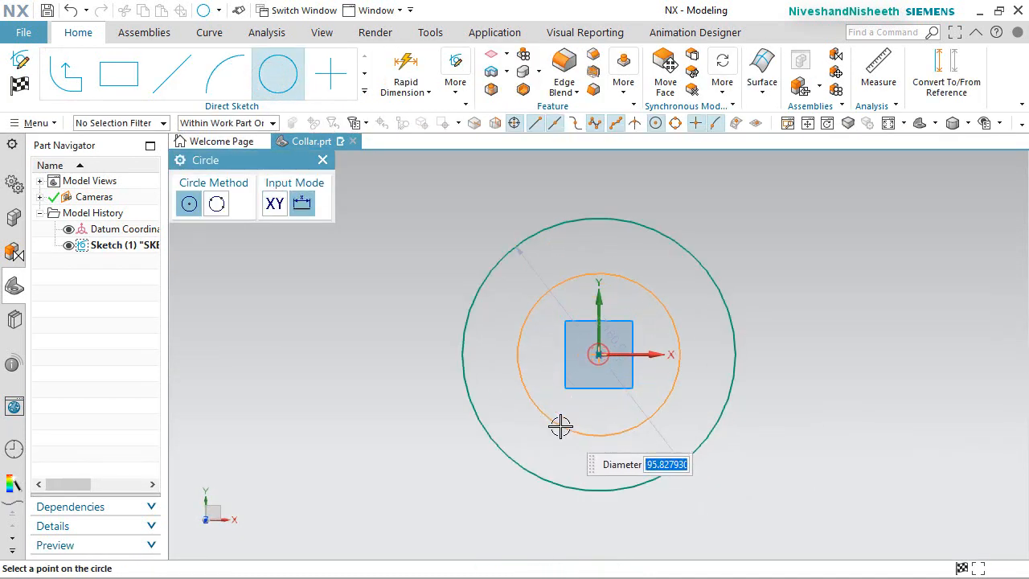
{"action": "left_click", "coordinate": [558, 423]}
{"action": "key", "text": "Escape"}
Move both diameter dimensions clear of the centre and set the outer circle's diameter to 18.24 mm
{"action": "left_click_drag", "start_coordinate": [612, 349], "coordinate": [546, 373]}
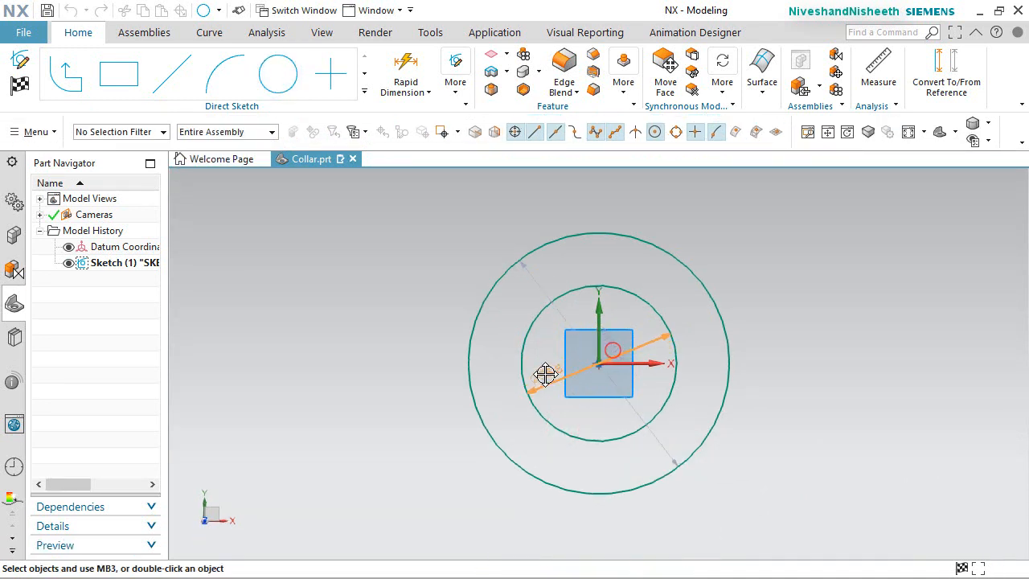
{"action": "left_click_drag", "start_coordinate": [602, 345], "coordinate": [445, 254]}
{"action": "double_click", "coordinate": [447, 254]}
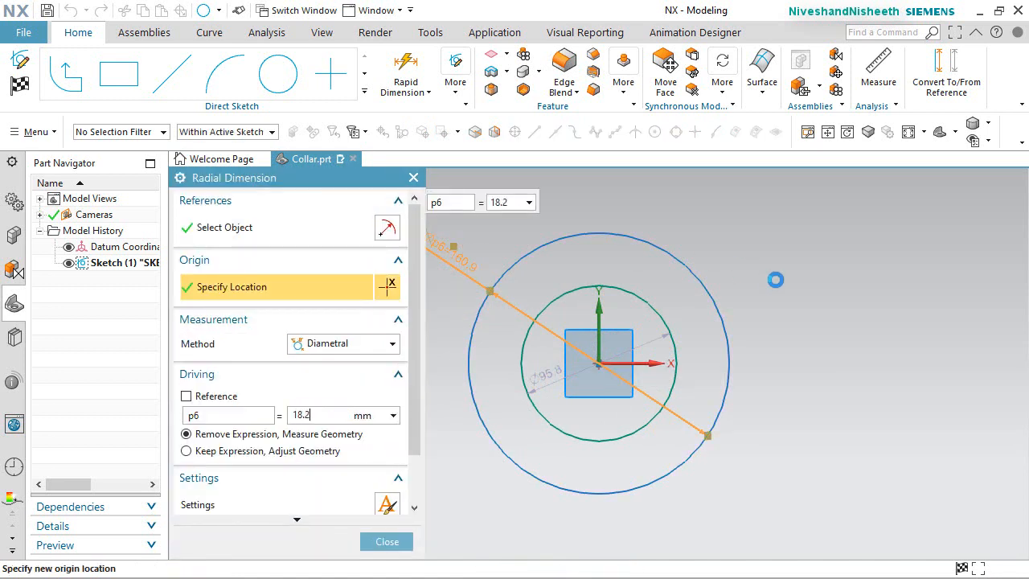
{"action": "type", "text": "18.24"}
{"action": "key", "text": "Return"}
{"action": "middle_click", "coordinate": [603, 454]}
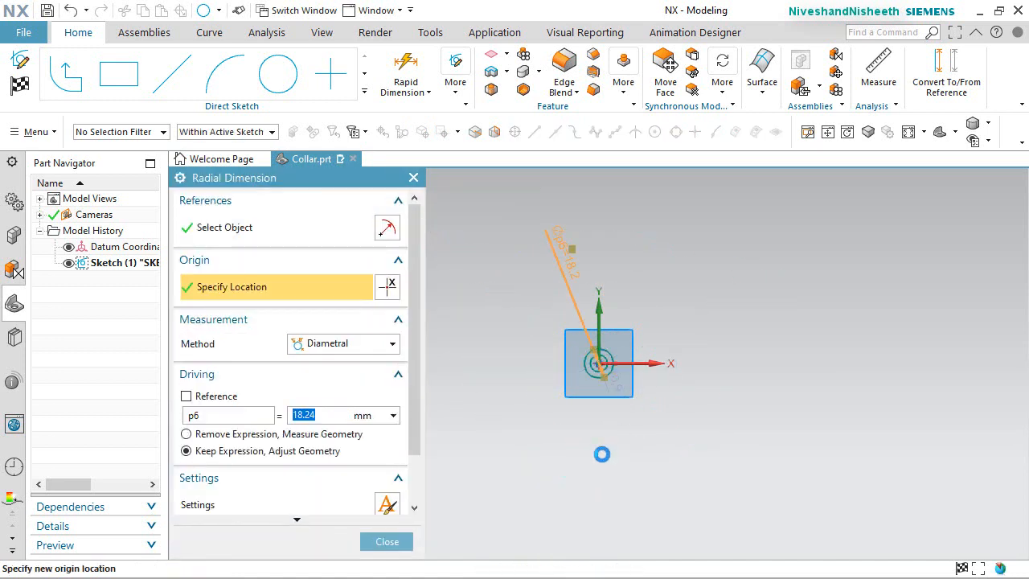
Set the inner circle's diameter to 13 mm
{"action": "scroll", "coordinate": [625, 400], "scroll_direction": "up", "scroll_amount": 3}
{"action": "scroll", "coordinate": [620, 361], "scroll_direction": "up", "scroll_amount": 3}
{"action": "scroll", "coordinate": [620, 362], "scroll_direction": "up", "scroll_amount": 2}
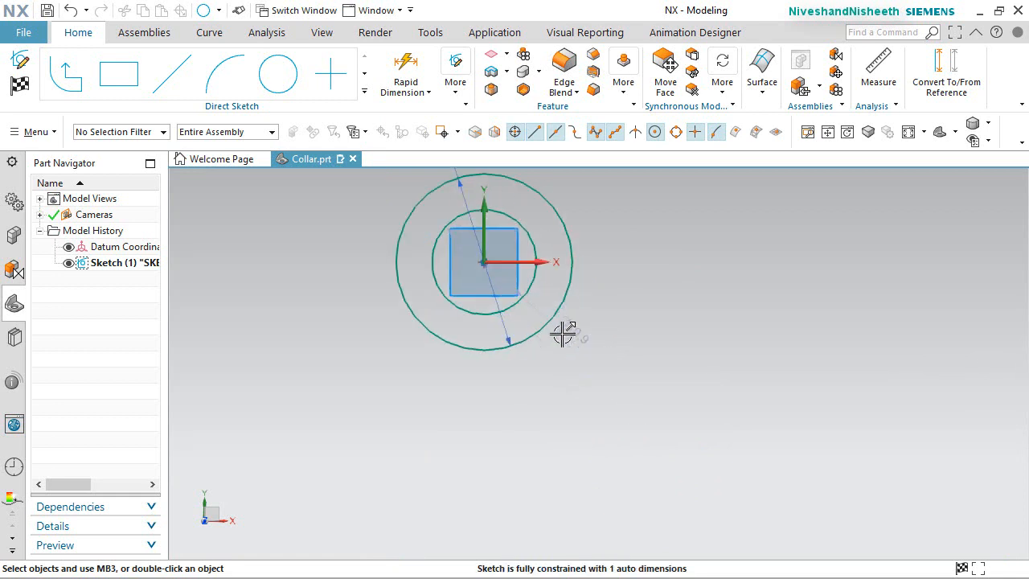
{"action": "double_click", "coordinate": [563, 330]}
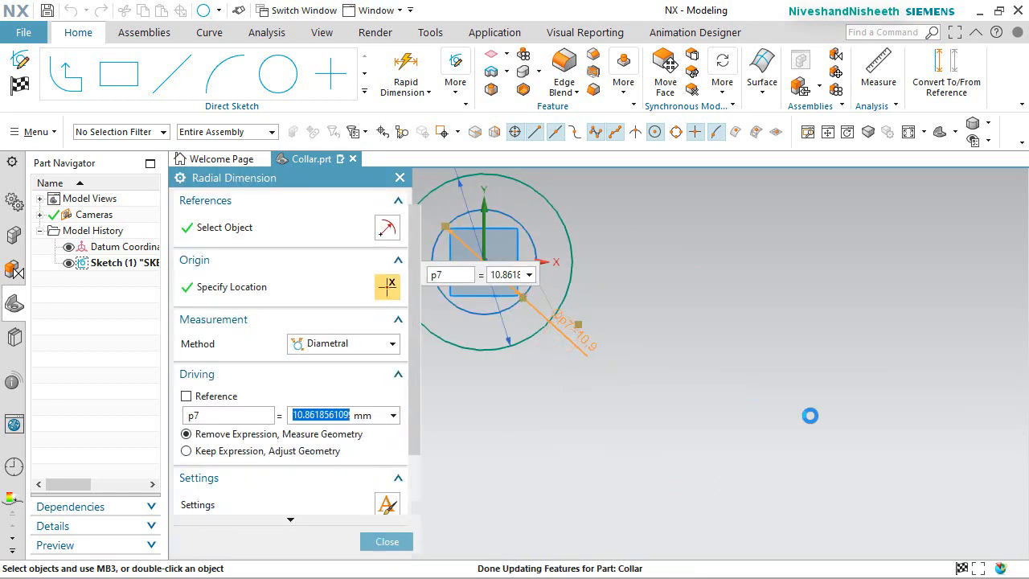
{"action": "type", "text": "13"}
{"action": "key", "text": "Return"}
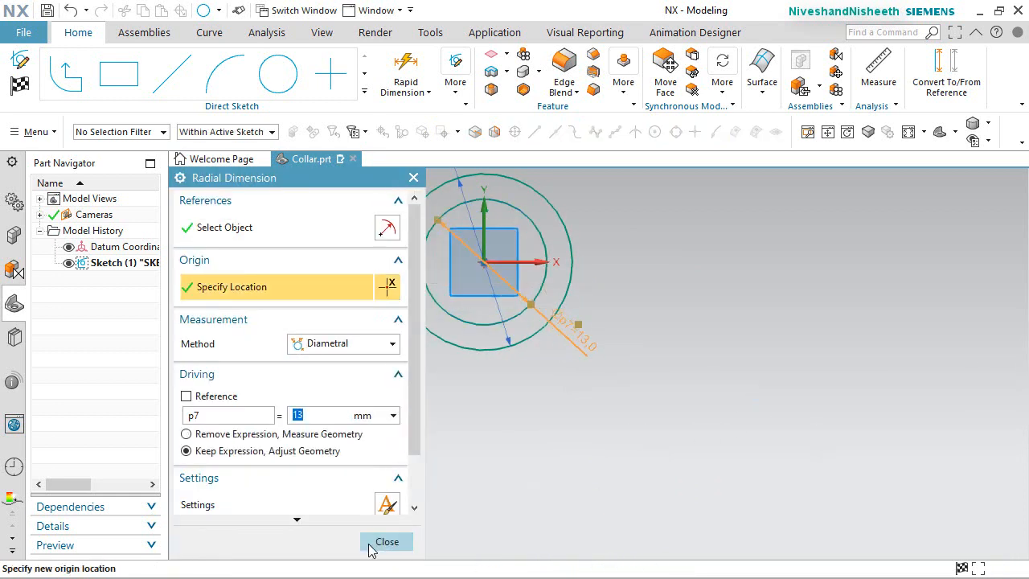
Move the outer circle's diameter dimension close to the circles, fit the view and finish the sketch
{"action": "left_click", "coordinate": [385, 542]}
{"action": "scroll", "coordinate": [570, 490], "scroll_direction": "down", "scroll_amount": 4}
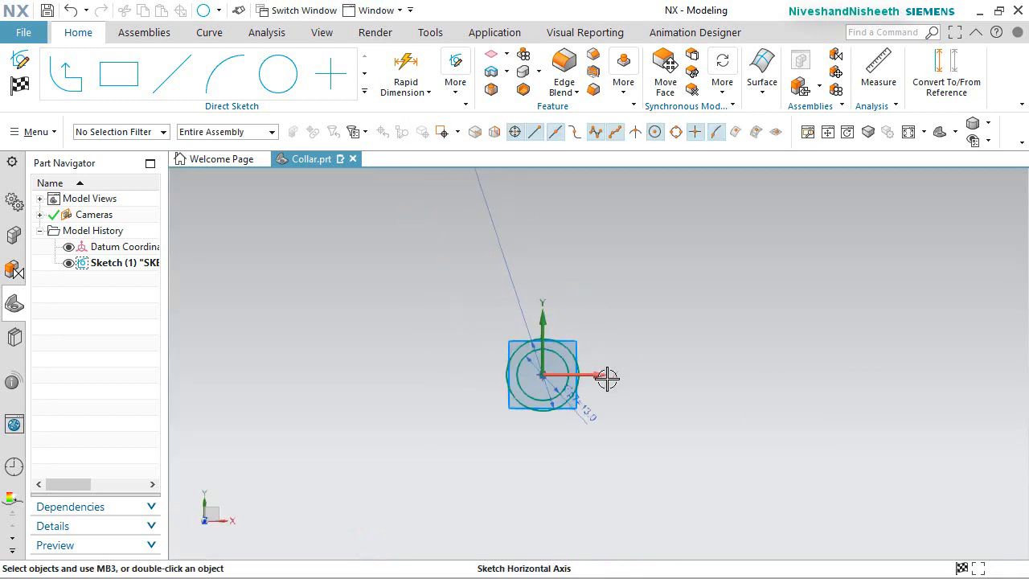
{"action": "scroll", "coordinate": [607, 378], "scroll_direction": "down", "scroll_amount": 2}
{"action": "left_click_drag", "start_coordinate": [515, 213], "coordinate": [526, 373]}
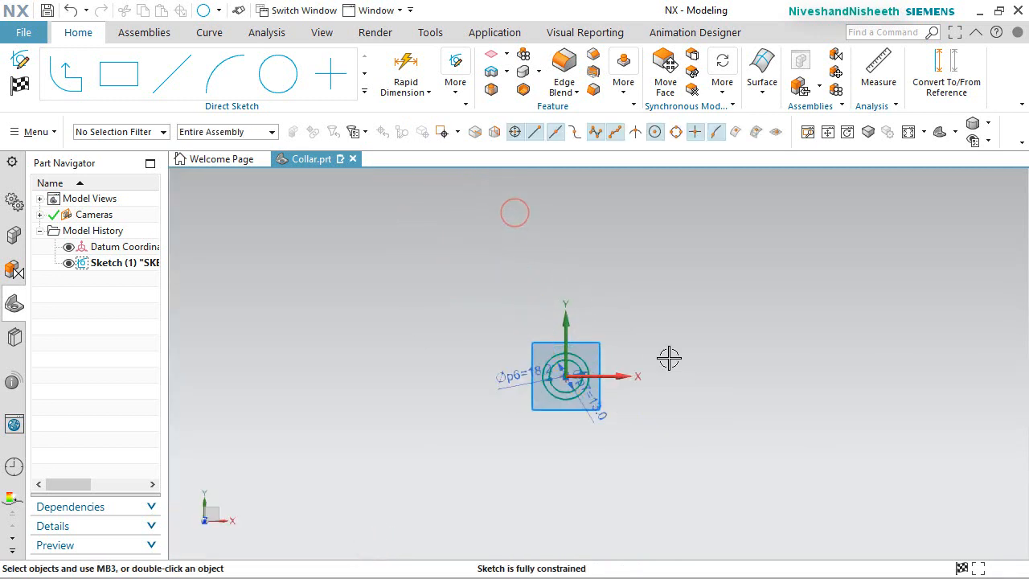
{"action": "left_click", "coordinate": [909, 132]}
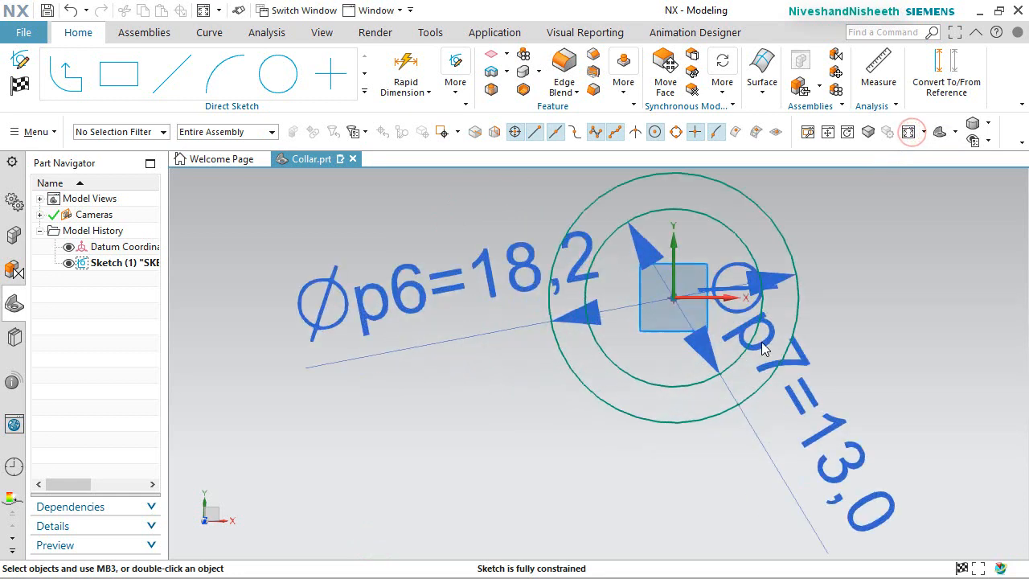
{"action": "left_click", "coordinate": [864, 354]}
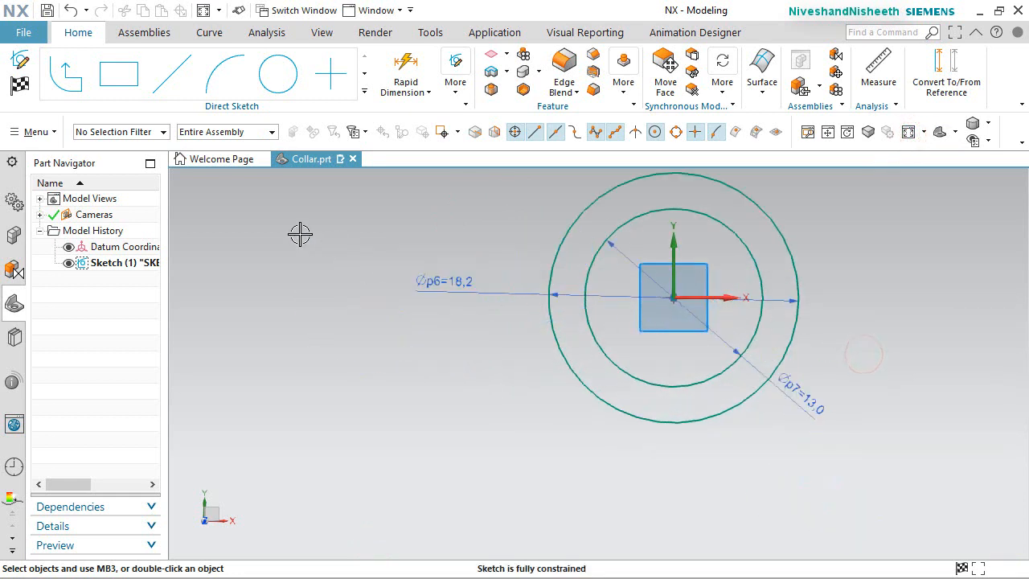
{"action": "left_click", "coordinate": [19, 92]}
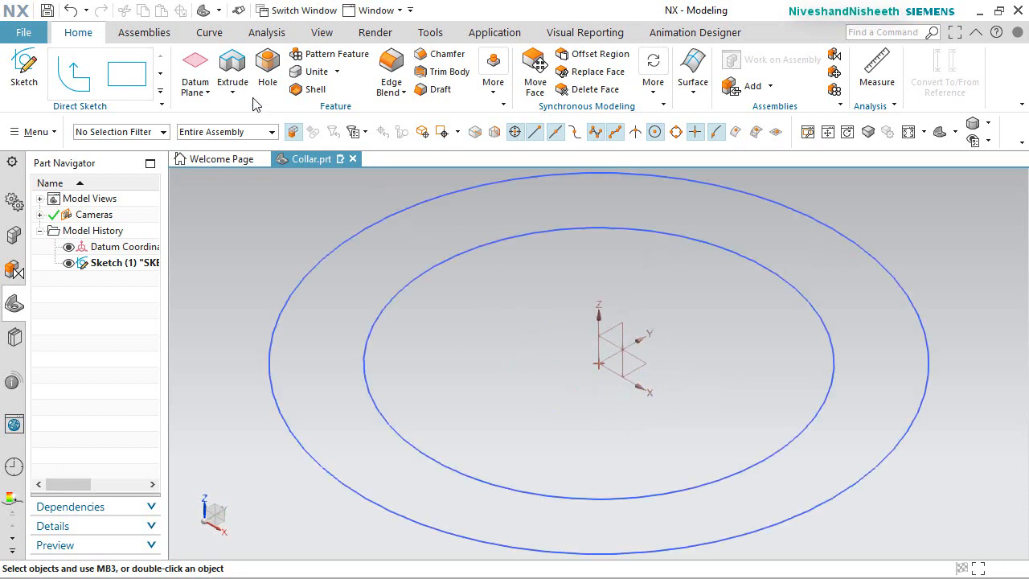
Extrude the ring region between the two circles with a Symmetric Value of 20/2 mm and hide its sketch
{"action": "left_click", "coordinate": [235, 72]}
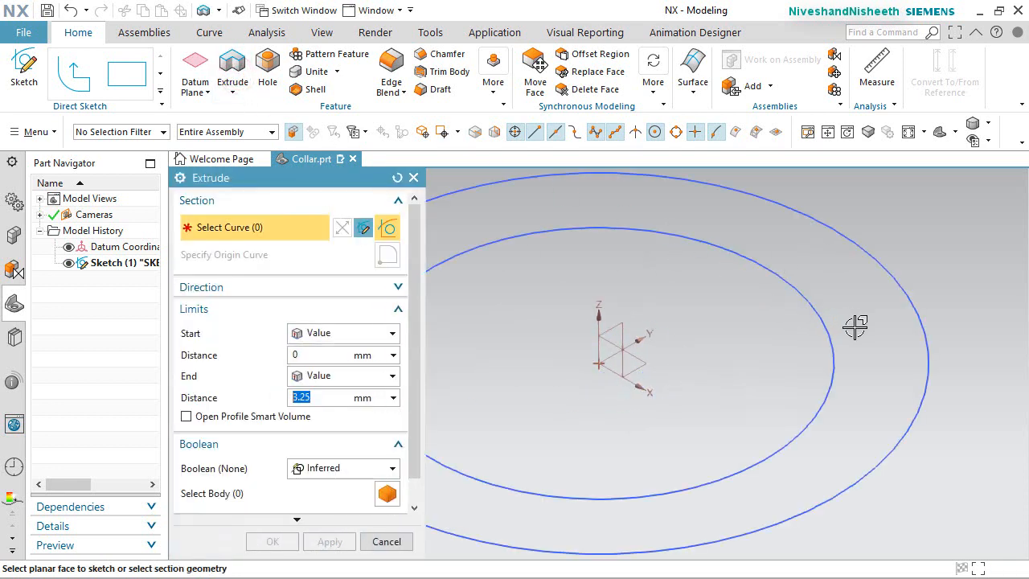
{"action": "left_click", "coordinate": [603, 132]}
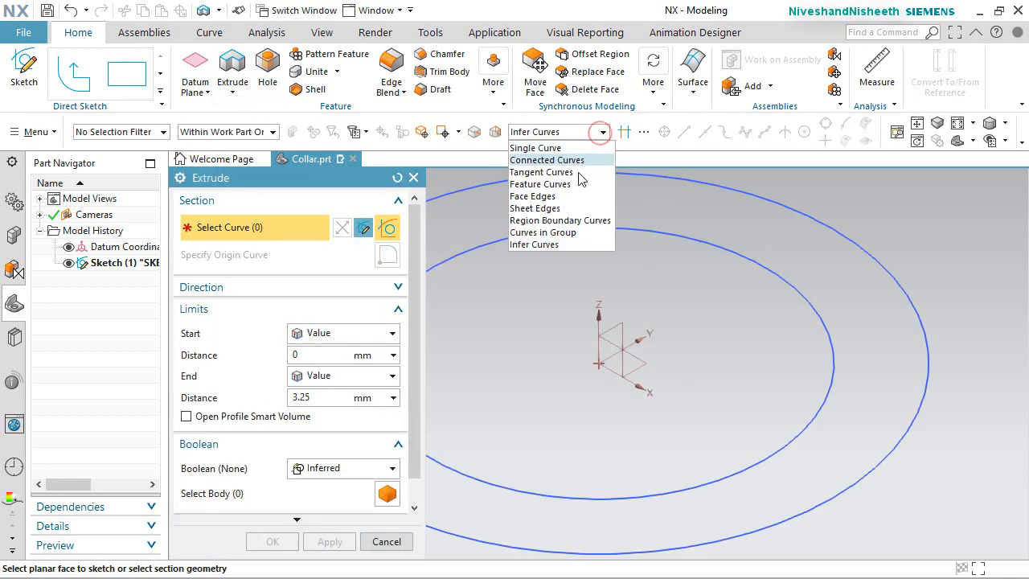
{"action": "left_click", "coordinate": [573, 221]}
{"action": "left_click", "coordinate": [913, 324]}
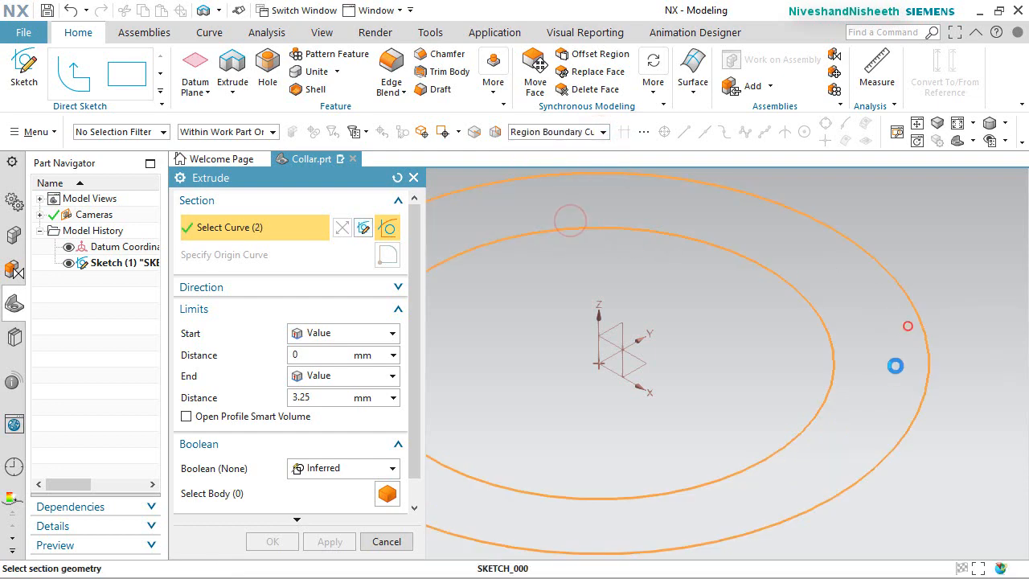
{"action": "middle_click_drag", "start_coordinate": [895, 362], "coordinate": [747, 399]}
{"action": "scroll", "coordinate": [748, 399], "scroll_direction": "down", "scroll_amount": 3}
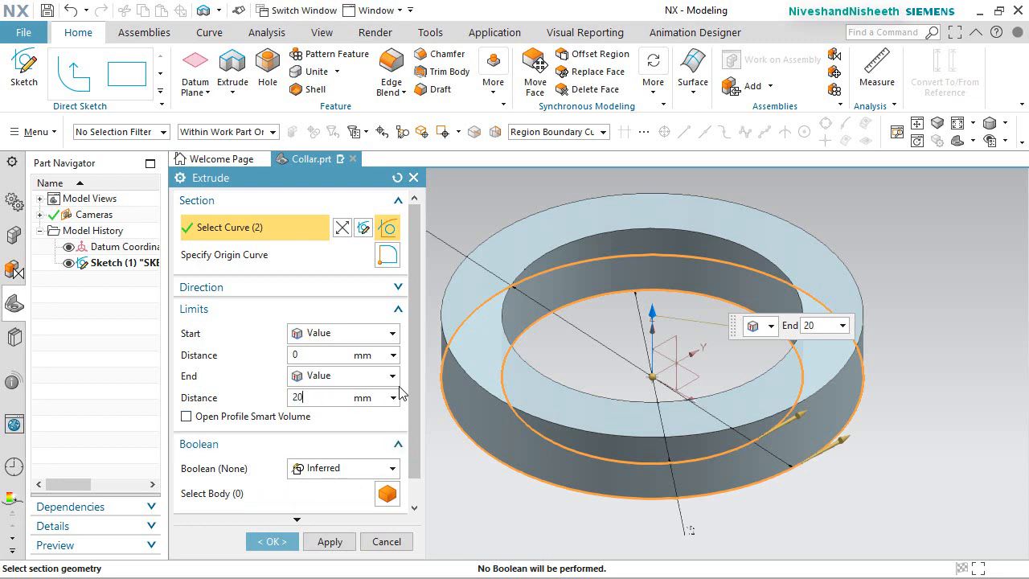
{"action": "type", "text": "/2"}
{"action": "left_click", "coordinate": [385, 376]}
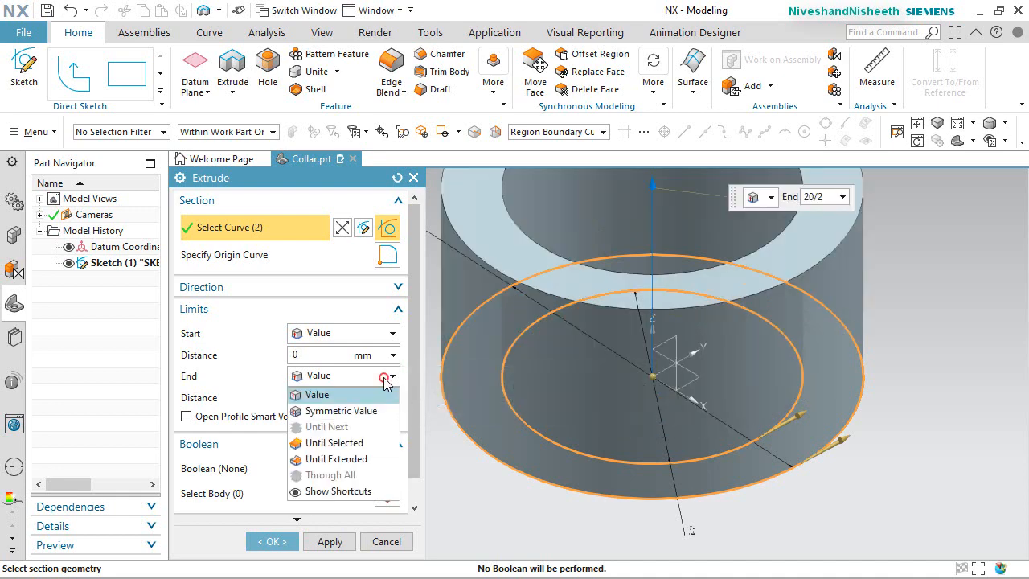
{"action": "left_click", "coordinate": [338, 411]}
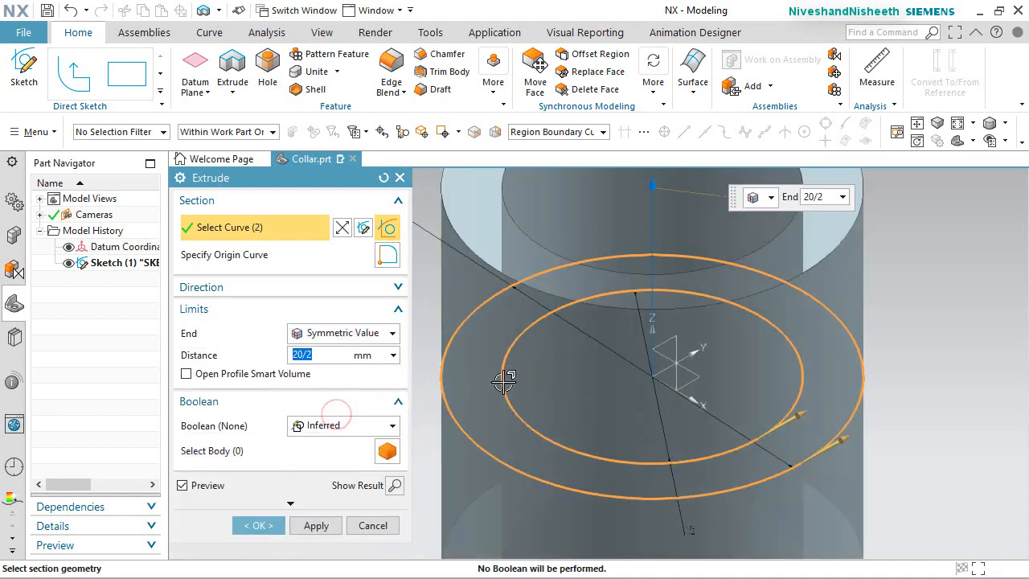
{"action": "scroll", "coordinate": [558, 371], "scroll_direction": "up", "scroll_amount": 3}
{"action": "scroll", "coordinate": [558, 370], "scroll_direction": "down", "scroll_amount": 3}
{"action": "left_click", "coordinate": [269, 526]}
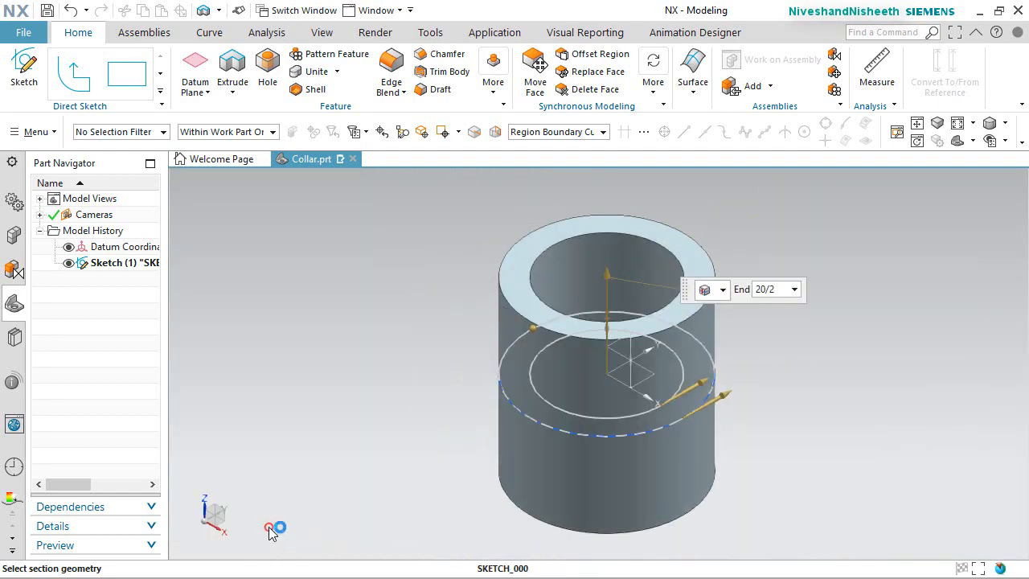
{"action": "left_click", "coordinate": [69, 264]}
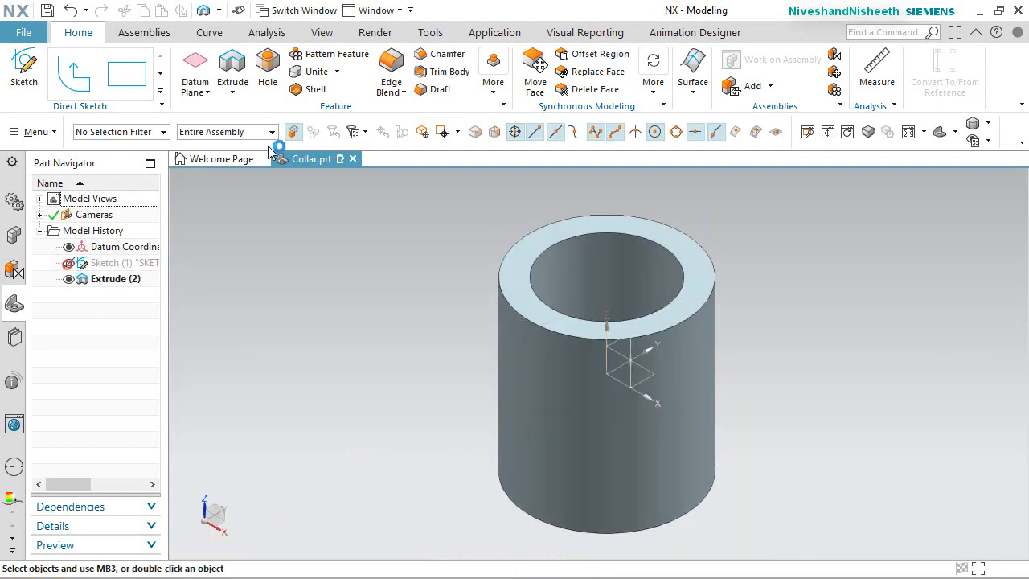
Turn on True Shading with perspective off and assign the Brass material to the collar body
{"action": "left_click", "coordinate": [322, 32]}
{"action": "left_click", "coordinate": [904, 74]}
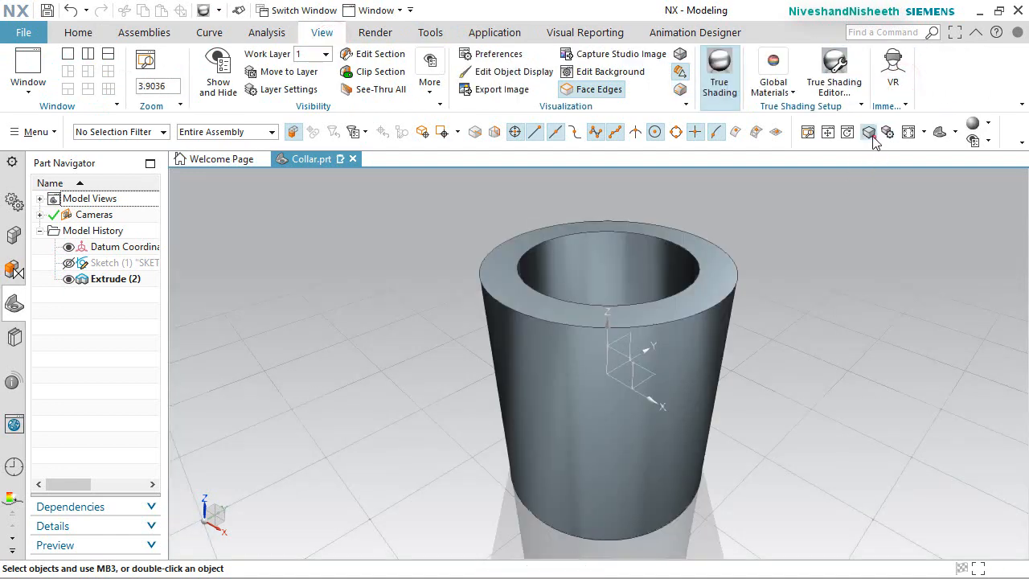
{"action": "left_click", "coordinate": [869, 133]}
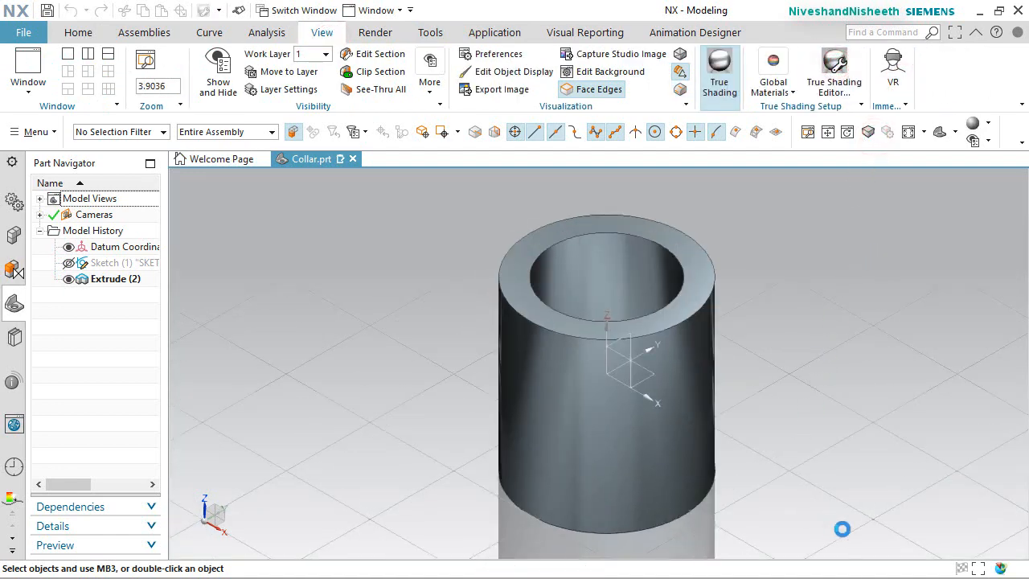
{"action": "left_click", "coordinate": [553, 429]}
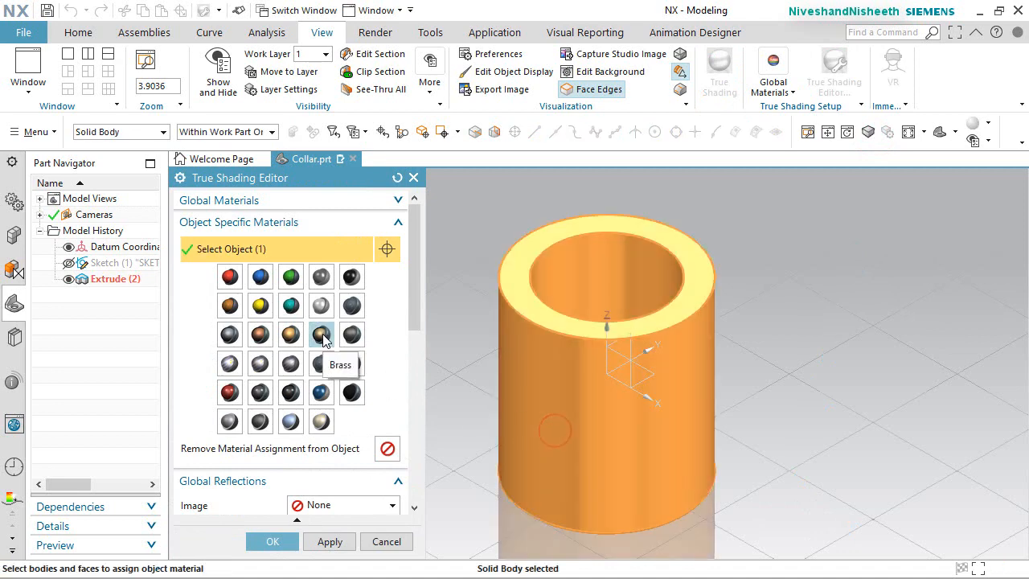
{"action": "left_click", "coordinate": [323, 338]}
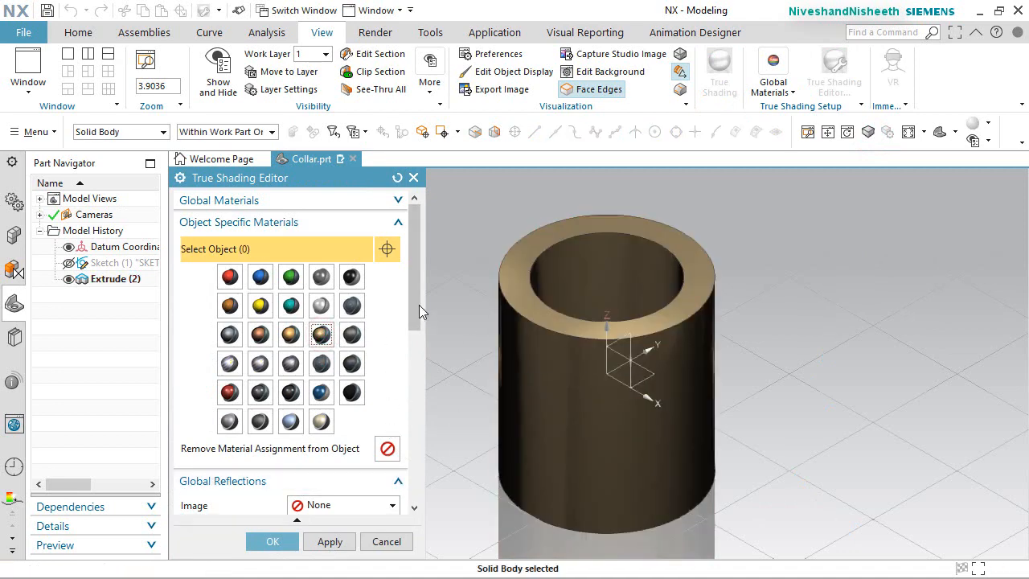
Turn off the ground plane grid, planar shadows and floor reflection in the true shading settings
{"action": "scroll", "coordinate": [407, 396], "scroll_direction": "down", "scroll_amount": 3}
{"action": "scroll", "coordinate": [406, 396], "scroll_direction": "down", "scroll_amount": 1}
{"action": "left_click", "coordinate": [186, 426]}
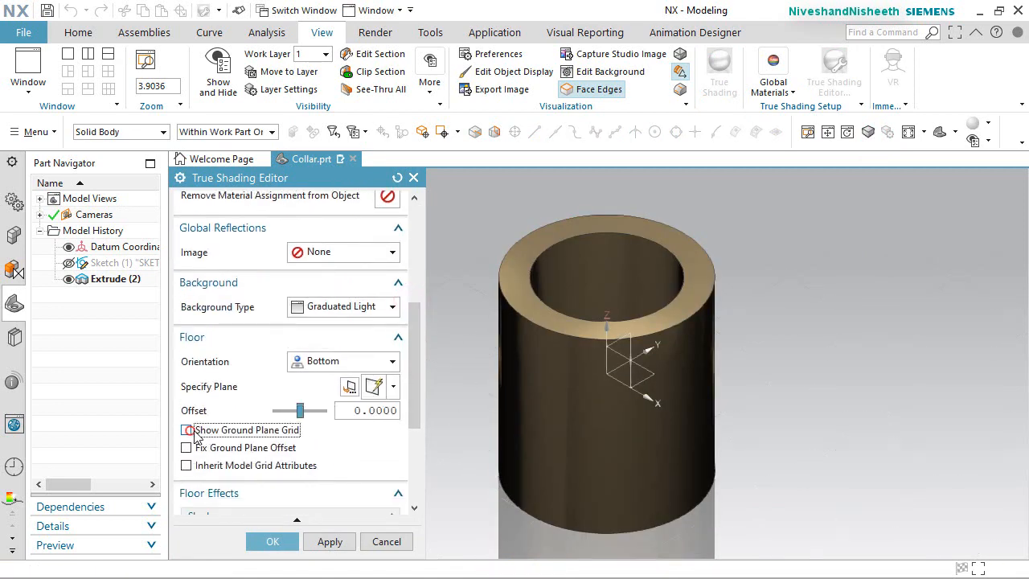
{"action": "scroll", "coordinate": [187, 430], "scroll_direction": "down", "scroll_amount": 2}
{"action": "left_click", "coordinate": [193, 441]}
{"action": "left_click", "coordinate": [193, 488]}
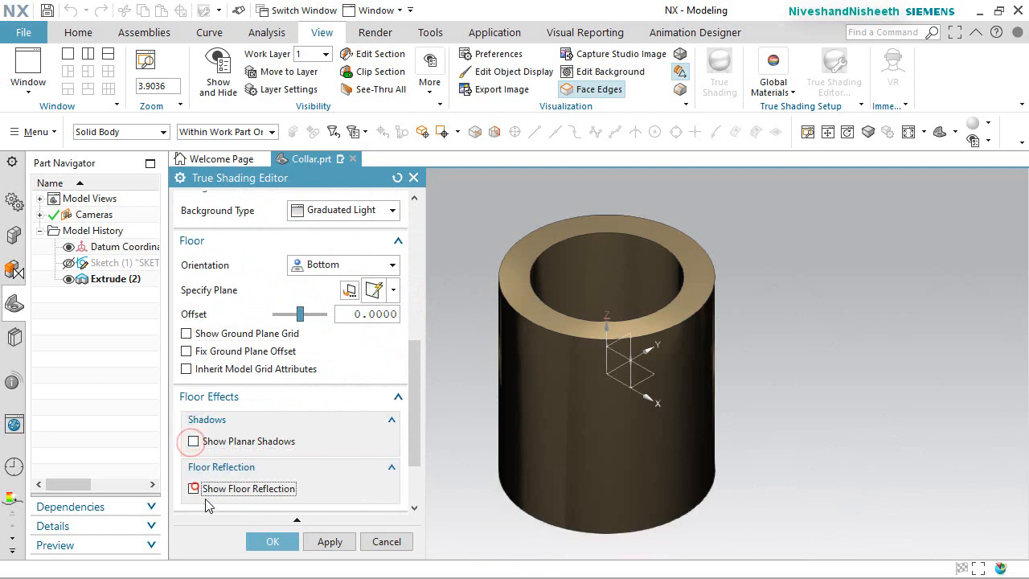
Raise the brightness of Scene Lighting 3, accept the shading settings and save the part
{"action": "scroll", "coordinate": [384, 479], "scroll_direction": "down", "scroll_amount": 2}
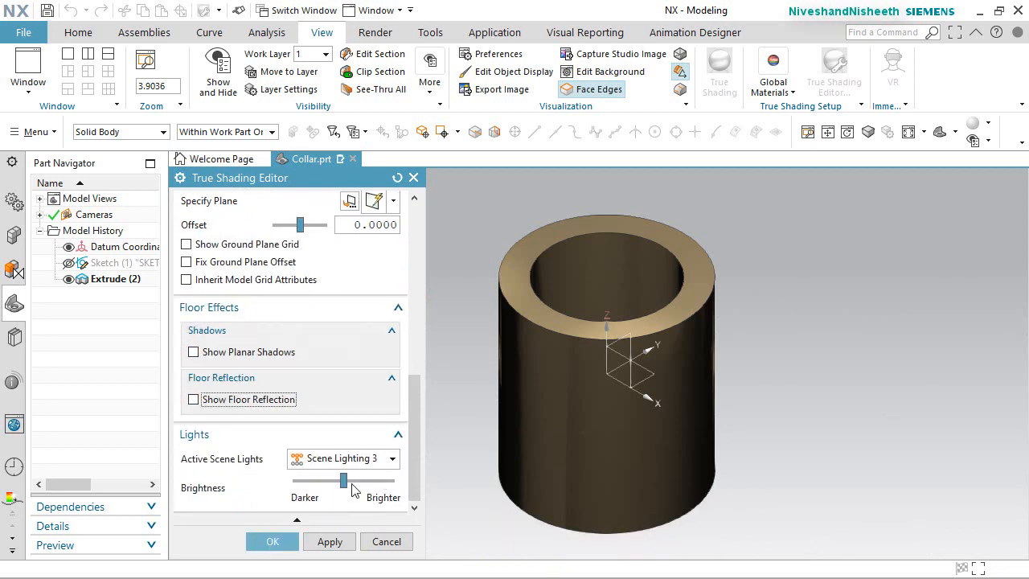
{"action": "left_click_drag", "start_coordinate": [351, 490], "coordinate": [371, 487]}
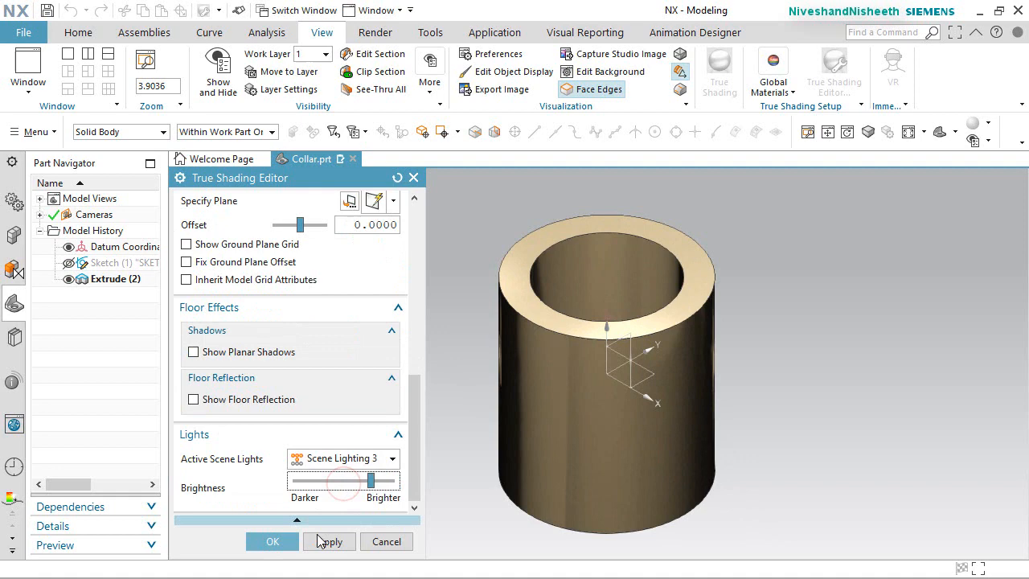
{"action": "left_click", "coordinate": [273, 542]}
{"action": "mouse_move", "coordinate": [636, 476]}
{"action": "middle_mouse_down"}
{"action": "mouse_move", "coordinate": [540, 375]}
{"action": "mouse_move", "coordinate": [459, 407]}
{"action": "mouse_move", "coordinate": [460, 421]}
{"action": "middle_mouse_up"}
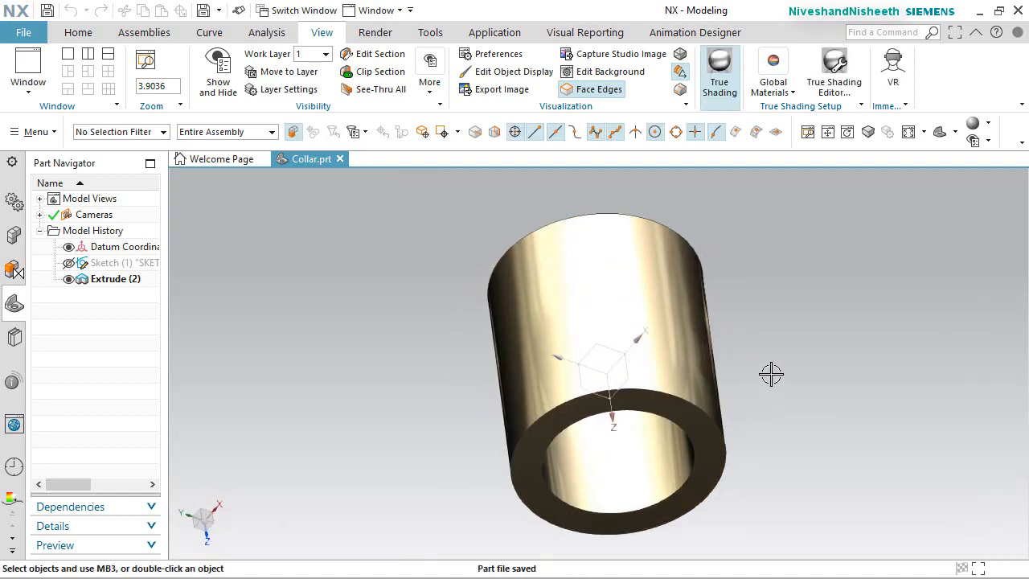
{"action": "key", "text": "Home"}
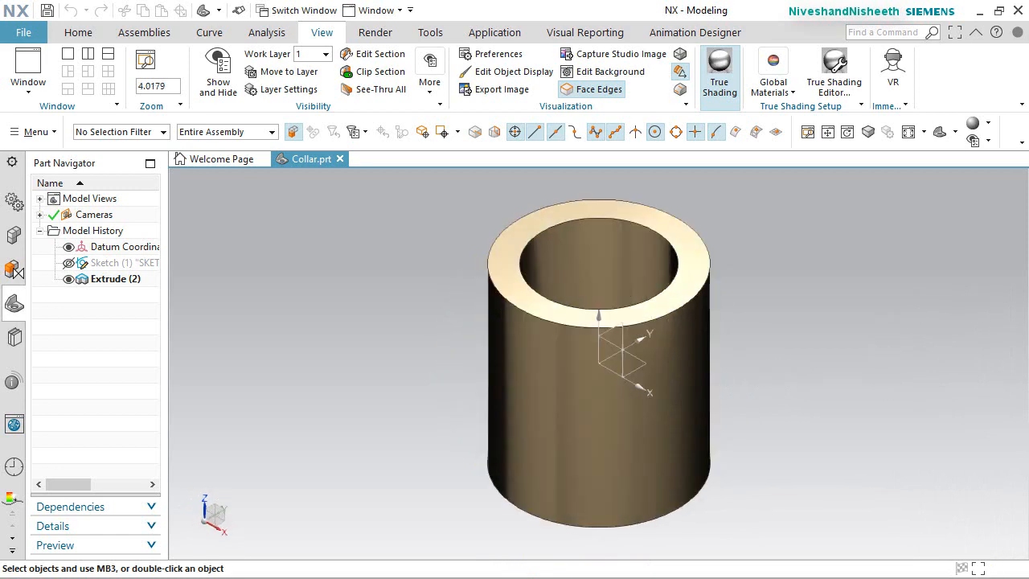
Sketch an upright centre rectangle at the origin on the collar's top face, about 25.5 mm tall
{"action": "left_click", "coordinate": [76, 32]}
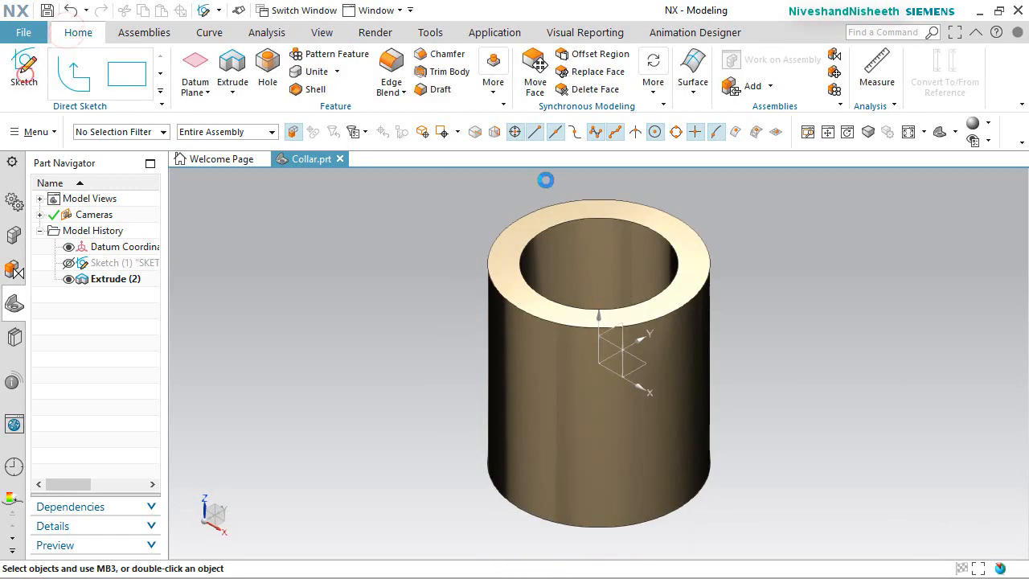
{"action": "left_click", "coordinate": [691, 219]}
{"action": "left_click", "coordinate": [315, 345]}
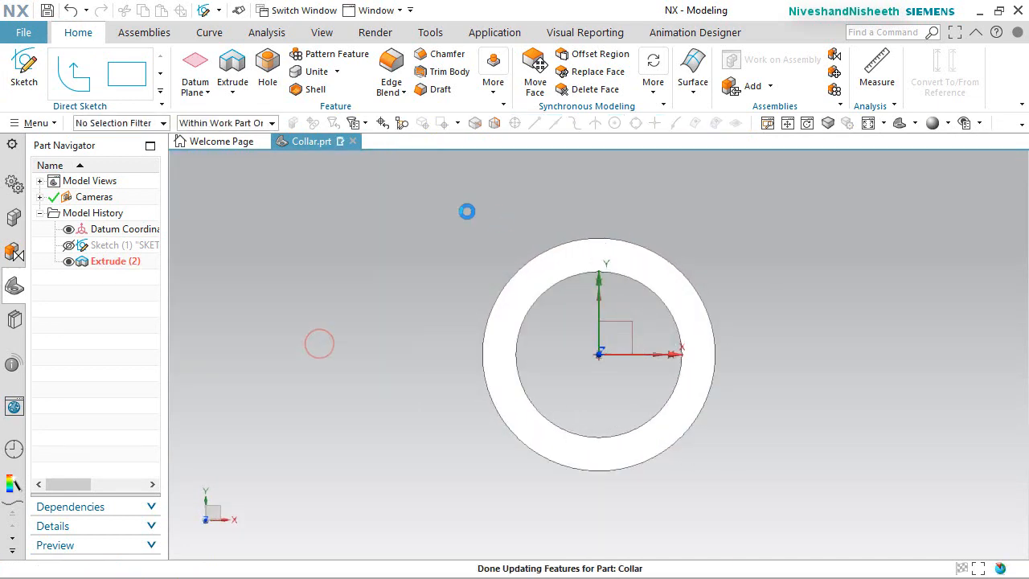
{"action": "left_click", "coordinate": [127, 77]}
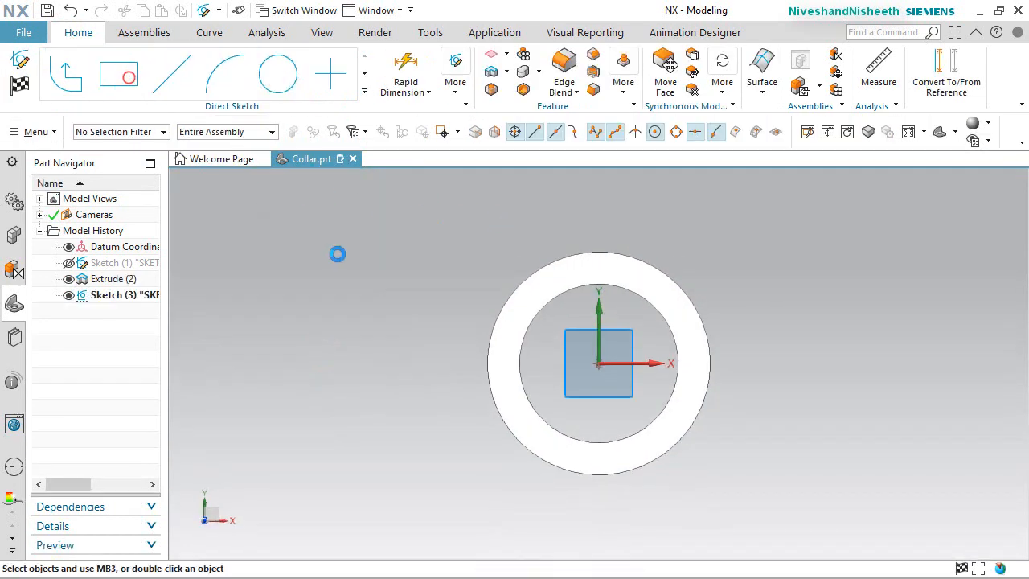
{"action": "left_click", "coordinate": [244, 204]}
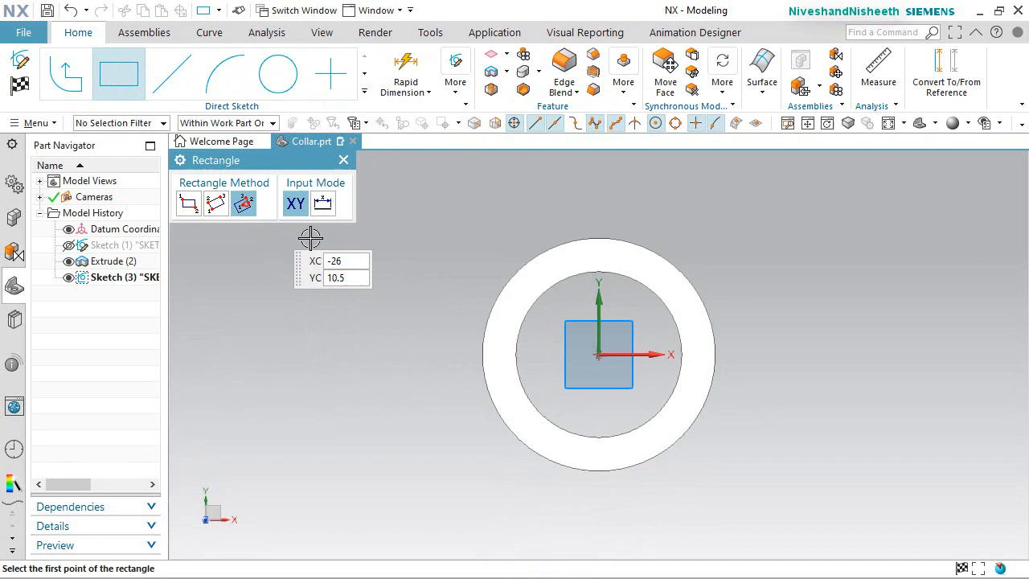
{"action": "left_click", "coordinate": [598, 355]}
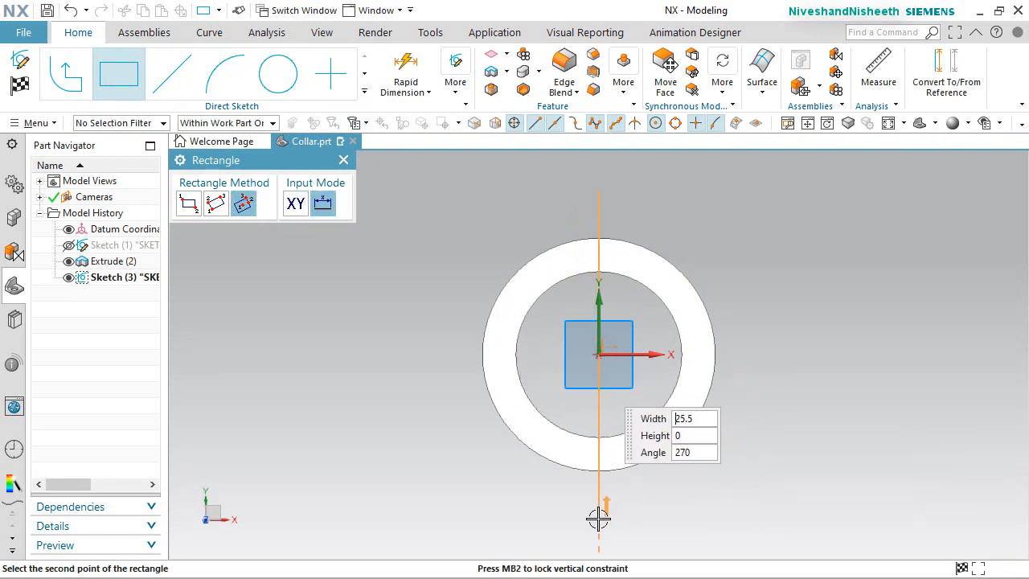
{"action": "left_click", "coordinate": [550, 489]}
{"action": "key", "text": "Escape"}
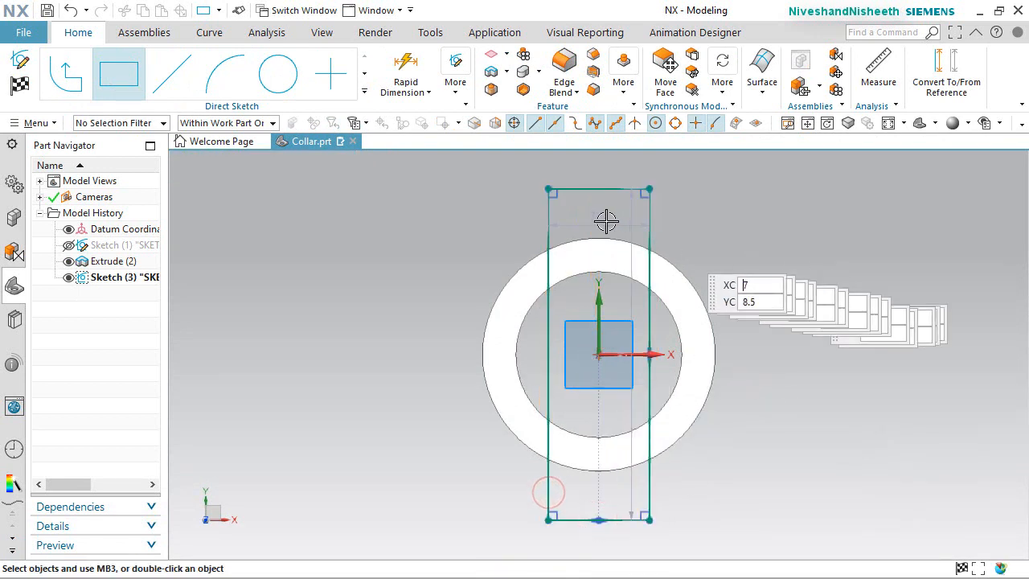
Set the rectangle's width to 2.36 mm
{"action": "double_click", "coordinate": [605, 222]}
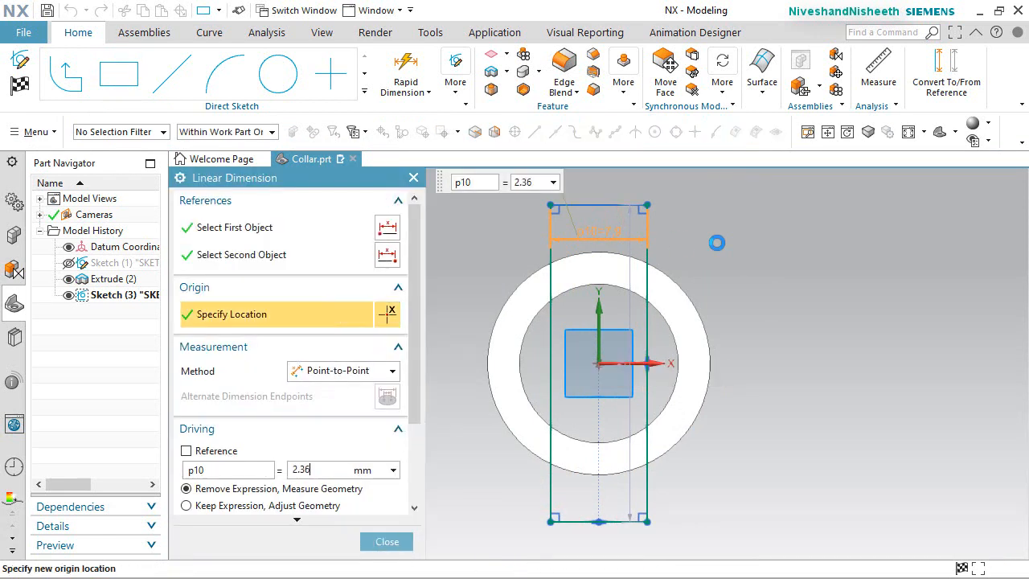
{"action": "type", "text": "2.36"}
{"action": "key", "text": "Return"}
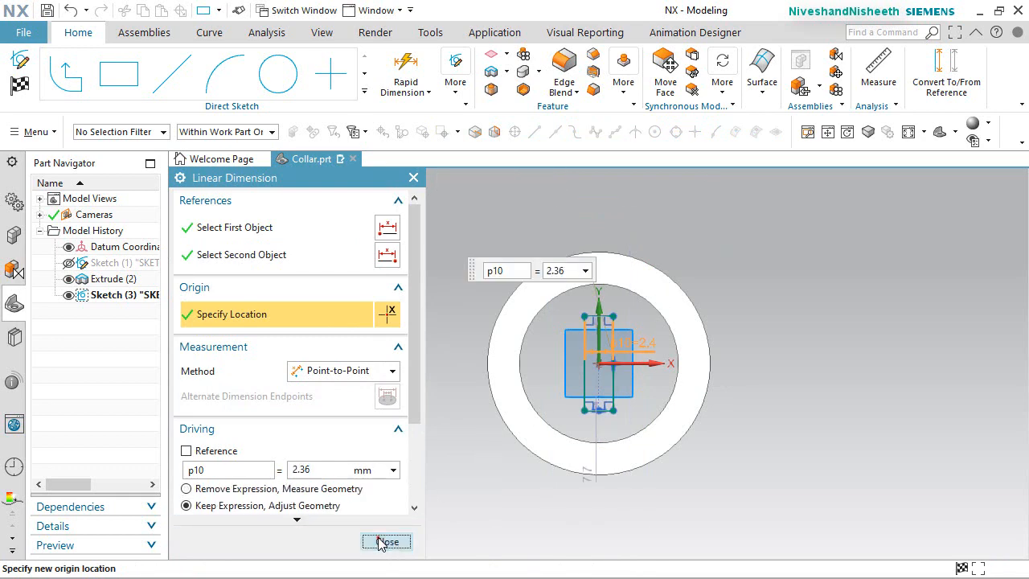
{"action": "left_click", "coordinate": [384, 541]}
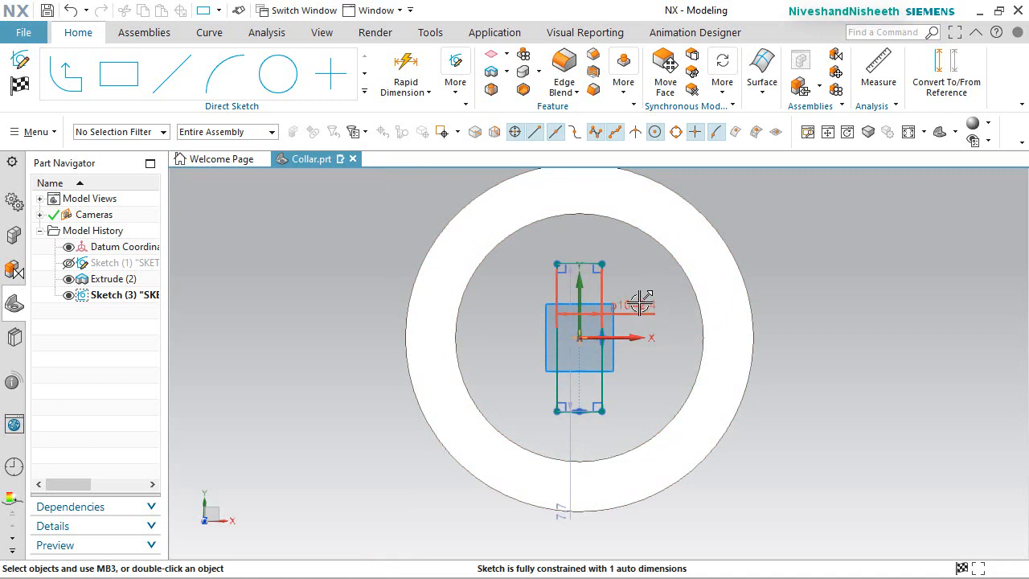
Move the height dimension beside the rectangle and the width dimension above it, clear of the sketch lines
{"action": "left_click_drag", "start_coordinate": [568, 504], "coordinate": [509, 334]}
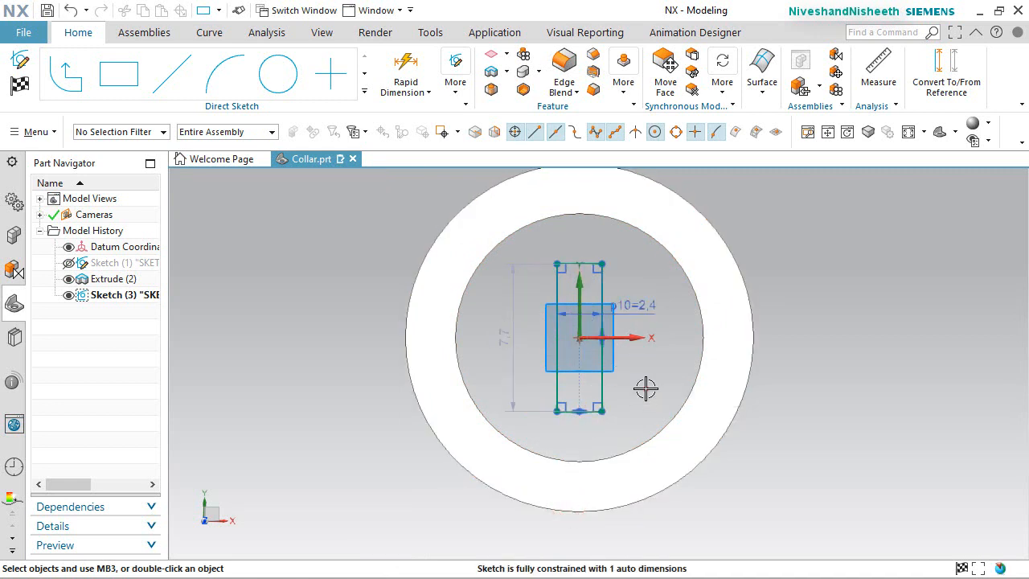
{"action": "mouse_move", "coordinate": [639, 305]}
{"action": "left_mouse_down"}
{"action": "mouse_move", "coordinate": [648, 298]}
{"action": "mouse_move", "coordinate": [617, 239]}
{"action": "mouse_move", "coordinate": [585, 236]}
{"action": "left_mouse_up"}
{"action": "left_click", "coordinate": [824, 352]}
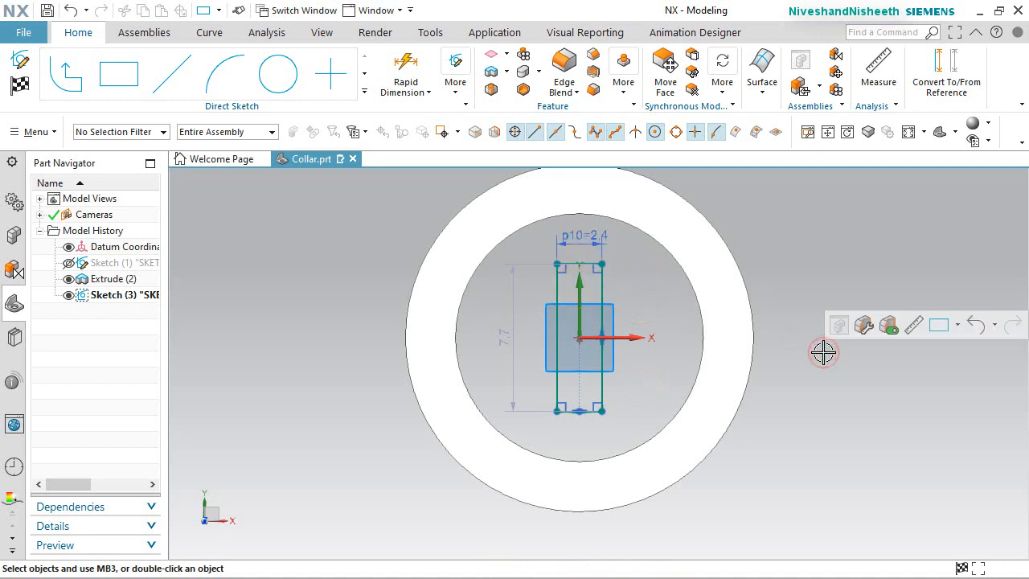
Set the rectangle's height to 20 mm and finish the sketch on the collar's top face
{"action": "left_click", "coordinate": [505, 329]}
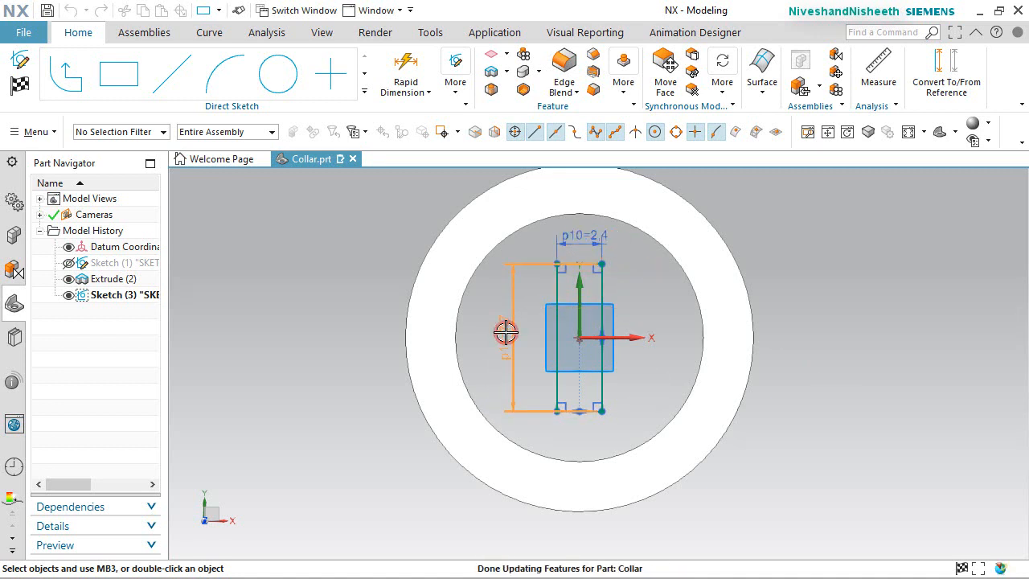
{"action": "double_click", "coordinate": [506, 332]}
{"action": "type", "text": "20"}
{"action": "key", "text": "Return"}
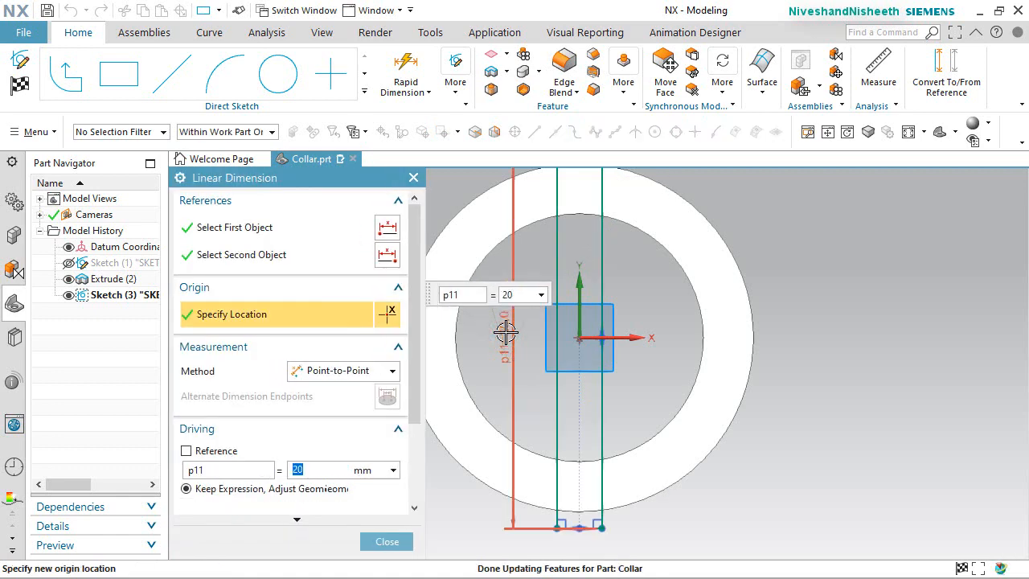
{"action": "left_click", "coordinate": [398, 543]}
{"action": "left_click", "coordinate": [20, 84]}
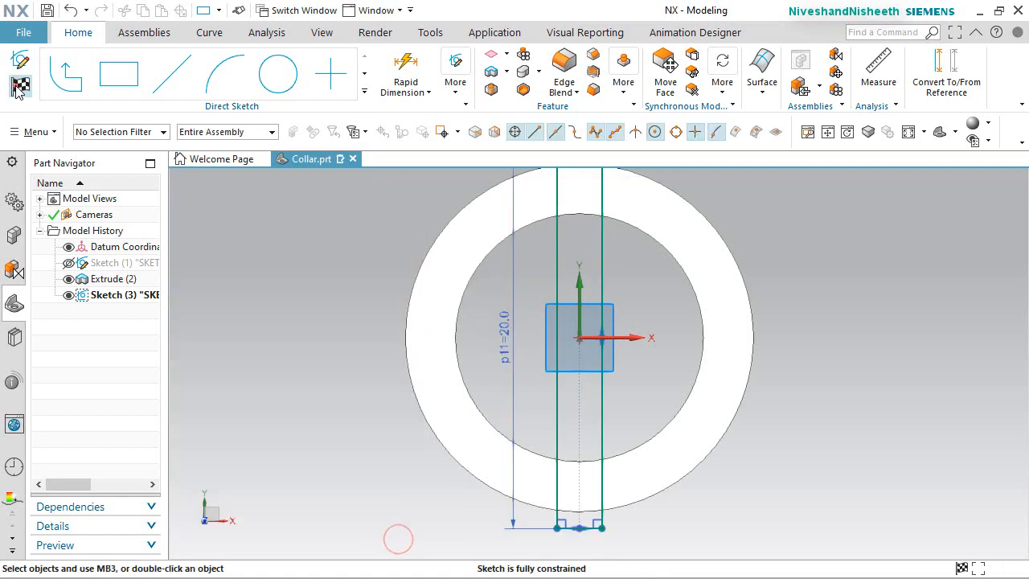
Extrude the narrow rectangle 3.25 mm down into the collar with Subtract to cut a slot across its top
{"action": "left_click", "coordinate": [233, 72]}
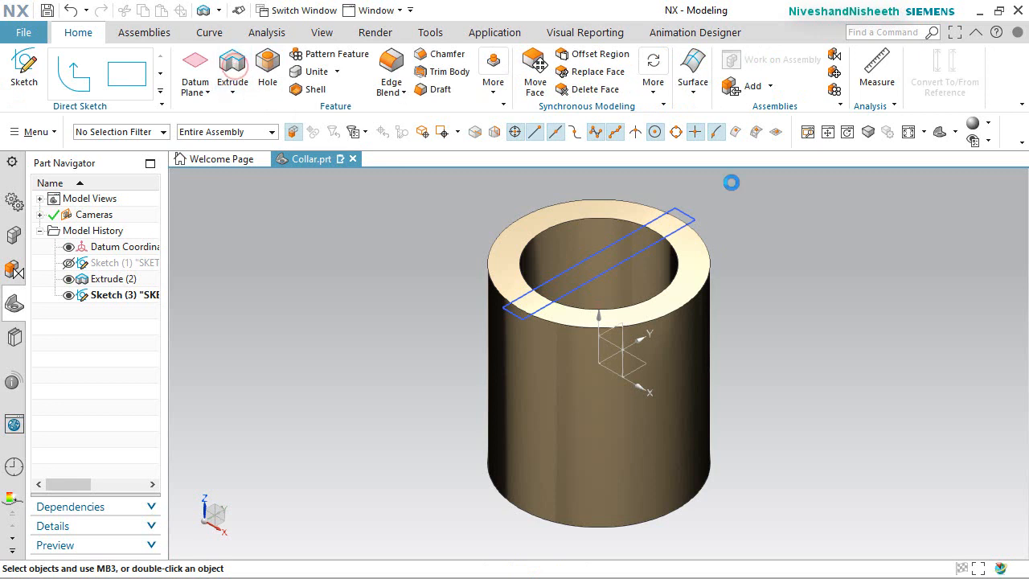
{"action": "left_click", "coordinate": [693, 216]}
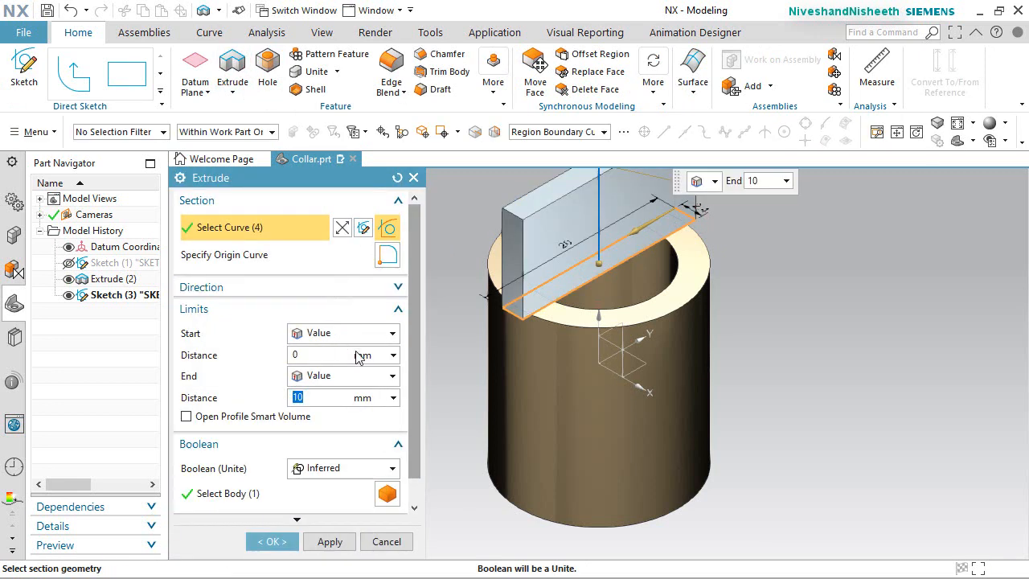
{"action": "scroll", "coordinate": [523, 385], "scroll_direction": "down", "scroll_amount": 2}
{"action": "double_click", "coordinate": [567, 242]}
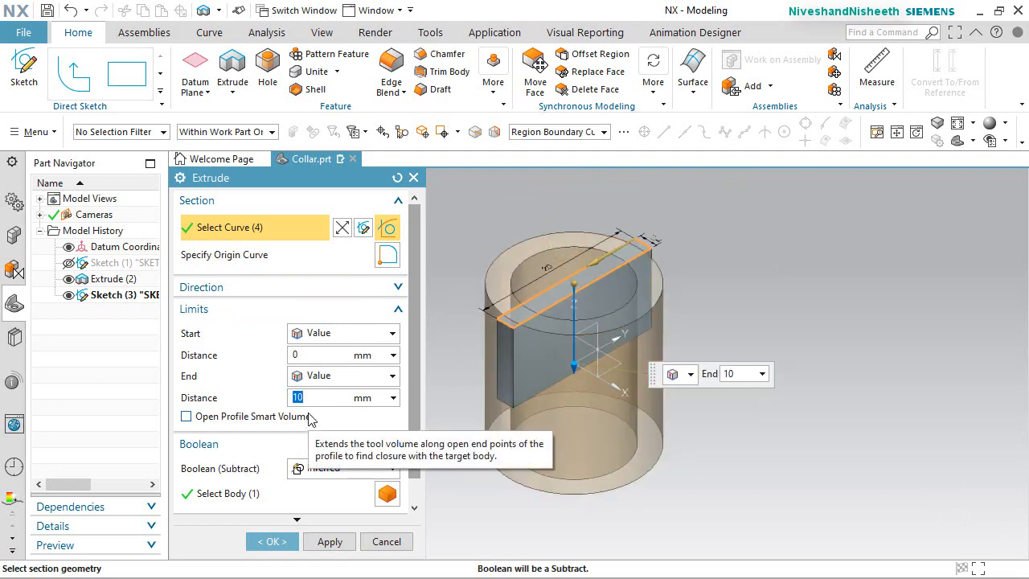
{"action": "type", "text": "3.25"}
{"action": "key", "text": "Return"}
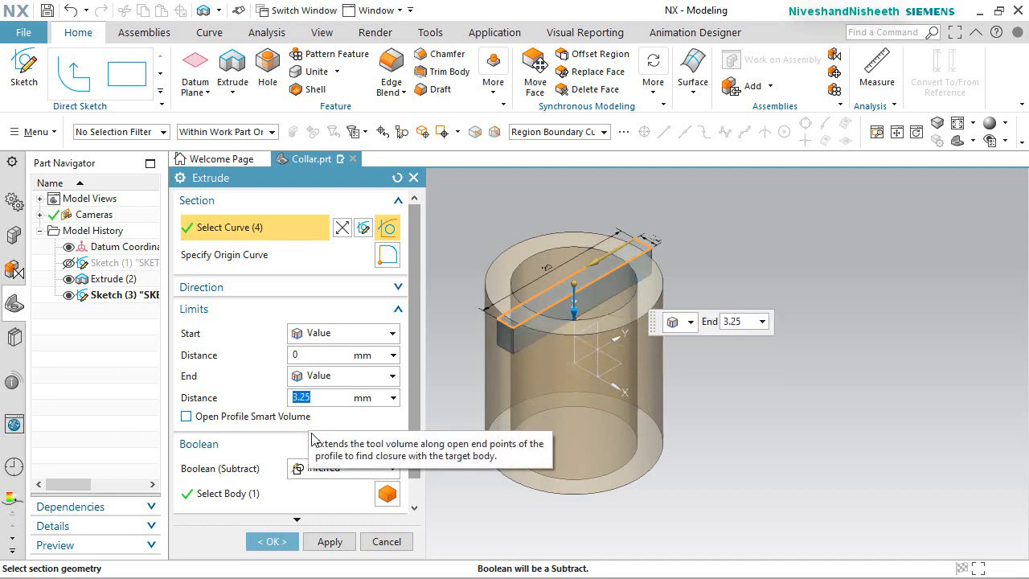
{"action": "left_click", "coordinate": [333, 468]}
{"action": "left_click", "coordinate": [336, 519]}
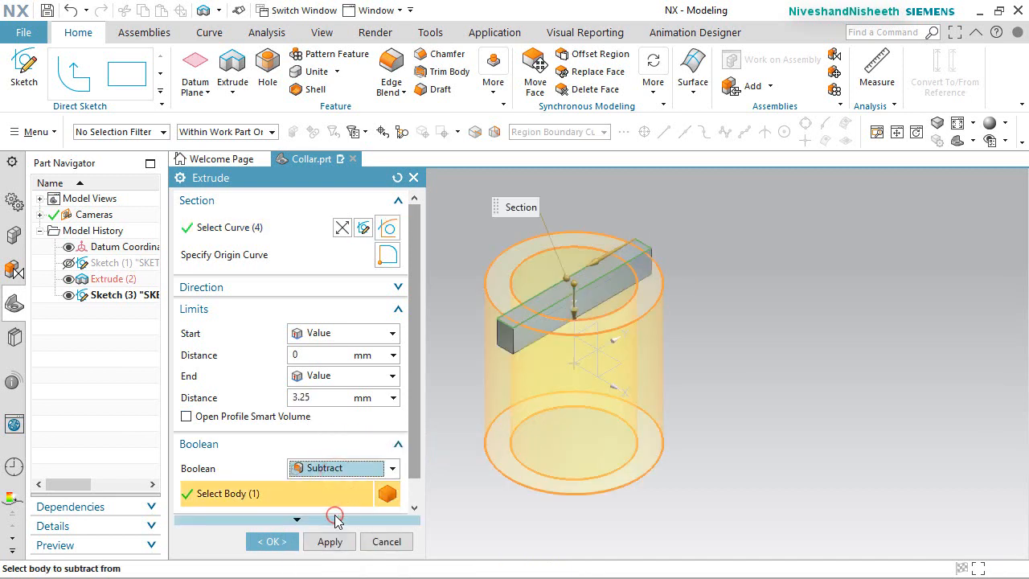
{"action": "left_click", "coordinate": [273, 541]}
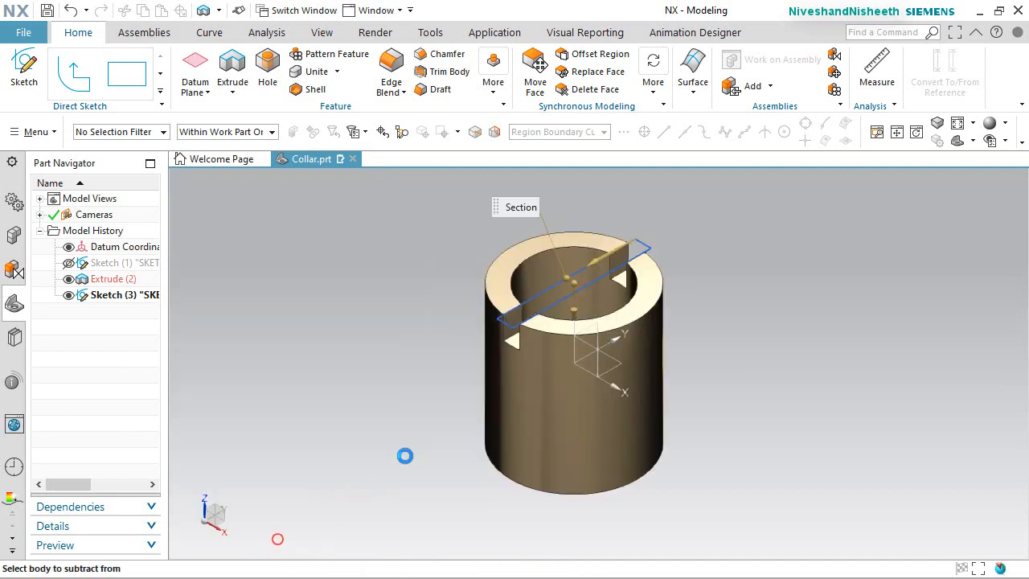
Hide the slot's sketch, then save the Collar part and close it
{"action": "left_click", "coordinate": [68, 295]}
{"action": "scroll", "coordinate": [603, 274], "scroll_direction": "up", "scroll_amount": 2}
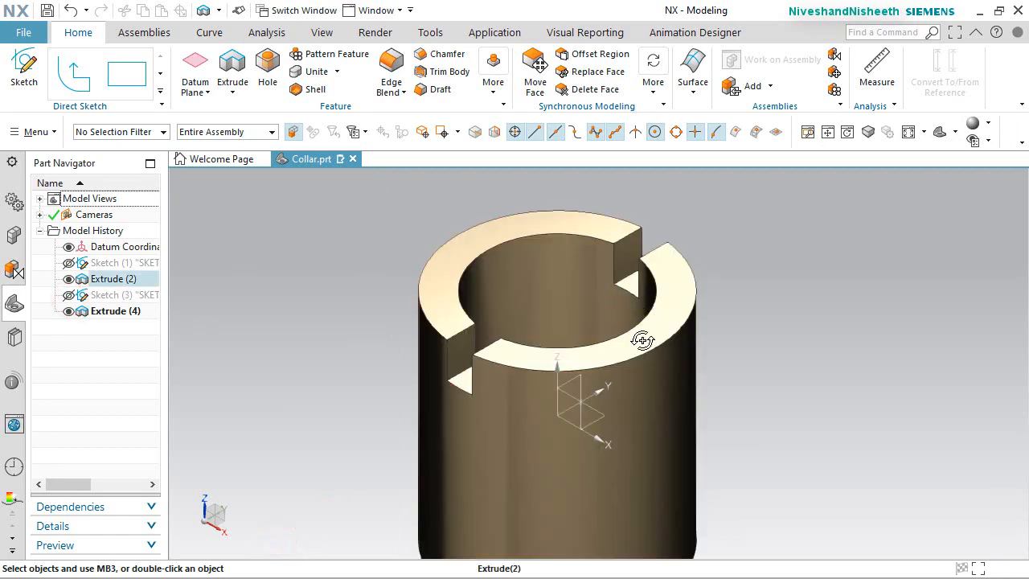
{"action": "middle_click_drag", "start_coordinate": [642, 341], "coordinate": [582, 369]}
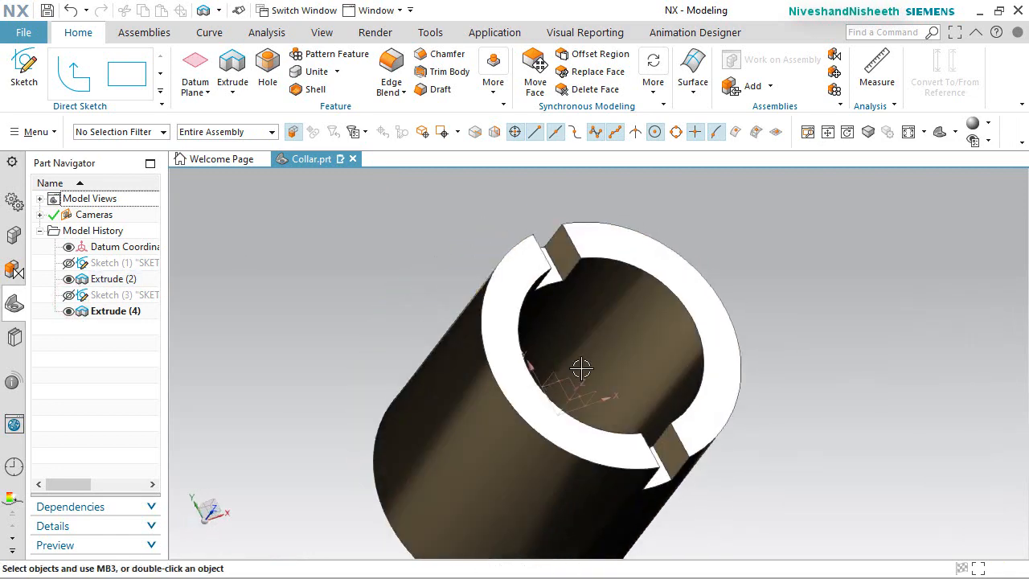
{"action": "middle_click_drag", "start_coordinate": [797, 294], "coordinate": [466, 275]}
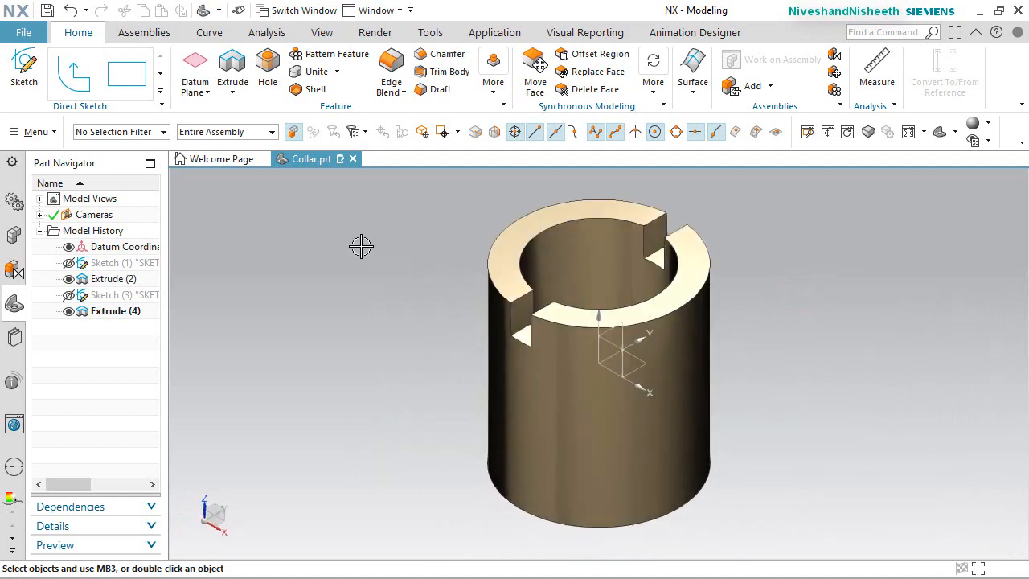
{"action": "key", "text": "ctrl+s"}
{"action": "left_click", "coordinate": [352, 158]}
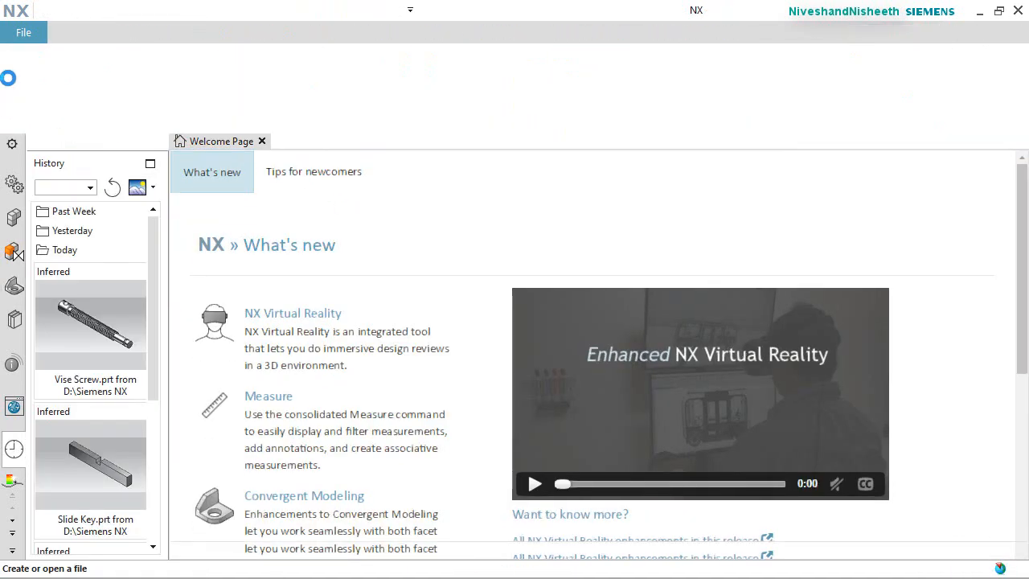
Create a new millimetre model part named Handle Rod and start a sketch on its YZ plane
{"action": "left_click", "coordinate": [23, 67]}
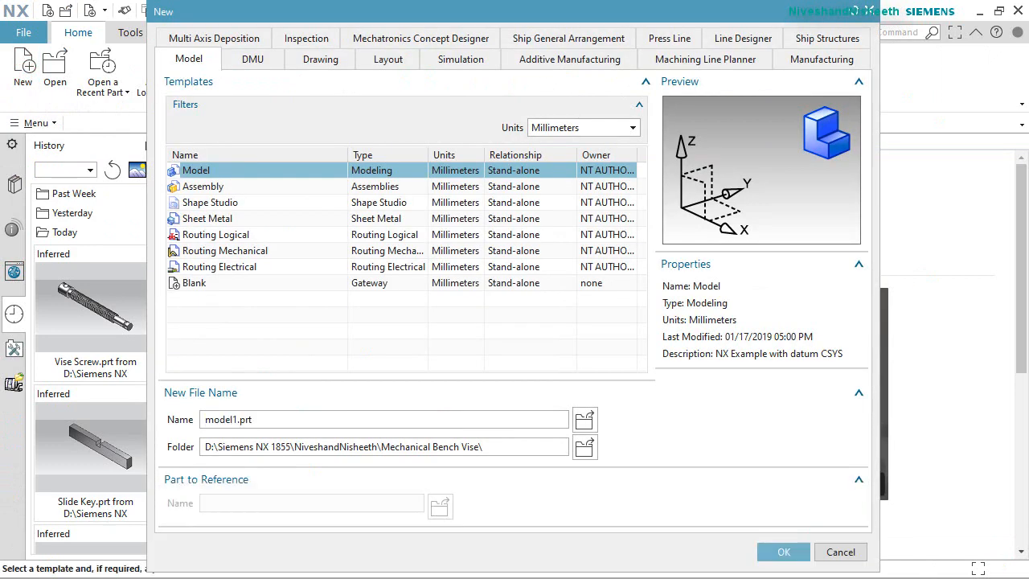
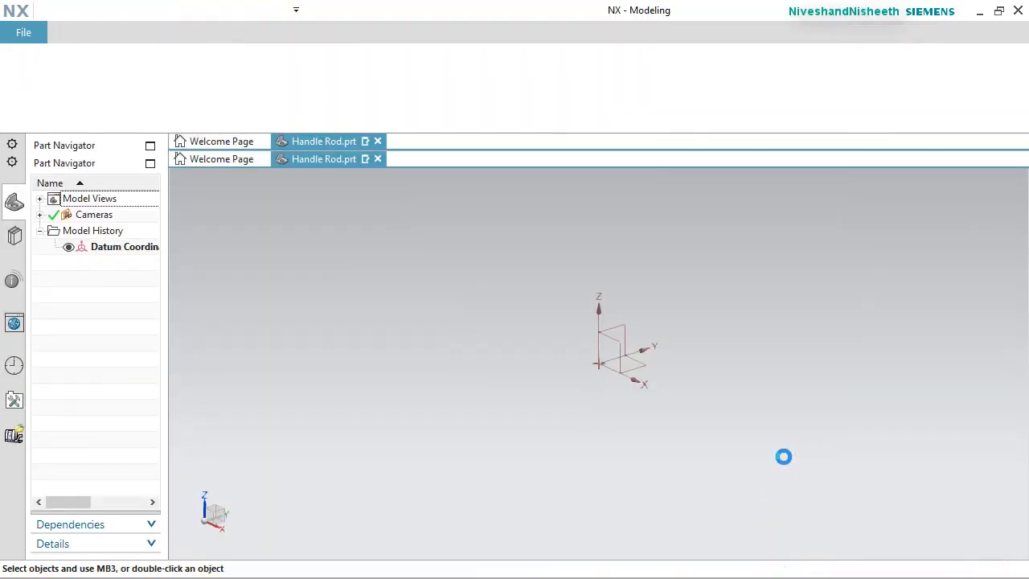
{"action": "left_click", "coordinate": [20, 76]}
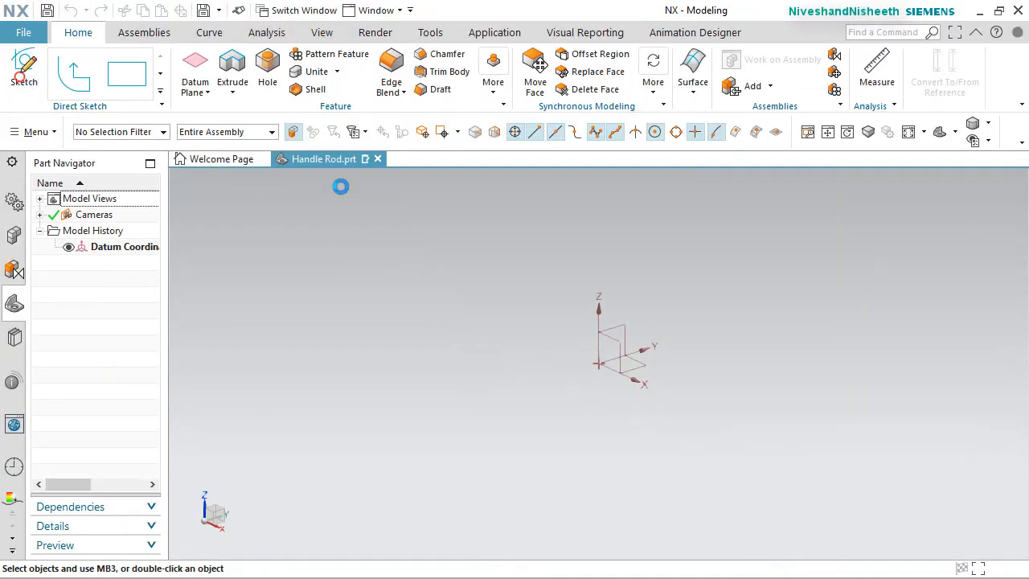
{"action": "left_click", "coordinate": [625, 315]}
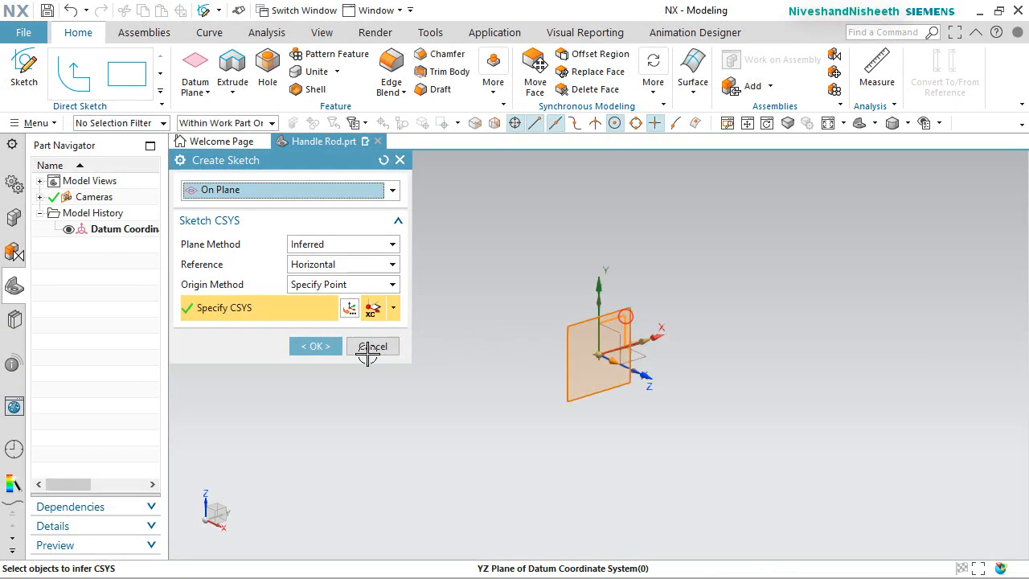
{"action": "left_click", "coordinate": [331, 349]}
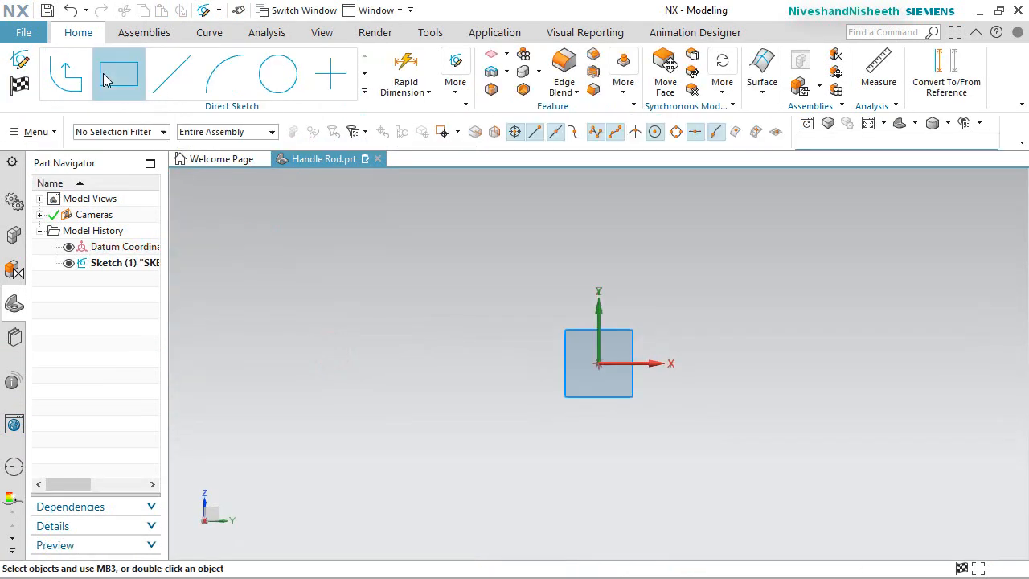
Sketch an 8 mm diameter circle centred on the origin and finish the sketch
{"action": "left_click", "coordinate": [277, 75]}
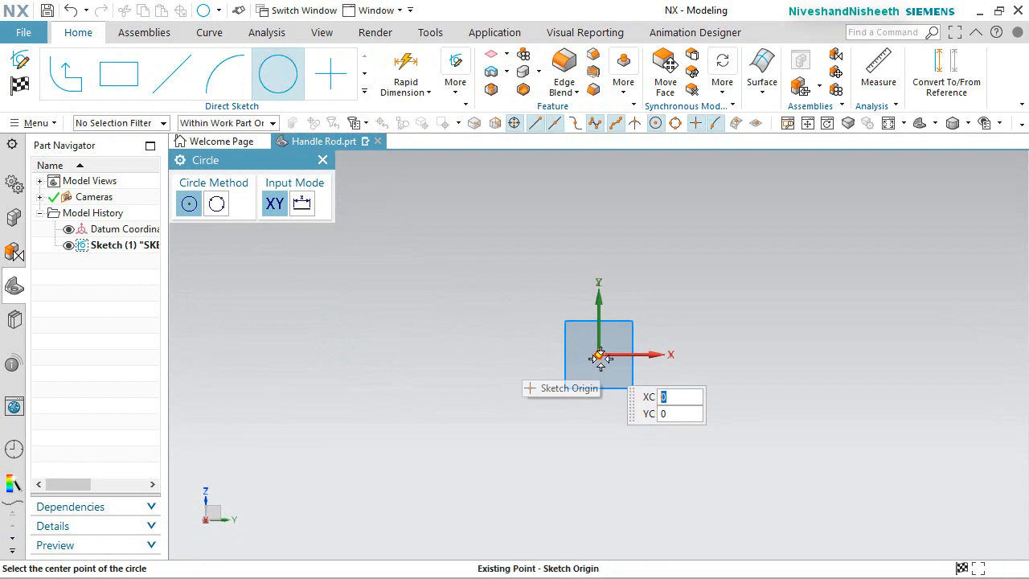
{"action": "left_click", "coordinate": [599, 354]}
{"action": "key", "text": "Return"}
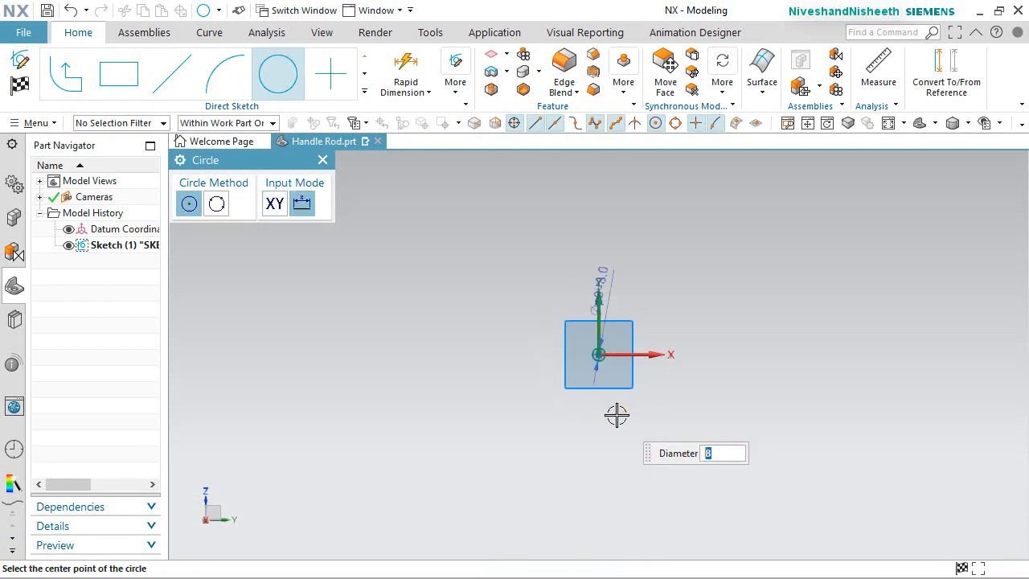
{"action": "left_click", "coordinate": [20, 84]}
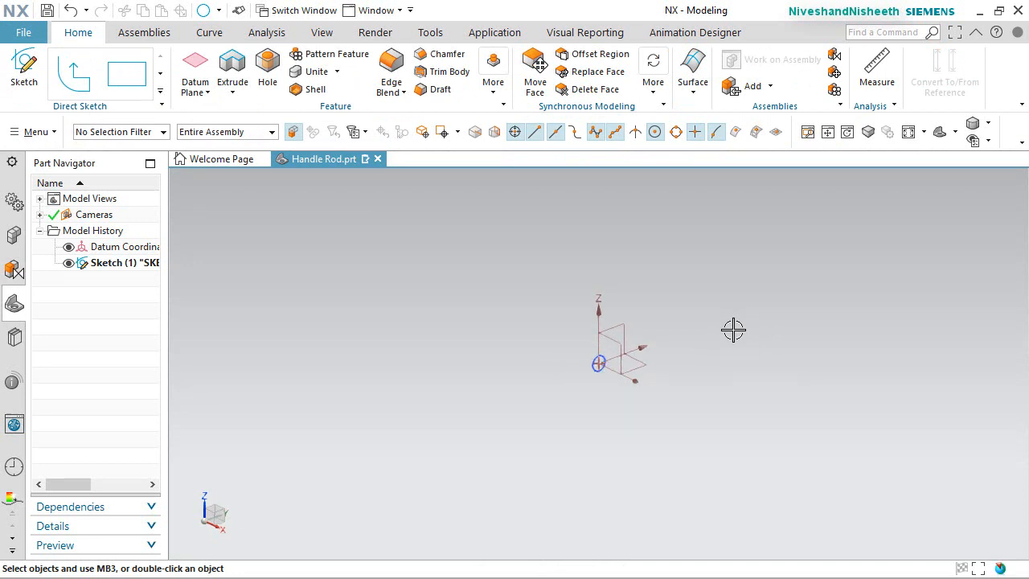
Extrude the circle with a Symmetric Value distance of 120/2 mm to form the handle rod
{"action": "key", "text": "ctrl+f"}
{"action": "left_click", "coordinate": [232, 91]}
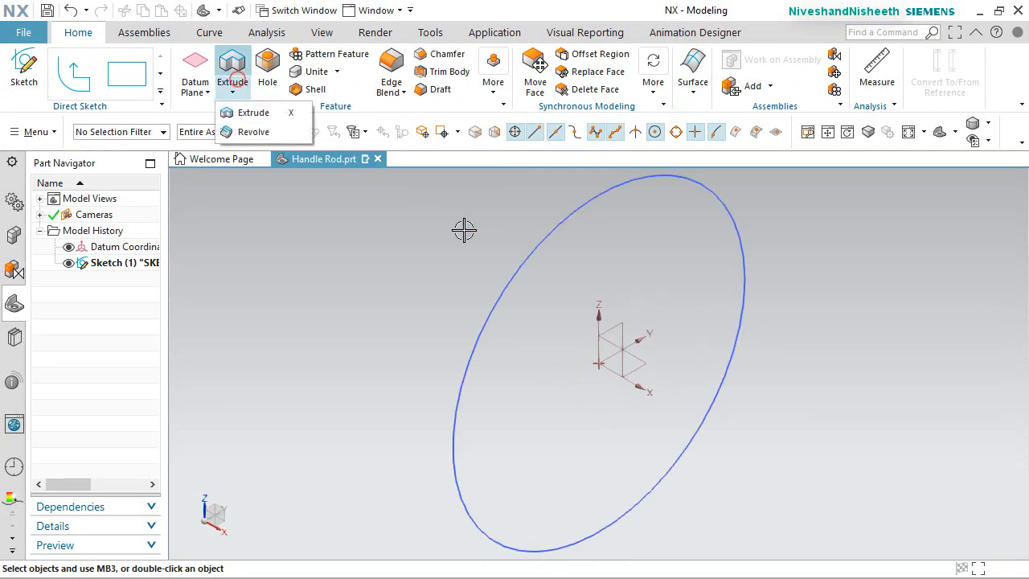
{"action": "left_click", "coordinate": [234, 114]}
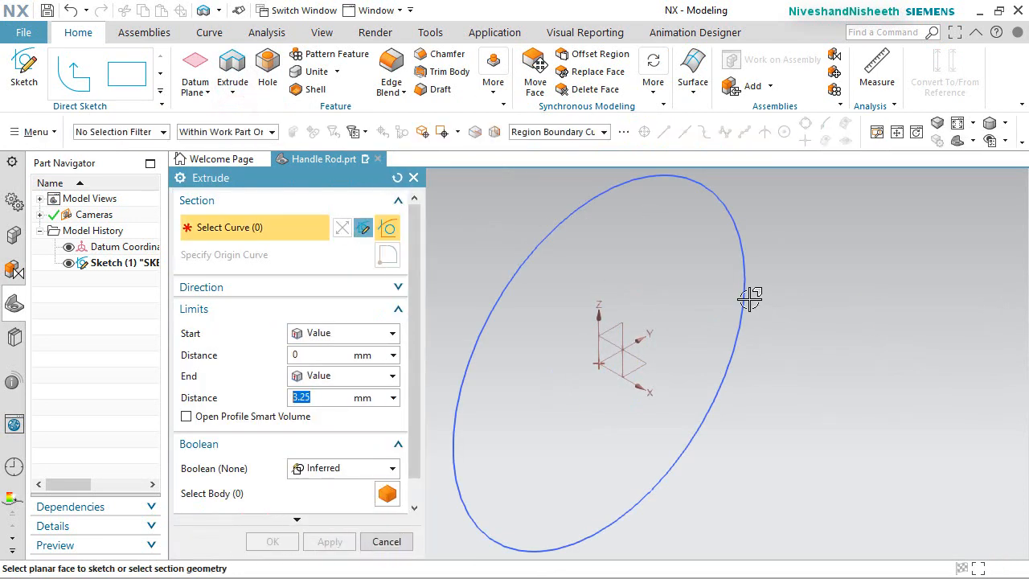
{"action": "left_click", "coordinate": [744, 294]}
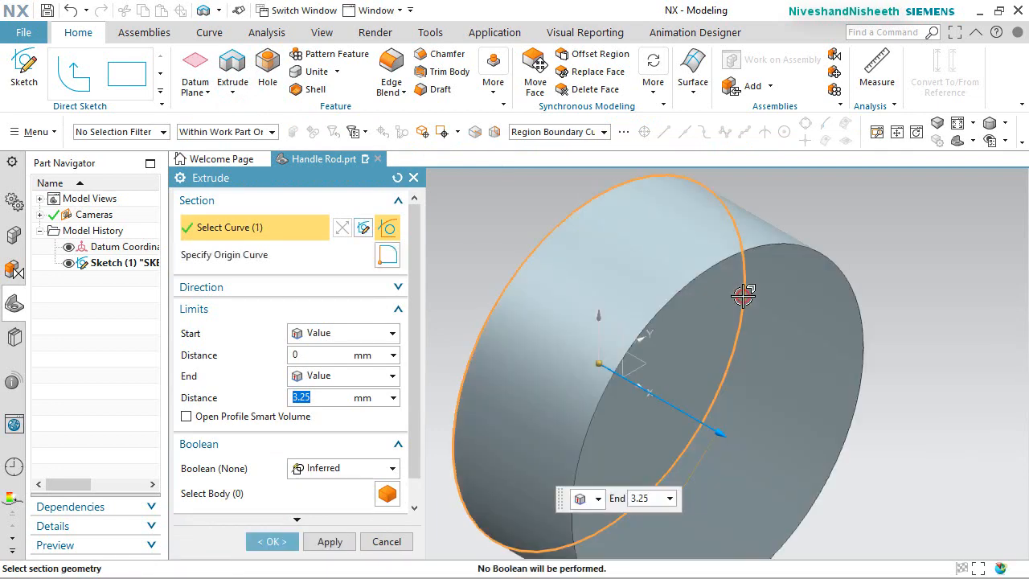
{"action": "left_click", "coordinate": [374, 376]}
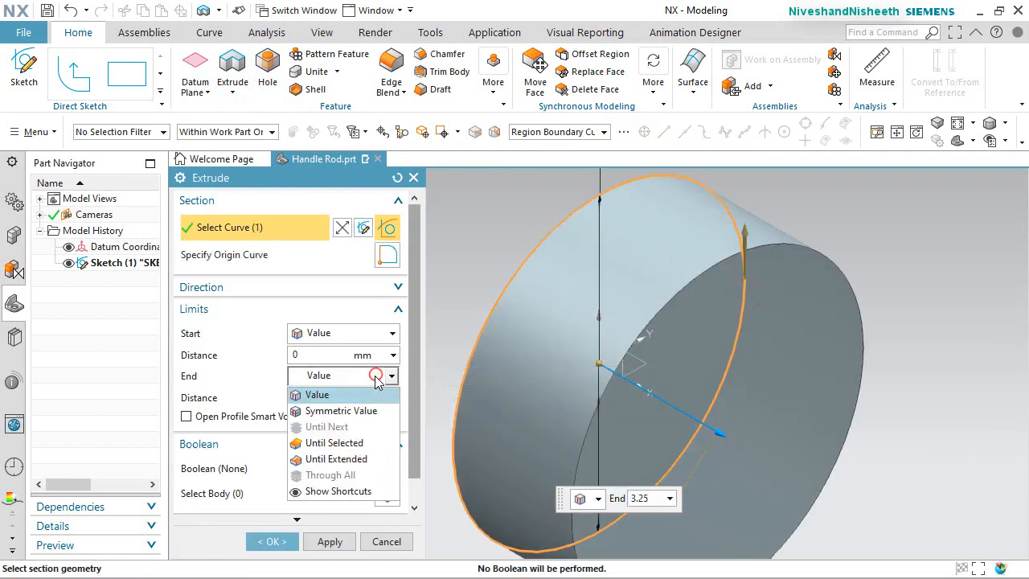
{"action": "left_click", "coordinate": [353, 412]}
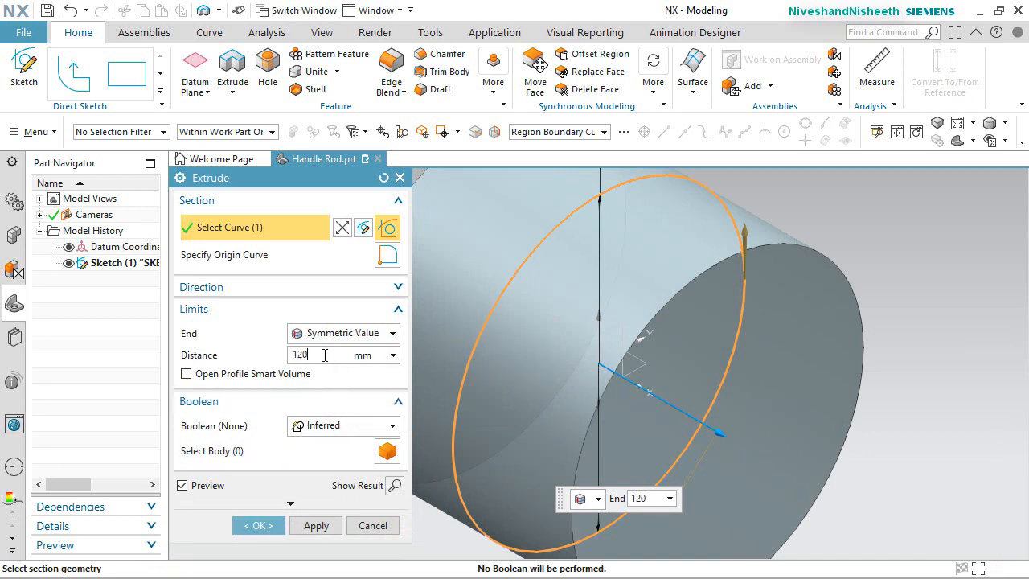
{"action": "key", "text": "Return"}
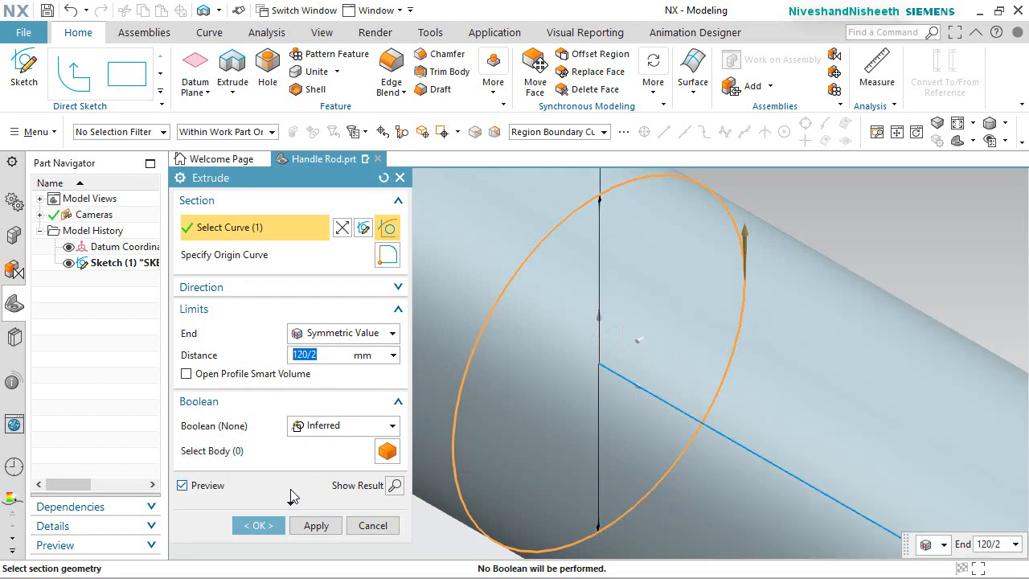
{"action": "left_click", "coordinate": [262, 525]}
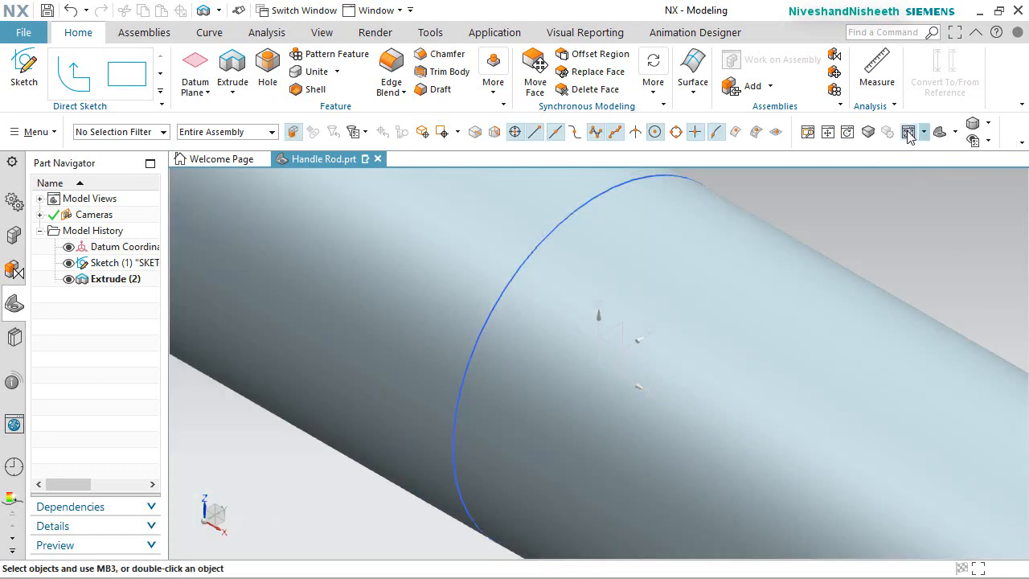
Turn on True Shading and assign a grey metallic object-specific material to the rod body
{"action": "left_click", "coordinate": [908, 133]}
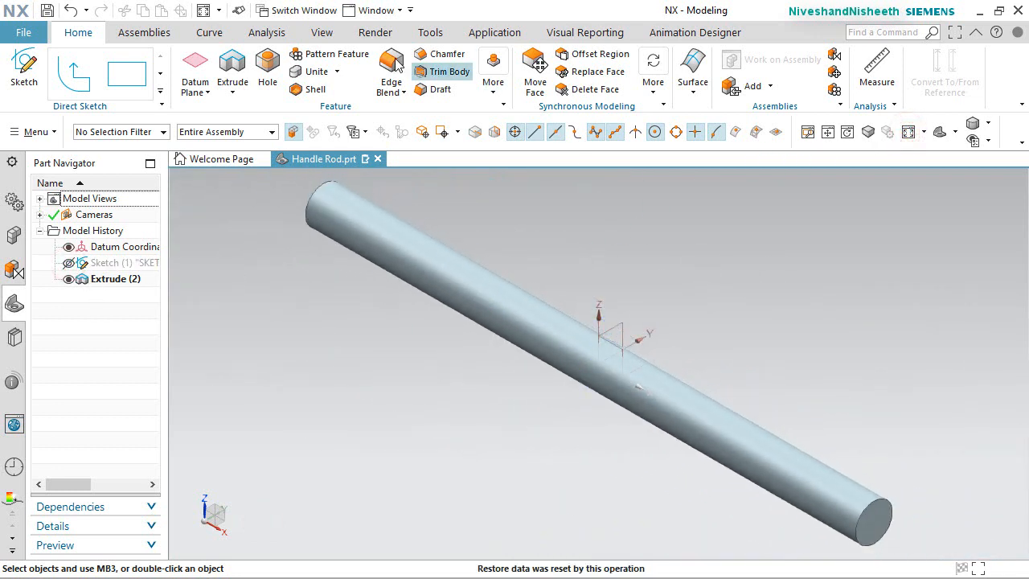
{"action": "left_click", "coordinate": [323, 32]}
{"action": "left_click", "coordinate": [905, 71]}
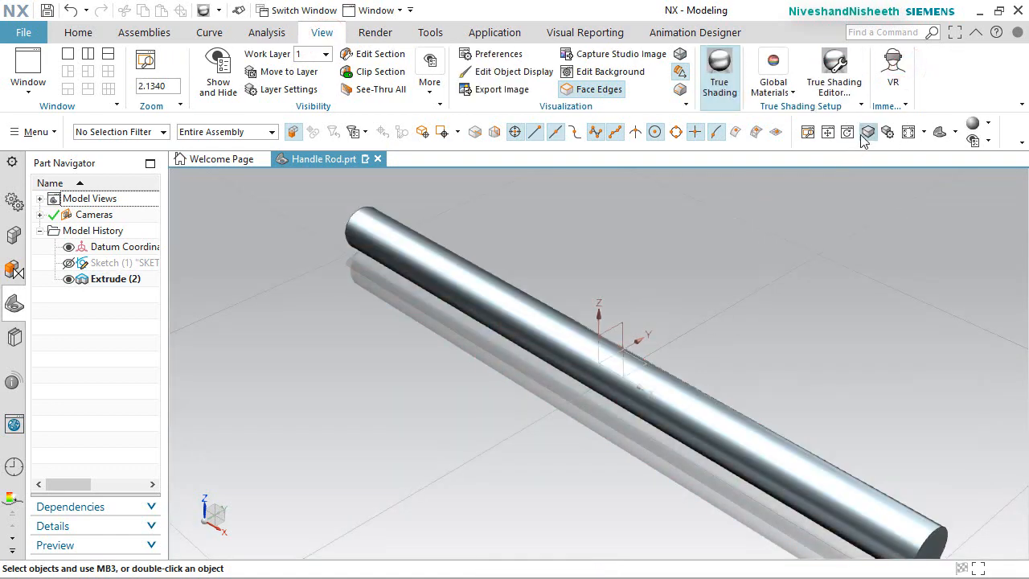
{"action": "left_click", "coordinate": [850, 79]}
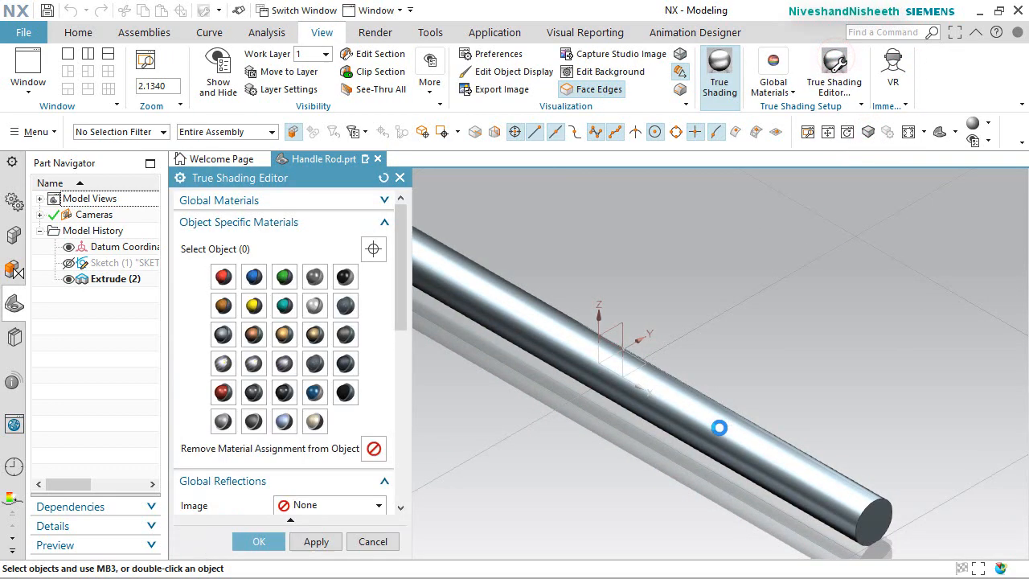
{"action": "left_click", "coordinate": [709, 422]}
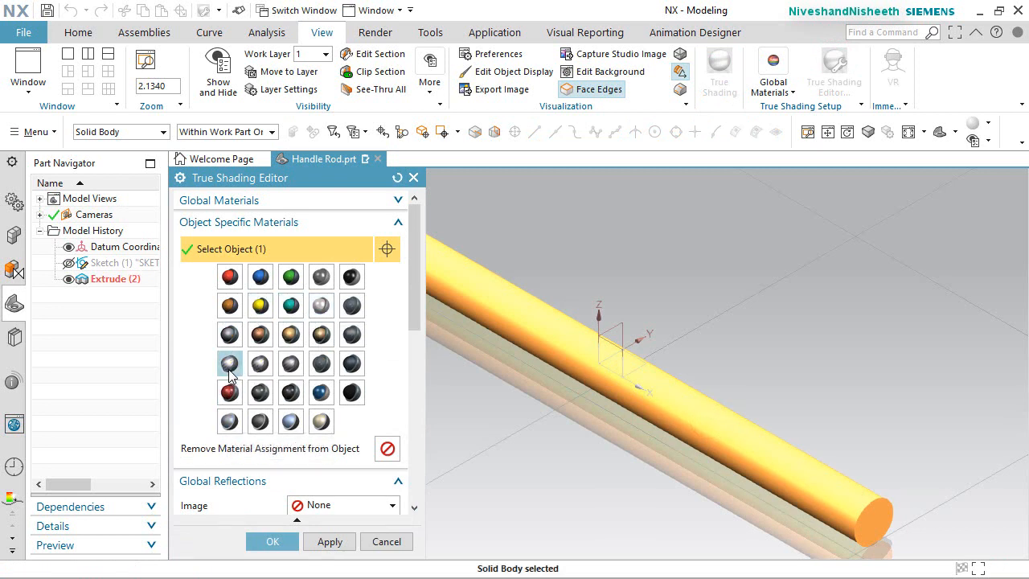
{"action": "left_click", "coordinate": [259, 363]}
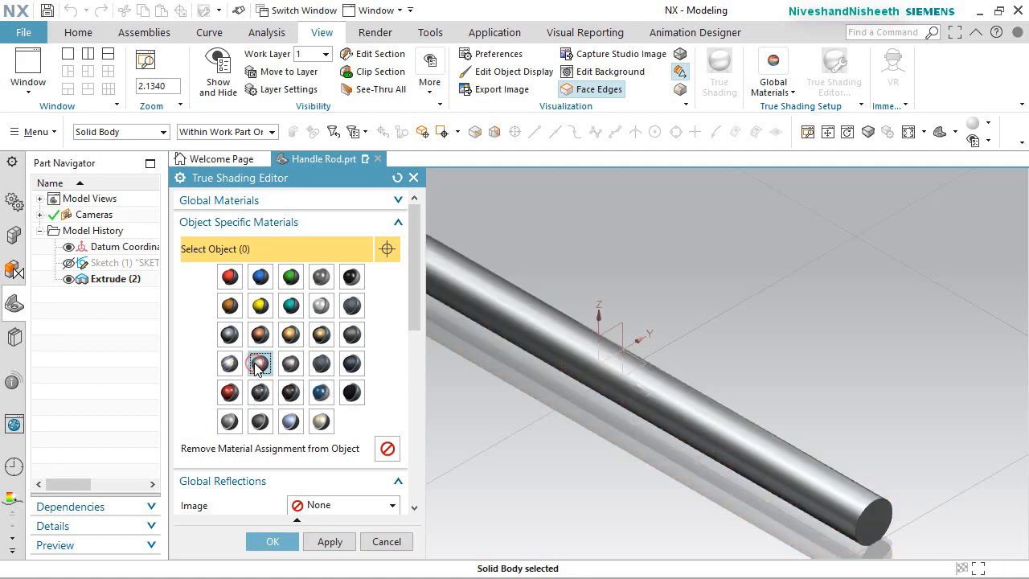
{"action": "left_click", "coordinate": [291, 543]}
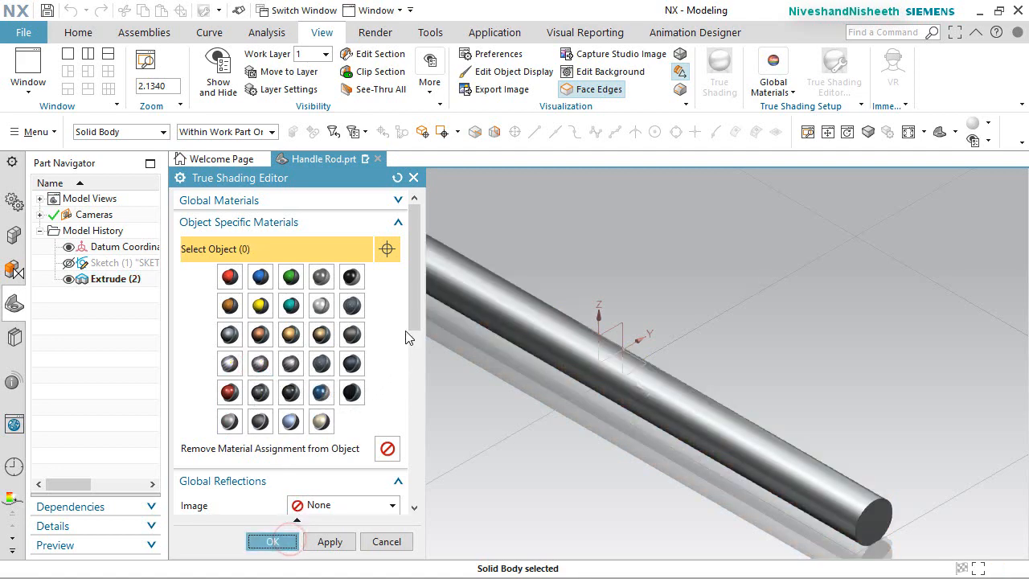
Turn off the ground plane grid, planar shadows and floor reflection in the true shading settings and accept them
{"action": "left_click_drag", "start_coordinate": [412, 318], "coordinate": [418, 398]}
{"action": "left_click", "coordinate": [205, 464]}
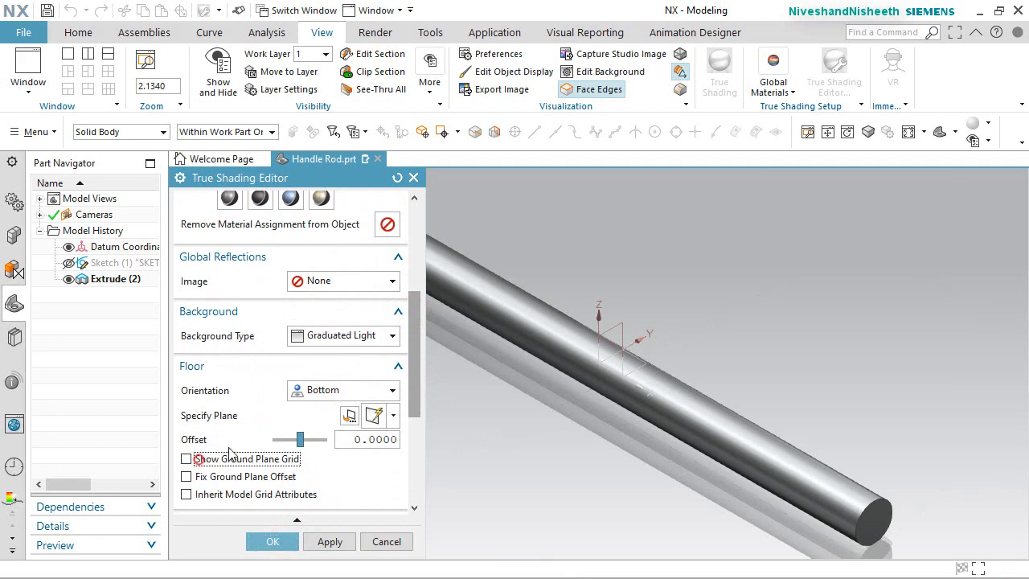
{"action": "scroll", "coordinate": [193, 462], "scroll_direction": "down", "scroll_amount": 3}
{"action": "left_click", "coordinate": [193, 468]}
{"action": "scroll", "coordinate": [194, 470], "scroll_direction": "down", "scroll_amount": 1}
{"action": "left_click", "coordinate": [195, 469]}
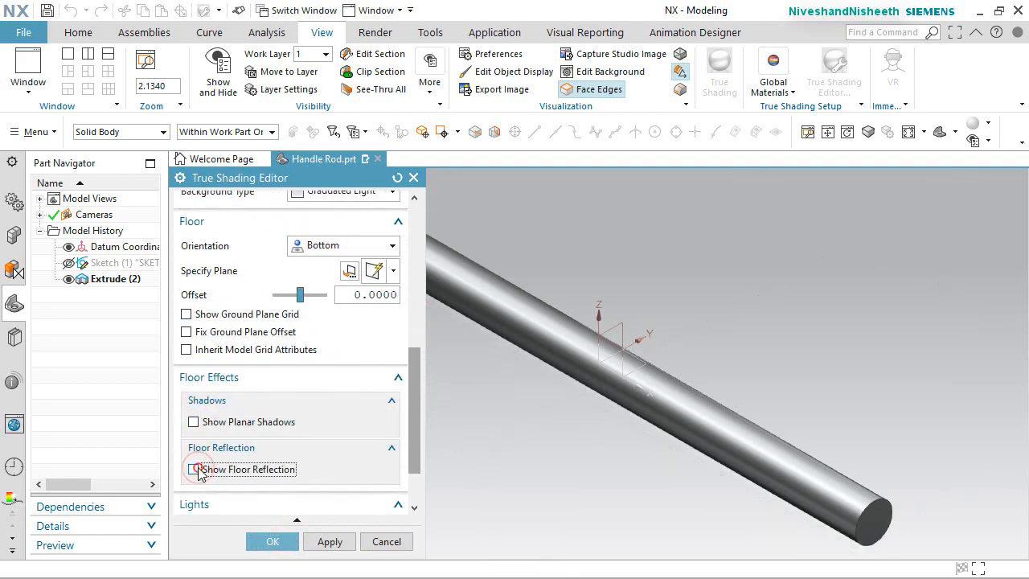
{"action": "left_click", "coordinate": [273, 541]}
Save the Handle Rod part in its default view orientation and close it
{"action": "middle_click_drag", "start_coordinate": [521, 351], "coordinate": [531, 423]}
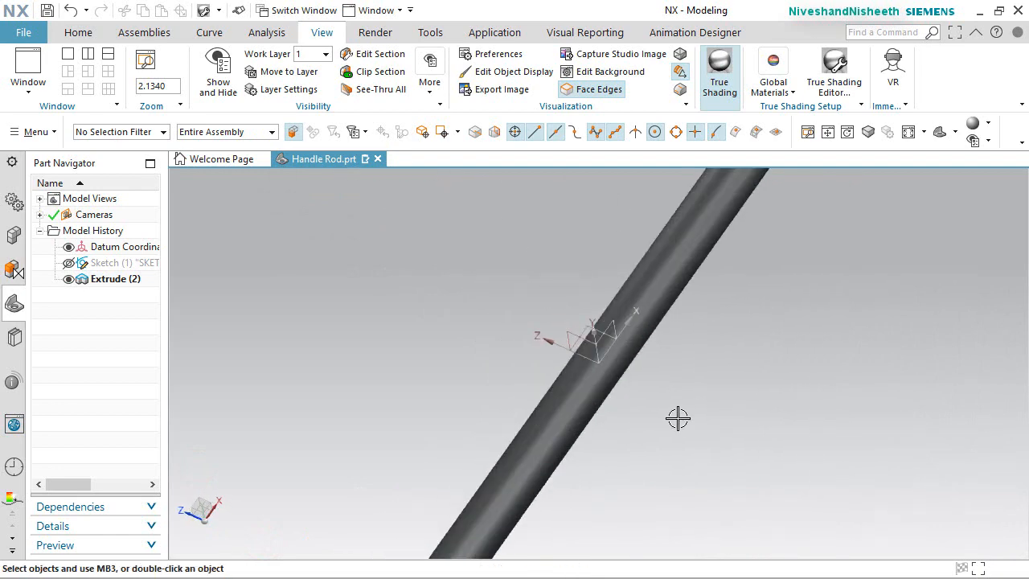
{"action": "key", "text": "Home"}
{"action": "key", "text": "ctrl+s"}
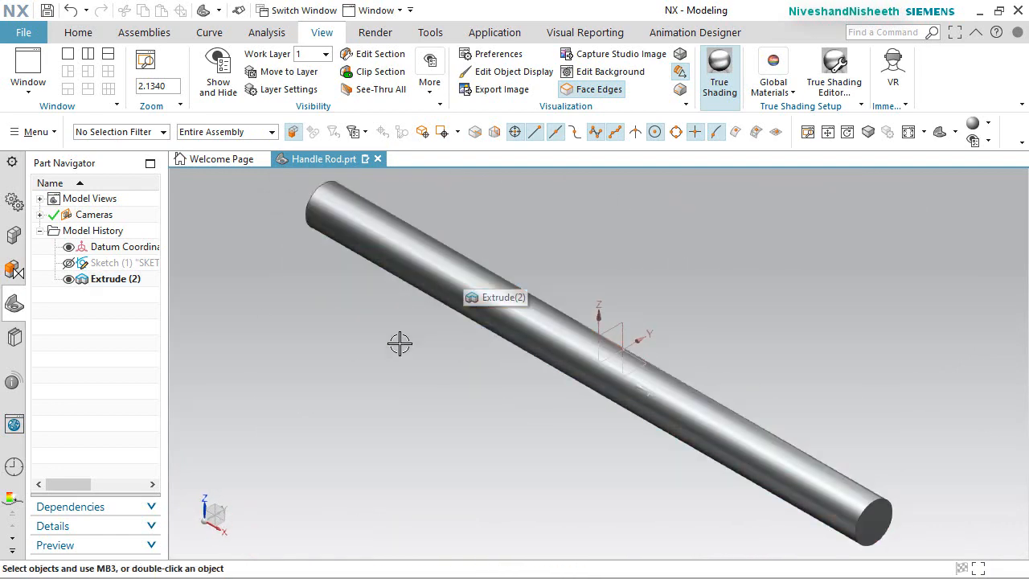
{"action": "left_click", "coordinate": [70, 31]}
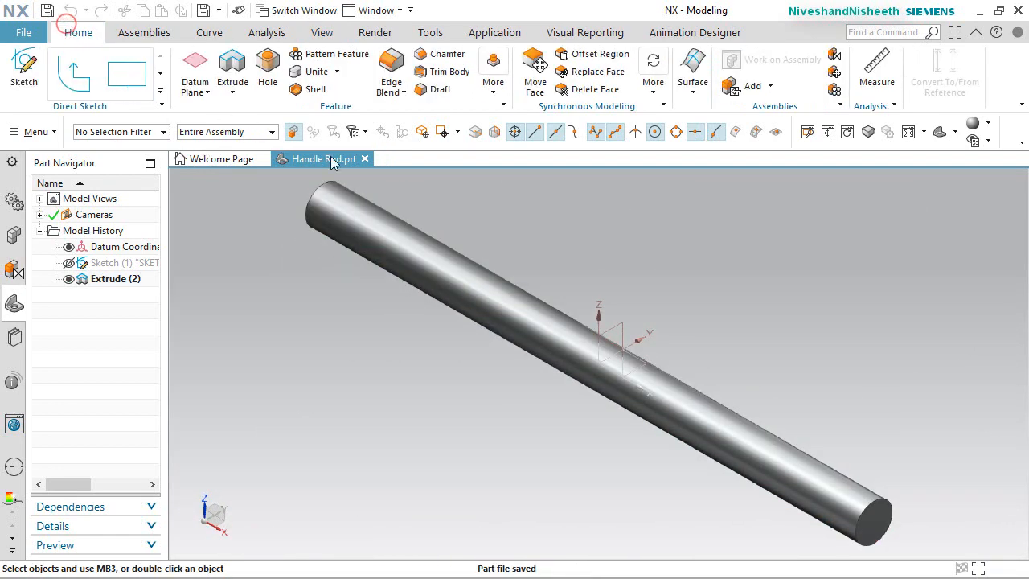
{"action": "left_click", "coordinate": [365, 158]}
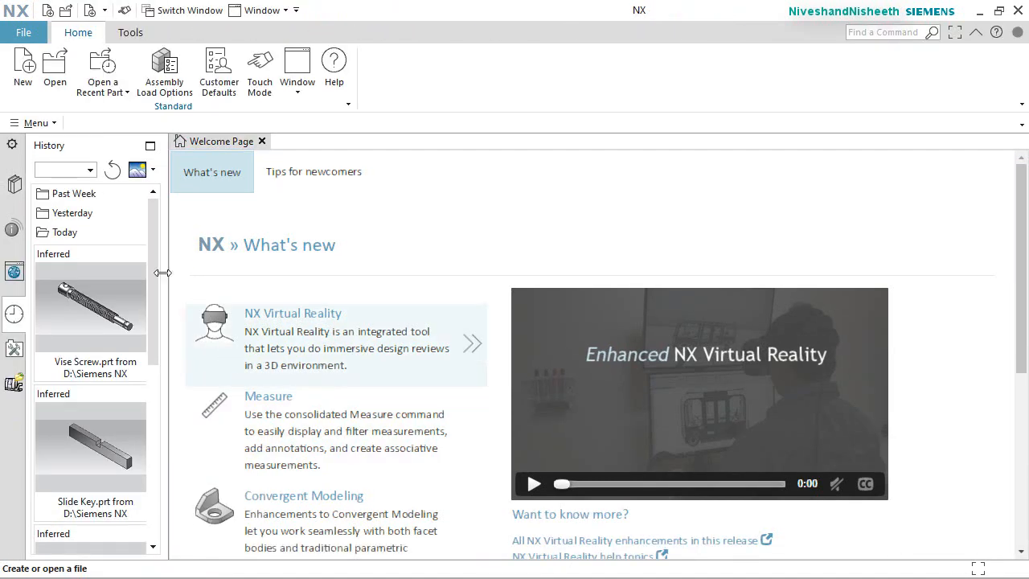
Create a new millimetre model part named Handle Ball and start a sketch on its YZ plane
{"action": "left_click", "coordinate": [24, 68]}
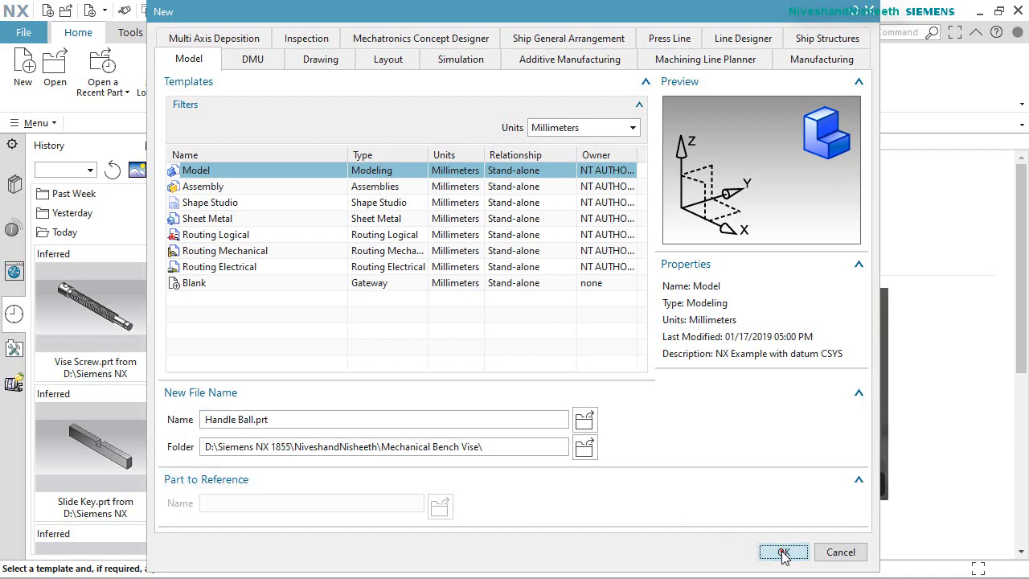
{"action": "left_click", "coordinate": [784, 553]}
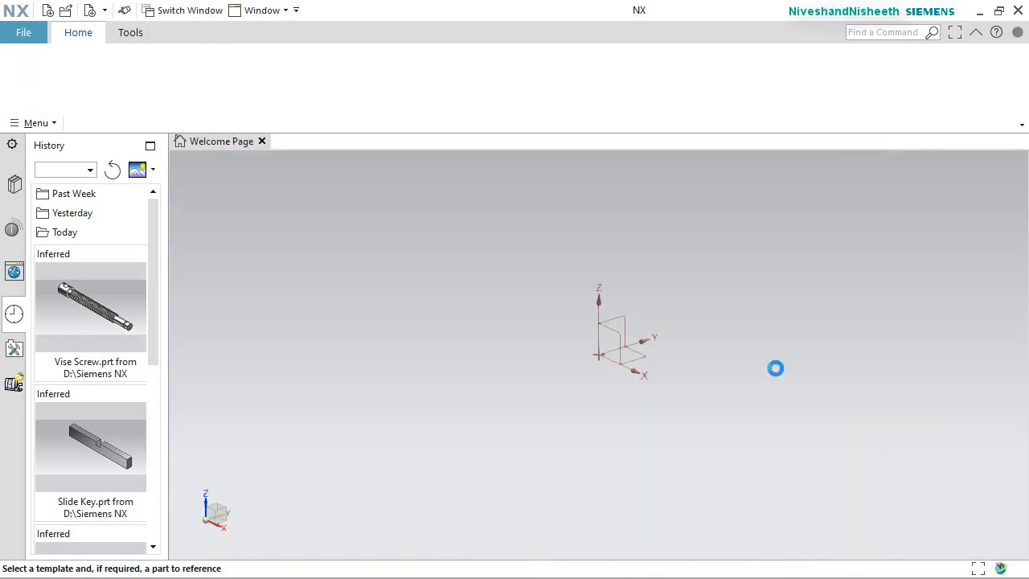
{"action": "left_click", "coordinate": [24, 76]}
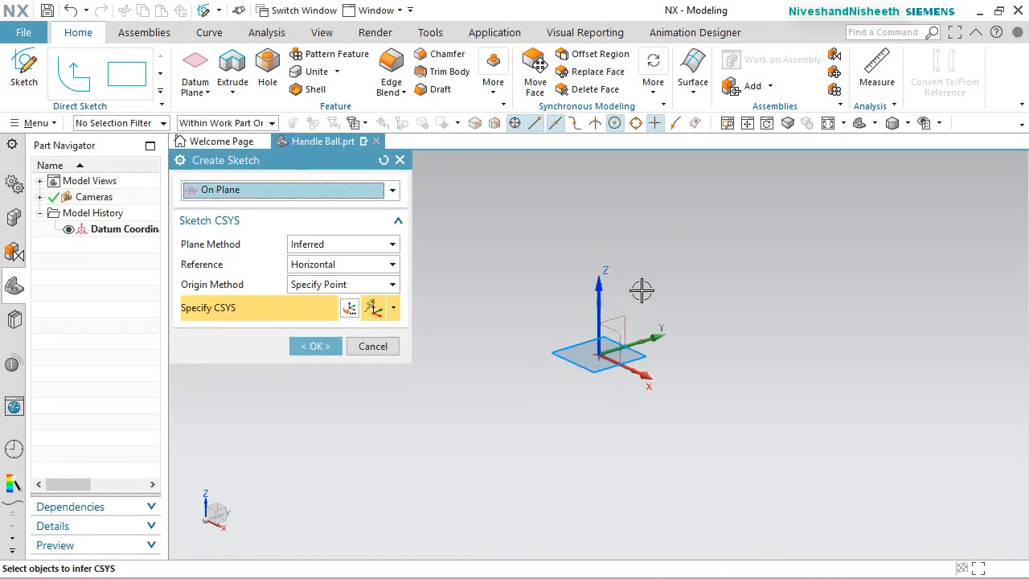
{"action": "left_click", "coordinate": [616, 317]}
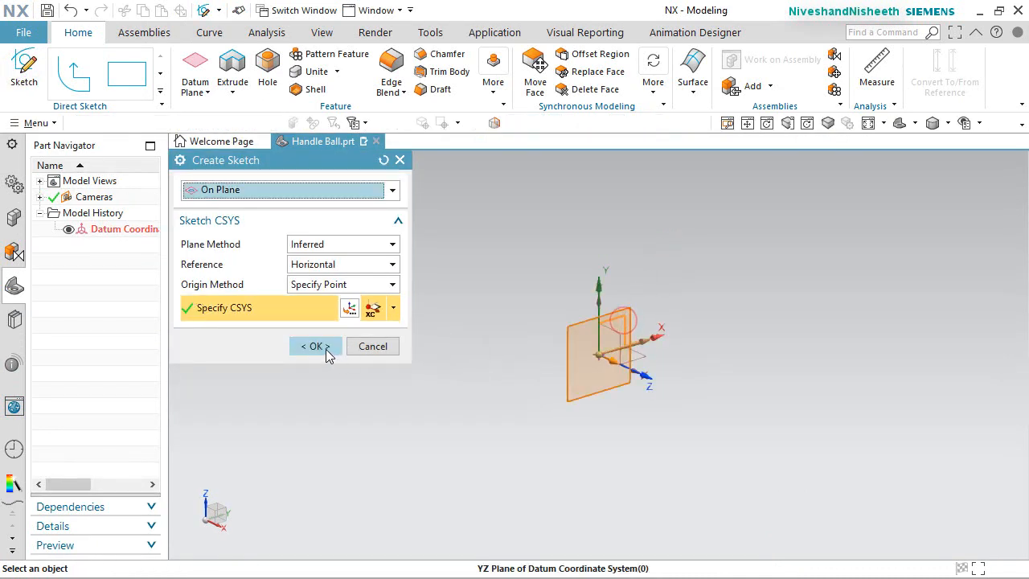
{"action": "left_click", "coordinate": [321, 347]}
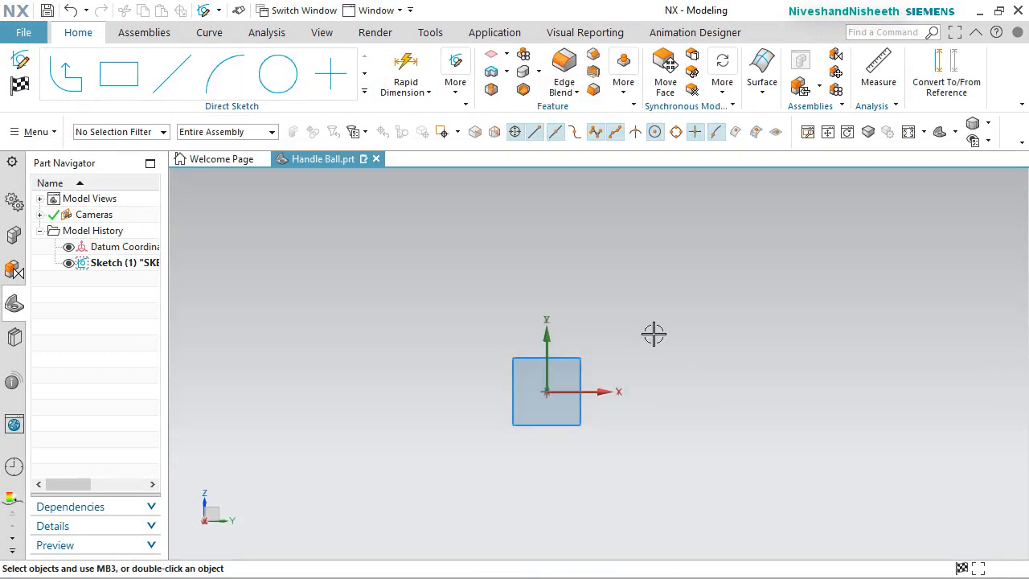
Sketch a 19 mm long vertical line and constrain its midpoint to the sketch origin
{"action": "left_click", "coordinate": [171, 74]}
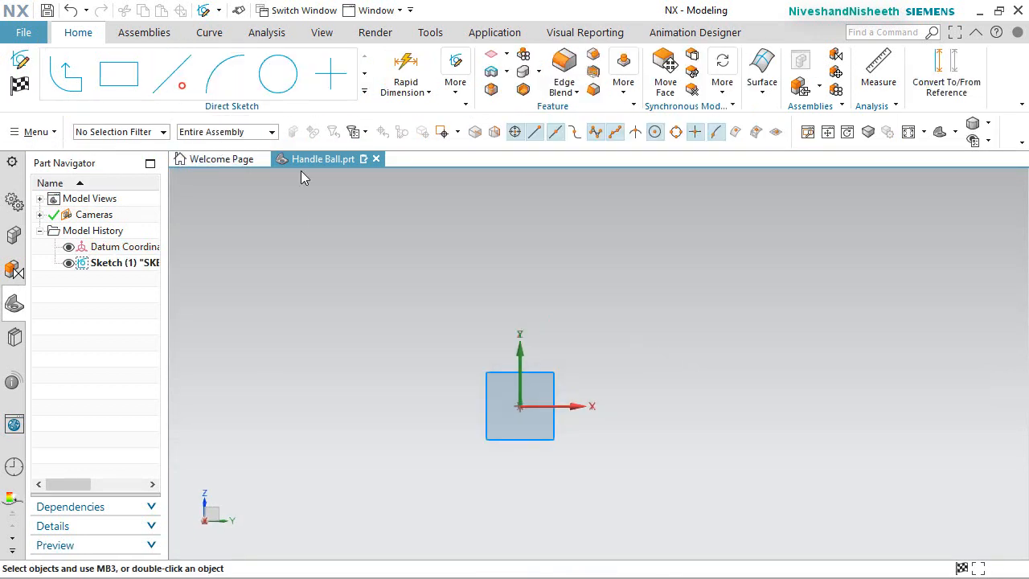
{"action": "left_click", "coordinate": [466, 266]}
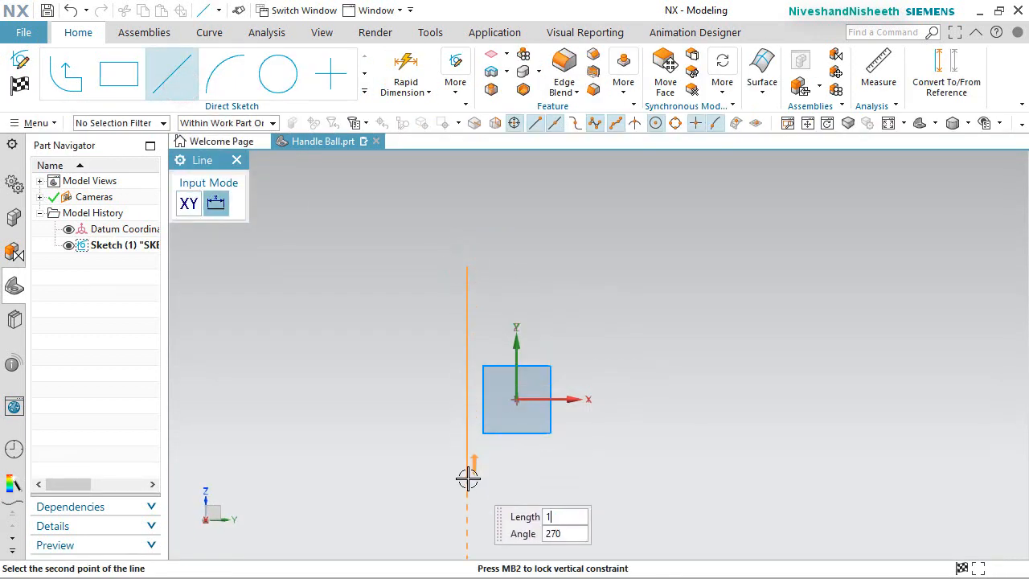
{"action": "key", "text": "Return"}
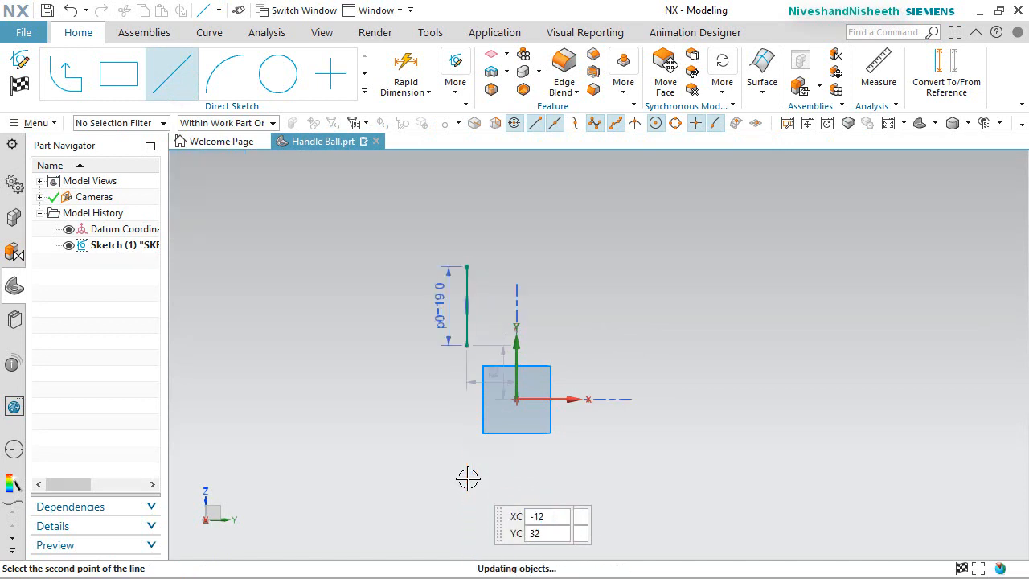
{"action": "key", "text": "Escape"}
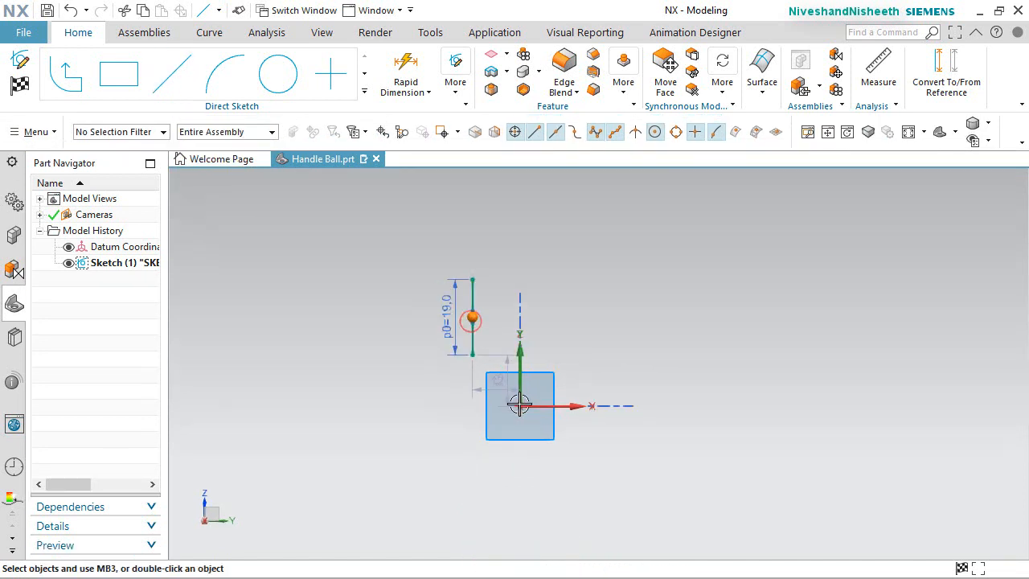
{"action": "left_click", "coordinate": [520, 406]}
{"action": "left_click", "coordinate": [554, 384]}
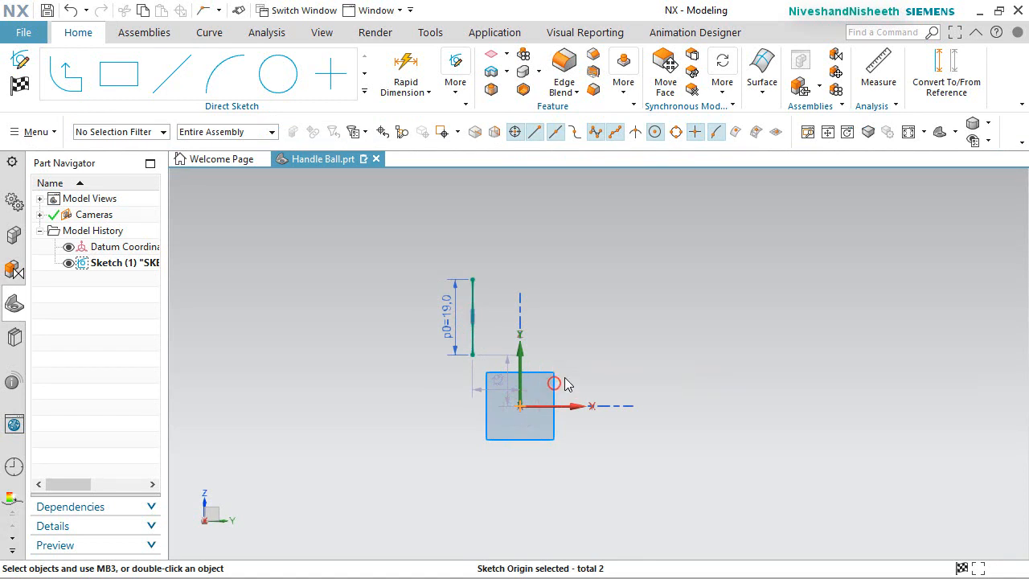
Join the line's endpoints with a three-point arc, set its radius to 9.5 mm and finish the sketch
{"action": "left_click", "coordinate": [222, 66]}
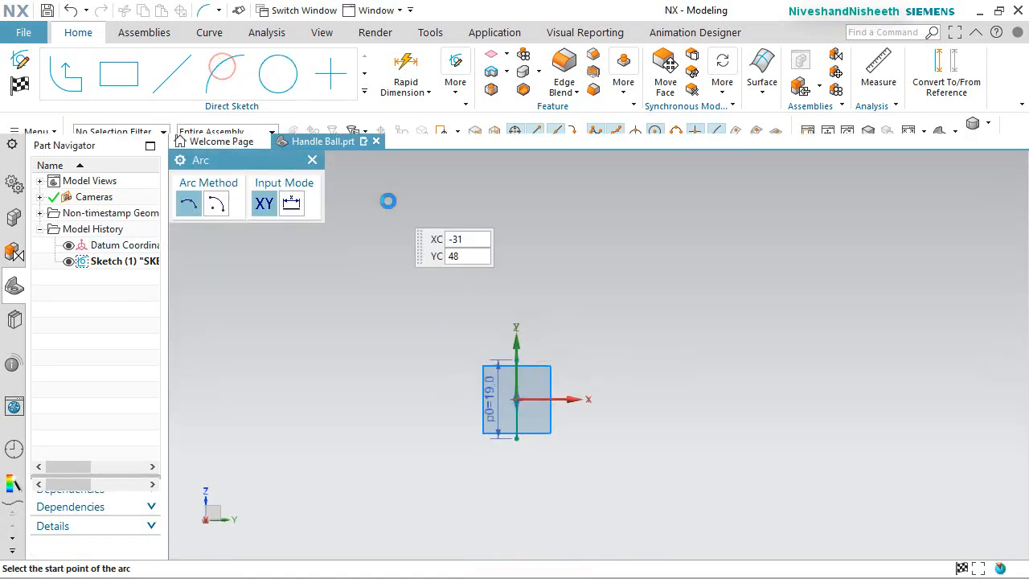
{"action": "scroll", "coordinate": [563, 466], "scroll_direction": "up", "scroll_amount": 3}
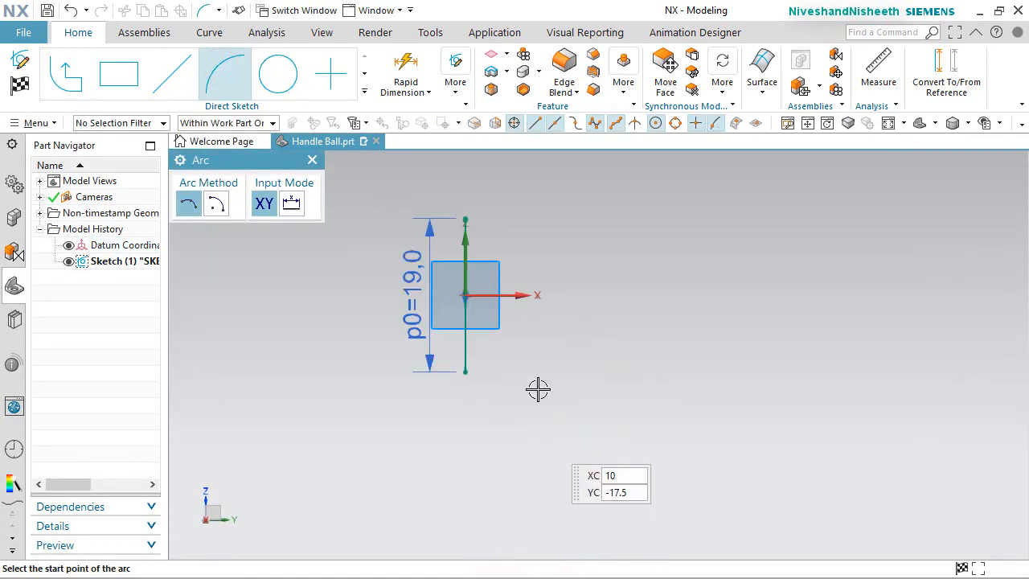
{"action": "left_click", "coordinate": [465, 219]}
{"action": "left_click", "coordinate": [467, 373]}
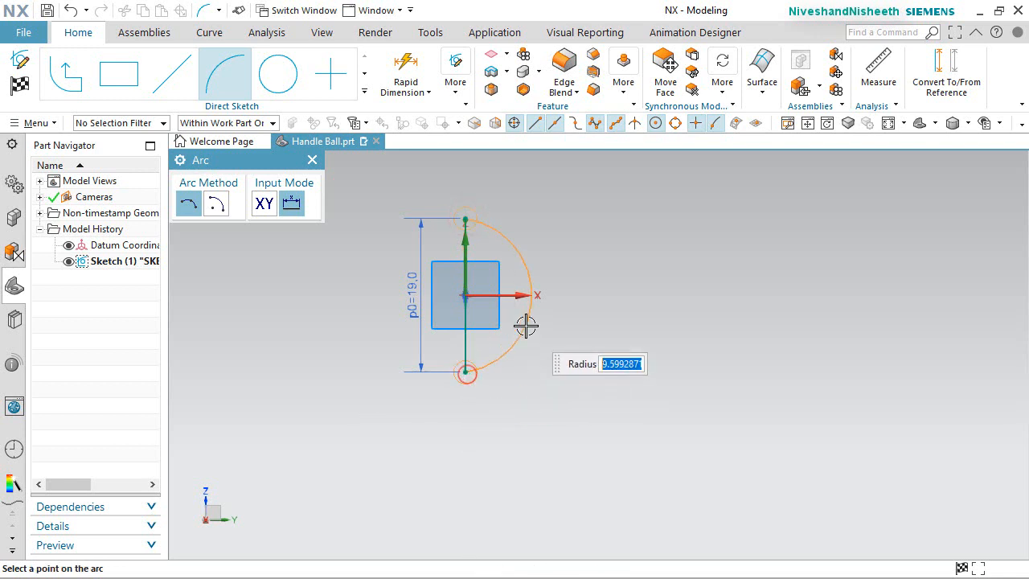
{"action": "left_click", "coordinate": [526, 325]}
{"action": "key", "text": "Escape"}
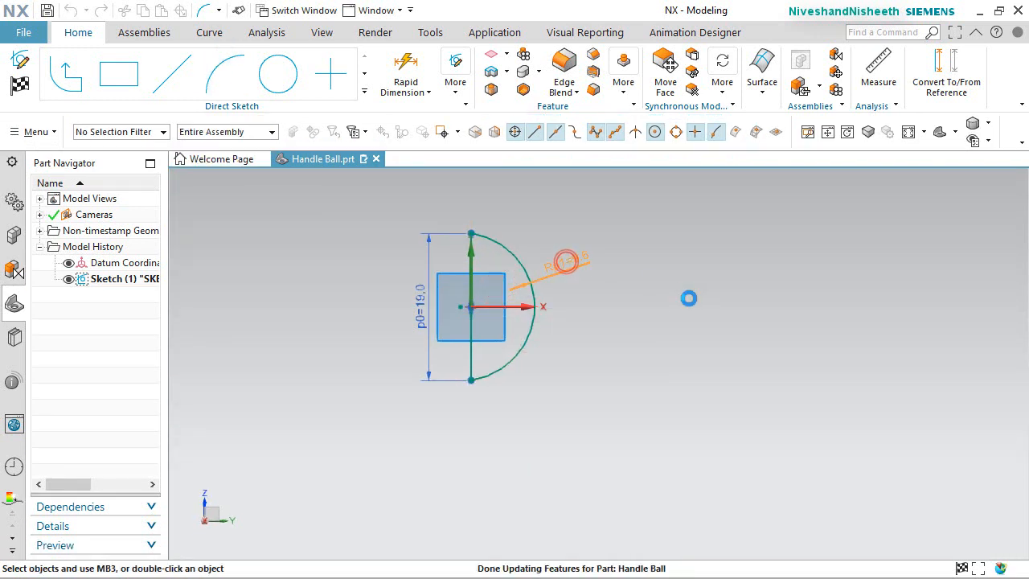
{"action": "double_click", "coordinate": [567, 261]}
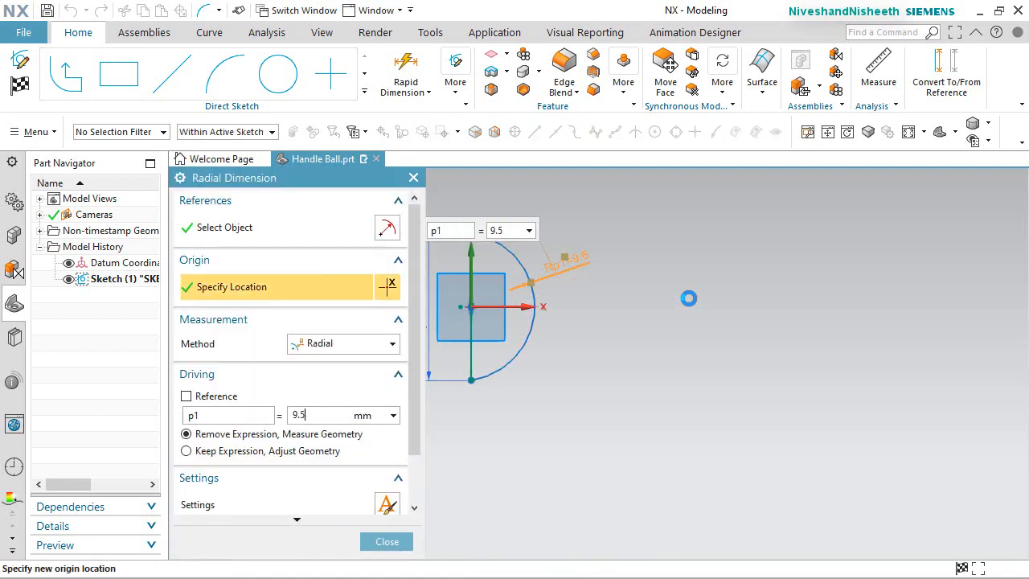
{"action": "left_click", "coordinate": [21, 85]}
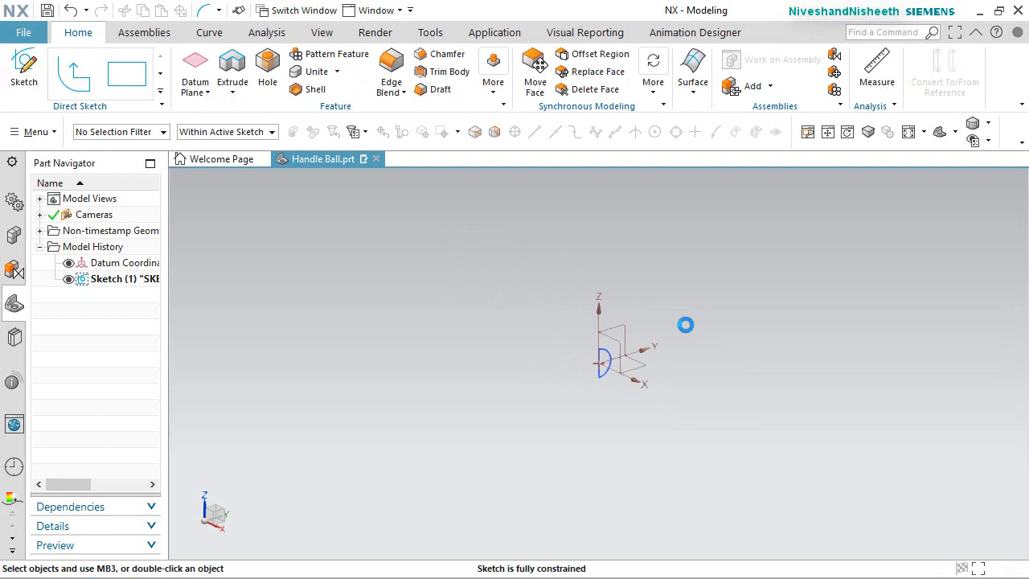
Revolve the half-circle profile 360° about its vertical straight edge to form the ball and save the part
{"action": "left_click", "coordinate": [232, 93]}
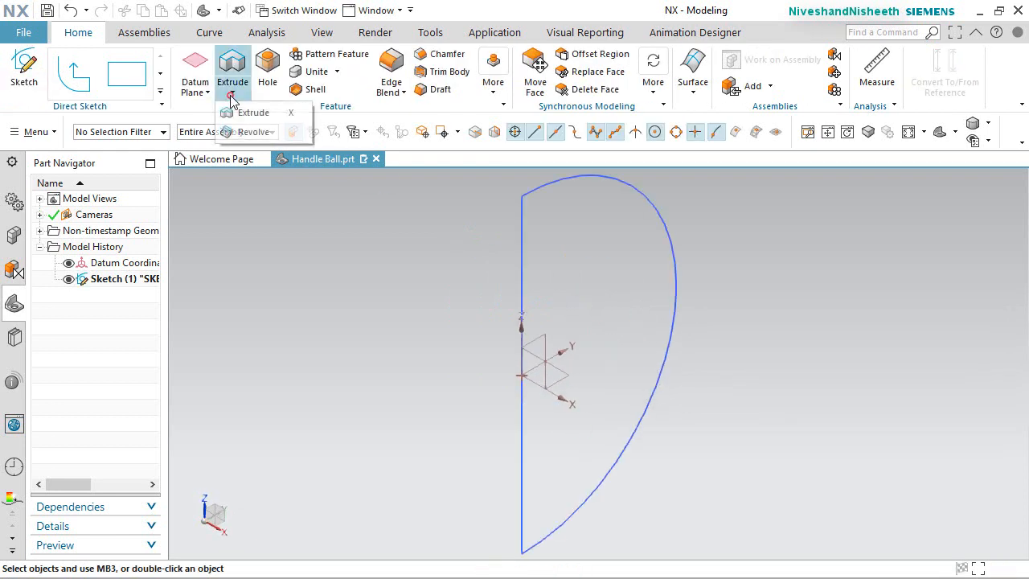
{"action": "left_click", "coordinate": [253, 132]}
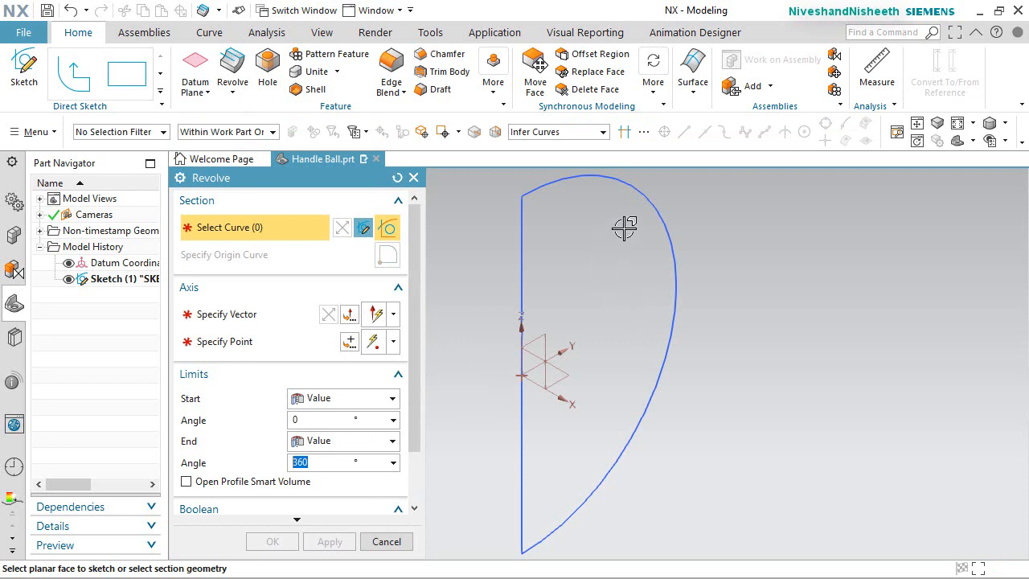
{"action": "left_click", "coordinate": [626, 184]}
{"action": "left_click", "coordinate": [218, 314]}
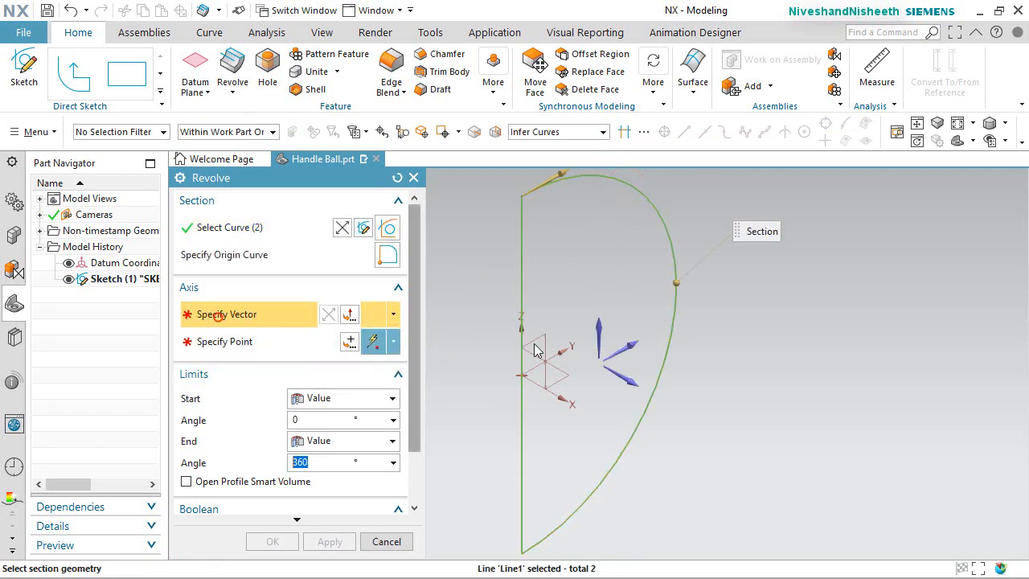
{"action": "left_click", "coordinate": [523, 287]}
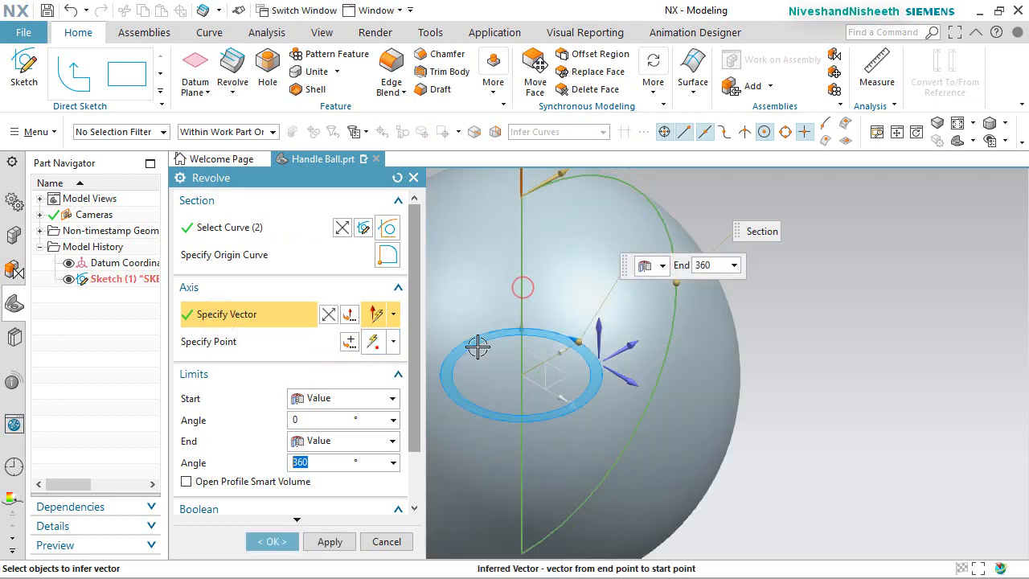
{"action": "left_click", "coordinate": [271, 542]}
{"action": "scroll", "coordinate": [724, 298], "scroll_direction": "down", "scroll_amount": 2}
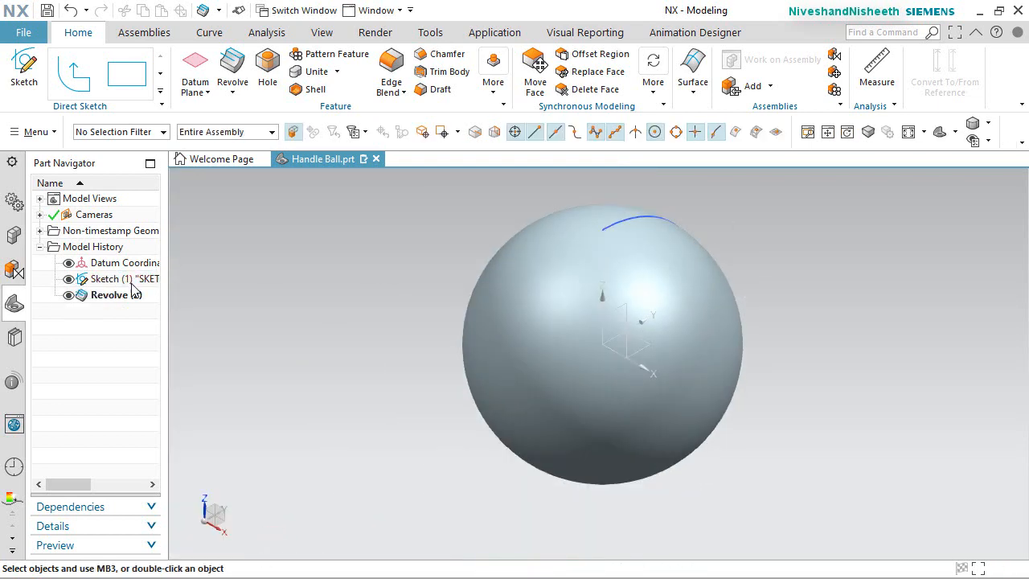
{"action": "key", "text": "ctrl+s"}
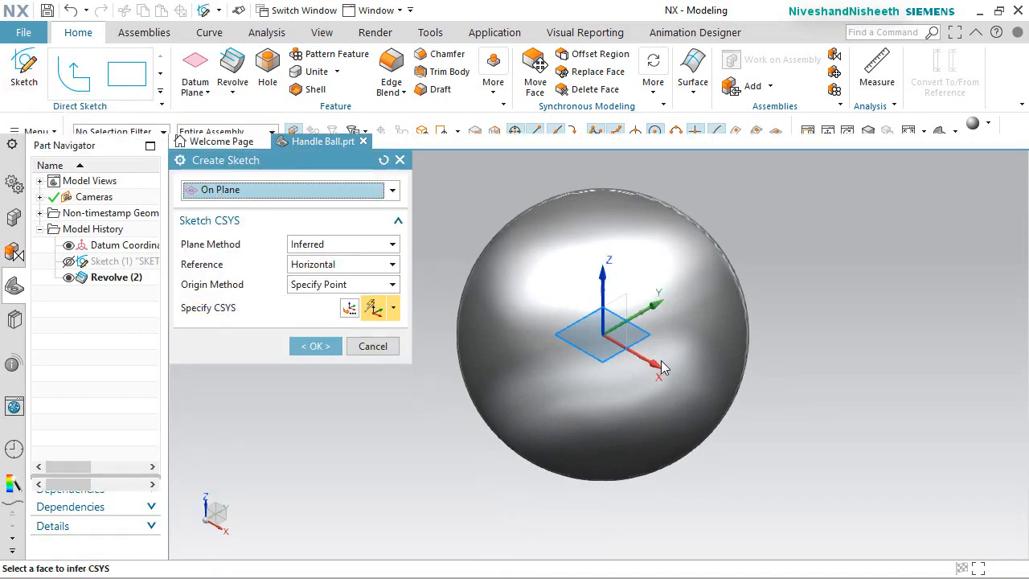
Sketch an 8 mm diameter circle centred on the origin on the XY plane and finish the sketch
{"action": "left_click", "coordinate": [323, 349]}
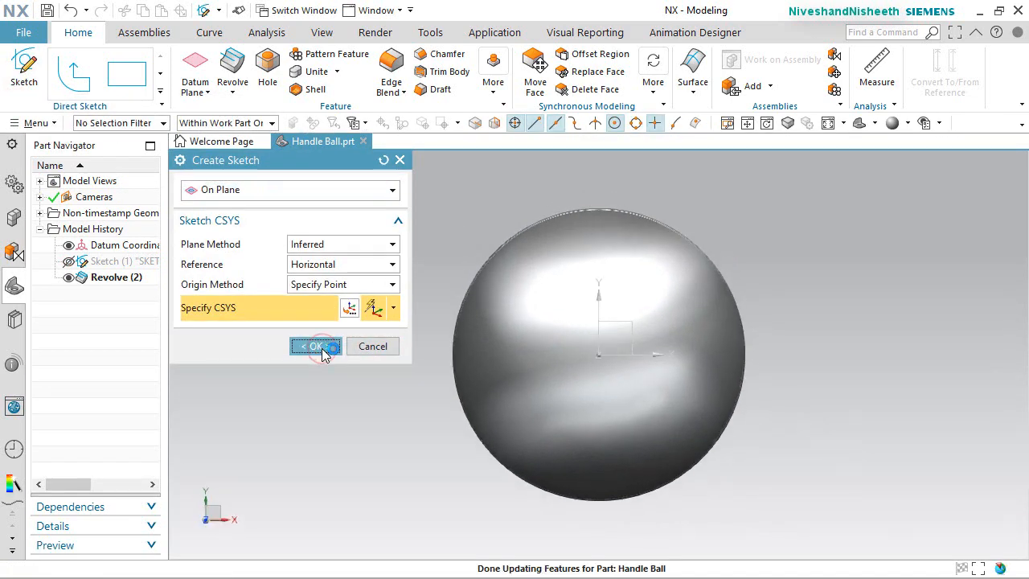
{"action": "left_click", "coordinate": [364, 93]}
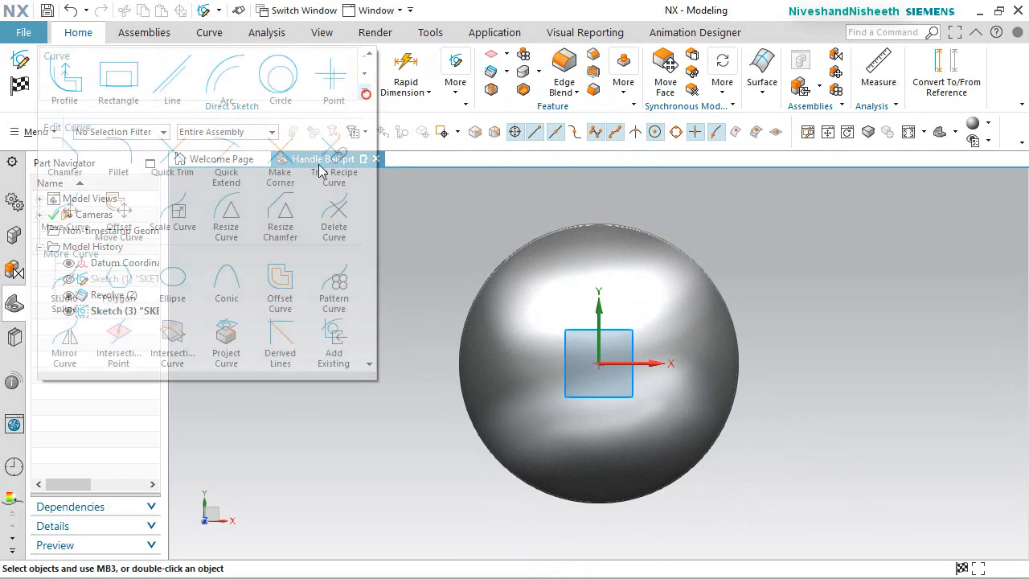
{"action": "left_click", "coordinate": [277, 88]}
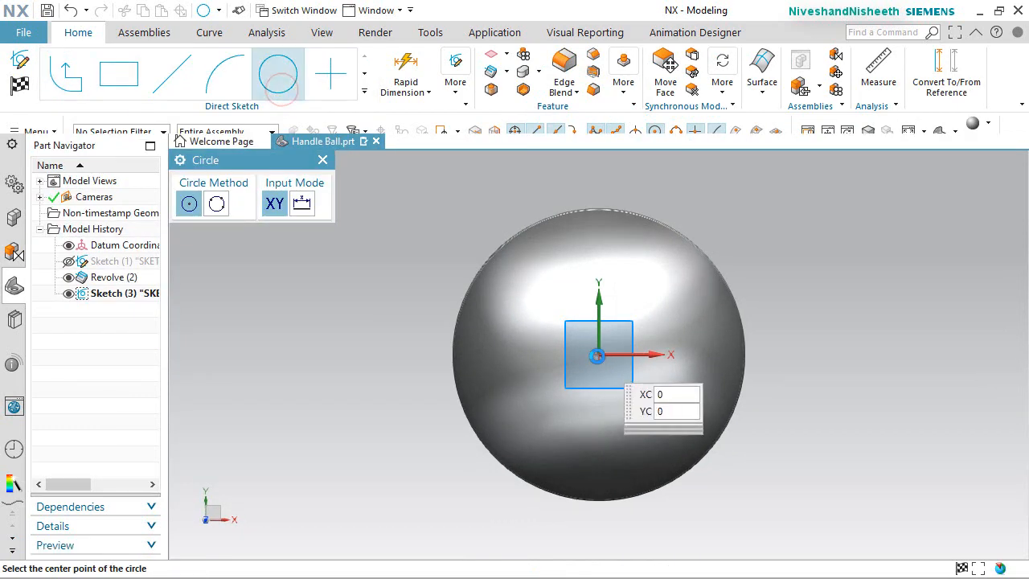
{"action": "left_click", "coordinate": [597, 356]}
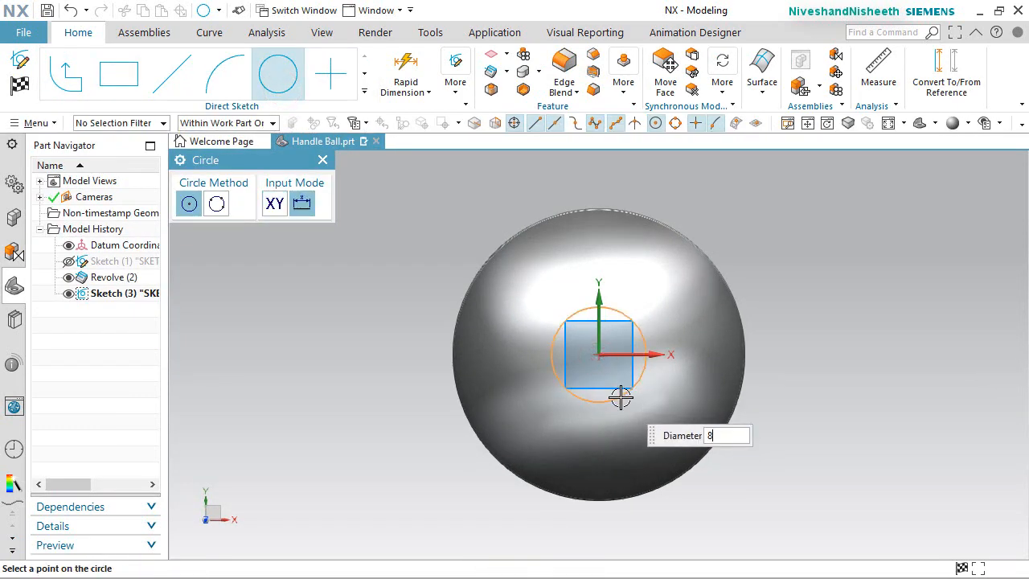
{"action": "type", "text": "8"}
{"action": "key", "text": "Return"}
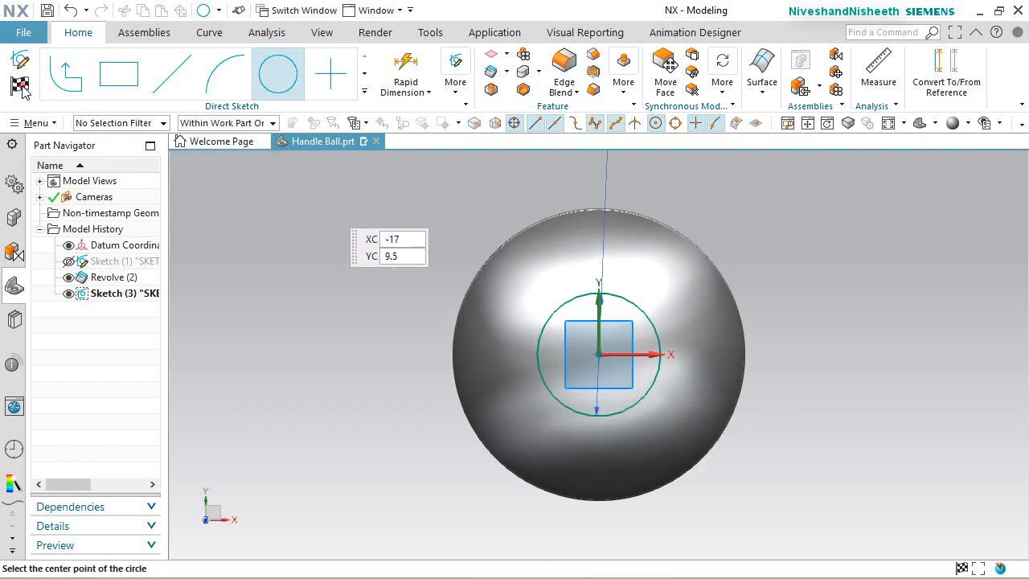
{"action": "left_click", "coordinate": [19, 84]}
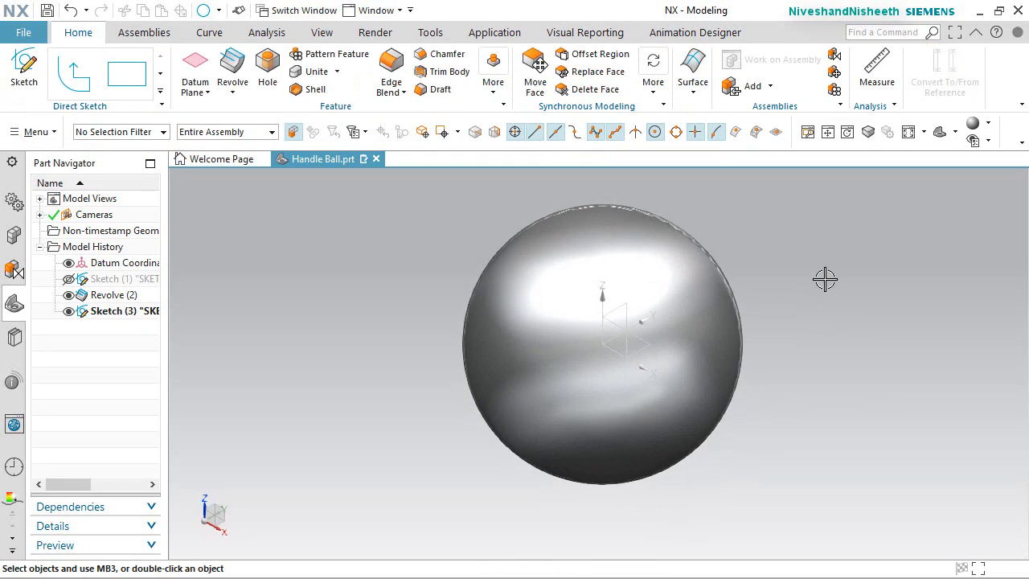
Extrude the 8 mm circle sketch with a symmetric distance of 60 mm and Boolean Subtract to cut a through hole in the ball
{"action": "left_click", "coordinate": [233, 93]}
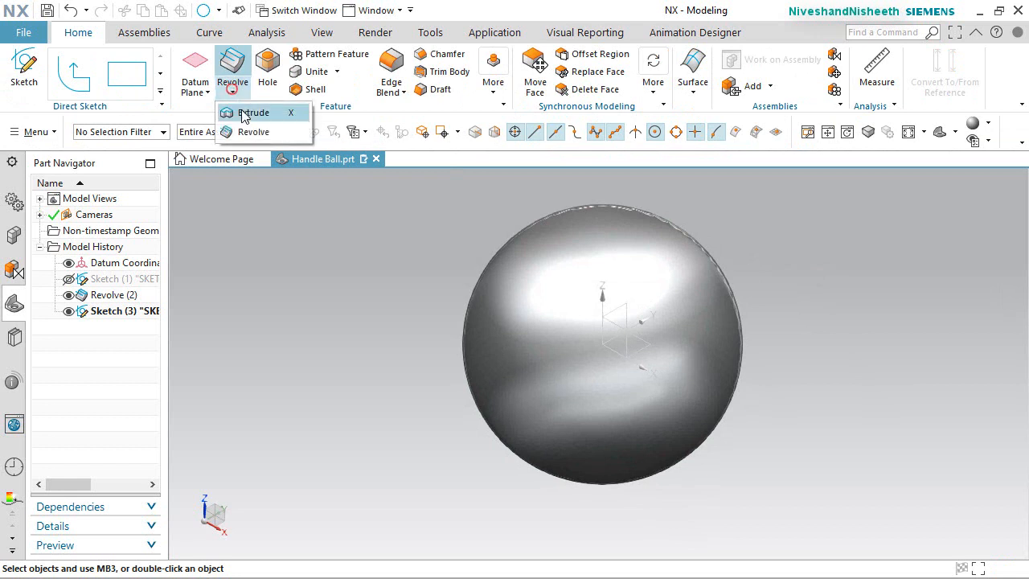
{"action": "left_click", "coordinate": [241, 108]}
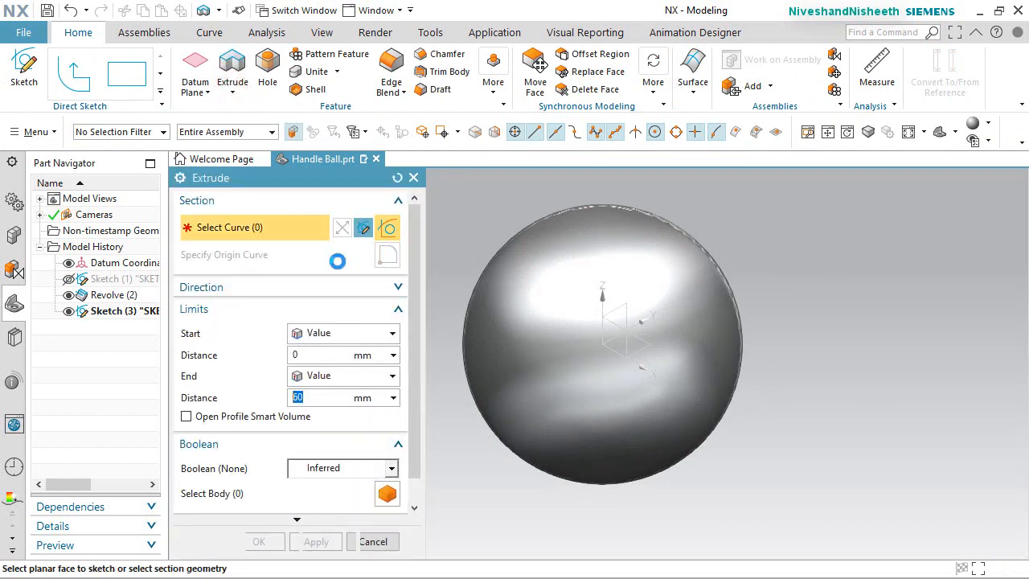
{"action": "left_click", "coordinate": [561, 132]}
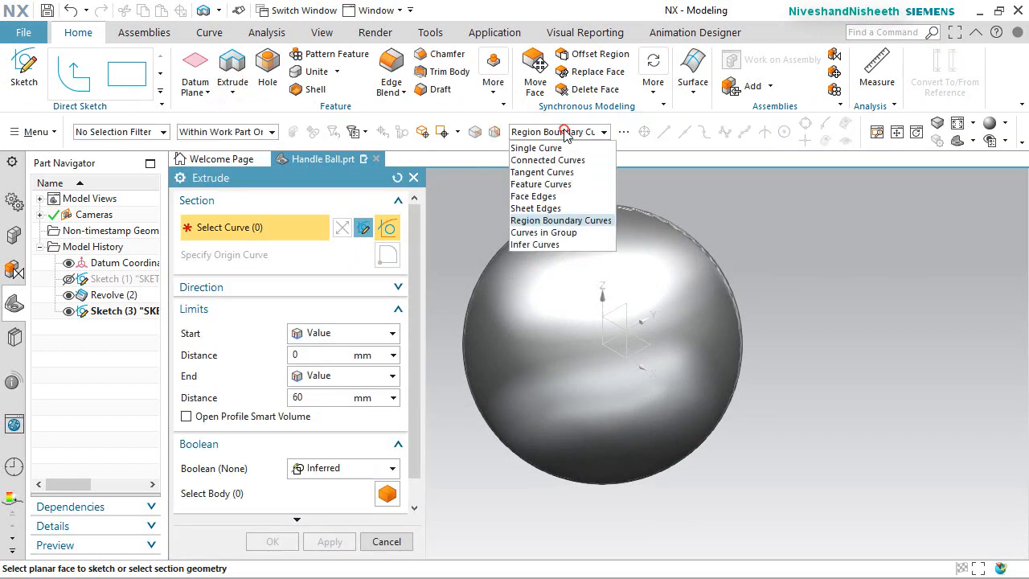
{"action": "left_click", "coordinate": [563, 240]}
{"action": "left_click", "coordinate": [108, 311]}
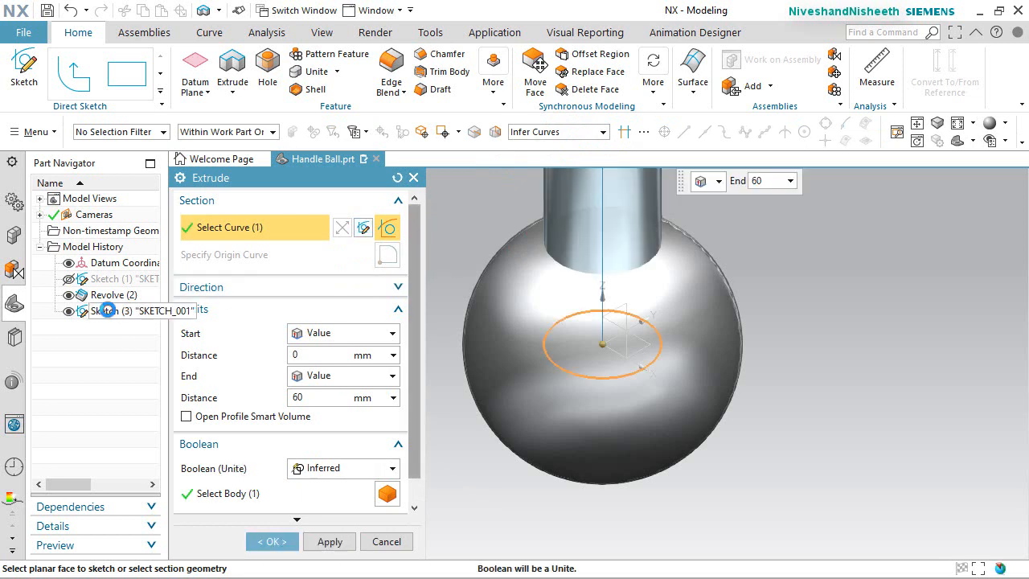
{"action": "scroll", "coordinate": [529, 435], "scroll_direction": "down", "scroll_amount": 5}
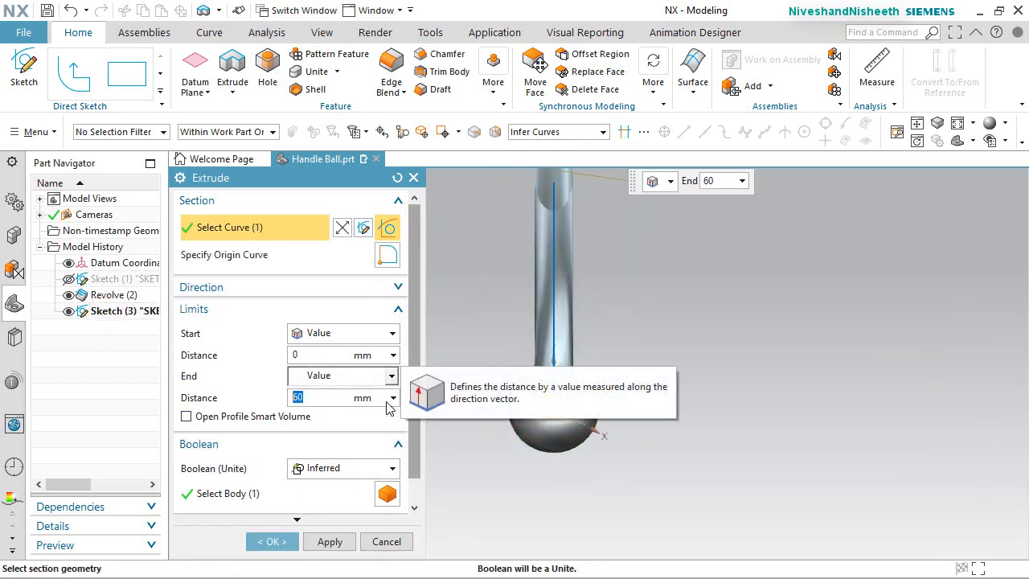
{"action": "left_click", "coordinate": [388, 468]}
{"action": "left_click", "coordinate": [354, 519]}
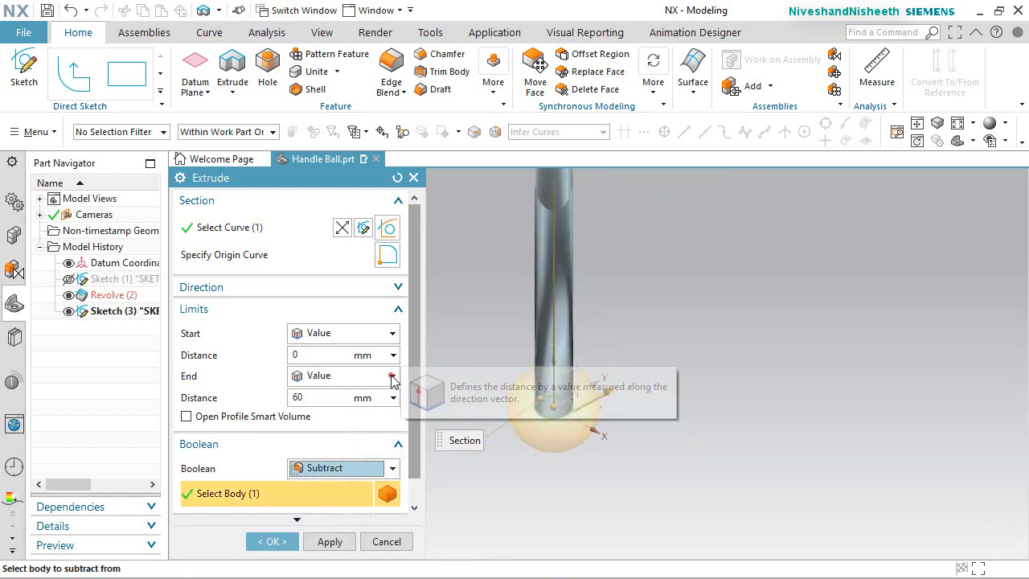
{"action": "left_click", "coordinate": [393, 376]}
{"action": "left_click", "coordinate": [372, 411]}
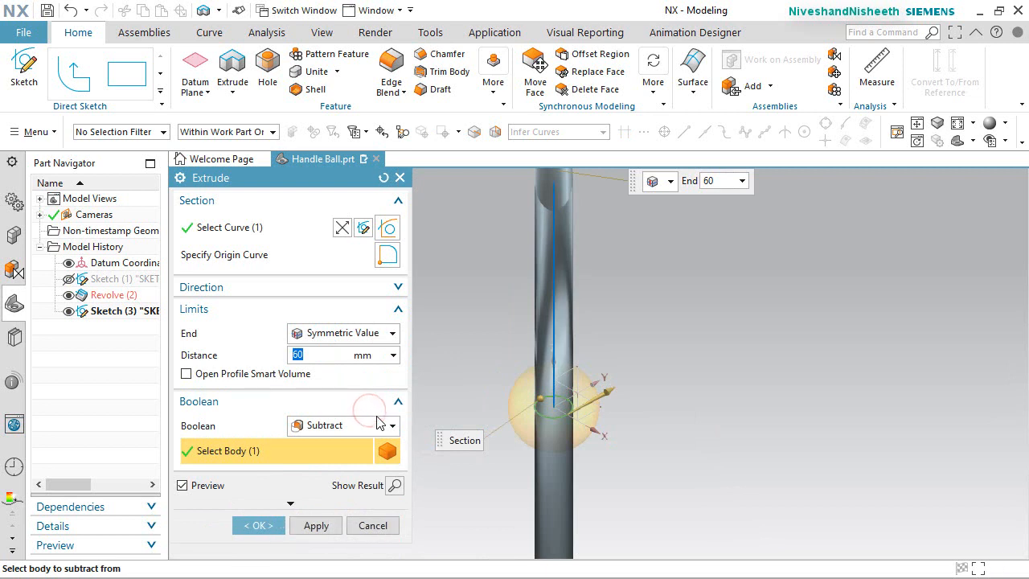
{"action": "left_click", "coordinate": [259, 527]}
Inspect the through hole and hide the 8 mm circle sketch
{"action": "scroll", "coordinate": [567, 415], "scroll_direction": "up", "scroll_amount": 3}
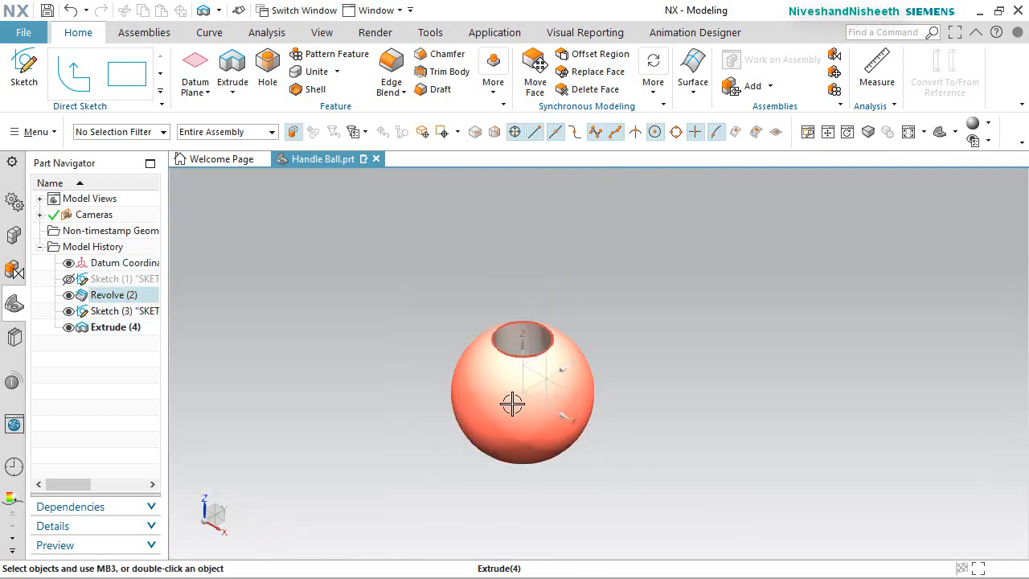
{"action": "middle_click_drag", "start_coordinate": [514, 406], "coordinate": [599, 406]}
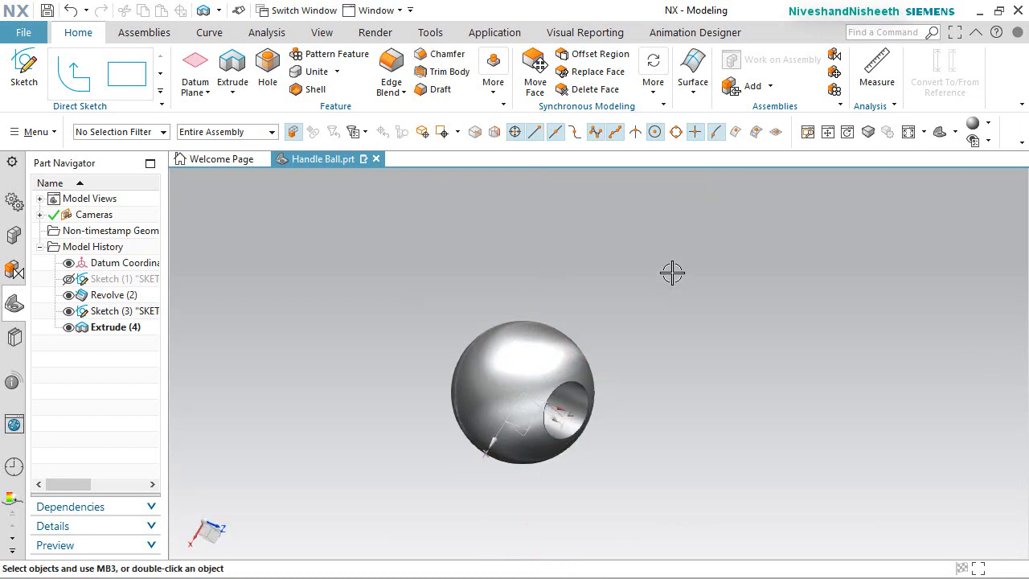
{"action": "key", "text": "End"}
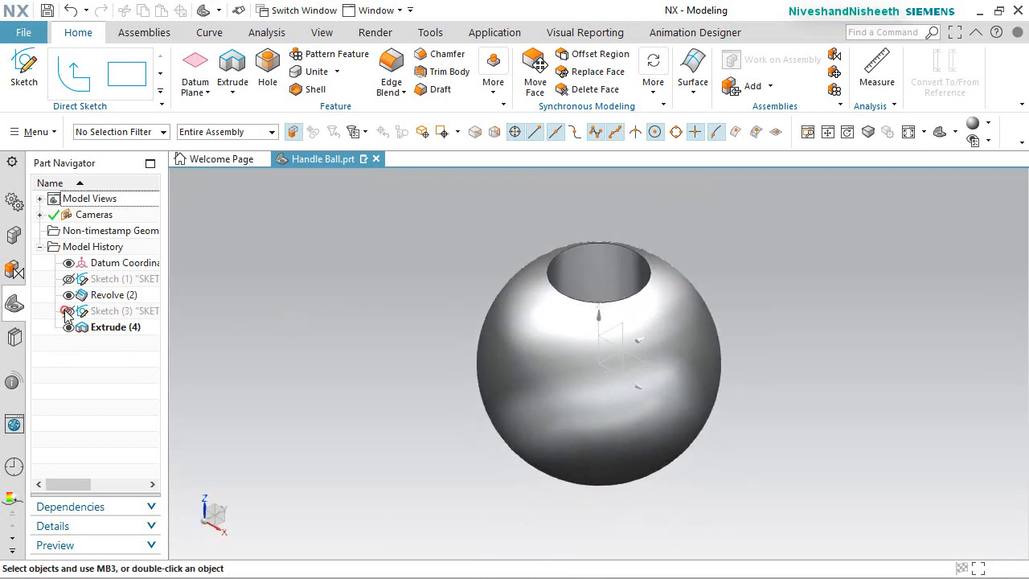
Sketch a 2.6 mm diameter circle centred on the origin on the XZ plane and finish the sketch
{"action": "left_click", "coordinate": [24, 71]}
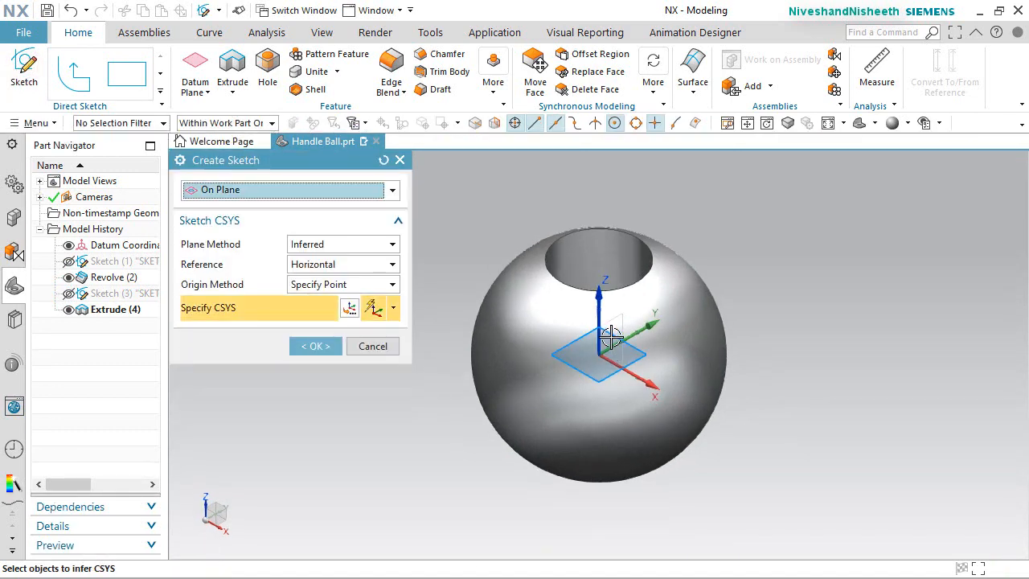
{"action": "left_click", "coordinate": [330, 347]}
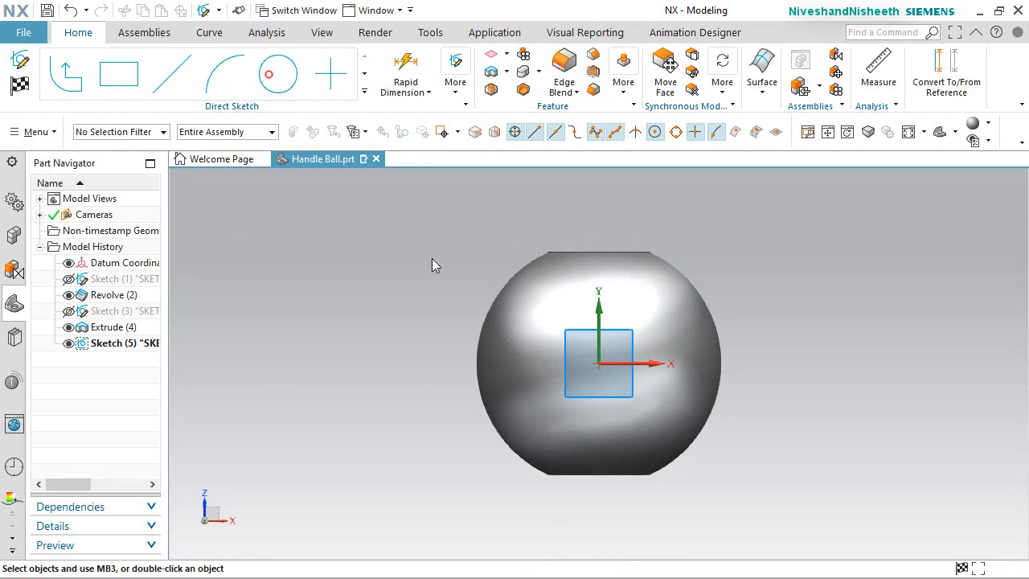
{"action": "key", "text": "o"}
{"action": "left_click", "coordinate": [593, 353]}
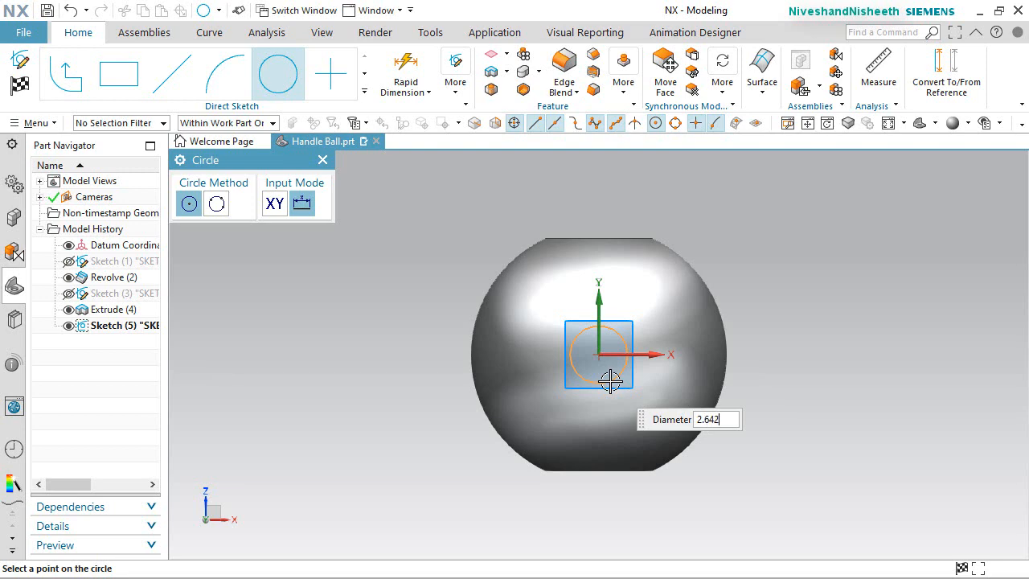
{"action": "type", "text": "1.6"}
{"action": "key", "text": "Return"}
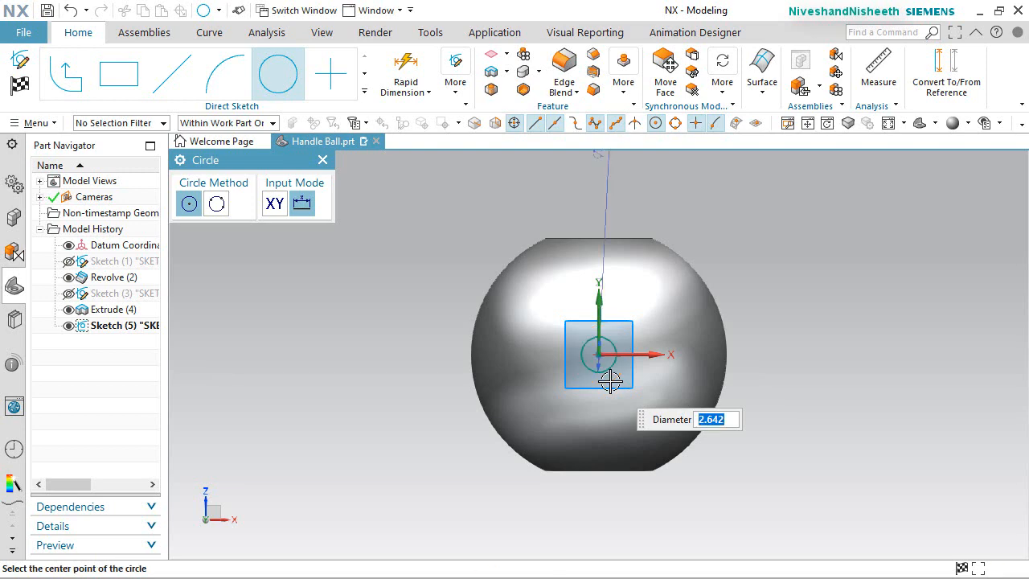
{"action": "right_click", "coordinate": [804, 329]}
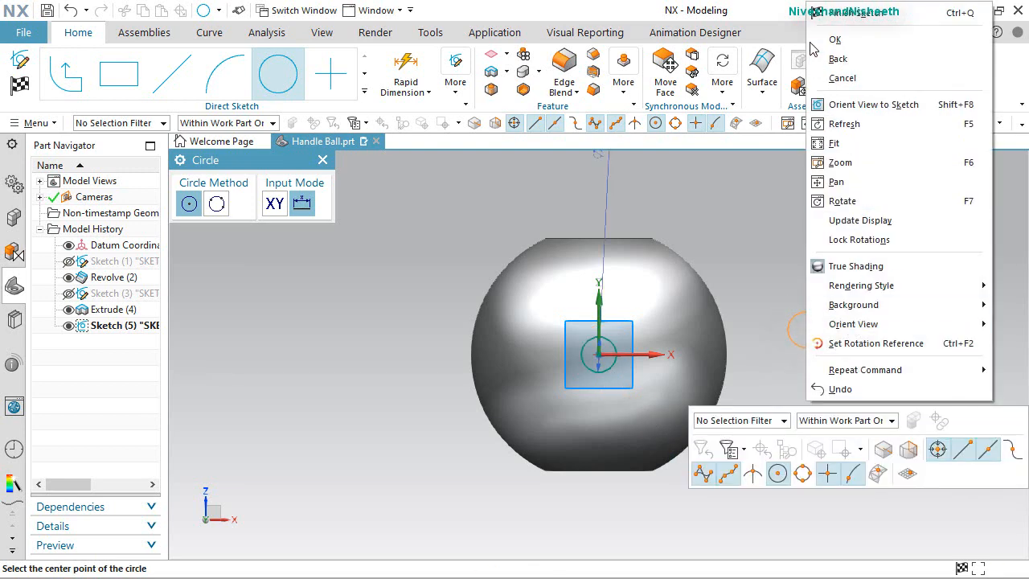
{"action": "left_click", "coordinate": [828, 13]}
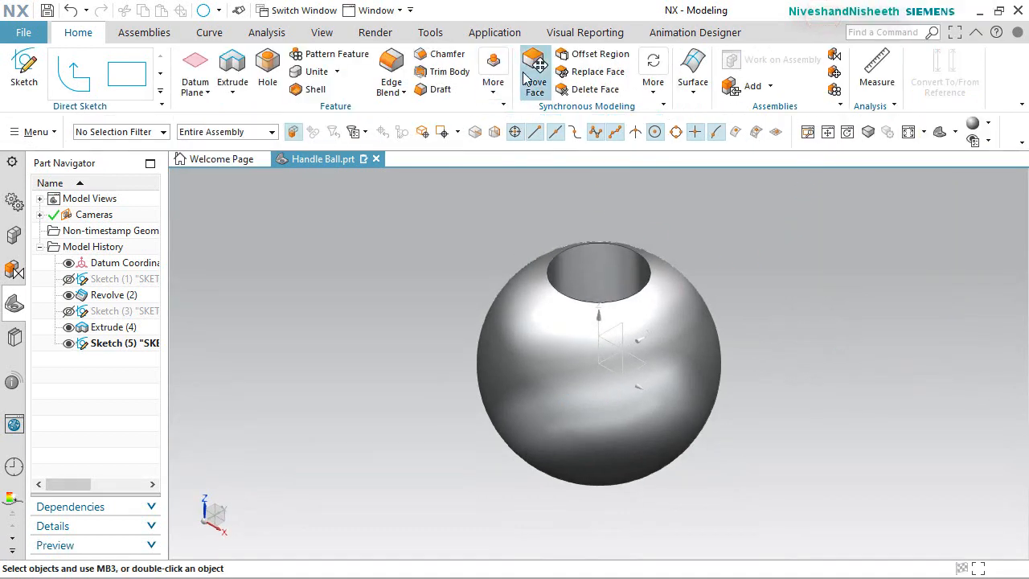
Reset the Extrude settings, select the 2.6 mm circle sketch as the section and set the Boolean to Subtract from the ball
{"action": "left_click", "coordinate": [232, 70]}
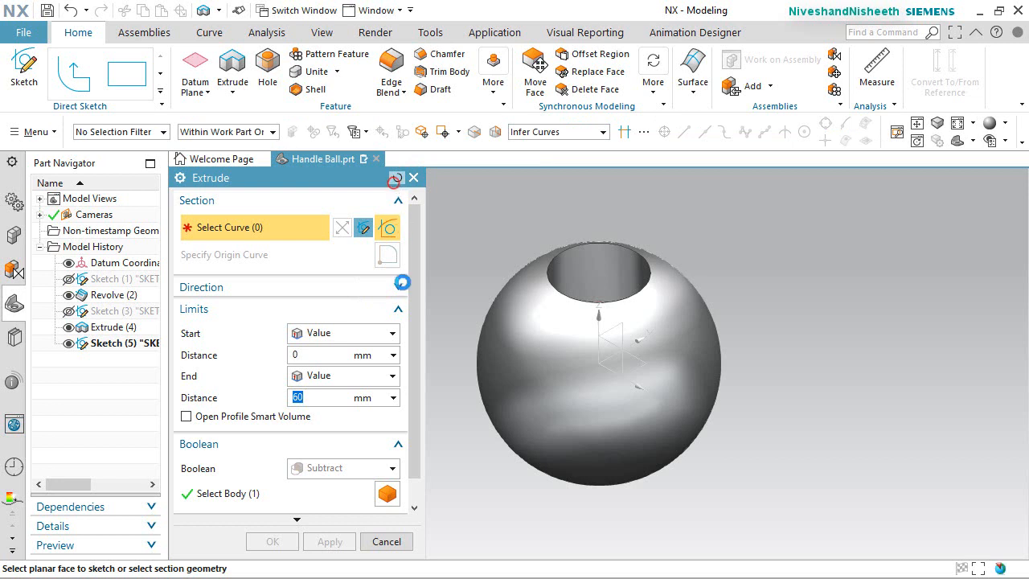
{"action": "left_click", "coordinate": [397, 178]}
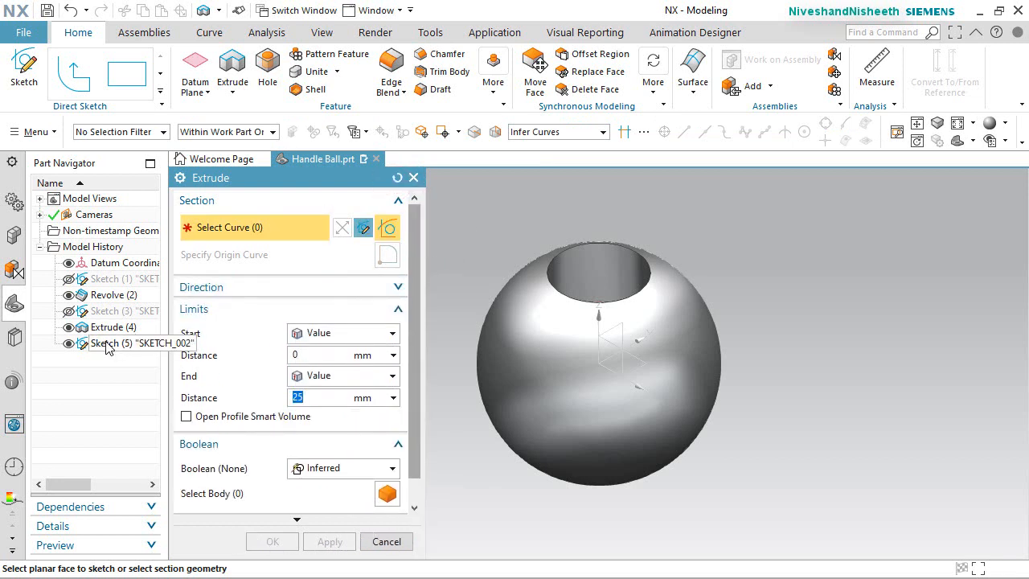
{"action": "left_click", "coordinate": [106, 344]}
{"action": "left_click", "coordinate": [380, 469]}
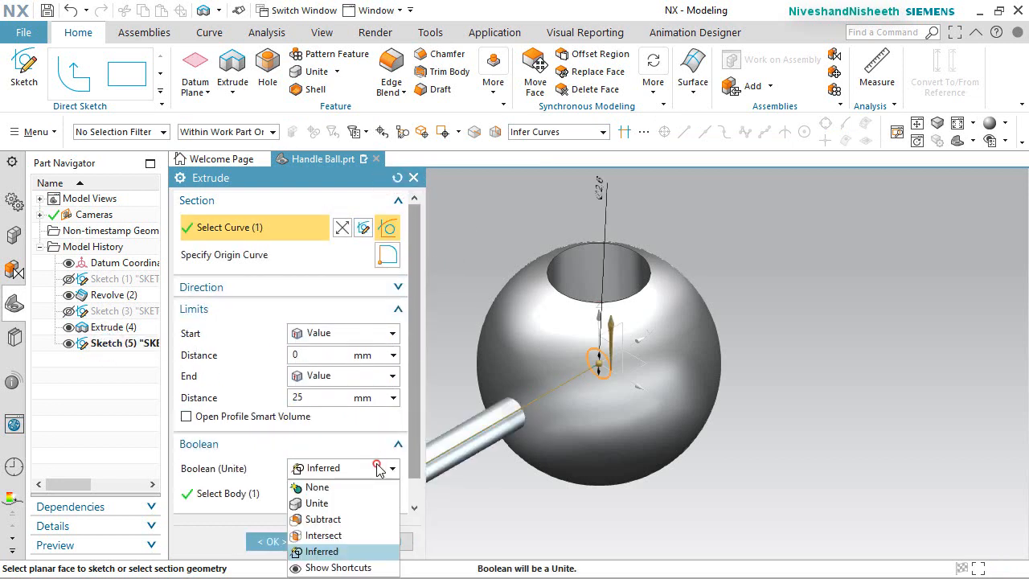
{"action": "left_click", "coordinate": [354, 520]}
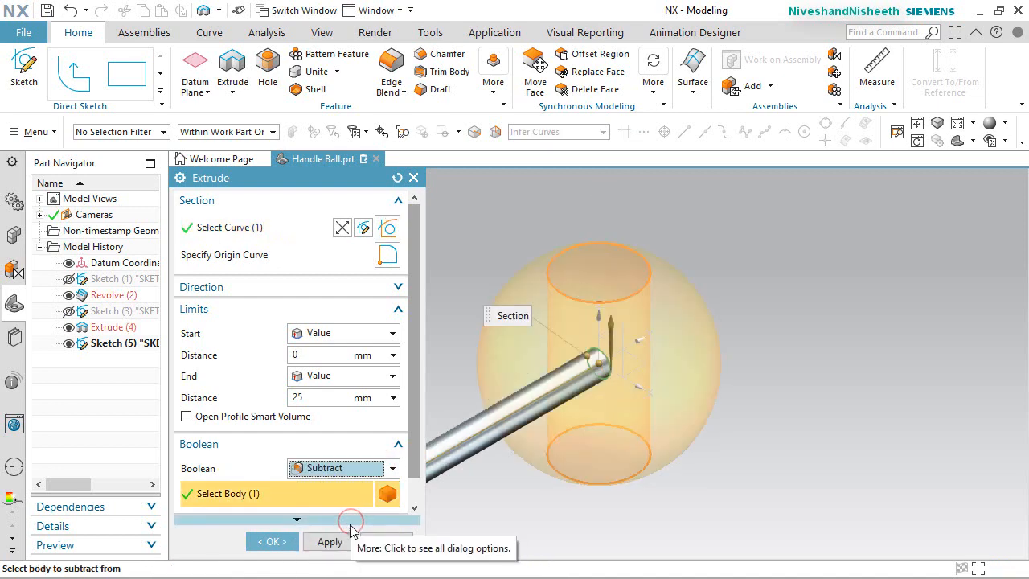
Subtract the 25 mm extrusion of the small circle from the ball body and hide its sketch
{"action": "left_click", "coordinate": [272, 541]}
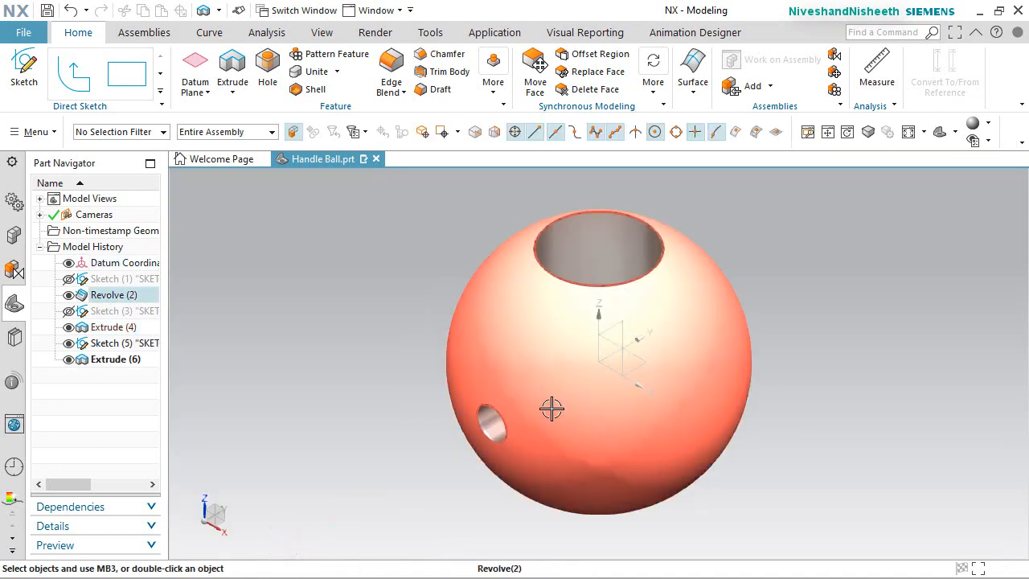
{"action": "mouse_move", "coordinate": [540, 391]}
{"action": "middle_mouse_down"}
{"action": "mouse_move", "coordinate": [510, 466]}
{"action": "mouse_move", "coordinate": [533, 437]}
{"action": "mouse_move", "coordinate": [539, 402]}
{"action": "middle_mouse_up"}
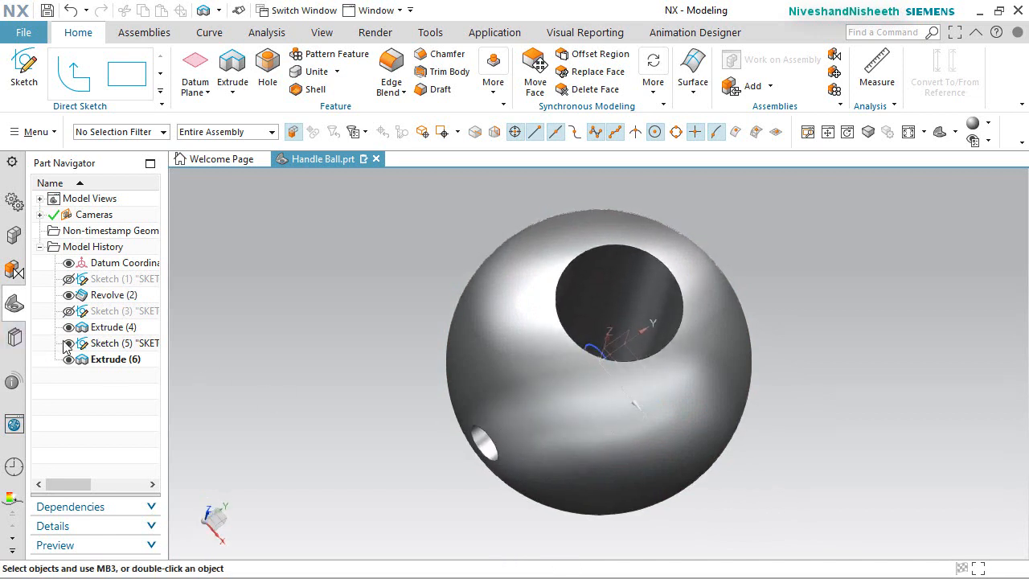
{"action": "key", "text": "End"}
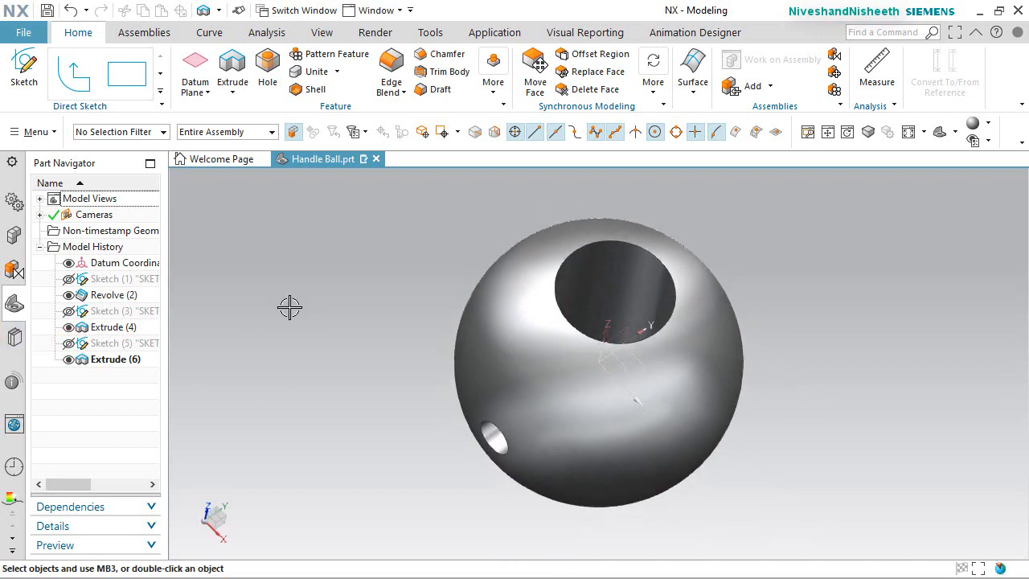
Save the Handle Ball part and close it
{"action": "key", "text": "ctrl+s"}
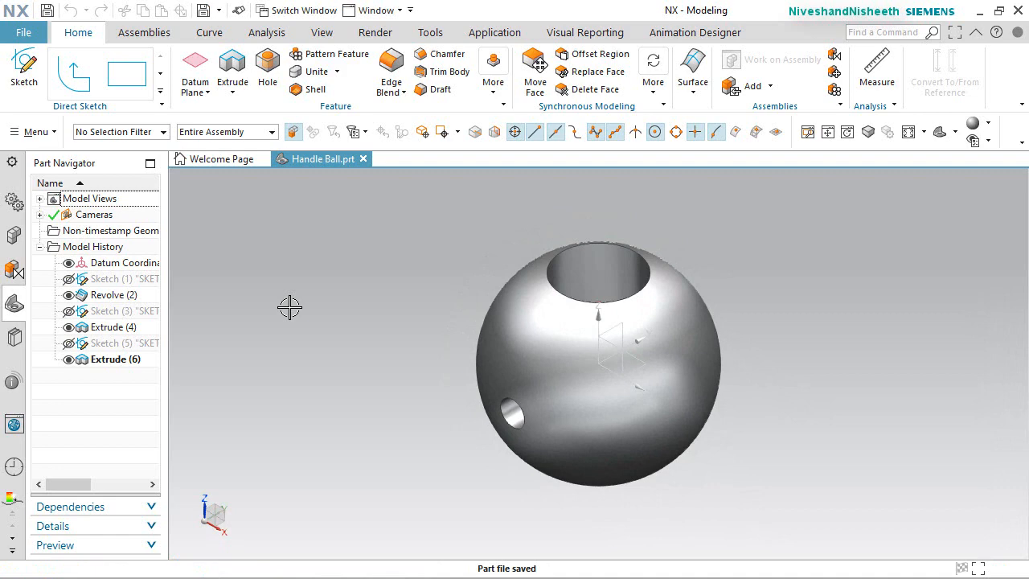
{"action": "left_click", "coordinate": [363, 159]}
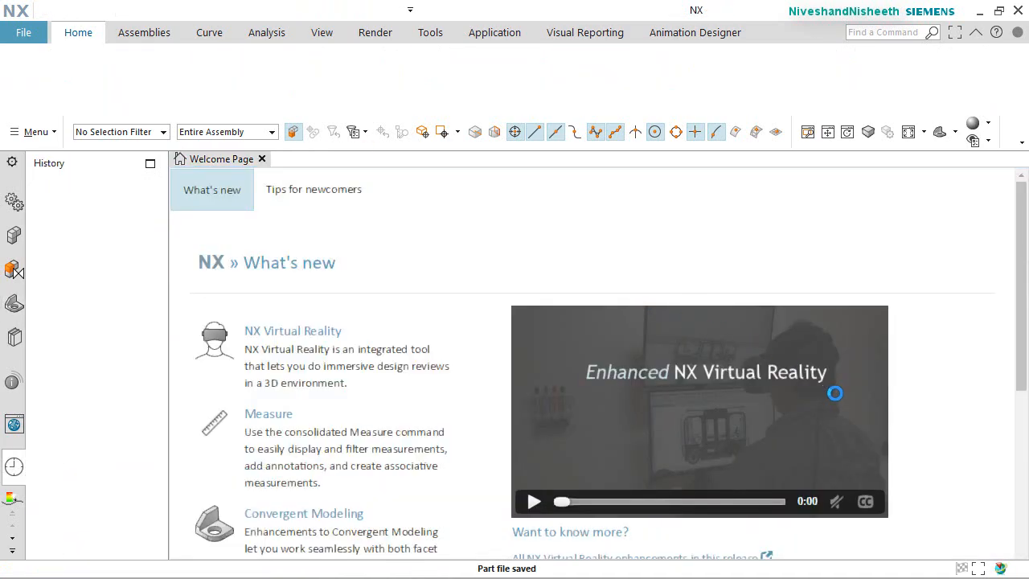
Create a new millimetre Model part named Pin.prt in the Mechanical Bench Vise folder and start a sketch on the XZ plane
{"action": "left_click", "coordinate": [25, 69]}
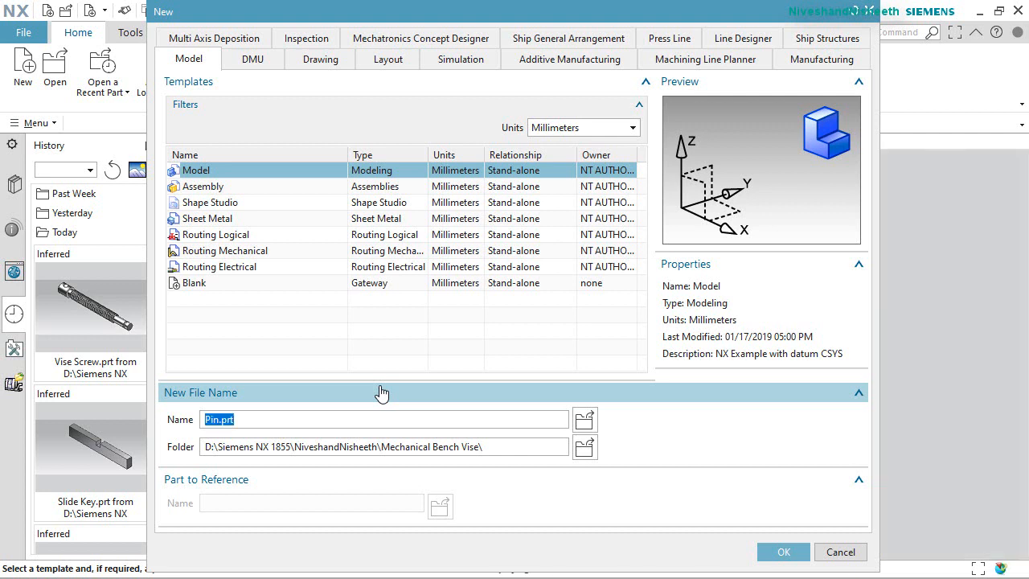
{"action": "key", "text": "Return"}
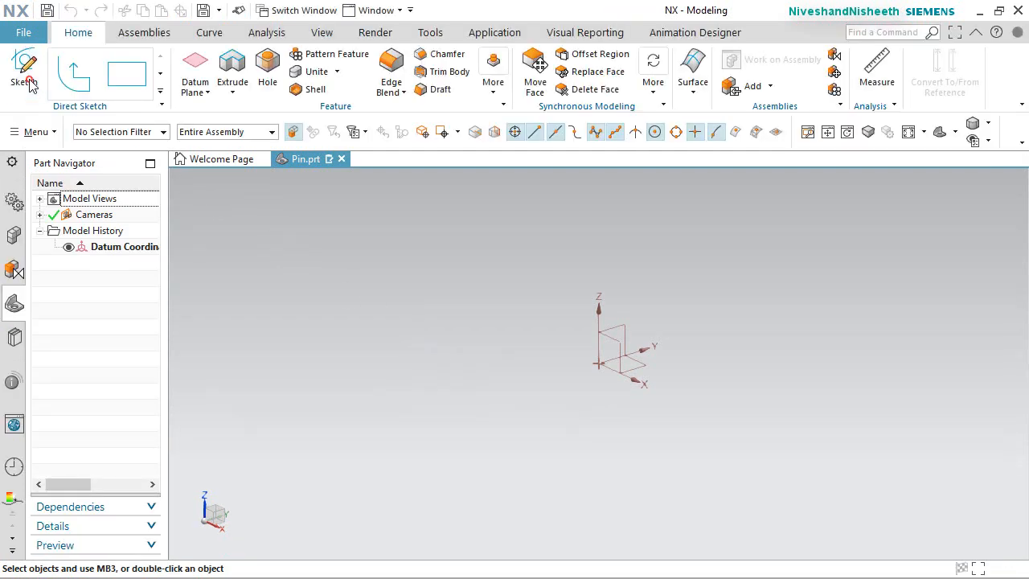
{"action": "left_click", "coordinate": [616, 329]}
{"action": "left_click", "coordinate": [320, 346]}
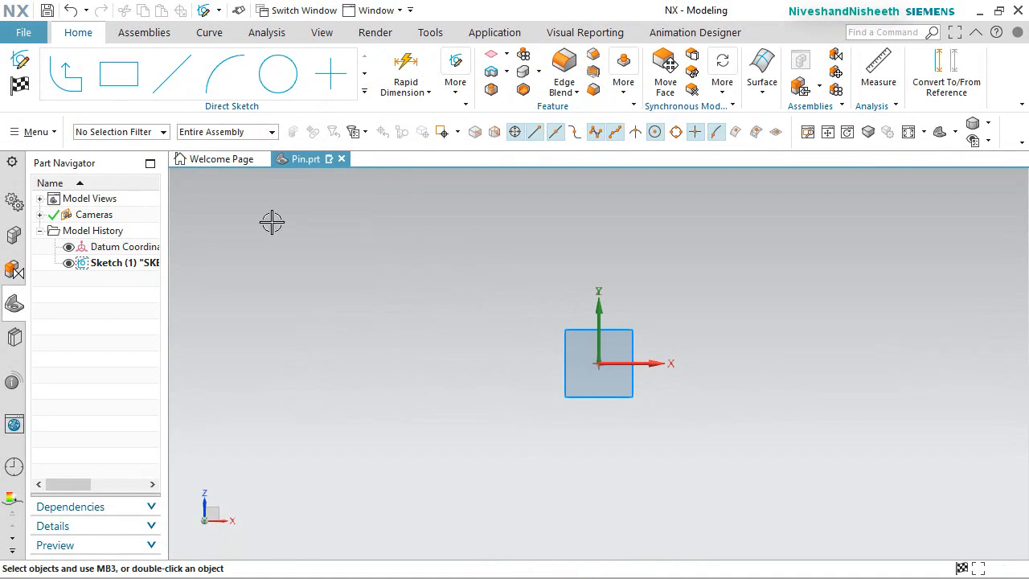
Sketch a horizontal line about 225 mm long, about 20 mm below the origin, and make its midpoint coincident with the sketch origin
{"action": "left_click", "coordinate": [180, 71]}
{"action": "left_click", "coordinate": [381, 390]}
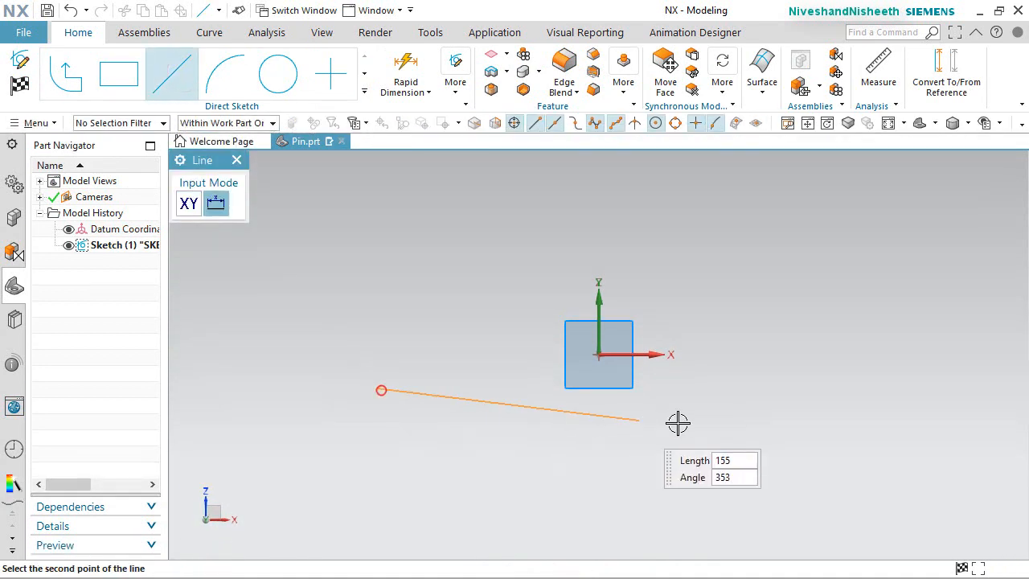
{"action": "left_click", "coordinate": [756, 390]}
{"action": "key", "text": "Escape"}
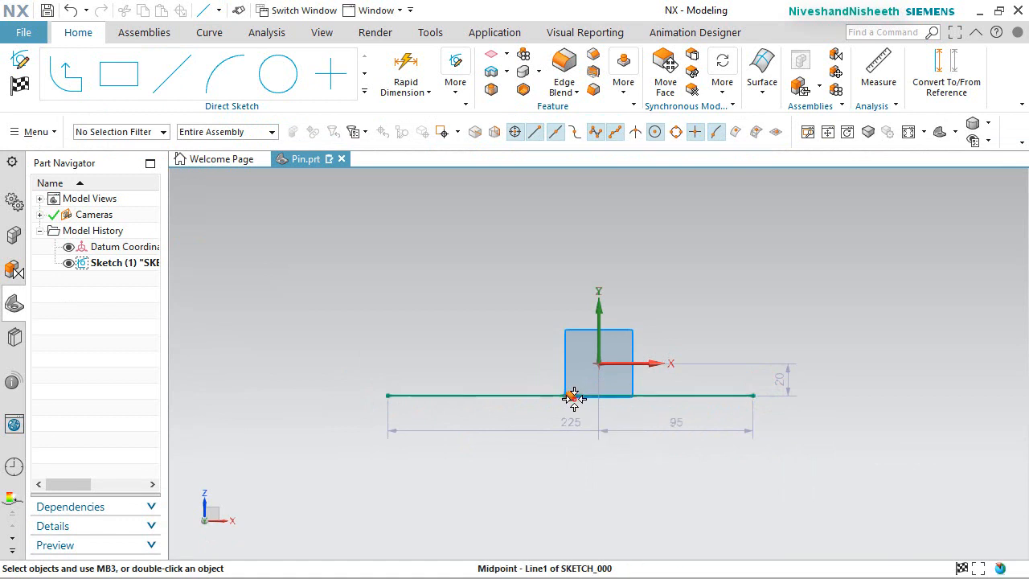
{"action": "left_click", "coordinate": [570, 395]}
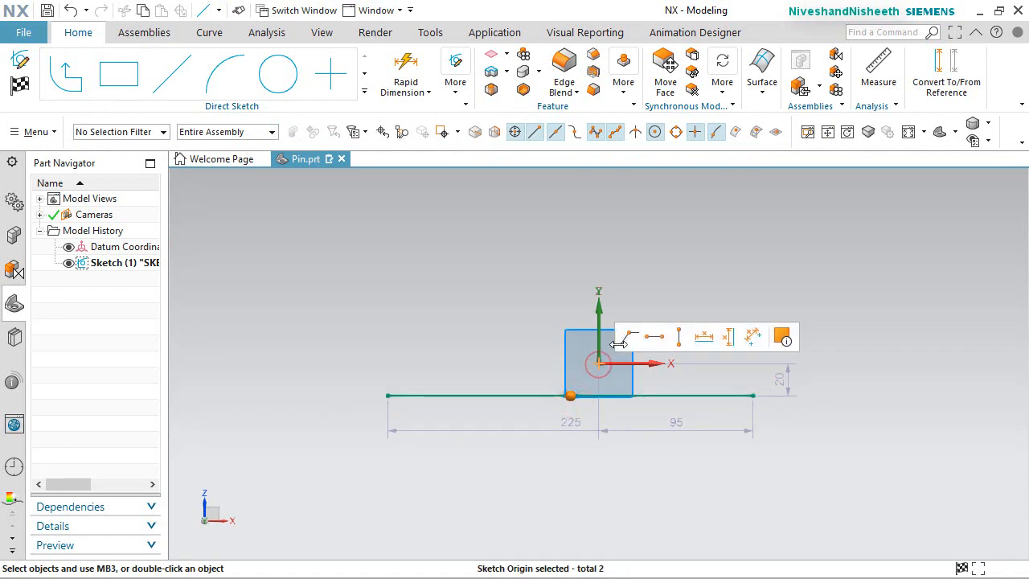
{"action": "left_click", "coordinate": [621, 346]}
Set the horizontal line's length to 8 mm and move its dimension closer below the line
{"action": "double_click", "coordinate": [602, 387]}
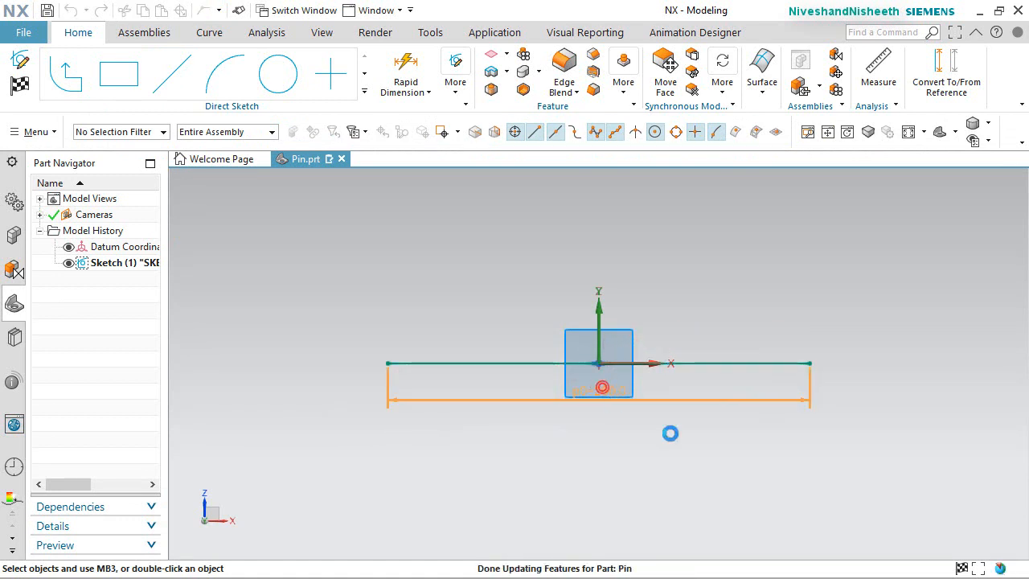
{"action": "type", "text": "8"}
{"action": "key", "text": "Return"}
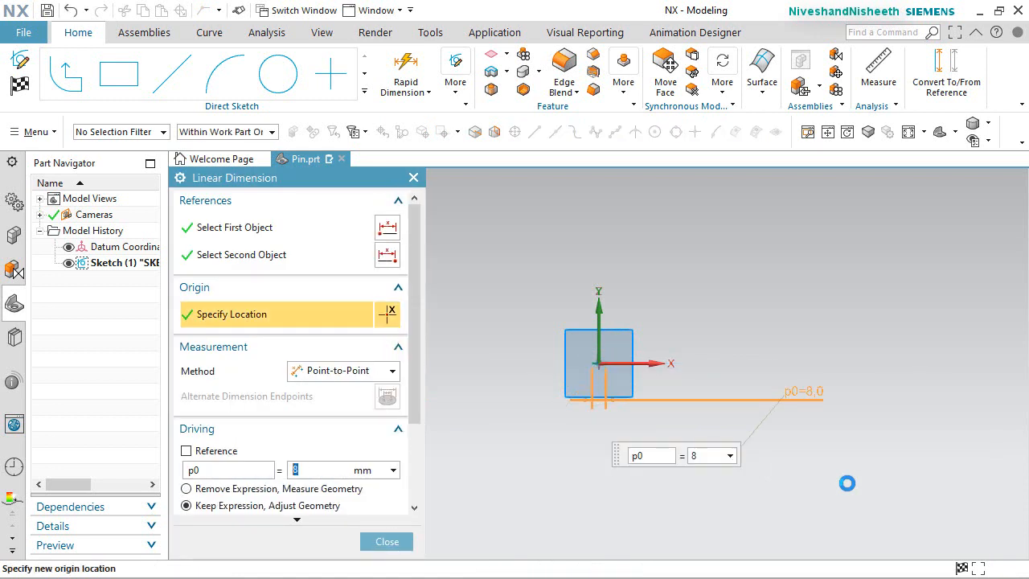
{"action": "left_click", "coordinate": [387, 541]}
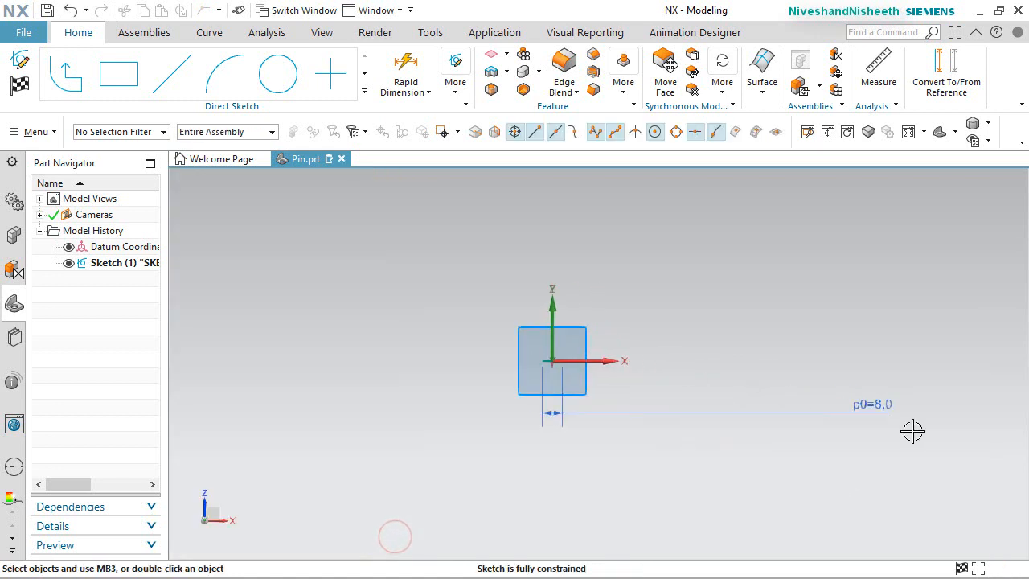
{"action": "left_click_drag", "start_coordinate": [881, 410], "coordinate": [553, 402]}
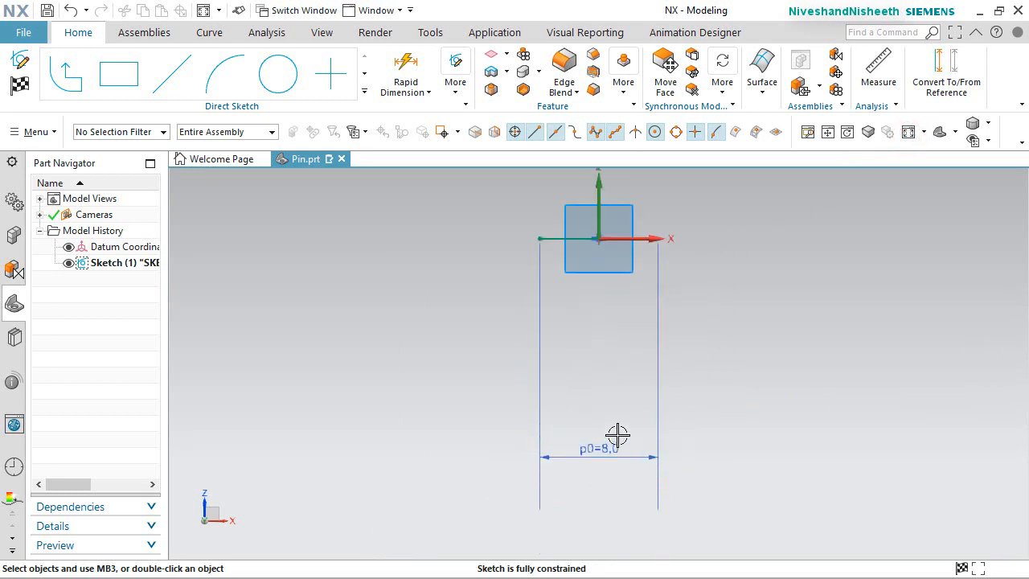
{"action": "left_click_drag", "start_coordinate": [606, 448], "coordinate": [609, 270]}
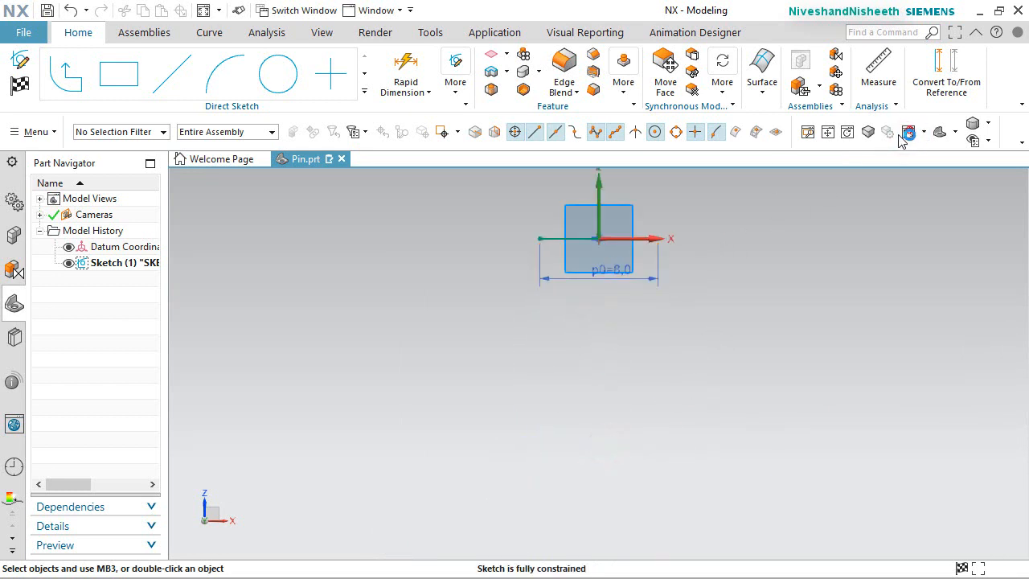
{"action": "left_click", "coordinate": [909, 131]}
{"action": "scroll", "coordinate": [464, 517], "scroll_direction": "down", "scroll_amount": 3}
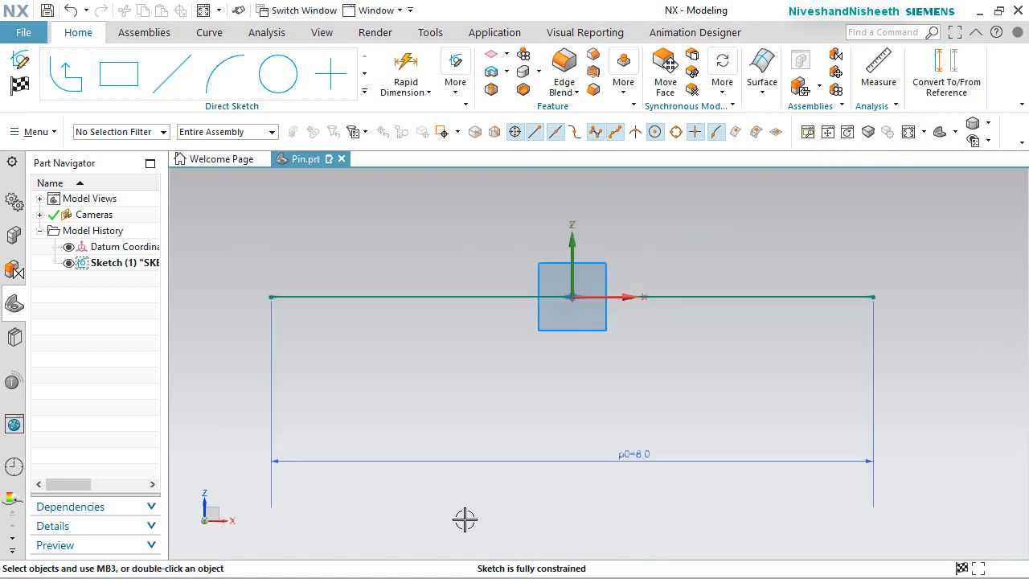
Sketch a second horizontal line about 4.4 mm long, about 2.2 mm above the first, and constrain its midpoint to the vertical axis
{"action": "left_click", "coordinate": [170, 74]}
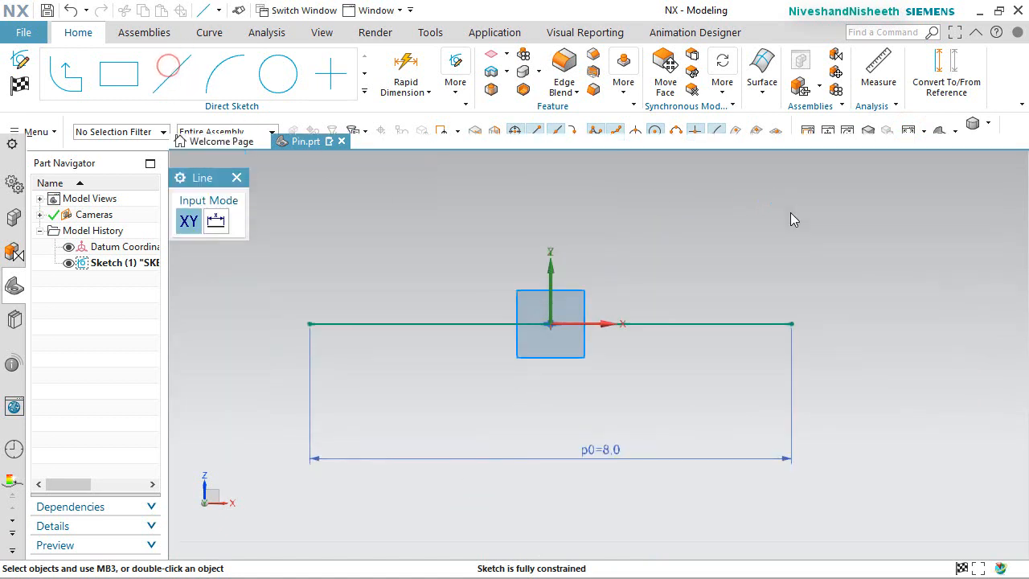
{"action": "left_click", "coordinate": [364, 193]}
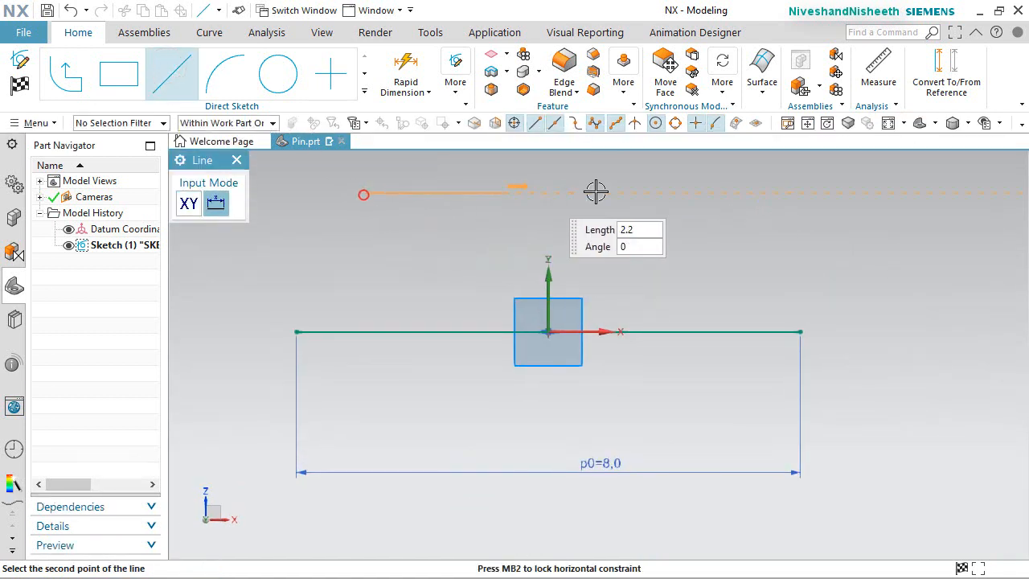
{"action": "left_click", "coordinate": [643, 189]}
{"action": "key", "text": "Escape"}
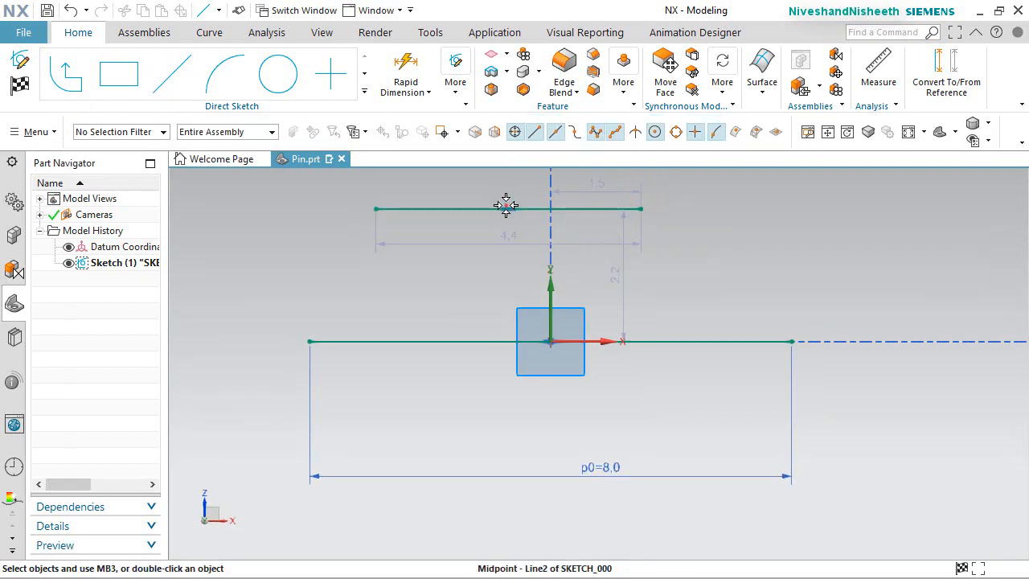
{"action": "left_click", "coordinate": [551, 284]}
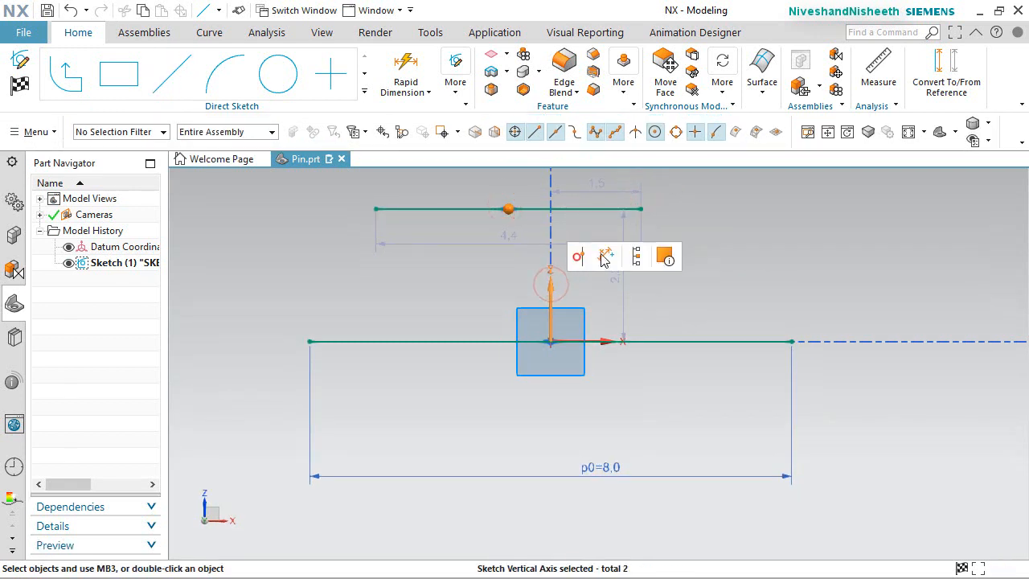
{"action": "left_click", "coordinate": [604, 256]}
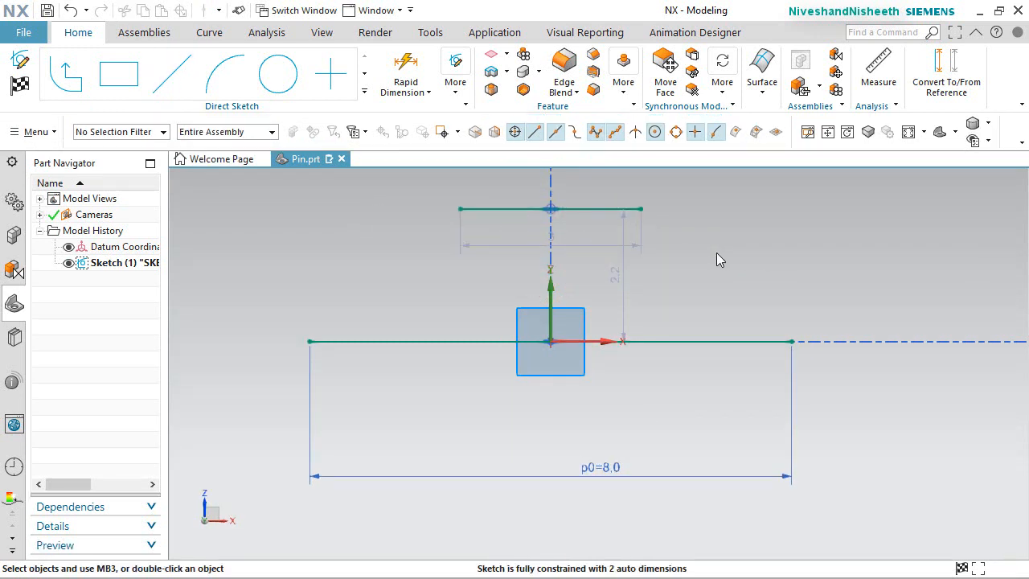
Move the upper line's length dimension above the line and set it to 7.2 mm
{"action": "left_click_drag", "start_coordinate": [616, 248], "coordinate": [578, 185]}
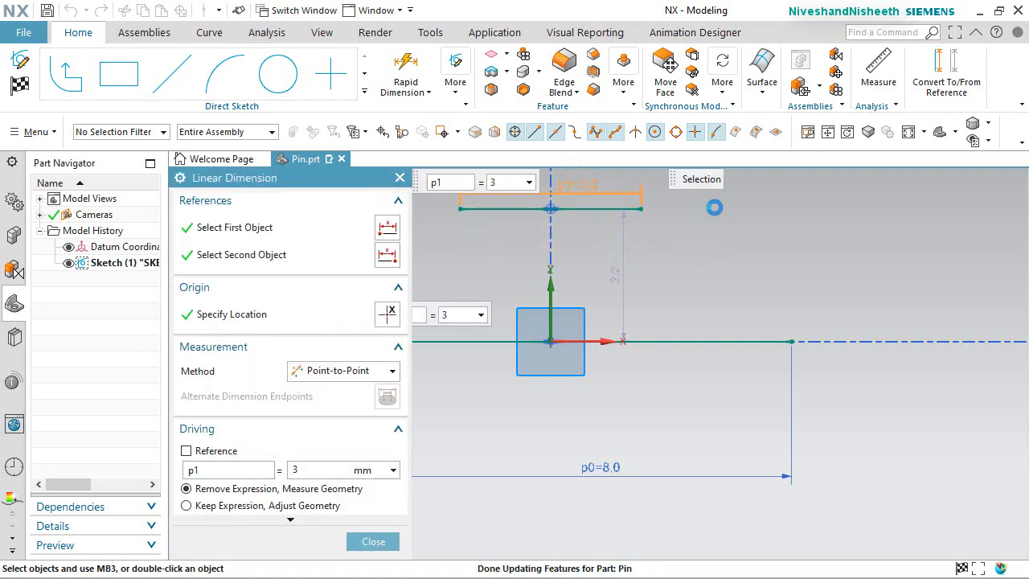
{"action": "type", "text": "7.2"}
{"action": "key", "text": "Return"}
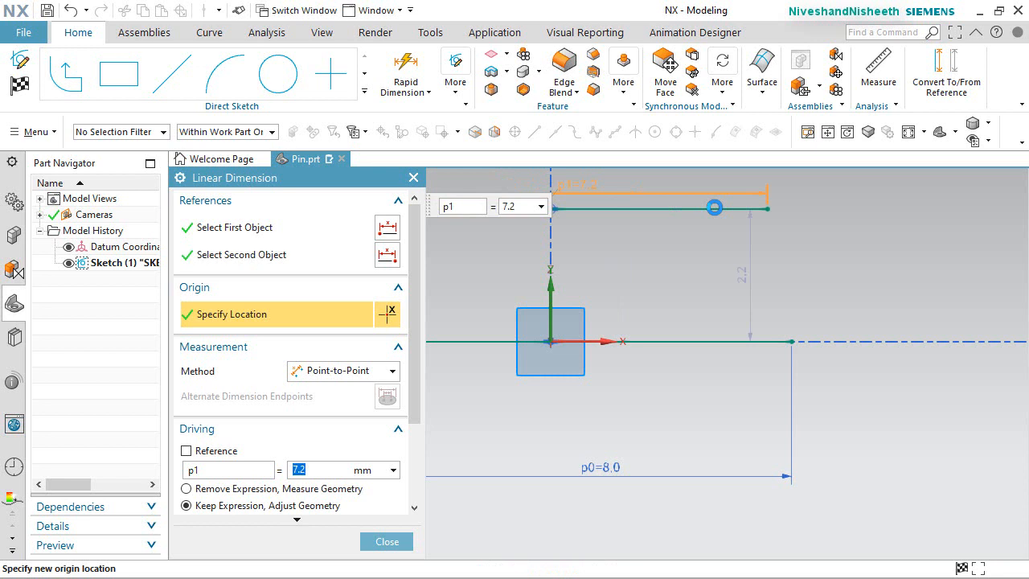
{"action": "left_click", "coordinate": [391, 541]}
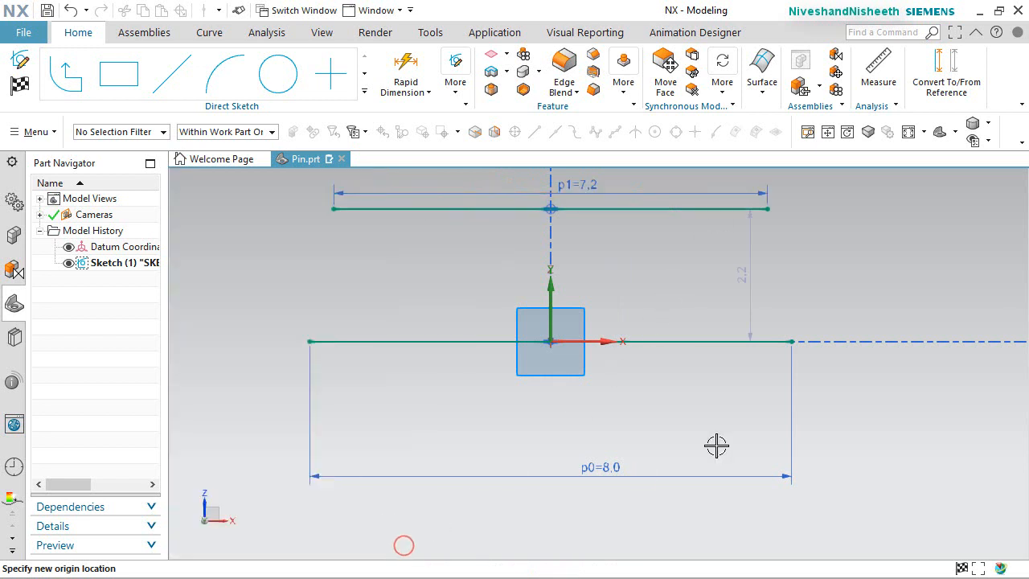
Draw a 1.14 mm vertical line upward from each end of the 8 mm line
{"action": "left_click", "coordinate": [178, 73]}
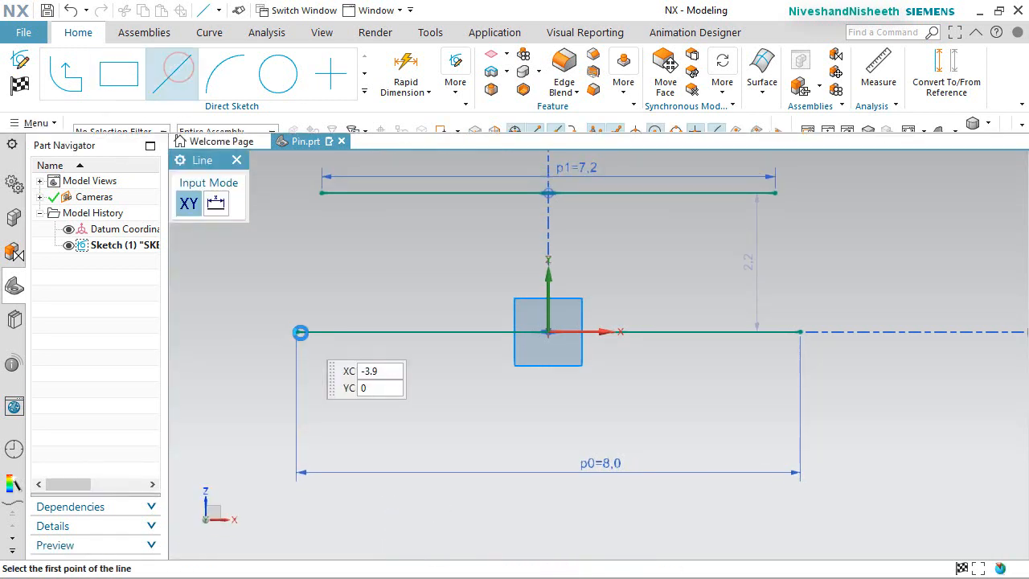
{"action": "left_click", "coordinate": [297, 332]}
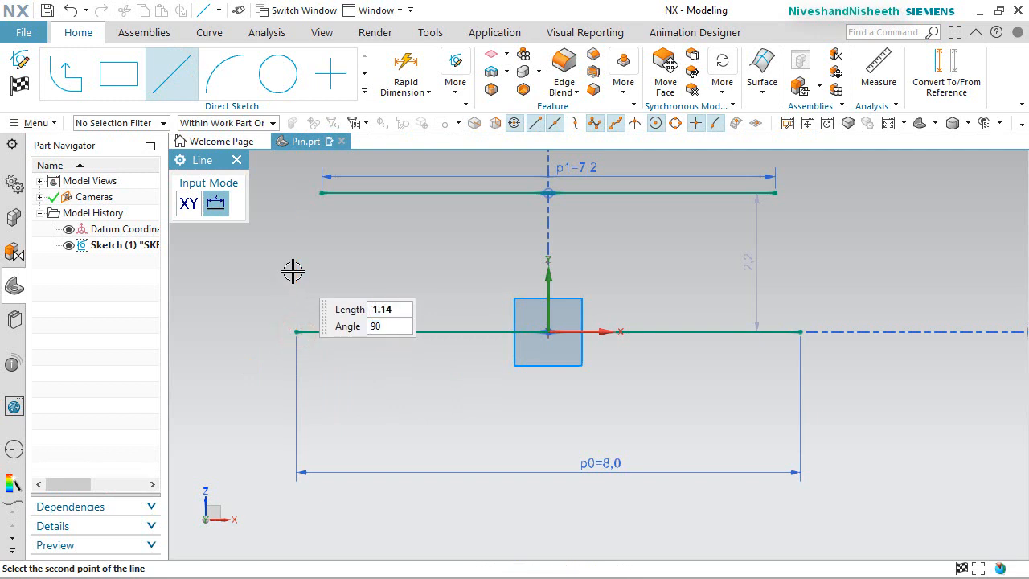
{"action": "left_click", "coordinate": [293, 272]}
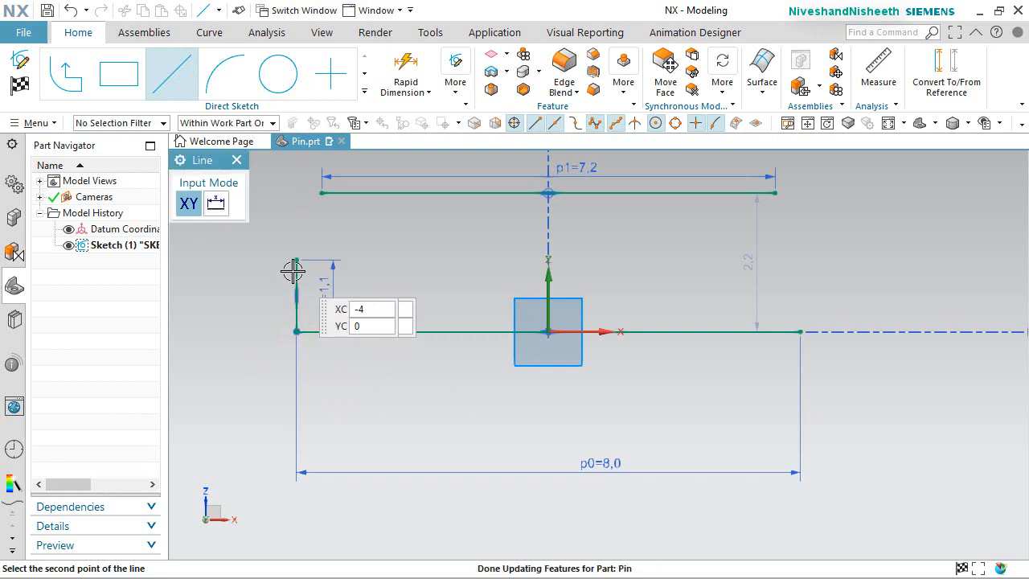
{"action": "left_click", "coordinate": [799, 323]}
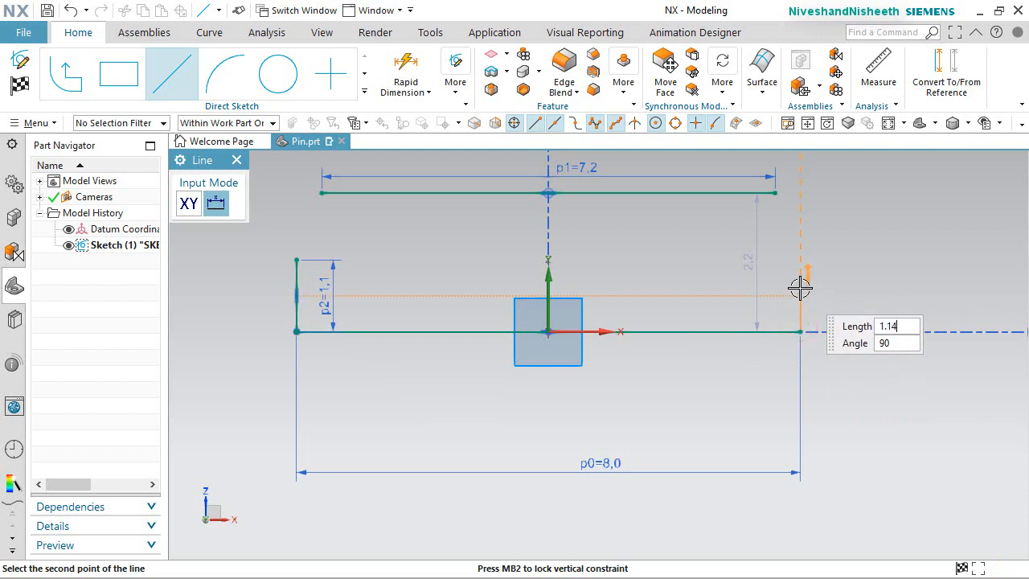
{"action": "key", "text": "Return"}
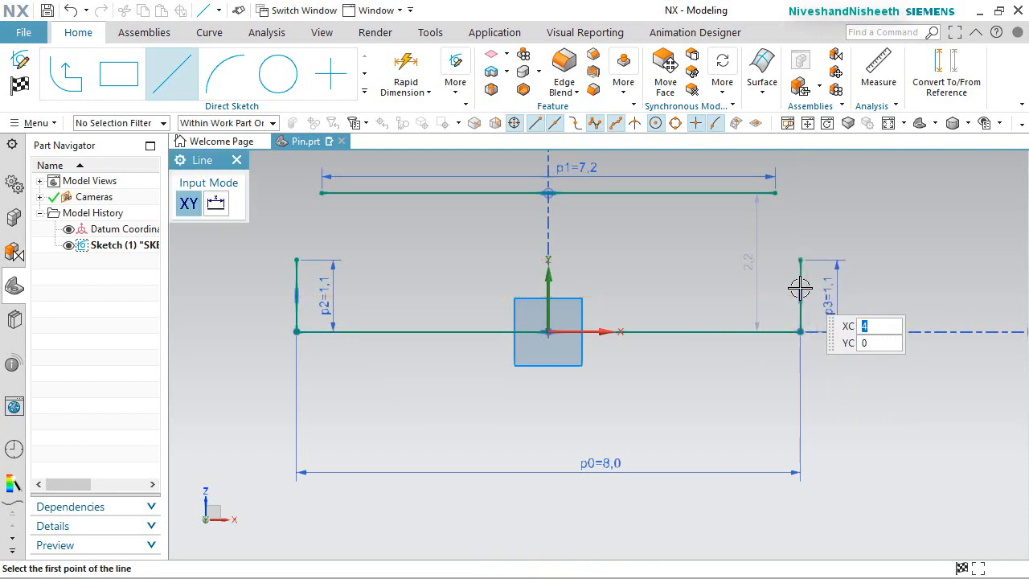
{"action": "key", "text": "Escape"}
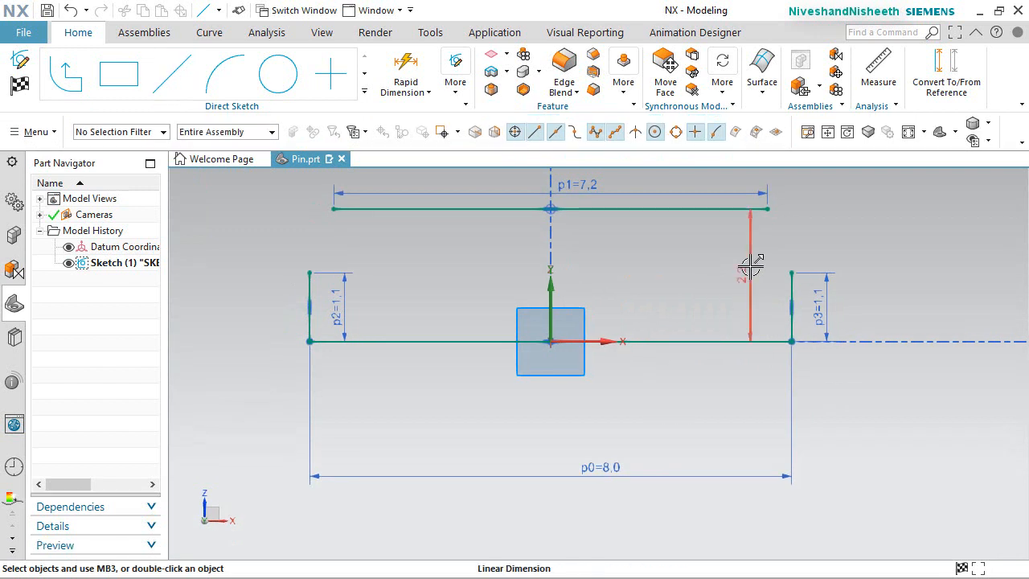
Set the distance between the two horizontal lines to 1.25 mm
{"action": "double_click", "coordinate": [716, 275]}
{"action": "type", "text": "1.25"}
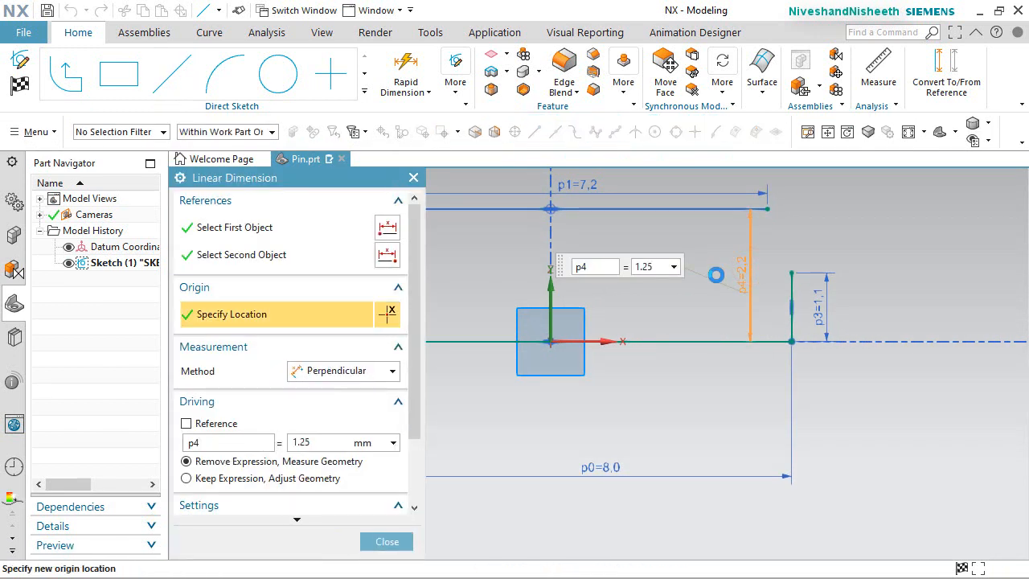
{"action": "key", "text": "Return"}
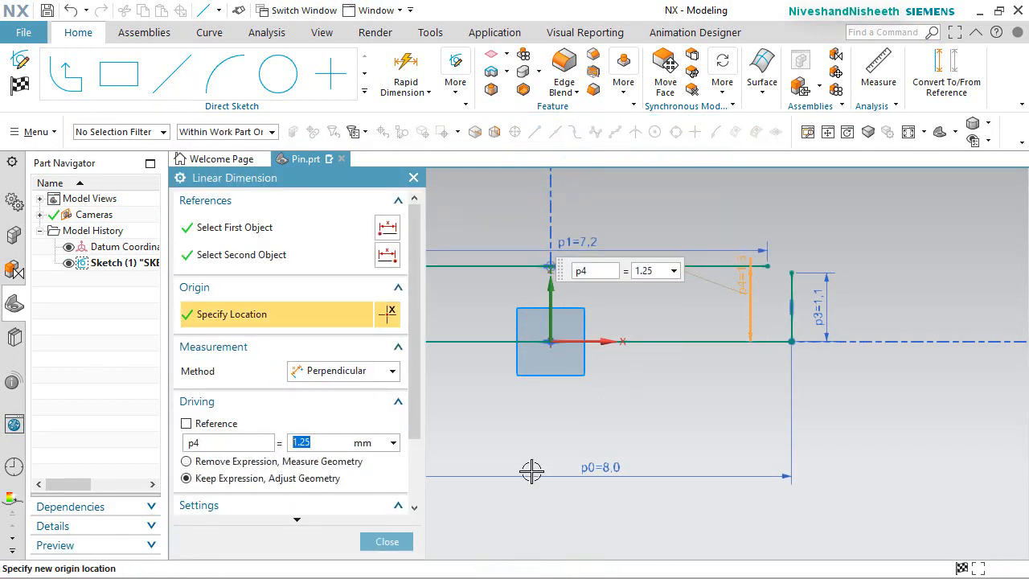
{"action": "left_click", "coordinate": [387, 542]}
Join each end of the 7.2 mm line to the top of the adjacent vertical line with a slanted line, and finish the sketch
{"action": "key", "text": "l"}
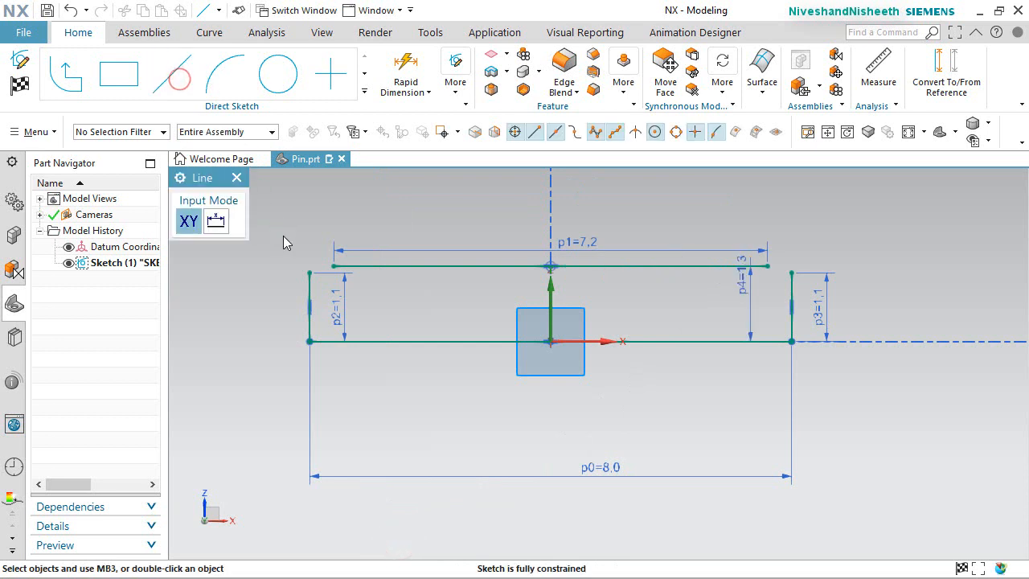
{"action": "scroll", "coordinate": [296, 252], "scroll_direction": "up", "scroll_amount": 5}
{"action": "left_click", "coordinate": [298, 277]}
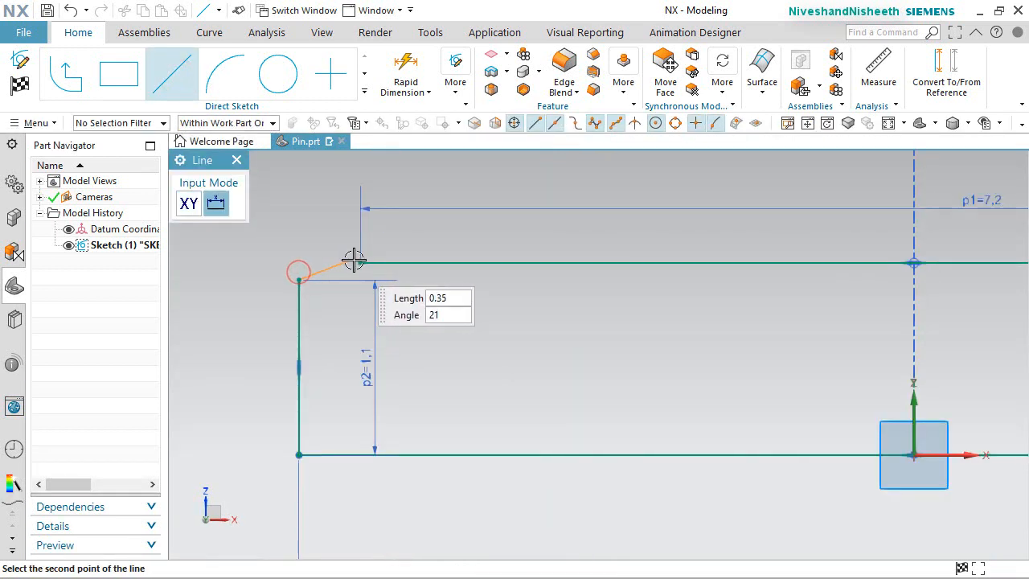
{"action": "left_click", "coordinate": [358, 260]}
{"action": "scroll", "coordinate": [316, 276], "scroll_direction": "down", "scroll_amount": 4}
{"action": "scroll", "coordinate": [756, 272], "scroll_direction": "up", "scroll_amount": 3}
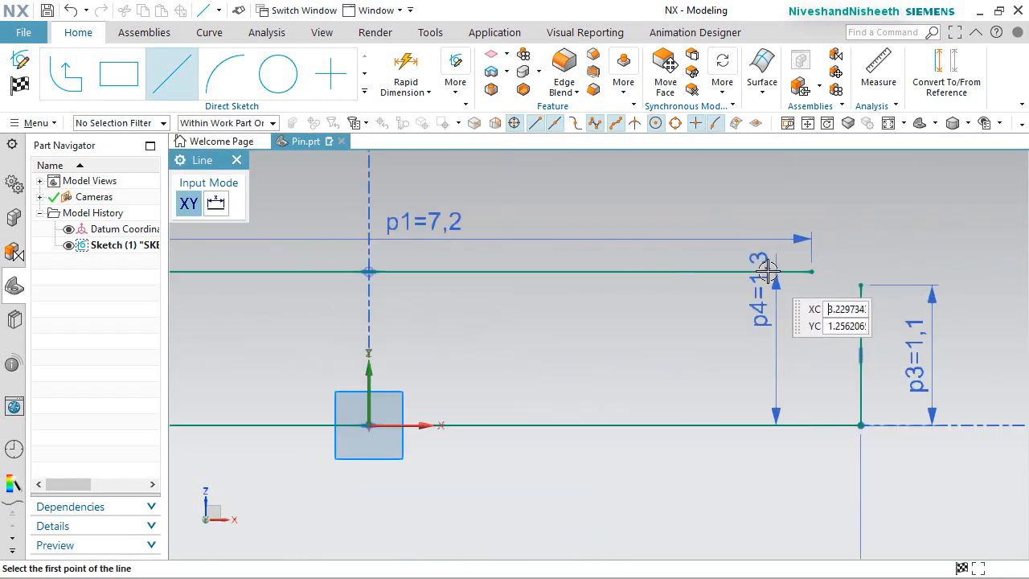
{"action": "left_click", "coordinate": [812, 270]}
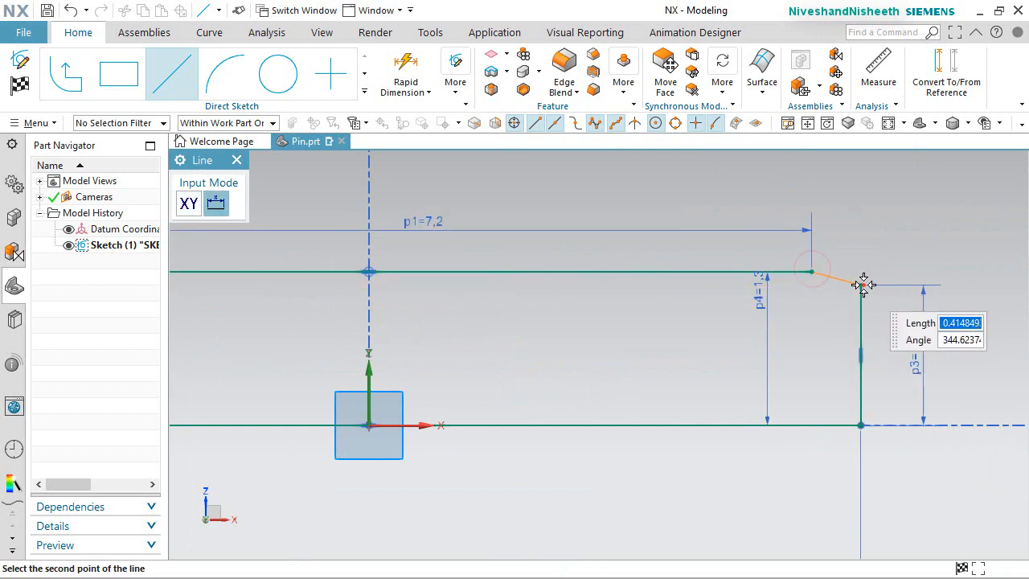
{"action": "left_click", "coordinate": [862, 285]}
{"action": "key", "text": "Escape"}
{"action": "scroll", "coordinate": [718, 331], "scroll_direction": "down", "scroll_amount": 3}
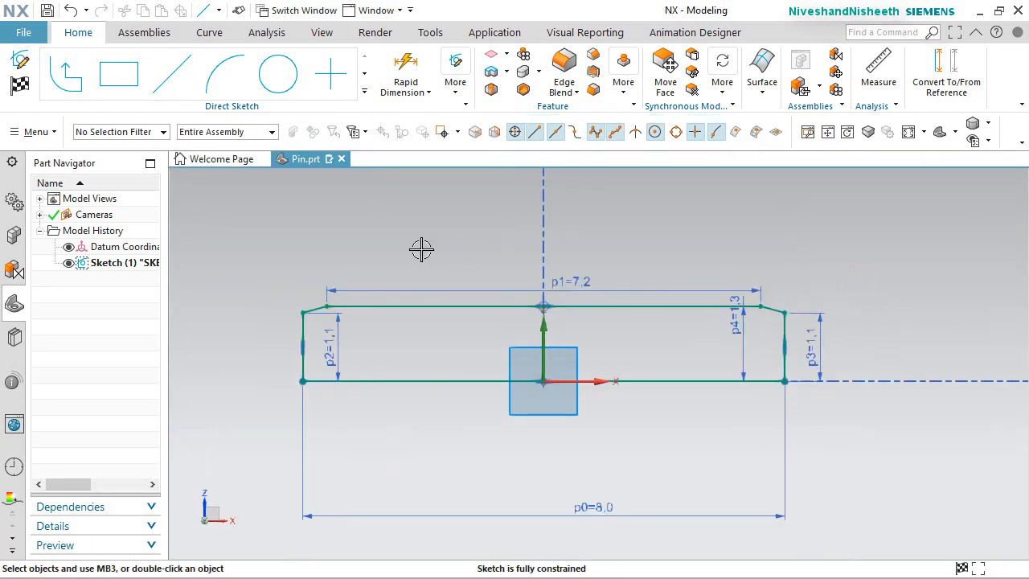
{"action": "left_click", "coordinate": [22, 89]}
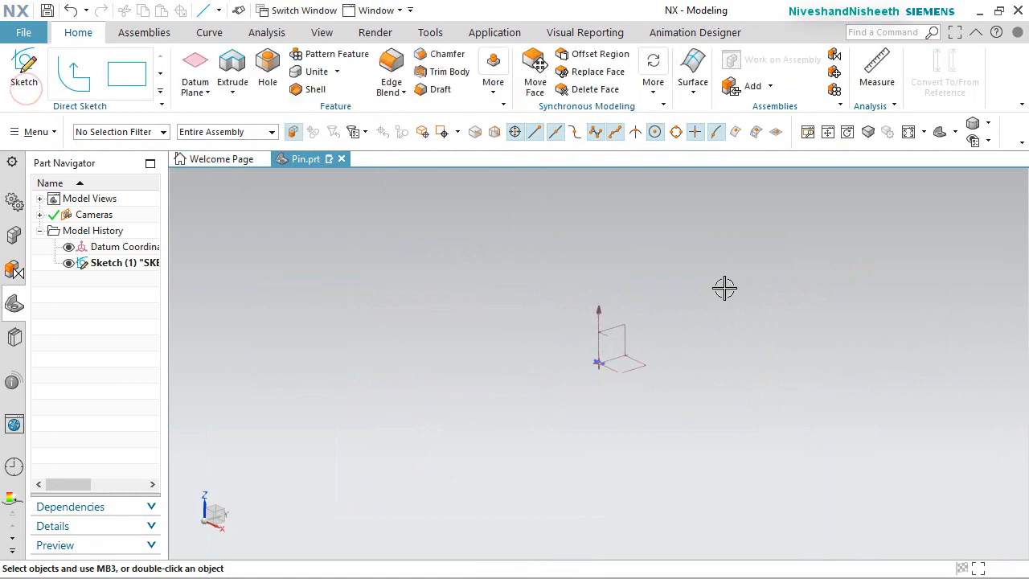
{"action": "key", "text": "ctrl+f"}
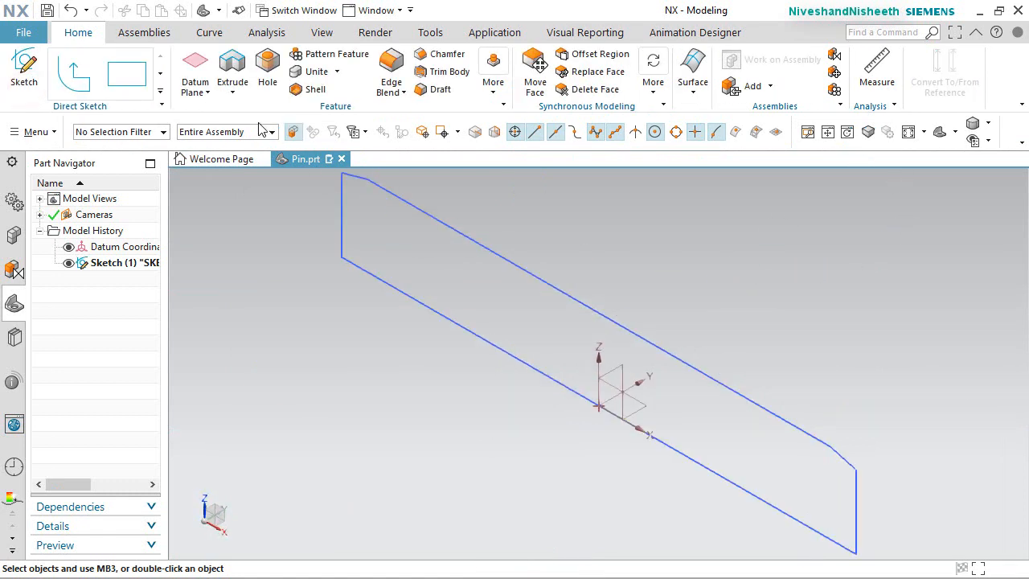
Revolve the closed profile 360° about its 8 mm base line, and hide the sketch
{"action": "left_click", "coordinate": [232, 95]}
{"action": "left_click", "coordinate": [253, 133]}
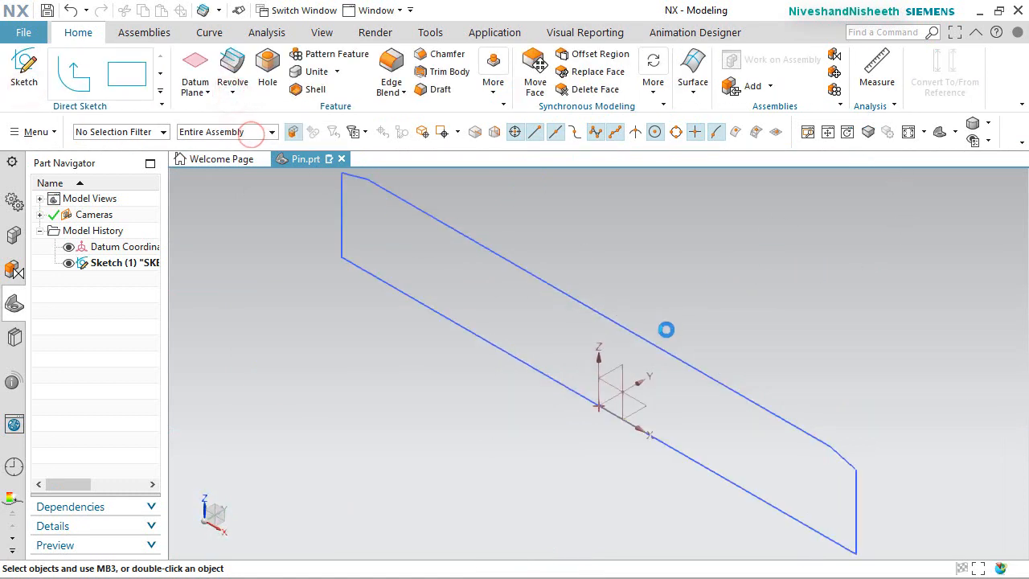
{"action": "left_click", "coordinate": [653, 341]}
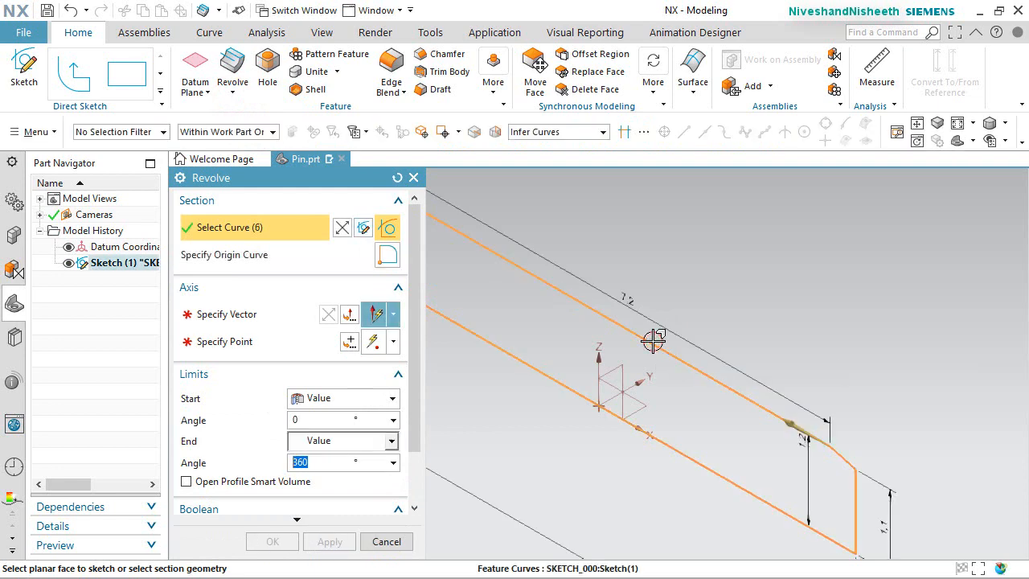
{"action": "left_click", "coordinate": [223, 314]}
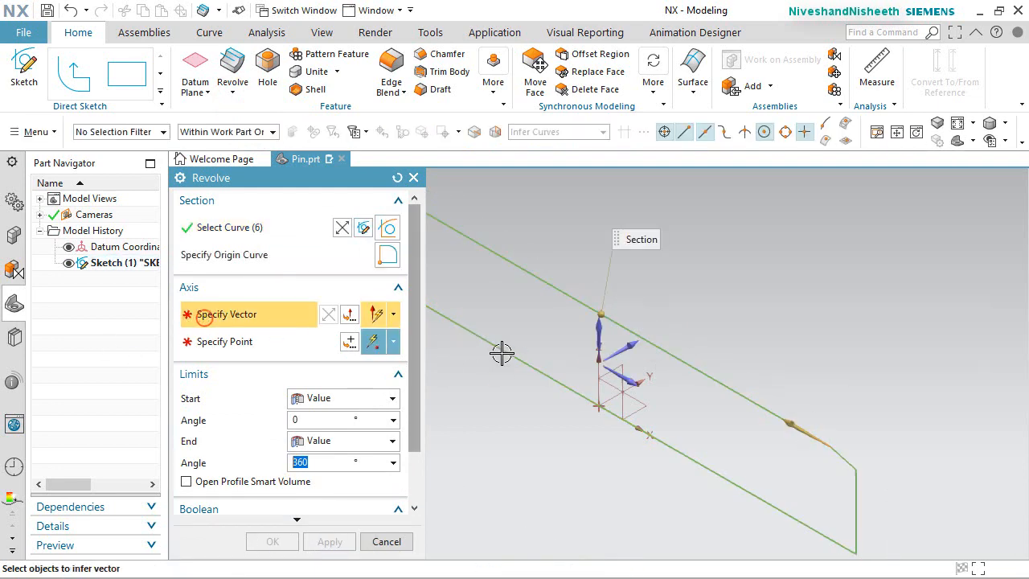
{"action": "left_click", "coordinate": [506, 354]}
{"action": "scroll", "coordinate": [773, 328], "scroll_direction": "down", "scroll_amount": 3}
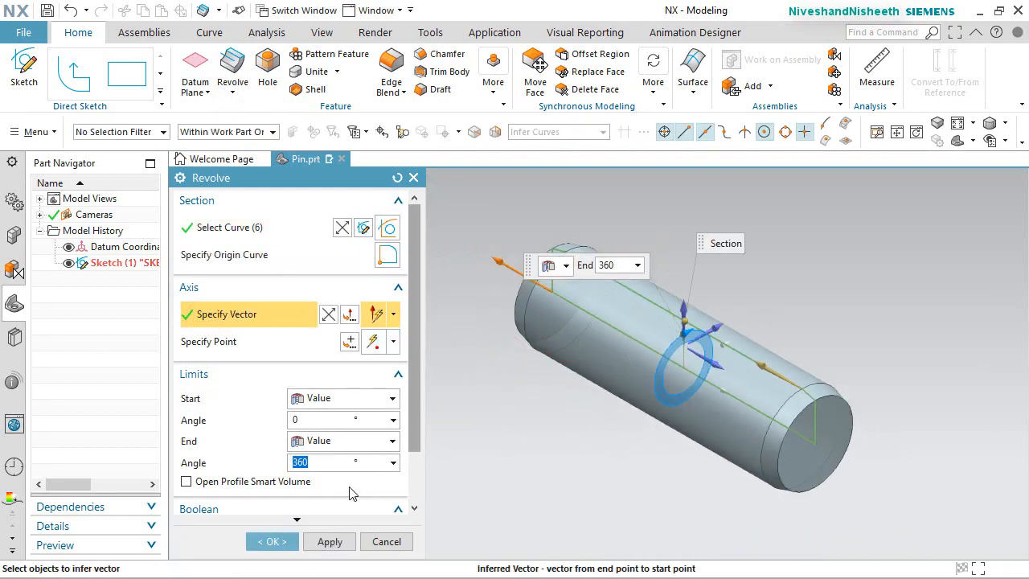
{"action": "left_click", "coordinate": [270, 540]}
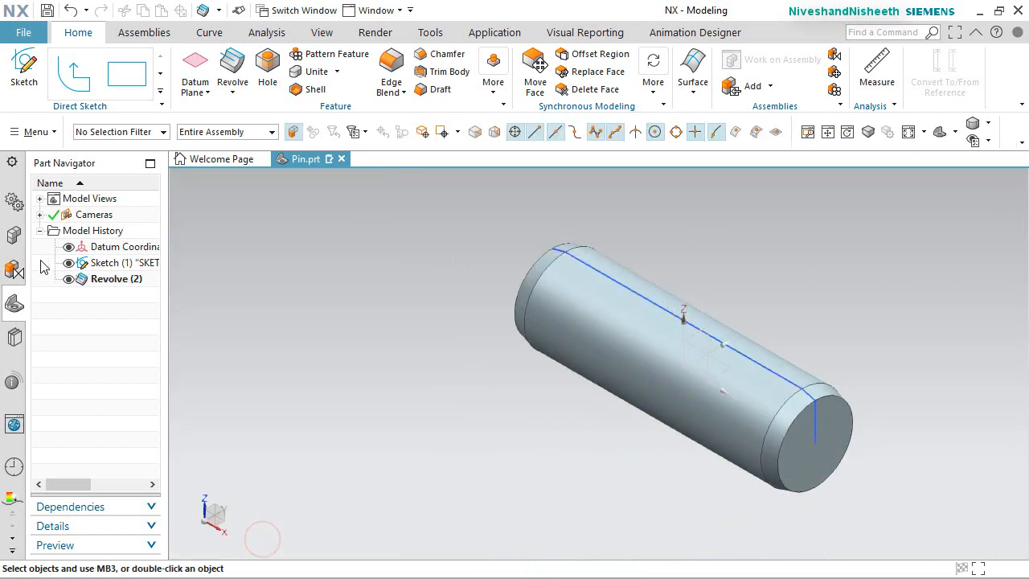
{"action": "left_click", "coordinate": [69, 264]}
Turn on True Shading and assign the gold-coloured metal material to the pin body
{"action": "left_click", "coordinate": [325, 32]}
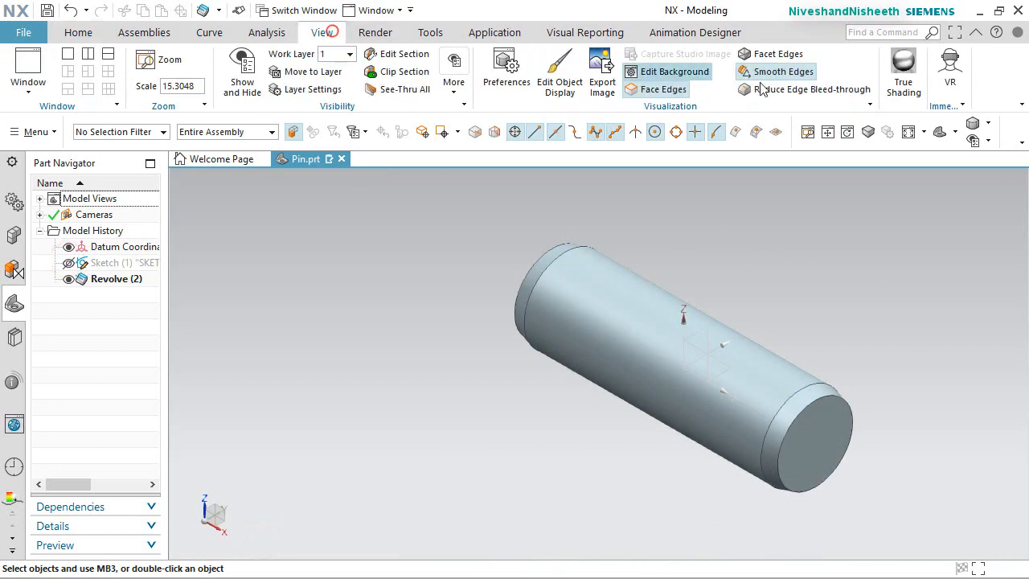
{"action": "left_click", "coordinate": [904, 71]}
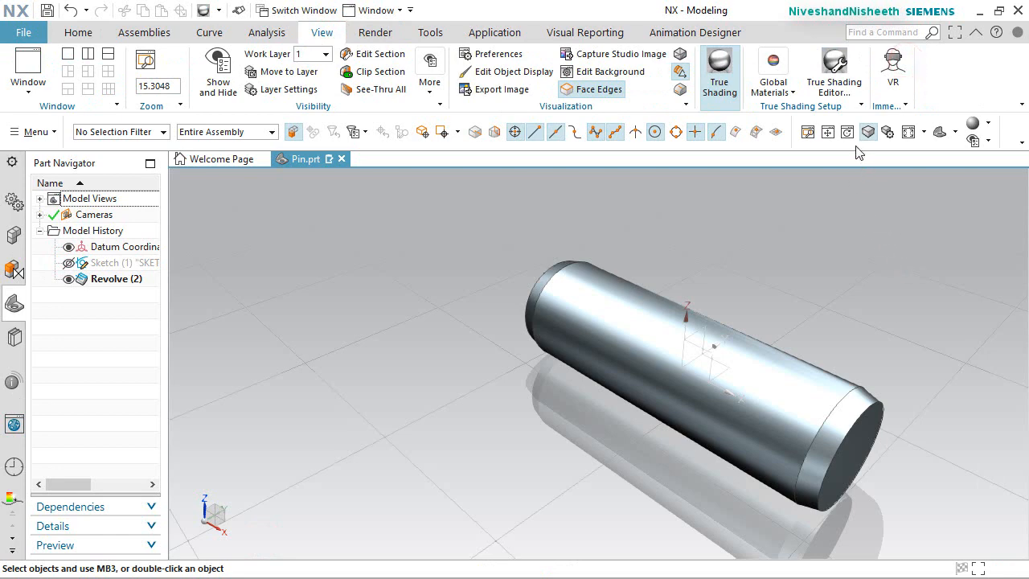
{"action": "left_click", "coordinate": [866, 130]}
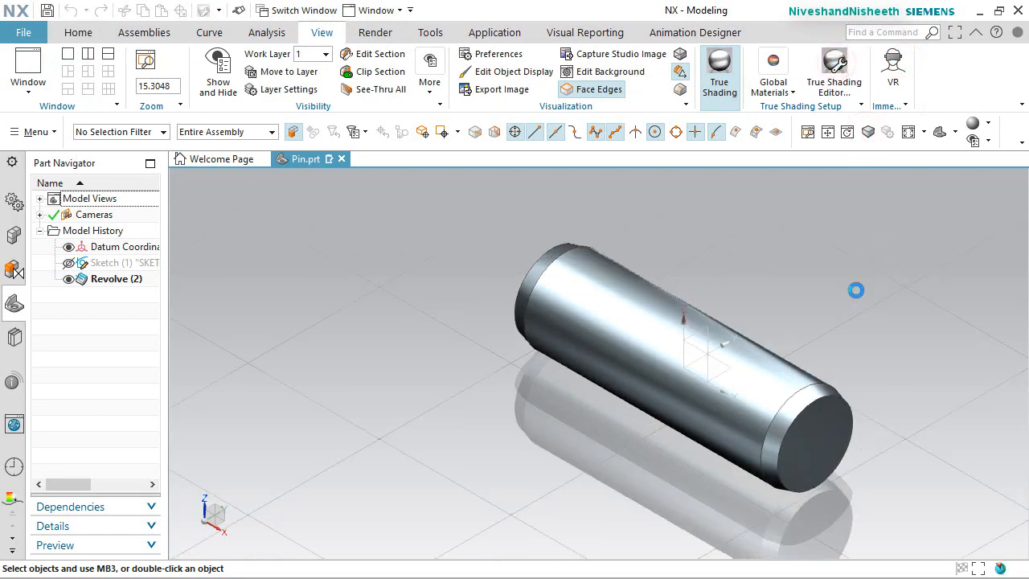
{"action": "left_click", "coordinate": [607, 320]}
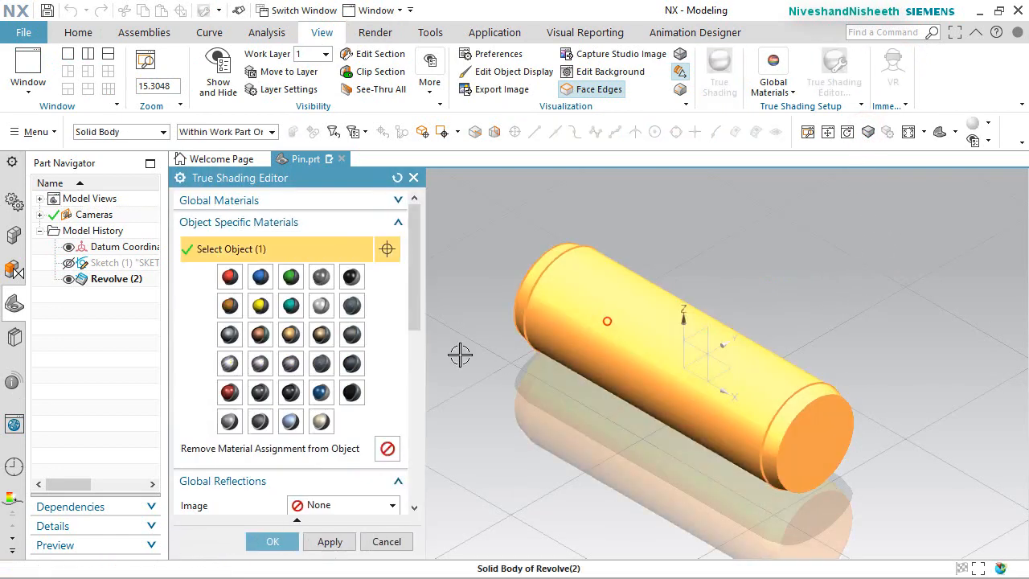
{"action": "left_click", "coordinate": [290, 334]}
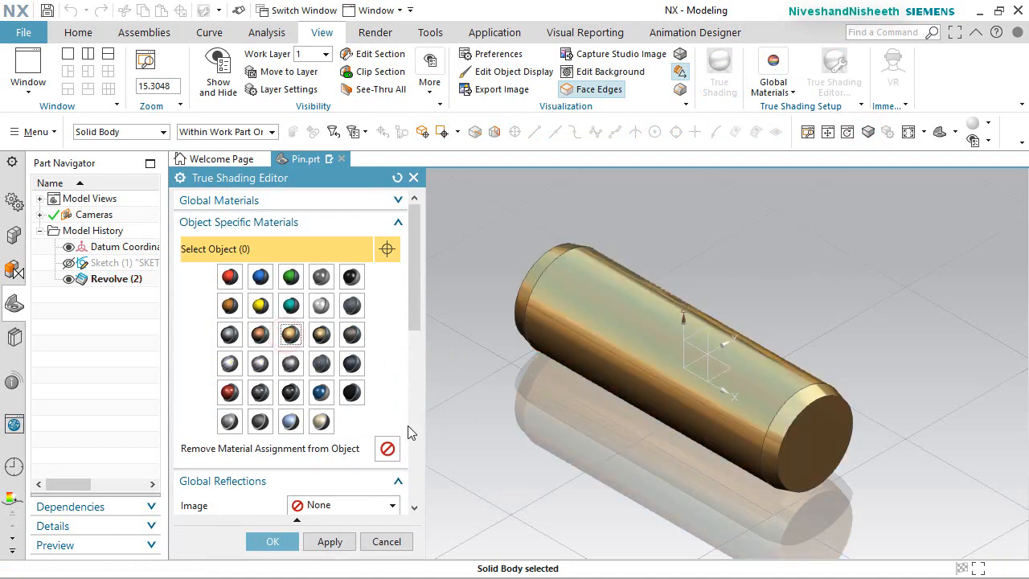
Turn off the ground plane grid, planar shadows and floor reflection, and brighten the scene lighting
{"action": "scroll", "coordinate": [389, 419], "scroll_direction": "down", "scroll_amount": 3}
{"action": "scroll", "coordinate": [313, 437], "scroll_direction": "down", "scroll_amount": 2}
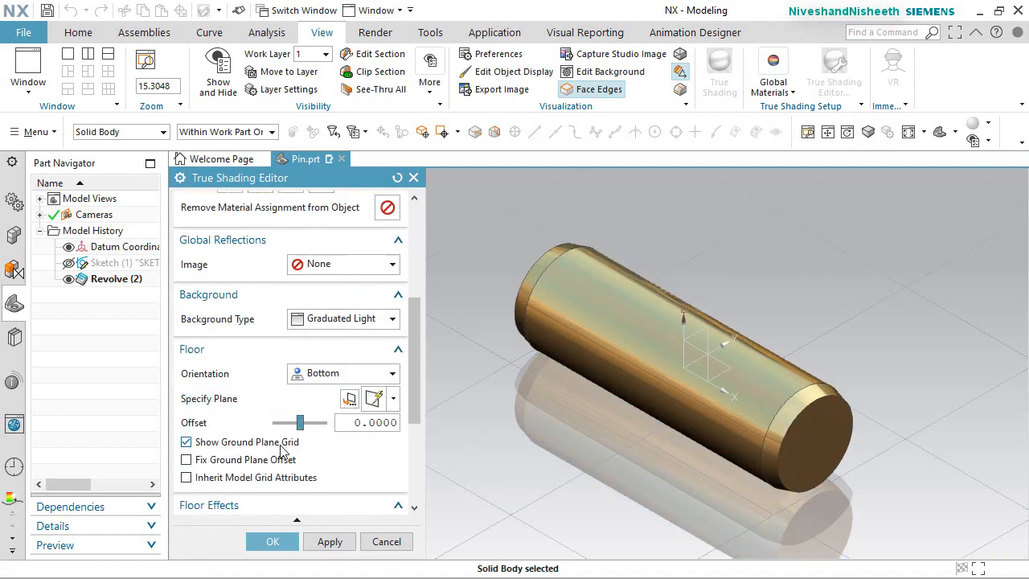
{"action": "left_click", "coordinate": [186, 443]}
{"action": "scroll", "coordinate": [192, 430], "scroll_direction": "down", "scroll_amount": 3}
{"action": "left_click", "coordinate": [192, 403]}
{"action": "left_click", "coordinate": [192, 452]}
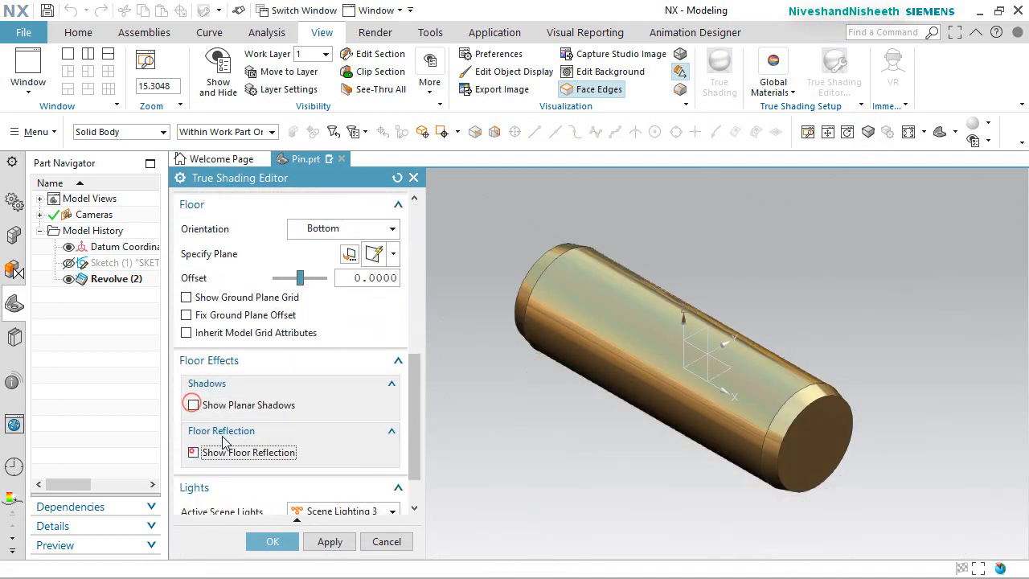
{"action": "scroll", "coordinate": [297, 465], "scroll_direction": "down", "scroll_amount": 1}
{"action": "mouse_move", "coordinate": [344, 483]}
{"action": "left_mouse_down"}
{"action": "mouse_move", "coordinate": [374, 482]}
{"action": "mouse_move", "coordinate": [362, 483]}
{"action": "left_mouse_up"}
{"action": "left_click", "coordinate": [273, 542]}
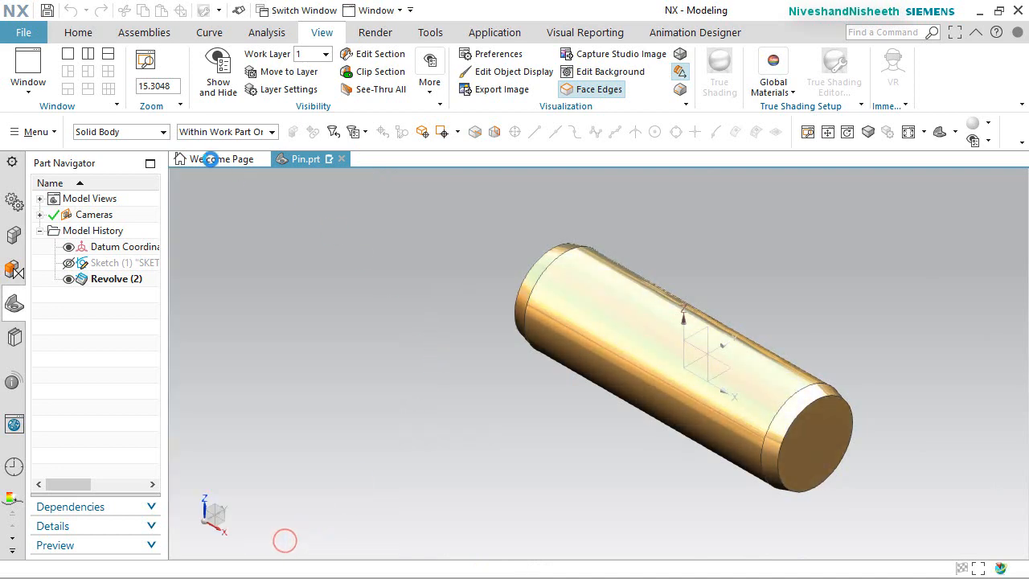
Save the finished pin part and close it
{"action": "left_click", "coordinate": [71, 31]}
{"action": "left_click", "coordinate": [46, 11]}
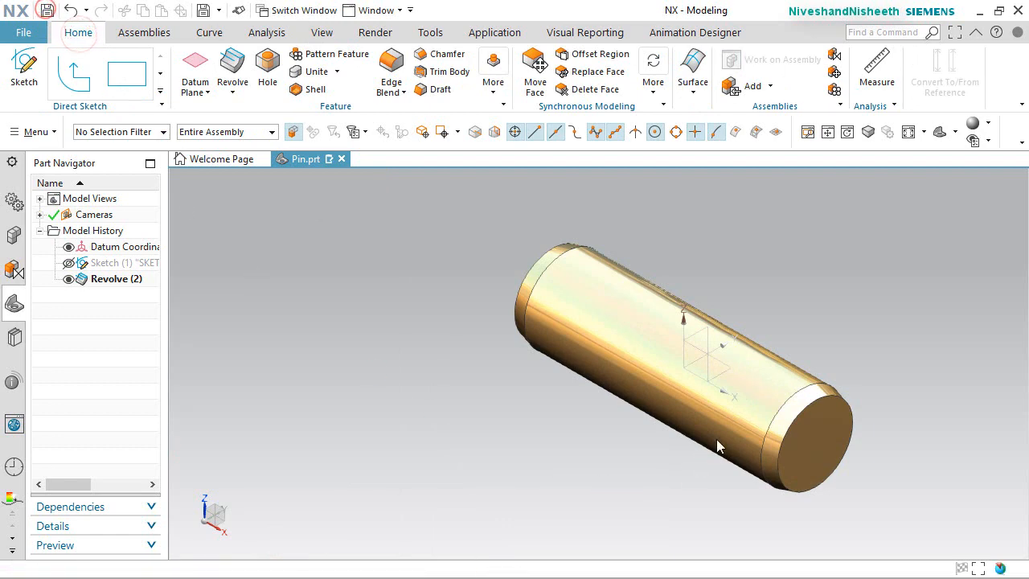
{"action": "middle_click_drag", "start_coordinate": [717, 367], "coordinate": [510, 324]}
{"action": "key", "text": "End"}
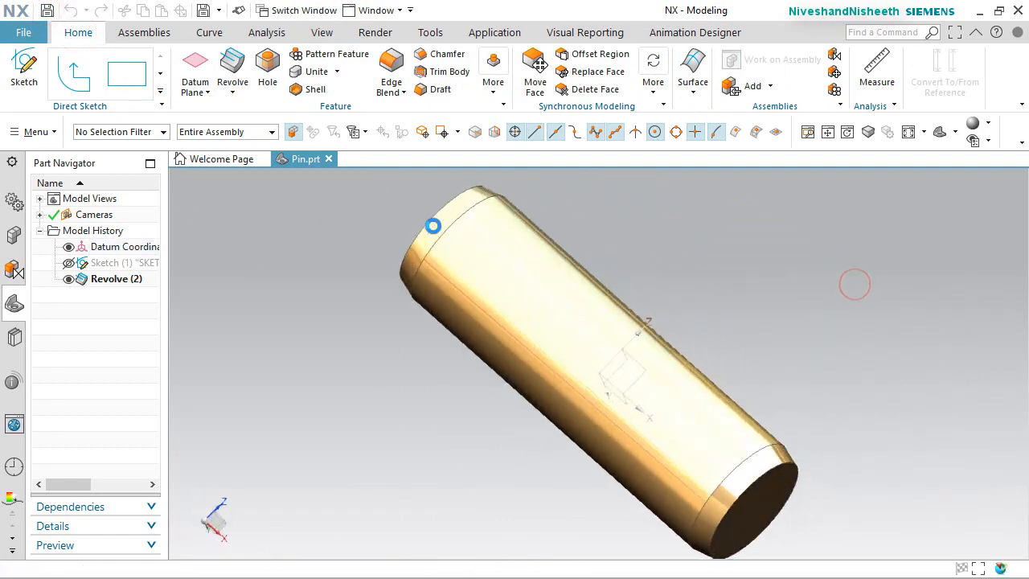
{"action": "left_click", "coordinate": [329, 158]}
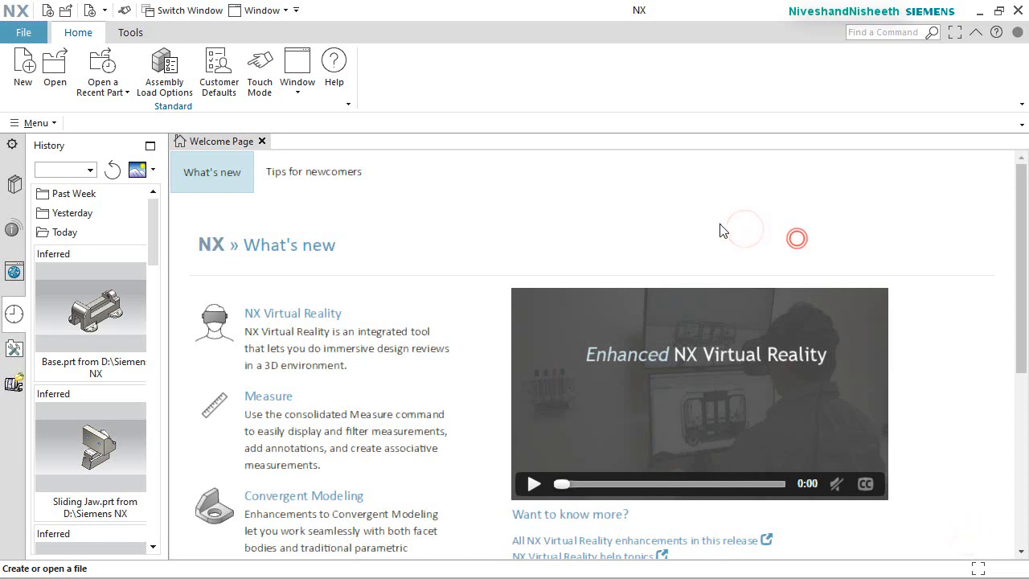
Create a new assembly file in millimetres named Mechanical Bench Vise Assembly
{"action": "left_click", "coordinate": [23, 69]}
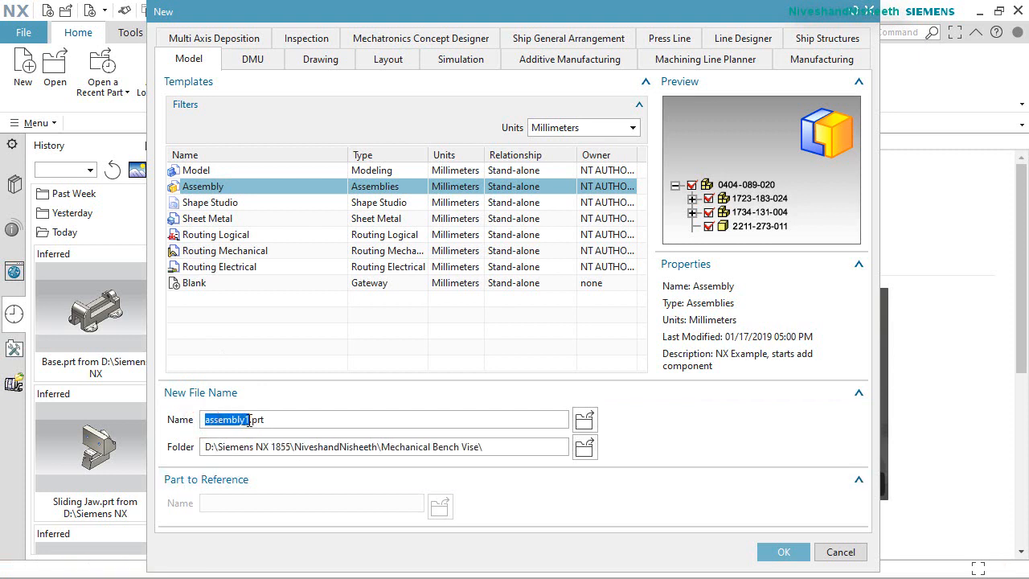
{"action": "type", "text": "Mechanical Bench Vise Assembly"}
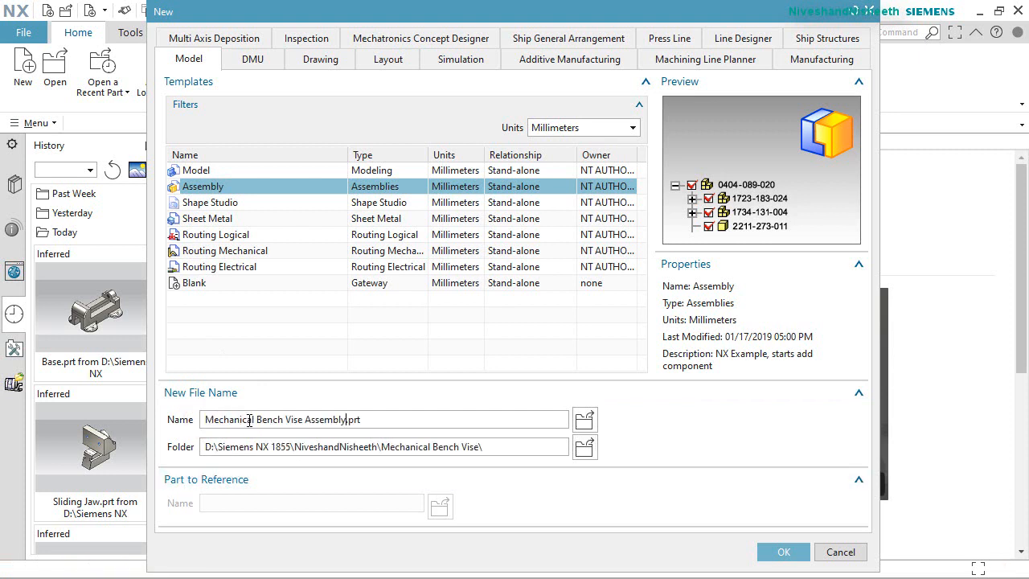
{"action": "left_click", "coordinate": [798, 553]}
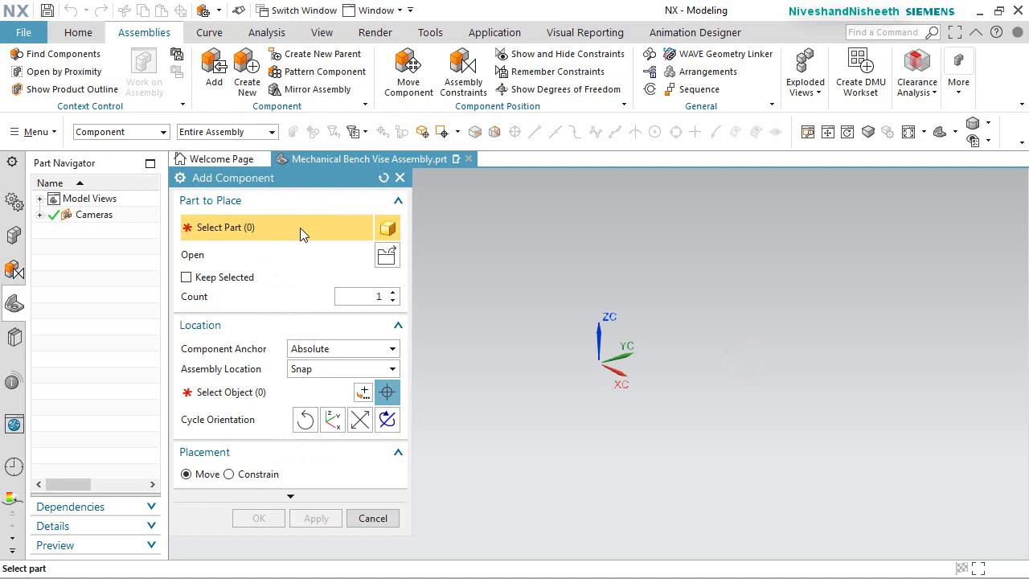
Load Base.prt from the Mechanical Bench Vise folder as the component to place
{"action": "left_click", "coordinate": [387, 262]}
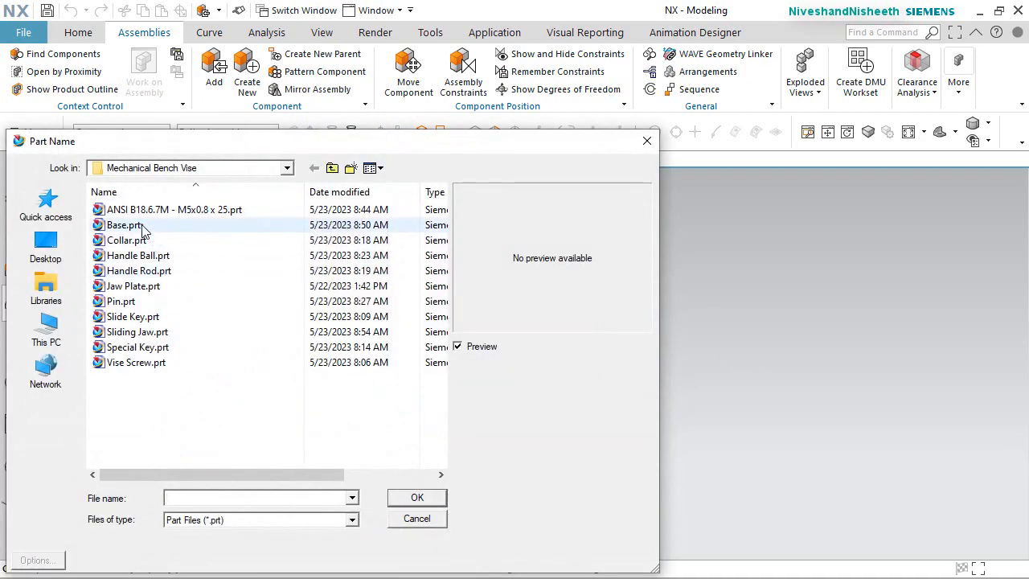
{"action": "left_click", "coordinate": [140, 226]}
{"action": "left_click", "coordinate": [411, 497]}
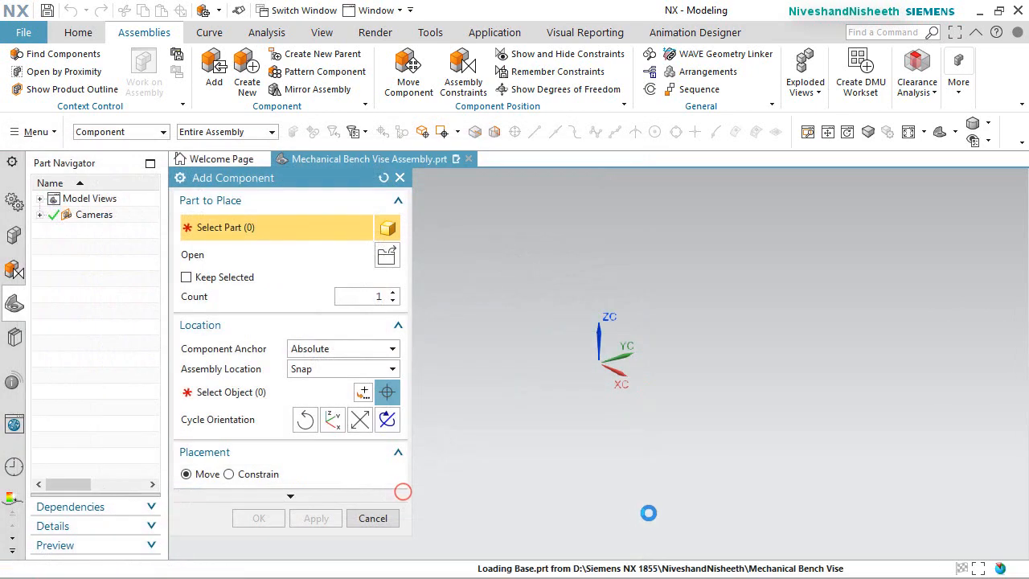
{"action": "left_click", "coordinate": [233, 390]}
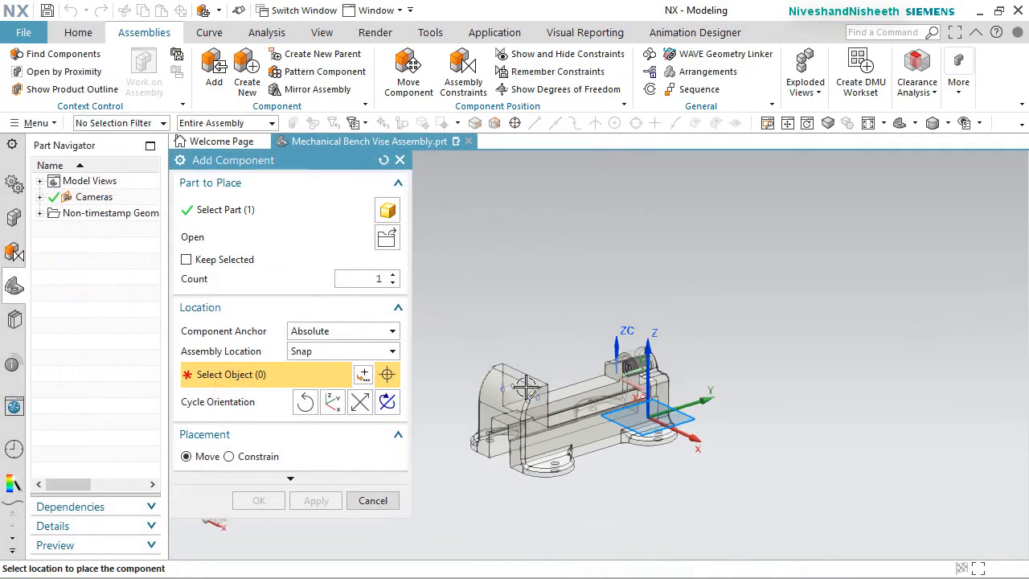
Set the base component's assembly location to WCS
{"action": "left_click", "coordinate": [291, 480]}
{"action": "left_click_drag", "start_coordinate": [415, 315], "coordinate": [417, 447]}
{"action": "left_click", "coordinate": [392, 301]}
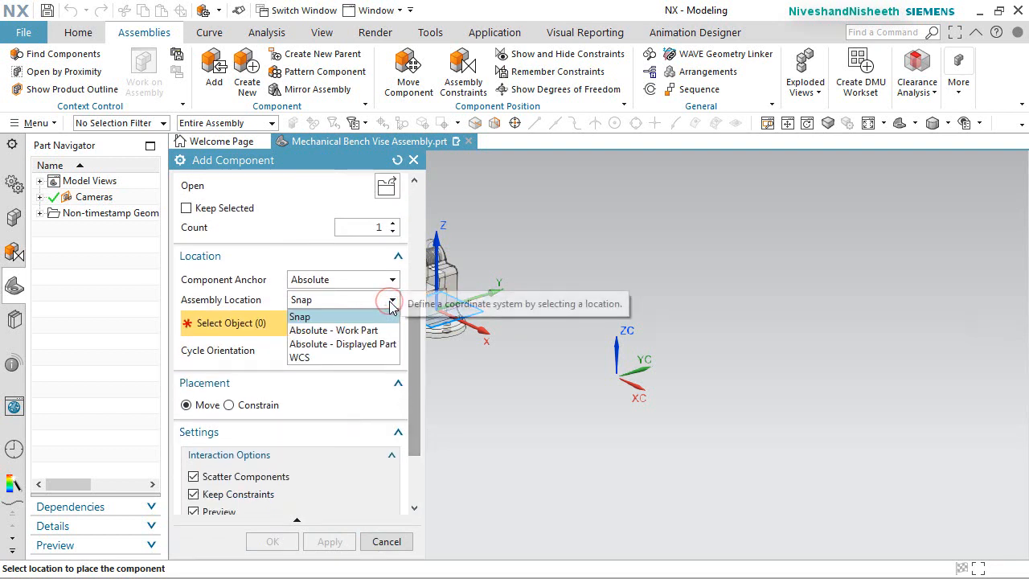
{"action": "left_click", "coordinate": [347, 358]}
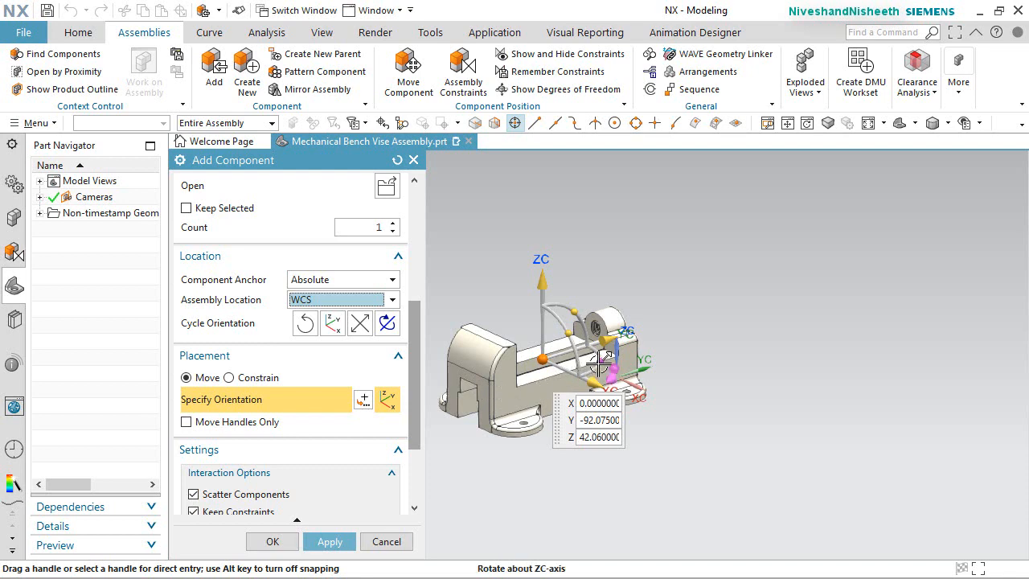
Rotate the base 180 degrees about the ZC axis and set its Y and Z origin coordinates to 0
{"action": "left_click_drag", "start_coordinate": [603, 359], "coordinate": [528, 357]}
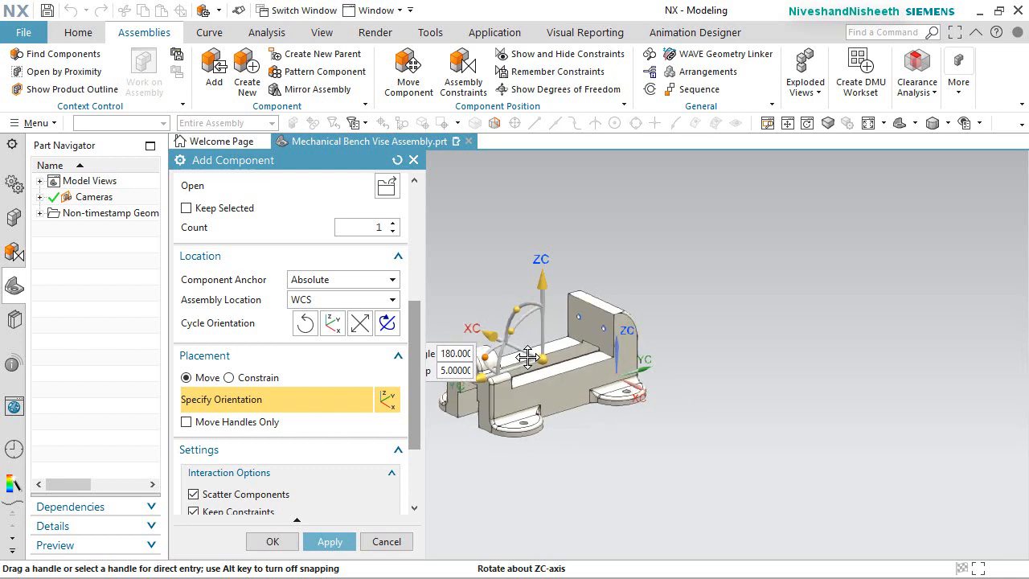
{"action": "left_click", "coordinate": [543, 360]}
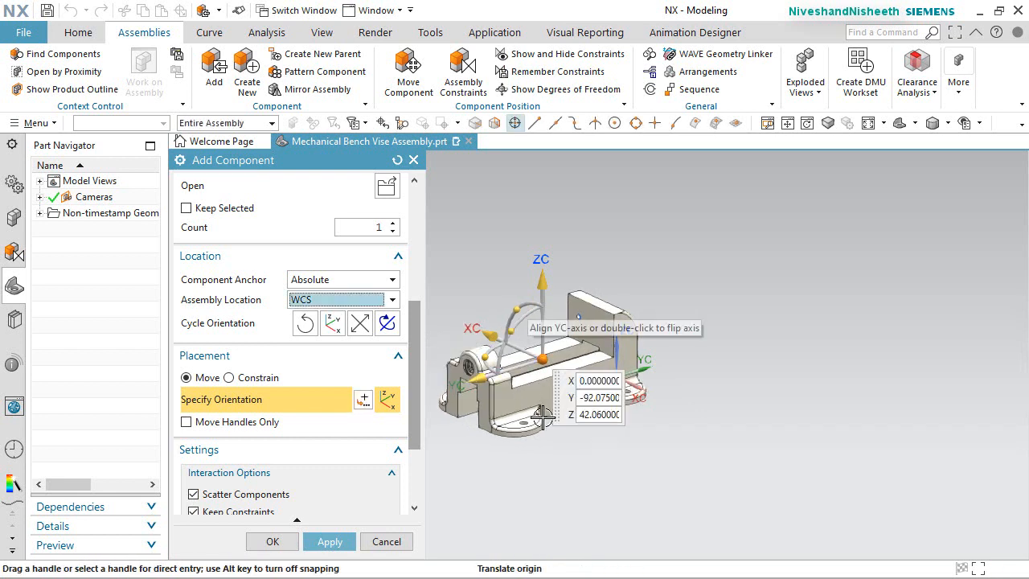
{"action": "left_click", "coordinate": [595, 398]}
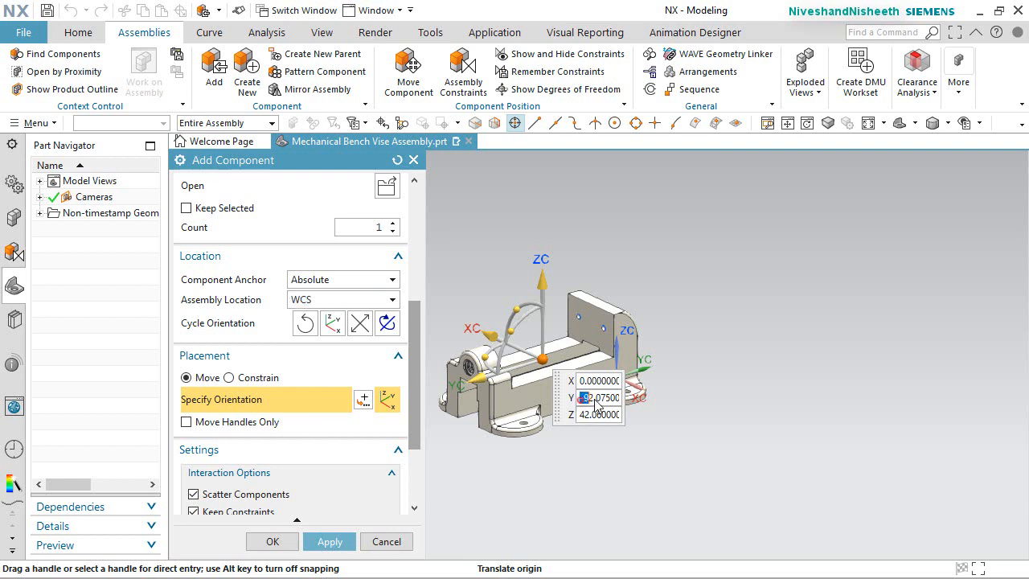
{"action": "type", "text": "0."}
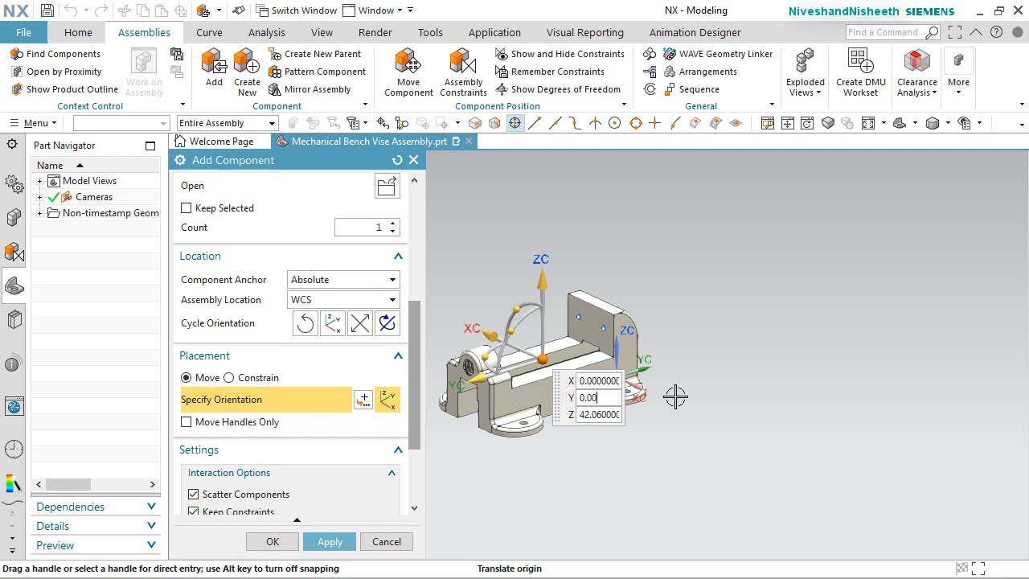
{"action": "key", "text": "Return"}
{"action": "left_click", "coordinate": [654, 395]}
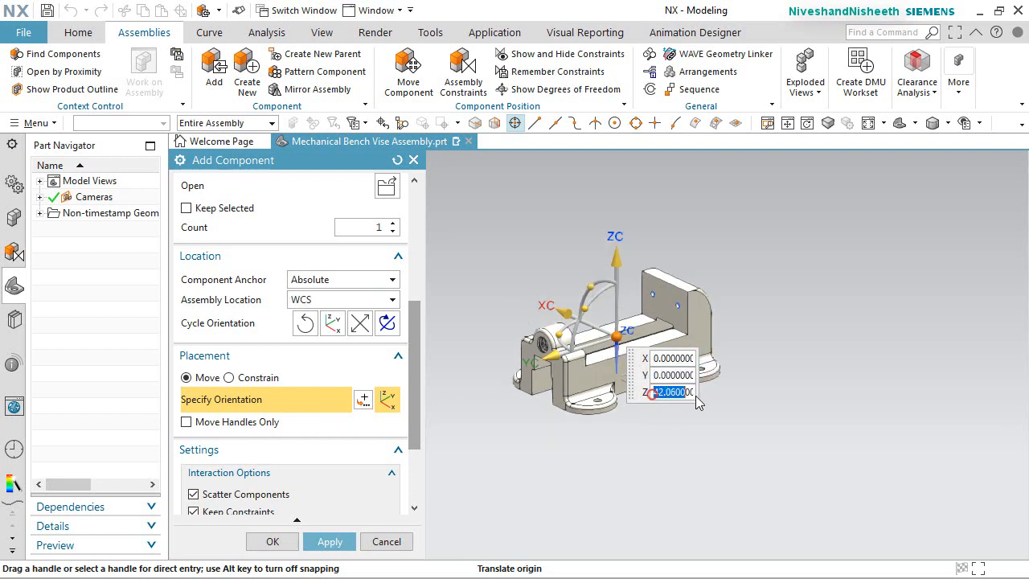
{"action": "type", "text": "0."}
{"action": "key", "text": "Return"}
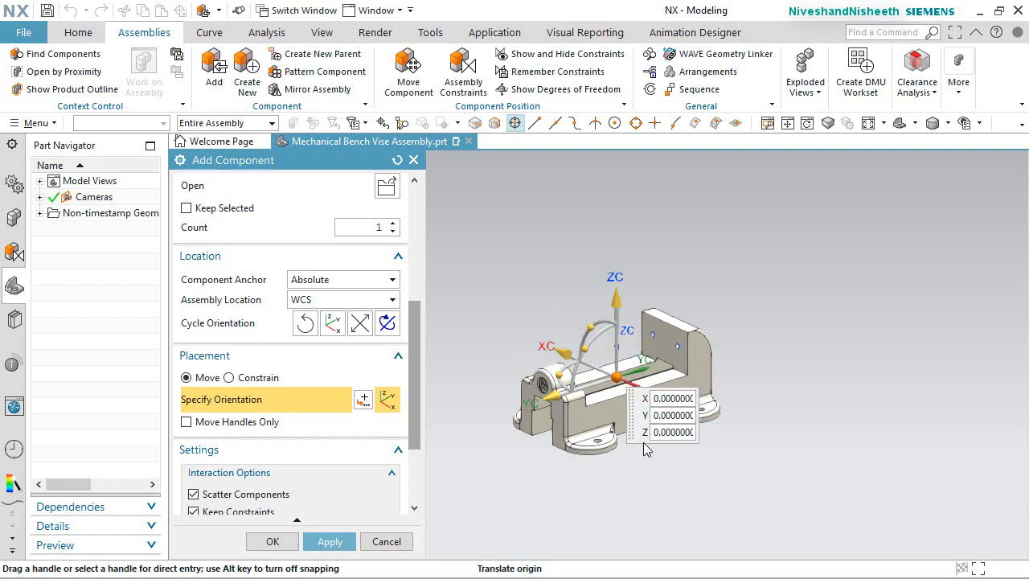
{"action": "left_click_drag", "start_coordinate": [631, 423], "coordinate": [700, 242]}
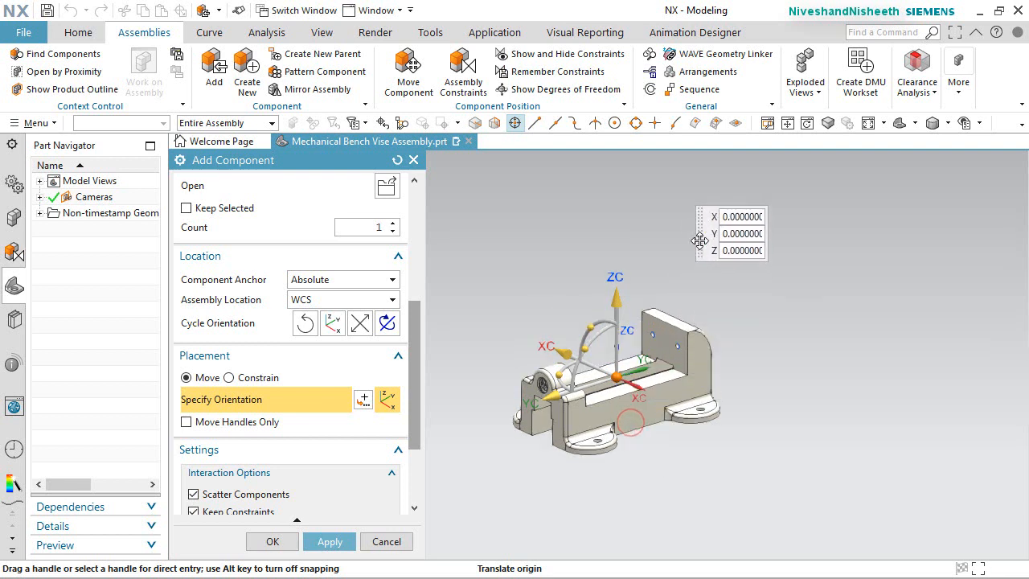
Place the base in the assembly using the Entire Part reference set and a Fix constraint
{"action": "scroll", "coordinate": [417, 397], "scroll_direction": "down", "scroll_amount": 3}
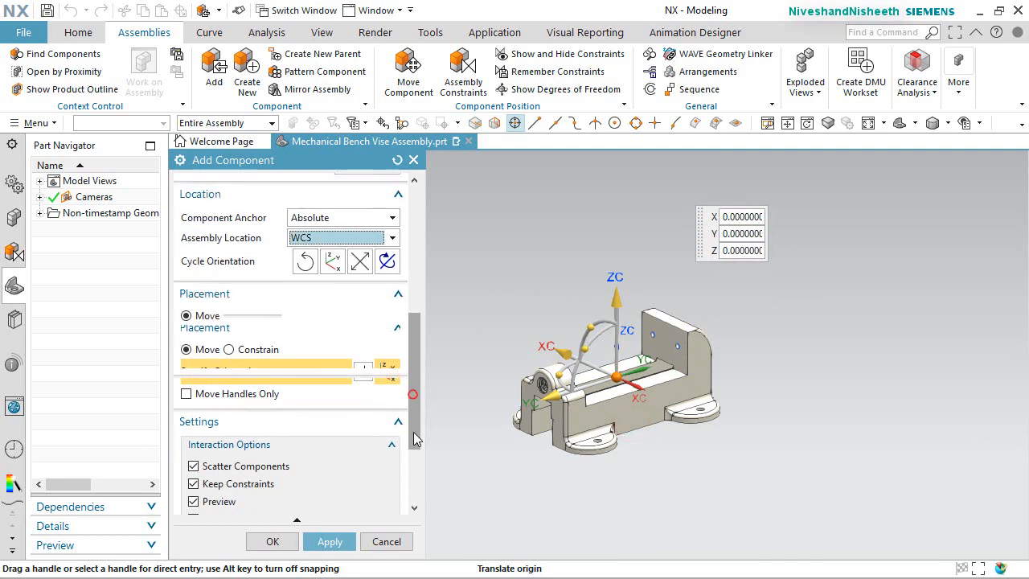
{"action": "left_click", "coordinate": [390, 476]}
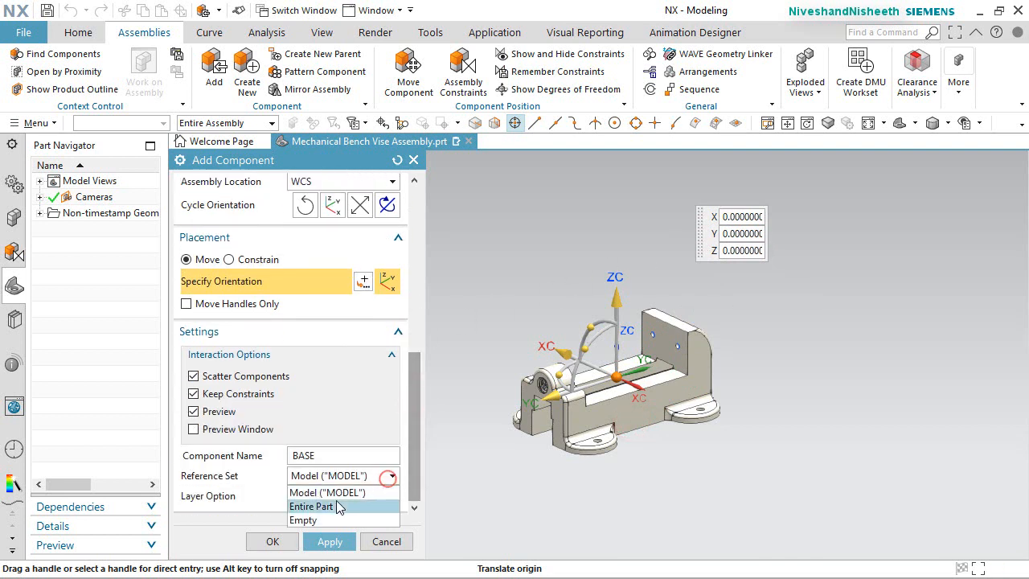
{"action": "left_click", "coordinate": [336, 507]}
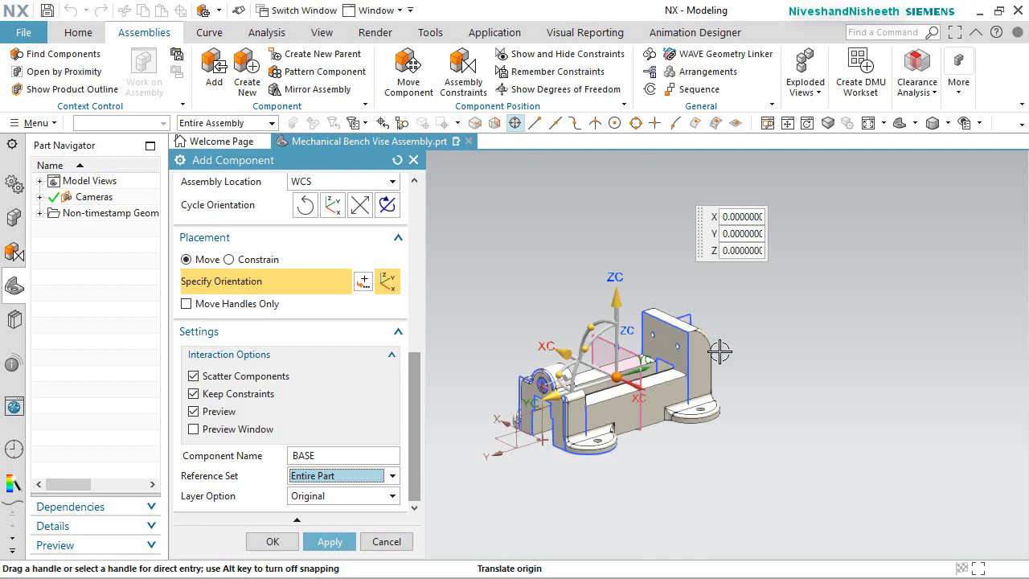
{"action": "left_click", "coordinate": [273, 541]}
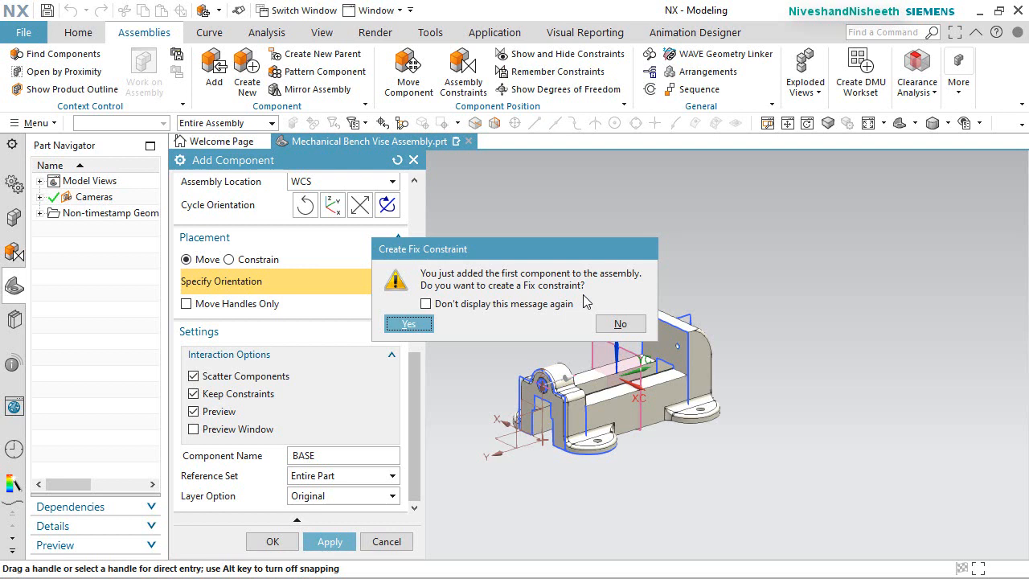
{"action": "left_click", "coordinate": [410, 324]}
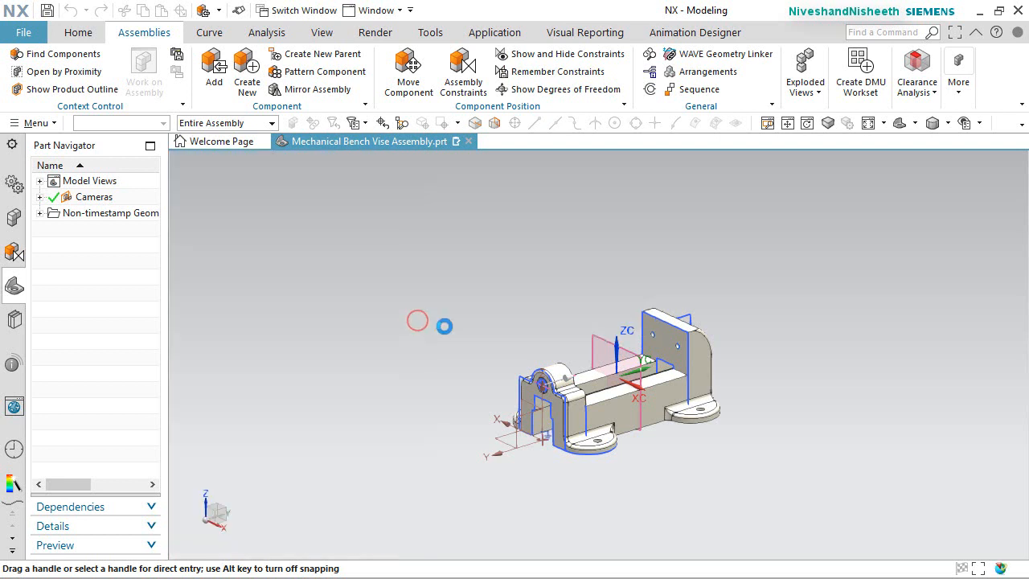
{"action": "key", "text": "ctrl+f"}
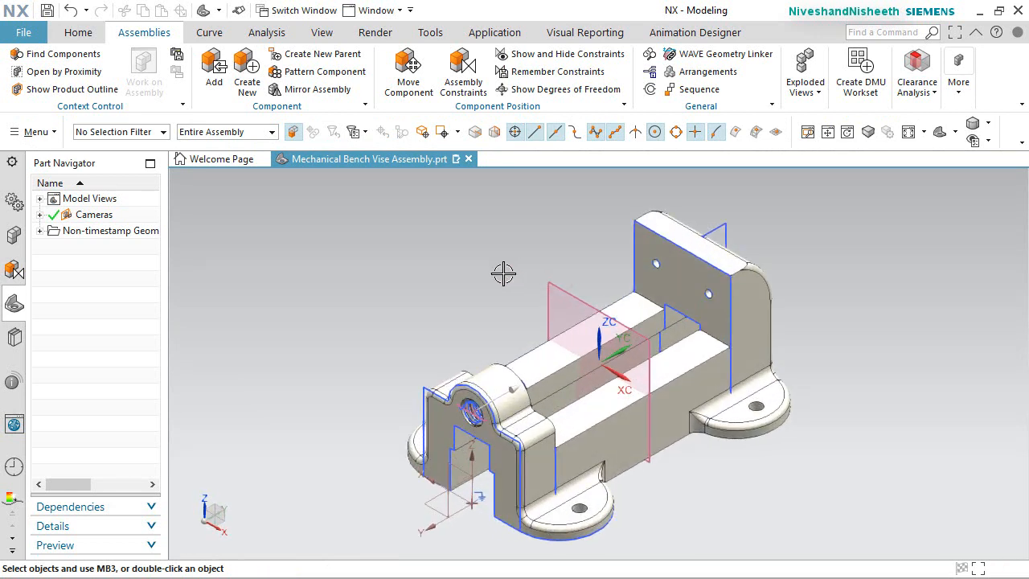
Save the assembly and check the base component's degrees of freedom
{"action": "key", "text": "ctrl+s"}
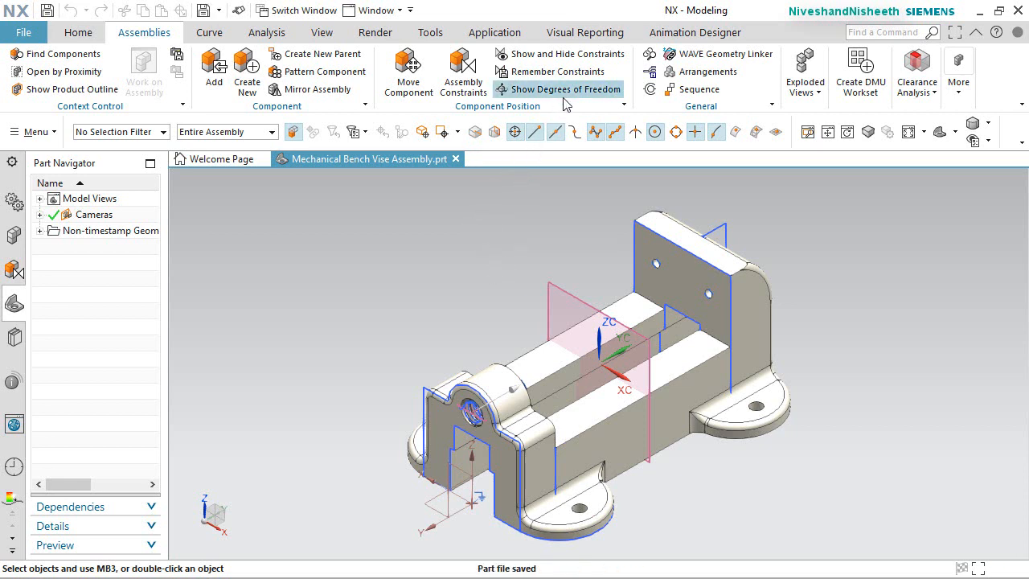
{"action": "left_click", "coordinate": [588, 90]}
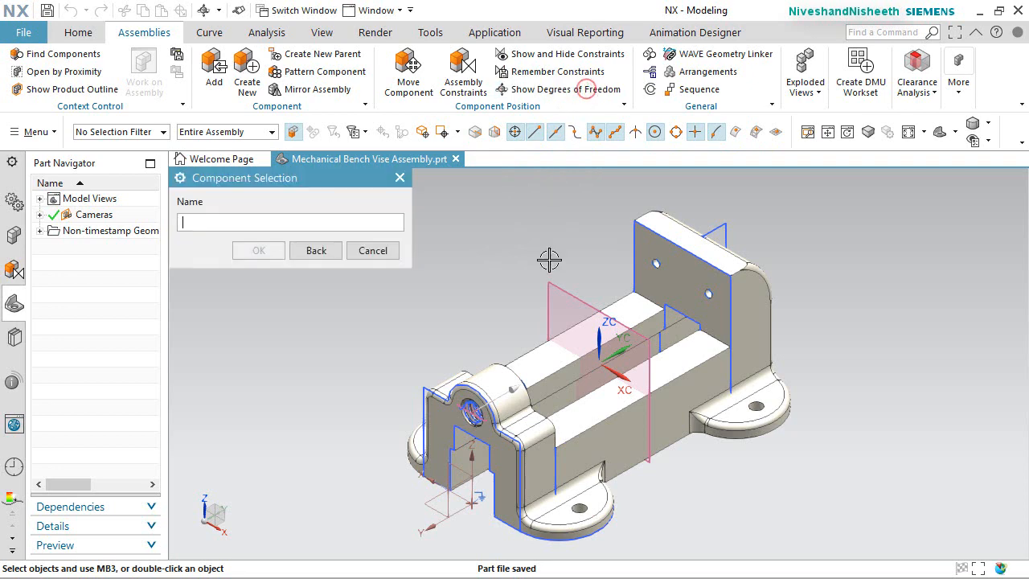
{"action": "left_click", "coordinate": [660, 244]}
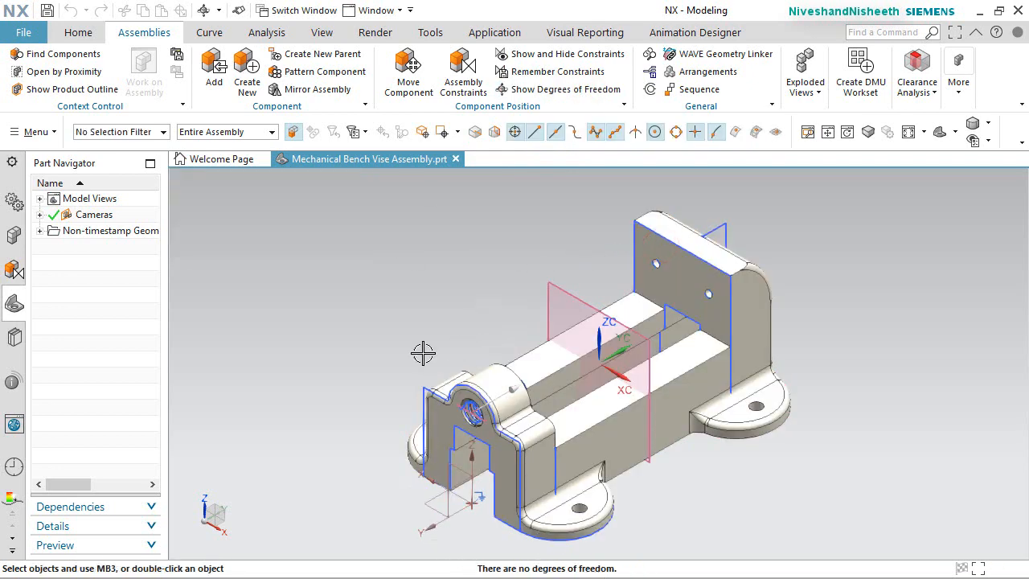
Hide all curves, sketches, datum planes, datum axes and assembly constraints, and save the assembly
{"action": "left_click", "coordinate": [322, 32]}
{"action": "left_click", "coordinate": [241, 77]}
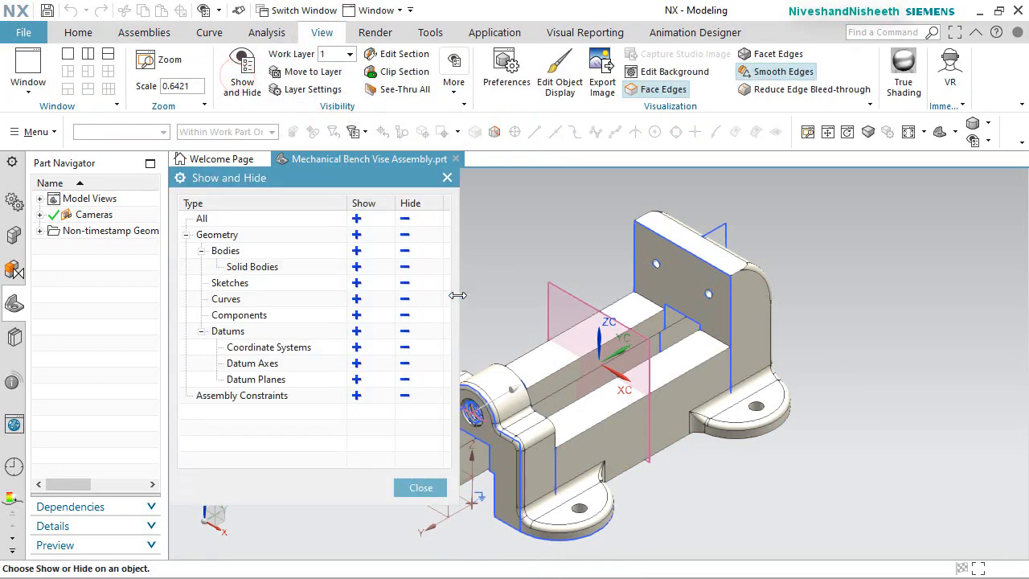
{"action": "left_click", "coordinate": [405, 298]}
{"action": "left_click", "coordinate": [405, 286]}
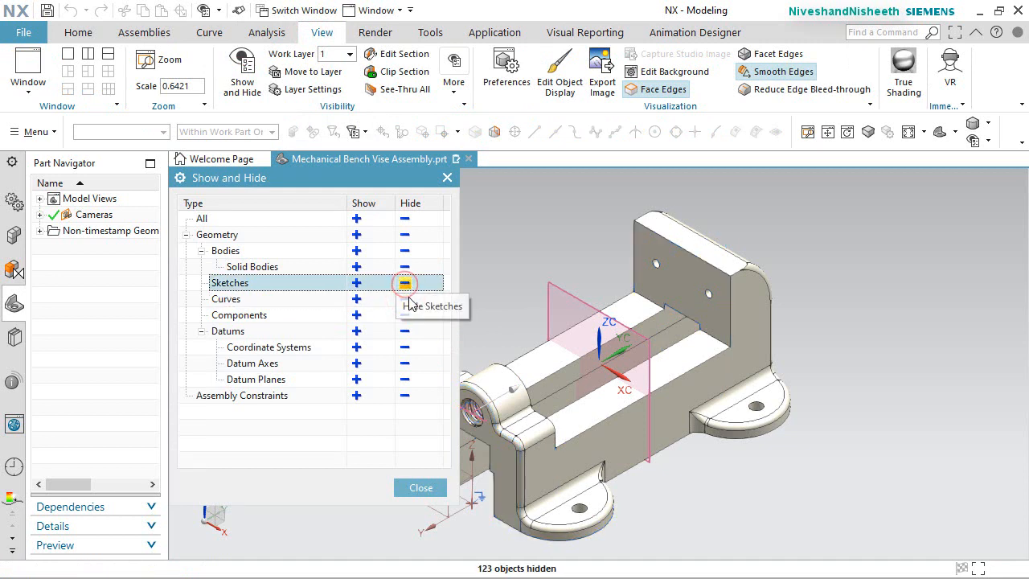
{"action": "left_click", "coordinate": [402, 380]}
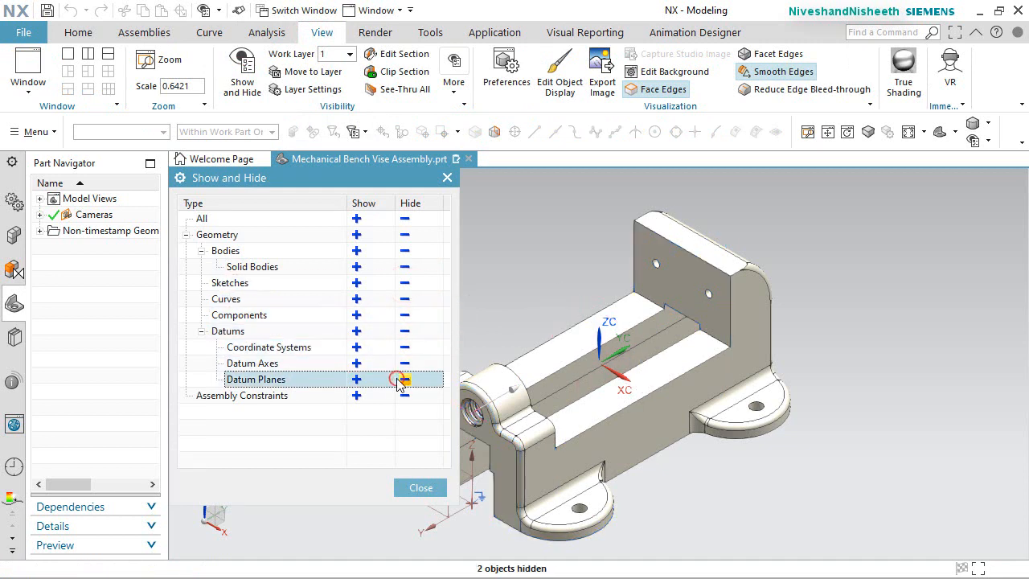
{"action": "left_click", "coordinate": [405, 363]}
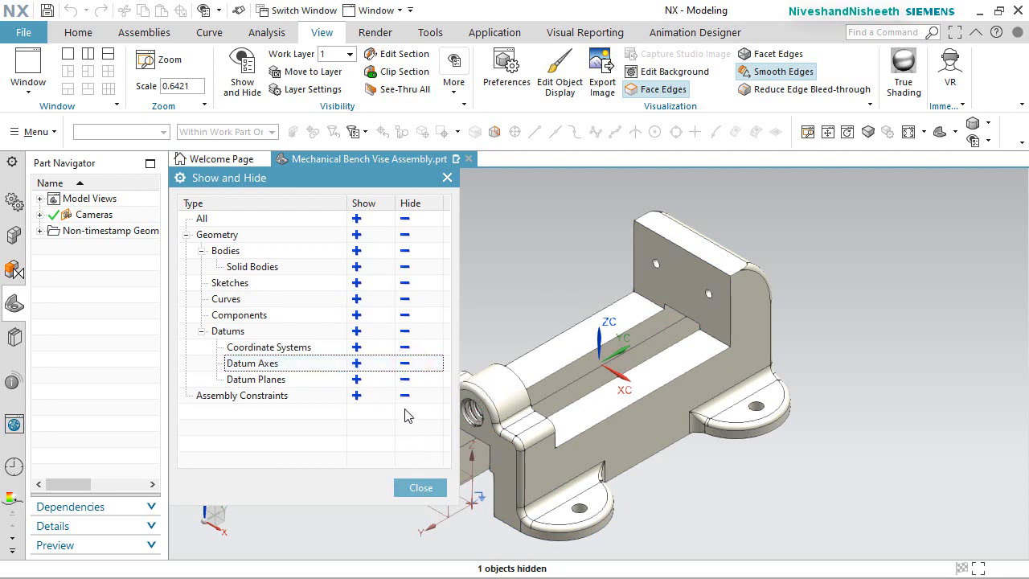
{"action": "left_click", "coordinate": [405, 395]}
{"action": "left_click", "coordinate": [418, 488]}
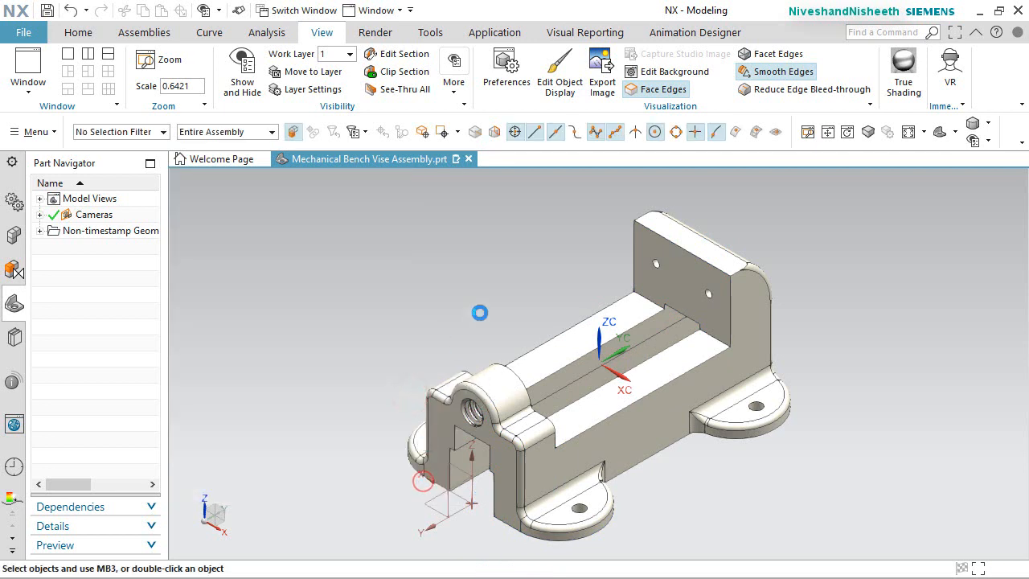
{"action": "key", "text": "ctrl+s"}
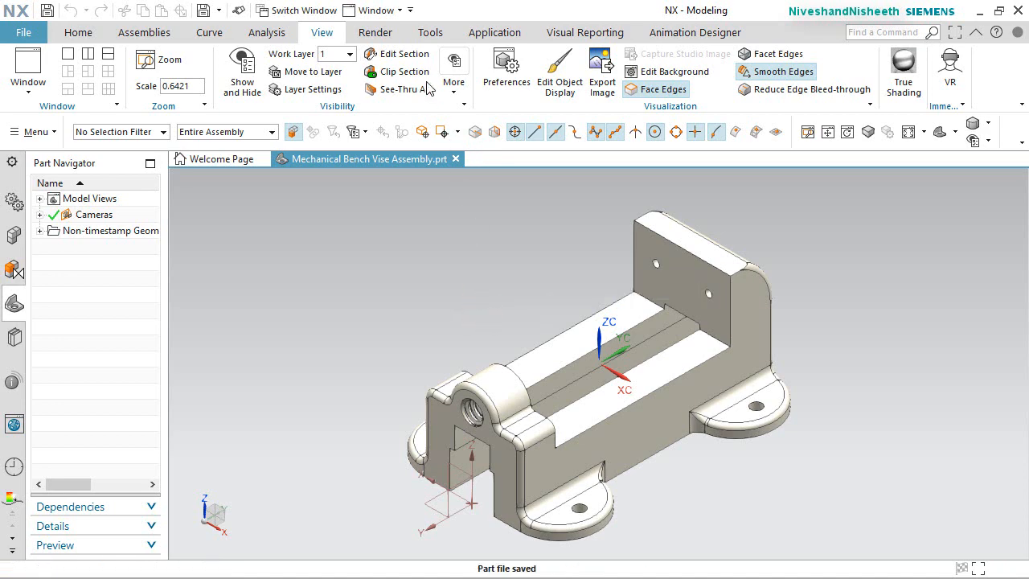
Turn on True Shading without perspective, and disable its ground plane grid, planar shadows and floor reflection
{"action": "left_click", "coordinate": [904, 81]}
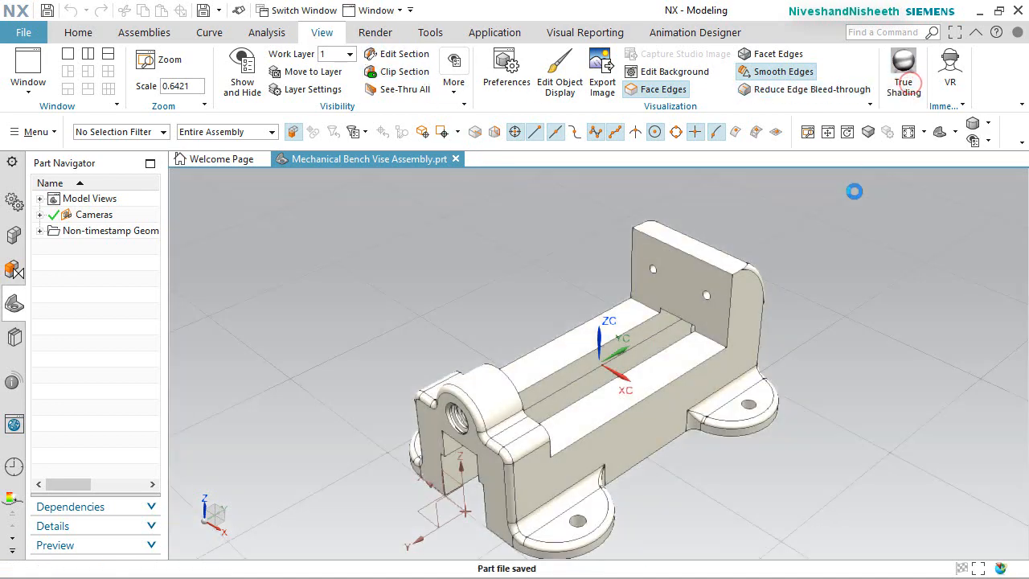
{"action": "left_click", "coordinate": [866, 130]}
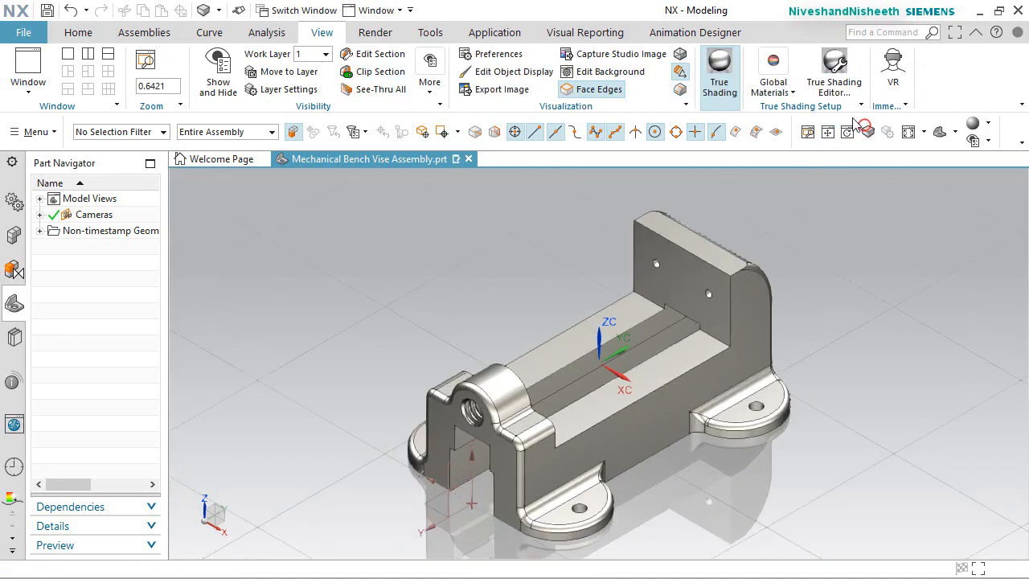
{"action": "left_click", "coordinate": [826, 71]}
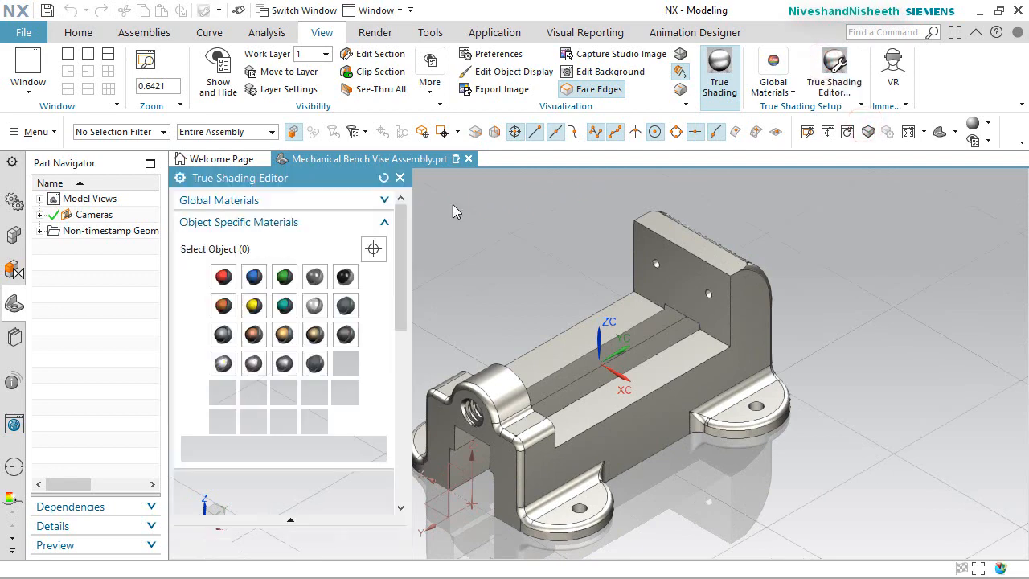
{"action": "scroll", "coordinate": [201, 440], "scroll_direction": "down", "scroll_amount": 8}
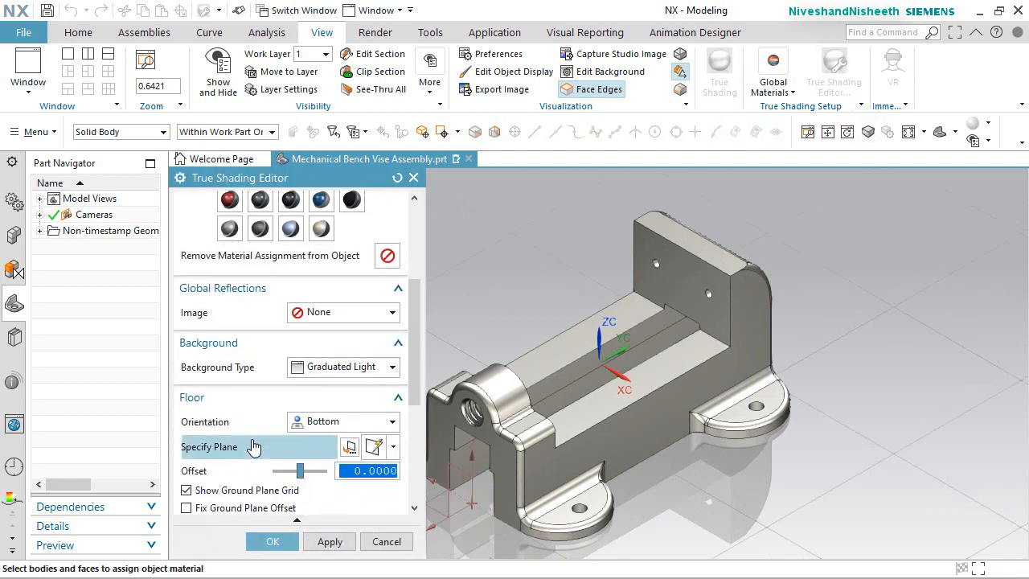
{"action": "left_click", "coordinate": [188, 398]}
{"action": "scroll", "coordinate": [239, 415], "scroll_direction": "down", "scroll_amount": 2}
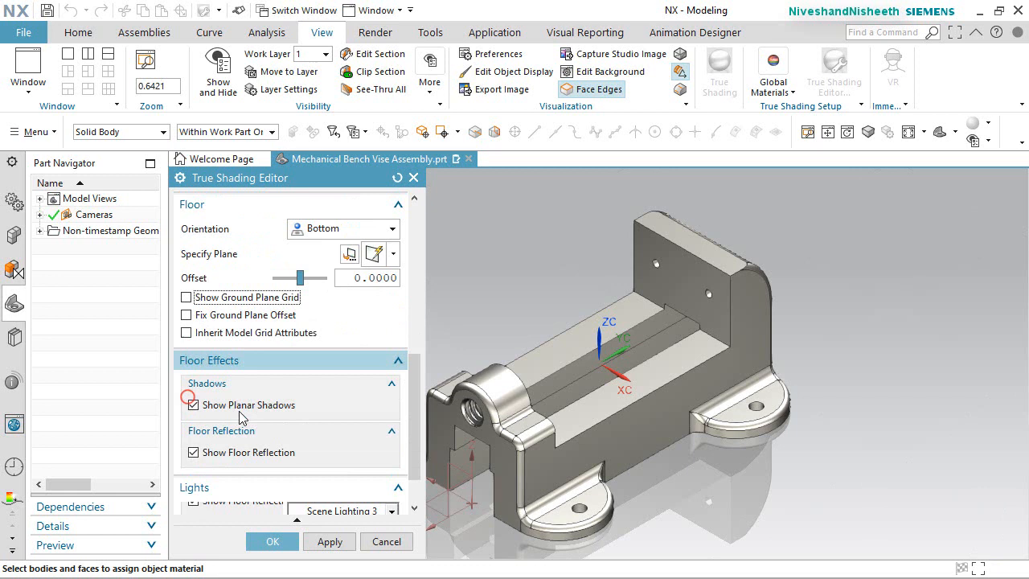
{"action": "left_click", "coordinate": [196, 405]}
{"action": "left_click", "coordinate": [211, 455]}
Brighten the scene lights slightly and accept the True Shading settings
{"action": "scroll", "coordinate": [210, 458], "scroll_direction": "down", "scroll_amount": 2}
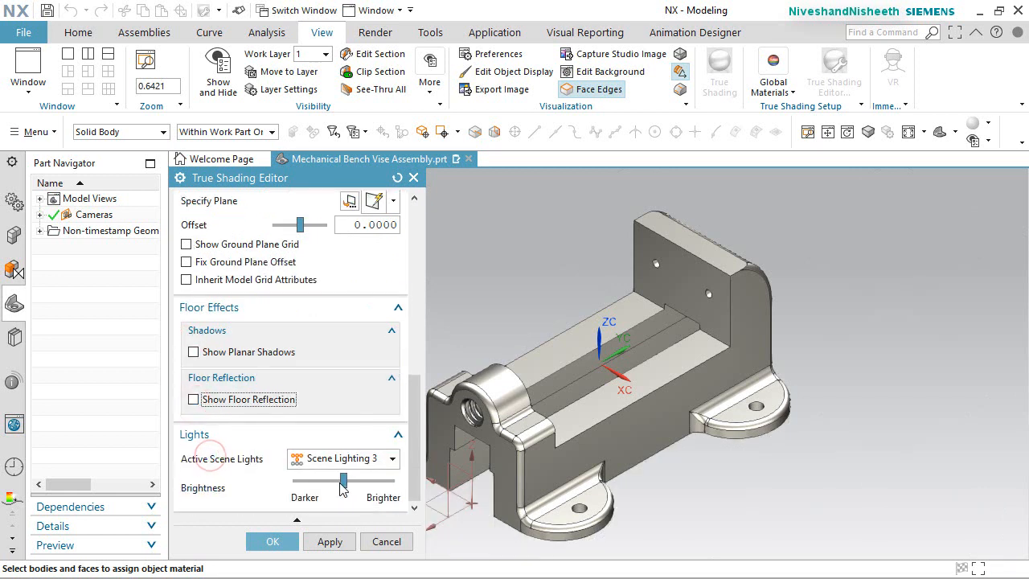
{"action": "left_click_drag", "start_coordinate": [341, 483], "coordinate": [354, 485]}
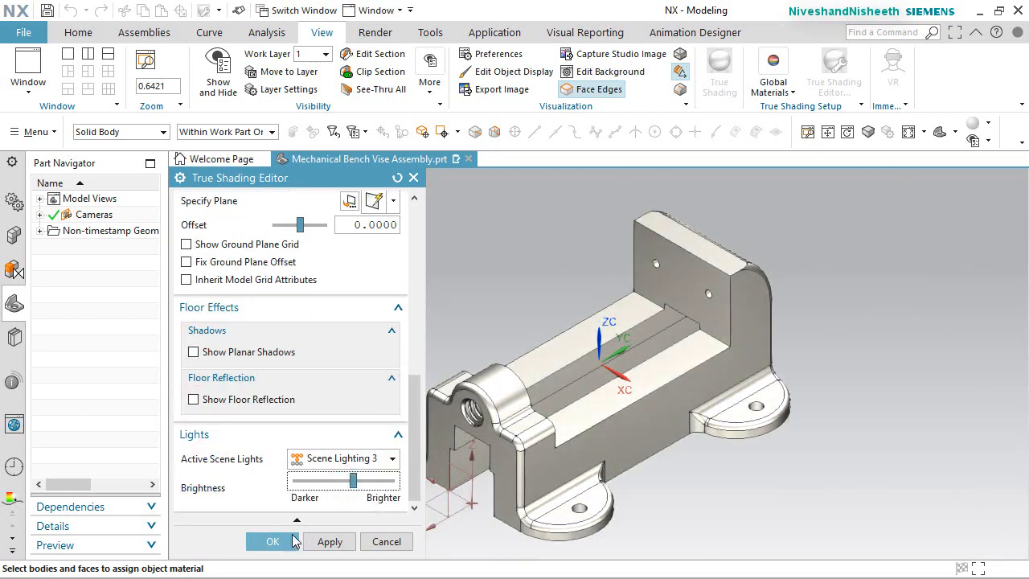
{"action": "left_click", "coordinate": [276, 542]}
Set the resolution of the advanced visualization views to Extra Fine in the visualization preferences
{"action": "left_click", "coordinate": [112, 36]}
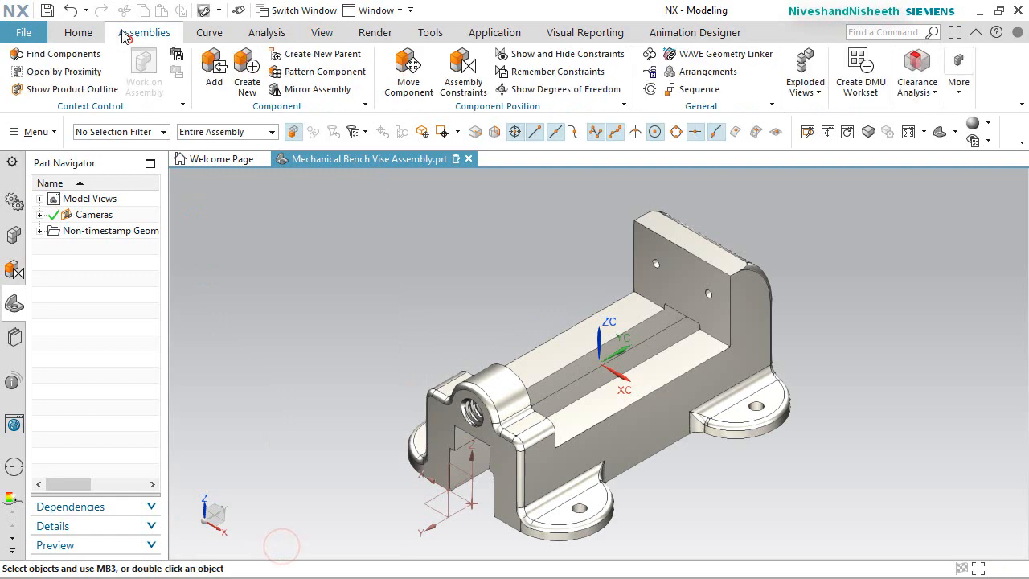
{"action": "left_click", "coordinate": [28, 30]}
{"action": "left_click", "coordinate": [121, 161]}
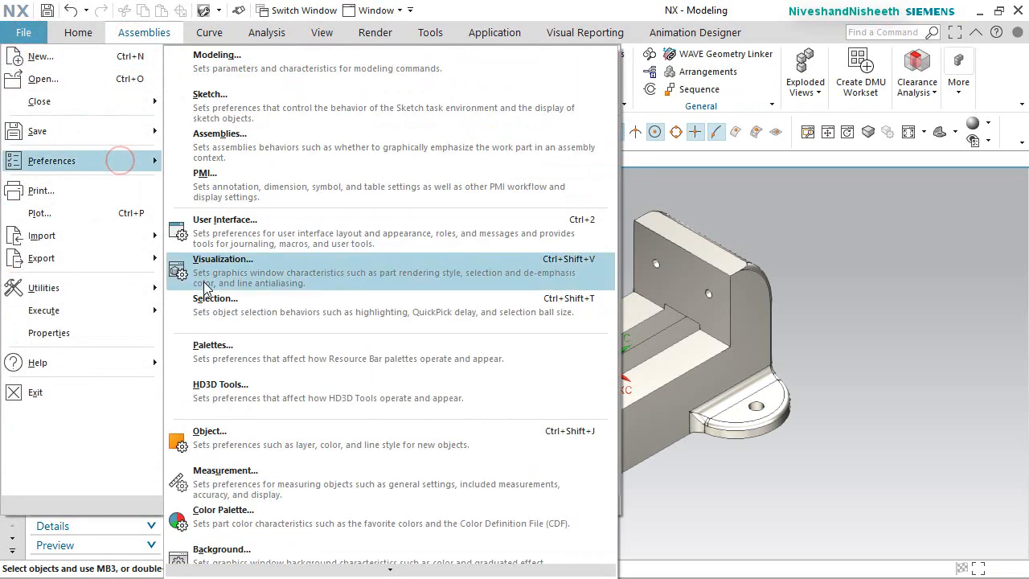
{"action": "left_click", "coordinate": [207, 288]}
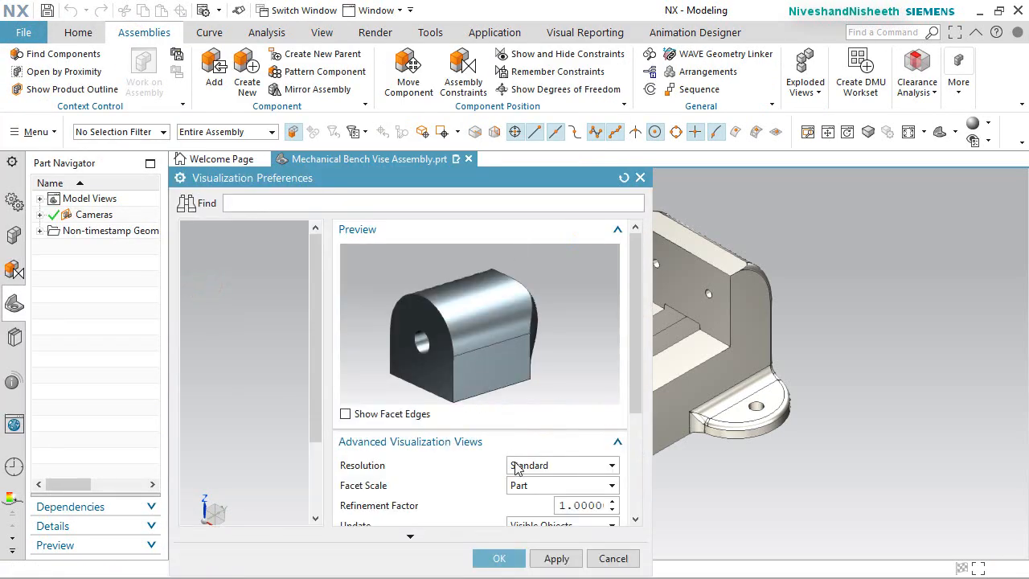
{"action": "left_click", "coordinate": [518, 466]}
{"action": "left_click", "coordinate": [544, 523]}
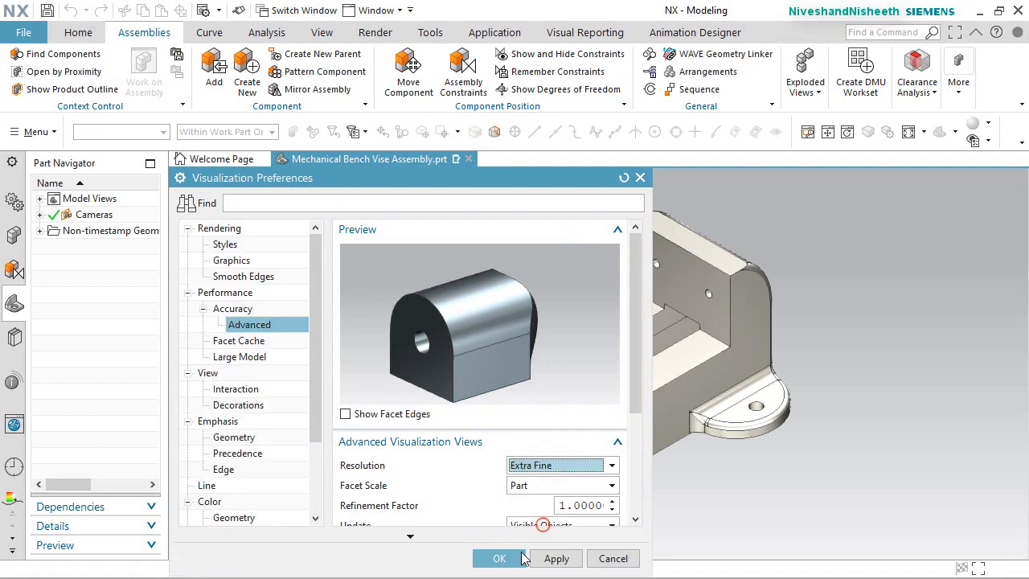
{"action": "left_click", "coordinate": [499, 558]}
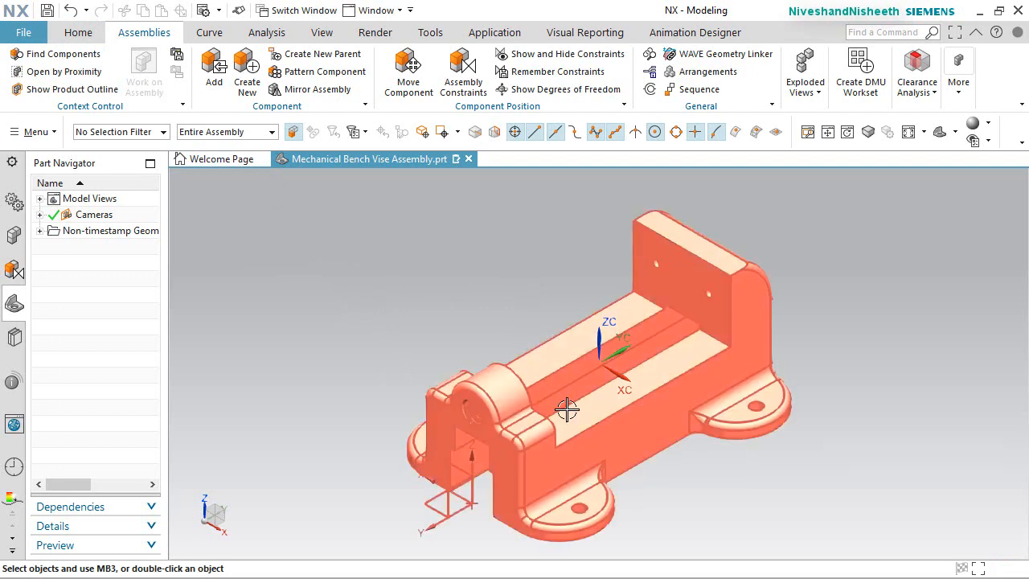
{"action": "middle_click_drag", "start_coordinate": [619, 386], "coordinate": [584, 285]}
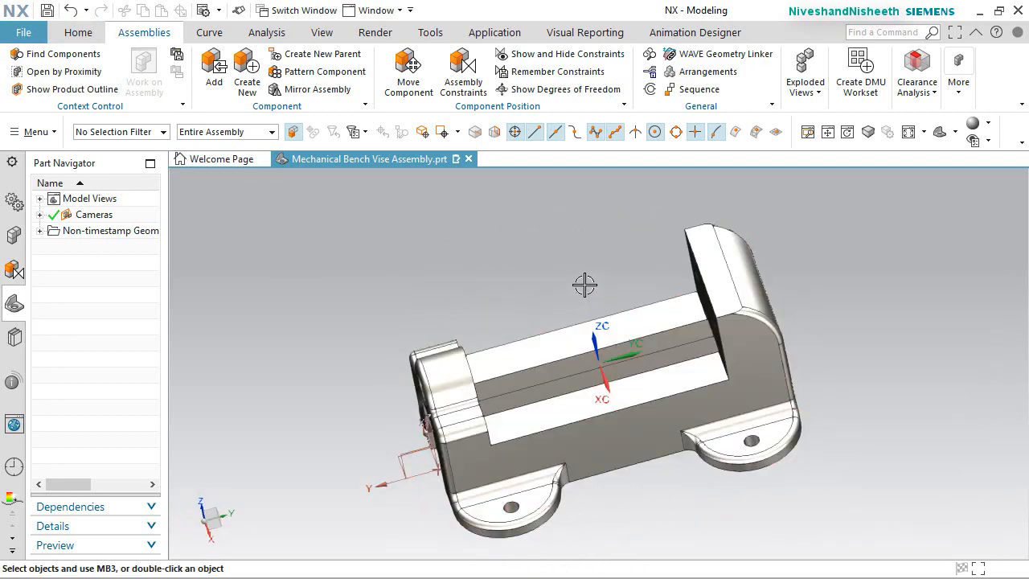
Return the assembly to the isometric view and save it
{"action": "key", "text": "End"}
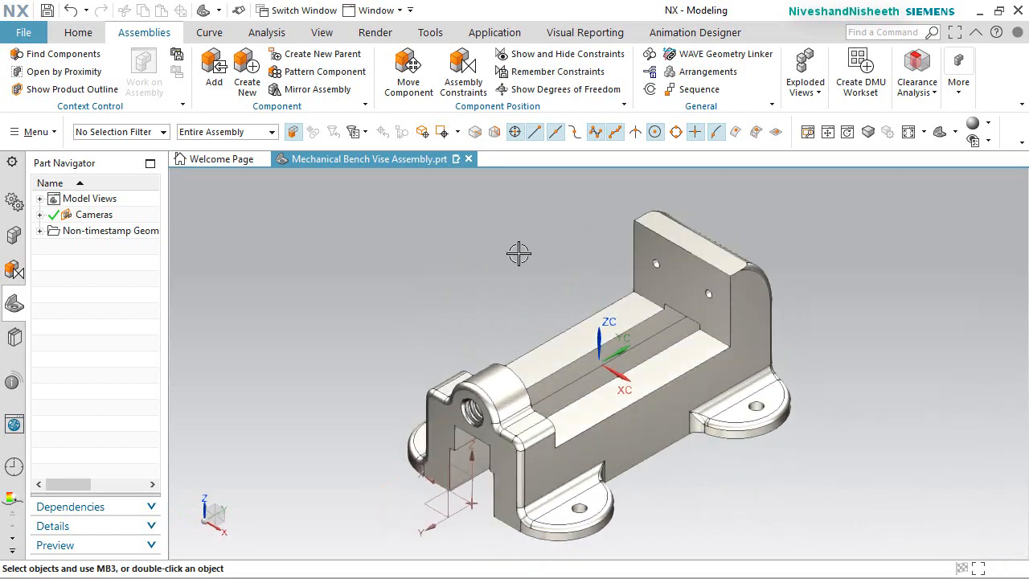
{"action": "key", "text": "ctrl+s"}
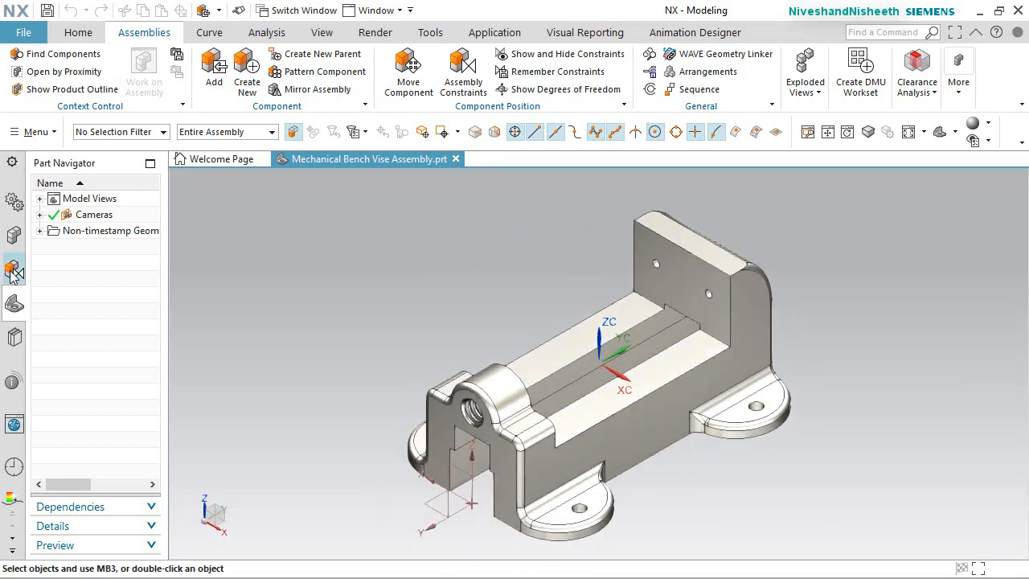
Start adding a component to the assembly and load Jaw Plate.prt as the part to place
{"action": "left_click", "coordinate": [14, 235]}
{"action": "left_click", "coordinate": [211, 74]}
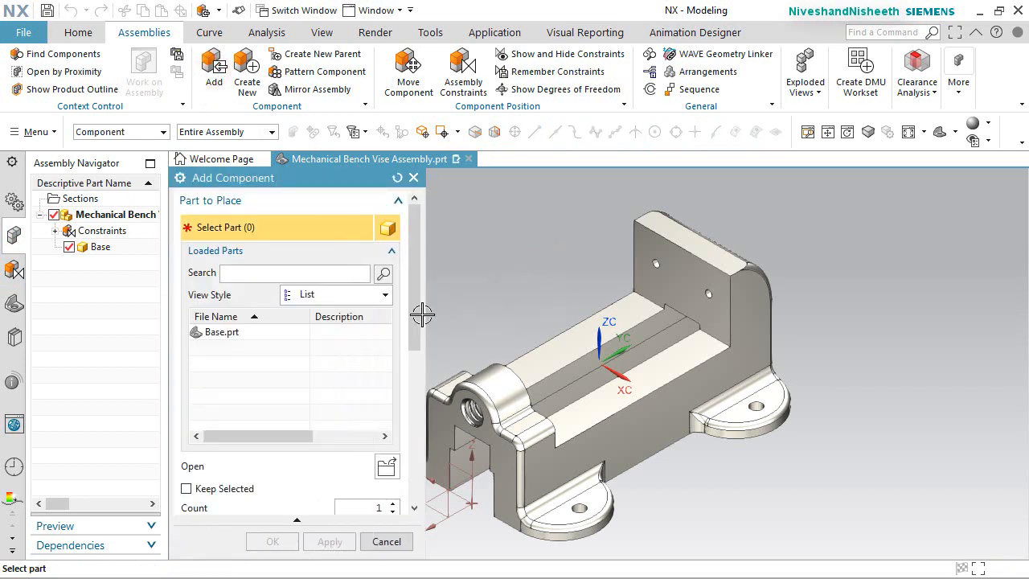
{"action": "left_click", "coordinate": [386, 467]}
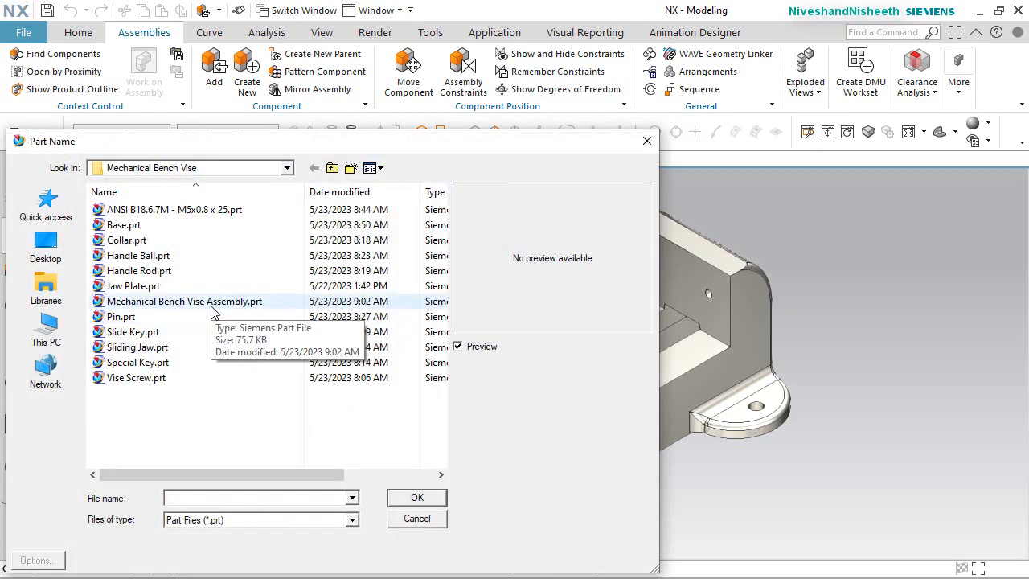
{"action": "left_click", "coordinate": [136, 286]}
{"action": "left_click", "coordinate": [417, 496]}
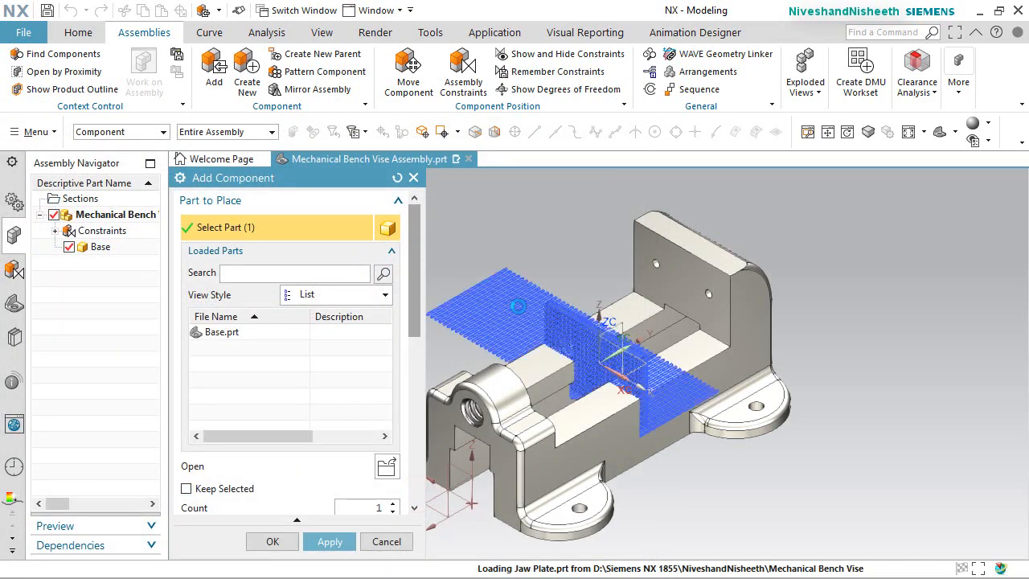
Set the jaw plate's assembly location to Absolute - Work Part, move it to about X -95, Y 53, and accept the placement
{"action": "scroll", "coordinate": [395, 409], "scroll_direction": "down", "scroll_amount": 3}
{"action": "scroll", "coordinate": [394, 414], "scroll_direction": "down", "scroll_amount": 3}
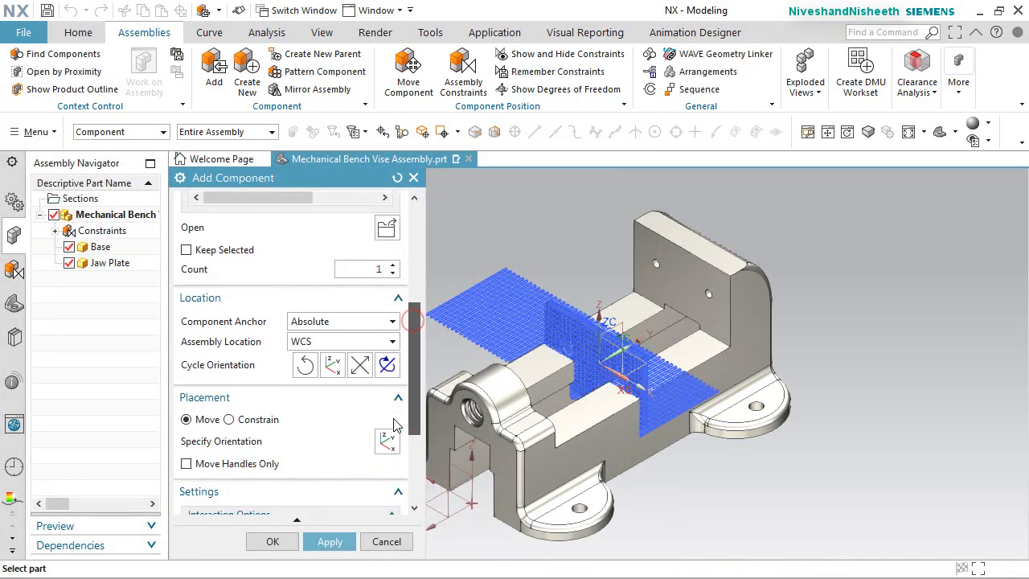
{"action": "left_click", "coordinate": [391, 341]}
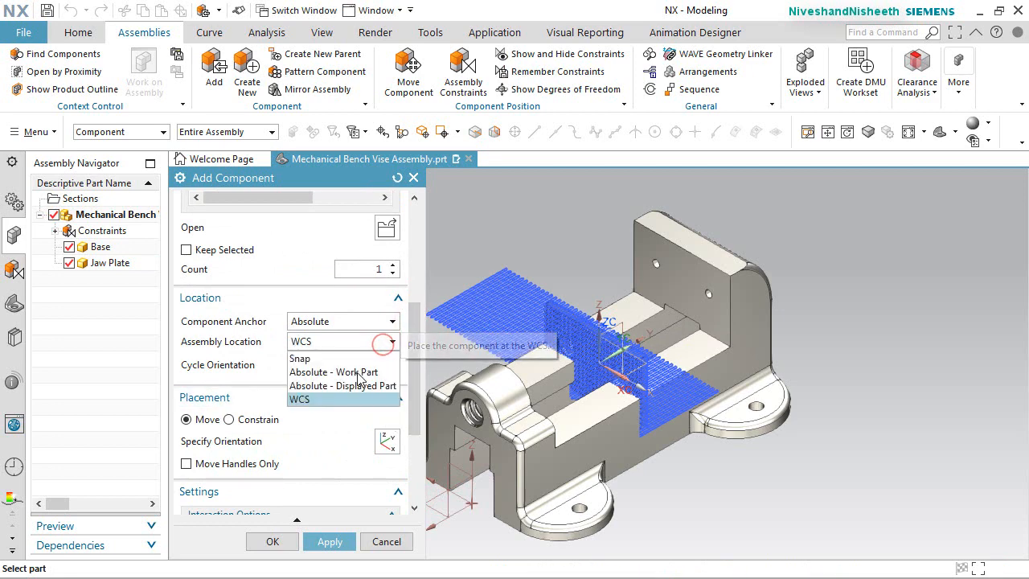
{"action": "left_click", "coordinate": [364, 371]}
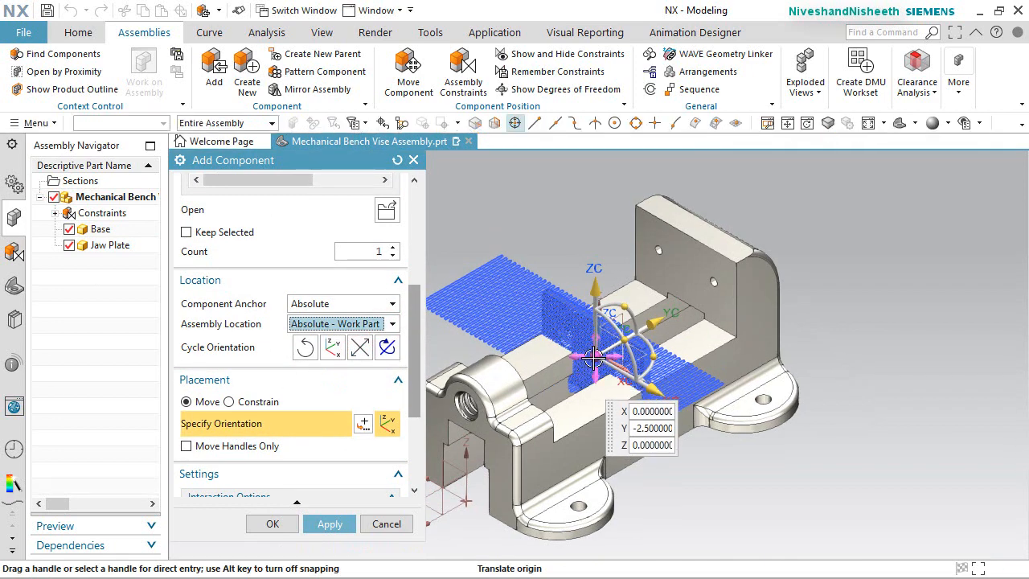
{"action": "left_click_drag", "start_coordinate": [587, 271], "coordinate": [539, 231]}
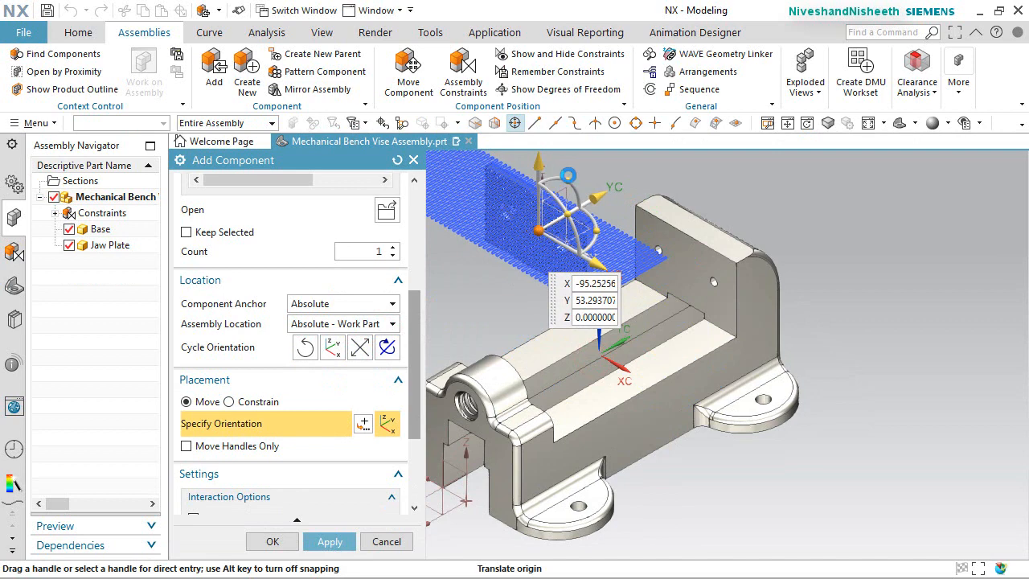
{"action": "scroll", "coordinate": [581, 208], "scroll_direction": "up", "scroll_amount": 5}
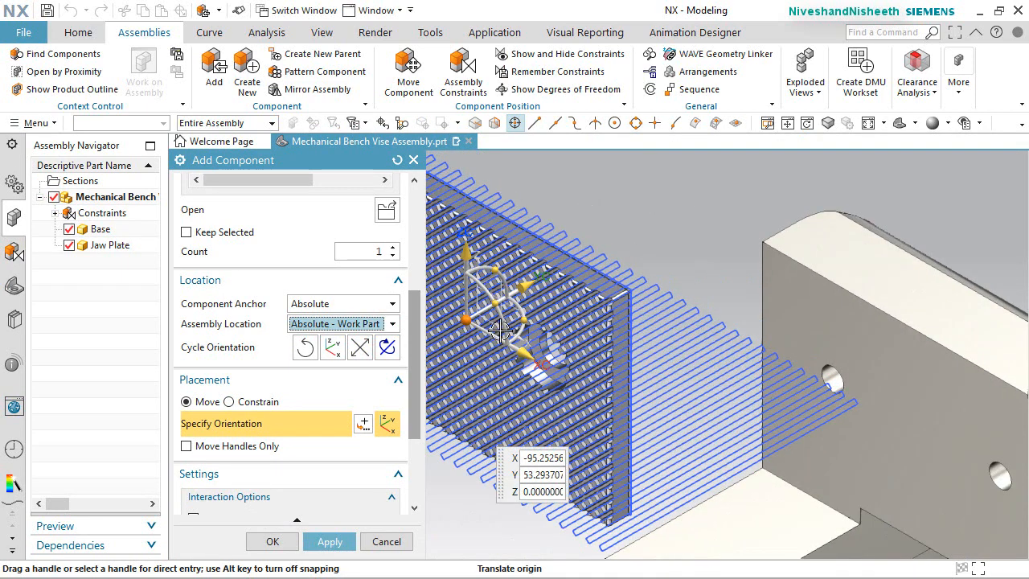
{"action": "scroll", "coordinate": [364, 480], "scroll_direction": "down", "scroll_amount": 3}
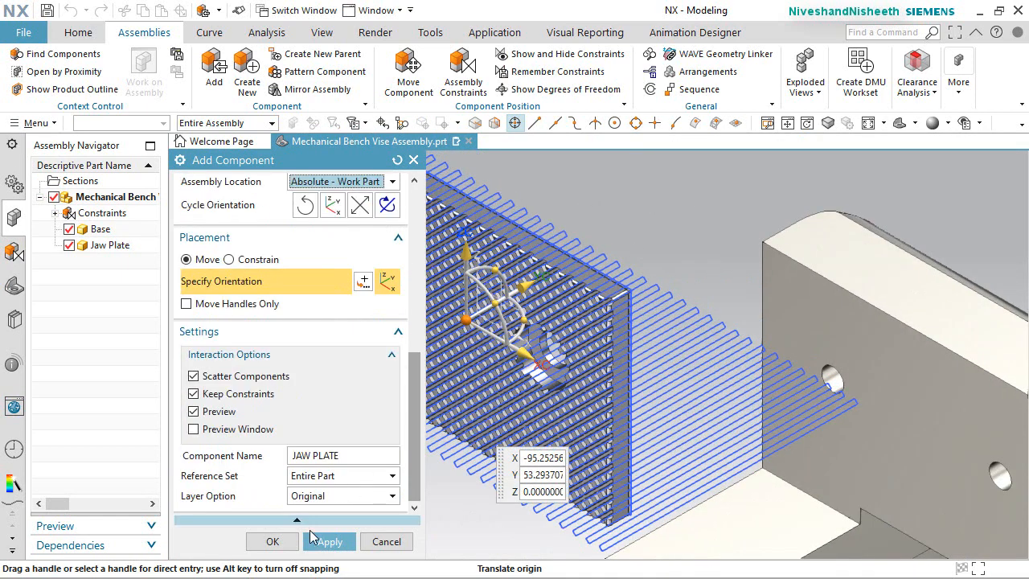
{"action": "left_click", "coordinate": [277, 541]}
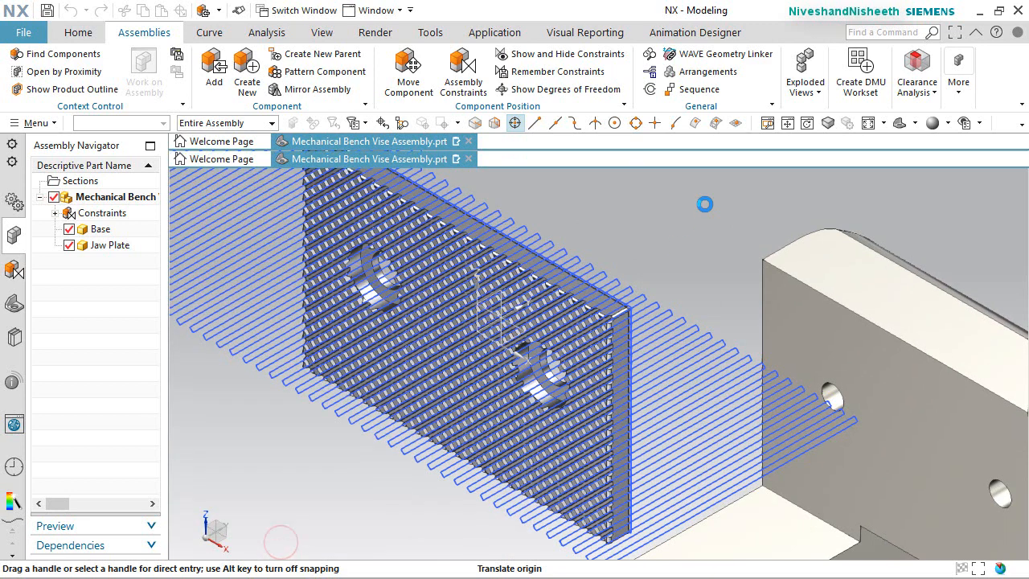
Hide all curves and sketches in the assembly
{"action": "left_click", "coordinate": [321, 33]}
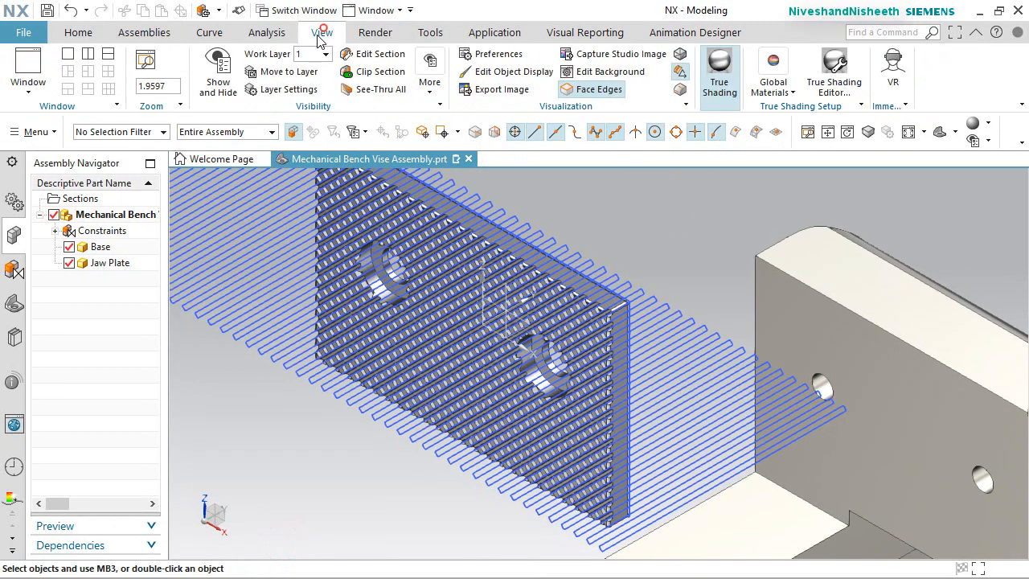
{"action": "left_click", "coordinate": [218, 74]}
{"action": "left_click", "coordinate": [404, 299]}
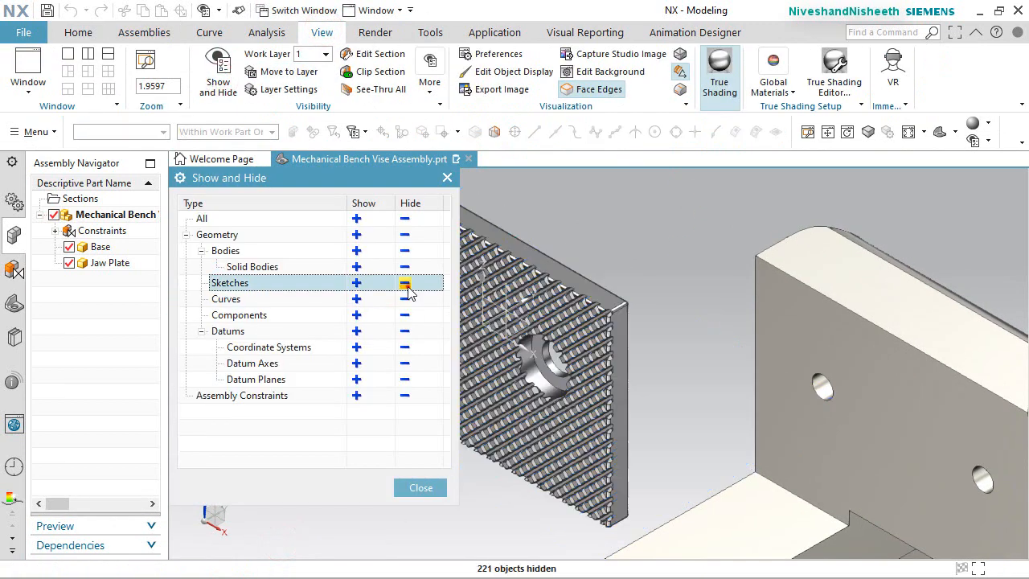
{"action": "left_click", "coordinate": [419, 487]}
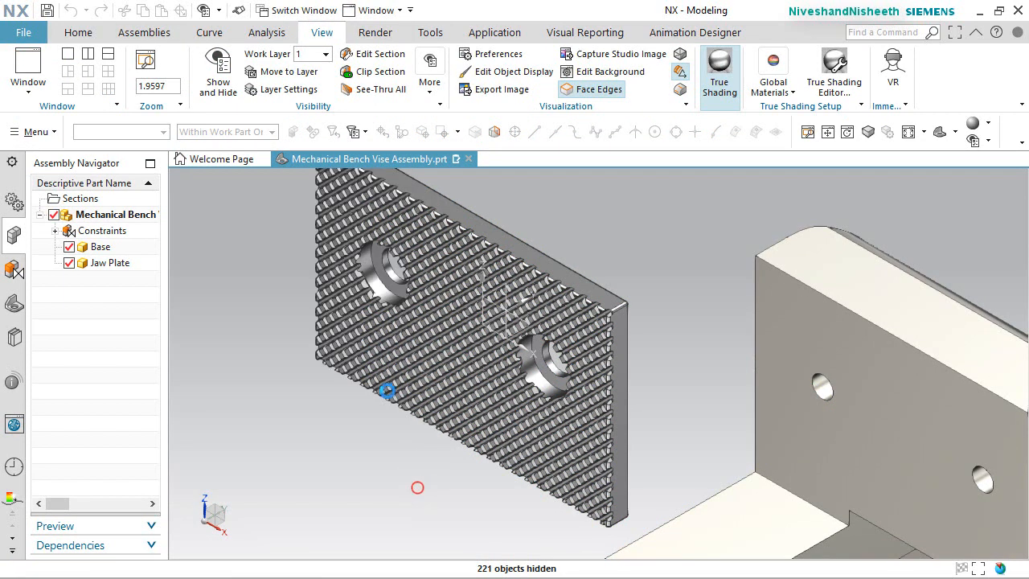
Add a Touch constraint between the base's fixed jaw face and the smooth back face of the jaw plate
{"action": "left_click", "coordinate": [121, 32]}
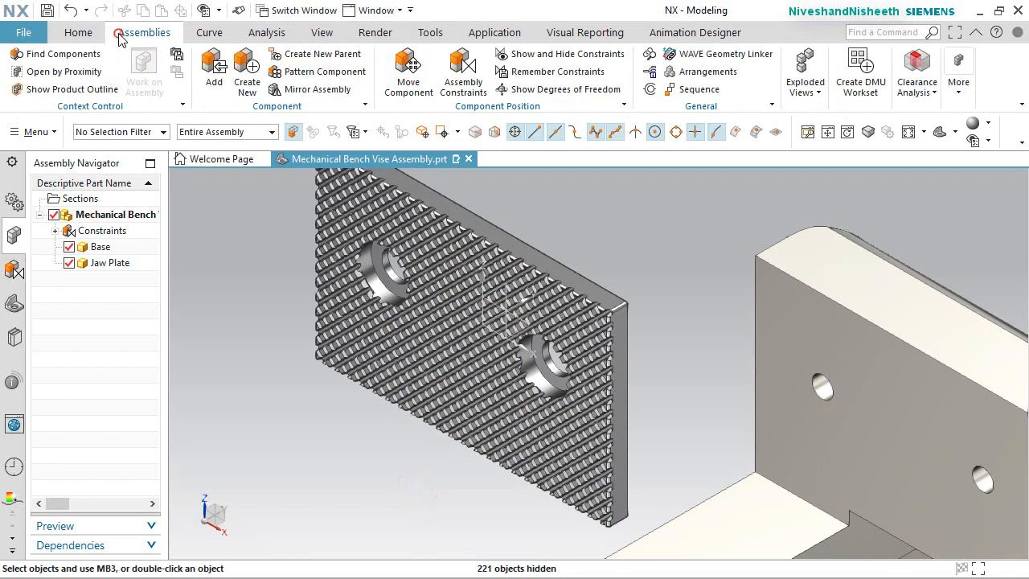
{"action": "left_click", "coordinate": [464, 82]}
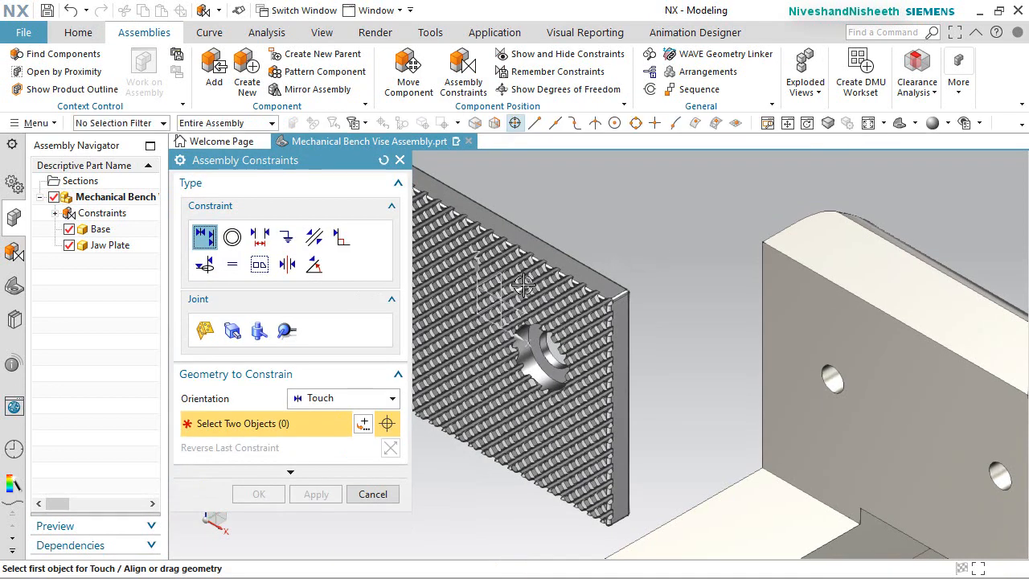
{"action": "left_click", "coordinate": [783, 433]}
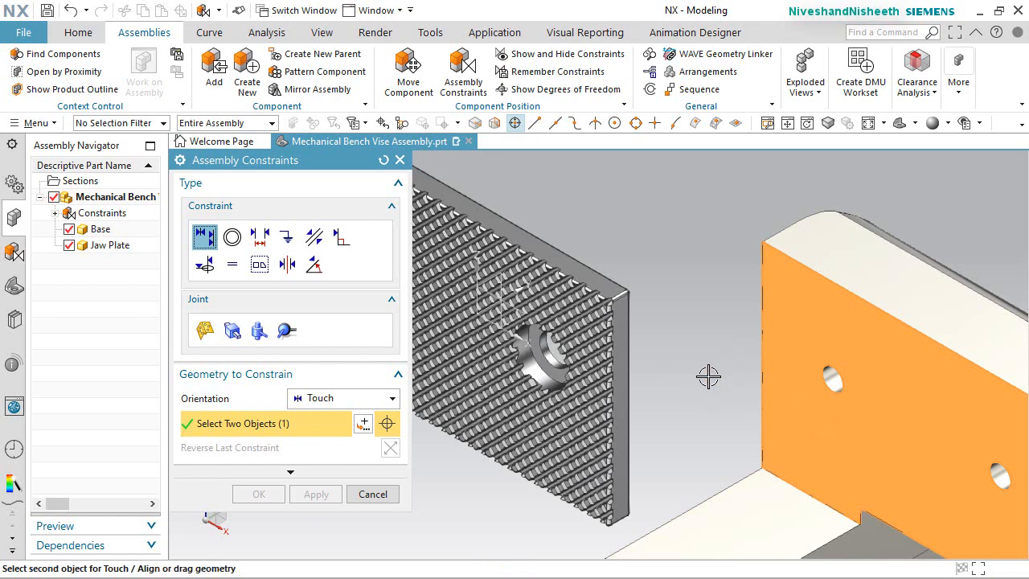
{"action": "middle_click_drag", "start_coordinate": [709, 384], "coordinate": [634, 346]}
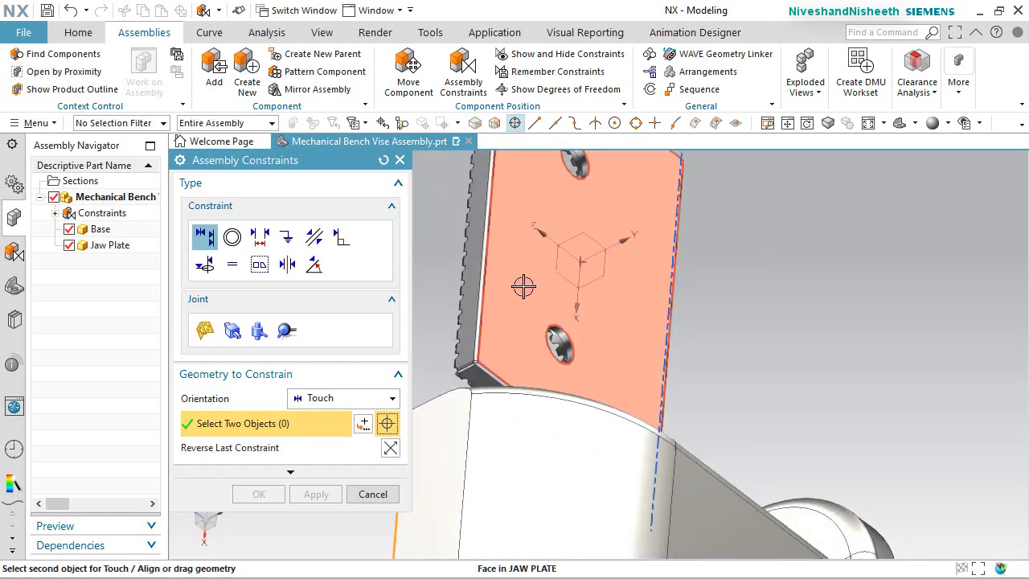
{"action": "left_click", "coordinate": [524, 286]}
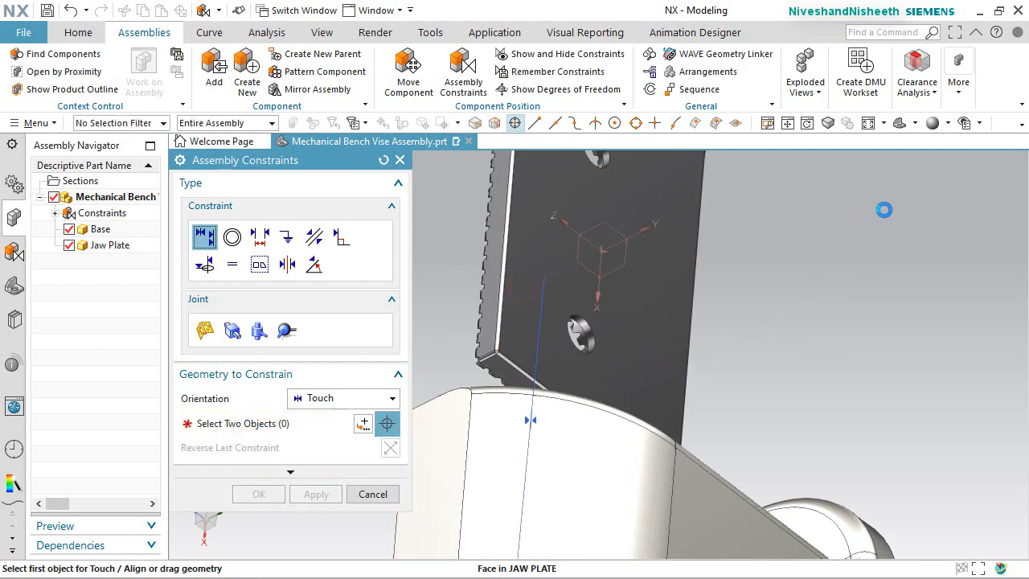
Apply an Align constraint between the jaw plate's narrow end face and the side face of the base
{"action": "left_click", "coordinate": [915, 123]}
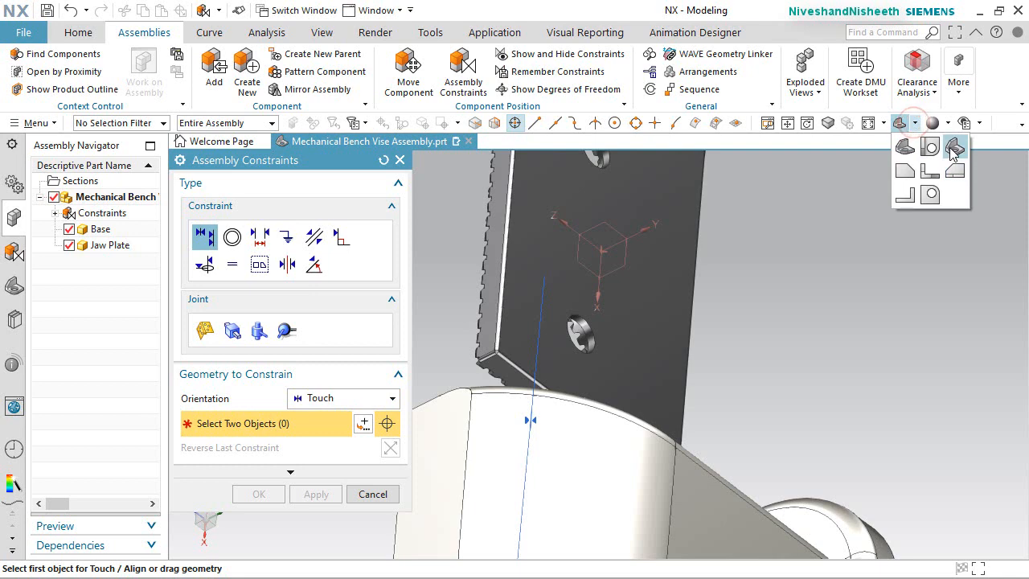
{"action": "left_click", "coordinate": [953, 153]}
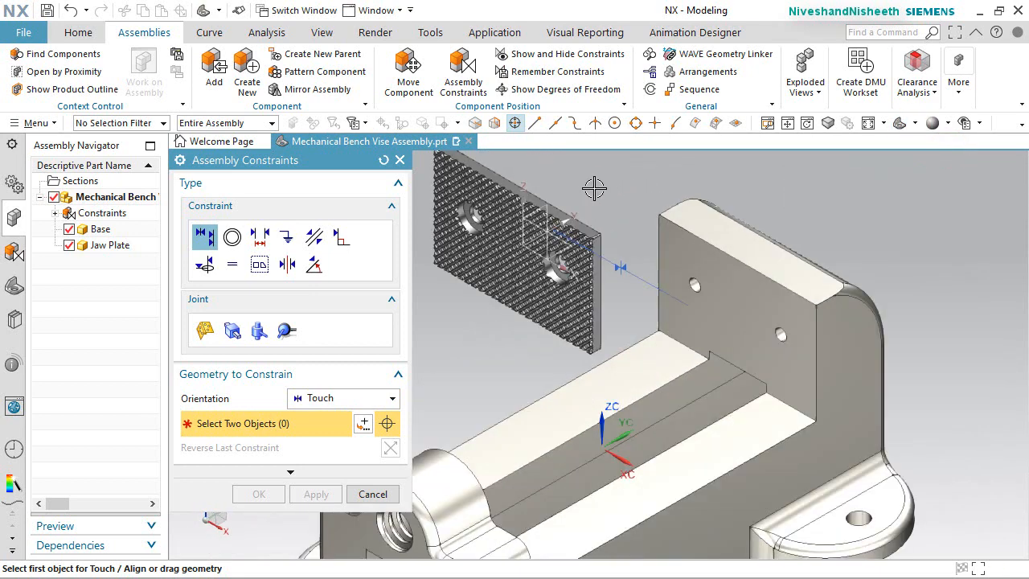
{"action": "left_click", "coordinate": [372, 399]}
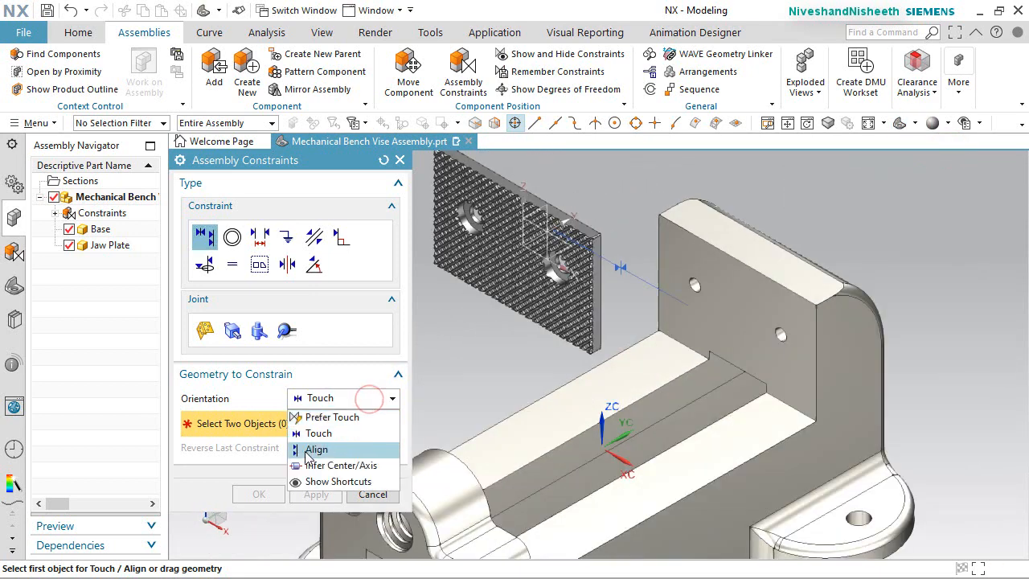
{"action": "left_click", "coordinate": [306, 450]}
{"action": "scroll", "coordinate": [611, 211], "scroll_direction": "up", "scroll_amount": 1}
{"action": "scroll", "coordinate": [610, 210], "scroll_direction": "up", "scroll_amount": 1}
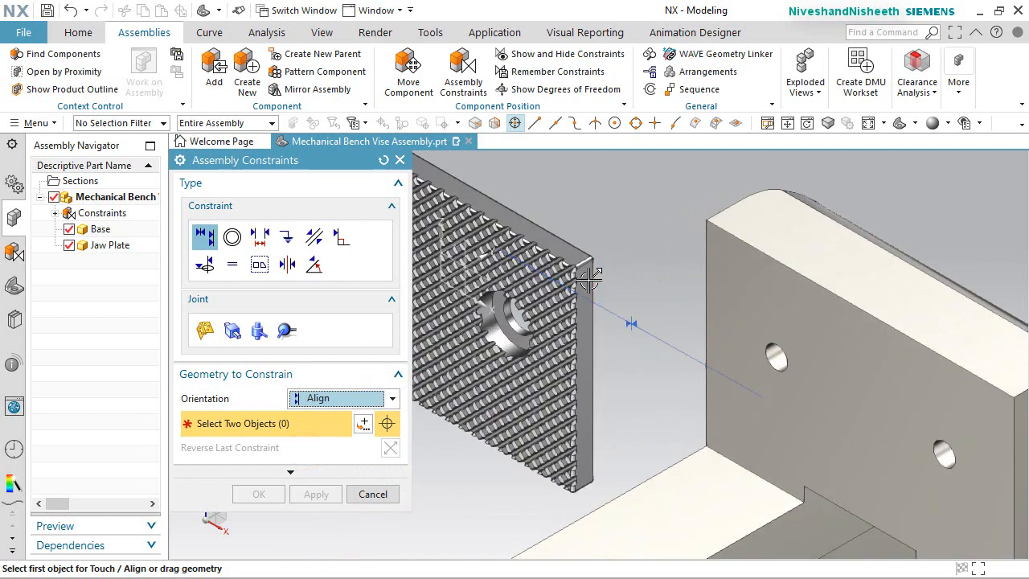
{"action": "left_click", "coordinate": [590, 277]}
{"action": "scroll", "coordinate": [587, 289], "scroll_direction": "down", "scroll_amount": 2}
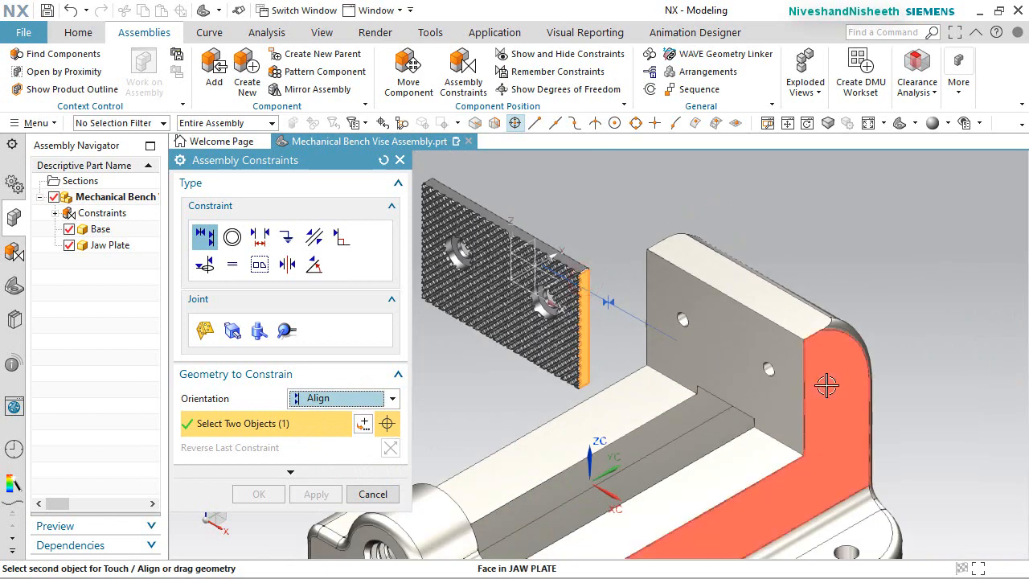
{"action": "left_click", "coordinate": [825, 384]}
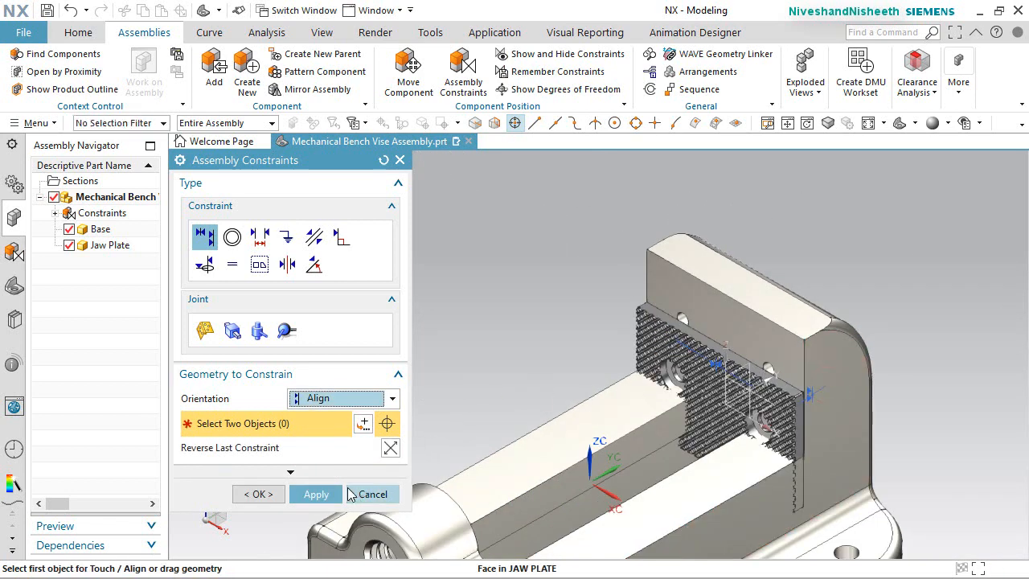
{"action": "left_click", "coordinate": [331, 494]}
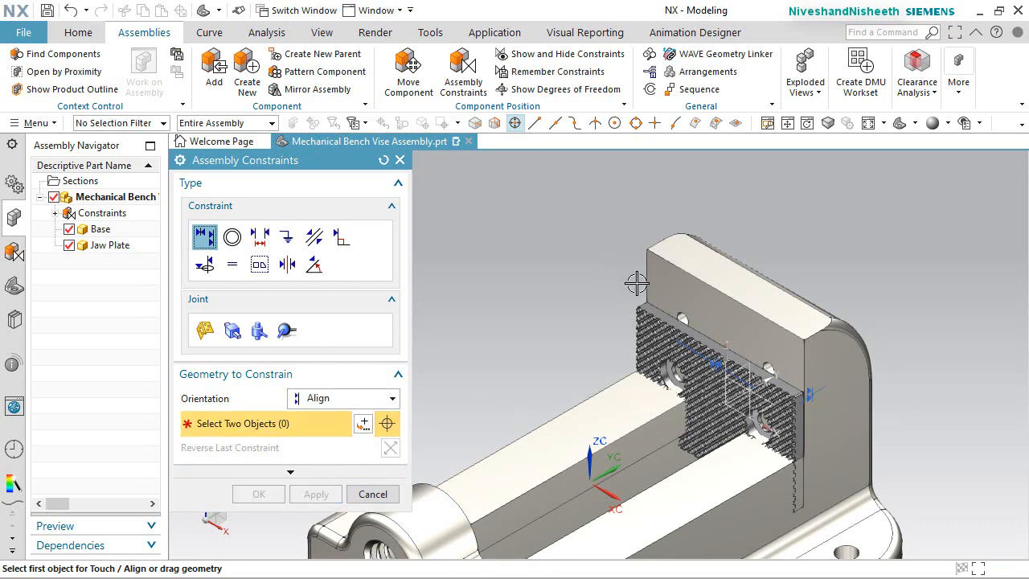
Align the top face of the jaw plate with the top face of the base's fixed jaw and finish constraining
{"action": "scroll", "coordinate": [637, 283], "scroll_direction": "up", "scroll_amount": 2}
{"action": "left_click", "coordinate": [676, 341]}
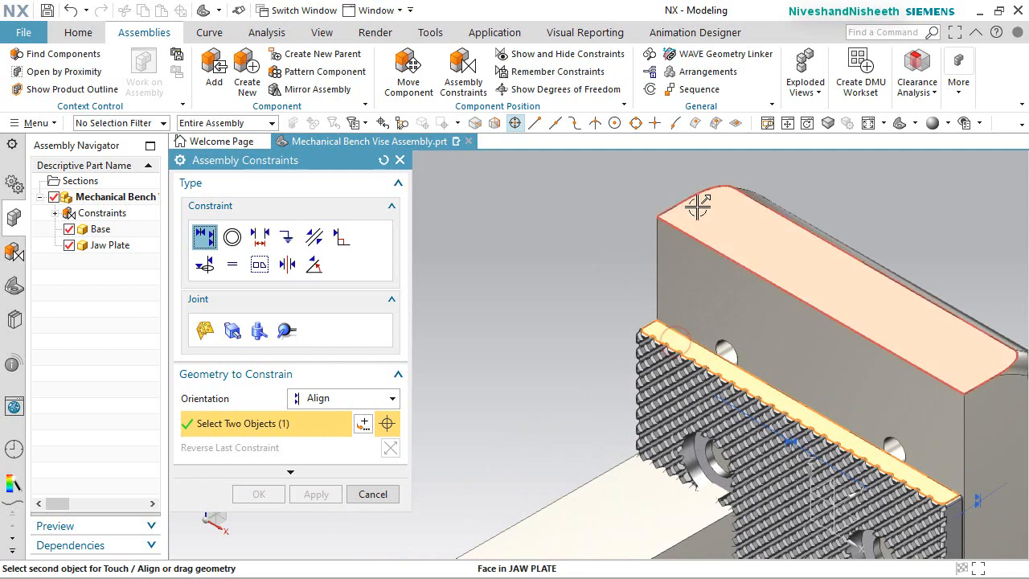
{"action": "left_click", "coordinate": [685, 206]}
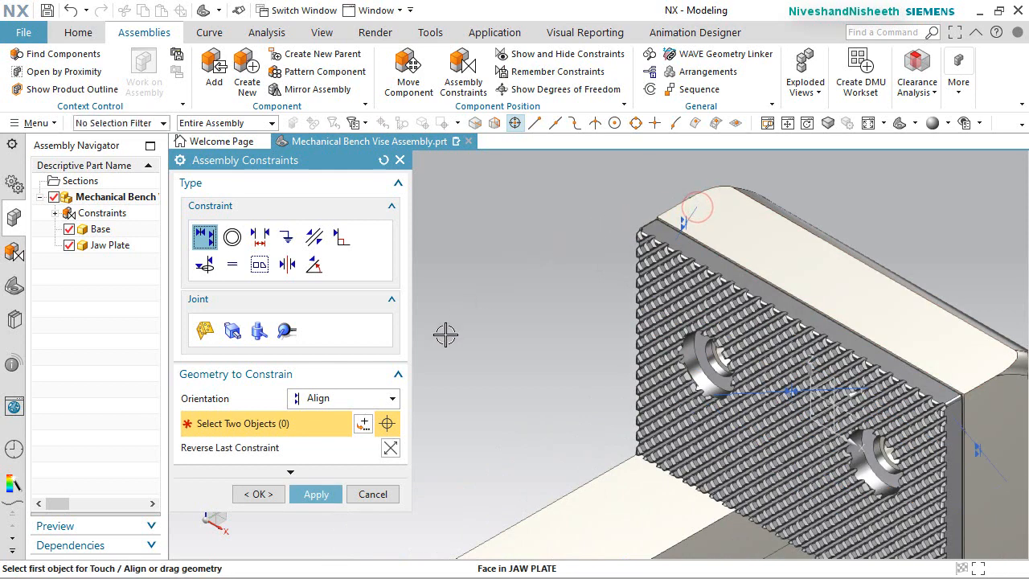
{"action": "left_click", "coordinate": [273, 494]}
{"action": "scroll", "coordinate": [533, 258], "scroll_direction": "down", "scroll_amount": 2}
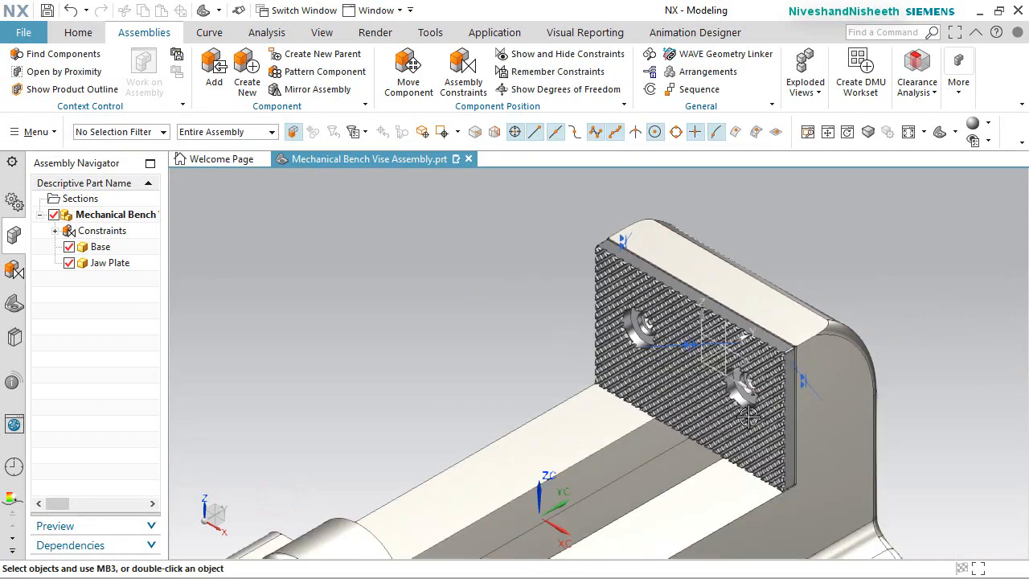
Check the remaining degrees of freedom of the jaw plate and save the assembly
{"action": "scroll", "coordinate": [748, 415], "scroll_direction": "up", "scroll_amount": 3}
{"action": "middle_click_drag", "start_coordinate": [685, 361], "coordinate": [467, 285]}
{"action": "key", "text": "Home"}
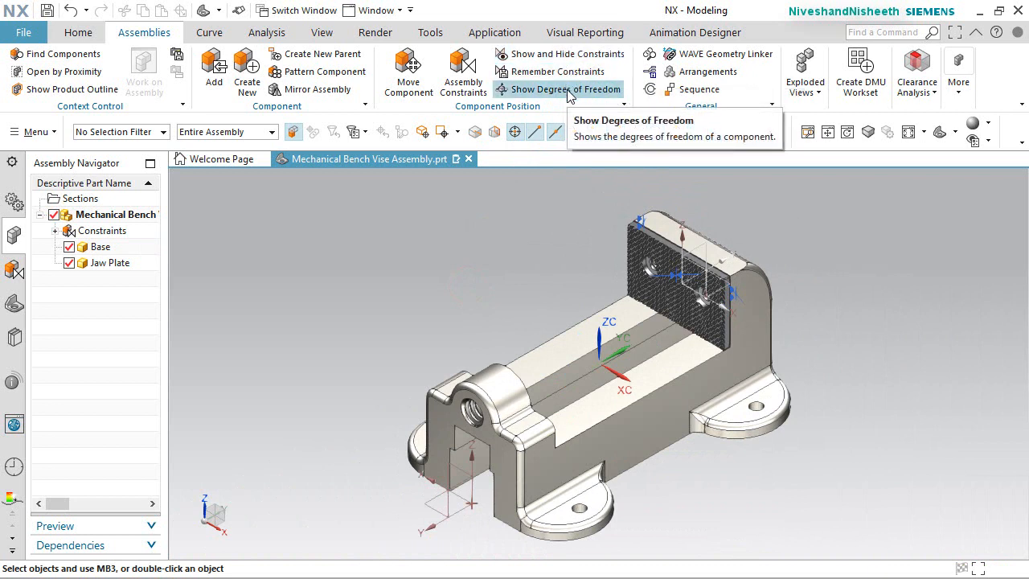
{"action": "left_click", "coordinate": [567, 89]}
{"action": "left_click", "coordinate": [635, 237]}
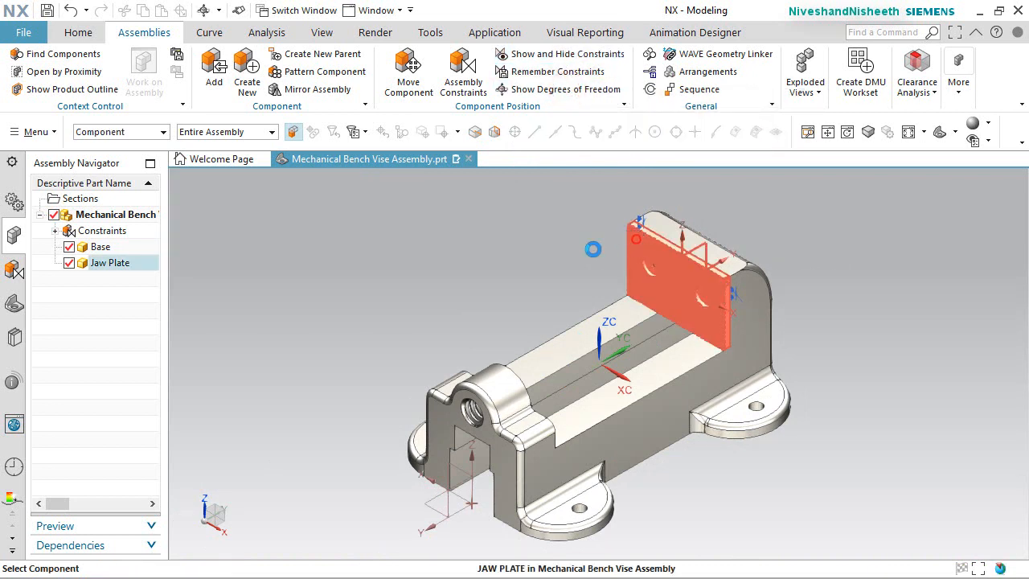
{"action": "left_click", "coordinate": [490, 312]}
{"action": "left_click", "coordinate": [491, 313]}
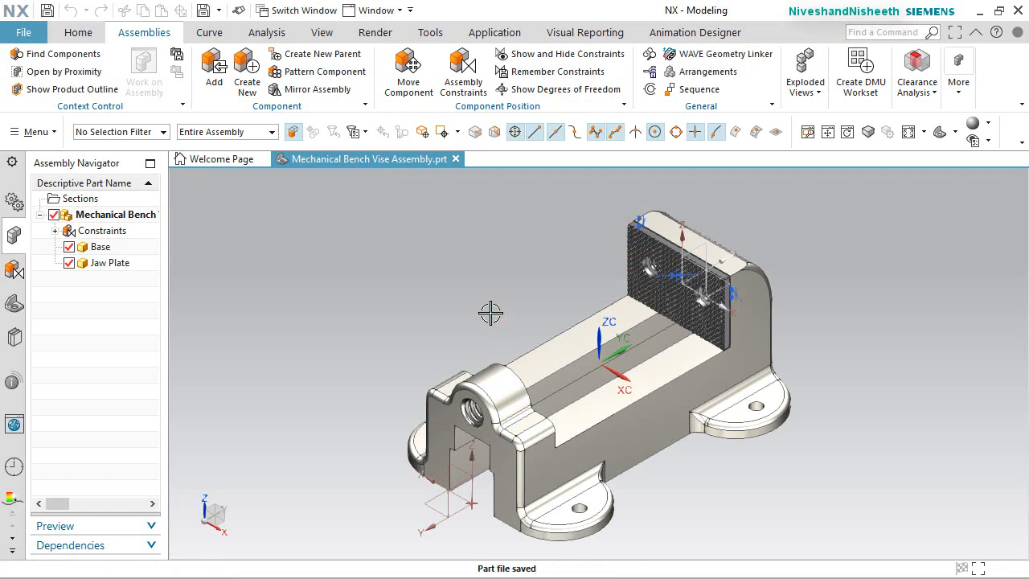
Hide all assembly constraint symbols in the graphics area and save the assembly
{"action": "left_click", "coordinate": [324, 32]}
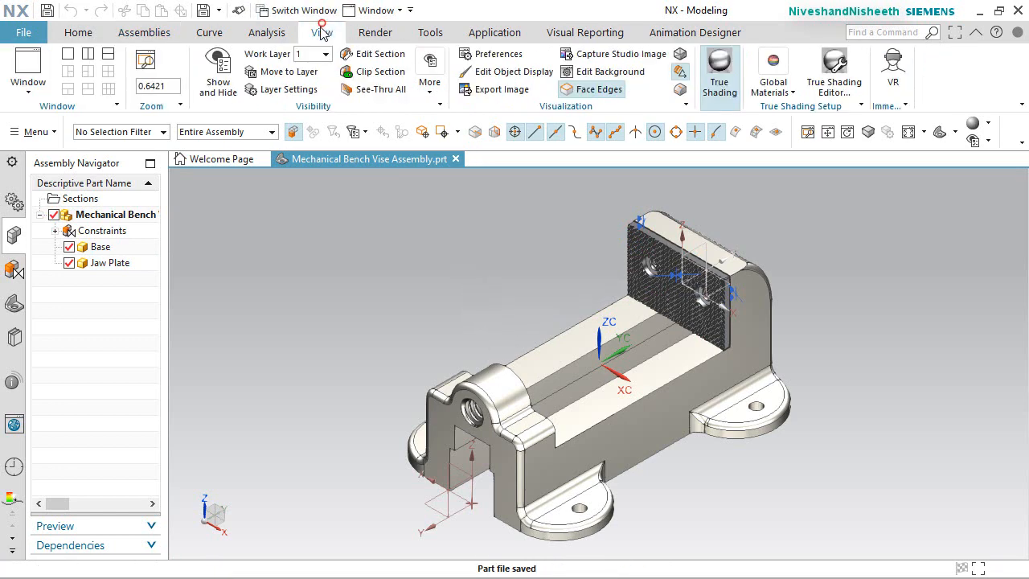
{"action": "left_click", "coordinate": [218, 74]}
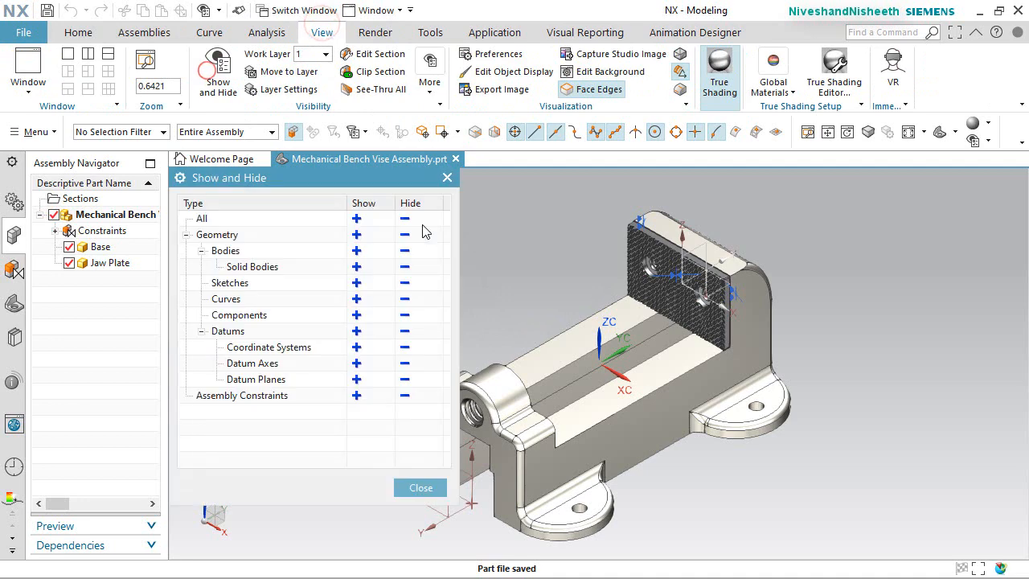
{"action": "left_click", "coordinate": [404, 395]}
{"action": "left_click", "coordinate": [420, 487]}
{"action": "scroll", "coordinate": [704, 267], "scroll_direction": "up", "scroll_amount": 5}
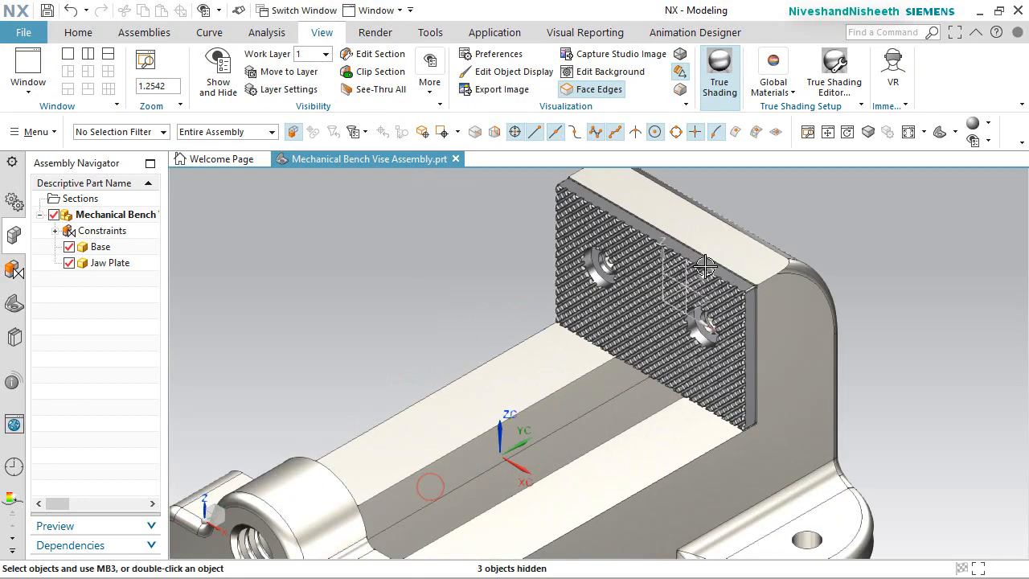
{"action": "scroll", "coordinate": [705, 264], "scroll_direction": "down", "scroll_amount": 4}
{"action": "scroll", "coordinate": [788, 225], "scroll_direction": "down", "scroll_amount": 1}
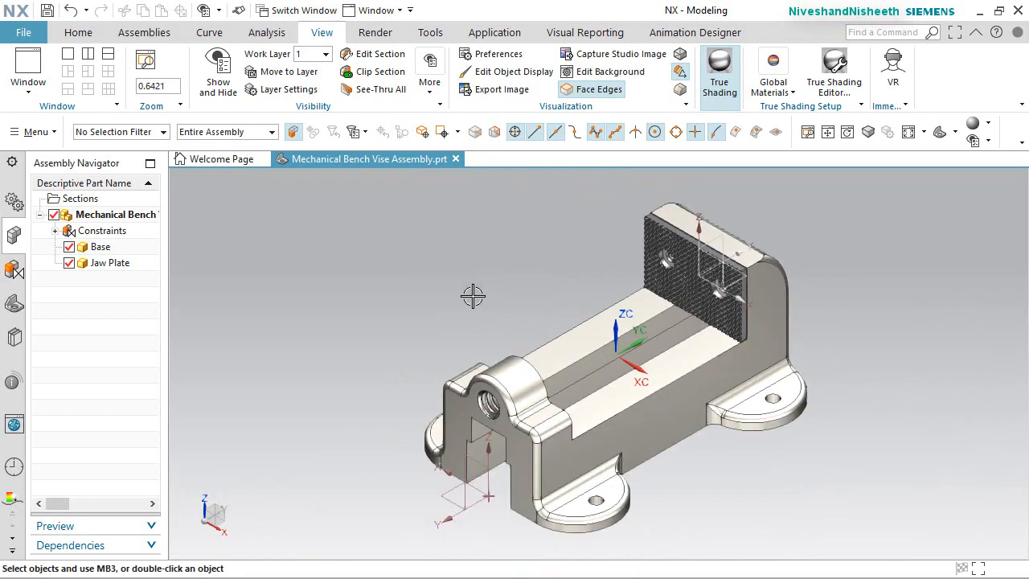
{"action": "key", "text": "ctrl+s"}
Load ANSI B18.6.7M - M5x0.8 x 25.prt from the Mechanical Bench Vise folder as the component to add
{"action": "left_click", "coordinate": [146, 32]}
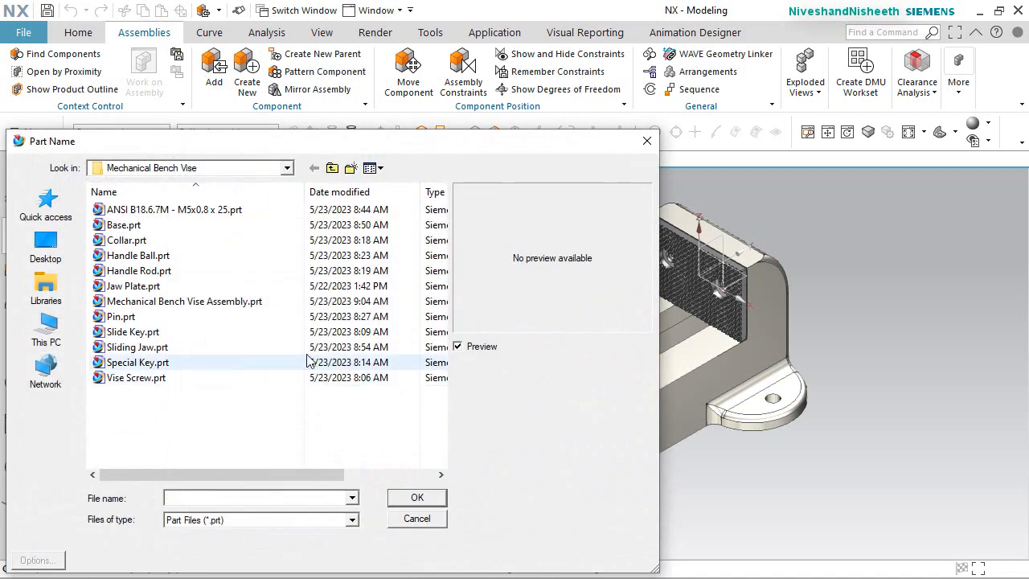
{"action": "left_click", "coordinate": [208, 210]}
{"action": "left_click", "coordinate": [417, 499]}
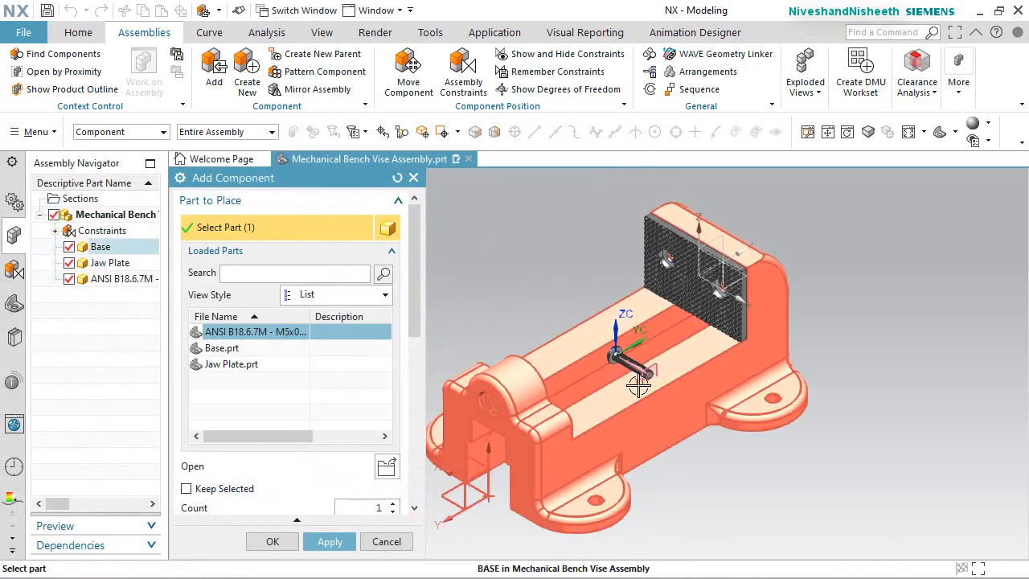
Place the screw with assembly location Absolute - Displayed Part, its shank pointing at the jaw plate and its body clear of the base
{"action": "scroll", "coordinate": [594, 322], "scroll_direction": "up", "scroll_amount": 2}
{"action": "scroll", "coordinate": [388, 418], "scroll_direction": "down", "scroll_amount": 3}
{"action": "scroll", "coordinate": [388, 418], "scroll_direction": "down", "scroll_amount": 3}
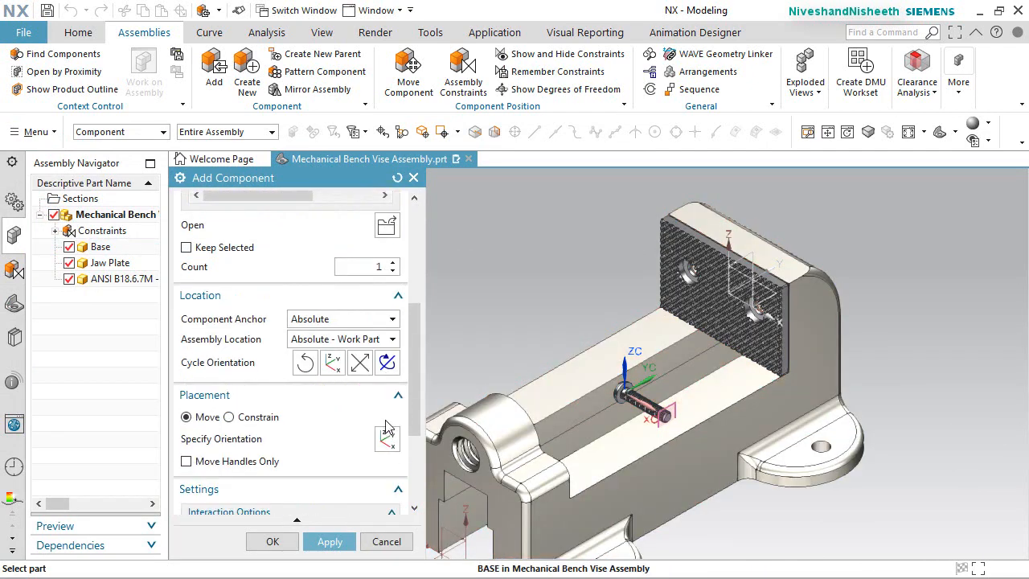
{"action": "left_click", "coordinate": [332, 338]}
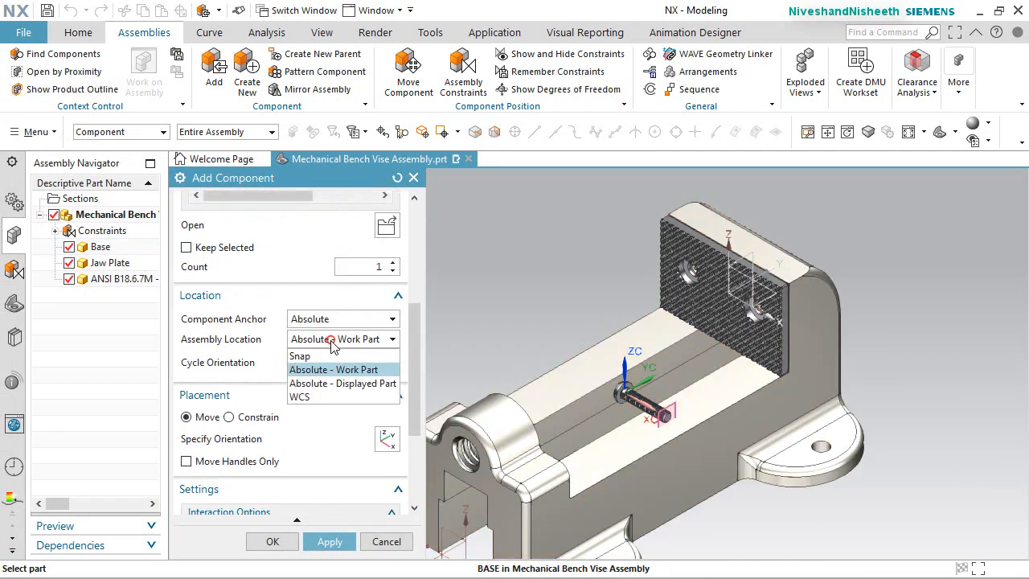
{"action": "left_click", "coordinate": [327, 383]}
{"action": "left_click_drag", "start_coordinate": [701, 396], "coordinate": [628, 254]}
{"action": "left_click", "coordinate": [272, 541]}
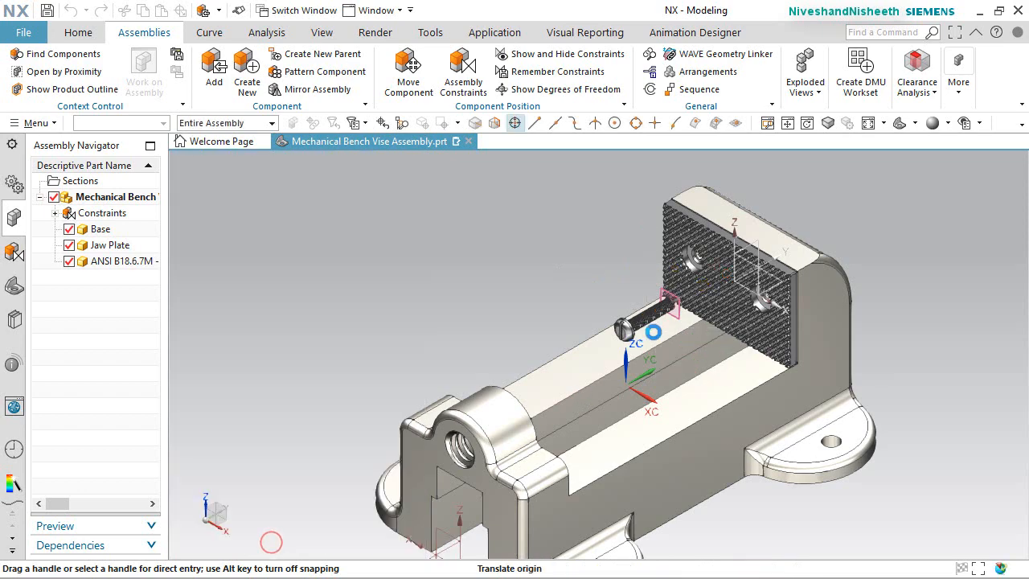
Add an Infer Center/Axis constraint between the screw's centerline and the base hole's centerline behind the jaw plate's left-hand counterbore
{"action": "scroll", "coordinate": [655, 328], "scroll_direction": "up", "scroll_amount": 5}
{"action": "scroll", "coordinate": [519, 372], "scroll_direction": "up", "scroll_amount": 6}
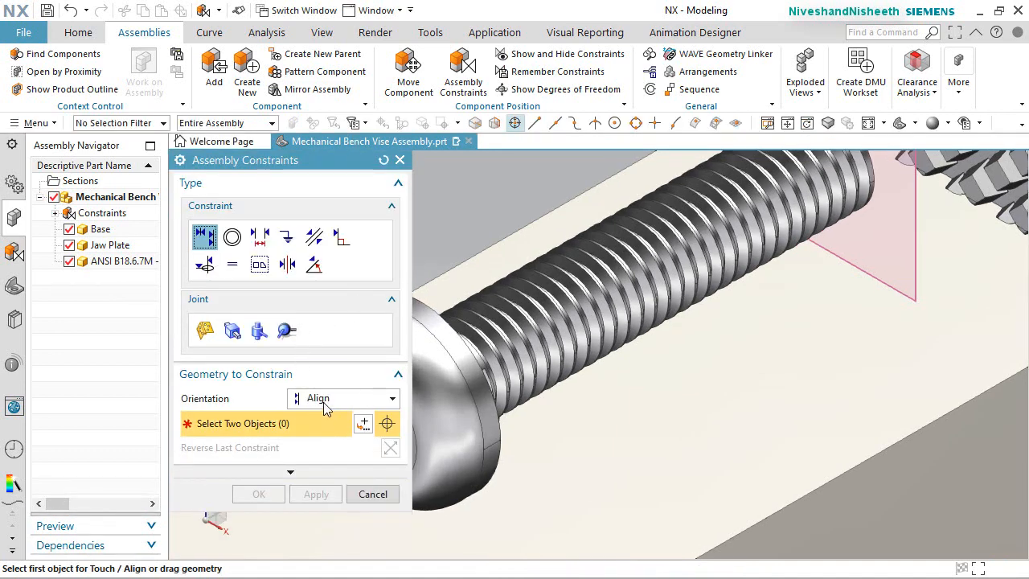
{"action": "left_click", "coordinate": [325, 402]}
{"action": "left_click", "coordinate": [320, 463]}
{"action": "scroll", "coordinate": [658, 371], "scroll_direction": "down", "scroll_amount": 4}
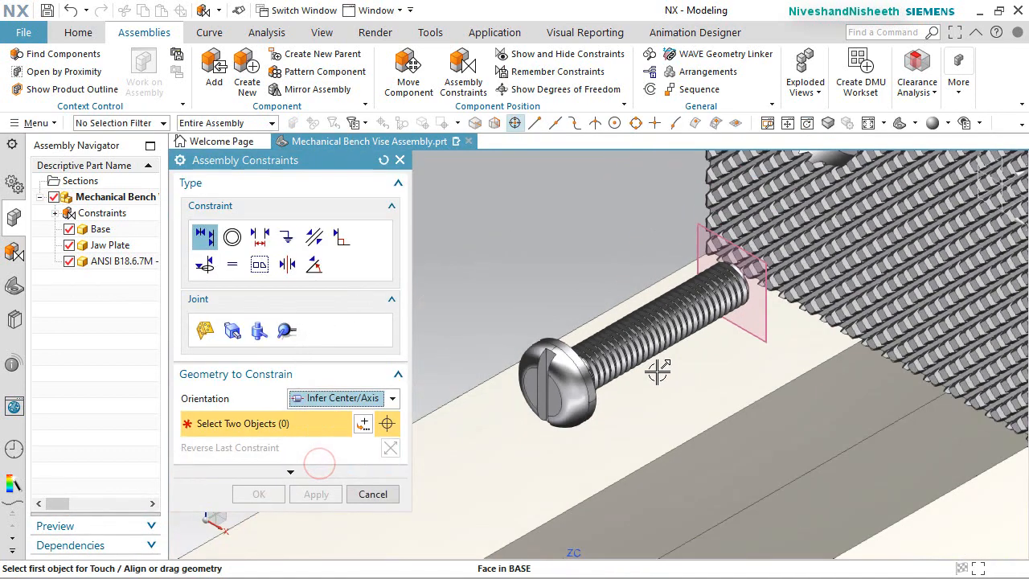
{"action": "middle_click_drag", "start_coordinate": [582, 373], "coordinate": [533, 476]}
{"action": "scroll", "coordinate": [533, 475], "scroll_direction": "up", "scroll_amount": 6}
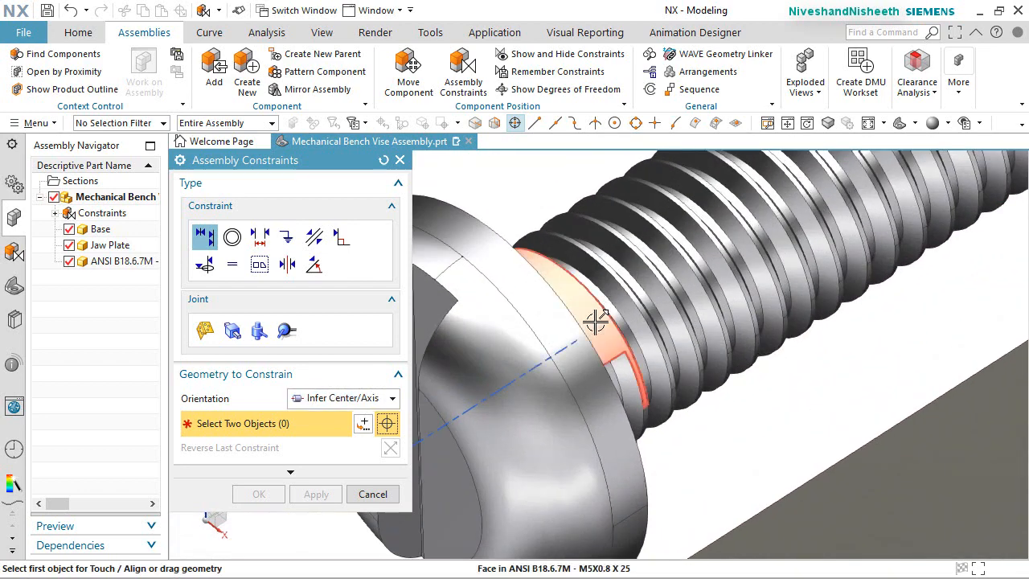
{"action": "left_click", "coordinate": [595, 322]}
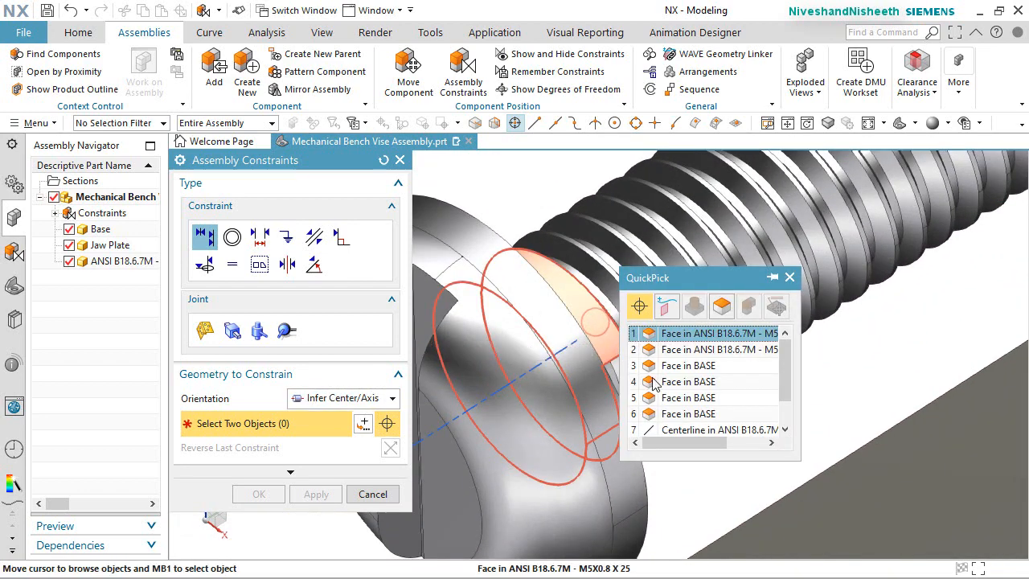
{"action": "left_click", "coordinate": [687, 426]}
{"action": "scroll", "coordinate": [687, 426], "scroll_direction": "down", "scroll_amount": 6}
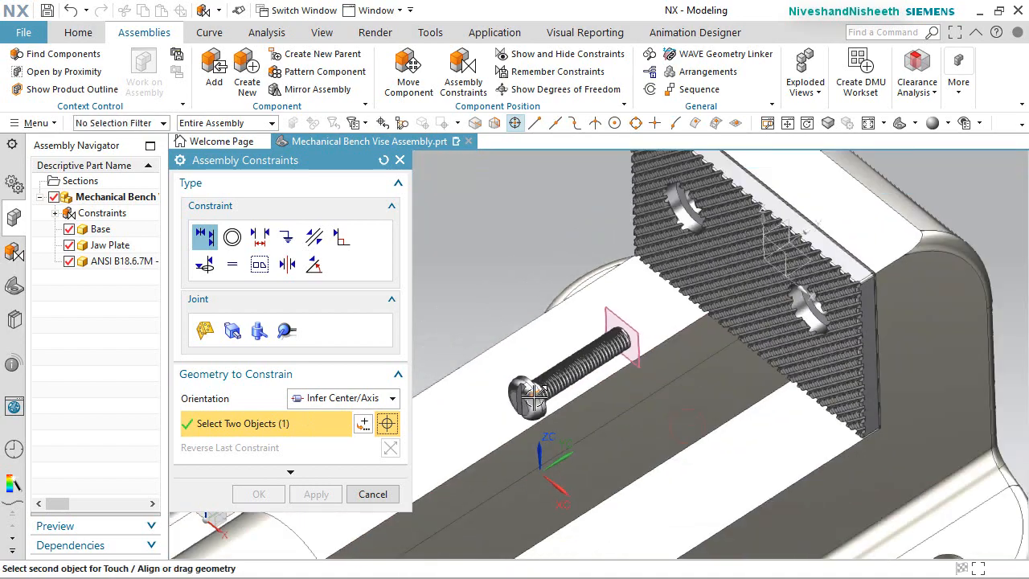
{"action": "scroll", "coordinate": [696, 219], "scroll_direction": "up", "scroll_amount": 6}
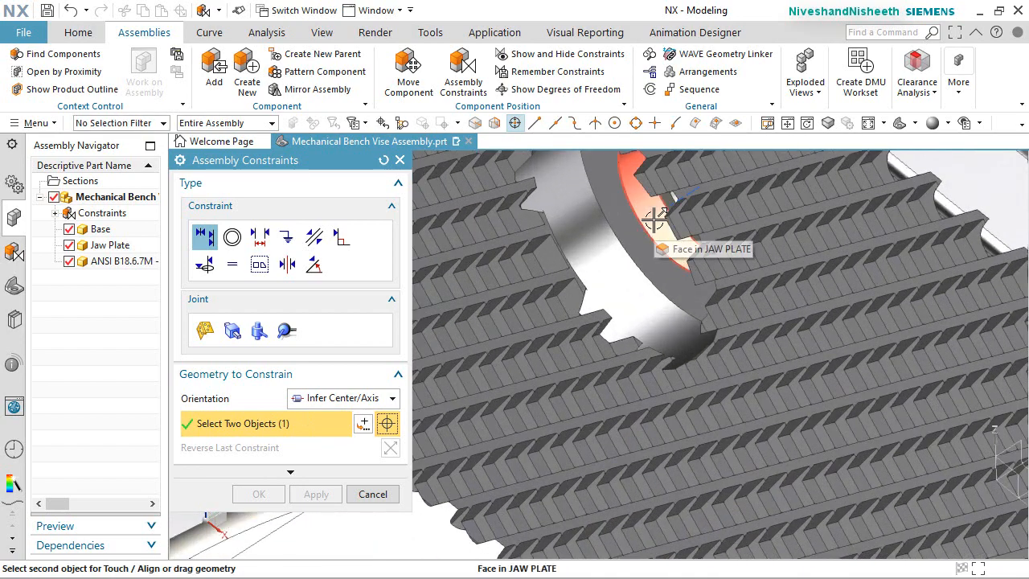
{"action": "middle_click_drag", "start_coordinate": [661, 220], "coordinate": [671, 239]}
{"action": "scroll", "coordinate": [663, 262], "scroll_direction": "down", "scroll_amount": 5}
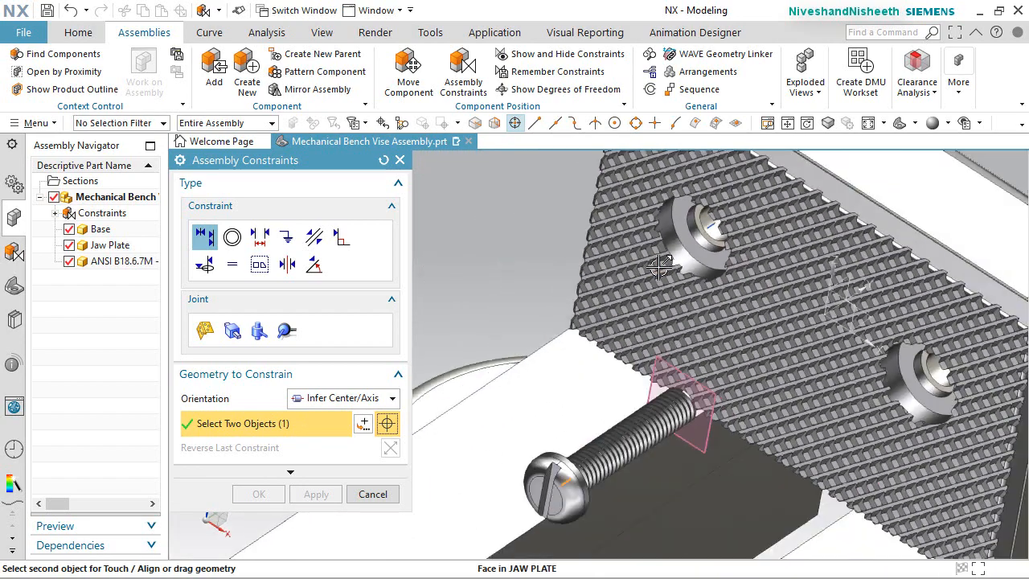
{"action": "scroll", "coordinate": [703, 220], "scroll_direction": "up", "scroll_amount": 4}
{"action": "scroll", "coordinate": [705, 225], "scroll_direction": "up", "scroll_amount": 3}
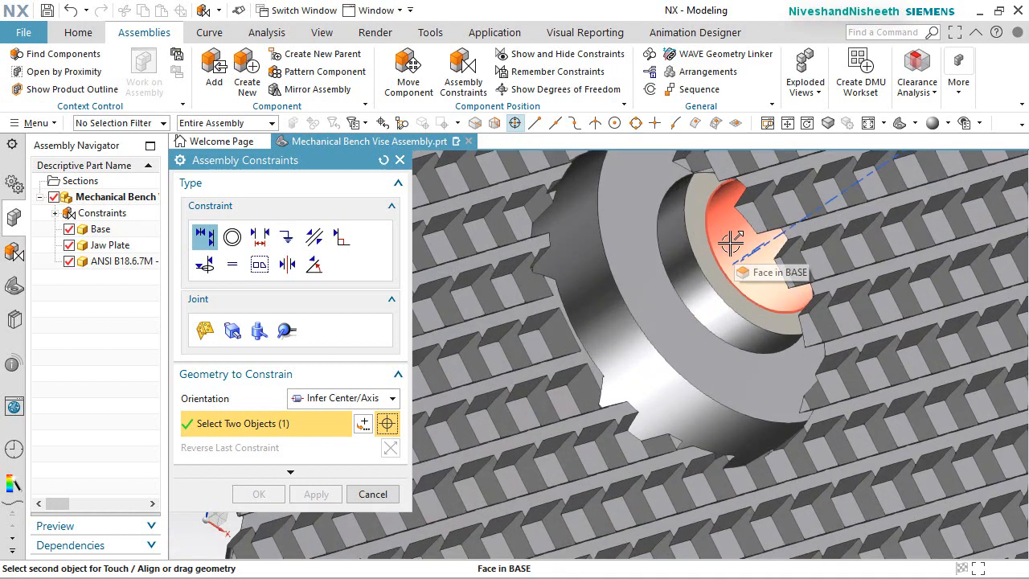
{"action": "left_click", "coordinate": [731, 244]}
{"action": "left_click", "coordinate": [786, 286]}
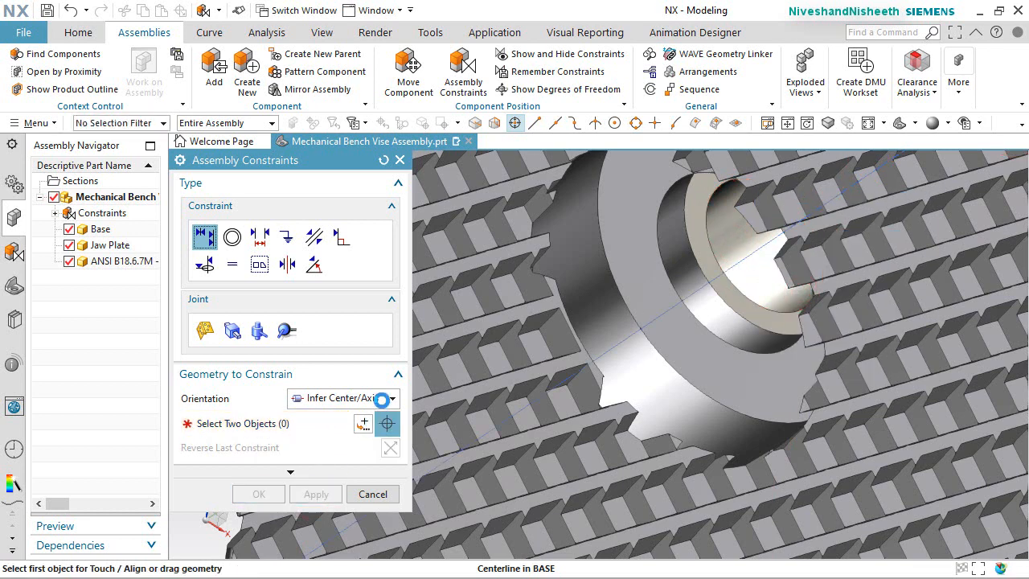
Add a Touch constraint between the left-hand counterbore's seat face and the underside of the screw head, then inspect the seated screw
{"action": "left_click", "coordinate": [383, 399]}
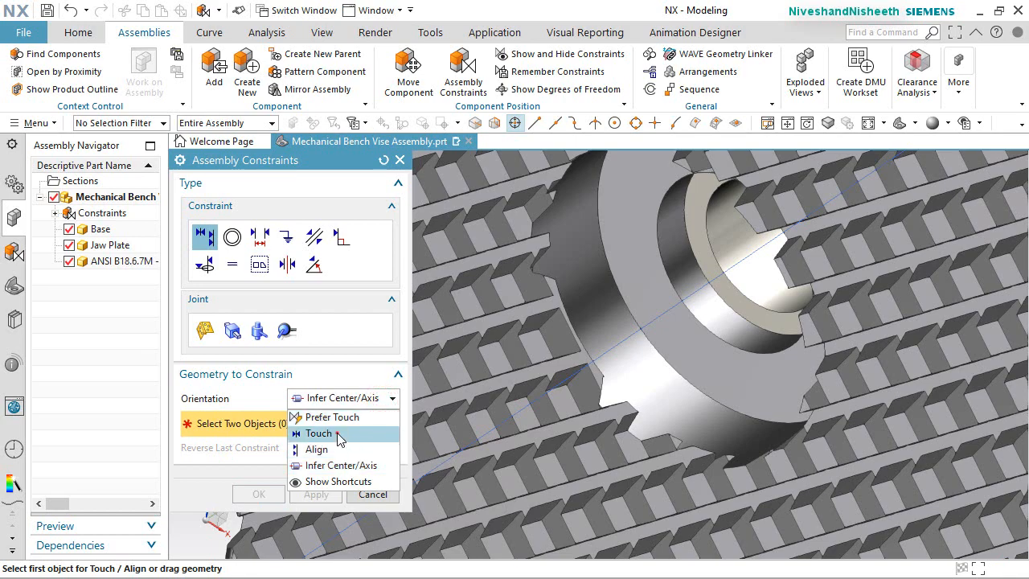
{"action": "left_click", "coordinate": [338, 438]}
{"action": "left_click", "coordinate": [684, 349]}
{"action": "scroll", "coordinate": [668, 377], "scroll_direction": "down", "scroll_amount": 5}
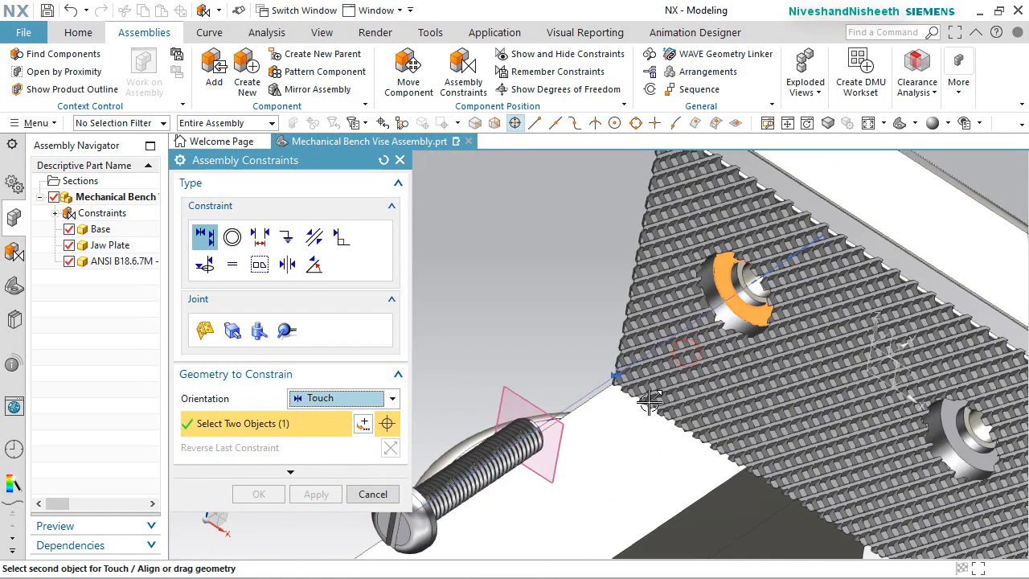
{"action": "scroll", "coordinate": [865, 261], "scroll_direction": "up", "scroll_amount": 4}
{"action": "scroll", "coordinate": [816, 296], "scroll_direction": "down", "scroll_amount": 7}
{"action": "scroll", "coordinate": [631, 414], "scroll_direction": "up", "scroll_amount": 5}
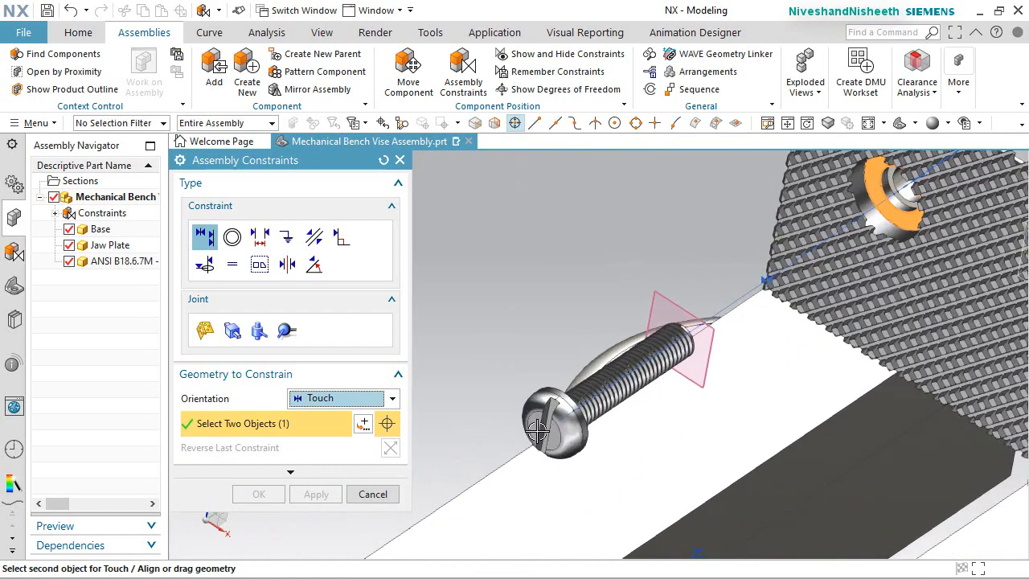
{"action": "middle_click_drag", "start_coordinate": [568, 428], "coordinate": [563, 402]}
{"action": "scroll", "coordinate": [584, 386], "scroll_direction": "up", "scroll_amount": 3}
{"action": "left_click", "coordinate": [584, 386]}
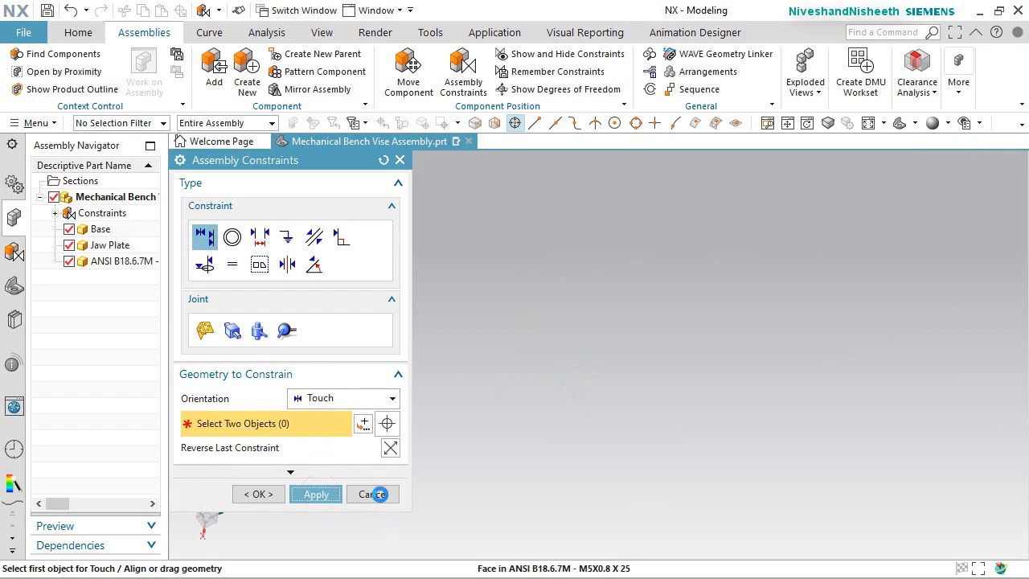
{"action": "left_click", "coordinate": [373, 494]}
{"action": "left_click", "coordinate": [598, 423]}
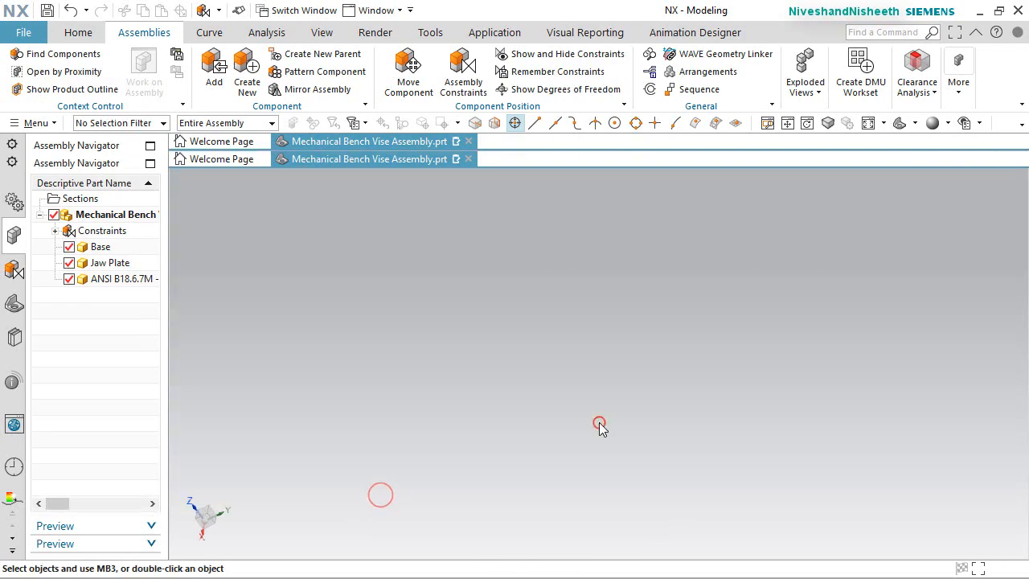
{"action": "key", "text": "ctrl+f"}
{"action": "scroll", "coordinate": [639, 307], "scroll_direction": "up", "scroll_amount": 6}
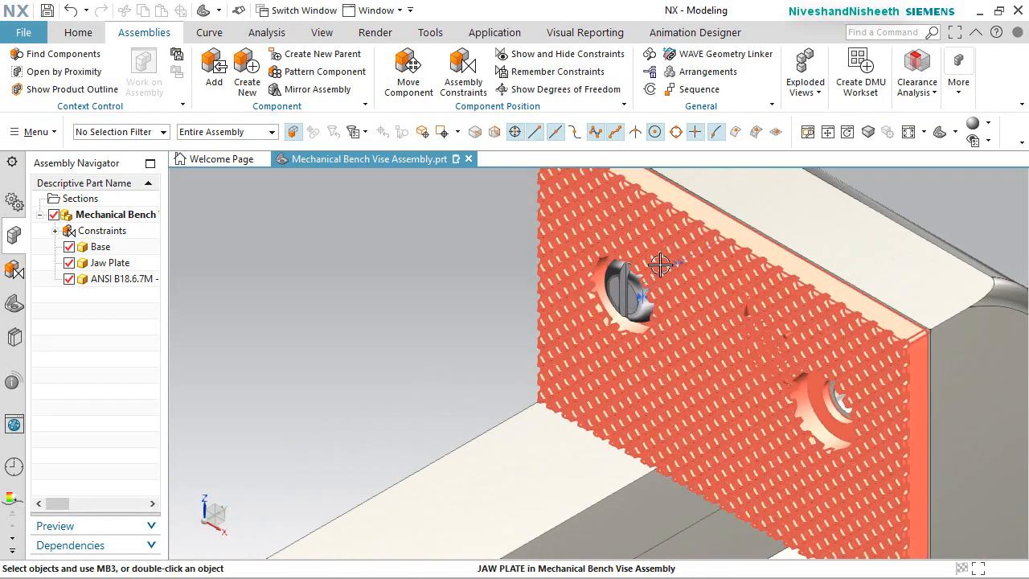
{"action": "middle_click_drag", "start_coordinate": [639, 307], "coordinate": [553, 267]}
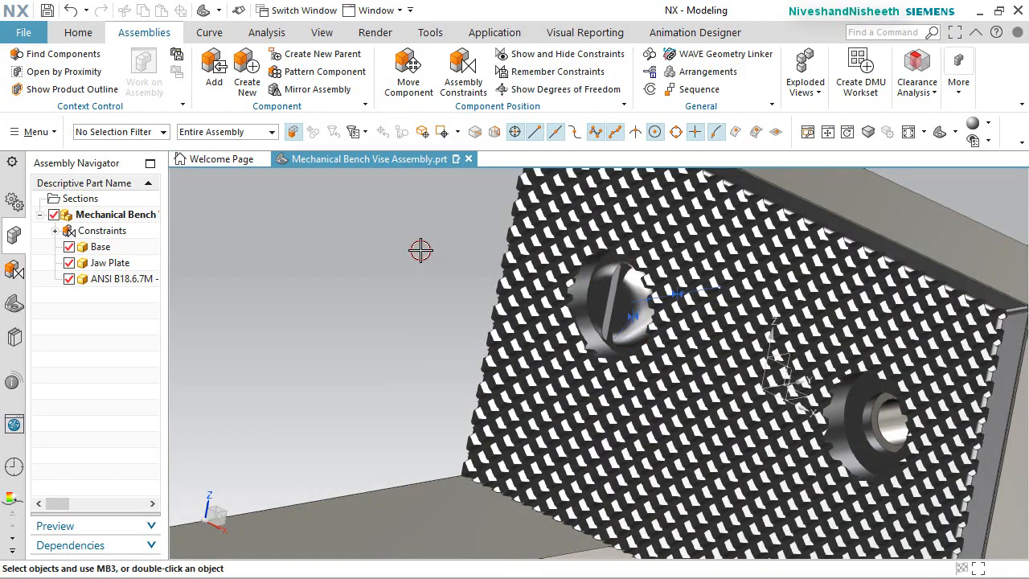
{"action": "key", "text": "Home"}
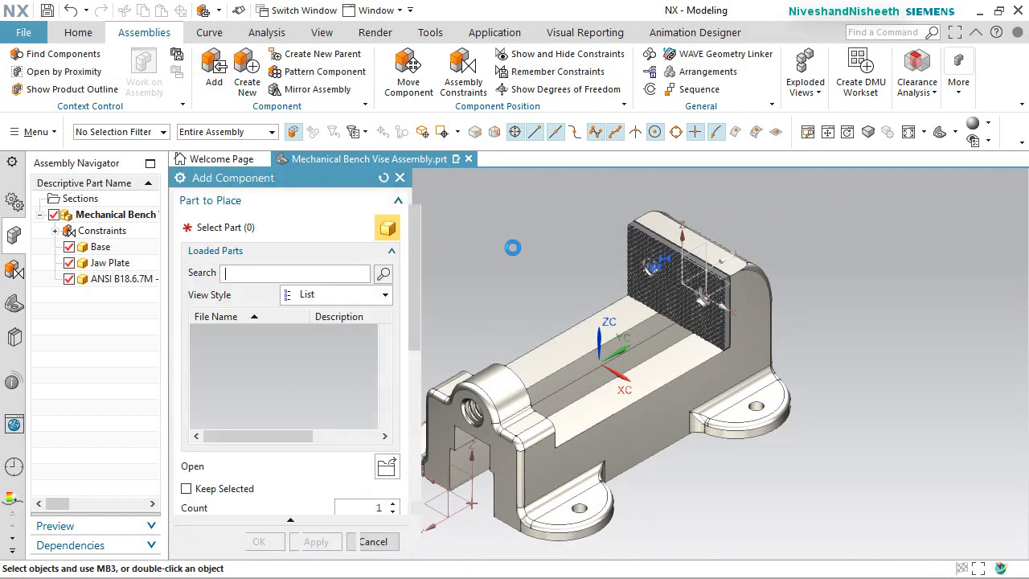
Try to add a second M5x0.8 x 25 screw from the loaded parts at Absolute - Displayed Part
{"action": "left_click", "coordinate": [253, 331]}
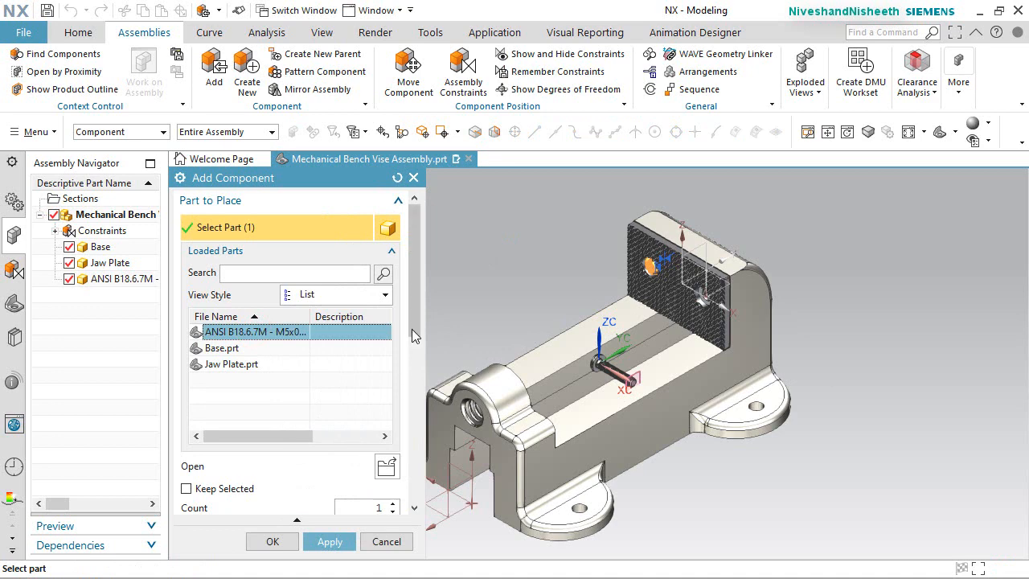
{"action": "left_click_drag", "start_coordinate": [413, 329], "coordinate": [407, 414]}
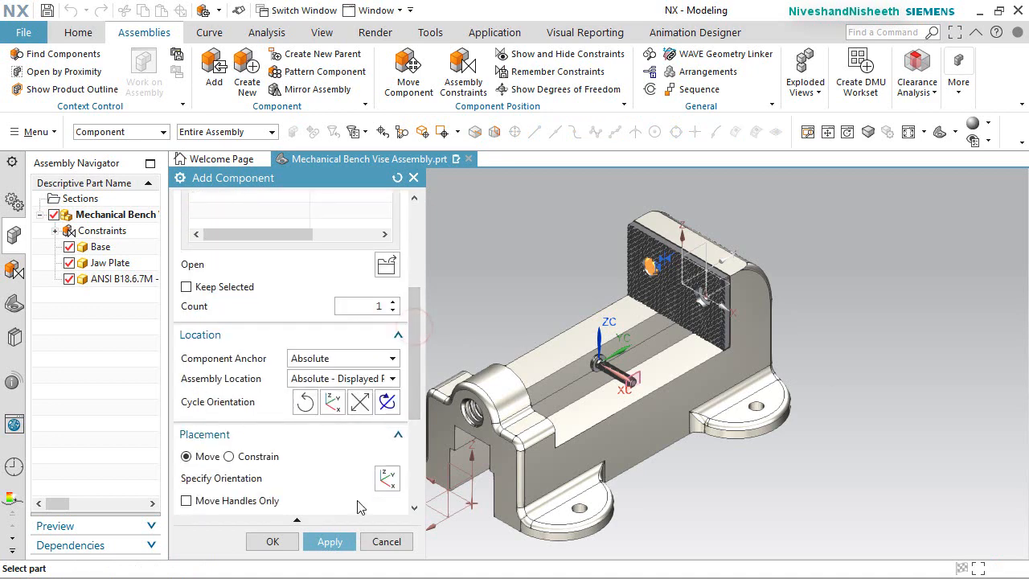
{"action": "left_click", "coordinate": [360, 378]}
{"action": "left_click", "coordinate": [348, 427]}
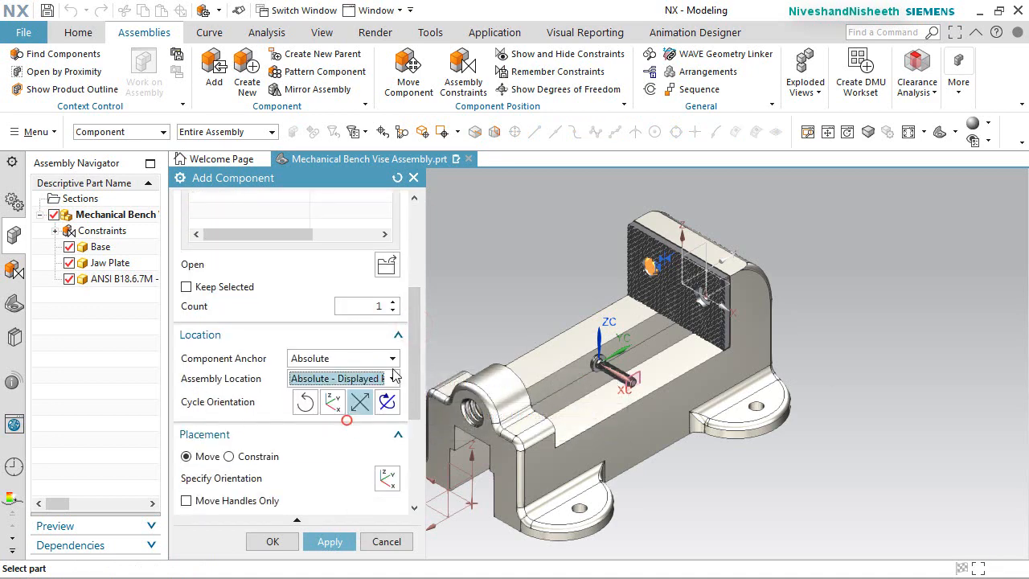
{"action": "scroll", "coordinate": [333, 330], "scroll_direction": "up", "scroll_amount": 5}
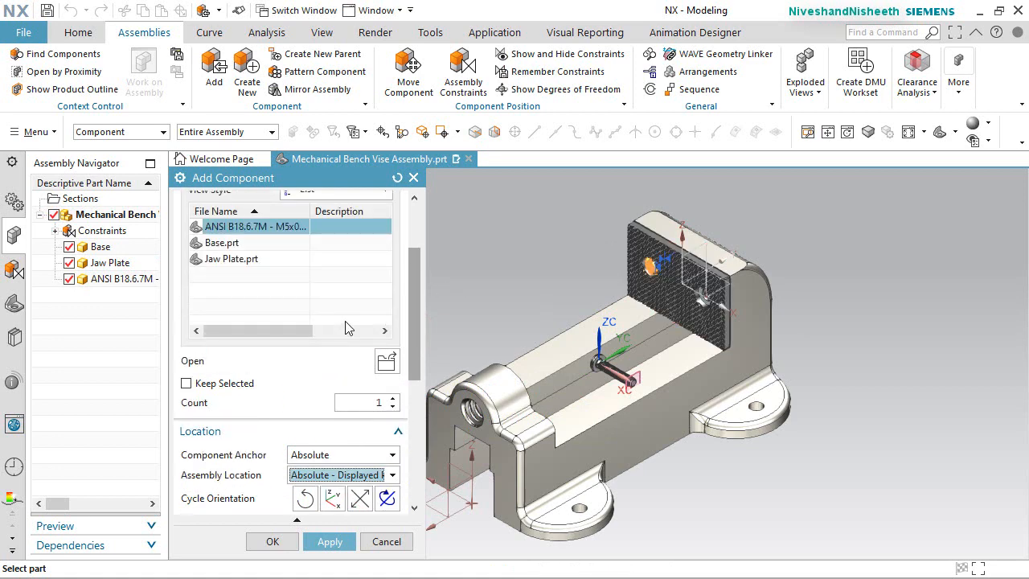
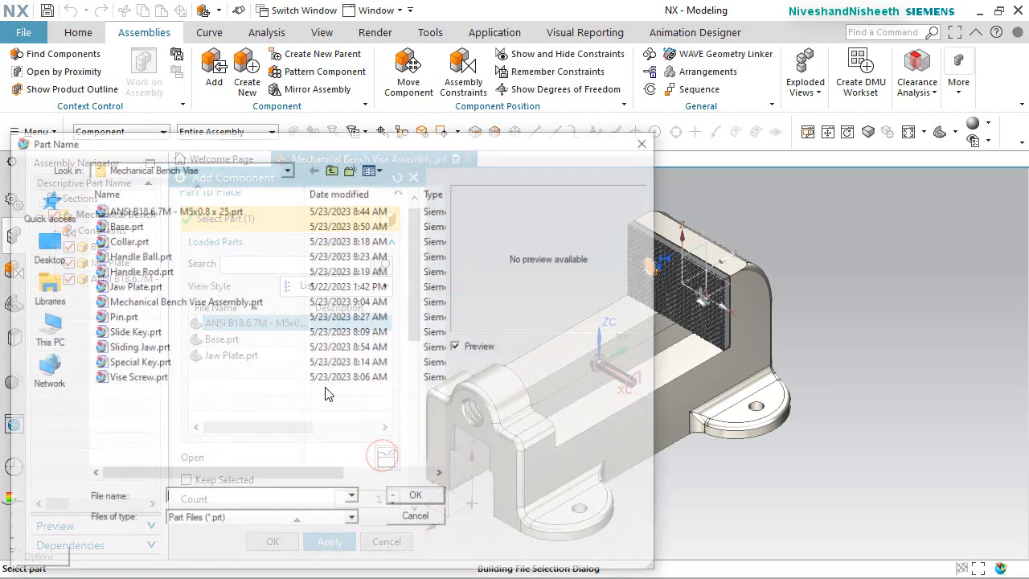
Load ANSI B18.6.7M - M5x0.8 x 25.prt from the Mechanical Bench Vise folder as a second screw at Absolute - Work Part
{"action": "left_click", "coordinate": [205, 210]}
{"action": "left_click", "coordinate": [403, 499]}
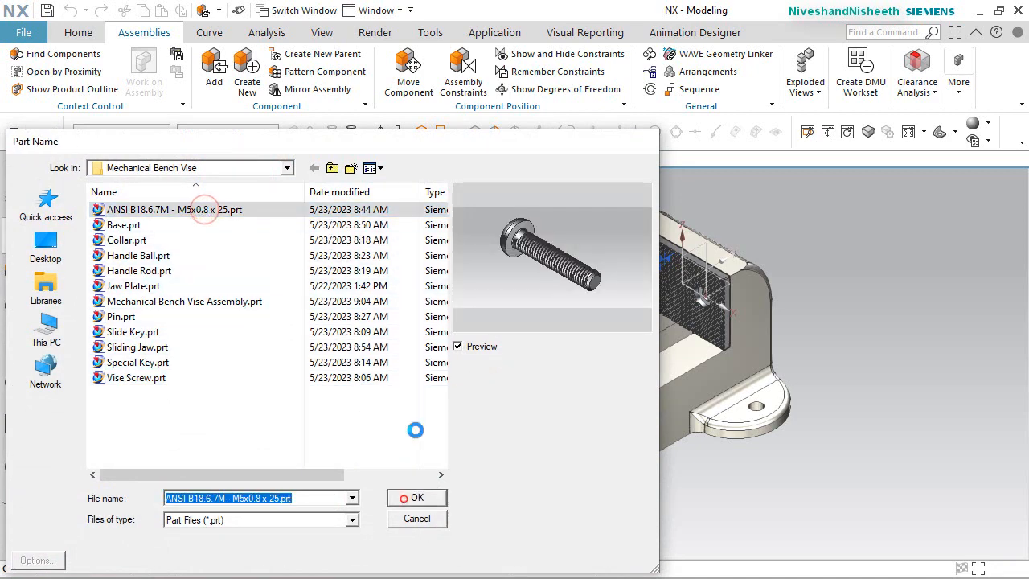
{"action": "scroll", "coordinate": [384, 441], "scroll_direction": "down", "scroll_amount": 3}
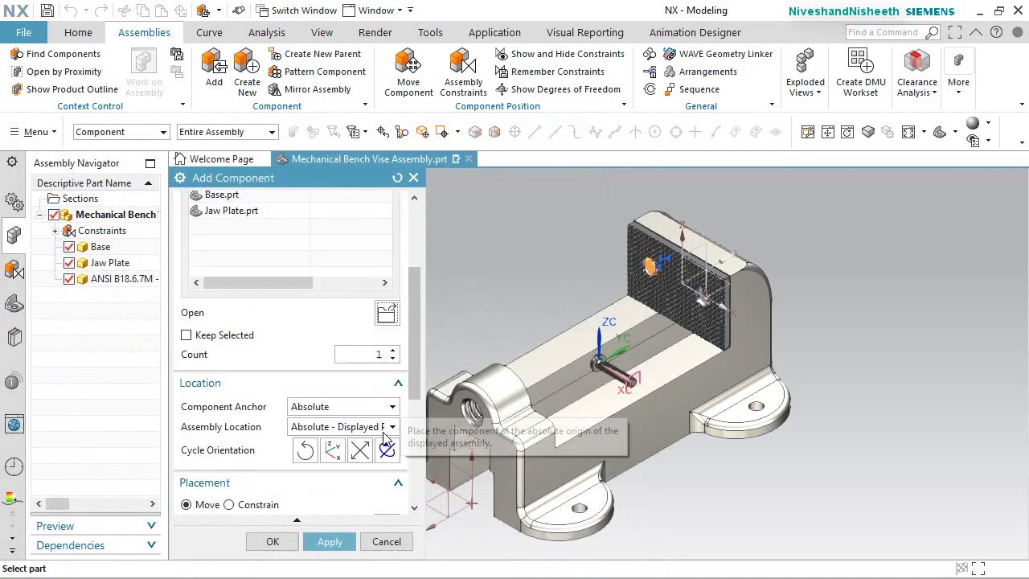
{"action": "left_click", "coordinate": [386, 426]}
{"action": "left_click", "coordinate": [353, 456]}
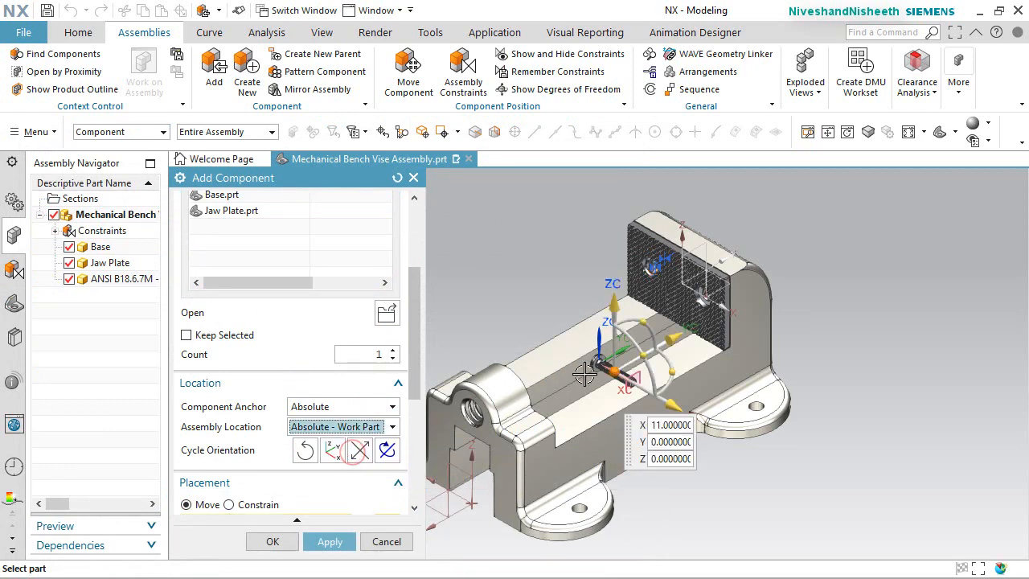
Rotate the second screw about the ZC-axis so its shank points at the jaw plate, raise it about 32 mm along ZC, and place it
{"action": "scroll", "coordinate": [635, 374], "scroll_direction": "up", "scroll_amount": 4}
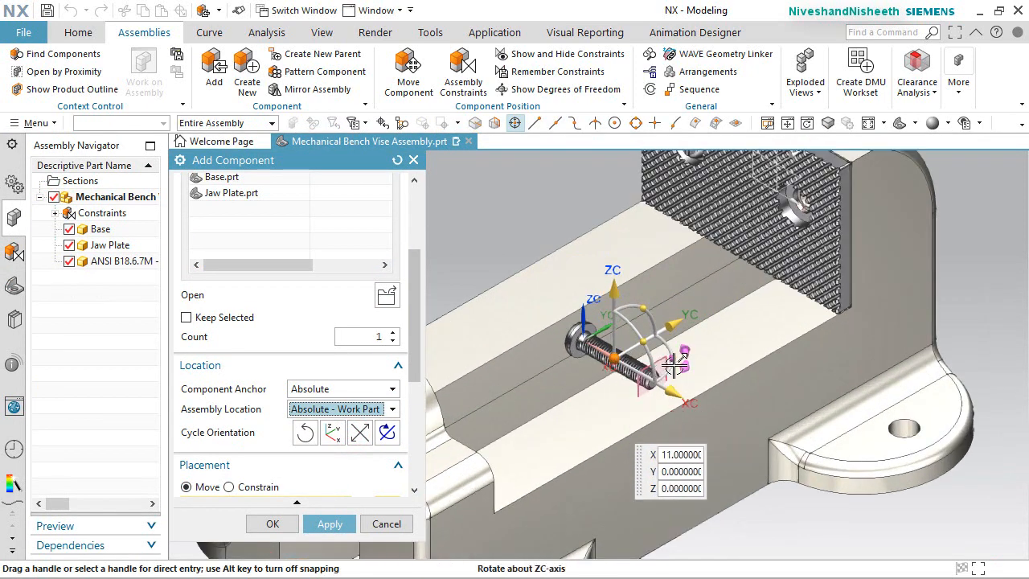
{"action": "left_click_drag", "start_coordinate": [672, 348], "coordinate": [626, 243]}
{"action": "left_click_drag", "start_coordinate": [615, 284], "coordinate": [609, 182]}
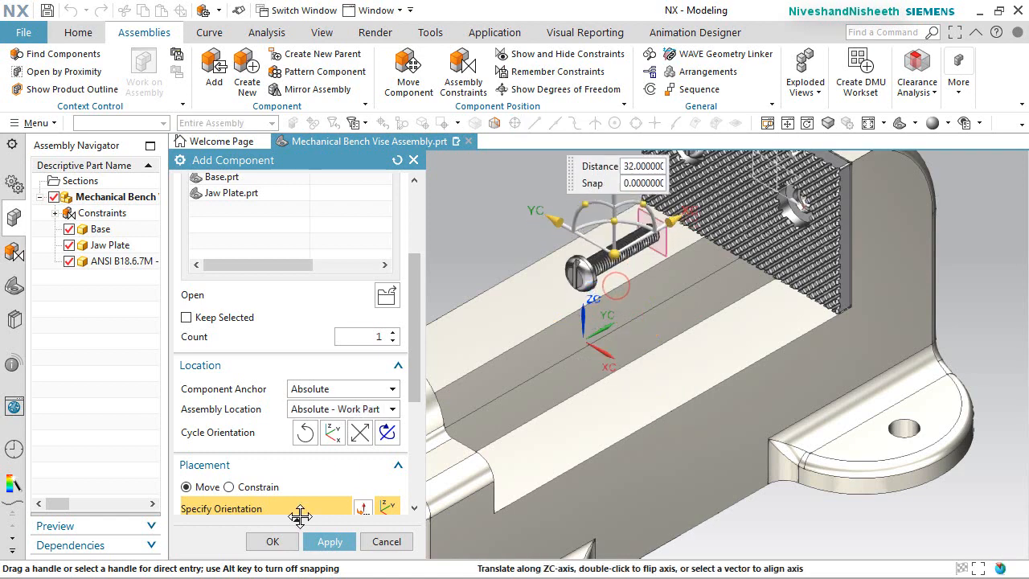
{"action": "left_click", "coordinate": [273, 542]}
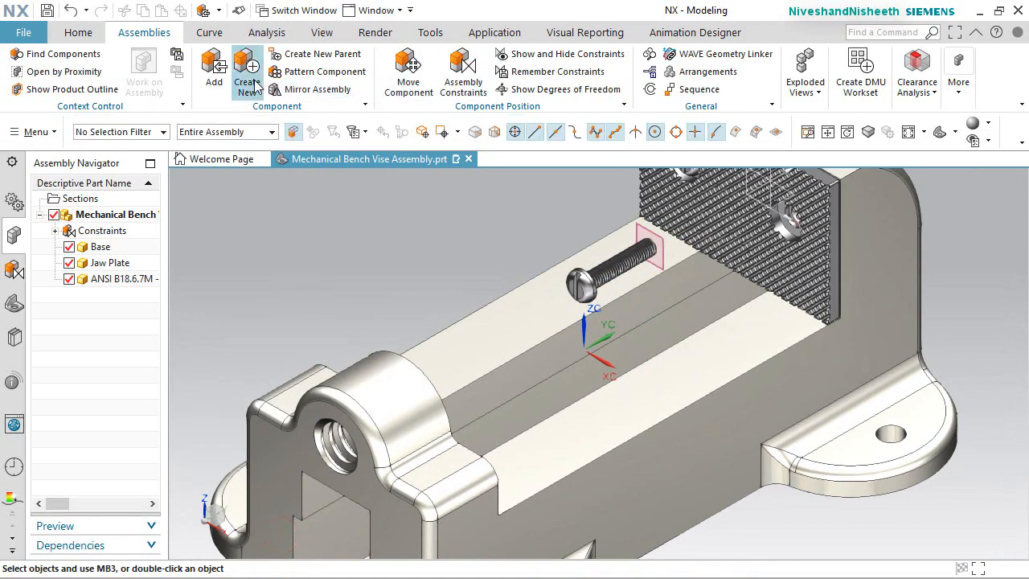
Add an Infer Center/Axis constraint between the second screw's centerline and the centerline of the jaw plate's right-hand counterbore
{"action": "left_click", "coordinate": [446, 81]}
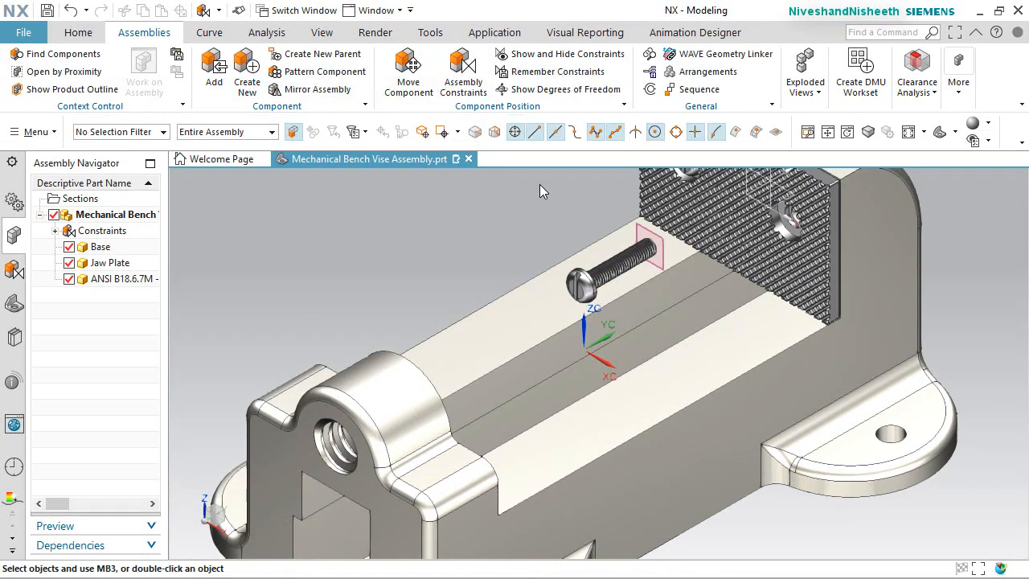
{"action": "left_click", "coordinate": [338, 397]}
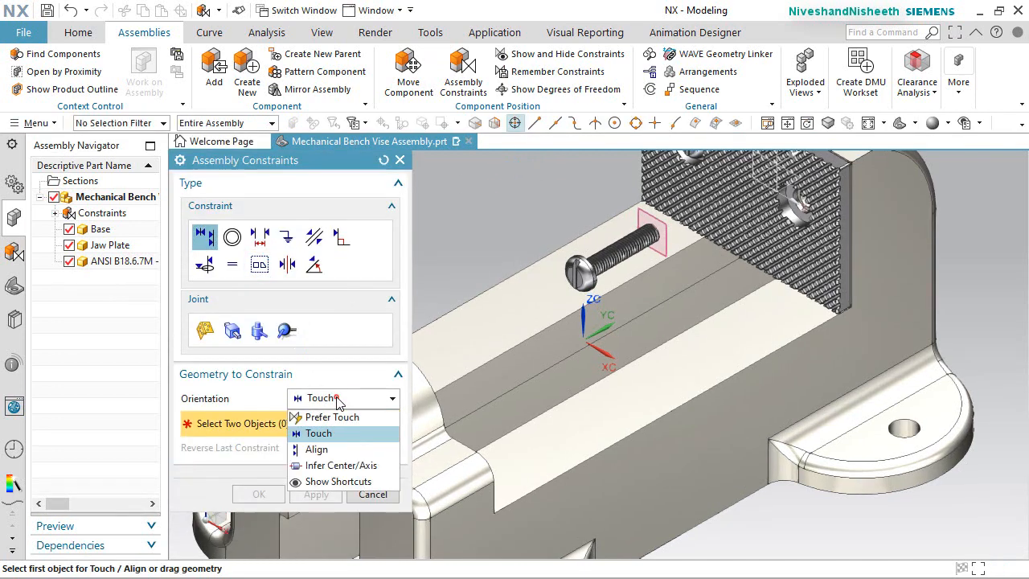
{"action": "left_click", "coordinate": [337, 465]}
{"action": "scroll", "coordinate": [571, 279], "scroll_direction": "up", "scroll_amount": 6}
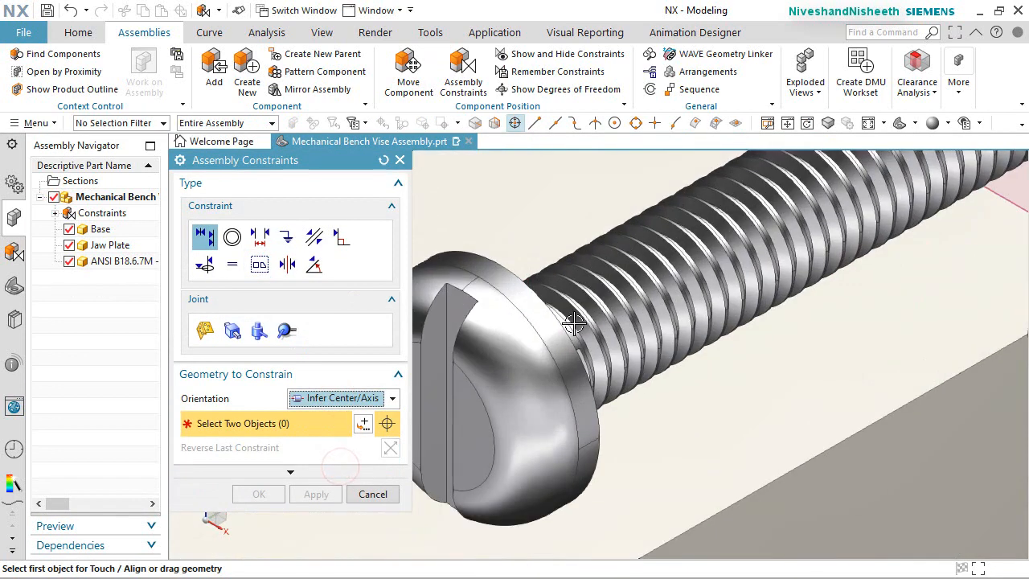
{"action": "middle_click_drag", "start_coordinate": [567, 318], "coordinate": [560, 336]}
{"action": "scroll", "coordinate": [640, 299], "scroll_direction": "down", "scroll_amount": 3}
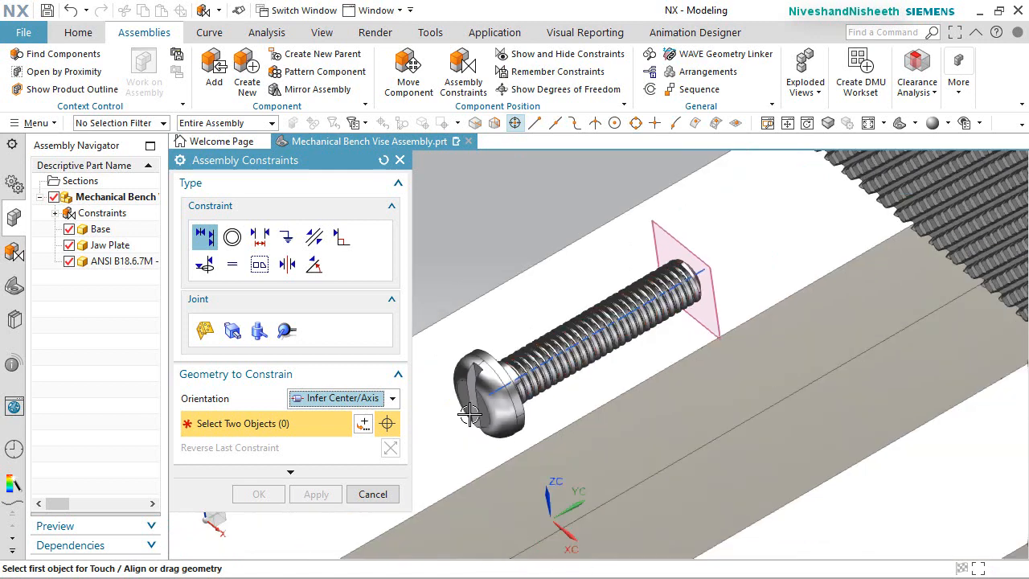
{"action": "scroll", "coordinate": [488, 405], "scroll_direction": "up", "scroll_amount": 8}
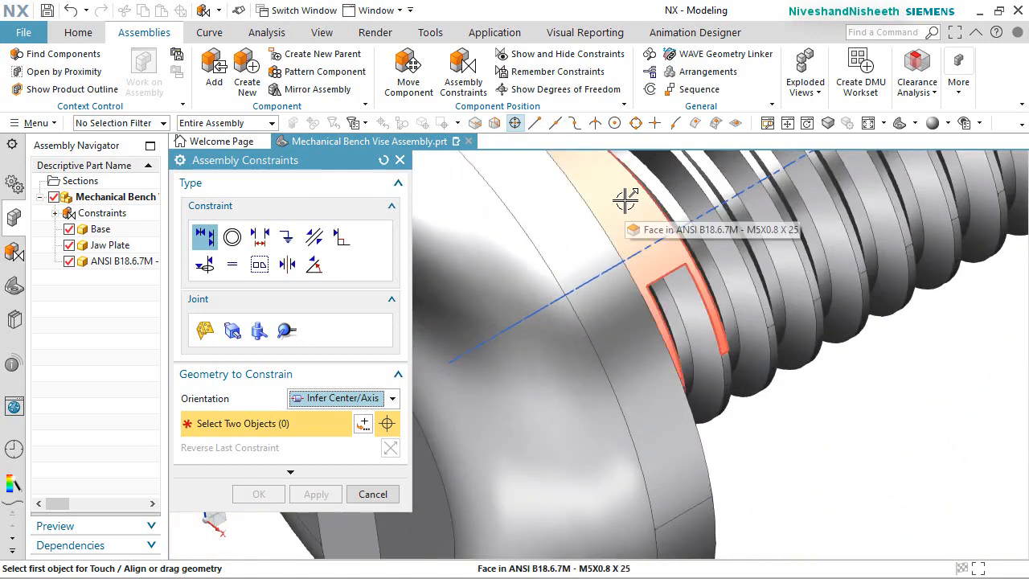
{"action": "left_click", "coordinate": [626, 200]}
{"action": "left_click", "coordinate": [719, 293]}
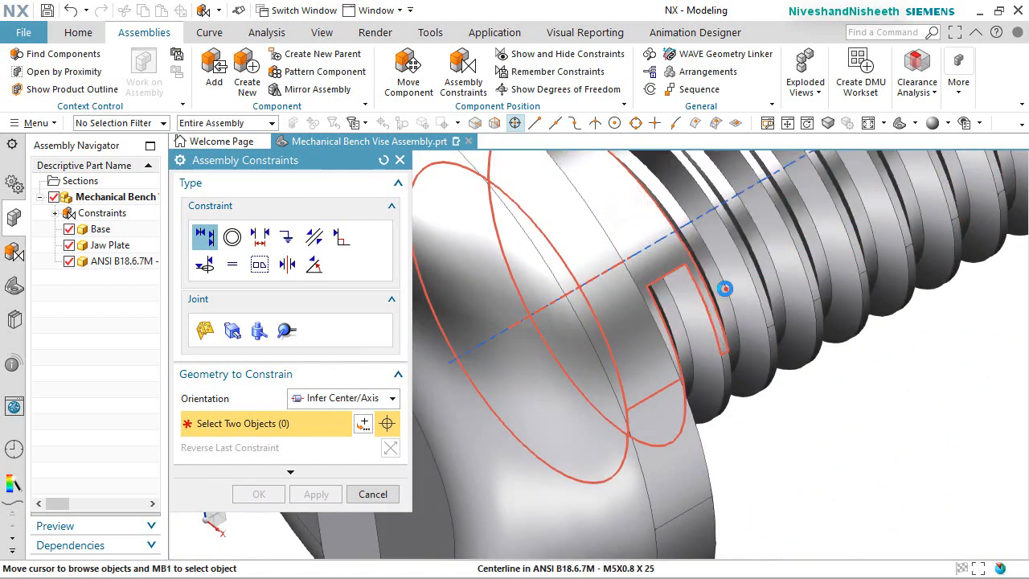
{"action": "scroll", "coordinate": [589, 344], "scroll_direction": "down", "scroll_amount": 4}
{"action": "scroll", "coordinate": [595, 306], "scroll_direction": "down", "scroll_amount": 4}
{"action": "scroll", "coordinate": [781, 281], "scroll_direction": "up", "scroll_amount": 10}
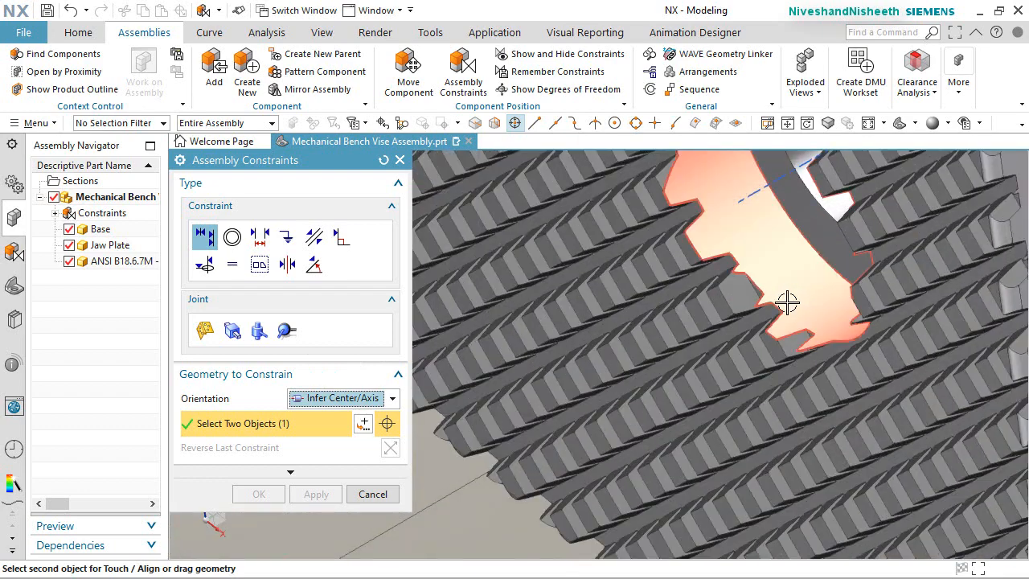
{"action": "scroll", "coordinate": [765, 271], "scroll_direction": "up", "scroll_amount": 3}
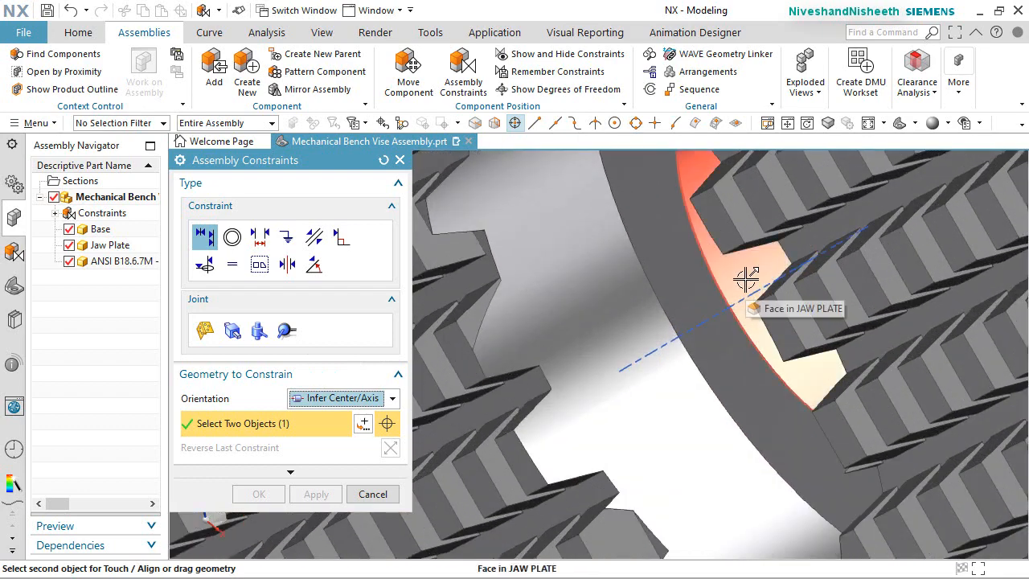
{"action": "left_click", "coordinate": [746, 278]}
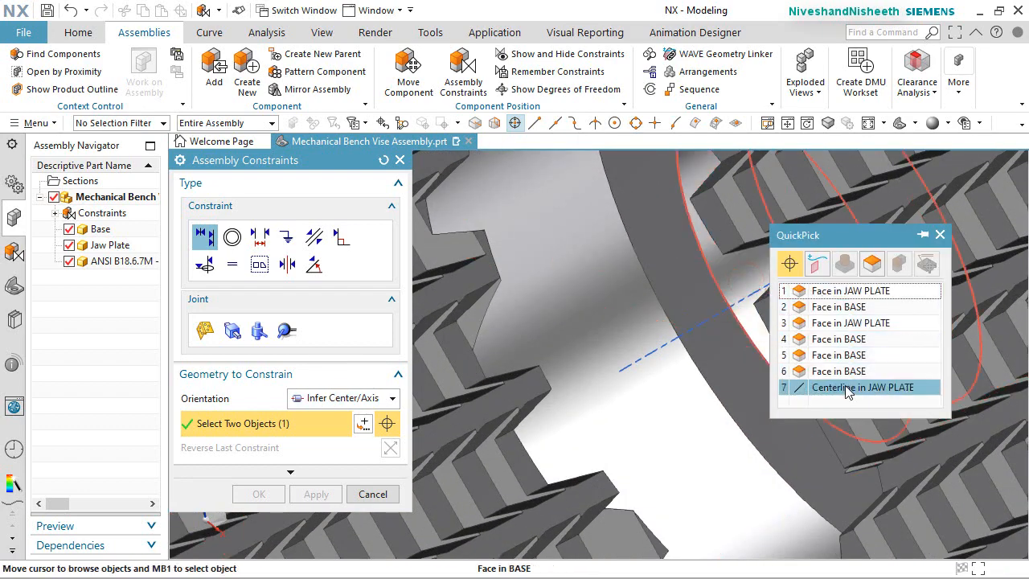
{"action": "left_click", "coordinate": [844, 386]}
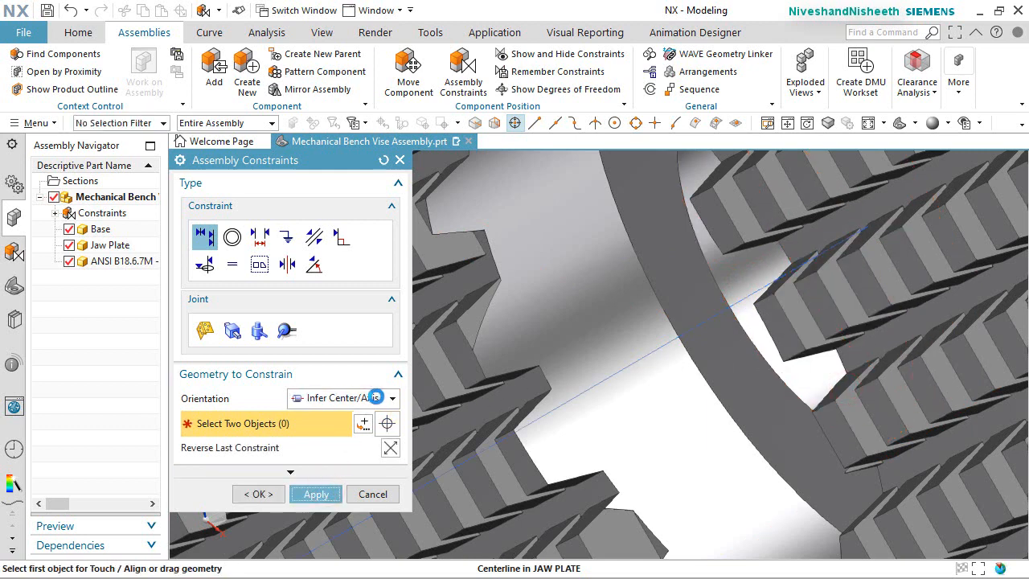
Add a Touch constraint between the right-hand counterbore's seat face and the underside of the second screw's head
{"action": "left_click", "coordinate": [376, 397]}
{"action": "left_click", "coordinate": [348, 435]}
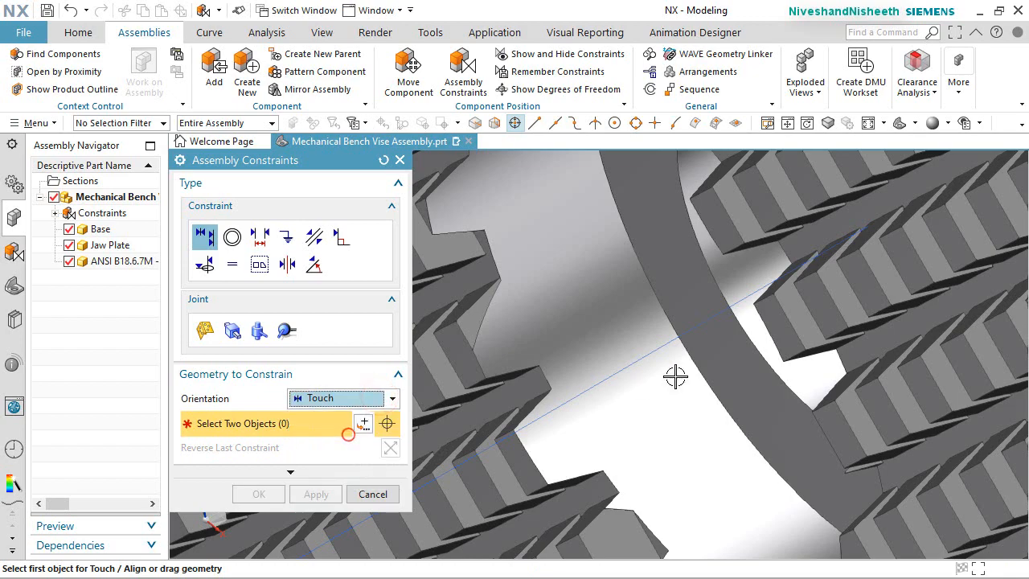
{"action": "left_click", "coordinate": [728, 353]}
{"action": "scroll", "coordinate": [662, 411], "scroll_direction": "down", "scroll_amount": 5}
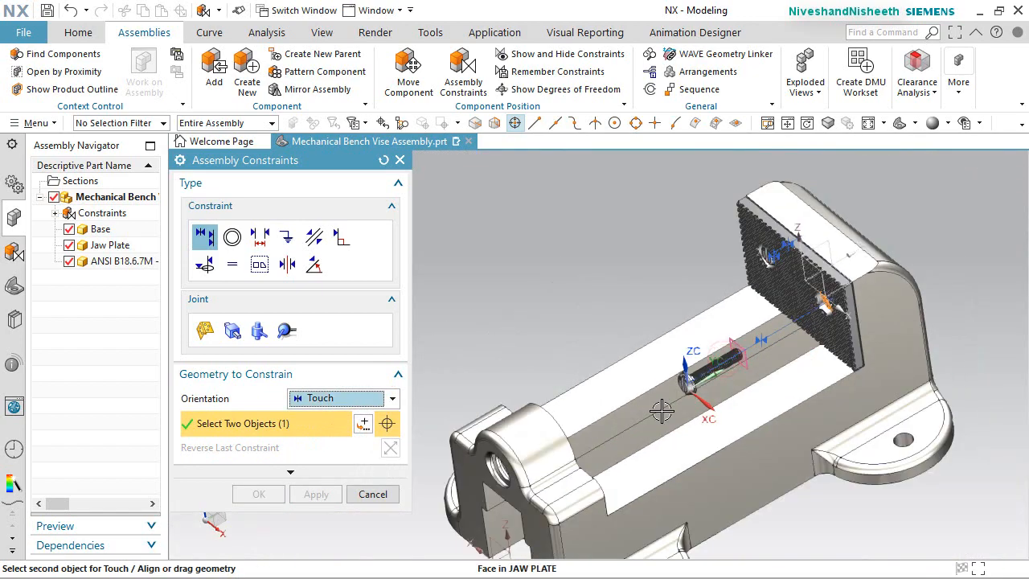
{"action": "scroll", "coordinate": [716, 362], "scroll_direction": "up", "scroll_amount": 5}
{"action": "middle_click_drag", "start_coordinate": [748, 322], "coordinate": [726, 338]}
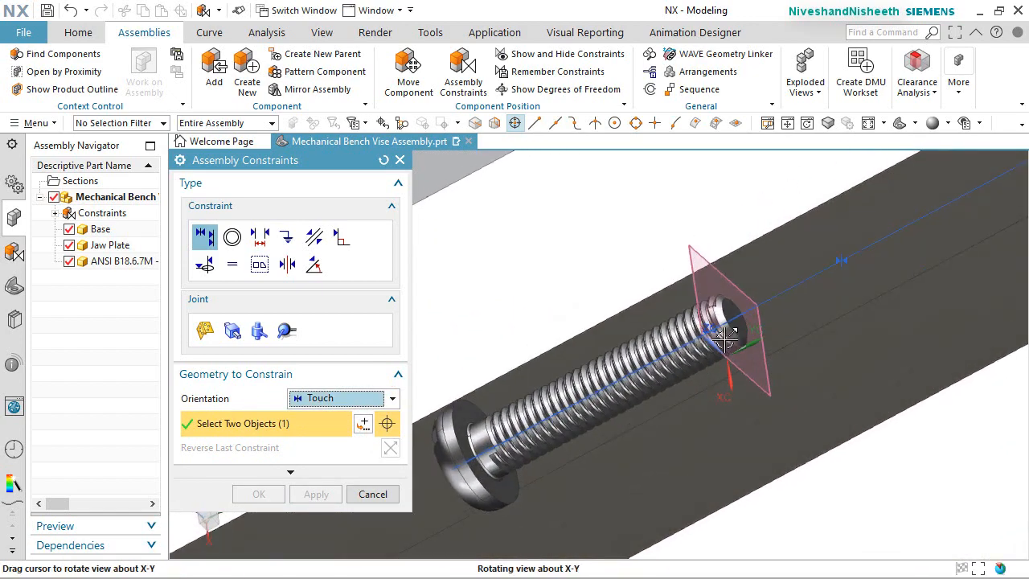
{"action": "scroll", "coordinate": [498, 489], "scroll_direction": "up", "scroll_amount": 3}
{"action": "left_click", "coordinate": [499, 491]}
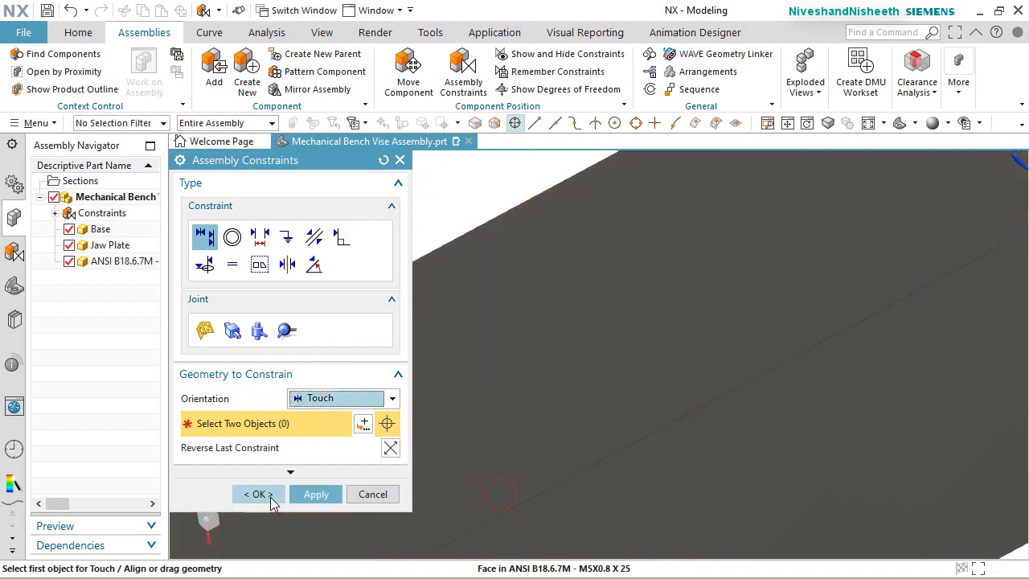
{"action": "left_click", "coordinate": [271, 498]}
Hide all assembly constraint symbols in the assembly
{"action": "key", "text": "ctrl+f"}
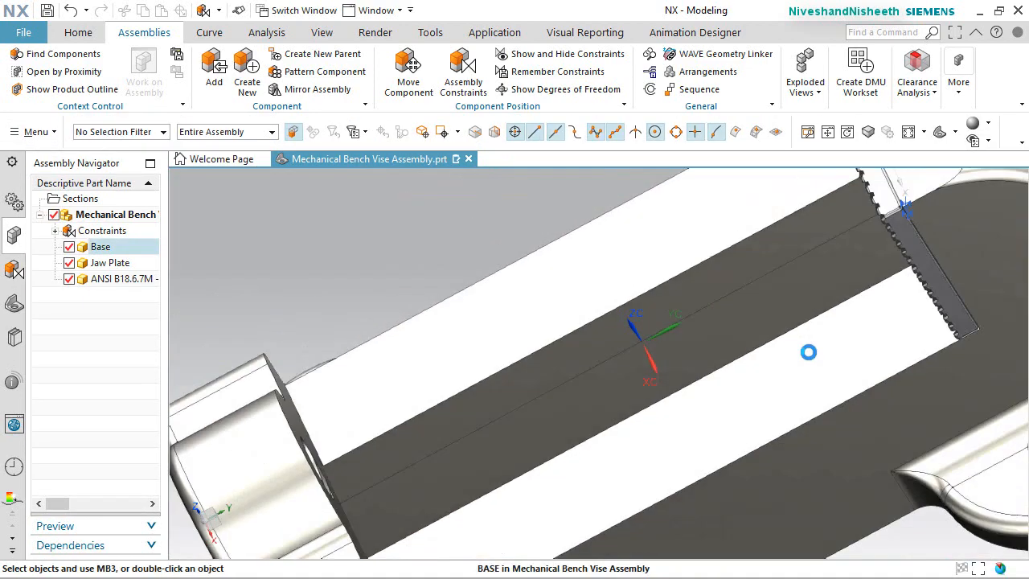
{"action": "scroll", "coordinate": [724, 267], "scroll_direction": "up", "scroll_amount": 5}
{"action": "left_click", "coordinate": [313, 30]}
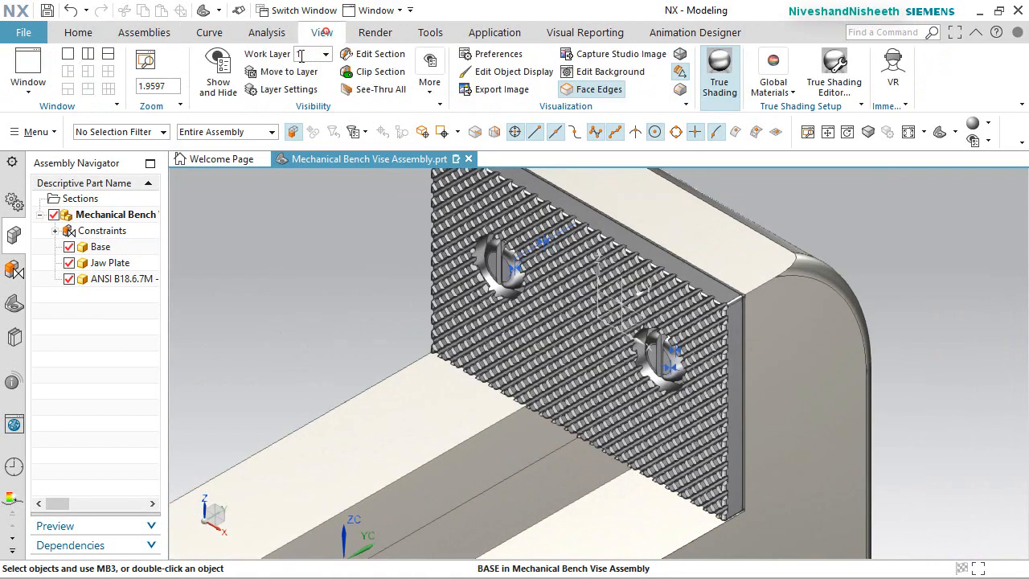
{"action": "left_click", "coordinate": [218, 80]}
{"action": "left_click", "coordinate": [405, 396]}
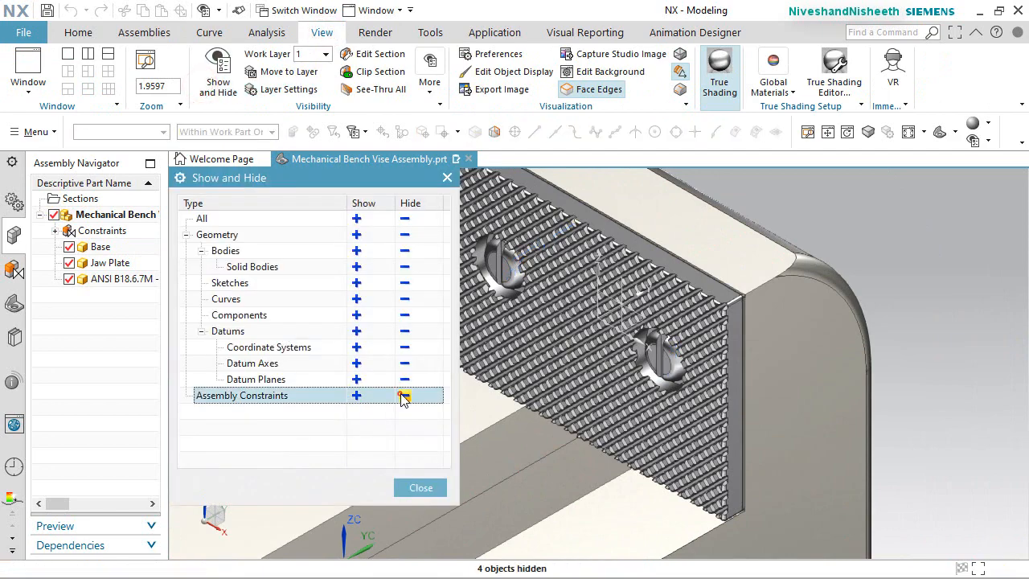
{"action": "left_click", "coordinate": [419, 487]}
Check both seated screws in the jaw plate, then save the Mechanical Bench Vise Assembly
{"action": "scroll", "coordinate": [598, 341], "scroll_direction": "up", "scroll_amount": 3}
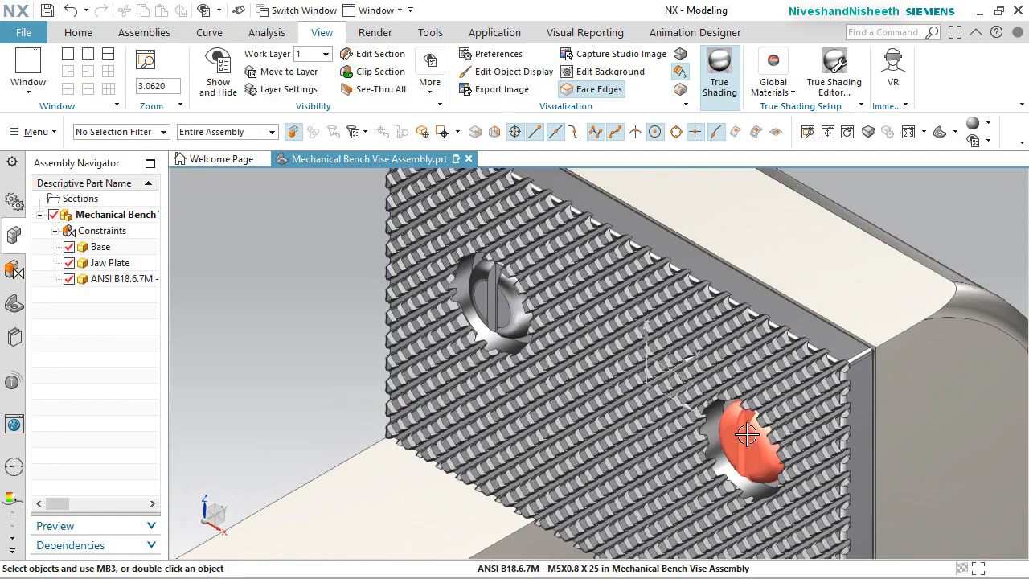
{"action": "scroll", "coordinate": [708, 304], "scroll_direction": "down", "scroll_amount": 3}
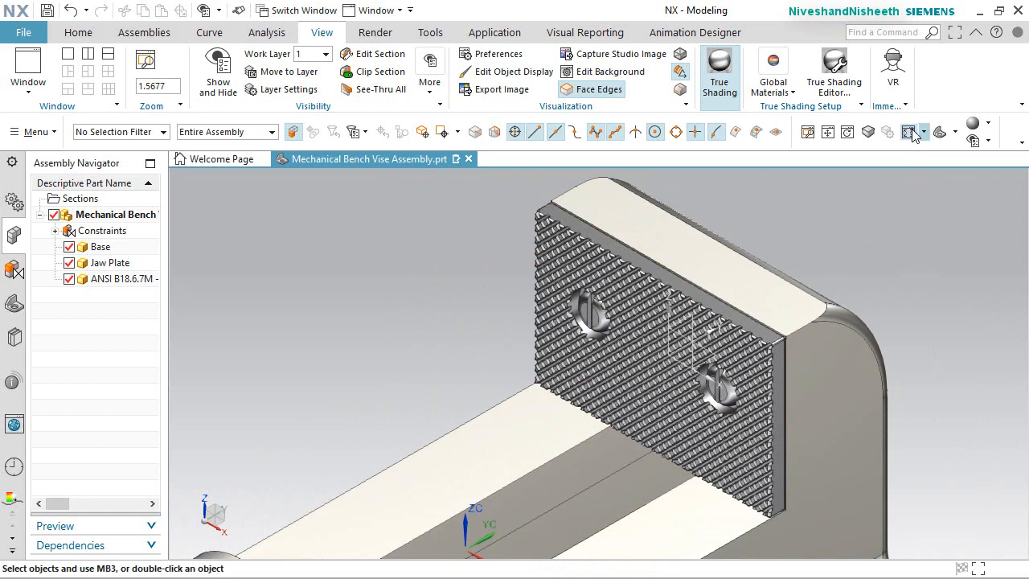
{"action": "left_click", "coordinate": [911, 133]}
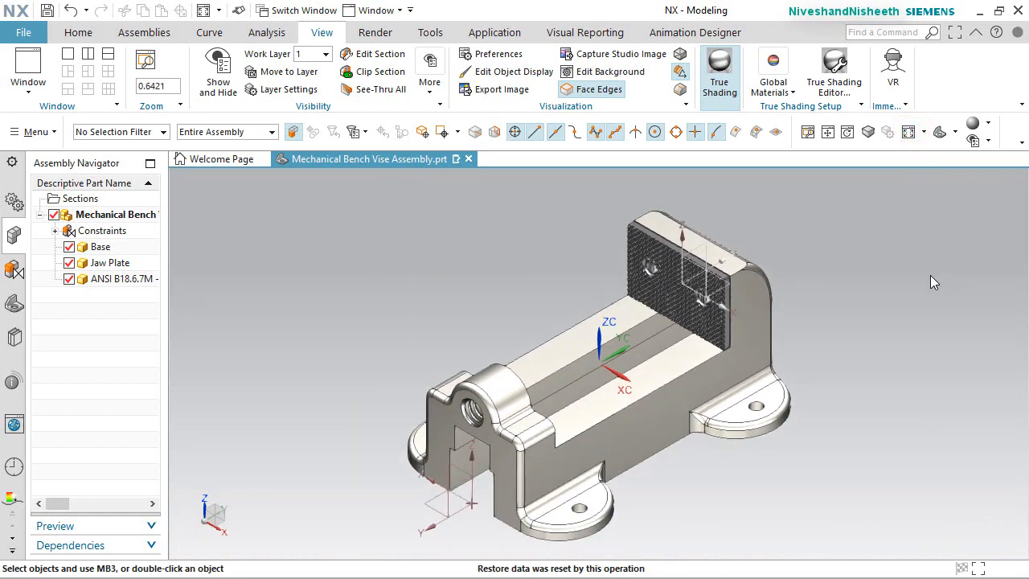
{"action": "key", "text": "ctrl+s"}
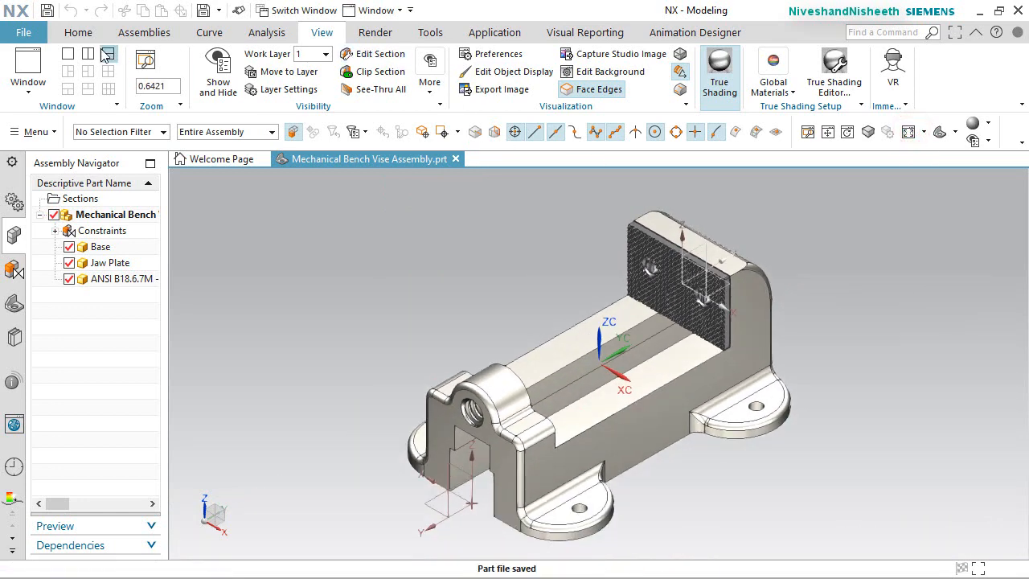
{"action": "left_click", "coordinate": [141, 32]}
{"action": "left_click", "coordinate": [47, 10]}
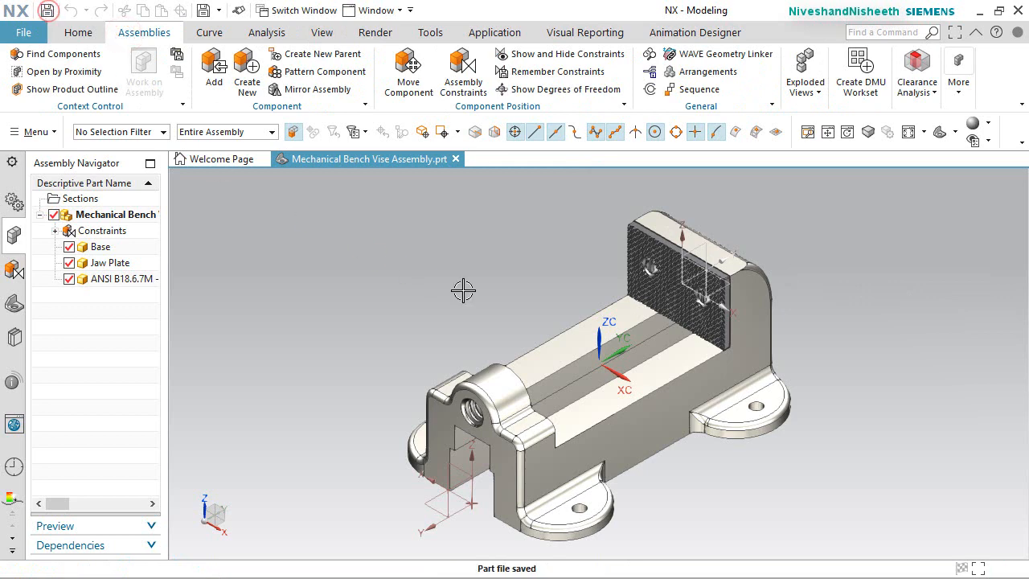
{"action": "left_click", "coordinate": [912, 469]}
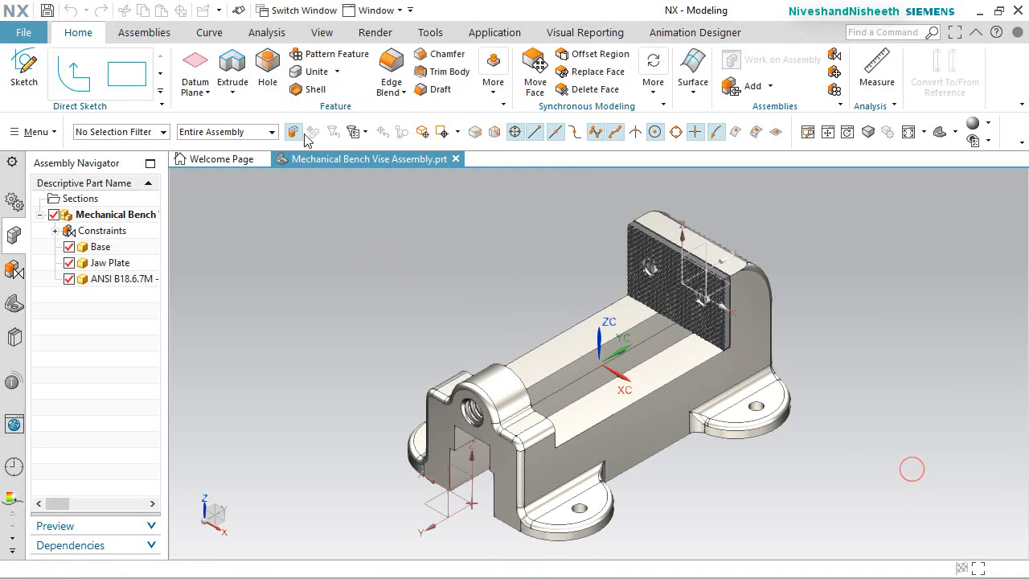
Add Sliding Jaw.prt from the Mechanical Bench Vise folder to the assembly as a new component
{"action": "left_click", "coordinate": [143, 33]}
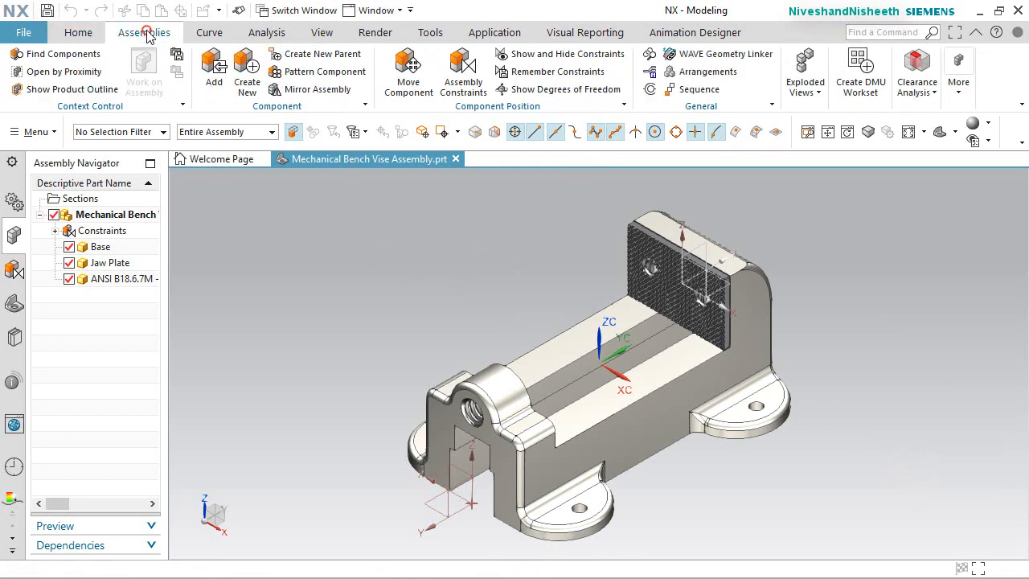
{"action": "left_click", "coordinate": [228, 87]}
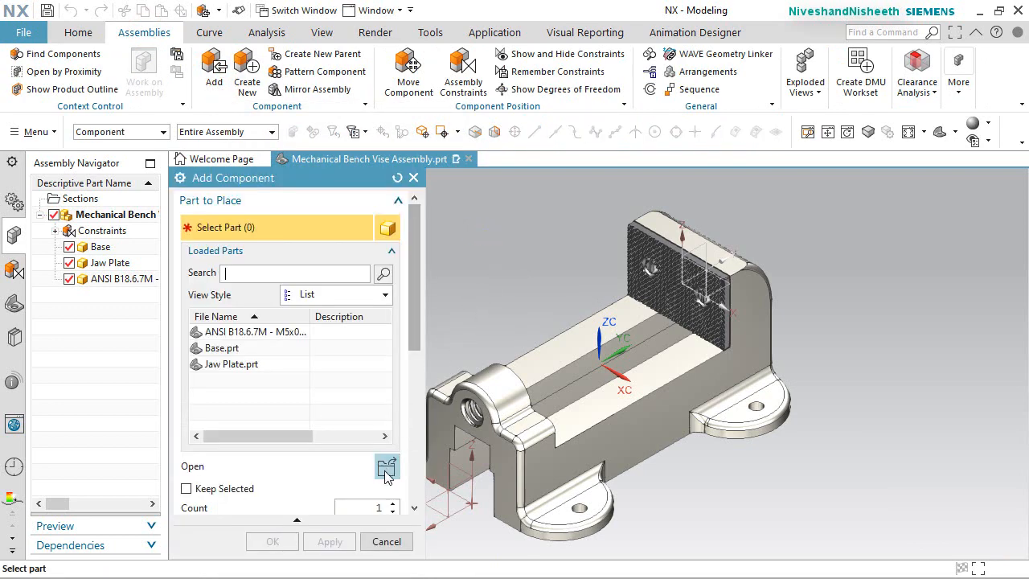
{"action": "left_click", "coordinate": [386, 471]}
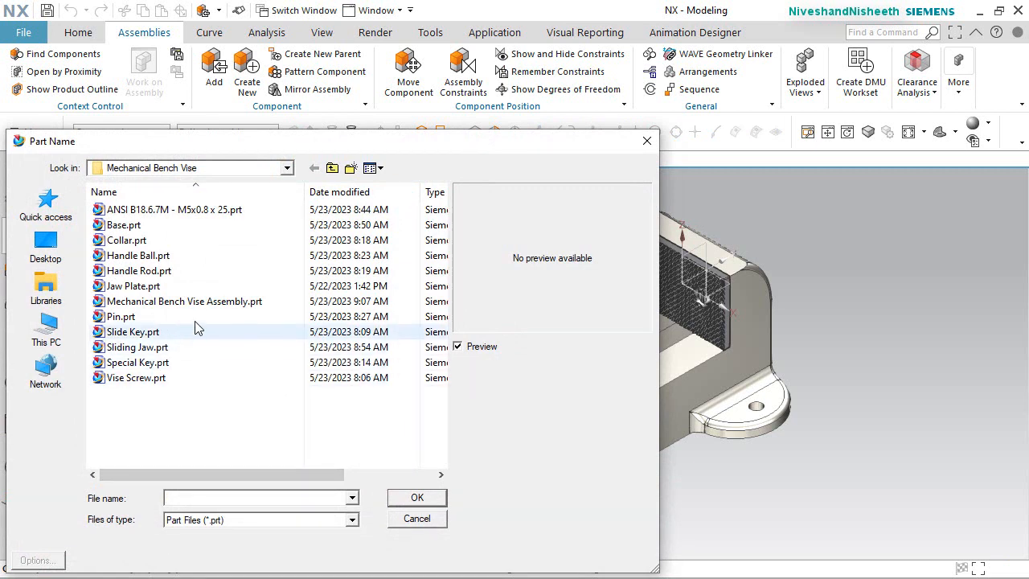
{"action": "left_click", "coordinate": [155, 349]}
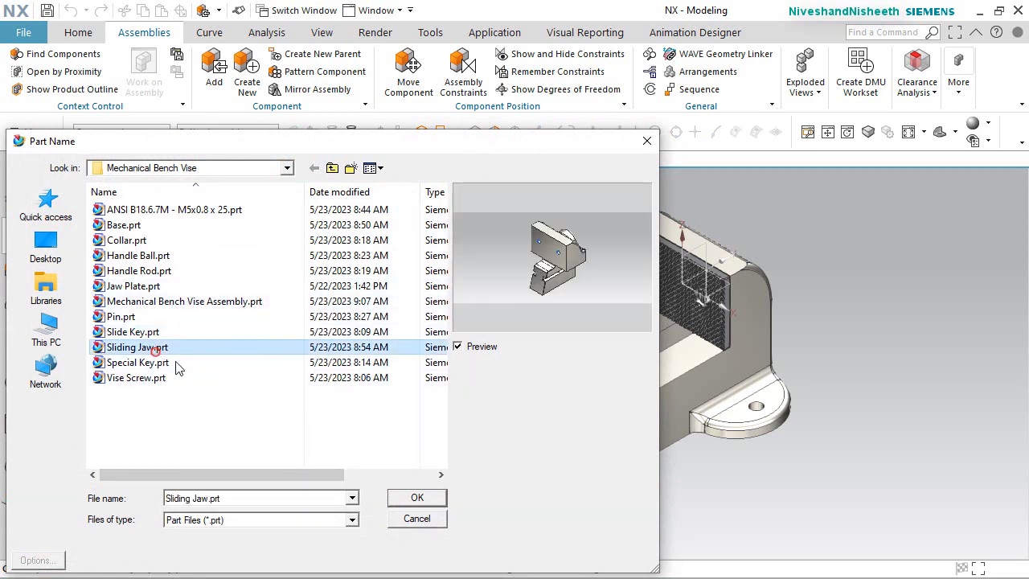
{"action": "left_click", "coordinate": [417, 497]}
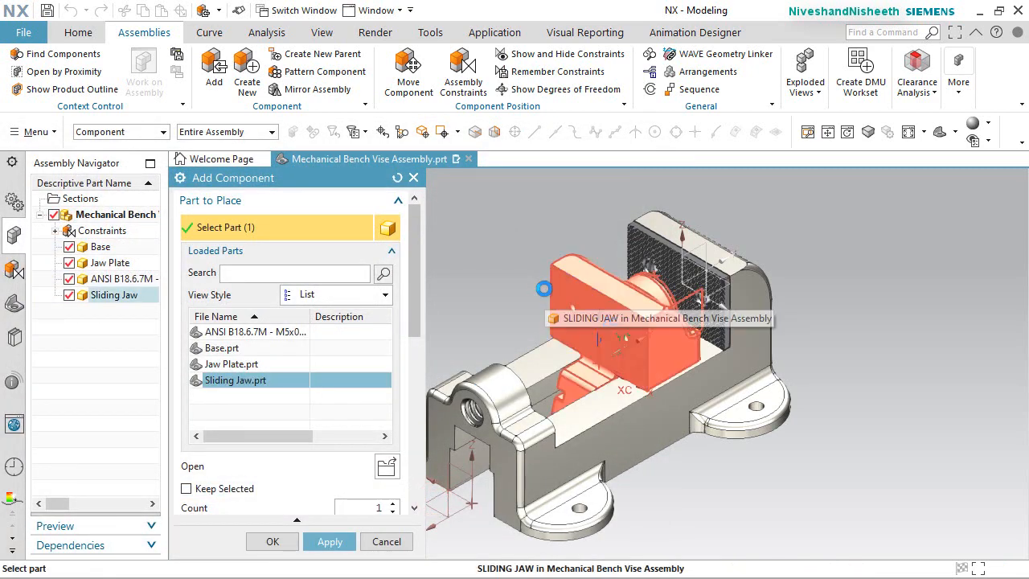
Place the sliding jaw at Absolute - Displayed Part, turned half a turn about ZC and raised above the base to Z 43.27
{"action": "scroll", "coordinate": [369, 498], "scroll_direction": "down", "scroll_amount": 3}
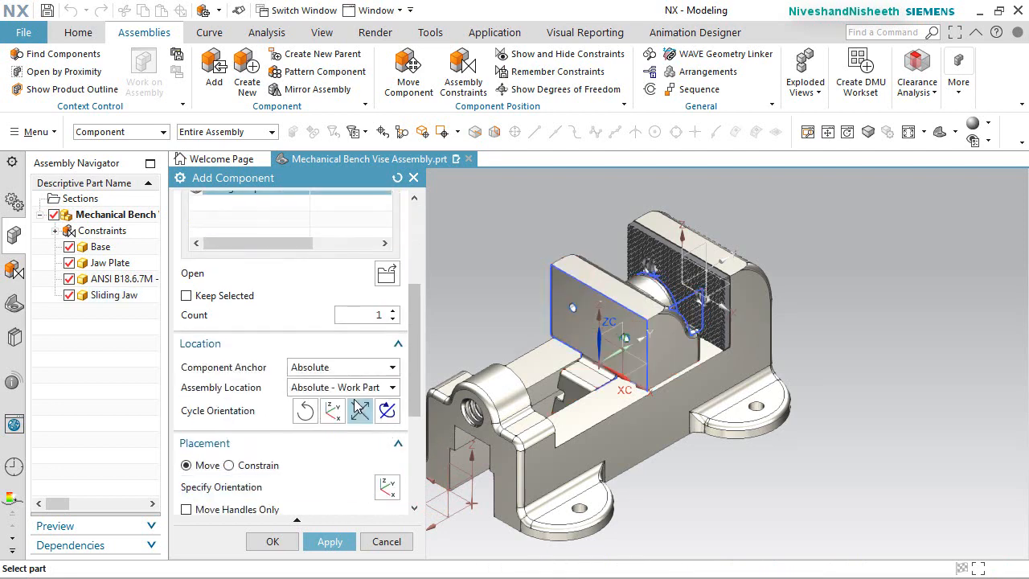
{"action": "left_click", "coordinate": [358, 388]}
{"action": "left_click", "coordinate": [358, 429]}
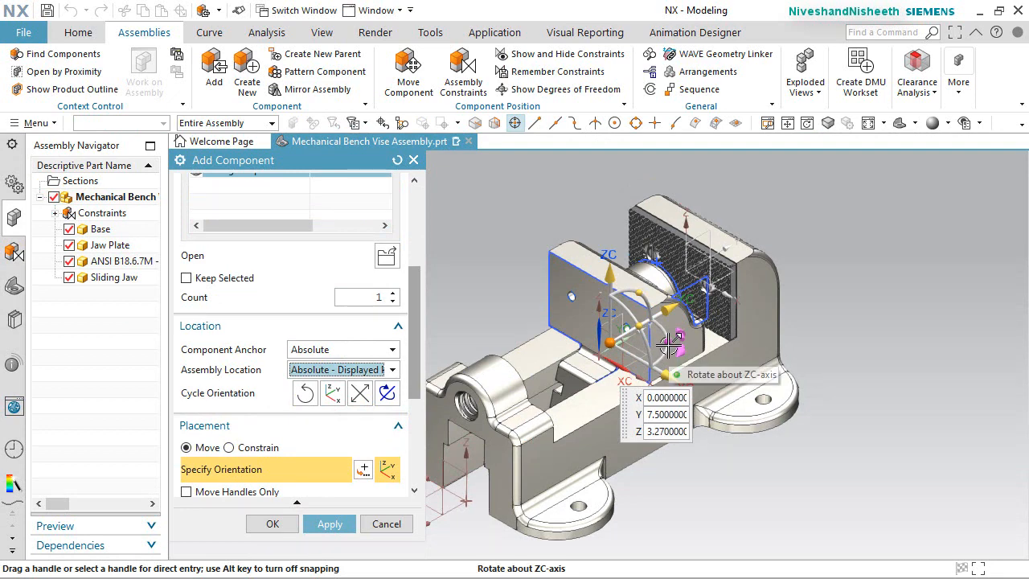
{"action": "left_click_drag", "start_coordinate": [670, 344], "coordinate": [571, 341]}
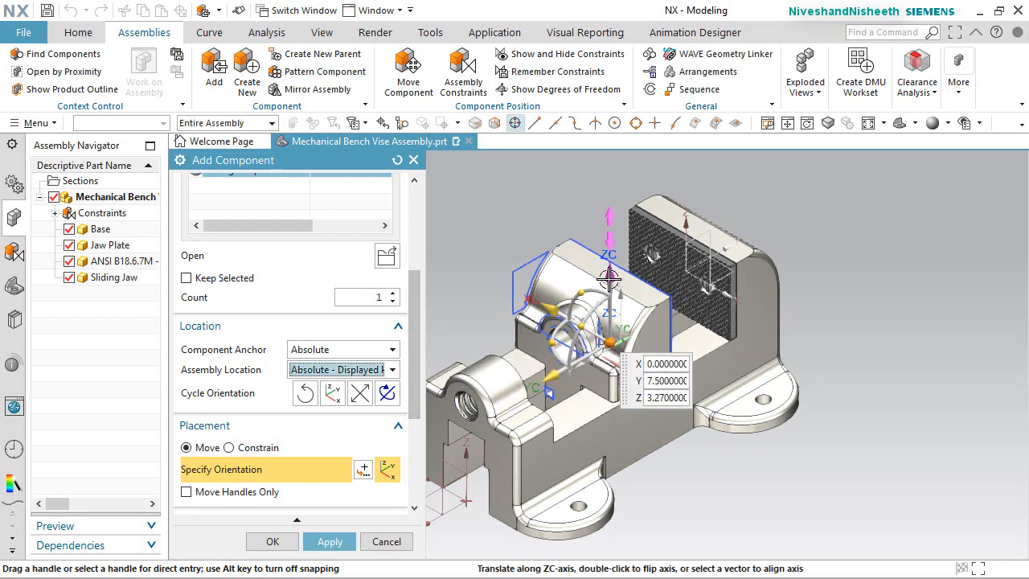
{"action": "left_click_drag", "start_coordinate": [610, 277], "coordinate": [610, 186]}
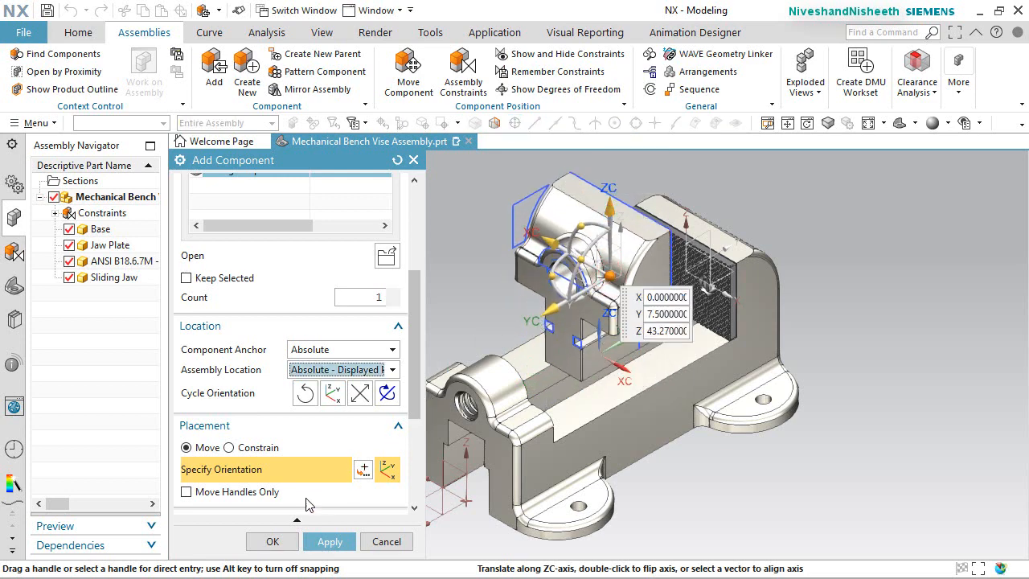
{"action": "left_click", "coordinate": [280, 543]}
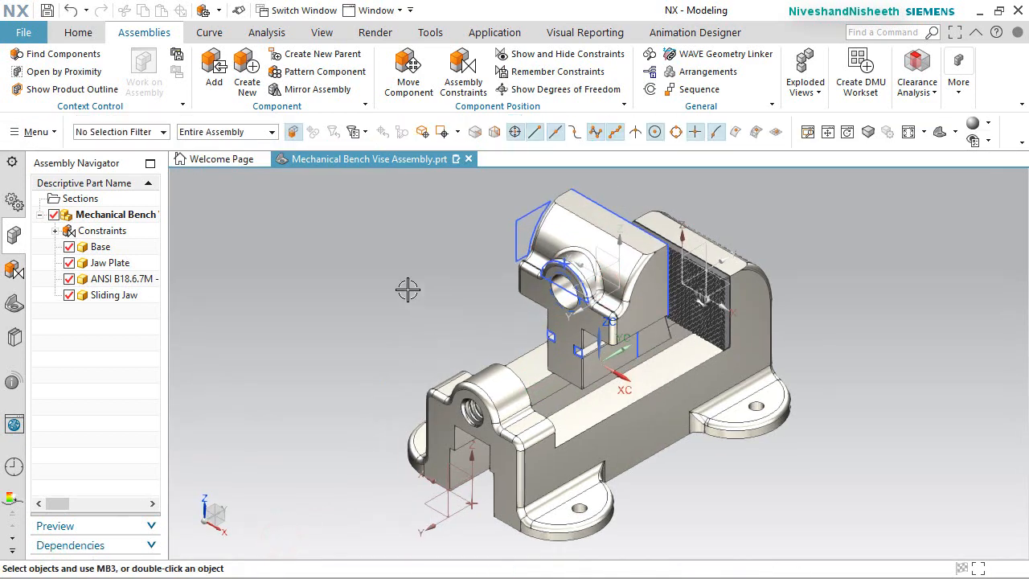
Hide all curves and sketches in the assembly
{"action": "left_click", "coordinate": [321, 32]}
{"action": "left_click", "coordinate": [218, 76]}
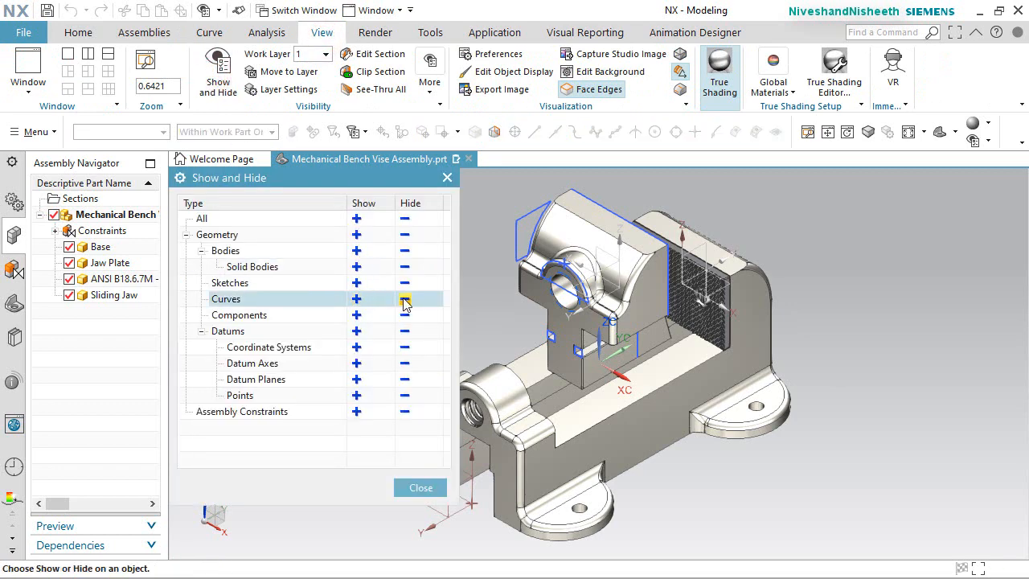
{"action": "left_click", "coordinate": [405, 298]}
{"action": "left_click", "coordinate": [405, 283]}
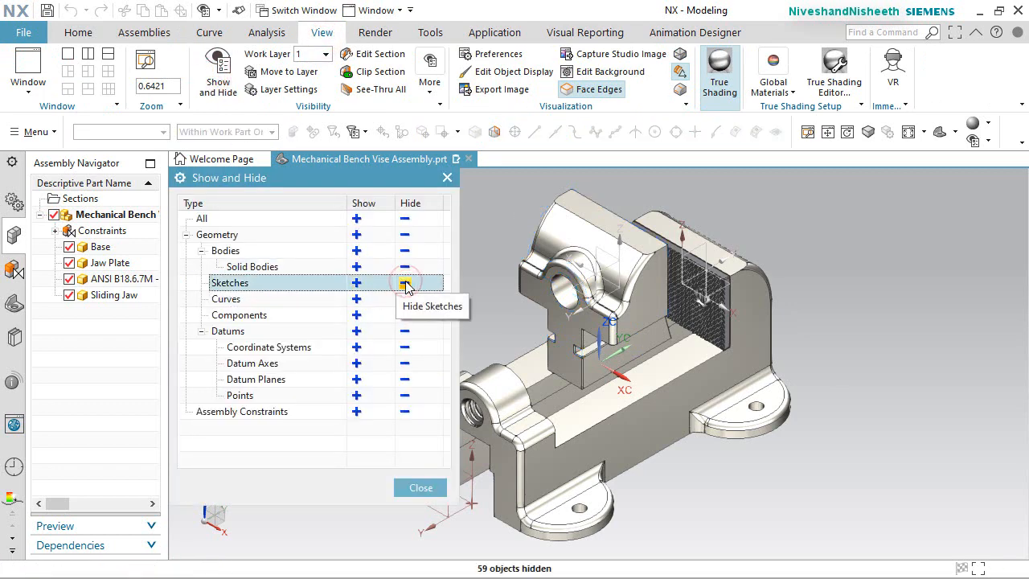
{"action": "left_click", "coordinate": [409, 485]}
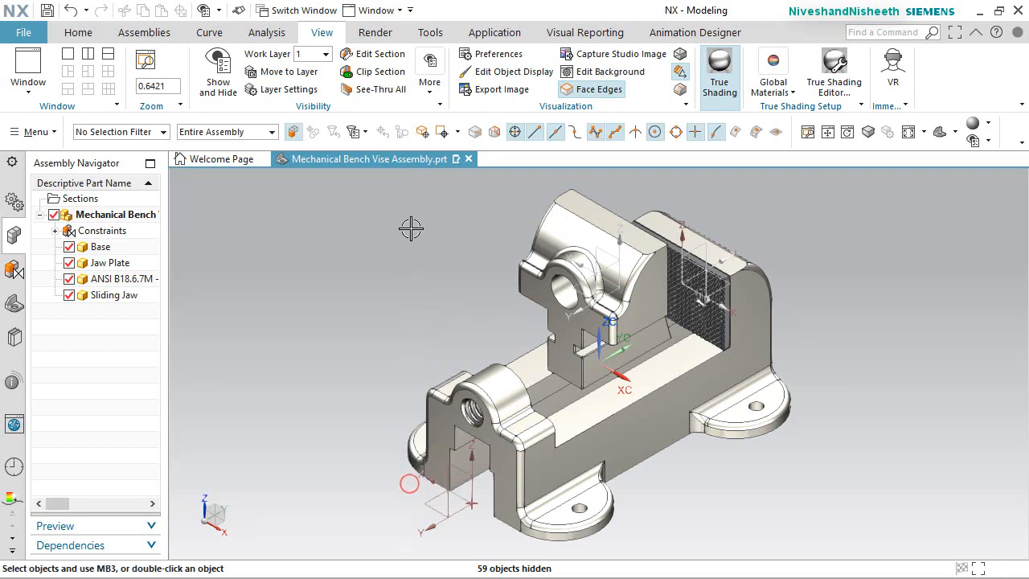
Add a Touch constraint between the top face of the base's right-hand rail and the sliding jaw's underside
{"action": "left_click", "coordinate": [149, 33]}
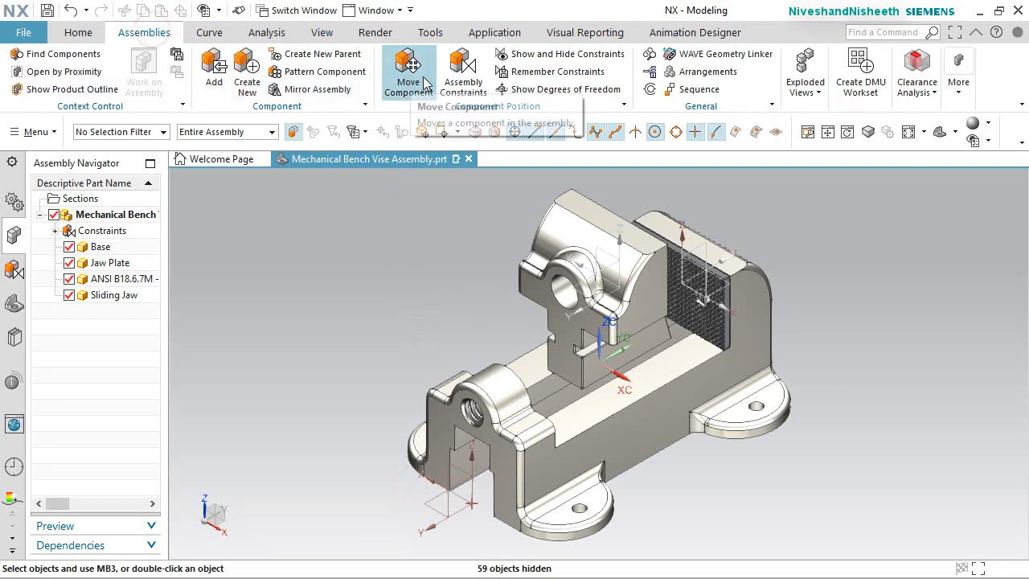
{"action": "left_click", "coordinate": [451, 83]}
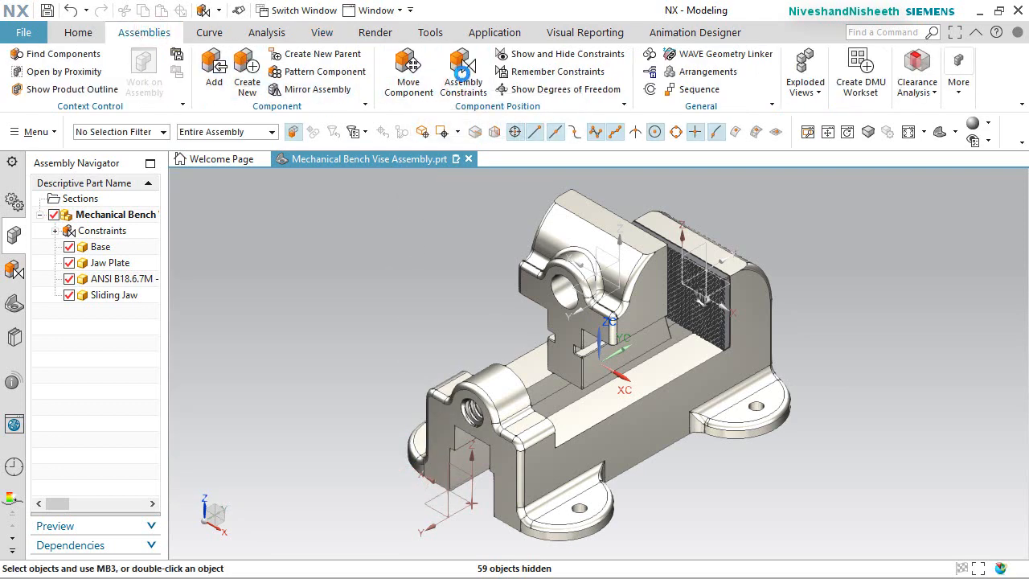
{"action": "left_click", "coordinate": [606, 400]}
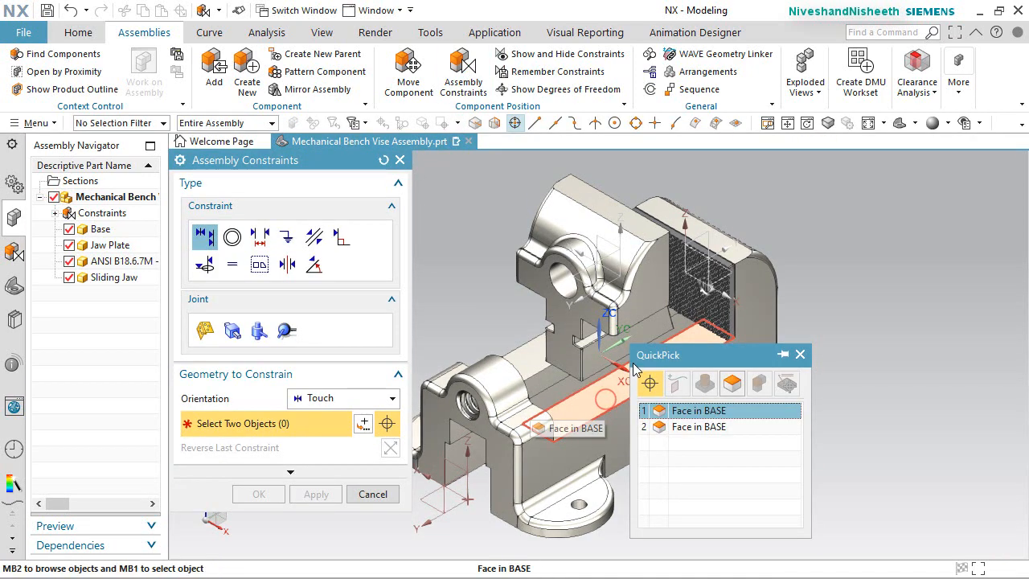
{"action": "left_click", "coordinate": [666, 407]}
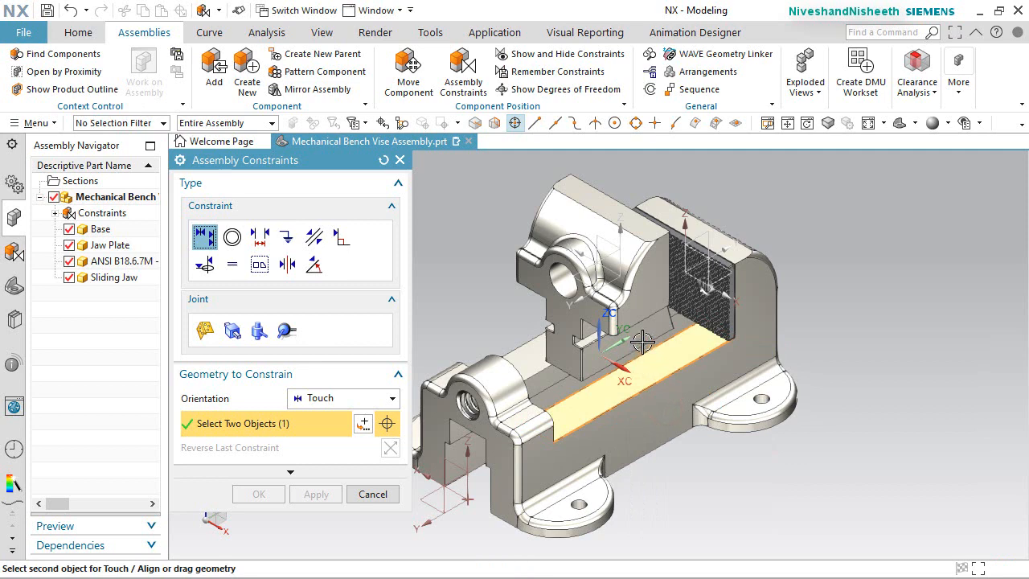
{"action": "middle_click_drag", "start_coordinate": [643, 342], "coordinate": [640, 282]}
{"action": "scroll", "coordinate": [641, 282], "scroll_direction": "up", "scroll_amount": 5}
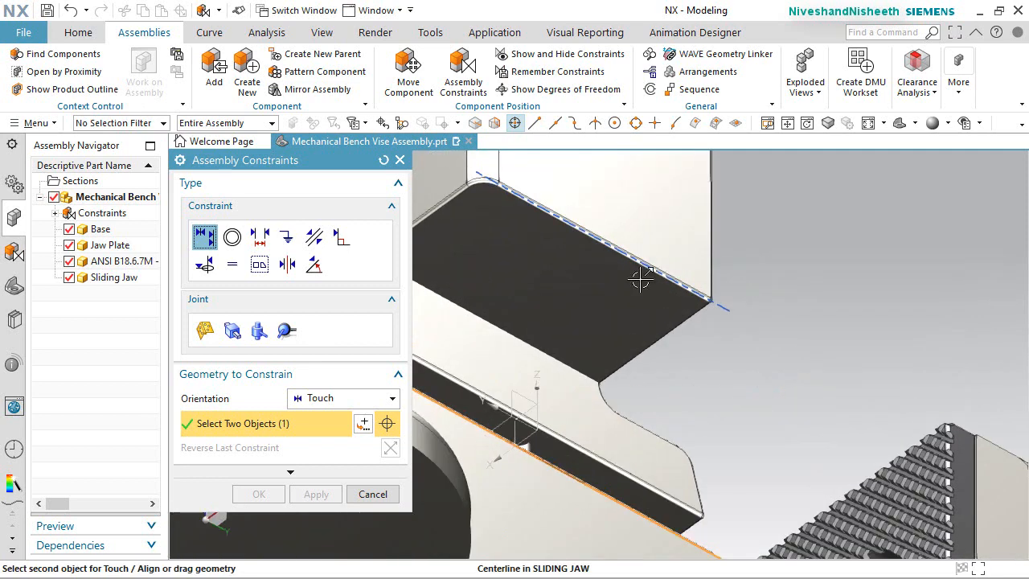
{"action": "left_click", "coordinate": [618, 316]}
{"action": "left_click", "coordinate": [318, 494]}
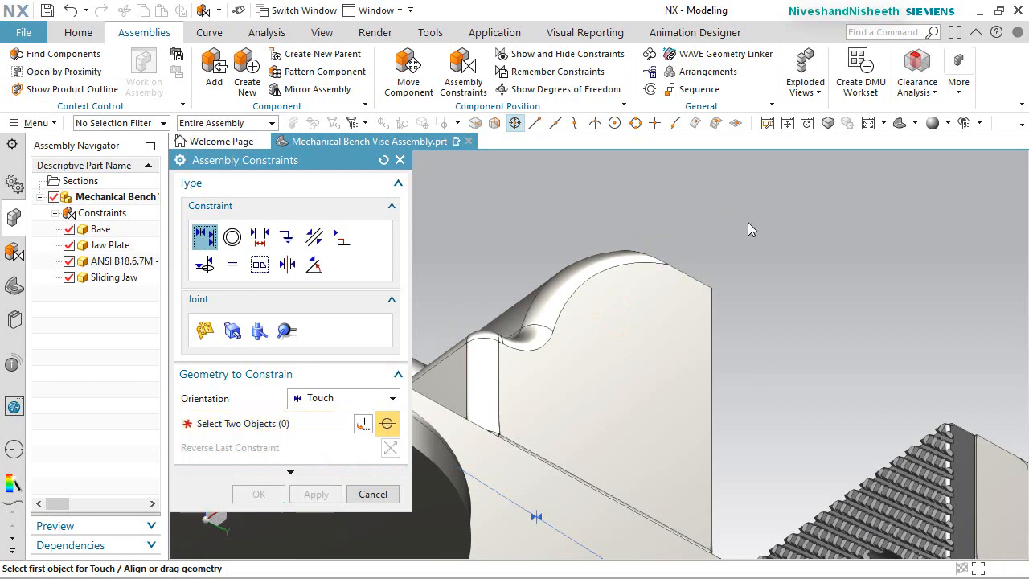
Add an Align constraint between the sliding jaw's lengthwise datum plane and the base's YZ plane
{"action": "left_click", "coordinate": [915, 122]}
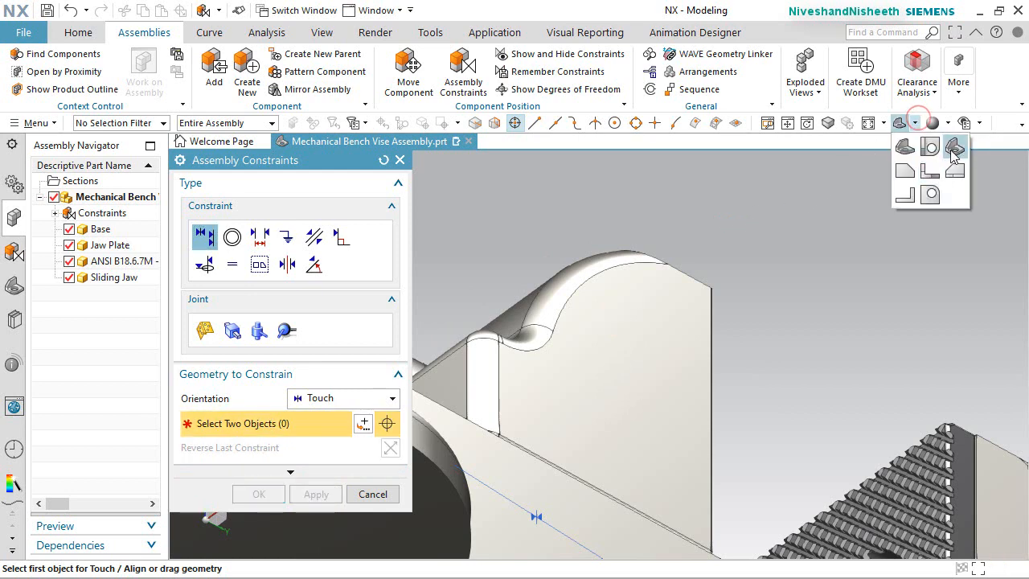
{"action": "left_click", "coordinate": [952, 150]}
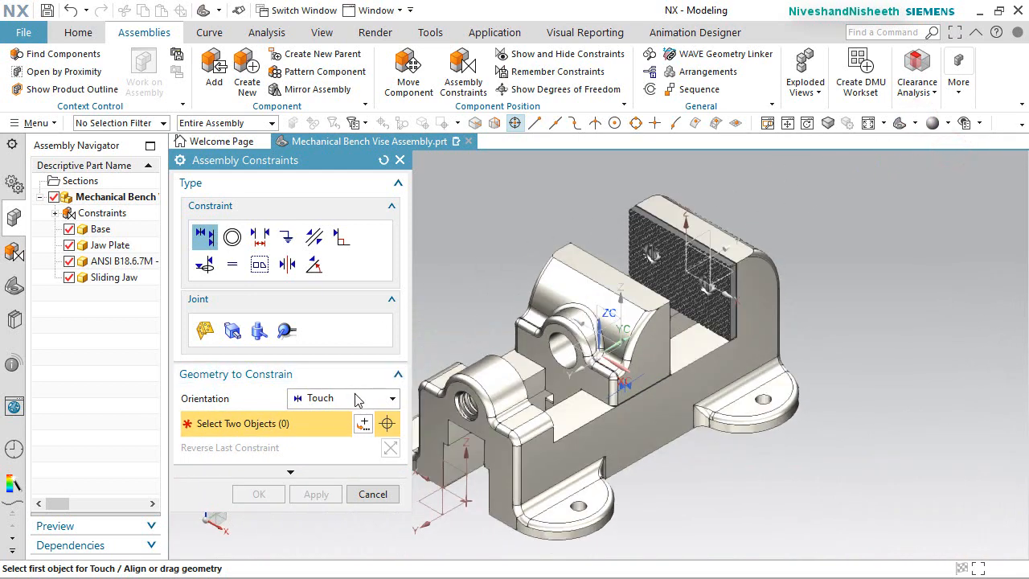
{"action": "left_click", "coordinate": [354, 397]}
{"action": "left_click", "coordinate": [337, 449]}
{"action": "scroll", "coordinate": [523, 276], "scroll_direction": "down", "scroll_amount": 3}
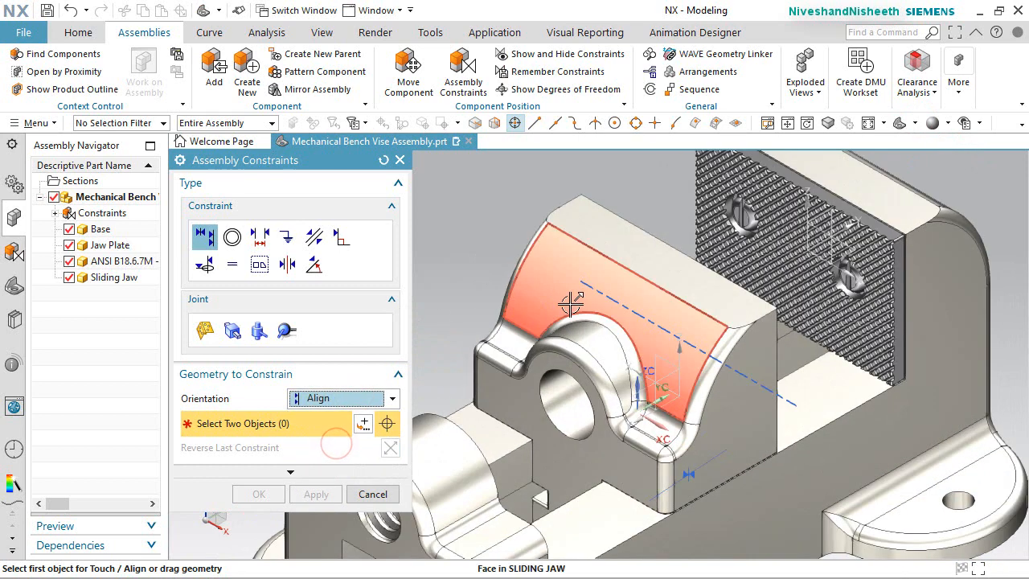
{"action": "left_click", "coordinate": [664, 378]}
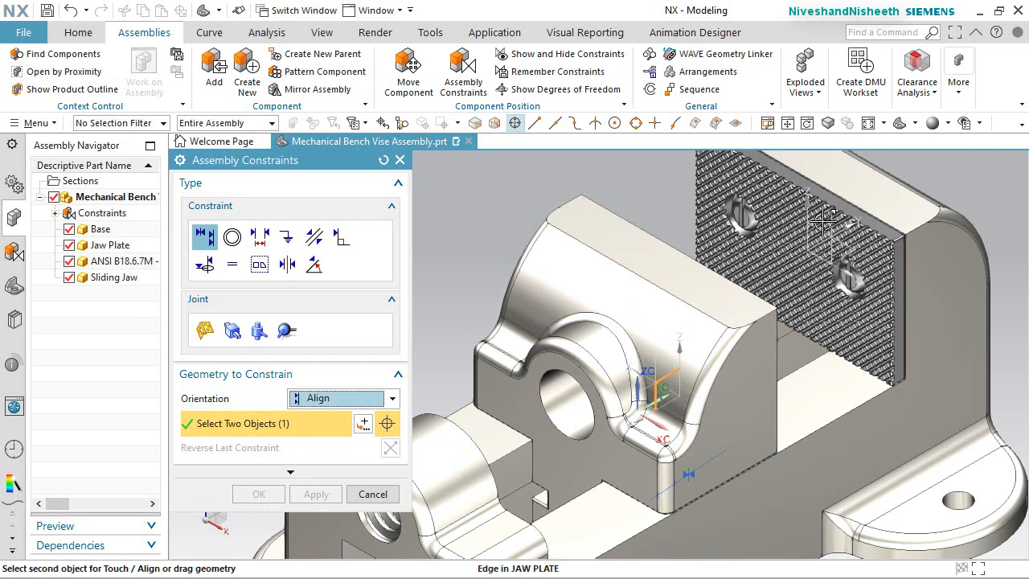
{"action": "scroll", "coordinate": [825, 224], "scroll_direction": "up", "scroll_amount": 4}
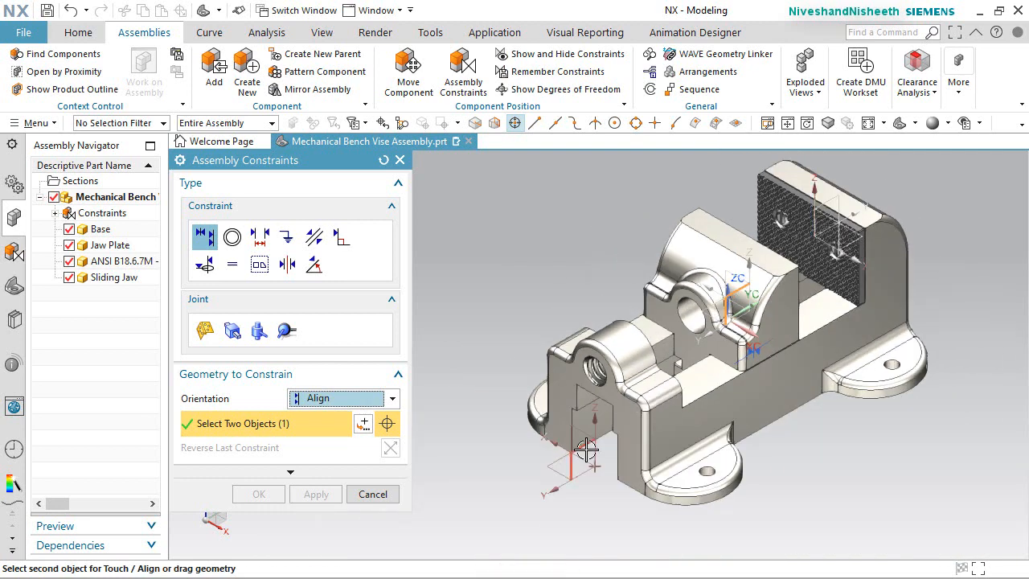
{"action": "left_click", "coordinate": [585, 450]}
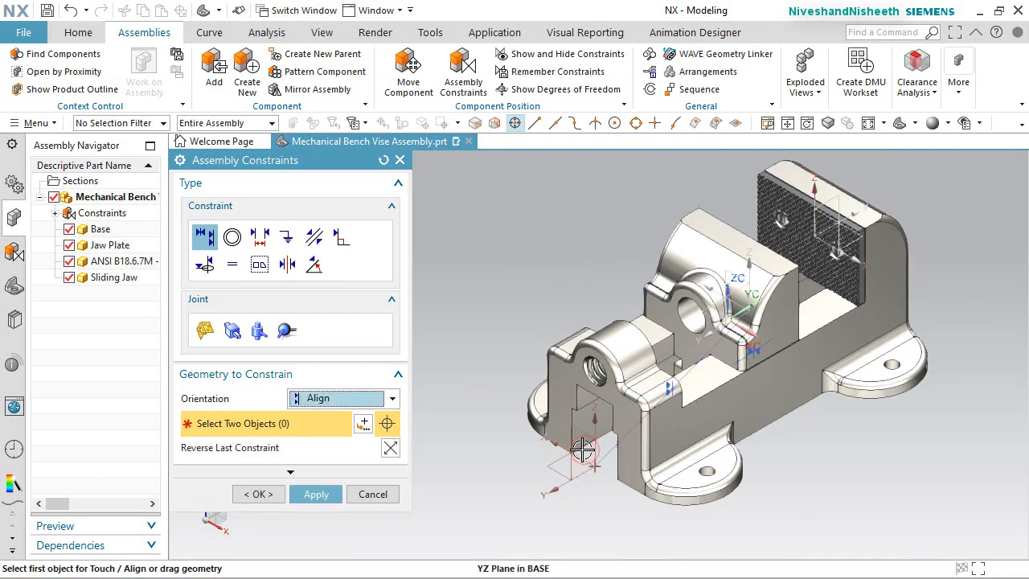
{"action": "left_click", "coordinate": [280, 493]}
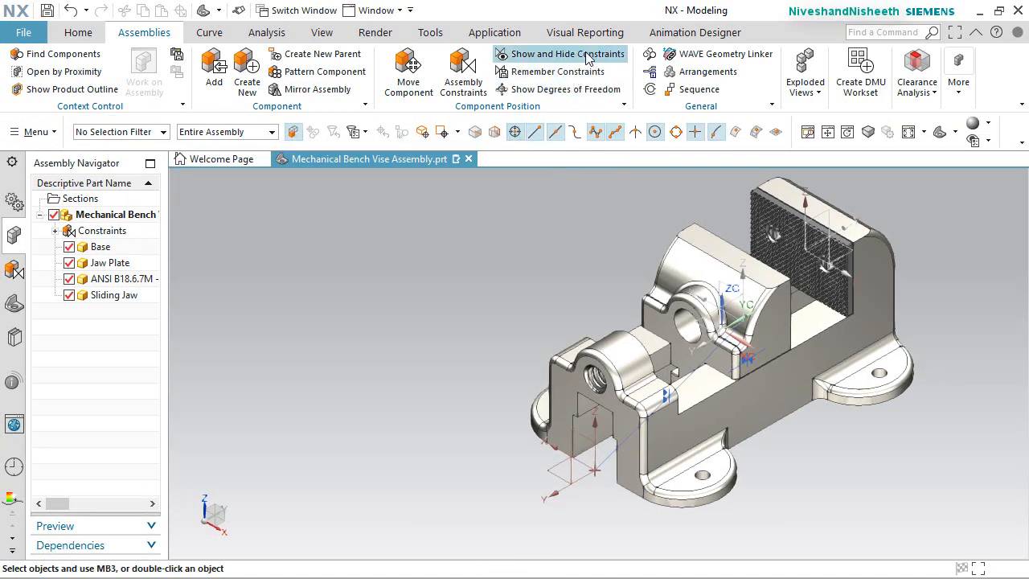
Show the sliding jaw's degrees of freedom and move it a short way along the base rails toward the fixed jaw plate
{"action": "left_click", "coordinate": [584, 89]}
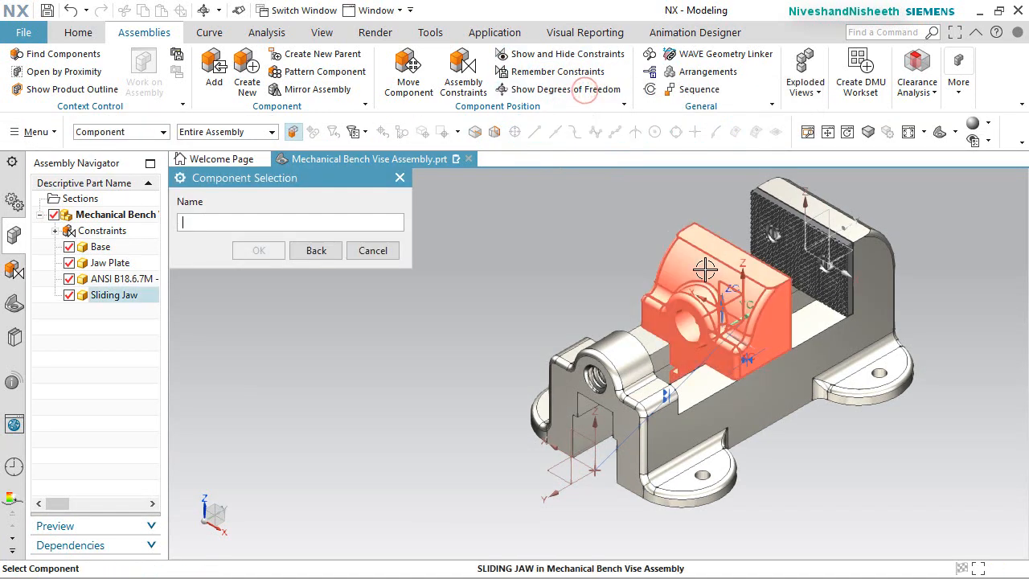
{"action": "left_click", "coordinate": [633, 255]}
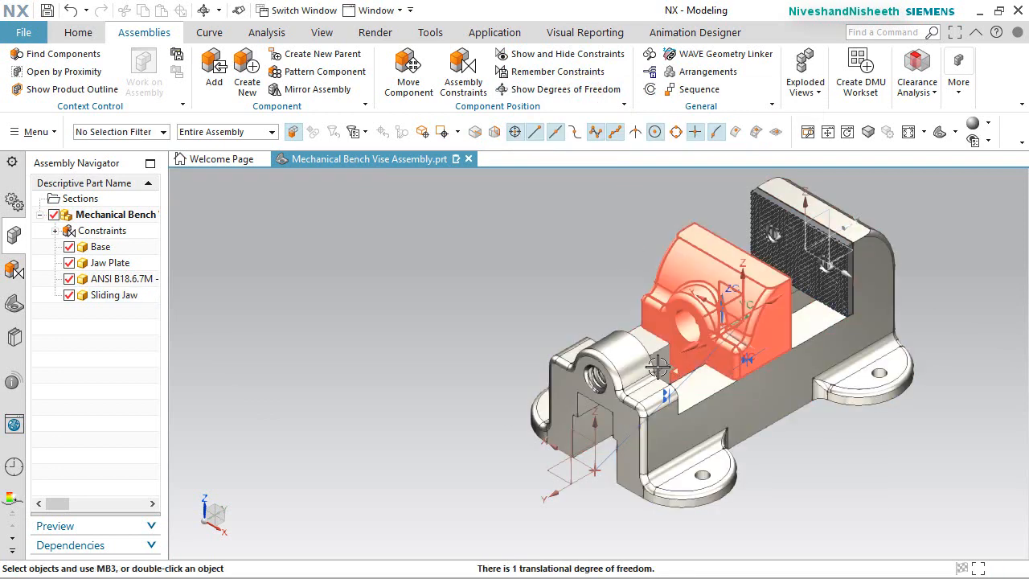
{"action": "left_click", "coordinate": [412, 80]}
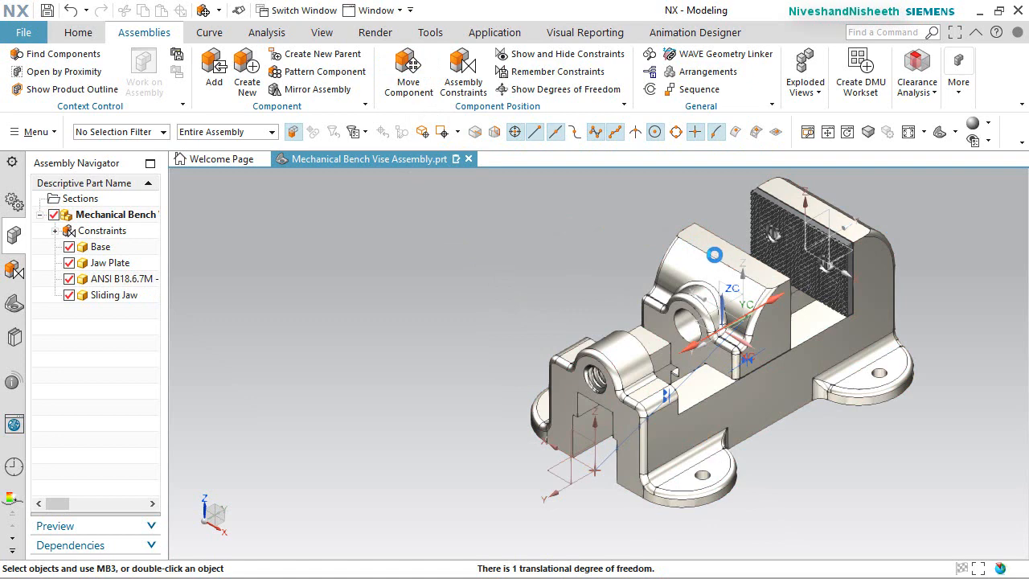
{"action": "left_click", "coordinate": [717, 257]}
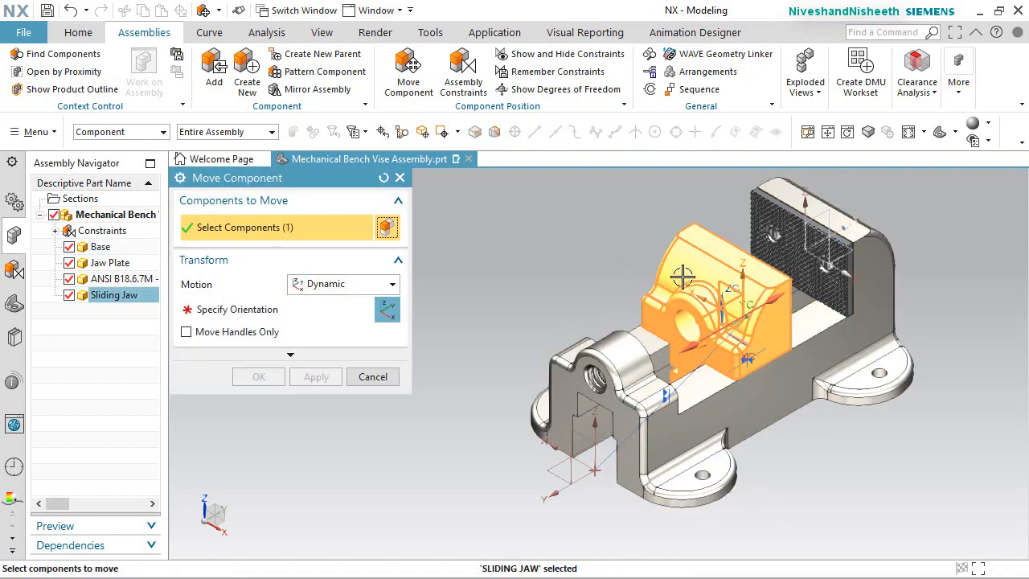
{"action": "left_click", "coordinate": [274, 309]}
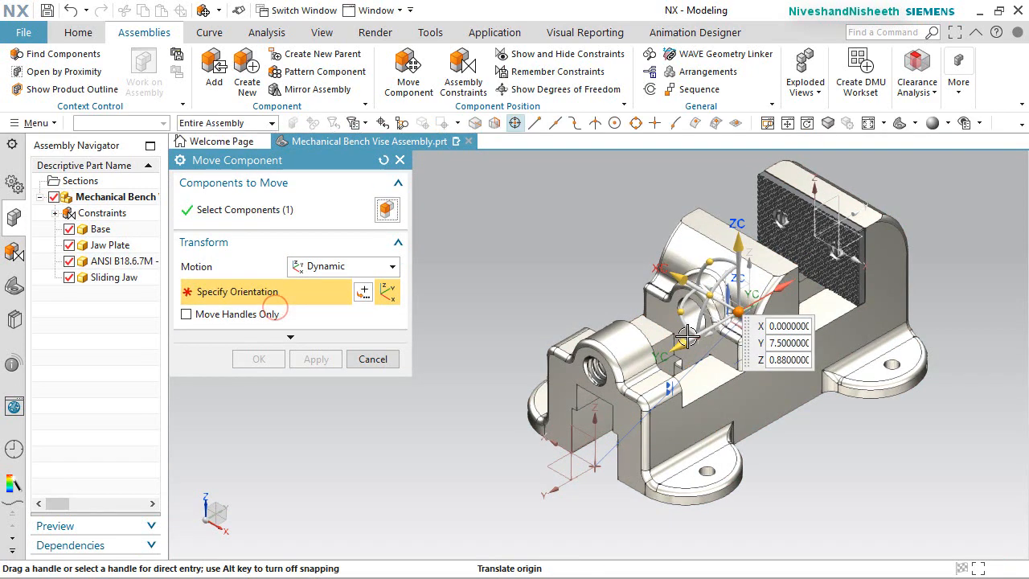
{"action": "left_click_drag", "start_coordinate": [681, 342], "coordinate": [704, 348]}
{"action": "left_click", "coordinate": [259, 358]}
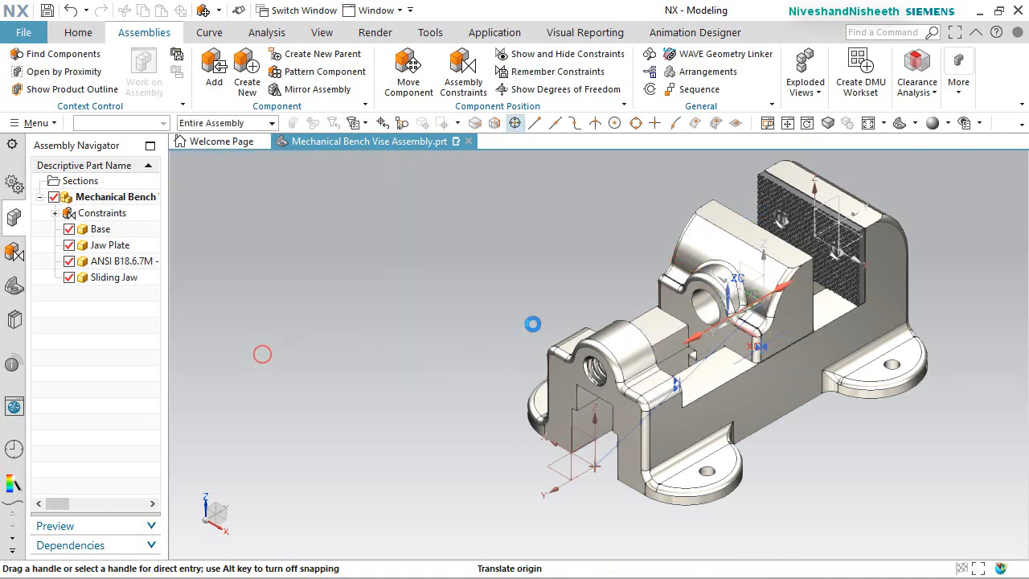
Save the assembly and hide all assembly constraint symbols
{"action": "key", "text": "ctrl+s"}
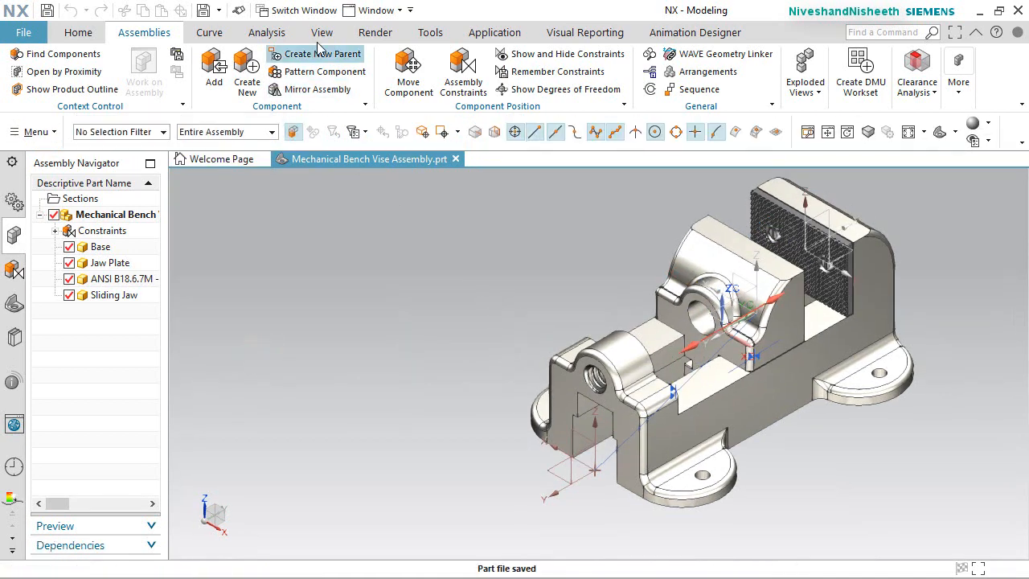
{"action": "left_click", "coordinate": [322, 34]}
{"action": "left_click", "coordinate": [218, 72]}
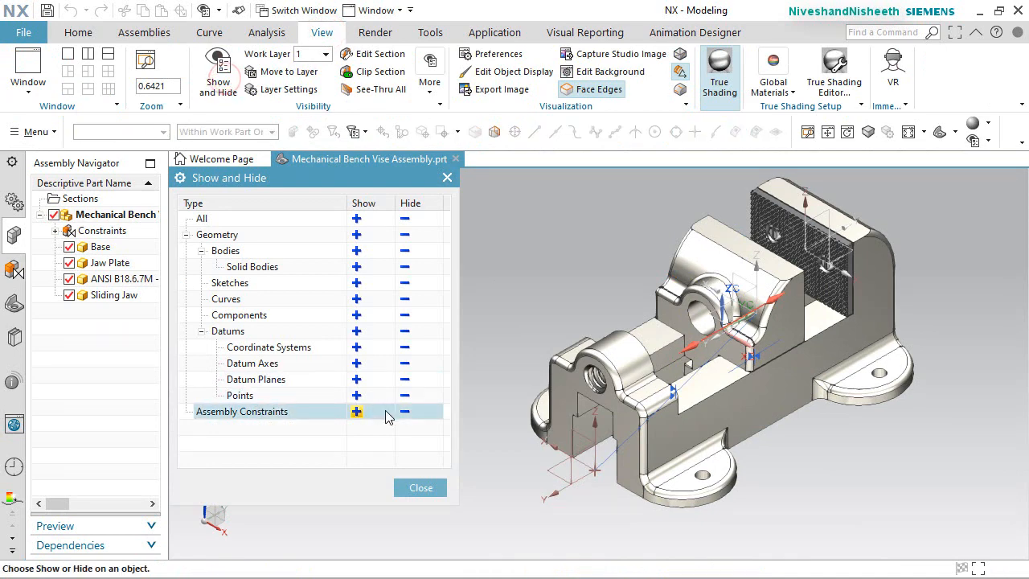
{"action": "left_click", "coordinate": [405, 411]}
{"action": "left_click", "coordinate": [426, 488]}
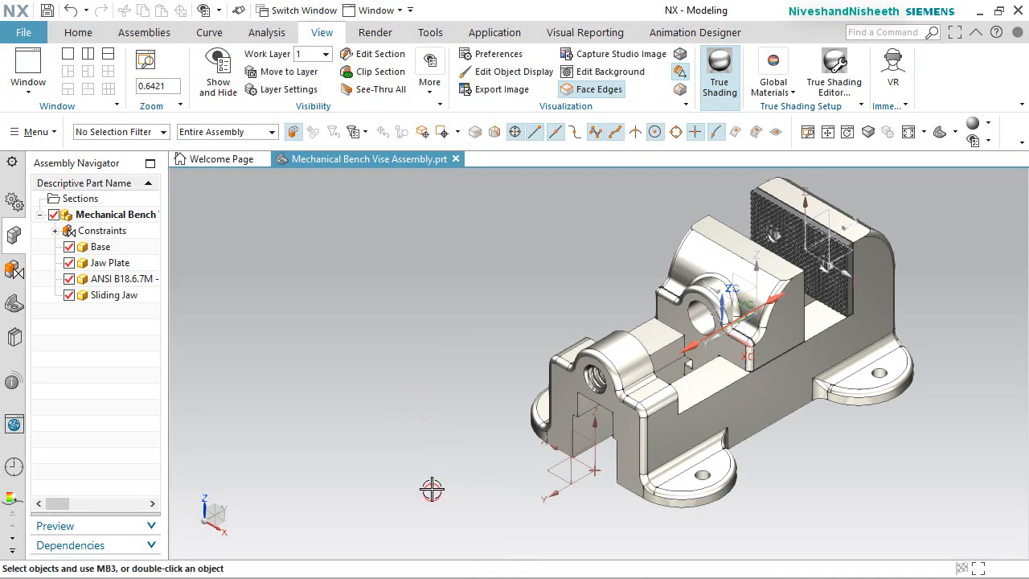
Refresh the display to clear the degrees-of-freedom arrows and rotate the view 180° about the vertical axis
{"action": "left_click", "coordinate": [163, 37]}
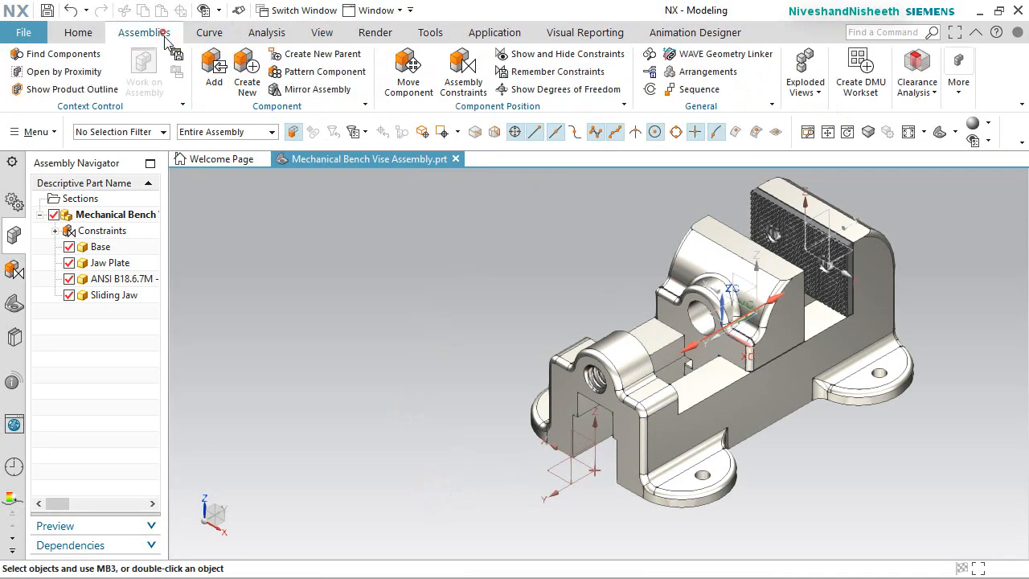
{"action": "right_click", "coordinate": [504, 241]}
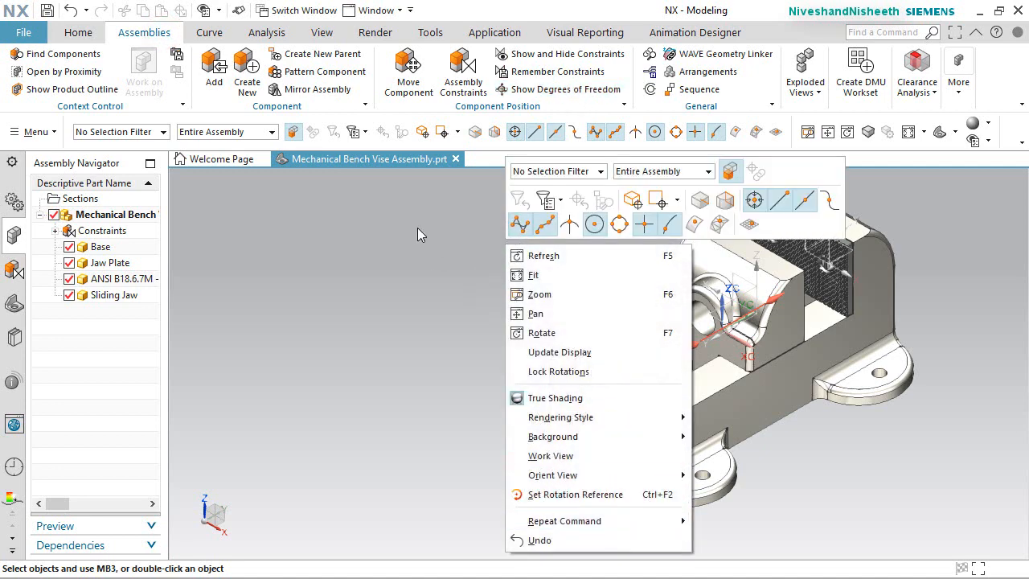
{"action": "left_click", "coordinate": [520, 254]}
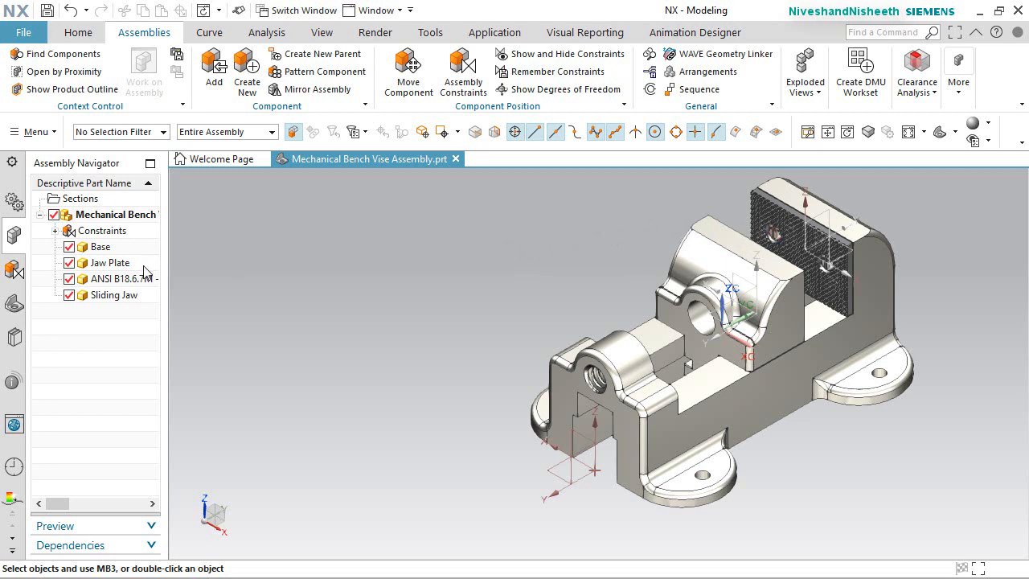
{"action": "left_click", "coordinate": [207, 494]}
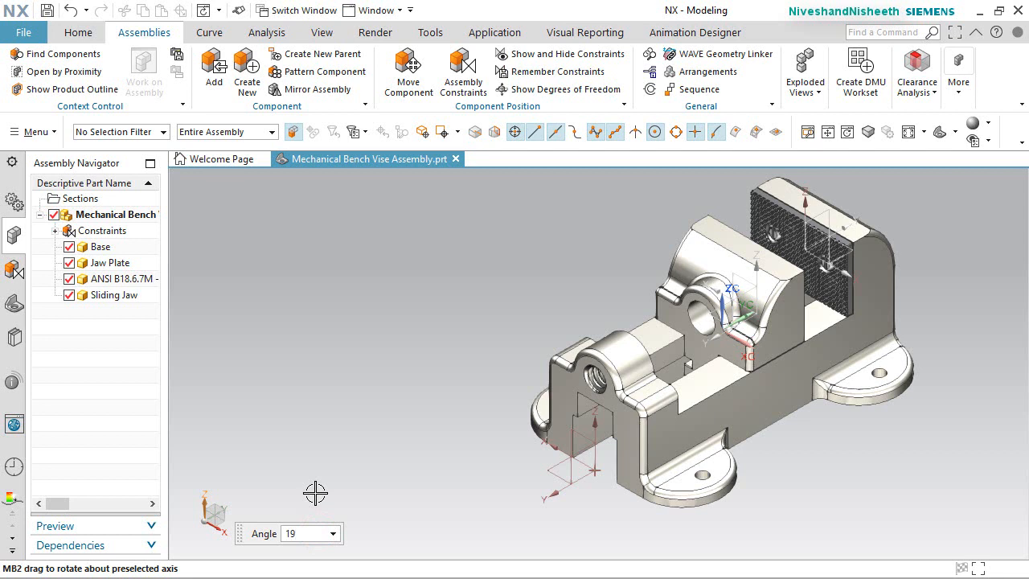
{"action": "key", "text": "Return"}
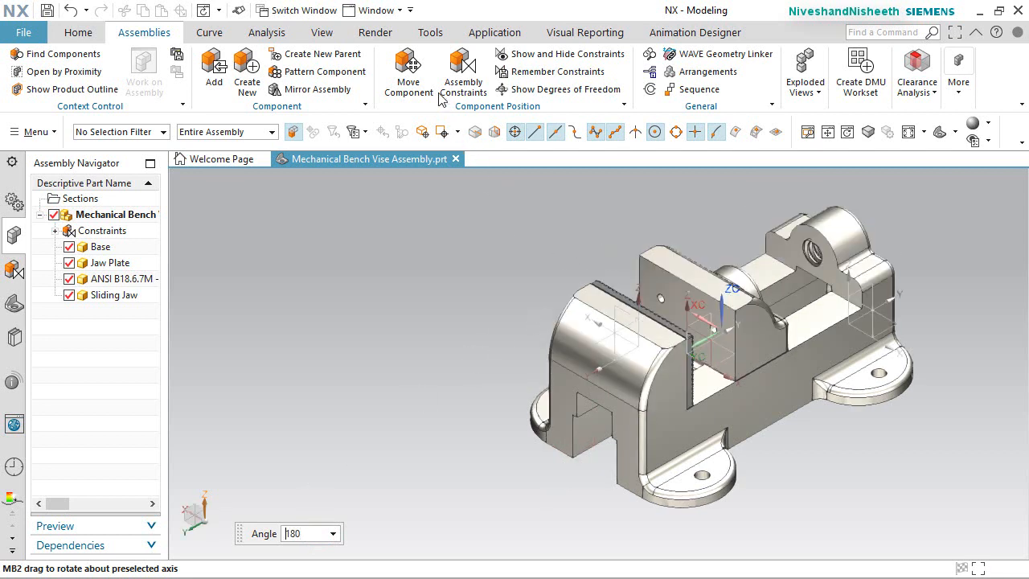
{"action": "key", "text": "Escape"}
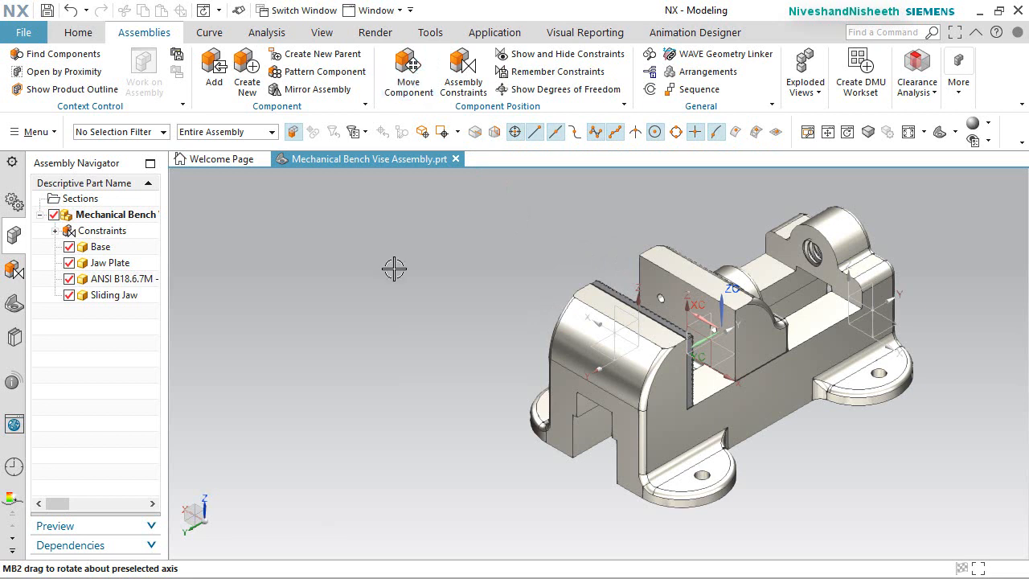
Move the sliding jaw along the base rails away from the fixed jaw plate
{"action": "left_click", "coordinate": [403, 90]}
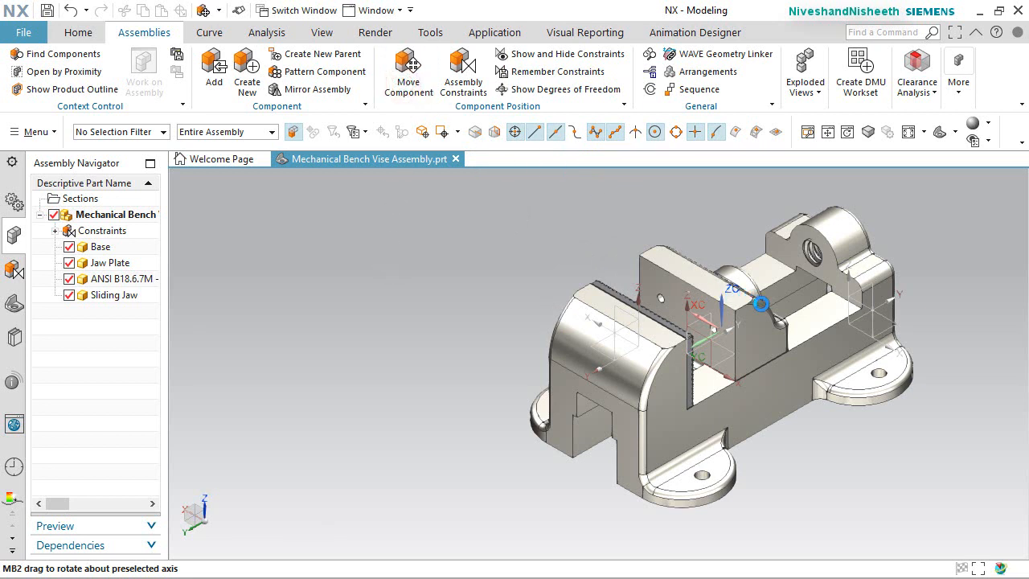
{"action": "scroll", "coordinate": [687, 304], "scroll_direction": "up", "scroll_amount": 3}
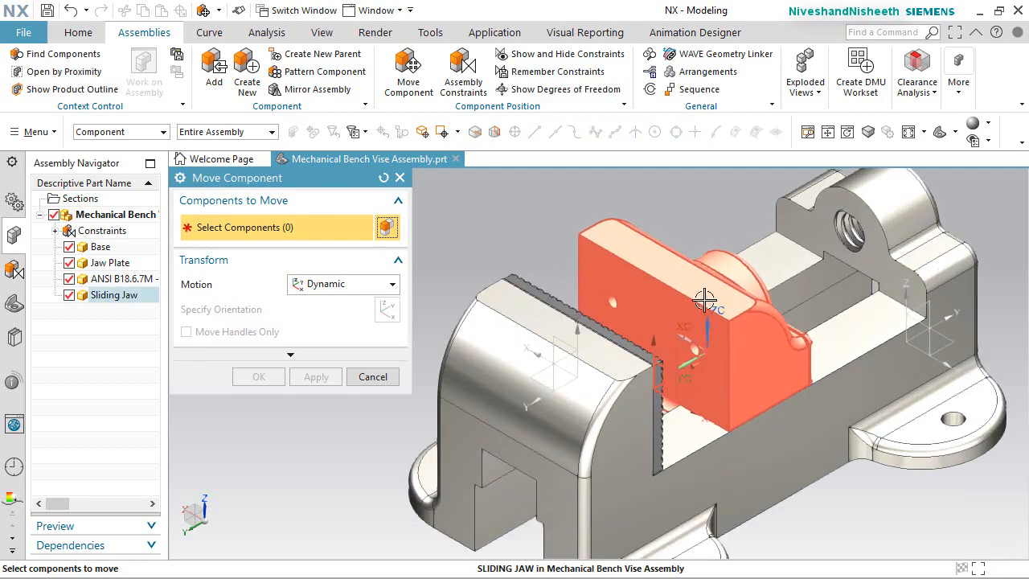
{"action": "left_click", "coordinate": [687, 300]}
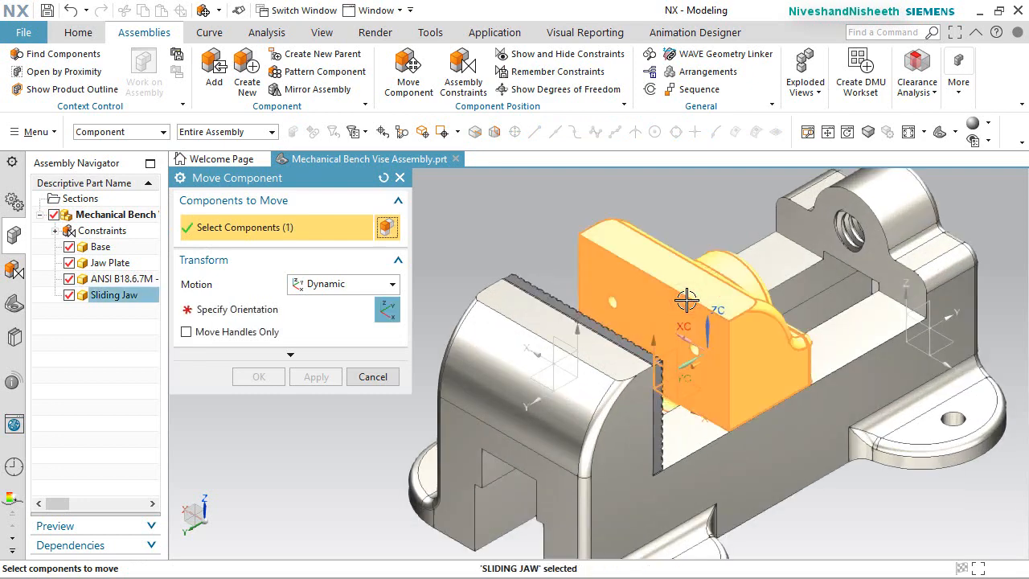
{"action": "middle_click", "coordinate": [687, 300]}
{"action": "left_click_drag", "start_coordinate": [738, 322], "coordinate": [797, 286]}
{"action": "left_click", "coordinate": [259, 360]}
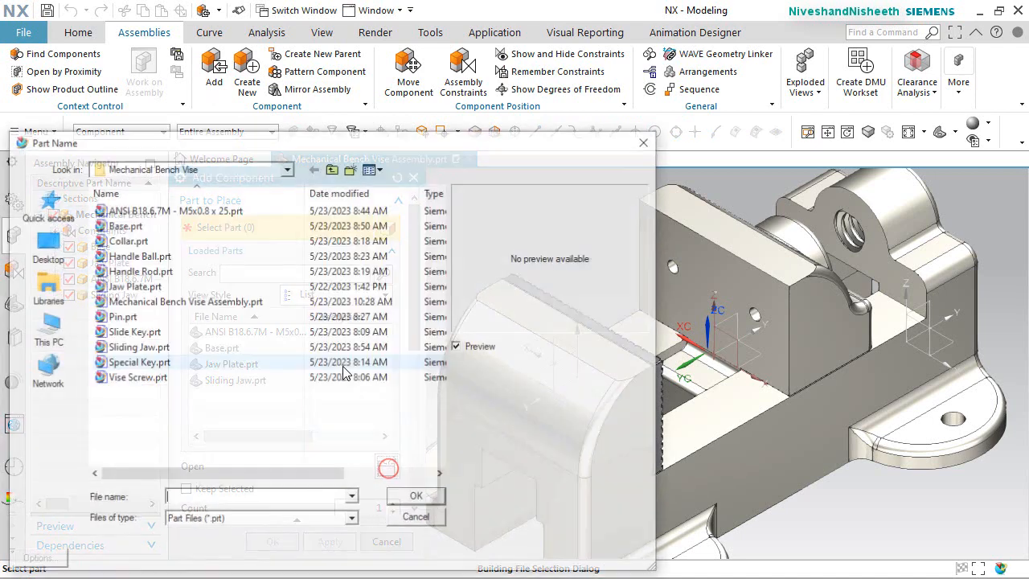
Add a second Jaw Plate.prt component with assembly location Absolute - Work Part, rotated 180° about the ZC-axis and placed between the jaws
{"action": "left_click", "coordinate": [147, 347]}
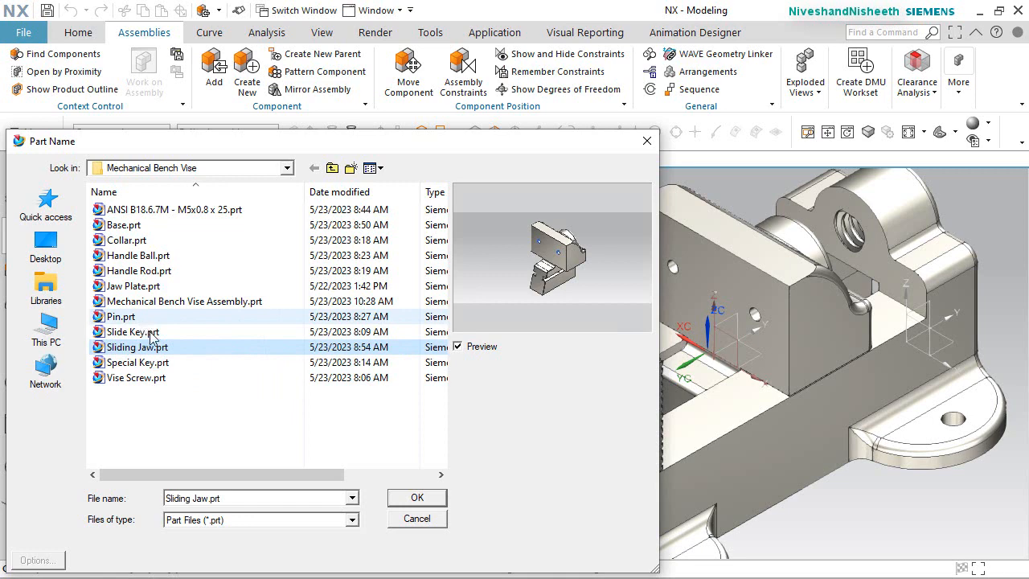
{"action": "left_click", "coordinate": [138, 287]}
{"action": "left_click", "coordinate": [435, 496]}
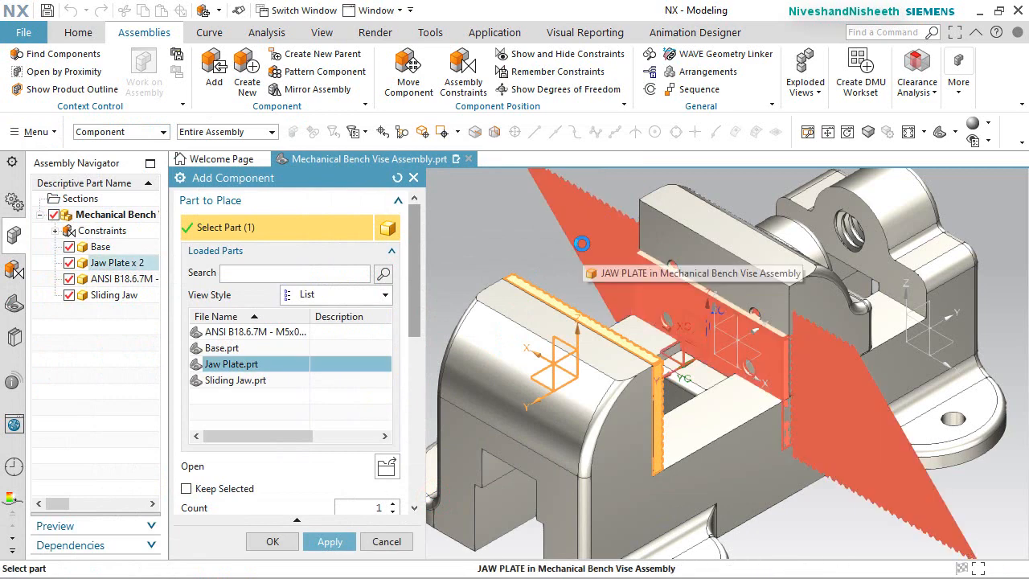
{"action": "scroll", "coordinate": [370, 418], "scroll_direction": "down", "scroll_amount": 3}
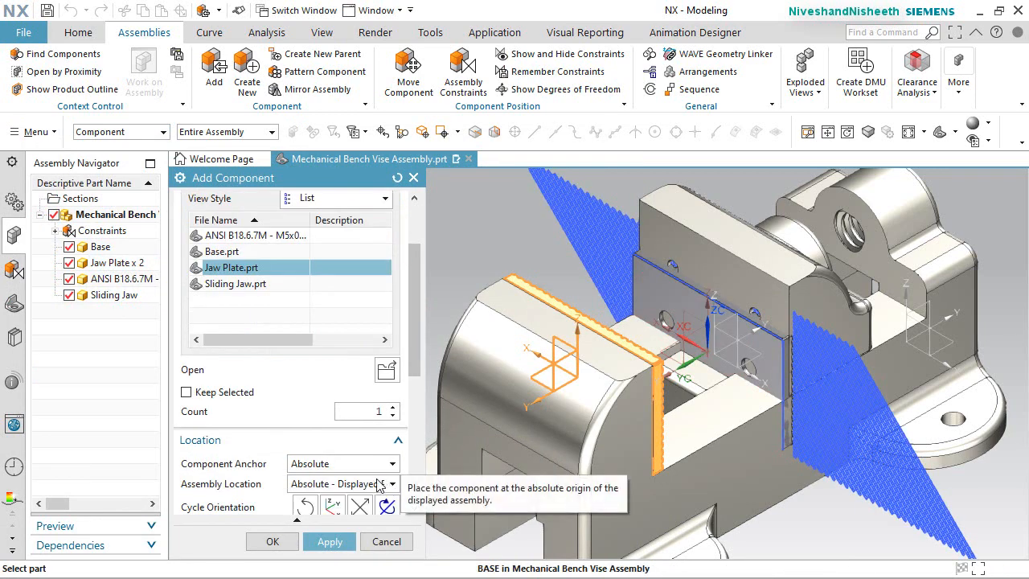
{"action": "left_click", "coordinate": [376, 483]}
{"action": "left_click", "coordinate": [353, 513]}
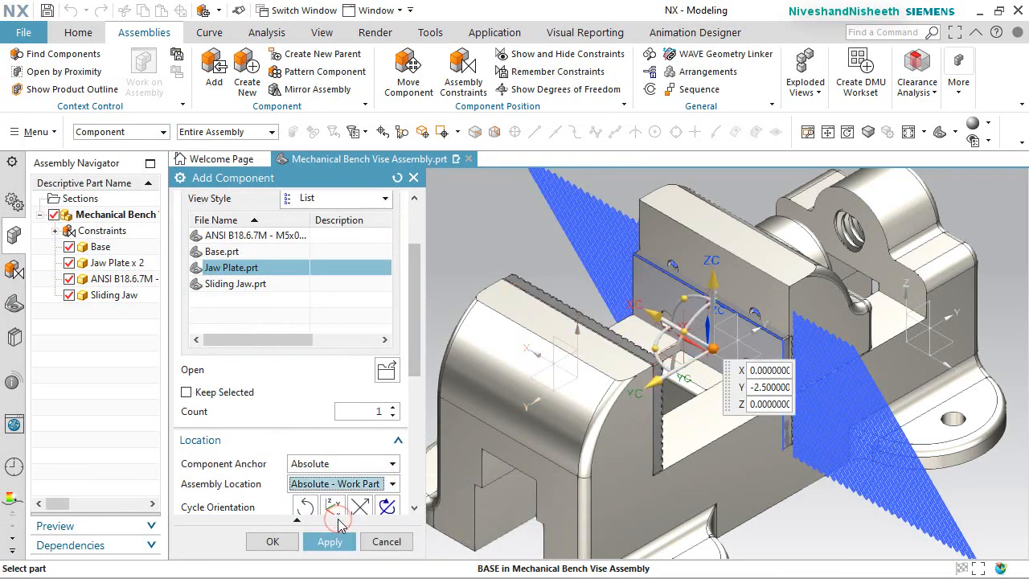
{"action": "left_click_drag", "start_coordinate": [659, 373], "coordinate": [806, 386]}
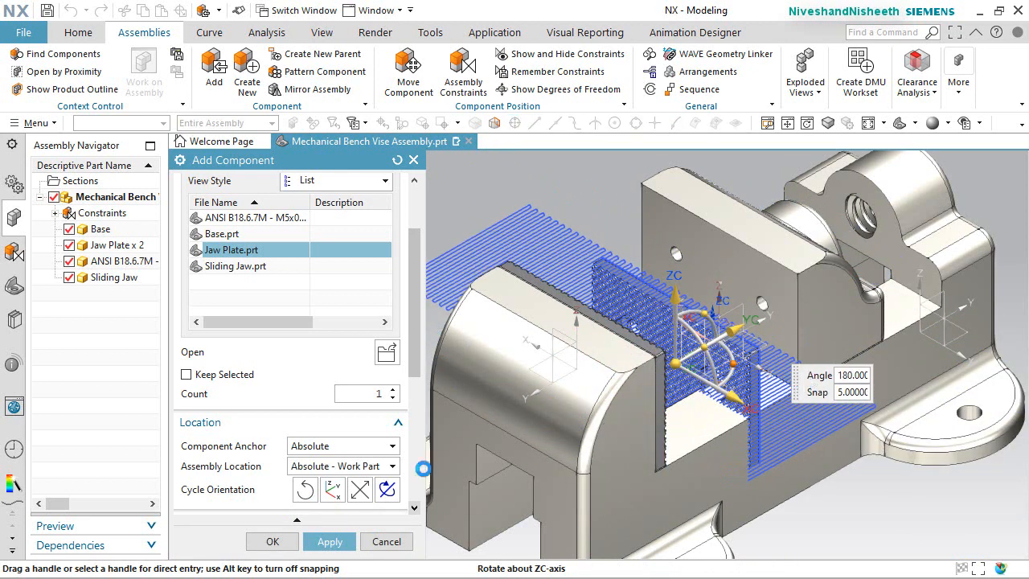
{"action": "left_click", "coordinate": [290, 538]}
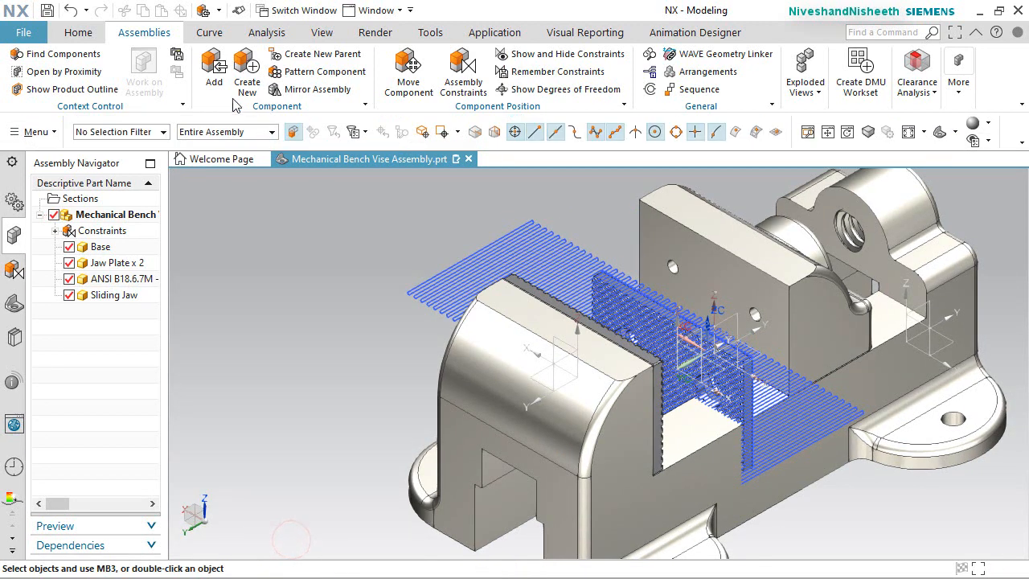
Hide all sketches and curves in the assembly
{"action": "left_click", "coordinate": [321, 32]}
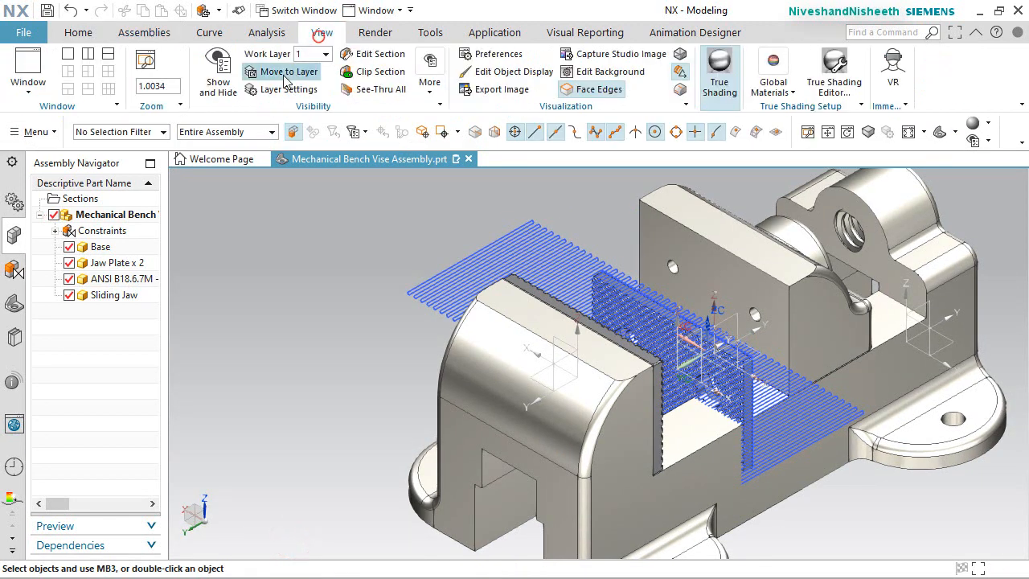
{"action": "left_click", "coordinate": [218, 72]}
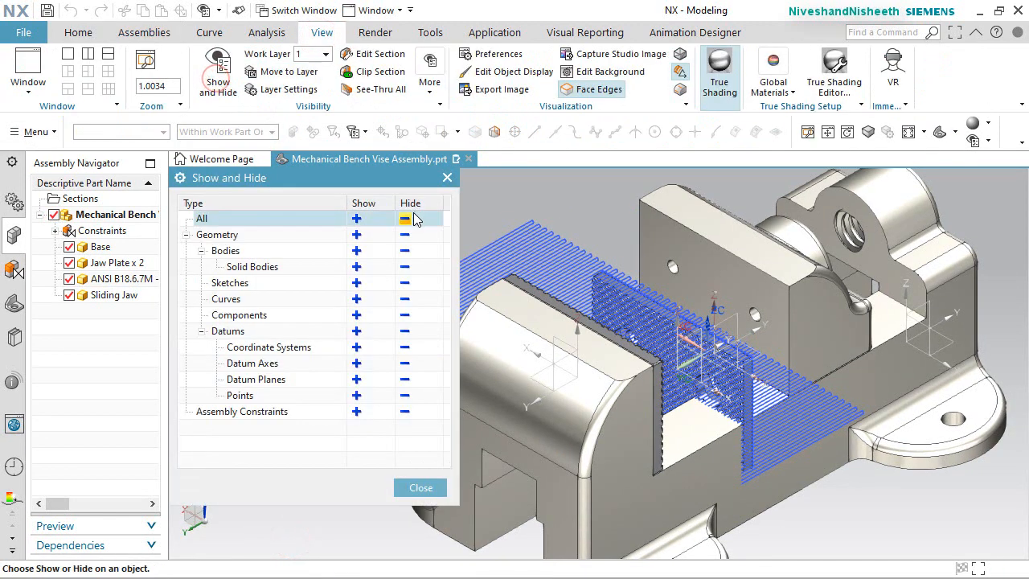
{"action": "left_click", "coordinate": [404, 282]}
{"action": "left_click", "coordinate": [404, 300]}
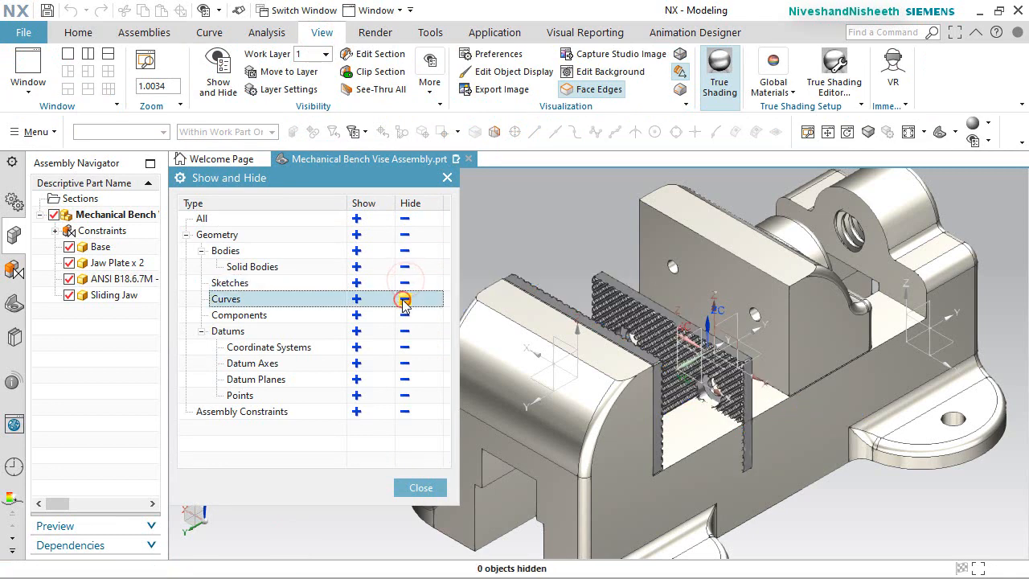
{"action": "left_click", "coordinate": [425, 489]}
Add a Touch constraint between the sliding jaw's flat front face and the smooth back face of the second jaw plate
{"action": "left_click", "coordinate": [152, 37]}
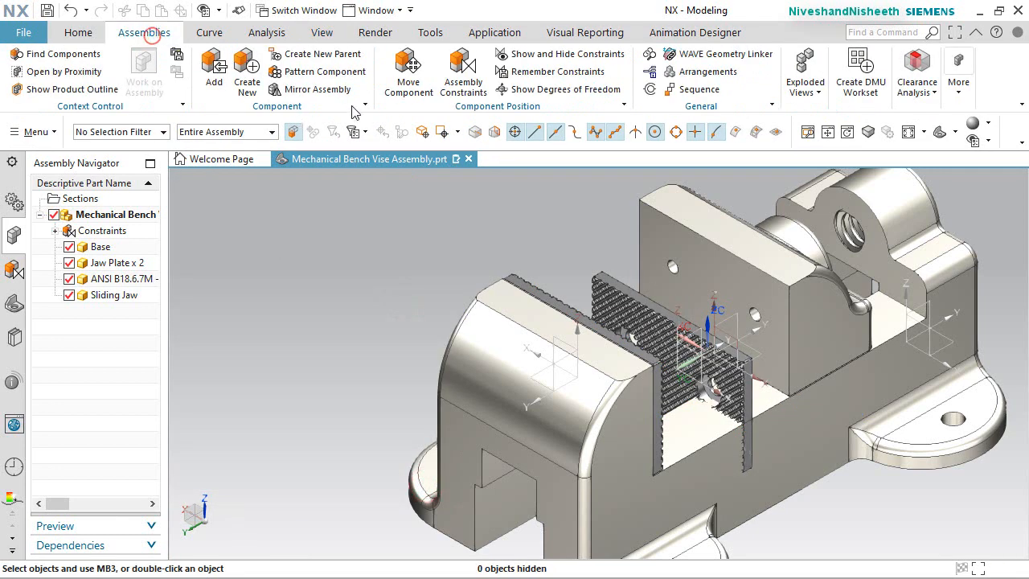
{"action": "left_click", "coordinate": [470, 77]}
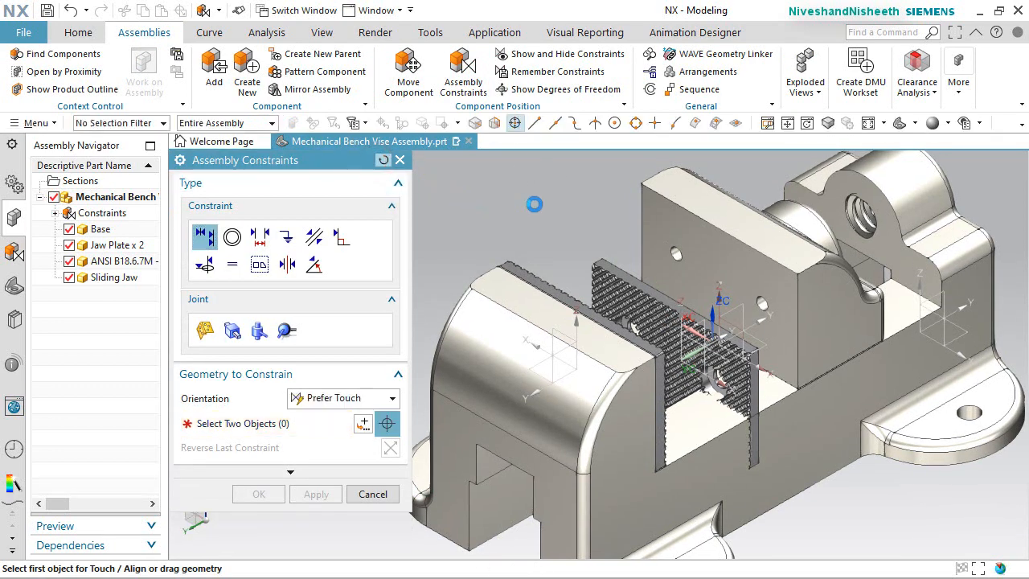
{"action": "scroll", "coordinate": [768, 286], "scroll_direction": "up", "scroll_amount": 2}
{"action": "left_click", "coordinate": [736, 281]}
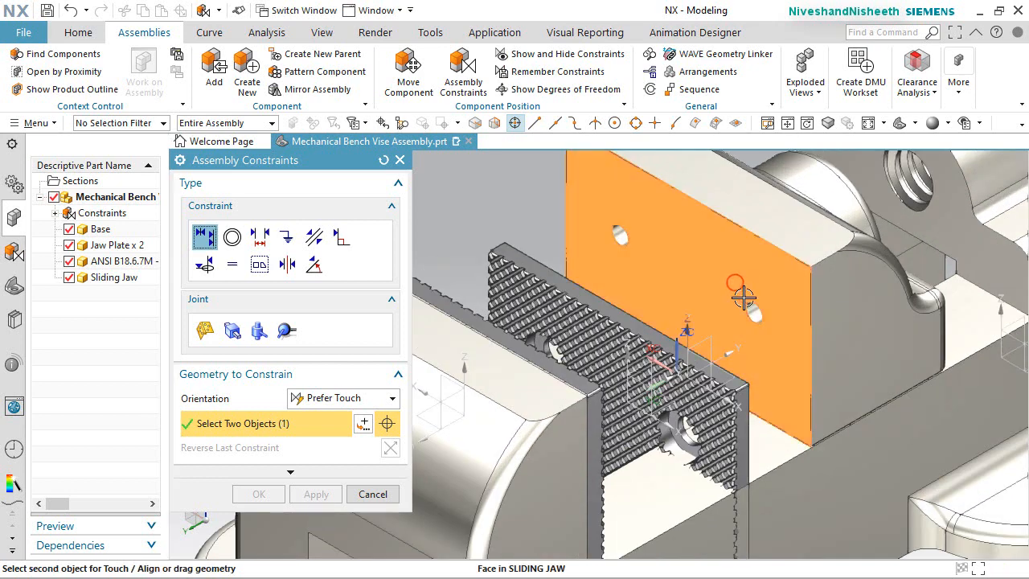
{"action": "middle_click_drag", "start_coordinate": [730, 292], "coordinate": [674, 308]}
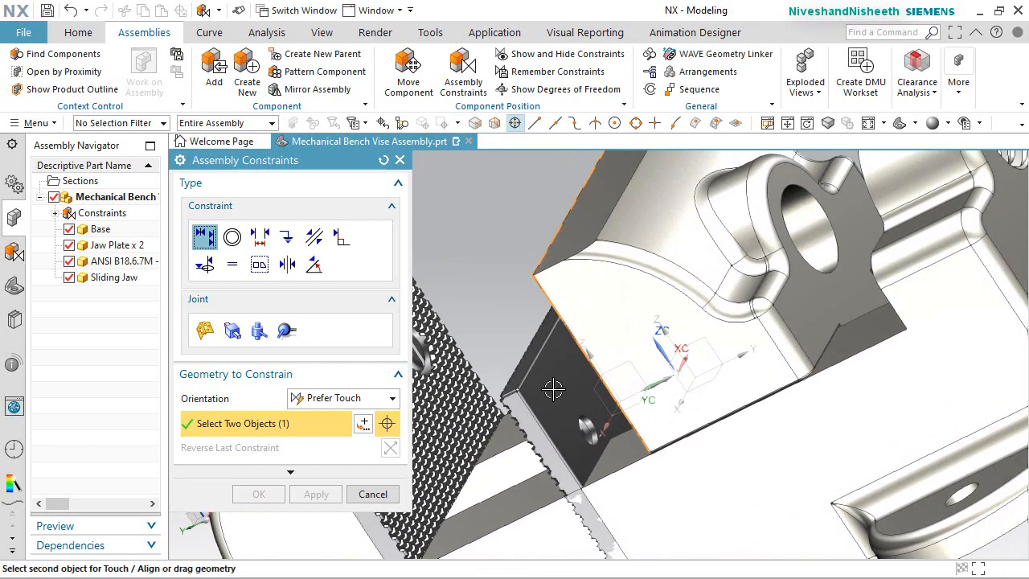
{"action": "left_click", "coordinate": [553, 389]}
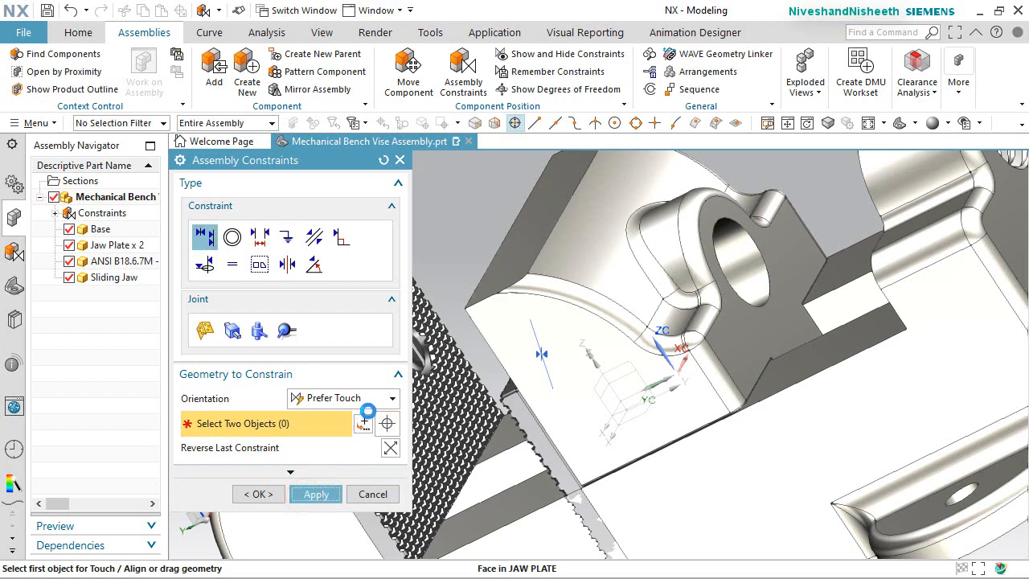
Add an Align constraint between the second jaw plate's top face and the sliding jaw's top face
{"action": "middle_click_drag", "start_coordinate": [444, 243], "coordinate": [489, 252]}
{"action": "left_click", "coordinate": [334, 398]}
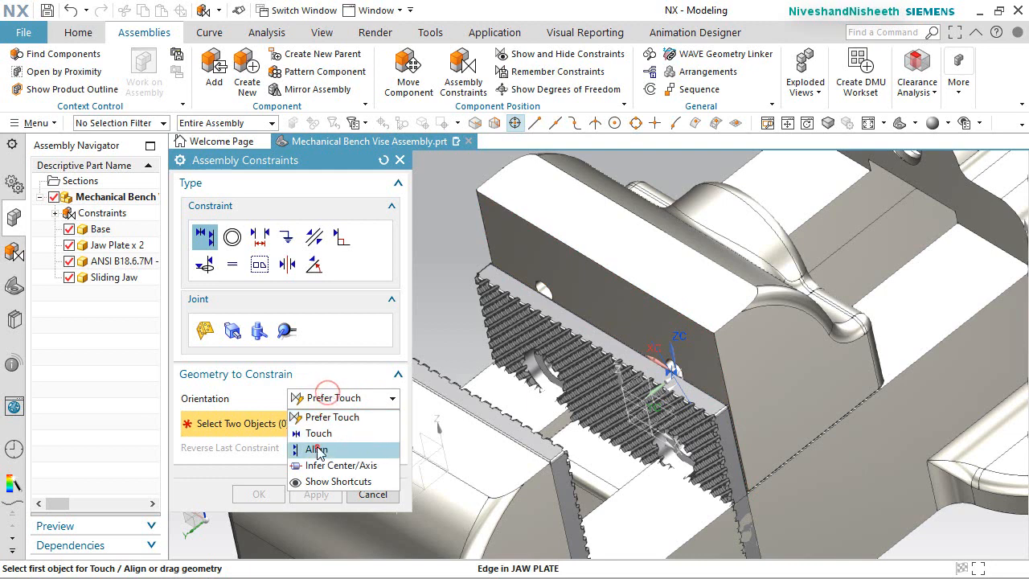
{"action": "left_click", "coordinate": [317, 449]}
{"action": "scroll", "coordinate": [483, 197], "scroll_direction": "up", "scroll_amount": 2}
{"action": "left_click", "coordinate": [512, 336]}
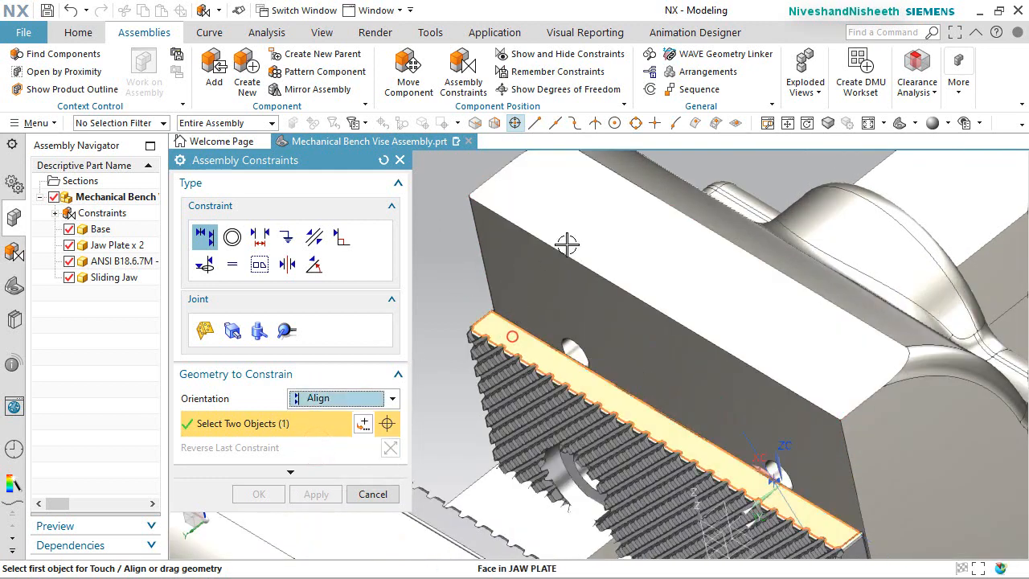
{"action": "left_click", "coordinate": [595, 217]}
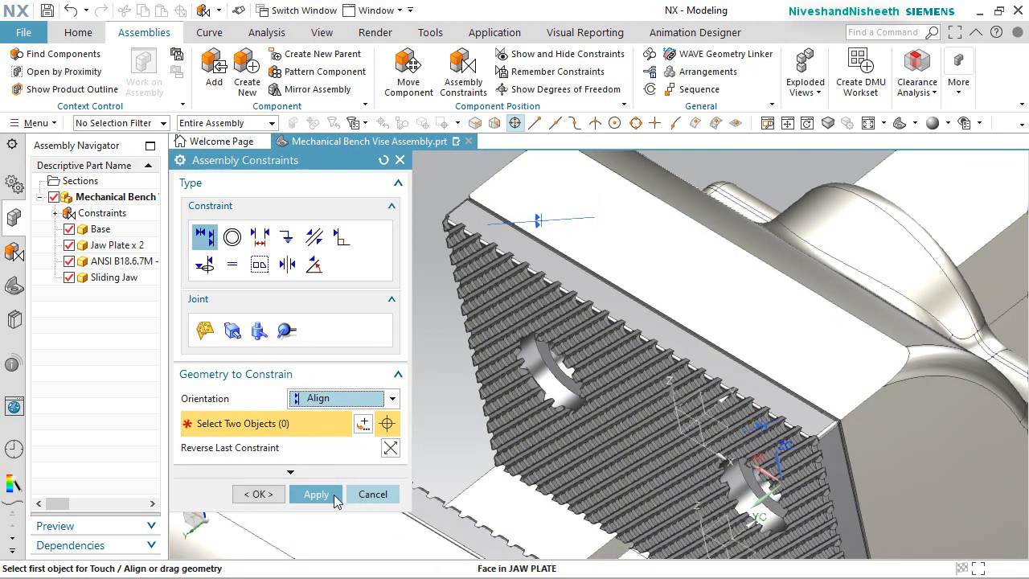
{"action": "left_click", "coordinate": [333, 494]}
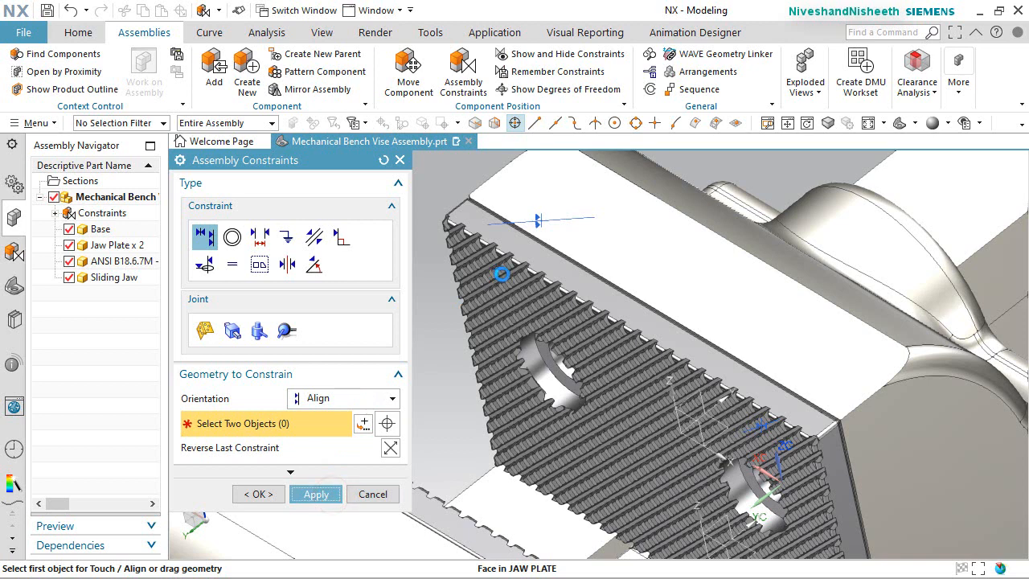
Add an Align constraint between the side face of the sliding jaw and the matching end face of the second jaw plate
{"action": "scroll", "coordinate": [524, 224], "scroll_direction": "down", "scroll_amount": 3}
{"action": "scroll", "coordinate": [698, 362], "scroll_direction": "up", "scroll_amount": 2}
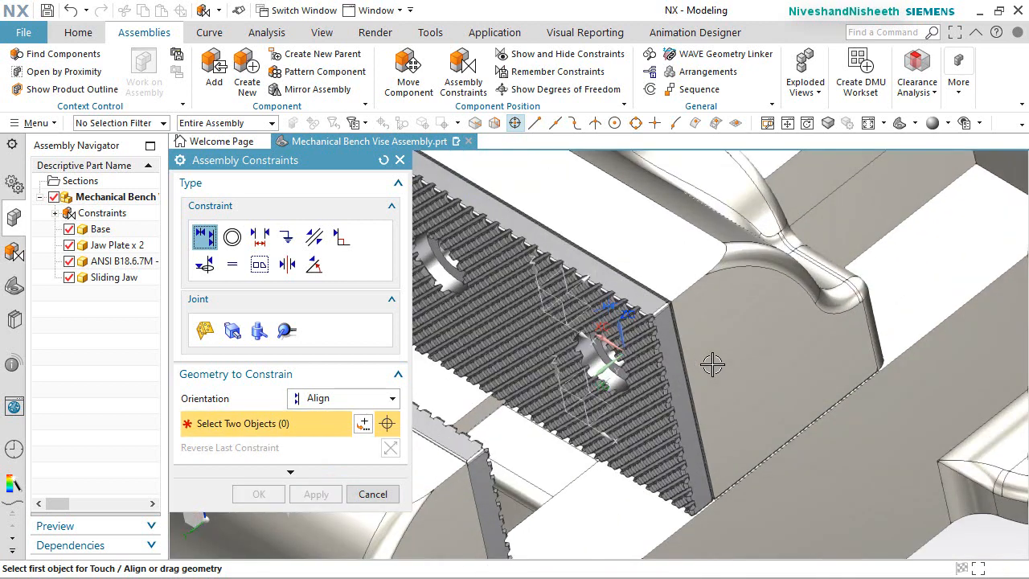
{"action": "left_click", "coordinate": [728, 331]}
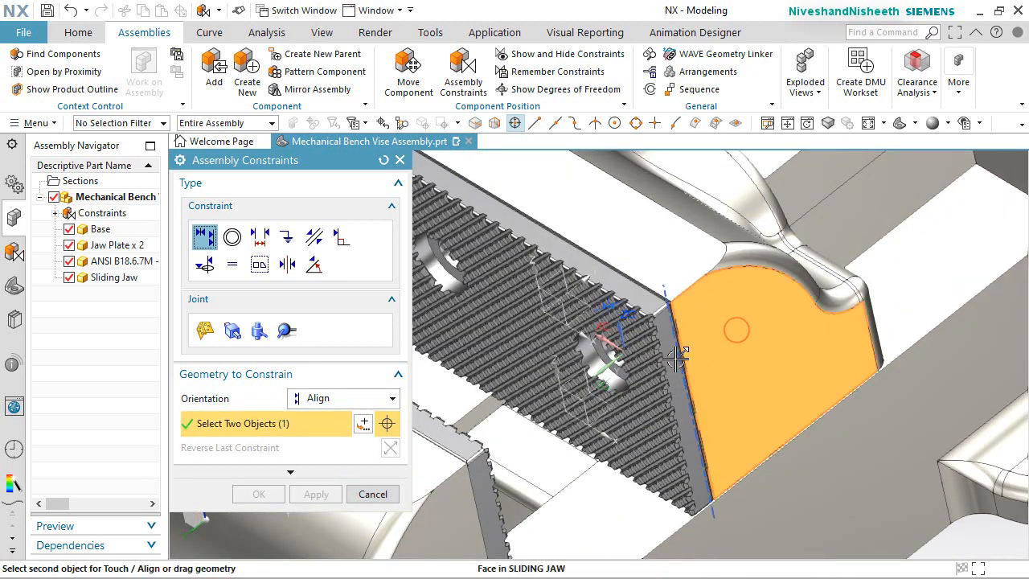
{"action": "left_click", "coordinate": [673, 360]}
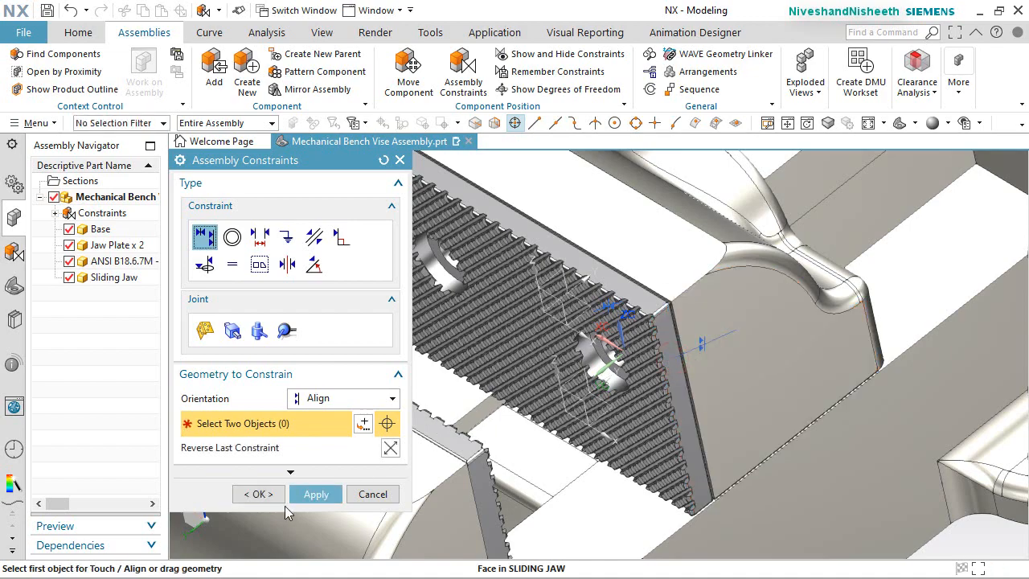
{"action": "left_click", "coordinate": [259, 495]}
Inspect how the second jaw plate sits on the sliding jaw and return the assembly to the isometric view
{"action": "scroll", "coordinate": [602, 361], "scroll_direction": "up", "scroll_amount": 4}
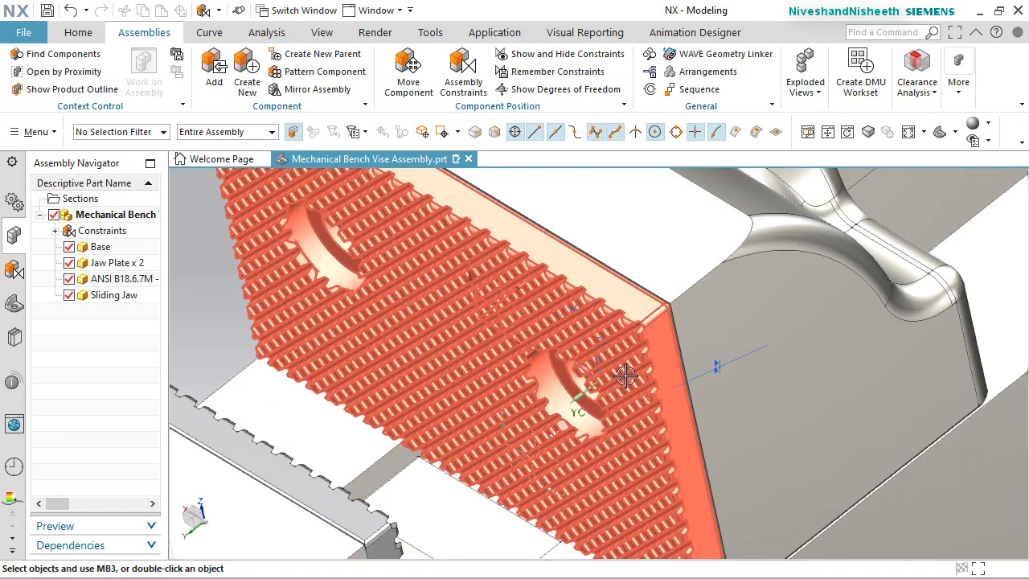
{"action": "mouse_move", "coordinate": [620, 375]}
{"action": "middle_mouse_down"}
{"action": "mouse_move", "coordinate": [643, 351]}
{"action": "mouse_move", "coordinate": [630, 337]}
{"action": "mouse_move", "coordinate": [616, 364]}
{"action": "middle_mouse_up"}
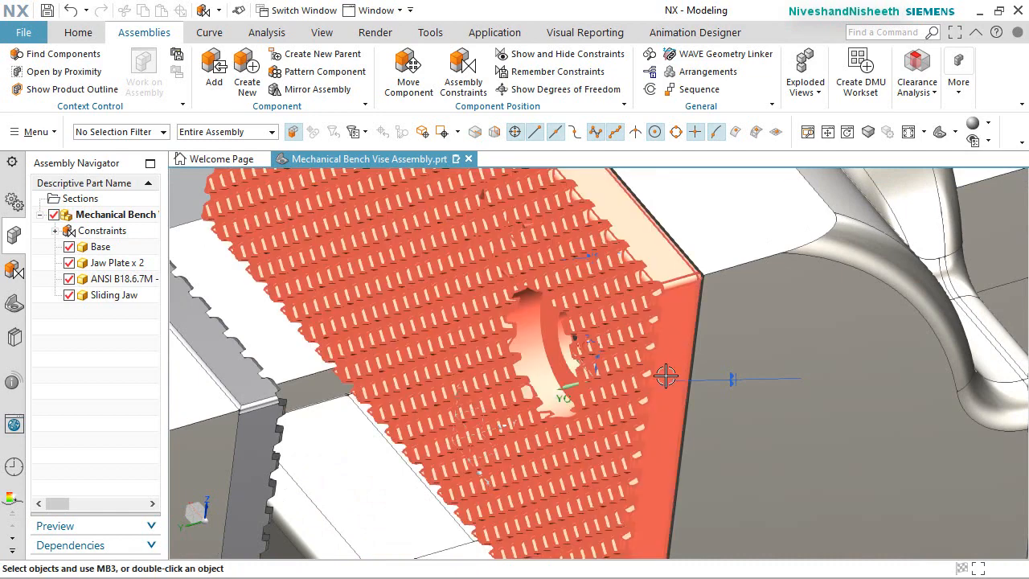
{"action": "scroll", "coordinate": [653, 368], "scroll_direction": "down", "scroll_amount": 3}
{"action": "scroll", "coordinate": [650, 366], "scroll_direction": "down", "scroll_amount": 4}
{"action": "left_click", "coordinate": [523, 253]}
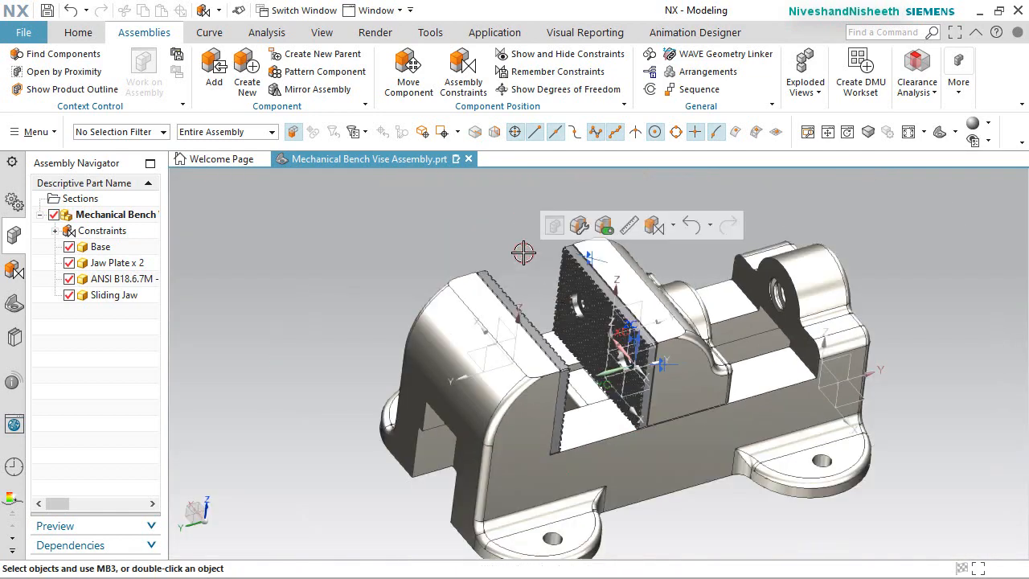
{"action": "key", "text": "End"}
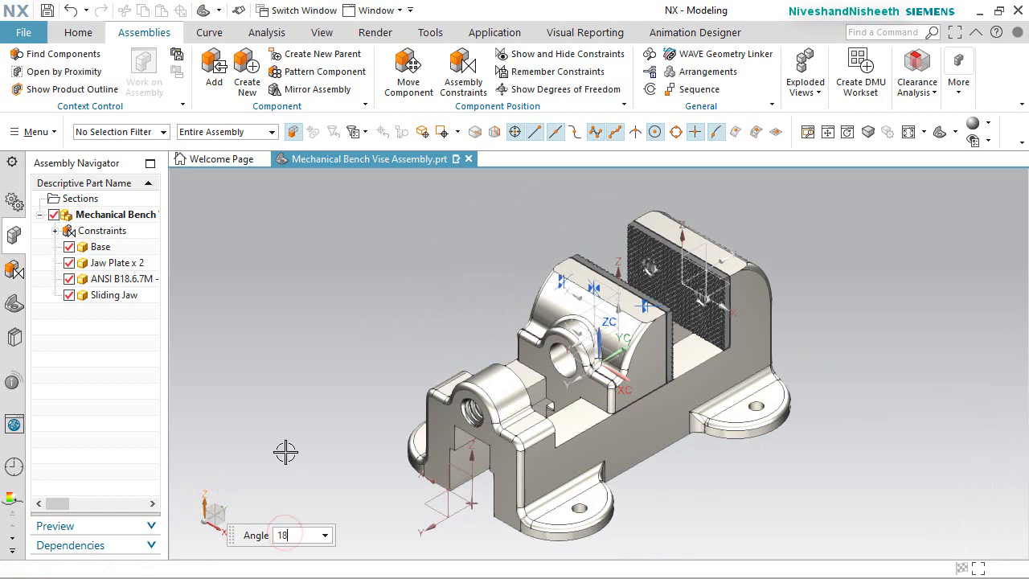
Rotate the view by 180 degrees and set up two ANSI B18.6.7M - M5x0.8 x 25 screws as components located at Absolute - Displayed Part
{"action": "type", "text": "0"}
{"action": "key", "text": "Return"}
{"action": "scroll", "coordinate": [437, 369], "scroll_direction": "up", "scroll_amount": 3}
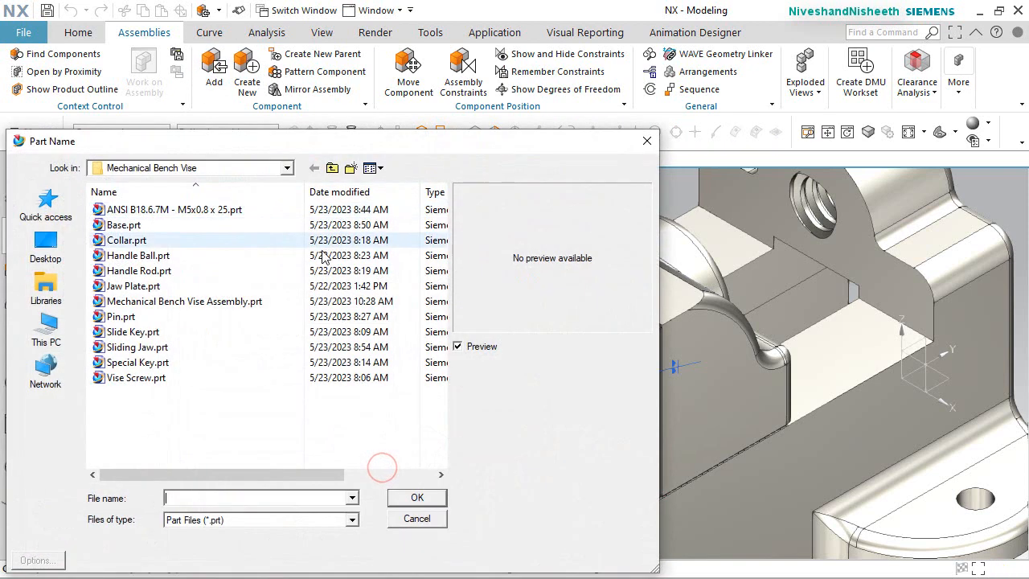
{"action": "left_click", "coordinate": [221, 209]}
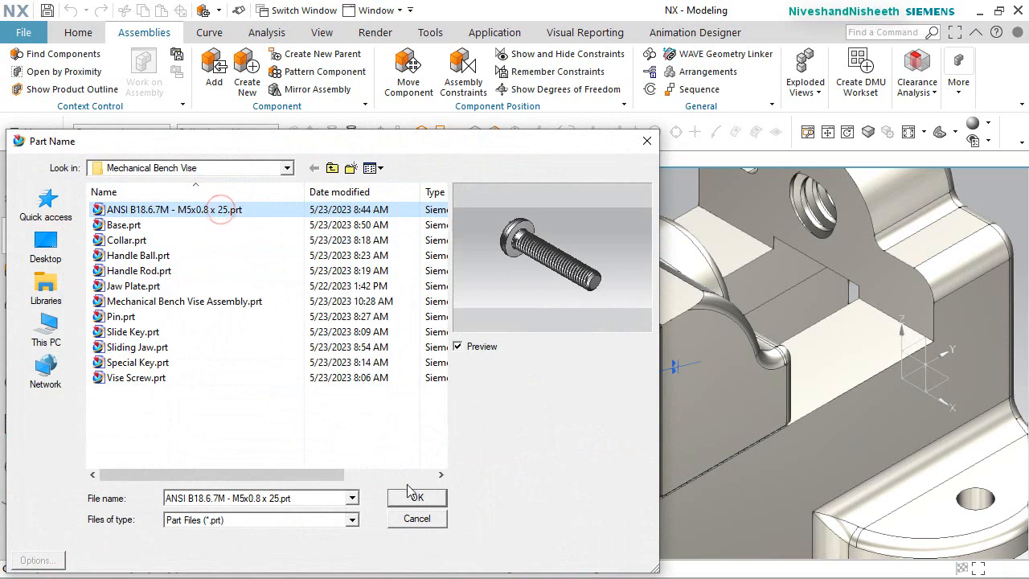
{"action": "left_click", "coordinate": [409, 493]}
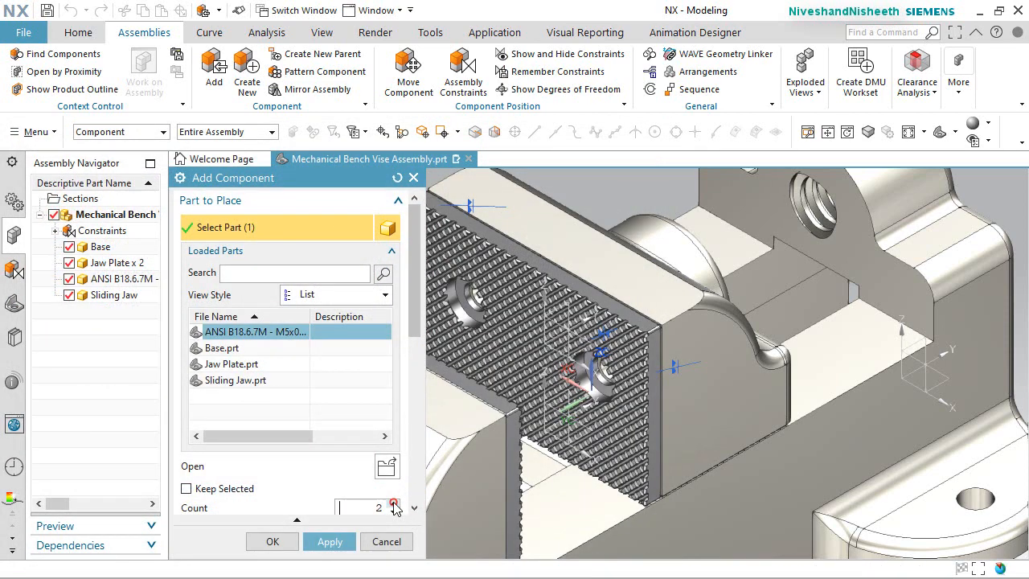
{"action": "scroll", "coordinate": [577, 394], "scroll_direction": "down", "scroll_amount": 6}
{"action": "scroll", "coordinate": [552, 380], "scroll_direction": "up", "scroll_amount": 4}
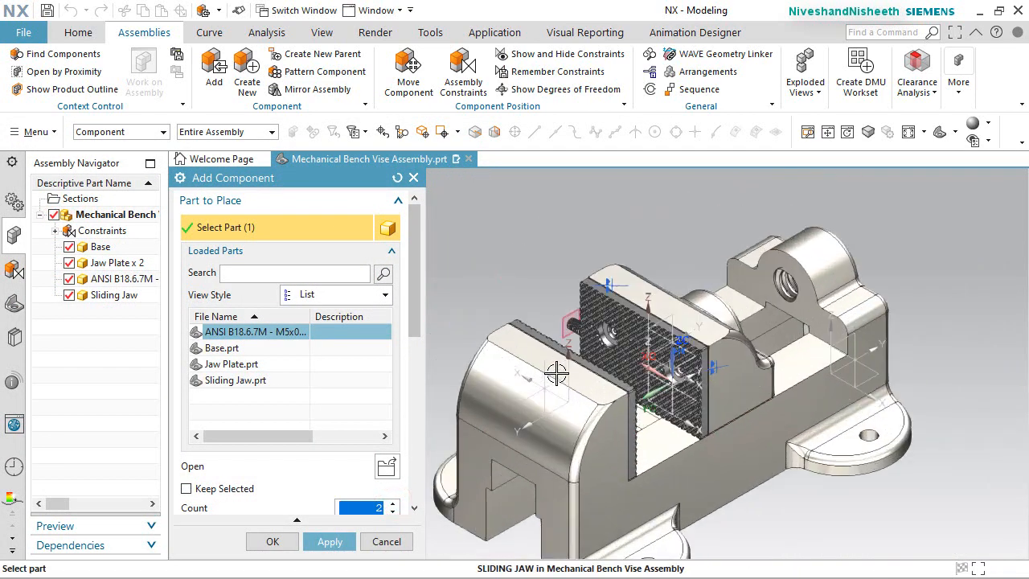
{"action": "scroll", "coordinate": [297, 362], "scroll_direction": "down", "scroll_amount": 5}
{"action": "left_click", "coordinate": [356, 387]}
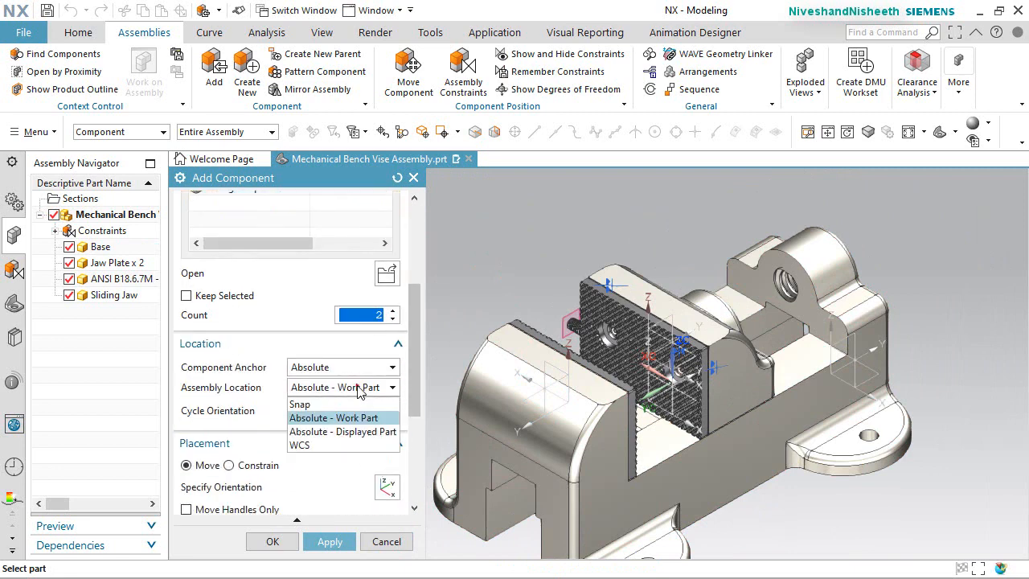
{"action": "left_click", "coordinate": [349, 432]}
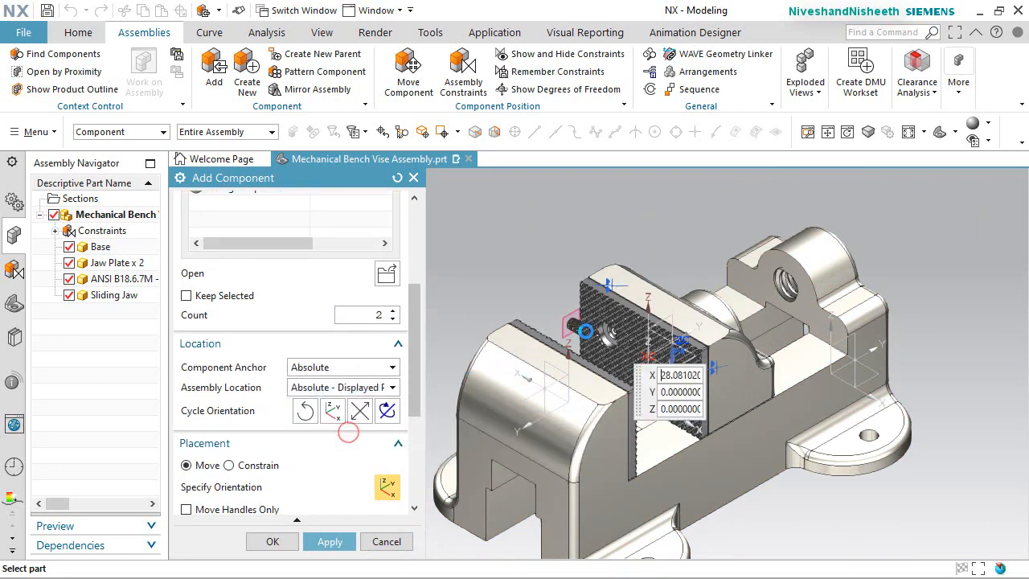
Place the two screws clear of the vise at about X 106.4, Y -10.6, Z 18.4 and add them to the assembly
{"action": "left_click_drag", "start_coordinate": [589, 337], "coordinate": [492, 226]}
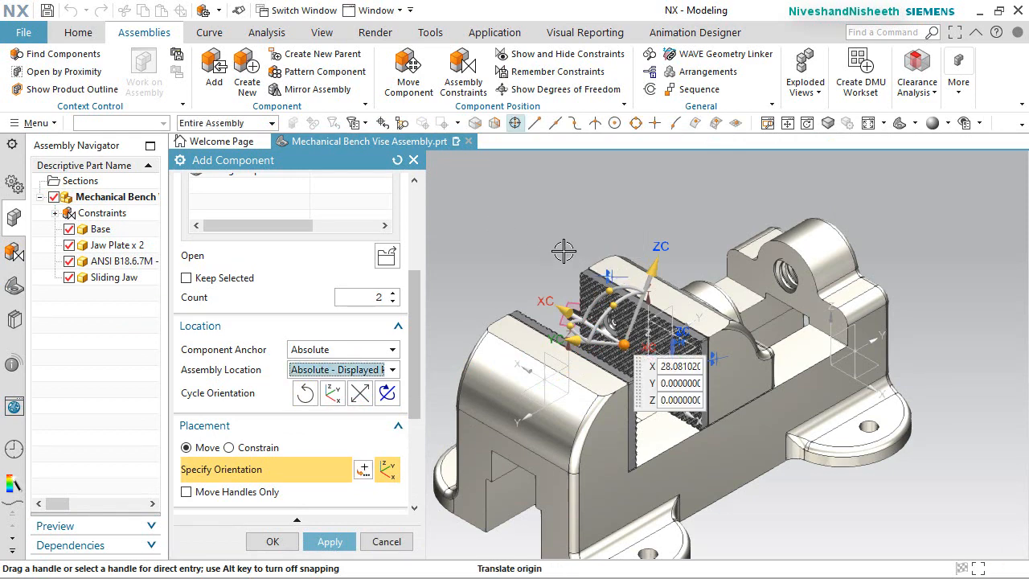
{"action": "left_click", "coordinate": [679, 369]}
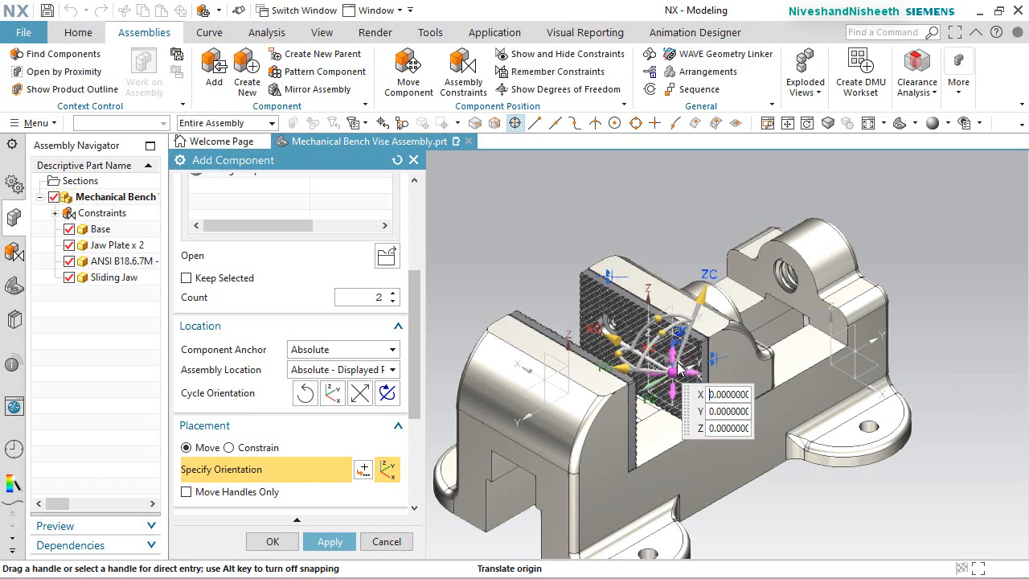
{"action": "left_click_drag", "start_coordinate": [680, 368], "coordinate": [507, 218]}
{"action": "scroll", "coordinate": [591, 255], "scroll_direction": "down", "scroll_amount": 1}
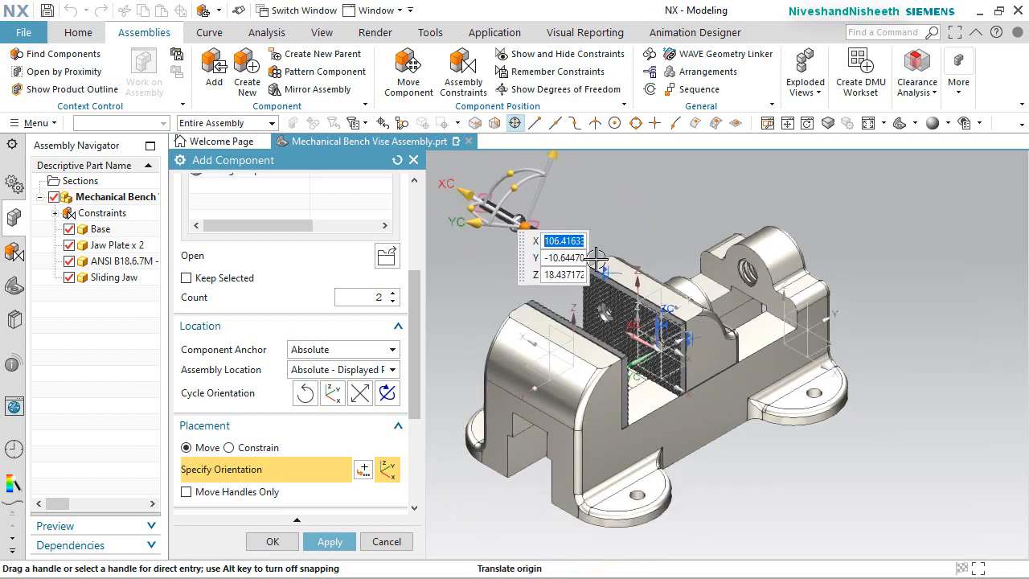
{"action": "scroll", "coordinate": [502, 207], "scroll_direction": "up", "scroll_amount": 2}
{"action": "scroll", "coordinate": [502, 206], "scroll_direction": "up", "scroll_amount": 3}
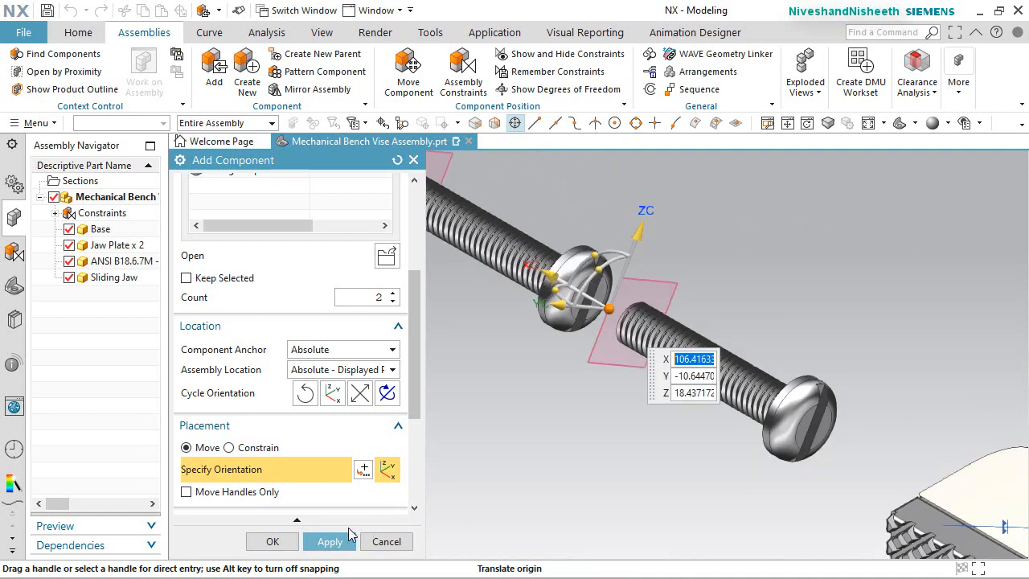
{"action": "left_click", "coordinate": [273, 542]}
Start a Touch Align assembly constraint with the orientation set to Infer Center/Axis
{"action": "scroll", "coordinate": [506, 415], "scroll_direction": "down", "scroll_amount": 2}
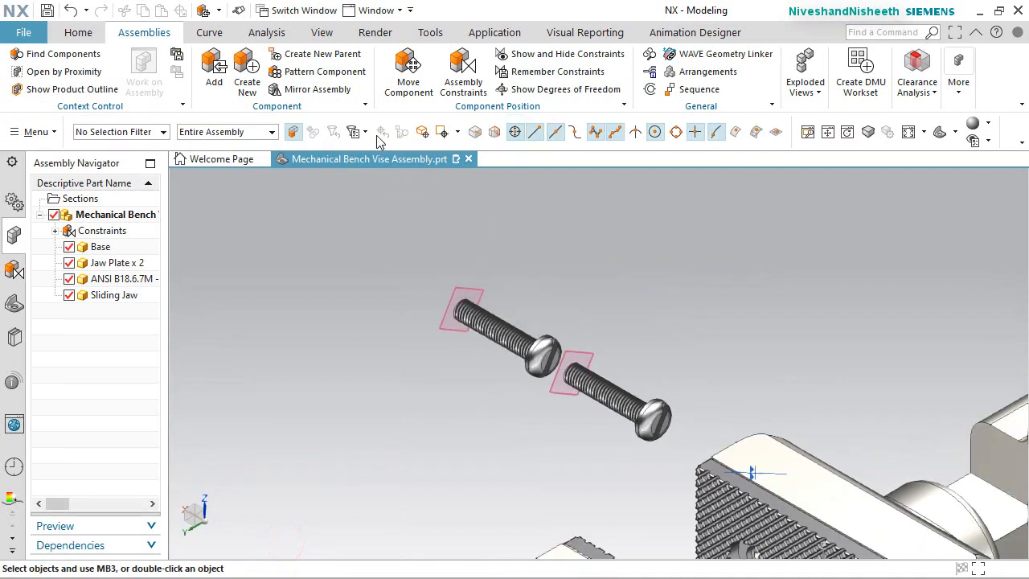
{"action": "left_click", "coordinate": [452, 86]}
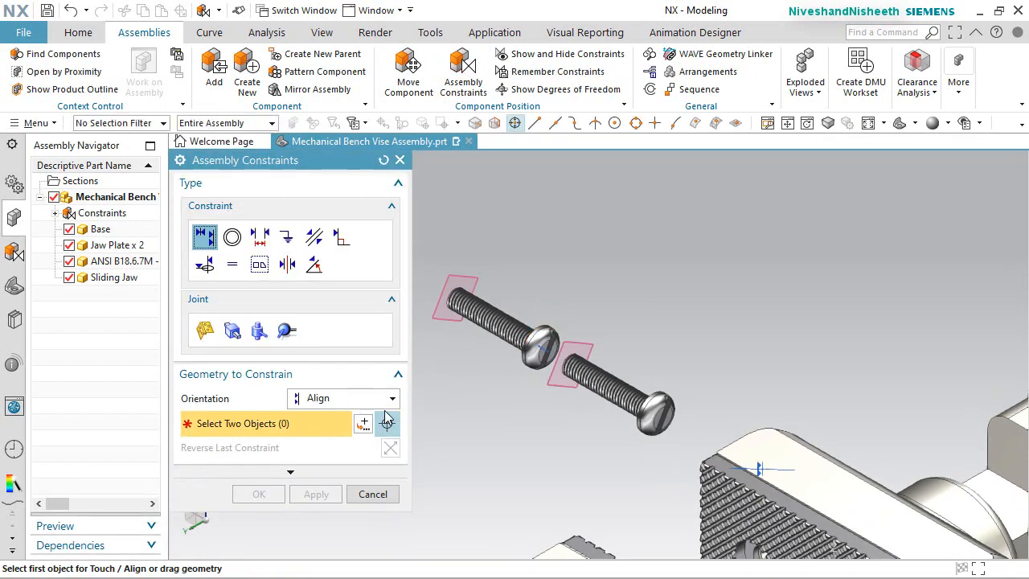
{"action": "left_click", "coordinate": [370, 398]}
{"action": "left_click", "coordinate": [336, 464]}
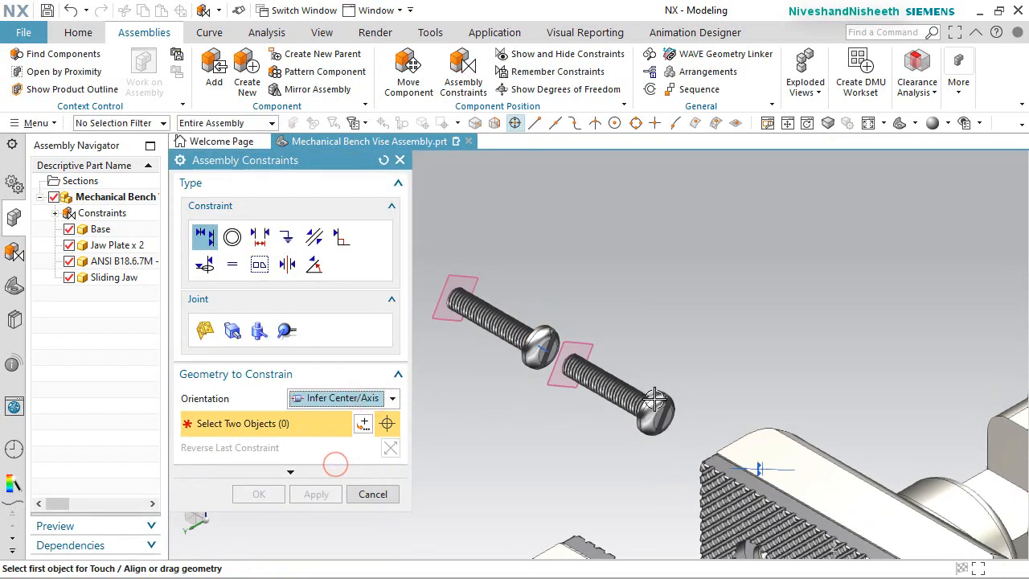
{"action": "scroll", "coordinate": [655, 400], "scroll_direction": "up", "scroll_amount": 8}
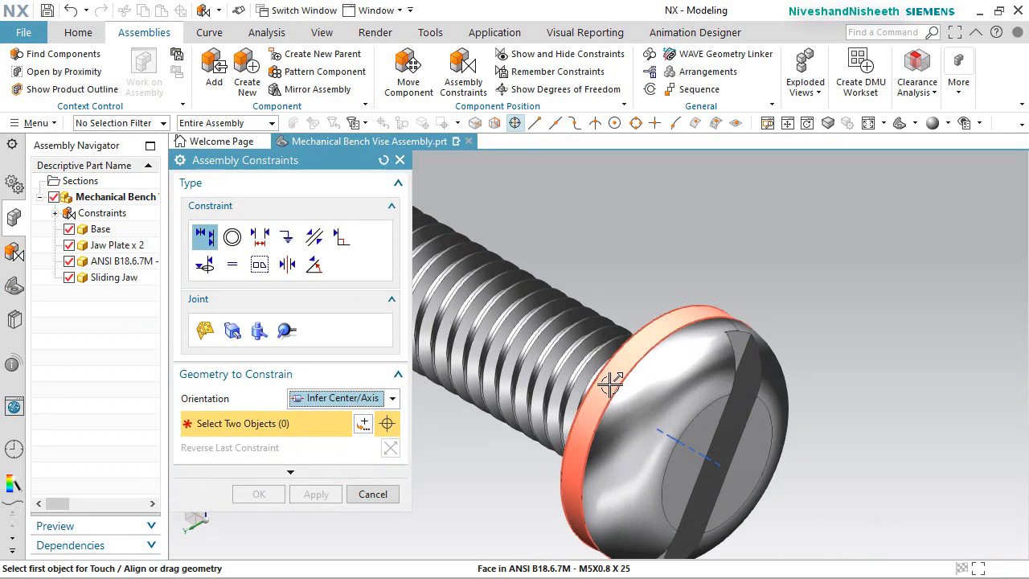
{"action": "left_click", "coordinate": [610, 385]}
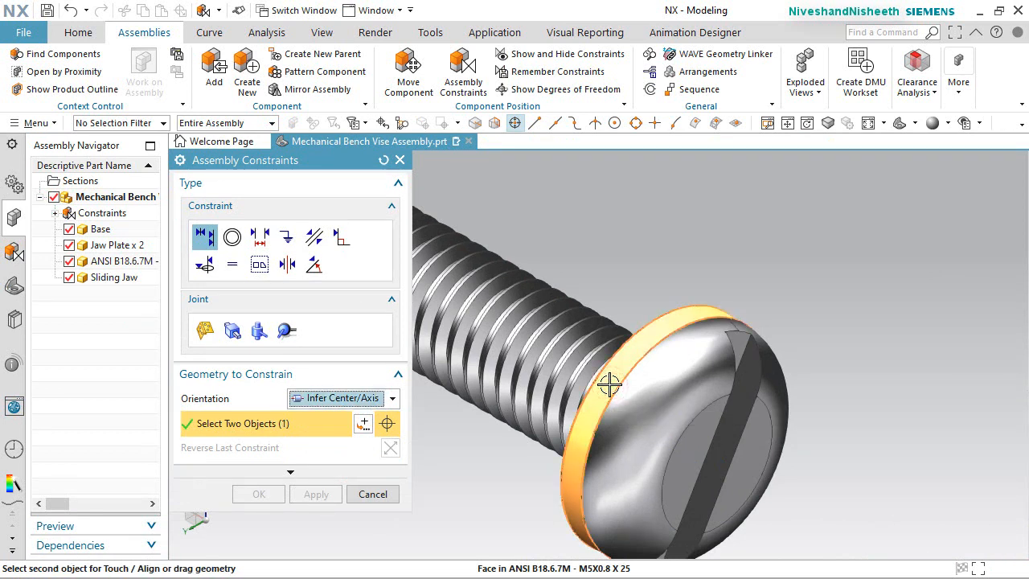
{"action": "left_click", "coordinate": [384, 160]}
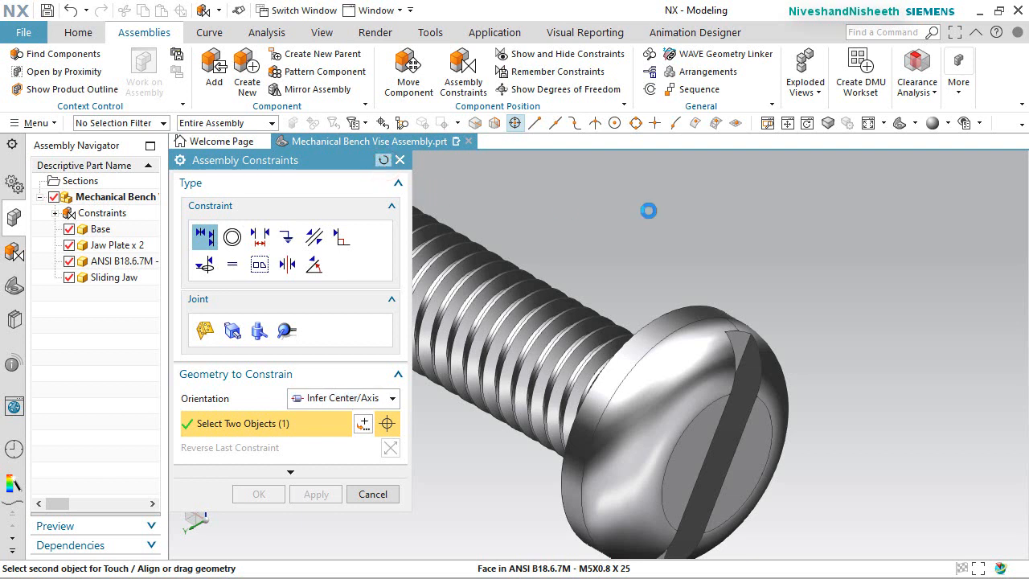
{"action": "left_click", "coordinate": [366, 397]}
{"action": "left_click", "coordinate": [332, 417]}
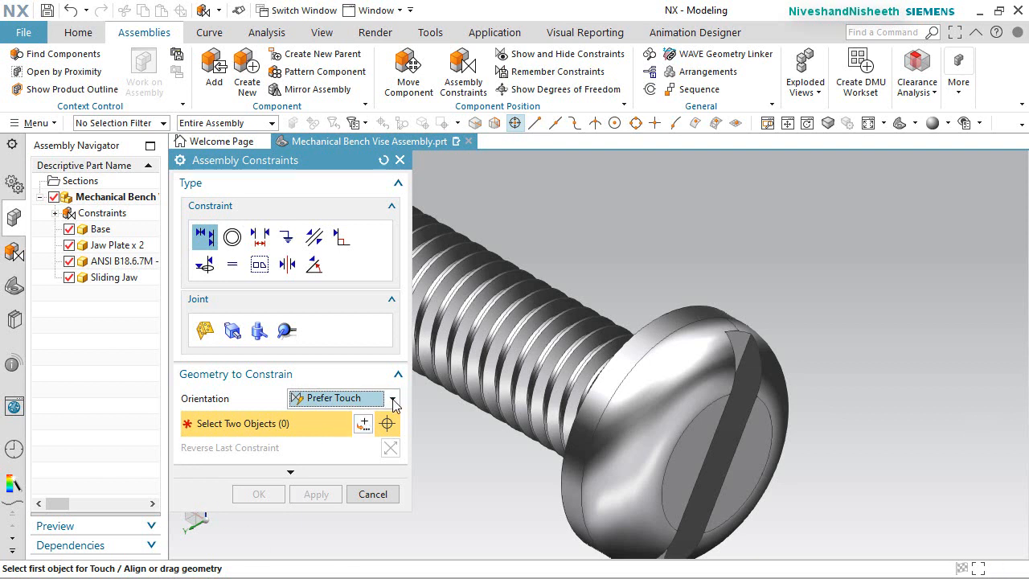
{"action": "left_click", "coordinate": [393, 399]}
{"action": "left_click", "coordinate": [360, 466]}
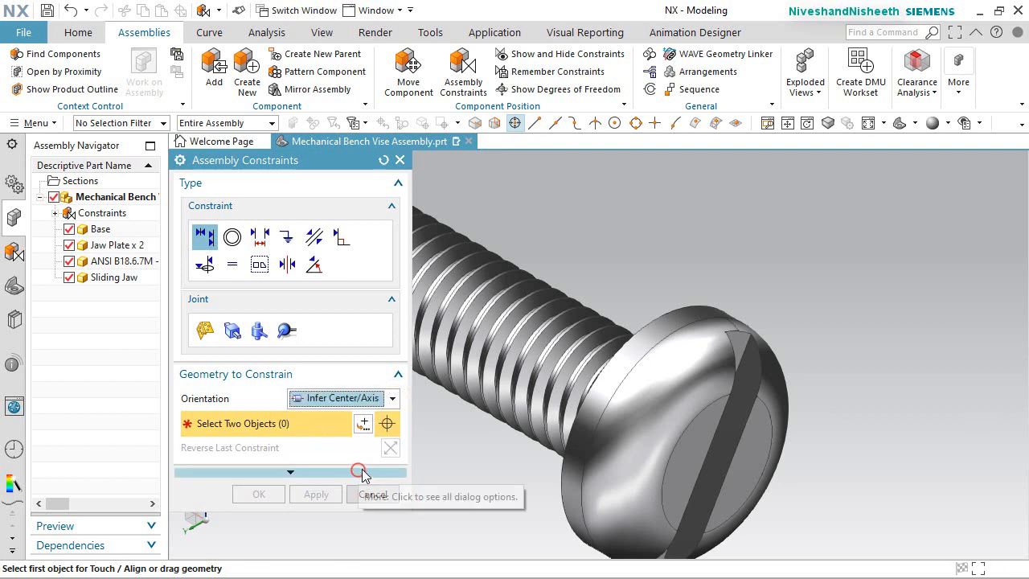
Constrain the nearer screw's centerline to the centerline of a screw hole in the sliding jaw's plate using Infer Center/Axis
{"action": "middle_click_drag", "start_coordinate": [608, 416], "coordinate": [618, 416]}
{"action": "scroll", "coordinate": [618, 415], "scroll_direction": "down", "scroll_amount": 3}
{"action": "scroll", "coordinate": [870, 488], "scroll_direction": "up", "scroll_amount": 5}
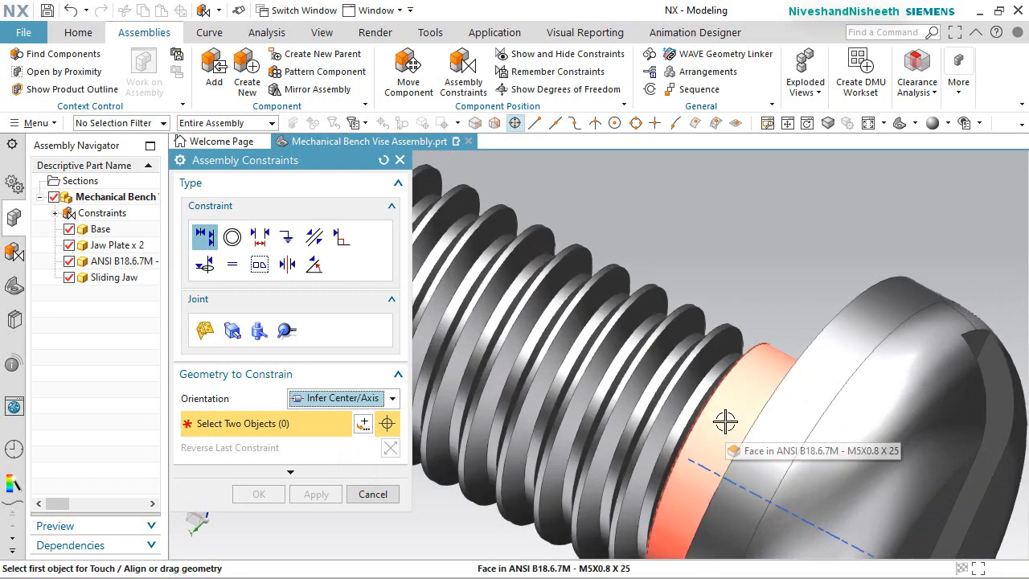
{"action": "left_click", "coordinate": [725, 422]}
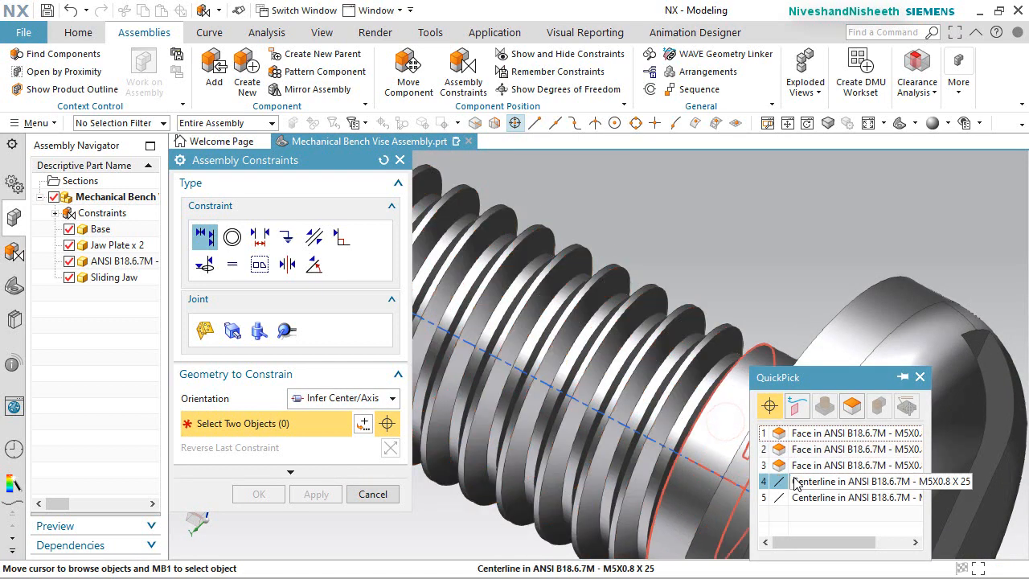
{"action": "left_click", "coordinate": [783, 476]}
{"action": "scroll", "coordinate": [670, 371], "scroll_direction": "down", "scroll_amount": 5}
{"action": "scroll", "coordinate": [758, 396], "scroll_direction": "up", "scroll_amount": 6}
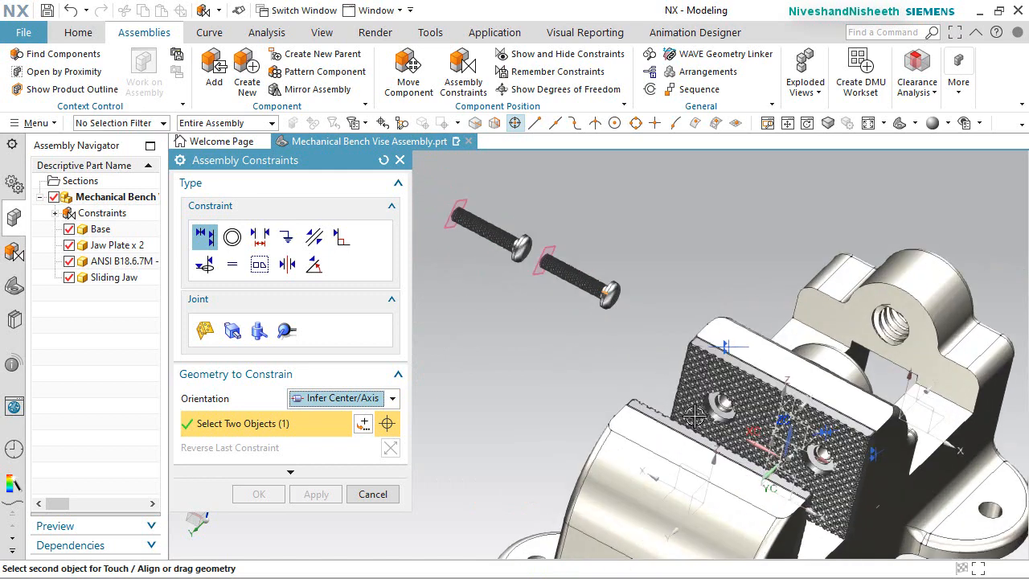
{"action": "scroll", "coordinate": [758, 396], "scroll_direction": "up", "scroll_amount": 4}
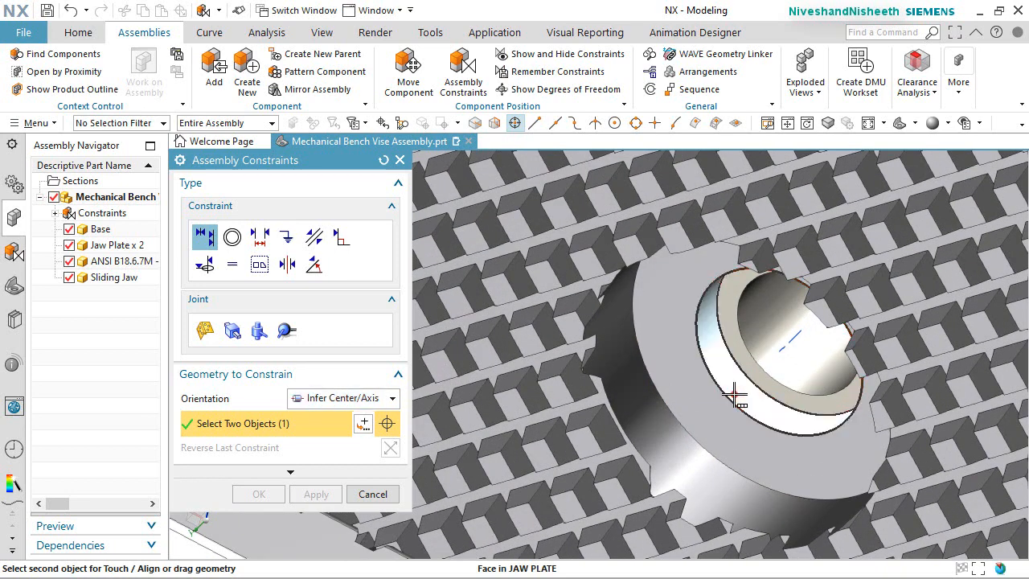
{"action": "left_click", "coordinate": [707, 399]}
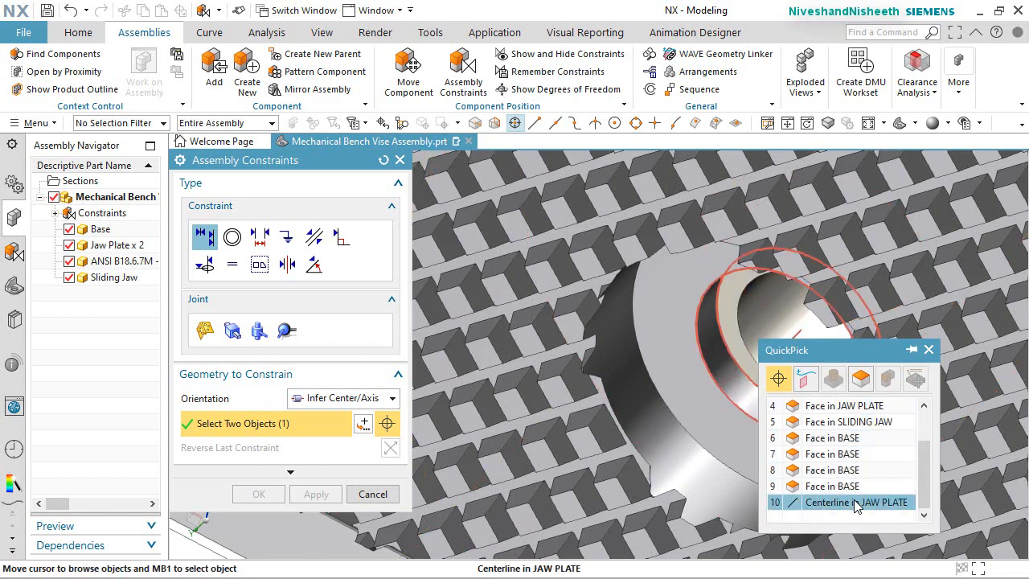
{"action": "left_click", "coordinate": [856, 503]}
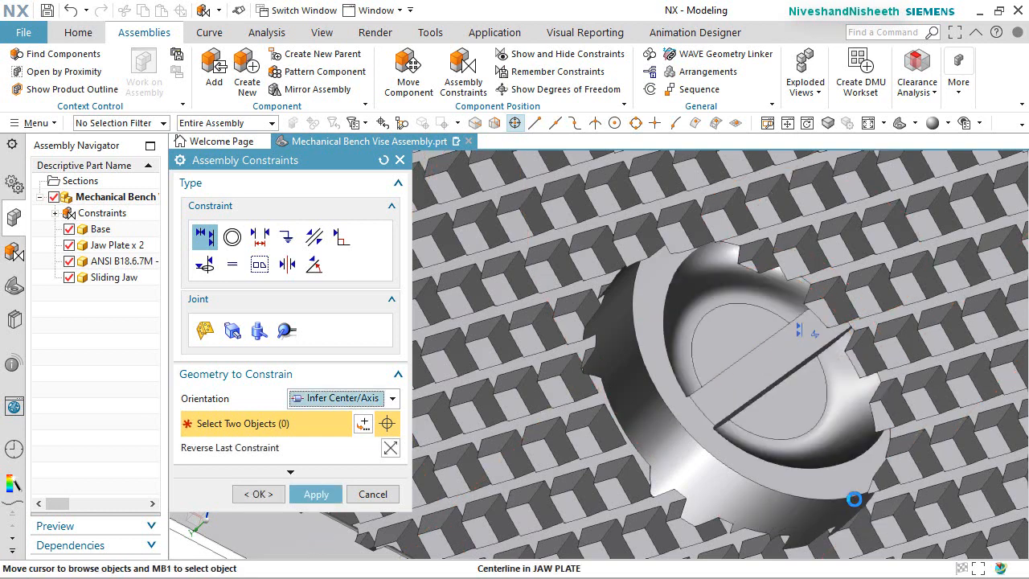
{"action": "left_click", "coordinate": [258, 494]}
Try to shift the inserted screw by about 2.5 along the XC axis with Move Component and discard the move
{"action": "left_click", "coordinate": [755, 347]}
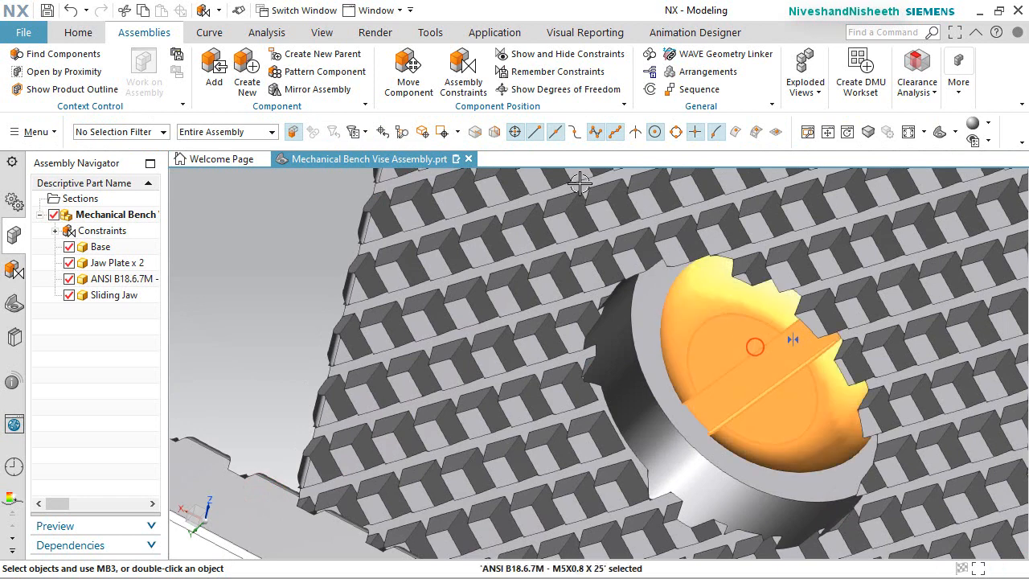
{"action": "left_click", "coordinate": [409, 80]}
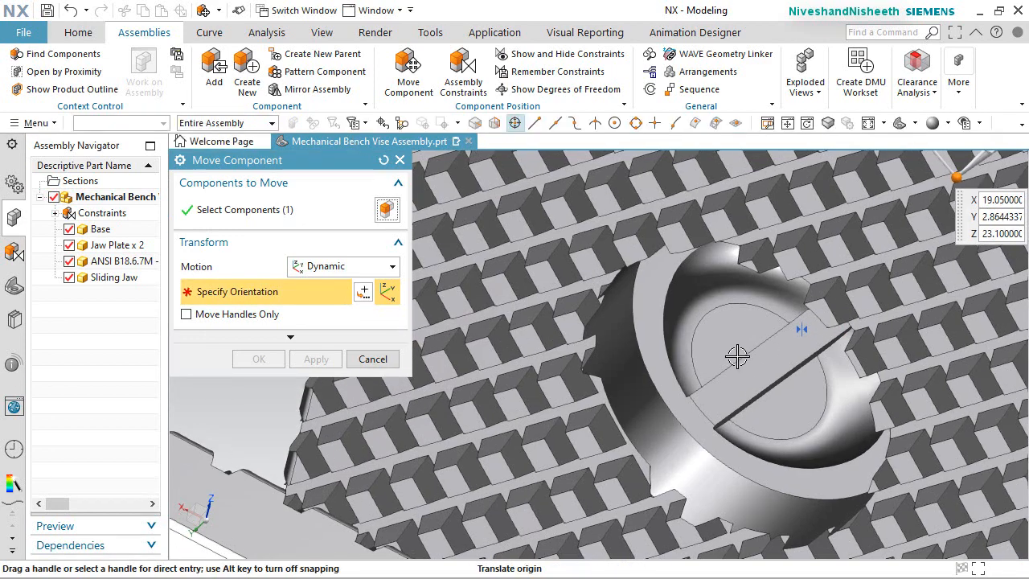
{"action": "scroll", "coordinate": [737, 355], "scroll_direction": "down", "scroll_amount": 5}
{"action": "scroll", "coordinate": [814, 299], "scroll_direction": "up", "scroll_amount": 3}
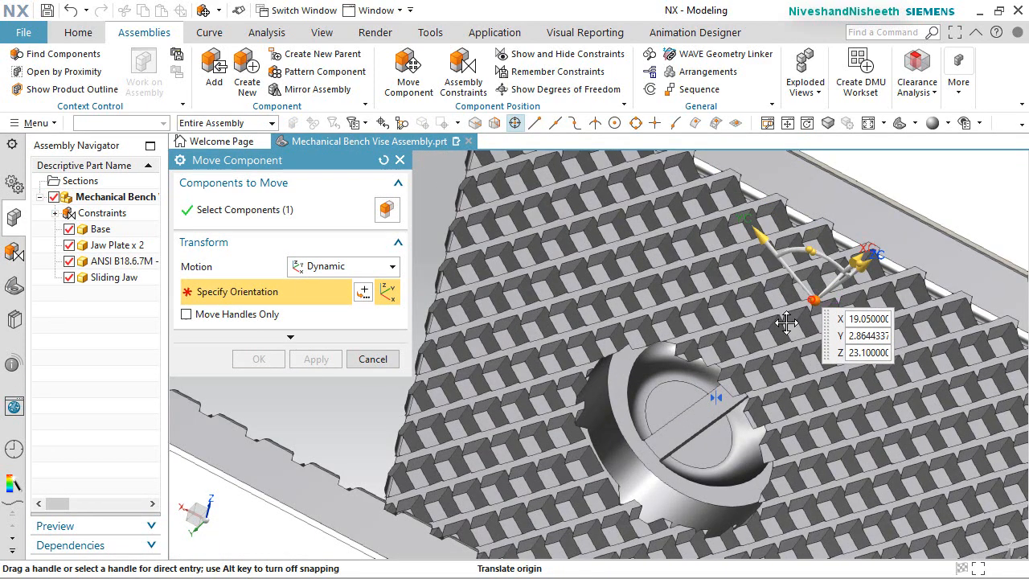
{"action": "left_click_drag", "start_coordinate": [787, 322], "coordinate": [723, 380]}
{"action": "left_click_drag", "start_coordinate": [681, 410], "coordinate": [807, 309]}
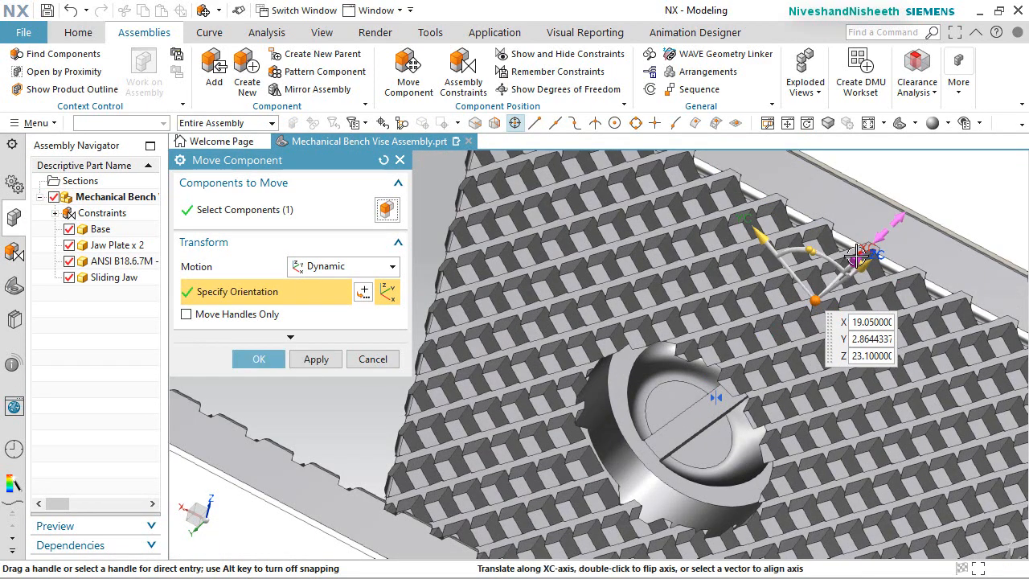
{"action": "mouse_move", "coordinate": [860, 253]}
{"action": "left_mouse_down"}
{"action": "mouse_move", "coordinate": [773, 329]}
{"action": "mouse_move", "coordinate": [828, 309]}
{"action": "mouse_move", "coordinate": [840, 249]}
{"action": "mouse_move", "coordinate": [858, 238]}
{"action": "left_mouse_up"}
{"action": "left_click", "coordinate": [369, 356]}
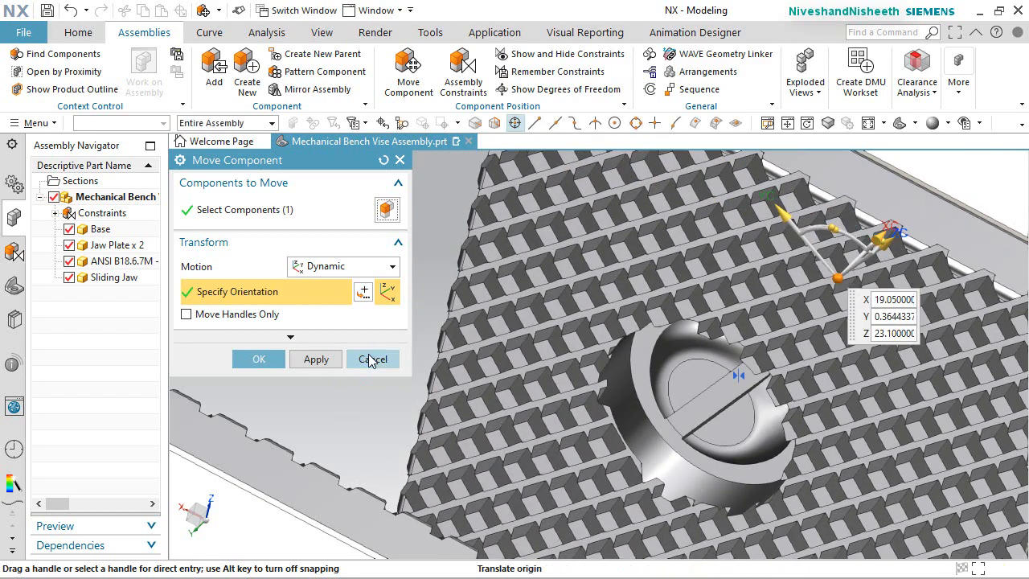
{"action": "left_click", "coordinate": [402, 321]}
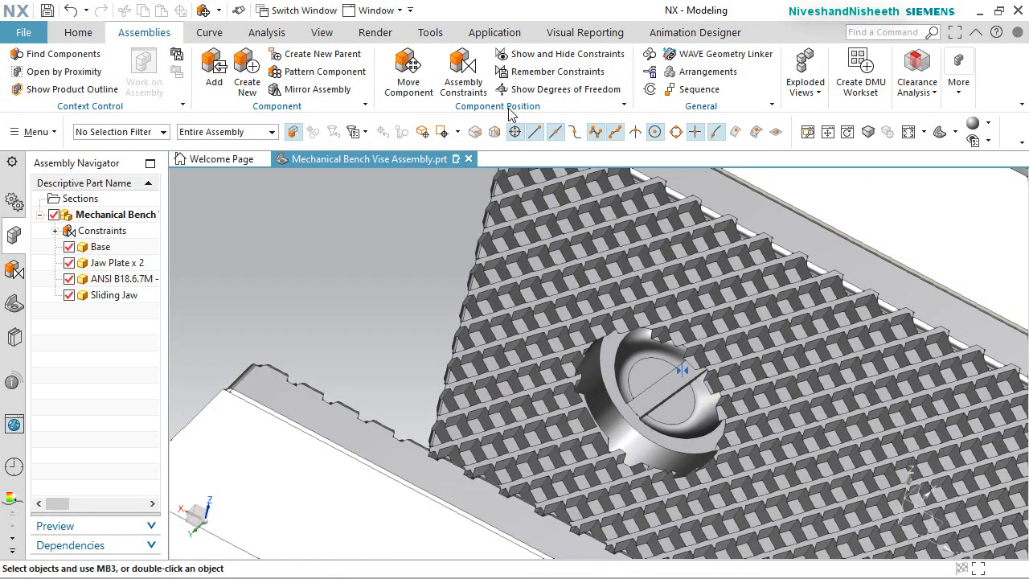
Retry moving the inserted screw, by -3 along the XC axis, and discard the change
{"action": "left_click", "coordinate": [412, 78]}
{"action": "left_click", "coordinate": [646, 374]}
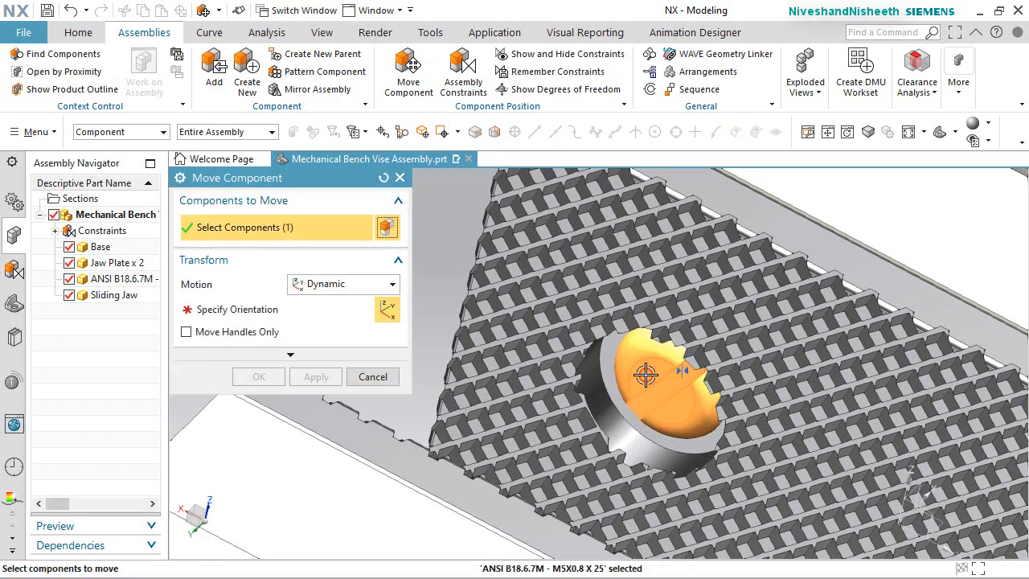
{"action": "middle_click", "coordinate": [646, 374]}
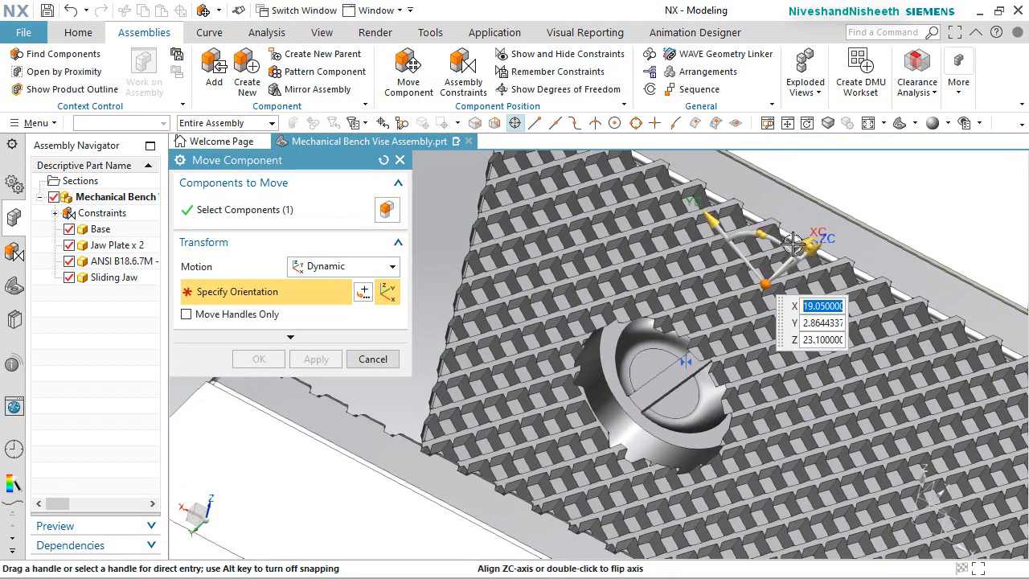
{"action": "left_click_drag", "start_coordinate": [808, 240], "coordinate": [786, 268]}
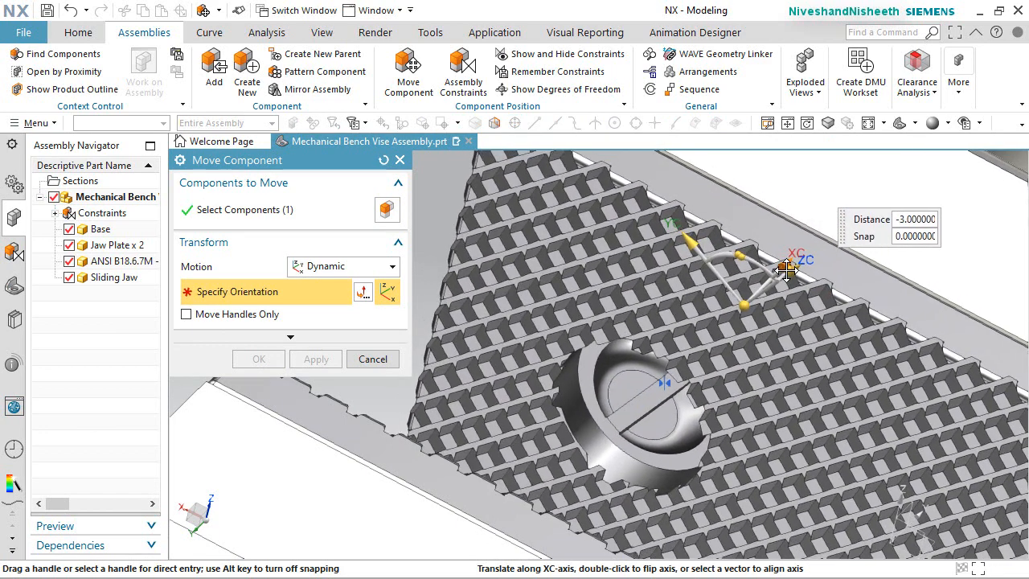
{"action": "left_click", "coordinate": [373, 359]}
{"action": "left_click", "coordinate": [403, 321]}
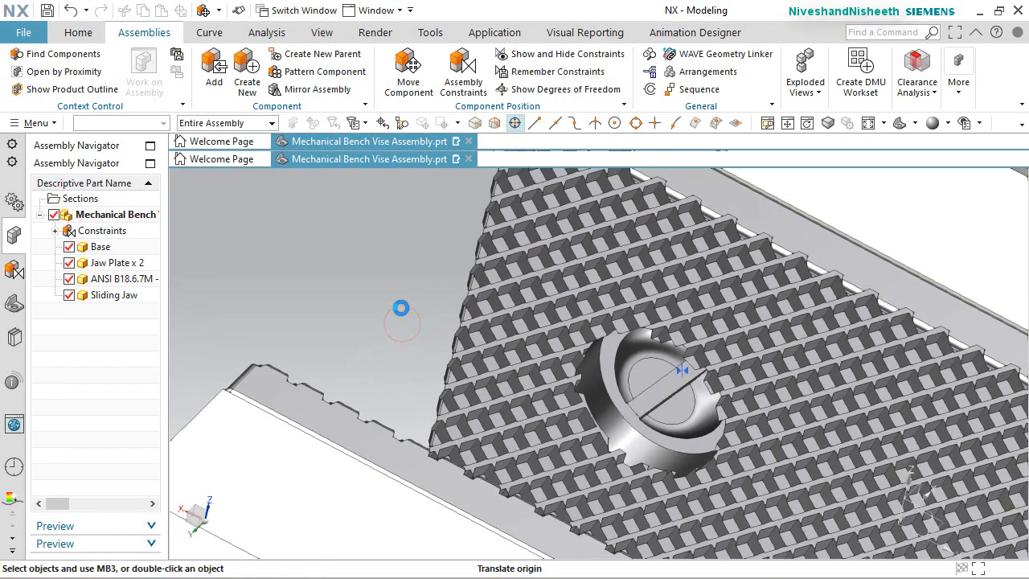
{"action": "scroll", "coordinate": [516, 262], "scroll_direction": "down", "scroll_amount": 8}
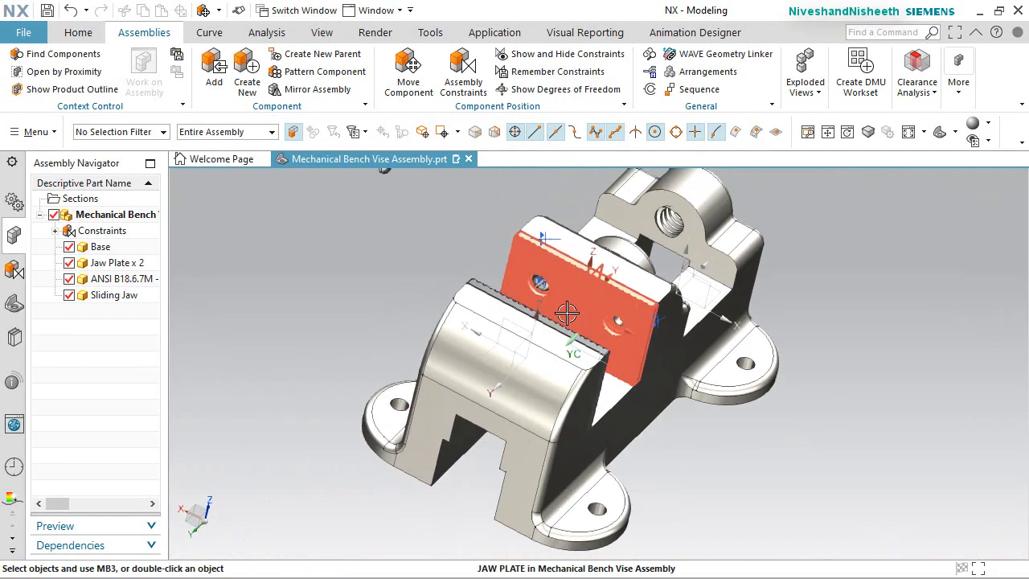
Start a Touch Align constraint with Infer Center/Axis and pick the loose M5 screw's shank centerline as the first object
{"action": "mouse_move", "coordinate": [567, 312]}
{"action": "middle_mouse_down"}
{"action": "mouse_move", "coordinate": [556, 284]}
{"action": "mouse_move", "coordinate": [561, 301]}
{"action": "middle_mouse_up"}
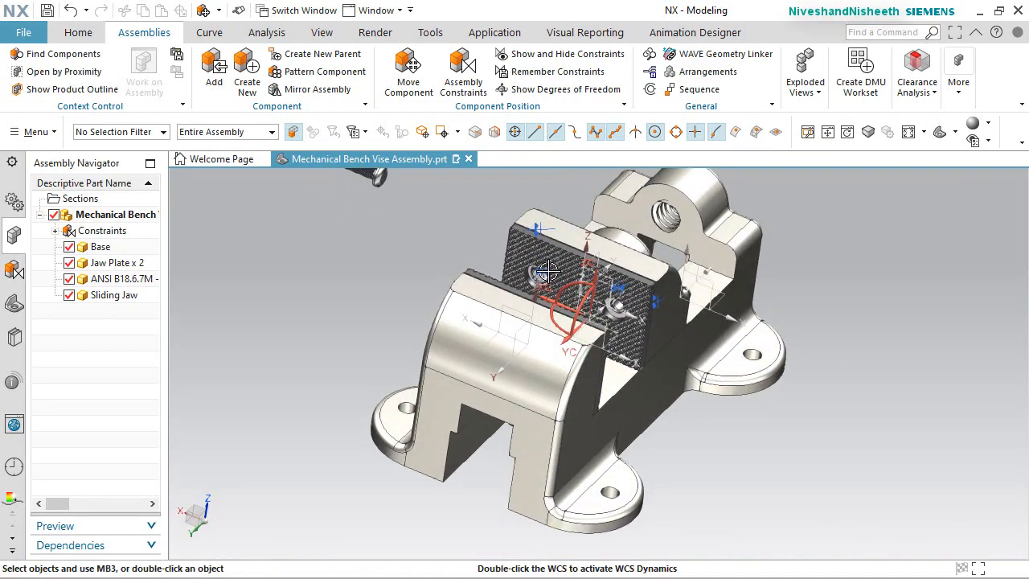
{"action": "scroll", "coordinate": [547, 271], "scroll_direction": "up", "scroll_amount": 10}
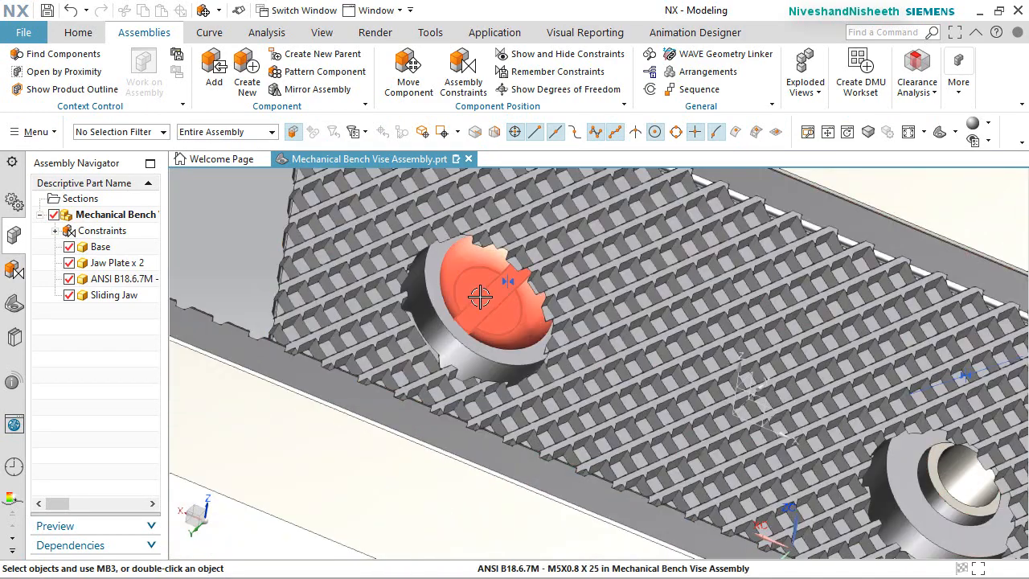
{"action": "left_click", "coordinate": [480, 298]}
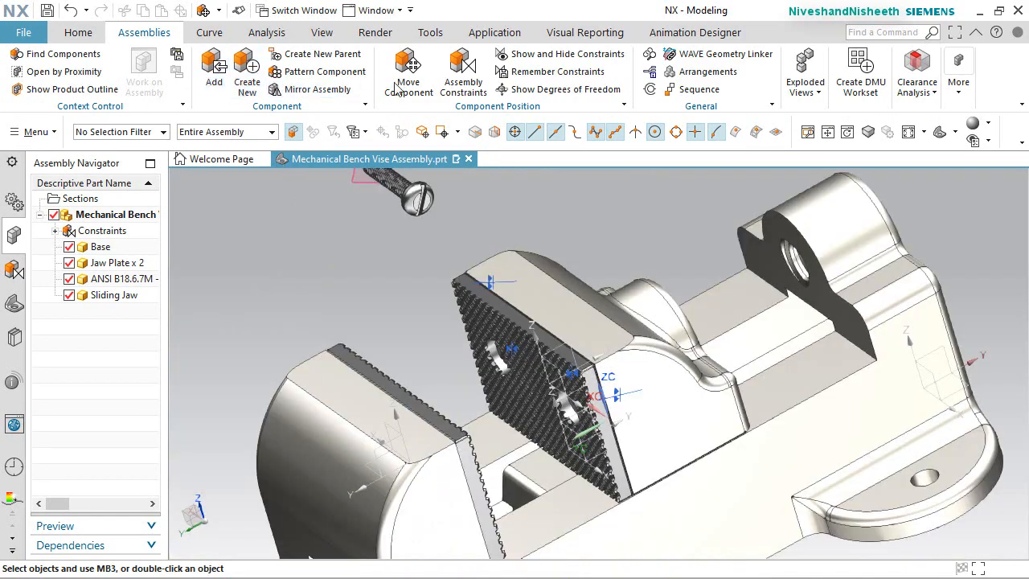
{"action": "left_click", "coordinate": [466, 84]}
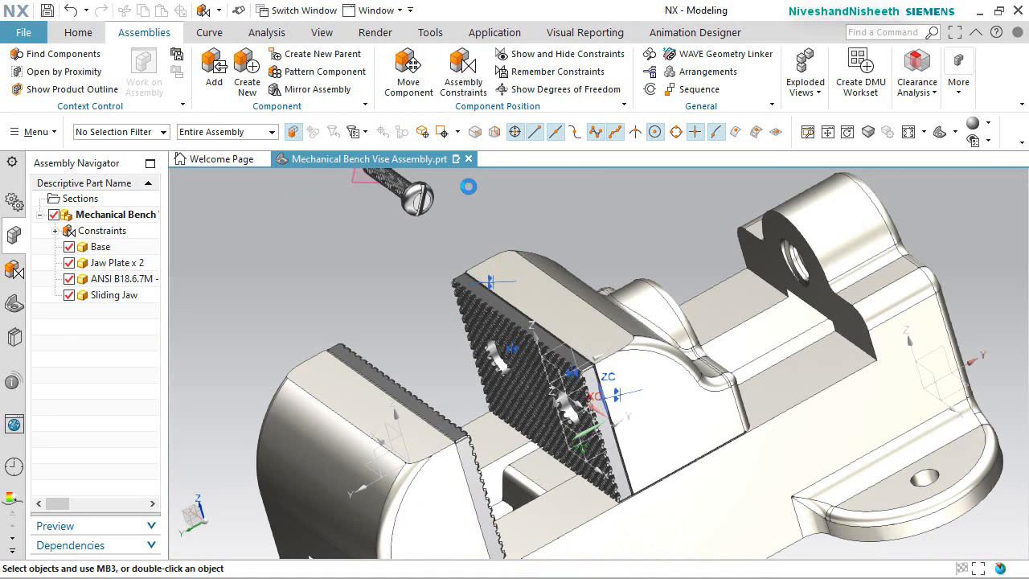
{"action": "scroll", "coordinate": [530, 226], "scroll_direction": "down", "scroll_amount": 5}
{"action": "scroll", "coordinate": [476, 209], "scroll_direction": "up", "scroll_amount": 3}
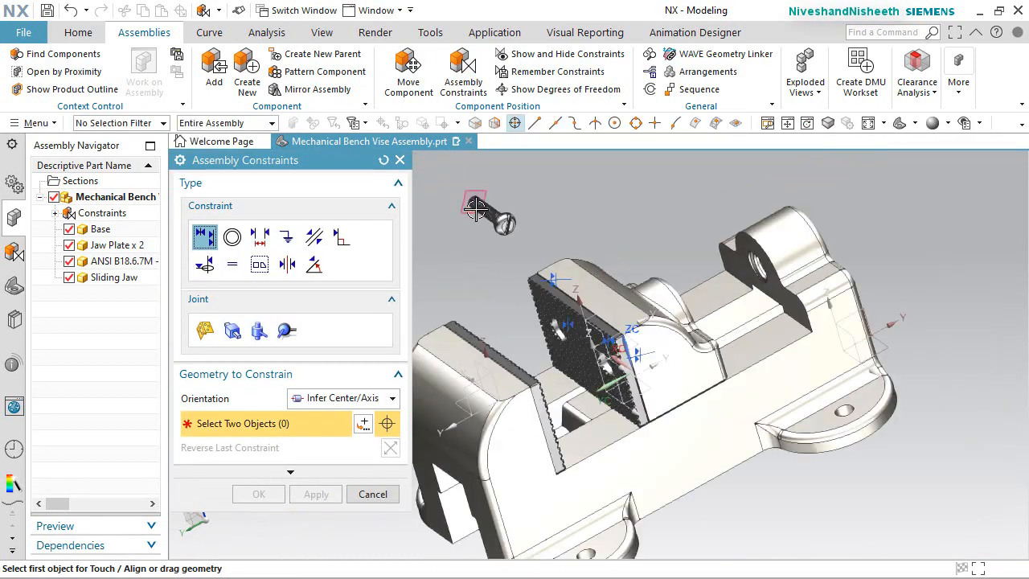
{"action": "scroll", "coordinate": [544, 269], "scroll_direction": "up", "scroll_amount": 6}
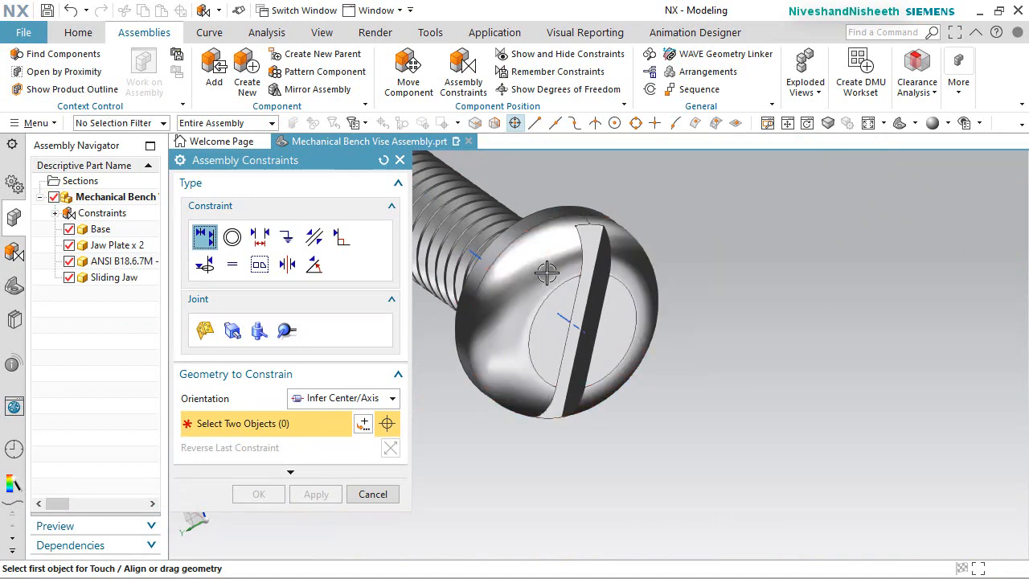
{"action": "middle_click_drag", "start_coordinate": [544, 269], "coordinate": [557, 282]}
{"action": "scroll", "coordinate": [538, 240], "scroll_direction": "down", "scroll_amount": 3}
{"action": "scroll", "coordinate": [684, 408], "scroll_direction": "up", "scroll_amount": 3}
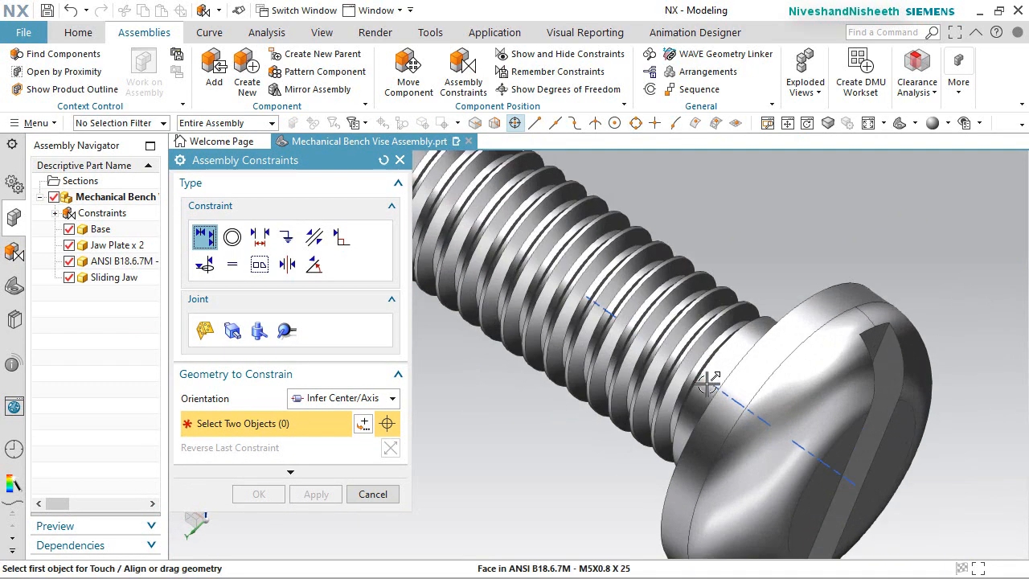
{"action": "left_click", "coordinate": [713, 378]}
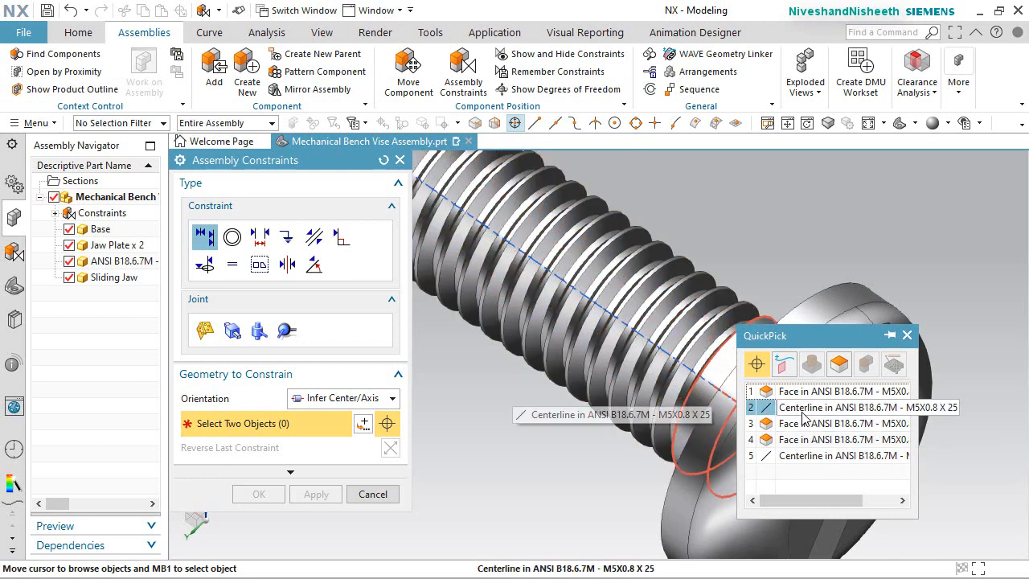
{"action": "left_click", "coordinate": [803, 411]}
Align the picked screw centerline with the centerline of the empty screw hole in the sliding jaw's plate
{"action": "scroll", "coordinate": [667, 322], "scroll_direction": "down", "scroll_amount": 5}
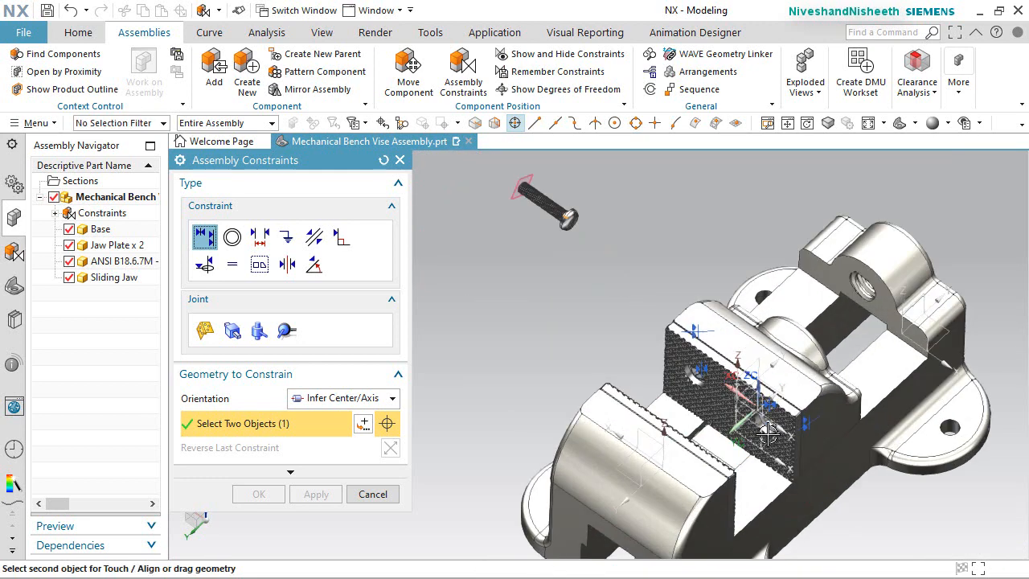
{"action": "scroll", "coordinate": [768, 434], "scroll_direction": "up", "scroll_amount": 10}
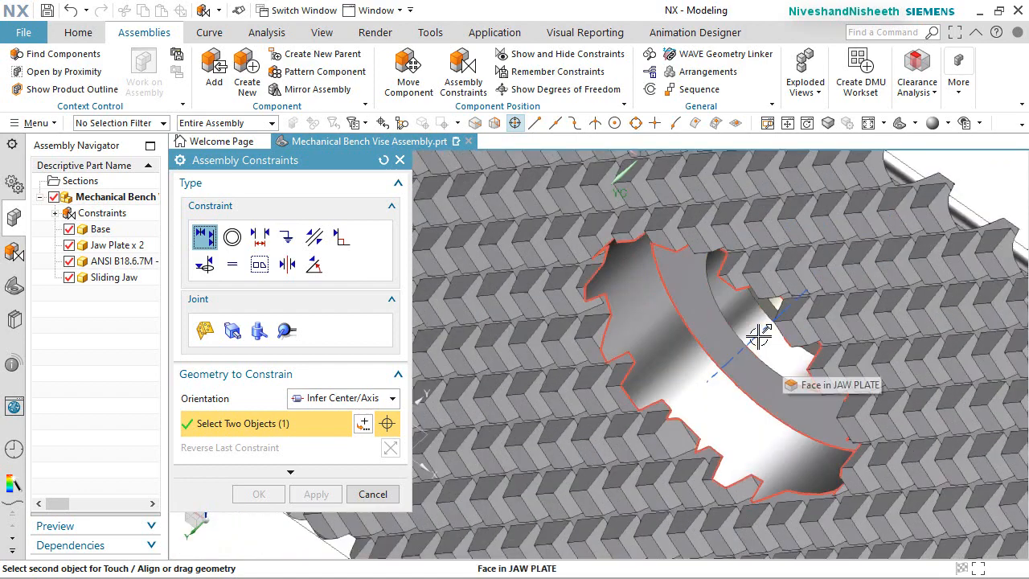
{"action": "left_click", "coordinate": [758, 335]}
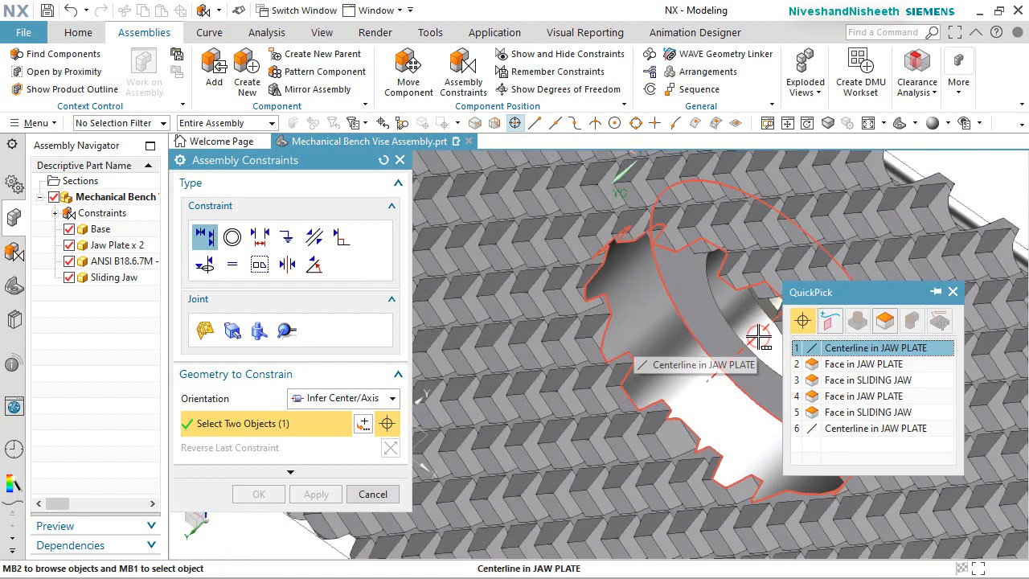
{"action": "left_click", "coordinate": [832, 341]}
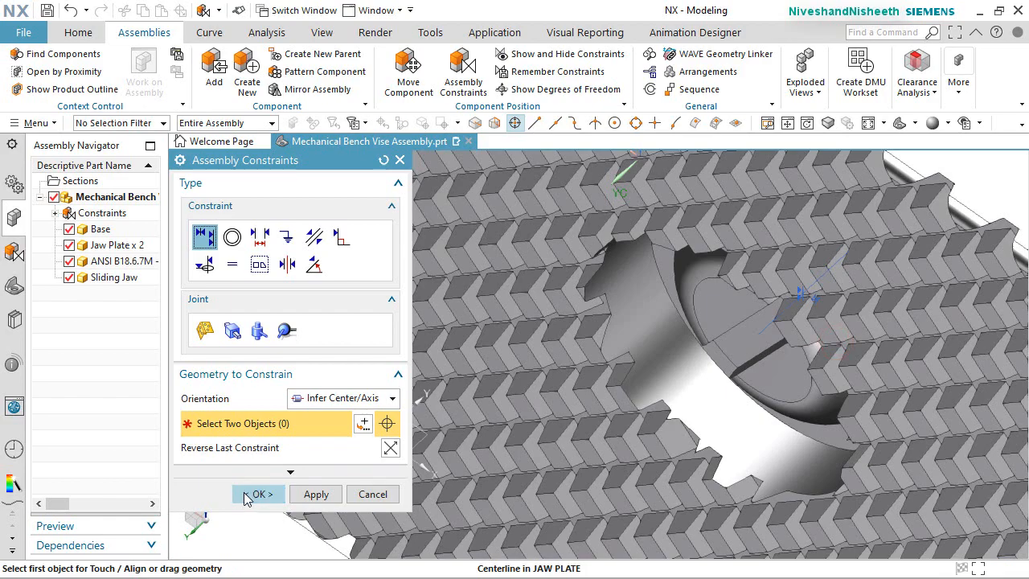
{"action": "left_click", "coordinate": [246, 494]}
Check the fitted screws from several angles, restore the isometric view and save the assembly
{"action": "scroll", "coordinate": [697, 359], "scroll_direction": "down", "scroll_amount": 4}
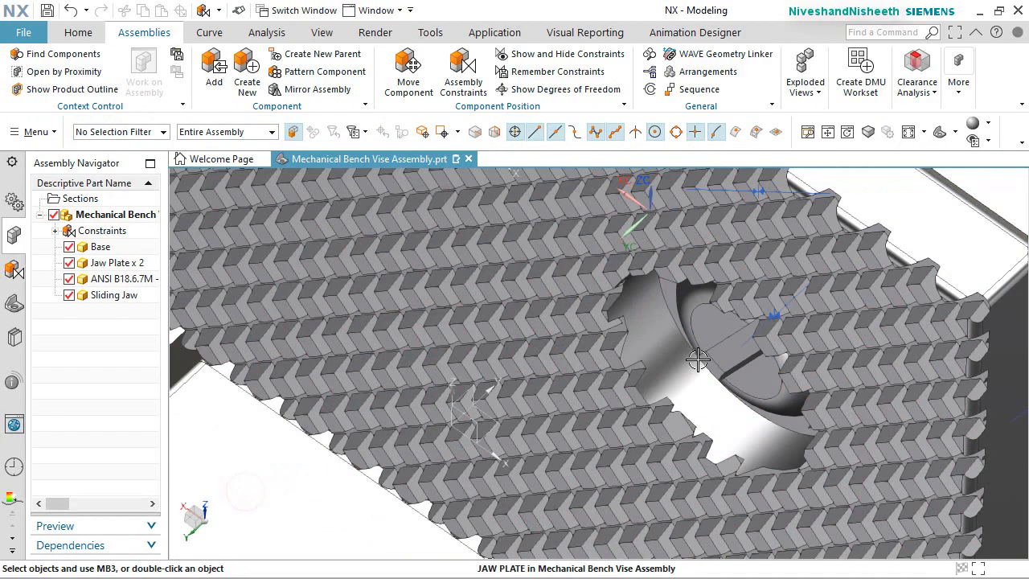
{"action": "middle_click_drag", "start_coordinate": [705, 370], "coordinate": [595, 329]}
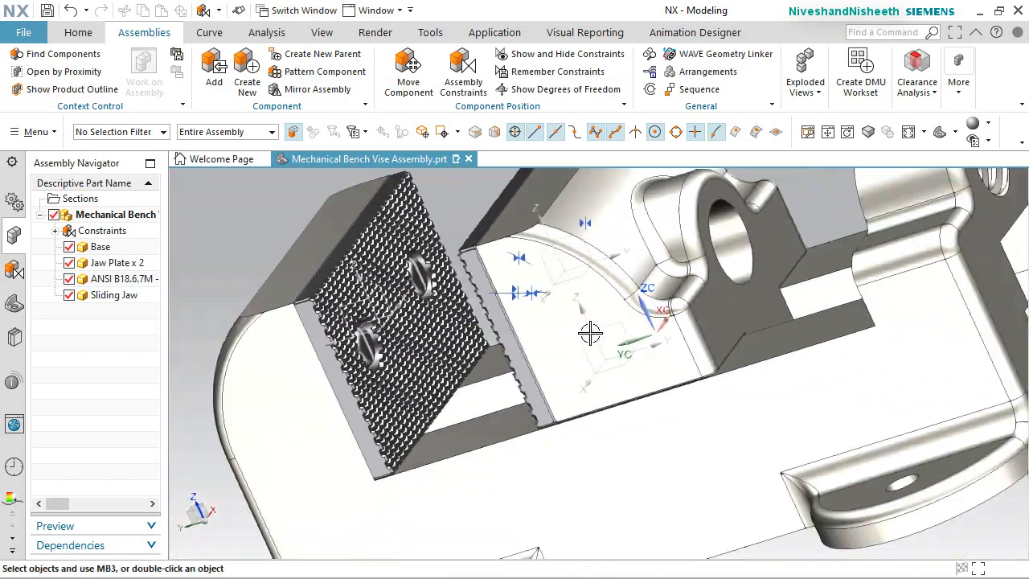
{"action": "middle_click_drag", "start_coordinate": [662, 295], "coordinate": [736, 451]}
{"action": "scroll", "coordinate": [704, 313], "scroll_direction": "up", "scroll_amount": 2}
{"action": "scroll", "coordinate": [710, 278], "scroll_direction": "down", "scroll_amount": 5}
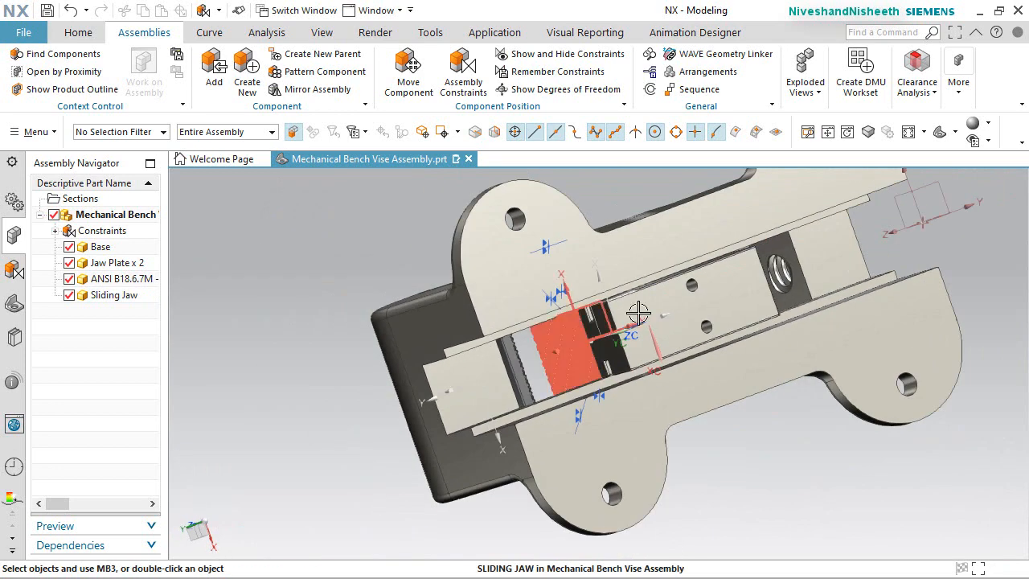
{"action": "scroll", "coordinate": [765, 299], "scroll_direction": "up", "scroll_amount": 5}
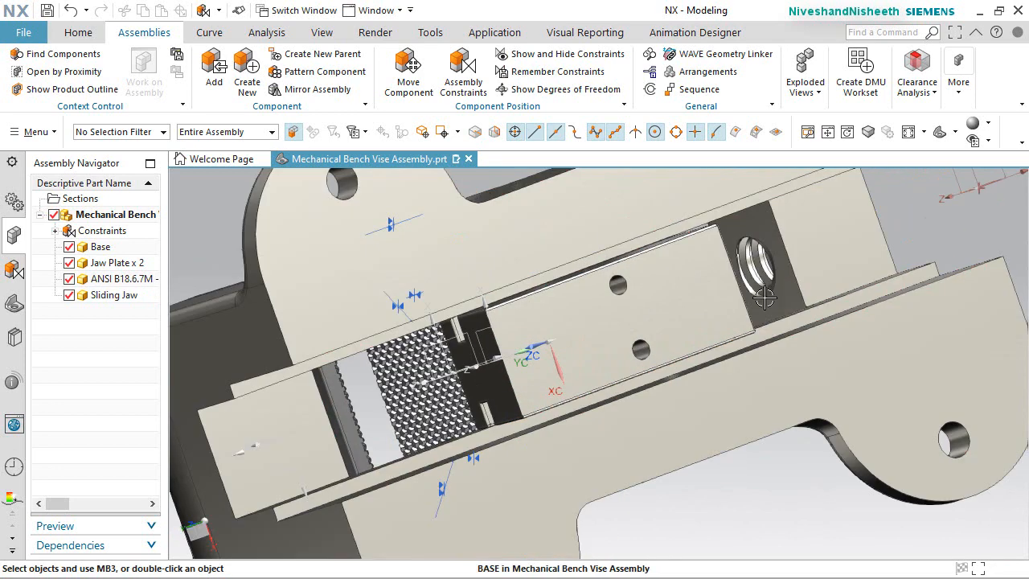
{"action": "left_click", "coordinate": [767, 498]}
{"action": "key", "text": "End"}
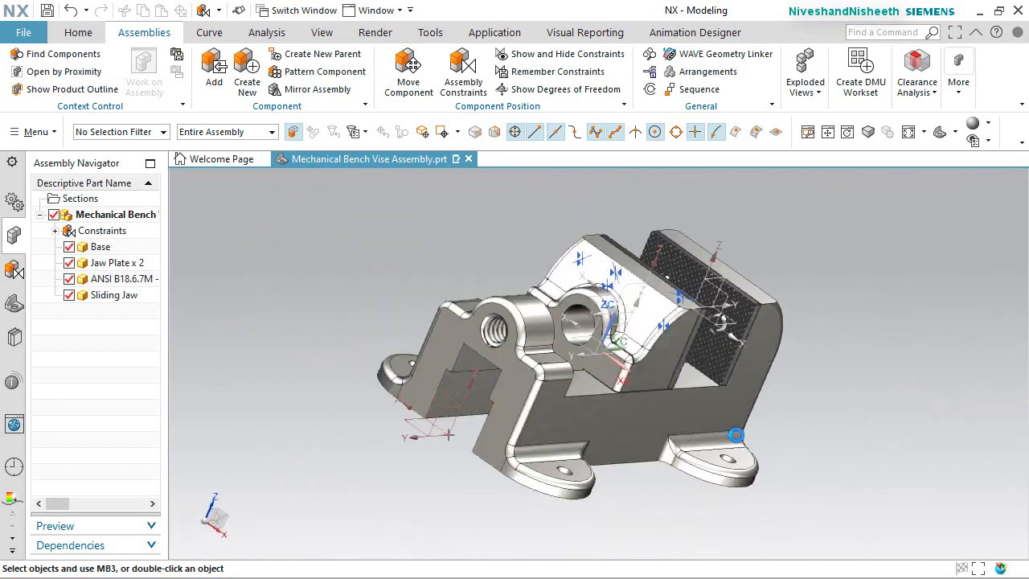
{"action": "key", "text": "ctrl+s"}
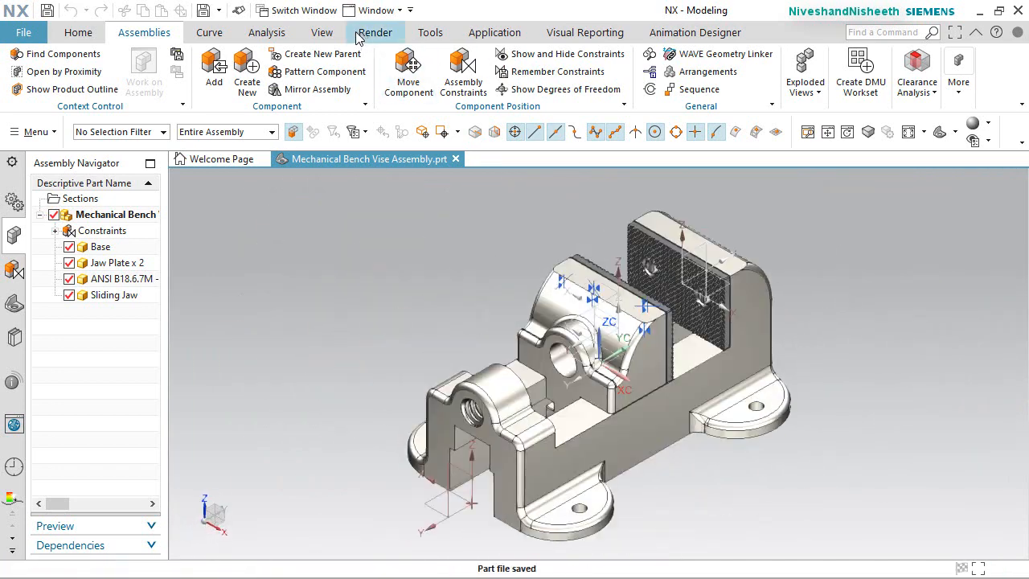
Hide all assembly constraint symbols with Show and Hide and save the assembly
{"action": "left_click", "coordinate": [322, 32]}
{"action": "left_click", "coordinate": [224, 88]}
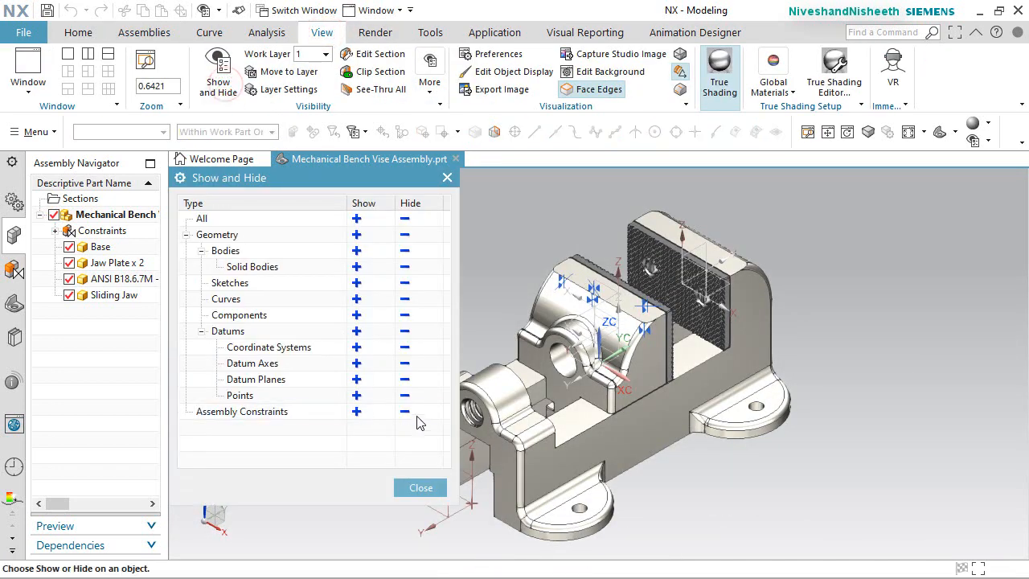
{"action": "left_click", "coordinate": [405, 411]}
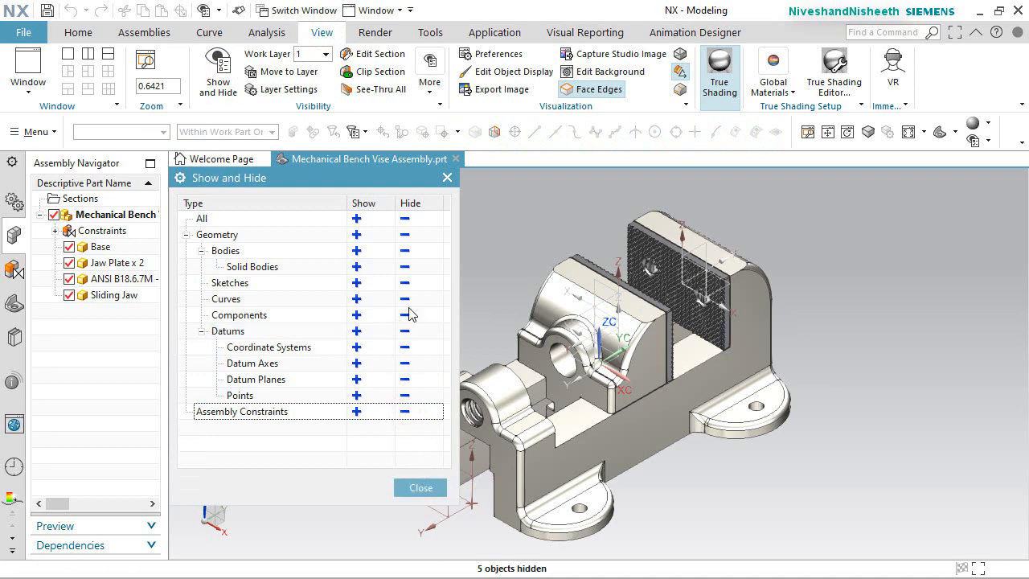
{"action": "left_click", "coordinate": [432, 485]}
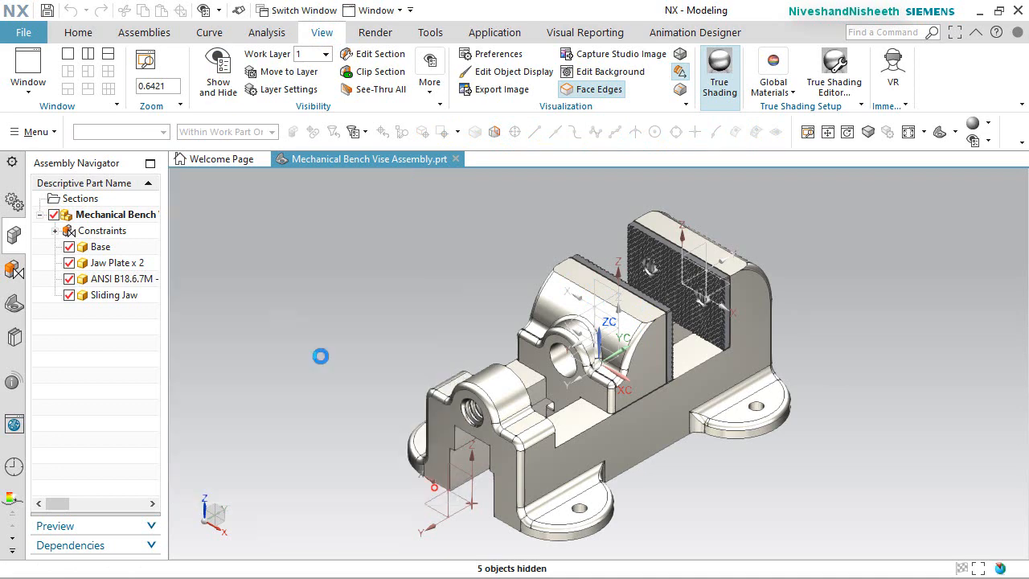
{"action": "left_click", "coordinate": [143, 32]}
{"action": "left_click", "coordinate": [47, 11]}
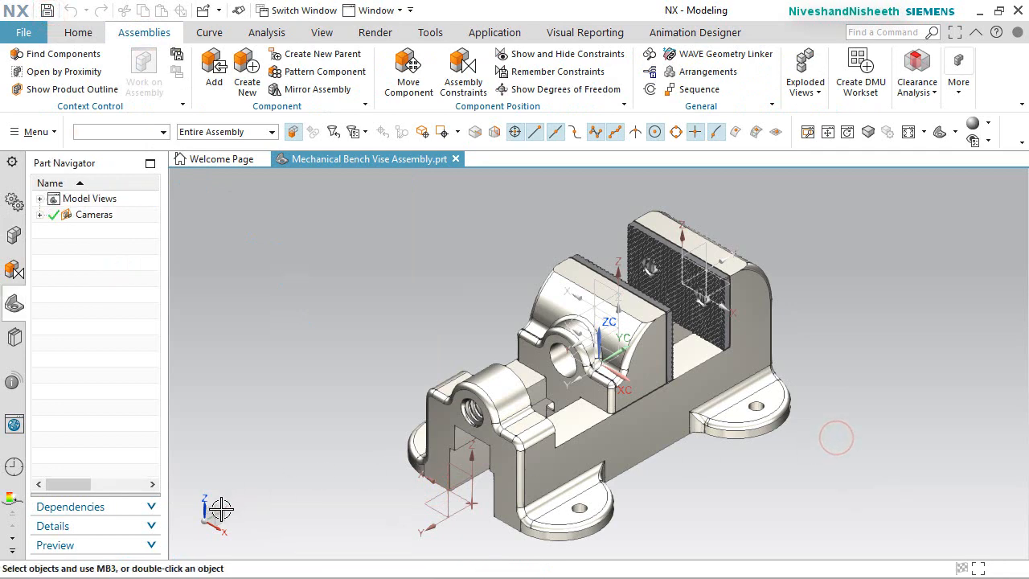
Rotate the view 180 degrees about the Y axis to expose the two holes in the sliding jaw's underside
{"action": "left_click", "coordinate": [220, 508]}
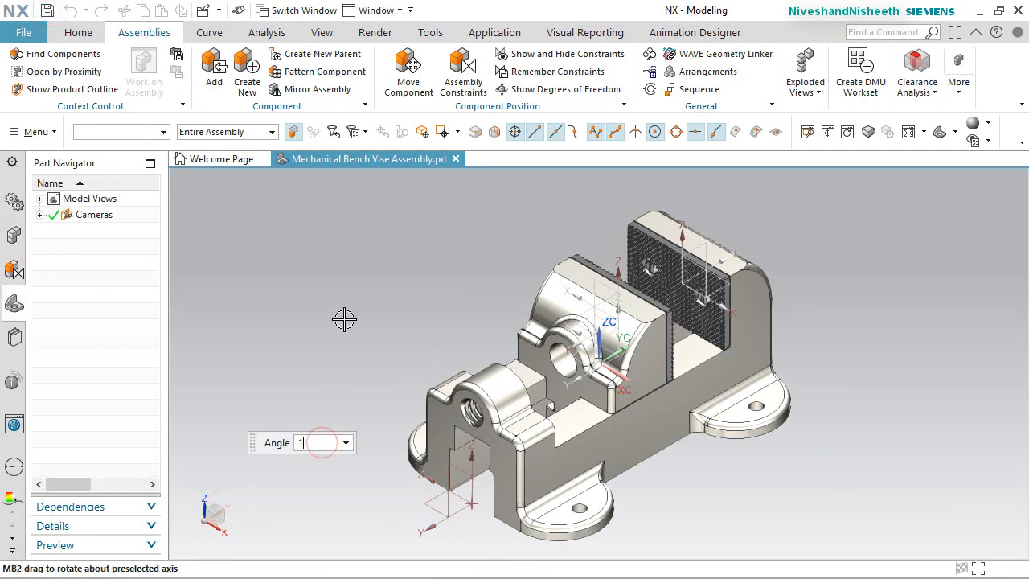
{"action": "key", "text": "Return"}
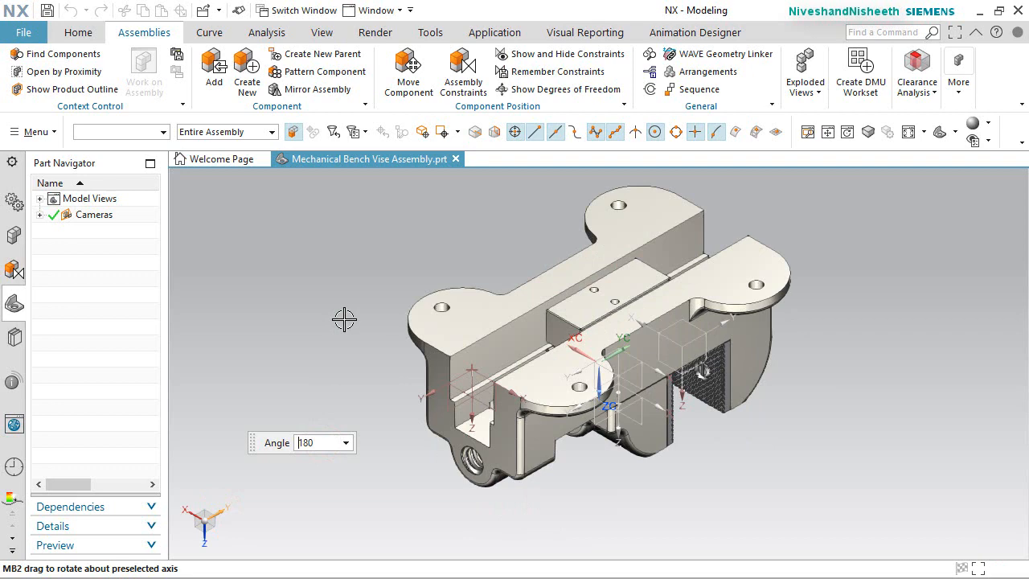
{"action": "key", "text": "Escape"}
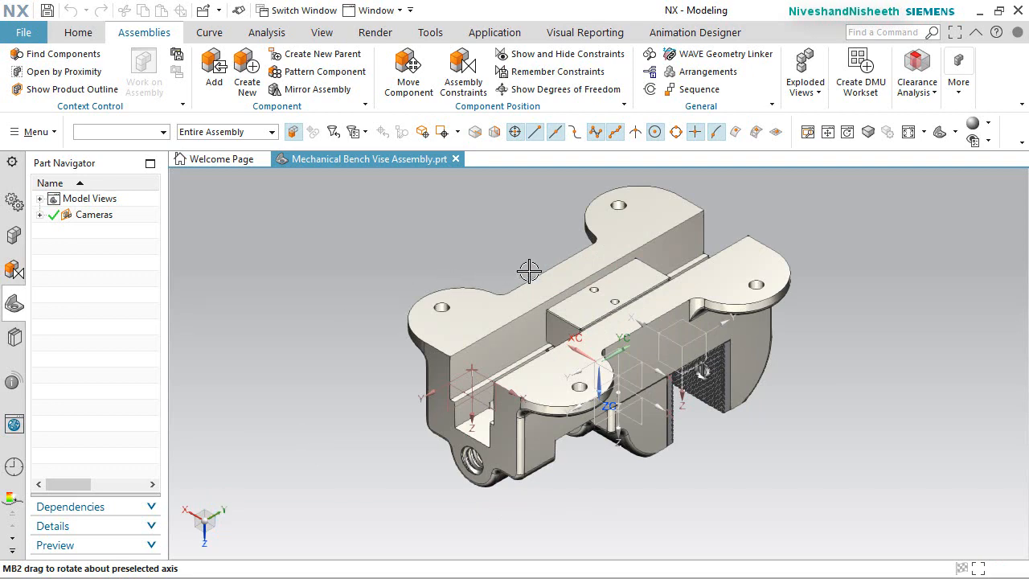
{"action": "scroll", "coordinate": [529, 271], "scroll_direction": "up", "scroll_amount": 6}
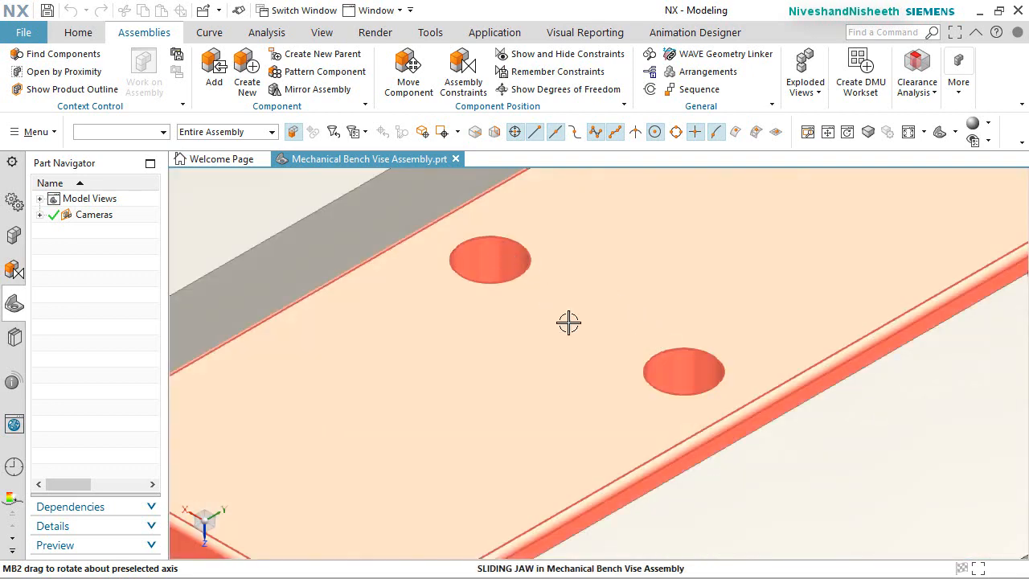
{"action": "scroll", "coordinate": [678, 364], "scroll_direction": "down", "scroll_amount": 3}
{"action": "scroll", "coordinate": [474, 225], "scroll_direction": "down", "scroll_amount": 2}
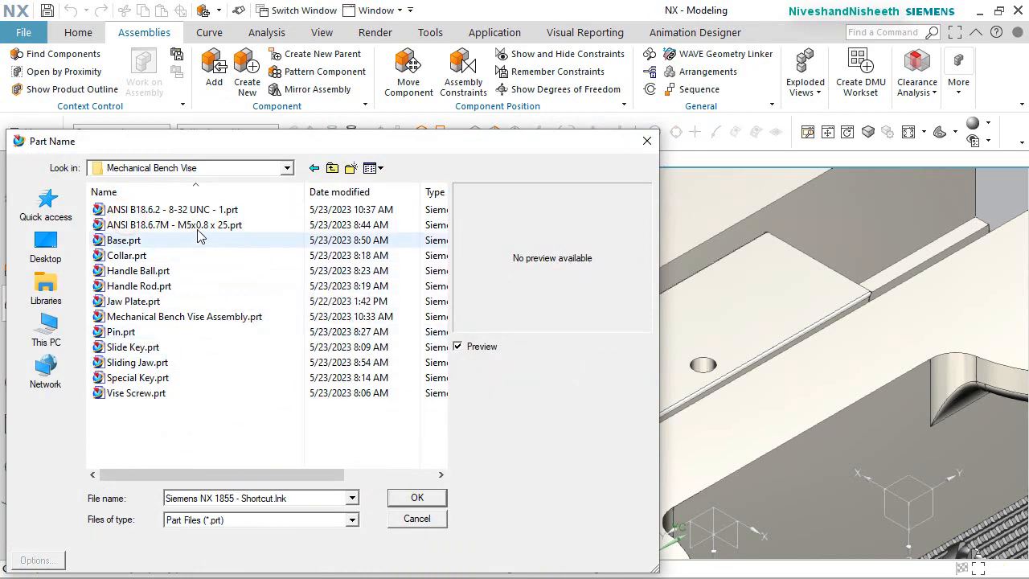
Load ANSI B18.6.2 - 8-32 UNC - 1.prt for insertion as two copies, with the assembly location set to Absolute - Work Part
{"action": "left_click", "coordinate": [193, 210]}
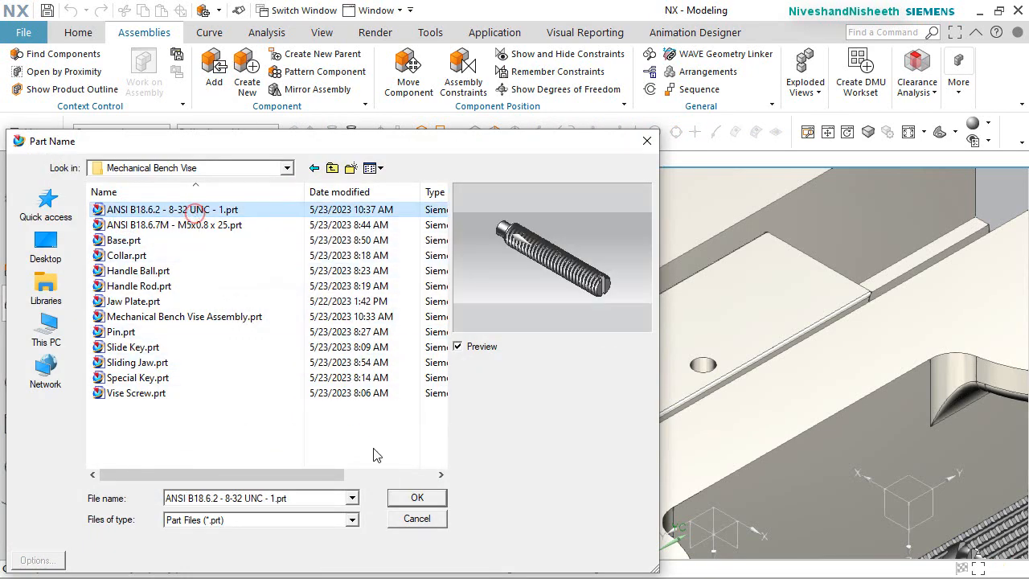
{"action": "left_click", "coordinate": [402, 494]}
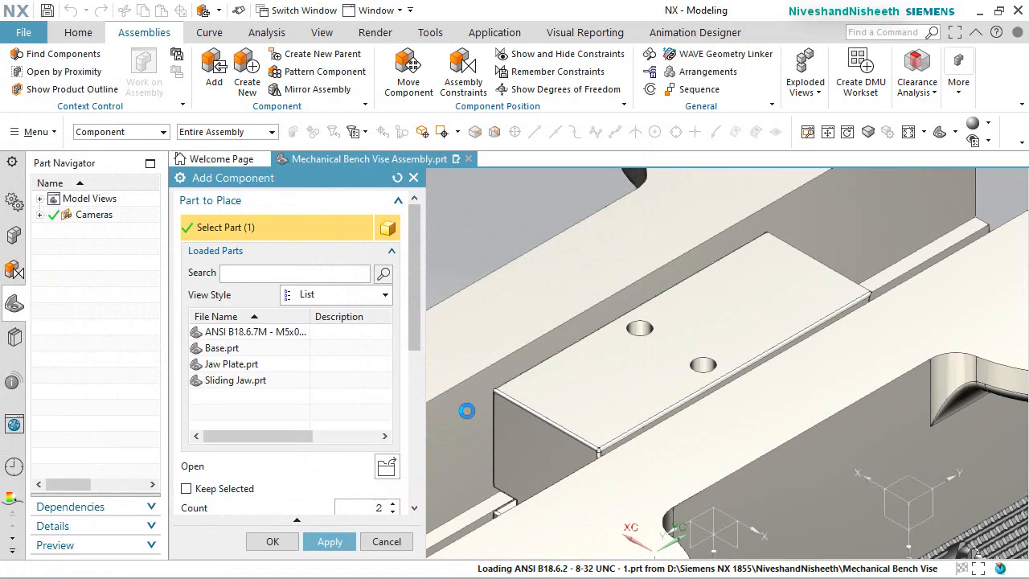
{"action": "left_click_drag", "start_coordinate": [413, 313], "coordinate": [406, 418]}
{"action": "left_click", "coordinate": [386, 352]}
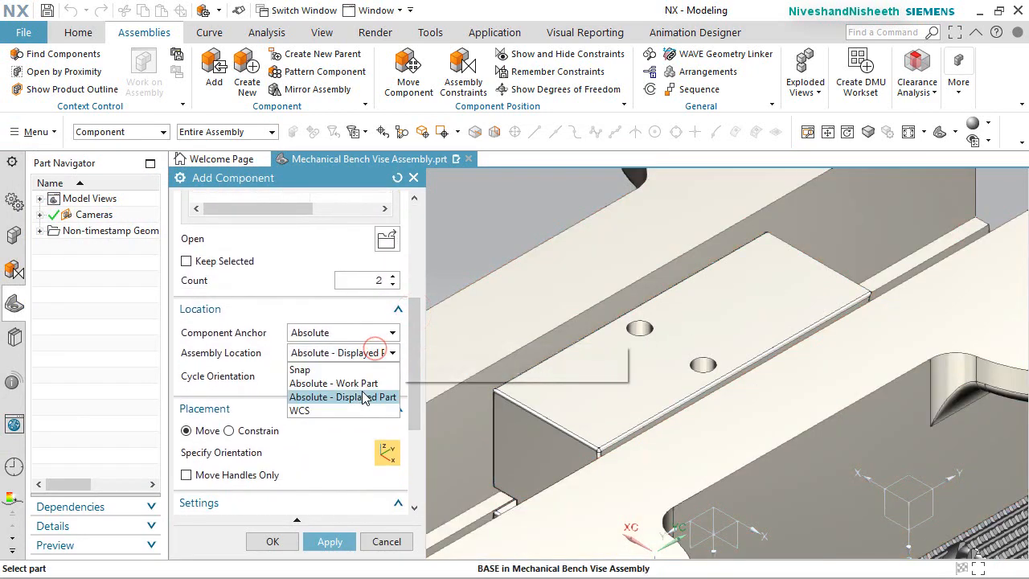
{"action": "left_click", "coordinate": [361, 384]}
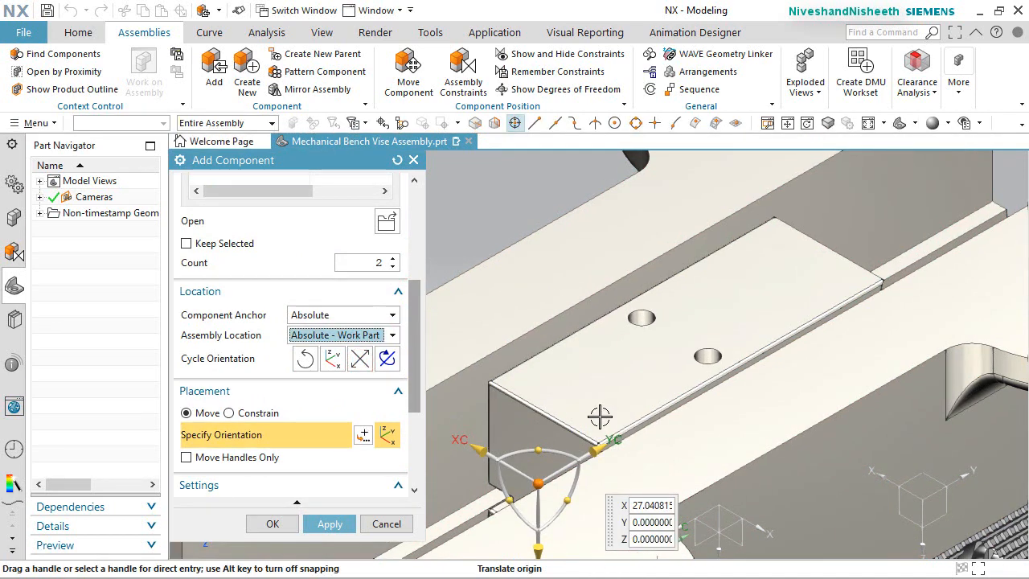
Place the two set screws clear of the base at about X 27.04, Y -21.40, Z -89.43, rotated upright along ZC
{"action": "left_click_drag", "start_coordinate": [580, 436], "coordinate": [521, 245]}
{"action": "scroll", "coordinate": [521, 245], "scroll_direction": "up", "scroll_amount": 3}
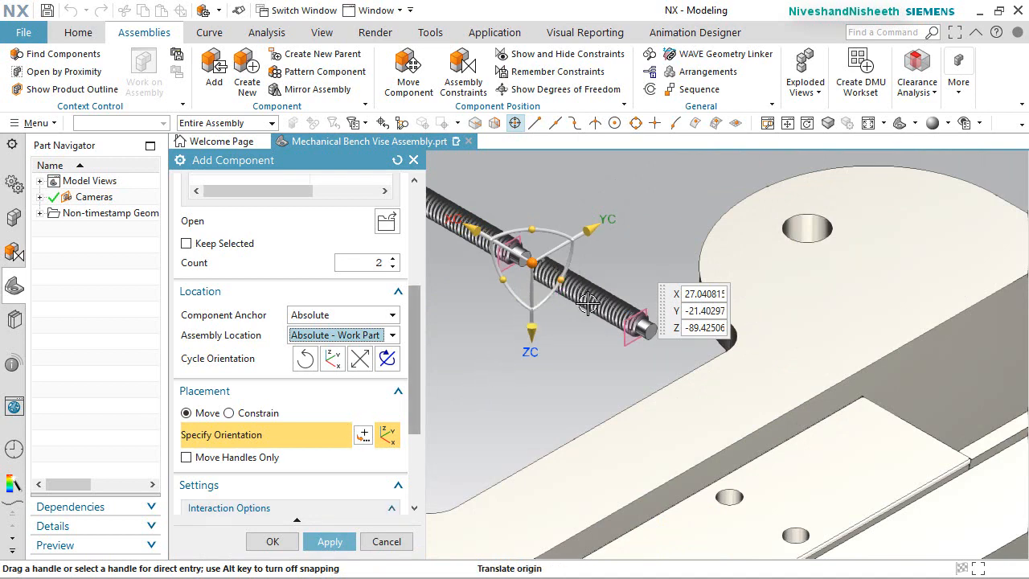
{"action": "scroll", "coordinate": [594, 335], "scroll_direction": "down", "scroll_amount": 1}
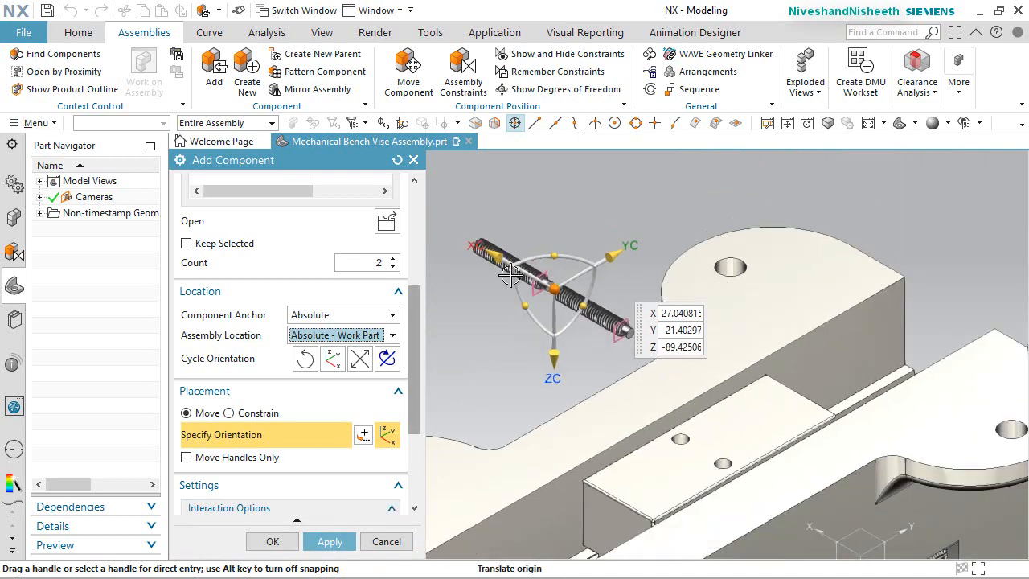
{"action": "left_click_drag", "start_coordinate": [528, 302], "coordinate": [536, 268]}
{"action": "left_click", "coordinate": [273, 541]}
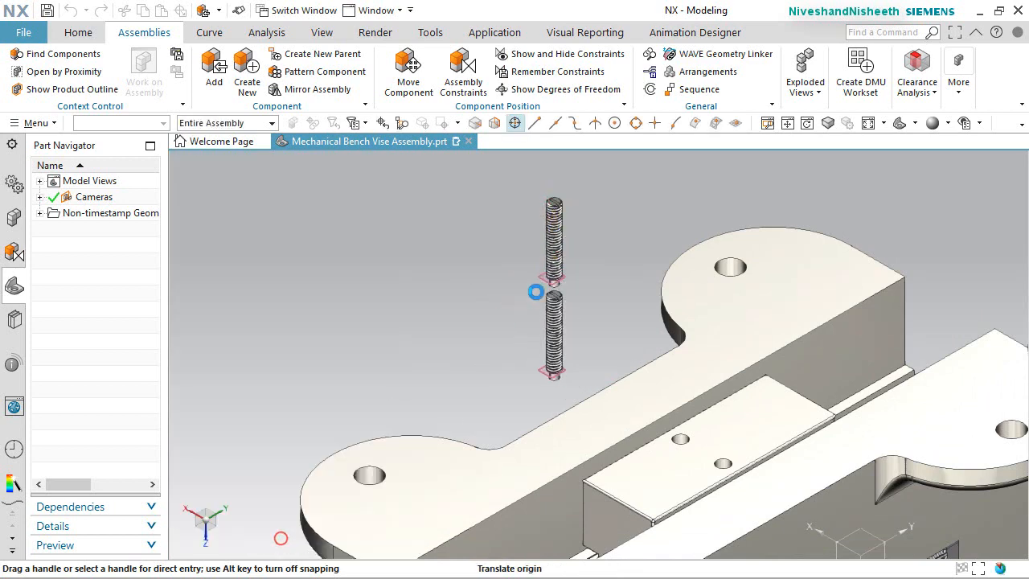
Constrain one 8-32 UNC set screw's centerline to the centerline of the first hole in the sliding jaw's underside using Touch Align with Infer Center/Axis
{"action": "left_click", "coordinate": [455, 81]}
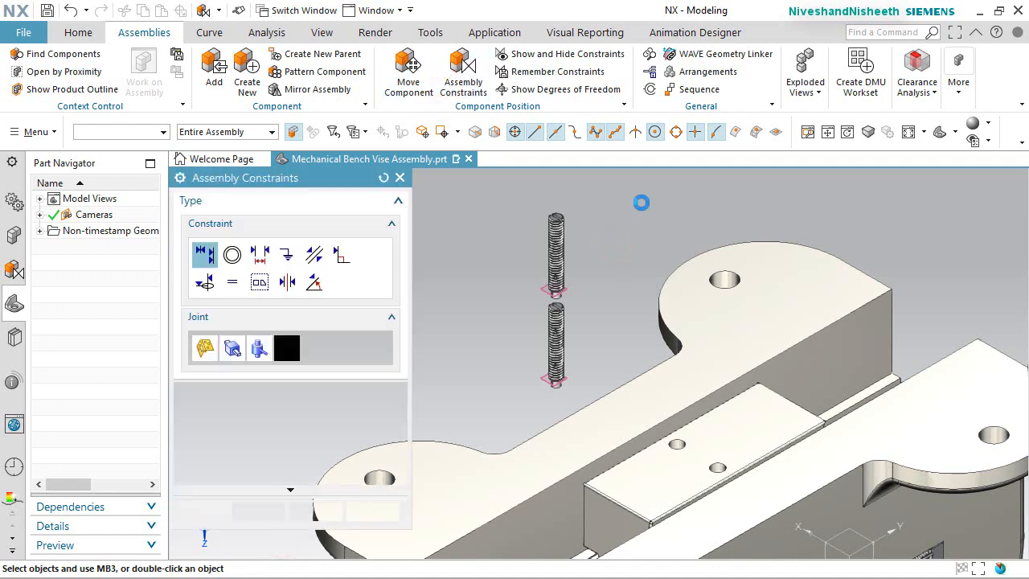
{"action": "scroll", "coordinate": [575, 201], "scroll_direction": "up", "scroll_amount": 5}
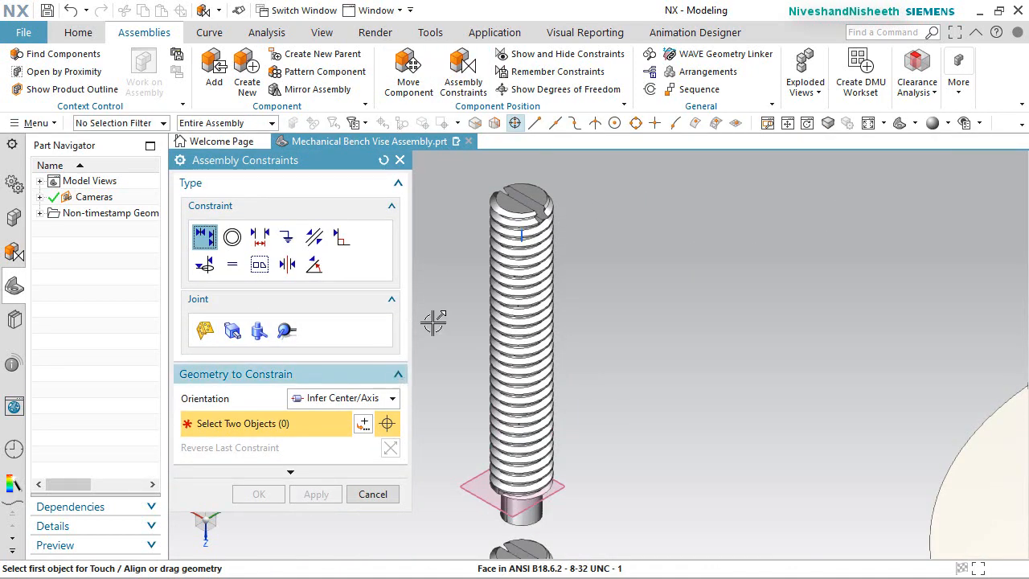
{"action": "scroll", "coordinate": [531, 217], "scroll_direction": "up", "scroll_amount": 5}
{"action": "scroll", "coordinate": [563, 211], "scroll_direction": "up", "scroll_amount": 5}
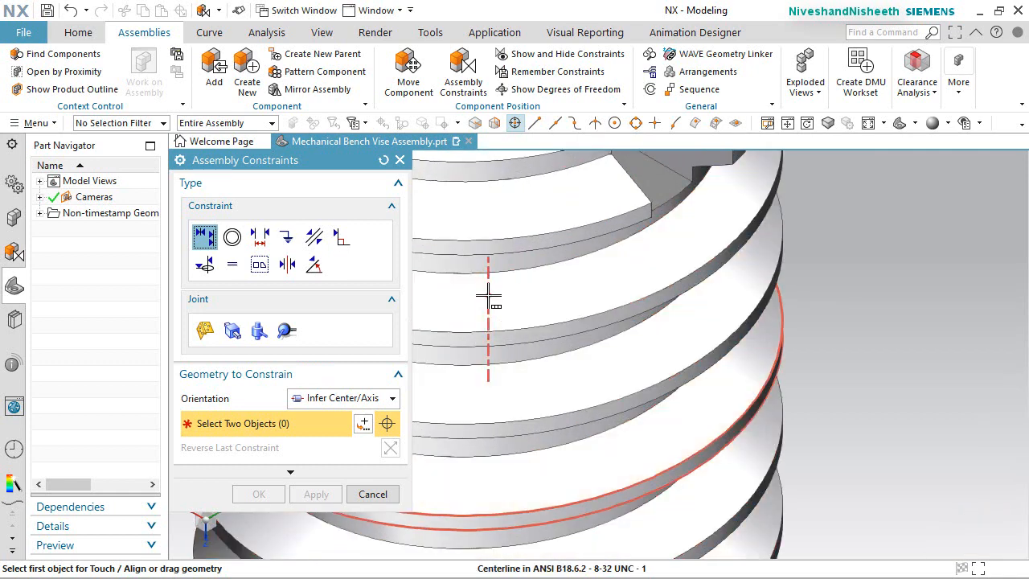
{"action": "left_click", "coordinate": [489, 296]}
{"action": "left_click", "coordinate": [607, 308]}
{"action": "scroll", "coordinate": [595, 290], "scroll_direction": "down", "scroll_amount": 8}
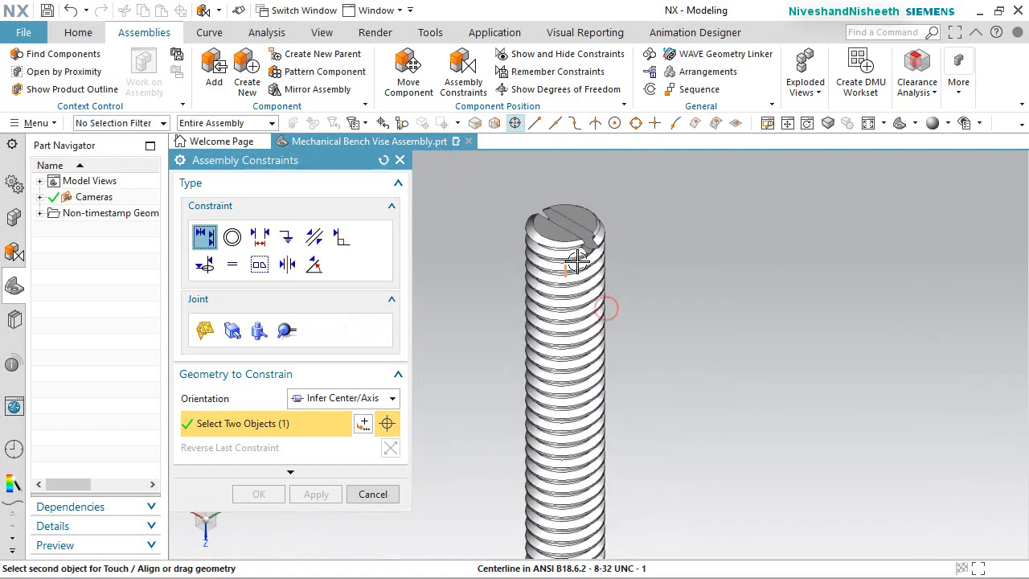
{"action": "scroll", "coordinate": [662, 455], "scroll_direction": "up", "scroll_amount": 6}
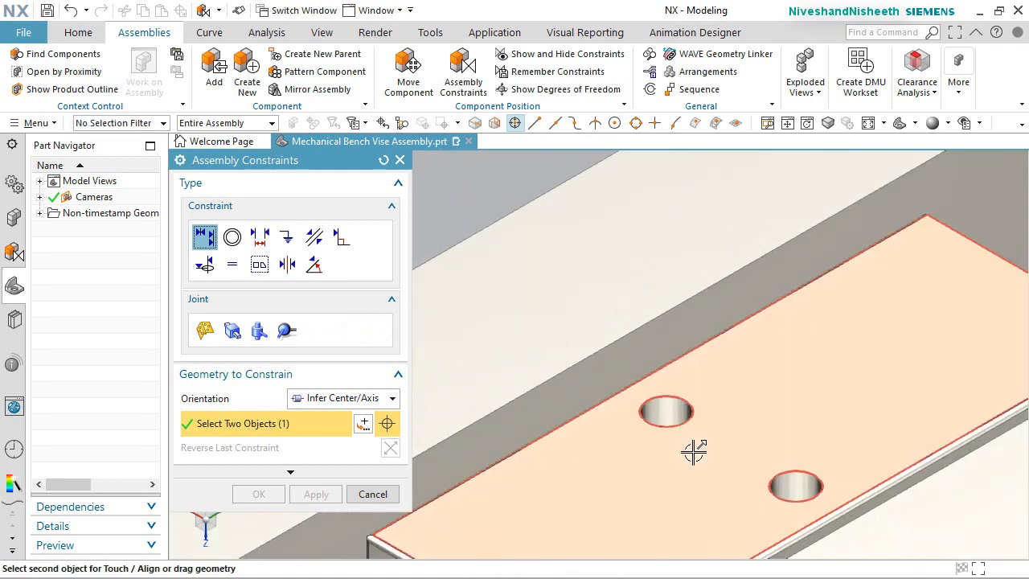
{"action": "left_click", "coordinate": [667, 410]}
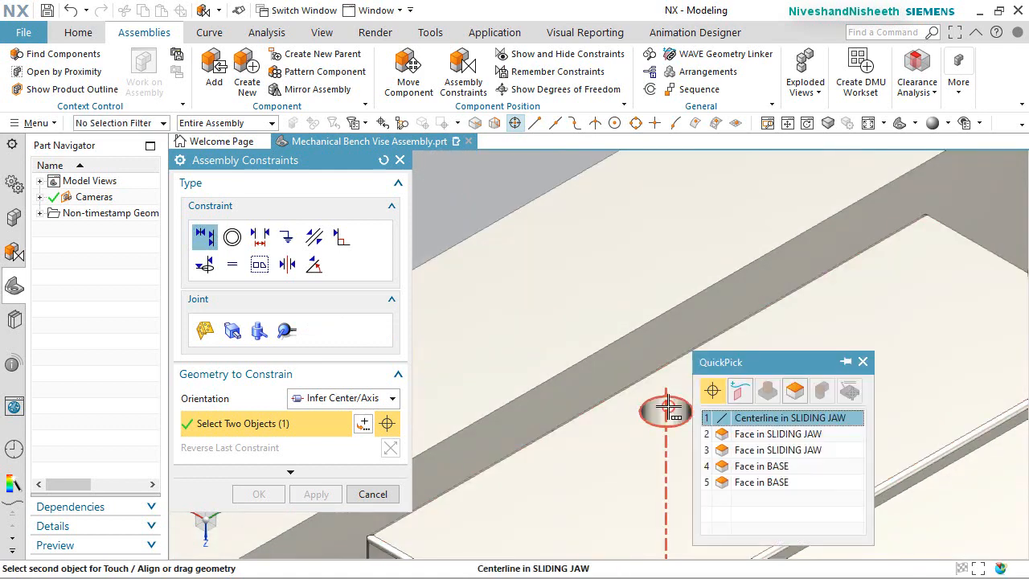
{"action": "left_click", "coordinate": [720, 420]}
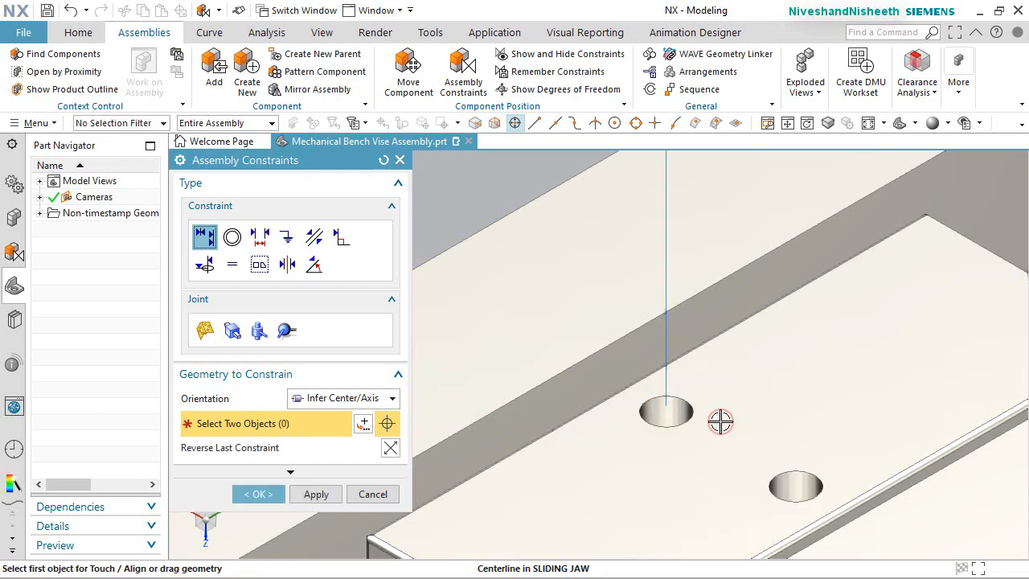
Constrain the other set screw's centerline to the centerline of the second hole in the sliding jaw and apply the constraints
{"action": "left_click", "coordinate": [795, 488]}
{"action": "scroll", "coordinate": [772, 499], "scroll_direction": "down", "scroll_amount": 5}
{"action": "scroll", "coordinate": [646, 350], "scroll_direction": "up", "scroll_amount": 6}
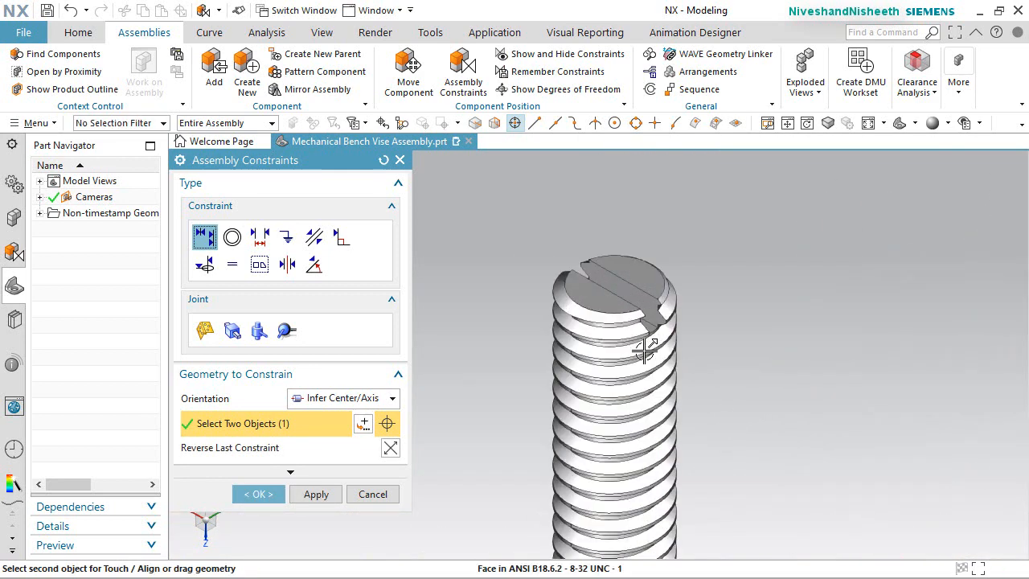
{"action": "scroll", "coordinate": [635, 344], "scroll_direction": "up", "scroll_amount": 3}
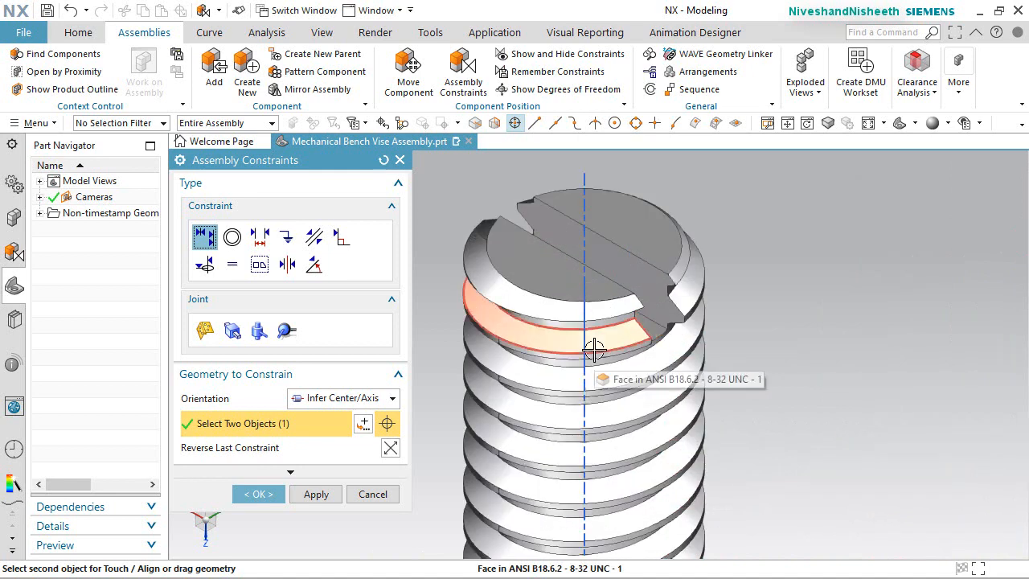
{"action": "mouse_move", "coordinate": [593, 349]}
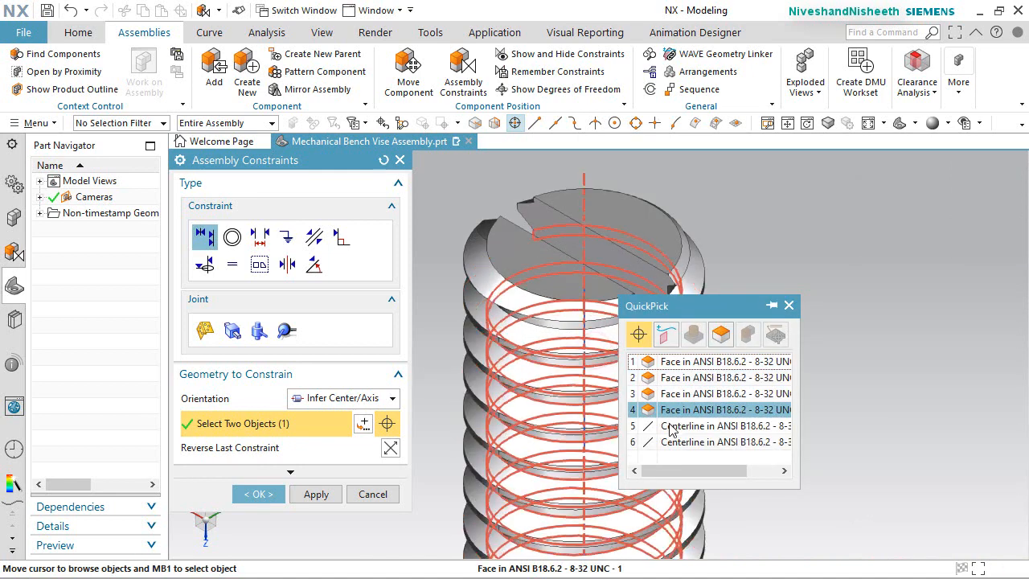
{"action": "left_click", "coordinate": [670, 426]}
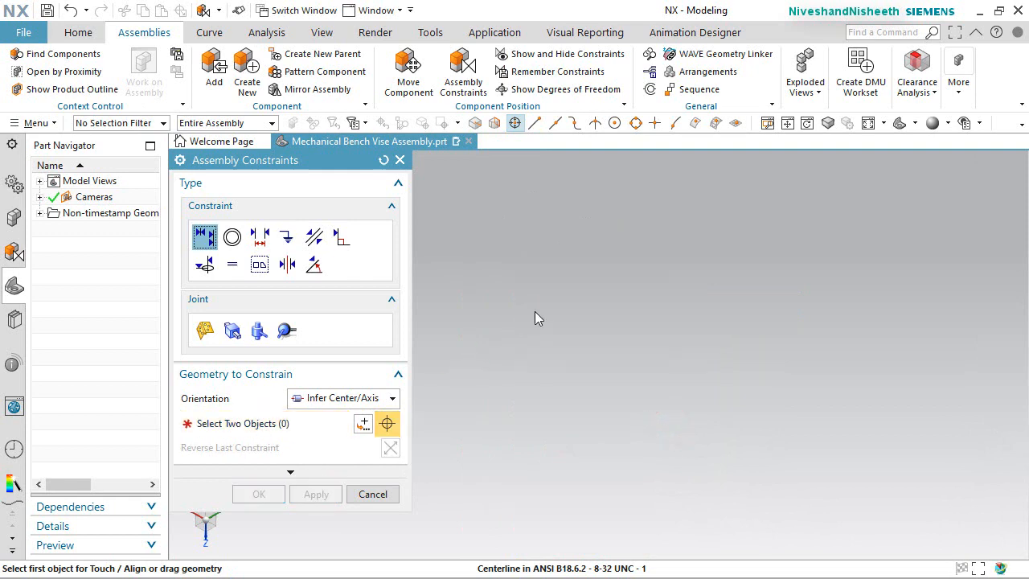
Align the first set screw's slotted end face with the sliding jaw's underside face, using the Align orientation, and apply it
{"action": "scroll", "coordinate": [643, 237], "scroll_direction": "up", "scroll_amount": 5}
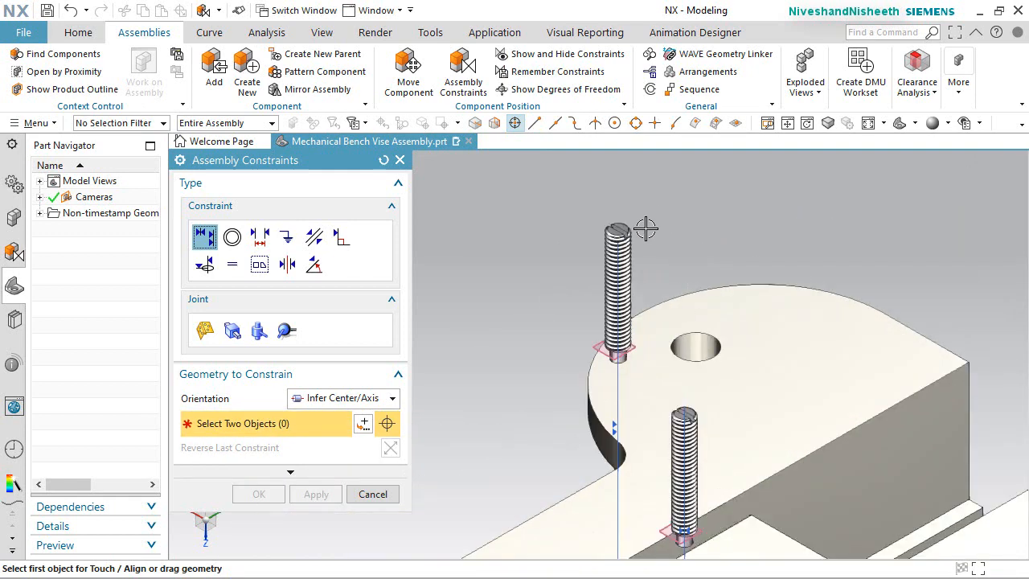
{"action": "left_click", "coordinate": [384, 402]}
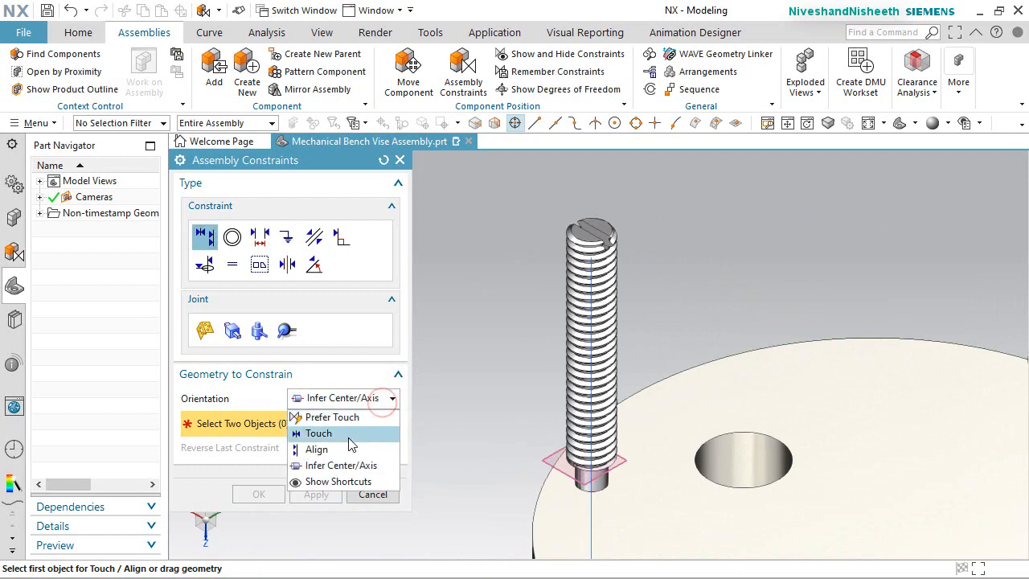
{"action": "left_click", "coordinate": [343, 447]}
{"action": "scroll", "coordinate": [539, 216], "scroll_direction": "up", "scroll_amount": 3}
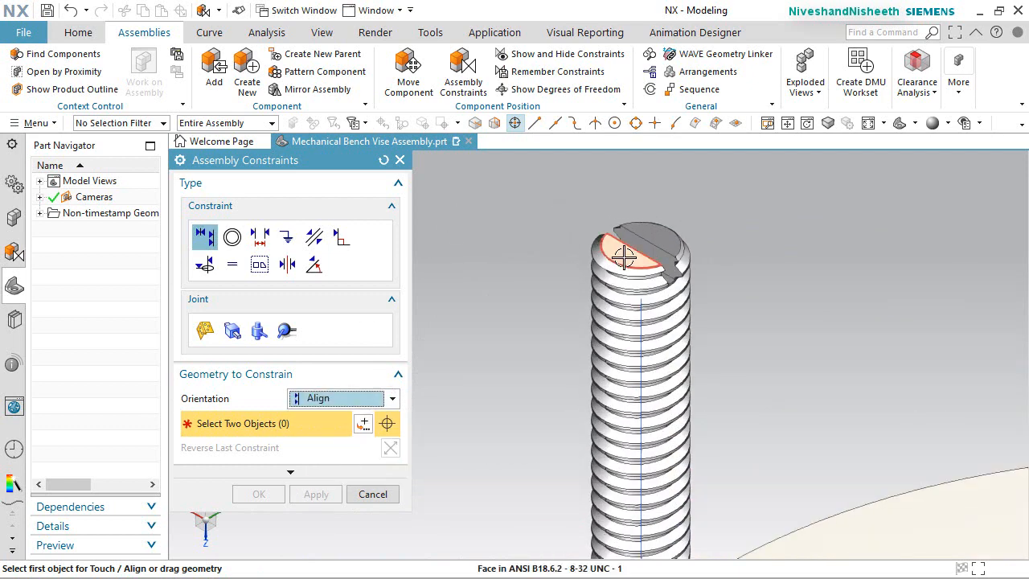
{"action": "left_click", "coordinate": [624, 257]}
{"action": "scroll", "coordinate": [624, 258], "scroll_direction": "down", "scroll_amount": 3}
{"action": "scroll", "coordinate": [623, 337], "scroll_direction": "down", "scroll_amount": 3}
{"action": "scroll", "coordinate": [623, 335], "scroll_direction": "up", "scroll_amount": 3}
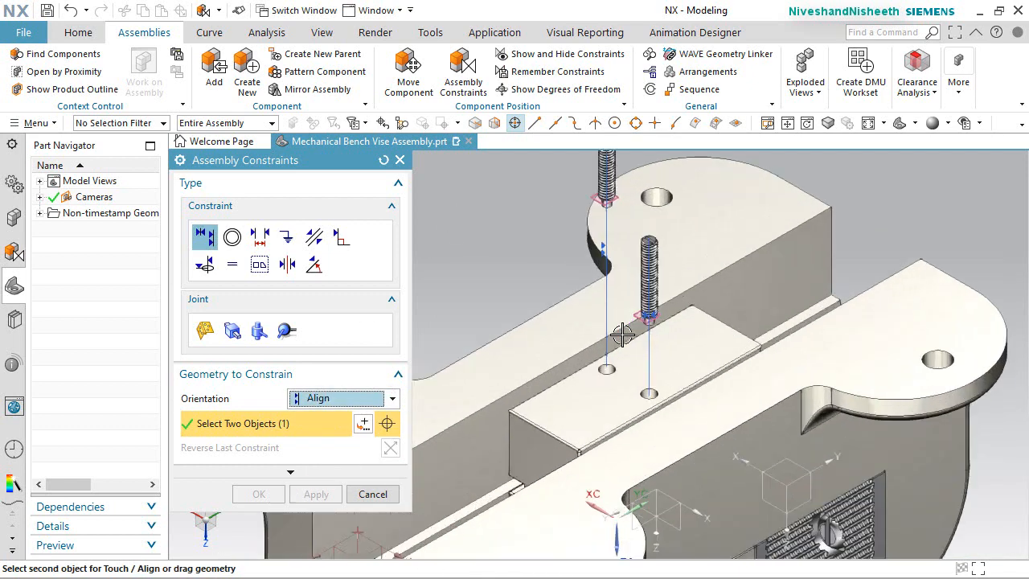
{"action": "scroll", "coordinate": [623, 335], "scroll_direction": "up", "scroll_amount": 1}
{"action": "left_click", "coordinate": [637, 371]}
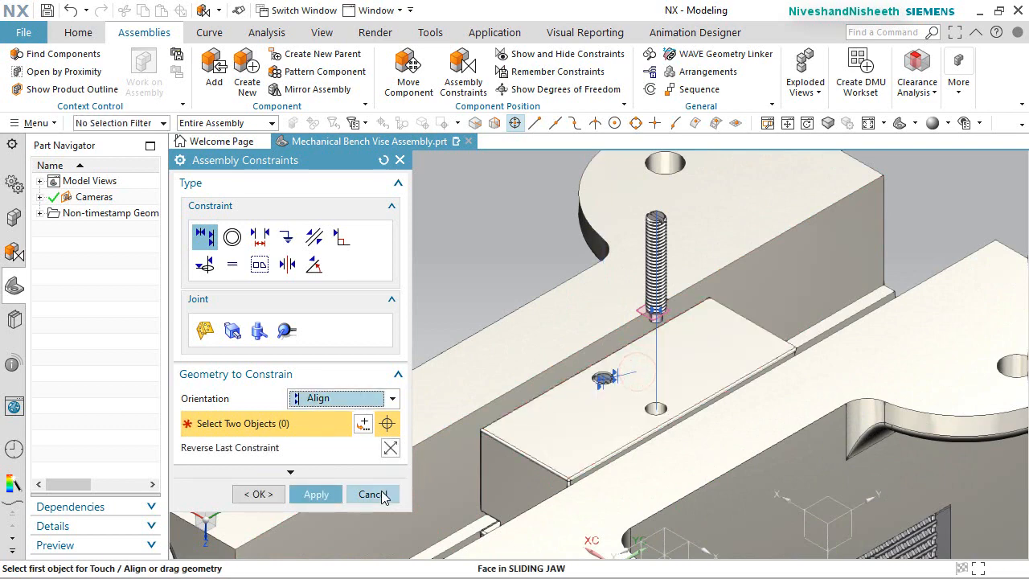
{"action": "left_click", "coordinate": [327, 495]}
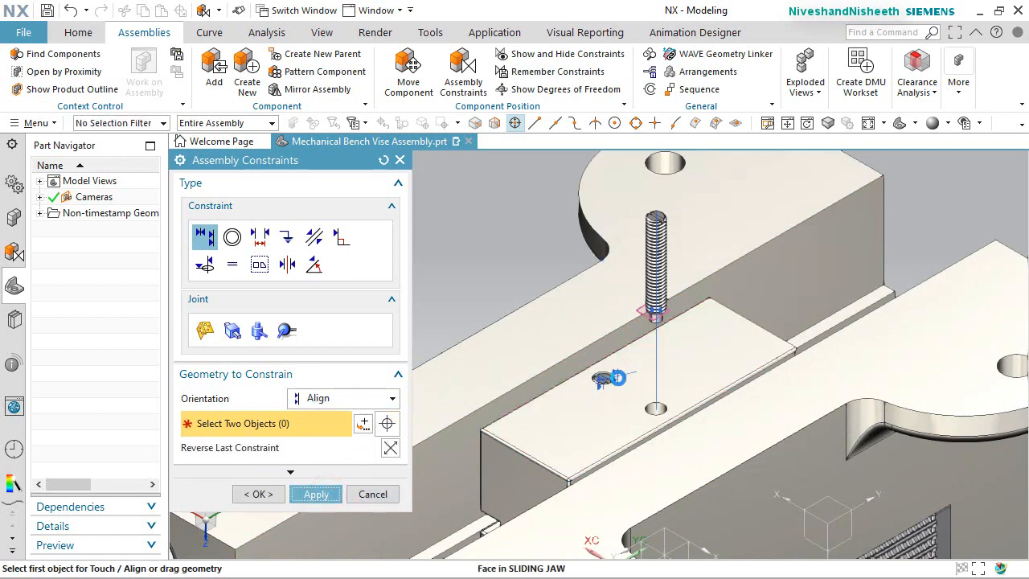
Align the sliding jaw's underside face with the second set screw's slotted end face
{"action": "scroll", "coordinate": [601, 380], "scroll_direction": "up", "scroll_amount": 5}
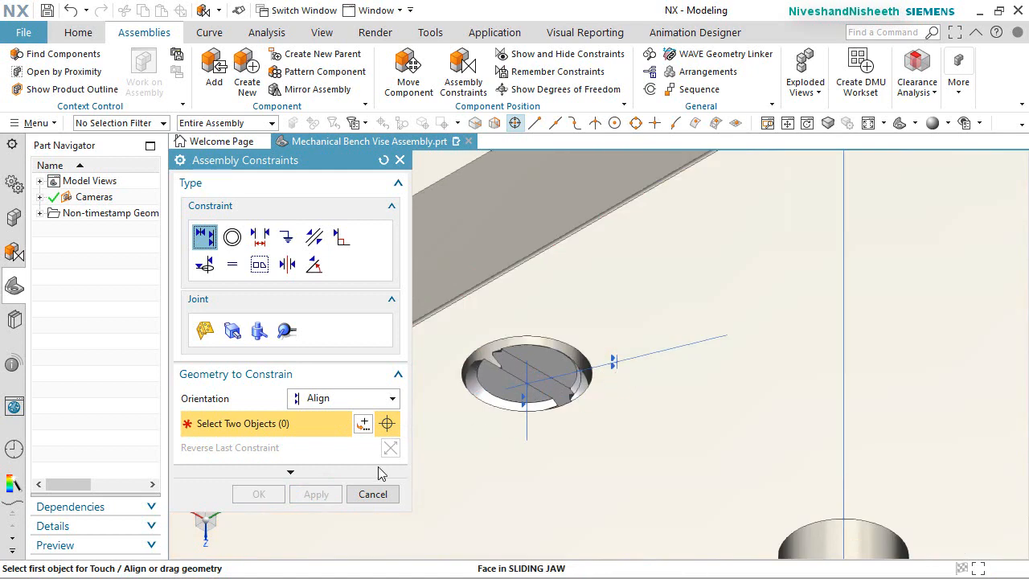
{"action": "scroll", "coordinate": [436, 319], "scroll_direction": "down", "scroll_amount": 2}
{"action": "left_click", "coordinate": [551, 442]}
{"action": "scroll", "coordinate": [549, 441], "scroll_direction": "down", "scroll_amount": 5}
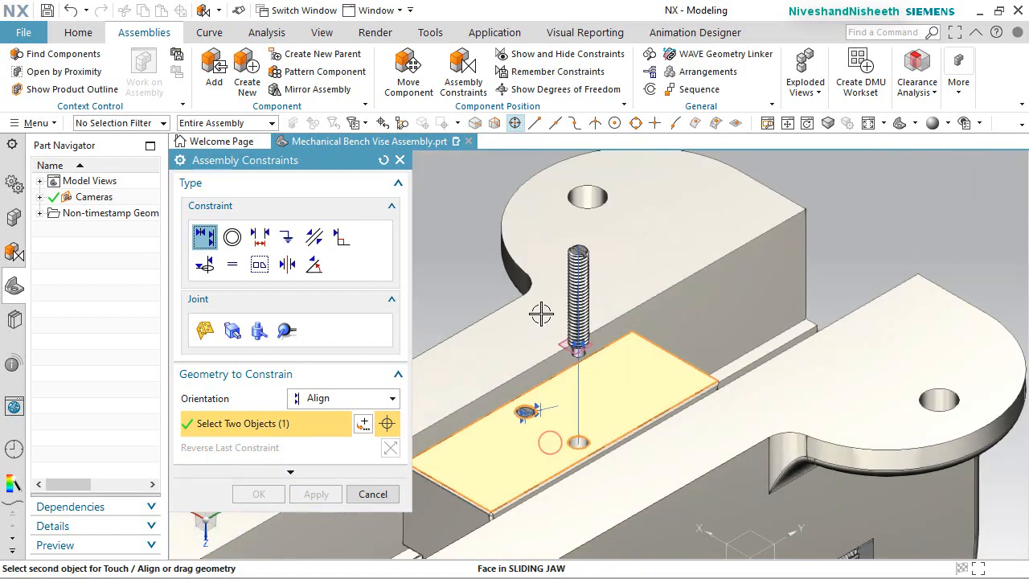
{"action": "scroll", "coordinate": [573, 268], "scroll_direction": "up", "scroll_amount": 7}
{"action": "scroll", "coordinate": [566, 172], "scroll_direction": "up", "scroll_amount": 2}
{"action": "left_click", "coordinate": [565, 172]}
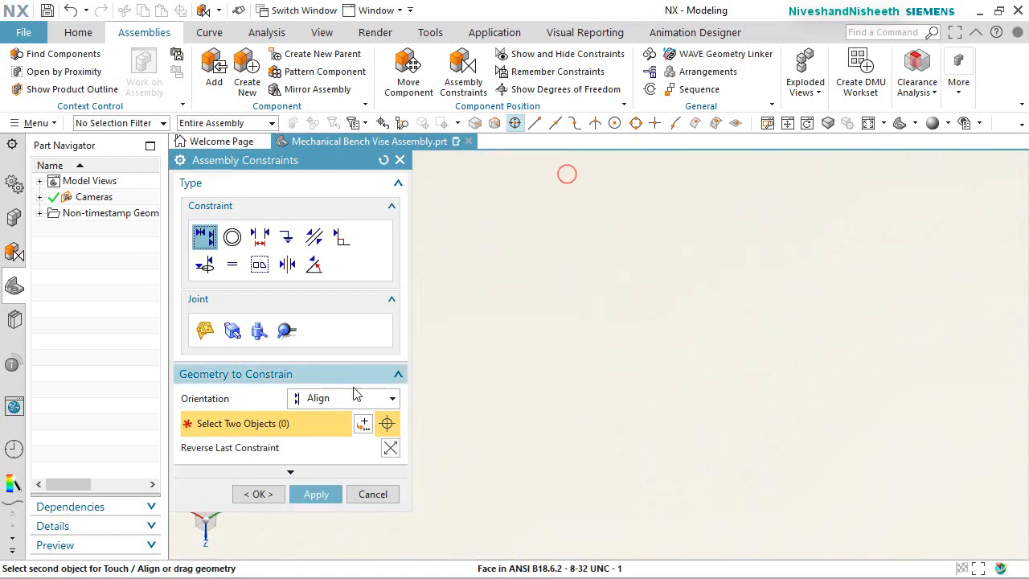
Accept the pending Align constraint on the slotted screw and hide all assembly constraints from the view
{"action": "left_click", "coordinate": [266, 493]}
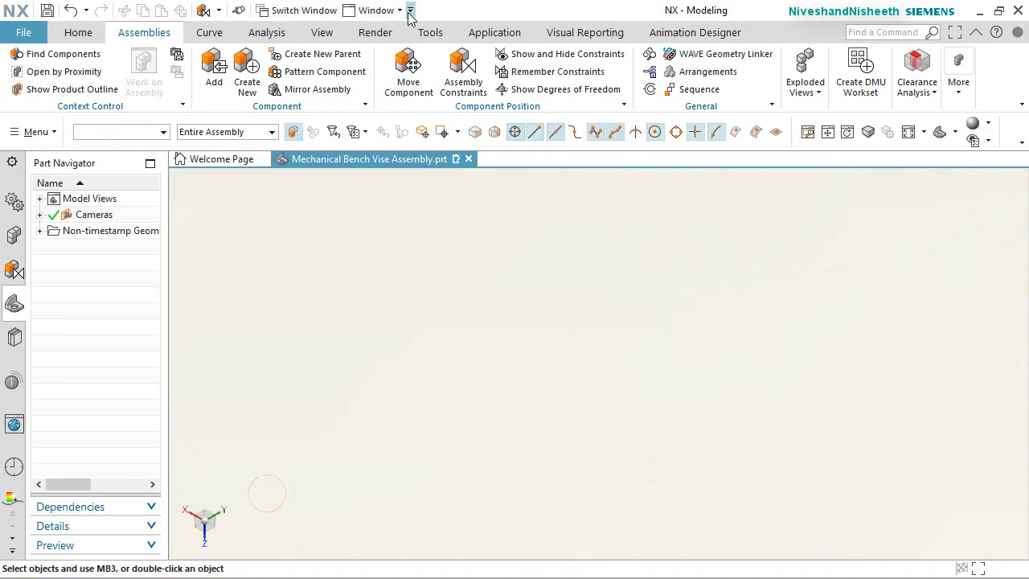
{"action": "left_click", "coordinate": [322, 32]}
{"action": "left_click", "coordinate": [218, 73]}
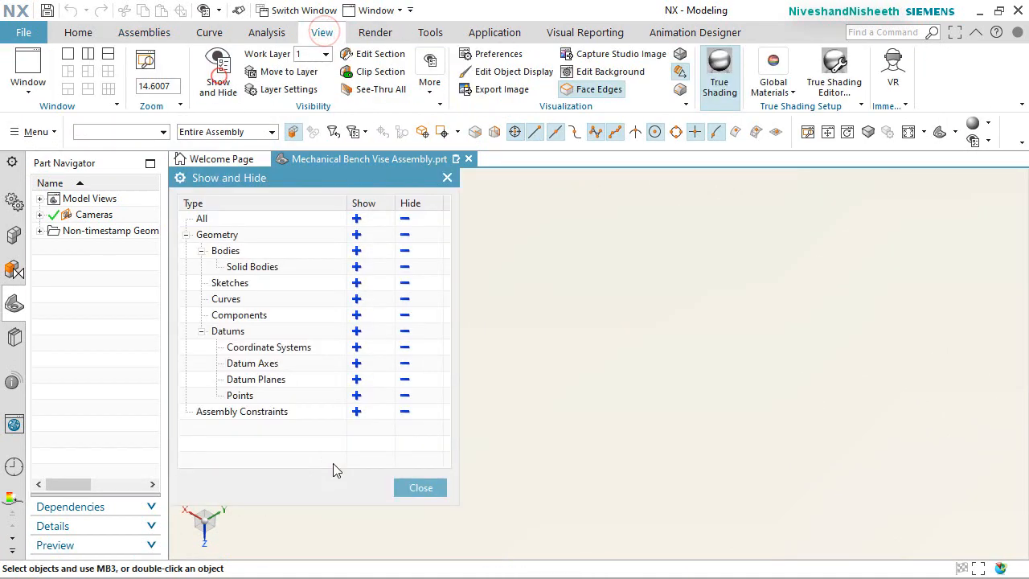
{"action": "left_click", "coordinate": [406, 411]}
{"action": "left_click", "coordinate": [420, 487]}
Save the bench vise assembly
{"action": "scroll", "coordinate": [597, 307], "scroll_direction": "down", "scroll_amount": 10}
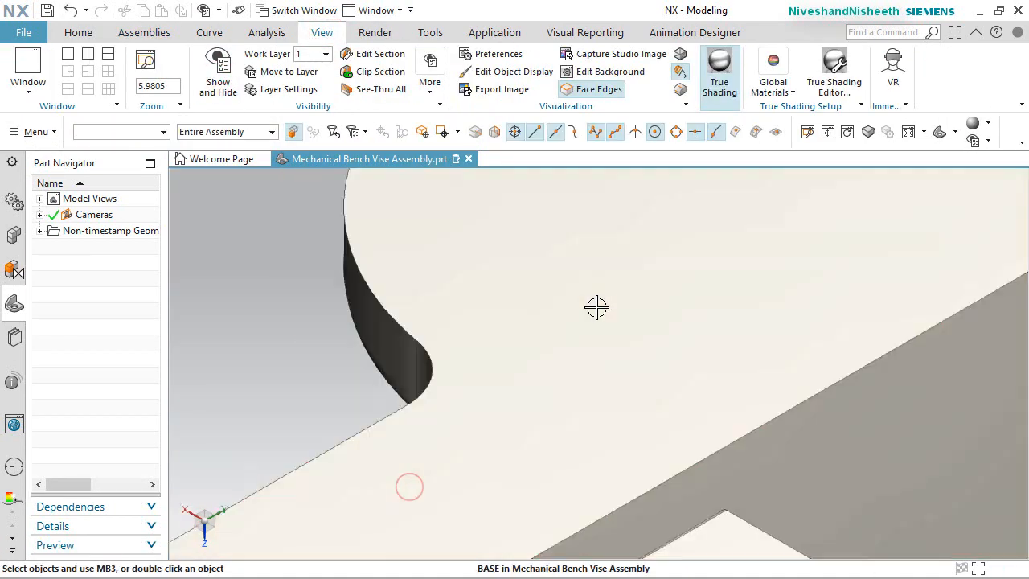
{"action": "scroll", "coordinate": [570, 404], "scroll_direction": "up", "scroll_amount": 5}
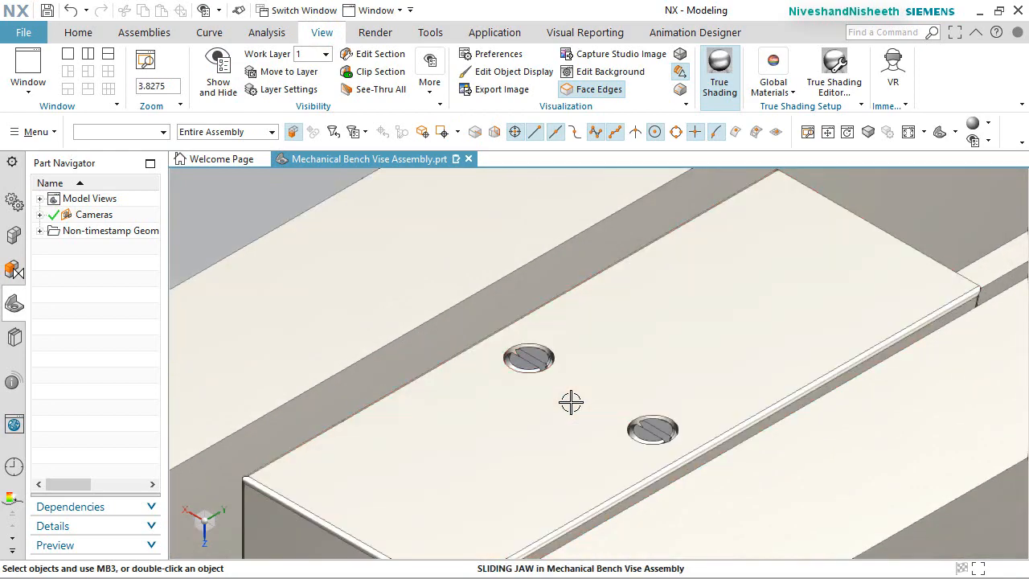
{"action": "middle_click_drag", "start_coordinate": [571, 402], "coordinate": [719, 402]}
{"action": "scroll", "coordinate": [689, 397], "scroll_direction": "down", "scroll_amount": 3}
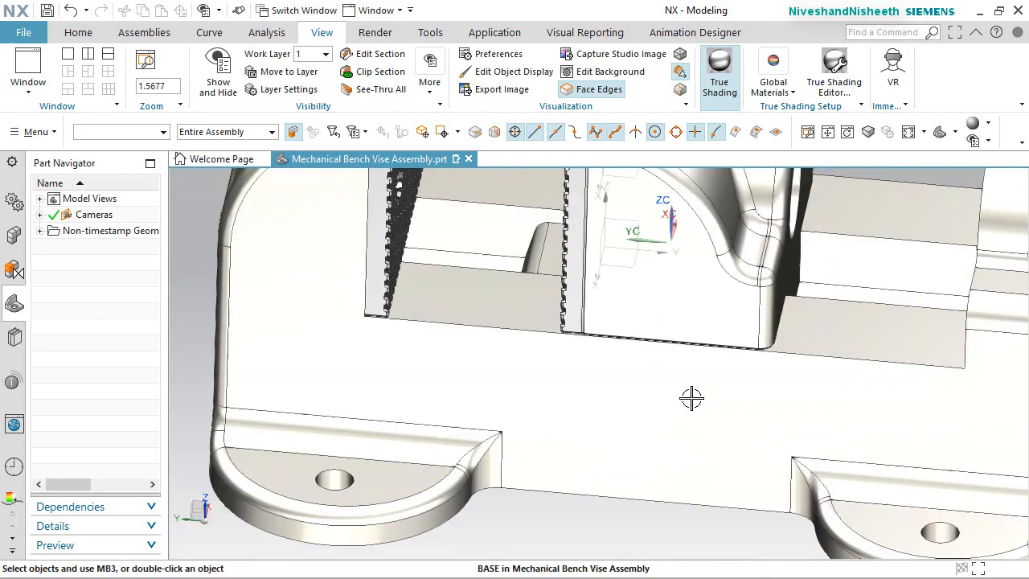
{"action": "scroll", "coordinate": [682, 396], "scroll_direction": "down", "scroll_amount": 3}
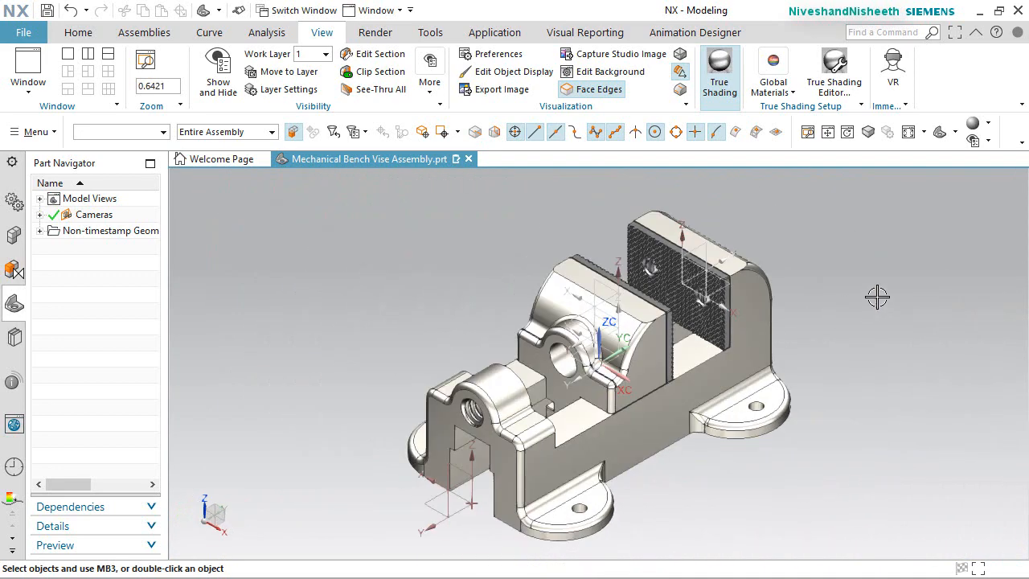
{"action": "key", "text": "ctrl+s"}
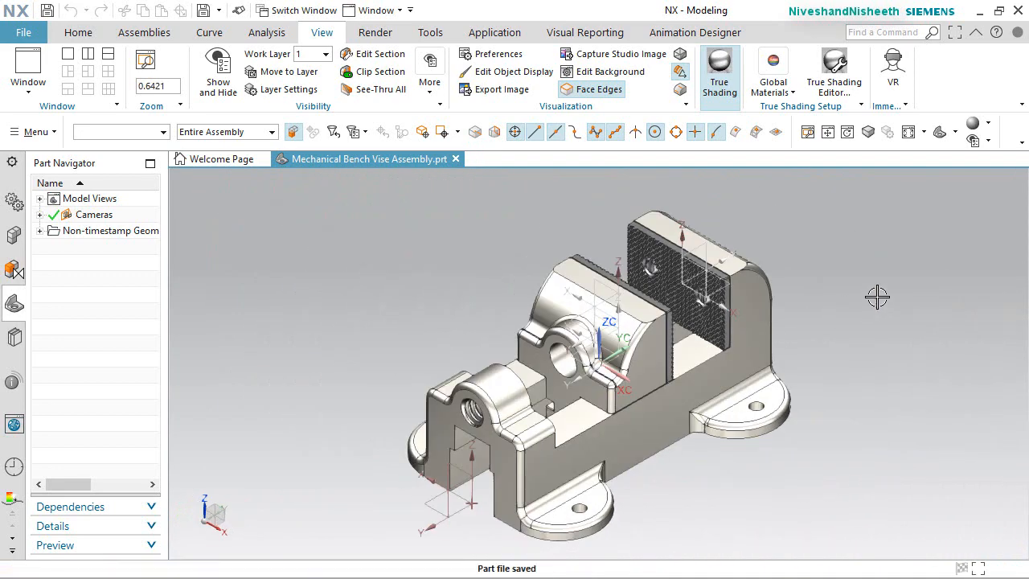
Load Slide Key.prt as the component to add, with a count of 2 and the assembly location Absolute - Displayed Part
{"action": "left_click", "coordinate": [145, 32]}
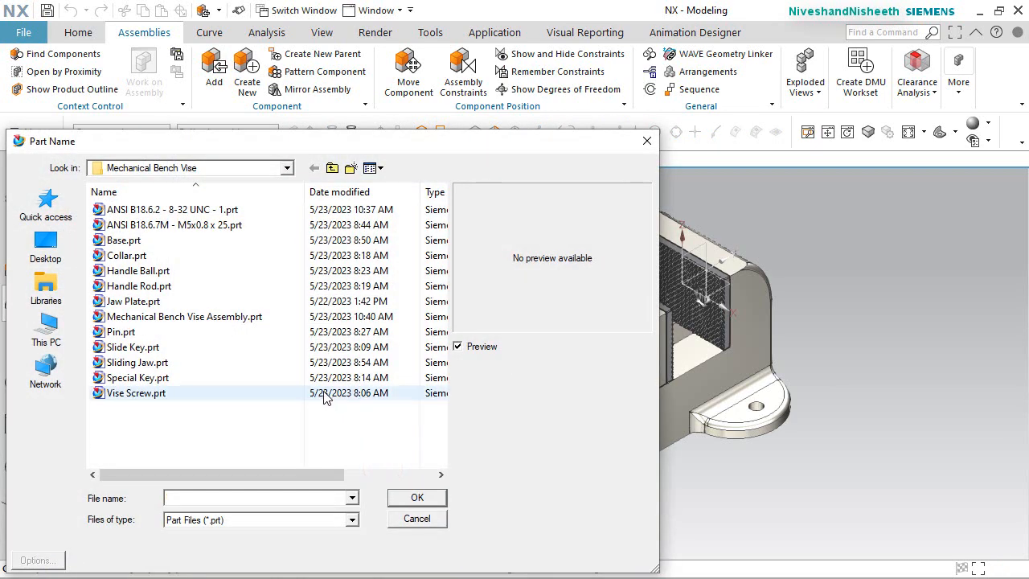
{"action": "left_click", "coordinate": [185, 348]}
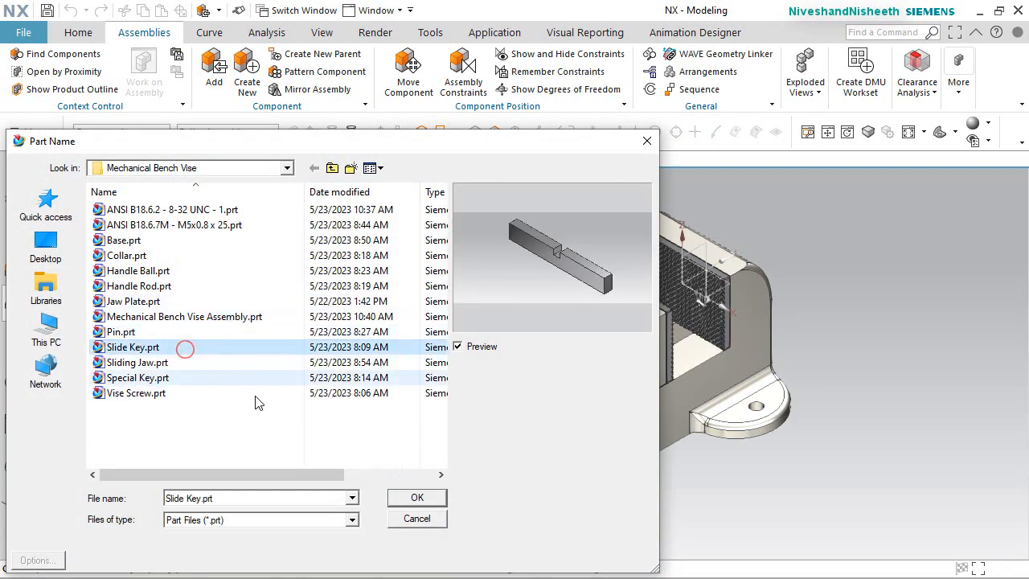
{"action": "left_click", "coordinate": [414, 498]}
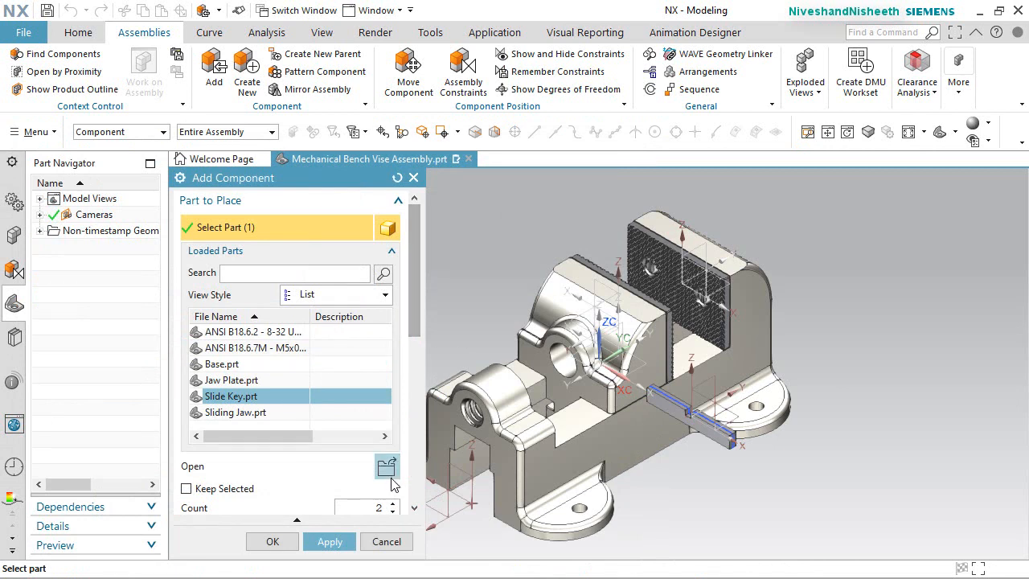
{"action": "scroll", "coordinate": [391, 482], "scroll_direction": "down", "scroll_amount": 3}
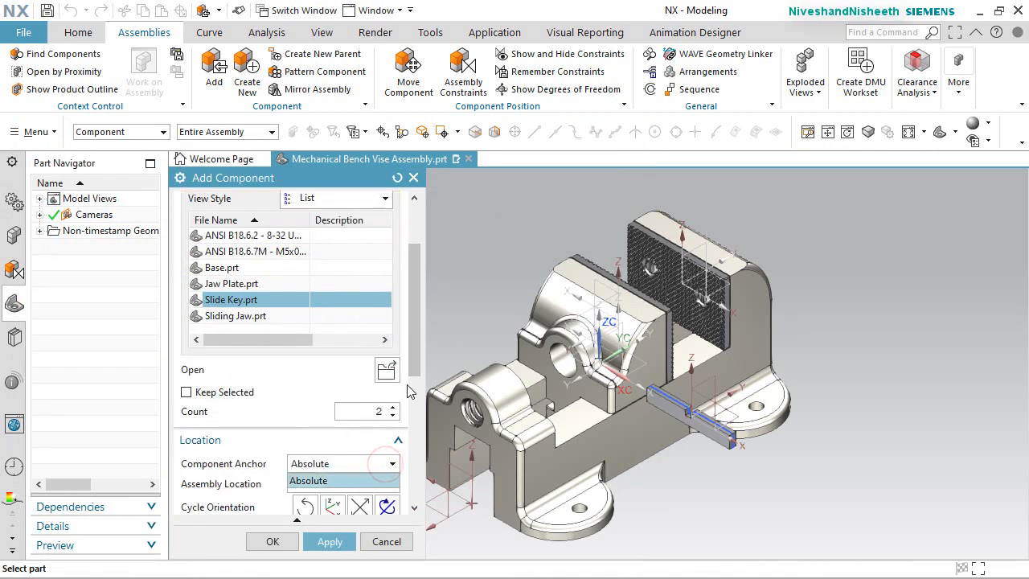
{"action": "left_click", "coordinate": [417, 355]}
{"action": "left_click", "coordinate": [389, 483]}
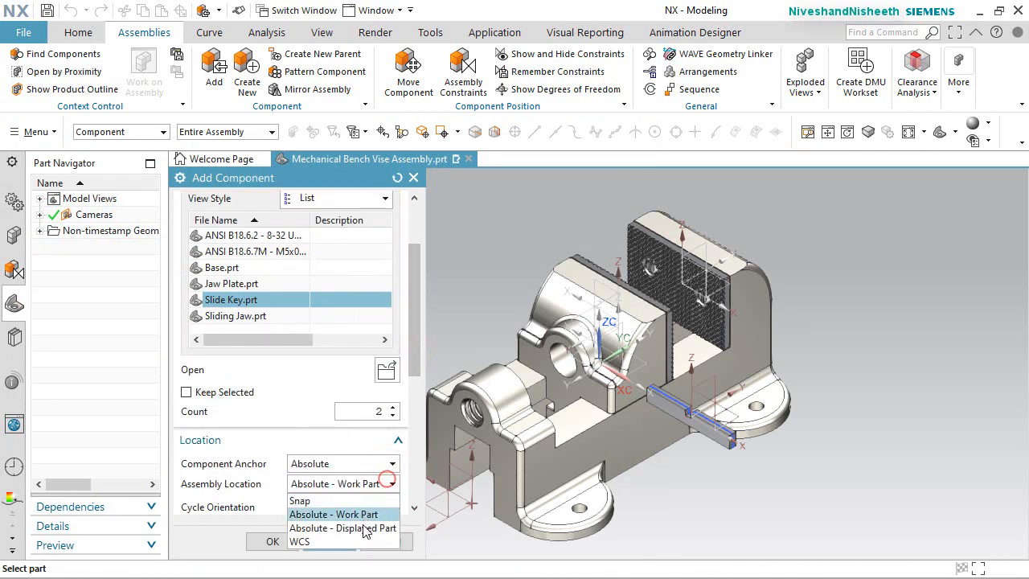
{"action": "left_click", "coordinate": [364, 528]}
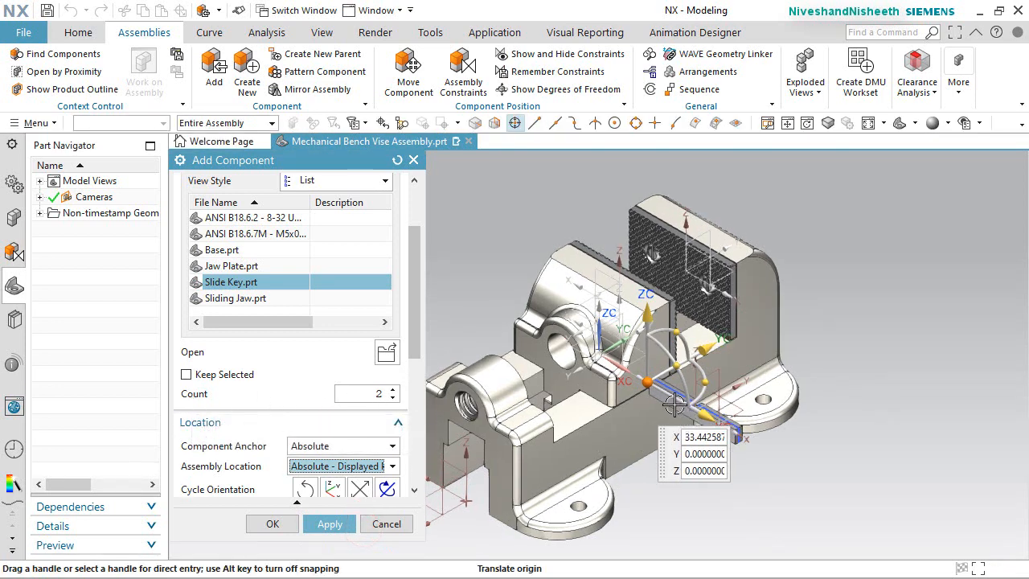
Place the two slide keys beside the base at about X 135, Y 91, rotated a quarter turn about the XC and vertical axes
{"action": "left_click_drag", "start_coordinate": [675, 405], "coordinate": [925, 390]}
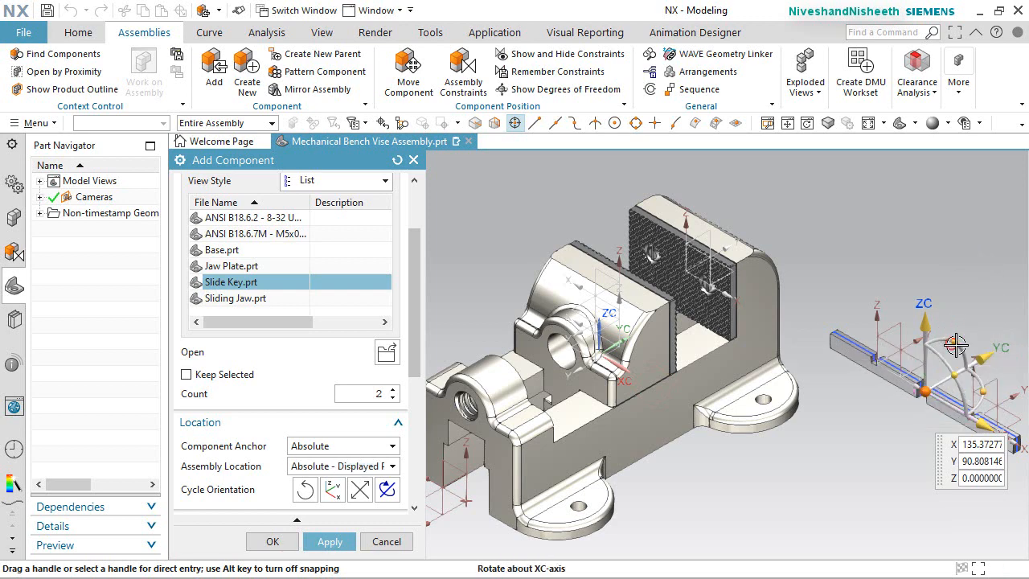
{"action": "left_click_drag", "start_coordinate": [956, 344], "coordinate": [963, 410]}
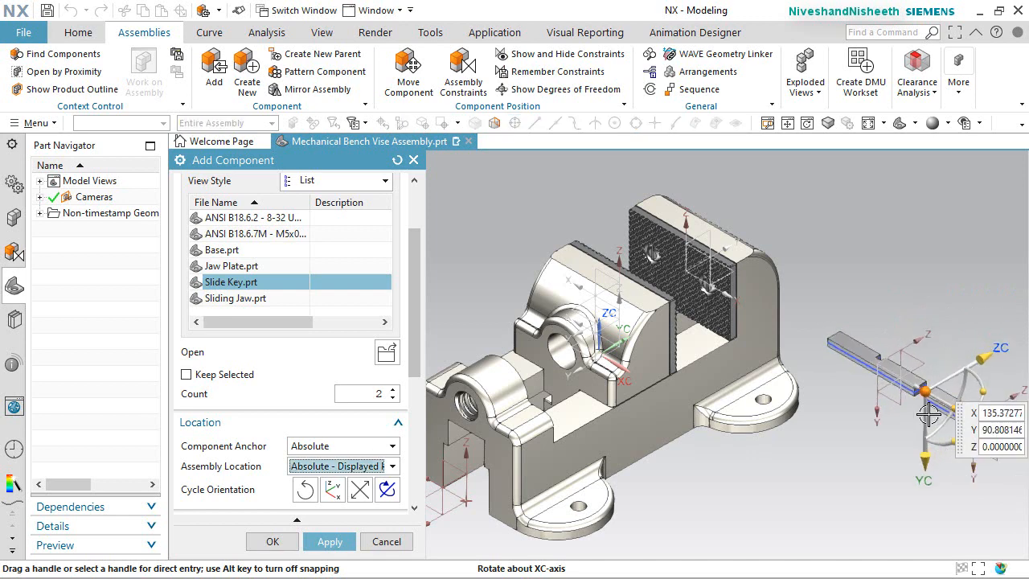
{"action": "scroll", "coordinate": [751, 415], "scroll_direction": "down", "scroll_amount": 2}
{"action": "scroll", "coordinate": [882, 410], "scroll_direction": "up", "scroll_amount": 3}
{"action": "scroll", "coordinate": [881, 411], "scroll_direction": "up", "scroll_amount": 1}
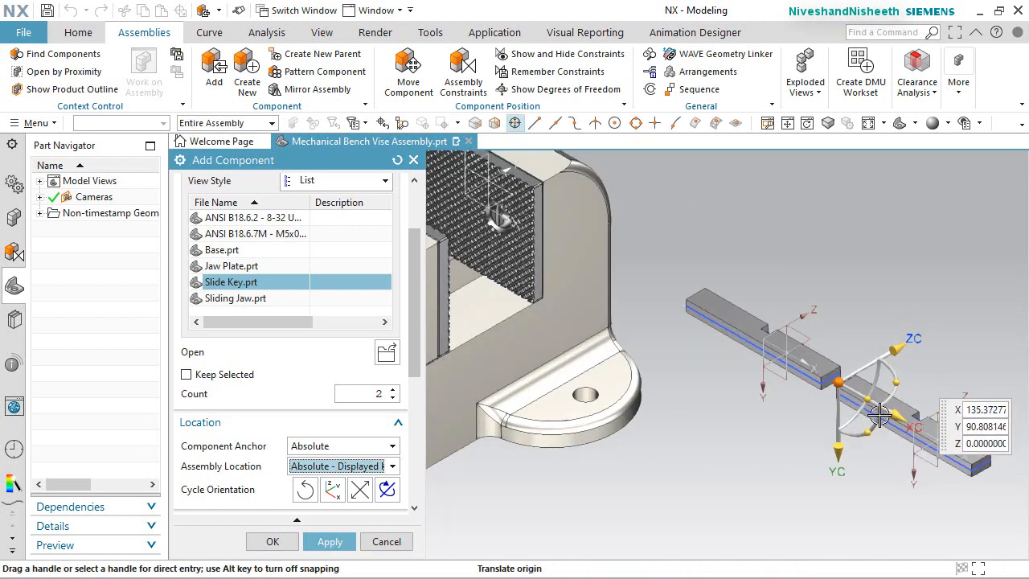
{"action": "left_click_drag", "start_coordinate": [899, 366], "coordinate": [841, 306]}
{"action": "left_click", "coordinate": [273, 541]}
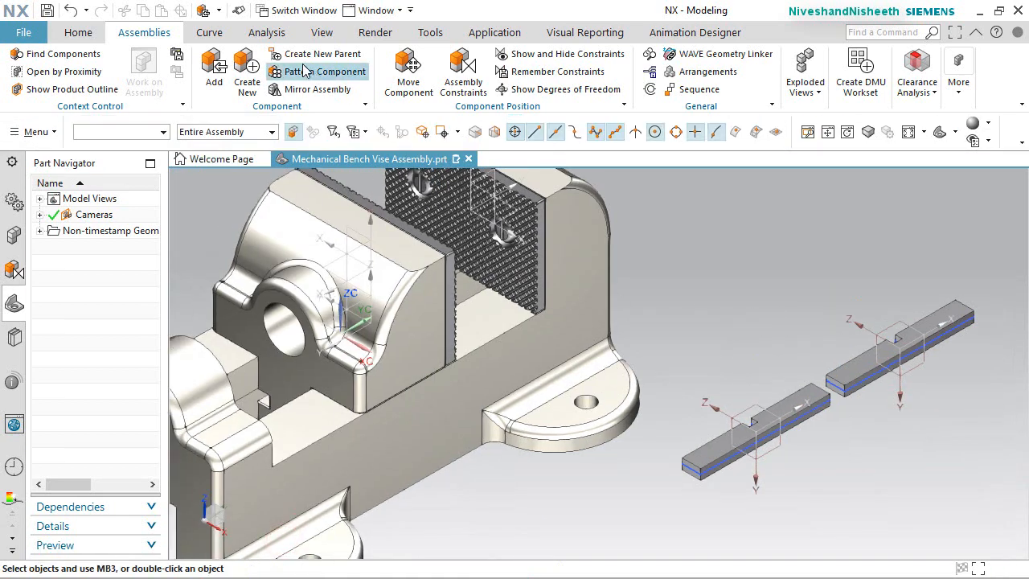
Hide the assembly constraints, curves and sketches of the whole assembly
{"action": "left_click", "coordinate": [316, 32]}
{"action": "key", "text": "ctrl+w"}
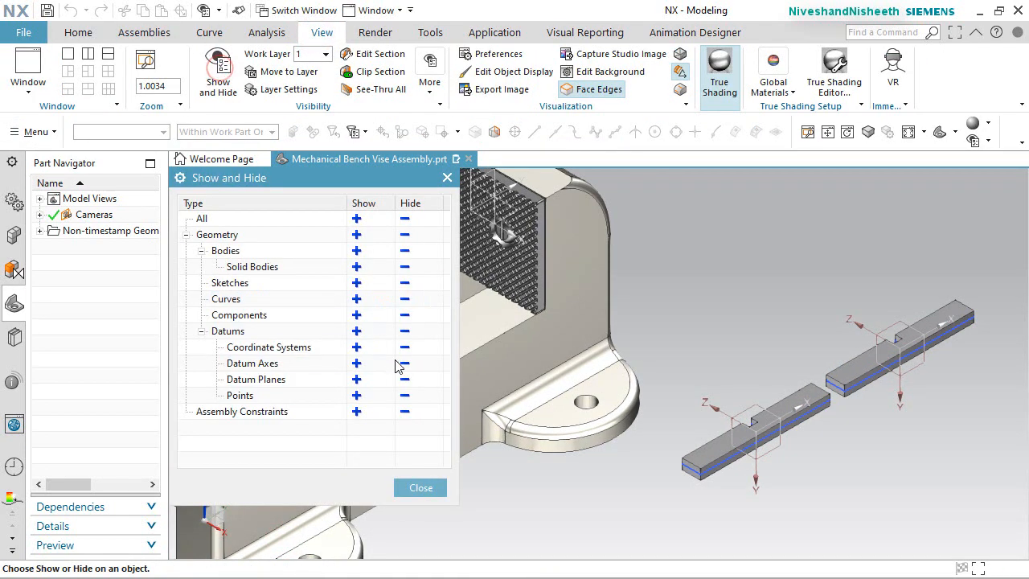
{"action": "left_click", "coordinate": [404, 410]}
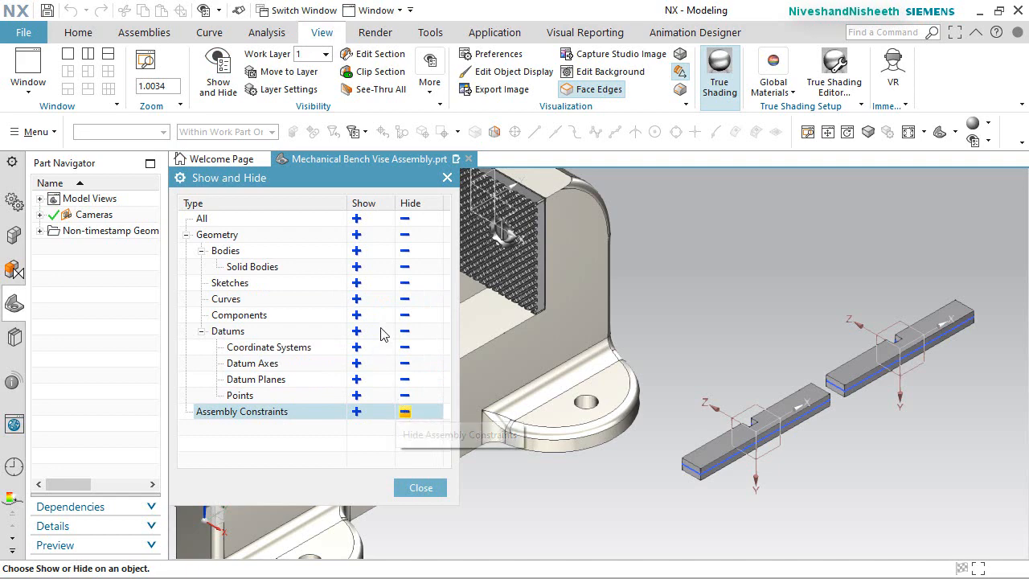
{"action": "left_click", "coordinate": [405, 301]}
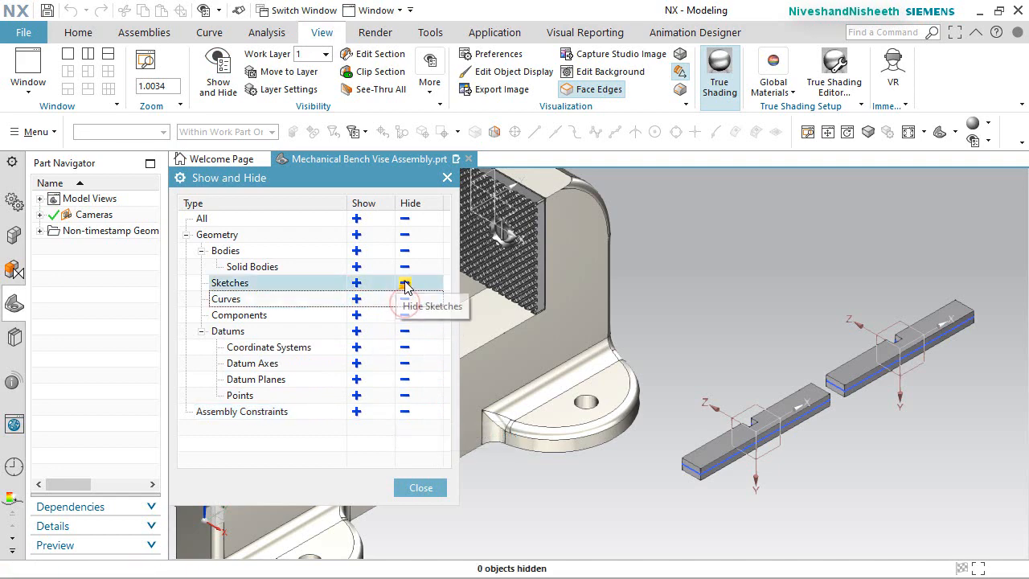
{"action": "left_click", "coordinate": [405, 285]}
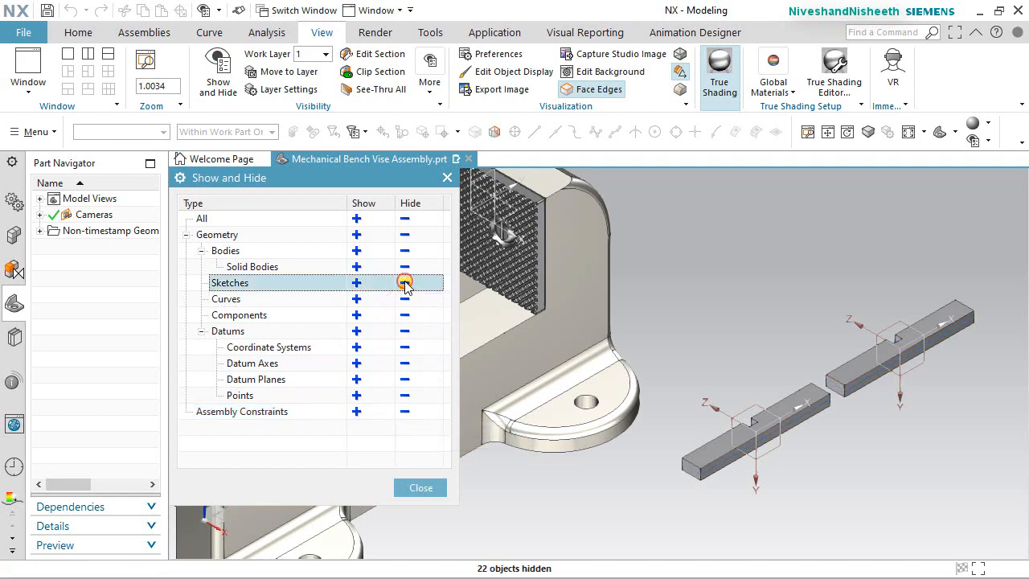
{"action": "left_click", "coordinate": [420, 488]}
{"action": "key", "text": "ctrl+f"}
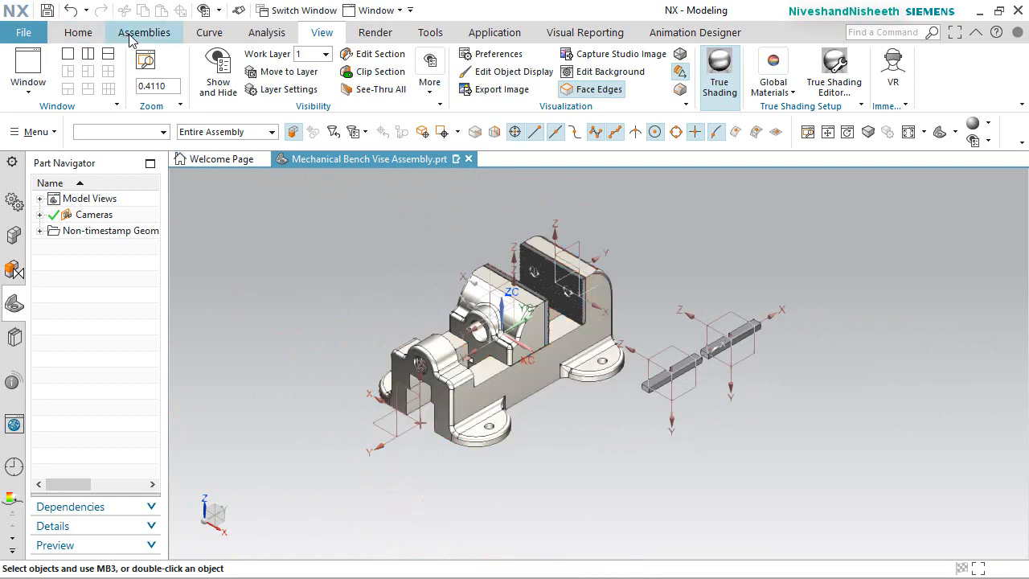
Hide the base, both jaw plates and the M5 screws to isolate the sliding jaw and slide keys
{"action": "left_click", "coordinate": [135, 32]}
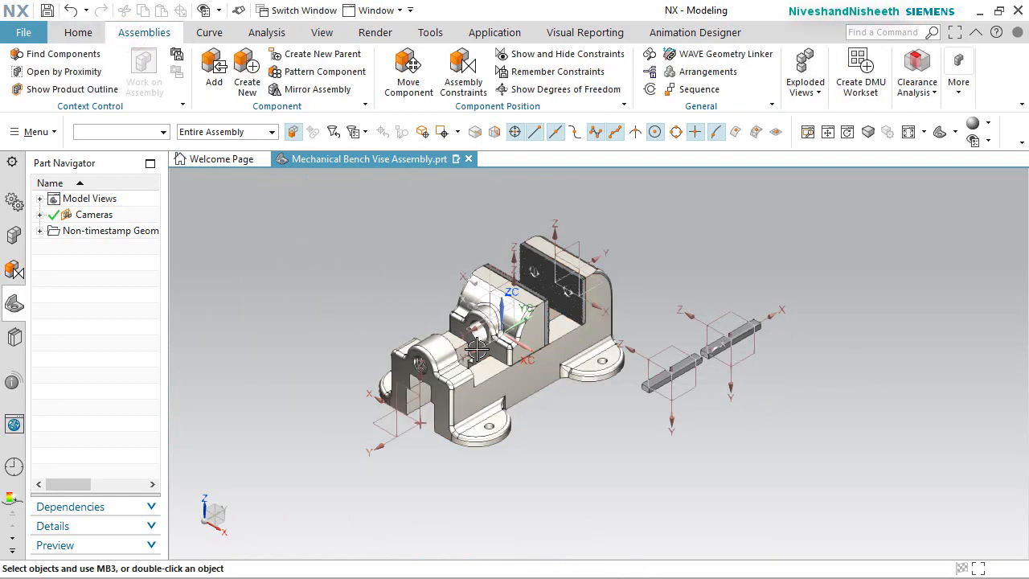
{"action": "scroll", "coordinate": [477, 347], "scroll_direction": "up", "scroll_amount": 3}
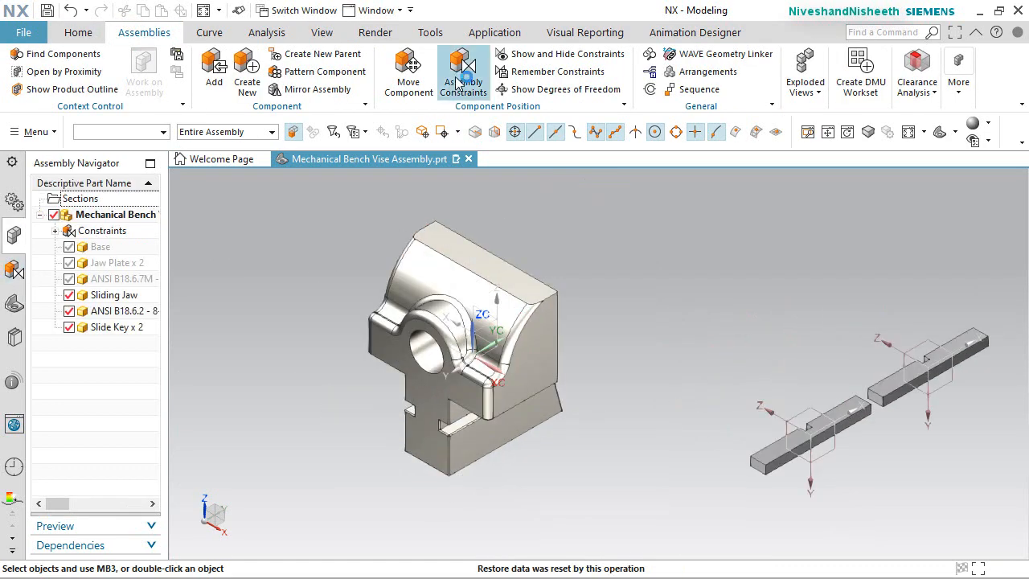
Apply a Prefer Touch constraint between a slide key's notched side face and the inner wall of the sliding jaw's side slot
{"action": "left_click", "coordinate": [463, 76]}
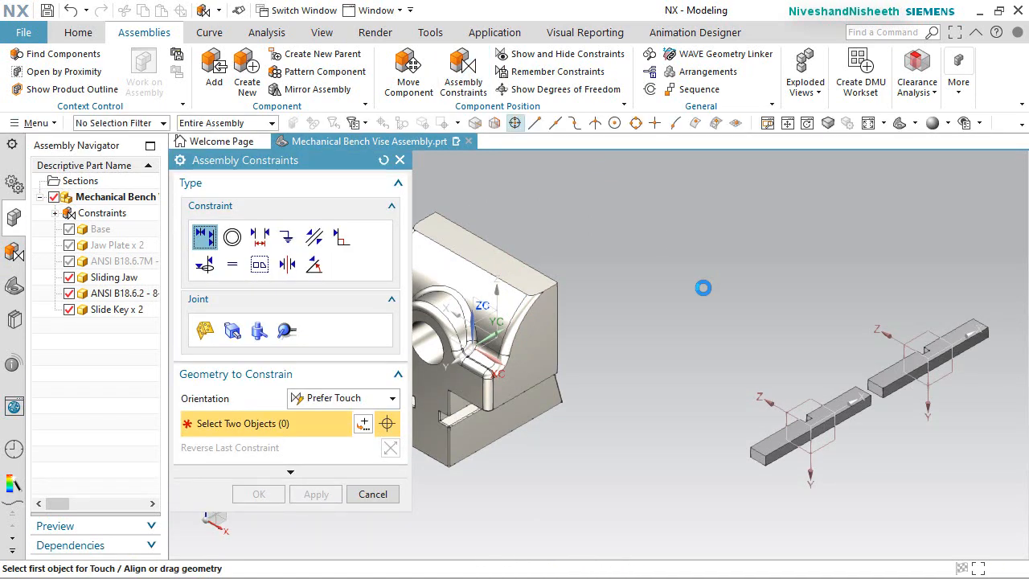
{"action": "scroll", "coordinate": [691, 407], "scroll_direction": "down", "scroll_amount": 1}
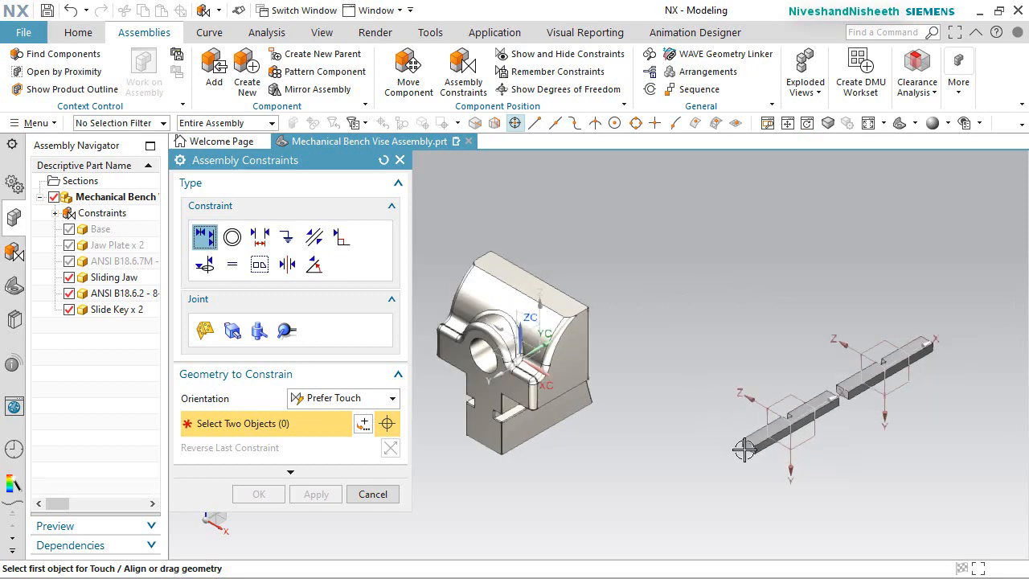
{"action": "middle_click_drag", "start_coordinate": [763, 450], "coordinate": [815, 420]}
{"action": "scroll", "coordinate": [817, 427], "scroll_direction": "up", "scroll_amount": 5}
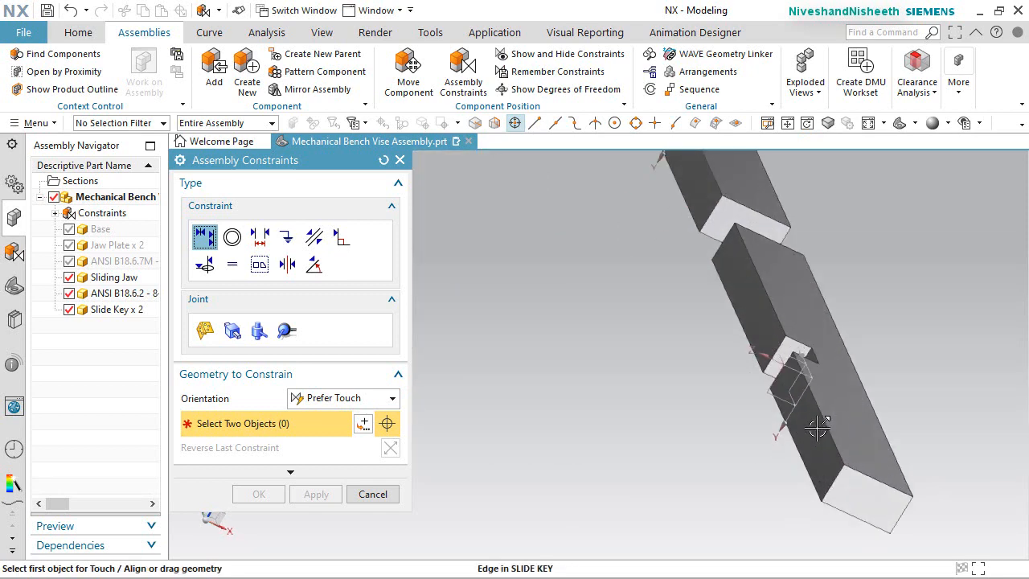
{"action": "left_click", "coordinate": [810, 429]}
{"action": "scroll", "coordinate": [810, 430], "scroll_direction": "down", "scroll_amount": 4}
{"action": "middle_click_drag", "start_coordinate": [739, 402], "coordinate": [663, 341]}
{"action": "scroll", "coordinate": [510, 273], "scroll_direction": "up", "scroll_amount": 5}
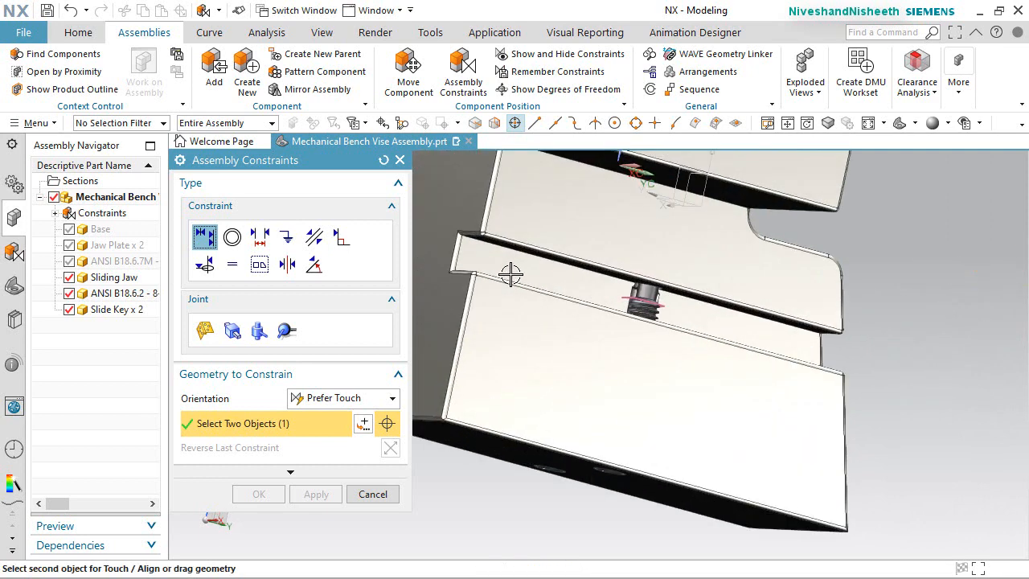
{"action": "left_click", "coordinate": [515, 271]}
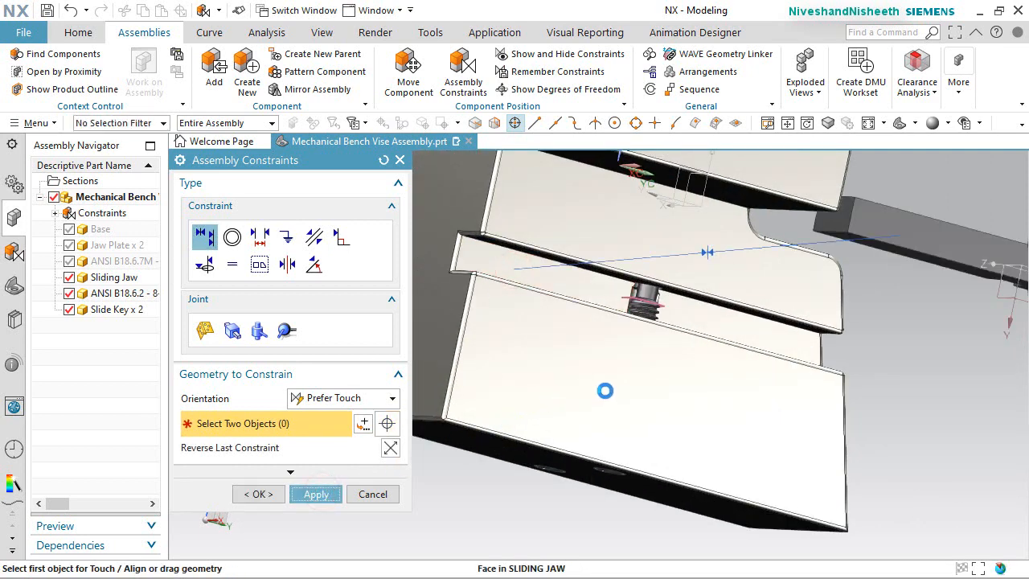
Apply a second touch constraint between the upper wall of the sliding jaw's slot and the adjacent long face of the slide key
{"action": "scroll", "coordinate": [743, 339], "scroll_direction": "up", "scroll_amount": 4}
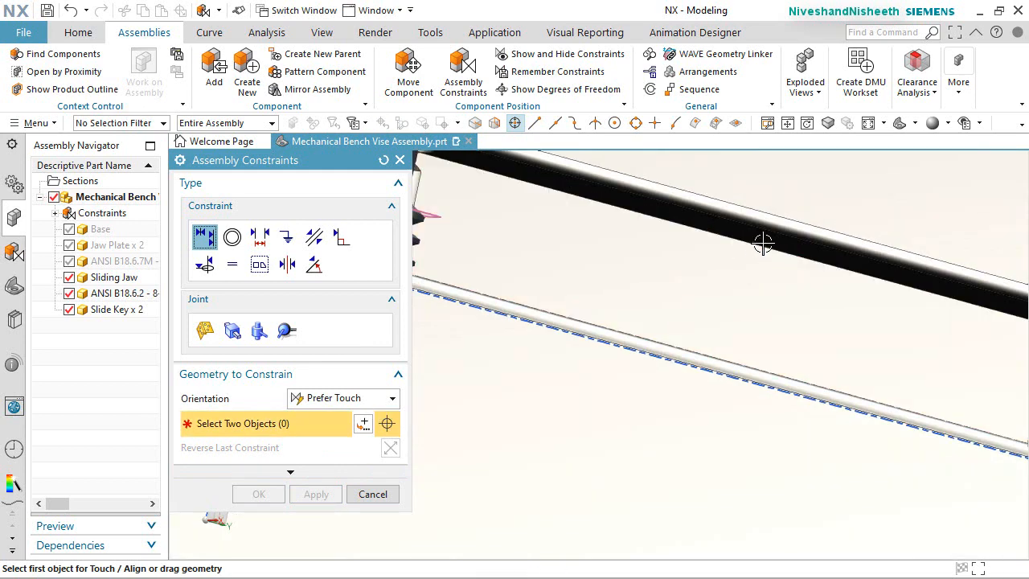
{"action": "left_click", "coordinate": [741, 293]}
{"action": "scroll", "coordinate": [741, 293], "scroll_direction": "down", "scroll_amount": 4}
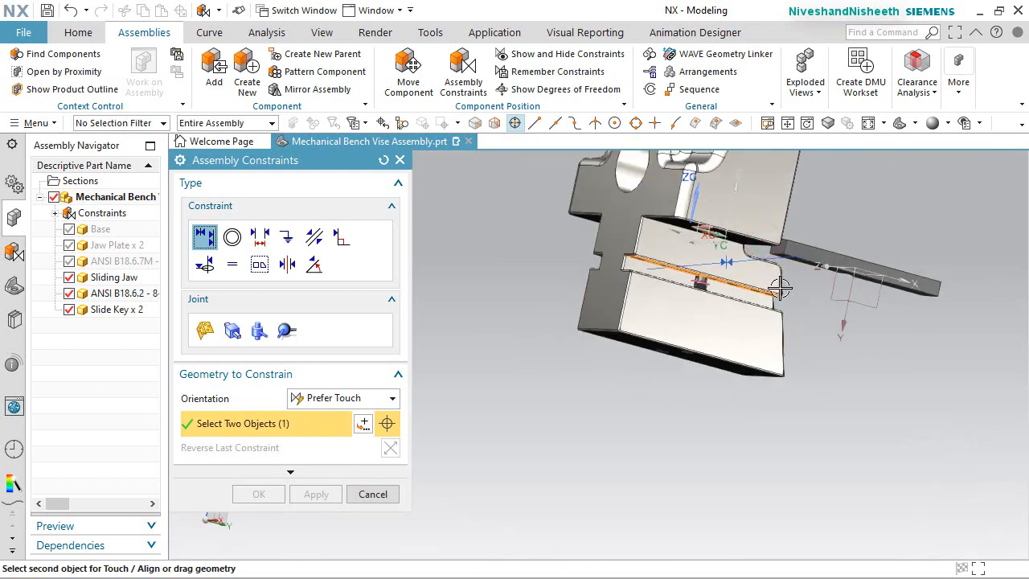
{"action": "middle_click_drag", "start_coordinate": [795, 303], "coordinate": [804, 252]}
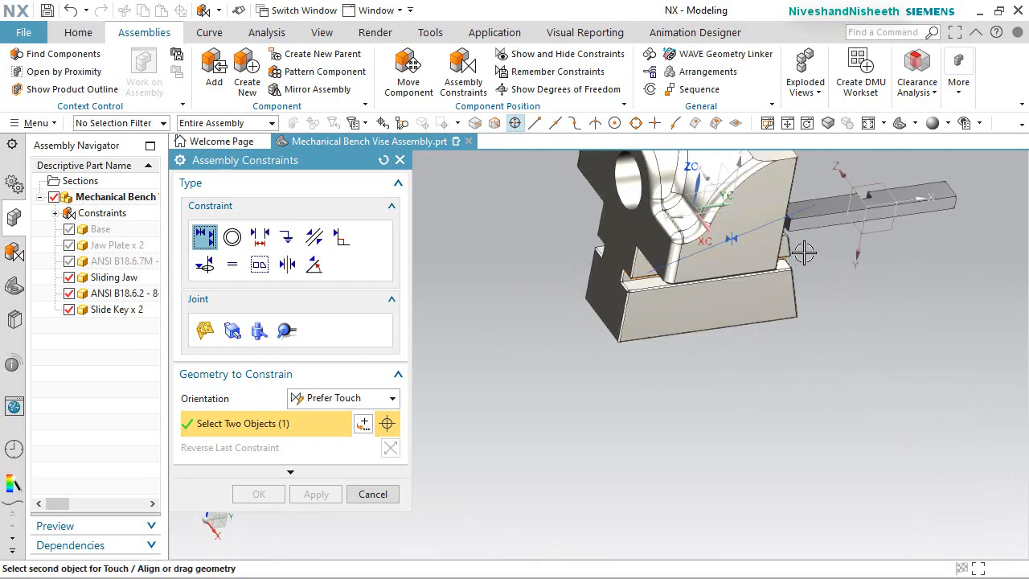
{"action": "left_click", "coordinate": [812, 219]}
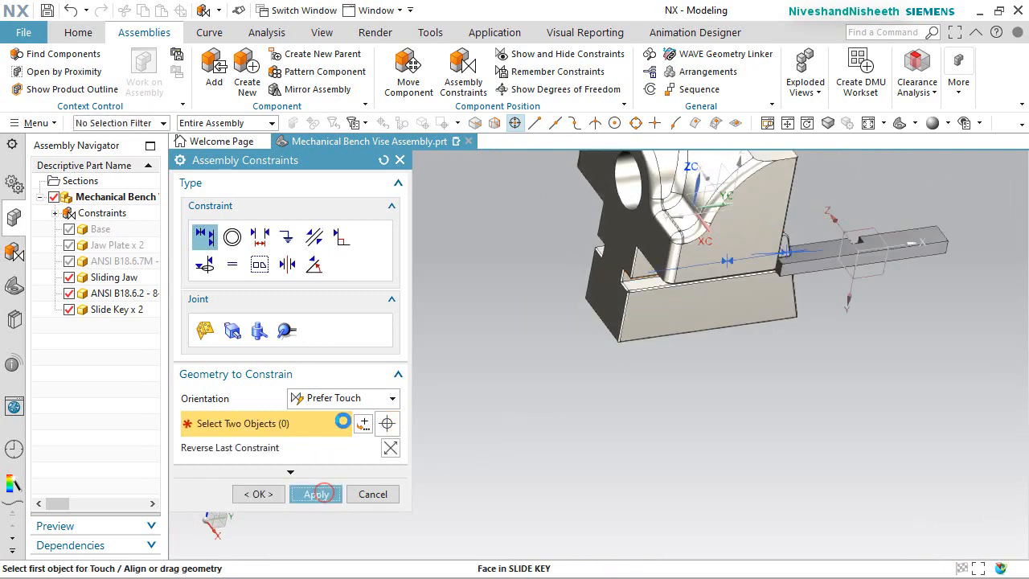
Apply an Align constraint between the first slide key's end face and the matching end face of the sliding jaw
{"action": "left_click", "coordinate": [386, 399]}
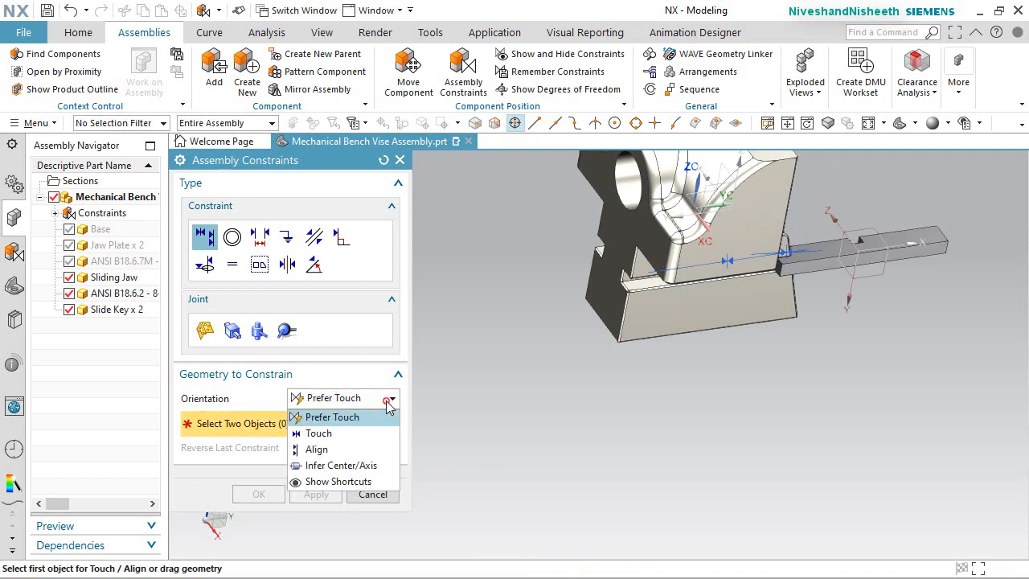
{"action": "left_click", "coordinate": [346, 454]}
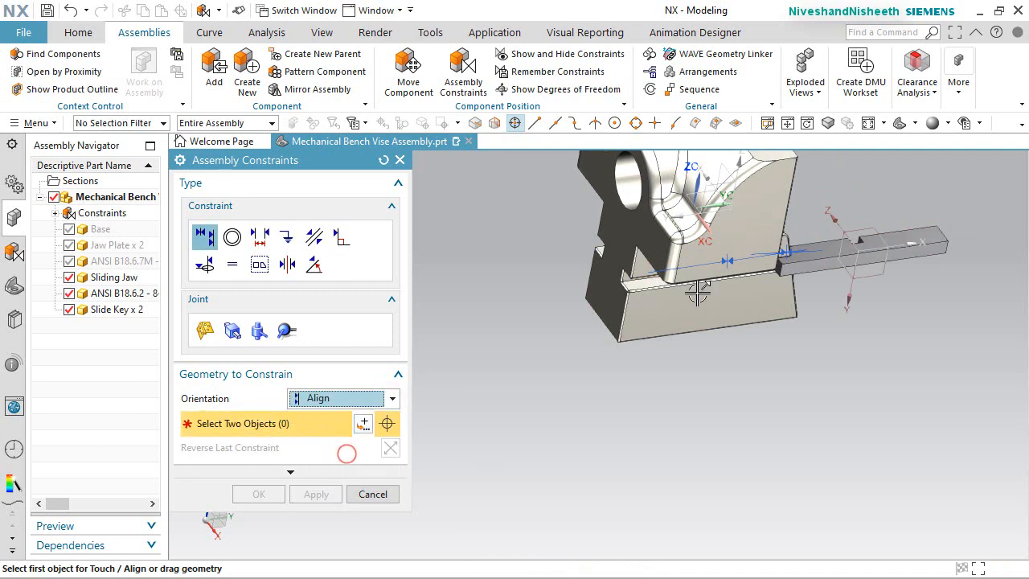
{"action": "scroll", "coordinate": [773, 269], "scroll_direction": "up", "scroll_amount": 7}
{"action": "left_click", "coordinate": [809, 273]}
{"action": "scroll", "coordinate": [809, 273], "scroll_direction": "down", "scroll_amount": 6}
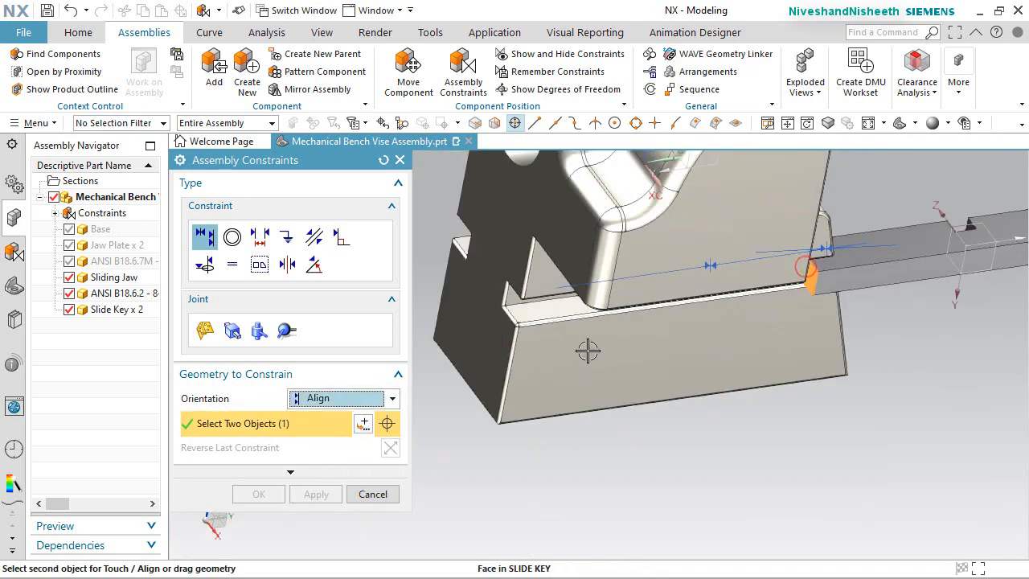
{"action": "left_click", "coordinate": [489, 353]}
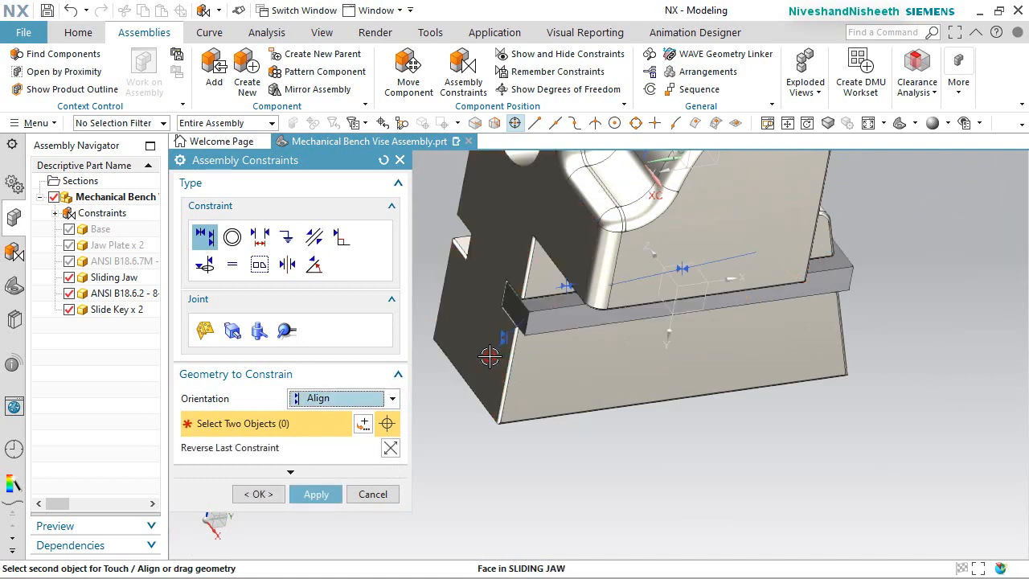
{"action": "left_click", "coordinate": [255, 494]}
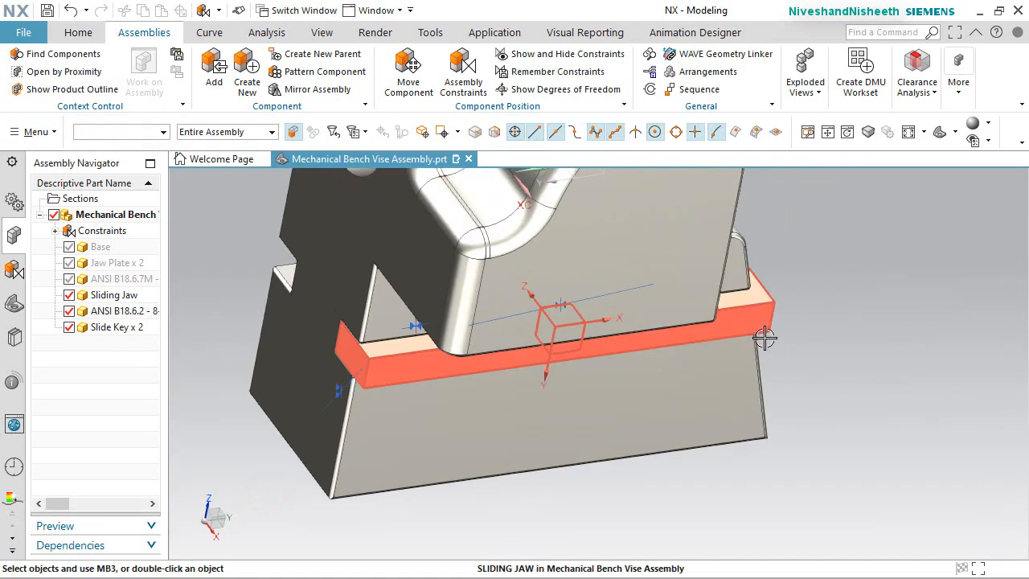
Apply a Touch constraint between the second slide key's notched side face and the inner wall of the sliding jaw's opposite slot
{"action": "middle_click_drag", "start_coordinate": [765, 339], "coordinate": [643, 363]}
{"action": "scroll", "coordinate": [648, 355], "scroll_direction": "down", "scroll_amount": 7}
{"action": "scroll", "coordinate": [490, 423], "scroll_direction": "up", "scroll_amount": 4}
{"action": "scroll", "coordinate": [429, 397], "scroll_direction": "up", "scroll_amount": 4}
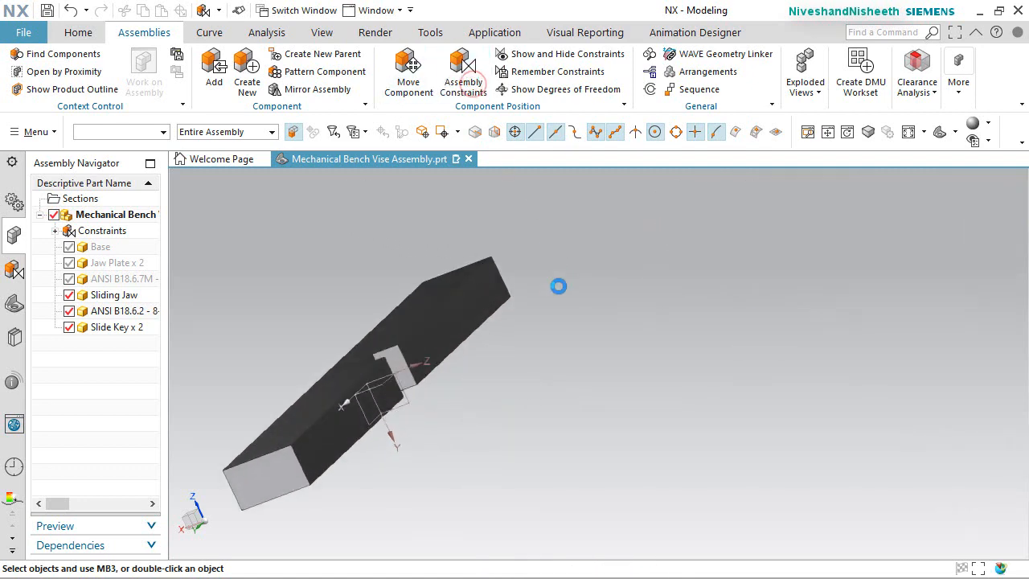
{"action": "scroll", "coordinate": [678, 342], "scroll_direction": "down", "scroll_amount": 3}
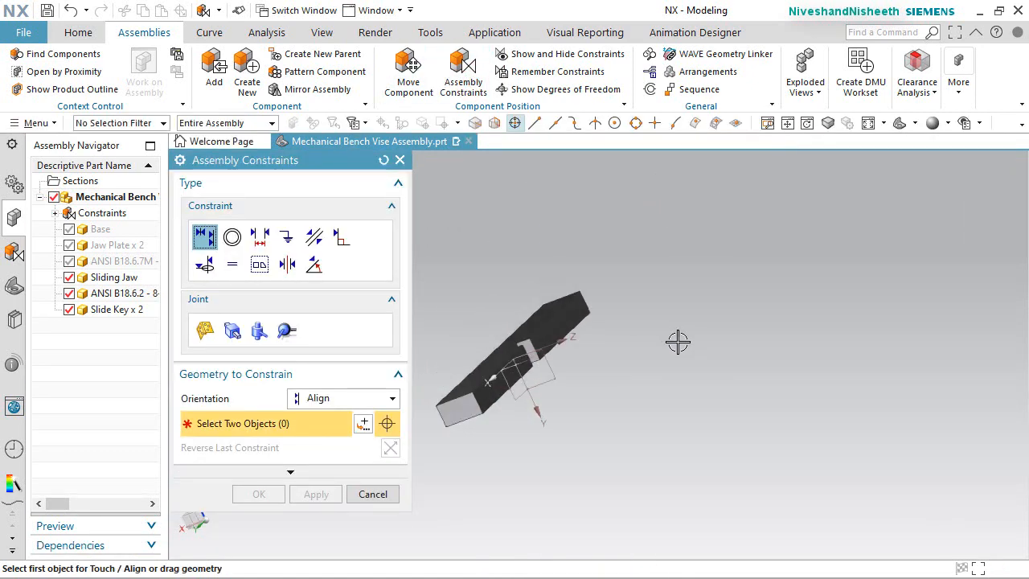
{"action": "left_click", "coordinate": [390, 400]}
{"action": "left_click", "coordinate": [346, 431]}
{"action": "scroll", "coordinate": [507, 394], "scroll_direction": "up", "scroll_amount": 2}
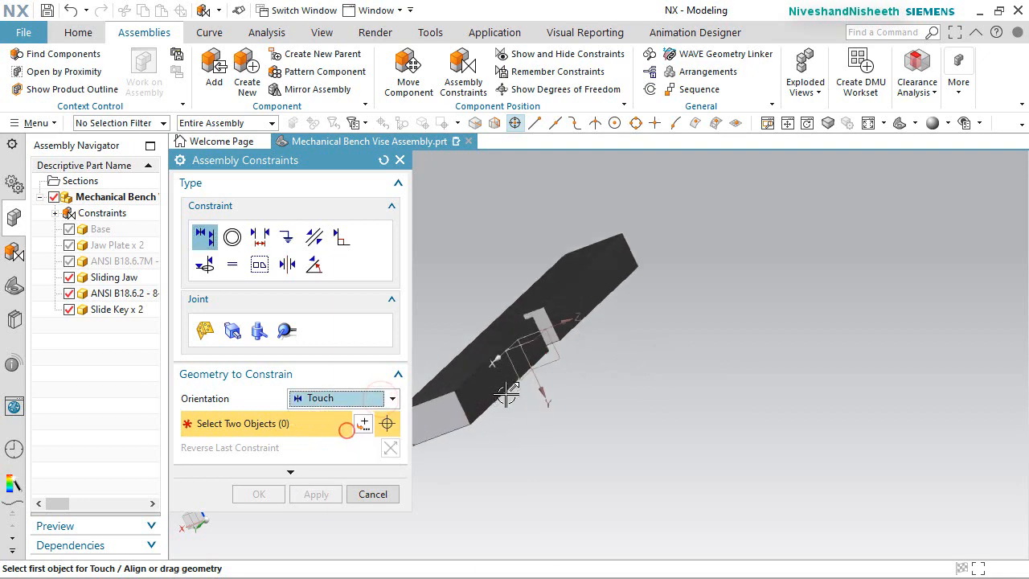
{"action": "left_click", "coordinate": [488, 390]}
{"action": "scroll", "coordinate": [486, 392], "scroll_direction": "down", "scroll_amount": 3}
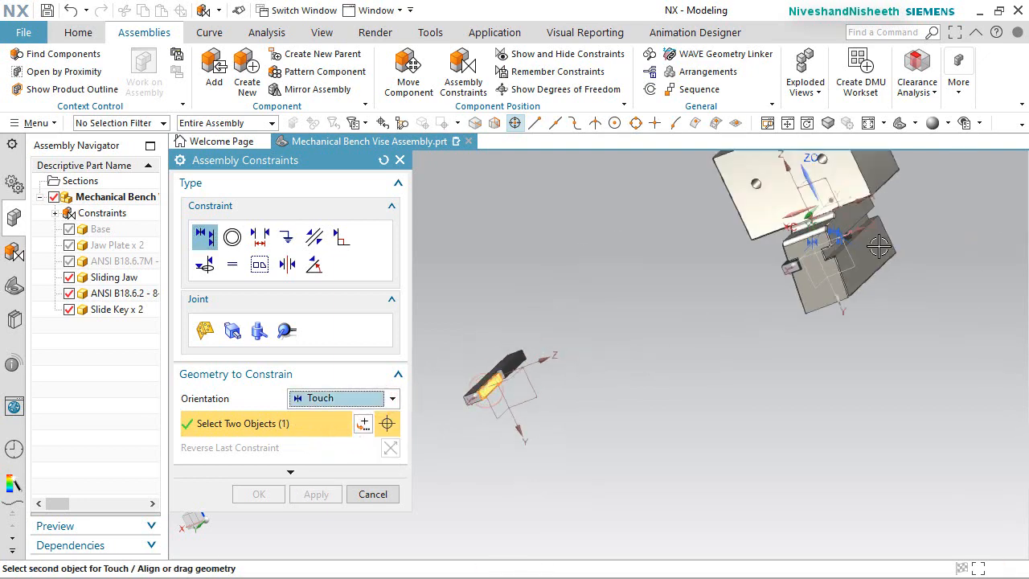
{"action": "scroll", "coordinate": [879, 247], "scroll_direction": "up", "scroll_amount": 5}
{"action": "left_click", "coordinate": [754, 268]}
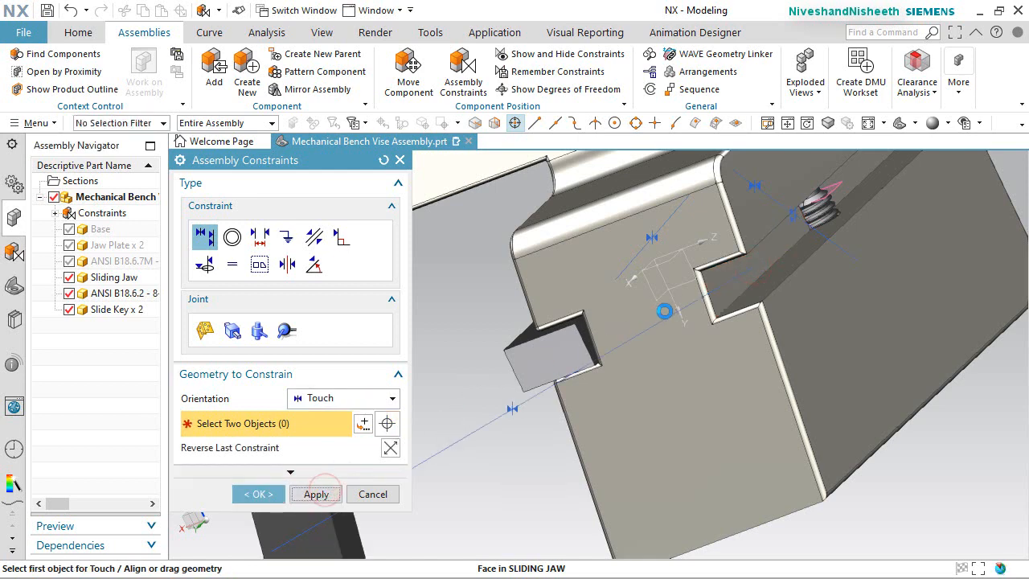
{"action": "middle_click", "coordinate": [669, 316]}
Apply a Touch constraint between the second slide key's adjacent long face and the upper wall of the same sliding jaw slot
{"action": "scroll", "coordinate": [671, 314], "scroll_direction": "down", "scroll_amount": 4}
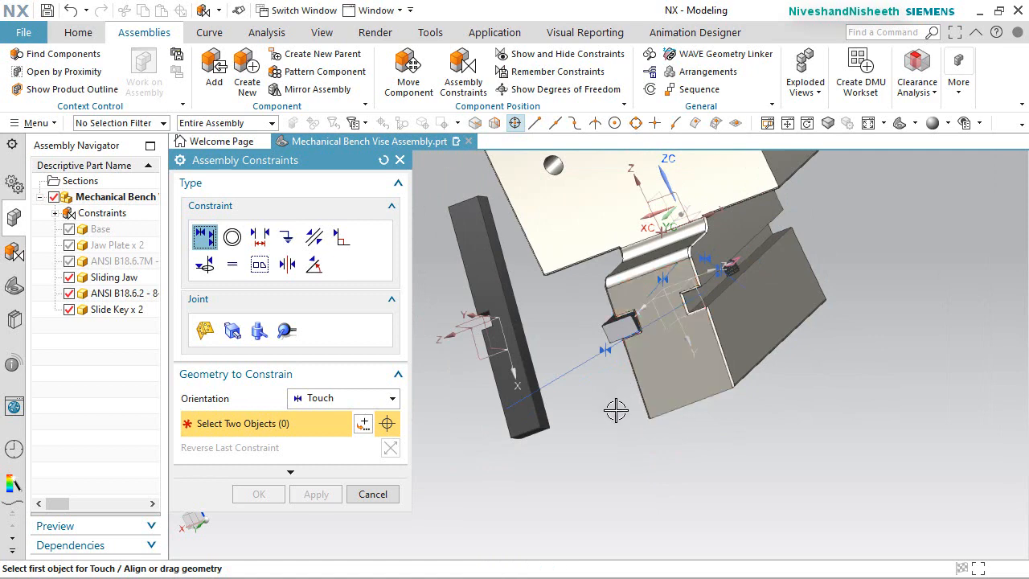
{"action": "left_click", "coordinate": [516, 412]}
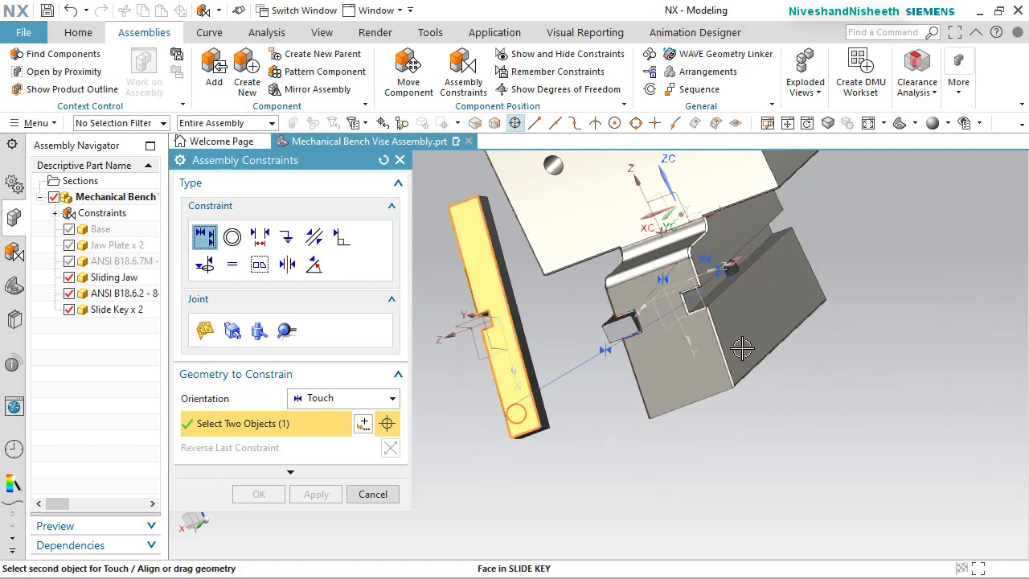
{"action": "middle_click_drag", "start_coordinate": [731, 329], "coordinate": [718, 308]}
{"action": "scroll", "coordinate": [755, 324], "scroll_direction": "up", "scroll_amount": 5}
{"action": "scroll", "coordinate": [756, 324], "scroll_direction": "down", "scroll_amount": 5}
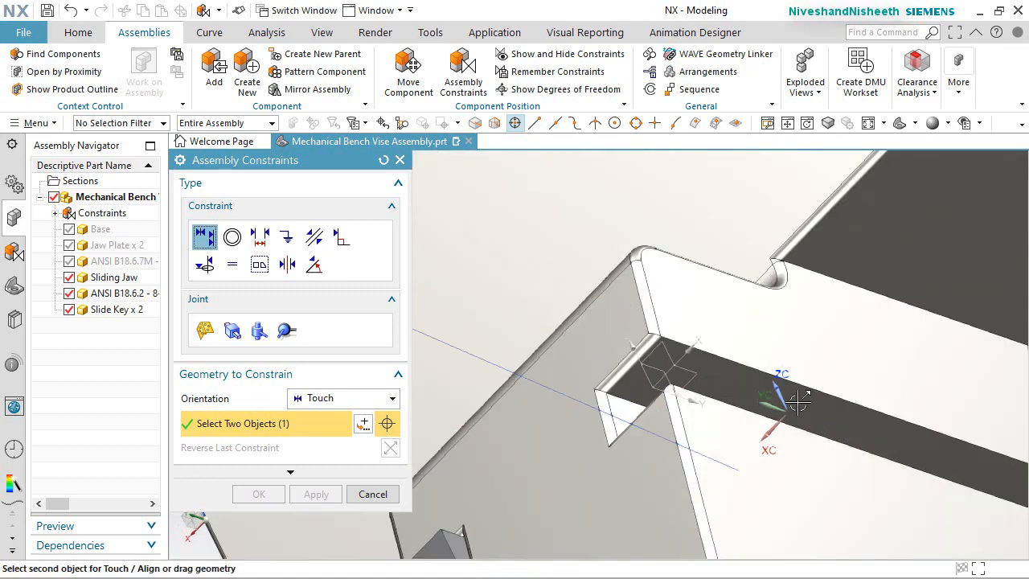
{"action": "left_click", "coordinate": [760, 402]}
{"action": "scroll", "coordinate": [756, 405], "scroll_direction": "up", "scroll_amount": 3}
{"action": "scroll", "coordinate": [756, 405], "scroll_direction": "down", "scroll_amount": 2}
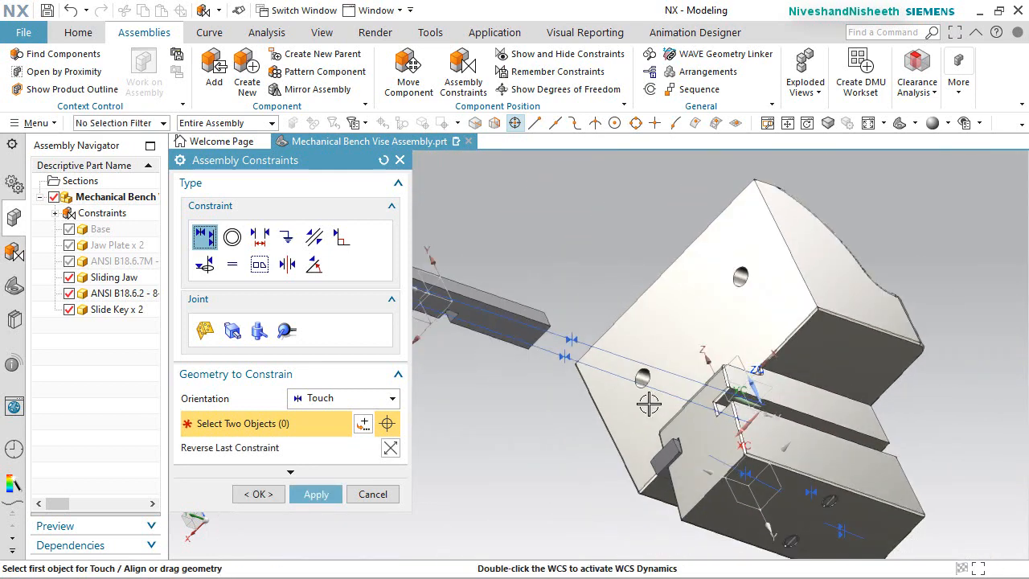
{"action": "left_click", "coordinate": [326, 495]}
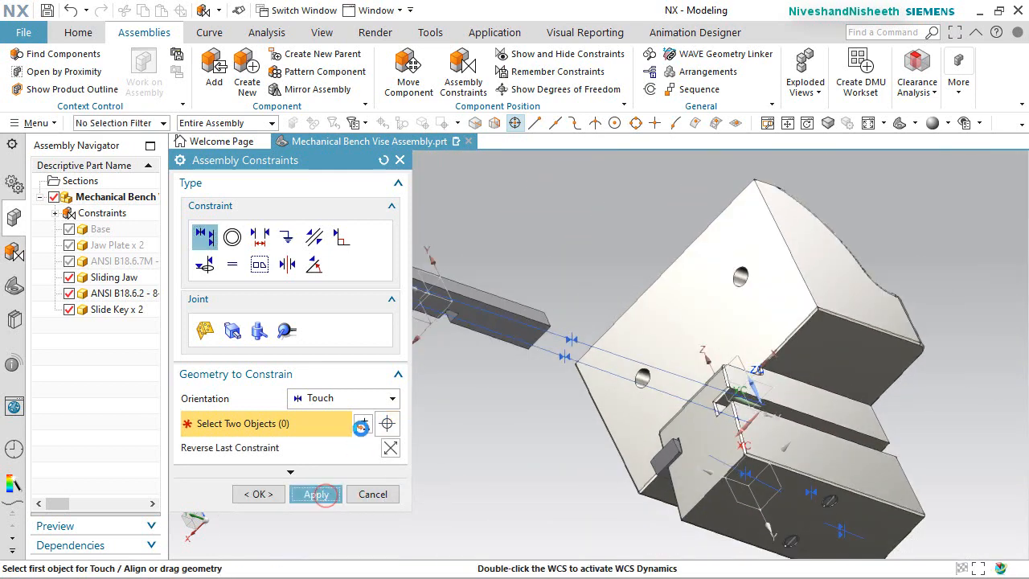
Apply an Align constraint between the second slide key's end face and the sliding jaw's end face
{"action": "left_click", "coordinate": [391, 398]}
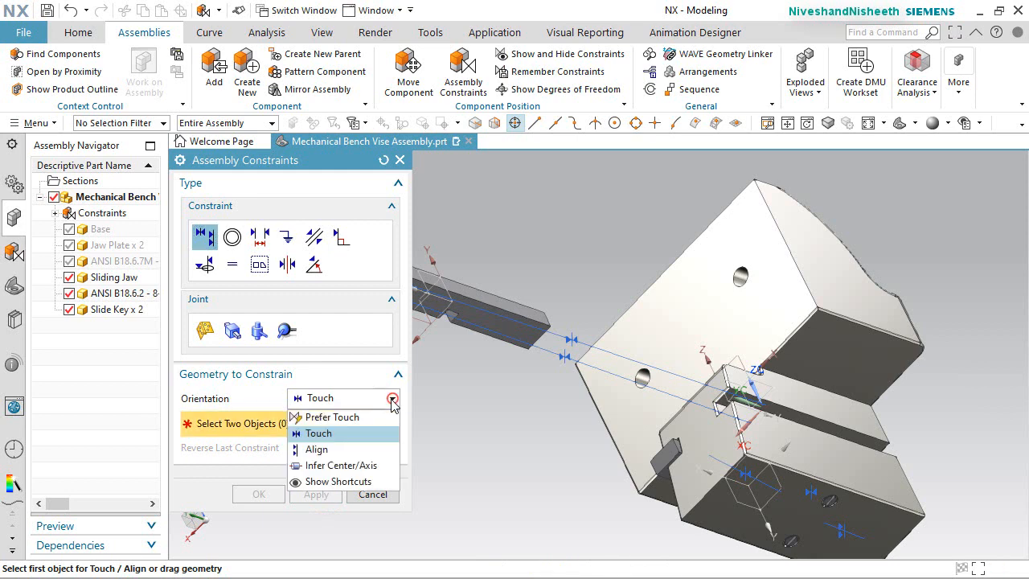
{"action": "left_click", "coordinate": [351, 445]}
{"action": "middle_click_drag", "start_coordinate": [657, 394], "coordinate": [530, 419]}
{"action": "scroll", "coordinate": [530, 419], "scroll_direction": "up", "scroll_amount": 3}
{"action": "left_click", "coordinate": [463, 430]}
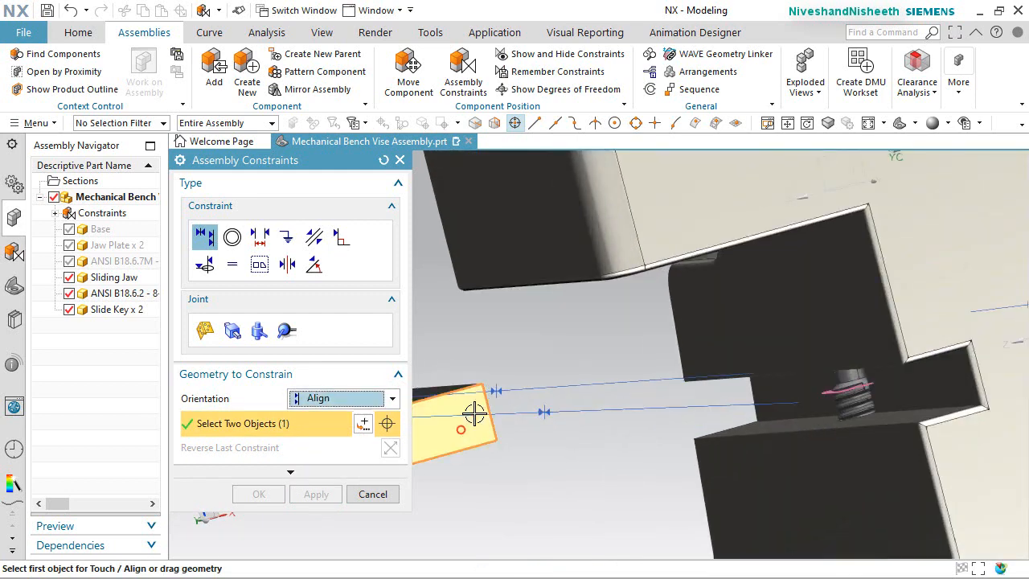
{"action": "scroll", "coordinate": [462, 430], "scroll_direction": "down", "scroll_amount": 3}
{"action": "left_click", "coordinate": [707, 437]}
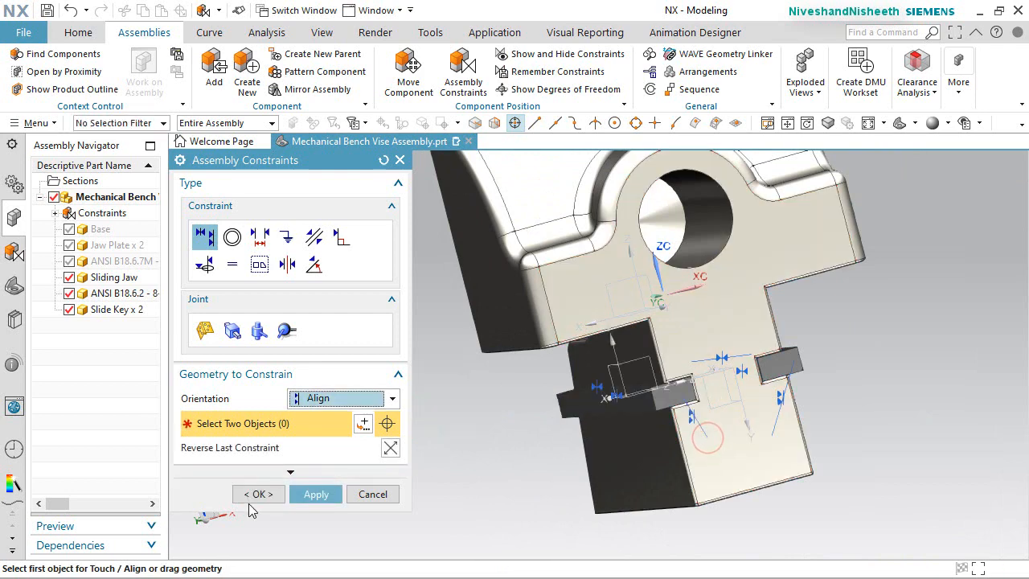
{"action": "left_click", "coordinate": [258, 494]}
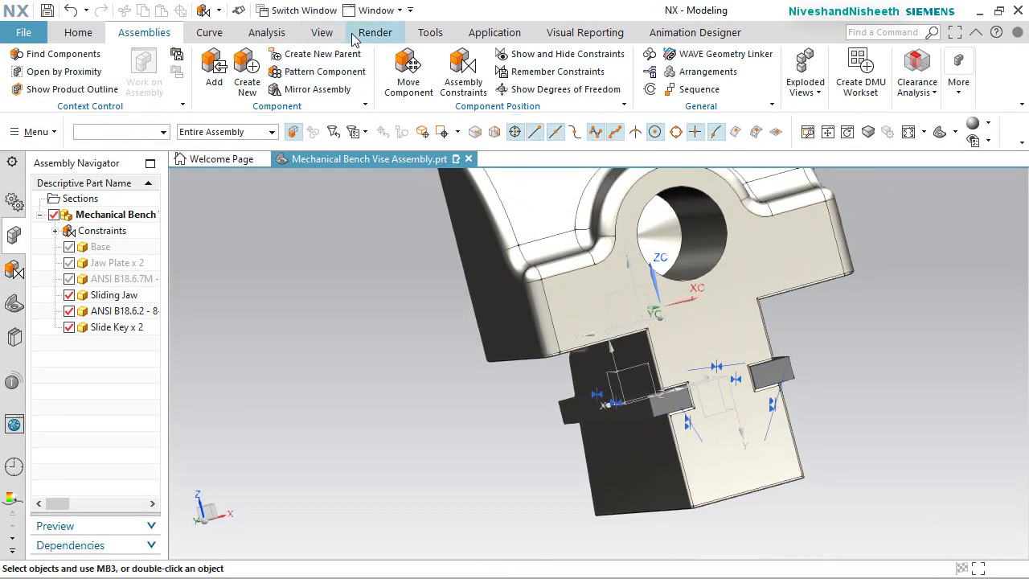
Hide all assembly constraints and set the view to the standard trimetric orientation
{"action": "left_click", "coordinate": [338, 29]}
{"action": "left_click", "coordinate": [214, 87]}
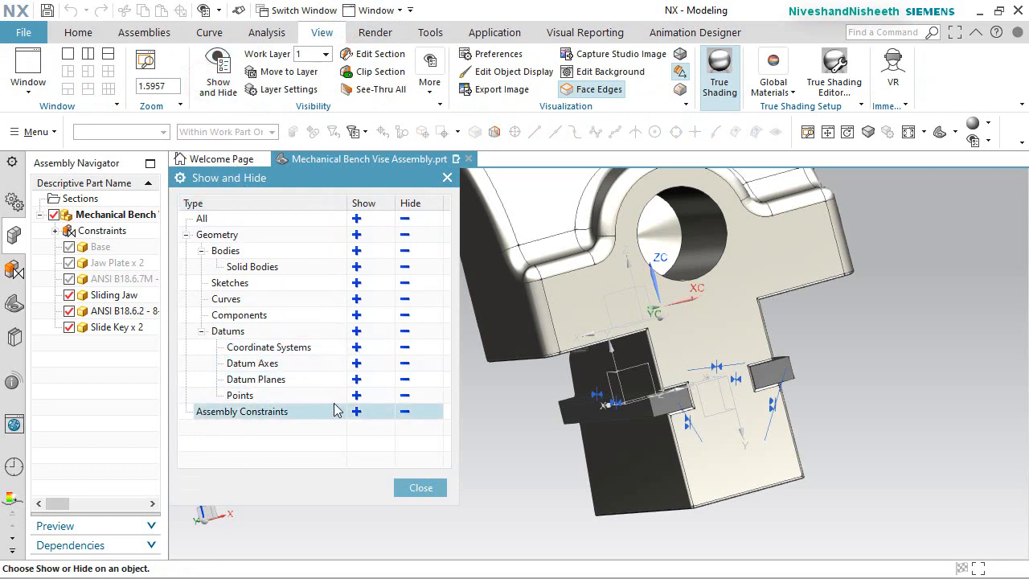
{"action": "left_click", "coordinate": [405, 412]}
{"action": "left_click", "coordinate": [420, 487]}
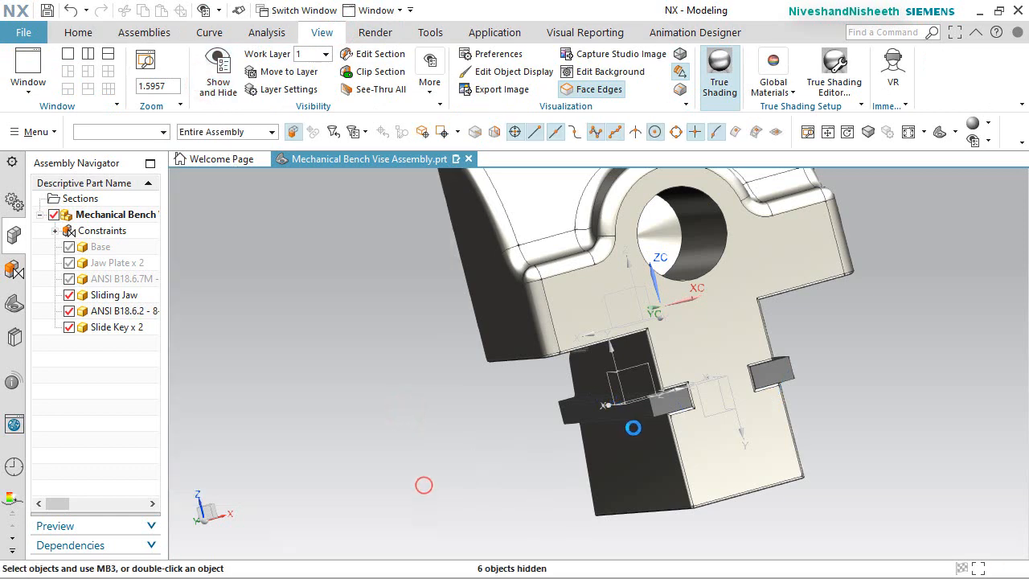
{"action": "middle_click_drag", "start_coordinate": [632, 425], "coordinate": [558, 435]}
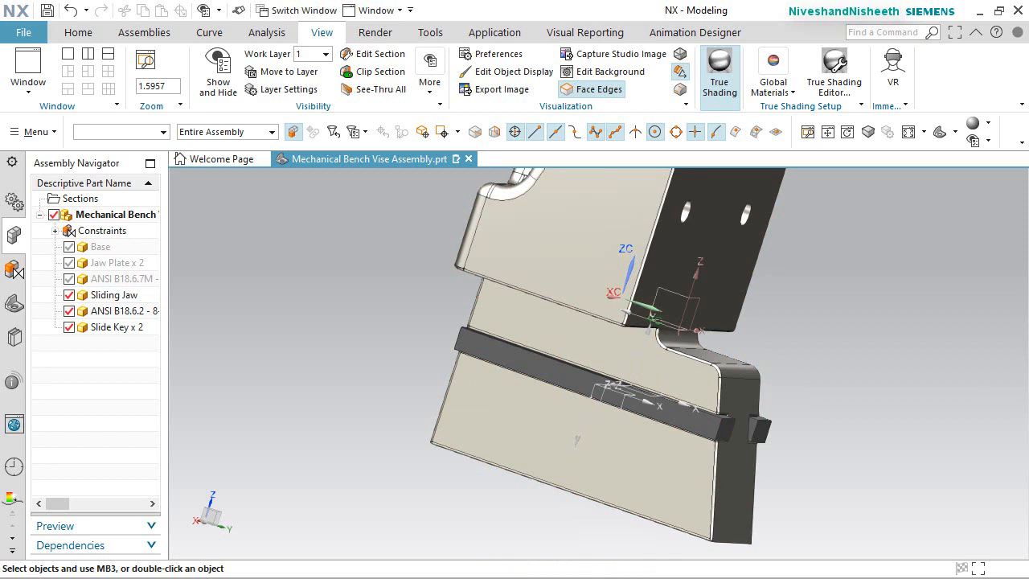
{"action": "key", "text": "Home"}
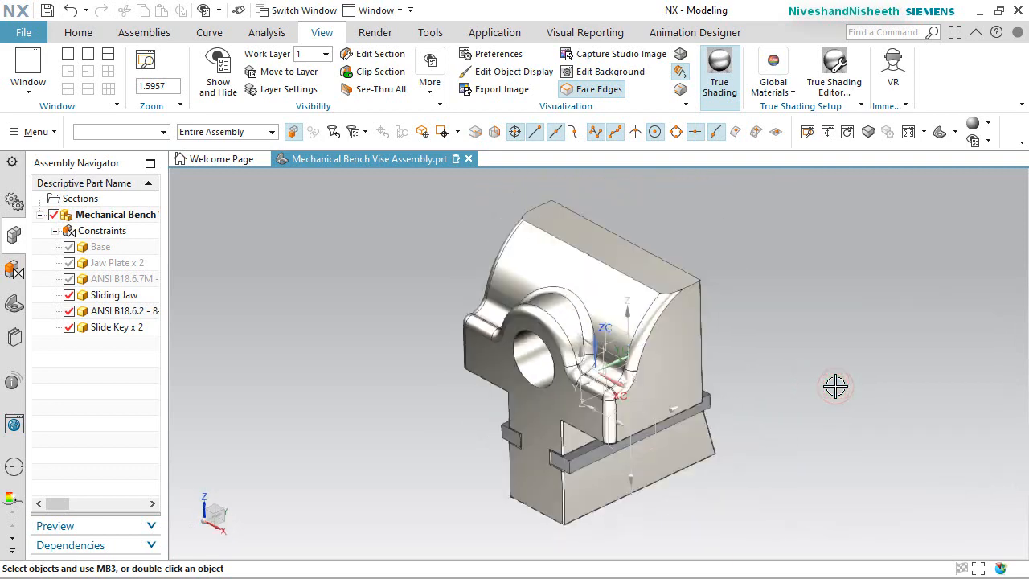
Show the M5 screws, both jaw plates and the base again
{"action": "left_click", "coordinate": [68, 278]}
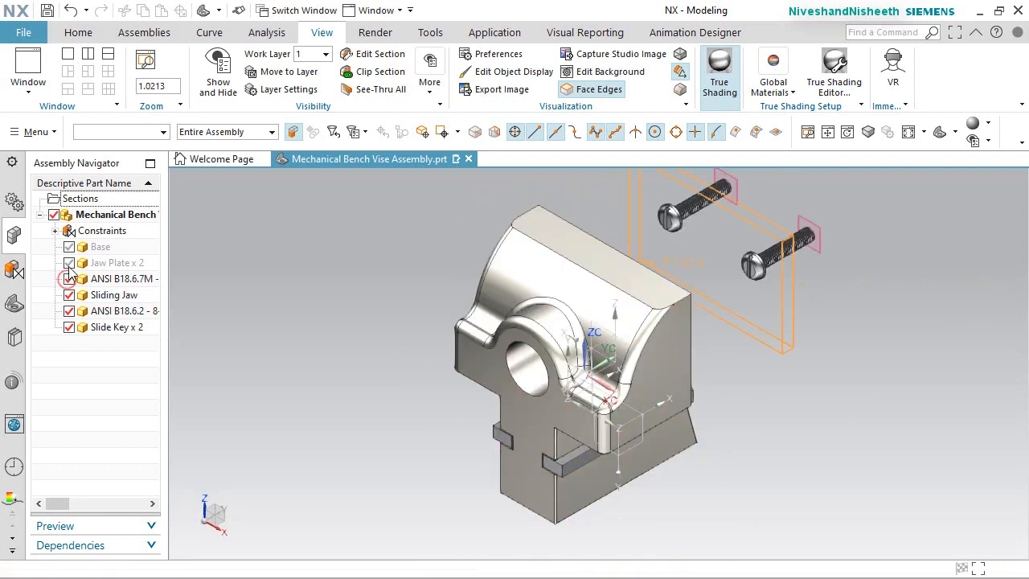
{"action": "left_click", "coordinate": [68, 247]}
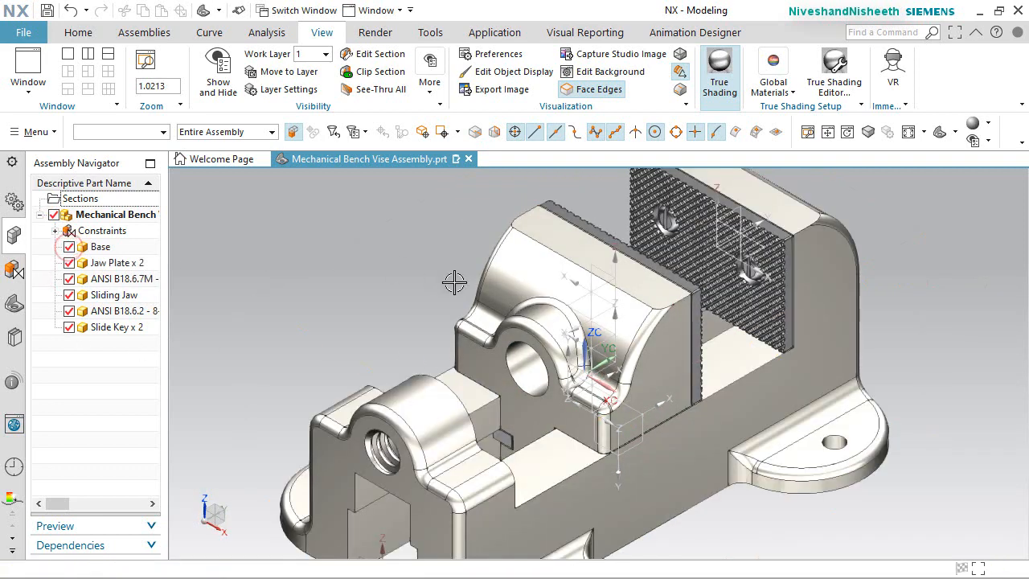
{"action": "scroll", "coordinate": [545, 330], "scroll_direction": "down", "scroll_amount": 2}
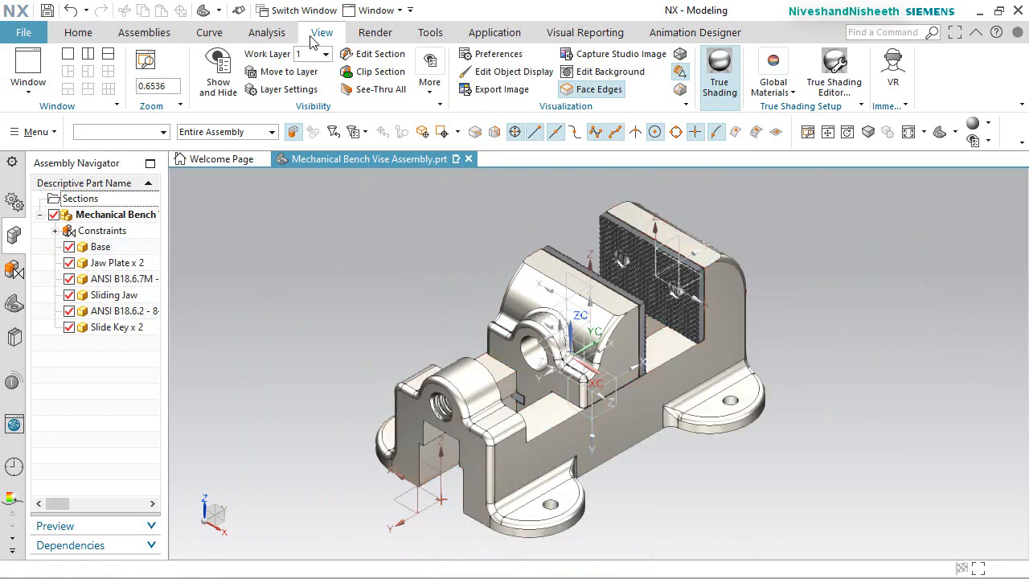
Hide all objects in the assembly and show only the bodies
{"action": "left_click", "coordinate": [215, 83]}
{"action": "left_click", "coordinate": [406, 219]}
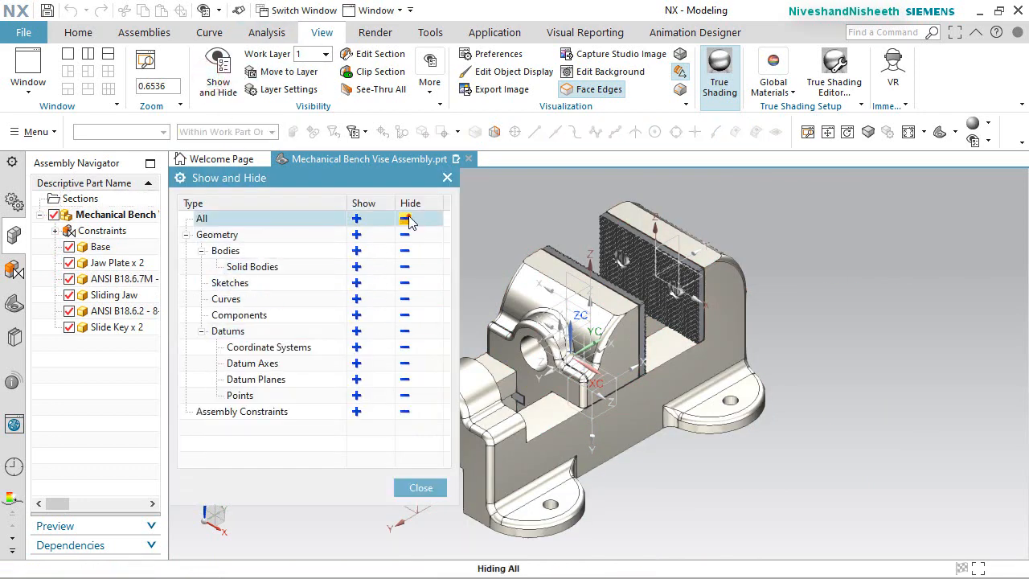
{"action": "left_click", "coordinate": [357, 250]}
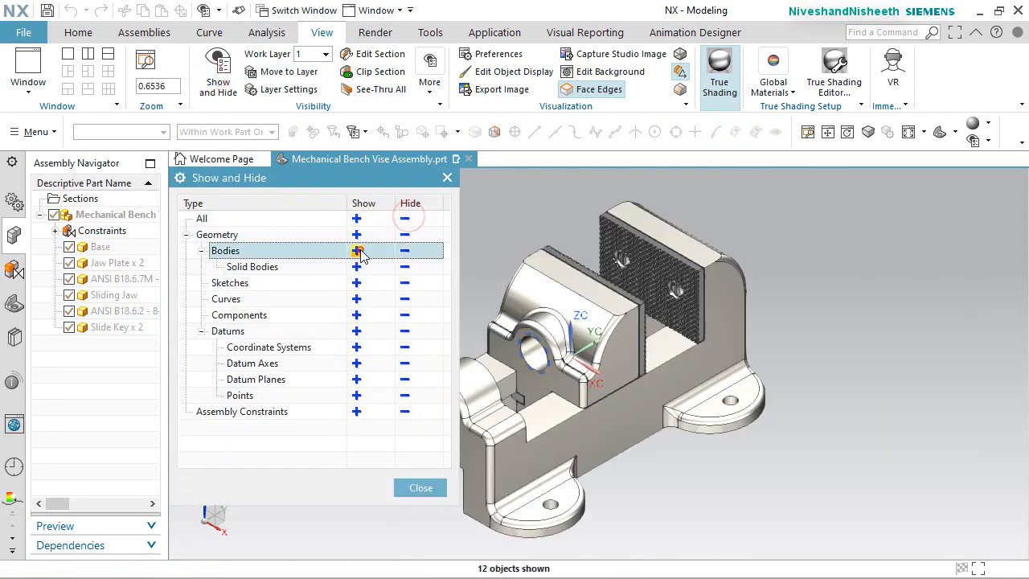
{"action": "left_click", "coordinate": [419, 488]}
{"action": "middle_click_drag", "start_coordinate": [645, 459], "coordinate": [621, 426], "text": "shift"}
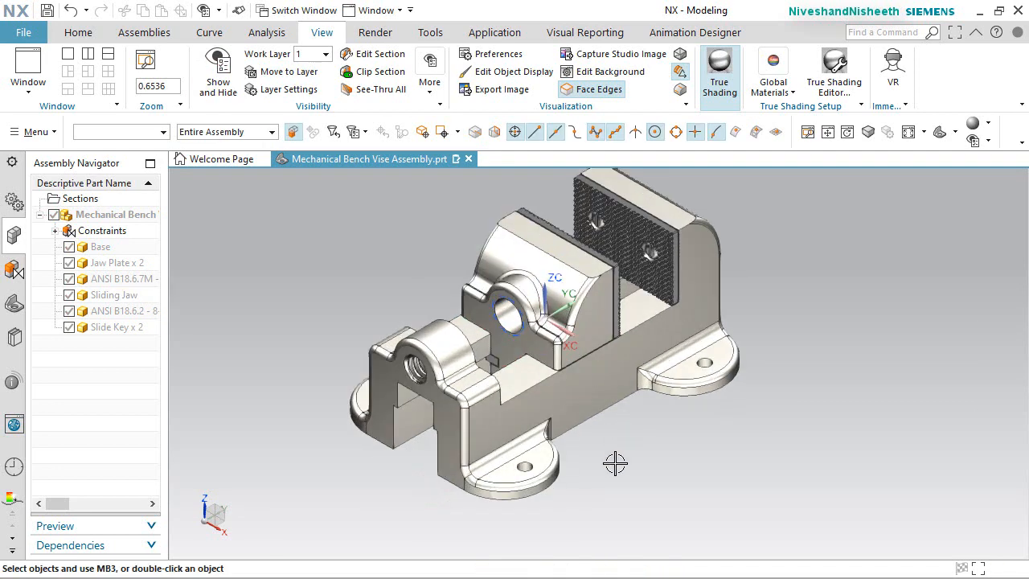
{"action": "scroll", "coordinate": [615, 463], "scroll_direction": "up", "scroll_amount": 1}
{"action": "scroll", "coordinate": [616, 463], "scroll_direction": "down", "scroll_amount": 2}
{"action": "scroll", "coordinate": [517, 352], "scroll_direction": "up", "scroll_amount": 1}
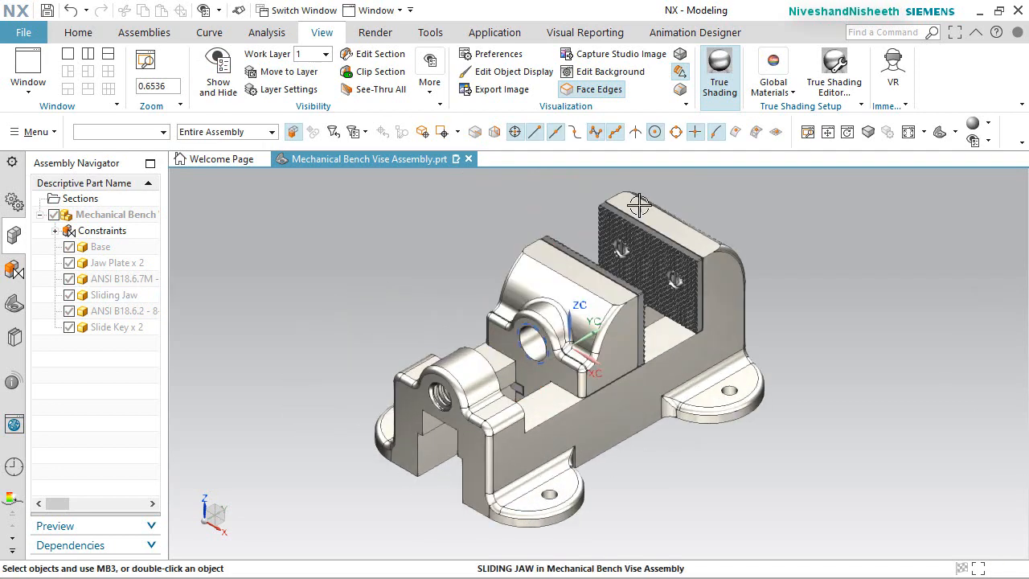
Try moving the sliding jaw a distance of 25 along the YC axis with Move Component, using Dynamic motion
{"action": "left_click", "coordinate": [142, 35]}
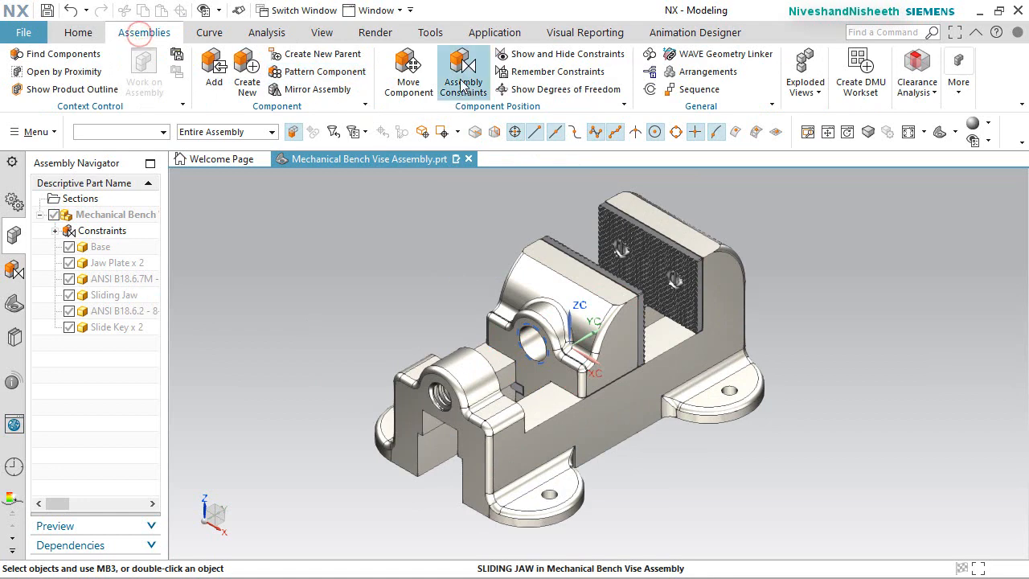
{"action": "left_click", "coordinate": [410, 74]}
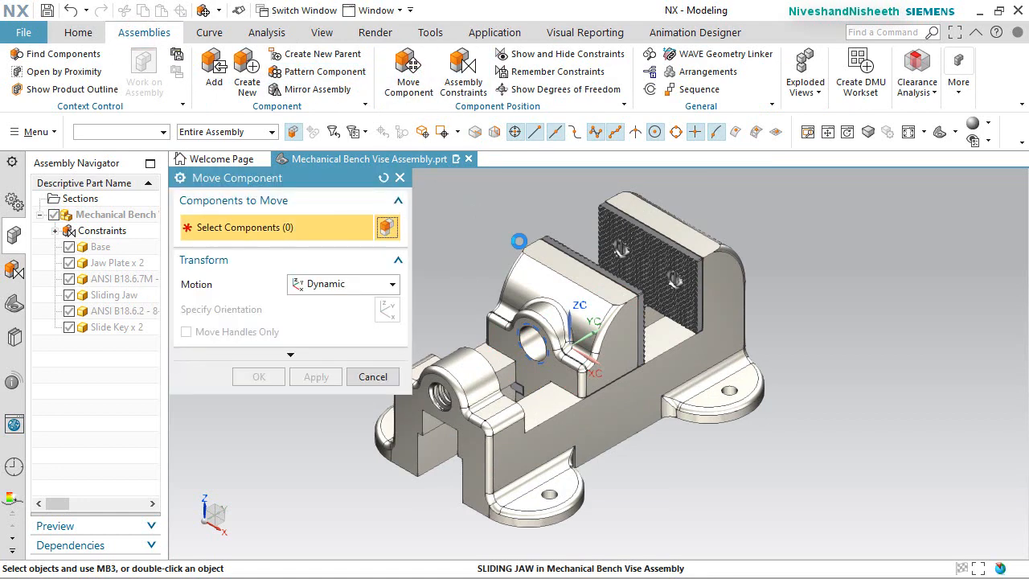
{"action": "left_click", "coordinate": [202, 500]}
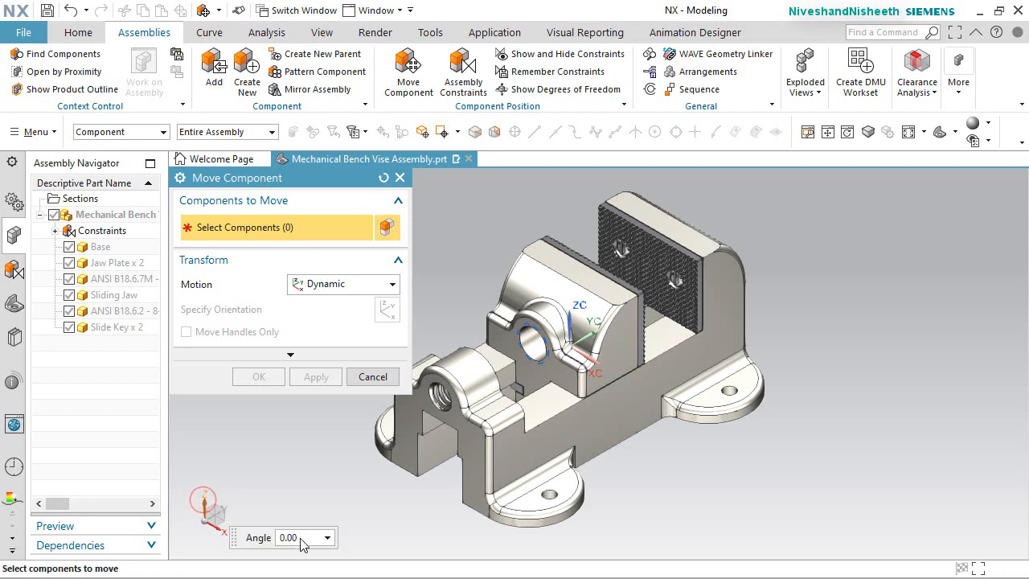
{"action": "type", "text": "180"}
{"action": "key", "text": "Return"}
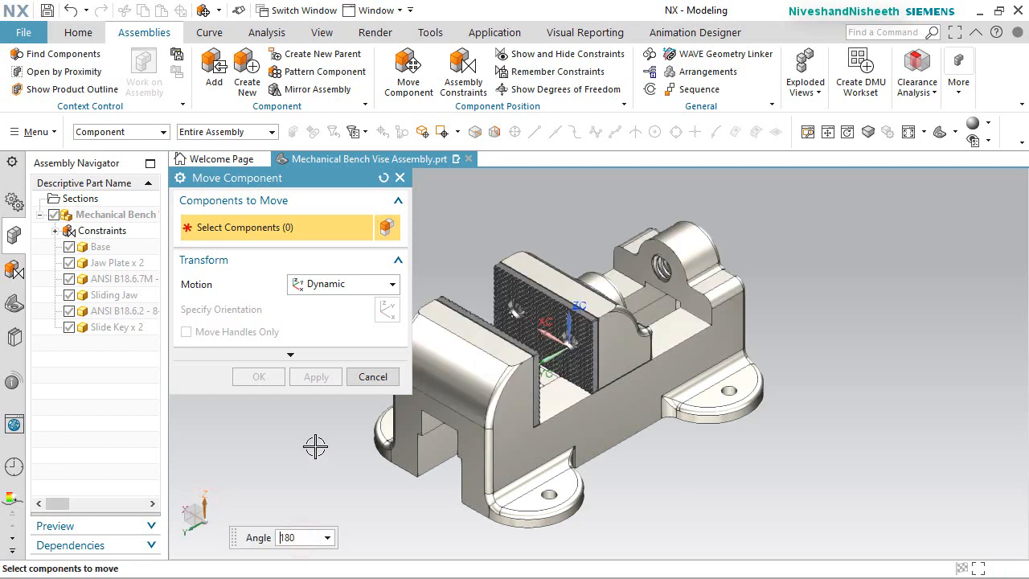
{"action": "scroll", "coordinate": [484, 366], "scroll_direction": "up", "scroll_amount": 3}
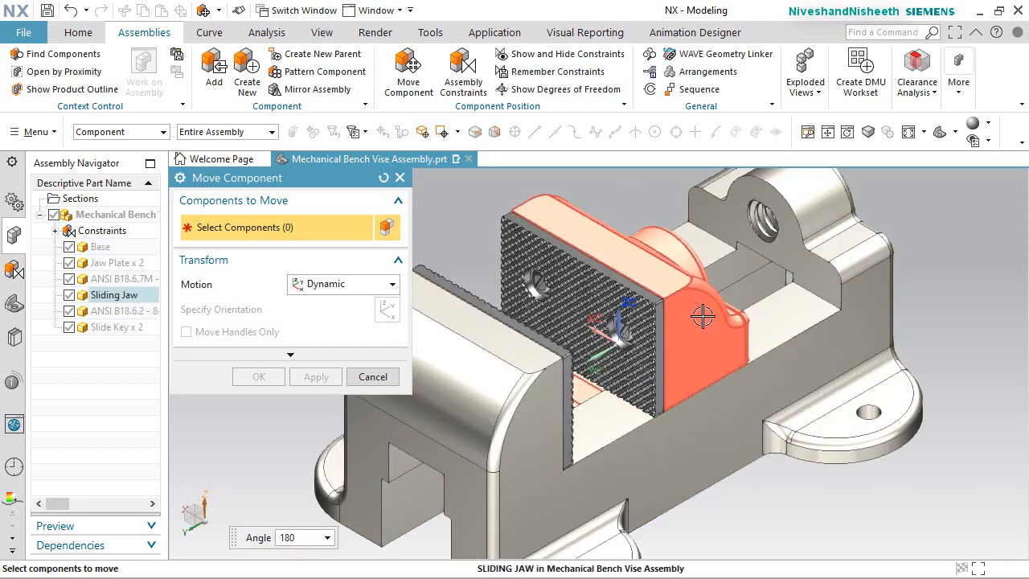
{"action": "left_click", "coordinate": [700, 317]}
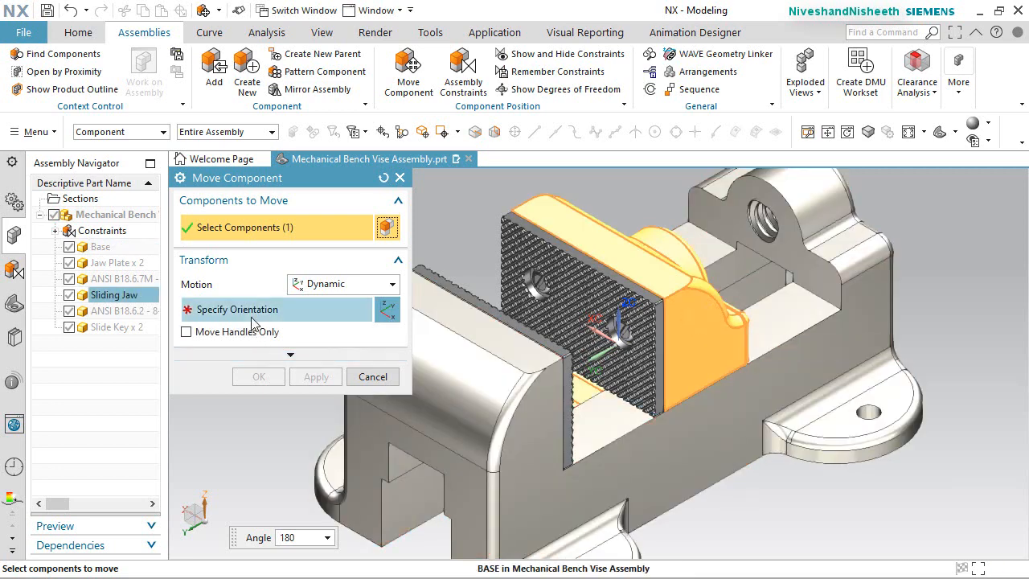
{"action": "left_click", "coordinate": [252, 314]}
{"action": "left_click_drag", "start_coordinate": [661, 296], "coordinate": [739, 313]}
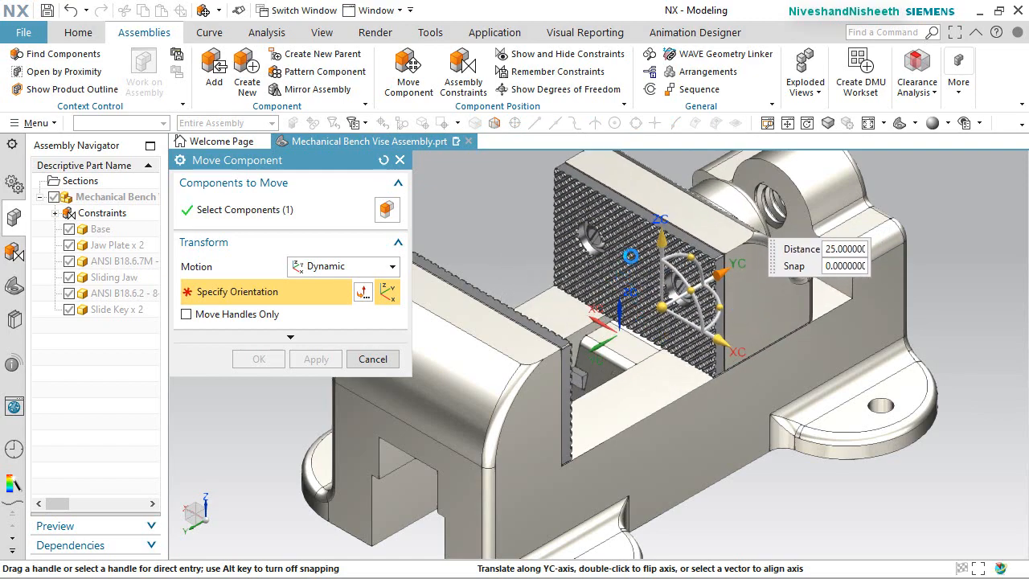
Try shifting the sliding jaw by -30 along the YC axis while viewing its underside, and discard the trial movement
{"action": "middle_click_drag", "start_coordinate": [631, 233], "coordinate": [719, 366]}
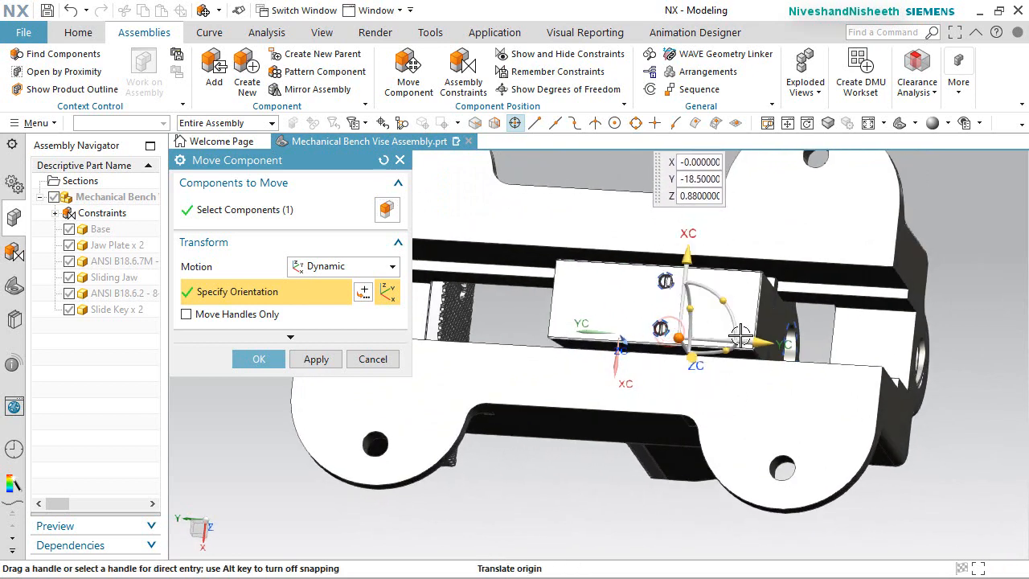
{"action": "left_click", "coordinate": [782, 346]}
{"action": "left_click_drag", "start_coordinate": [783, 346], "coordinate": [620, 361]}
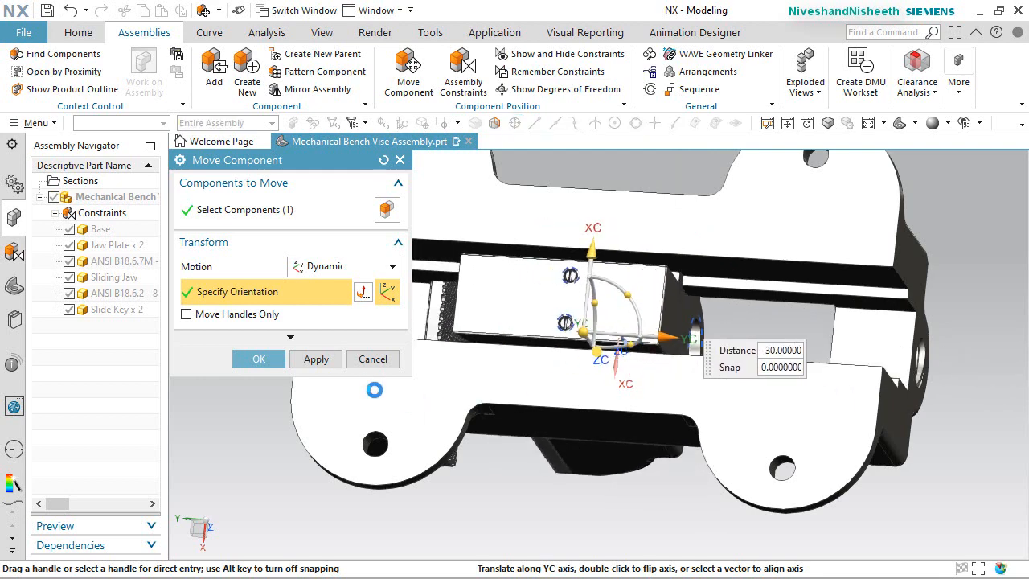
{"action": "left_click", "coordinate": [373, 359]}
{"action": "left_click", "coordinate": [403, 323]}
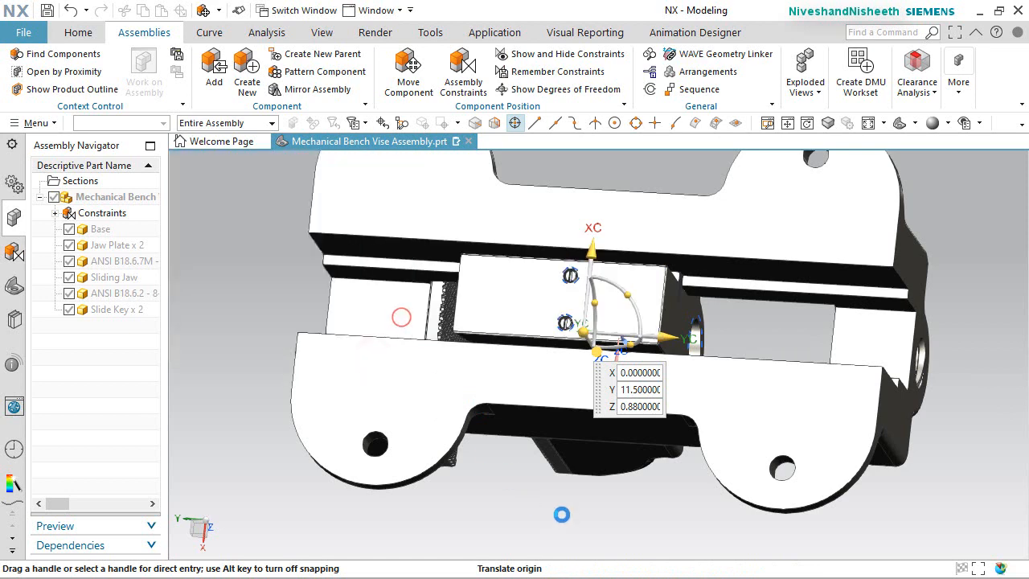
{"action": "middle_click_drag", "start_coordinate": [562, 514], "coordinate": [562, 515]}
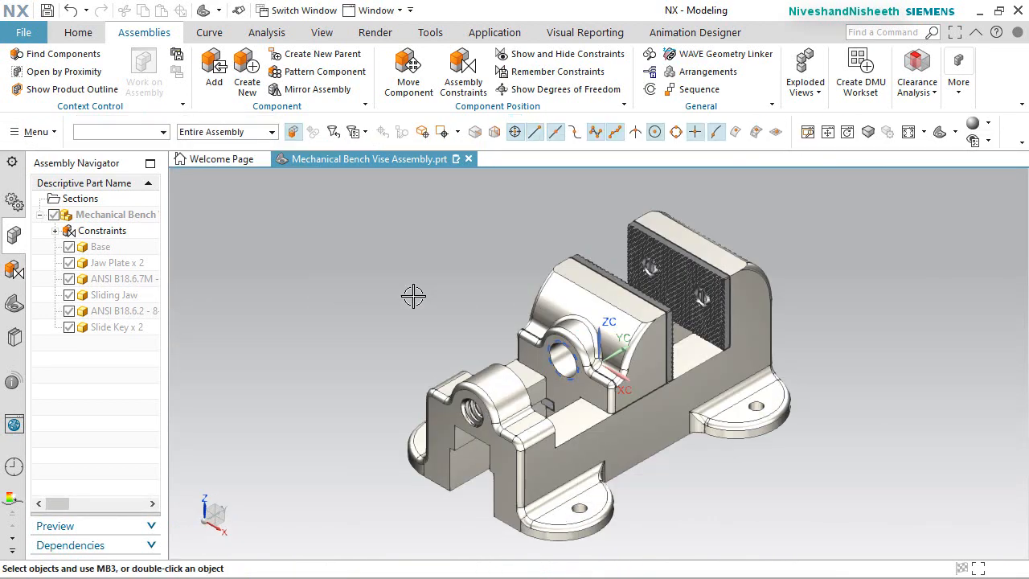
Save the assembly and load Vise Screw.prt as the component to add, with a count of 1
{"action": "key", "text": "ctrl+s"}
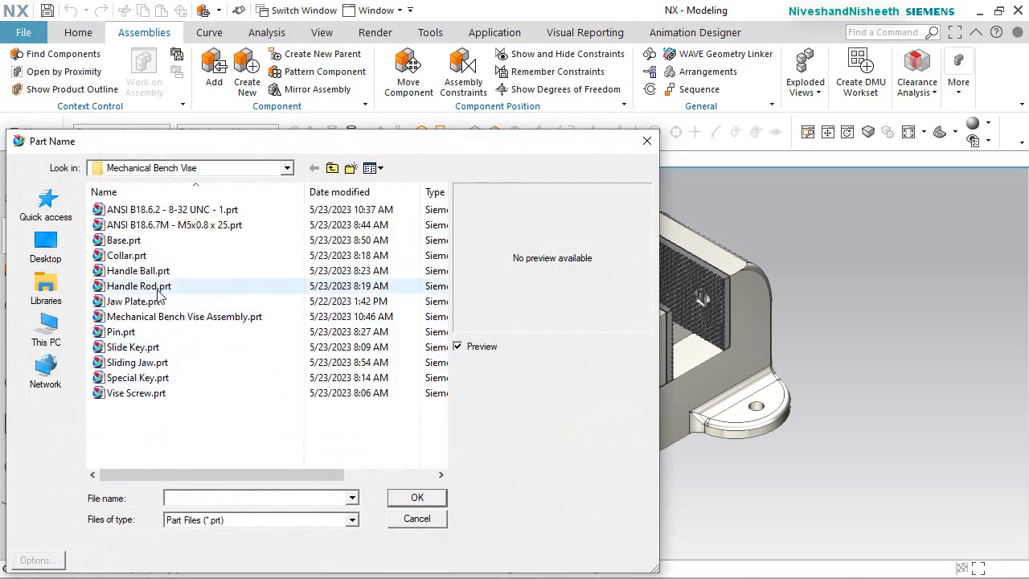
{"action": "left_click", "coordinate": [156, 392]}
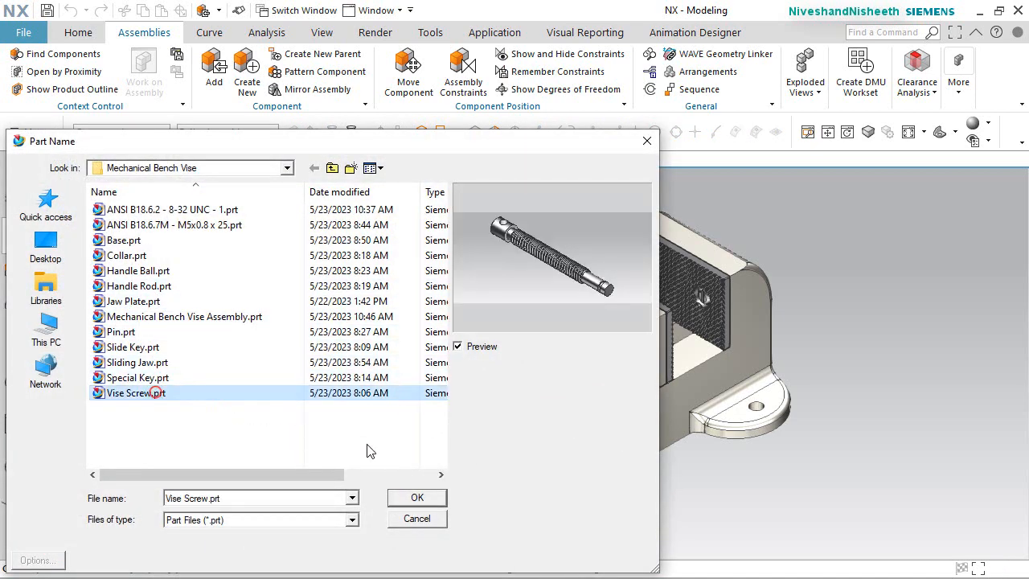
{"action": "left_click", "coordinate": [424, 501]}
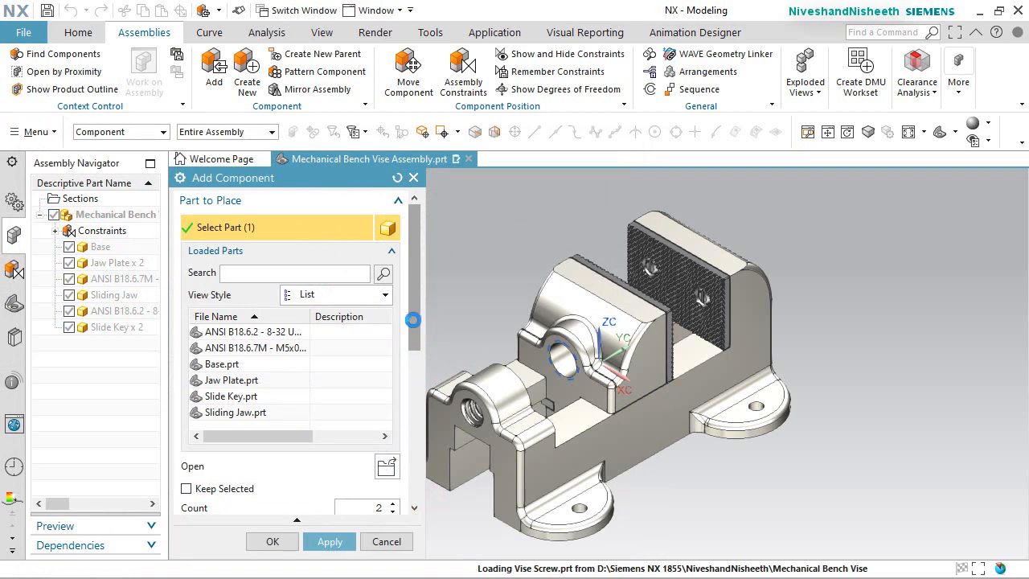
{"action": "left_click_drag", "start_coordinate": [415, 332], "coordinate": [398, 391]}
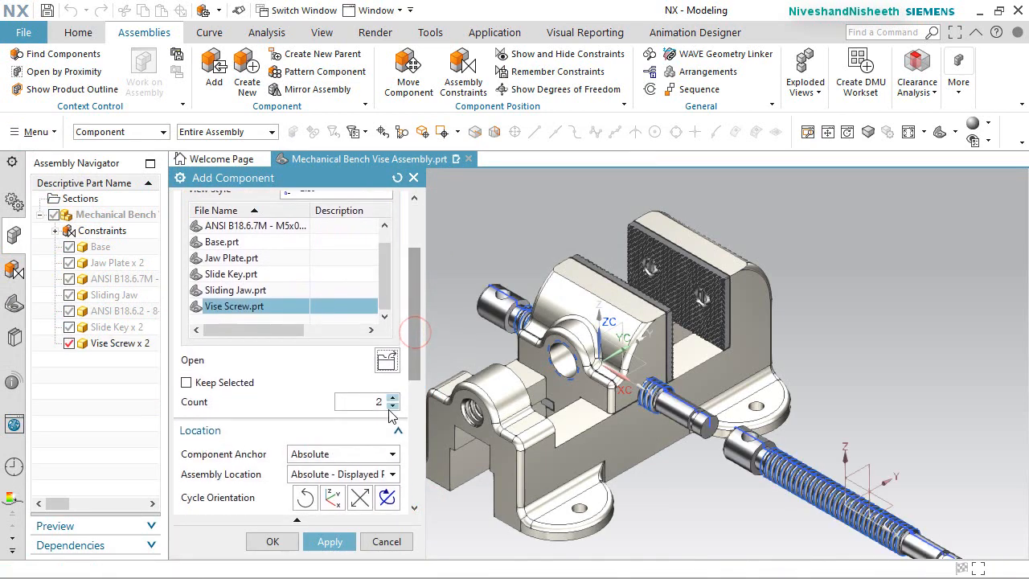
{"action": "left_click", "coordinate": [392, 406]}
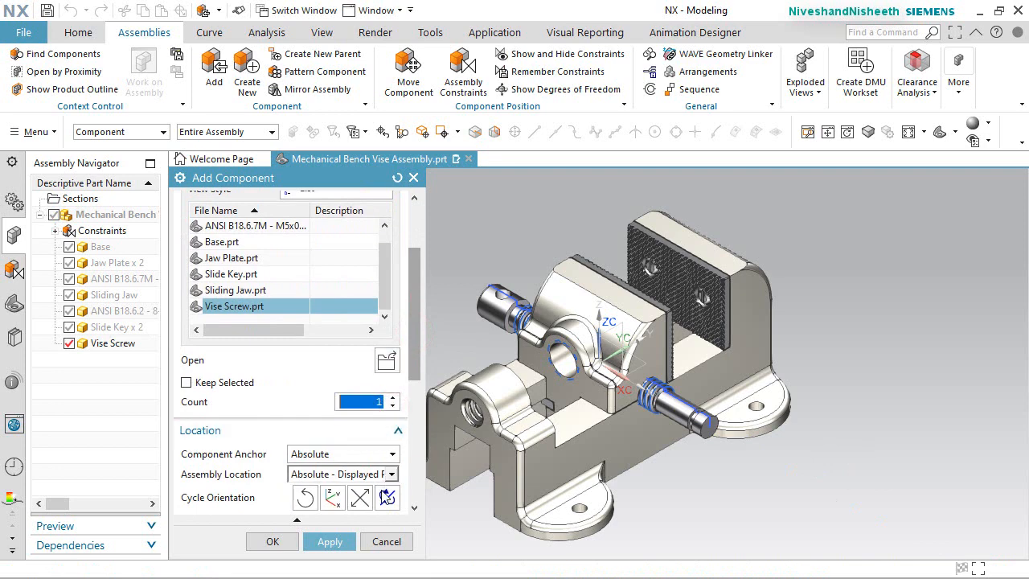
Place the vise screw with assembly location Absolute - Work Part, rotated 90° about the ZC axis and shifted clear of the vise
{"action": "left_click", "coordinate": [374, 475]}
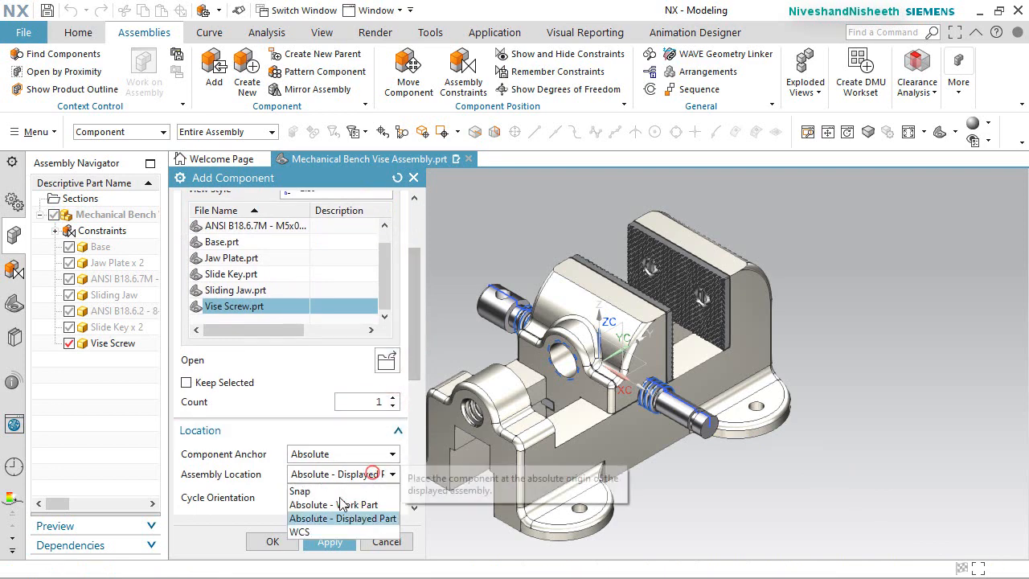
{"action": "left_click", "coordinate": [334, 502]}
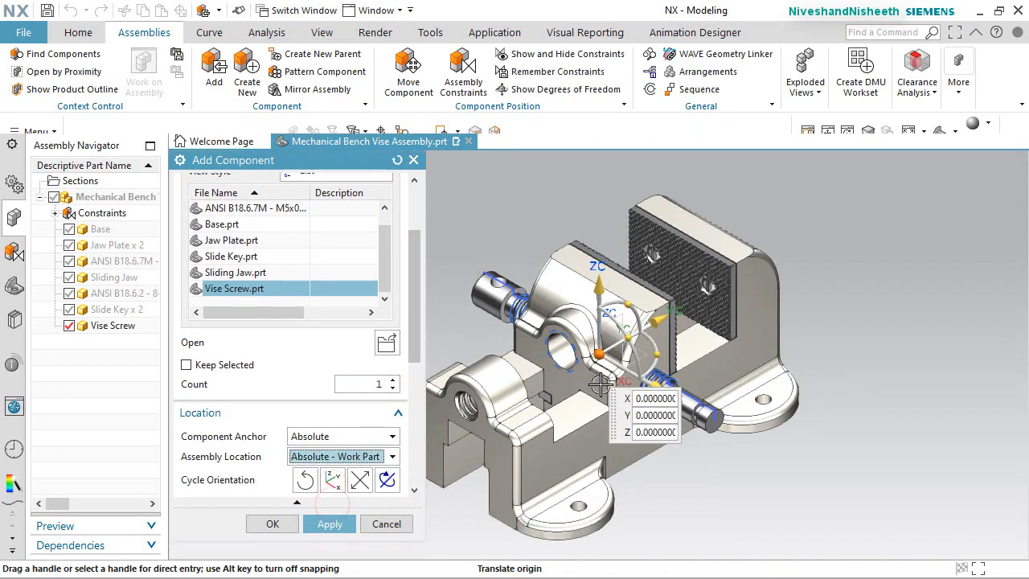
{"action": "left_click_drag", "start_coordinate": [658, 361], "coordinate": [598, 279]}
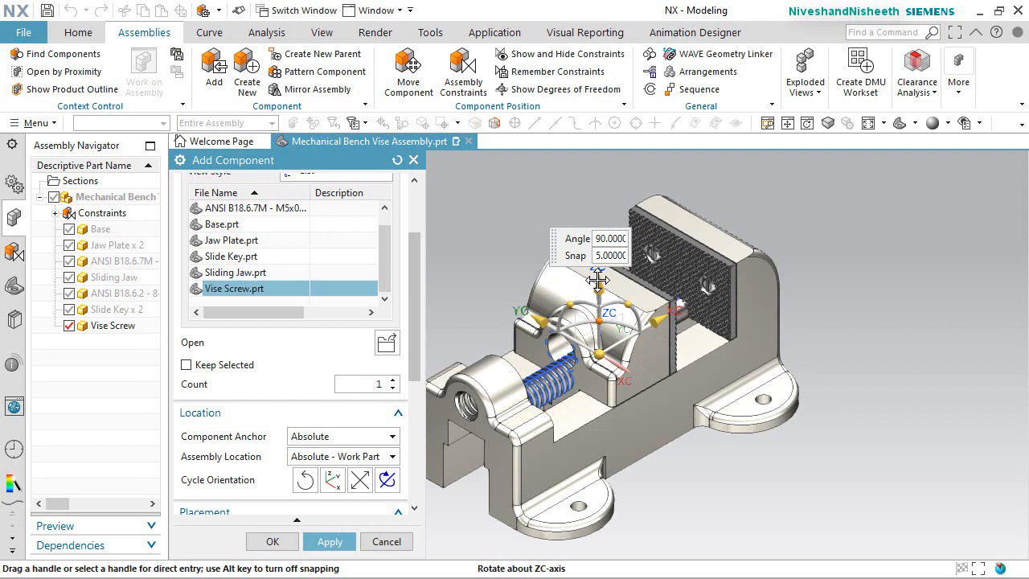
{"action": "scroll", "coordinate": [761, 248], "scroll_direction": "down", "scroll_amount": 2}
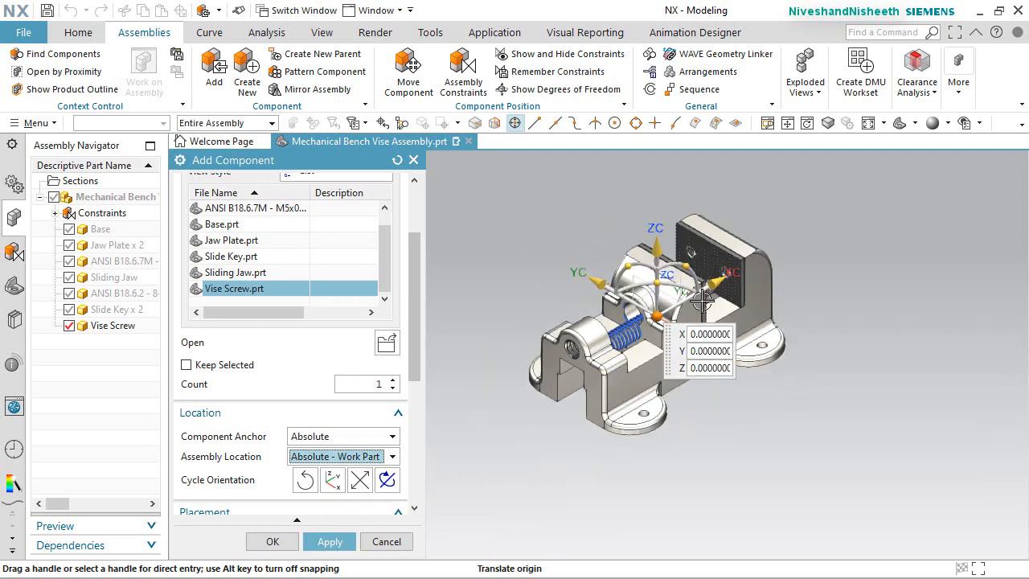
{"action": "left_click_drag", "start_coordinate": [617, 337], "coordinate": [492, 280]}
{"action": "left_click", "coordinate": [274, 542]}
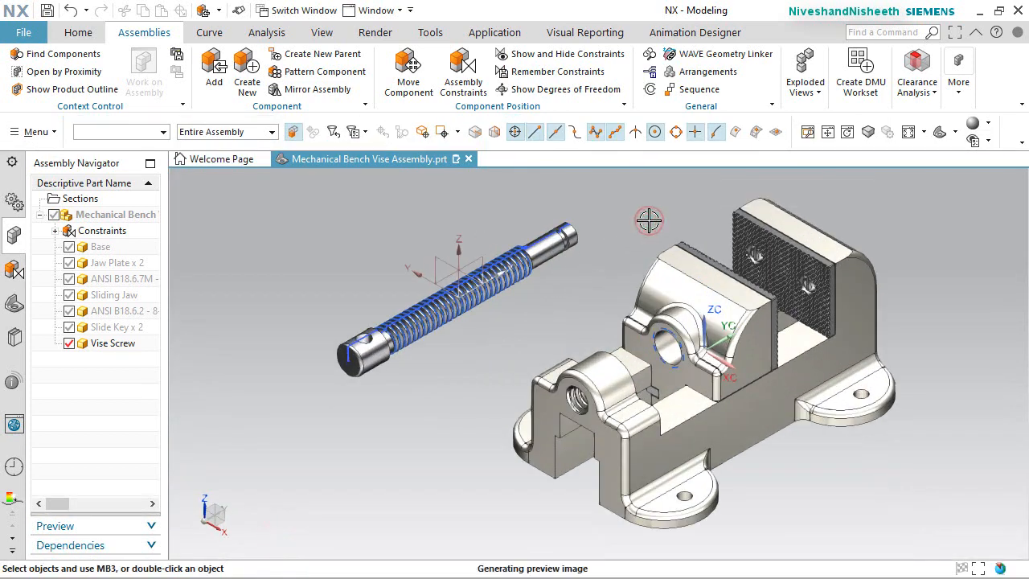
Hide all curves and sketches in the assembly and save the file
{"action": "left_click", "coordinate": [322, 32]}
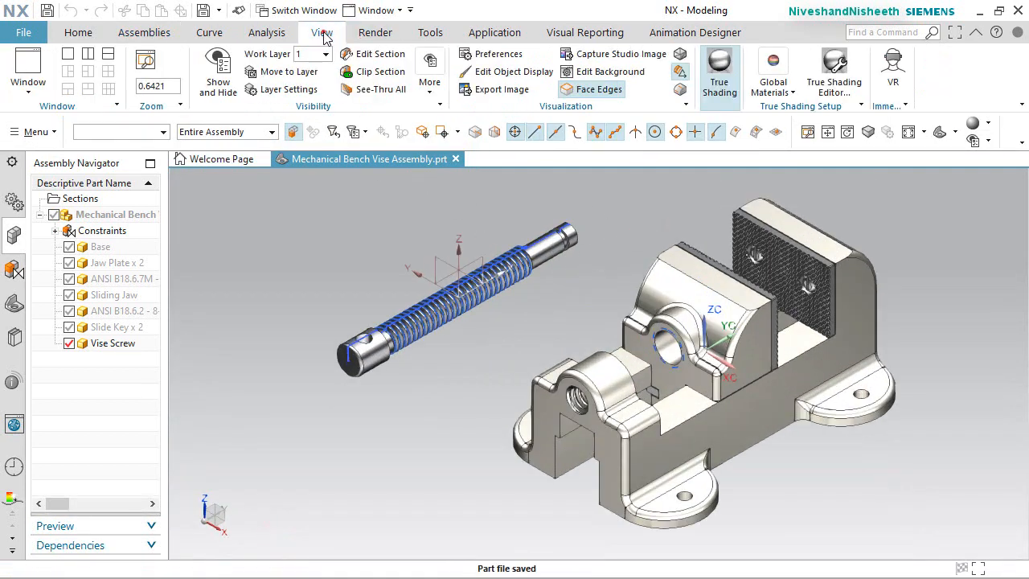
{"action": "left_click", "coordinate": [253, 93]}
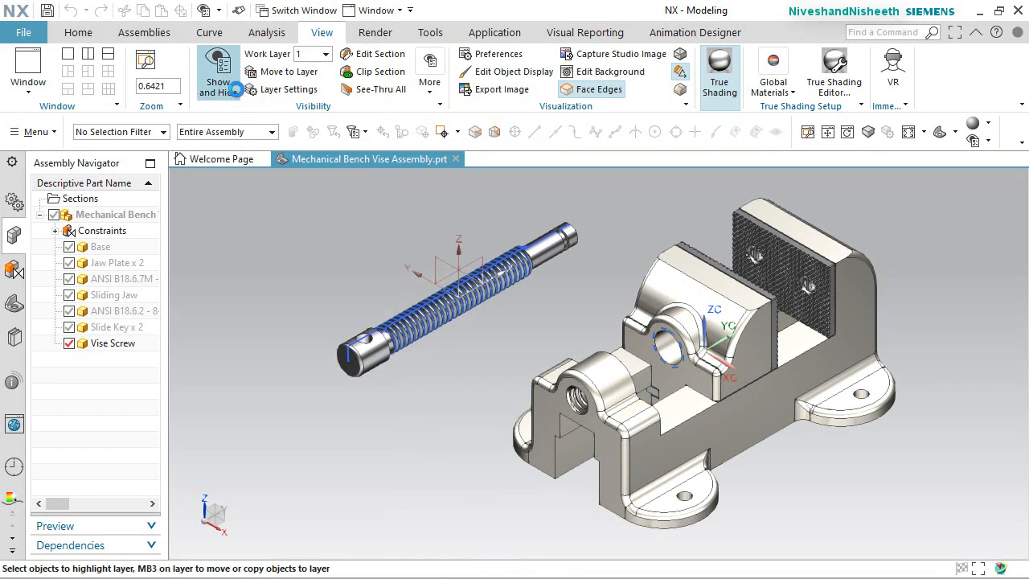
{"action": "left_click", "coordinate": [236, 90]}
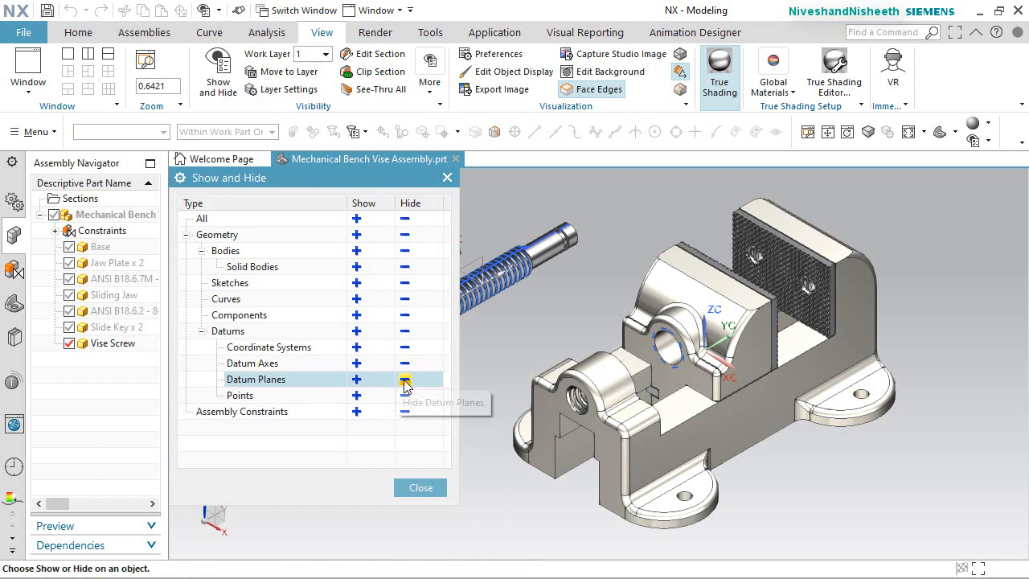
{"action": "left_click", "coordinate": [404, 299]}
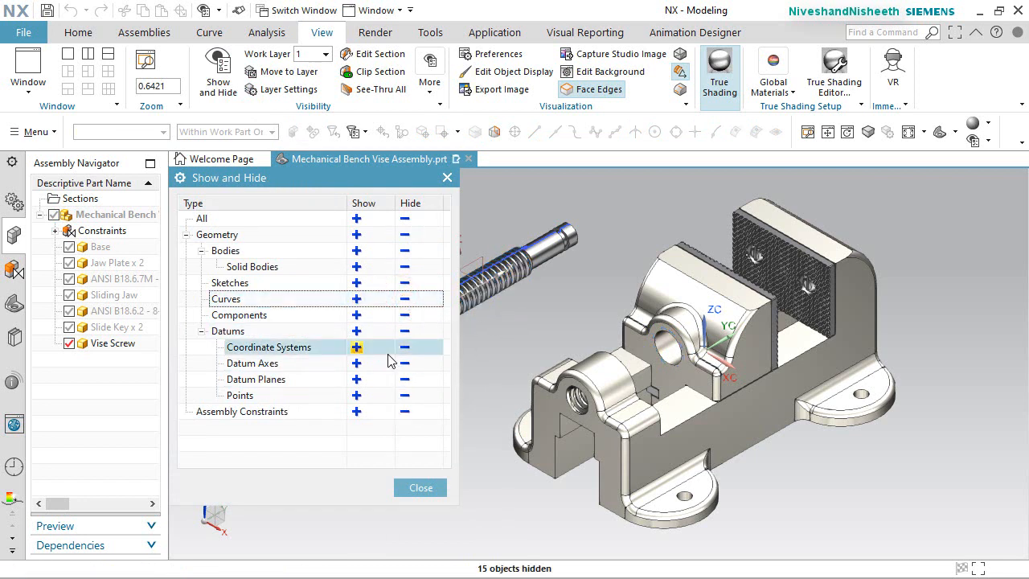
{"action": "left_click", "coordinate": [406, 284]}
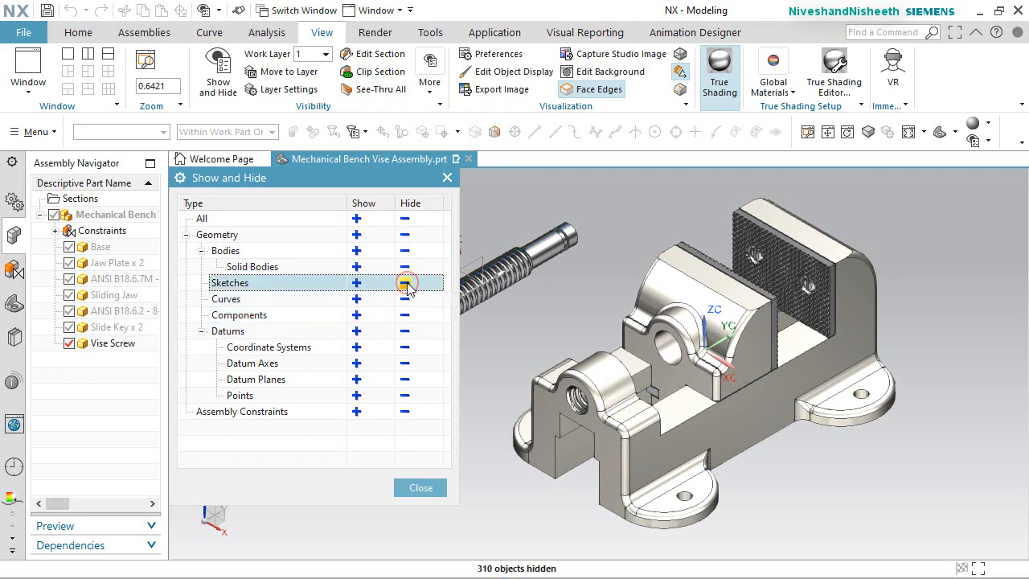
{"action": "left_click", "coordinate": [410, 488]}
{"action": "scroll", "coordinate": [436, 278], "scroll_direction": "up", "scroll_amount": 3}
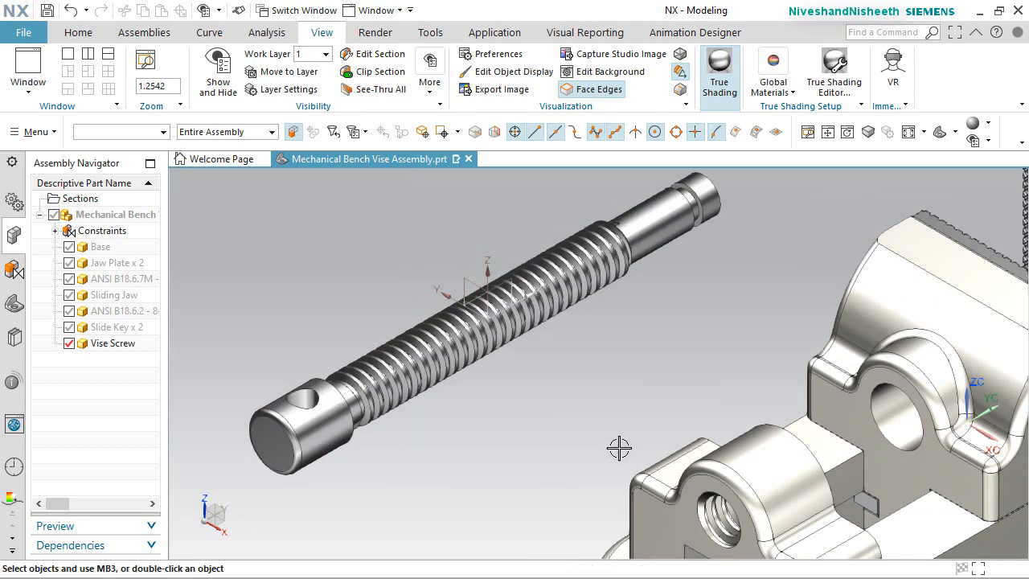
{"action": "key", "text": "ctrl+s"}
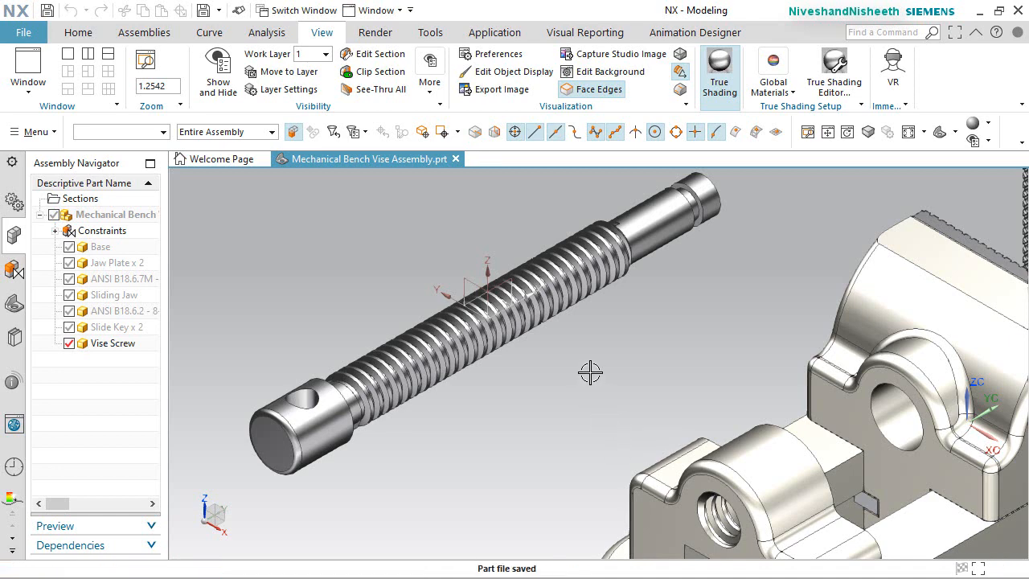
Align the vise screw's centerline with the centerline of the base's threaded hole, using a Touch/Align constraint with Infer Center/Axis orientation
{"action": "scroll", "coordinate": [563, 356], "scroll_direction": "down", "scroll_amount": 4}
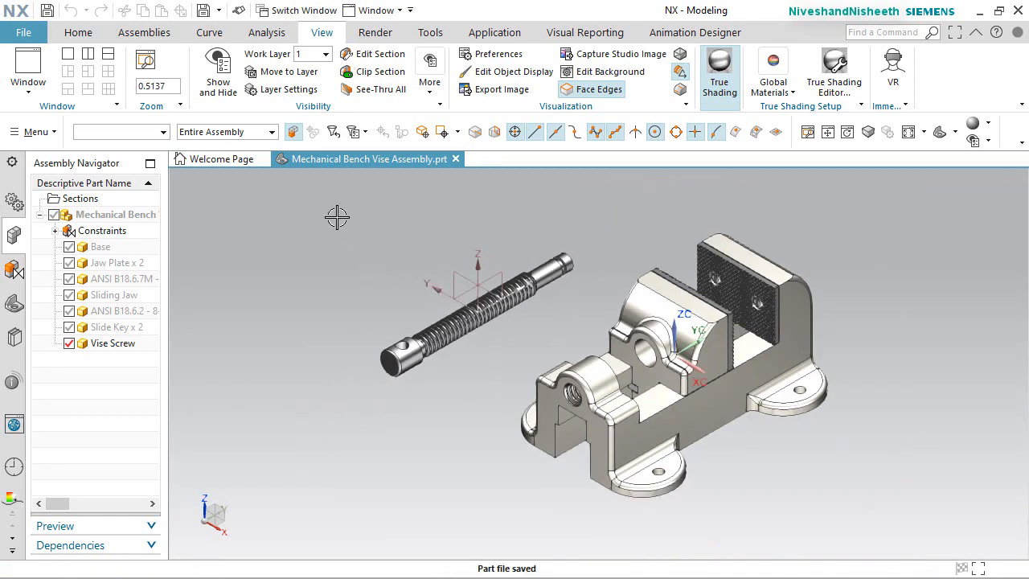
{"action": "left_click", "coordinate": [145, 32]}
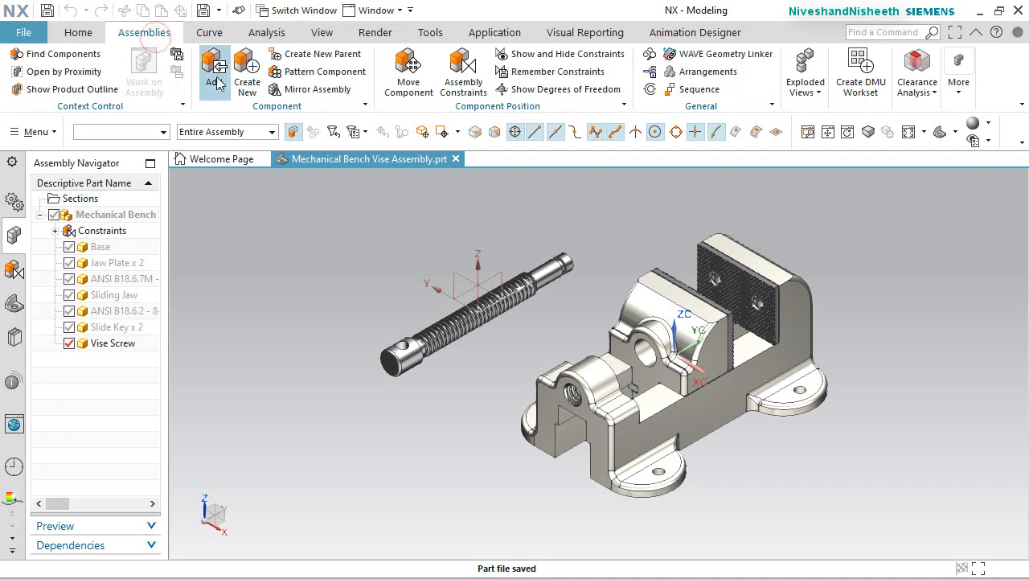
{"action": "left_click", "coordinate": [456, 85]}
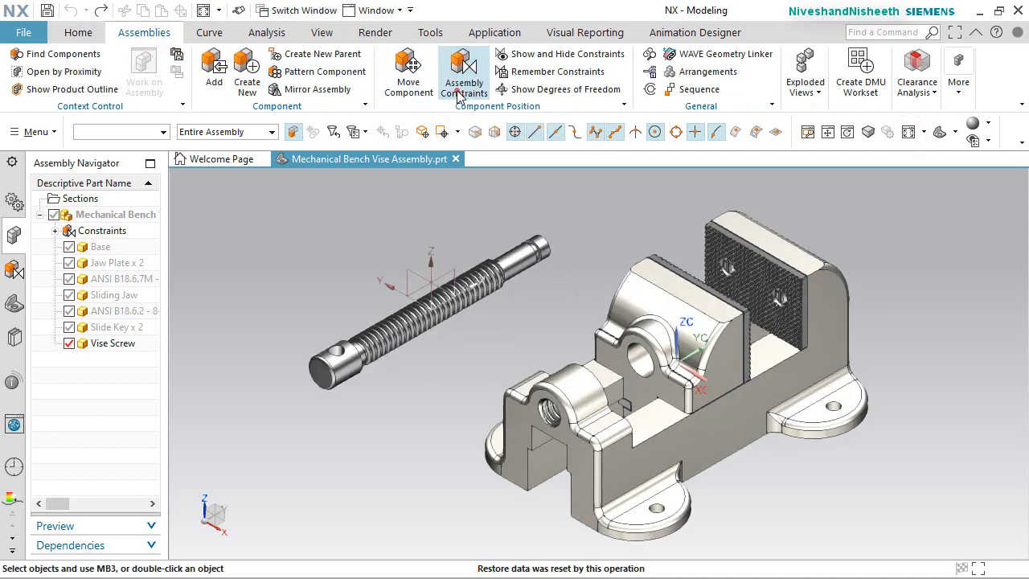
{"action": "left_click", "coordinate": [456, 91]}
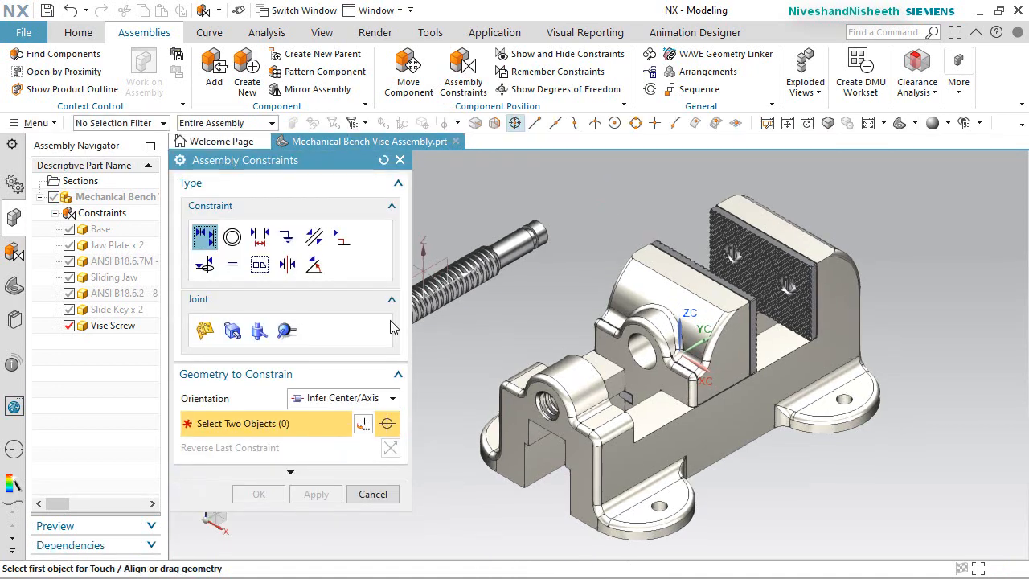
{"action": "scroll", "coordinate": [561, 358], "scroll_direction": "down", "scroll_amount": 2}
{"action": "scroll", "coordinate": [505, 343], "scroll_direction": "down", "scroll_amount": 4}
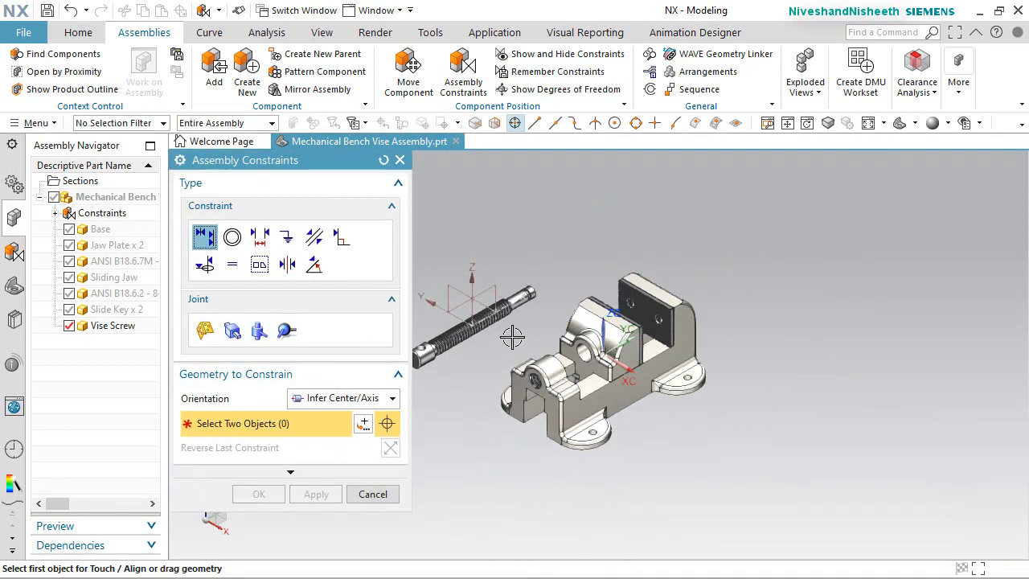
{"action": "scroll", "coordinate": [464, 349], "scroll_direction": "up", "scroll_amount": 6}
{"action": "scroll", "coordinate": [464, 349], "scroll_direction": "up", "scroll_amount": 5}
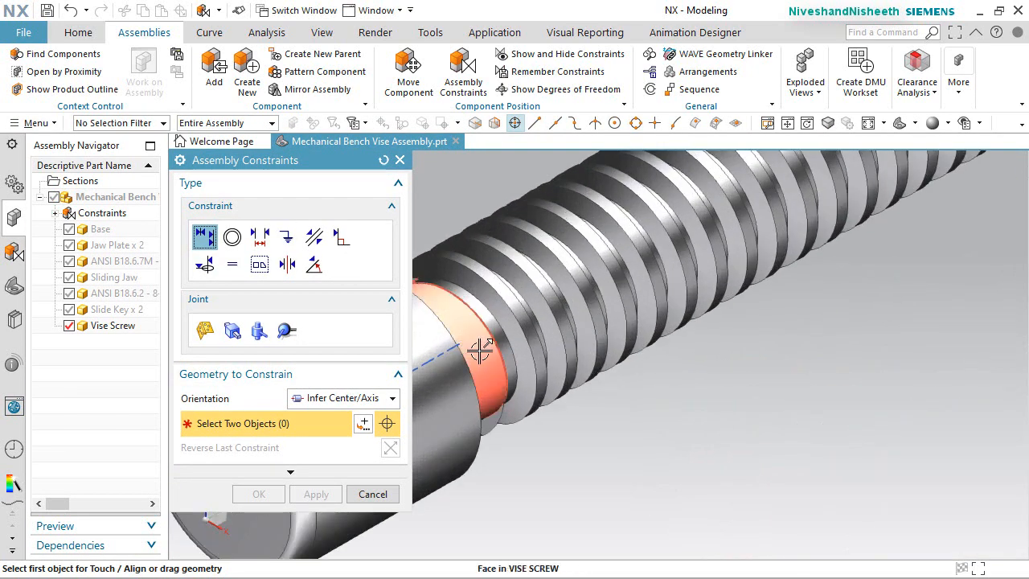
{"action": "left_click", "coordinate": [480, 350]}
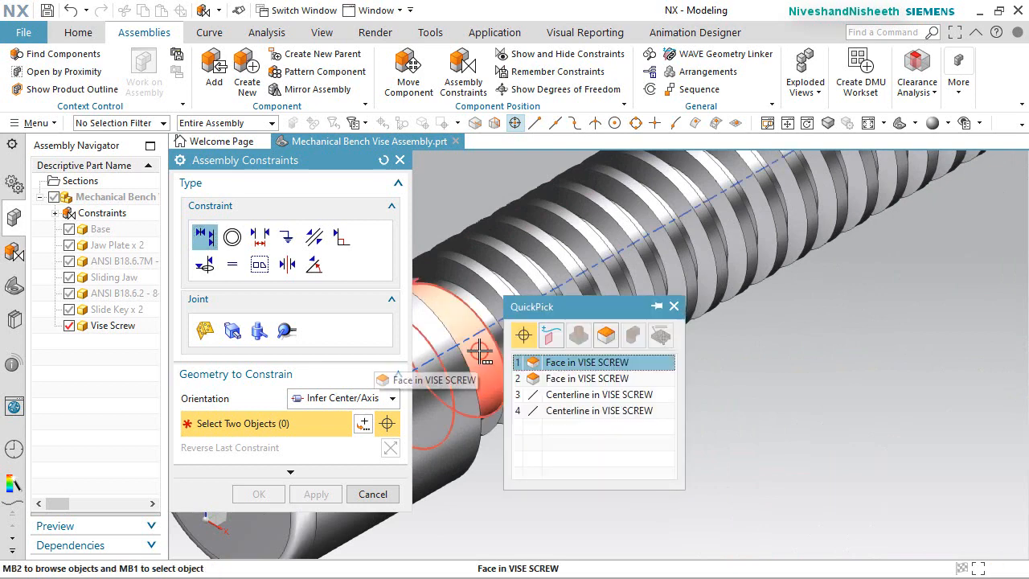
{"action": "left_click", "coordinate": [567, 396]}
{"action": "scroll", "coordinate": [567, 396], "scroll_direction": "down", "scroll_amount": 6}
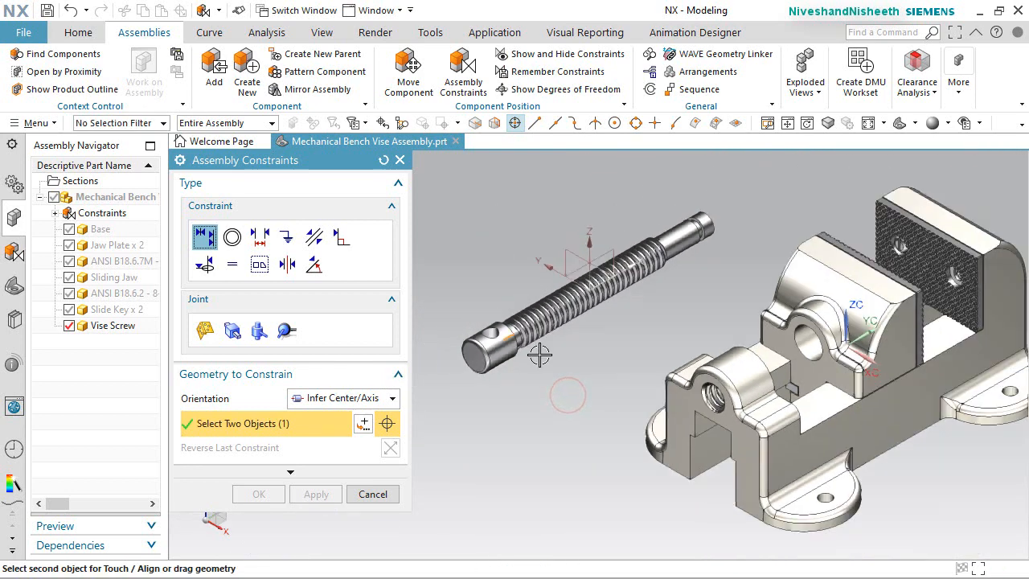
{"action": "scroll", "coordinate": [702, 399], "scroll_direction": "up", "scroll_amount": 6}
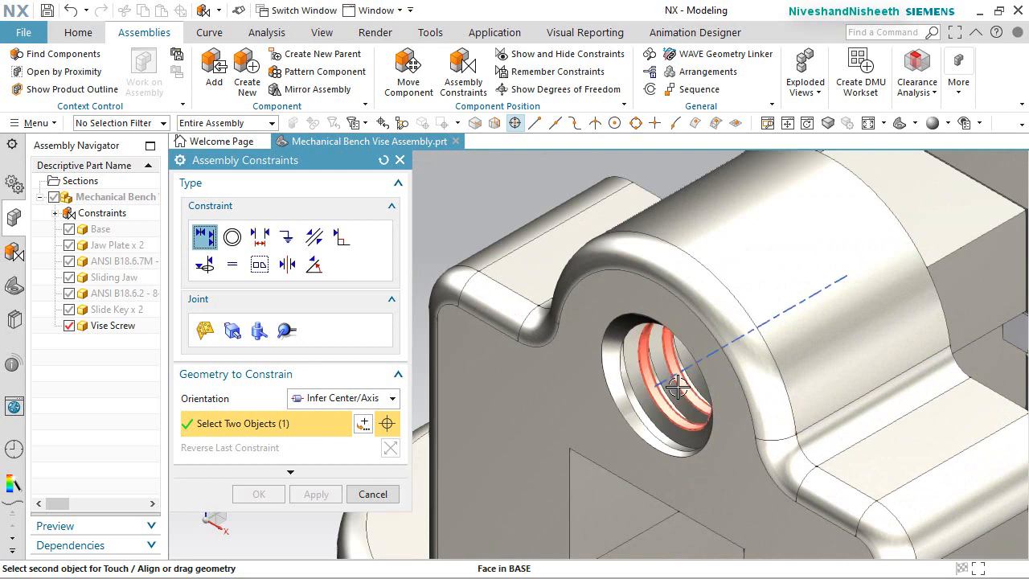
{"action": "left_click", "coordinate": [679, 384]}
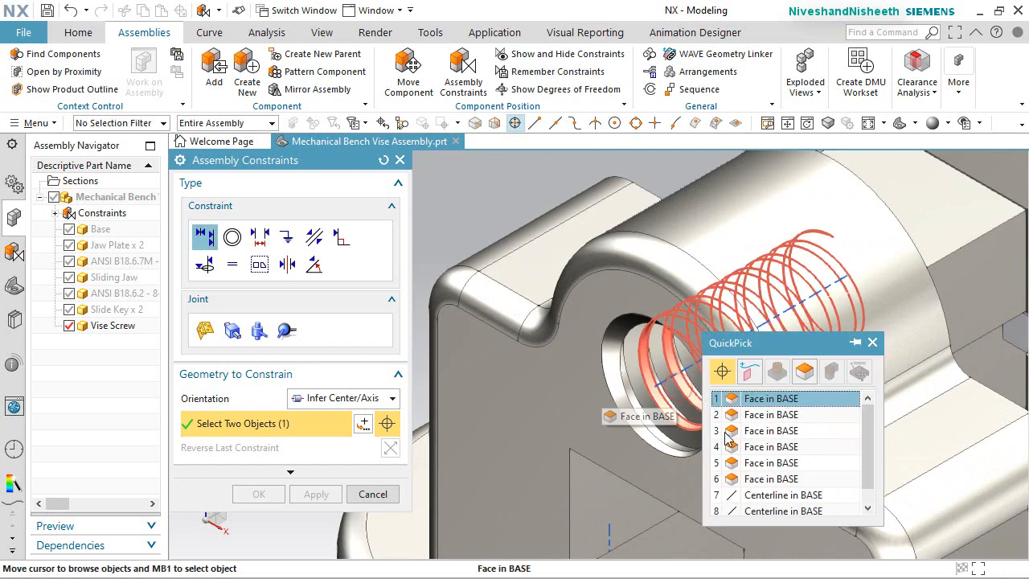
{"action": "left_click", "coordinate": [768, 495]}
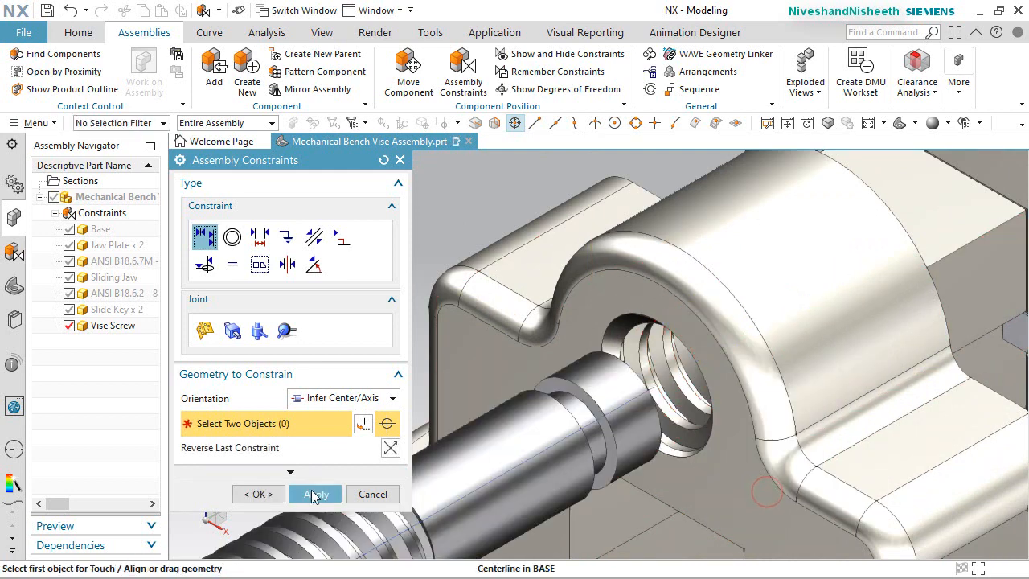
{"action": "left_click", "coordinate": [259, 494]}
Move the vise screw dynamically along its XC axis through the base's threaded hole toward the sliding jaw, to Y about -100.84
{"action": "scroll", "coordinate": [635, 265], "scroll_direction": "down", "scroll_amount": 6}
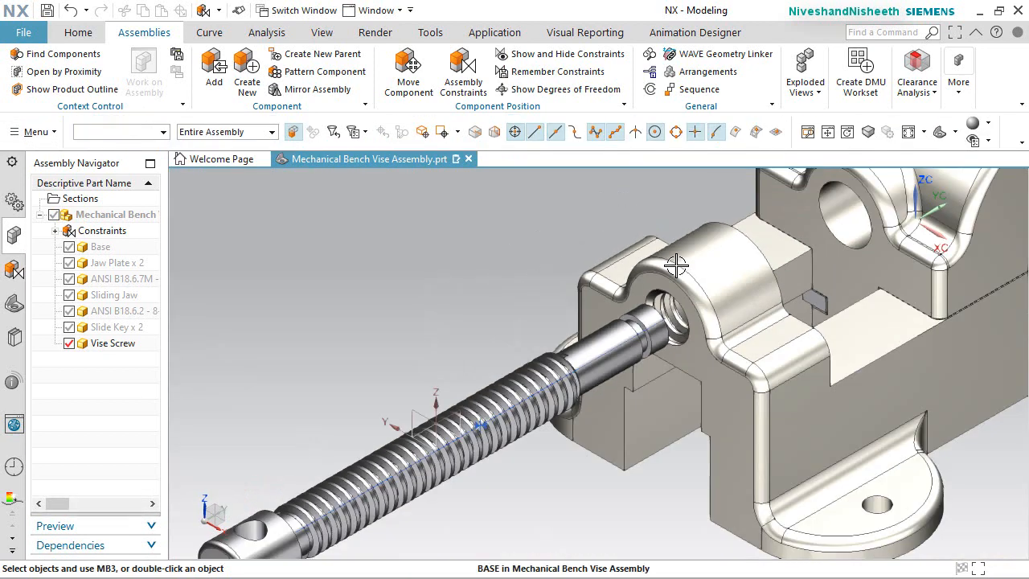
{"action": "scroll", "coordinate": [585, 275], "scroll_direction": "up", "scroll_amount": 2}
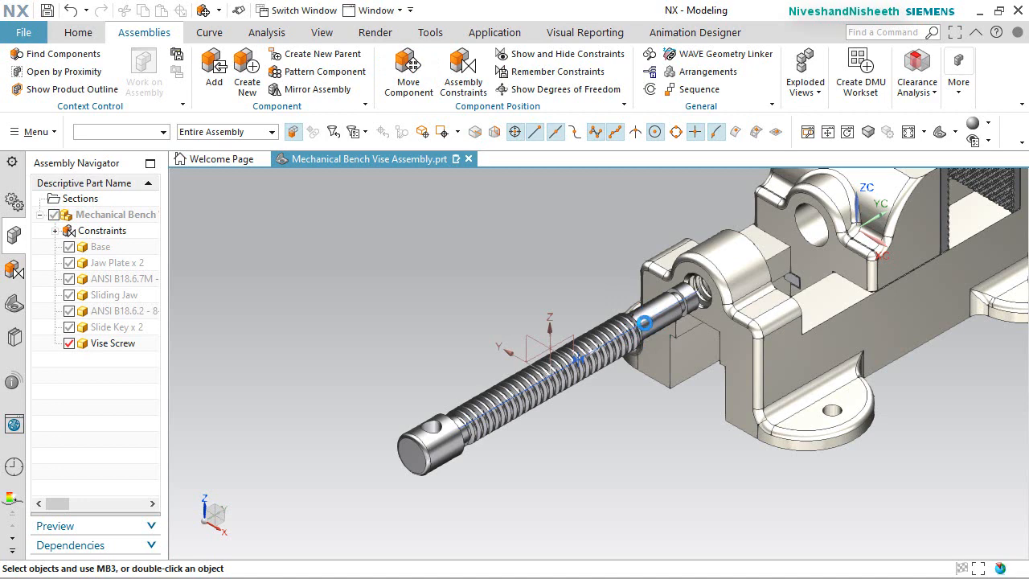
{"action": "left_click", "coordinate": [644, 323]}
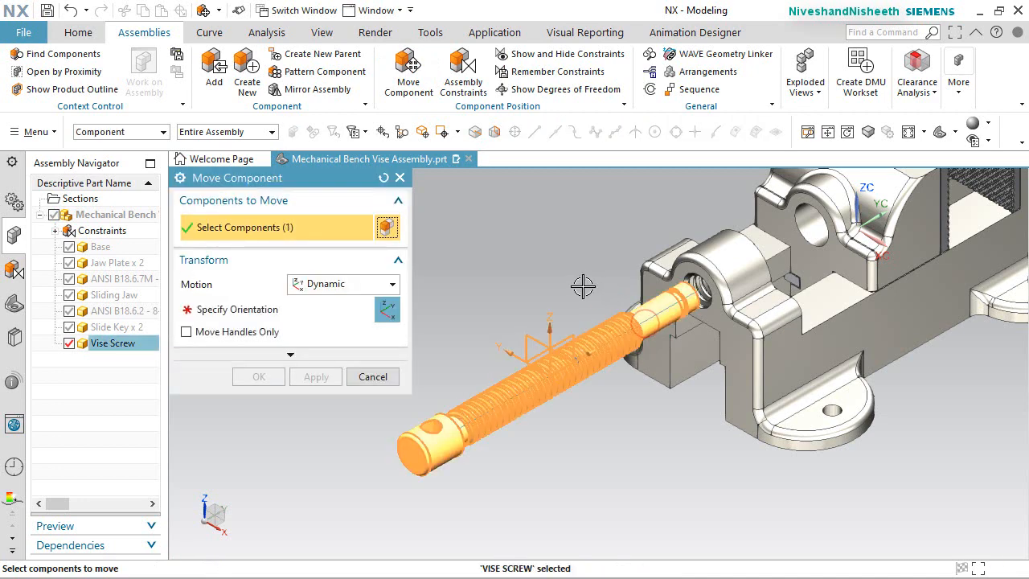
{"action": "left_click", "coordinate": [293, 320]}
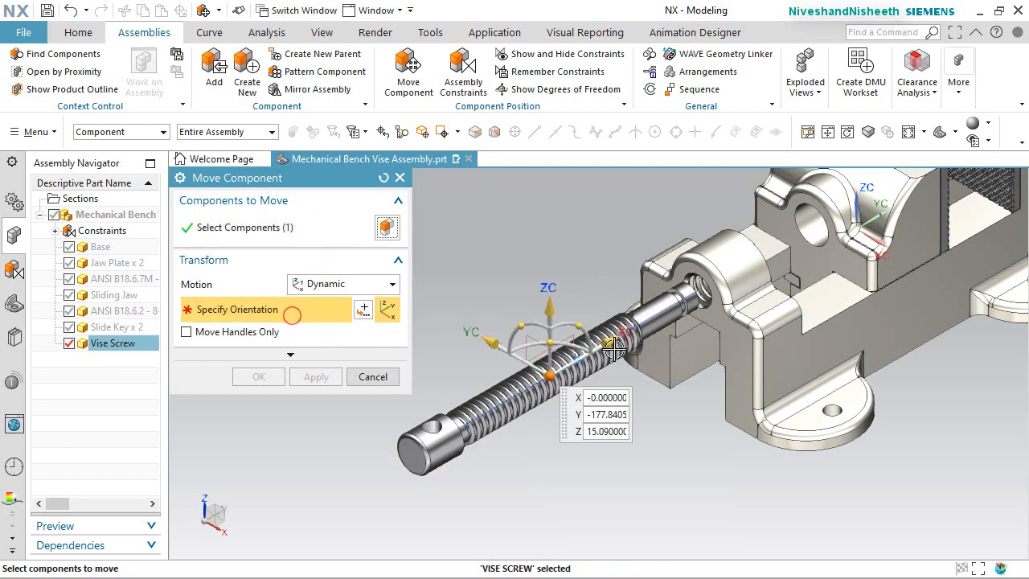
{"action": "left_click", "coordinate": [635, 321]}
{"action": "left_click_drag", "start_coordinate": [636, 321], "coordinate": [746, 275]}
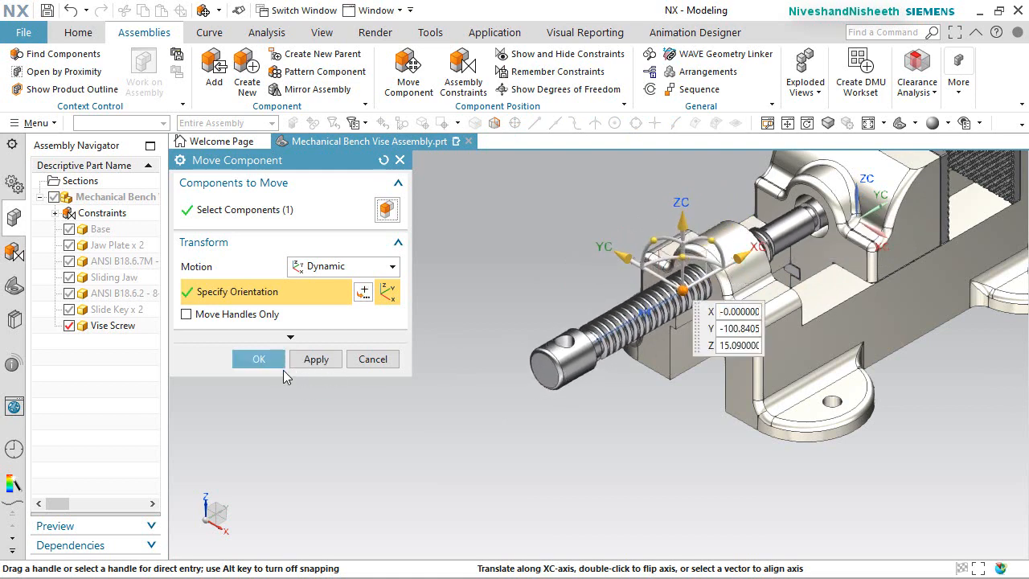
{"action": "left_click", "coordinate": [262, 358]}
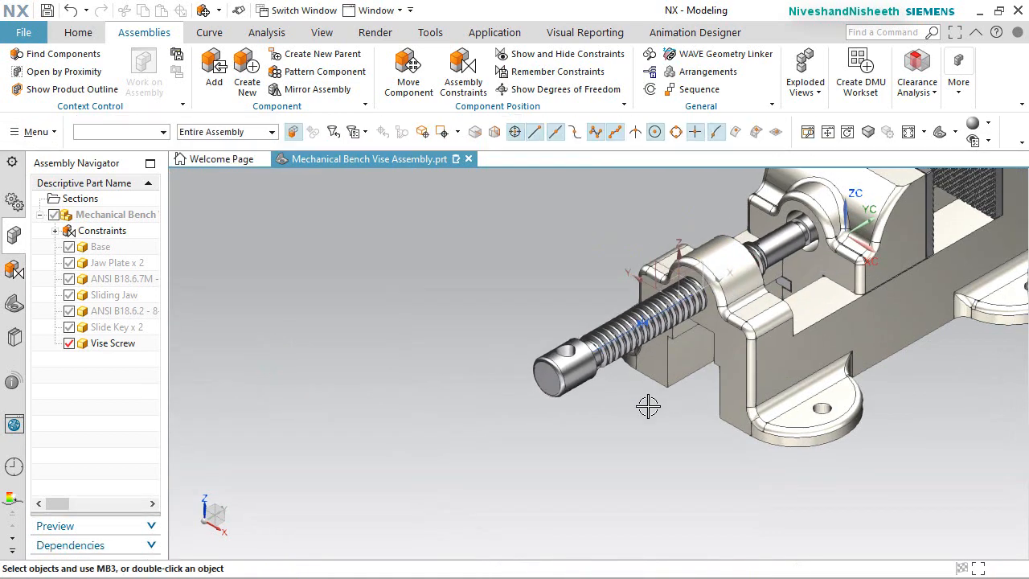
Save the assembly and load Handle Rod.prt as the component to add
{"action": "scroll", "coordinate": [648, 407], "scroll_direction": "down", "scroll_amount": 2}
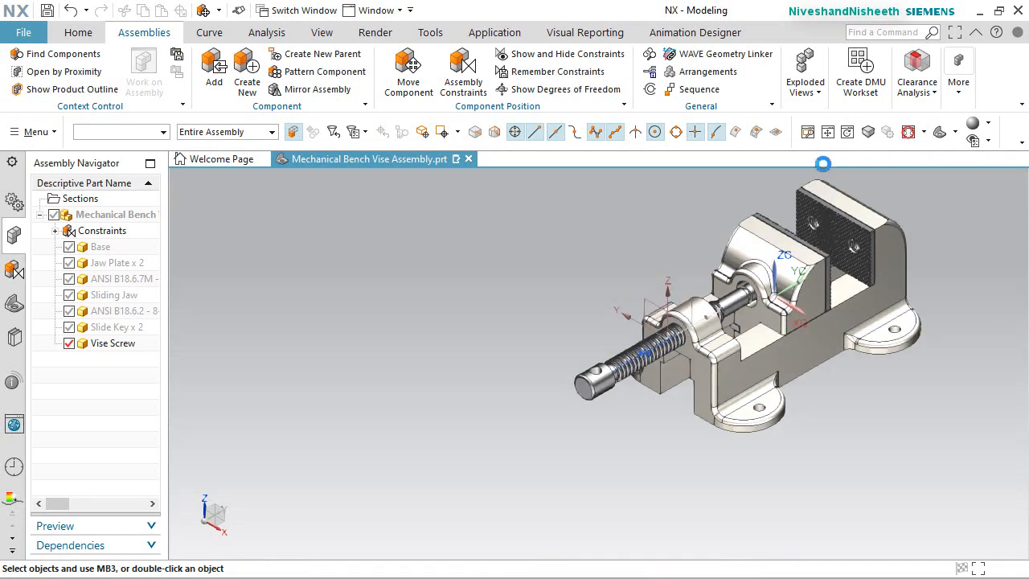
{"action": "left_click", "coordinate": [390, 322]}
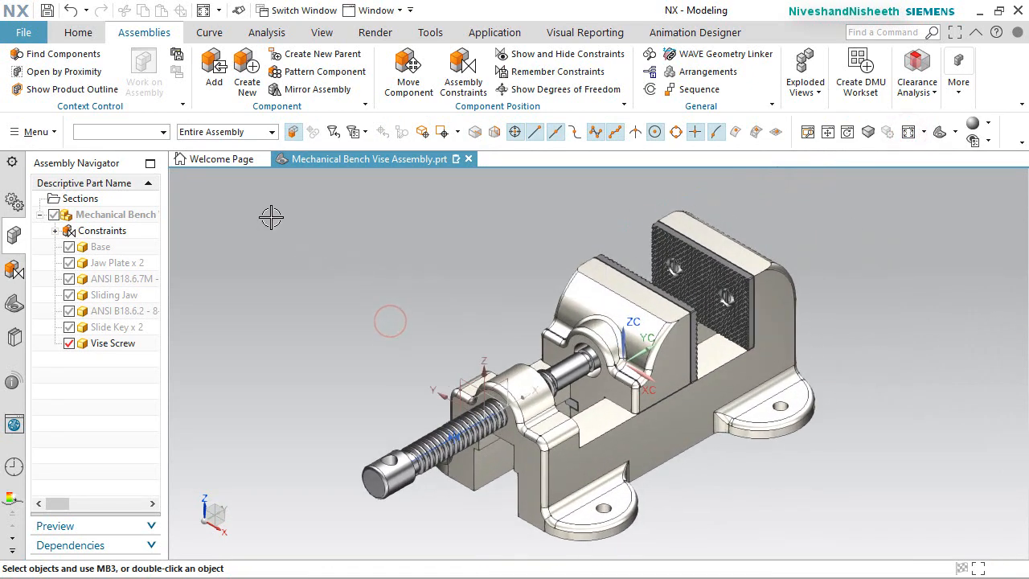
{"action": "key", "text": "ctrl+s"}
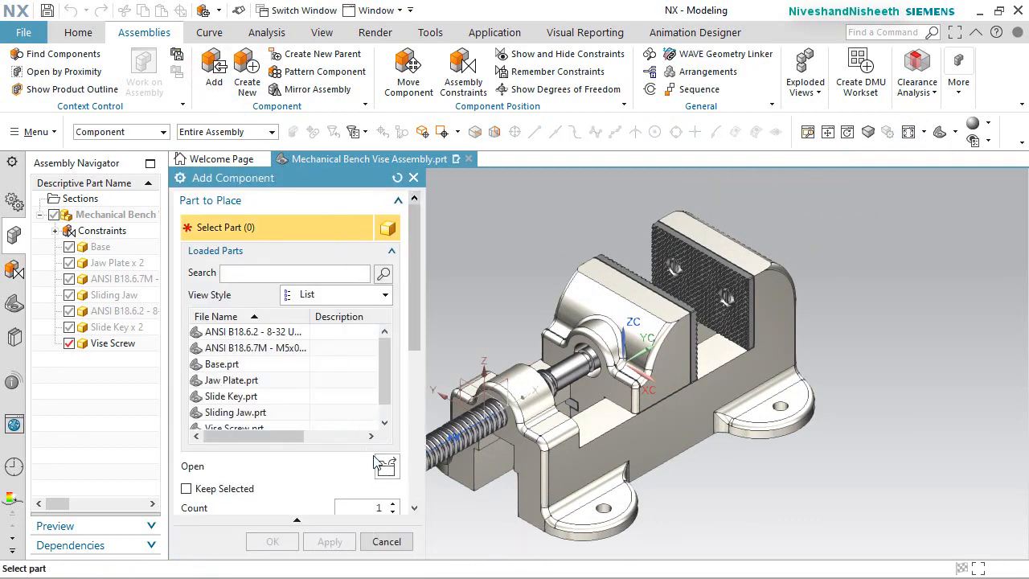
{"action": "left_click", "coordinate": [389, 471]}
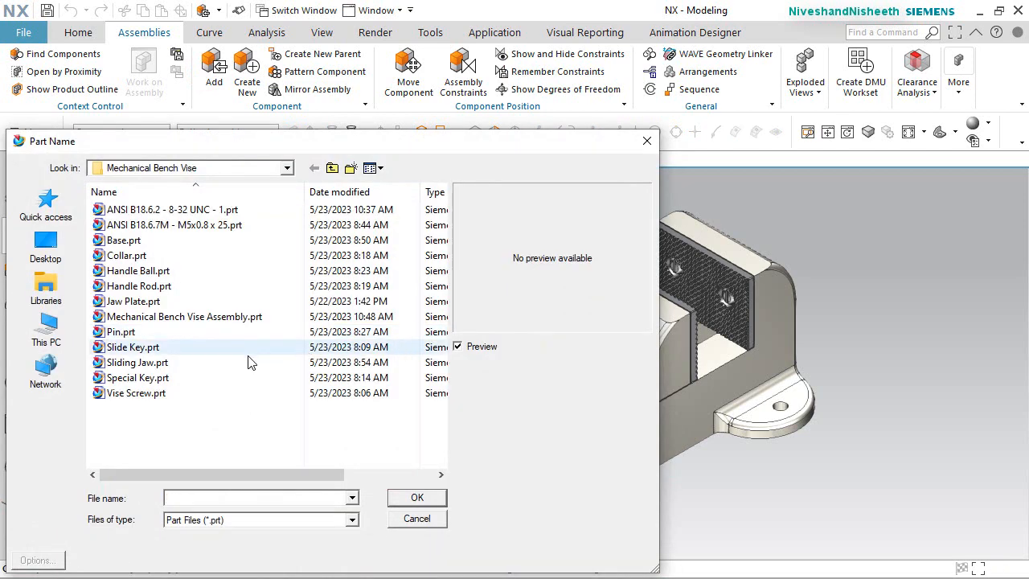
{"action": "left_click", "coordinate": [138, 286]}
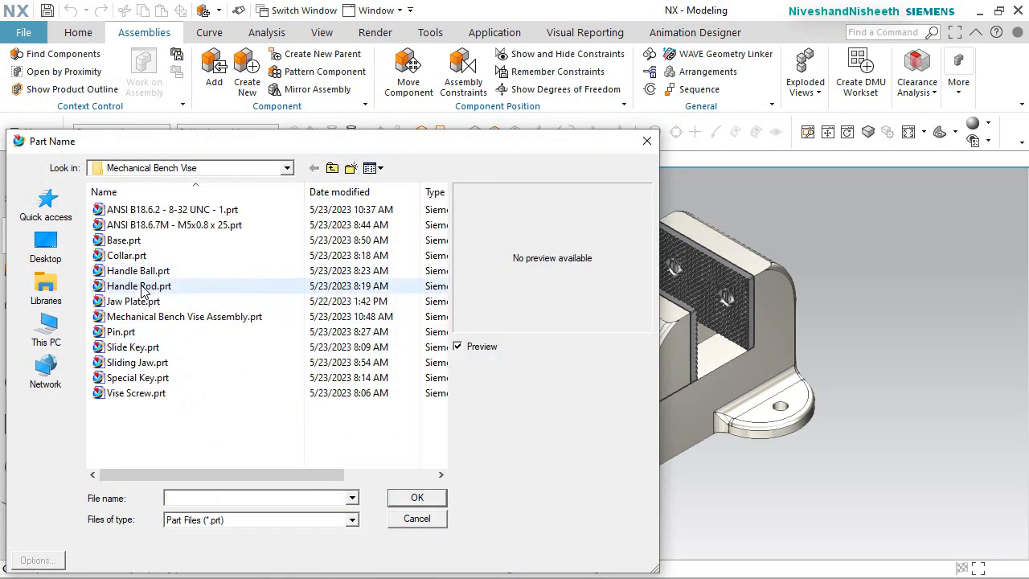
{"action": "left_click", "coordinate": [417, 499]}
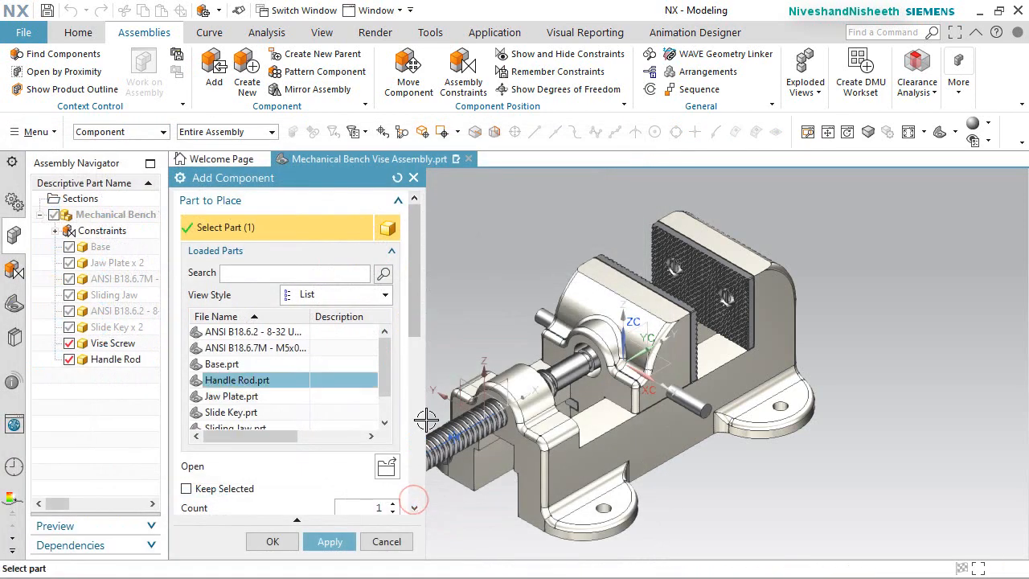
Place the handle rod with assembly location Absolute - Displayed Part, standing vertically beside the vise screw head at about X -34.19, Y -193.78
{"action": "scroll", "coordinate": [406, 526], "scroll_direction": "down", "scroll_amount": 5}
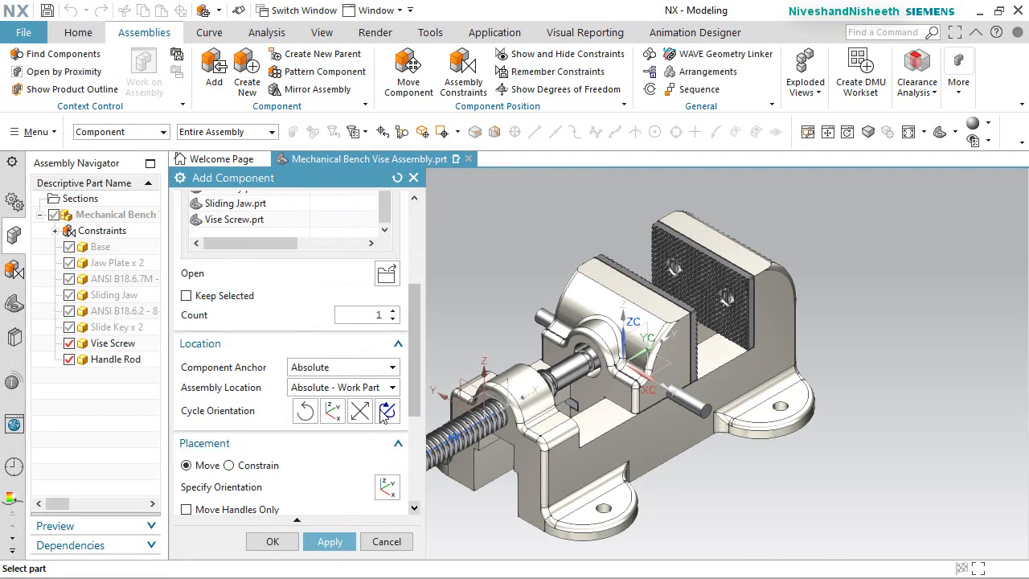
{"action": "left_click", "coordinate": [382, 387]}
{"action": "left_click", "coordinate": [359, 435]}
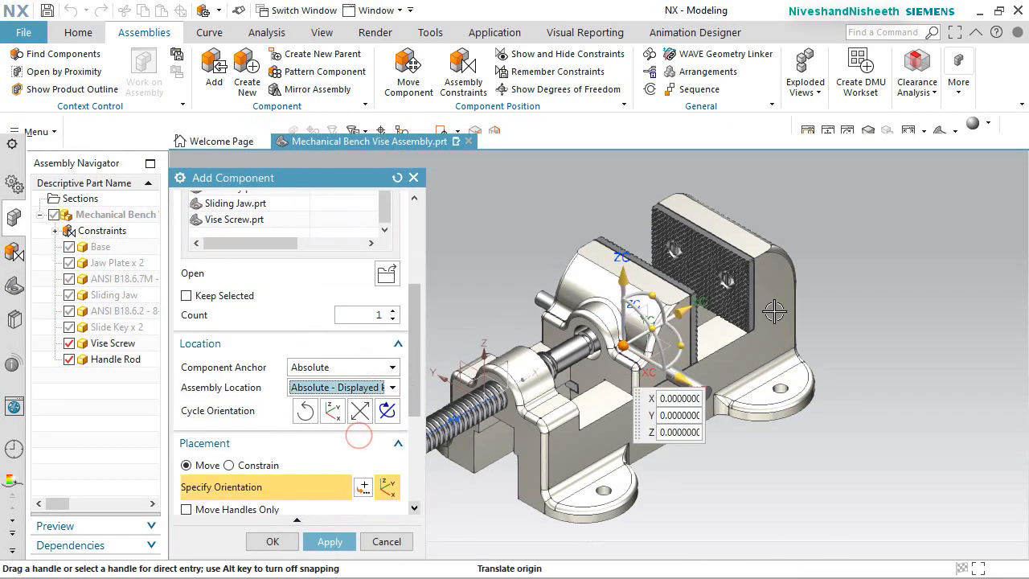
{"action": "left_click_drag", "start_coordinate": [718, 346], "coordinate": [537, 473]}
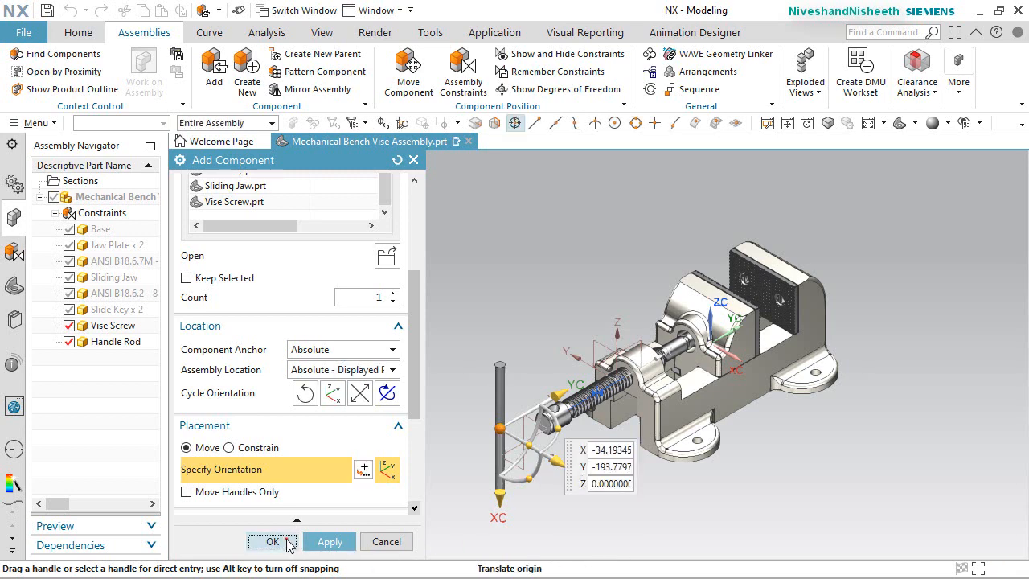
{"action": "left_click", "coordinate": [273, 541]}
Align the handle rod's centerline with the centerline of the cross hole in the vise screw head, using Infer Center/Axis orientation
{"action": "scroll", "coordinate": [536, 480], "scroll_direction": "up", "scroll_amount": 3}
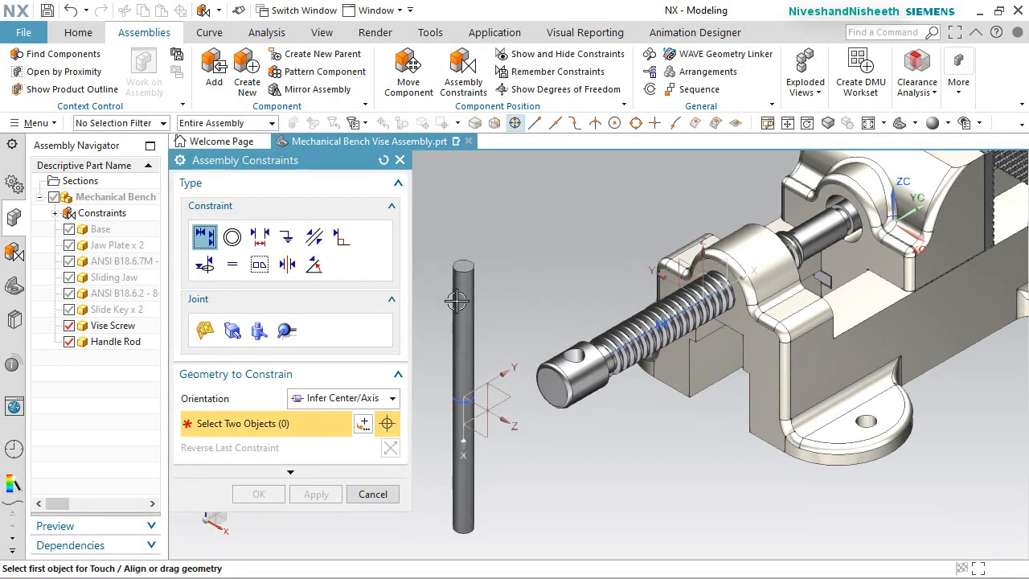
{"action": "left_click", "coordinate": [467, 326]}
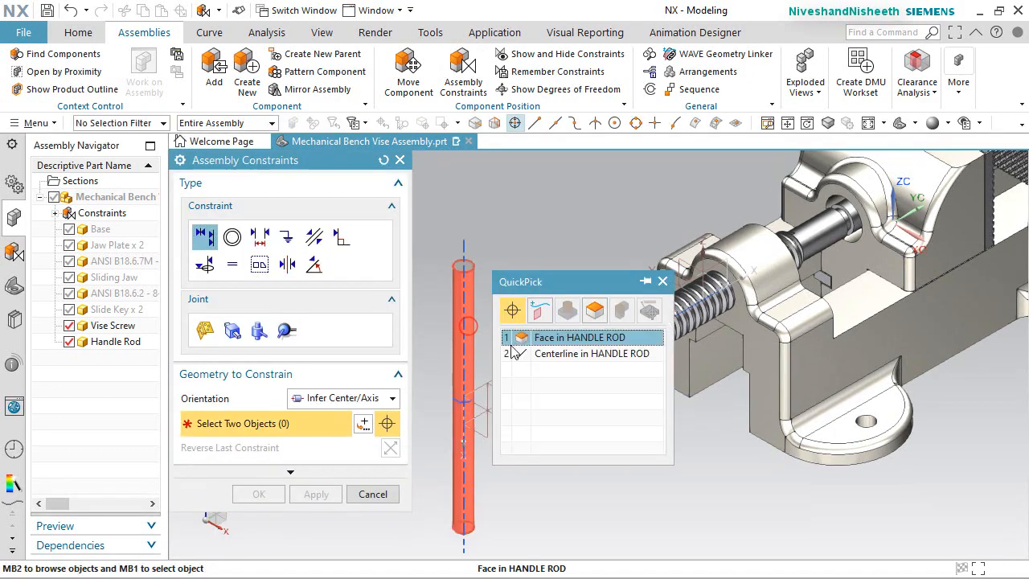
{"action": "left_click", "coordinate": [555, 352]}
{"action": "scroll", "coordinate": [570, 357], "scroll_direction": "up", "scroll_amount": 1}
{"action": "scroll", "coordinate": [570, 357], "scroll_direction": "up", "scroll_amount": 3}
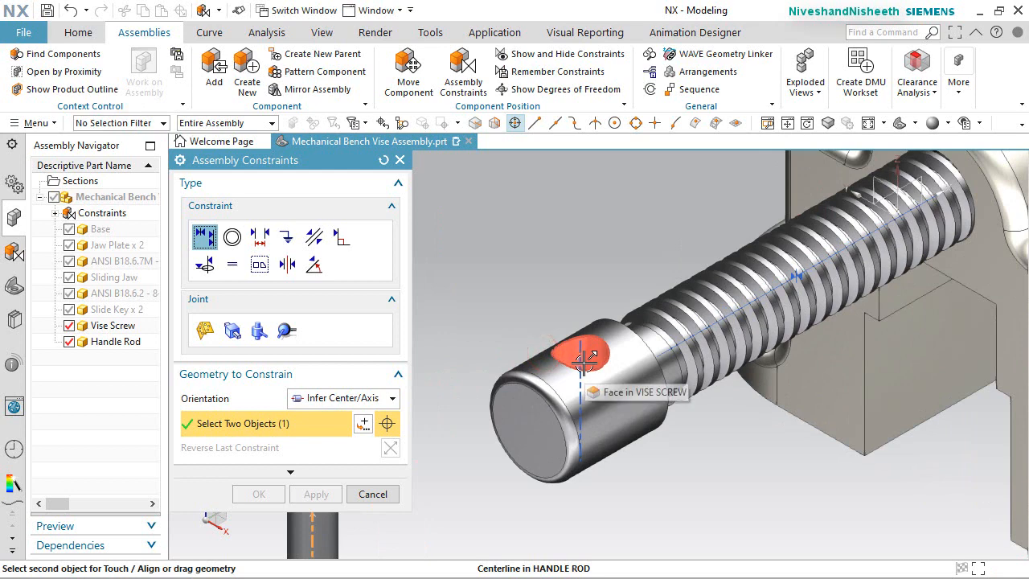
{"action": "left_click", "coordinate": [585, 362]}
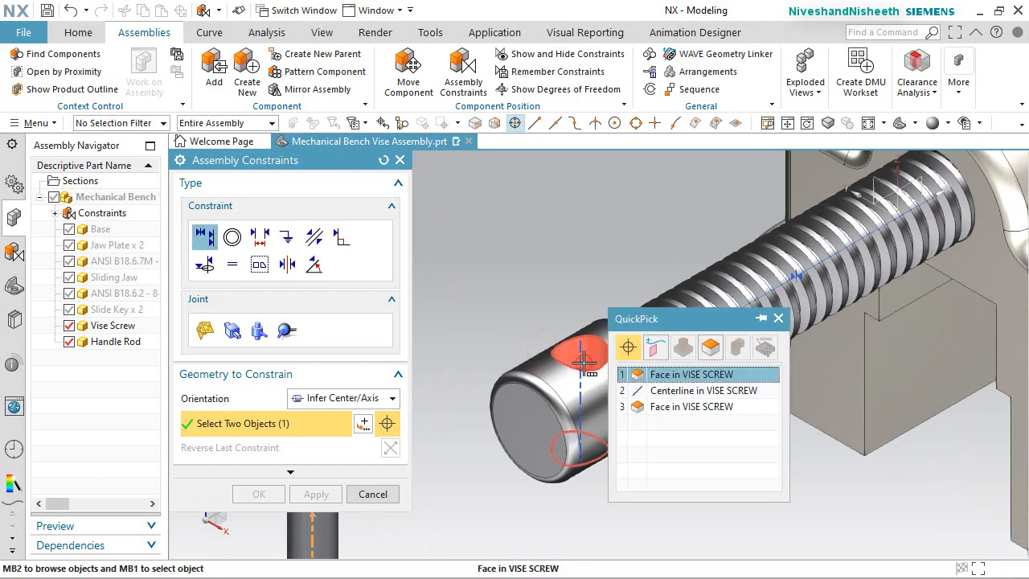
{"action": "left_click", "coordinate": [643, 389]}
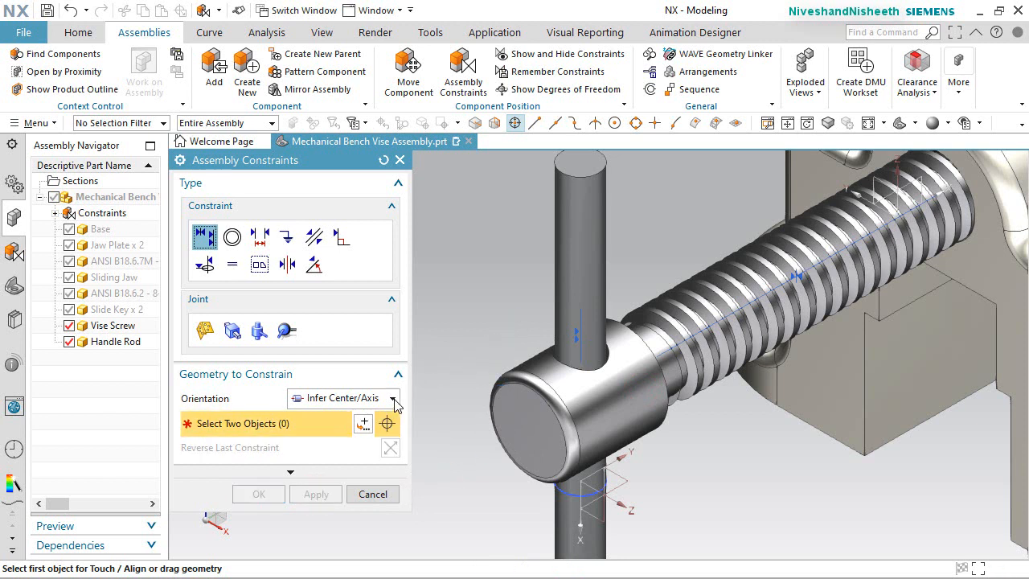
Add a Touch constraint between the handle rod's YZ plane and the vise screw's XY plane to centre the rod in the screw head
{"action": "left_click", "coordinate": [391, 399]}
{"action": "left_click", "coordinate": [346, 434]}
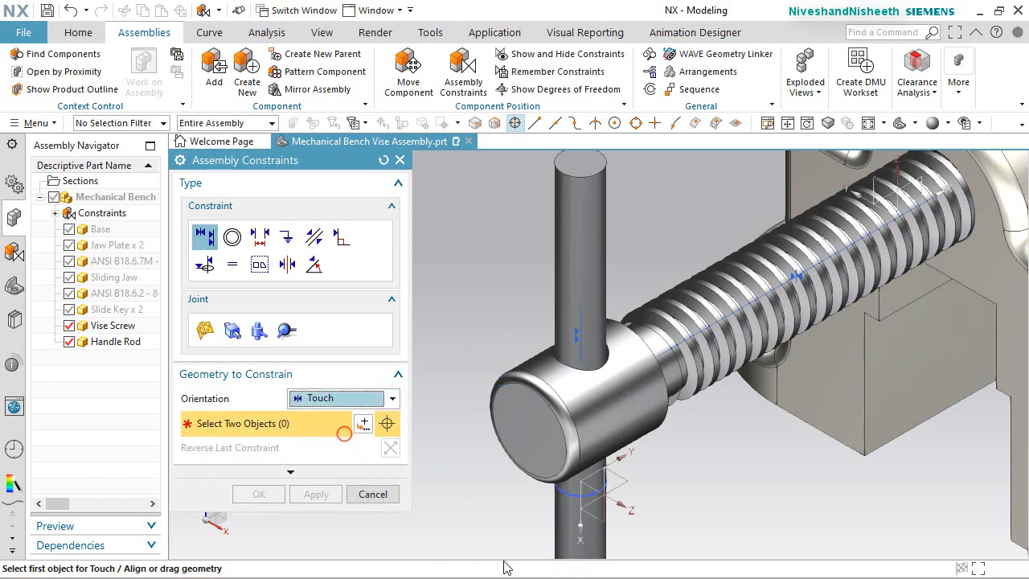
{"action": "left_click", "coordinate": [624, 483]}
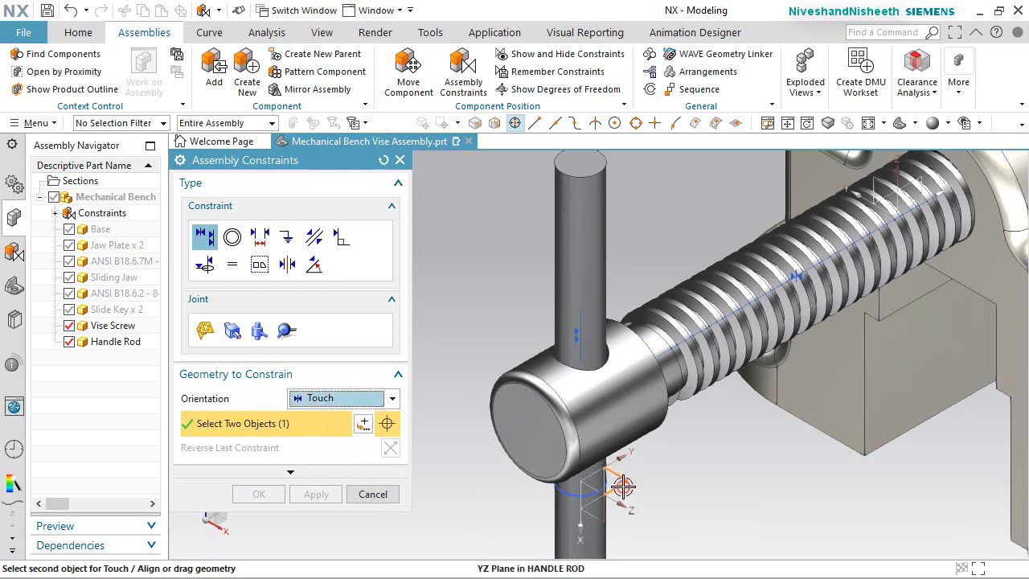
{"action": "scroll", "coordinate": [624, 486], "scroll_direction": "down", "scroll_amount": 2}
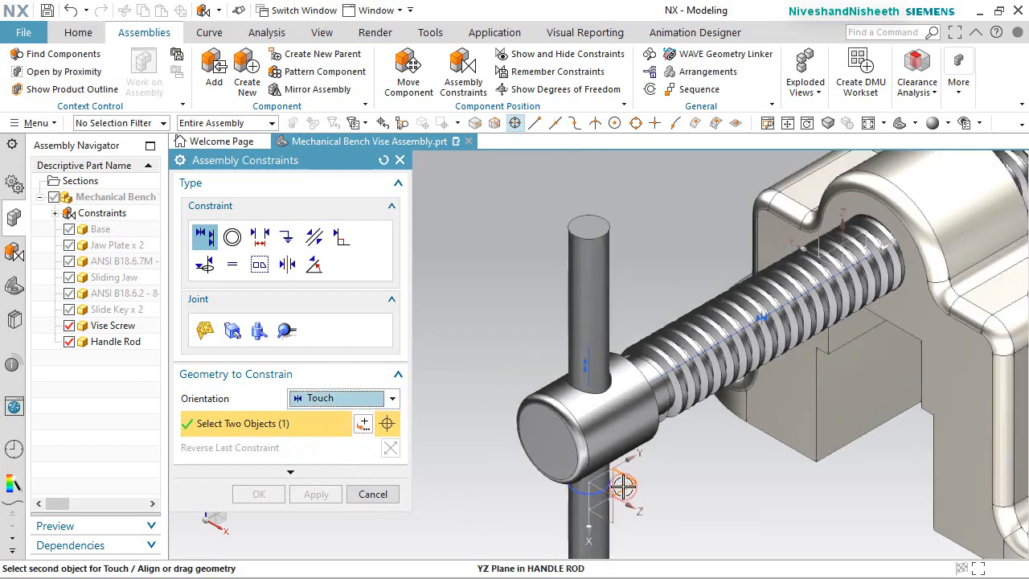
{"action": "left_click", "coordinate": [830, 251]}
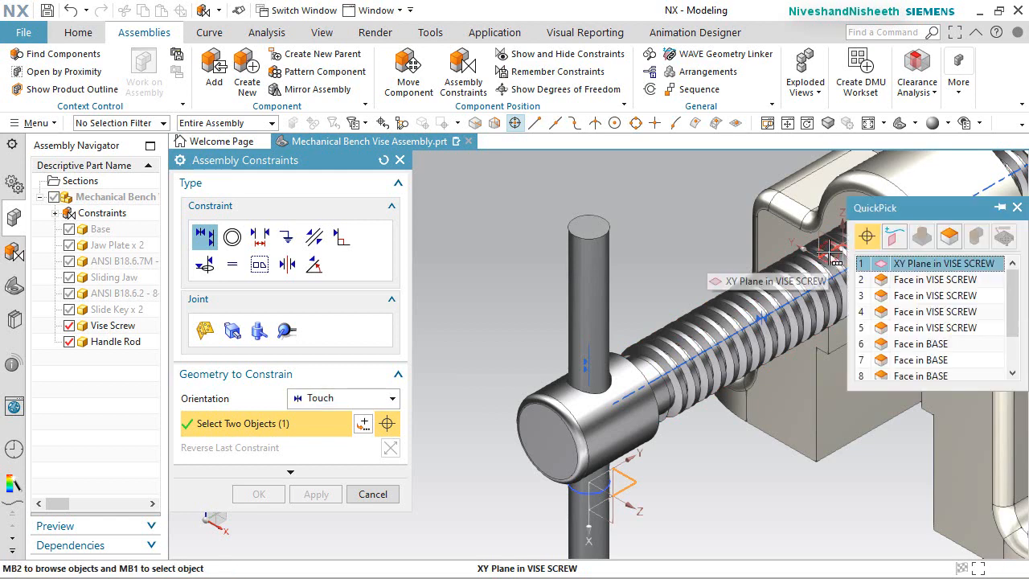
{"action": "left_click", "coordinate": [935, 265]}
{"action": "scroll", "coordinate": [599, 388], "scroll_direction": "down", "scroll_amount": 3}
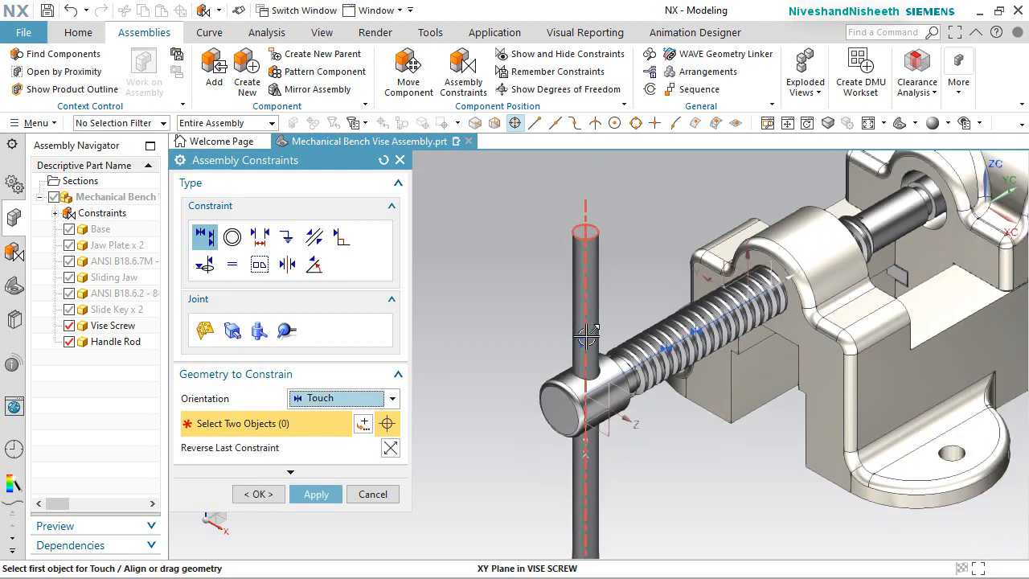
{"action": "scroll", "coordinate": [599, 388], "scroll_direction": "up", "scroll_amount": 2}
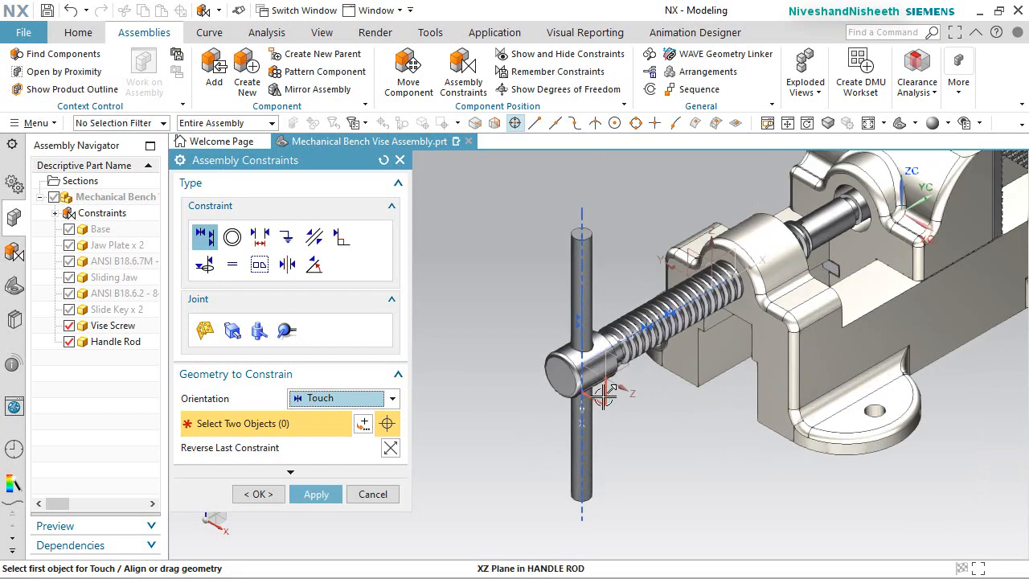
{"action": "left_click", "coordinate": [259, 494]}
Inspect the handle rod's fit in the vise screw head and the whole vise from several angles
{"action": "middle_click_drag", "start_coordinate": [576, 368], "coordinate": [595, 347]}
{"action": "scroll", "coordinate": [621, 378], "scroll_direction": "down", "scroll_amount": 3}
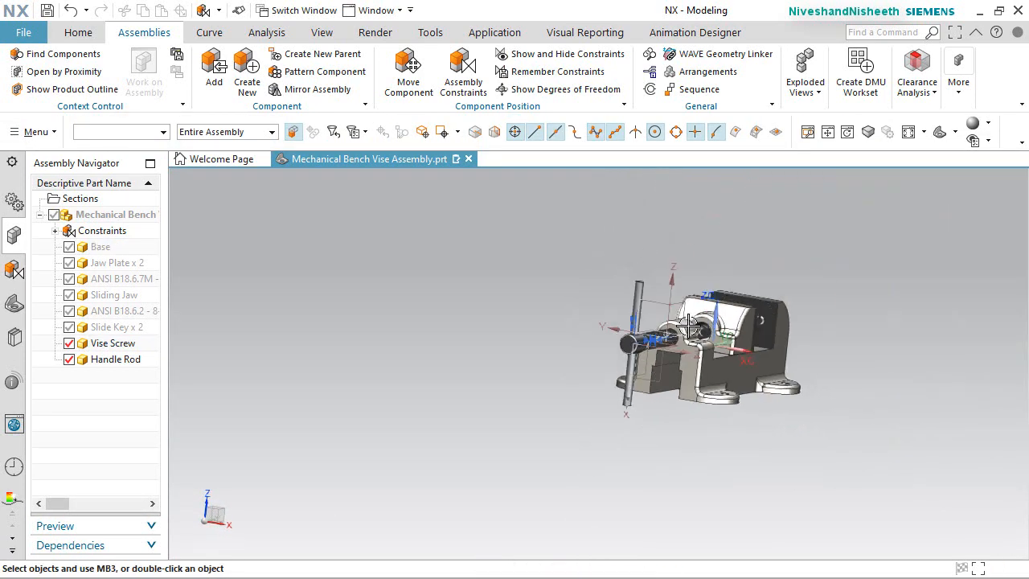
{"action": "scroll", "coordinate": [595, 386], "scroll_direction": "up", "scroll_amount": 2}
{"action": "left_click", "coordinate": [553, 383]}
{"action": "middle_click_drag", "start_coordinate": [553, 382], "coordinate": [510, 341]}
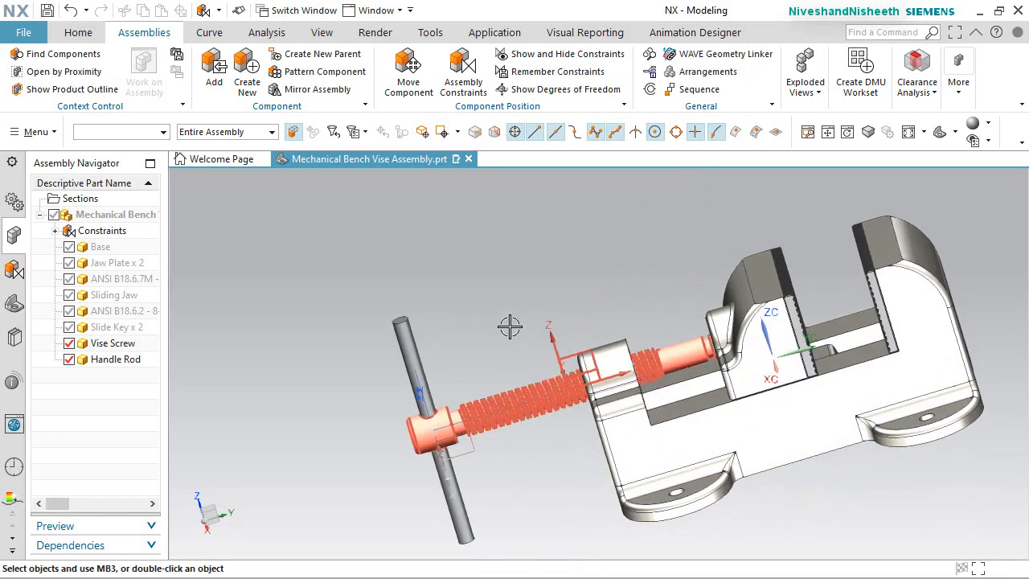
{"action": "left_click", "coordinate": [506, 318]}
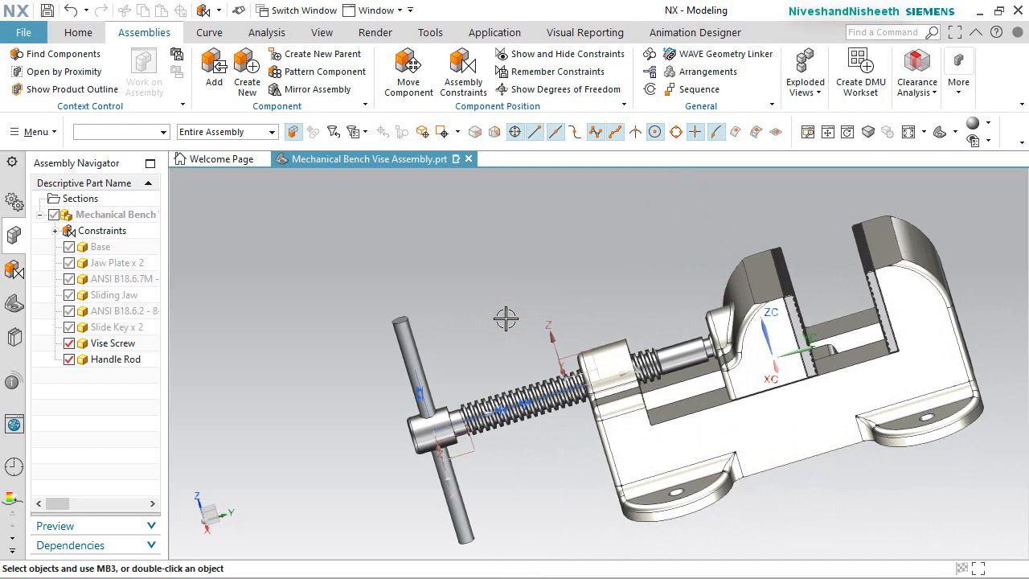
{"action": "key", "text": "End"}
{"action": "scroll", "coordinate": [478, 312], "scroll_direction": "up", "scroll_amount": 1}
{"action": "scroll", "coordinate": [542, 253], "scroll_direction": "down", "scroll_amount": 2}
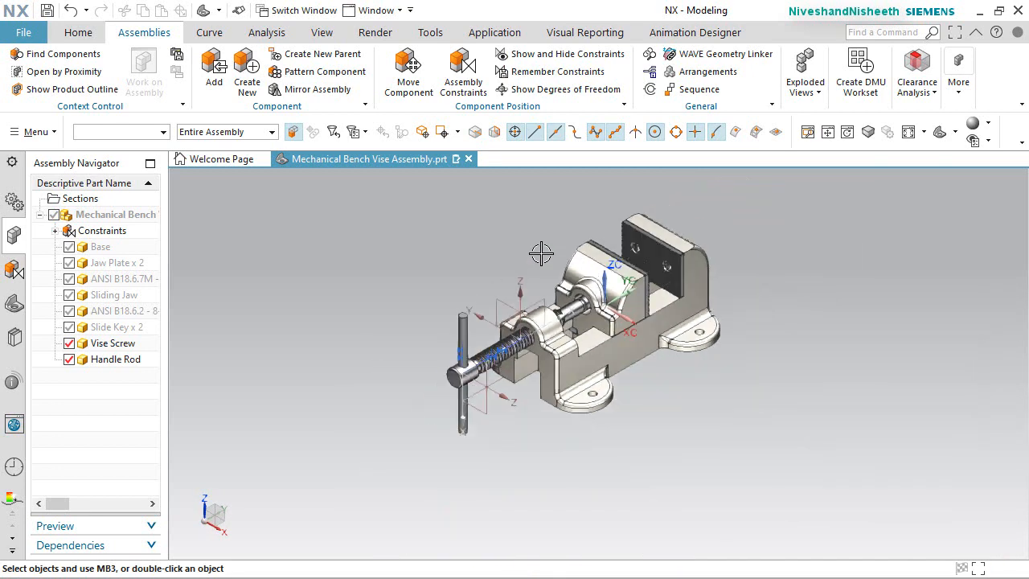
{"action": "scroll", "coordinate": [466, 301], "scroll_direction": "up", "scroll_amount": 3}
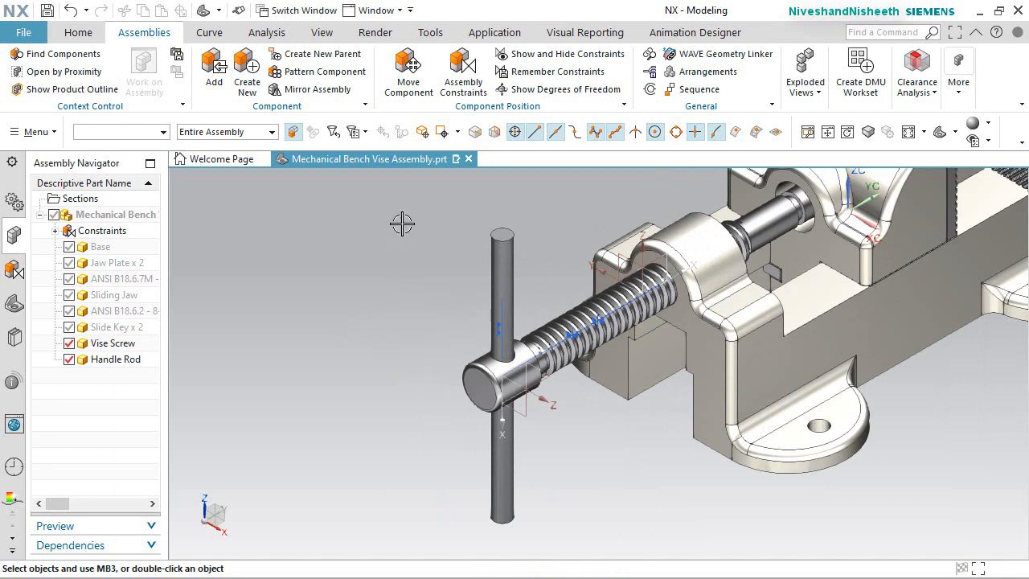
Try rotating the vise screw dynamically about its XC axis by -105 degrees to test the handle rod's motion, and discard the move
{"action": "left_click", "coordinate": [417, 75]}
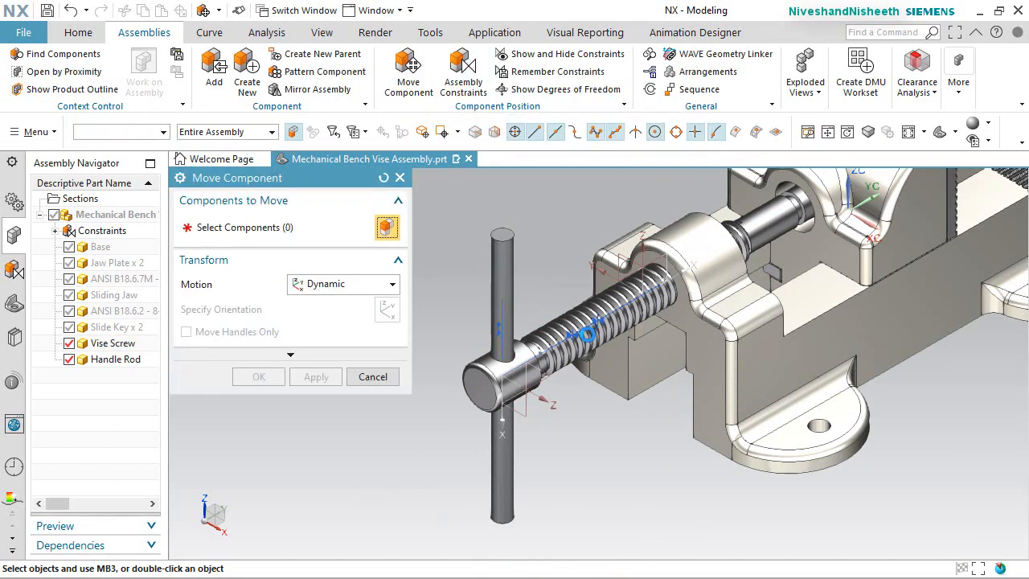
{"action": "left_click", "coordinate": [576, 328]}
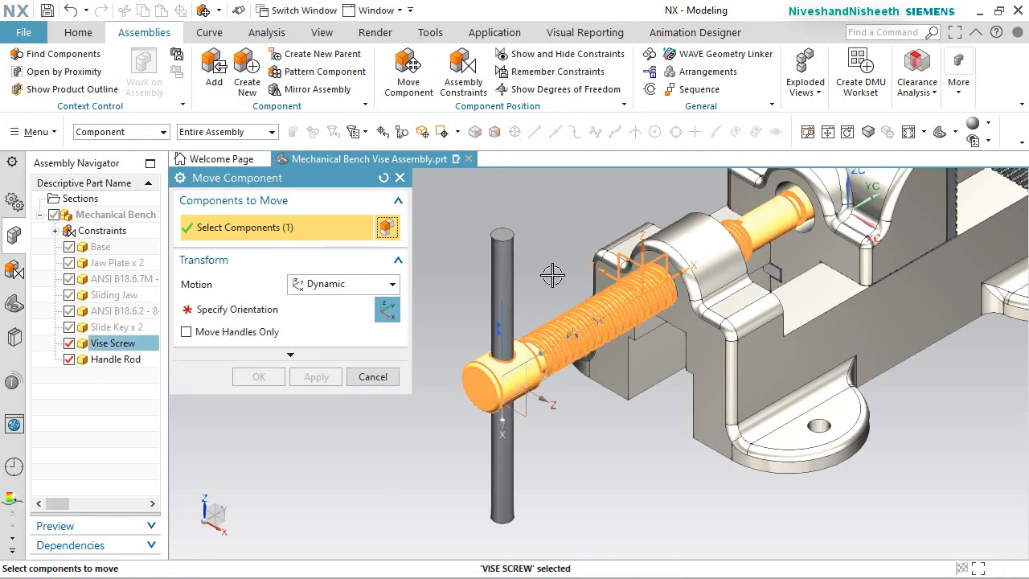
{"action": "left_click", "coordinate": [268, 310]}
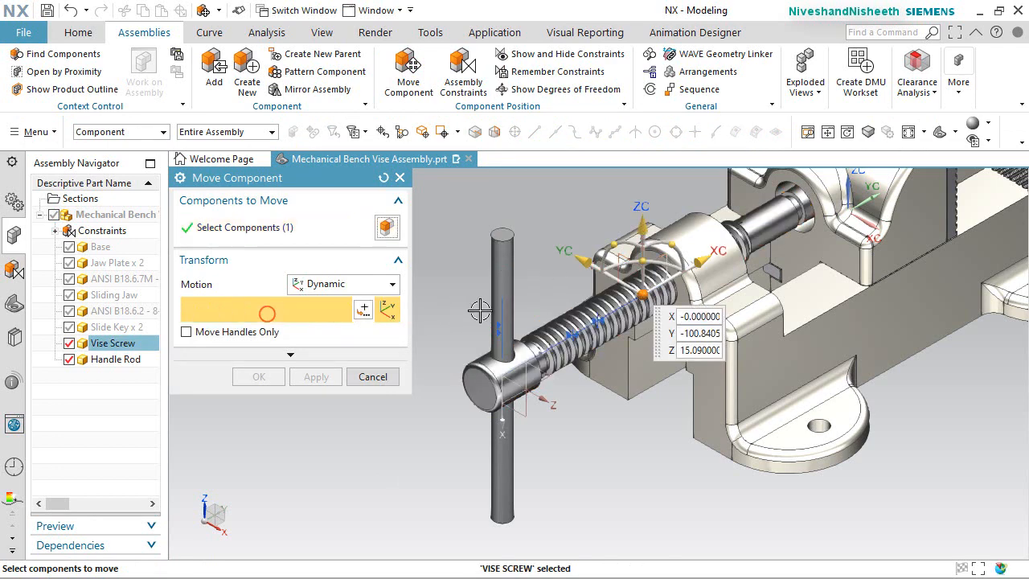
{"action": "left_click_drag", "start_coordinate": [618, 241], "coordinate": [549, 359]}
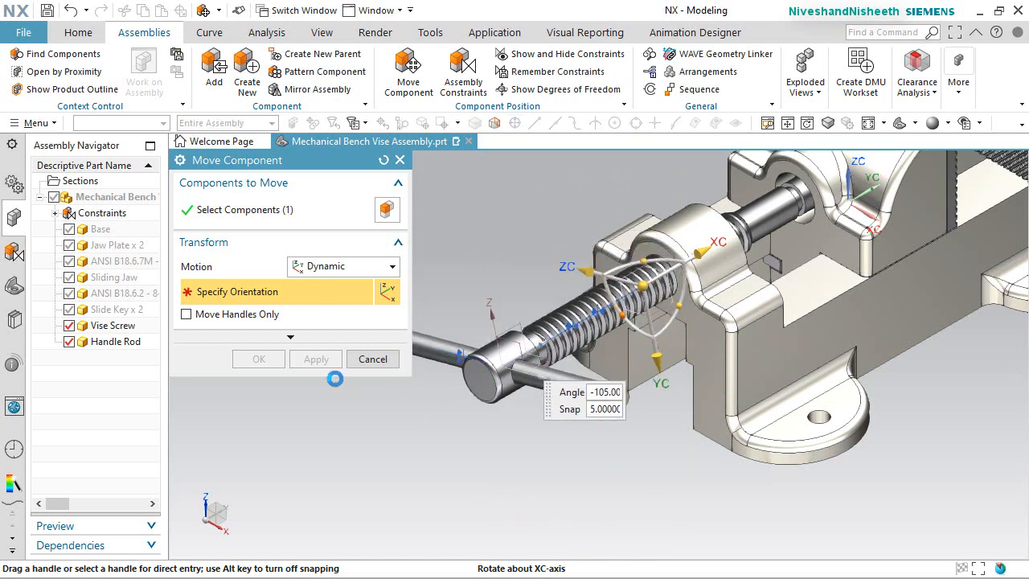
{"action": "left_click", "coordinate": [372, 358]}
{"action": "left_click", "coordinate": [402, 321]}
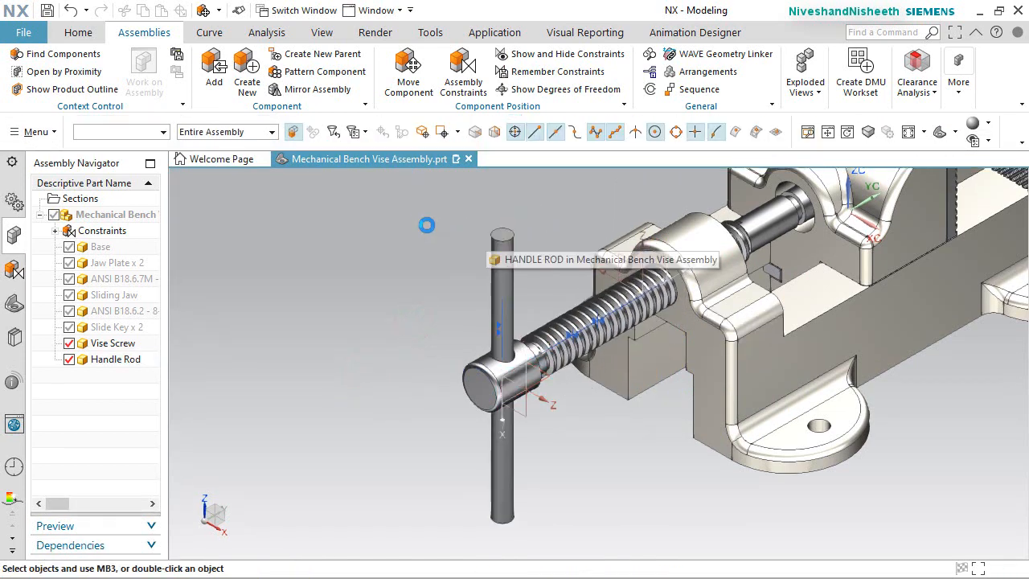
Save the assembly and load Handle Ball.prt as the component to add
{"action": "key", "text": "ctrl+s"}
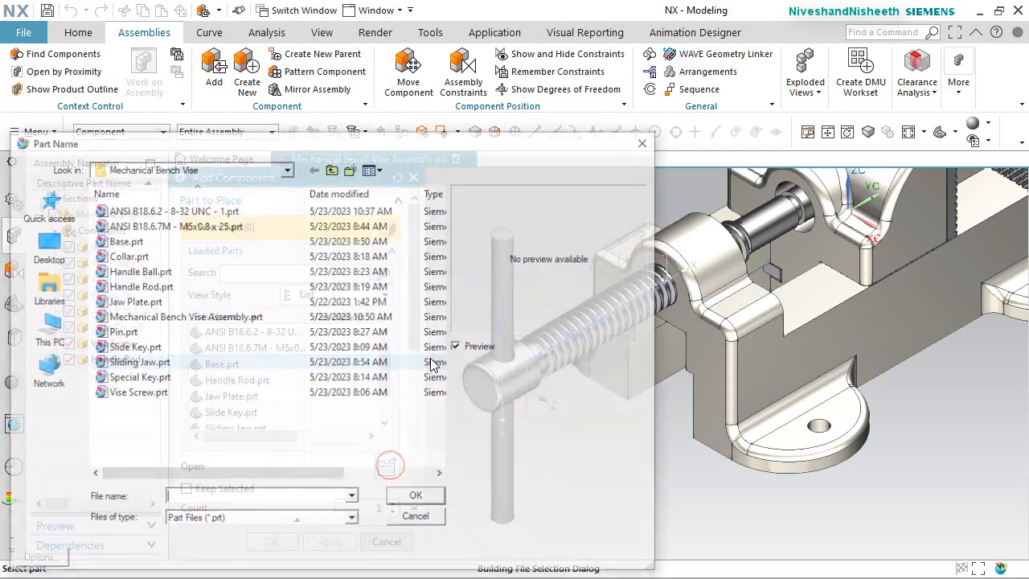
{"action": "left_click", "coordinate": [159, 273]}
{"action": "double_click", "coordinate": [161, 273]}
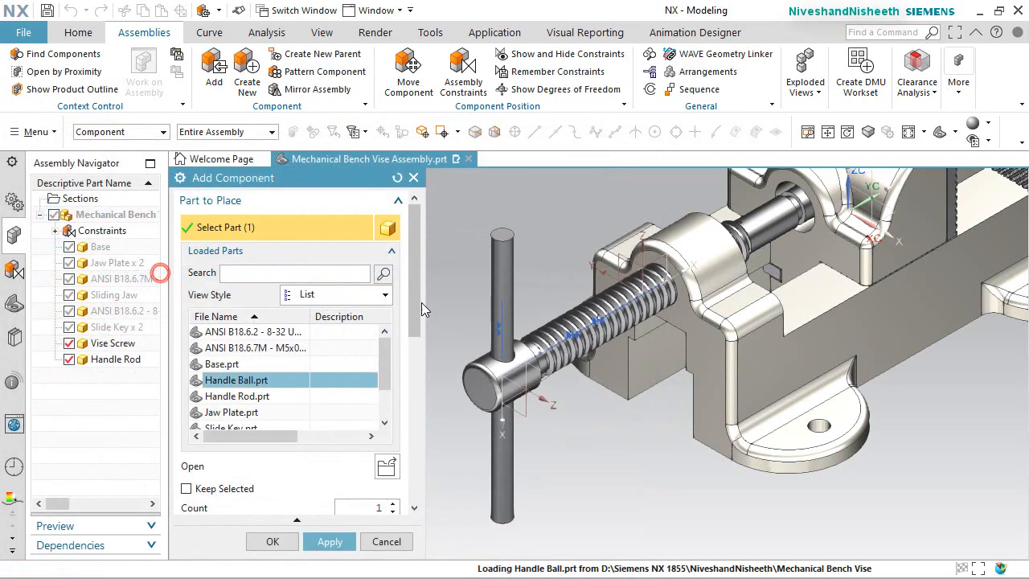
Place the handle ball with assembly location Absolute - Work Part beside the handle rod's upper end, at about X -98.35, Y -96.72, Z 0
{"action": "scroll", "coordinate": [406, 487], "scroll_direction": "down", "scroll_amount": 3}
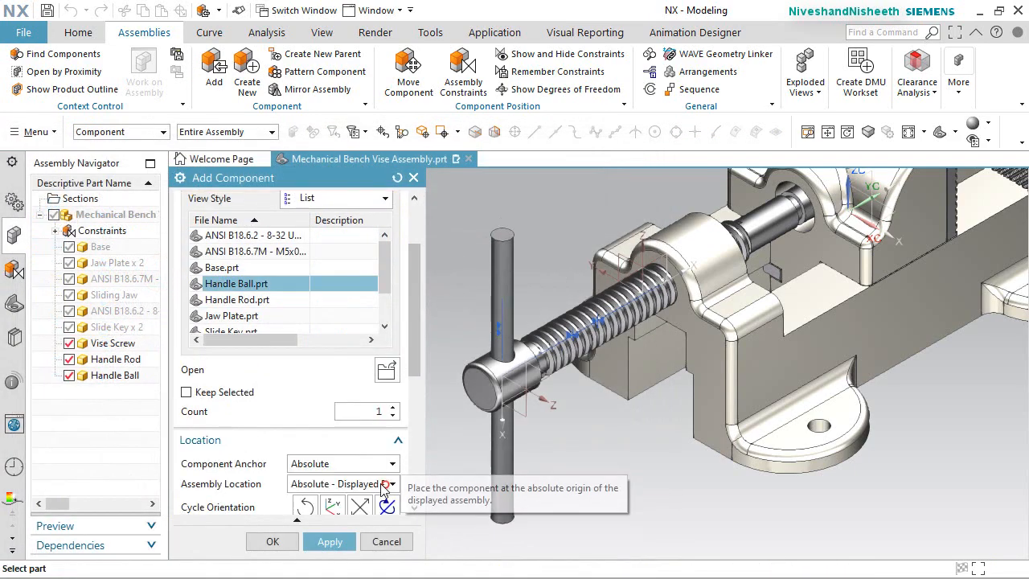
{"action": "left_click", "coordinate": [387, 485]}
{"action": "left_click", "coordinate": [344, 528]}
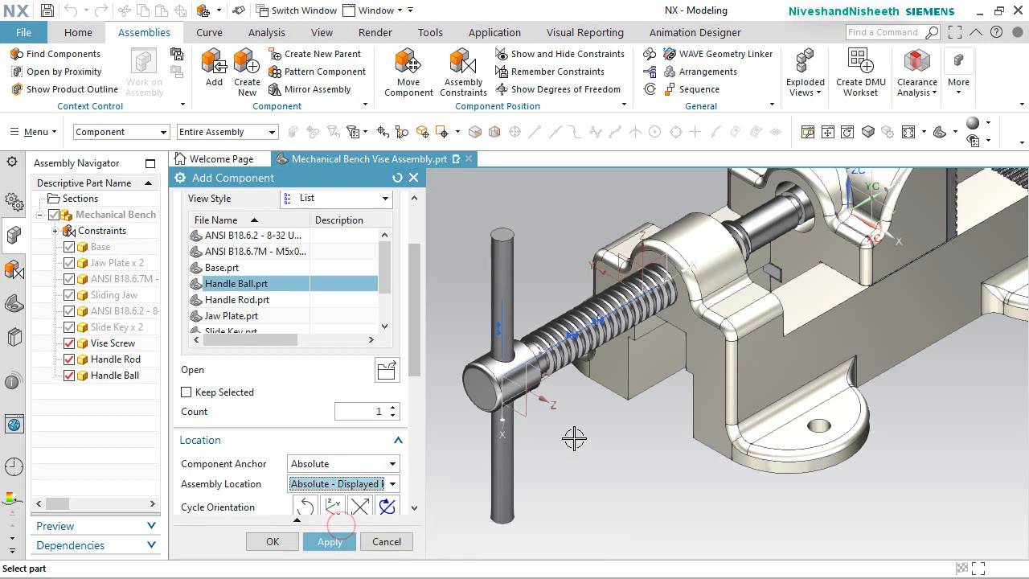
{"action": "scroll", "coordinate": [680, 389], "scroll_direction": "down", "scroll_amount": 3}
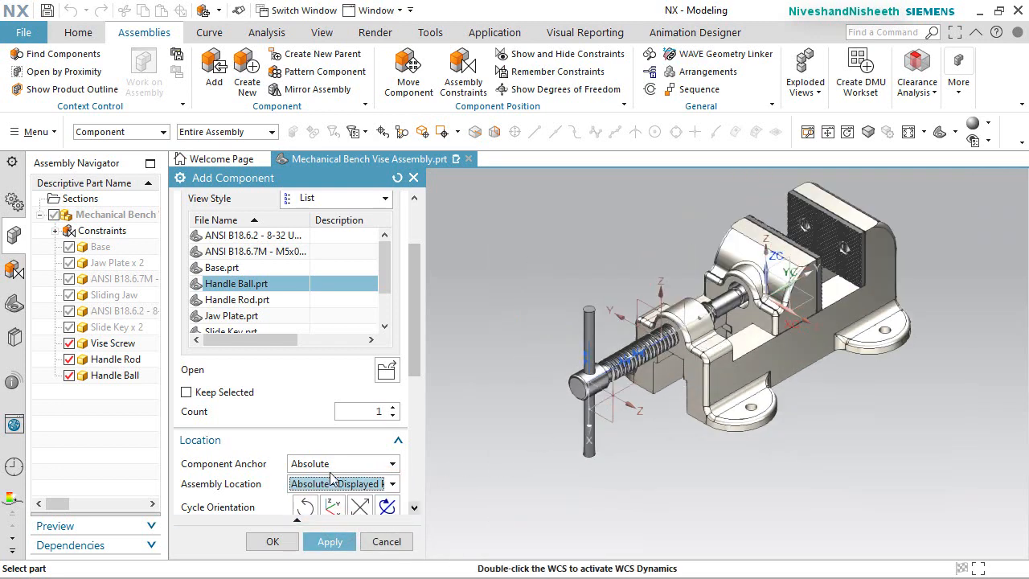
{"action": "left_click", "coordinate": [341, 484]}
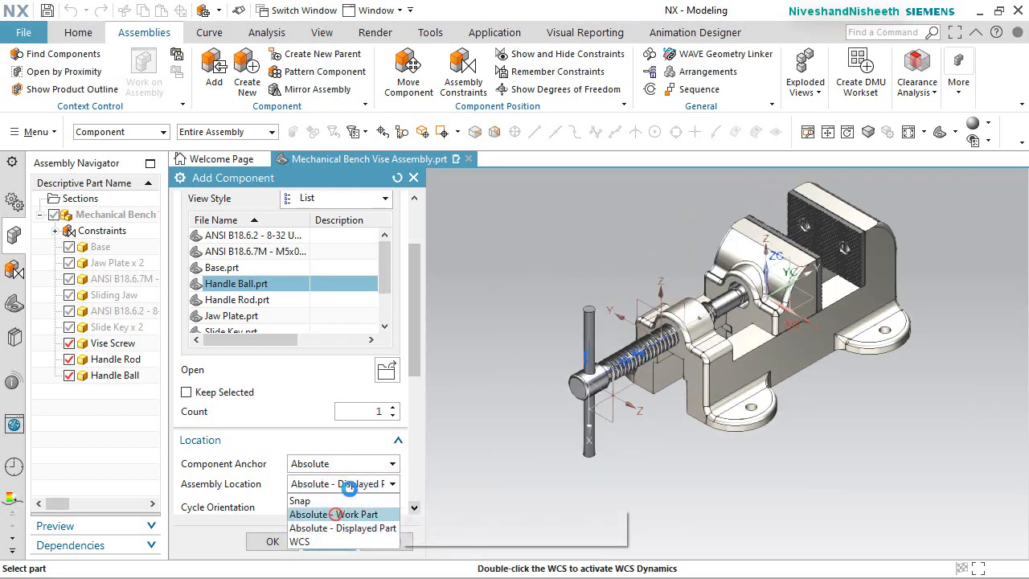
{"action": "left_click", "coordinate": [333, 511]}
{"action": "left_click_drag", "start_coordinate": [732, 284], "coordinate": [558, 282]}
{"action": "scroll", "coordinate": [559, 282], "scroll_direction": "up", "scroll_amount": 5}
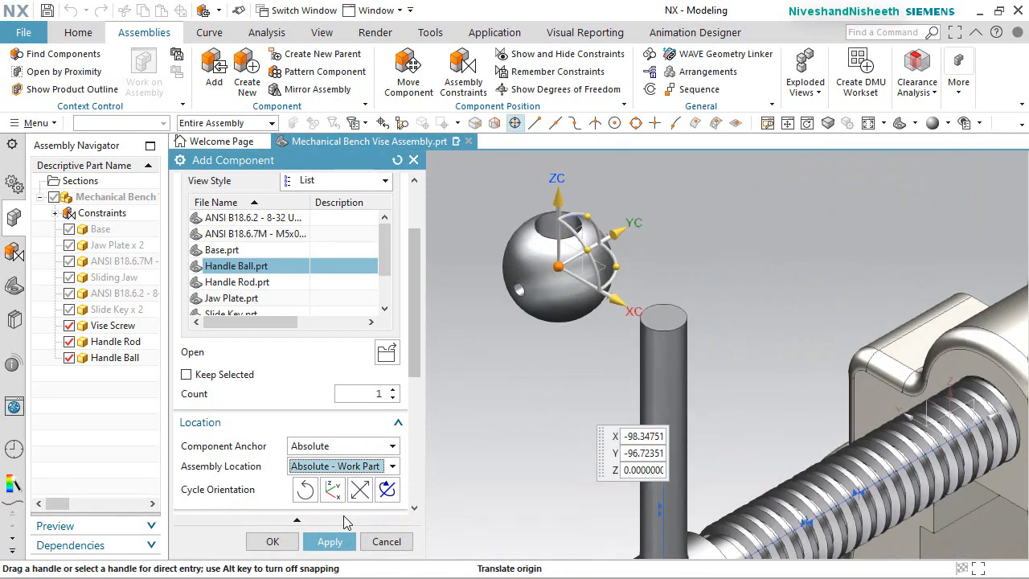
{"action": "left_click", "coordinate": [274, 542]}
Align the centerline of the handle ball's hole with the handle rod's centerline, using Infer Center/Axis orientation
{"action": "scroll", "coordinate": [558, 202], "scroll_direction": "up", "scroll_amount": 3}
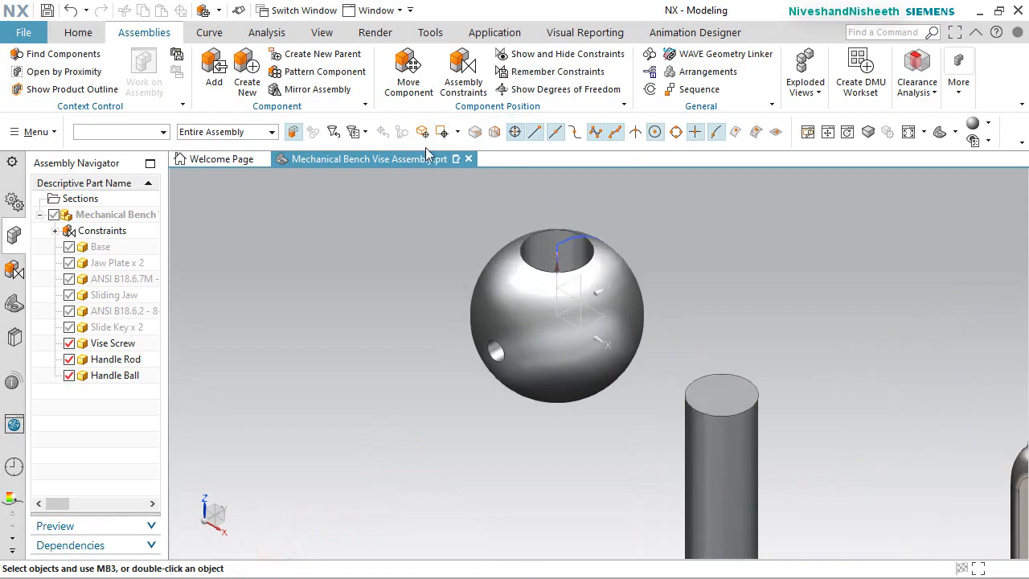
{"action": "left_click", "coordinate": [458, 83]}
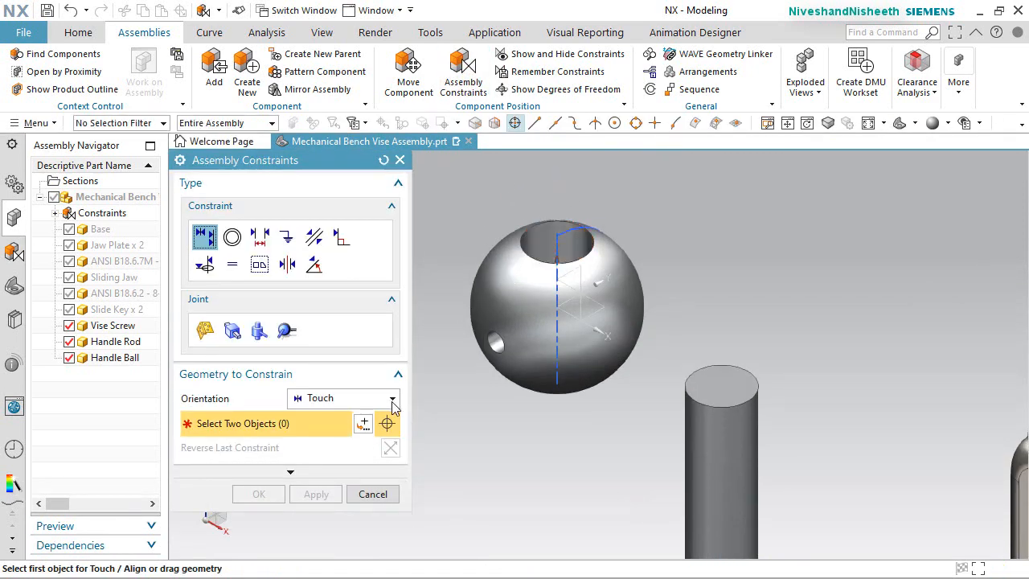
{"action": "left_click", "coordinate": [392, 400]}
{"action": "left_click", "coordinate": [343, 466]}
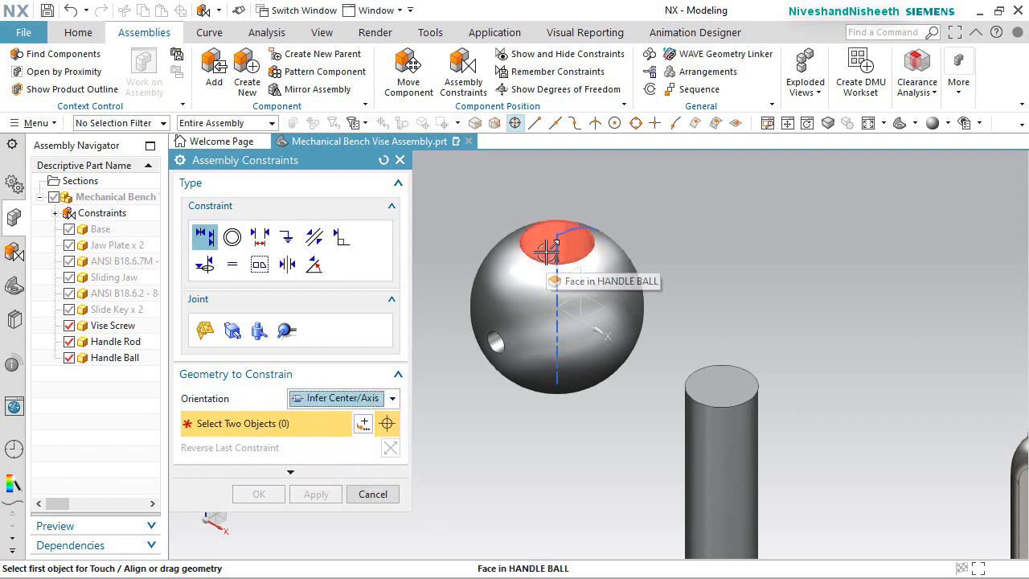
{"action": "left_click", "coordinate": [546, 252]}
{"action": "left_click", "coordinate": [611, 300]}
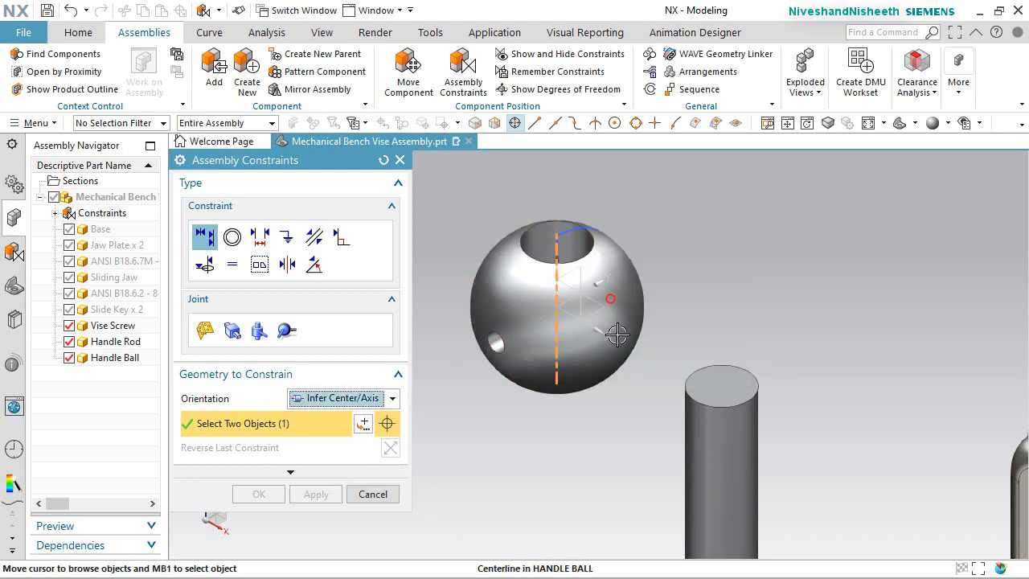
{"action": "left_click", "coordinate": [717, 455]}
{"action": "scroll", "coordinate": [619, 278], "scroll_direction": "down", "scroll_amount": 3}
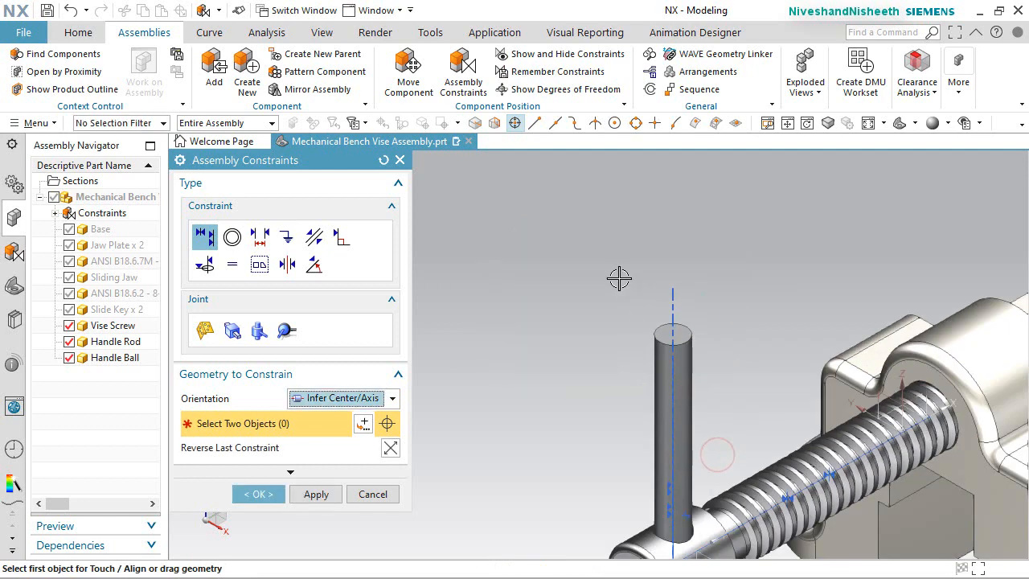
{"action": "scroll", "coordinate": [619, 278], "scroll_direction": "down", "scroll_amount": 3}
{"action": "scroll", "coordinate": [663, 380], "scroll_direction": "up", "scroll_amount": 1}
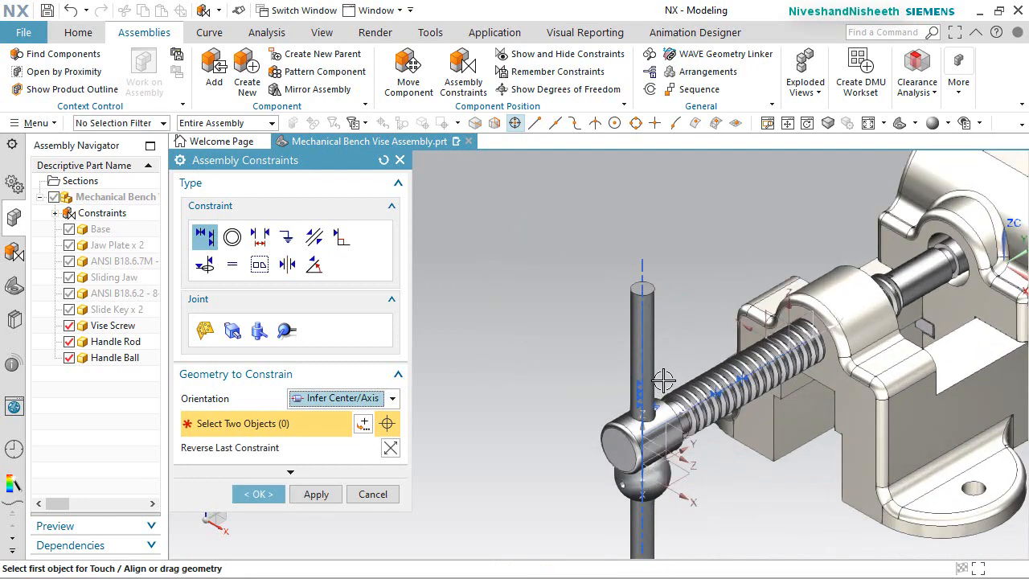
{"action": "left_click", "coordinate": [265, 495]}
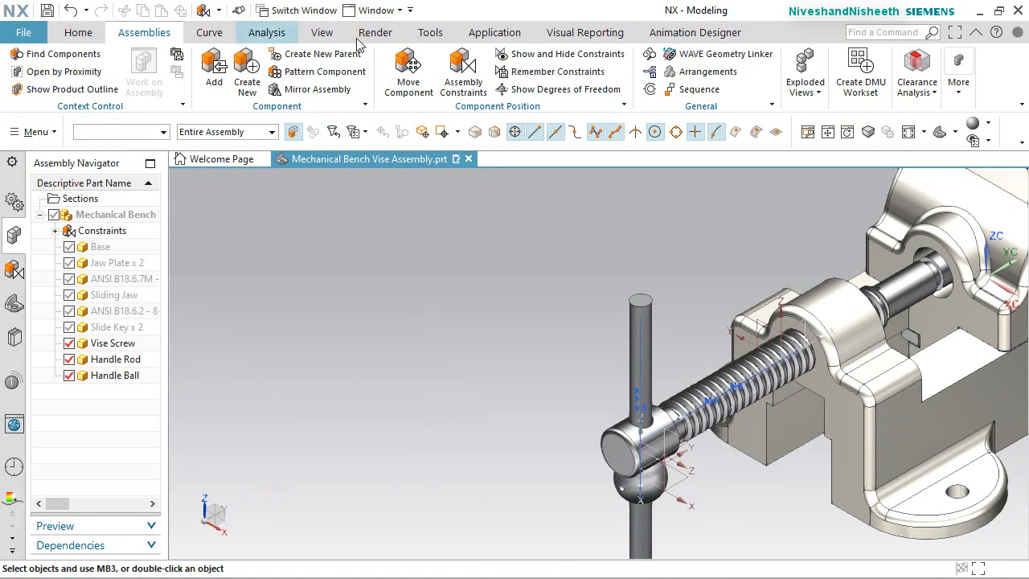
Move the handle ball dynamically along ZC to Z 70, placing it on the handle rod's upper end
{"action": "left_click", "coordinate": [444, 73]}
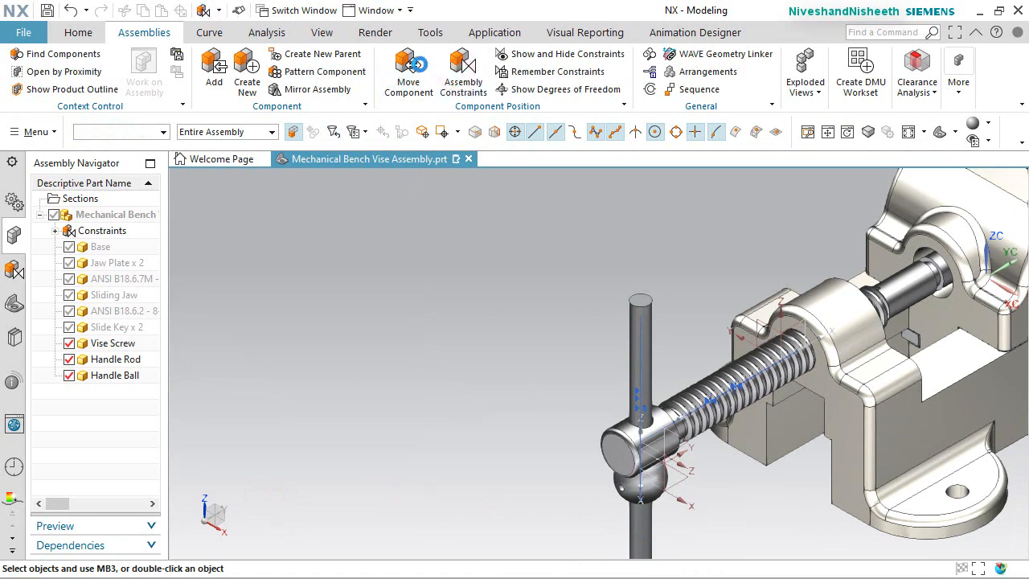
{"action": "key", "text": "Escape"}
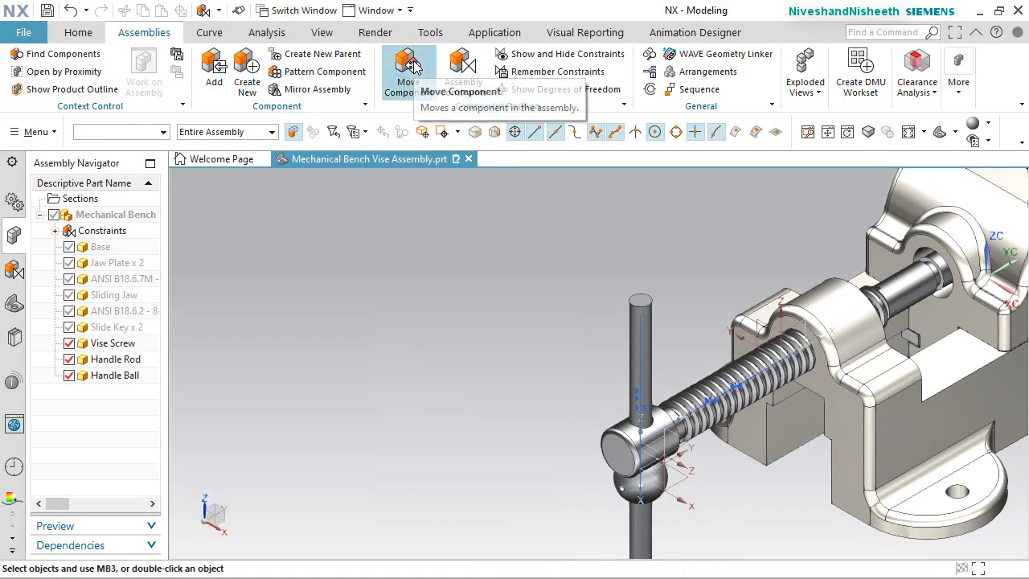
{"action": "left_click", "coordinate": [413, 61]}
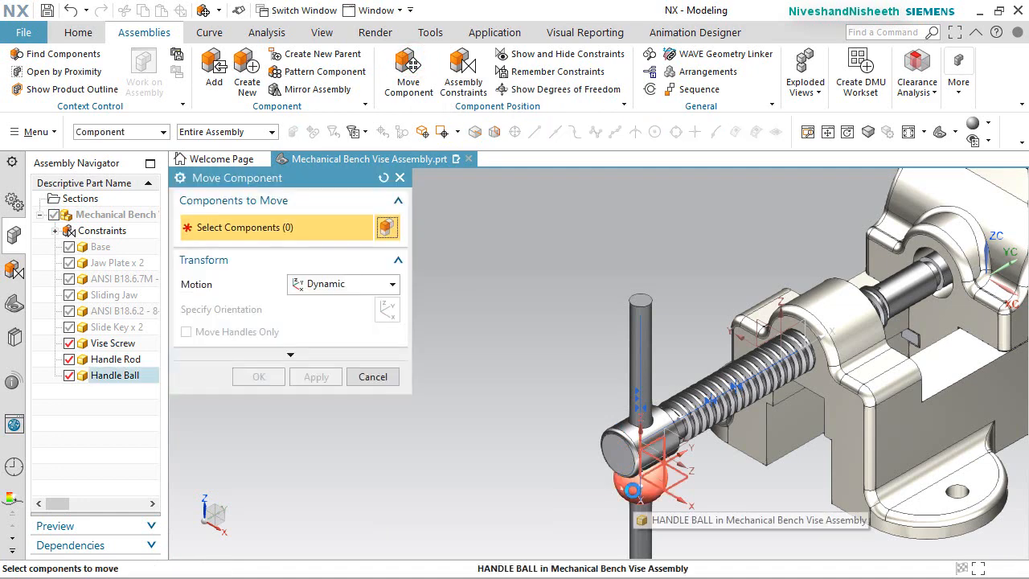
{"action": "left_click", "coordinate": [632, 489]}
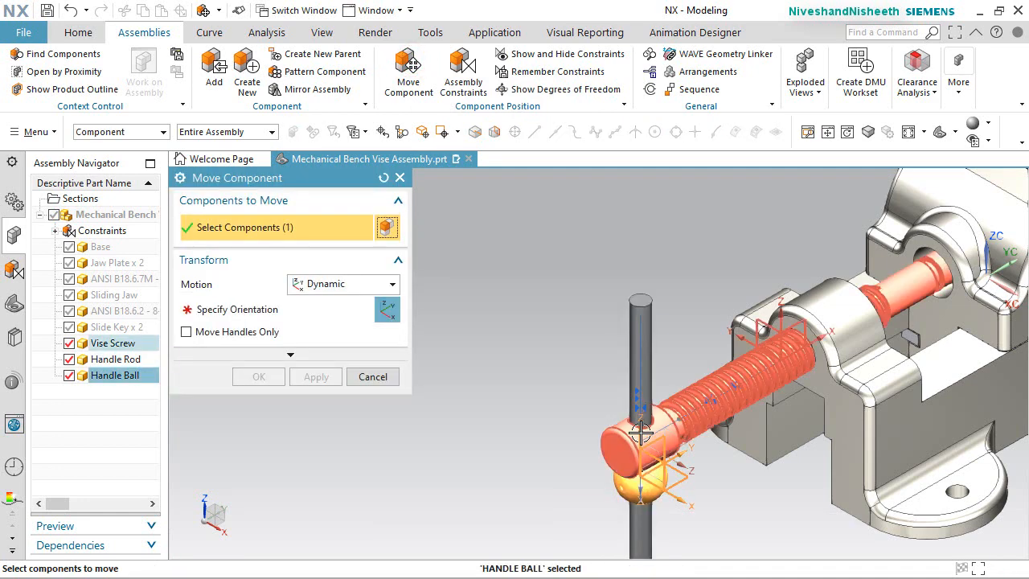
{"action": "left_click", "coordinate": [296, 318]}
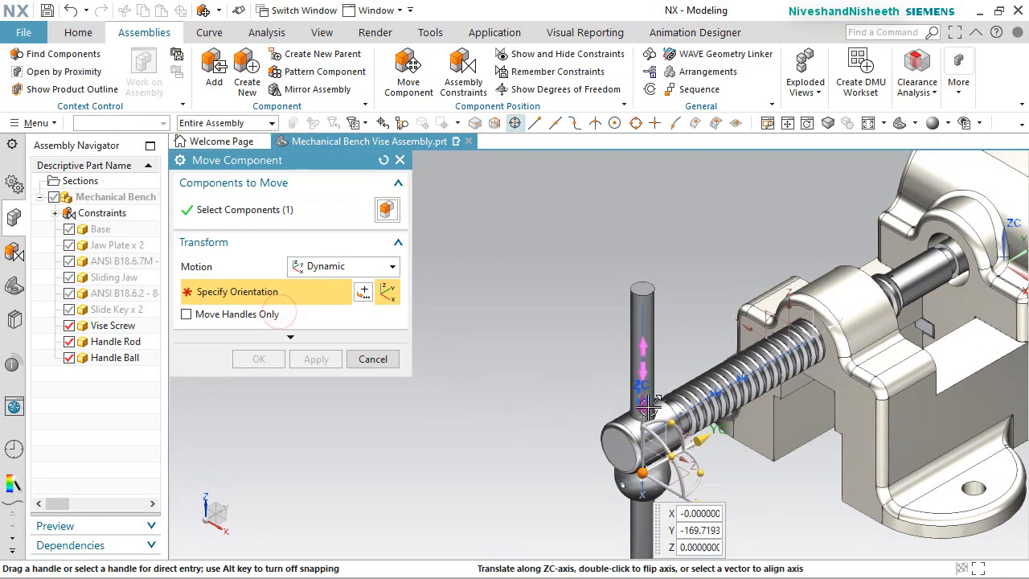
{"action": "left_click_drag", "start_coordinate": [646, 398], "coordinate": [658, 238]}
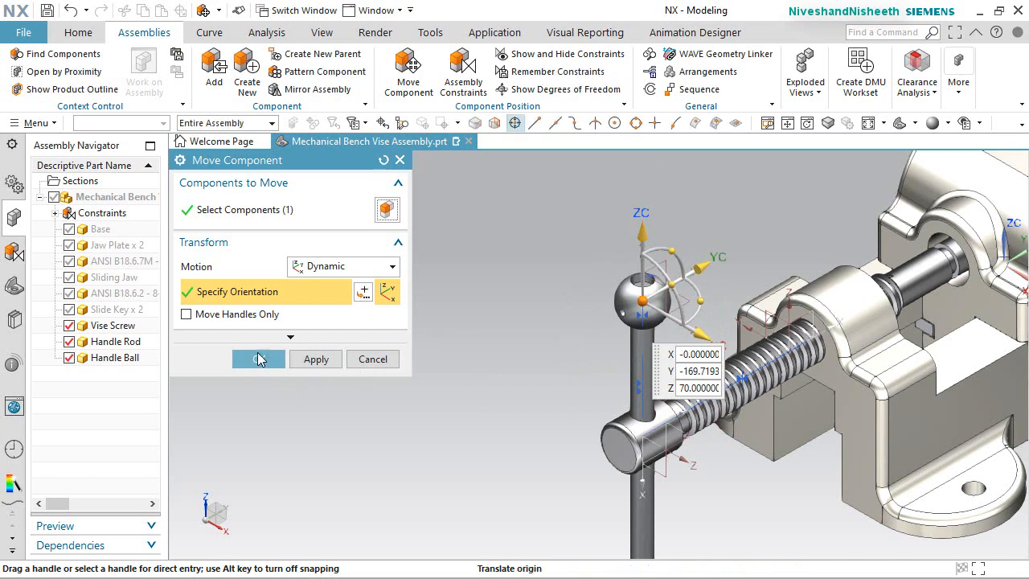
{"action": "left_click", "coordinate": [259, 359]}
Make the handle ball hole's upper circular edge concentric with the circular edge at the handle rod's upper end
{"action": "scroll", "coordinate": [667, 265], "scroll_direction": "up", "scroll_amount": 6}
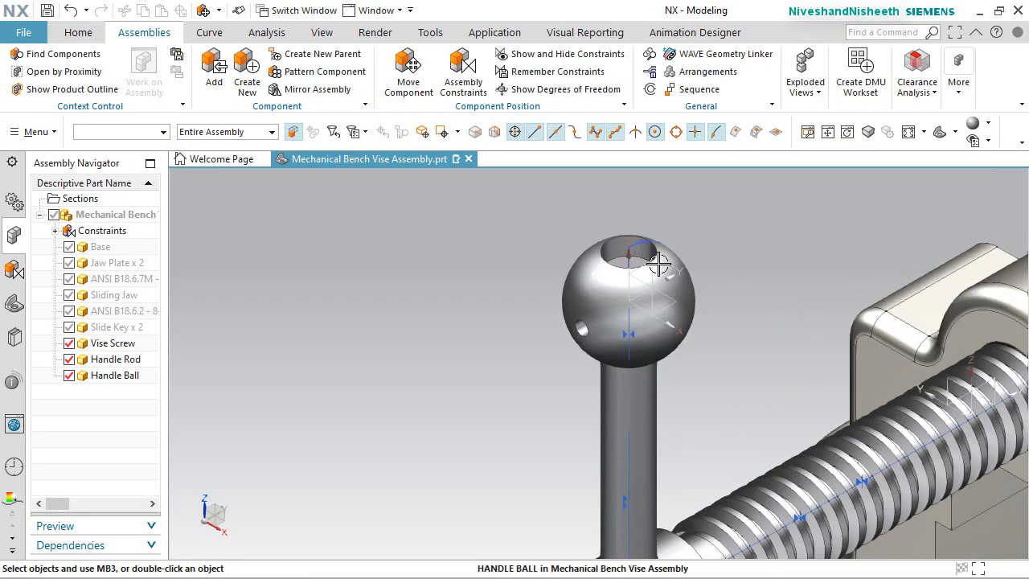
{"action": "left_click", "coordinate": [451, 83]}
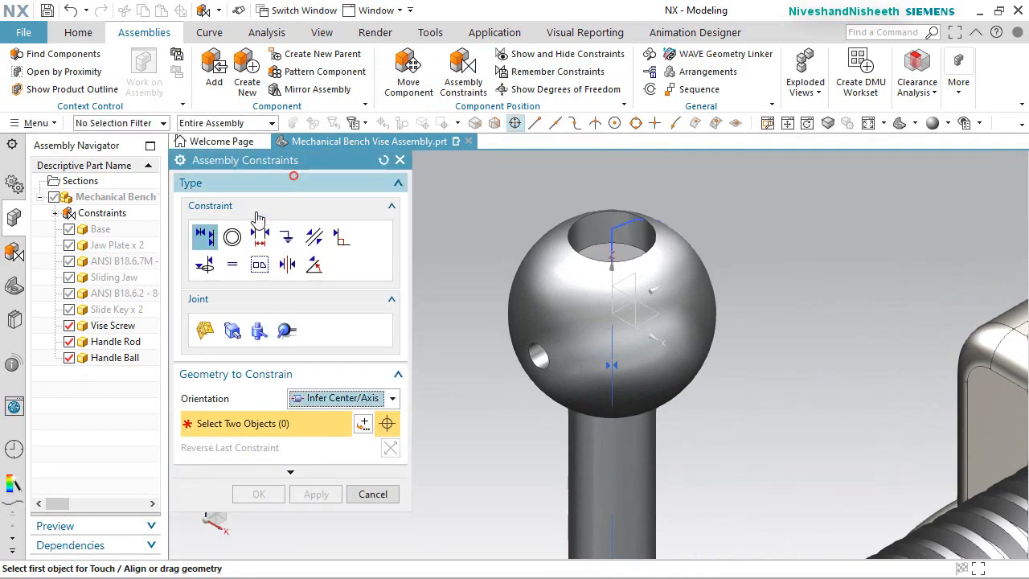
{"action": "left_click", "coordinate": [231, 238]}
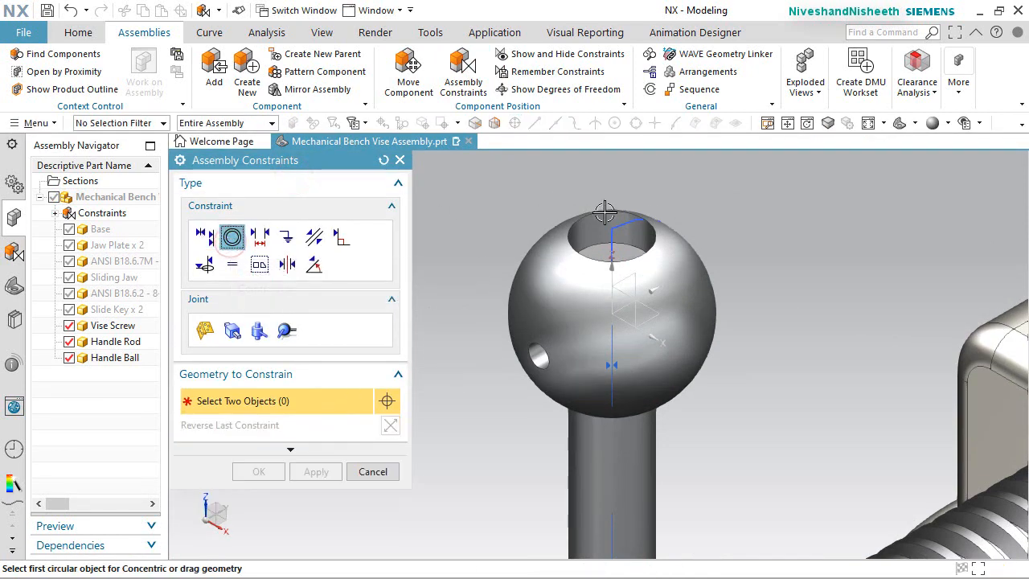
{"action": "scroll", "coordinate": [605, 211], "scroll_direction": "up", "scroll_amount": 3}
{"action": "left_click", "coordinate": [602, 211]}
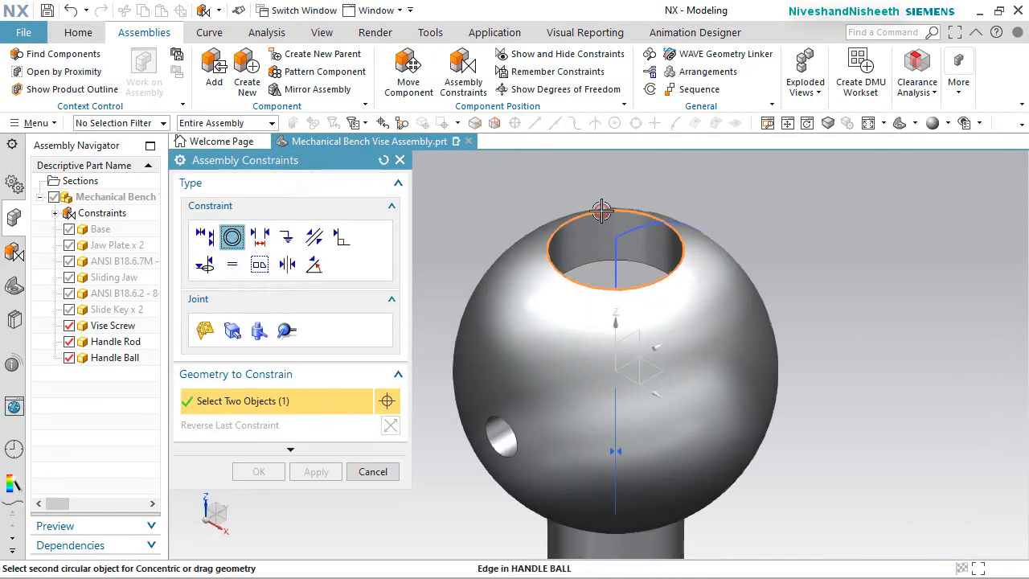
{"action": "left_click", "coordinate": [591, 260]}
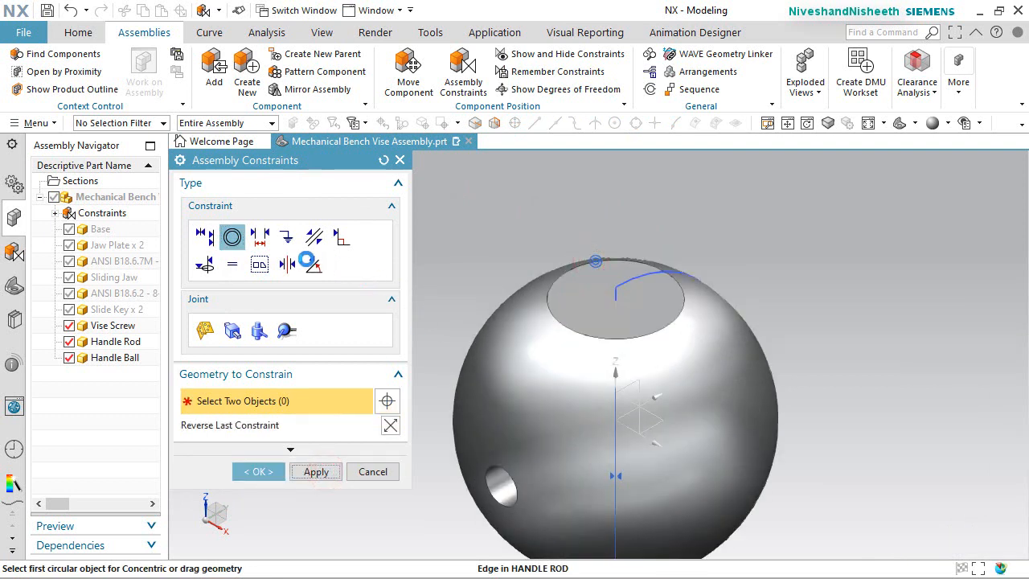
Add a 3D Angle constraint of 180° between the handle ball's YZ plane and the handle rod's XY plane
{"action": "left_click", "coordinate": [313, 263]}
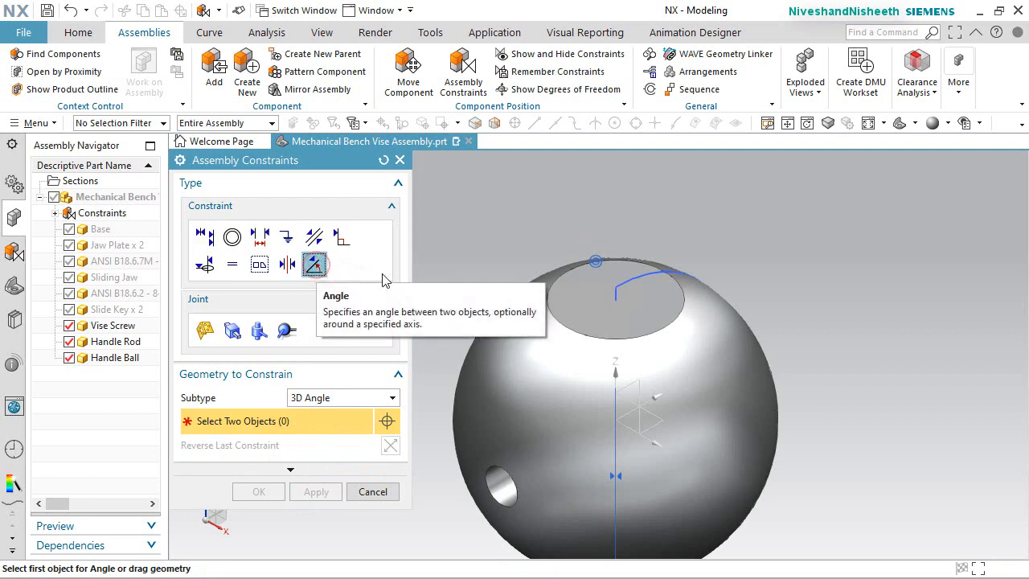
{"action": "scroll", "coordinate": [514, 245], "scroll_direction": "down", "scroll_amount": 3}
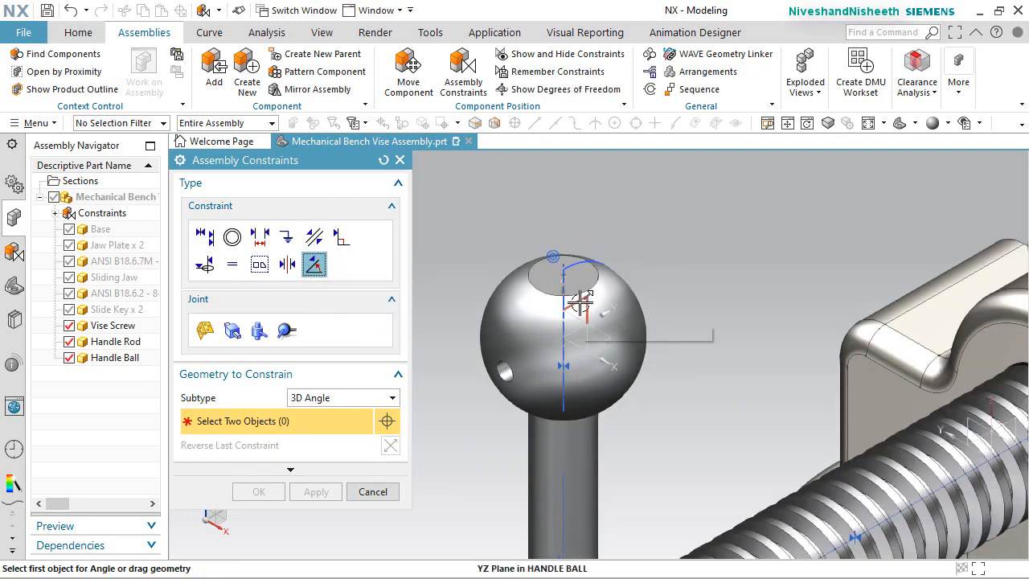
{"action": "scroll", "coordinate": [593, 218], "scroll_direction": "down", "scroll_amount": 5}
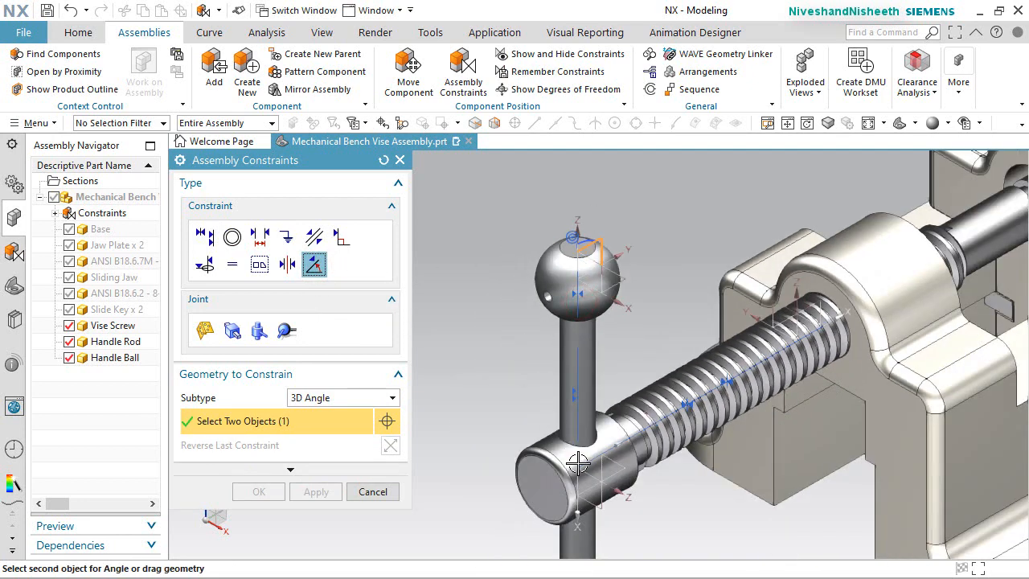
{"action": "left_click", "coordinate": [592, 460]}
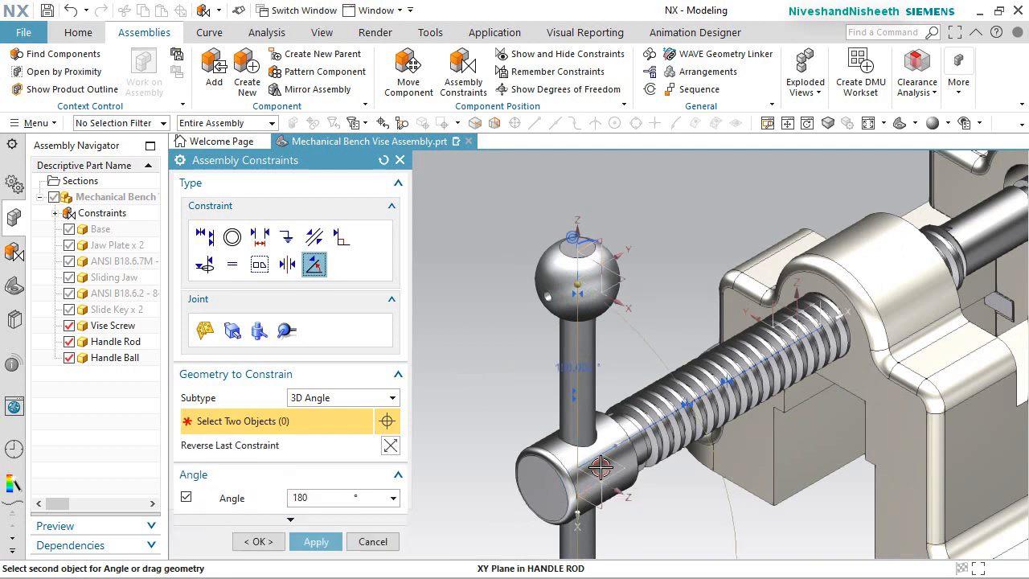
{"action": "scroll", "coordinate": [569, 288], "scroll_direction": "down", "scroll_amount": 2}
{"action": "scroll", "coordinate": [556, 308], "scroll_direction": "up", "scroll_amount": 1}
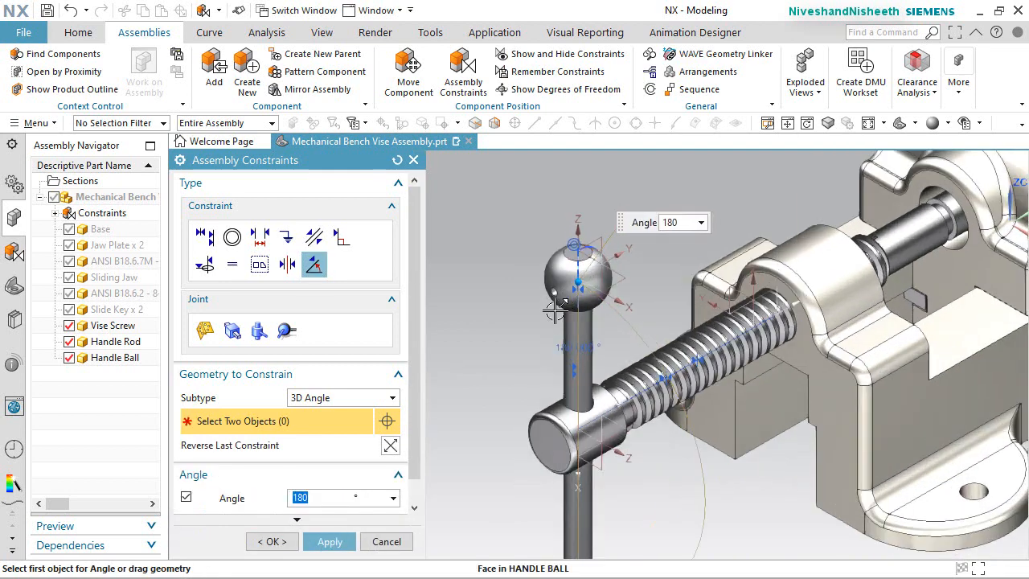
{"action": "left_click", "coordinate": [278, 545]}
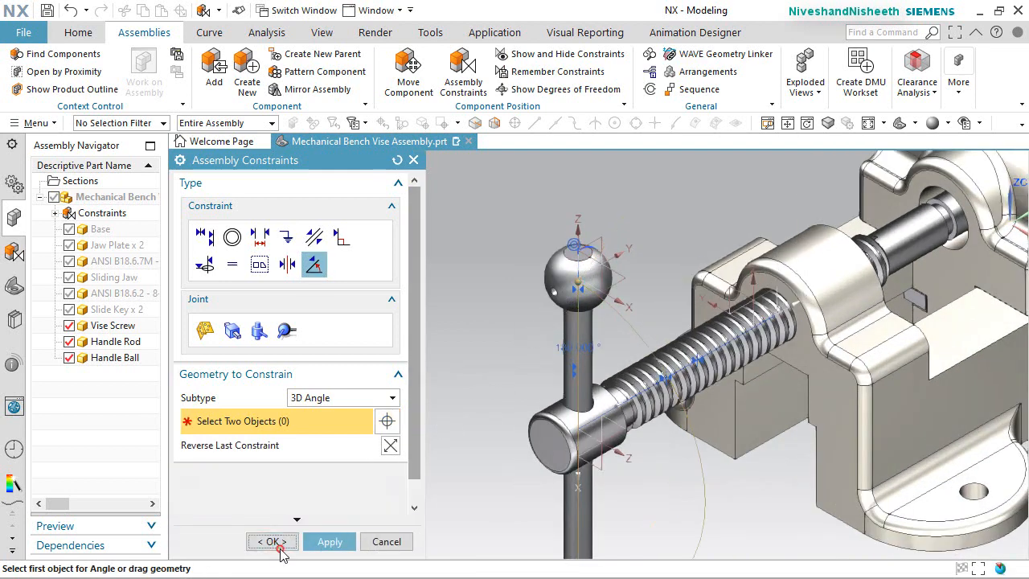
Load Pin.prt as the component to add
{"action": "scroll", "coordinate": [597, 275], "scroll_direction": "up", "scroll_amount": 1}
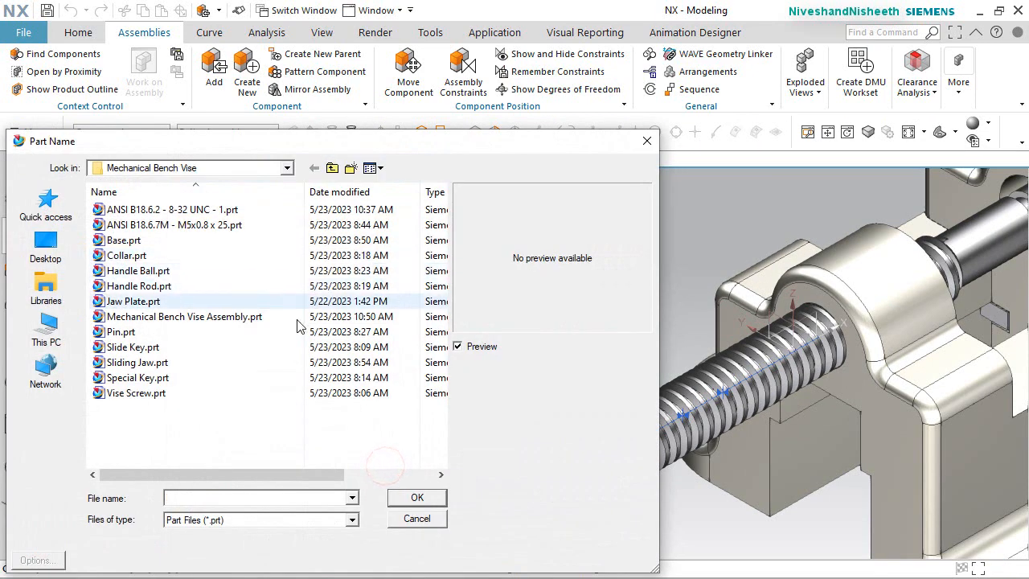
{"action": "left_click", "coordinate": [152, 332]}
{"action": "left_click", "coordinate": [415, 498]}
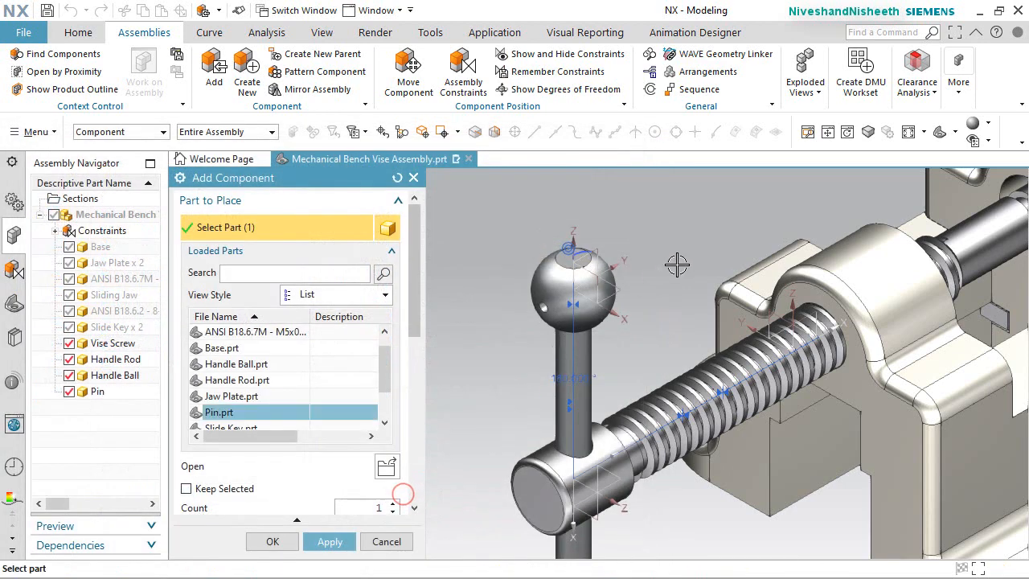
Place the pin using Absolute - Displayed Part at about X -79.83, Y -130.99, Z 0, rotated a quarter turn about ZC
{"action": "scroll", "coordinate": [364, 450], "scroll_direction": "down", "scroll_amount": 5}
{"action": "left_click", "coordinate": [370, 437]}
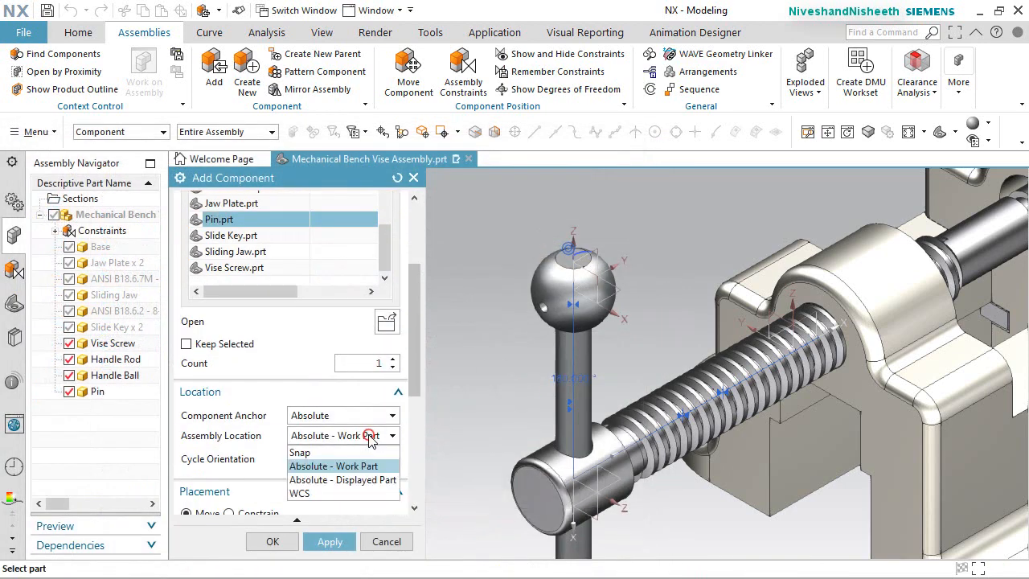
{"action": "left_click", "coordinate": [366, 480]}
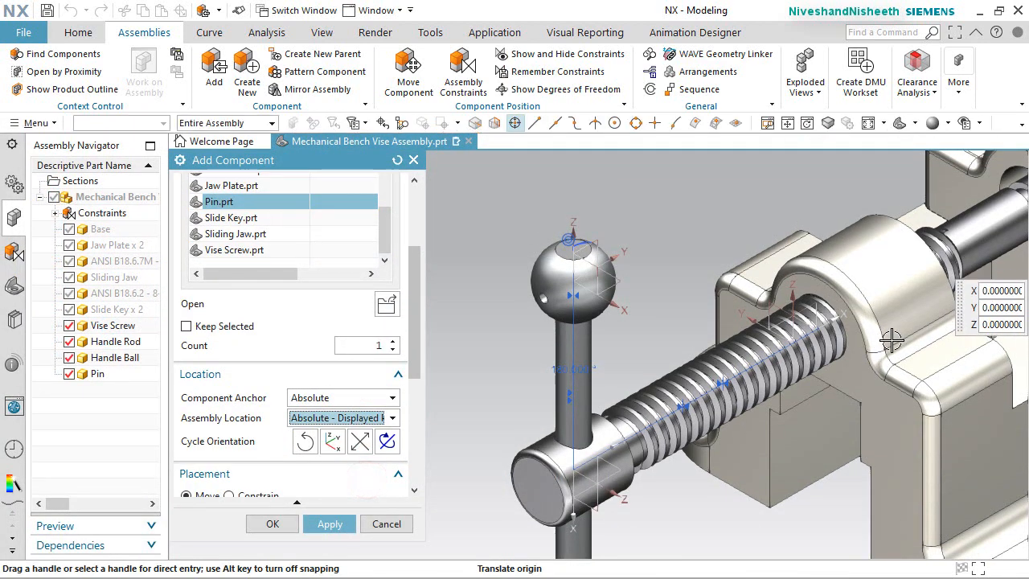
{"action": "scroll", "coordinate": [839, 301], "scroll_direction": "down", "scroll_amount": 2}
{"action": "left_click_drag", "start_coordinate": [996, 252], "coordinate": [564, 313]}
{"action": "scroll", "coordinate": [563, 314], "scroll_direction": "up", "scroll_amount": 5}
{"action": "scroll", "coordinate": [564, 313], "scroll_direction": "up", "scroll_amount": 3}
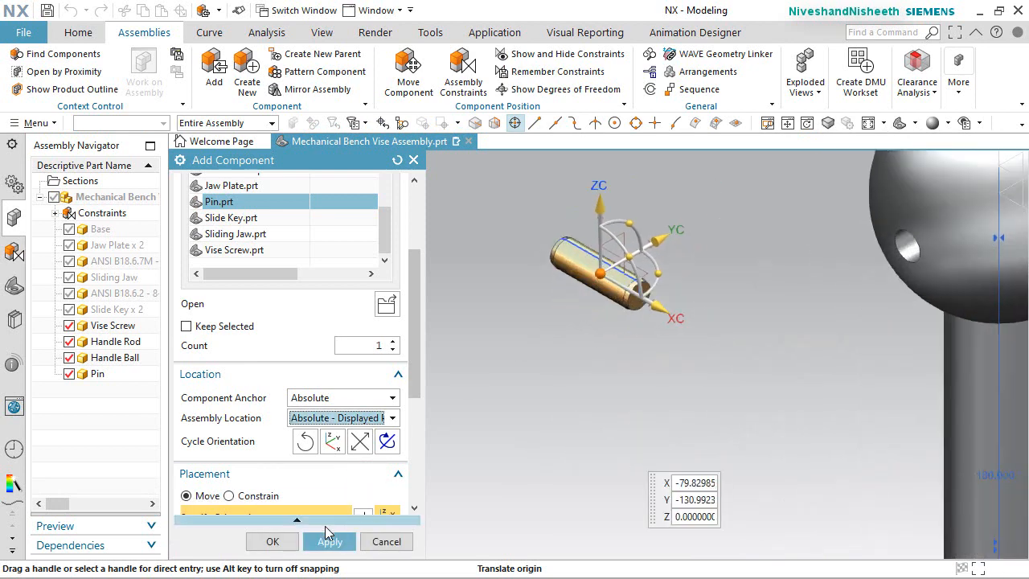
{"action": "left_click_drag", "start_coordinate": [653, 273], "coordinate": [575, 197]}
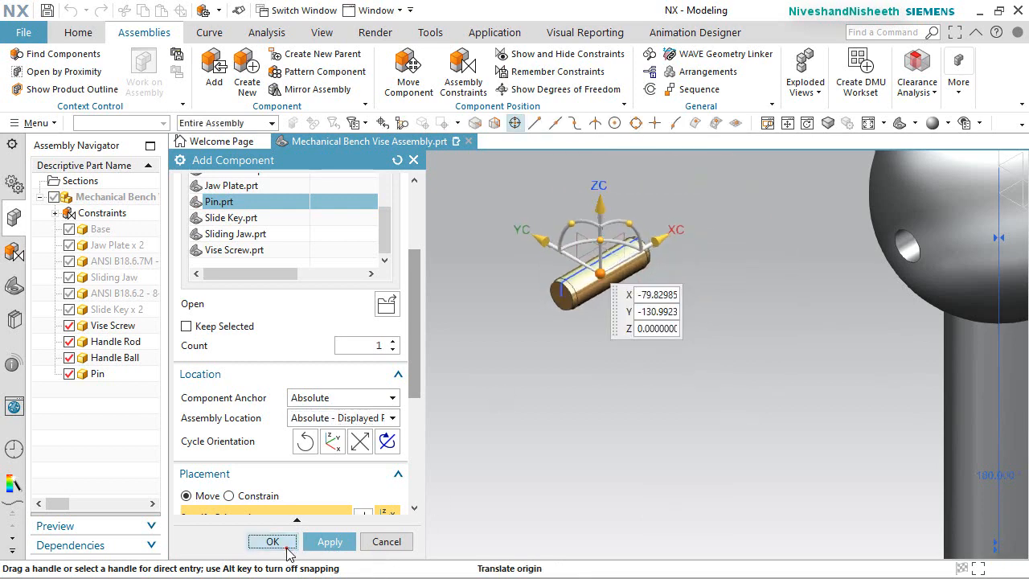
{"action": "left_click", "coordinate": [276, 542]}
Hide all curves and sketches in the assembly
{"action": "left_click", "coordinate": [325, 32]}
{"action": "left_click", "coordinate": [218, 80]}
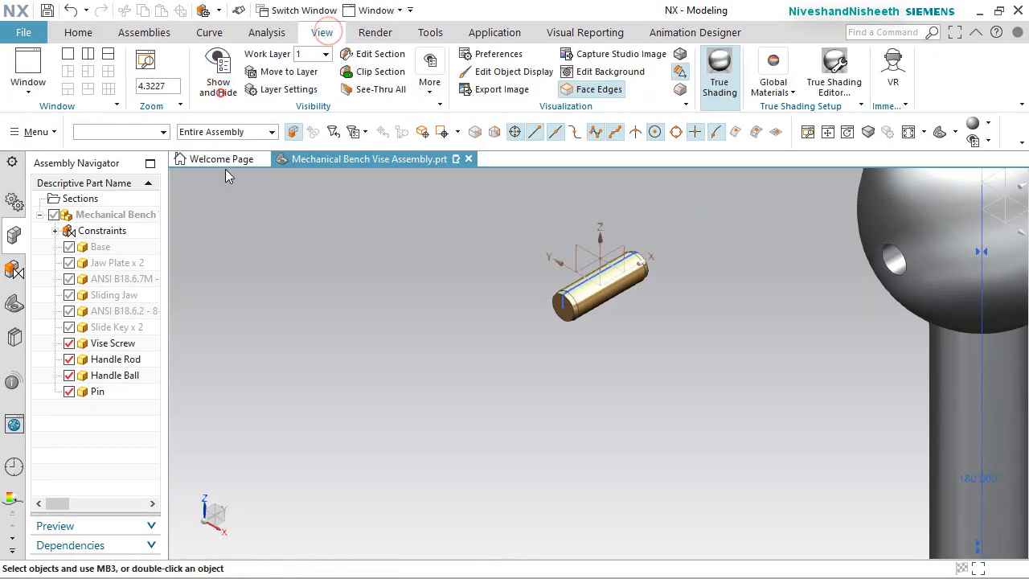
{"action": "left_click", "coordinate": [405, 299]}
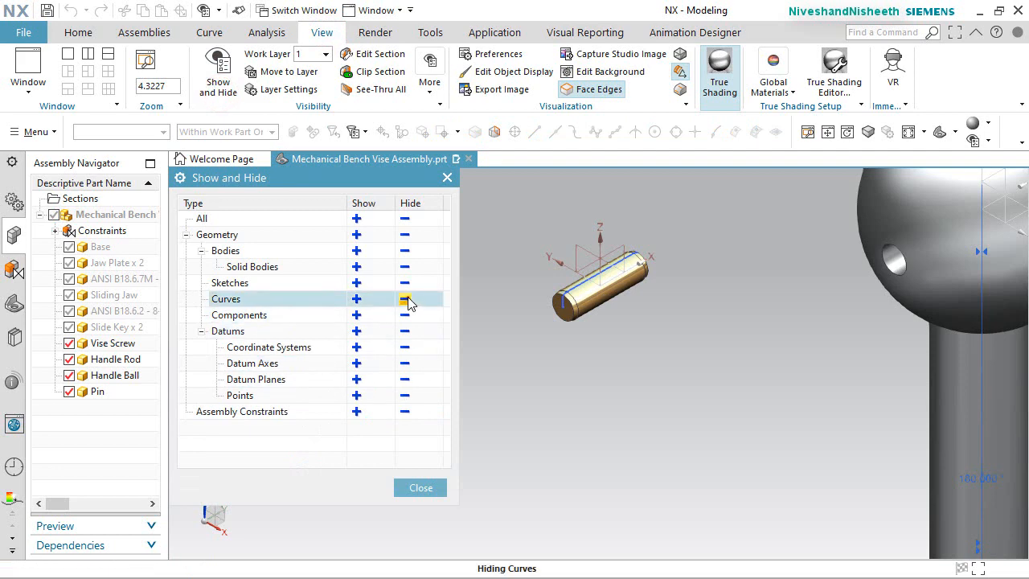
{"action": "left_click", "coordinate": [405, 283]}
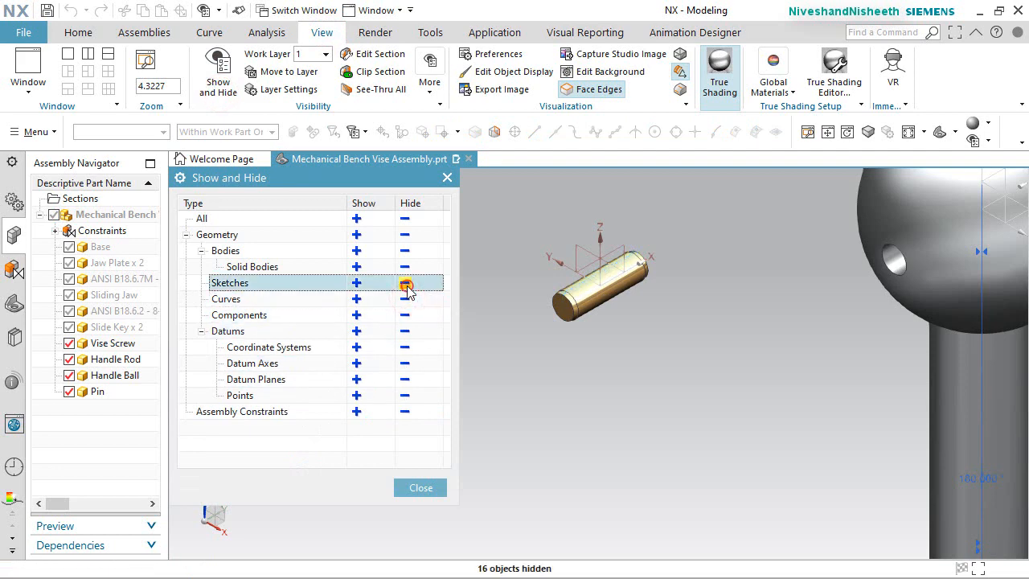
{"action": "left_click", "coordinate": [421, 487]}
Align the pin's centerline with the centerline of the handle ball's small side hole, using Infer Center/Axis orientation
{"action": "left_click", "coordinate": [147, 33]}
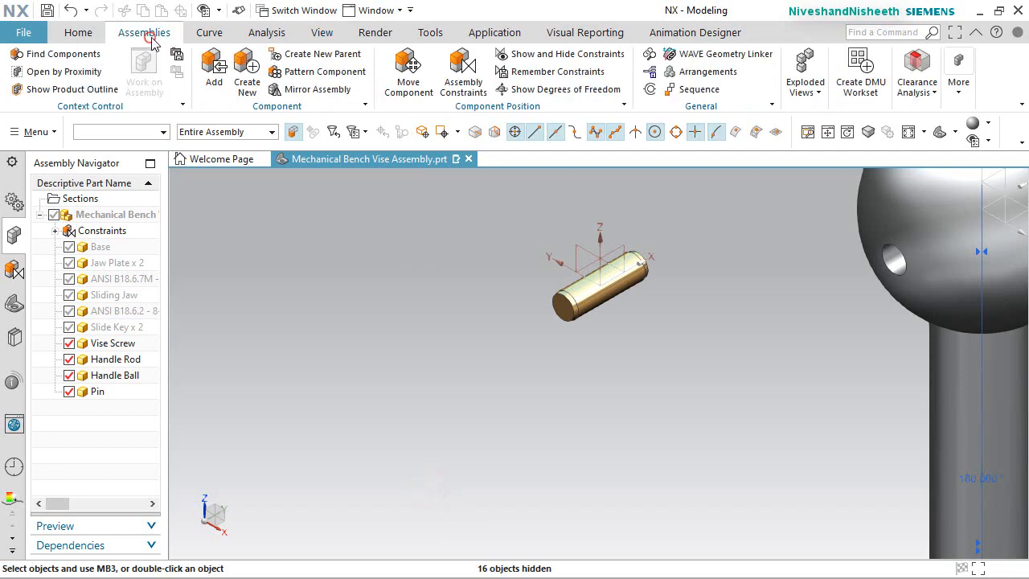
{"action": "left_click", "coordinate": [464, 81]}
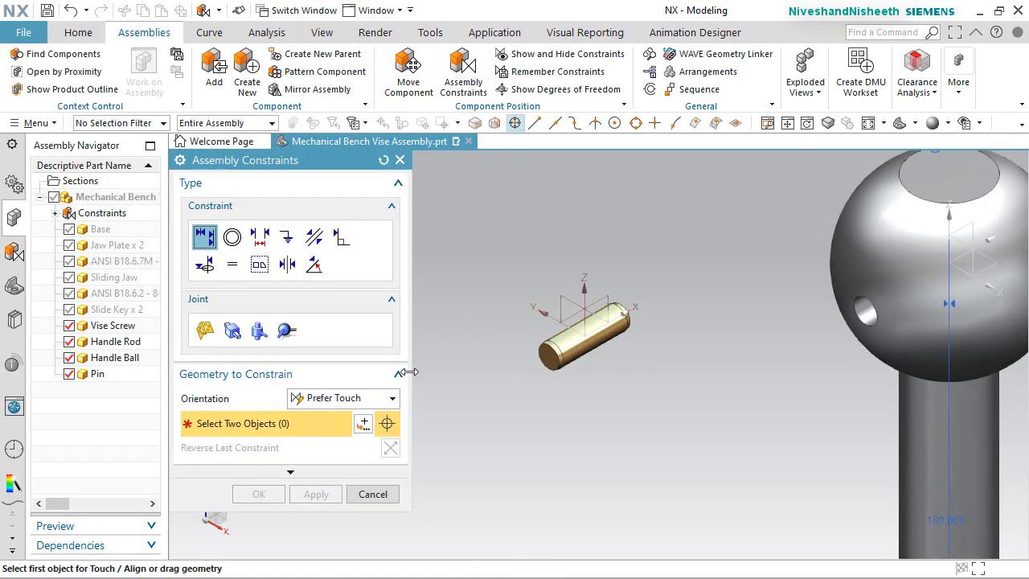
{"action": "left_click", "coordinate": [394, 397]}
{"action": "left_click", "coordinate": [341, 466]}
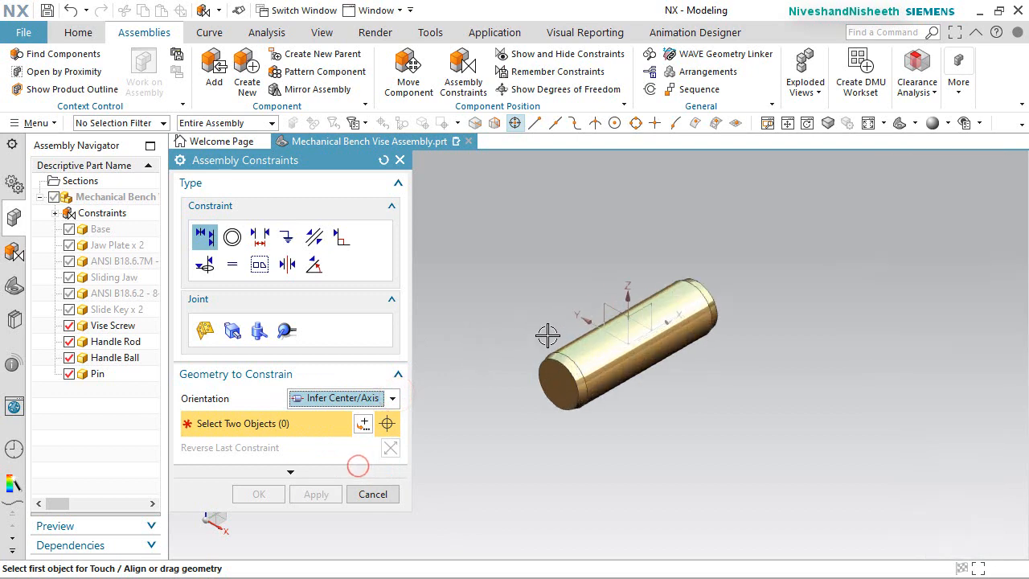
{"action": "left_click", "coordinate": [591, 354]}
{"action": "left_click", "coordinate": [643, 374]}
{"action": "scroll", "coordinate": [740, 353], "scroll_direction": "up", "scroll_amount": 3}
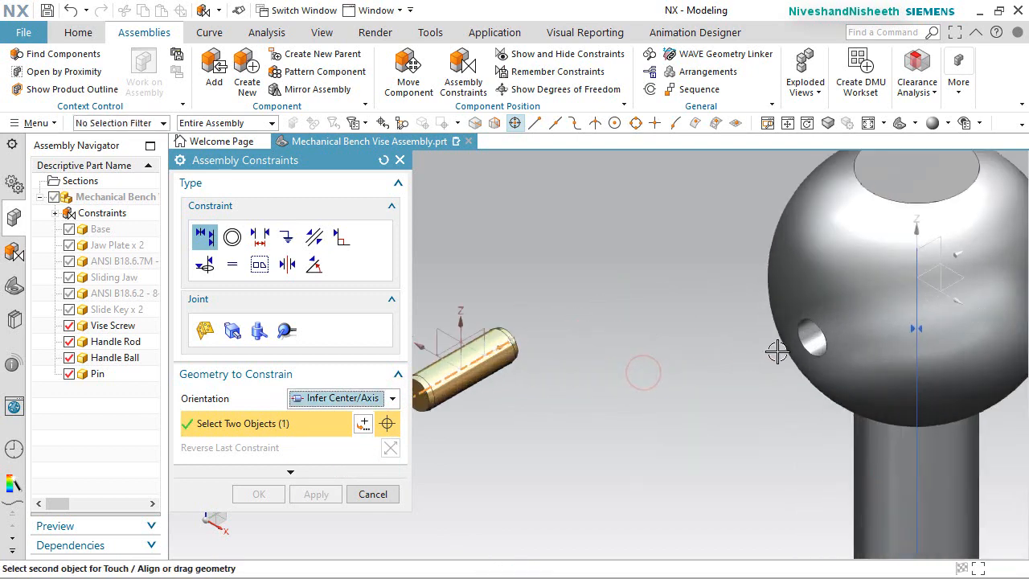
{"action": "left_click", "coordinate": [814, 341]}
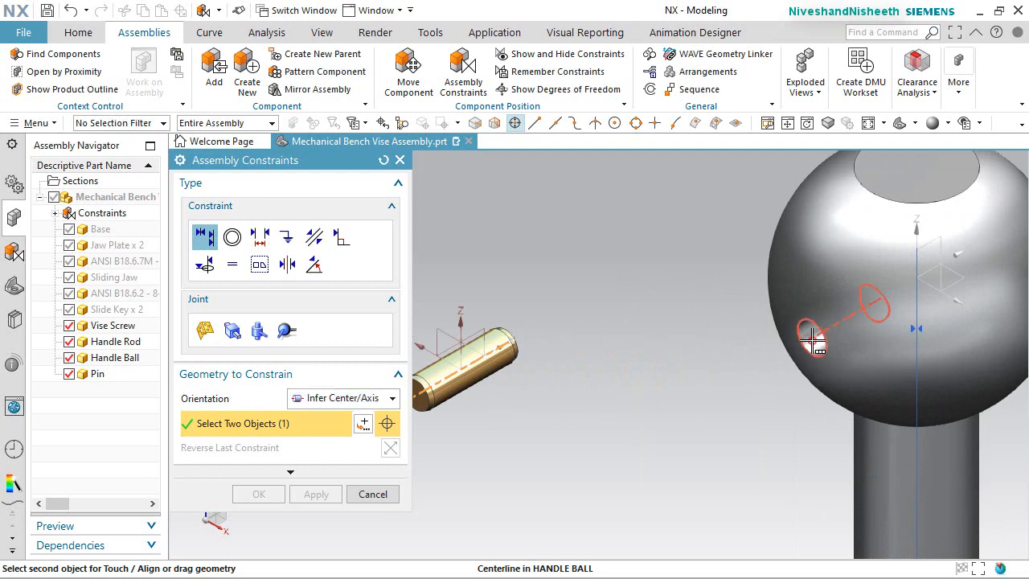
{"action": "left_click", "coordinate": [884, 358]}
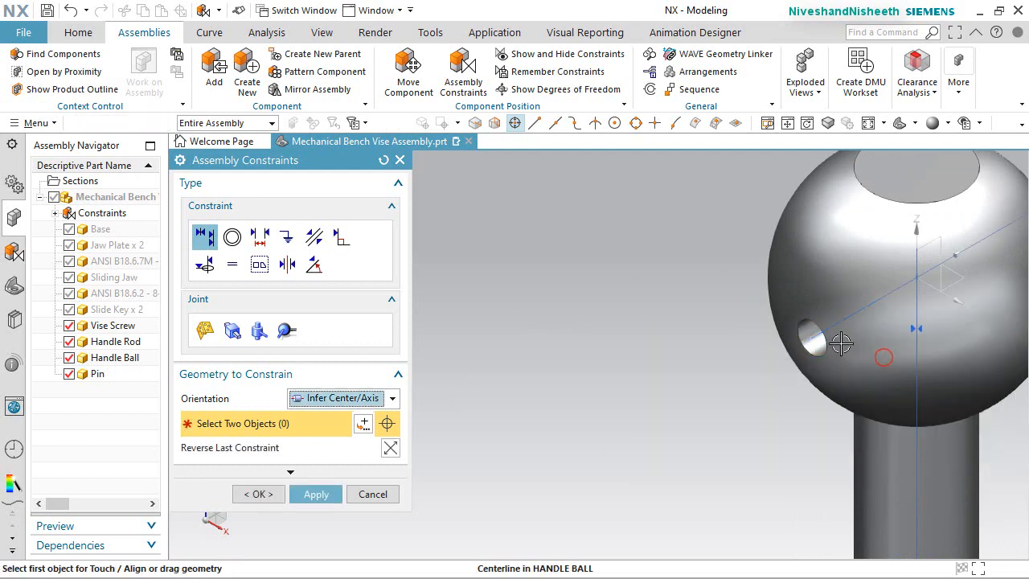
{"action": "scroll", "coordinate": [812, 336], "scroll_direction": "down", "scroll_amount": 7}
{"action": "scroll", "coordinate": [989, 247], "scroll_direction": "up", "scroll_amount": 4}
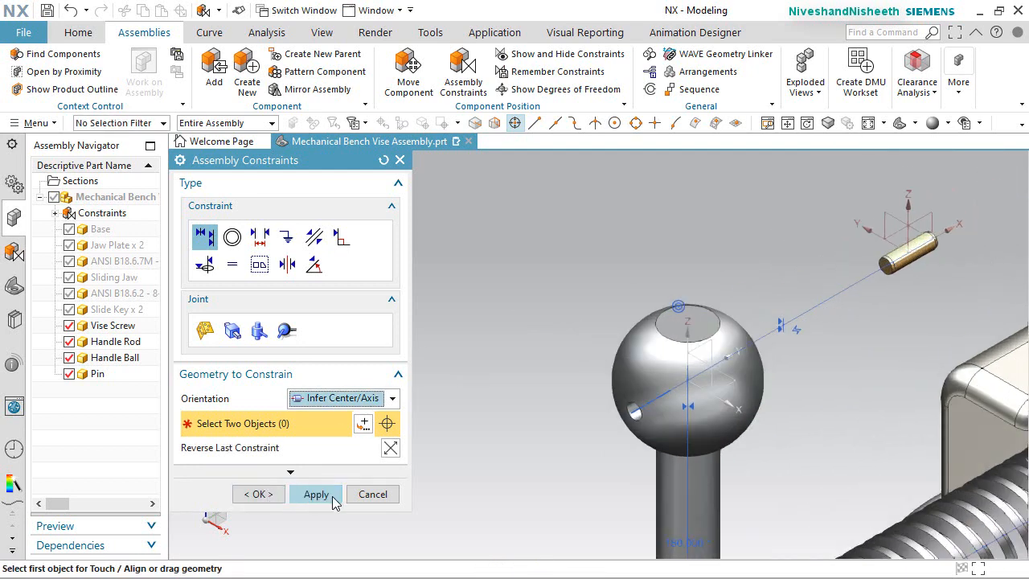
{"action": "left_click", "coordinate": [333, 499]}
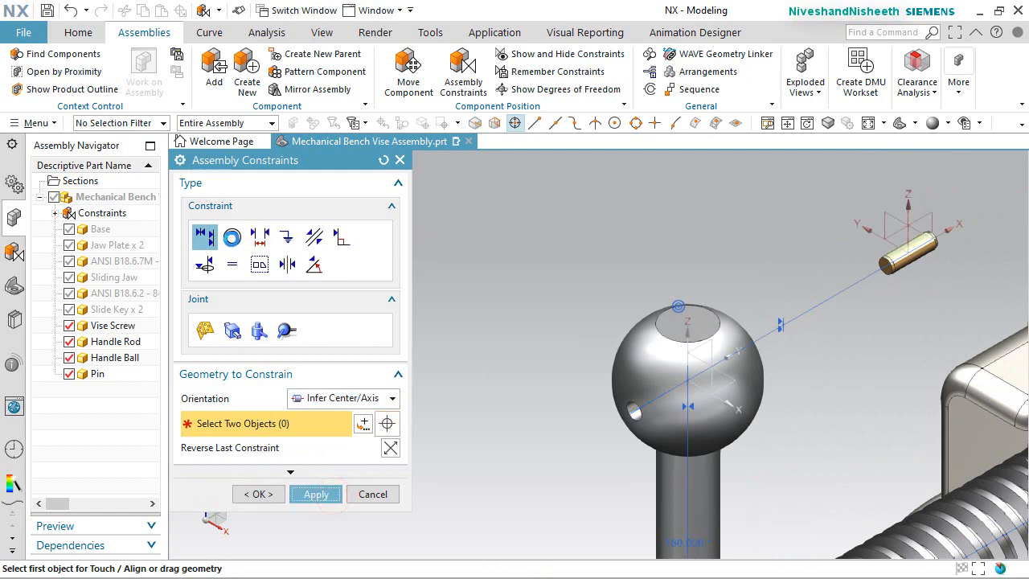
Add a Concentric constraint between the pin's end edge and the edge of the handle ball's small side hole
{"action": "left_click", "coordinate": [232, 236]}
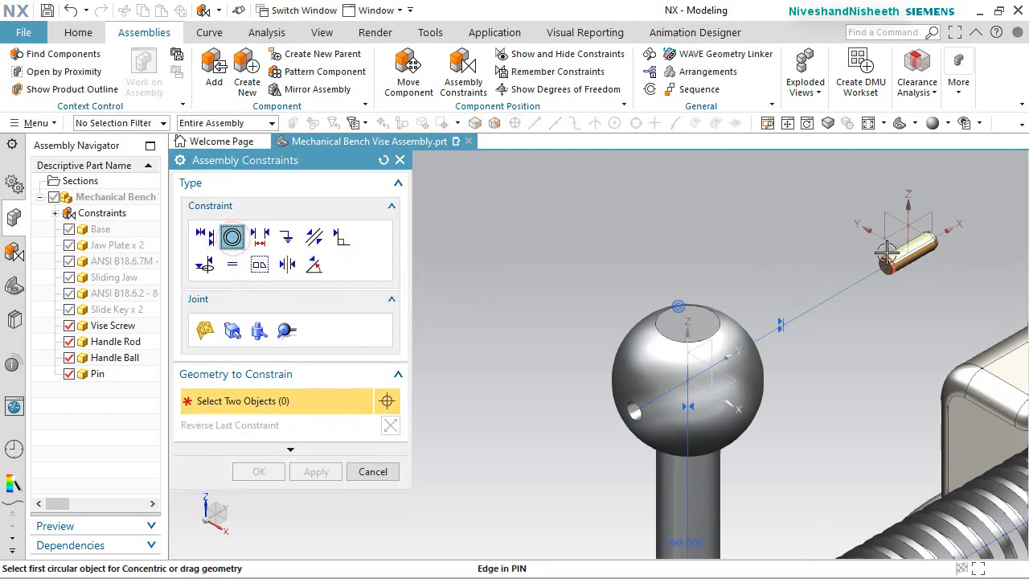
{"action": "scroll", "coordinate": [884, 251], "scroll_direction": "up", "scroll_amount": 2}
{"action": "left_click", "coordinate": [859, 280]}
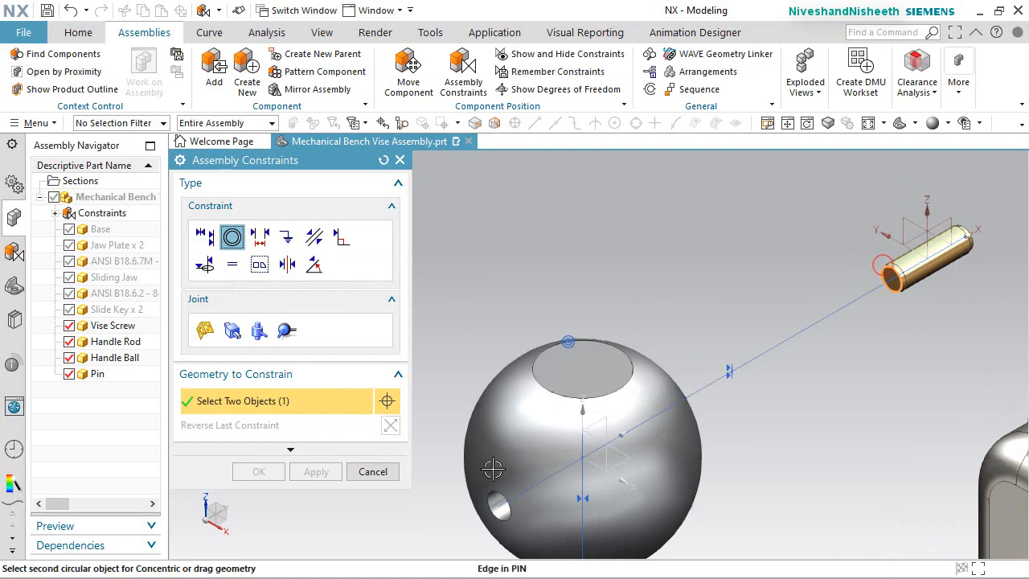
{"action": "left_click", "coordinate": [489, 498]}
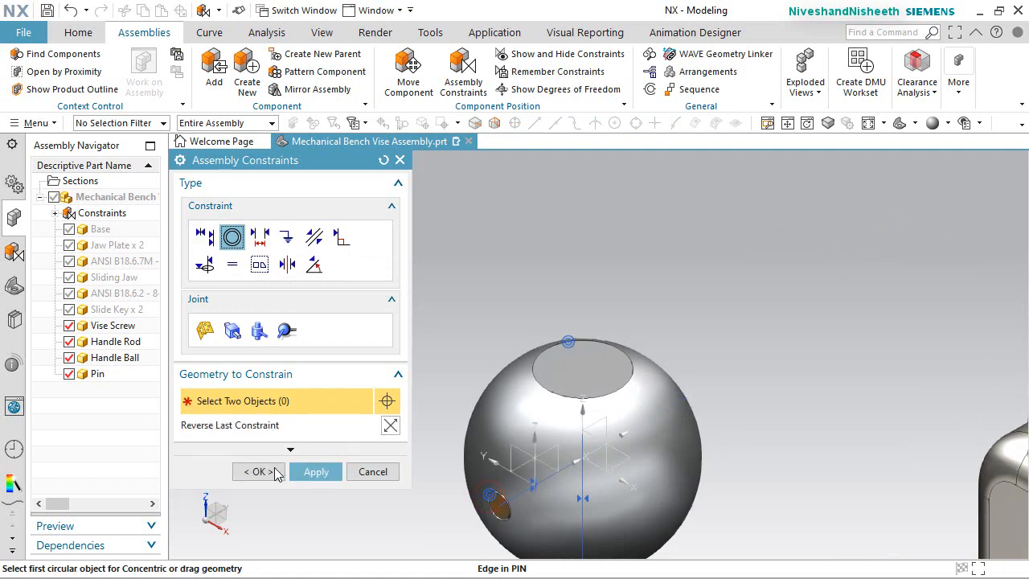
{"action": "left_click", "coordinate": [274, 473]}
{"action": "scroll", "coordinate": [474, 463], "scroll_direction": "up", "scroll_amount": 4}
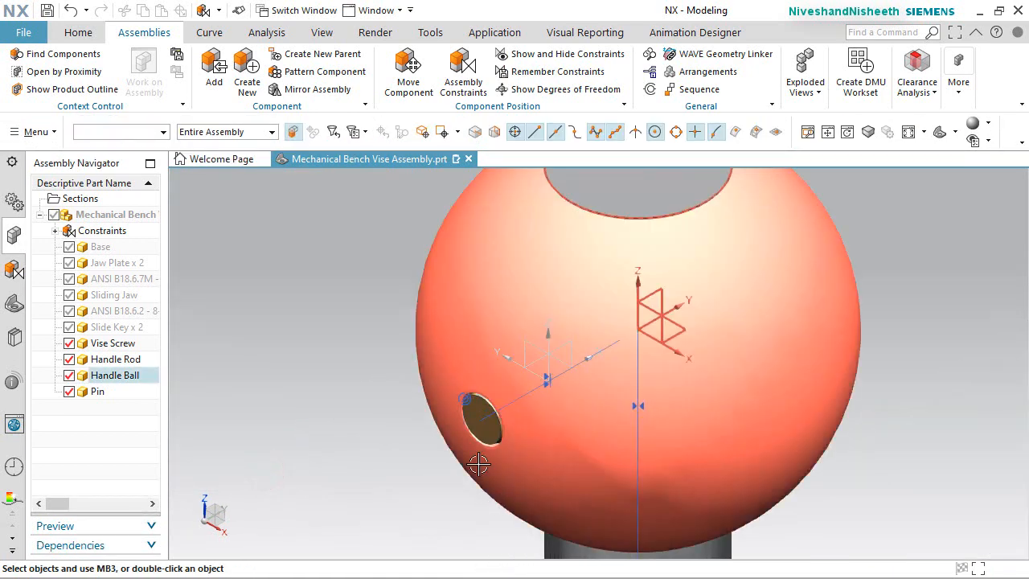
{"action": "scroll", "coordinate": [479, 465], "scroll_direction": "up", "scroll_amount": 3}
{"action": "scroll", "coordinate": [485, 329], "scroll_direction": "down", "scroll_amount": 5}
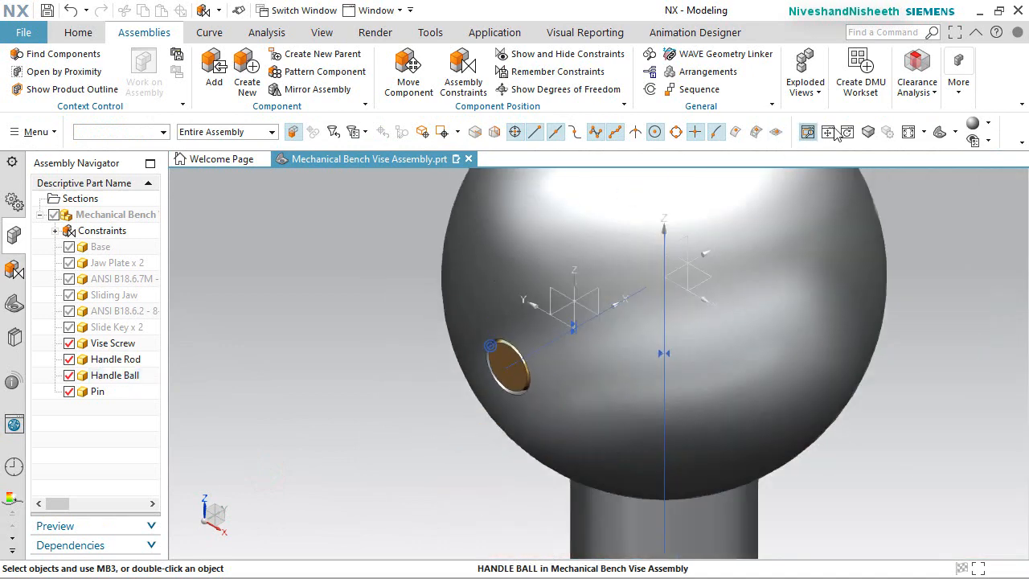
Hide all assembly constraints in the model and inspect the pin seated in the handle ball
{"action": "left_click", "coordinate": [911, 133]}
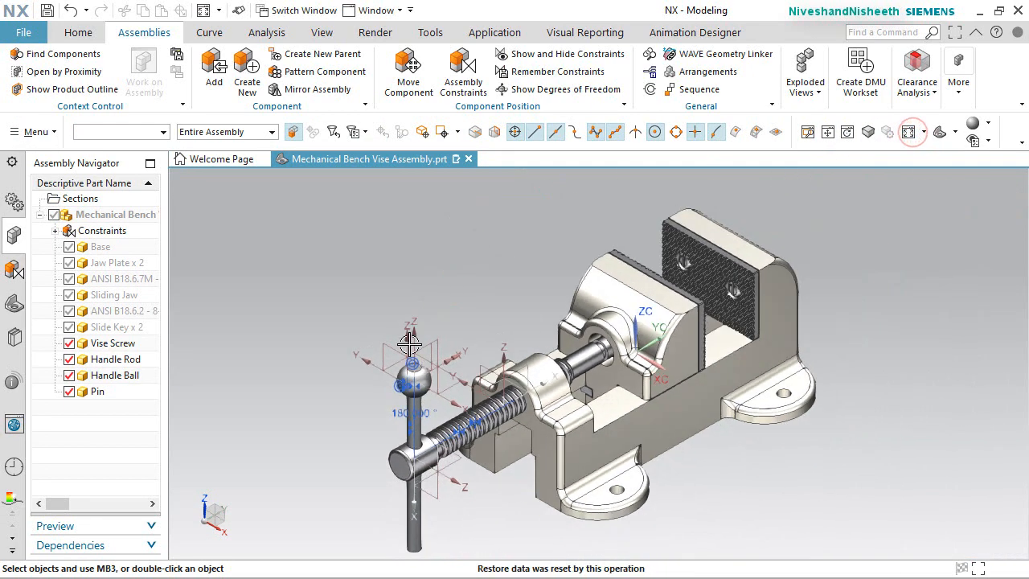
{"action": "left_click", "coordinate": [321, 34]}
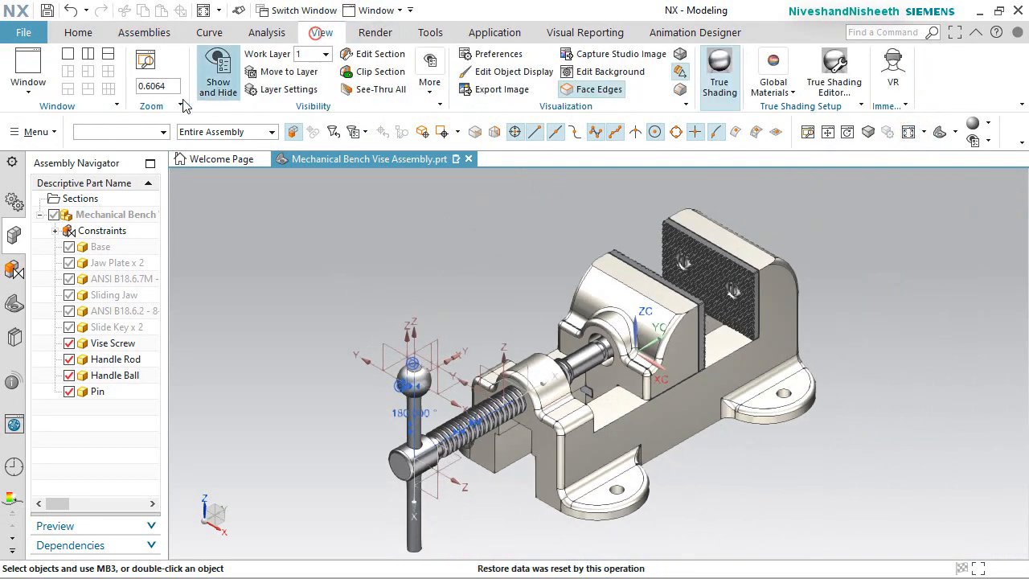
{"action": "left_click", "coordinate": [218, 76]}
{"action": "left_click", "coordinate": [405, 411]}
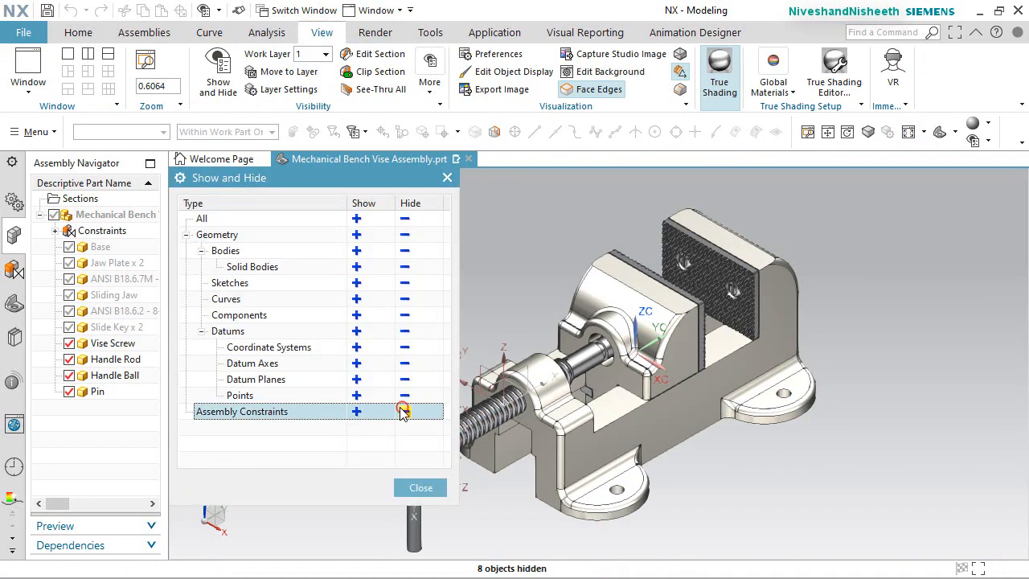
{"action": "left_click", "coordinate": [418, 487]}
{"action": "scroll", "coordinate": [346, 425], "scroll_direction": "up", "scroll_amount": 8}
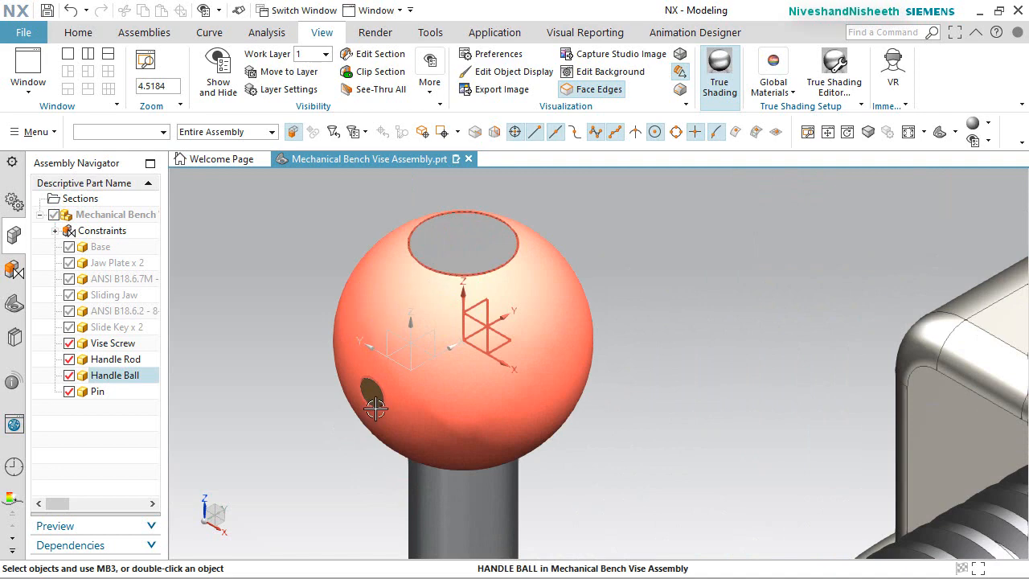
{"action": "scroll", "coordinate": [457, 205], "scroll_direction": "up", "scroll_amount": 3}
{"action": "scroll", "coordinate": [451, 204], "scroll_direction": "down", "scroll_amount": 4}
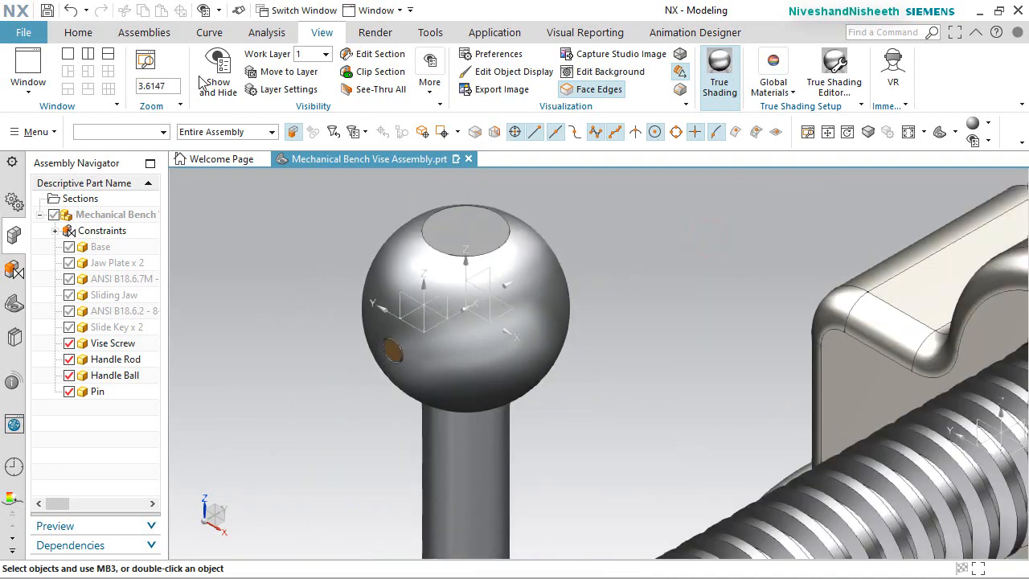
Load Handle Ball.prt and Pin.prt together as the components to add
{"action": "left_click", "coordinate": [145, 32]}
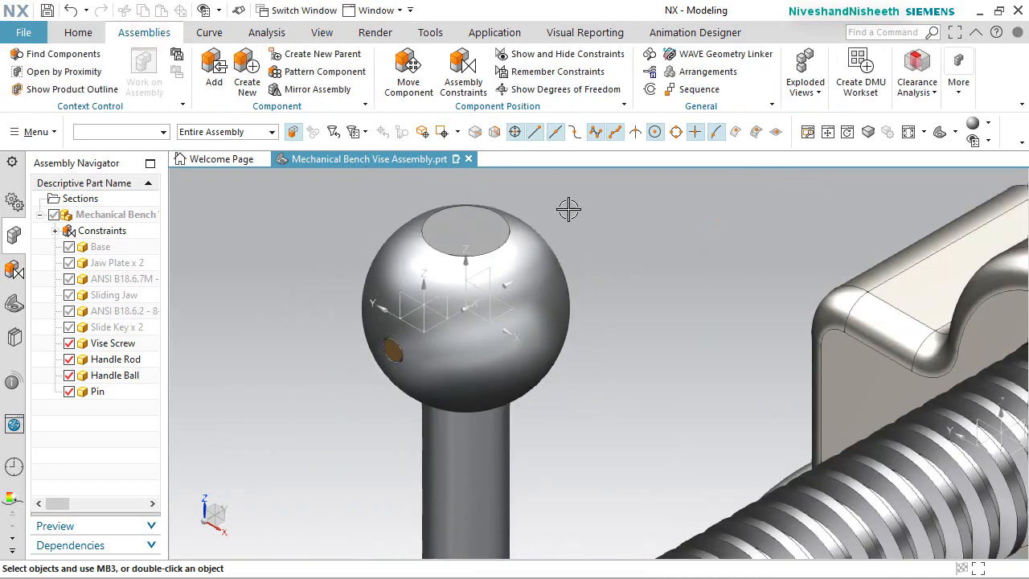
{"action": "scroll", "coordinate": [569, 209], "scroll_direction": "down", "scroll_amount": 1}
{"action": "left_click", "coordinate": [201, 61]}
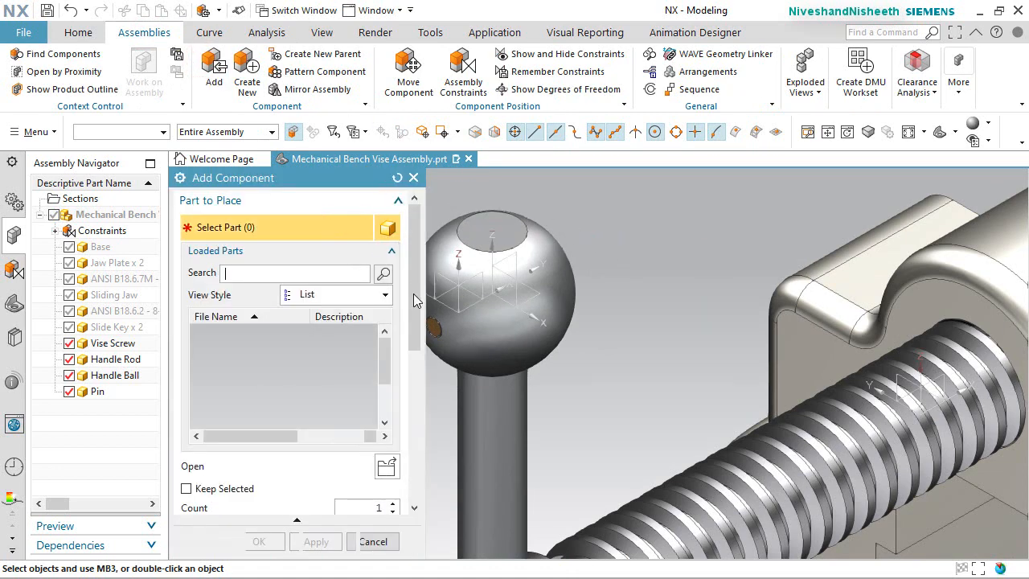
{"action": "left_click", "coordinate": [386, 468]}
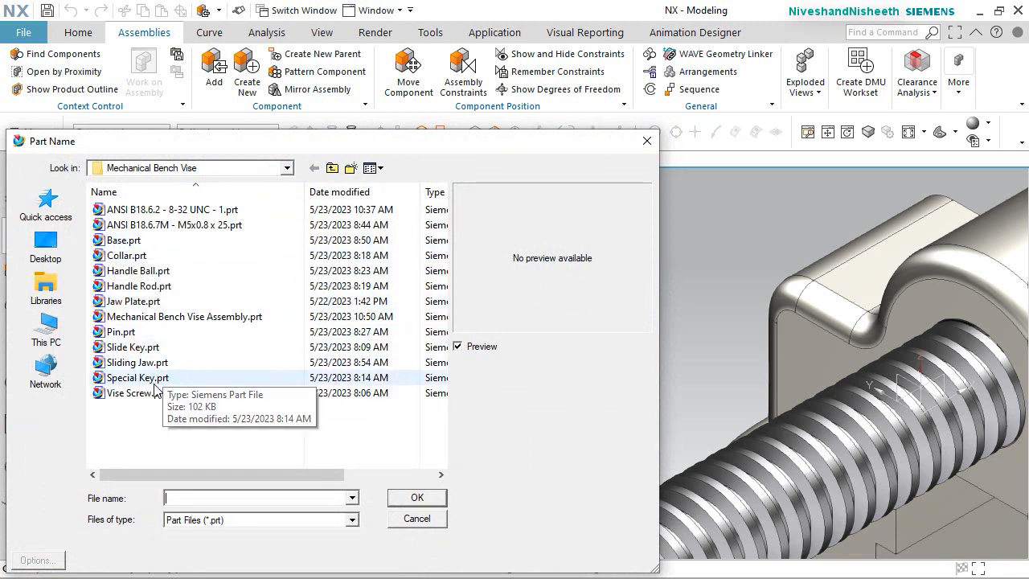
{"action": "left_click", "coordinate": [153, 272]}
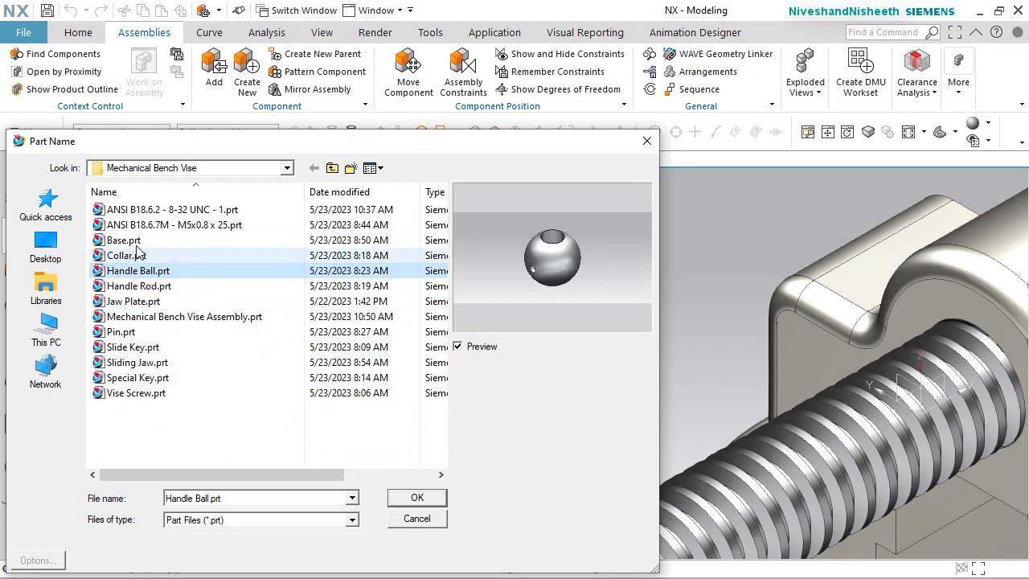
{"action": "left_click", "coordinate": [144, 333], "text": "ctrl"}
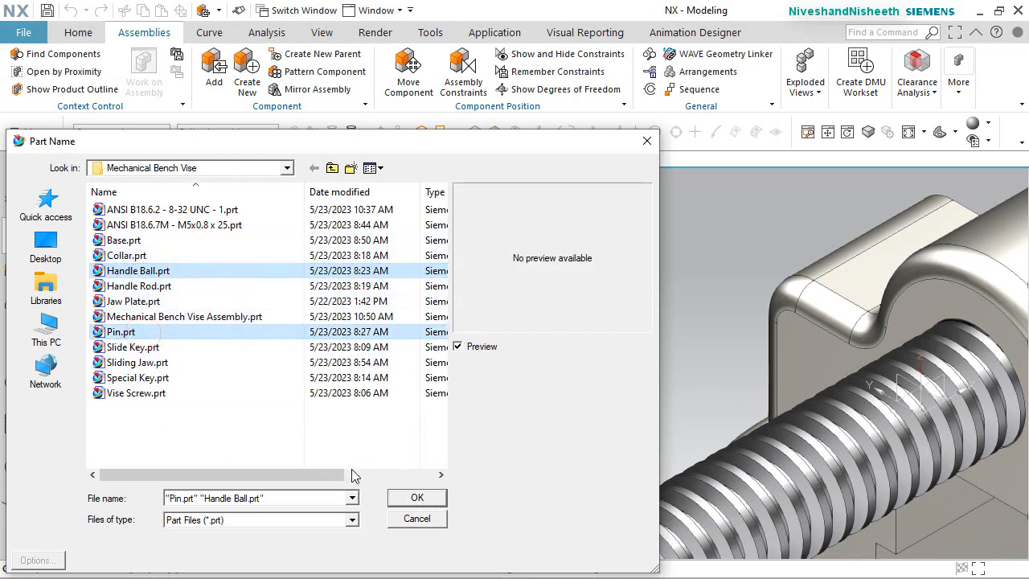
{"action": "left_click", "coordinate": [418, 497]}
Place the second handle ball and pin using Absolute - Work Part at about X -42.22, Y -166.38, Z 0
{"action": "scroll", "coordinate": [497, 360], "scroll_direction": "down", "scroll_amount": 1}
{"action": "scroll", "coordinate": [367, 430], "scroll_direction": "down", "scroll_amount": 5}
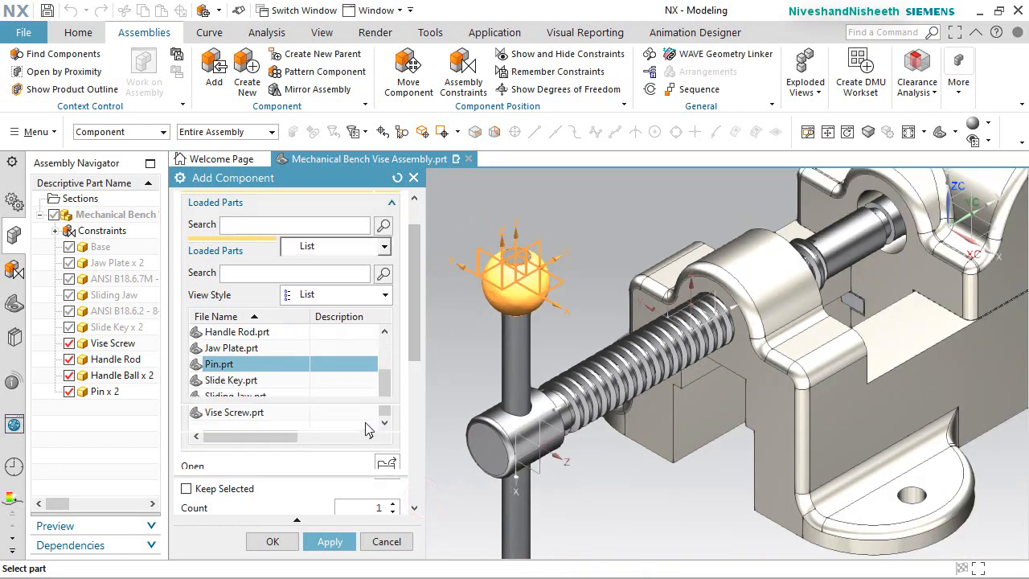
{"action": "left_click", "coordinate": [392, 387]}
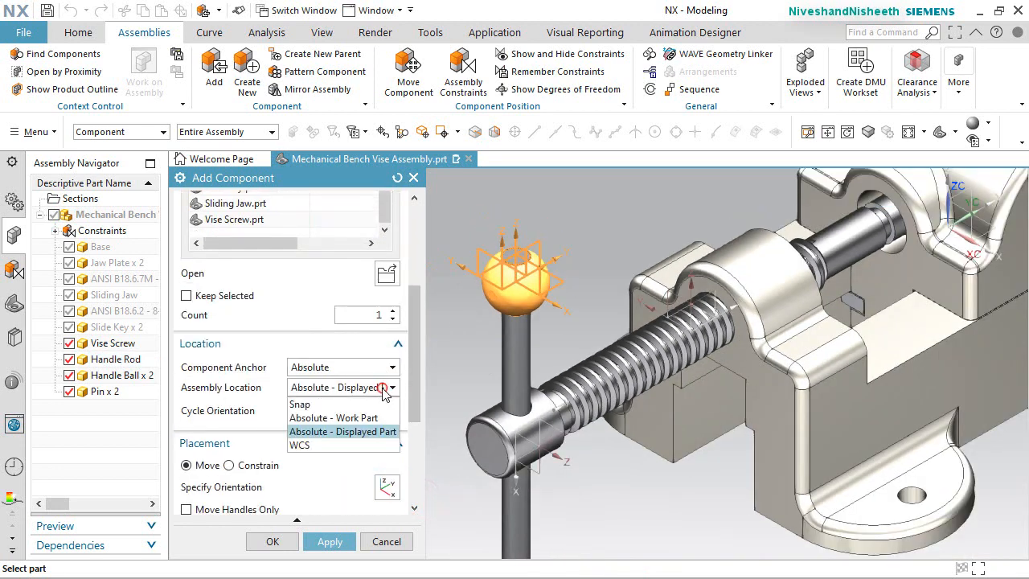
{"action": "left_click", "coordinate": [370, 414]}
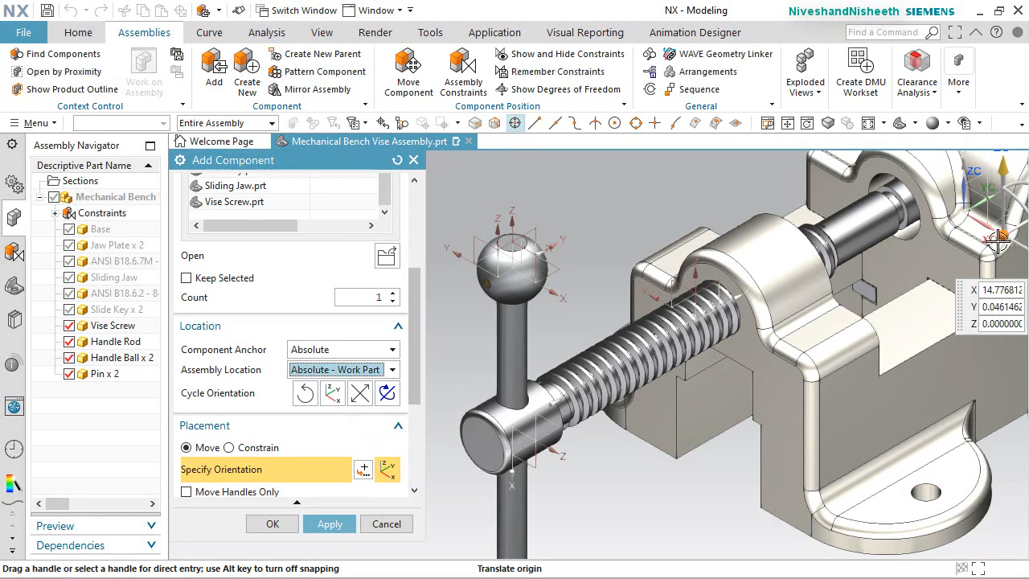
{"action": "left_click_drag", "start_coordinate": [1000, 239], "coordinate": [493, 351]}
{"action": "scroll", "coordinate": [684, 236], "scroll_direction": "down", "scroll_amount": 1}
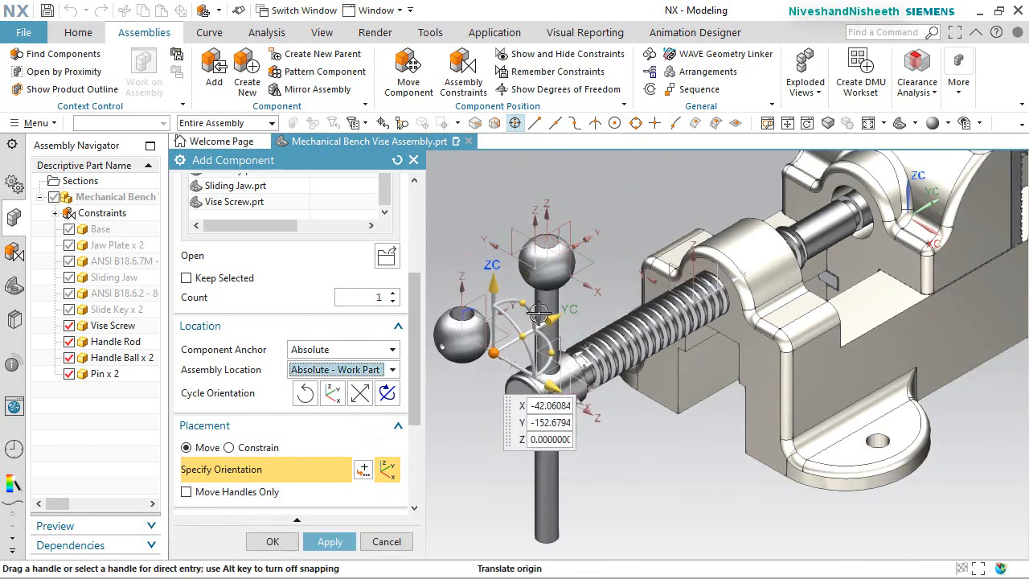
{"action": "scroll", "coordinate": [539, 313], "scroll_direction": "down", "scroll_amount": 1}
{"action": "scroll", "coordinate": [482, 346], "scroll_direction": "up", "scroll_amount": 3}
{"action": "left_click_drag", "start_coordinate": [558, 316], "coordinate": [521, 343]}
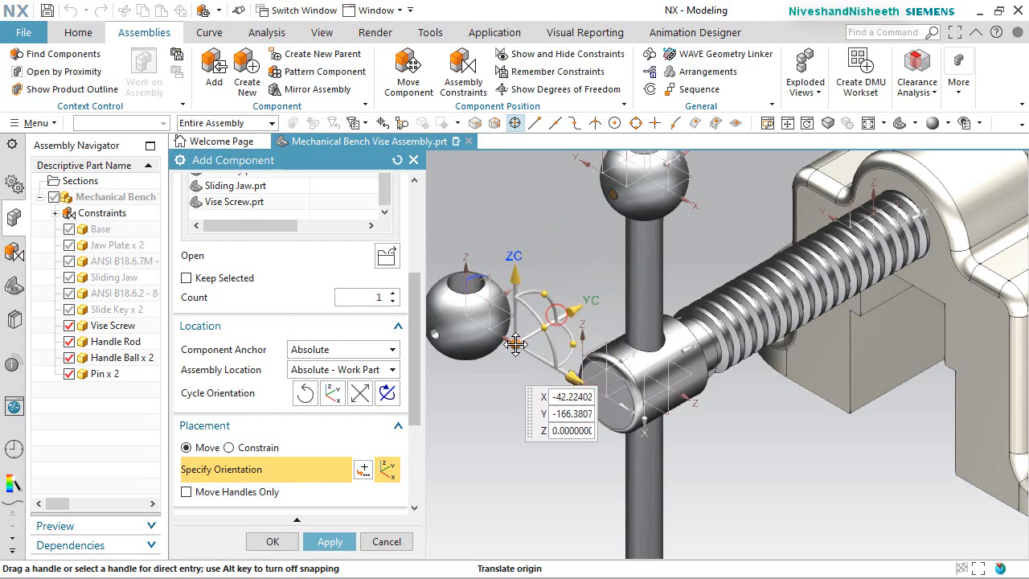
{"action": "left_click", "coordinate": [261, 542]}
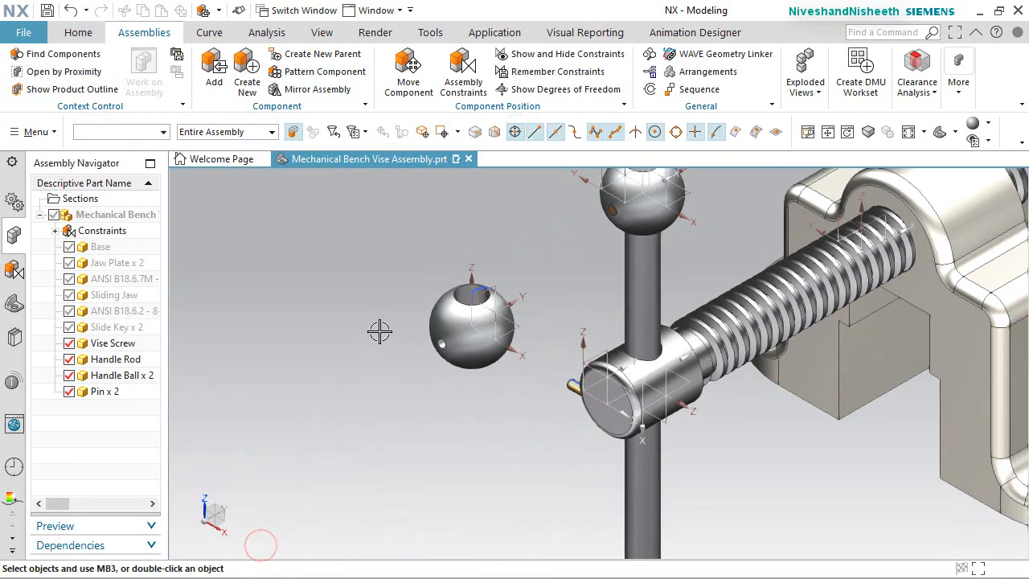
Move the second pin to about X -36.36, Y -182.68, Z 0 and rotate it a quarter turn about ZC
{"action": "scroll", "coordinate": [555, 374], "scroll_direction": "up", "scroll_amount": 2}
{"action": "left_click", "coordinate": [592, 405]}
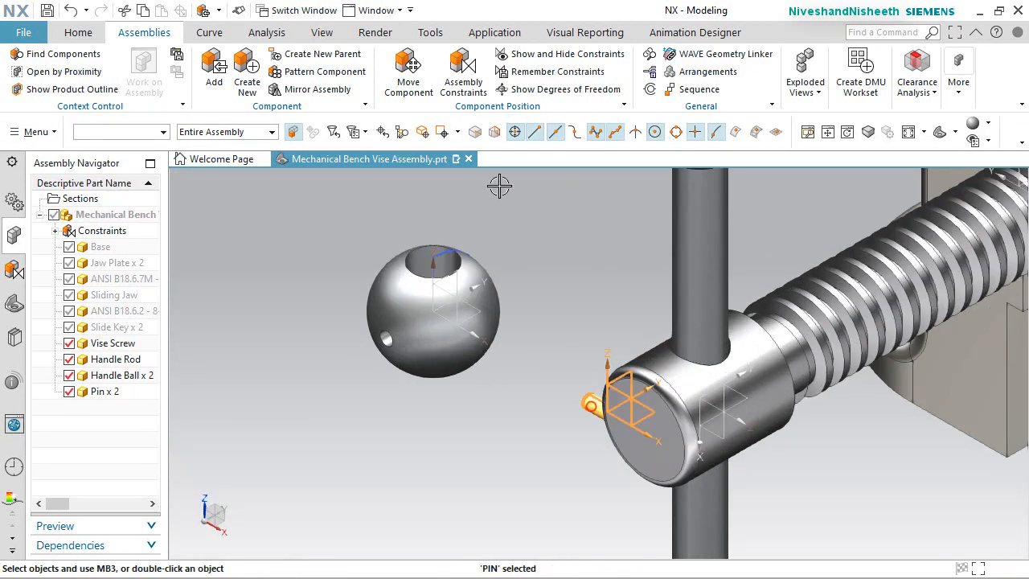
{"action": "left_click", "coordinate": [421, 83]}
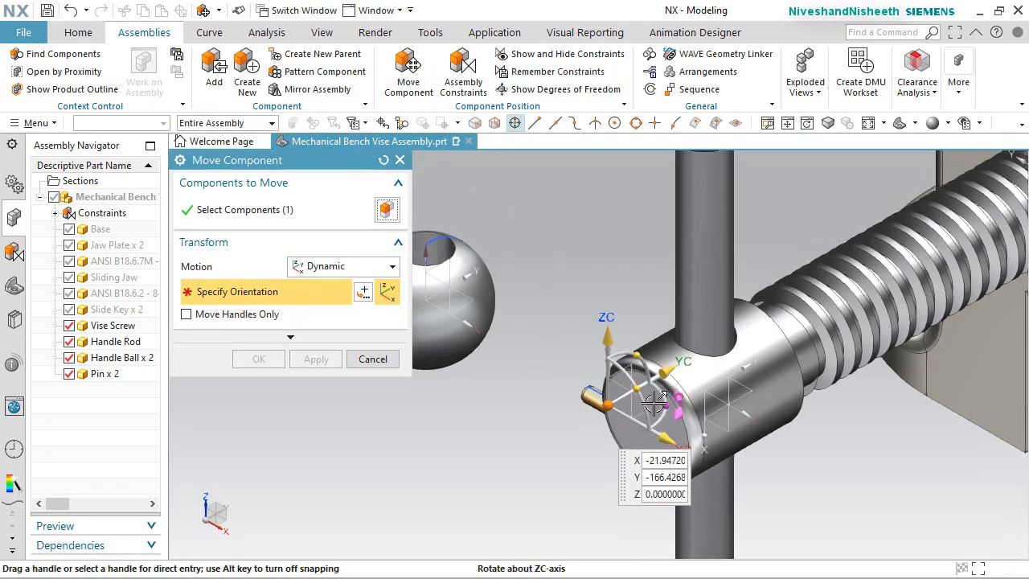
{"action": "left_click_drag", "start_coordinate": [655, 402], "coordinate": [485, 432]}
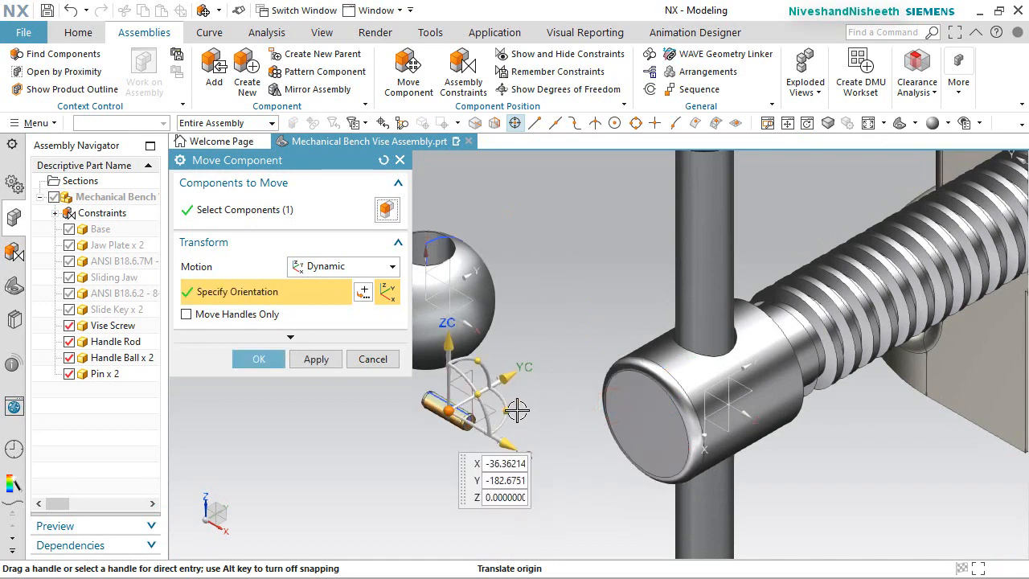
{"action": "left_click_drag", "start_coordinate": [504, 393], "coordinate": [518, 317]}
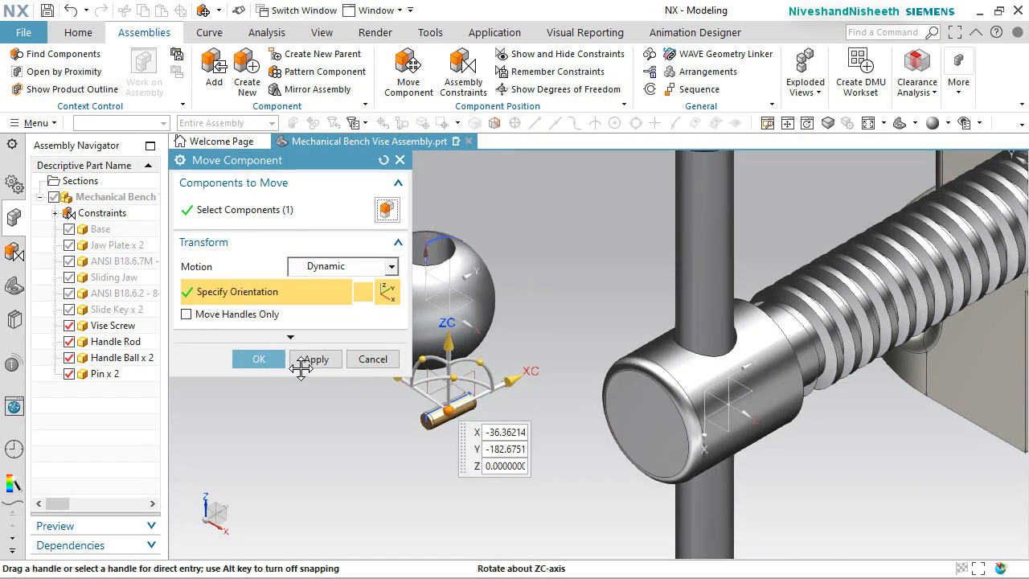
{"action": "left_click", "coordinate": [276, 359]}
Hide all sketches in the assembly
{"action": "scroll", "coordinate": [302, 291], "scroll_direction": "down", "scroll_amount": 2}
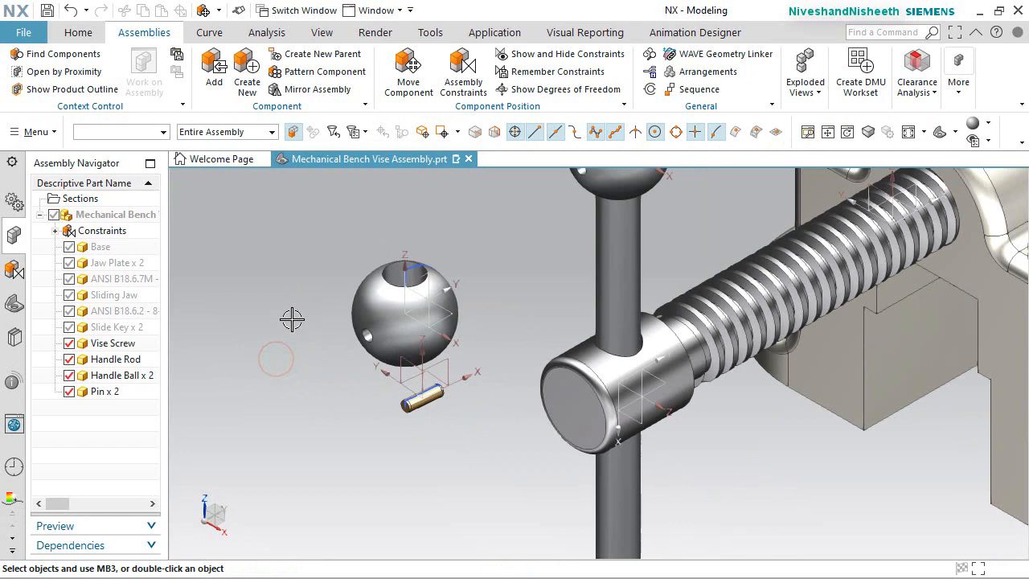
{"action": "left_click", "coordinate": [335, 32]}
{"action": "left_click", "coordinate": [218, 77]}
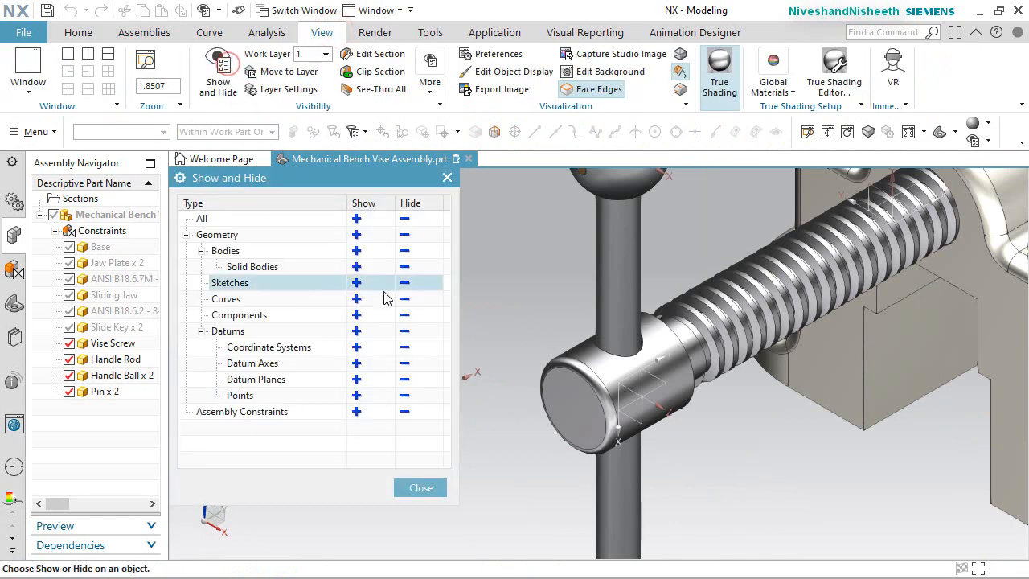
{"action": "left_click", "coordinate": [404, 284]}
{"action": "left_click", "coordinate": [420, 486]}
Align the second pin's centerline with the centerline of the loose handle ball's side hole using Touch/Align with Infer Center/Axis orientation
{"action": "scroll", "coordinate": [321, 281], "scroll_direction": "up", "scroll_amount": 5}
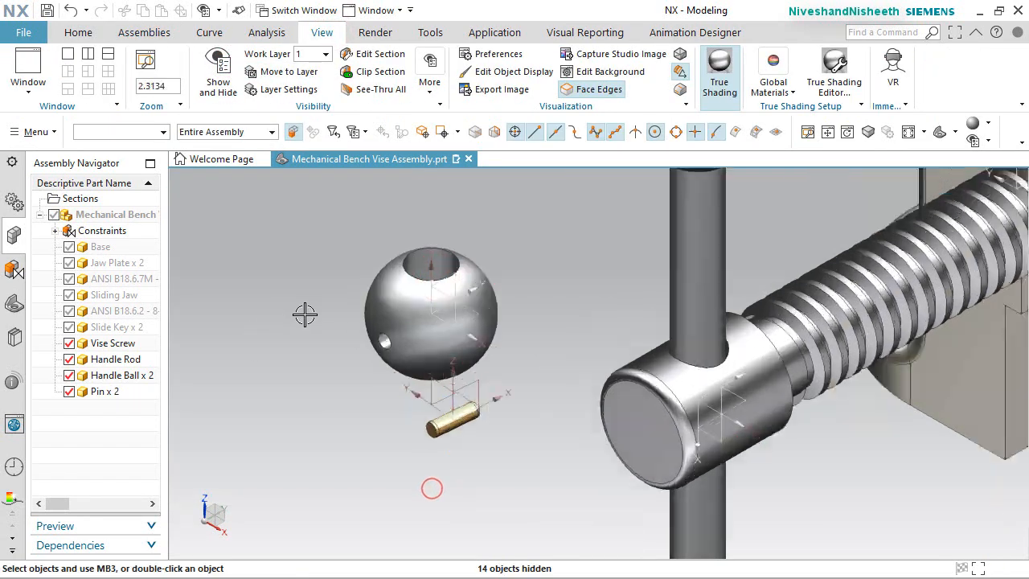
{"action": "left_click", "coordinate": [147, 32]}
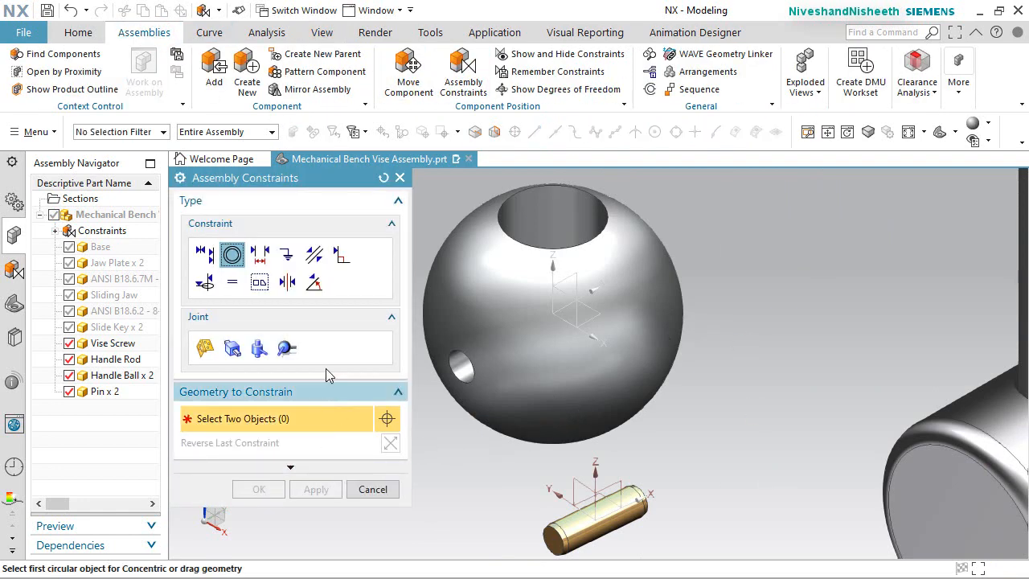
{"action": "left_click", "coordinate": [205, 254]}
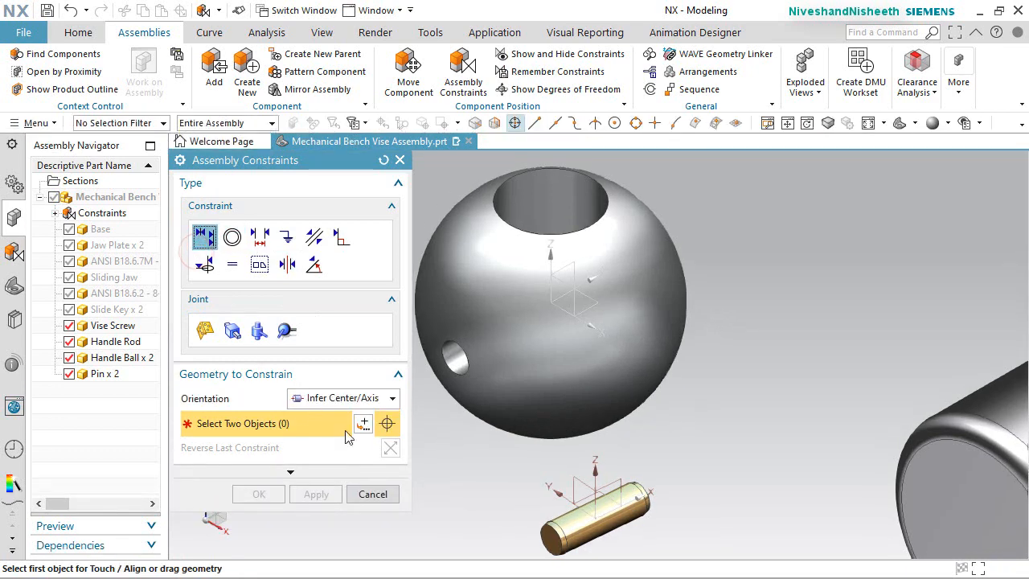
{"action": "scroll", "coordinate": [539, 547], "scroll_direction": "up", "scroll_amount": 3}
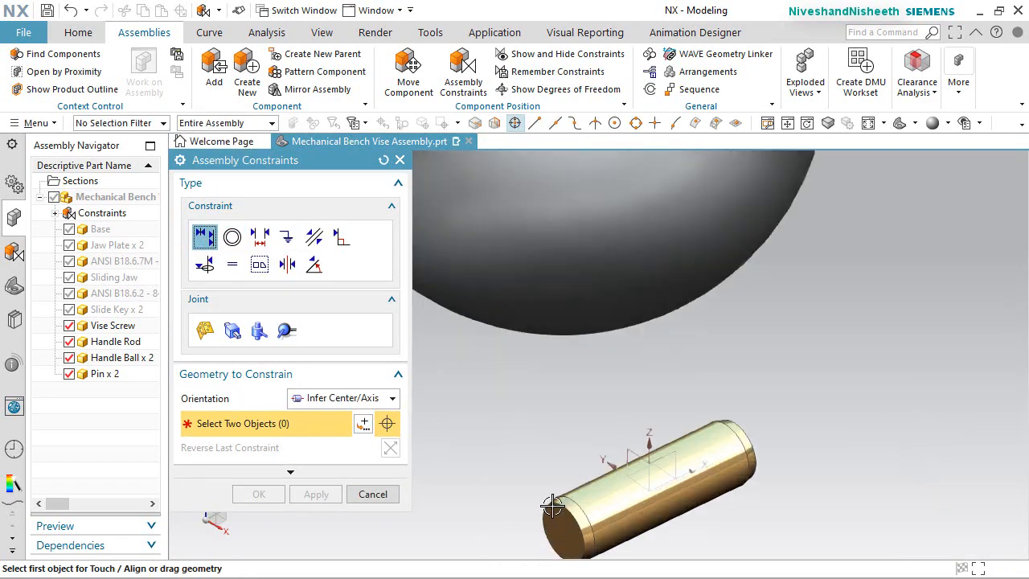
{"action": "left_click", "coordinate": [582, 488]}
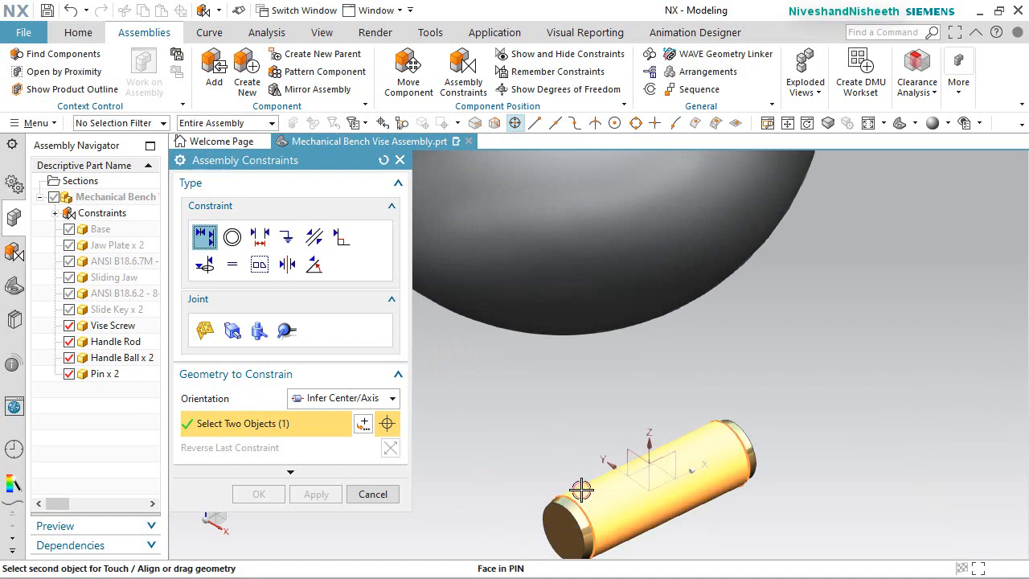
{"action": "scroll", "coordinate": [601, 491], "scroll_direction": "down", "scroll_amount": 3}
{"action": "scroll", "coordinate": [482, 326], "scroll_direction": "up", "scroll_amount": 5}
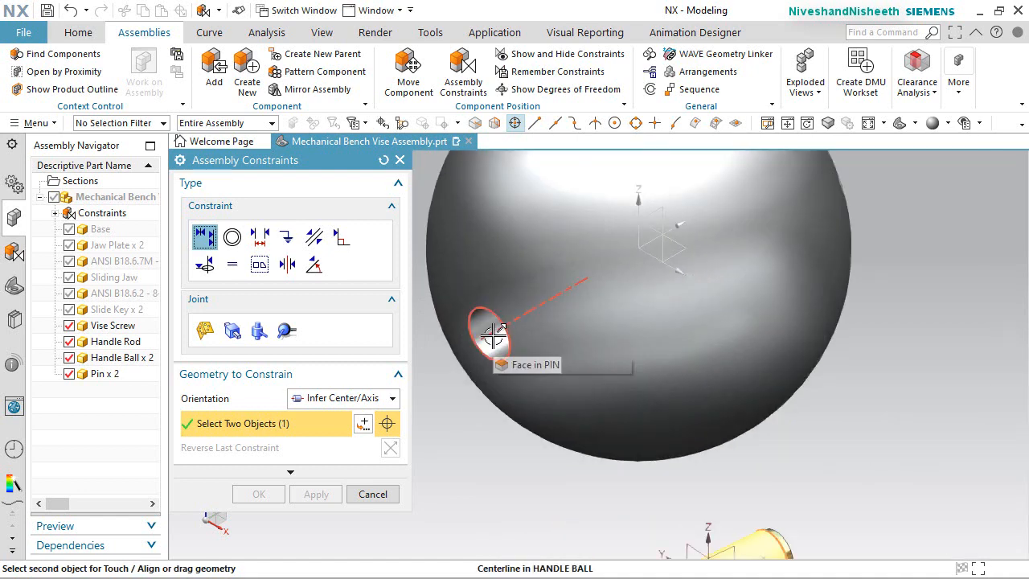
{"action": "left_click", "coordinate": [492, 335]}
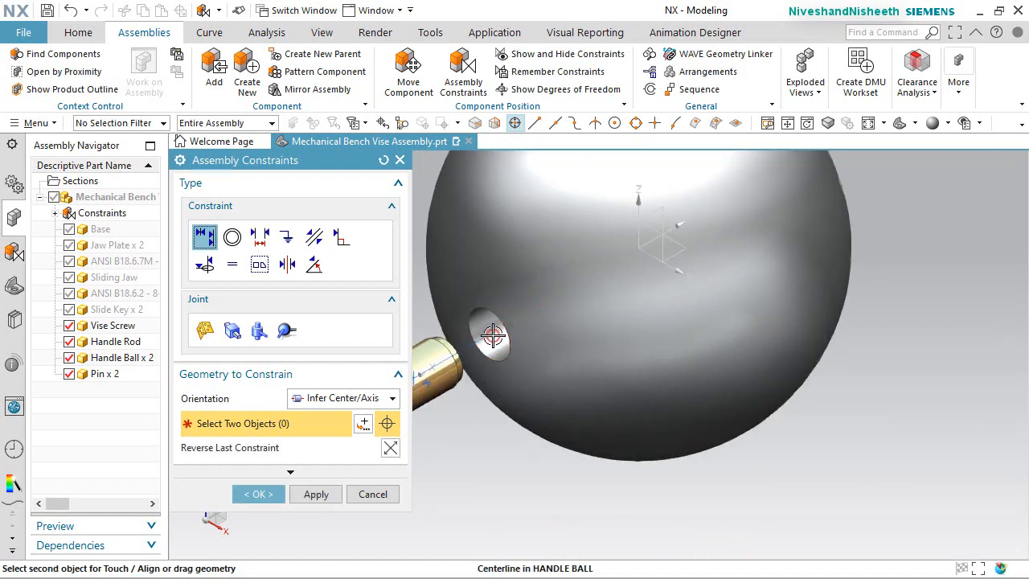
{"action": "left_click", "coordinate": [317, 494]}
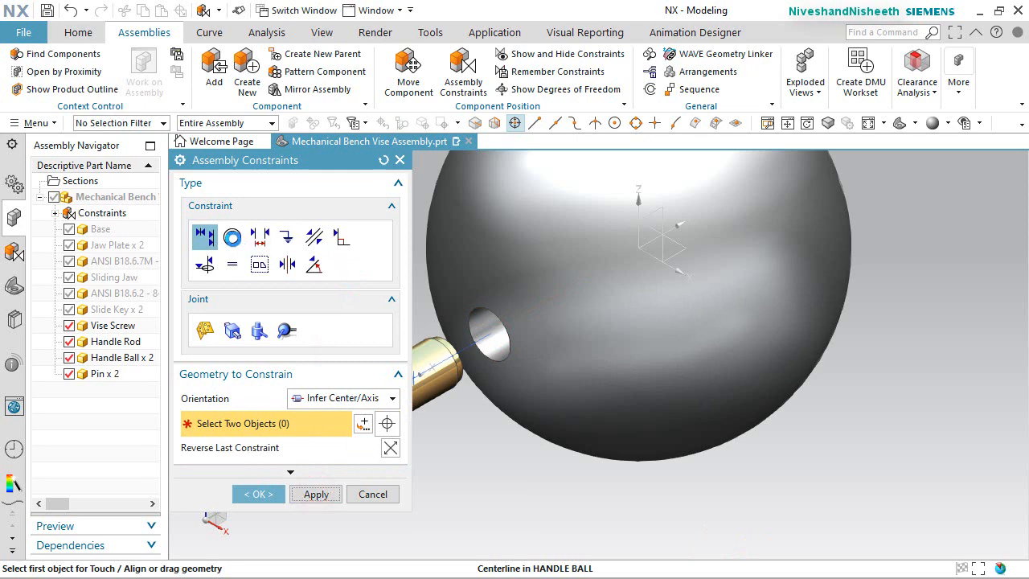
Constrain the loose handle ball's side hole edge Concentric with the second pin's outer end edge
{"action": "left_click", "coordinate": [231, 237]}
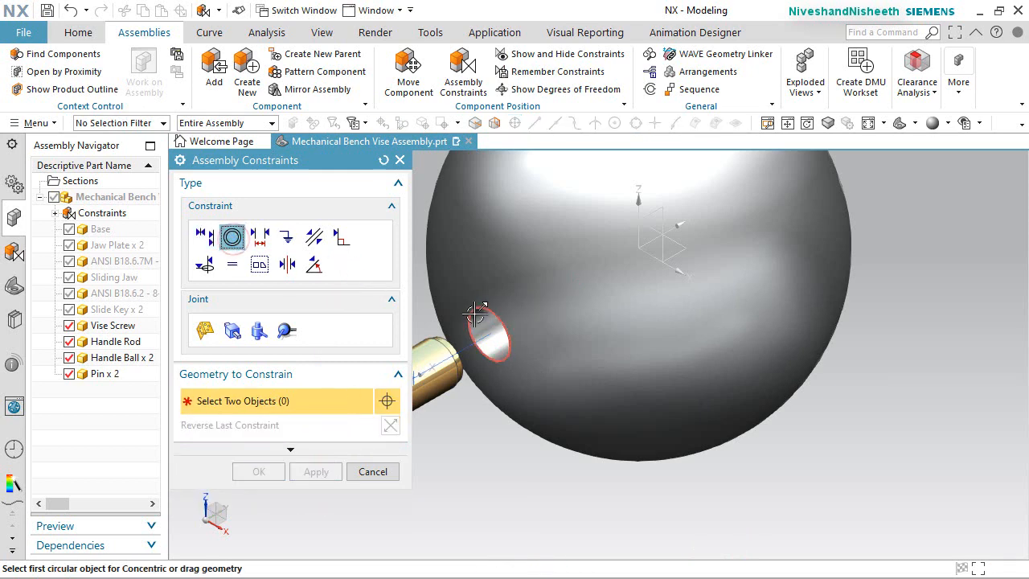
{"action": "scroll", "coordinate": [553, 333], "scroll_direction": "down", "scroll_amount": 3}
{"action": "scroll", "coordinate": [430, 370], "scroll_direction": "up", "scroll_amount": 2}
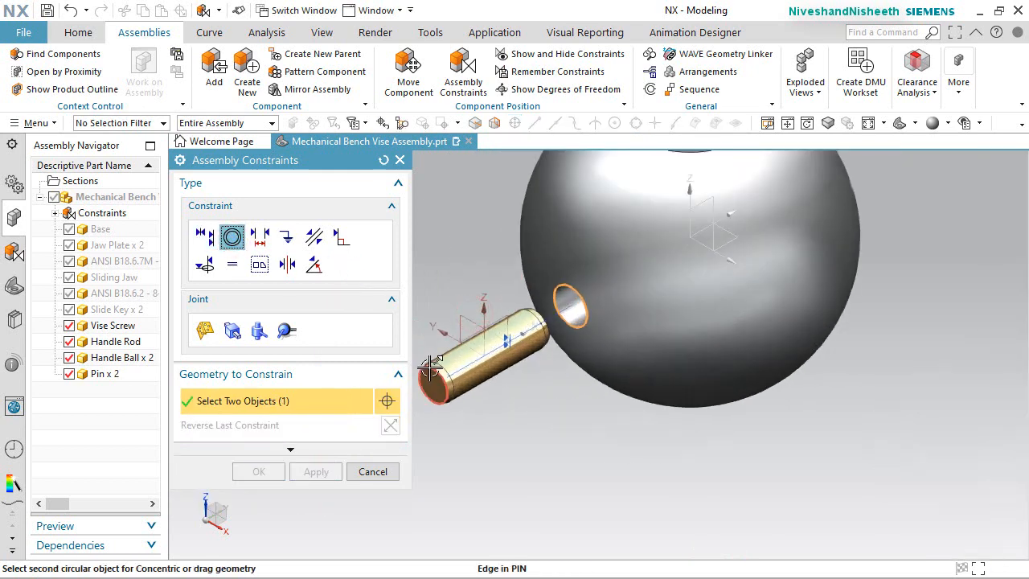
{"action": "left_click", "coordinate": [431, 366]}
{"action": "left_click", "coordinate": [315, 472]}
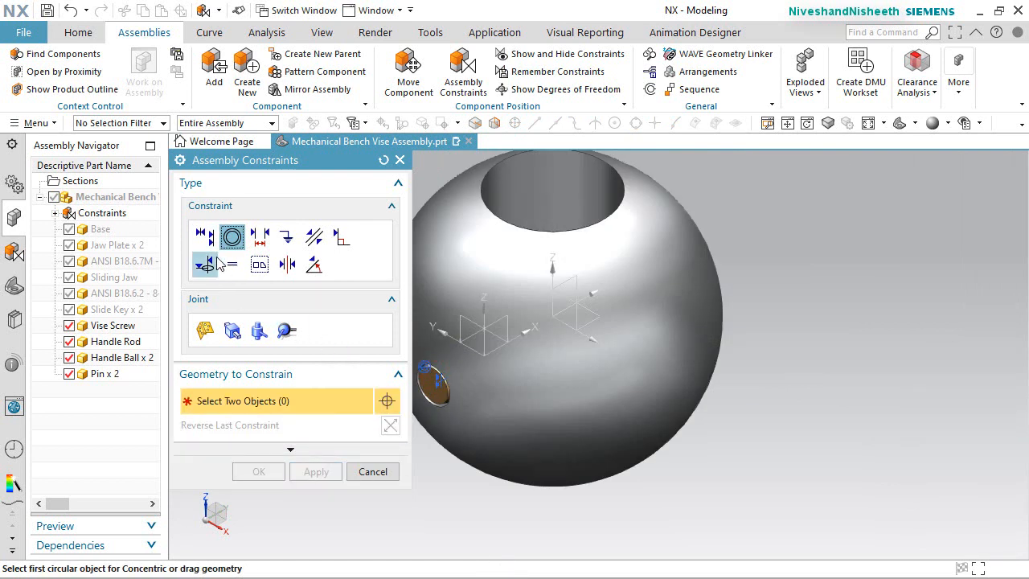
Align the second handle ball's main bore centerline with the handle rod's centerline using Touch/Align with Infer Center/Axis orientation
{"action": "left_click", "coordinate": [204, 236]}
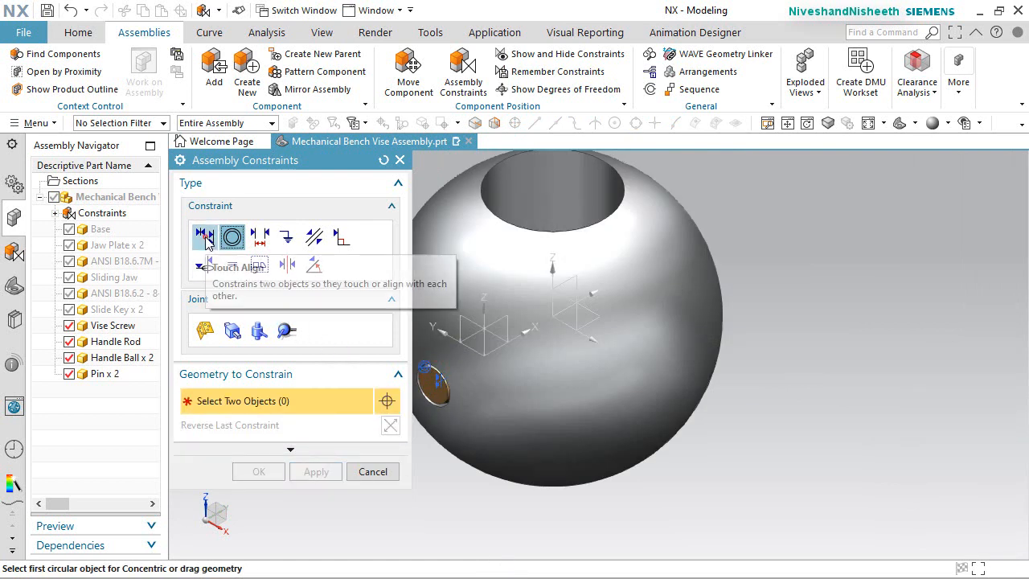
{"action": "left_click", "coordinate": [532, 189]}
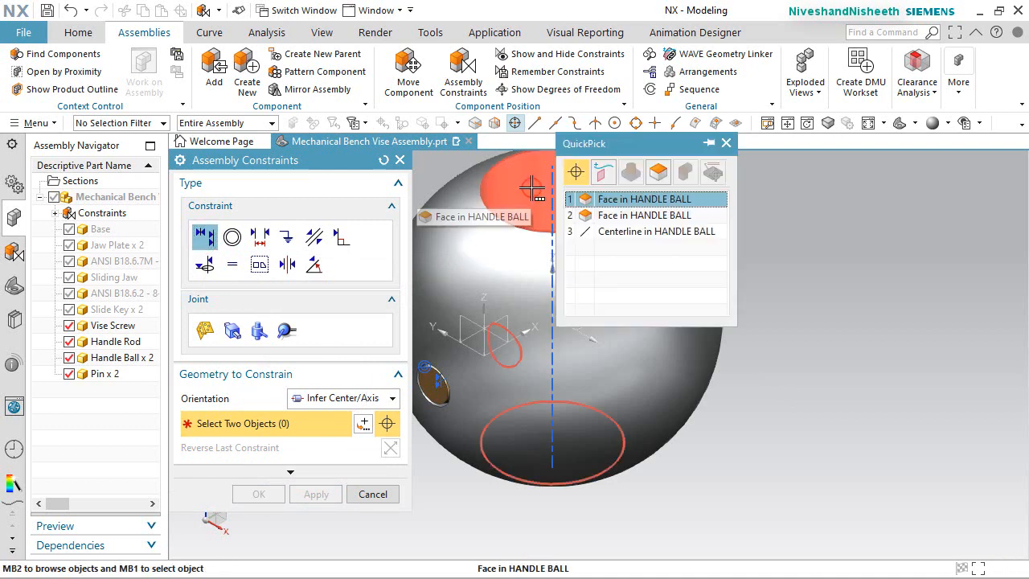
{"action": "left_click", "coordinate": [588, 232]}
{"action": "scroll", "coordinate": [583, 230], "scroll_direction": "up", "scroll_amount": 5}
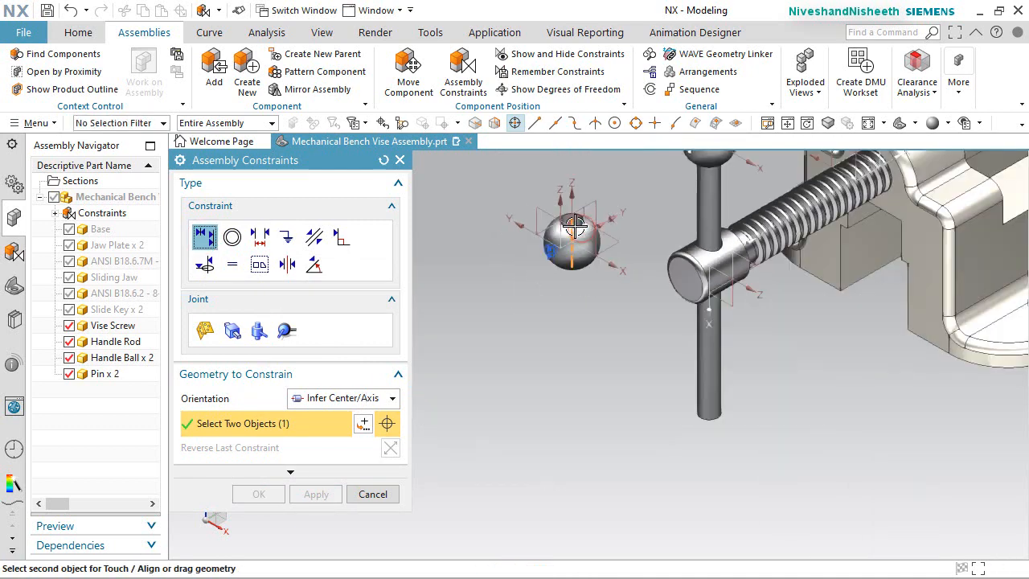
{"action": "scroll", "coordinate": [731, 388], "scroll_direction": "down", "scroll_amount": 3}
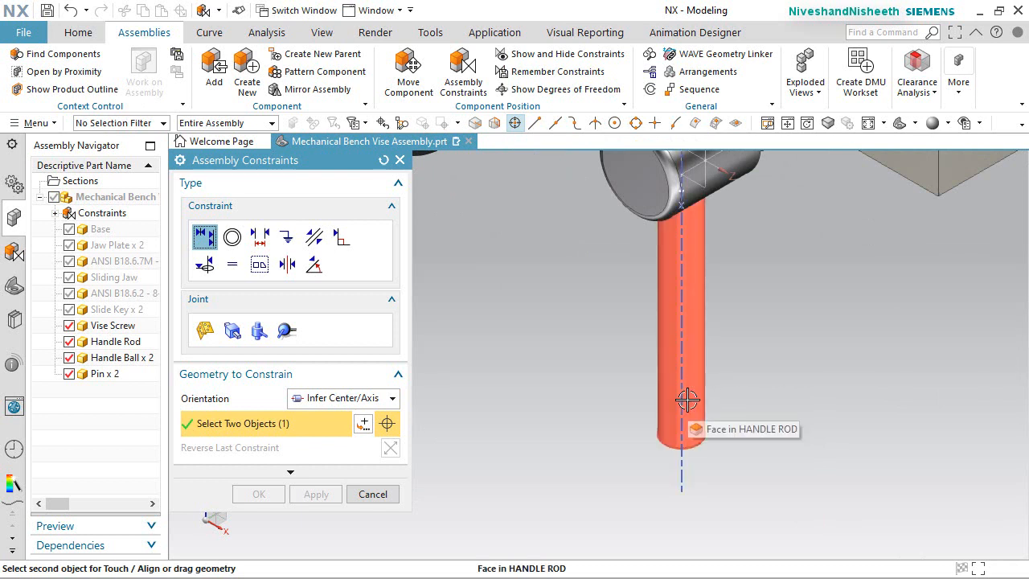
{"action": "left_click", "coordinate": [687, 399]}
{"action": "left_click", "coordinate": [746, 430]}
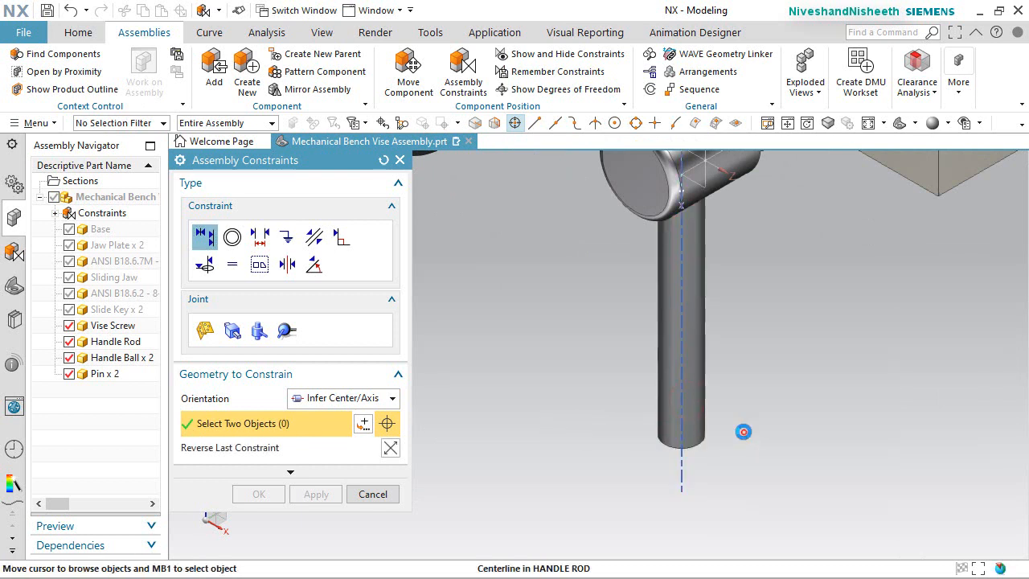
{"action": "left_click", "coordinate": [330, 496]}
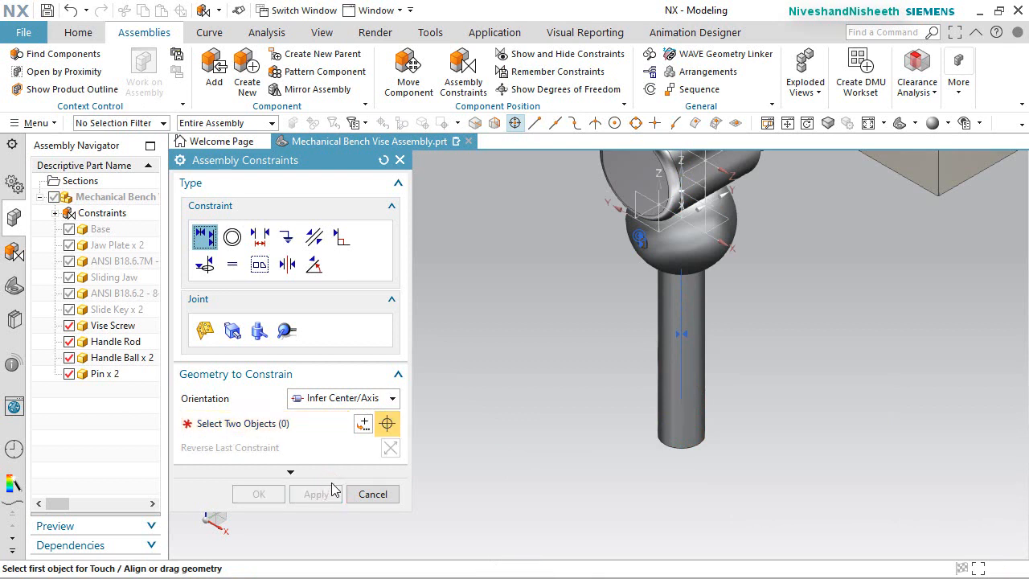
Constrain the handle rod's lower end edge Concentric with the second handle ball's lower bore edge
{"action": "left_click", "coordinate": [231, 241]}
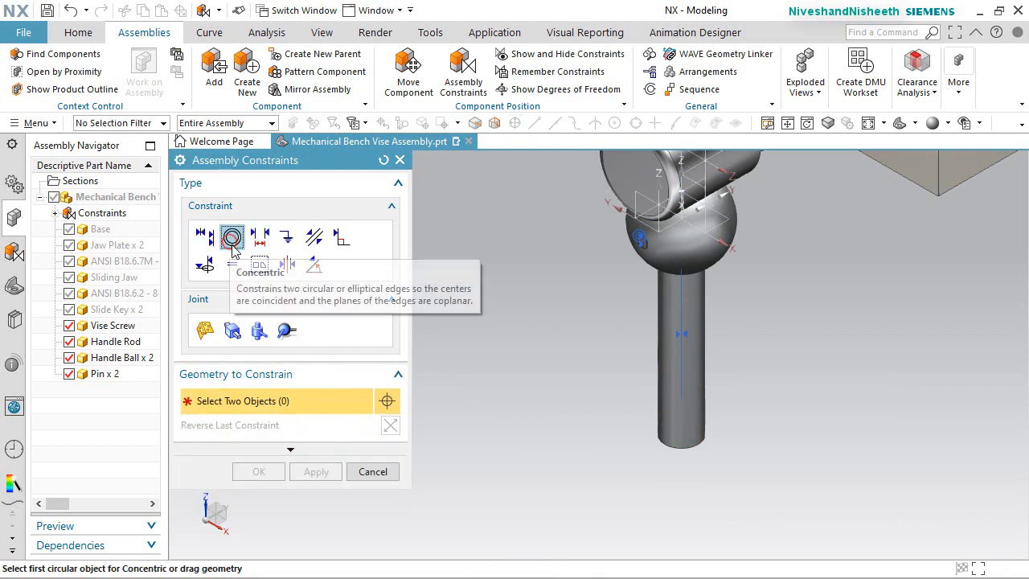
{"action": "left_click", "coordinate": [664, 447]}
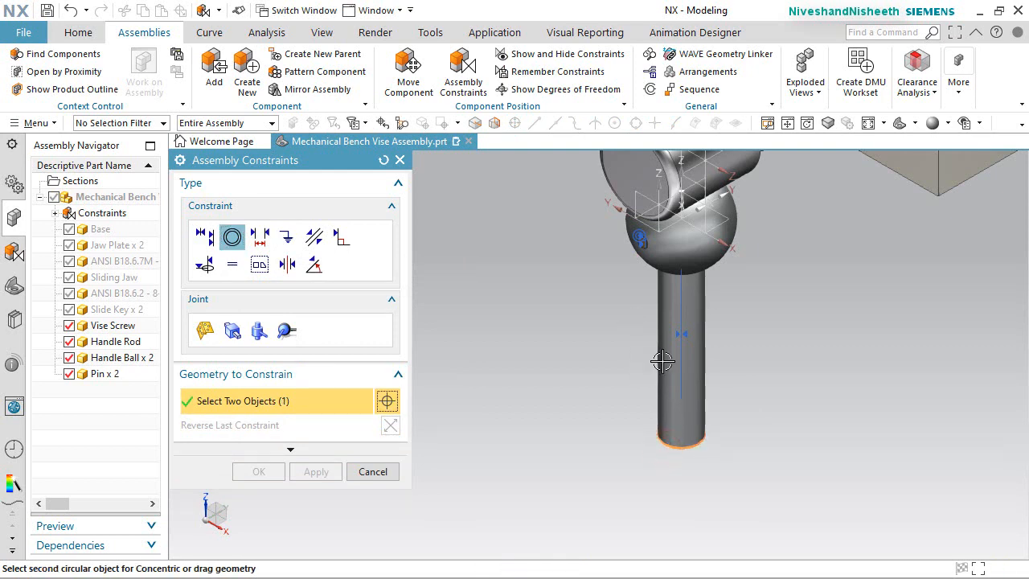
{"action": "middle_click_drag", "start_coordinate": [662, 363], "coordinate": [672, 238]}
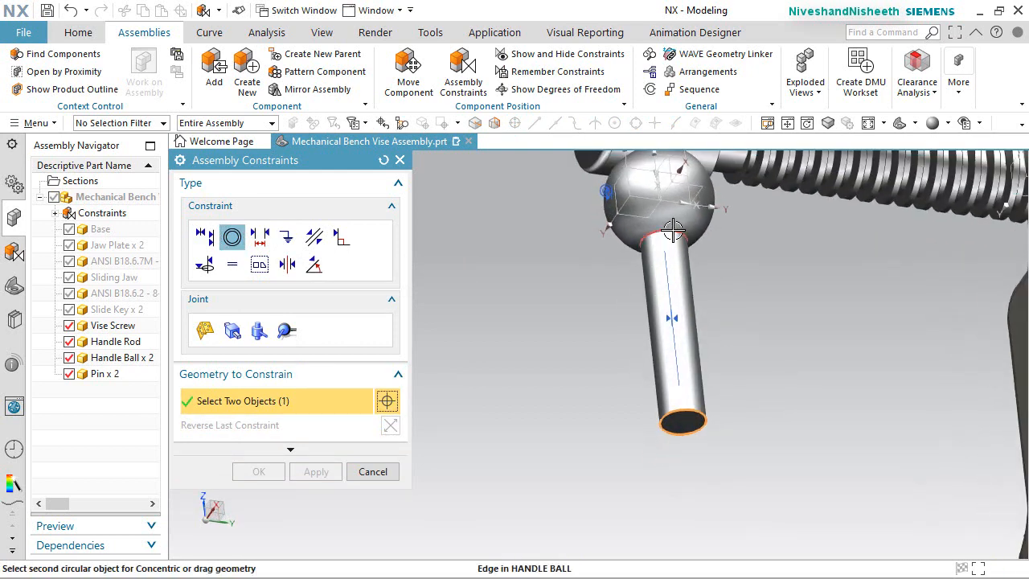
{"action": "left_click", "coordinate": [673, 231]}
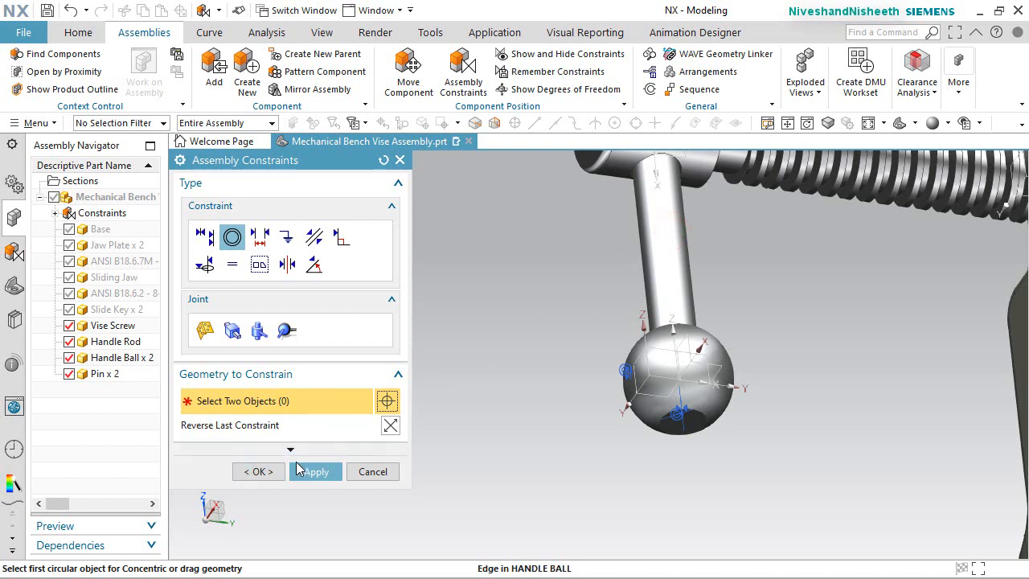
{"action": "left_click", "coordinate": [310, 470]}
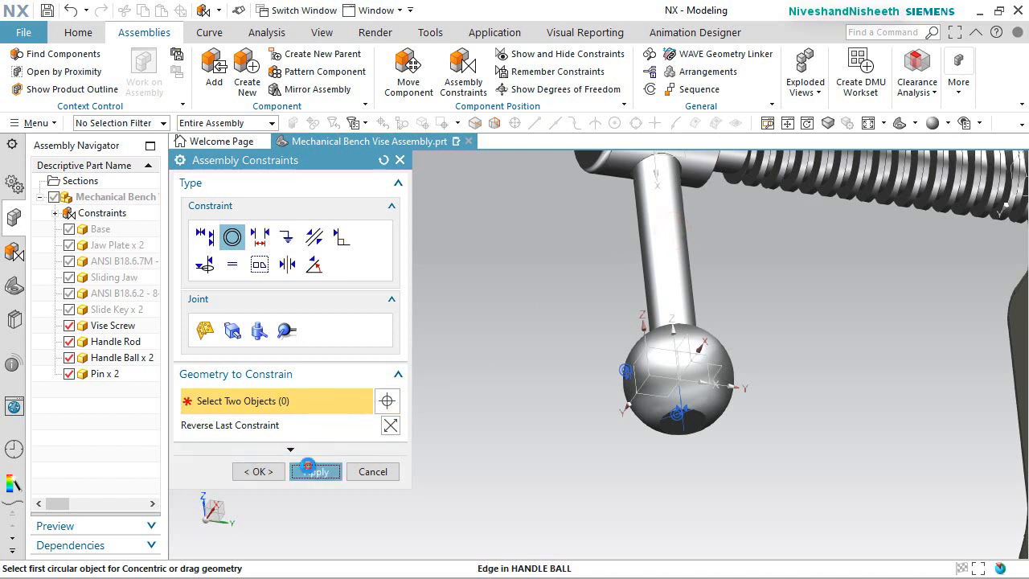
Add a 180° 3D Angle constraint between the second handle ball's YZ plane and the handle rod's XY plane
{"action": "left_click", "coordinate": [314, 264]}
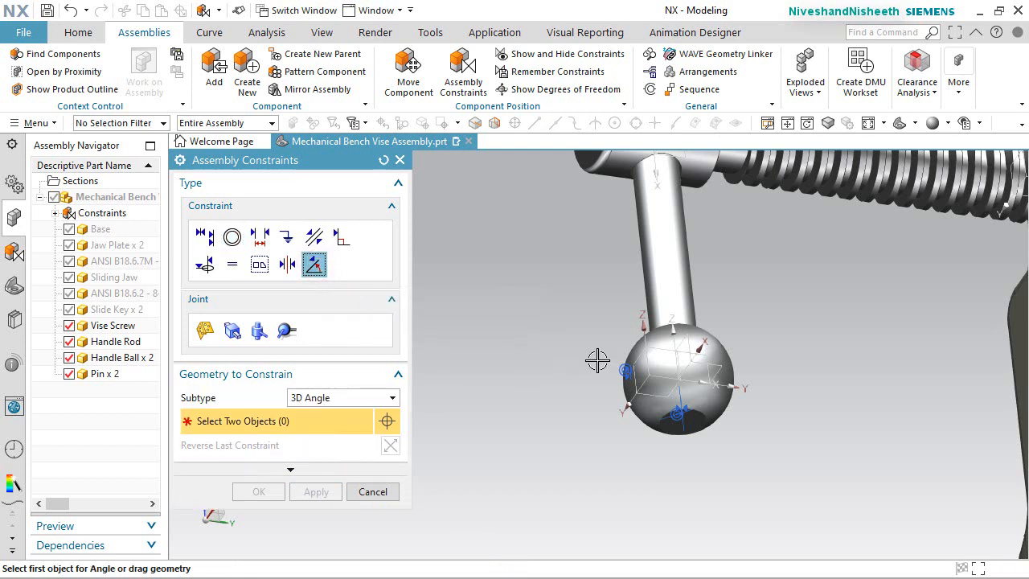
{"action": "middle_click_drag", "start_coordinate": [597, 361], "coordinate": [611, 416]}
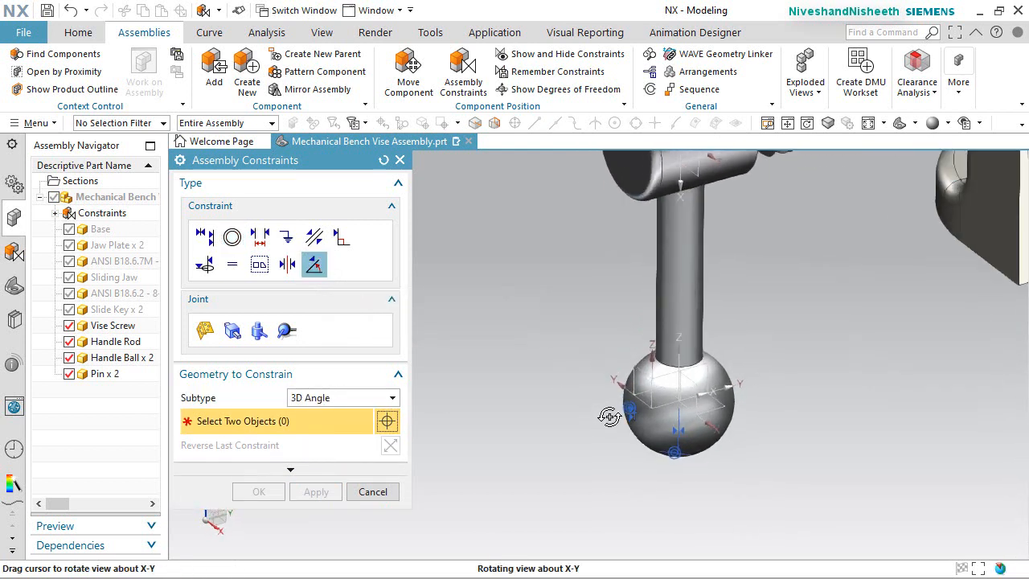
{"action": "left_click", "coordinate": [714, 366]}
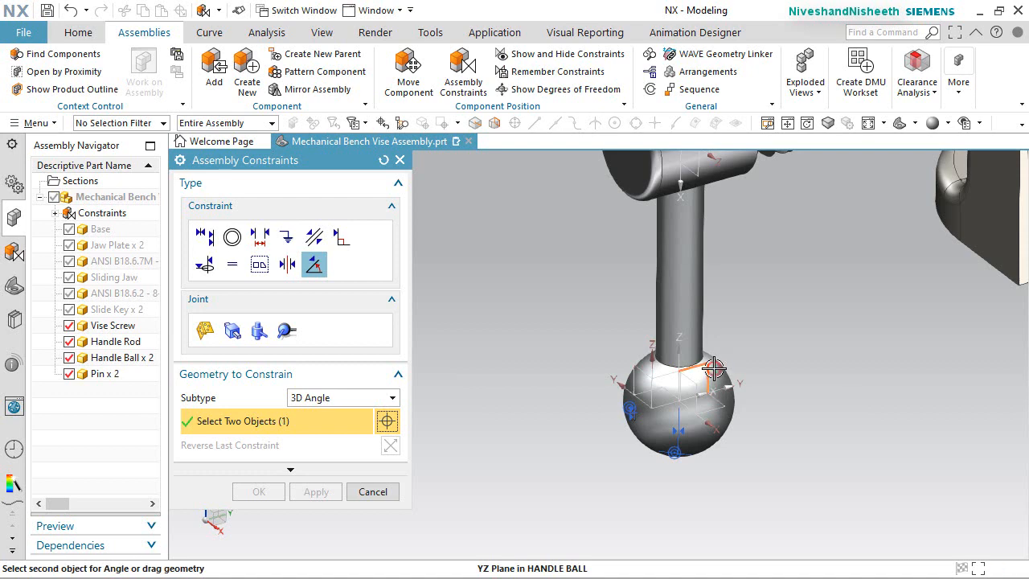
{"action": "scroll", "coordinate": [715, 367], "scroll_direction": "down", "scroll_amount": 3}
{"action": "scroll", "coordinate": [670, 271], "scroll_direction": "up", "scroll_amount": 3}
{"action": "scroll", "coordinate": [716, 300], "scroll_direction": "up", "scroll_amount": 2}
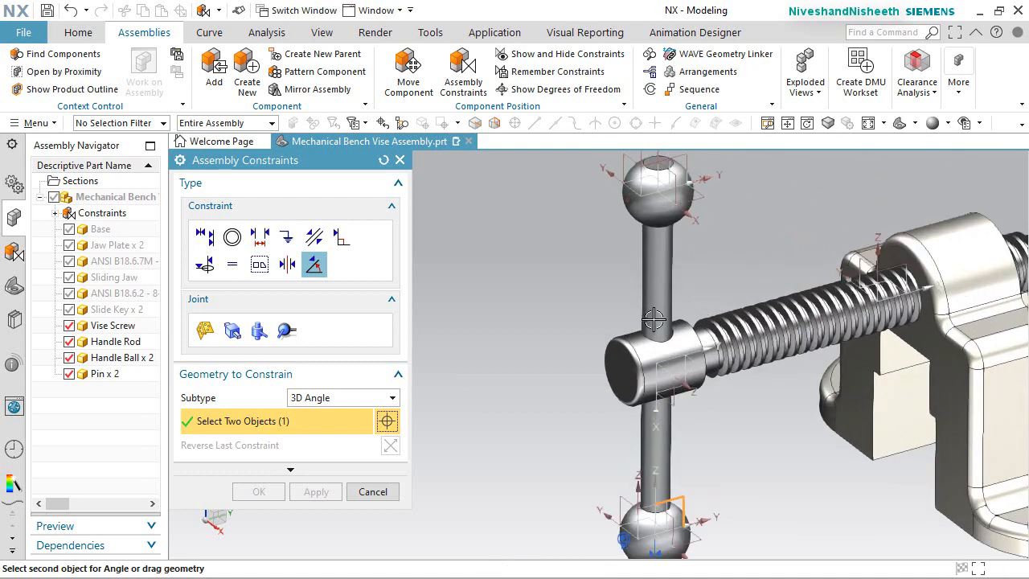
{"action": "left_click", "coordinate": [685, 367]}
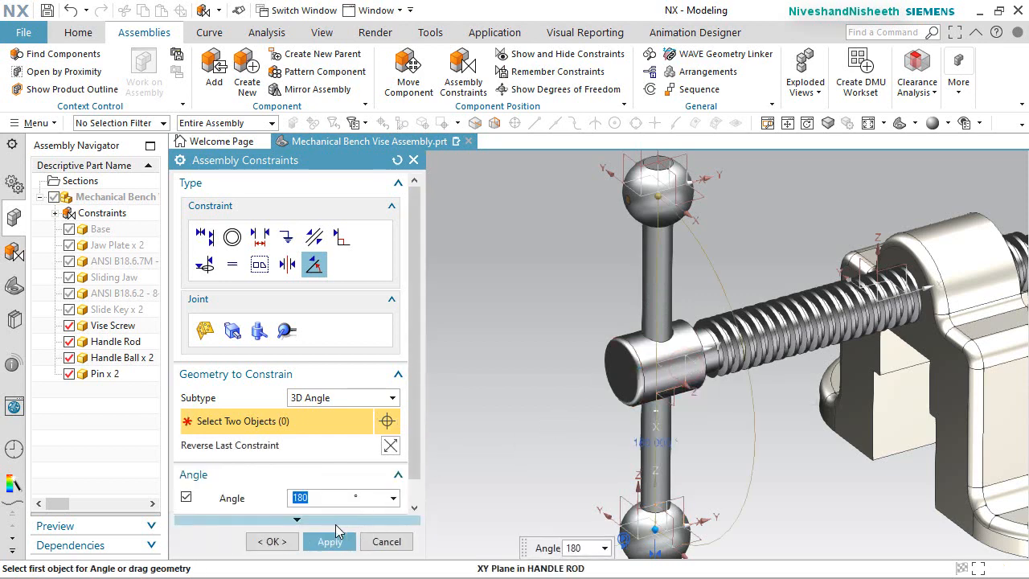
{"action": "left_click", "coordinate": [272, 542]}
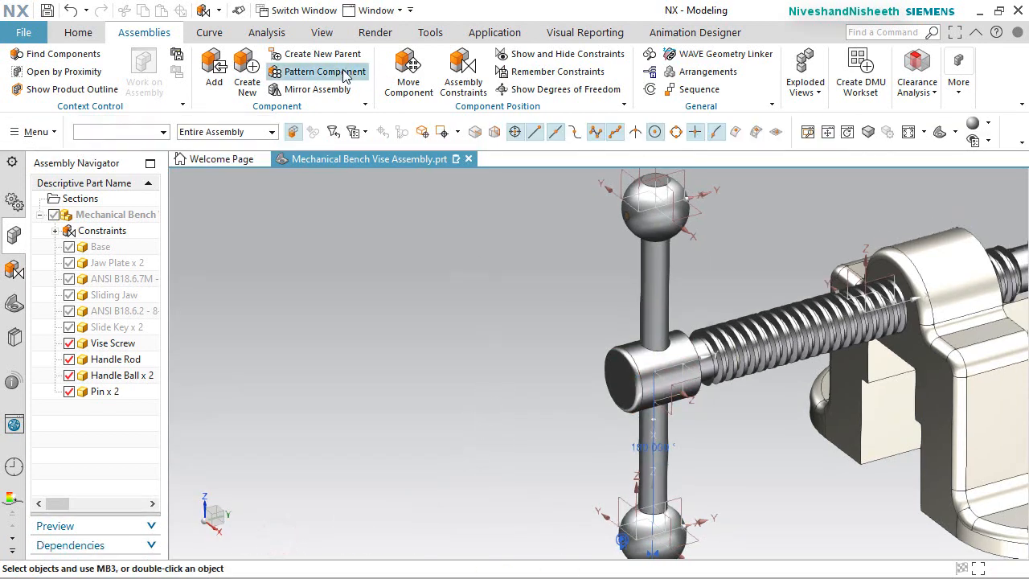
Hide all assembly constraints in the vise assembly
{"action": "left_click", "coordinate": [322, 33]}
{"action": "left_click", "coordinate": [218, 72]}
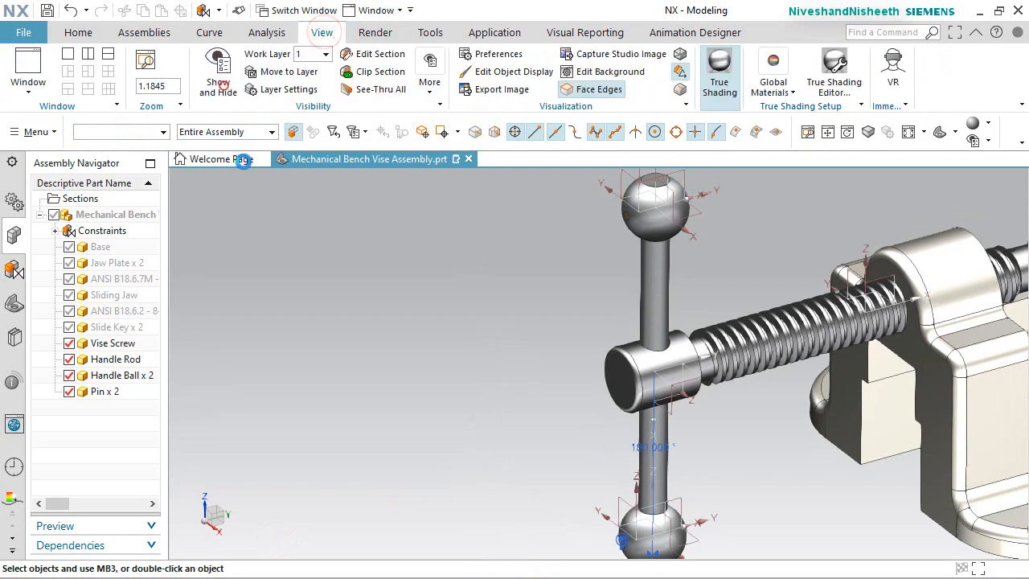
{"action": "left_click", "coordinate": [405, 411]}
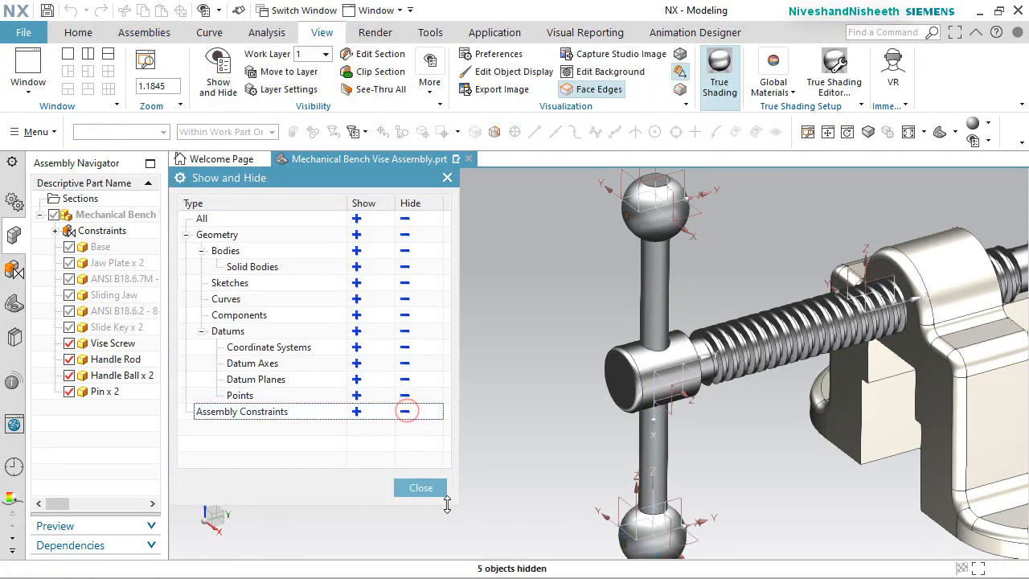
{"action": "left_click", "coordinate": [421, 488]}
{"action": "scroll", "coordinate": [470, 378], "scroll_direction": "up", "scroll_amount": 5}
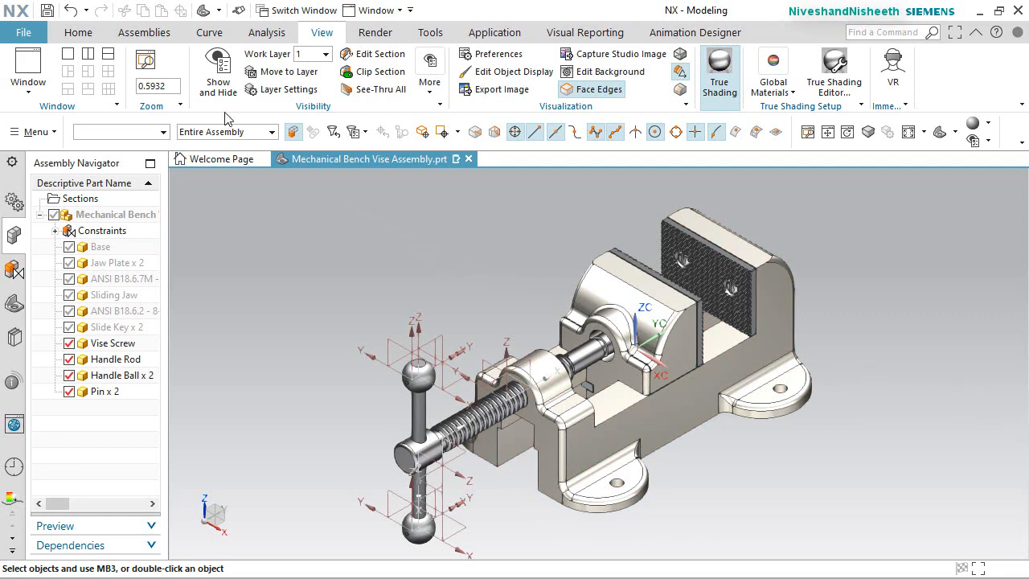
Load Collar.prt from the Mechanical Bench Vise folder as a new component to add to the assembly
{"action": "left_click", "coordinate": [142, 32]}
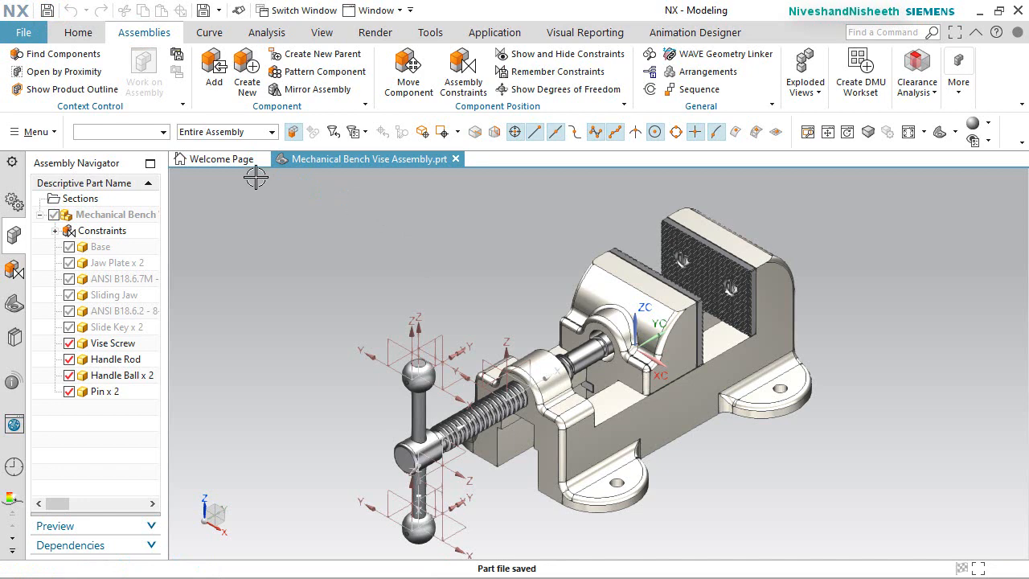
{"action": "left_click", "coordinate": [210, 80]}
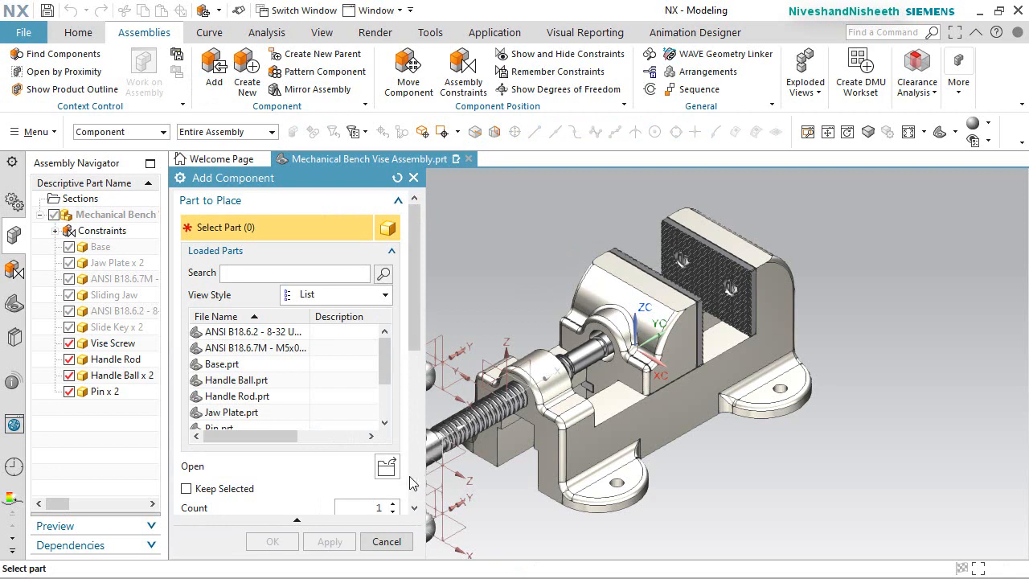
{"action": "left_click", "coordinate": [387, 468]}
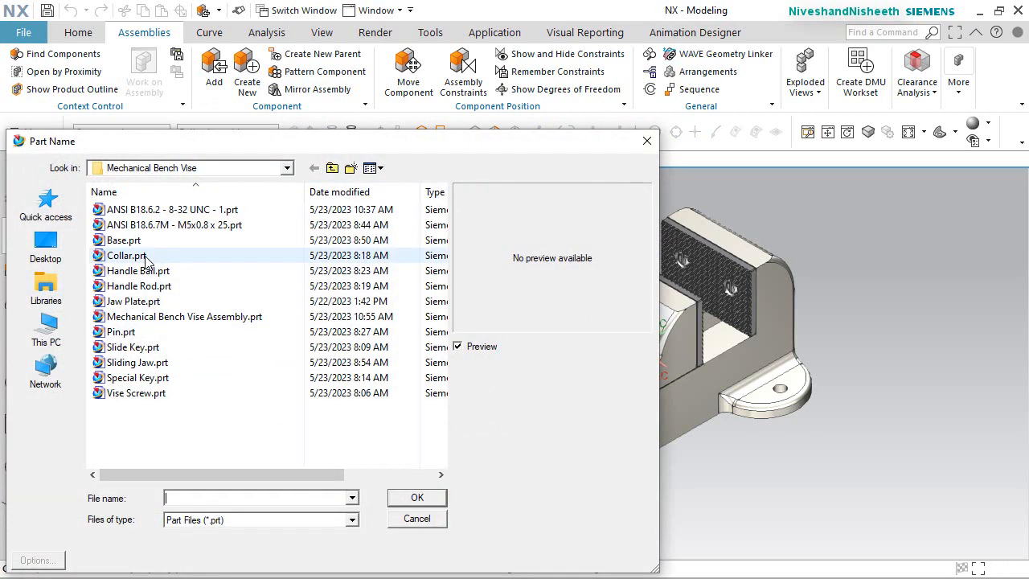
{"action": "left_click", "coordinate": [142, 257]}
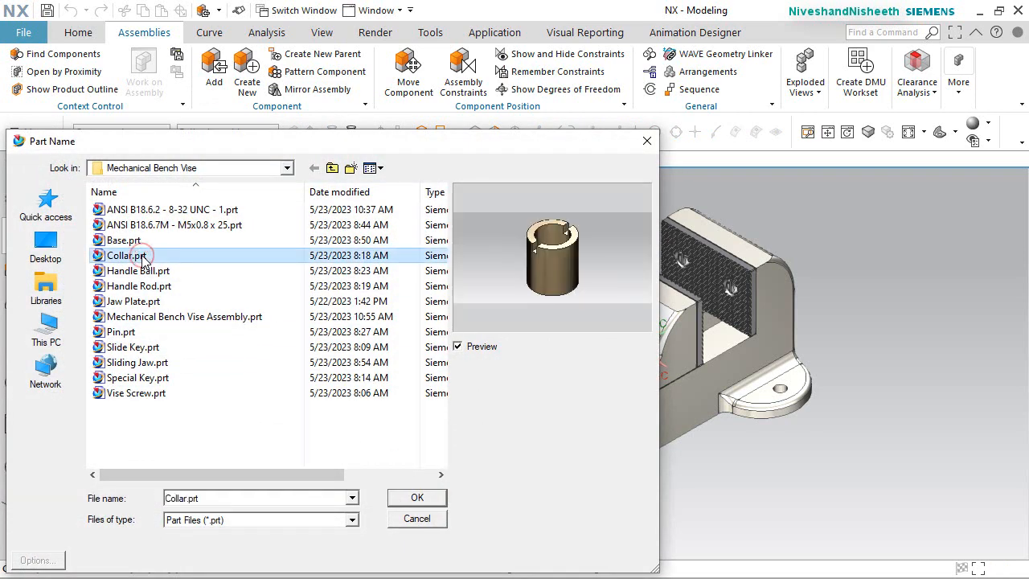
{"action": "left_click", "coordinate": [406, 498]}
Place the collar using Absolute - Displayed Part at about X -79.97, Y -16.10, Z 0, rotated a quarter turn about XC
{"action": "scroll", "coordinate": [378, 478], "scroll_direction": "down", "scroll_amount": 3}
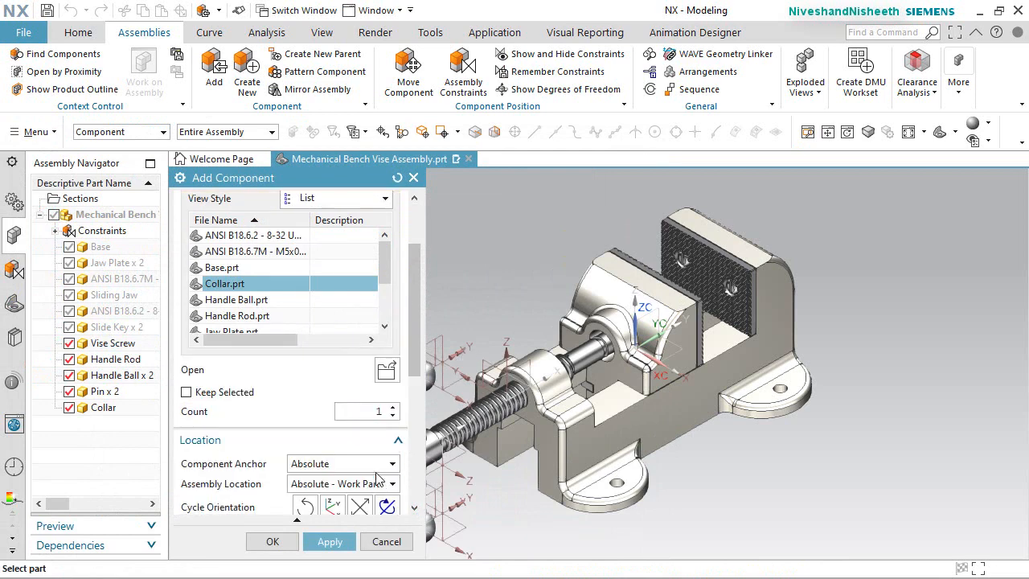
{"action": "left_click", "coordinate": [382, 486]}
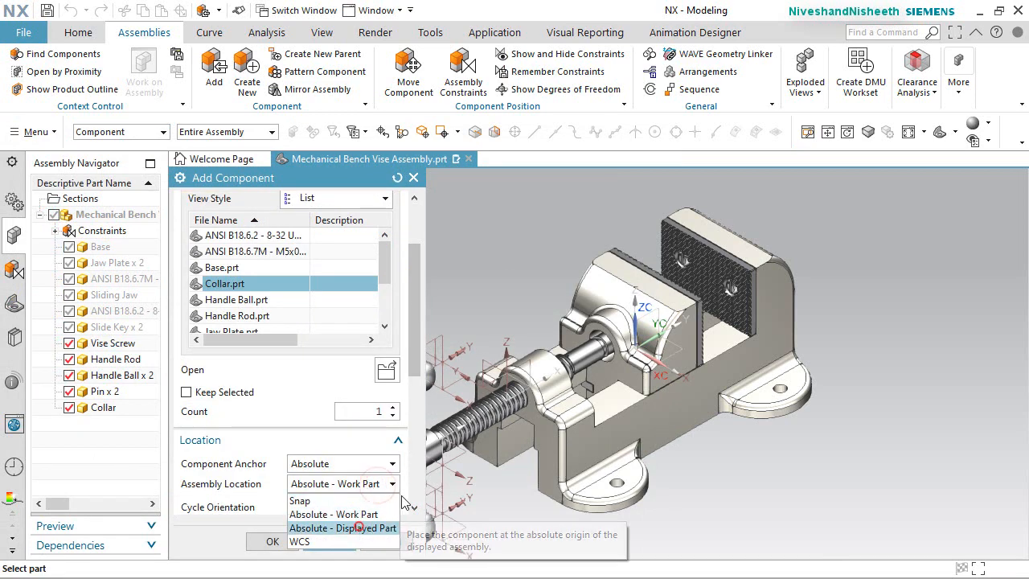
{"action": "left_click", "coordinate": [360, 527]}
{"action": "left_click_drag", "start_coordinate": [635, 331], "coordinate": [500, 295]}
{"action": "scroll", "coordinate": [500, 294], "scroll_direction": "up", "scroll_amount": 4}
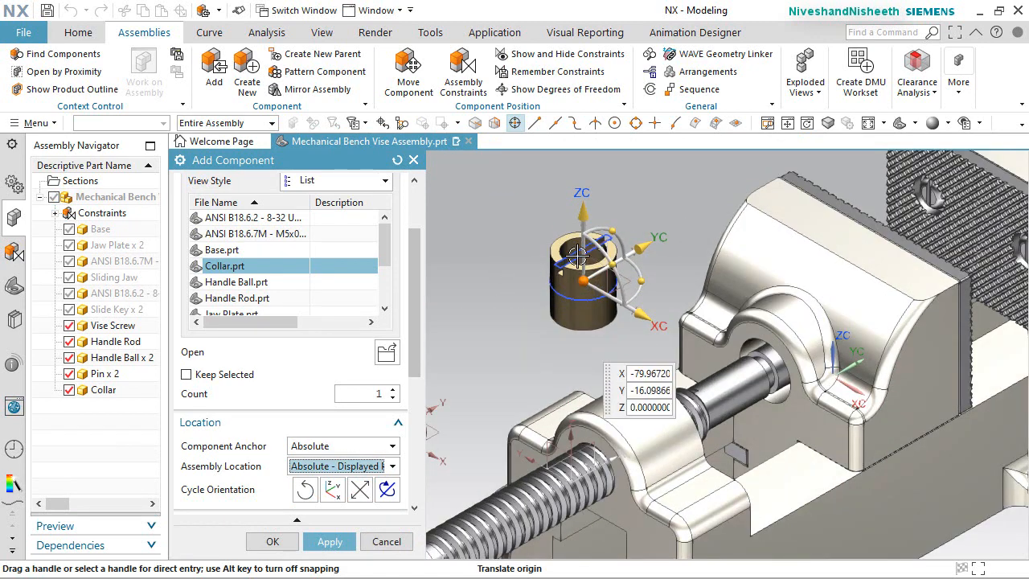
{"action": "left_click_drag", "start_coordinate": [616, 231], "coordinate": [553, 263]}
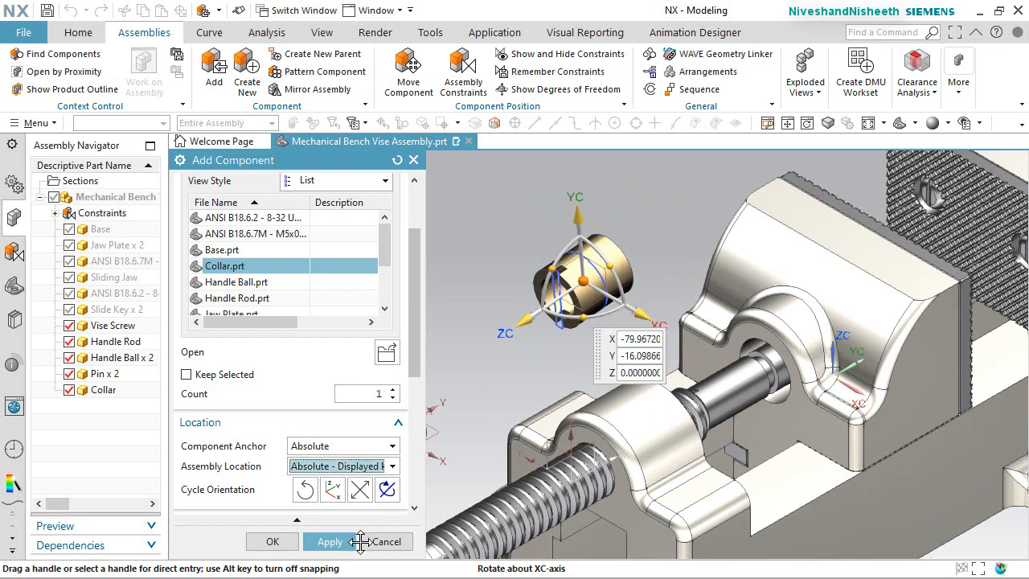
{"action": "left_click", "coordinate": [272, 541]}
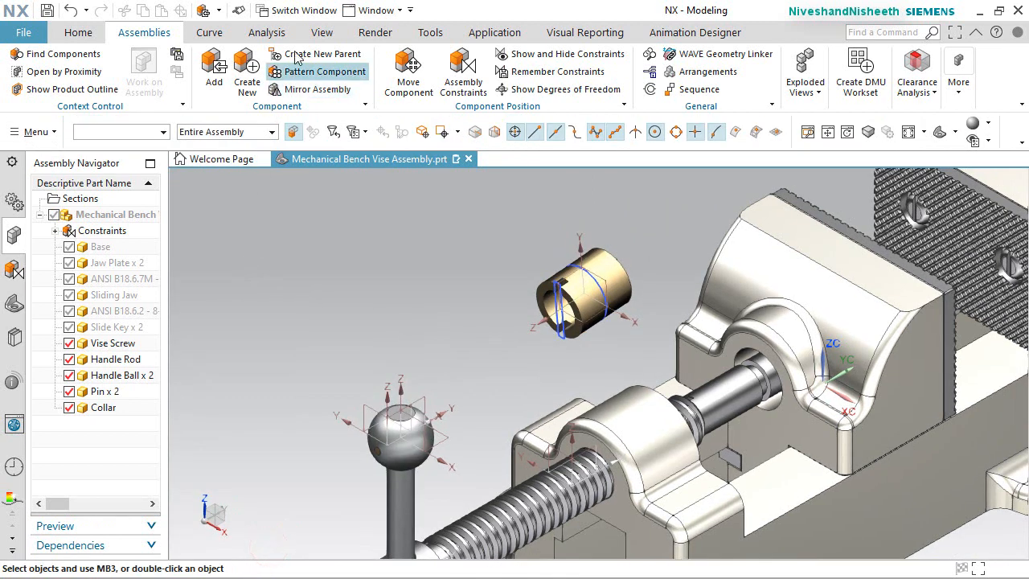
Hide all curves and sketches in the assembly
{"action": "left_click", "coordinate": [322, 32]}
{"action": "left_click", "coordinate": [218, 73]}
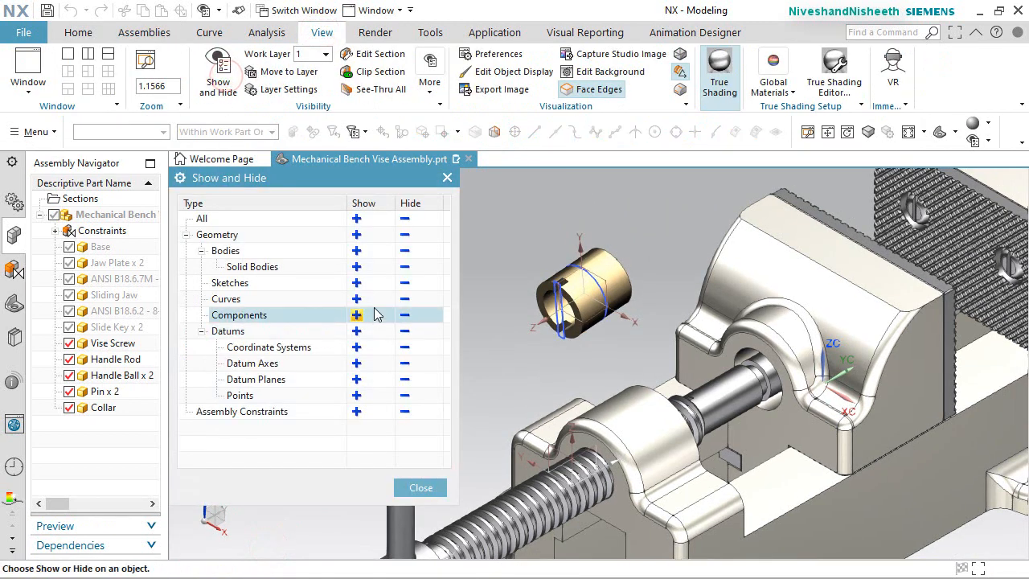
{"action": "left_click", "coordinate": [406, 300]}
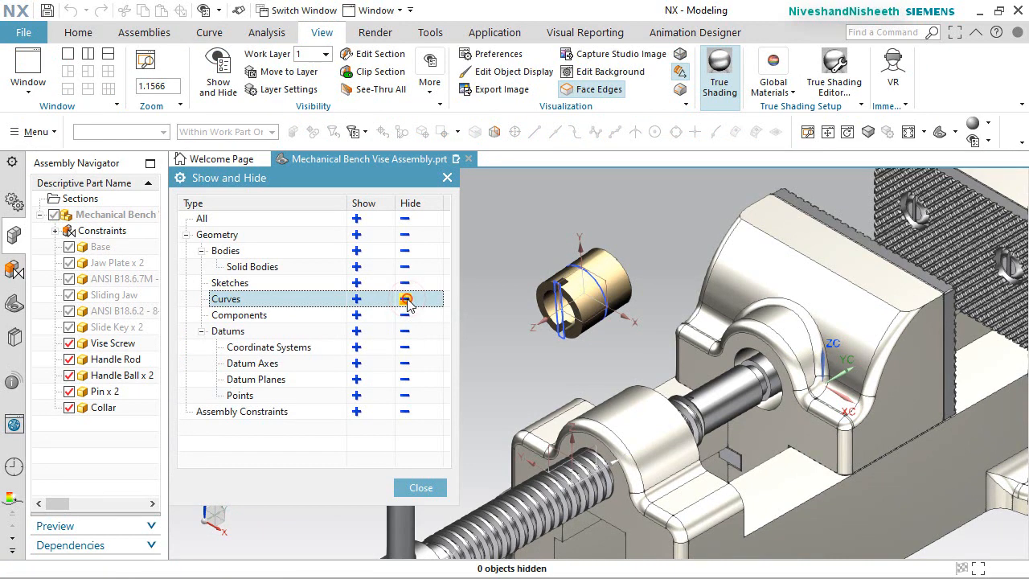
{"action": "left_click", "coordinate": [405, 282]}
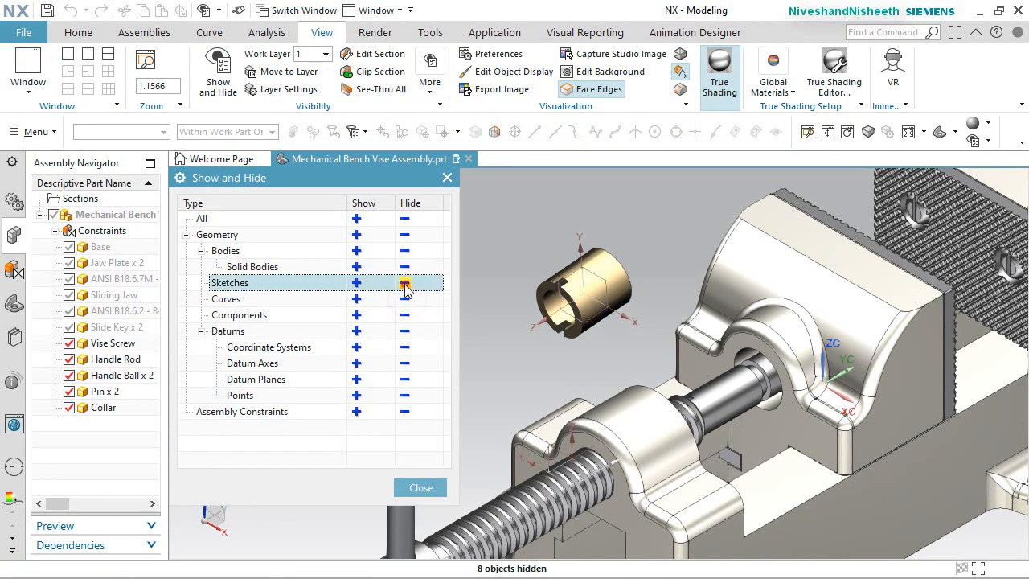
Constrain the collar's centerline to the screw hole's centerline in the sliding jaw using Touch Align with Infer Center/Axis
{"action": "left_click", "coordinate": [418, 487]}
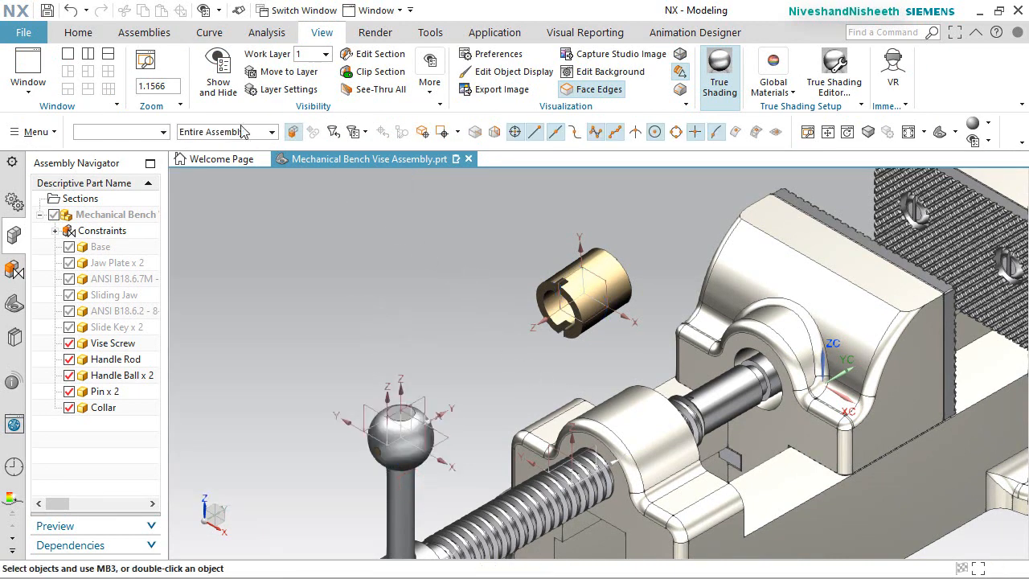
{"action": "left_click", "coordinate": [147, 32]}
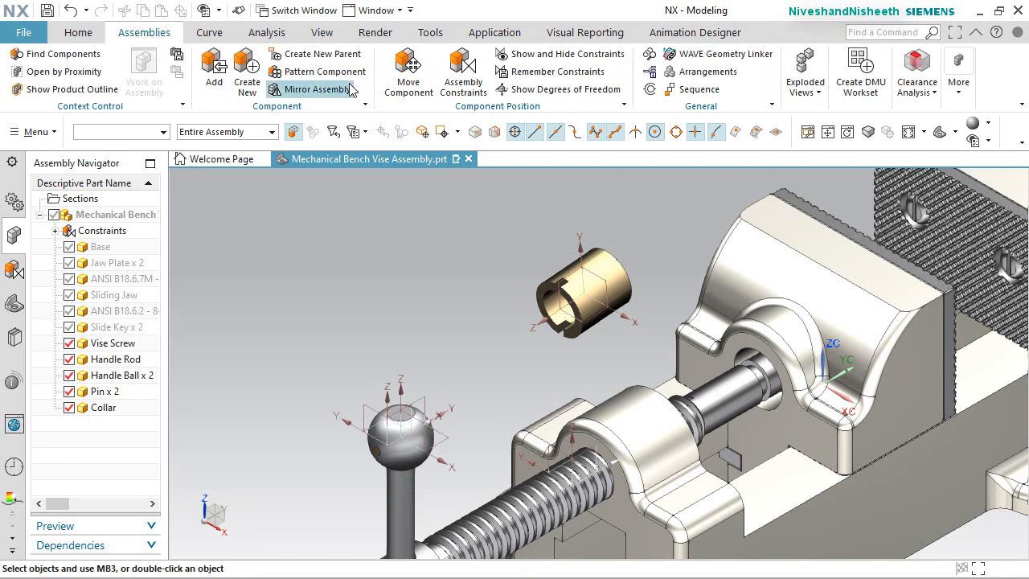
{"action": "left_click", "coordinate": [453, 87]}
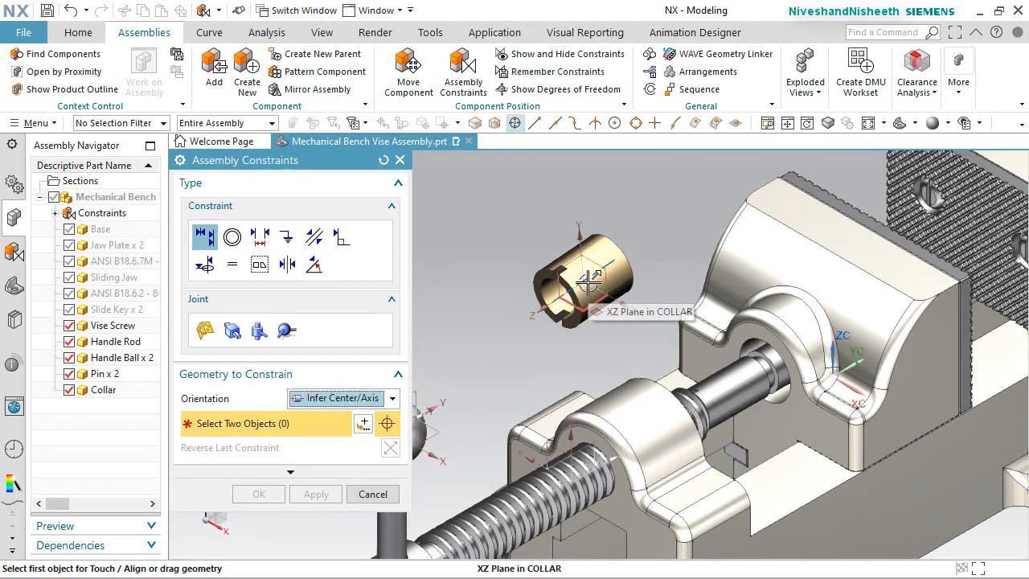
{"action": "left_click", "coordinate": [590, 281]}
{"action": "left_click", "coordinate": [683, 359]}
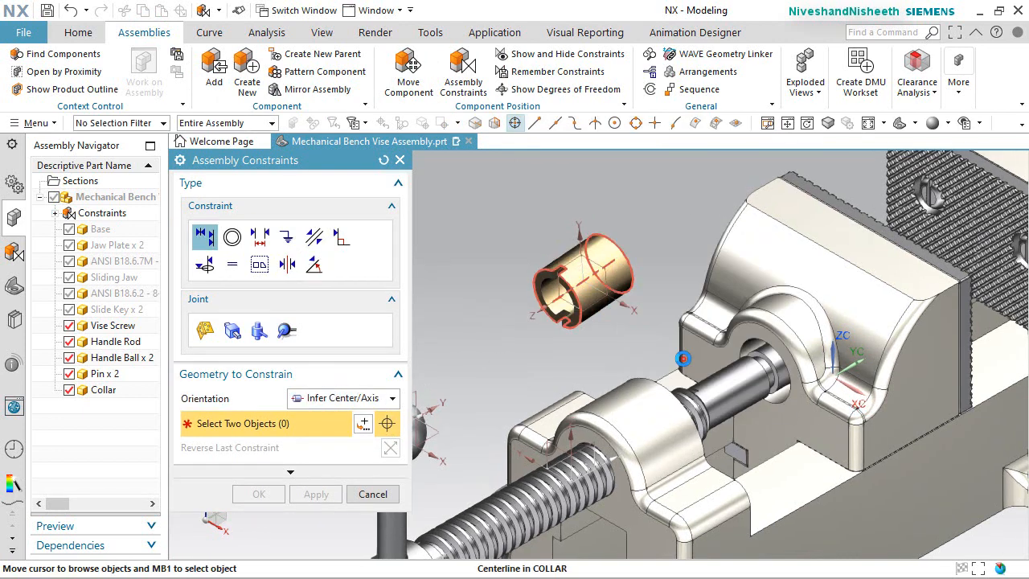
{"action": "scroll", "coordinate": [750, 350], "scroll_direction": "up", "scroll_amount": 3}
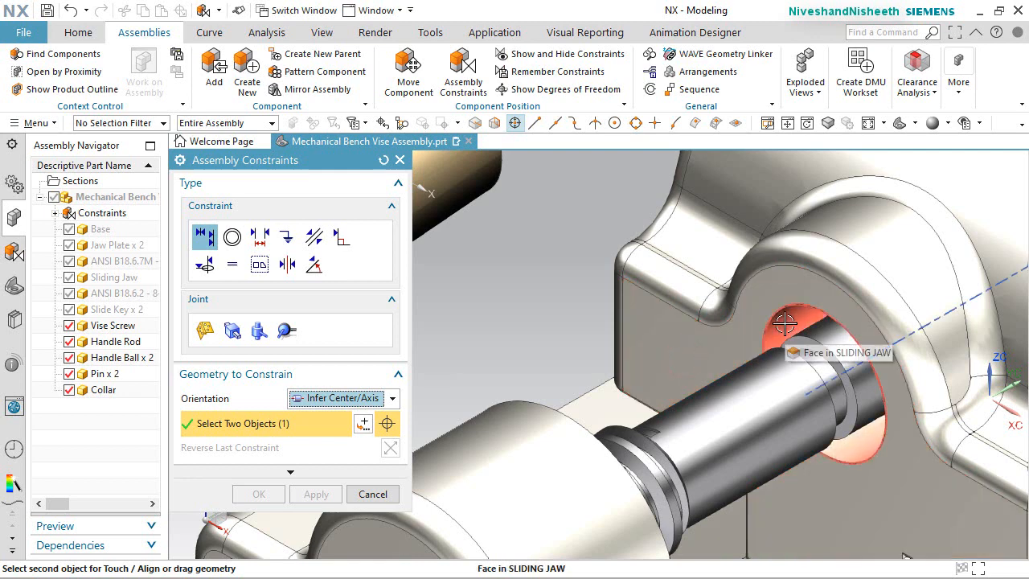
{"action": "left_click", "coordinate": [785, 322]}
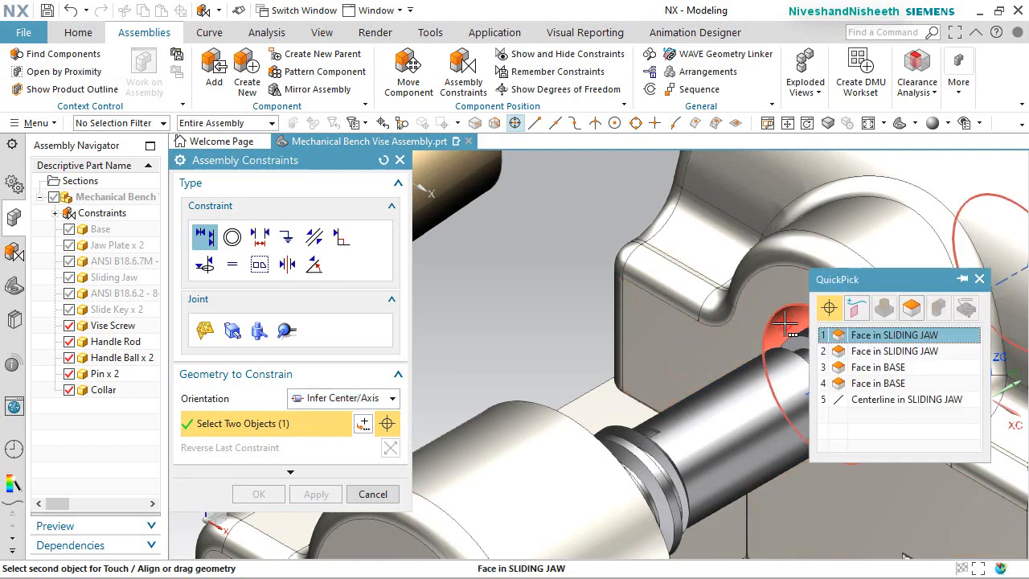
{"action": "left_click", "coordinate": [862, 397]}
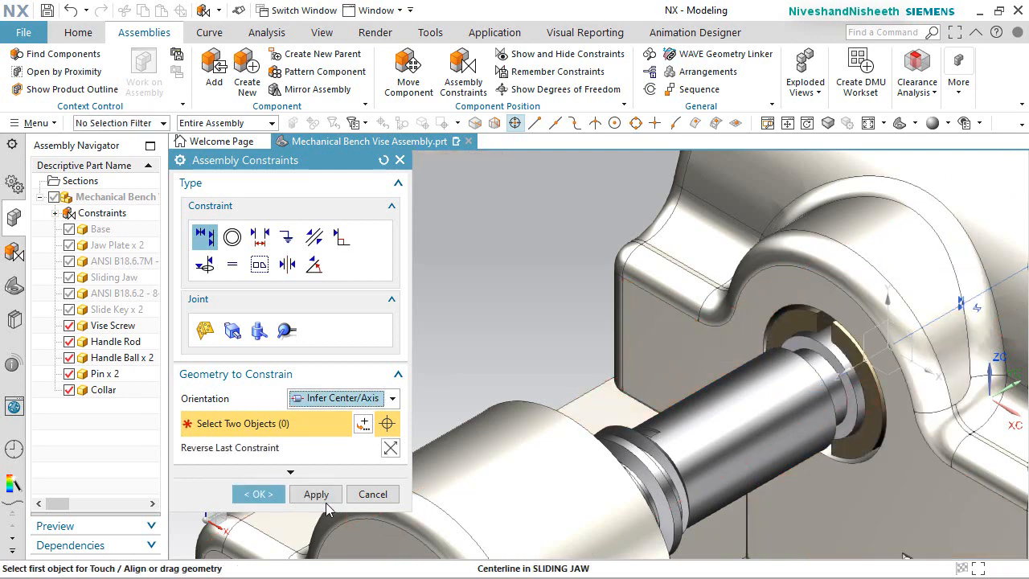
{"action": "left_click", "coordinate": [324, 497]}
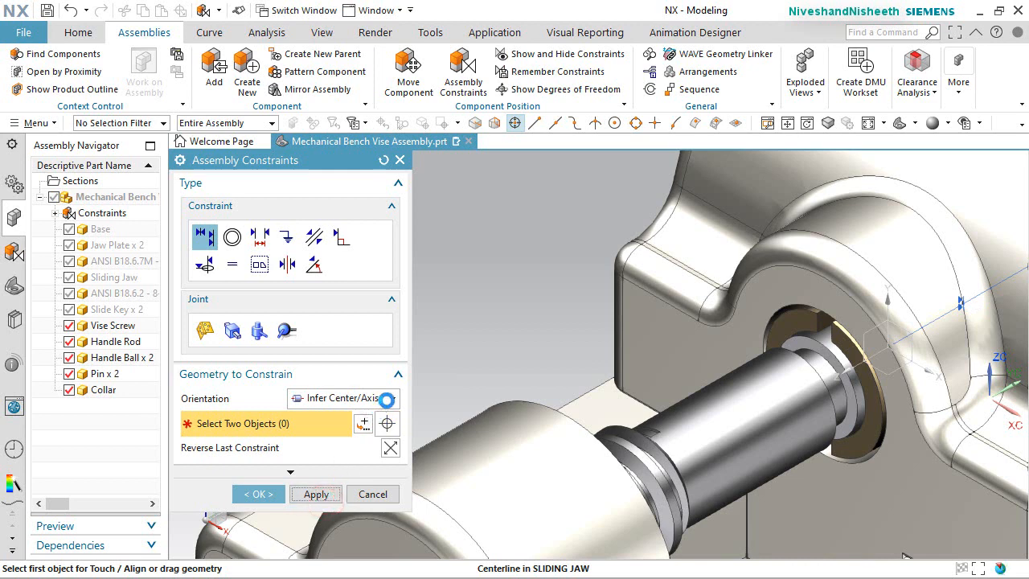
Align the collar's slotted end face with the sliding jaw's flat face around the screw hole
{"action": "left_click", "coordinate": [389, 399]}
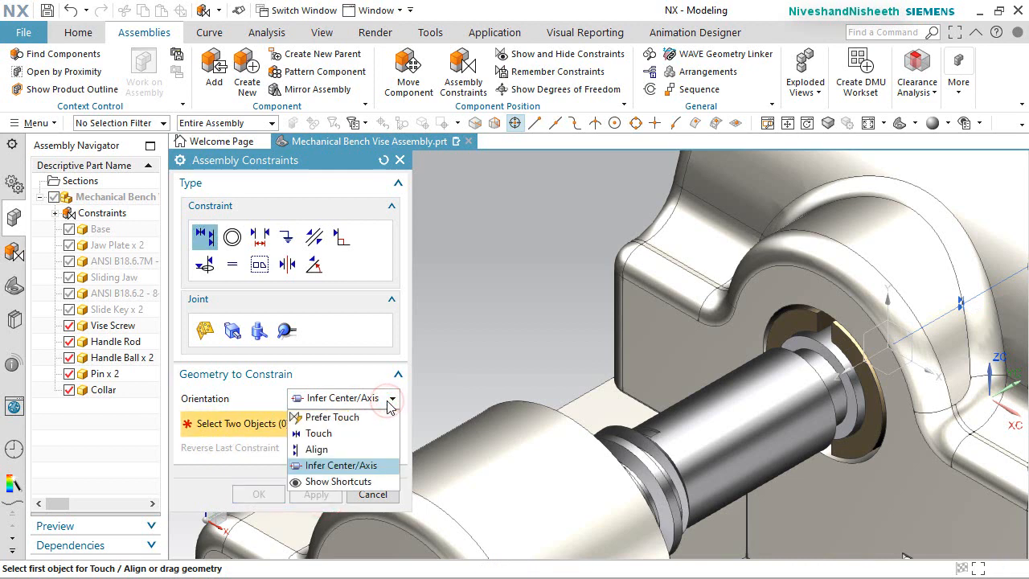
{"action": "left_click", "coordinate": [338, 447]}
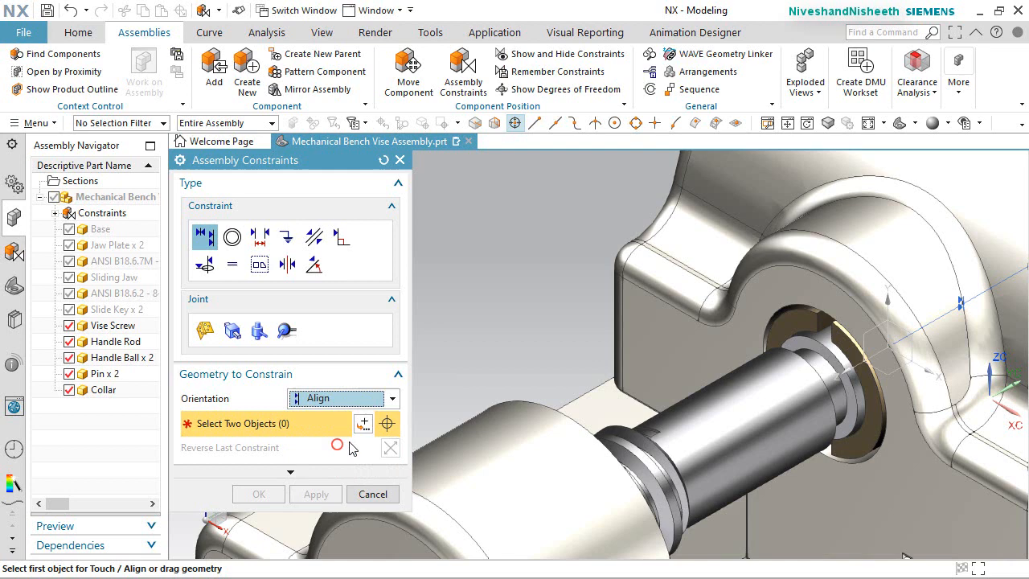
{"action": "left_click", "coordinate": [800, 283]}
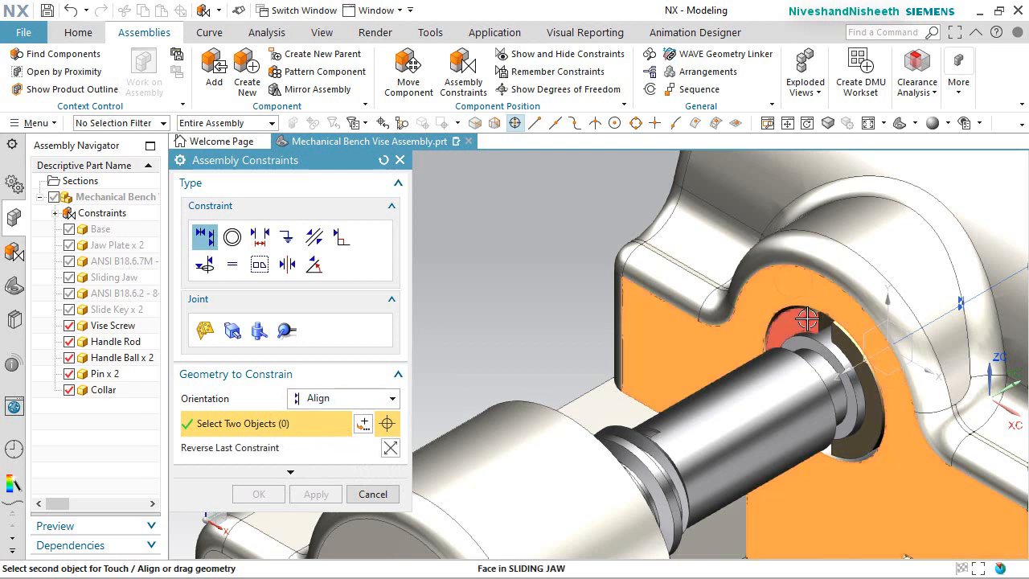
{"action": "left_click", "coordinate": [806, 319]}
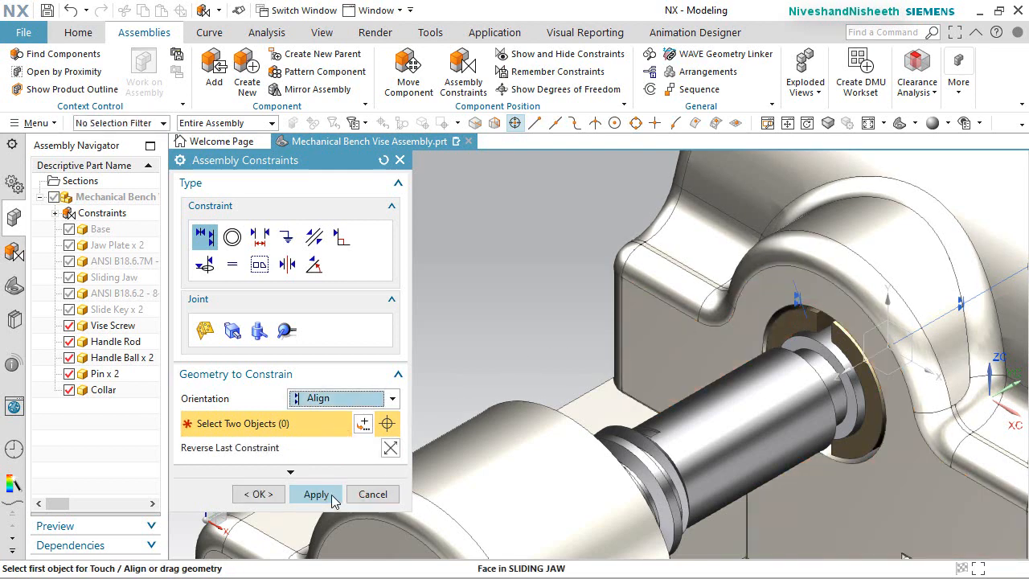
{"action": "left_click", "coordinate": [333, 496]}
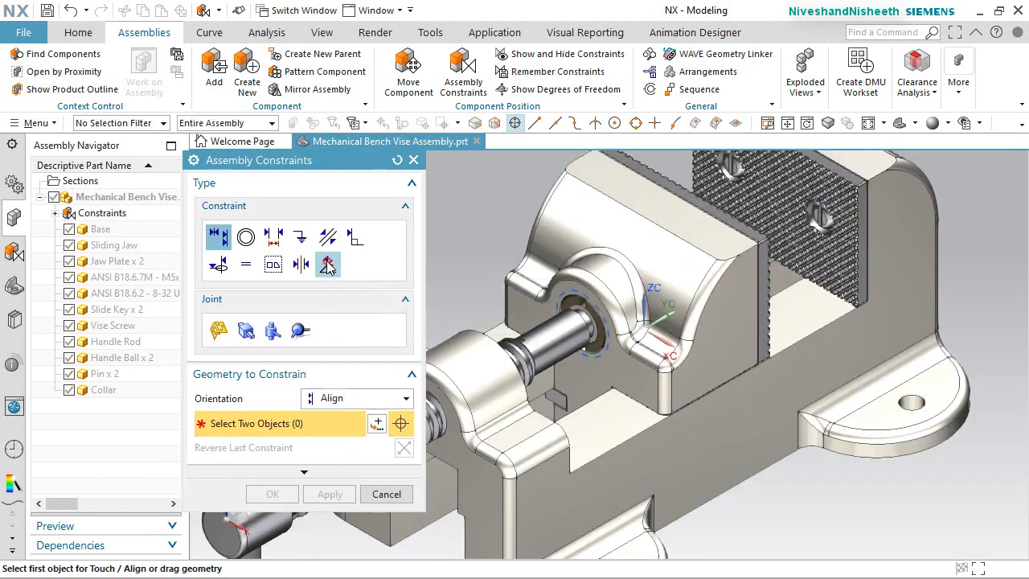
Add a 3D Angle constraint of 180° between the collar's slot face and the sliding jaw's side face
{"action": "left_click", "coordinate": [327, 263]}
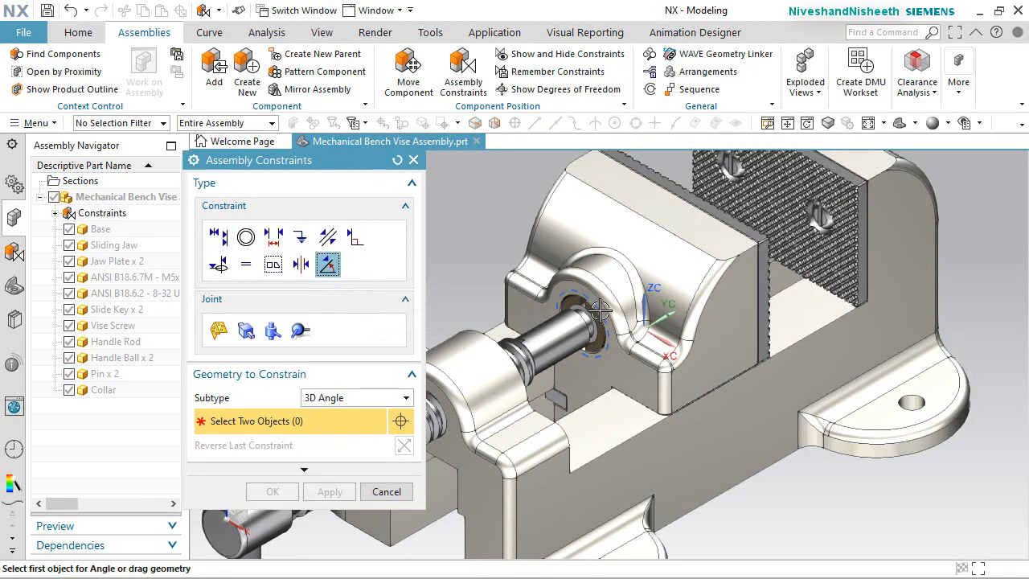
{"action": "scroll", "coordinate": [563, 298], "scroll_direction": "up", "scroll_amount": 8}
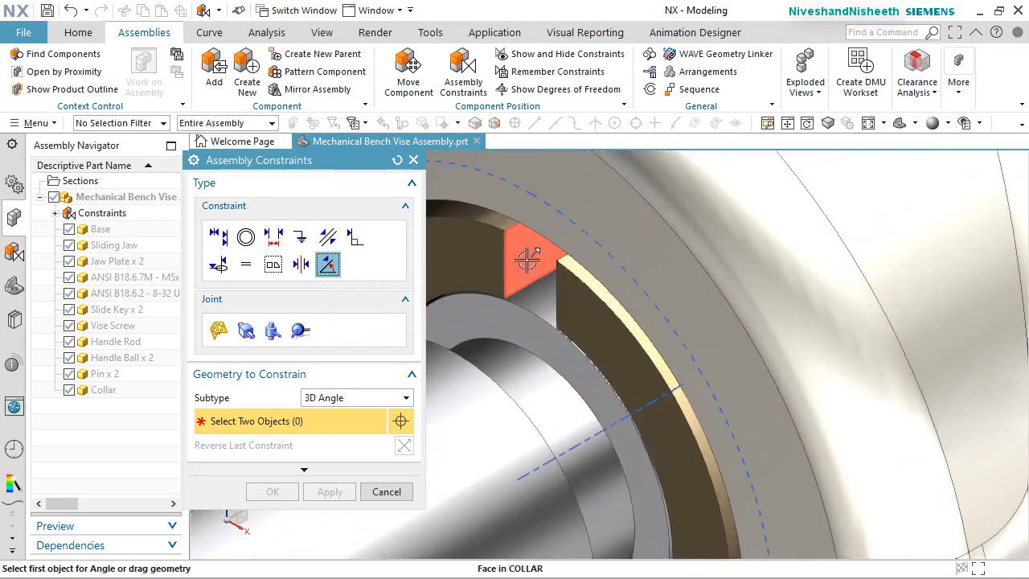
{"action": "left_click", "coordinate": [527, 259]}
{"action": "scroll", "coordinate": [640, 248], "scroll_direction": "down", "scroll_amount": 7}
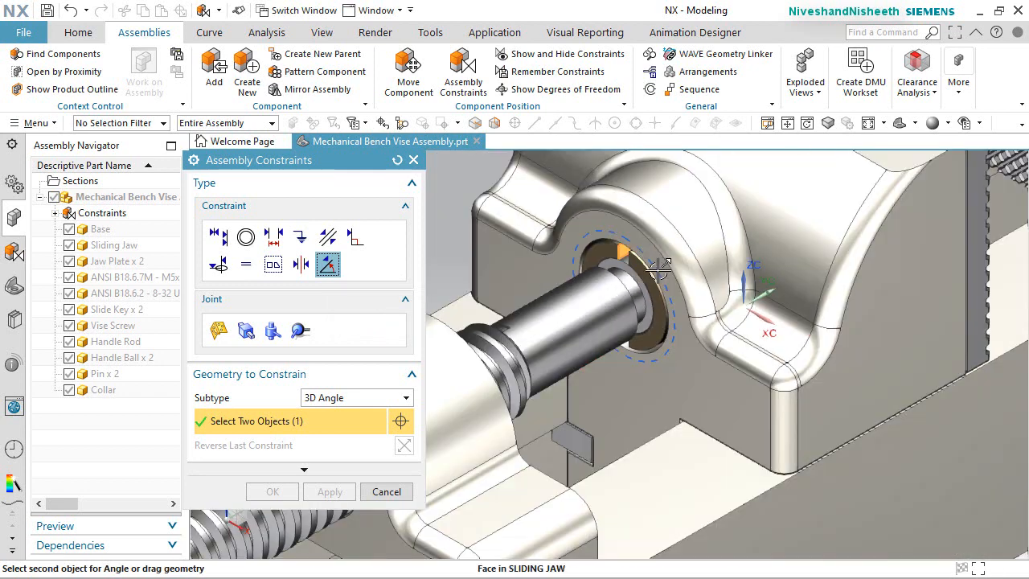
{"action": "left_click", "coordinate": [828, 402]}
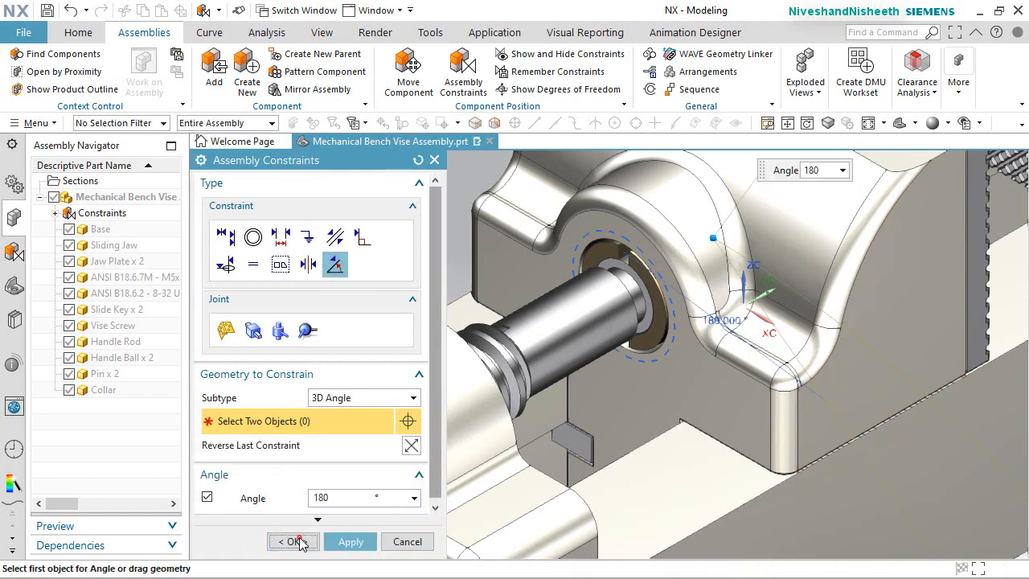
{"action": "left_click", "coordinate": [294, 542]}
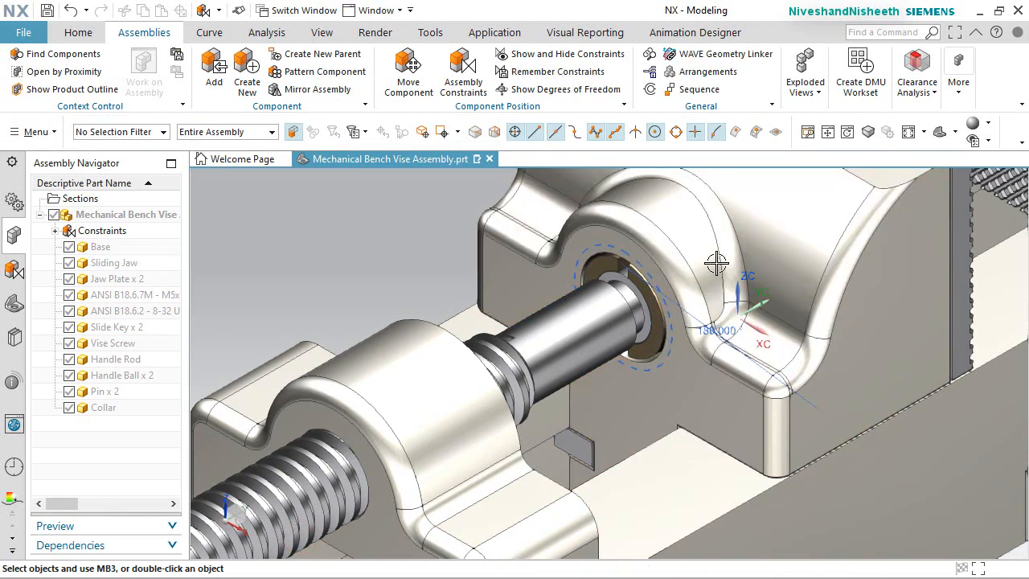
Show the vise screw's remaining degrees of freedom, and refresh the display to clear the motion arrows
{"action": "scroll", "coordinate": [717, 264], "scroll_direction": "down", "scroll_amount": 4}
{"action": "scroll", "coordinate": [756, 274], "scroll_direction": "up", "scroll_amount": 2}
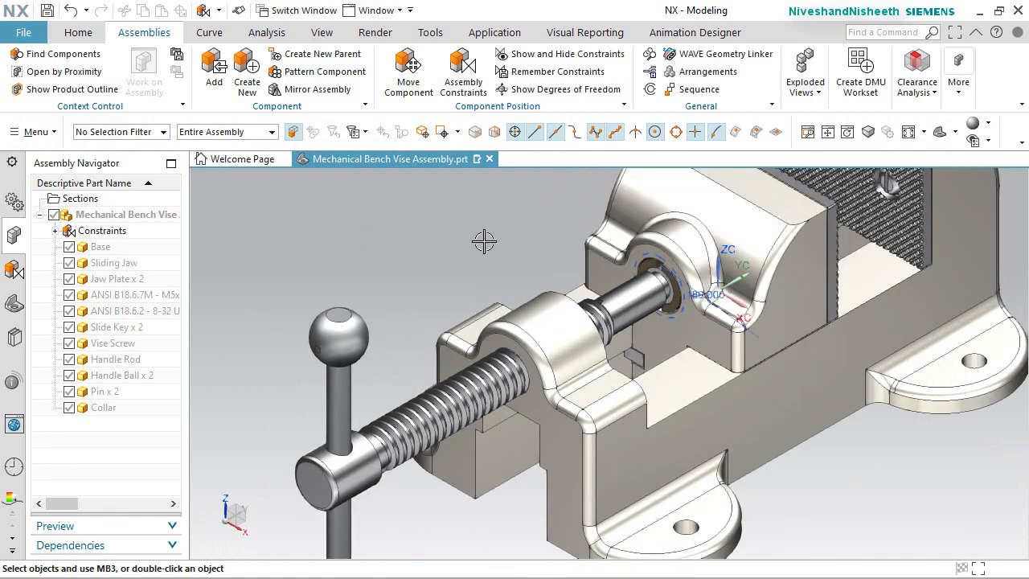
{"action": "left_click", "coordinate": [566, 89]}
{"action": "left_click", "coordinate": [368, 474]}
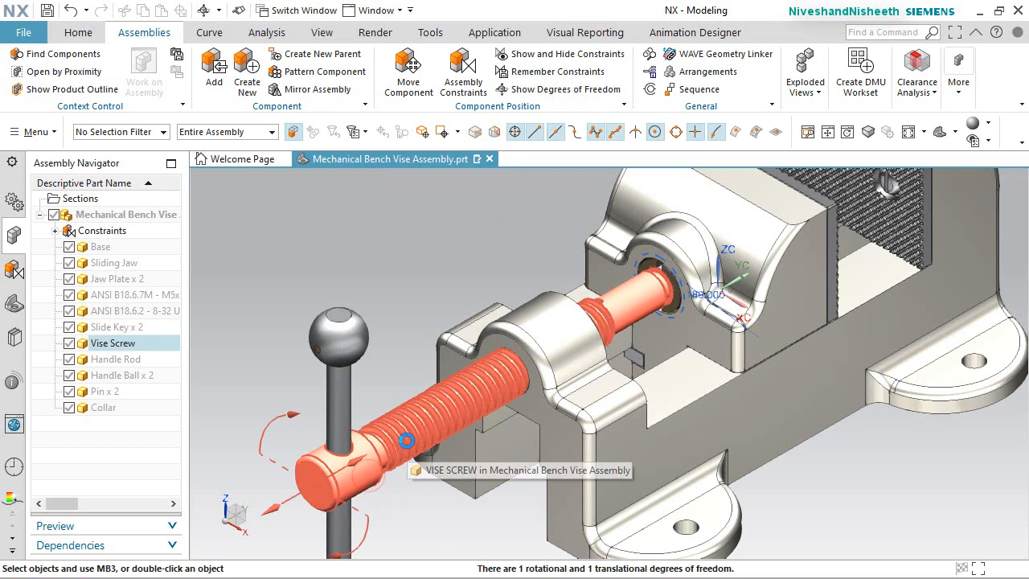
{"action": "right_click", "coordinate": [430, 254]}
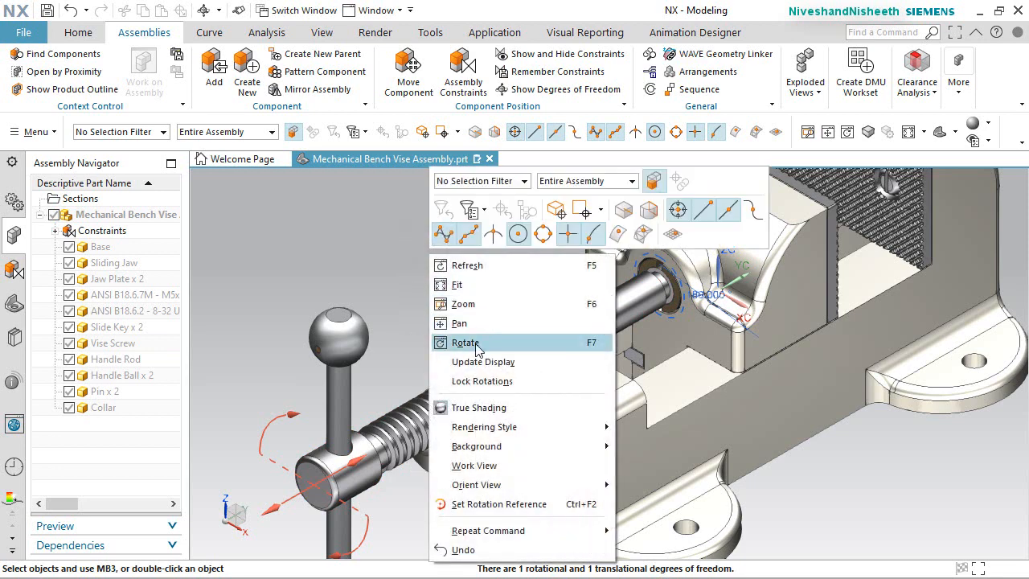
{"action": "left_click", "coordinate": [462, 266]}
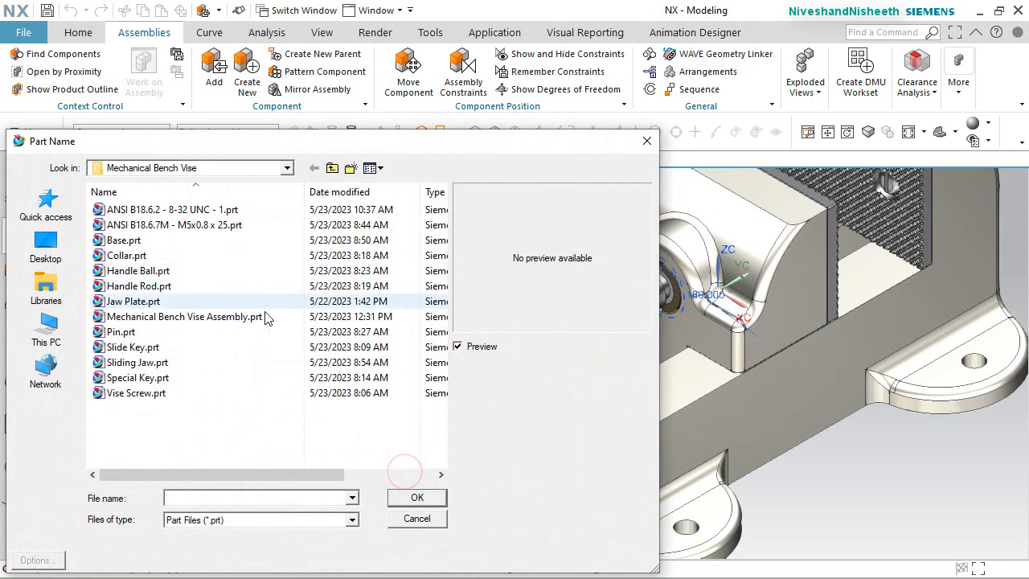
Add Special Key.prt to the assembly using Absolute - Displayed Part, moved into the free space beside the sliding jaw above the vise screw
{"action": "left_click", "coordinate": [133, 378]}
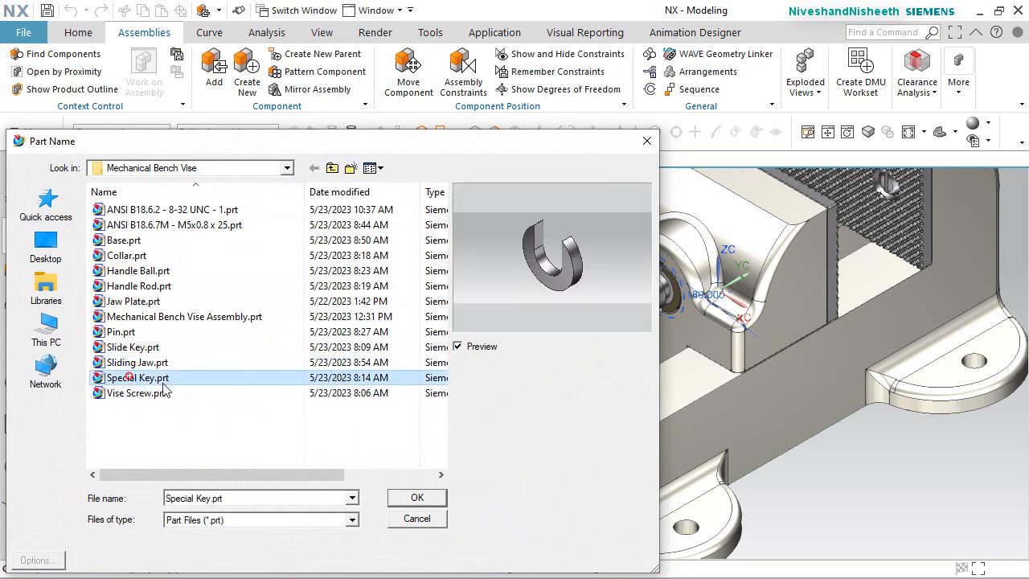
{"action": "left_click", "coordinate": [418, 499]}
{"action": "scroll", "coordinate": [426, 453], "scroll_direction": "down", "scroll_amount": 3}
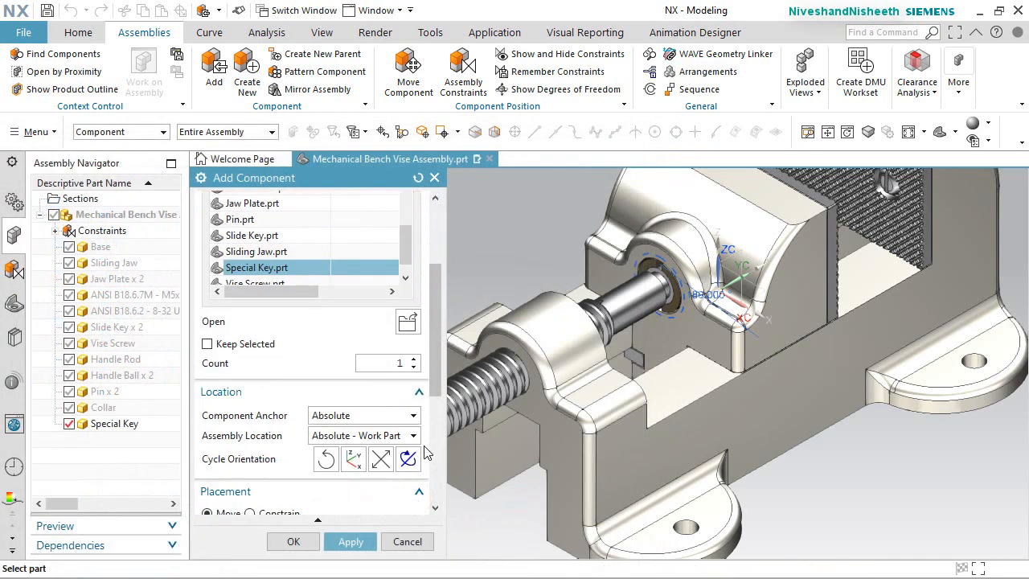
{"action": "scroll", "coordinate": [426, 452], "scroll_direction": "down", "scroll_amount": 3}
{"action": "left_click", "coordinate": [410, 339]}
{"action": "left_click", "coordinate": [382, 377]}
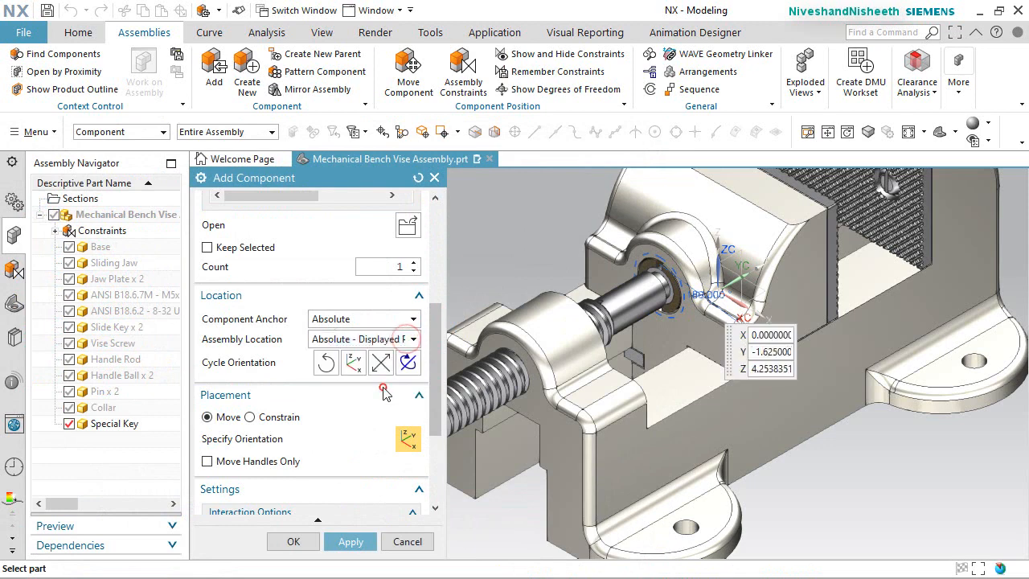
{"action": "left_click_drag", "start_coordinate": [714, 273], "coordinate": [511, 216]}
{"action": "left_click", "coordinate": [293, 541]}
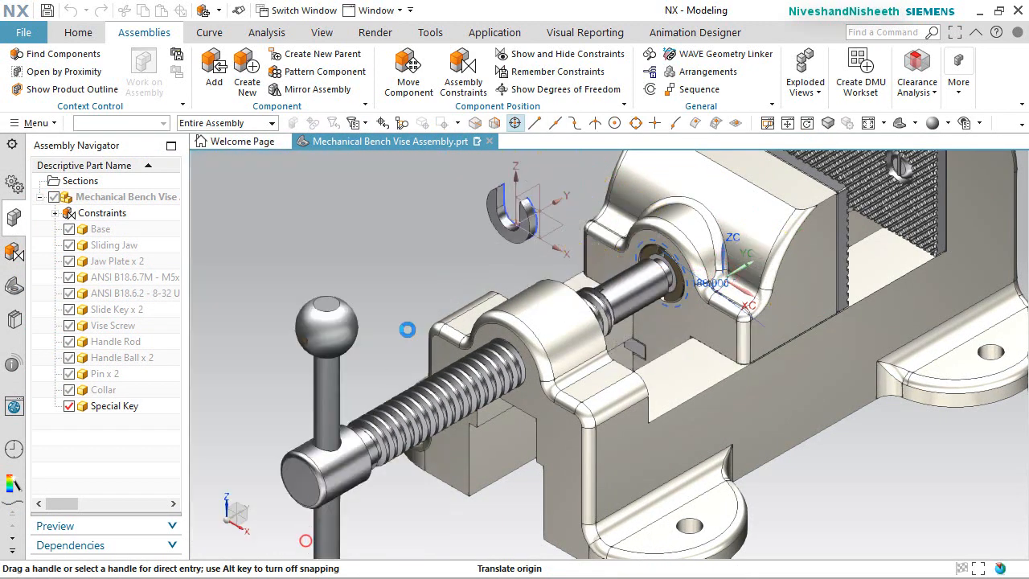
Hide the assembly constraints and sketches in the vise assembly
{"action": "scroll", "coordinate": [544, 166], "scroll_direction": "up", "scroll_amount": 5}
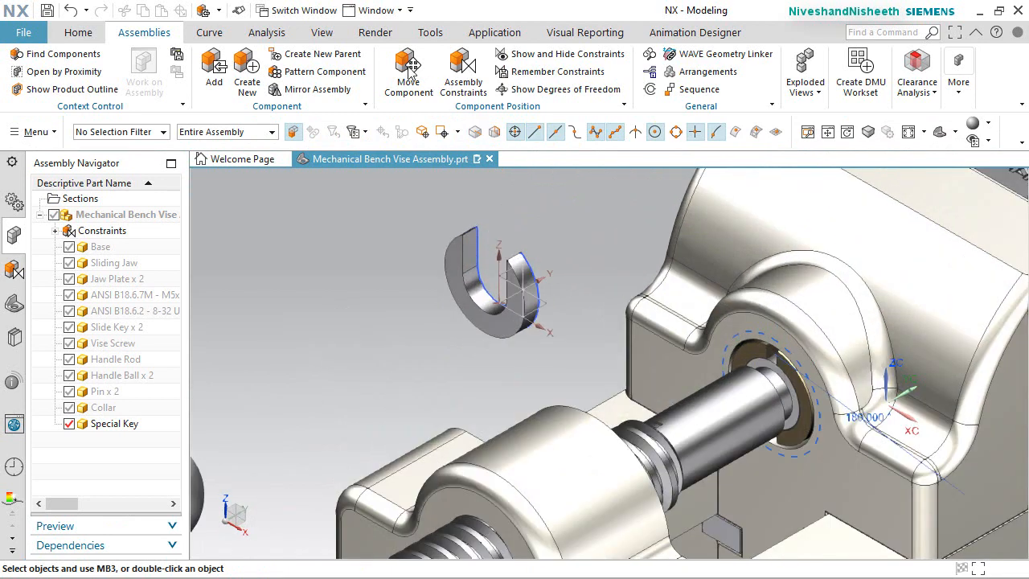
{"action": "left_click", "coordinate": [322, 33]}
{"action": "key", "text": "ctrl+w"}
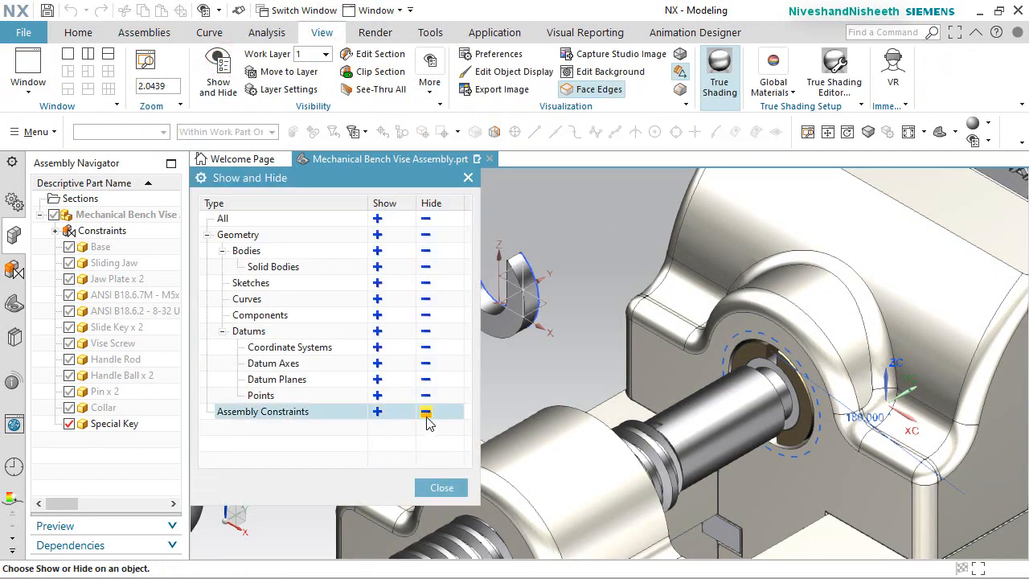
{"action": "left_click", "coordinate": [426, 410]}
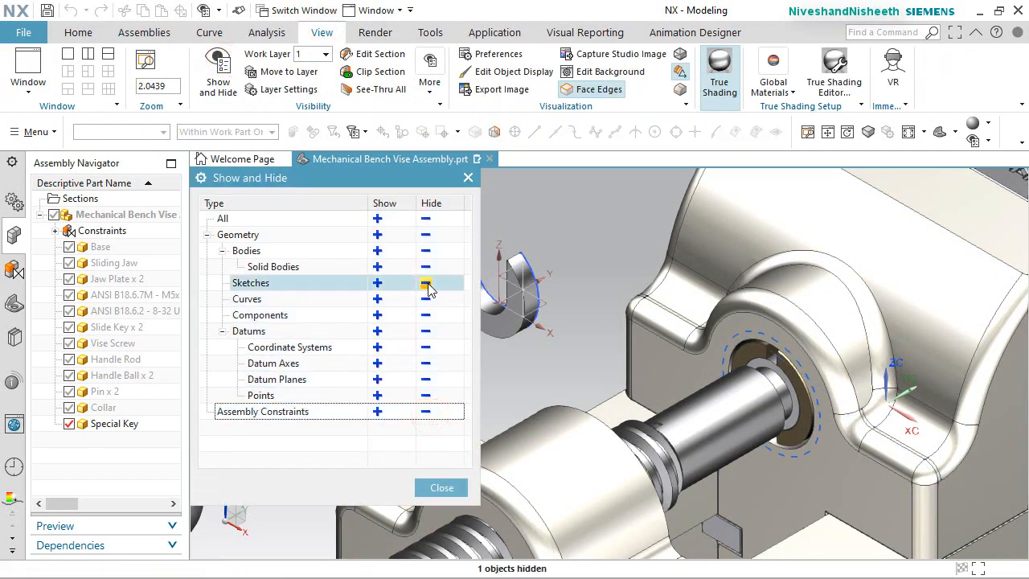
{"action": "left_click", "coordinate": [426, 282]}
{"action": "left_click", "coordinate": [439, 488]}
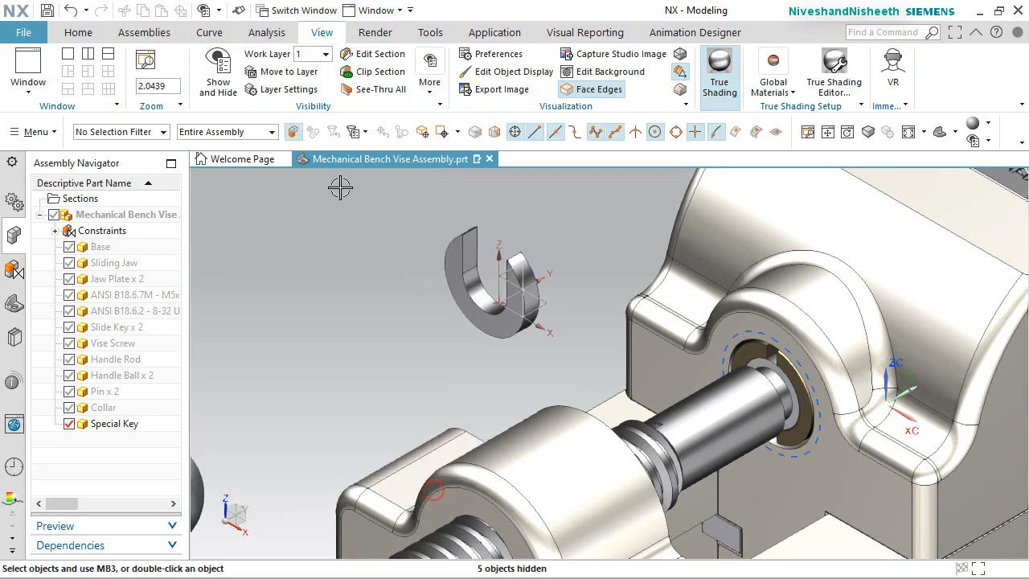
Add an Infer Center/Axis constraint aligning the special key's inner cylindrical face with the vise screw's cylindrical shank
{"action": "left_click", "coordinate": [144, 32]}
{"action": "left_click", "coordinate": [464, 92]}
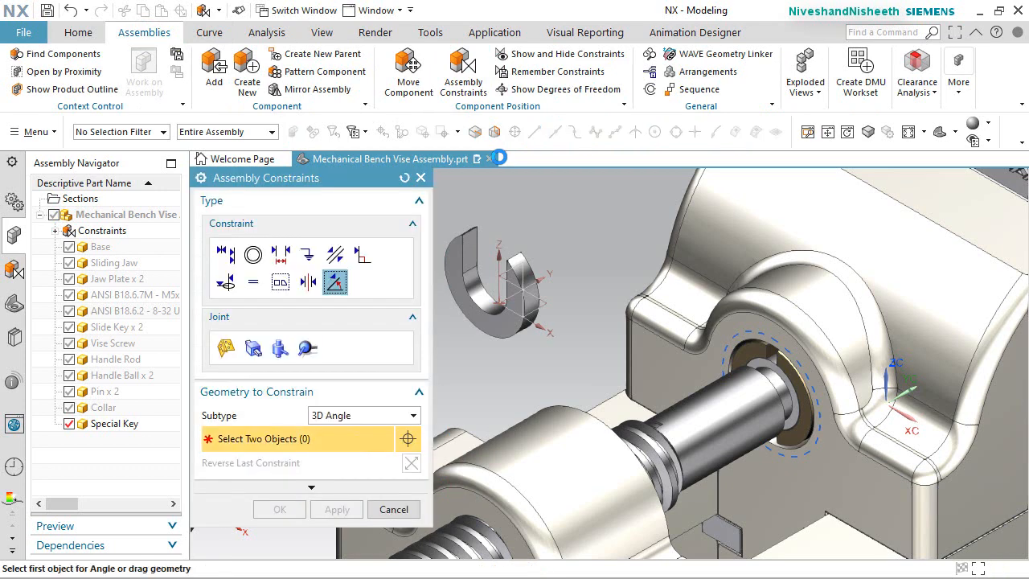
{"action": "left_click", "coordinate": [227, 254]}
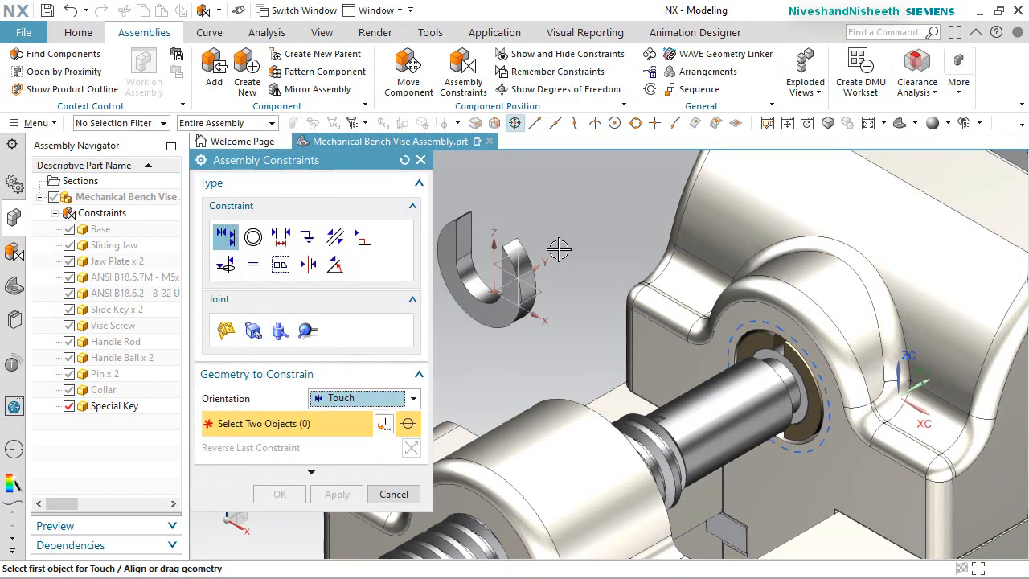
{"action": "left_click", "coordinate": [412, 399]}
{"action": "left_click", "coordinate": [378, 464]}
{"action": "scroll", "coordinate": [466, 284], "scroll_direction": "up", "scroll_amount": 3}
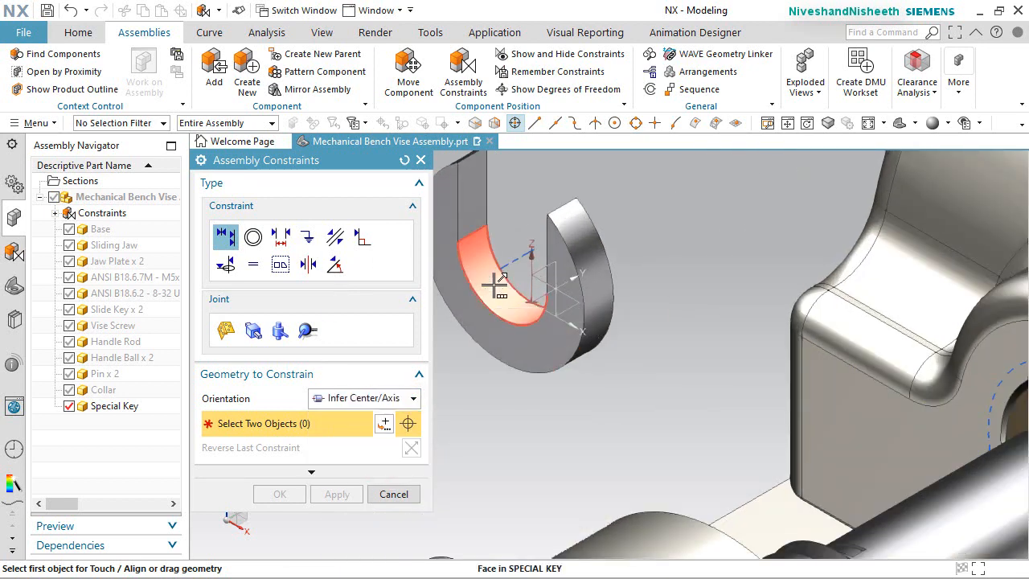
{"action": "left_click", "coordinate": [492, 283]}
{"action": "left_click", "coordinate": [608, 324]}
{"action": "scroll", "coordinate": [609, 323], "scroll_direction": "down", "scroll_amount": 3}
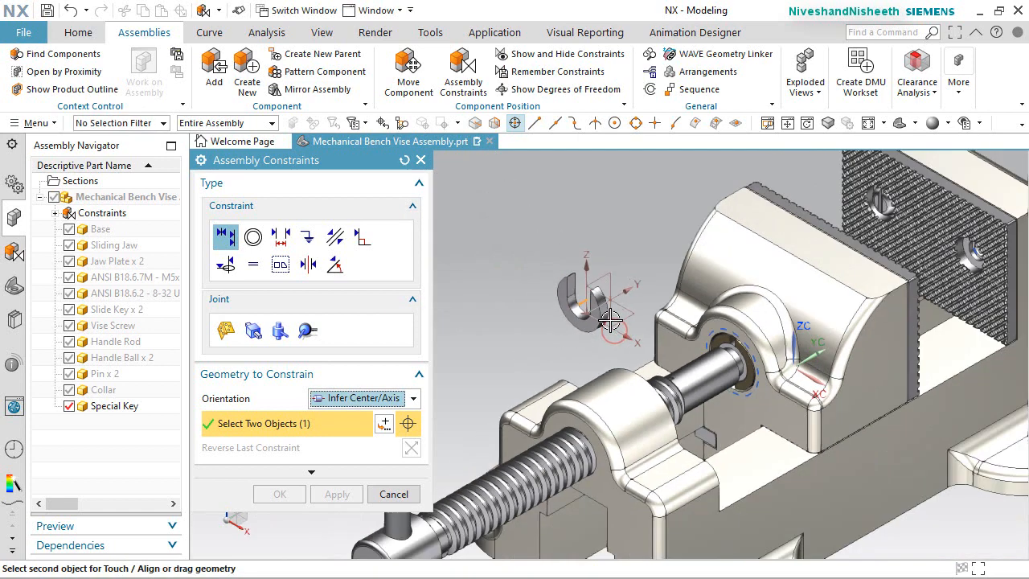
{"action": "scroll", "coordinate": [725, 385], "scroll_direction": "up", "scroll_amount": 4}
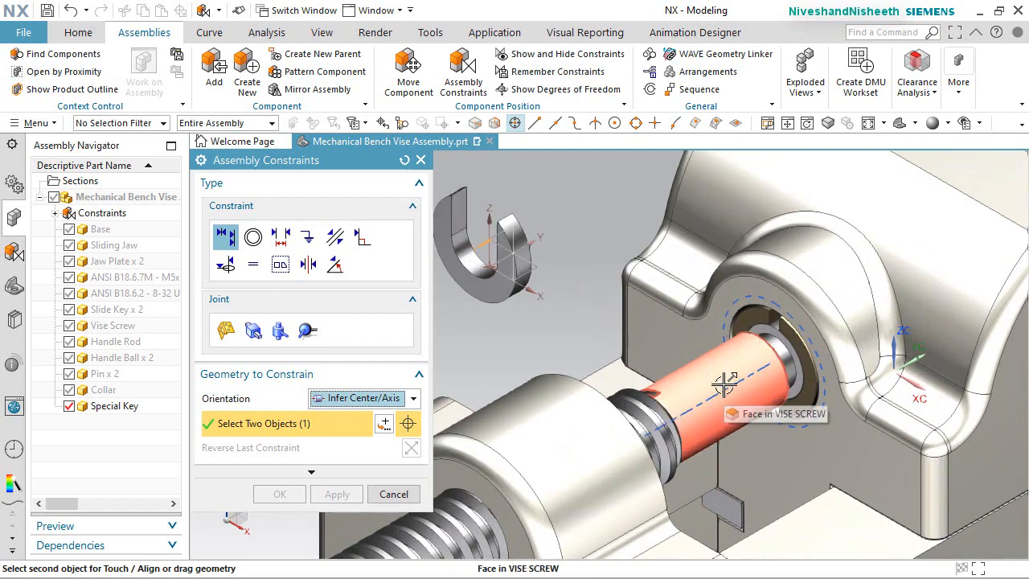
{"action": "left_click", "coordinate": [726, 384]}
{"action": "left_click", "coordinate": [804, 411]}
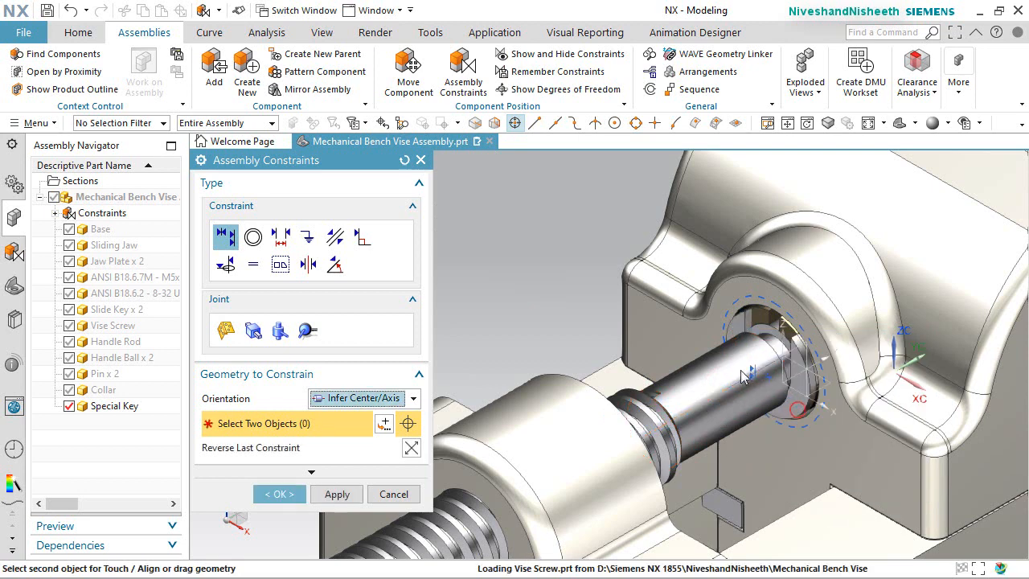
{"action": "left_click", "coordinate": [336, 494]}
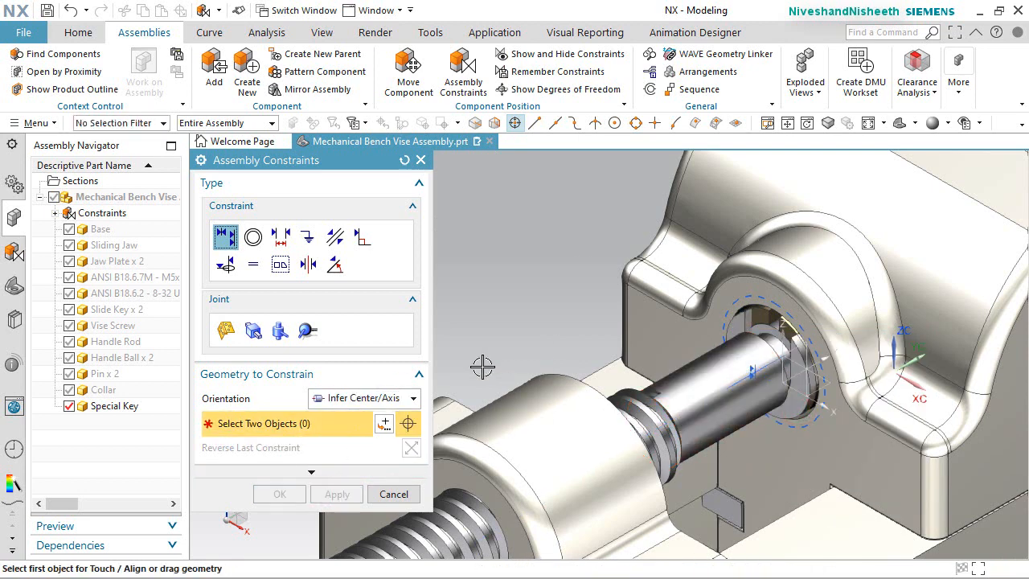
Add a Touch constraint between the special key's flat face and the shoulder face of the vise screw's groove
{"action": "left_click", "coordinate": [415, 402]}
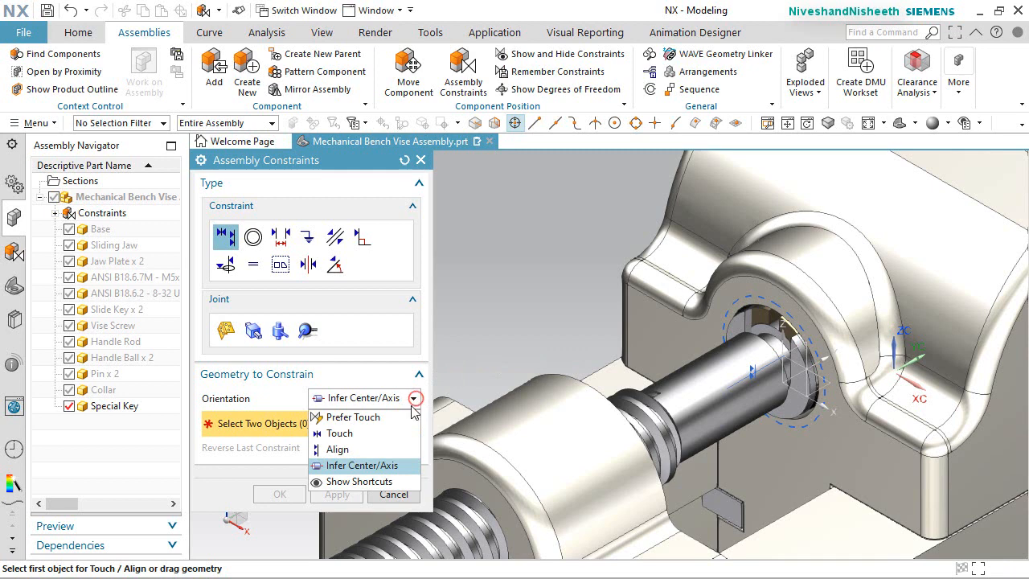
{"action": "left_click", "coordinate": [367, 435]}
{"action": "scroll", "coordinate": [763, 324], "scroll_direction": "up", "scroll_amount": 6}
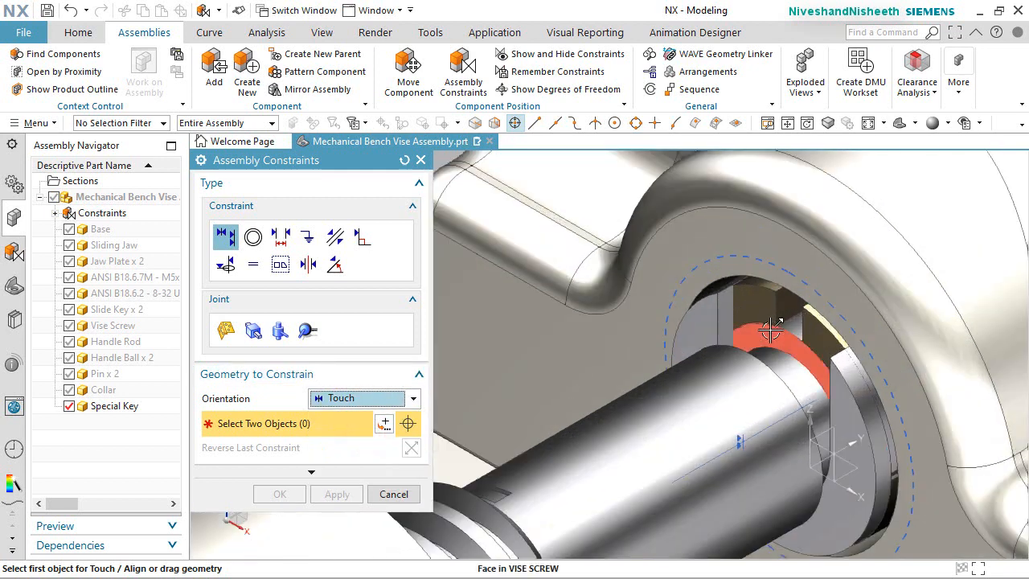
{"action": "left_click", "coordinate": [660, 324]}
{"action": "scroll", "coordinate": [736, 329], "scroll_direction": "down", "scroll_amount": 1}
{"action": "scroll", "coordinate": [735, 366], "scroll_direction": "down", "scroll_amount": 3}
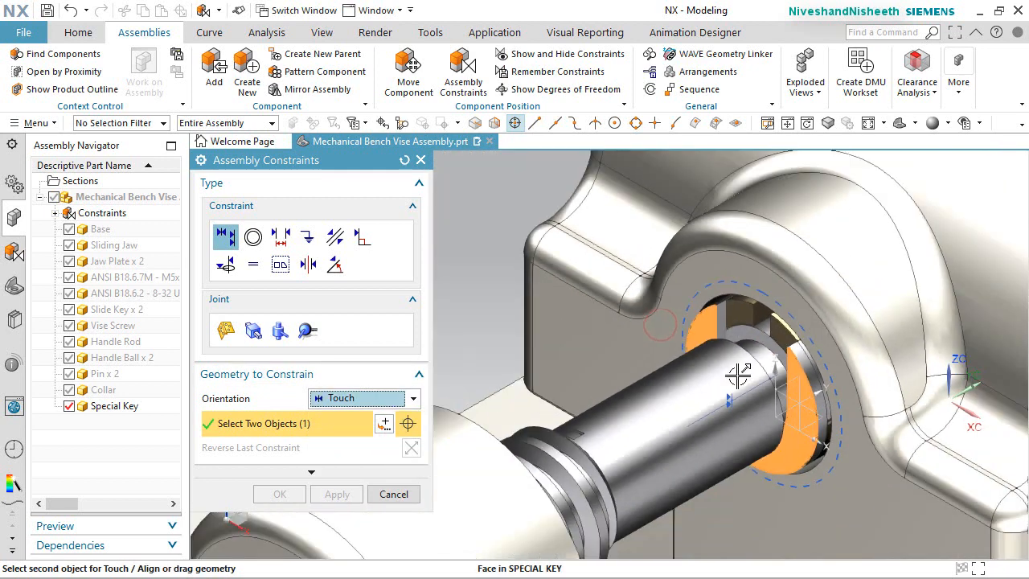
{"action": "middle_click_drag", "start_coordinate": [717, 383], "coordinate": [716, 350]}
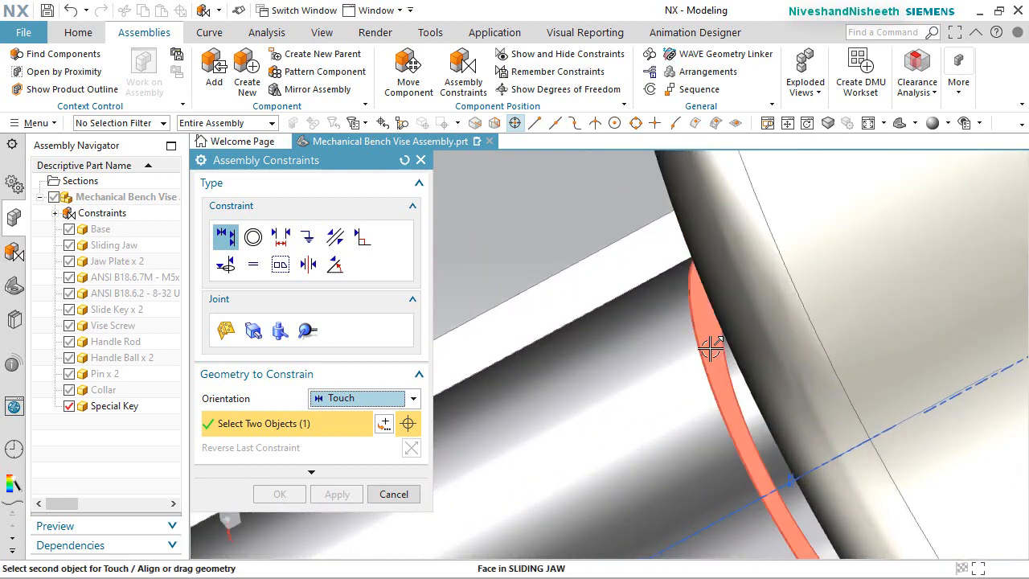
{"action": "left_click", "coordinate": [712, 347]}
{"action": "left_click", "coordinate": [285, 496]}
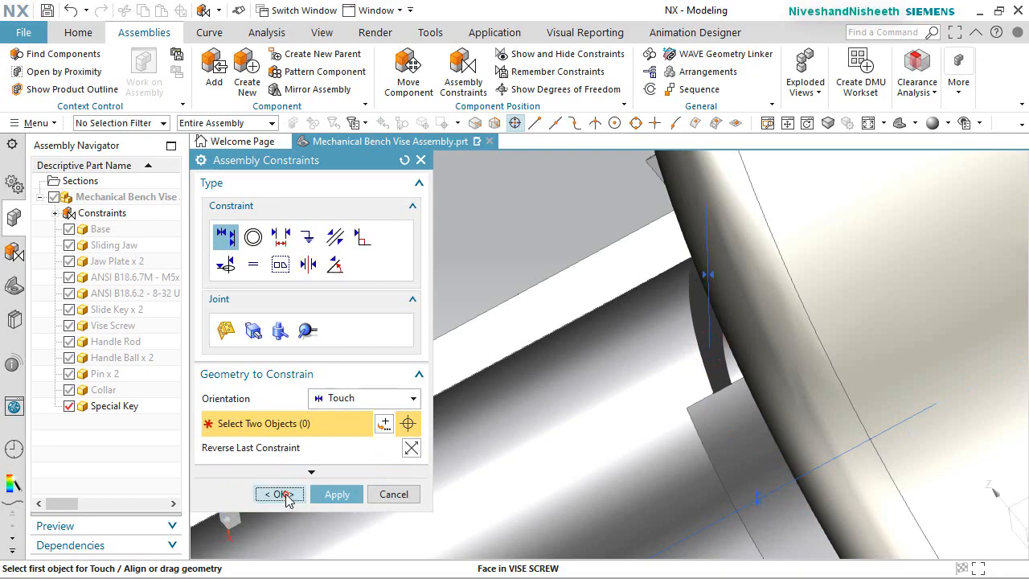
Move the vise screw -9 mm along XC so the special key backs away from the sliding jaw
{"action": "scroll", "coordinate": [515, 271], "scroll_direction": "down", "scroll_amount": 7}
{"action": "middle_click_drag", "start_coordinate": [611, 399], "coordinate": [605, 325]}
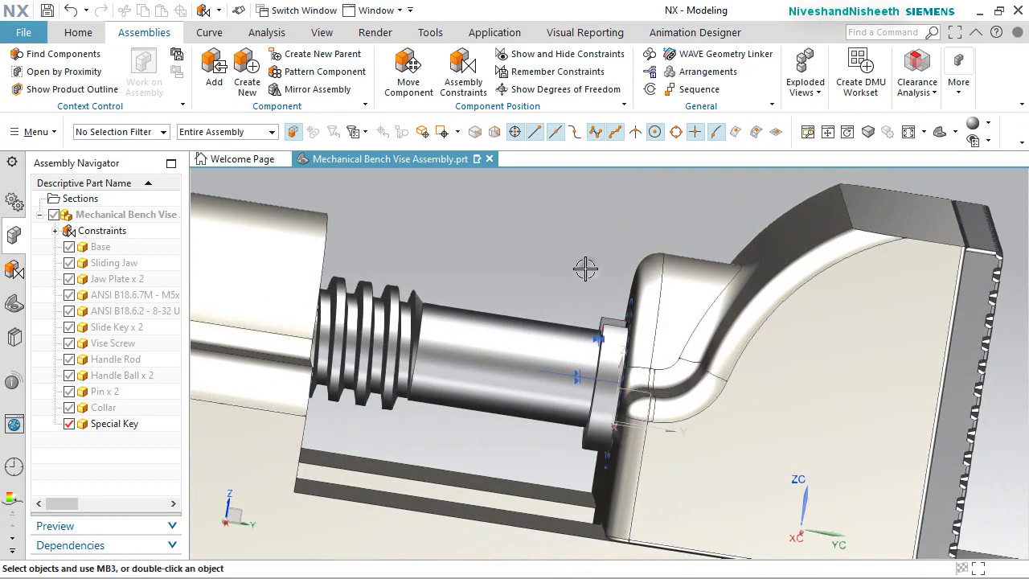
{"action": "right_click_drag", "start_coordinate": [591, 269], "coordinate": [558, 273]}
{"action": "scroll", "coordinate": [618, 337], "scroll_direction": "up", "scroll_amount": 5}
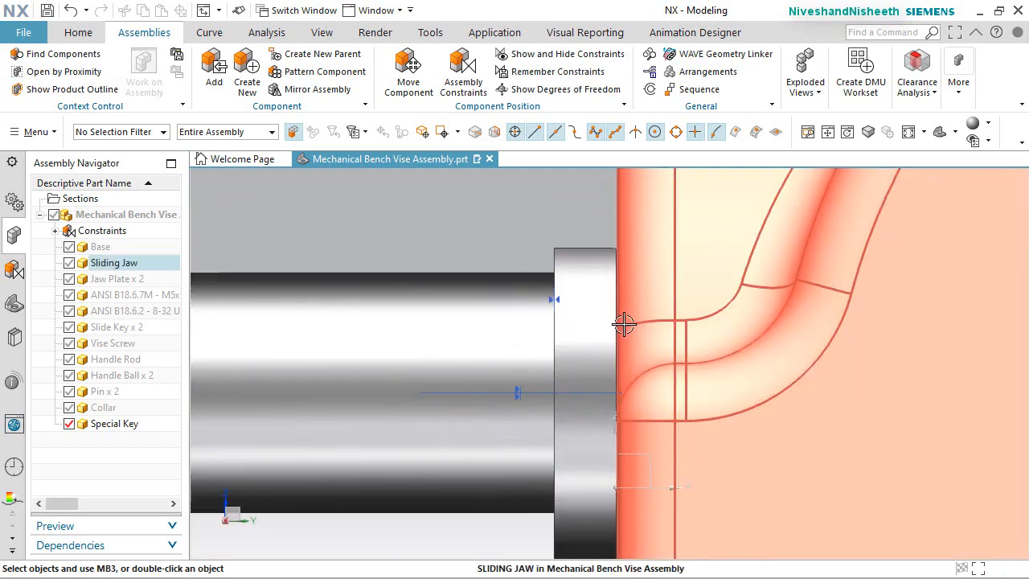
{"action": "scroll", "coordinate": [615, 314], "scroll_direction": "up", "scroll_amount": 6}
{"action": "scroll", "coordinate": [635, 309], "scroll_direction": "down", "scroll_amount": 6}
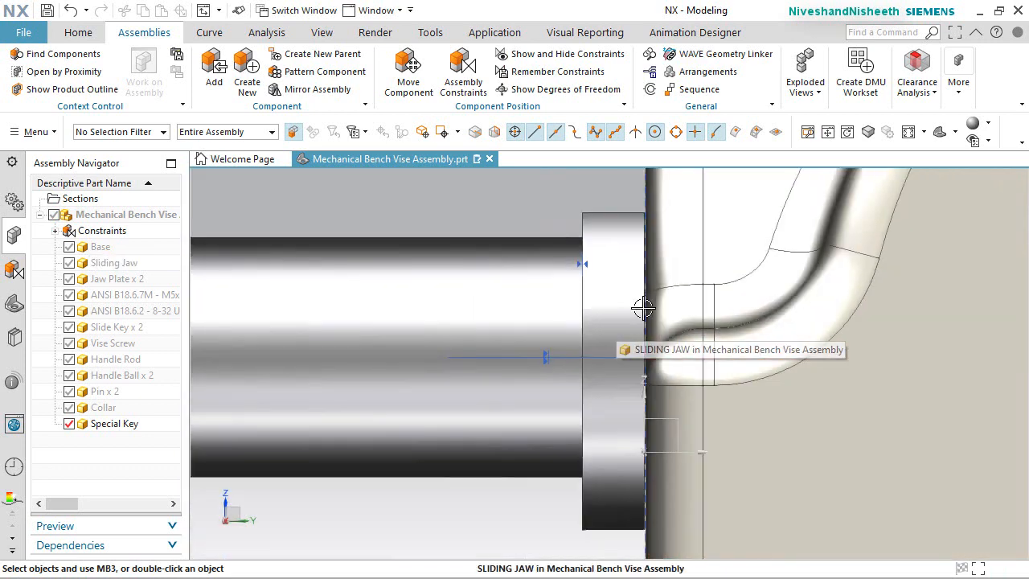
{"action": "scroll", "coordinate": [643, 308], "scroll_direction": "down", "scroll_amount": 5}
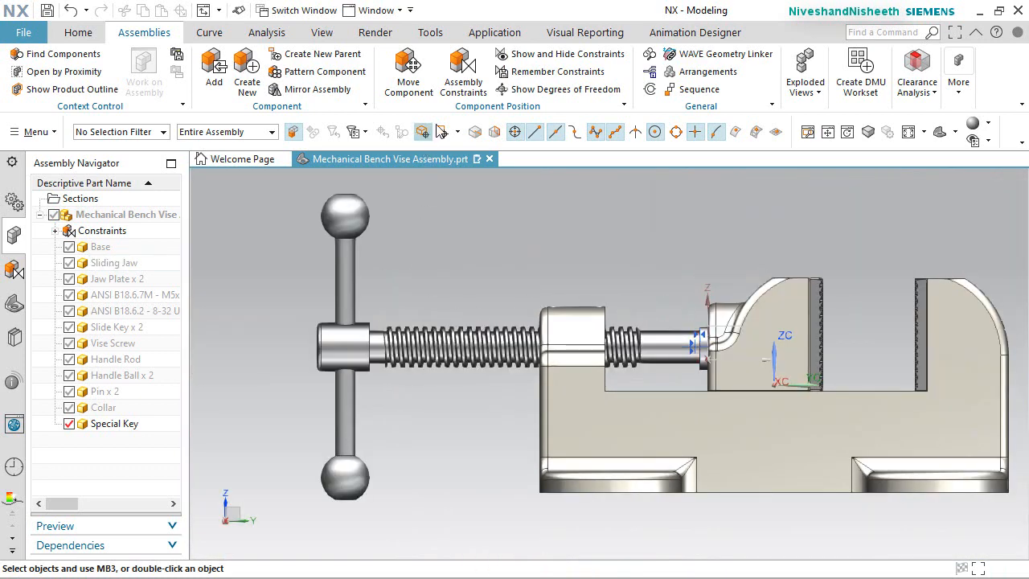
{"action": "left_click", "coordinate": [410, 72]}
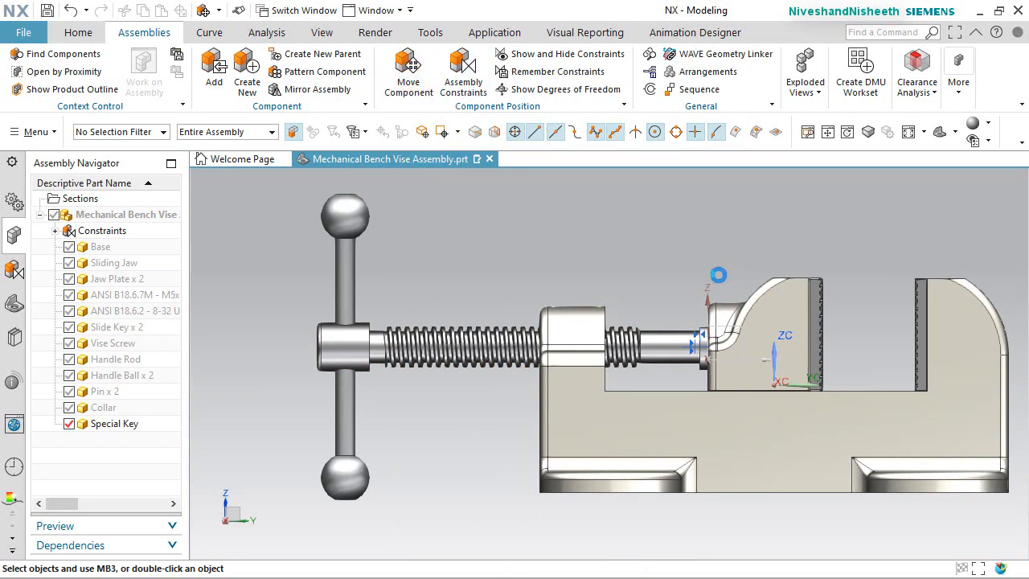
{"action": "scroll", "coordinate": [736, 267], "scroll_direction": "down", "scroll_amount": 3}
{"action": "scroll", "coordinate": [679, 249], "scroll_direction": "up", "scroll_amount": 2}
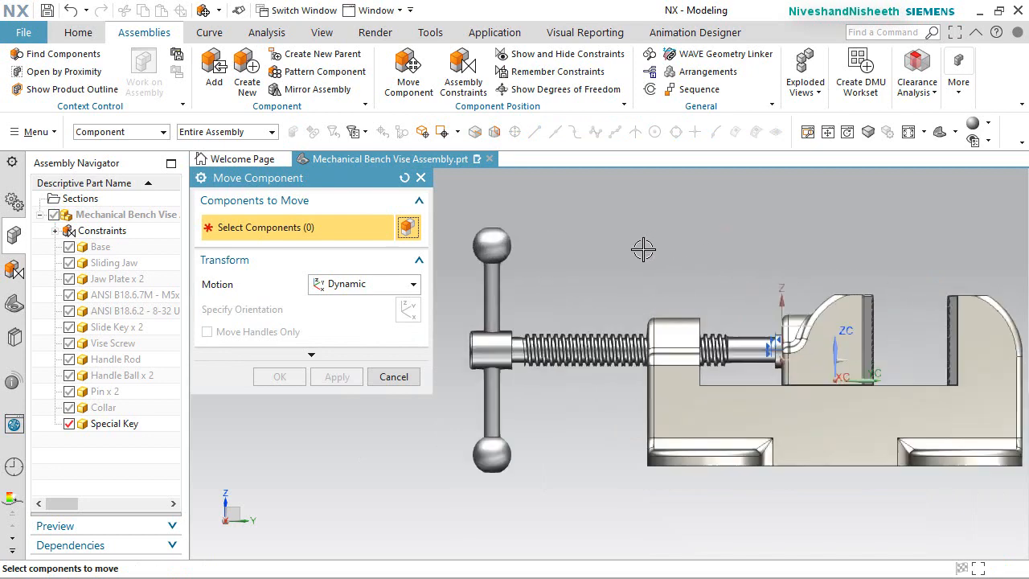
{"action": "left_click", "coordinate": [480, 338]}
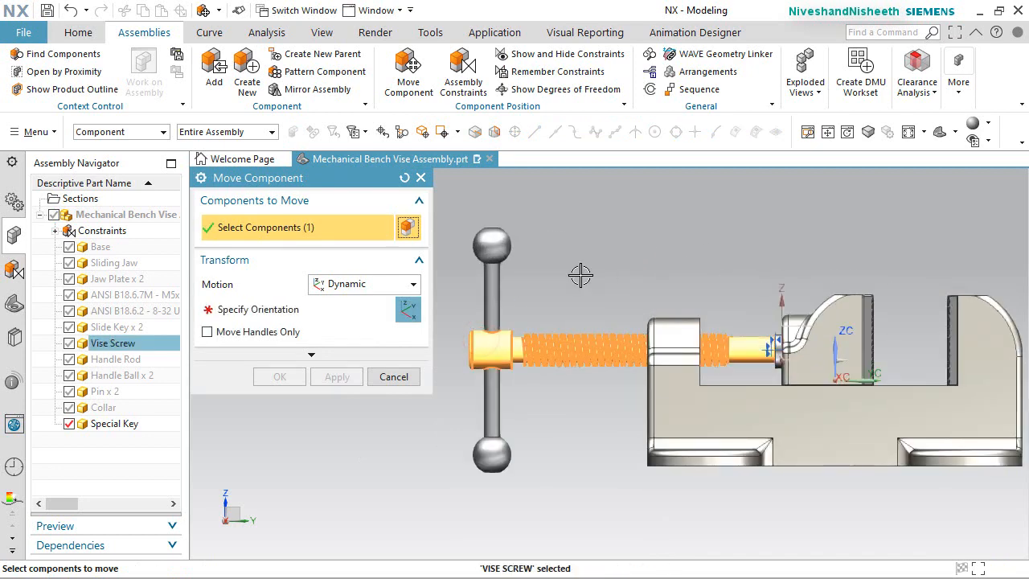
{"action": "left_click", "coordinate": [409, 311]}
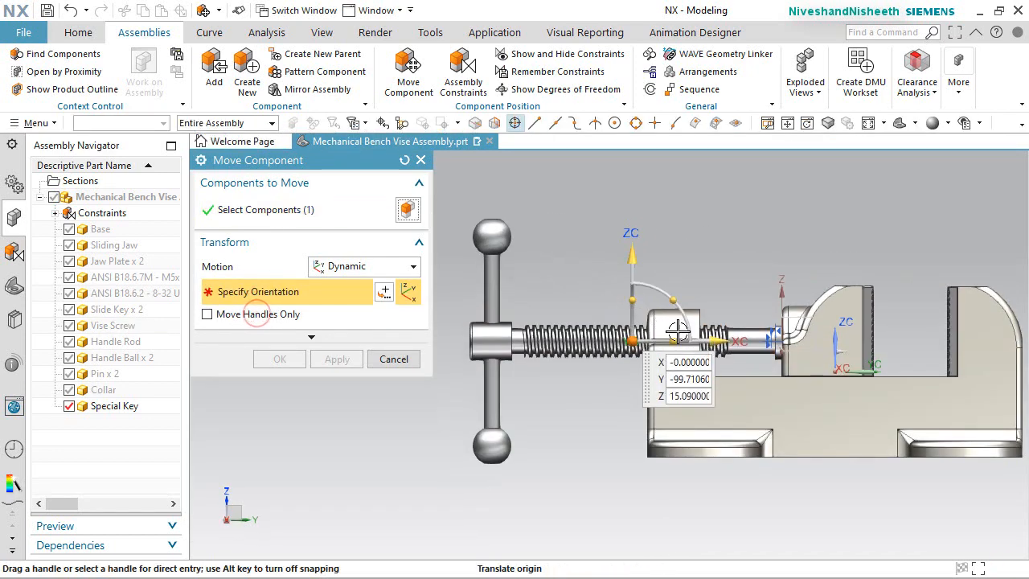
{"action": "left_click_drag", "start_coordinate": [715, 333], "coordinate": [691, 336]}
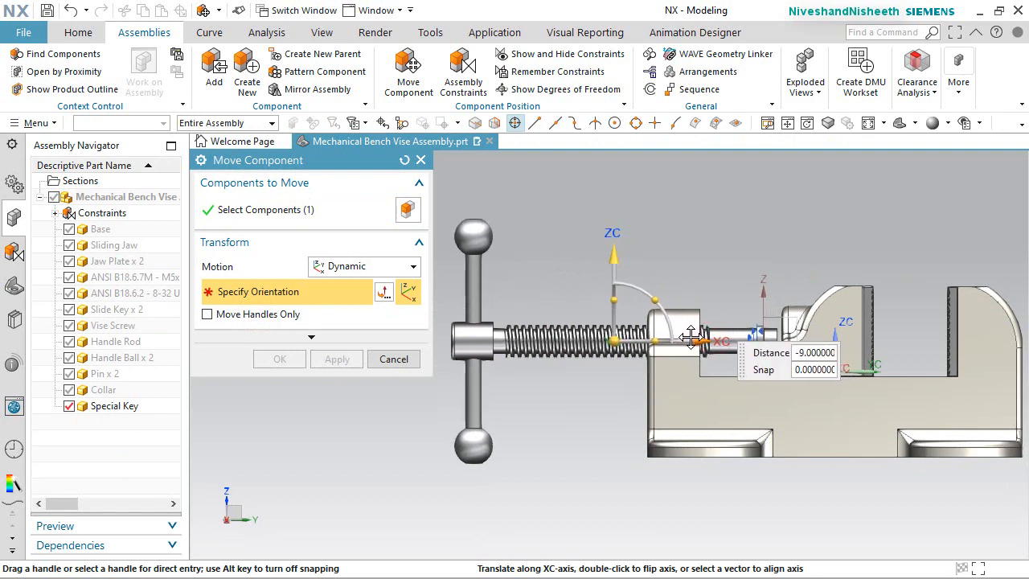
{"action": "left_click", "coordinate": [283, 358]}
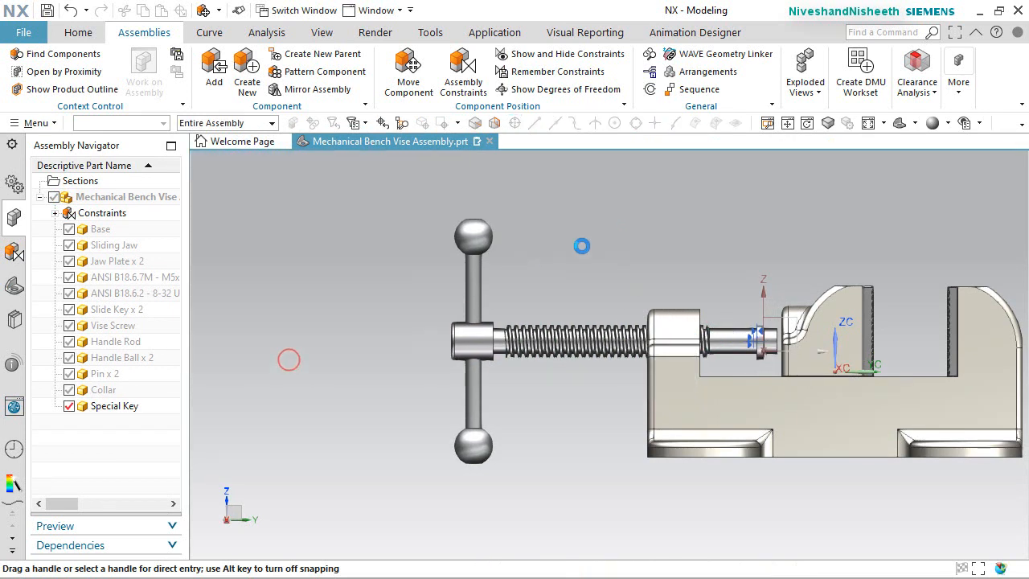
Add a 0.1 mm Distance constraint between the special key's jaw-side flat face and the facing planar face of the sliding jaw
{"action": "left_click", "coordinate": [450, 75]}
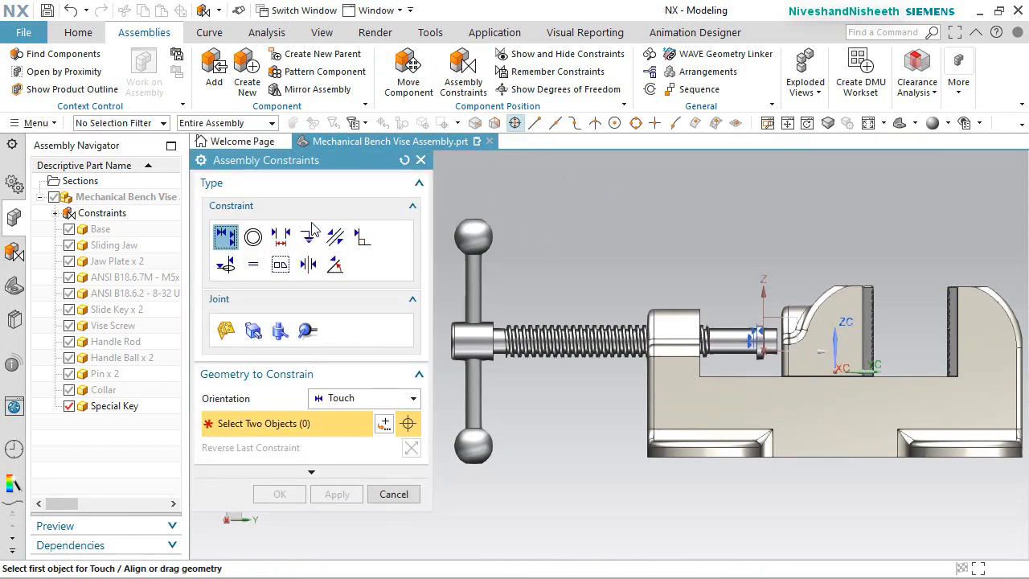
{"action": "left_click", "coordinate": [279, 237]}
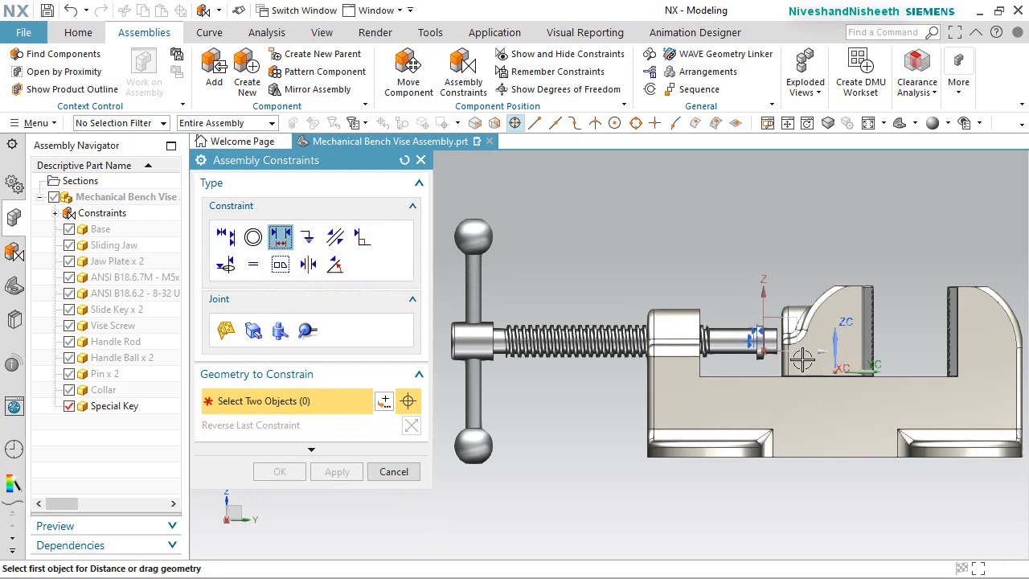
{"action": "scroll", "coordinate": [774, 330], "scroll_direction": "up", "scroll_amount": 5}
{"action": "scroll", "coordinate": [762, 323], "scroll_direction": "up", "scroll_amount": 2}
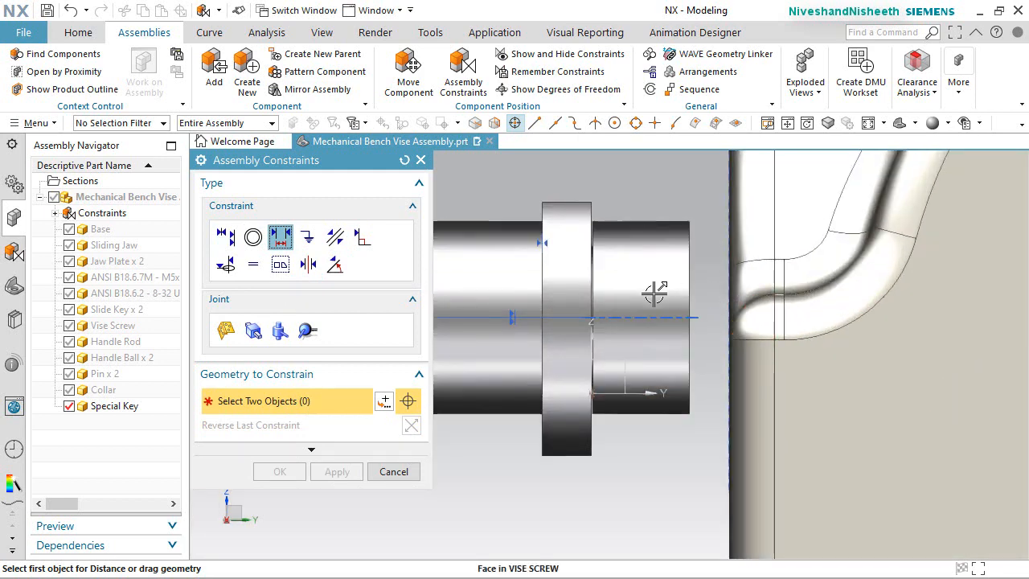
{"action": "middle_click_drag", "start_coordinate": [654, 294], "coordinate": [647, 298]}
{"action": "scroll", "coordinate": [527, 298], "scroll_direction": "up", "scroll_amount": 3}
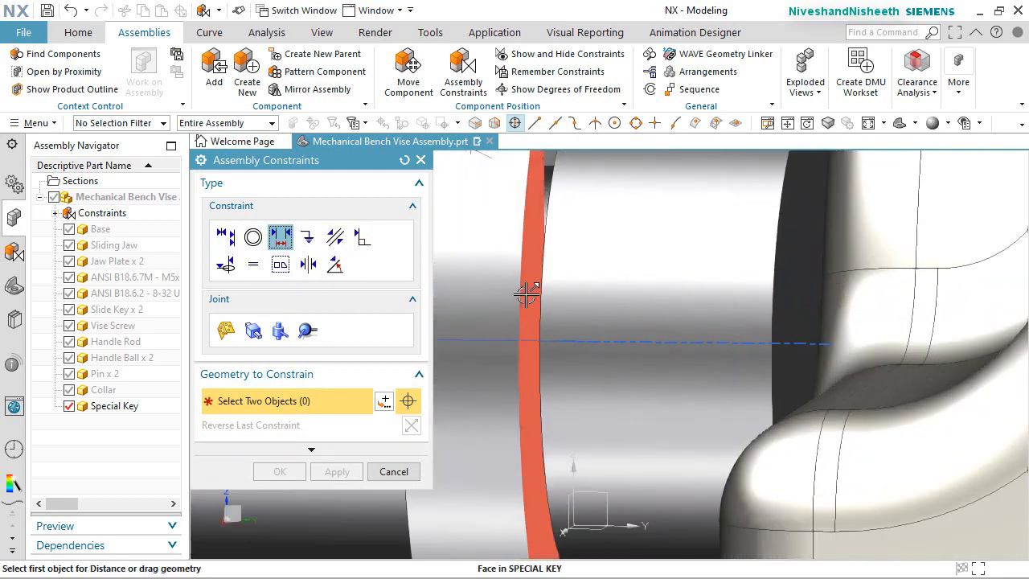
{"action": "left_click", "coordinate": [532, 302]}
{"action": "scroll", "coordinate": [555, 293], "scroll_direction": "down", "scroll_amount": 3}
{"action": "middle_click_drag", "start_coordinate": [574, 283], "coordinate": [595, 286]}
{"action": "left_click", "coordinate": [619, 224]}
{"action": "scroll", "coordinate": [619, 224], "scroll_direction": "up", "scroll_amount": 2}
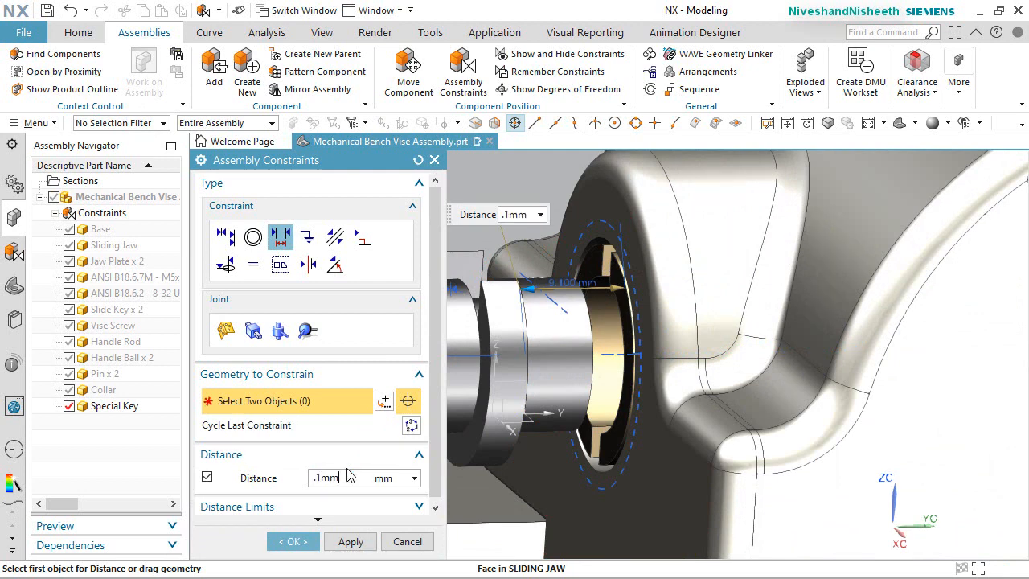
{"action": "key", "text": "Return"}
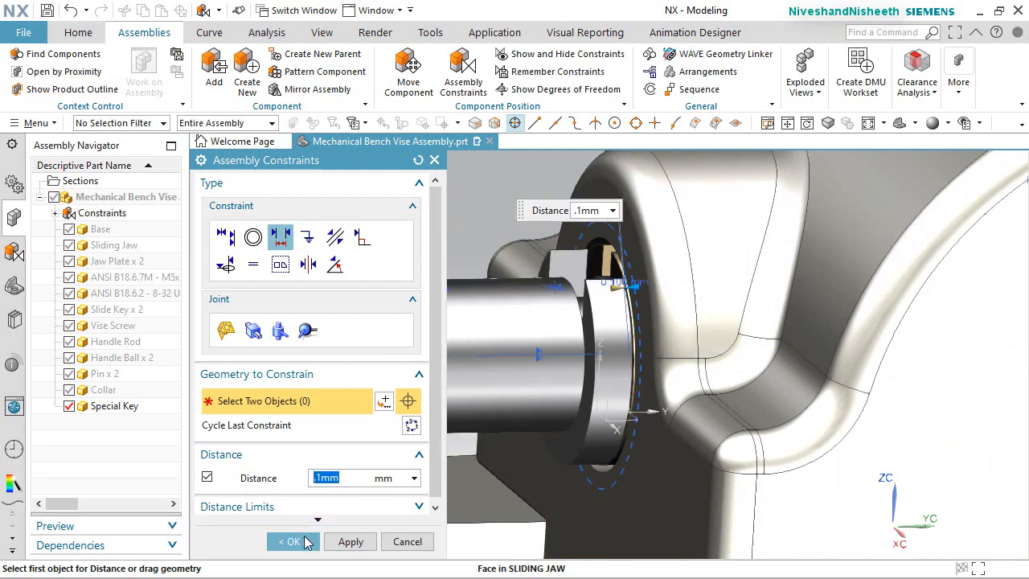
{"action": "left_click", "coordinate": [305, 542]}
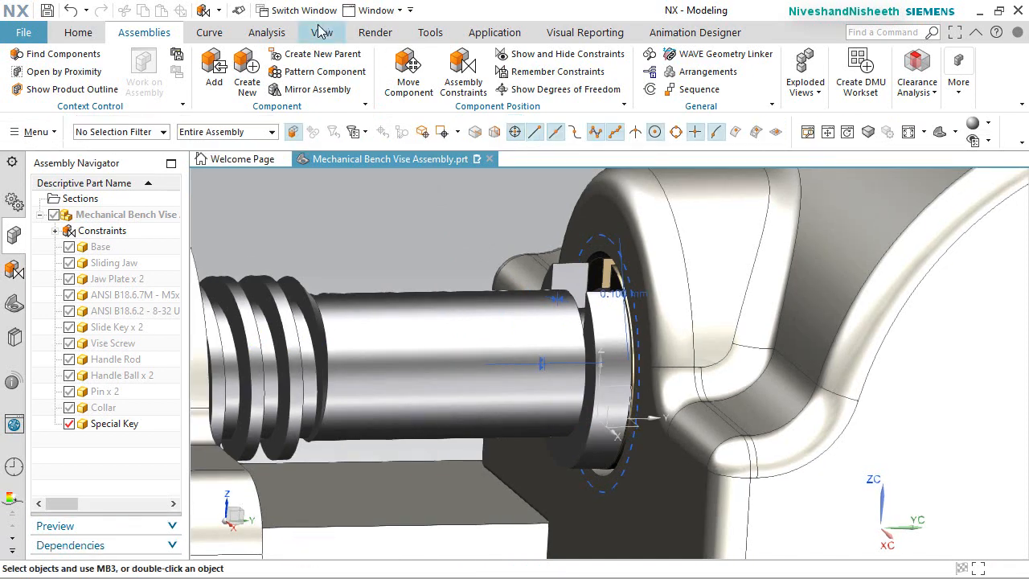
Hide all assembly constraints in the vise assembly
{"action": "left_click", "coordinate": [320, 29]}
{"action": "left_click", "coordinate": [217, 77]}
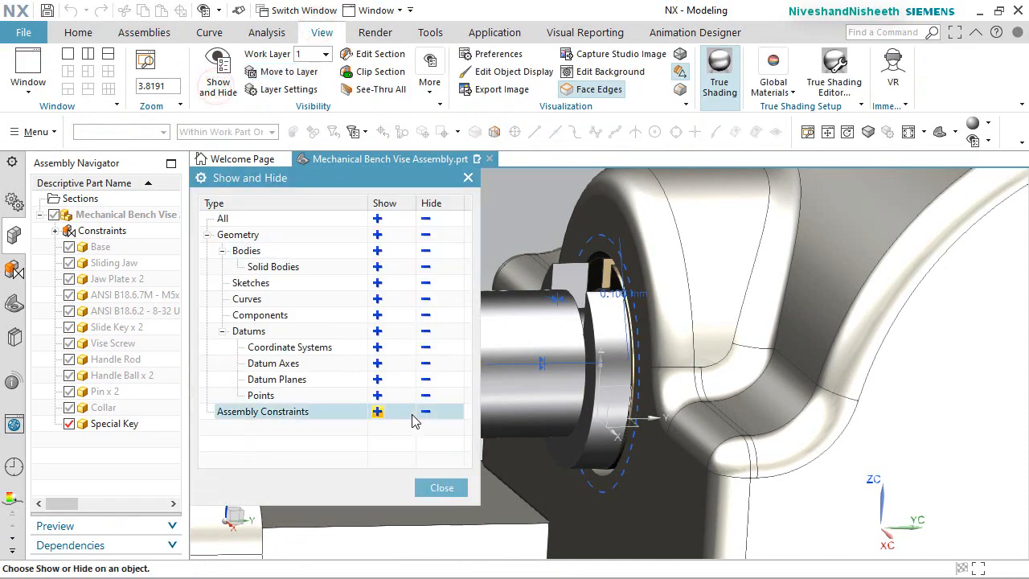
{"action": "left_click", "coordinate": [426, 413]}
{"action": "left_click", "coordinate": [442, 488]}
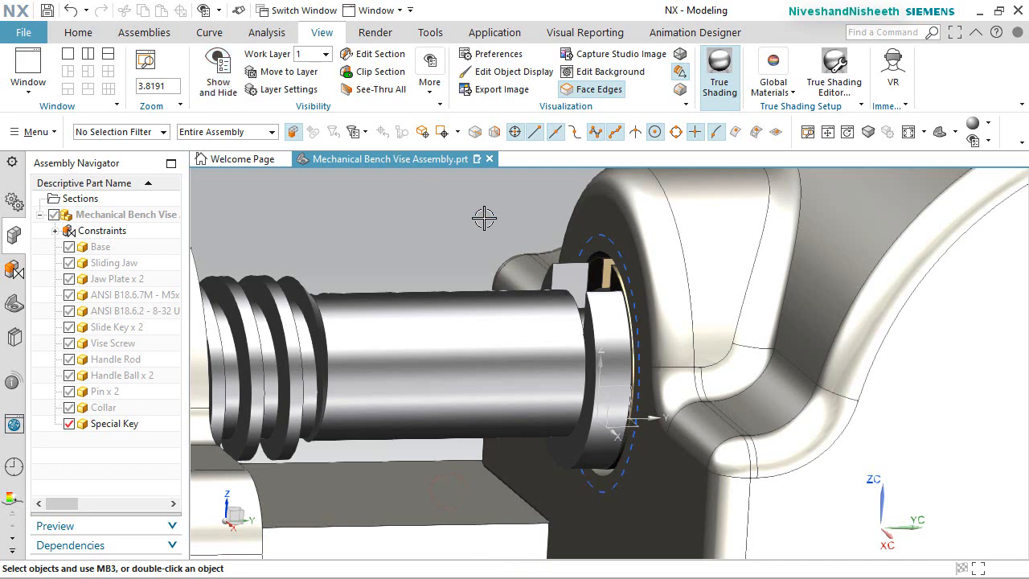
Examine the gap between the special key and the sliding jaw, and save the vise assembly in the trimetric view
{"action": "middle_click_drag", "start_coordinate": [484, 218], "coordinate": [467, 218]}
{"action": "scroll", "coordinate": [598, 341], "scroll_direction": "up", "scroll_amount": 7}
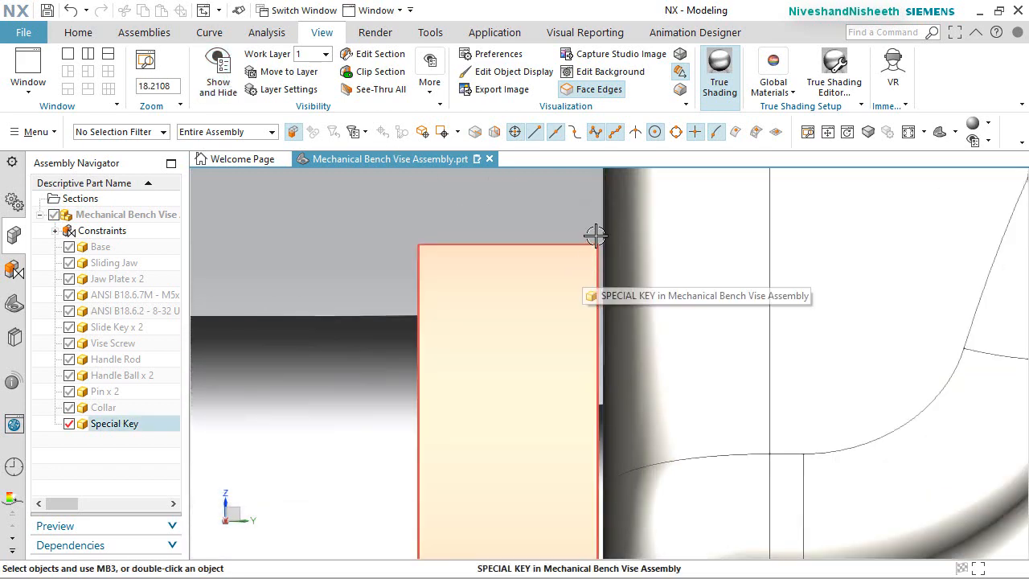
{"action": "scroll", "coordinate": [598, 315], "scroll_direction": "down", "scroll_amount": 15}
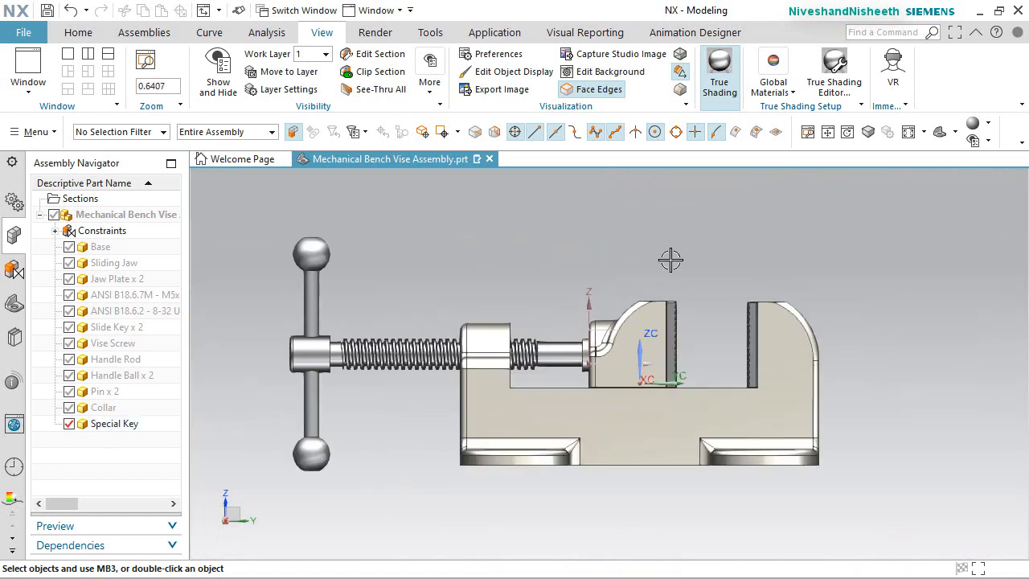
{"action": "key", "text": "Home"}
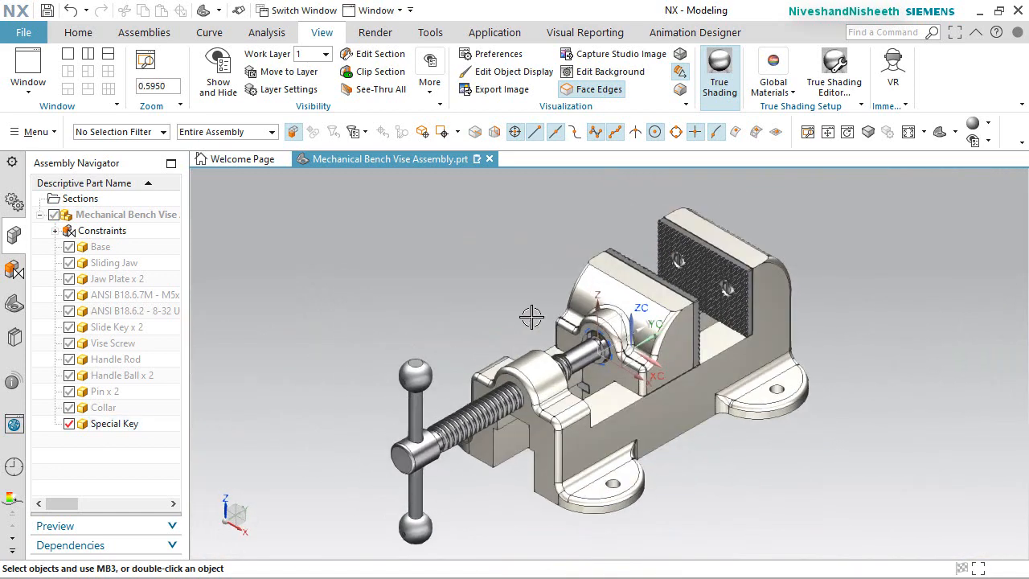
{"action": "middle_click_drag", "start_coordinate": [652, 325], "coordinate": [378, 426]}
{"action": "key", "text": "Home"}
{"action": "key", "text": "ctrl+s"}
{"action": "left_click", "coordinate": [154, 32]}
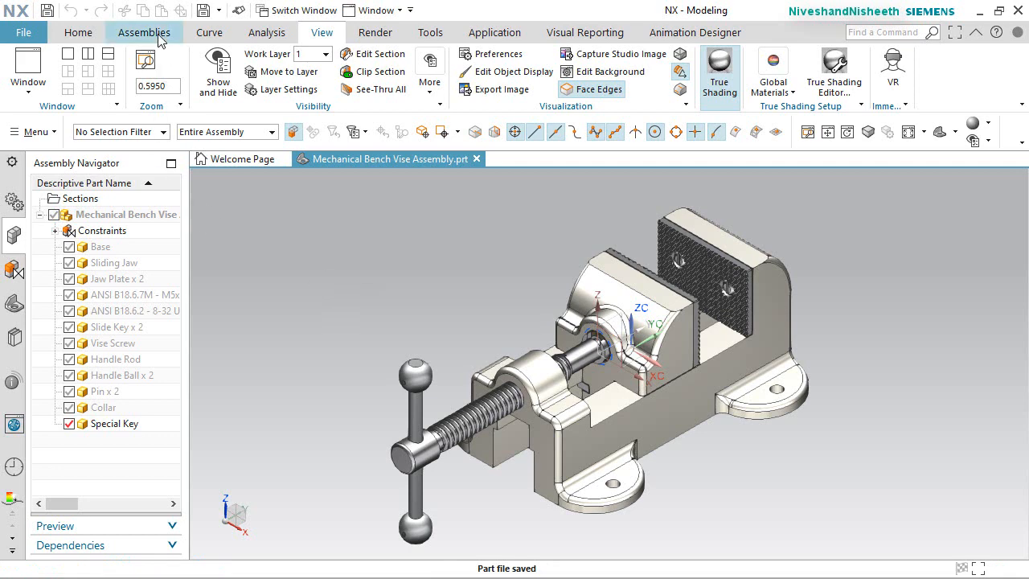
Hide all objects in the vise assembly, show only its bodies, and turn off the WCS display
{"action": "left_click", "coordinate": [322, 32]}
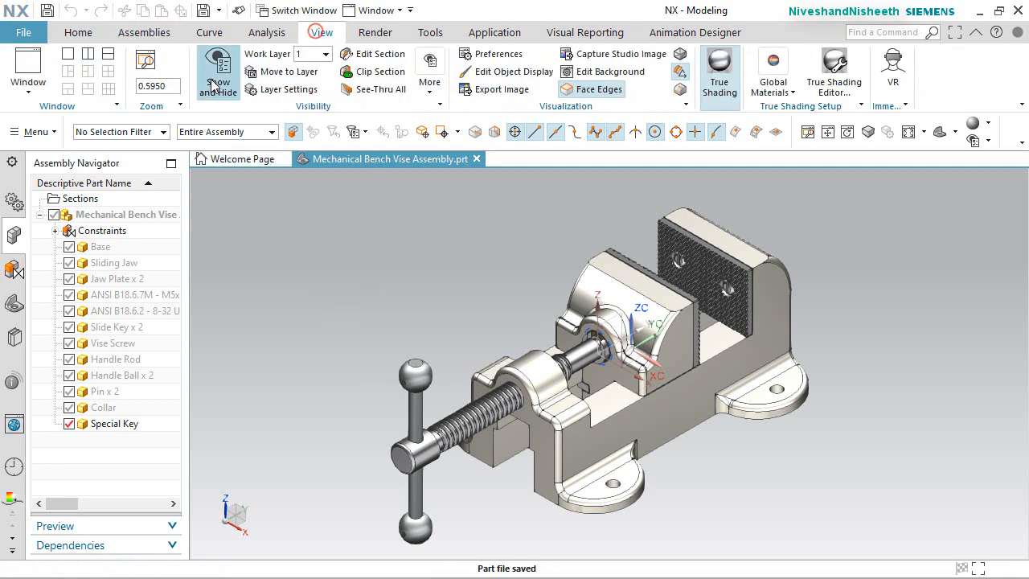
{"action": "left_click", "coordinate": [218, 77]}
{"action": "left_click", "coordinate": [426, 218]}
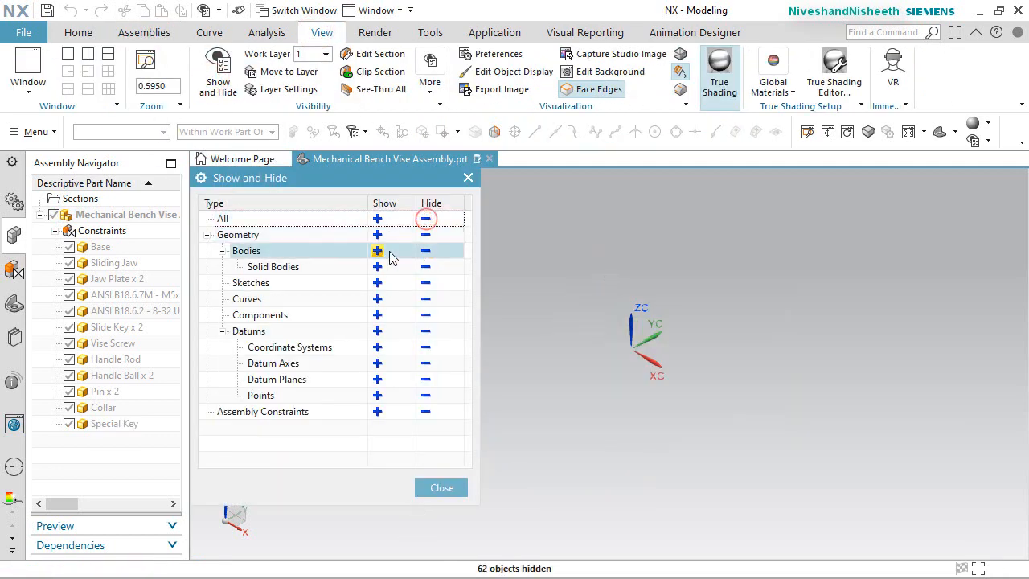
{"action": "left_click", "coordinate": [378, 251]}
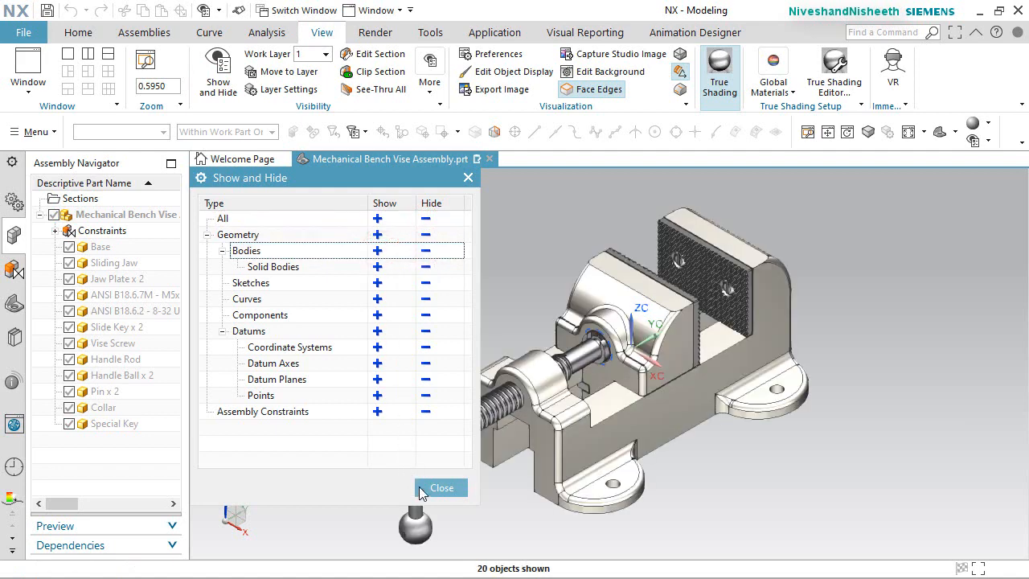
{"action": "left_click", "coordinate": [440, 488]}
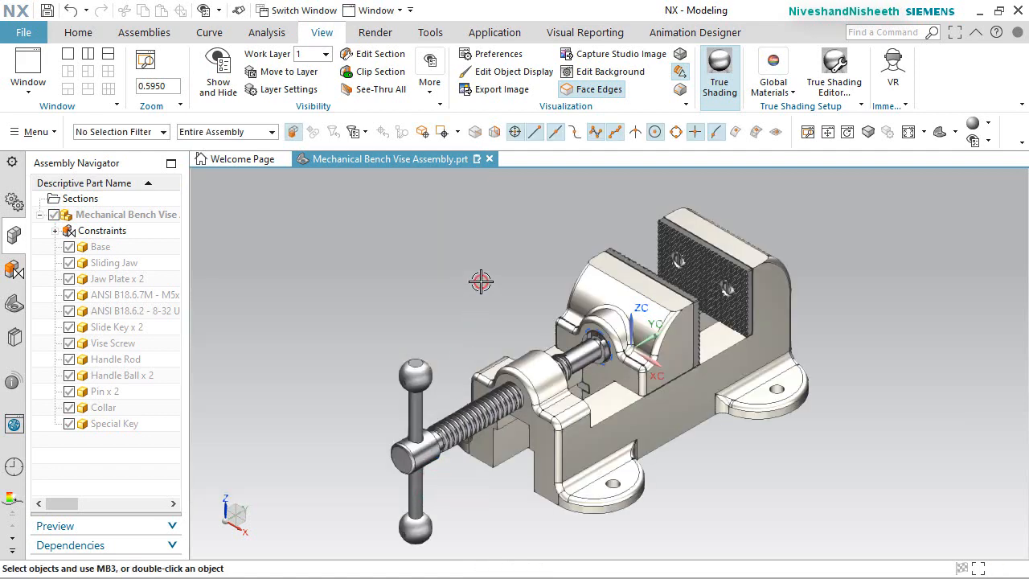
{"action": "left_click", "coordinate": [481, 281]}
{"action": "key", "text": "w"}
{"action": "left_click", "coordinate": [142, 32]}
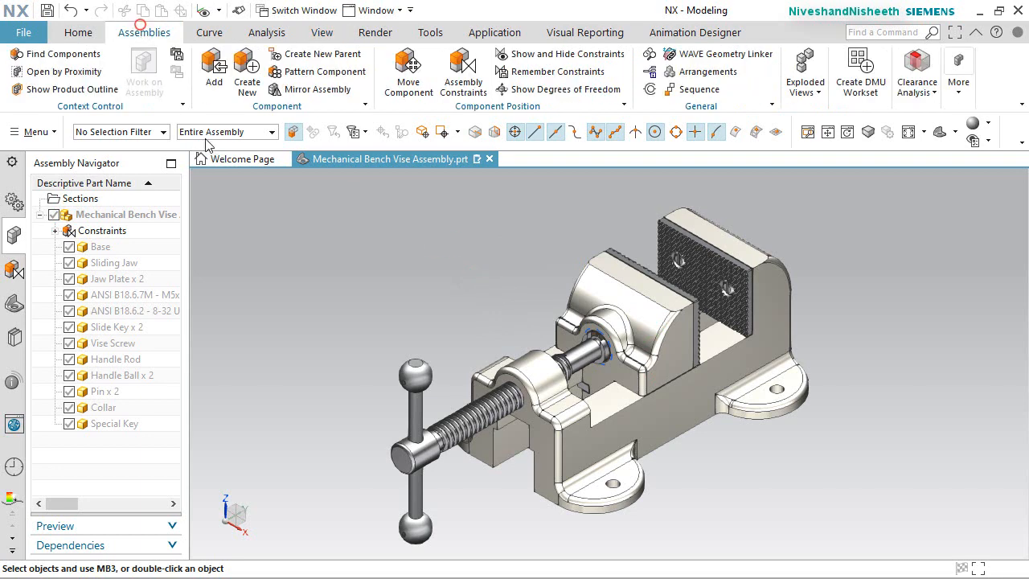
{"action": "left_click", "coordinate": [433, 278]}
{"action": "right_click", "coordinate": [547, 205]}
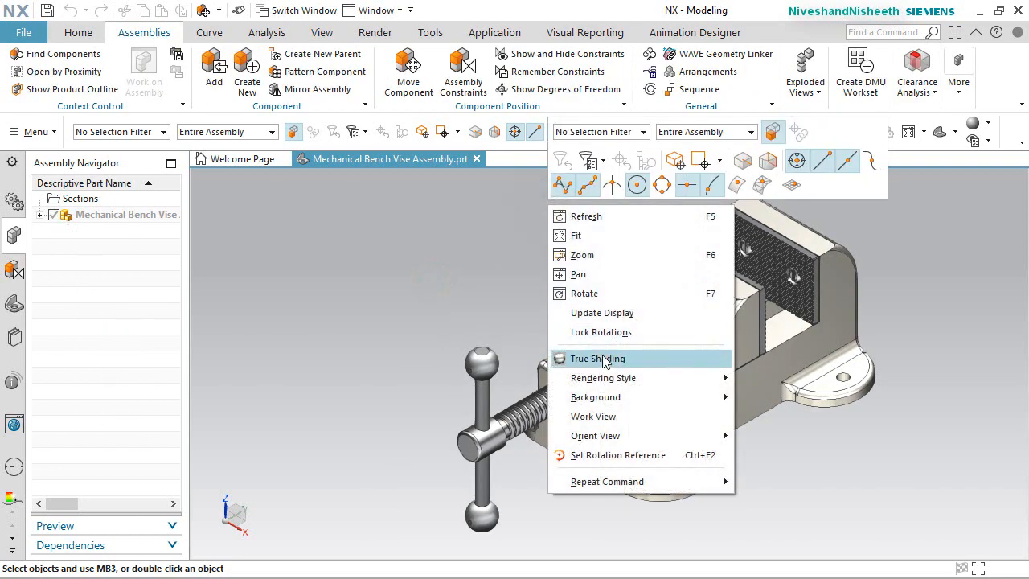
{"action": "left_click", "coordinate": [587, 274]}
{"action": "left_click_drag", "start_coordinate": [617, 351], "coordinate": [697, 346]}
{"action": "right_click", "coordinate": [496, 225]}
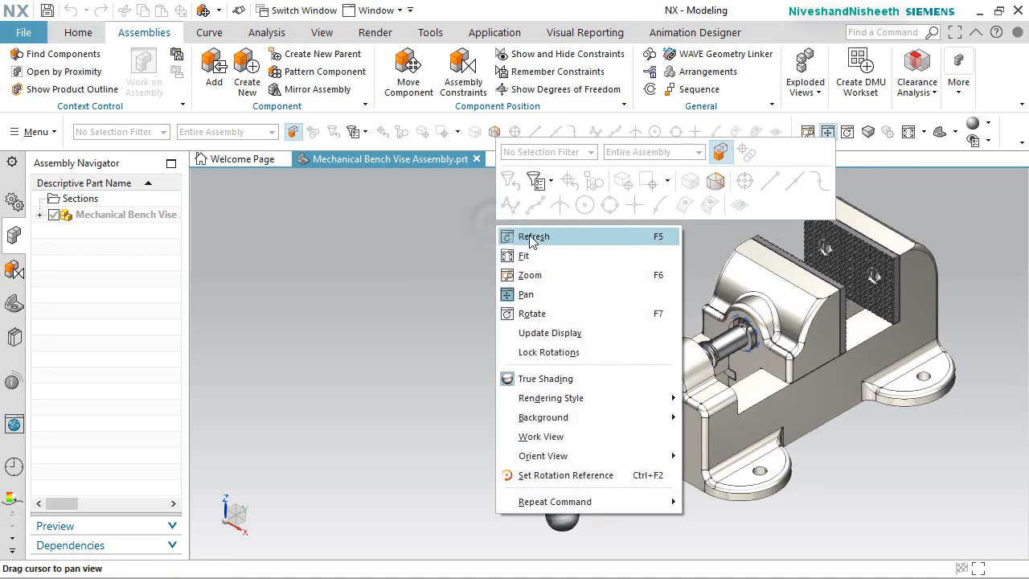
{"action": "left_click", "coordinate": [451, 242]}
{"action": "left_click", "coordinate": [407, 87]}
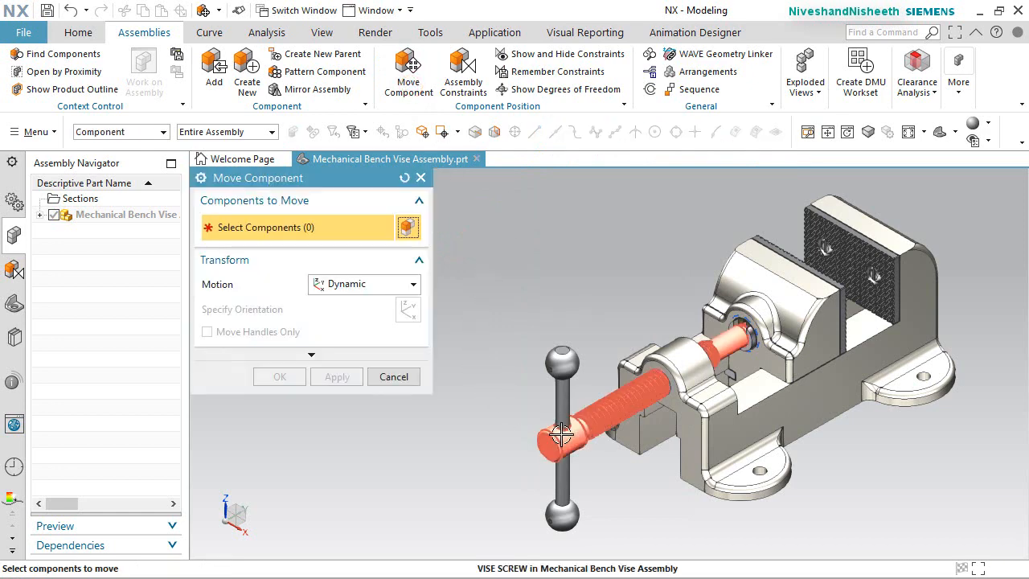
{"action": "left_click", "coordinate": [561, 434]}
{"action": "left_click", "coordinate": [318, 313]}
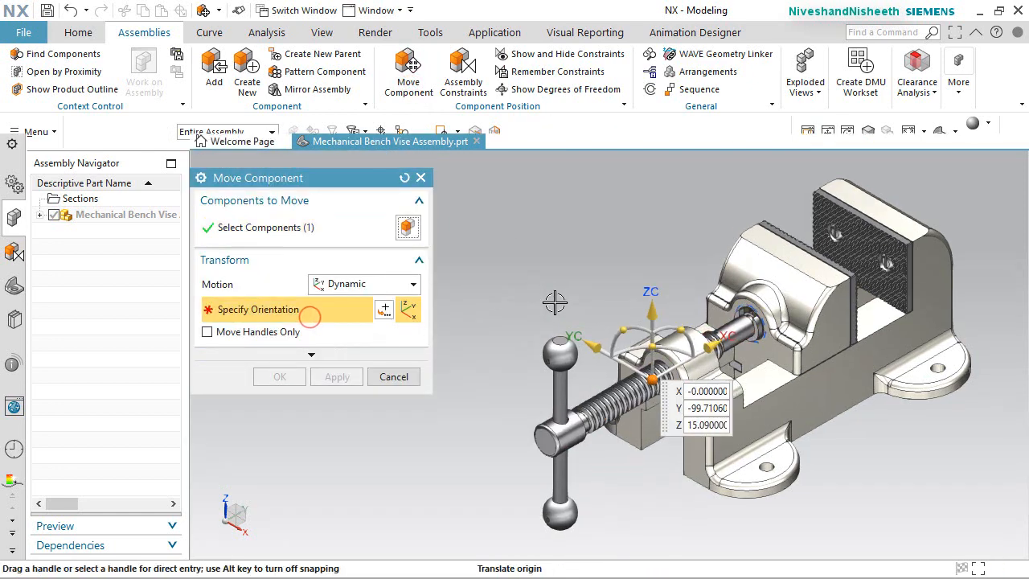
{"action": "left_click_drag", "start_coordinate": [671, 430], "coordinate": [490, 228]}
{"action": "left_click_drag", "start_coordinate": [631, 329], "coordinate": [593, 320]}
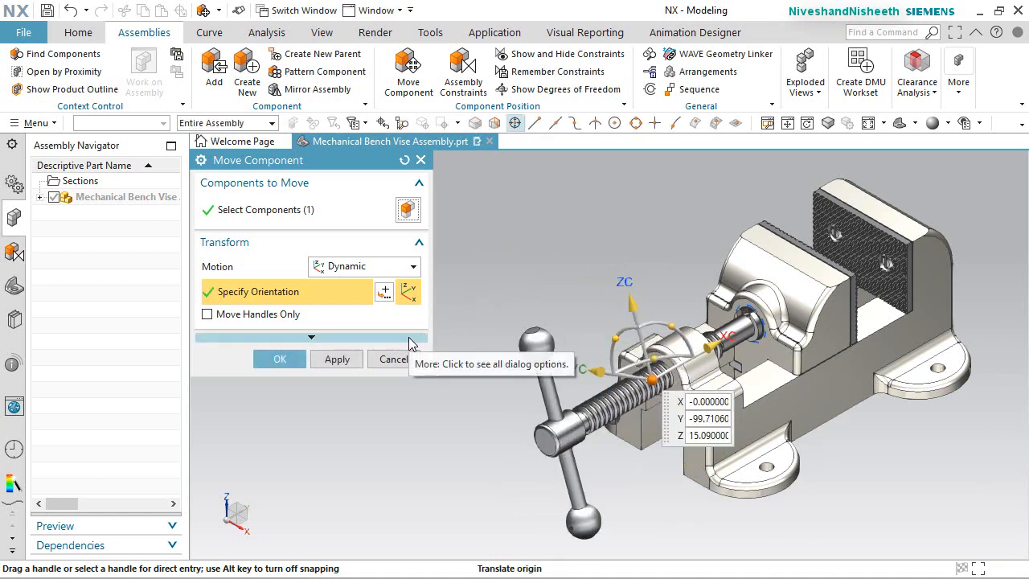
{"action": "mouse_move", "coordinate": [714, 345]}
{"action": "left_mouse_down"}
{"action": "mouse_move", "coordinate": [699, 354]}
{"action": "mouse_move", "coordinate": [748, 334]}
{"action": "mouse_move", "coordinate": [698, 355]}
{"action": "left_mouse_up"}
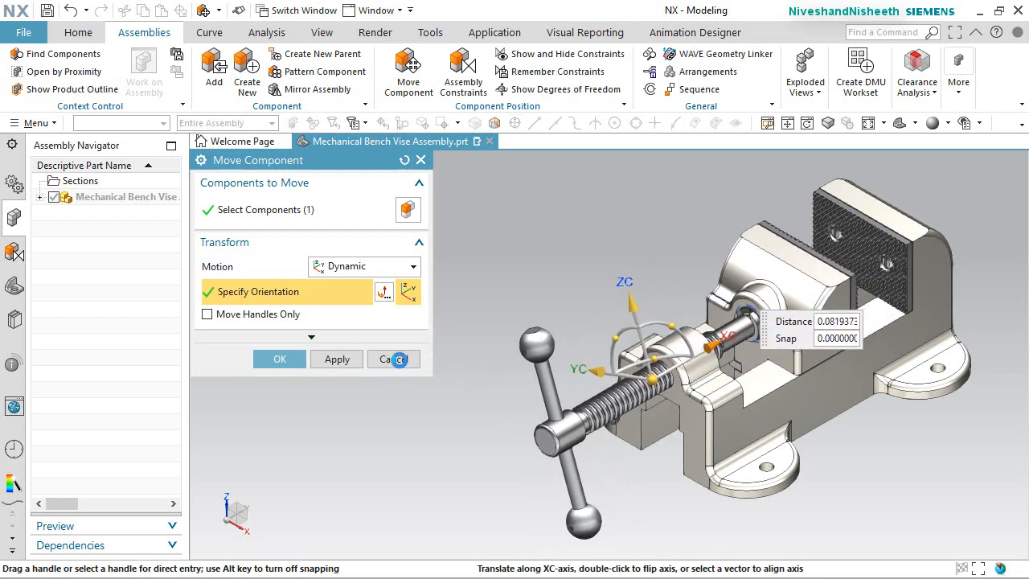
{"action": "left_click", "coordinate": [399, 359]}
Rotate the vise screw about its XC axis to tilt the handle, and move it 15 mm along XC towards the fixed jaw
{"action": "left_click", "coordinate": [420, 323]}
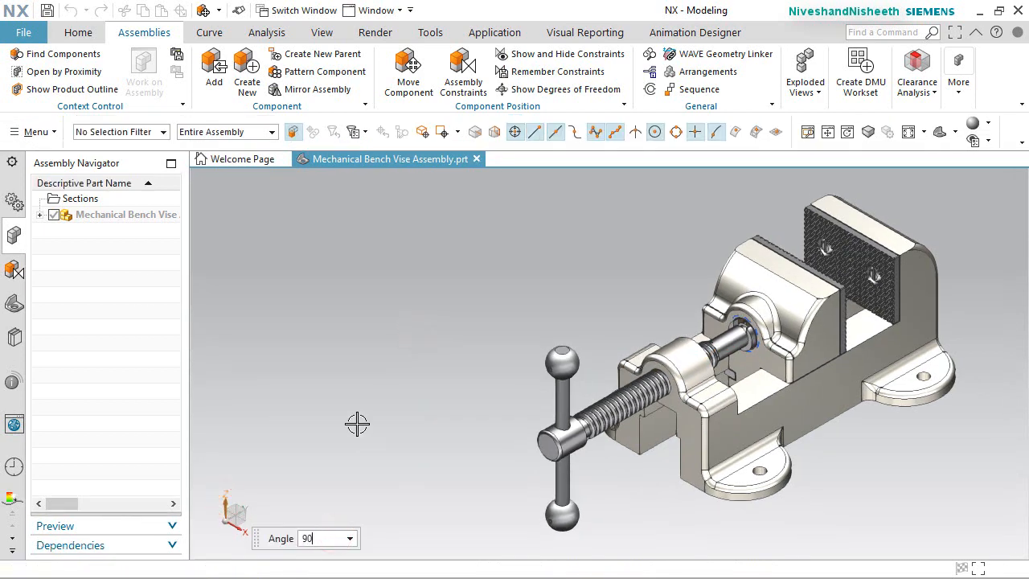
{"action": "key", "text": "Return"}
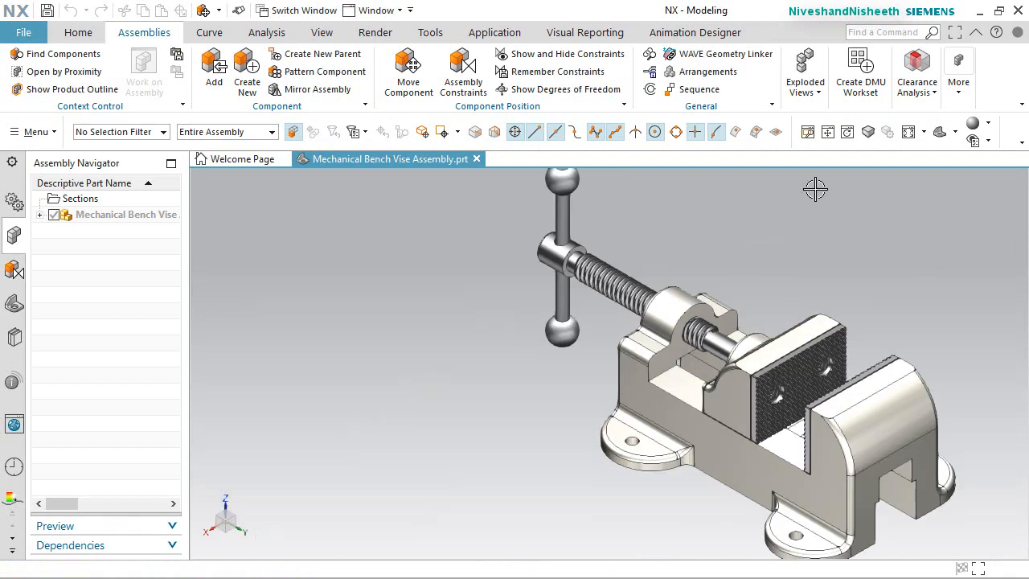
{"action": "left_click", "coordinate": [909, 134]}
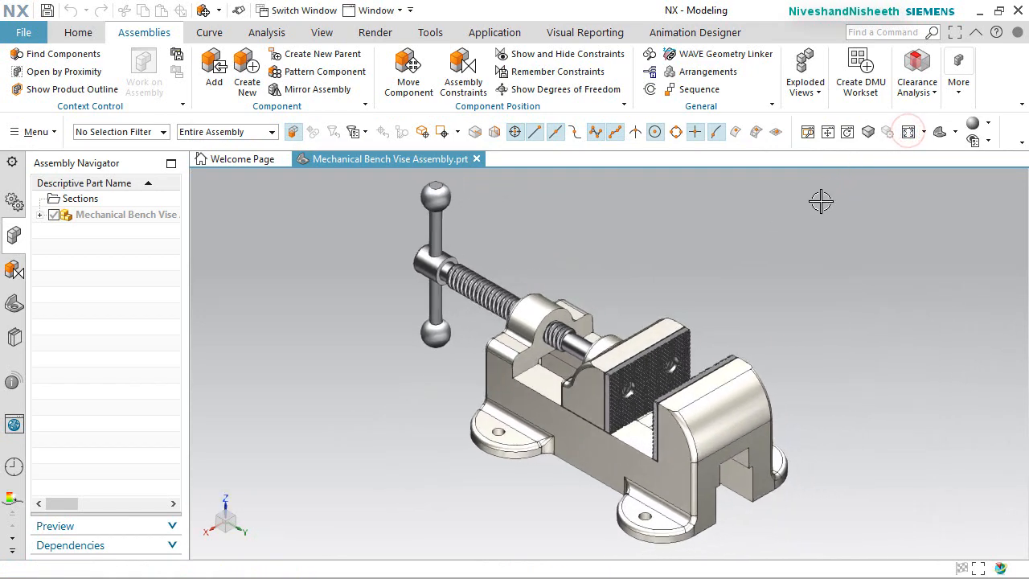
{"action": "right_click", "coordinate": [870, 213]}
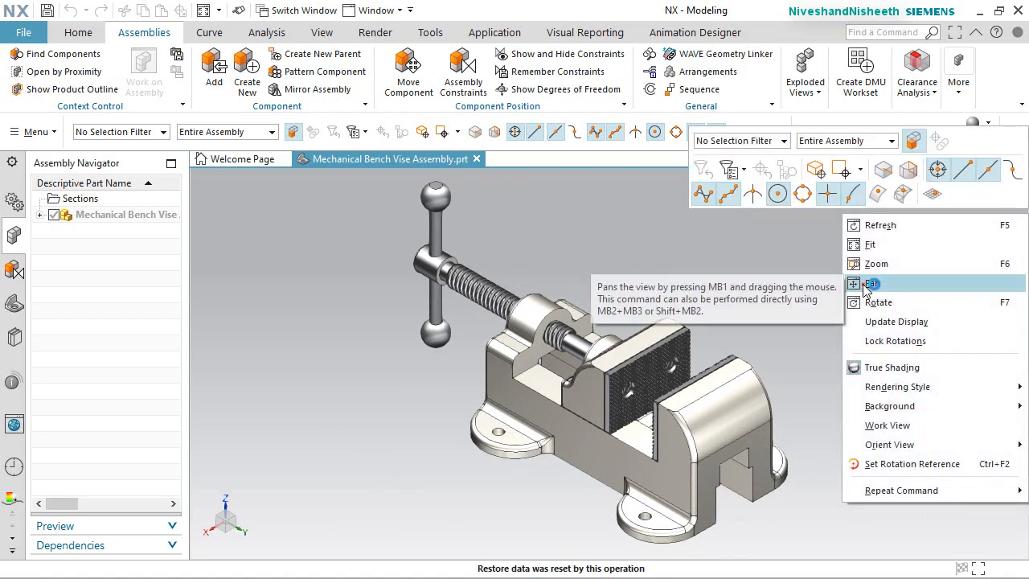
{"action": "left_click", "coordinate": [862, 283]}
{"action": "left_click_drag", "start_coordinate": [688, 391], "coordinate": [799, 392]}
{"action": "left_click", "coordinate": [397, 55]}
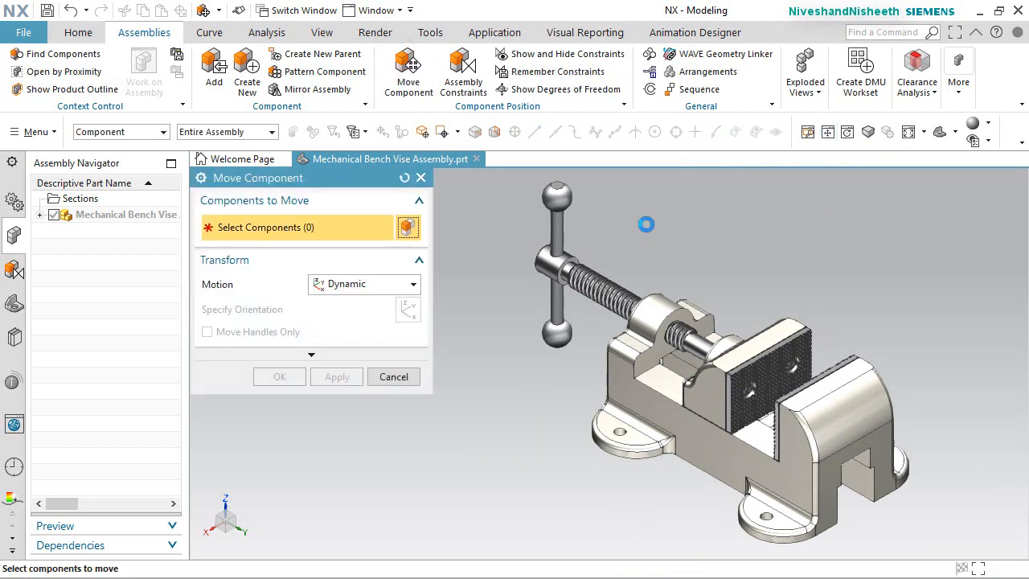
{"action": "scroll", "coordinate": [588, 216], "scroll_direction": "up", "scroll_amount": 2}
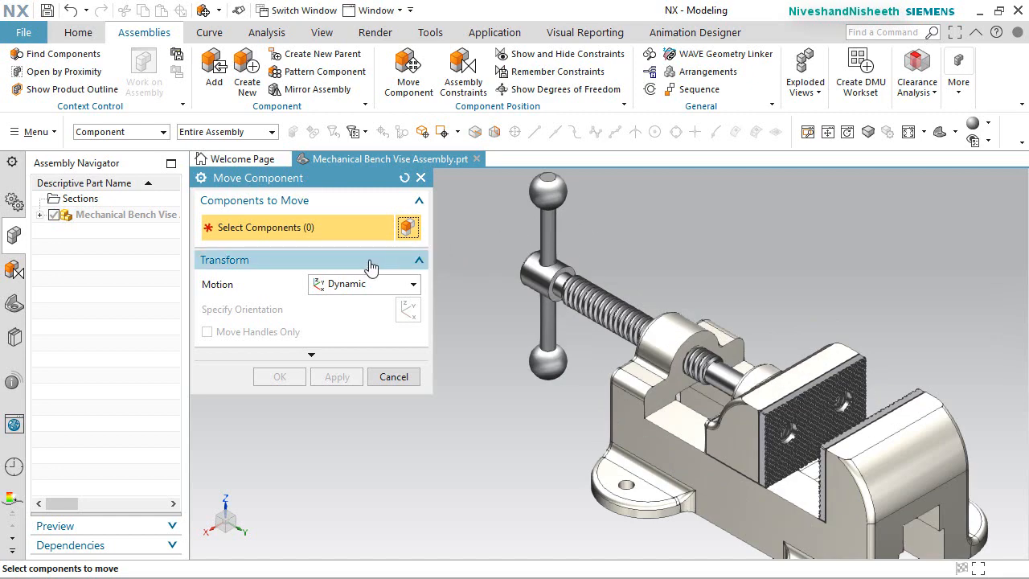
{"action": "left_click", "coordinate": [616, 306]}
{"action": "left_click", "coordinate": [261, 309]}
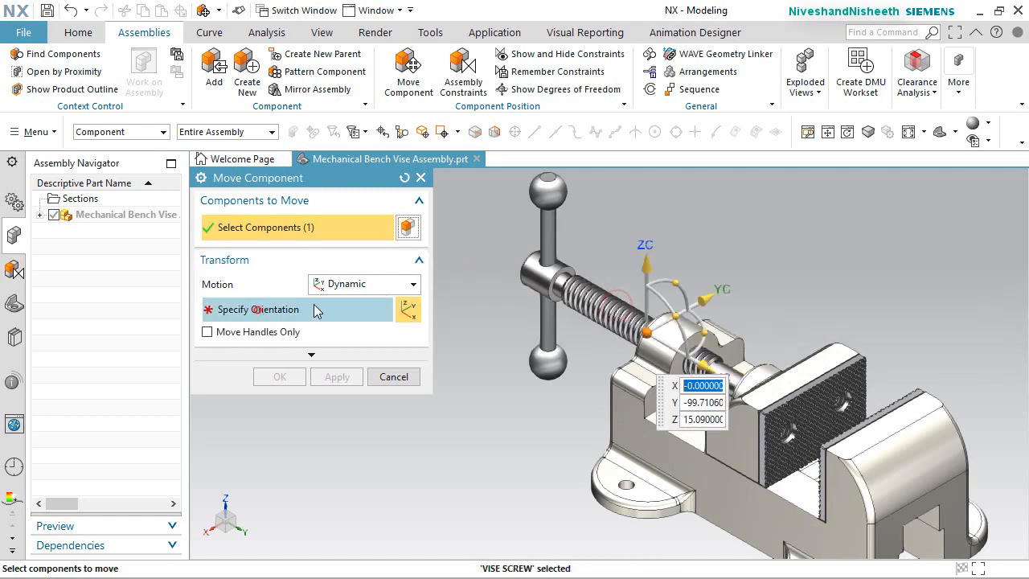
{"action": "left_click_drag", "start_coordinate": [675, 273], "coordinate": [608, 334]}
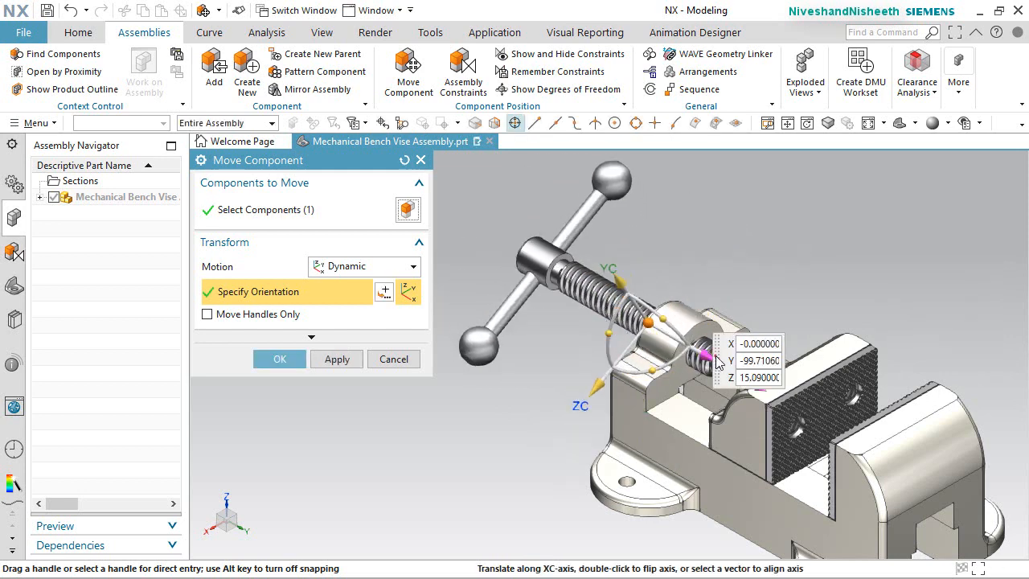
{"action": "mouse_move", "coordinate": [713, 361]}
{"action": "left_mouse_down"}
{"action": "mouse_move", "coordinate": [678, 340]}
{"action": "mouse_move", "coordinate": [759, 380]}
{"action": "mouse_move", "coordinate": [732, 358]}
{"action": "left_mouse_up"}
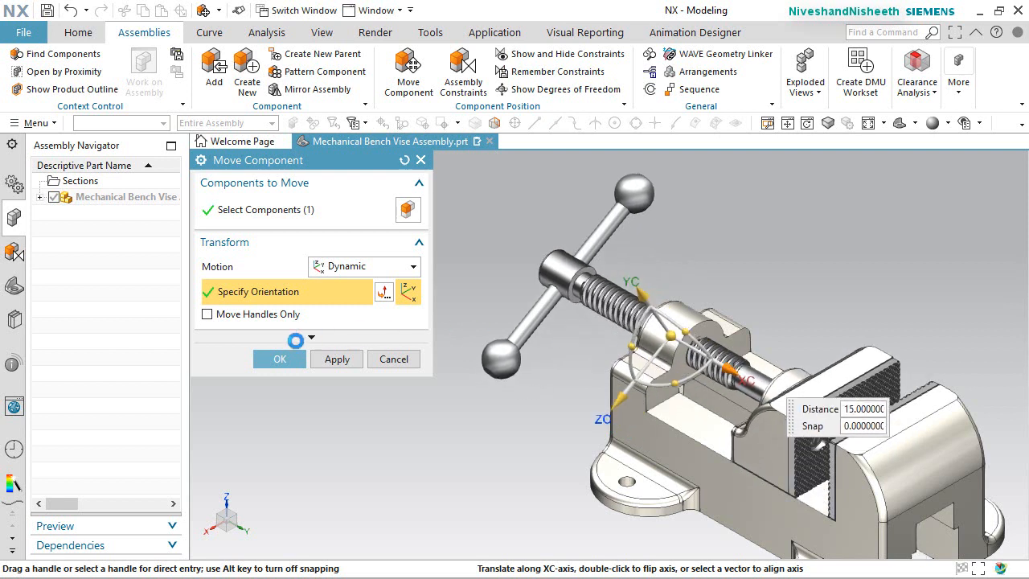
{"action": "left_click", "coordinate": [290, 361]}
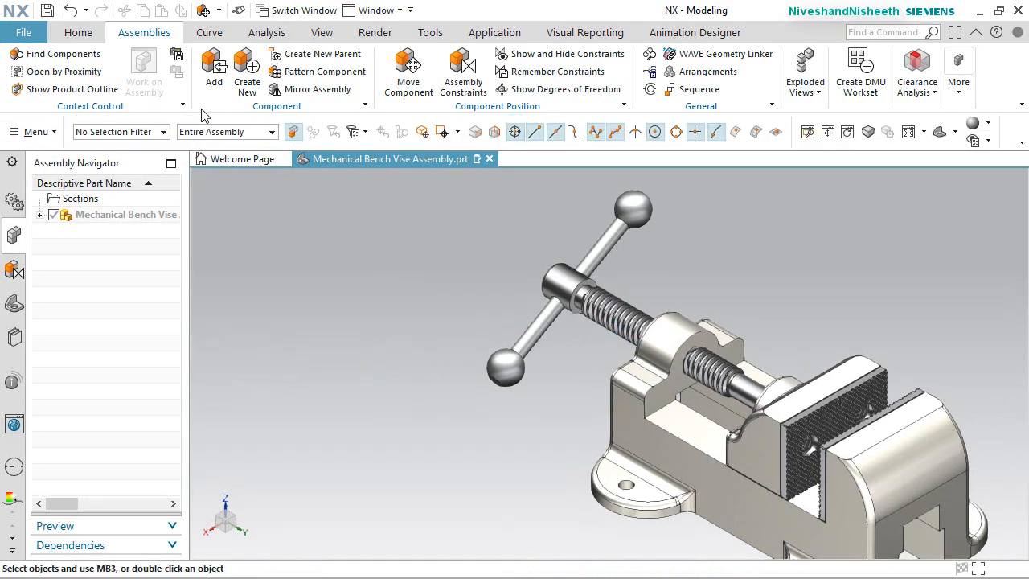
Examine the whole vise assembly full screen from the isometric view and in 90° rotations about the Z axis, and leave full screen
{"action": "key", "text": "End"}
{"action": "left_click", "coordinate": [490, 274]}
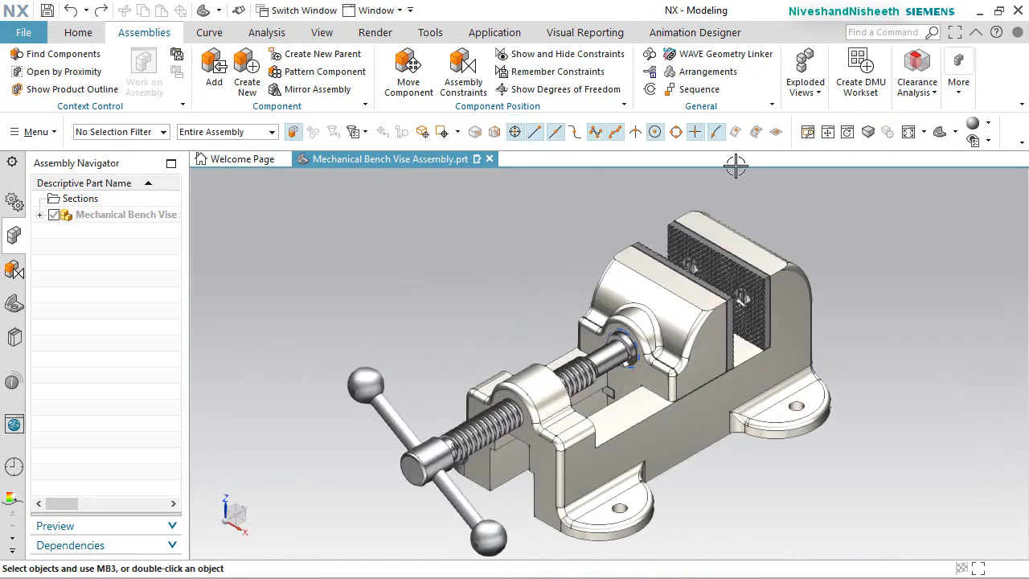
{"action": "left_click", "coordinate": [955, 32]}
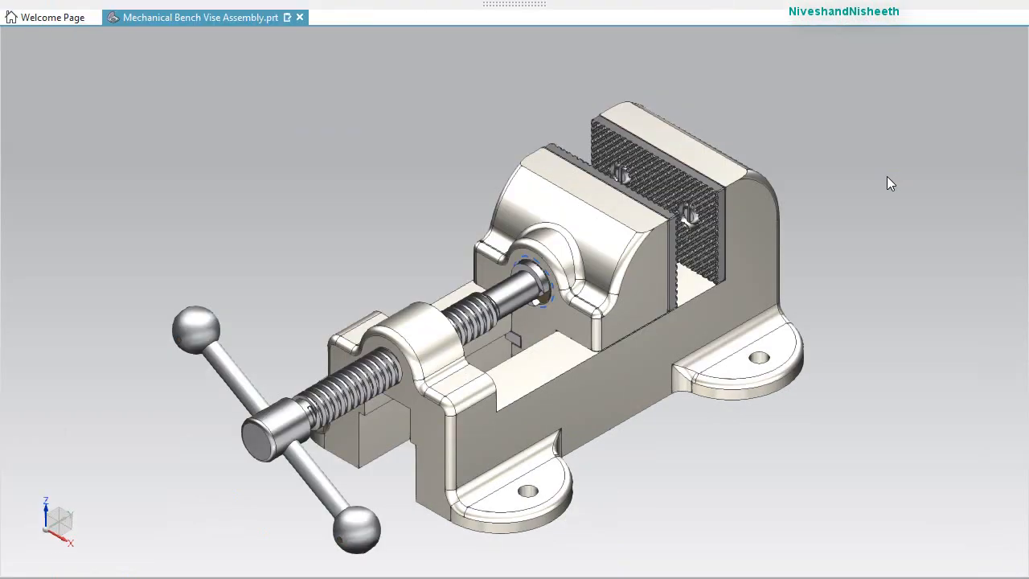
{"action": "right_click", "coordinate": [845, 98]}
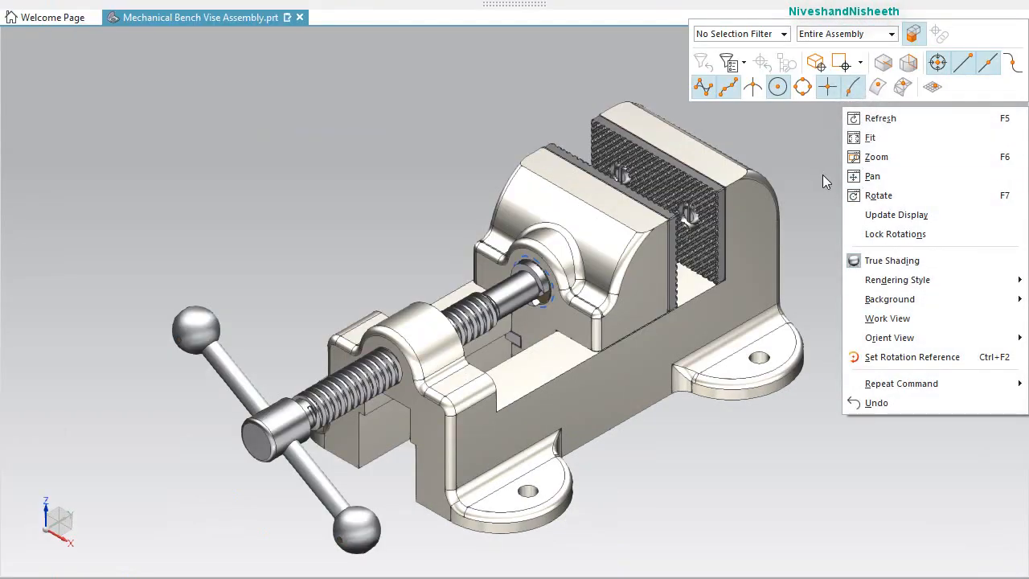
{"action": "left_click", "coordinate": [866, 172]}
{"action": "left_click_drag", "start_coordinate": [680, 232], "coordinate": [718, 203]}
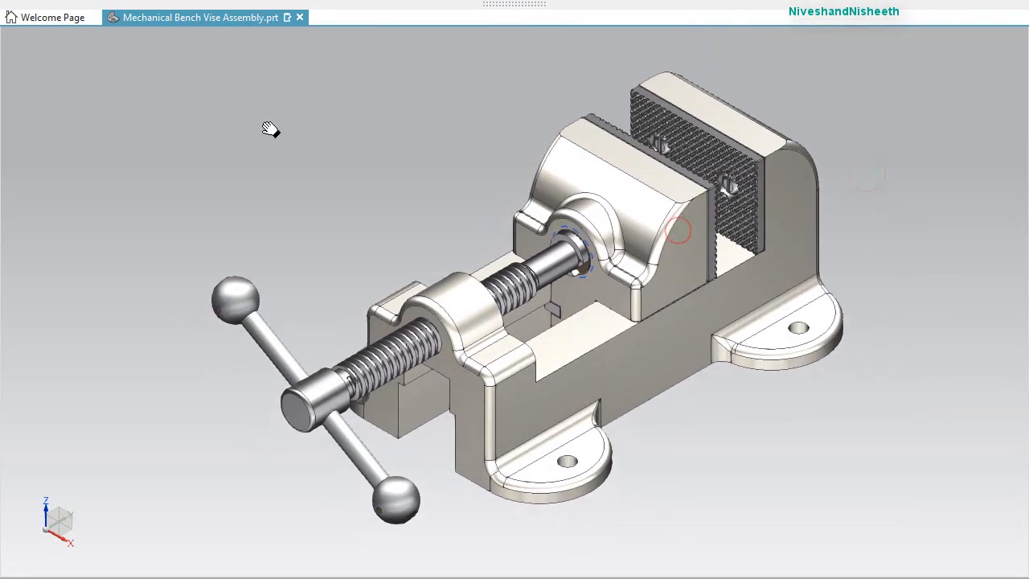
{"action": "right_click", "coordinate": [252, 107]}
{"action": "left_click", "coordinate": [273, 155]}
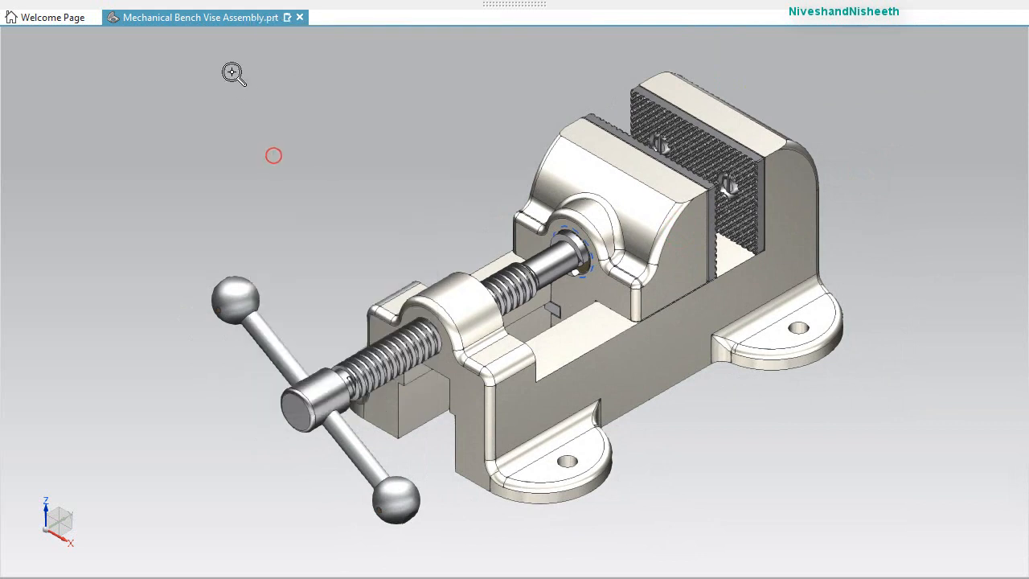
{"action": "left_click_drag", "start_coordinate": [362, 84], "coordinate": [896, 539]}
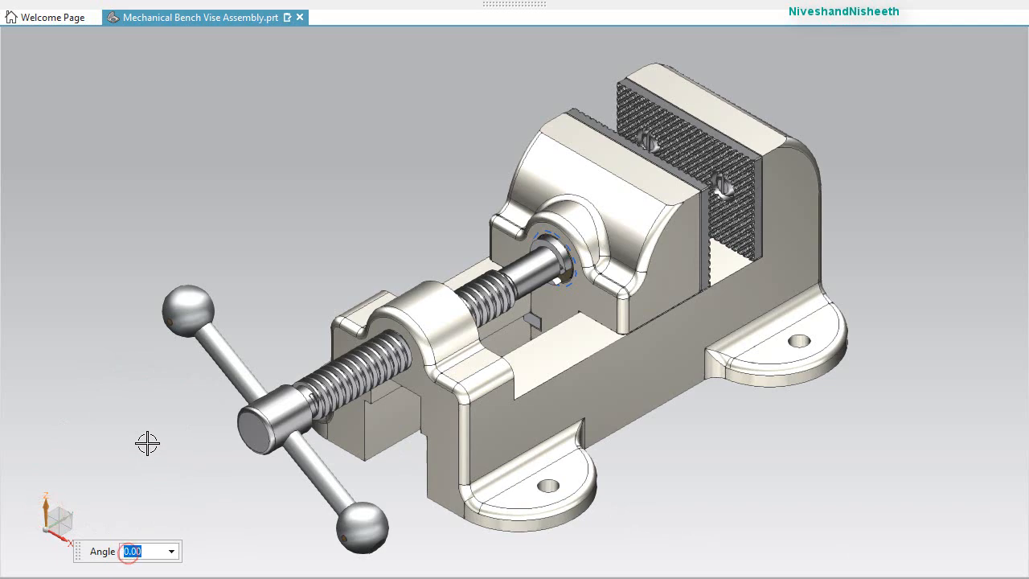
{"action": "type", "text": "90"}
{"action": "key", "text": "Return"}
{"action": "key", "text": "Return"}
{"action": "key", "text": "Return"}
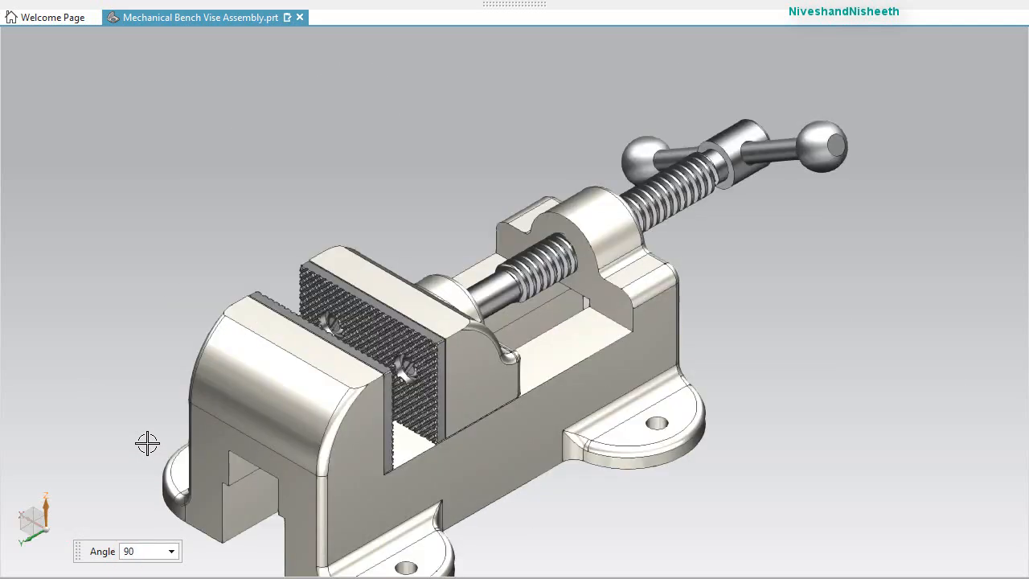
{"action": "scroll", "coordinate": [388, 246], "scroll_direction": "down", "scroll_amount": 1}
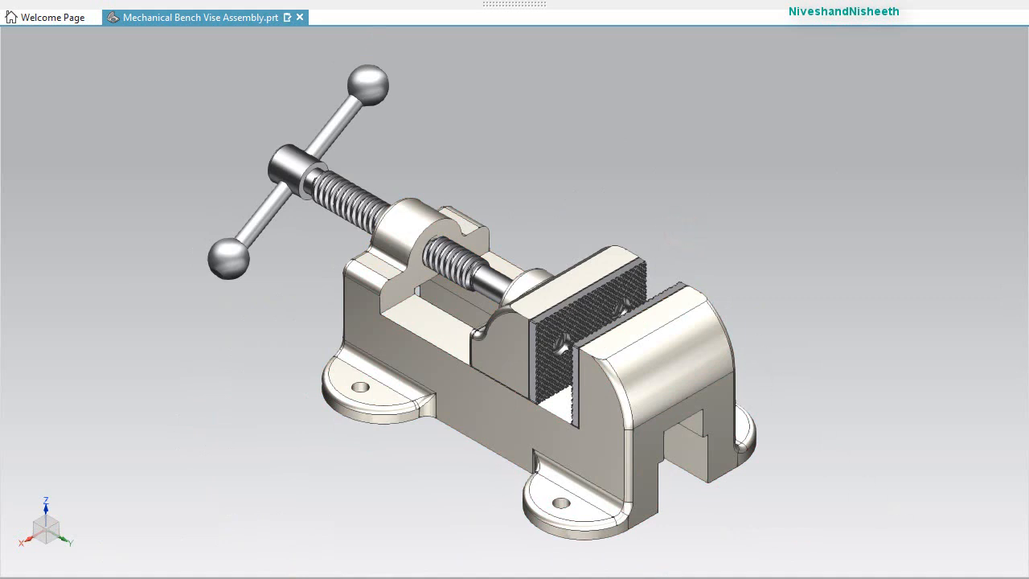
{"action": "key", "text": "alt+Return"}
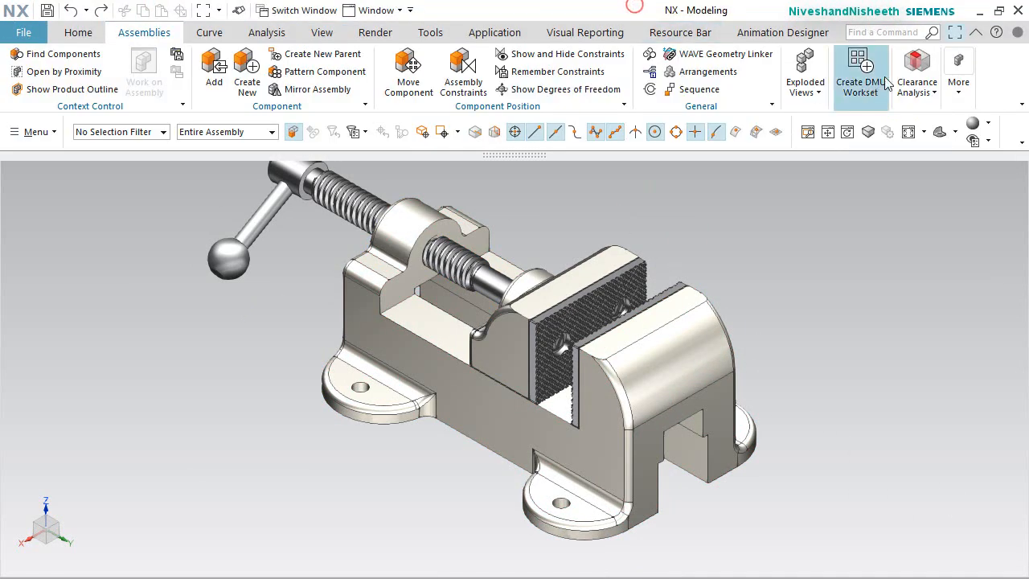